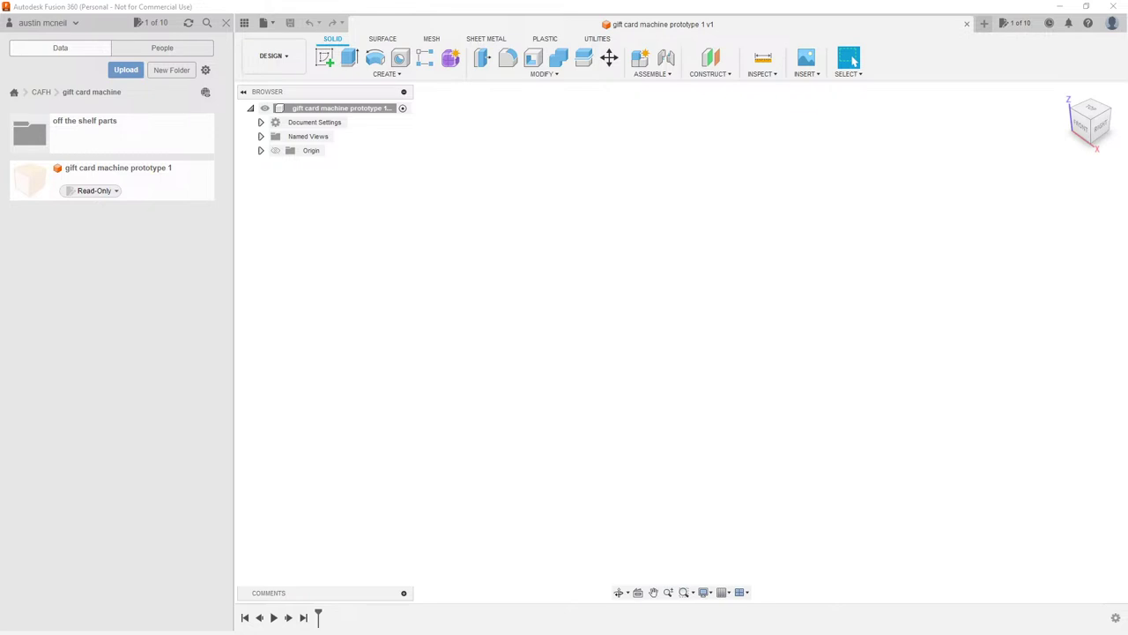
Step: Bring up the card dispenser product photo in the browser, examine the mechanism enlarged, and put it away again
{"action": "left_click_drag", "start_coordinate": [1127, 194], "coordinate": [772, 112]}
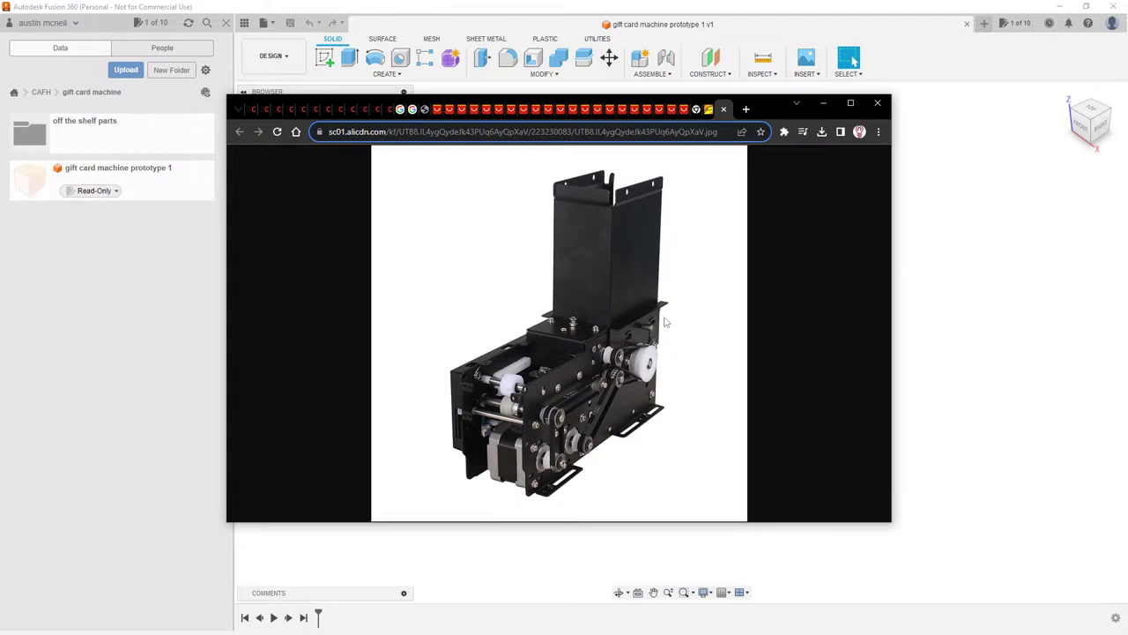
{"action": "double_click", "coordinate": [775, 112]}
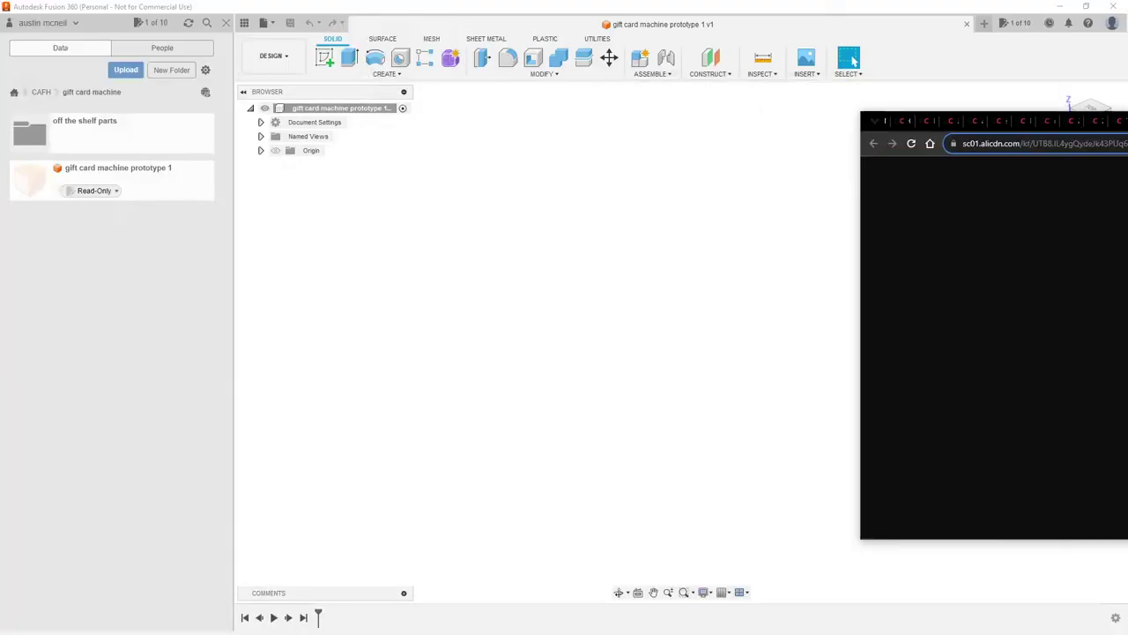
{"action": "left_click", "coordinate": [1060, 9]}
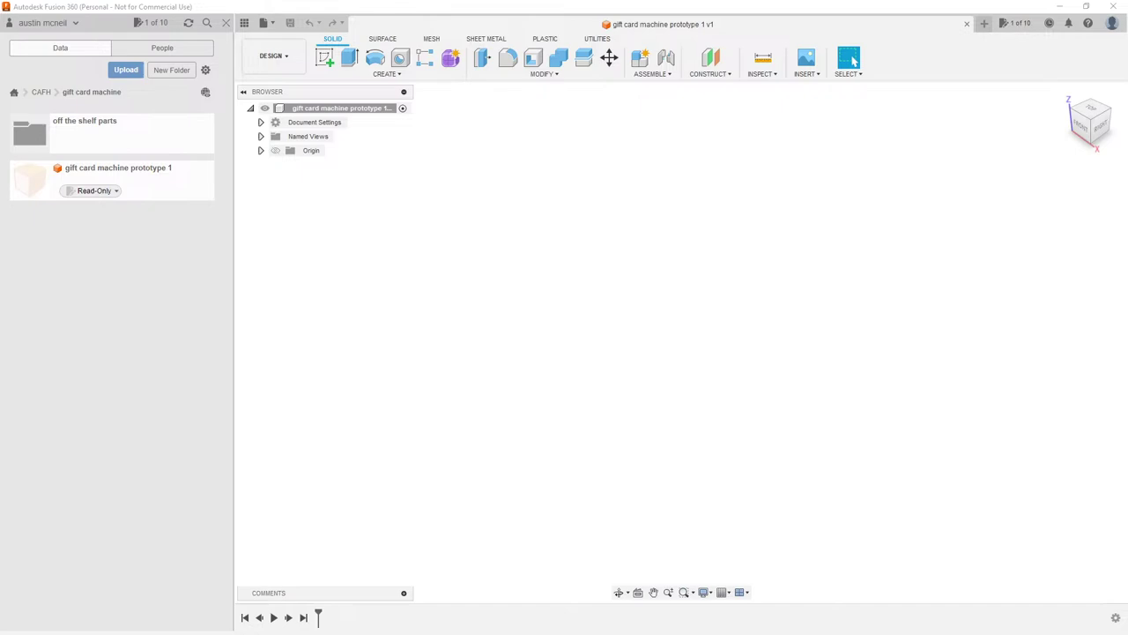
Step: Examine the Ender 3D printer photo at full screen and shrink its window so it sits over the empty design
{"action": "left_click_drag", "start_coordinate": [1127, 179], "coordinate": [502, 56]}
{"action": "double_click", "coordinate": [502, 57]}
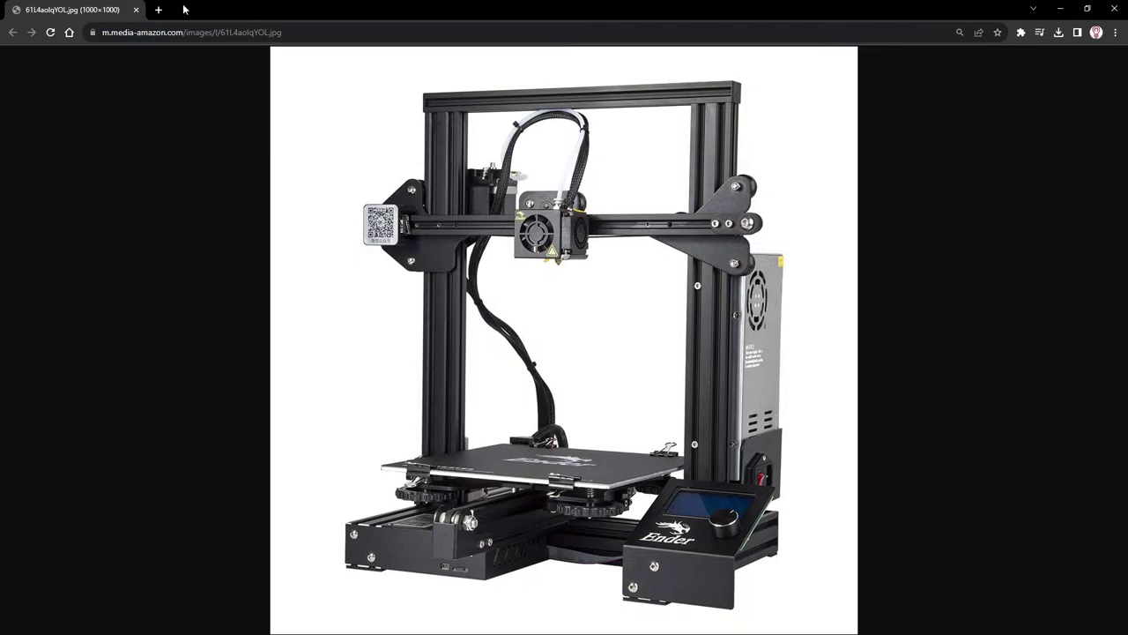
{"action": "key", "text": "super+Down"}
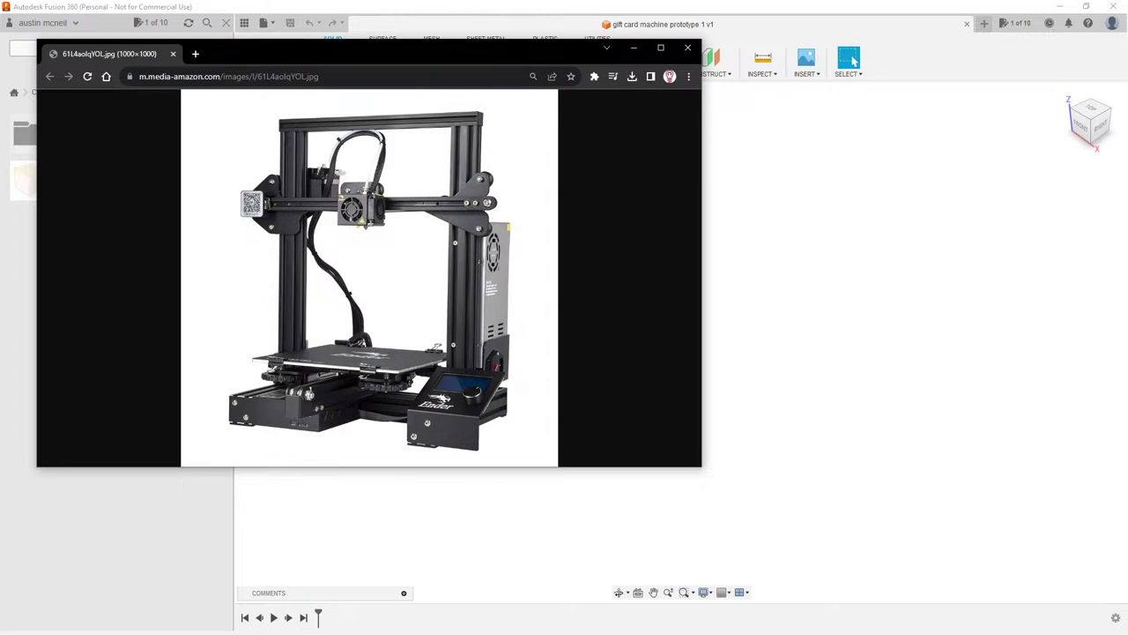
{"action": "key", "text": "ctrl+w"}
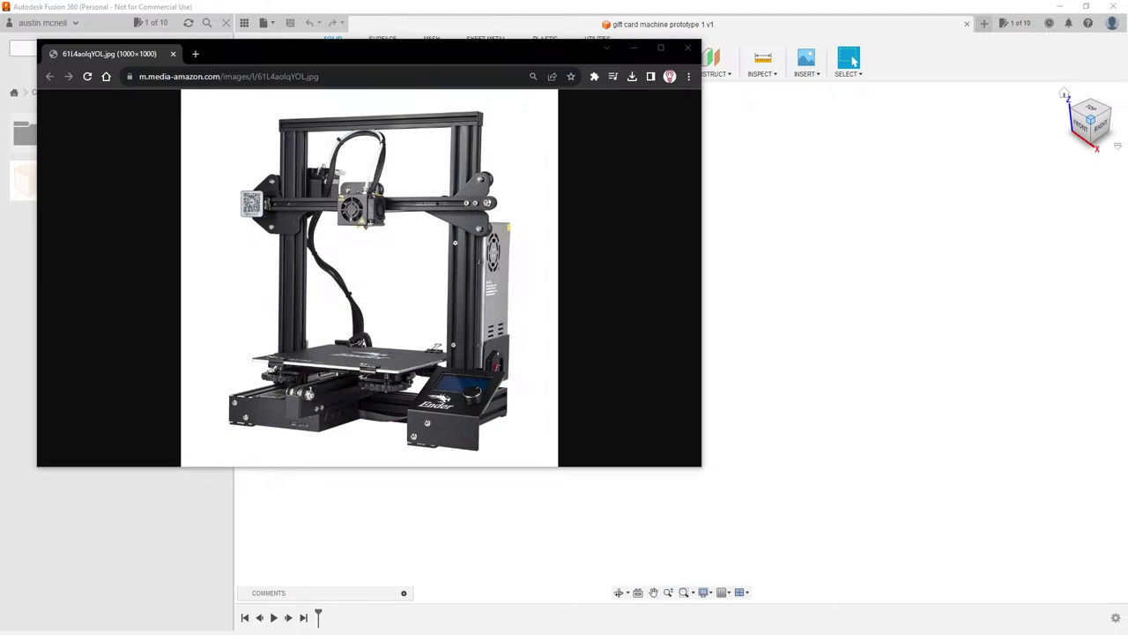
{"action": "key", "text": "alt+Tab"}
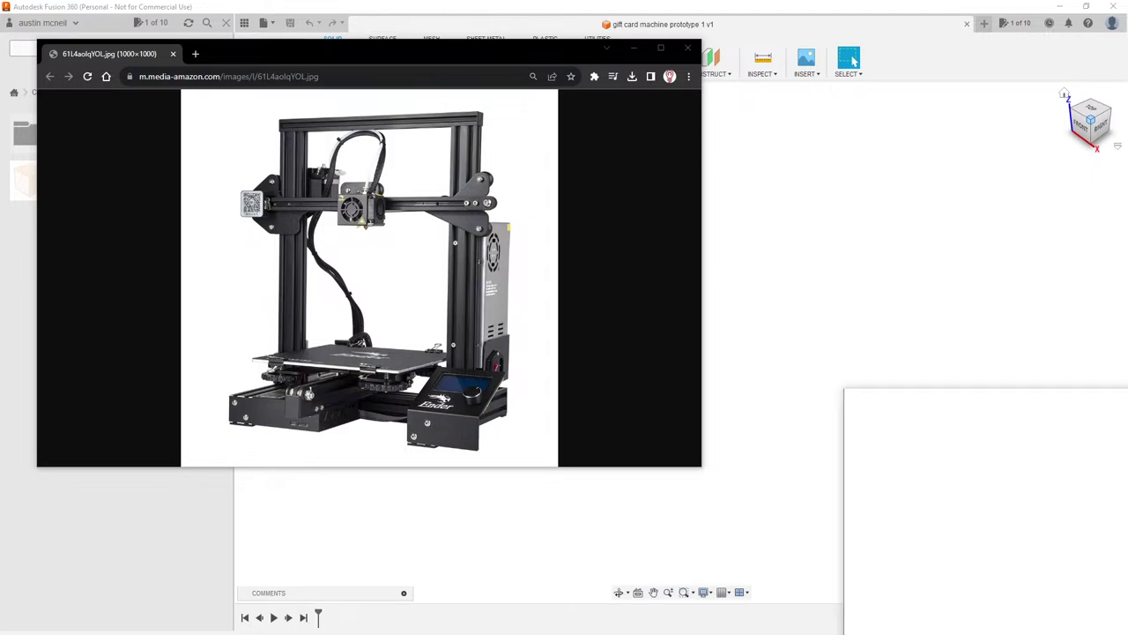
Step: View the V-Slot gantry plate listing and the TWOWIN 6550 laser engraver listing alongside the Ender printer photo
{"action": "scroll", "coordinate": [730, 327], "scroll_direction": "down", "scroll_amount": 2}
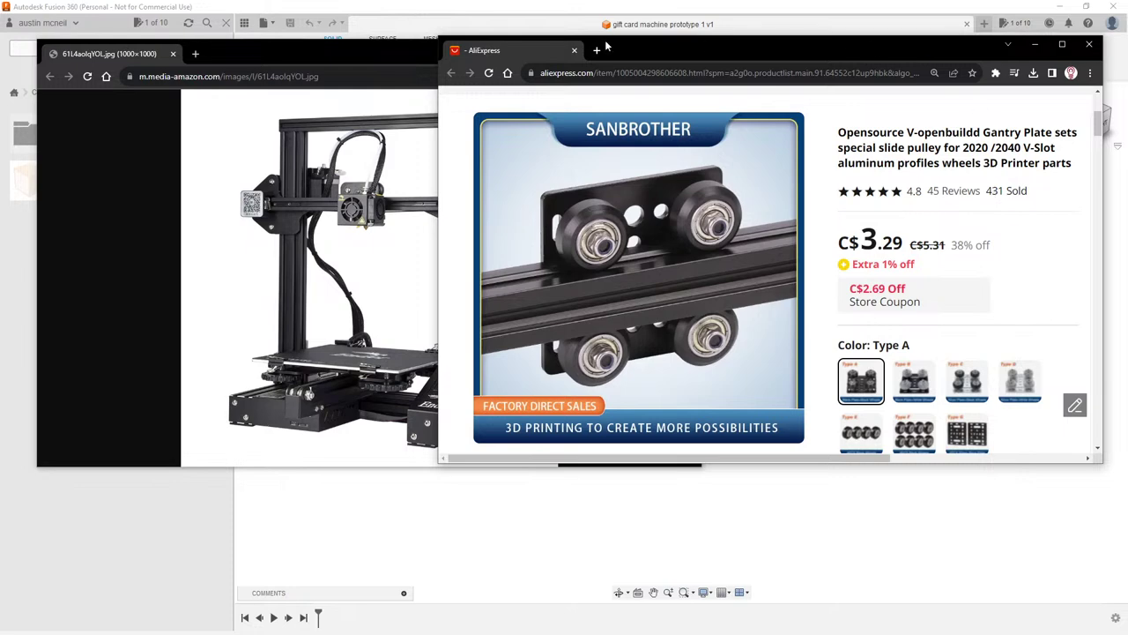
{"action": "left_click_drag", "start_coordinate": [549, 57], "coordinate": [674, 109]}
{"action": "left_click", "coordinate": [700, 103]}
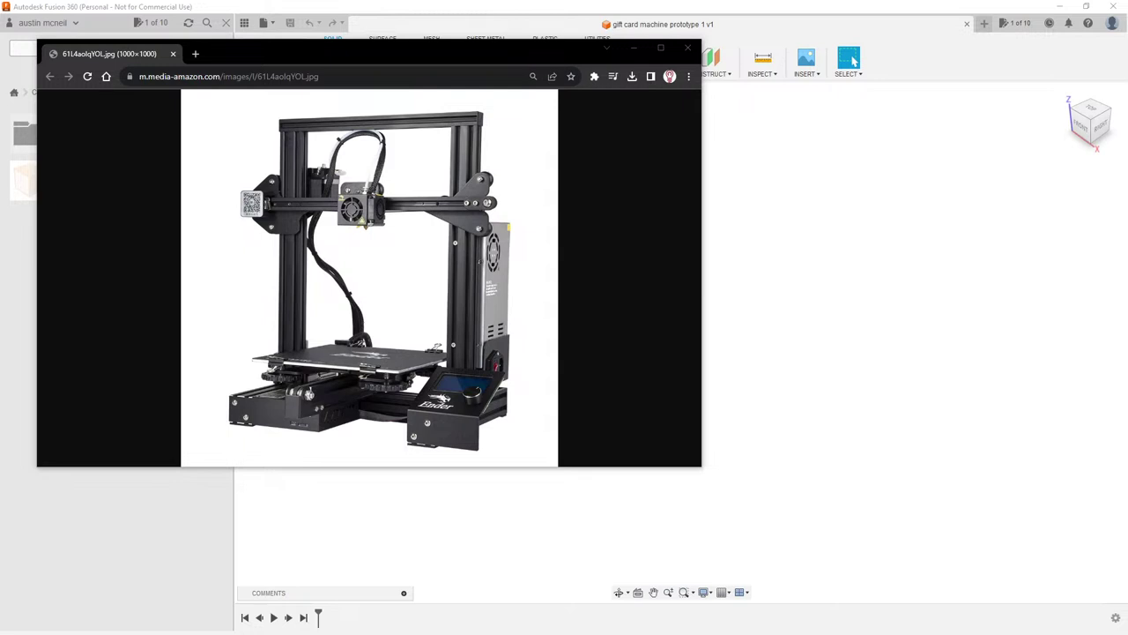
{"action": "left_click_drag", "start_coordinate": [1127, 115], "coordinate": [873, 60]}
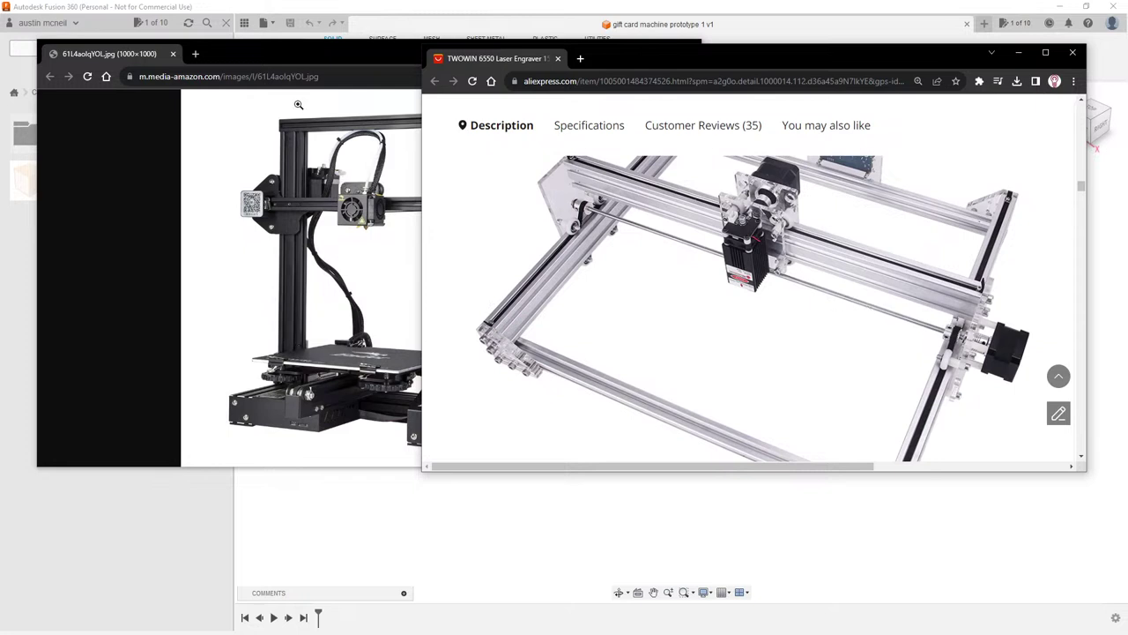
{"action": "left_click_drag", "start_coordinate": [312, 56], "coordinate": [283, 45]}
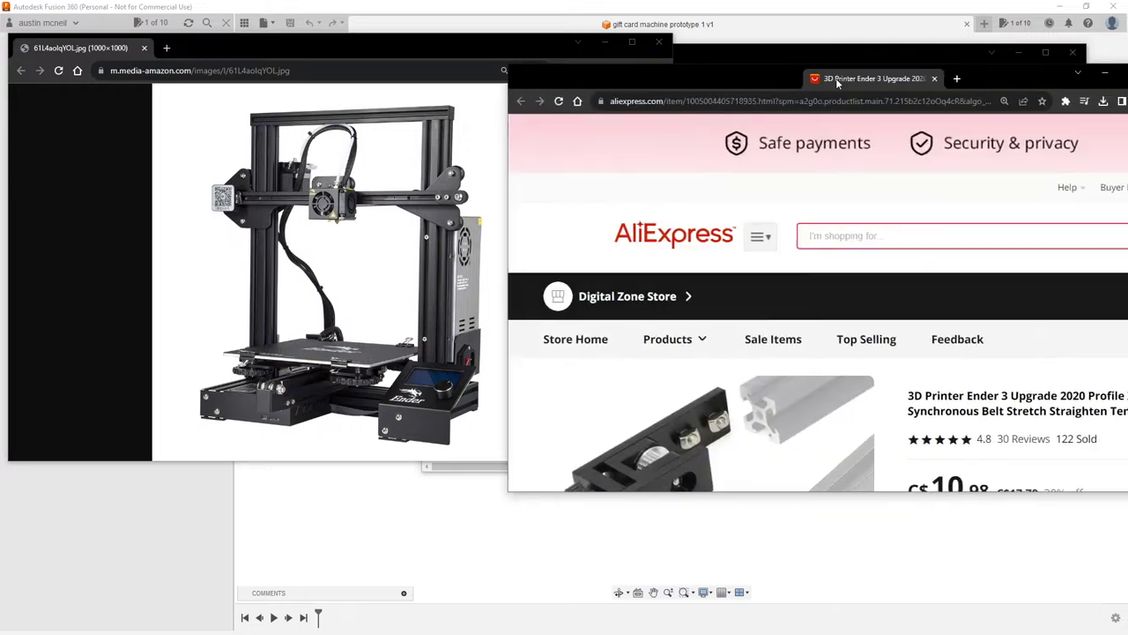
Step: Add the Ender 3 2020 profile belt tensioner listing to the engraver's browser window and preview the 2020 Profile X axis variant
{"action": "left_click_drag", "start_coordinate": [869, 78], "coordinate": [670, 59]}
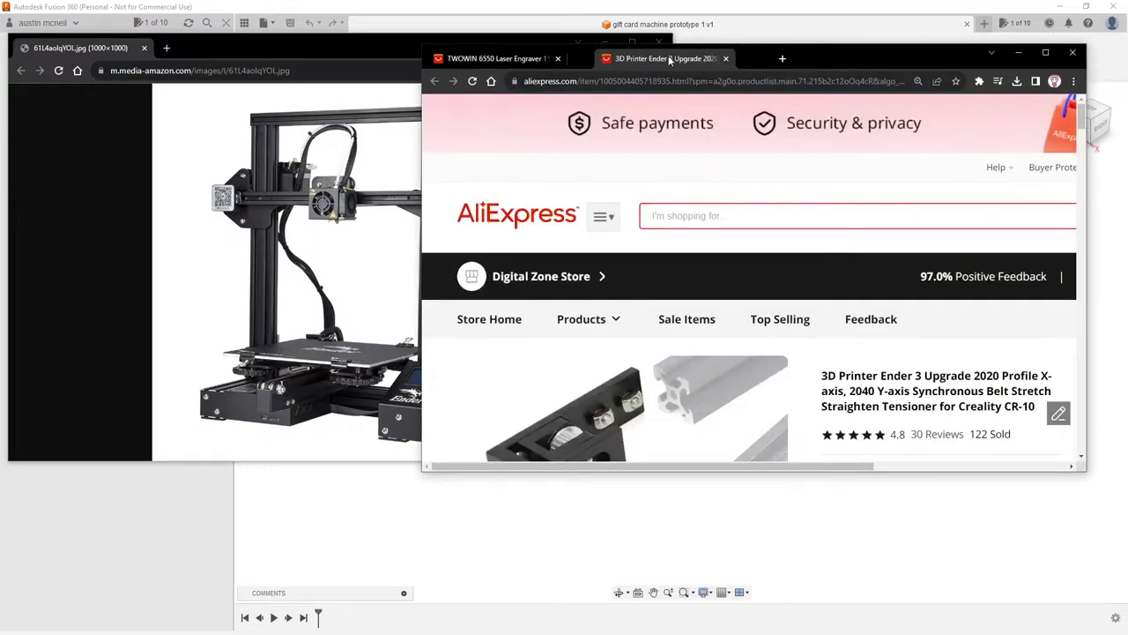
{"action": "scroll", "coordinate": [728, 259], "scroll_direction": "down", "scroll_amount": 3}
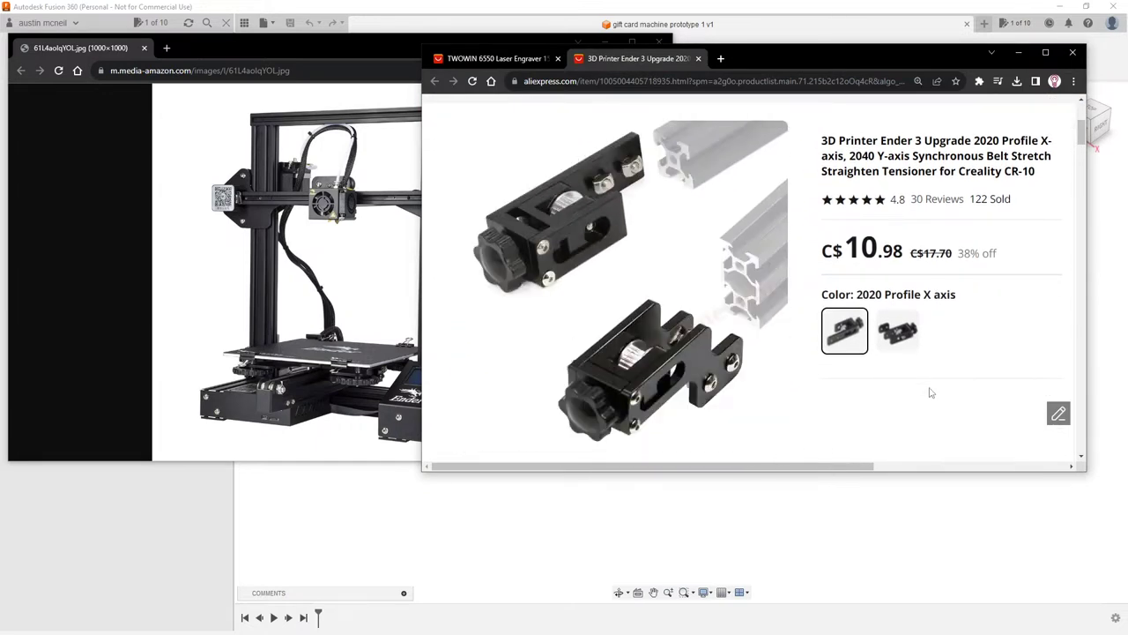
{"action": "left_click", "coordinate": [912, 330]}
{"action": "left_click", "coordinate": [850, 335]}
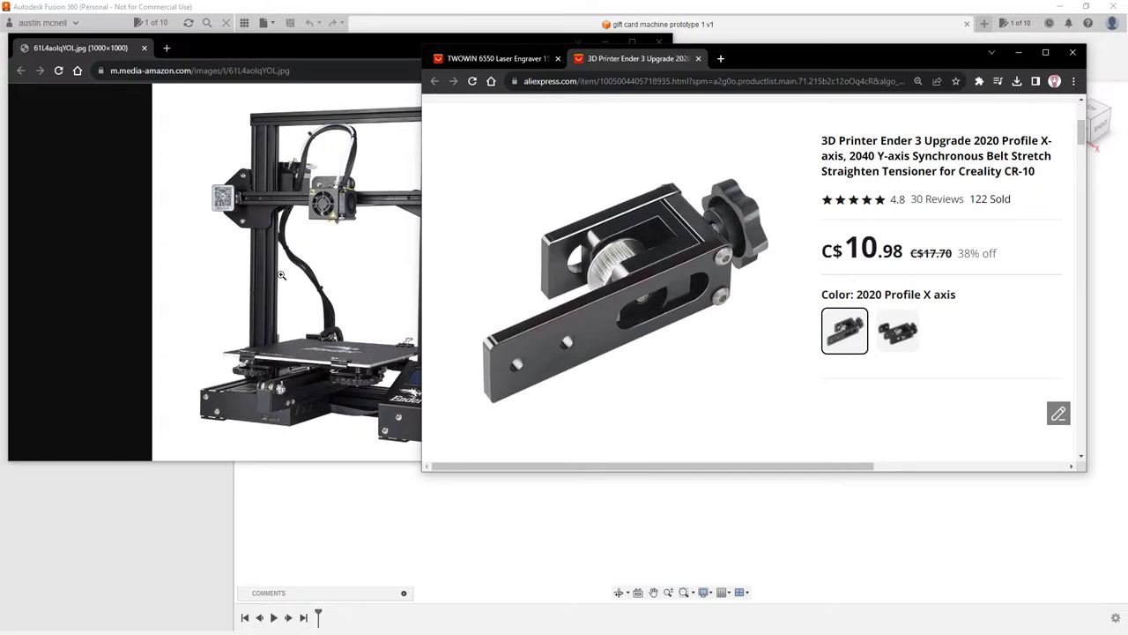
Step: Revisit the Ender printer photo and examine the GX80 linear rail guide ballscrew listing in the AliExpress window
{"action": "left_click", "coordinate": [256, 50]}
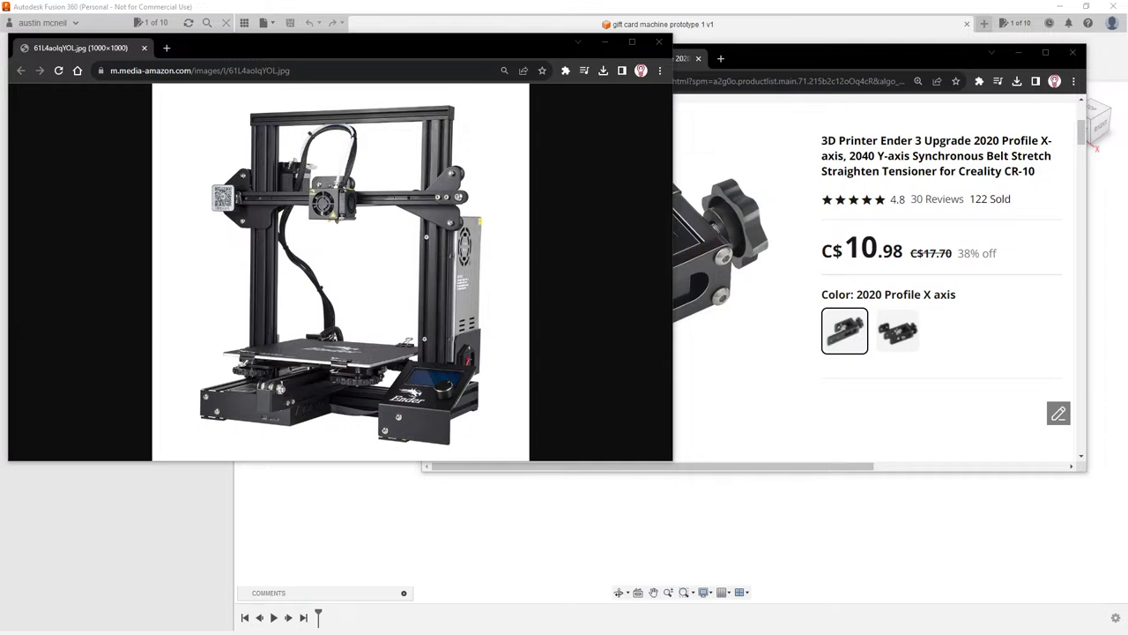
{"action": "left_click_drag", "start_coordinate": [717, 171], "coordinate": [717, 56]}
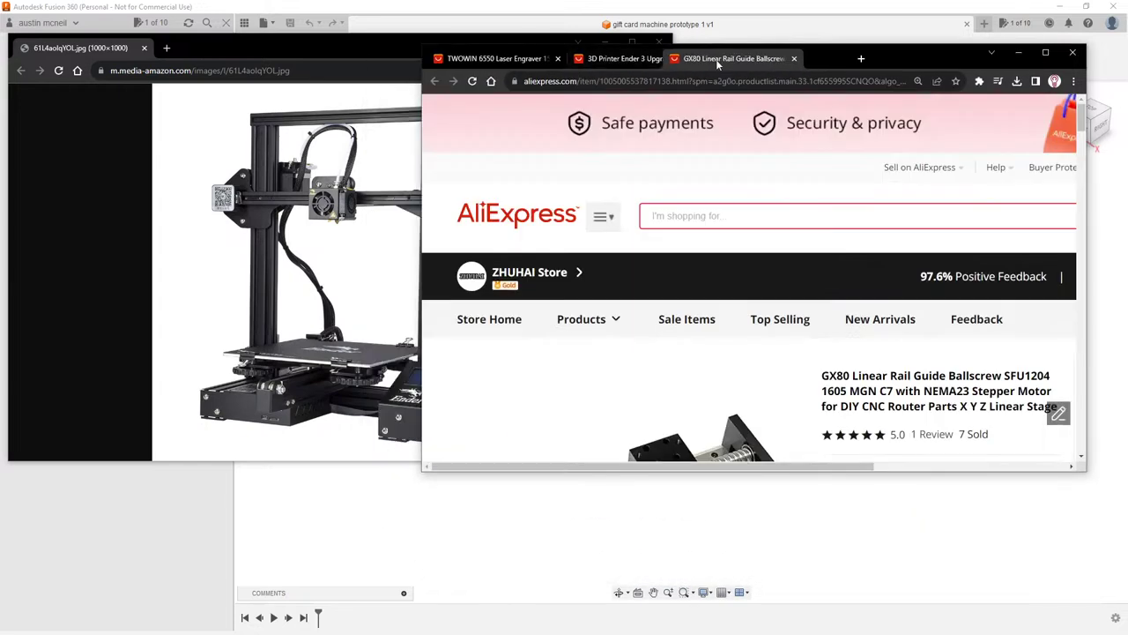
{"action": "scroll", "coordinate": [717, 289], "scroll_direction": "down", "scroll_amount": 2}
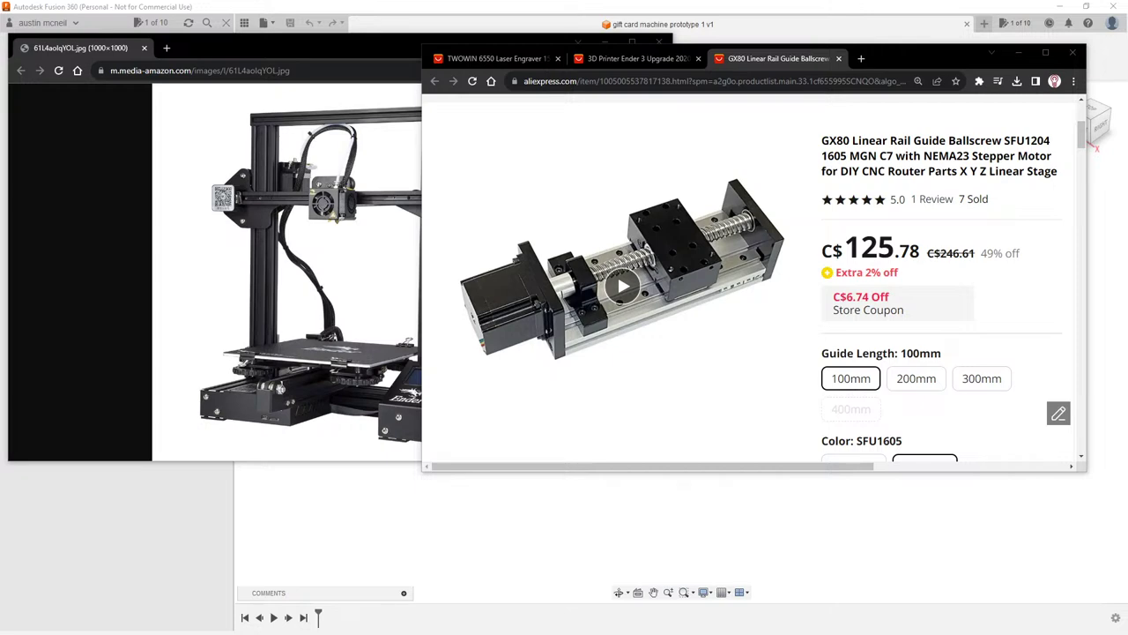
Step: Add the Mechanical Claw Metal Robotic Arm Gripper listing to the AliExpress window and inspect its black version photo
{"action": "left_click_drag", "start_coordinate": [1127, 127], "coordinate": [860, 58]}
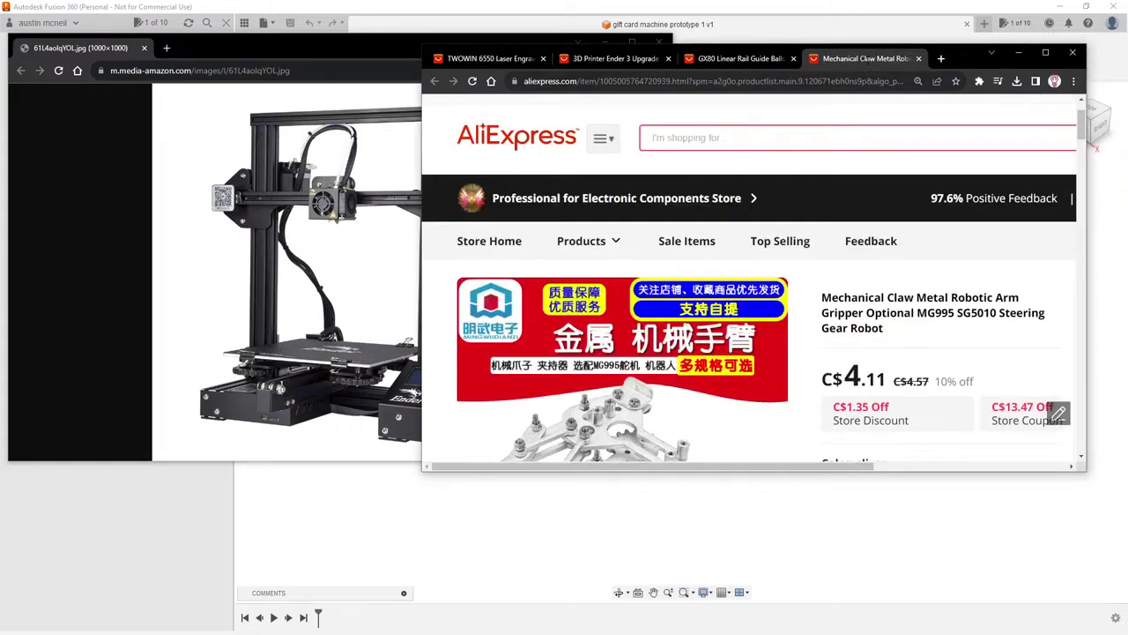
{"action": "scroll", "coordinate": [756, 259], "scroll_direction": "down", "scroll_amount": 3}
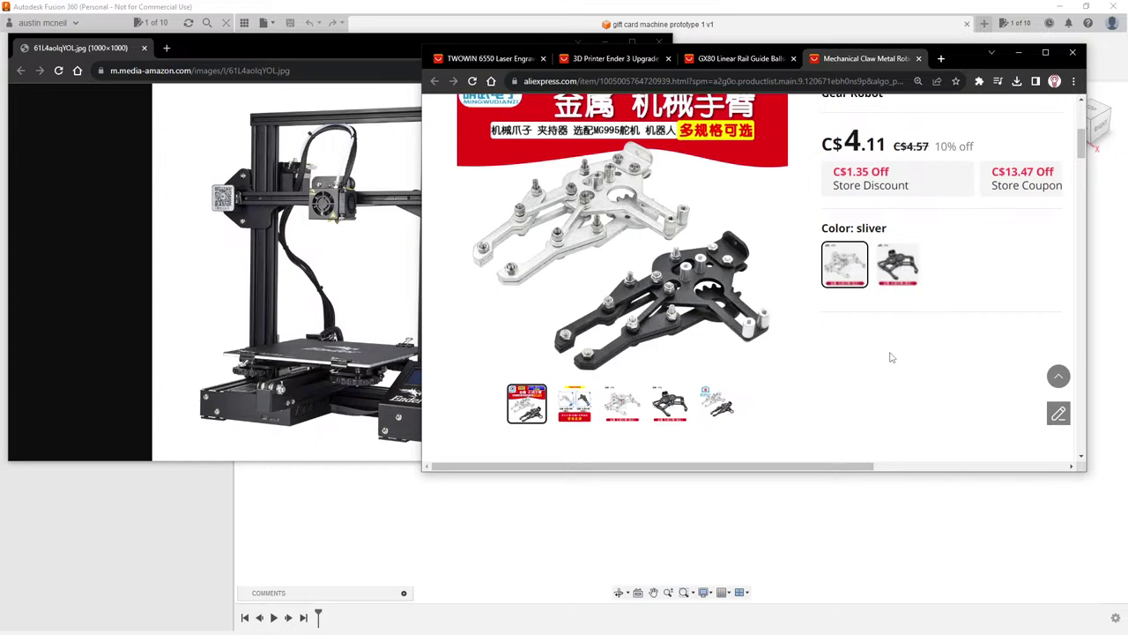
{"action": "scroll", "coordinate": [889, 355], "scroll_direction": "down", "scroll_amount": 1}
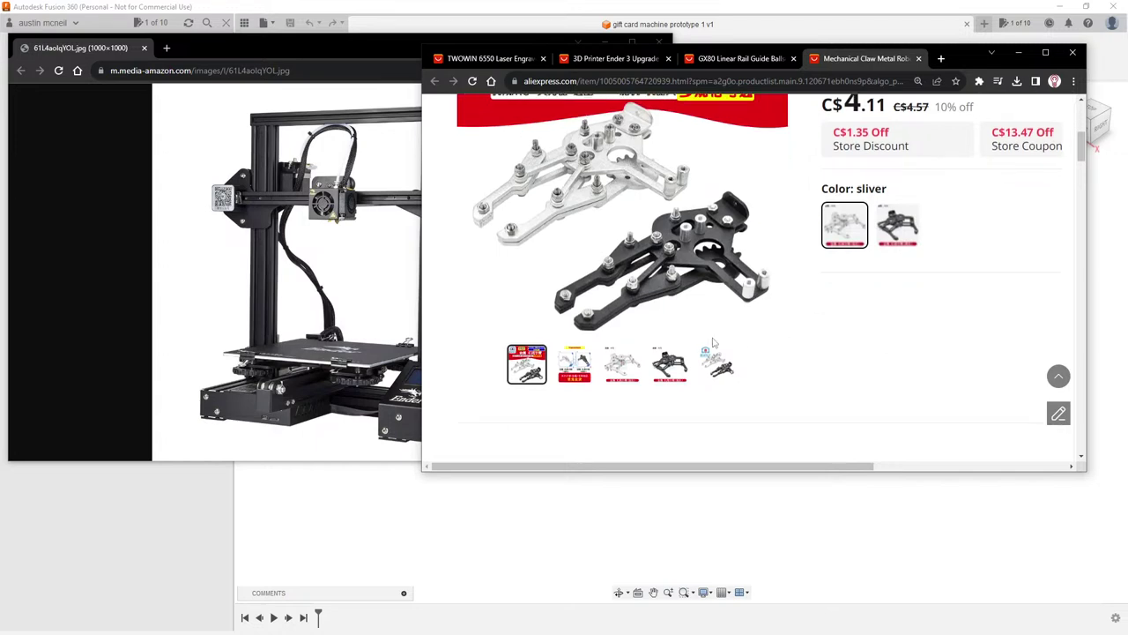
{"action": "left_click", "coordinate": [678, 374]}
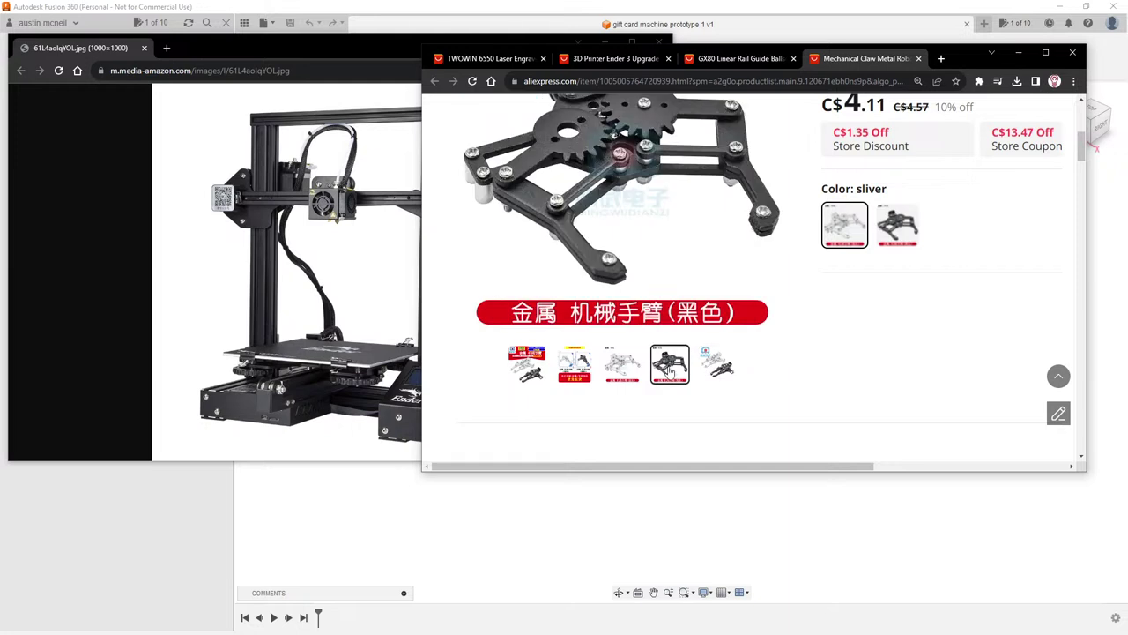
{"action": "scroll", "coordinate": [670, 372], "scroll_direction": "up", "scroll_amount": 1}
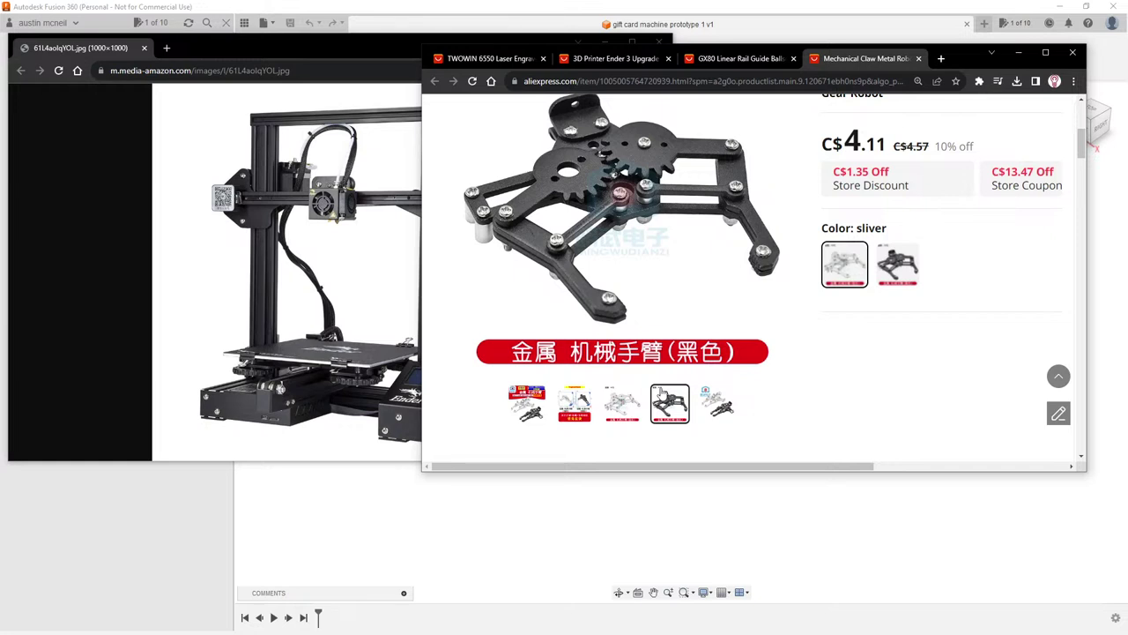
Step: Examine the product photos and the speed and voltage options on the 6V 12V 24V Micro Linear Actuator listing
{"action": "left_click", "coordinate": [736, 58]}
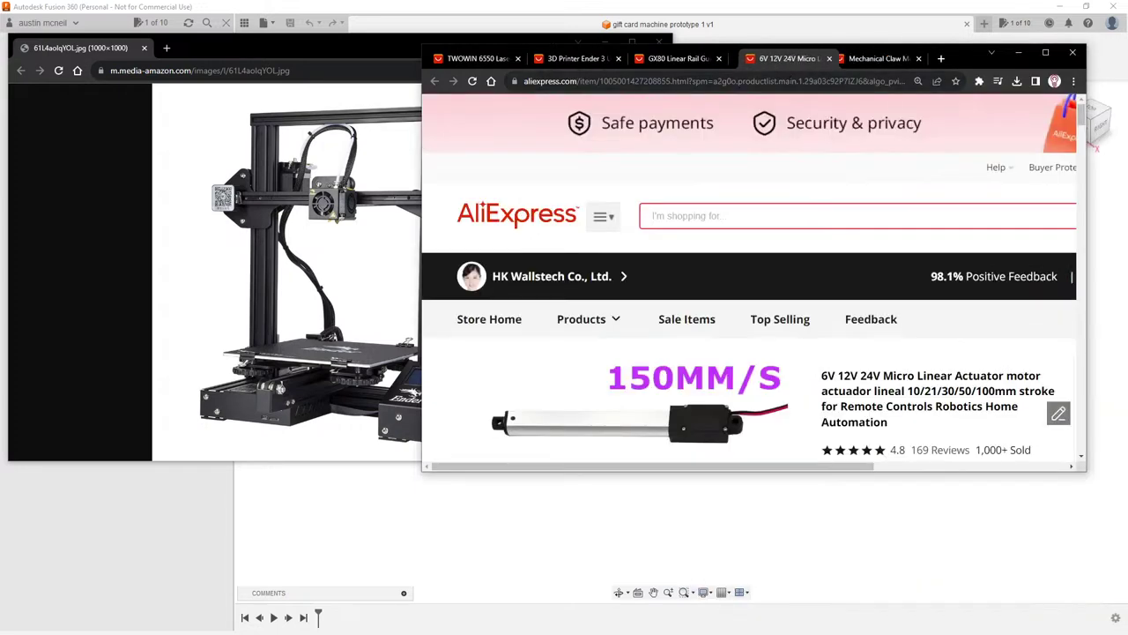
{"action": "scroll", "coordinate": [796, 243], "scroll_direction": "down", "scroll_amount": 2}
{"action": "scroll", "coordinate": [796, 243], "scroll_direction": "down", "scroll_amount": 2}
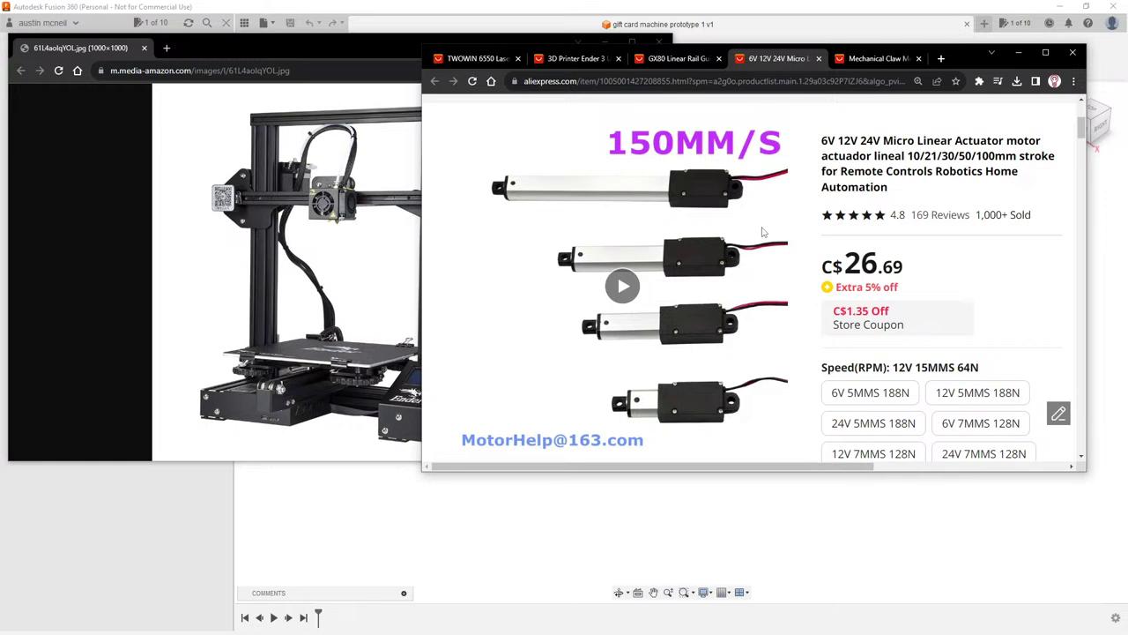
{"action": "scroll", "coordinate": [763, 232], "scroll_direction": "down", "scroll_amount": 1}
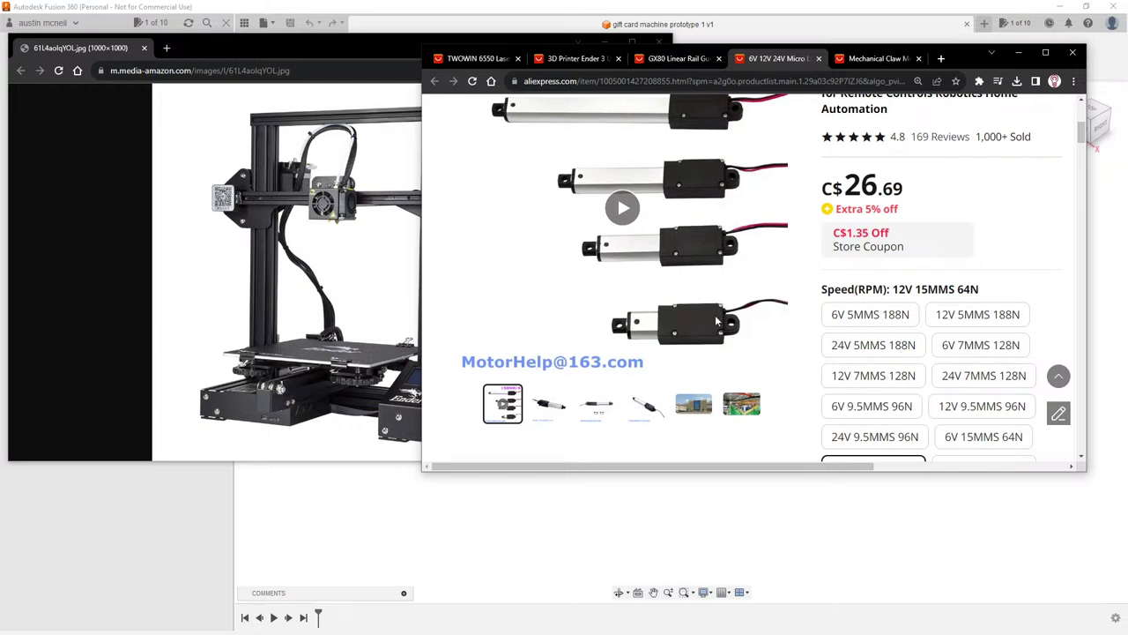
{"action": "scroll", "coordinate": [947, 267], "scroll_direction": "down", "scroll_amount": 2}
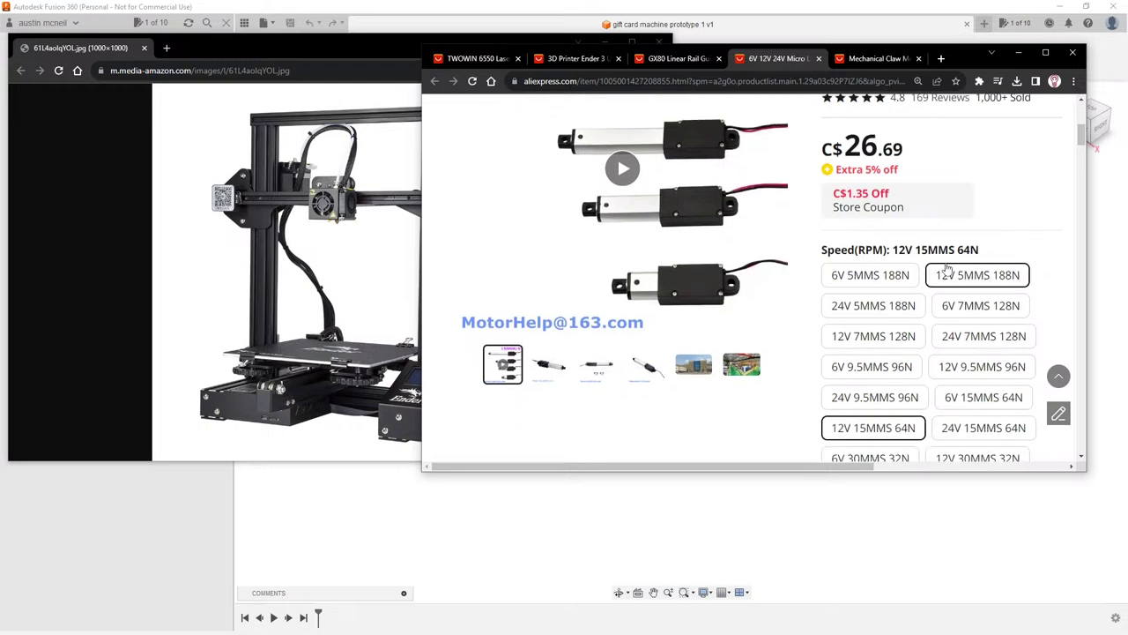
{"action": "scroll", "coordinate": [948, 267], "scroll_direction": "down", "scroll_amount": 1}
{"action": "scroll", "coordinate": [804, 300], "scroll_direction": "down", "scroll_amount": 2}
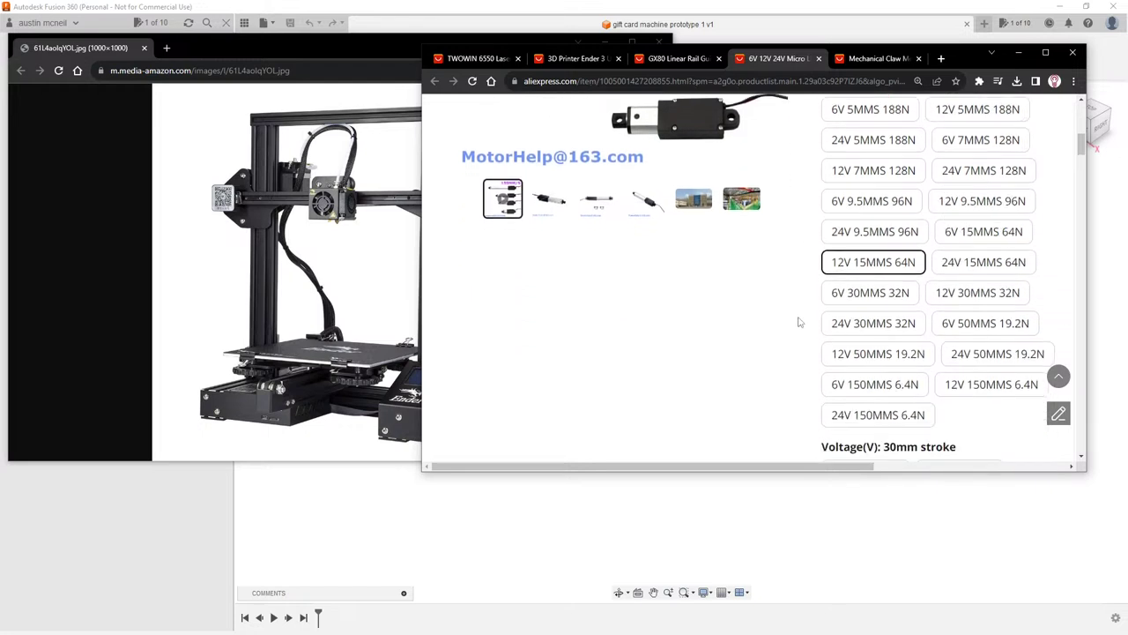
Step: Choose the 10mm stroke for the micro linear actuator and highlight the listing's price
{"action": "left_click", "coordinate": [847, 328]}
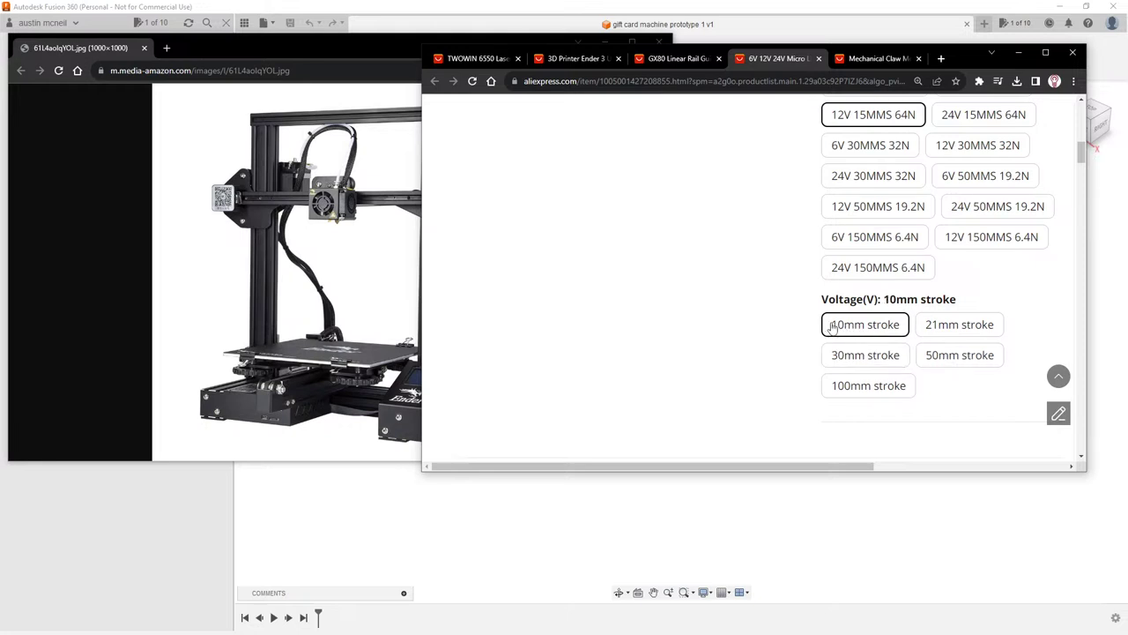
{"action": "scroll", "coordinate": [781, 345], "scroll_direction": "up", "scroll_amount": 4}
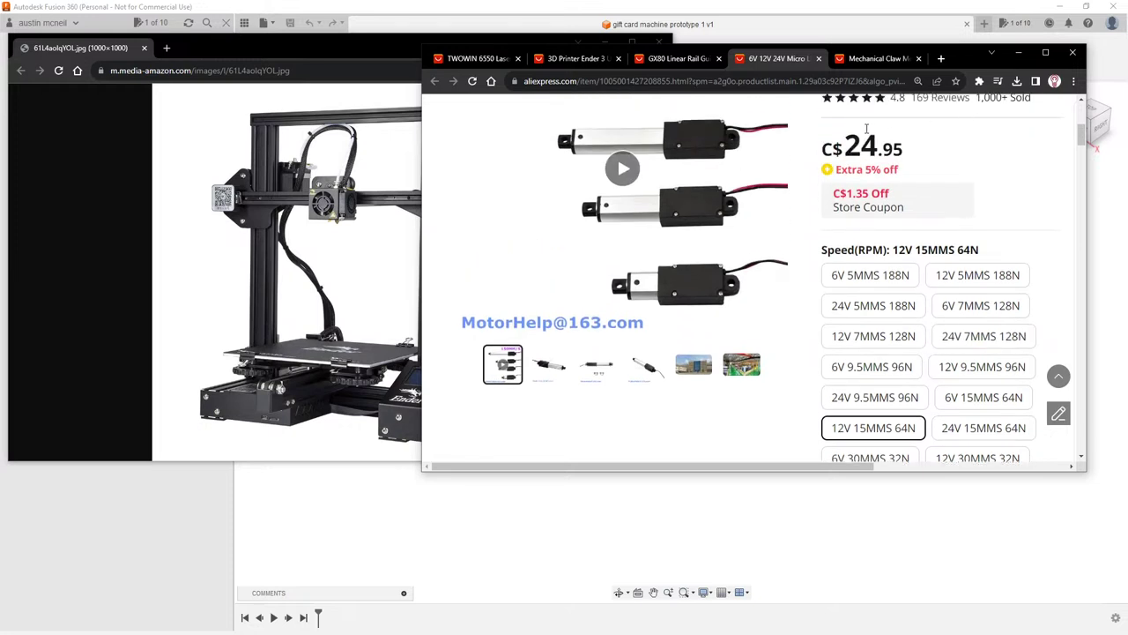
{"action": "double_click", "coordinate": [910, 152]}
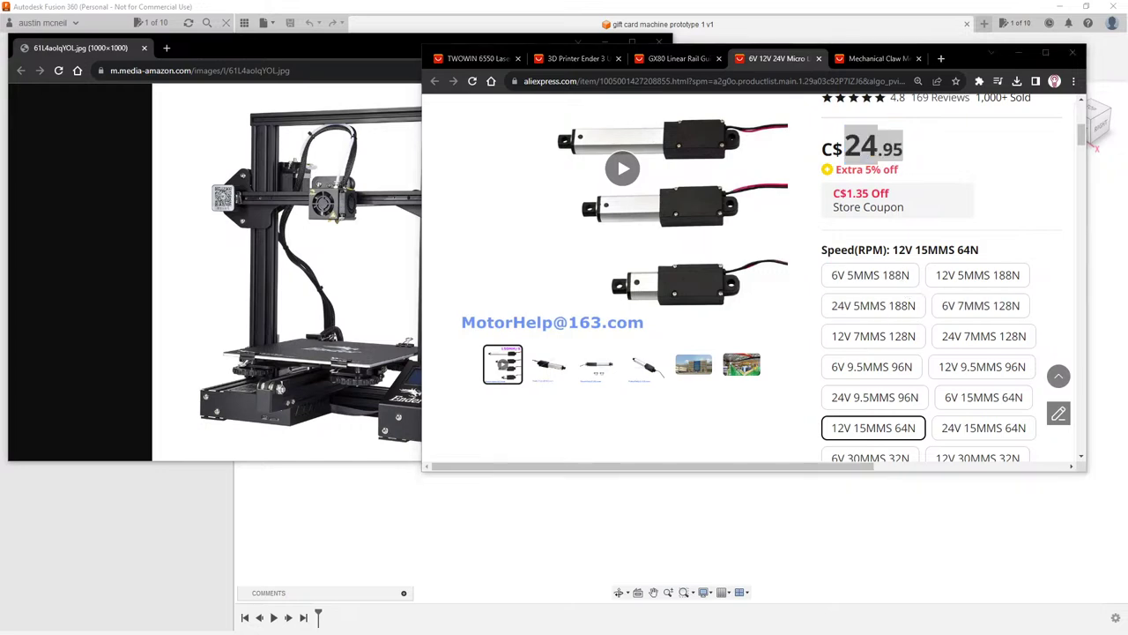
Step: Add the Bringsmart Threaded Shaft M4 55mm gear motor listing to the AliExpress window, review its speed and voltage options, and highlight its price
{"action": "left_click_drag", "start_coordinate": [1123, 318], "coordinate": [885, 56]}
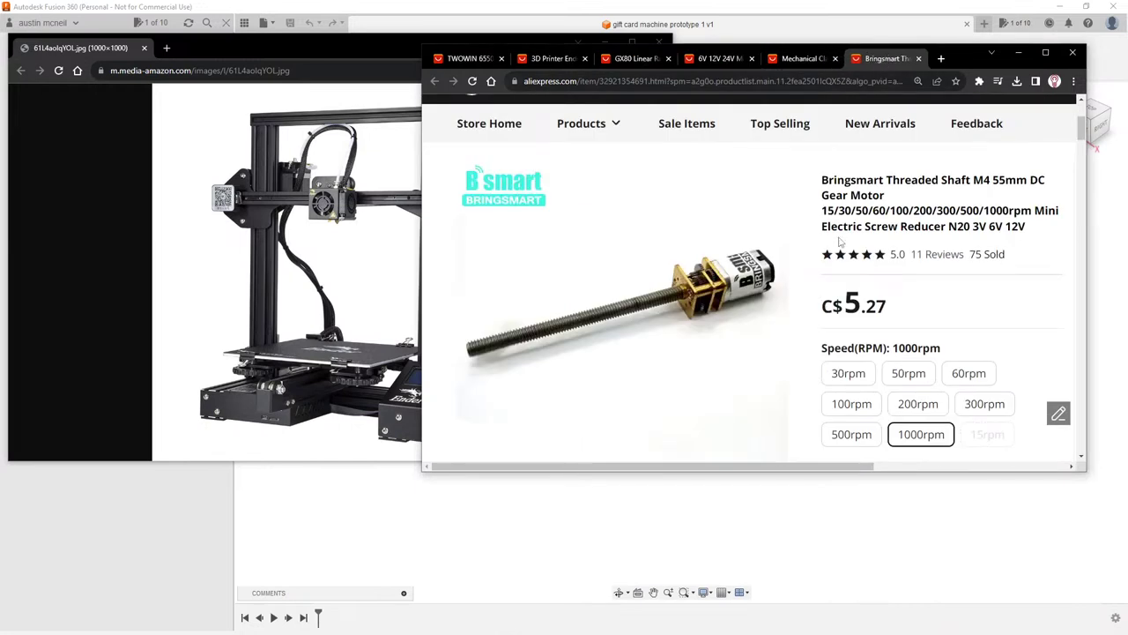
{"action": "scroll", "coordinate": [940, 279], "scroll_direction": "down", "scroll_amount": 1}
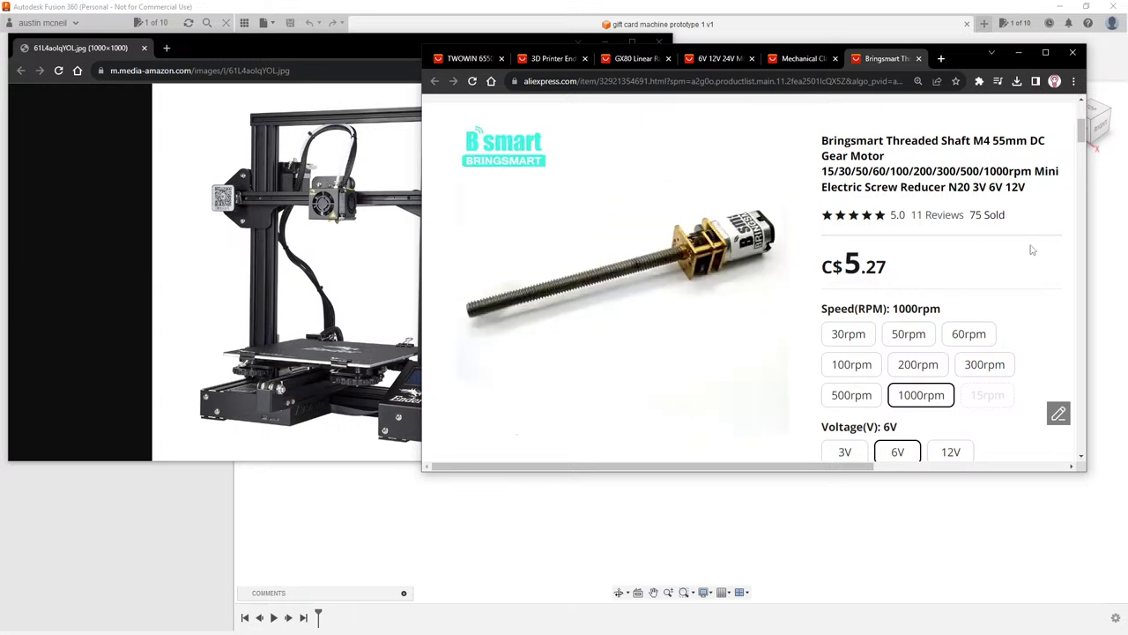
{"action": "scroll", "coordinate": [1033, 247], "scroll_direction": "down", "scroll_amount": 2}
{"action": "scroll", "coordinate": [1033, 247], "scroll_direction": "up", "scroll_amount": 1}
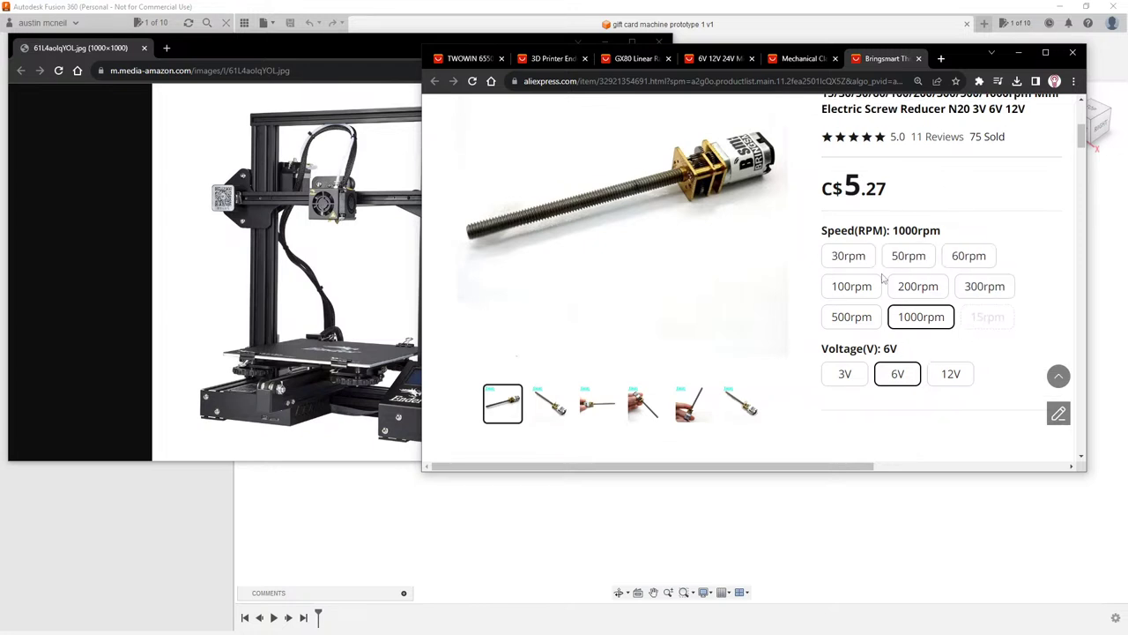
{"action": "scroll", "coordinate": [964, 221], "scroll_direction": "up", "scroll_amount": 1}
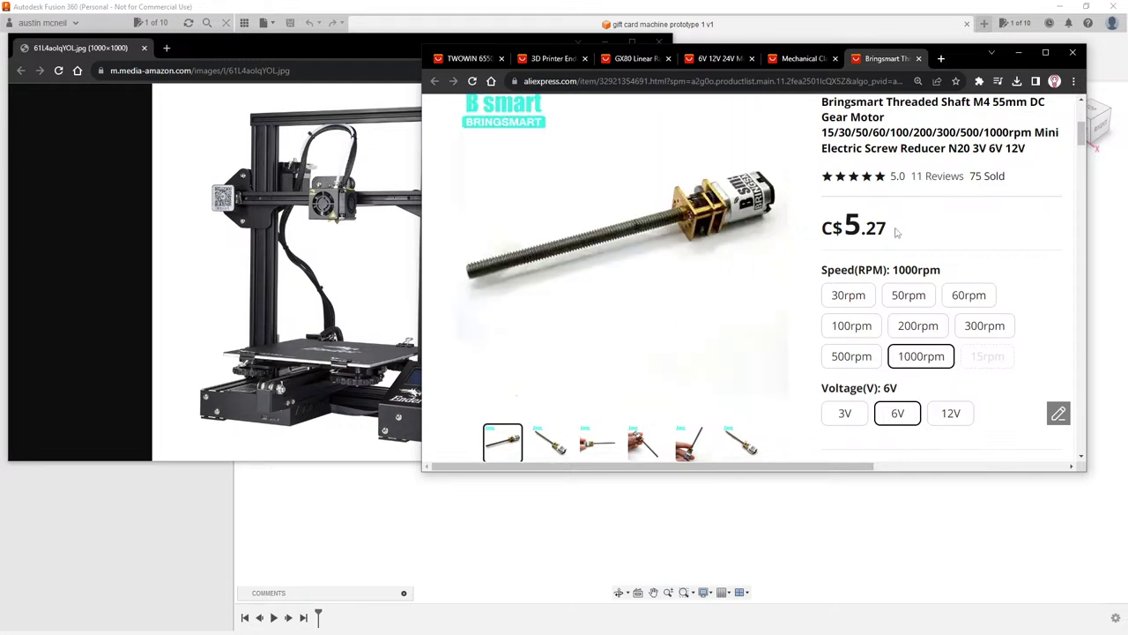
{"action": "left_click_drag", "start_coordinate": [895, 231], "coordinate": [848, 226]}
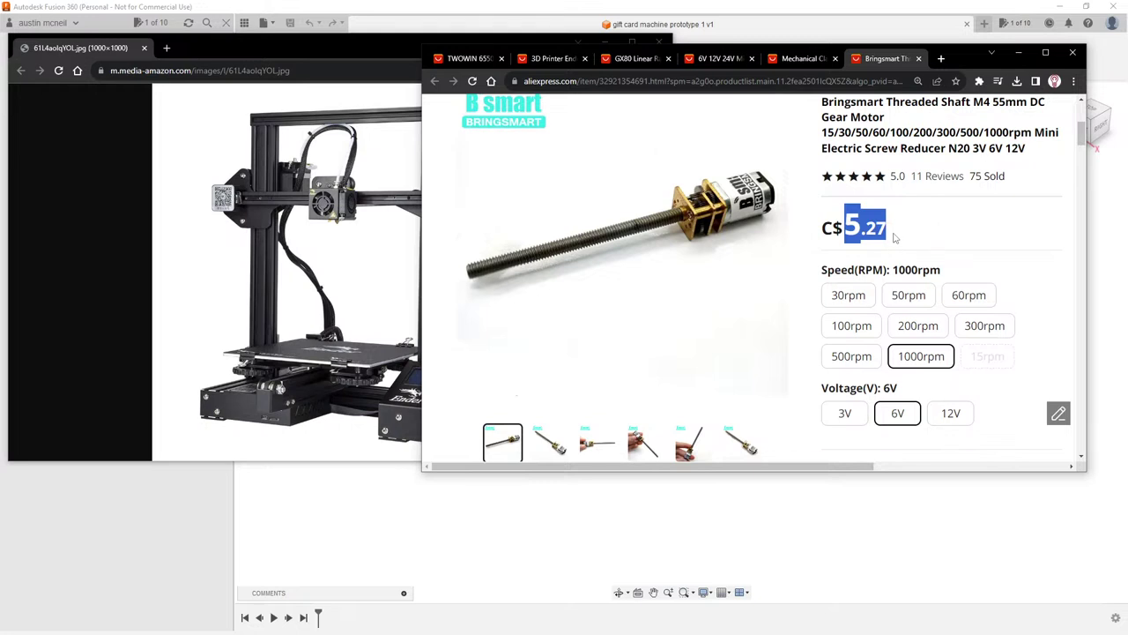
Step: Maximize the GrabCAD browser window and review the Corner Slot Connector and Flat NEMA-17 Motor Plate for 2020 Extrusion model pages
{"action": "left_click_drag", "start_coordinate": [957, 53], "coordinate": [1127, 79]}
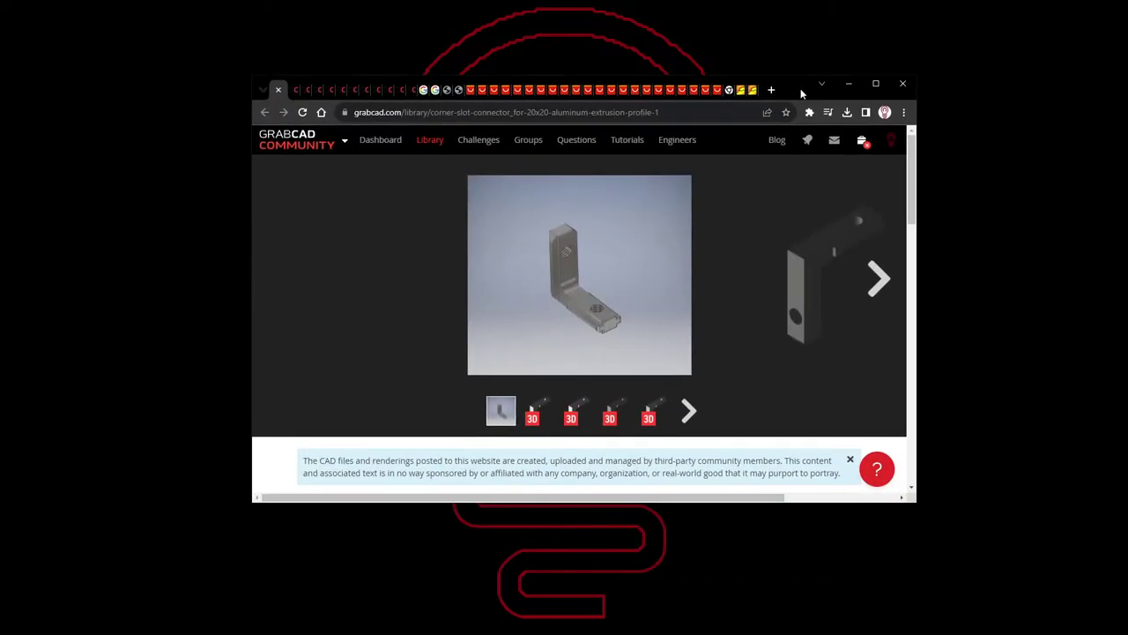
{"action": "double_click", "coordinate": [800, 88]}
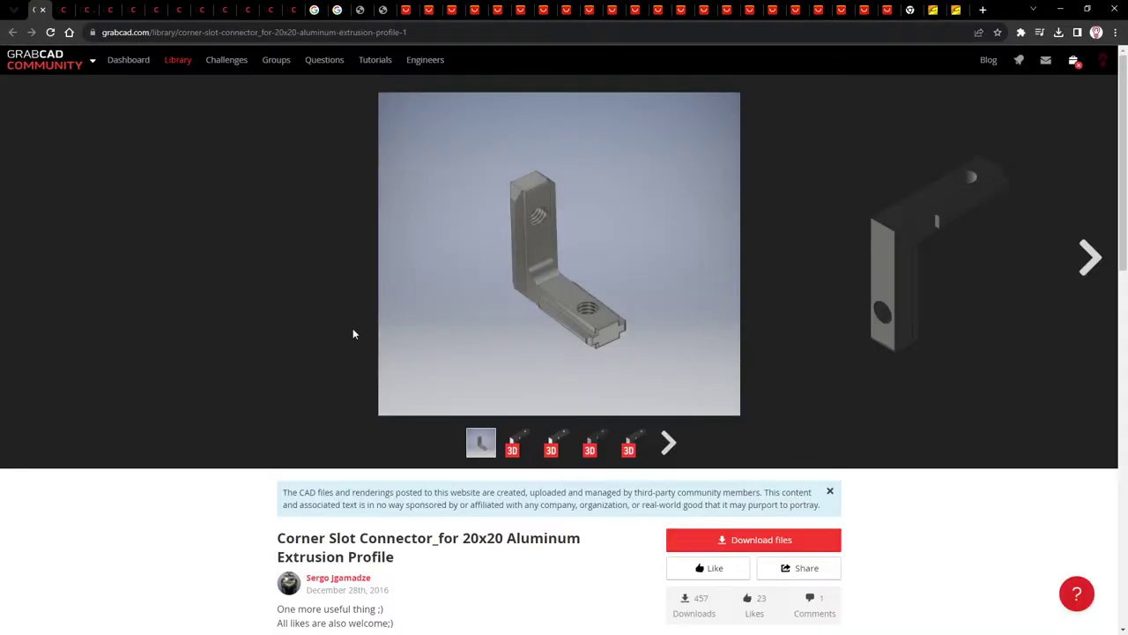
{"action": "scroll", "coordinate": [298, 294], "scroll_direction": "down", "scroll_amount": 1}
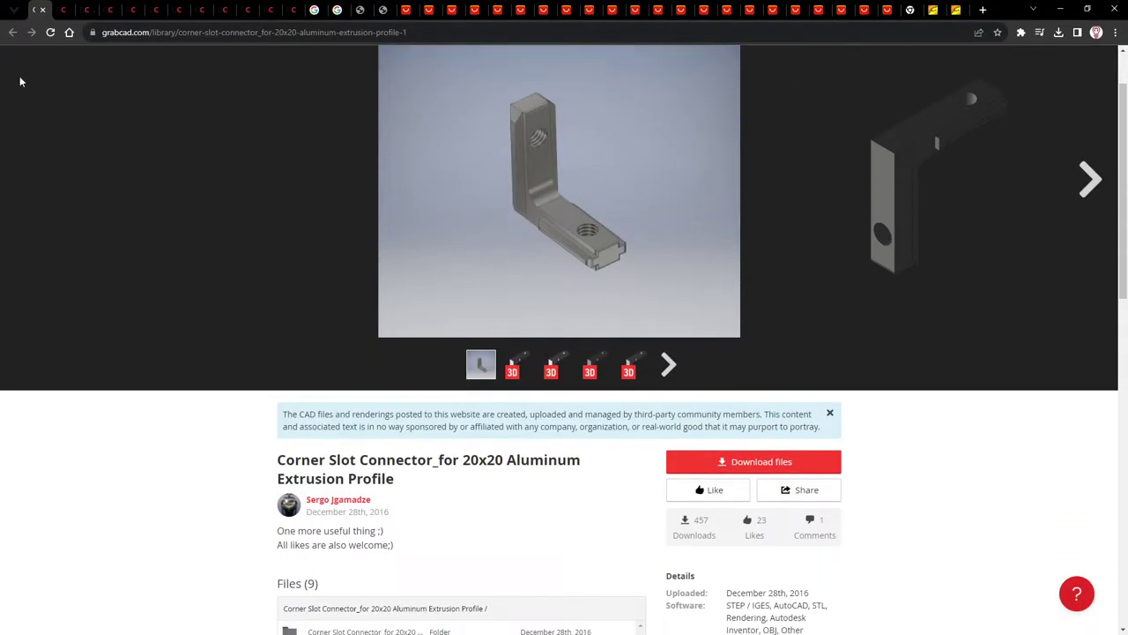
{"action": "left_click", "coordinate": [60, 11]}
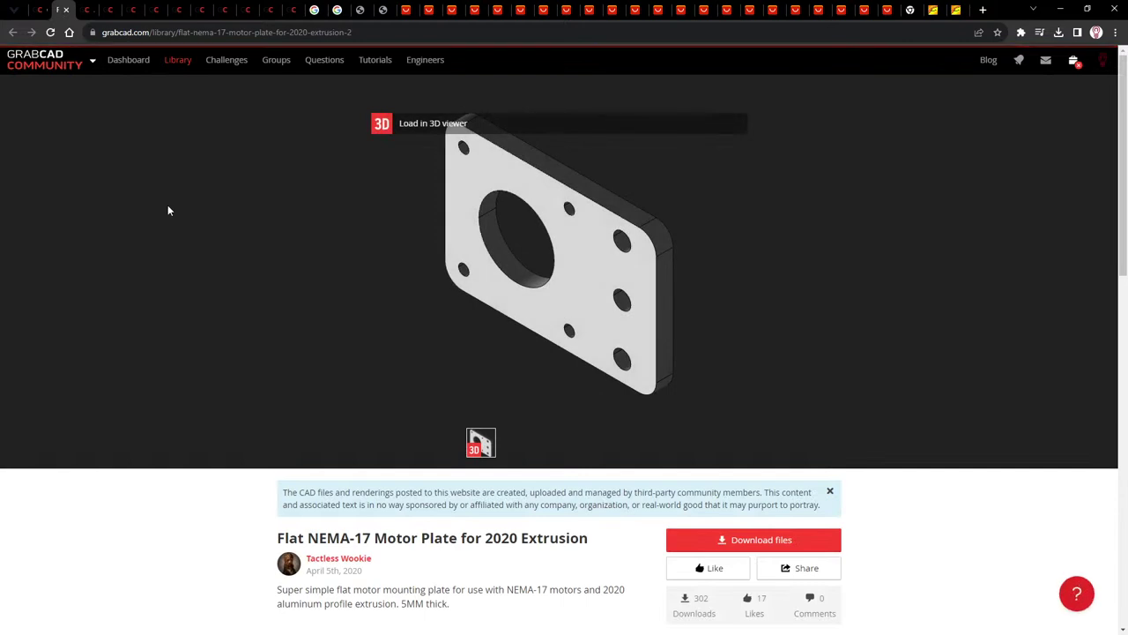
{"action": "scroll", "coordinate": [176, 210], "scroll_direction": "down", "scroll_amount": 1}
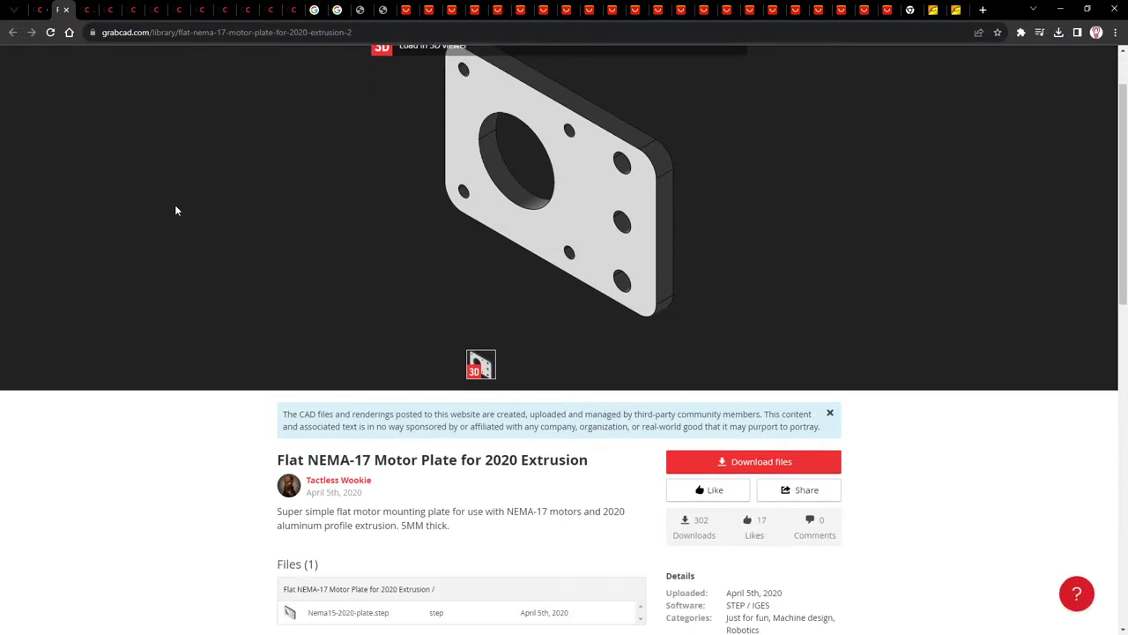
{"action": "scroll", "coordinate": [175, 209], "scroll_direction": "up", "scroll_amount": 1}
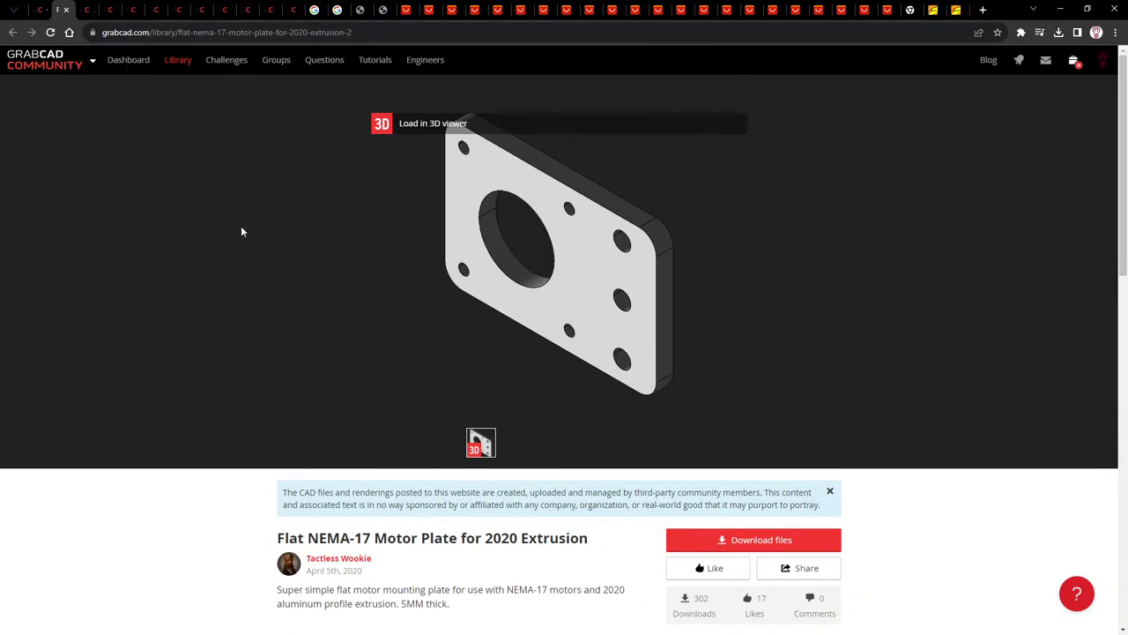
Step: Browse the GrabCAD search results for 3d printer models, then return to the Flat NEMA-17 Motor Plate page
{"action": "left_click", "coordinate": [84, 10]}
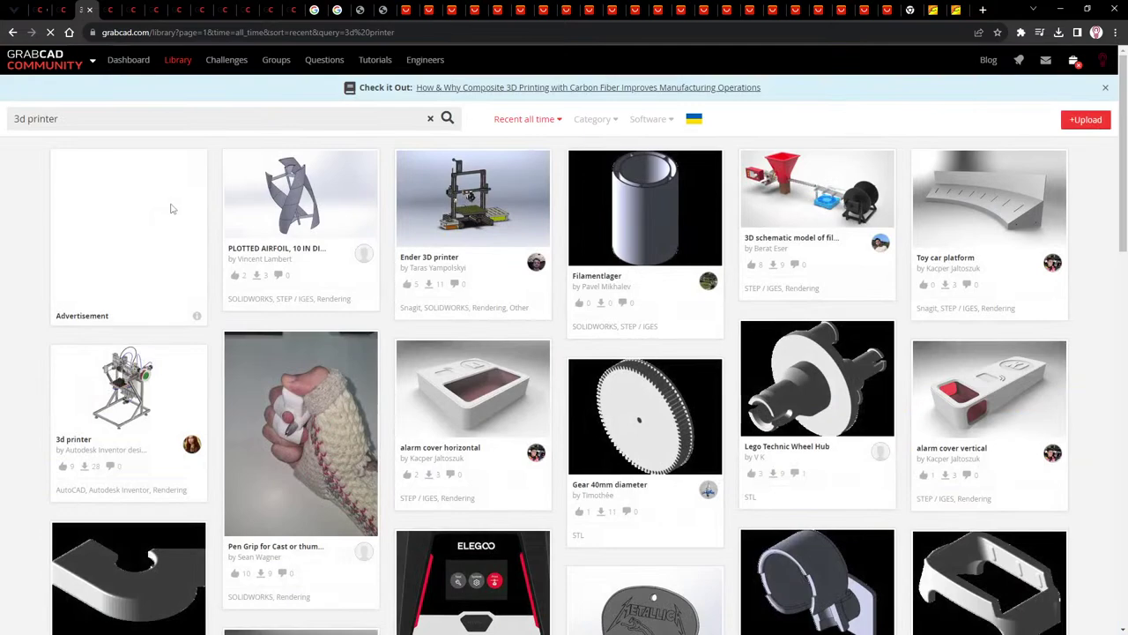
{"action": "scroll", "coordinate": [261, 223], "scroll_direction": "down", "scroll_amount": 3}
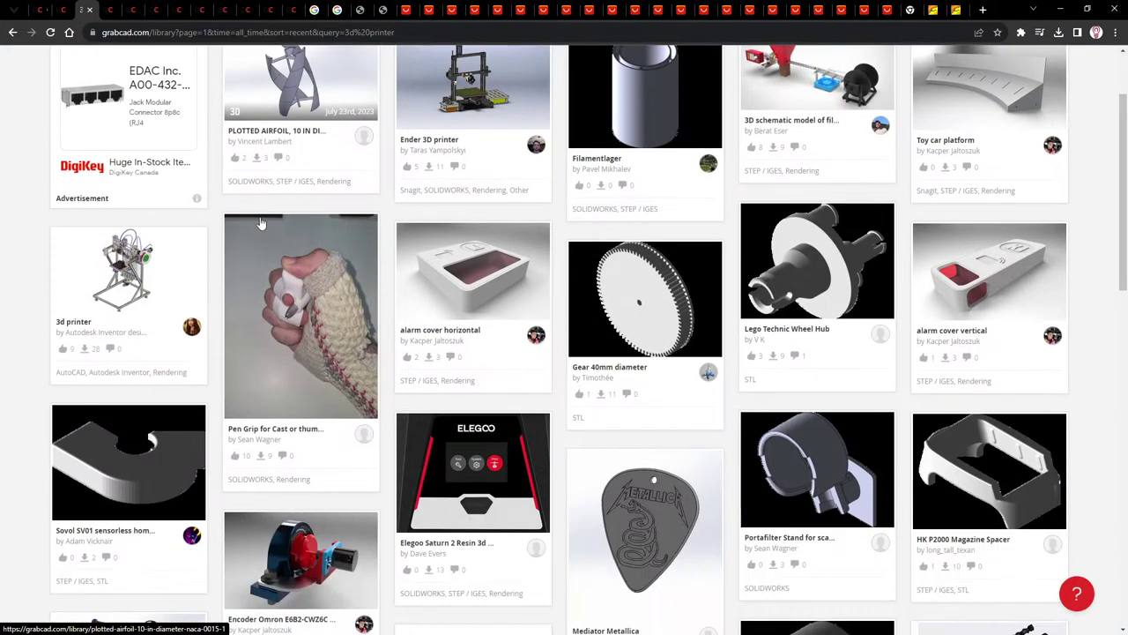
{"action": "scroll", "coordinate": [229, 192], "scroll_direction": "up", "scroll_amount": 2}
{"action": "scroll", "coordinate": [231, 192], "scroll_direction": "up", "scroll_amount": 1}
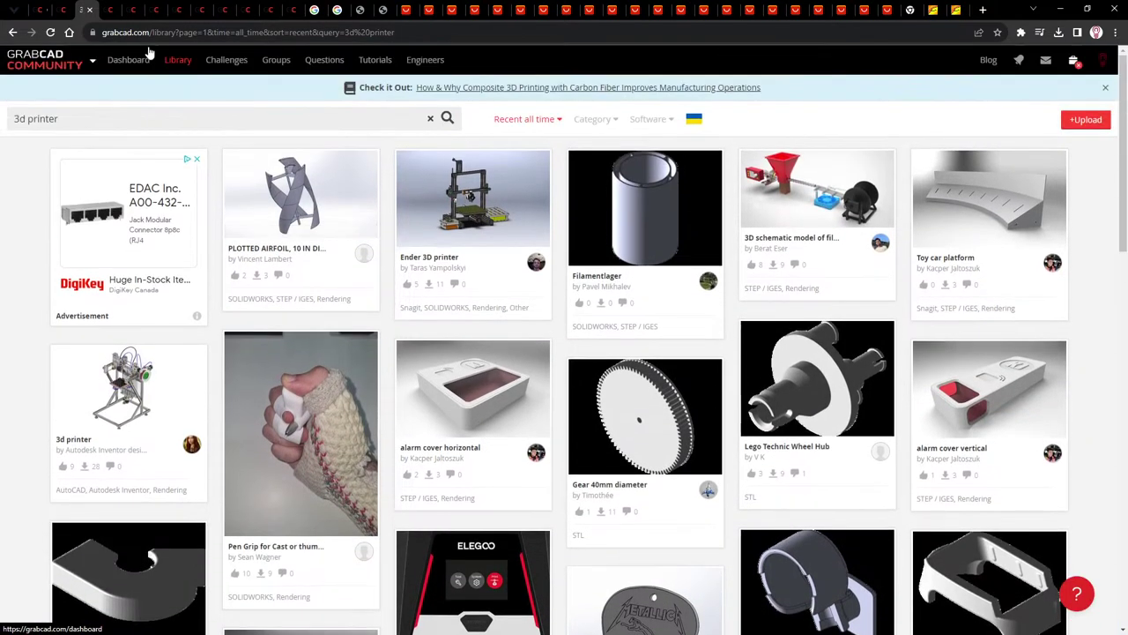
{"action": "left_click", "coordinate": [60, 10]}
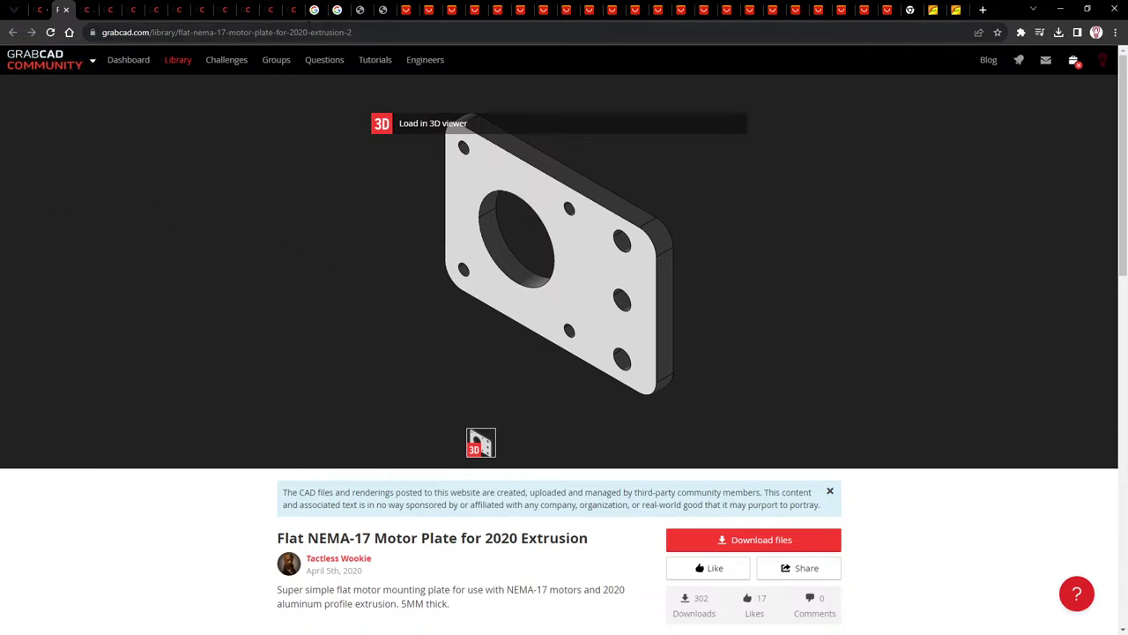
Step: Go from the linear rail guide results to the JINGLIN V slot gantry plate listing and compare its 1PCS and 4PCS options
{"action": "left_click", "coordinate": [546, 12]}
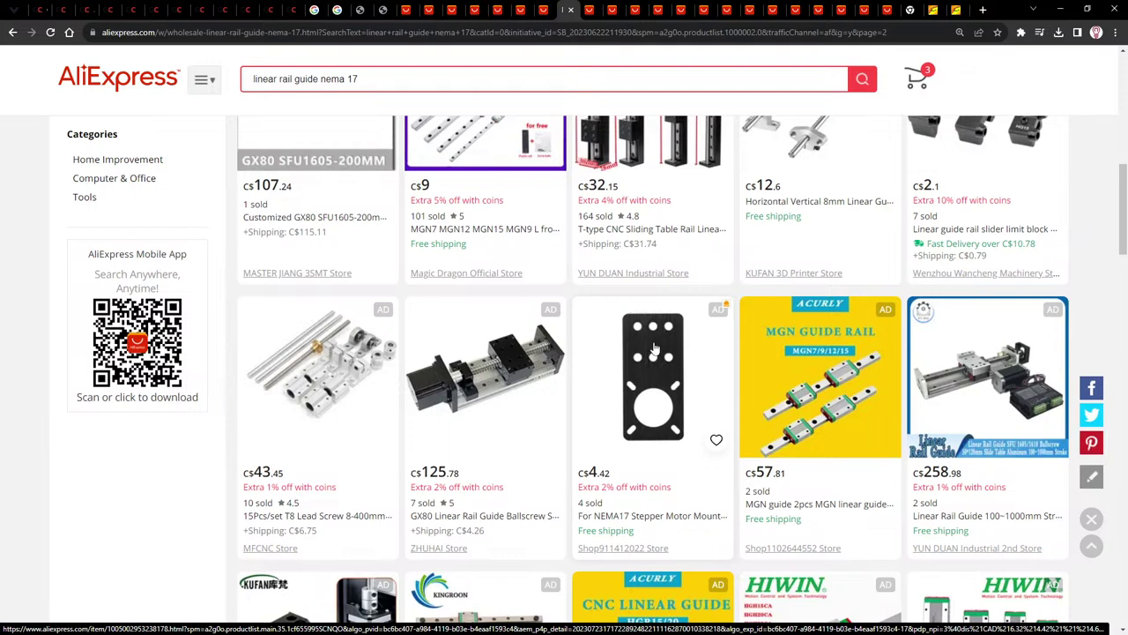
{"action": "left_click", "coordinate": [629, 126]}
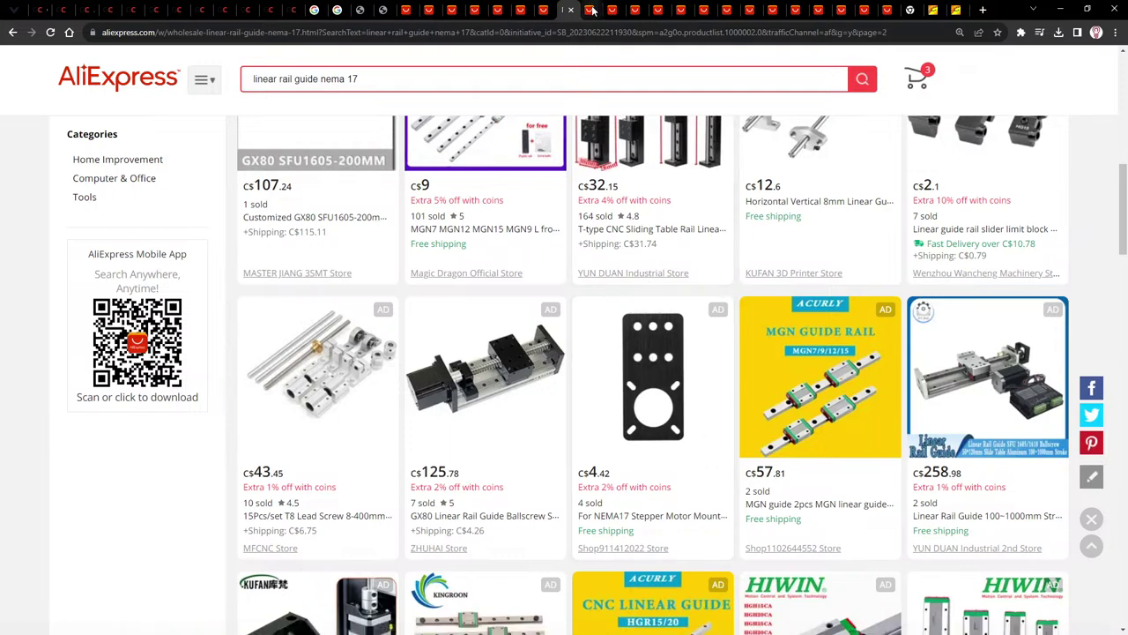
{"action": "scroll", "coordinate": [619, 340], "scroll_direction": "down", "scroll_amount": 2}
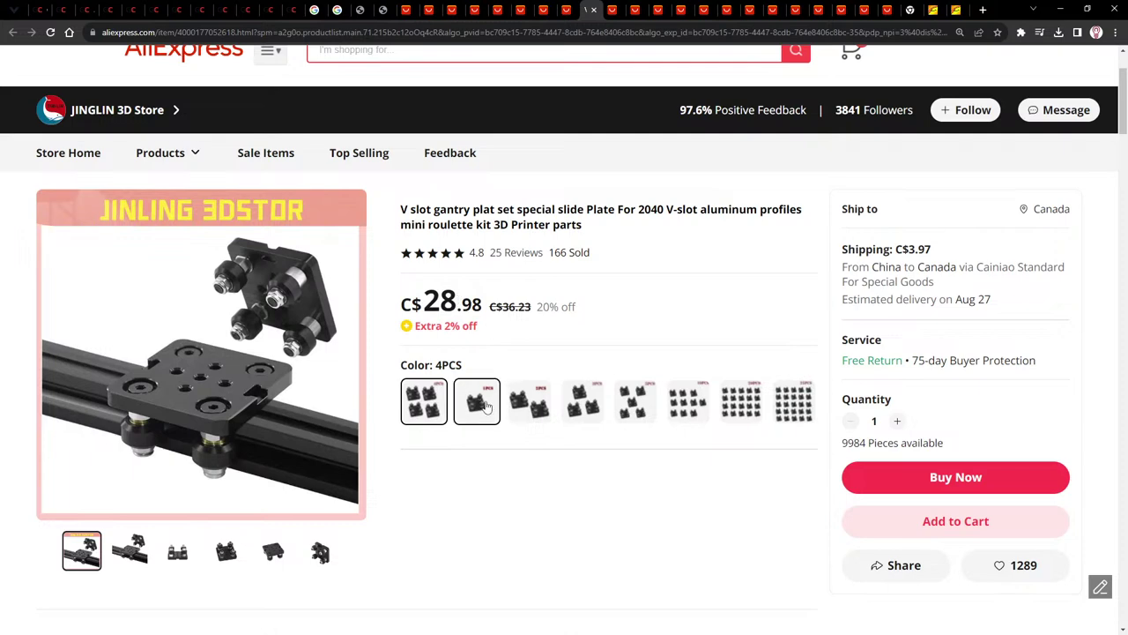
{"action": "double_click", "coordinate": [445, 364]}
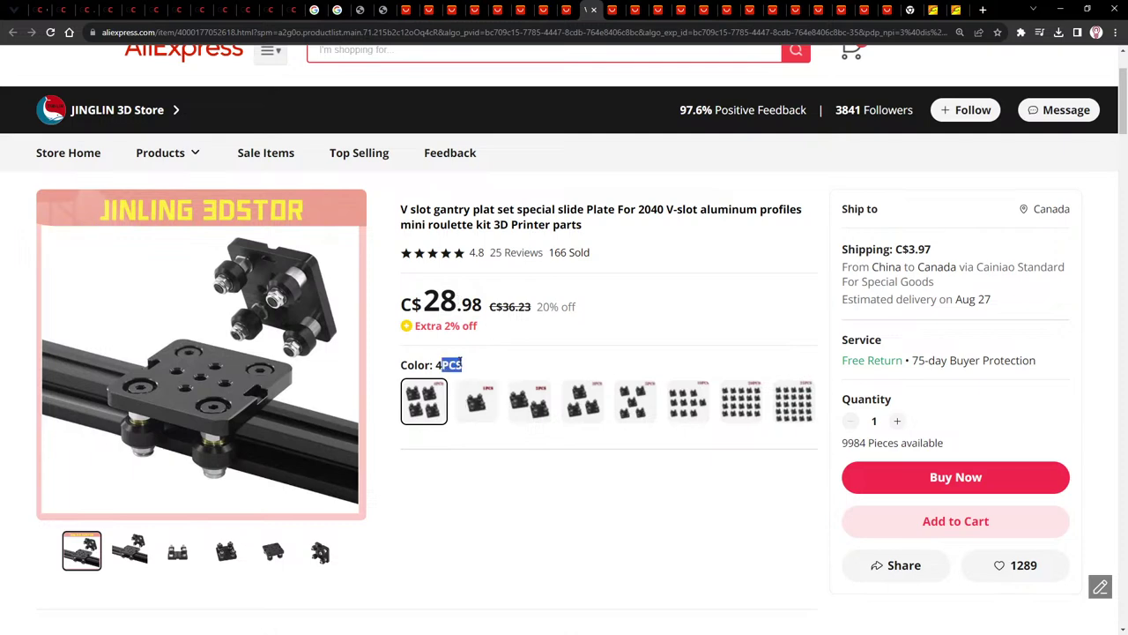
{"action": "left_click", "coordinate": [488, 408]}
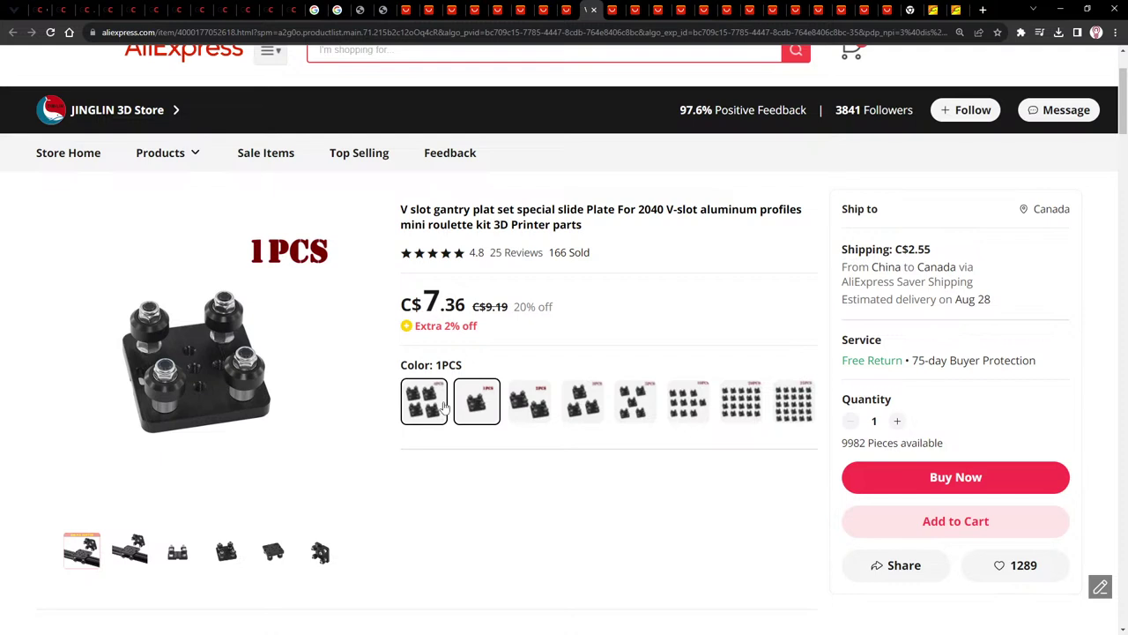
{"action": "left_click", "coordinate": [445, 405]}
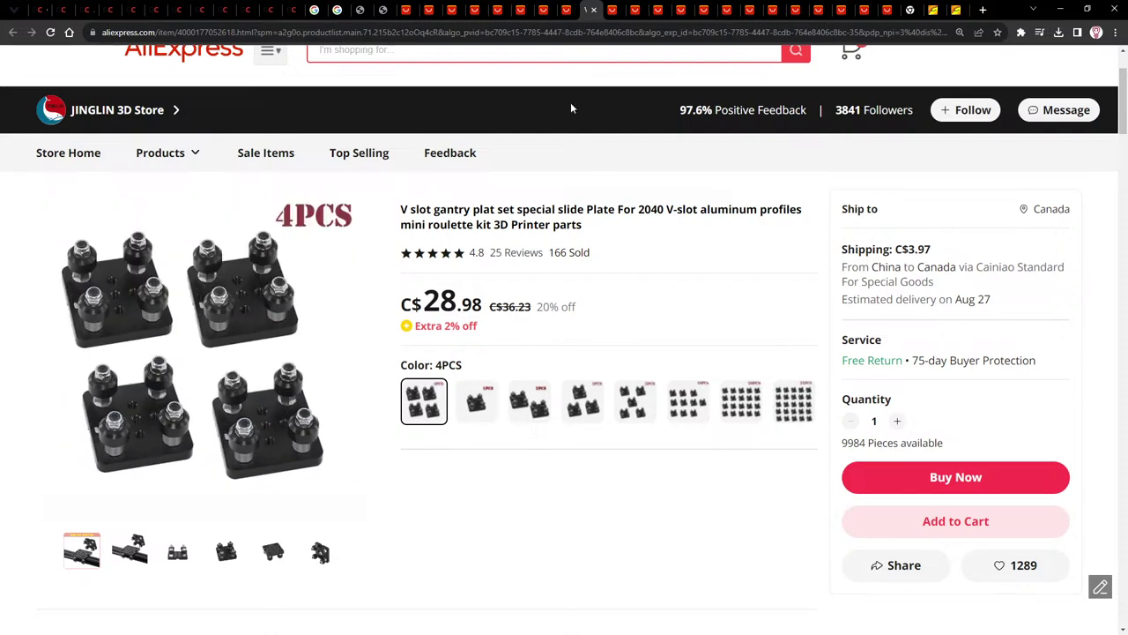
Step: Review the NEMA 17 Stepper Motor Bracket listing and the last photo of the Opensource V-Slot Gantry Plate 20mm listing
{"action": "left_click", "coordinate": [612, 11]}
{"action": "left_click", "coordinate": [659, 12]}
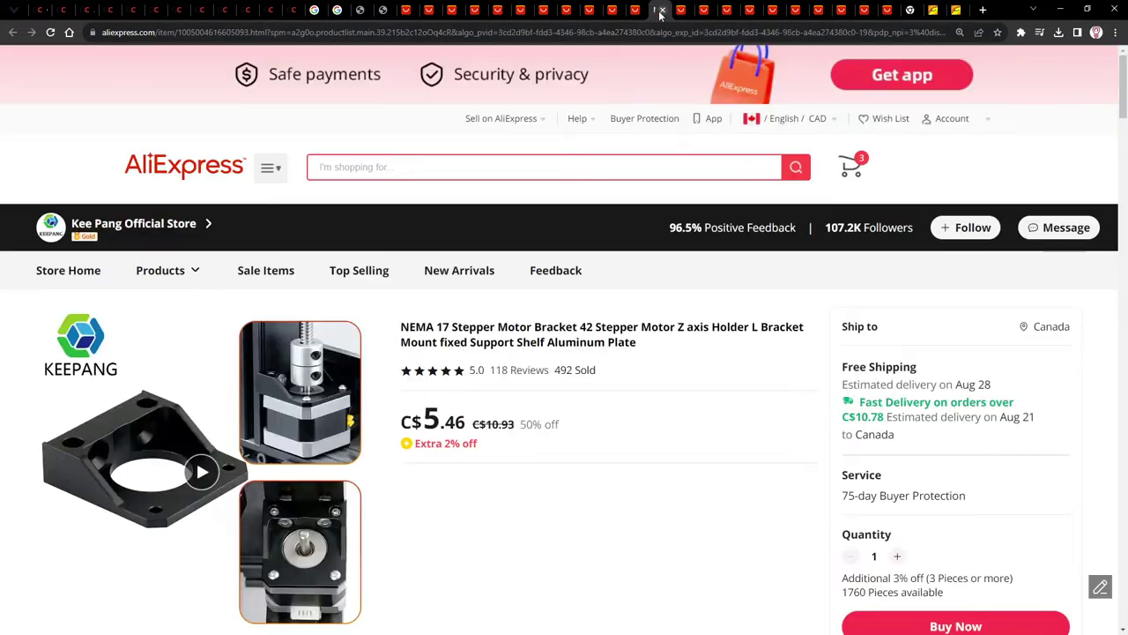
{"action": "scroll", "coordinate": [639, 419], "scroll_direction": "down", "scroll_amount": 1}
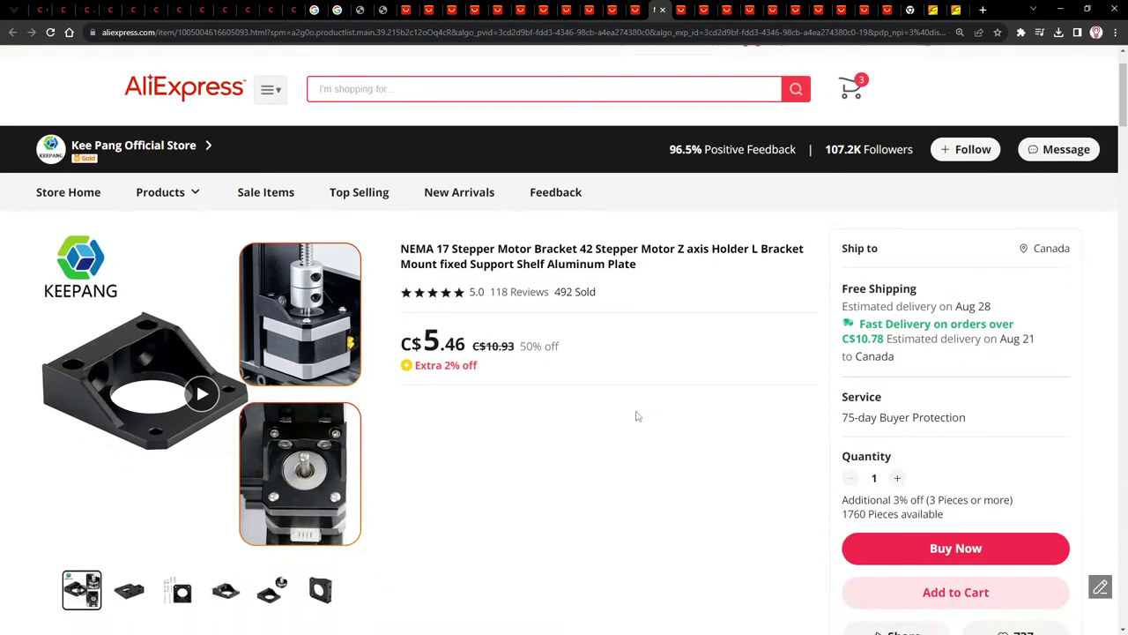
{"action": "left_click", "coordinate": [684, 10]}
{"action": "scroll", "coordinate": [564, 364], "scroll_direction": "down", "scroll_amount": 2}
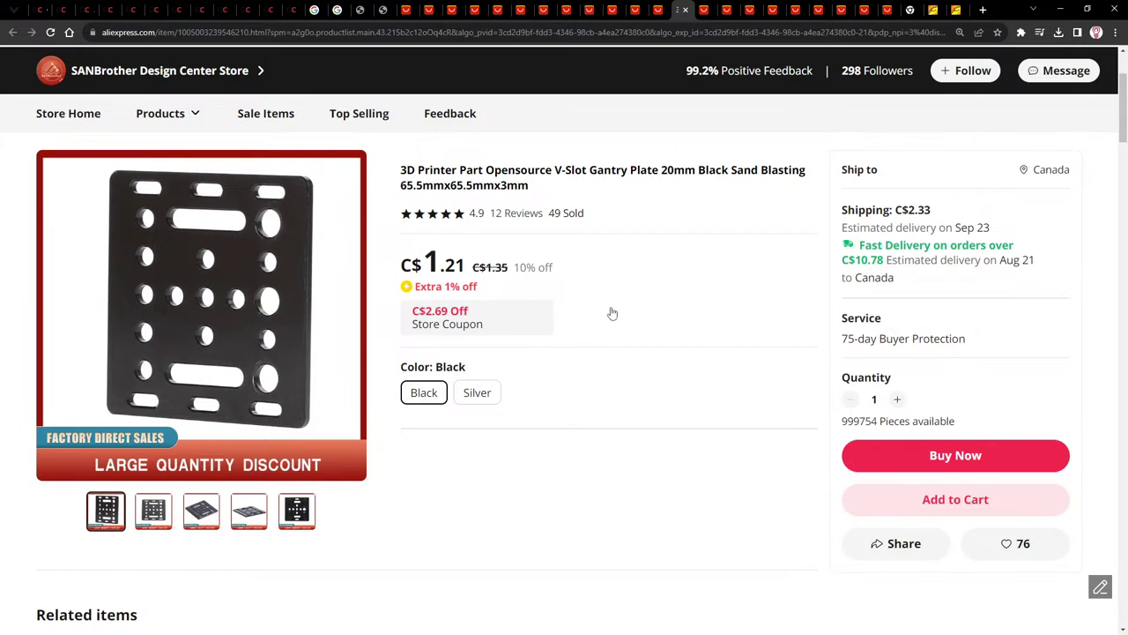
{"action": "left_click", "coordinate": [306, 515]}
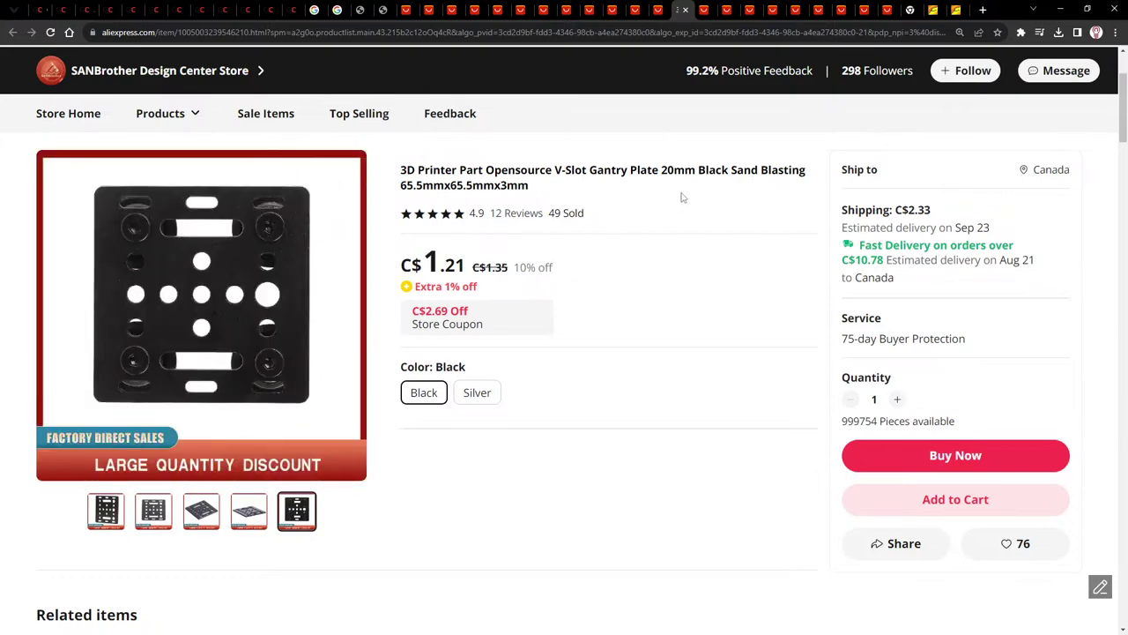
Step: Inspect the Ender 3 Belt Tensioner X-axis Upgrade Kit listing and close its page
{"action": "left_click", "coordinate": [705, 10]}
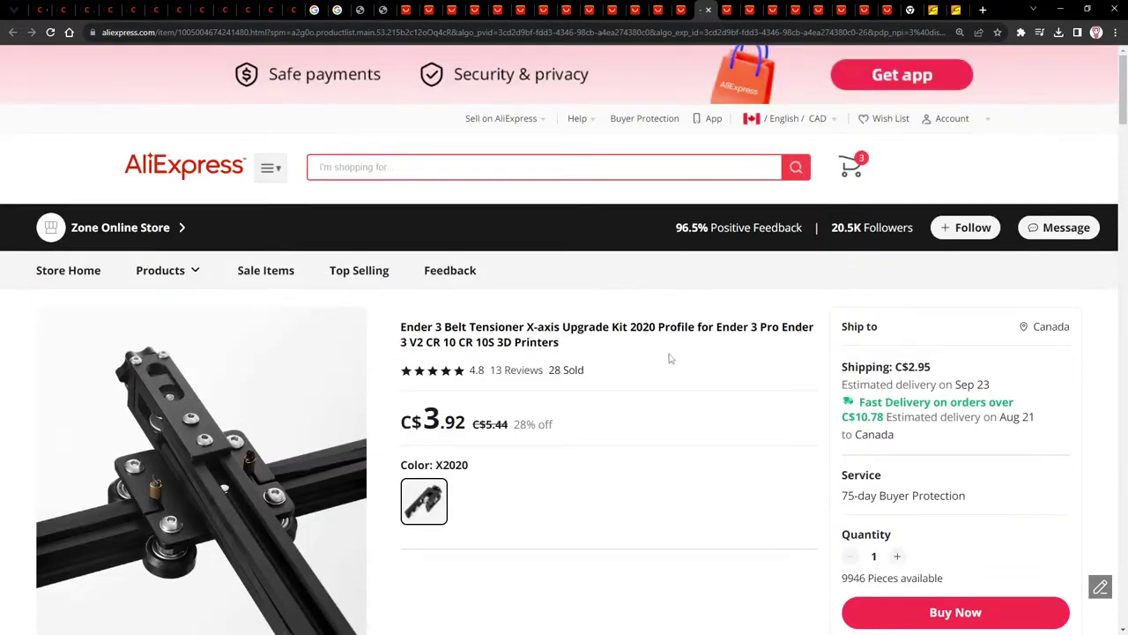
{"action": "scroll", "coordinate": [669, 357], "scroll_direction": "down", "scroll_amount": 2}
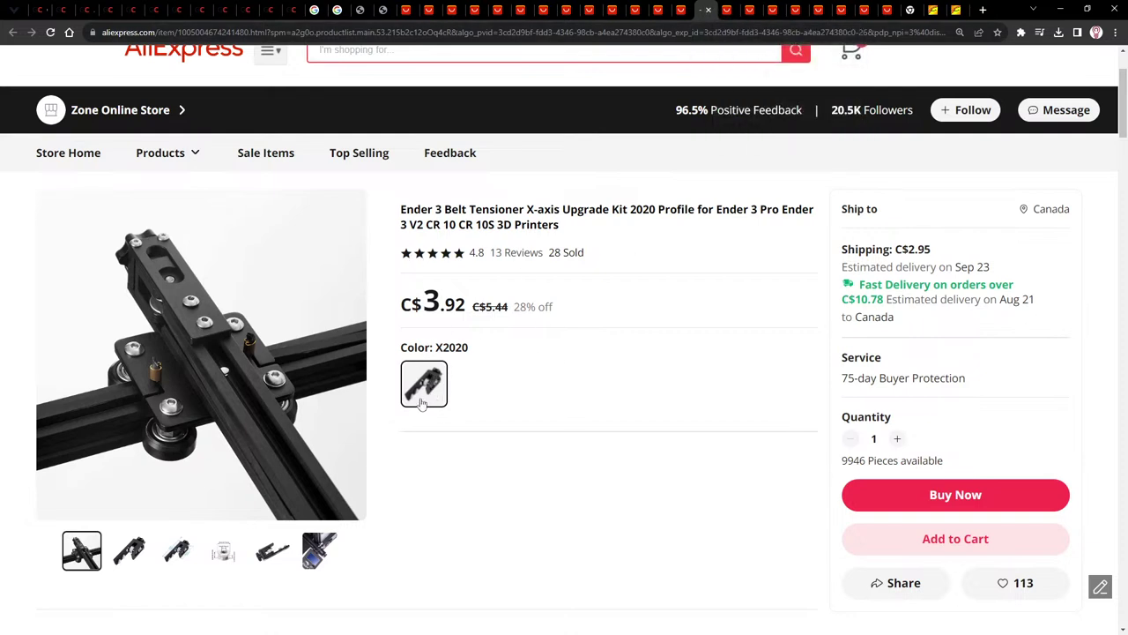
{"action": "left_click", "coordinate": [708, 11]}
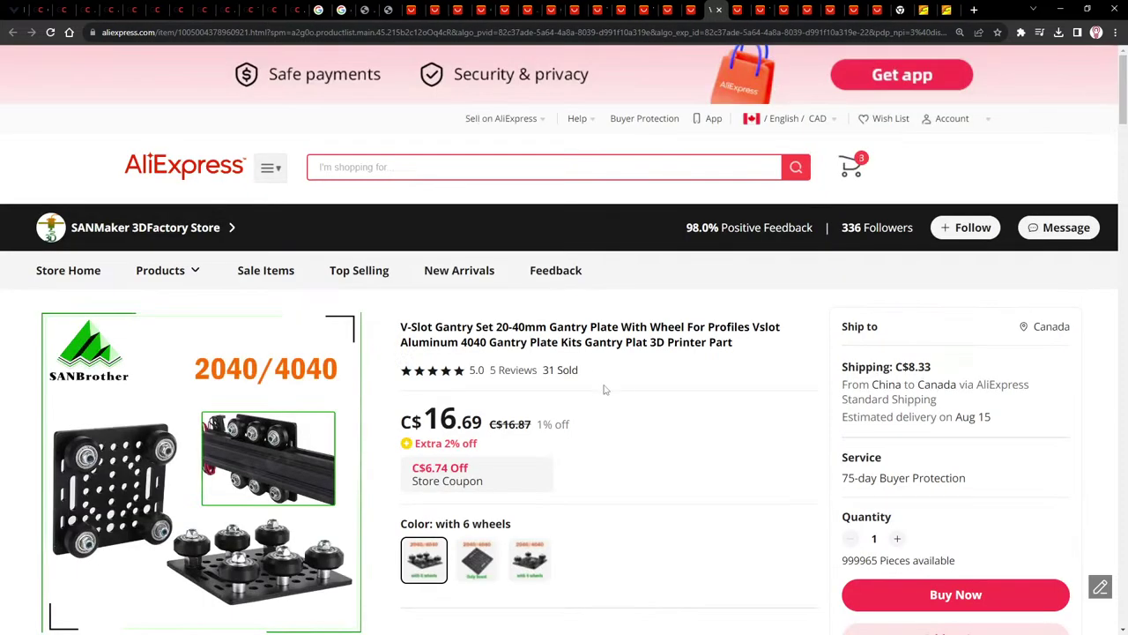
Step: Examine the 2040 and 4040 profile dimension drawings on the V-Slot Gantry Set 20-40mm listing
{"action": "scroll", "coordinate": [662, 393], "scroll_direction": "down", "scroll_amount": 1}
{"action": "scroll", "coordinate": [659, 393], "scroll_direction": "down", "scroll_amount": 1}
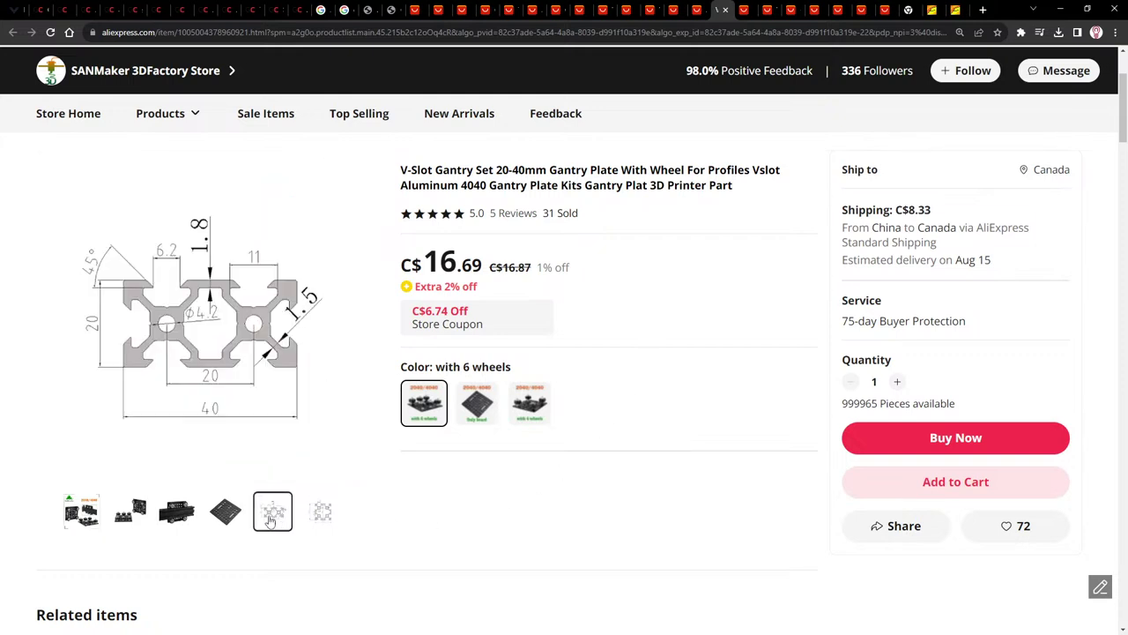
{"action": "mouse_move", "coordinate": [232, 523]}
{"action": "mouse_move", "coordinate": [333, 510]}
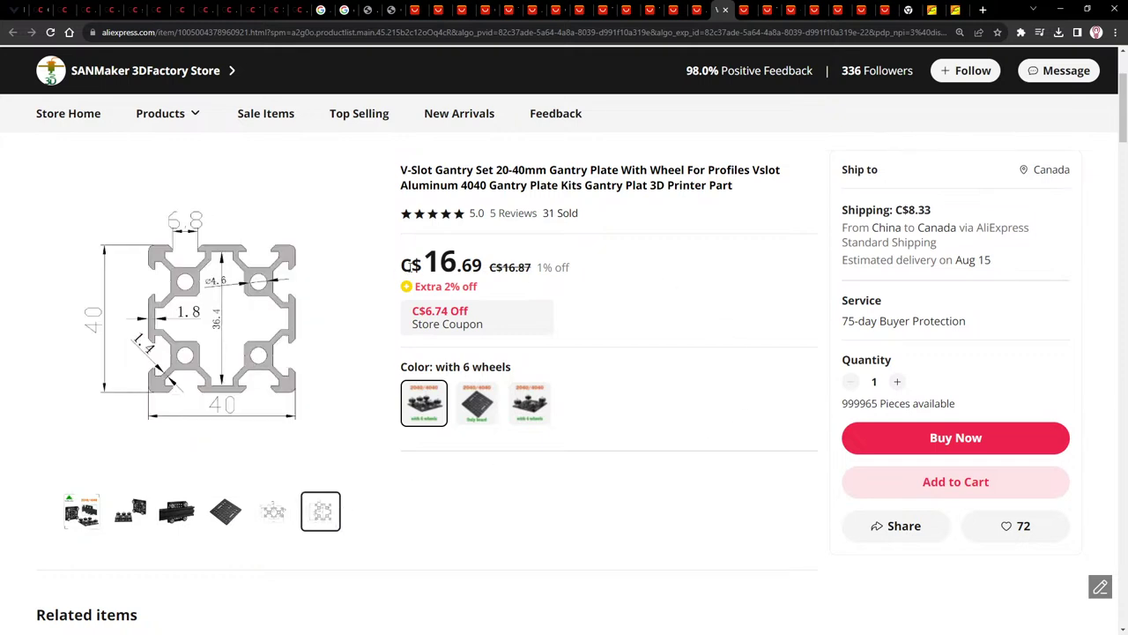
Step: Review the FitSain 2020/2040 V-slot wheel plate listing and the V Gantry Plate listing with timing belt buckles
{"action": "left_click", "coordinate": [745, 10]}
{"action": "scroll", "coordinate": [675, 431], "scroll_direction": "down", "scroll_amount": 1}
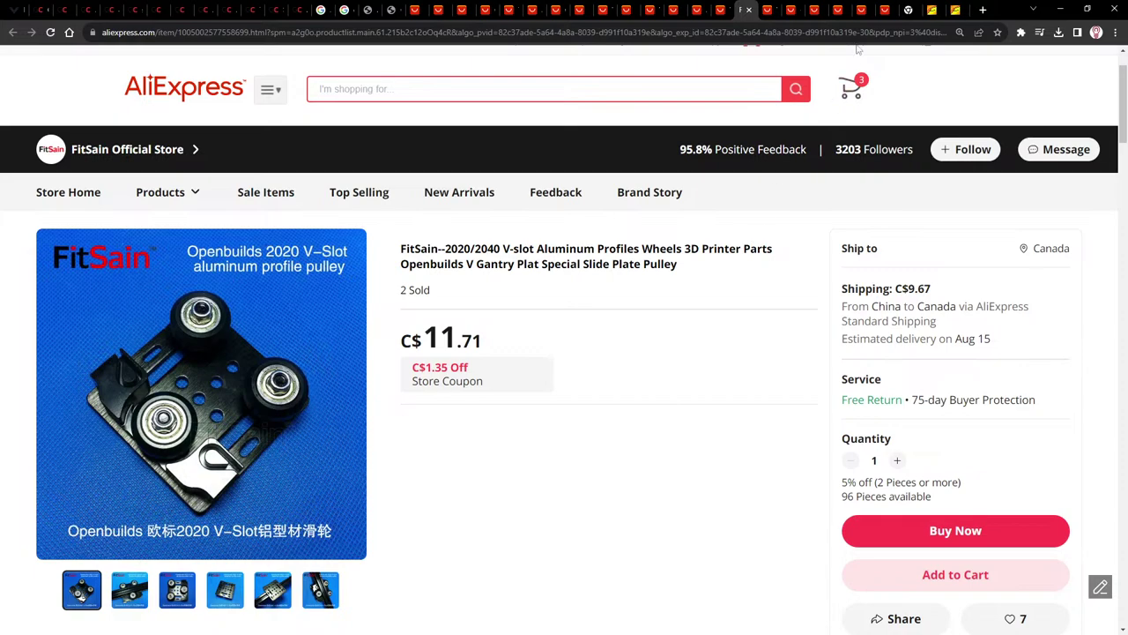
{"action": "left_click", "coordinate": [764, 9]}
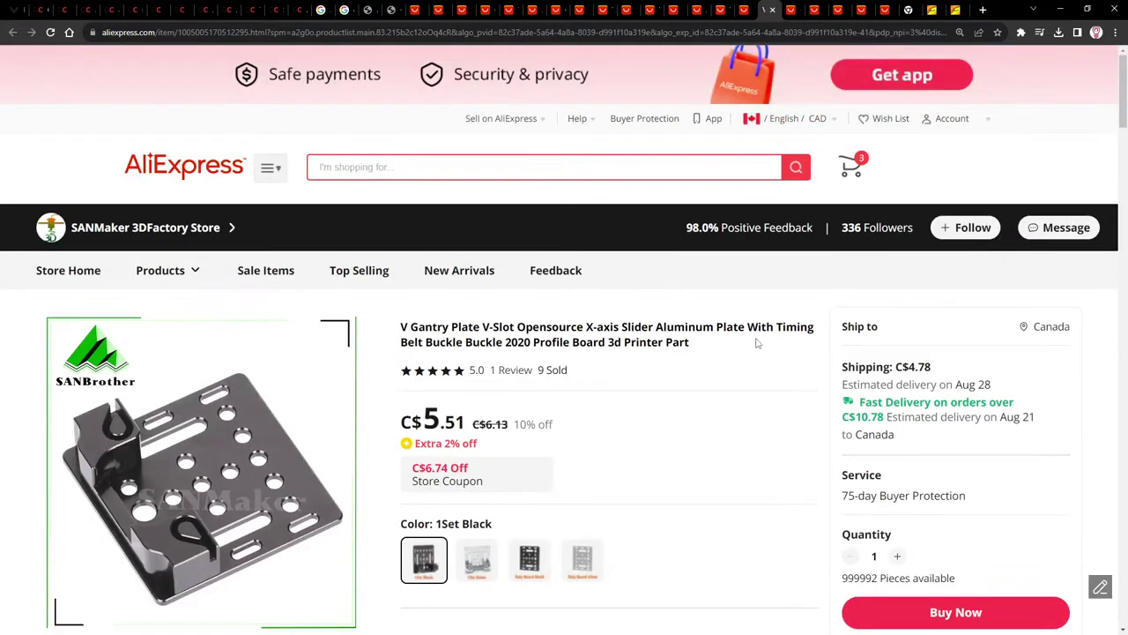
{"action": "scroll", "coordinate": [756, 344], "scroll_direction": "down", "scroll_amount": 2}
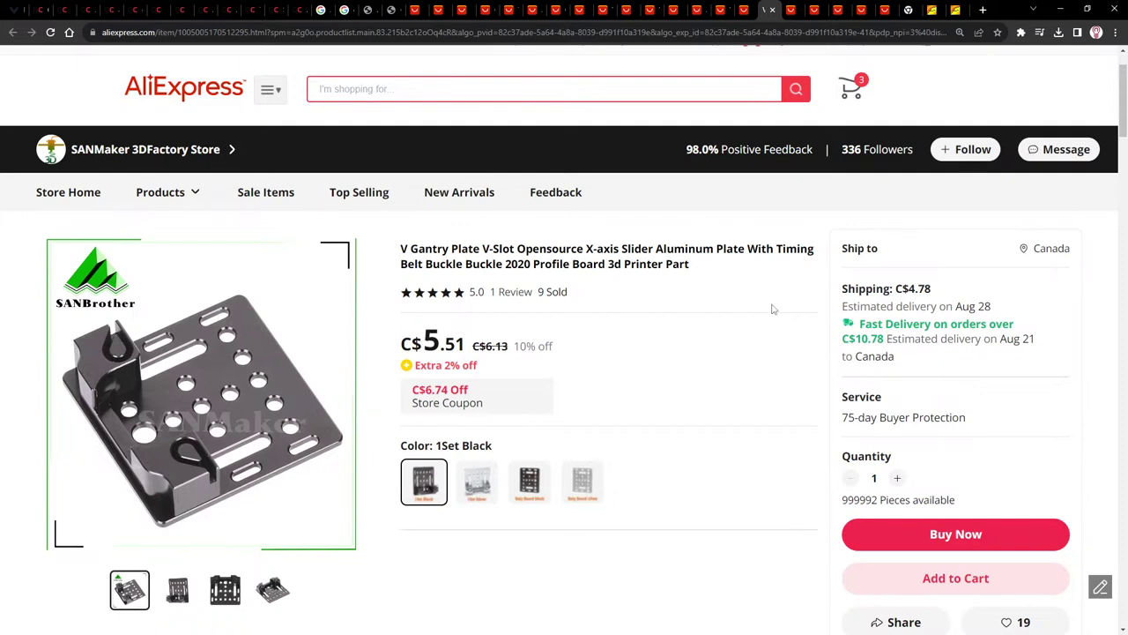
{"action": "left_click", "coordinate": [776, 11]}
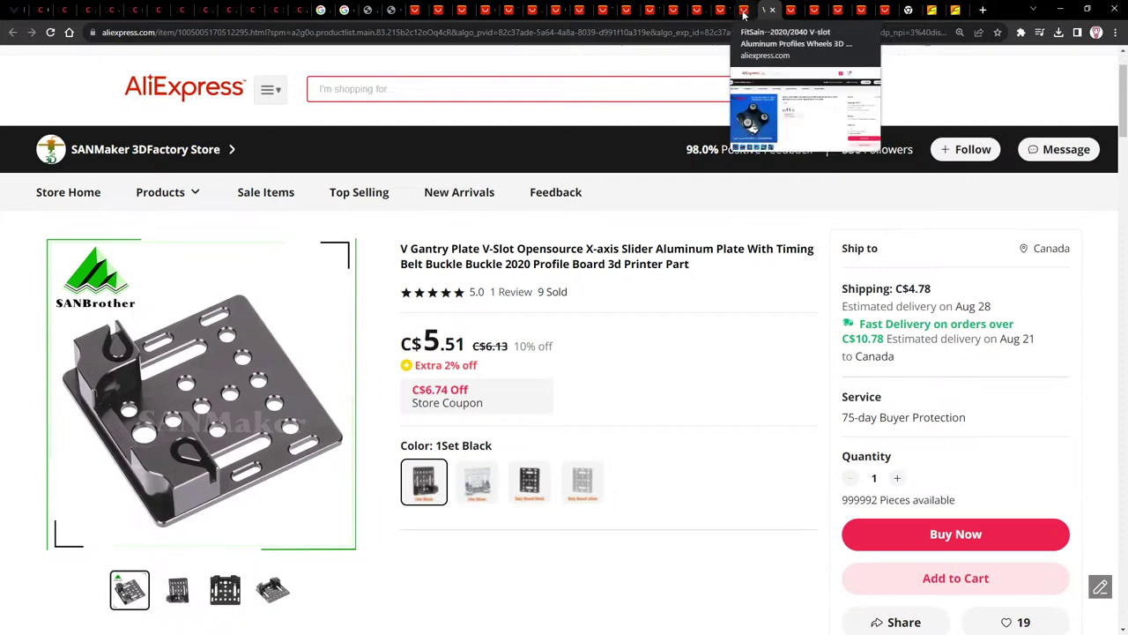
Step: Inspect the Type A photo and the bare plate photo on the Opensource V-openbuildd Gantry Plate sets listing
{"action": "left_click", "coordinate": [787, 10]}
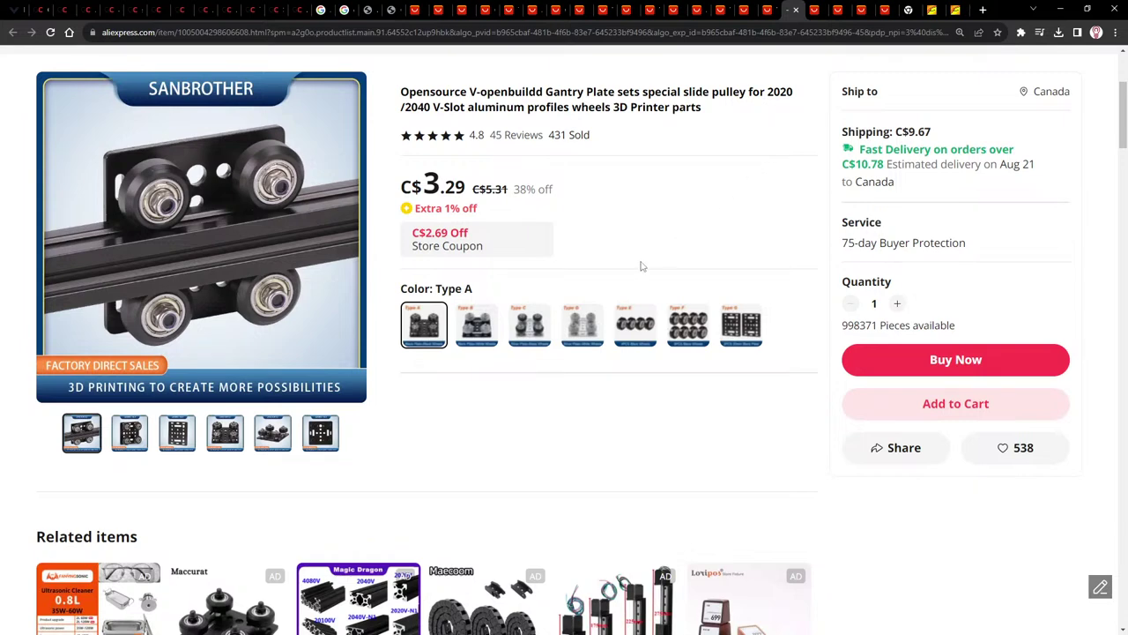
{"action": "mouse_move", "coordinate": [429, 336]}
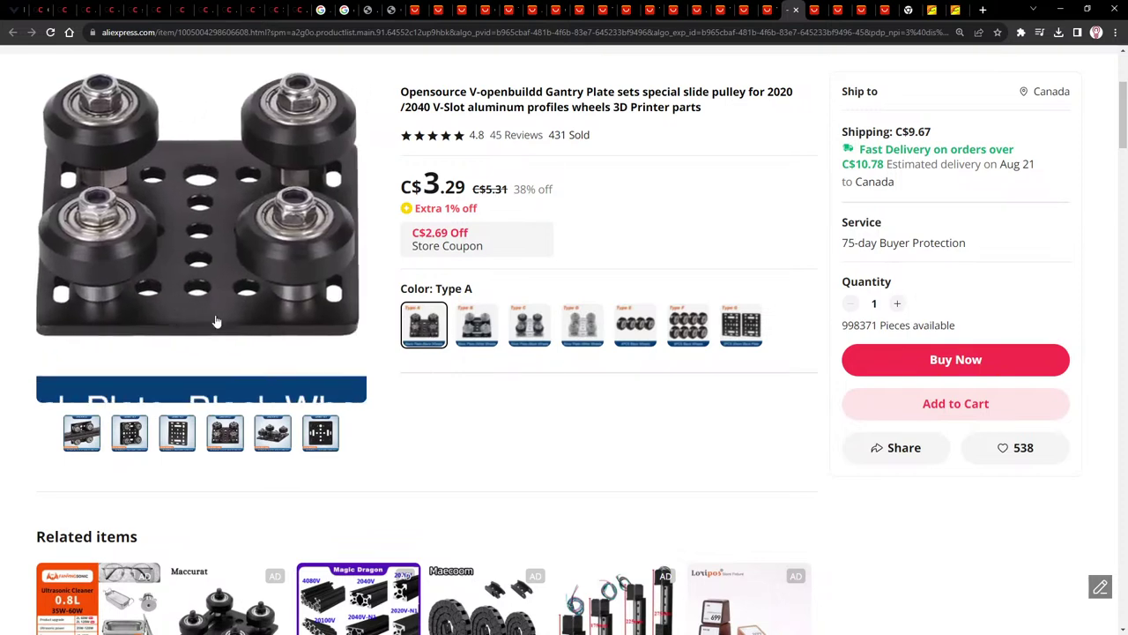
{"action": "mouse_move", "coordinate": [177, 435]}
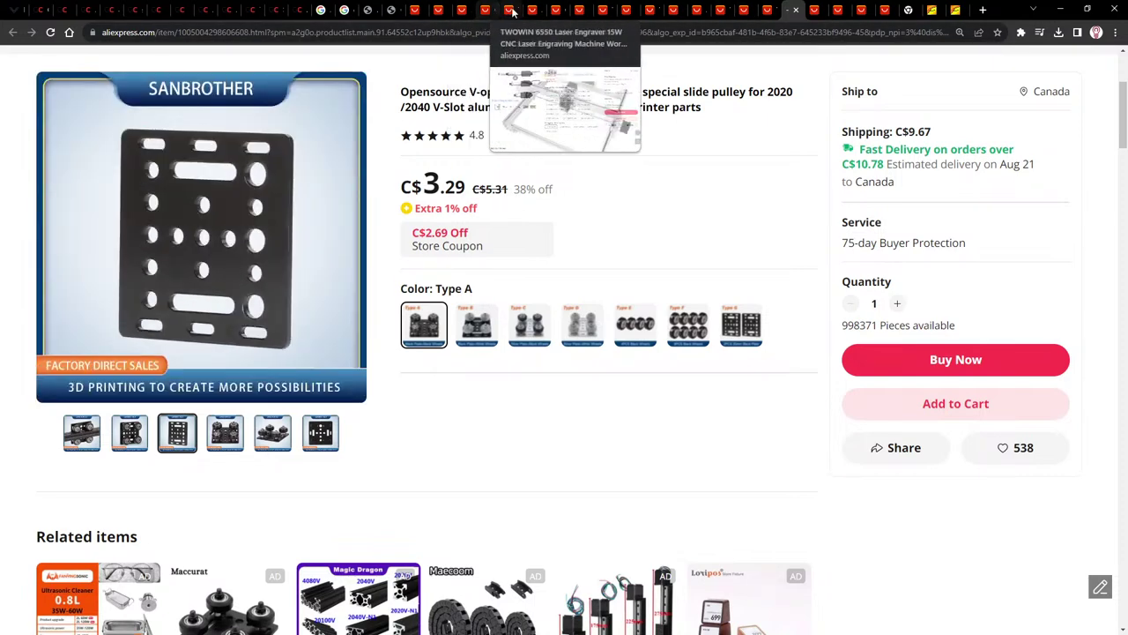
Step: Return to the JINGLIN V slot gantry plate listing and view its second and third product photos
{"action": "left_click", "coordinate": [599, 10]}
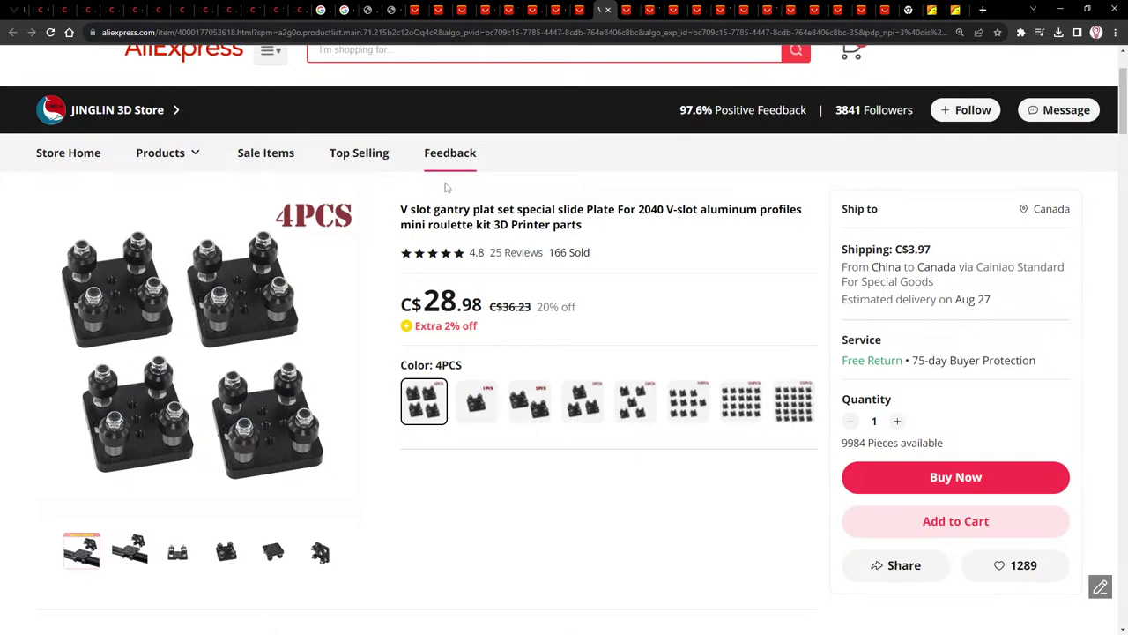
{"action": "left_click", "coordinate": [128, 564]}
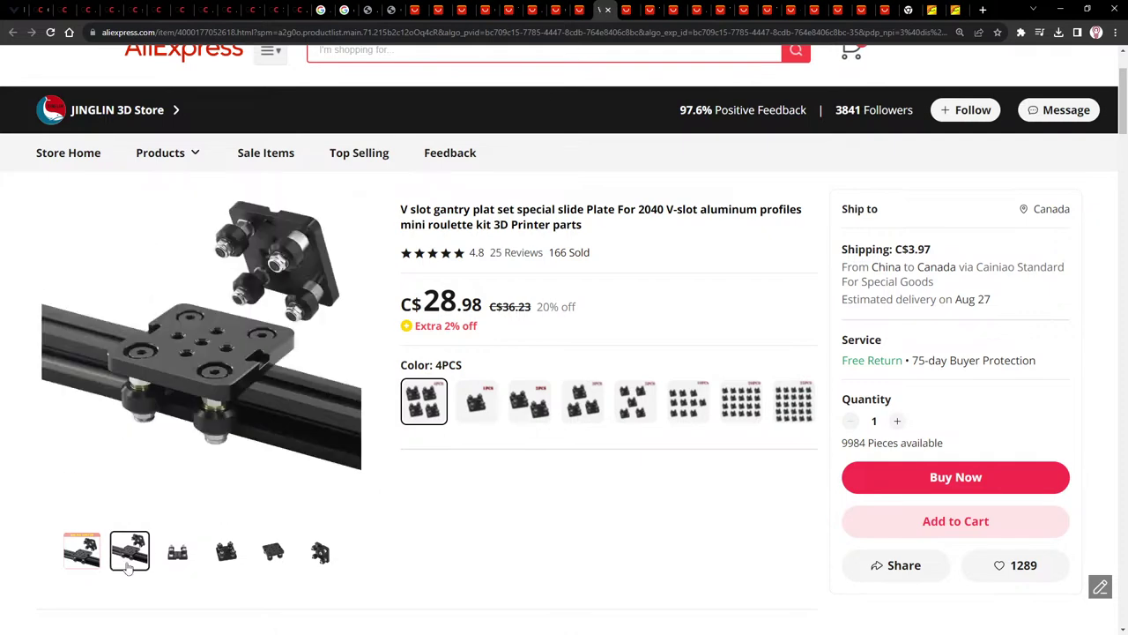
{"action": "left_click", "coordinate": [177, 551]}
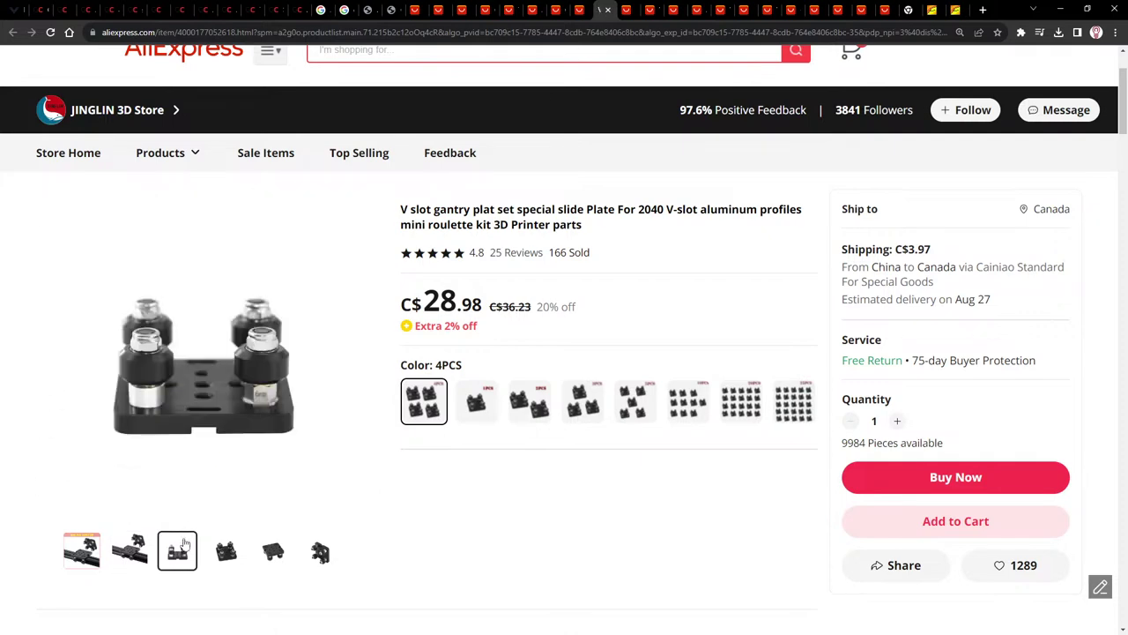
Step: Look through the wheel-side, rail-mounted and plate-top product photos of the JINGLIN V slot gantry plate set
{"action": "left_click", "coordinate": [225, 564]}
{"action": "left_click", "coordinate": [179, 559]}
{"action": "left_click", "coordinate": [132, 559]}
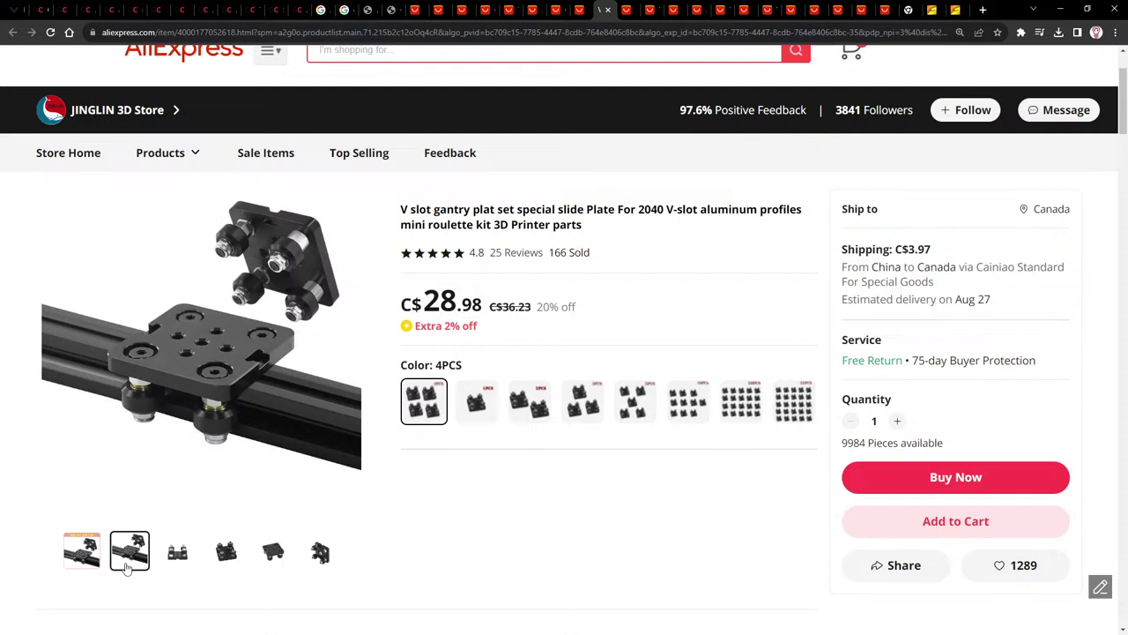
{"action": "left_click", "coordinate": [272, 551]}
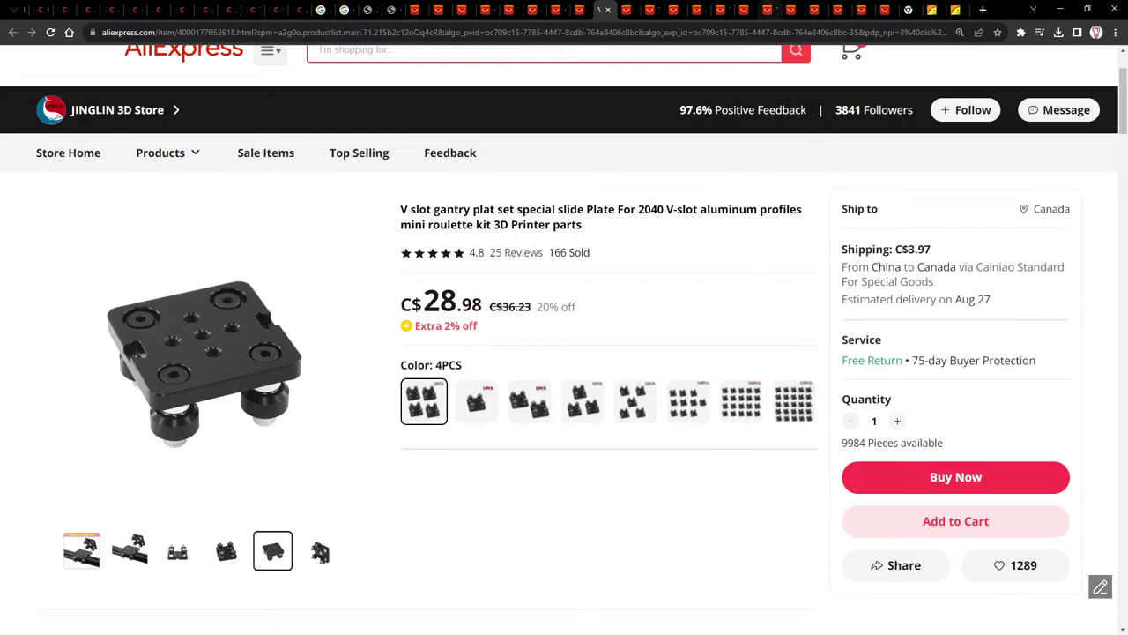
Step: Check the Type A photo and the shipping cost and methods on the Opensource V-openbuildd Gantry Plate sets listing
{"action": "left_click", "coordinate": [788, 10]}
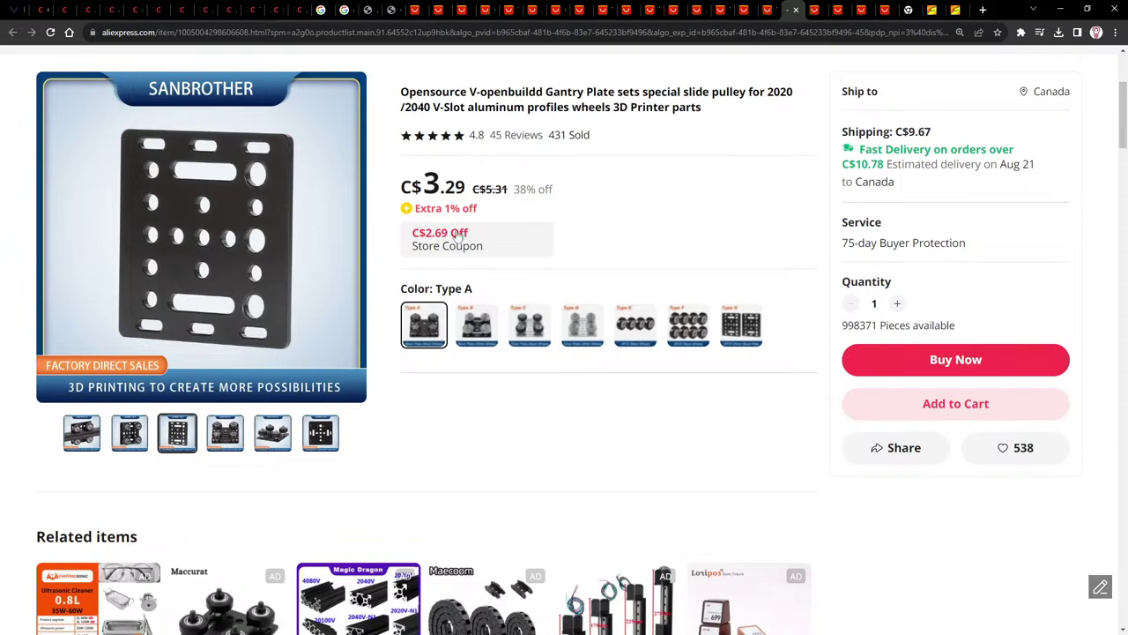
{"action": "mouse_move", "coordinate": [230, 279]}
{"action": "left_click_drag", "start_coordinate": [902, 132], "coordinate": [936, 134]}
{"action": "left_click", "coordinate": [768, 142]}
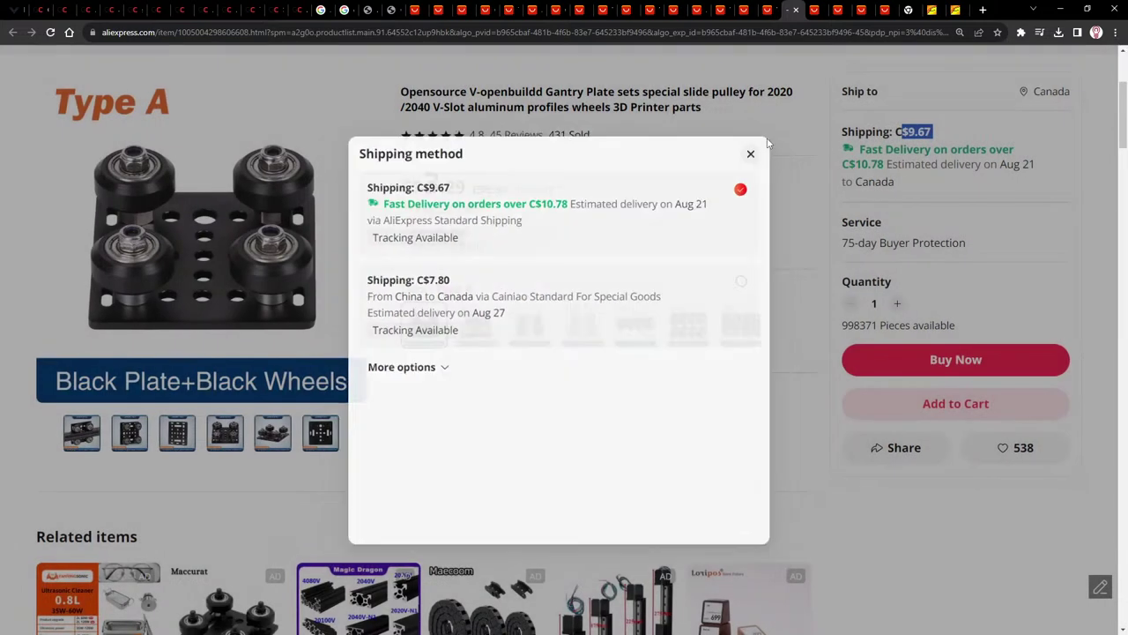
Step: Review the CR-10/Tornado Y axis Nema 17 stepper motor bracket listing for 2040 V-slot and its product photo
{"action": "left_click", "coordinate": [813, 10]}
{"action": "scroll", "coordinate": [636, 291], "scroll_direction": "down", "scroll_amount": 1}
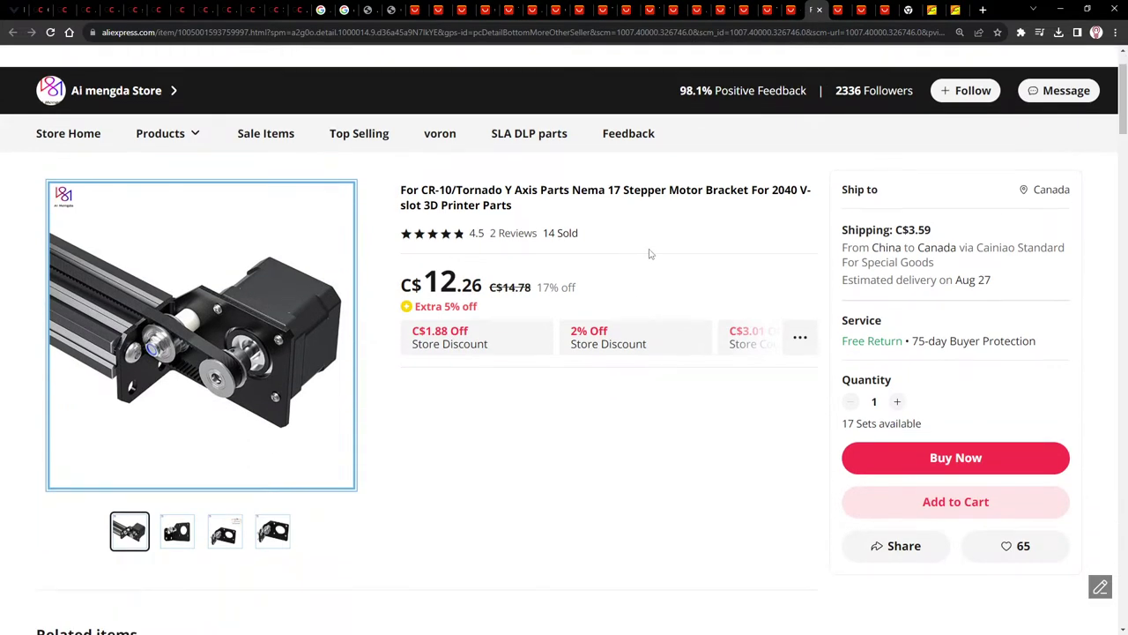
{"action": "mouse_move", "coordinate": [192, 366]}
Step: Review the two metal robotic arm gripper listings and the Metal Robot Claw Manipulator Gripper listing with servo
{"action": "left_click", "coordinate": [835, 10]}
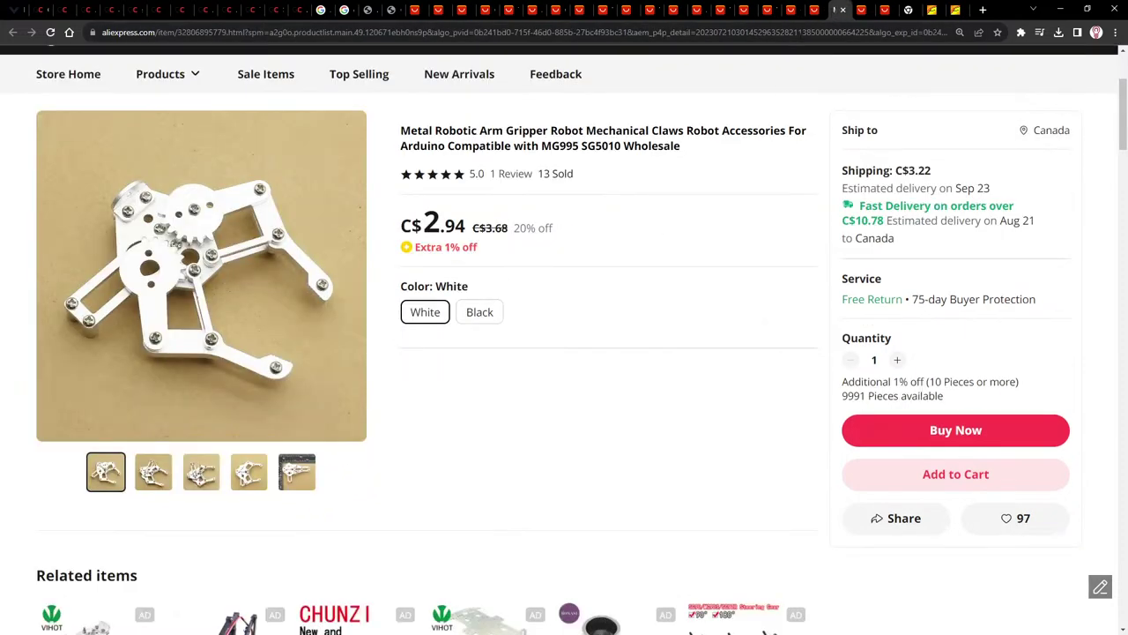
{"action": "left_click", "coordinate": [859, 10]}
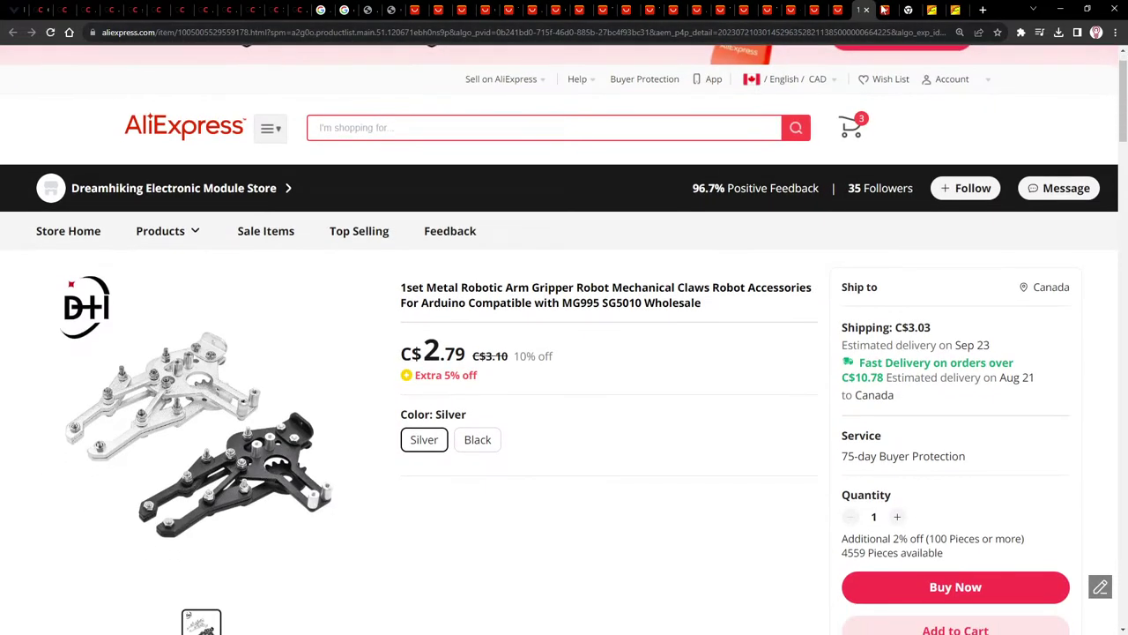
{"action": "left_click", "coordinate": [886, 9]}
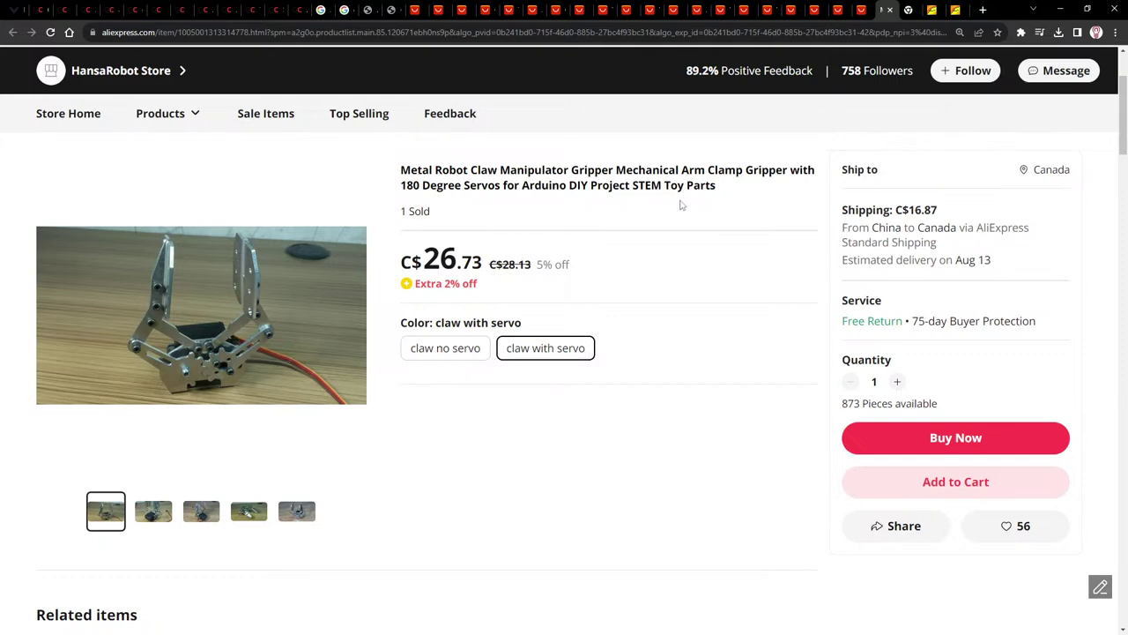
Step: Revisit the 65.5mmx65.5mmx3mm gantry plate, V-Slot Gantry Set 20-40mm and JINGLIN gantry plate listings
{"action": "left_click", "coordinate": [698, 10]}
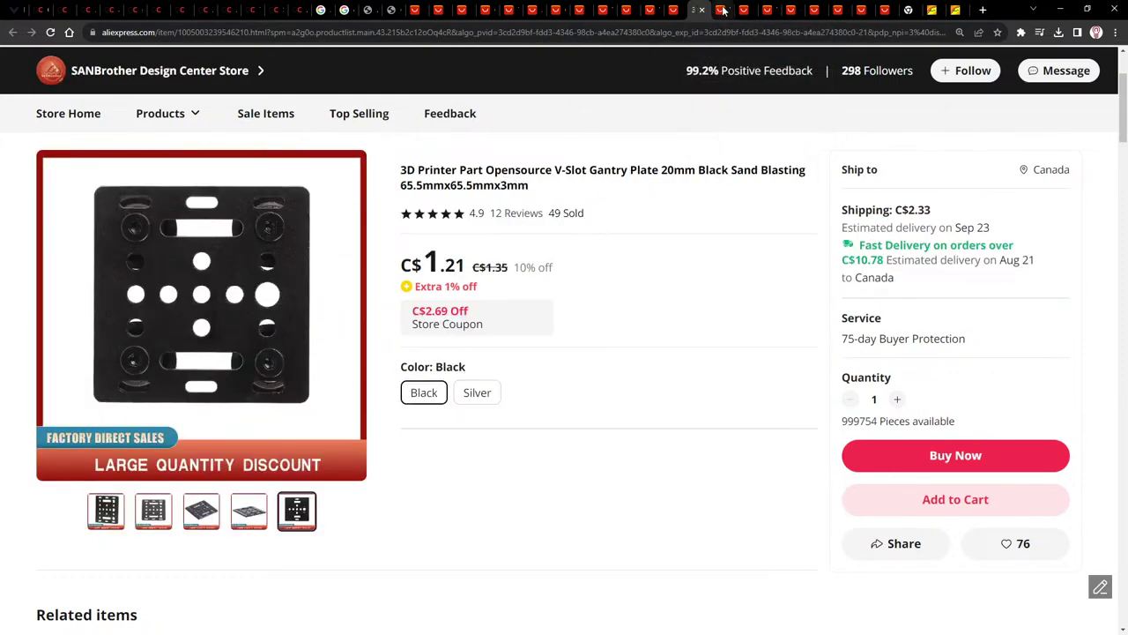
{"action": "left_click", "coordinate": [712, 9]}
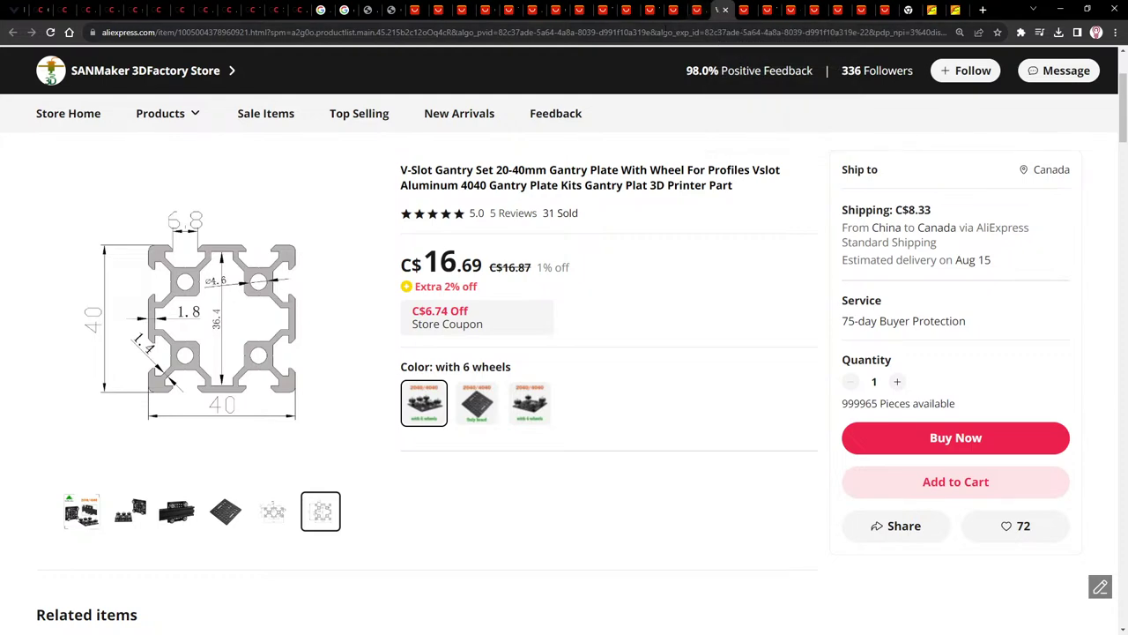
{"action": "left_click", "coordinate": [604, 10]}
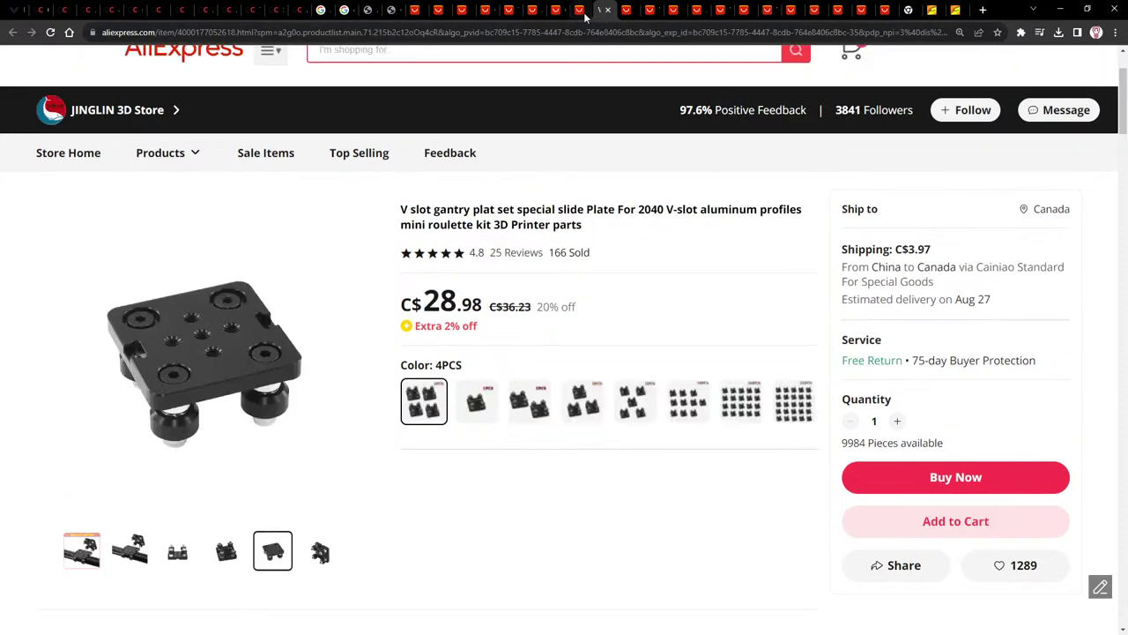
Step: Open the NEMA17 stepper motor mount plate listing from the "linear rail guide nema 17" search results in a new tab
{"action": "left_click", "coordinate": [579, 10]}
{"action": "scroll", "coordinate": [634, 267], "scroll_direction": "down", "scroll_amount": 1}
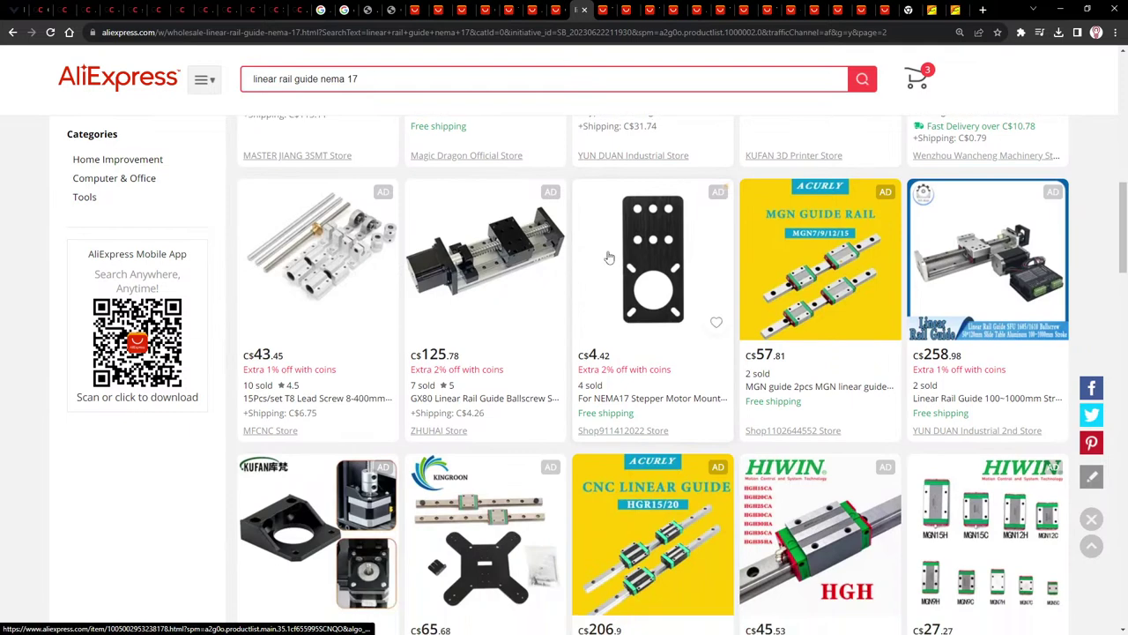
{"action": "scroll", "coordinate": [637, 264], "scroll_direction": "down", "scroll_amount": 2}
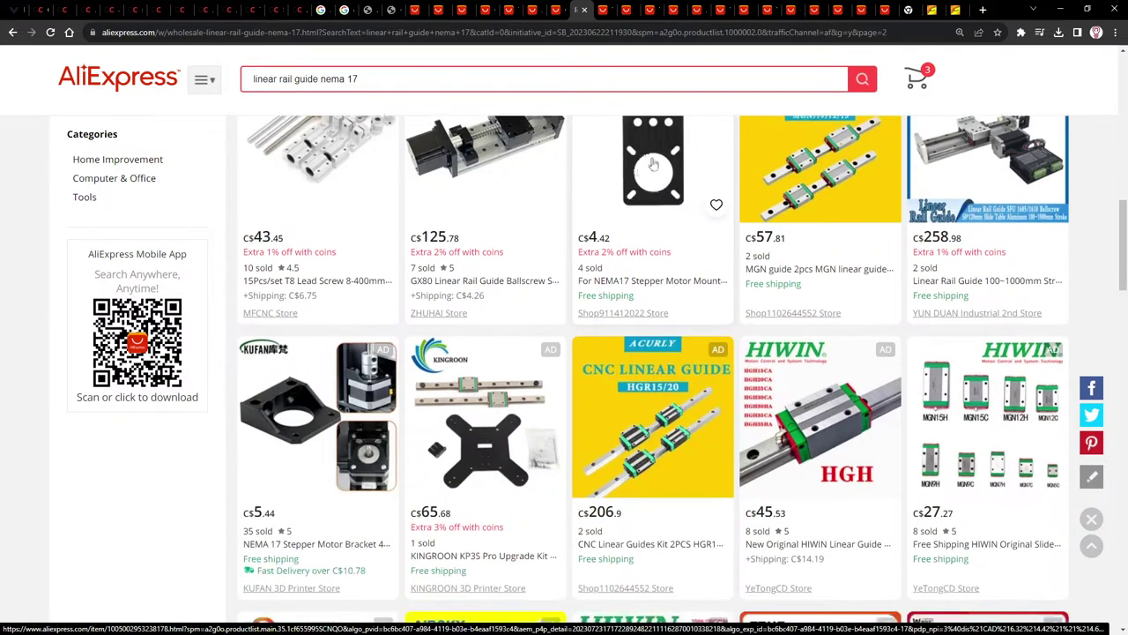
{"action": "left_click", "coordinate": [650, 170]}
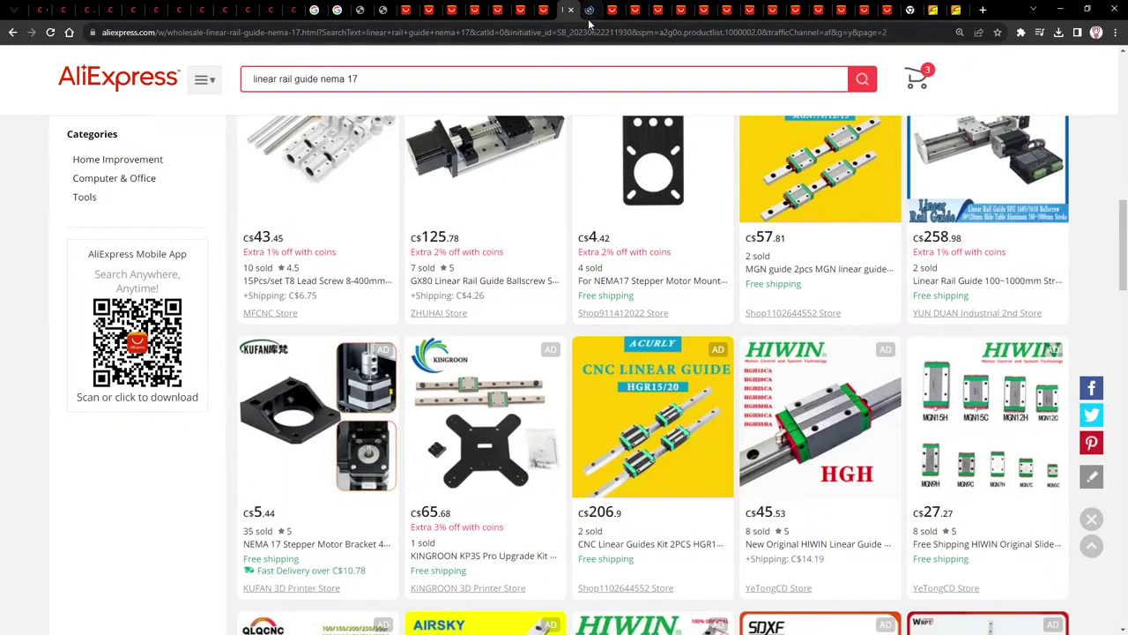
Step: Examine the NEMA17 motor mount plate listing's photos, description, specifications and recommended similar products
{"action": "scroll", "coordinate": [584, 326], "scroll_direction": "down", "scroll_amount": 2}
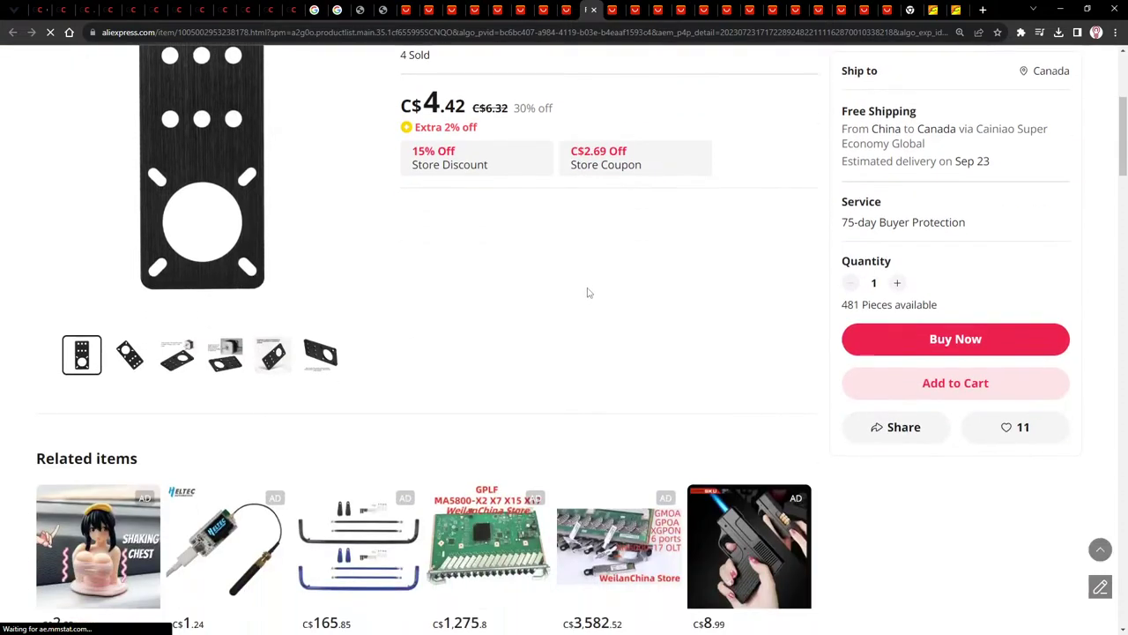
{"action": "scroll", "coordinate": [588, 286], "scroll_direction": "down", "scroll_amount": 1}
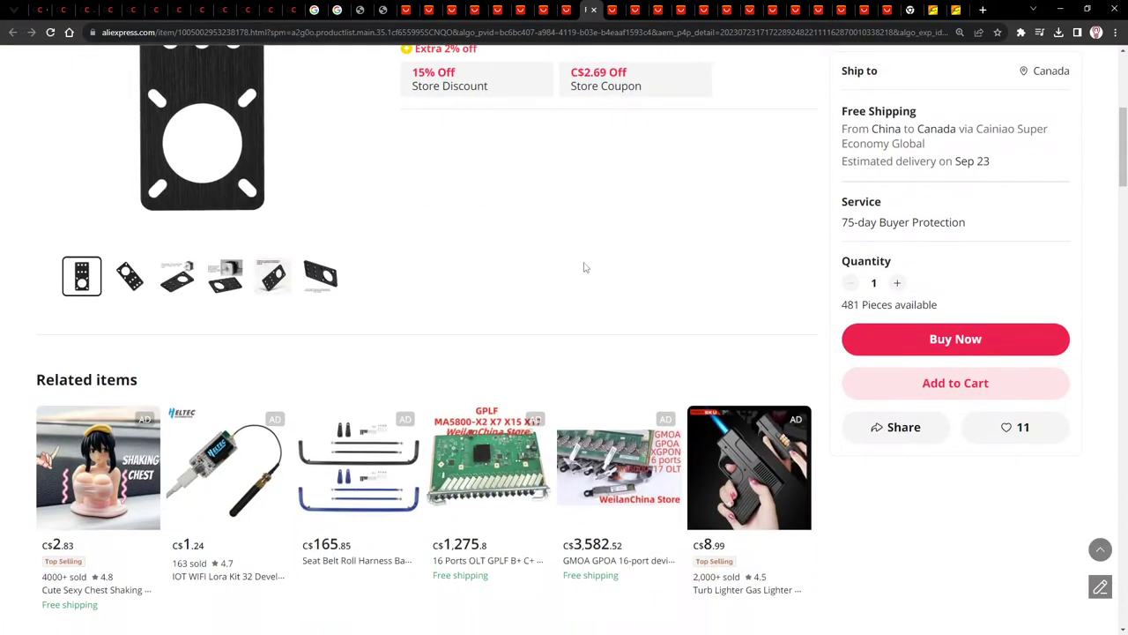
{"action": "scroll", "coordinate": [582, 258], "scroll_direction": "down", "scroll_amount": 10}
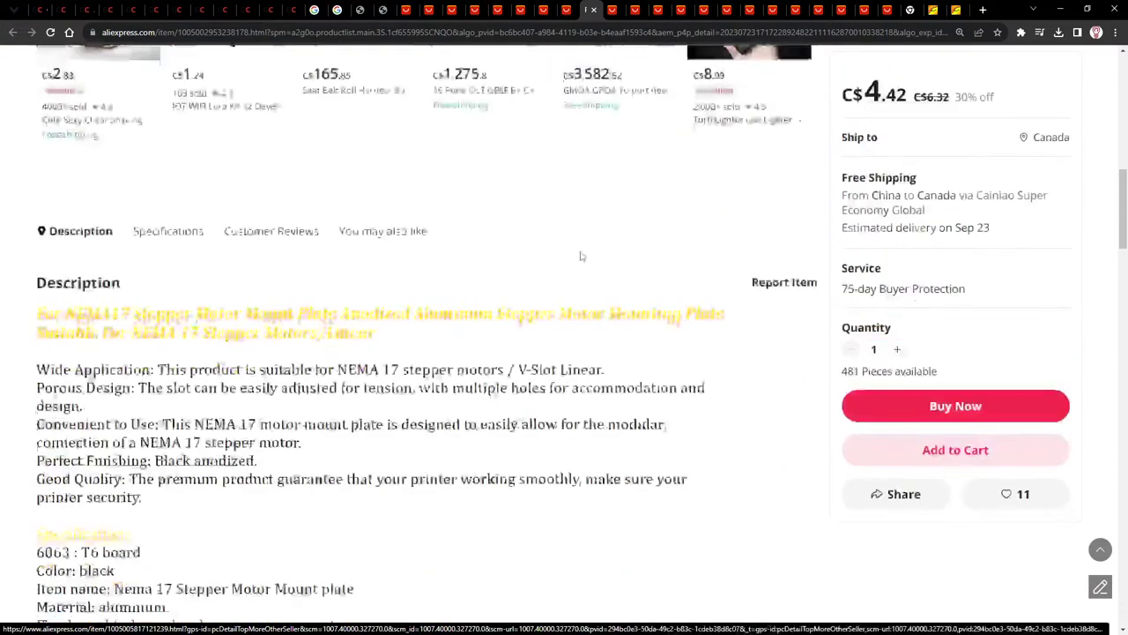
{"action": "scroll", "coordinate": [581, 253], "scroll_direction": "down", "scroll_amount": 10}
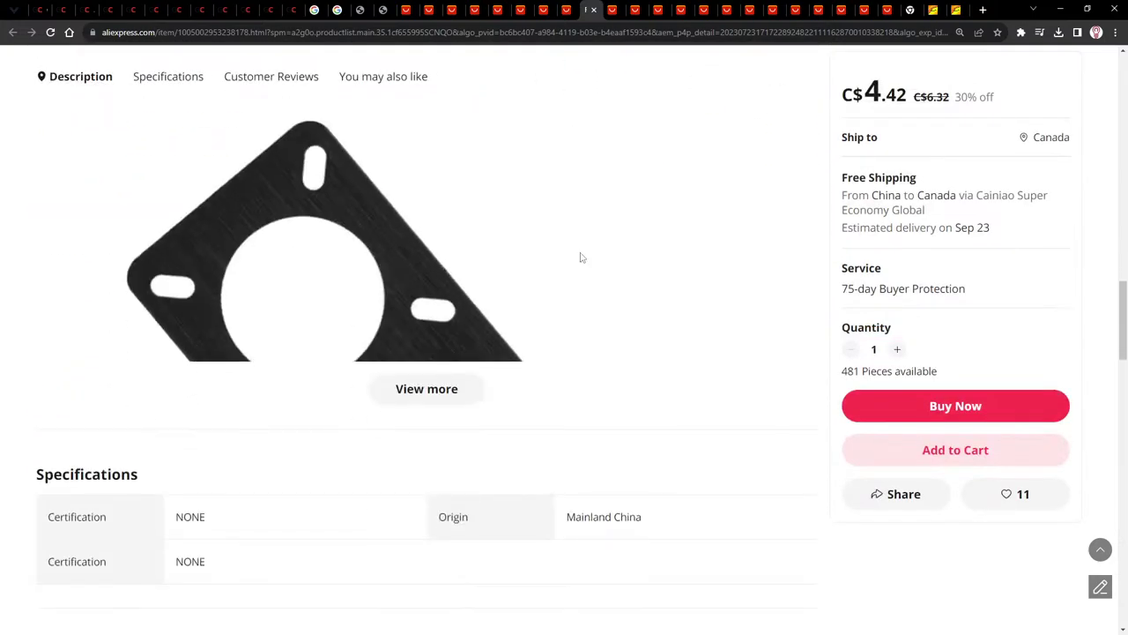
{"action": "scroll", "coordinate": [548, 305], "scroll_direction": "down", "scroll_amount": 6}
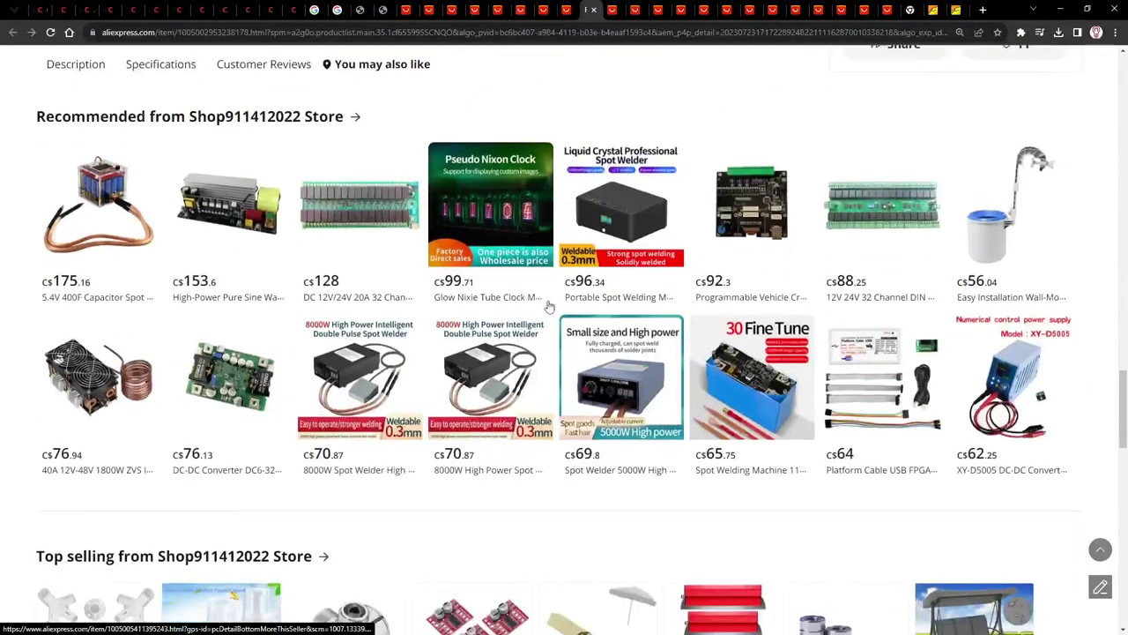
{"action": "scroll", "coordinate": [548, 304], "scroll_direction": "down", "scroll_amount": 3}
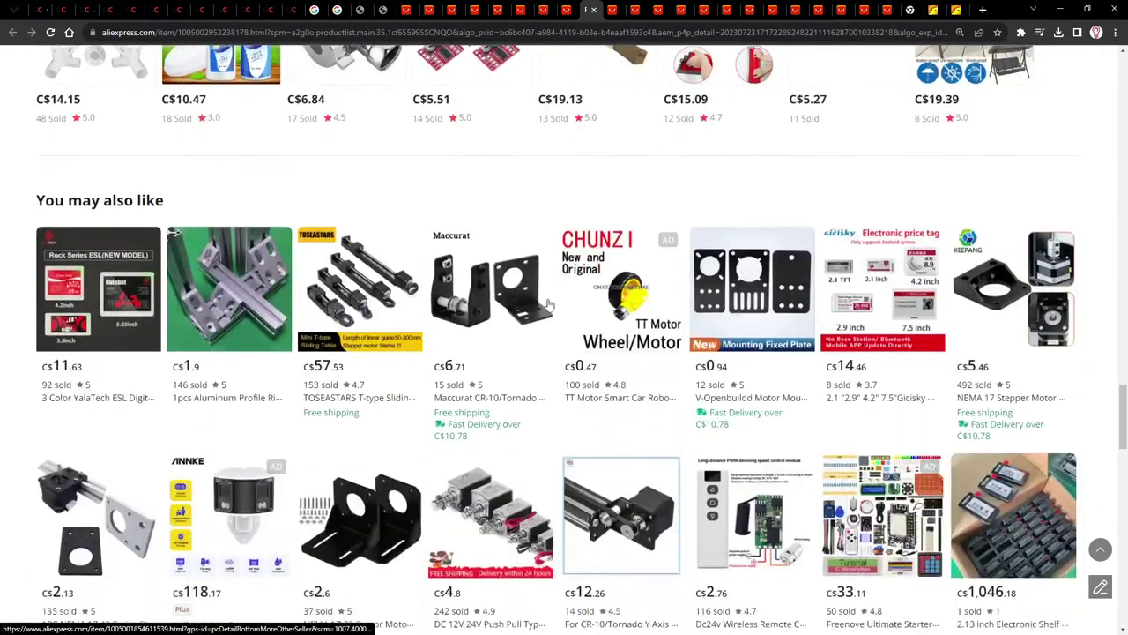
{"action": "scroll", "coordinate": [786, 141], "scroll_direction": "down", "scroll_amount": 1}
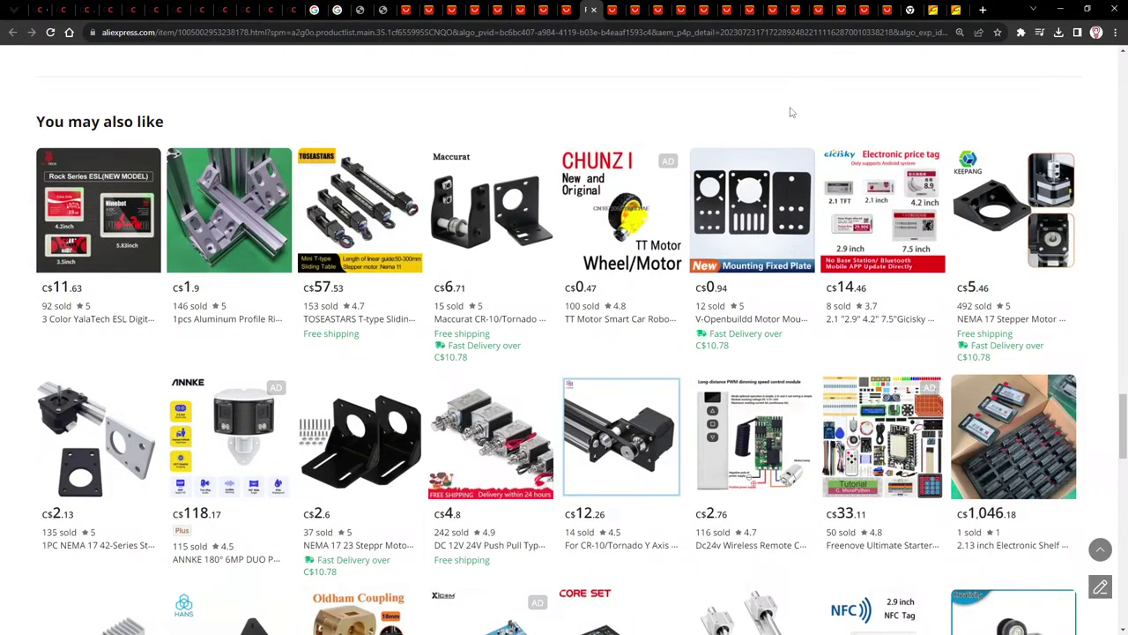
Step: Open the V-Openbuildd motor mount plate and the NEMA 17 42-Series mounting plate in new tabs, and view the latter's product details
{"action": "middle_click", "coordinate": [758, 203]}
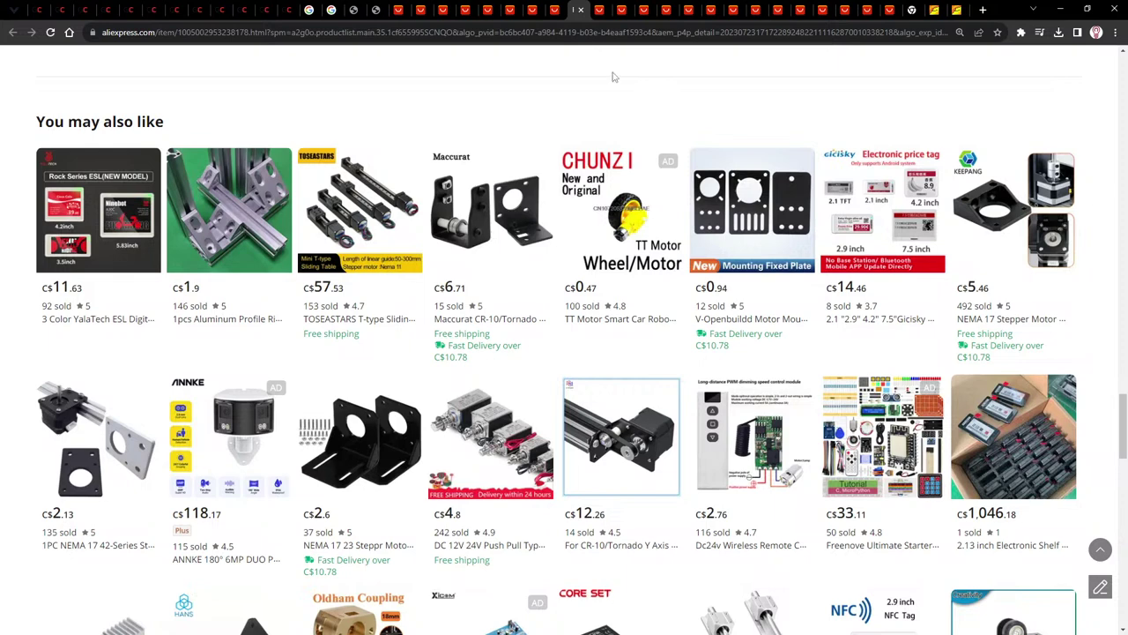
{"action": "middle_click", "coordinate": [109, 456]}
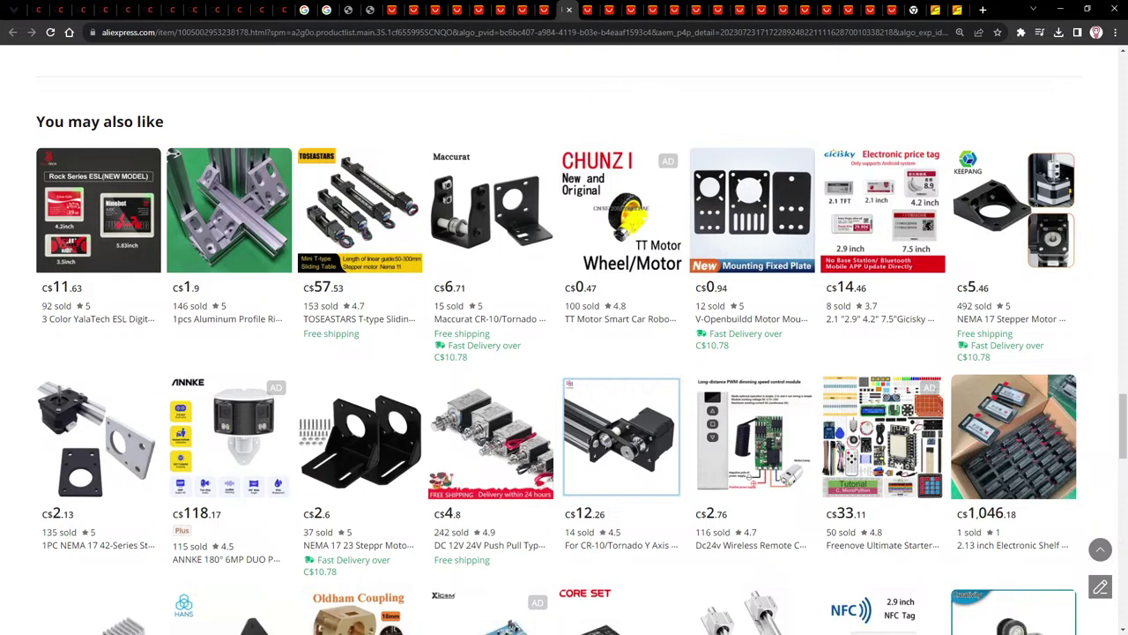
{"action": "left_click", "coordinate": [612, 11]}
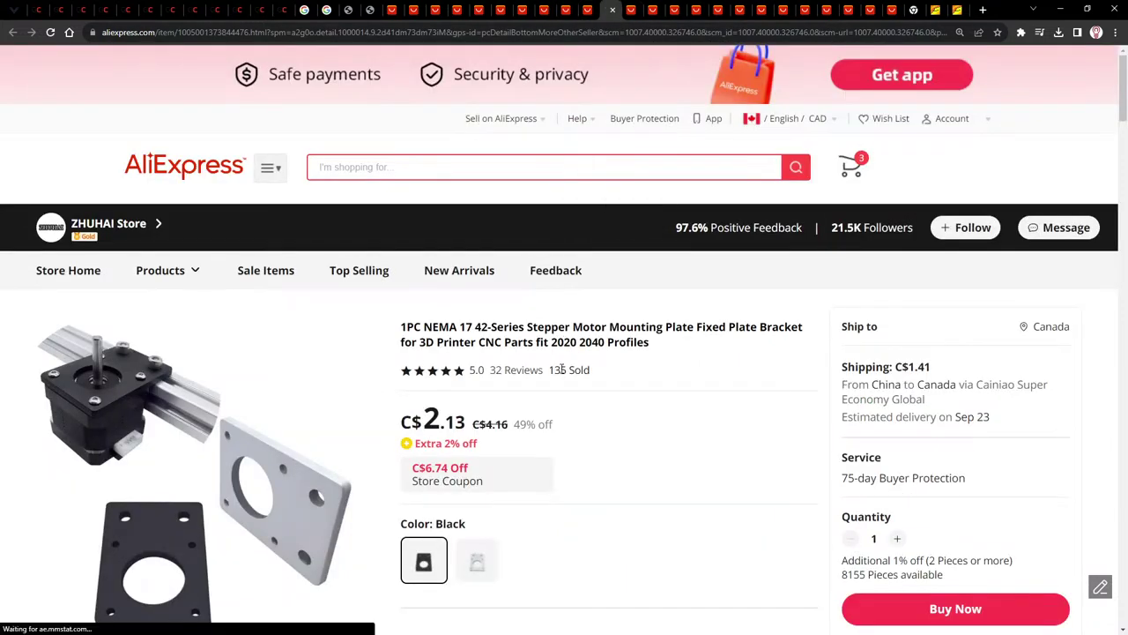
{"action": "scroll", "coordinate": [577, 348], "scroll_direction": "down", "scroll_amount": 1}
{"action": "scroll", "coordinate": [597, 359], "scroll_direction": "down", "scroll_amount": 1}
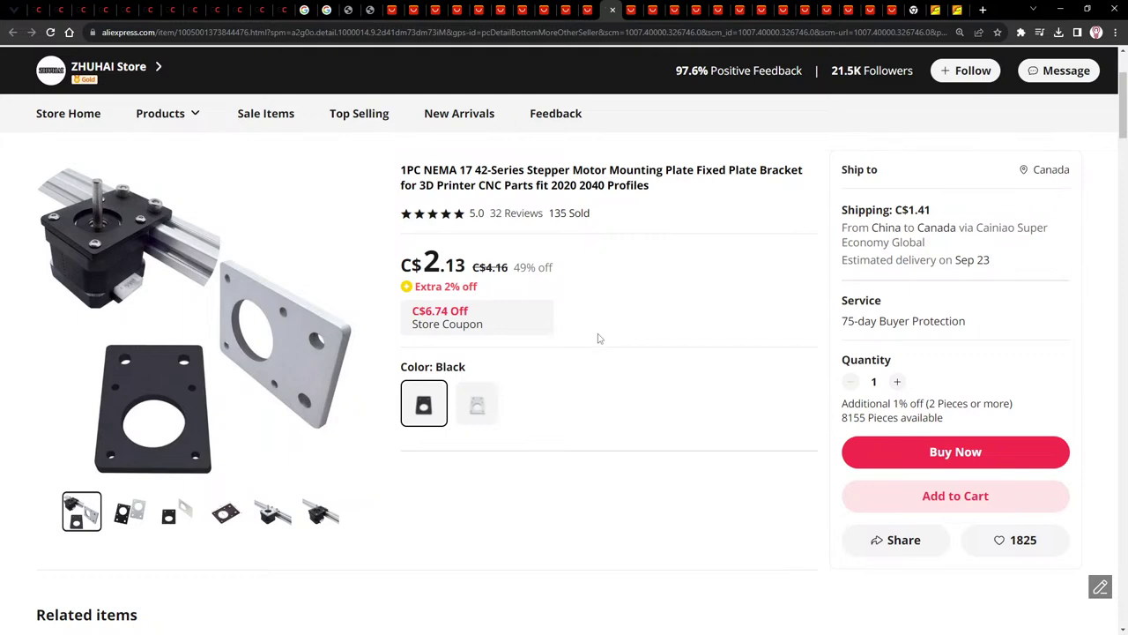
Step: Inspect the main photo up close and the last product photo on the V-Openbuildd Motor Mount Plate listing
{"action": "left_click", "coordinate": [589, 10]}
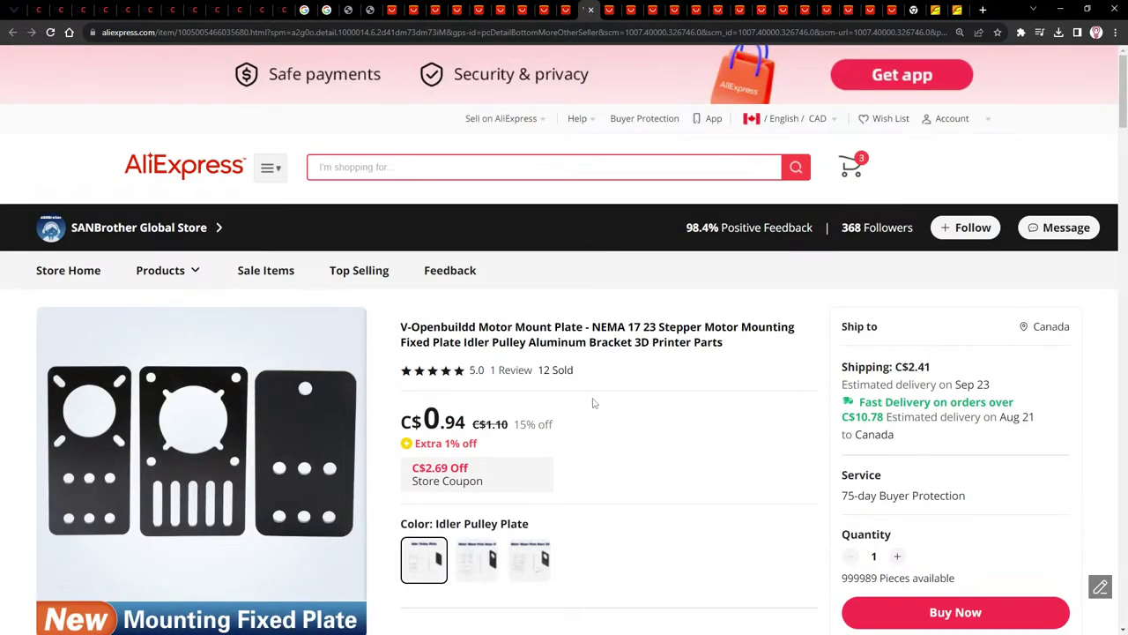
{"action": "scroll", "coordinate": [594, 399], "scroll_direction": "down", "scroll_amount": 2}
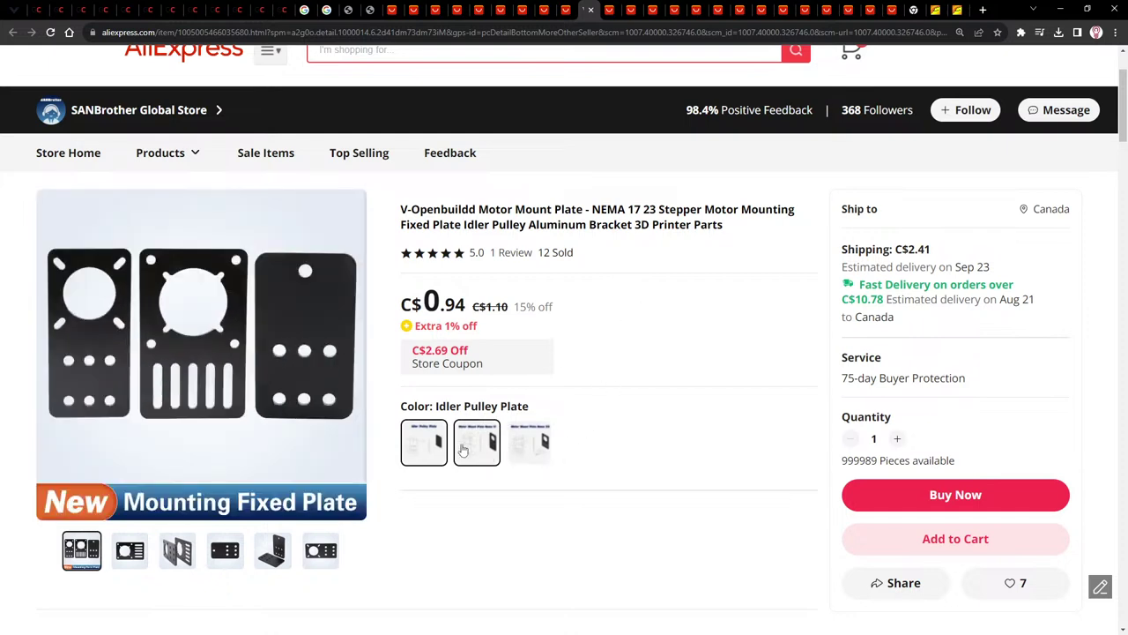
{"action": "mouse_move", "coordinate": [303, 287]}
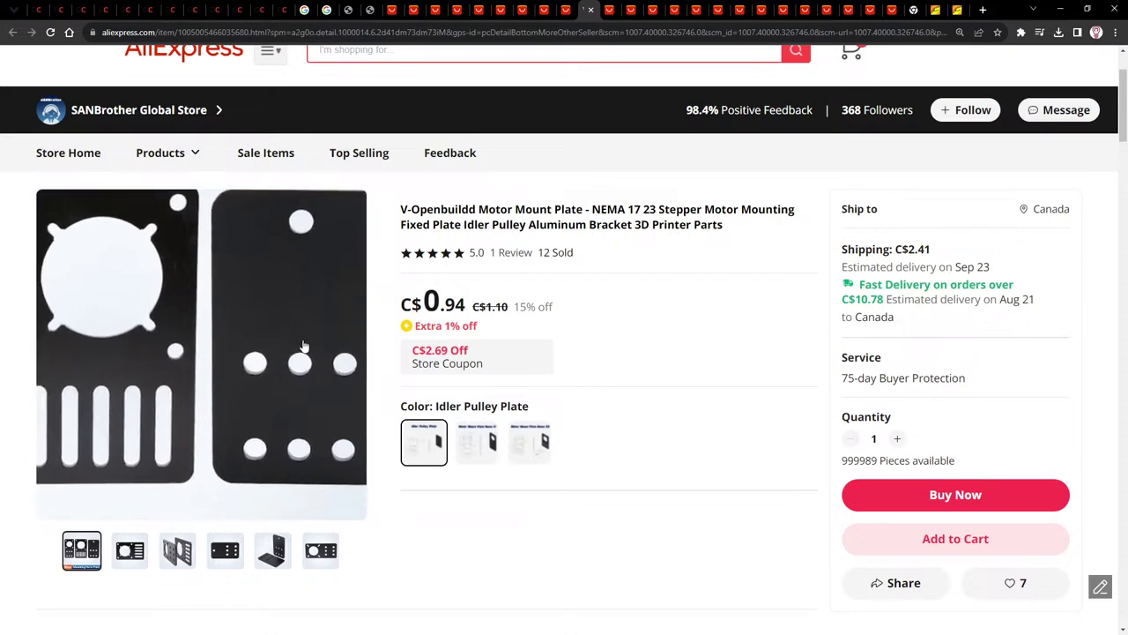
{"action": "mouse_move", "coordinate": [319, 549]}
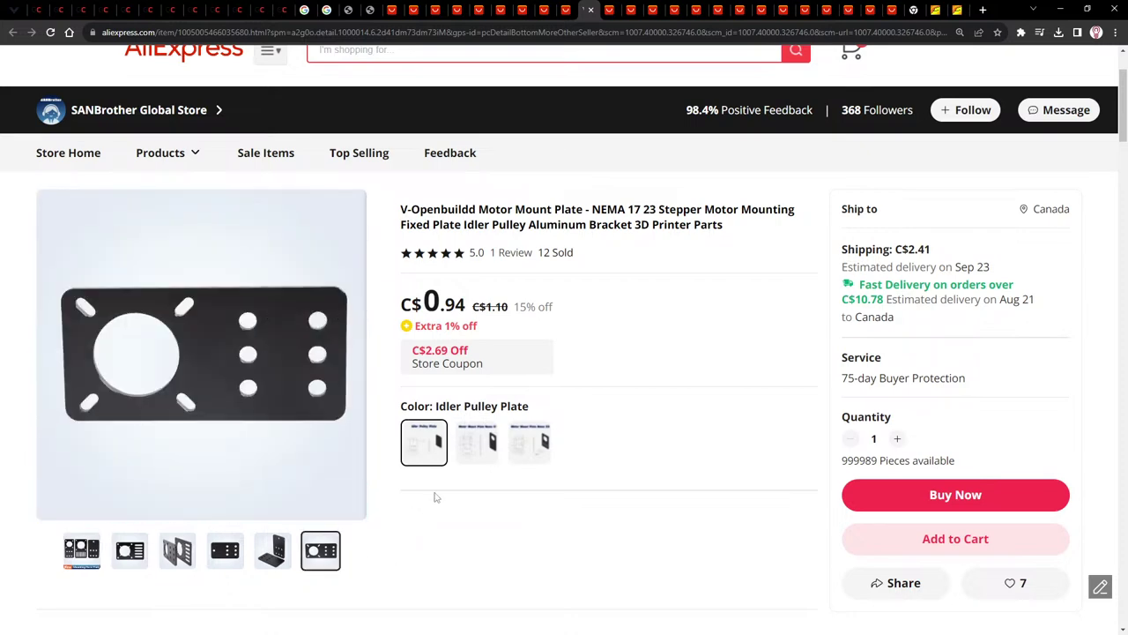
Step: Select the Motor Plate-Nema 17 variant and compare its dimension drawing with the third variant's
{"action": "left_click", "coordinate": [475, 450]}
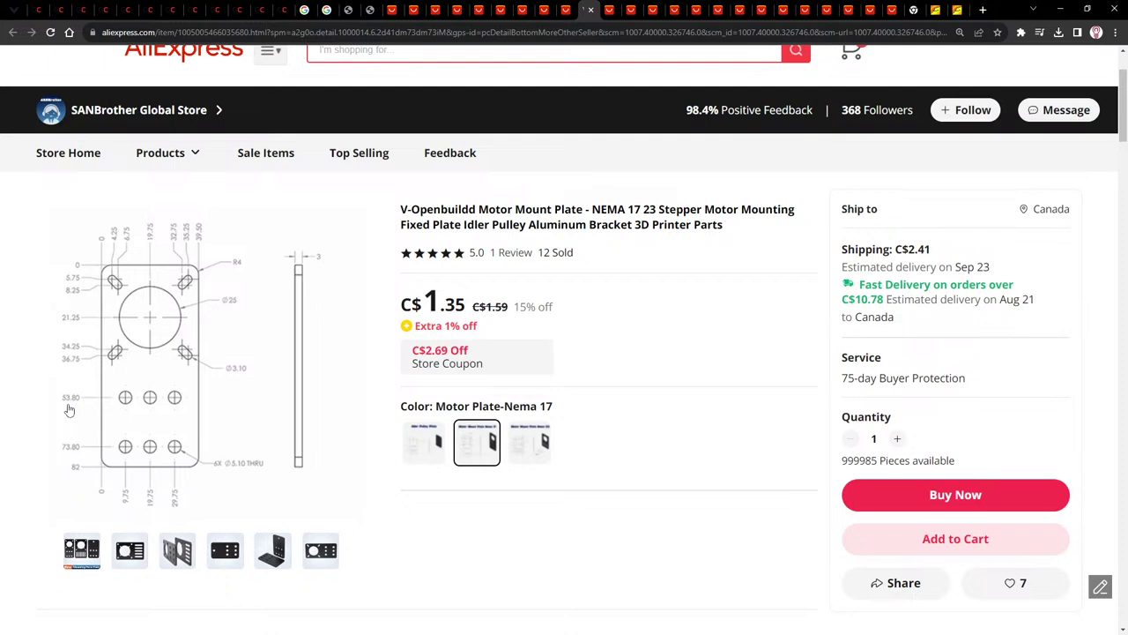
{"action": "left_click", "coordinate": [545, 448]}
{"action": "left_click", "coordinate": [490, 452]}
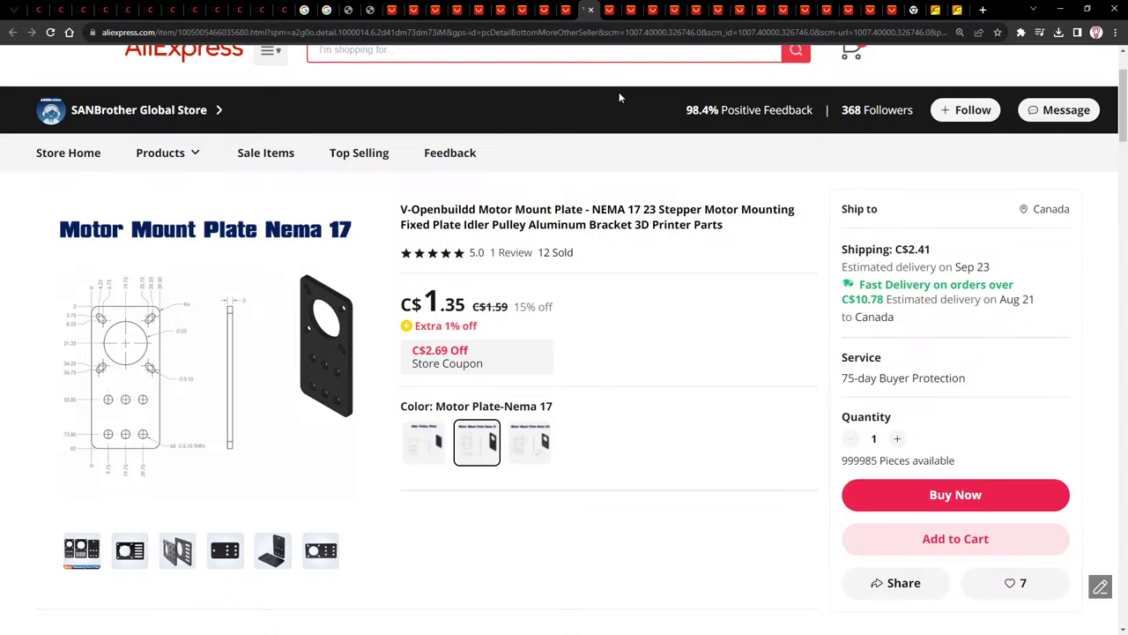
Step: Compare the ZHUHAI mounting plate with the V-Openbuildd motor plate, and return to the NEMA17 mount plate listing's recommendations
{"action": "left_click", "coordinate": [609, 10]}
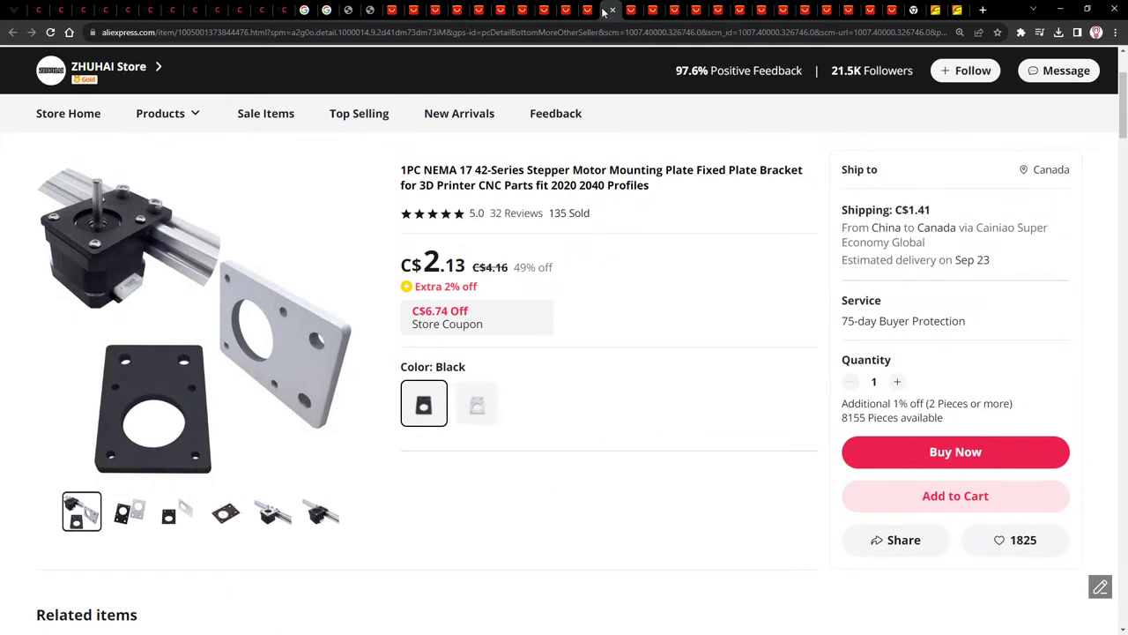
{"action": "left_click", "coordinate": [588, 9]}
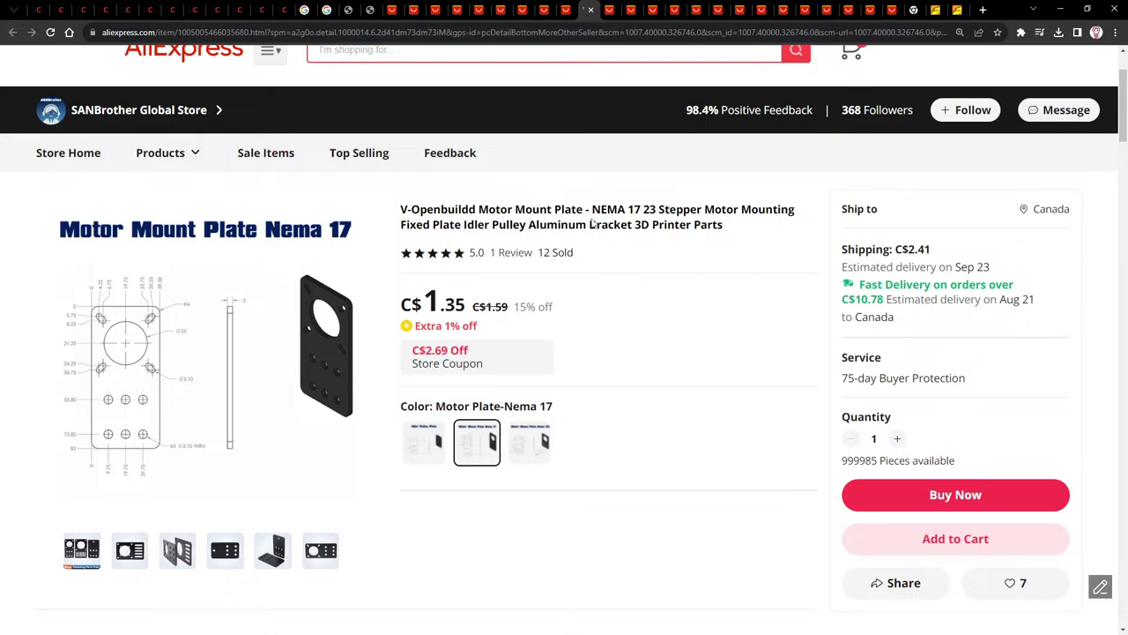
{"action": "left_click", "coordinate": [561, 9]}
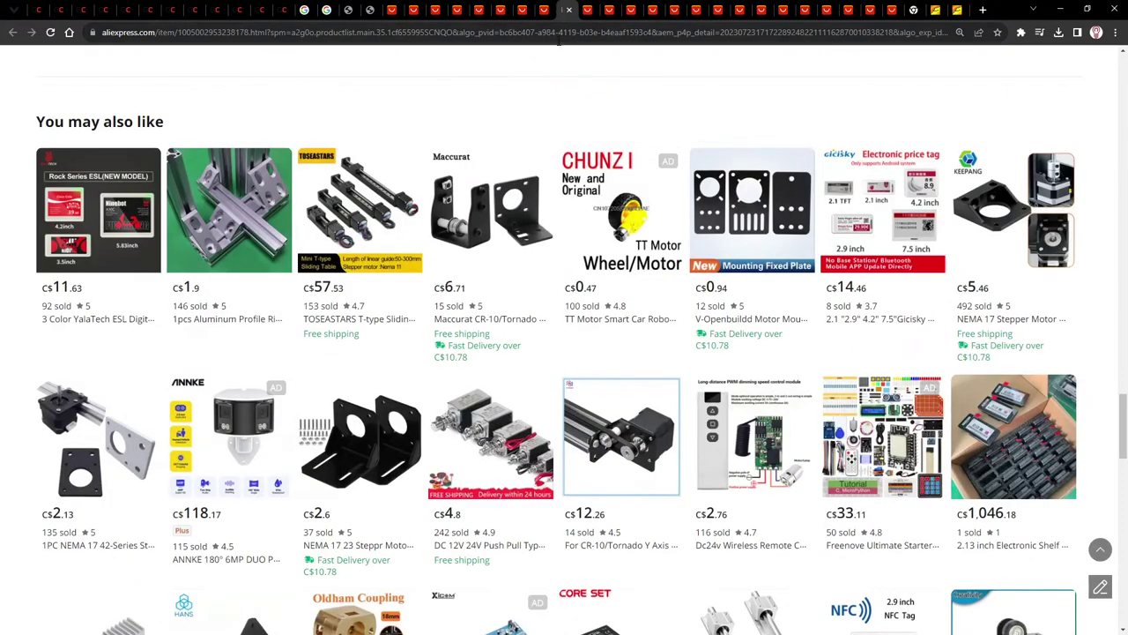
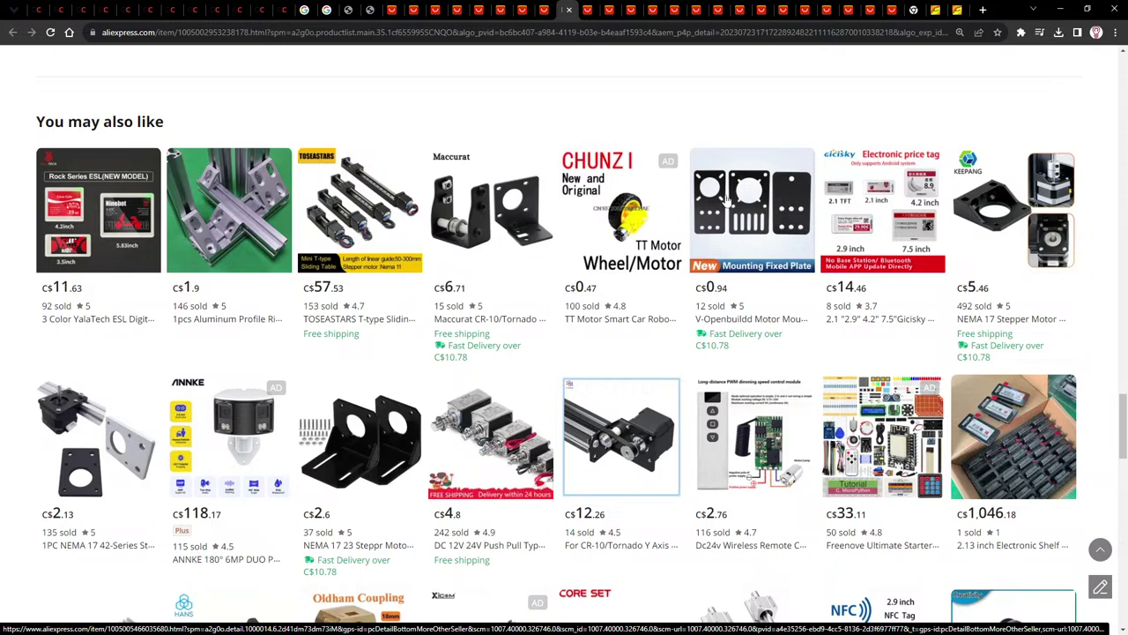
Step: Open the Aluminum Profile Right Angle Triangle Connector listing and compare its 3060 4 holes, 3030 2 holes and 2040 4 holes variants
{"action": "middle_click", "coordinate": [219, 209]}
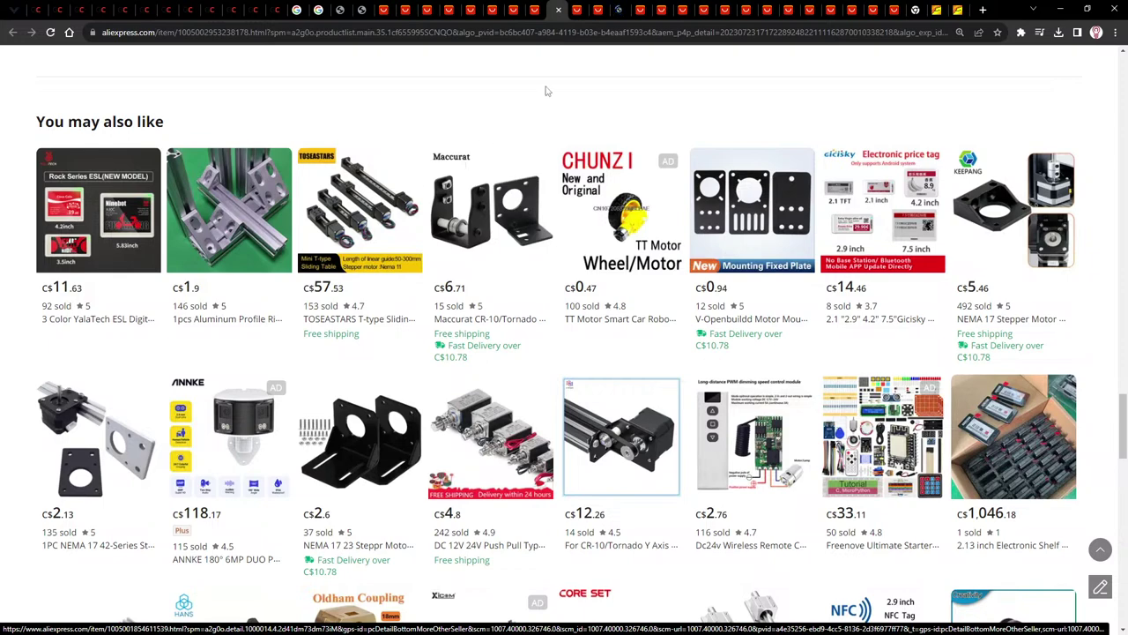
{"action": "left_click", "coordinate": [621, 10]}
{"action": "scroll", "coordinate": [561, 236], "scroll_direction": "down", "scroll_amount": 2}
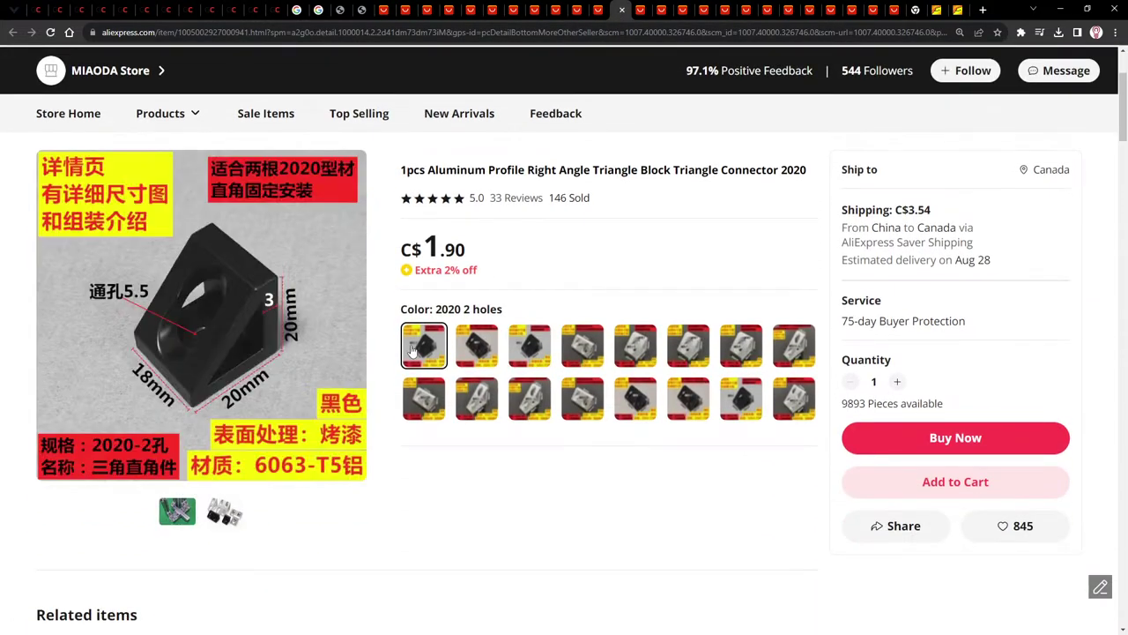
{"action": "left_click", "coordinate": [464, 348]}
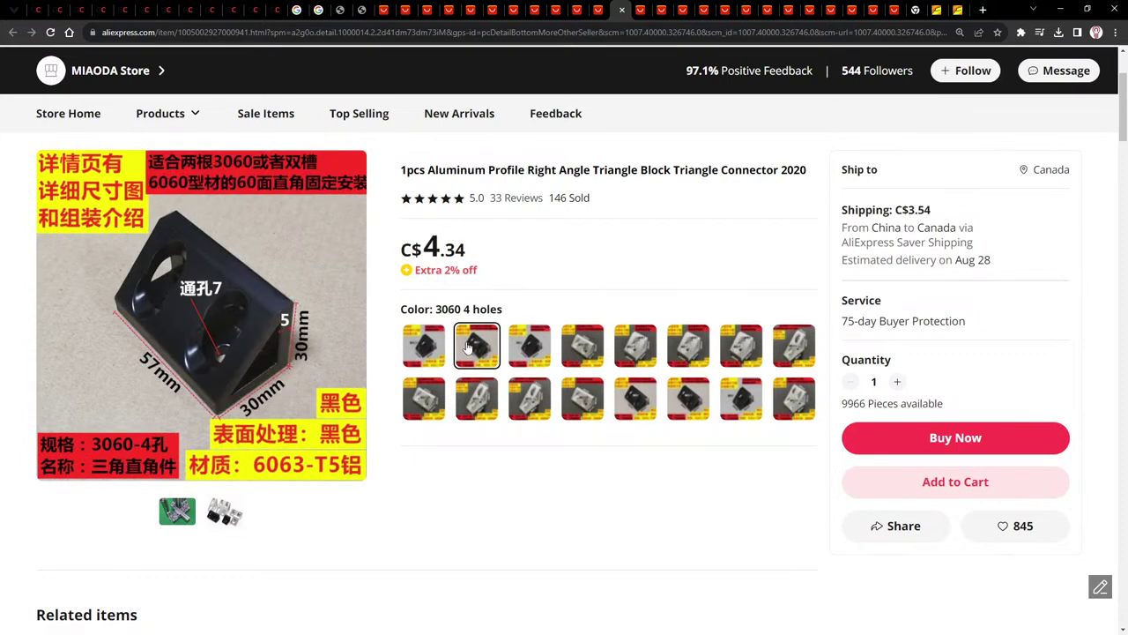
{"action": "left_click", "coordinate": [529, 344]}
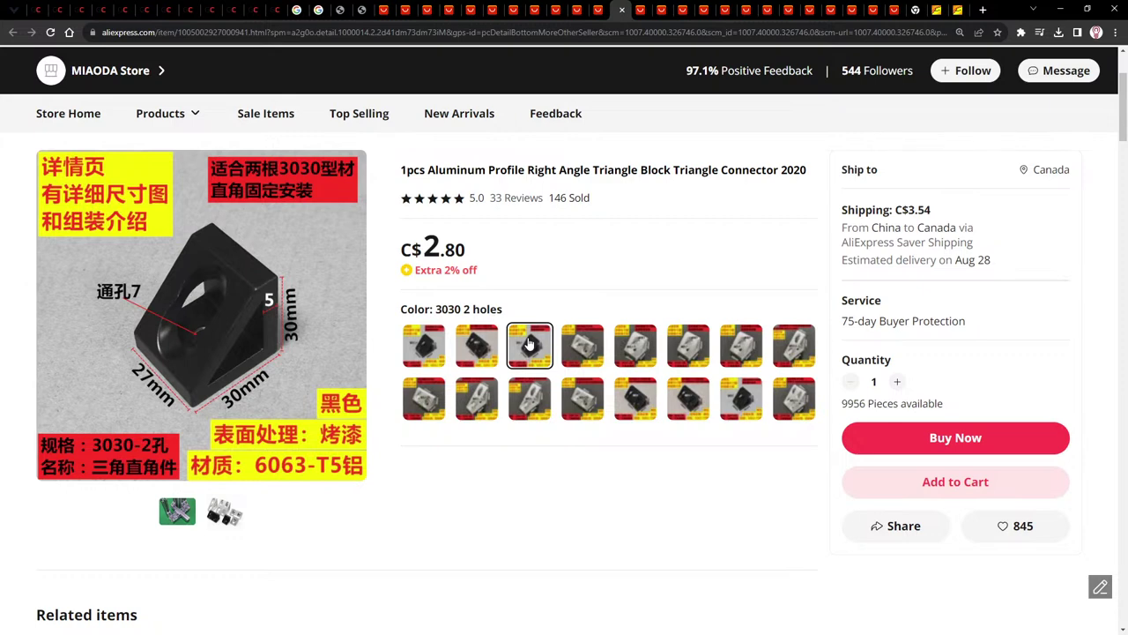
{"action": "left_click", "coordinate": [587, 343]}
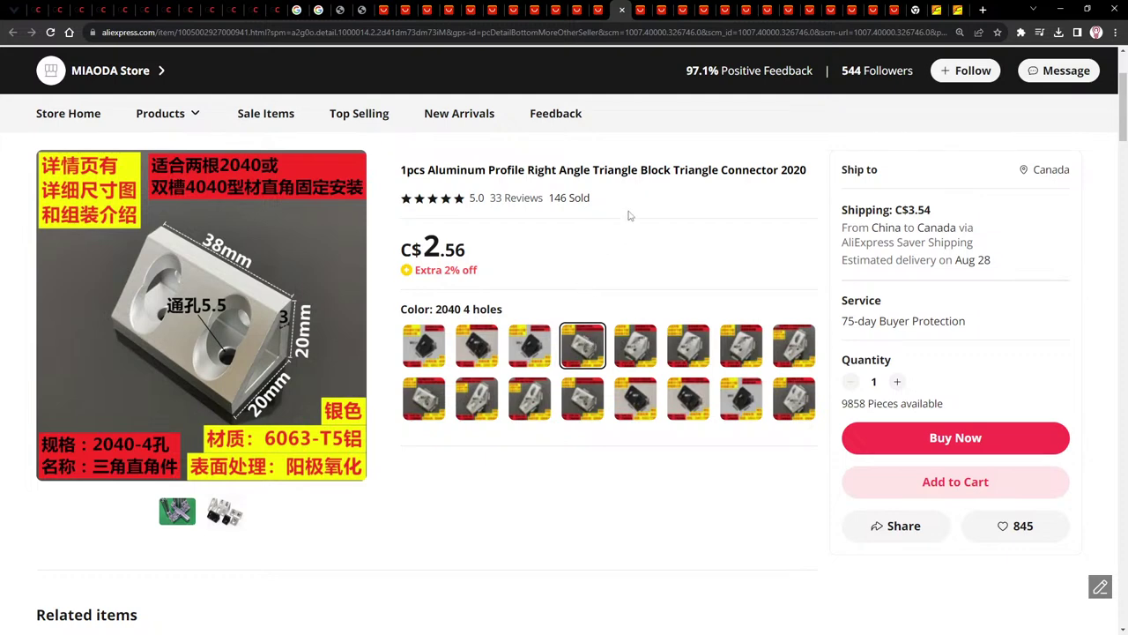
Step: View the Ender 3D printer reference photo and the GrabCAD stepper motor mount model, and return to the photo
{"action": "left_click", "coordinate": [364, 13]}
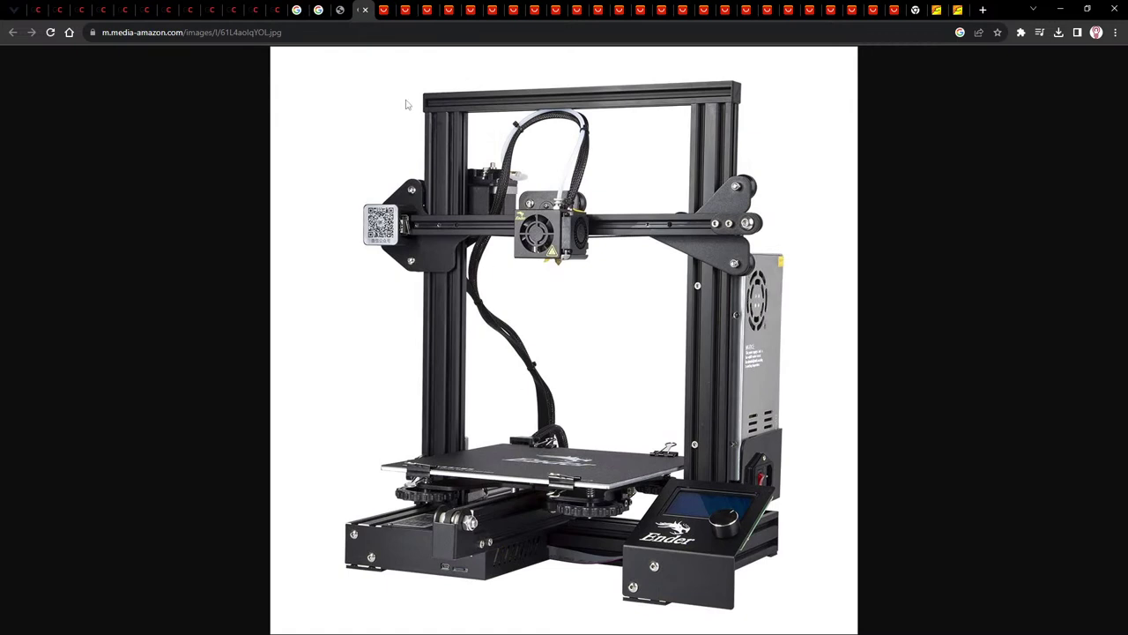
{"action": "left_click", "coordinate": [125, 10]}
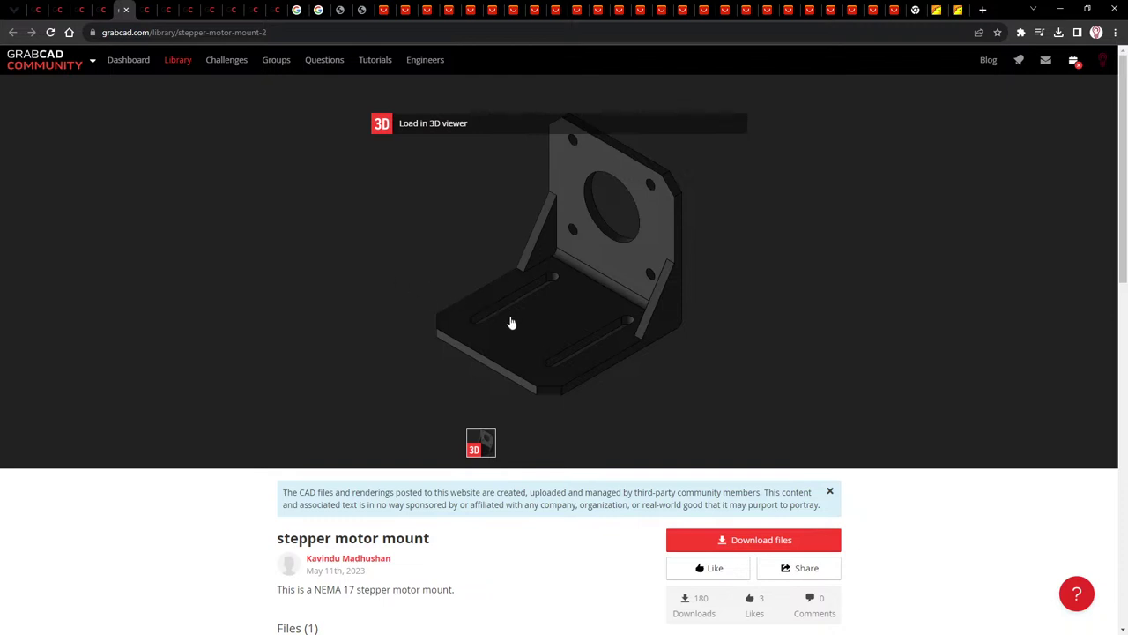
{"action": "left_click", "coordinate": [361, 10]}
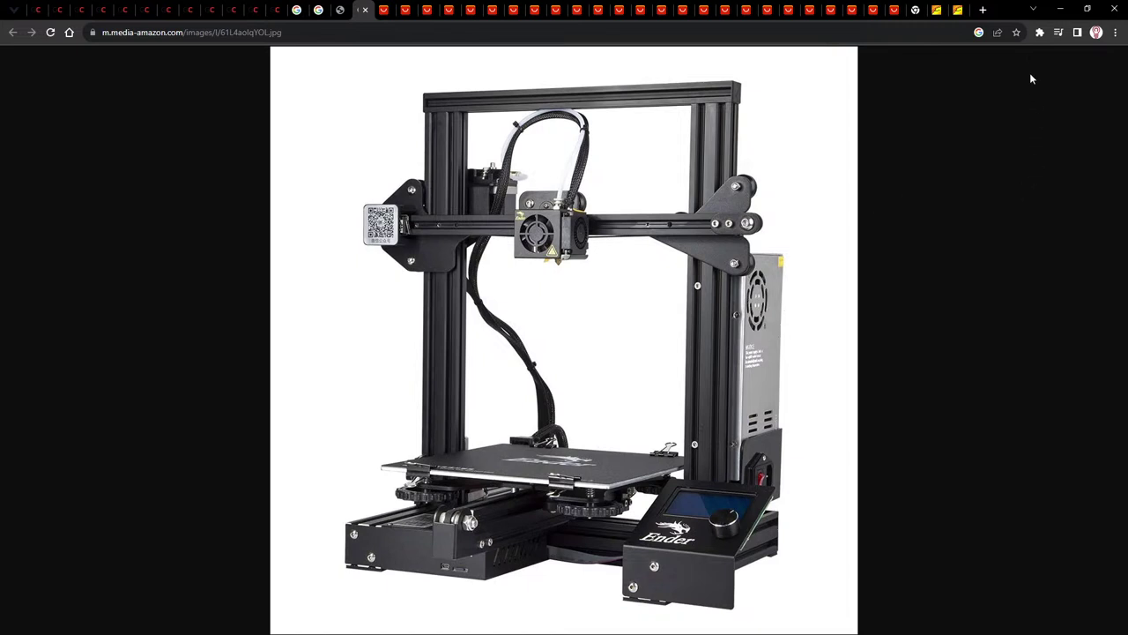
Step: Examine the GrabCAD 2020 extrusion model's description and file list, and view the matching 2040 extrusion model
{"action": "left_click", "coordinate": [188, 11]}
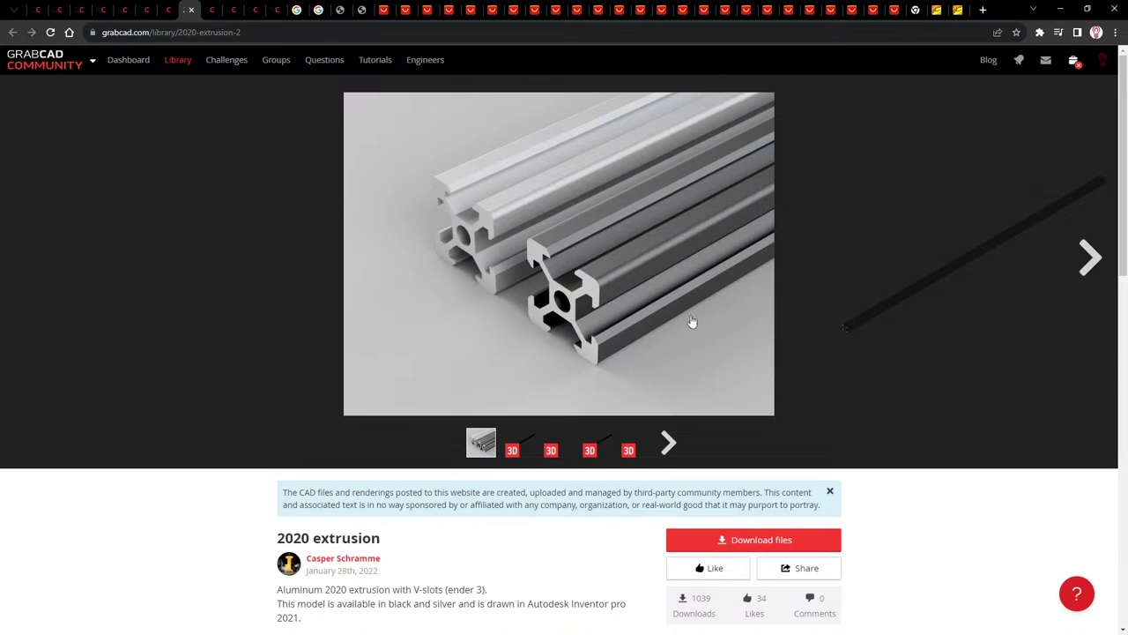
{"action": "scroll", "coordinate": [687, 325], "scroll_direction": "down", "scroll_amount": 3}
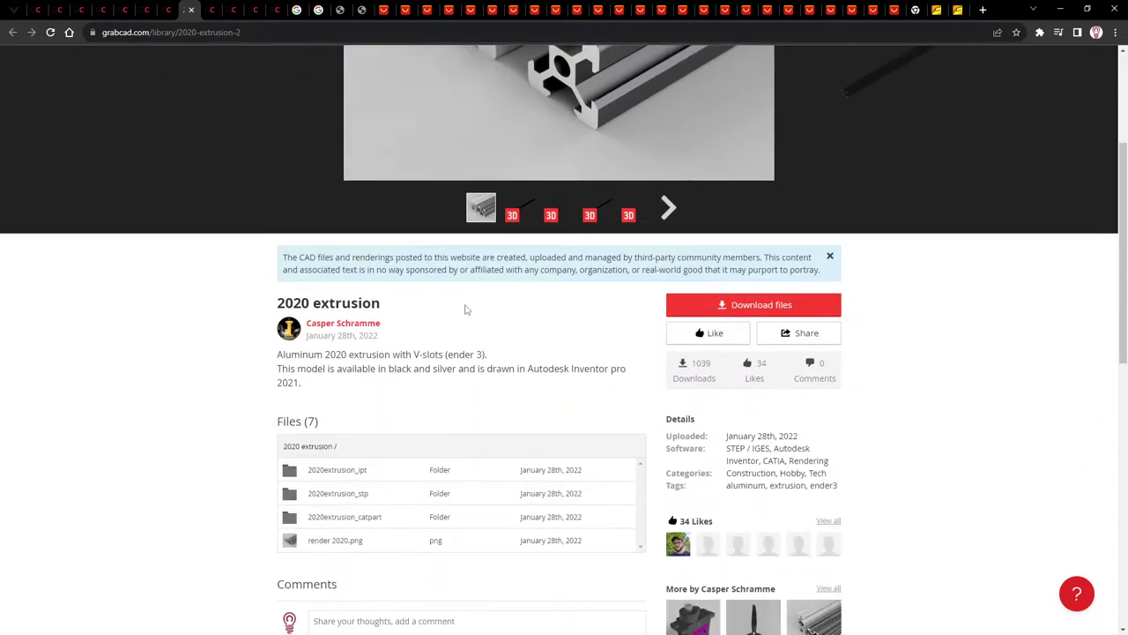
{"action": "scroll", "coordinate": [464, 312], "scroll_direction": "down", "scroll_amount": 3}
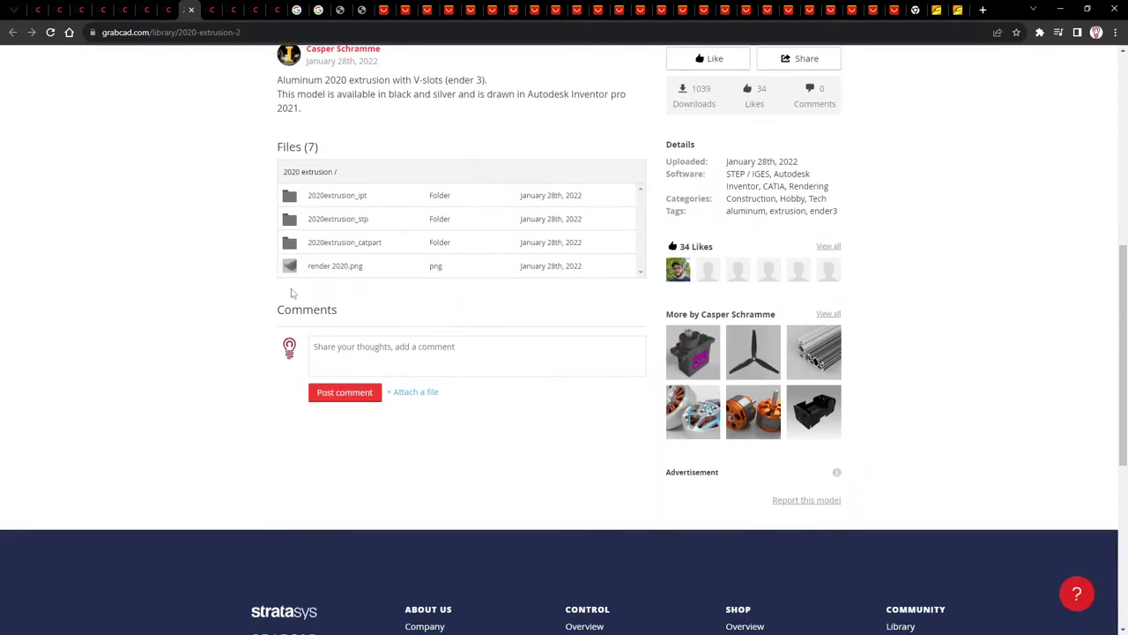
{"action": "left_click", "coordinate": [212, 10]}
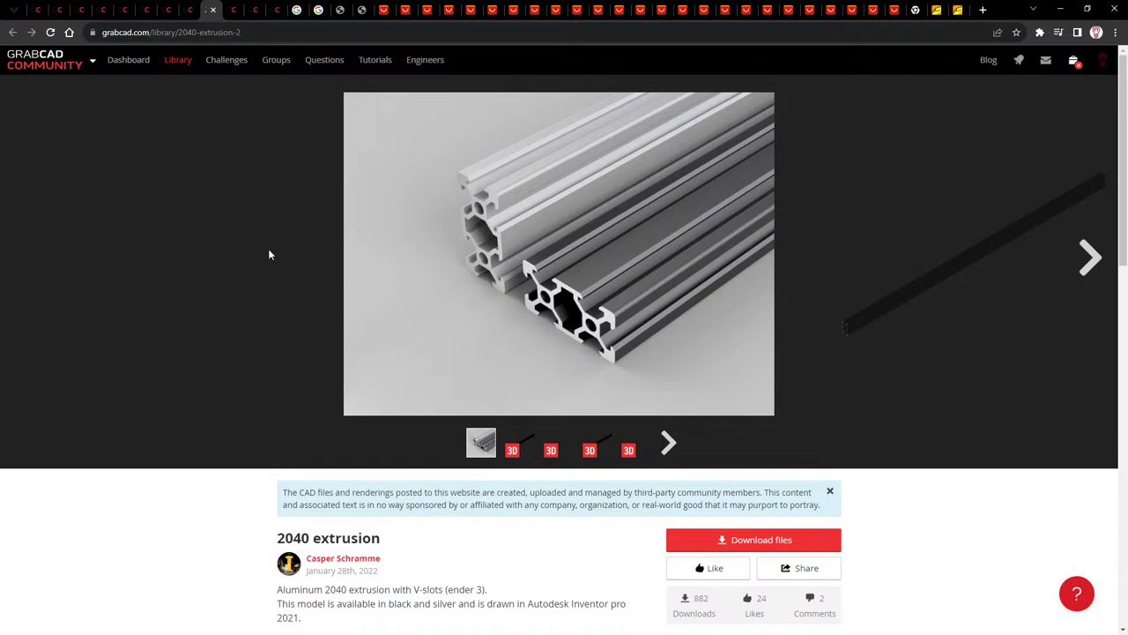
{"action": "left_click", "coordinate": [190, 10]}
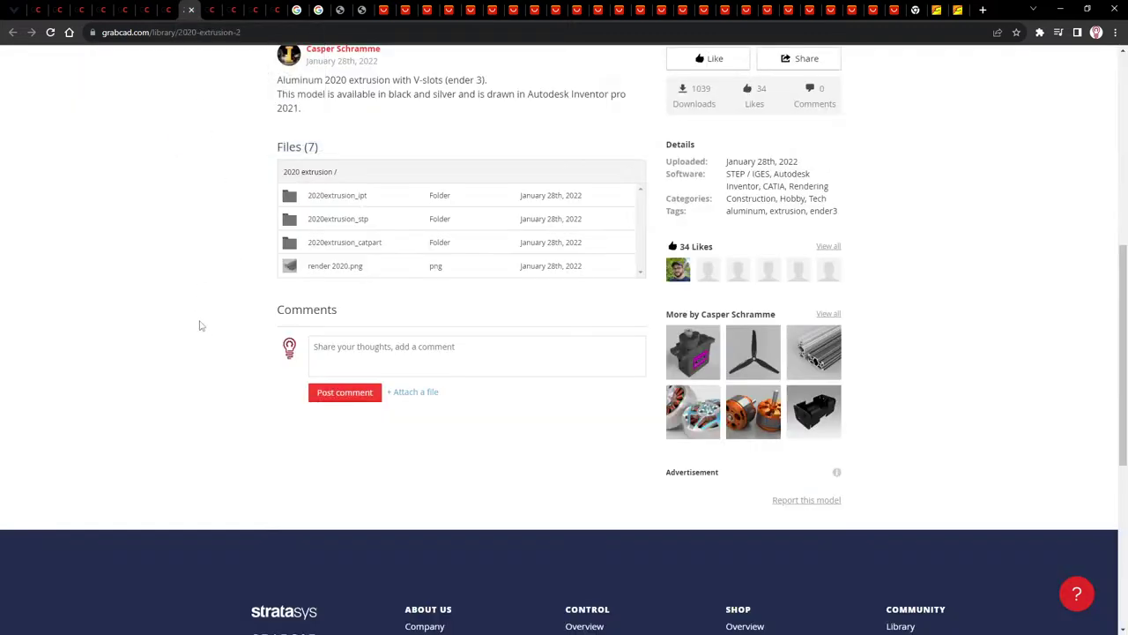
{"action": "scroll", "coordinate": [202, 323], "scroll_direction": "up", "scroll_amount": 3}
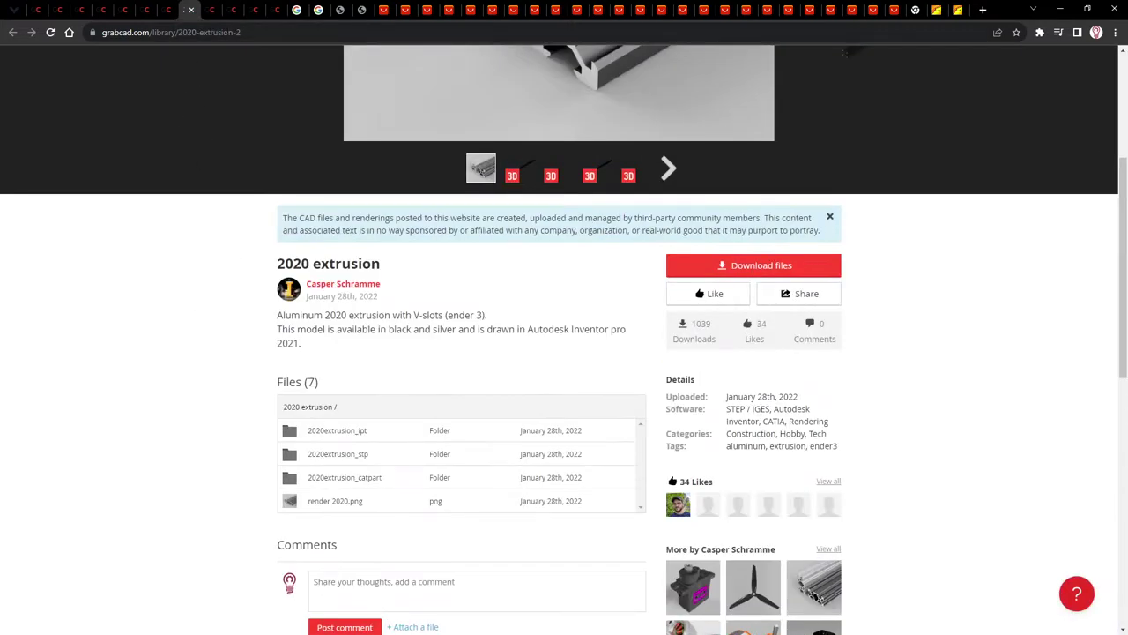
Step: View the GrabCAD Tee Surface Bracket For 1" Extrusion model and its picture showing the bracket mounted on extrusions
{"action": "left_click", "coordinate": [234, 11]}
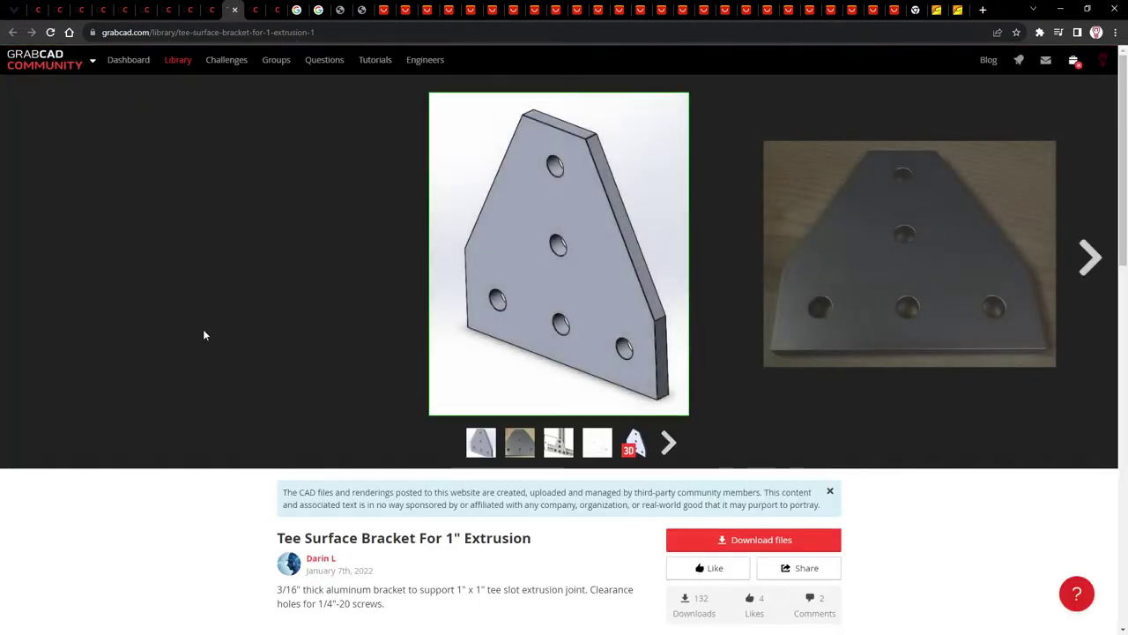
{"action": "scroll", "coordinate": [202, 332], "scroll_direction": "down", "scroll_amount": 1}
{"action": "scroll", "coordinate": [202, 335], "scroll_direction": "down", "scroll_amount": 1}
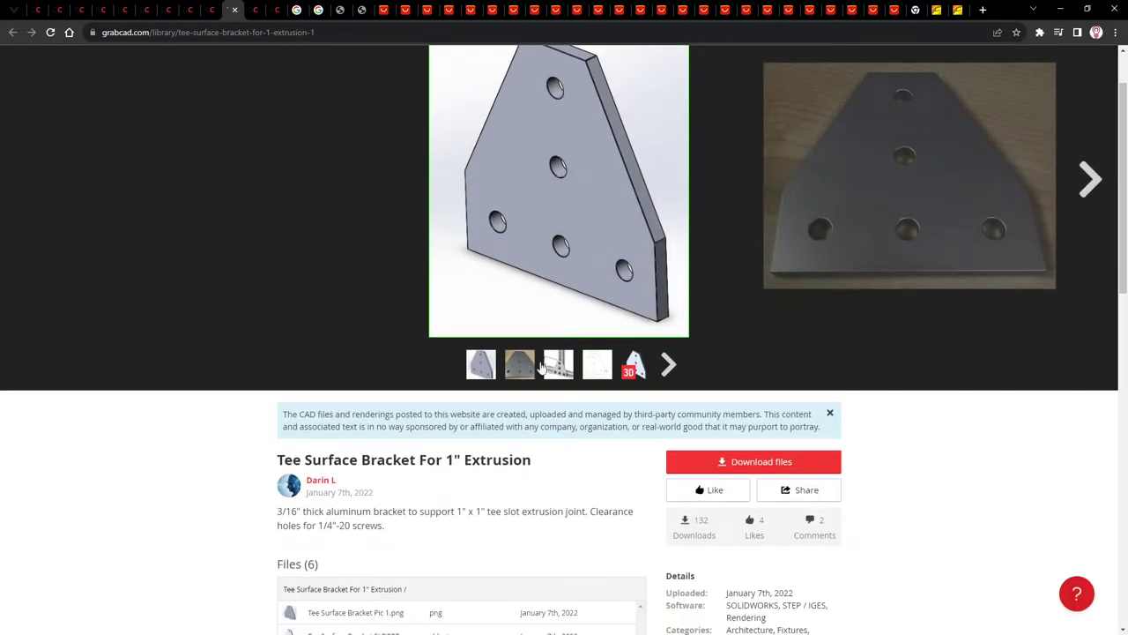
{"action": "left_click", "coordinate": [571, 366]}
{"action": "scroll", "coordinate": [198, 361], "scroll_direction": "up", "scroll_amount": 1}
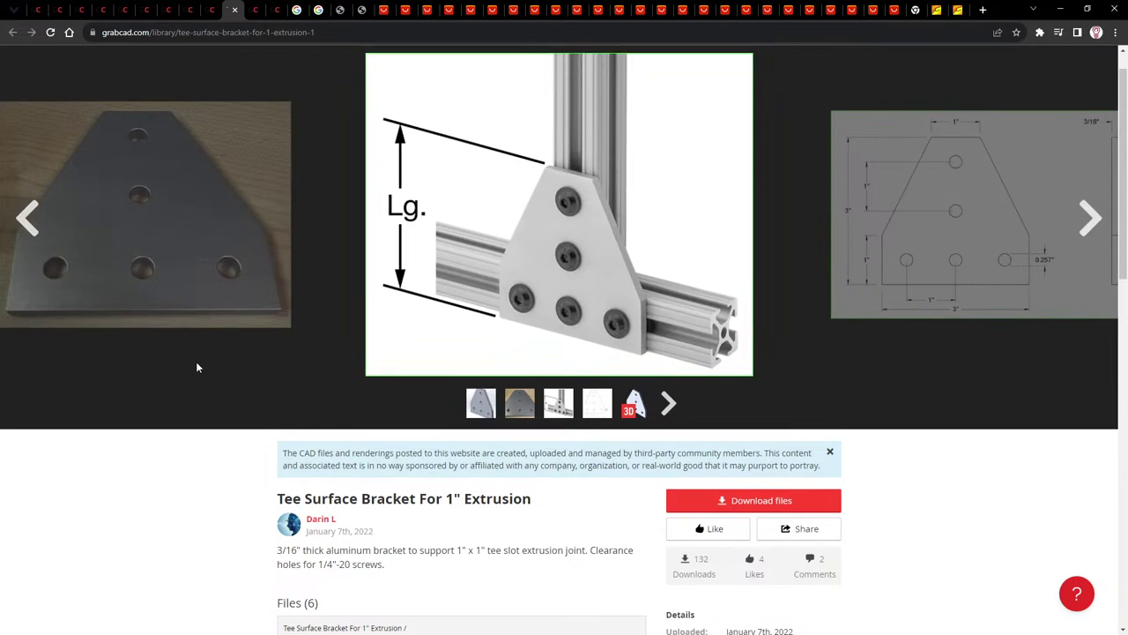
Step: Review the GrabCAD Simple hollow roller model and the Aluminum L Shaped 5 Hole 60X60X4mm Joining Plate with its files
{"action": "left_click", "coordinate": [253, 9]}
{"action": "scroll", "coordinate": [239, 213], "scroll_direction": "down", "scroll_amount": 3}
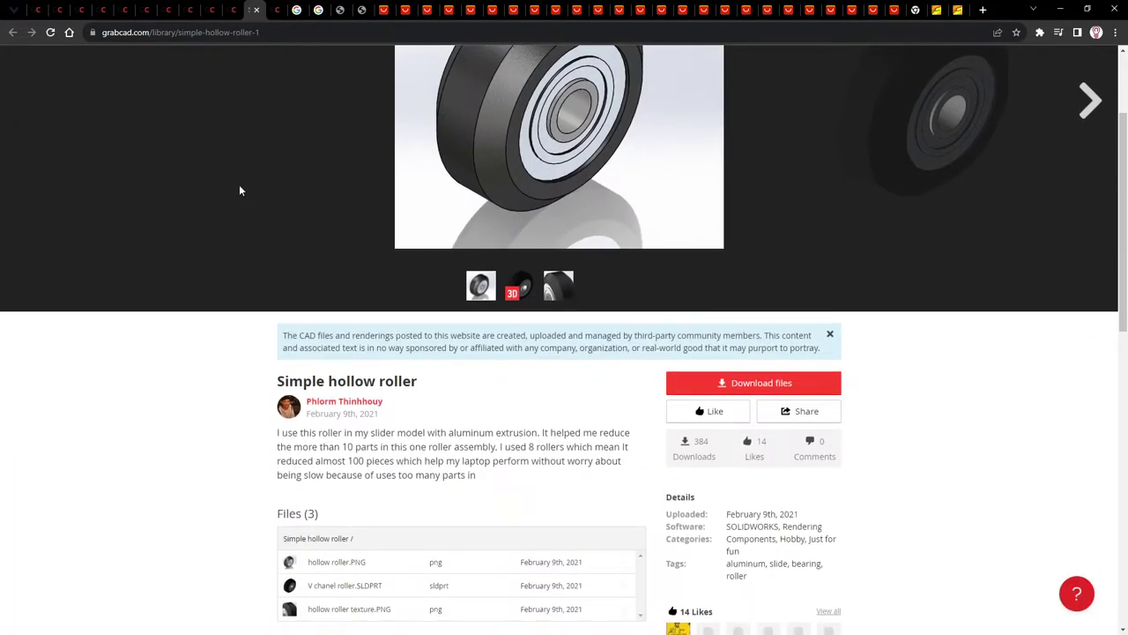
{"action": "left_click", "coordinate": [277, 9]}
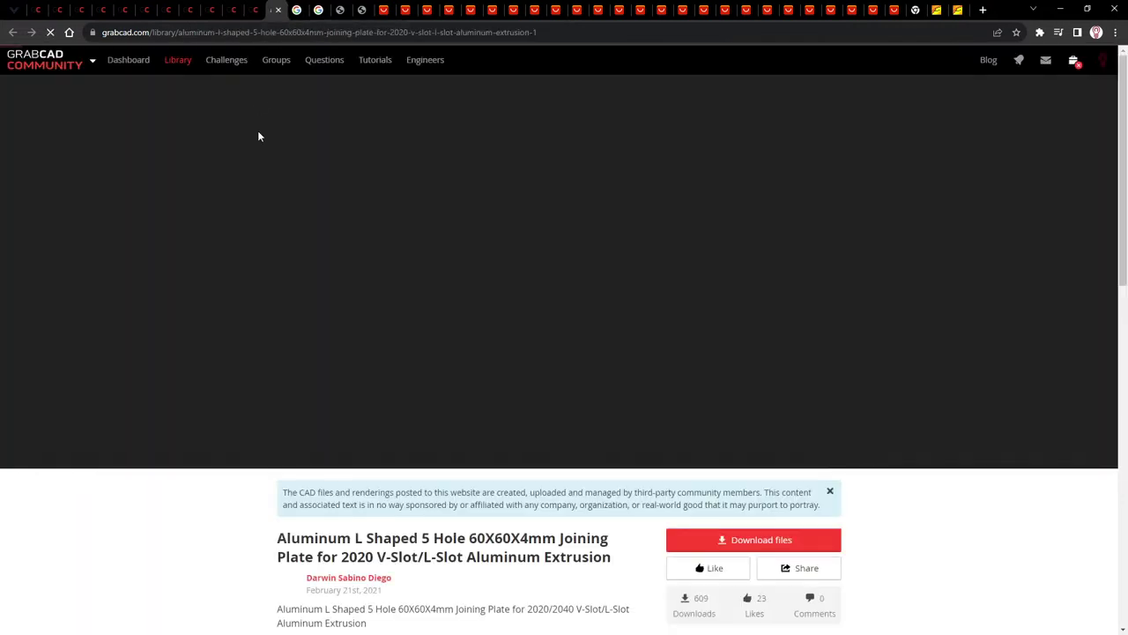
{"action": "scroll", "coordinate": [225, 245], "scroll_direction": "down", "scroll_amount": 2}
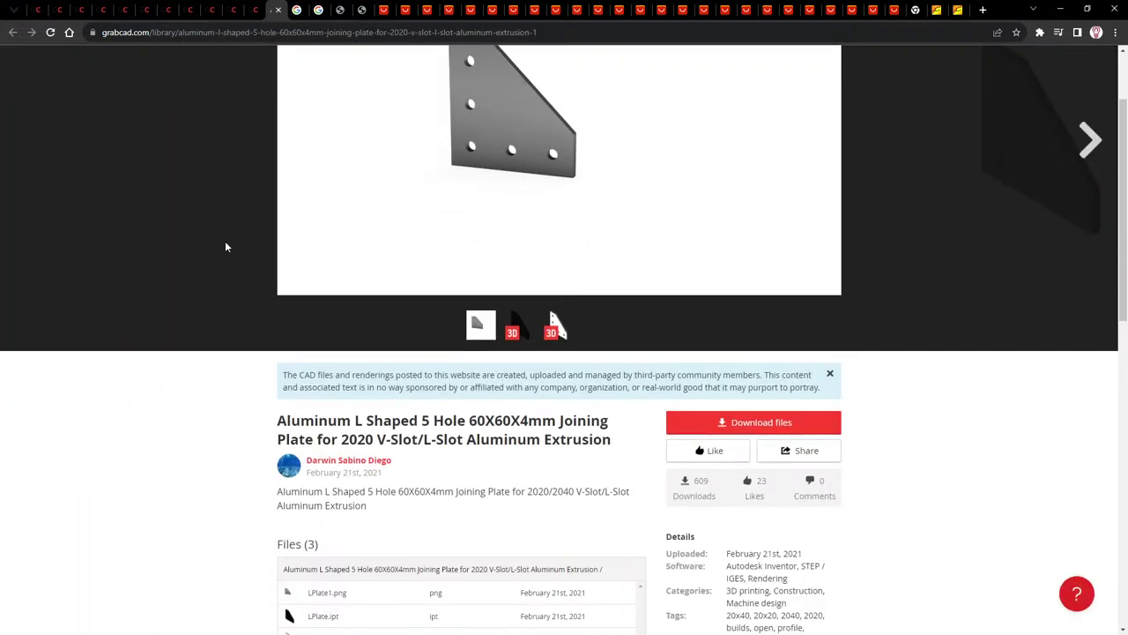
{"action": "scroll", "coordinate": [226, 244], "scroll_direction": "down", "scroll_amount": 5}
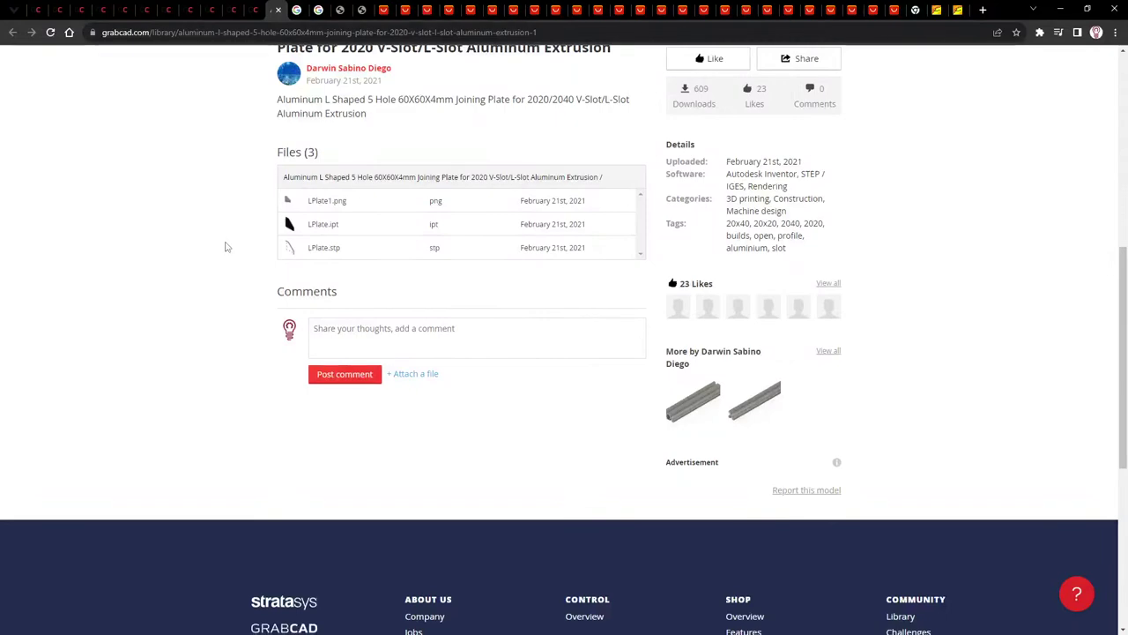
Step: Move the browser window with the GrabCAD aluminum extrusion results off the screen, and bring in and maximize the Fusion 360 window
{"action": "left_click", "coordinate": [99, 11]}
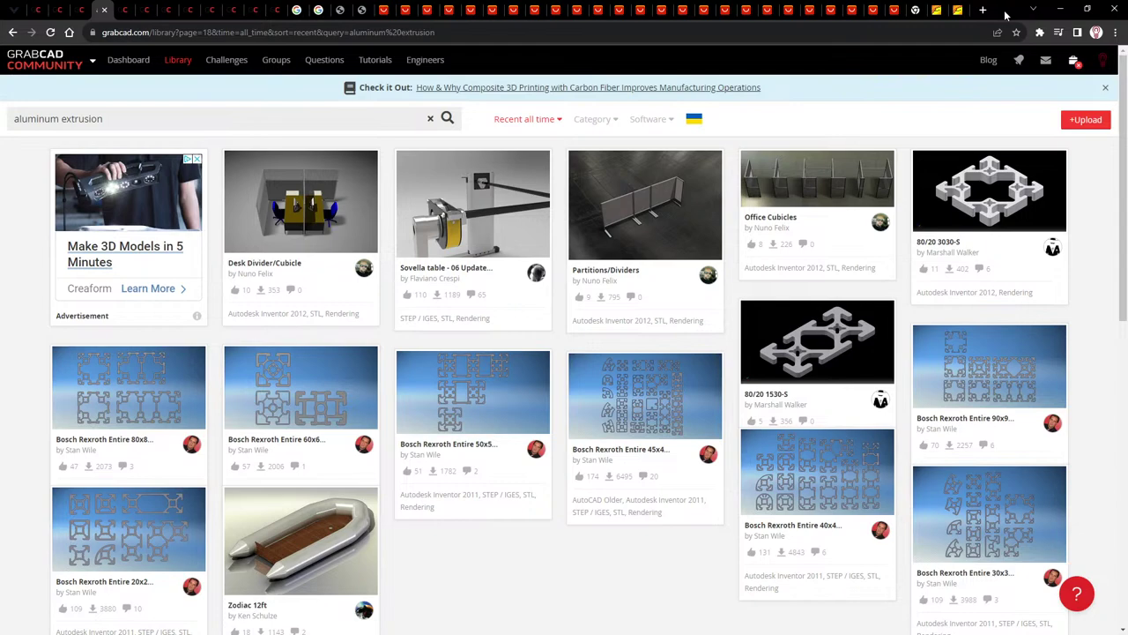
{"action": "left_click_drag", "start_coordinate": [1006, 15], "coordinate": [925, 75]}
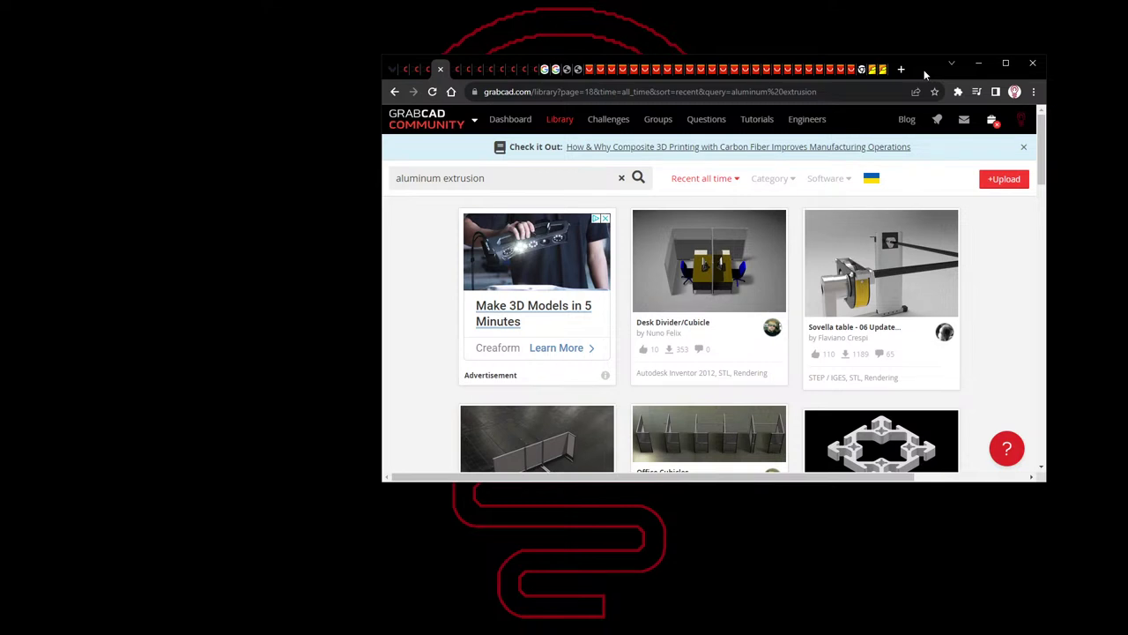
{"action": "left_click_drag", "start_coordinate": [926, 75], "coordinate": [910, 79]}
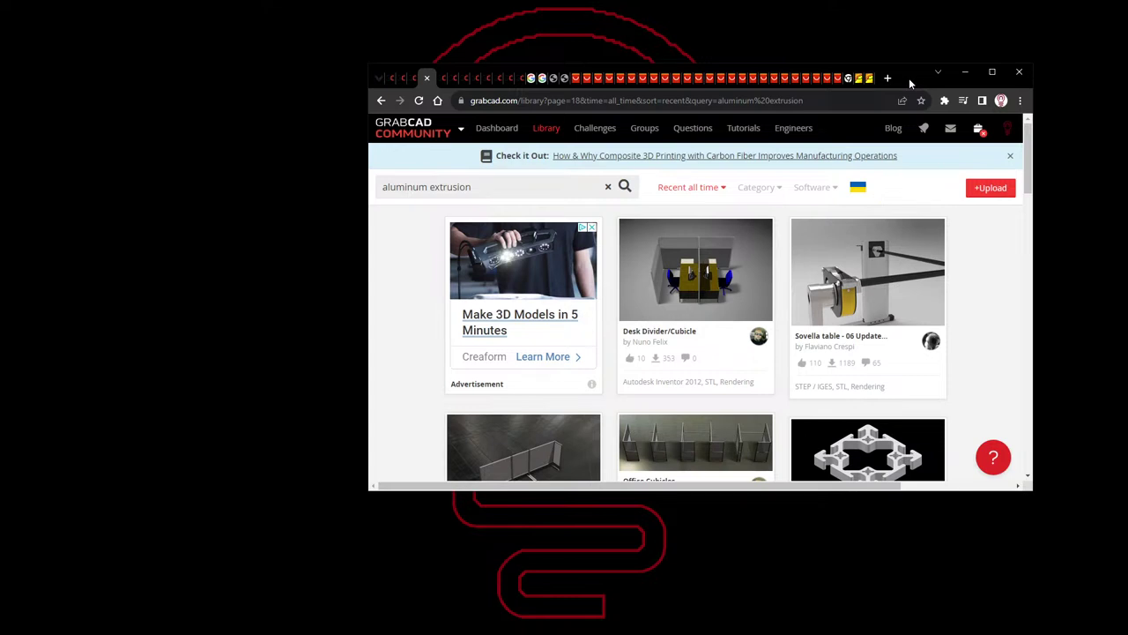
{"action": "left_click_drag", "start_coordinate": [909, 78], "coordinate": [1127, 124]}
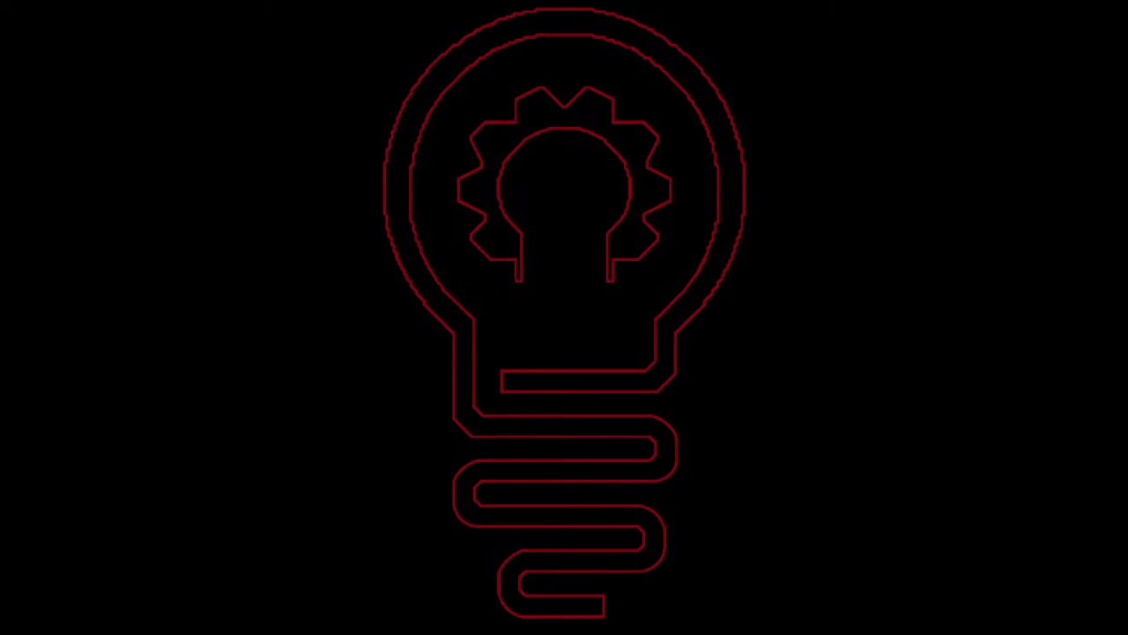
{"action": "left_click_drag", "start_coordinate": [984, 129], "coordinate": [579, 113]}
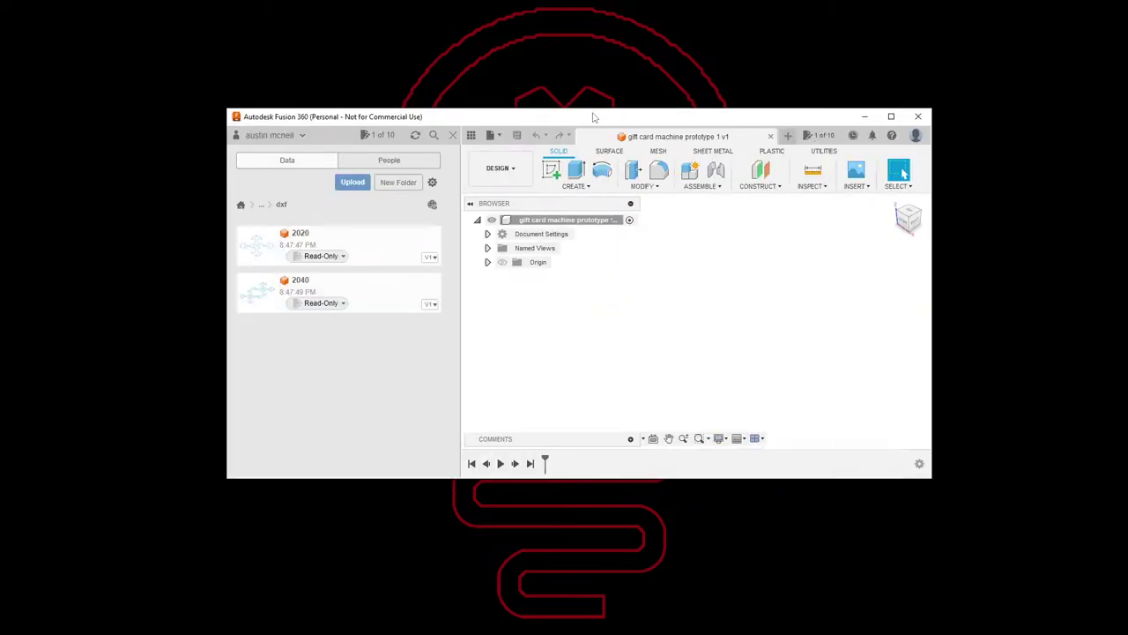
{"action": "double_click", "coordinate": [593, 117]}
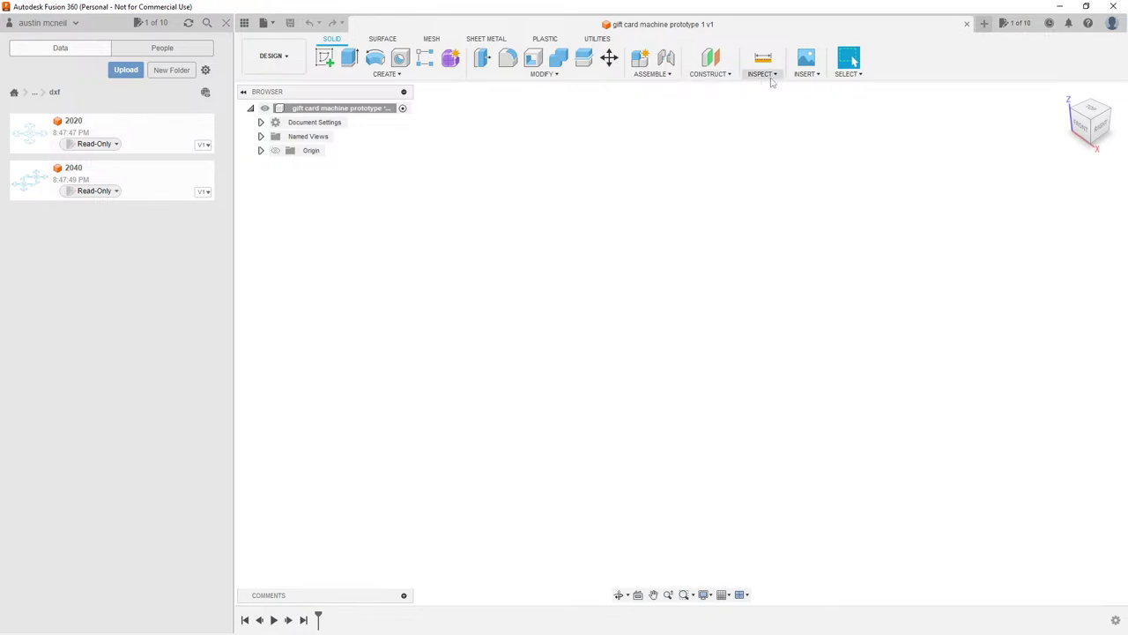
Step: Insert the 2040.dxf profile from the computer's Downloads folder on the XY plane, in millimeters as a single sketch with zero offsets
{"action": "left_click", "coordinate": [805, 76]}
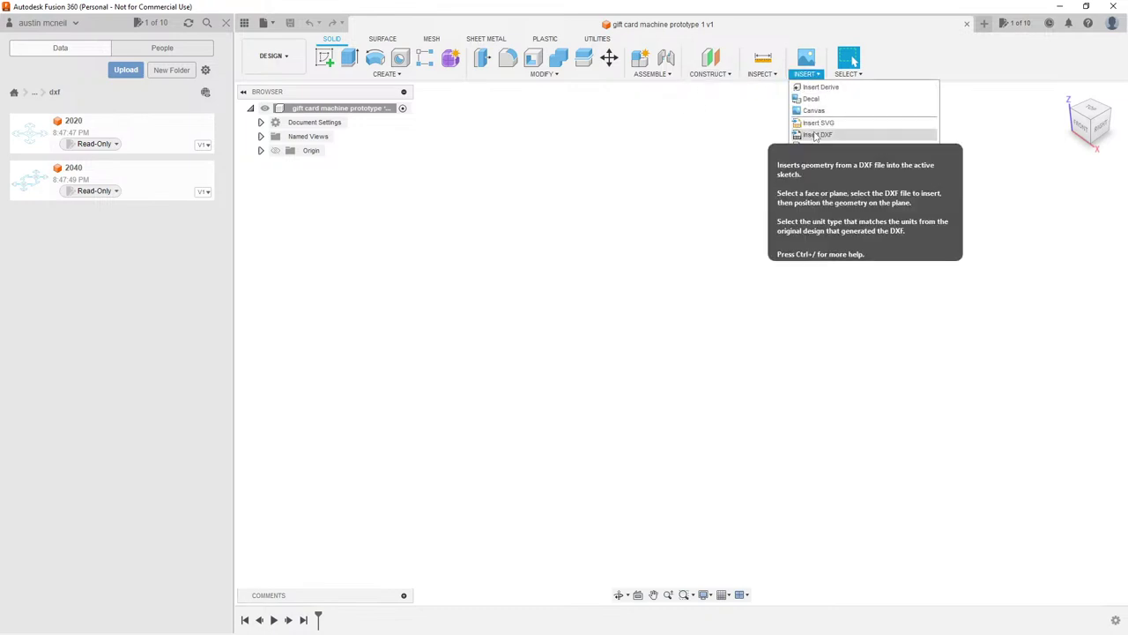
{"action": "left_click", "coordinate": [815, 135]}
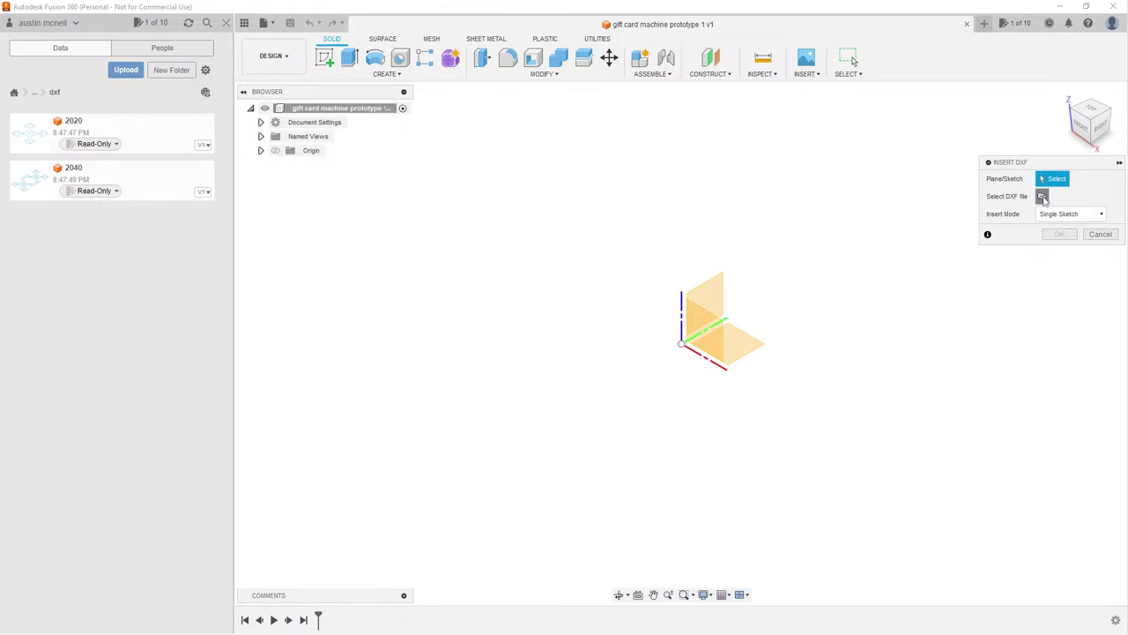
{"action": "left_click", "coordinate": [1042, 196]}
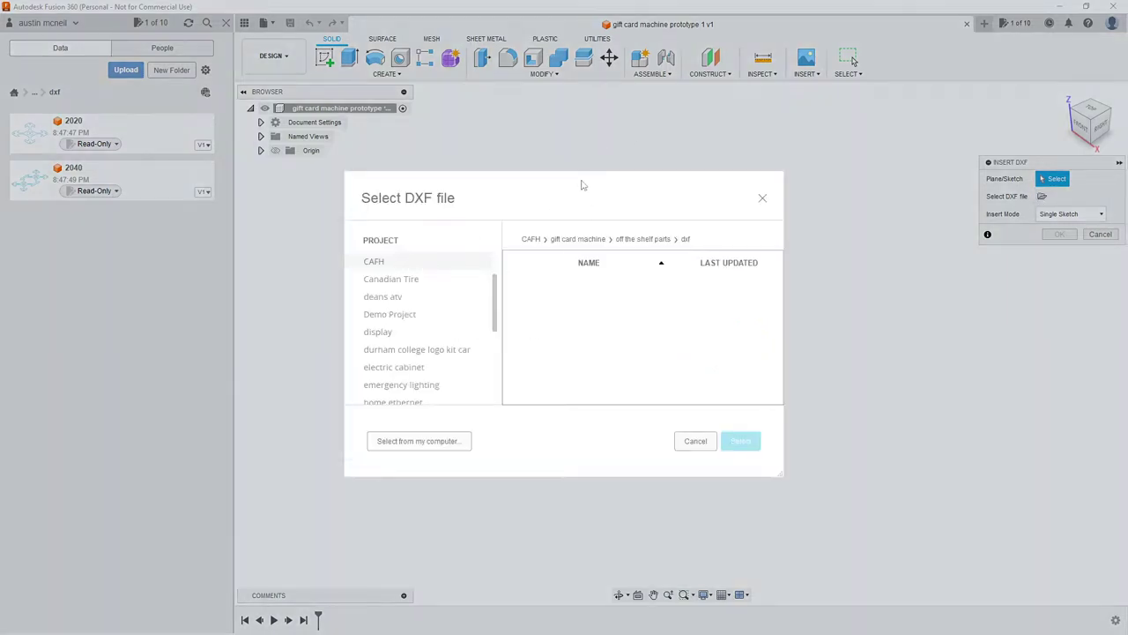
{"action": "left_click", "coordinate": [762, 198]}
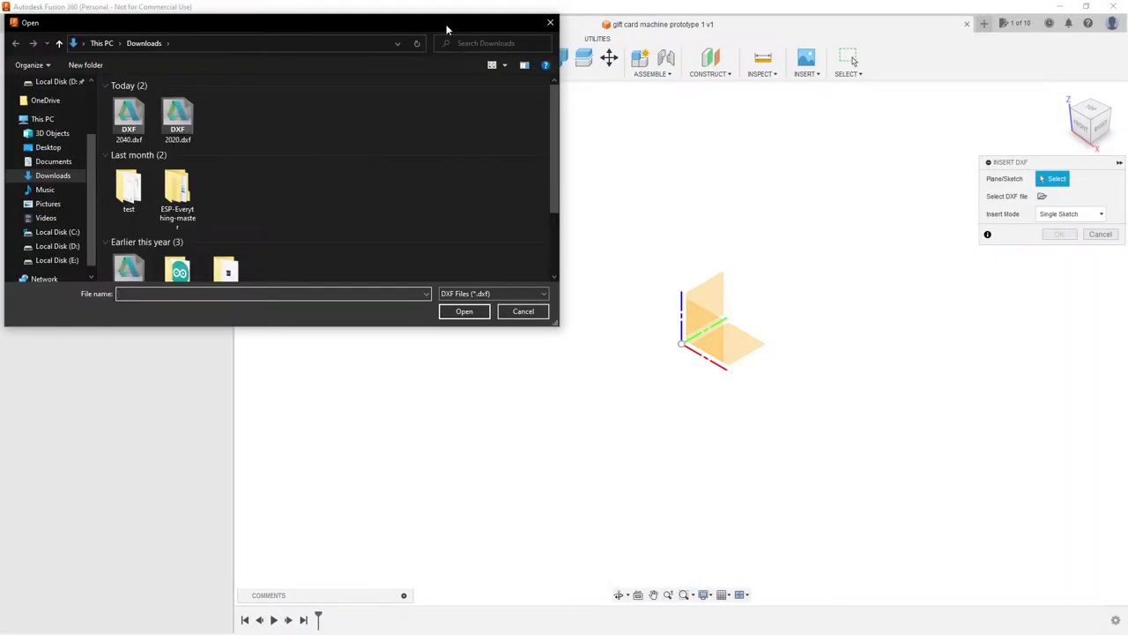
{"action": "left_click_drag", "start_coordinate": [441, 20], "coordinate": [934, 148]}
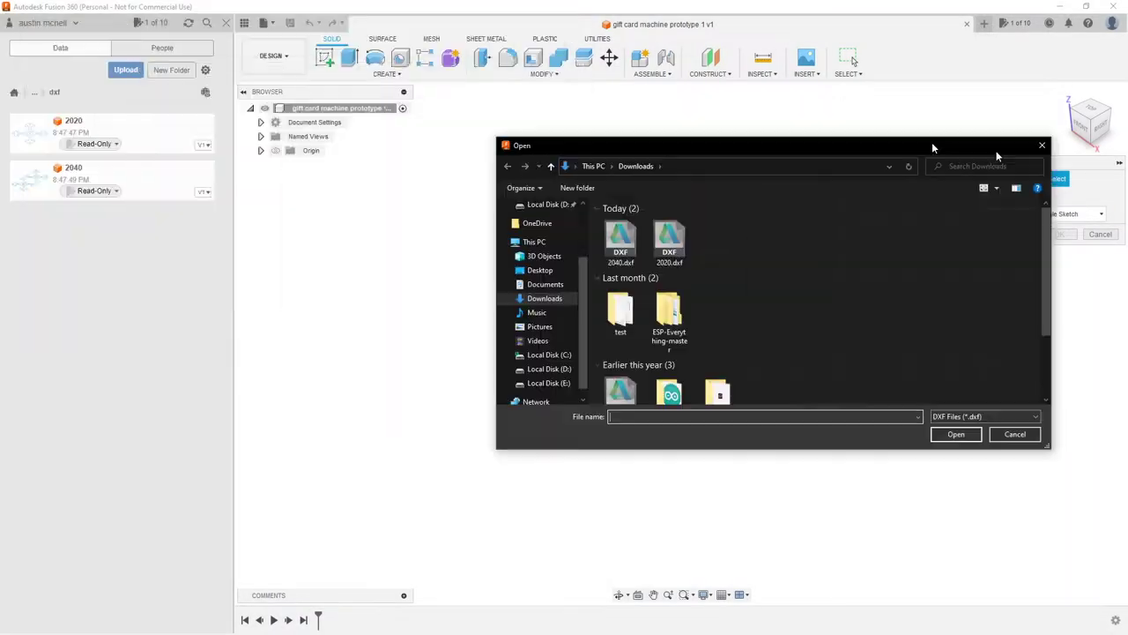
{"action": "left_click", "coordinate": [1042, 145]}
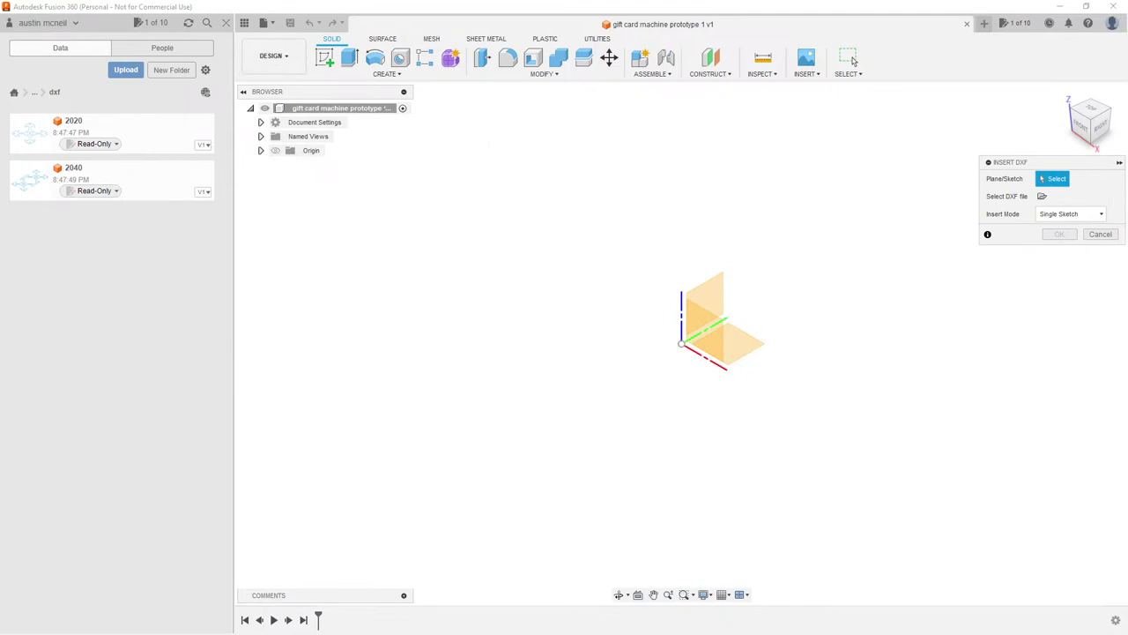
{"action": "left_click", "coordinate": [731, 348]}
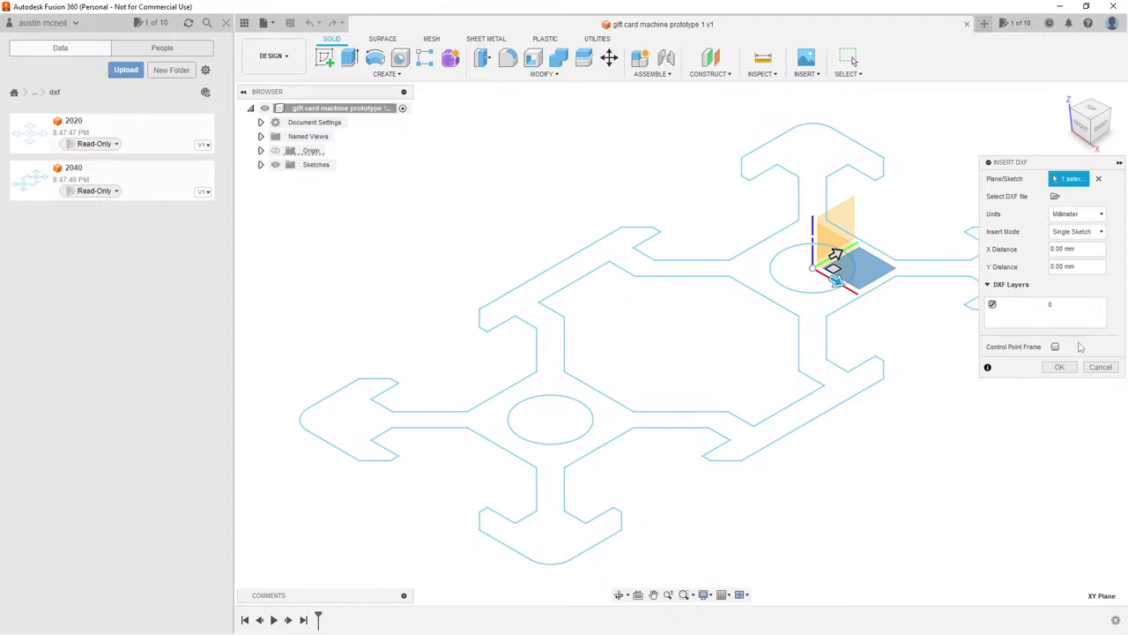
{"action": "left_click", "coordinate": [1059, 367]}
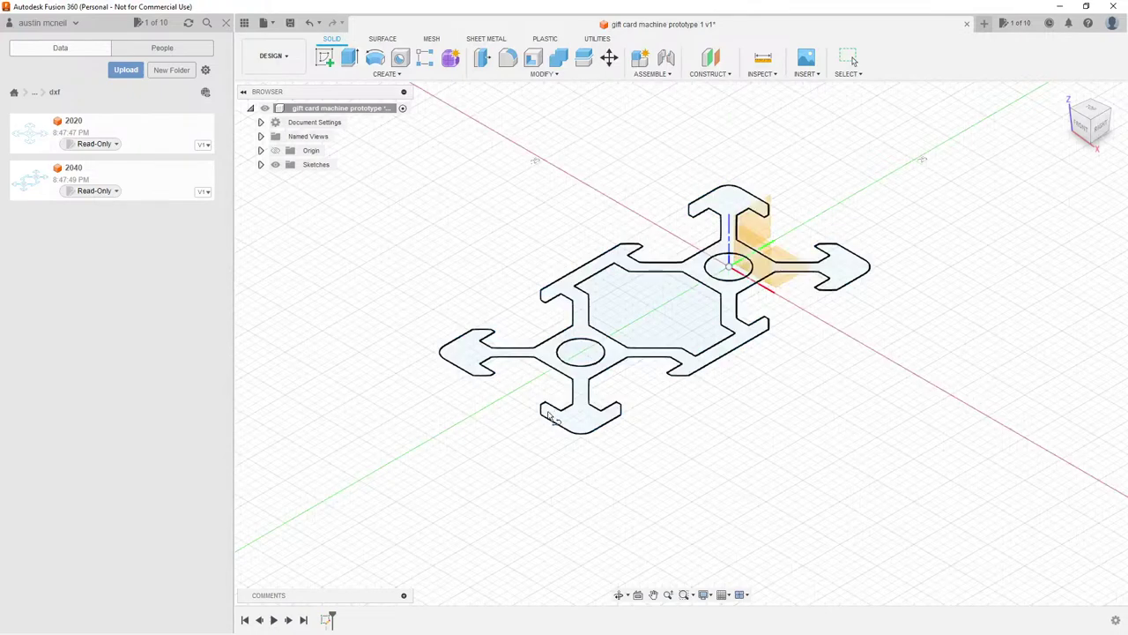
Step: Open the imported 2040 profile sketch, check its overall width with a sketch dimension, and leave the sketch without keeping it
{"action": "double_click", "coordinate": [549, 414]}
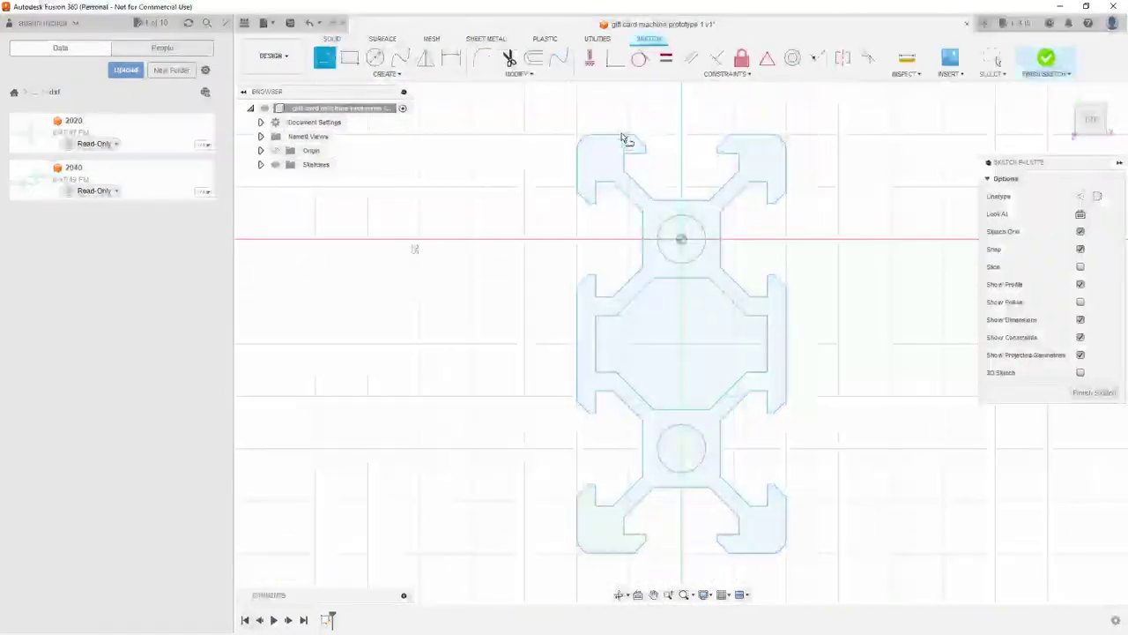
{"action": "left_click", "coordinate": [635, 137]}
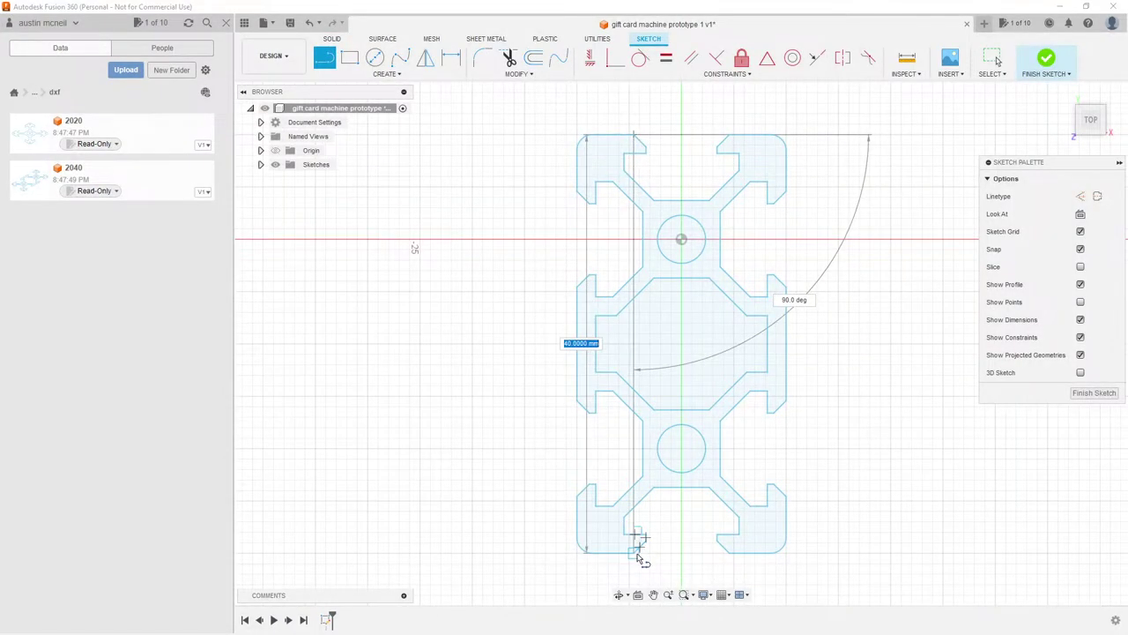
{"action": "key", "text": "Escape"}
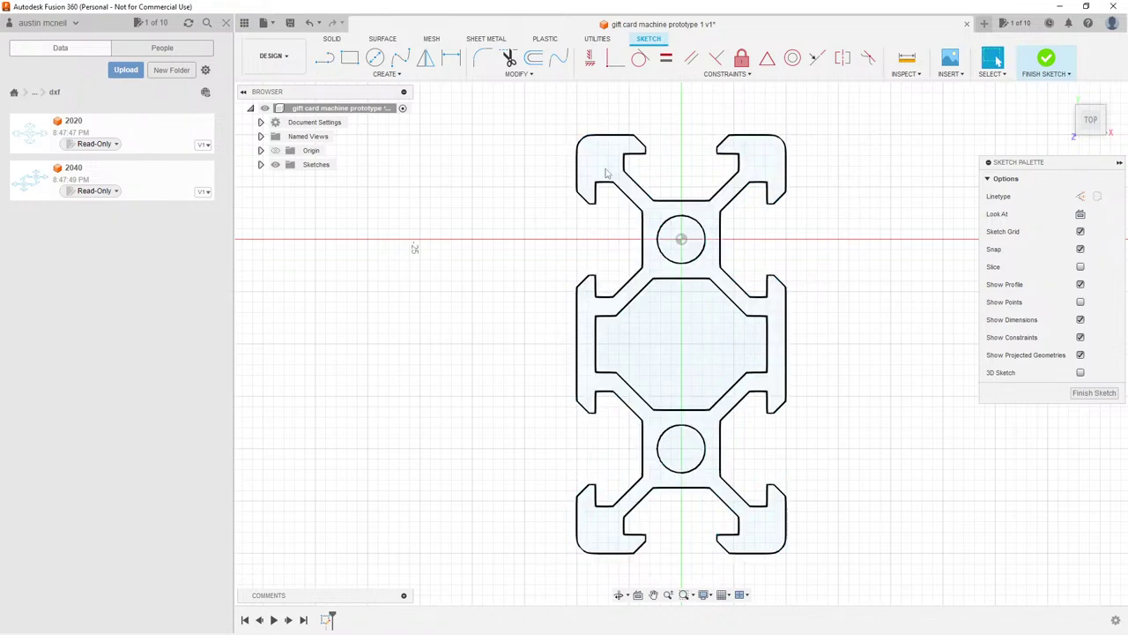
{"action": "left_click", "coordinate": [451, 57]}
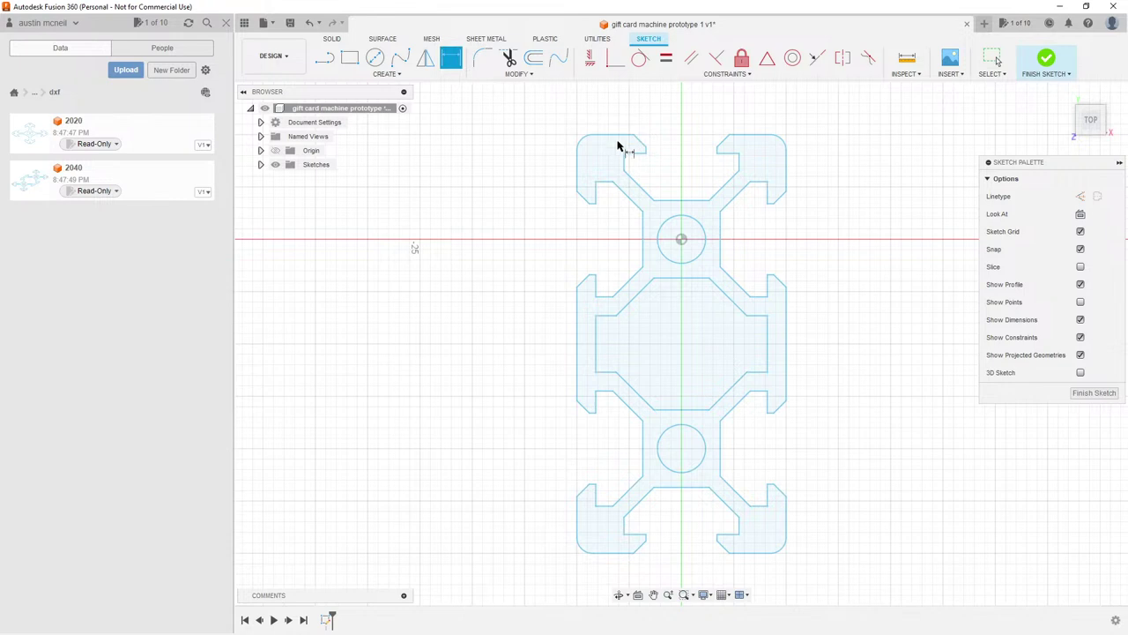
{"action": "left_click", "coordinate": [577, 149]}
{"action": "left_click", "coordinate": [786, 150]}
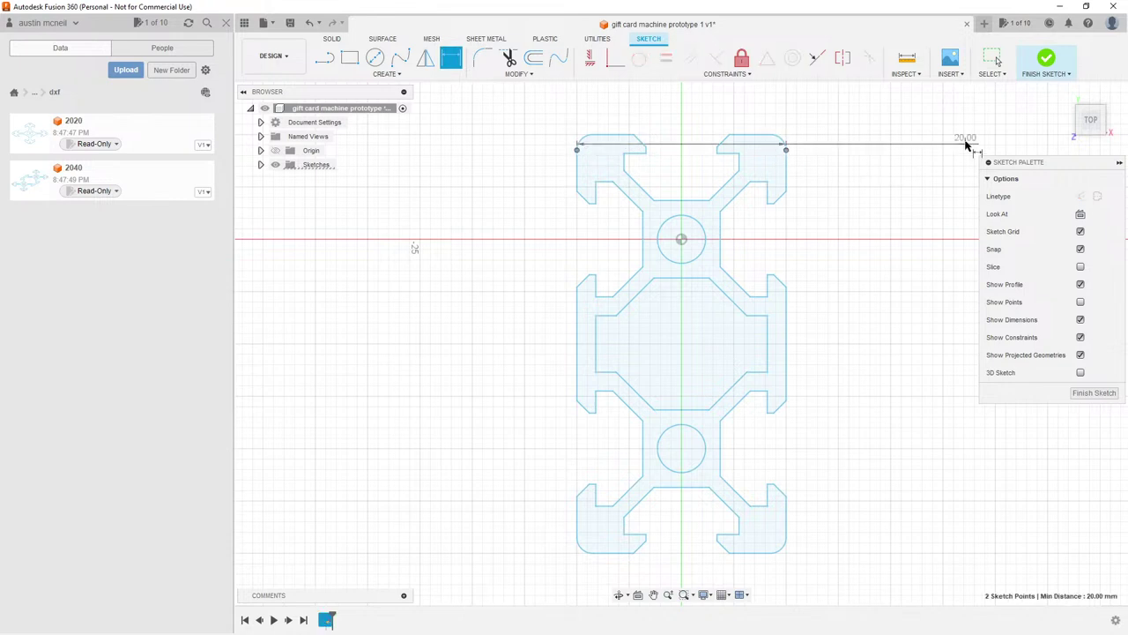
{"action": "key", "text": "Escape"}
{"action": "left_click", "coordinate": [1046, 59]}
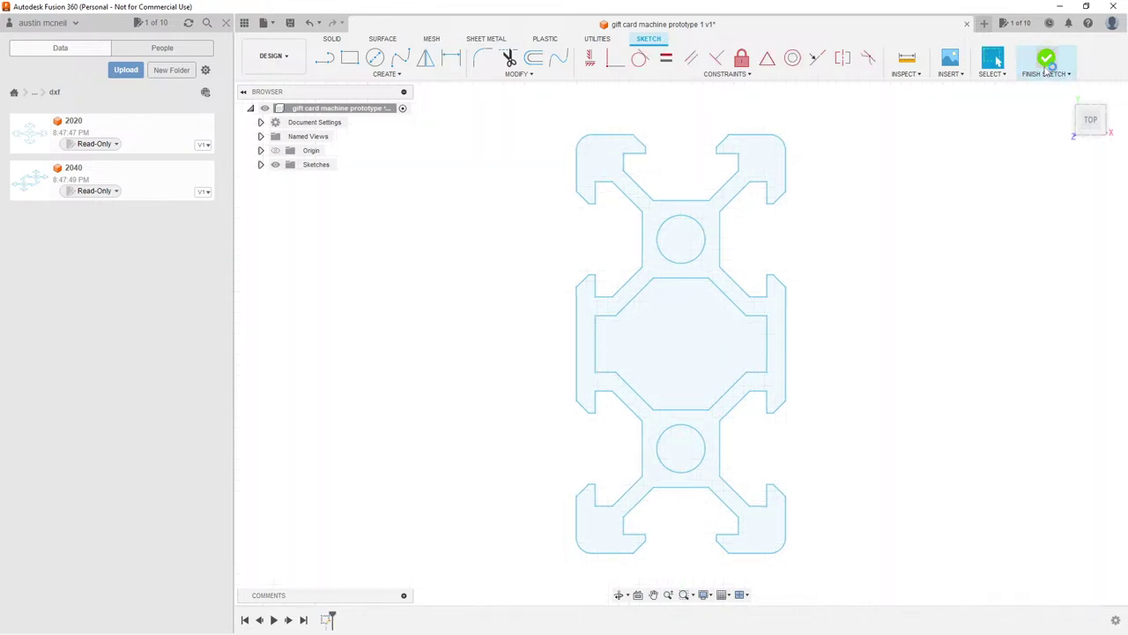
Step: Extrude the 2040 profile 100 mm as a new body, leaving the center cavity and two round holes hollow
{"action": "key", "text": "e"}
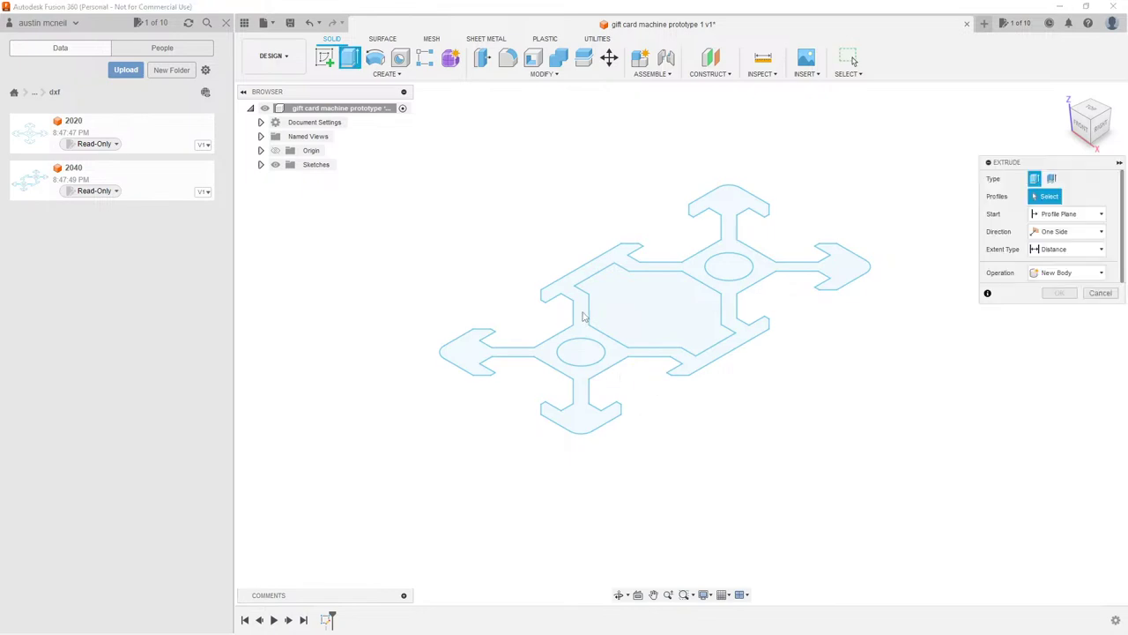
{"action": "left_click", "coordinate": [584, 303]}
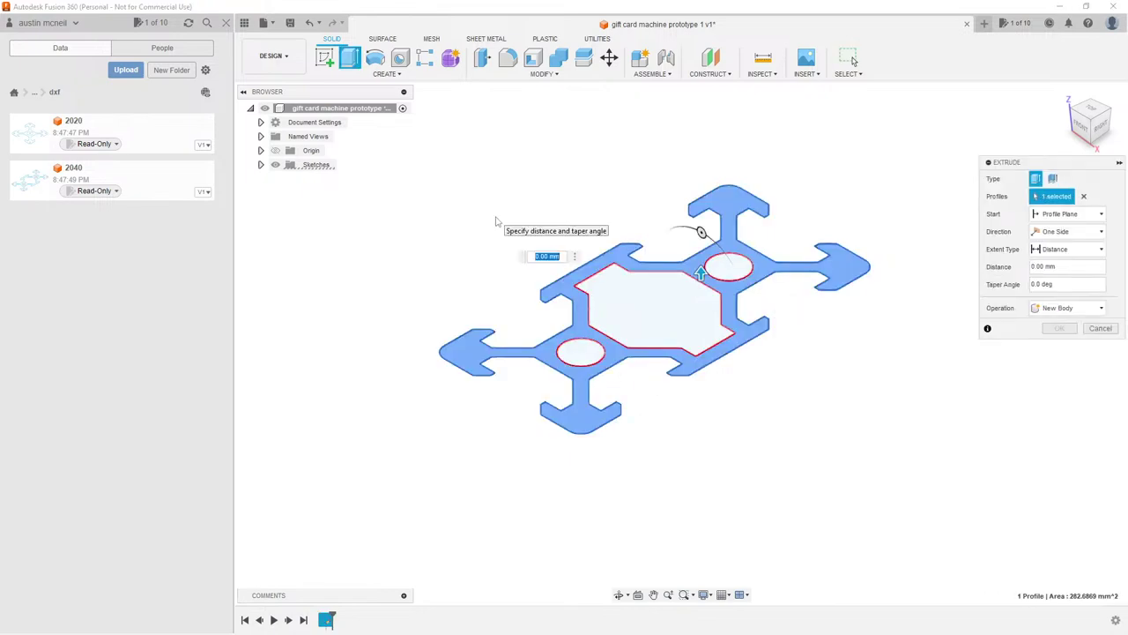
{"action": "type", "text": "100"}
{"action": "key", "text": "Return"}
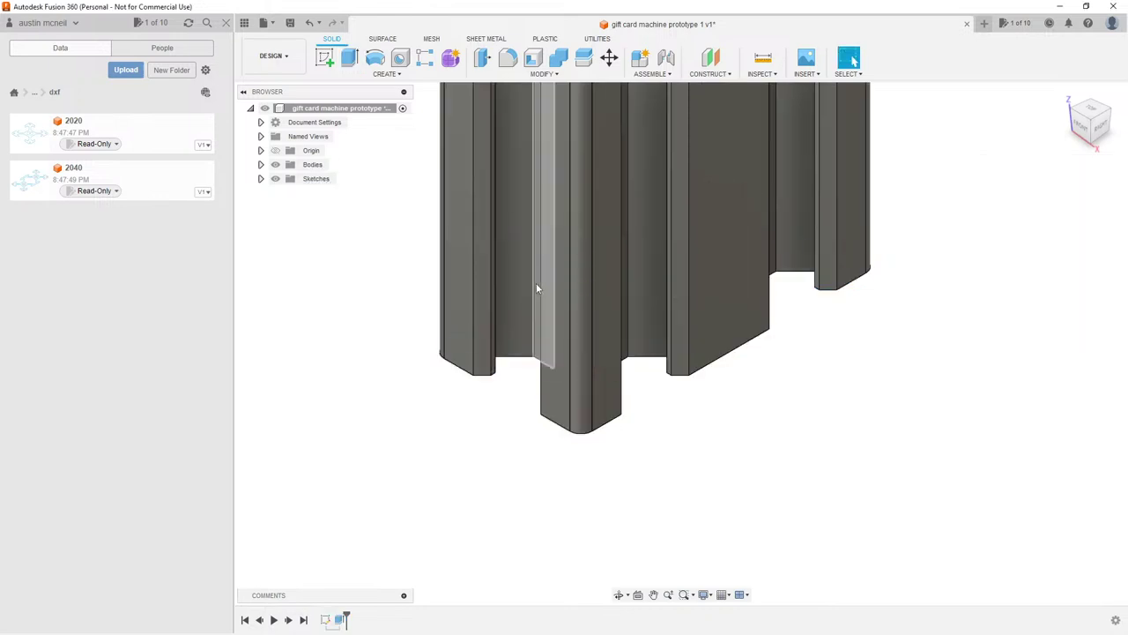
Step: Extrude the upper end face of the 2040 bar upward to lengthen it
{"action": "middle_click_drag", "start_coordinate": [536, 285], "coordinate": [756, 440], "text": "shift"}
{"action": "middle_click_drag", "start_coordinate": [761, 279], "coordinate": [771, 214], "text": "shift"}
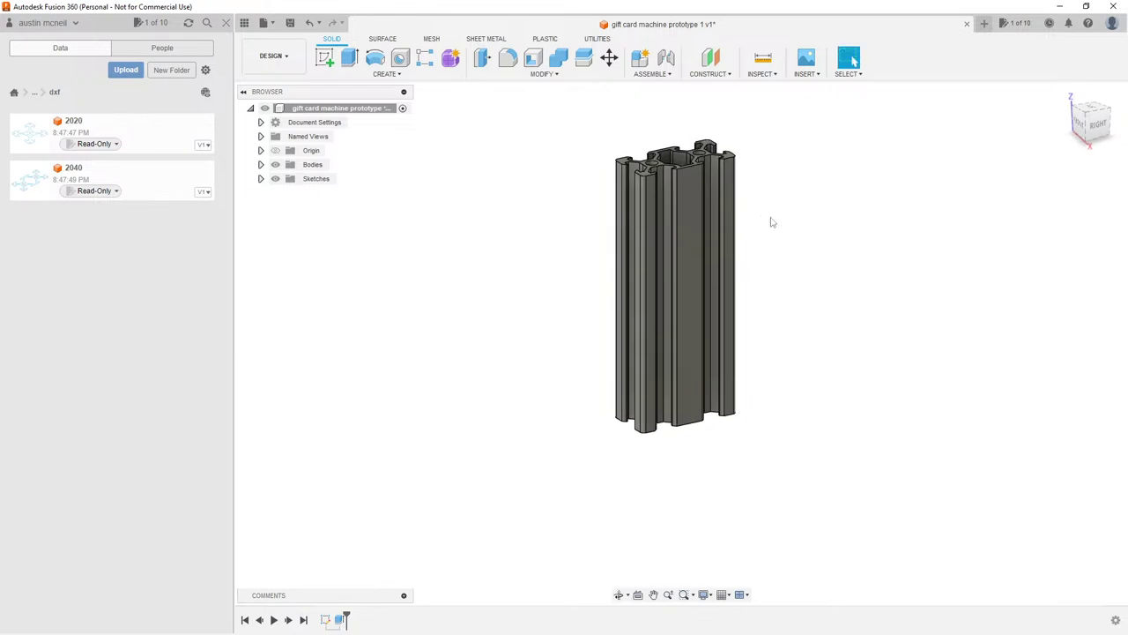
{"action": "scroll", "coordinate": [643, 134], "scroll_direction": "up", "scroll_amount": 3}
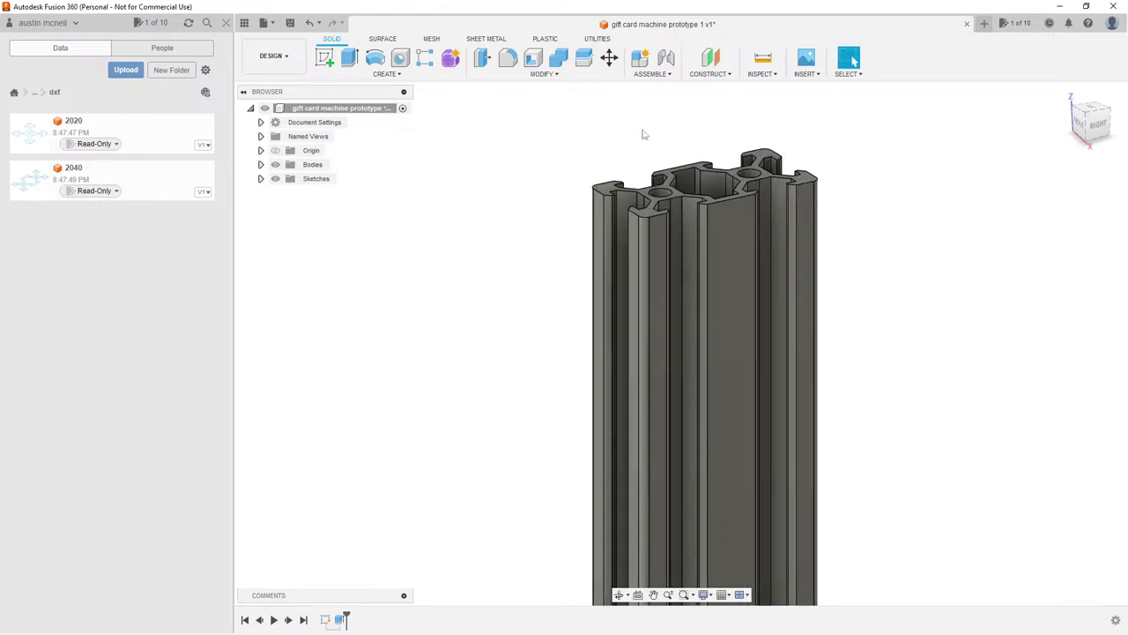
{"action": "key", "text": "e"}
{"action": "left_click", "coordinate": [667, 179]}
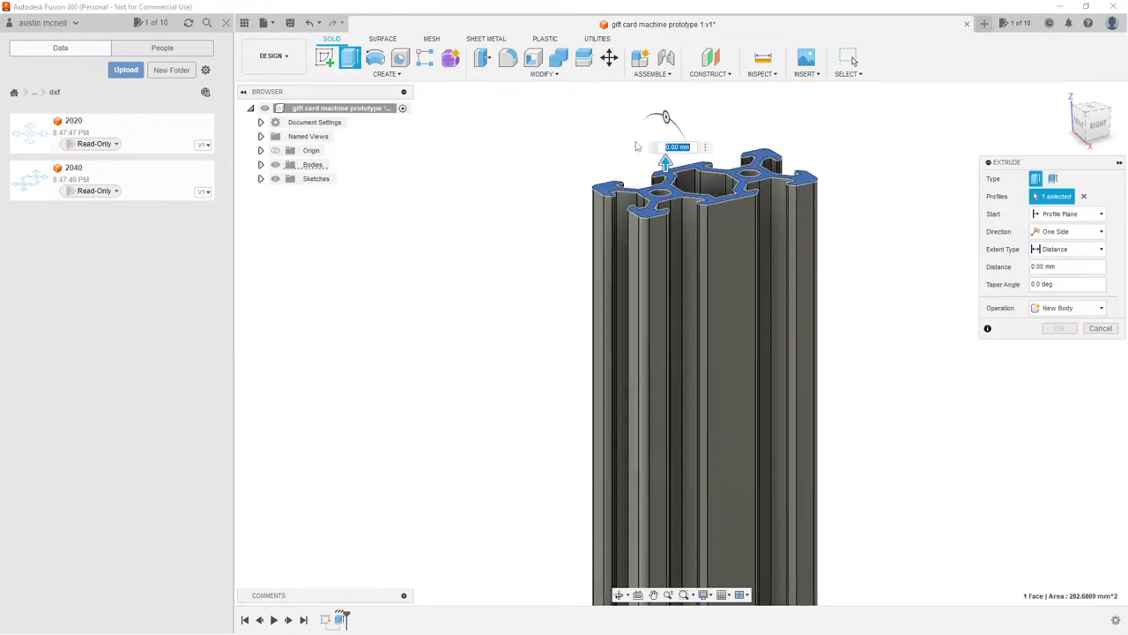
{"action": "key", "text": "Escape"}
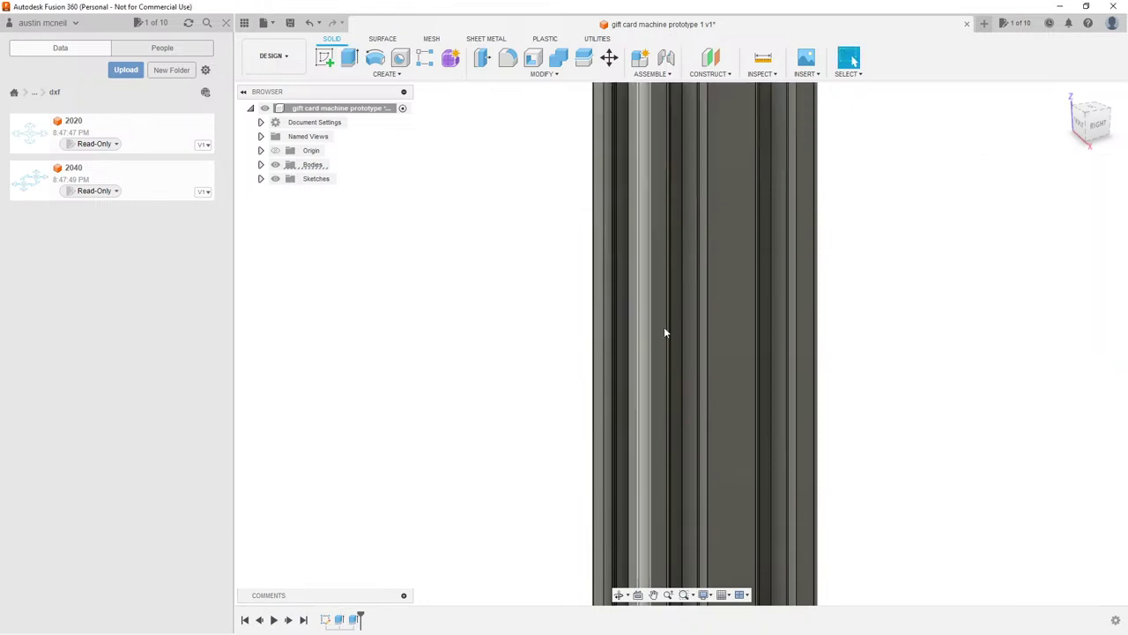
{"action": "scroll", "coordinate": [665, 363], "scroll_direction": "down", "scroll_amount": 3}
{"action": "scroll", "coordinate": [665, 362], "scroll_direction": "down", "scroll_amount": 2}
{"action": "mouse_move", "coordinate": [604, 330]}
{"action": "middle_mouse_down", "text": "shift"}
{"action": "mouse_move", "coordinate": [649, 335]}
{"action": "mouse_move", "coordinate": [621, 334]}
{"action": "middle_mouse_up", "text": "shift"}
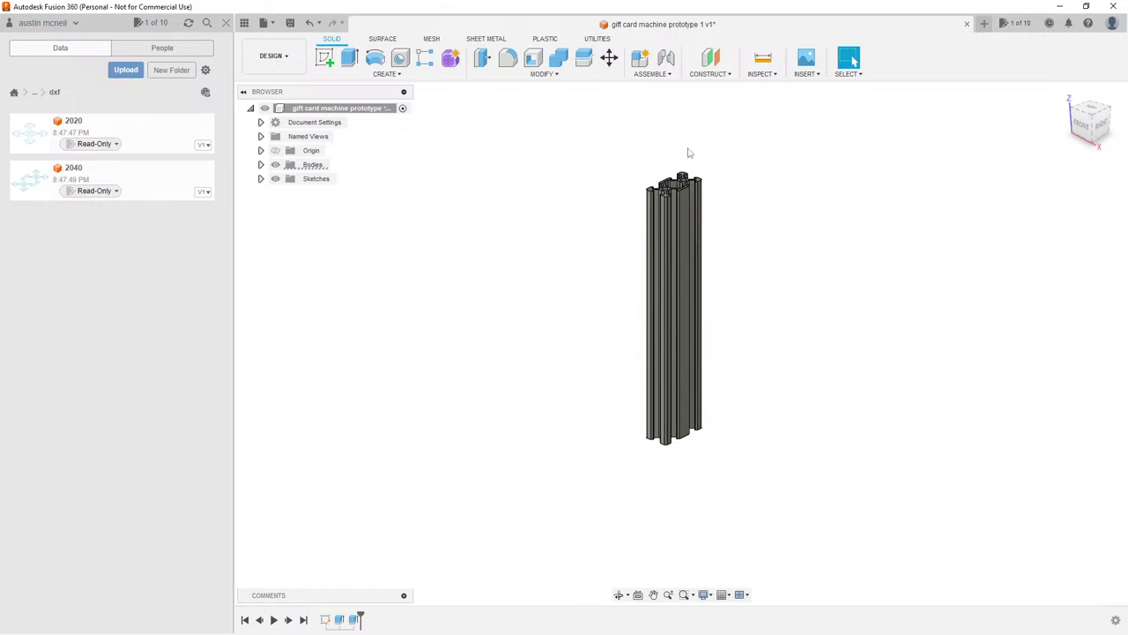
{"action": "scroll", "coordinate": [661, 172], "scroll_direction": "down", "scroll_amount": 3}
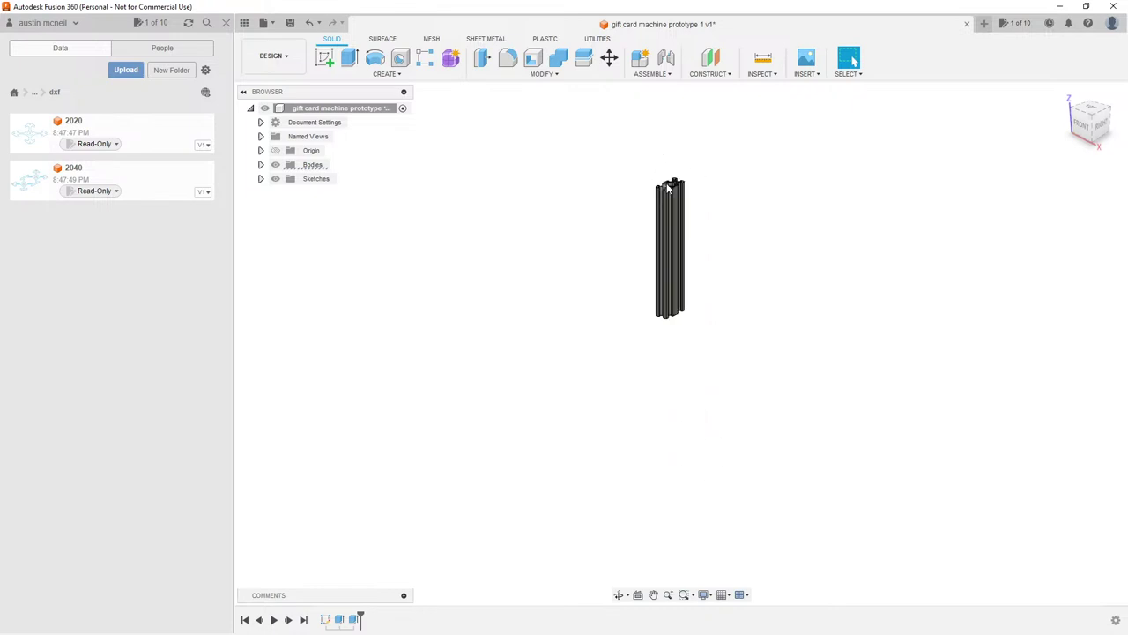
{"action": "scroll", "coordinate": [670, 182], "scroll_direction": "up", "scroll_amount": 5}
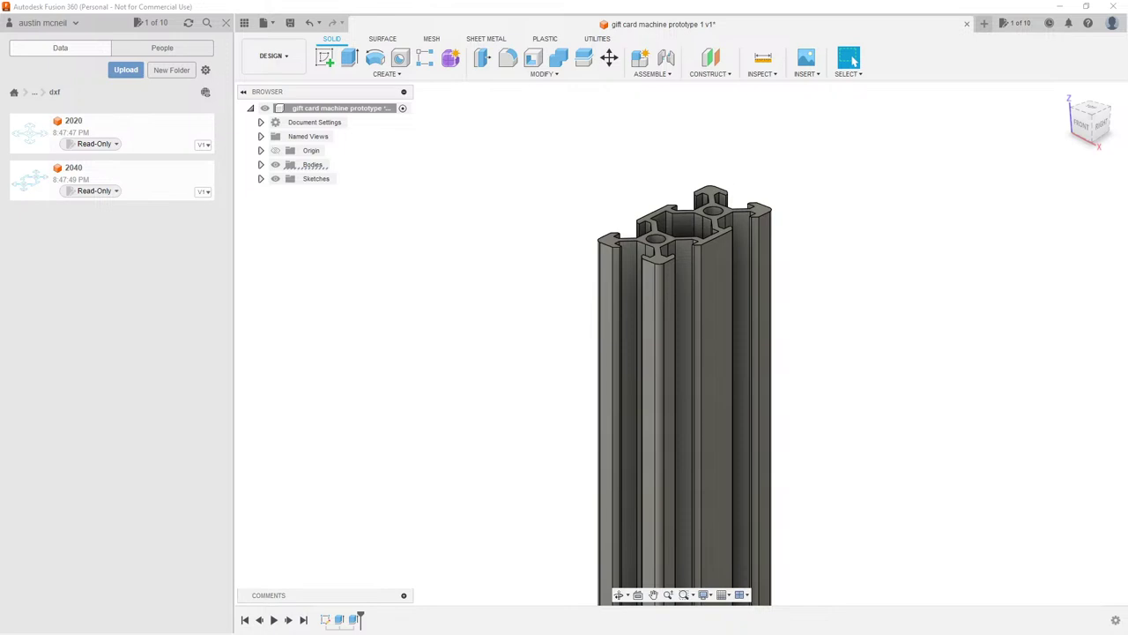
Step: Switch to the Chrome window with the AliExpress Ender 3 belt tensioner listing, maximize it, and examine its product pictures
{"action": "key", "text": "alt+Tab"}
{"action": "left_click_drag", "start_coordinate": [646, 176], "coordinate": [549, 97]}
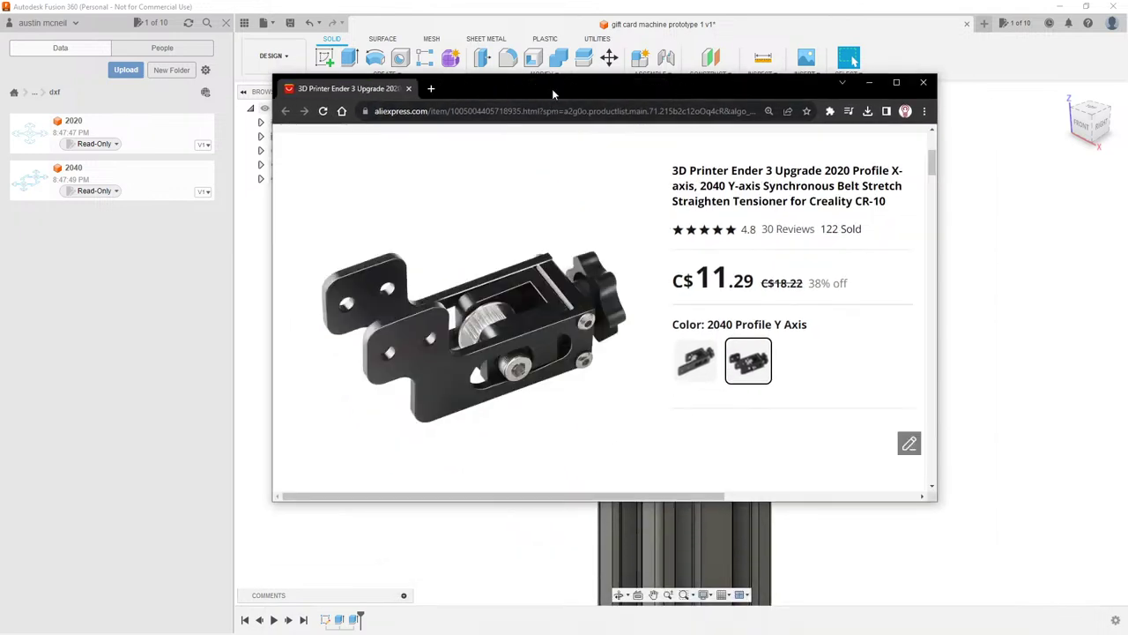
{"action": "double_click", "coordinate": [552, 88]}
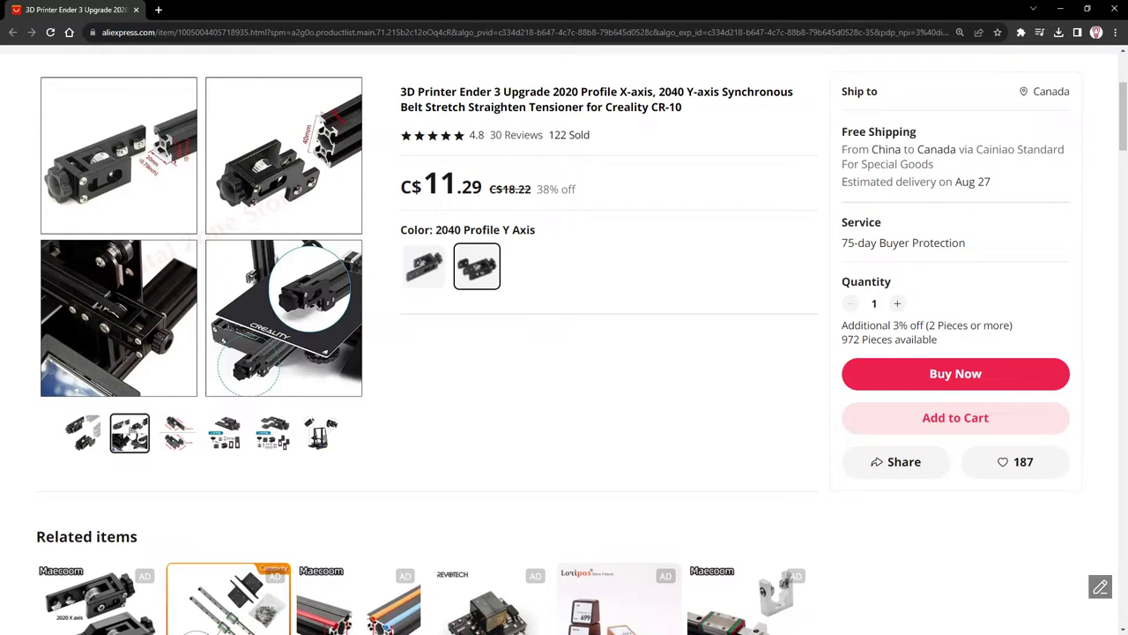
{"action": "mouse_move", "coordinate": [176, 433]}
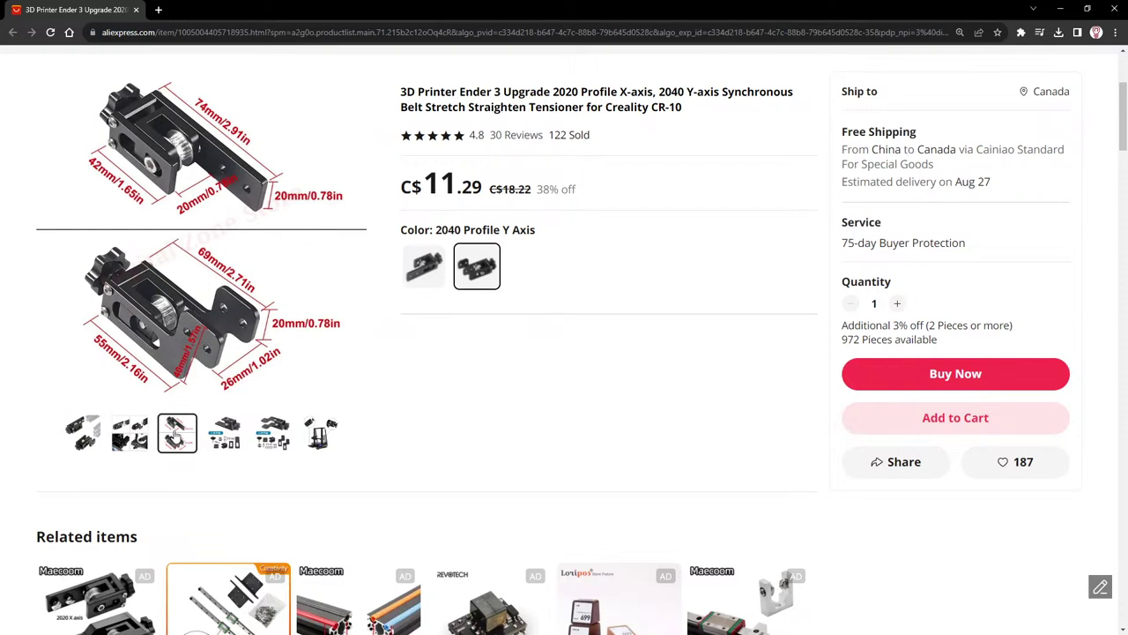
{"action": "mouse_move", "coordinate": [225, 433]}
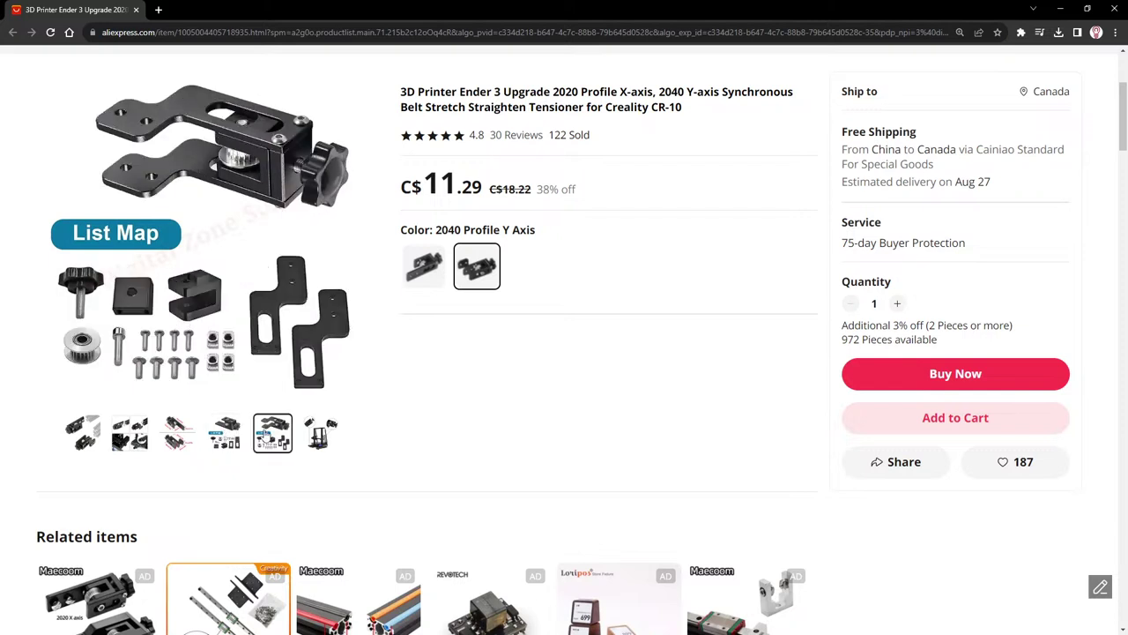
{"action": "mouse_move", "coordinate": [322, 433]}
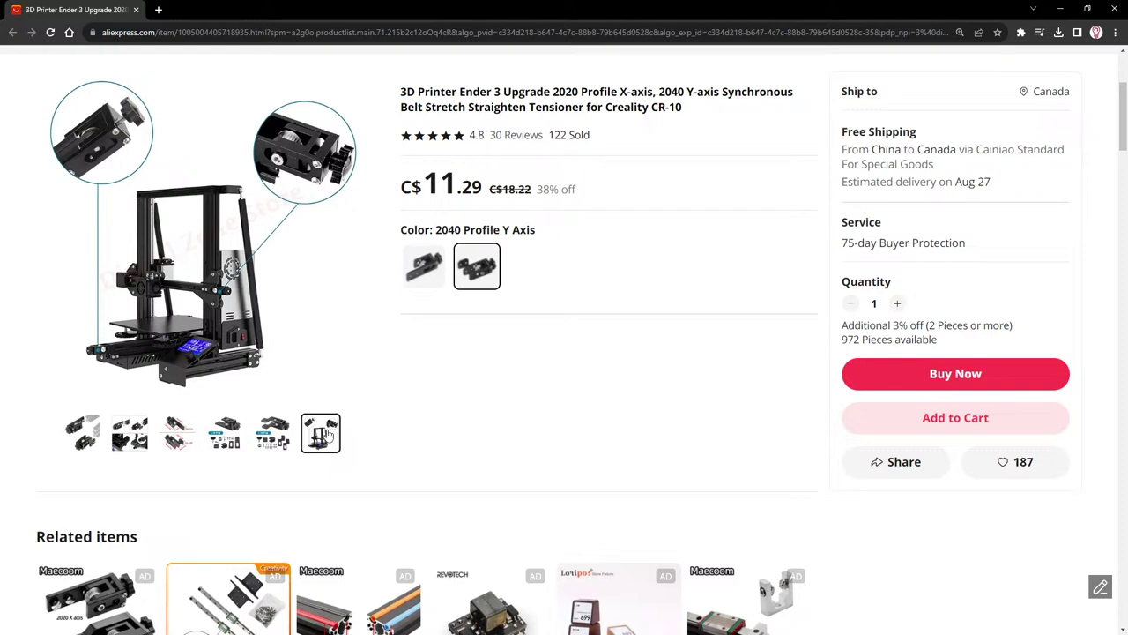
Step: Open the related Maecoom 2020 X axis and 2040 Y axis belt tensioner listing in a new tab and view it
{"action": "scroll", "coordinate": [494, 379], "scroll_direction": "down", "scroll_amount": 1}
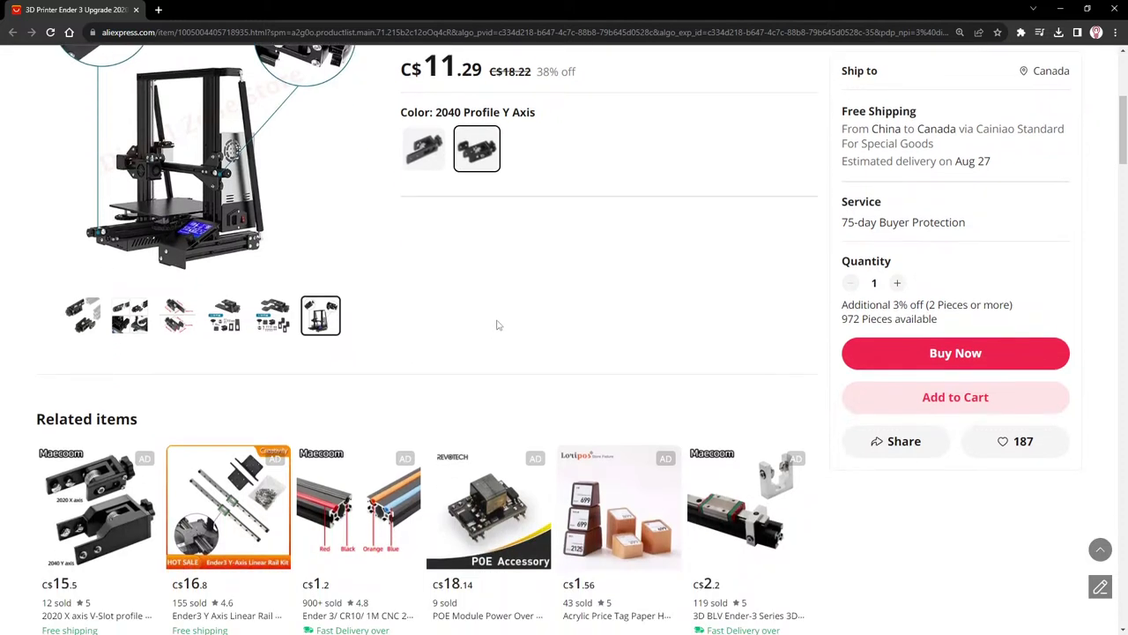
{"action": "scroll", "coordinate": [496, 325], "scroll_direction": "down", "scroll_amount": 1}
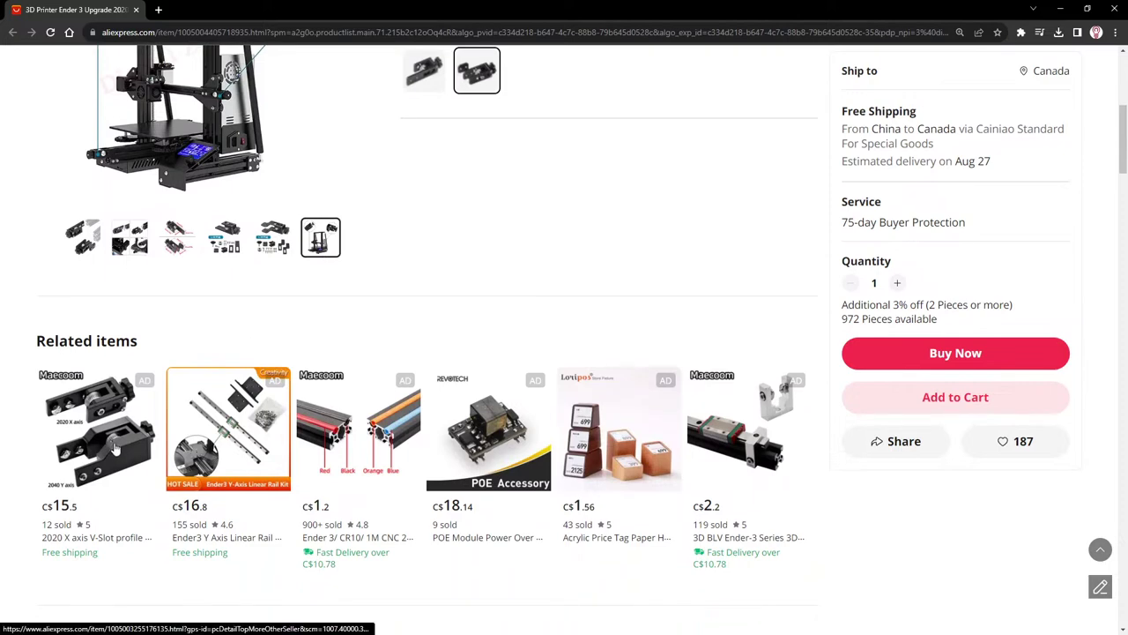
{"action": "middle_click", "coordinate": [114, 449]}
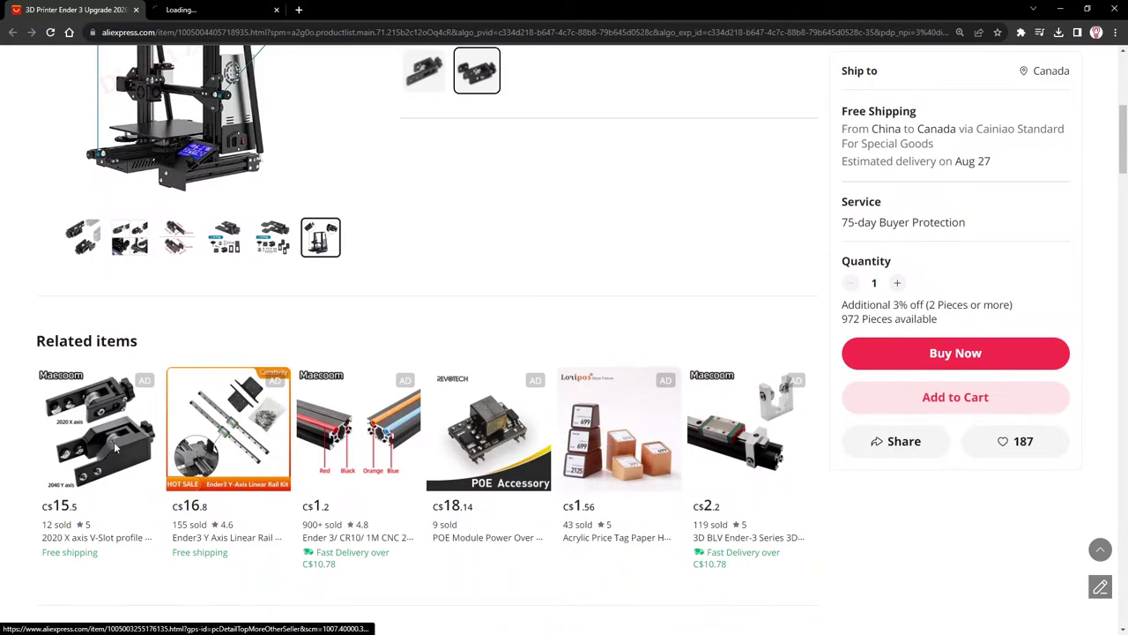
{"action": "left_click", "coordinate": [188, 10]}
{"action": "scroll", "coordinate": [584, 349], "scroll_direction": "down", "scroll_amount": 1}
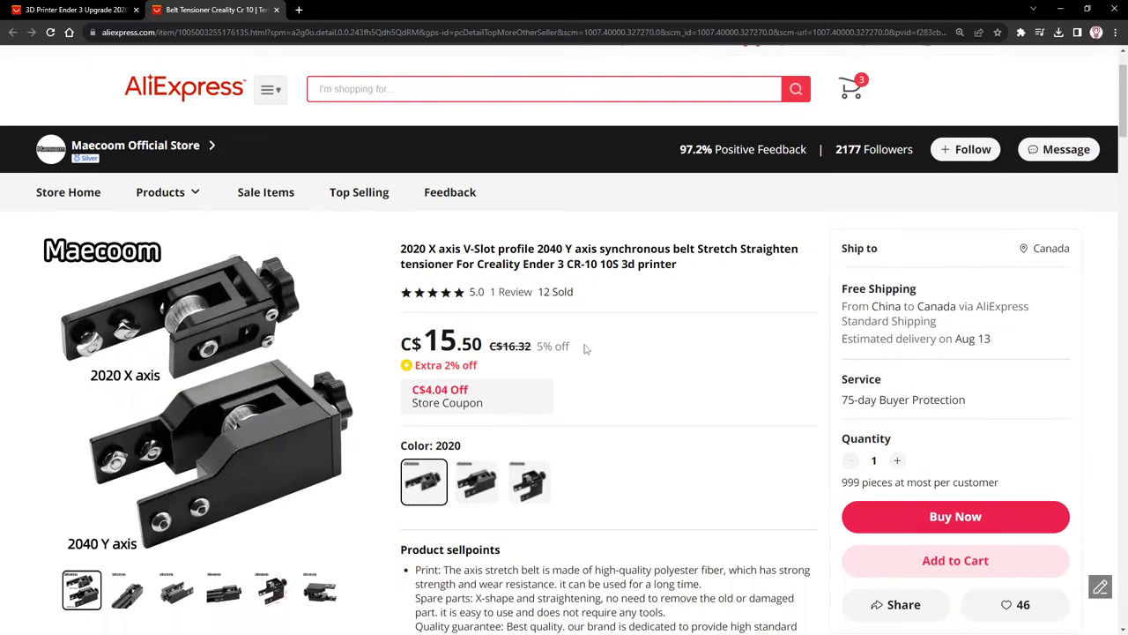
{"action": "scroll", "coordinate": [589, 345], "scroll_direction": "down", "scroll_amount": 1}
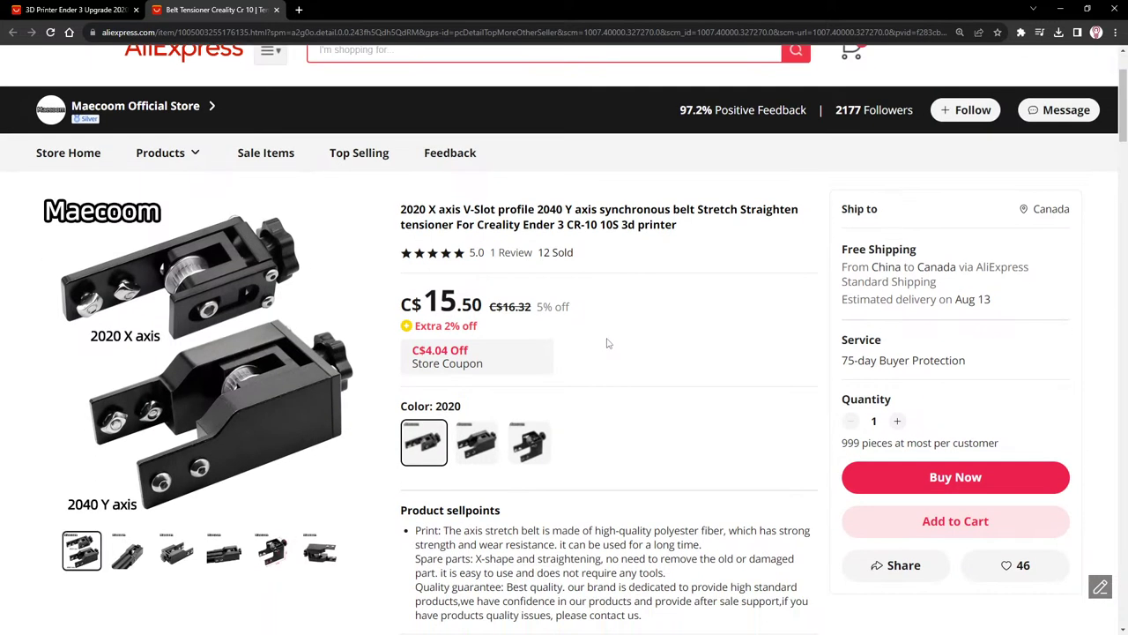
{"action": "scroll", "coordinate": [532, 369], "scroll_direction": "down", "scroll_amount": 1}
Step: Look through the Maecoom tensioner's gallery pictures, including those showing it mounted on an extrusion
{"action": "left_click", "coordinate": [139, 522]}
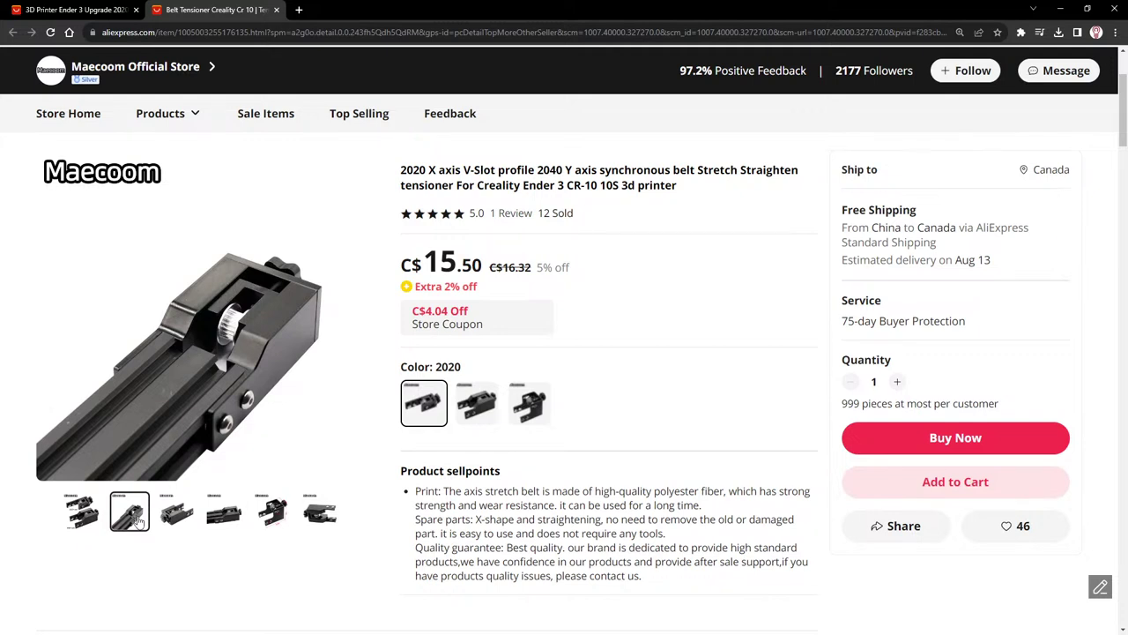
{"action": "scroll", "coordinate": [138, 522], "scroll_direction": "down", "scroll_amount": 1}
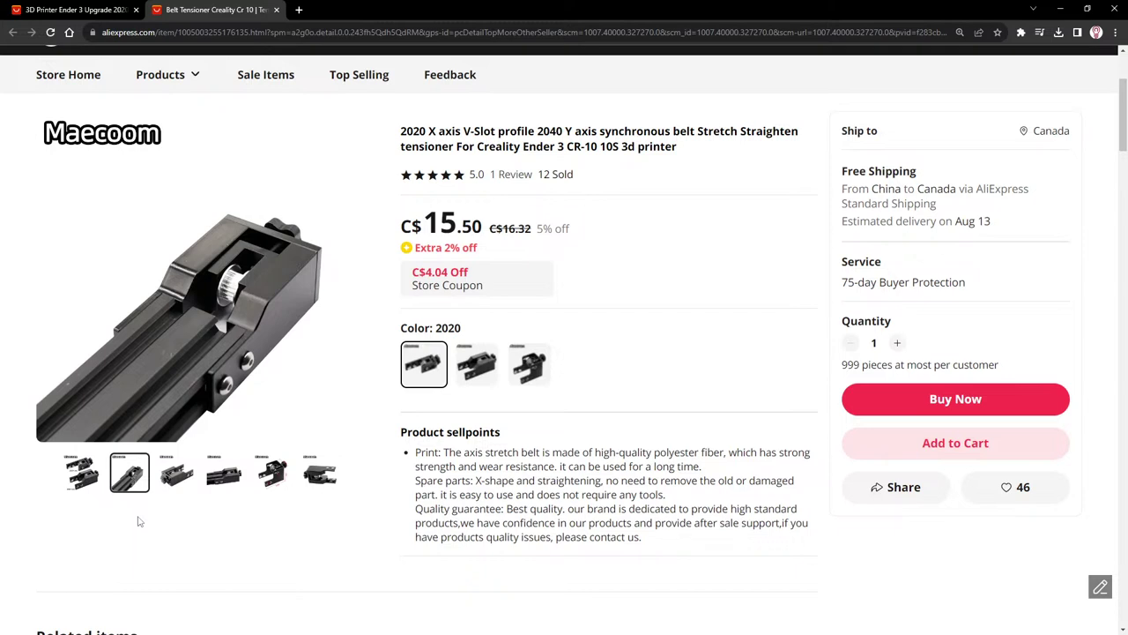
{"action": "mouse_move", "coordinate": [170, 480]}
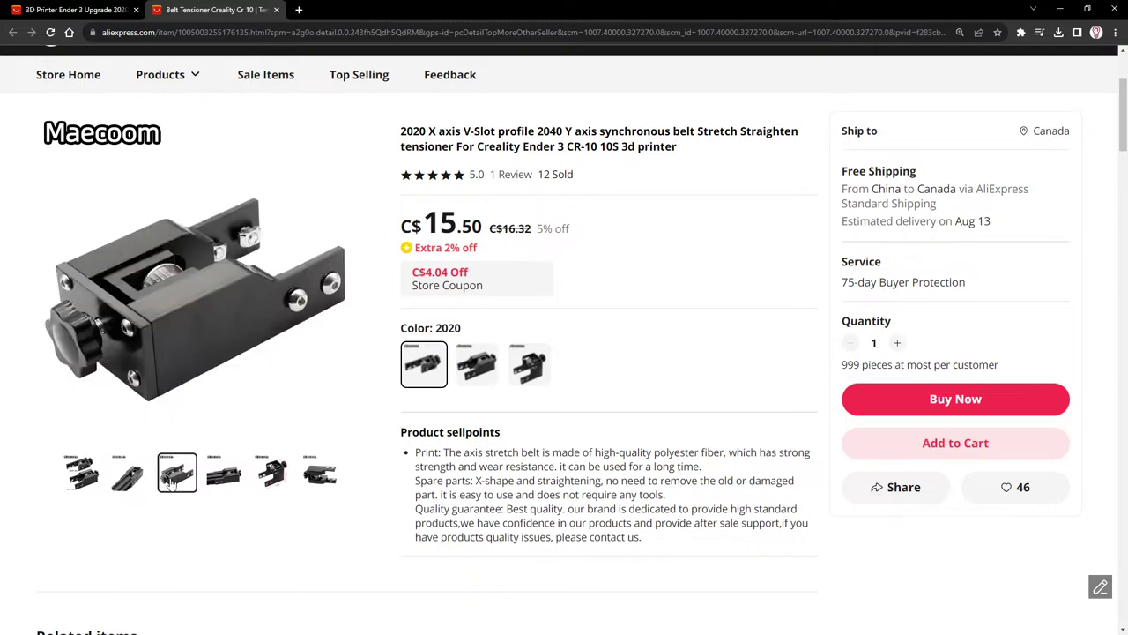
{"action": "mouse_move", "coordinate": [227, 483]}
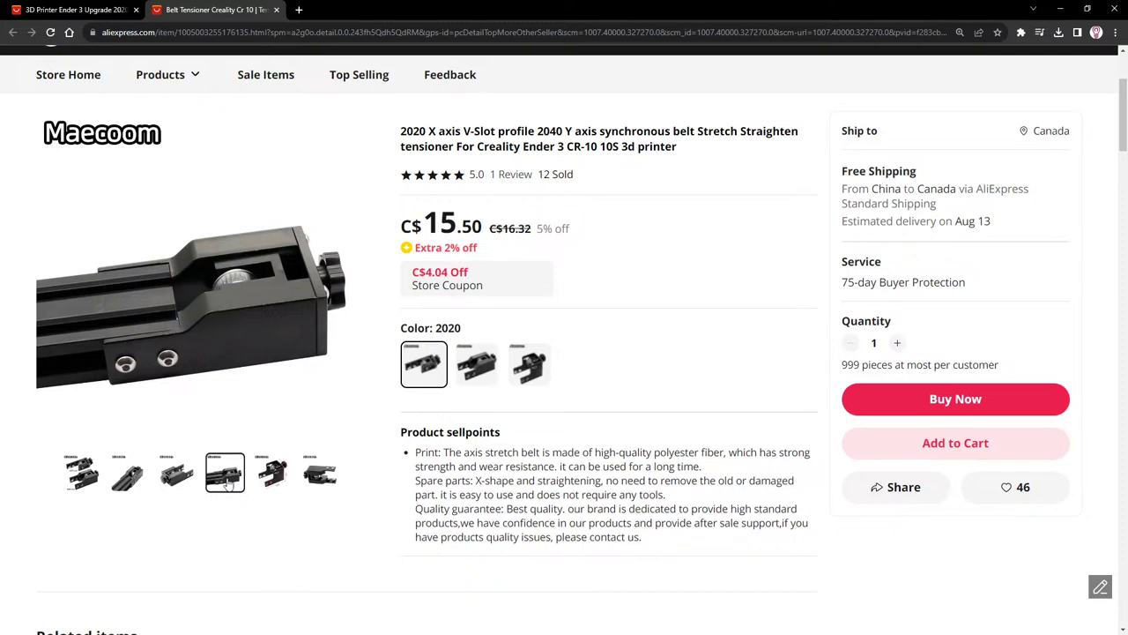
{"action": "mouse_move", "coordinate": [265, 477]}
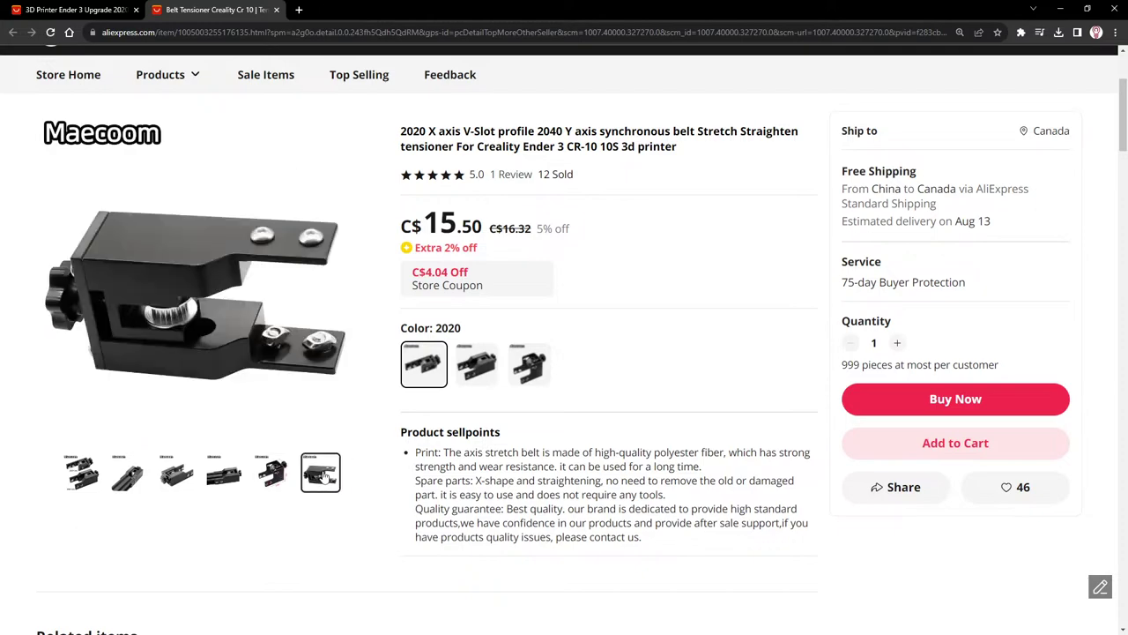
Step: Examine the description, dimensioned pictures and specifications of the Maecoom belt tensioner variants
{"action": "scroll", "coordinate": [388, 330], "scroll_direction": "down", "scroll_amount": 2}
{"action": "scroll", "coordinate": [387, 330], "scroll_direction": "down", "scroll_amount": 4}
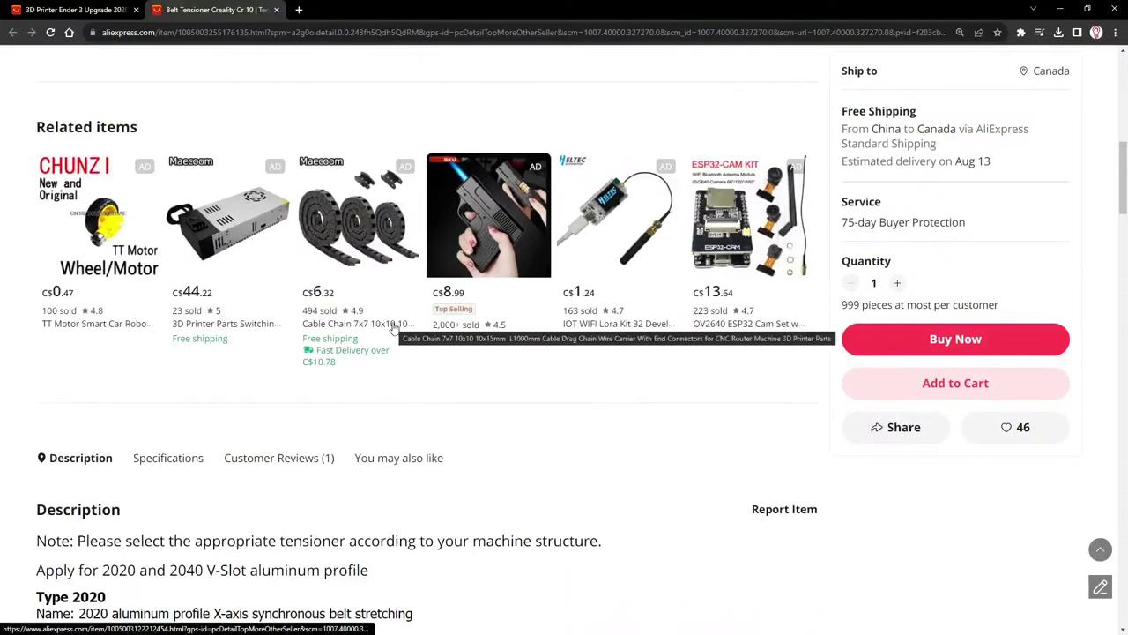
{"action": "scroll", "coordinate": [397, 324], "scroll_direction": "down", "scroll_amount": 8}
{"action": "scroll", "coordinate": [399, 325], "scroll_direction": "down", "scroll_amount": 4}
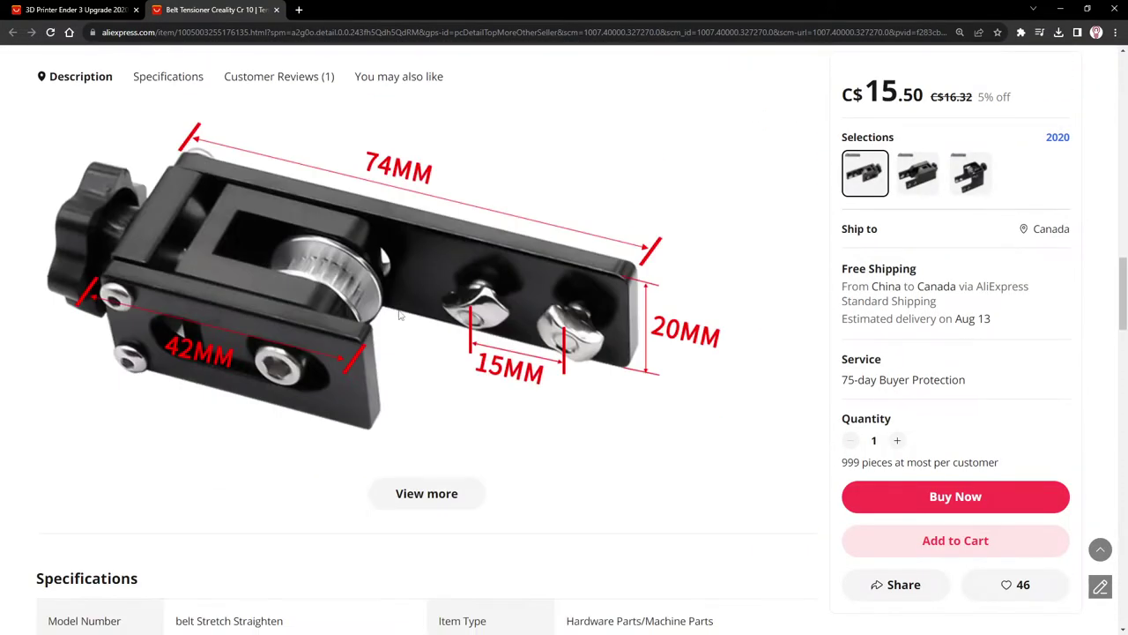
{"action": "scroll", "coordinate": [398, 319], "scroll_direction": "down", "scroll_amount": 8}
{"action": "scroll", "coordinate": [398, 299], "scroll_direction": "up", "scroll_amount": 3}
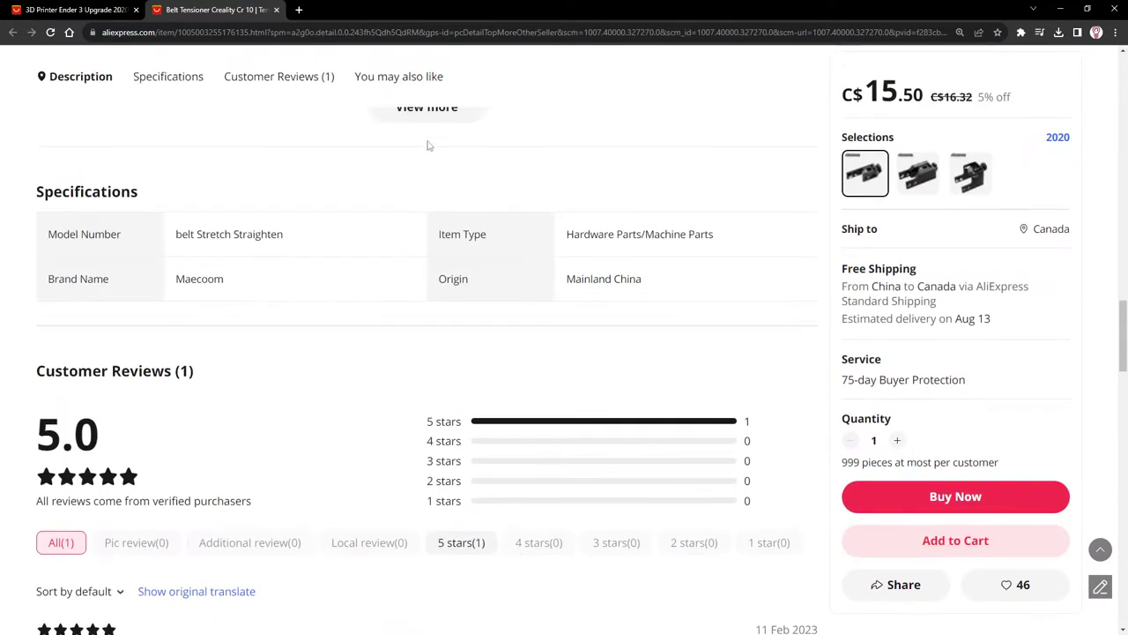
{"action": "scroll", "coordinate": [429, 128], "scroll_direction": "up", "scroll_amount": 7}
{"action": "scroll", "coordinate": [409, 257], "scroll_direction": "down", "scroll_amount": 1}
{"action": "scroll", "coordinate": [410, 255], "scroll_direction": "up", "scroll_amount": 2}
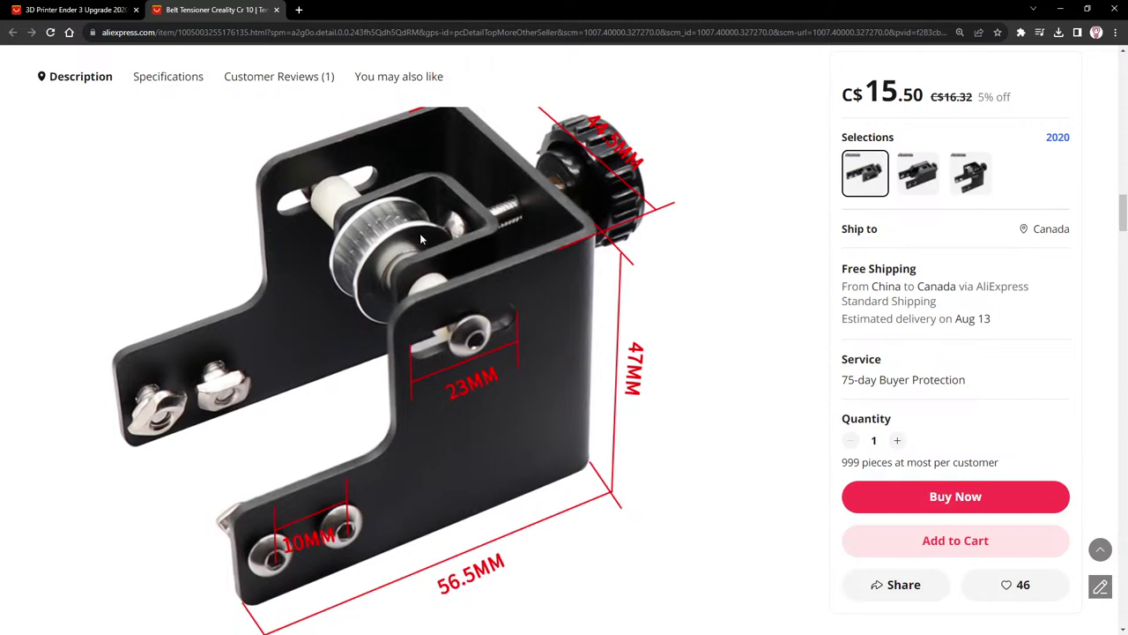
Step: Move the AliExpress tensioner window off the screen, then bring in and maximize the Chrome window with the "ender 3 motor plate" image results
{"action": "scroll", "coordinate": [421, 239], "scroll_direction": "up", "scroll_amount": 1}
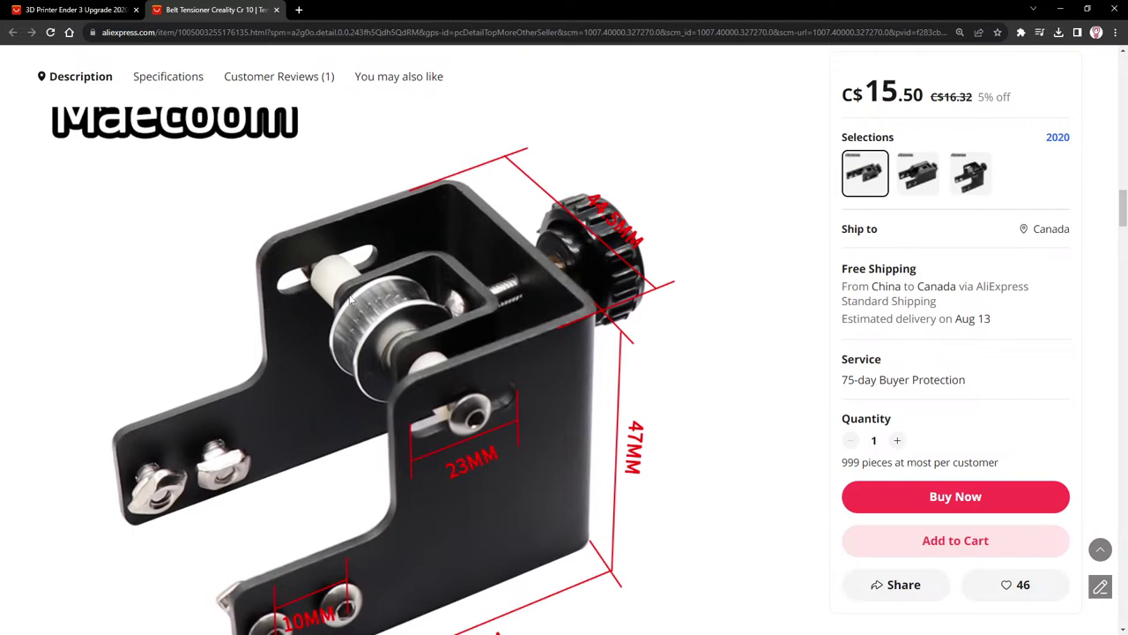
{"action": "left_click_drag", "start_coordinate": [563, 13], "coordinate": [1127, 141]}
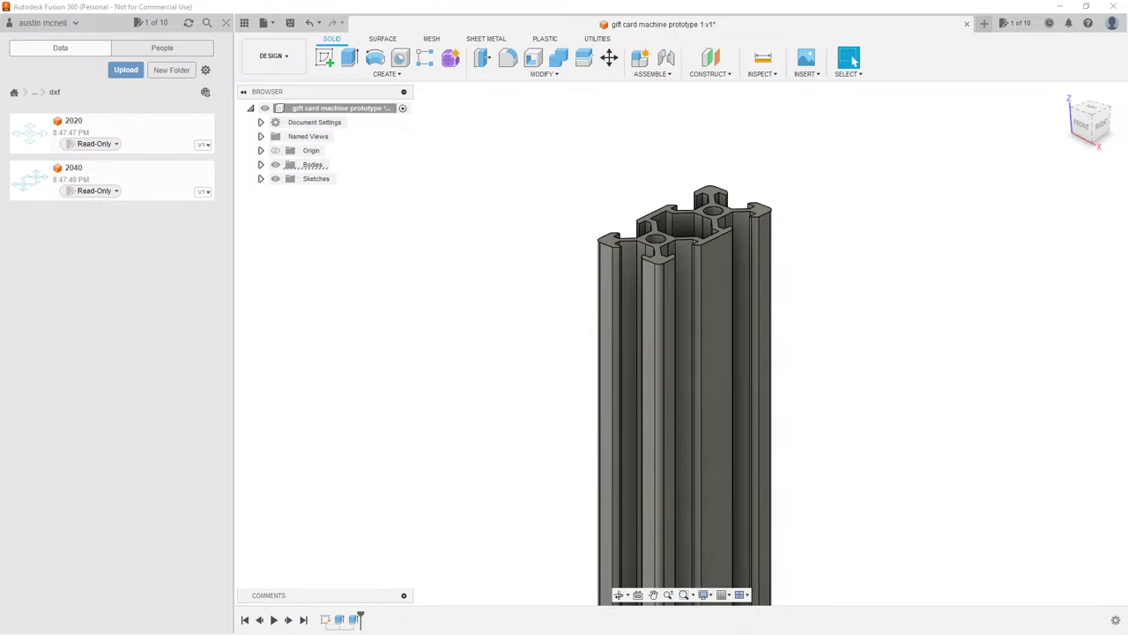
{"action": "left_click_drag", "start_coordinate": [1127, 236], "coordinate": [534, 76]}
{"action": "double_click", "coordinate": [534, 77]}
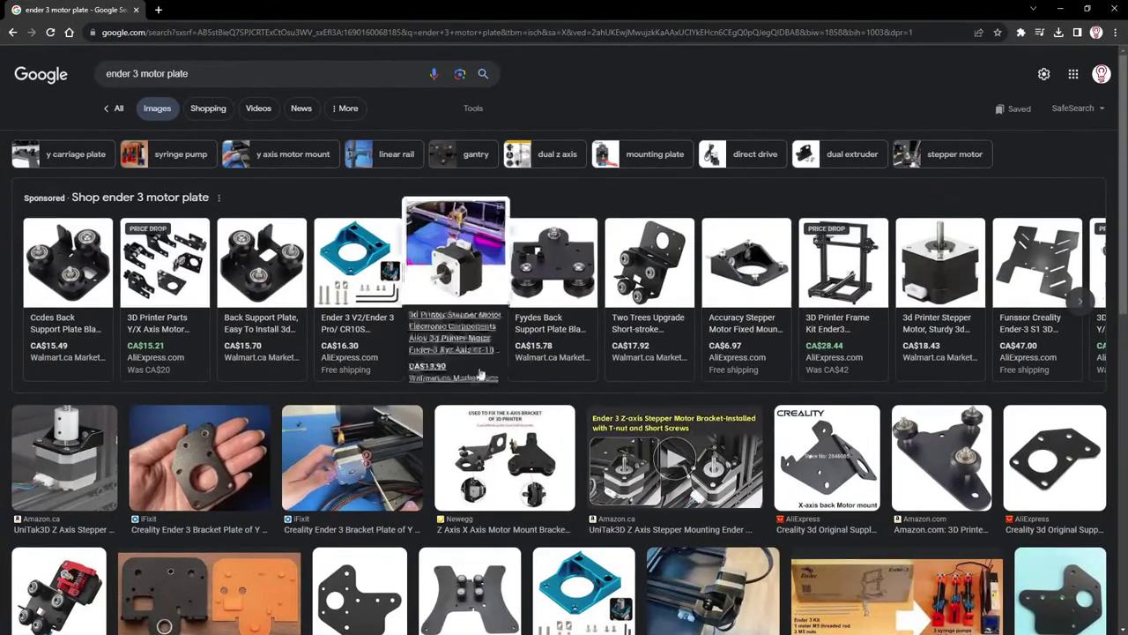
Step: Browse the motor plate image results and open the Printables picture of the Ender 3 Pro Y Axis Motor Mount
{"action": "scroll", "coordinate": [480, 375], "scroll_direction": "down", "scroll_amount": 1}
{"action": "scroll", "coordinate": [479, 372], "scroll_direction": "down", "scroll_amount": 2}
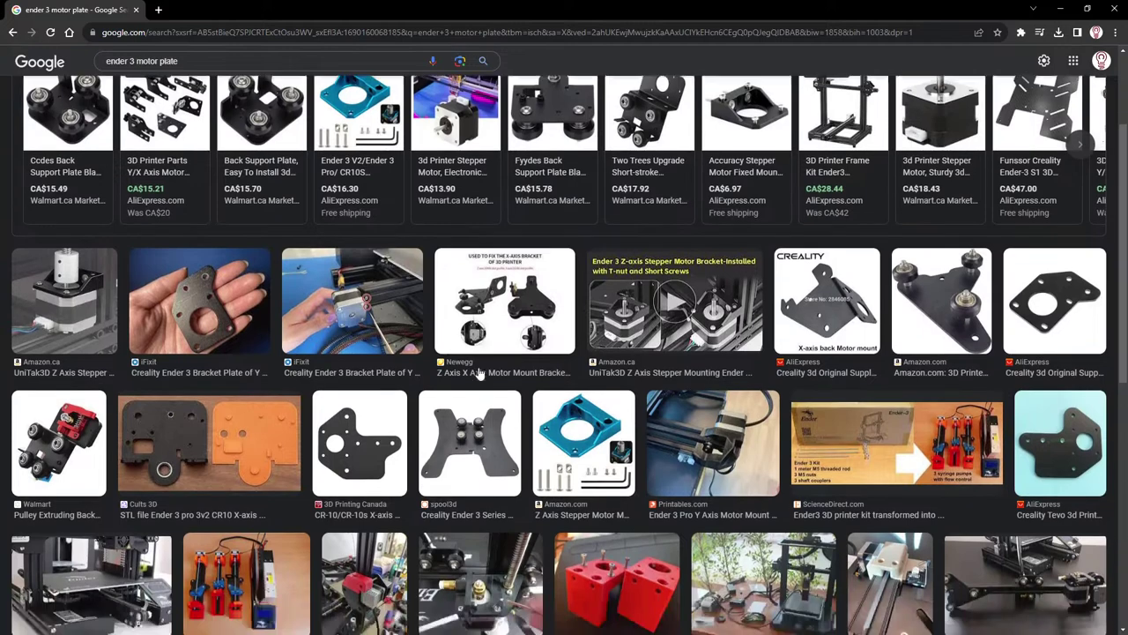
{"action": "scroll", "coordinate": [478, 372], "scroll_direction": "down", "scroll_amount": 1}
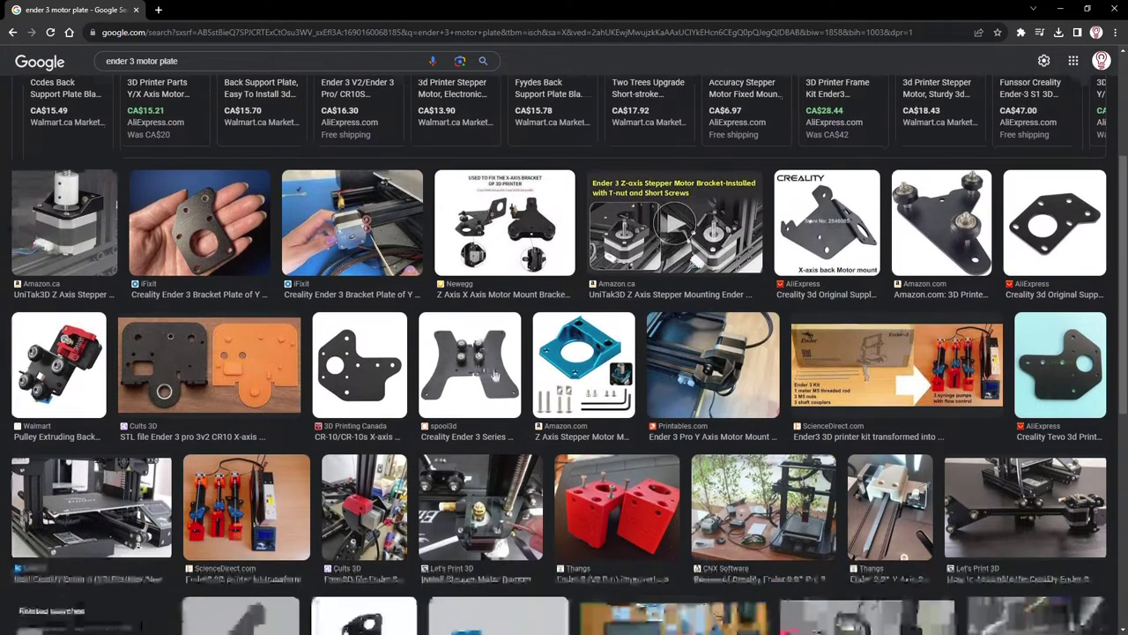
{"action": "left_click", "coordinate": [732, 358]}
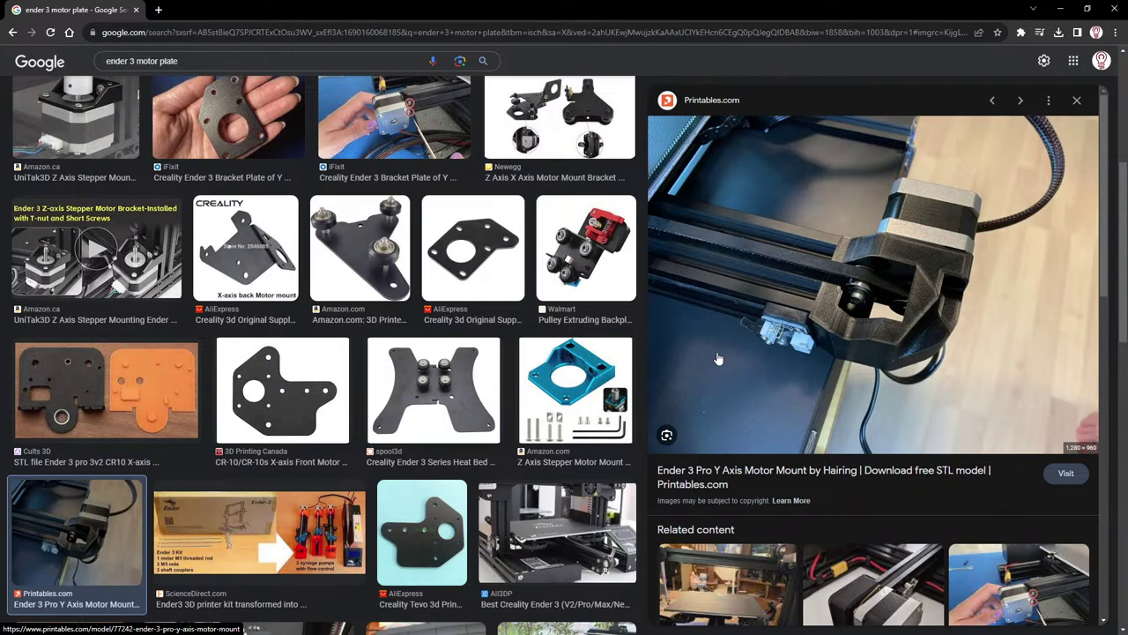
Step: Scan further through the "ender 3 motor plate" image results for a suitable motor bracket
{"action": "scroll", "coordinate": [512, 298], "scroll_direction": "down", "scroll_amount": 2}
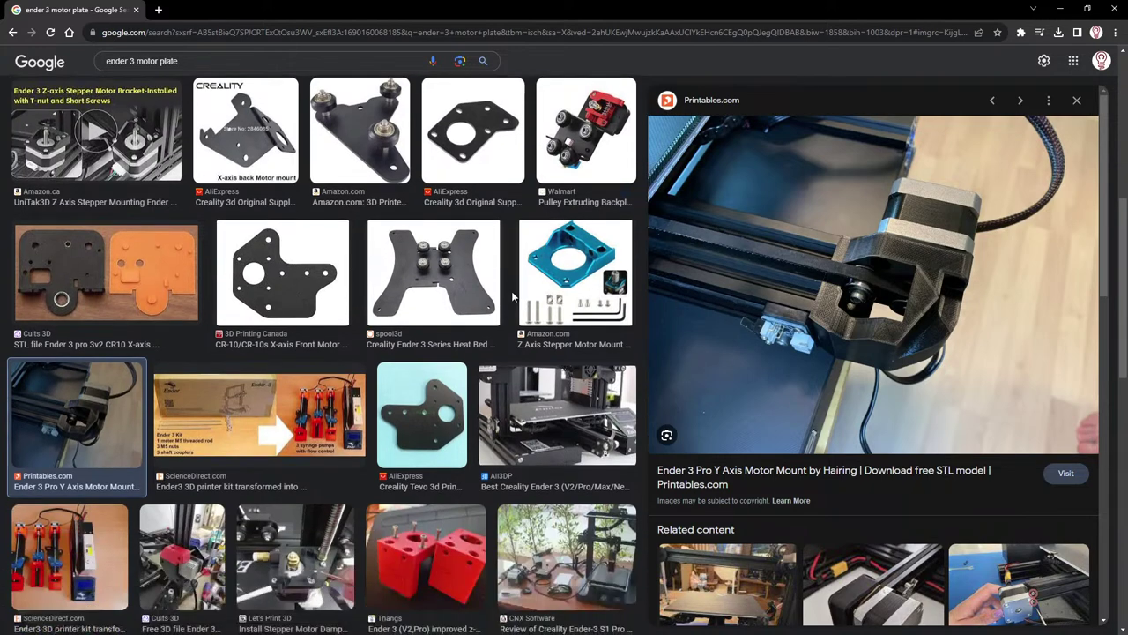
{"action": "scroll", "coordinate": [512, 298], "scroll_direction": "down", "scroll_amount": 5}
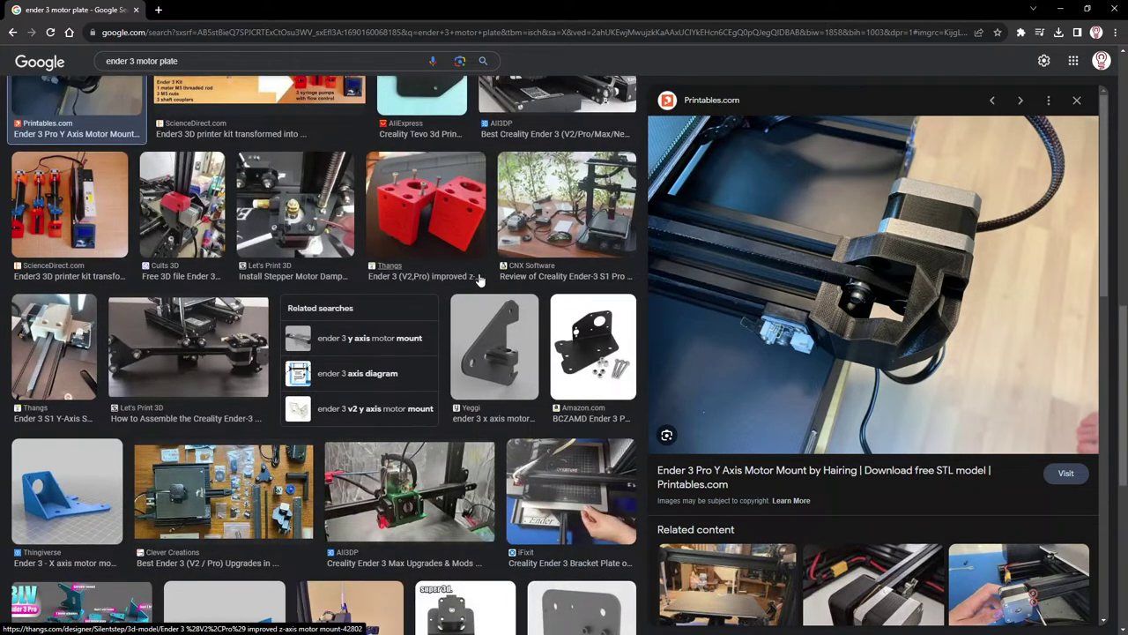
{"action": "scroll", "coordinate": [467, 279], "scroll_direction": "down", "scroll_amount": 1}
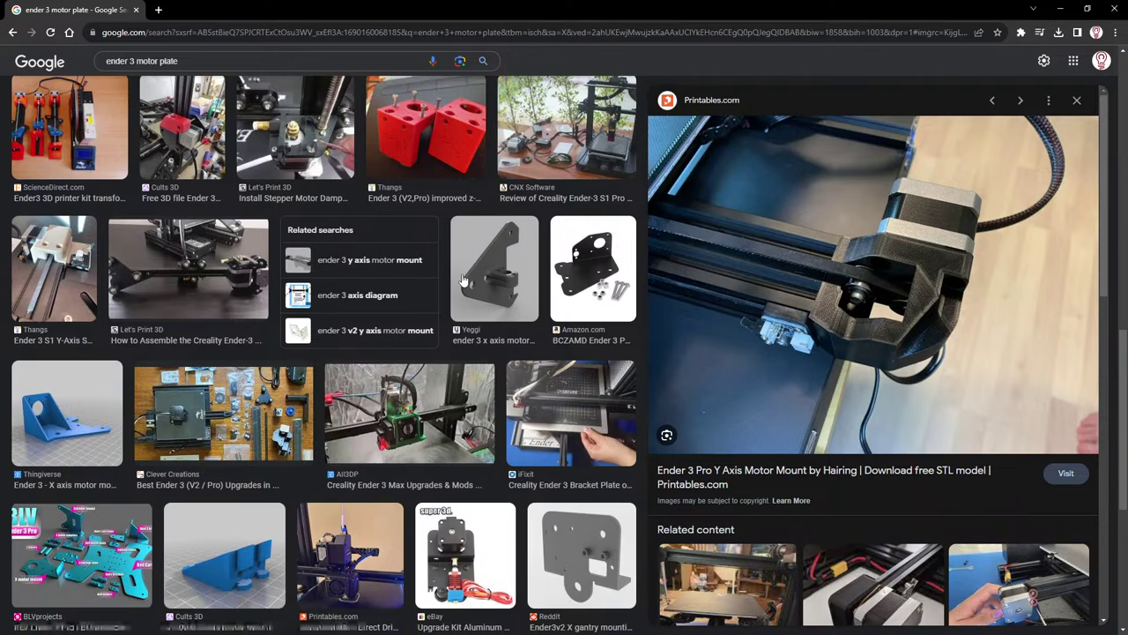
{"action": "scroll", "coordinate": [465, 278], "scroll_direction": "down", "scroll_amount": 2}
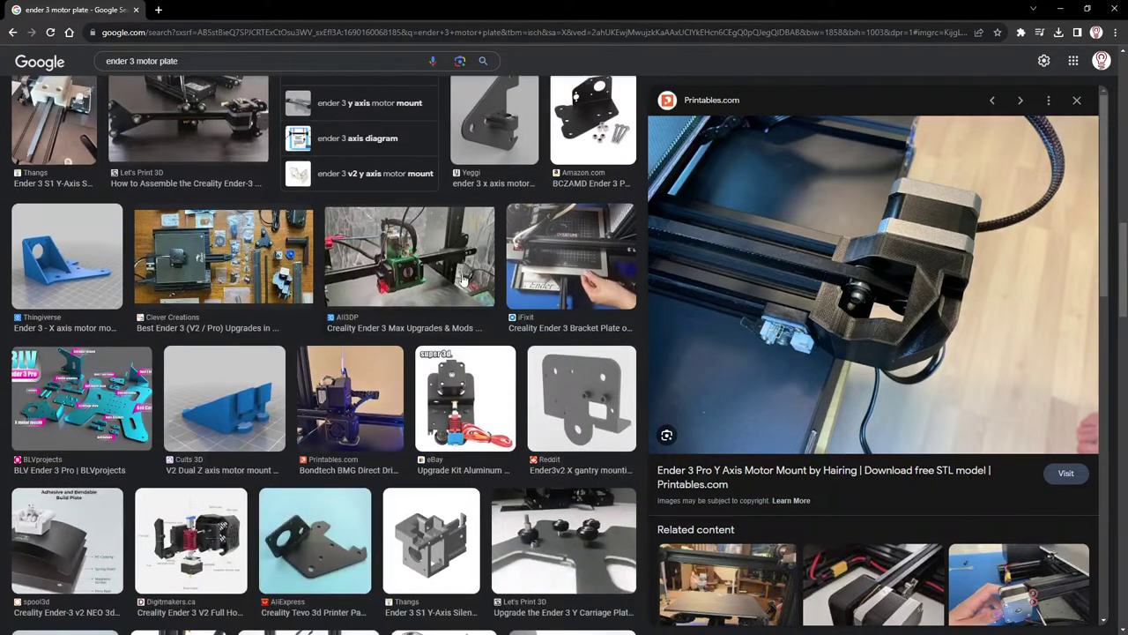
{"action": "scroll", "coordinate": [464, 278], "scroll_direction": "down", "scroll_amount": 2}
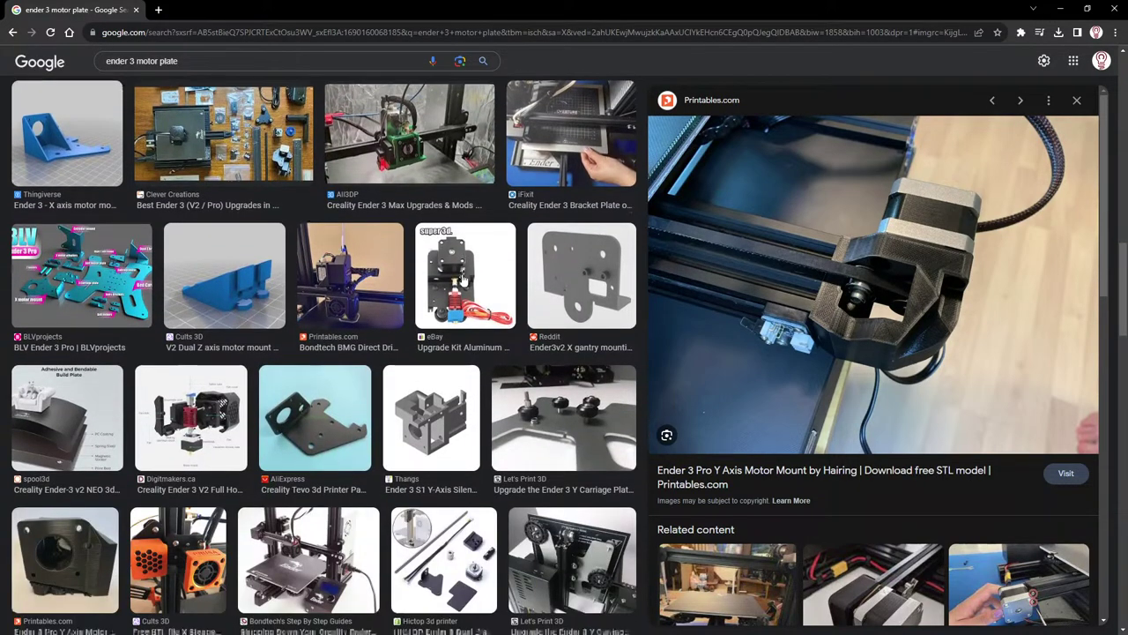
{"action": "scroll", "coordinate": [462, 278], "scroll_direction": "down", "scroll_amount": 1}
{"action": "scroll", "coordinate": [462, 279], "scroll_direction": "down", "scroll_amount": 1}
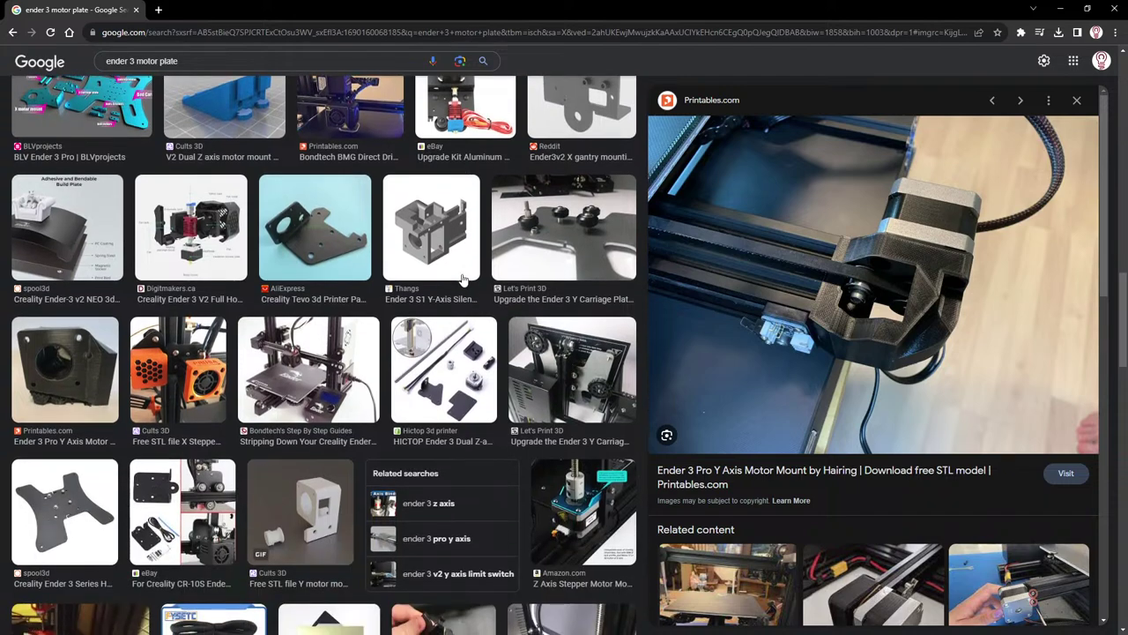
{"action": "scroll", "coordinate": [462, 278], "scroll_direction": "down", "scroll_amount": 1}
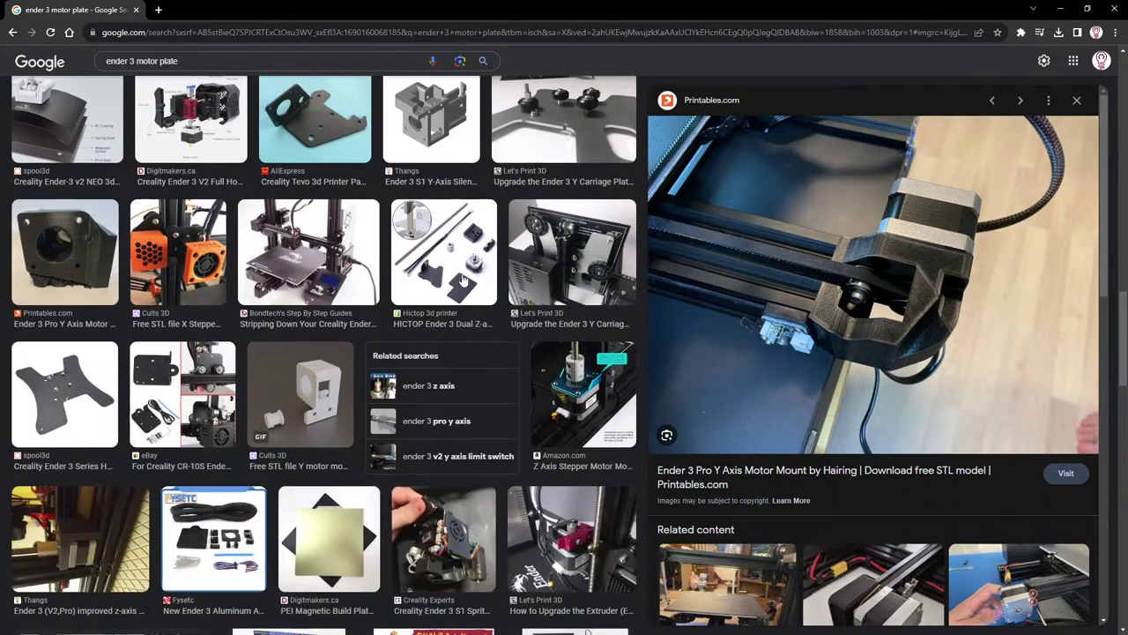
Step: Change the image search to "ender 3 y motor" and run it
{"action": "left_click", "coordinate": [169, 61]}
{"action": "left_click_drag", "start_coordinate": [178, 60], "coordinate": [137, 61]}
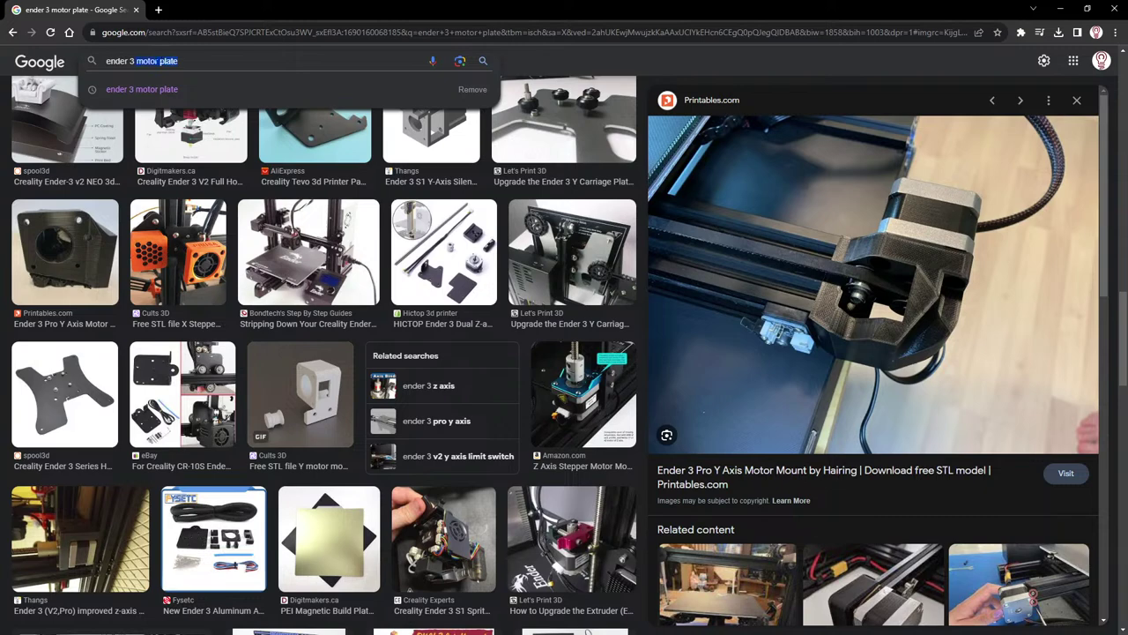
{"action": "type", "text": "y motor"}
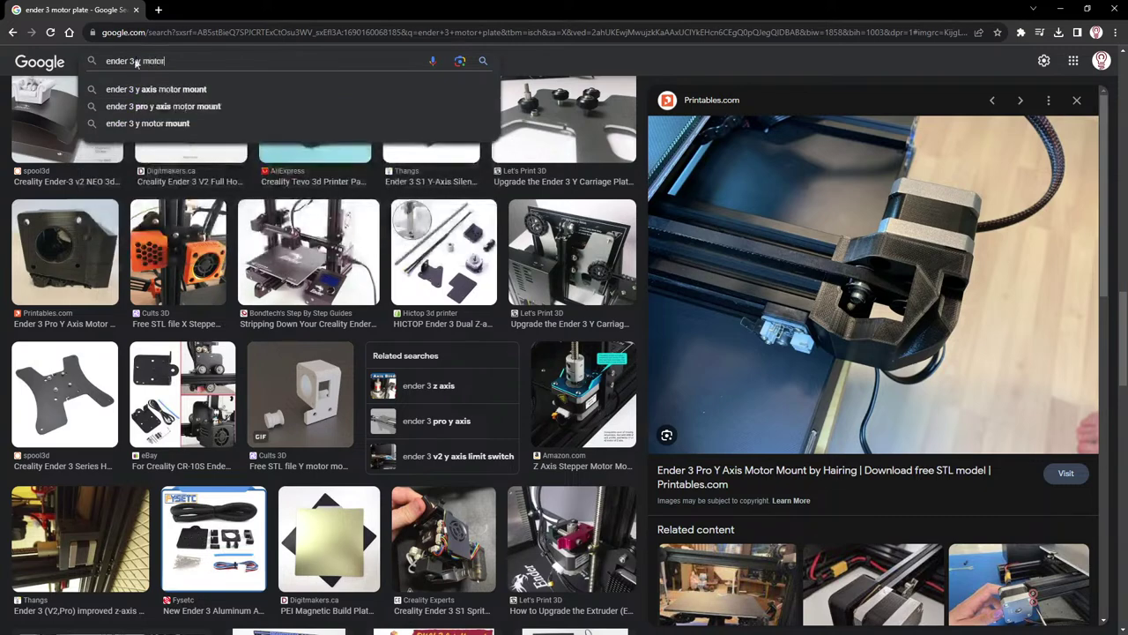
{"action": "key", "text": "Return"}
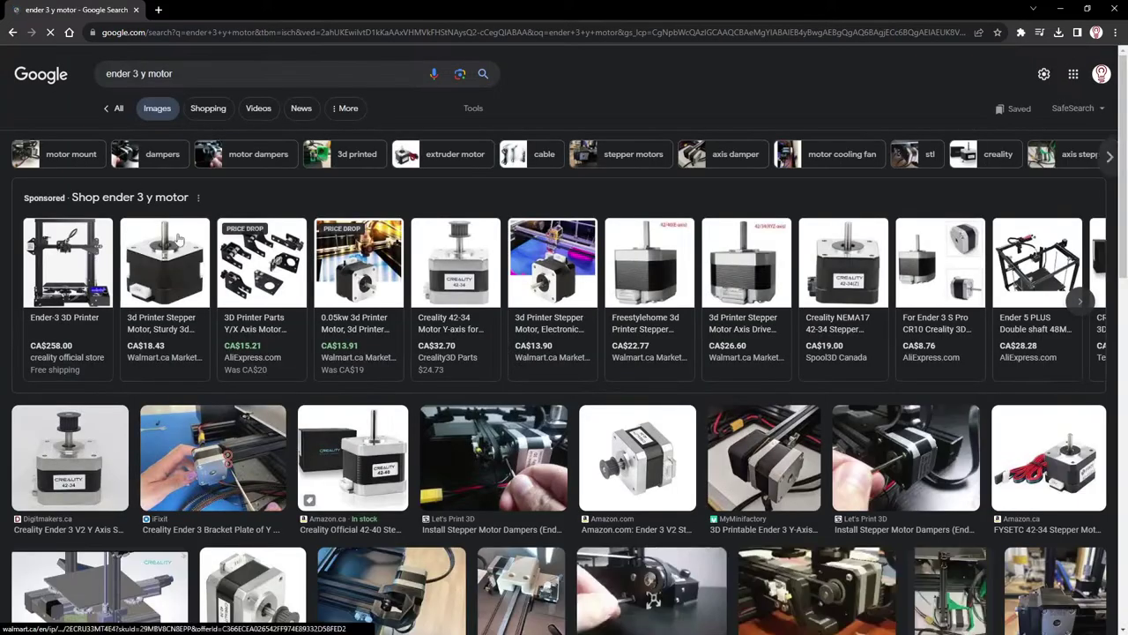
Step: Examine the iFixit Y-axis motor bracket picture and the Let's Print 3D stepper motor damper pictures, including their related content
{"action": "scroll", "coordinate": [222, 282], "scroll_direction": "down", "scroll_amount": 1}
{"action": "scroll", "coordinate": [222, 285], "scroll_direction": "down", "scroll_amount": 1}
{"action": "left_click", "coordinate": [210, 279]}
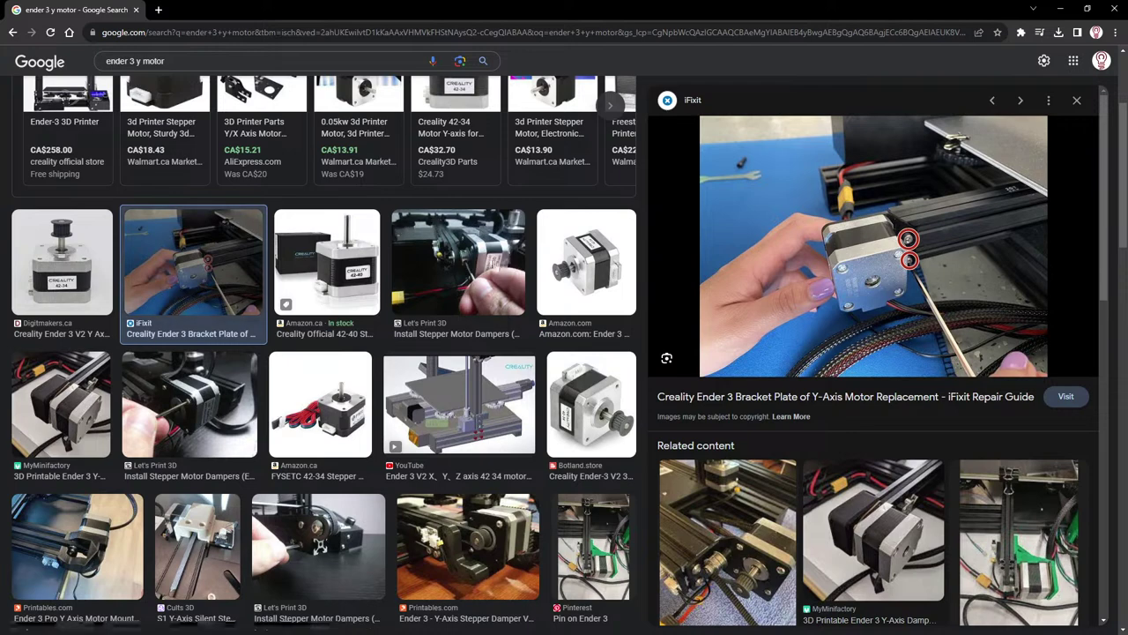
{"action": "left_click", "coordinate": [499, 259]}
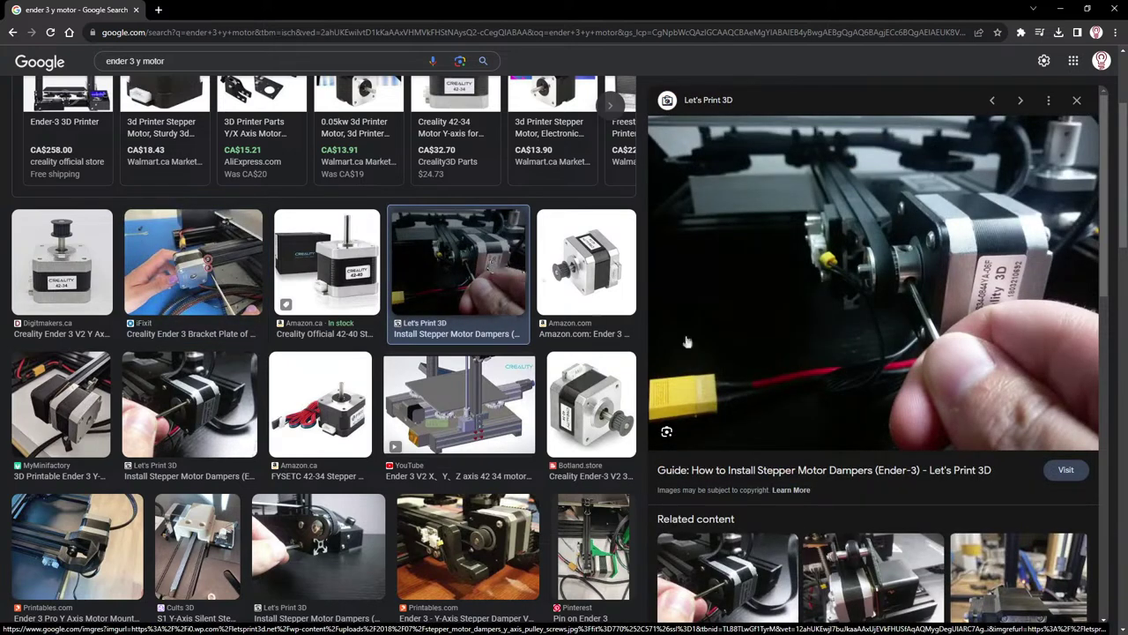
{"action": "scroll", "coordinate": [855, 299], "scroll_direction": "down", "scroll_amount": 2}
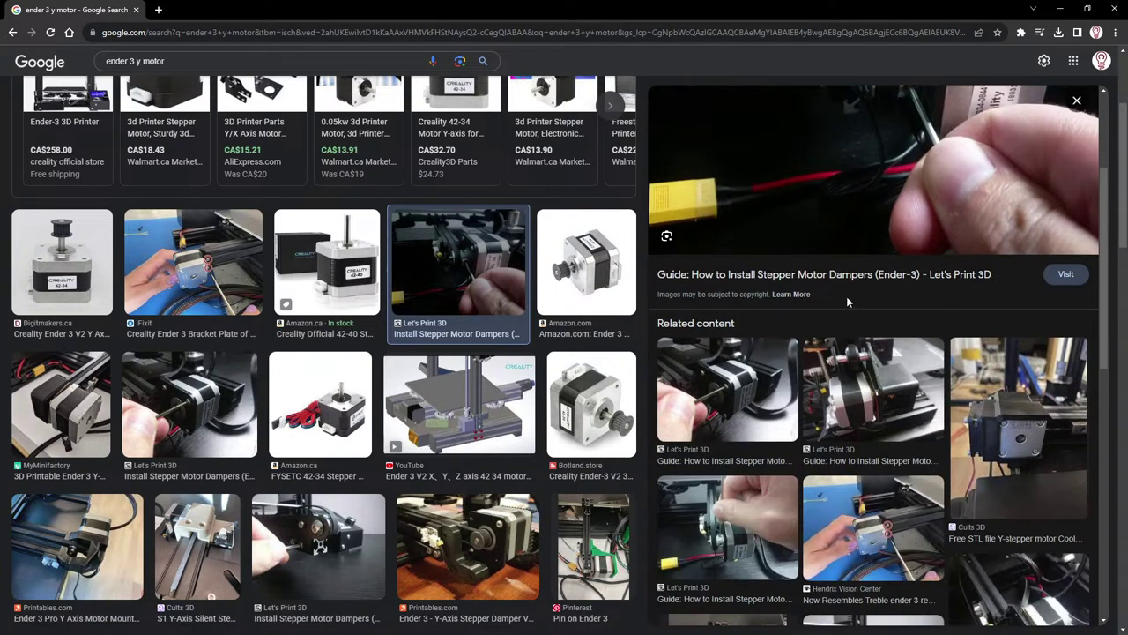
{"action": "scroll", "coordinate": [846, 296], "scroll_direction": "down", "scroll_amount": 1}
{"action": "left_click", "coordinate": [701, 298]}
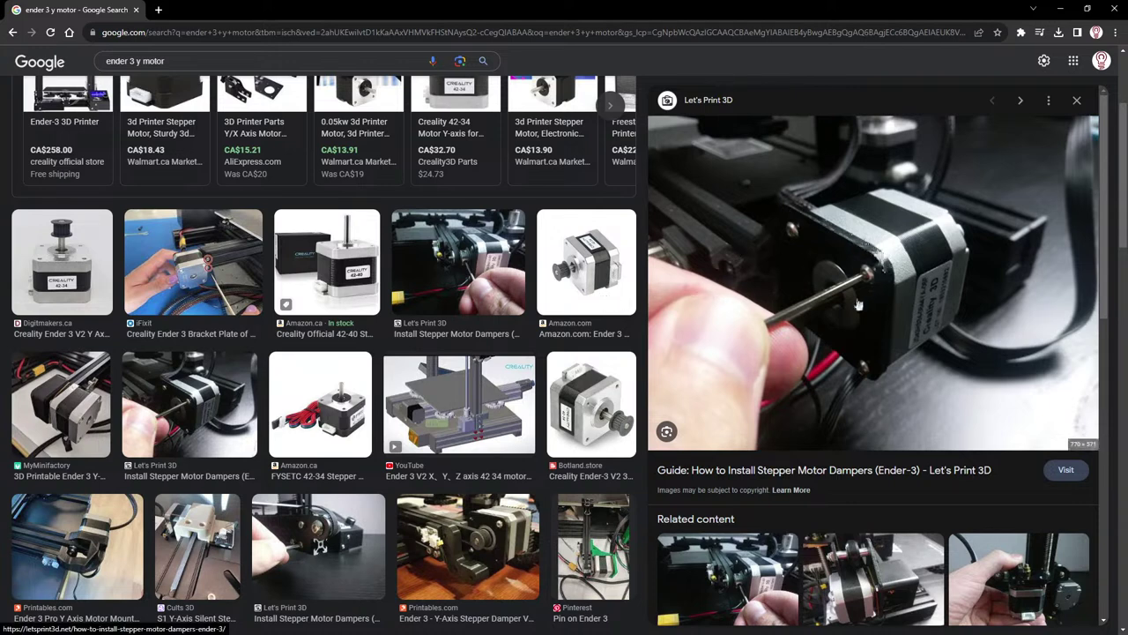
{"action": "scroll", "coordinate": [771, 333], "scroll_direction": "down", "scroll_amount": 2}
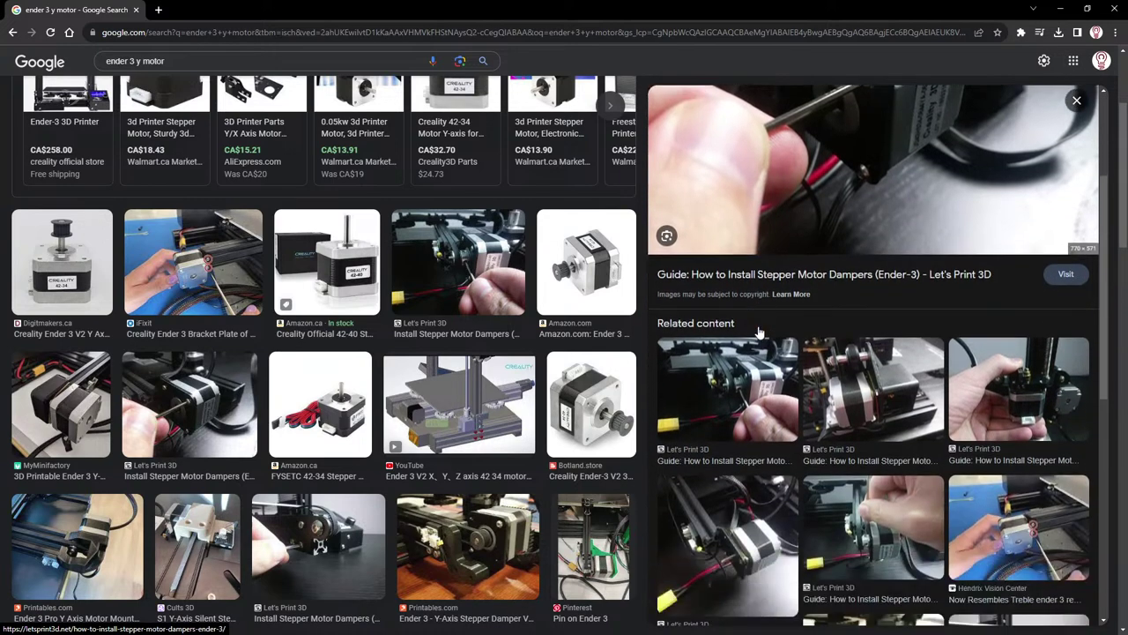
{"action": "scroll", "coordinate": [467, 320], "scroll_direction": "down", "scroll_amount": 1}
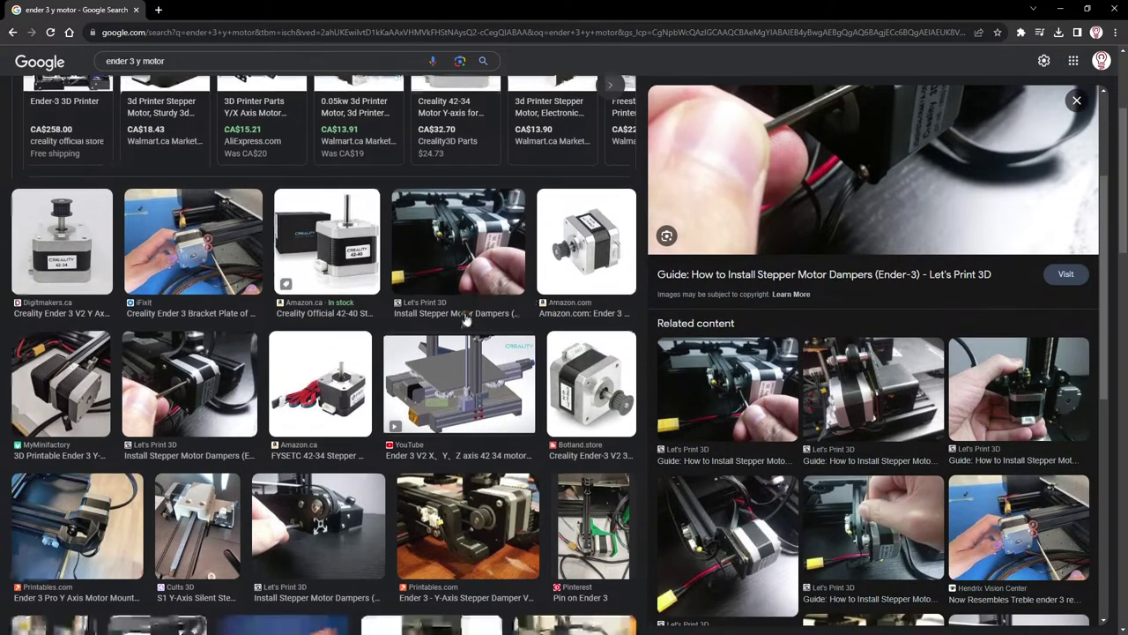
Step: Open the YouTube result on Ender 3 V2 motor disassembly and assembly, and scan more of the Y motor image results
{"action": "scroll", "coordinate": [466, 321], "scroll_direction": "down", "scroll_amount": 1}
{"action": "left_click", "coordinate": [452, 323]}
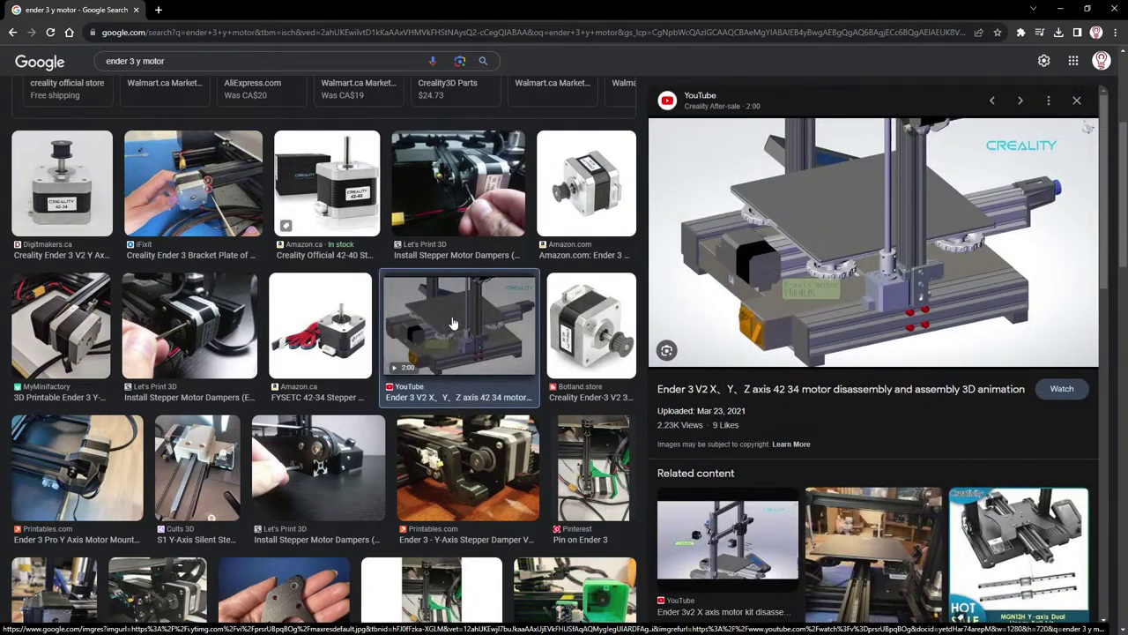
{"action": "scroll", "coordinate": [452, 323], "scroll_direction": "down", "scroll_amount": 2}
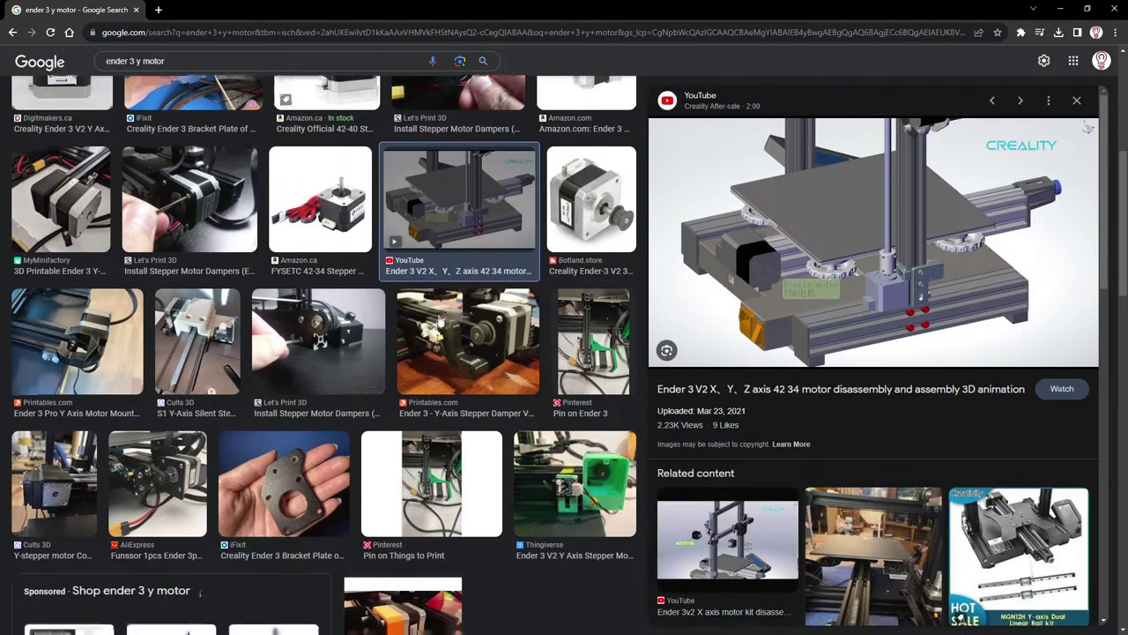
{"action": "scroll", "coordinate": [440, 321], "scroll_direction": "down", "scroll_amount": 2}
Step: Examine the Printables Y-Axis Stepper Damper V2 picture and the iFixit picture of the Ender 3 Y-axis motor bracket plate
{"action": "left_click", "coordinate": [451, 231]}
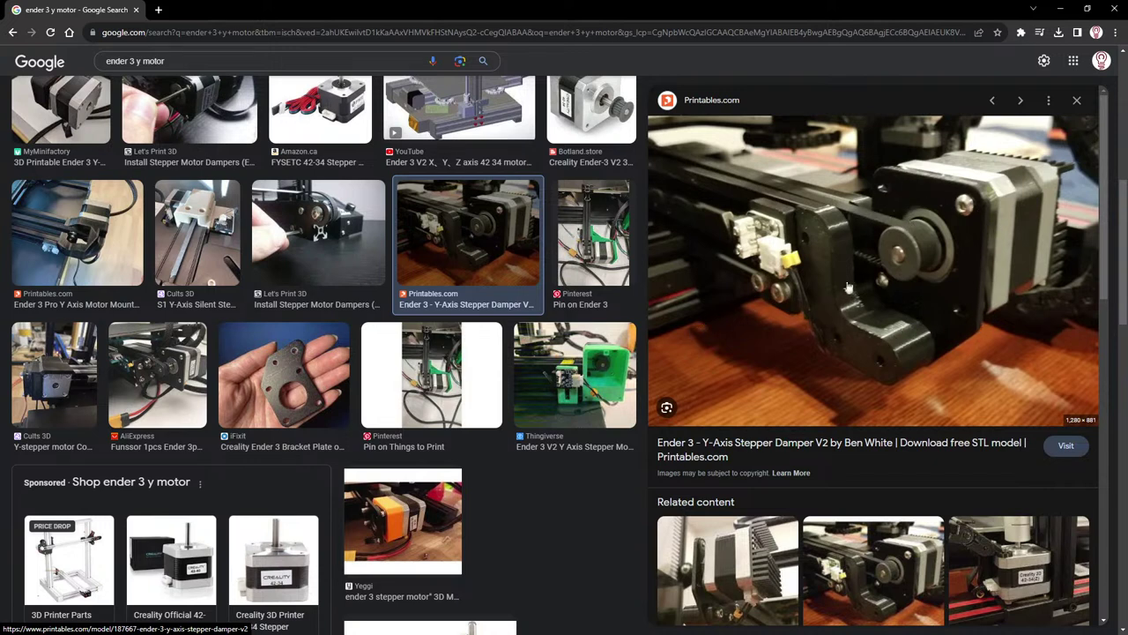
{"action": "scroll", "coordinate": [859, 256], "scroll_direction": "down", "scroll_amount": 2}
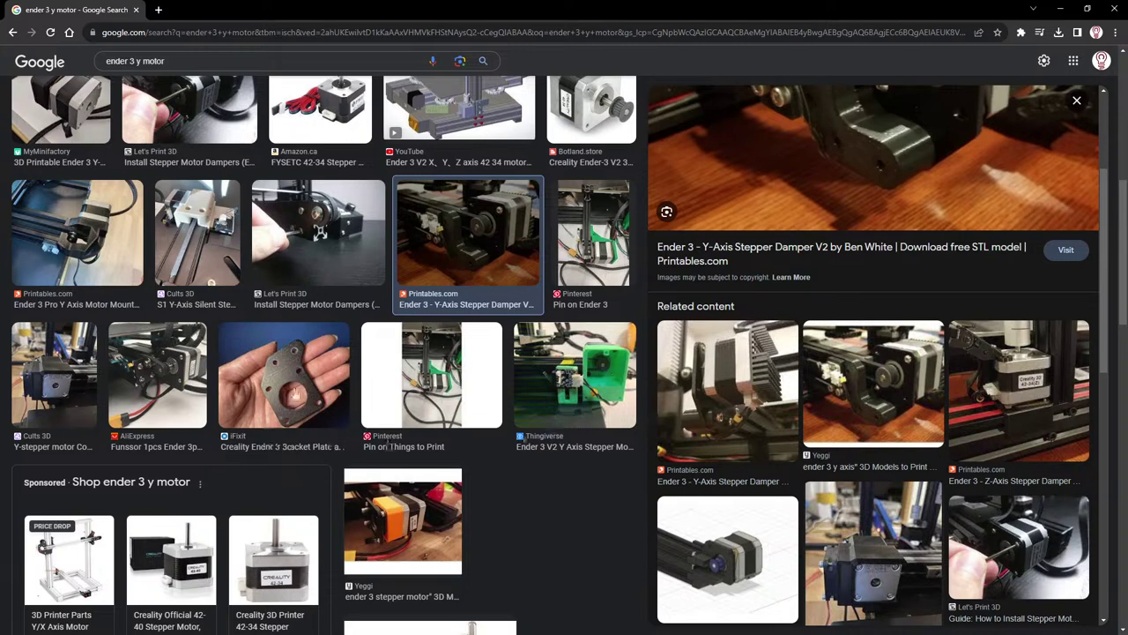
{"action": "left_click", "coordinate": [300, 375]}
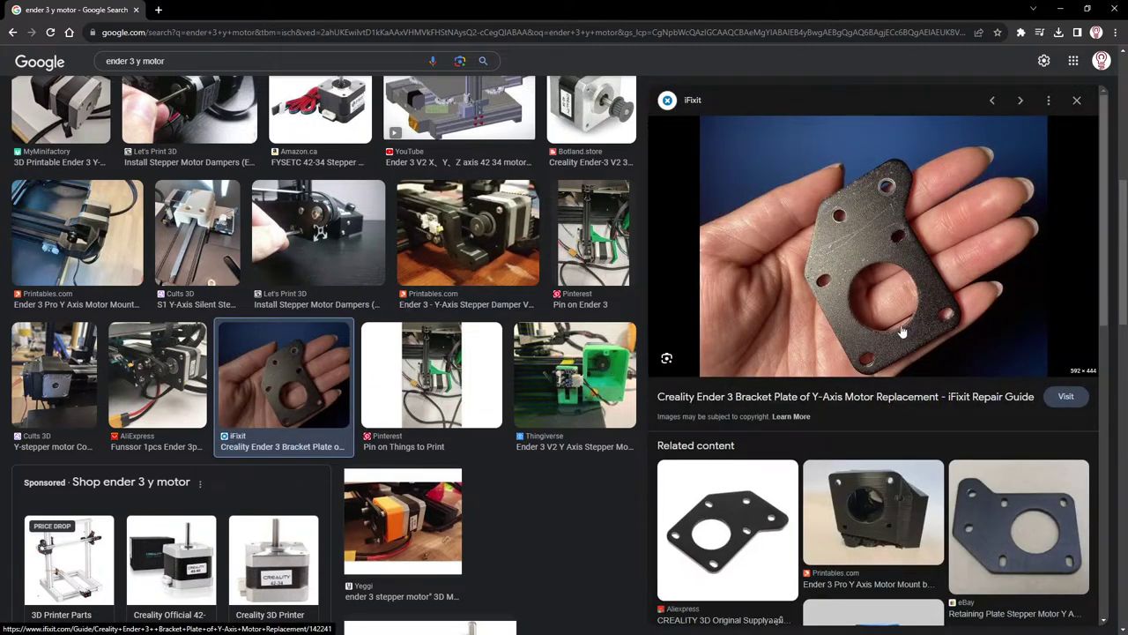
{"action": "scroll", "coordinate": [890, 291], "scroll_direction": "down", "scroll_amount": 2}
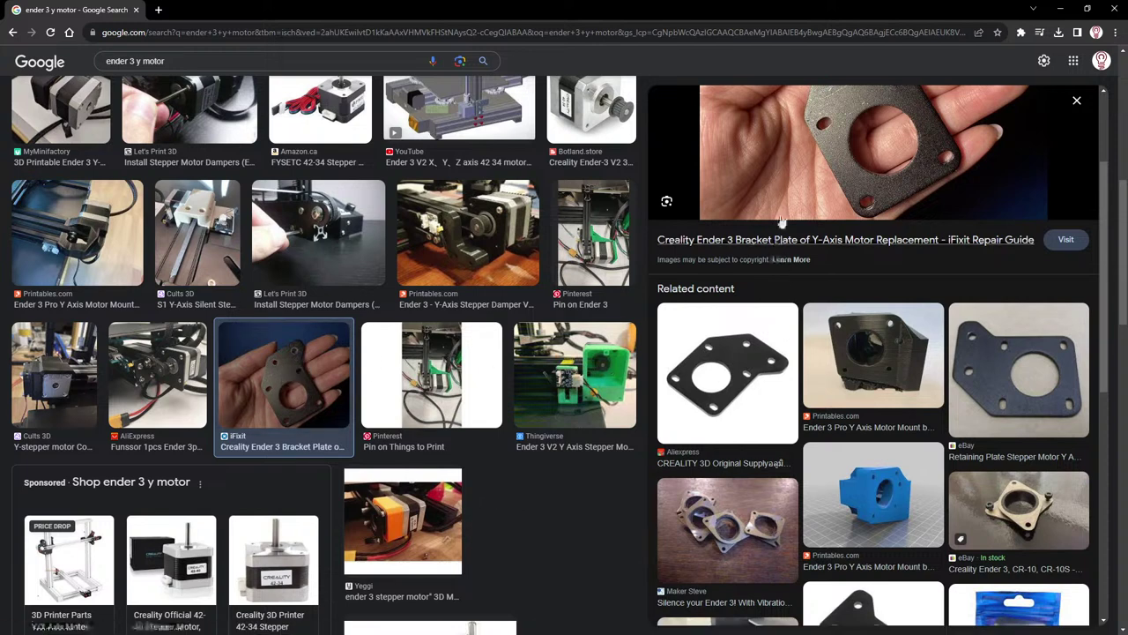
Step: Switch to Fusion 360 and upload the Upgraded Belt Tensioner STEP and Y axis stepper motor bracket SLDPRT files to the grabcad folder
{"action": "left_click_drag", "start_coordinate": [811, 11], "coordinate": [1127, 35]}
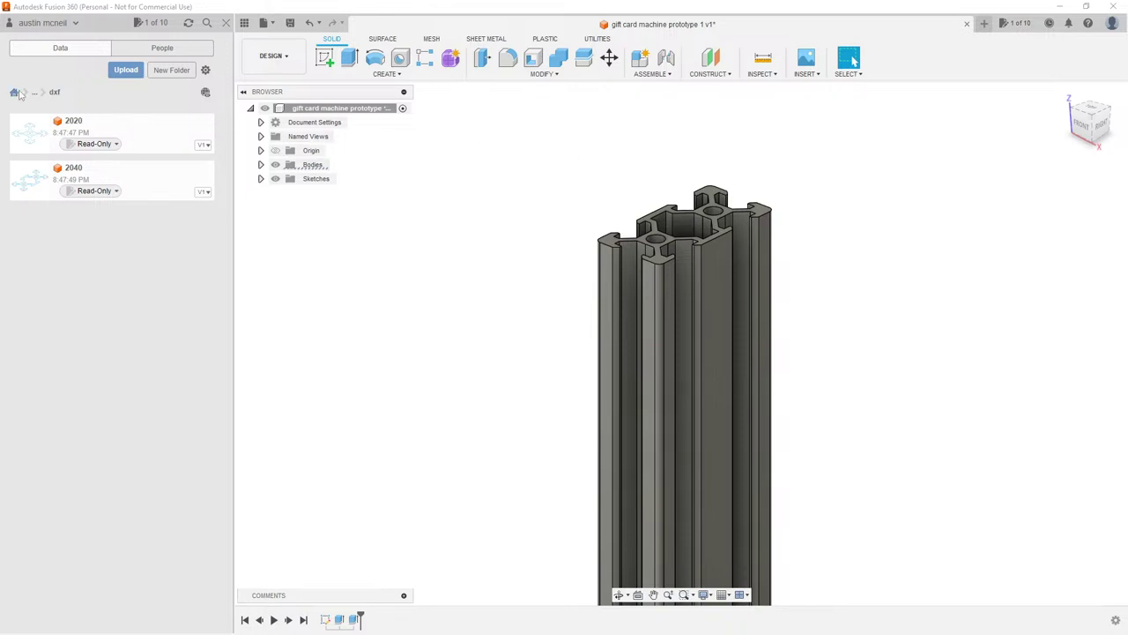
{"action": "left_click", "coordinate": [125, 69]}
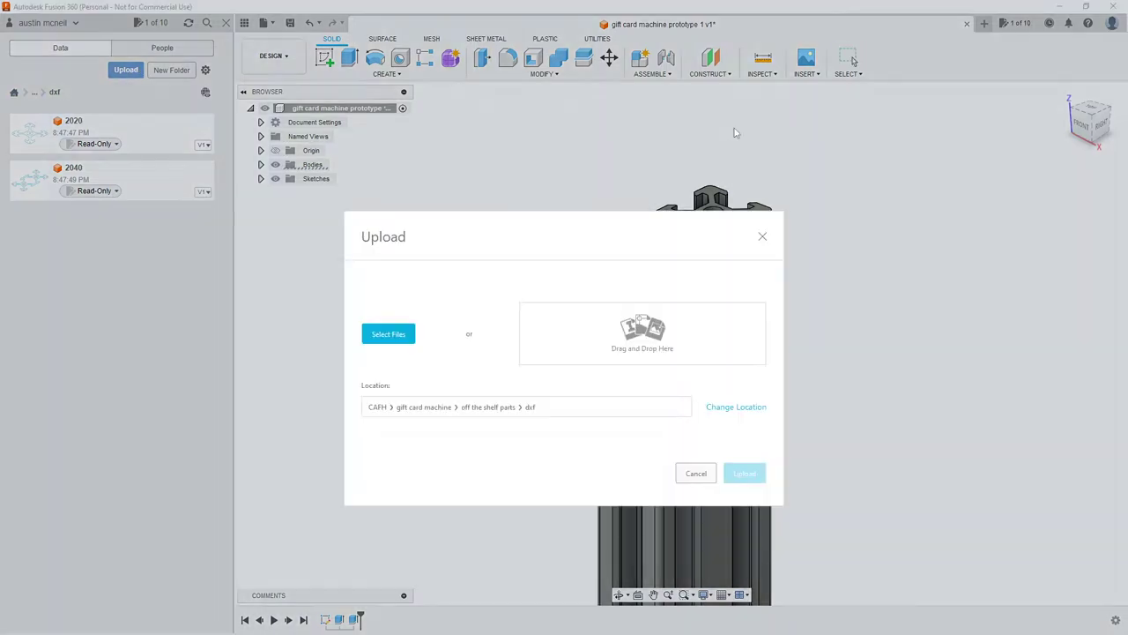
{"action": "left_click", "coordinate": [762, 237]}
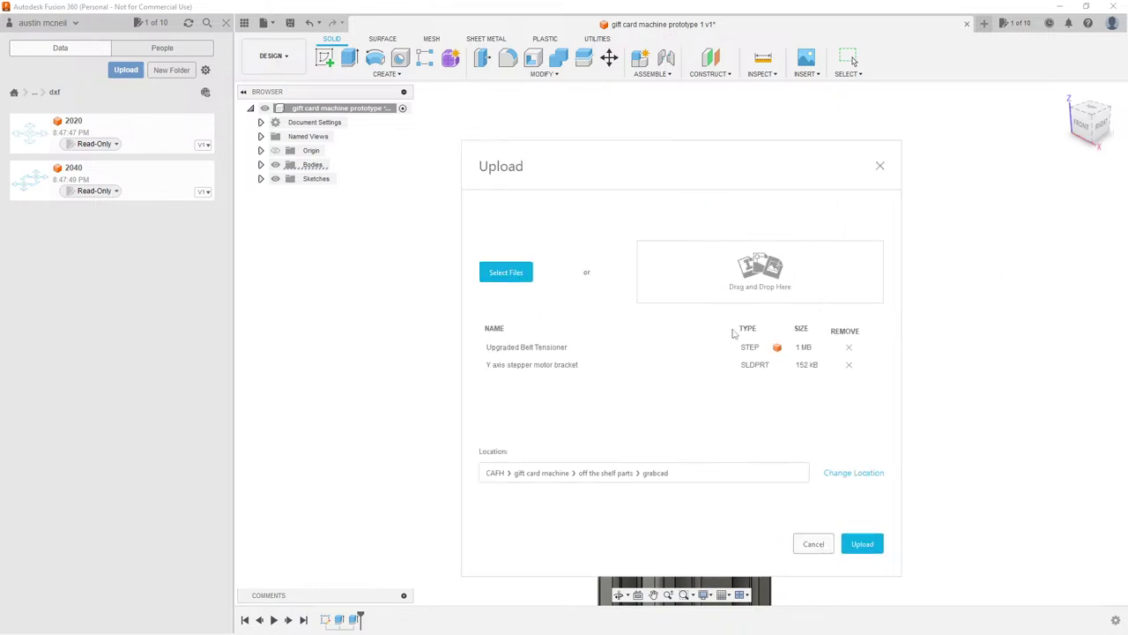
{"action": "key", "text": "Escape"}
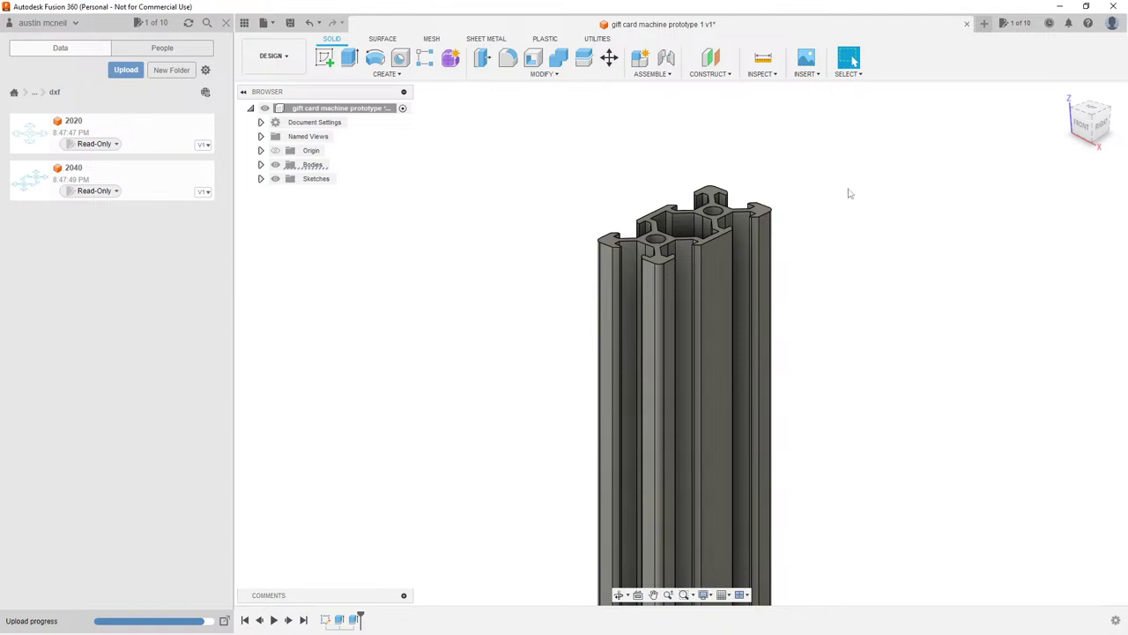
Step: Save a new version of the gift card machine prototype 1 design and bring the whole extrusion into view
{"action": "key", "text": "ctrl+s"}
{"action": "left_click", "coordinate": [565, 342]}
{"action": "middle_click_drag", "start_coordinate": [773, 159], "coordinate": [756, 160], "text": "shift"}
{"action": "scroll", "coordinate": [762, 168], "scroll_direction": "down", "scroll_amount": 5}
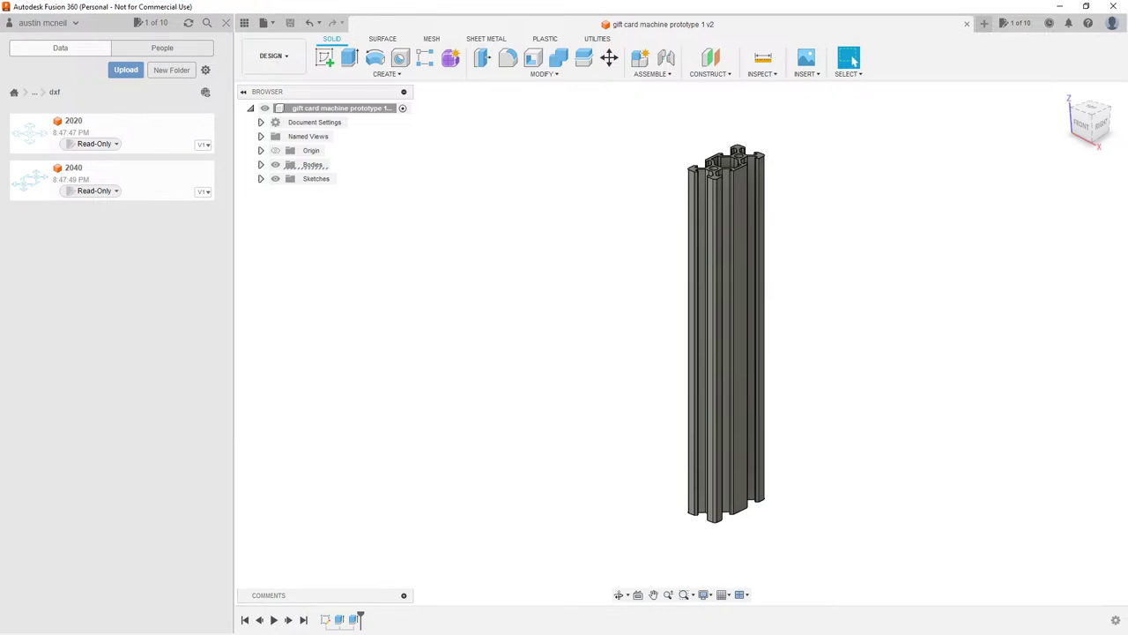
Step: Go up to the off the shelf parts folder and open its grabcad subfolder
{"action": "left_click", "coordinate": [44, 93]}
{"action": "left_click", "coordinate": [46, 139]}
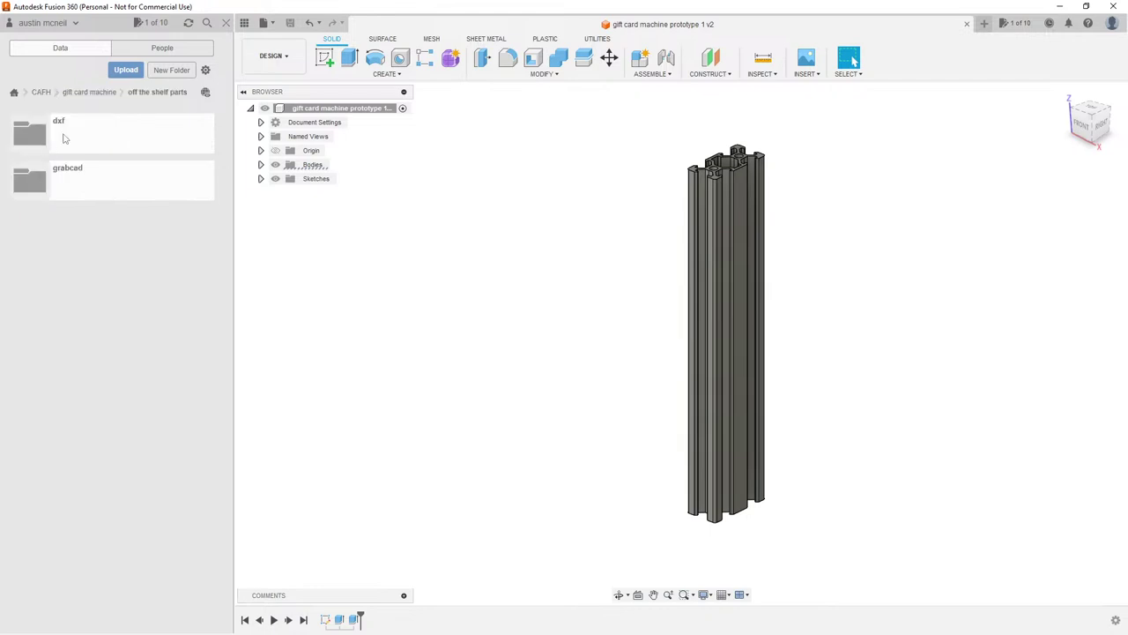
{"action": "double_click", "coordinate": [90, 182]}
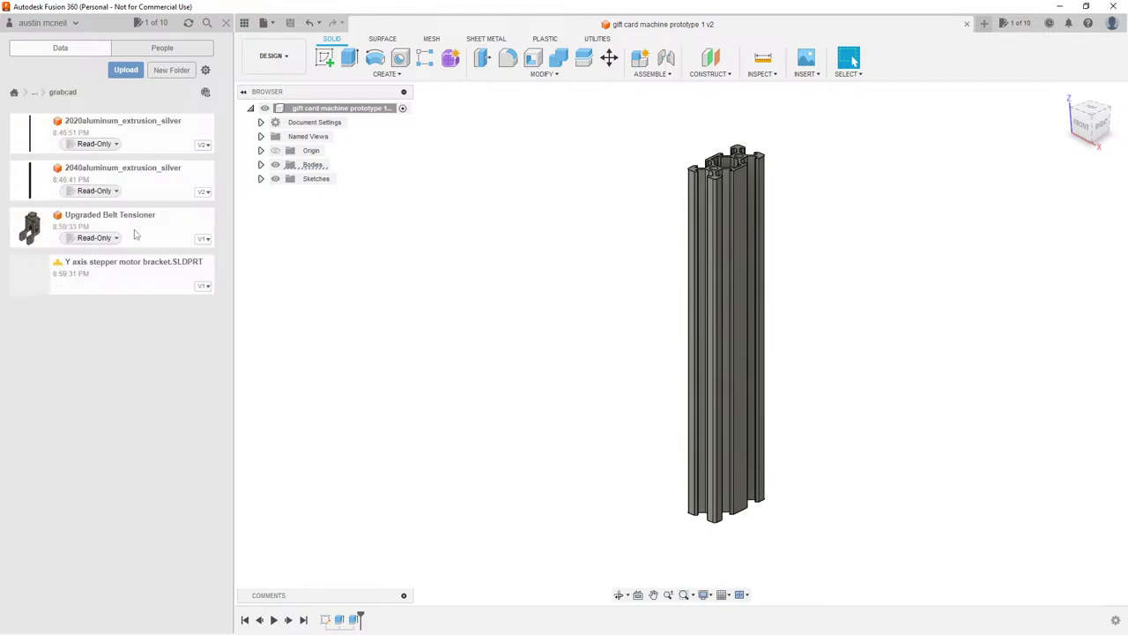
Step: Examine the AliExpress listing for the CR-10/Tornado Y-axis Nema 17 stepper motor bracket for 2040 V-slot, including its picture and related items
{"action": "right_click", "coordinate": [123, 275]}
{"action": "left_click", "coordinate": [111, 273]}
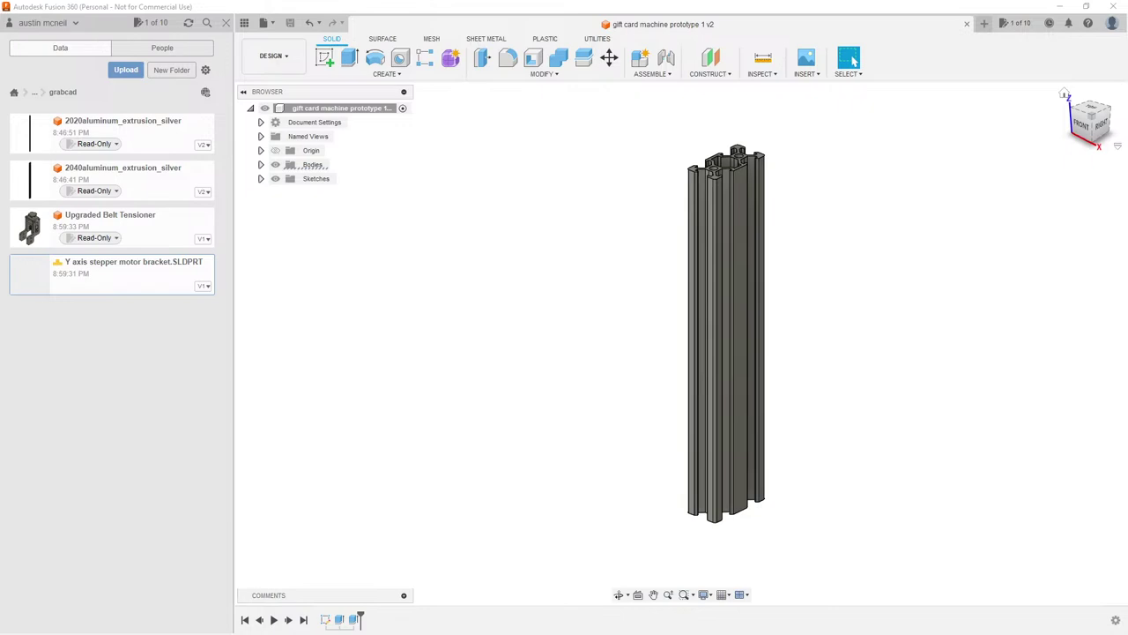
{"action": "left_click_drag", "start_coordinate": [1127, 264], "coordinate": [617, 60]}
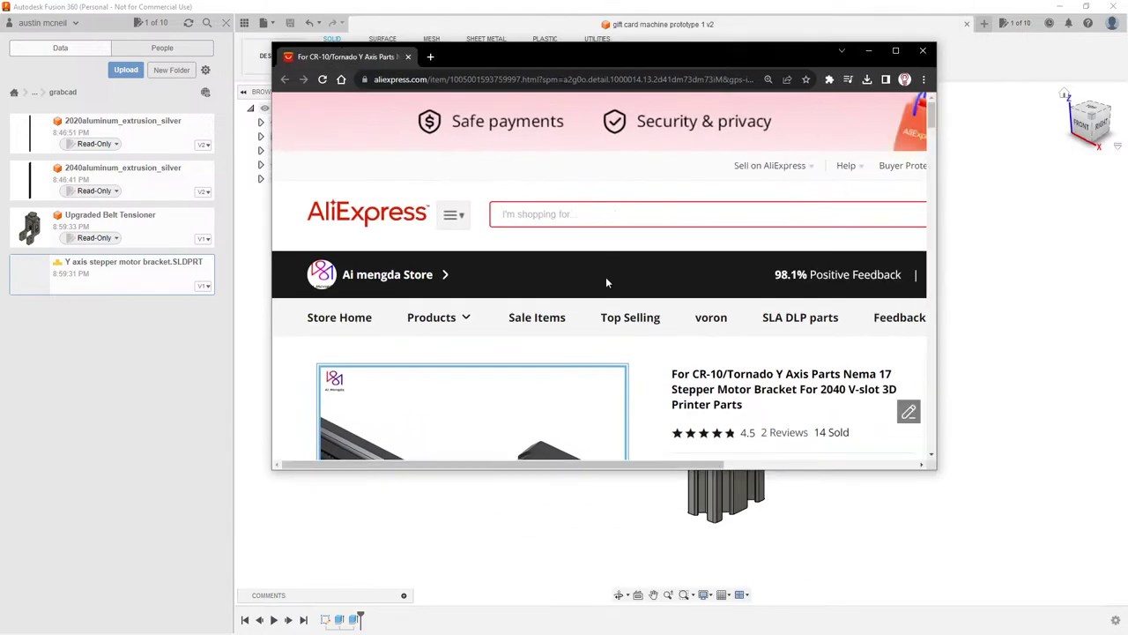
{"action": "scroll", "coordinate": [606, 283], "scroll_direction": "down", "scroll_amount": 3}
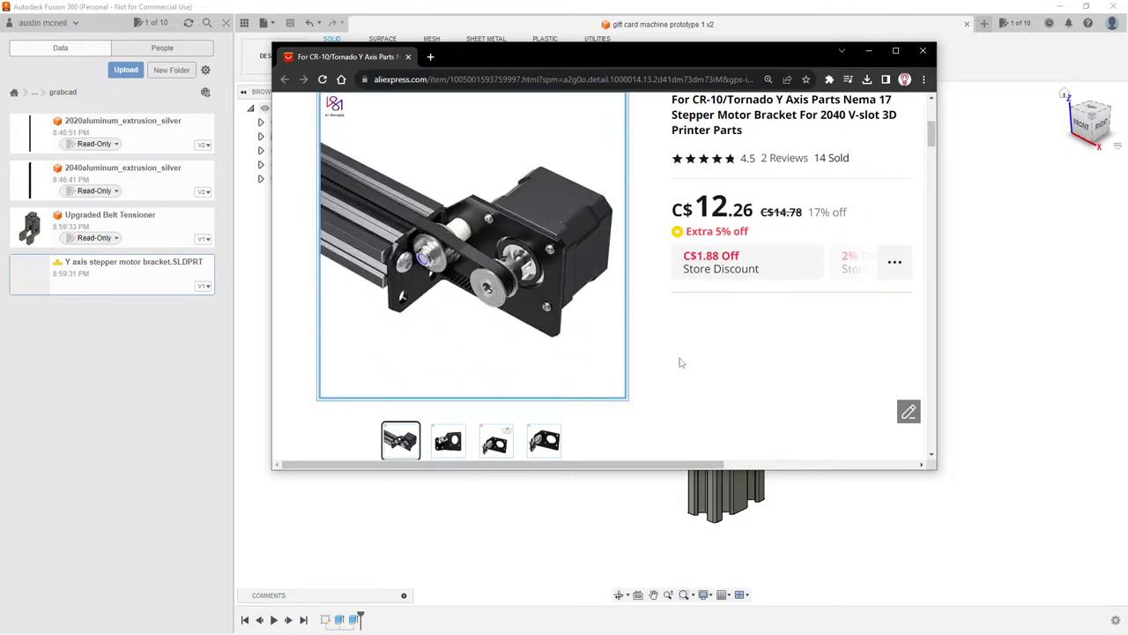
{"action": "scroll", "coordinate": [723, 335], "scroll_direction": "down", "scroll_amount": 2}
{"action": "scroll", "coordinate": [723, 306], "scroll_direction": "down", "scroll_amount": 2}
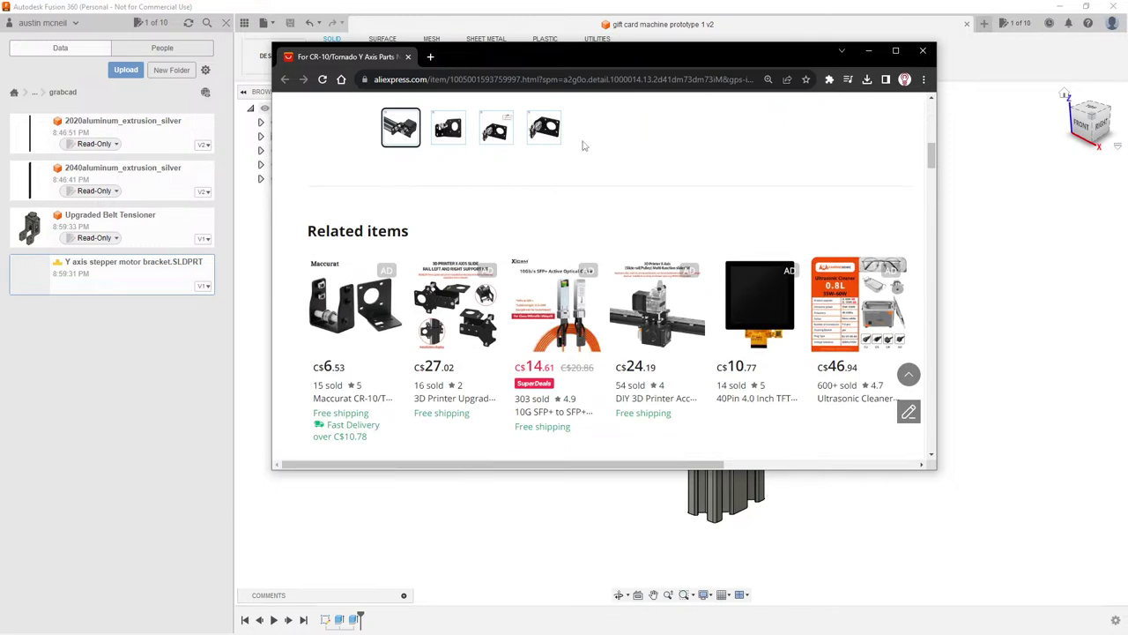
{"action": "left_click", "coordinate": [868, 52]}
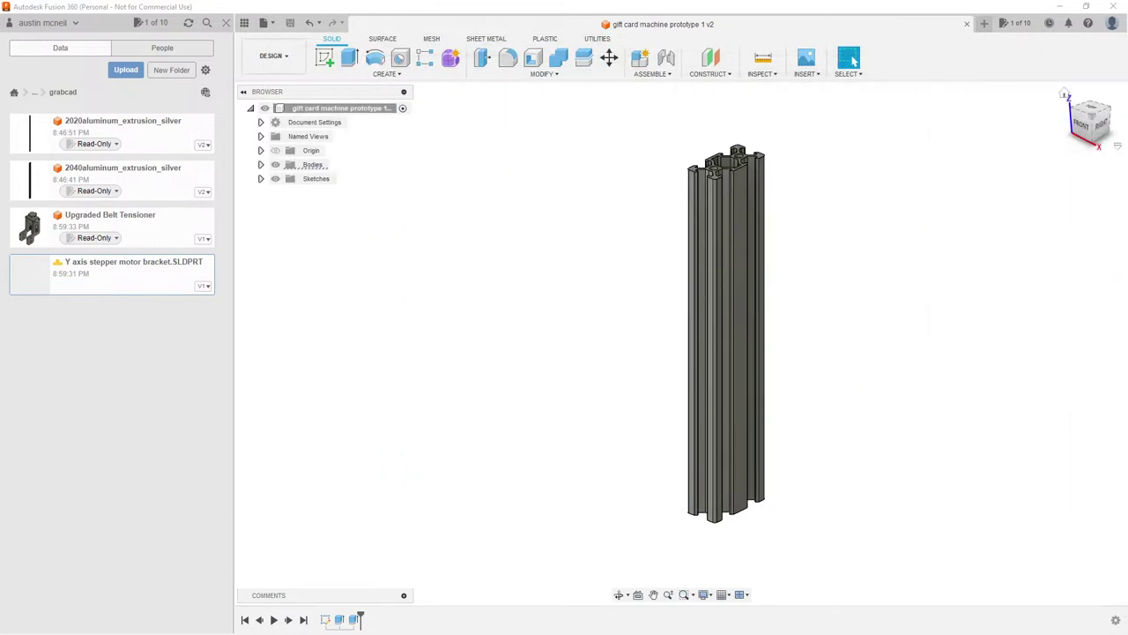
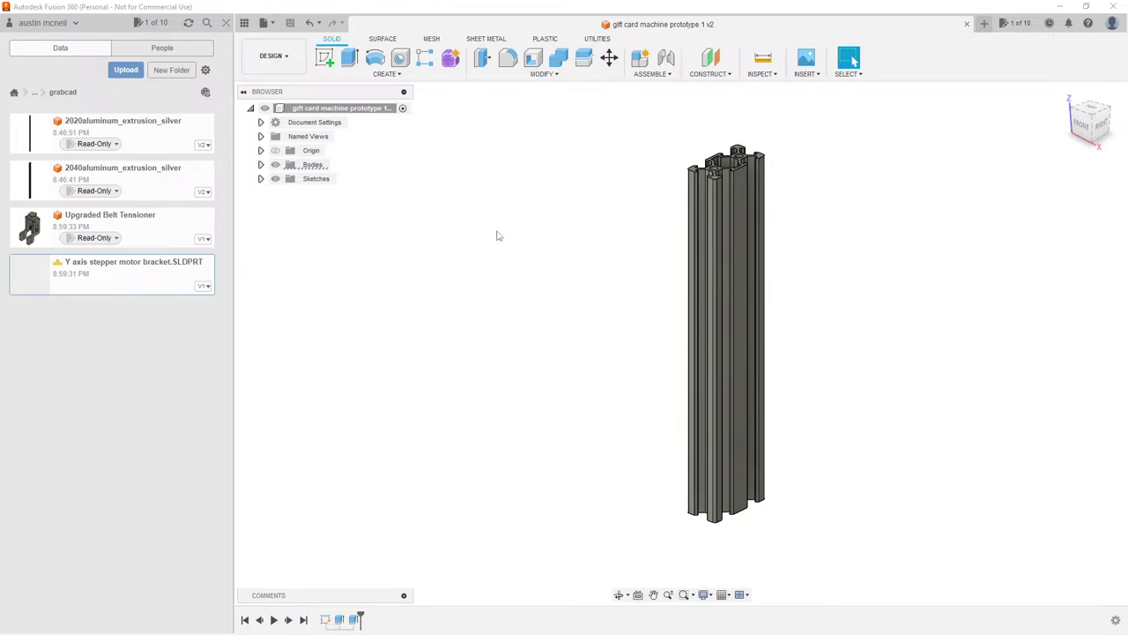
Step: Delete the Y axis stepper motor bracket.SLDPRT file from the grabcad folder
{"action": "right_click", "coordinate": [156, 271]}
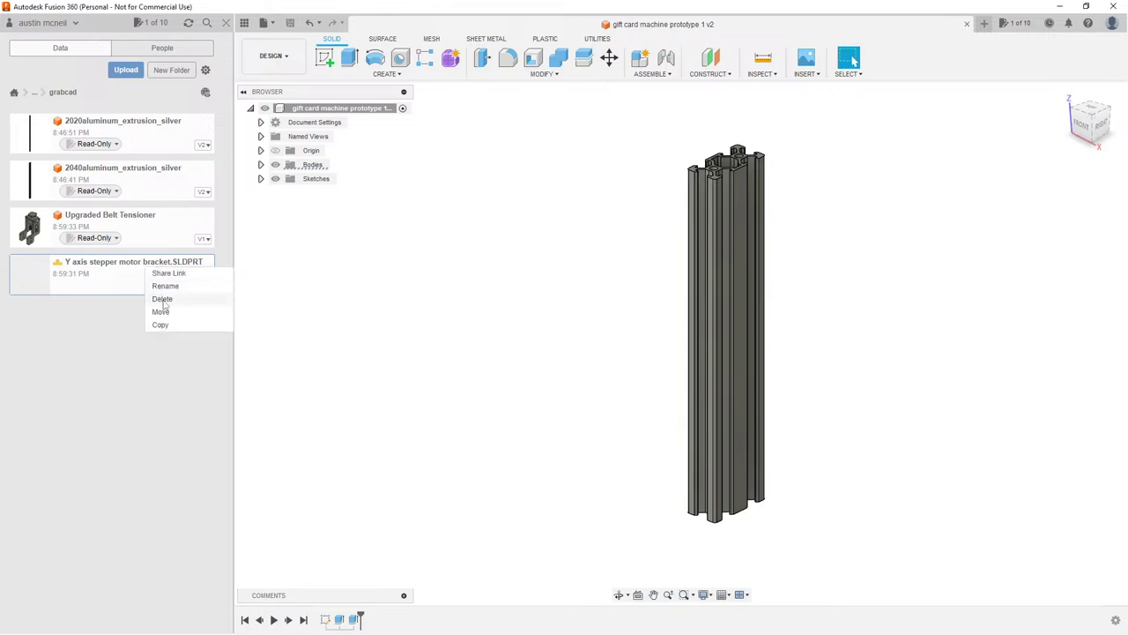
{"action": "left_click", "coordinate": [162, 299]}
{"action": "left_click", "coordinate": [648, 333]}
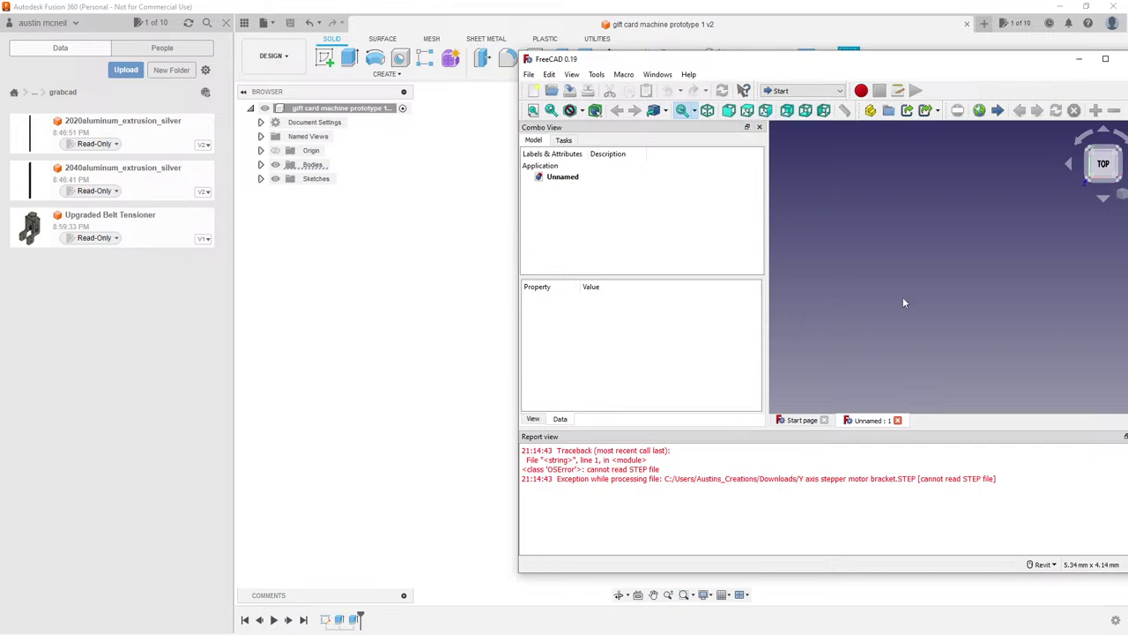
Step: Close FreeCAD and upload the Y axis stepper motor bracket STL file to the grabcad folder in Fusion 360
{"action": "left_click_drag", "start_coordinate": [974, 66], "coordinate": [867, 70]}
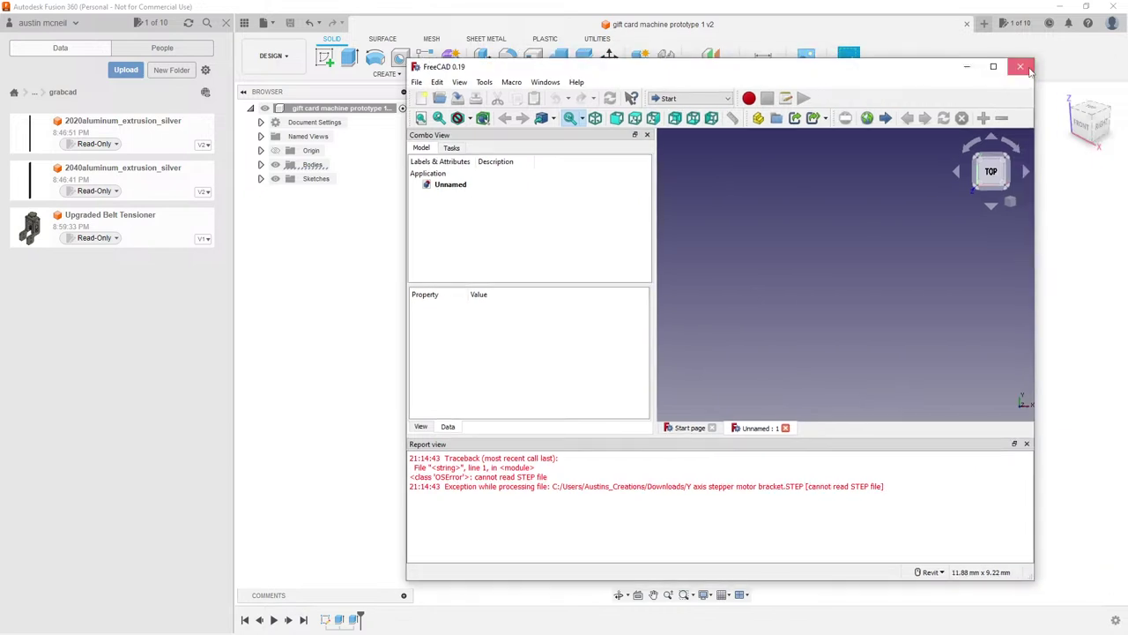
{"action": "left_click", "coordinate": [1022, 60]}
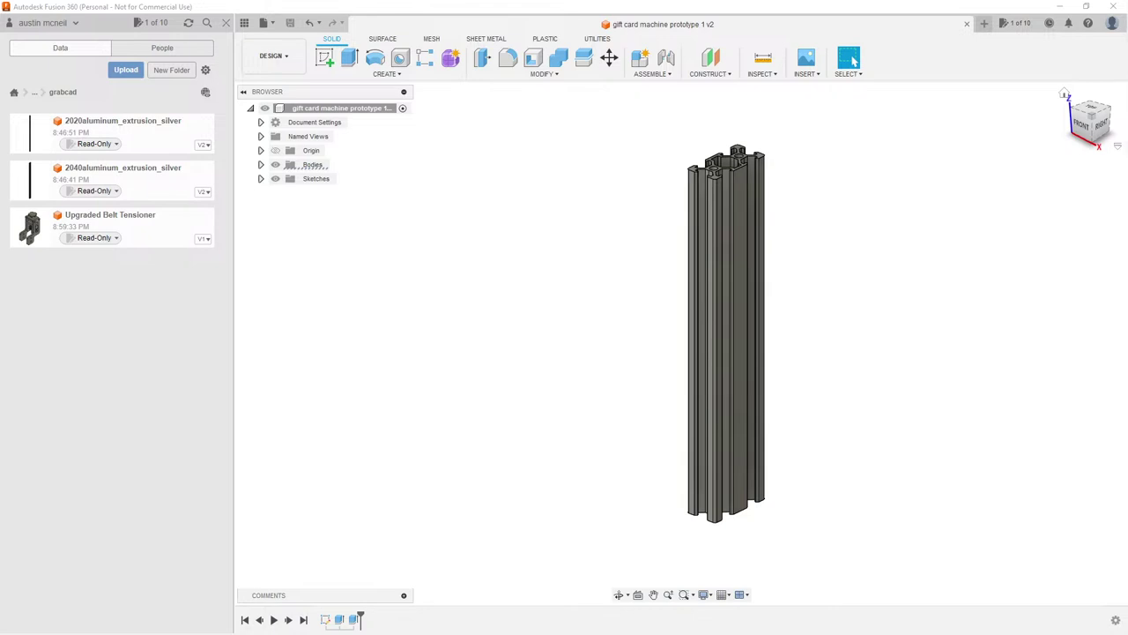
{"action": "left_click", "coordinate": [137, 73]}
{"action": "key", "text": "Escape"}
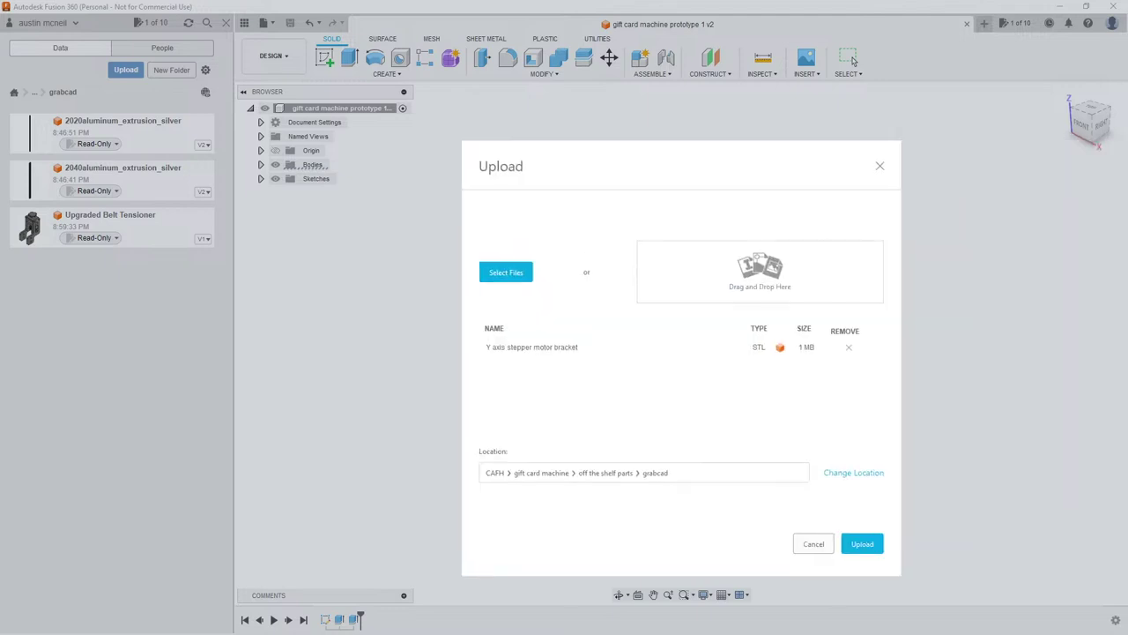
{"action": "left_click", "coordinate": [863, 542]}
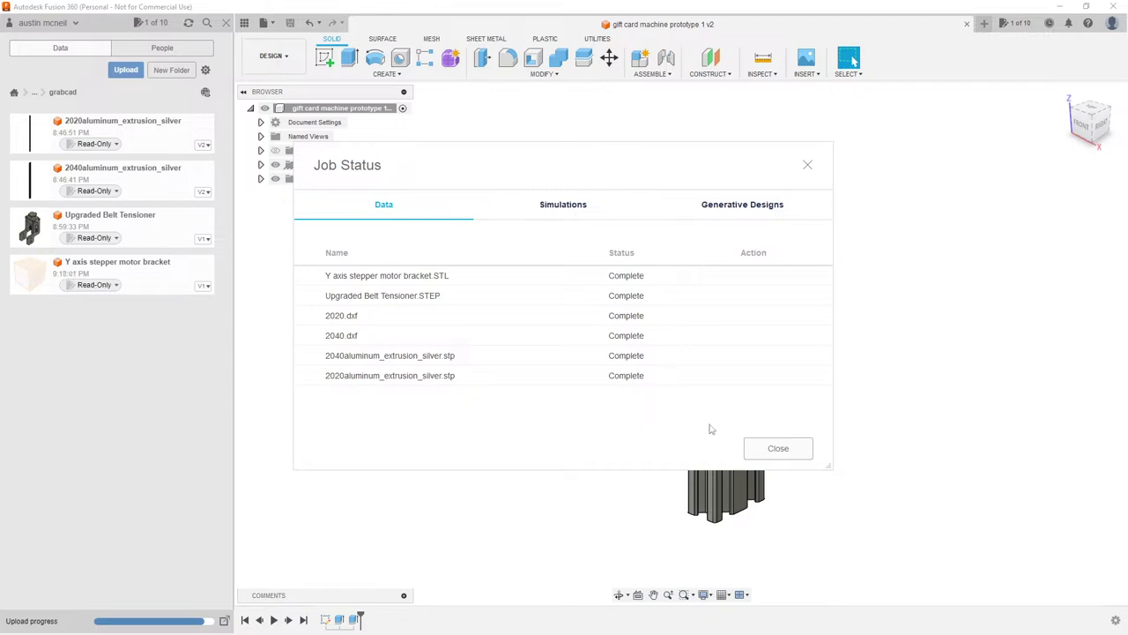
{"action": "left_click", "coordinate": [775, 450]}
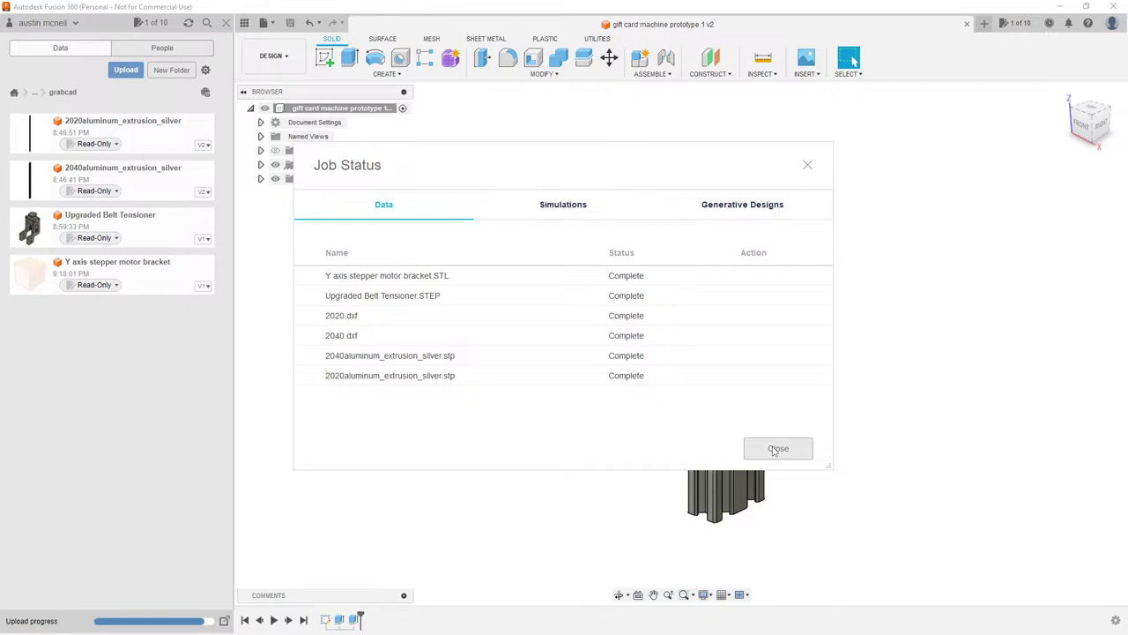
Step: Open the uploaded Y axis stepper motor bracket design and make it editable
{"action": "double_click", "coordinate": [175, 275]}
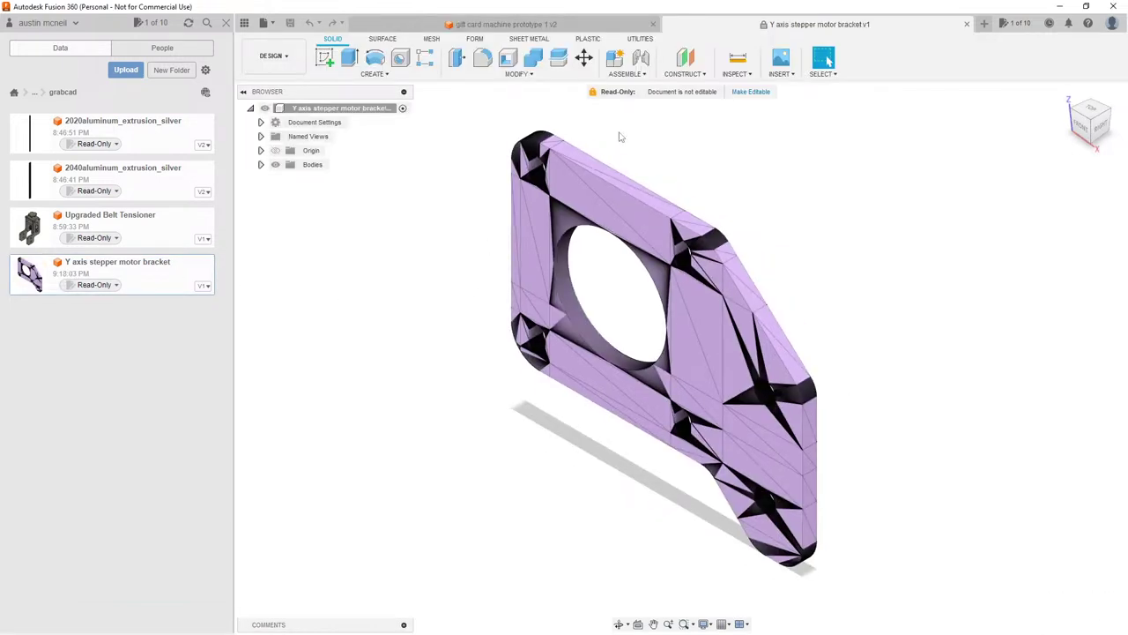
{"action": "left_click", "coordinate": [748, 92]}
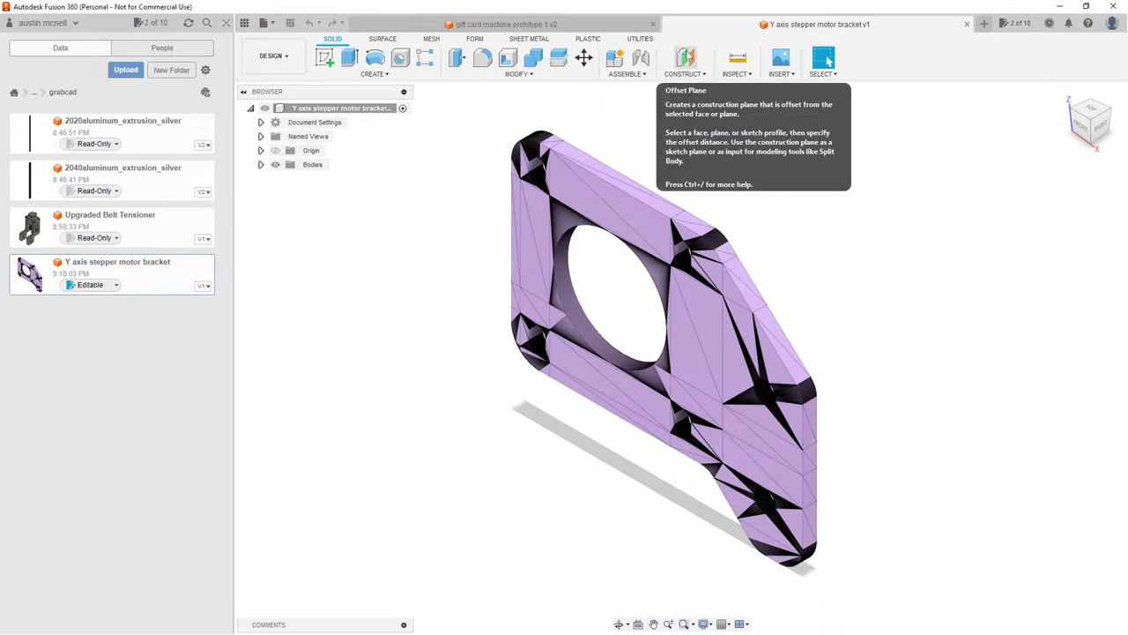
Step: Create an offset construction plane at 0 mm from the XZ origin plane
{"action": "left_click", "coordinate": [686, 58]}
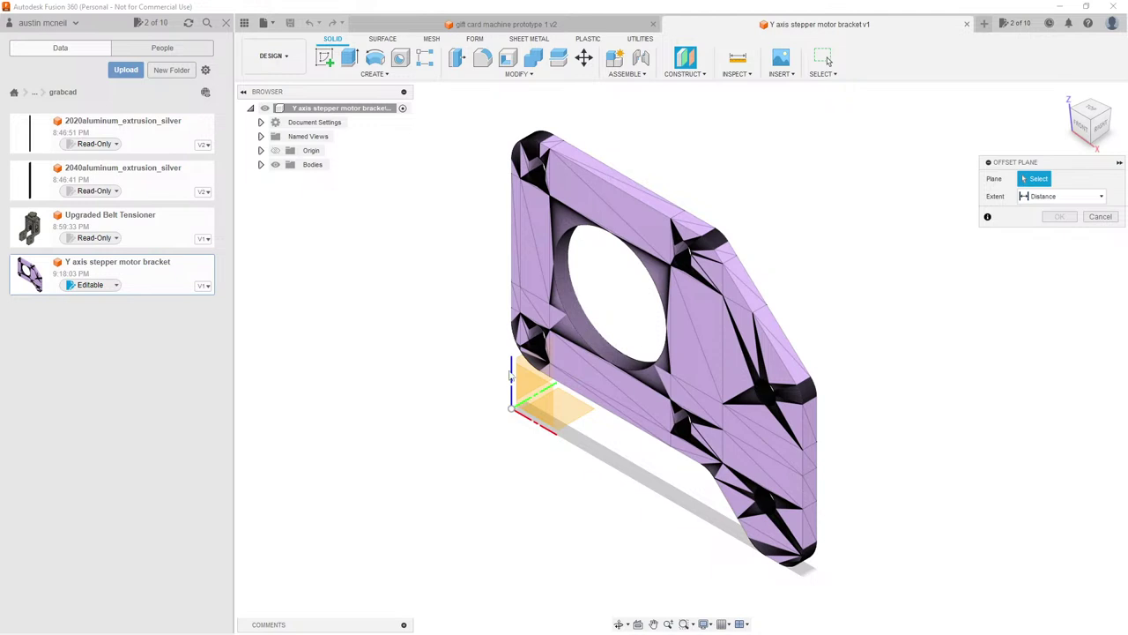
{"action": "left_click", "coordinate": [529, 388]}
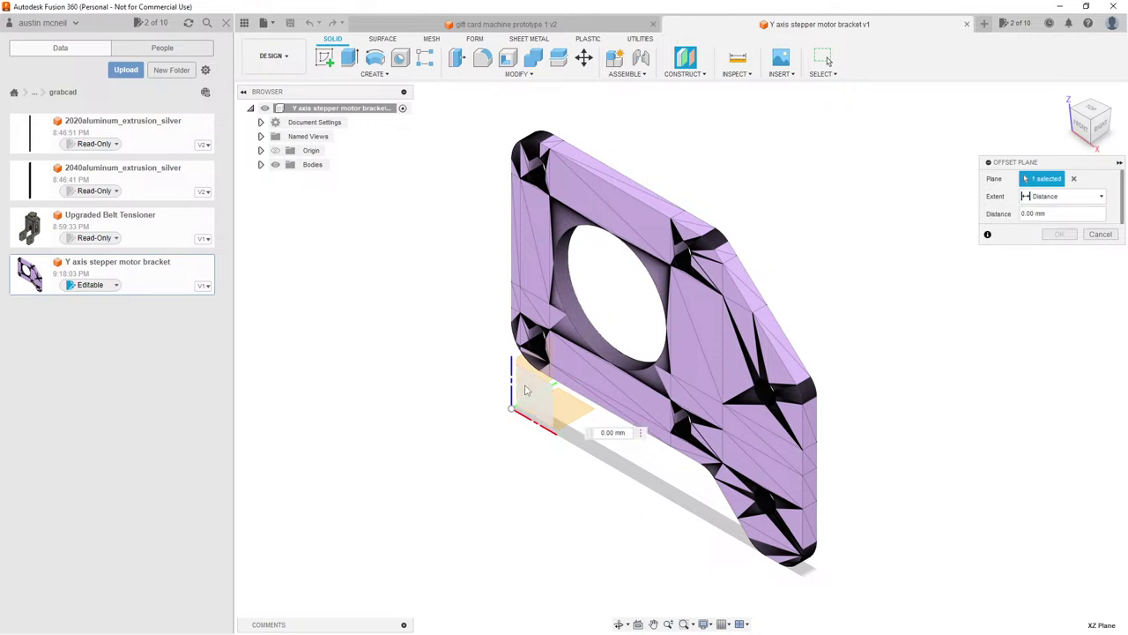
{"action": "left_click", "coordinate": [1059, 233]}
Step: Start a sketch on the XZ plane and try to project the bracket's mesh body into it
{"action": "key", "text": "l"}
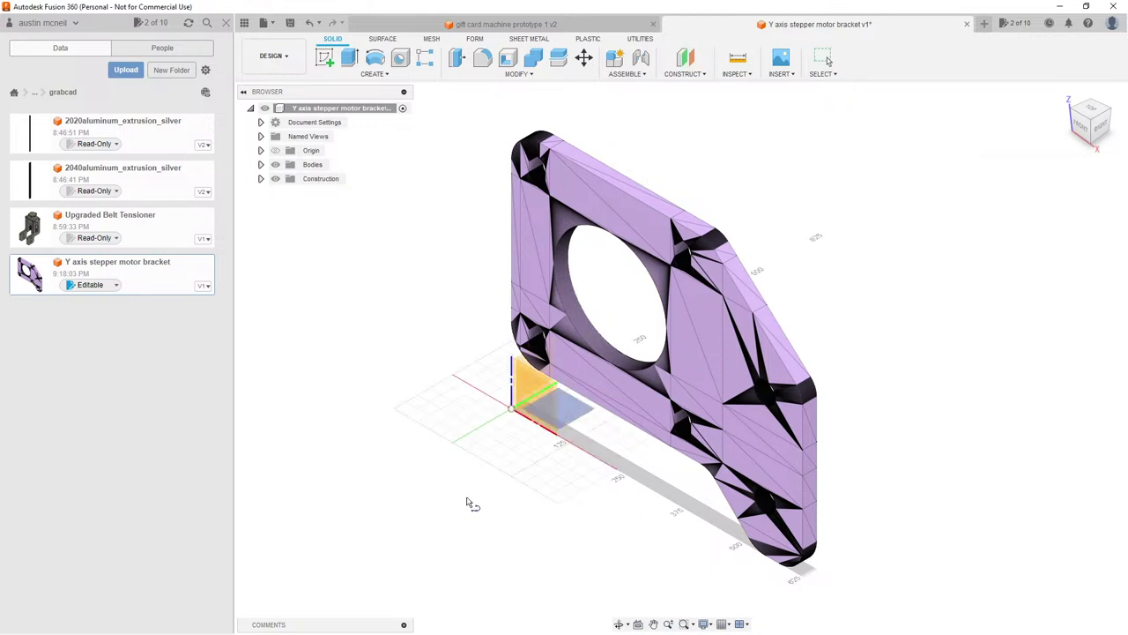
{"action": "left_click", "coordinate": [527, 401]}
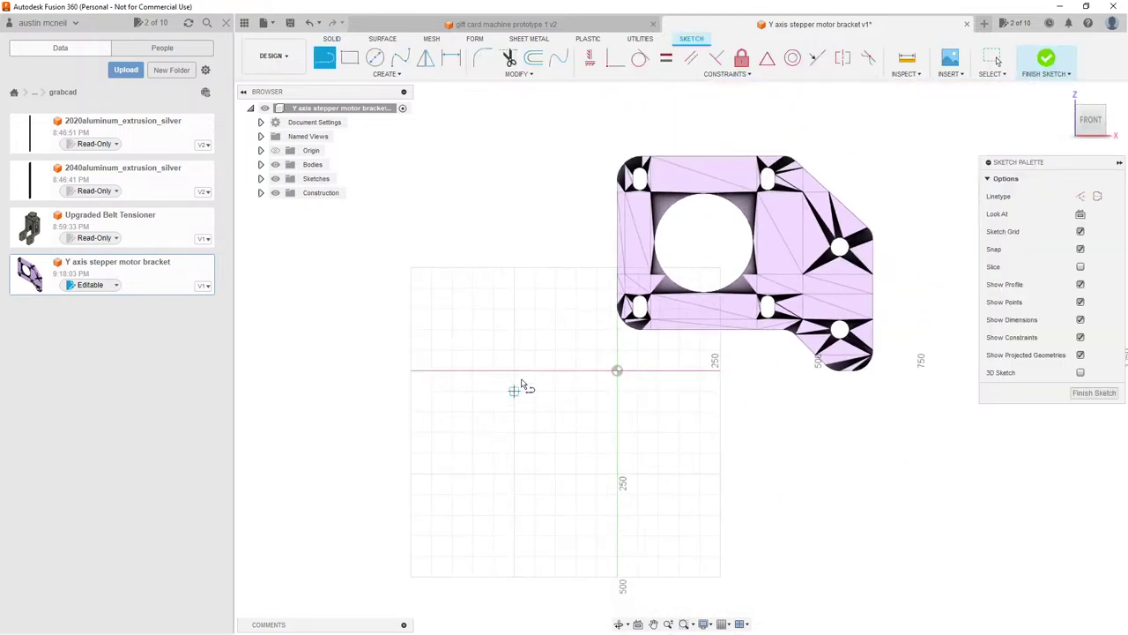
{"action": "scroll", "coordinate": [811, 241], "scroll_direction": "up", "scroll_amount": 3}
{"action": "key", "text": "p"}
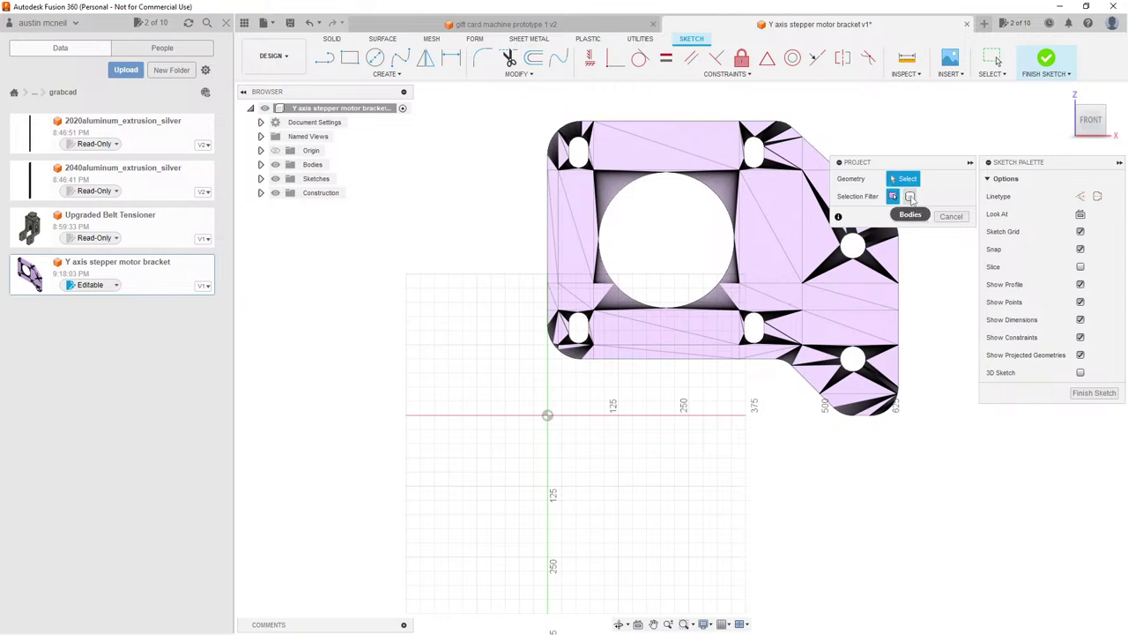
{"action": "left_click", "coordinate": [911, 196]}
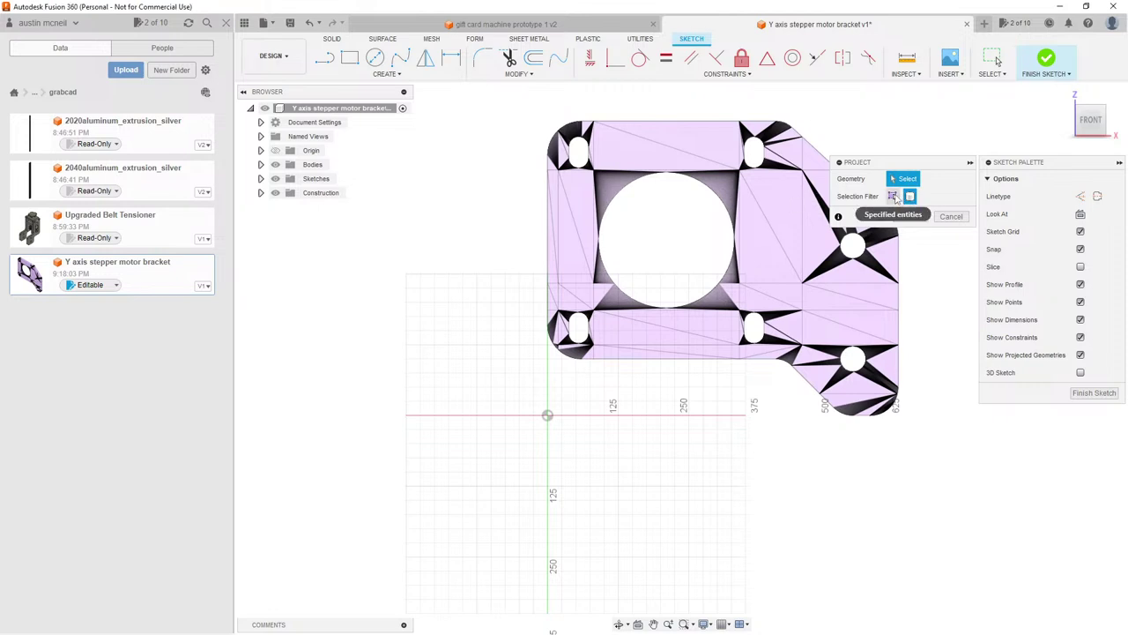
{"action": "left_click", "coordinate": [894, 196]}
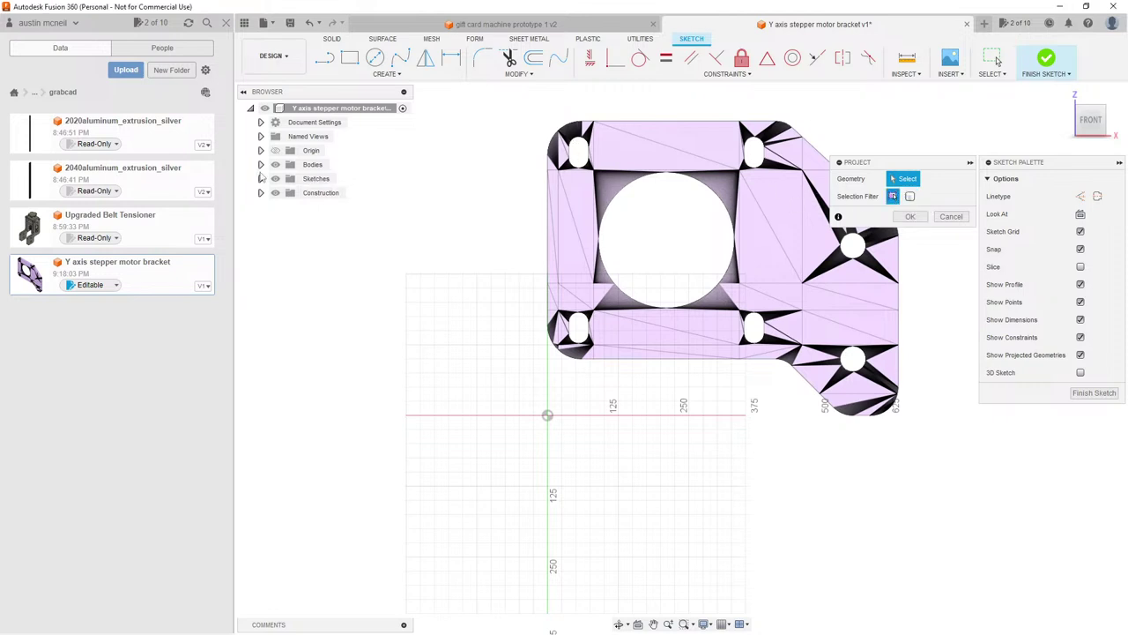
{"action": "left_click", "coordinate": [260, 164]}
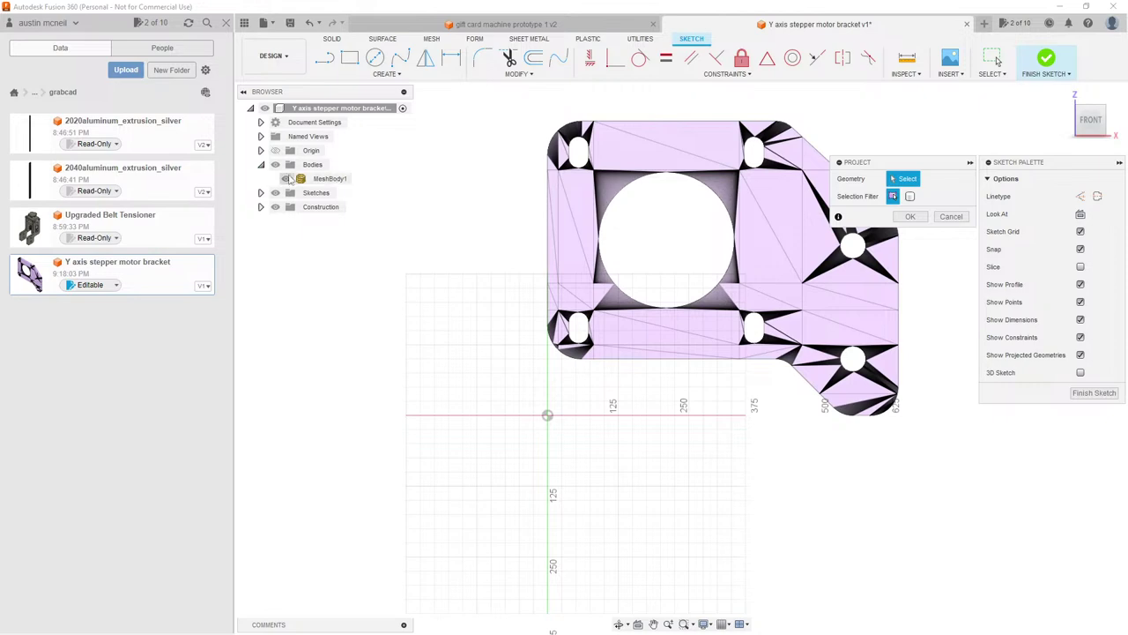
{"action": "left_click", "coordinate": [285, 178]}
{"action": "left_click", "coordinate": [286, 178]}
{"action": "left_click", "coordinate": [951, 216]}
Step: Look through the commands available for the bracket's mesh body and the mesh creation tools, and finish the sketch
{"action": "left_click", "coordinate": [636, 199]}
{"action": "middle_click_drag", "start_coordinate": [636, 198], "coordinate": [746, 240], "text": "shift"}
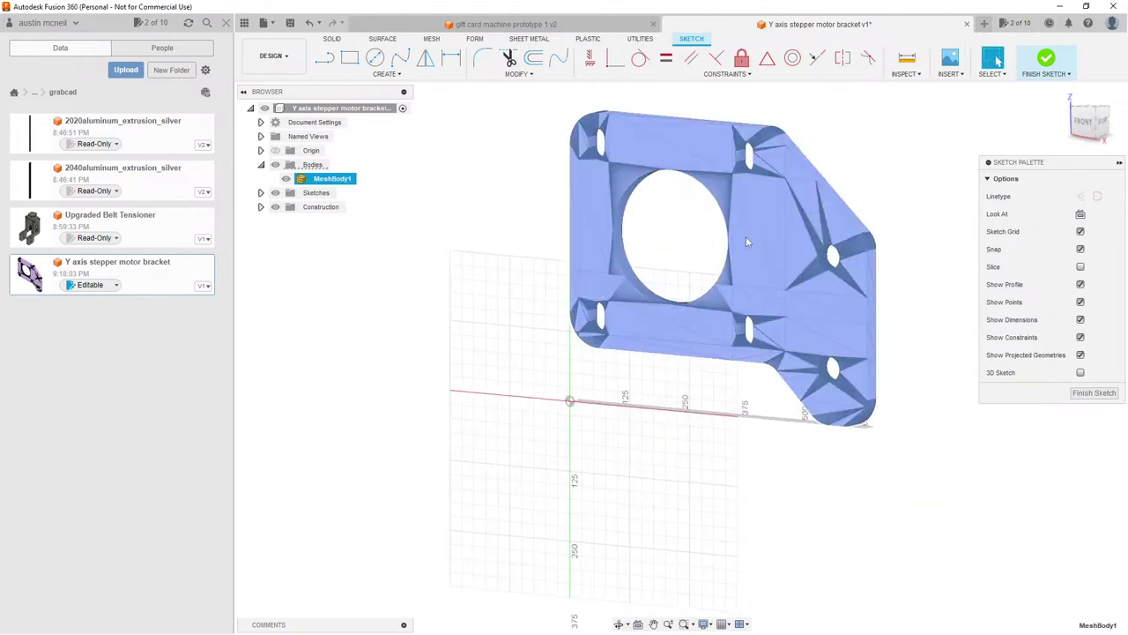
{"action": "right_click", "coordinate": [338, 180]}
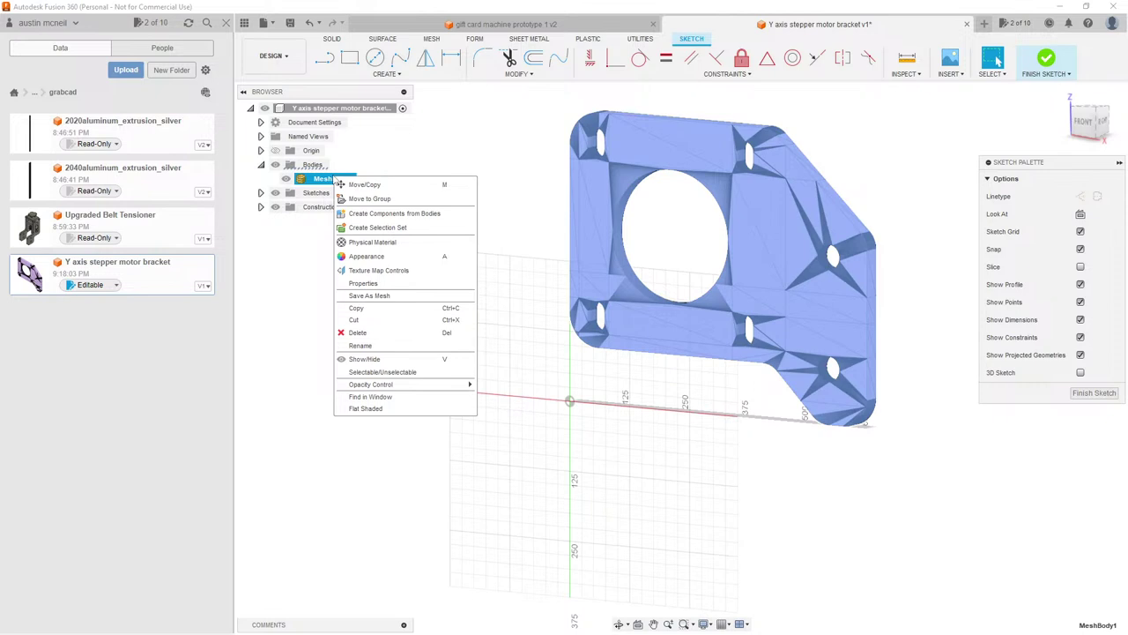
{"action": "key", "text": "Escape"}
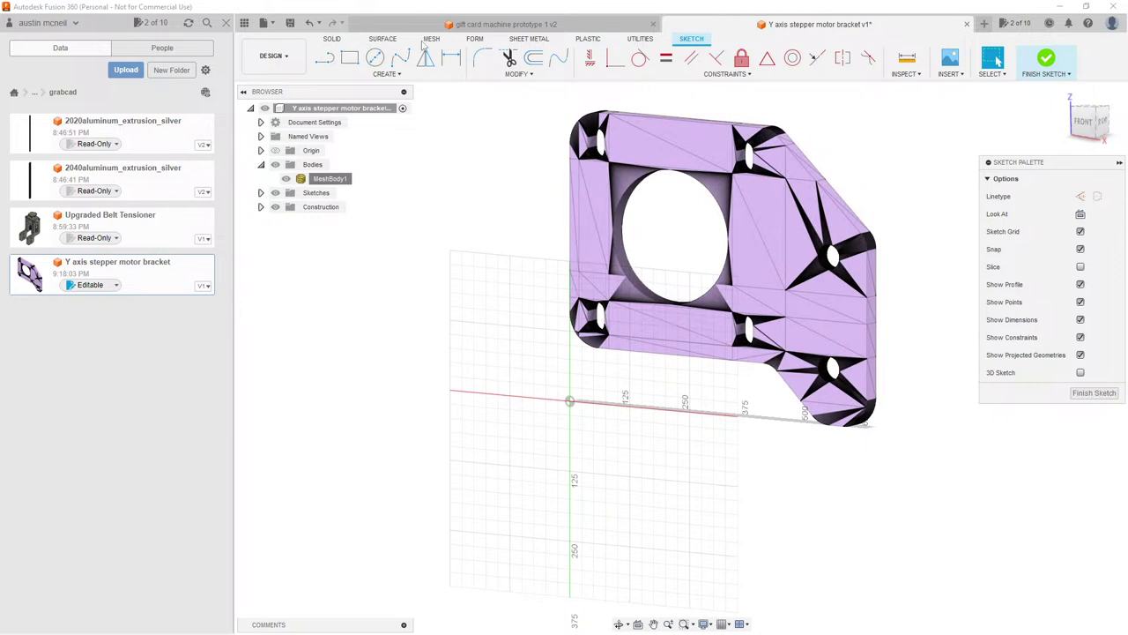
{"action": "left_click", "coordinate": [432, 40]}
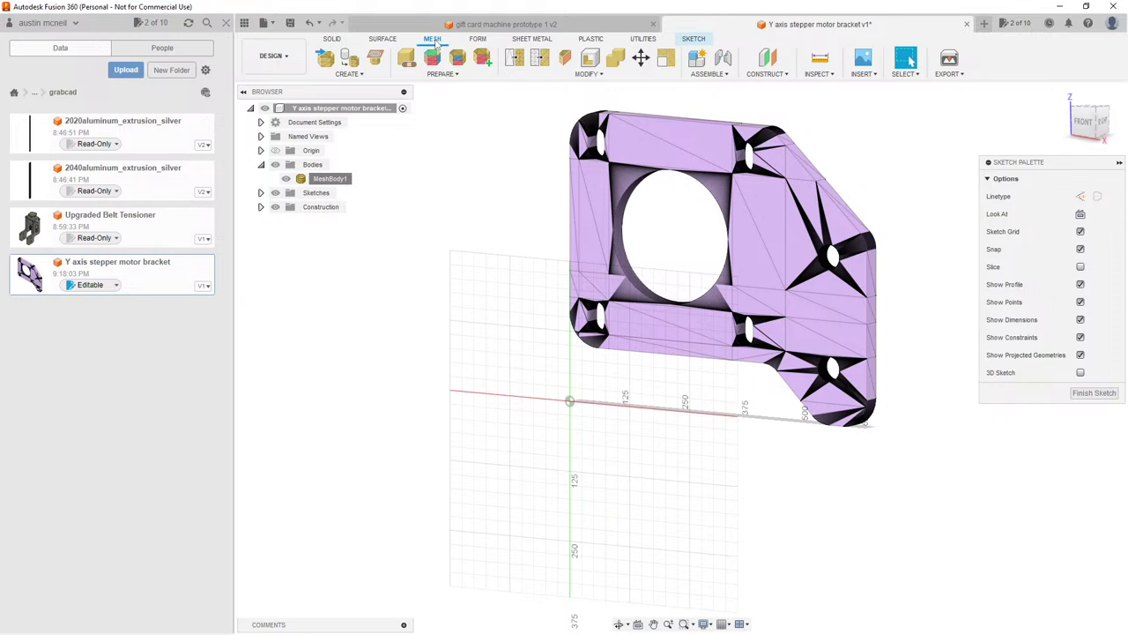
{"action": "left_click", "coordinate": [349, 74]}
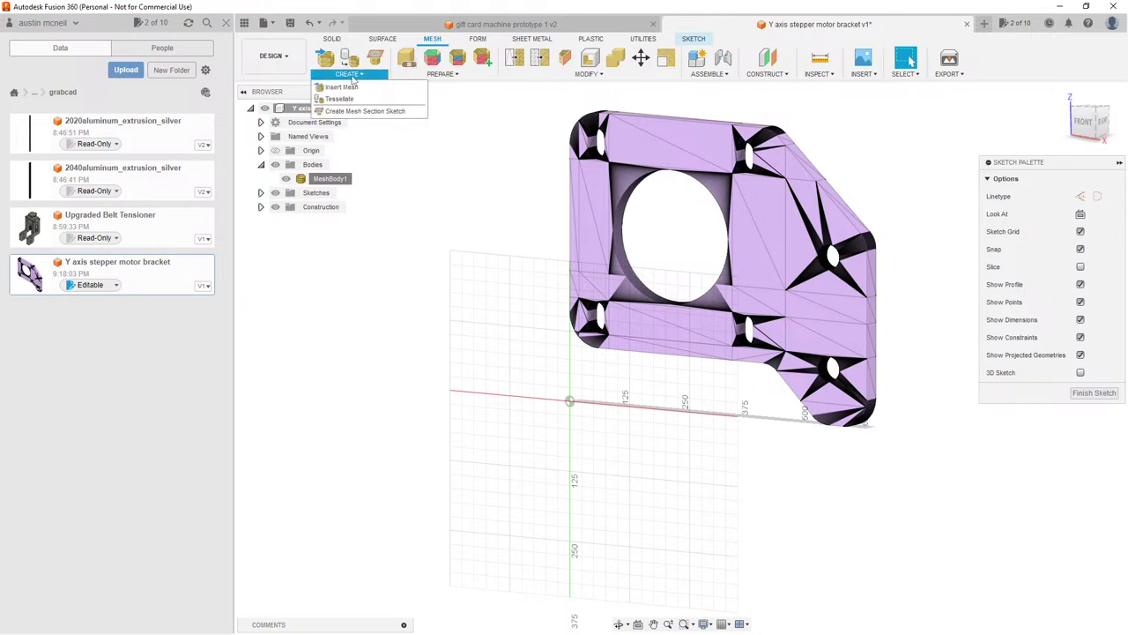
{"action": "mouse_move", "coordinate": [408, 60]}
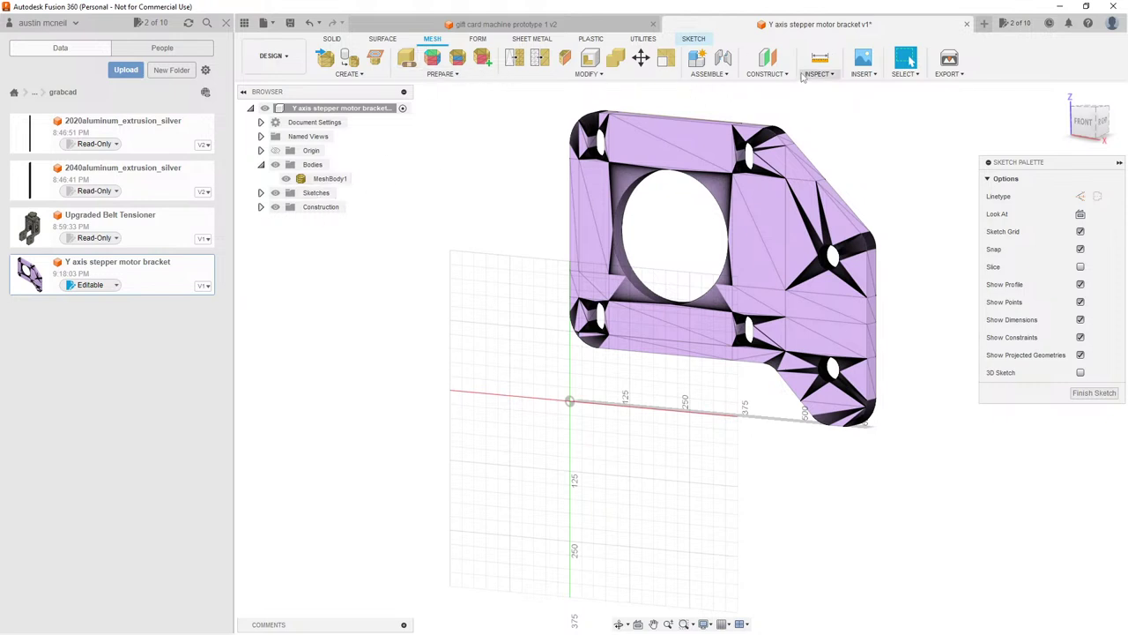
{"action": "left_click", "coordinate": [704, 39]}
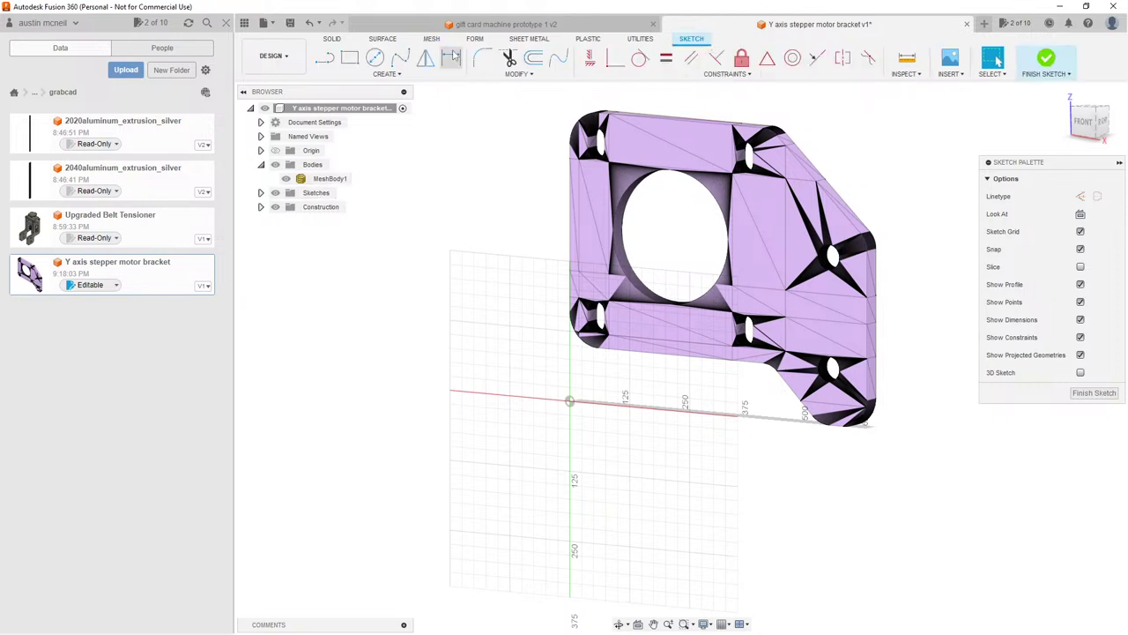
{"action": "left_click", "coordinate": [1049, 60]}
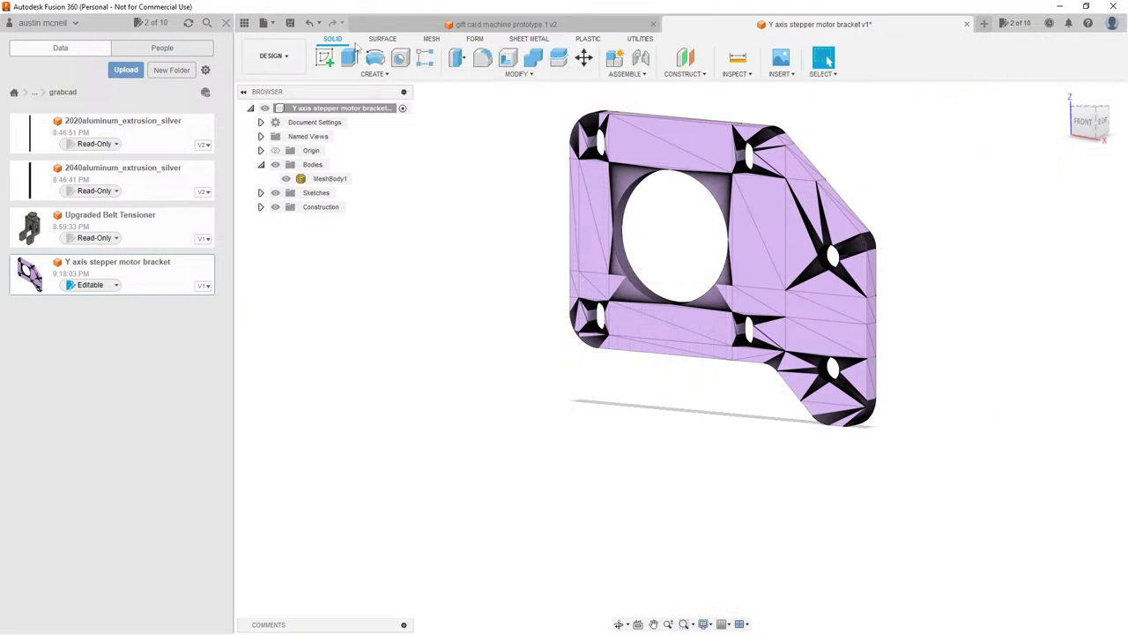
Step: Convert the bracket's mesh body into a solid body with the Convert Mesh command
{"action": "left_click", "coordinate": [287, 56]}
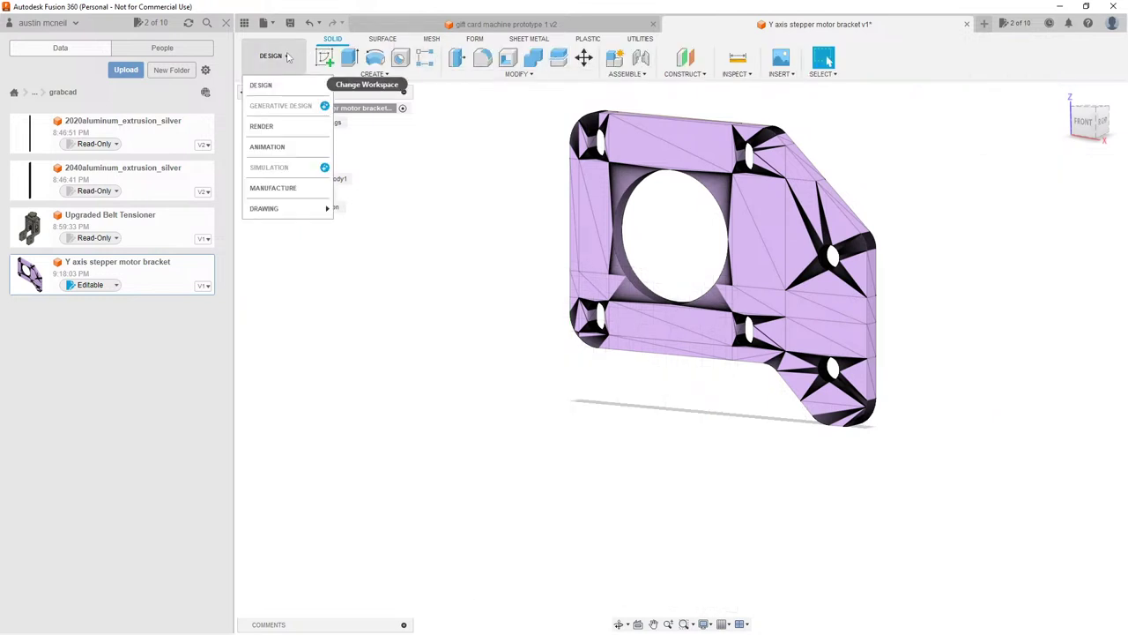
{"action": "left_click", "coordinate": [286, 56]}
{"action": "left_click", "coordinate": [432, 40]}
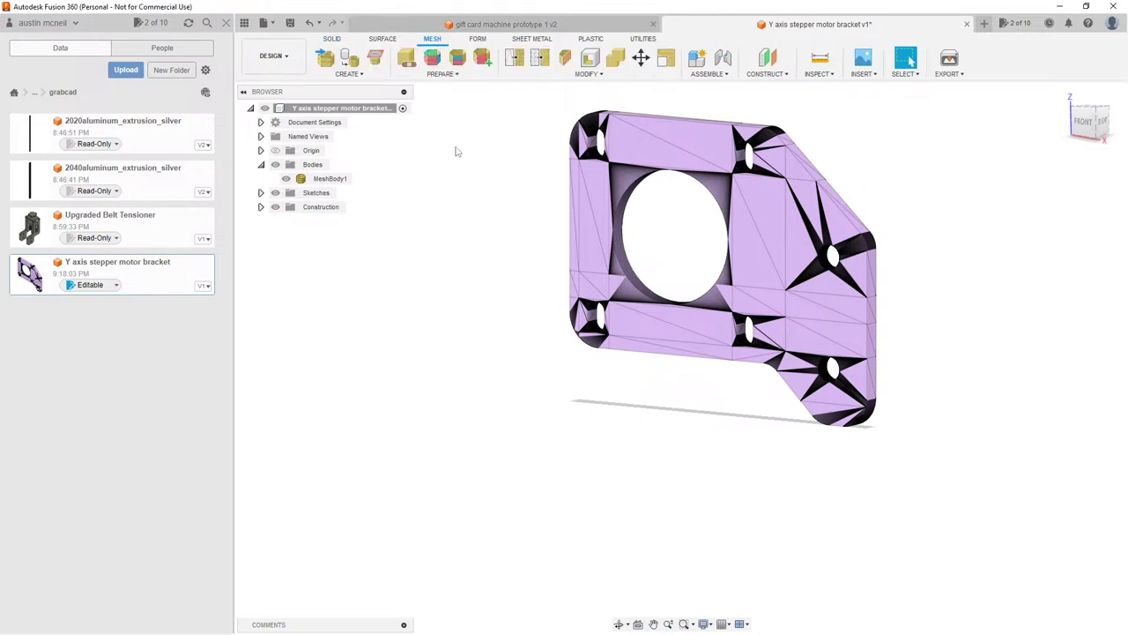
{"action": "left_click", "coordinate": [569, 76]}
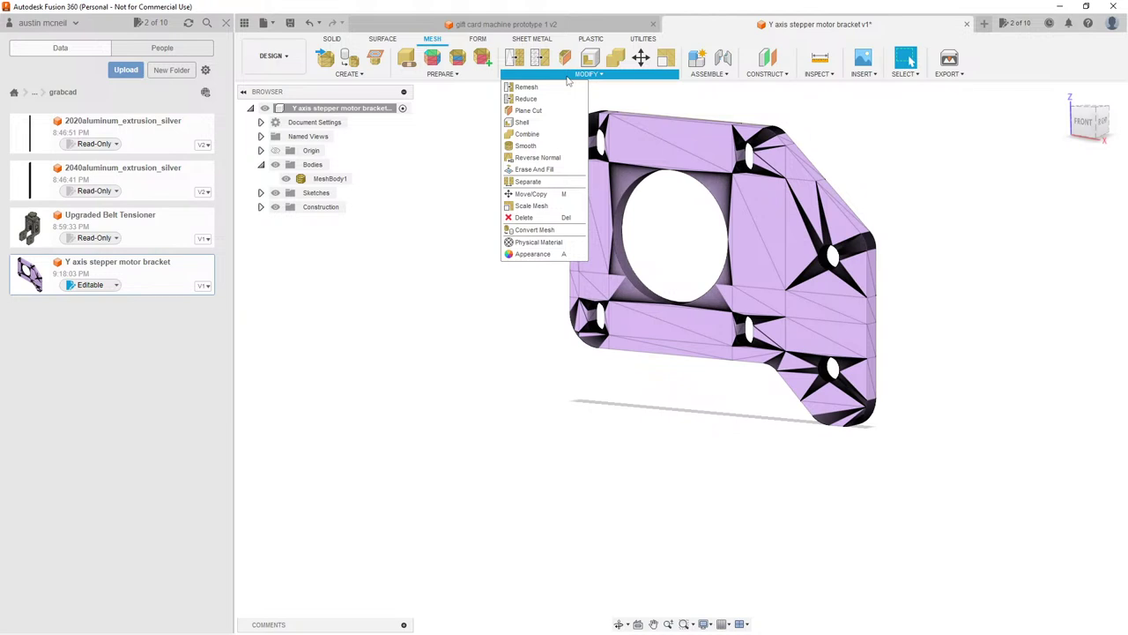
{"action": "left_click", "coordinate": [555, 229]}
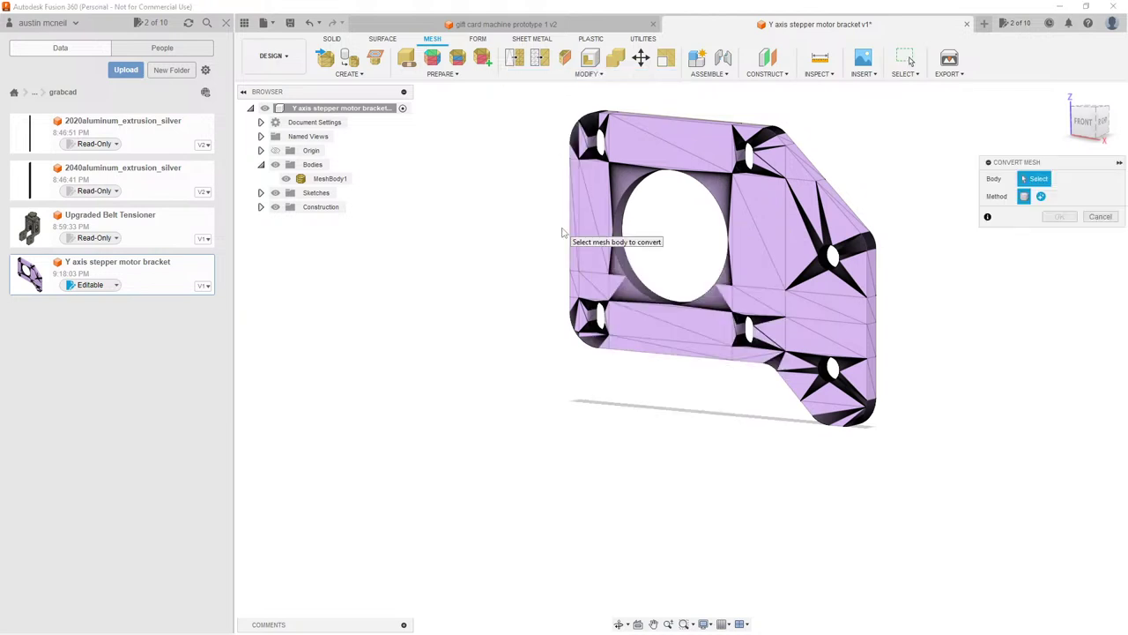
{"action": "left_click", "coordinate": [755, 191]}
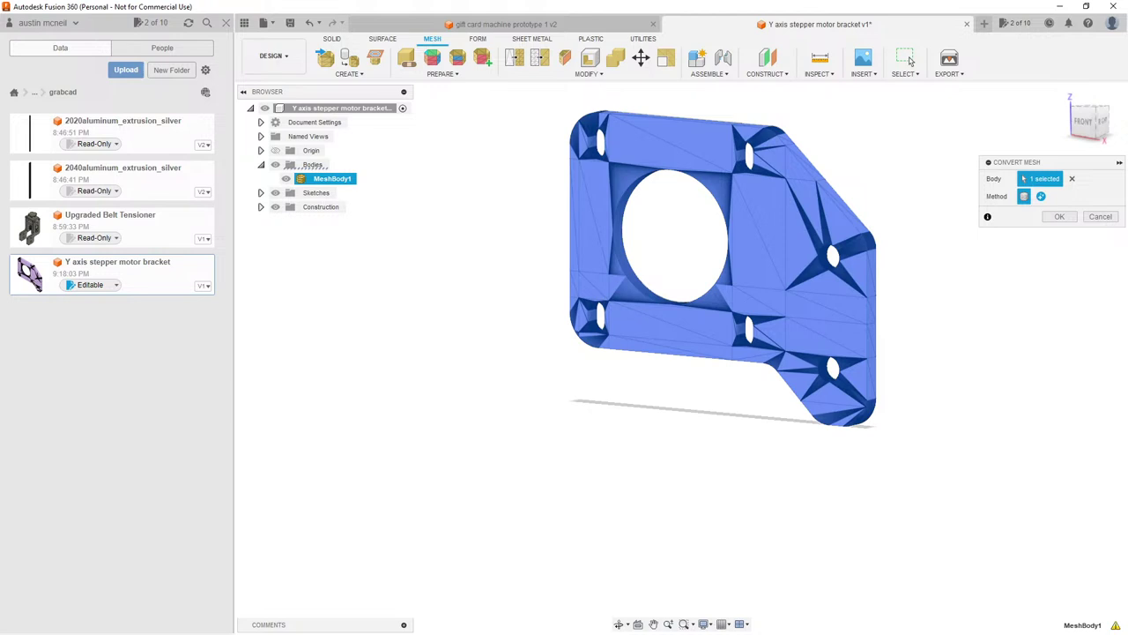
{"action": "left_click", "coordinate": [1059, 216]}
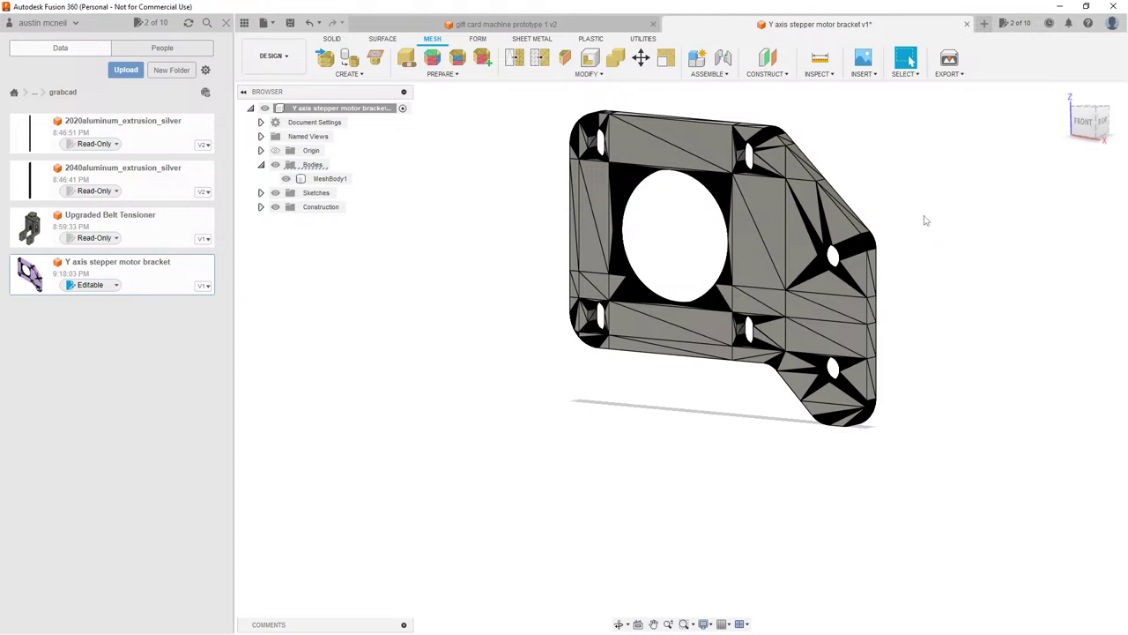
Step: Close the unresponsive program and, once it has been restarted, dismiss the document recovery list
{"action": "left_click", "coordinate": [696, 148]}
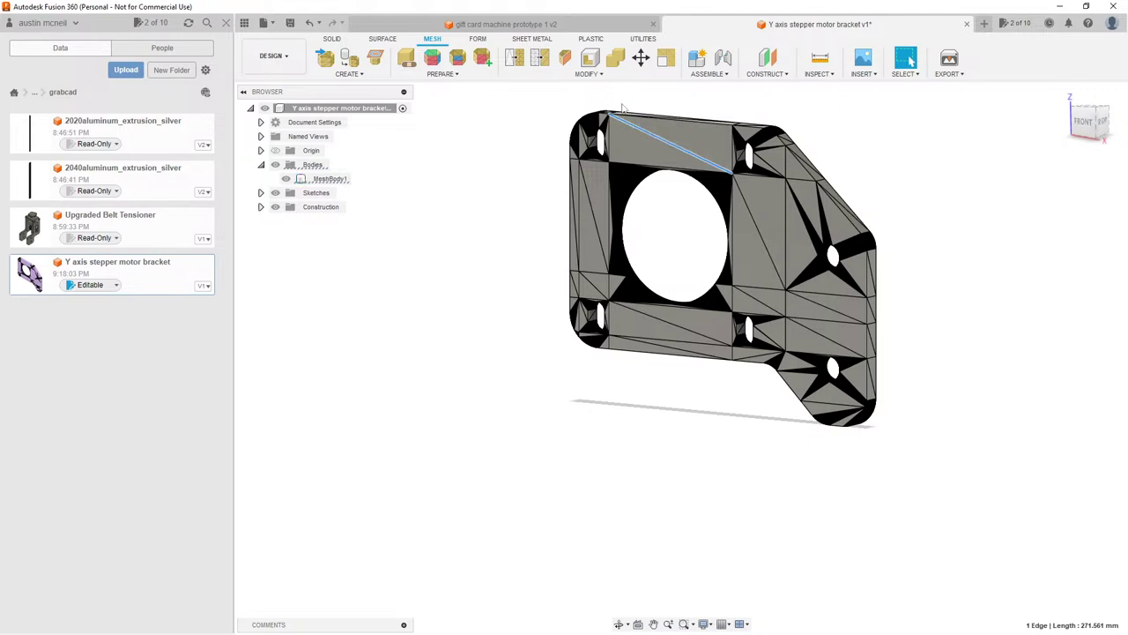
{"action": "scroll", "coordinate": [697, 128], "scroll_direction": "up", "scroll_amount": 4}
{"action": "scroll", "coordinate": [699, 123], "scroll_direction": "up", "scroll_amount": 5}
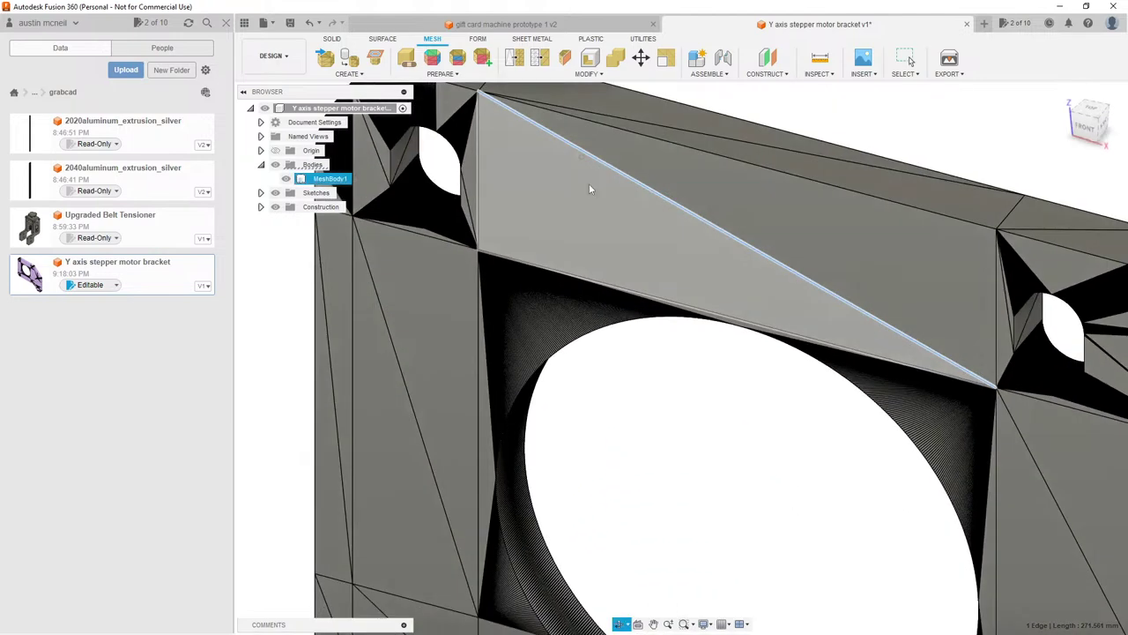
{"action": "left_click", "coordinate": [729, 150]}
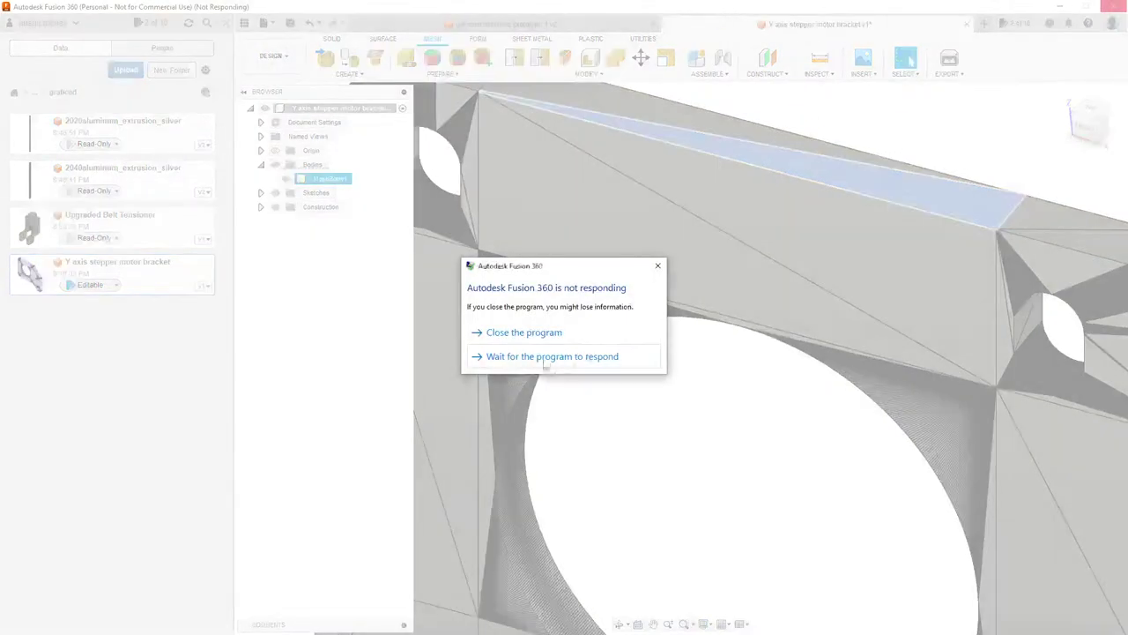
{"action": "left_click", "coordinate": [542, 331]}
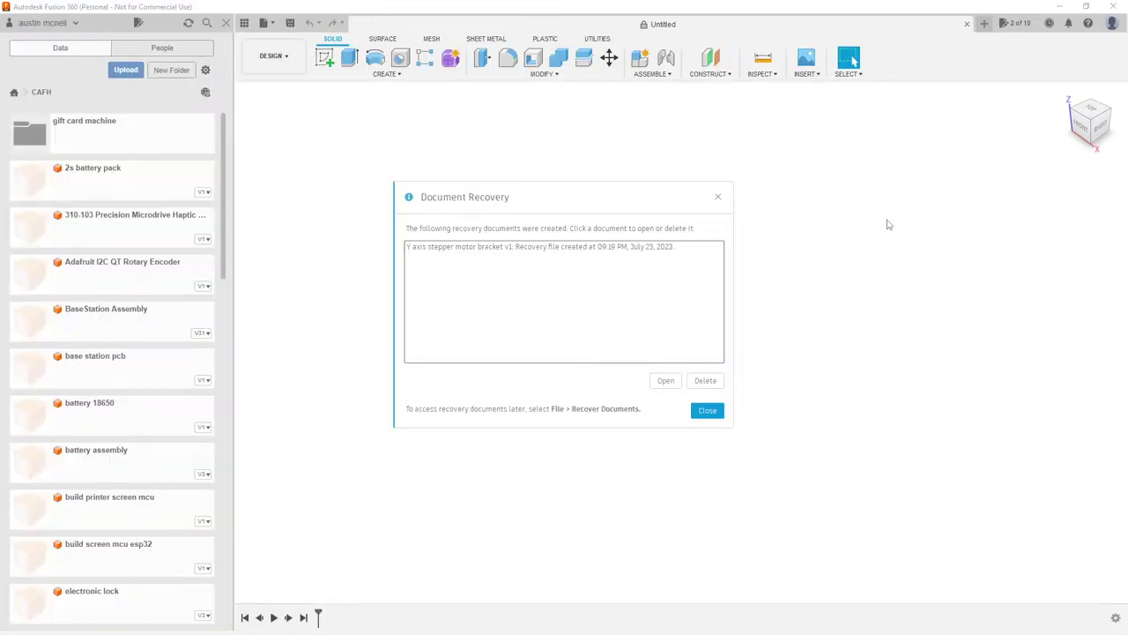
{"action": "left_click", "coordinate": [707, 410]}
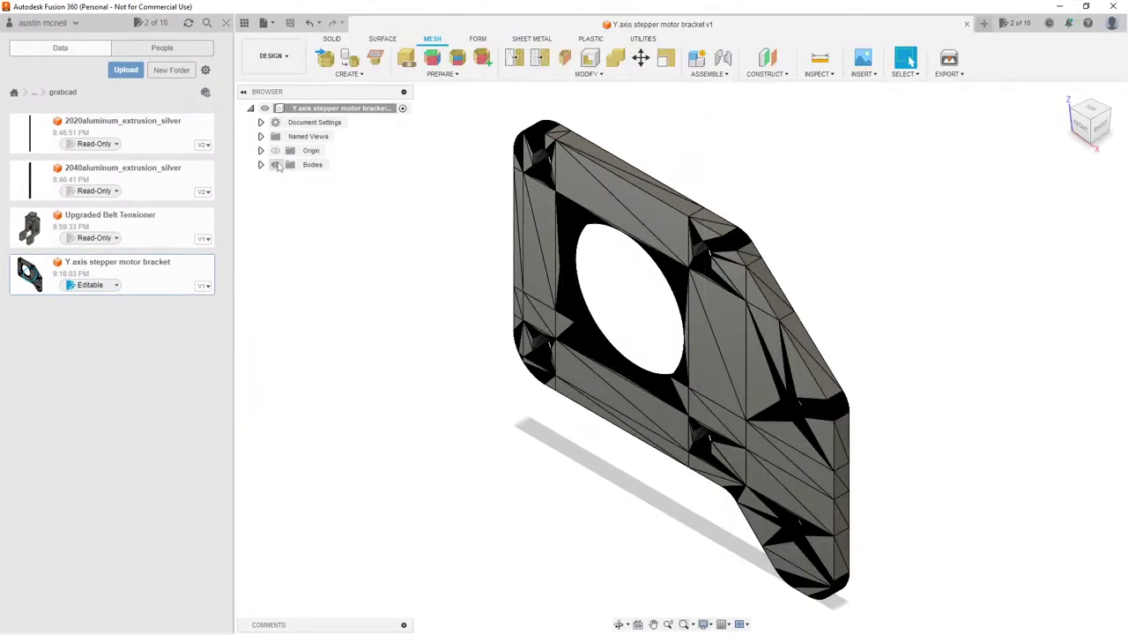
Step: Create an offset construction plane at 0.00 mm from the XZ origin plane in the reopened bracket design
{"action": "left_click", "coordinate": [767, 58]}
{"action": "left_click", "coordinate": [534, 412]}
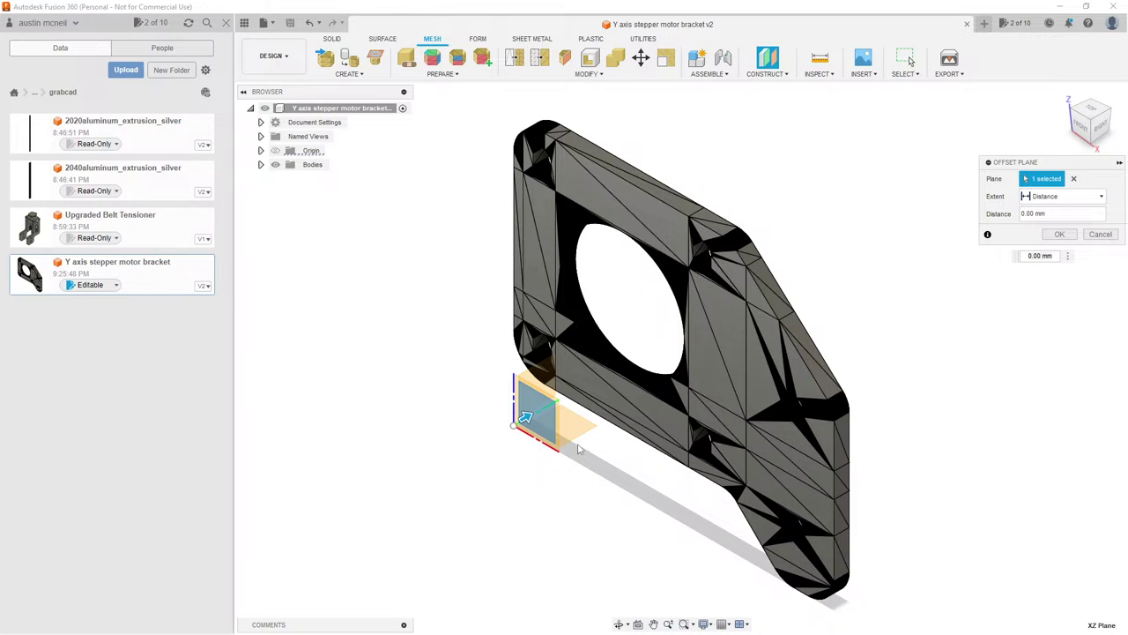
{"action": "left_click", "coordinate": [1058, 234]}
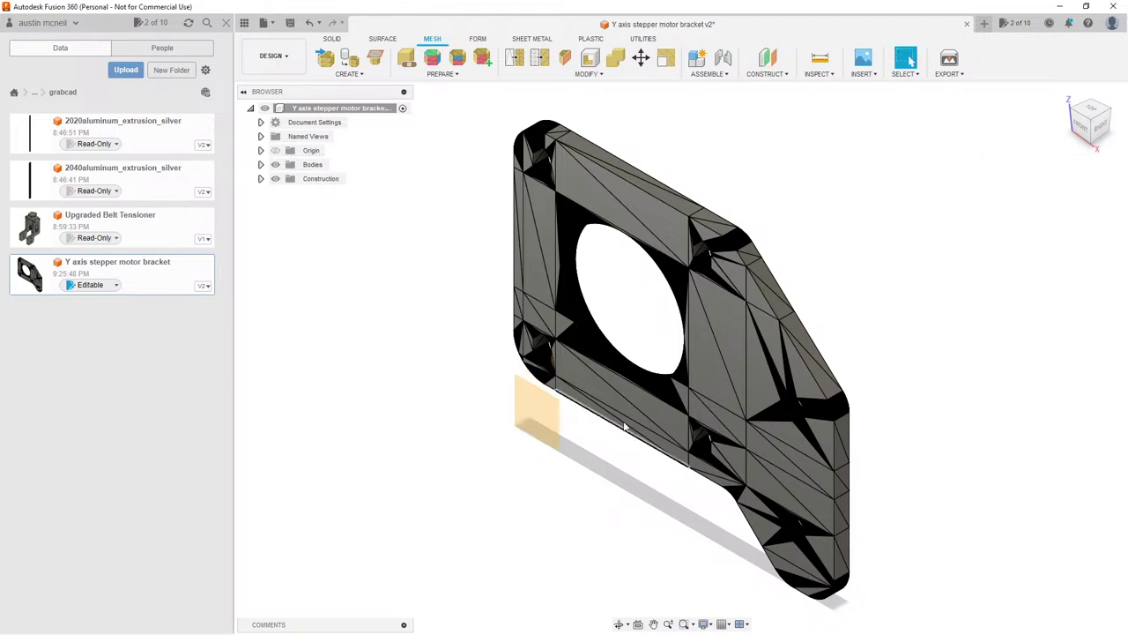
Step: Start a sketch on the new construction plane and project the whole converted bracket body into it
{"action": "left_click", "coordinate": [553, 426]}
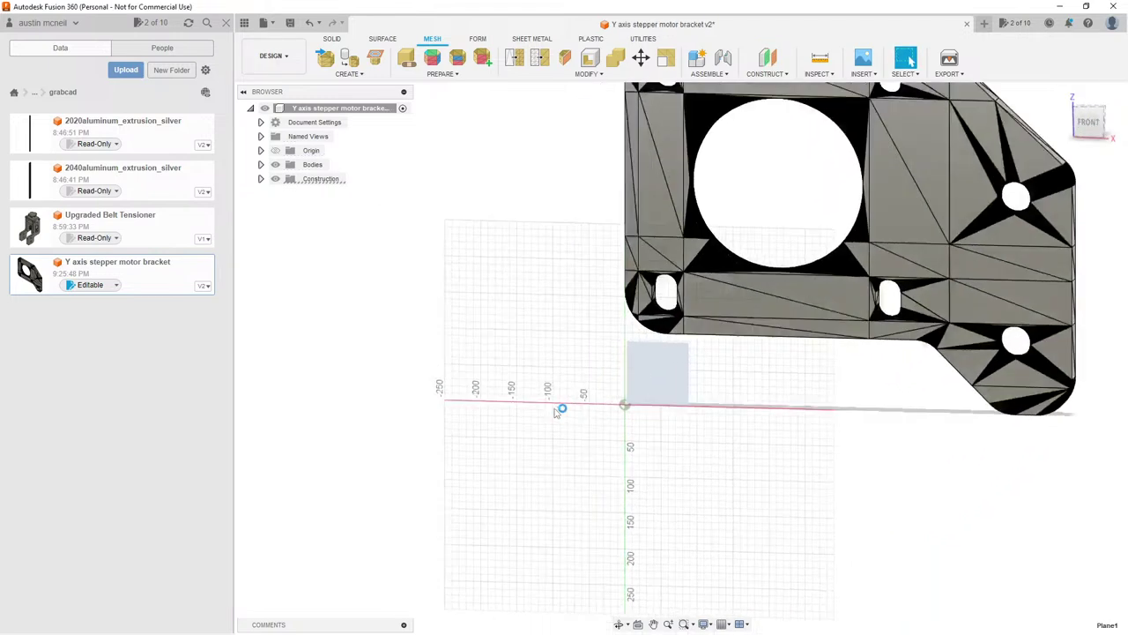
{"action": "key", "text": "l"}
{"action": "scroll", "coordinate": [465, 403], "scroll_direction": "up", "scroll_amount": 2}
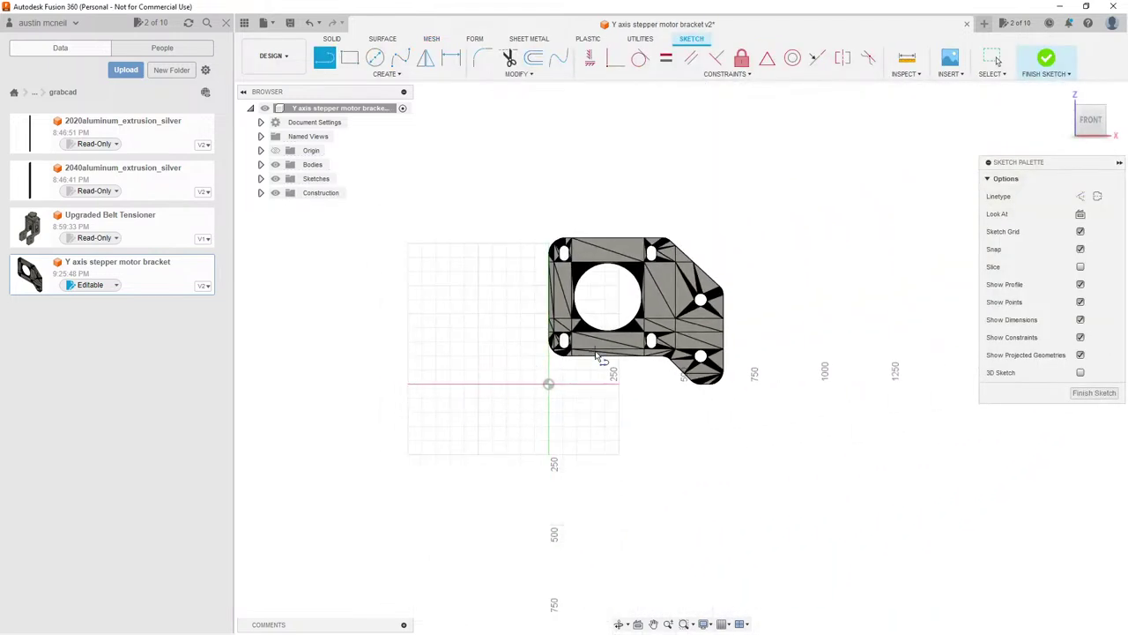
{"action": "key", "text": "p"}
{"action": "scroll", "coordinate": [579, 217], "scroll_direction": "up", "scroll_amount": 10}
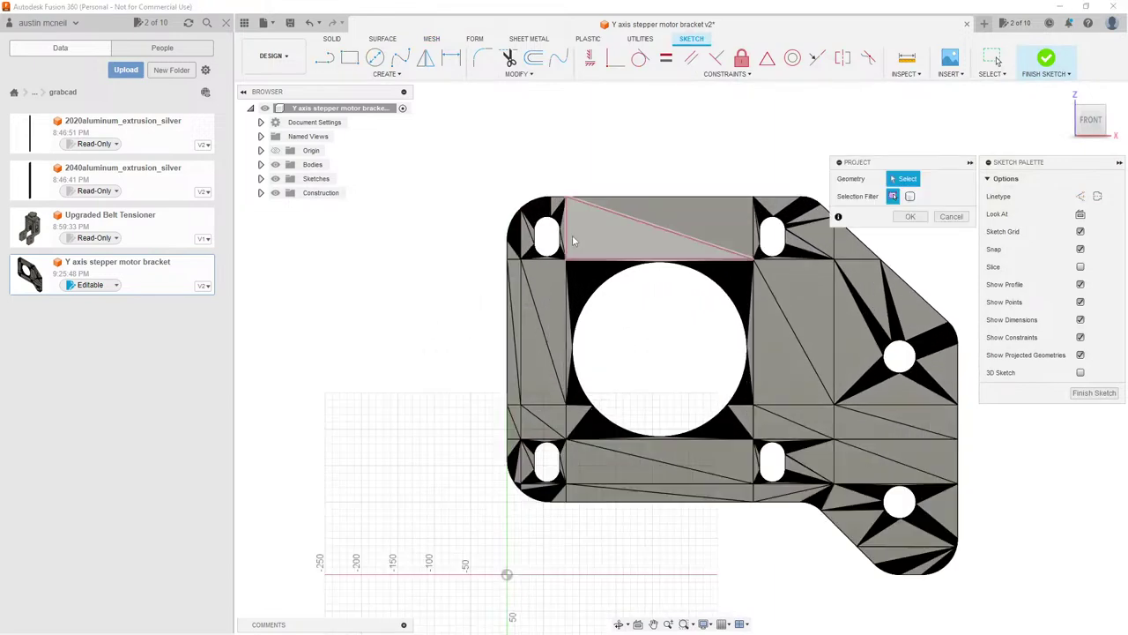
{"action": "scroll", "coordinate": [557, 228], "scroll_direction": "up", "scroll_amount": 4}
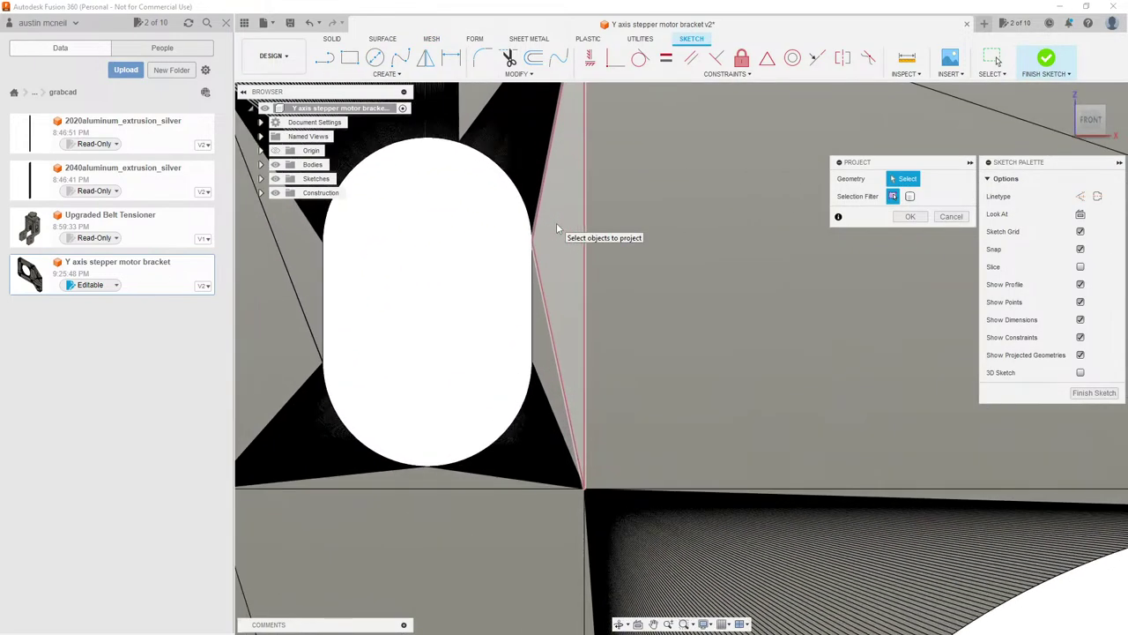
{"action": "scroll", "coordinate": [552, 236], "scroll_direction": "down", "scroll_amount": 5}
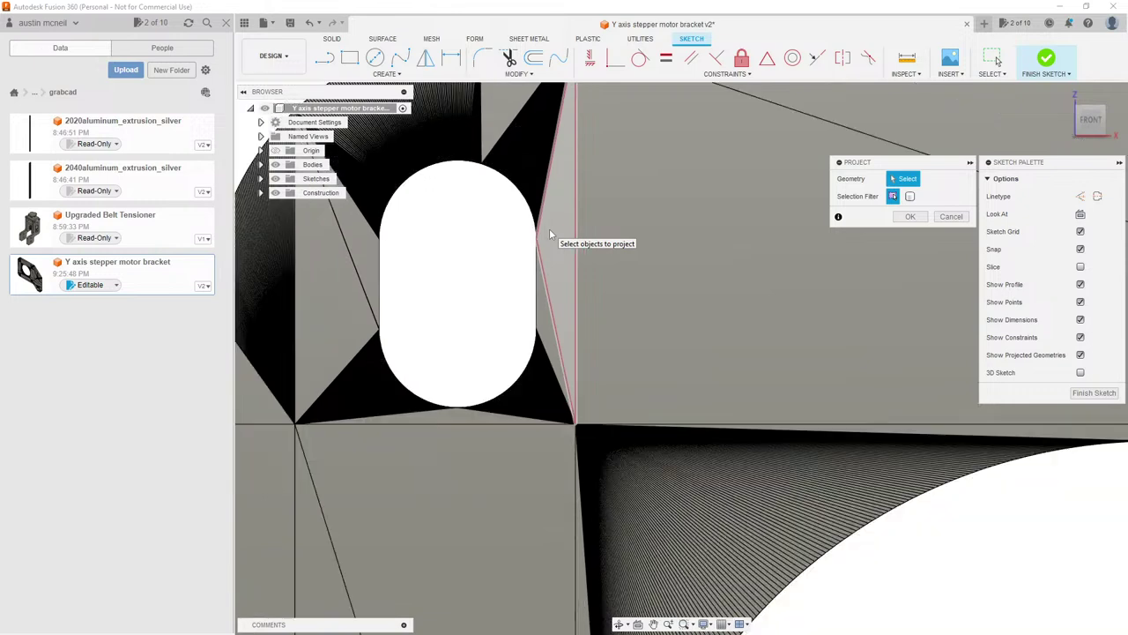
{"action": "scroll", "coordinate": [407, 219], "scroll_direction": "down", "scroll_amount": 10}
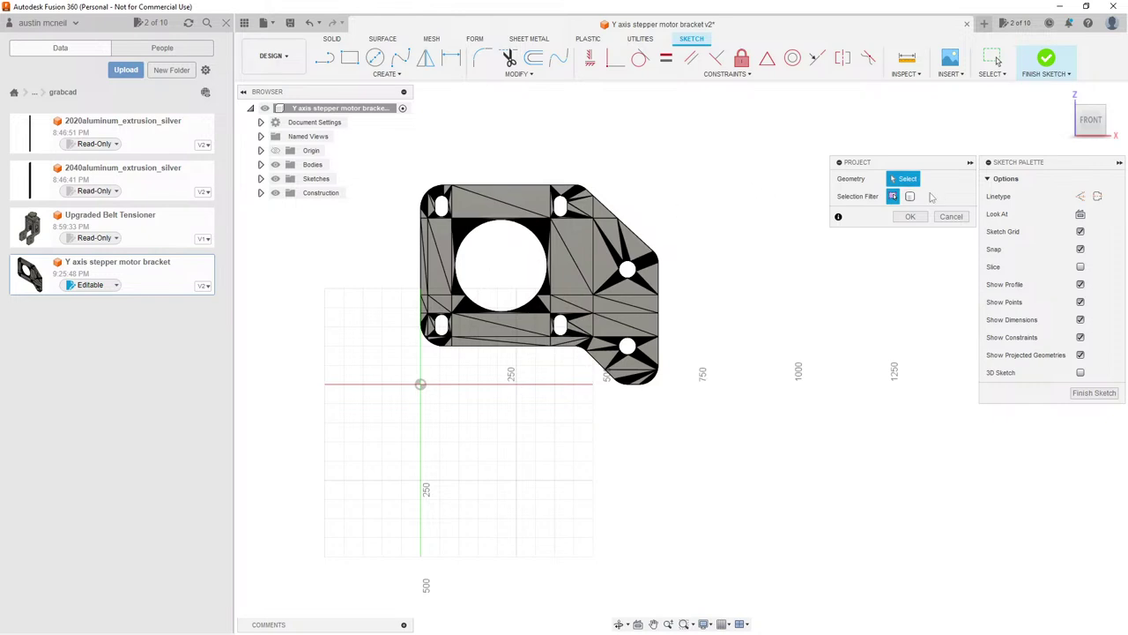
{"action": "left_click", "coordinate": [910, 196]}
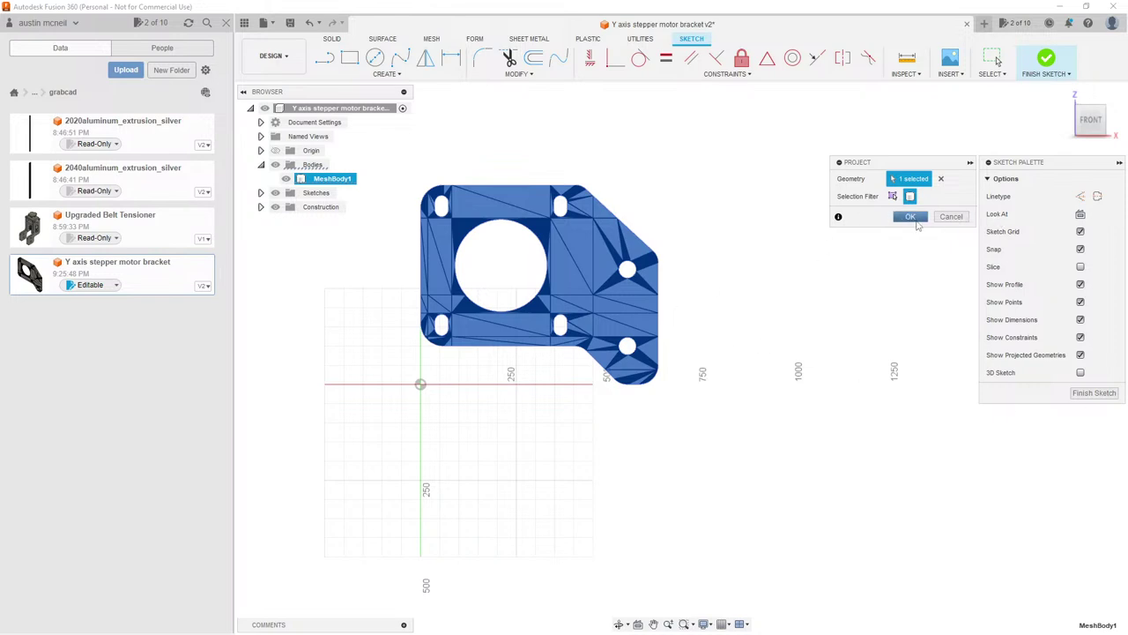
{"action": "left_click", "coordinate": [912, 218]}
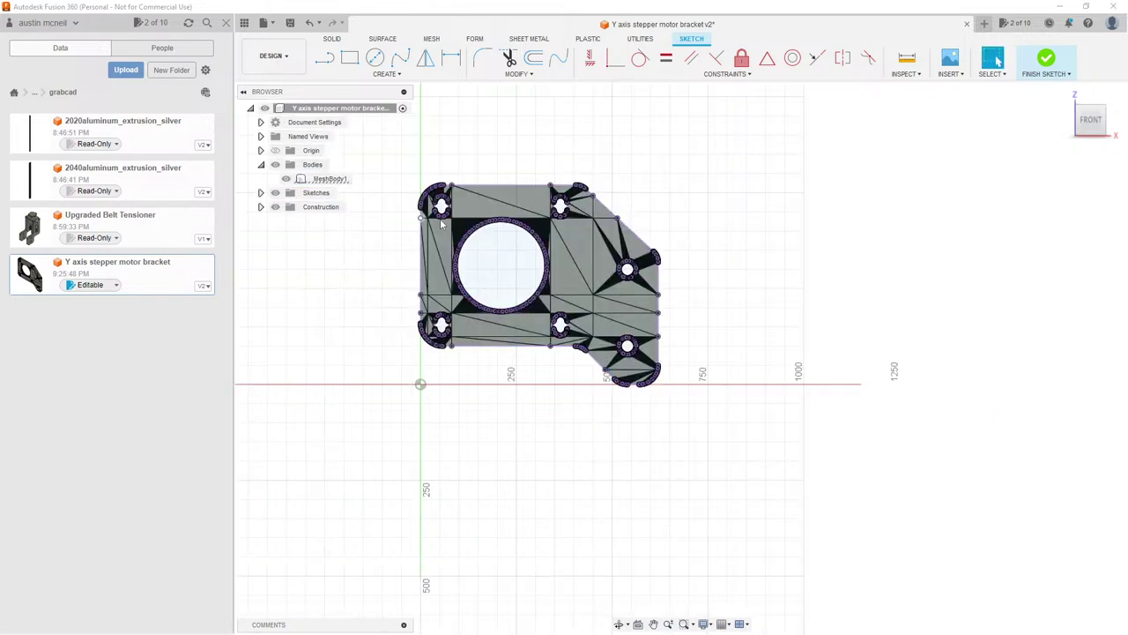
Step: Hide the bracket body and examine the projected outline around its corners, slots and holes
{"action": "scroll", "coordinate": [427, 223], "scroll_direction": "up", "scroll_amount": 3}
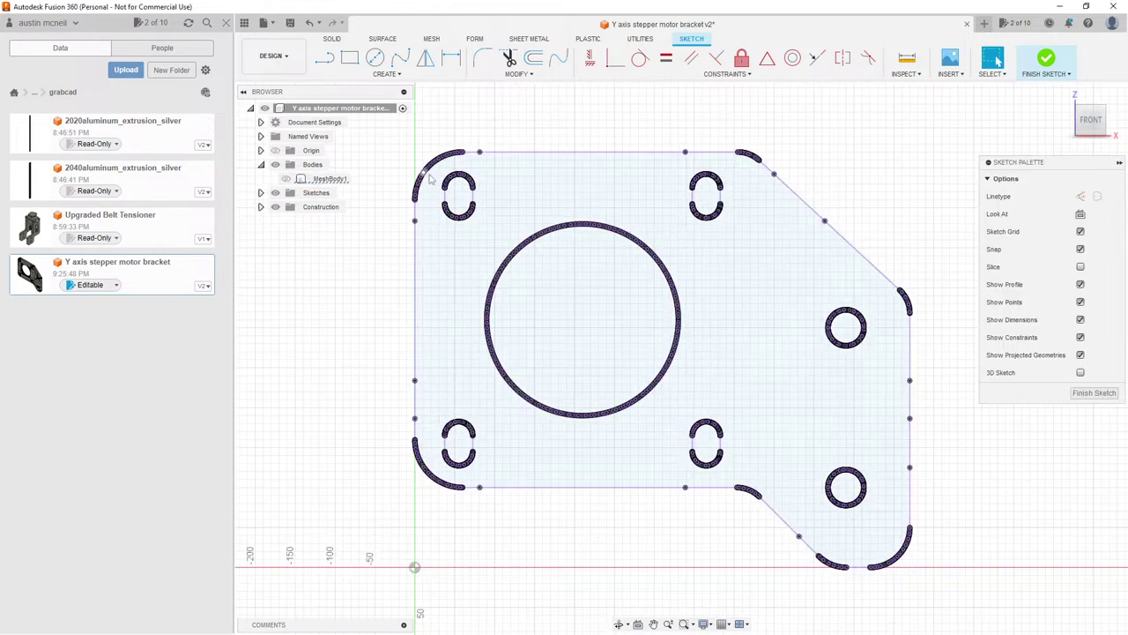
{"action": "scroll", "coordinate": [428, 187], "scroll_direction": "up", "scroll_amount": 3}
{"action": "scroll", "coordinate": [467, 179], "scroll_direction": "up", "scroll_amount": 2}
{"action": "scroll", "coordinate": [395, 168], "scroll_direction": "up", "scroll_amount": 3}
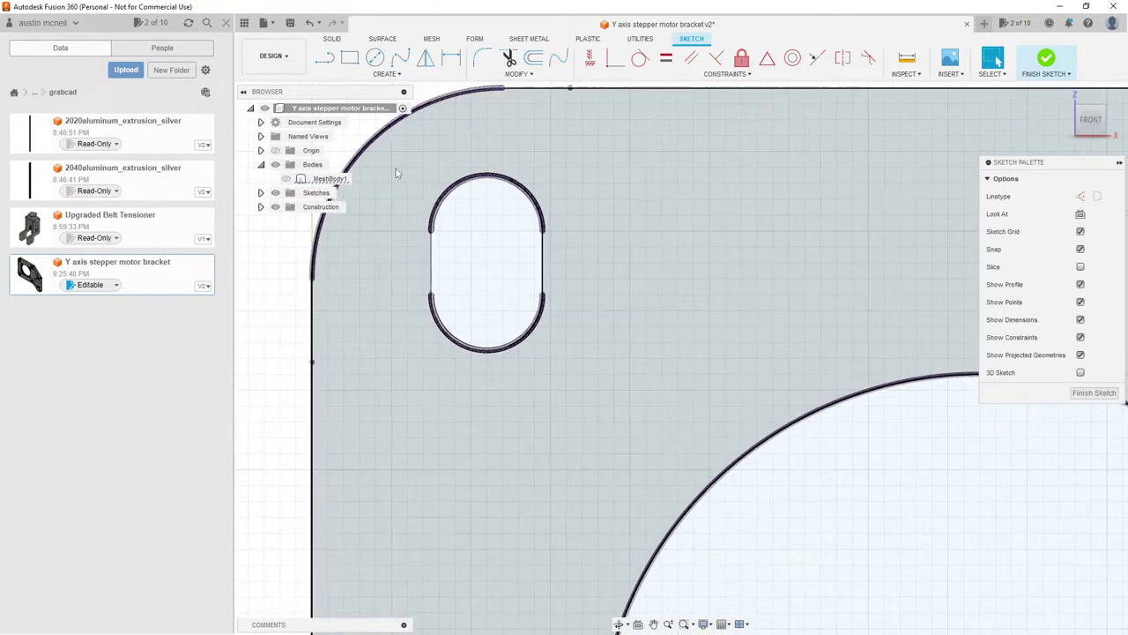
{"action": "scroll", "coordinate": [395, 168], "scroll_direction": "down", "scroll_amount": 5}
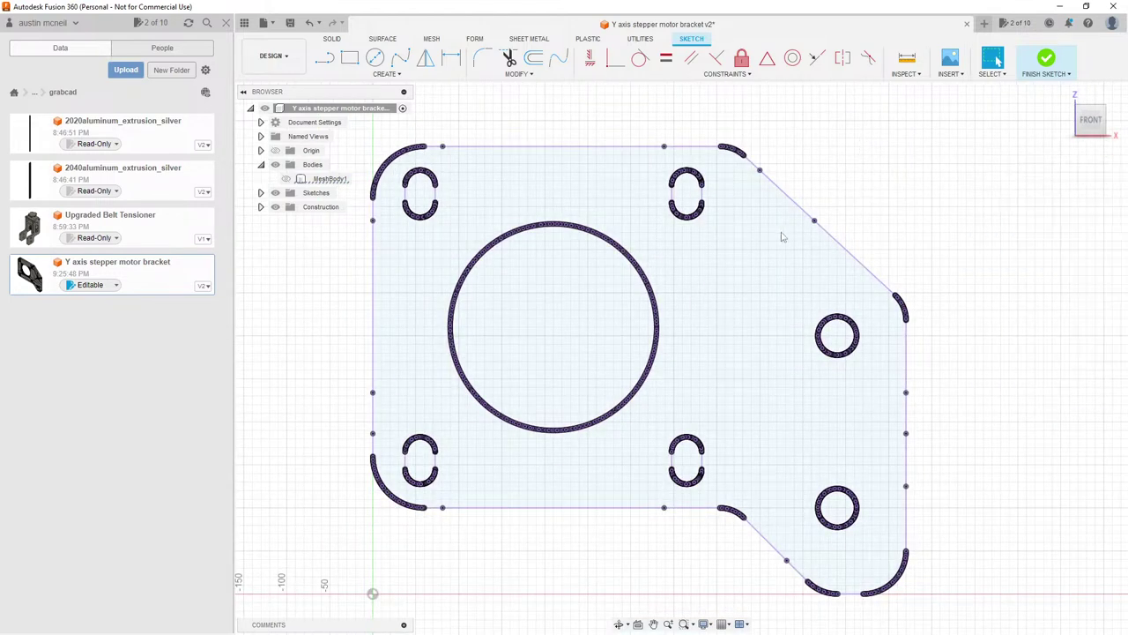
{"action": "key", "text": "e"}
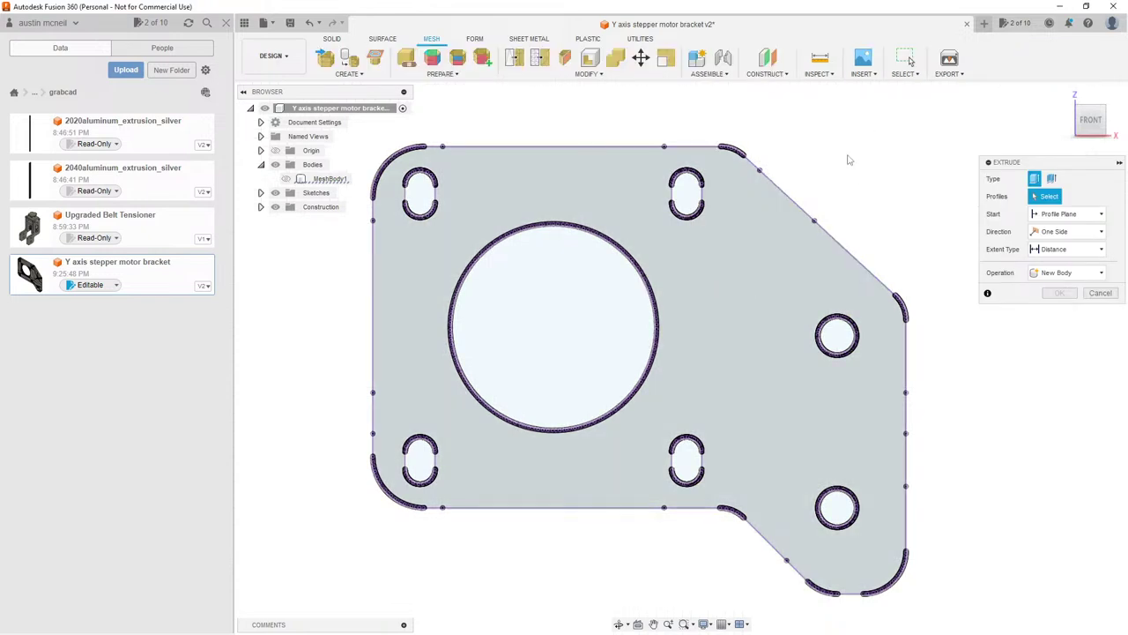
{"action": "scroll", "coordinate": [849, 157], "scroll_direction": "down", "scroll_amount": 3}
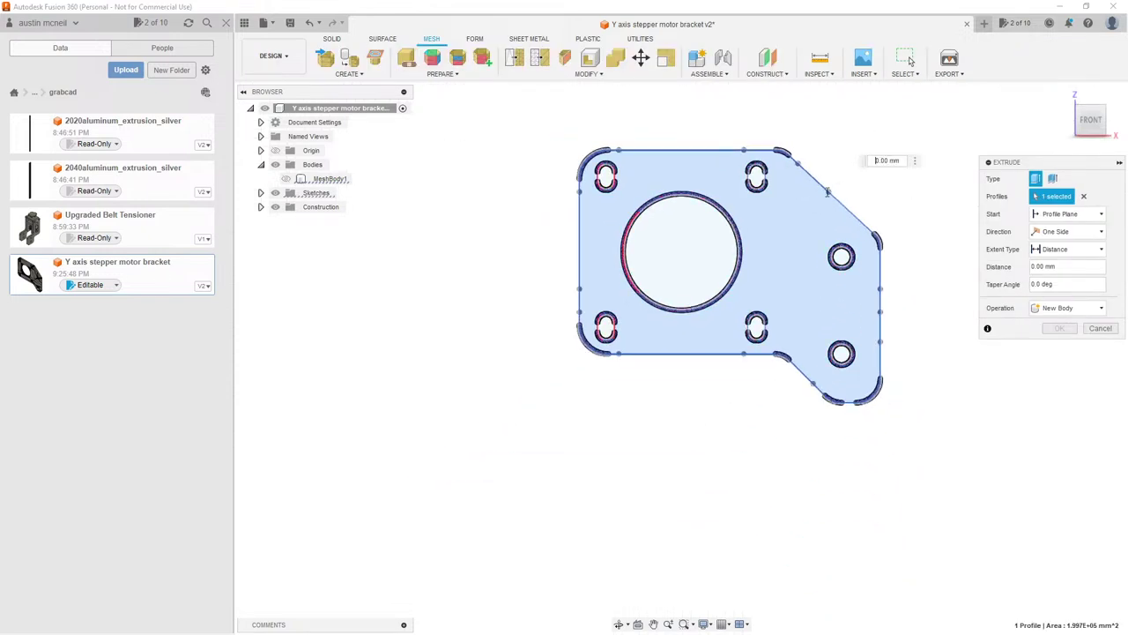
{"action": "mouse_move", "coordinate": [816, 156]}
{"action": "middle_mouse_down"}
{"action": "mouse_move", "coordinate": [796, 171]}
{"action": "mouse_move", "coordinate": [812, 188]}
{"action": "mouse_move", "coordinate": [763, 197]}
{"action": "middle_mouse_up"}
{"action": "key", "text": "Escape"}
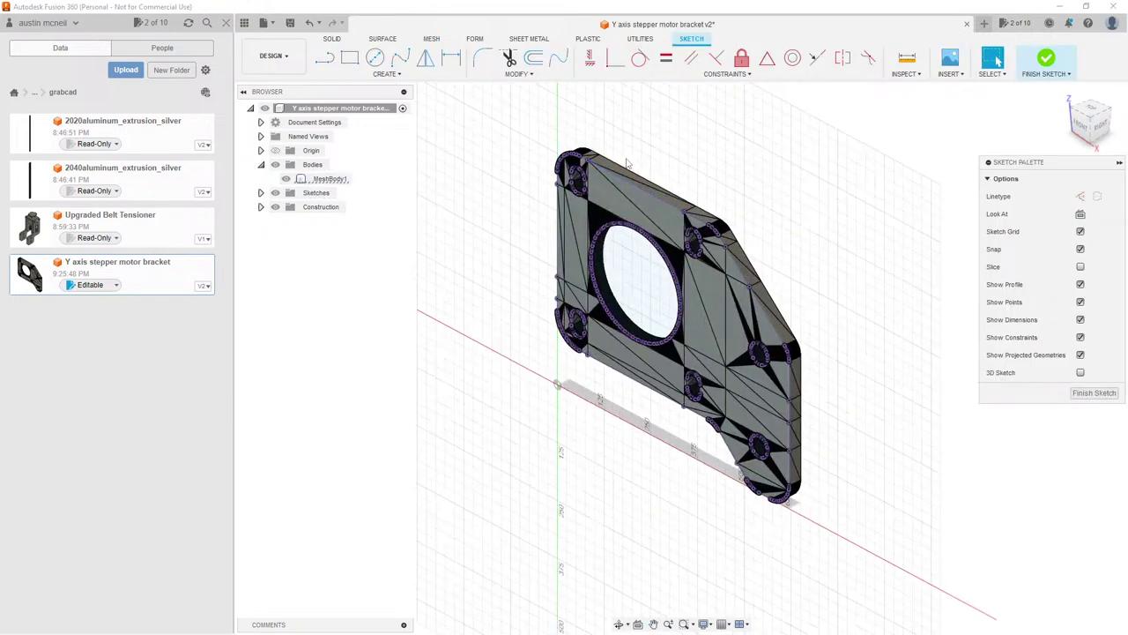
Step: Check the bracket's thickness at the short edge across its upper rim and examine the body's facets
{"action": "scroll", "coordinate": [627, 164], "scroll_direction": "up", "scroll_amount": 6}
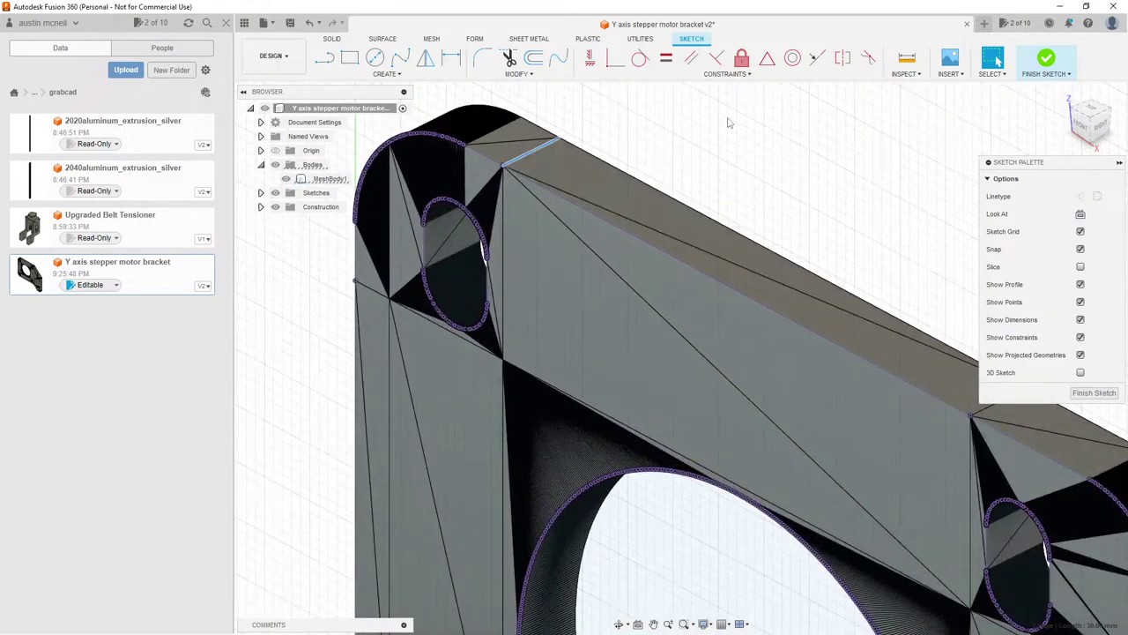
{"action": "scroll", "coordinate": [728, 123], "scroll_direction": "down", "scroll_amount": 8}
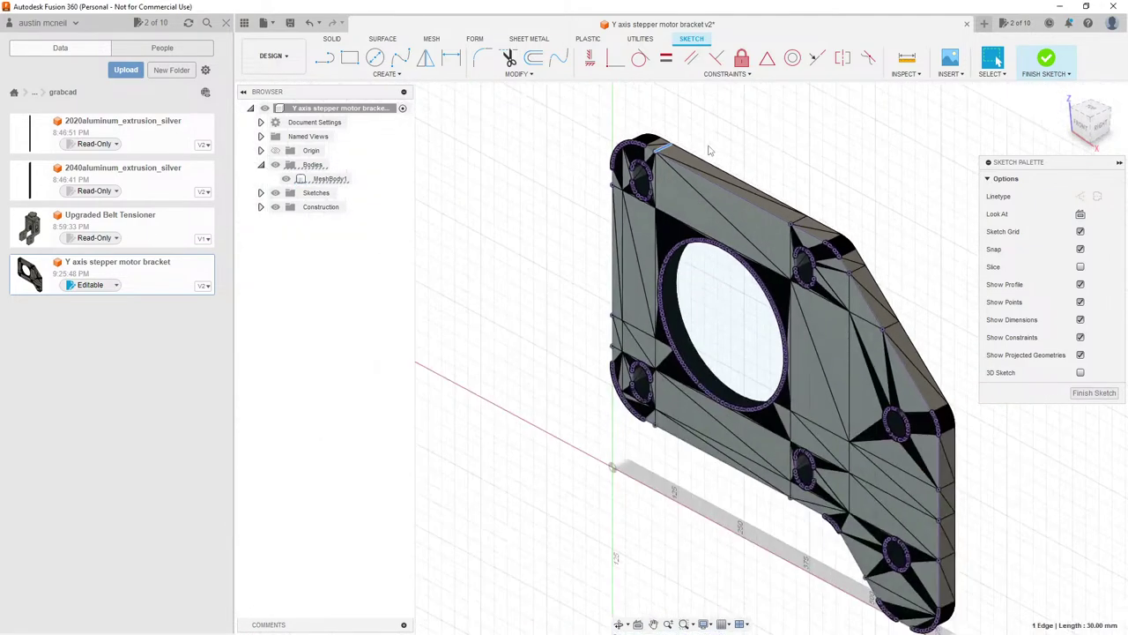
{"action": "scroll", "coordinate": [716, 141], "scroll_direction": "up", "scroll_amount": 4}
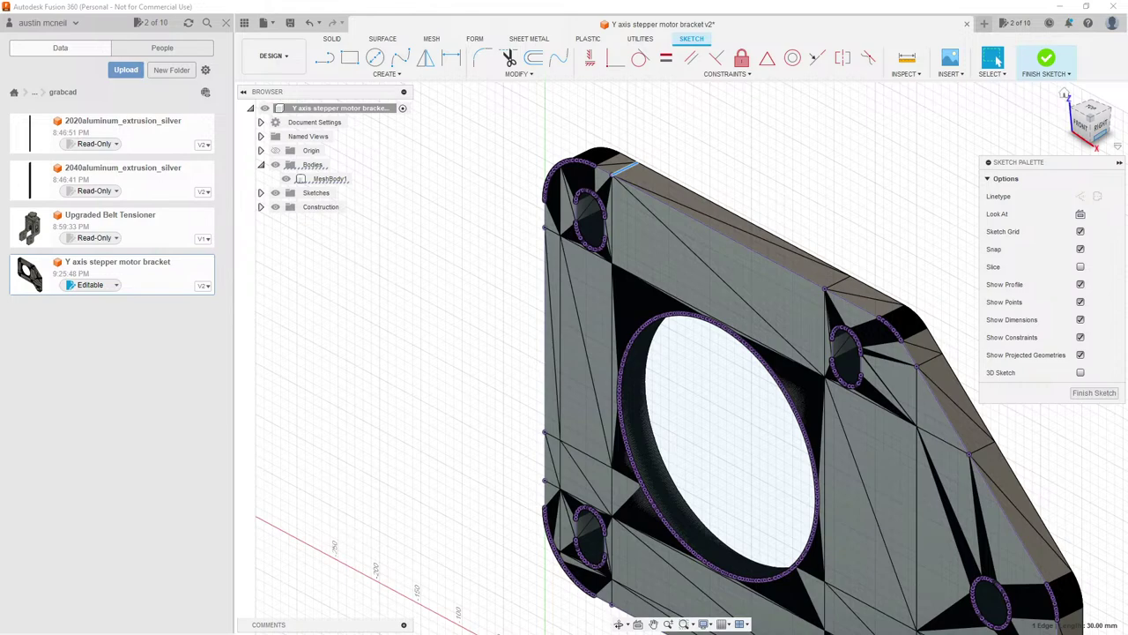
{"action": "scroll", "coordinate": [672, 118], "scroll_direction": "down", "scroll_amount": 4}
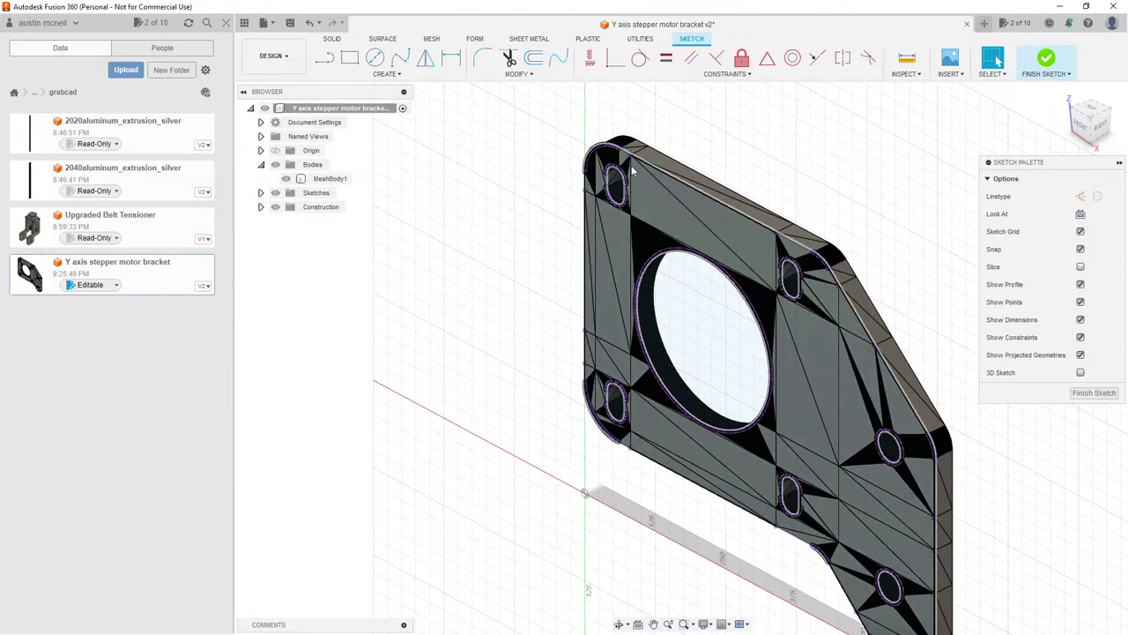
{"action": "scroll", "coordinate": [681, 119], "scroll_direction": "down", "scroll_amount": 3}
{"action": "mouse_move", "coordinate": [1116, 145]}
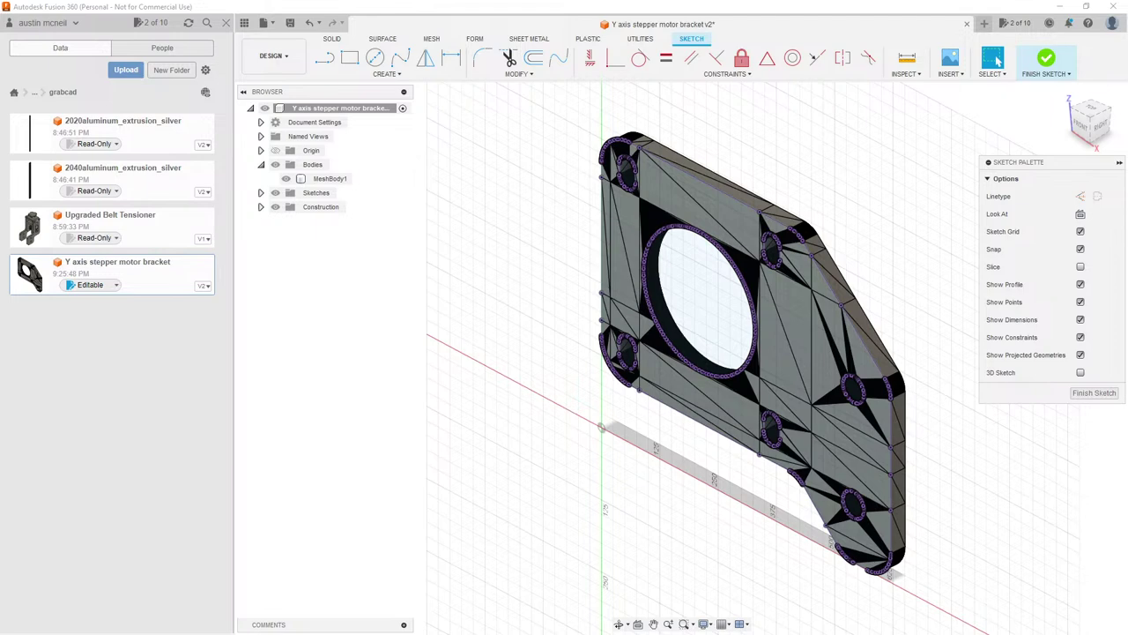
Step: Hide the converted bracket body while keeping the projected sketch open for editing
{"action": "middle_click_drag", "start_coordinate": [541, 156], "coordinate": [642, 195], "text": "shift"}
{"action": "scroll", "coordinate": [582, 214], "scroll_direction": "up", "scroll_amount": 5}
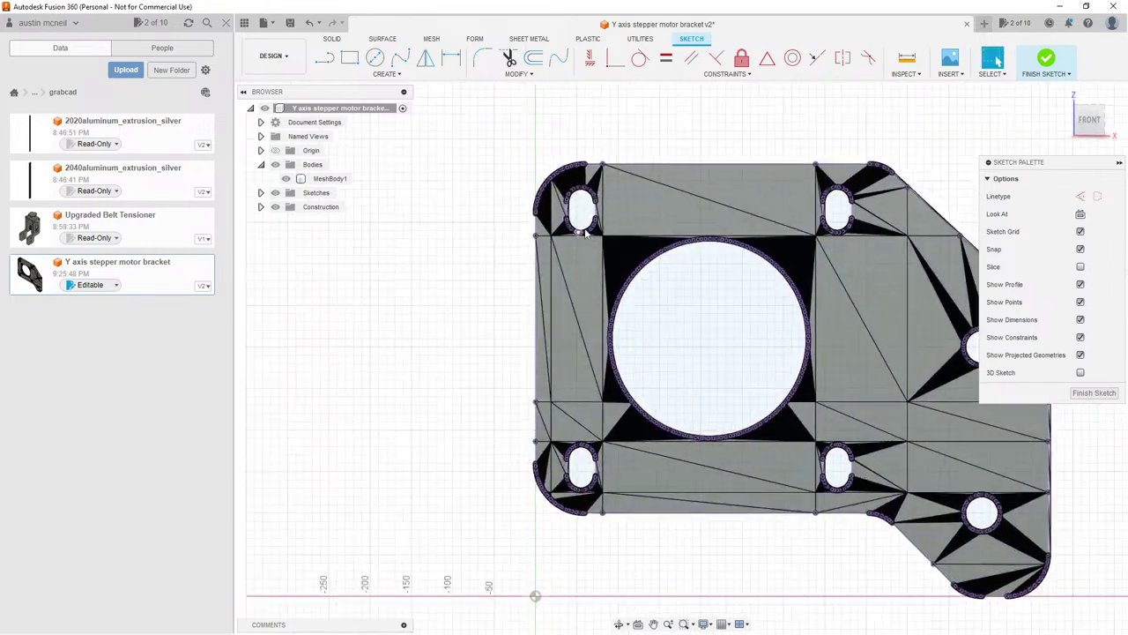
{"action": "scroll", "coordinate": [582, 214], "scroll_direction": "down", "scroll_amount": 5}
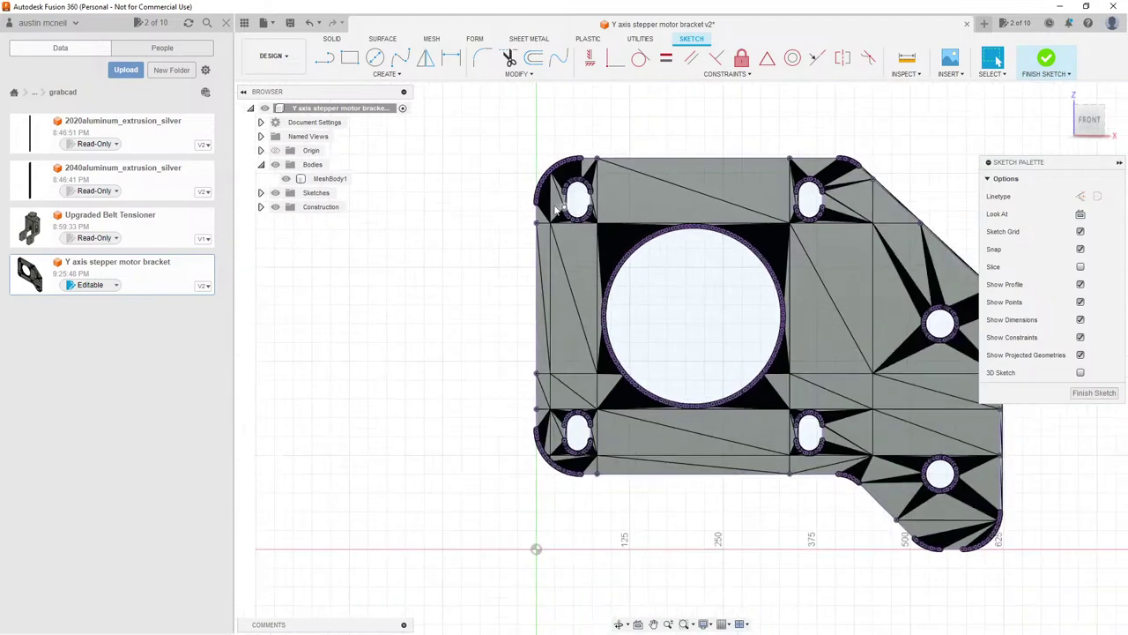
{"action": "left_click", "coordinate": [285, 178]}
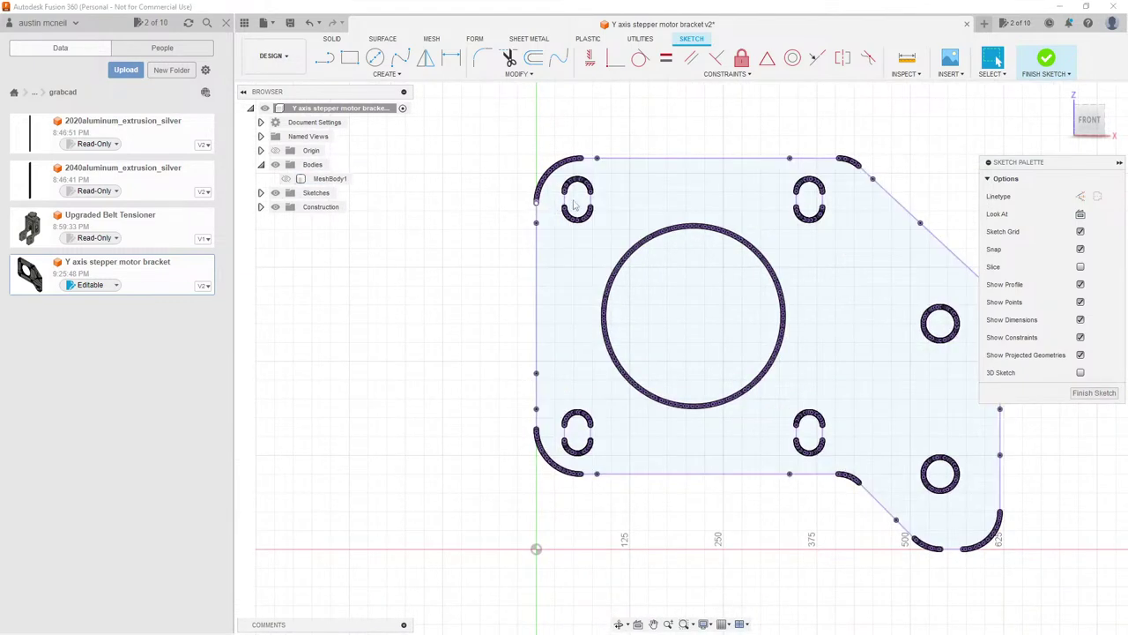
Step: Draw a horizontal line across the upper-left slot, between the midpoints of its straight sides
{"action": "scroll", "coordinate": [573, 204], "scroll_direction": "up", "scroll_amount": 4}
{"action": "left_click", "coordinate": [578, 206]}
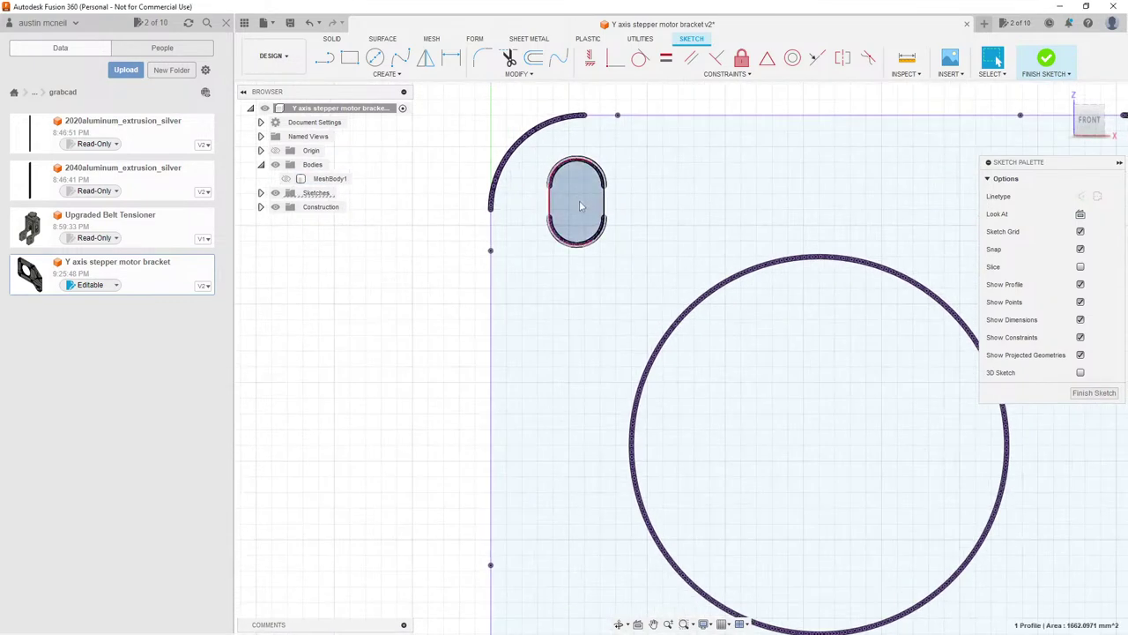
{"action": "key", "text": "l"}
{"action": "left_click", "coordinate": [547, 202]}
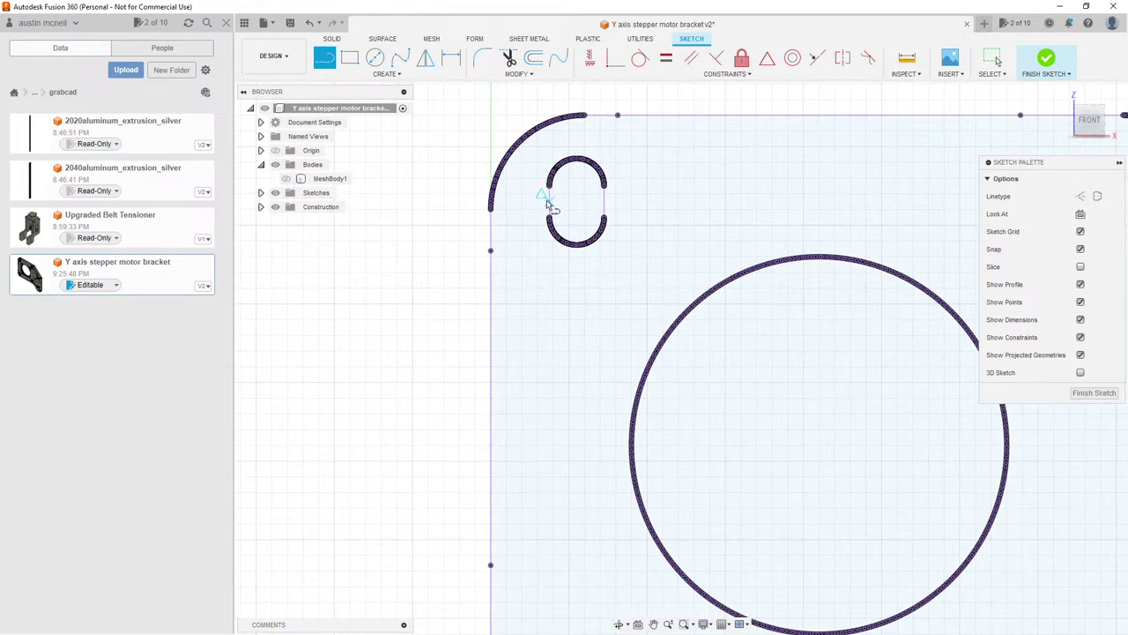
{"action": "left_click", "coordinate": [602, 202]}
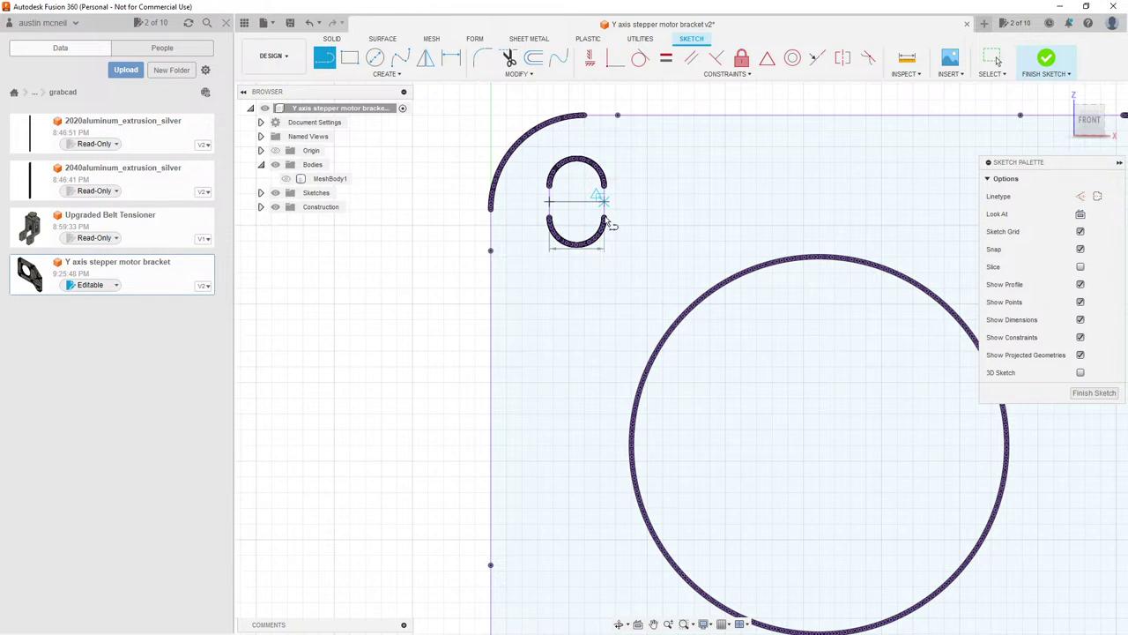
{"action": "scroll", "coordinate": [585, 217], "scroll_direction": "down", "scroll_amount": 3}
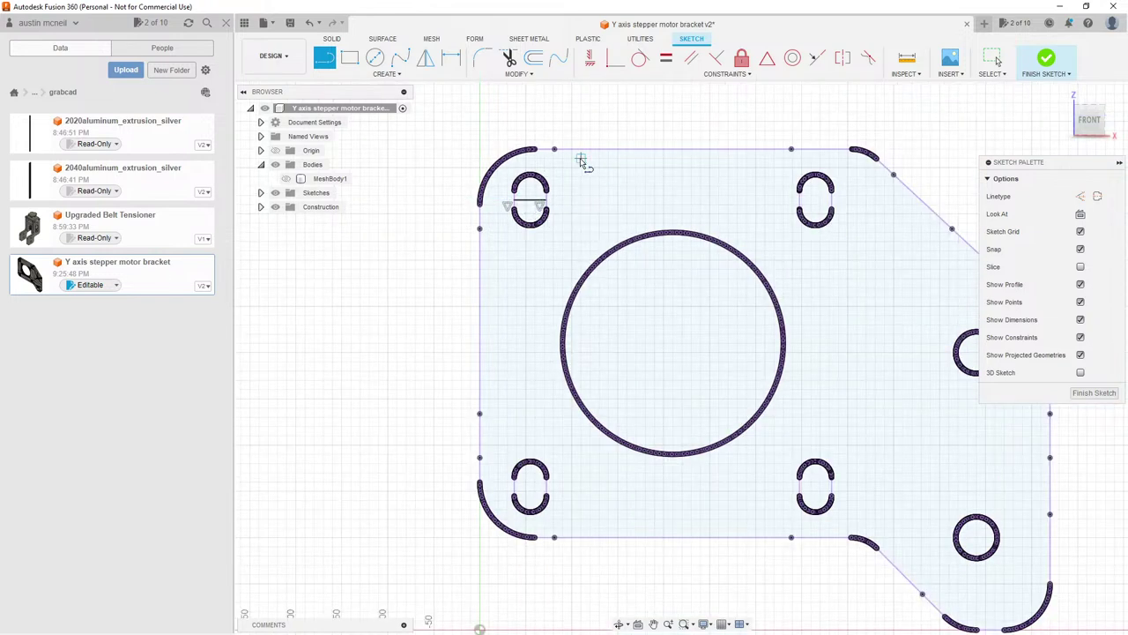
{"action": "scroll", "coordinate": [574, 163], "scroll_direction": "down", "scroll_amount": 2}
{"action": "scroll", "coordinate": [753, 189], "scroll_direction": "up", "scroll_amount": 1}
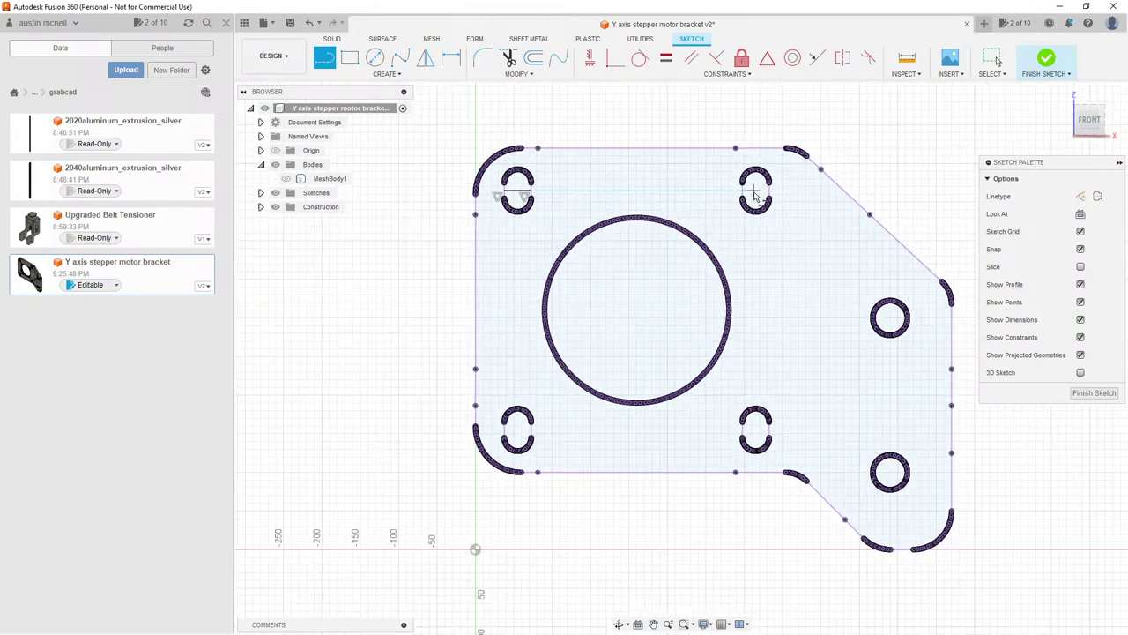
{"action": "scroll", "coordinate": [753, 190], "scroll_direction": "up", "scroll_amount": 5}
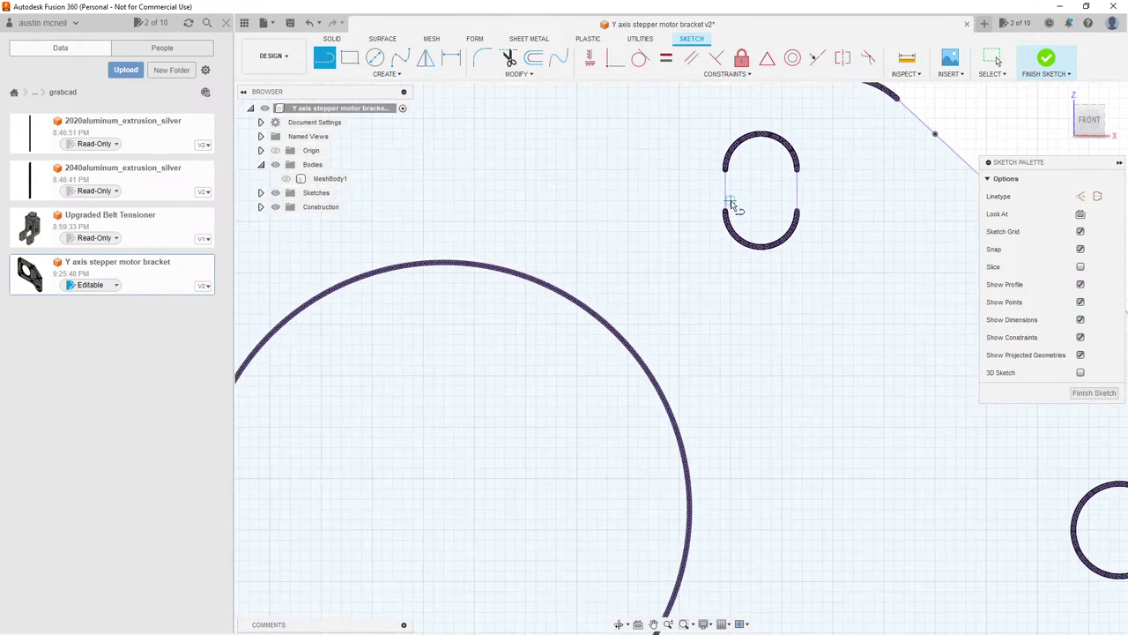
{"action": "left_click", "coordinate": [727, 189]}
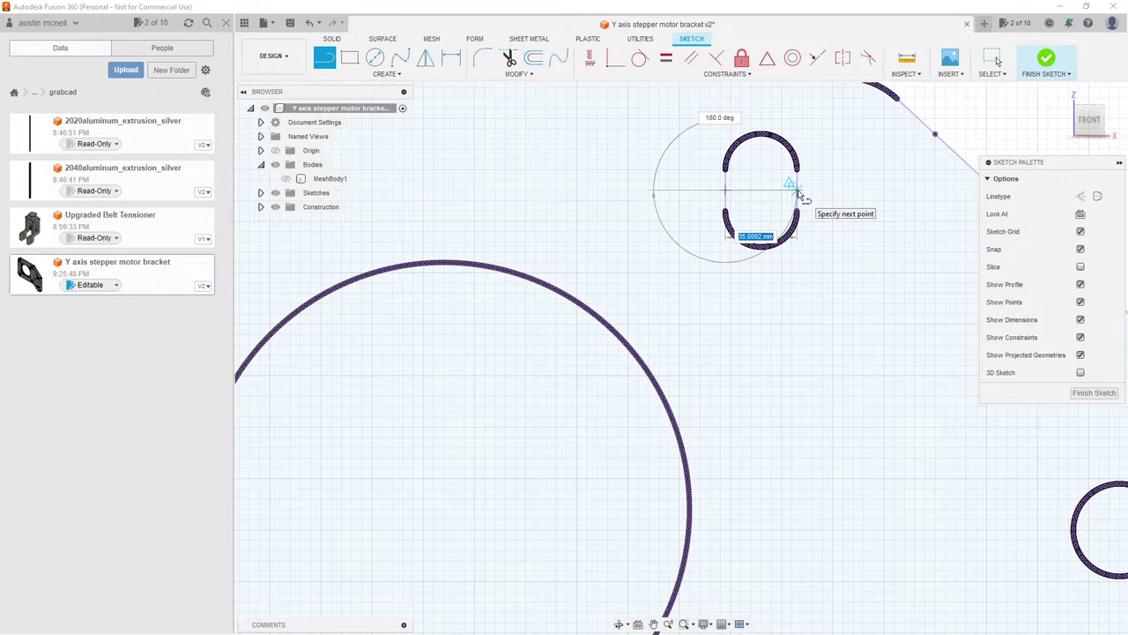
{"action": "left_click", "coordinate": [798, 190]}
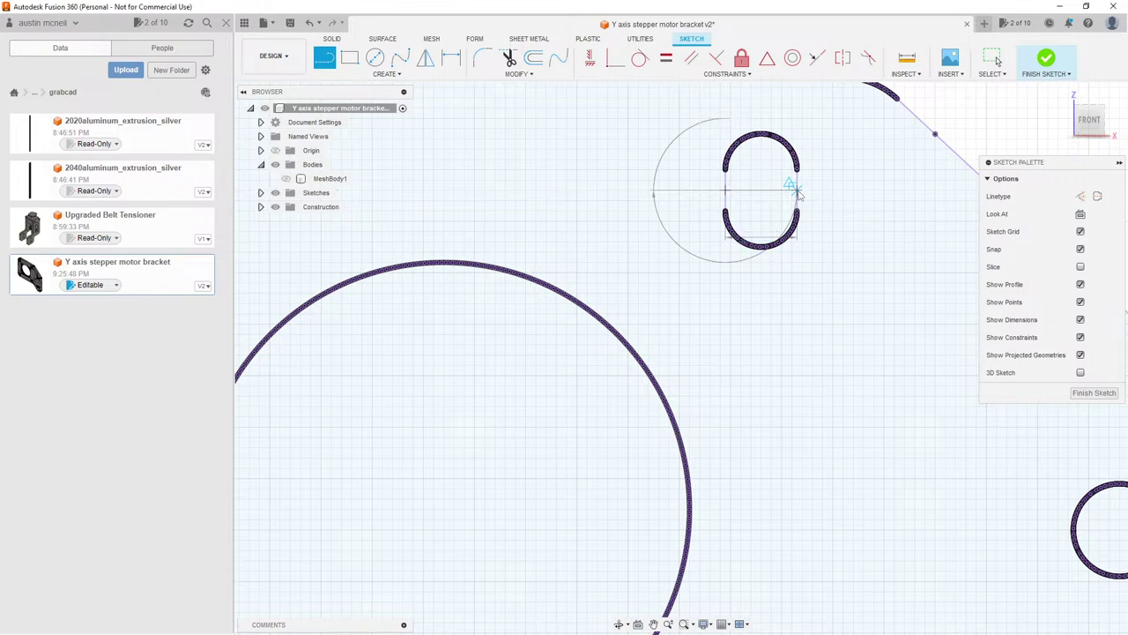
{"action": "key", "text": "Escape"}
{"action": "scroll", "coordinate": [789, 201], "scroll_direction": "down", "scroll_amount": 5}
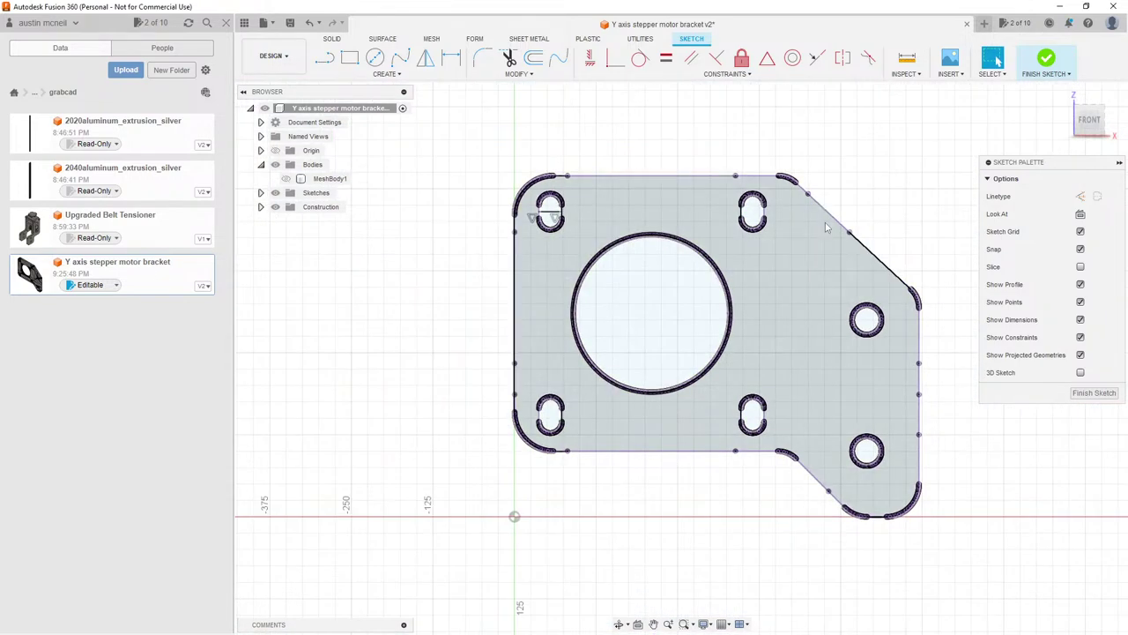
Step: Draw a line of about 35 mm across the upper-right slot, between the midpoints of its straight sides
{"action": "mouse_move", "coordinate": [825, 222]}
{"action": "middle_mouse_down", "text": "shift"}
{"action": "mouse_move", "coordinate": [813, 230]}
{"action": "mouse_move", "coordinate": [828, 218]}
{"action": "middle_mouse_up", "text": "shift"}
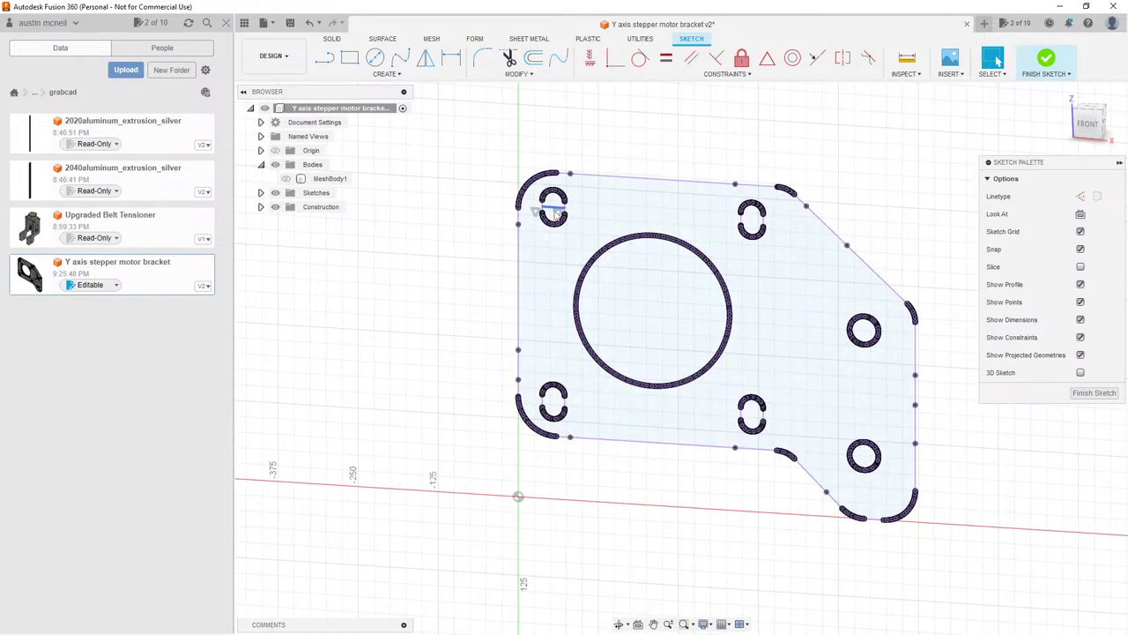
{"action": "scroll", "coordinate": [539, 205], "scroll_direction": "up", "scroll_amount": 3}
{"action": "scroll", "coordinate": [868, 217], "scroll_direction": "up", "scroll_amount": 3}
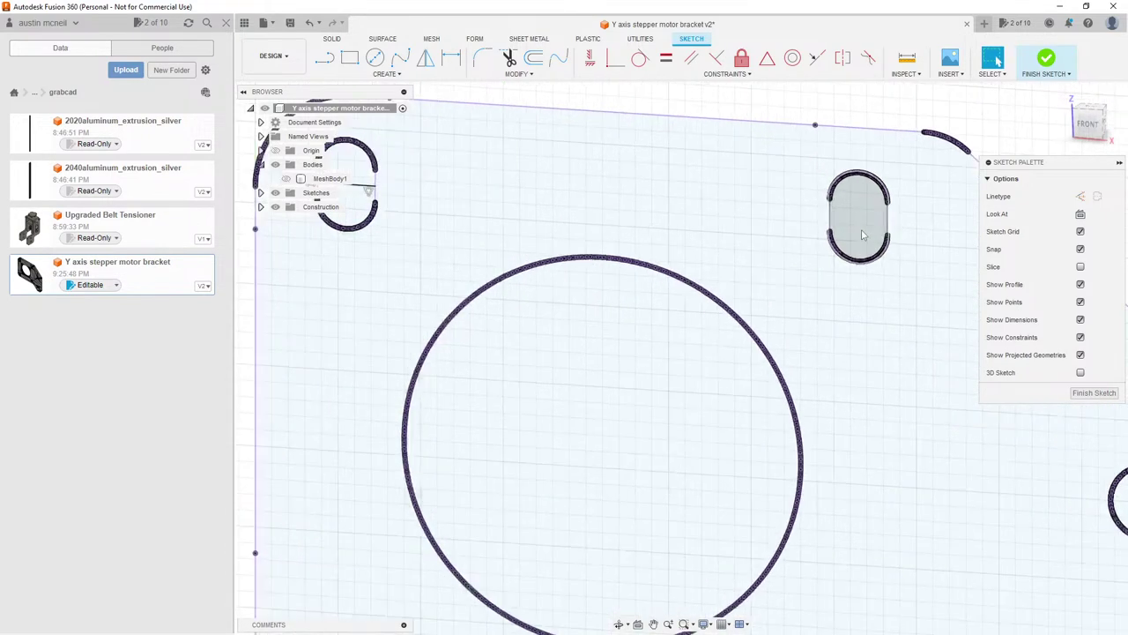
{"action": "key", "text": "l"}
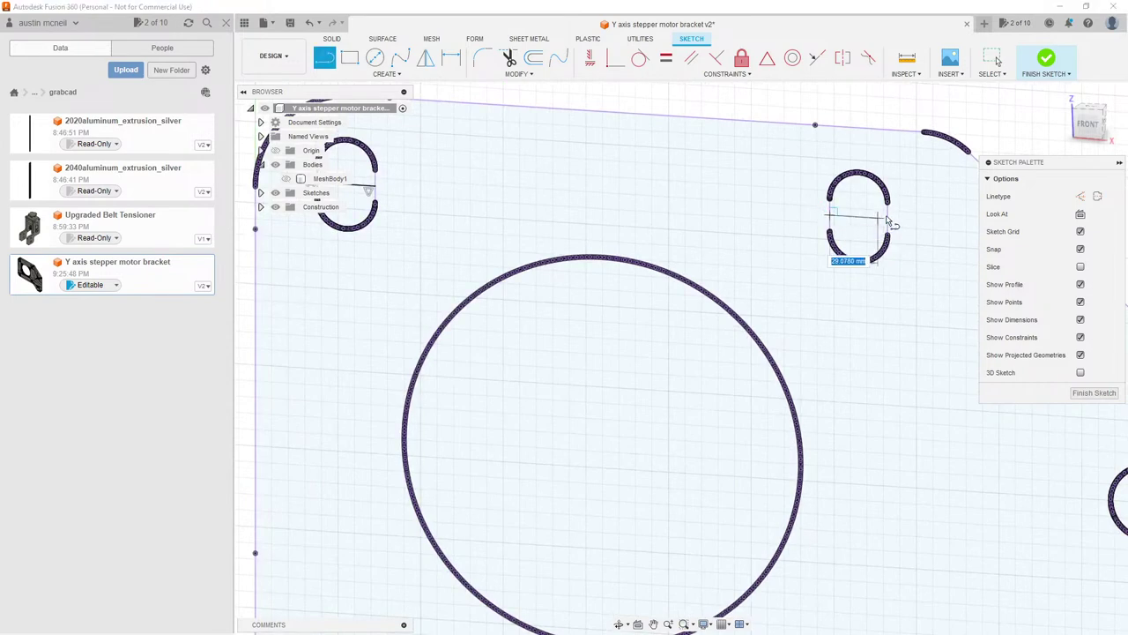
{"action": "left_click", "coordinate": [886, 214]}
{"action": "left_click", "coordinate": [828, 215]}
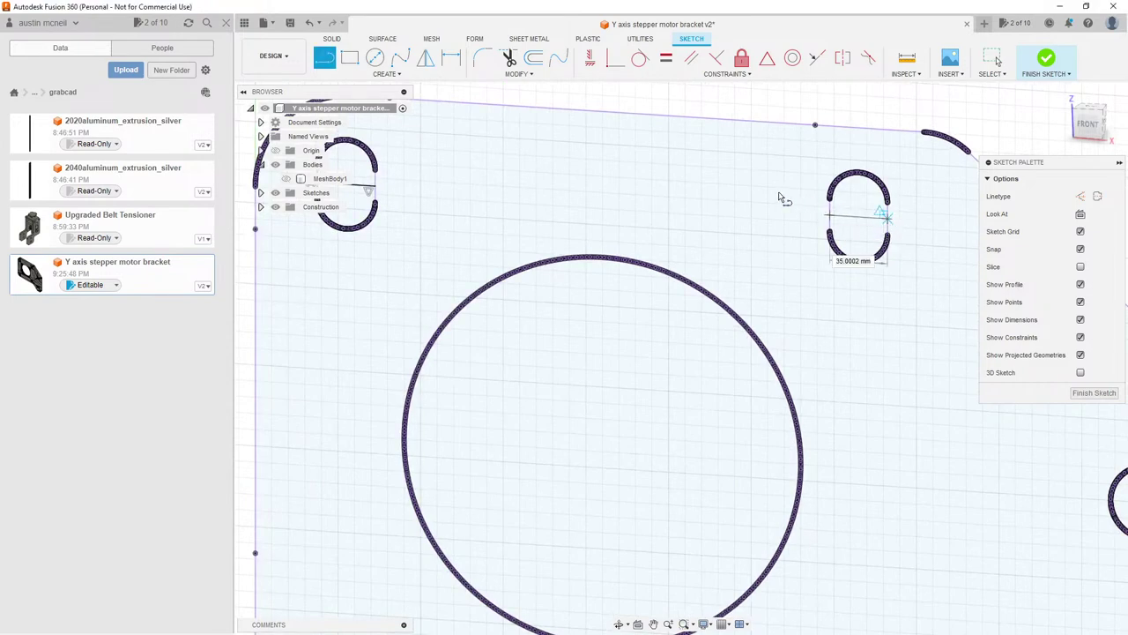
{"action": "key", "text": "Escape"}
{"action": "scroll", "coordinate": [755, 196], "scroll_direction": "down", "scroll_amount": 3}
{"action": "key", "text": "Escape"}
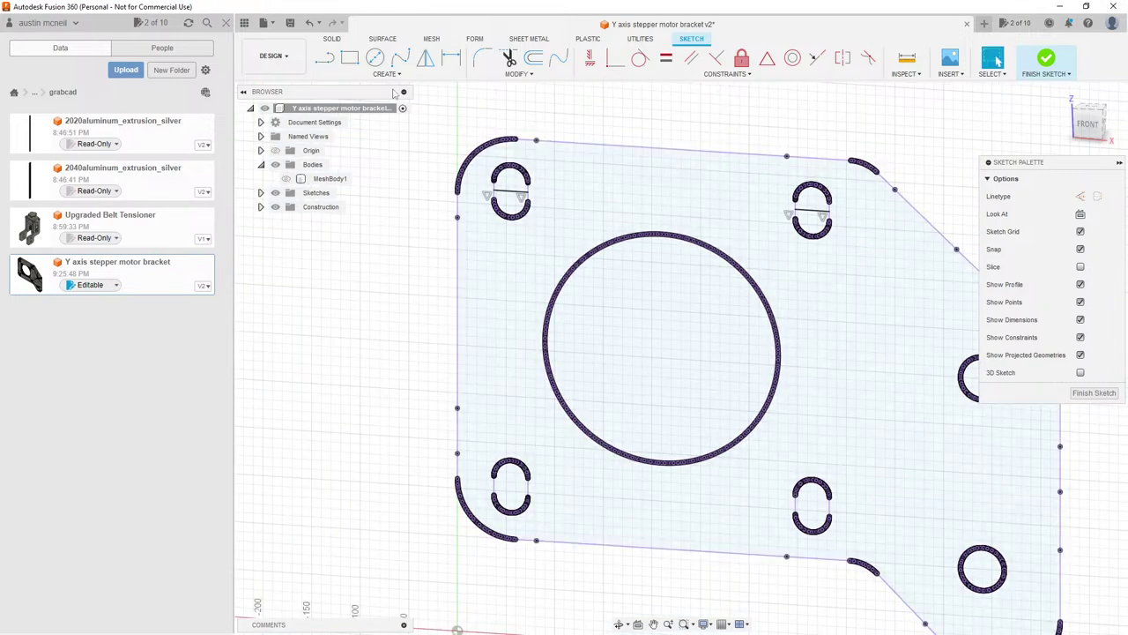
Step: Measure the distance between the matching right ends of the lines across the two upper slots
{"action": "key", "text": "d"}
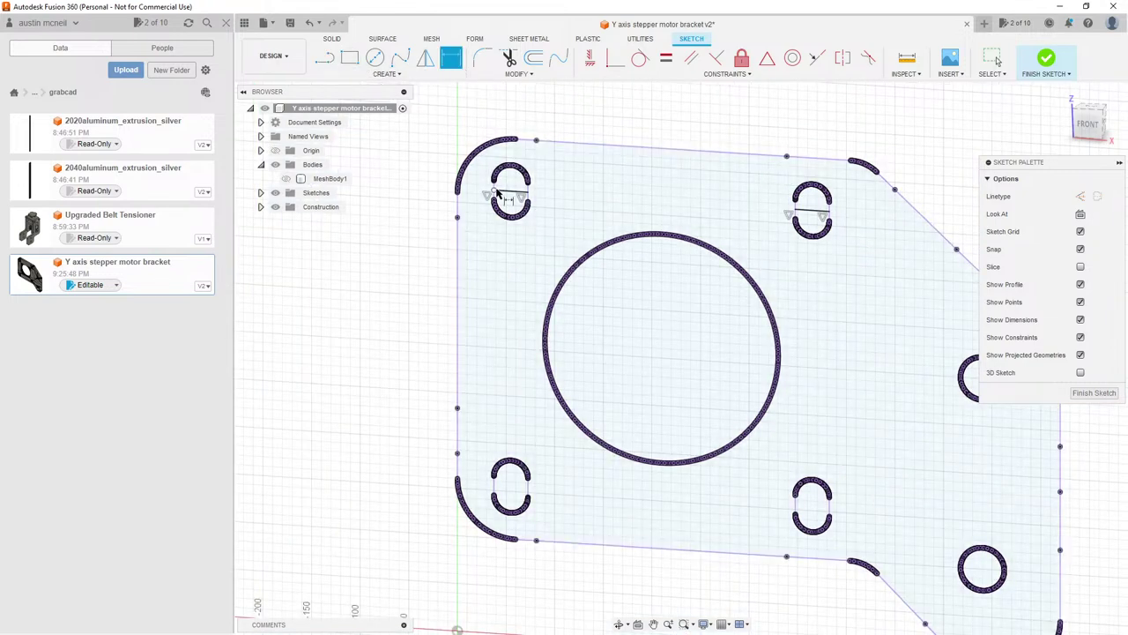
{"action": "left_click", "coordinate": [527, 192]}
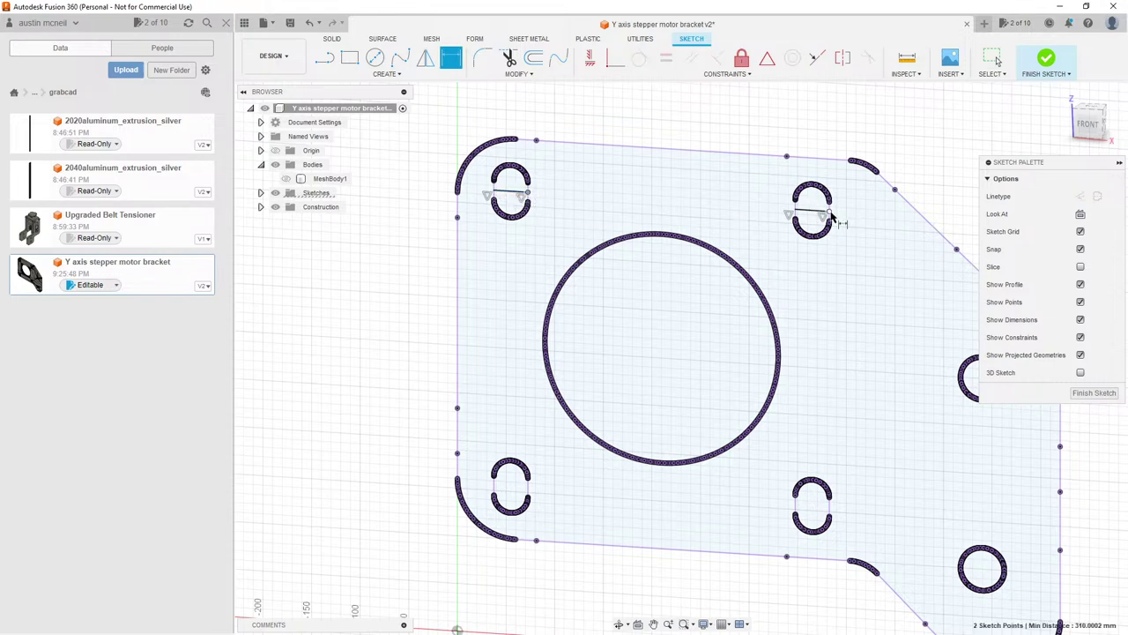
{"action": "left_click", "coordinate": [829, 213]}
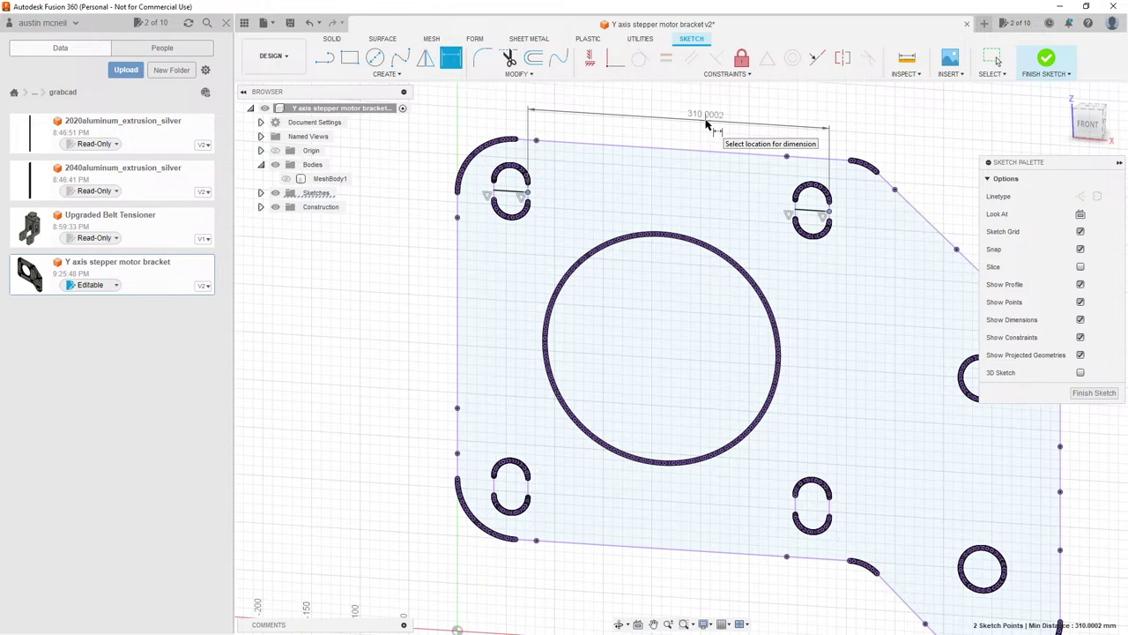
{"action": "key", "text": "Escape"}
{"action": "scroll", "coordinate": [705, 125], "scroll_direction": "down", "scroll_amount": 5}
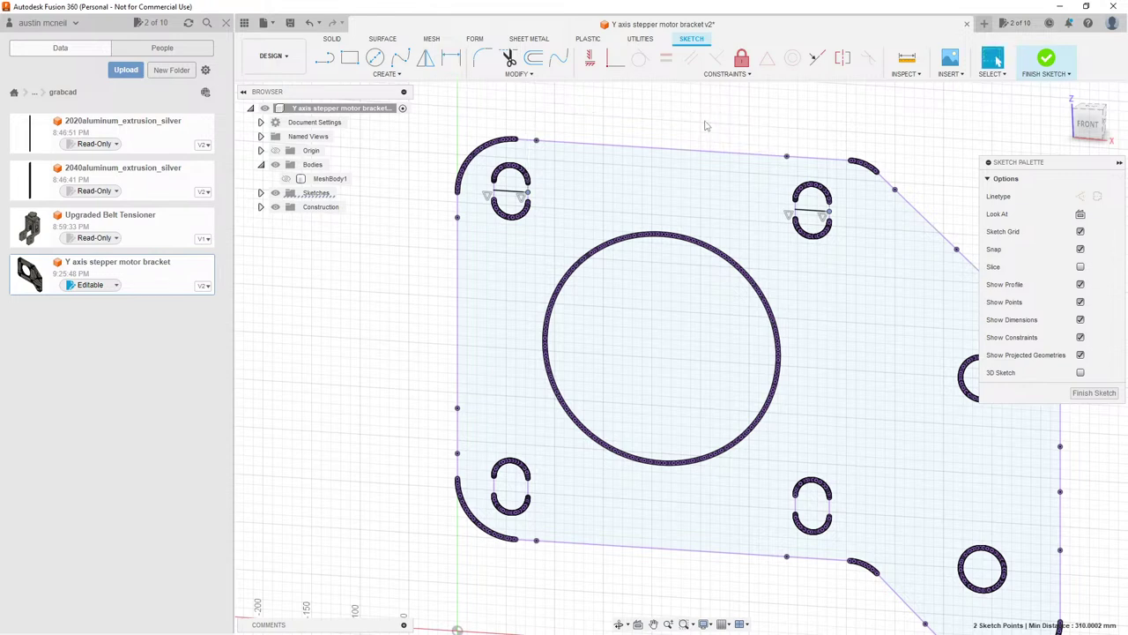
{"action": "scroll", "coordinate": [670, 171], "scroll_direction": "down", "scroll_amount": 2}
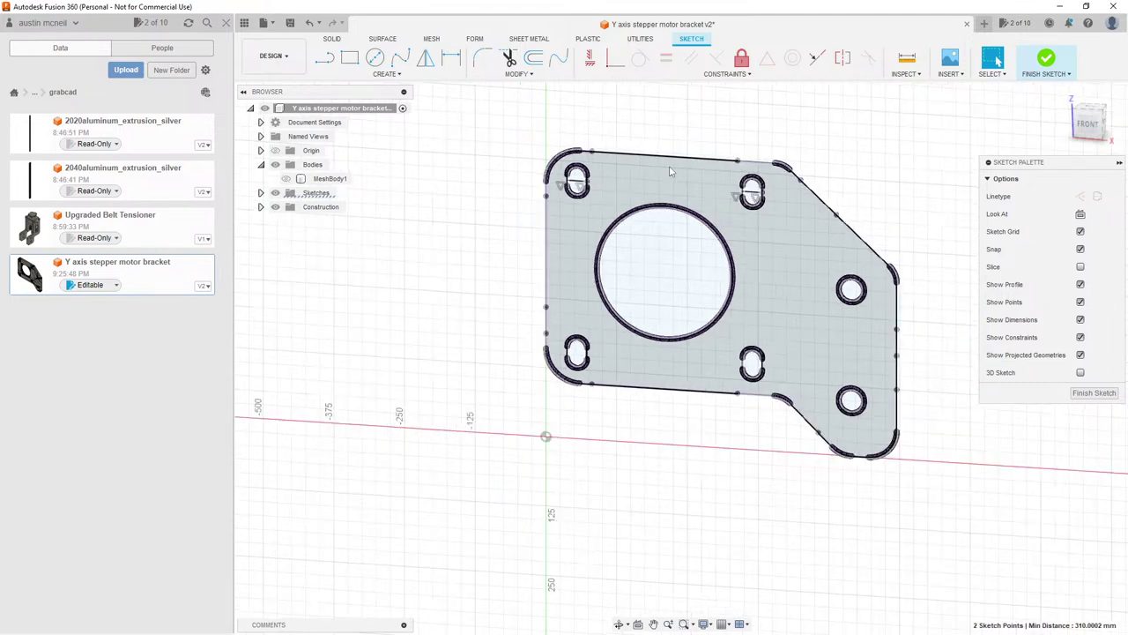
{"action": "left_click", "coordinate": [652, 134]}
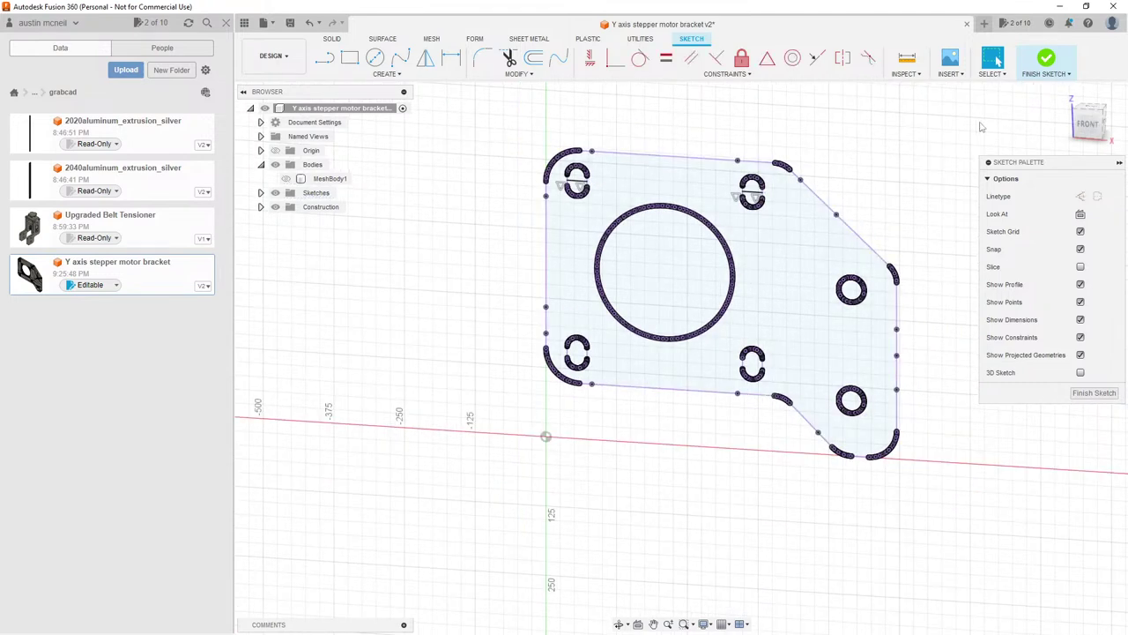
Step: Extrude the projected bracket profile 30 mm as a new body, leaving the slots and holes open
{"action": "mouse_move", "coordinate": [494, 115]}
{"action": "left_mouse_down"}
{"action": "mouse_move", "coordinate": [684, 262]}
{"action": "mouse_move", "coordinate": [899, 498]}
{"action": "mouse_move", "coordinate": [939, 523]}
{"action": "left_mouse_up"}
{"action": "key", "text": "e"}
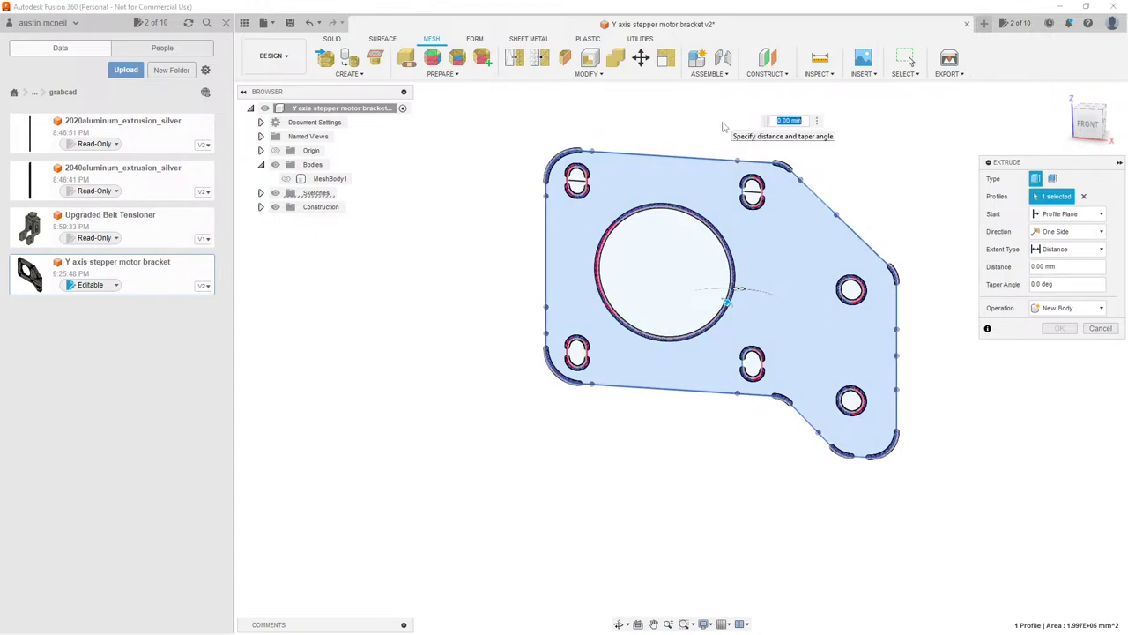
{"action": "type", "text": "30"}
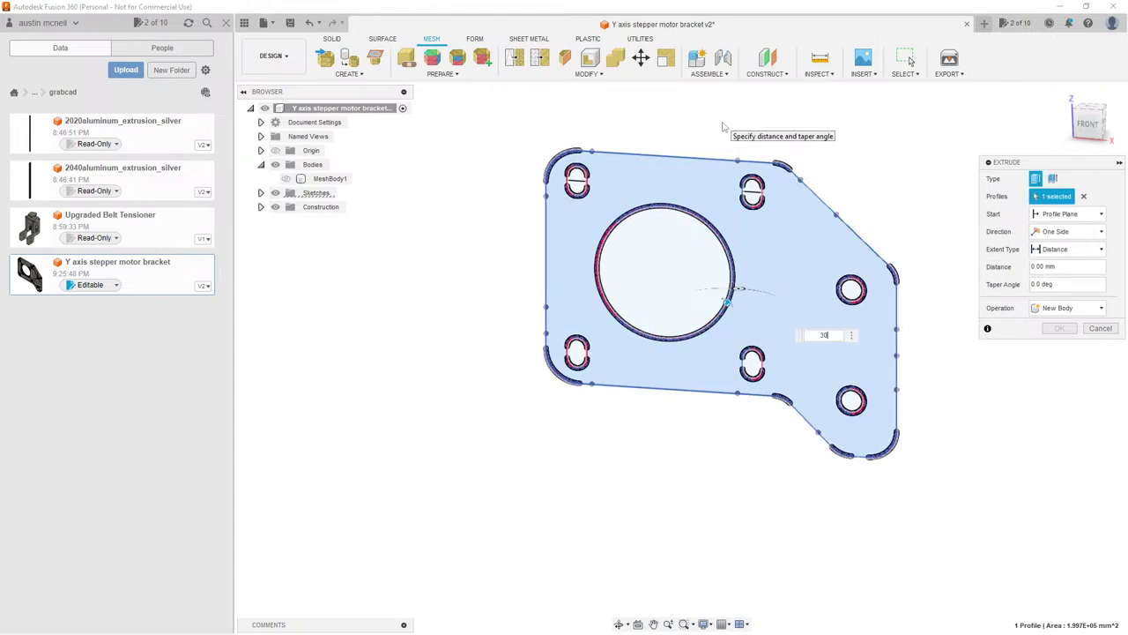
{"action": "key", "text": "Return"}
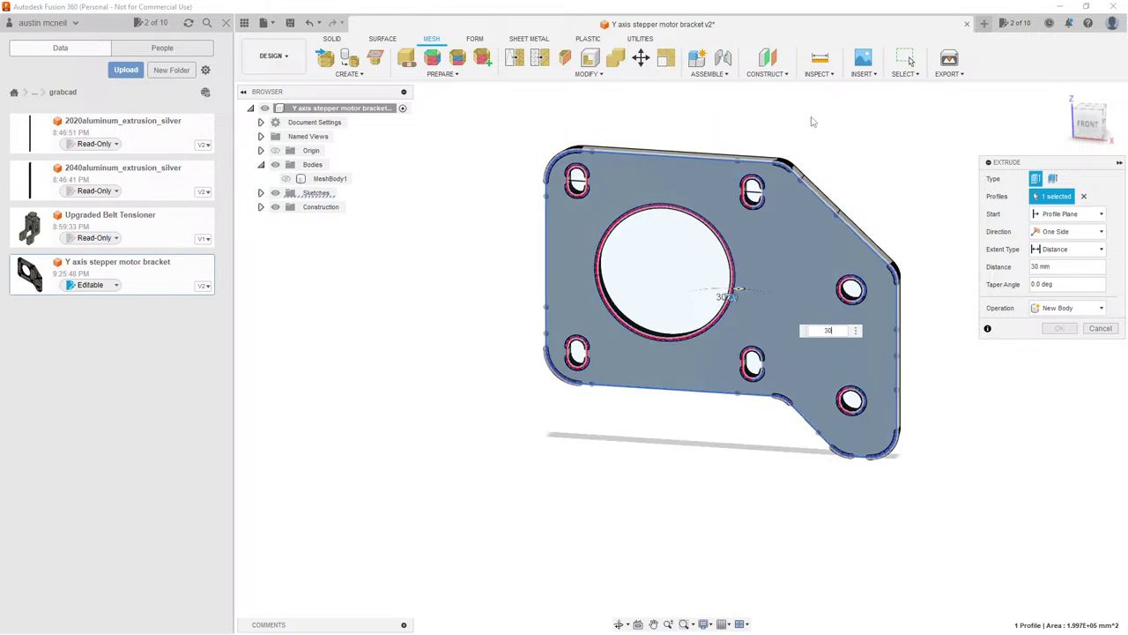
{"action": "key", "text": "Return"}
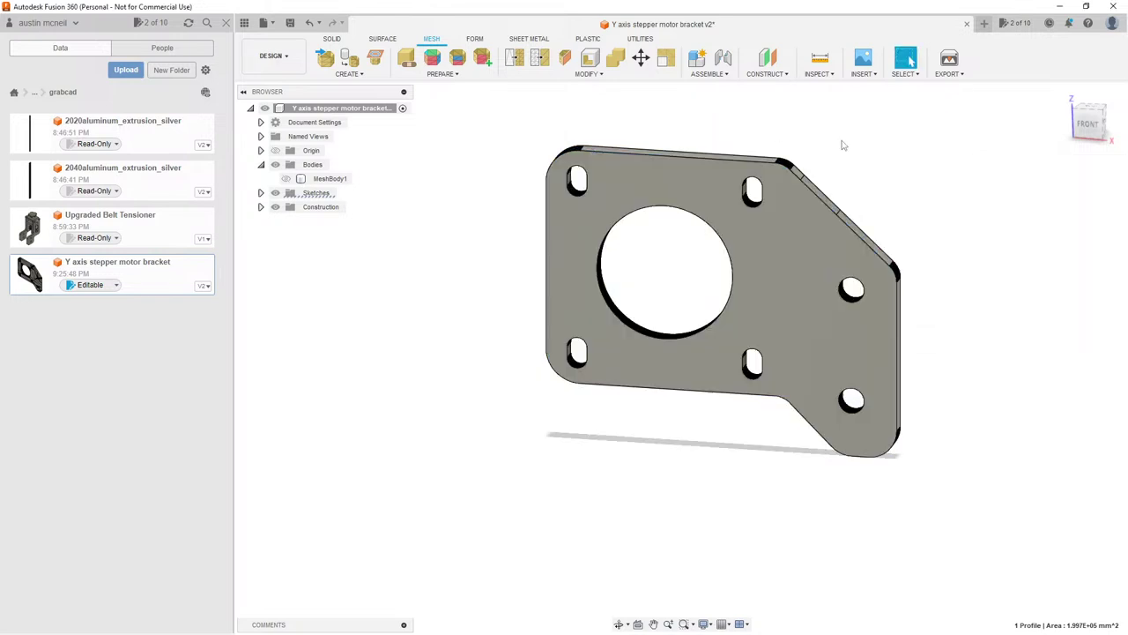
Step: Delete the redundant face segments along the extruded bracket's upper sloped edge to merge them into one face
{"action": "middle_click_drag", "start_coordinate": [844, 146], "coordinate": [747, 233], "text": "shift"}
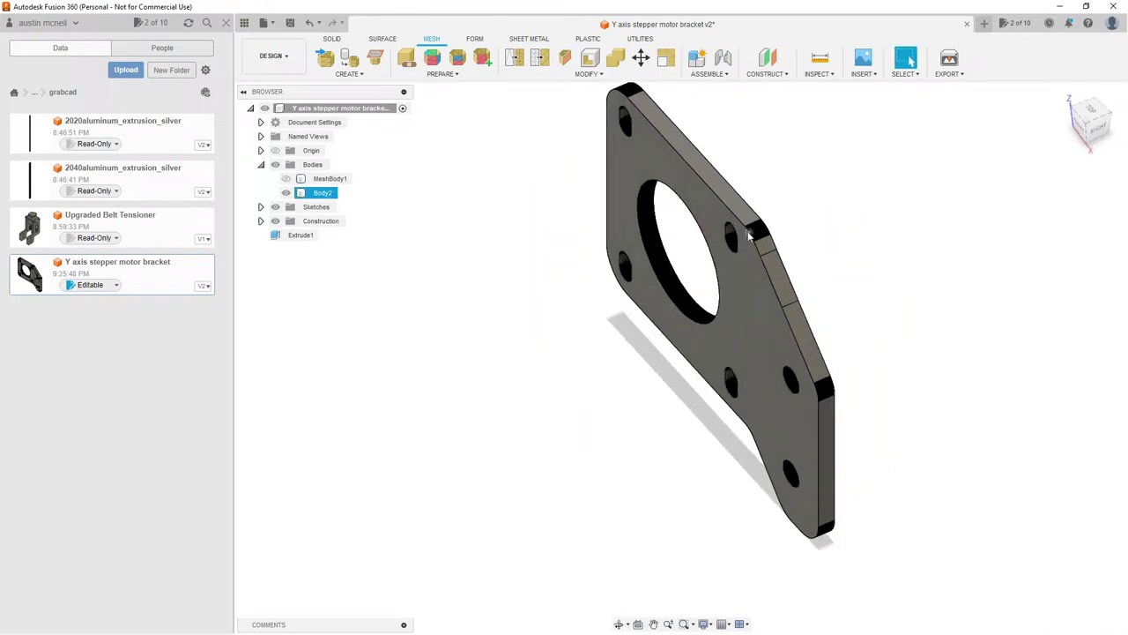
{"action": "scroll", "coordinate": [766, 220], "scroll_direction": "up", "scroll_amount": 8}
{"action": "scroll", "coordinate": [779, 184], "scroll_direction": "down", "scroll_amount": 3}
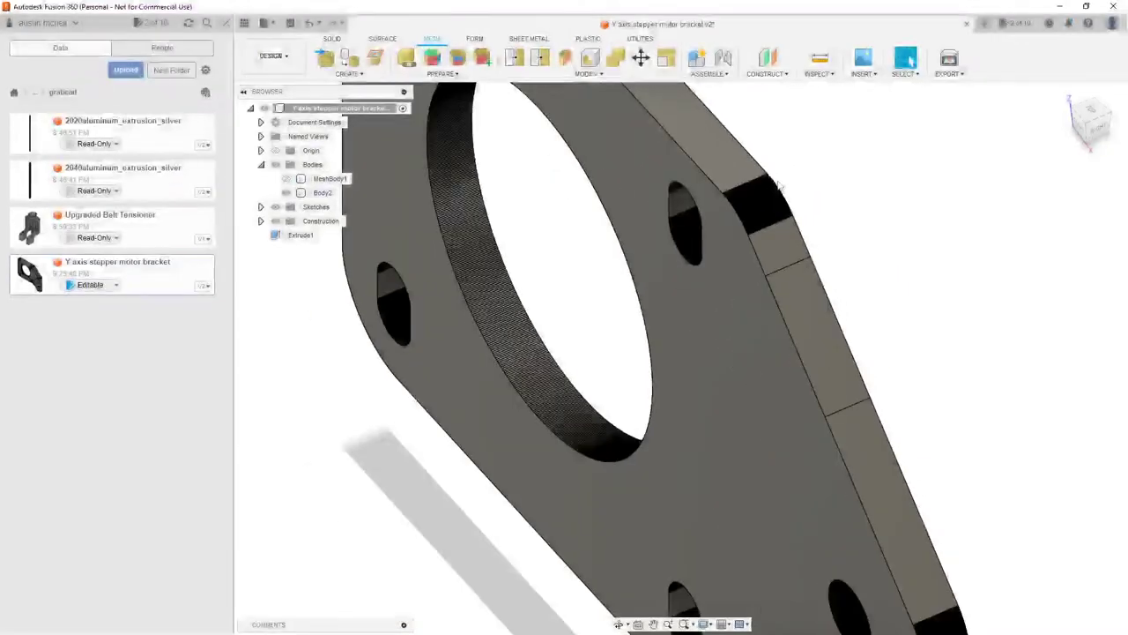
{"action": "middle_click_drag", "start_coordinate": [779, 184], "coordinate": [781, 239], "text": "shift"}
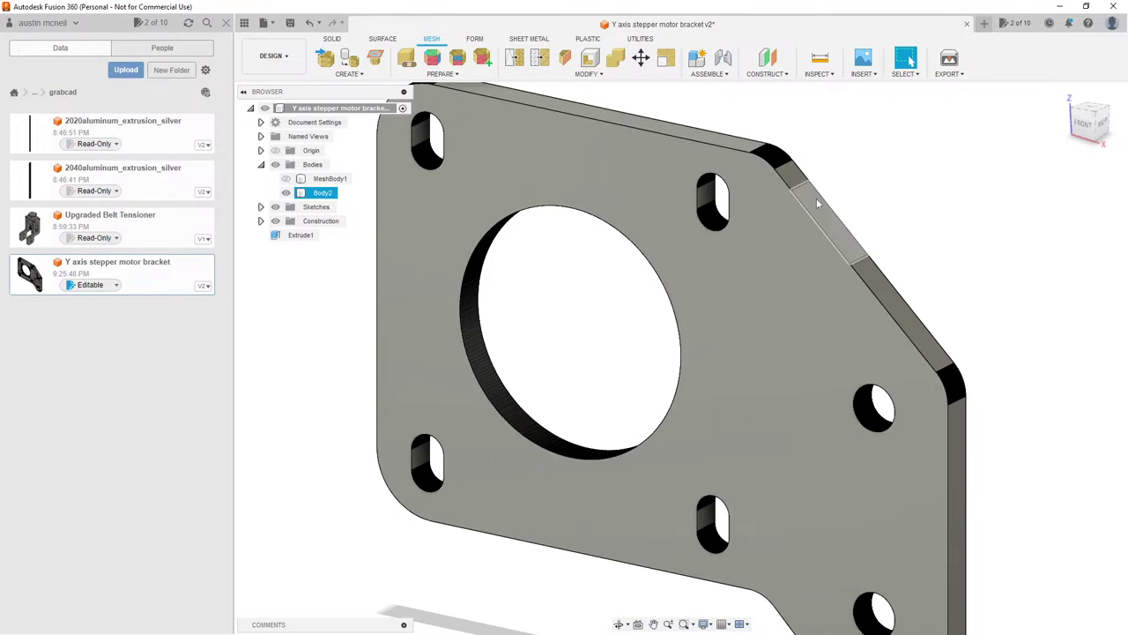
{"action": "left_click", "coordinate": [817, 210]}
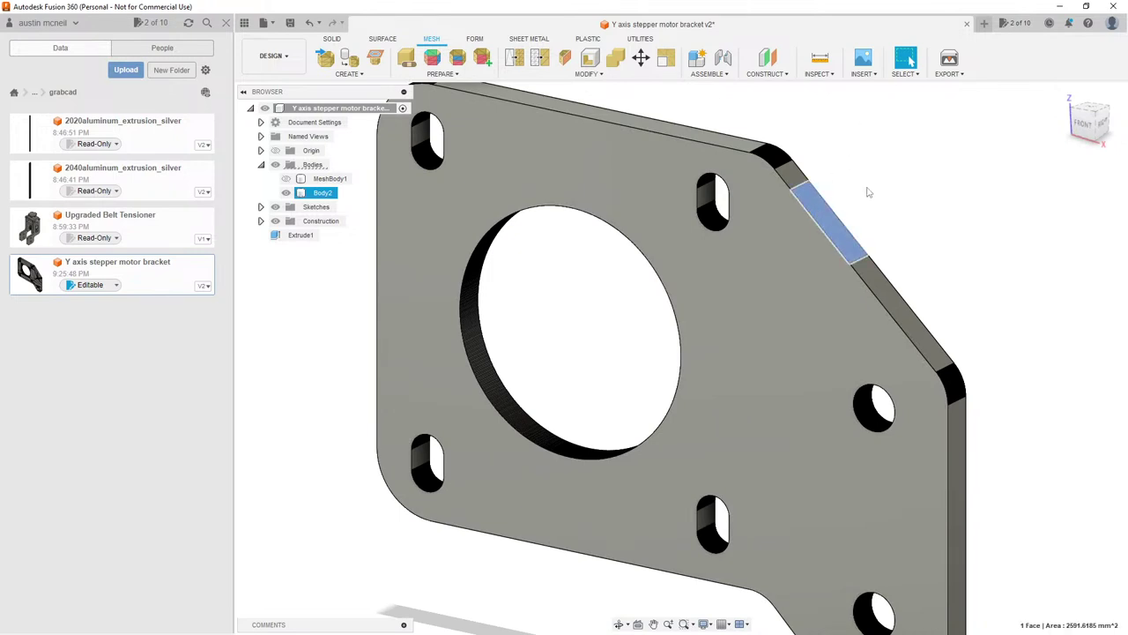
{"action": "key", "text": "q"}
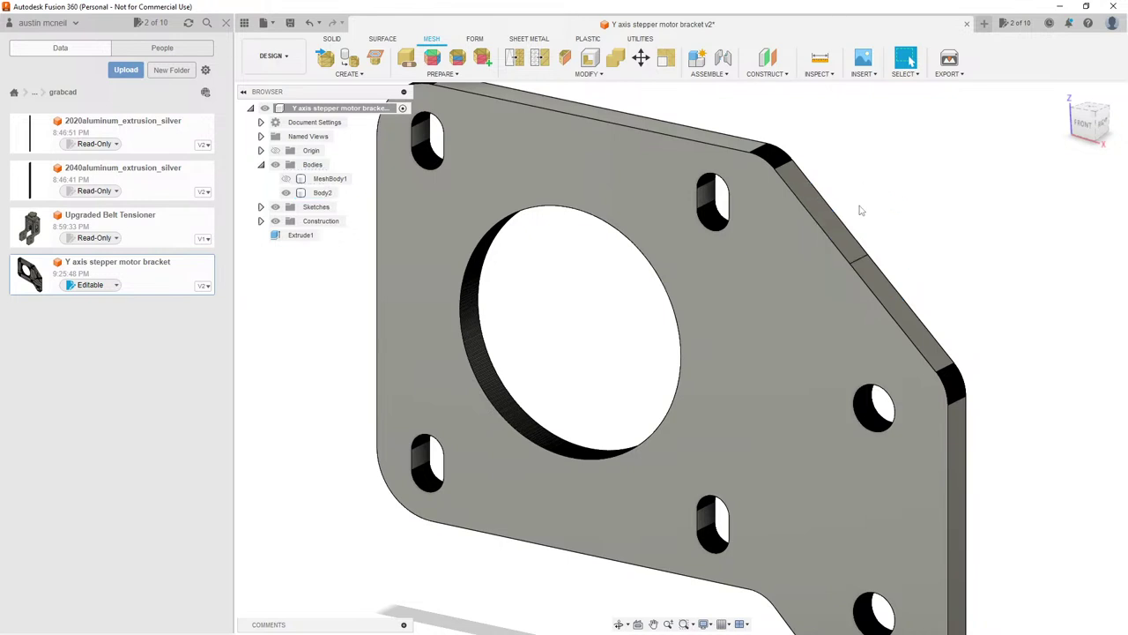
{"action": "left_click", "coordinate": [908, 171]}
{"action": "scroll", "coordinate": [905, 167], "scroll_direction": "down", "scroll_amount": 3}
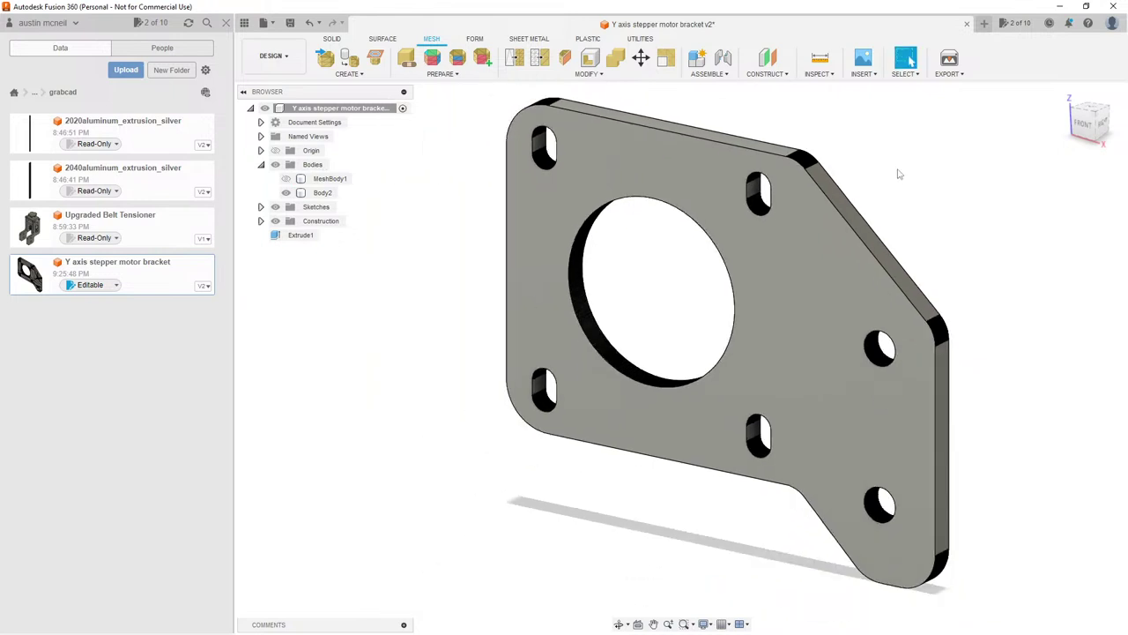
Step: Try to delete the split face segment on the bracket's lower sloped edge
{"action": "middle_click_drag", "start_coordinate": [893, 171], "coordinate": [841, 242], "text": "shift"}
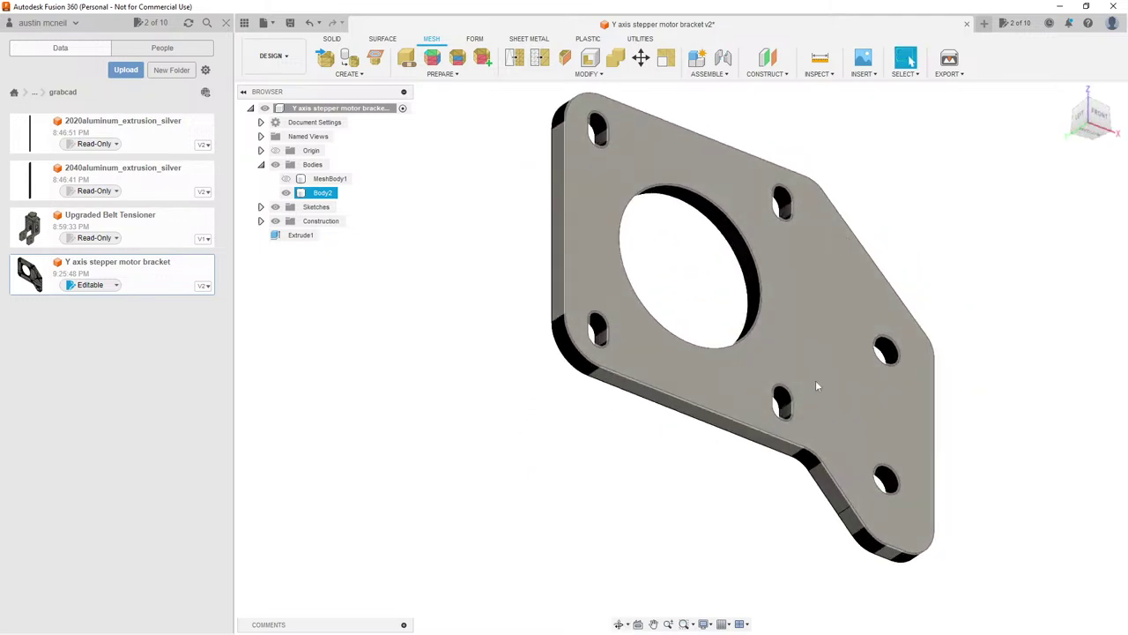
{"action": "scroll", "coordinate": [841, 470], "scroll_direction": "up", "scroll_amount": 5}
{"action": "left_click", "coordinate": [841, 471]}
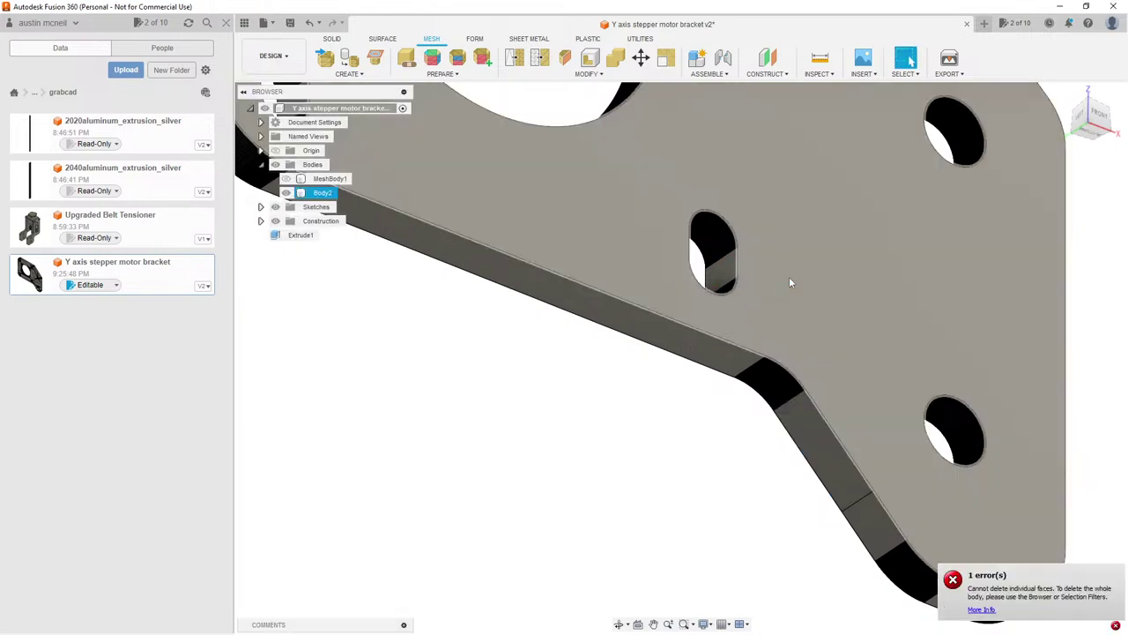
{"action": "scroll", "coordinate": [828, 402], "scroll_direction": "down", "scroll_amount": 10}
{"action": "middle_click_drag", "start_coordinate": [824, 288], "coordinate": [759, 338], "text": "shift"}
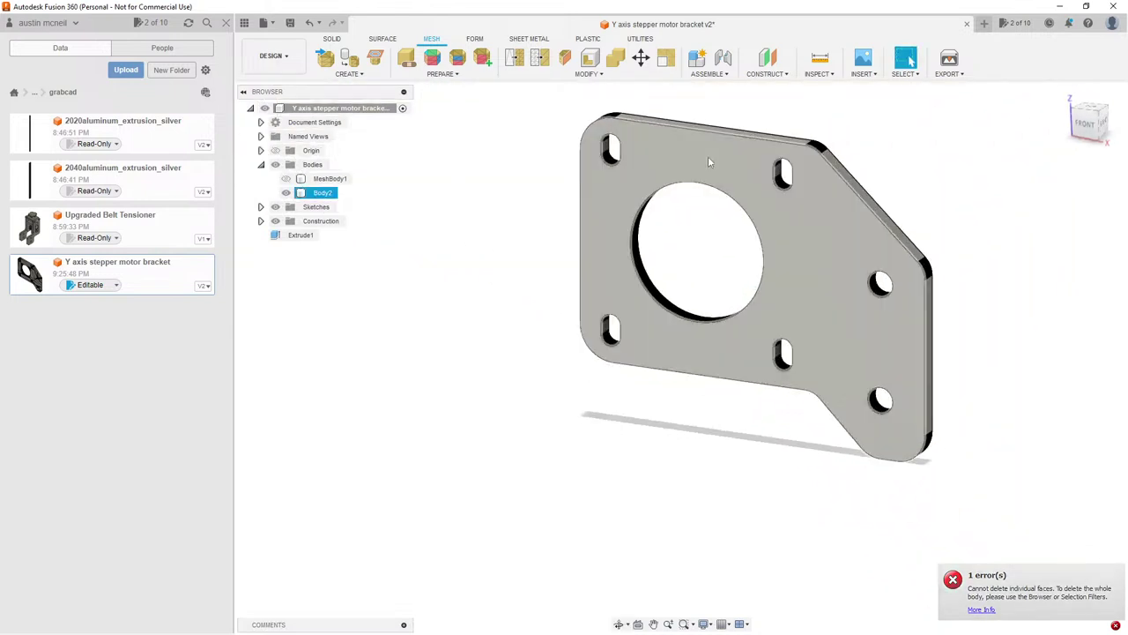
Step: Select the entire extruded bracket body and open the solid modification commands
{"action": "left_click", "coordinate": [677, 254]}
{"action": "scroll", "coordinate": [676, 255], "scroll_direction": "down", "scroll_amount": 2}
{"action": "scroll", "coordinate": [677, 254], "scroll_direction": "up", "scroll_amount": 3}
{"action": "left_click", "coordinate": [685, 209]}
{"action": "middle_click_drag", "start_coordinate": [685, 209], "coordinate": [712, 225], "text": "shift"}
{"action": "key", "text": "Escape"}
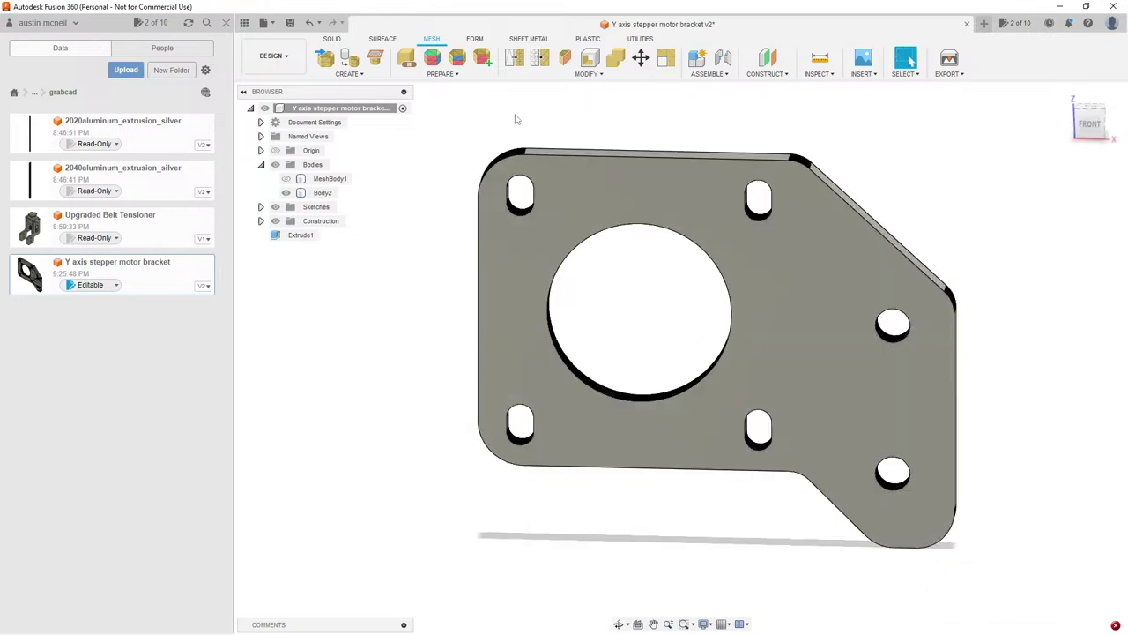
{"action": "left_click_drag", "start_coordinate": [454, 119], "coordinate": [993, 580]}
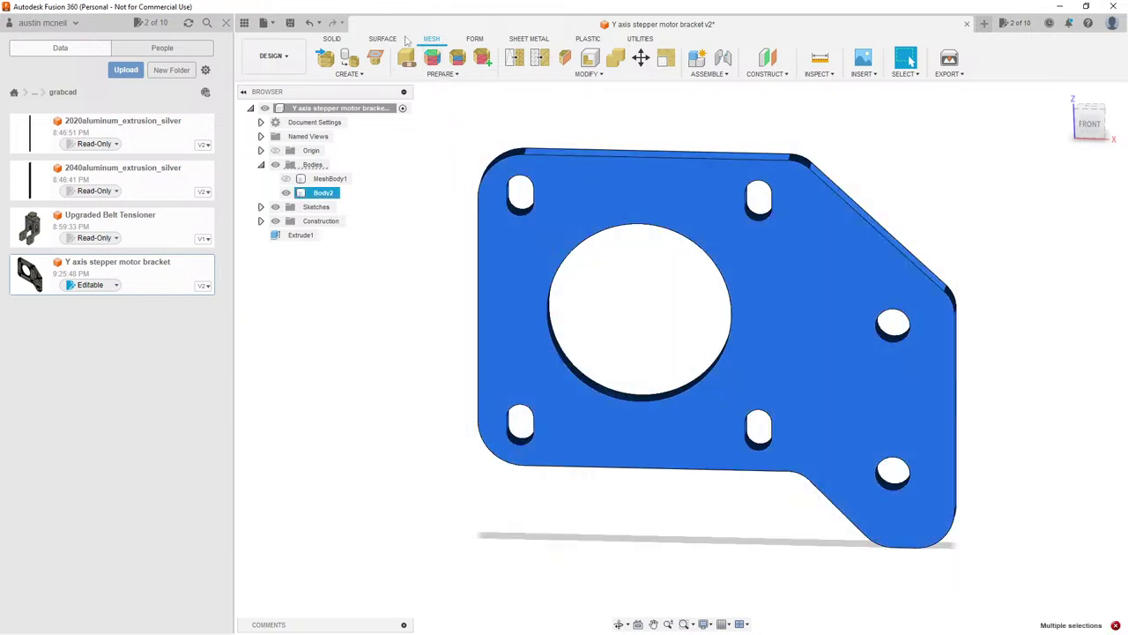
{"action": "left_click", "coordinate": [332, 39]}
{"action": "left_click", "coordinate": [518, 73]}
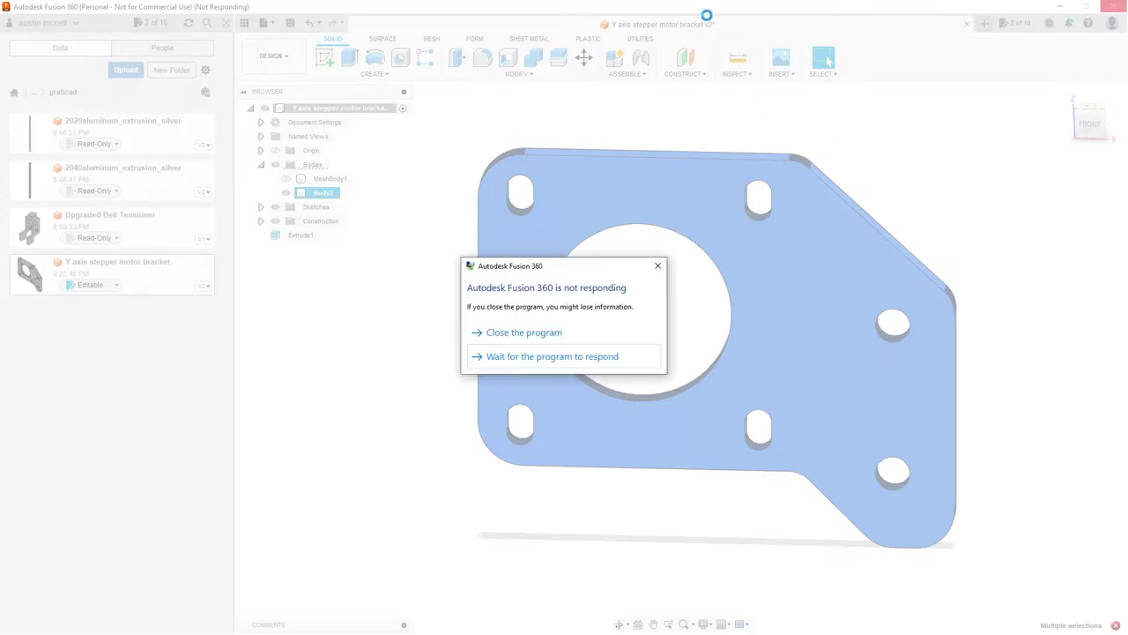
Step: Close the unresponsive program and, after restarting, open the recovery file of Y axis stepper motor bracket v2
{"action": "left_click", "coordinate": [557, 336]}
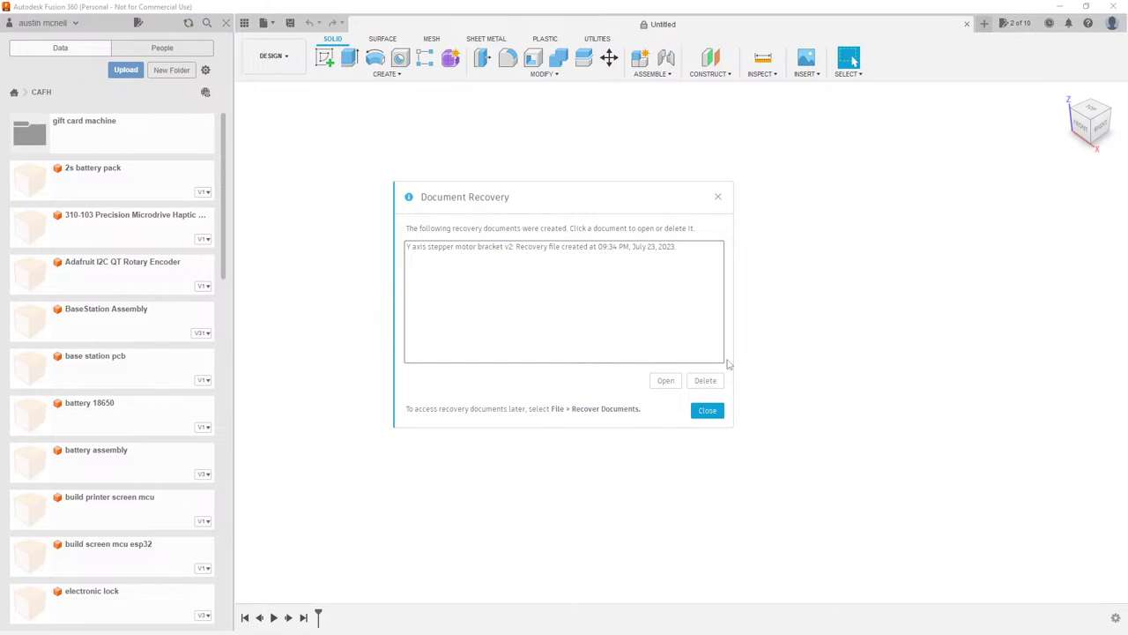
{"action": "left_click", "coordinate": [609, 250]}
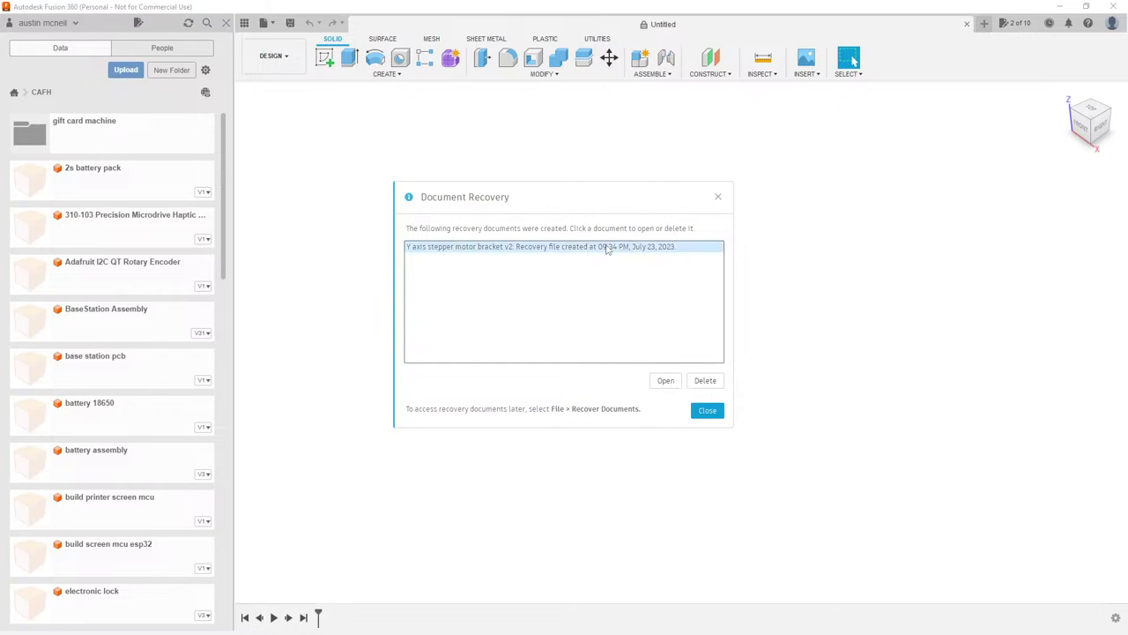
{"action": "left_click", "coordinate": [667, 381]}
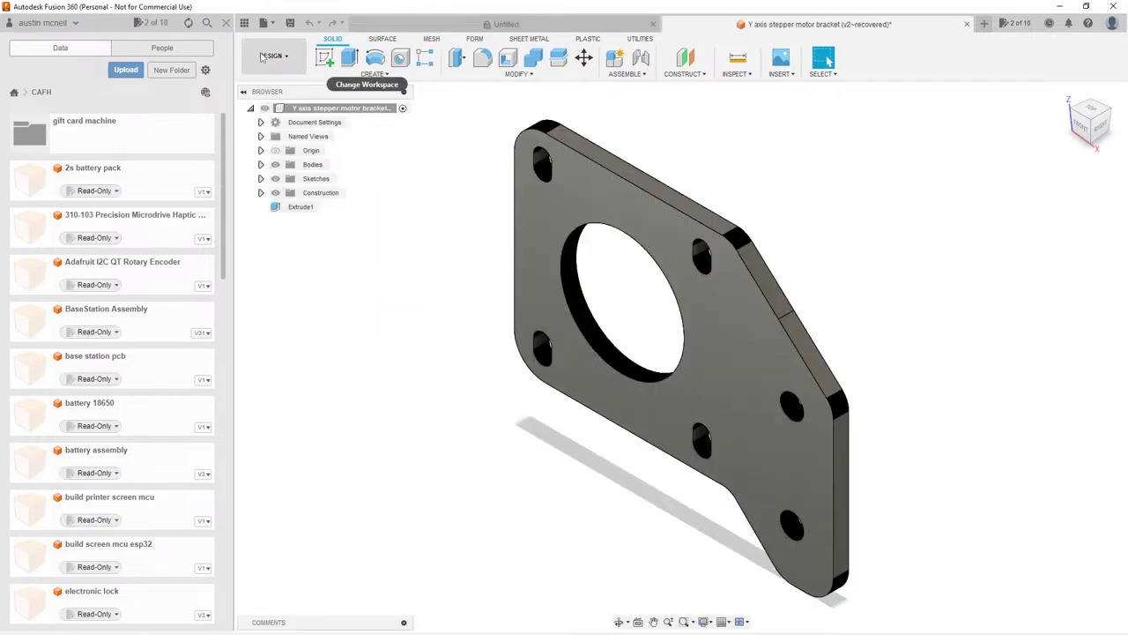
Step: Save the recovered bracket document and open the grabcad folder within the gift card machine's off the shelf parts
{"action": "left_click", "coordinate": [290, 22]}
{"action": "left_click", "coordinate": [556, 343]}
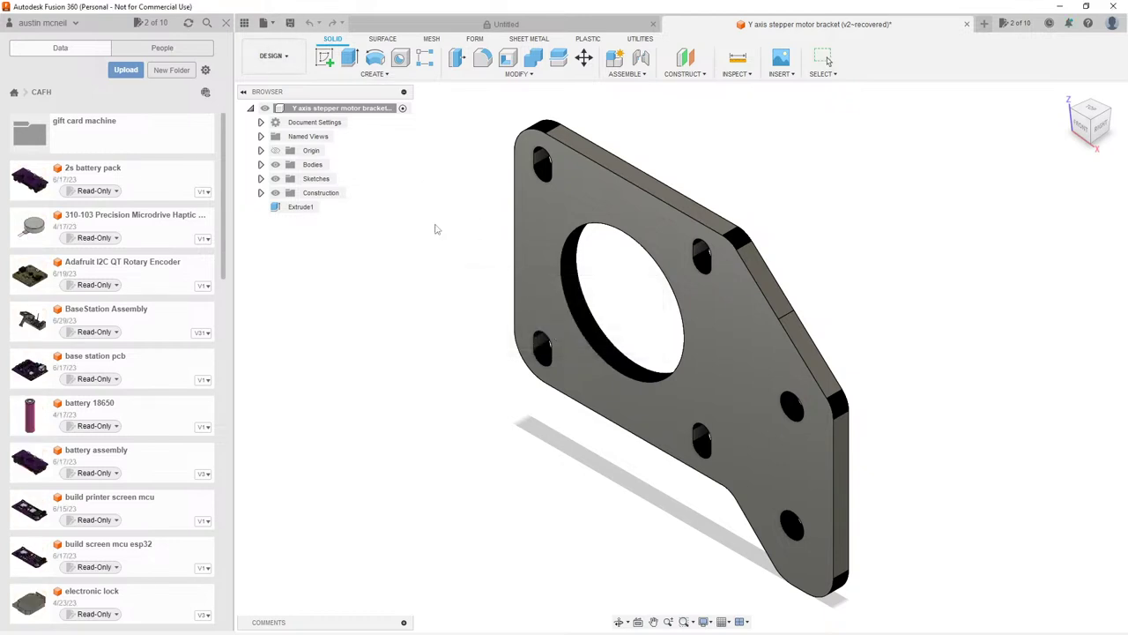
{"action": "left_click", "coordinate": [150, 132]}
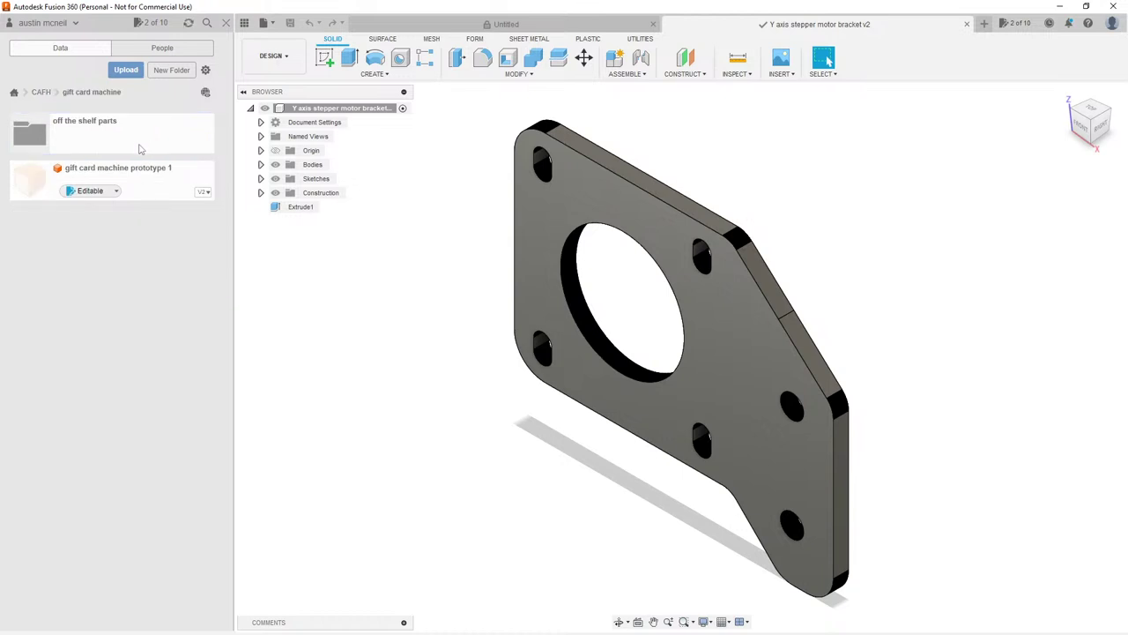
{"action": "left_click", "coordinate": [141, 145]}
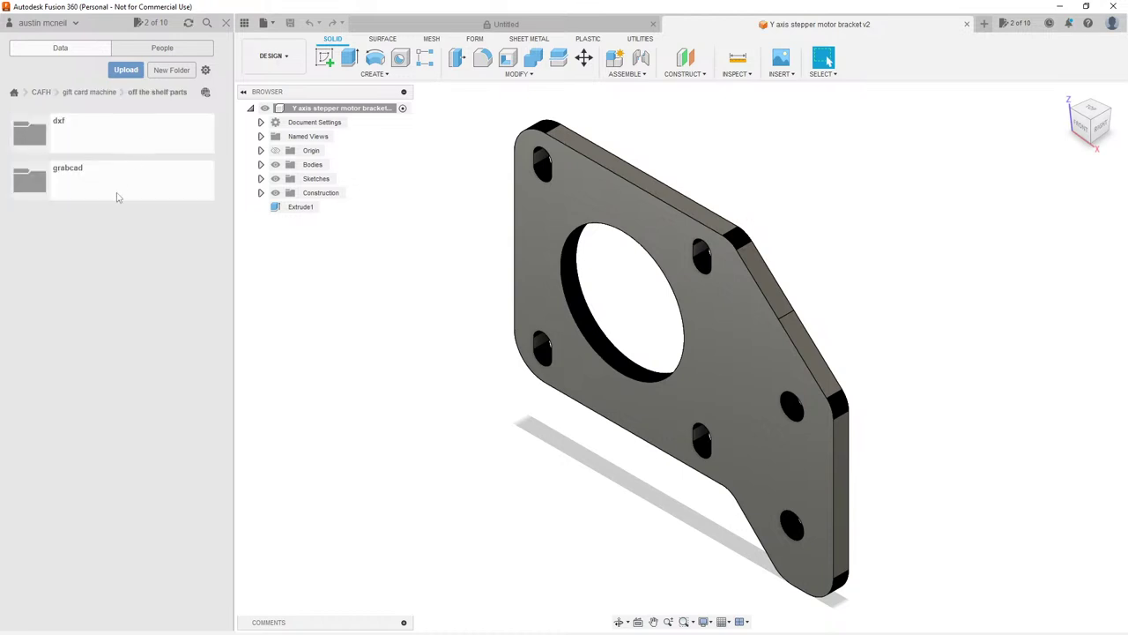
{"action": "left_click", "coordinate": [117, 196]}
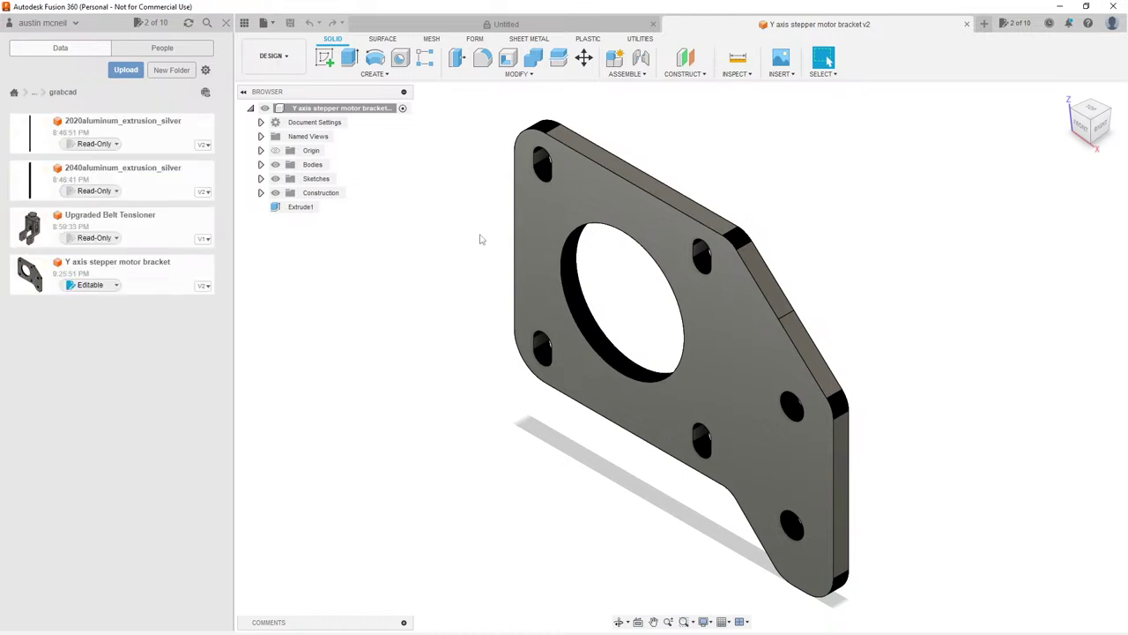
Step: Scale the extruded bracket solid (Body2) uniformly by a factor of 0.1
{"action": "scroll", "coordinate": [479, 251], "scroll_direction": "down", "scroll_amount": 2}
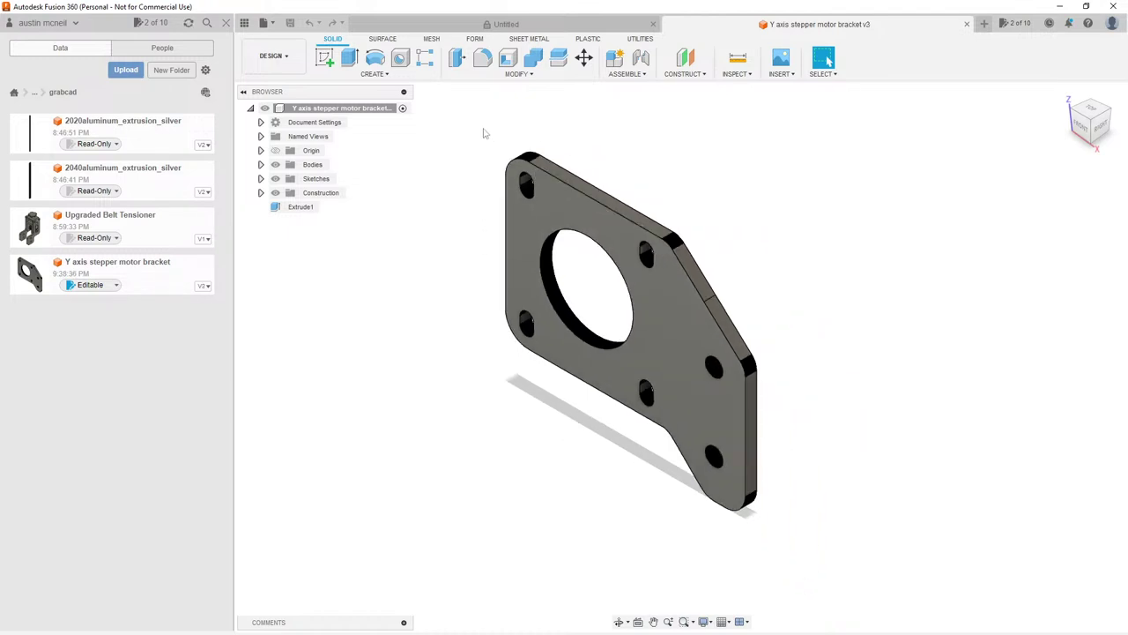
{"action": "left_click_drag", "start_coordinate": [483, 126], "coordinate": [797, 550]}
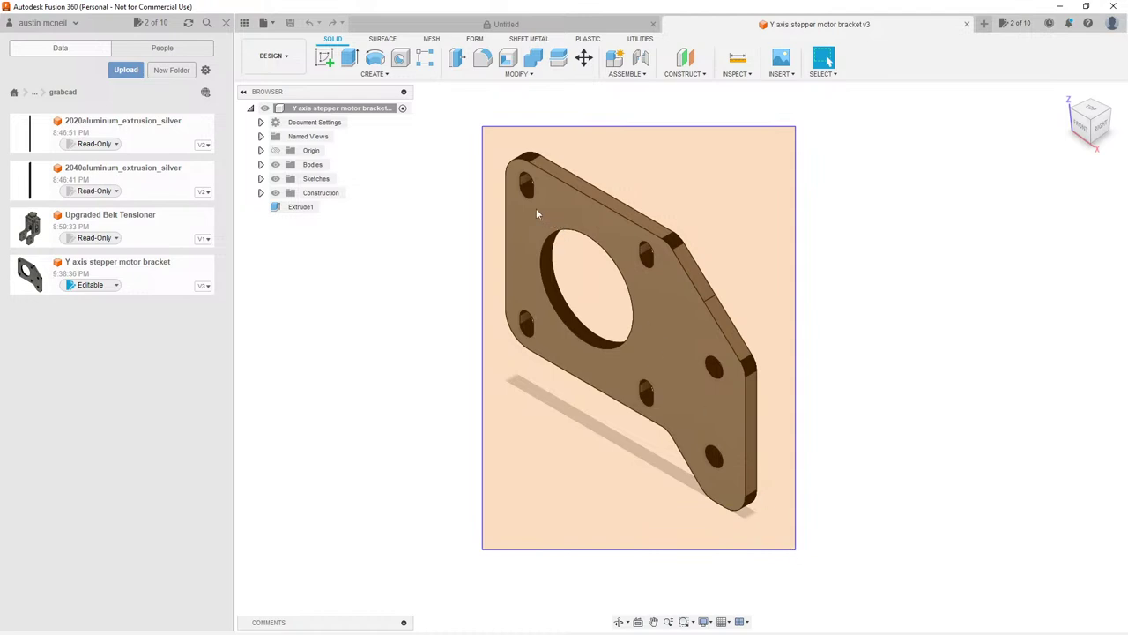
{"action": "left_click", "coordinate": [423, 225]}
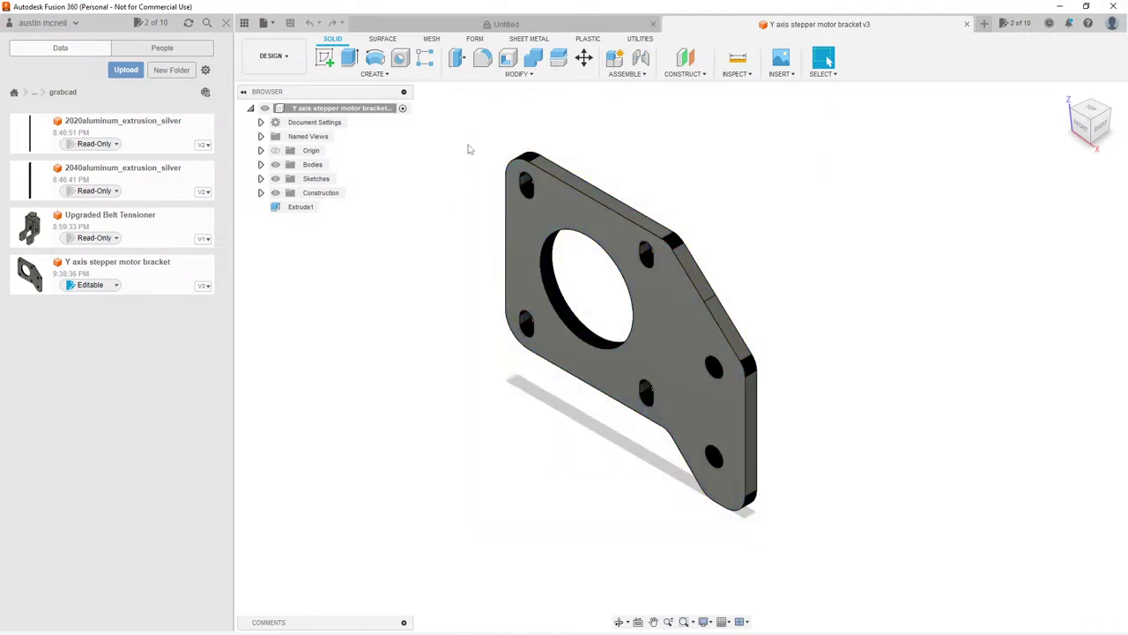
{"action": "left_click", "coordinate": [511, 74]}
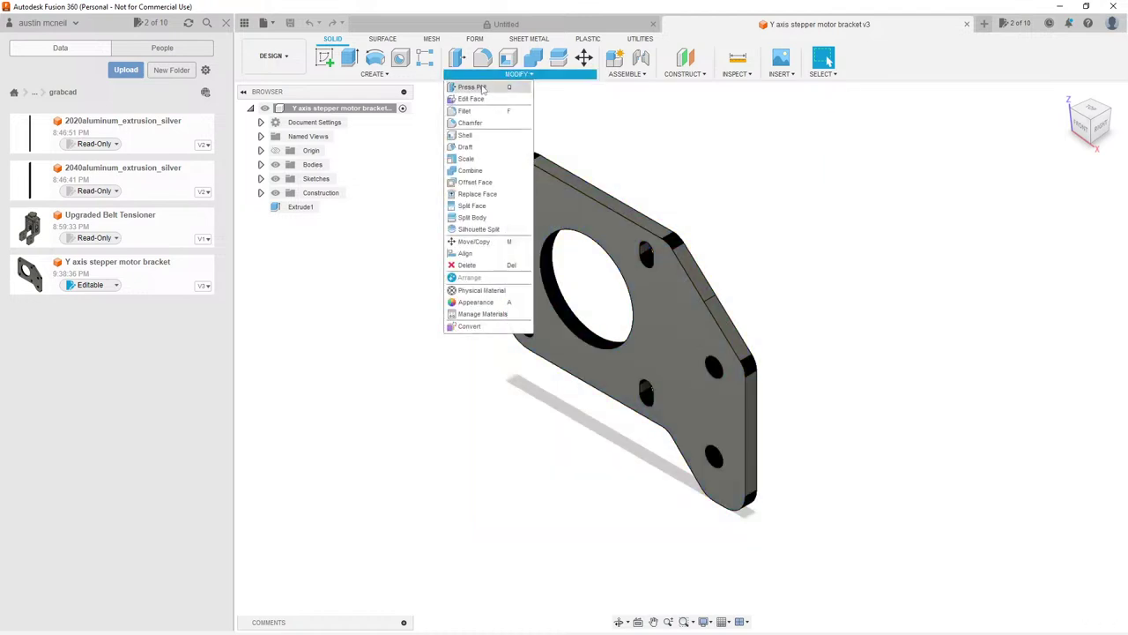
{"action": "left_click", "coordinate": [476, 158]}
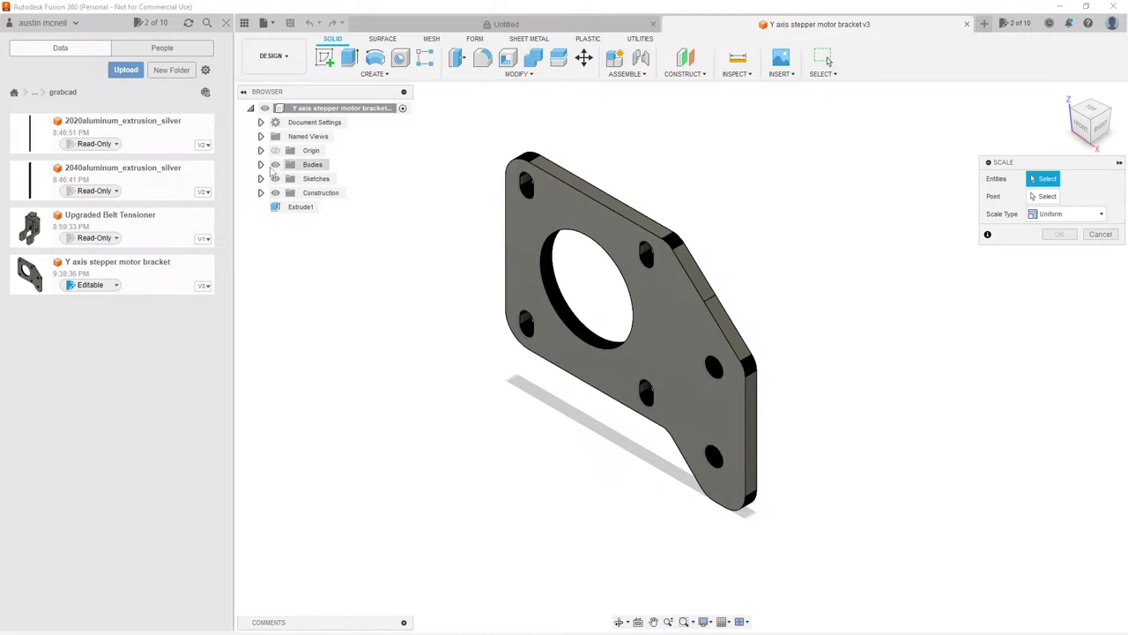
{"action": "left_click", "coordinate": [260, 164]}
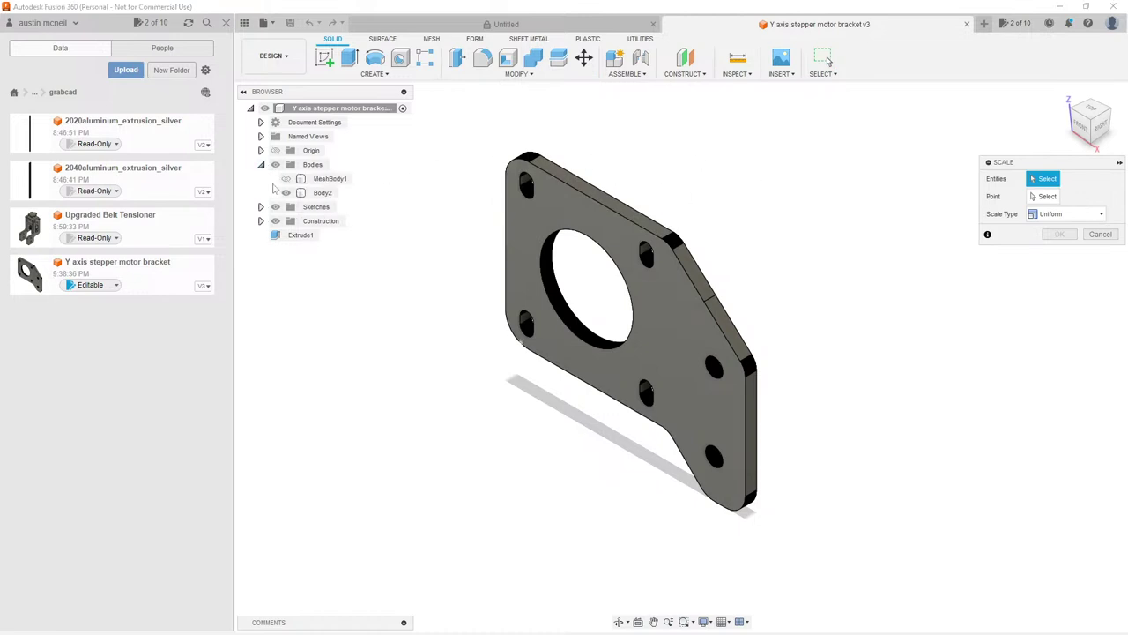
{"action": "left_click", "coordinate": [323, 192]}
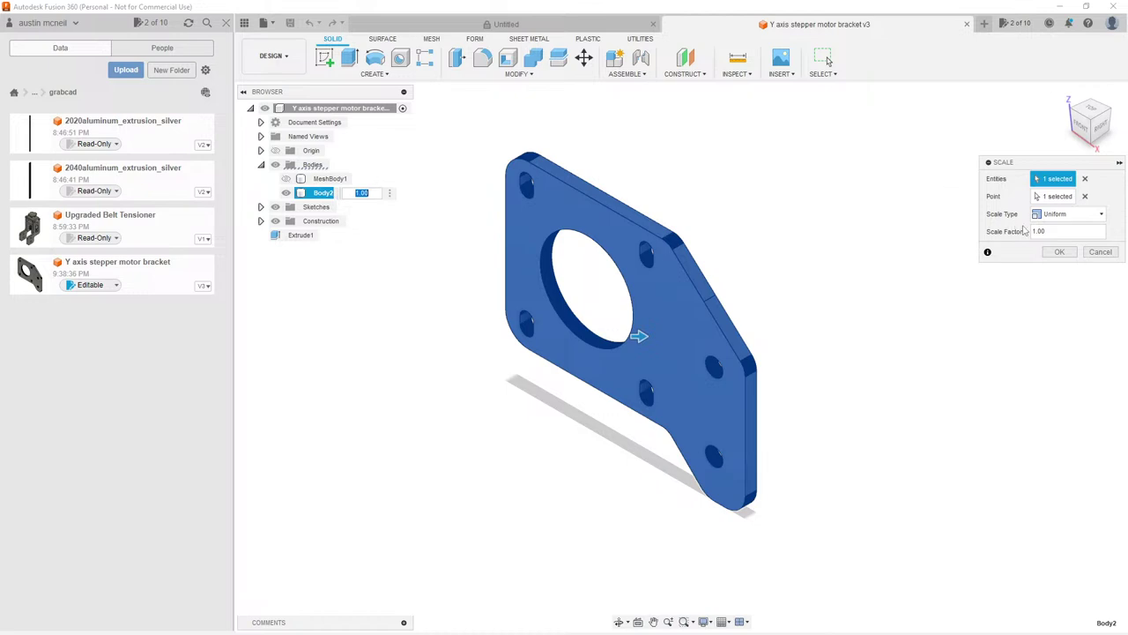
{"action": "double_click", "coordinate": [1054, 230]}
{"action": "triple_click", "coordinate": [1055, 230]}
{"action": "type", "text": "0.1"}
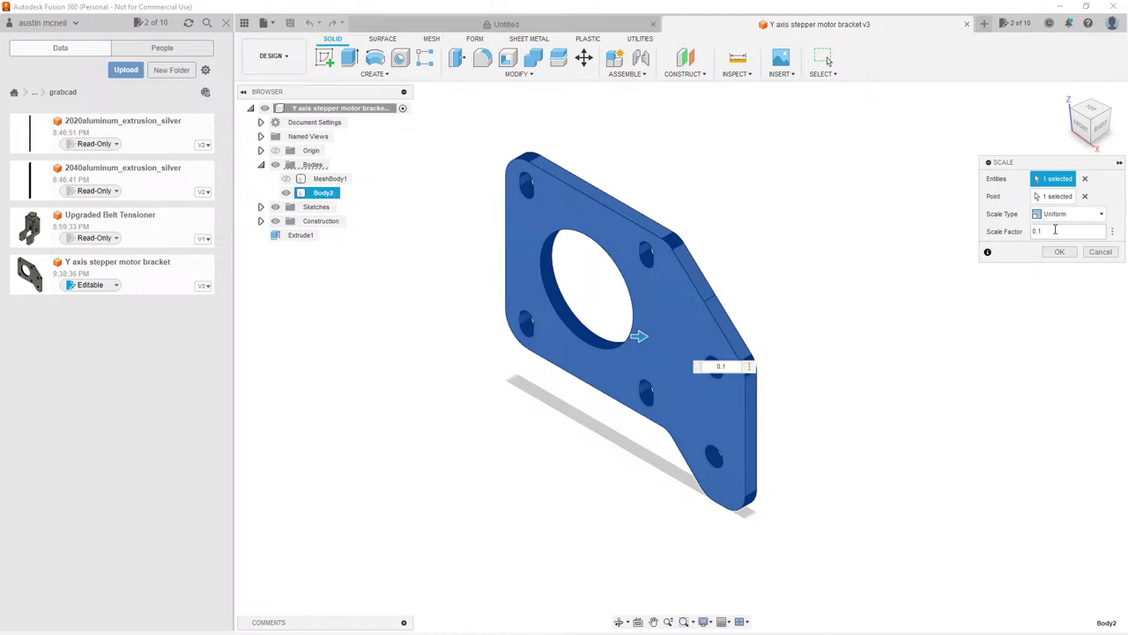
{"action": "key", "text": "Return"}
{"action": "left_click", "coordinate": [630, 334]}
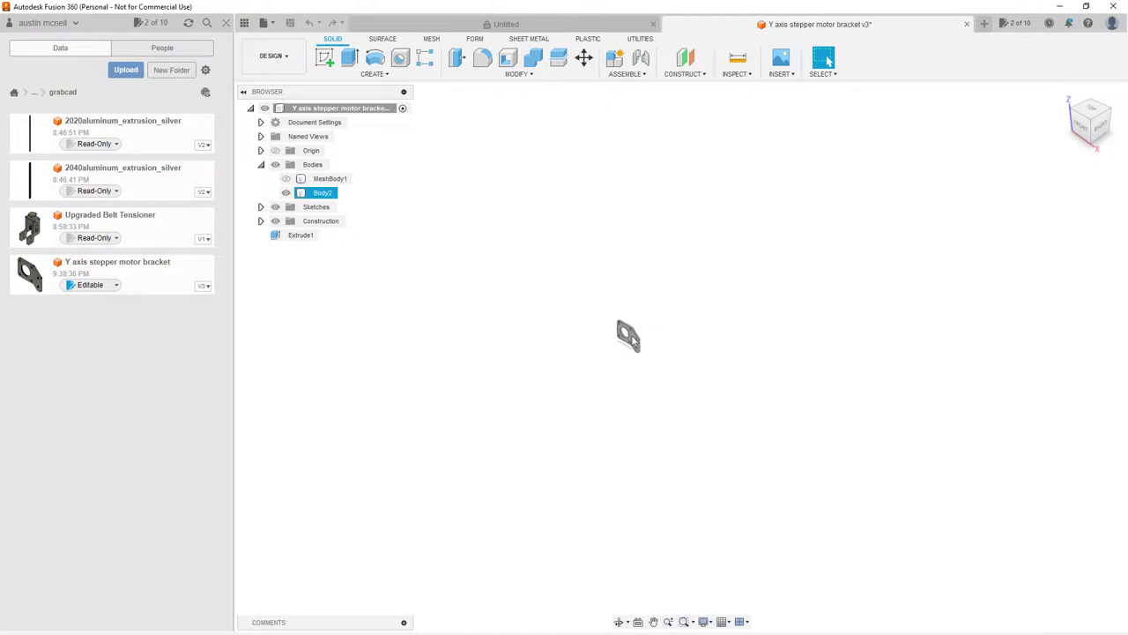
Step: Start a new sketch on the front XZ plane without drawing any line
{"action": "scroll", "coordinate": [631, 335], "scroll_direction": "up", "scroll_amount": 10}
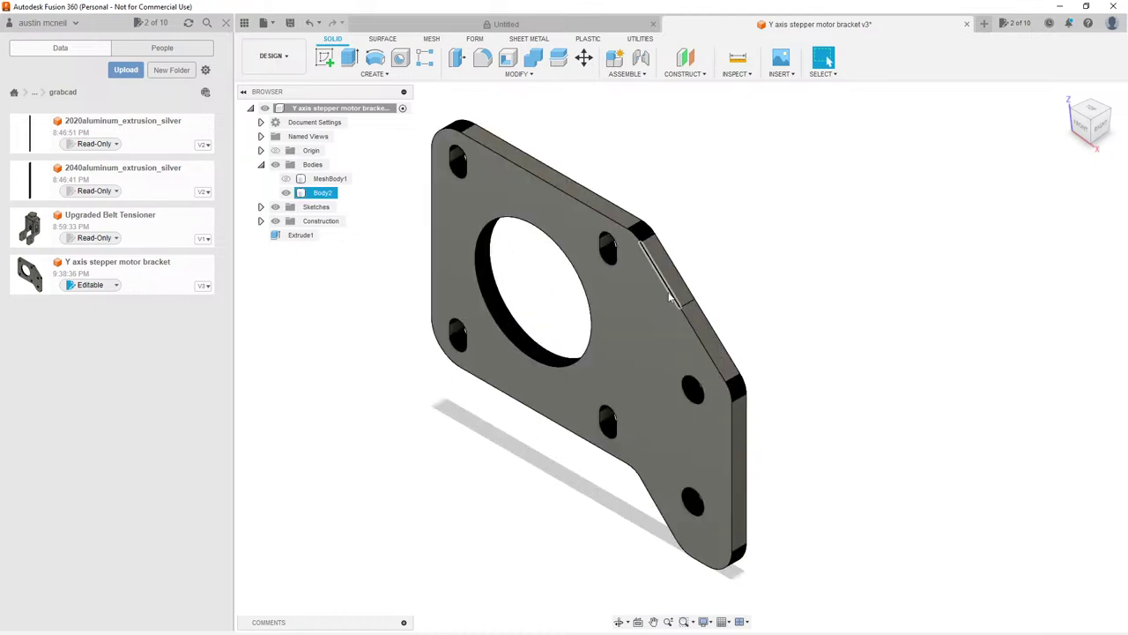
{"action": "left_click", "coordinate": [773, 226]}
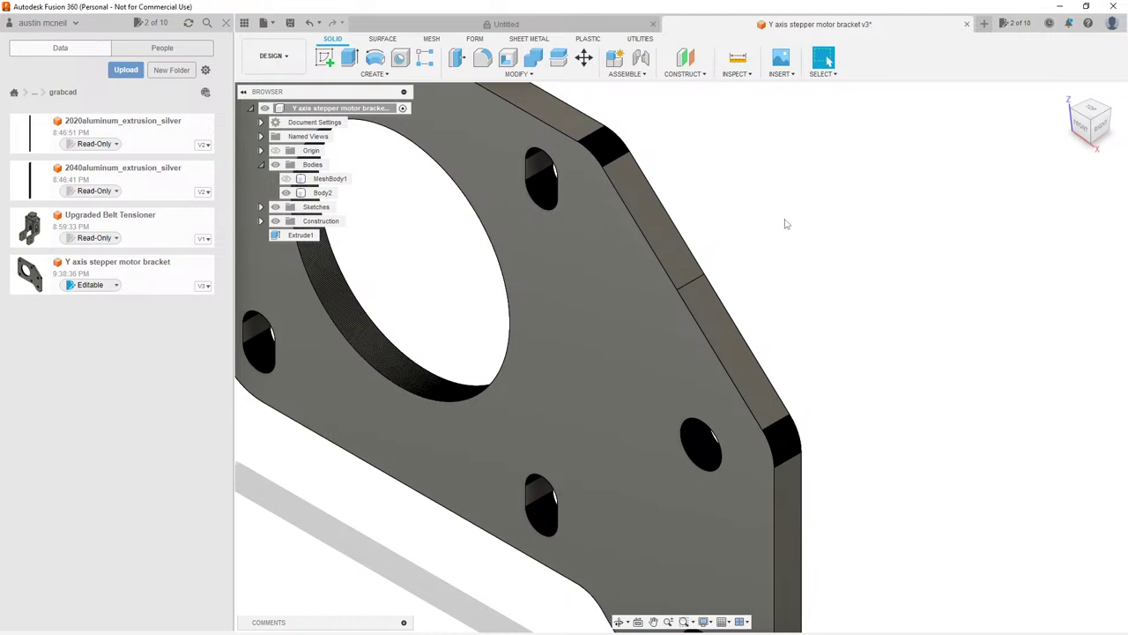
{"action": "scroll", "coordinate": [775, 256], "scroll_direction": "down", "scroll_amount": 10}
{"action": "middle_click_drag", "start_coordinate": [523, 333], "coordinate": [548, 386], "text": "shift"}
{"action": "scroll", "coordinate": [694, 326], "scroll_direction": "down", "scroll_amount": 3}
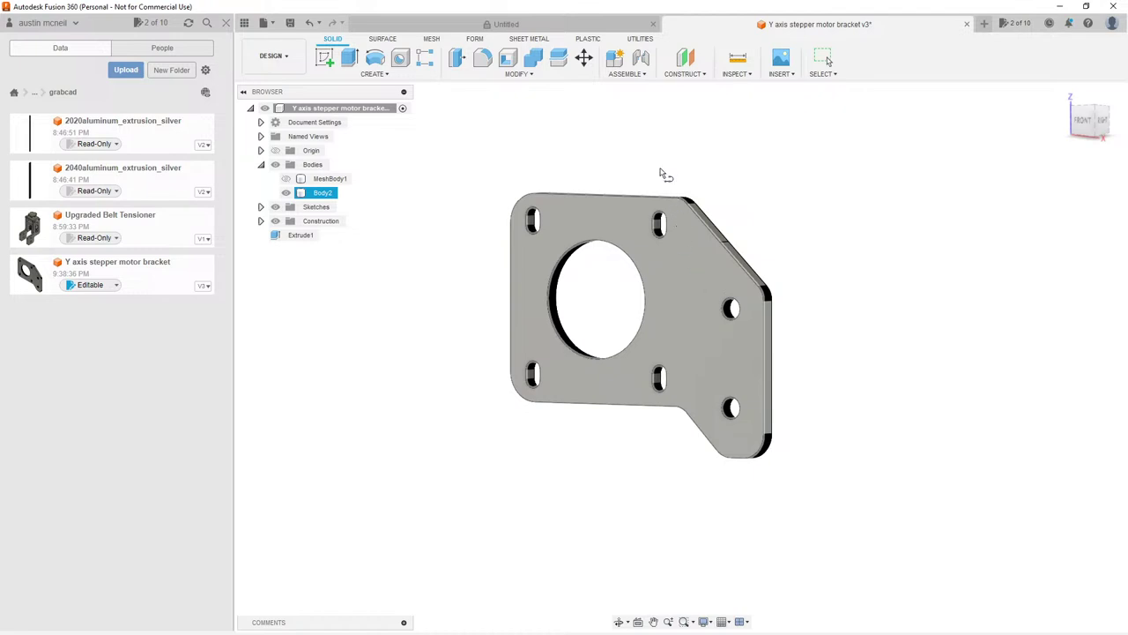
{"action": "left_click", "coordinate": [663, 174]}
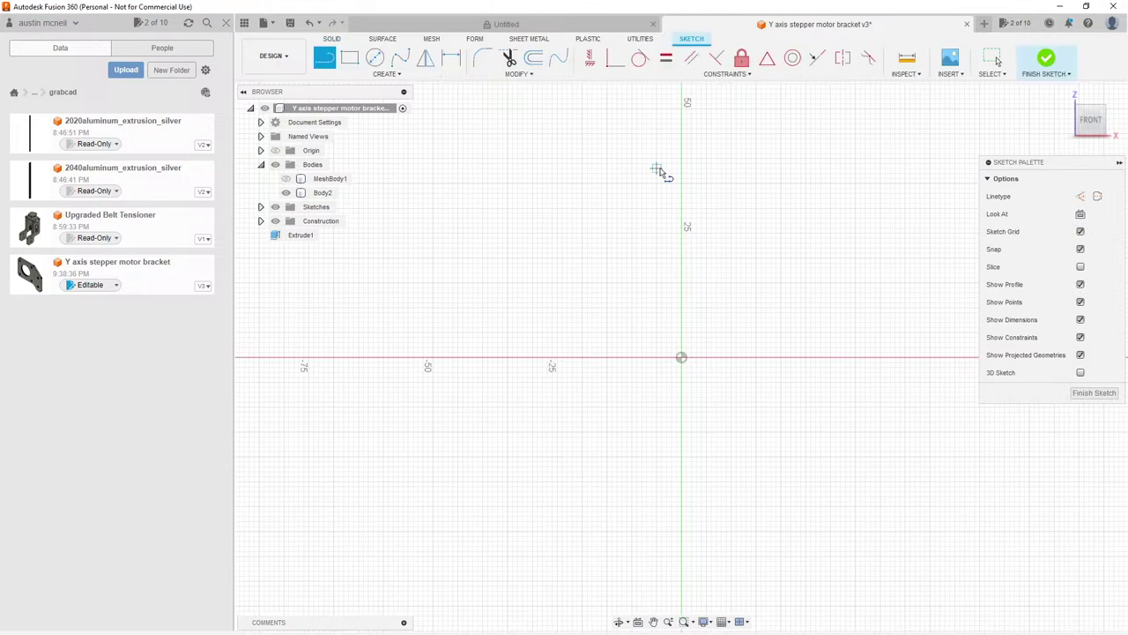
{"action": "scroll", "coordinate": [721, 278], "scroll_direction": "down", "scroll_amount": 5}
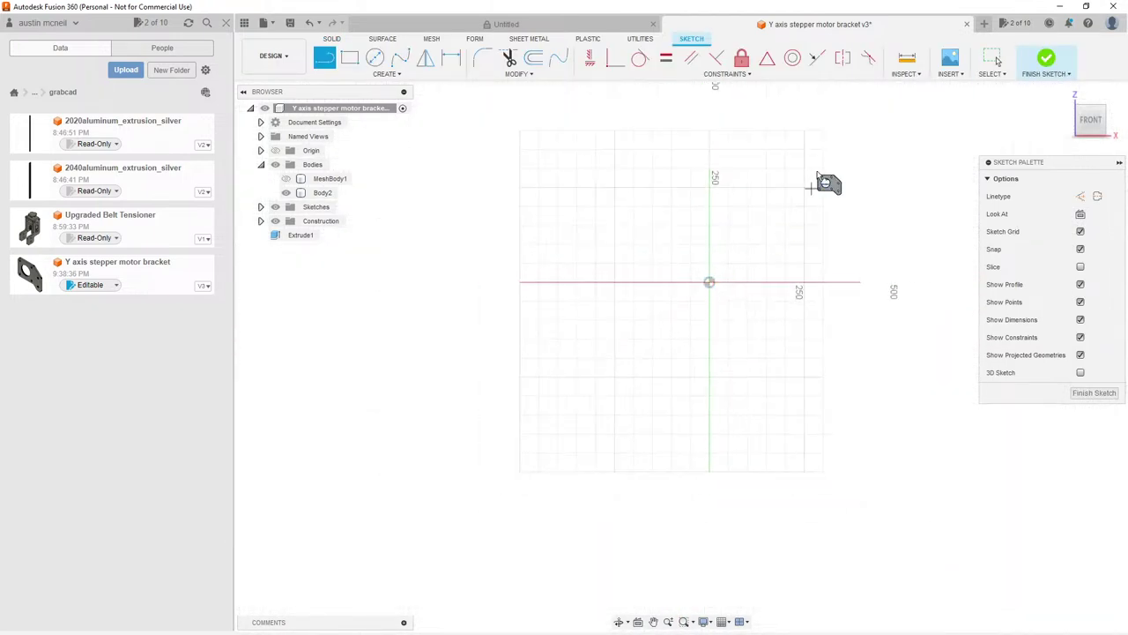
{"action": "scroll", "coordinate": [873, 176], "scroll_direction": "up", "scroll_amount": 3}
{"action": "key", "text": "Escape"}
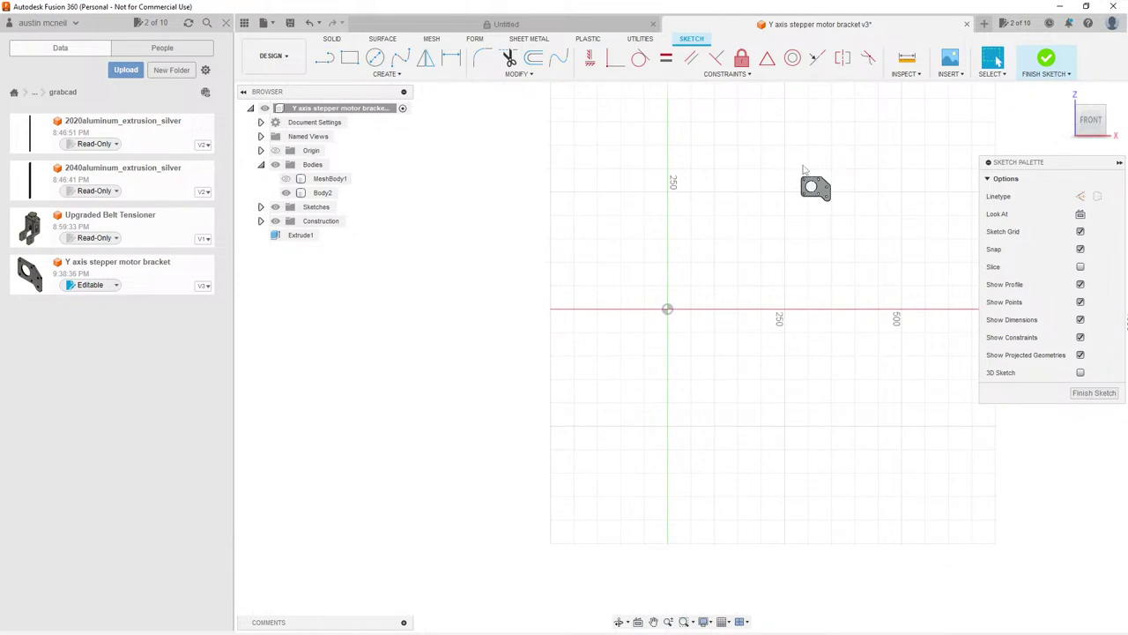
{"action": "left_click", "coordinate": [783, 155]}
{"action": "left_click", "coordinate": [869, 240]}
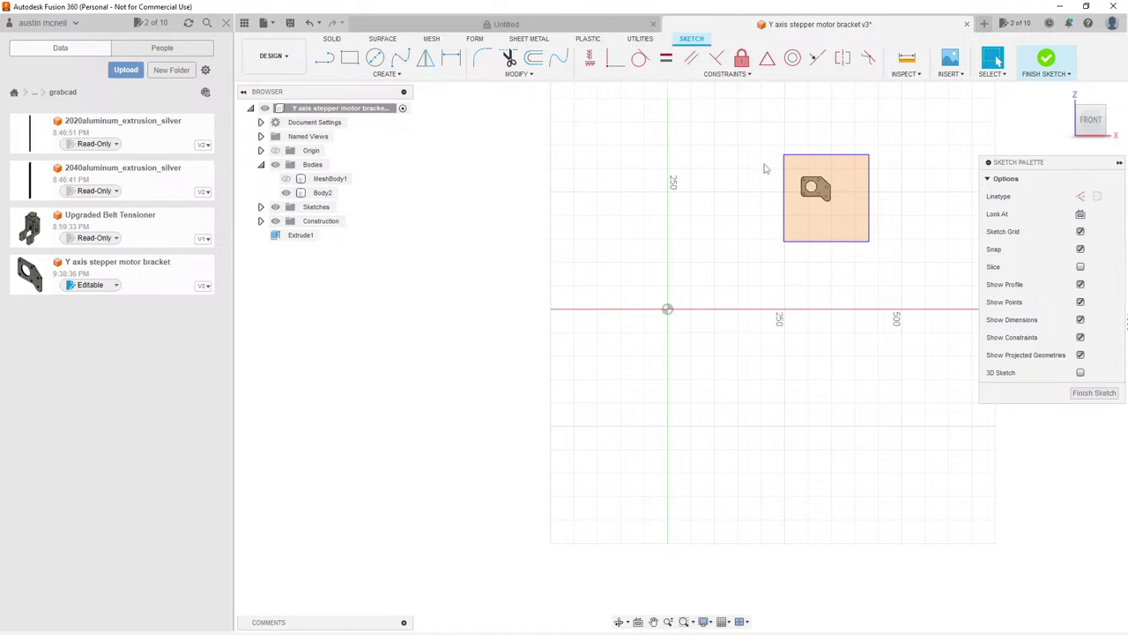
{"action": "key", "text": "ctrl+z"}
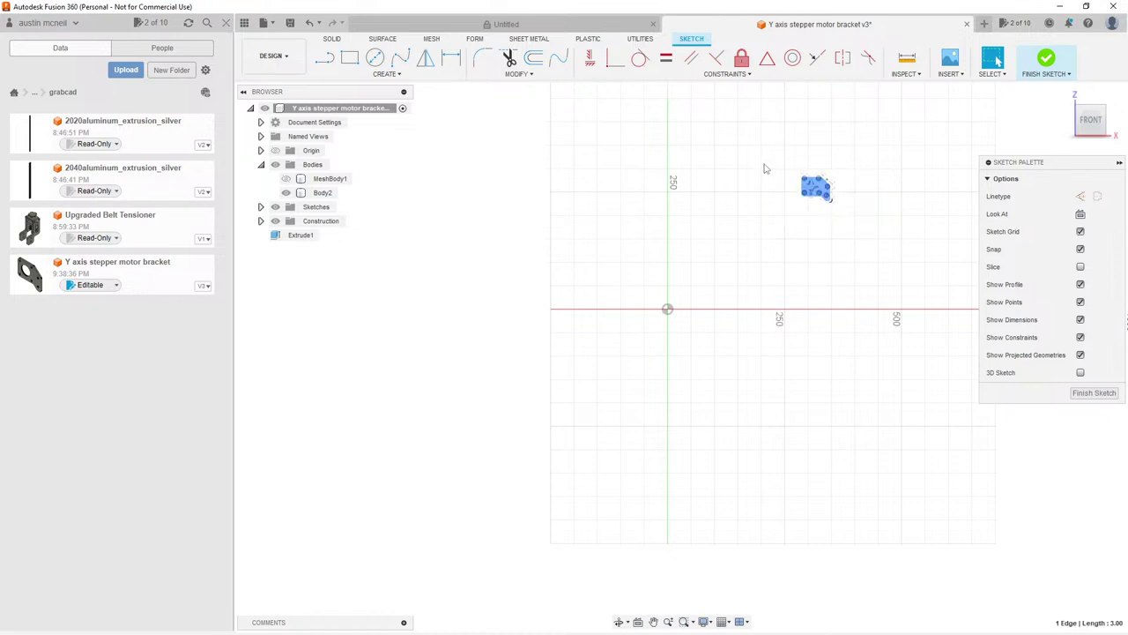
{"action": "left_click", "coordinate": [766, 169]}
Step: Project the front face of the scaled bracket into the sketch, including its outline, slots and holes
{"action": "scroll", "coordinate": [819, 198], "scroll_direction": "up", "scroll_amount": 5}
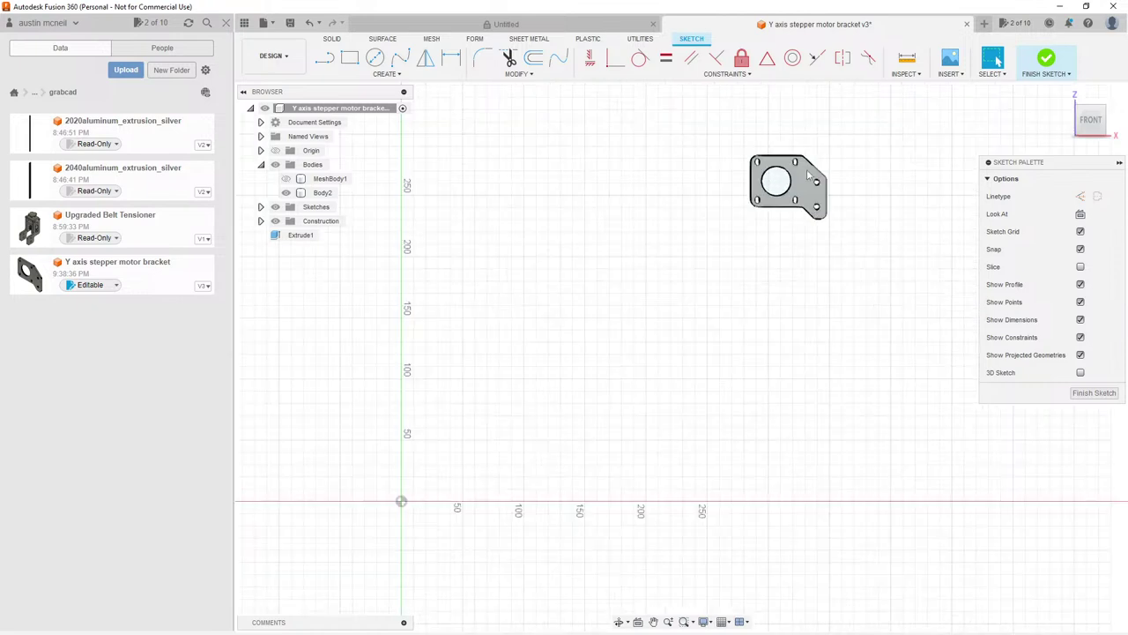
{"action": "scroll", "coordinate": [807, 174], "scroll_direction": "up", "scroll_amount": 3}
{"action": "scroll", "coordinate": [776, 208], "scroll_direction": "up", "scroll_amount": 5}
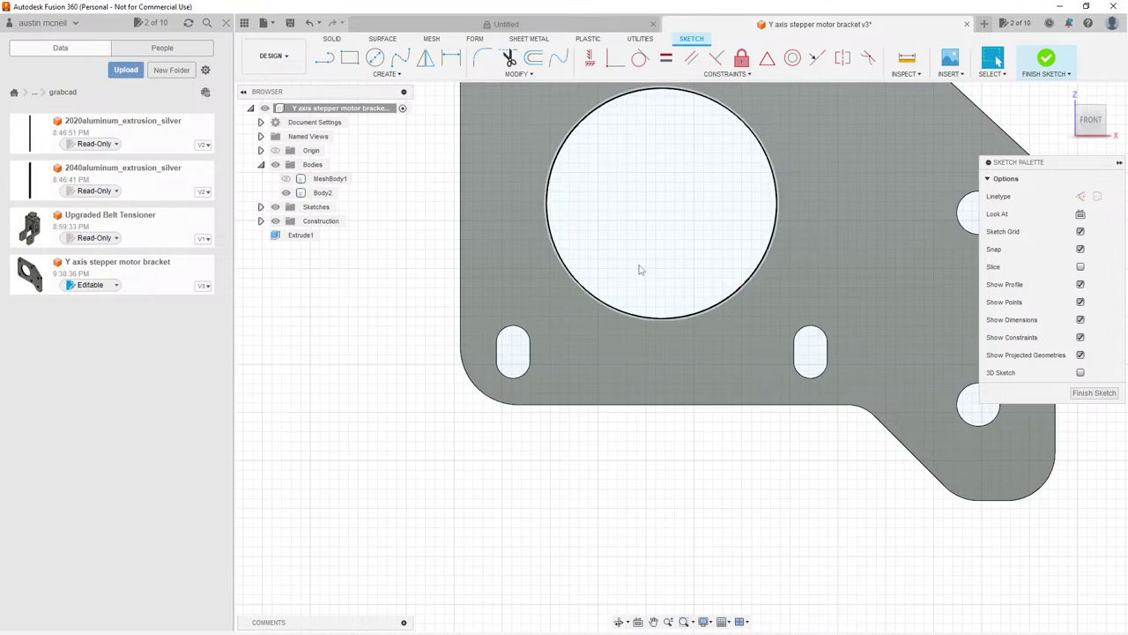
{"action": "scroll", "coordinate": [641, 270], "scroll_direction": "down", "scroll_amount": 5}
{"action": "key", "text": "p"}
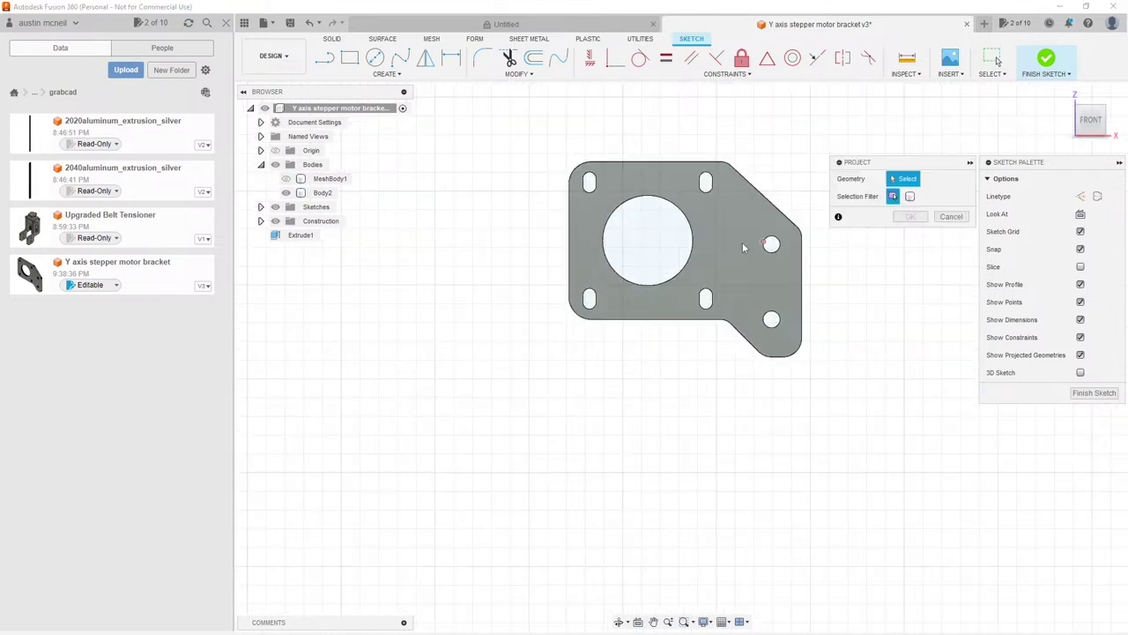
{"action": "left_click", "coordinate": [743, 244]}
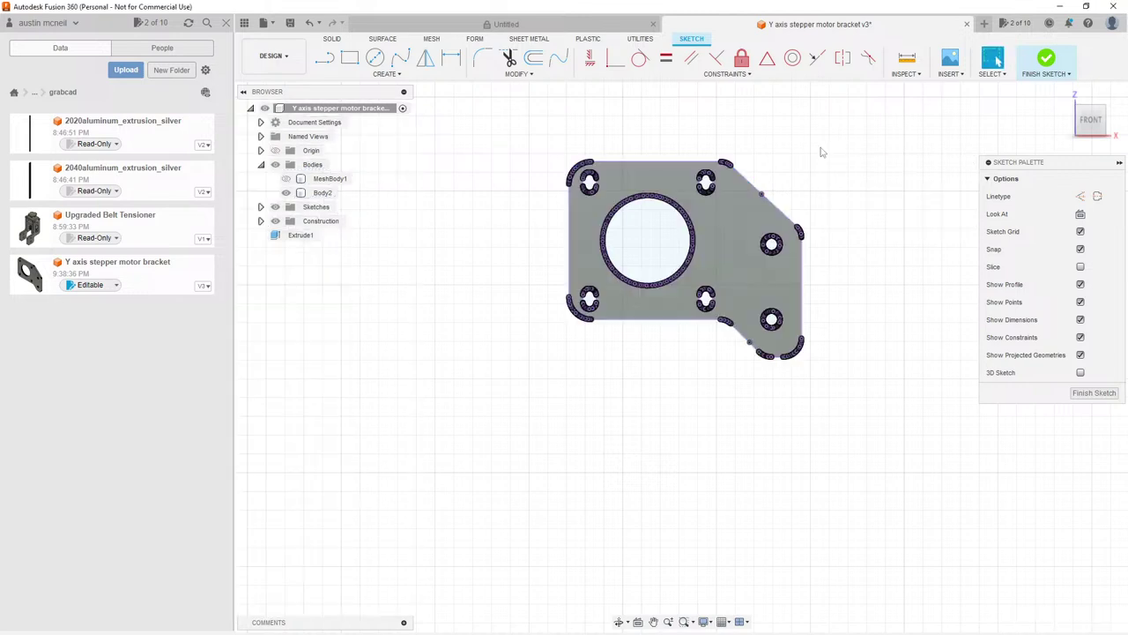
{"action": "scroll", "coordinate": [717, 227], "scroll_direction": "up", "scroll_amount": 2}
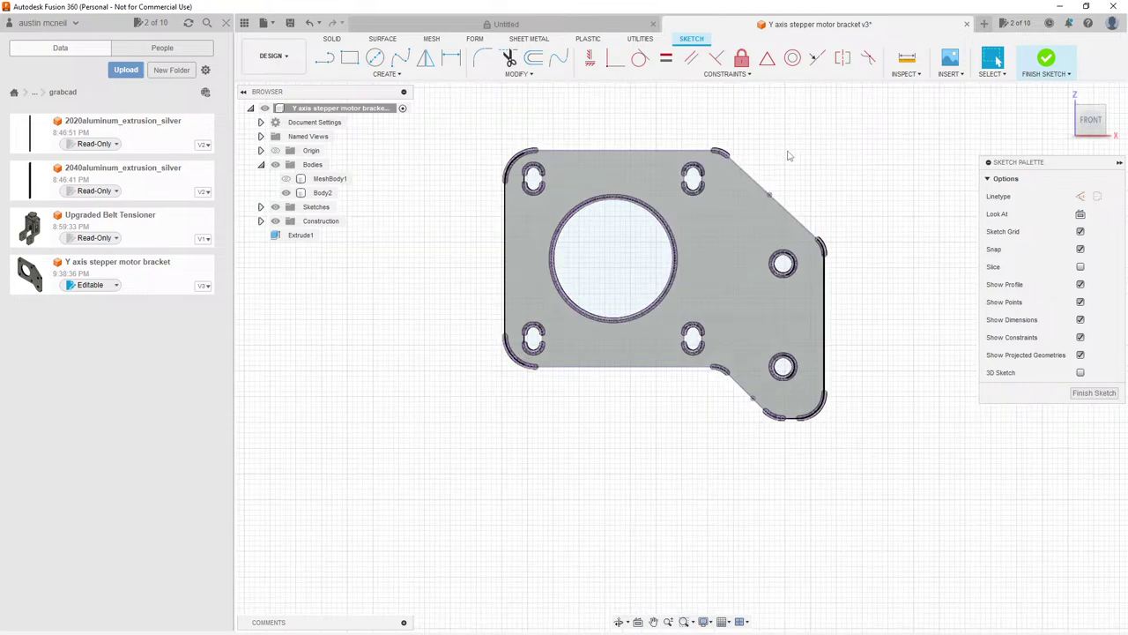
{"action": "scroll", "coordinate": [793, 238], "scroll_direction": "down", "scroll_amount": 4}
{"action": "left_click_drag", "start_coordinate": [630, 122], "coordinate": [849, 336]}
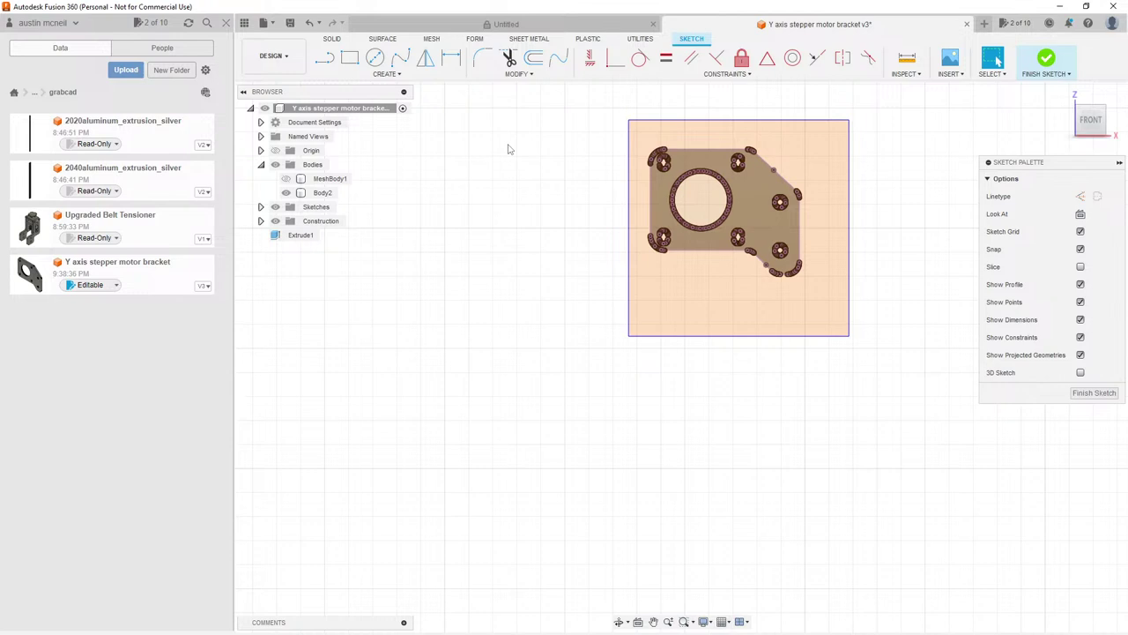
{"action": "key", "text": "ctrl+a"}
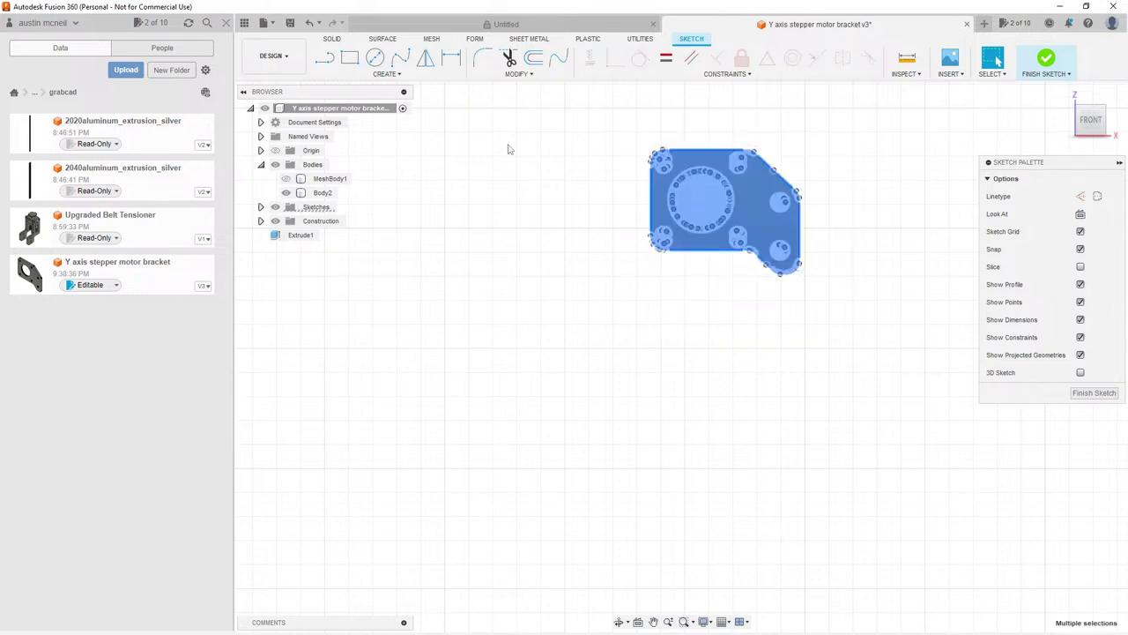
{"action": "left_click", "coordinate": [593, 180]}
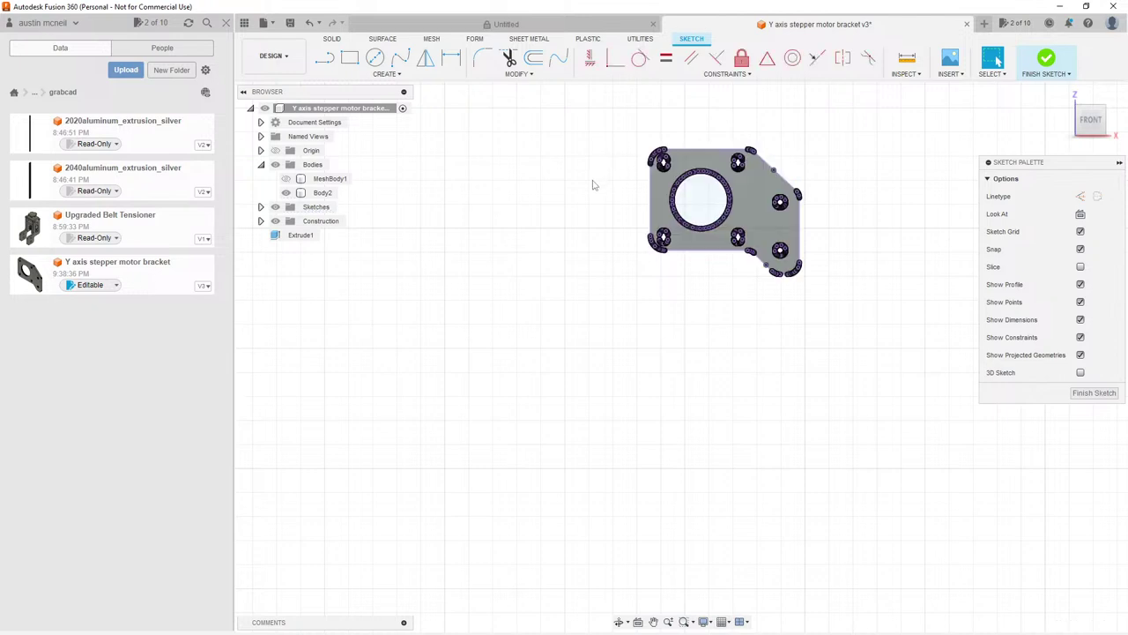
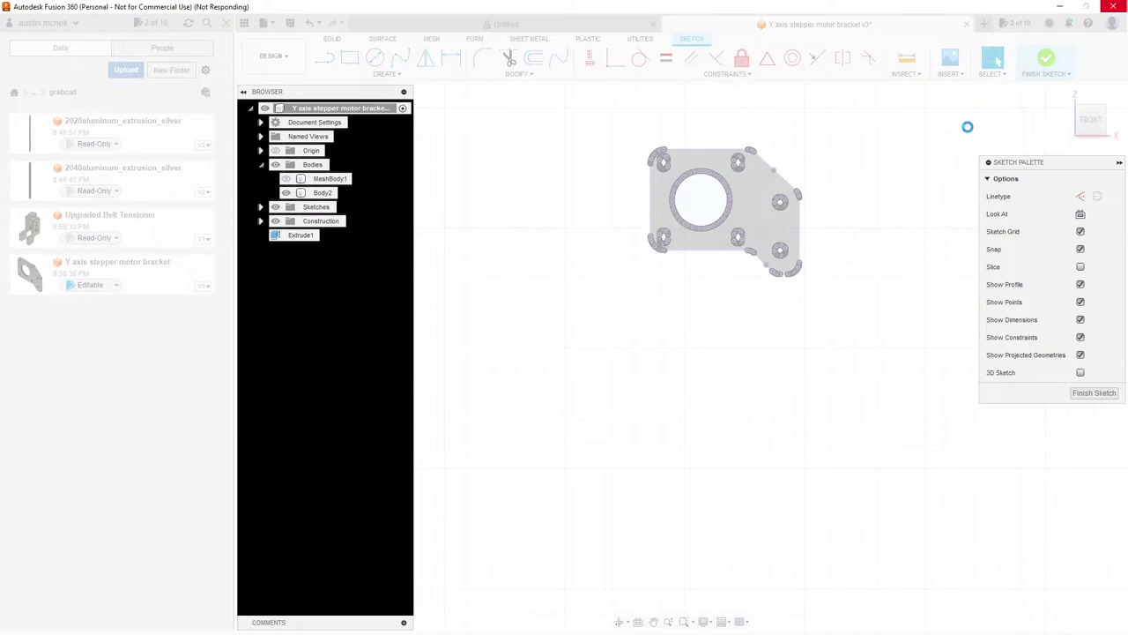
Step: Force-close the frozen program and, after restarting, open the off the shelf parts folder in the gift card machine project
{"action": "left_click", "coordinate": [1113, 9]}
{"action": "left_click", "coordinate": [518, 340]}
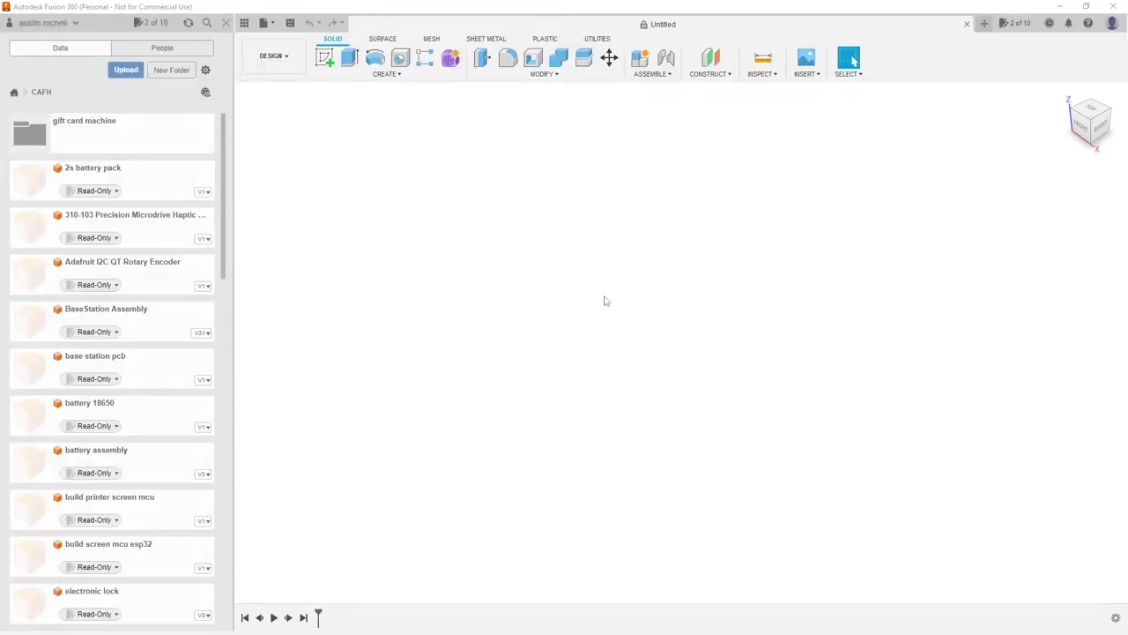
{"action": "double_click", "coordinate": [117, 133]}
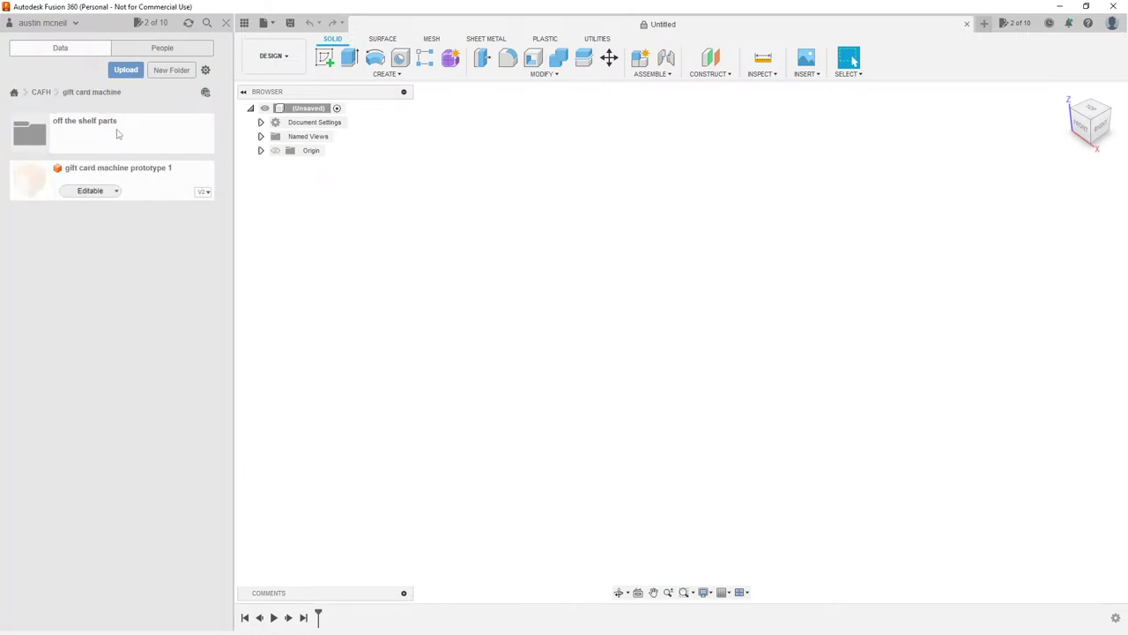
{"action": "double_click", "coordinate": [118, 139]}
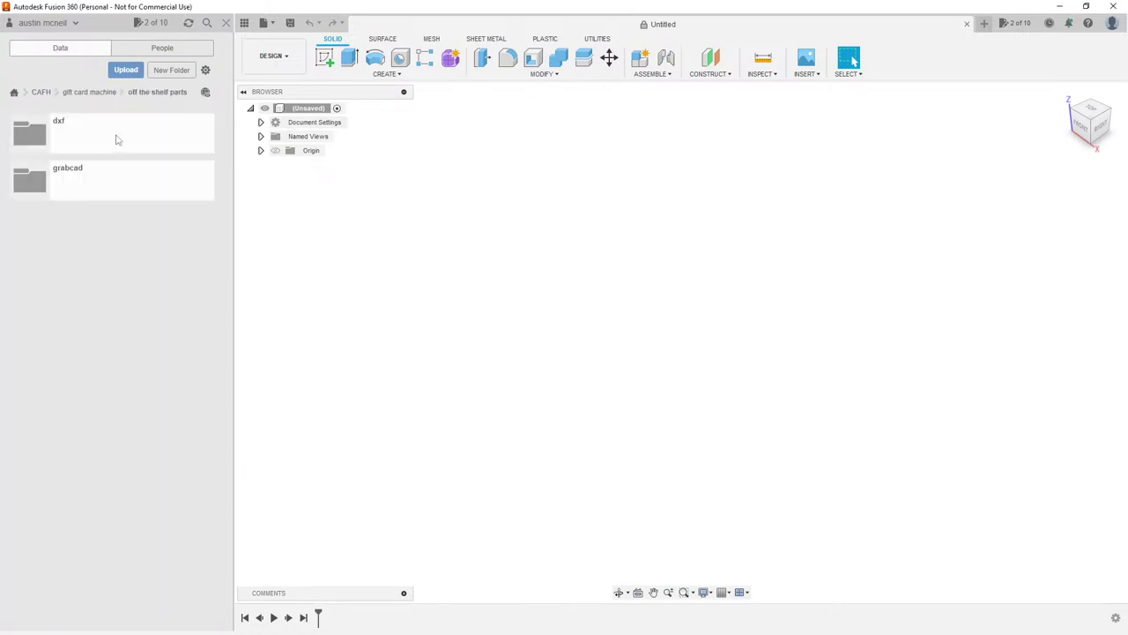
Step: Open the Y axis stepper motor bracket design from the grabcad folder and start a sketch on its front face
{"action": "double_click", "coordinate": [101, 193]}
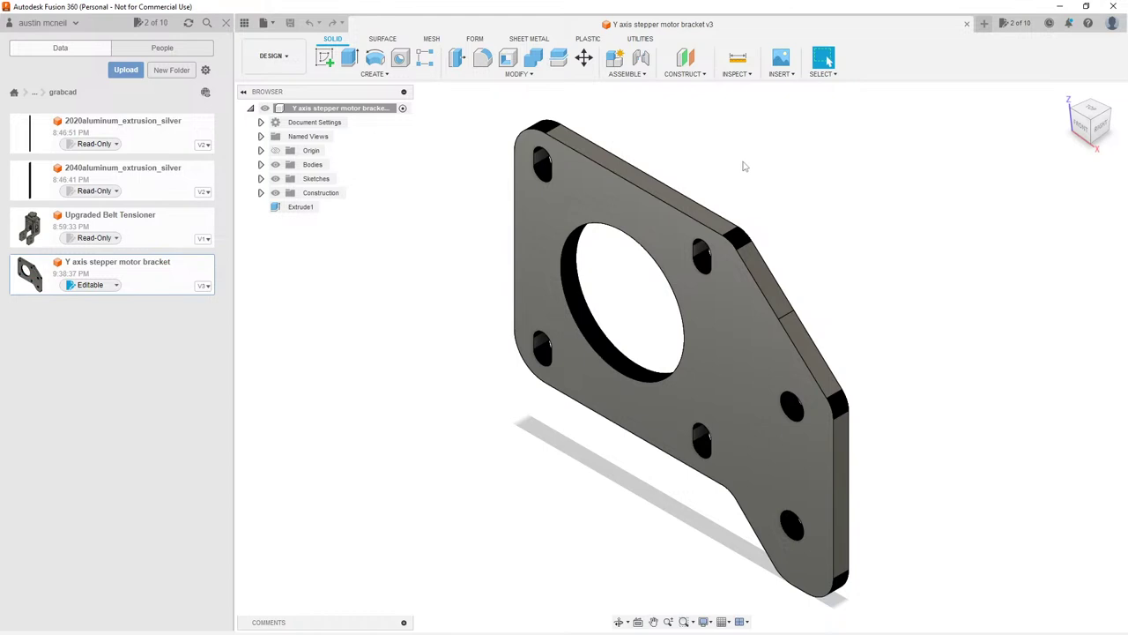
{"action": "scroll", "coordinate": [518, 192], "scroll_direction": "down", "scroll_amount": 3}
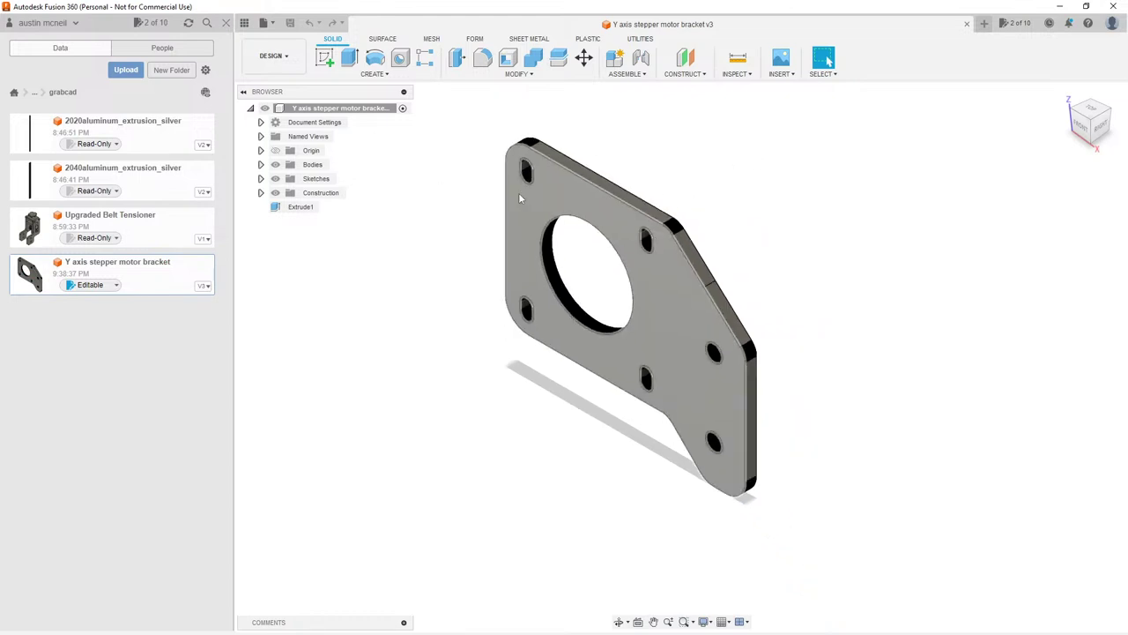
{"action": "scroll", "coordinate": [635, 295], "scroll_direction": "up", "scroll_amount": 5}
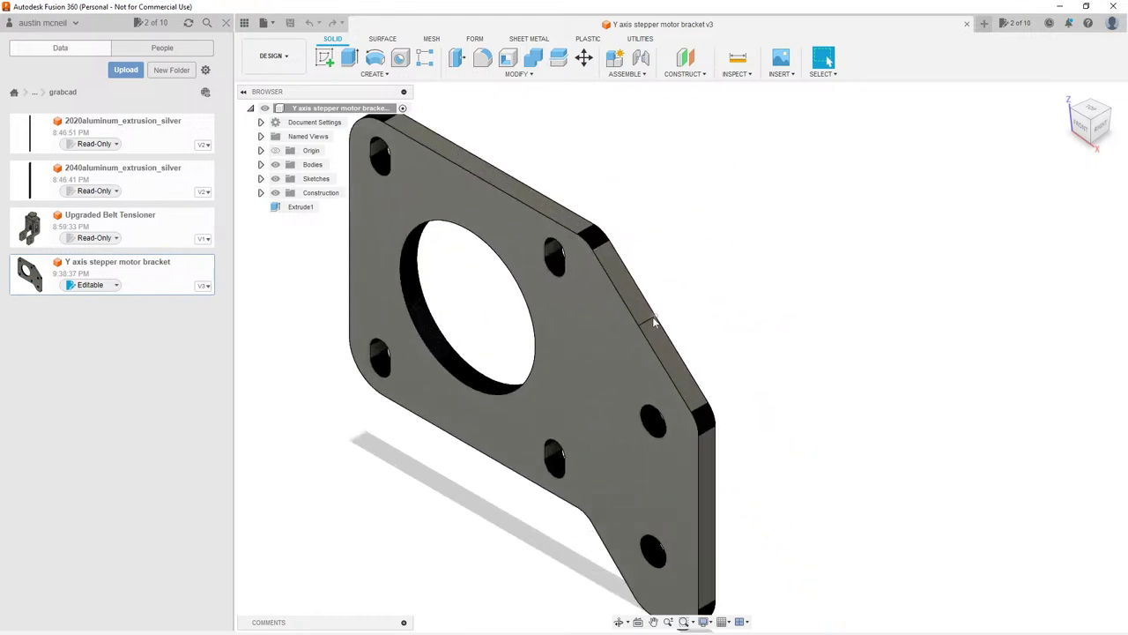
{"action": "scroll", "coordinate": [804, 265], "scroll_direction": "down", "scroll_amount": 3}
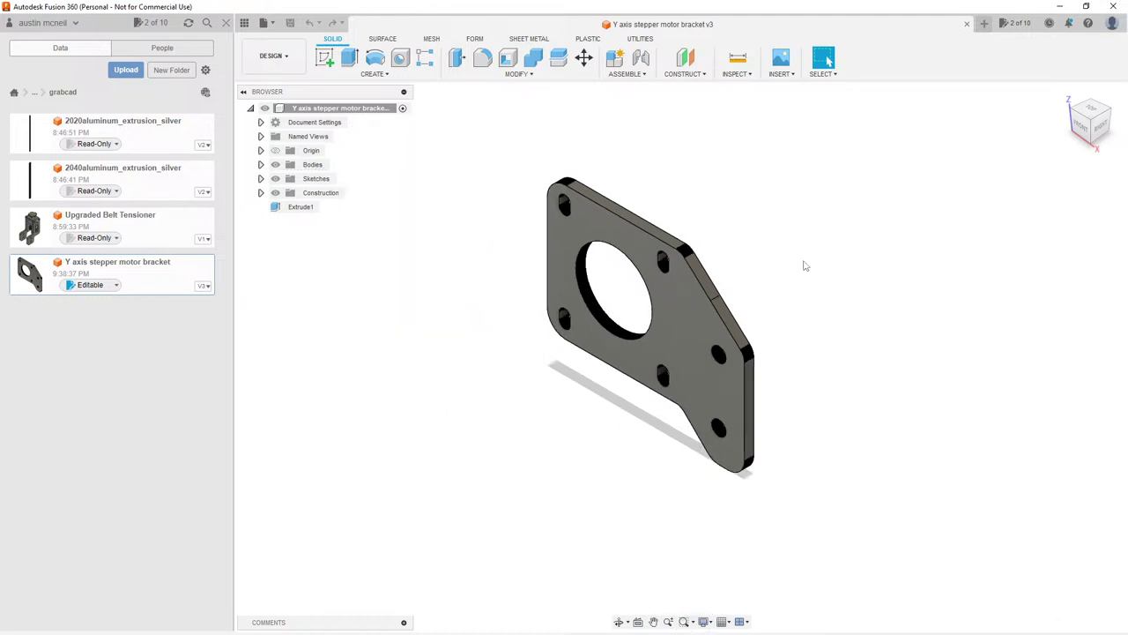
{"action": "middle_click_drag", "start_coordinate": [722, 267], "coordinate": [756, 233], "text": "shift"}
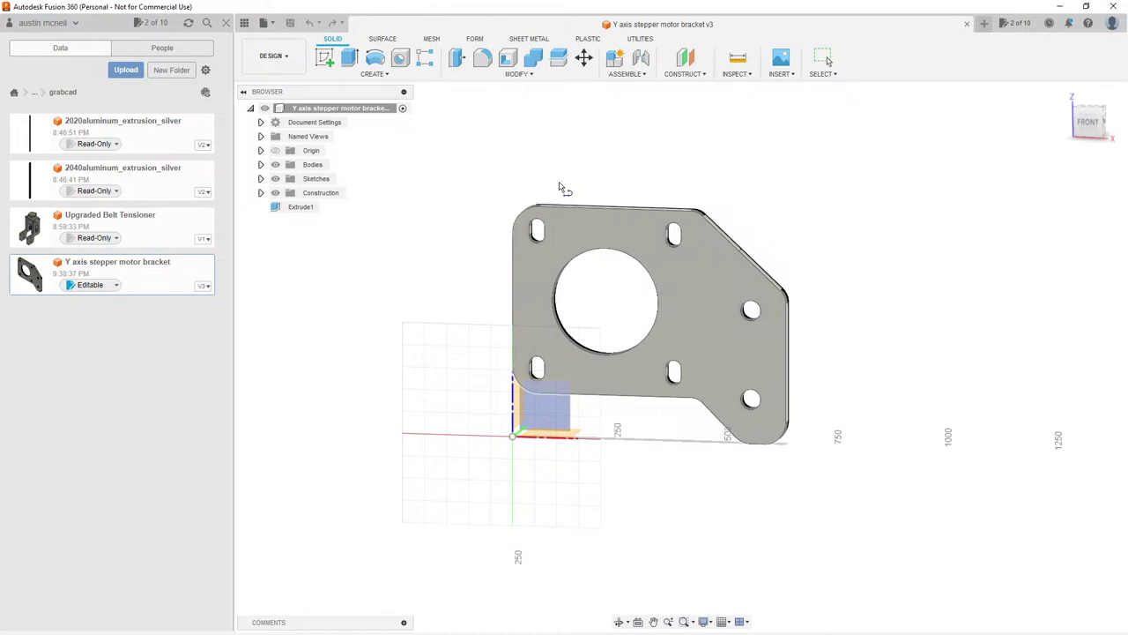
{"action": "left_click", "coordinate": [563, 212]}
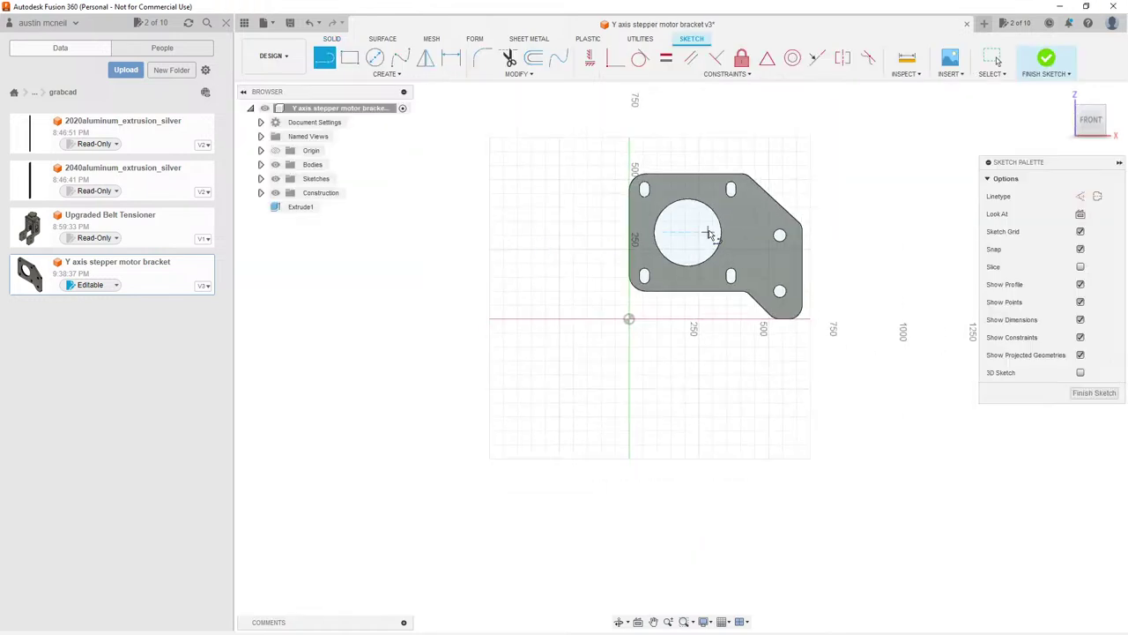
{"action": "scroll", "coordinate": [708, 234], "scroll_direction": "up", "scroll_amount": 5}
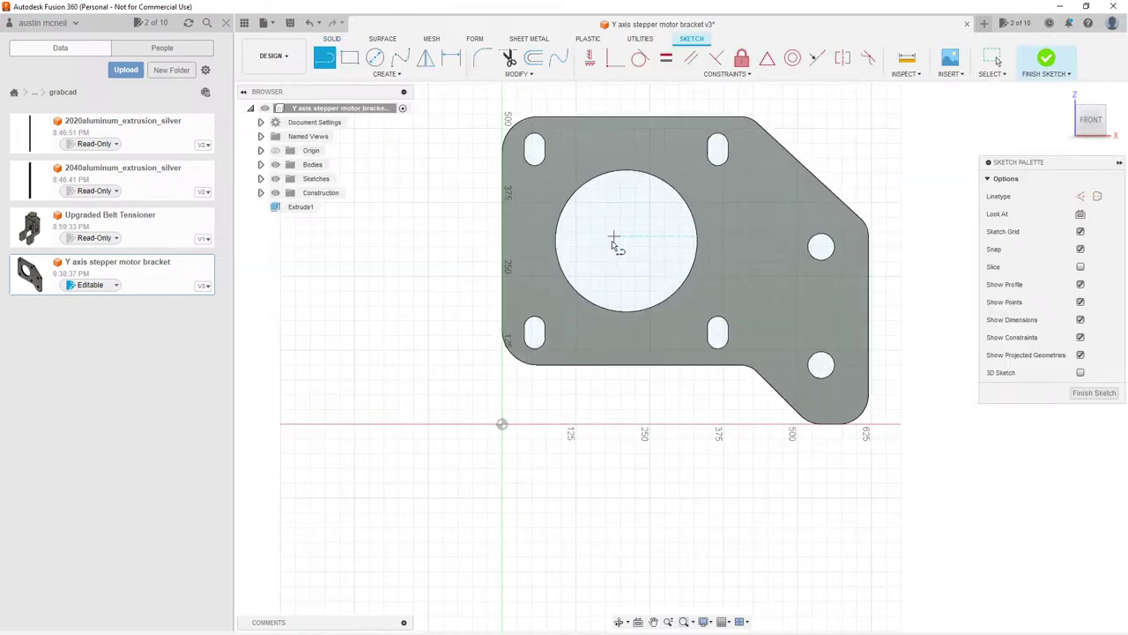
{"action": "scroll", "coordinate": [557, 245], "scroll_direction": "up", "scroll_amount": 4}
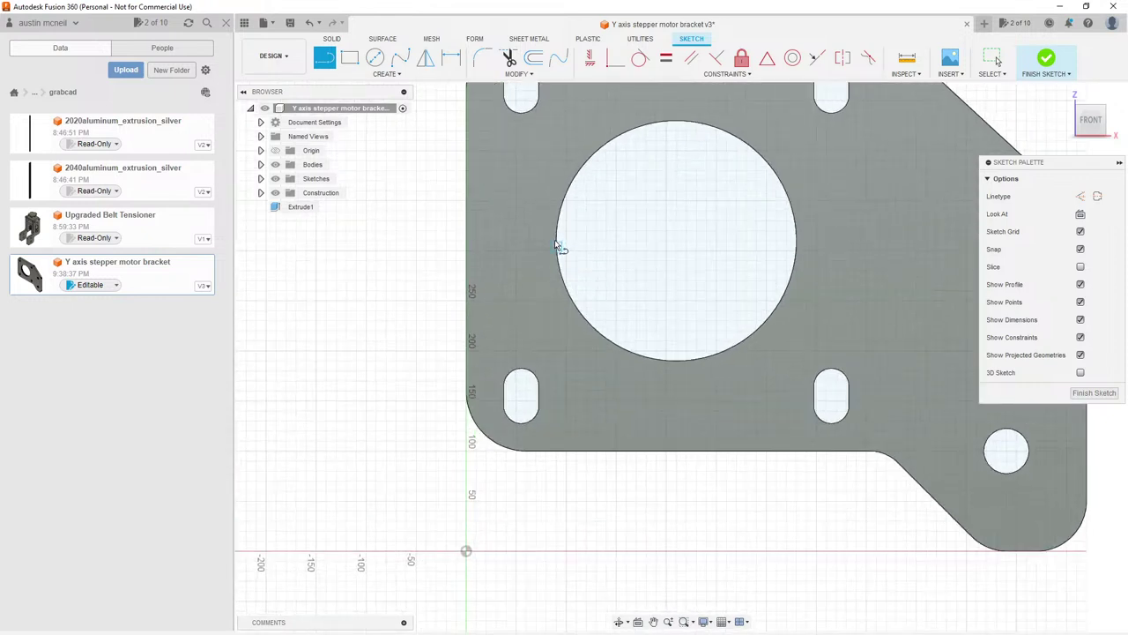
{"action": "left_click", "coordinate": [557, 244]}
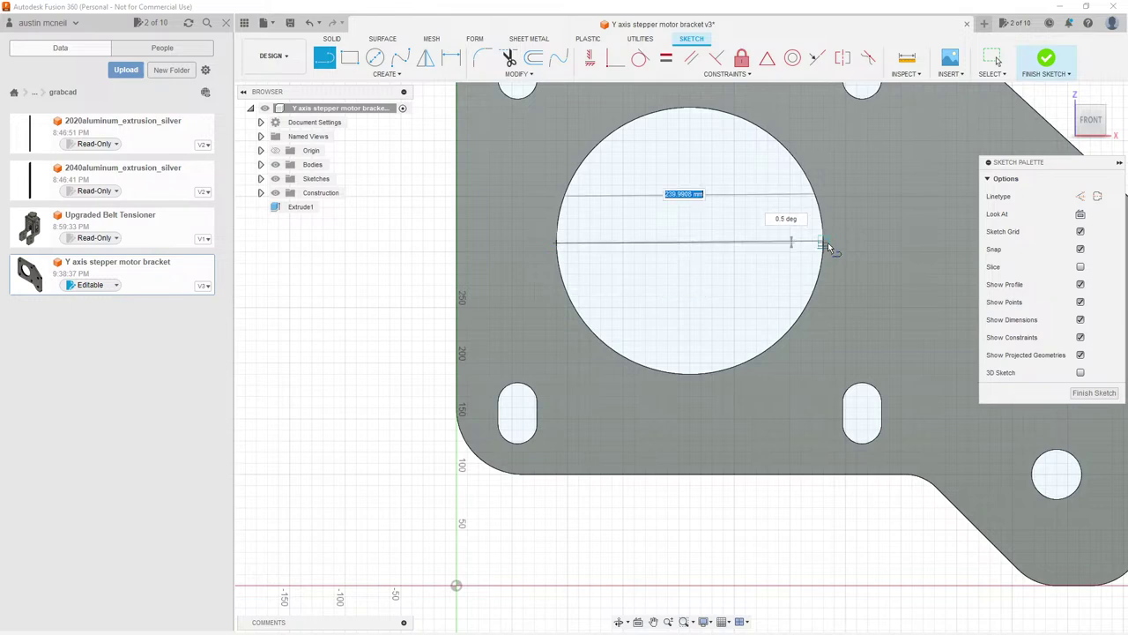
{"action": "key", "text": "Escape"}
{"action": "scroll", "coordinate": [505, 257], "scroll_direction": "down", "scroll_amount": 2}
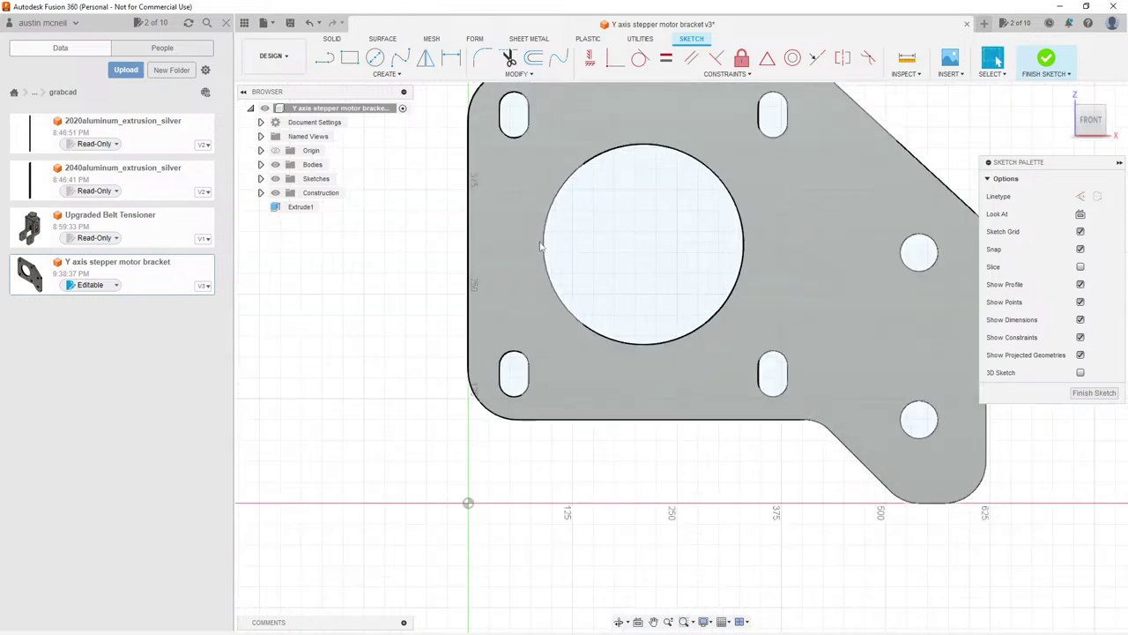
{"action": "key", "text": "c"}
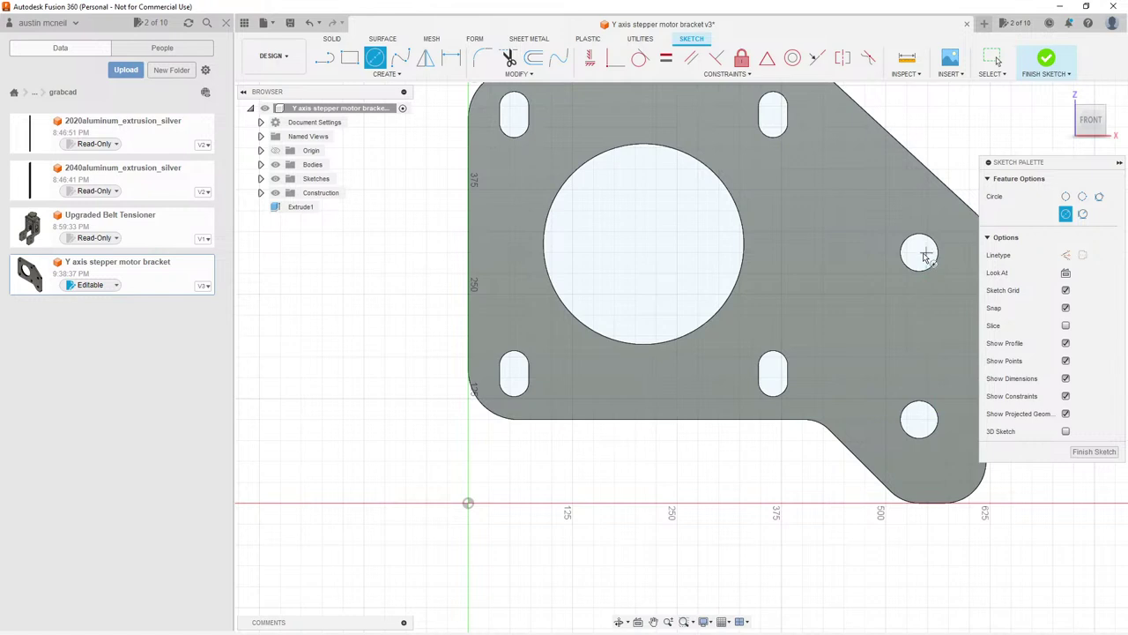
{"action": "scroll", "coordinate": [458, 385], "scroll_direction": "down", "scroll_amount": 3}
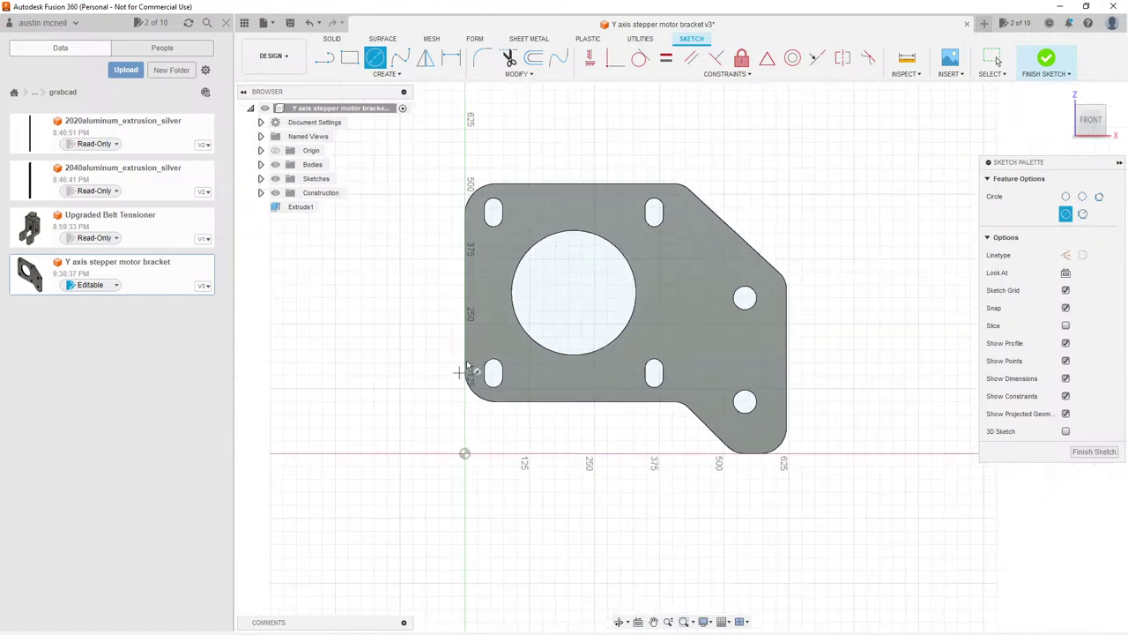
{"action": "scroll", "coordinate": [521, 220], "scroll_direction": "up", "scroll_amount": 3}
{"action": "key", "text": "Escape"}
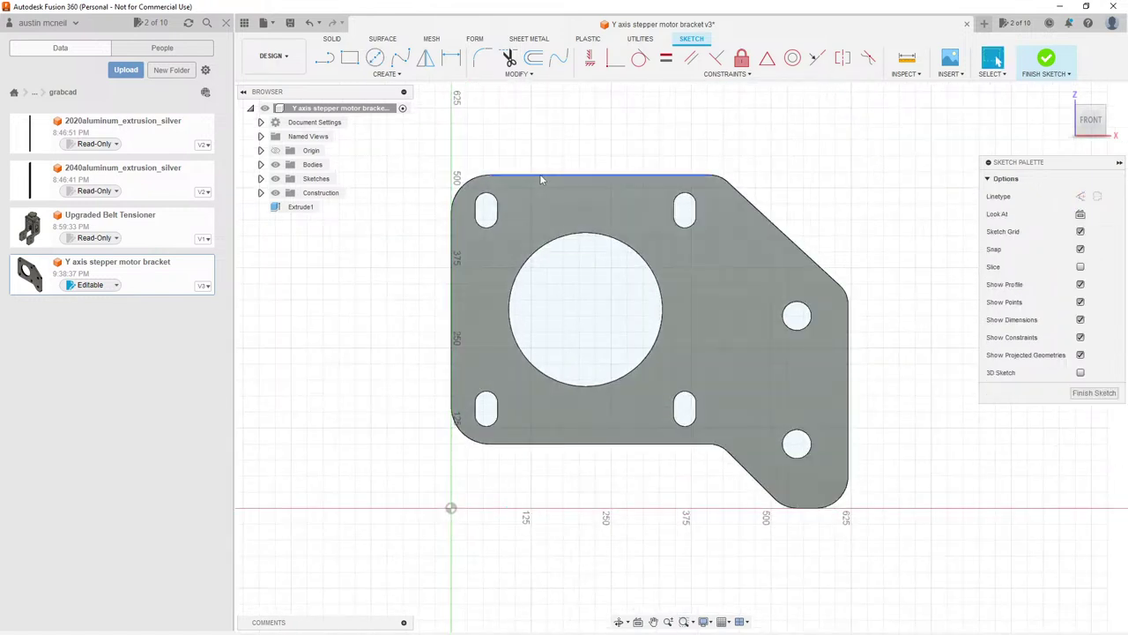
Step: Try to trace the bracket's straight top edge with a sketch line
{"action": "left_click", "coordinate": [542, 176]}
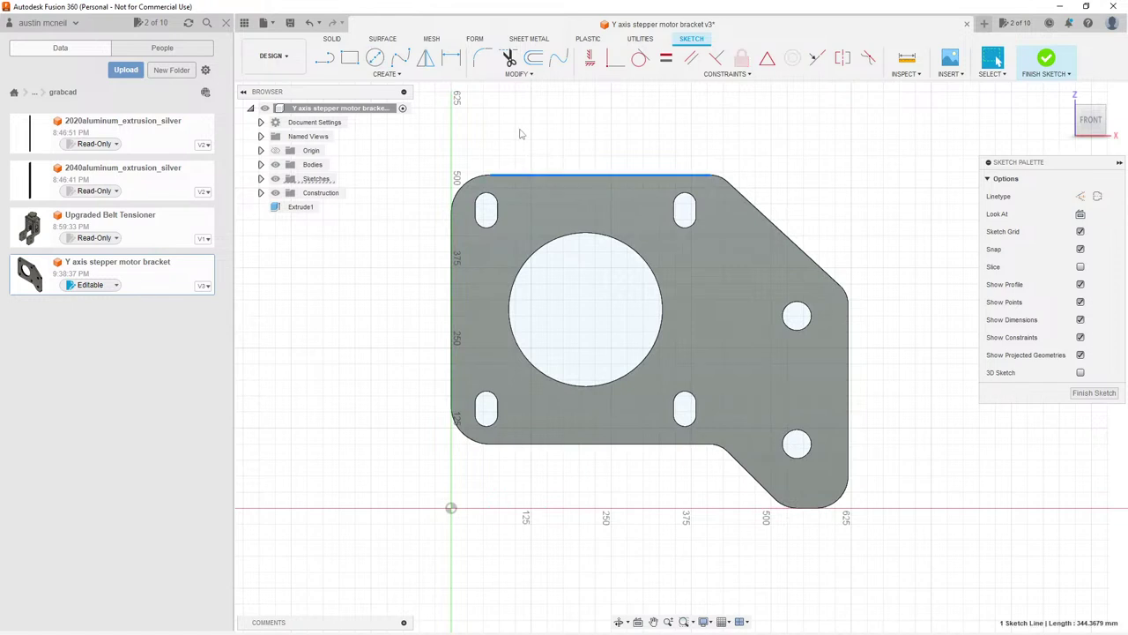
{"action": "key", "text": "l"}
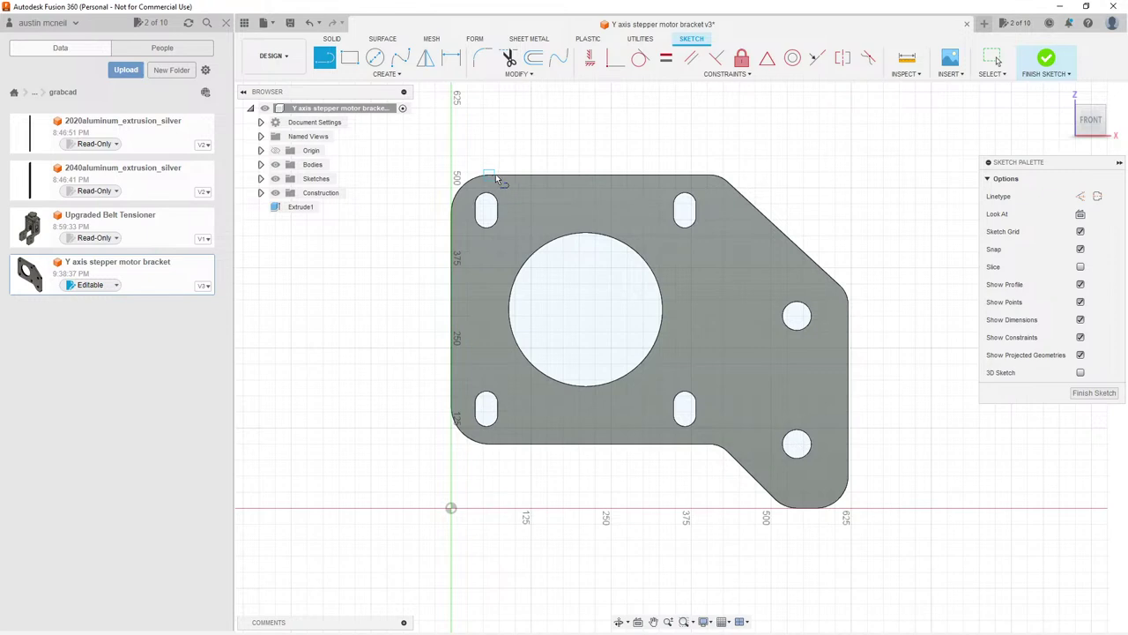
{"action": "left_click", "coordinate": [490, 174]}
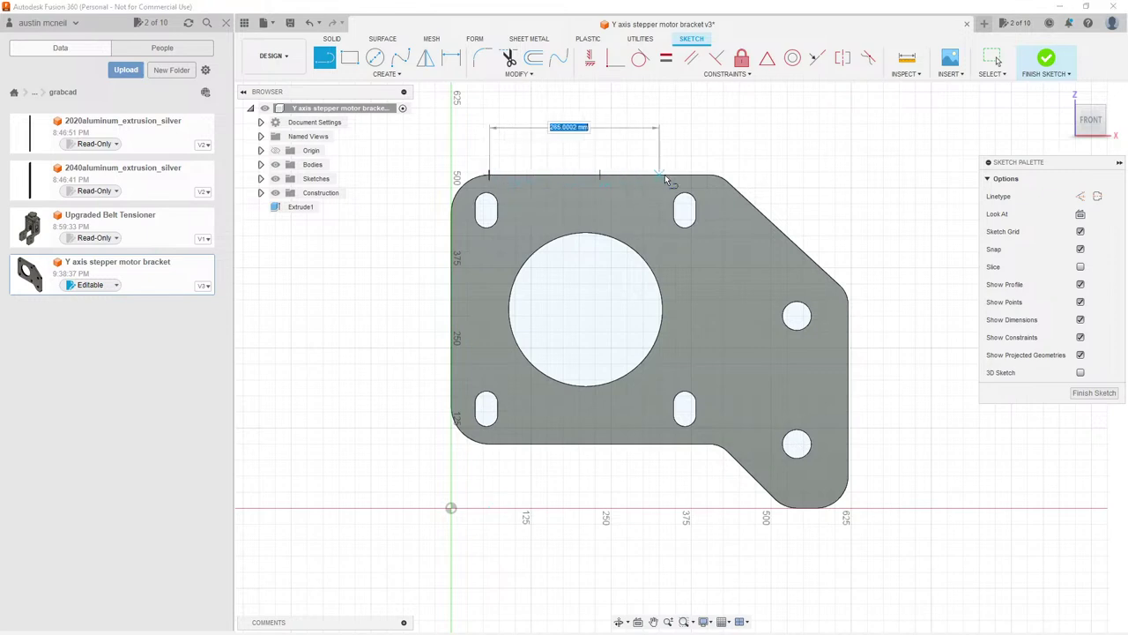
{"action": "scroll", "coordinate": [712, 176], "scroll_direction": "up", "scroll_amount": 4}
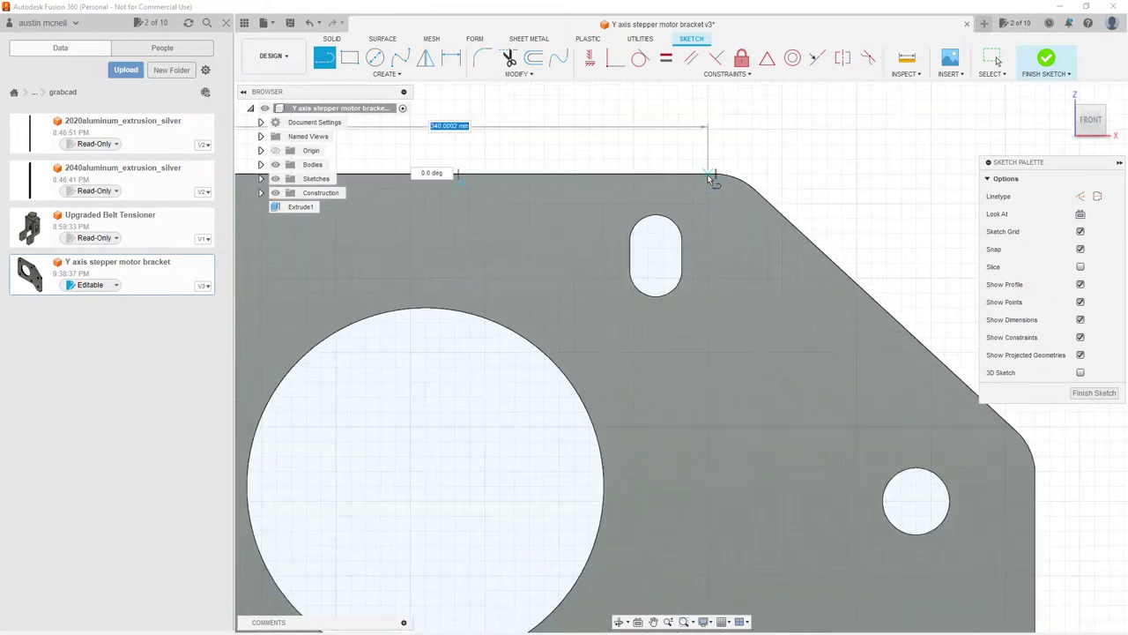
{"action": "scroll", "coordinate": [714, 176], "scroll_direction": "up", "scroll_amount": 4}
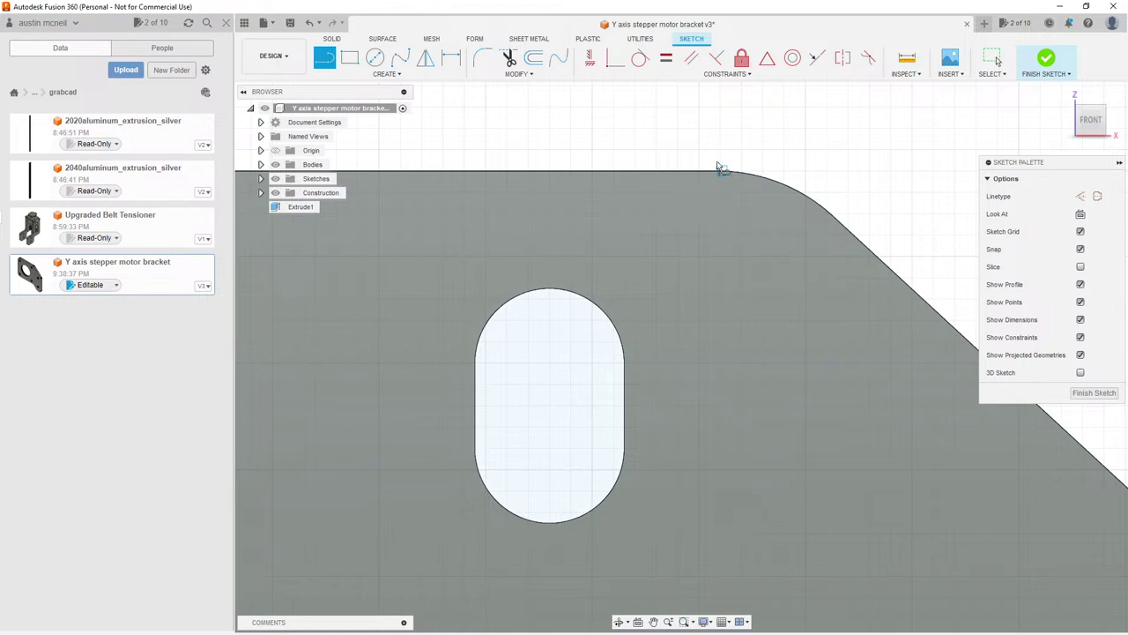
{"action": "scroll", "coordinate": [748, 148], "scroll_direction": "down", "scroll_amount": 2}
{"action": "scroll", "coordinate": [748, 148], "scroll_direction": "down", "scroll_amount": 6}
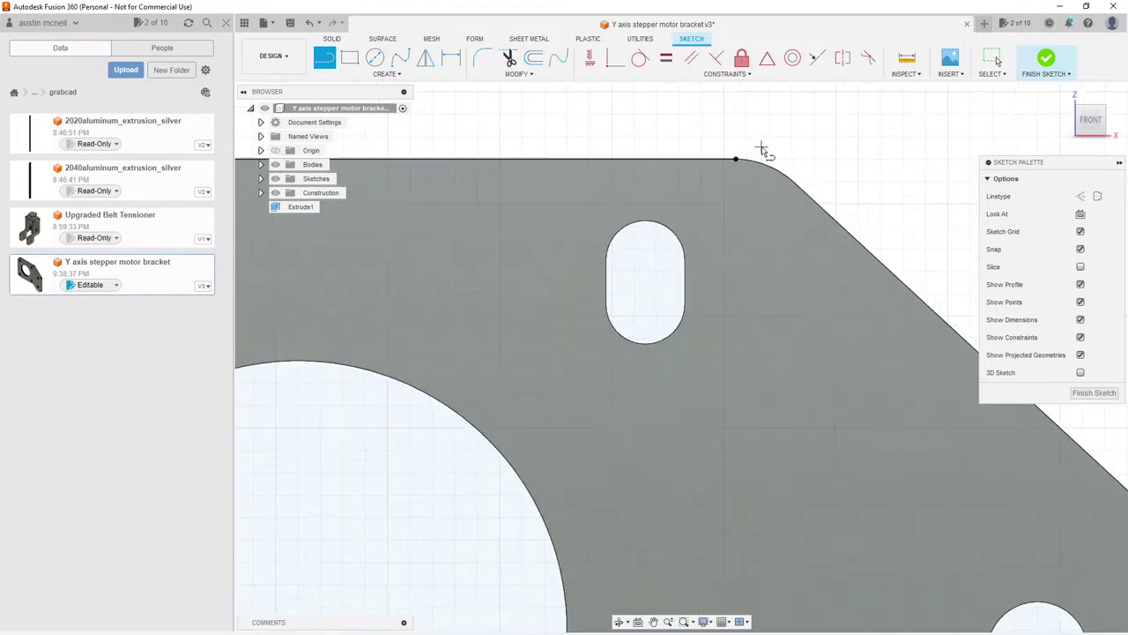
{"action": "key", "text": "Escape"}
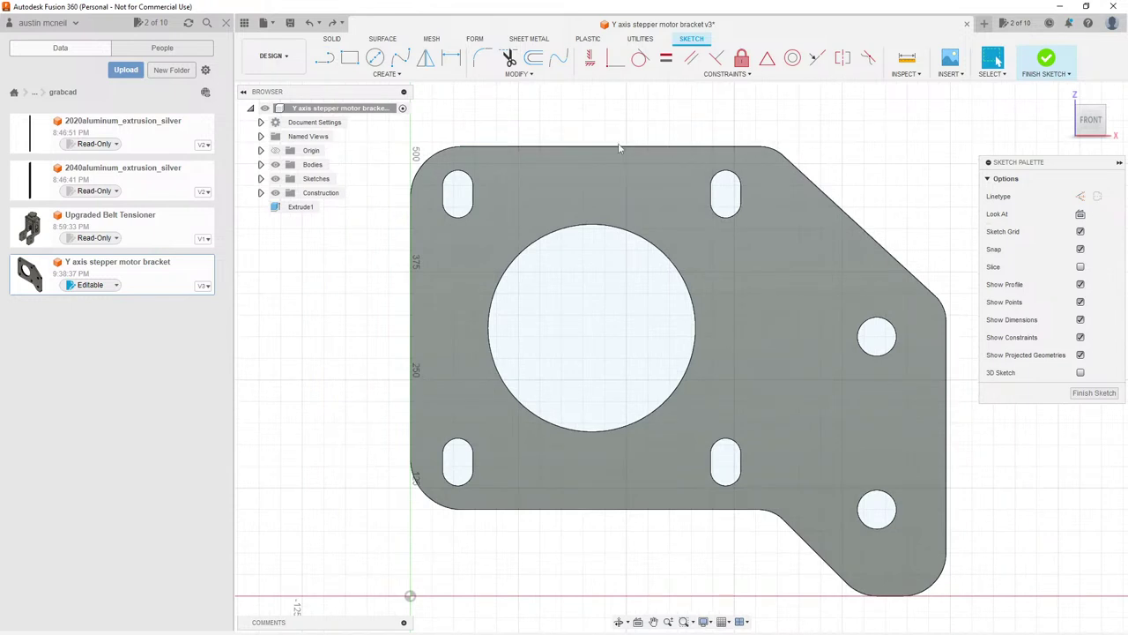
Step: Project the bracket's front face, including its outer outline and all holes, into the sketch
{"action": "left_click", "coordinate": [617, 147]}
{"action": "left_click", "coordinate": [639, 123]}
{"action": "key", "text": "p"}
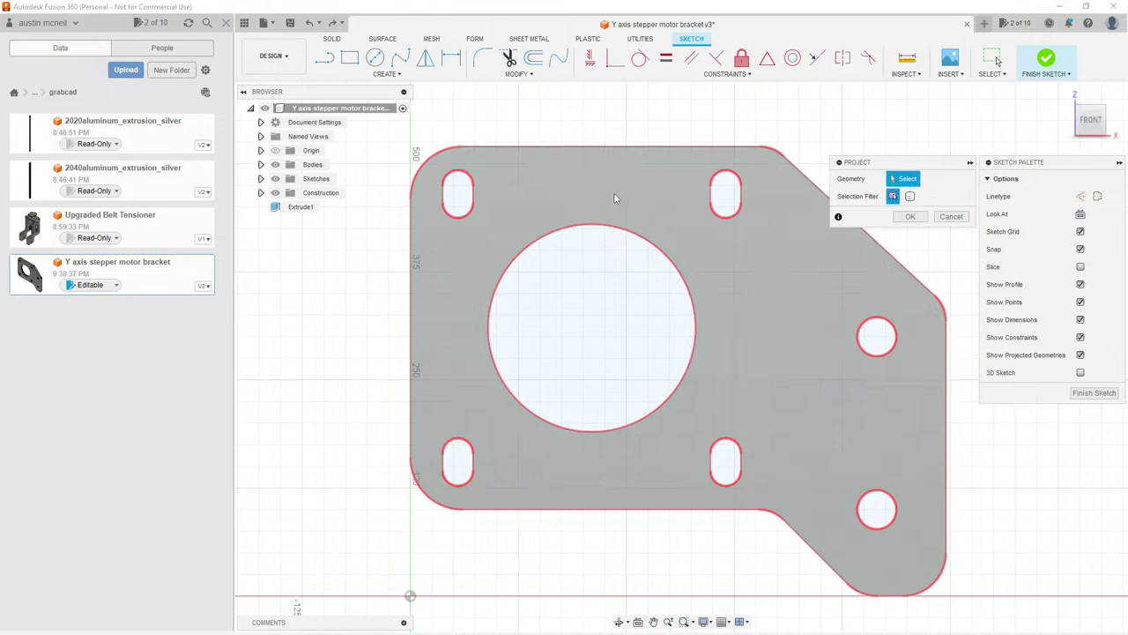
{"action": "left_click", "coordinate": [657, 175]}
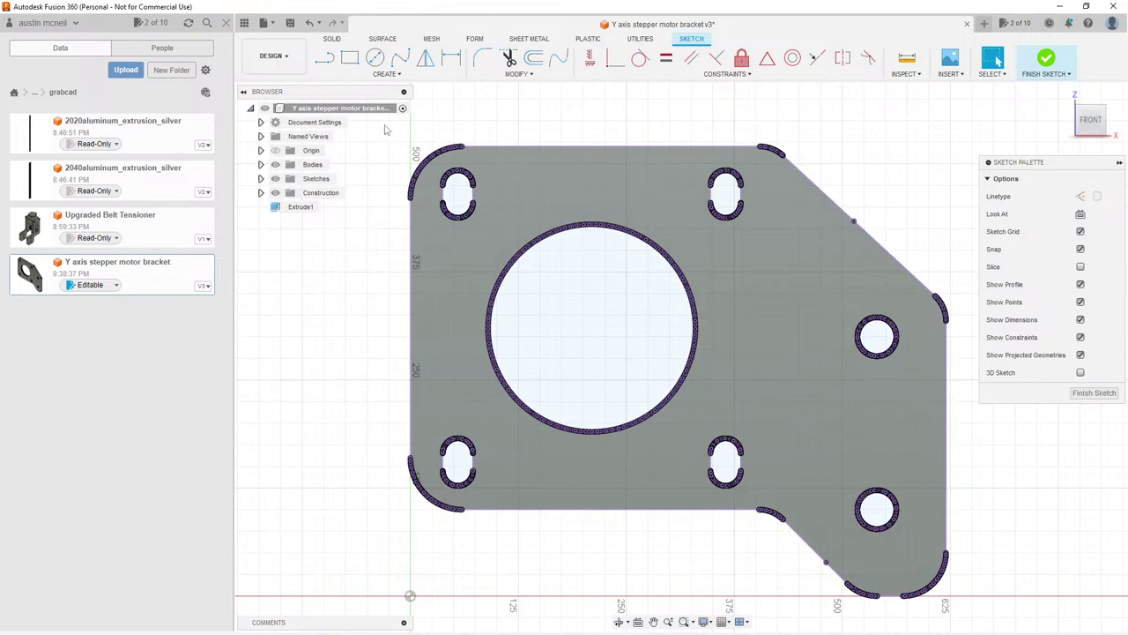
Step: Delete the short projected segments at the upper end of the bracket's upper-left corner arc
{"action": "scroll", "coordinate": [438, 144], "scroll_direction": "up", "scroll_amount": 2}
{"action": "scroll", "coordinate": [438, 144], "scroll_direction": "up", "scroll_amount": 5}
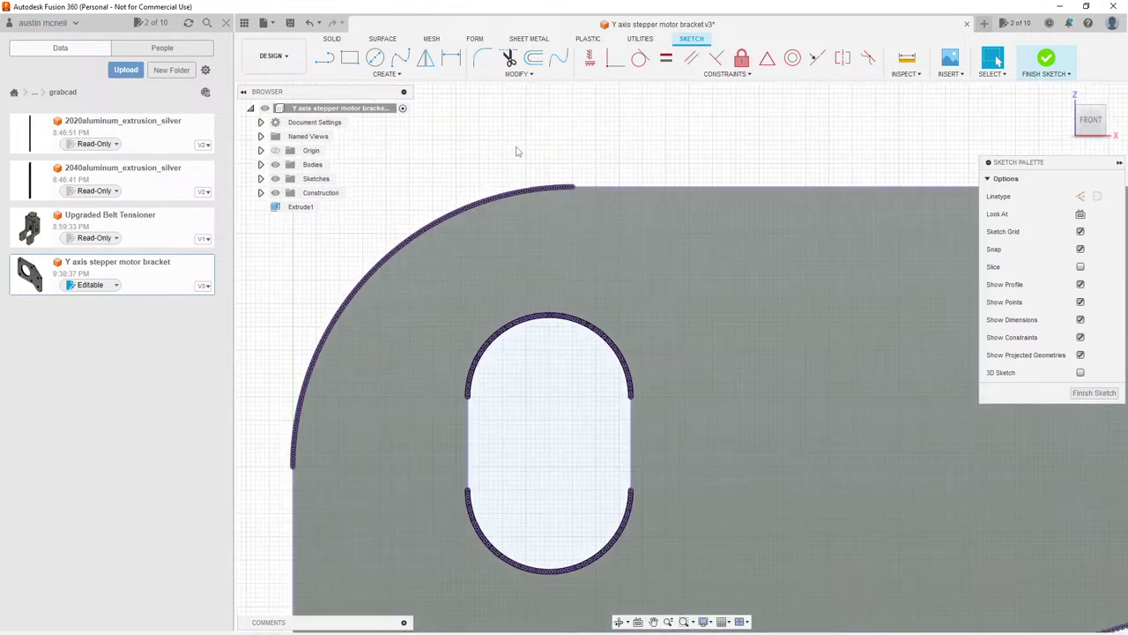
{"action": "scroll", "coordinate": [537, 158], "scroll_direction": "up", "scroll_amount": 3}
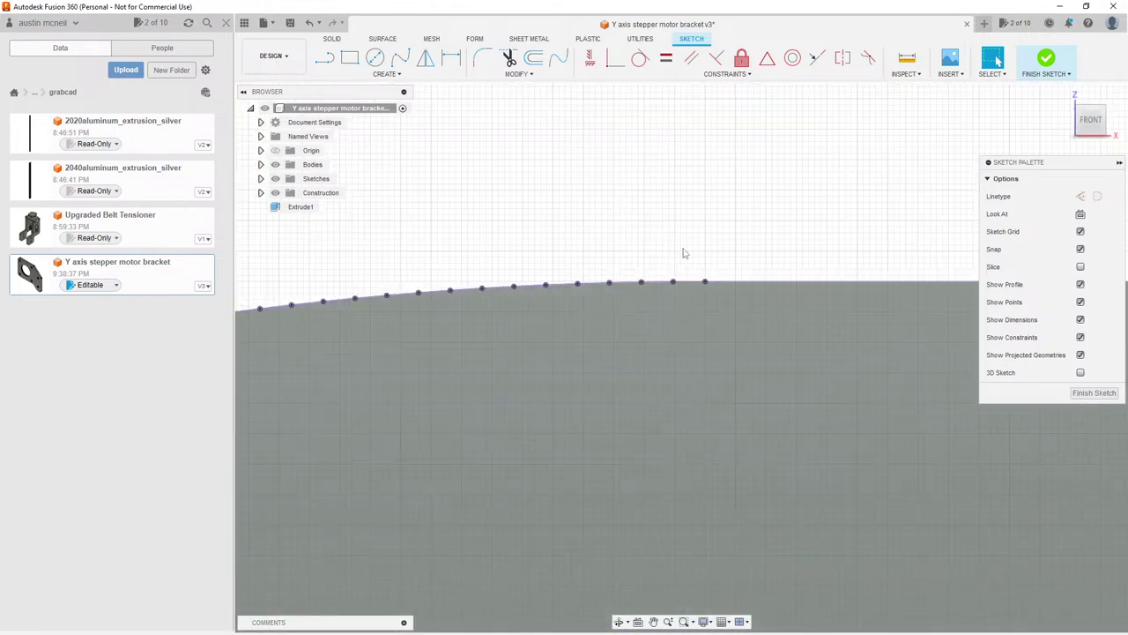
{"action": "mouse_move", "coordinate": [693, 243]}
{"action": "left_mouse_down"}
{"action": "mouse_move", "coordinate": [591, 322]}
{"action": "mouse_move", "coordinate": [298, 358]}
{"action": "left_mouse_up"}
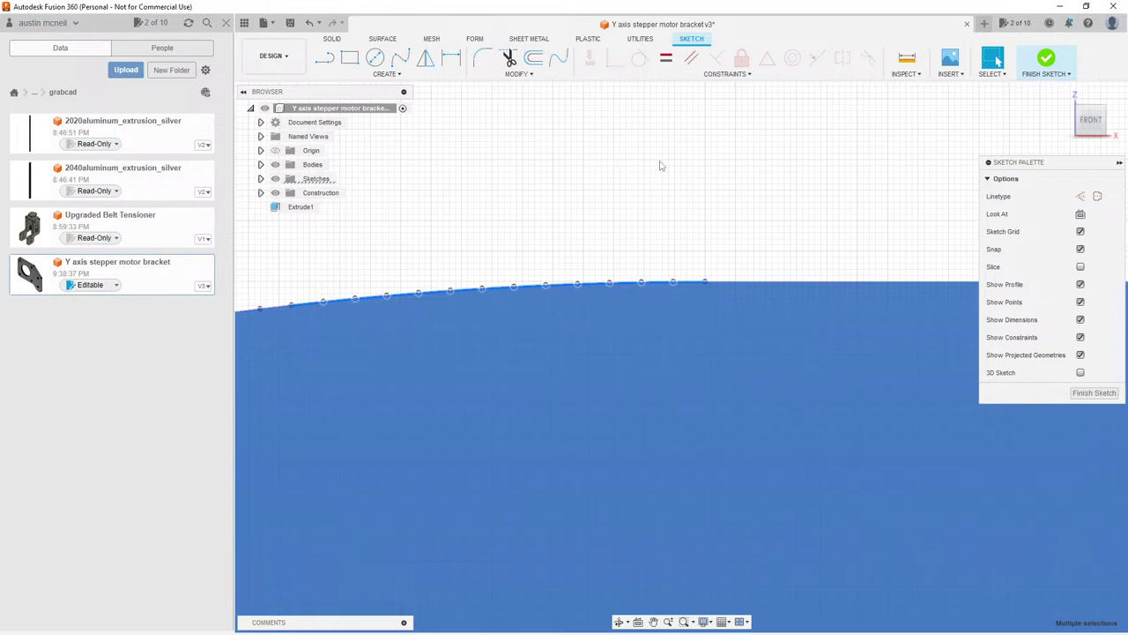
{"action": "key", "text": "Delete"}
{"action": "scroll", "coordinate": [670, 163], "scroll_direction": "down", "scroll_amount": 5}
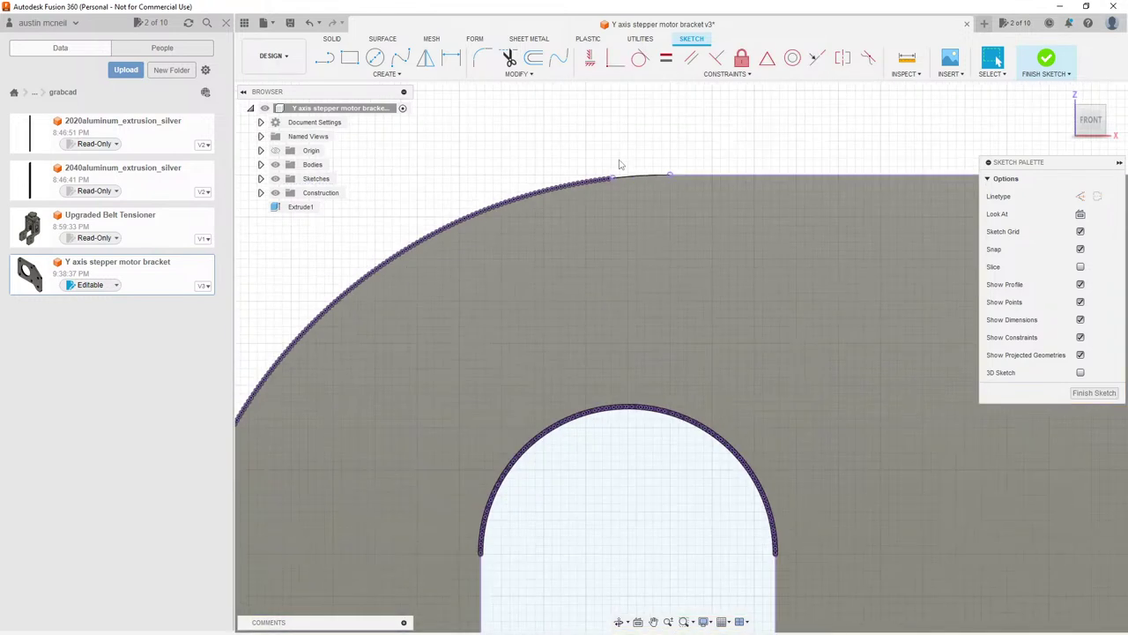
Step: Delete the projected segments at the lower end of the upper-left corner arc, including the leftover short line beside the straight edge
{"action": "scroll", "coordinate": [357, 453], "scroll_direction": "up", "scroll_amount": 6}
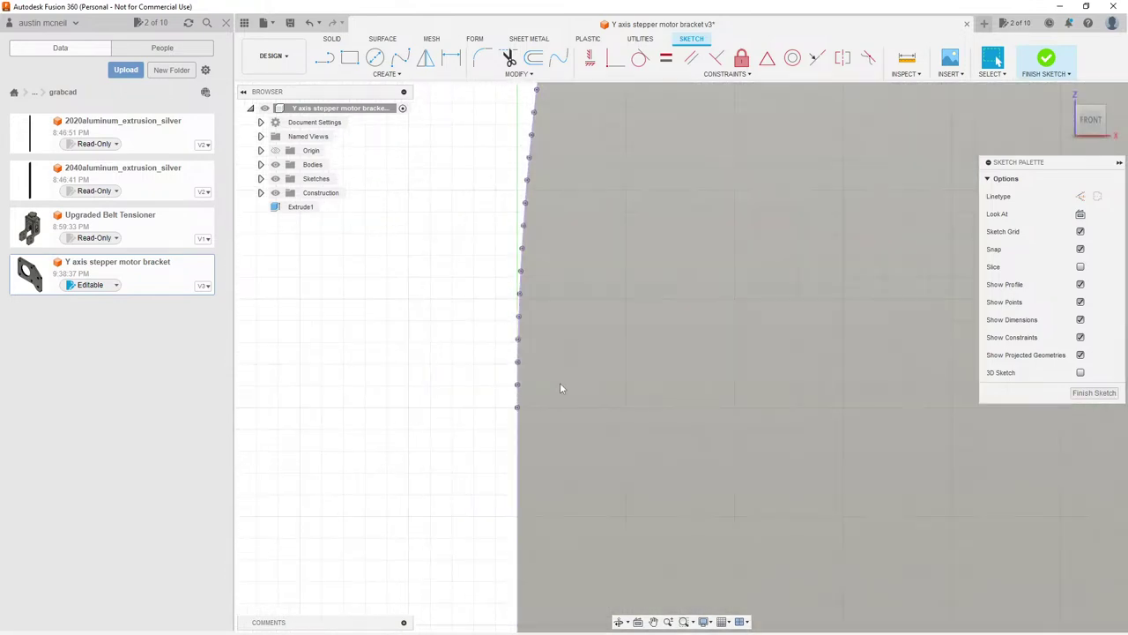
{"action": "mouse_move", "coordinate": [559, 383]}
{"action": "left_mouse_down"}
{"action": "mouse_move", "coordinate": [433, 310]}
{"action": "mouse_move", "coordinate": [408, 189]}
{"action": "mouse_move", "coordinate": [411, 103]}
{"action": "left_mouse_up"}
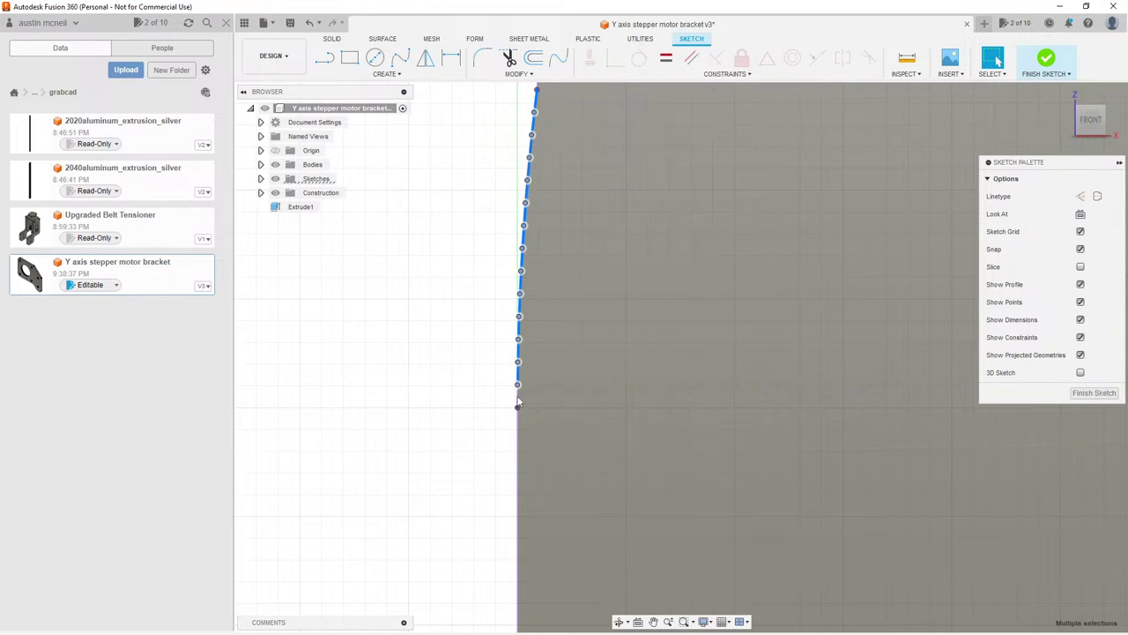
{"action": "key", "text": "Delete"}
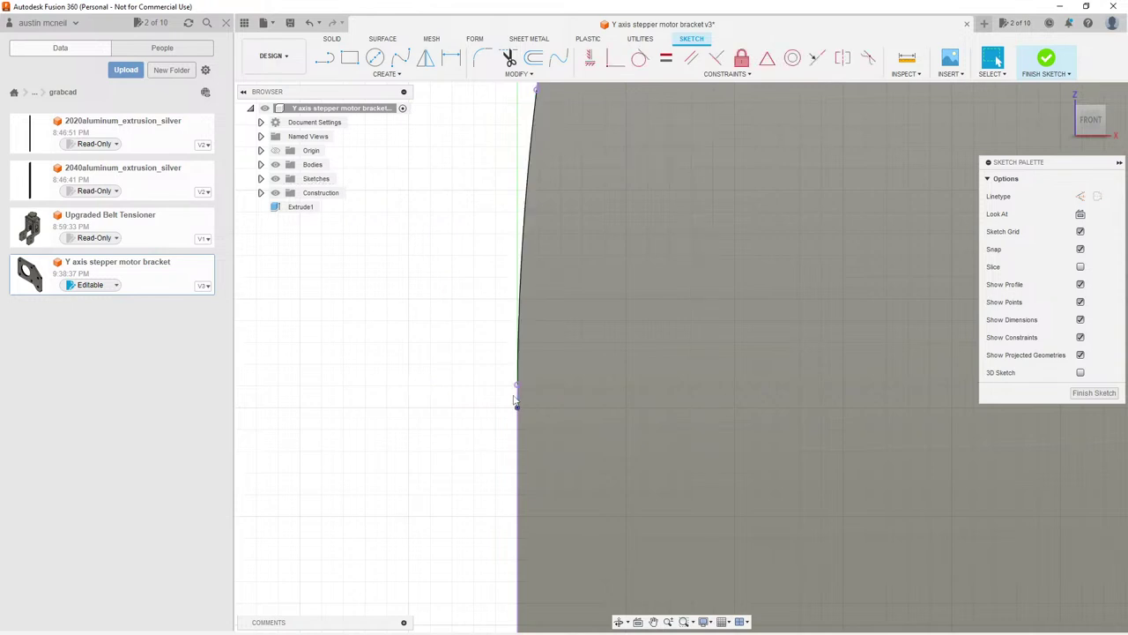
{"action": "left_click", "coordinate": [517, 401]}
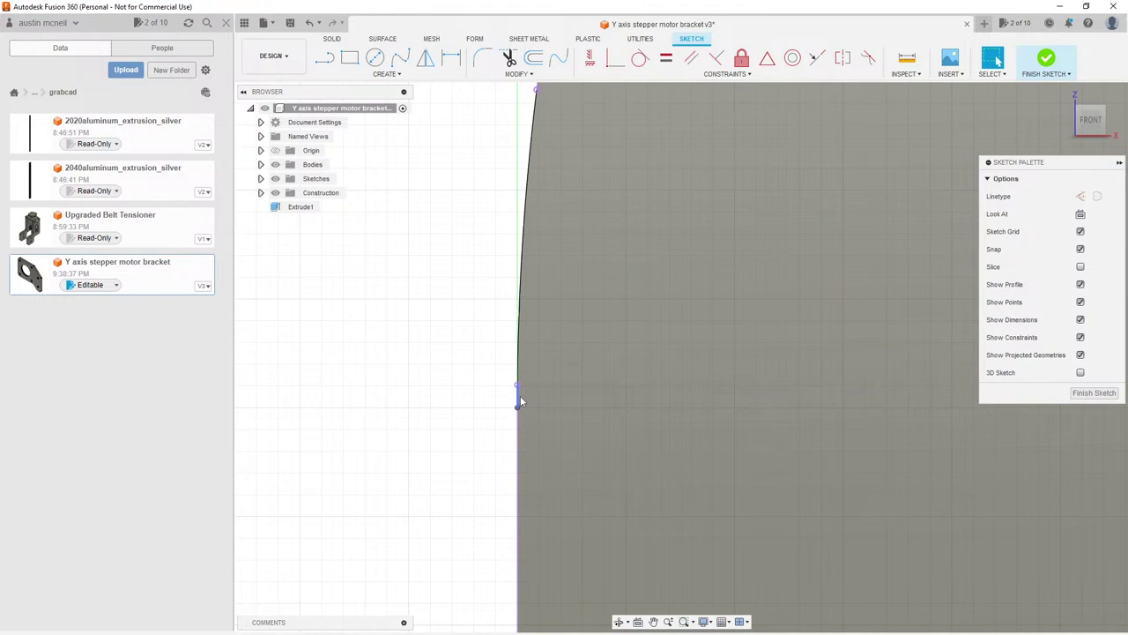
{"action": "left_click", "coordinate": [517, 398]}
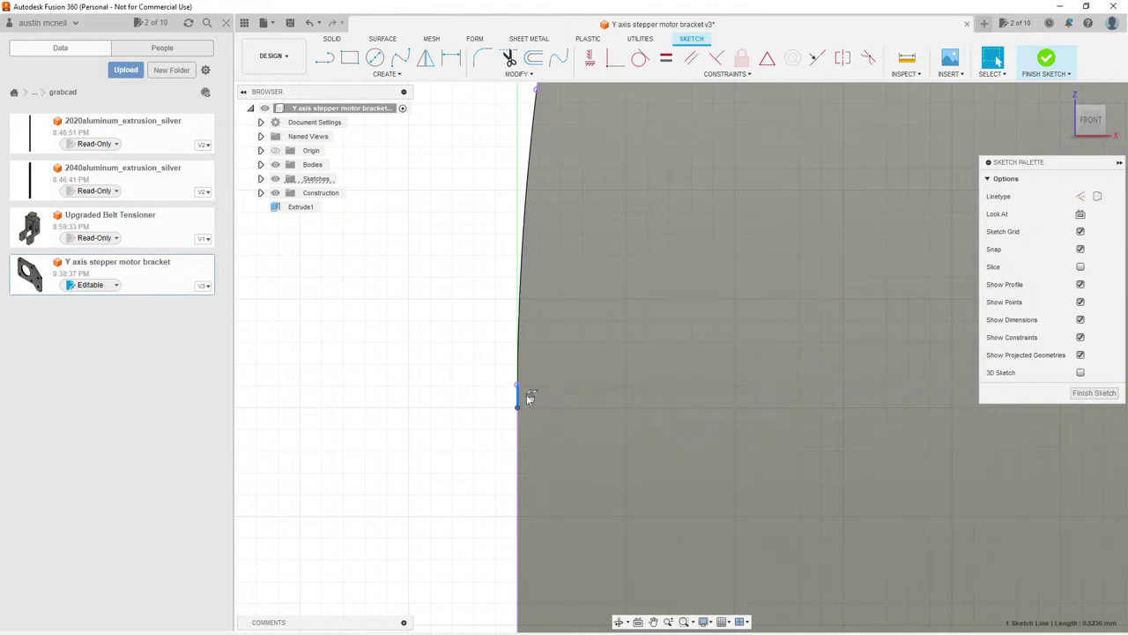
{"action": "left_click", "coordinate": [449, 370]}
Step: Delete the remaining projected segments along the bracket's upper-left corner arc, together with part of the adjacent slot's upper arc
{"action": "scroll", "coordinate": [446, 371], "scroll_direction": "down", "scroll_amount": 3}
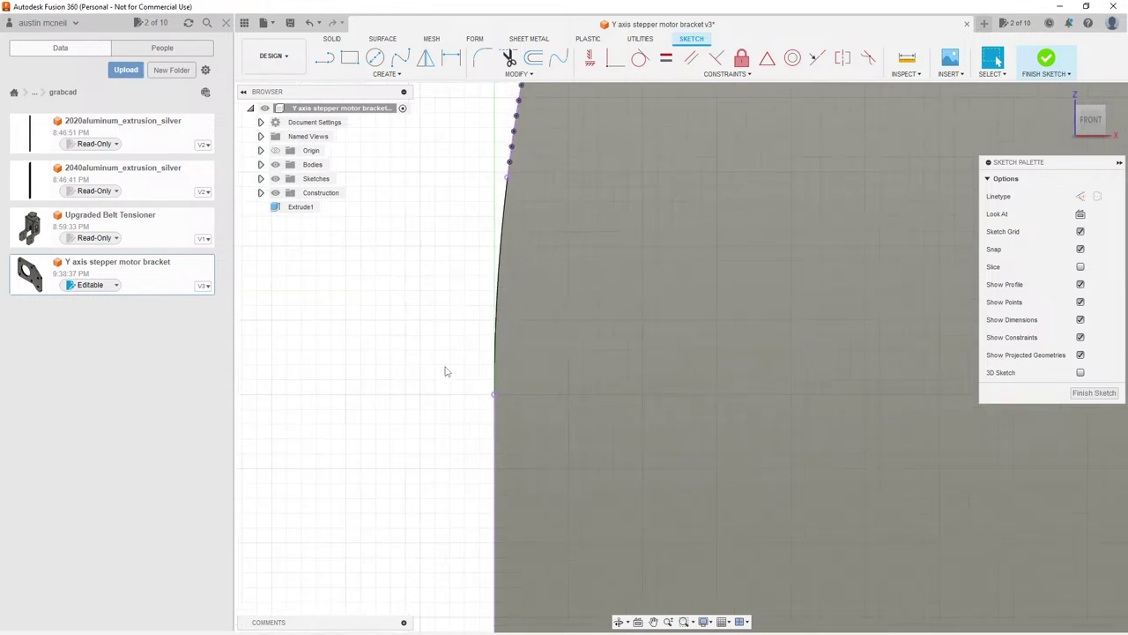
{"action": "scroll", "coordinate": [449, 420], "scroll_direction": "down", "scroll_amount": 5}
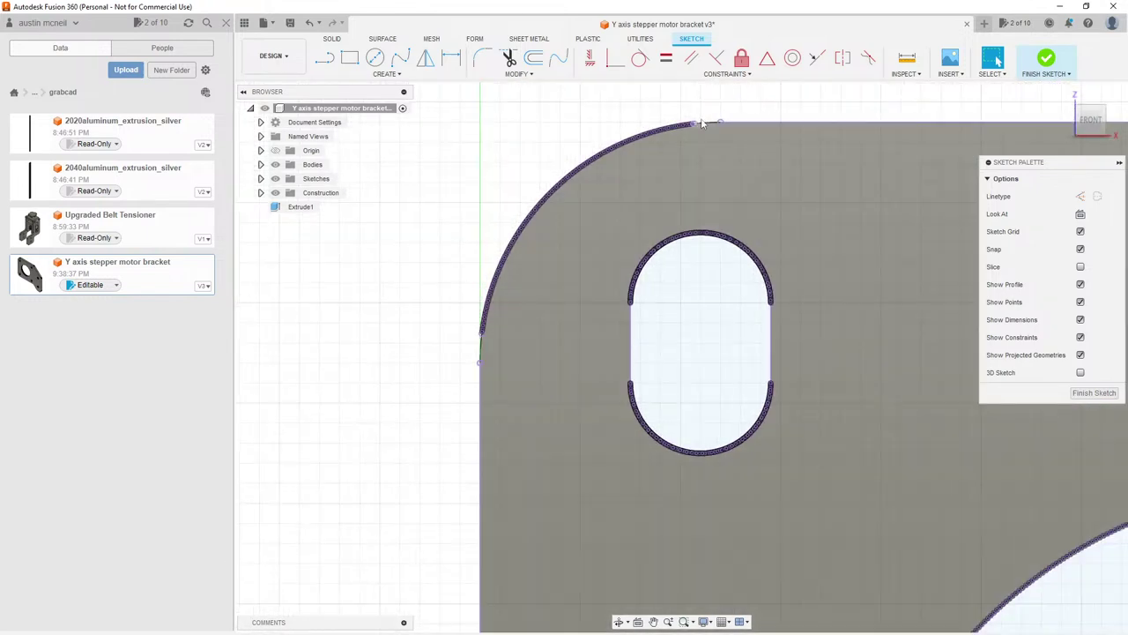
{"action": "left_click_drag", "start_coordinate": [700, 103], "coordinate": [465, 282]}
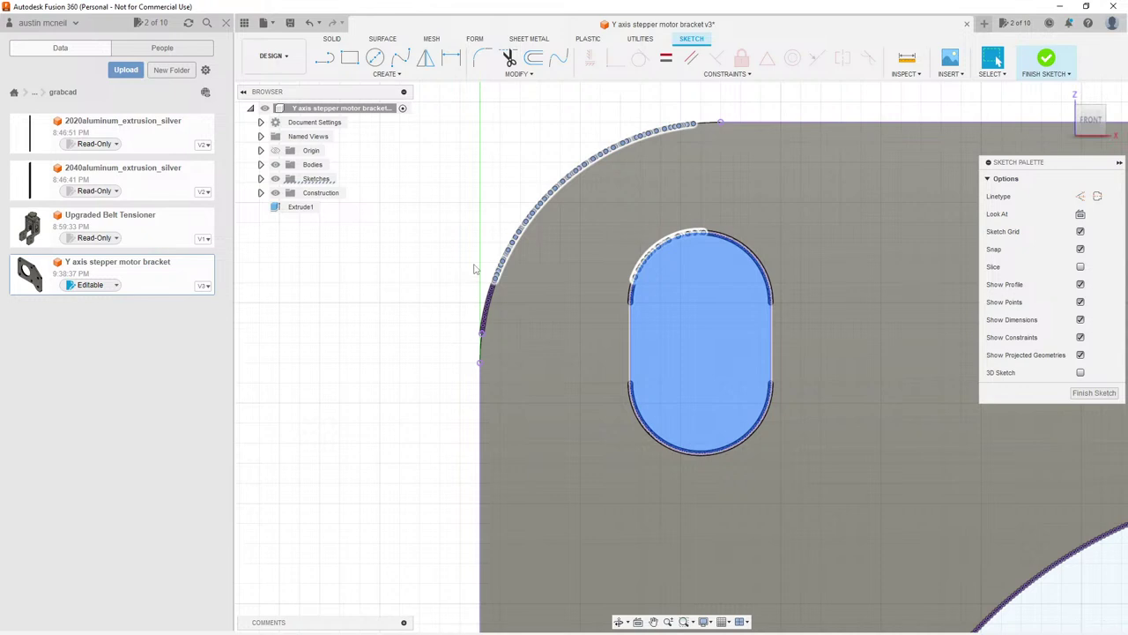
{"action": "left_click", "coordinate": [477, 268]}
{"action": "left_click_drag", "start_coordinate": [498, 282], "coordinate": [441, 353]}
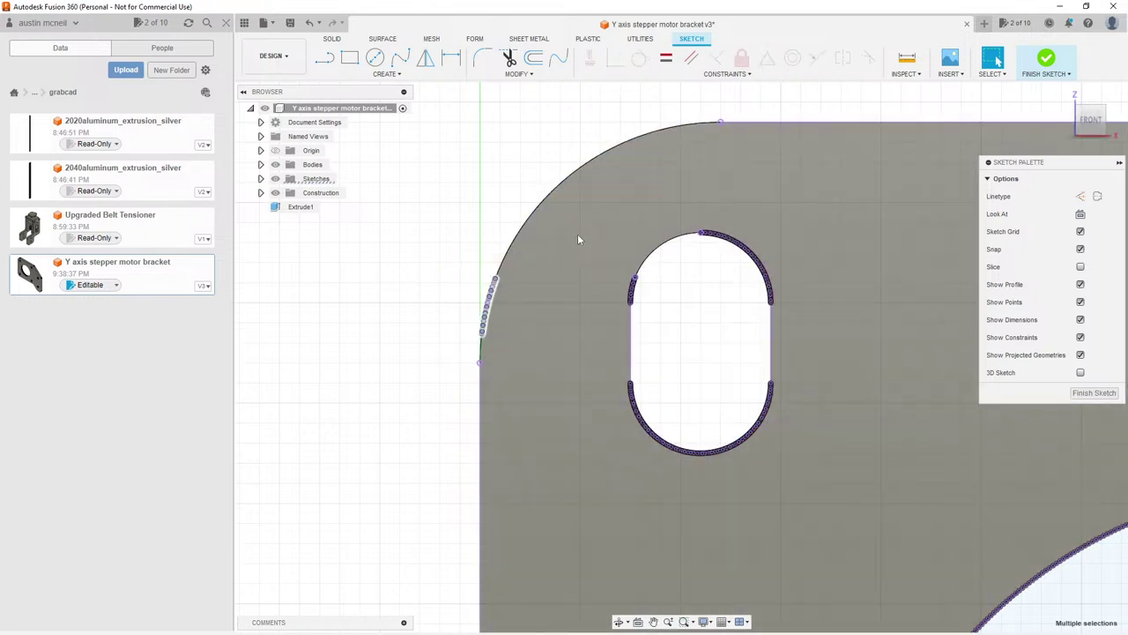
{"action": "key", "text": "Escape"}
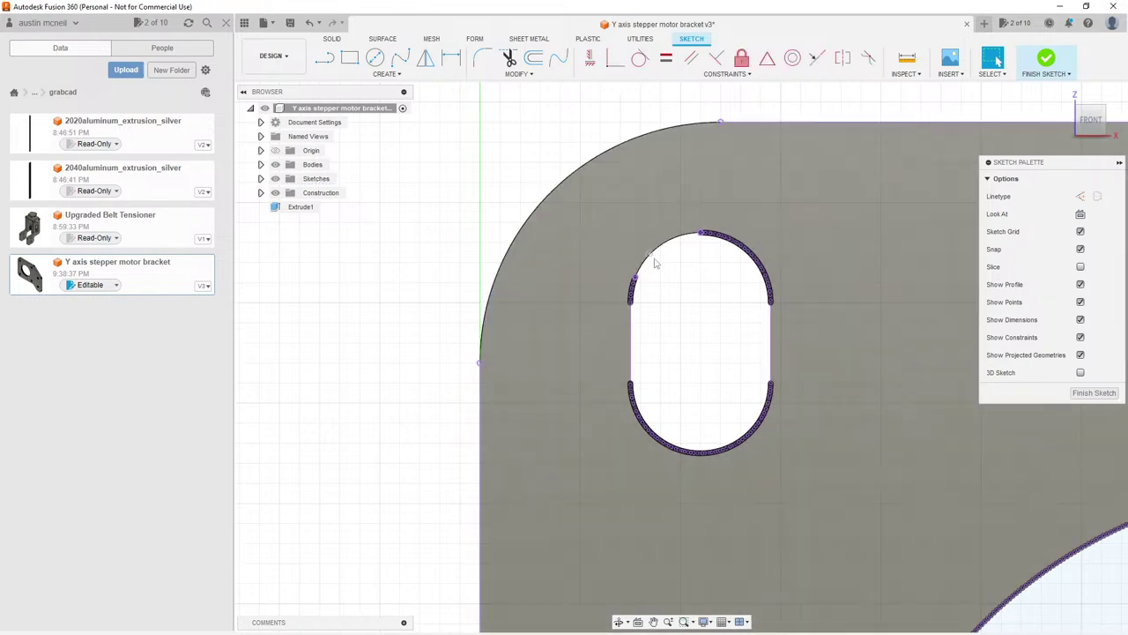
Step: Delete the leftover projected segments on the left side of the upper-left slot's top arc
{"action": "scroll", "coordinate": [652, 291], "scroll_direction": "up", "scroll_amount": 5}
{"action": "scroll", "coordinate": [623, 298], "scroll_direction": "up", "scroll_amount": 3}
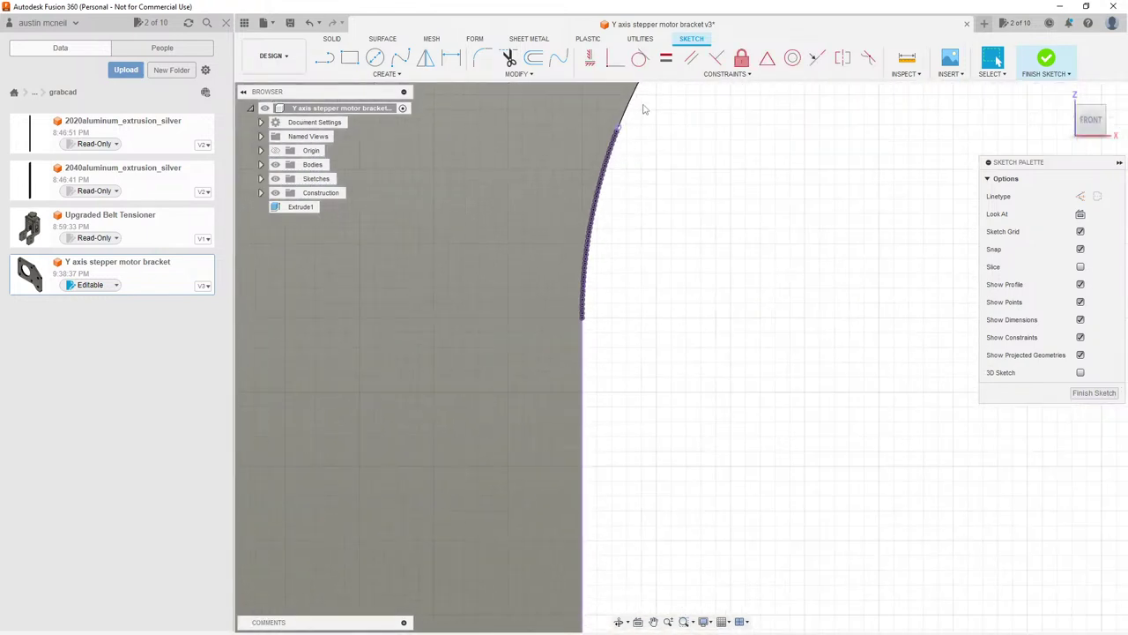
{"action": "mouse_move", "coordinate": [642, 104]}
{"action": "left_mouse_down"}
{"action": "mouse_move", "coordinate": [554, 284]}
{"action": "mouse_move", "coordinate": [569, 274]}
{"action": "mouse_move", "coordinate": [572, 351]}
{"action": "left_mouse_up"}
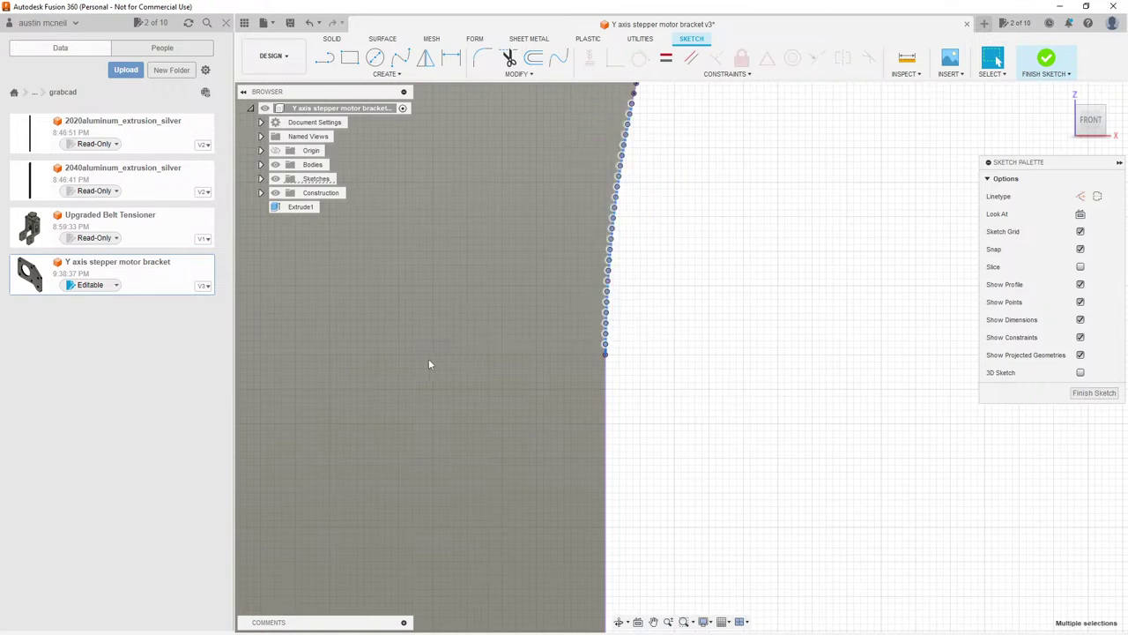
{"action": "scroll", "coordinate": [430, 364], "scroll_direction": "down", "scroll_amount": 5}
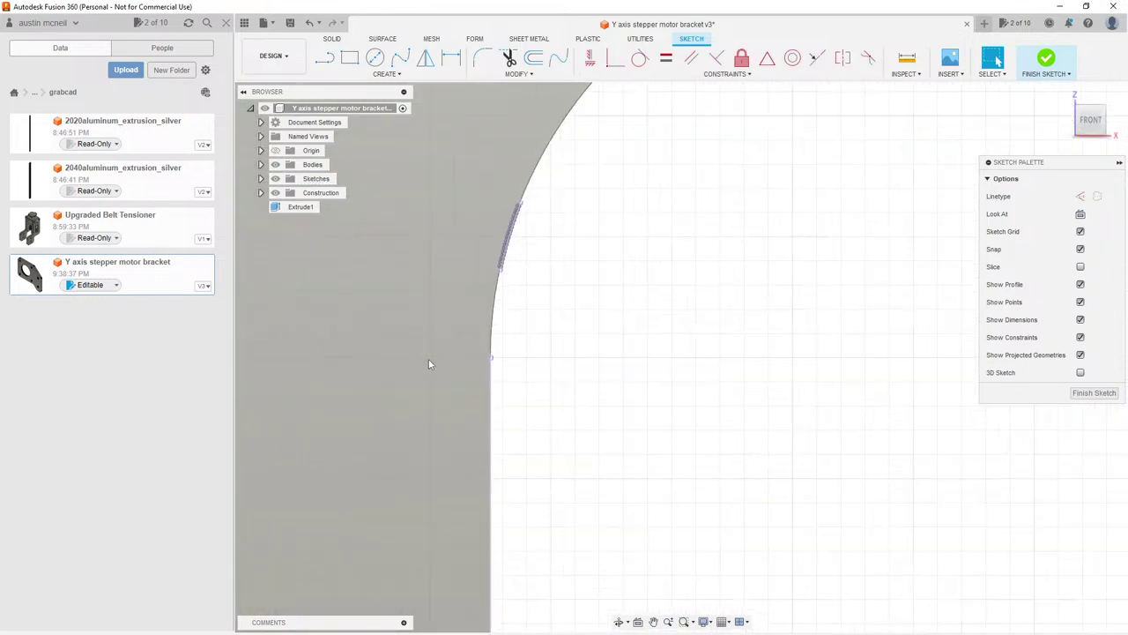
{"action": "left_click_drag", "start_coordinate": [548, 205], "coordinate": [424, 328]}
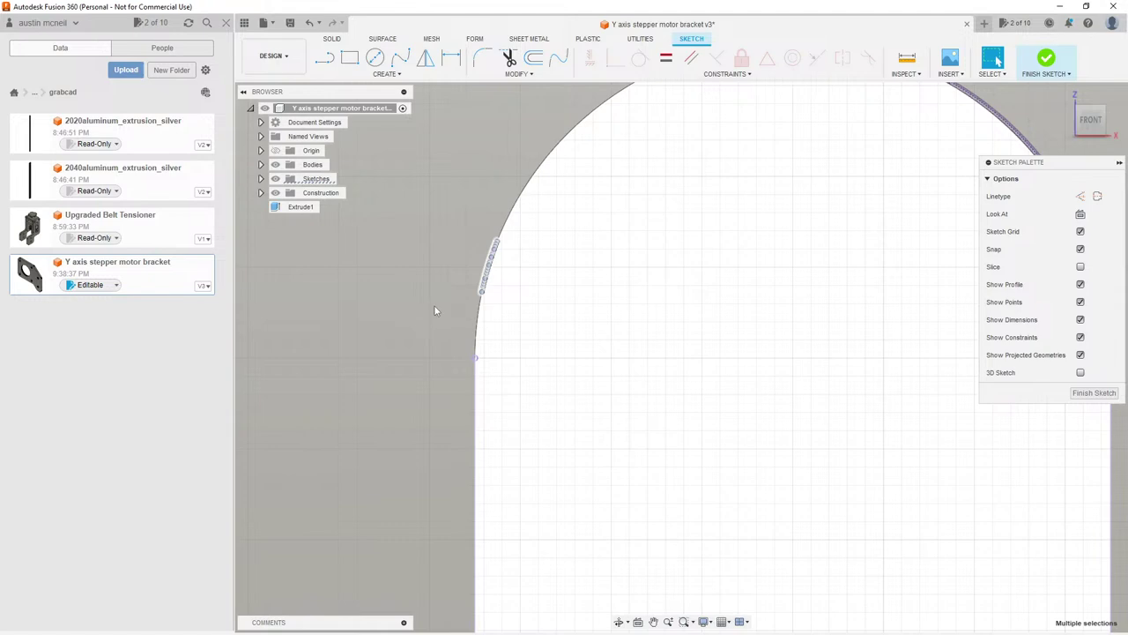
Step: Delete all projected segments on the right half of the upper-left slot's top arc, down to the straight side
{"action": "scroll", "coordinate": [432, 273], "scroll_direction": "down", "scroll_amount": 5}
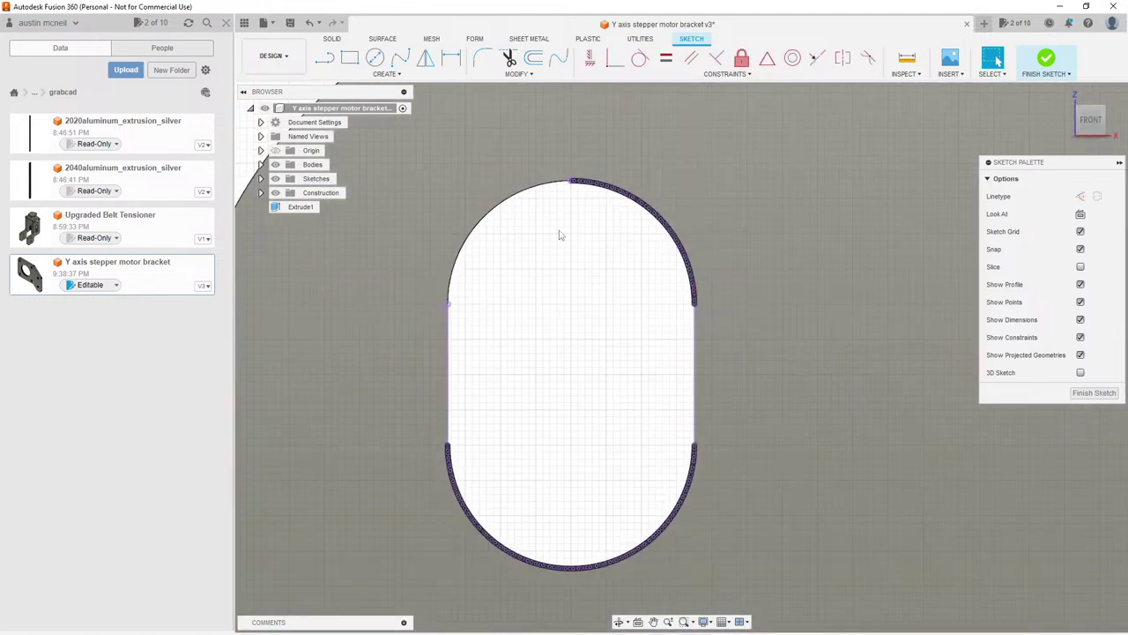
{"action": "scroll", "coordinate": [696, 282], "scroll_direction": "up", "scroll_amount": 8}
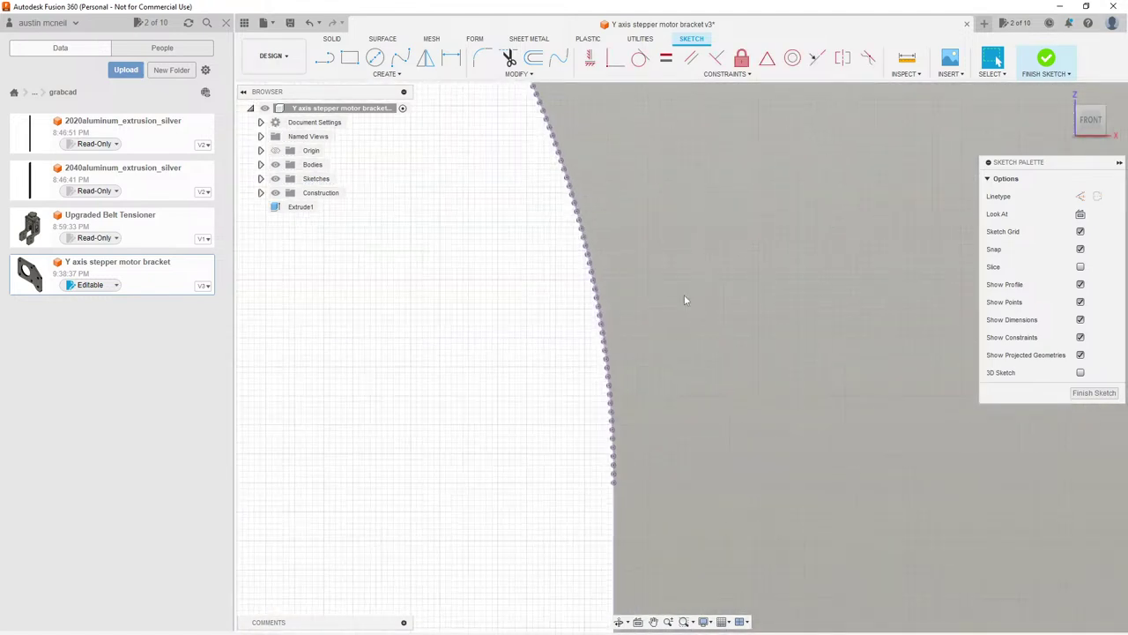
{"action": "mouse_move", "coordinate": [674, 328]}
{"action": "left_mouse_down"}
{"action": "mouse_move", "coordinate": [541, 443]}
{"action": "mouse_move", "coordinate": [459, 483]}
{"action": "left_mouse_up"}
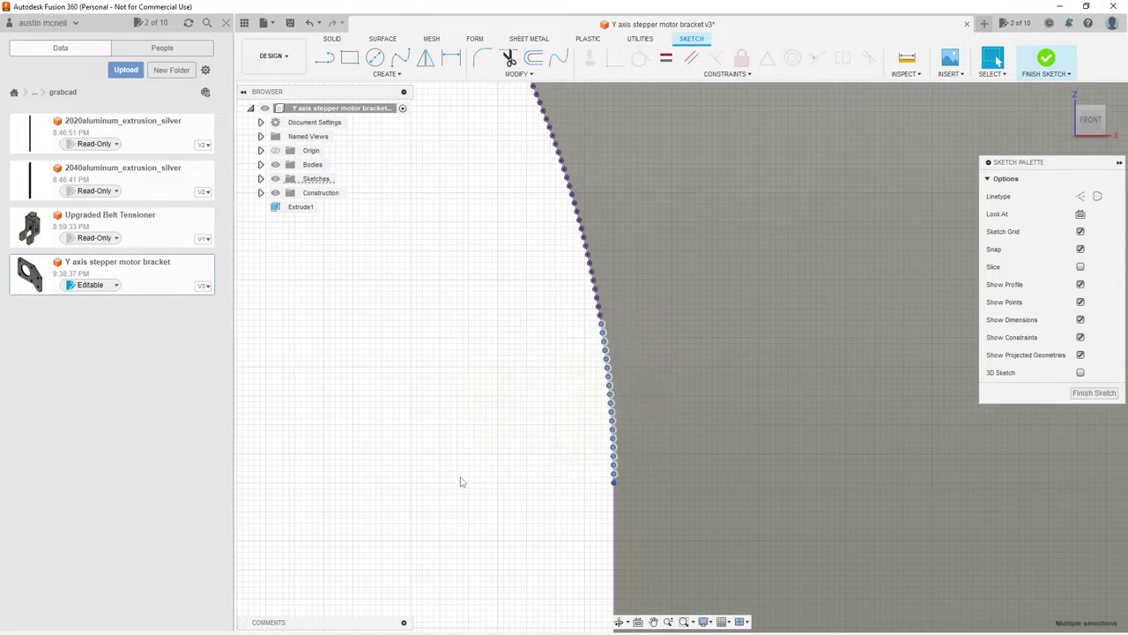
{"action": "scroll", "coordinate": [511, 464], "scroll_direction": "down", "scroll_amount": 6}
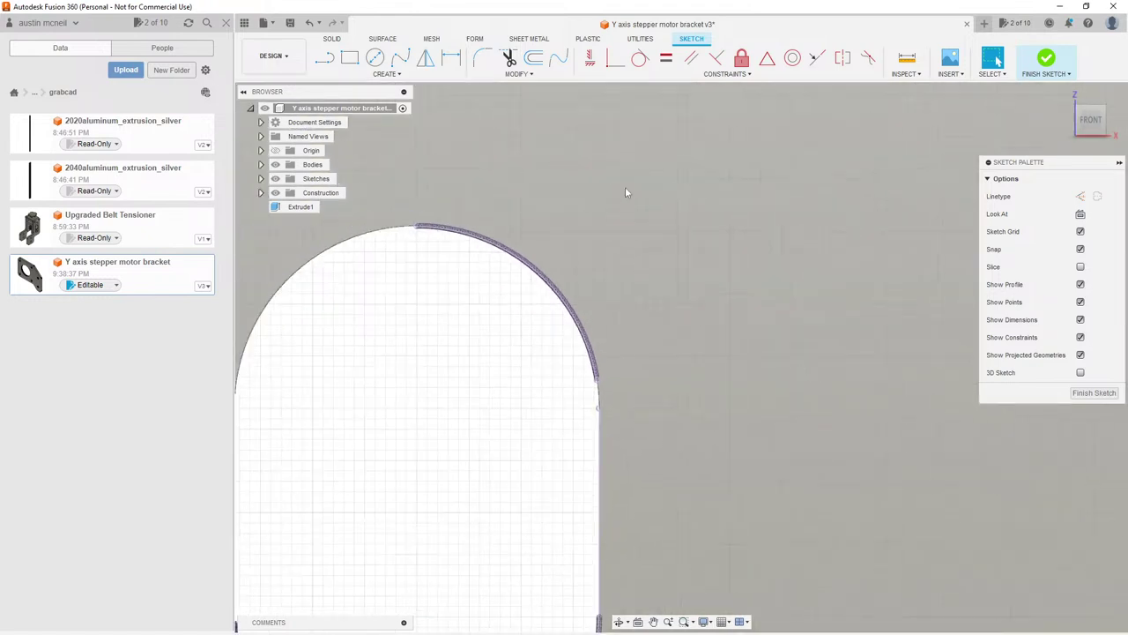
{"action": "left_click_drag", "start_coordinate": [626, 189], "coordinate": [379, 392]}
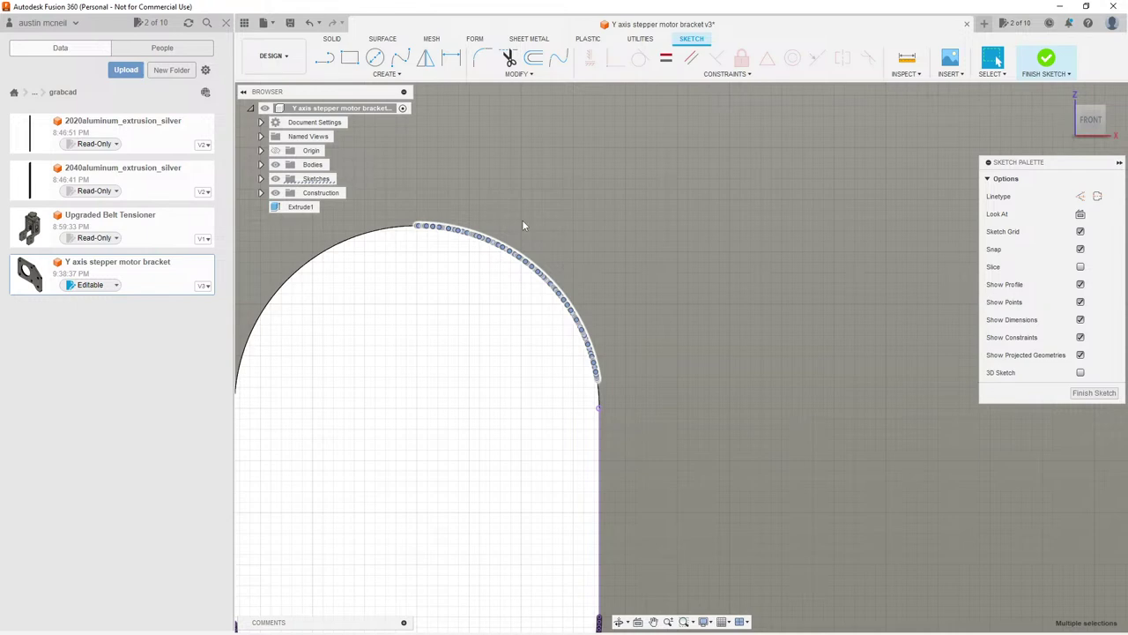
{"action": "left_click", "coordinate": [530, 214]}
Step: Delete the projected segments at the right end of the upper-left slot's bottom arc, just below the straight side
{"action": "scroll", "coordinate": [529, 213], "scroll_direction": "down", "scroll_amount": 6}
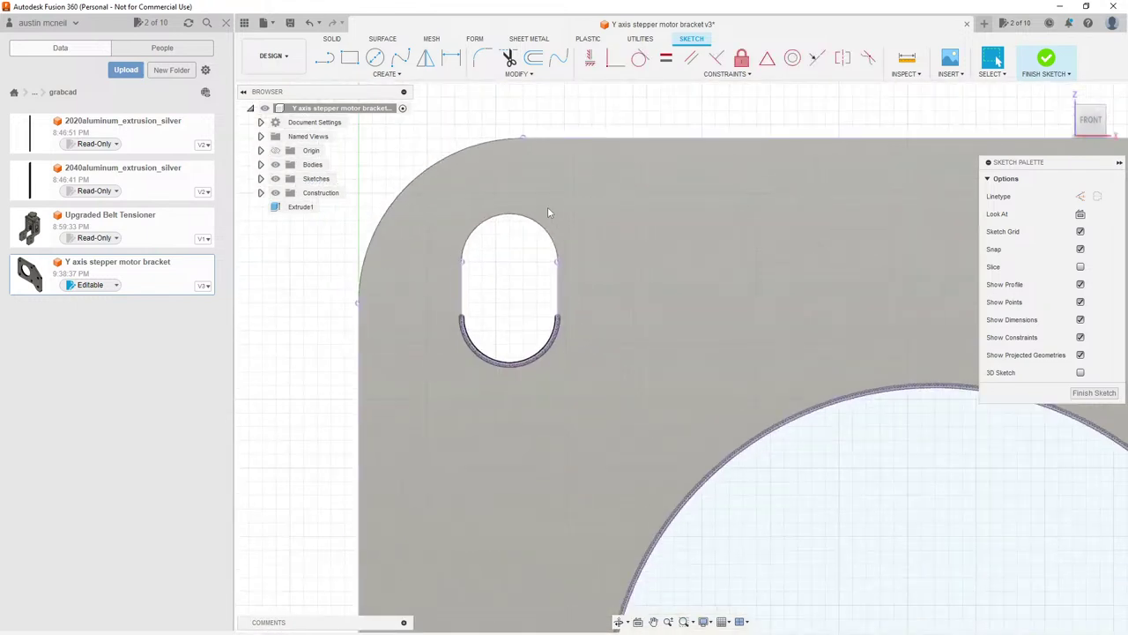
{"action": "scroll", "coordinate": [547, 350], "scroll_direction": "up", "scroll_amount": 10}
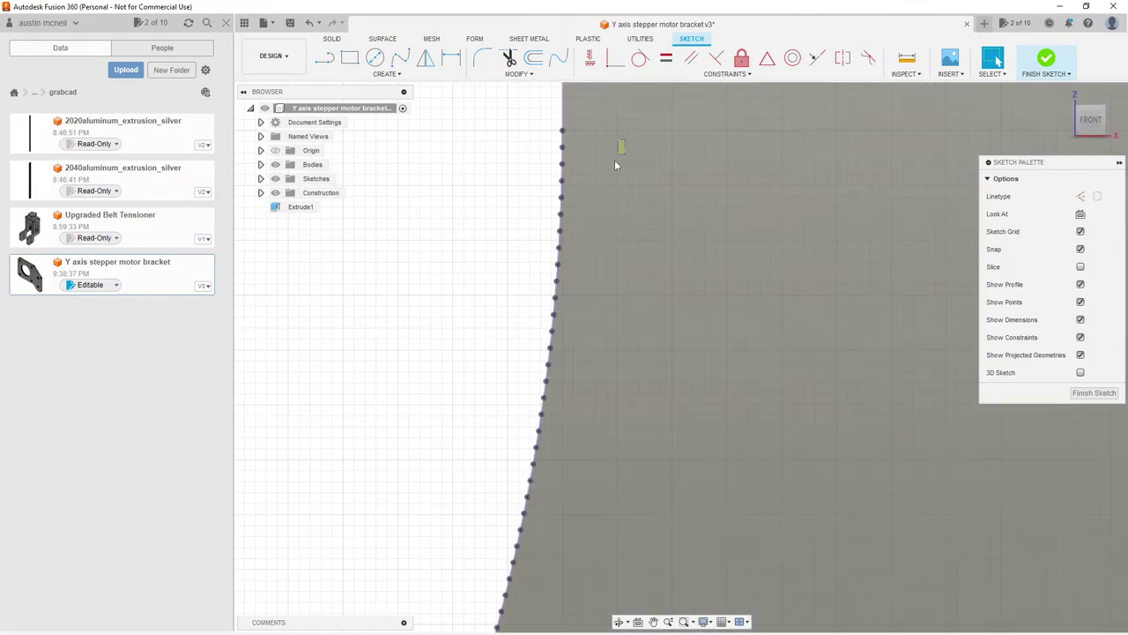
{"action": "mouse_move", "coordinate": [624, 138]}
{"action": "left_mouse_down"}
{"action": "mouse_move", "coordinate": [456, 392]}
{"action": "mouse_move", "coordinate": [360, 590]}
{"action": "mouse_move", "coordinate": [379, 577]}
{"action": "left_mouse_up"}
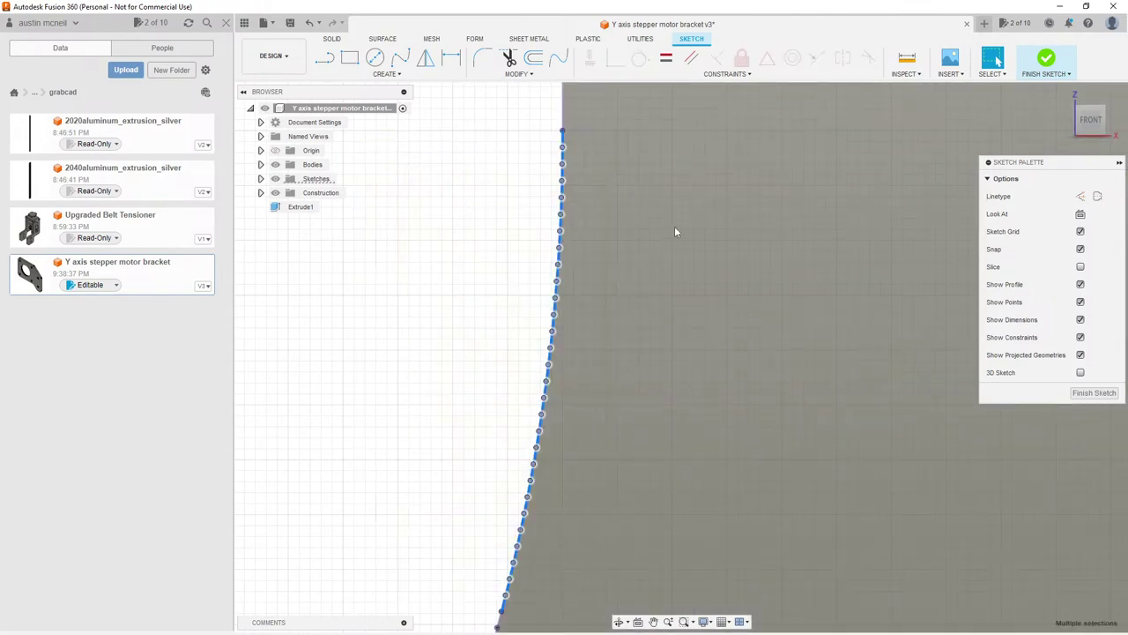
{"action": "key", "text": "Delete"}
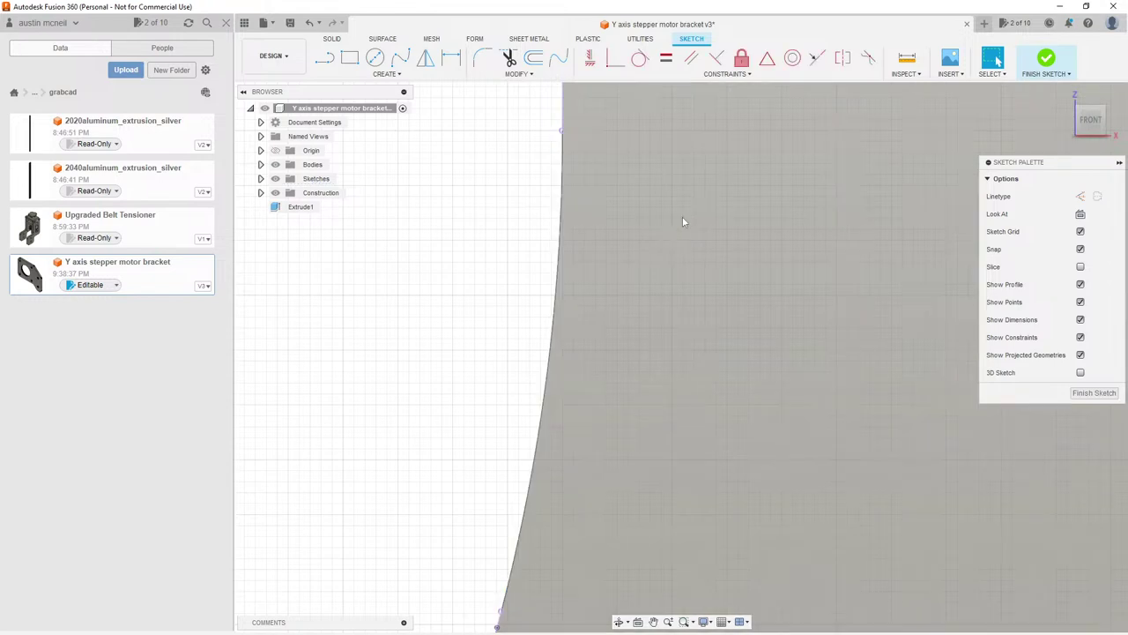
Step: Delete the projected segments at the left end of the upper-left slot's bottom arc
{"action": "scroll", "coordinate": [682, 216], "scroll_direction": "down", "scroll_amount": 2}
{"action": "scroll", "coordinate": [709, 230], "scroll_direction": "down", "scroll_amount": 3}
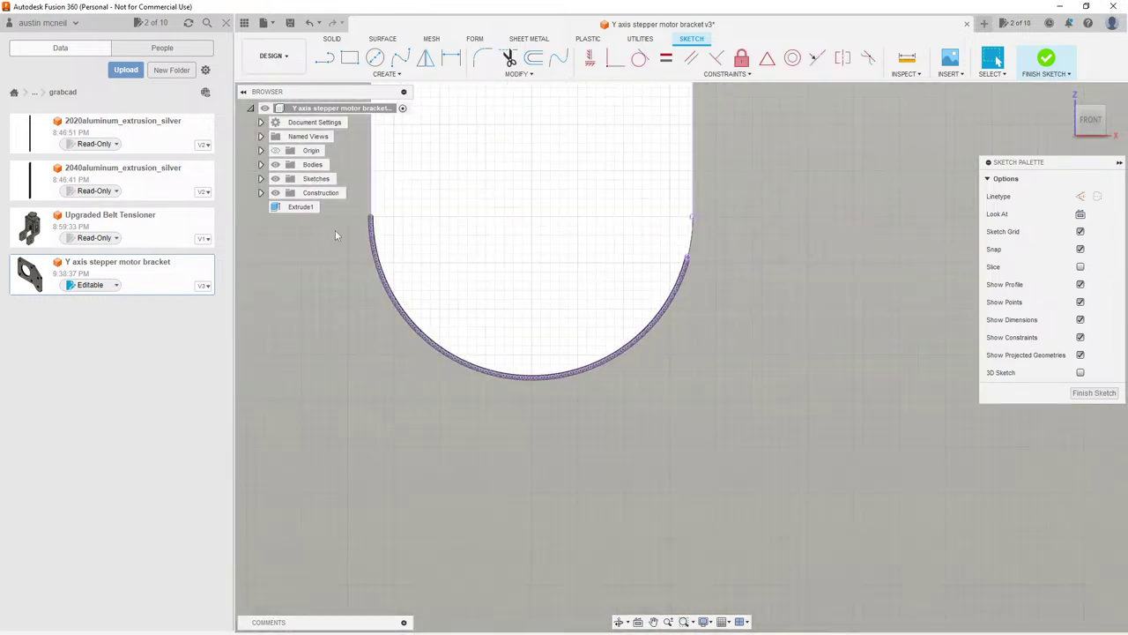
{"action": "scroll", "coordinate": [333, 229], "scroll_direction": "up", "scroll_amount": 5}
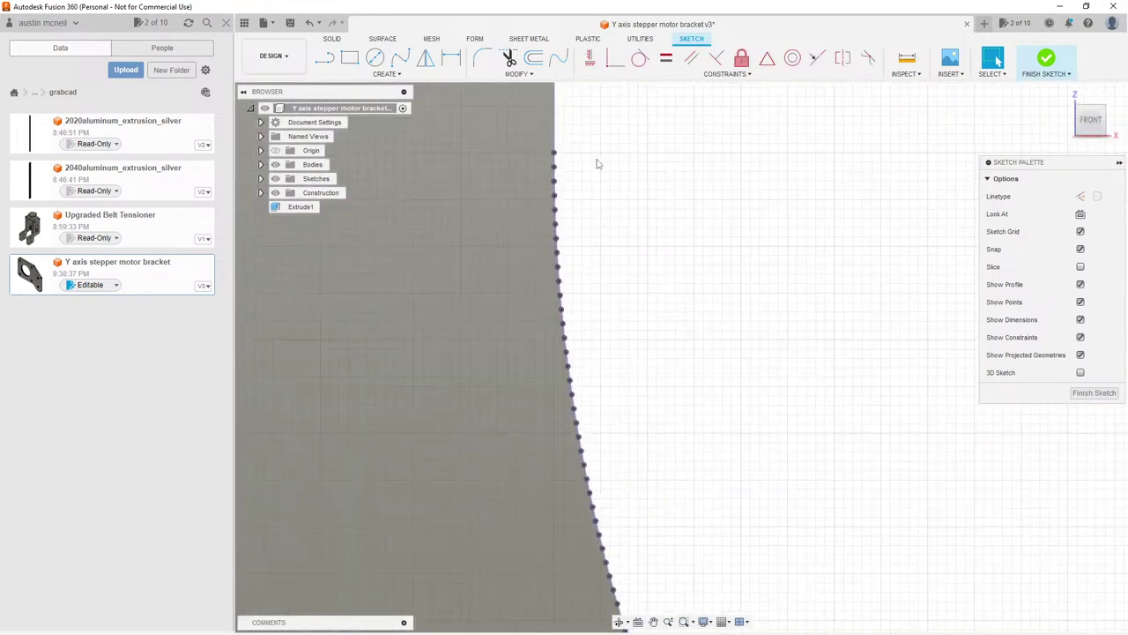
{"action": "left_click_drag", "start_coordinate": [596, 159], "coordinate": [344, 541]}
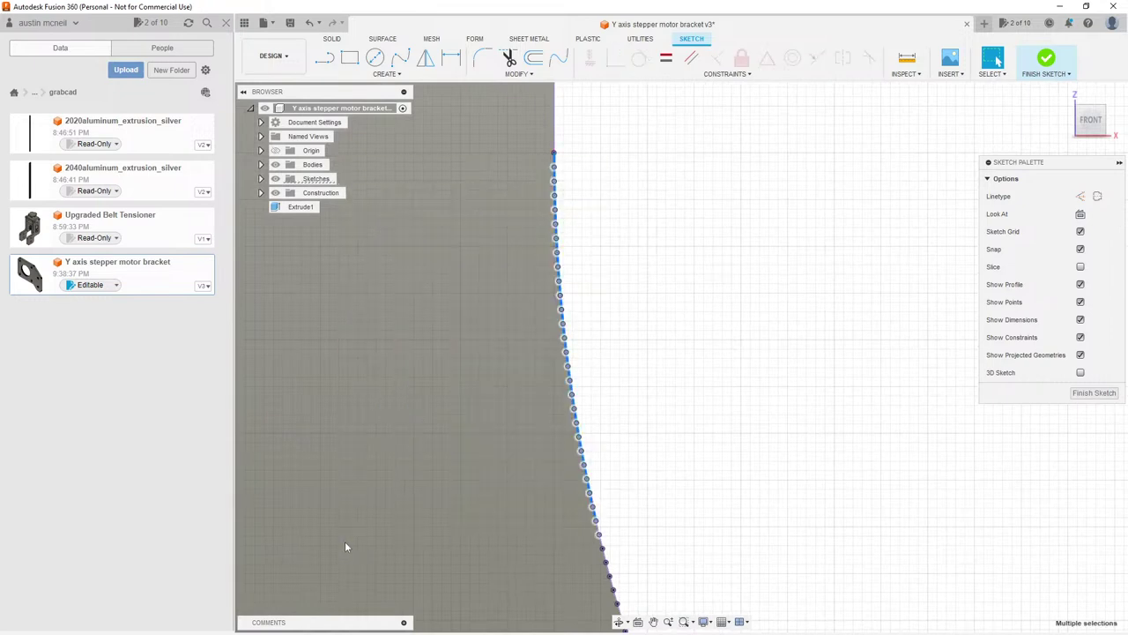
{"action": "left_click", "coordinate": [374, 456]}
Step: Delete the remaining projected segments along the middle of the upper-left slot's bottom arc
{"action": "scroll", "coordinate": [379, 440], "scroll_direction": "down", "scroll_amount": 5}
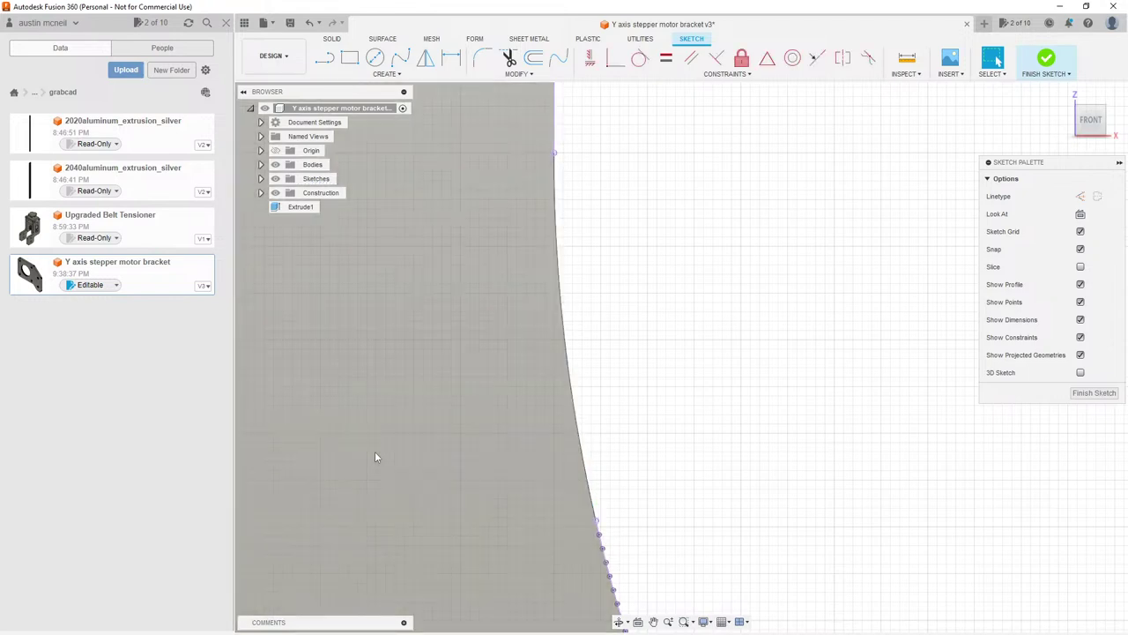
{"action": "scroll", "coordinate": [401, 350], "scroll_direction": "down", "scroll_amount": 4}
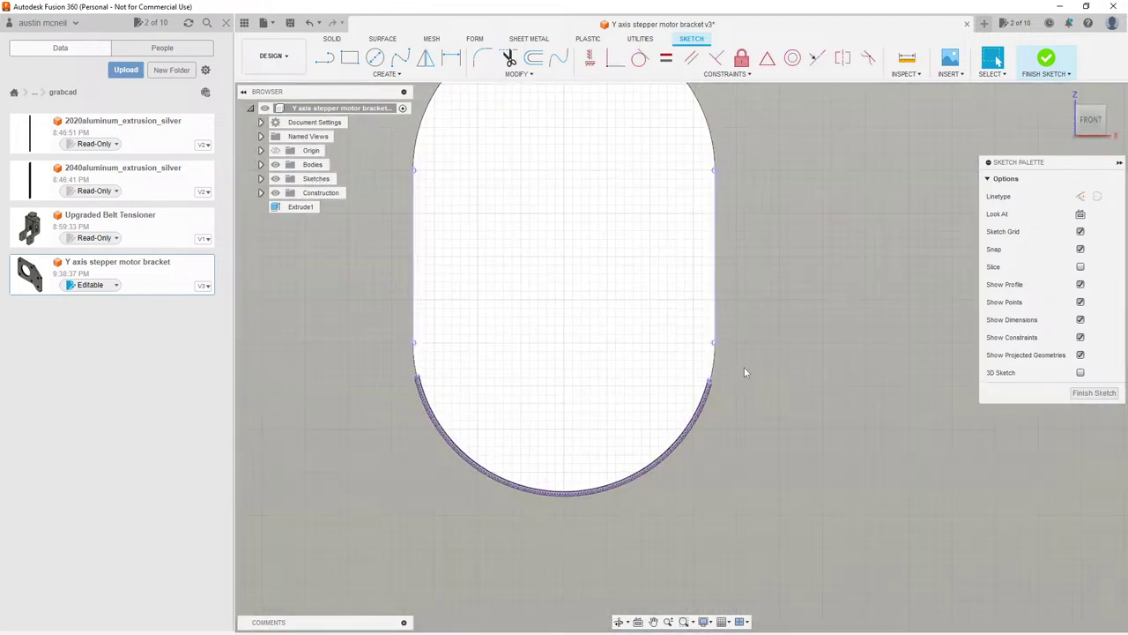
{"action": "mouse_move", "coordinate": [745, 367]}
{"action": "left_mouse_down"}
{"action": "mouse_move", "coordinate": [587, 478]}
{"action": "mouse_move", "coordinate": [328, 505]}
{"action": "mouse_move", "coordinate": [319, 541]}
{"action": "left_mouse_up"}
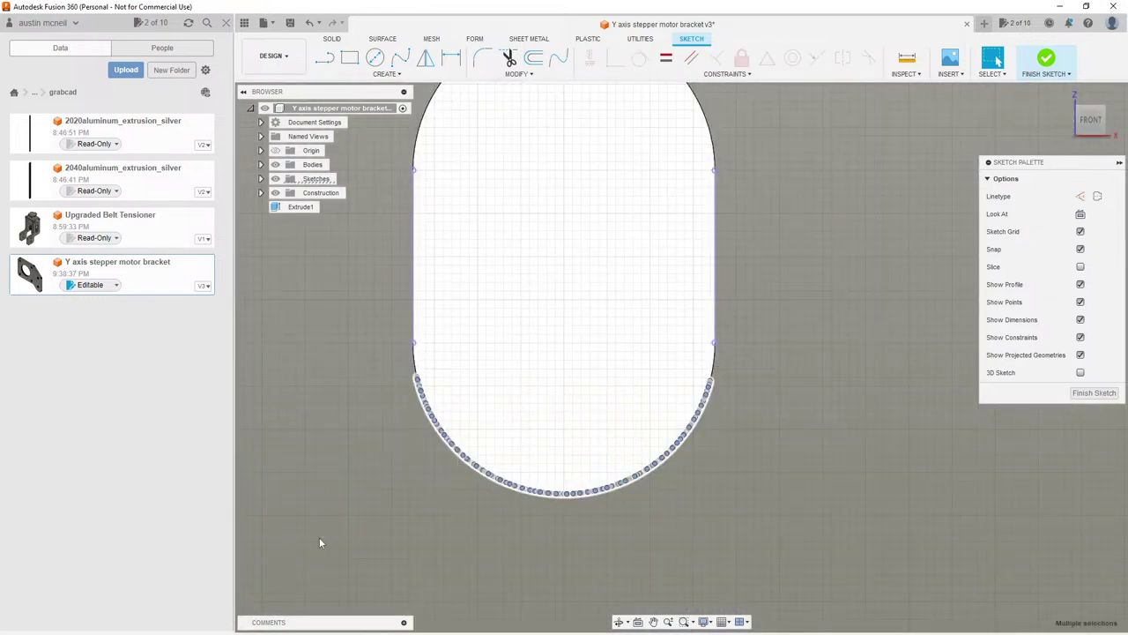
{"action": "left_click", "coordinate": [383, 402]}
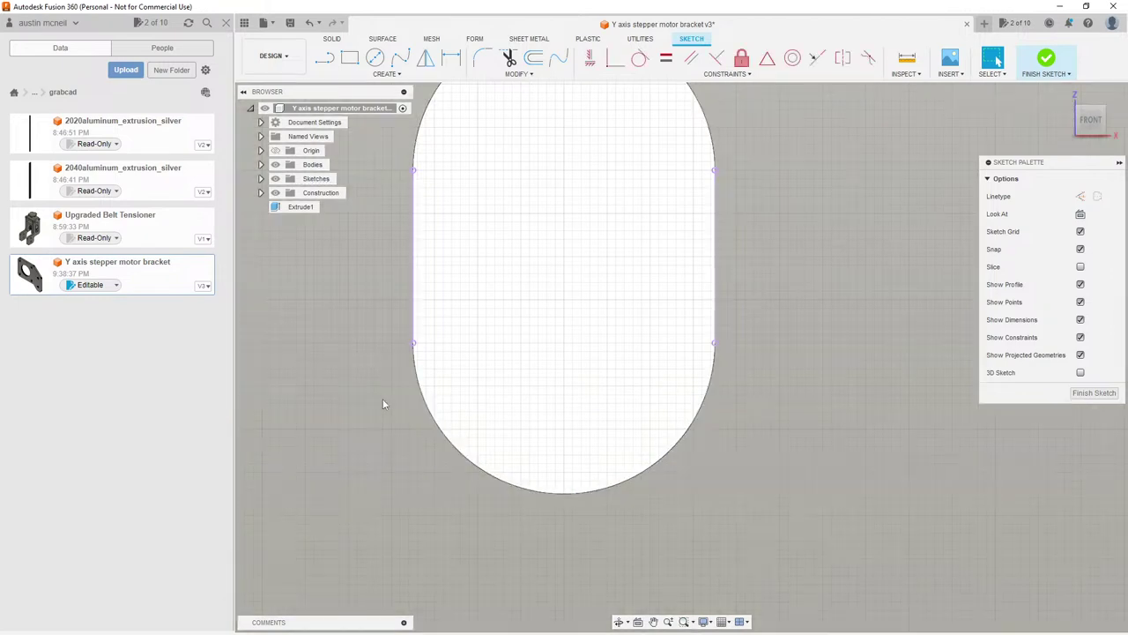
Step: Delete the projected segments at the lower end of the upper-right corner arc, where it meets the slanted edge
{"action": "scroll", "coordinate": [483, 282], "scroll_direction": "down", "scroll_amount": 6}
{"action": "scroll", "coordinate": [479, 265], "scroll_direction": "down", "scroll_amount": 10}
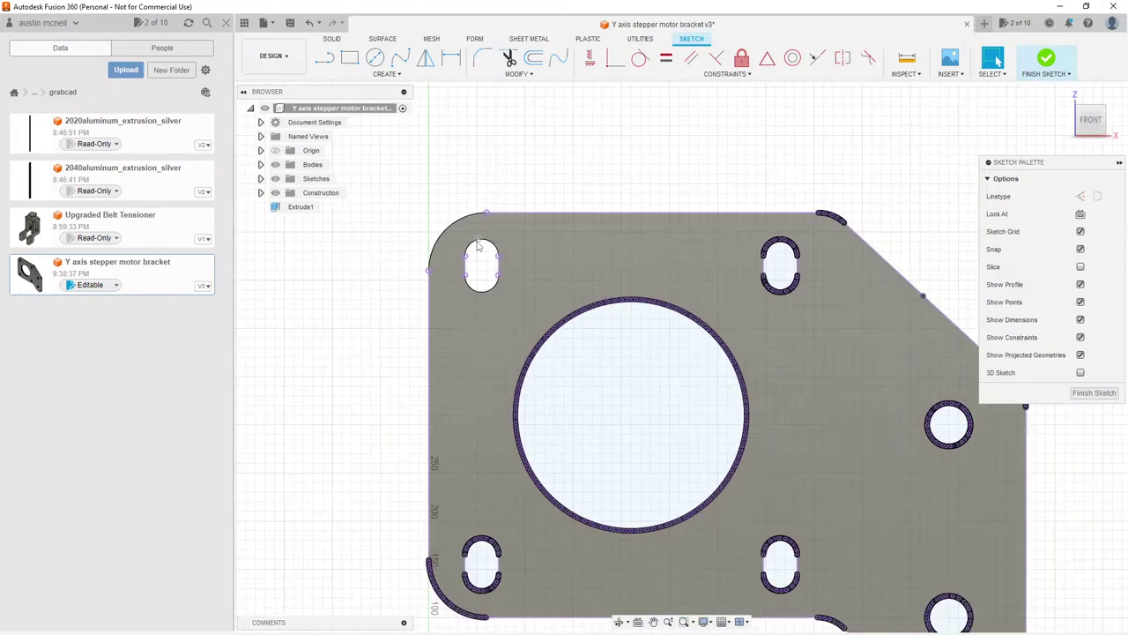
{"action": "scroll", "coordinate": [791, 214], "scroll_direction": "up", "scroll_amount": 8}
{"action": "scroll", "coordinate": [792, 214], "scroll_direction": "up", "scroll_amount": 8}
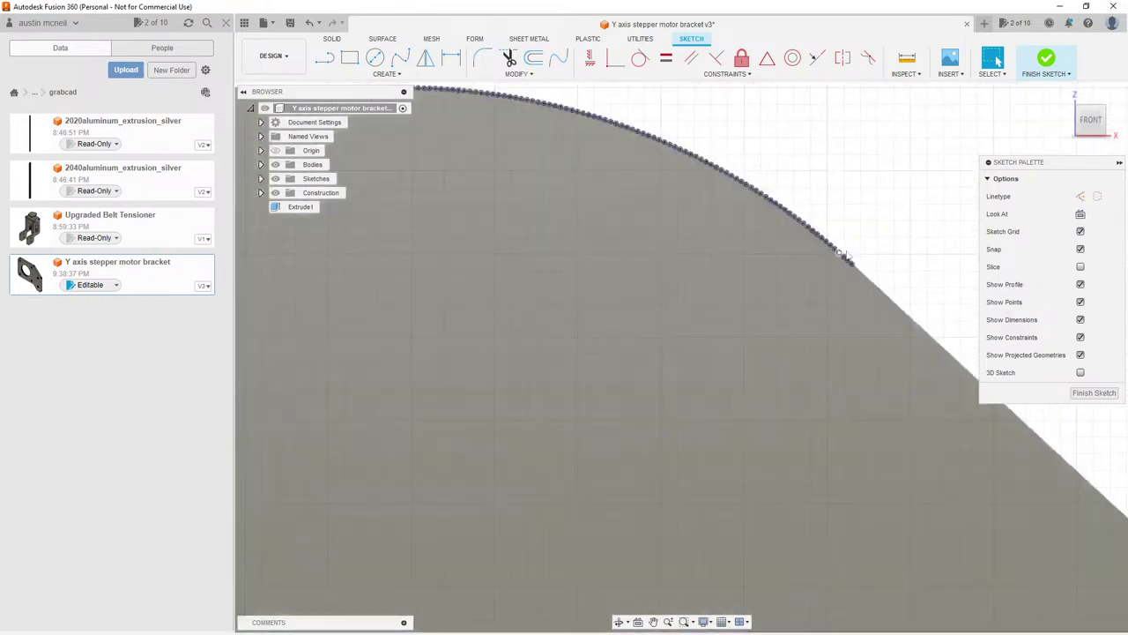
{"action": "mouse_move", "coordinate": [843, 108]}
{"action": "left_mouse_down"}
{"action": "mouse_move", "coordinate": [728, 364]}
{"action": "mouse_move", "coordinate": [841, 203]}
{"action": "left_mouse_up"}
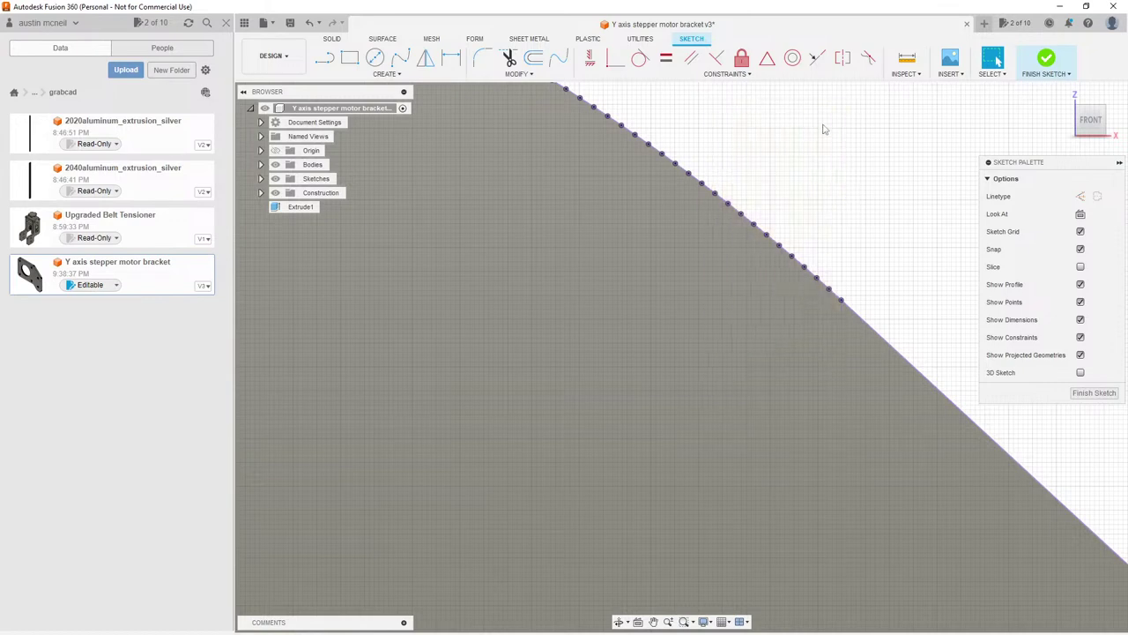
{"action": "mouse_move", "coordinate": [837, 124]}
{"action": "left_mouse_down"}
{"action": "mouse_move", "coordinate": [787, 328]}
{"action": "mouse_move", "coordinate": [601, 404]}
{"action": "mouse_move", "coordinate": [524, 409]}
{"action": "left_mouse_up"}
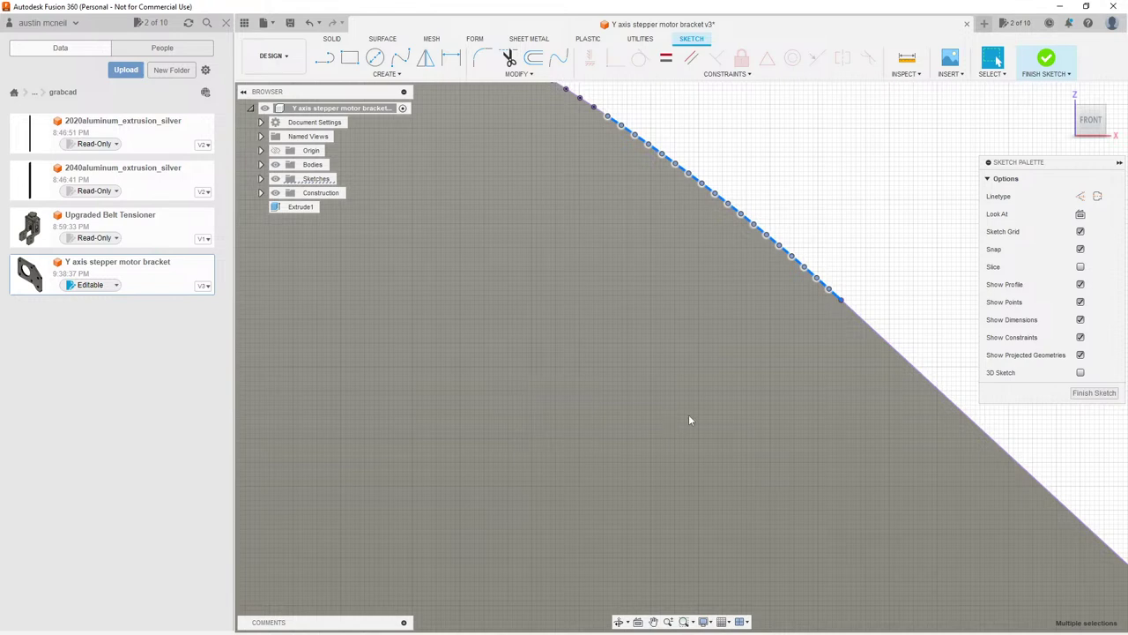
{"action": "scroll", "coordinate": [689, 418], "scroll_direction": "down", "scroll_amount": 5}
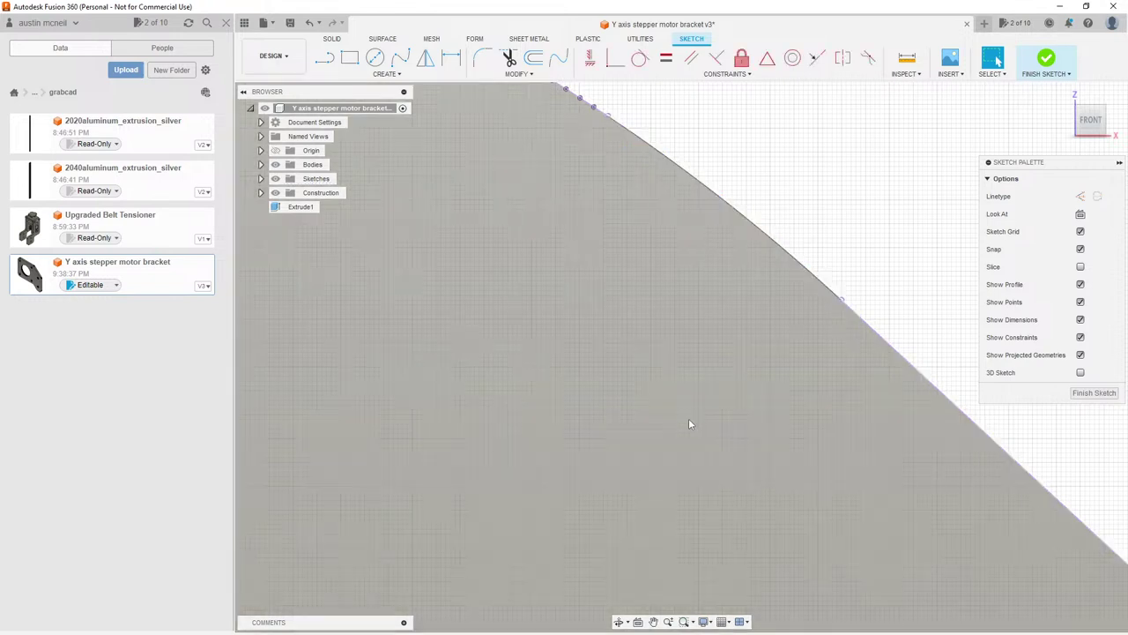
Step: Delete the projected segments at the upper end of the upper-right corner arc, beside the straight top edge
{"action": "scroll", "coordinate": [379, 176], "scroll_direction": "up", "scroll_amount": 4}
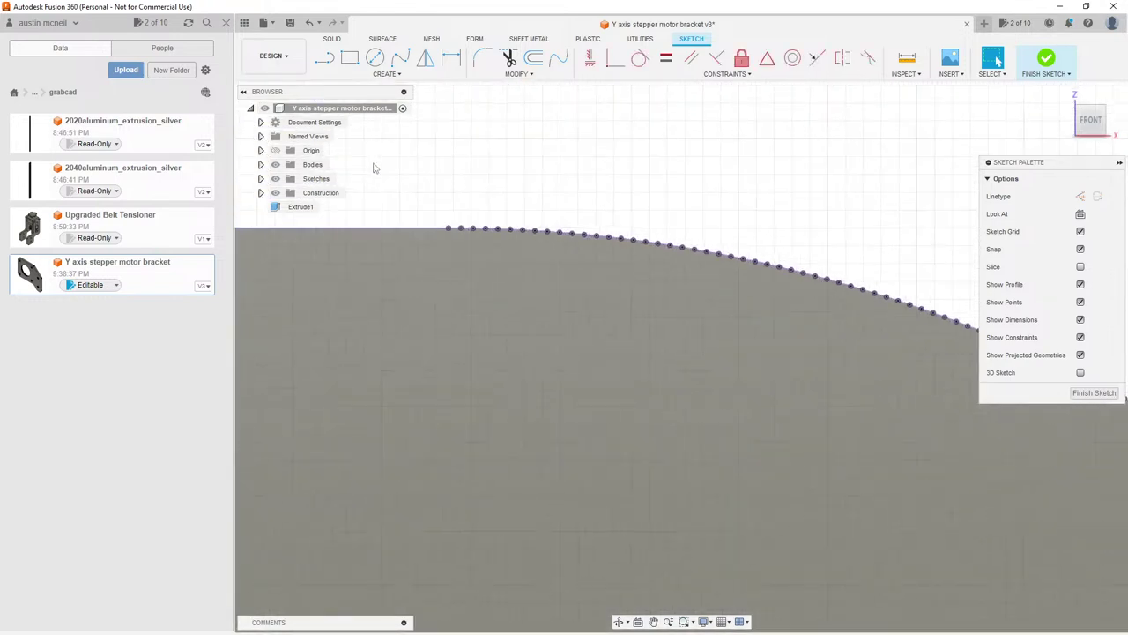
{"action": "left_click_drag", "start_coordinate": [778, 185], "coordinate": [489, 433]}
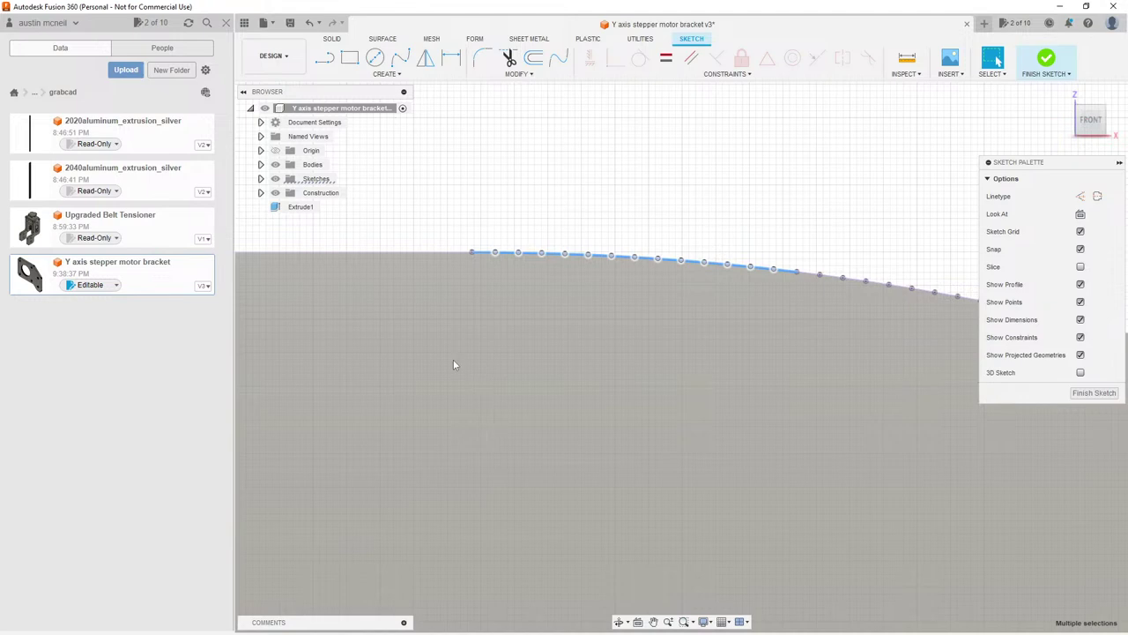
{"action": "key", "text": "Escape"}
Step: Delete the remaining projected segments along the middle of the upper-right corner arc
{"action": "scroll", "coordinate": [453, 364], "scroll_direction": "down", "scroll_amount": 3}
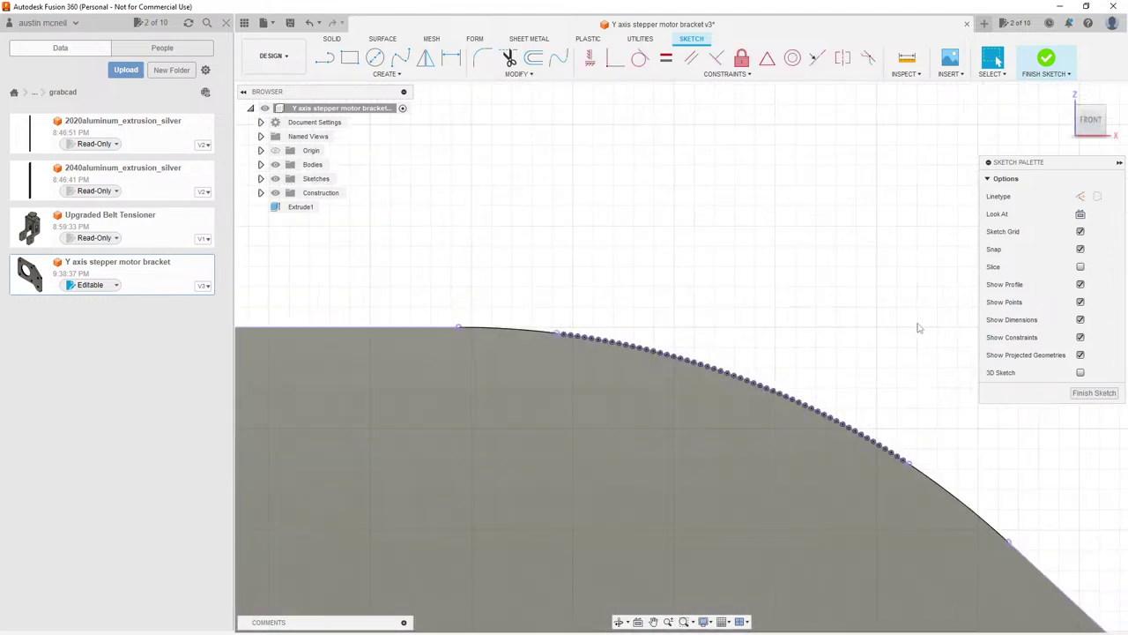
{"action": "left_click_drag", "start_coordinate": [929, 294], "coordinate": [533, 562]}
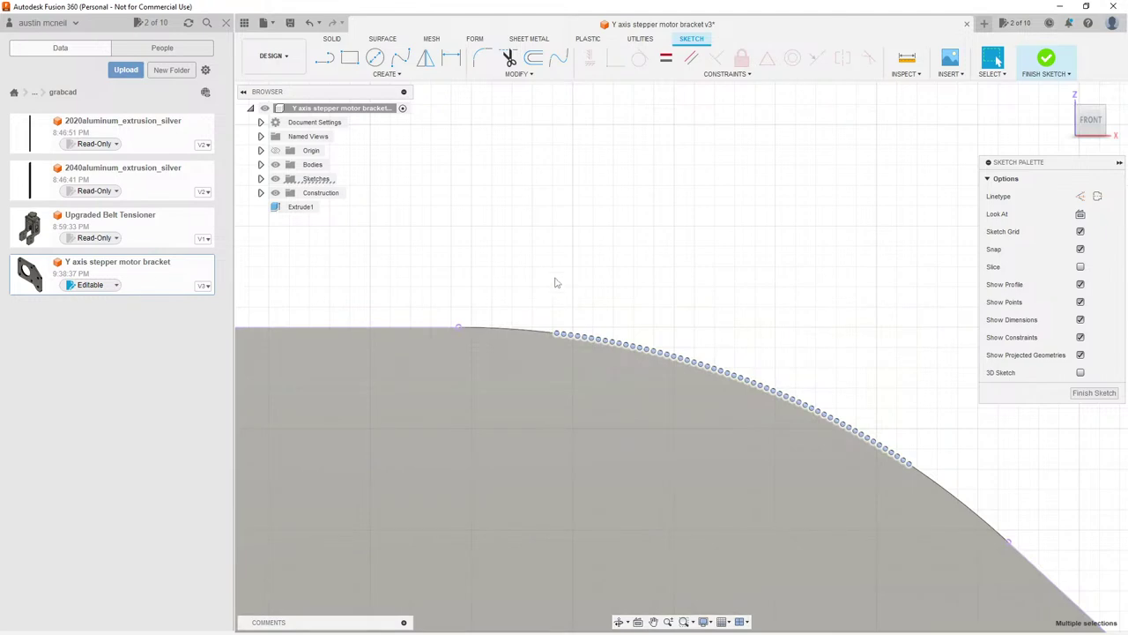
{"action": "key", "text": "Delete"}
{"action": "scroll", "coordinate": [569, 232], "scroll_direction": "down", "scroll_amount": 3}
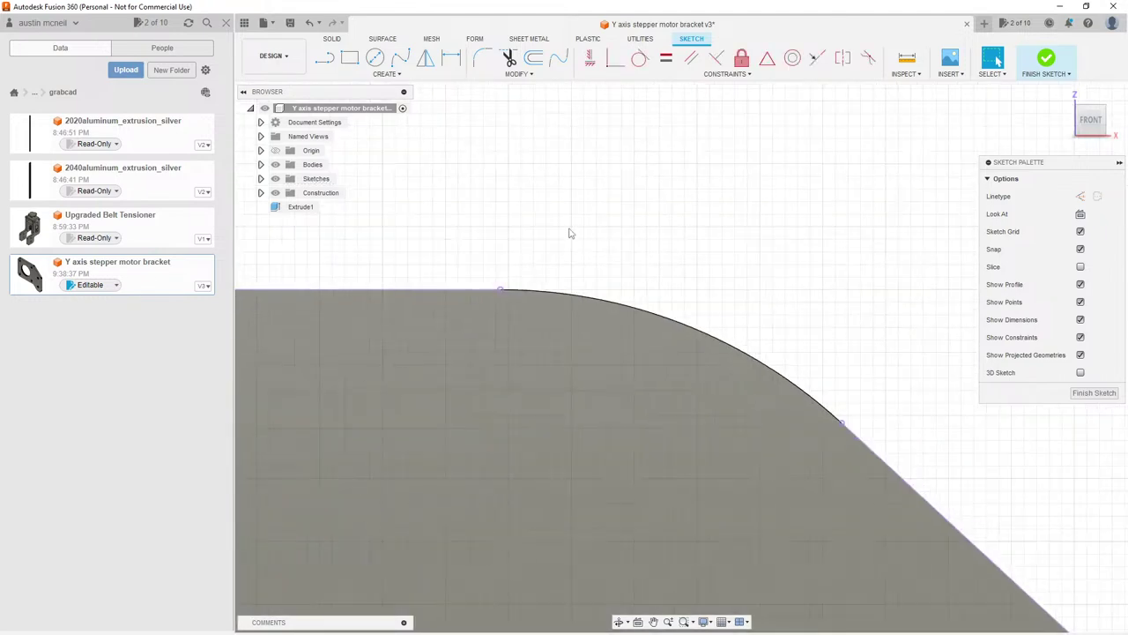
Step: Examine the projected slanted edge between the two right-hand corner arcs and the point partway along it
{"action": "scroll", "coordinate": [569, 232], "scroll_direction": "down", "scroll_amount": 4}
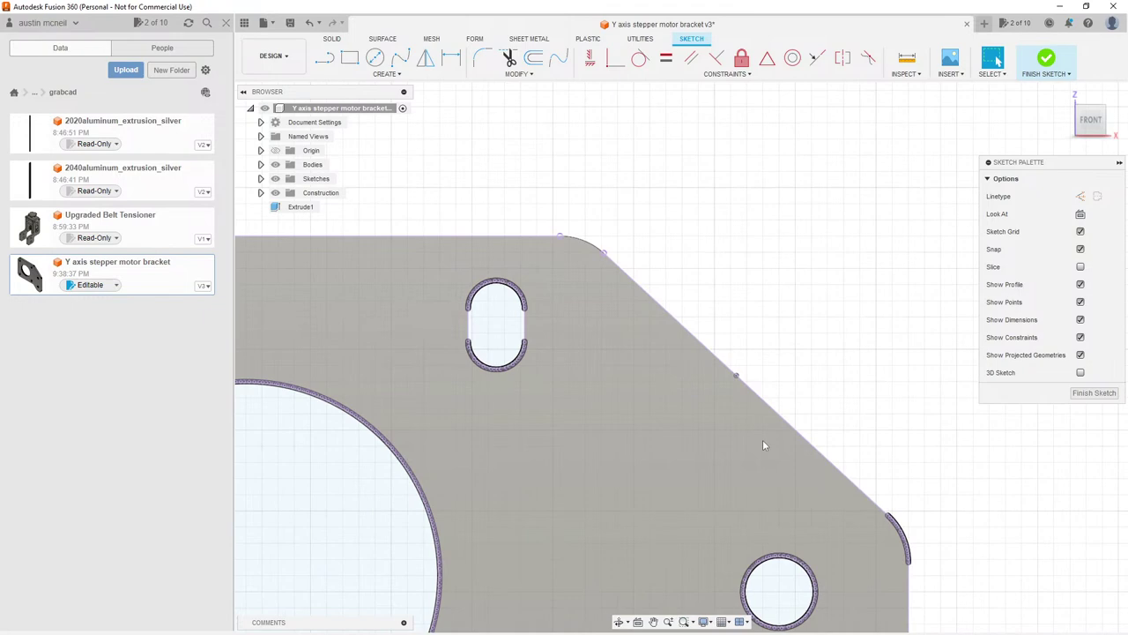
{"action": "scroll", "coordinate": [762, 439], "scroll_direction": "down", "scroll_amount": 2}
{"action": "scroll", "coordinate": [769, 384], "scroll_direction": "up", "scroll_amount": 6}
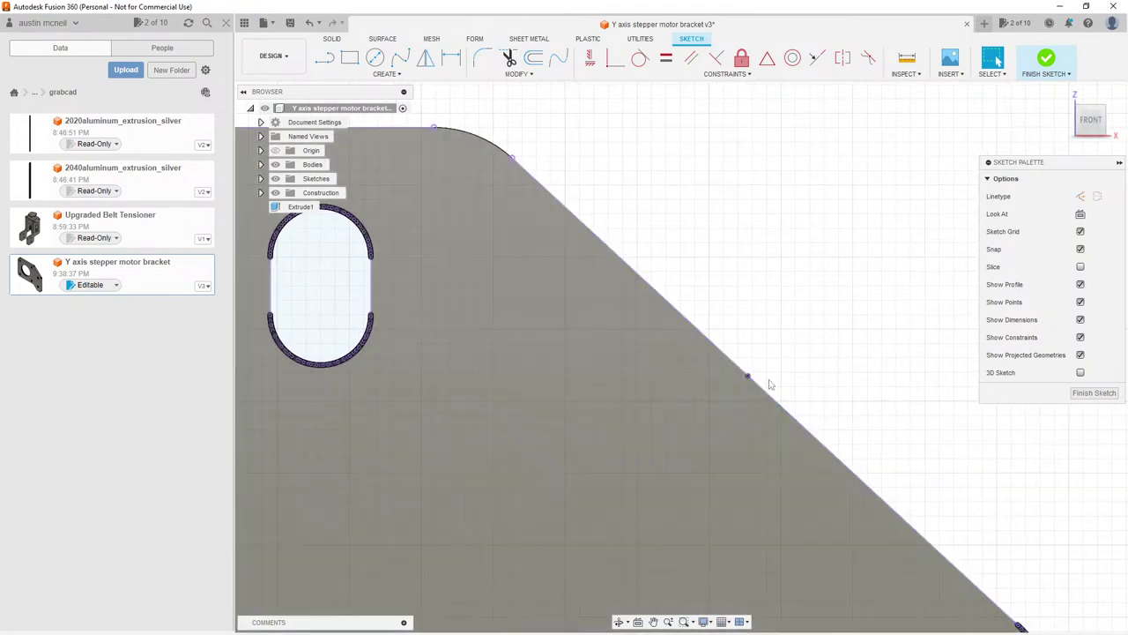
{"action": "scroll", "coordinate": [766, 379], "scroll_direction": "up", "scroll_amount": 2}
{"action": "left_click", "coordinate": [693, 411]}
{"action": "scroll", "coordinate": [710, 361], "scroll_direction": "down", "scroll_amount": 4}
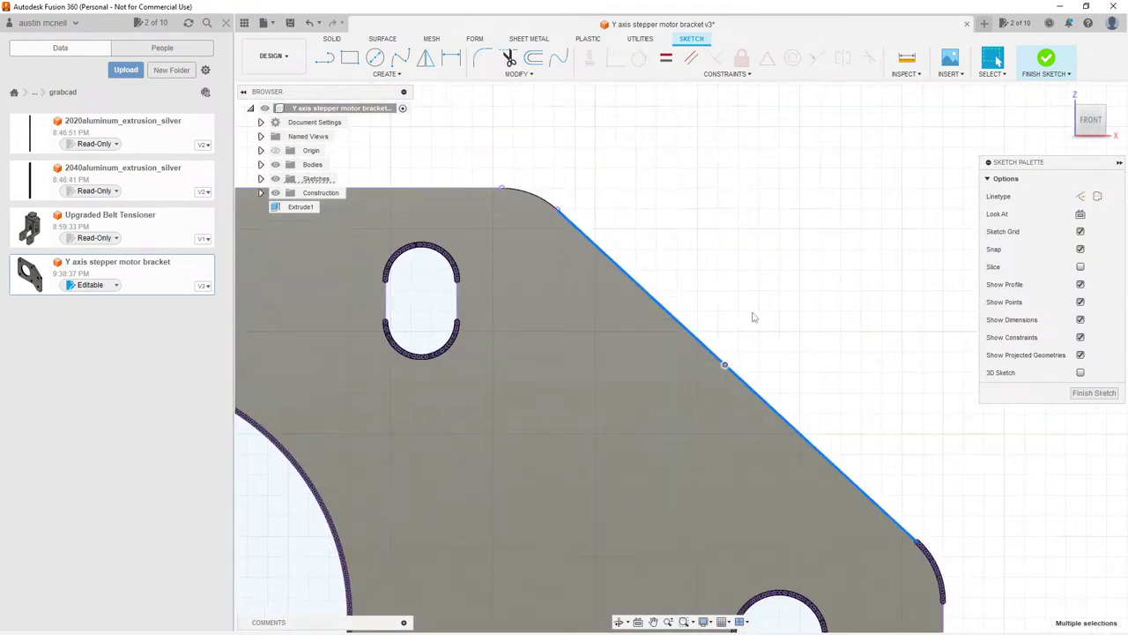
{"action": "left_click", "coordinate": [754, 317]}
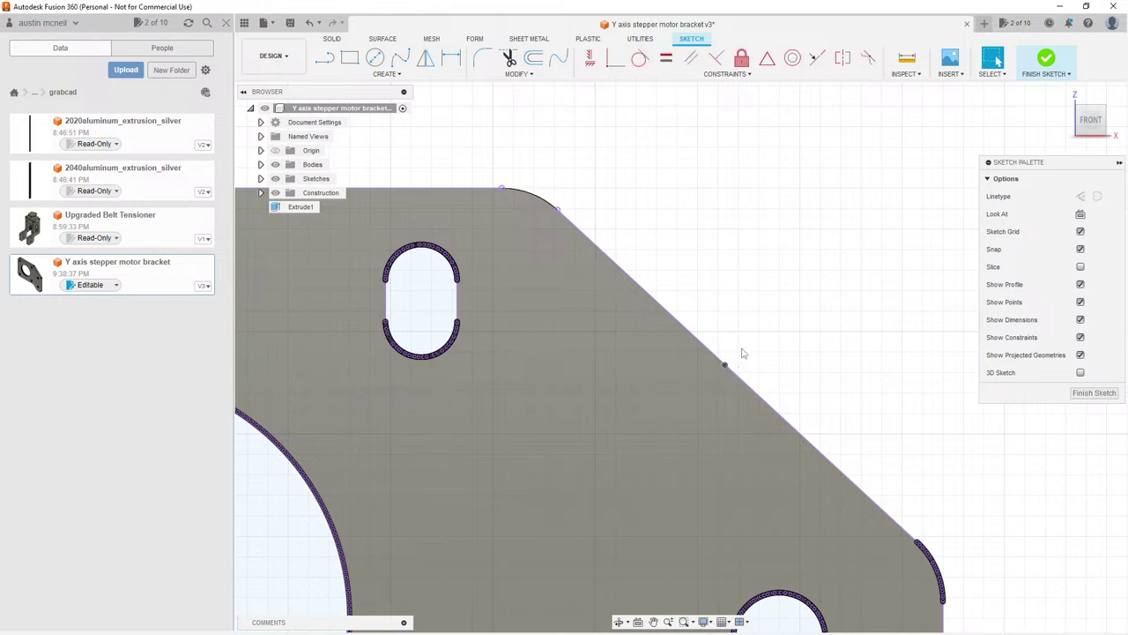
Step: Delete the projected segments at the upper end of the right corner arc, where it meets the slanted edge
{"action": "scroll", "coordinate": [714, 239], "scroll_direction": "down", "scroll_amount": 2}
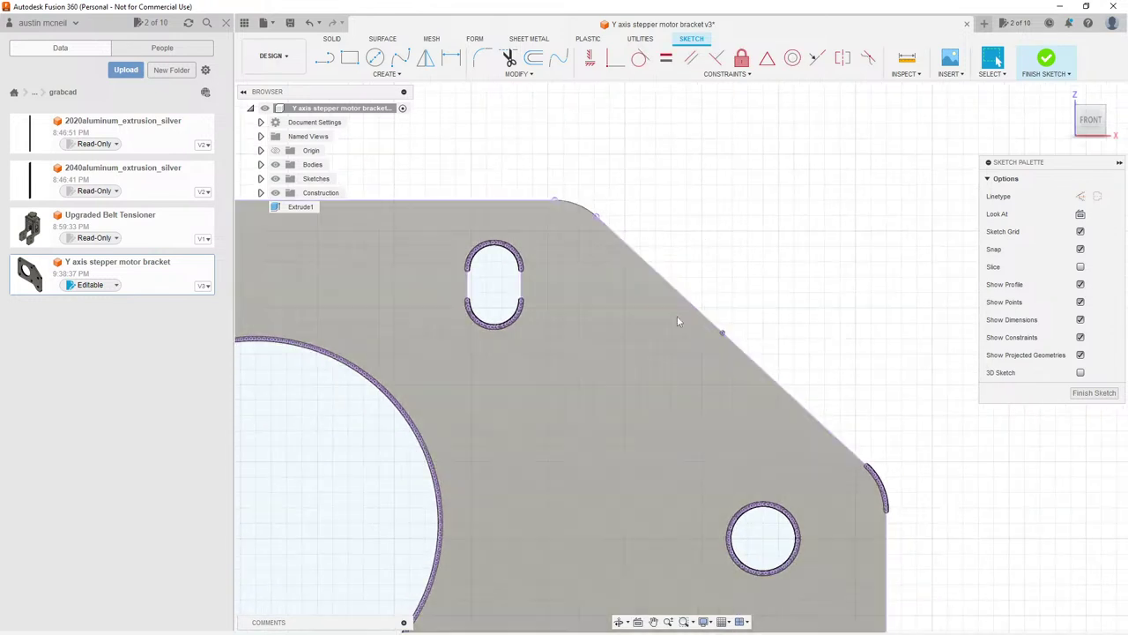
{"action": "scroll", "coordinate": [697, 248], "scroll_direction": "down", "scroll_amount": 2}
{"action": "scroll", "coordinate": [811, 398], "scroll_direction": "up", "scroll_amount": 2}
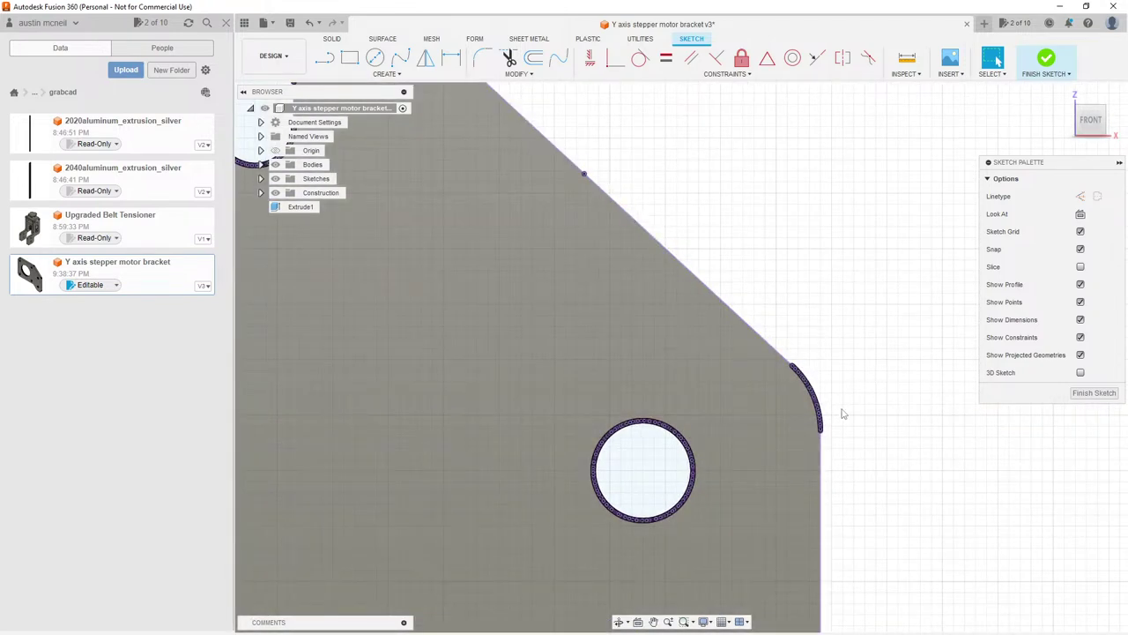
{"action": "scroll", "coordinate": [841, 414], "scroll_direction": "up", "scroll_amount": 5}
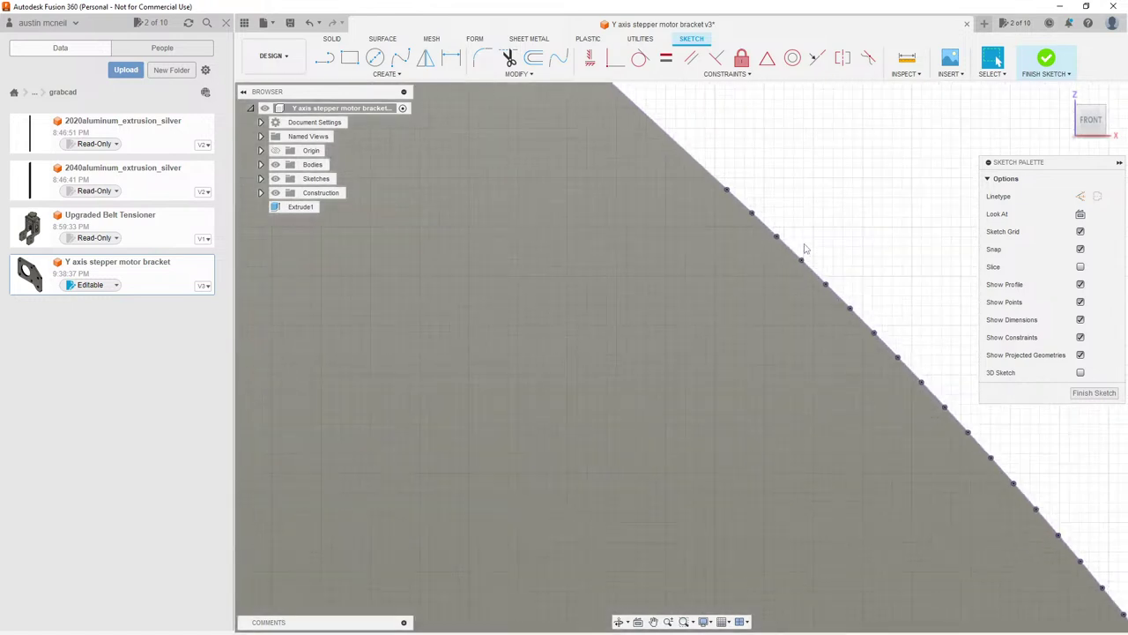
{"action": "mouse_move", "coordinate": [903, 207]}
{"action": "left_mouse_down"}
{"action": "mouse_move", "coordinate": [712, 467]}
{"action": "mouse_move", "coordinate": [732, 507]}
{"action": "left_mouse_up"}
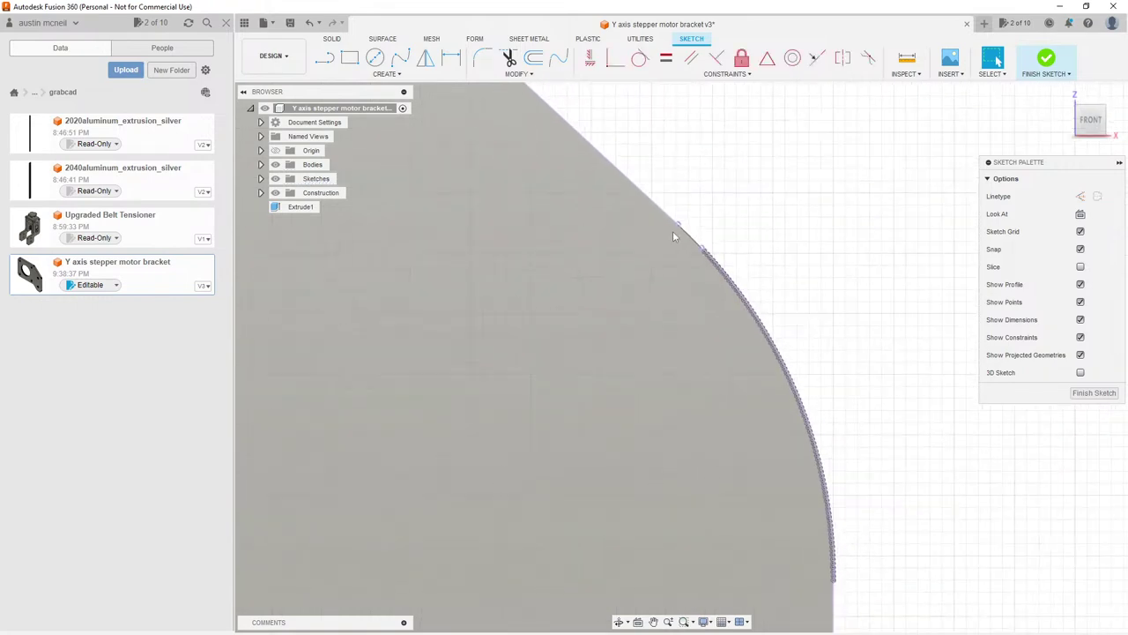
Step: Delete the projected segments at the lower end of the right corner arc, beside the straight vertical edge
{"action": "scroll", "coordinate": [860, 494], "scroll_direction": "down", "scroll_amount": 3}
{"action": "scroll", "coordinate": [808, 446], "scroll_direction": "up", "scroll_amount": 3}
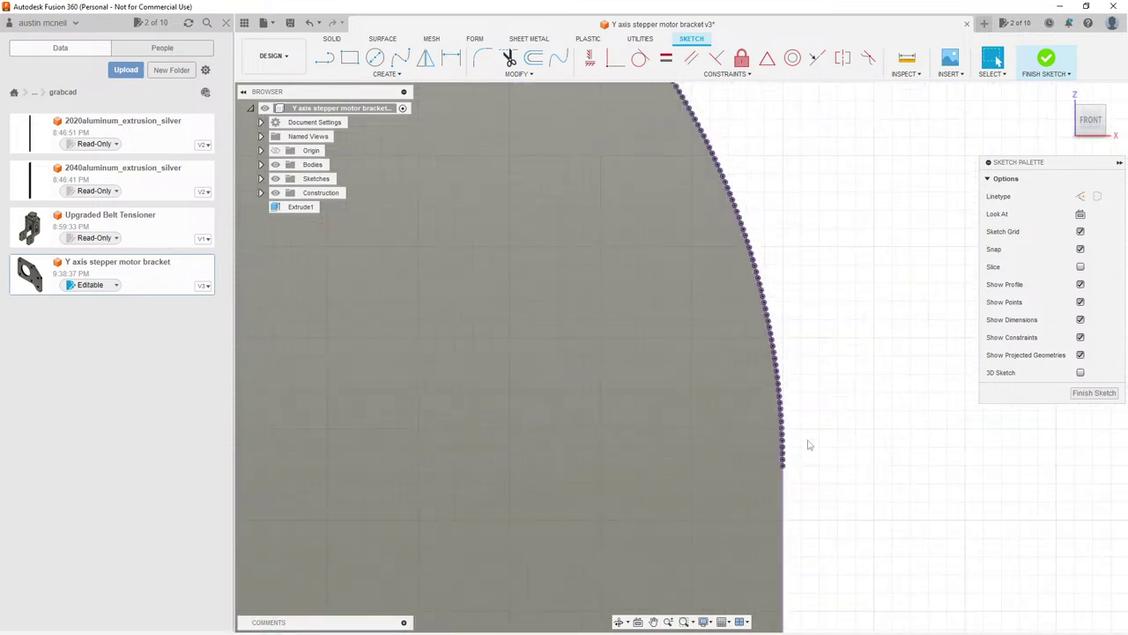
{"action": "left_click_drag", "start_coordinate": [800, 390], "coordinate": [622, 492]}
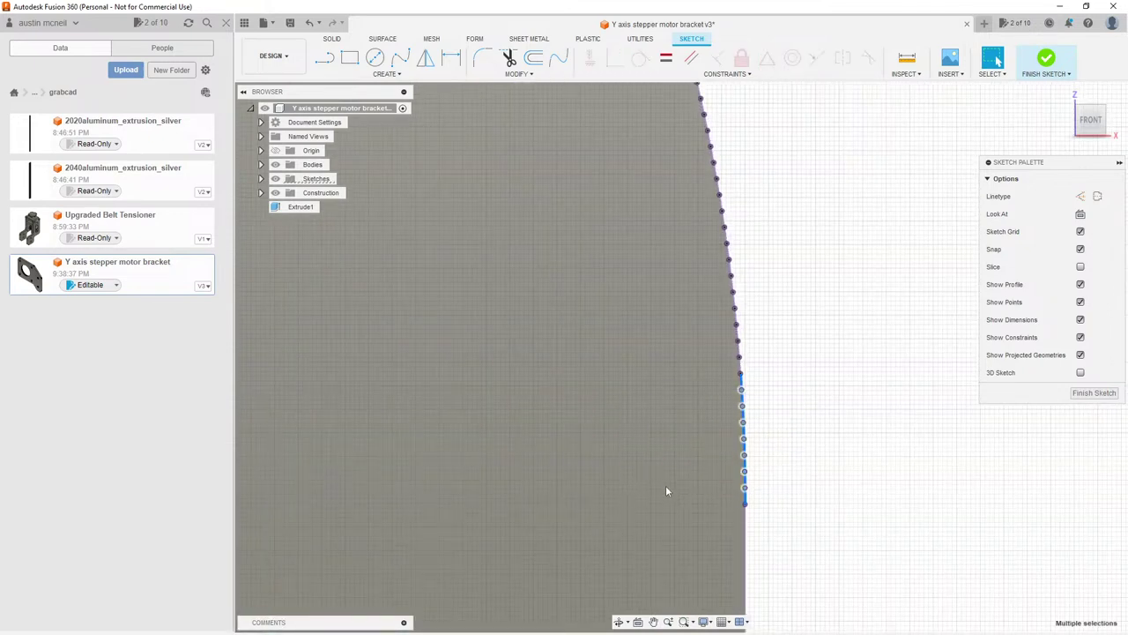
{"action": "key", "text": "Delete"}
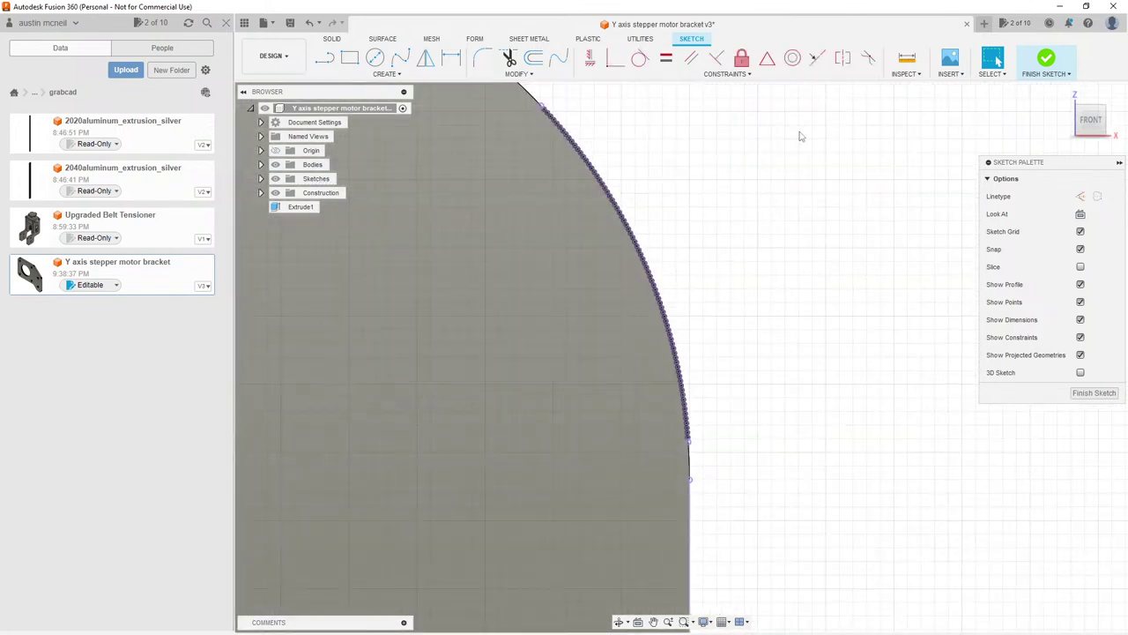
Step: Delete the remaining projected segments along the middle of the right corner arc, including the short leftover piece near its upper end
{"action": "left_click_drag", "start_coordinate": [804, 121], "coordinate": [433, 451]}
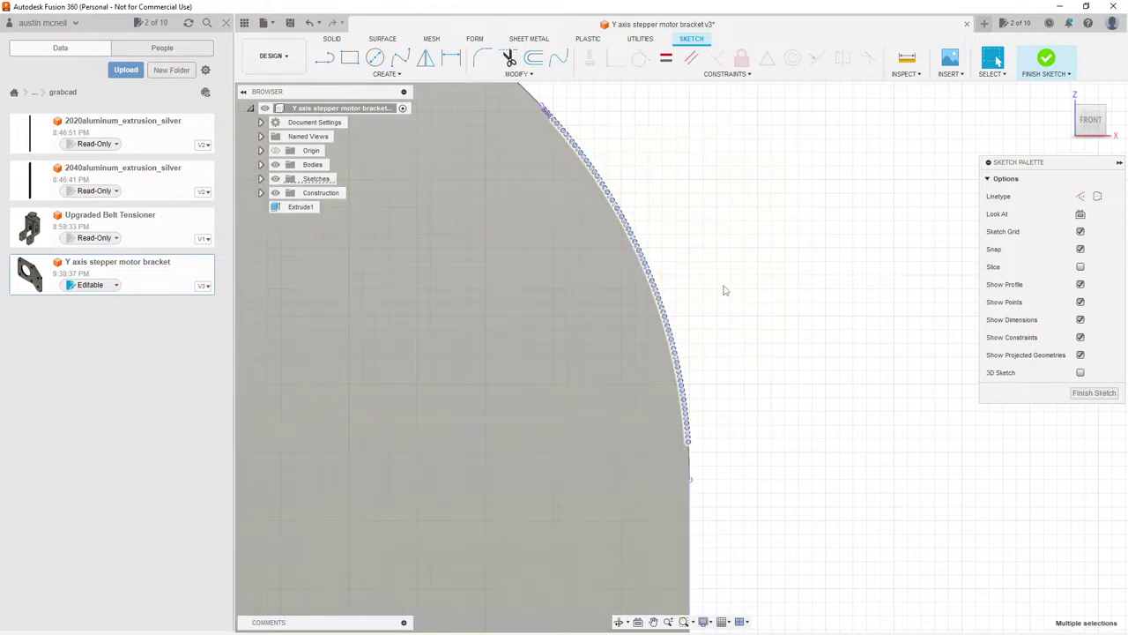
{"action": "key", "text": "Delete"}
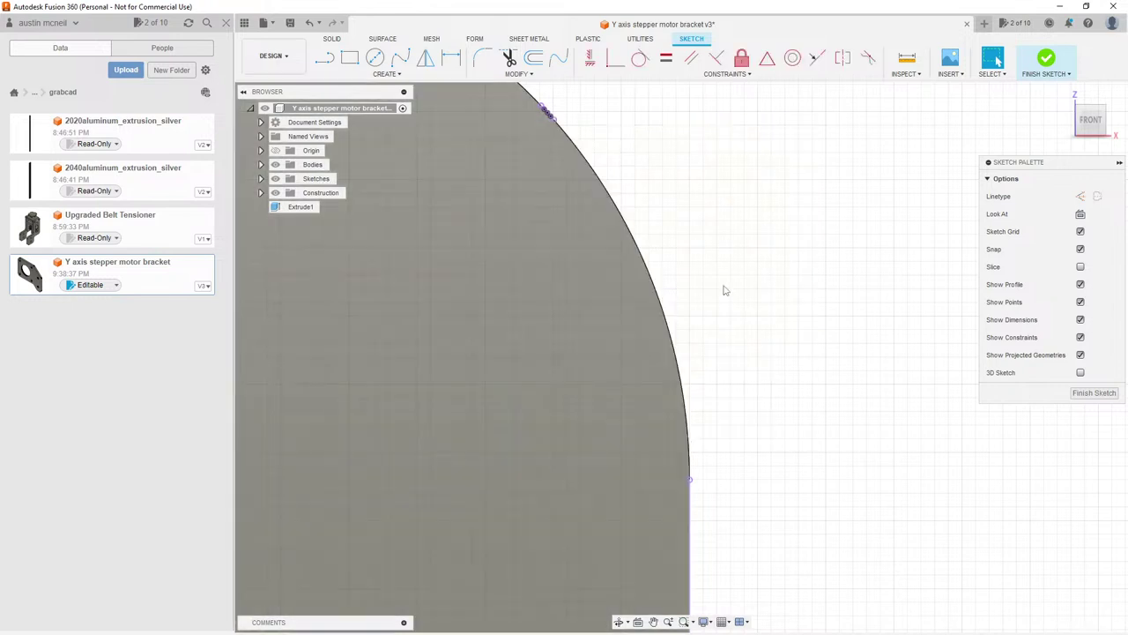
{"action": "scroll", "coordinate": [677, 218], "scroll_direction": "up", "scroll_amount": 1}
{"action": "left_click_drag", "start_coordinate": [615, 214], "coordinate": [583, 224]}
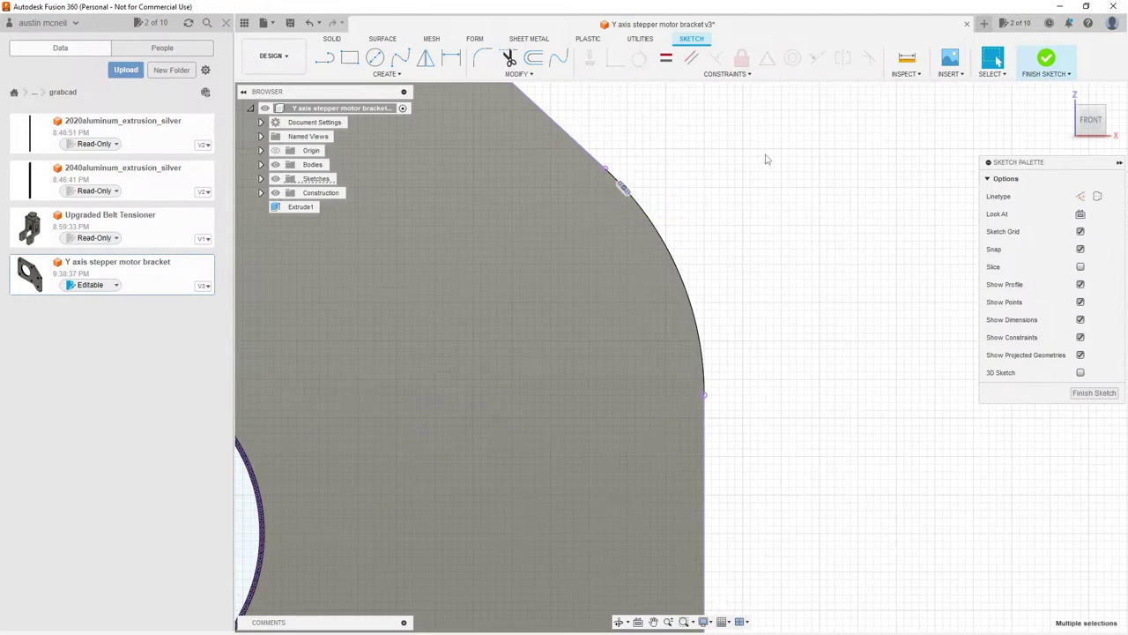
{"action": "key", "text": "Delete"}
Step: Delete the projected segments at the upper end of the lower-right corner arc, beside the straight vertical edge
{"action": "scroll", "coordinate": [735, 171], "scroll_direction": "up", "scroll_amount": 4}
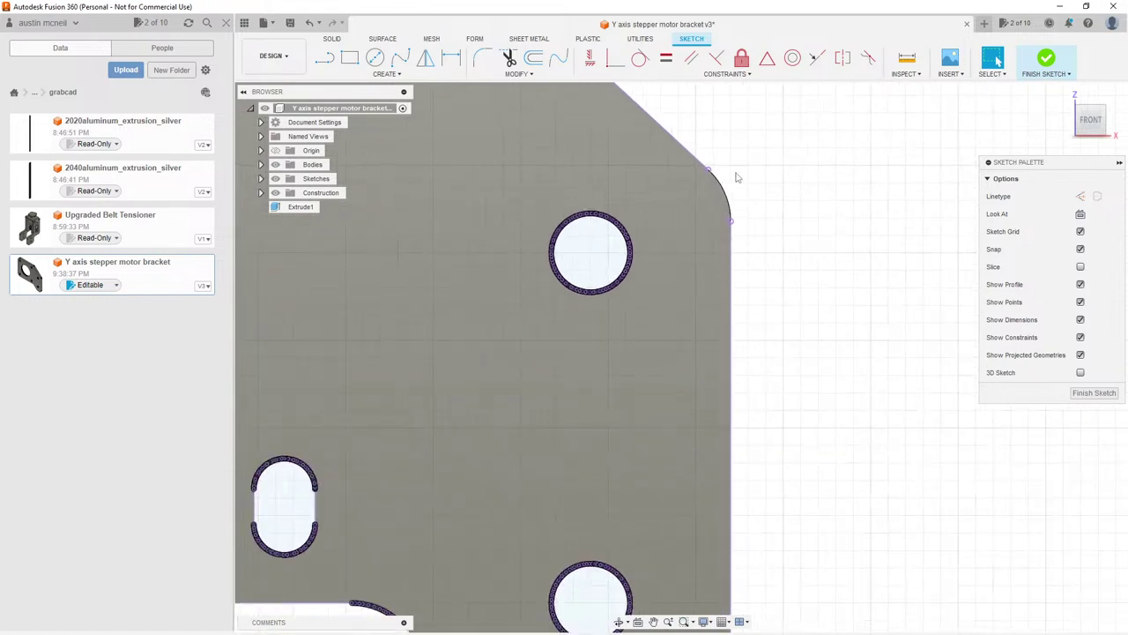
{"action": "scroll", "coordinate": [737, 177], "scroll_direction": "up", "scroll_amount": 3}
{"action": "scroll", "coordinate": [748, 480], "scroll_direction": "down", "scroll_amount": 5}
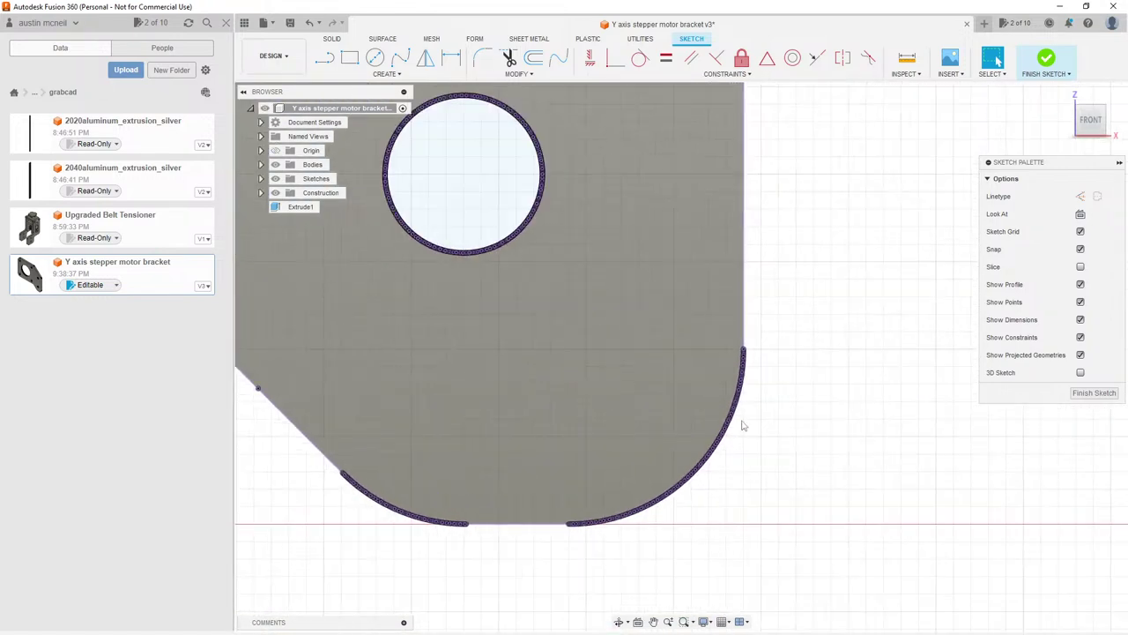
{"action": "scroll", "coordinate": [742, 426], "scroll_direction": "down", "scroll_amount": 6}
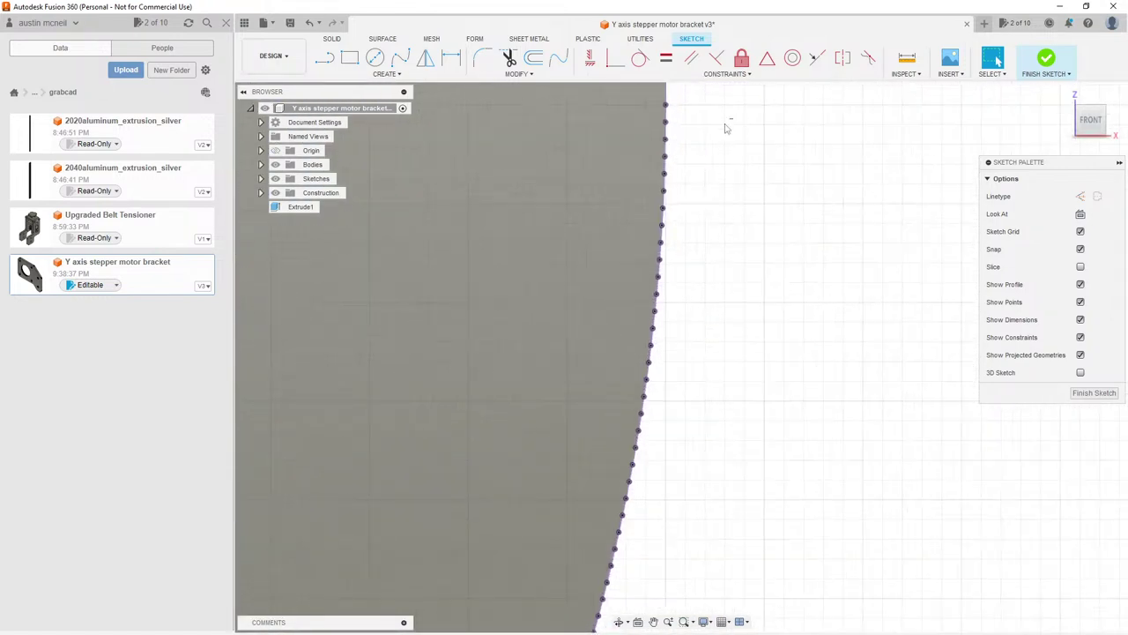
{"action": "left_click_drag", "start_coordinate": [734, 119], "coordinate": [477, 571]}
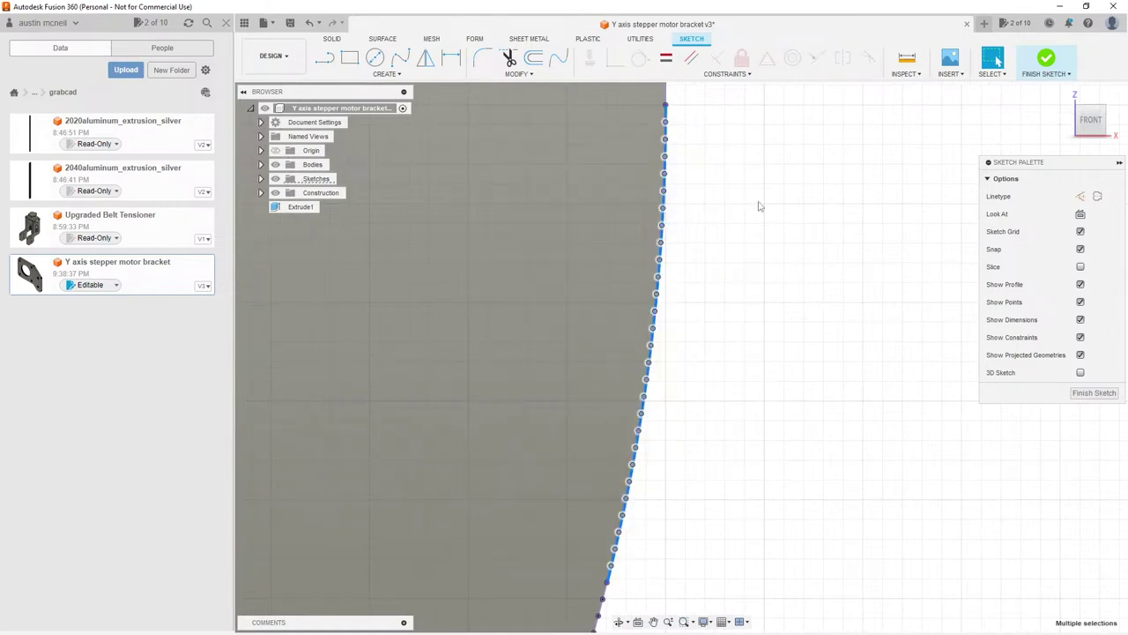
{"action": "key", "text": "Escape"}
Step: Delete the projected segments at the bottom-edge end and along the middle of the lower-right corner arc
{"action": "scroll", "coordinate": [759, 206], "scroll_direction": "up", "scroll_amount": 5}
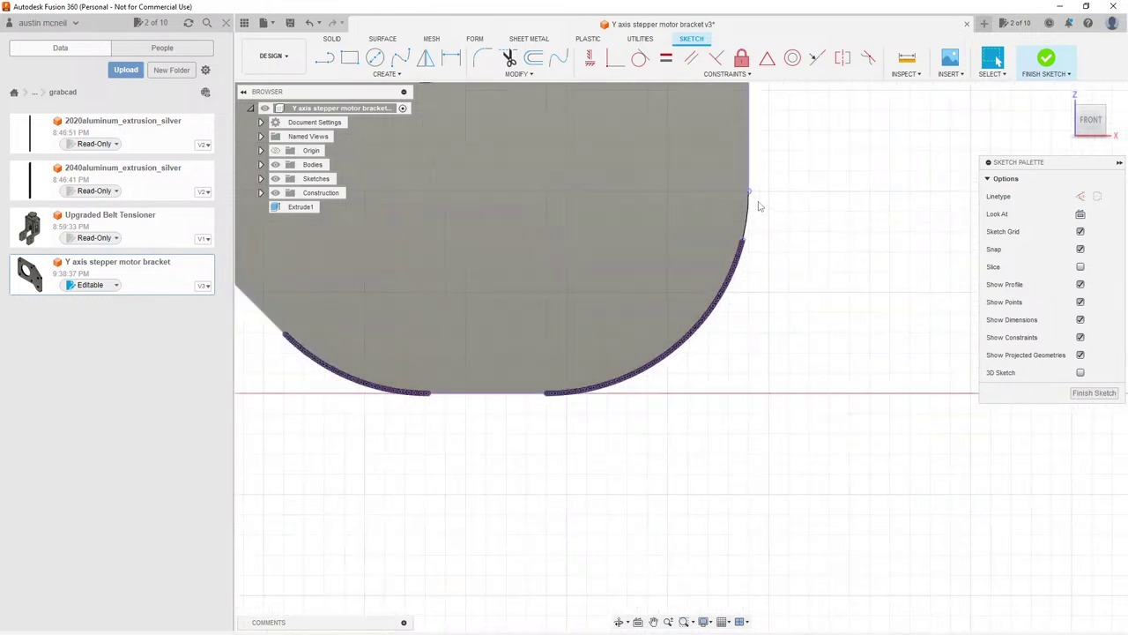
{"action": "scroll", "coordinate": [564, 325], "scroll_direction": "down", "scroll_amount": 5}
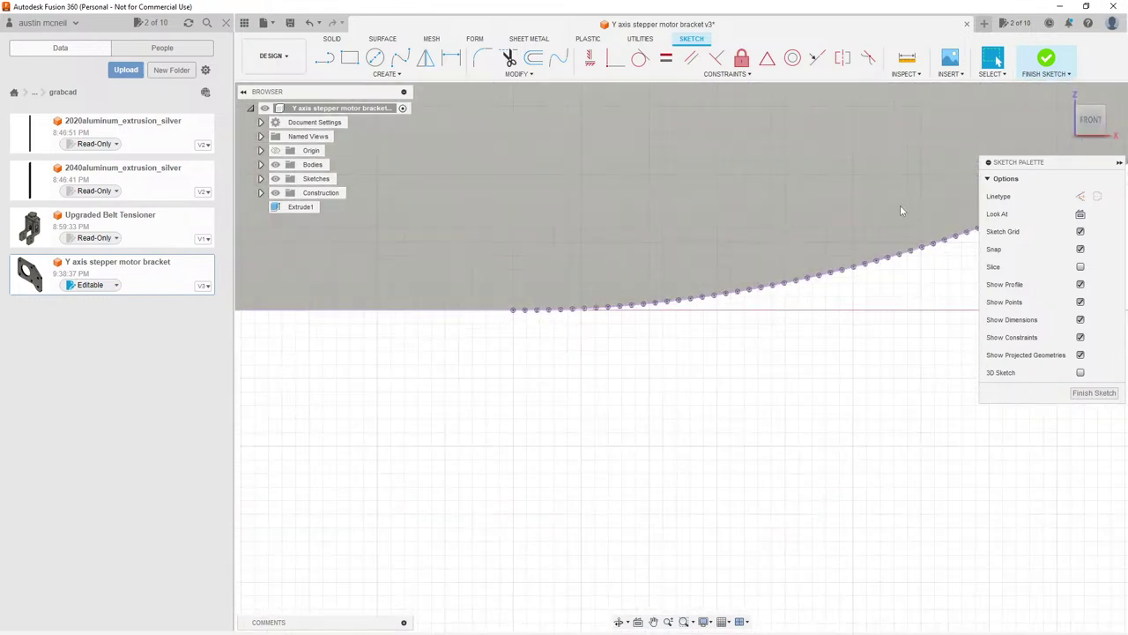
{"action": "left_click_drag", "start_coordinate": [900, 208], "coordinate": [520, 454]}
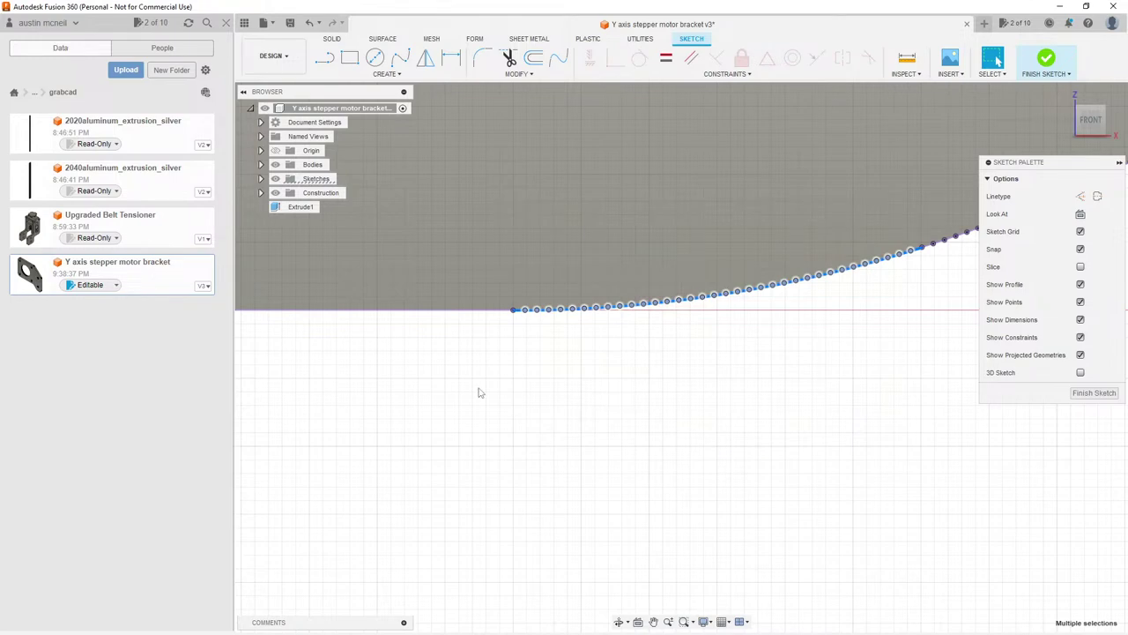
{"action": "scroll", "coordinate": [473, 394], "scroll_direction": "up", "scroll_amount": 5}
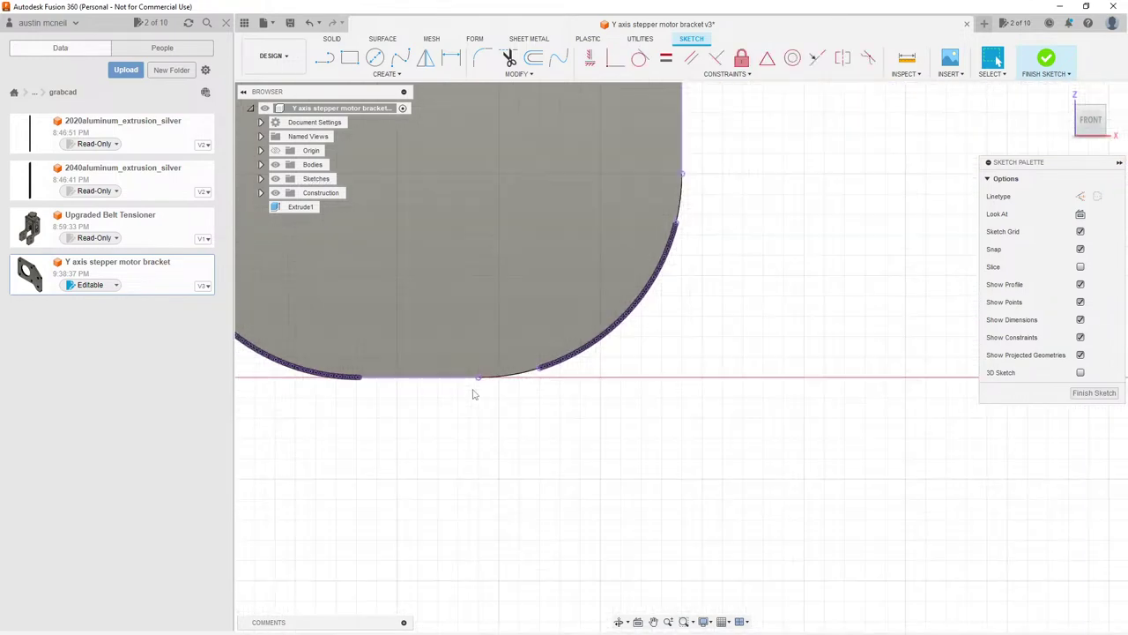
{"action": "left_click_drag", "start_coordinate": [724, 209], "coordinate": [528, 476]}
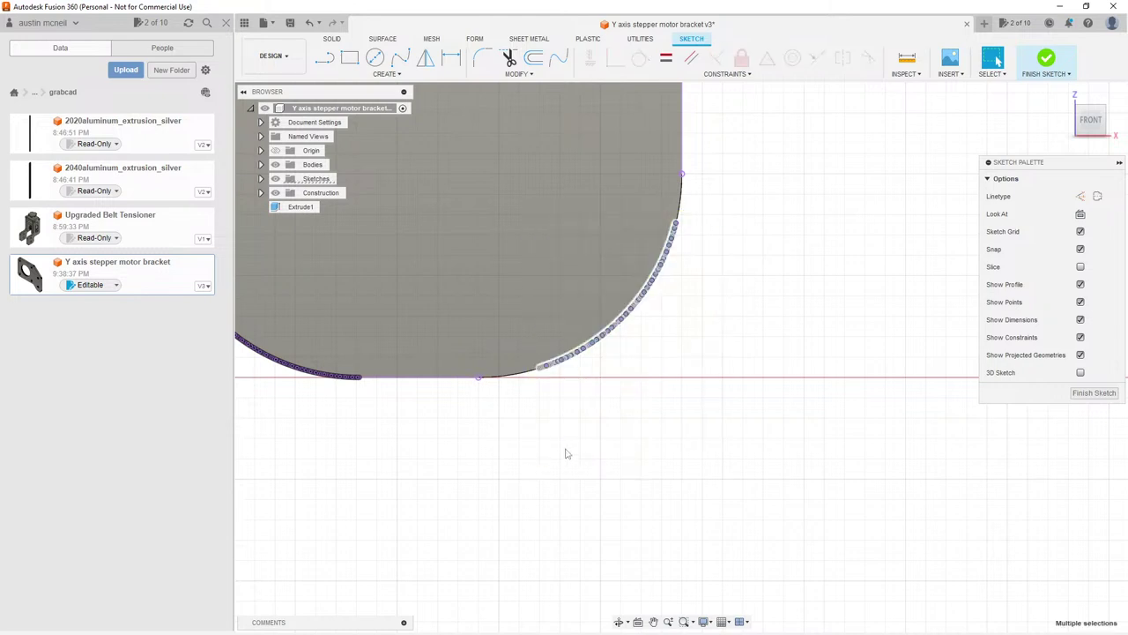
{"action": "key", "text": "Delete"}
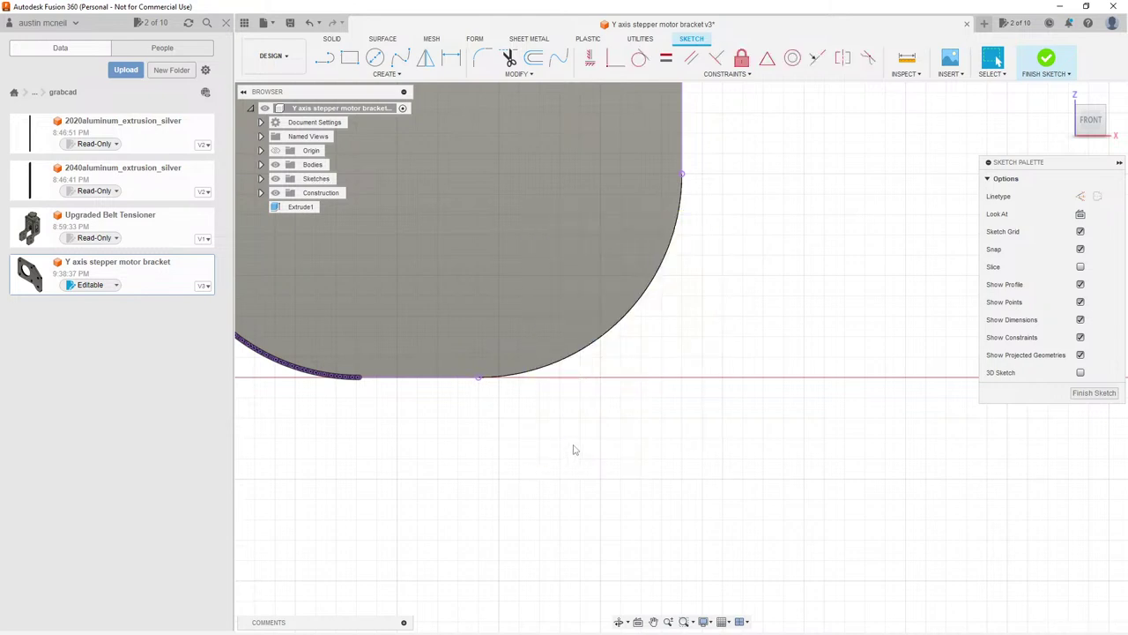
Step: Delete the projected segments of the bottom-left corner arc at its end beside the straight bottom edge
{"action": "scroll", "coordinate": [720, 358], "scroll_direction": "down", "scroll_amount": 3}
{"action": "scroll", "coordinate": [631, 362], "scroll_direction": "up", "scroll_amount": 8}
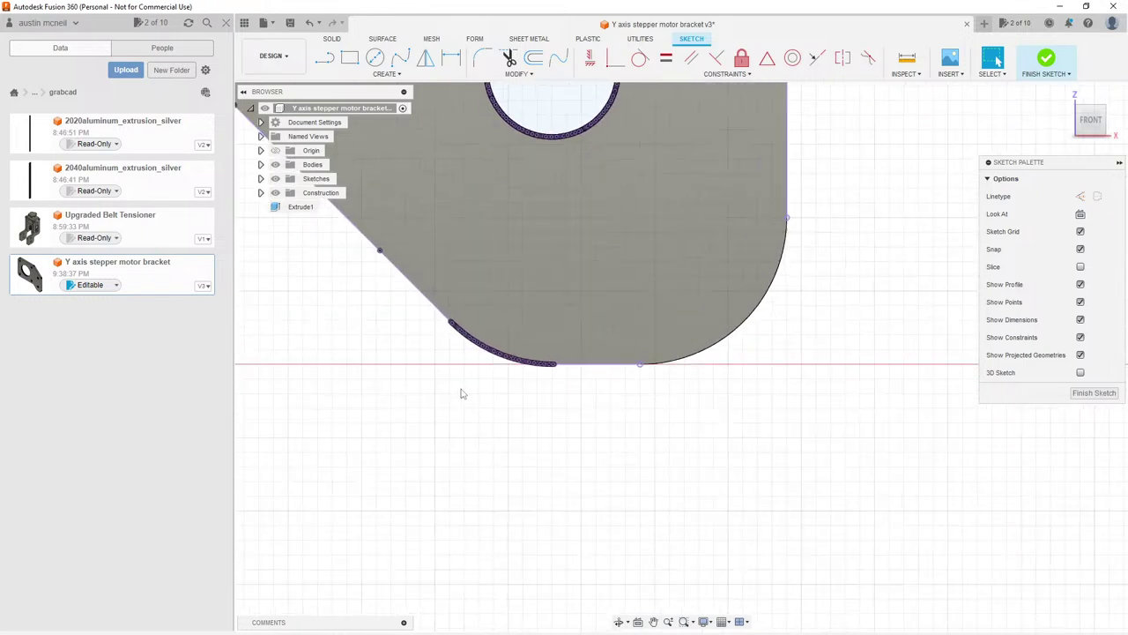
{"action": "mouse_move", "coordinate": [668, 254]}
{"action": "left_mouse_down"}
{"action": "mouse_move", "coordinate": [650, 304]}
{"action": "mouse_move", "coordinate": [493, 361]}
{"action": "mouse_move", "coordinate": [311, 397]}
{"action": "left_mouse_up"}
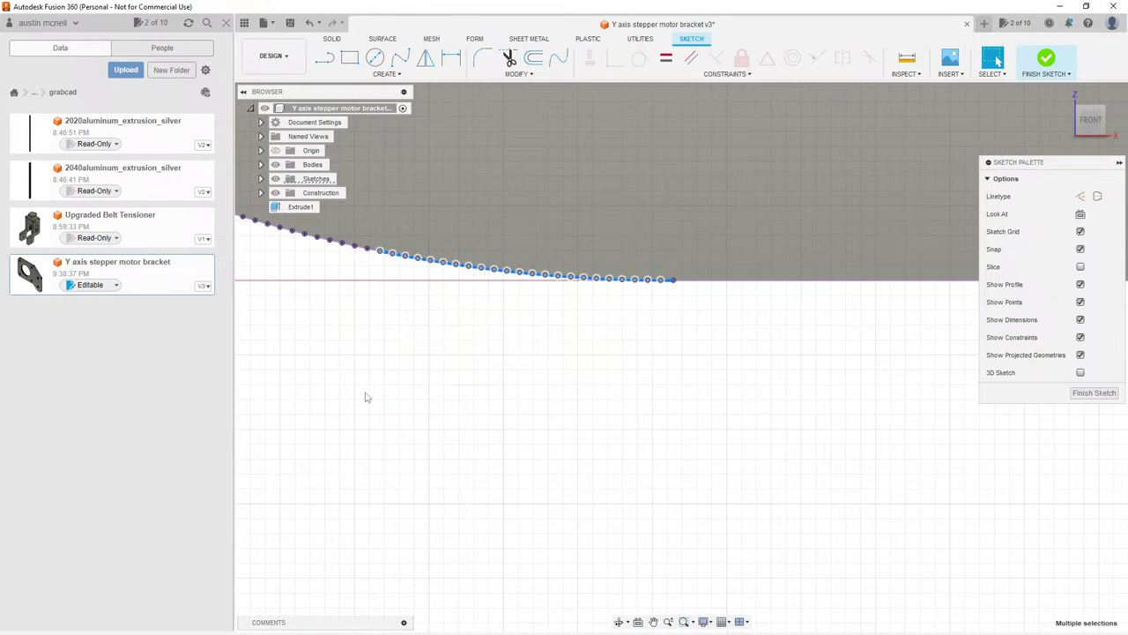
{"action": "left_click", "coordinate": [679, 377]}
Step: Delete the projected segments at the upper end of the bottom-left corner arc, down to the last one touching the slanted edge
{"action": "scroll", "coordinate": [679, 378], "scroll_direction": "down", "scroll_amount": 3}
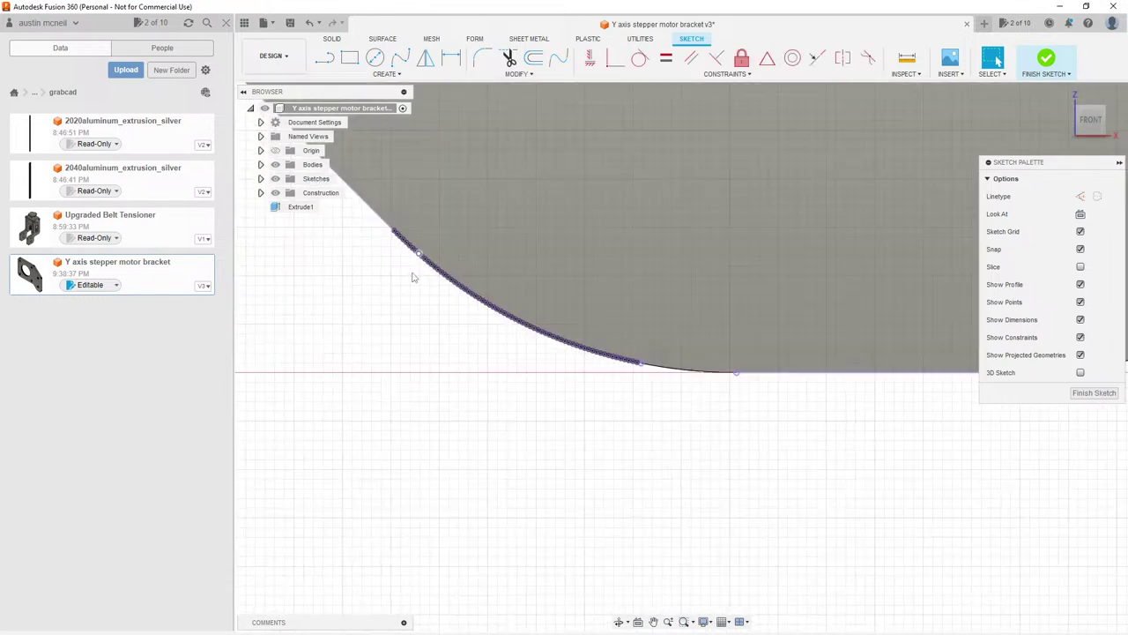
{"action": "scroll", "coordinate": [412, 277], "scroll_direction": "up", "scroll_amount": 4}
{"action": "mouse_move", "coordinate": [595, 181]}
{"action": "left_mouse_down"}
{"action": "mouse_move", "coordinate": [561, 219]}
{"action": "mouse_move", "coordinate": [362, 331]}
{"action": "left_mouse_up"}
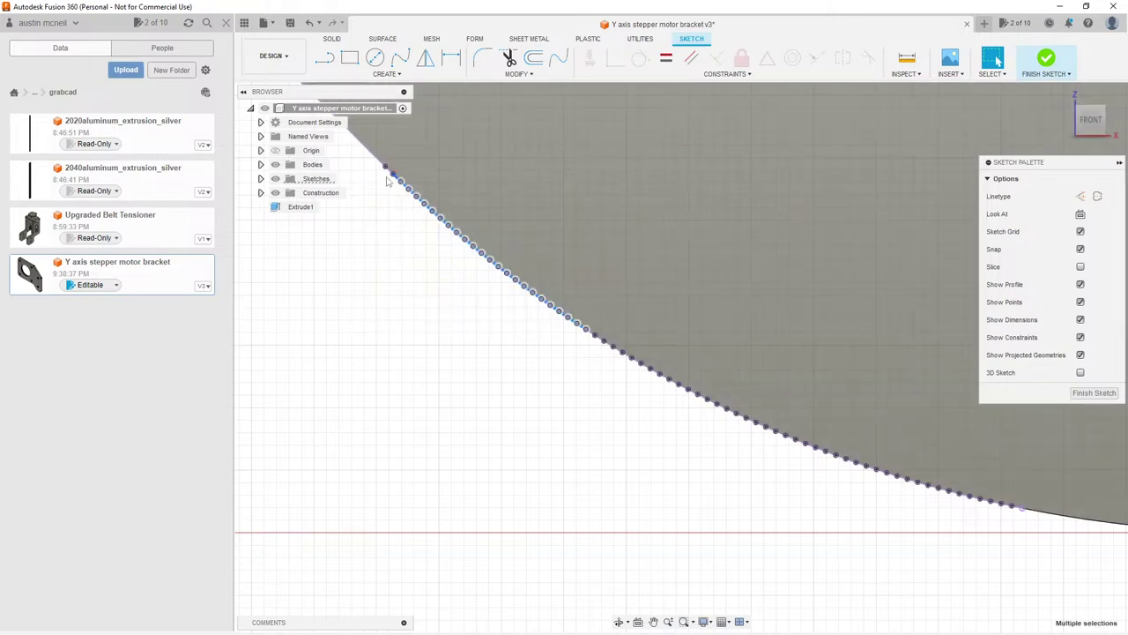
{"action": "key", "text": "Delete"}
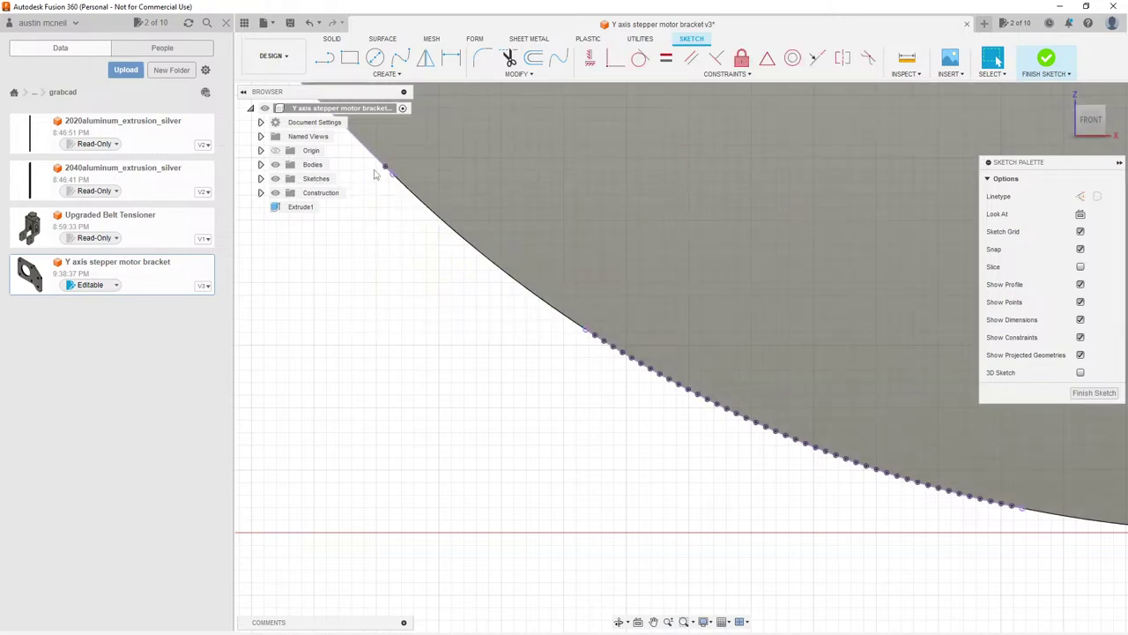
{"action": "scroll", "coordinate": [377, 175], "scroll_direction": "up", "scroll_amount": 4}
{"action": "left_click_drag", "start_coordinate": [469, 174], "coordinate": [413, 218]}
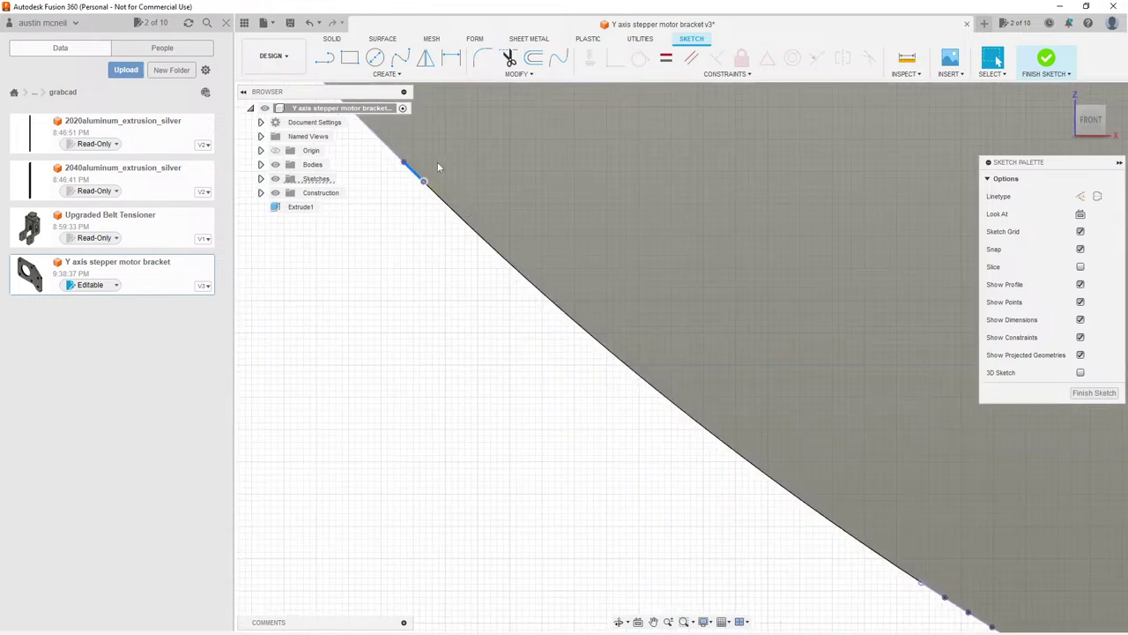
{"action": "key", "text": "Delete"}
Step: Delete the remaining projected segments along the middle of the bottom-left corner arc
{"action": "scroll", "coordinate": [437, 163], "scroll_direction": "down", "scroll_amount": 5}
{"action": "mouse_move", "coordinate": [697, 206]}
{"action": "left_mouse_down"}
{"action": "mouse_move", "coordinate": [546, 323]}
{"action": "mouse_move", "coordinate": [472, 340]}
{"action": "left_mouse_up"}
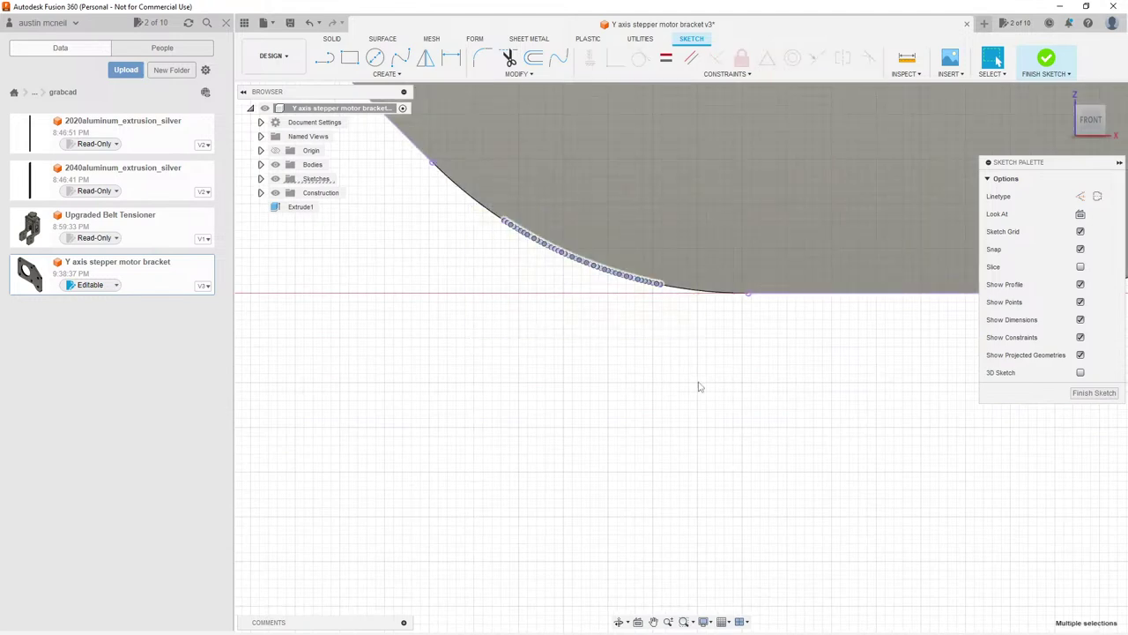
{"action": "key", "text": "Delete"}
Step: Delete the projected segments of the concave lower corner arc at its end beside the slanted edge
{"action": "scroll", "coordinate": [665, 381], "scroll_direction": "down", "scroll_amount": 8}
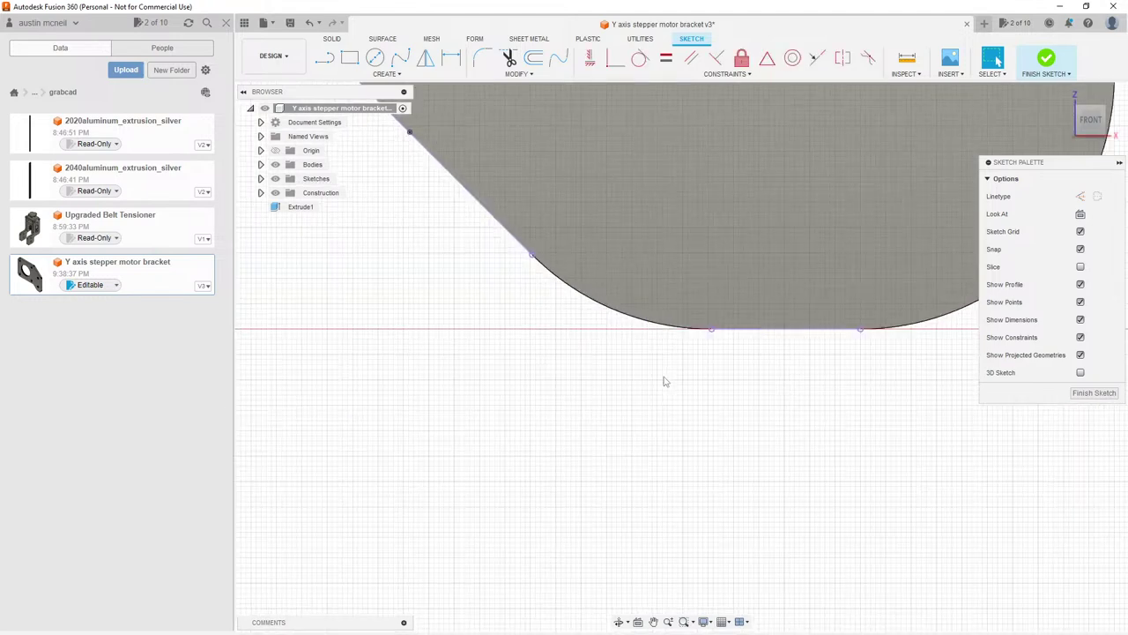
{"action": "scroll", "coordinate": [481, 219], "scroll_direction": "up", "scroll_amount": 10}
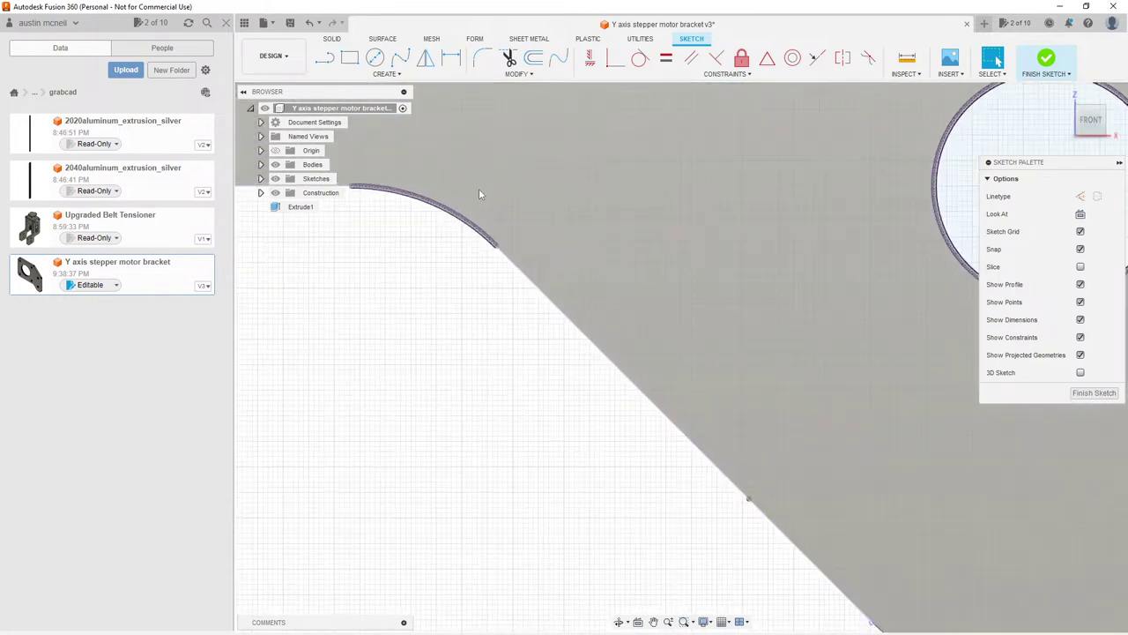
{"action": "scroll", "coordinate": [631, 367], "scroll_direction": "up", "scroll_amount": 2}
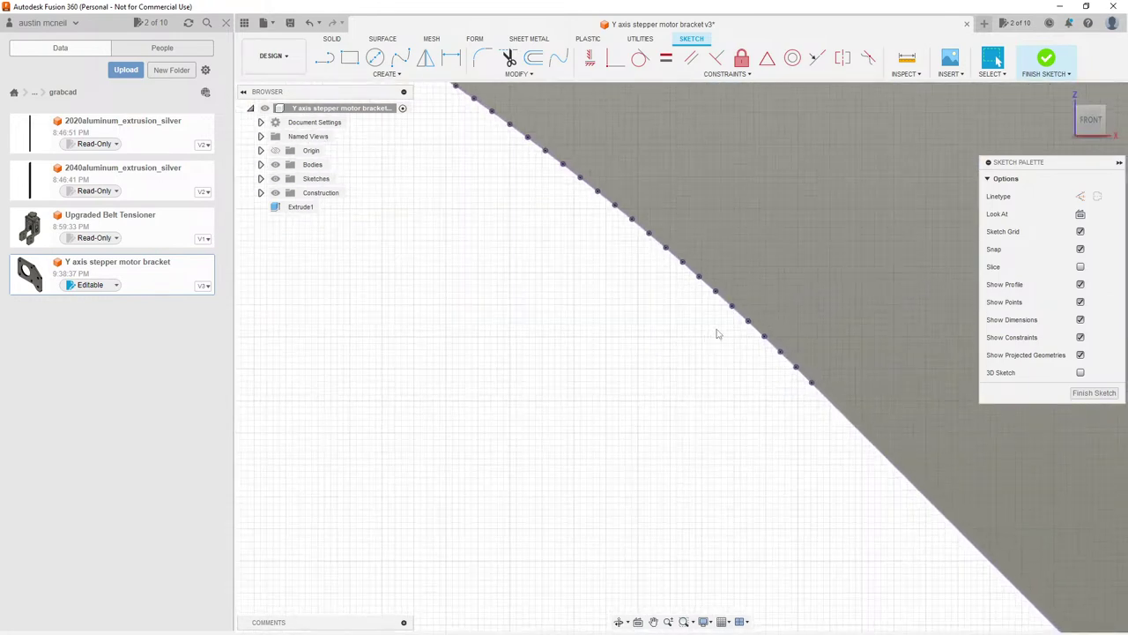
{"action": "mouse_move", "coordinate": [807, 222]}
{"action": "left_mouse_down"}
{"action": "mouse_move", "coordinate": [802, 282]}
{"action": "mouse_move", "coordinate": [662, 438]}
{"action": "mouse_move", "coordinate": [541, 480]}
{"action": "left_mouse_up"}
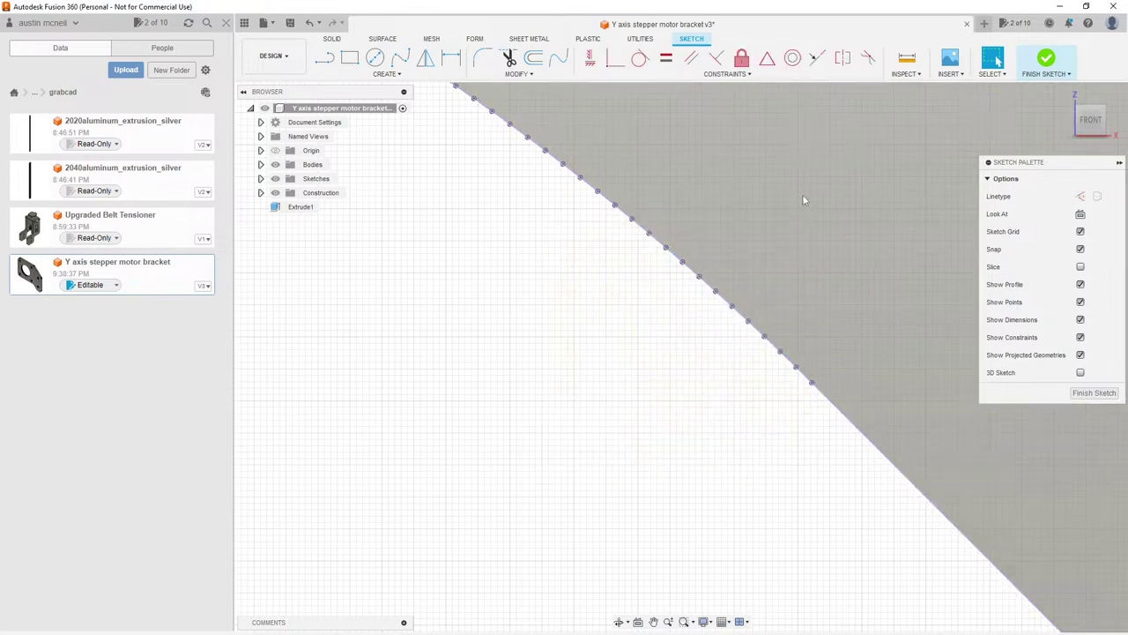
{"action": "mouse_move", "coordinate": [803, 200]}
{"action": "left_mouse_down"}
{"action": "mouse_move", "coordinate": [786, 275]}
{"action": "mouse_move", "coordinate": [619, 416]}
{"action": "mouse_move", "coordinate": [522, 453]}
{"action": "left_mouse_up"}
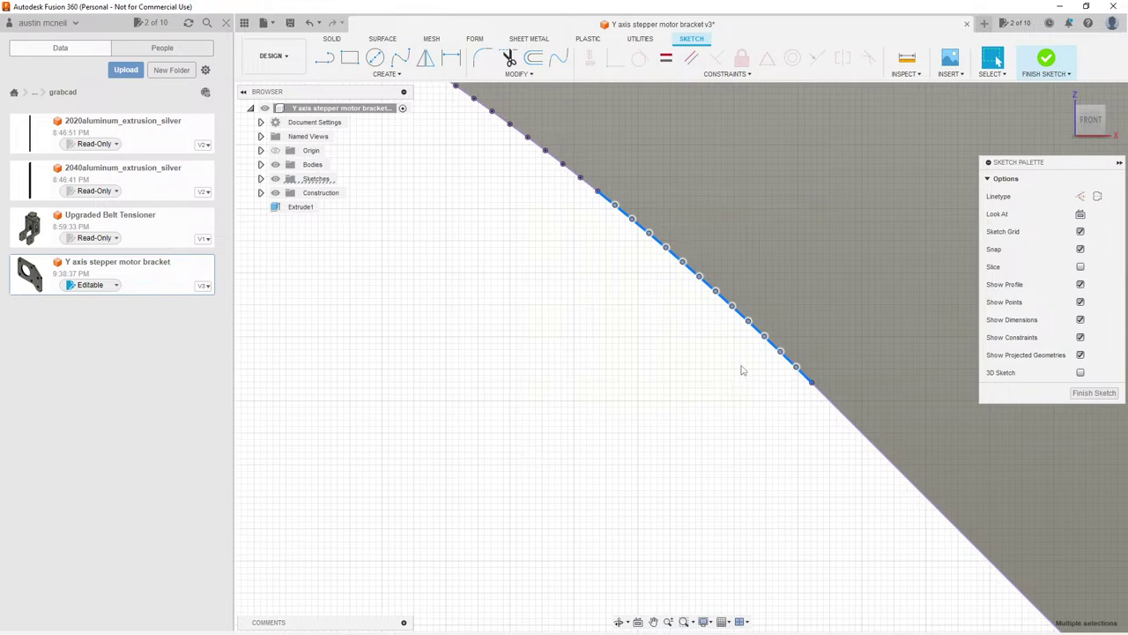
{"action": "key", "text": "Delete"}
{"action": "scroll", "coordinate": [708, 329], "scroll_direction": "down", "scroll_amount": 3}
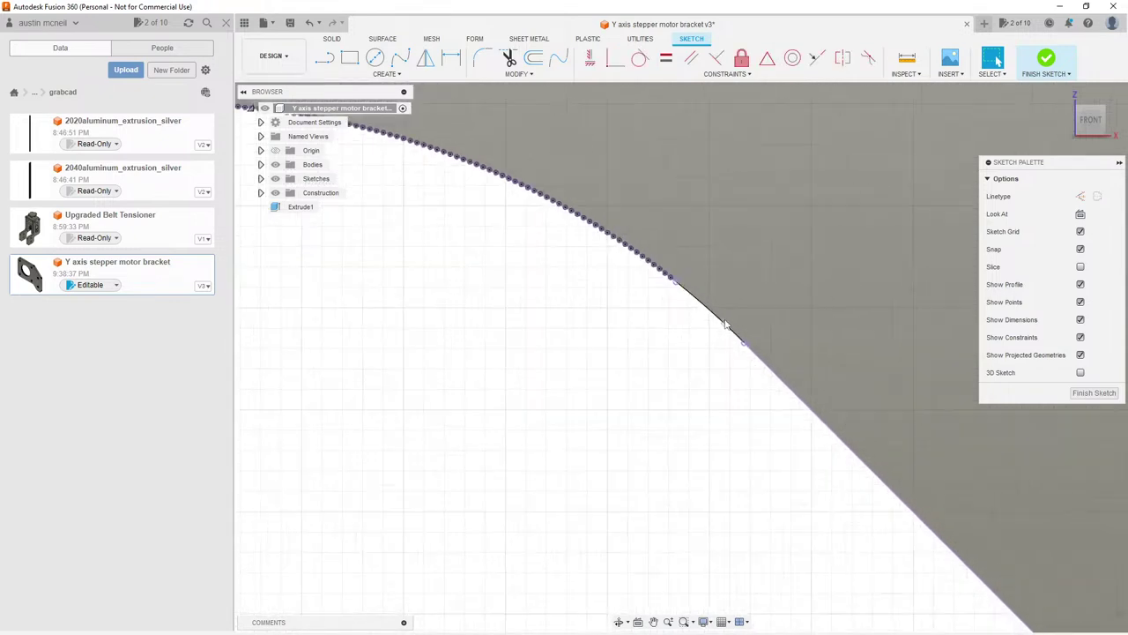
Step: Delete the concave corner arc's projected segments at its end beside the horizontal edge and along its middle
{"action": "scroll", "coordinate": [674, 264], "scroll_direction": "down", "scroll_amount": 3}
{"action": "scroll", "coordinate": [461, 202], "scroll_direction": "up", "scroll_amount": 5}
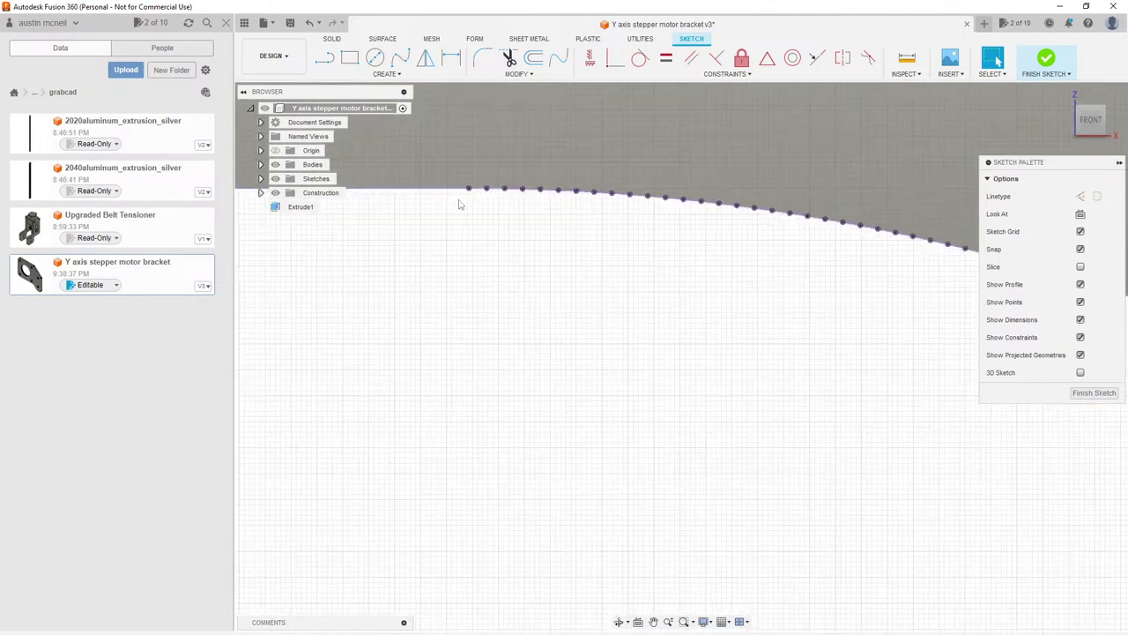
{"action": "left_click_drag", "start_coordinate": [843, 127], "coordinate": [481, 325]}
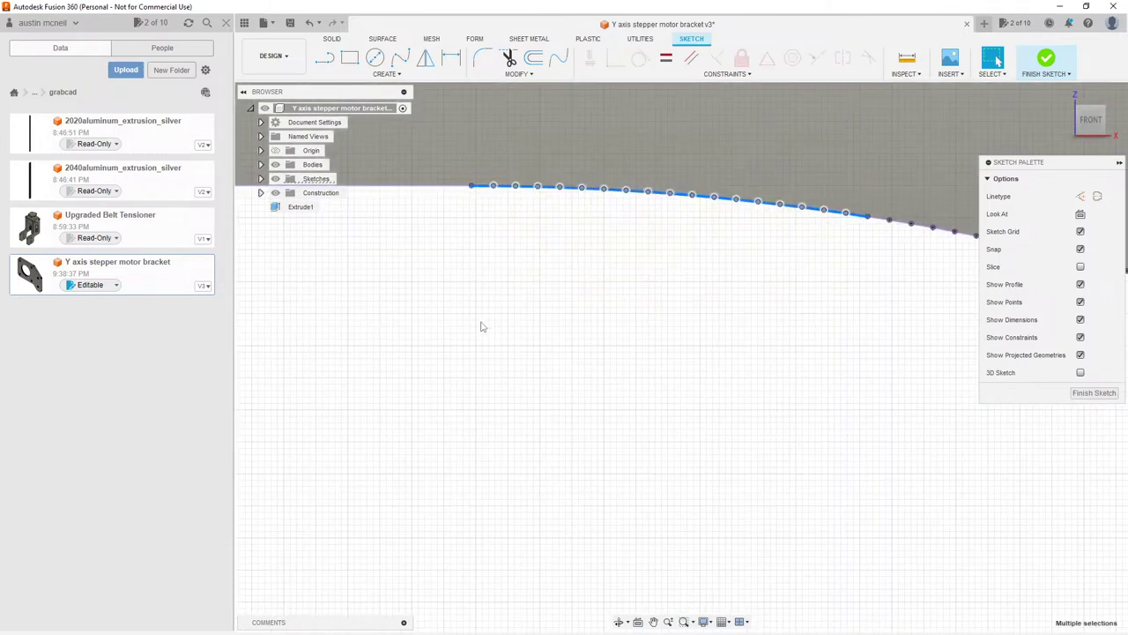
{"action": "key", "text": "Delete"}
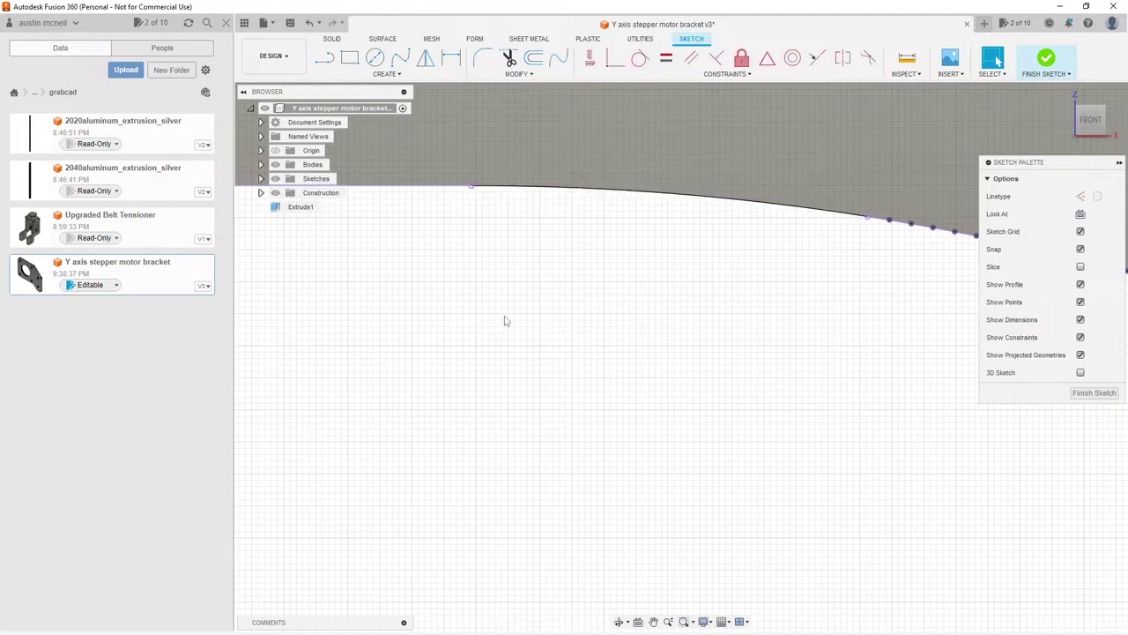
{"action": "scroll", "coordinate": [507, 321], "scroll_direction": "down", "scroll_amount": 4}
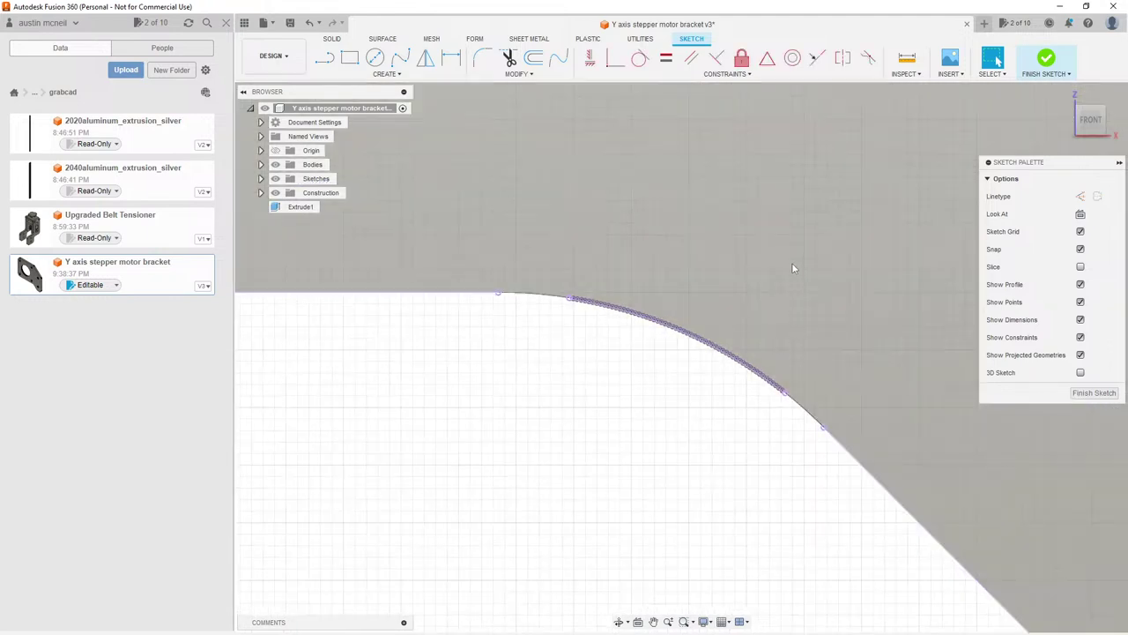
{"action": "mouse_move", "coordinate": [792, 268]}
{"action": "left_mouse_down"}
{"action": "mouse_move", "coordinate": [703, 431]}
{"action": "mouse_move", "coordinate": [549, 434]}
{"action": "left_mouse_up"}
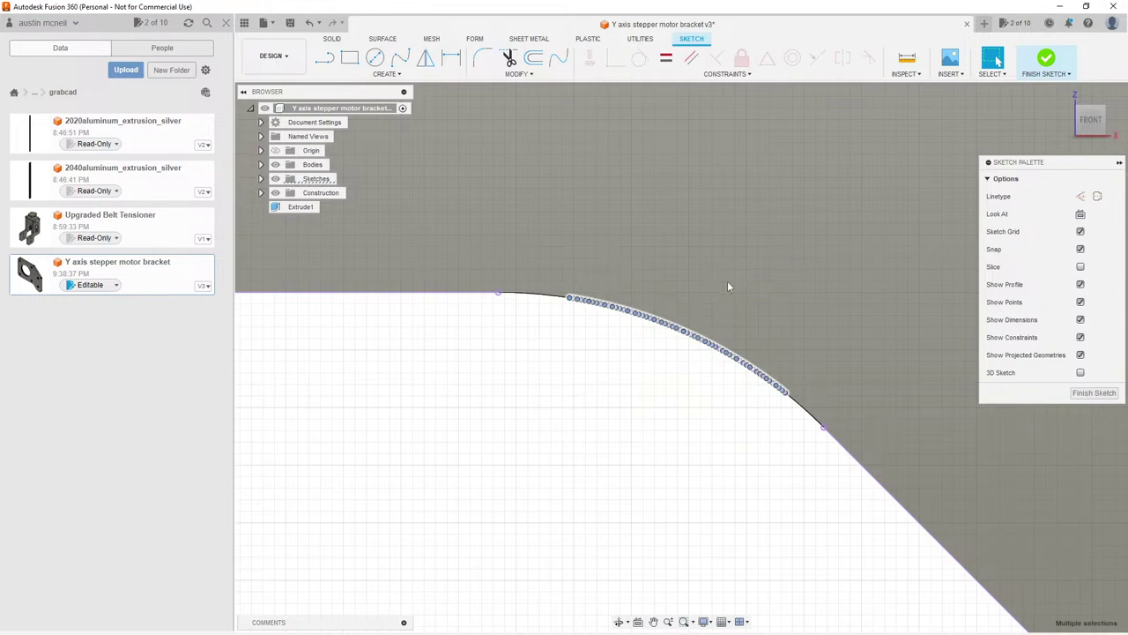
{"action": "key", "text": "Delete"}
Step: Delete the projected segments at both ends of the plate's corner arc near the lower-left slot, beside the horizontal and vertical edges
{"action": "scroll", "coordinate": [728, 286], "scroll_direction": "down", "scroll_amount": 5}
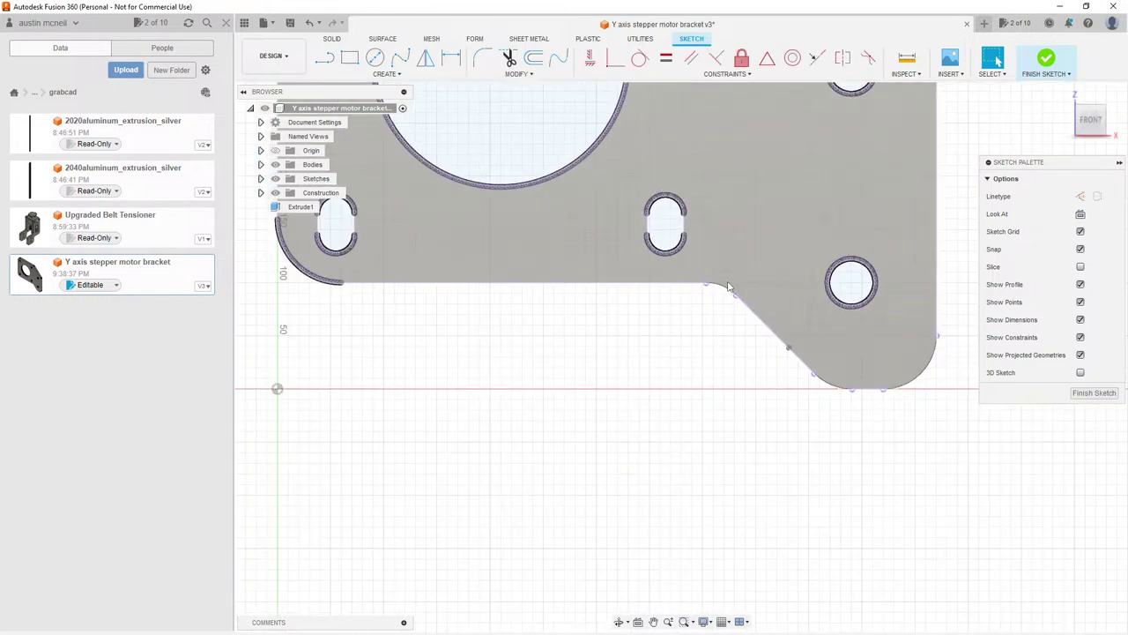
{"action": "scroll", "coordinate": [727, 287], "scroll_direction": "up", "scroll_amount": 8}
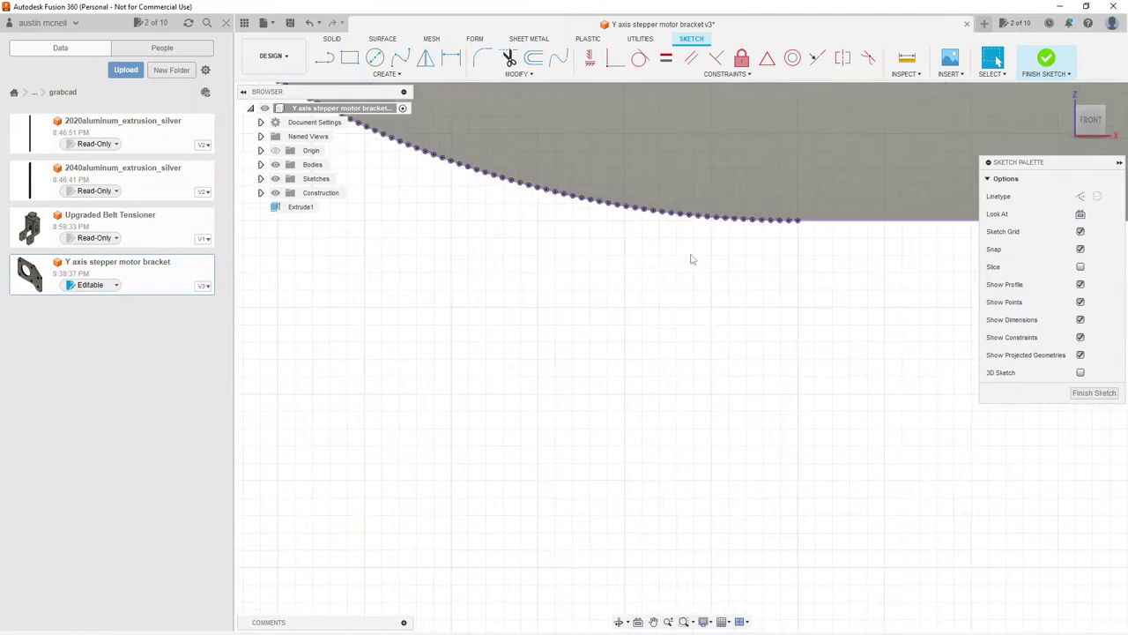
{"action": "scroll", "coordinate": [774, 208], "scroll_direction": "up", "scroll_amount": 2}
{"action": "mouse_move", "coordinate": [825, 164]}
{"action": "left_mouse_down"}
{"action": "mouse_move", "coordinate": [622, 318]}
{"action": "mouse_move", "coordinate": [259, 403]}
{"action": "mouse_move", "coordinate": [344, 421]}
{"action": "left_mouse_up"}
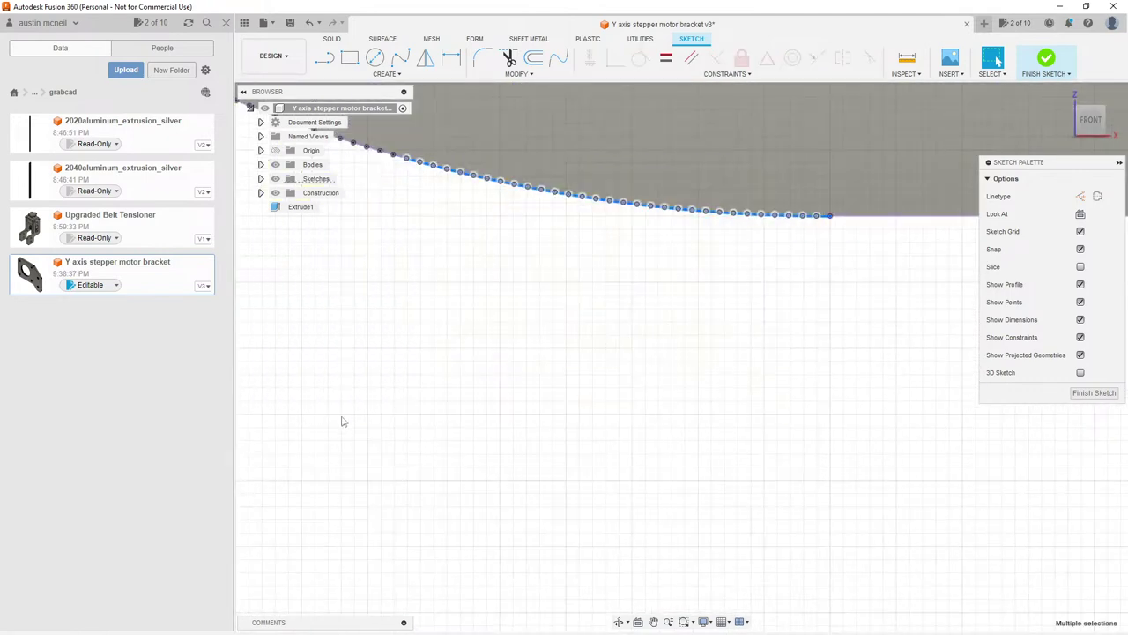
{"action": "left_click", "coordinate": [603, 384]}
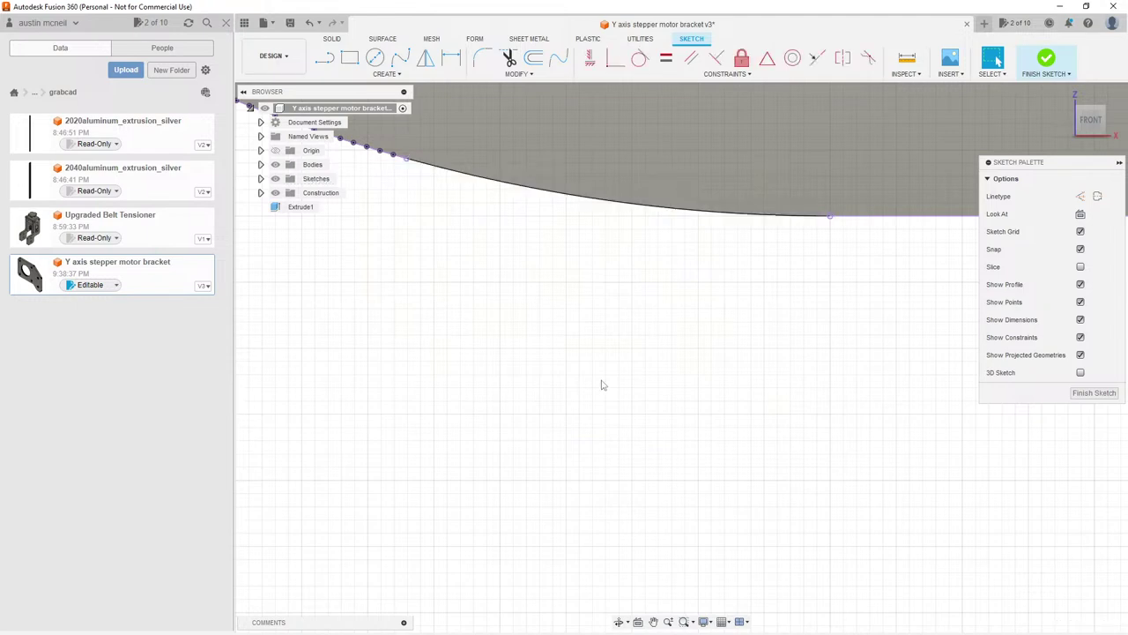
{"action": "scroll", "coordinate": [603, 385], "scroll_direction": "down", "scroll_amount": 5}
{"action": "scroll", "coordinate": [493, 176], "scroll_direction": "up", "scroll_amount": 6}
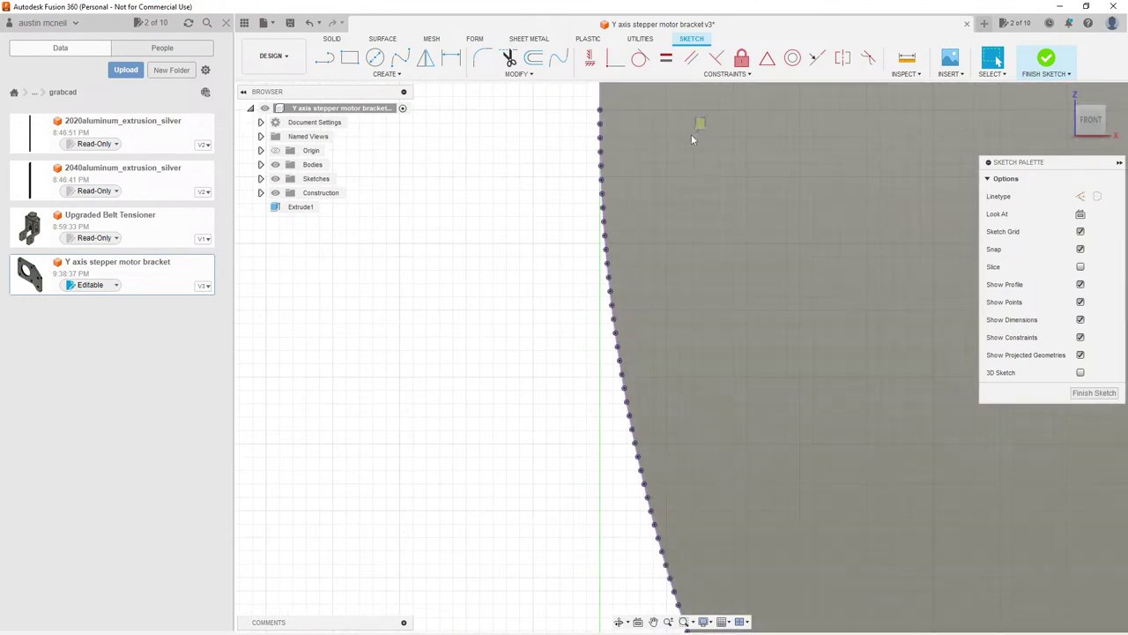
{"action": "mouse_move", "coordinate": [705, 115]}
{"action": "left_mouse_down"}
{"action": "mouse_move", "coordinate": [521, 244]}
{"action": "mouse_move", "coordinate": [415, 567]}
{"action": "left_mouse_up"}
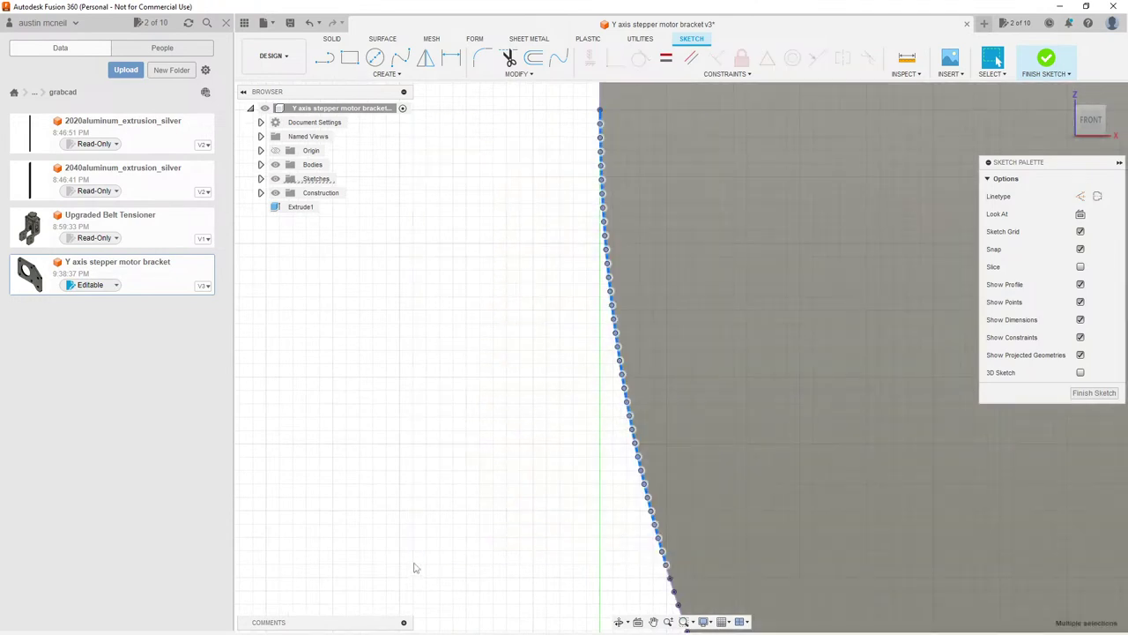
{"action": "left_click", "coordinate": [541, 245]}
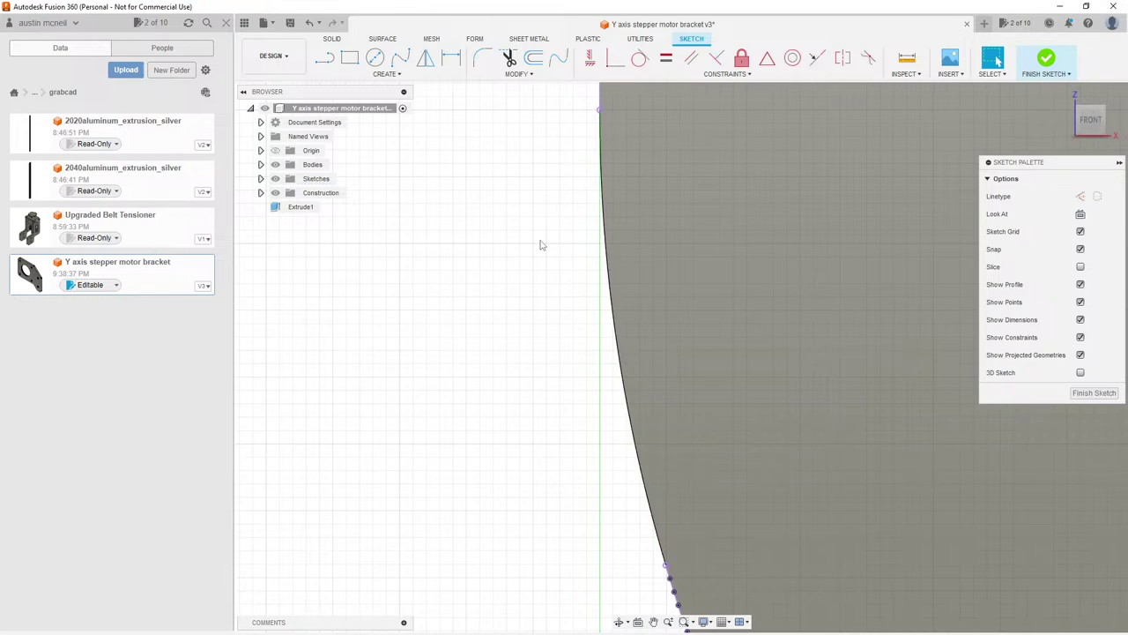
Step: Delete the remaining projected segments along the middle of the corner arc near the lower-left slot
{"action": "scroll", "coordinate": [547, 244], "scroll_direction": "down", "scroll_amount": 5}
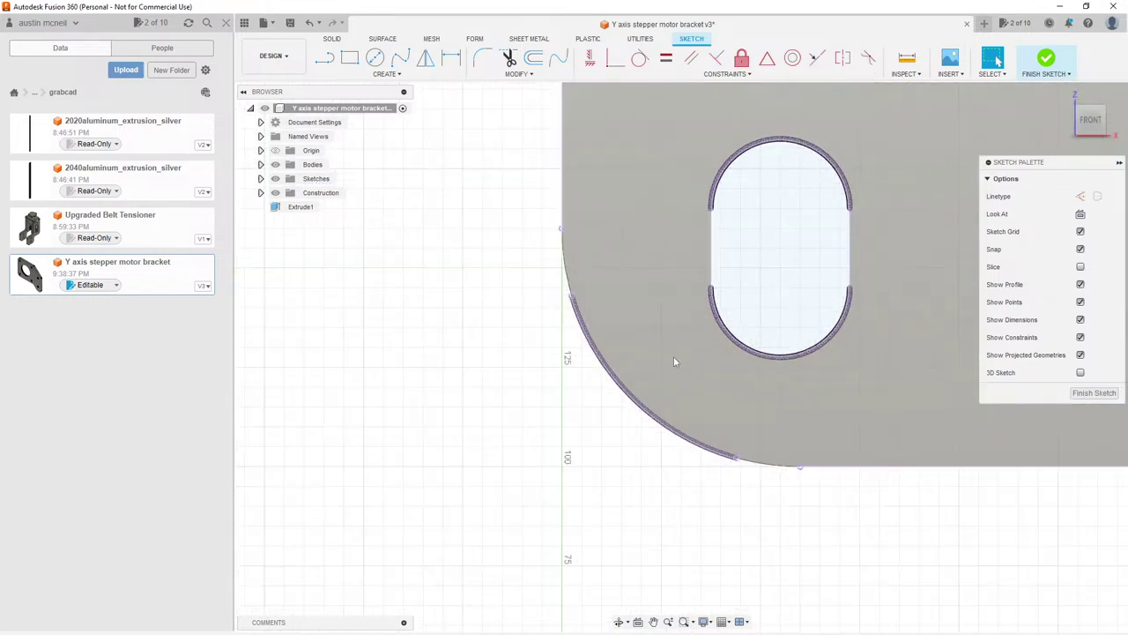
{"action": "left_click_drag", "start_coordinate": [747, 374], "coordinate": [504, 533]}
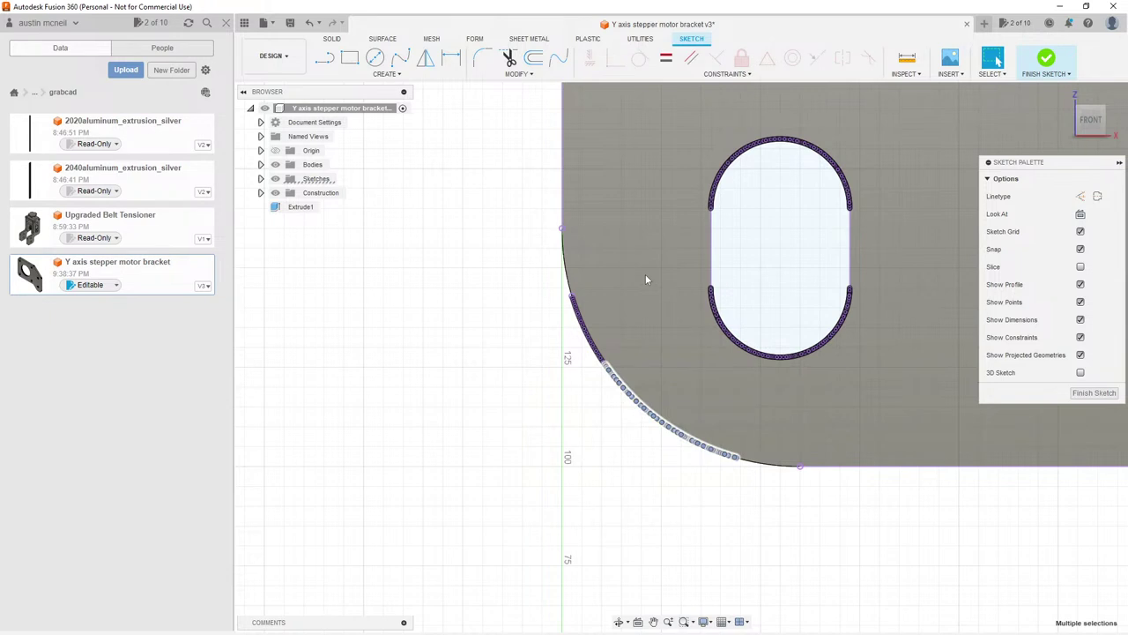
{"action": "left_click_drag", "start_coordinate": [645, 274], "coordinate": [517, 493]}
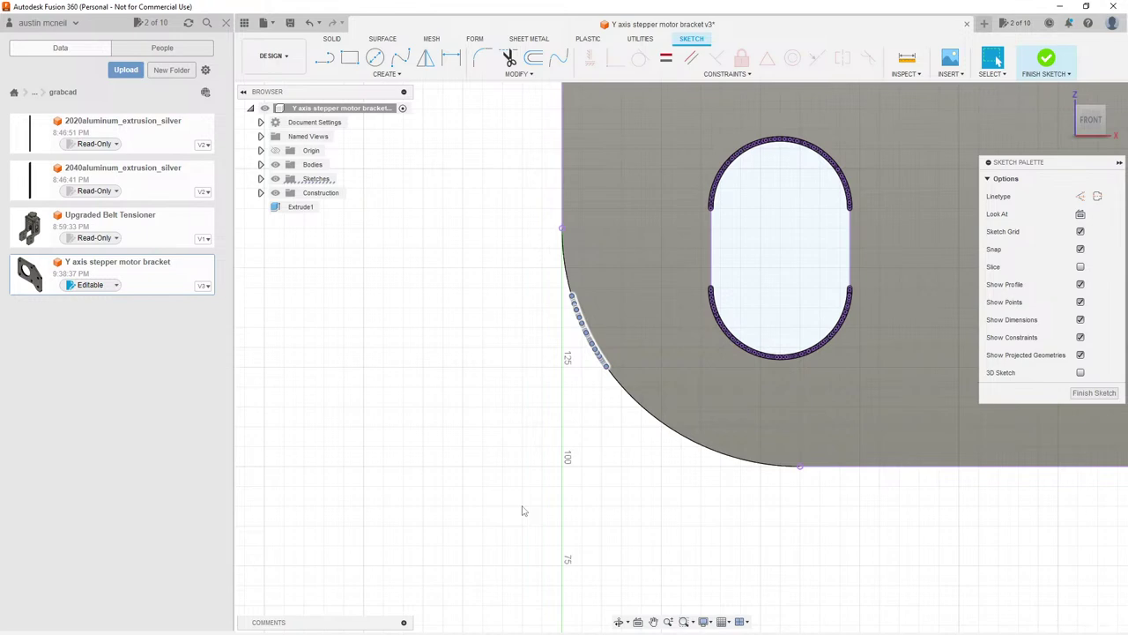
{"action": "left_click", "coordinate": [522, 510]}
Step: Delete the projected segments at the right end of the upper arc on the slot nearest the concave lower corner
{"action": "scroll", "coordinate": [523, 508], "scroll_direction": "down", "scroll_amount": 6}
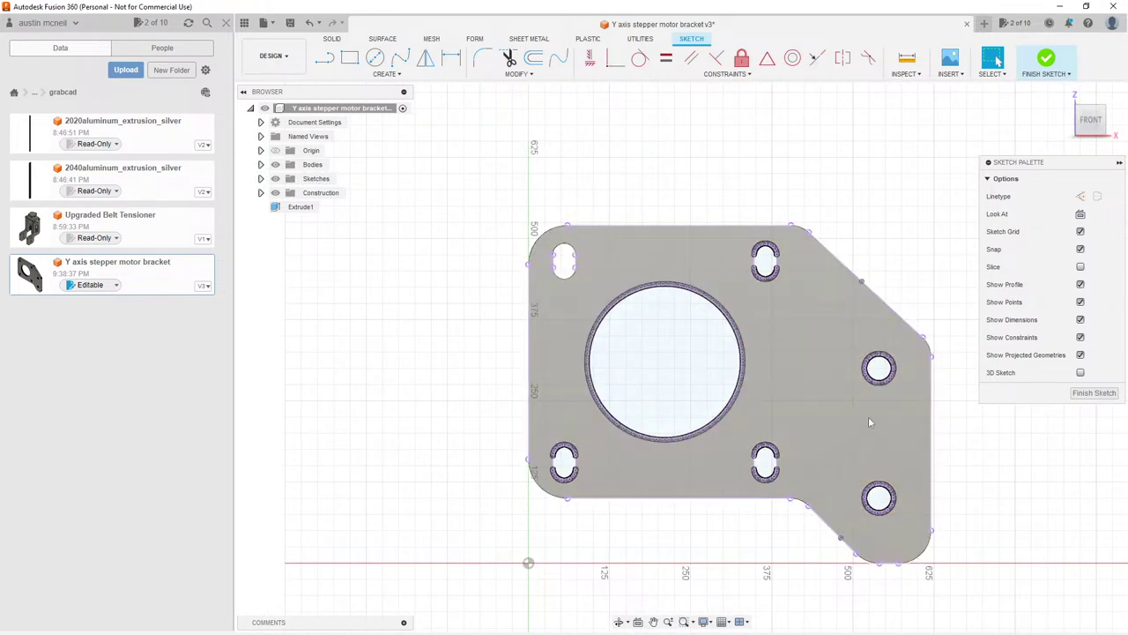
{"action": "scroll", "coordinate": [901, 384], "scroll_direction": "up", "scroll_amount": 4}
{"action": "scroll", "coordinate": [604, 281], "scroll_direction": "down", "scroll_amount": 4}
{"action": "scroll", "coordinate": [554, 459], "scroll_direction": "up", "scroll_amount": 8}
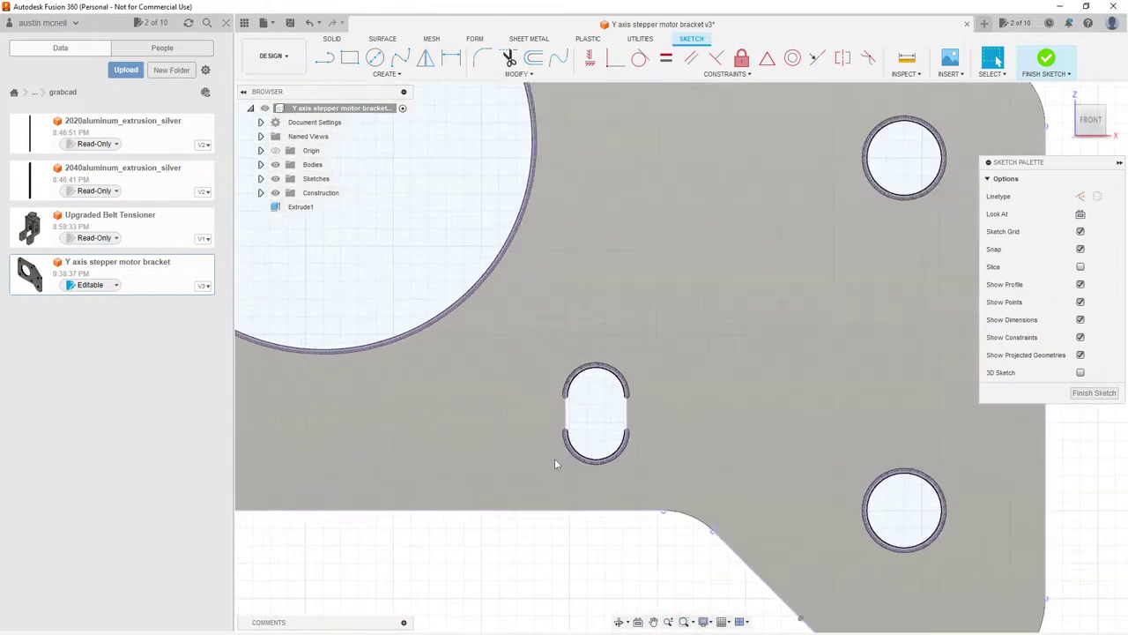
{"action": "scroll", "coordinate": [730, 276], "scroll_direction": "up", "scroll_amount": 1}
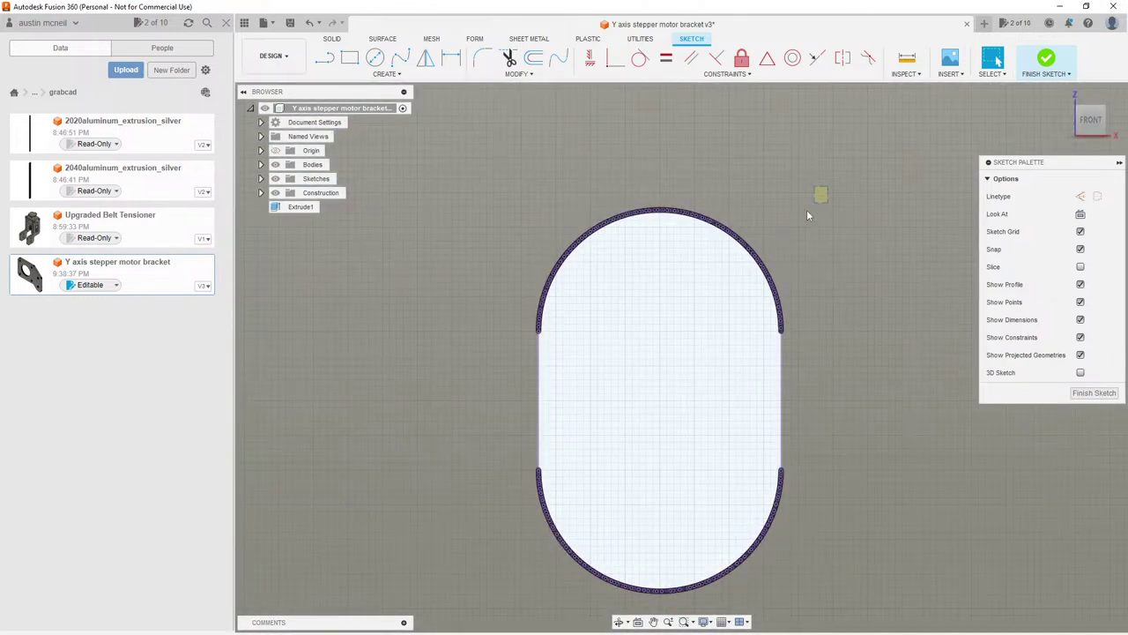
{"action": "left_click_drag", "start_coordinate": [827, 186], "coordinate": [707, 231]}
{"action": "scroll", "coordinate": [774, 231], "scroll_direction": "down", "scroll_amount": 2}
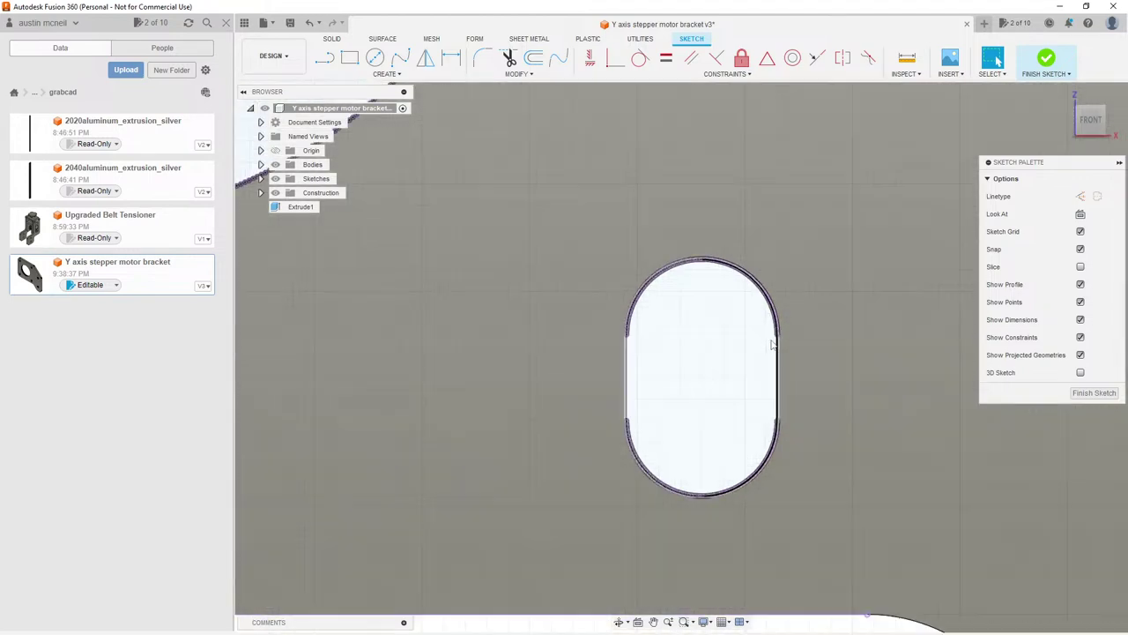
{"action": "scroll", "coordinate": [784, 331], "scroll_direction": "up", "scroll_amount": 6}
{"action": "scroll", "coordinate": [785, 332], "scroll_direction": "up", "scroll_amount": 2}
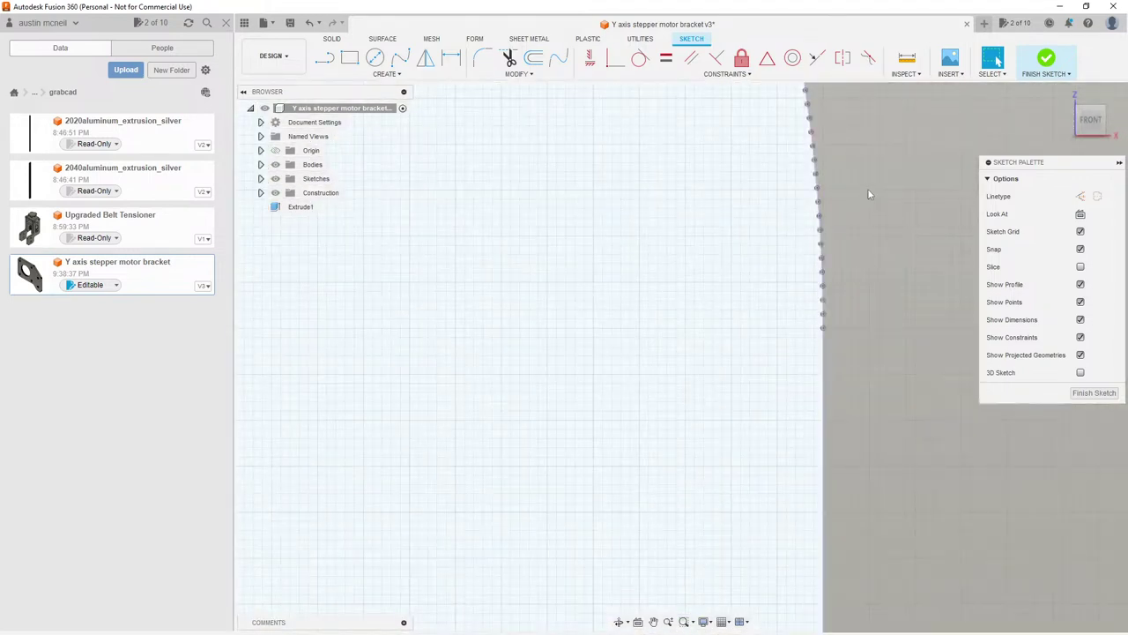
{"action": "left_click_drag", "start_coordinate": [885, 139], "coordinate": [714, 322]}
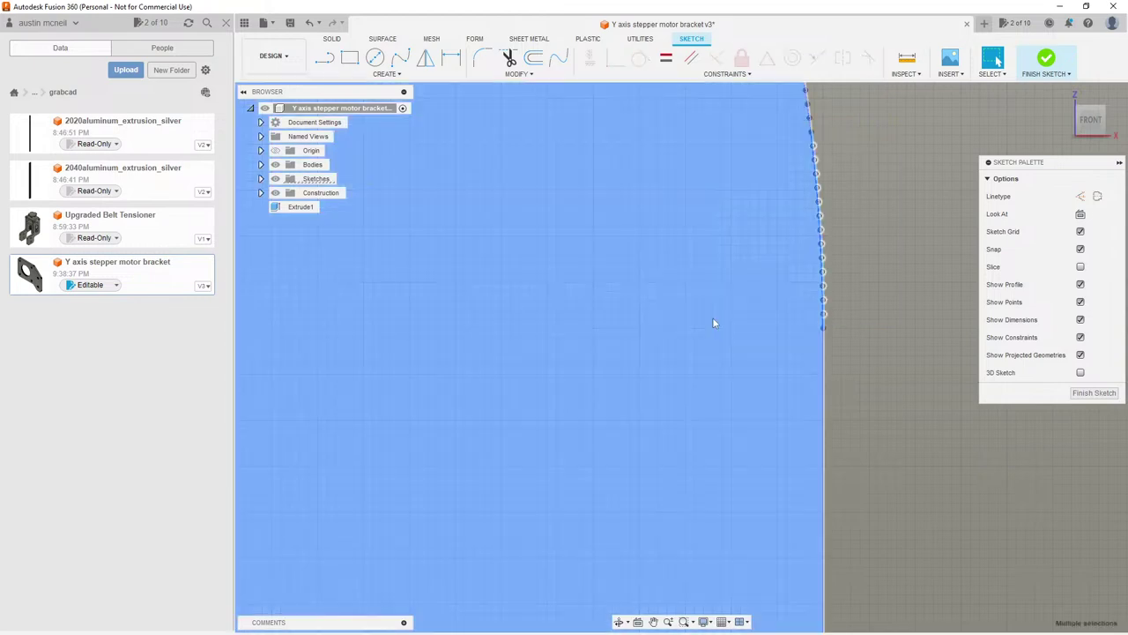
{"action": "left_click", "coordinate": [850, 235]}
{"action": "scroll", "coordinate": [900, 211], "scroll_direction": "down", "scroll_amount": 3}
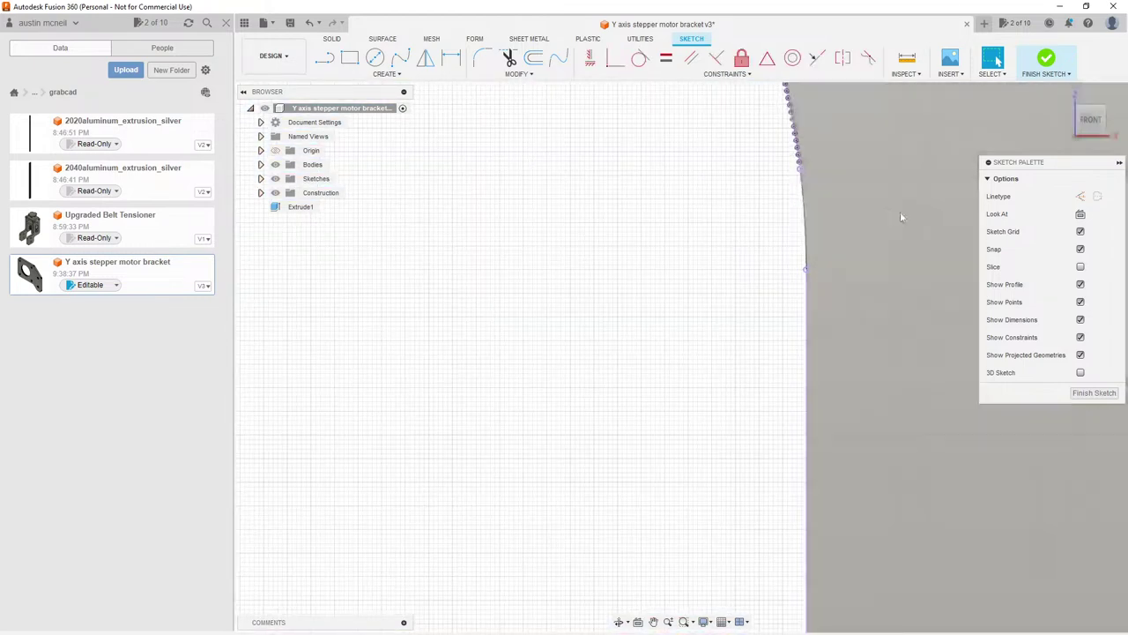
Step: Delete the projected segments at the left ends of the same slot's upper and lower arcs, beside the straight side
{"action": "scroll", "coordinate": [459, 211], "scroll_direction": "up", "scroll_amount": 5}
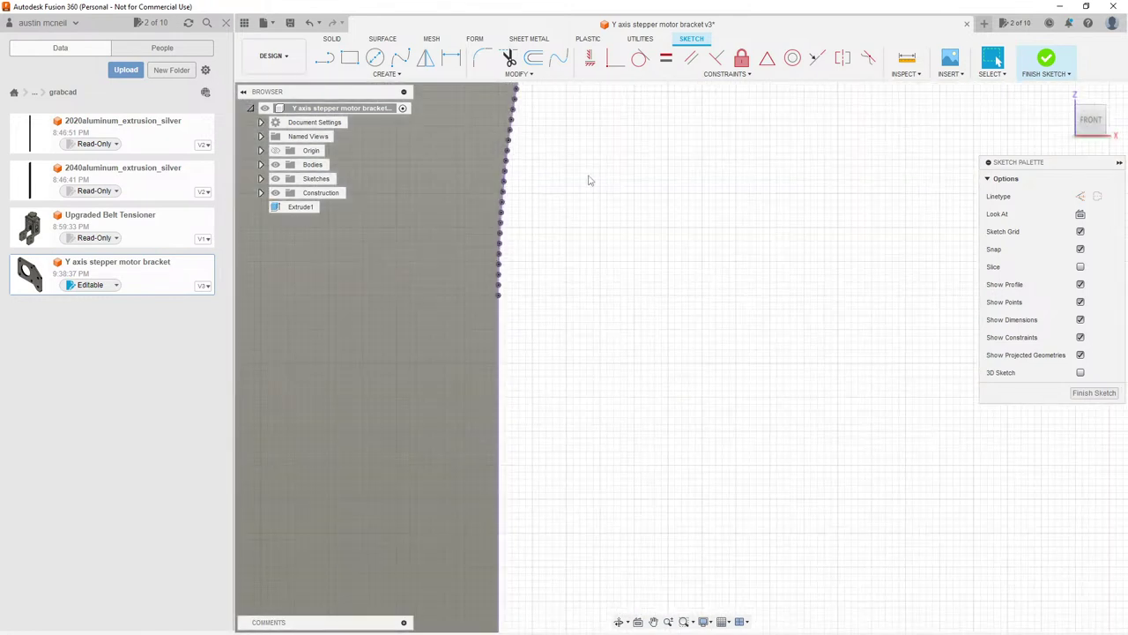
{"action": "left_click_drag", "start_coordinate": [591, 175], "coordinate": [403, 288]}
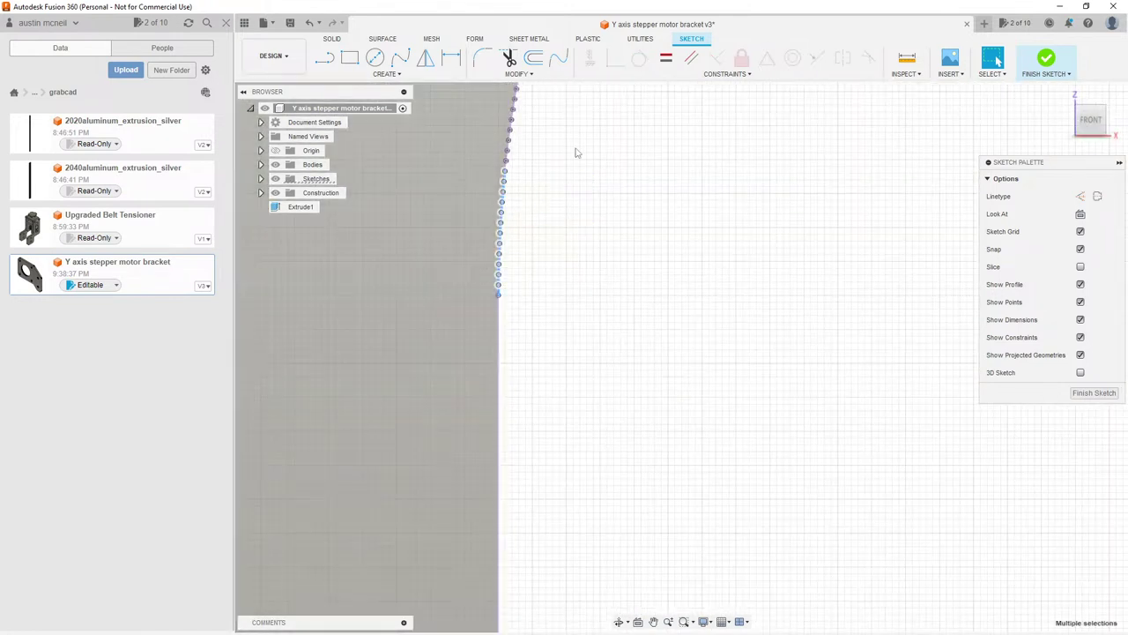
{"action": "scroll", "coordinate": [510, 159], "scroll_direction": "down", "scroll_amount": 5}
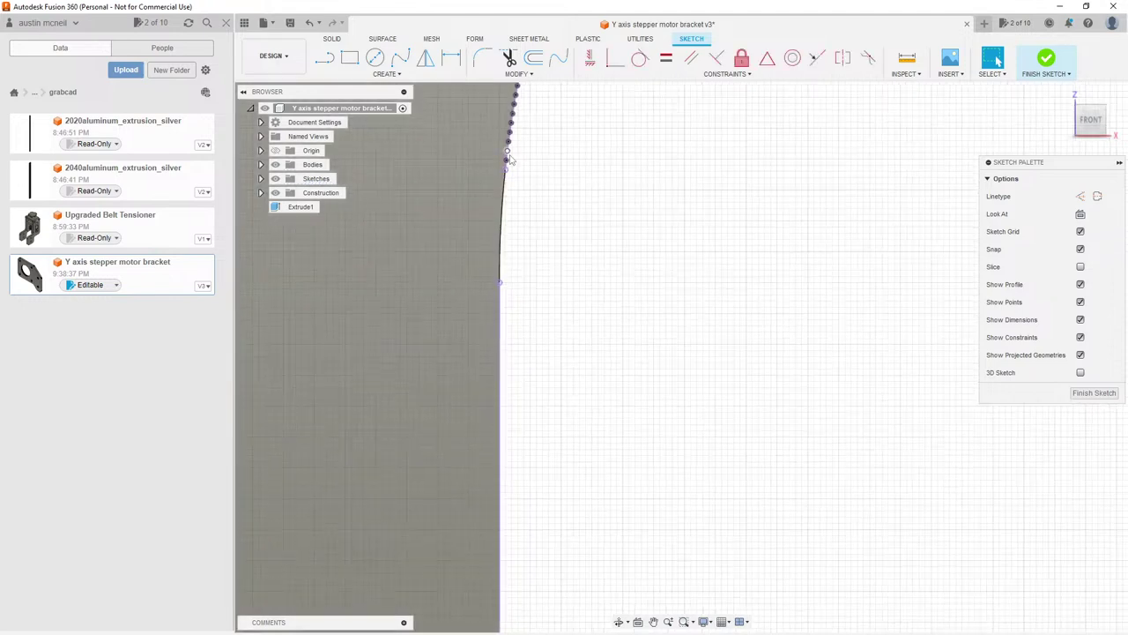
{"action": "scroll", "coordinate": [549, 326], "scroll_direction": "up", "scroll_amount": 6}
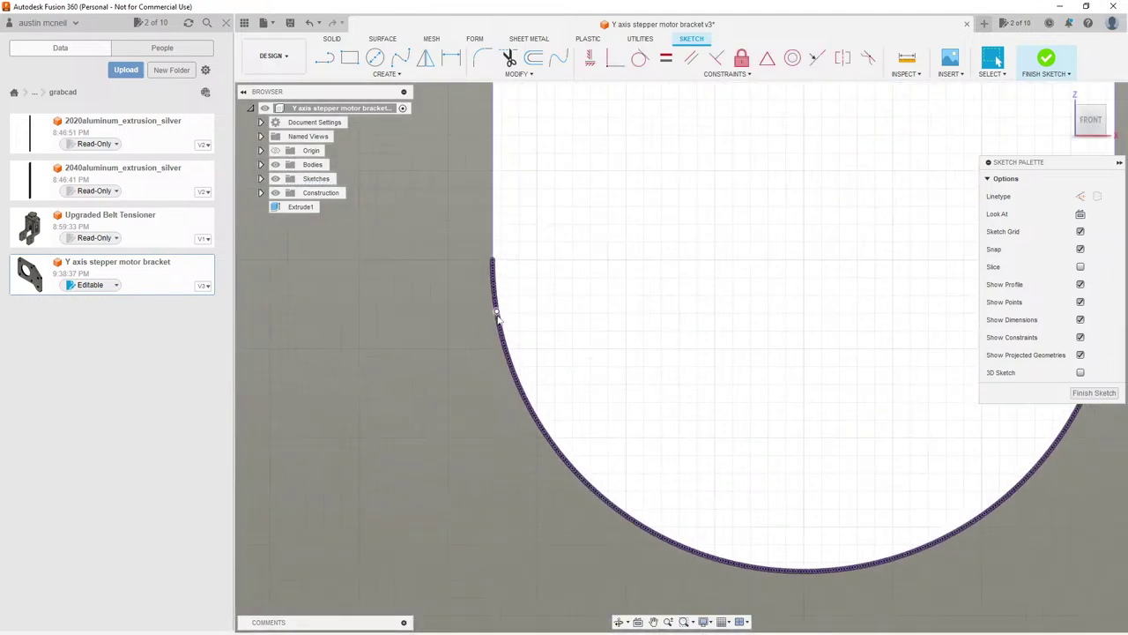
{"action": "left_click_drag", "start_coordinate": [556, 191], "coordinate": [391, 556]}
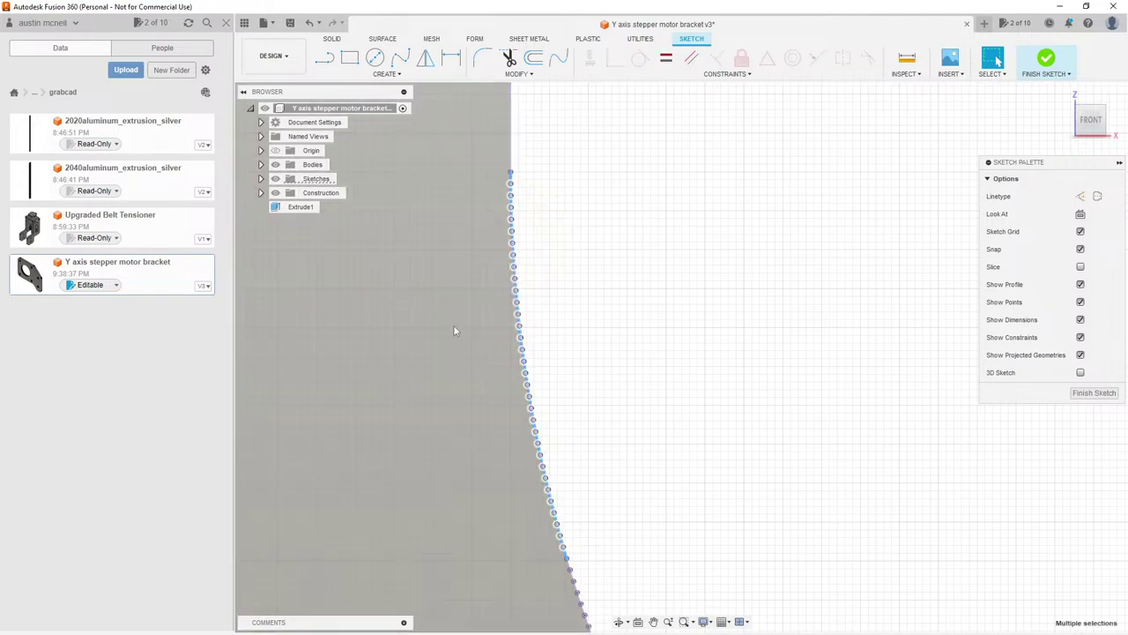
{"action": "left_click", "coordinate": [432, 335]}
{"action": "scroll", "coordinate": [430, 334], "scroll_direction": "down", "scroll_amount": 5}
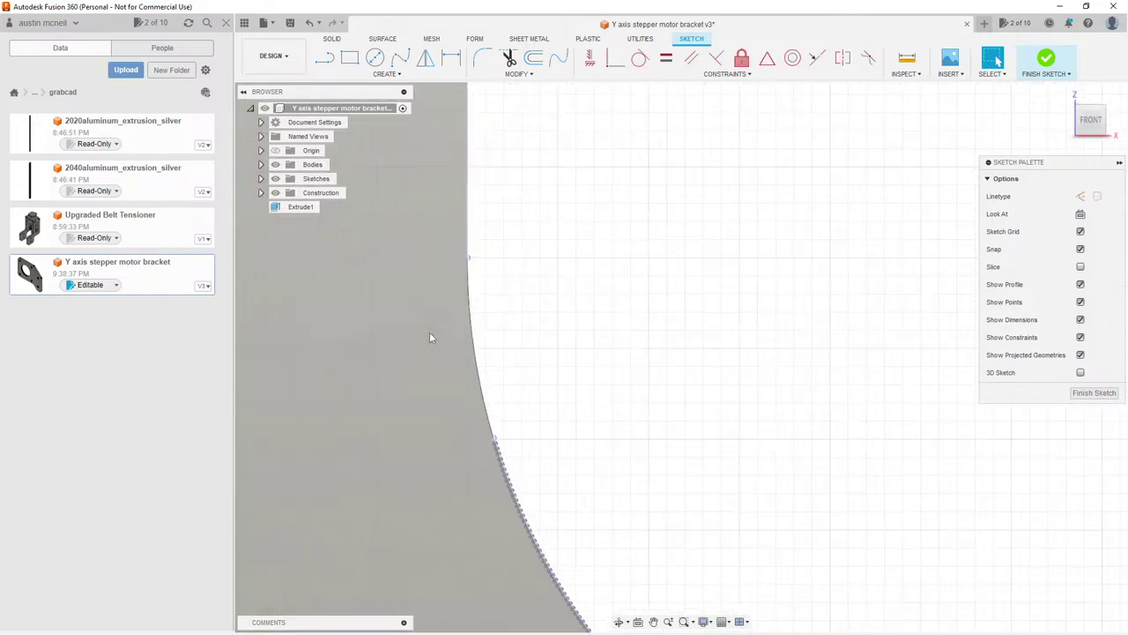
Step: Delete the projected segments at the right end of the lower arc on the slot nearest the concave lower corner
{"action": "scroll", "coordinate": [745, 352], "scroll_direction": "up", "scroll_amount": 6}
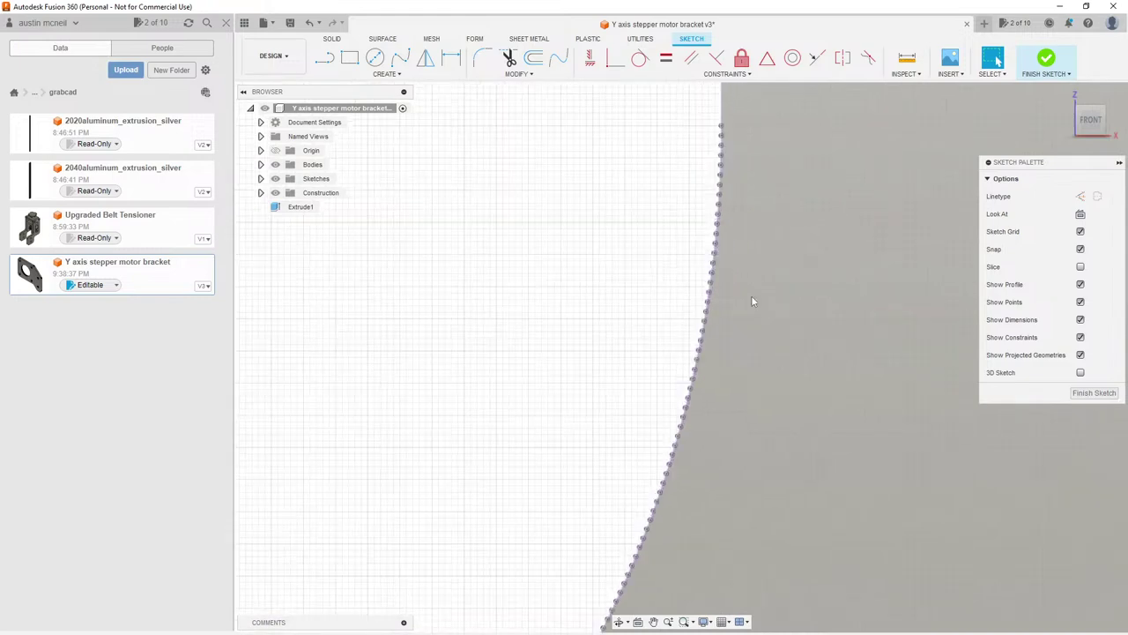
{"action": "mouse_move", "coordinate": [760, 135]}
{"action": "left_mouse_down"}
{"action": "mouse_move", "coordinate": [700, 173]}
{"action": "mouse_move", "coordinate": [566, 410]}
{"action": "mouse_move", "coordinate": [542, 482]}
{"action": "left_mouse_up"}
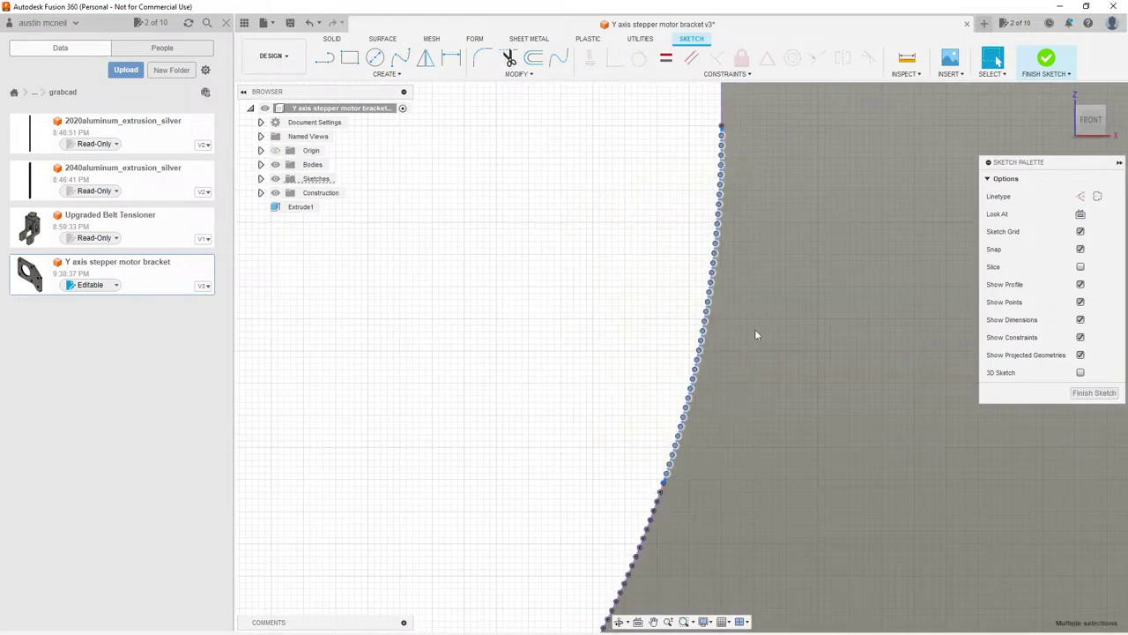
{"action": "key", "text": "Delete"}
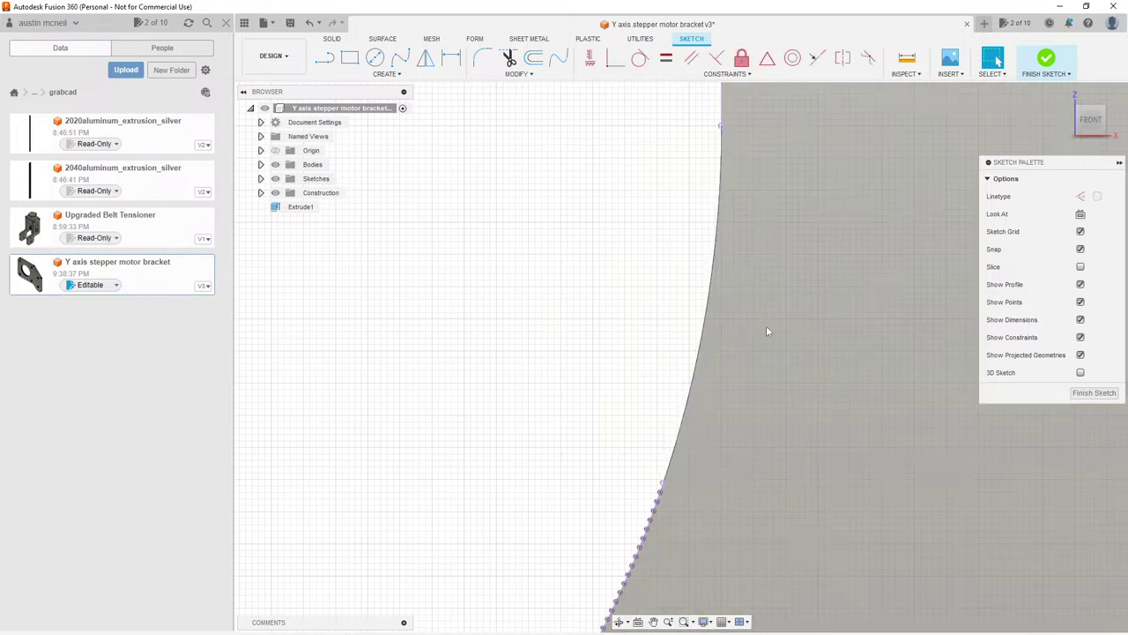
Step: Delete the projected segments at the left ends of the upper and lower arcs on the slot beside the plate's lower-left rounded corner
{"action": "scroll", "coordinate": [766, 325], "scroll_direction": "down", "scroll_amount": 5}
{"action": "scroll", "coordinate": [793, 318], "scroll_direction": "down", "scroll_amount": 8}
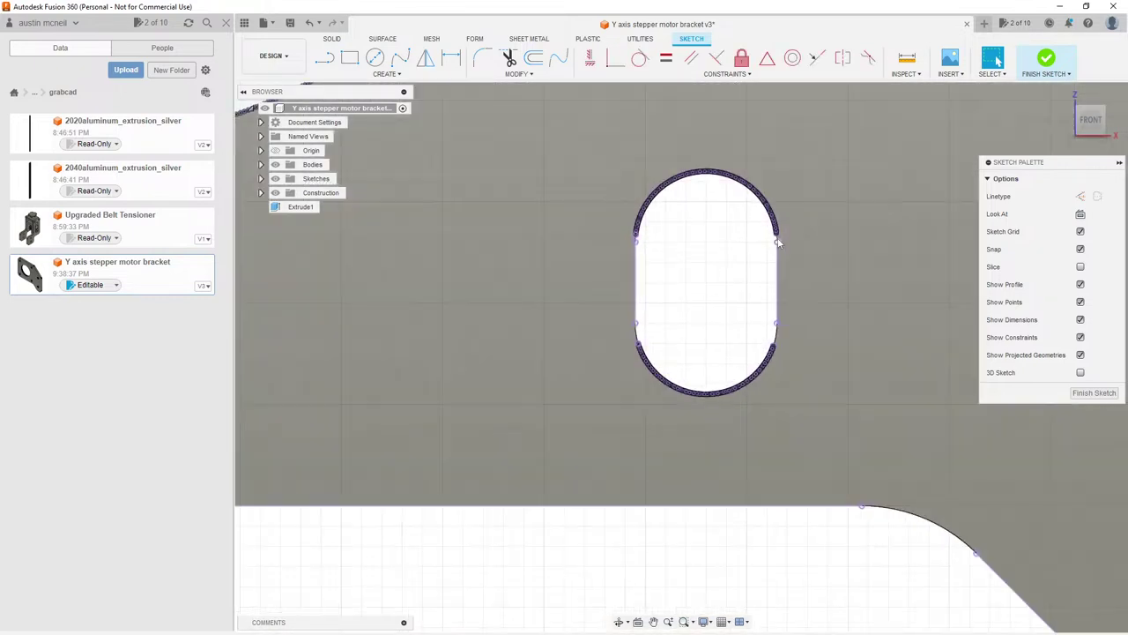
{"action": "scroll", "coordinate": [449, 285], "scroll_direction": "up", "scroll_amount": 10}
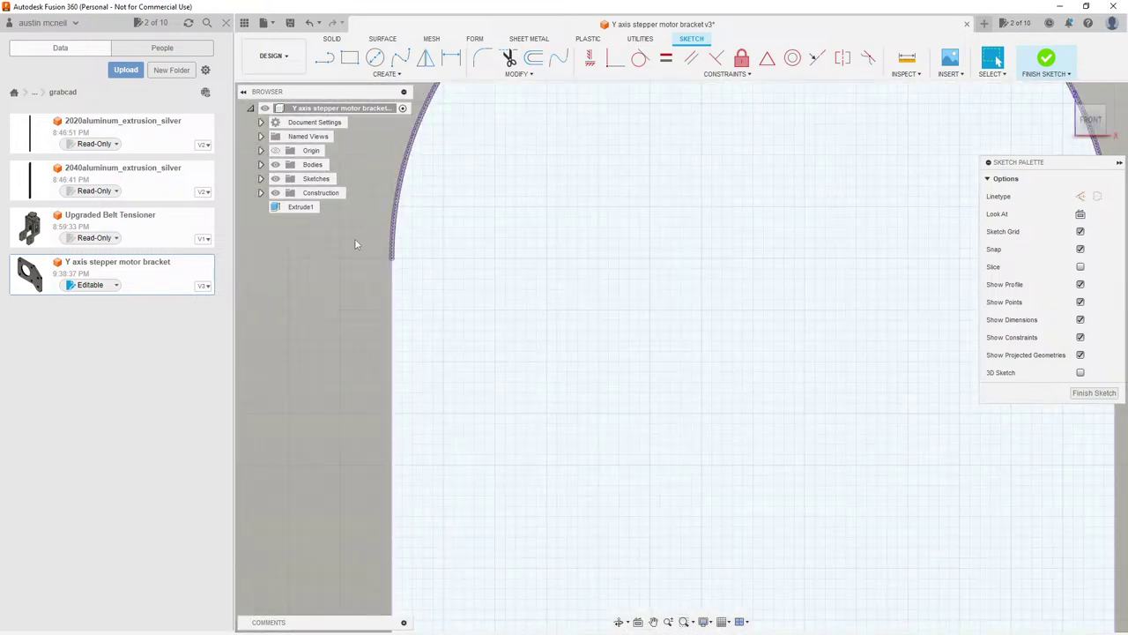
{"action": "mouse_move", "coordinate": [355, 245]}
{"action": "middle_mouse_down"}
{"action": "mouse_move", "coordinate": [542, 323]}
{"action": "mouse_move", "coordinate": [597, 275]}
{"action": "middle_mouse_up"}
{"action": "scroll", "coordinate": [605, 150], "scroll_direction": "up", "scroll_amount": 5}
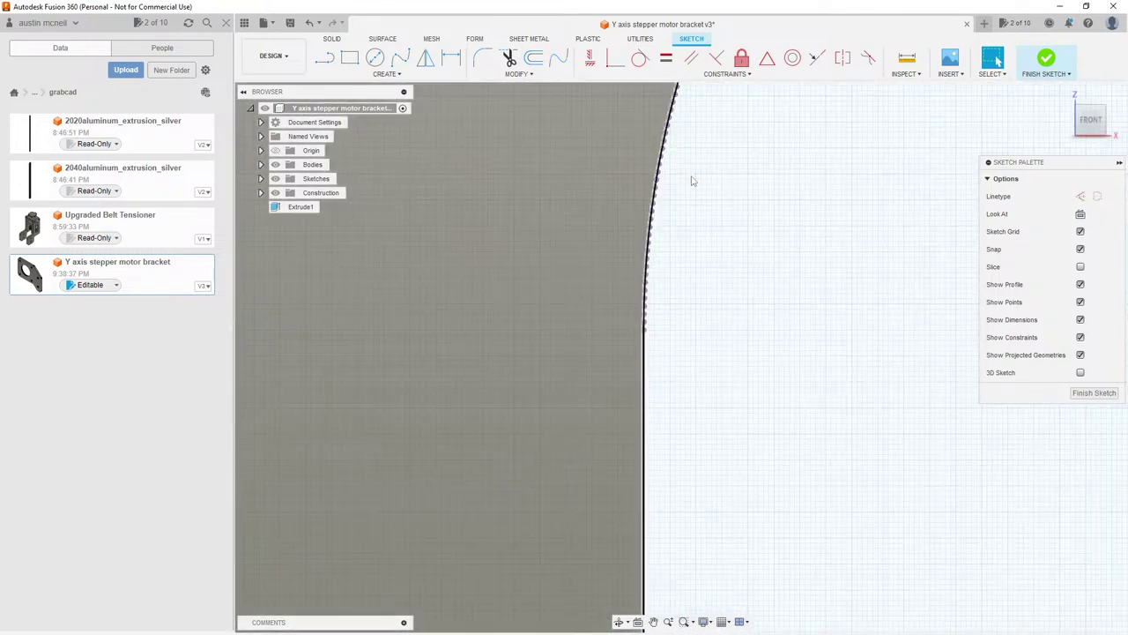
{"action": "left_click_drag", "start_coordinate": [720, 124], "coordinate": [530, 328]}
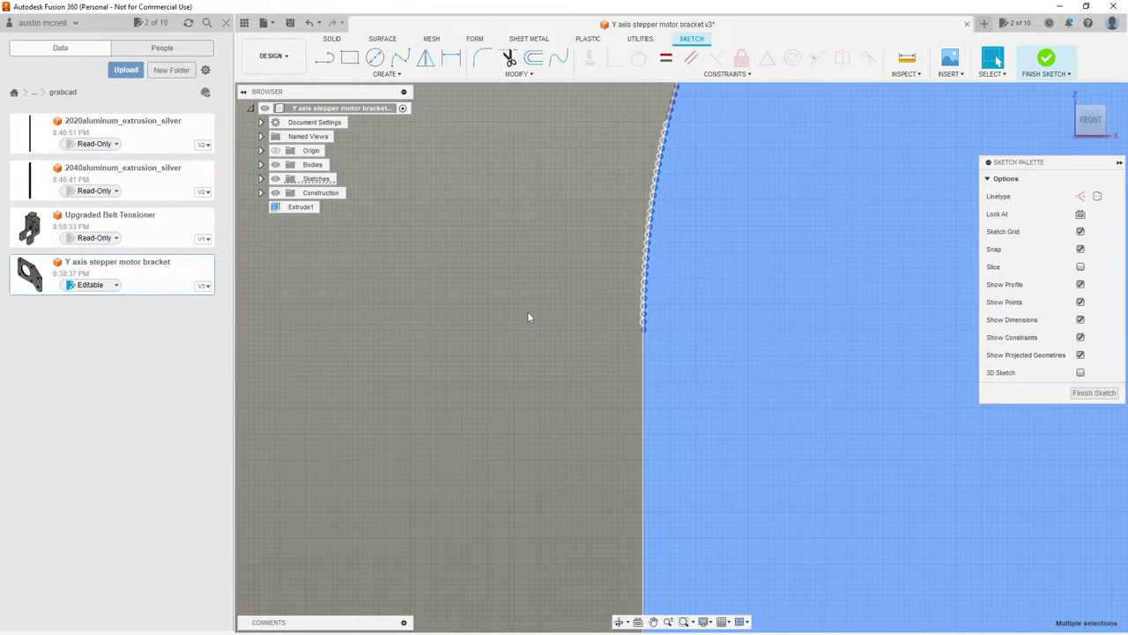
{"action": "left_click", "coordinate": [529, 317]}
{"action": "scroll", "coordinate": [529, 315], "scroll_direction": "down", "scroll_amount": 3}
{"action": "scroll", "coordinate": [550, 188], "scroll_direction": "down", "scroll_amount": 2}
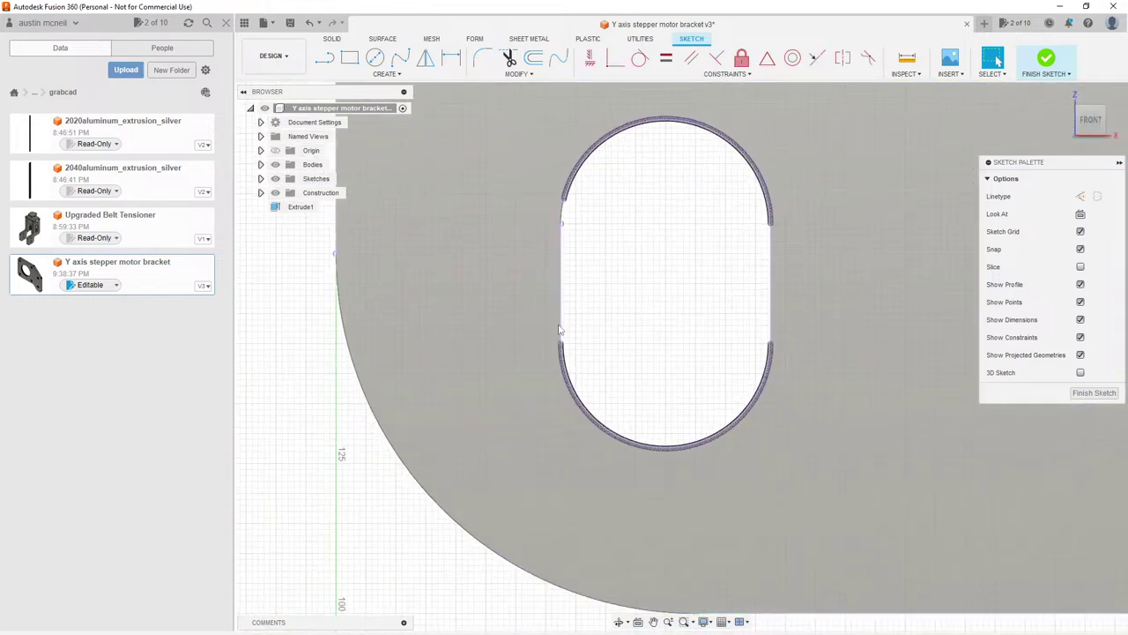
{"action": "scroll", "coordinate": [557, 370], "scroll_direction": "up", "scroll_amount": 6}
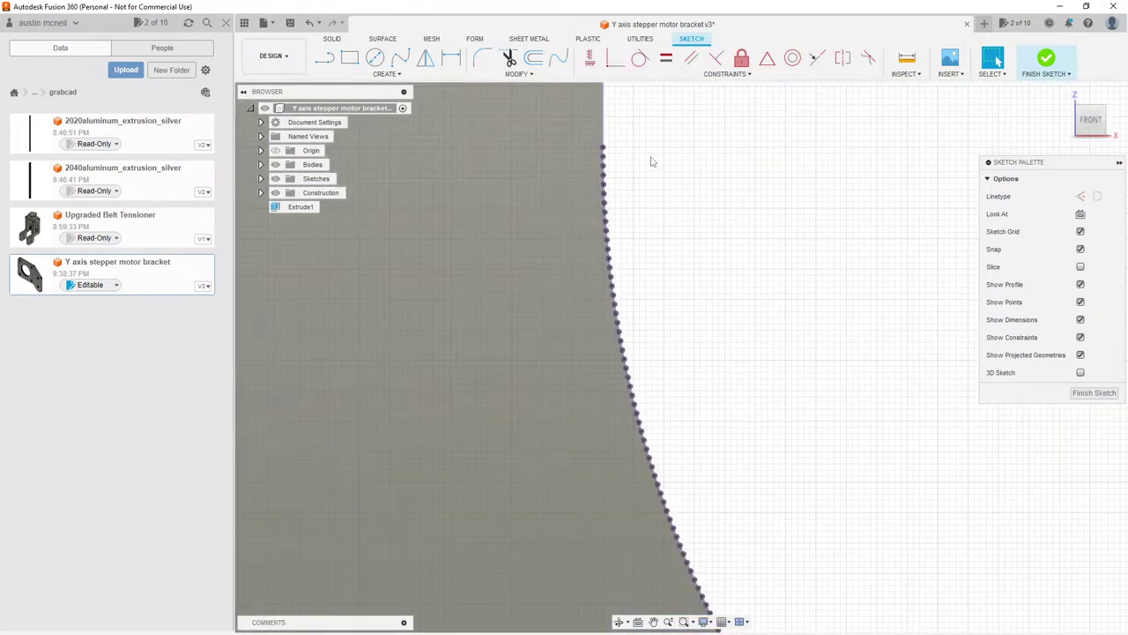
{"action": "mouse_move", "coordinate": [650, 153]}
{"action": "left_mouse_down"}
{"action": "mouse_move", "coordinate": [583, 211]}
{"action": "mouse_move", "coordinate": [482, 525]}
{"action": "left_mouse_up"}
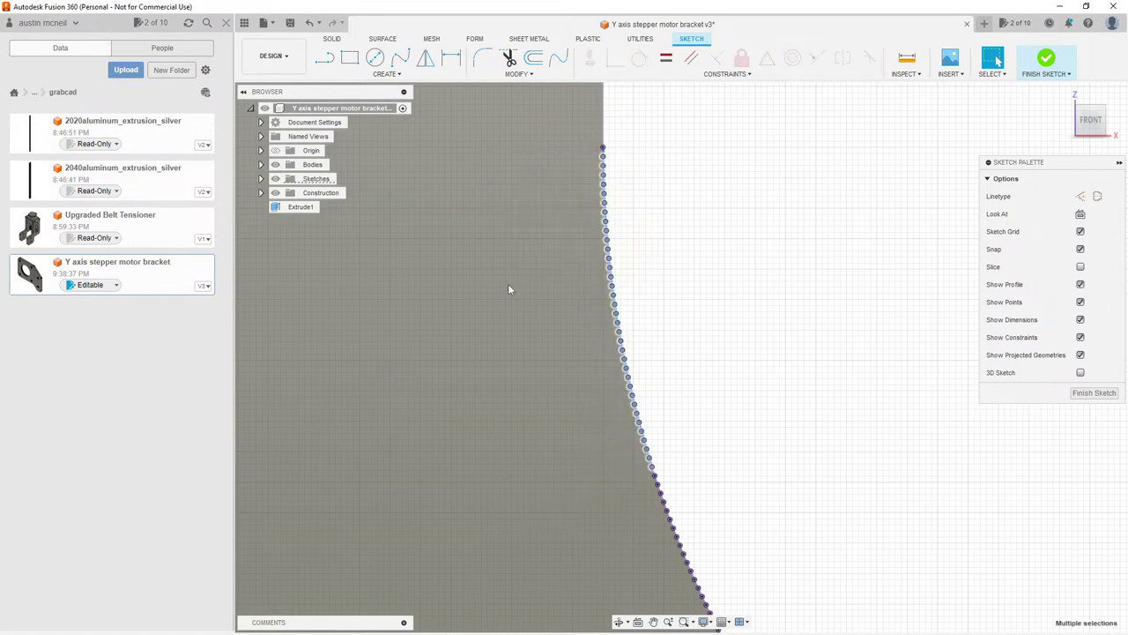
Step: Delete the projected segments at the right ends of the lower-left slot's lower and upper arcs, beside the straight side
{"action": "scroll", "coordinate": [508, 289], "scroll_direction": "down", "scroll_amount": 5}
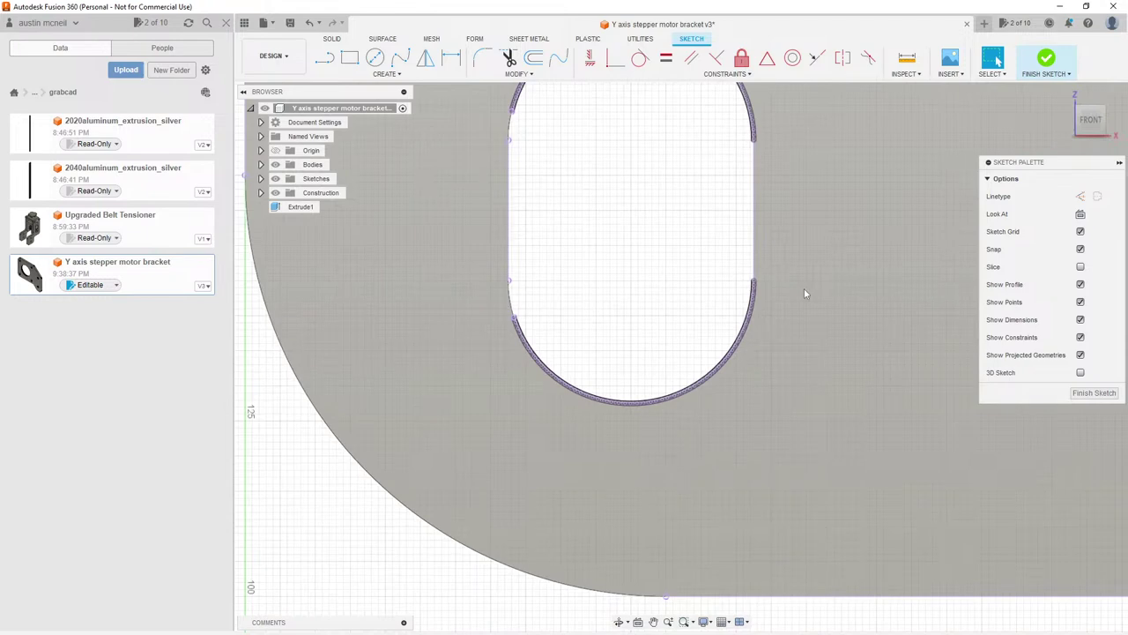
{"action": "scroll", "coordinate": [749, 295], "scroll_direction": "up", "scroll_amount": 6}
{"action": "scroll", "coordinate": [703, 192], "scroll_direction": "up", "scroll_amount": 2}
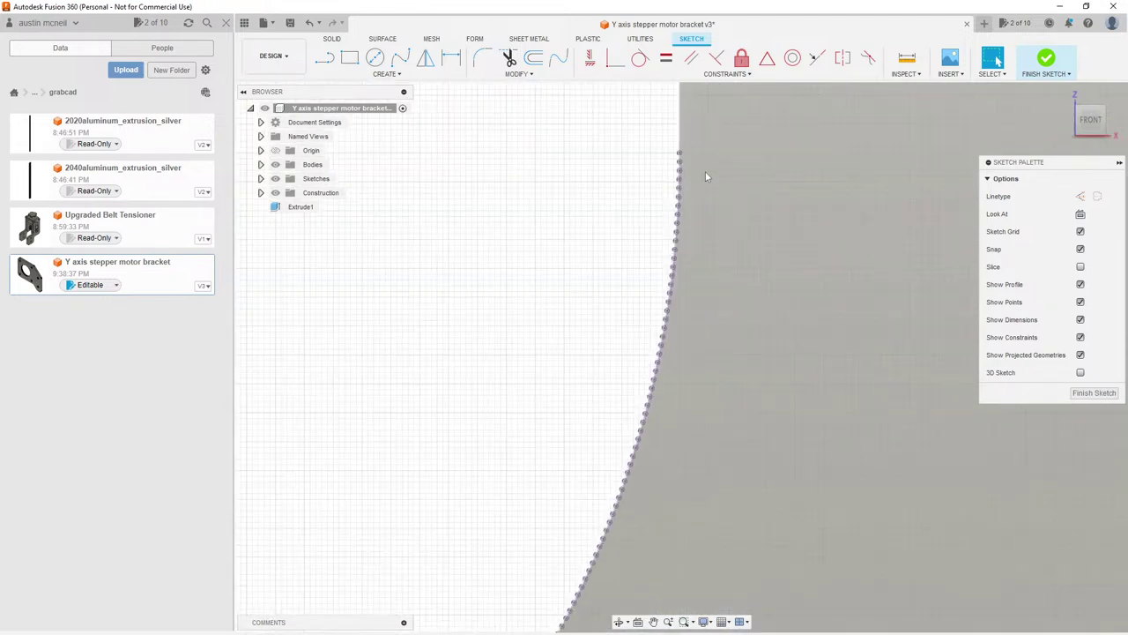
{"action": "left_click_drag", "start_coordinate": [706, 159], "coordinate": [548, 516]}
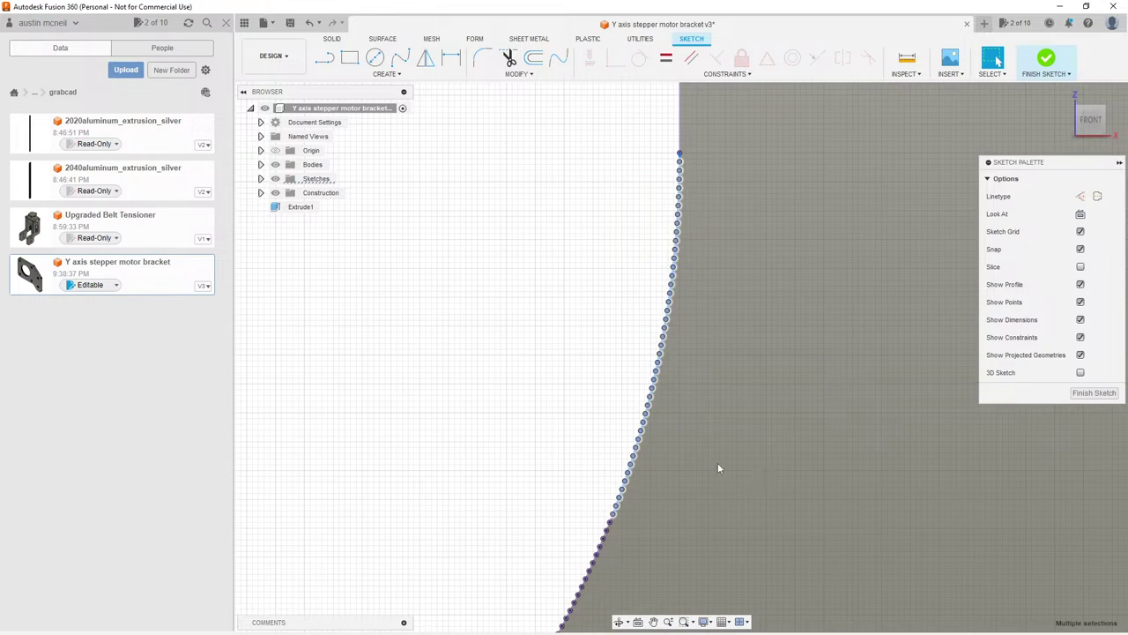
{"action": "scroll", "coordinate": [718, 463], "scroll_direction": "down", "scroll_amount": 5}
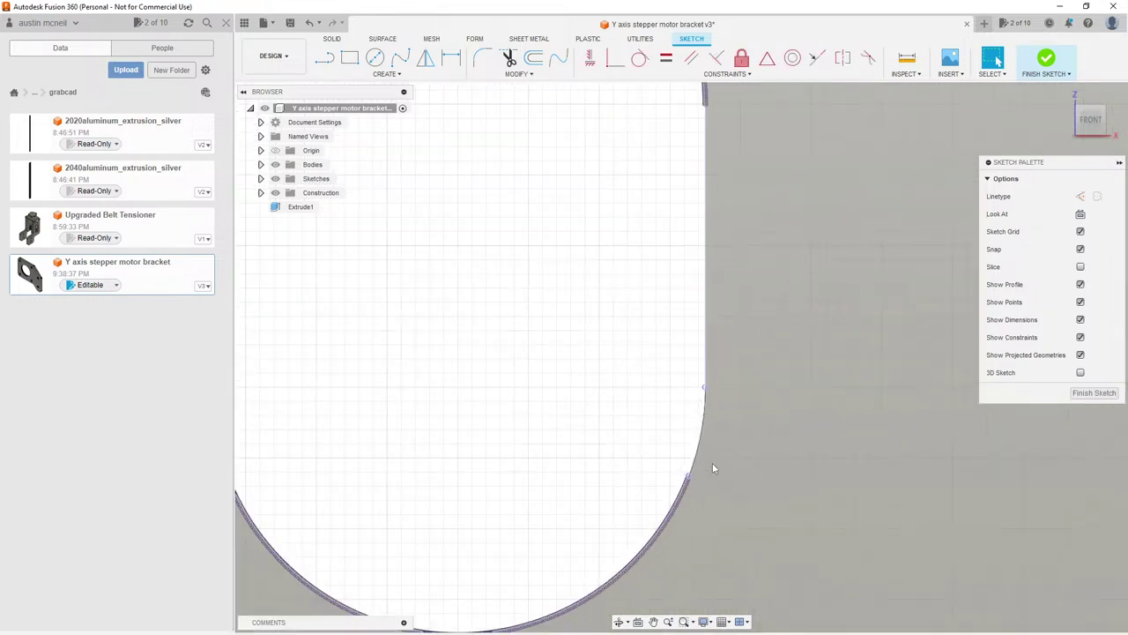
{"action": "scroll", "coordinate": [688, 280], "scroll_direction": "up", "scroll_amount": 6}
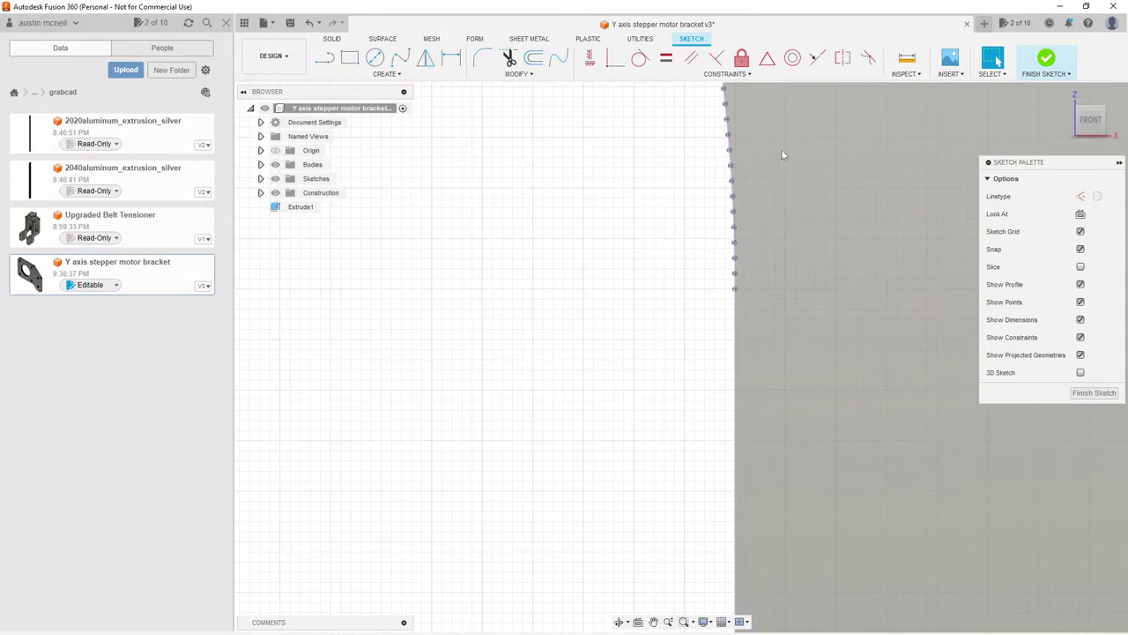
{"action": "scroll", "coordinate": [784, 110], "scroll_direction": "down", "scroll_amount": 2}
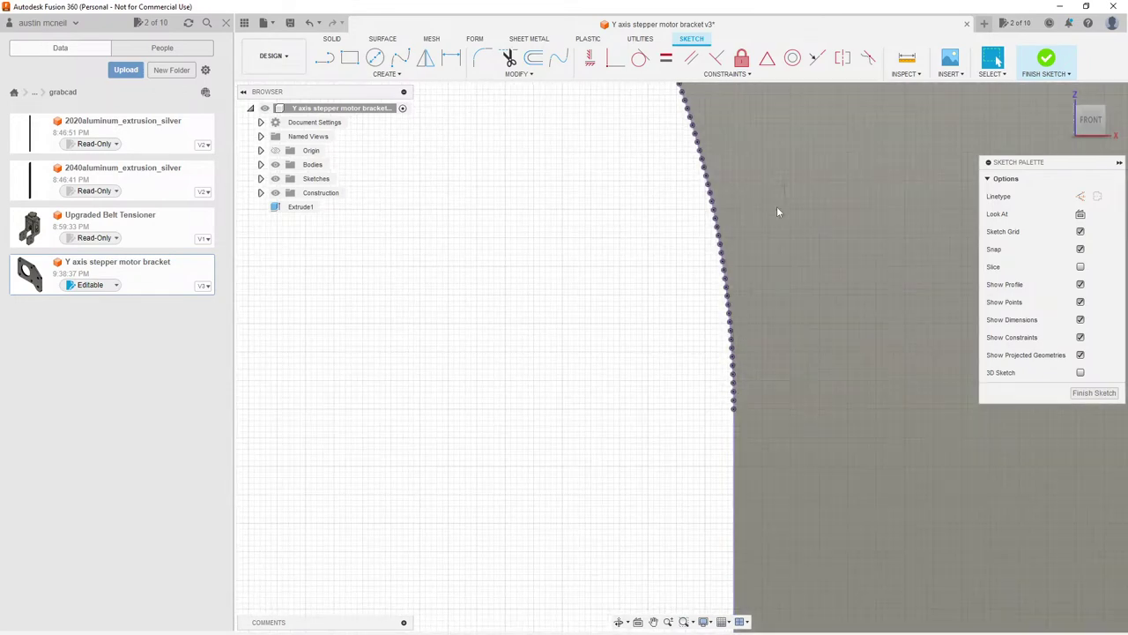
{"action": "mouse_move", "coordinate": [783, 186]}
{"action": "left_mouse_down"}
{"action": "mouse_move", "coordinate": [649, 435]}
{"action": "mouse_move", "coordinate": [668, 408]}
{"action": "left_mouse_up"}
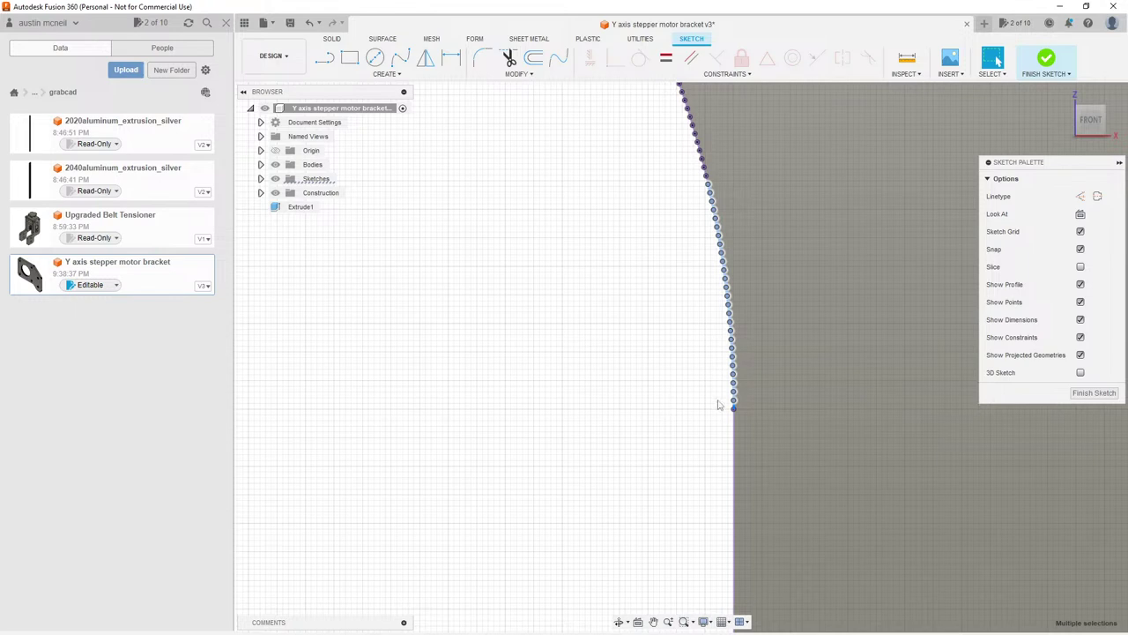
{"action": "key", "text": "Delete"}
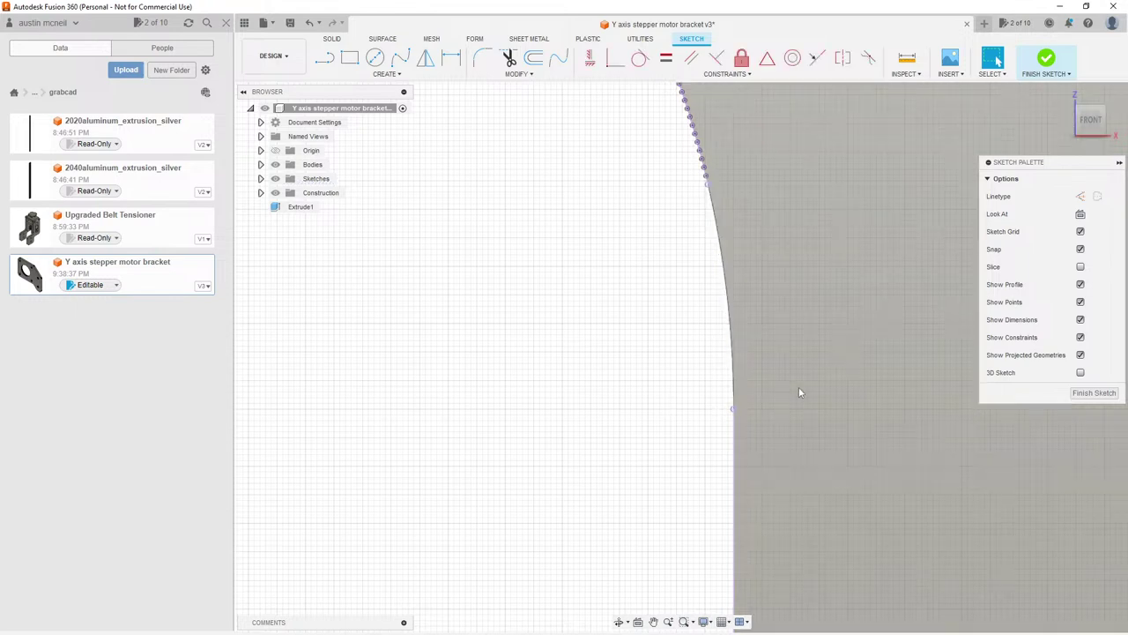
Step: Delete the projected segments at both ends of the lower arc on the slot between the large circular opening and the diagonal edge
{"action": "scroll", "coordinate": [799, 386], "scroll_direction": "down", "scroll_amount": 5}
{"action": "scroll", "coordinate": [798, 383], "scroll_direction": "down", "scroll_amount": 10}
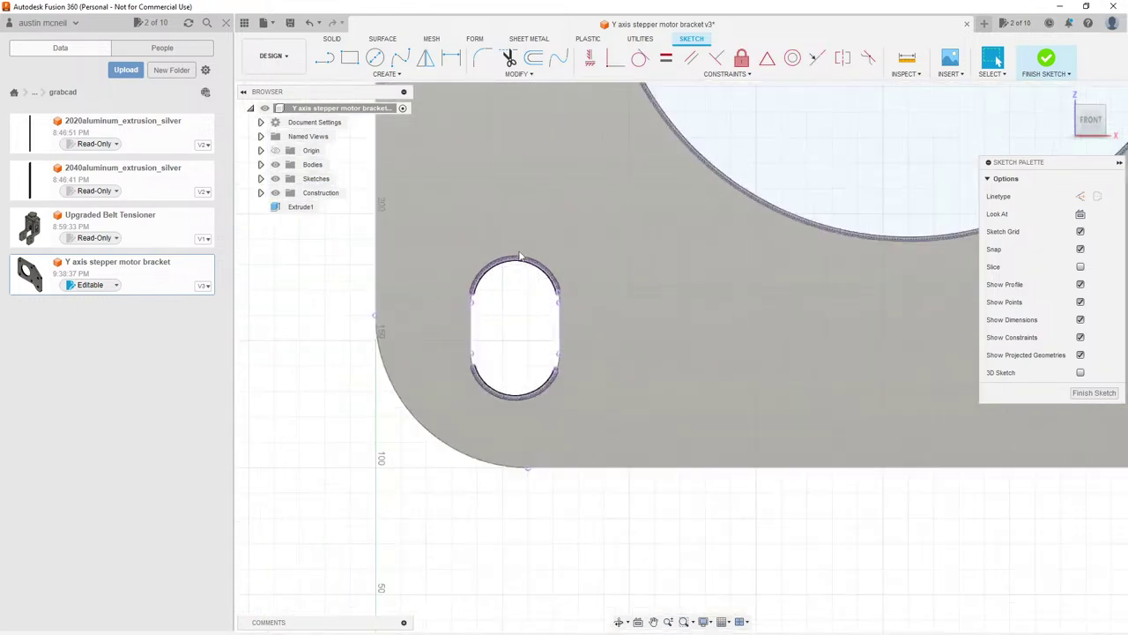
{"action": "scroll", "coordinate": [716, 224], "scroll_direction": "up", "scroll_amount": 10}
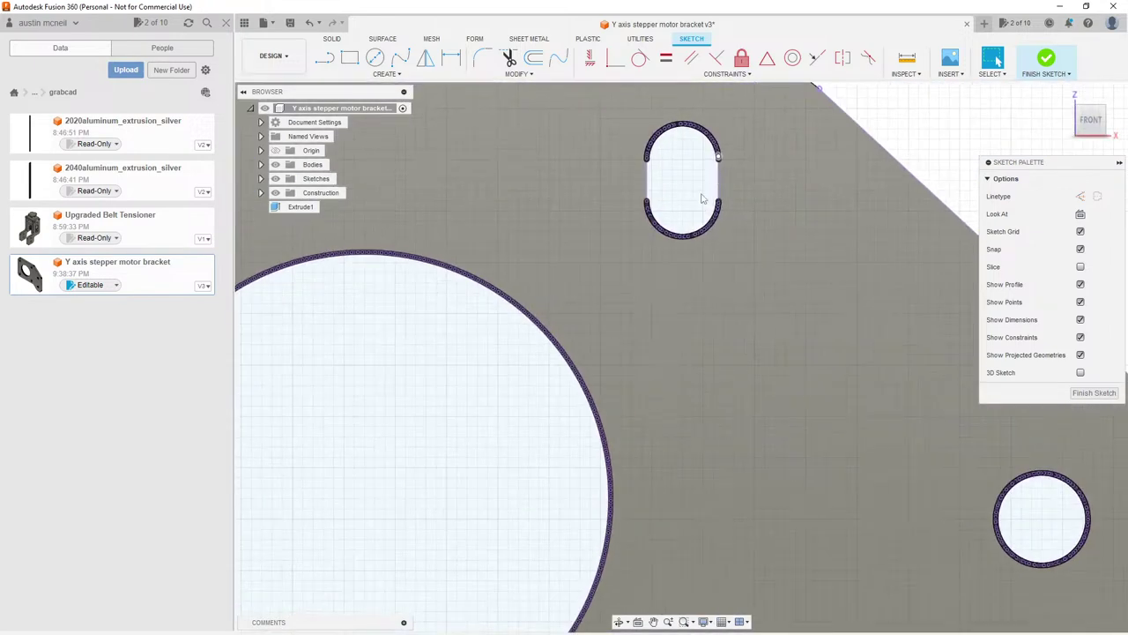
{"action": "scroll", "coordinate": [825, 216], "scroll_direction": "up", "scroll_amount": 4}
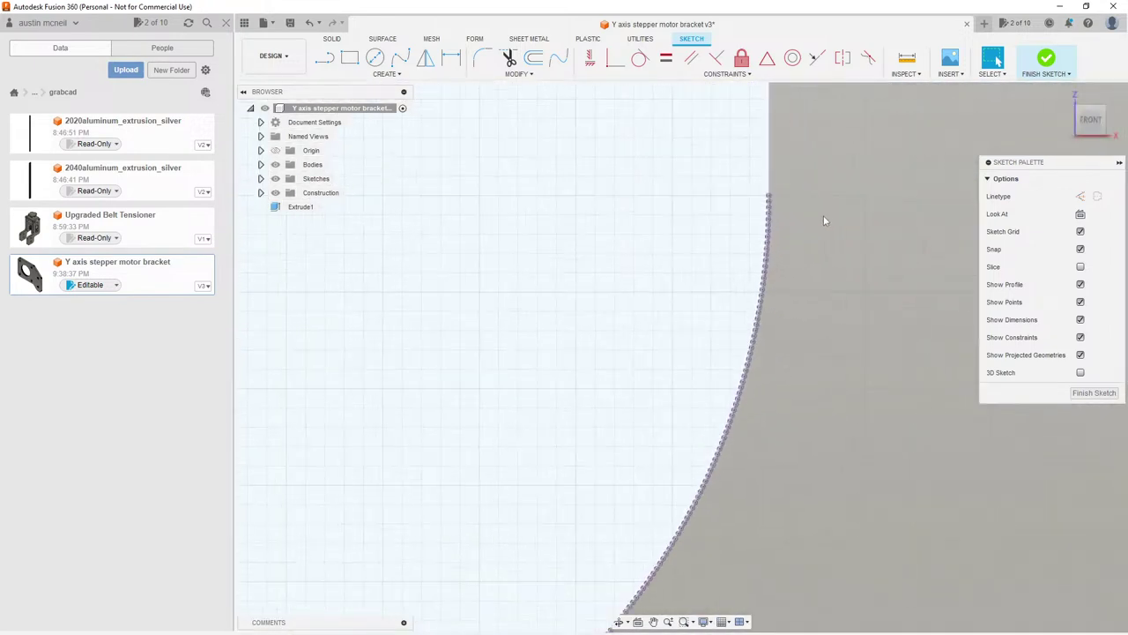
{"action": "mouse_move", "coordinate": [820, 197]}
{"action": "left_mouse_down"}
{"action": "mouse_move", "coordinate": [743, 244]}
{"action": "mouse_move", "coordinate": [575, 558]}
{"action": "left_mouse_up"}
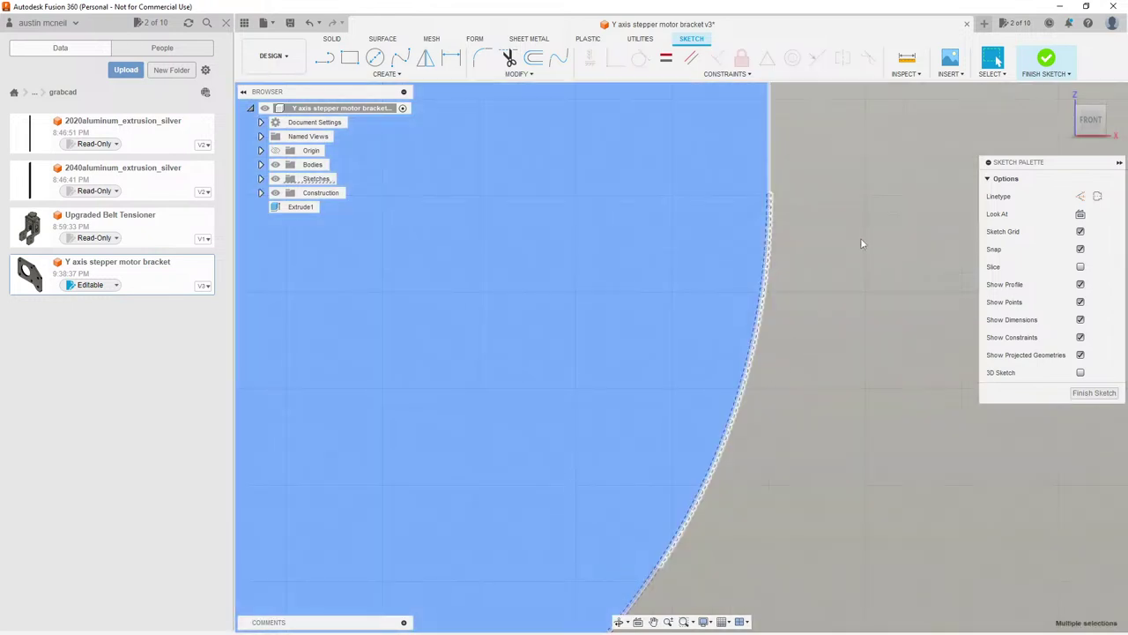
{"action": "left_click", "coordinate": [844, 260]}
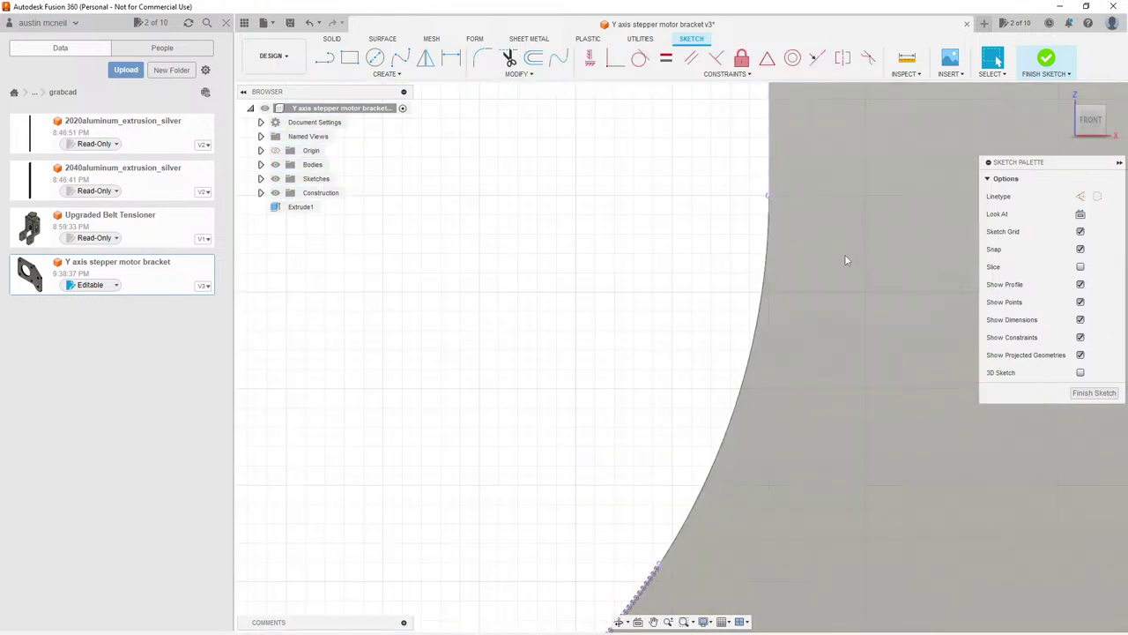
{"action": "scroll", "coordinate": [845, 260], "scroll_direction": "down", "scroll_amount": 5}
{"action": "scroll", "coordinate": [574, 236], "scroll_direction": "up", "scroll_amount": 5}
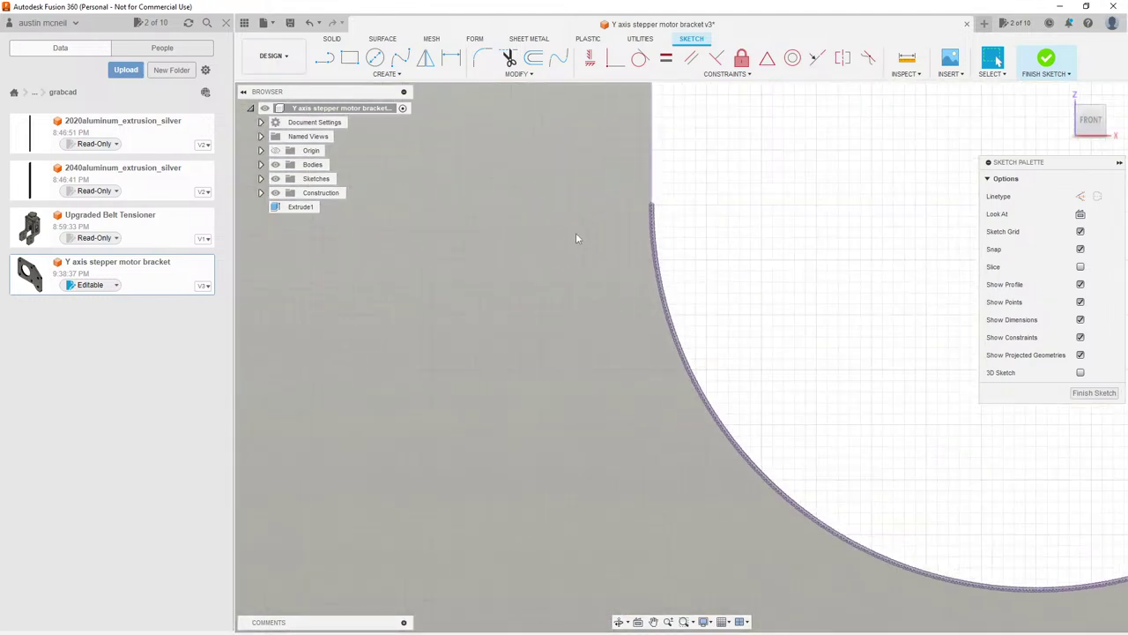
{"action": "mouse_move", "coordinate": [634, 177]}
{"action": "left_mouse_down"}
{"action": "mouse_move", "coordinate": [667, 264]}
{"action": "mouse_move", "coordinate": [594, 247]}
{"action": "mouse_move", "coordinate": [610, 452]}
{"action": "mouse_move", "coordinate": [610, 441]}
{"action": "left_mouse_up"}
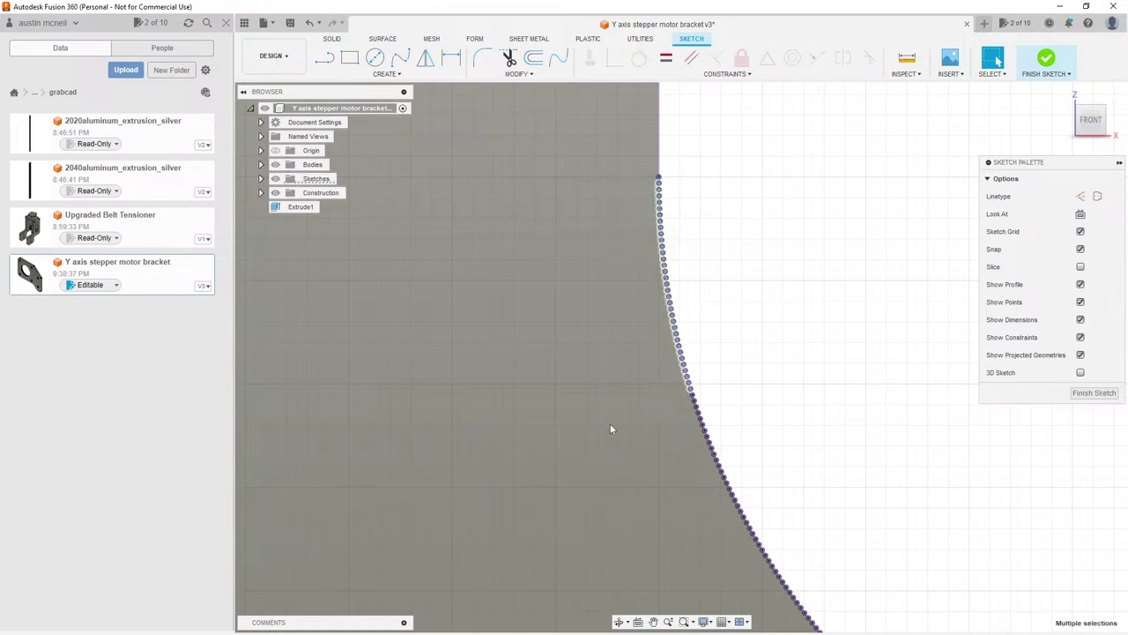
{"action": "left_click", "coordinate": [538, 356]}
Step: Delete the projected segments at the right end of the upper arc on the slot near the diagonal edge
{"action": "scroll", "coordinate": [530, 361], "scroll_direction": "down", "scroll_amount": 5}
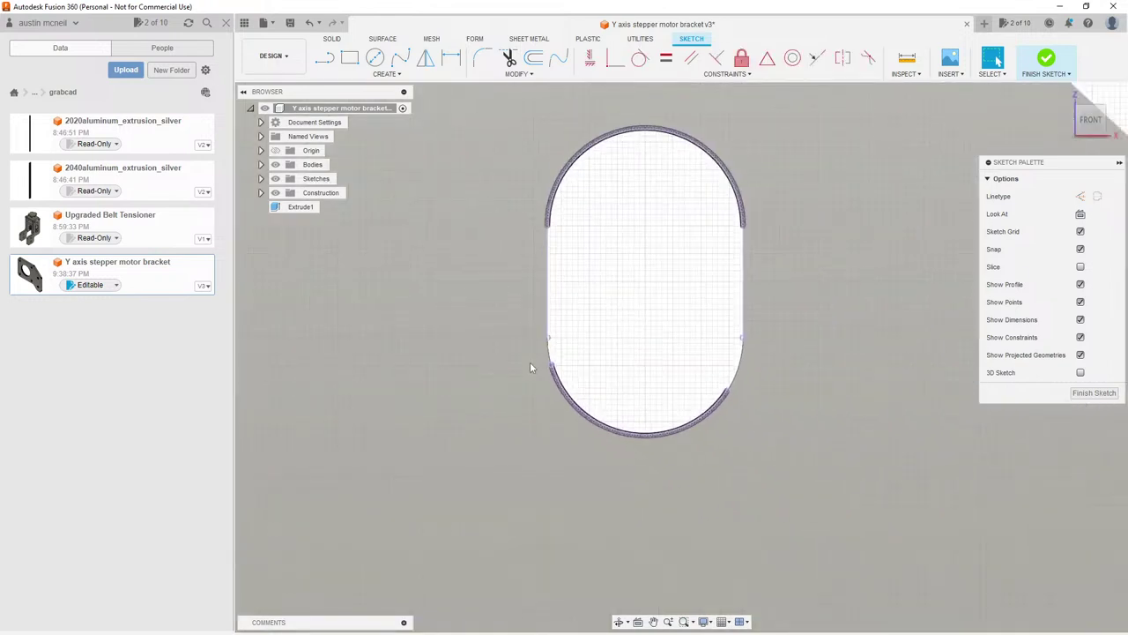
{"action": "scroll", "coordinate": [723, 215], "scroll_direction": "up", "scroll_amount": 10}
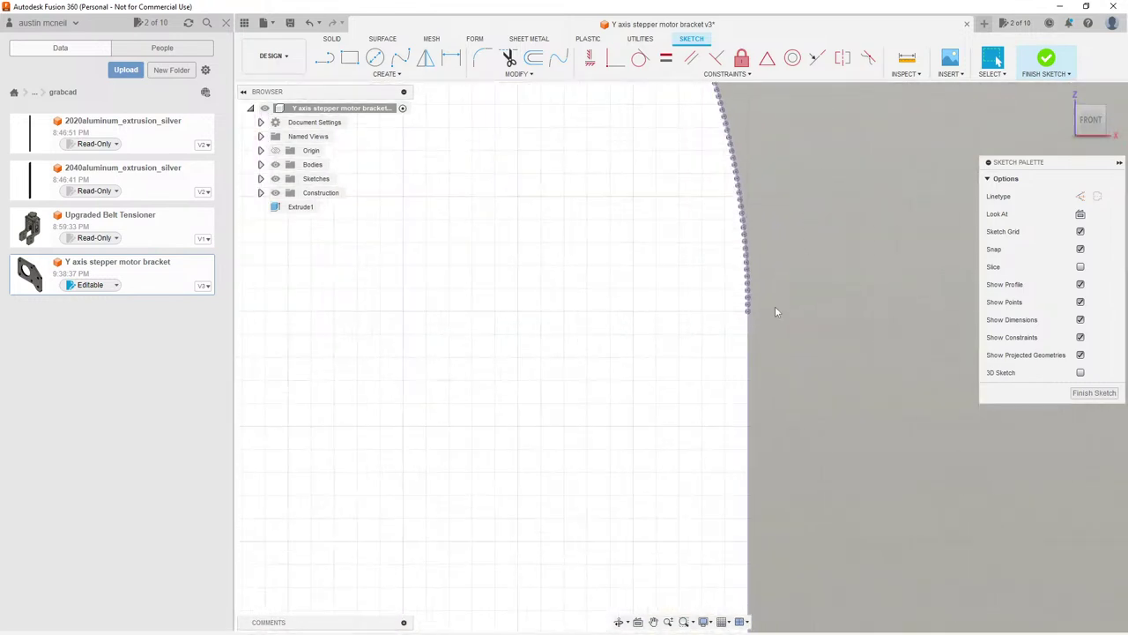
{"action": "left_click_drag", "start_coordinate": [774, 307], "coordinate": [618, 91]}
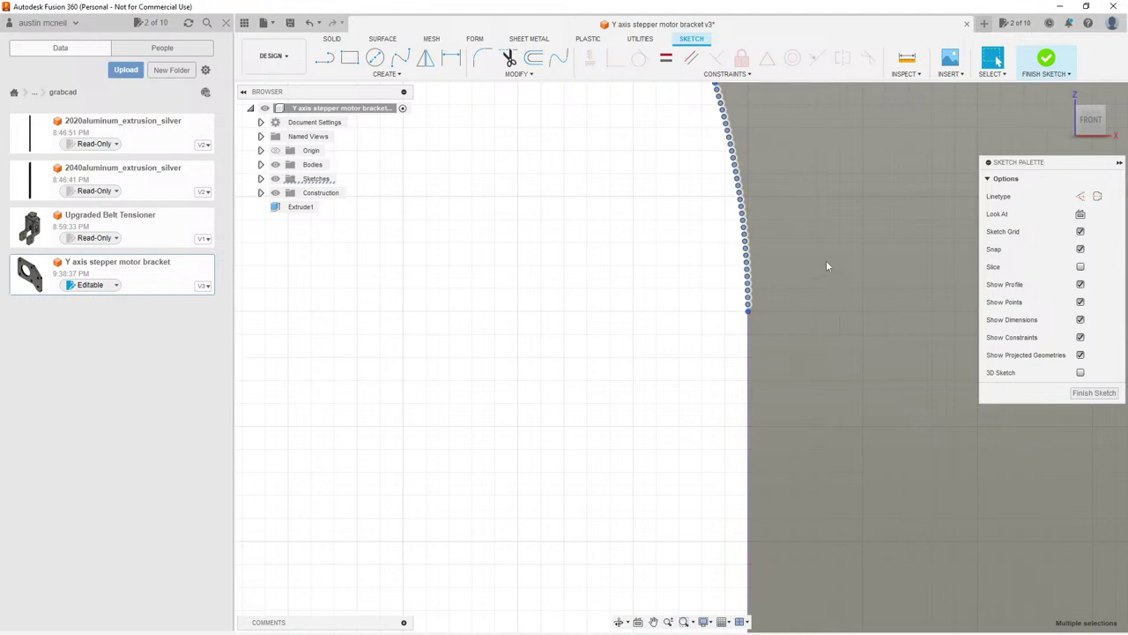
Step: Delete the projected segments at the left end of the same slot's upper arc, including the leftover piece above the straight side
{"action": "scroll", "coordinate": [850, 257], "scroll_direction": "down", "scroll_amount": 10}
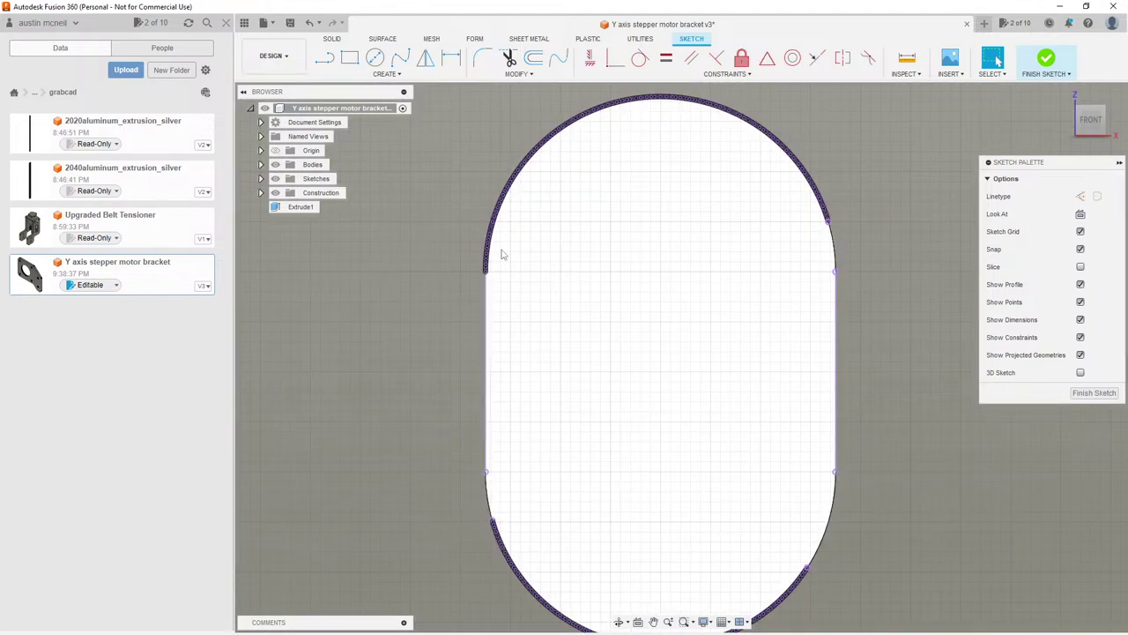
{"action": "scroll", "coordinate": [502, 253], "scroll_direction": "up", "scroll_amount": 8}
{"action": "mouse_move", "coordinate": [488, 299]}
{"action": "left_mouse_down"}
{"action": "mouse_move", "coordinate": [548, 261]}
{"action": "mouse_move", "coordinate": [616, 144]}
{"action": "mouse_move", "coordinate": [596, 88]}
{"action": "mouse_move", "coordinate": [590, 103]}
{"action": "left_mouse_up"}
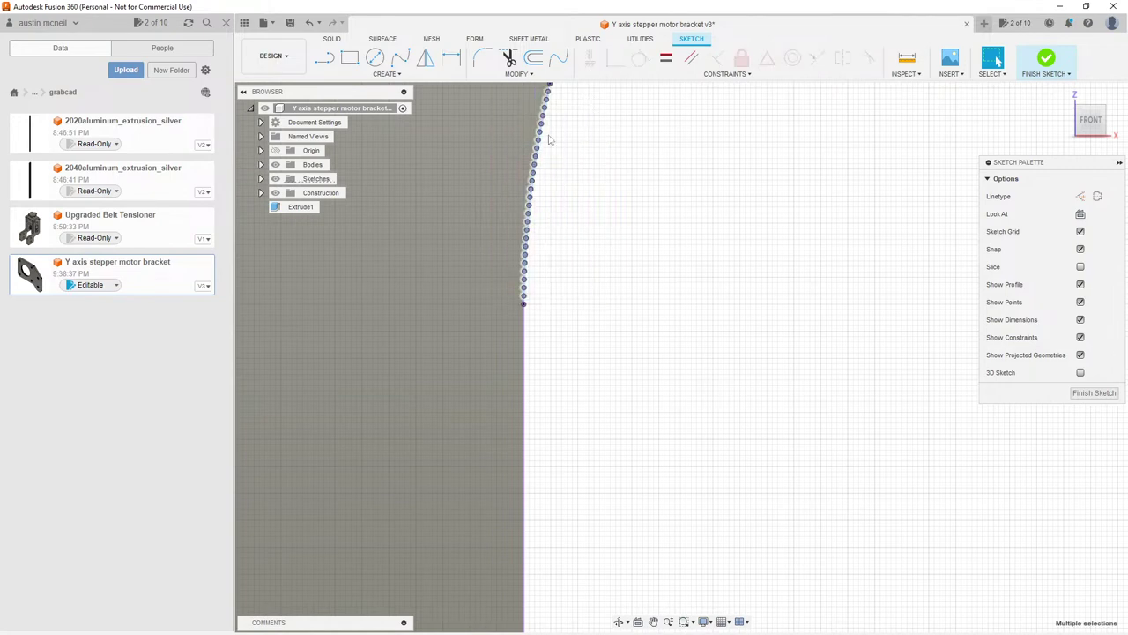
{"action": "key", "text": "Escape"}
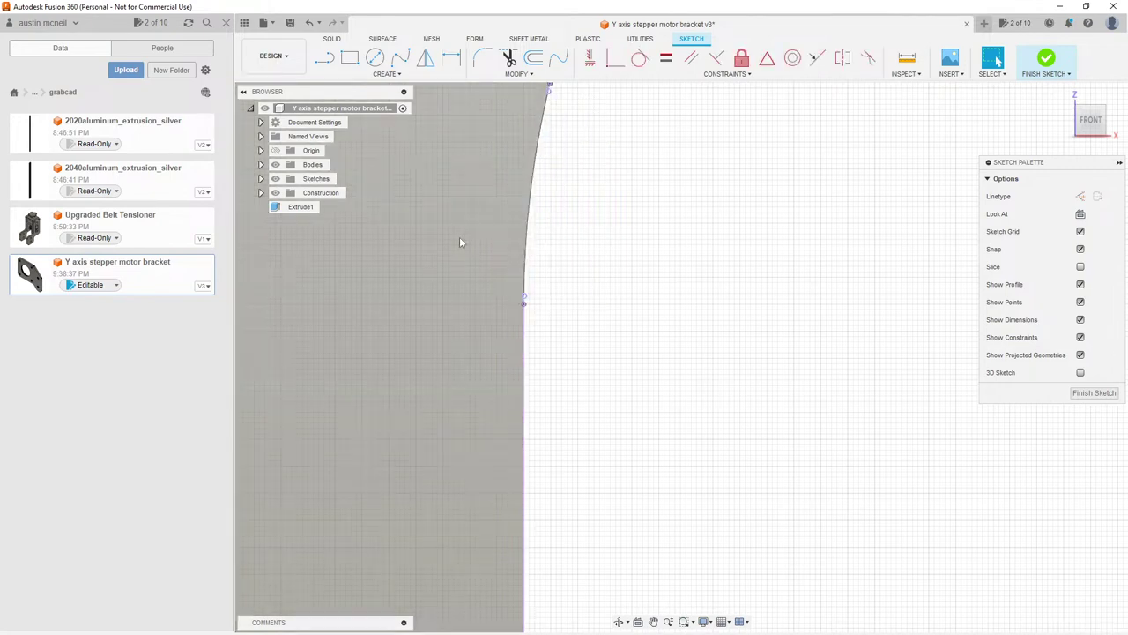
{"action": "scroll", "coordinate": [523, 300], "scroll_direction": "up", "scroll_amount": 2}
{"action": "scroll", "coordinate": [523, 305], "scroll_direction": "up", "scroll_amount": 1}
{"action": "left_click_drag", "start_coordinate": [550, 256], "coordinate": [523, 308]}
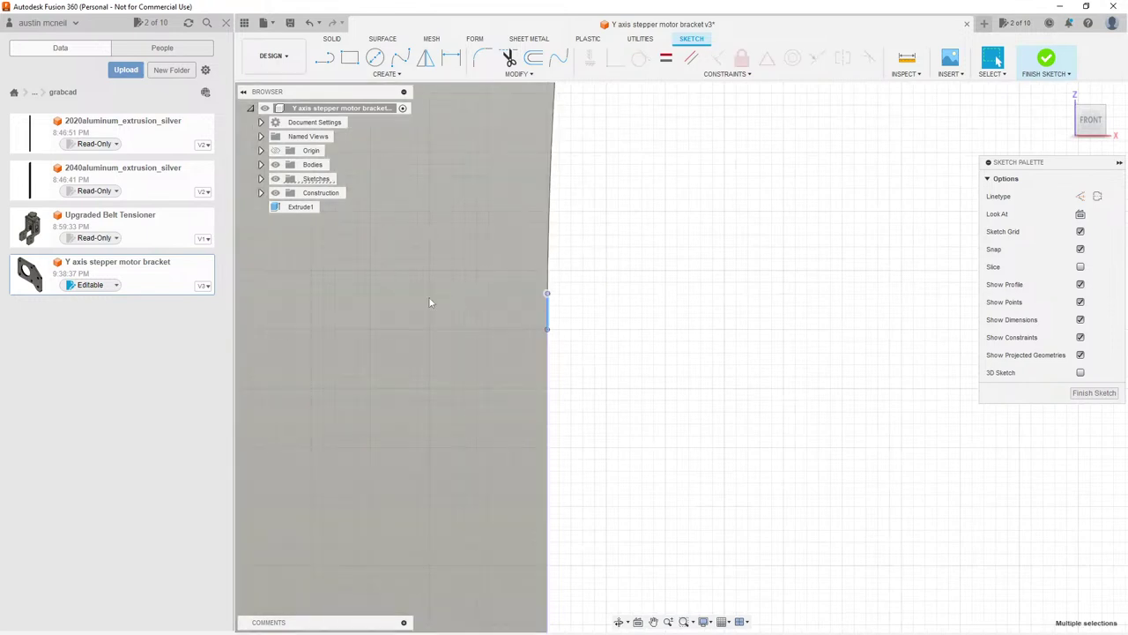
{"action": "key", "text": "Escape"}
Step: Delete all remaining projected segments along the upper arc of the slot near the diagonal edge
{"action": "scroll", "coordinate": [428, 300], "scroll_direction": "down", "scroll_amount": 3}
{"action": "scroll", "coordinate": [426, 302], "scroll_direction": "down", "scroll_amount": 5}
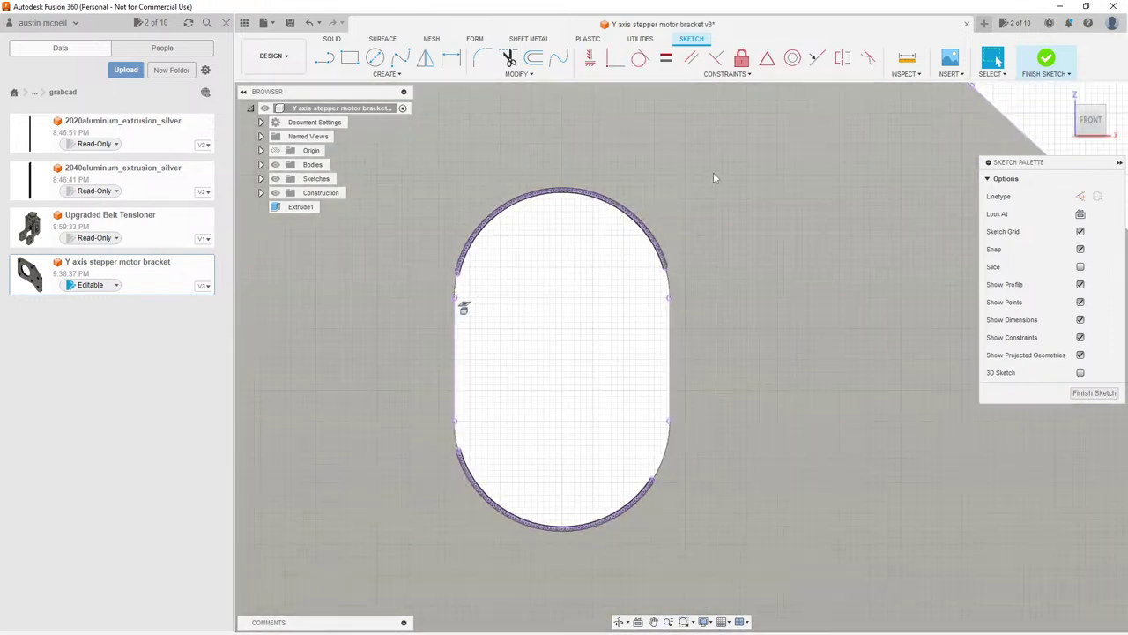
{"action": "mouse_move", "coordinate": [705, 156]}
{"action": "left_mouse_down"}
{"action": "mouse_move", "coordinate": [641, 205]}
{"action": "mouse_move", "coordinate": [456, 261]}
{"action": "mouse_move", "coordinate": [429, 284]}
{"action": "left_mouse_up"}
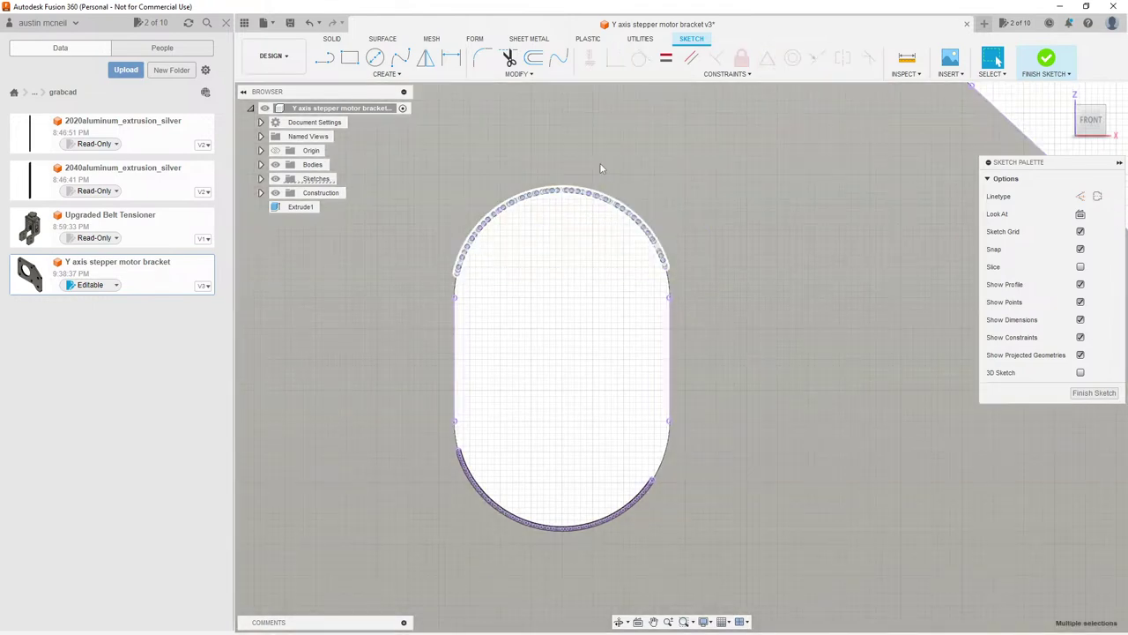
{"action": "key", "text": "Delete"}
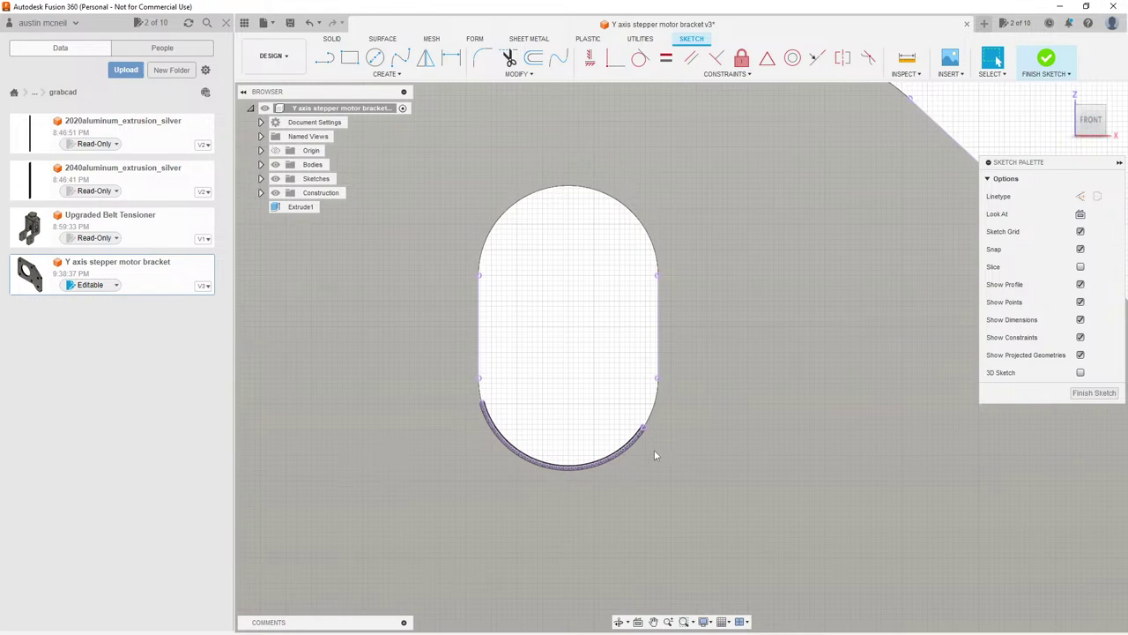
Step: Delete all remaining projected segments along the lower arc of the slot near the diagonal edge
{"action": "mouse_move", "coordinate": [703, 387]}
{"action": "left_mouse_down"}
{"action": "mouse_move", "coordinate": [385, 494]}
{"action": "mouse_move", "coordinate": [362, 544]}
{"action": "left_mouse_up"}
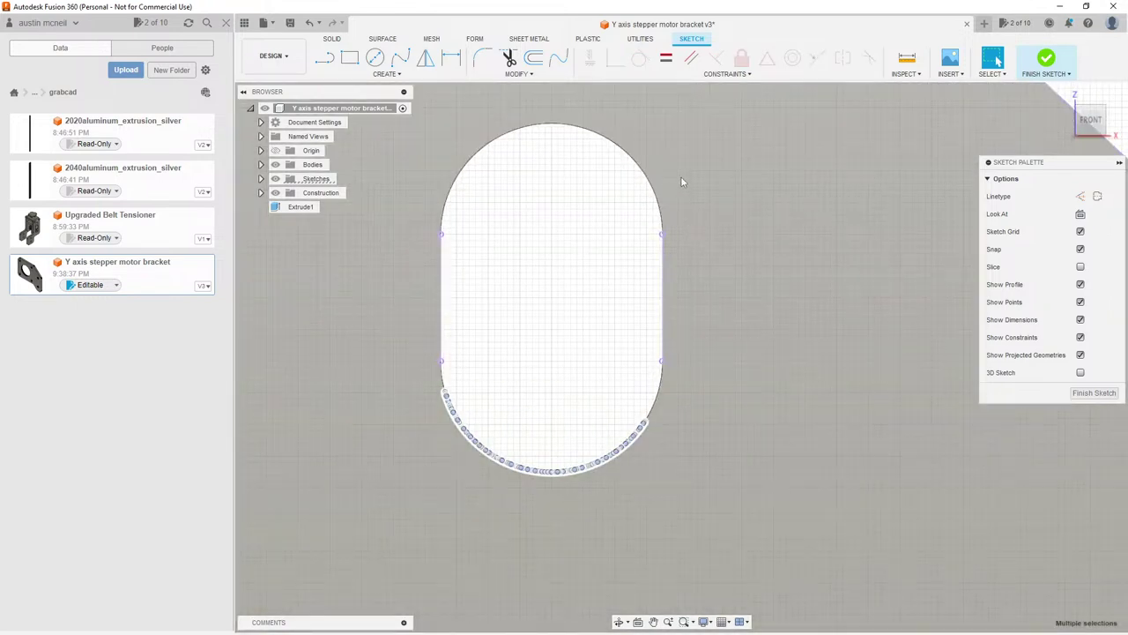
{"action": "key", "text": "Delete"}
Step: Delete the projected segments of the upper and lower arcs on the lower slot between the large opening and the two small round holes
{"action": "scroll", "coordinate": [681, 179], "scroll_direction": "down", "scroll_amount": 10}
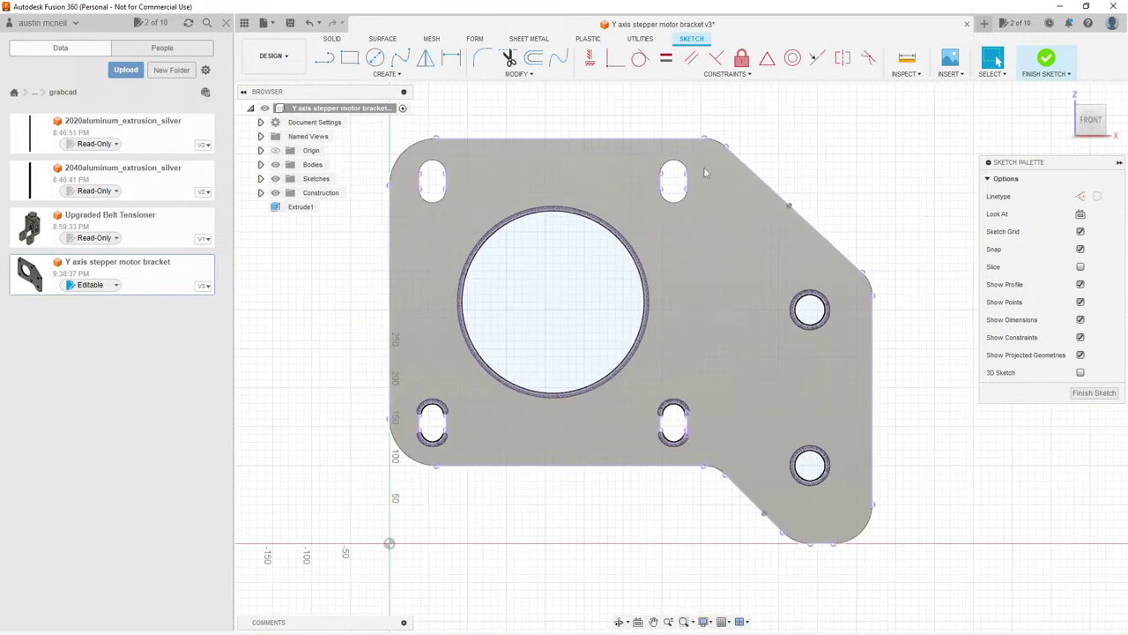
{"action": "scroll", "coordinate": [679, 397], "scroll_direction": "up", "scroll_amount": 6}
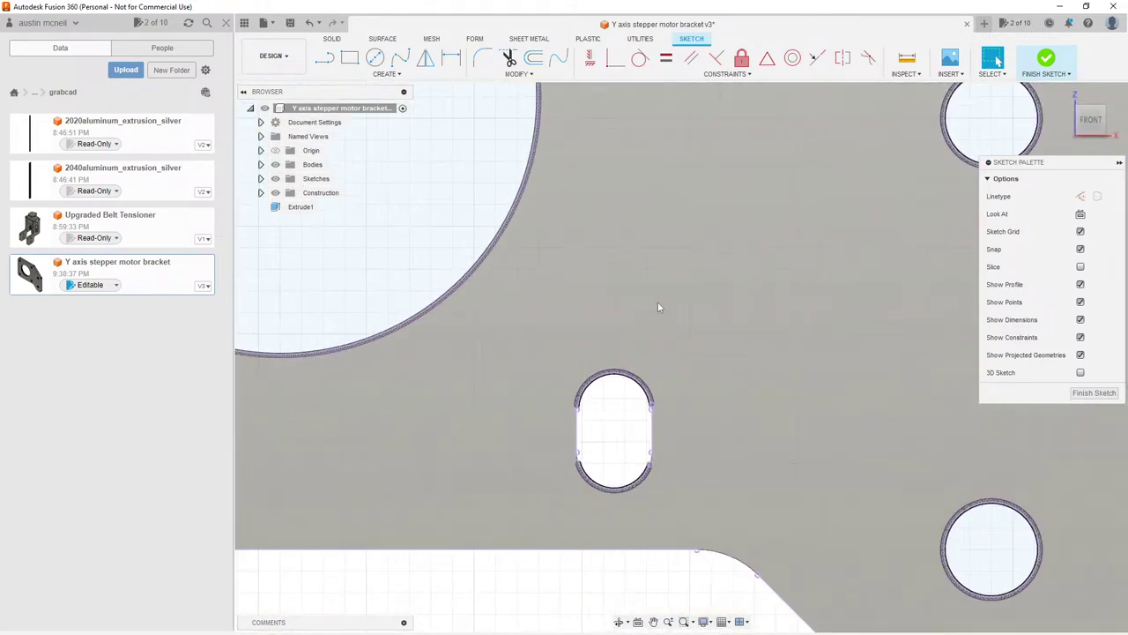
{"action": "scroll", "coordinate": [622, 543], "scroll_direction": "up", "scroll_amount": 5}
{"action": "left_click_drag", "start_coordinate": [736, 126], "coordinate": [482, 227]}
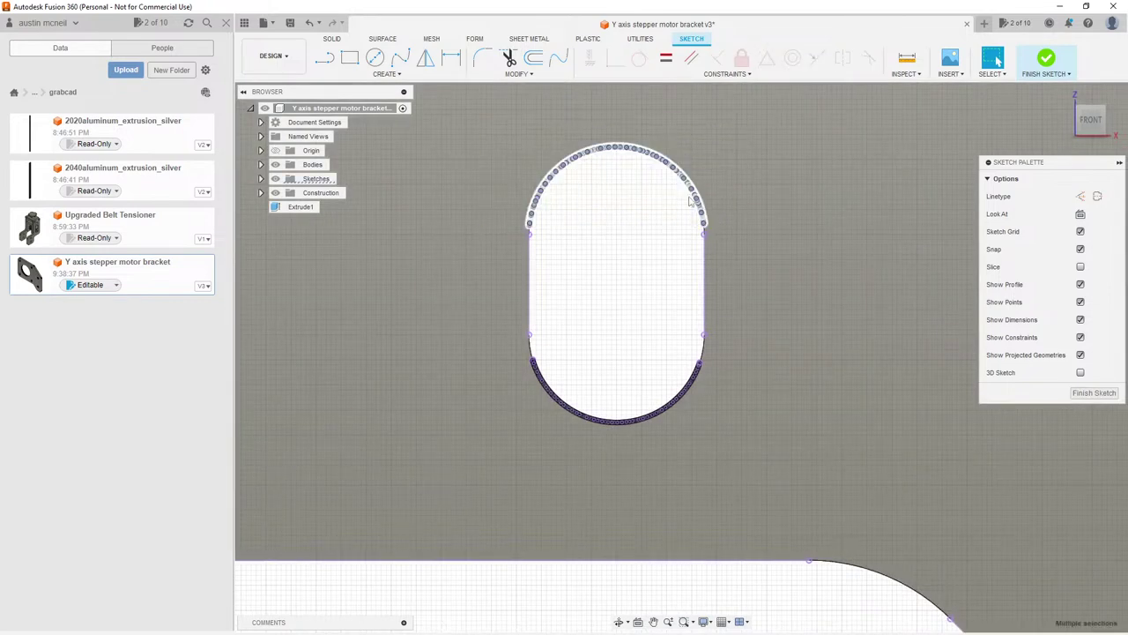
{"action": "left_click", "coordinate": [740, 343]}
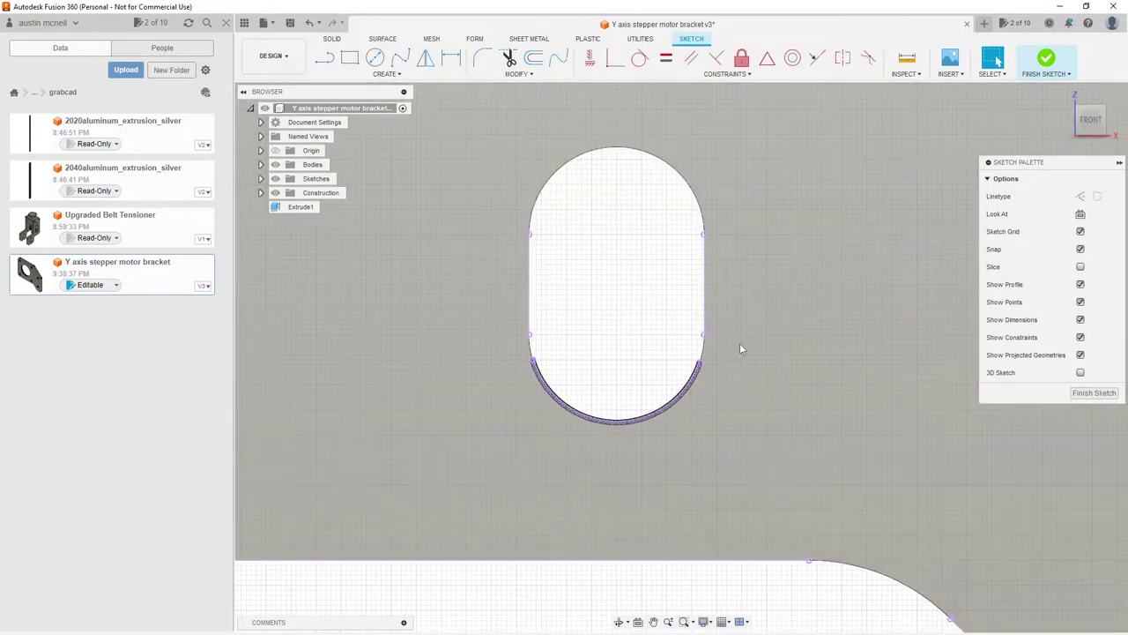
{"action": "left_click_drag", "start_coordinate": [740, 343], "coordinate": [499, 469]}
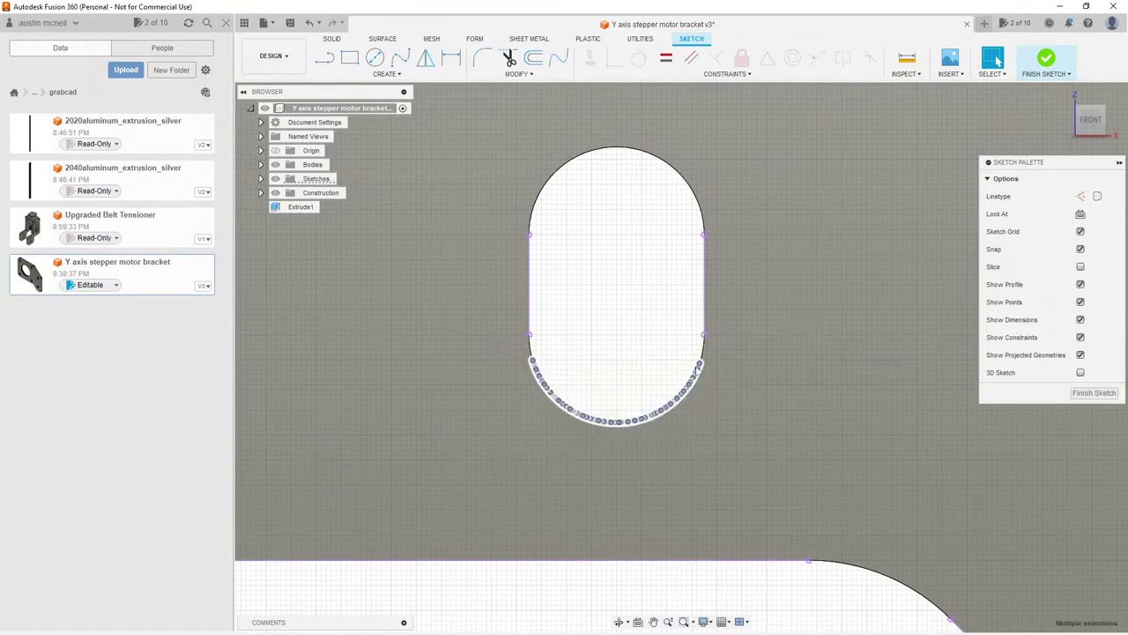
{"action": "left_click", "coordinate": [798, 294]}
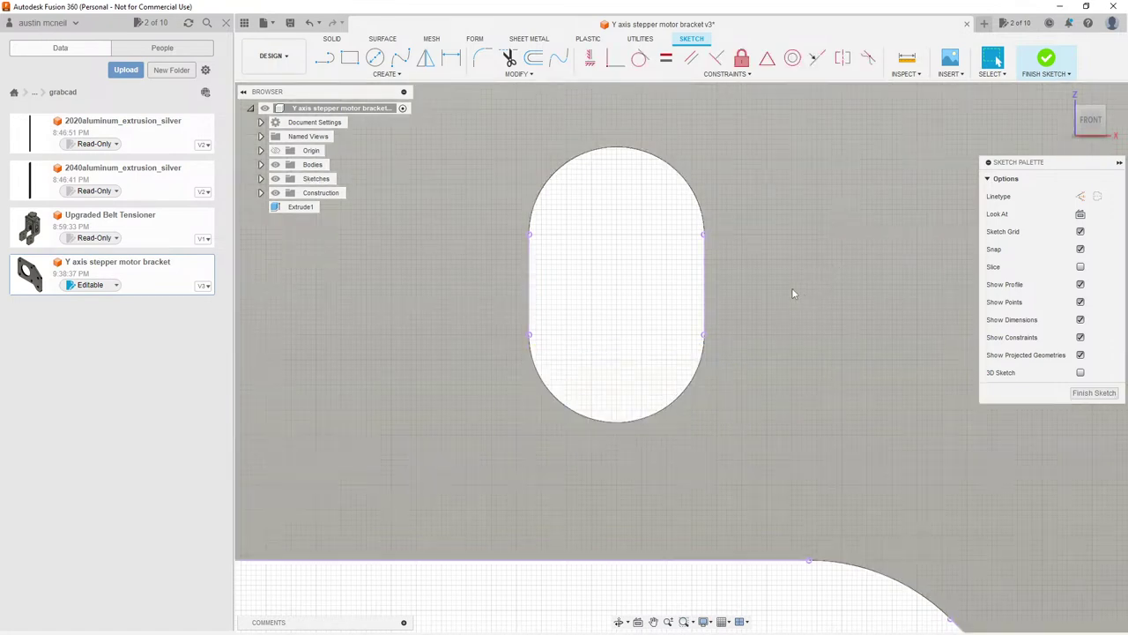
Step: Delete the projected segments of the lower and upper arcs on the slot beside the plate's lower-left rounded corner
{"action": "scroll", "coordinate": [792, 293], "scroll_direction": "down", "scroll_amount": 6}
{"action": "scroll", "coordinate": [792, 294], "scroll_direction": "up", "scroll_amount": 8}
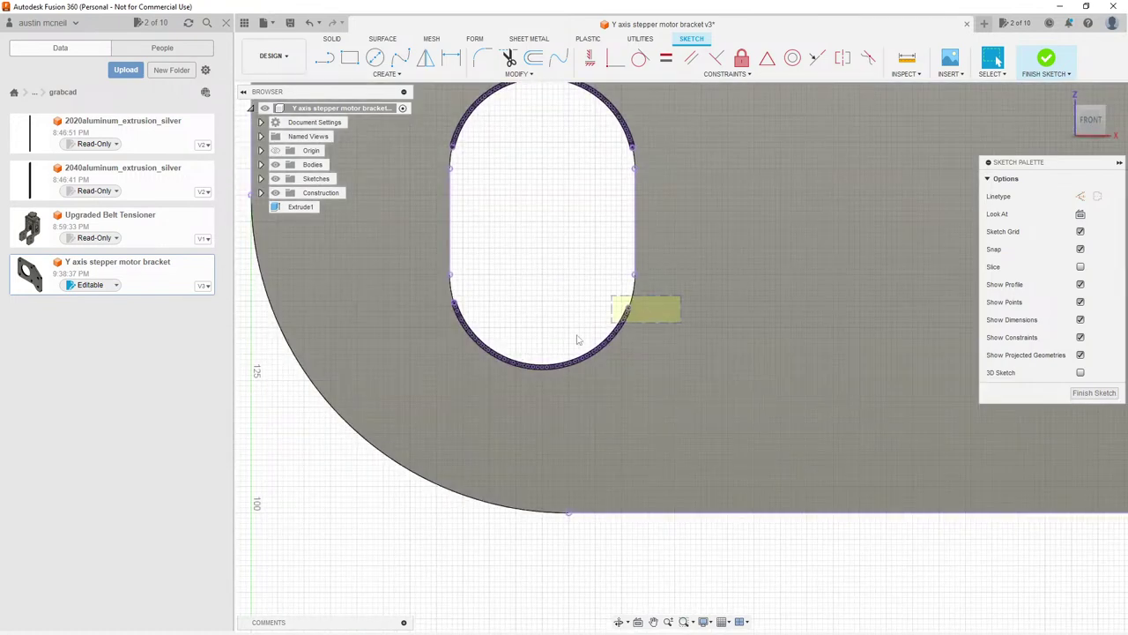
{"action": "left_click_drag", "start_coordinate": [578, 339], "coordinate": [403, 389]}
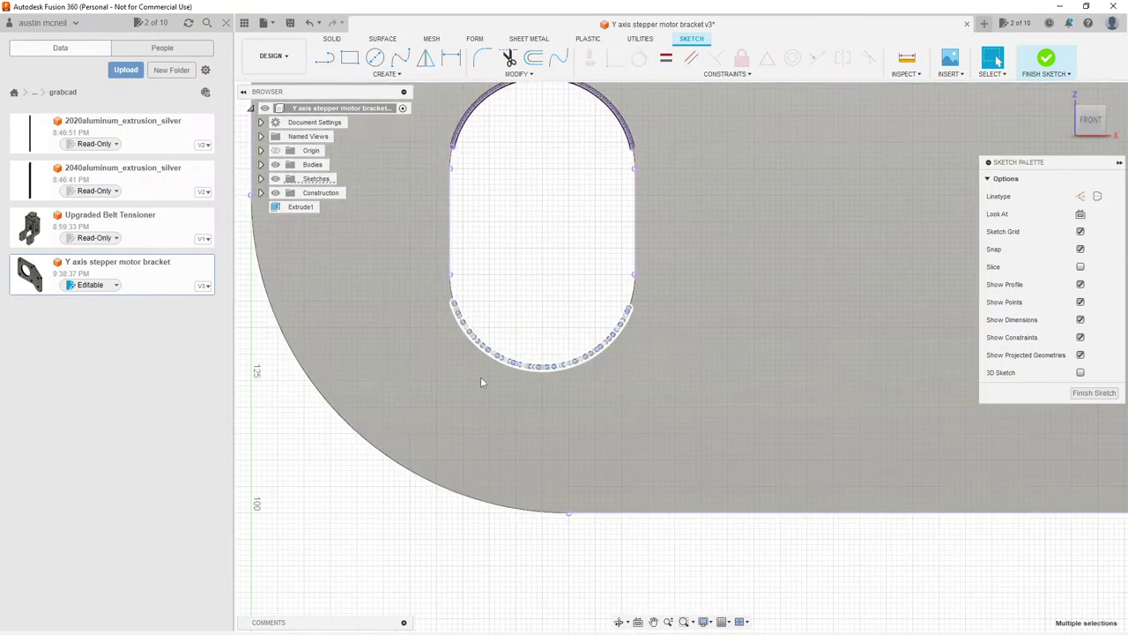
{"action": "left_click", "coordinate": [637, 458]}
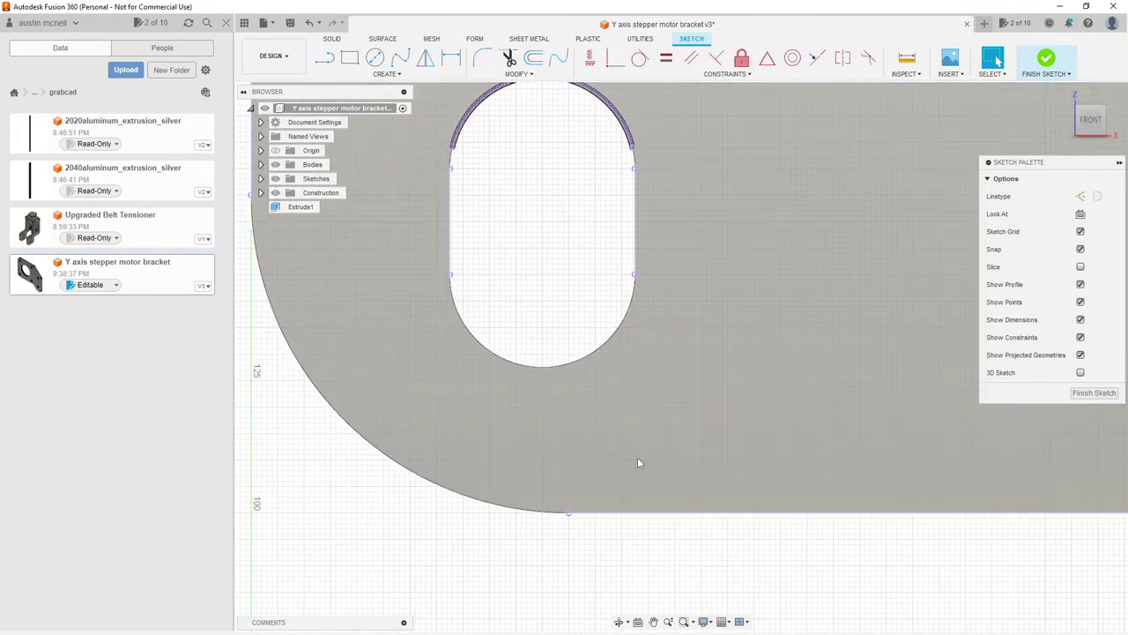
{"action": "scroll", "coordinate": [637, 458], "scroll_direction": "down", "scroll_amount": 3}
{"action": "scroll", "coordinate": [545, 275], "scroll_direction": "up", "scroll_amount": 3}
{"action": "left_click_drag", "start_coordinate": [697, 193], "coordinate": [472, 300]}
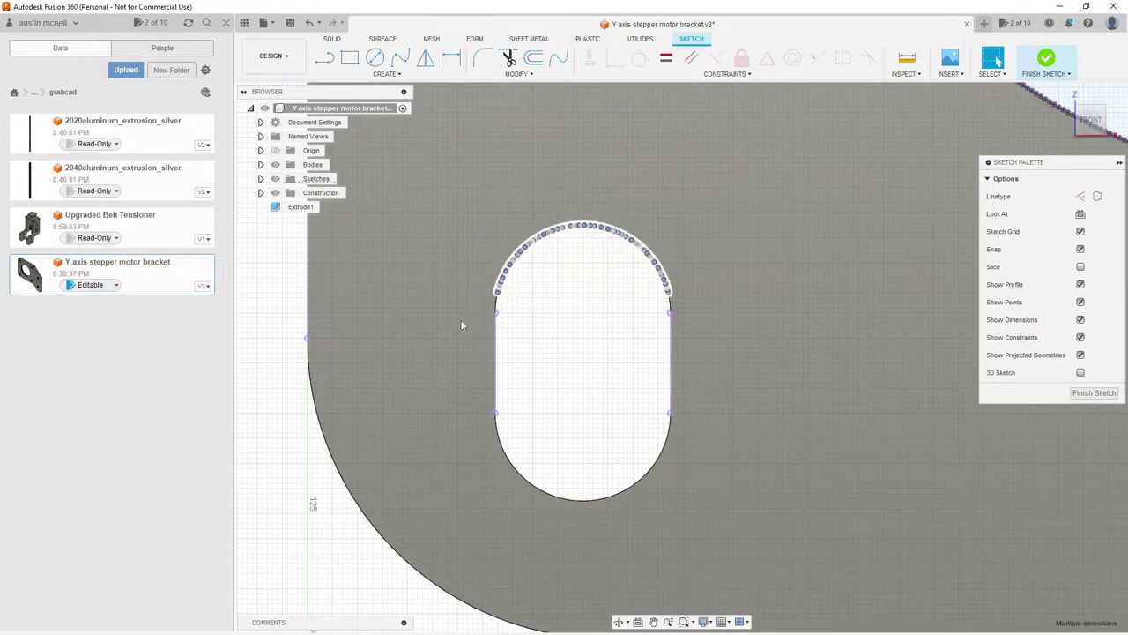
{"action": "left_click", "coordinate": [458, 321]}
Step: Draw a nearly horizontal line about 45 mm long across the upper small round hole, between opposite projected points on its edge
{"action": "scroll", "coordinate": [456, 323], "scroll_direction": "down", "scroll_amount": 2}
{"action": "scroll", "coordinate": [452, 331], "scroll_direction": "down", "scroll_amount": 4}
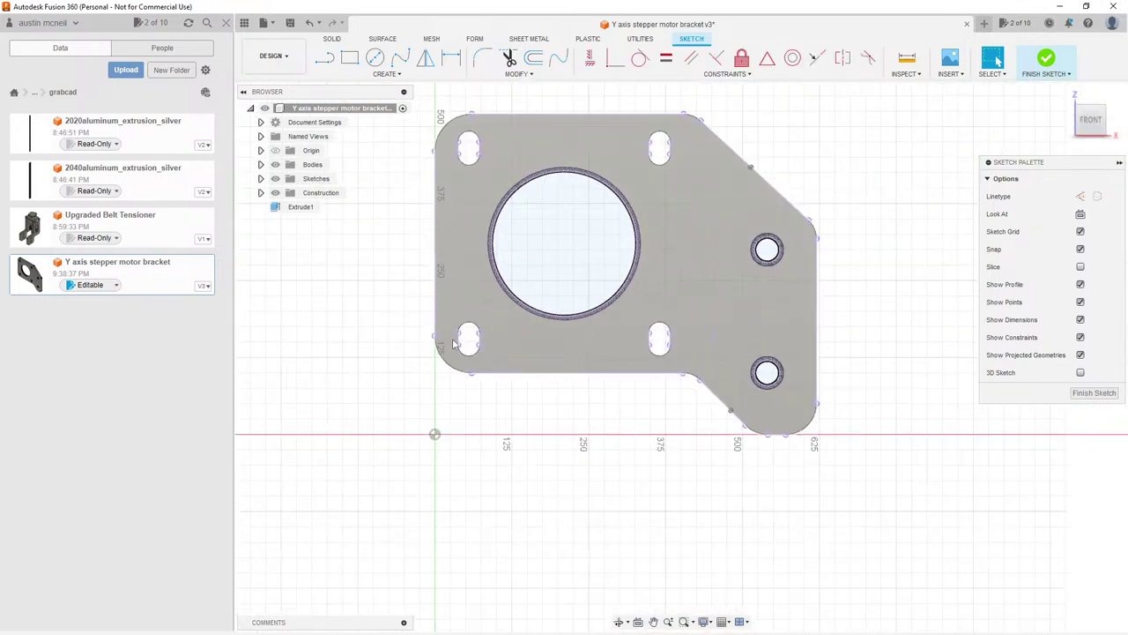
{"action": "scroll", "coordinate": [758, 256], "scroll_direction": "up", "scroll_amount": 5}
{"action": "scroll", "coordinate": [700, 253], "scroll_direction": "up", "scroll_amount": 6}
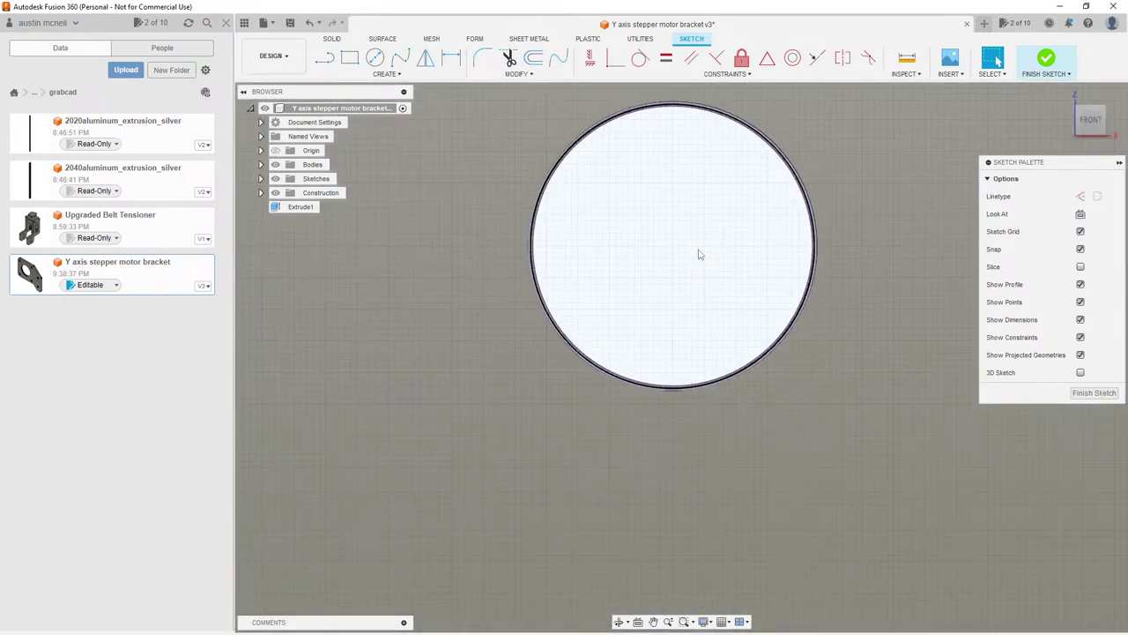
{"action": "left_click", "coordinate": [653, 118]}
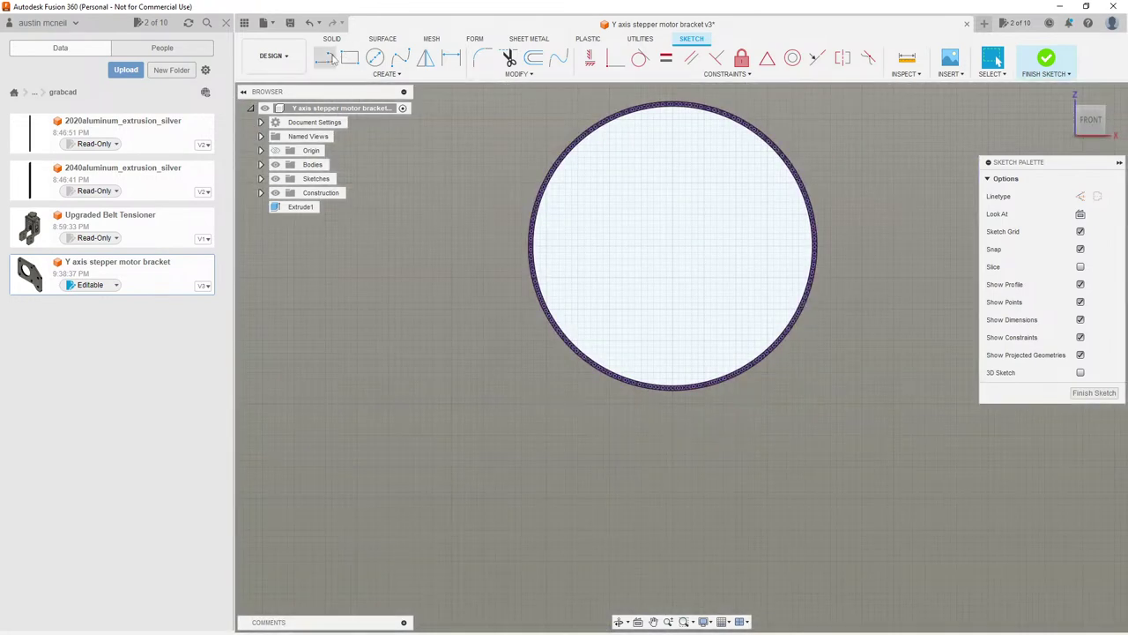
{"action": "left_click", "coordinate": [326, 57]}
{"action": "scroll", "coordinate": [529, 238], "scroll_direction": "up", "scroll_amount": 8}
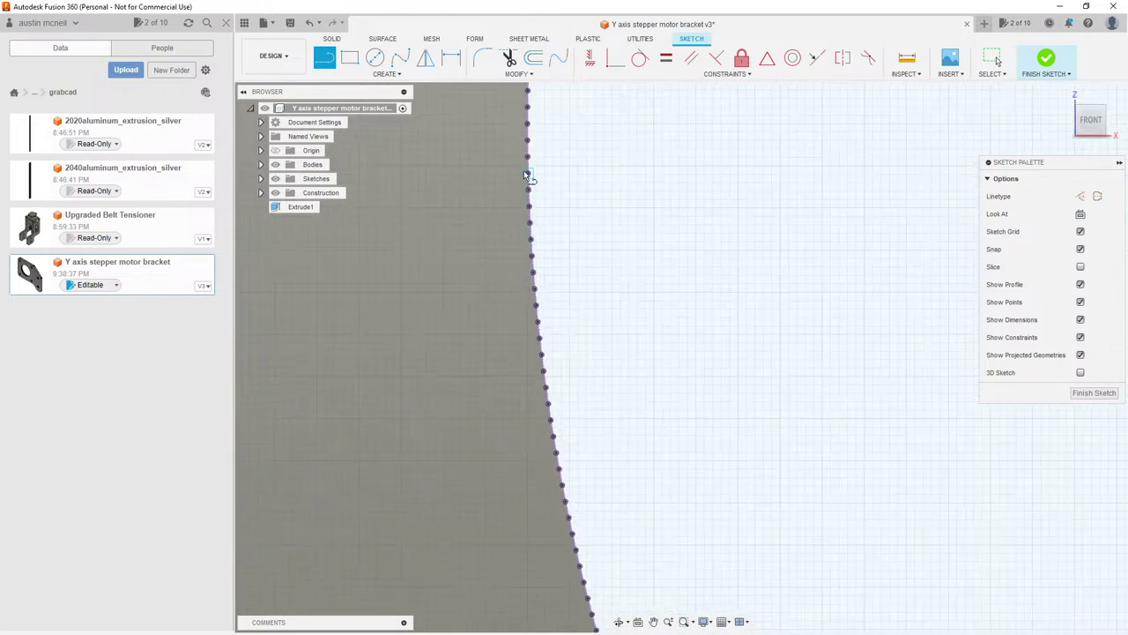
{"action": "left_click", "coordinate": [529, 176]}
{"action": "scroll", "coordinate": [502, 220], "scroll_direction": "down", "scroll_amount": 4}
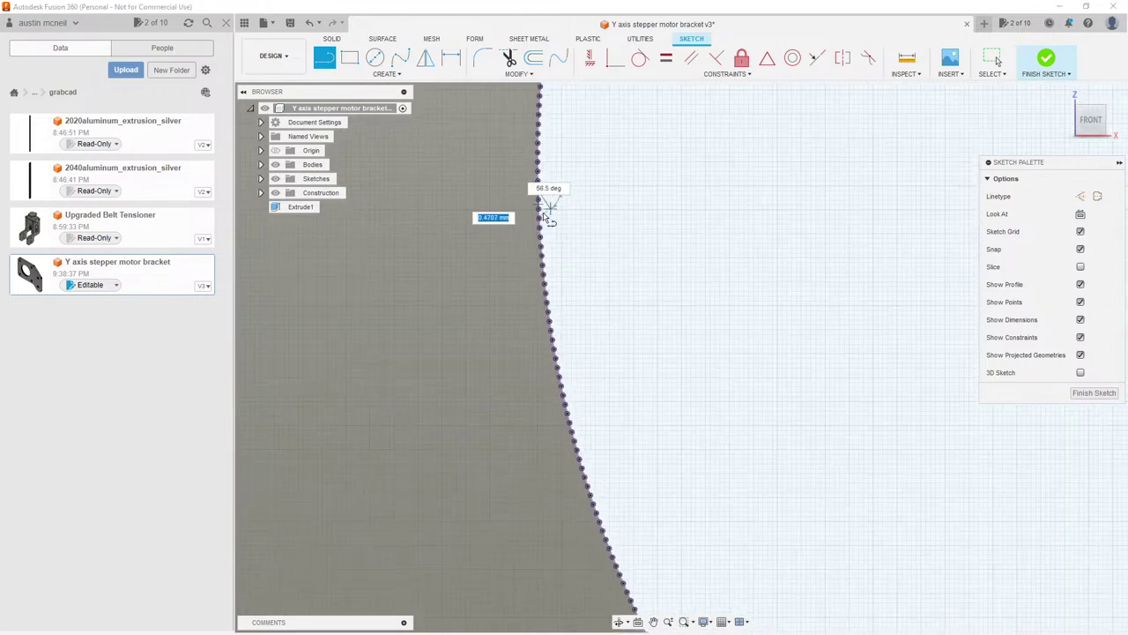
{"action": "scroll", "coordinate": [486, 227], "scroll_direction": "down", "scroll_amount": 4}
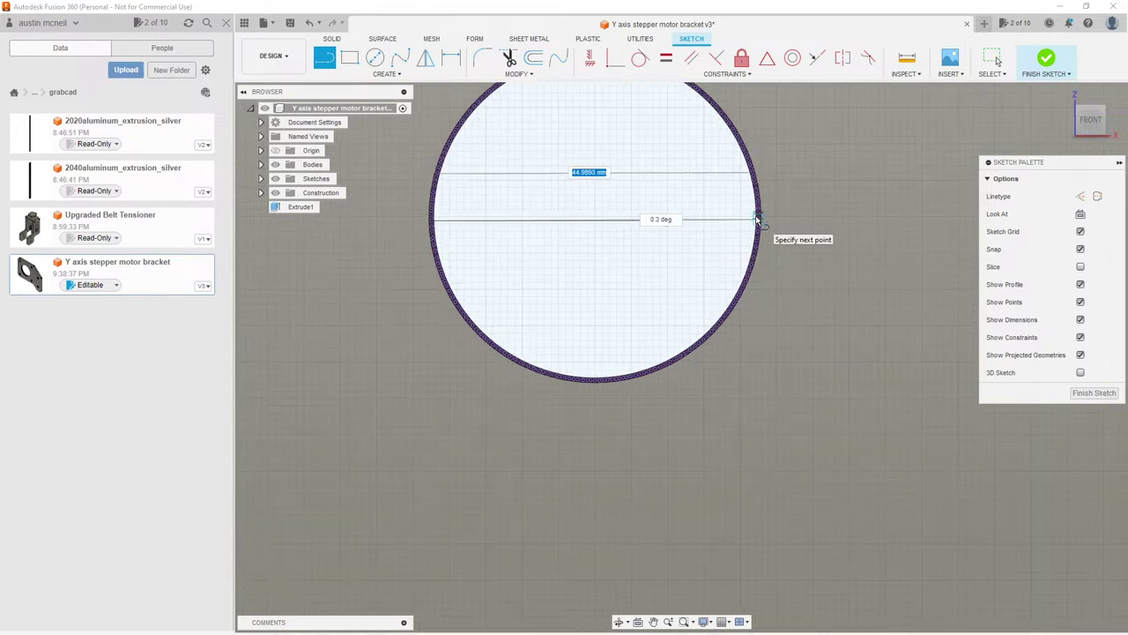
{"action": "scroll", "coordinate": [758, 220], "scroll_direction": "up", "scroll_amount": 5}
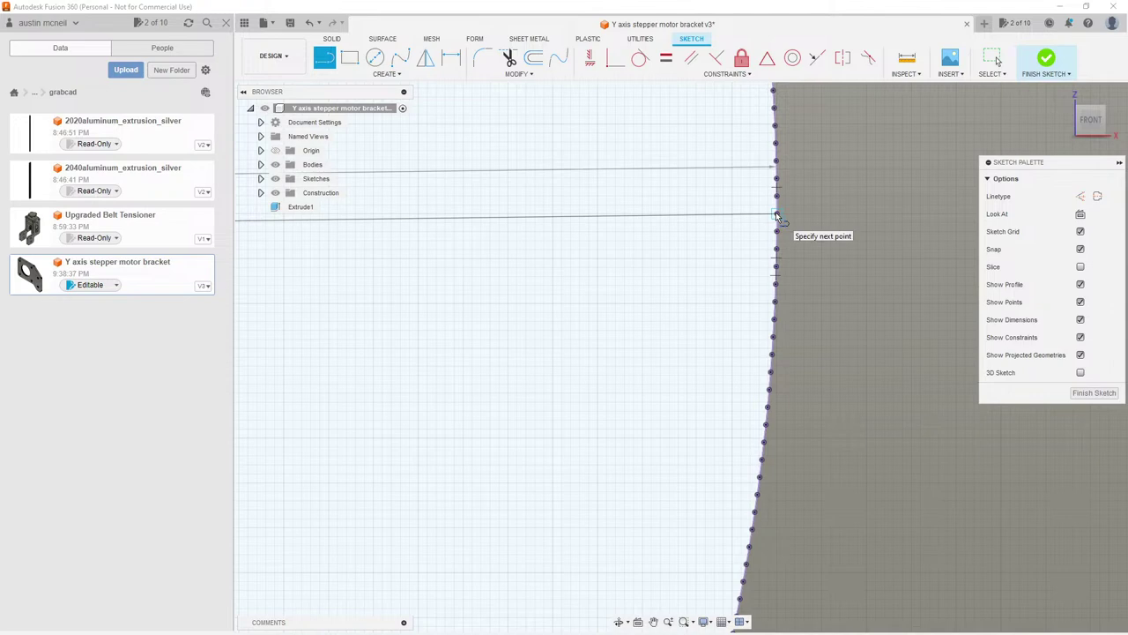
{"action": "scroll", "coordinate": [776, 215], "scroll_direction": "down", "scroll_amount": 5}
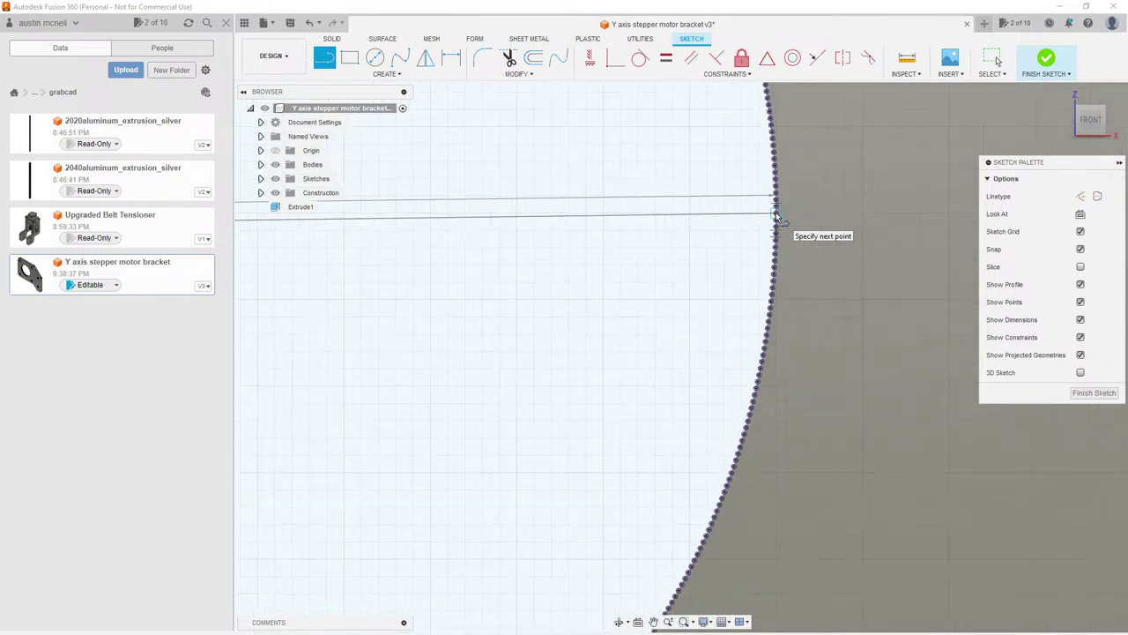
{"action": "scroll", "coordinate": [776, 215], "scroll_direction": "down", "scroll_amount": 2}
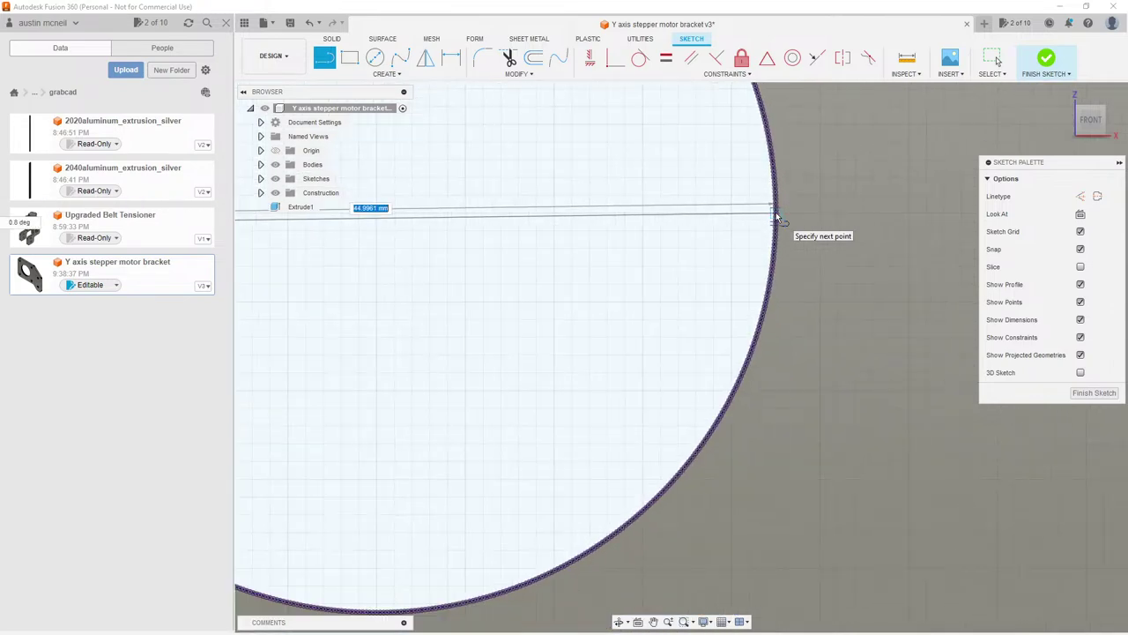
{"action": "scroll", "coordinate": [776, 215], "scroll_direction": "up", "scroll_amount": 5}
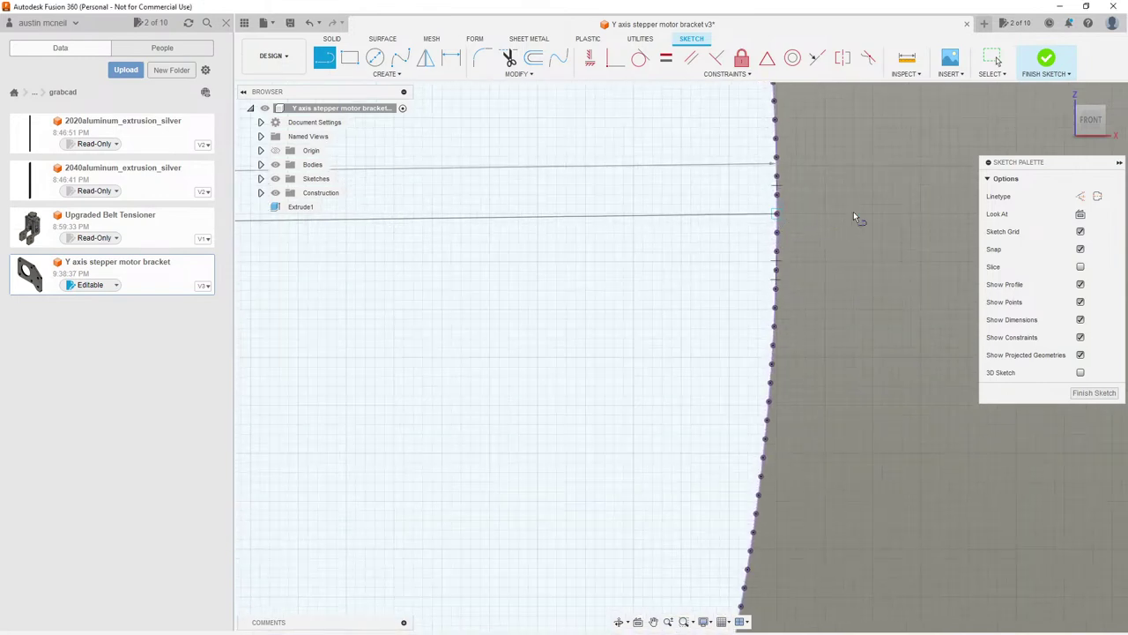
{"action": "key", "text": "Return"}
{"action": "scroll", "coordinate": [821, 208], "scroll_direction": "down", "scroll_amount": 5}
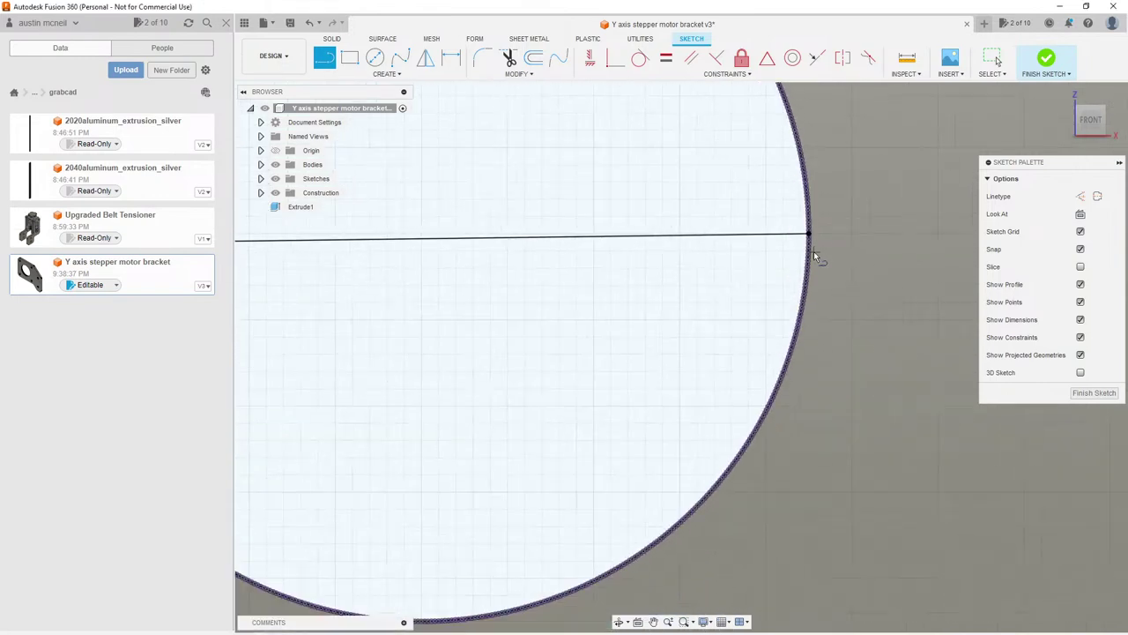
{"action": "scroll", "coordinate": [812, 248], "scroll_direction": "up", "scroll_amount": 5}
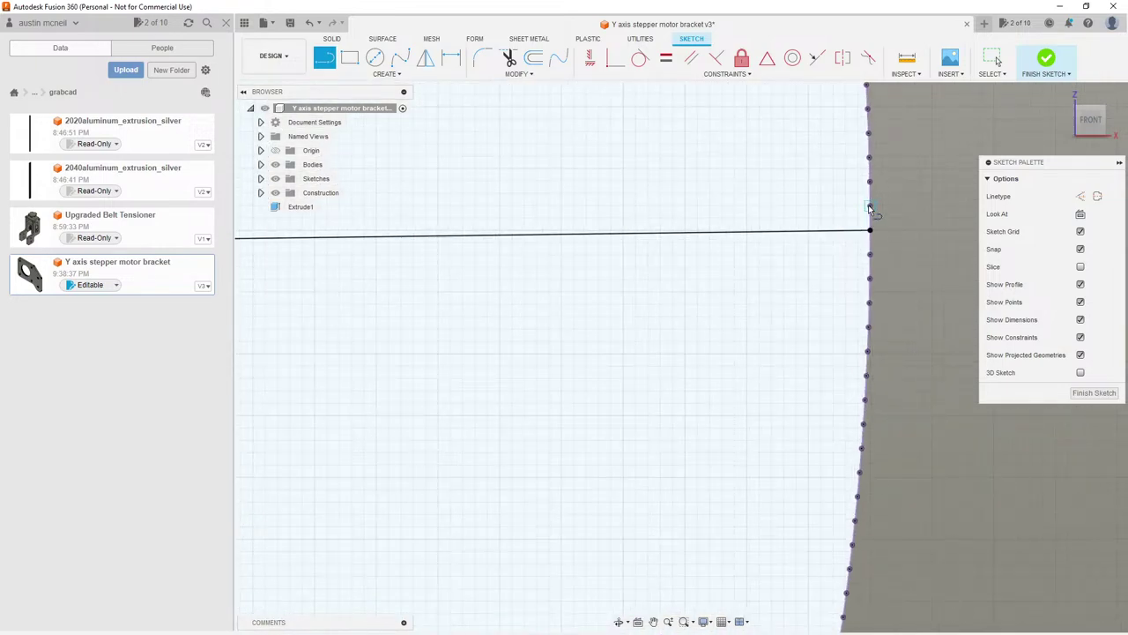
{"action": "left_click", "coordinate": [870, 230]}
{"action": "scroll", "coordinate": [859, 256], "scroll_direction": "down", "scroll_amount": 4}
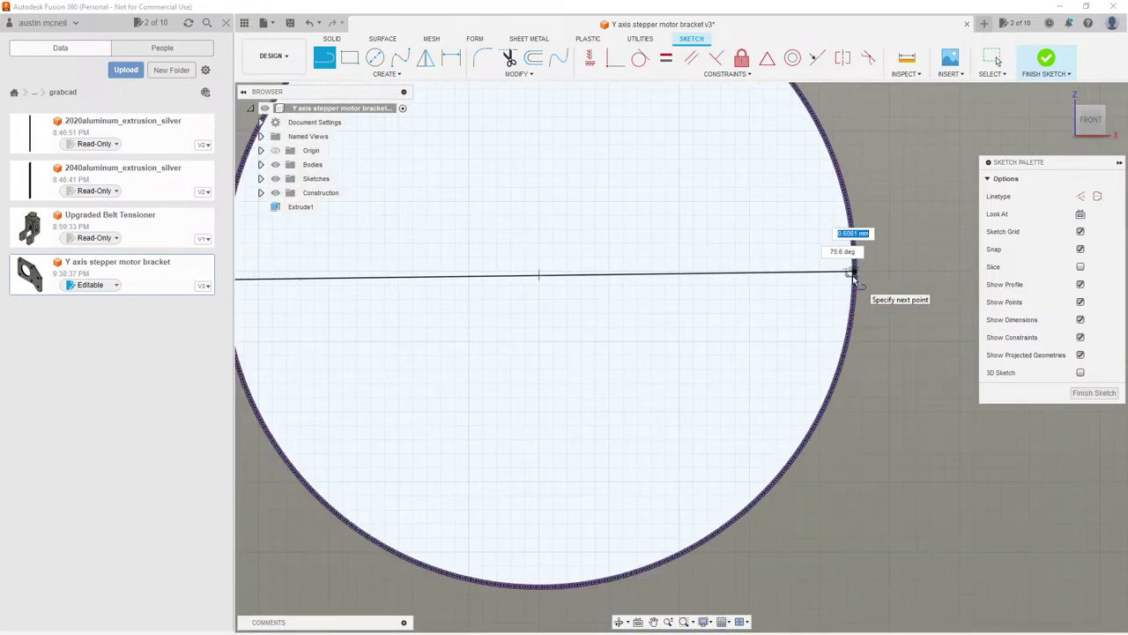
{"action": "scroll", "coordinate": [854, 281], "scroll_direction": "down", "scroll_amount": 4}
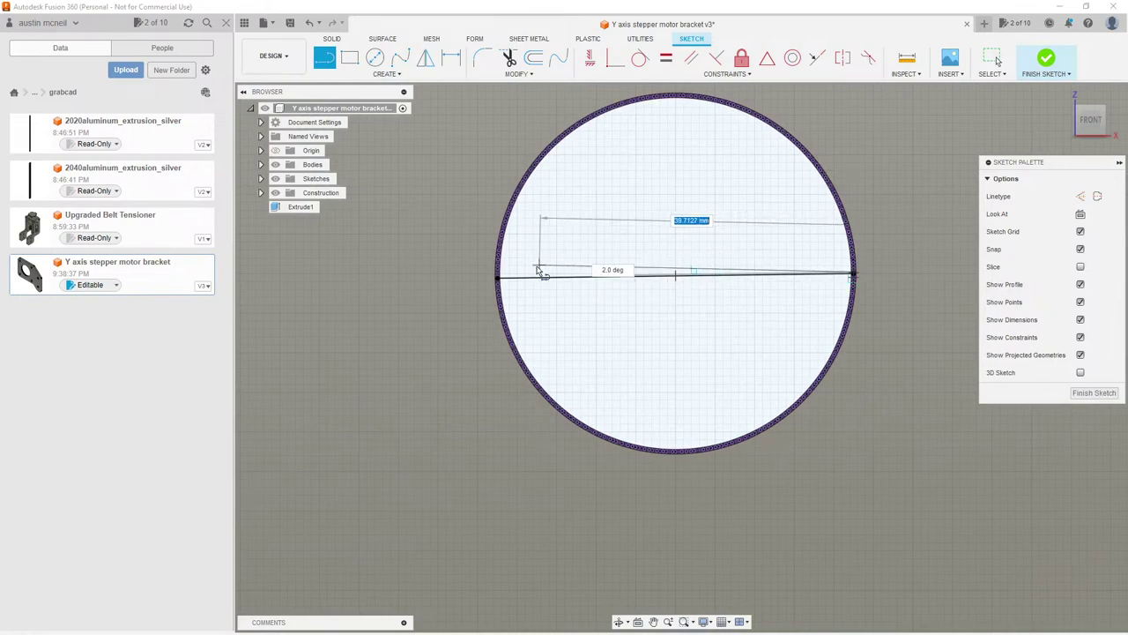
{"action": "scroll", "coordinate": [509, 272], "scroll_direction": "up", "scroll_amount": 5}
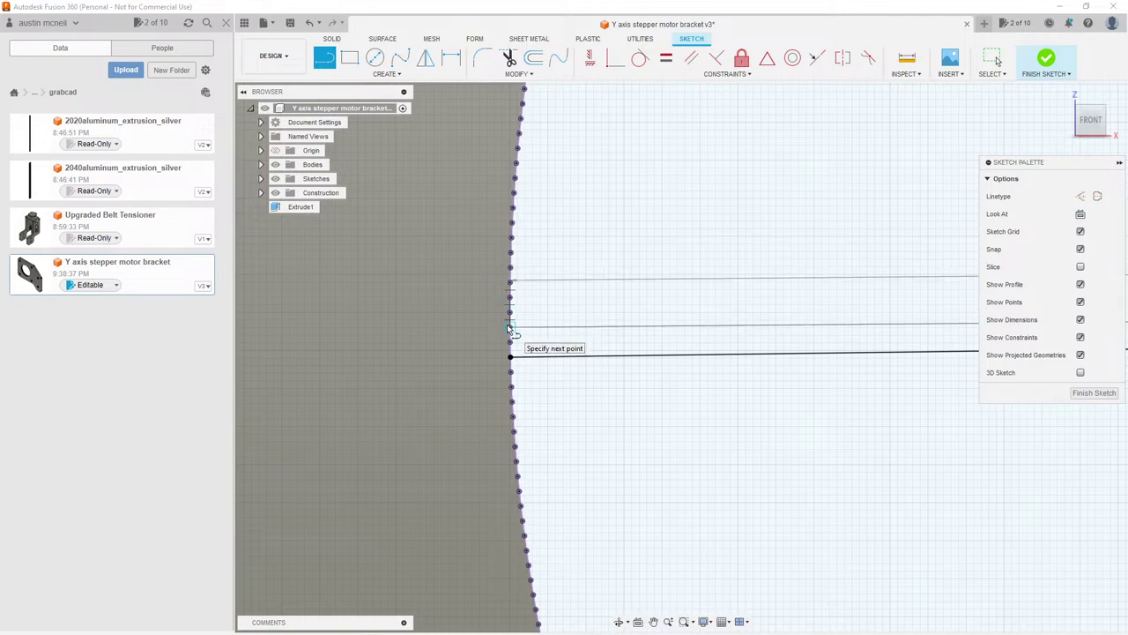
{"action": "scroll", "coordinate": [509, 328], "scroll_direction": "down", "scroll_amount": 5}
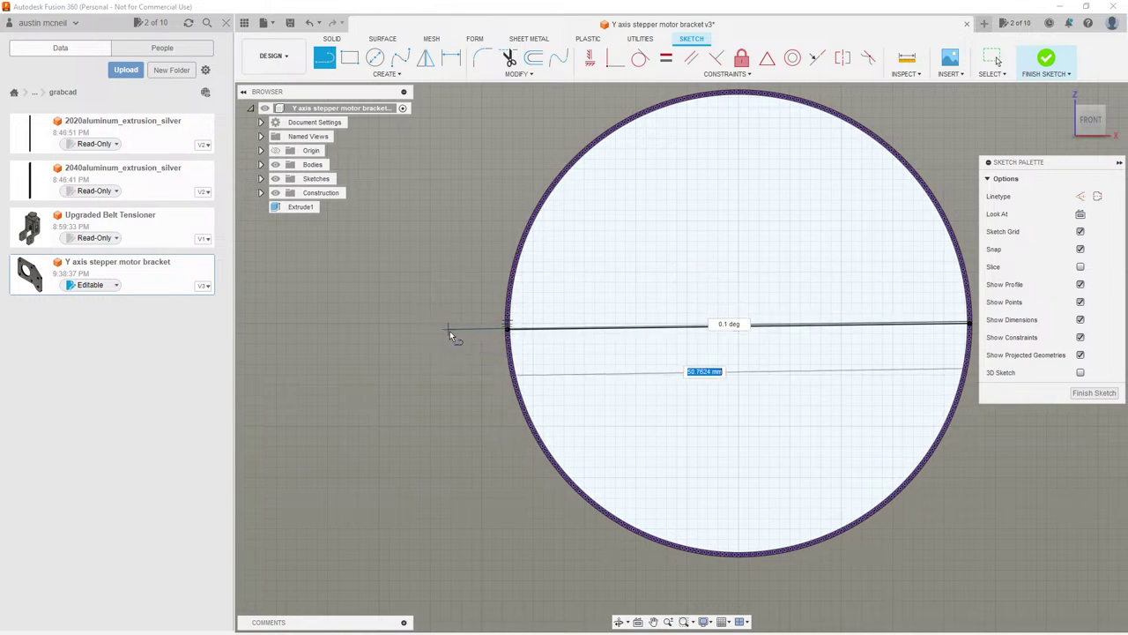
{"action": "scroll", "coordinate": [517, 328], "scroll_direction": "up", "scroll_amount": 5}
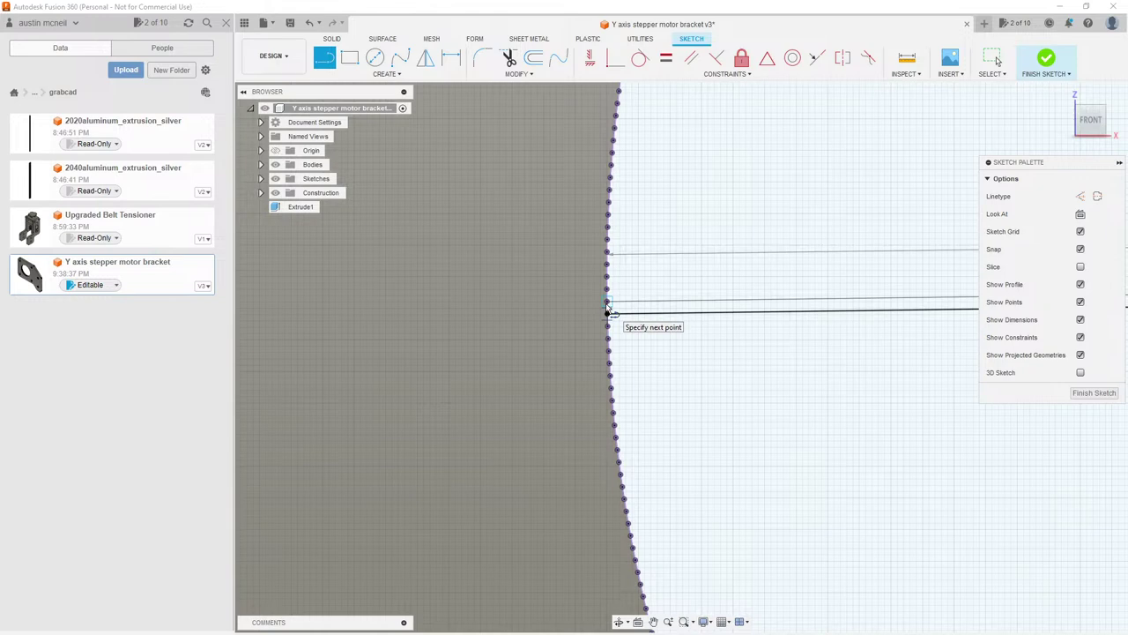
{"action": "left_click", "coordinate": [606, 312]}
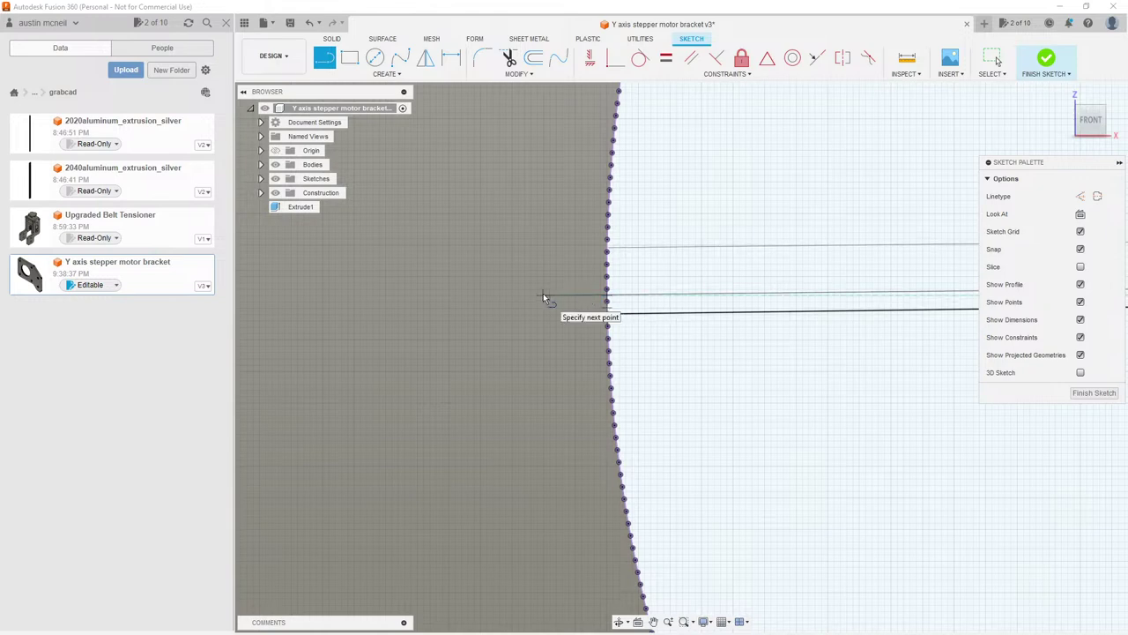
{"action": "key", "text": "Escape"}
Step: Draw a vertical line about 55 mm long through the middle of the upper small round hole, extending past its edge at both ends
{"action": "scroll", "coordinate": [503, 291], "scroll_direction": "down", "scroll_amount": 5}
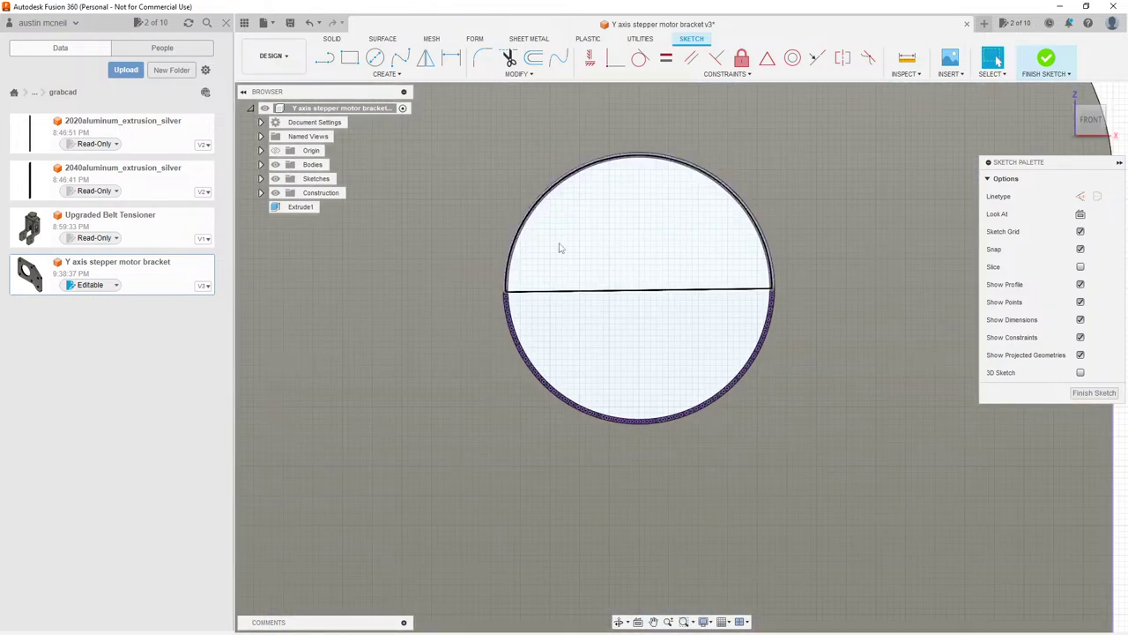
{"action": "key", "text": "l"}
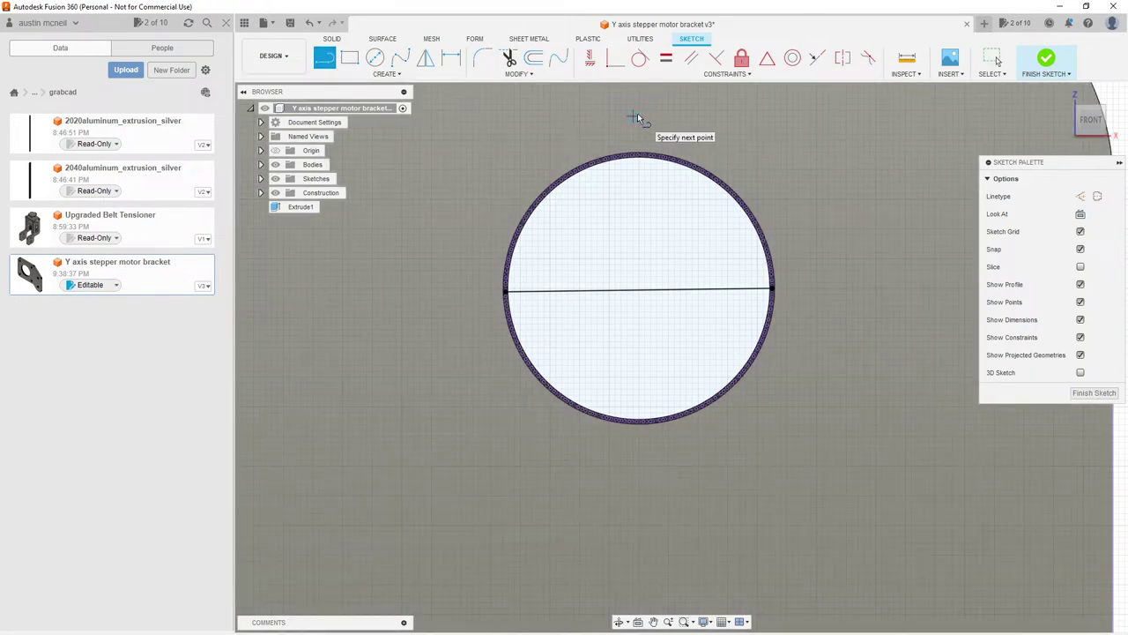
{"action": "key", "text": "Escape"}
{"action": "key", "text": "l"}
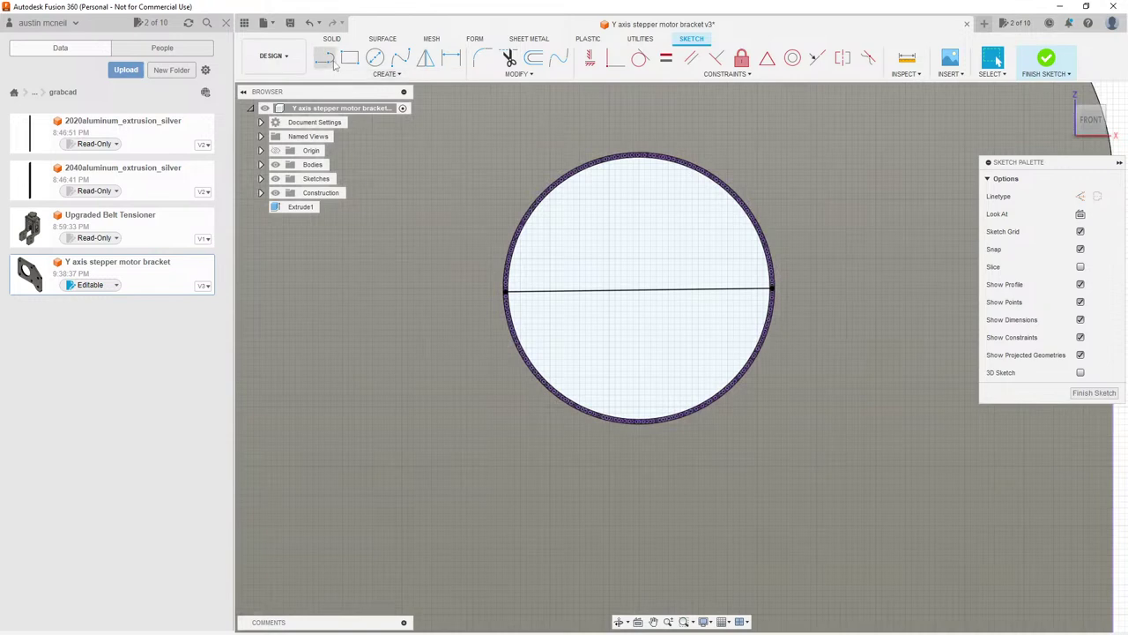
{"action": "left_click", "coordinate": [640, 141]}
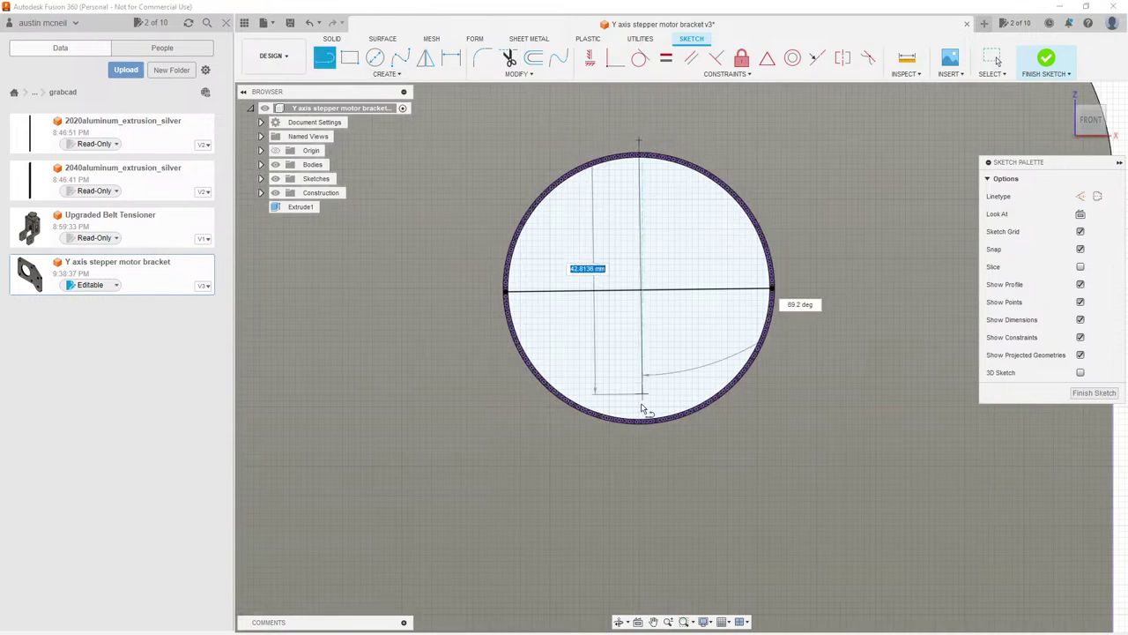
{"action": "left_click", "coordinate": [640, 465]}
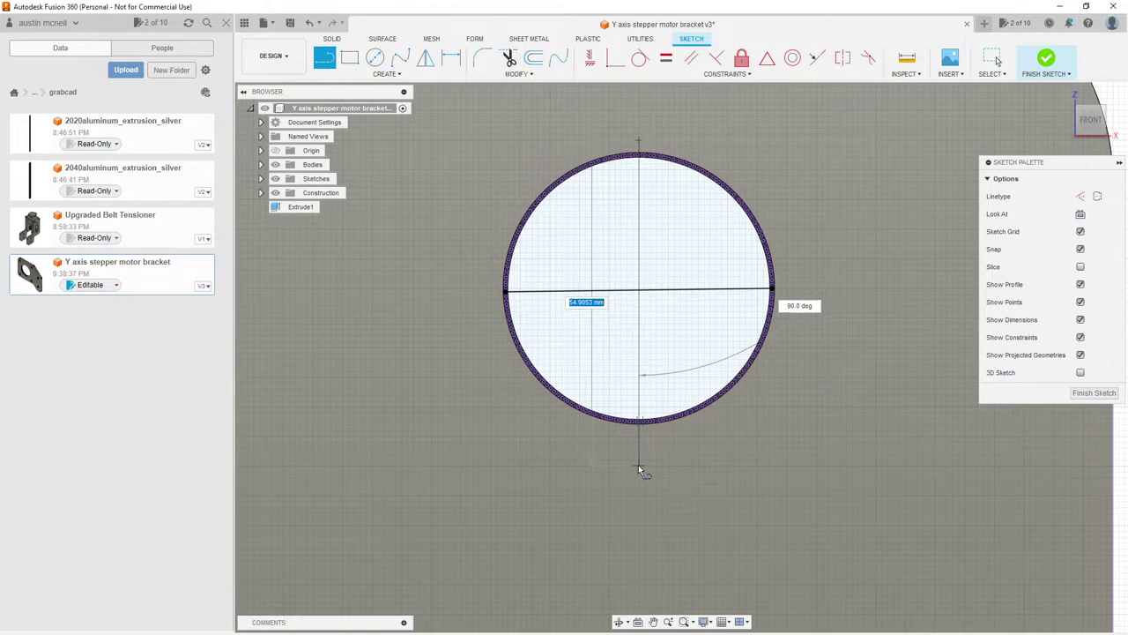
{"action": "key", "text": "Escape"}
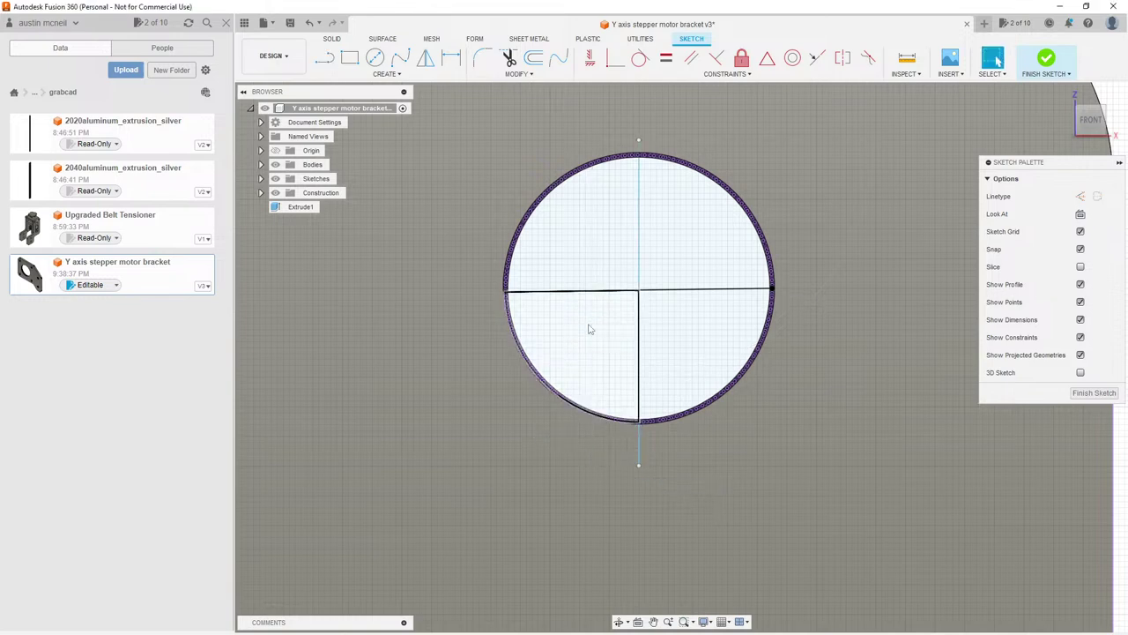
Step: Delete the nearly horizontal line across the upper small round hole
{"action": "left_click", "coordinate": [620, 294]}
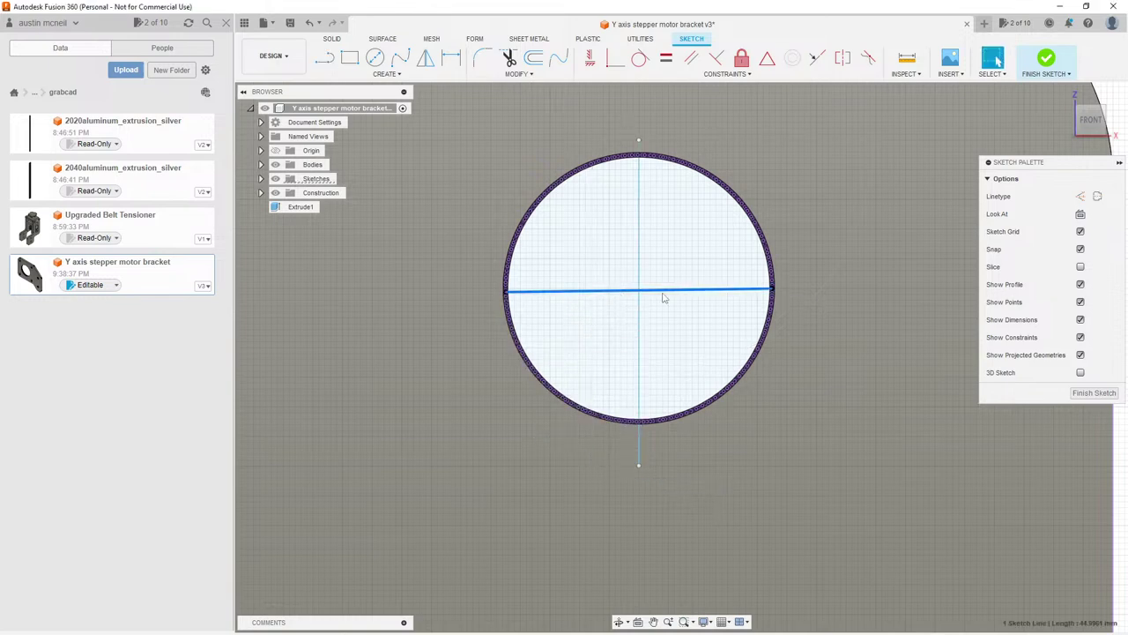
{"action": "key", "text": "Delete"}
{"action": "scroll", "coordinate": [639, 295], "scroll_direction": "up", "scroll_amount": 4}
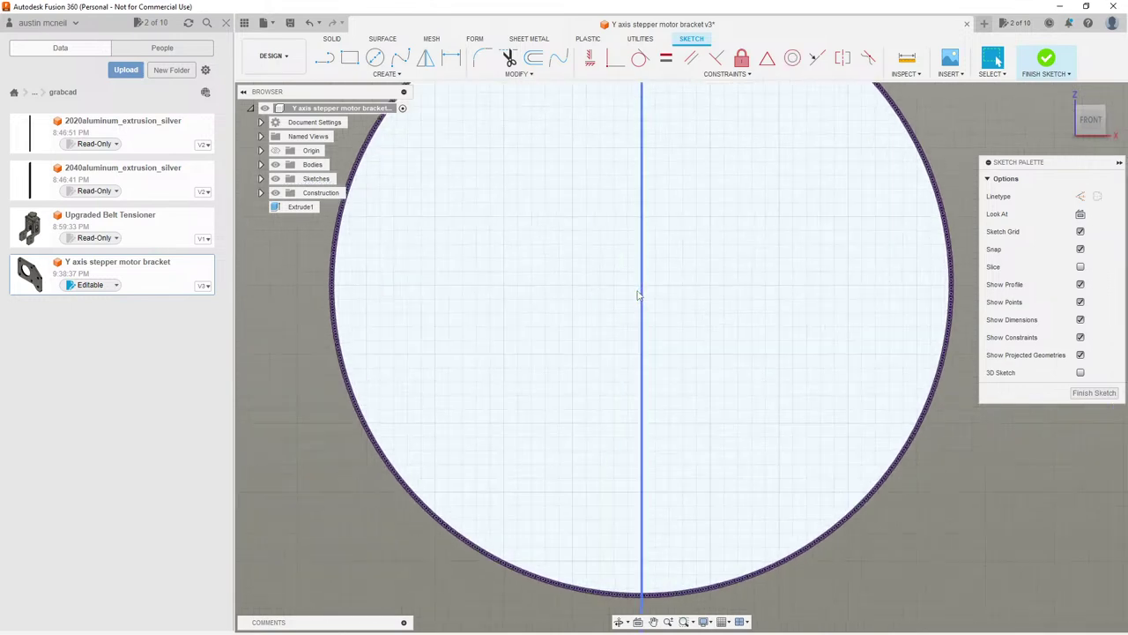
{"action": "key", "text": "c"}
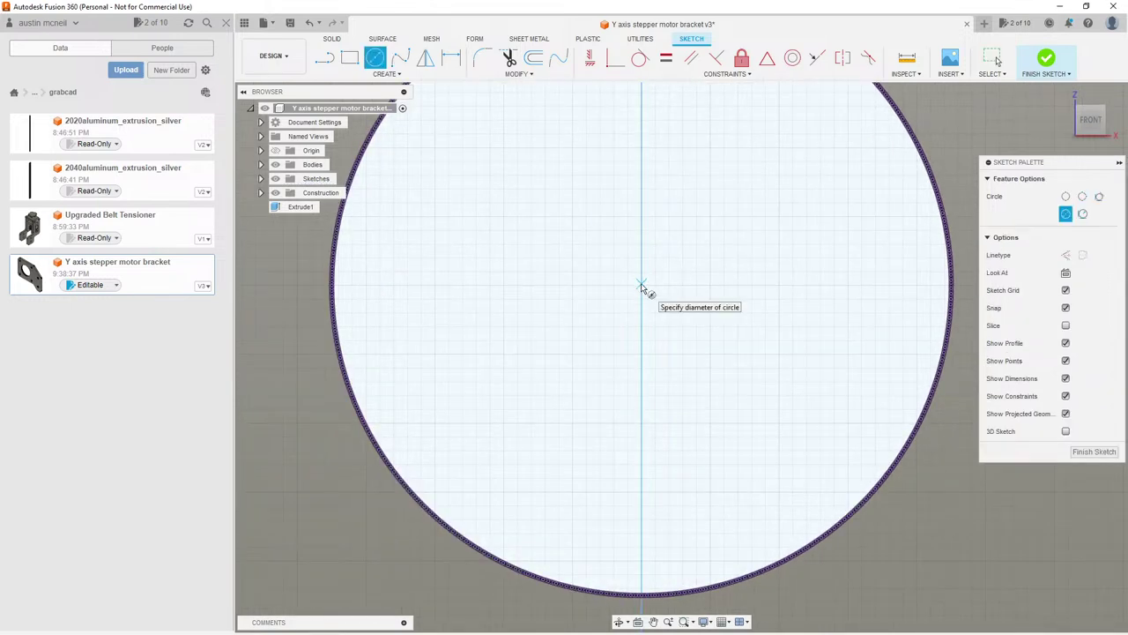
{"action": "key", "text": "Escape"}
{"action": "scroll", "coordinate": [643, 289], "scroll_direction": "down", "scroll_amount": 4}
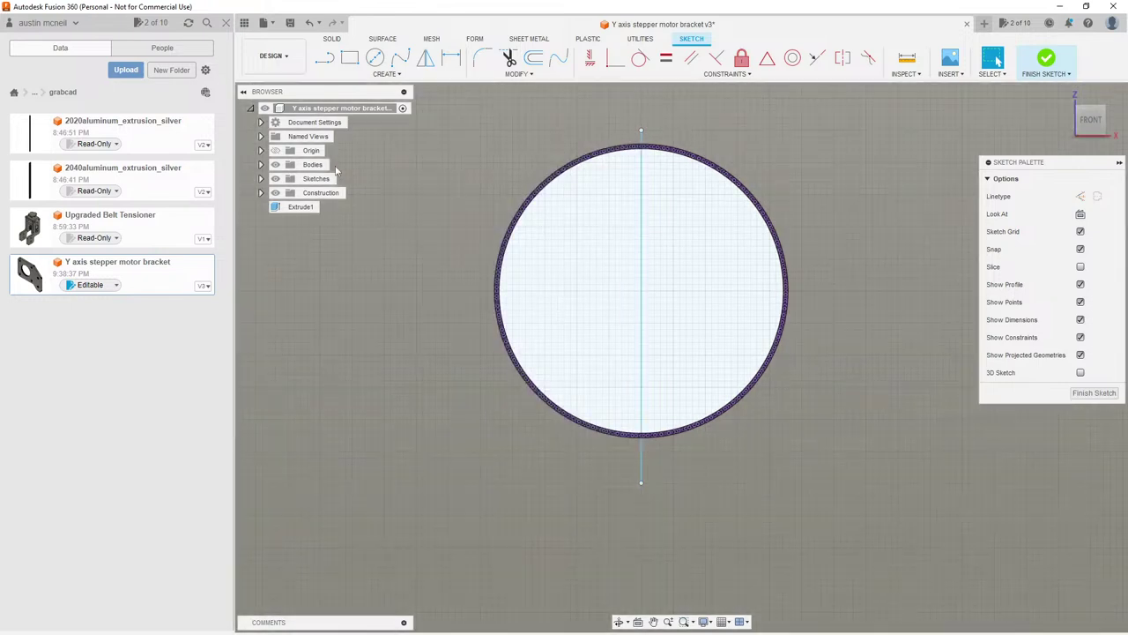
Step: Draw a 65 mm line at 0 degrees across the middle of the upper small round hole and delete its length dimension
{"action": "key", "text": "l"}
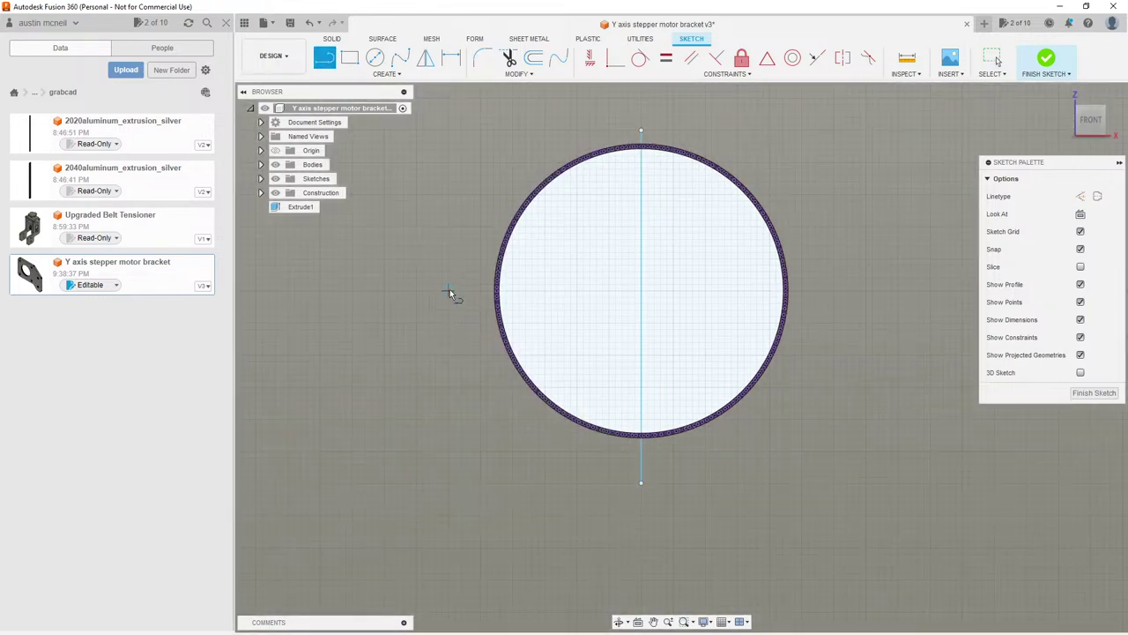
{"action": "left_click", "coordinate": [450, 290]}
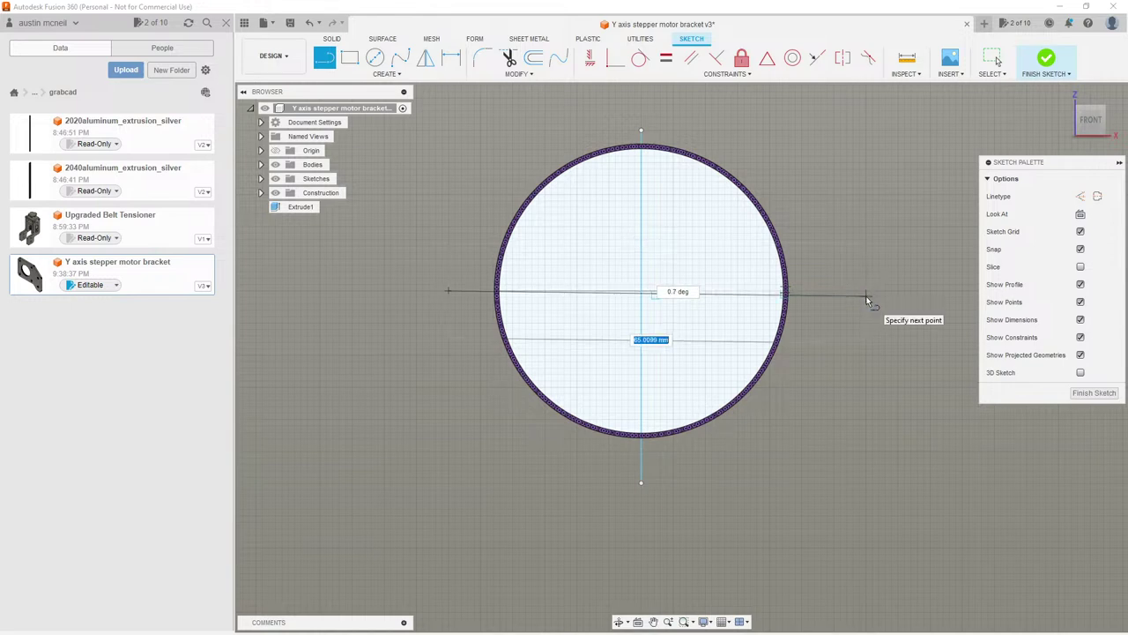
{"action": "type", "text": "65"}
{"action": "key", "text": "Tab"}
{"action": "type", "text": "0"}
{"action": "key", "text": "Return"}
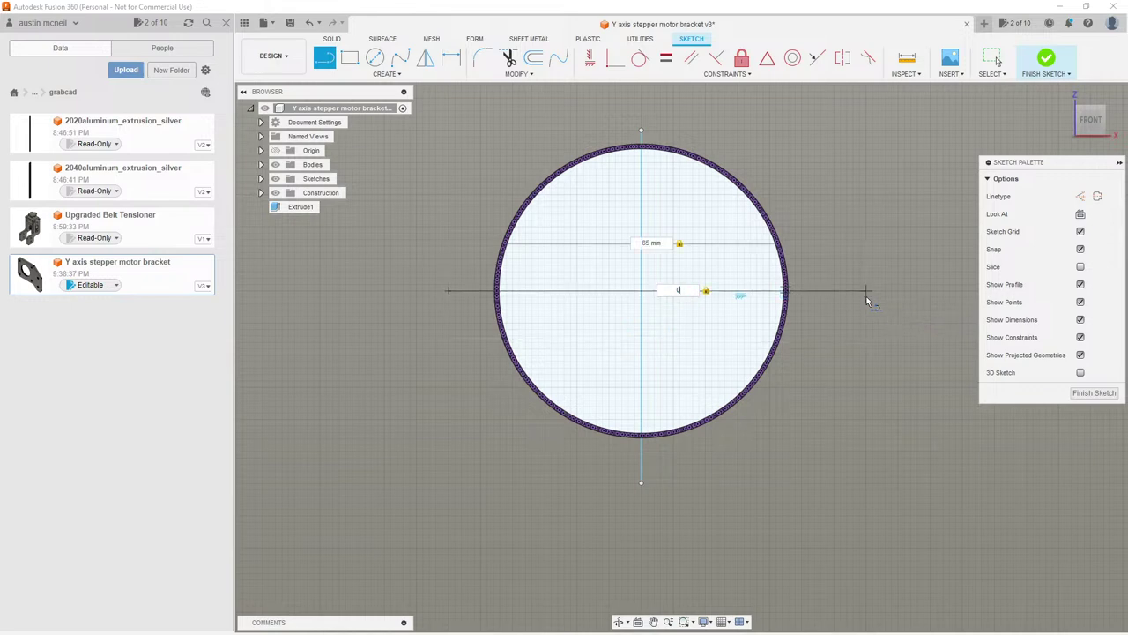
{"action": "key", "text": "Escape"}
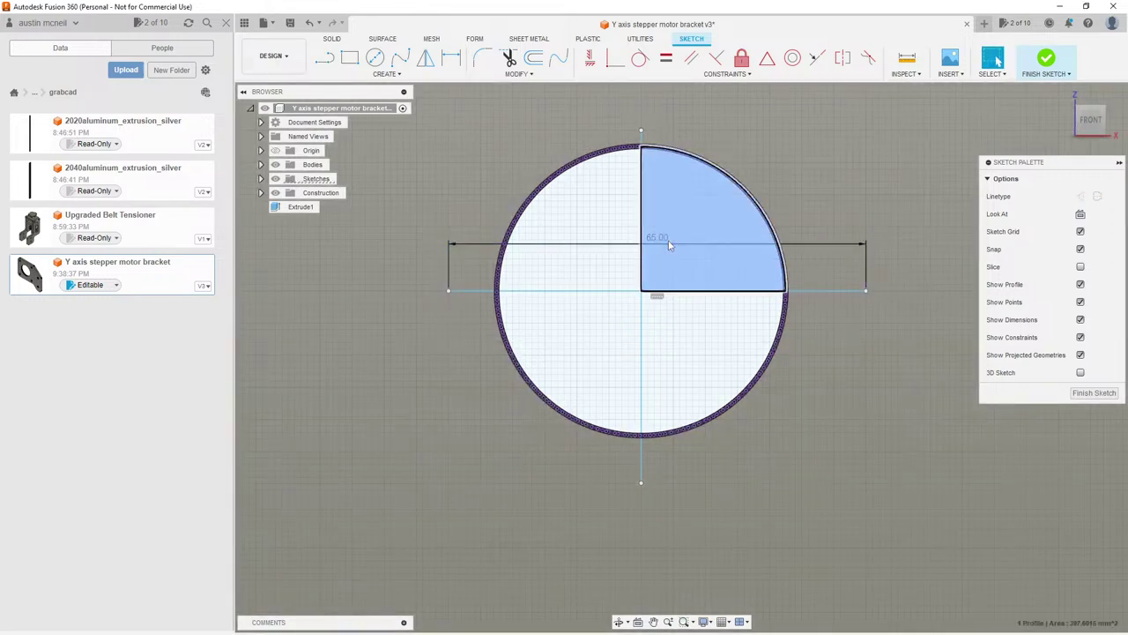
{"action": "left_click", "coordinate": [667, 239]}
{"action": "key", "text": "Delete"}
Step: Try to draw a circle about 45 mm in diameter, centred where the two reference lines cross in the upper small round hole
{"action": "key", "text": "c"}
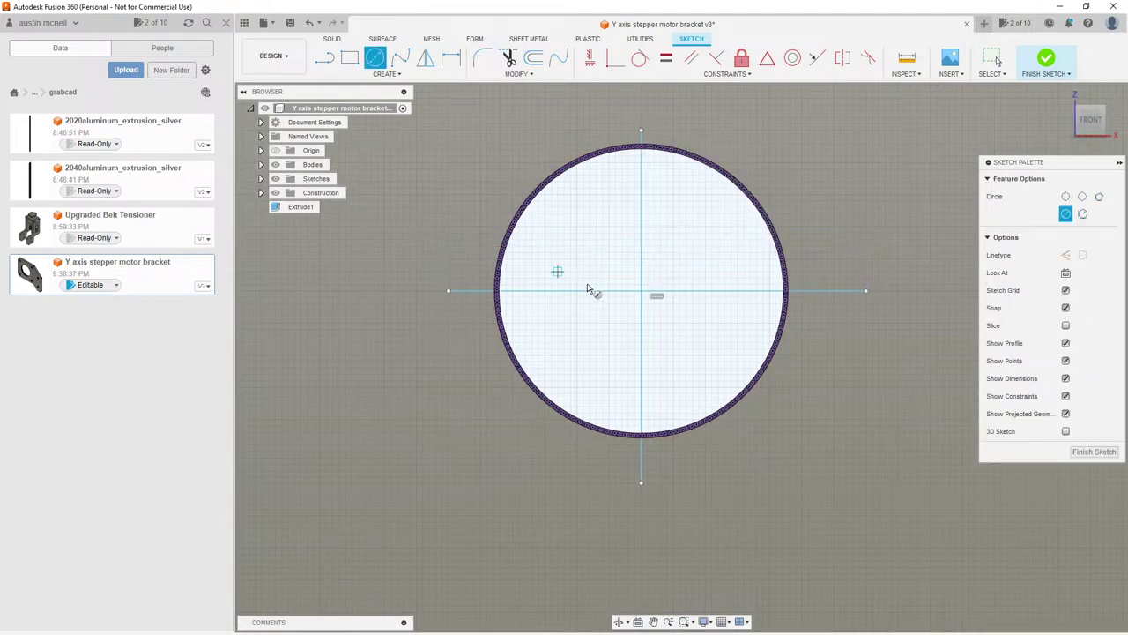
{"action": "left_click", "coordinate": [642, 292]}
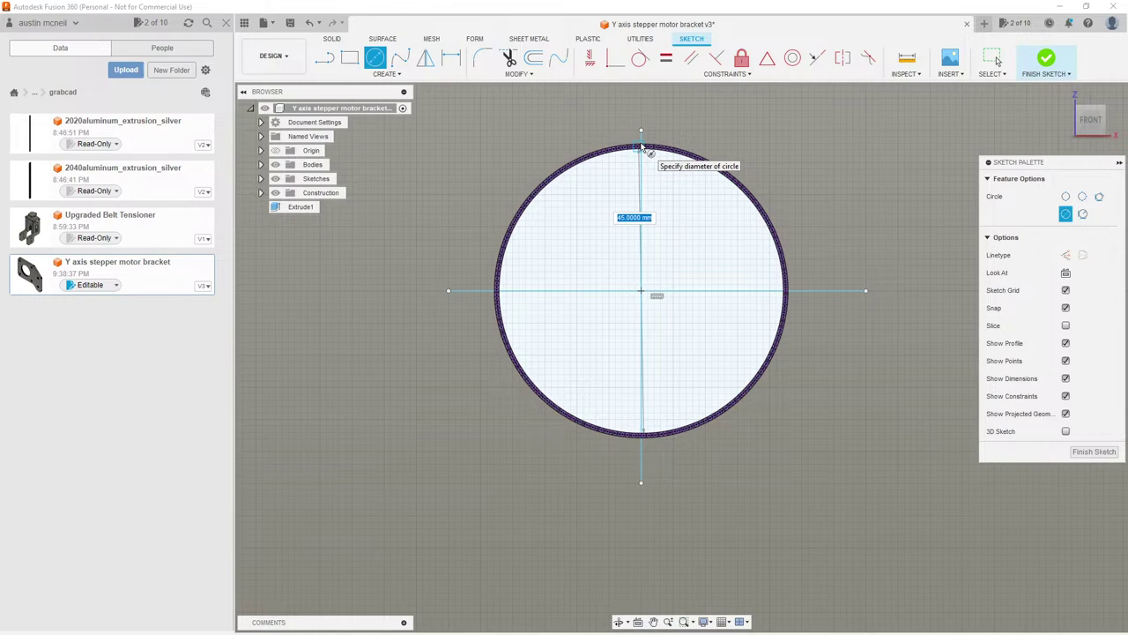
{"action": "left_click", "coordinate": [645, 149]}
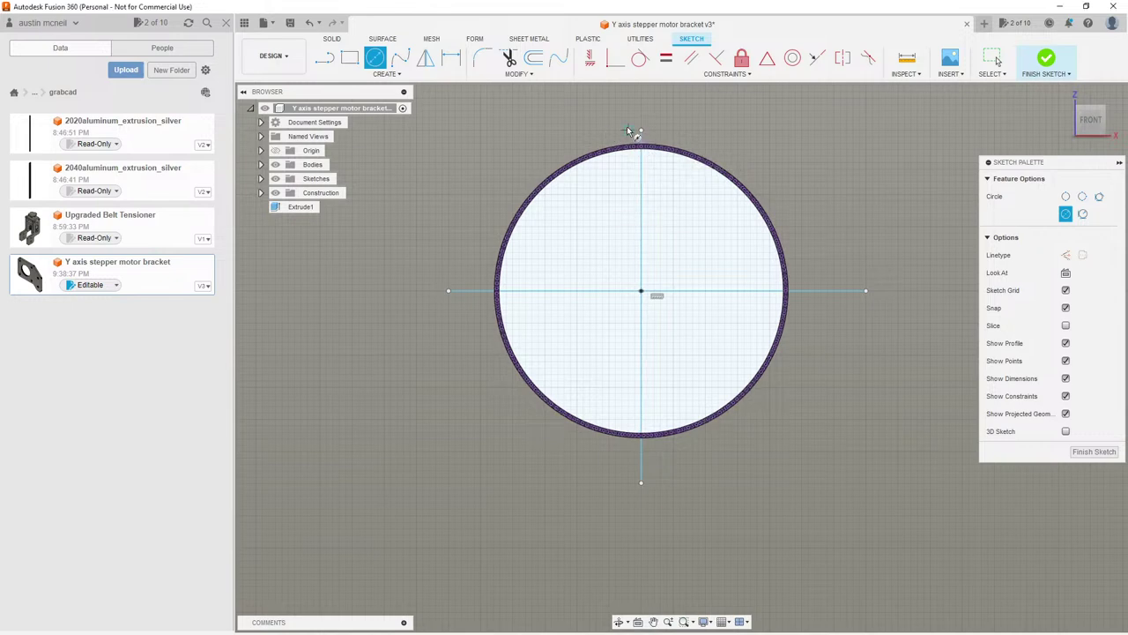
{"action": "scroll", "coordinate": [644, 148], "scroll_direction": "up", "scroll_amount": 5}
{"action": "scroll", "coordinate": [630, 239], "scroll_direction": "up", "scroll_amount": 5}
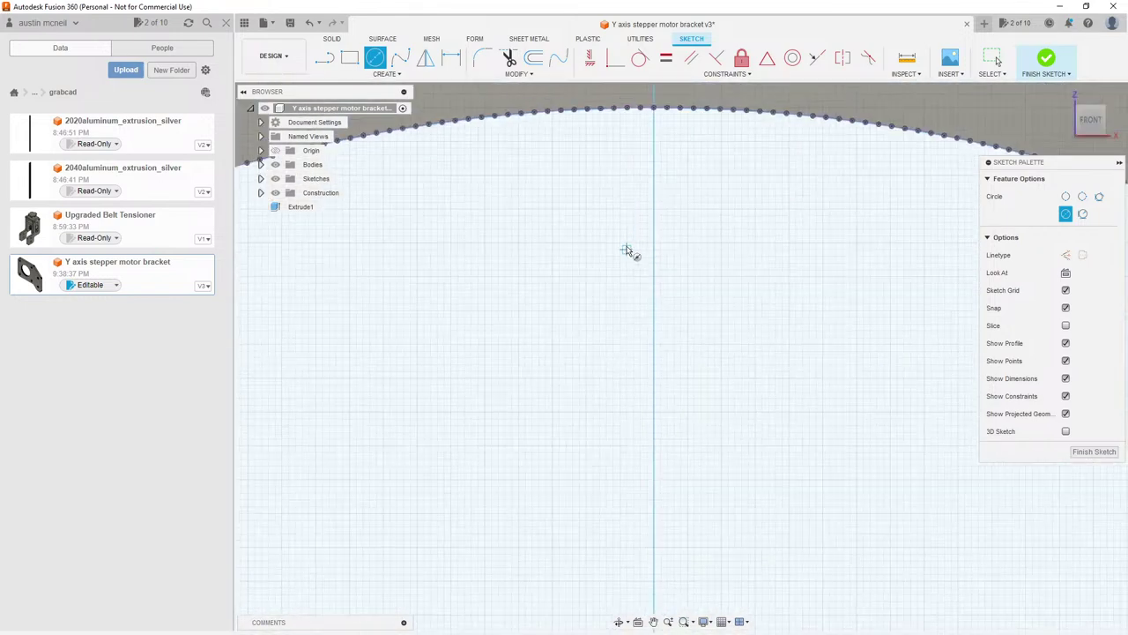
{"action": "scroll", "coordinate": [633, 122], "scroll_direction": "up", "scroll_amount": 3}
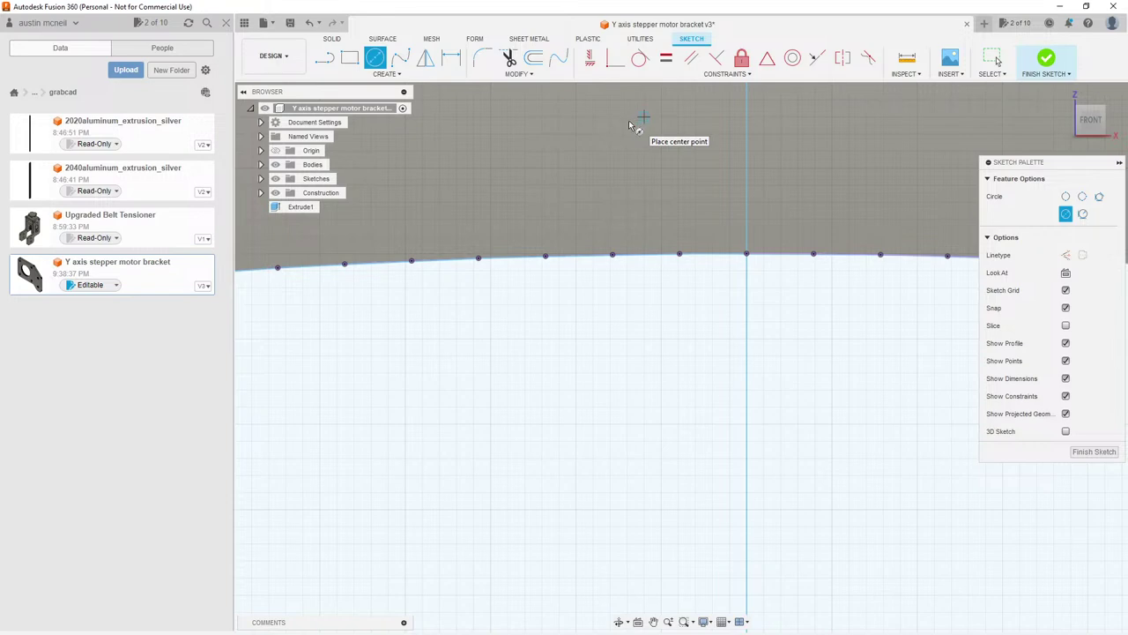
{"action": "scroll", "coordinate": [632, 127], "scroll_direction": "down", "scroll_amount": 10}
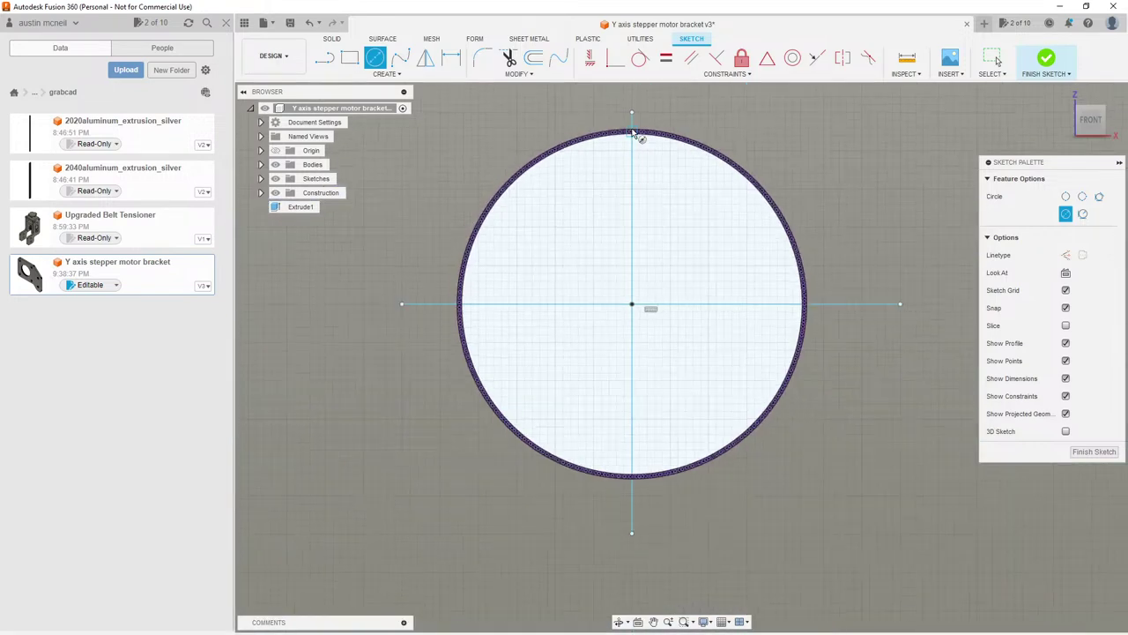
{"action": "key", "text": "Escape"}
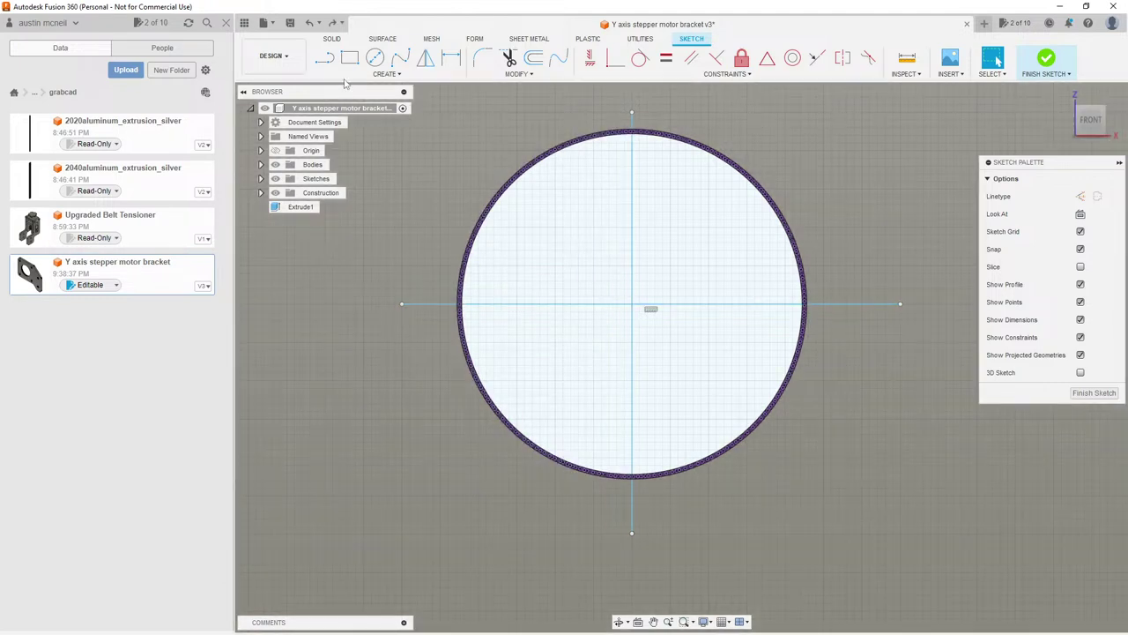
Step: Place a sketch point where the two reference lines cross in the upper small round hole, and delete both lines
{"action": "left_click", "coordinate": [382, 73]}
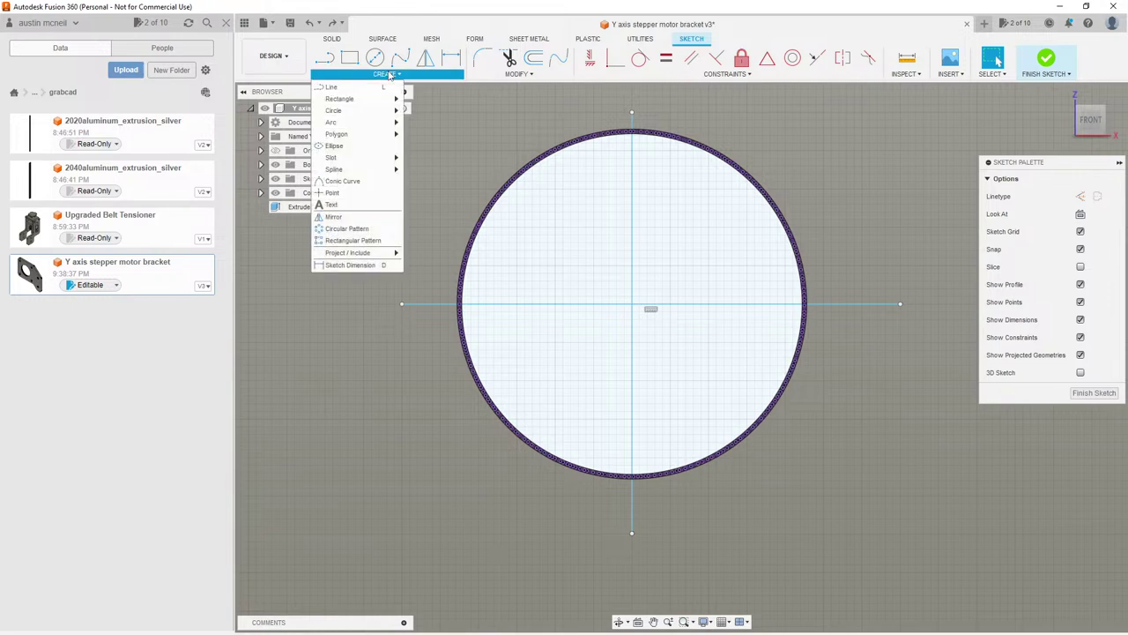
{"action": "left_click", "coordinate": [357, 195]}
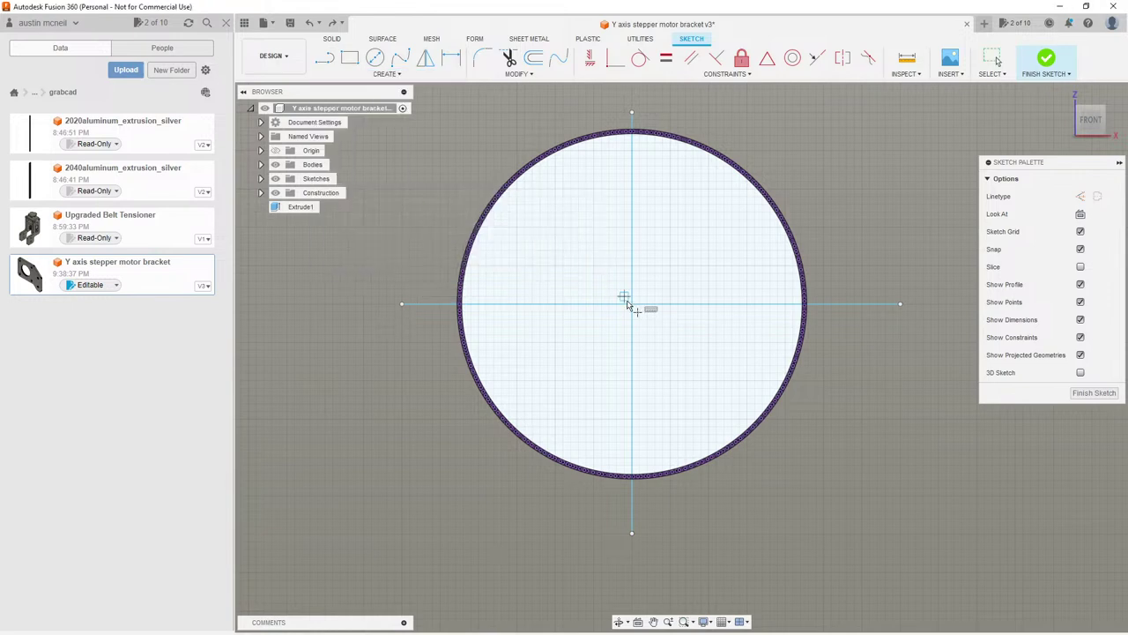
{"action": "key", "text": "Escape"}
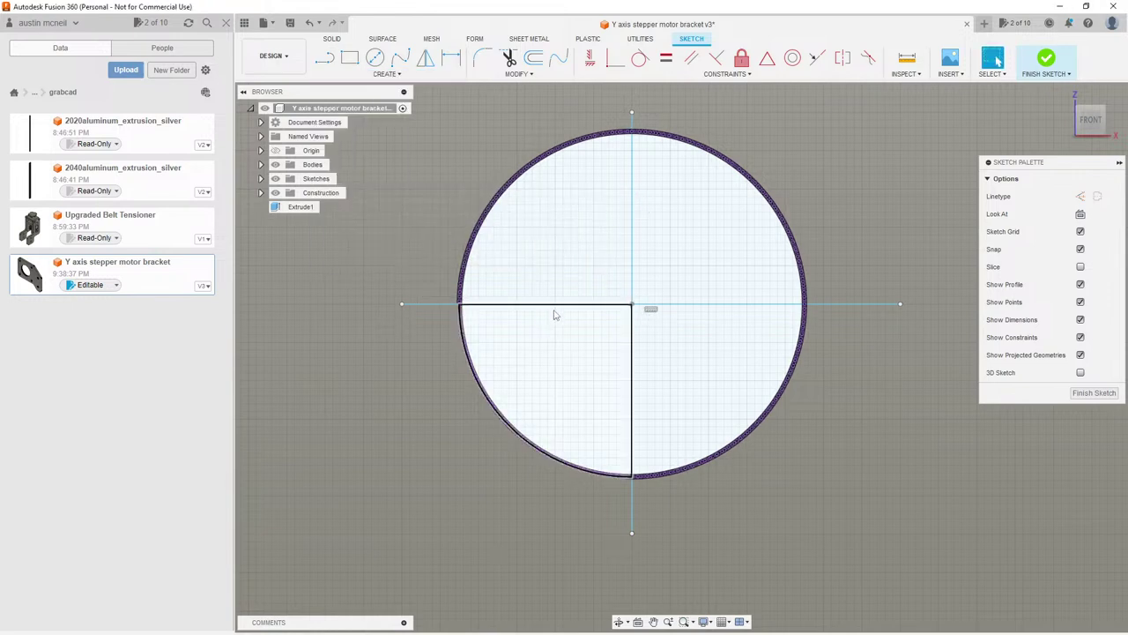
{"action": "left_click", "coordinate": [557, 309]}
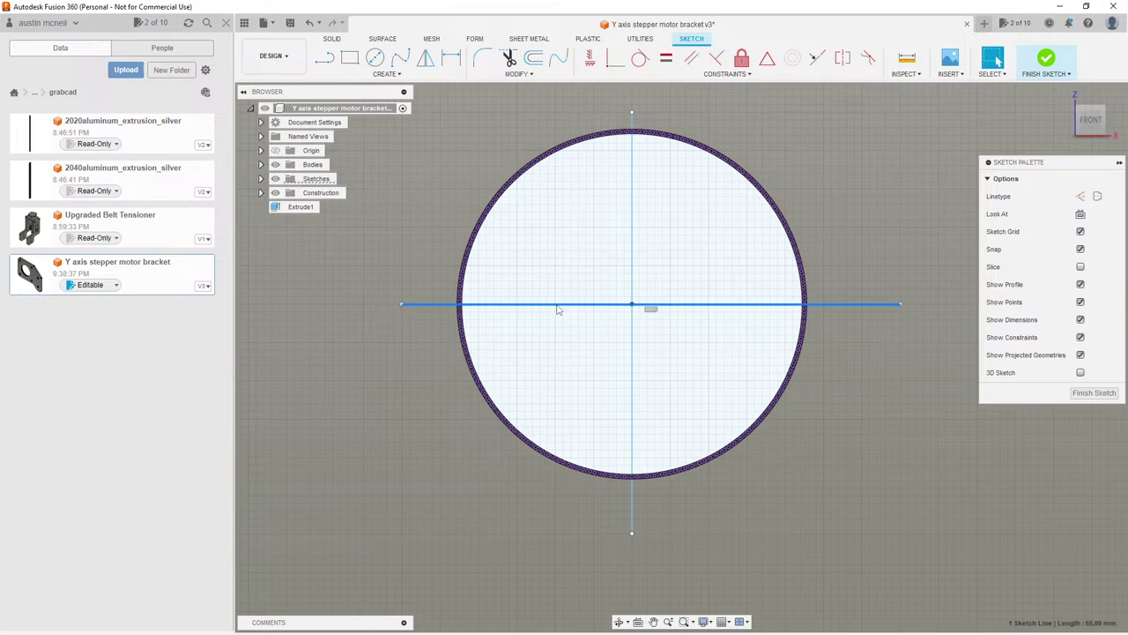
{"action": "left_click", "coordinate": [631, 261]}
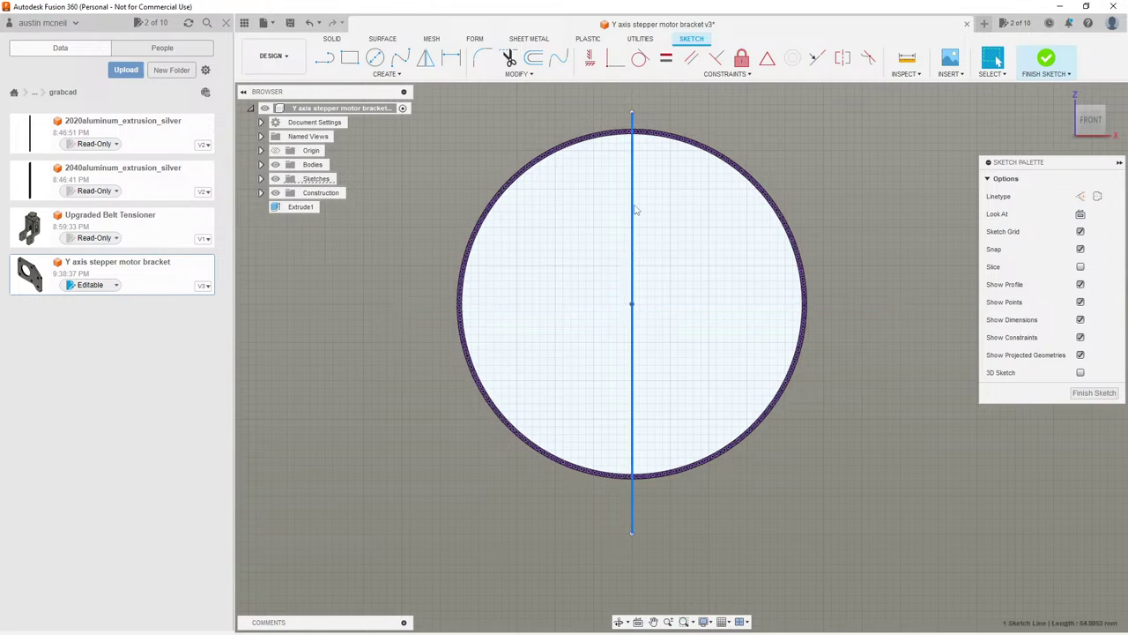
{"action": "scroll", "coordinate": [634, 210], "scroll_direction": "down", "scroll_amount": 8}
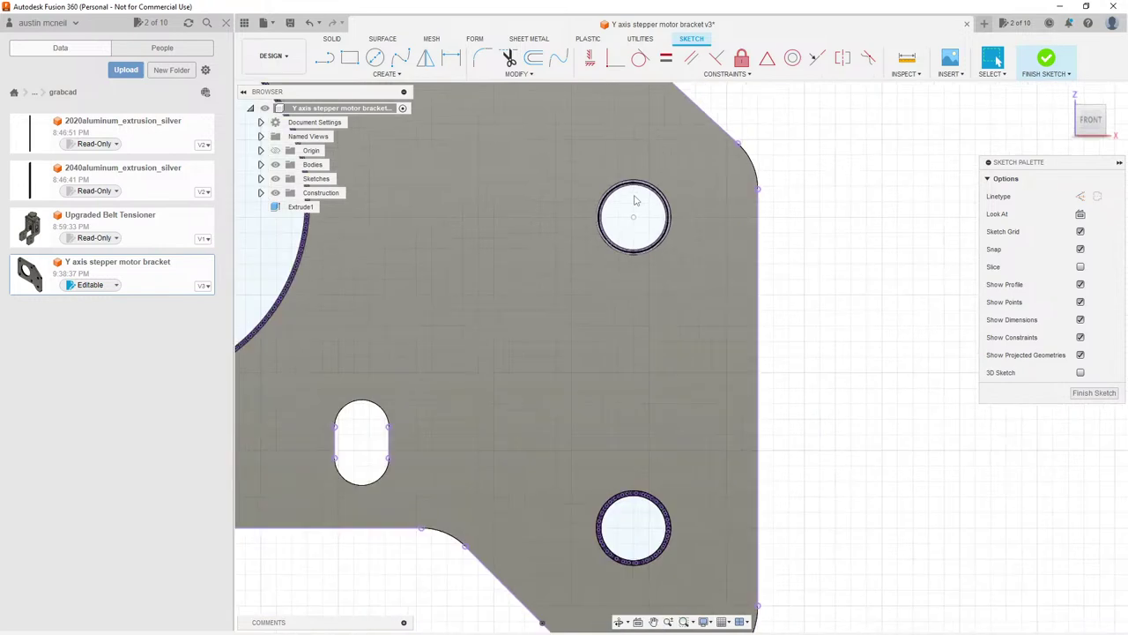
Step: Draw a 58 mm line at 90 degrees vertically through the lower small round hole, extending past its edge at both ends
{"action": "scroll", "coordinate": [635, 201], "scroll_direction": "down", "scroll_amount": 3}
{"action": "scroll", "coordinate": [640, 449], "scroll_direction": "up", "scroll_amount": 4}
{"action": "scroll", "coordinate": [631, 458], "scroll_direction": "up", "scroll_amount": 5}
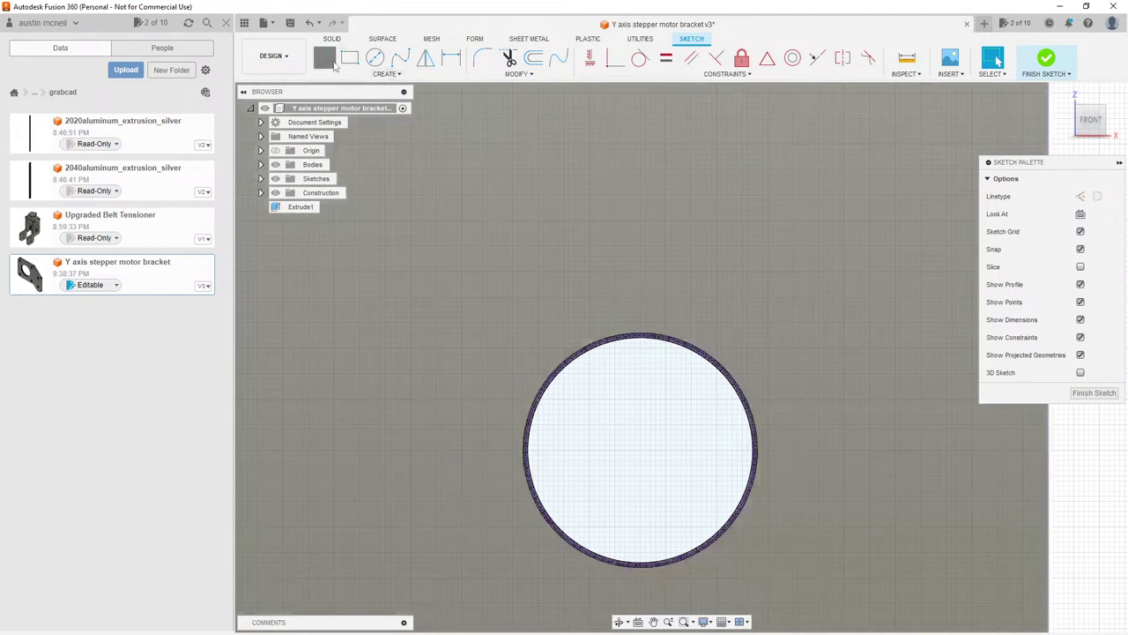
{"action": "left_click", "coordinate": [333, 67]}
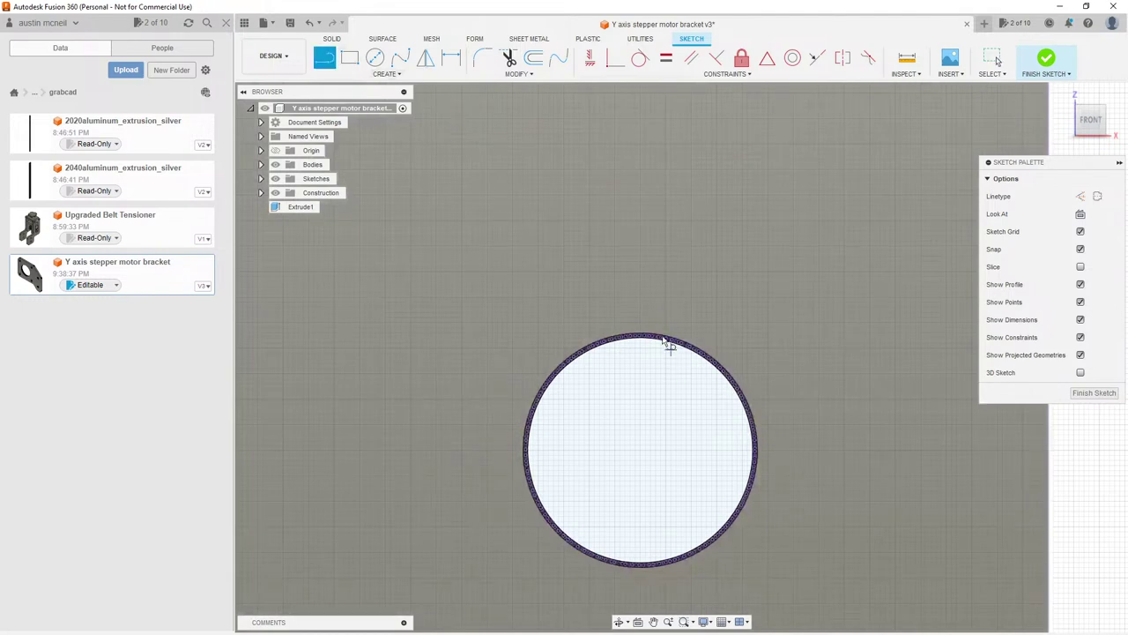
{"action": "left_click", "coordinate": [640, 298]}
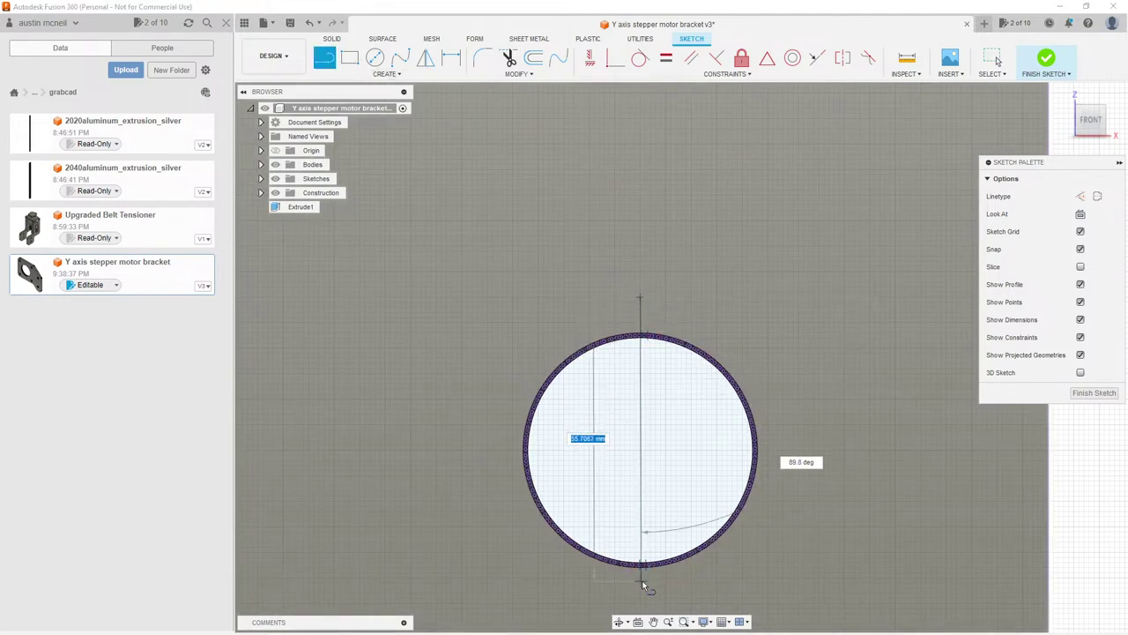
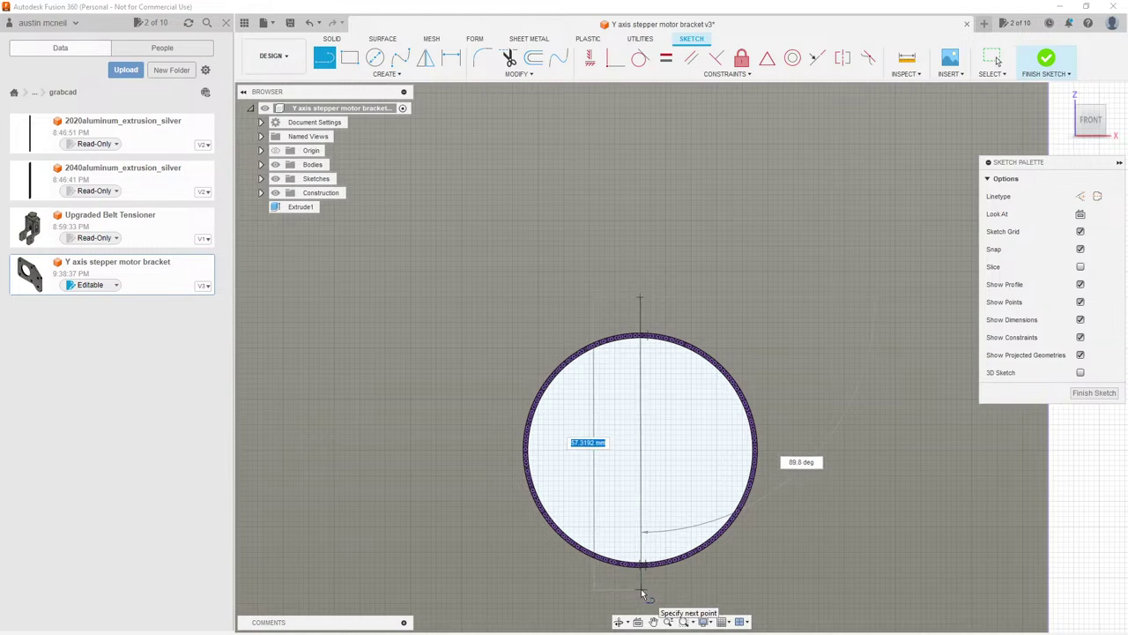
{"action": "key", "text": "Tab"}
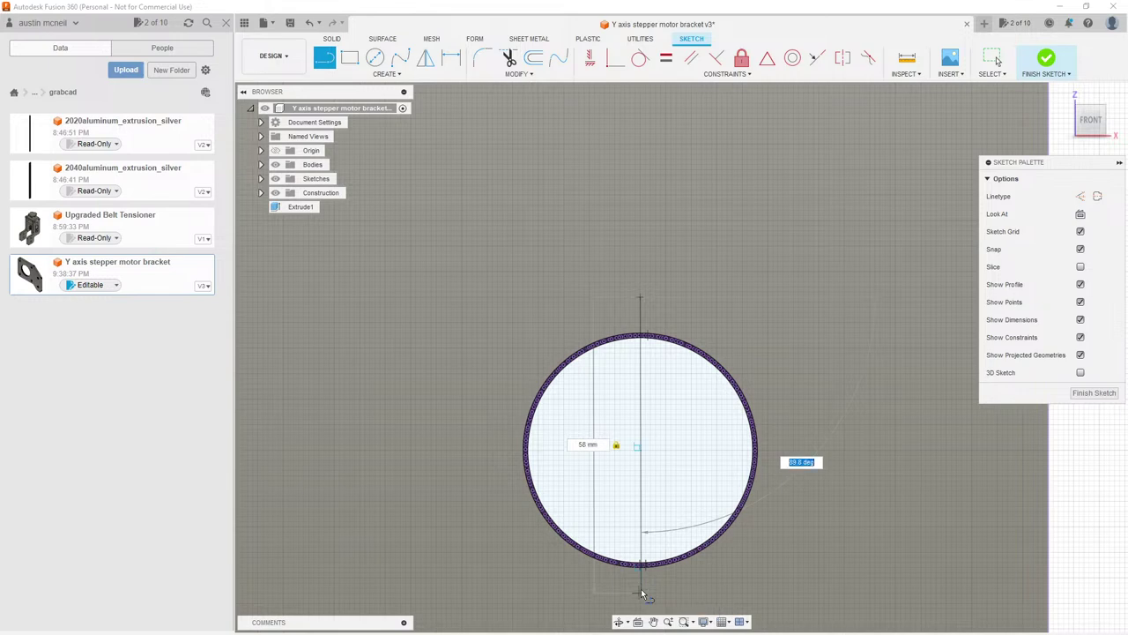
{"action": "type", "text": "90"}
{"action": "key", "text": "Return"}
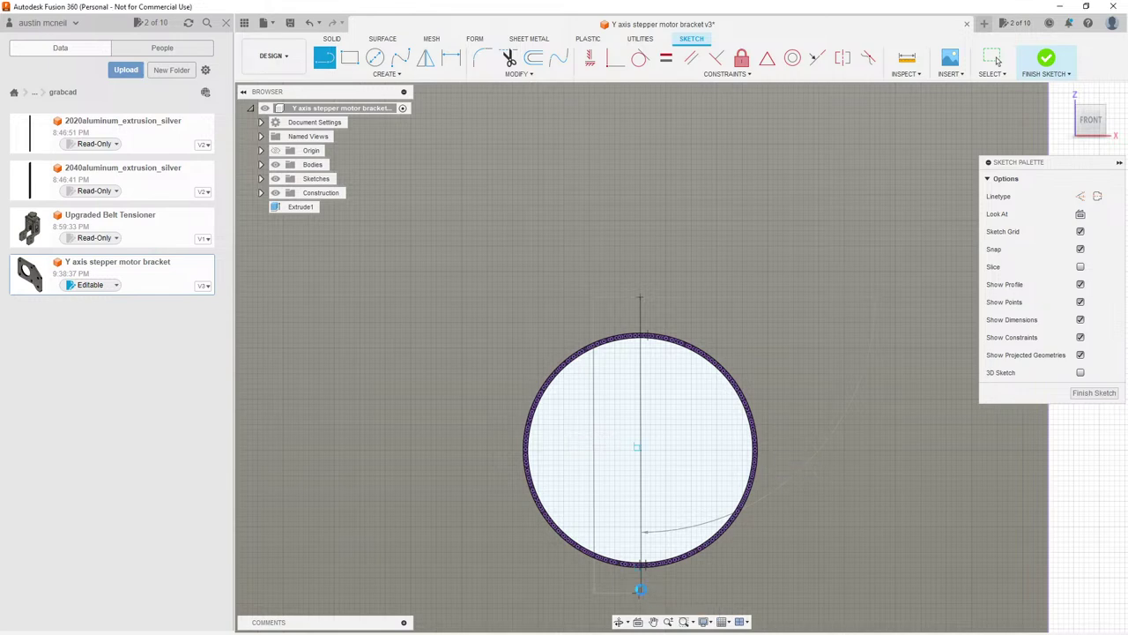
{"action": "left_click", "coordinate": [994, 60]}
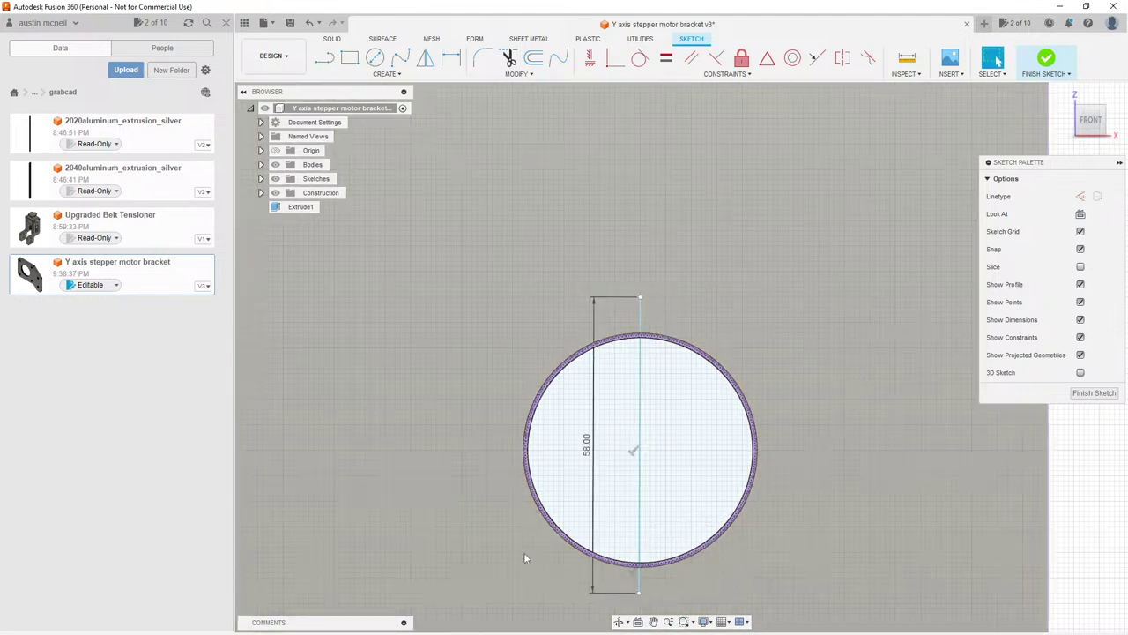
Step: Draw a 60 mm line at 0 degrees across the middle of the lower small round hole, crossing the vertical line
{"action": "key", "text": "l"}
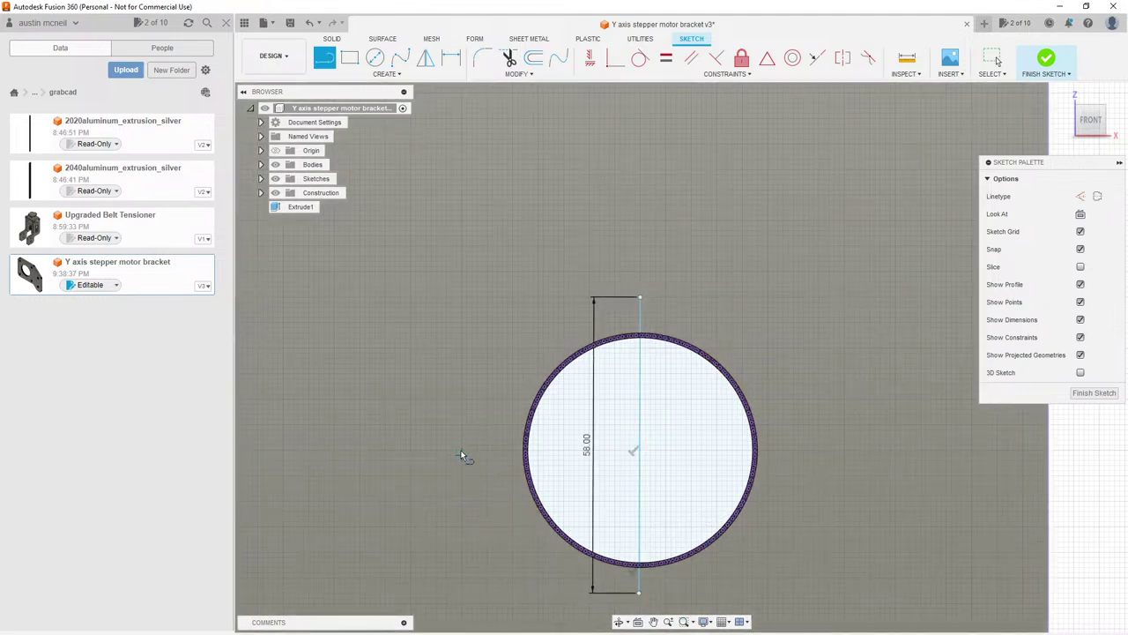
{"action": "left_click", "coordinate": [457, 452]}
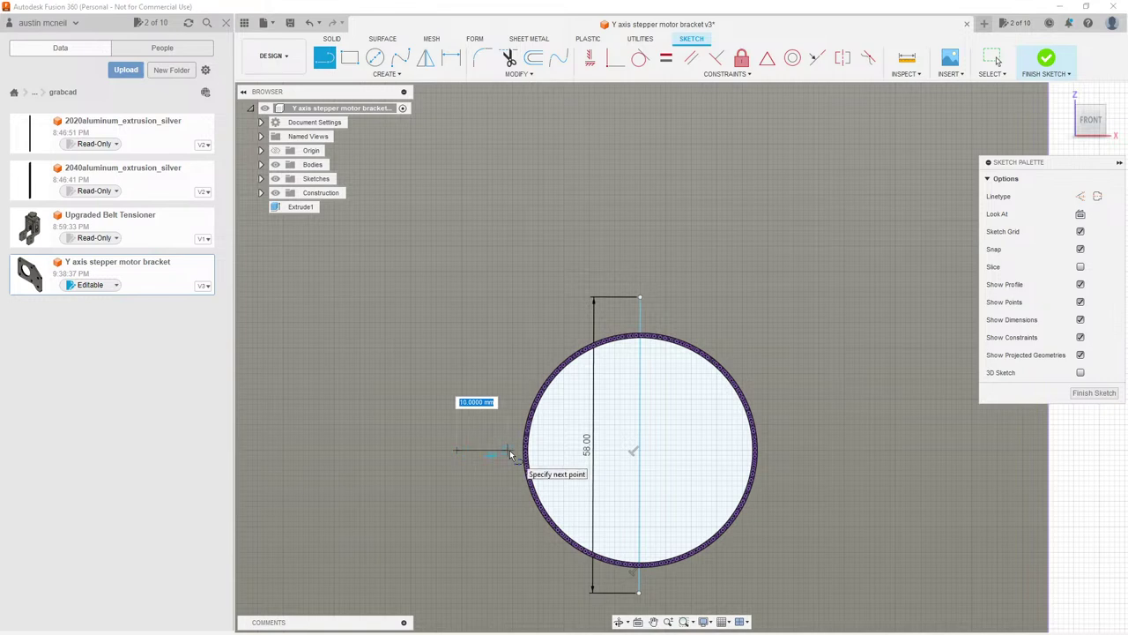
{"action": "type", "text": "60"}
{"action": "key", "text": "Tab"}
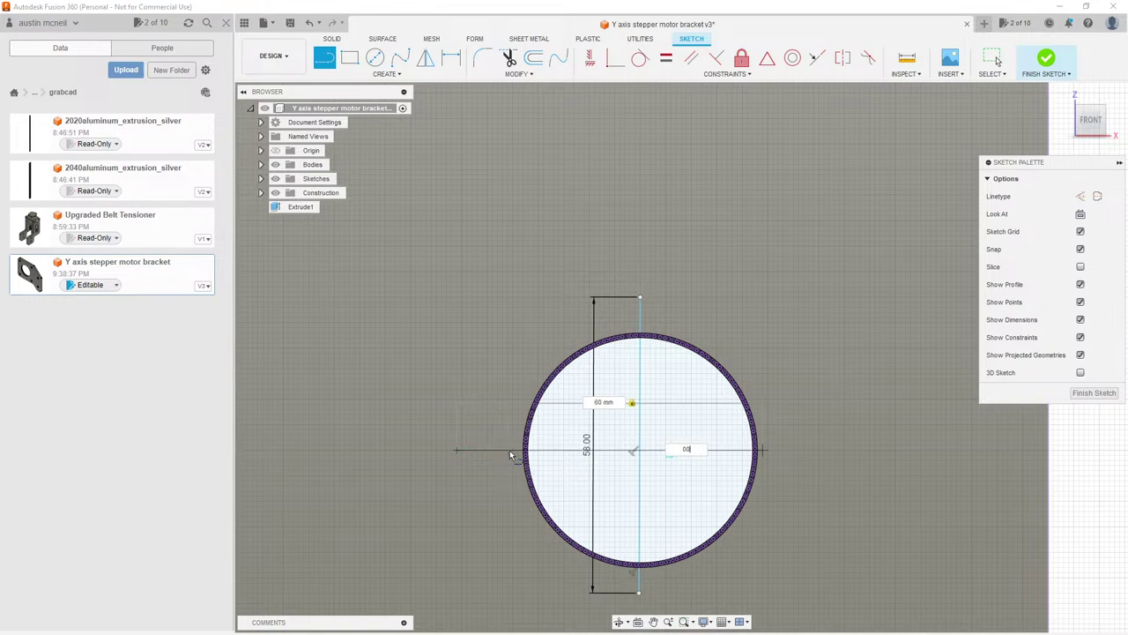
{"action": "type", "text": "0"}
{"action": "key", "text": "Return"}
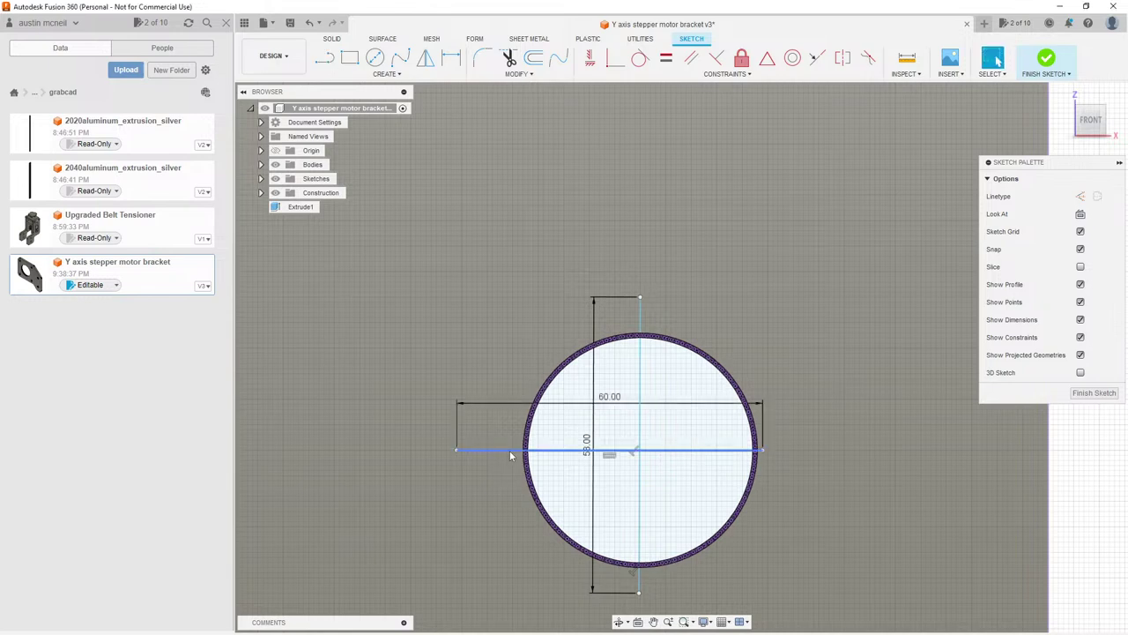
{"action": "key", "text": "Escape"}
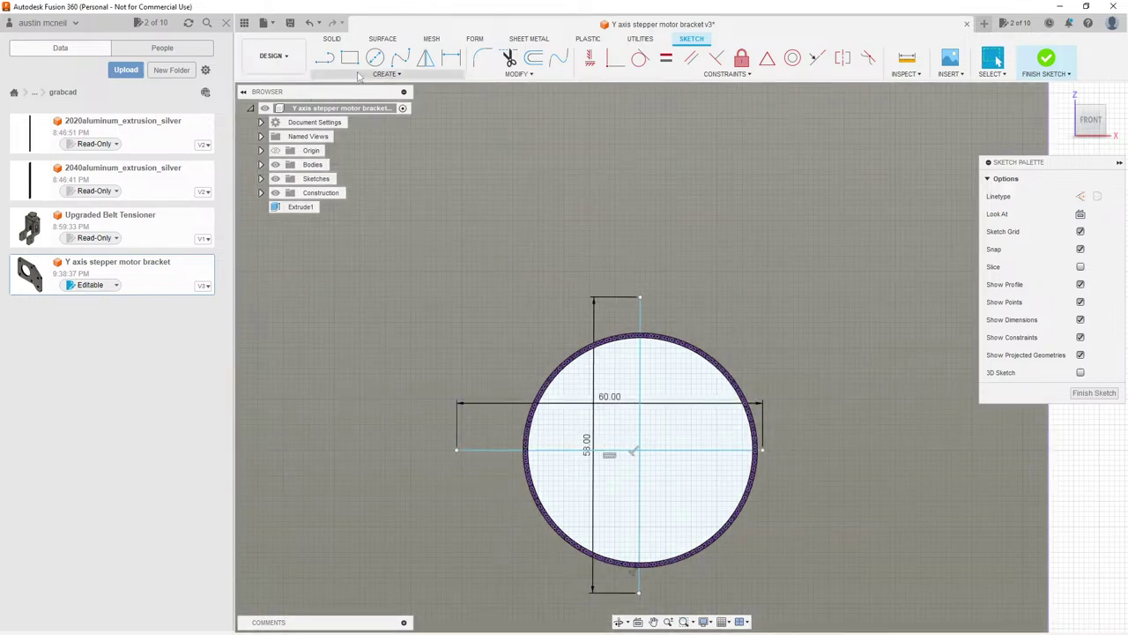
Step: Place a sketch point where the vertical and horizontal reference lines cross in the lower small round hole
{"action": "left_click", "coordinate": [372, 75]}
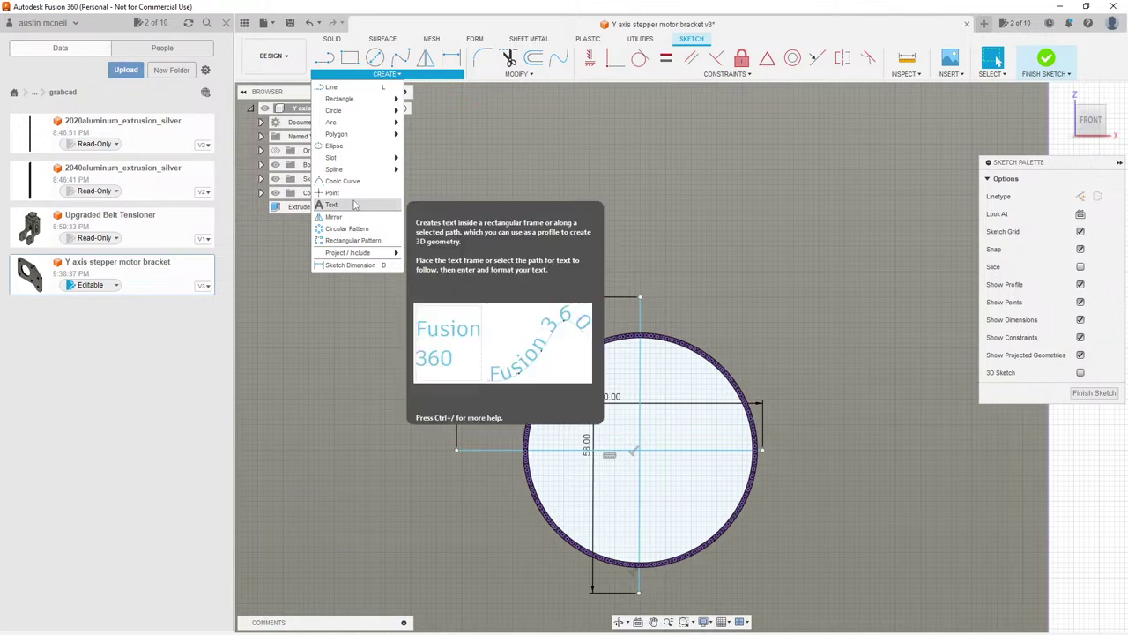
{"action": "left_click", "coordinate": [343, 192]}
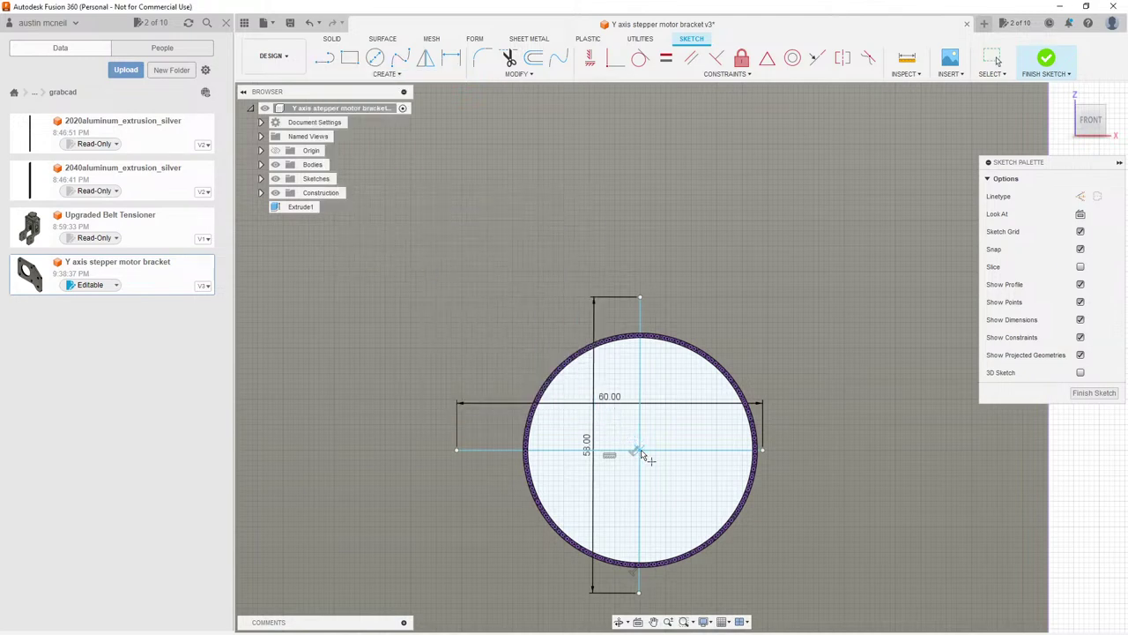
{"action": "scroll", "coordinate": [642, 455], "scroll_direction": "up", "scroll_amount": 5}
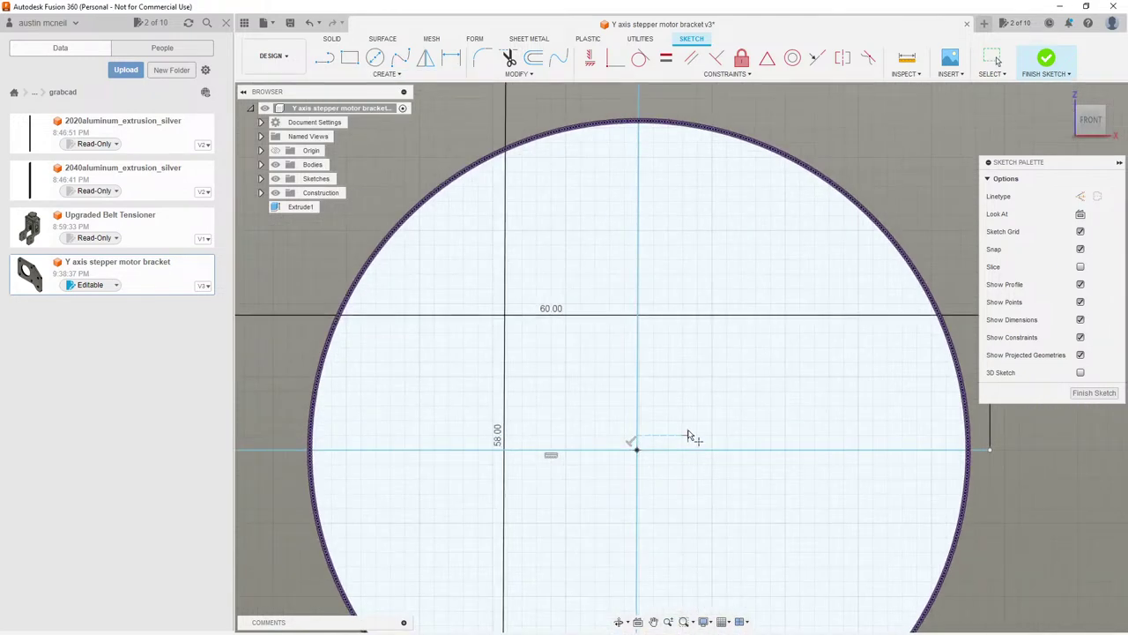
{"action": "scroll", "coordinate": [604, 240], "scroll_direction": "down", "scroll_amount": 3}
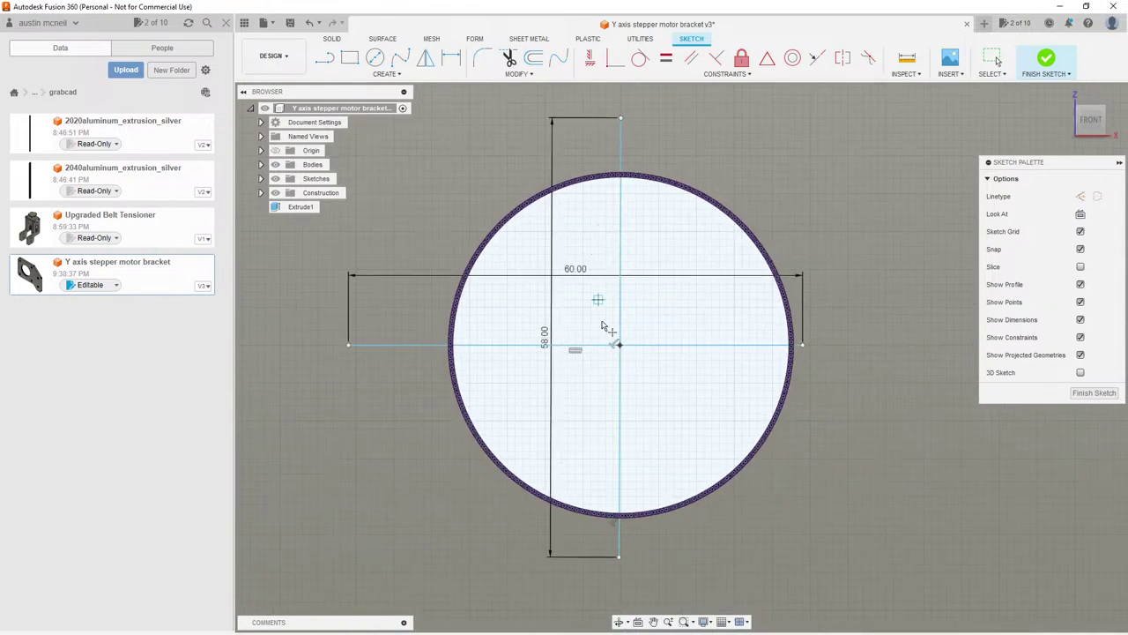
{"action": "scroll", "coordinate": [608, 390], "scroll_direction": "up", "scroll_amount": 2}
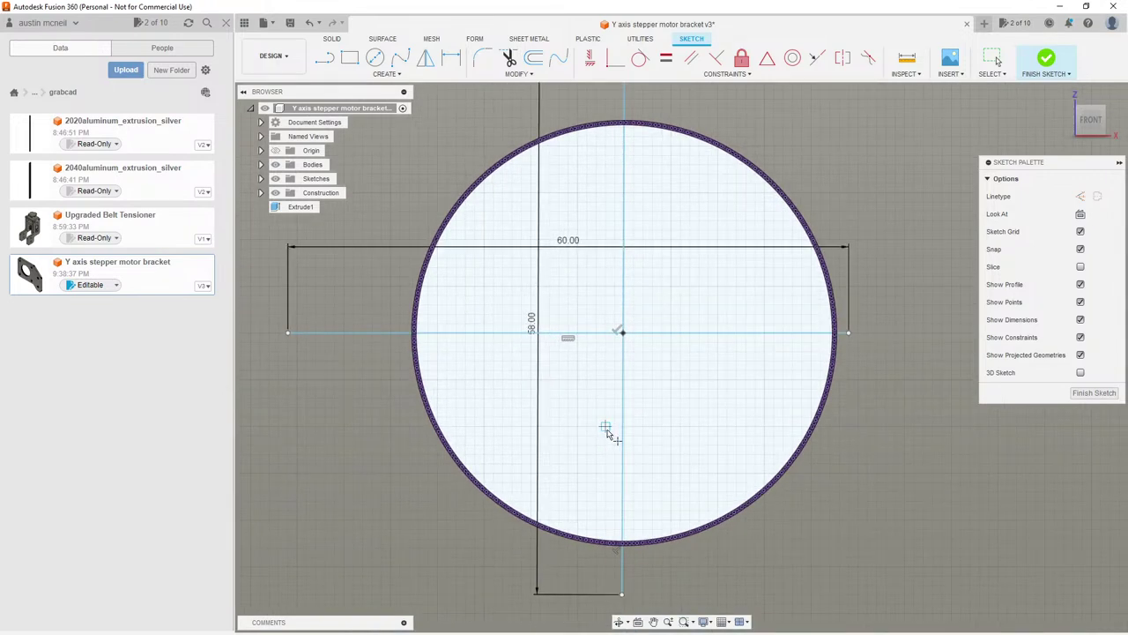
{"action": "scroll", "coordinate": [608, 432], "scroll_direction": "up", "scroll_amount": 1}
{"action": "scroll", "coordinate": [607, 431], "scroll_direction": "down", "scroll_amount": 2}
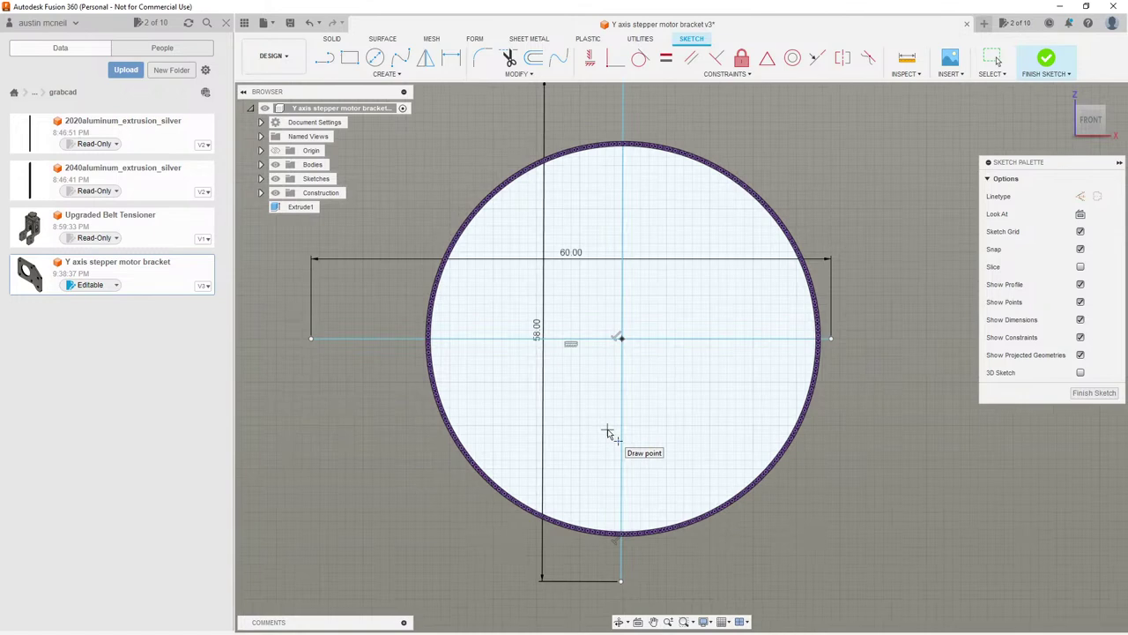
{"action": "key", "text": "Escape"}
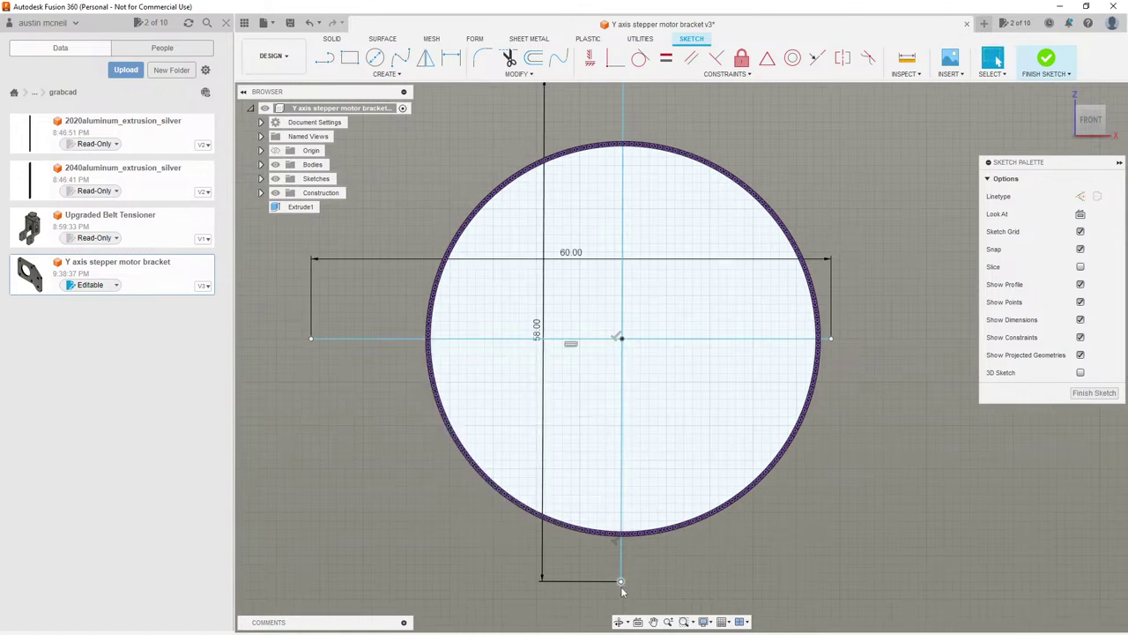
Step: Examine the reference lines' crossing point and where the vertical line meets the lower small round hole's edge
{"action": "scroll", "coordinate": [623, 586], "scroll_direction": "up", "scroll_amount": 5}
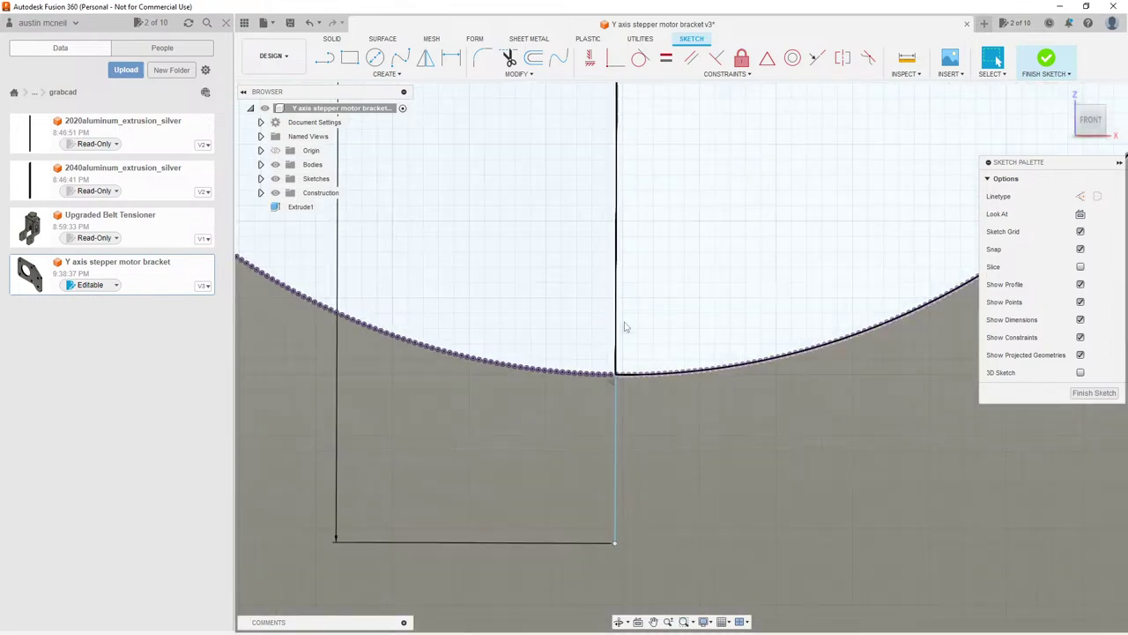
{"action": "middle_click_drag", "start_coordinate": [625, 323], "coordinate": [622, 624]}
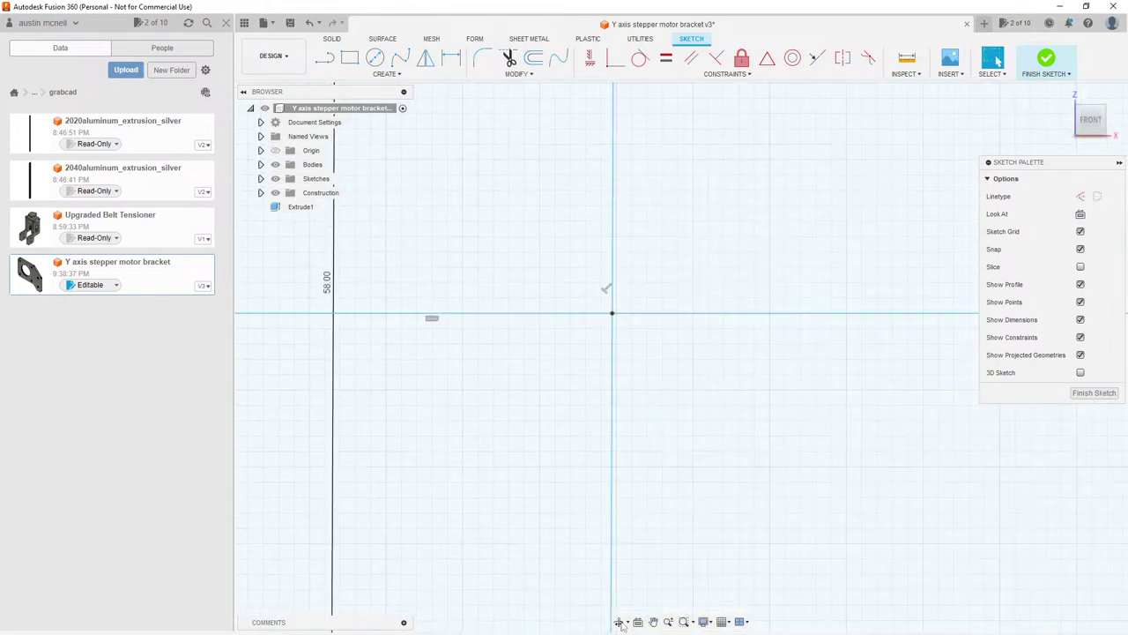
{"action": "mouse_move", "coordinate": [629, 252]}
{"action": "middle_mouse_down"}
{"action": "mouse_move", "coordinate": [635, 467]}
{"action": "mouse_move", "coordinate": [640, 400]}
{"action": "mouse_move", "coordinate": [643, 415]}
{"action": "middle_mouse_up"}
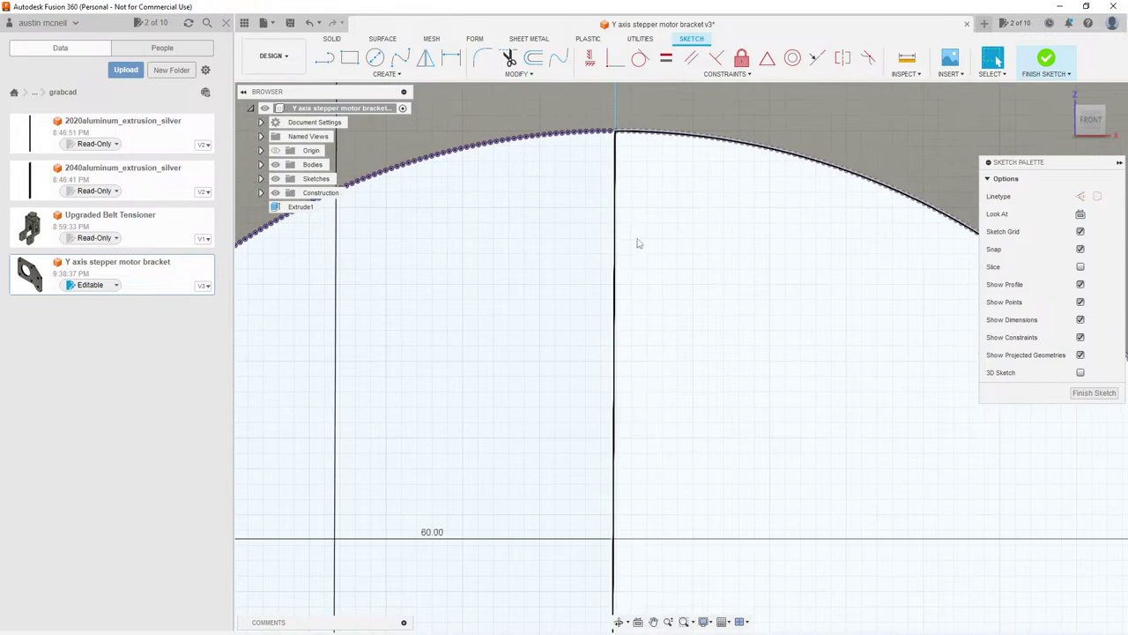
{"action": "scroll", "coordinate": [638, 243], "scroll_direction": "up", "scroll_amount": 3}
{"action": "scroll", "coordinate": [637, 239], "scroll_direction": "down", "scroll_amount": 6}
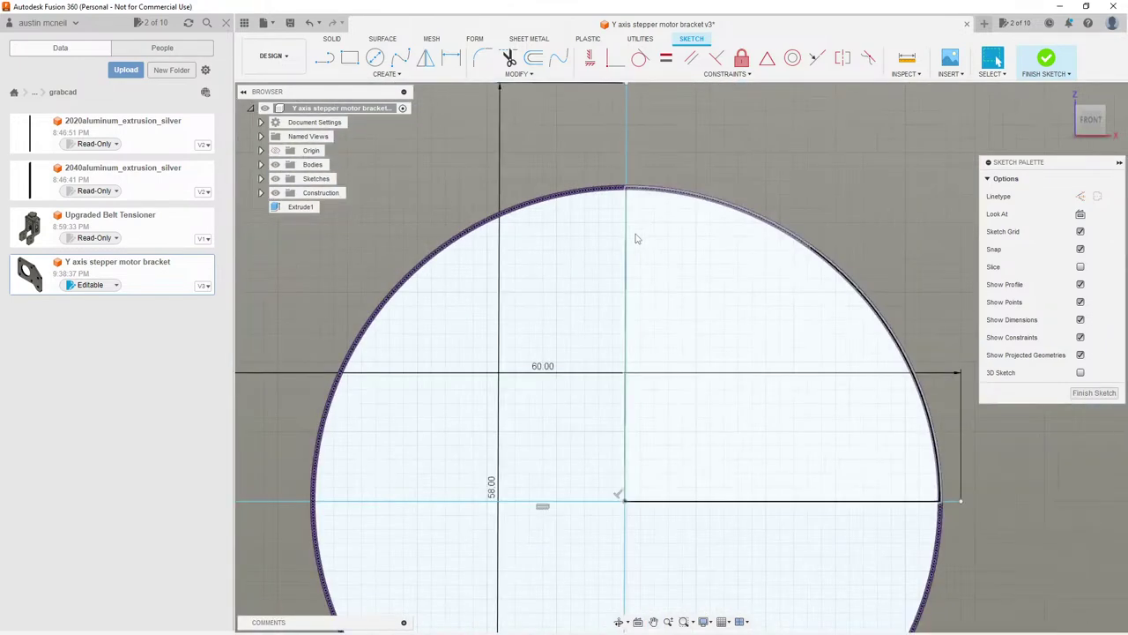
{"action": "scroll", "coordinate": [636, 238], "scroll_direction": "down", "scroll_amount": 2}
{"action": "scroll", "coordinate": [597, 239], "scroll_direction": "down", "scroll_amount": 3}
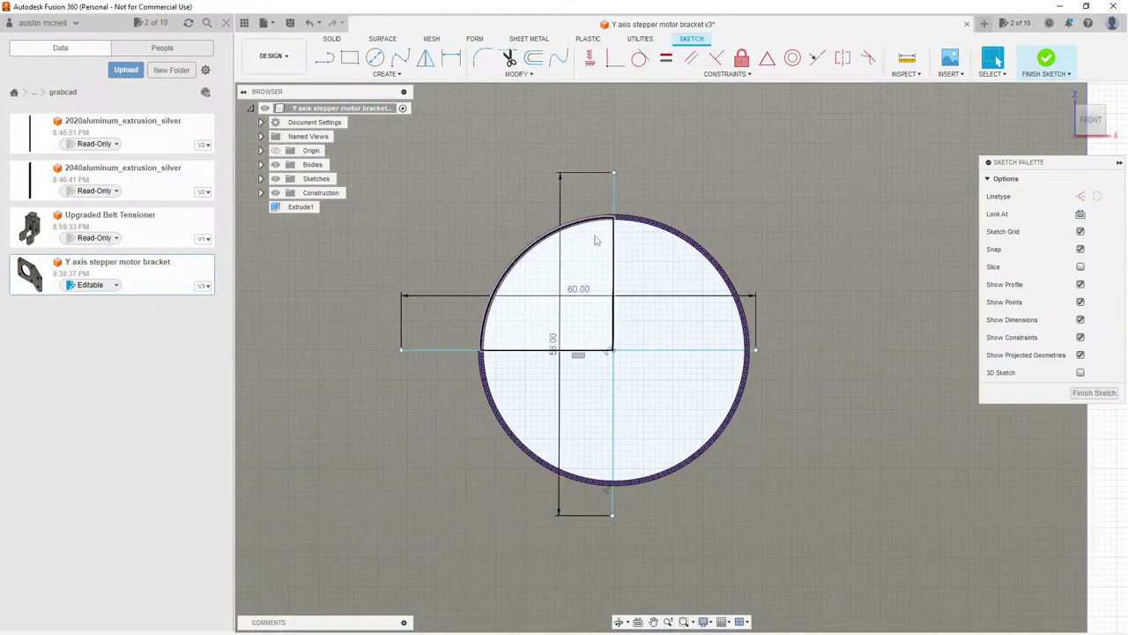
{"action": "scroll", "coordinate": [597, 335], "scroll_direction": "up", "scroll_amount": 3}
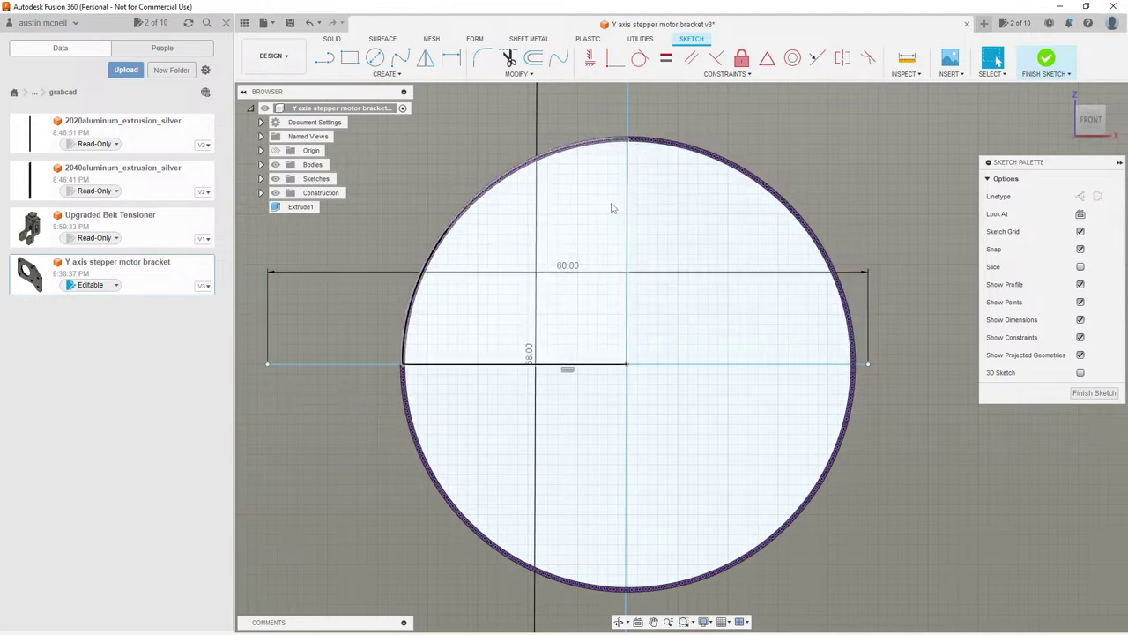
{"action": "scroll", "coordinate": [613, 207], "scroll_direction": "down", "scroll_amount": 3}
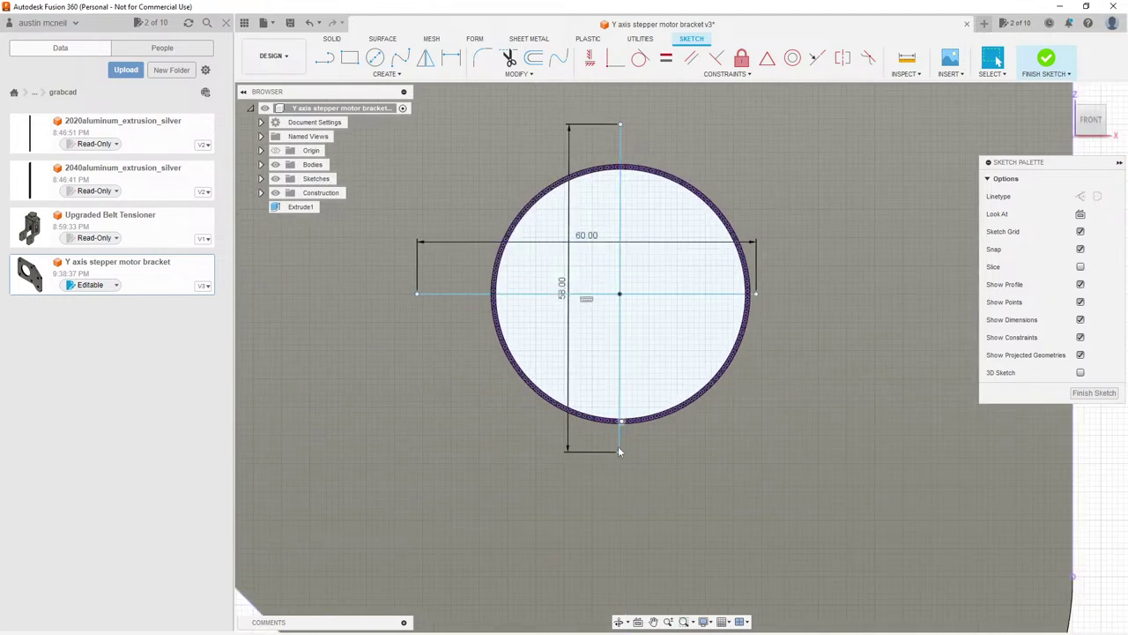
Step: Delete the 58 mm vertical reference line through the lower small round hole
{"action": "scroll", "coordinate": [618, 467], "scroll_direction": "up", "scroll_amount": 3}
{"action": "scroll", "coordinate": [620, 432], "scroll_direction": "down", "scroll_amount": 4}
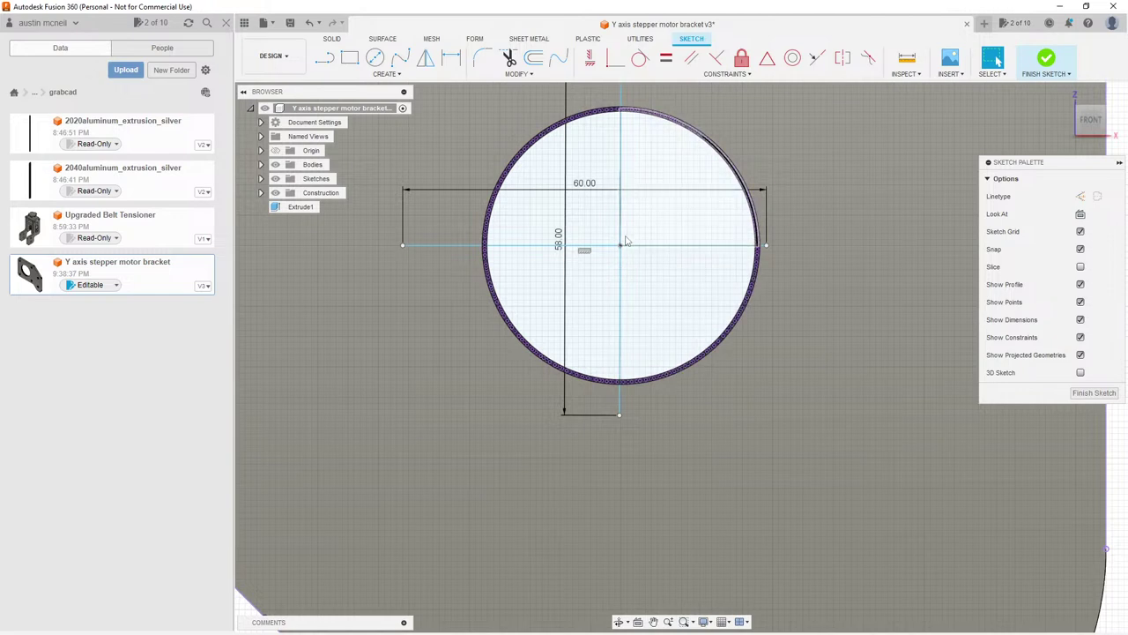
{"action": "left_click", "coordinate": [619, 260]}
{"action": "key", "text": "Delete"}
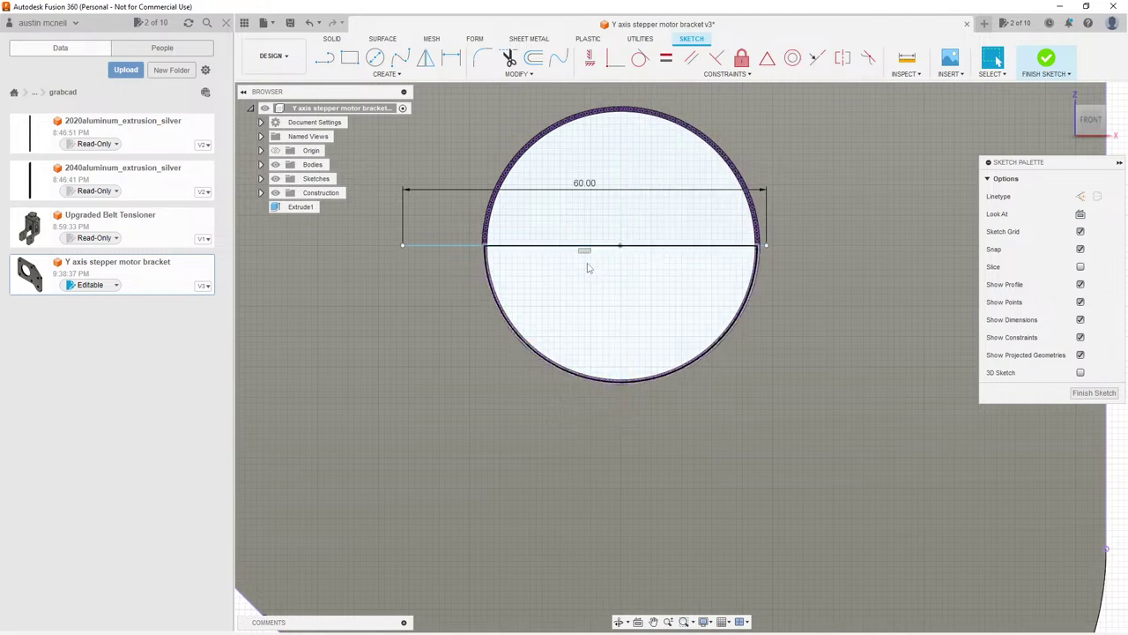
{"action": "key", "text": "c"}
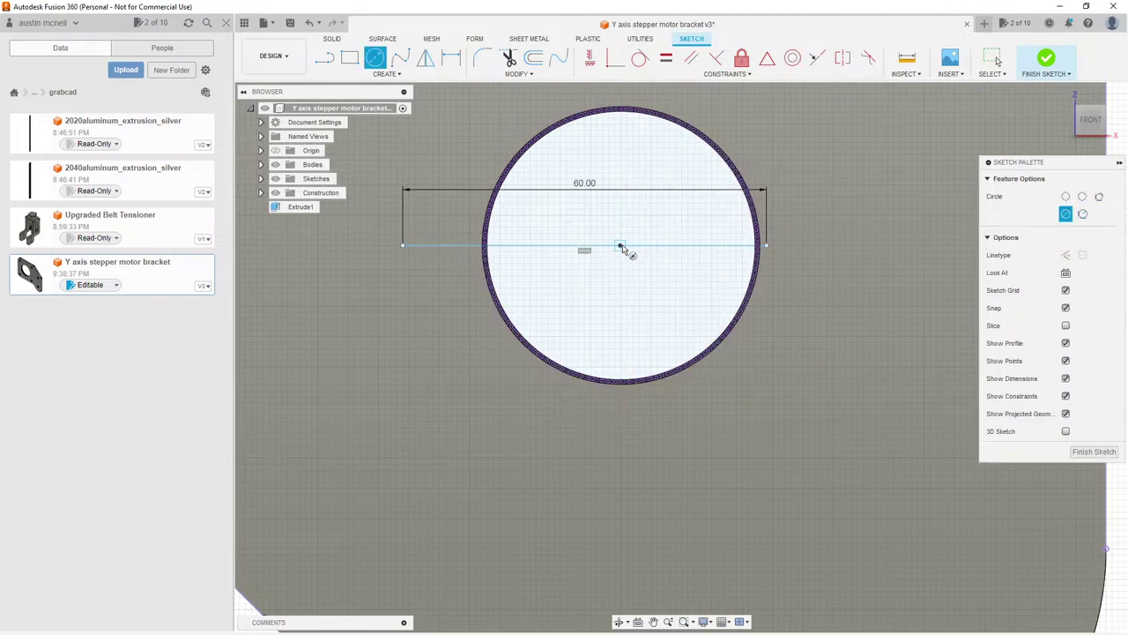
{"action": "left_click", "coordinate": [618, 246]}
{"action": "scroll", "coordinate": [613, 259], "scroll_direction": "up", "scroll_amount": 3}
{"action": "scroll", "coordinate": [622, 258], "scroll_direction": "up", "scroll_amount": 5}
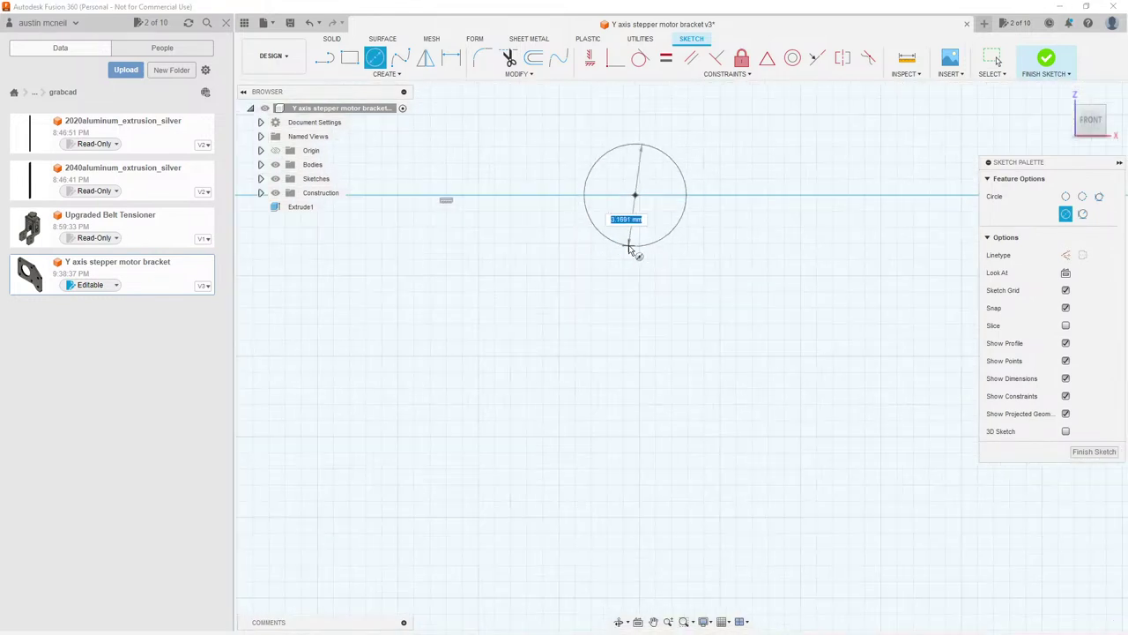
{"action": "key", "text": "Escape"}
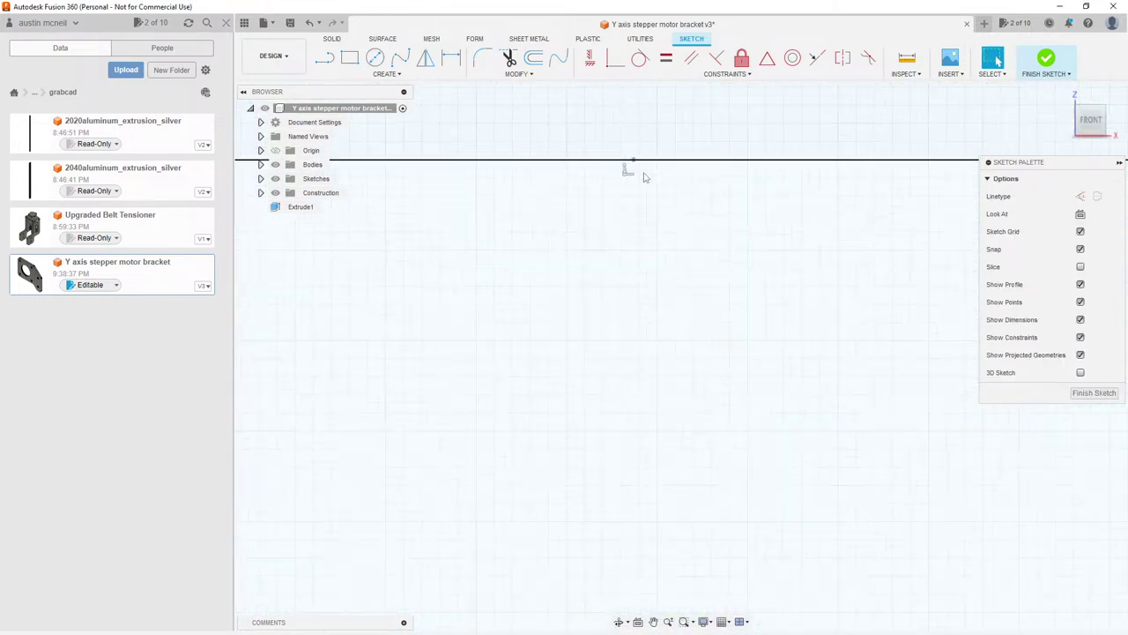
Step: Try to draw a circle centred on the sketch point, compare it with the lower small round hole's outline, and undo it
{"action": "left_click", "coordinate": [658, 161]}
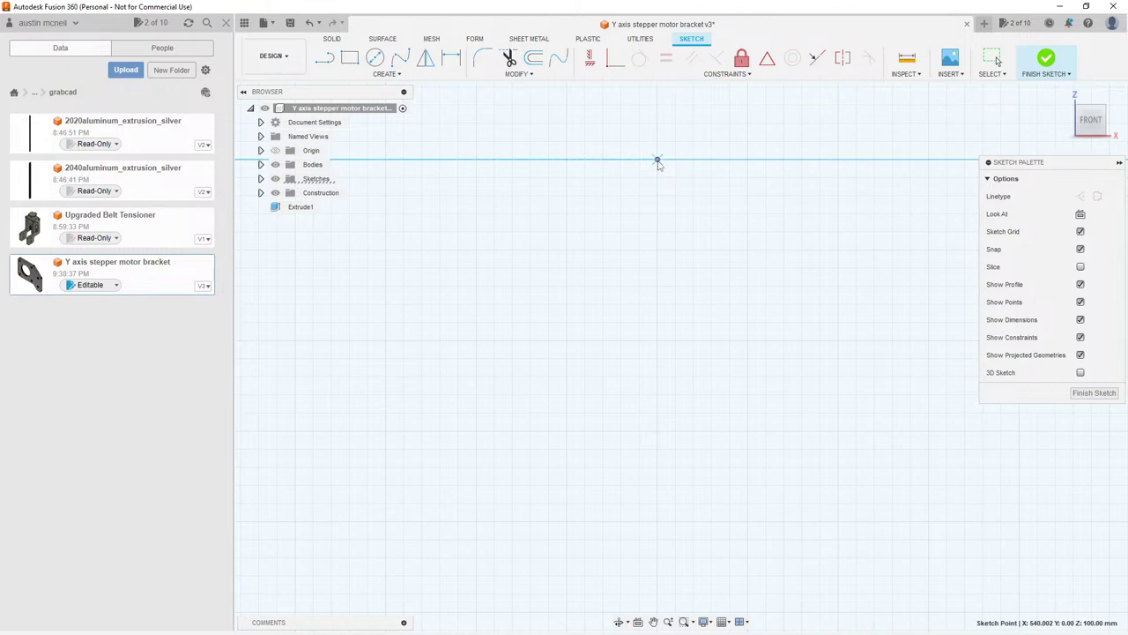
{"action": "key", "text": "c"}
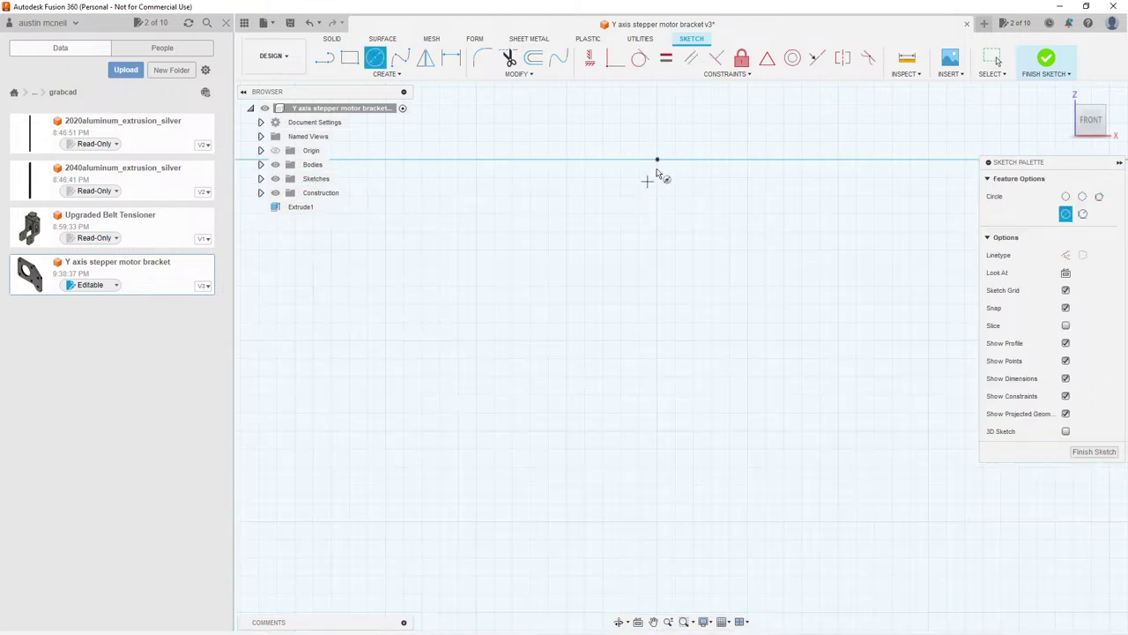
{"action": "left_click", "coordinate": [657, 159]}
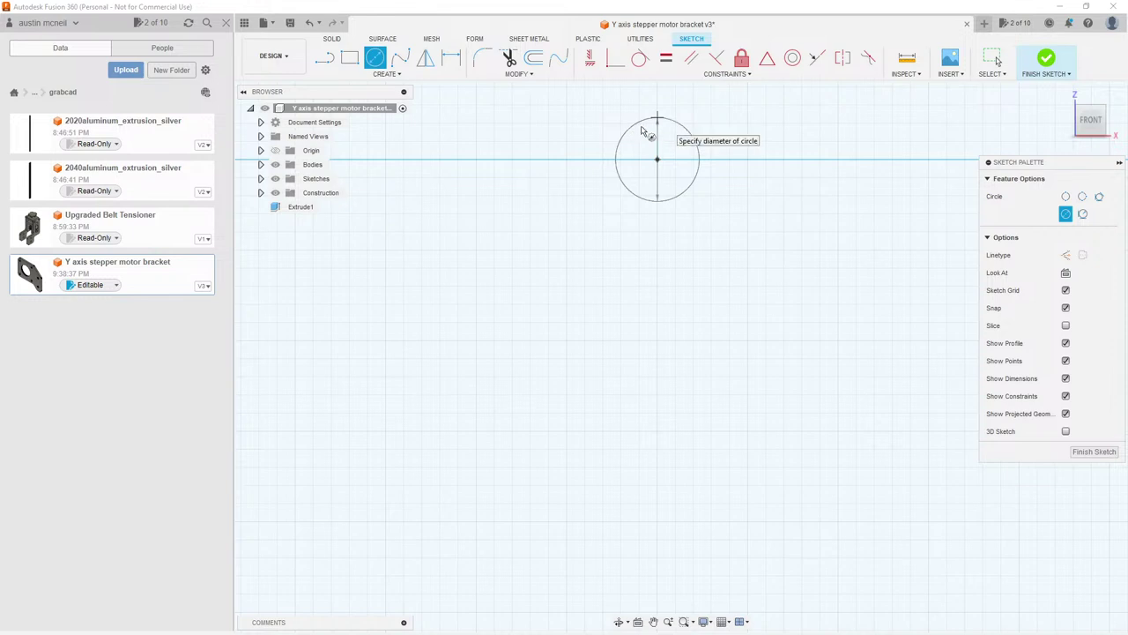
{"action": "left_click", "coordinate": [642, 130]}
{"action": "key", "text": "Escape"}
{"action": "scroll", "coordinate": [654, 159], "scroll_direction": "up", "scroll_amount": 10}
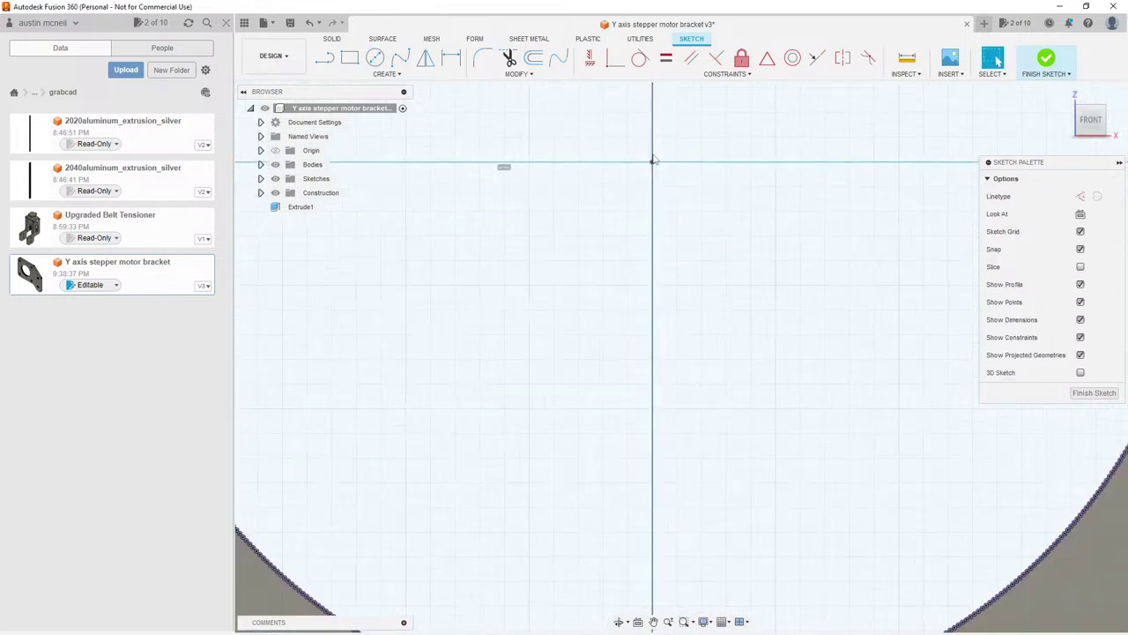
{"action": "scroll", "coordinate": [654, 160], "scroll_direction": "down", "scroll_amount": 3}
{"action": "scroll", "coordinate": [730, 473], "scroll_direction": "up", "scroll_amount": 8}
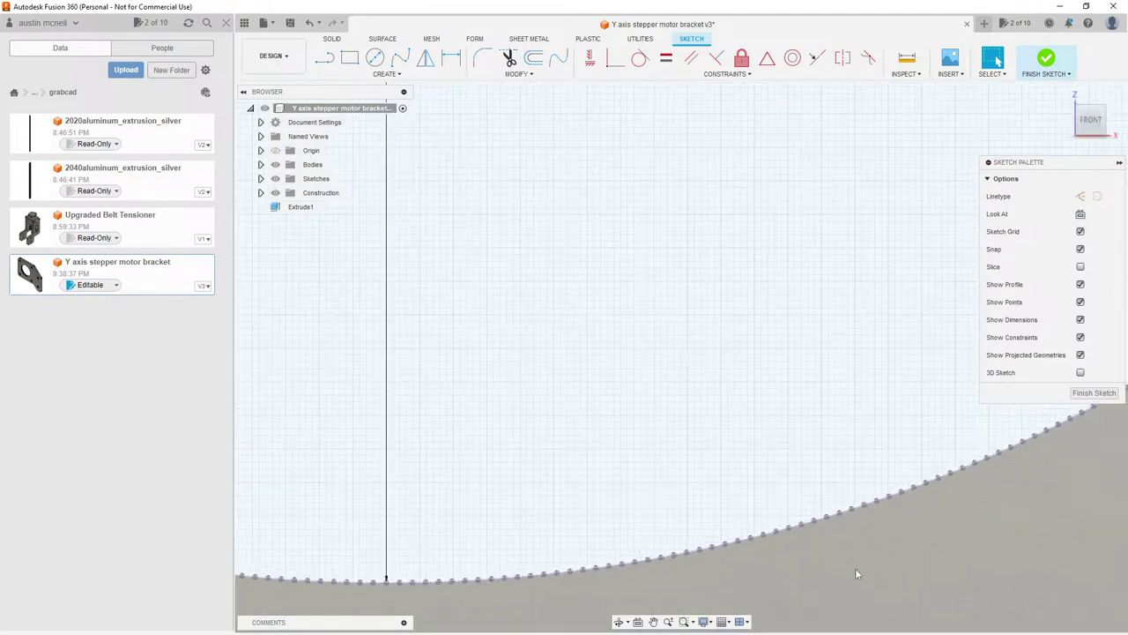
{"action": "scroll", "coordinate": [692, 264], "scroll_direction": "up", "scroll_amount": 2}
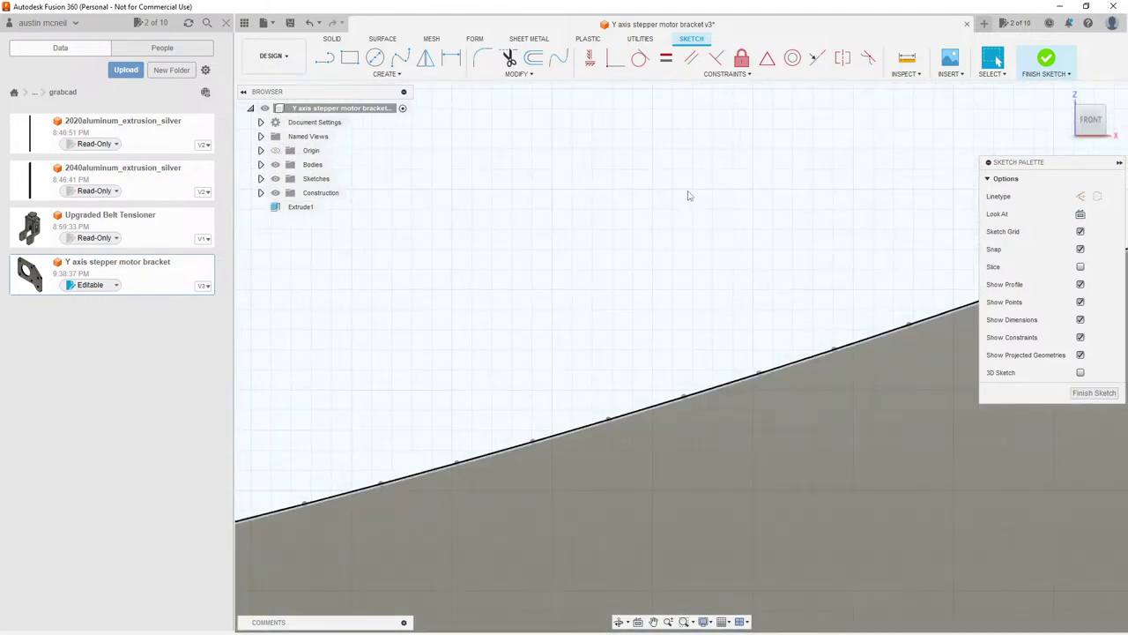
{"action": "scroll", "coordinate": [688, 195], "scroll_direction": "down", "scroll_amount": 5}
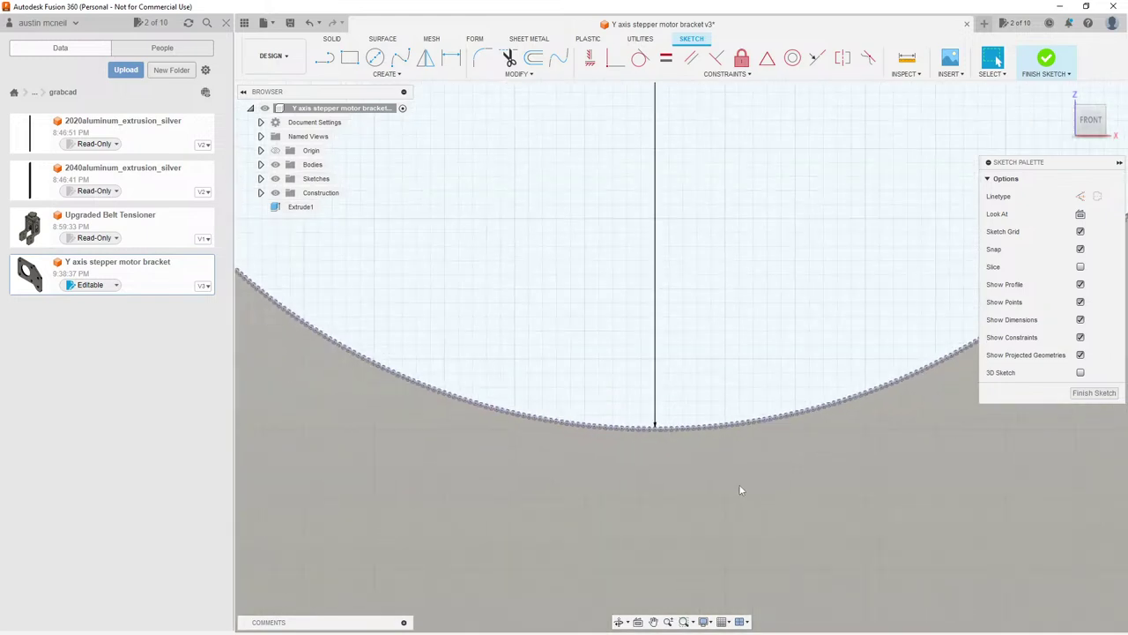
{"action": "scroll", "coordinate": [740, 490], "scroll_direction": "down", "scroll_amount": 5}
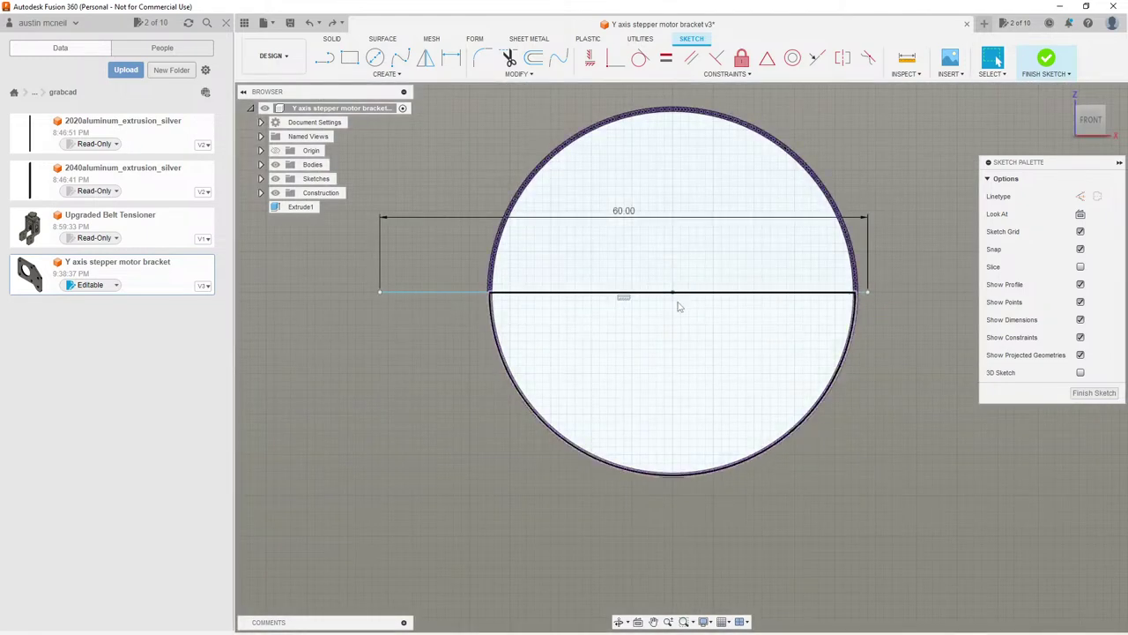
Step: Delete the sketch point on the horizontal reference line in the lower small round hole
{"action": "left_click", "coordinate": [671, 292]}
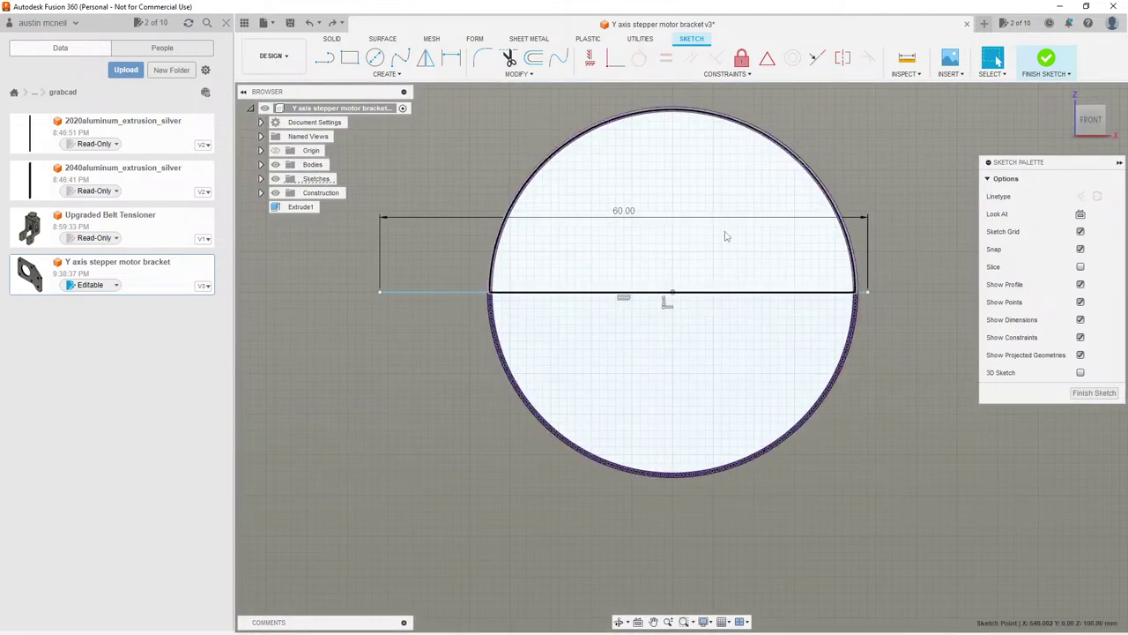
{"action": "key", "text": "Escape"}
{"action": "scroll", "coordinate": [678, 290], "scroll_direction": "up", "scroll_amount": 2}
{"action": "scroll", "coordinate": [617, 297], "scroll_direction": "down", "scroll_amount": 3}
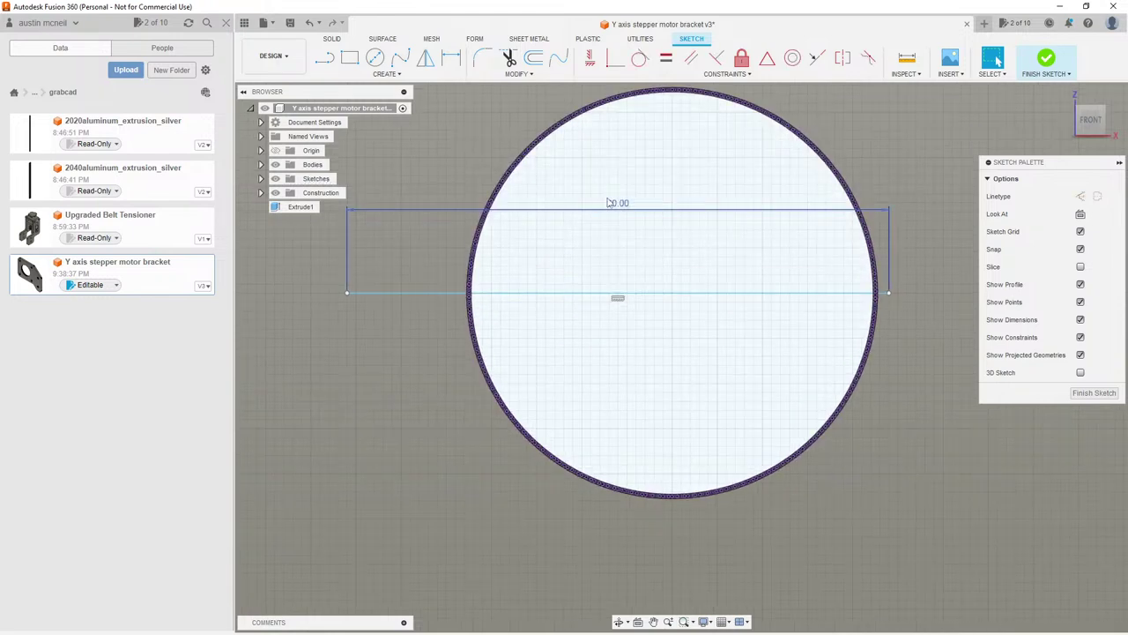
Step: Draw a vertical line at 90 degrees from the horizontal reference line at the hole's middle up past its upper edge
{"action": "scroll", "coordinate": [697, 252], "scroll_direction": "up", "scroll_amount": 2}
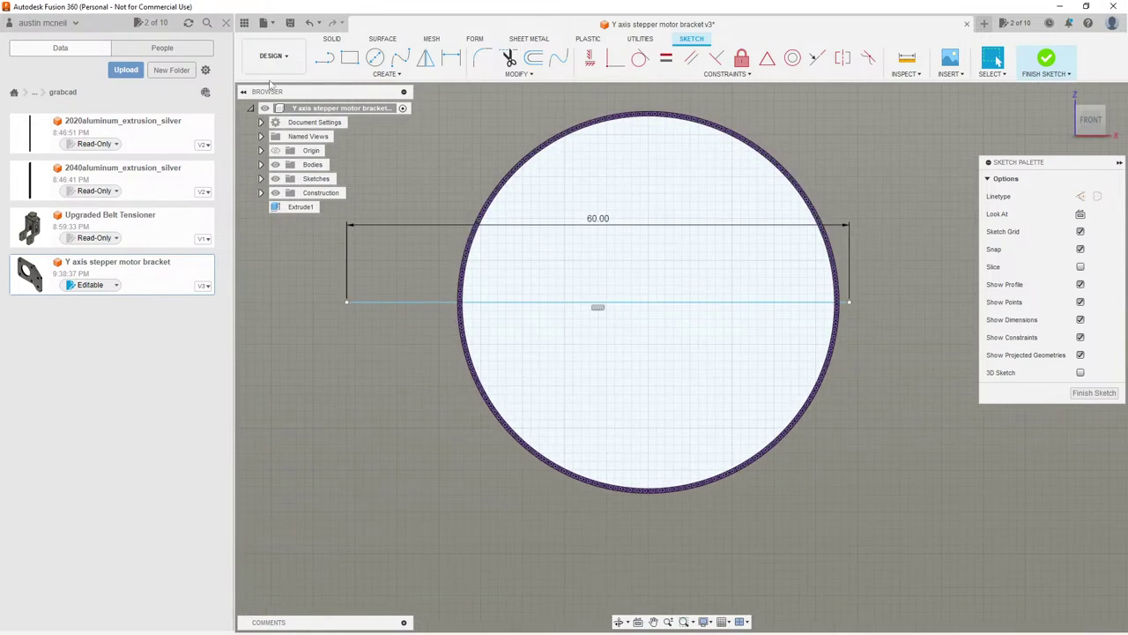
{"action": "key", "text": "l"}
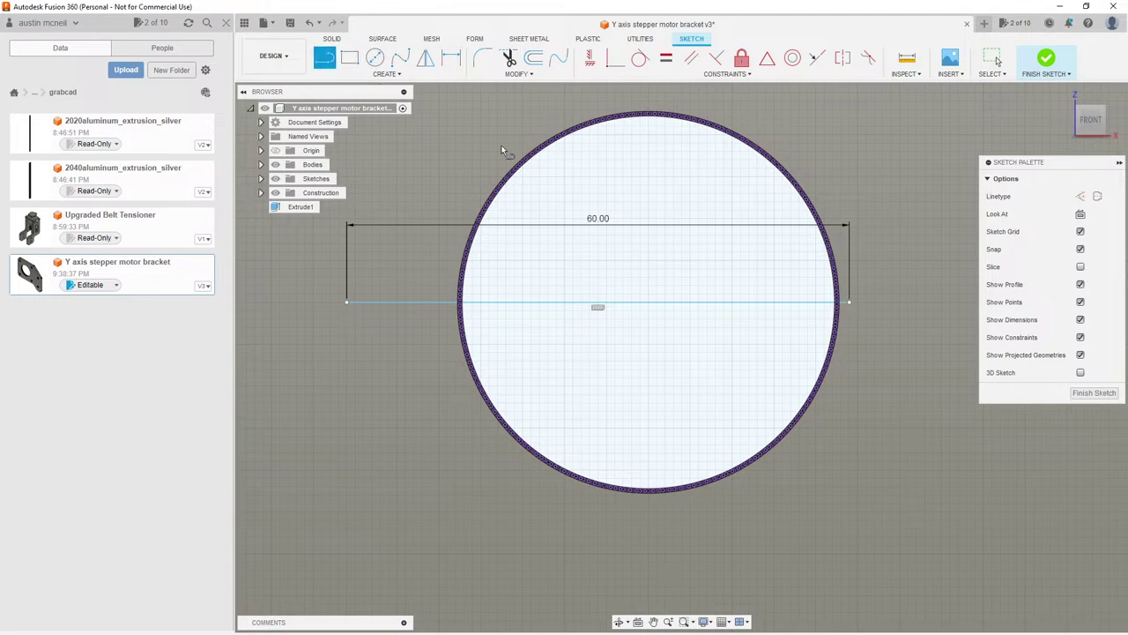
{"action": "left_click", "coordinate": [649, 304]}
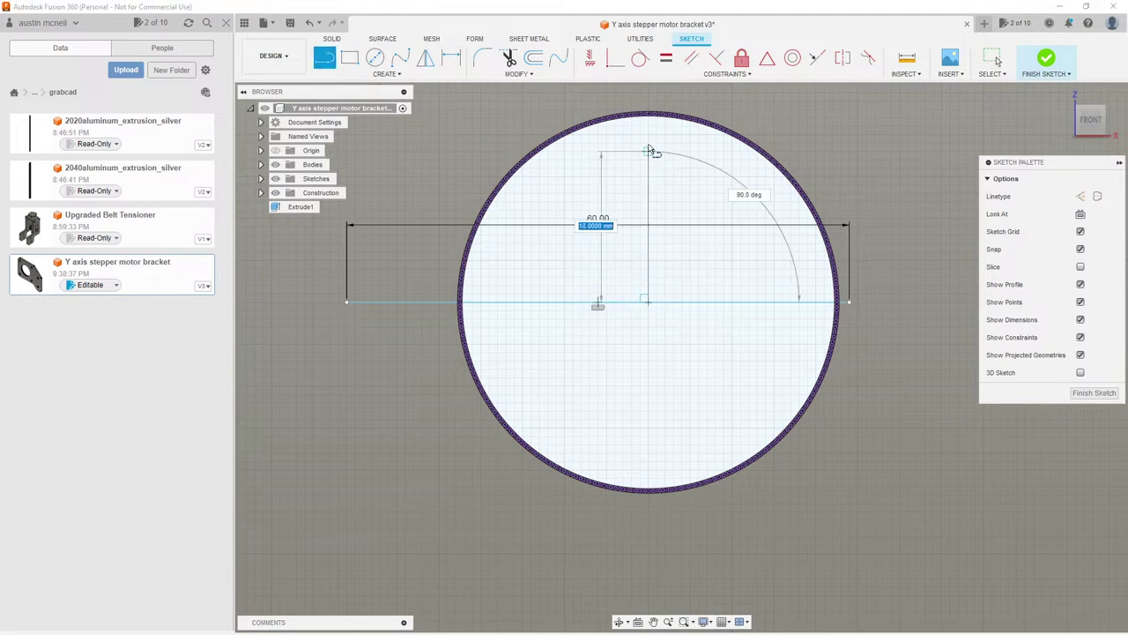
{"action": "left_click", "coordinate": [650, 94]}
{"action": "key", "text": "Escape"}
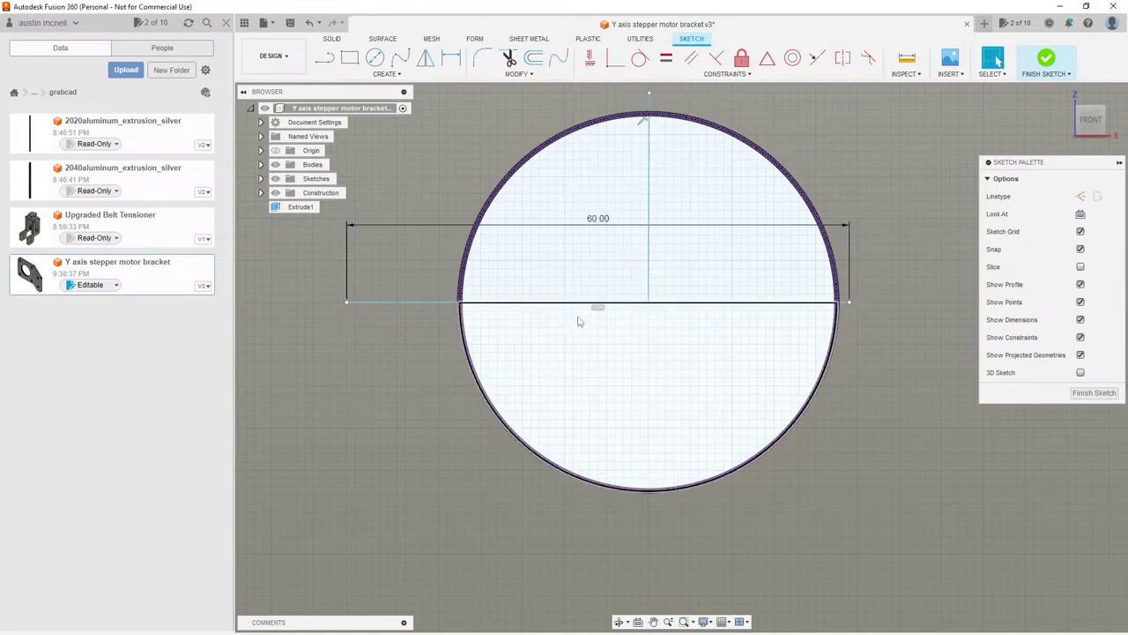
Step: Place a sketch point where the vertical and horizontal reference lines meet in the middle of the lower small round hole
{"action": "left_click", "coordinate": [386, 73]}
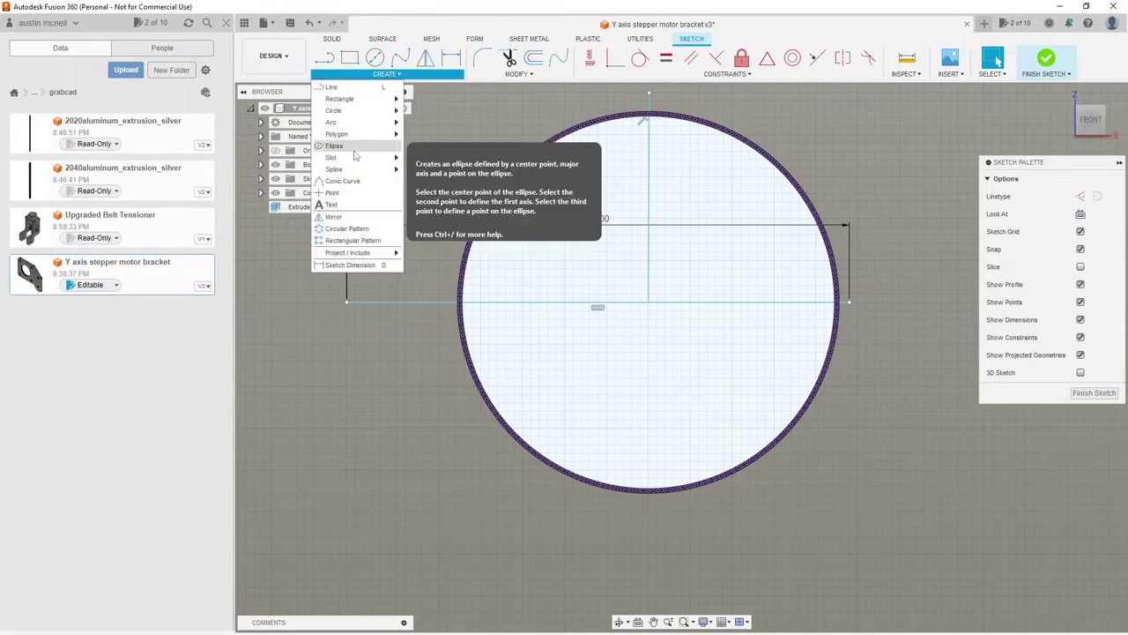
{"action": "left_click", "coordinate": [333, 192]}
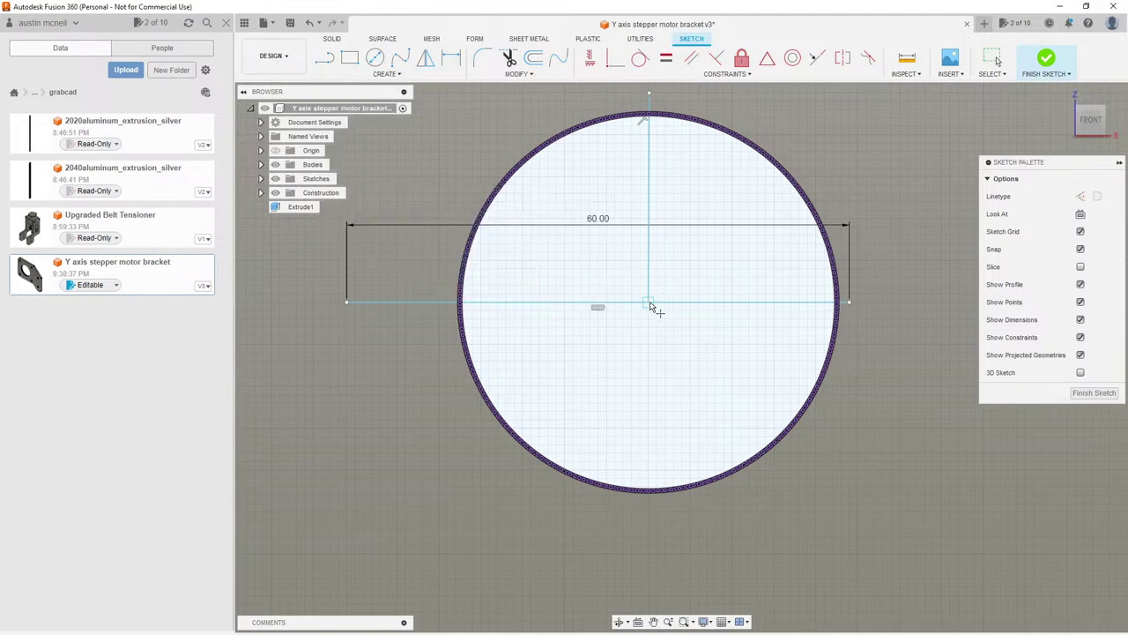
{"action": "left_click", "coordinate": [649, 303]}
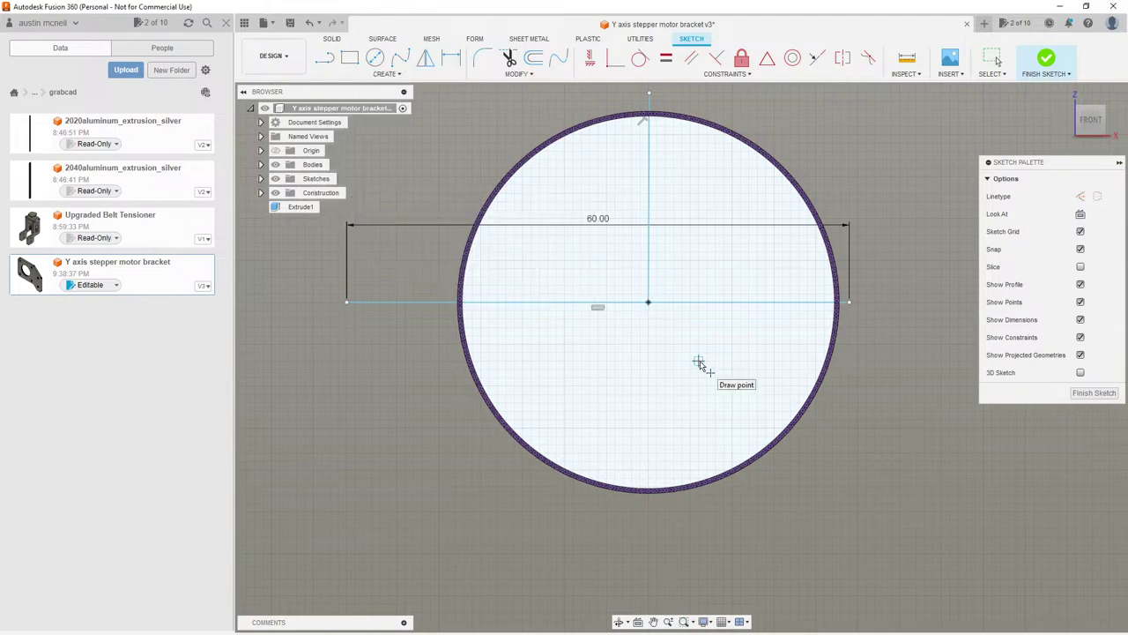
{"action": "key", "text": "Escape"}
Step: Delete the vertical and the 60 mm horizontal reference lines through the lower small round hole, keeping the centre point
{"action": "left_click", "coordinate": [649, 204]}
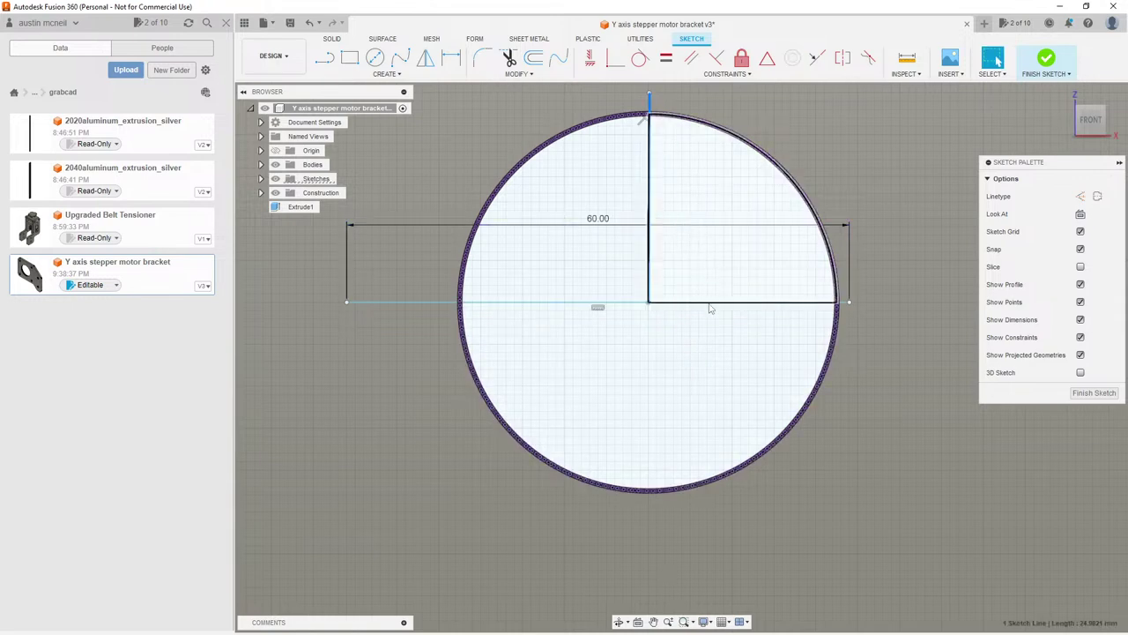
{"action": "key", "text": "Delete"}
{"action": "left_click", "coordinate": [710, 308]}
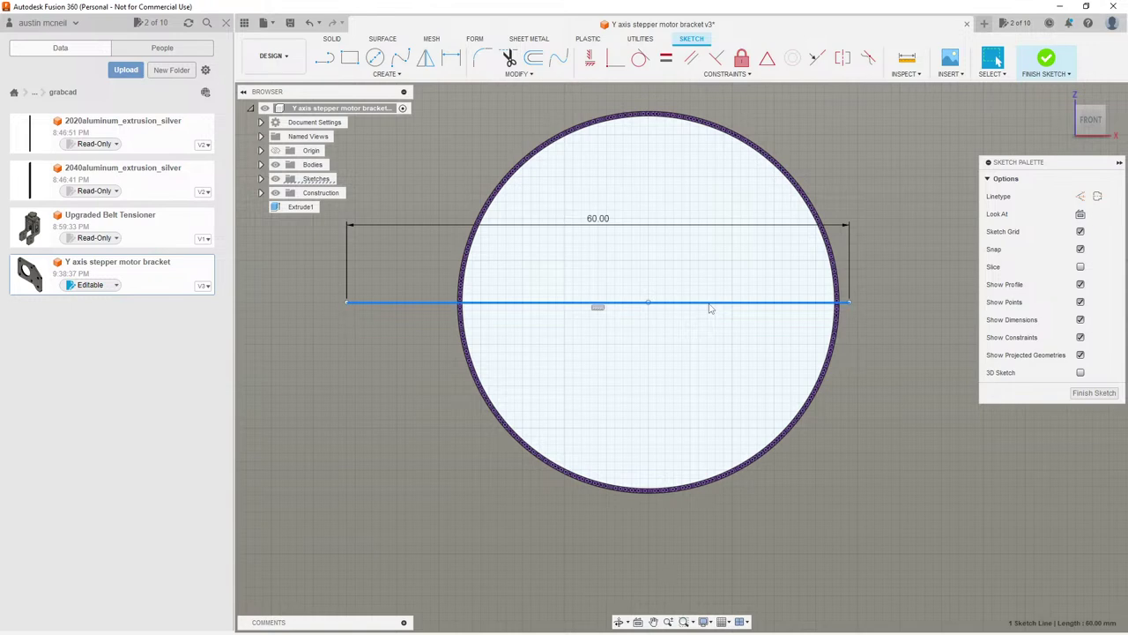
{"action": "key", "text": "Delete"}
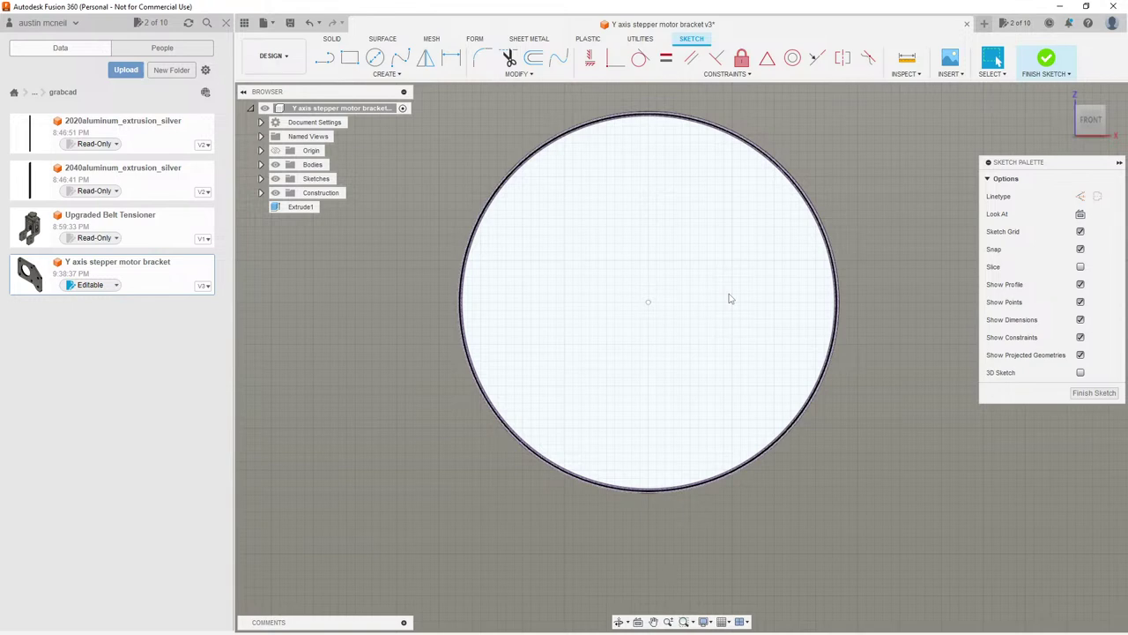
Step: Delete all the projected outline segments around the upper small round hole, keeping its centre point
{"action": "scroll", "coordinate": [627, 341], "scroll_direction": "down", "scroll_amount": 10}
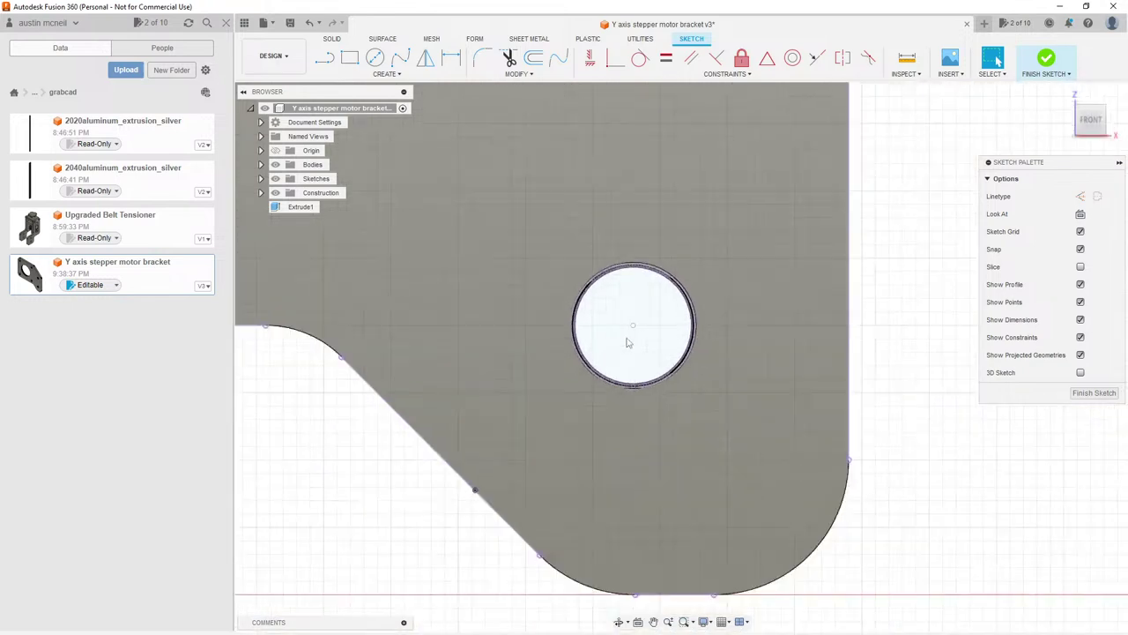
{"action": "scroll", "coordinate": [694, 253], "scroll_direction": "up", "scroll_amount": 3}
{"action": "scroll", "coordinate": [692, 190], "scroll_direction": "up", "scroll_amount": 4}
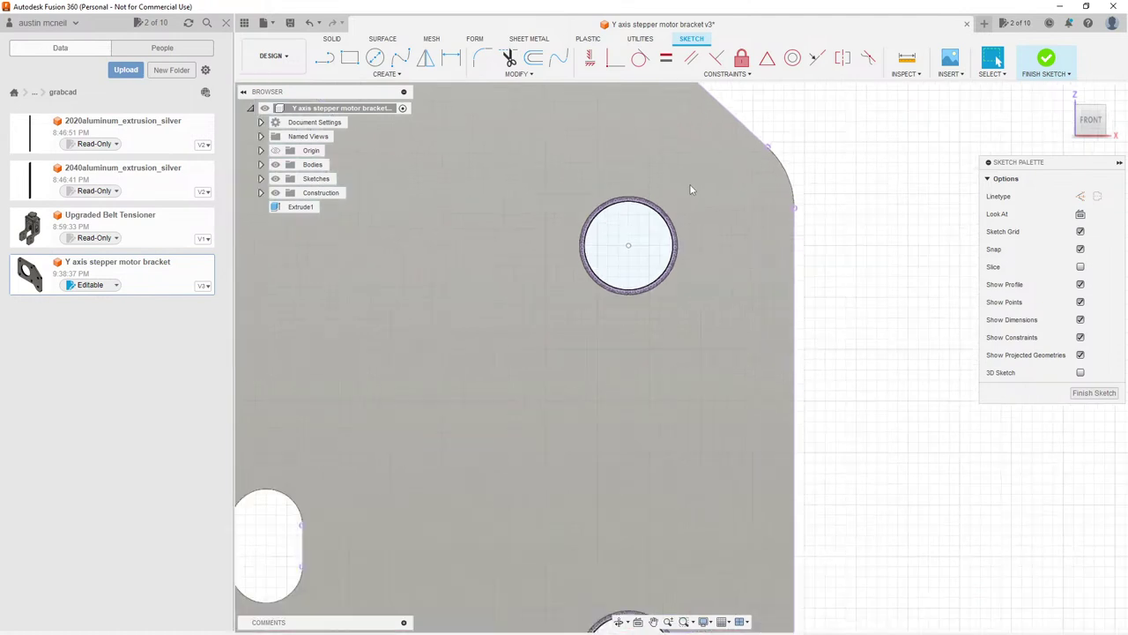
{"action": "left_click_drag", "start_coordinate": [709, 181], "coordinate": [631, 399]}
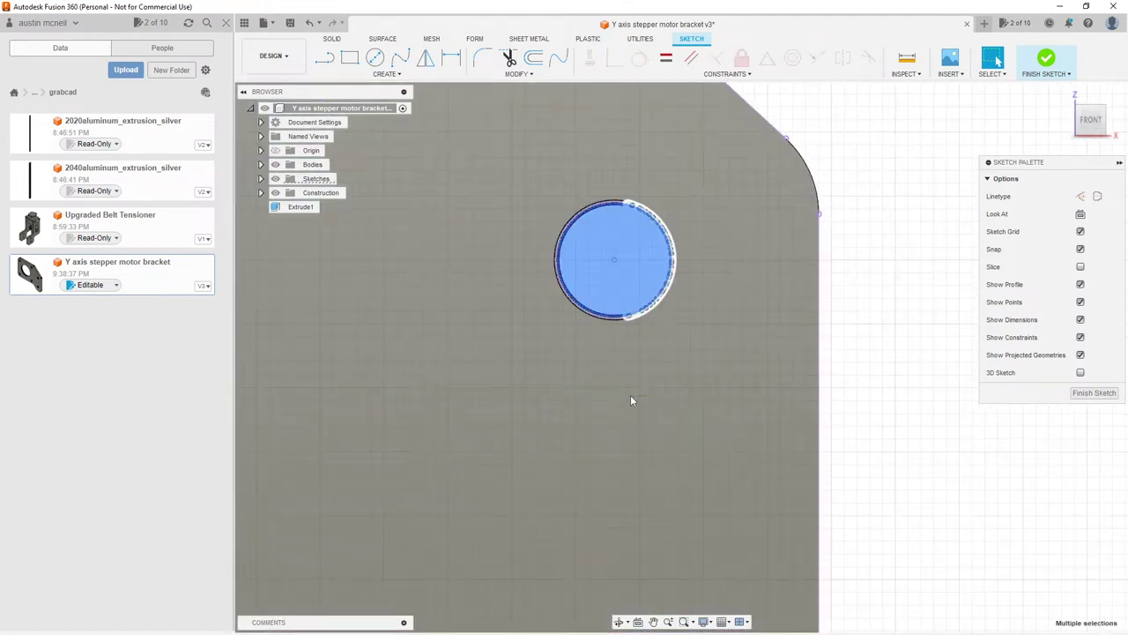
{"action": "left_click", "coordinate": [655, 165]}
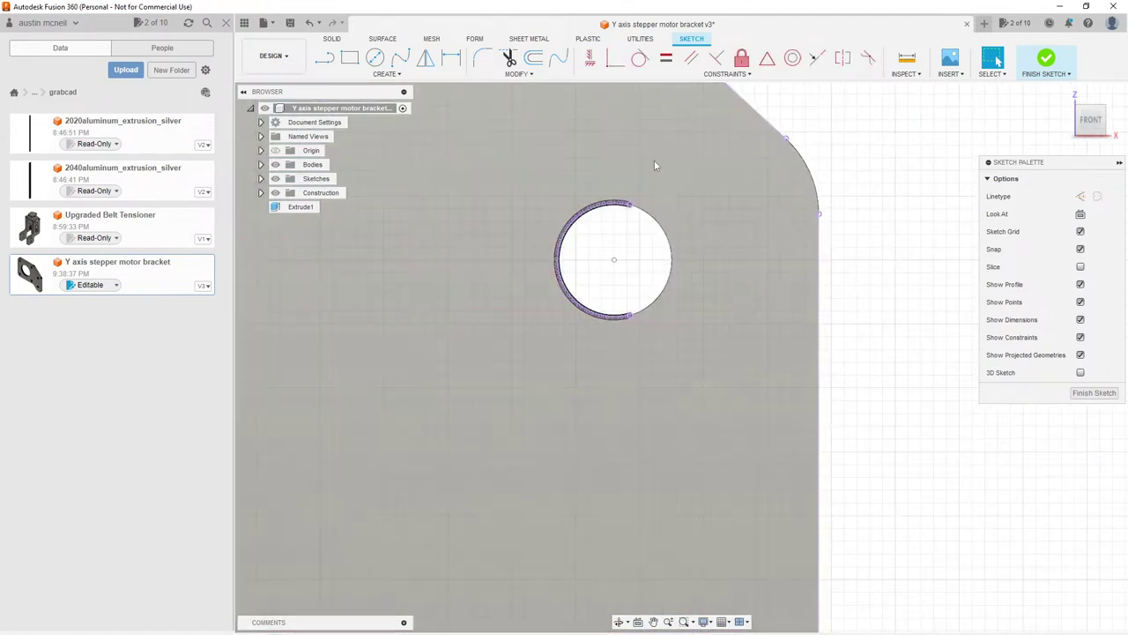
{"action": "left_click_drag", "start_coordinate": [655, 166], "coordinate": [522, 376]}
{"action": "left_click", "coordinate": [591, 221]}
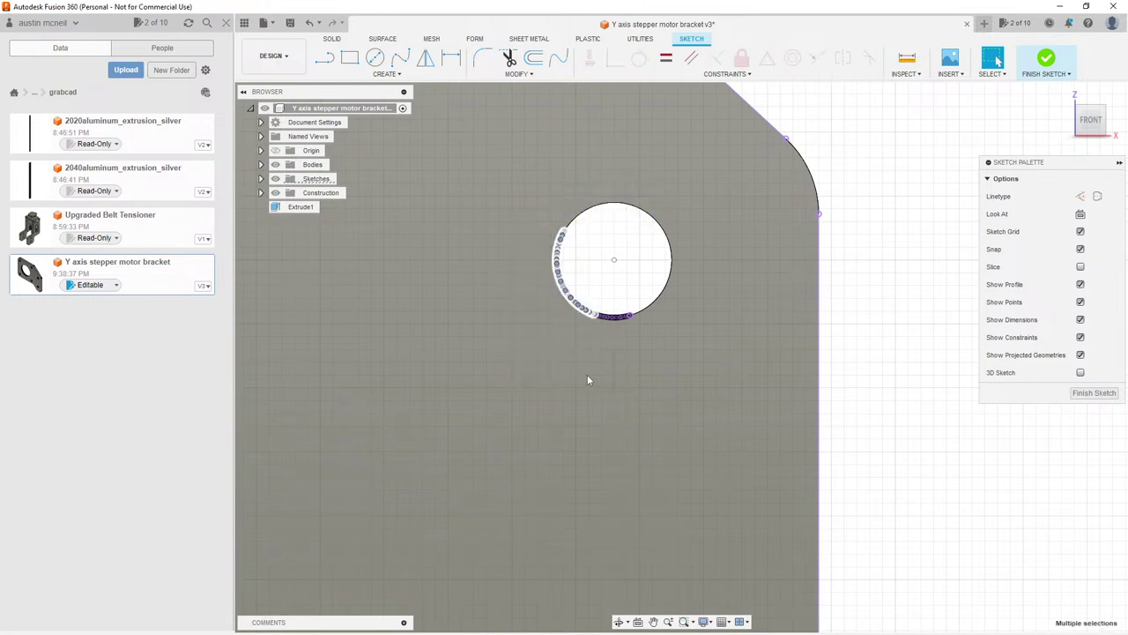
{"action": "left_click", "coordinate": [665, 298]}
{"action": "left_click_drag", "start_coordinate": [664, 298], "coordinate": [527, 346]}
{"action": "left_click", "coordinate": [604, 152]}
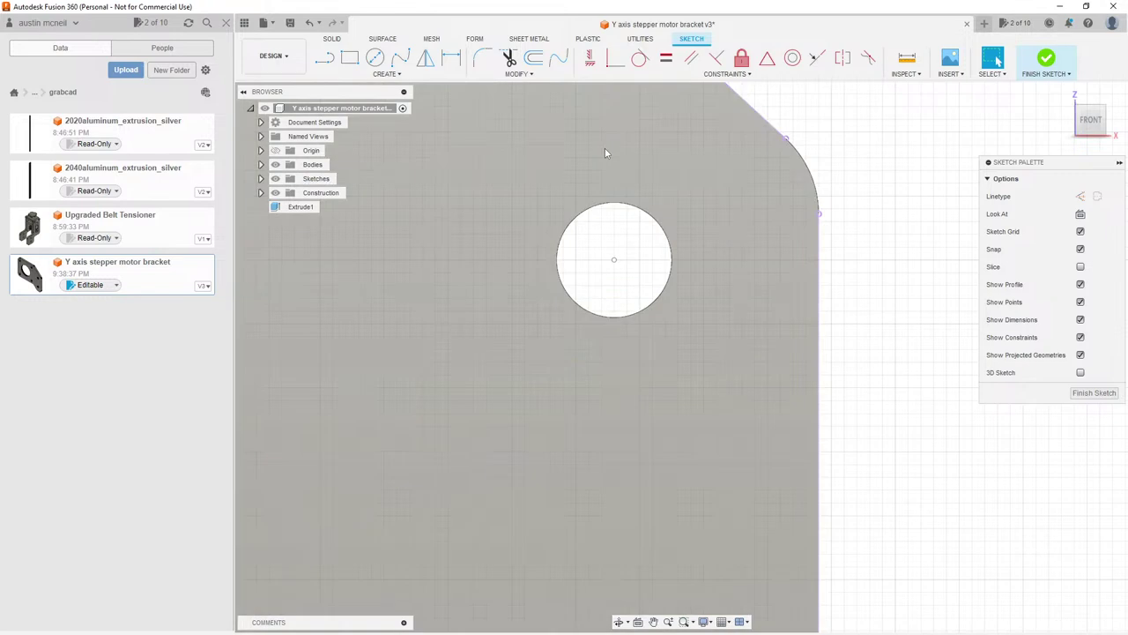
Step: Delete all the projected outline segments around the lower small round hole, keeping its centre point
{"action": "scroll", "coordinate": [607, 147], "scroll_direction": "down", "scroll_amount": 5}
{"action": "scroll", "coordinate": [620, 306], "scroll_direction": "up", "scroll_amount": 3}
{"action": "left_click_drag", "start_coordinate": [688, 278], "coordinate": [557, 321]}
{"action": "key", "text": "Delete"}
{"action": "left_click_drag", "start_coordinate": [622, 303], "coordinate": [557, 426]}
{"action": "key", "text": "Delete"}
{"action": "left_click_drag", "start_coordinate": [704, 294], "coordinate": [647, 411]}
{"action": "key", "text": "Delete"}
{"action": "left_click_drag", "start_coordinate": [677, 353], "coordinate": [603, 413]}
{"action": "key", "text": "Delete"}
Step: Draw a 45 mm diameter circle centred on the sketch point in the lower small round hole
{"action": "key", "text": "c"}
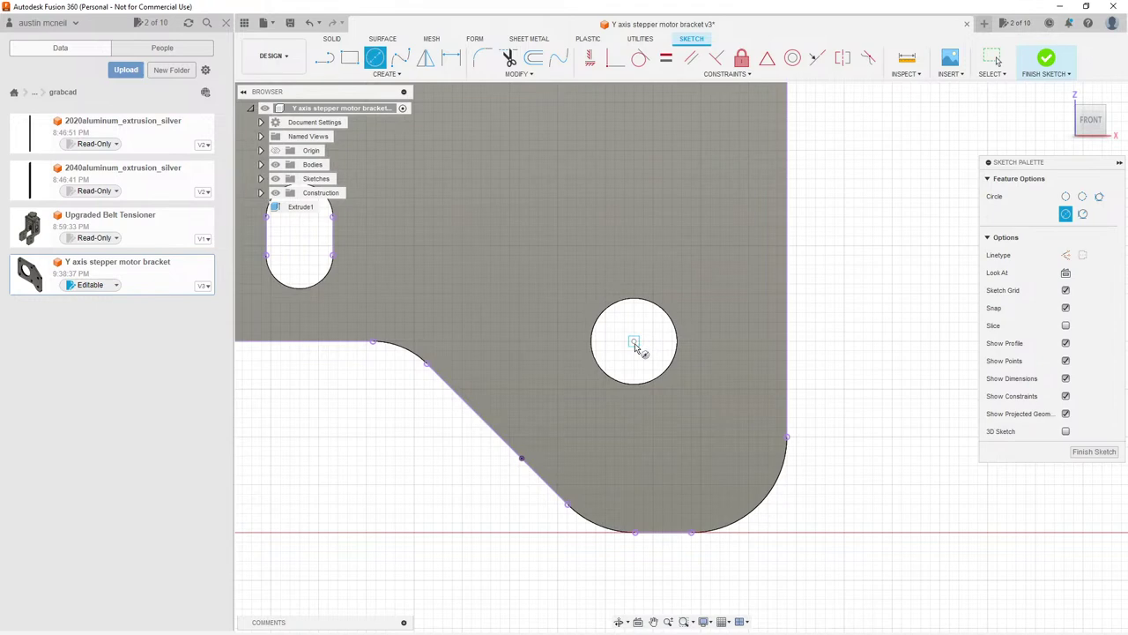
{"action": "left_click", "coordinate": [634, 342]}
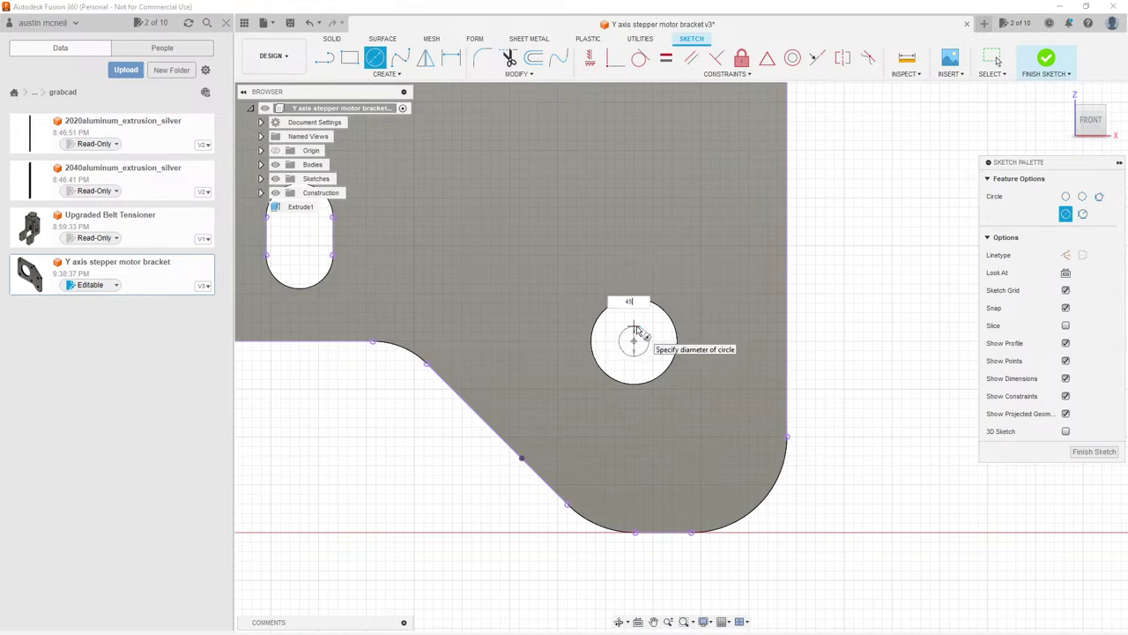
{"action": "key", "text": "Return"}
{"action": "left_click", "coordinate": [993, 58]}
Step: Draw a 45 mm diameter circle centred on the sketch point in the upper small round hole
{"action": "scroll", "coordinate": [631, 393], "scroll_direction": "down", "scroll_amount": 3}
{"action": "middle_click_drag", "start_coordinate": [631, 132], "coordinate": [631, 273]}
{"action": "key", "text": "c"}
{"action": "left_click", "coordinate": [635, 277]}
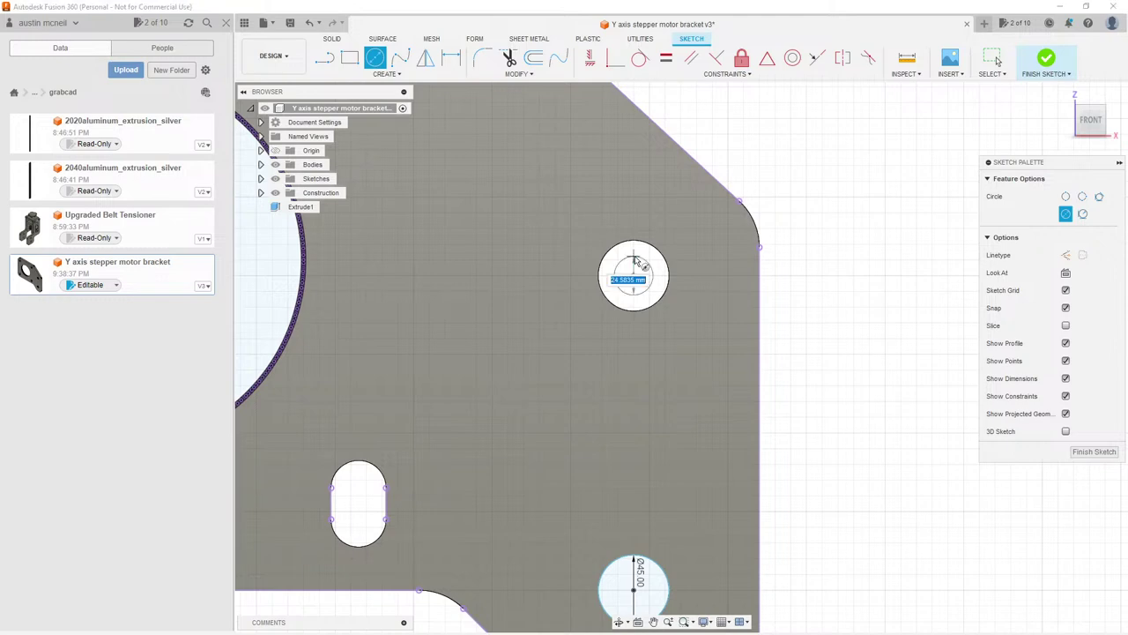
{"action": "key", "text": "Return"}
{"action": "key", "text": "Escape"}
Step: Draw a 3-point arc along the upper rounded end of the bracket's upper-right slot, joining its two side lines
{"action": "scroll", "coordinate": [692, 247], "scroll_direction": "down", "scroll_amount": 3}
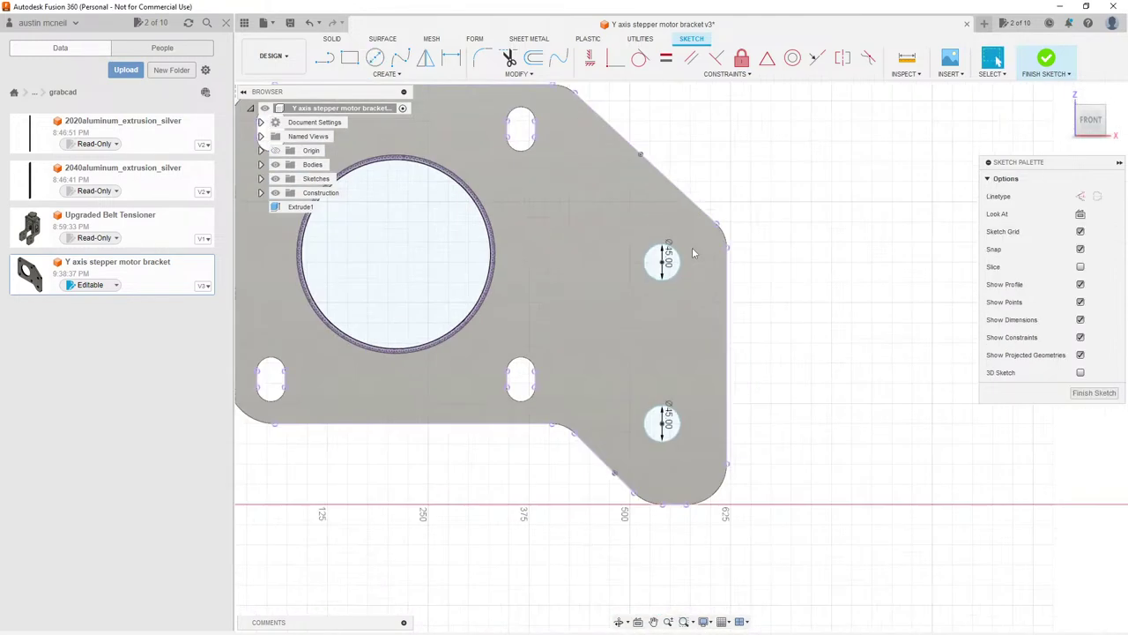
{"action": "scroll", "coordinate": [619, 231], "scroll_direction": "down", "scroll_amount": 2}
{"action": "scroll", "coordinate": [568, 152], "scroll_direction": "up", "scroll_amount": 2}
{"action": "scroll", "coordinate": [569, 153], "scroll_direction": "up", "scroll_amount": 3}
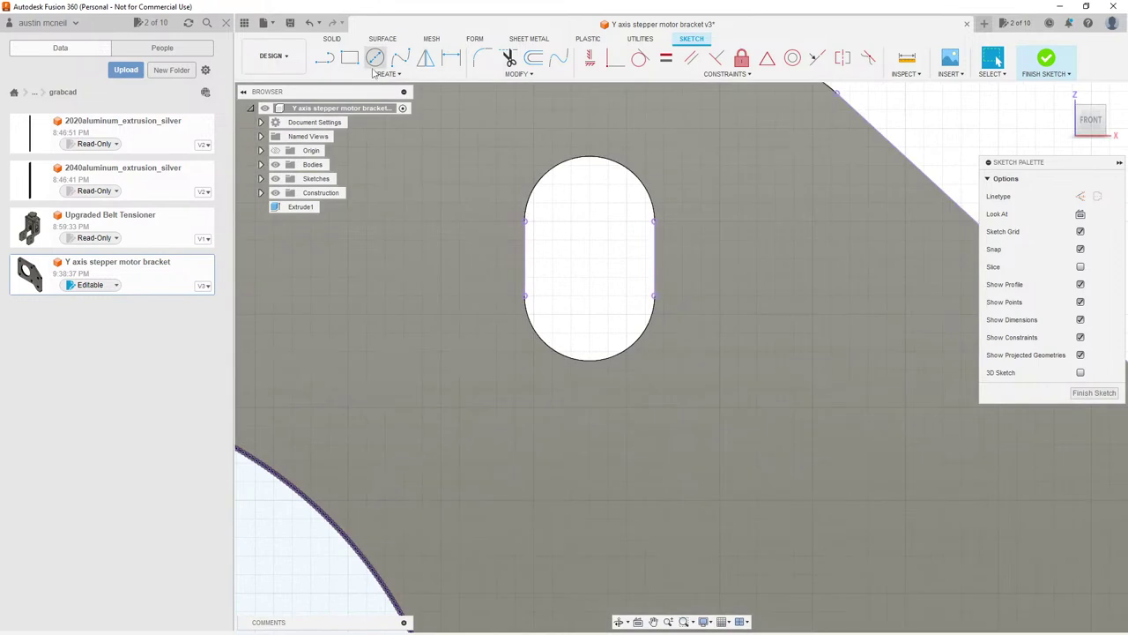
{"action": "left_click", "coordinate": [374, 60]}
{"action": "left_click", "coordinate": [379, 74]}
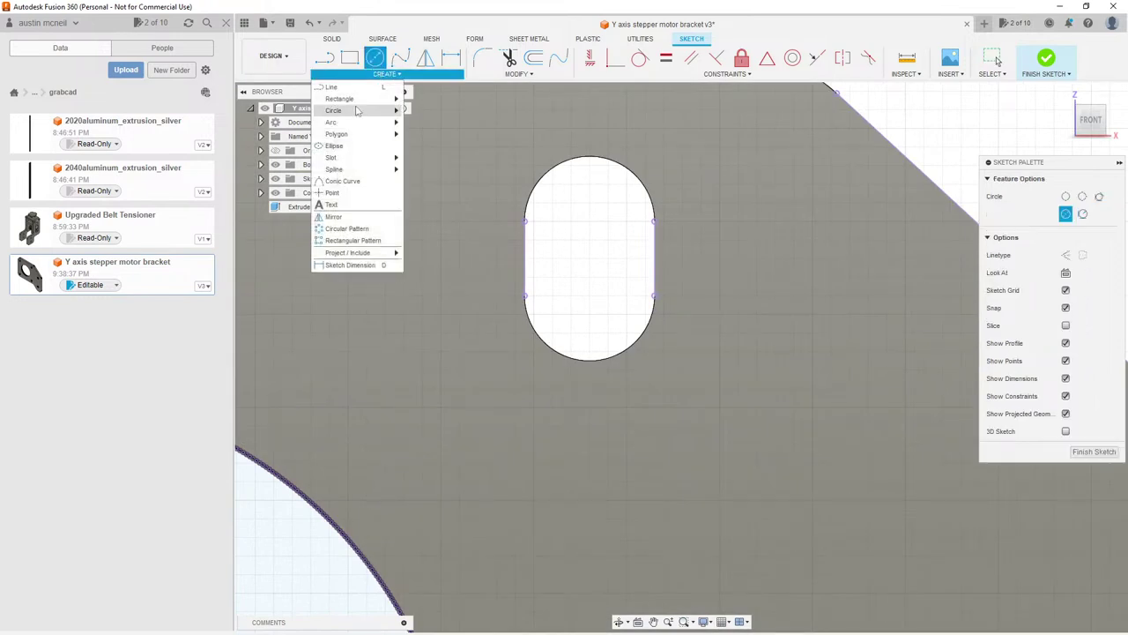
{"action": "mouse_move", "coordinate": [360, 126]}
{"action": "left_click", "coordinate": [427, 122]}
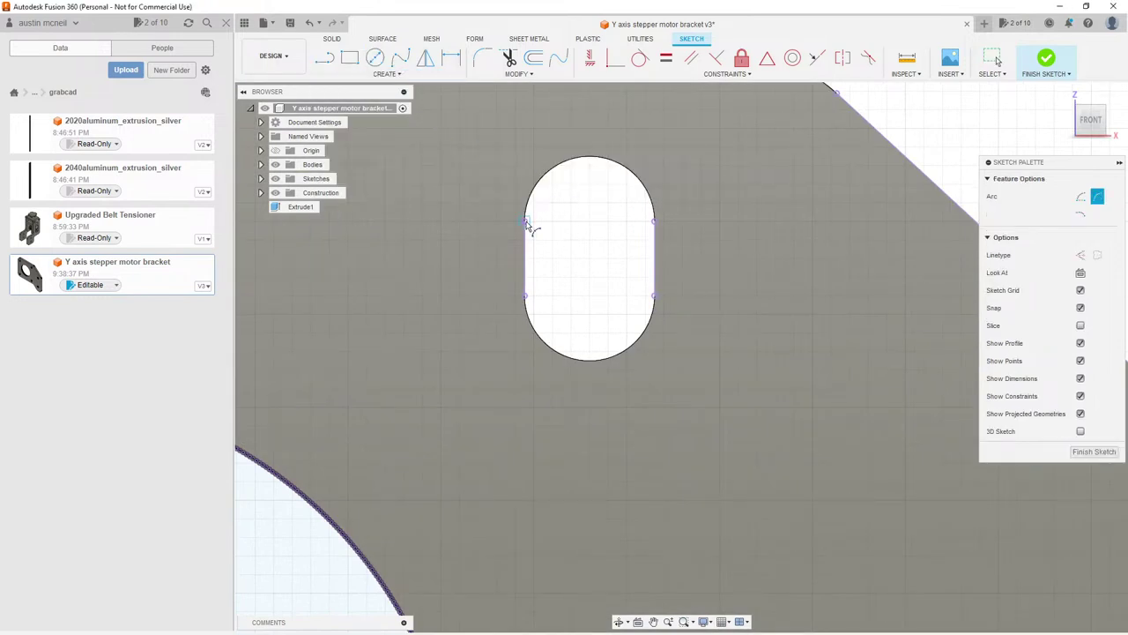
{"action": "left_click", "coordinate": [526, 221]}
{"action": "left_click", "coordinate": [653, 221]}
{"action": "left_click", "coordinate": [582, 157]}
{"action": "left_click", "coordinate": [591, 160]}
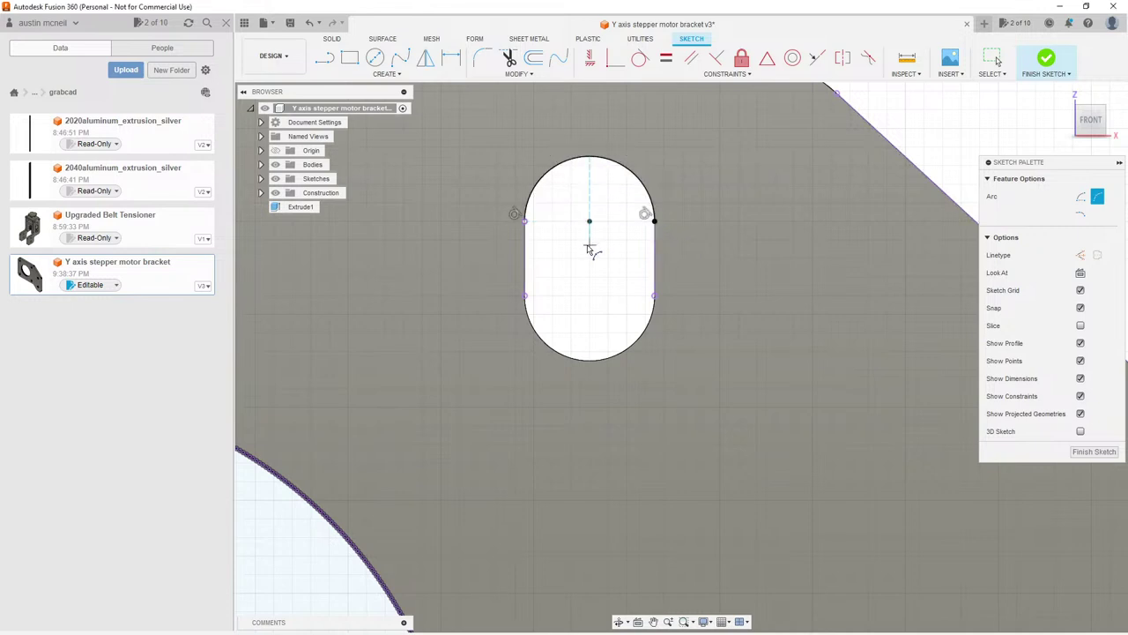
Step: Close the upper-right slot with a 3-point arc along its lower rounded end
{"action": "left_click", "coordinate": [526, 296]}
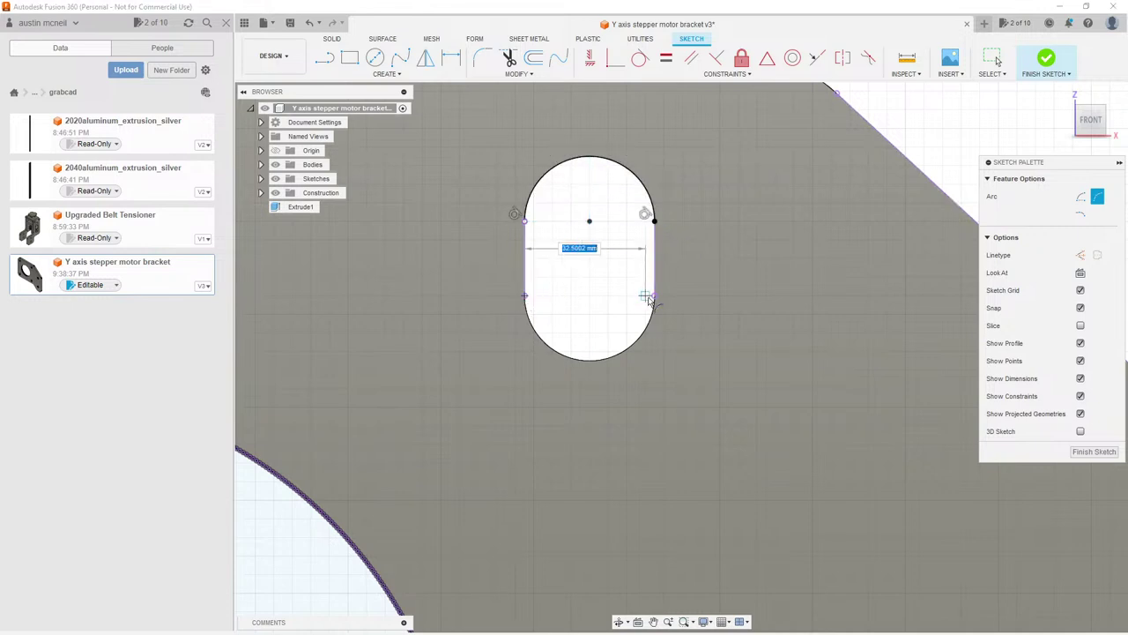
{"action": "left_click", "coordinate": [654, 296]}
{"action": "left_click", "coordinate": [597, 362]}
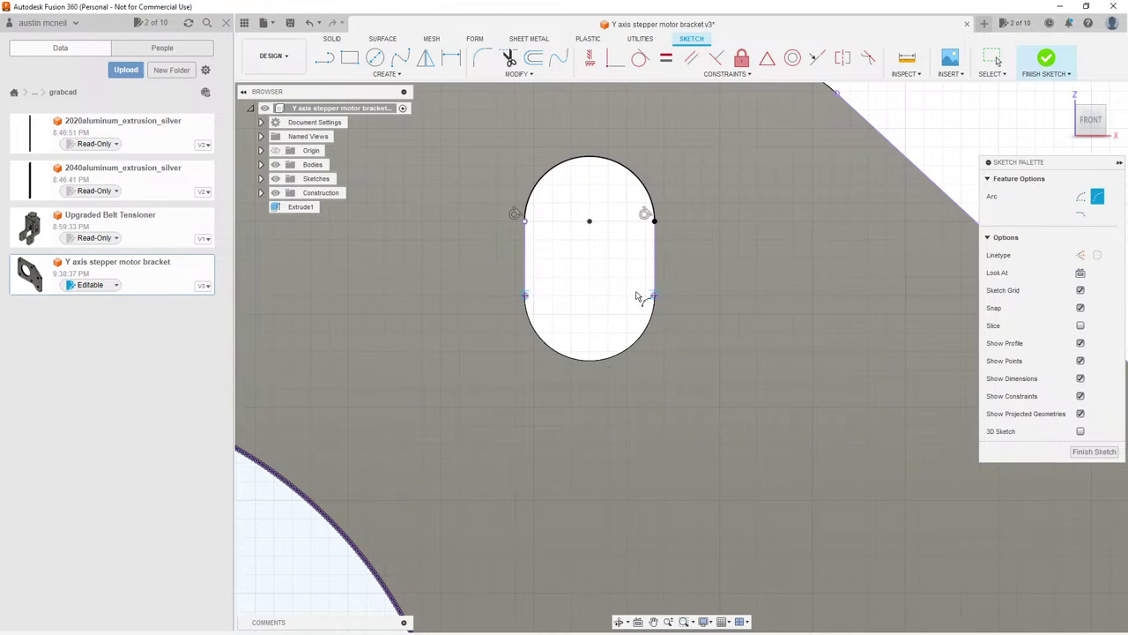
Step: Draw 3-point arcs along both rounded ends of the bracket's upper-left slot, joining its two side lines
{"action": "scroll", "coordinate": [806, 274], "scroll_direction": "down", "scroll_amount": 4}
{"action": "scroll", "coordinate": [416, 261], "scroll_direction": "up", "scroll_amount": 3}
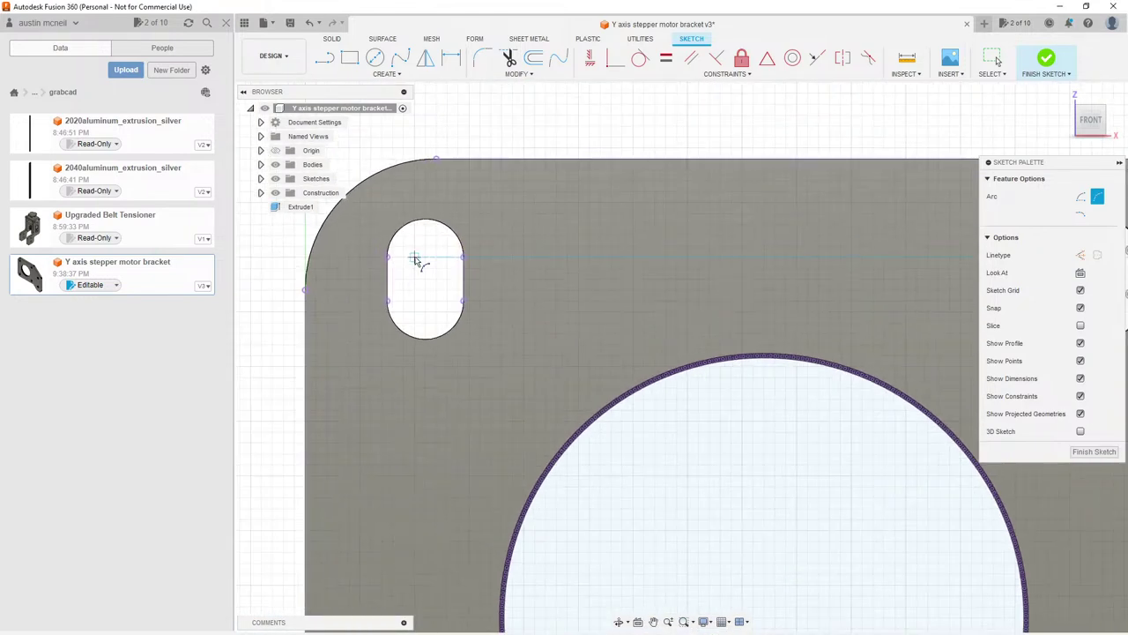
{"action": "left_click", "coordinate": [388, 256]}
{"action": "left_click", "coordinate": [462, 257]}
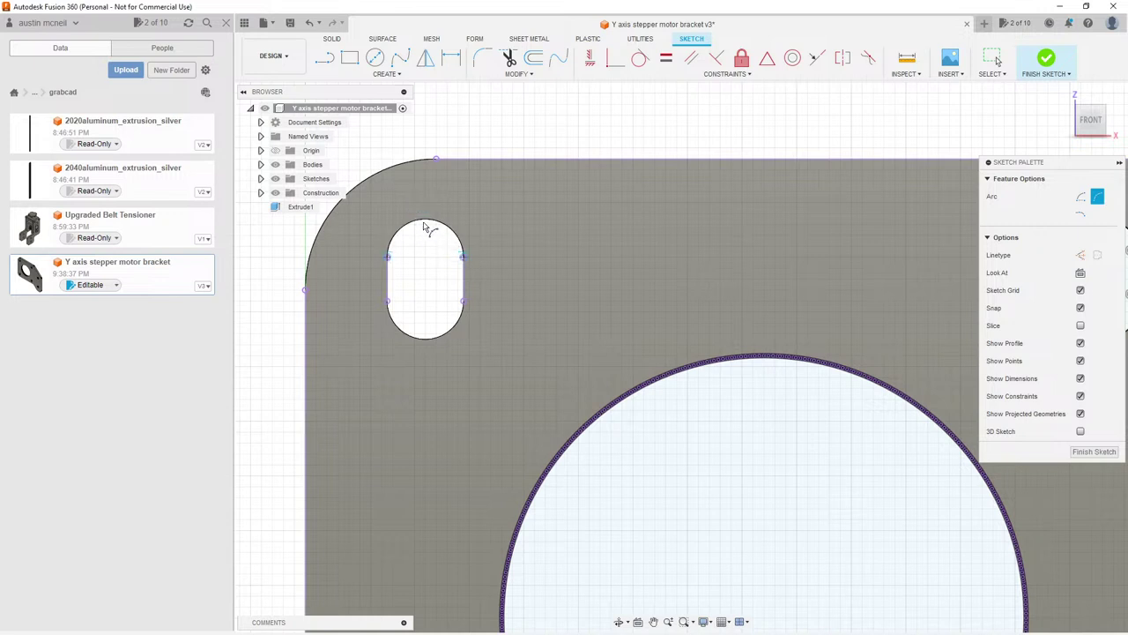
{"action": "left_click", "coordinate": [424, 238]}
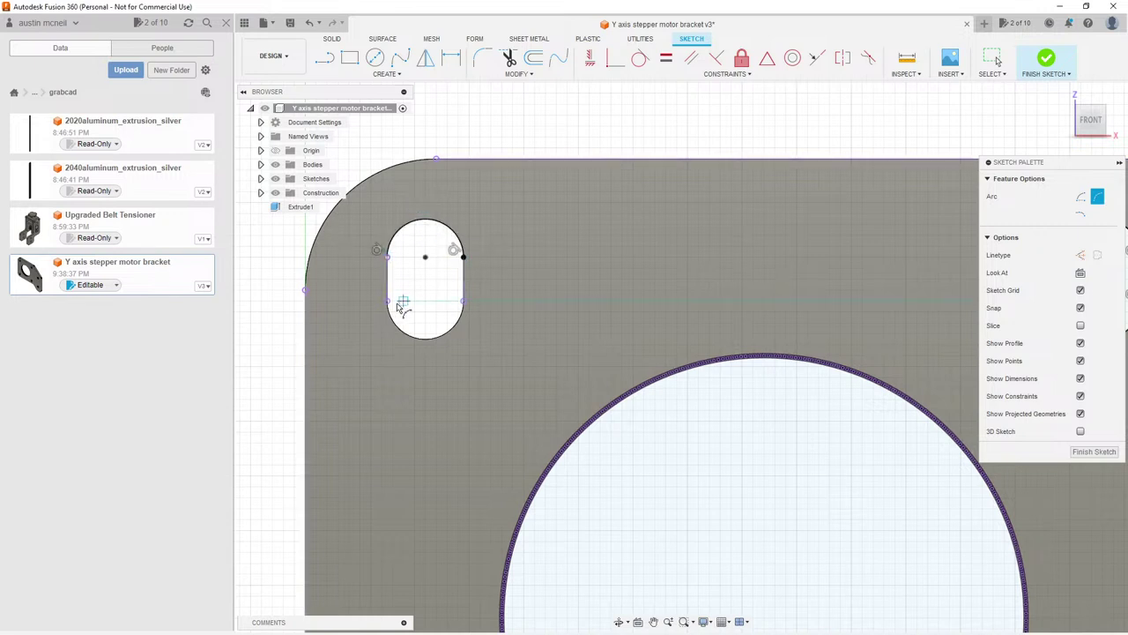
{"action": "left_click", "coordinate": [462, 300]}
{"action": "left_click", "coordinate": [425, 340]}
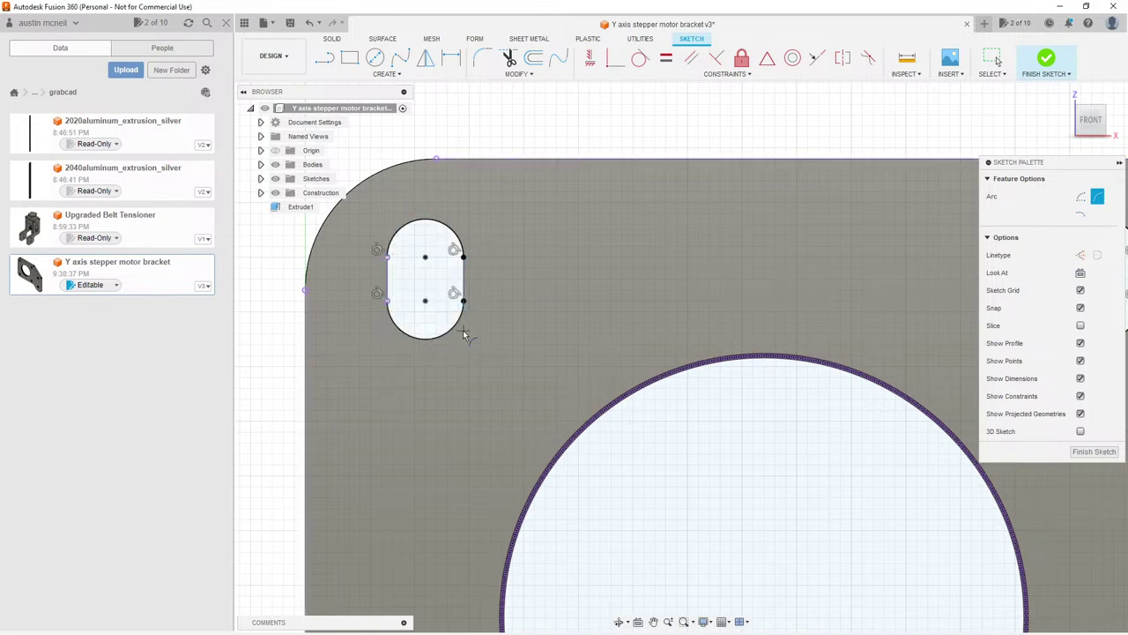
Step: Draw 3-point arcs along both rounded ends of the bracket's lower-left slot, joining its two side lines
{"action": "scroll", "coordinate": [568, 205], "scroll_direction": "down", "scroll_amount": 5}
{"action": "scroll", "coordinate": [528, 421], "scroll_direction": "up", "scroll_amount": 5}
{"action": "scroll", "coordinate": [516, 383], "scroll_direction": "up", "scroll_amount": 2}
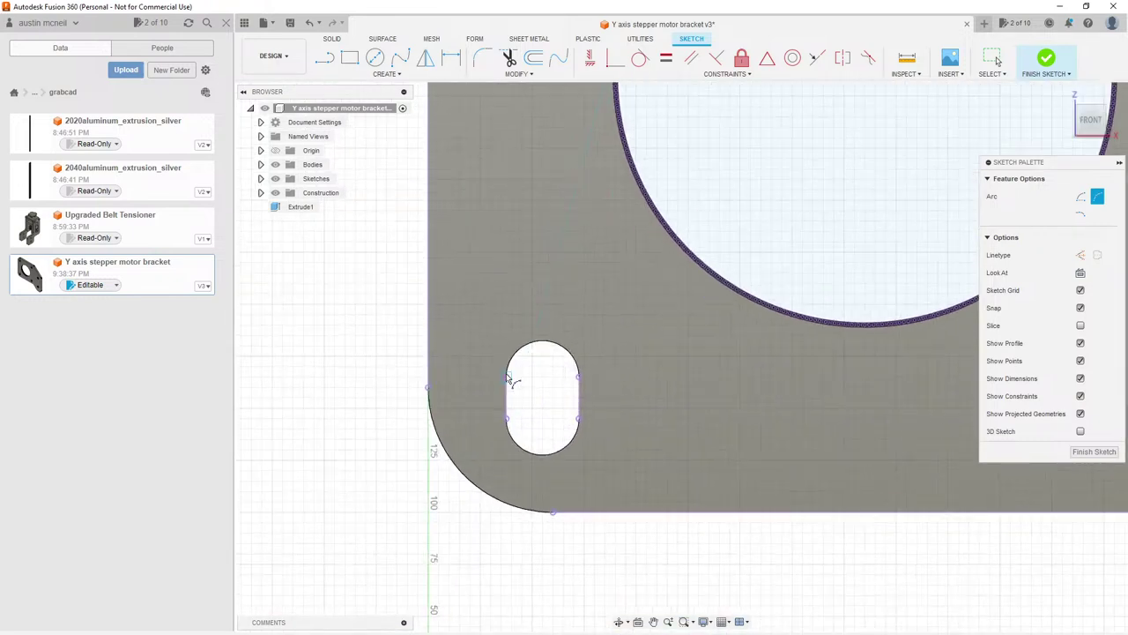
{"action": "left_click", "coordinate": [507, 377]}
{"action": "left_click", "coordinate": [577, 377]}
{"action": "left_click", "coordinate": [547, 347]}
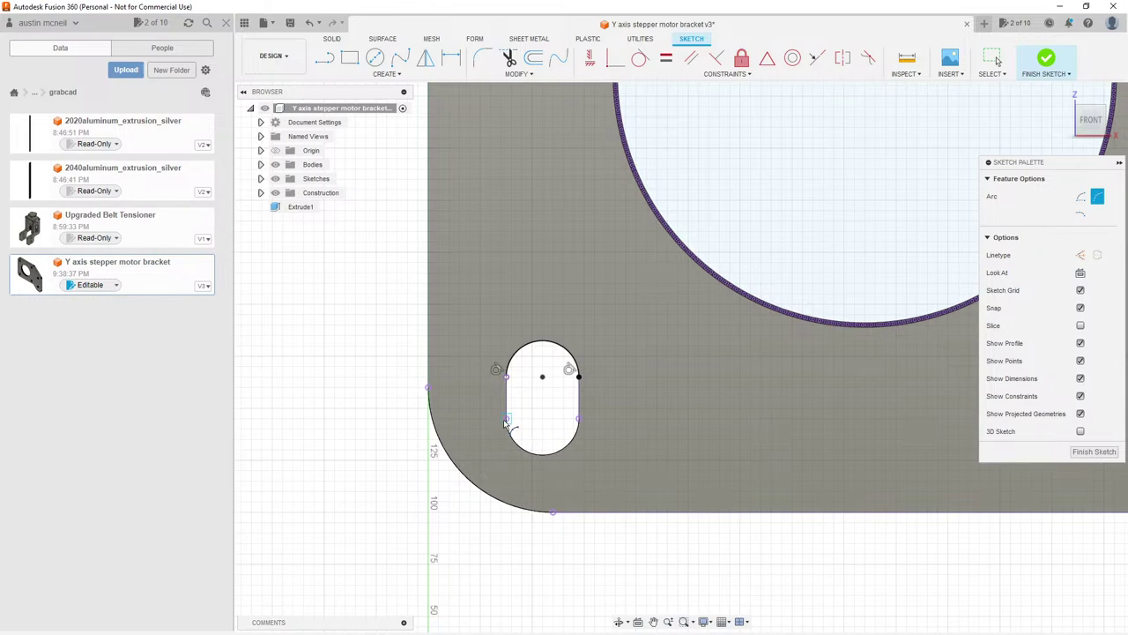
{"action": "left_click", "coordinate": [507, 420]}
{"action": "left_click", "coordinate": [578, 420]}
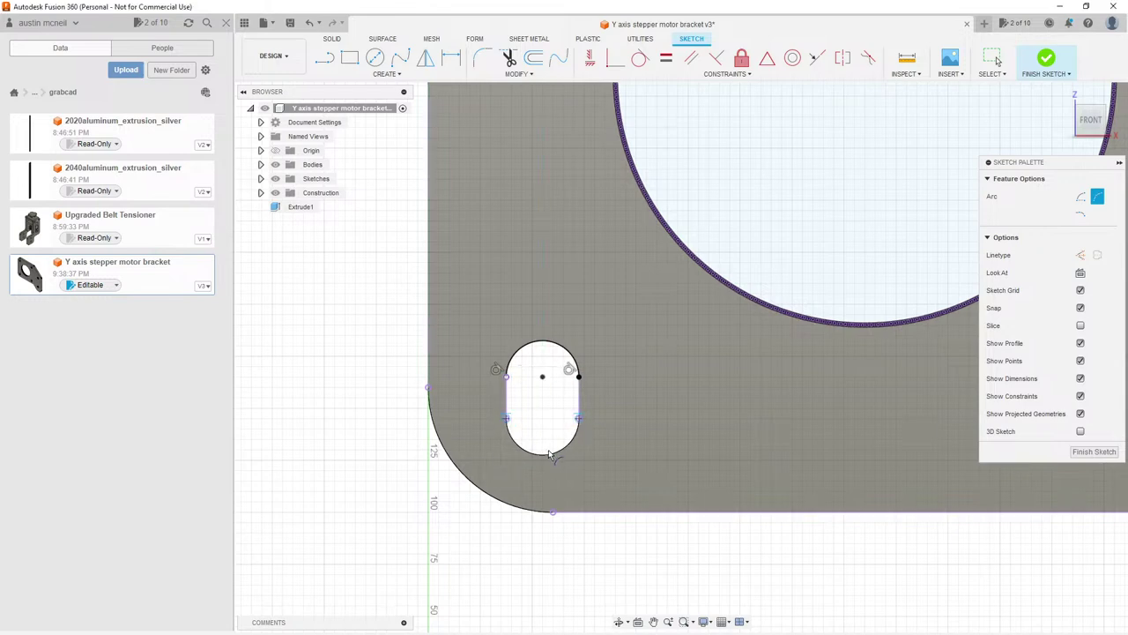
{"action": "left_click", "coordinate": [548, 452]}
Step: Draw 3-point arcs along both rounded ends of the bracket's lower-right slot, joining its two side lines
{"action": "scroll", "coordinate": [537, 405], "scroll_direction": "down", "scroll_amount": 5}
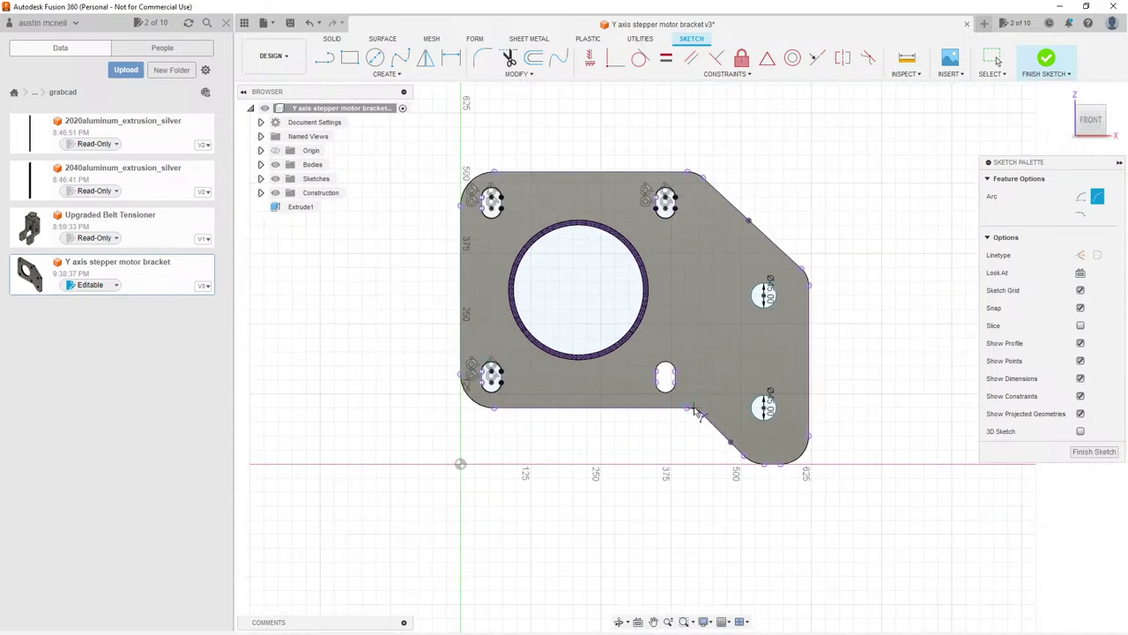
{"action": "scroll", "coordinate": [661, 327], "scroll_direction": "up", "scroll_amount": 5}
{"action": "scroll", "coordinate": [661, 327], "scroll_direction": "up", "scroll_amount": 3}
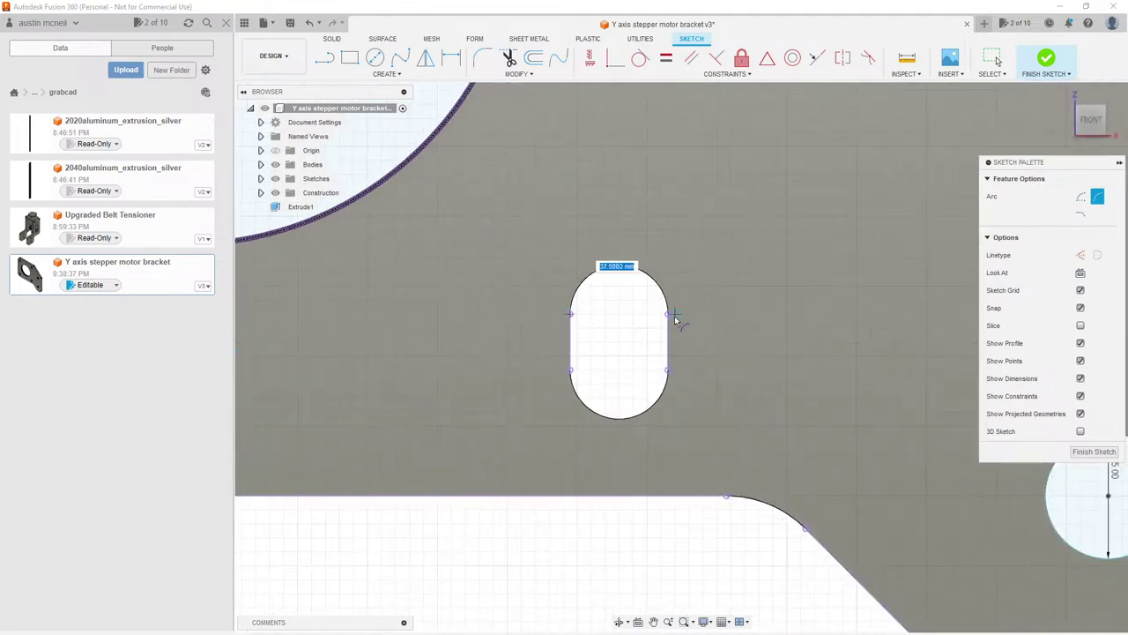
{"action": "left_click", "coordinate": [627, 273]}
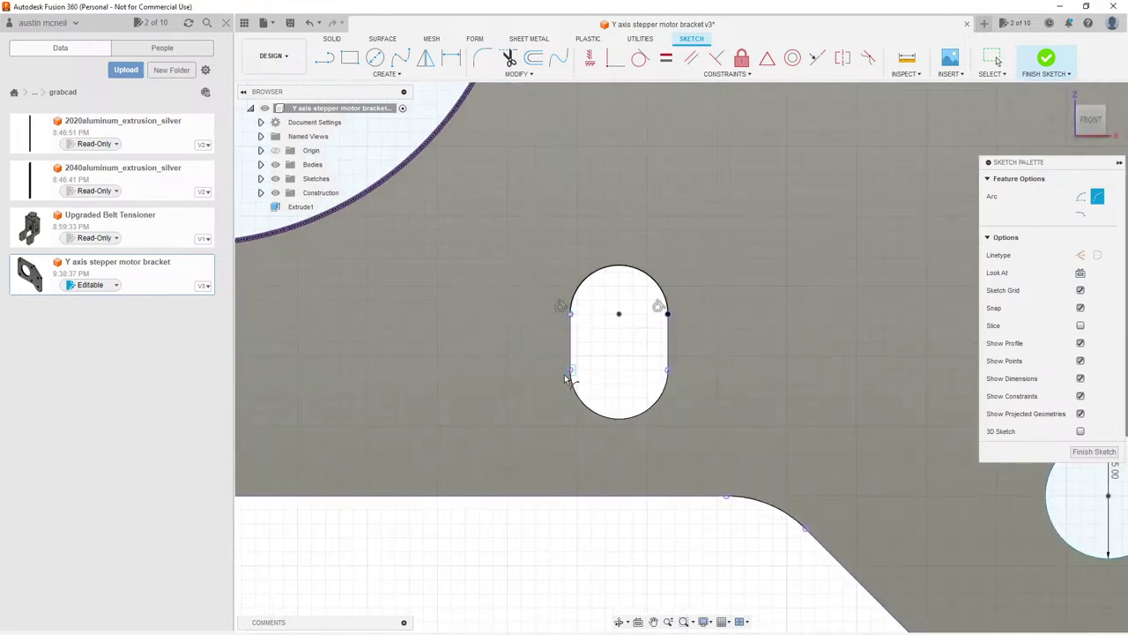
{"action": "left_click", "coordinate": [570, 370]}
{"action": "left_click", "coordinate": [668, 370]}
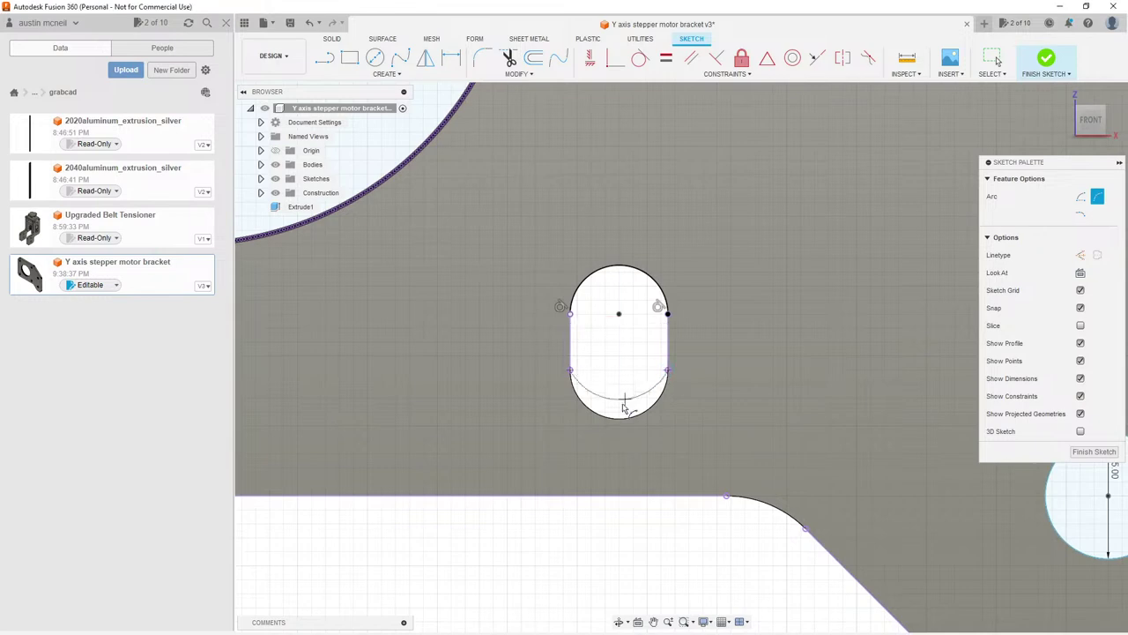
{"action": "left_click", "coordinate": [622, 419]}
{"action": "left_click", "coordinate": [621, 423]}
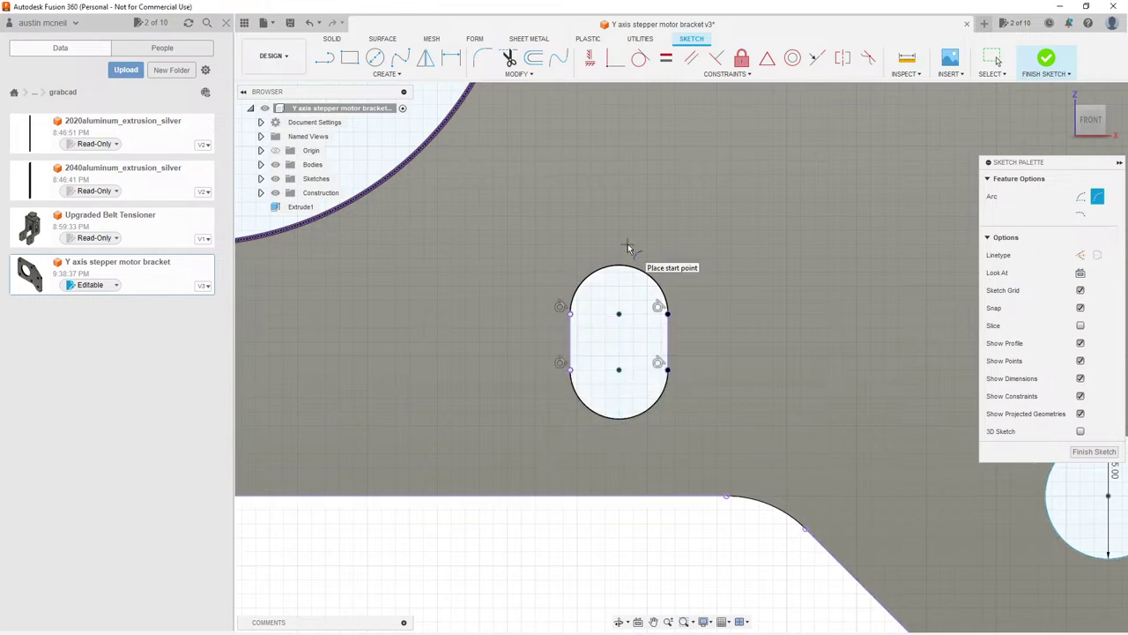
{"action": "scroll", "coordinate": [627, 248], "scroll_direction": "down", "scroll_amount": 6}
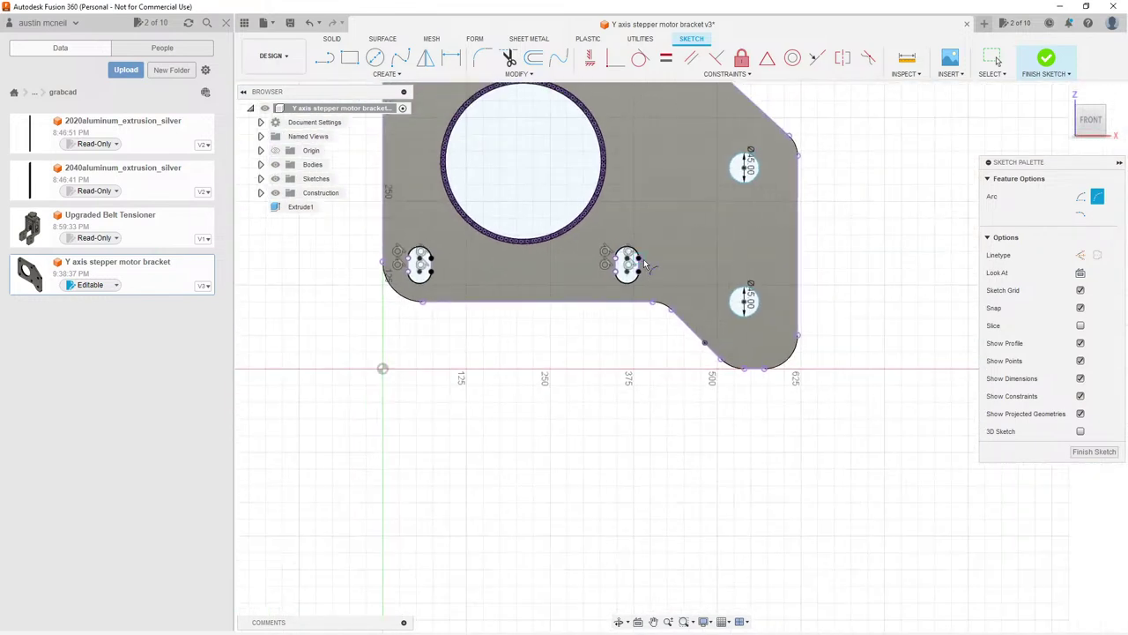
Step: Draw 3-point arcs along the upper-left and lower-left rounded corners of the bracket outline, joining the adjacent straight edges
{"action": "scroll", "coordinate": [573, 304], "scroll_direction": "down", "scroll_amount": 3}
{"action": "scroll", "coordinate": [445, 134], "scroll_direction": "up", "scroll_amount": 8}
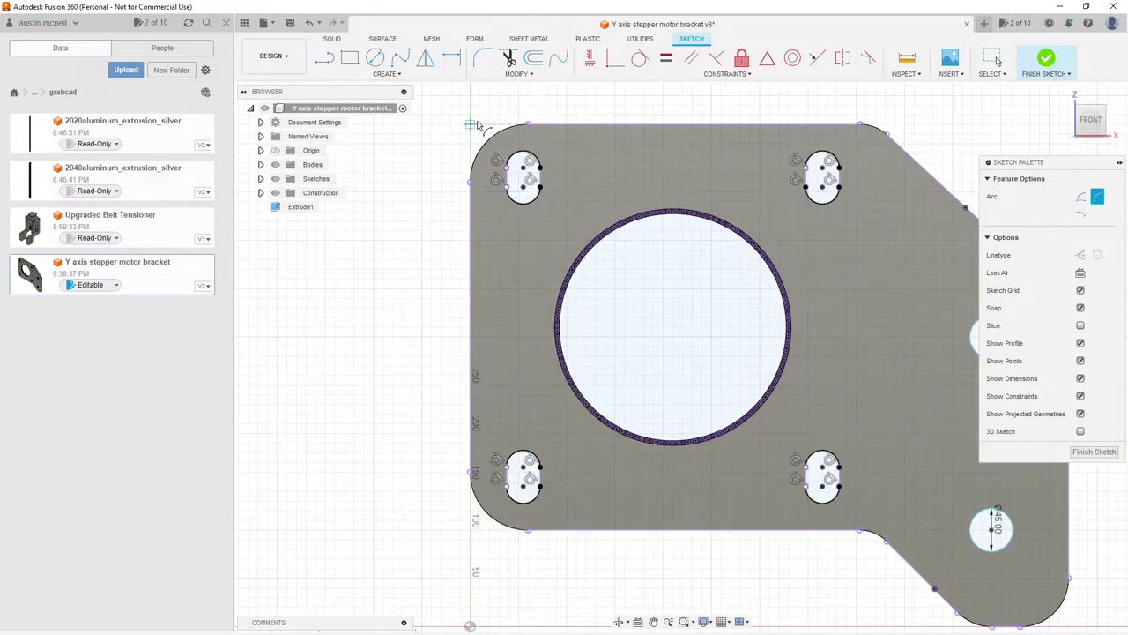
{"action": "left_click", "coordinate": [448, 314]}
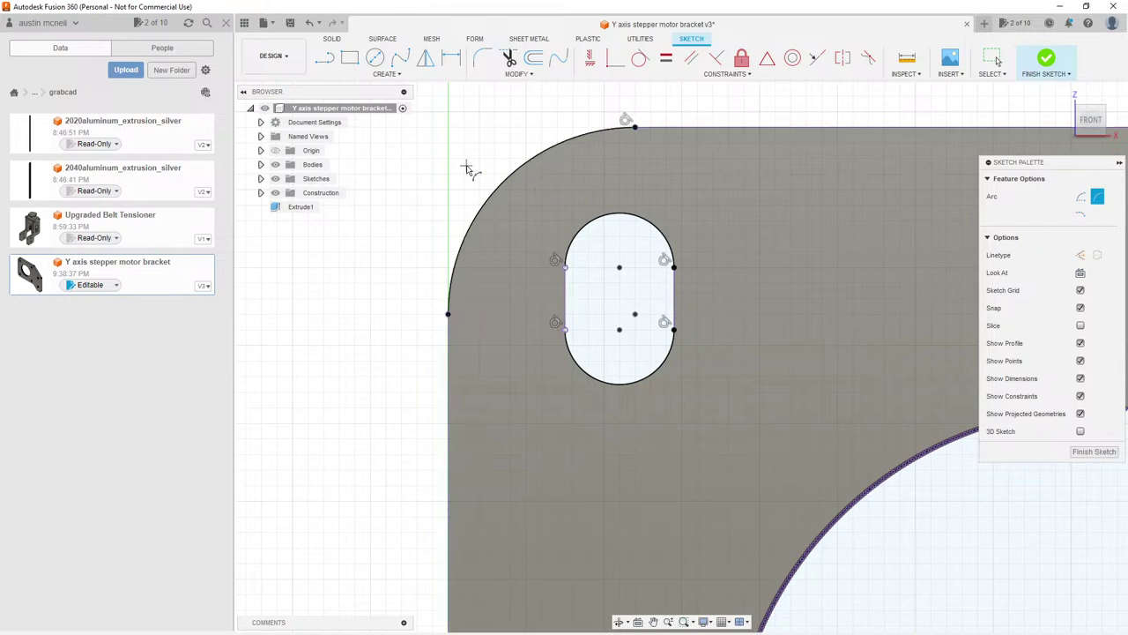
{"action": "scroll", "coordinate": [468, 168], "scroll_direction": "down", "scroll_amount": 8}
{"action": "scroll", "coordinate": [465, 387], "scroll_direction": "up", "scroll_amount": 6}
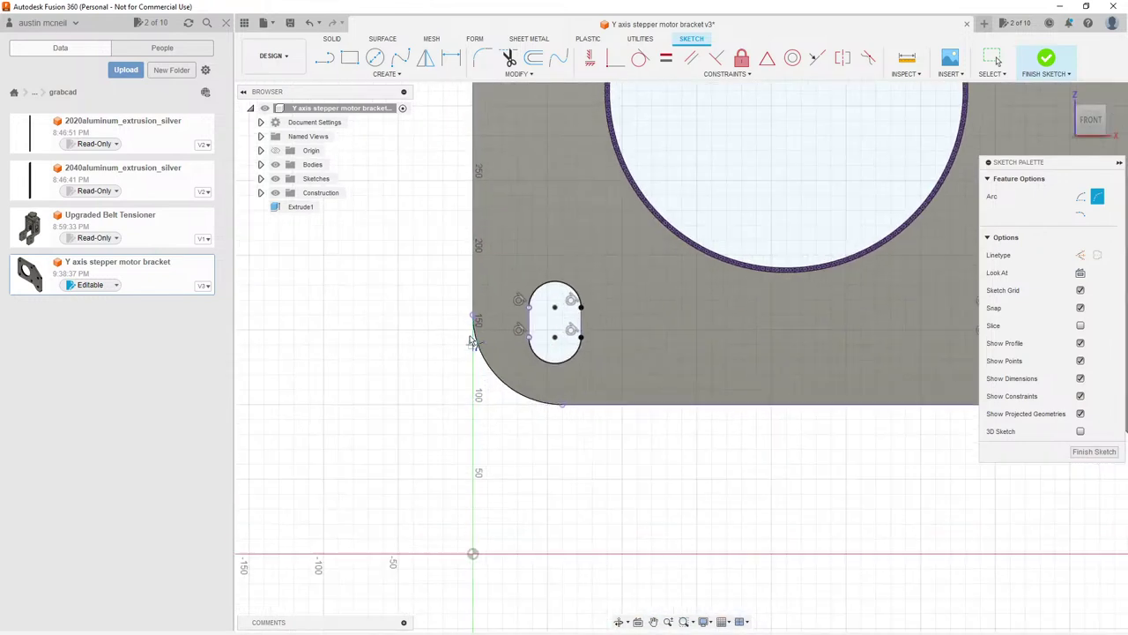
{"action": "left_click", "coordinate": [598, 431]}
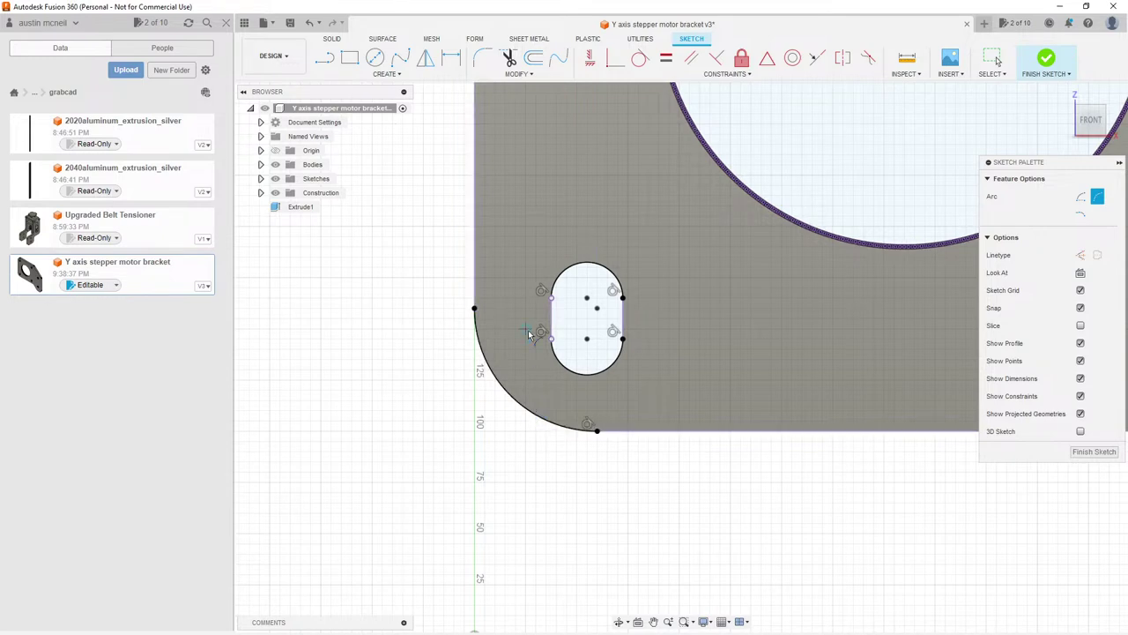
Step: Draw 3-point arcs along the rounded bends at both ends of the bracket's lower diagonal edge
{"action": "scroll", "coordinate": [421, 339], "scroll_direction": "down", "scroll_amount": 3}
{"action": "scroll", "coordinate": [421, 340], "scroll_direction": "down", "scroll_amount": 3}
{"action": "scroll", "coordinate": [630, 344], "scroll_direction": "up", "scroll_amount": 6}
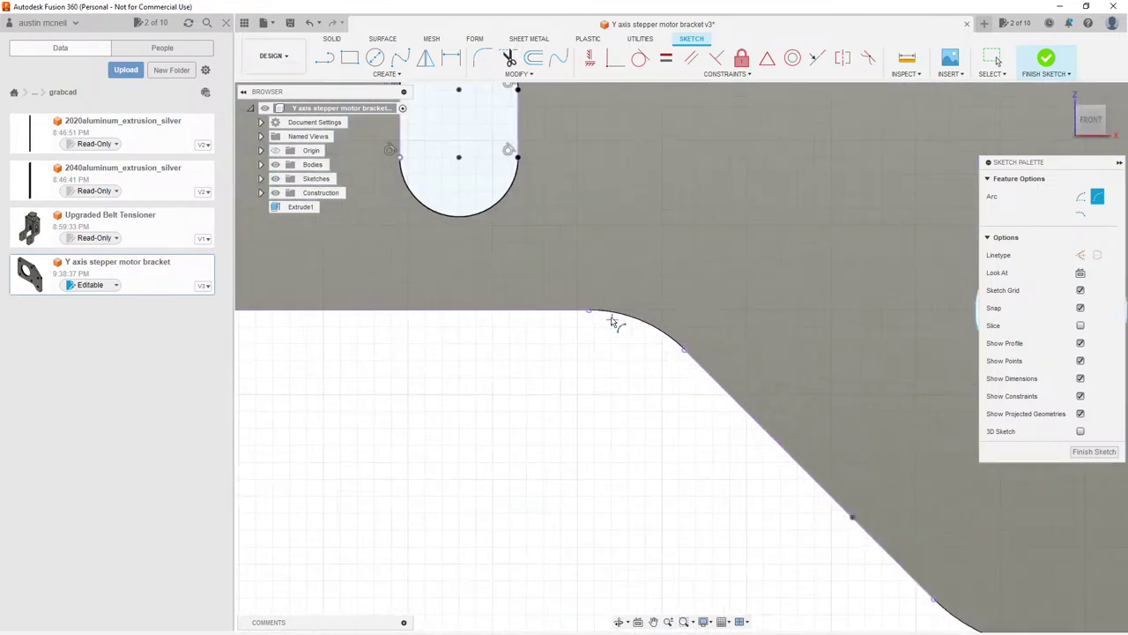
{"action": "left_click", "coordinate": [591, 311]}
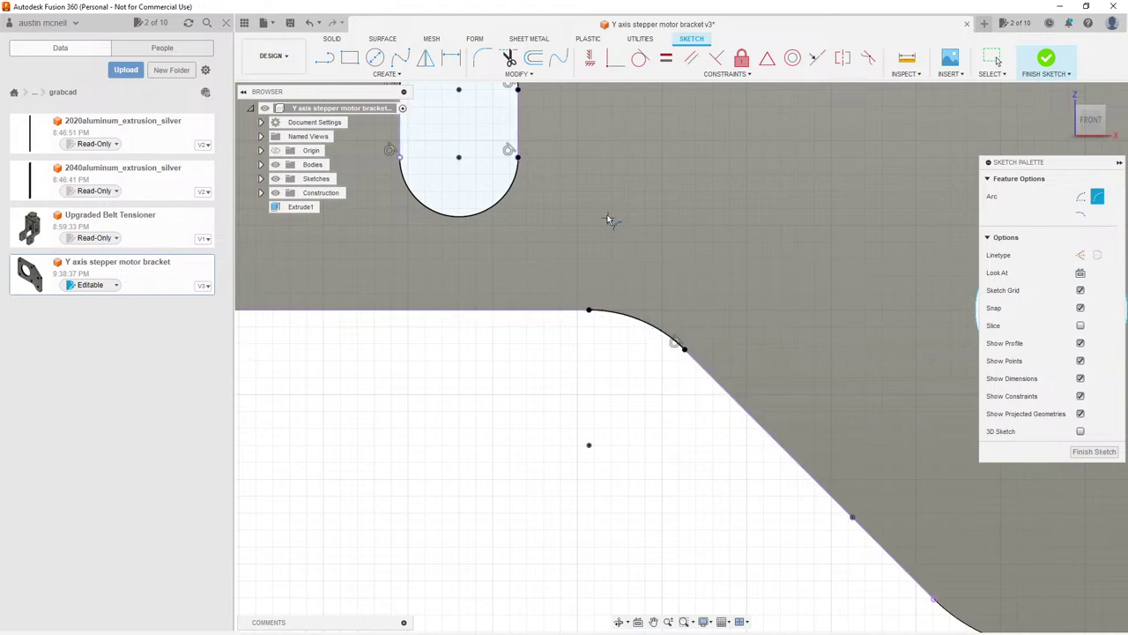
{"action": "scroll", "coordinate": [684, 347], "scroll_direction": "down", "scroll_amount": 3}
{"action": "scroll", "coordinate": [690, 326], "scroll_direction": "up", "scroll_amount": 3}
{"action": "scroll", "coordinate": [673, 314], "scroll_direction": "down", "scroll_amount": 3}
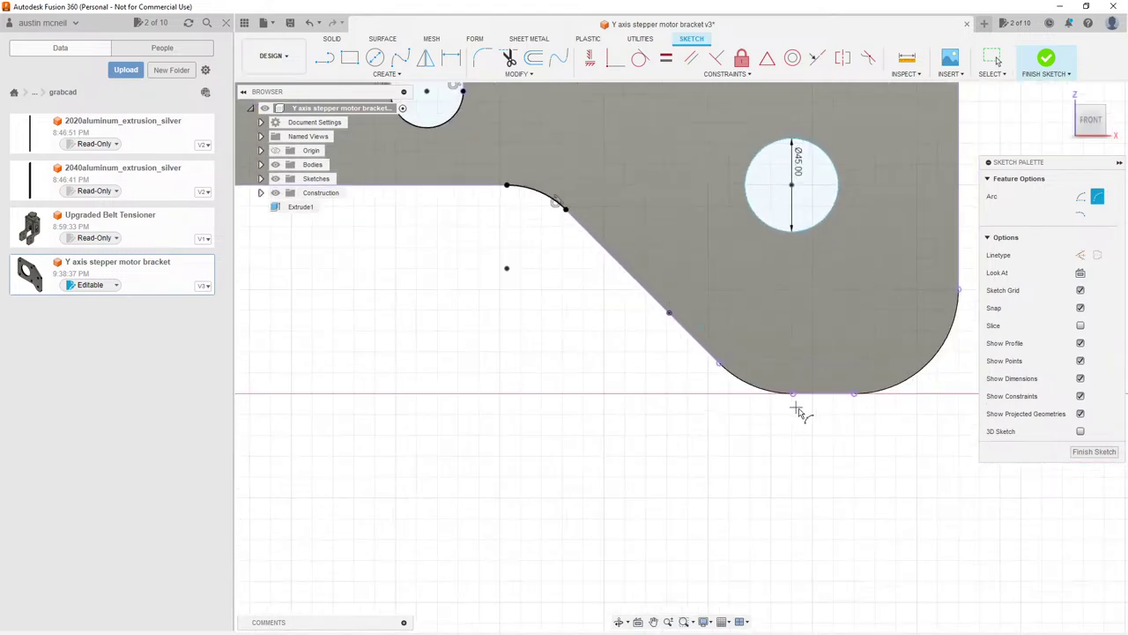
{"action": "scroll", "coordinate": [664, 345], "scroll_direction": "up", "scroll_amount": 3}
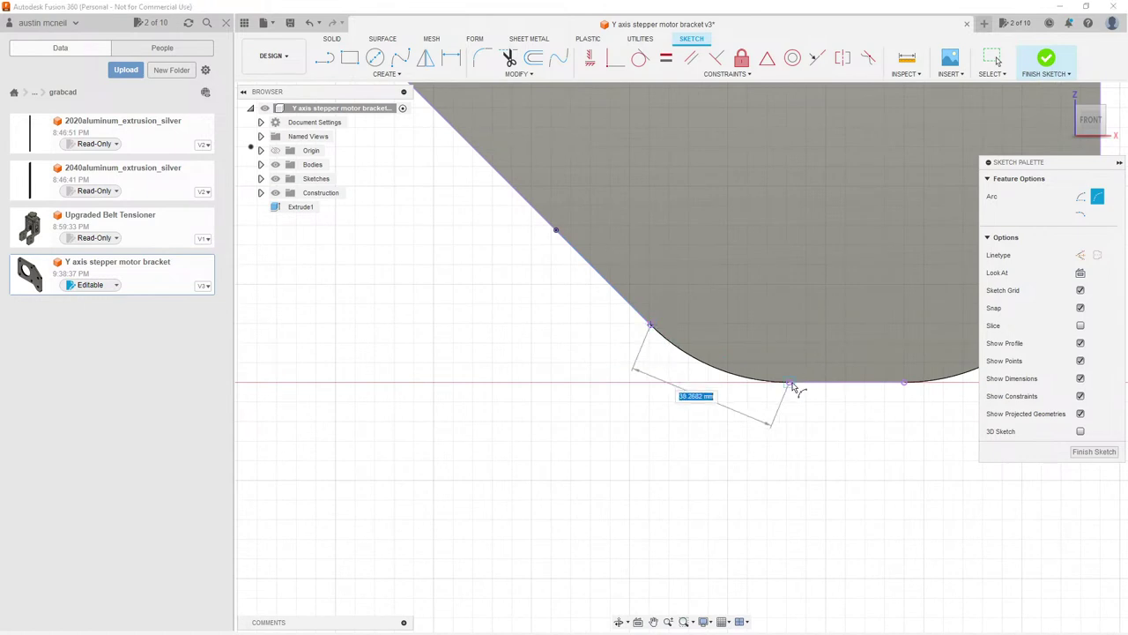
{"action": "left_click", "coordinate": [789, 382]}
{"action": "left_click", "coordinate": [729, 376]}
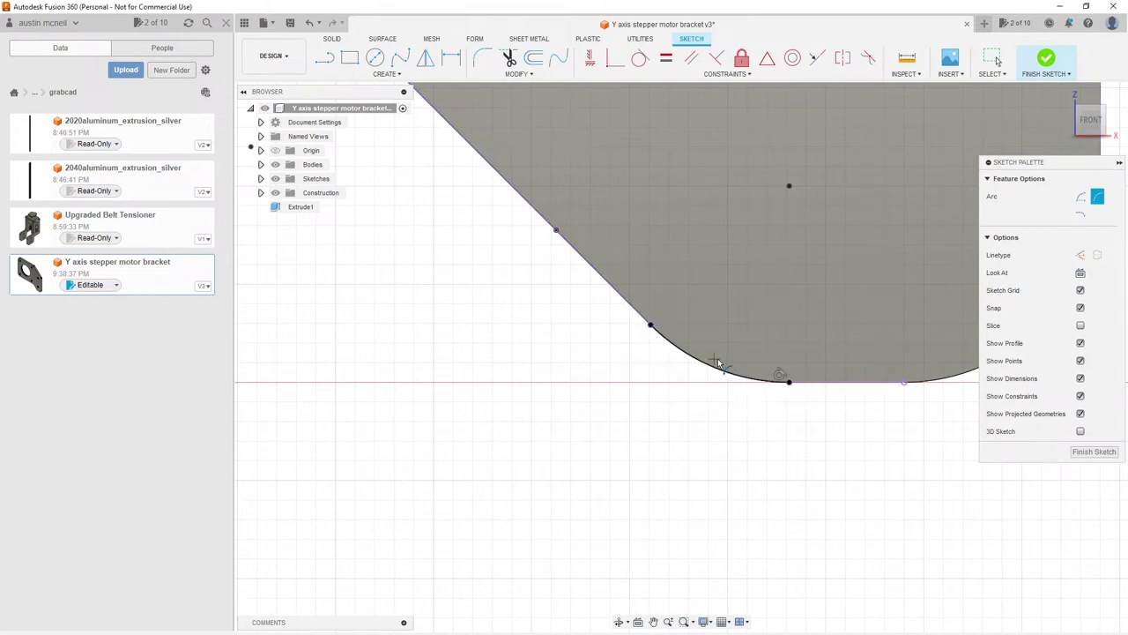
Step: Draw a 3-point arc along the lower-right rounded corner, joining the short bottom edge to the right vertical edge
{"action": "scroll", "coordinate": [674, 357], "scroll_direction": "down", "scroll_amount": 2}
{"action": "scroll", "coordinate": [833, 353], "scroll_direction": "up", "scroll_amount": 1}
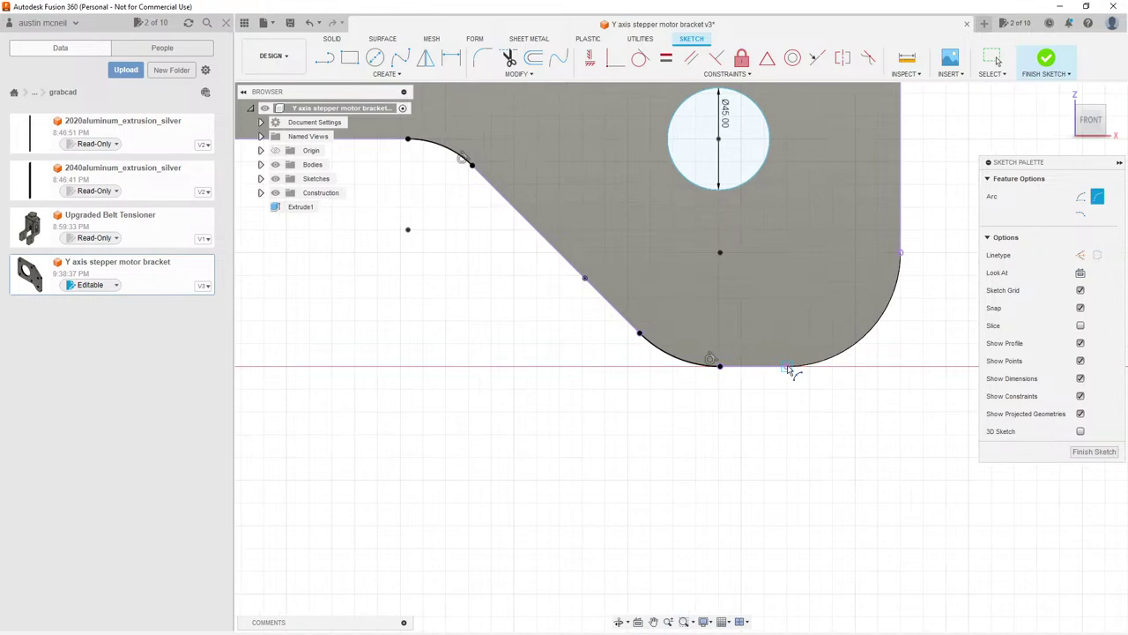
{"action": "left_click", "coordinate": [787, 367]}
{"action": "left_click", "coordinate": [900, 253]}
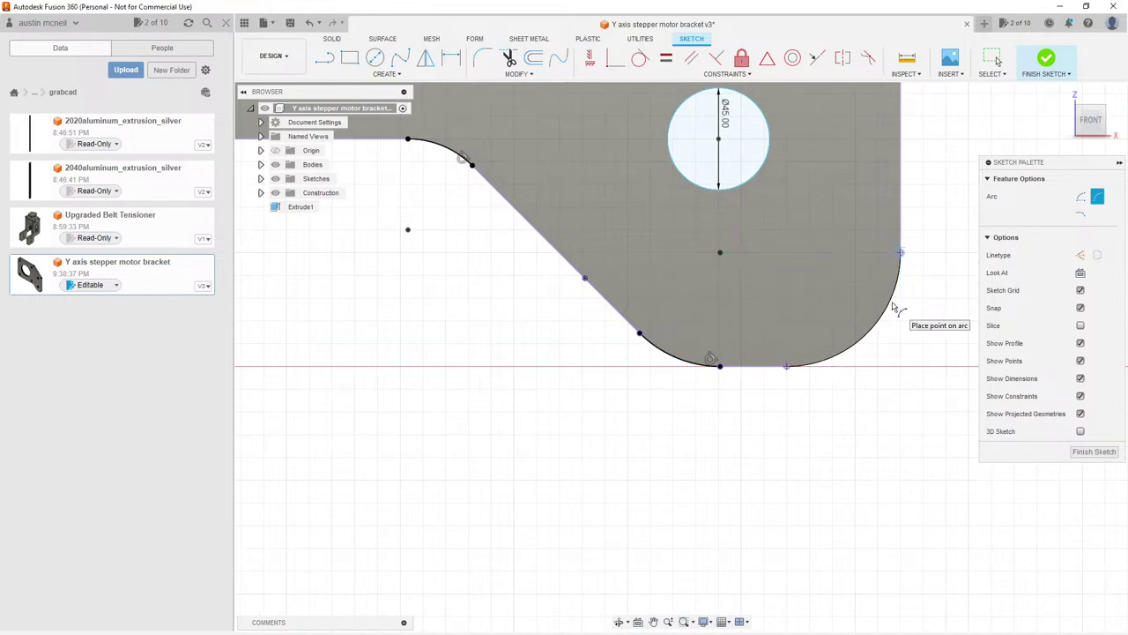
{"action": "left_click", "coordinate": [893, 307]}
Step: Draw a 3-point arc along the rounded corner between the upper diagonal edge and the right vertical edge
{"action": "scroll", "coordinate": [831, 370], "scroll_direction": "down", "scroll_amount": 3}
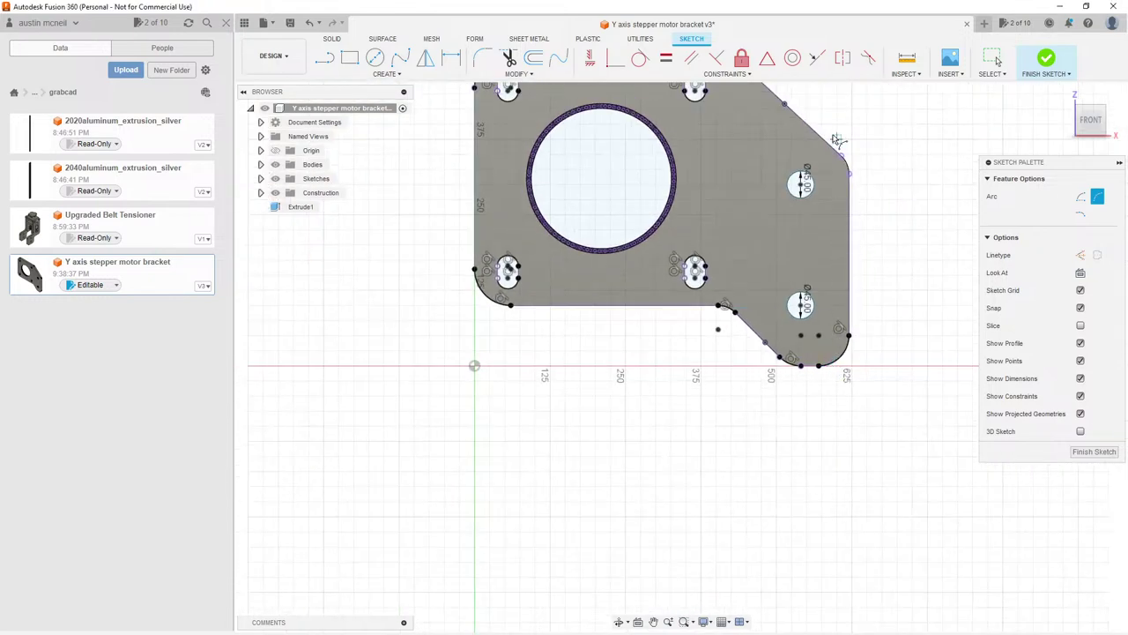
{"action": "scroll", "coordinate": [837, 139], "scroll_direction": "up", "scroll_amount": 4}
{"action": "left_click", "coordinate": [846, 186]}
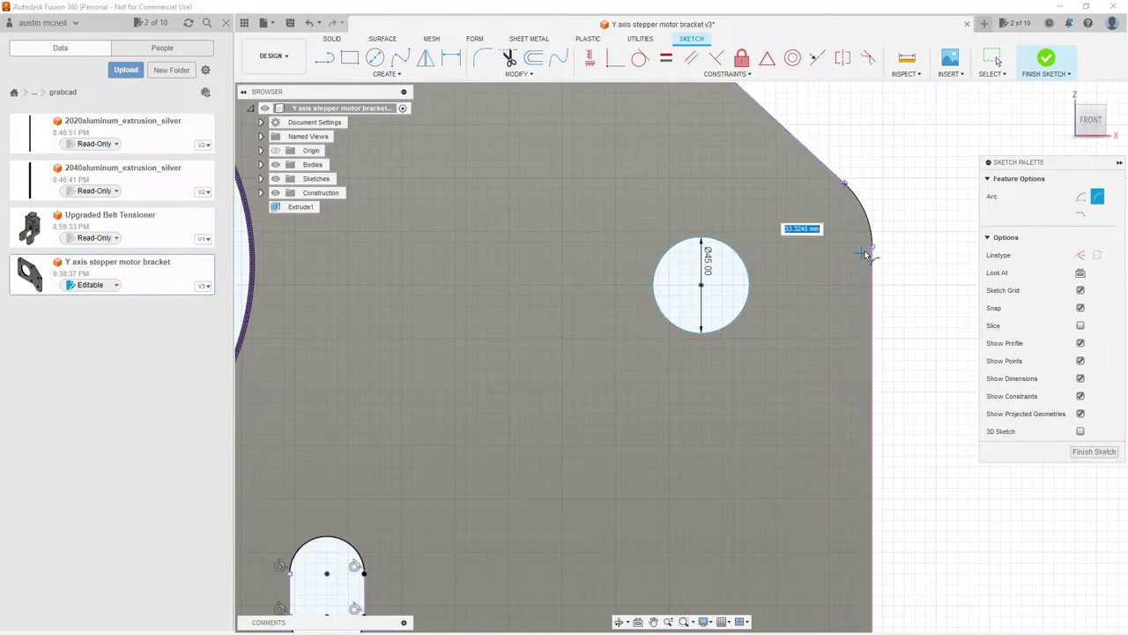
{"action": "left_click", "coordinate": [873, 247]}
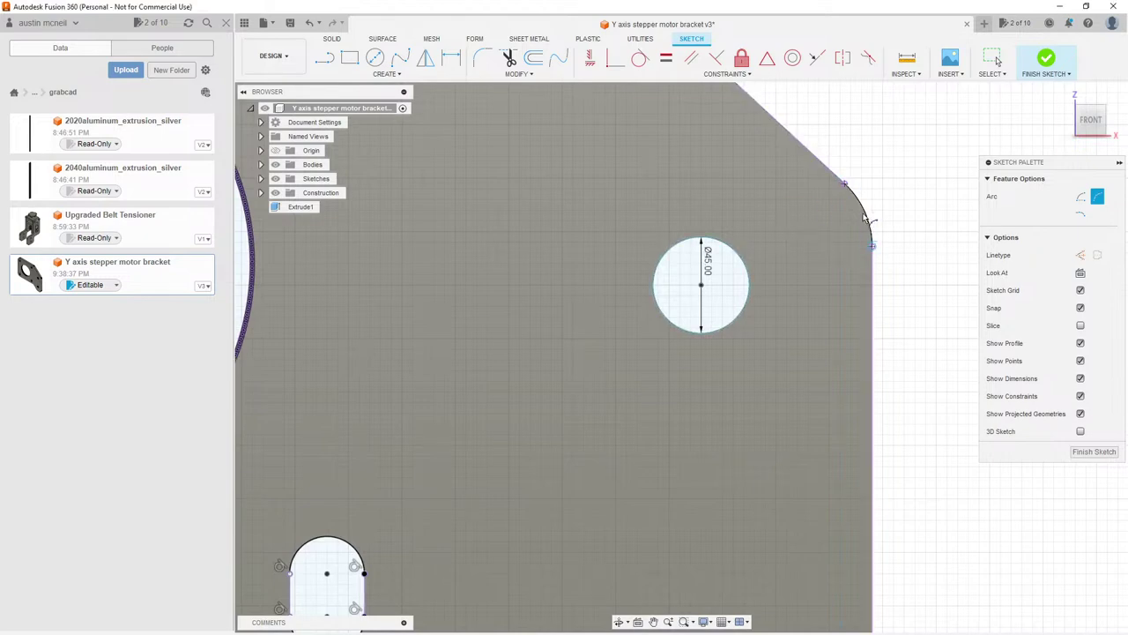
{"action": "left_click", "coordinate": [871, 227]}
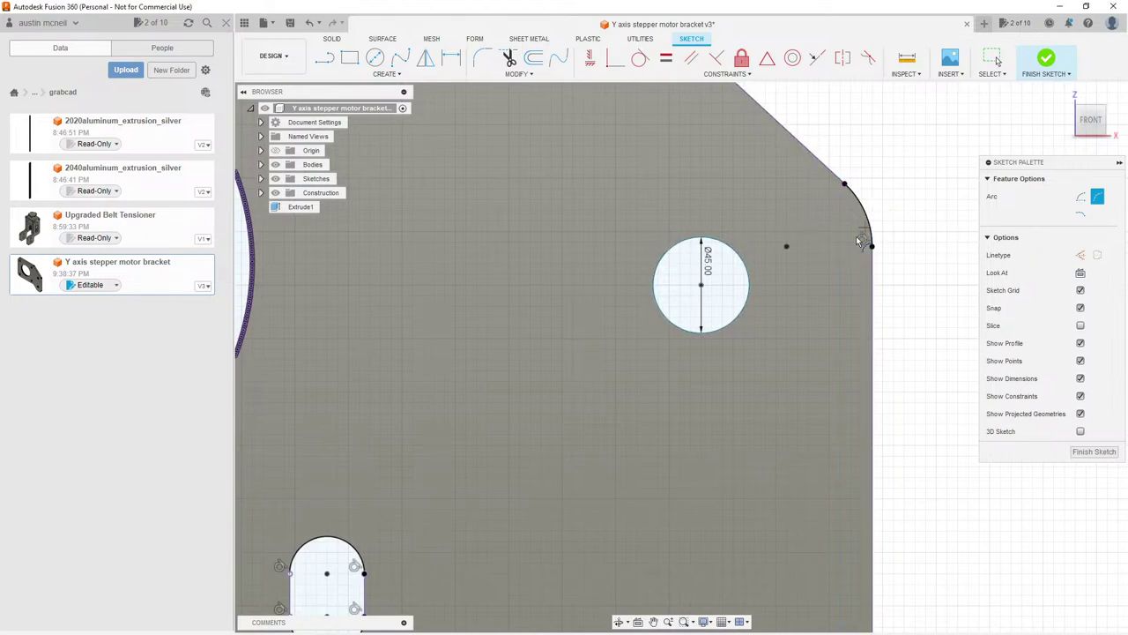
Step: Draw a 3-point arc along the rounded bend between the bracket's top edge and the upper diagonal edge
{"action": "scroll", "coordinate": [860, 240], "scroll_direction": "down", "scroll_amount": 5}
{"action": "scroll", "coordinate": [709, 141], "scroll_direction": "up", "scroll_amount": 6}
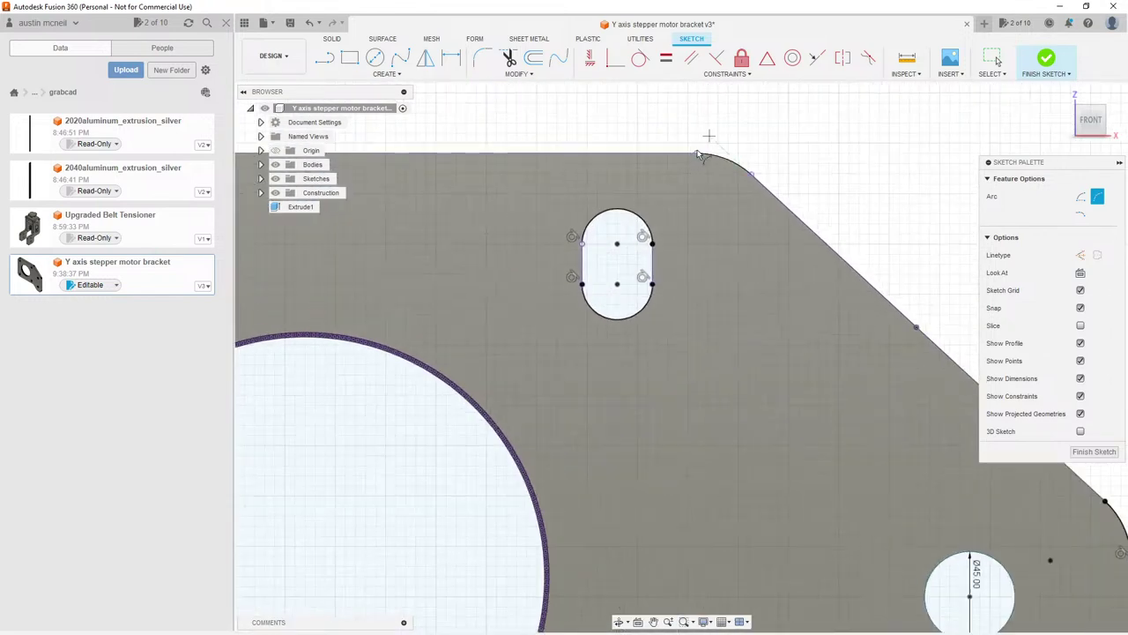
{"action": "left_click", "coordinate": [698, 152]}
{"action": "left_click", "coordinate": [750, 173]}
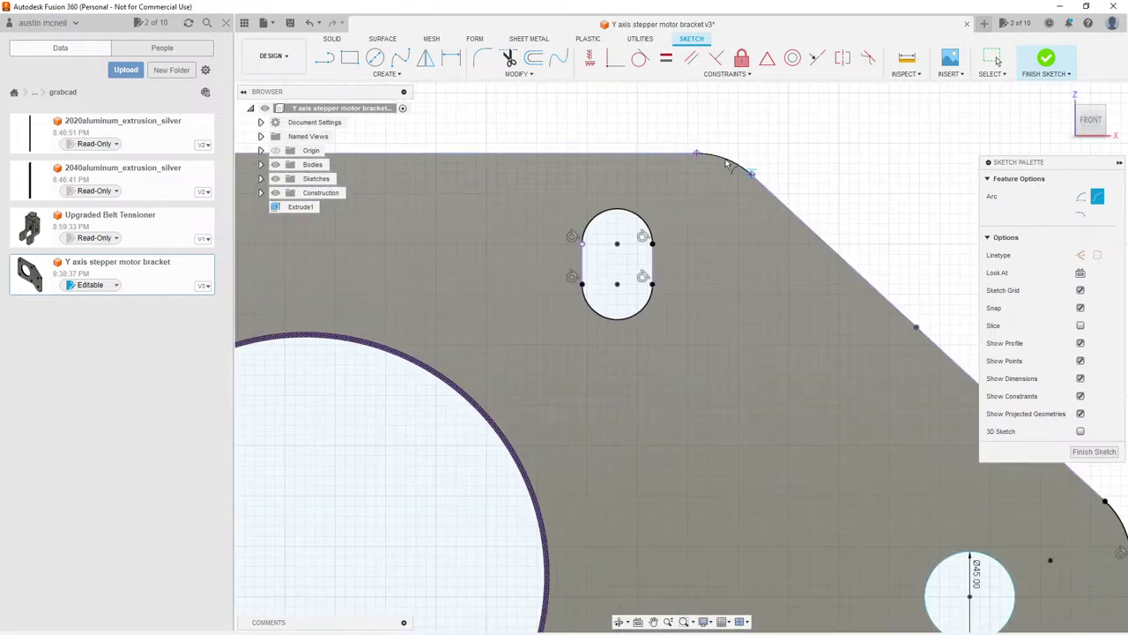
{"action": "left_click", "coordinate": [726, 163]}
{"action": "scroll", "coordinate": [792, 141], "scroll_direction": "down", "scroll_amount": 5}
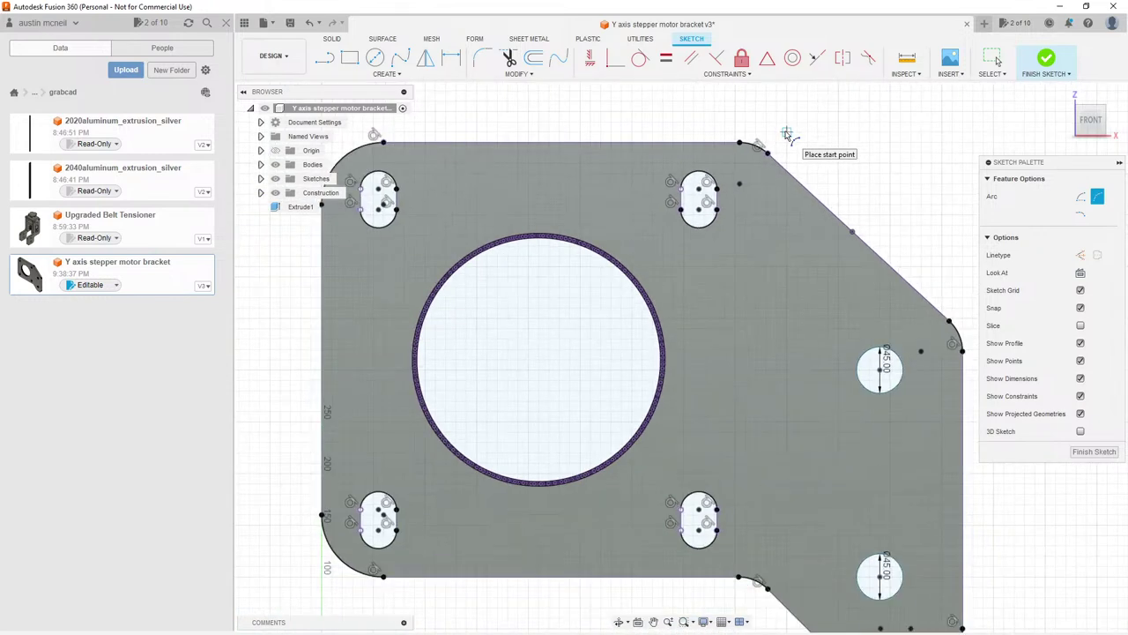
{"action": "key", "text": "Escape"}
Step: Replace the two segments of the upper diagonal edge with a single line between the arcs at its ends
{"action": "scroll", "coordinate": [869, 220], "scroll_direction": "up", "scroll_amount": 1}
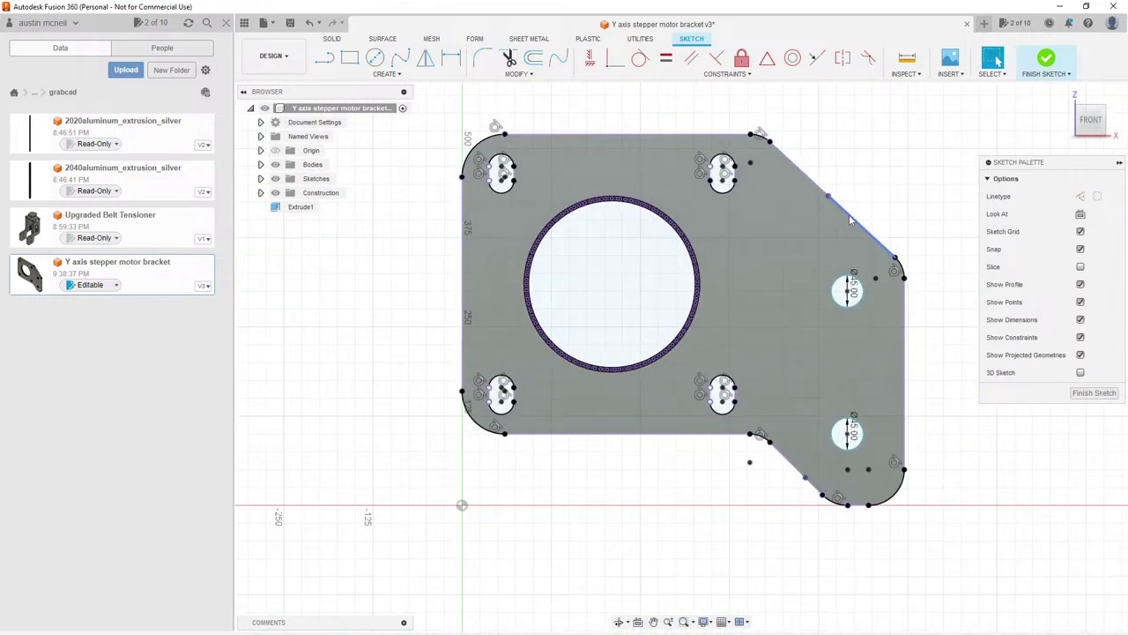
{"action": "left_click", "coordinate": [825, 187]}
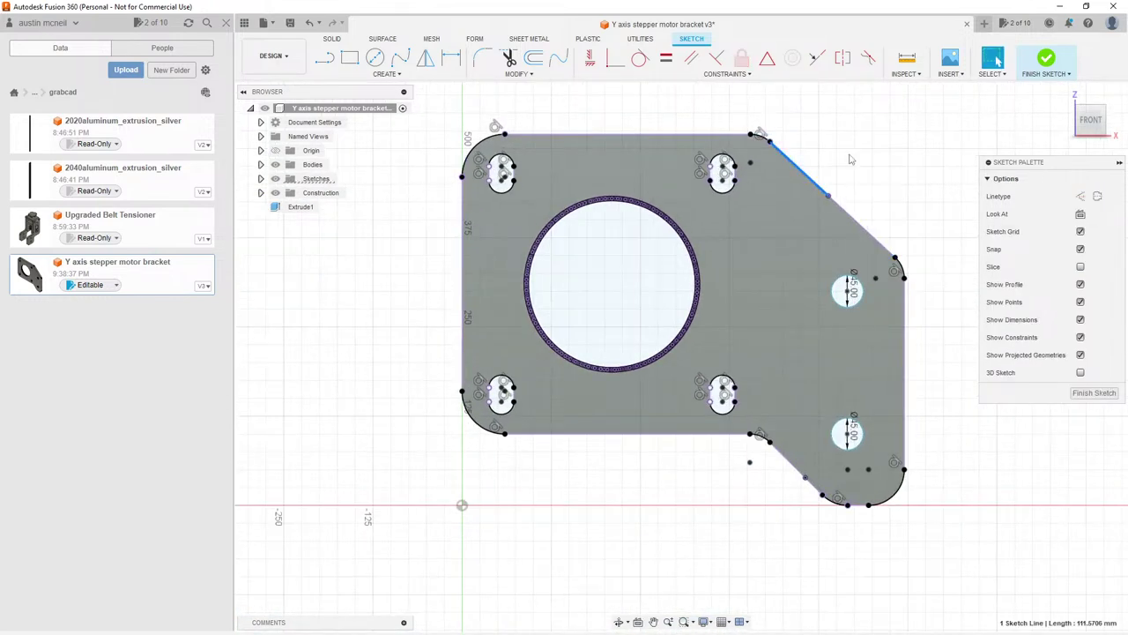
{"action": "left_click", "coordinate": [837, 184]}
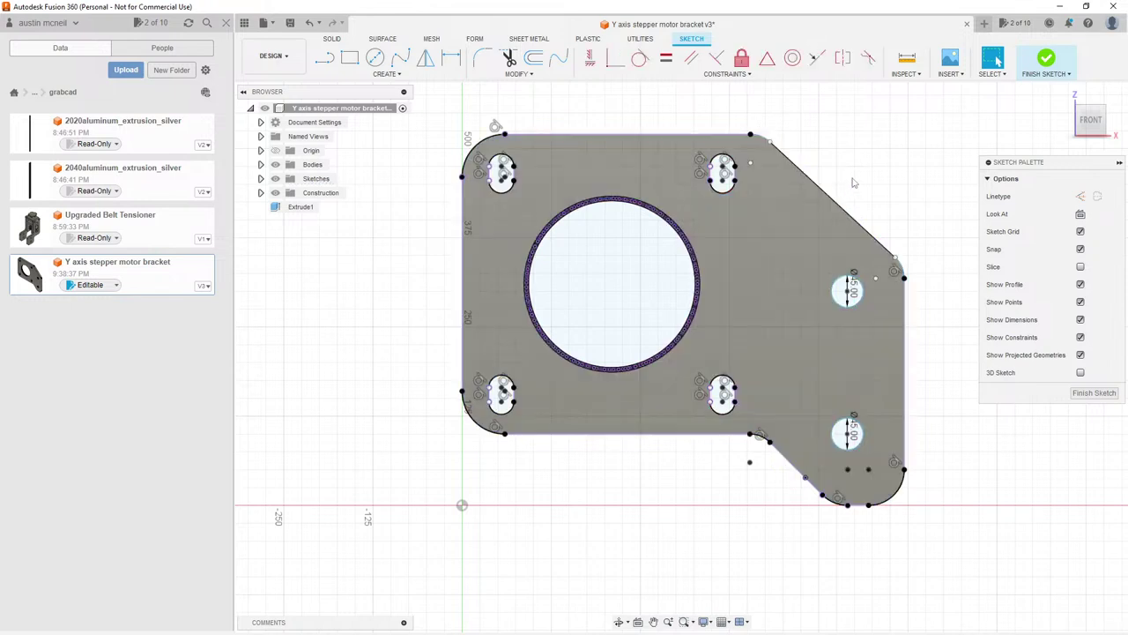
{"action": "key", "text": "l"}
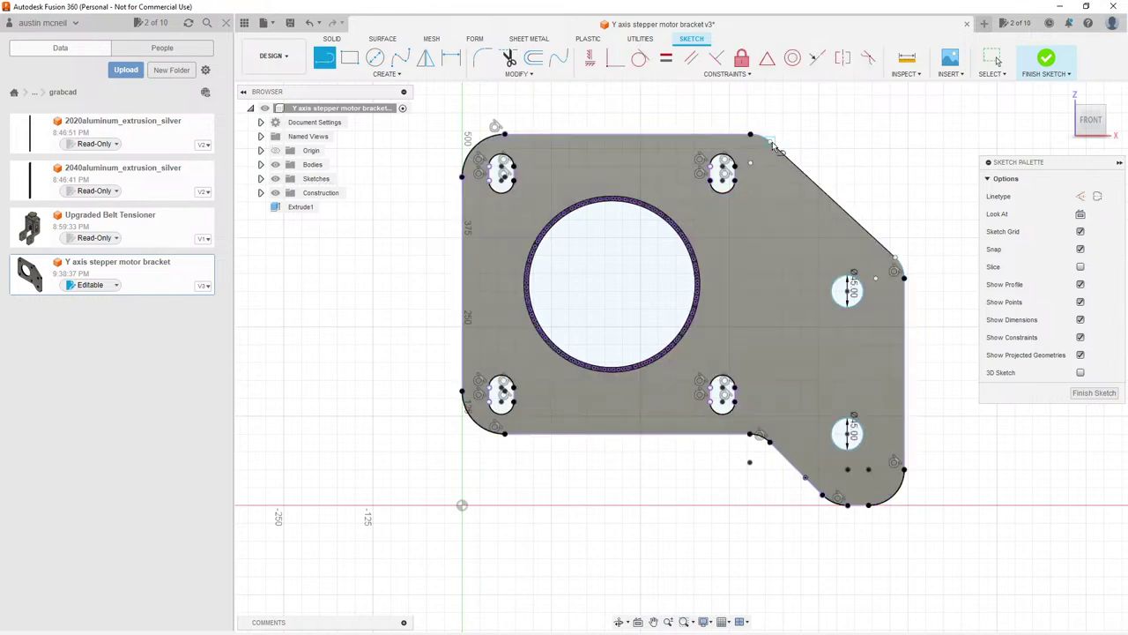
{"action": "left_click", "coordinate": [772, 141]}
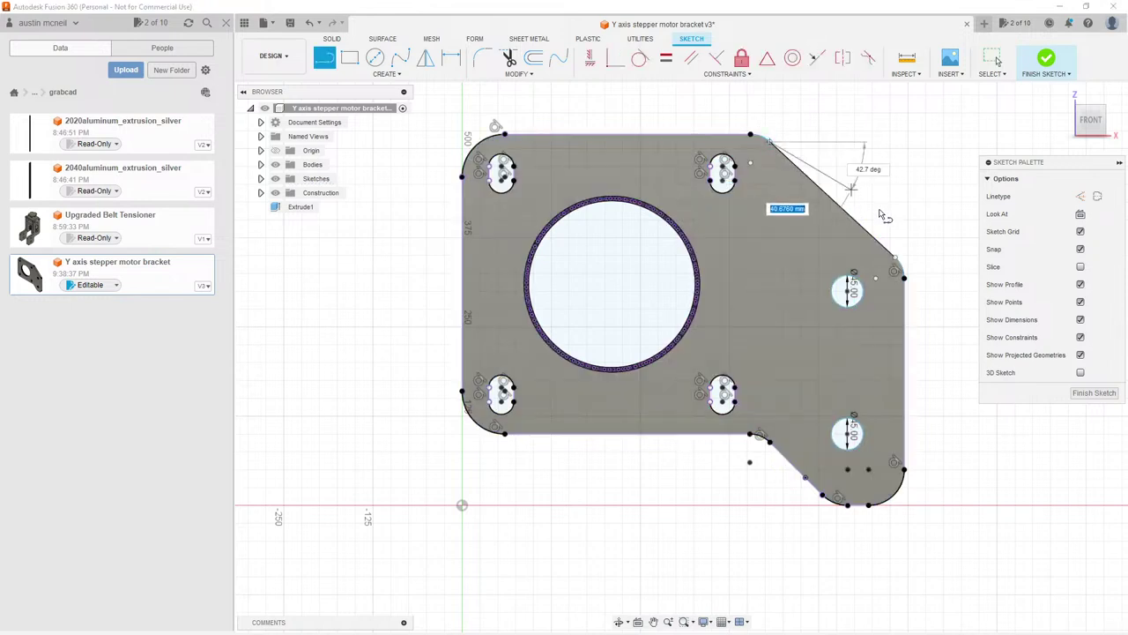
{"action": "left_click", "coordinate": [897, 253]}
Step: Replace the two segments of the lower diagonal edge with a single line between the arcs at its ends
{"action": "scroll", "coordinate": [818, 408], "scroll_direction": "up", "scroll_amount": 3}
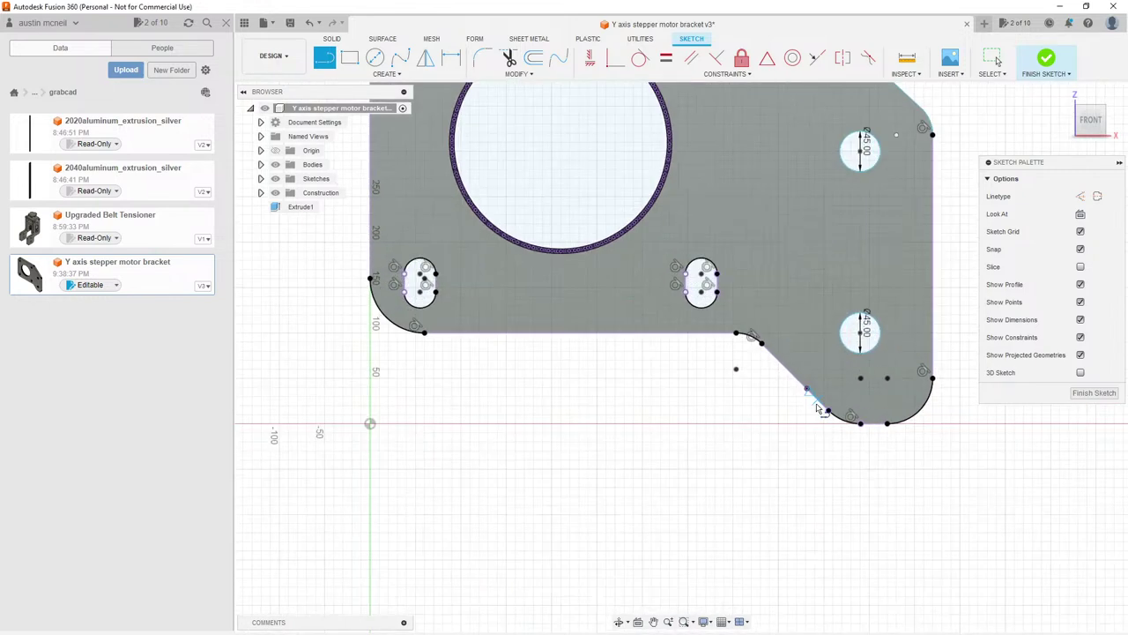
{"action": "scroll", "coordinate": [818, 408], "scroll_direction": "up", "scroll_amount": 4}
{"action": "key", "text": "Escape"}
{"action": "key", "text": "ctrl+a"}
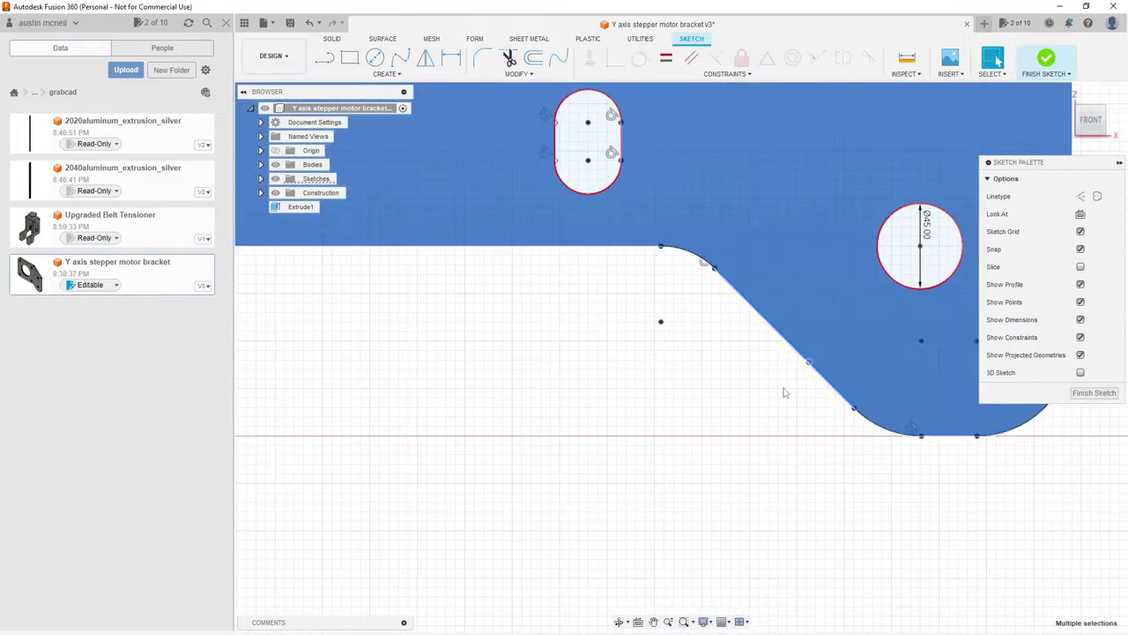
{"action": "key", "text": "Escape"}
{"action": "key", "text": "l"}
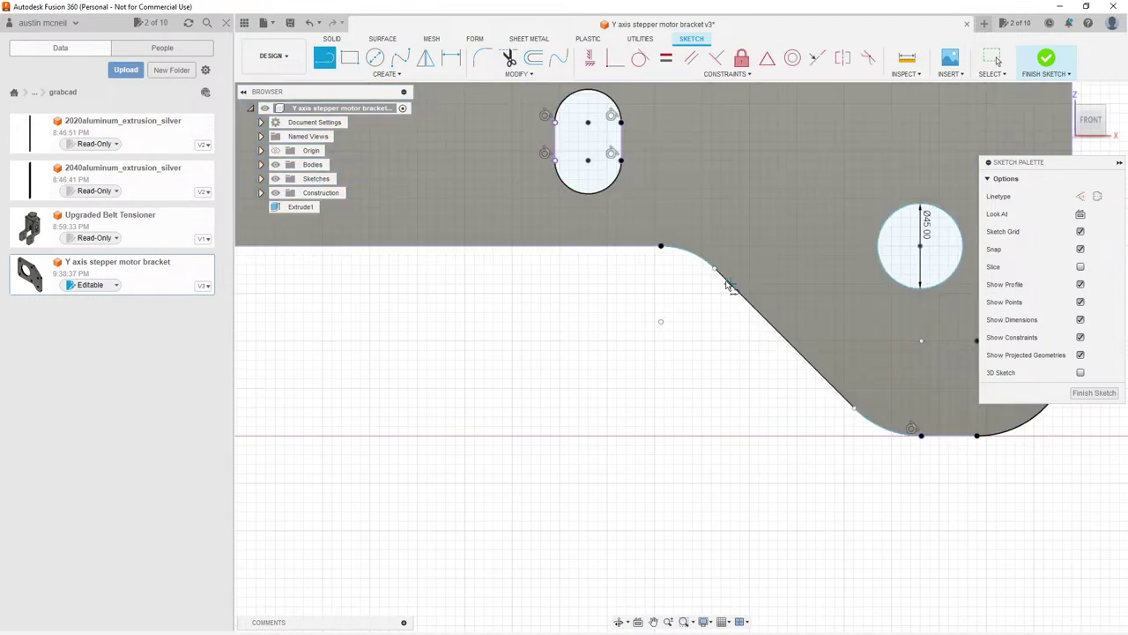
{"action": "left_click", "coordinate": [716, 273]}
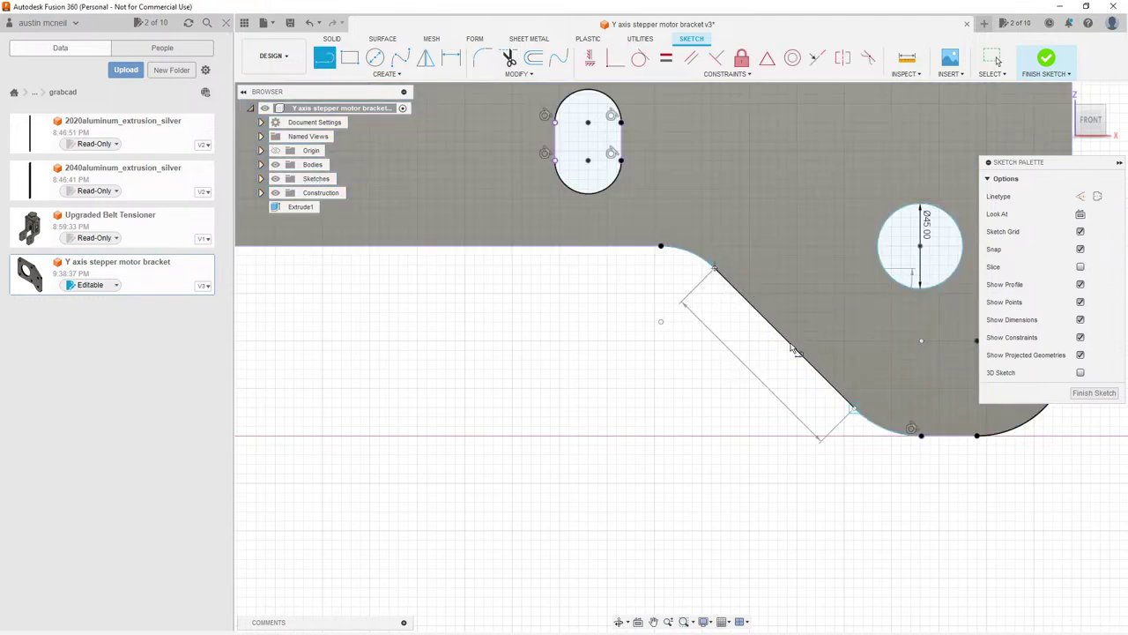
{"action": "key", "text": "Escape"}
Step: Draw a nearly horizontal line across the large central hole, extending past its edge on both sides
{"action": "scroll", "coordinate": [759, 445], "scroll_direction": "down", "scroll_amount": 5}
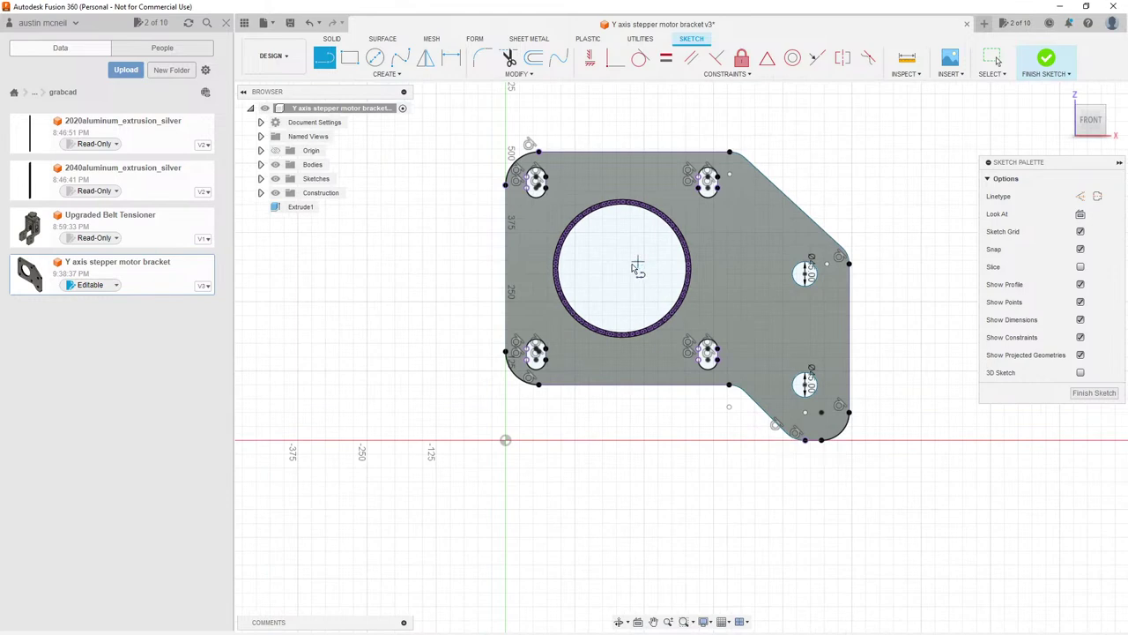
{"action": "scroll", "coordinate": [596, 247], "scroll_direction": "up", "scroll_amount": 2}
{"action": "scroll", "coordinate": [596, 246], "scroll_direction": "up", "scroll_amount": 3}
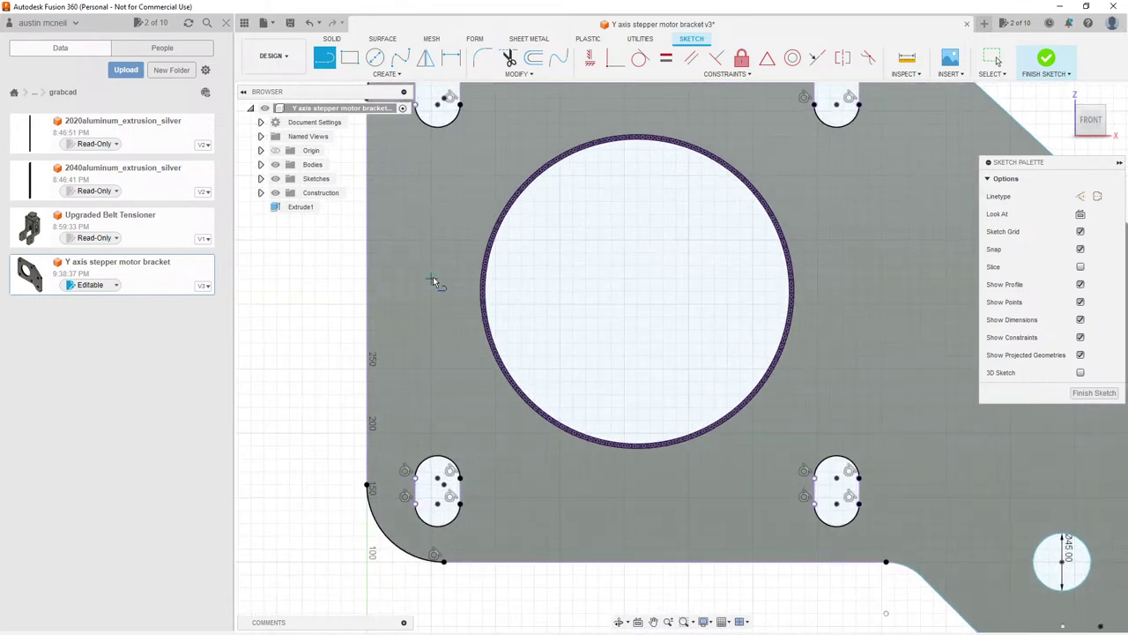
{"action": "scroll", "coordinate": [534, 319], "scroll_direction": "up", "scroll_amount": 2}
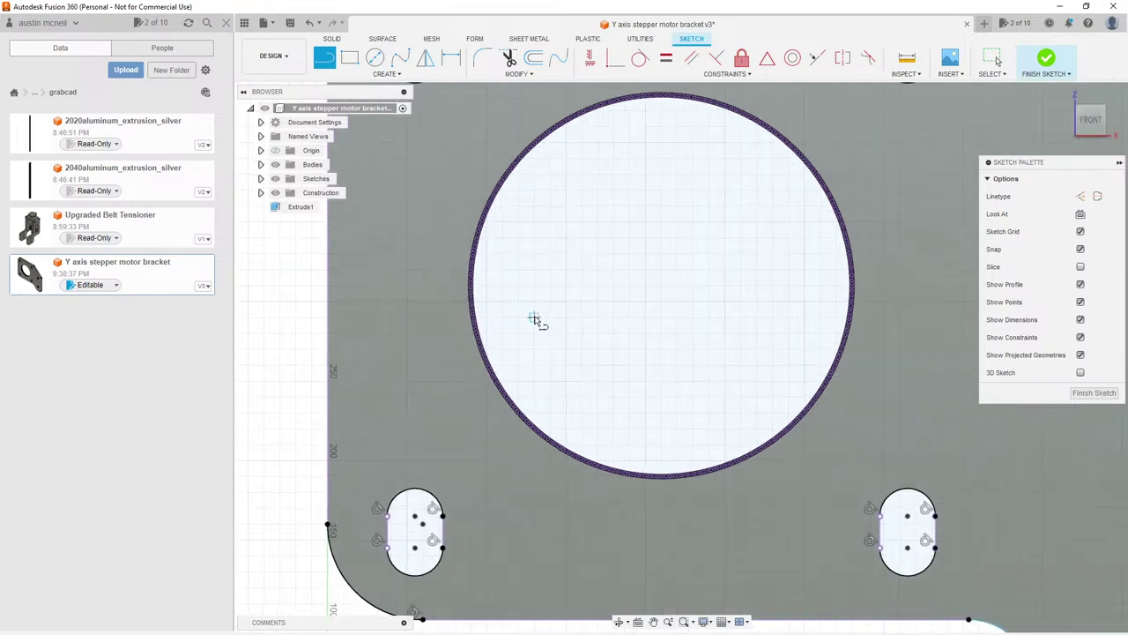
{"action": "middle_click_drag", "start_coordinate": [592, 308], "coordinate": [591, 301]}
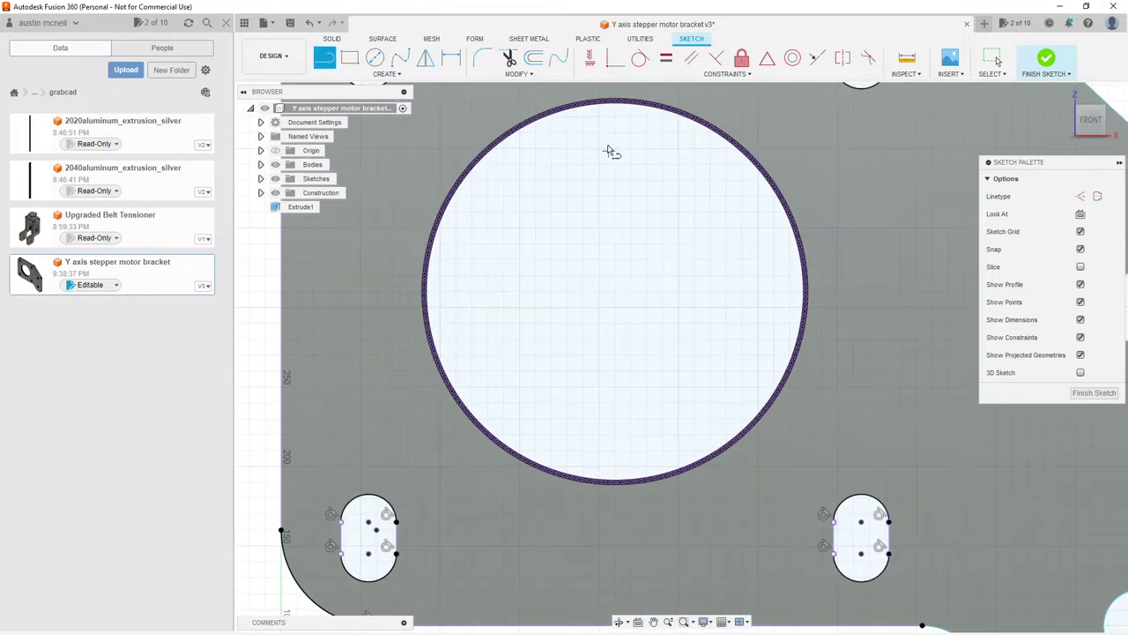
{"action": "scroll", "coordinate": [620, 275], "scroll_direction": "up", "scroll_amount": 3}
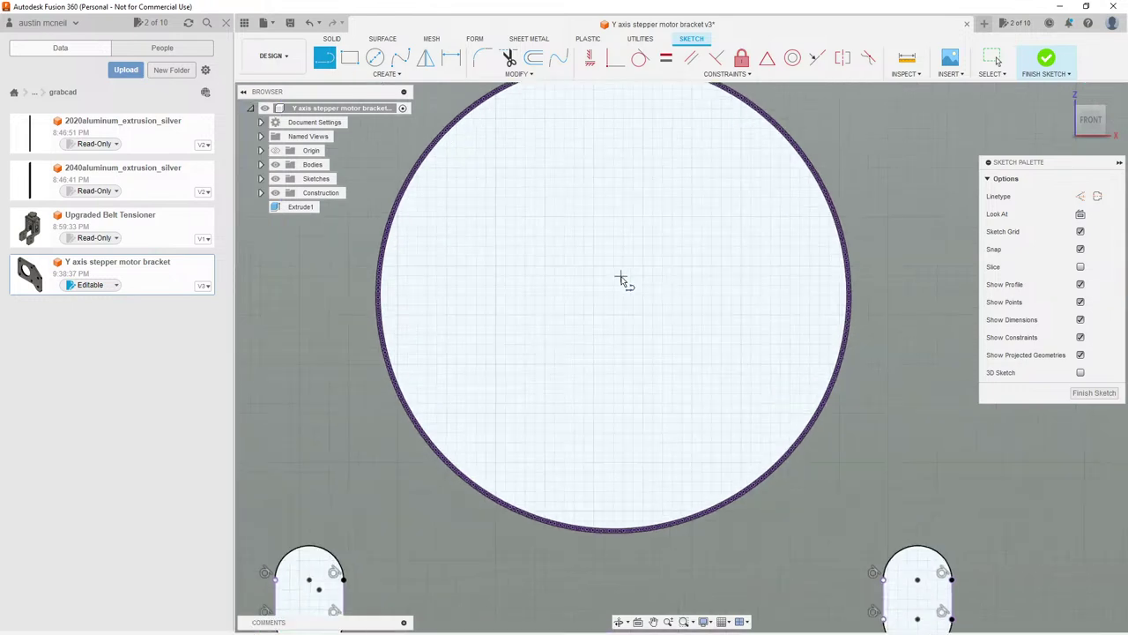
{"action": "scroll", "coordinate": [622, 278], "scroll_direction": "down", "scroll_amount": 2}
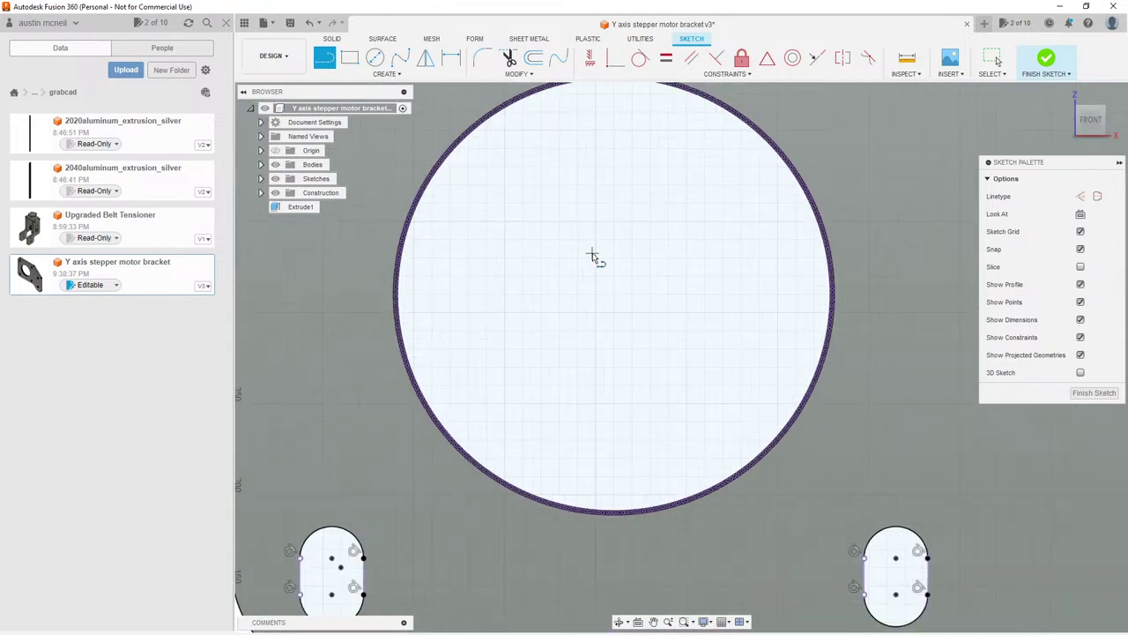
{"action": "middle_click_drag", "start_coordinate": [594, 256], "coordinate": [566, 289]}
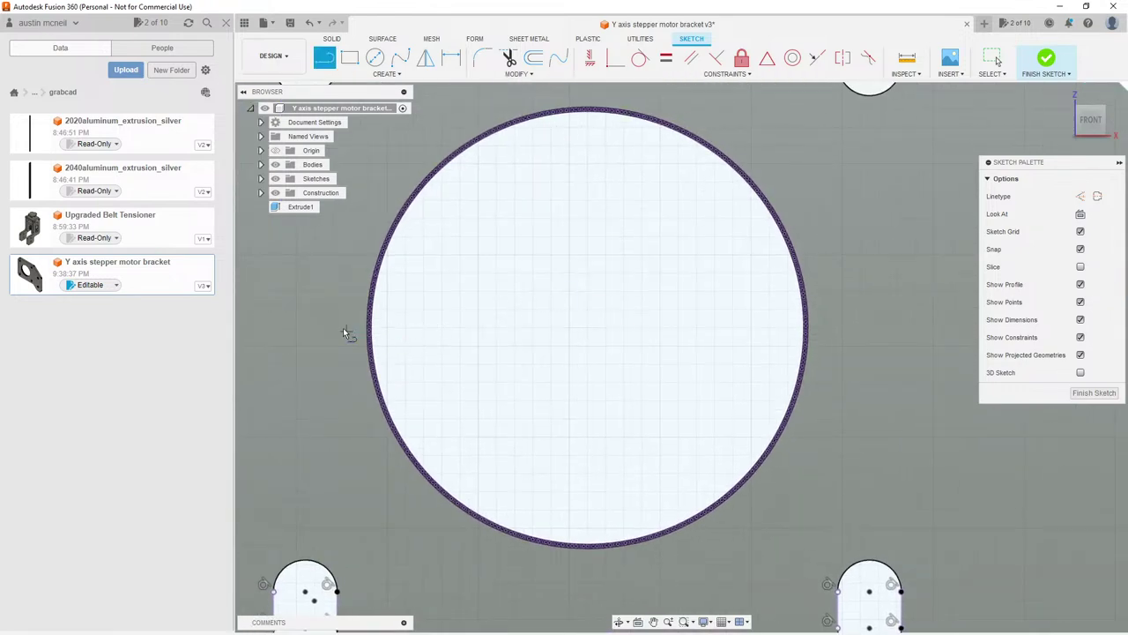
{"action": "left_click", "coordinate": [295, 312]}
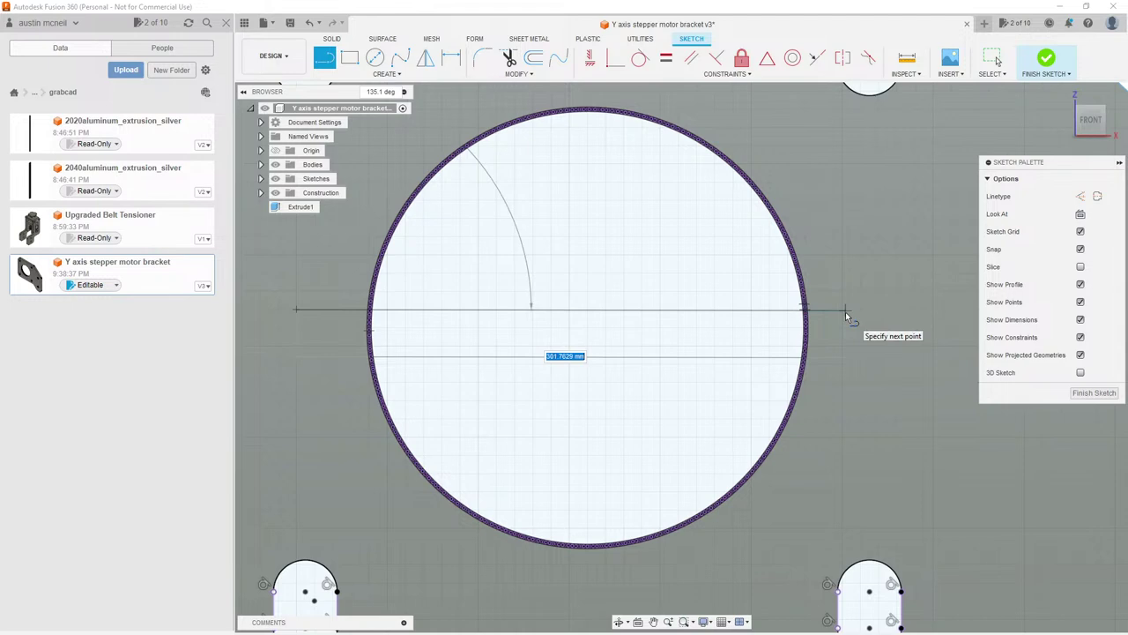
{"action": "left_click", "coordinate": [845, 311]}
{"action": "key", "text": "Escape"}
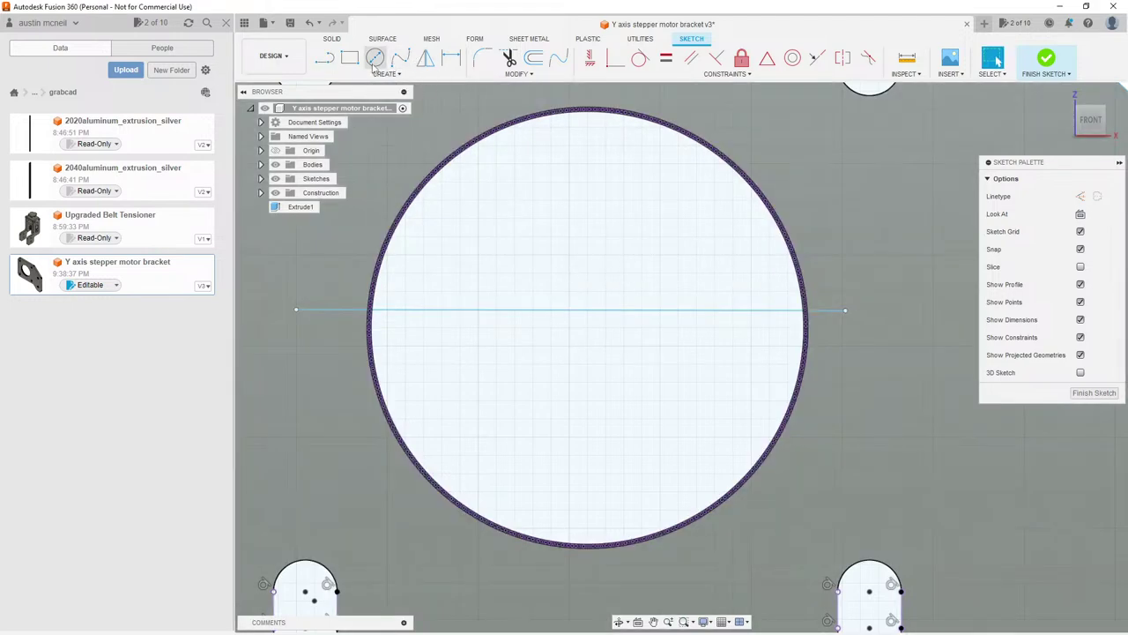
Step: Draw a perpendicular line about 8.9 mm long downward from the crossing line to the large hole's center
{"action": "left_click", "coordinate": [323, 61]}
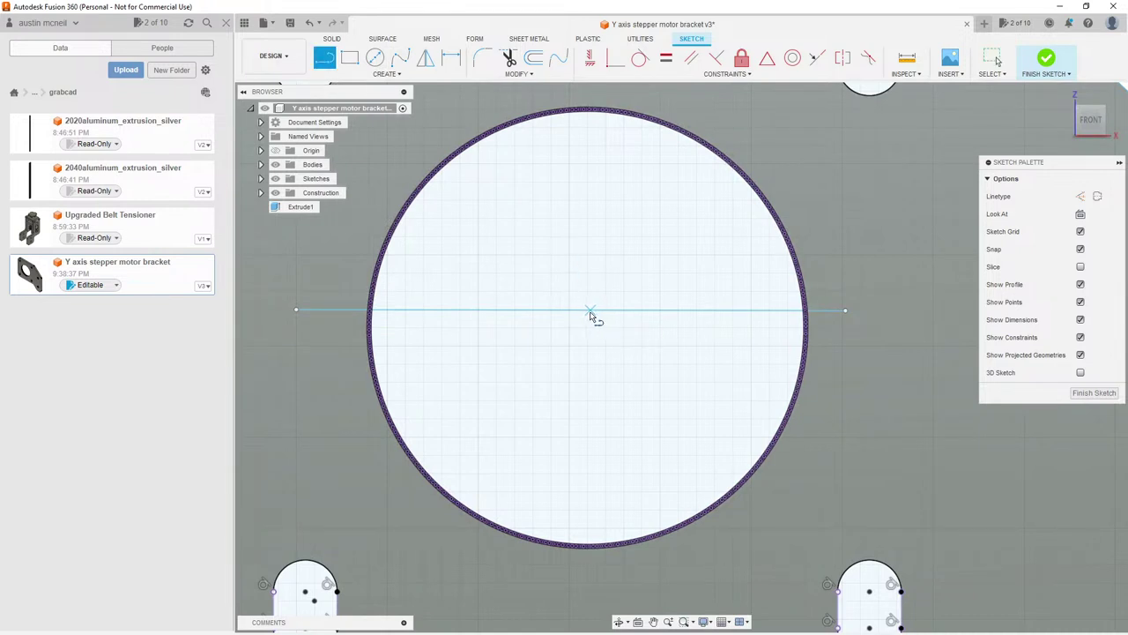
{"action": "left_click", "coordinate": [589, 311]}
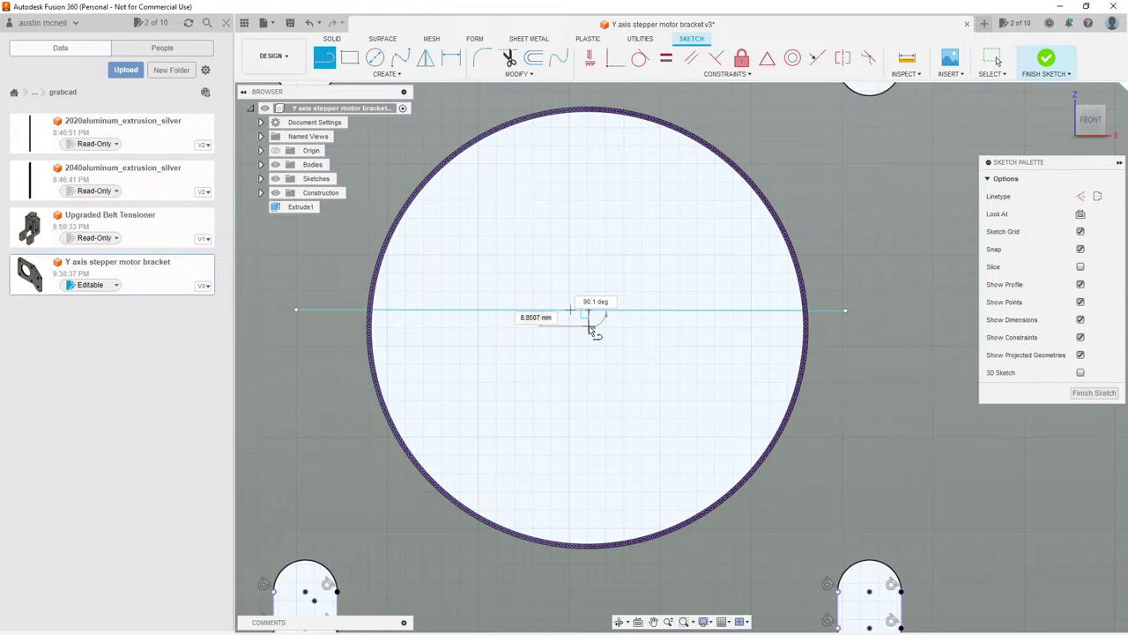
{"action": "key", "text": "Escape"}
Step: Try to draw a center-diameter circle from the short line's lower end out to the large hole's upper edge
{"action": "key", "text": "c"}
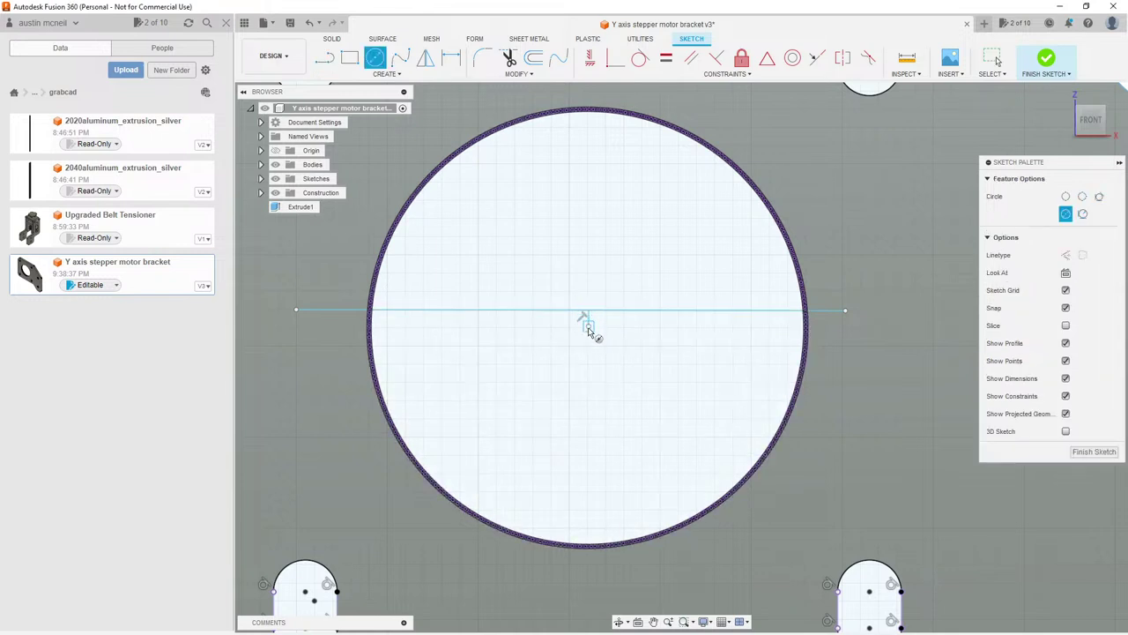
{"action": "left_click", "coordinate": [588, 323]}
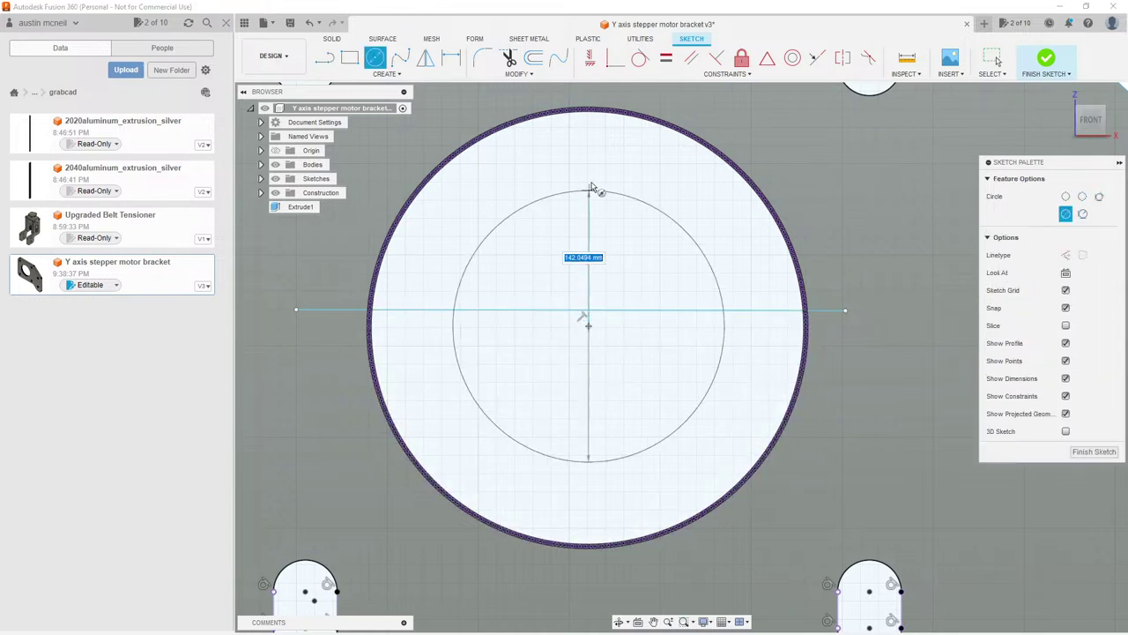
{"action": "left_click", "coordinate": [593, 115]}
{"action": "key", "text": "Escape"}
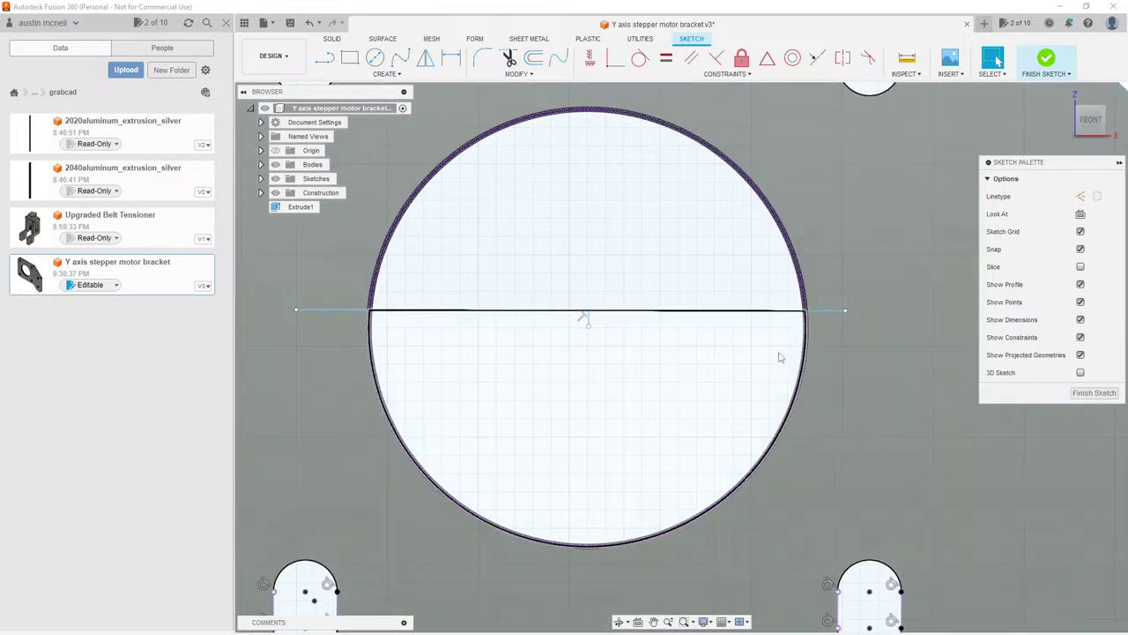
Step: Dimension the width of the upper-left slot between the upper endpoints of its two straight sides
{"action": "scroll", "coordinate": [617, 260], "scroll_direction": "down", "scroll_amount": 3}
{"action": "scroll", "coordinate": [758, 167], "scroll_direction": "up", "scroll_amount": 1}
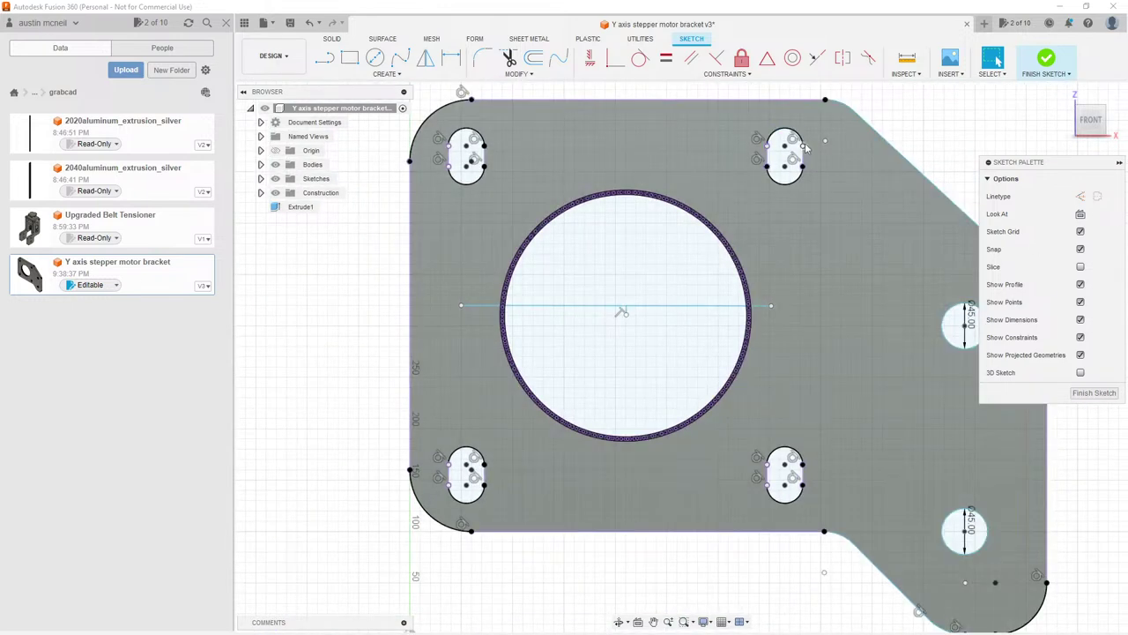
{"action": "scroll", "coordinate": [455, 139], "scroll_direction": "up", "scroll_amount": 7}
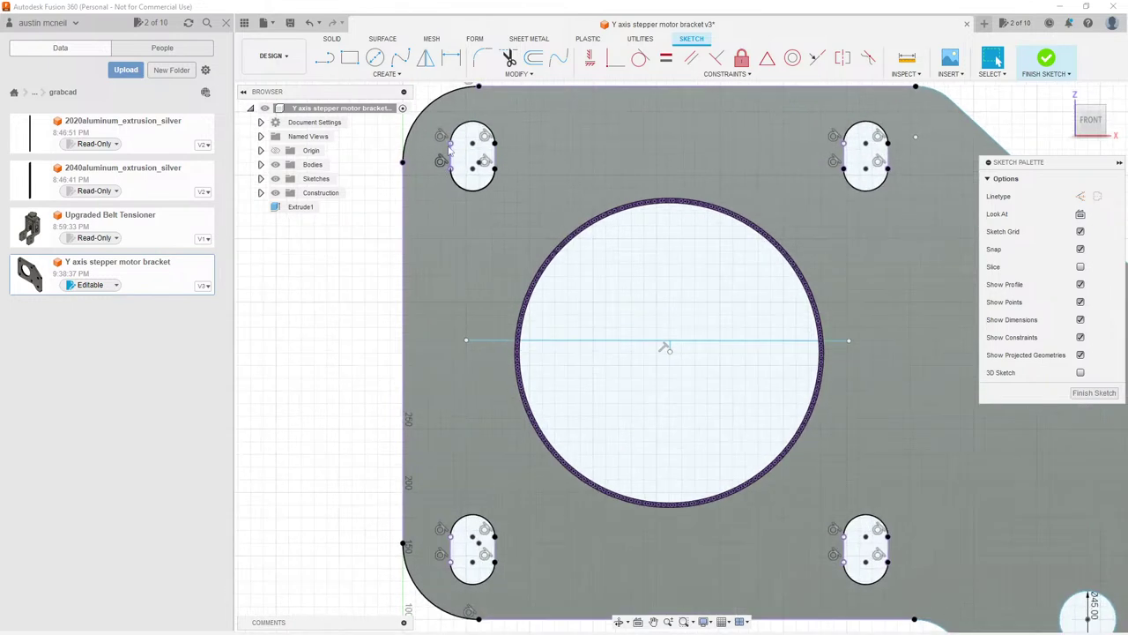
{"action": "left_click", "coordinate": [450, 58]}
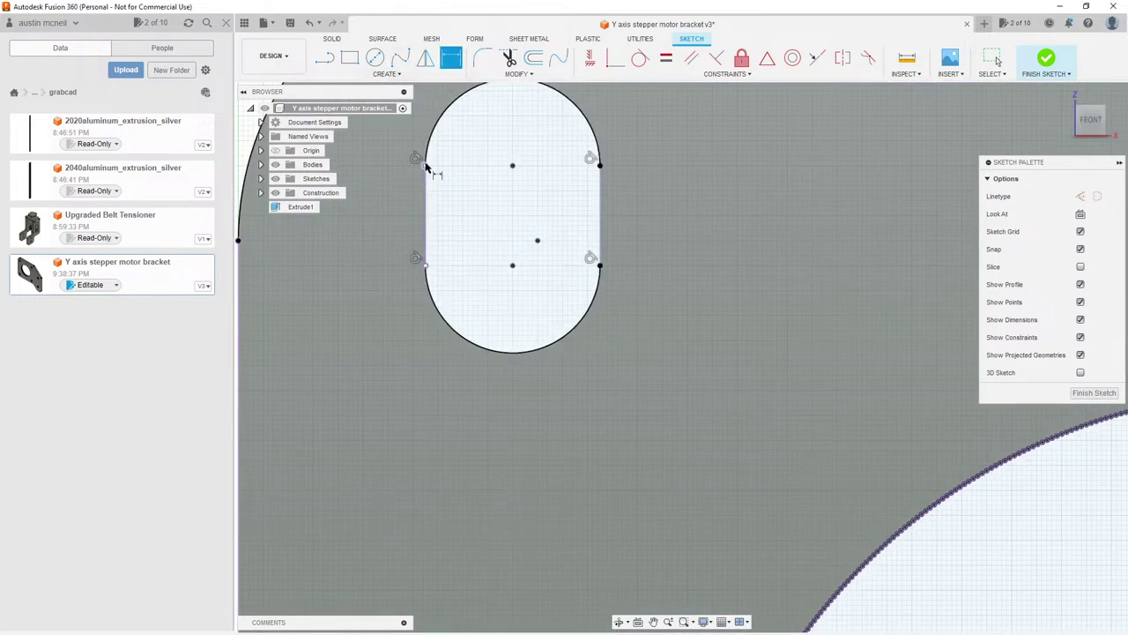
{"action": "left_click", "coordinate": [425, 164]}
{"action": "left_click", "coordinate": [599, 165]}
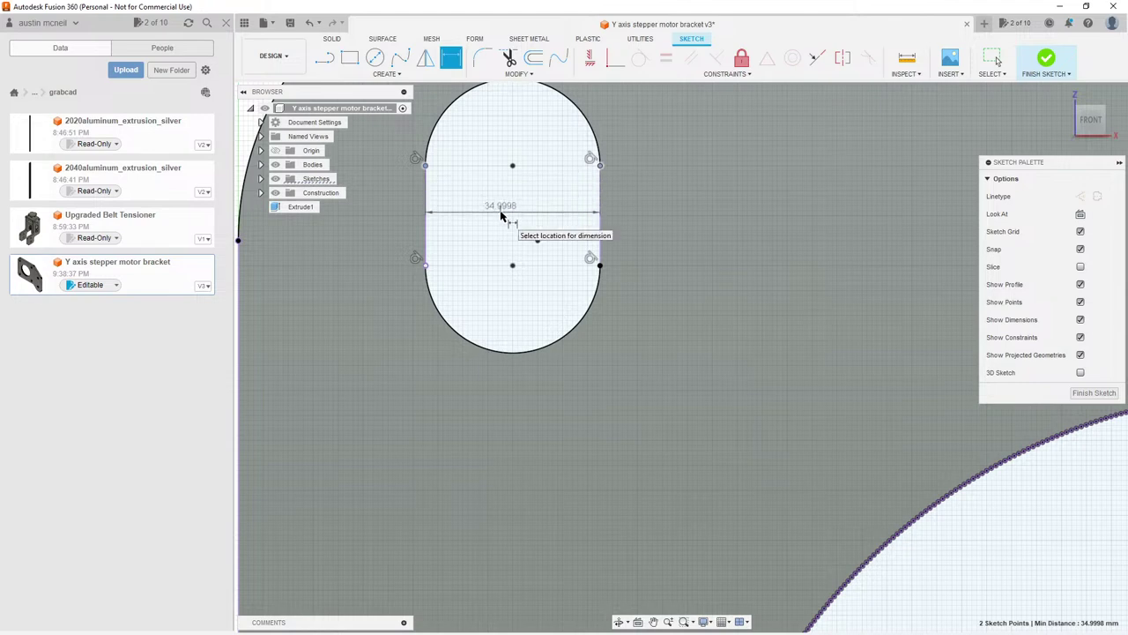
{"action": "left_click", "coordinate": [500, 214]}
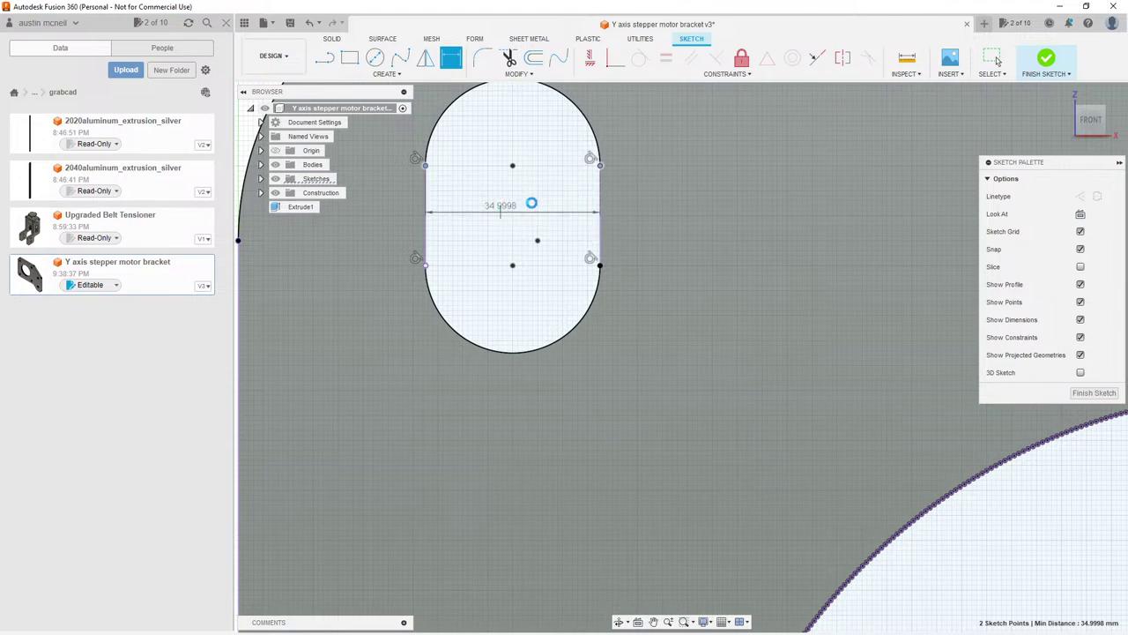
Step: Leave the slot dimension unplaced and examine the whole bracket sketch and the edge of the large round opening
{"action": "key", "text": "Escape"}
{"action": "scroll", "coordinate": [529, 214], "scroll_direction": "down", "scroll_amount": 8}
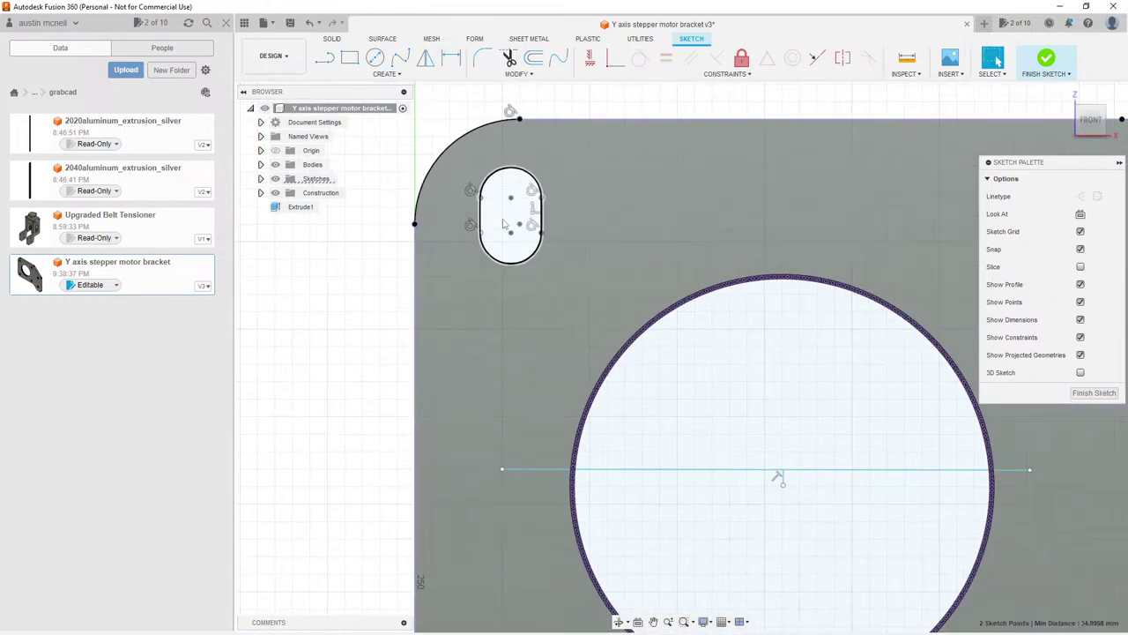
{"action": "scroll", "coordinate": [507, 225], "scroll_direction": "down", "scroll_amount": 1}
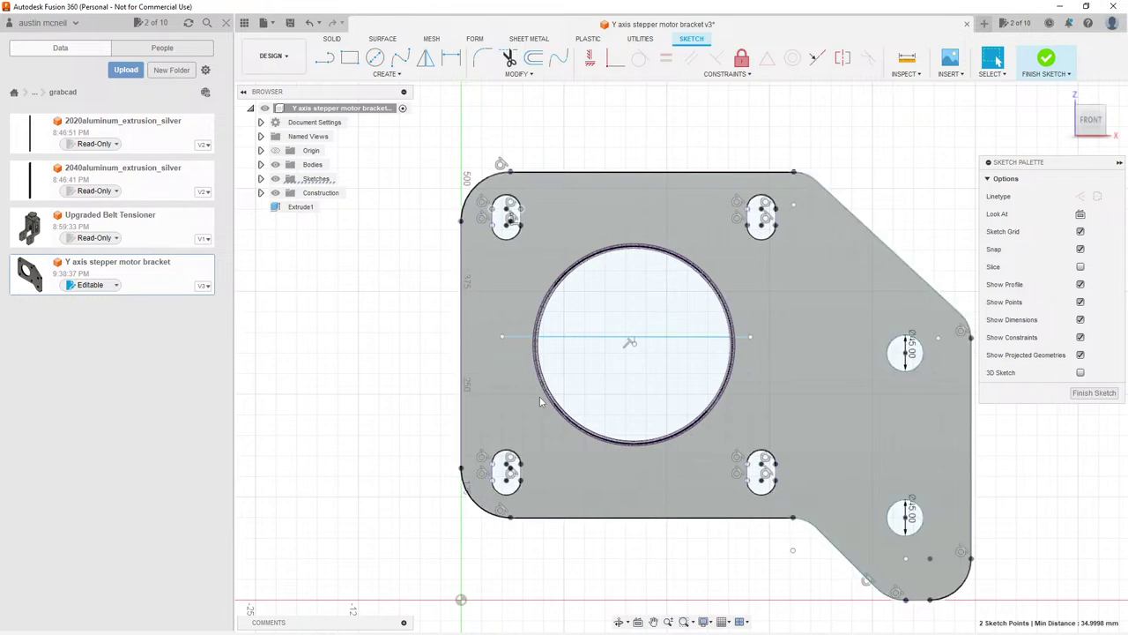
{"action": "scroll", "coordinate": [570, 270], "scroll_direction": "down", "scroll_amount": 4}
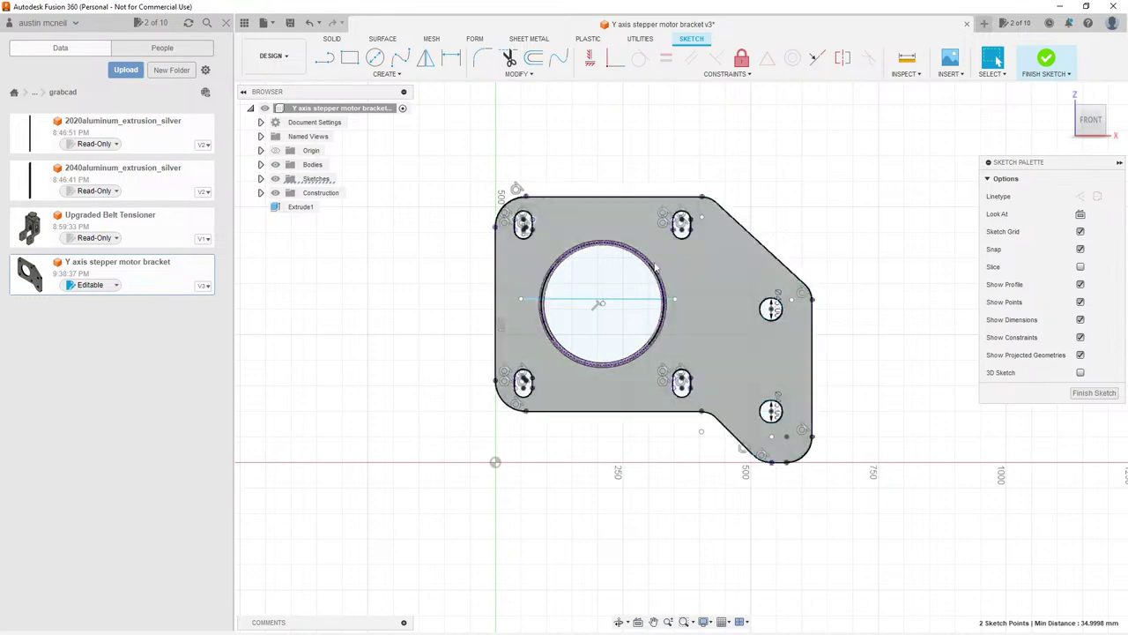
{"action": "scroll", "coordinate": [582, 295], "scroll_direction": "up", "scroll_amount": 4}
{"action": "scroll", "coordinate": [496, 317], "scroll_direction": "up", "scroll_amount": 10}
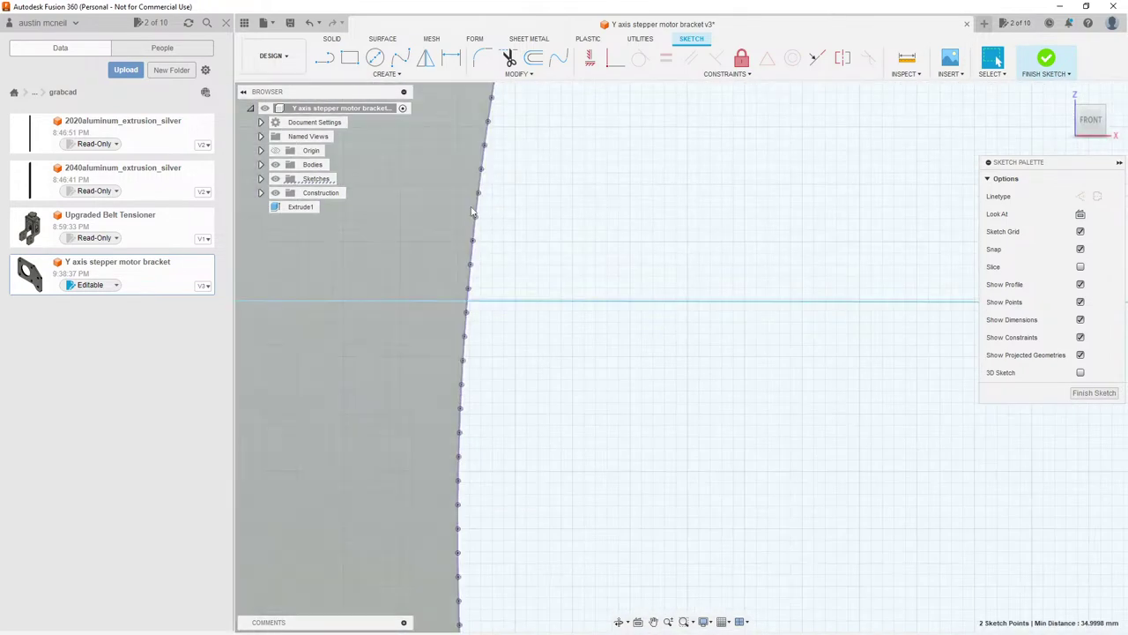
{"action": "scroll", "coordinate": [445, 348], "scroll_direction": "down", "scroll_amount": 10}
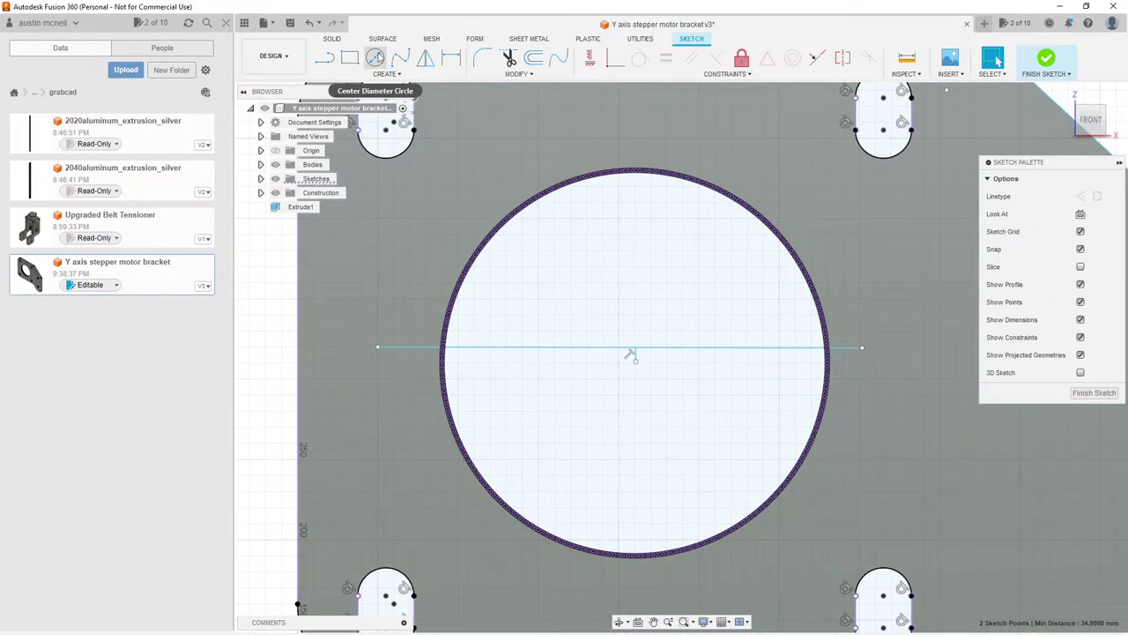
Step: Draw a 228 mm diameter circle centred on the lower end of the short line at the opening's centre
{"action": "left_click", "coordinate": [376, 57]}
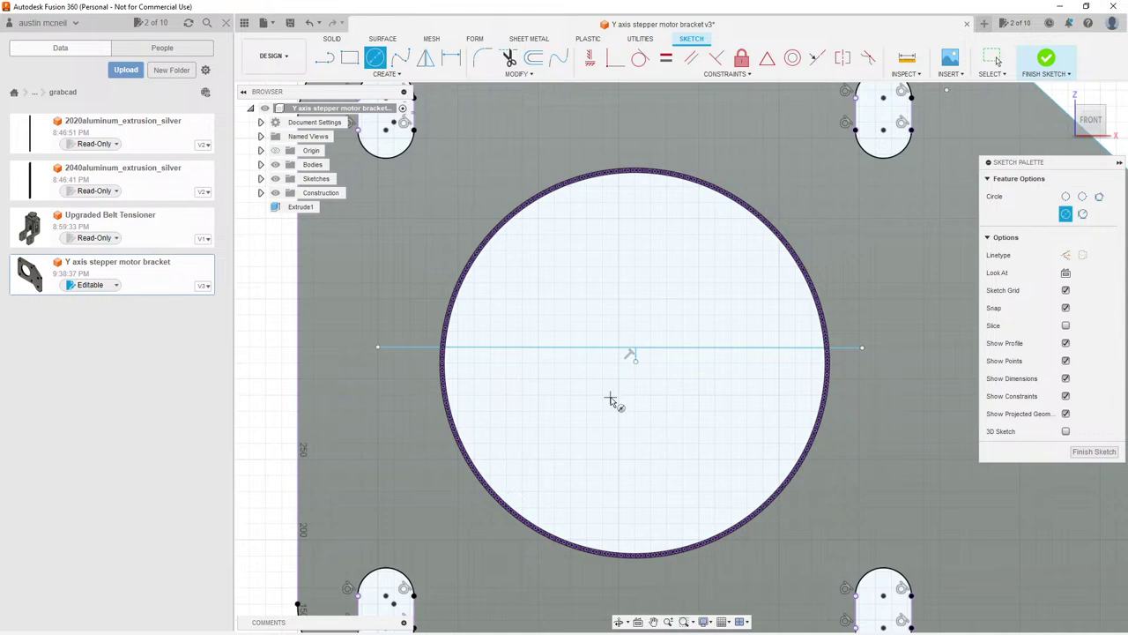
{"action": "left_click", "coordinate": [635, 360]}
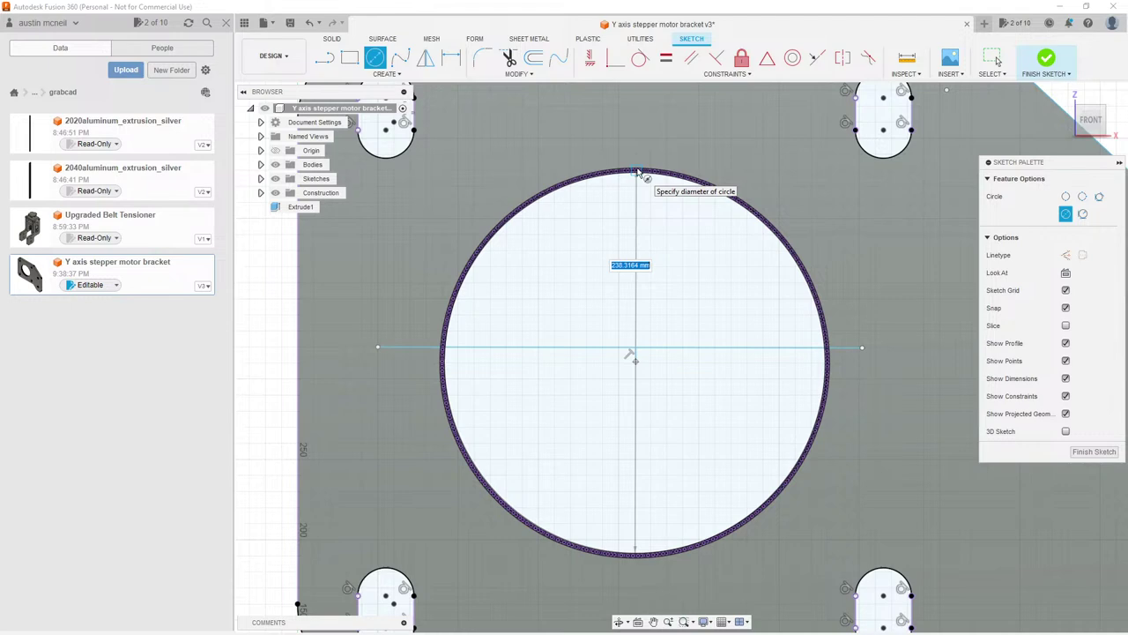
{"action": "type", "text": "228"}
{"action": "key", "text": "Return"}
{"action": "key", "text": "Escape"}
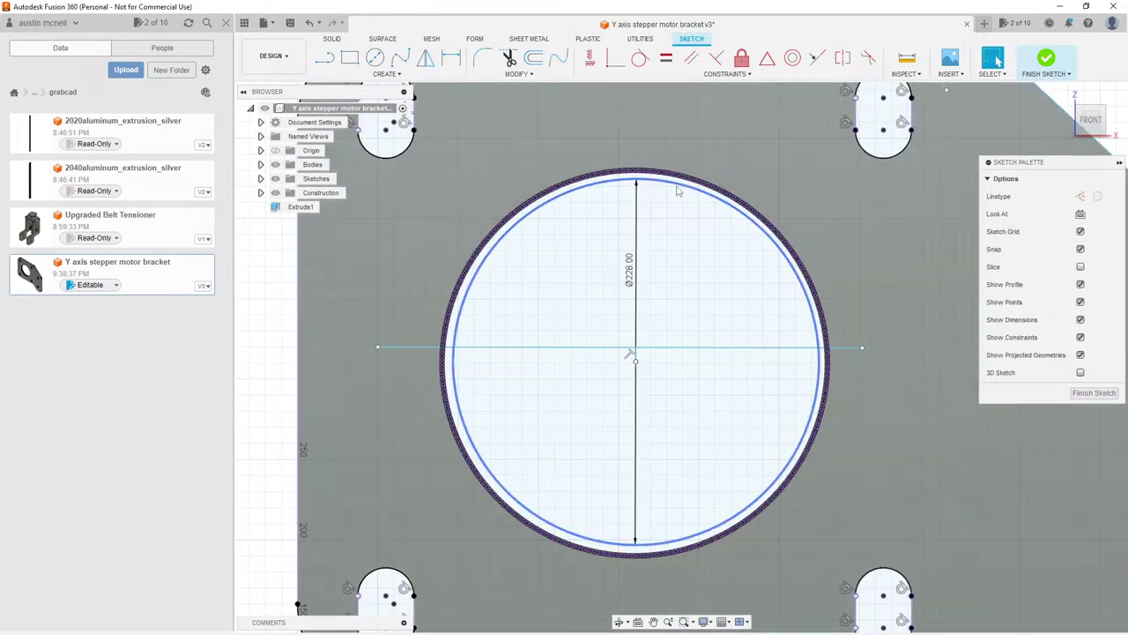
Step: Remove the circle's diameter dimension, try another circle from the same centre point, and undo the drawn circles
{"action": "left_click", "coordinate": [631, 275]}
{"action": "key", "text": "Delete"}
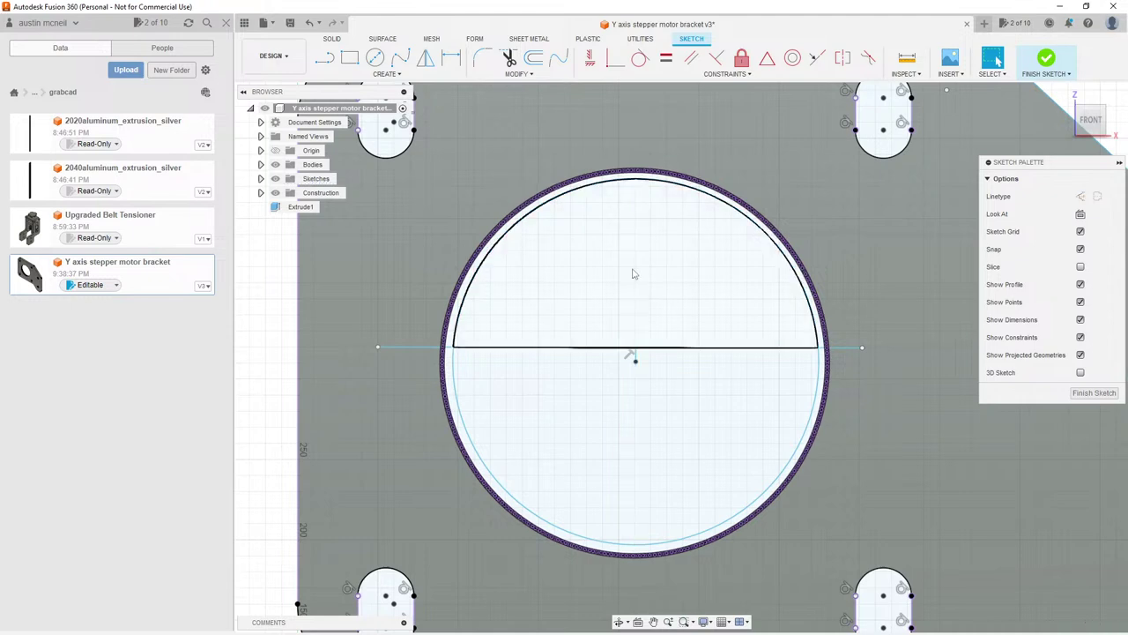
{"action": "key", "text": "c"}
{"action": "left_click", "coordinate": [635, 360]}
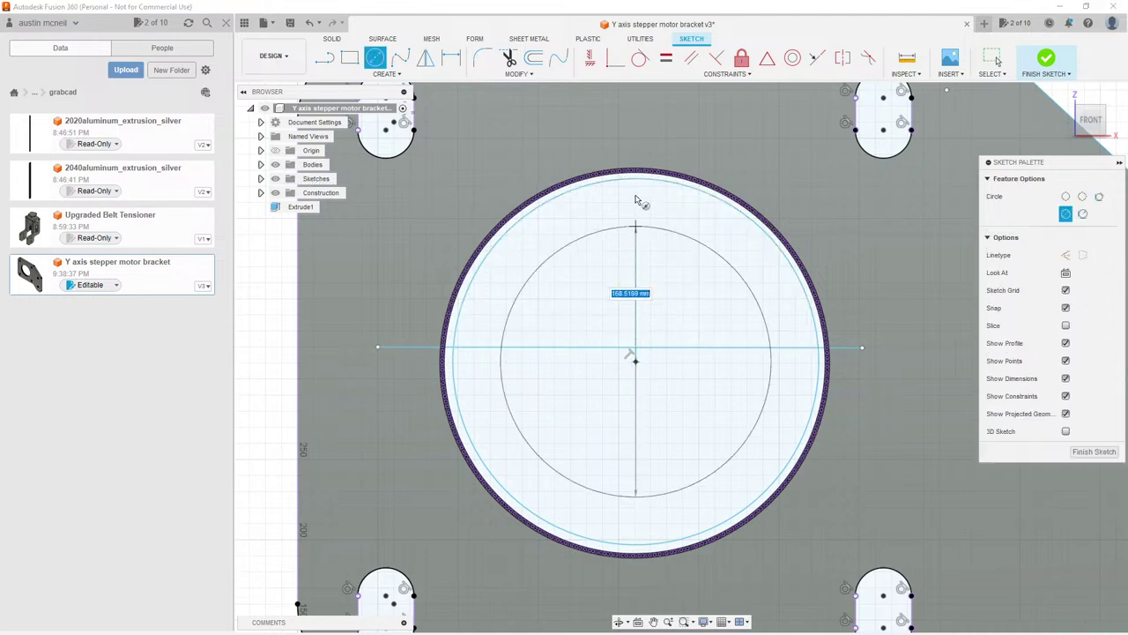
{"action": "left_click", "coordinate": [638, 176]}
{"action": "key", "text": "Escape"}
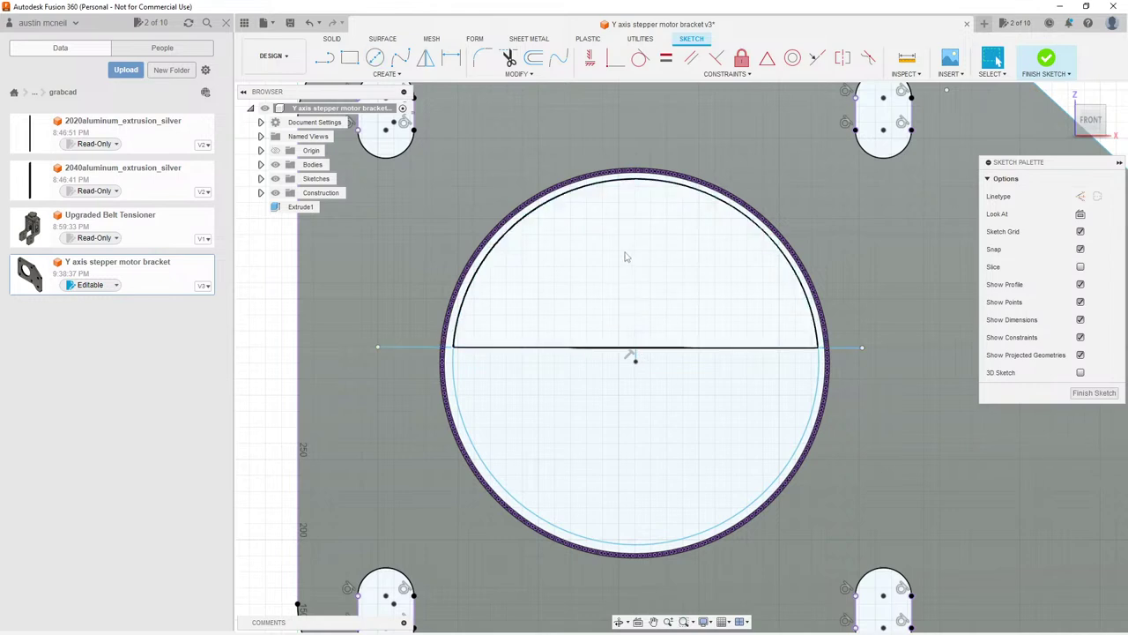
{"action": "key", "text": "d"}
{"action": "key", "text": "ctrl+z"}
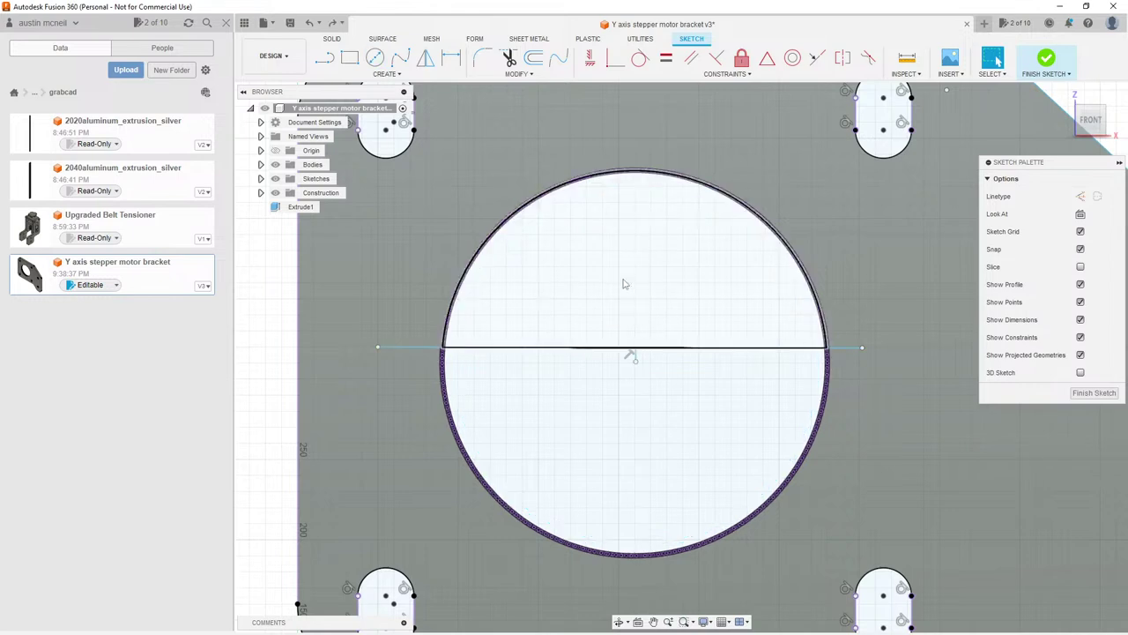
Step: Draw a 238 mm diameter circle from the centre point of the large round opening
{"action": "key", "text": "c"}
{"action": "left_click", "coordinate": [635, 359]}
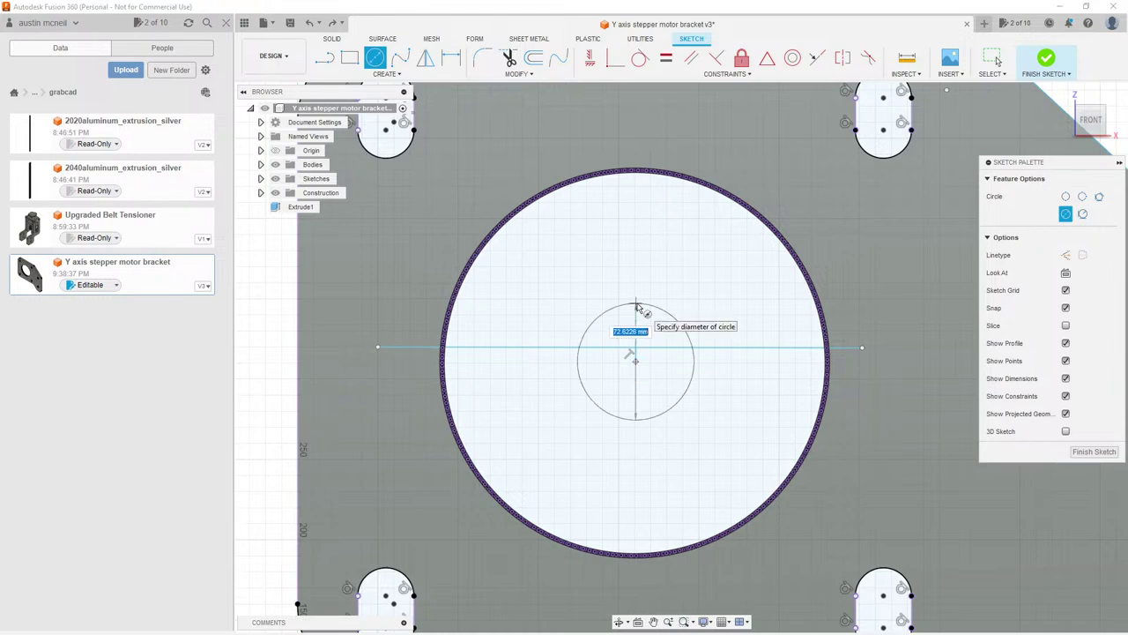
{"action": "type", "text": "238"}
{"action": "key", "text": "Return"}
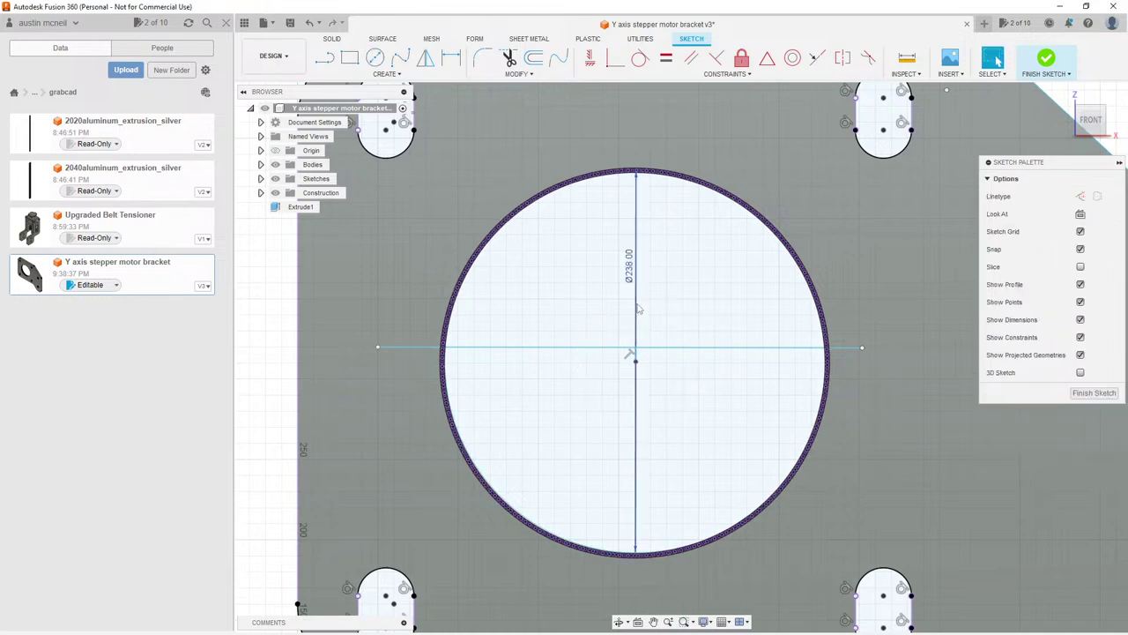
{"action": "key", "text": "Escape"}
Step: Compare the circle with the opening's edge and set its diameter to 240 mm
{"action": "scroll", "coordinate": [618, 310], "scroll_direction": "down", "scroll_amount": 3}
{"action": "scroll", "coordinate": [608, 459], "scroll_direction": "up", "scroll_amount": 8}
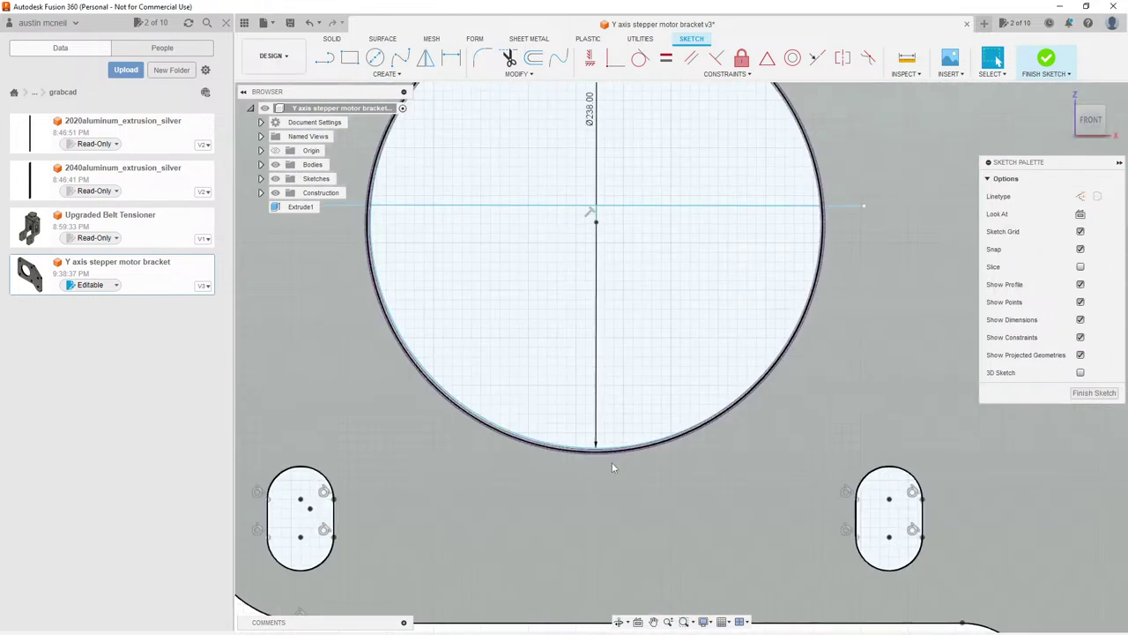
{"action": "scroll", "coordinate": [584, 446], "scroll_direction": "down", "scroll_amount": 8}
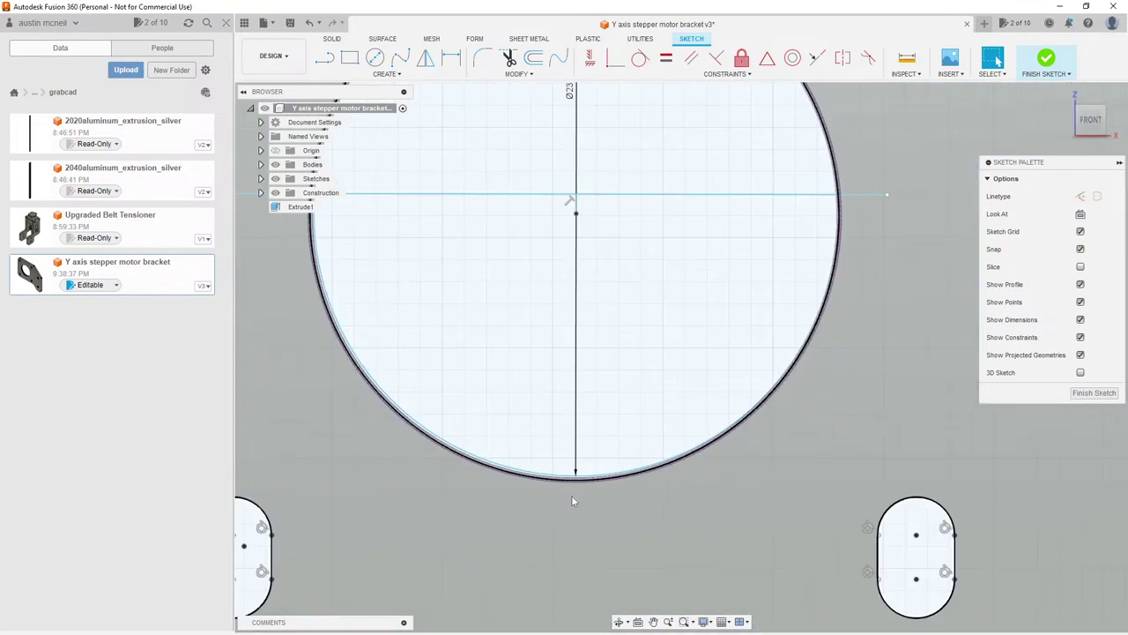
{"action": "scroll", "coordinate": [584, 228], "scroll_direction": "up", "scroll_amount": 6}
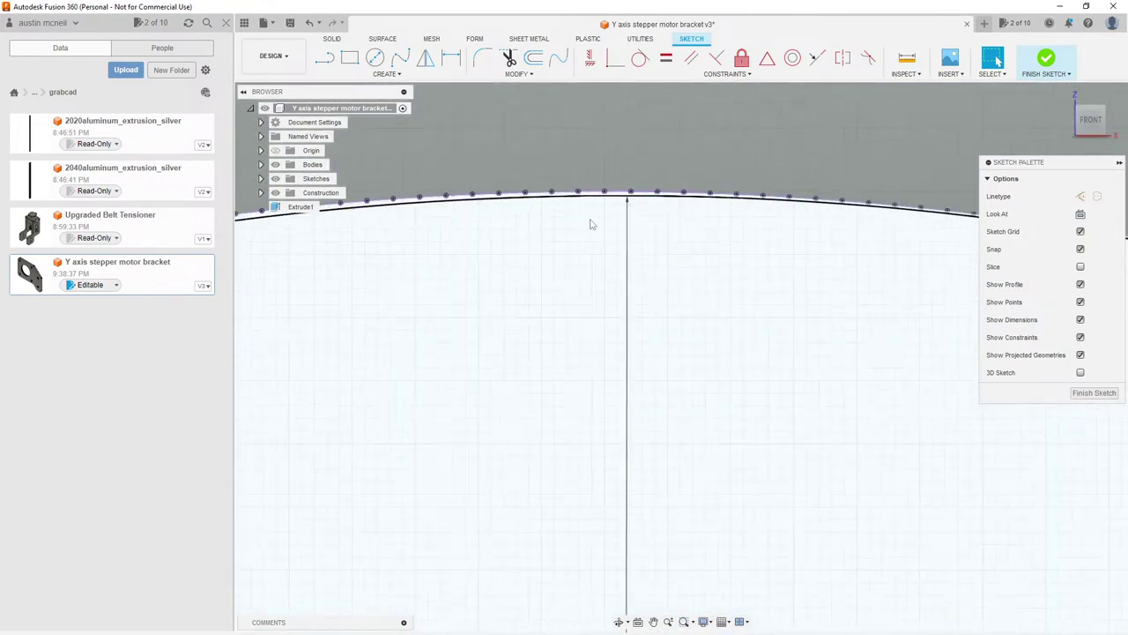
{"action": "scroll", "coordinate": [601, 124], "scroll_direction": "down", "scroll_amount": 6}
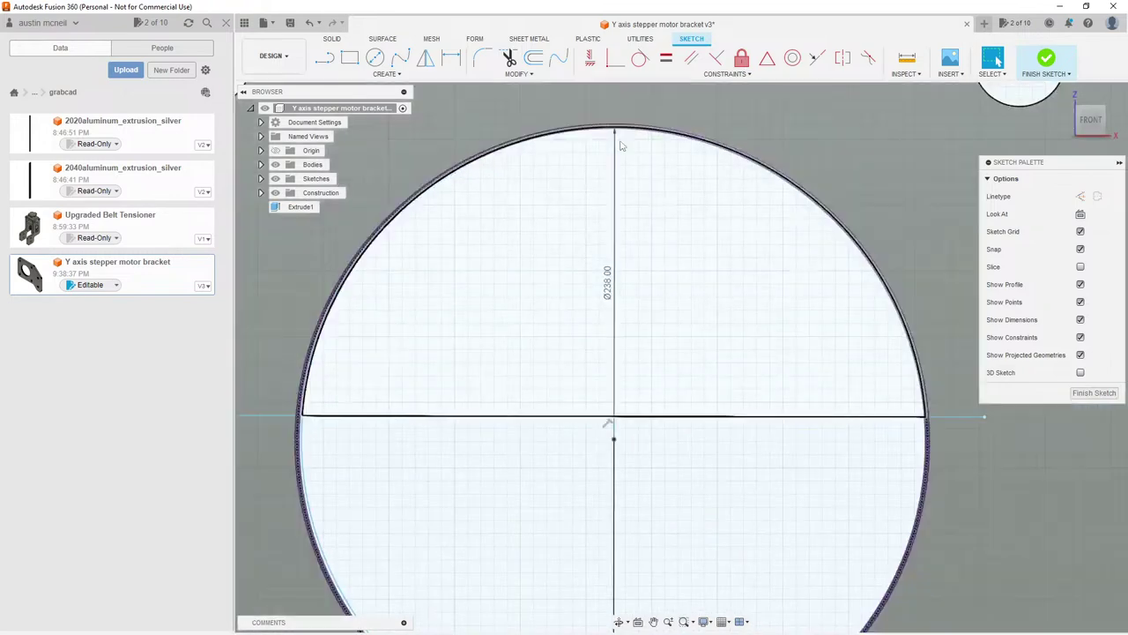
{"action": "double_click", "coordinate": [608, 283]}
{"action": "type", "text": "240"}
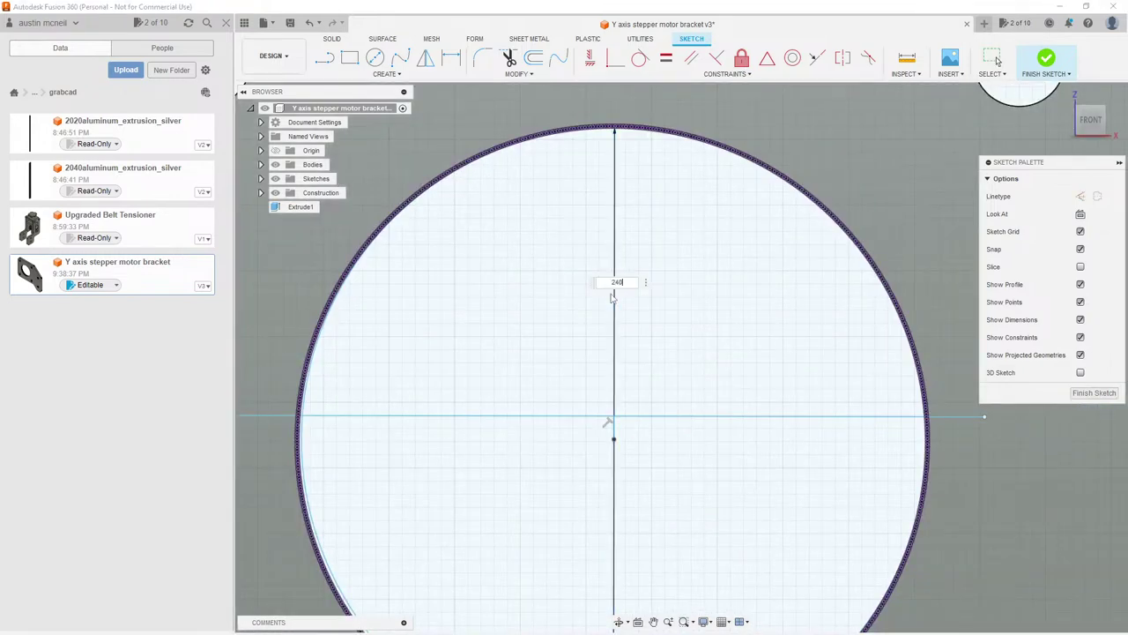
{"action": "key", "text": "Return"}
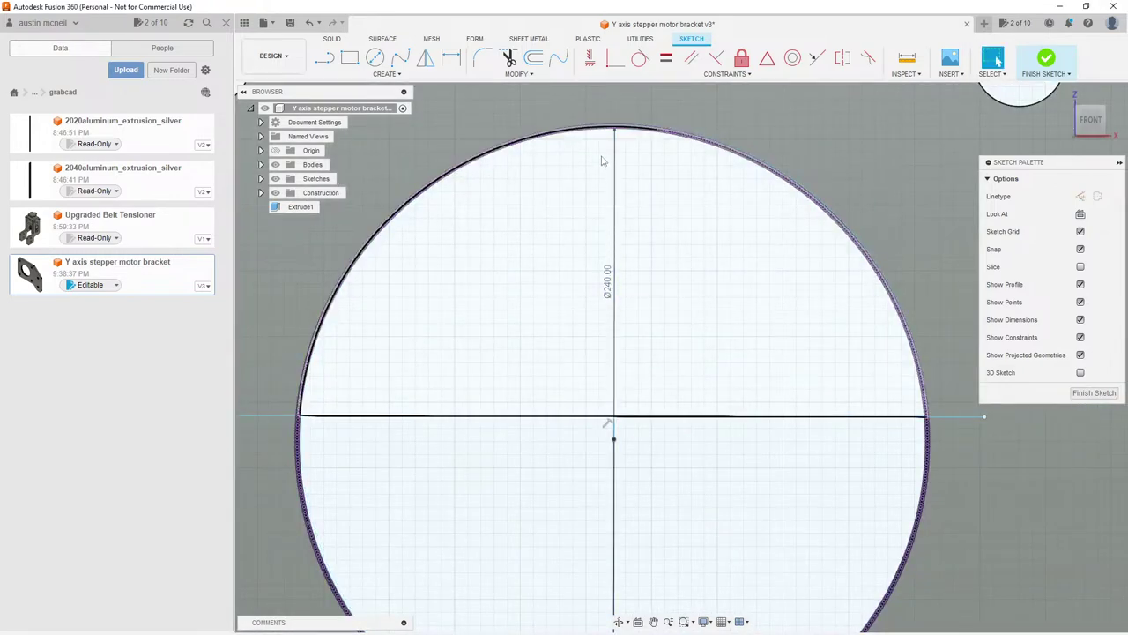
Step: Delete the horizontal line across the large opening and the circle's diameter dimension
{"action": "scroll", "coordinate": [603, 154], "scroll_direction": "down", "scroll_amount": 3}
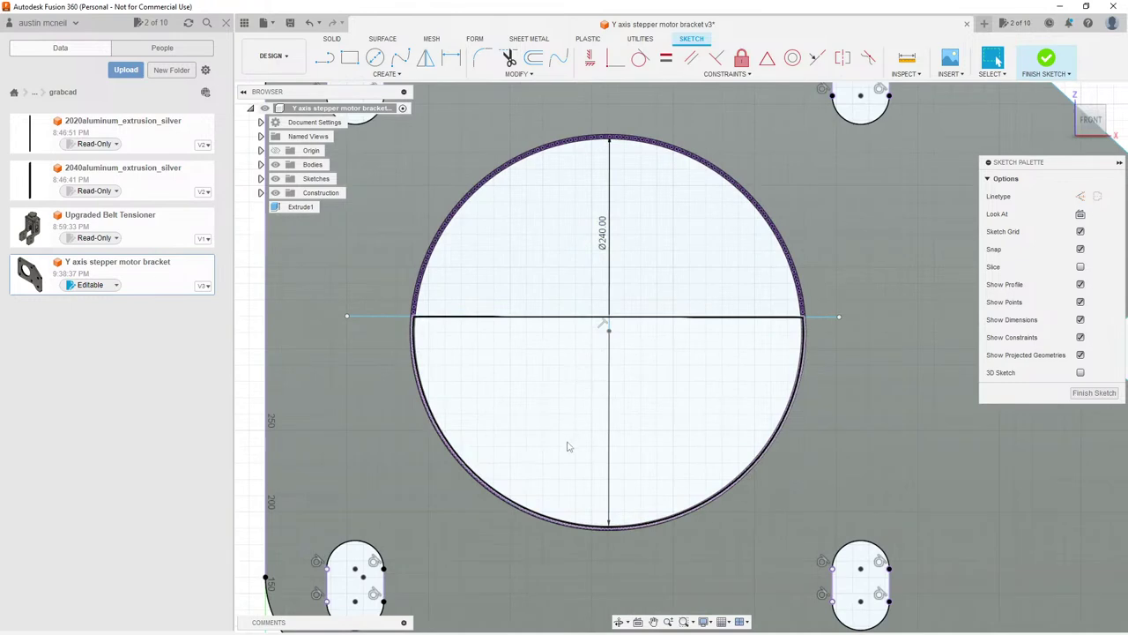
{"action": "scroll", "coordinate": [596, 312], "scroll_direction": "down", "scroll_amount": 2}
{"action": "scroll", "coordinate": [599, 286], "scroll_direction": "up", "scroll_amount": 2}
{"action": "left_click", "coordinate": [598, 284]}
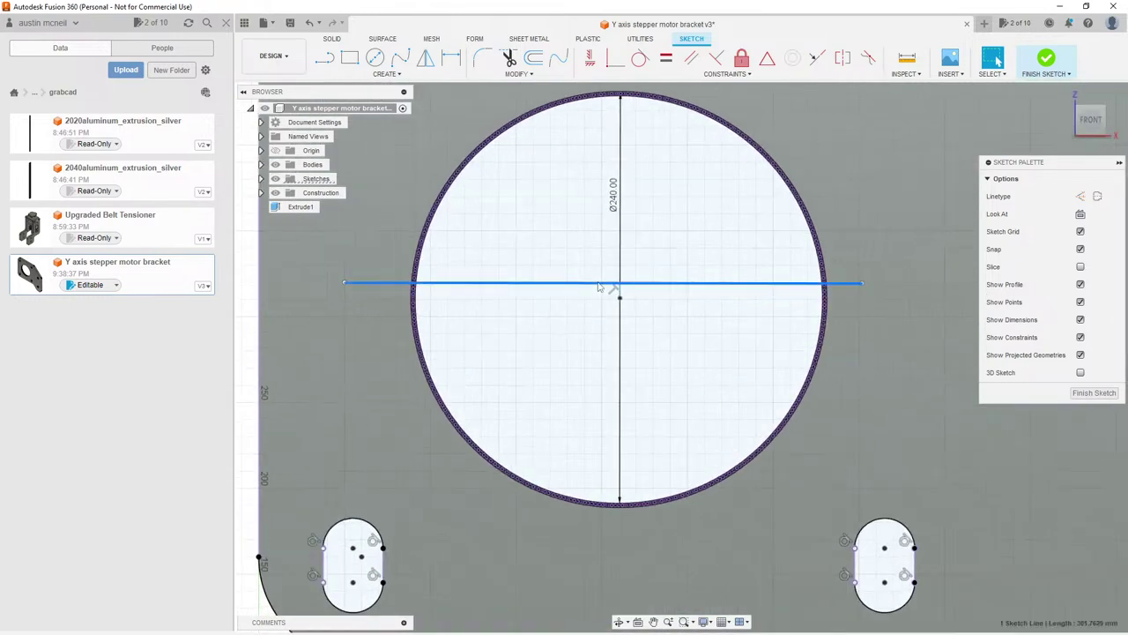
{"action": "key", "text": "Delete"}
{"action": "left_click", "coordinate": [620, 295]}
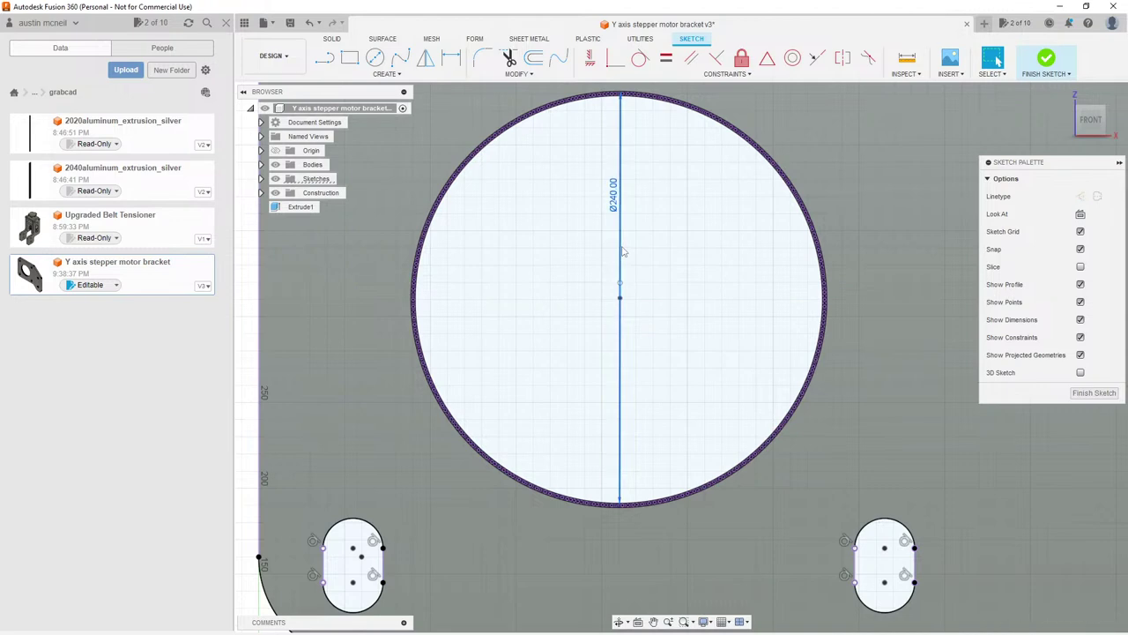
{"action": "key", "text": "Delete"}
Step: Delete the short vertical line at the centre of the large circle
{"action": "scroll", "coordinate": [645, 184], "scroll_direction": "down", "scroll_amount": 2}
{"action": "scroll", "coordinate": [649, 187], "scroll_direction": "down", "scroll_amount": 2}
{"action": "scroll", "coordinate": [591, 275], "scroll_direction": "up", "scroll_amount": 1}
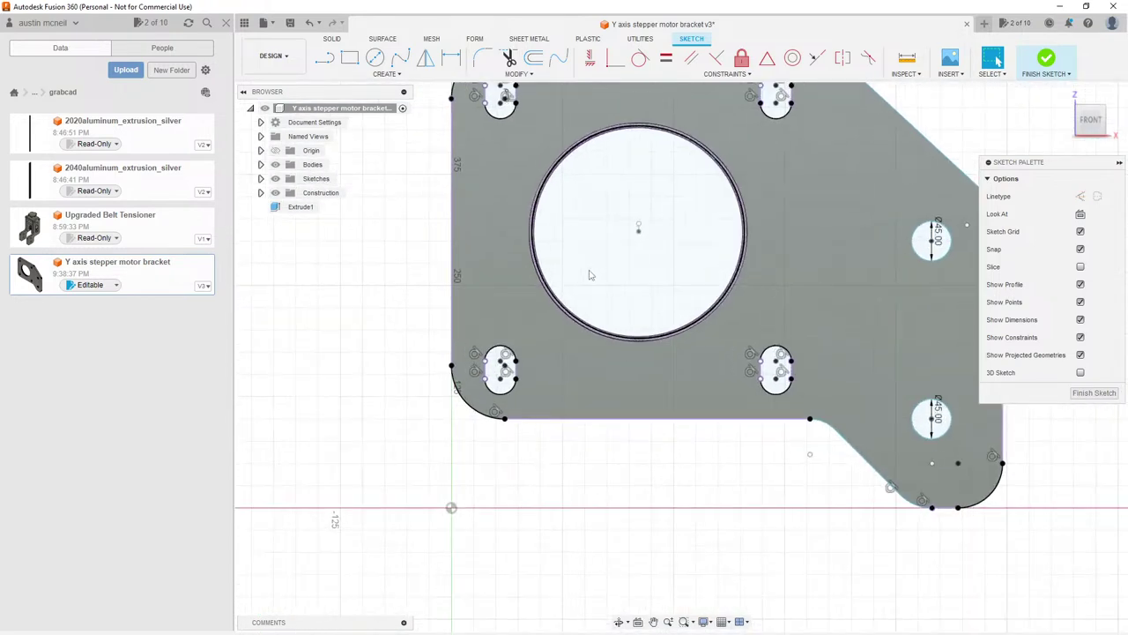
{"action": "scroll", "coordinate": [641, 226], "scroll_direction": "up", "scroll_amount": 6}
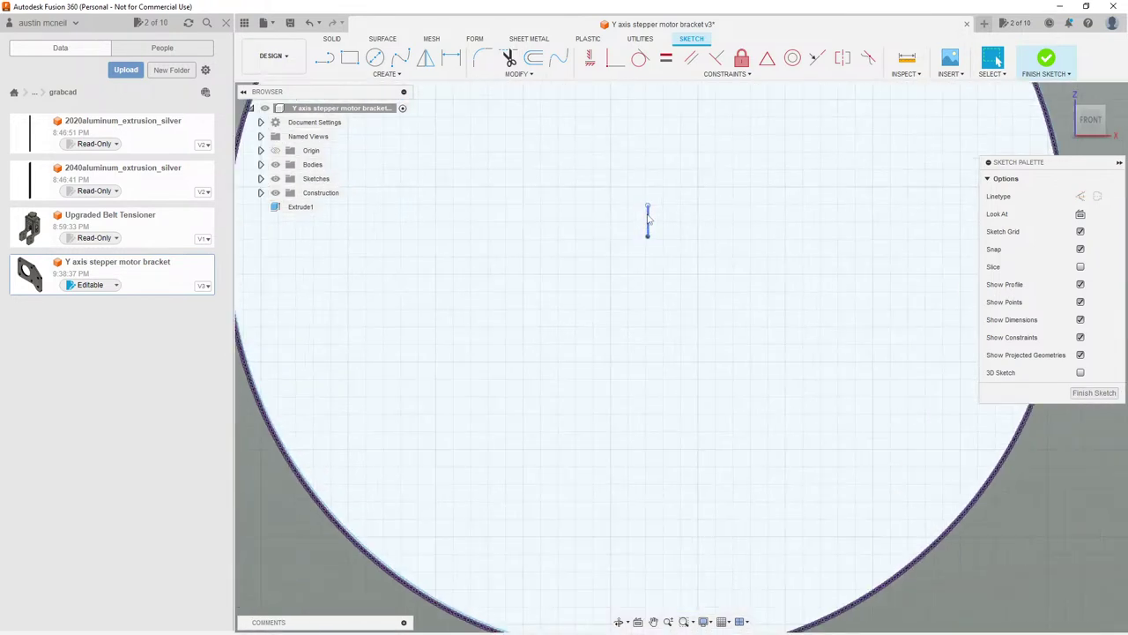
{"action": "left_click", "coordinate": [647, 222]}
{"action": "key", "text": "Delete"}
Step: Dimension the horizontal distance from the origin to the large circle's centre as 210 mm
{"action": "scroll", "coordinate": [641, 169], "scroll_direction": "down", "scroll_amount": 2}
{"action": "left_click", "coordinate": [451, 57]}
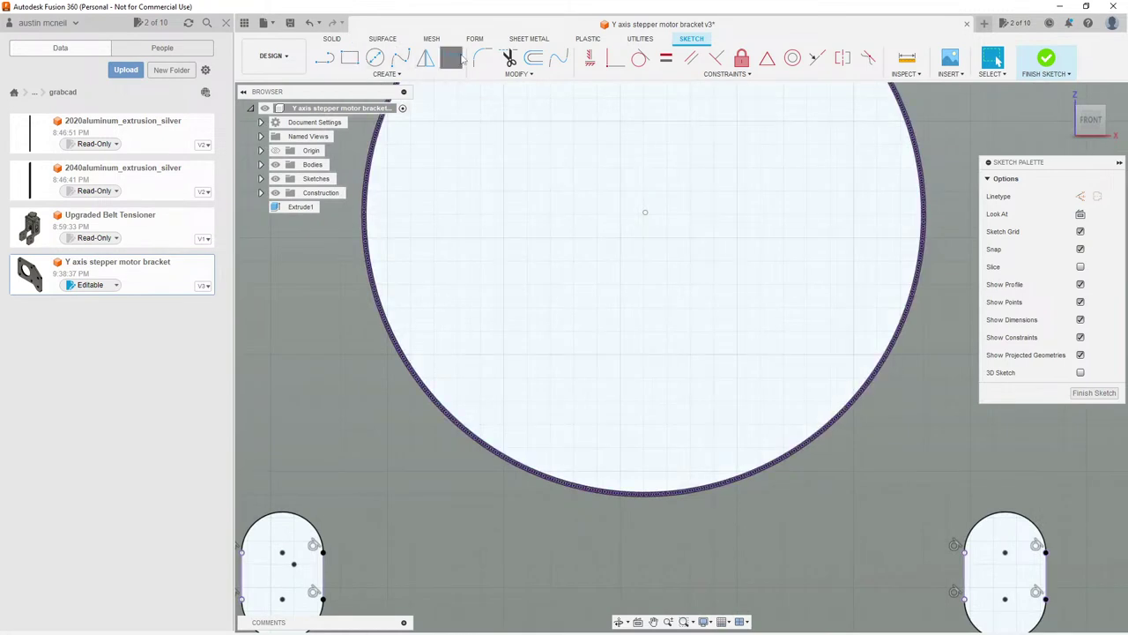
{"action": "scroll", "coordinate": [659, 172], "scroll_direction": "down", "scroll_amount": 3}
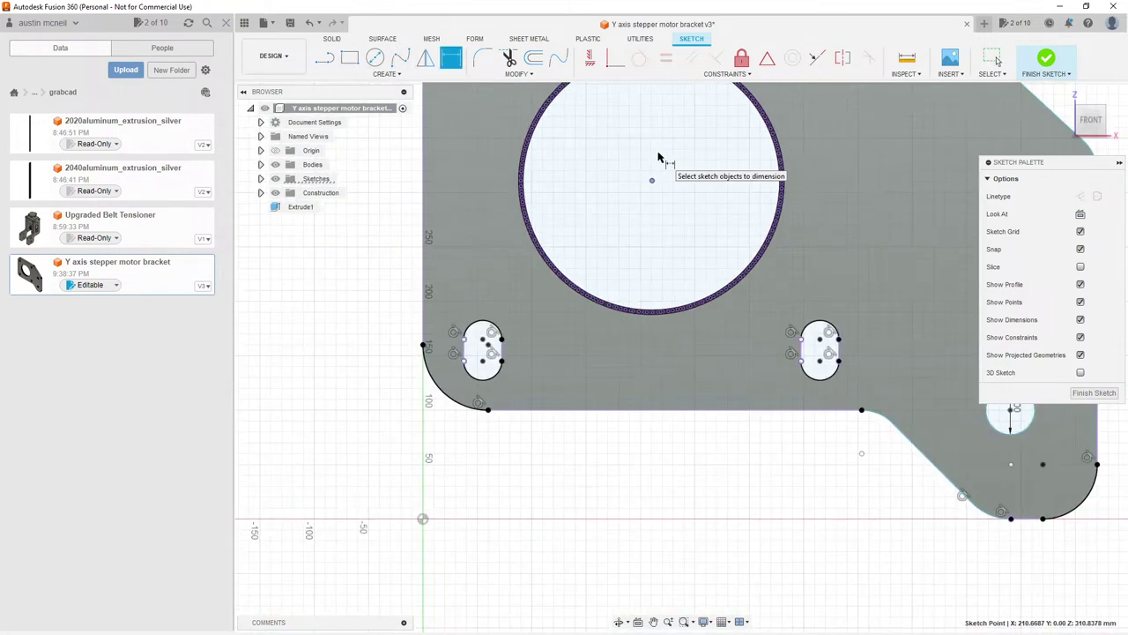
{"action": "left_click", "coordinate": [423, 518]}
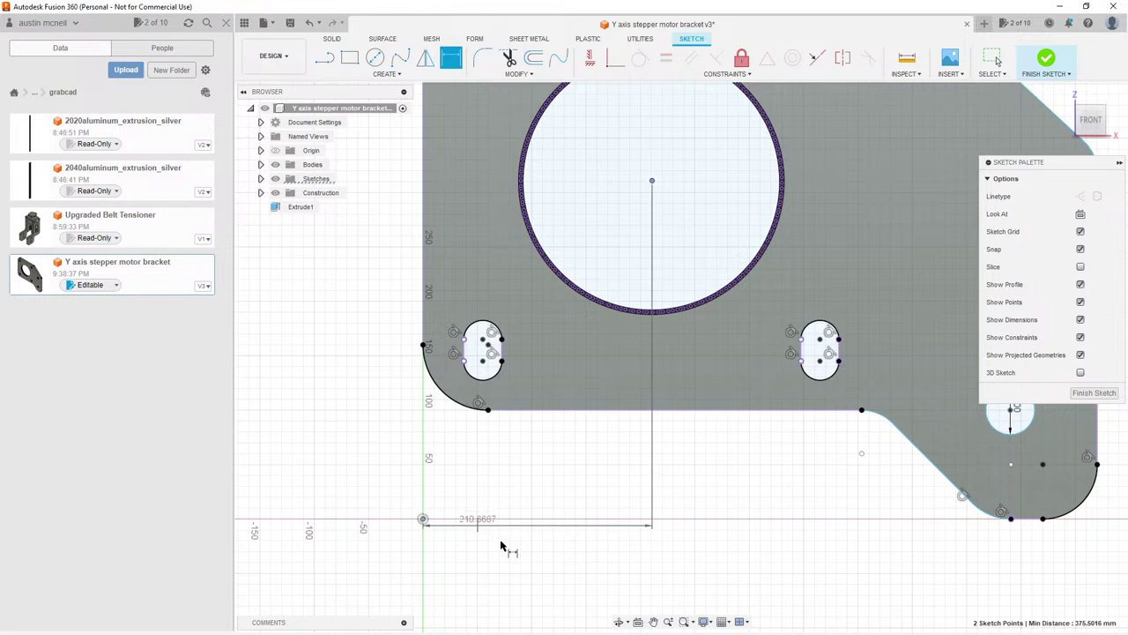
{"action": "left_click", "coordinate": [535, 551]}
{"action": "type", "text": "210"}
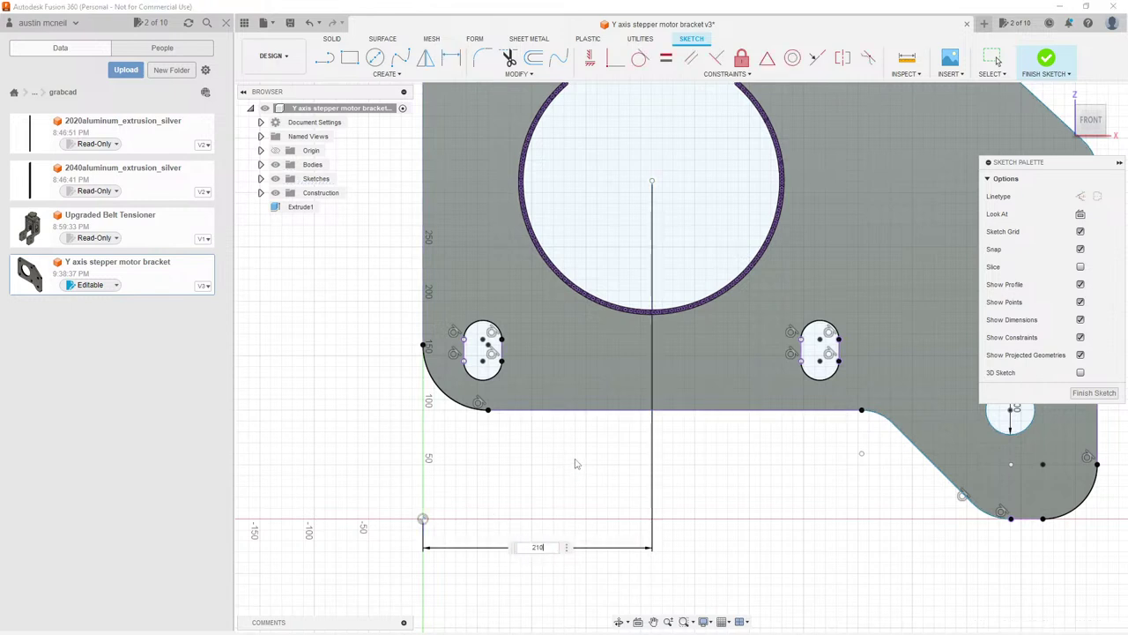
{"action": "key", "text": "Return"}
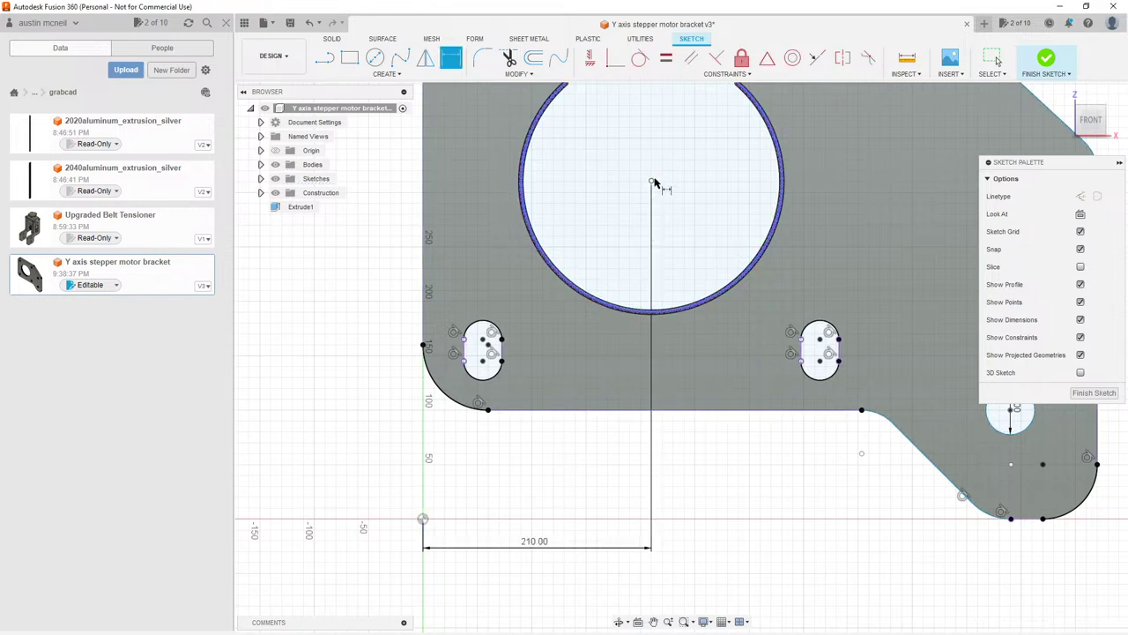
Step: Dimension the vertical distance from the origin to the large circle's centre as 310 mm
{"action": "left_click", "coordinate": [423, 520]}
{"action": "left_click", "coordinate": [370, 328]}
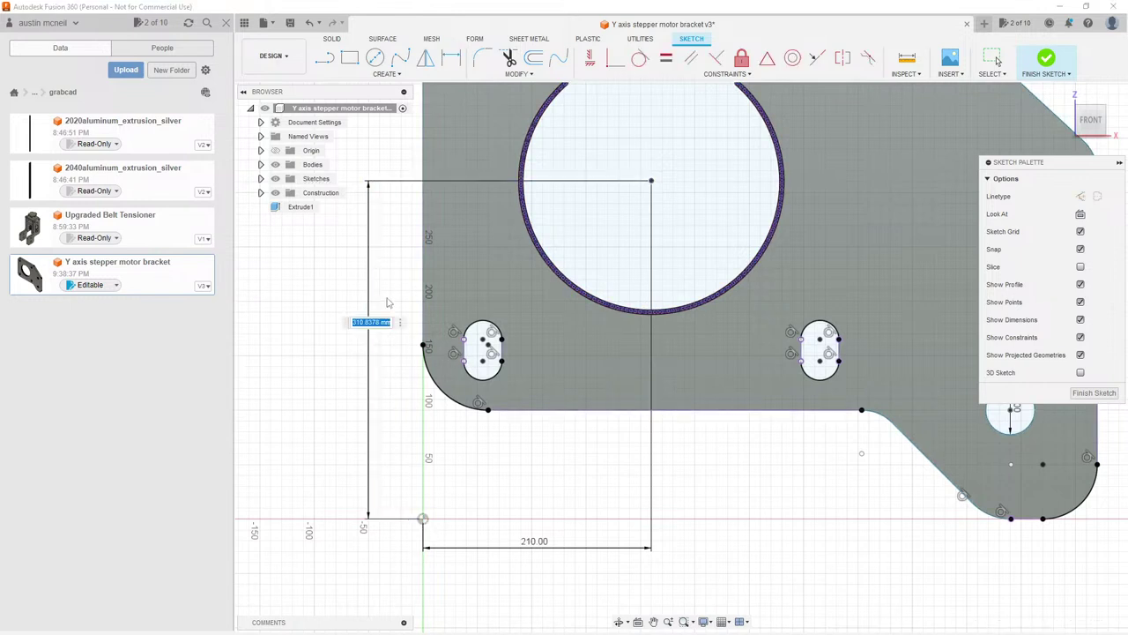
{"action": "type", "text": "310"}
{"action": "key", "text": "Return"}
Step: Examine how the repositioned circle lines up with the opening's faceted edge on both sides
{"action": "scroll", "coordinate": [584, 159], "scroll_direction": "down", "scroll_amount": 3}
{"action": "scroll", "coordinate": [520, 167], "scroll_direction": "up", "scroll_amount": 5}
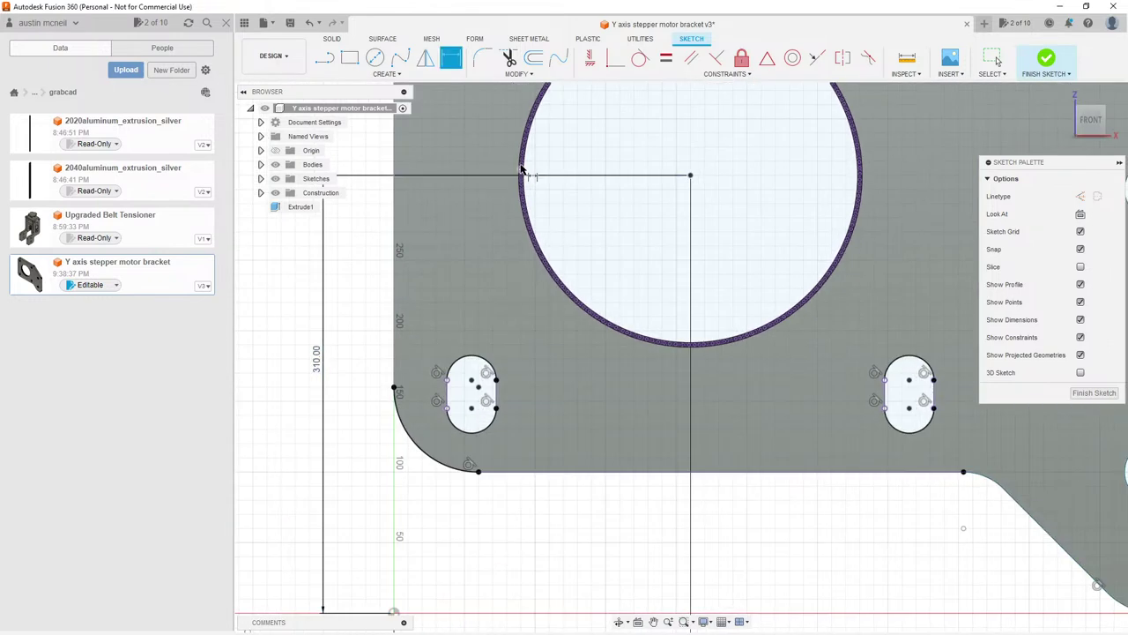
{"action": "scroll", "coordinate": [522, 172], "scroll_direction": "up", "scroll_amount": 5}
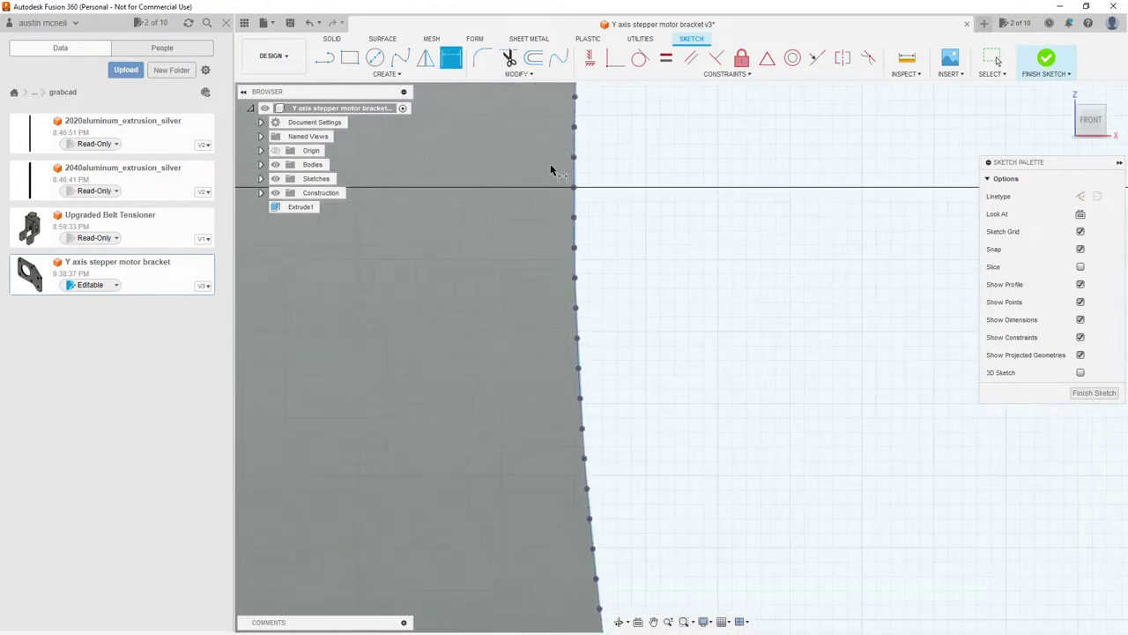
{"action": "scroll", "coordinate": [499, 255], "scroll_direction": "down", "scroll_amount": 3}
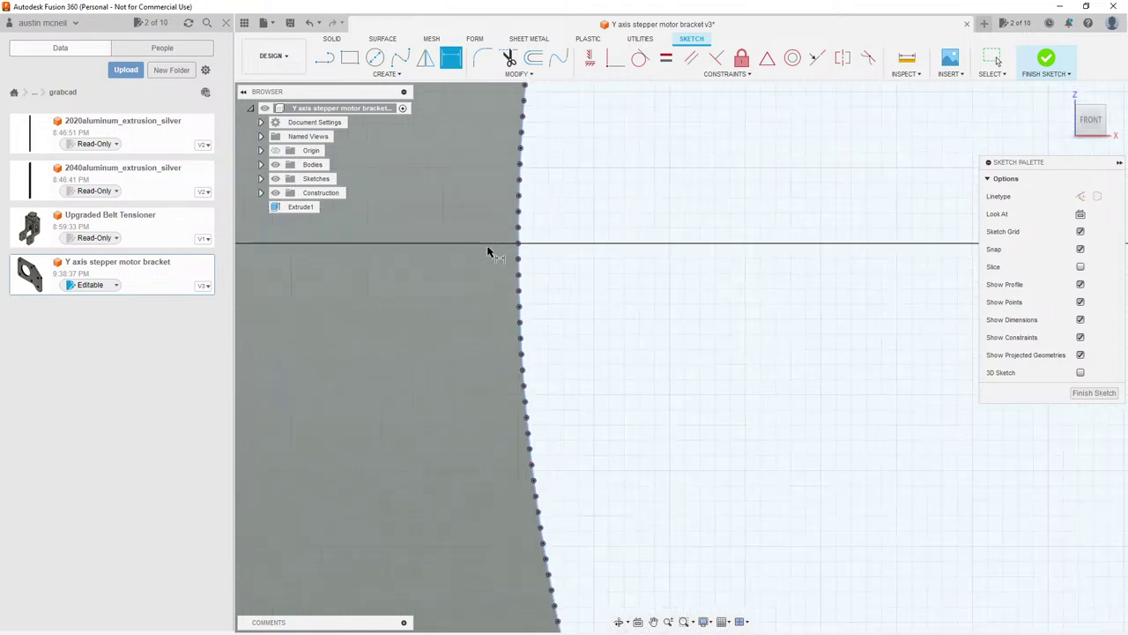
{"action": "scroll", "coordinate": [484, 258], "scroll_direction": "down", "scroll_amount": 4}
{"action": "scroll", "coordinate": [861, 268], "scroll_direction": "up", "scroll_amount": 5}
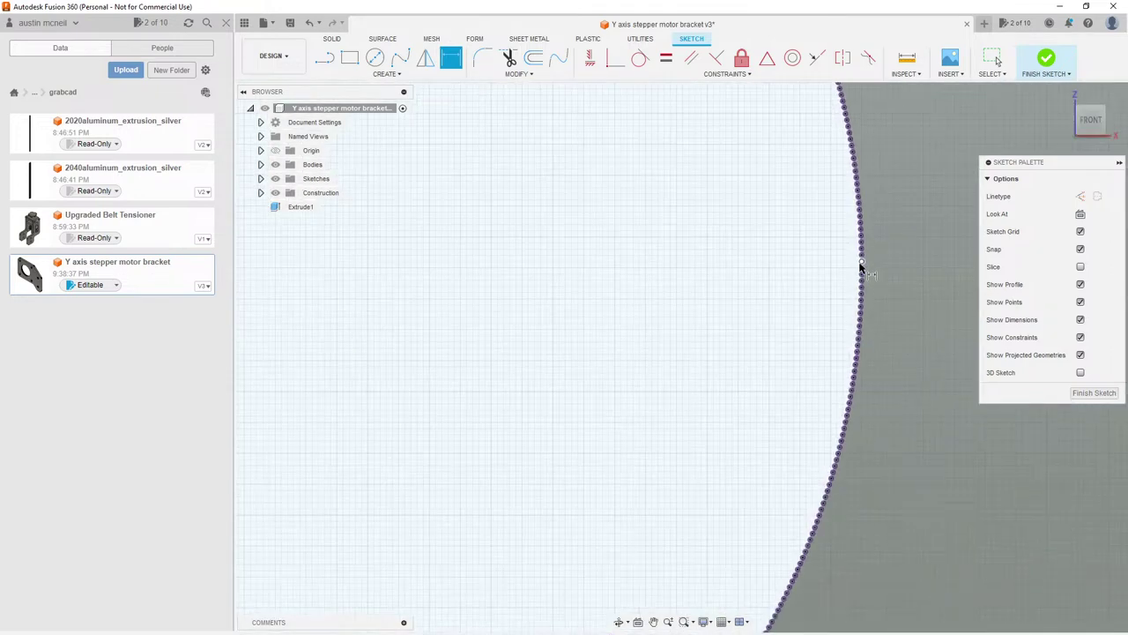
Step: Inspect how the large circle lines up with the opening's faceted edge at its right, bottom and top extremes
{"action": "scroll", "coordinate": [861, 269], "scroll_direction": "up", "scroll_amount": 3}
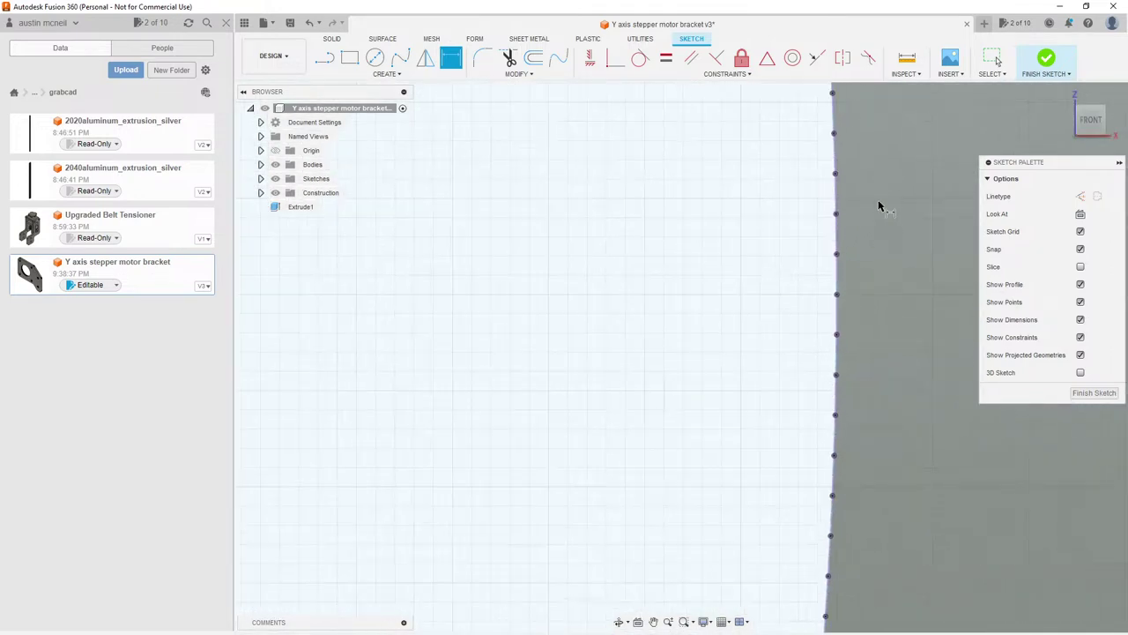
{"action": "scroll", "coordinate": [856, 268], "scroll_direction": "down", "scroll_amount": 5}
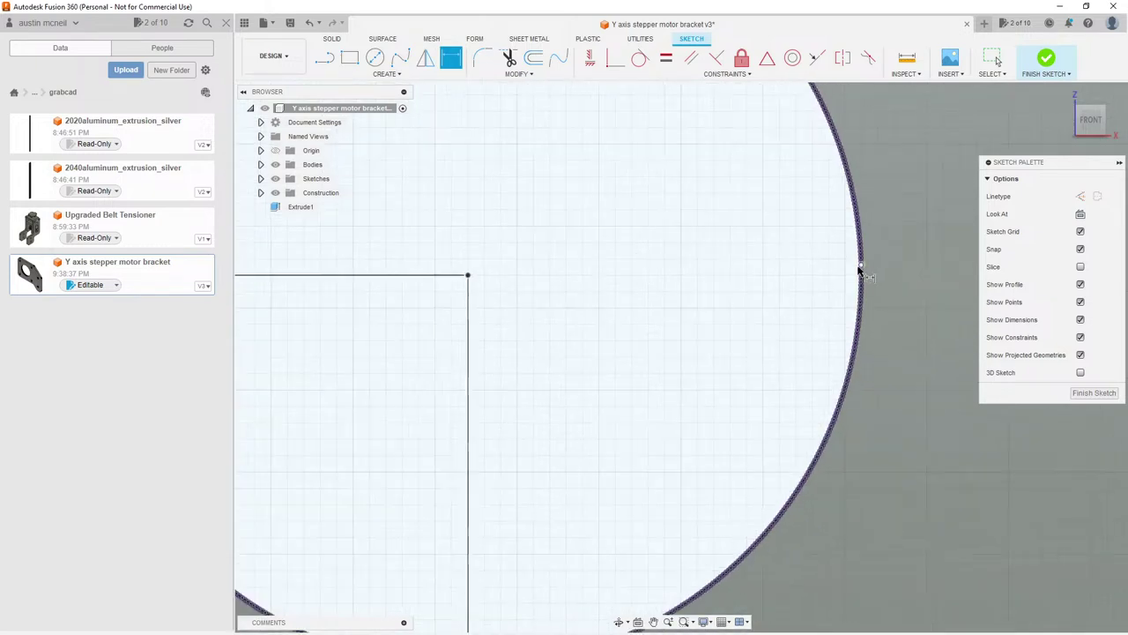
{"action": "scroll", "coordinate": [670, 466], "scroll_direction": "down", "scroll_amount": 5}
{"action": "scroll", "coordinate": [680, 443], "scroll_direction": "up", "scroll_amount": 8}
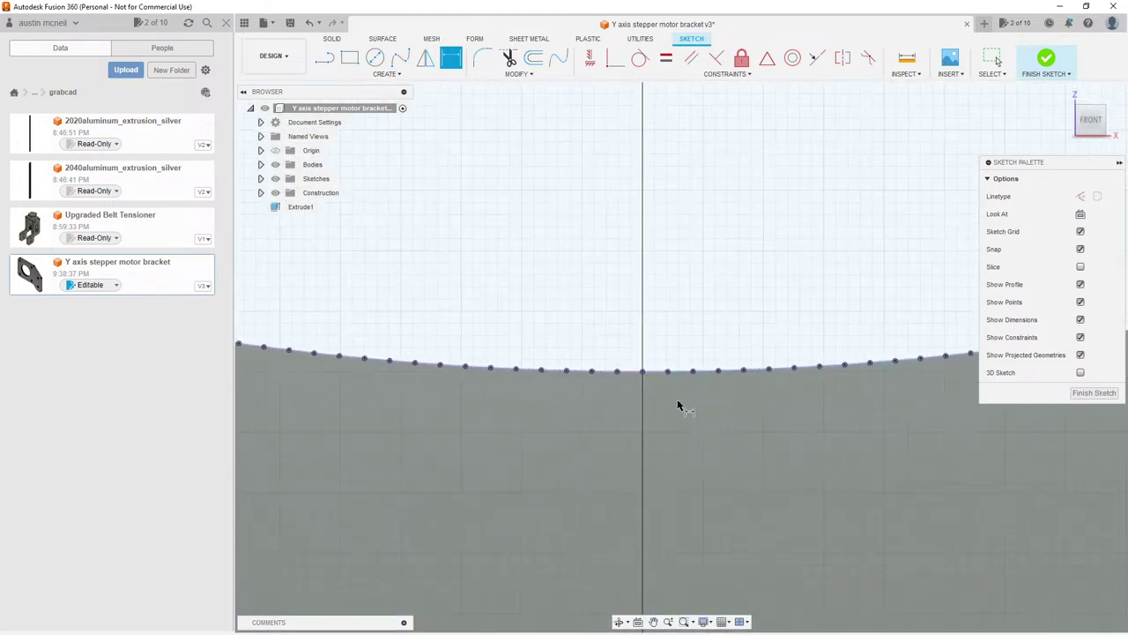
{"action": "scroll", "coordinate": [670, 399], "scroll_direction": "up", "scroll_amount": 2}
{"action": "scroll", "coordinate": [632, 401], "scroll_direction": "down", "scroll_amount": 1}
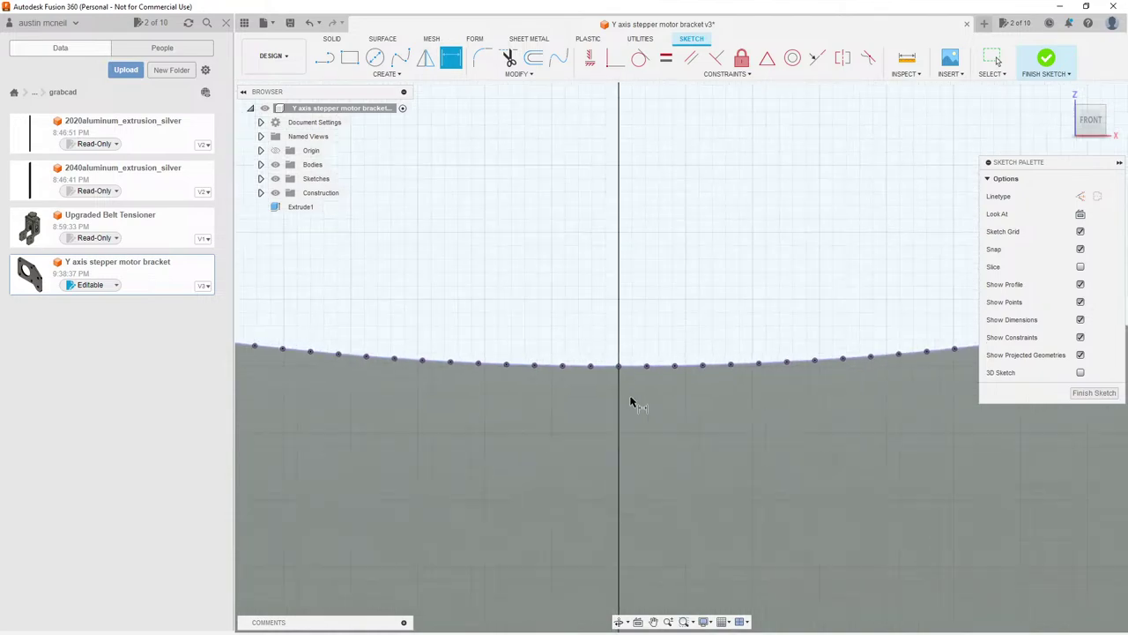
{"action": "scroll", "coordinate": [638, 445], "scroll_direction": "down", "scroll_amount": 6}
{"action": "scroll", "coordinate": [644, 148], "scroll_direction": "up", "scroll_amount": 2}
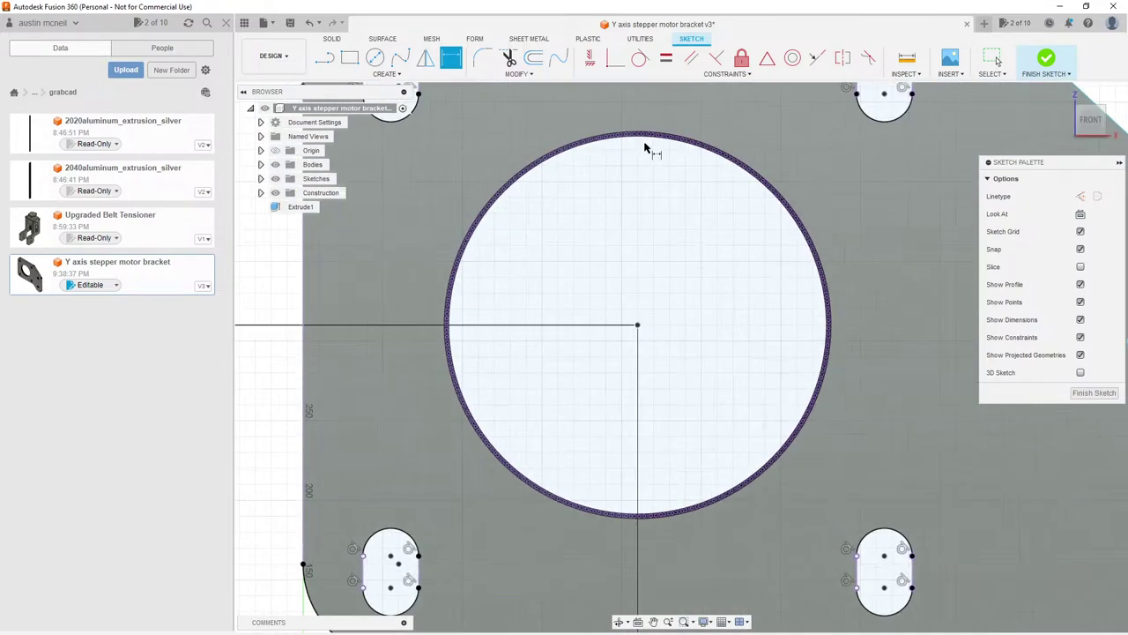
{"action": "scroll", "coordinate": [645, 148], "scroll_direction": "up", "scroll_amount": 5}
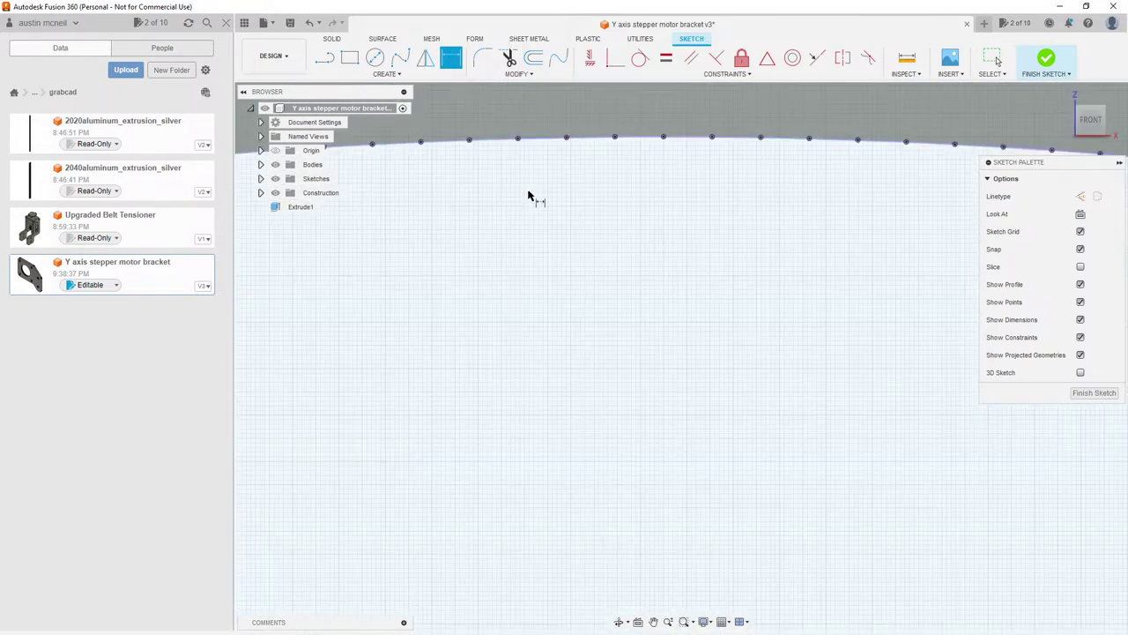
{"action": "scroll", "coordinate": [609, 222], "scroll_direction": "down", "scroll_amount": 5}
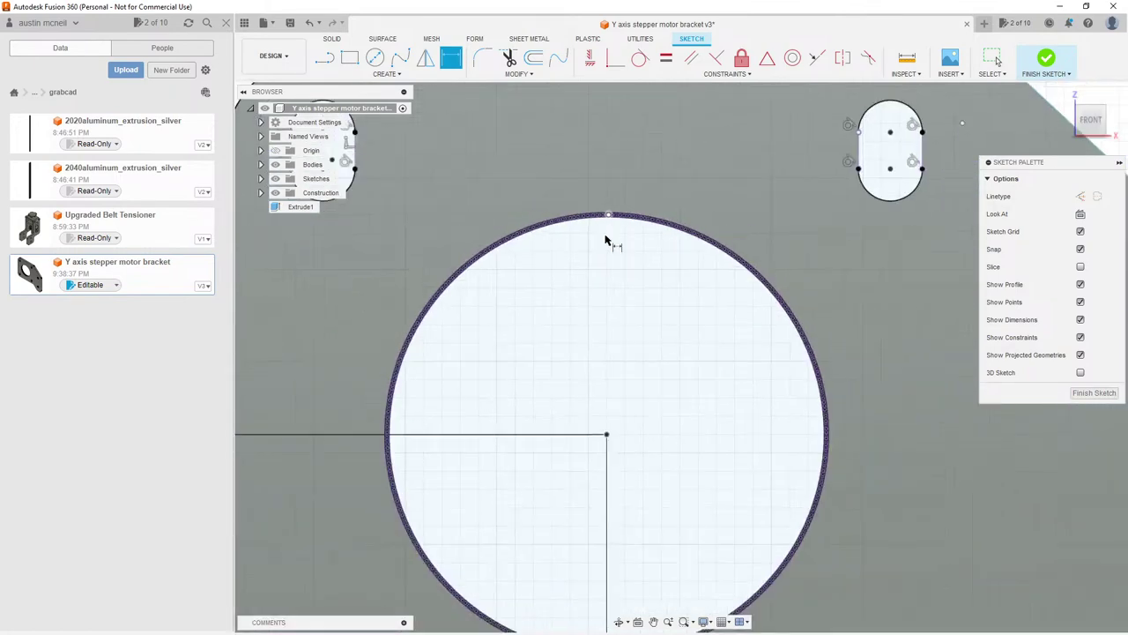
{"action": "middle_click_drag", "start_coordinate": [600, 355], "coordinate": [564, 196]}
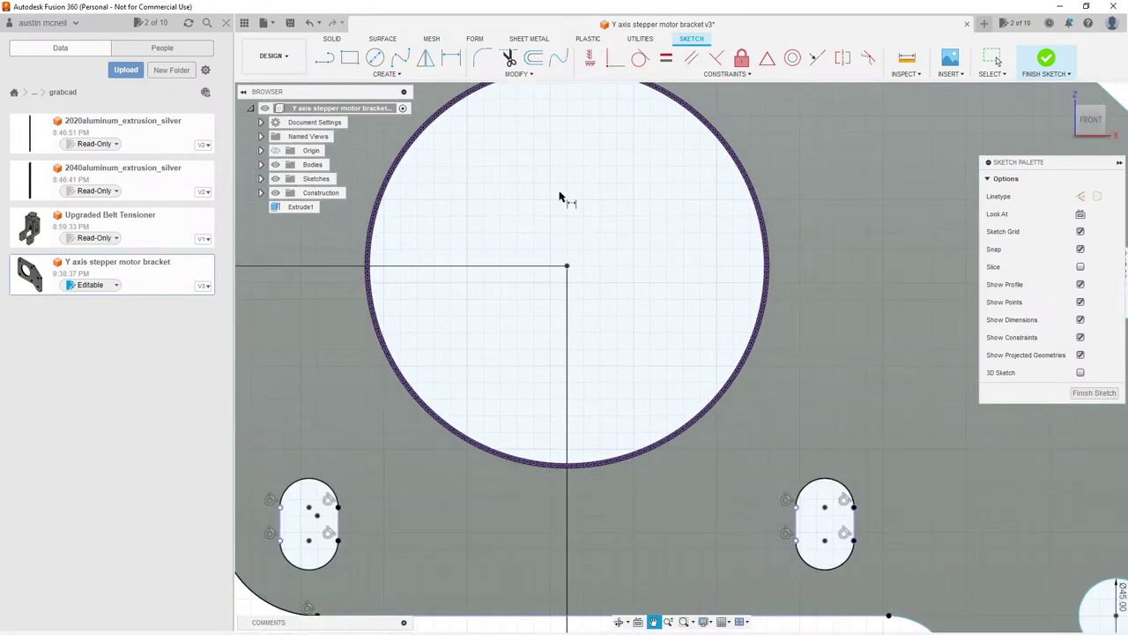
Step: Place a sketch point at the centre of the large circle where the two reference lines meet
{"action": "left_click", "coordinate": [386, 73]}
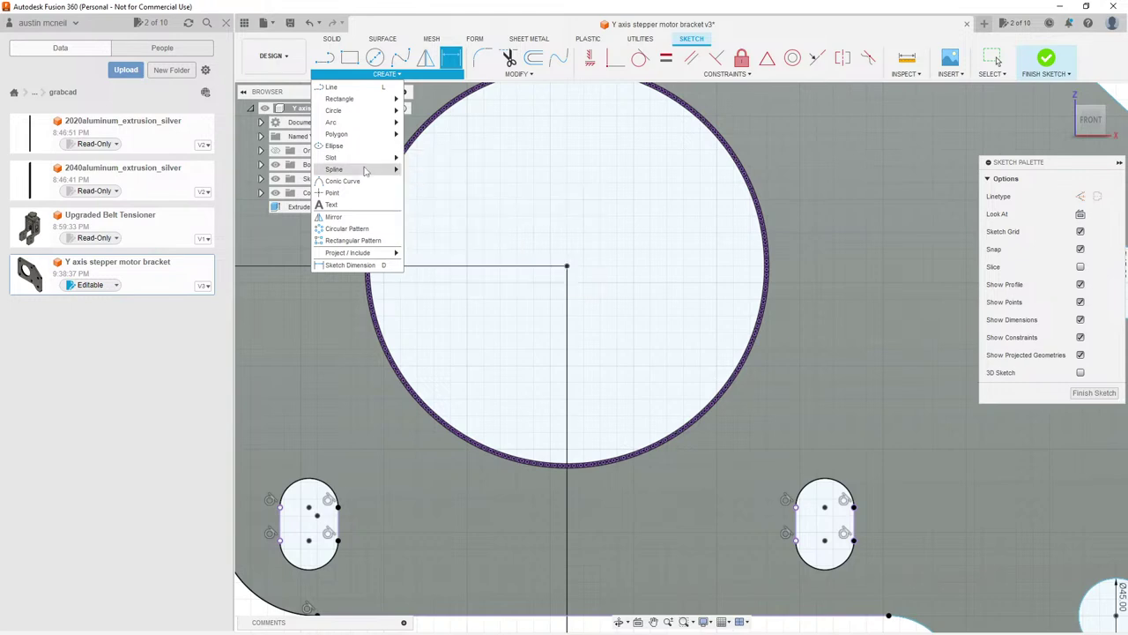
{"action": "left_click", "coordinate": [332, 192]}
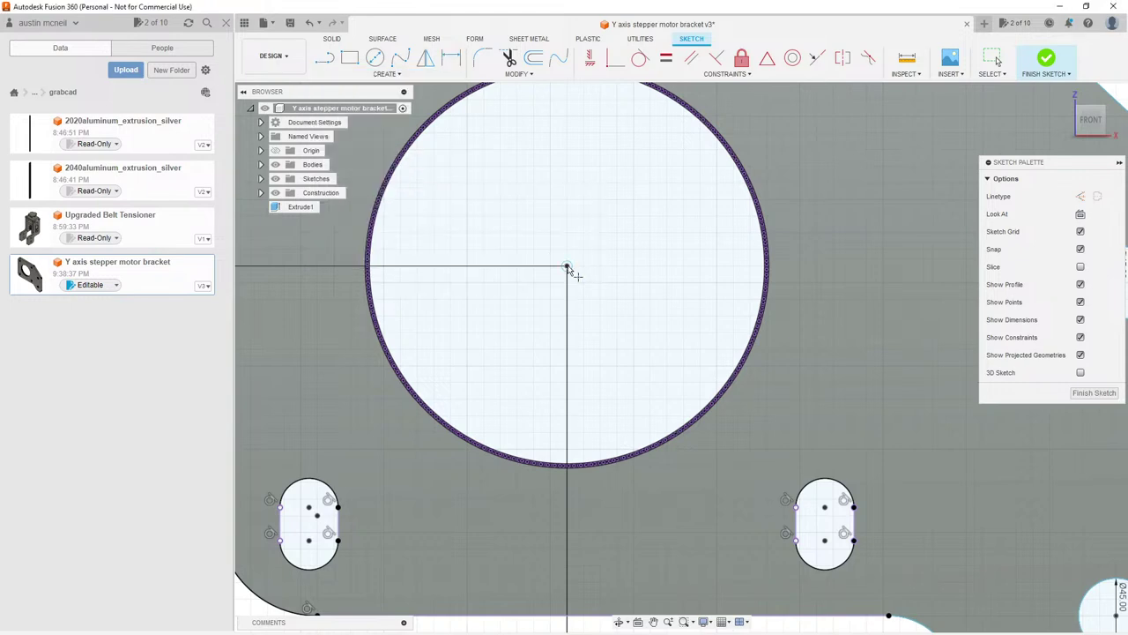
{"action": "key", "text": "Escape"}
Step: Check the diameter of the arc along the large opening's edge
{"action": "scroll", "coordinate": [732, 185], "scroll_direction": "up", "scroll_amount": 8}
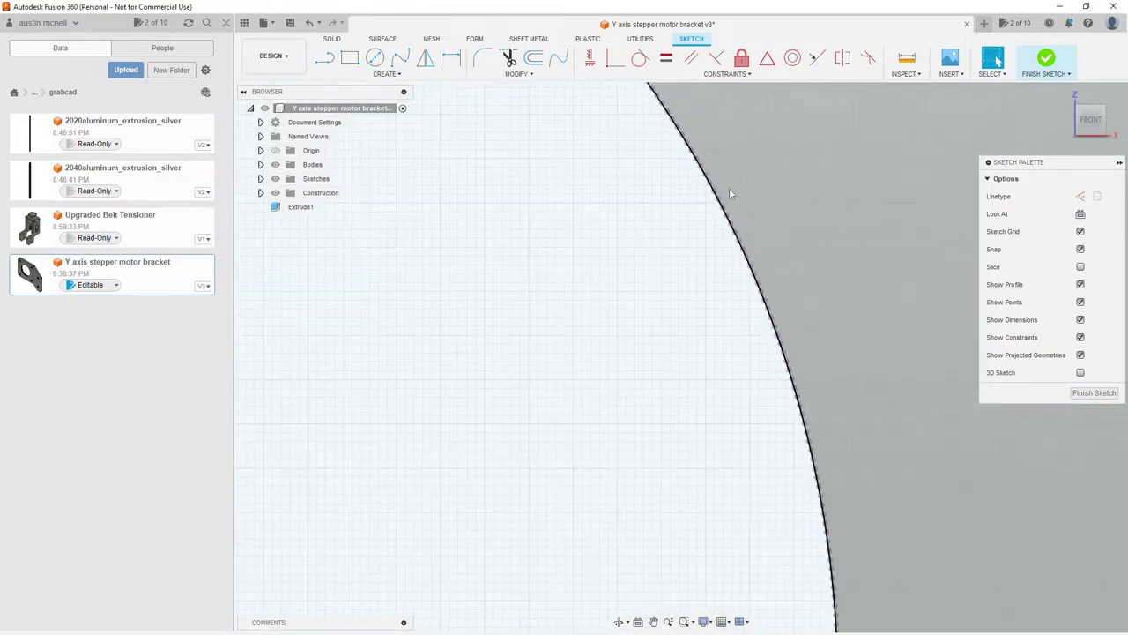
{"action": "left_click", "coordinate": [714, 203]}
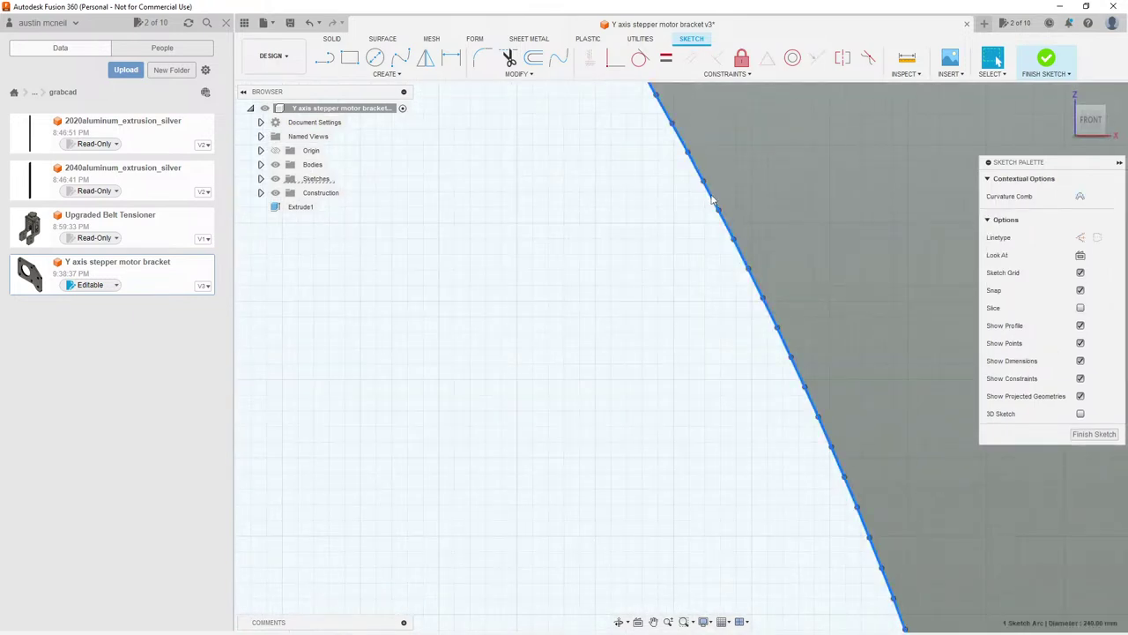
{"action": "key", "text": "Escape"}
{"action": "scroll", "coordinate": [768, 194], "scroll_direction": "down", "scroll_amount": 10}
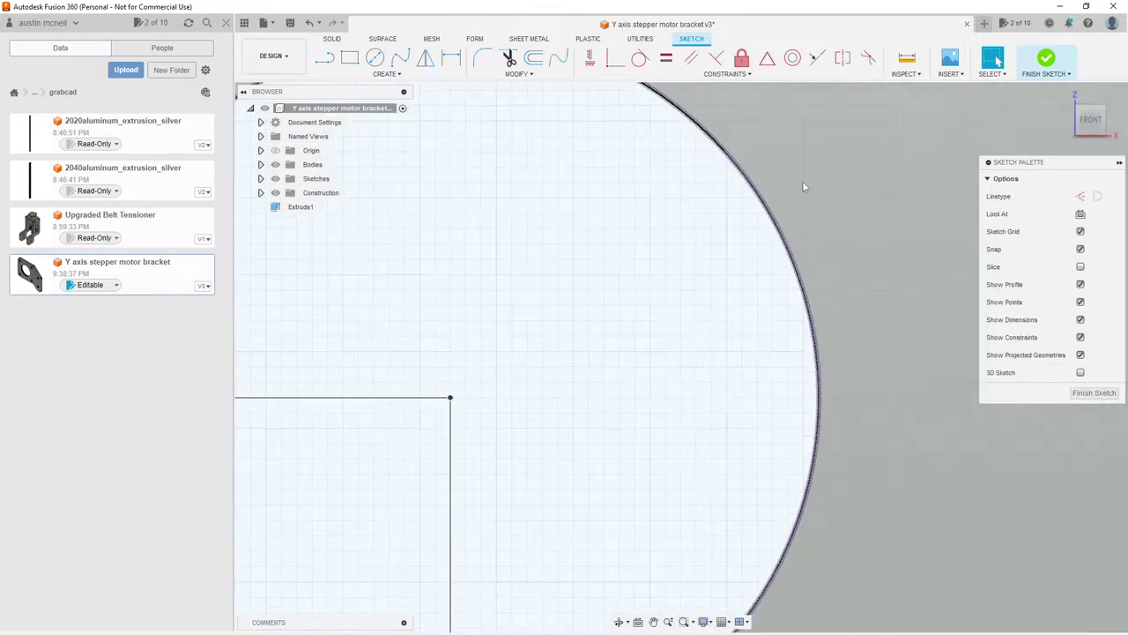
Step: Delete the large opening's old arc and faceted edge segments together with the reference lines and their centre dimensions
{"action": "scroll", "coordinate": [802, 183], "scroll_direction": "down", "scroll_amount": 3}
{"action": "left_click_drag", "start_coordinate": [743, 113], "coordinate": [555, 340]}
{"action": "left_click_drag", "start_coordinate": [663, 284], "coordinate": [591, 397], "text": "ctrl"}
{"action": "left_click_drag", "start_coordinate": [773, 316], "coordinate": [647, 401], "text": "ctrl"}
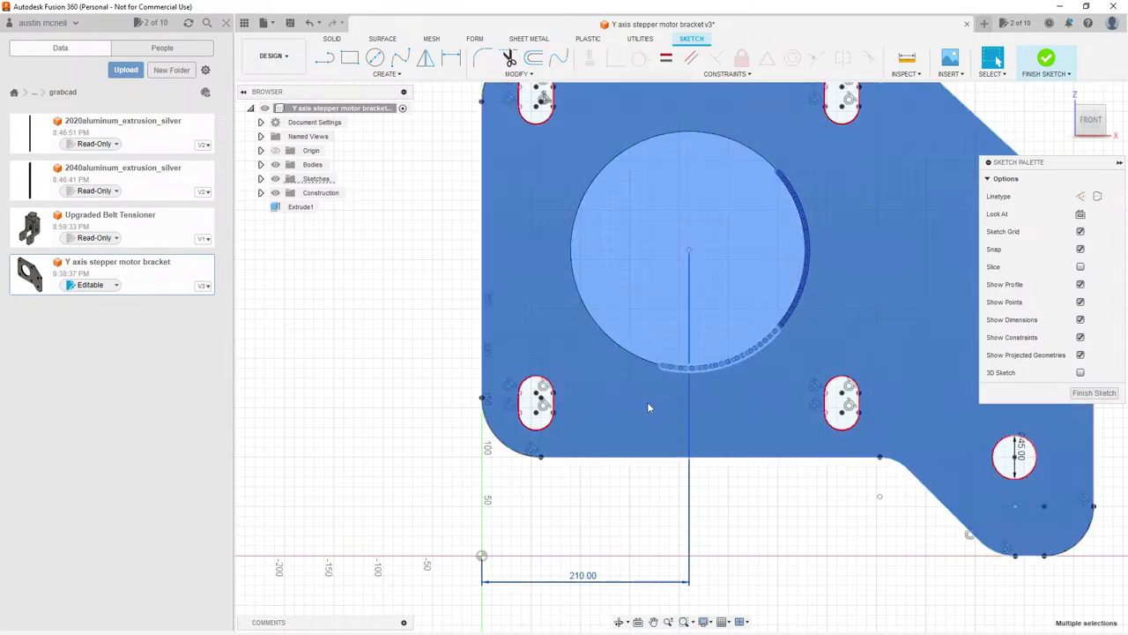
{"action": "left_click_drag", "start_coordinate": [823, 163], "coordinate": [739, 363], "text": "ctrl"}
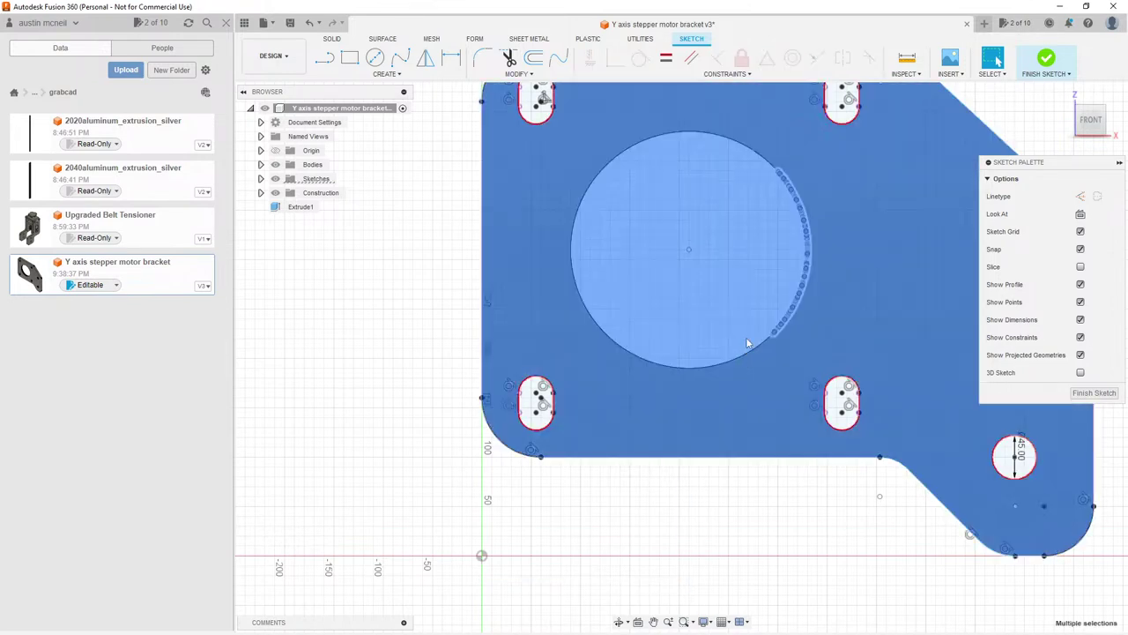
Step: Draw a circle of 240 mm diameter centred on the remaining sketch point in the large opening
{"action": "key", "text": "c"}
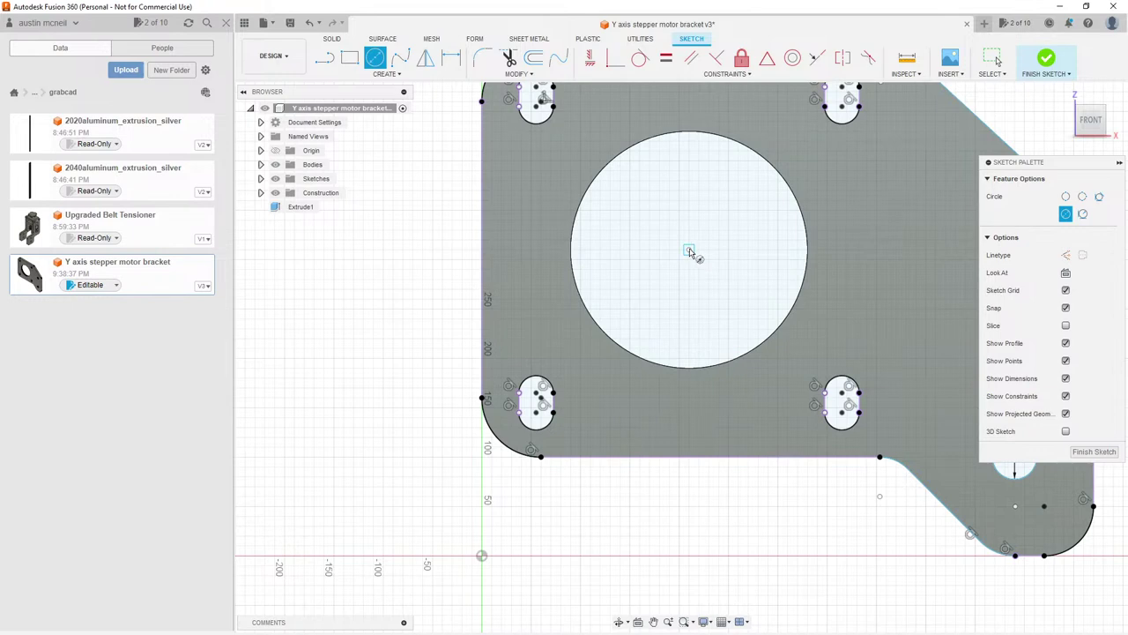
{"action": "left_click", "coordinate": [689, 249]}
{"action": "type", "text": "2"}
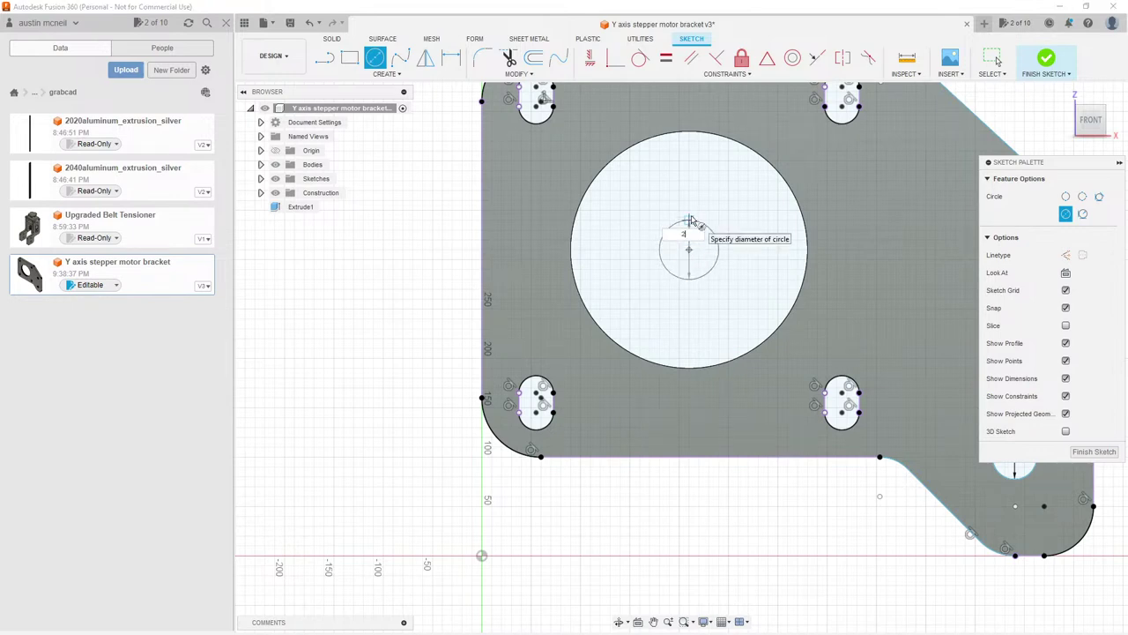
{"action": "type", "text": "40"}
{"action": "key", "text": "Return"}
{"action": "key", "text": "Escape"}
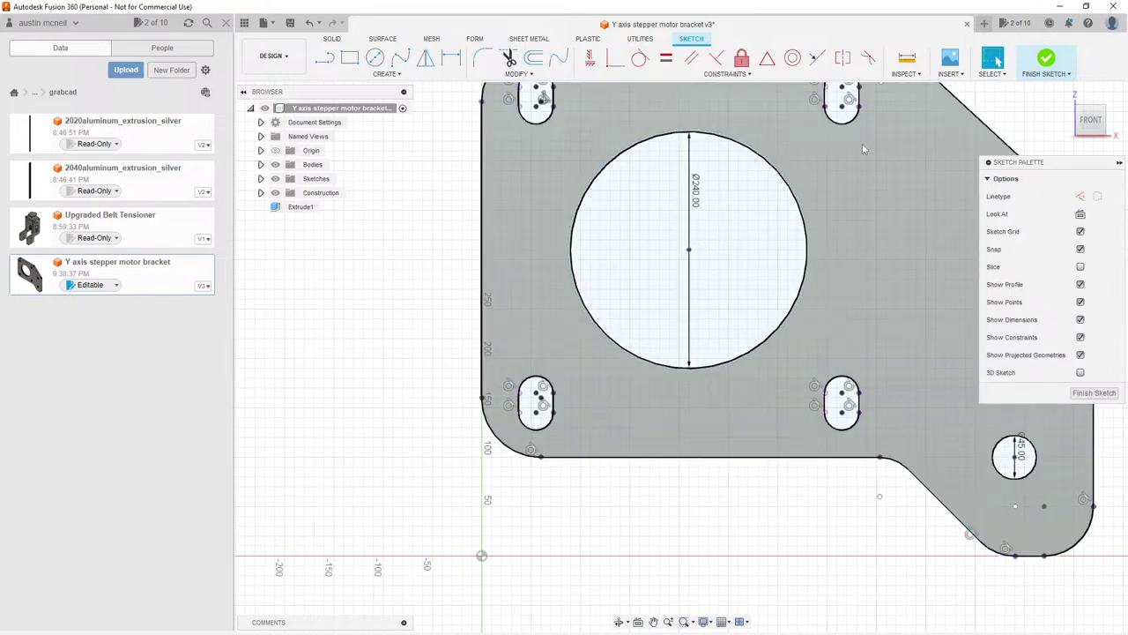
Step: Finish the bracket sketch and save the design as a new version with the default description
{"action": "left_click", "coordinate": [1057, 58]}
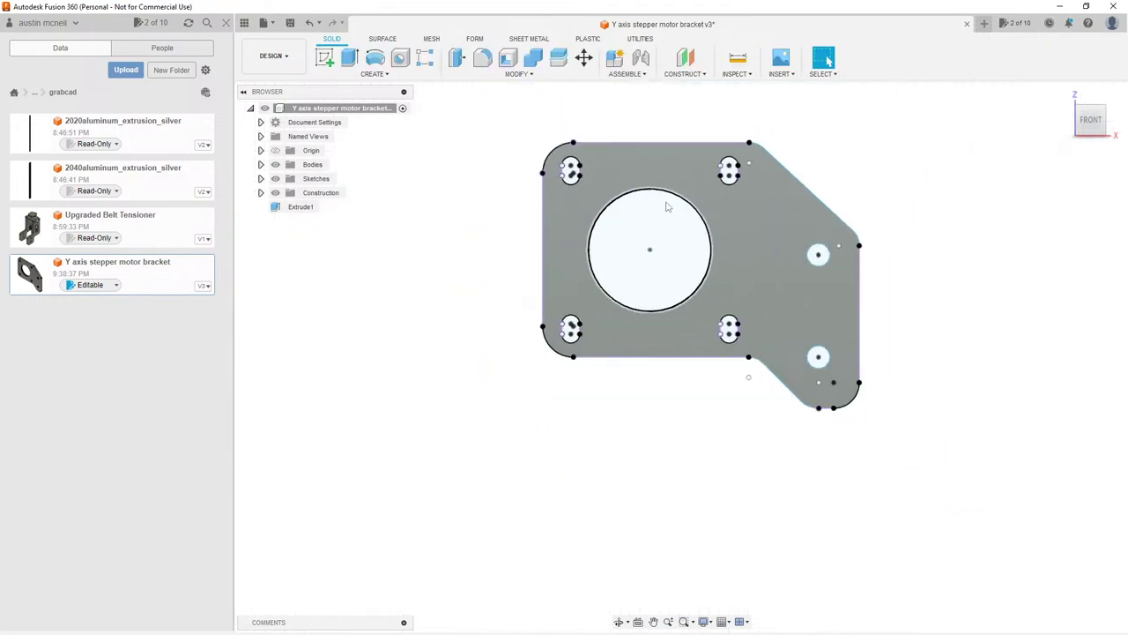
{"action": "key", "text": "ctrl+s"}
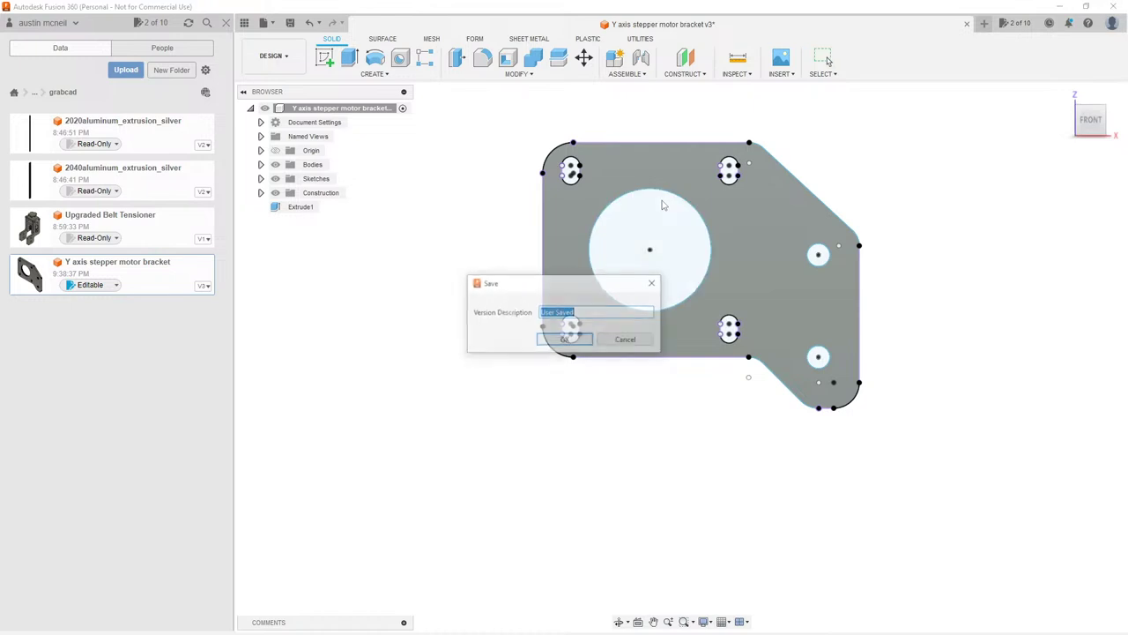
{"action": "left_click", "coordinate": [569, 339]}
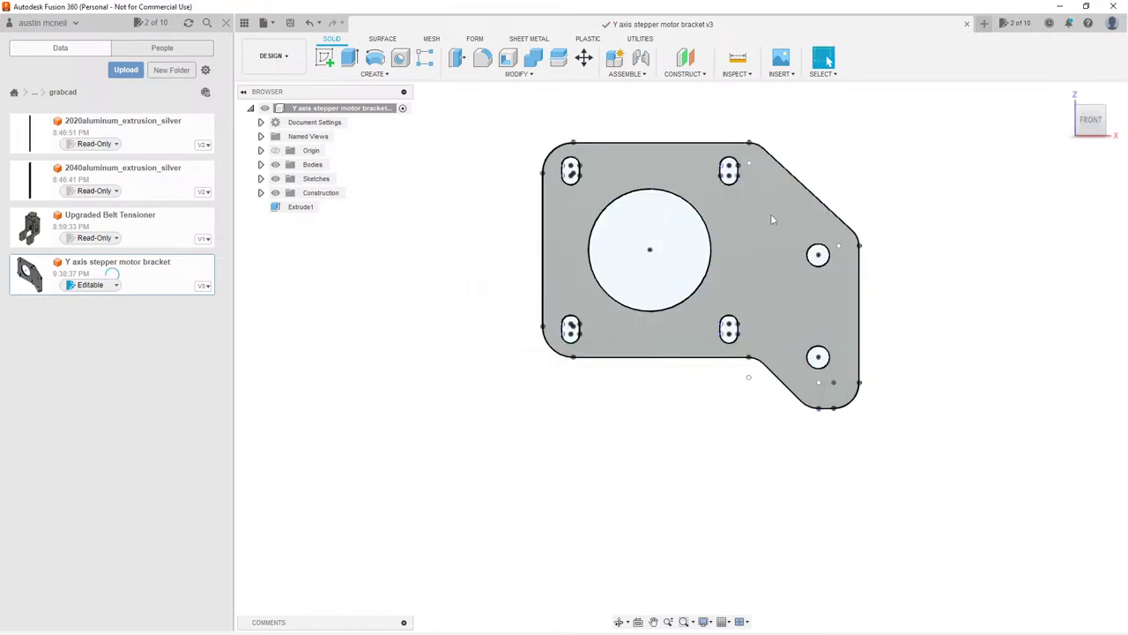
Step: Hide the existing bracket bodies so that only the redrawn sketch is shown
{"action": "middle_click_drag", "start_coordinate": [770, 214], "coordinate": [762, 243], "text": "shift"}
{"action": "scroll", "coordinate": [791, 207], "scroll_direction": "up", "scroll_amount": 4}
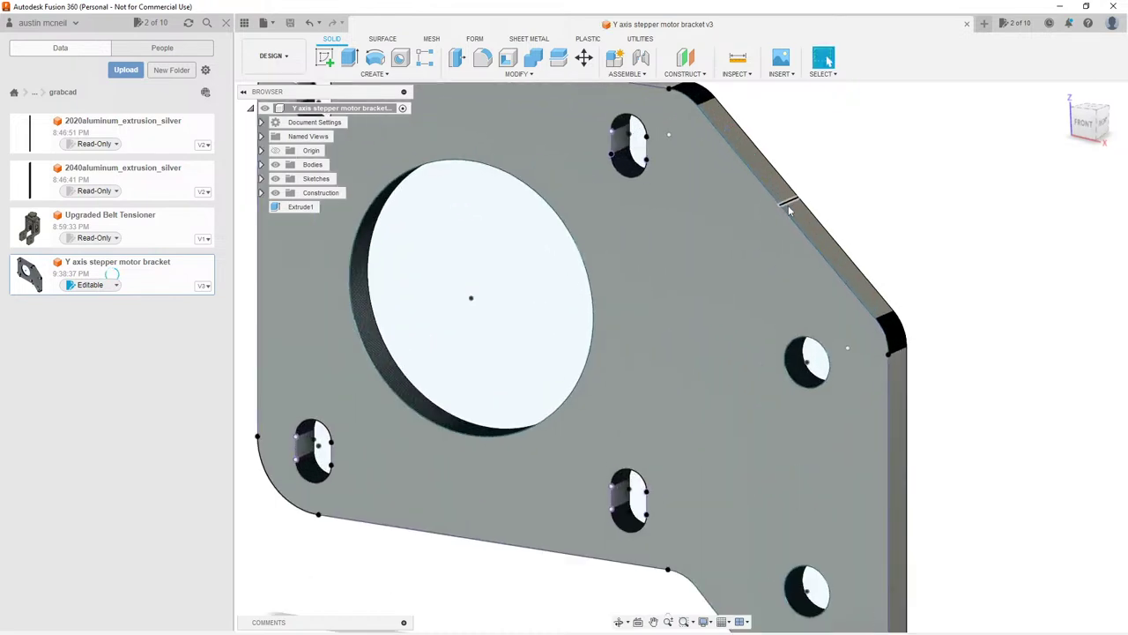
{"action": "scroll", "coordinate": [849, 204], "scroll_direction": "down", "scroll_amount": 3}
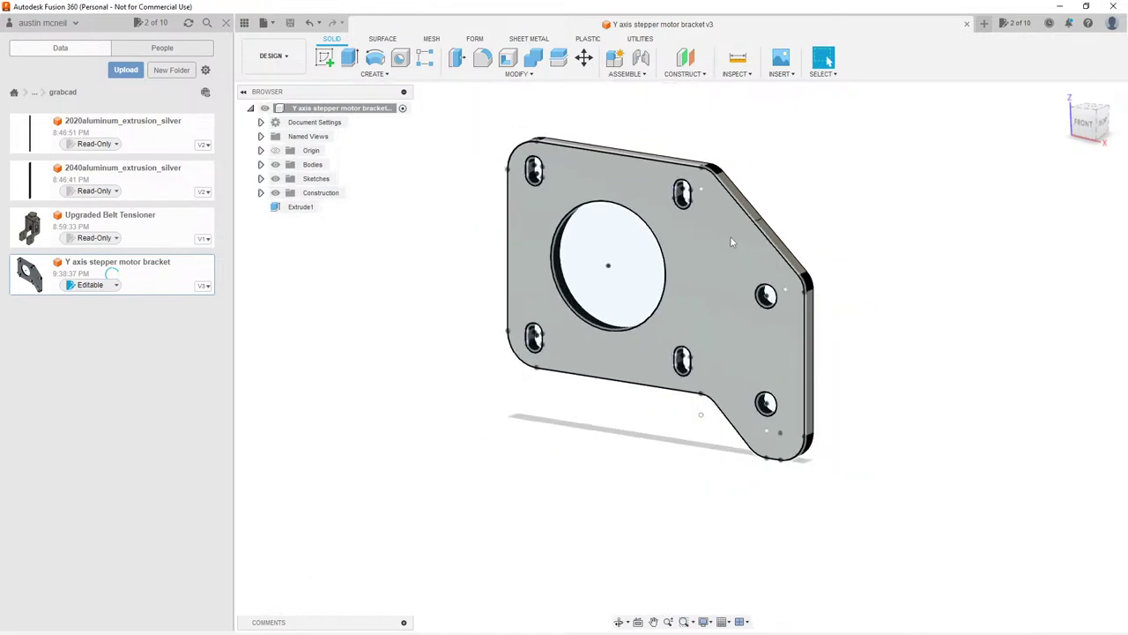
{"action": "left_click", "coordinate": [260, 165]}
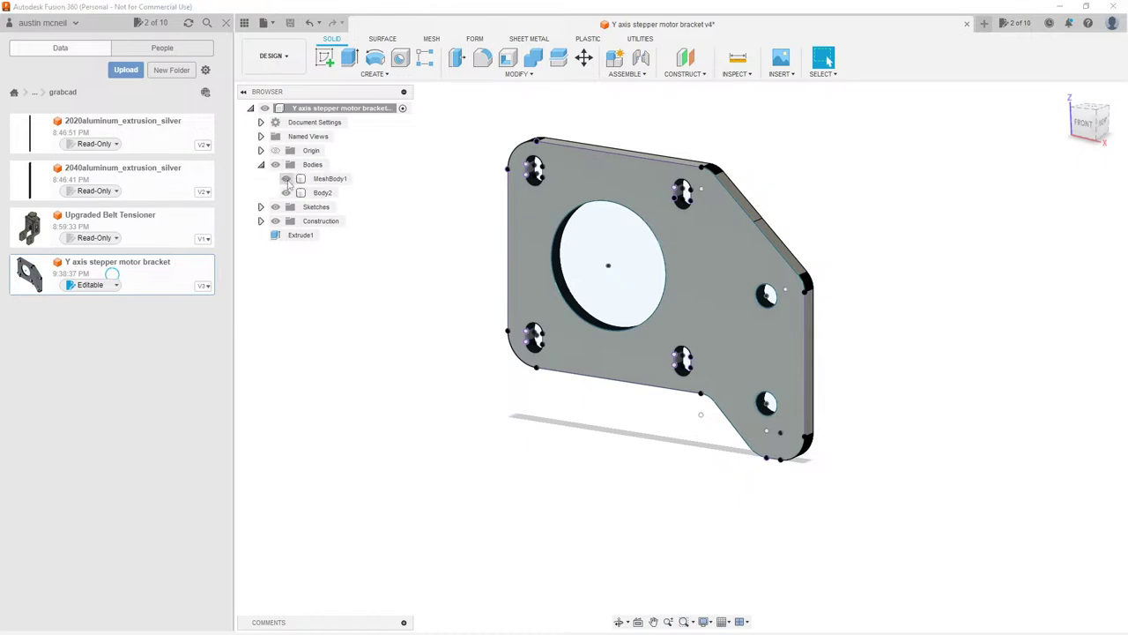
{"action": "left_click", "coordinate": [286, 192]}
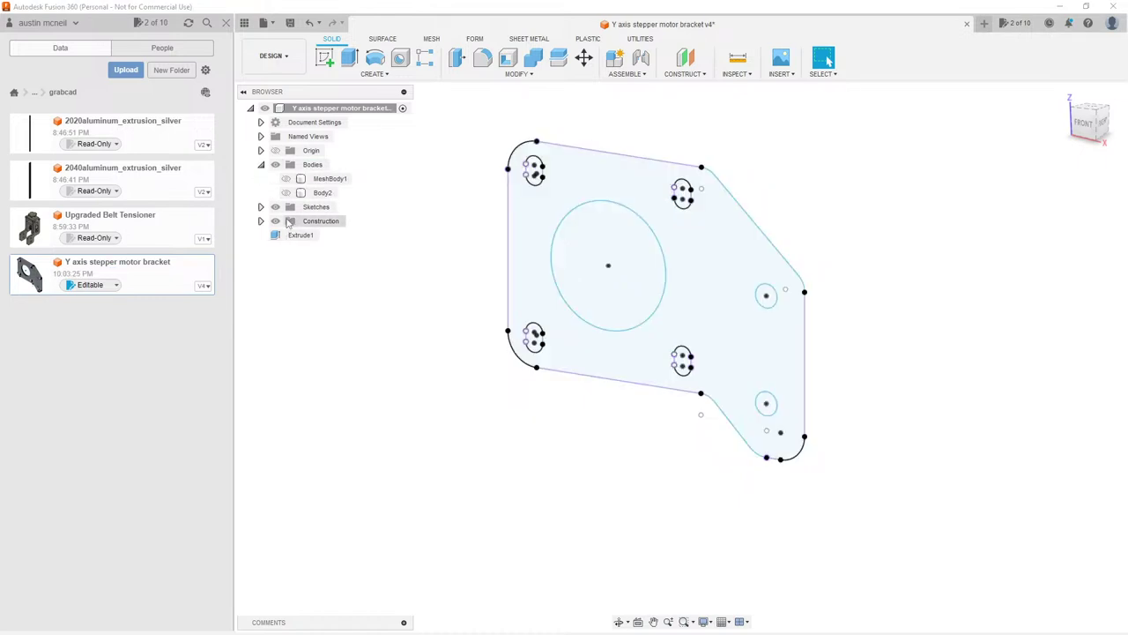
Step: Extrude the bracket's outer profile, excluding the slots and holes, backward from the sketch plane to the original plate's thickness as a new body
{"action": "key", "text": "e"}
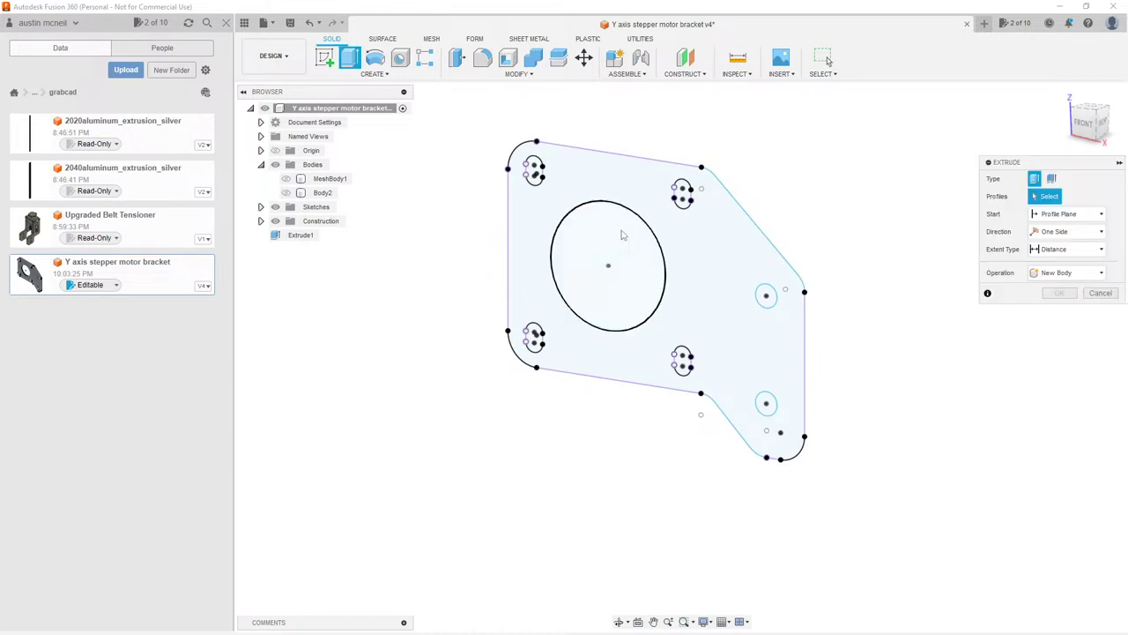
{"action": "left_click", "coordinate": [607, 187]}
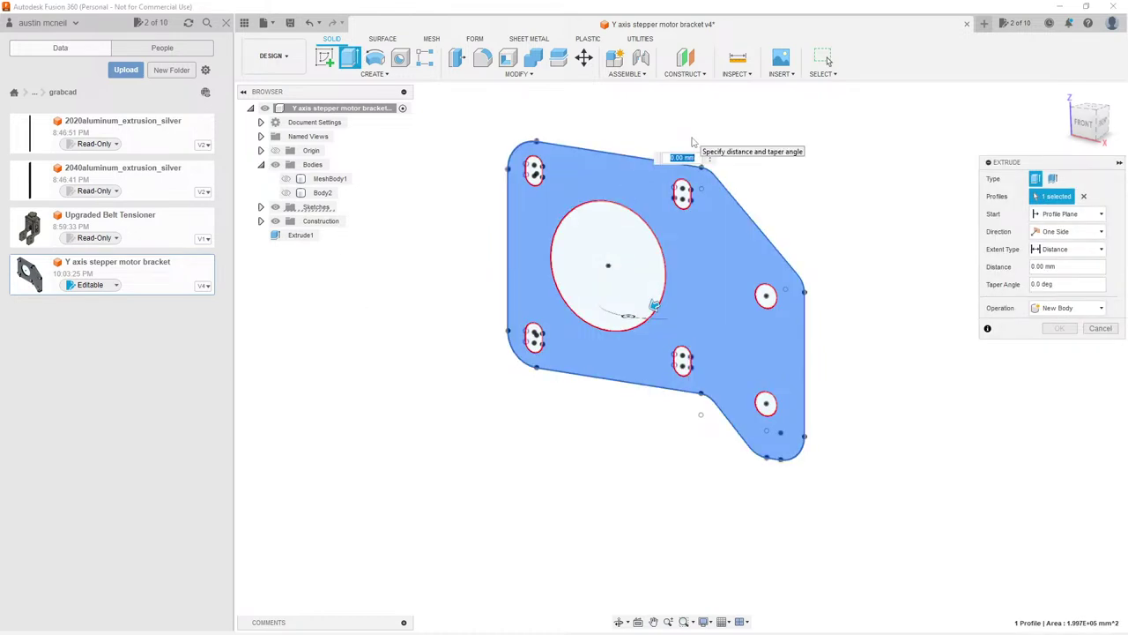
{"action": "type", "text": "-3"}
{"action": "key", "text": "Return"}
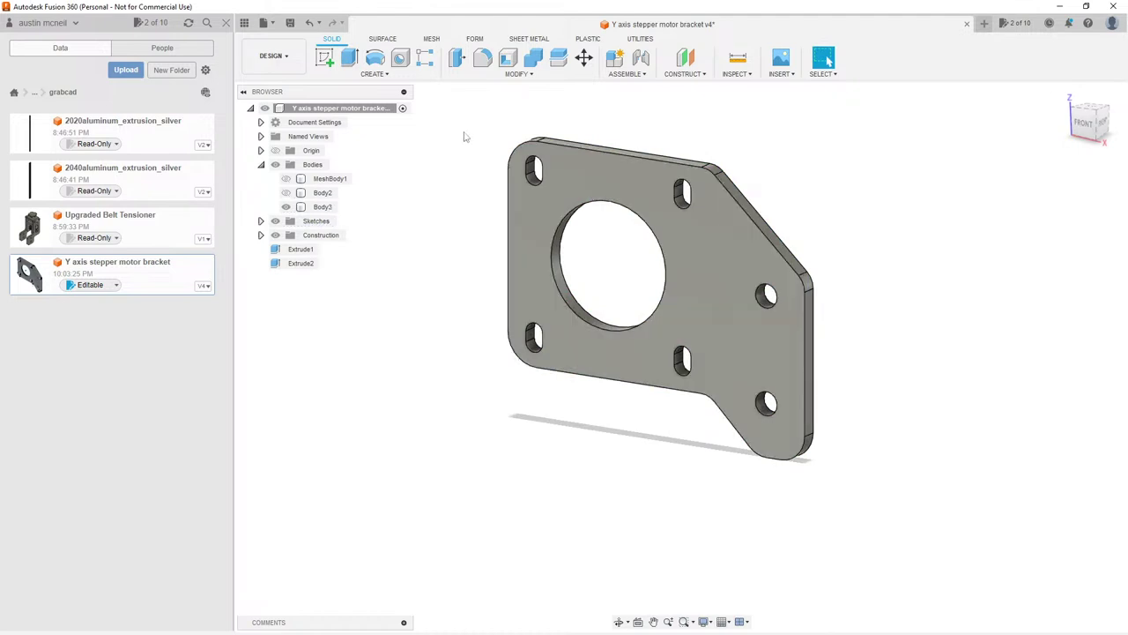
Step: Save the design as a new version with the description "Rear Bracket"
{"action": "scroll", "coordinate": [475, 134], "scroll_direction": "down", "scroll_amount": 3}
{"action": "middle_click_drag", "start_coordinate": [514, 109], "coordinate": [587, 191]}
{"action": "key", "text": "ctrl+s"}
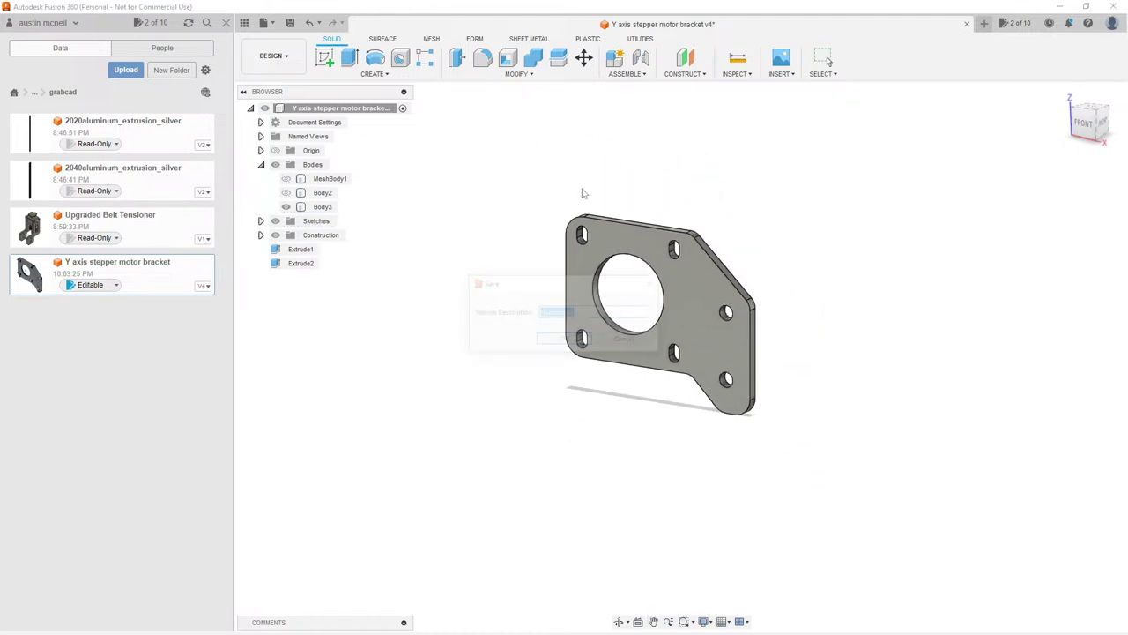
{"action": "type", "text": "Rear Bracket"}
{"action": "key", "text": "Return"}
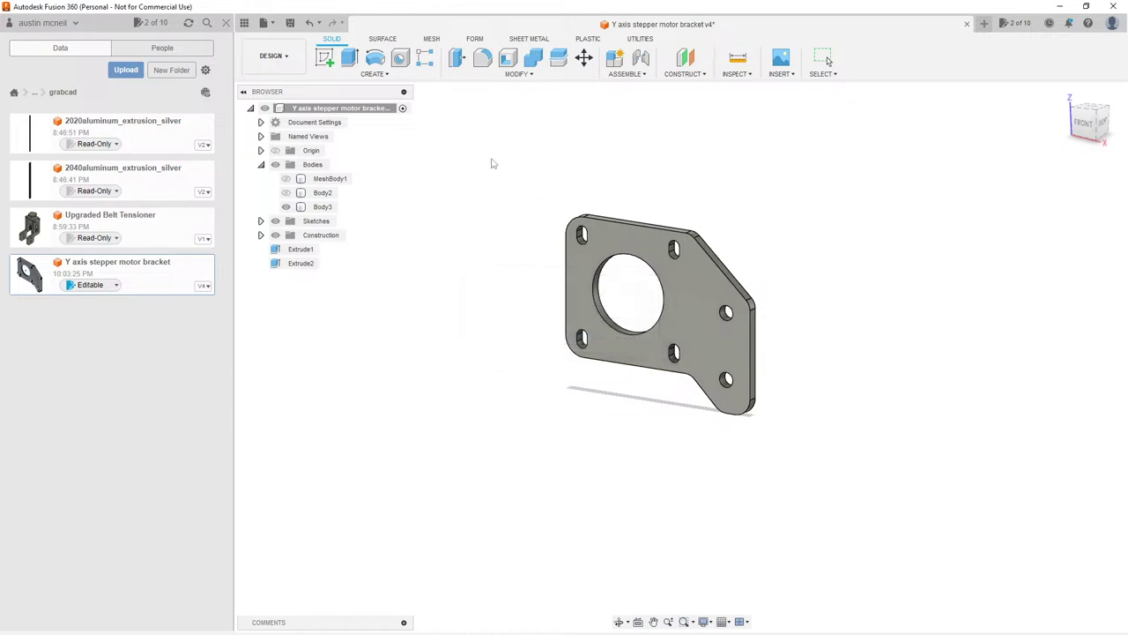
Step: Scale the newly extruded bracket body uniformly by a factor of 0.1 about a point at its upper left corner
{"action": "left_click", "coordinate": [504, 74]}
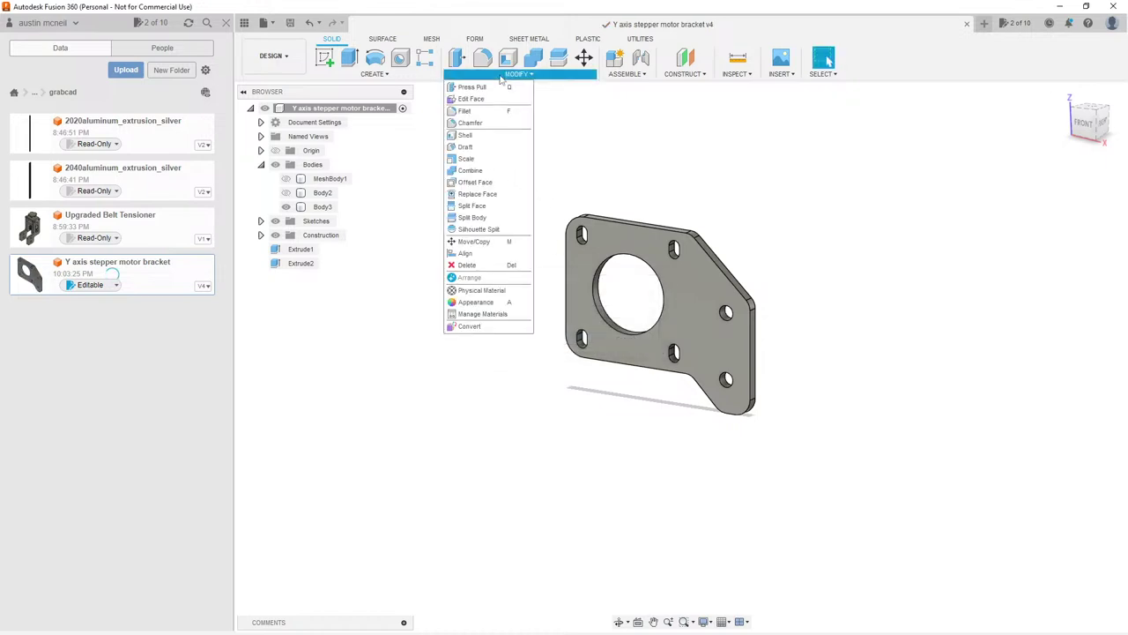
{"action": "left_click", "coordinate": [490, 166]}
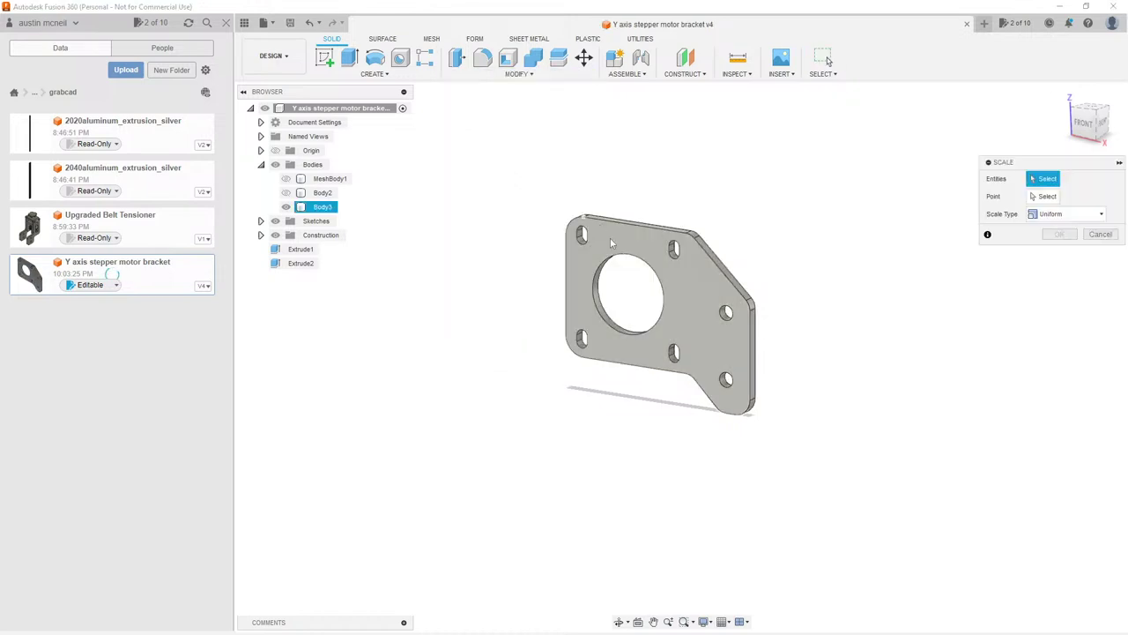
{"action": "left_click", "coordinate": [571, 222]}
{"action": "left_click", "coordinate": [1053, 231]}
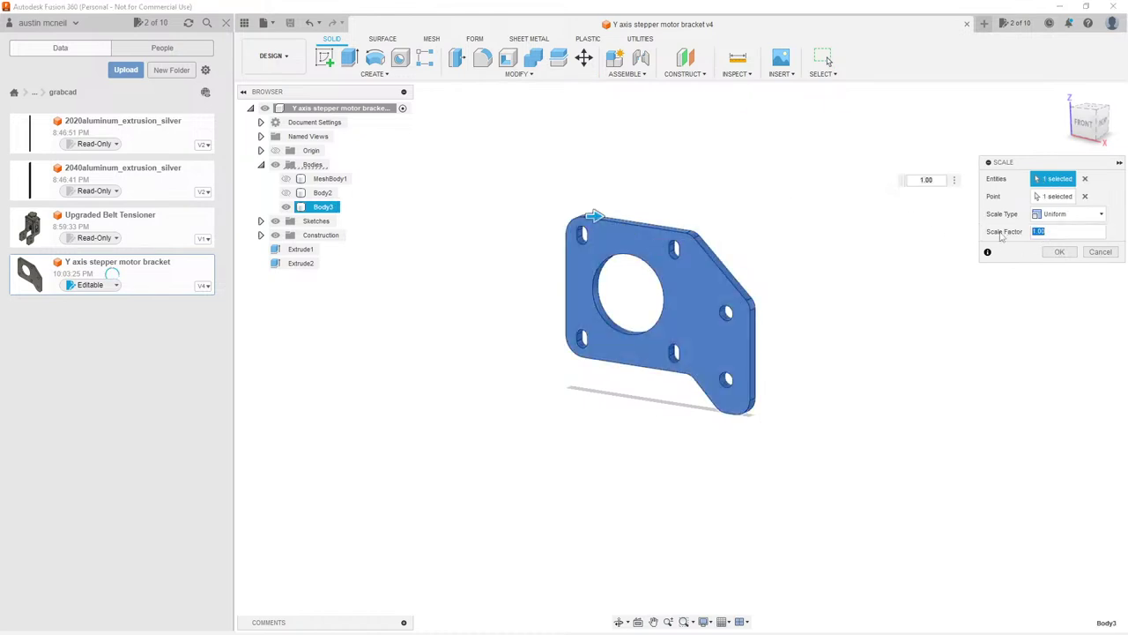
{"action": "type", "text": "0.1"}
{"action": "key", "text": "Return"}
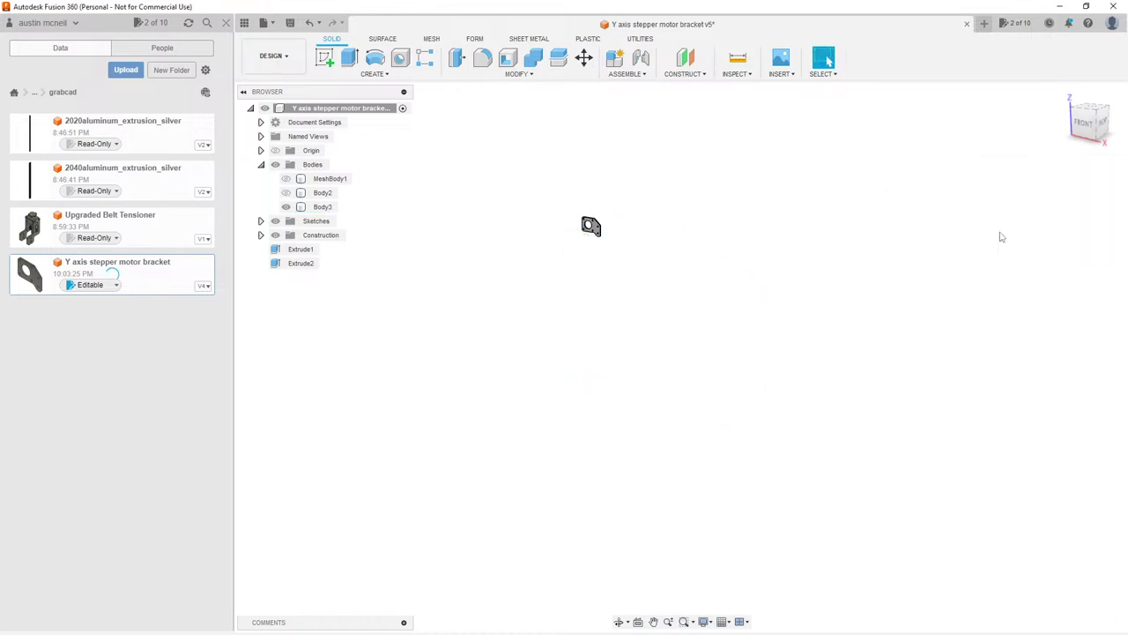
{"action": "scroll", "coordinate": [629, 221], "scroll_direction": "up", "scroll_amount": 10}
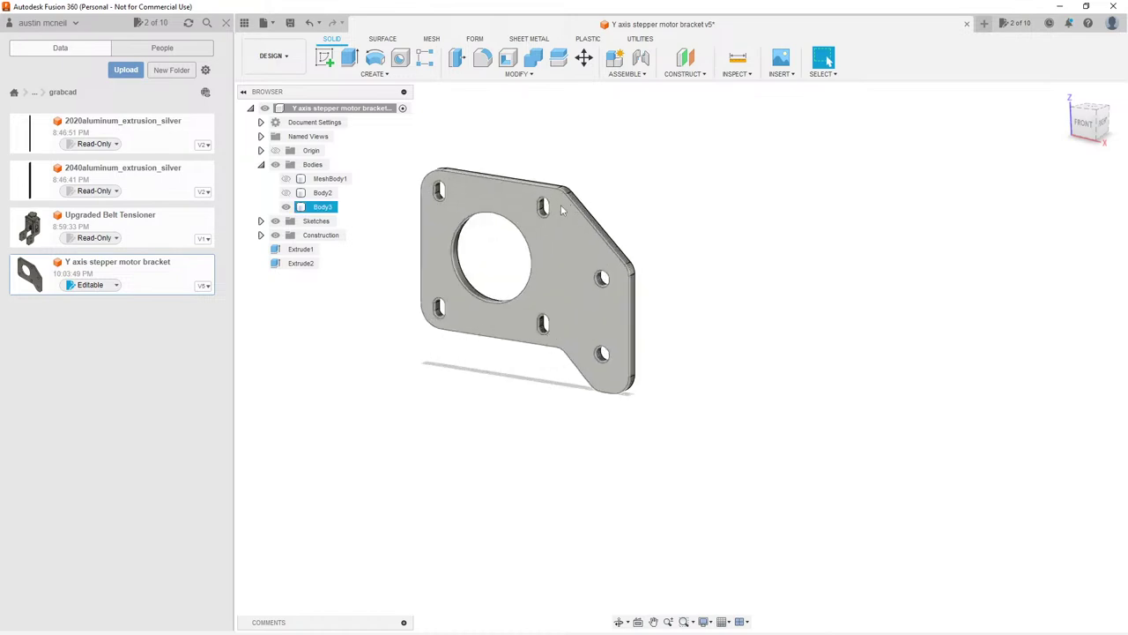
Step: Check the scaled bracket's thickness on a corner edge and inspect the plate from several angles
{"action": "left_click", "coordinate": [575, 176]}
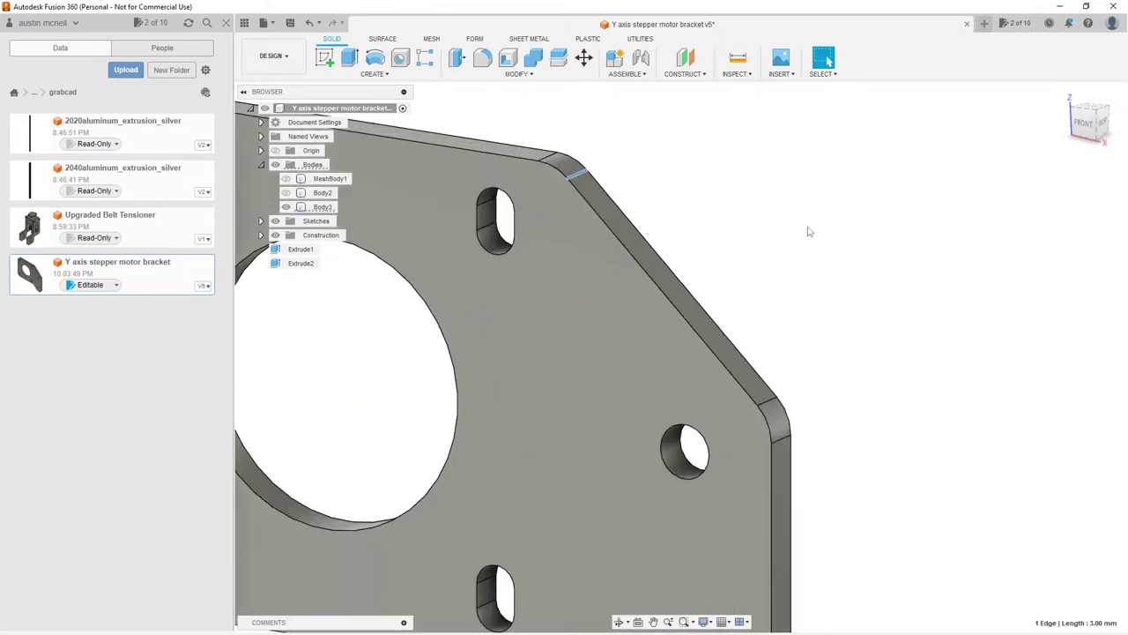
{"action": "key", "text": "F6"}
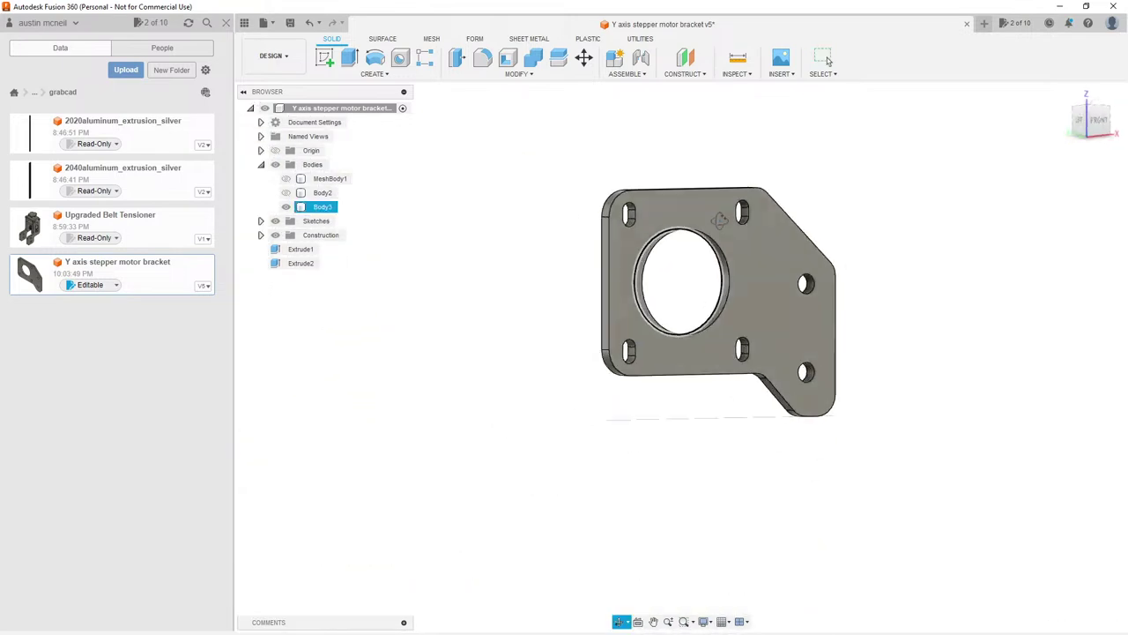
{"action": "middle_click_drag", "start_coordinate": [720, 220], "coordinate": [693, 246], "text": "shift"}
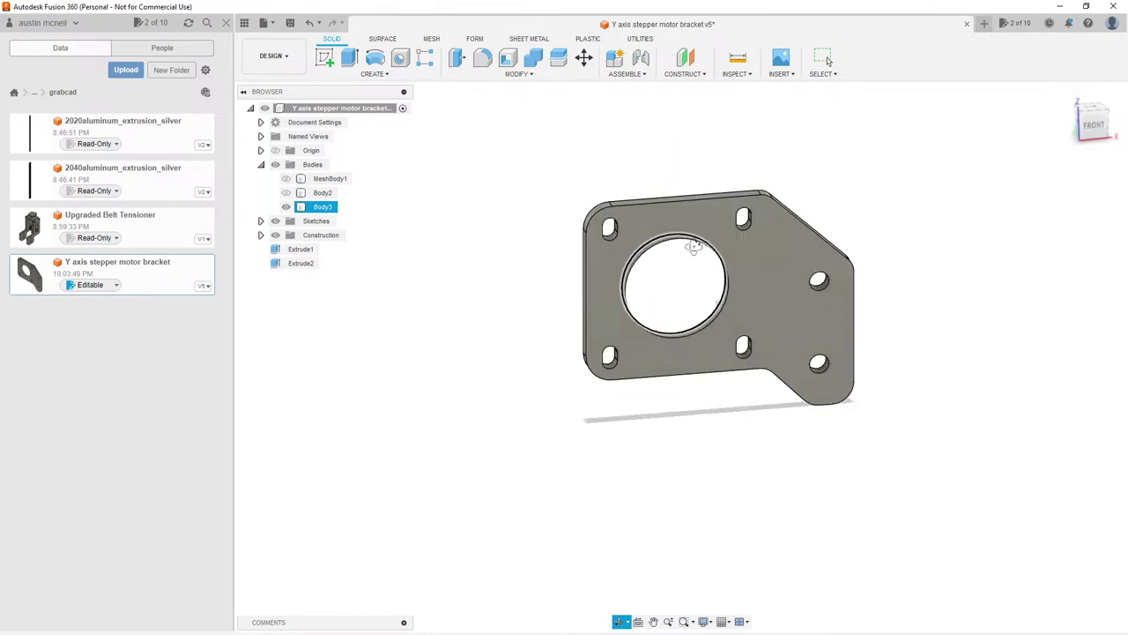
{"action": "key", "text": "Escape"}
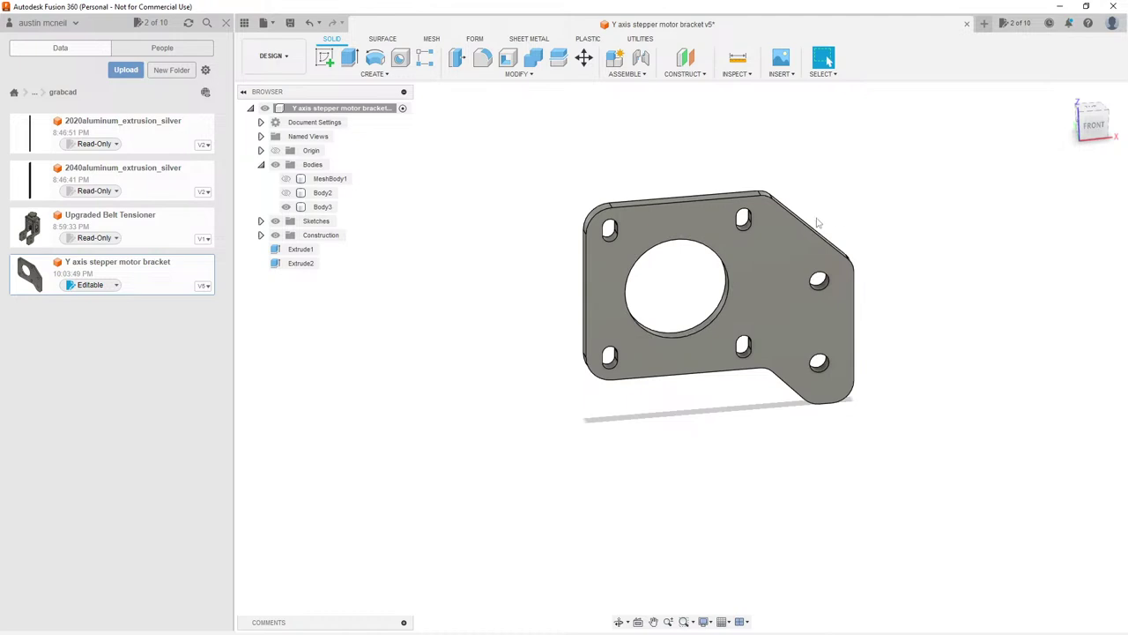
{"action": "scroll", "coordinate": [746, 154], "scroll_direction": "up", "scroll_amount": 1}
{"action": "scroll", "coordinate": [747, 158], "scroll_direction": "up", "scroll_amount": 4}
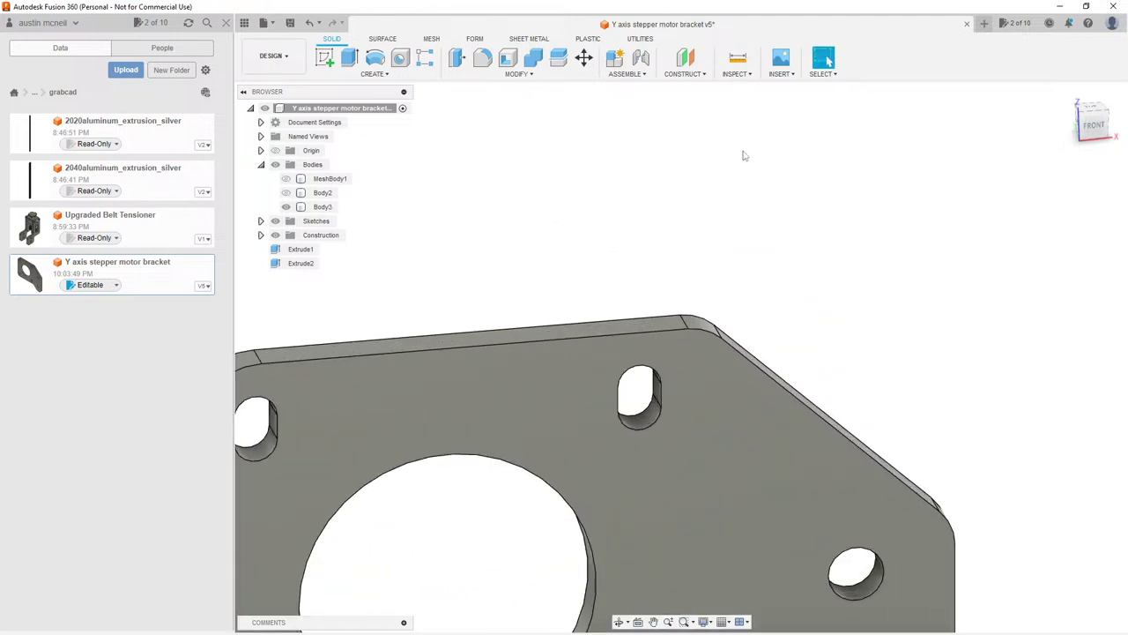
{"action": "scroll", "coordinate": [754, 155], "scroll_direction": "down", "scroll_amount": 4}
{"action": "scroll", "coordinate": [754, 155], "scroll_direction": "down", "scroll_amount": 5}
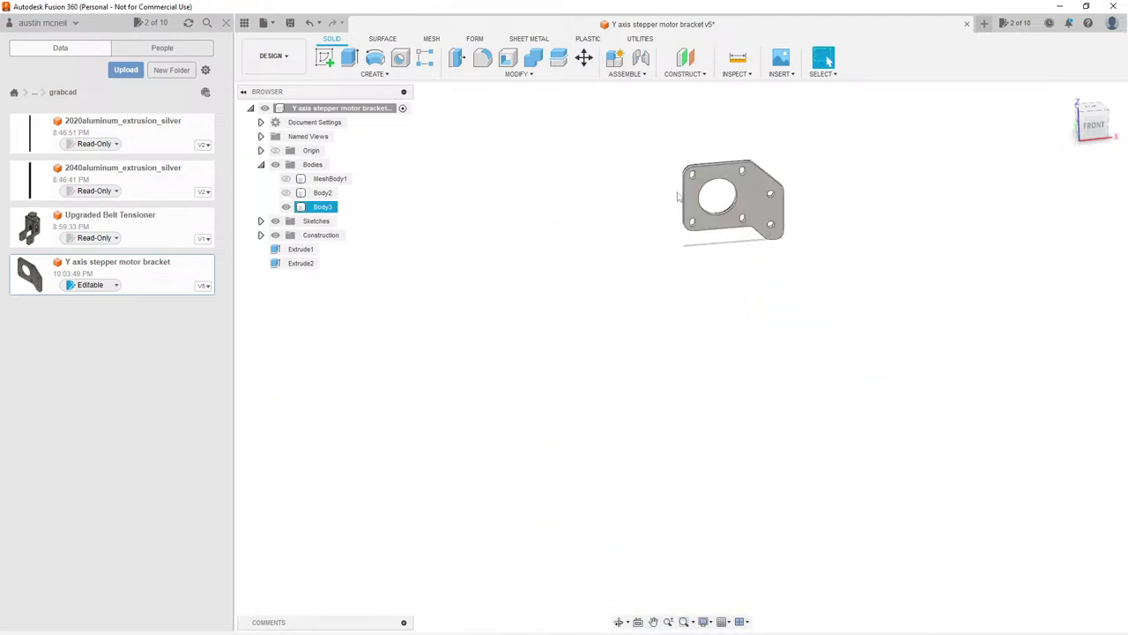
Step: Create an offset construction plane from the front origin plane as a reference for positioning the bracket
{"action": "left_click", "coordinate": [686, 60]}
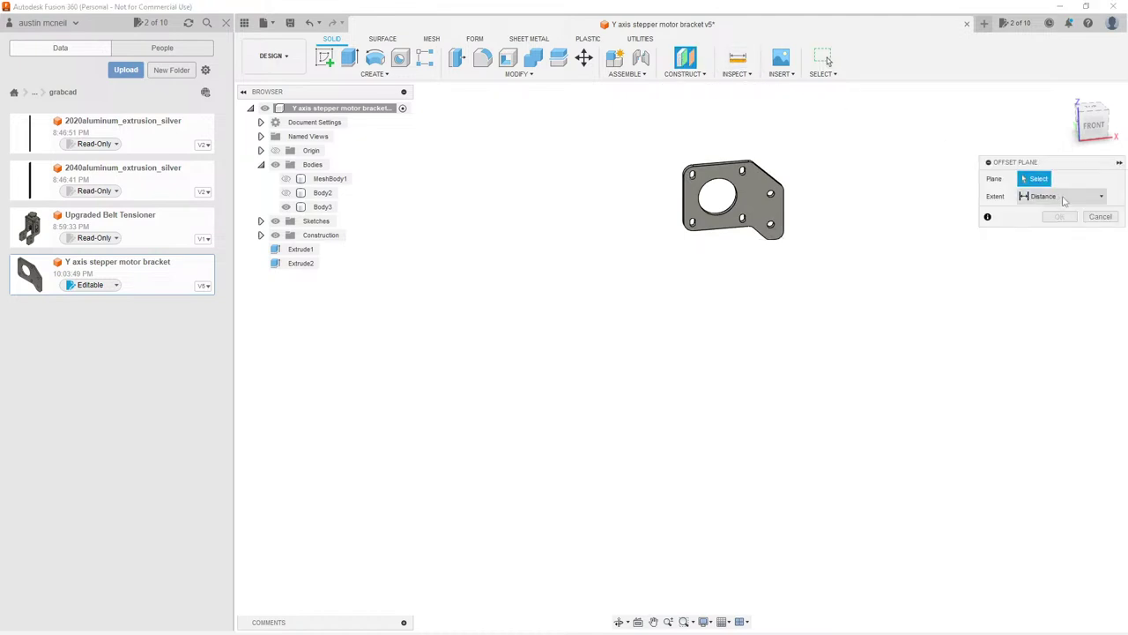
{"action": "scroll", "coordinate": [782, 189], "scroll_direction": "down", "scroll_amount": 5}
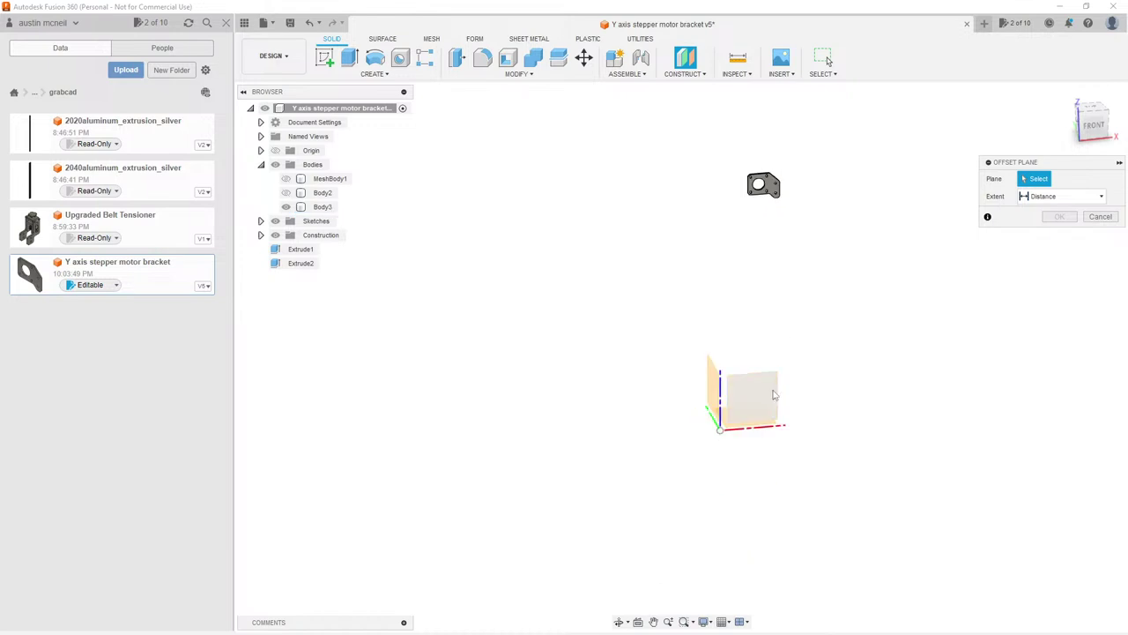
{"action": "left_click", "coordinate": [765, 395]}
{"action": "middle_click_drag", "start_coordinate": [824, 335], "coordinate": [798, 336], "text": "shift"}
{"action": "left_click", "coordinate": [1059, 234]}
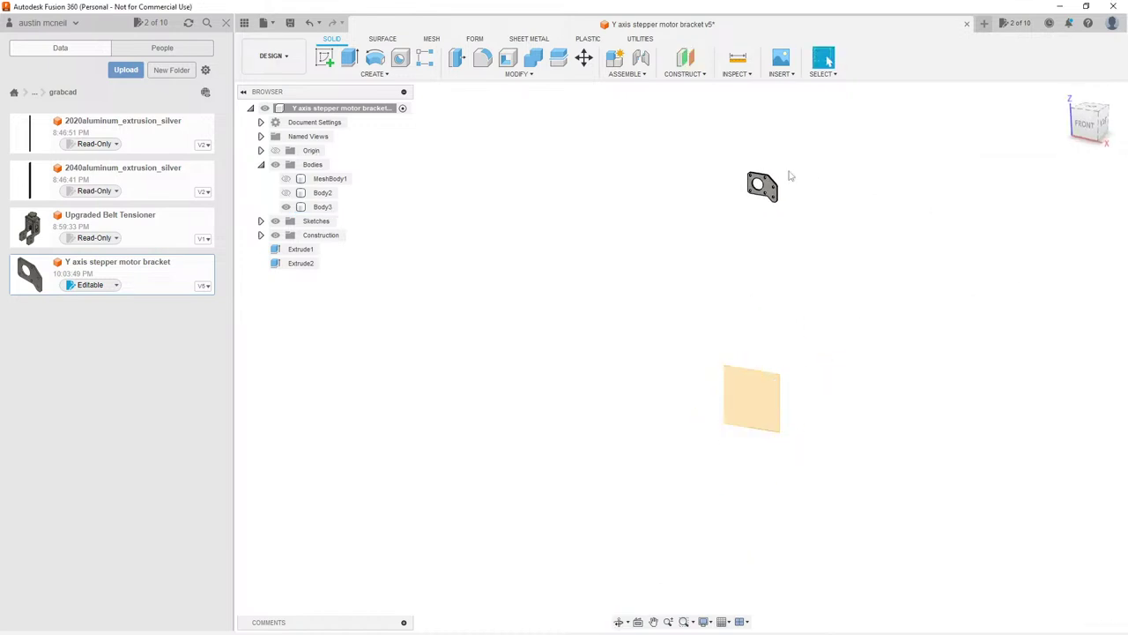
Step: Move the bracket body 450 mm down and 45 mm left so it sits in front of the reference plane near the origin
{"action": "left_click_drag", "start_coordinate": [736, 163], "coordinate": [792, 220]}
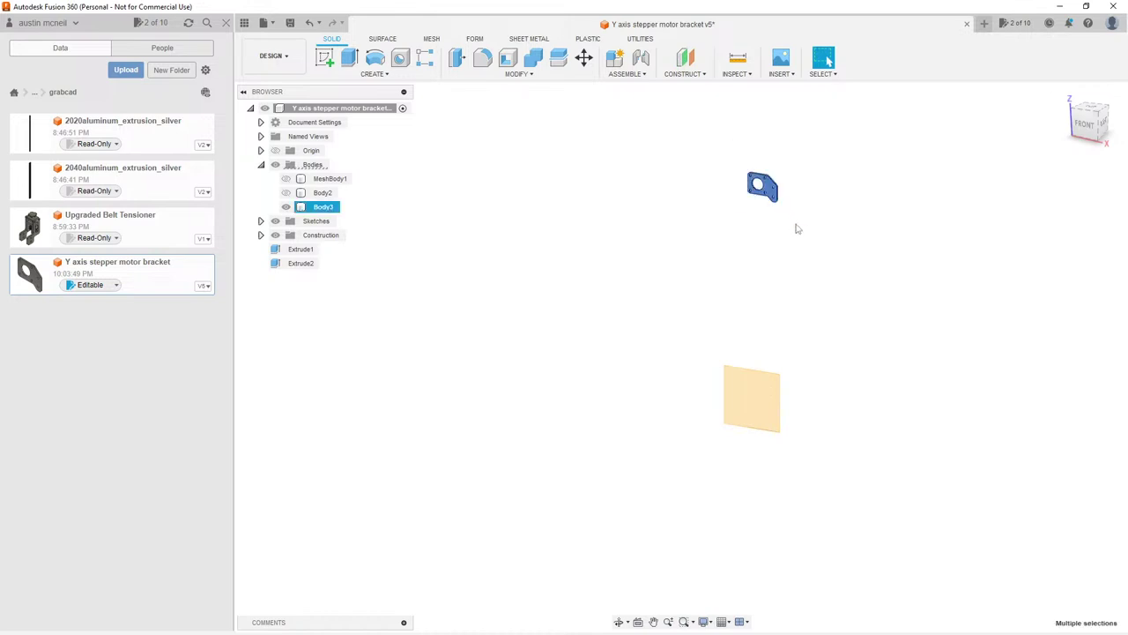
{"action": "key", "text": "m"}
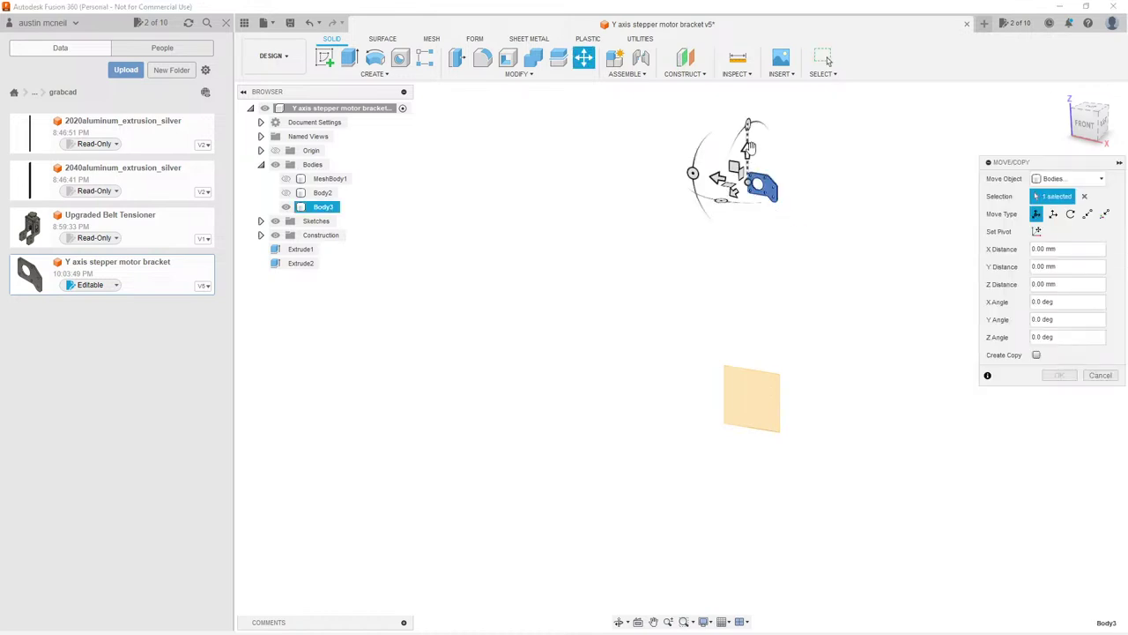
{"action": "left_click_drag", "start_coordinate": [747, 147], "coordinate": [756, 374]}
{"action": "middle_click_drag", "start_coordinate": [756, 375], "coordinate": [773, 285], "text": "shift"}
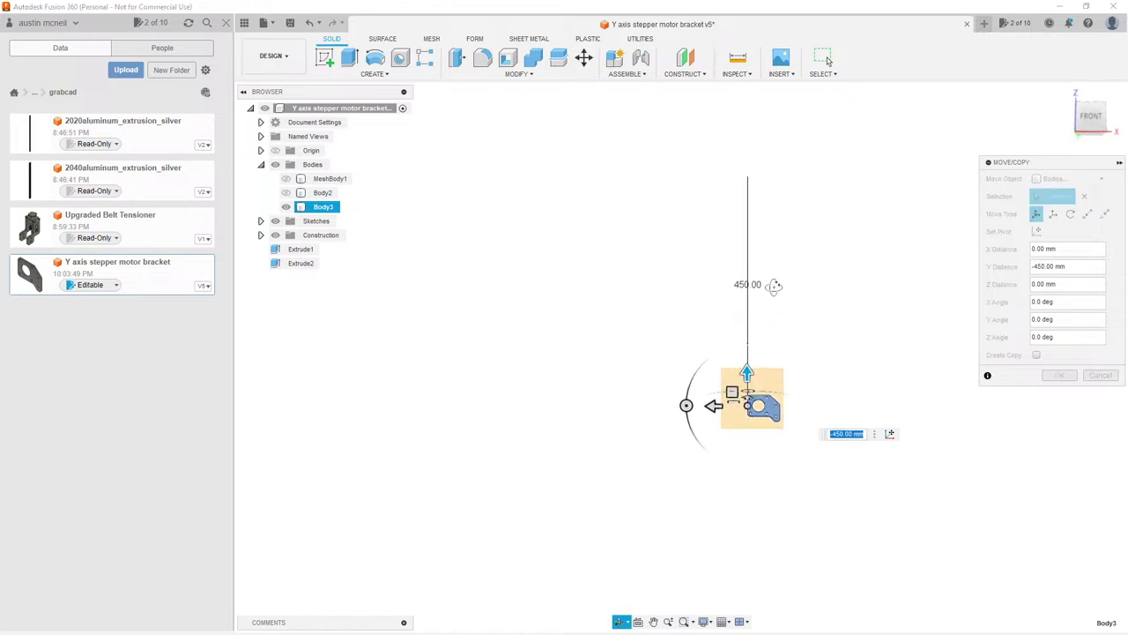
{"action": "scroll", "coordinate": [781, 421], "scroll_direction": "up", "scroll_amount": 6}
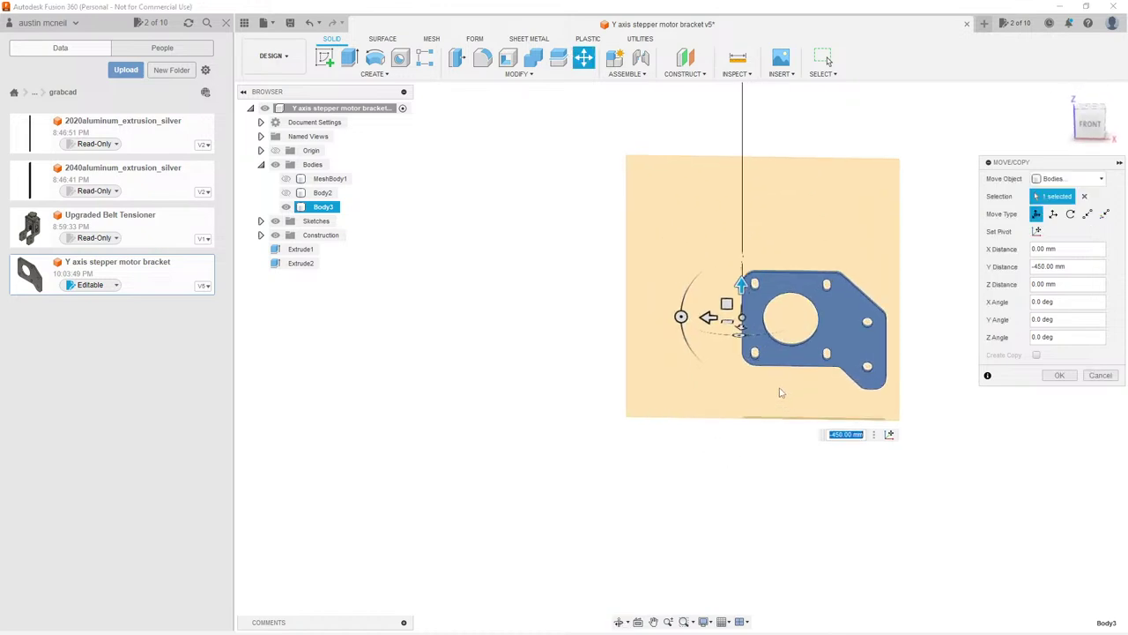
{"action": "scroll", "coordinate": [780, 393], "scroll_direction": "up", "scroll_amount": 3}
{"action": "left_click_drag", "start_coordinate": [740, 267], "coordinate": [564, 328]}
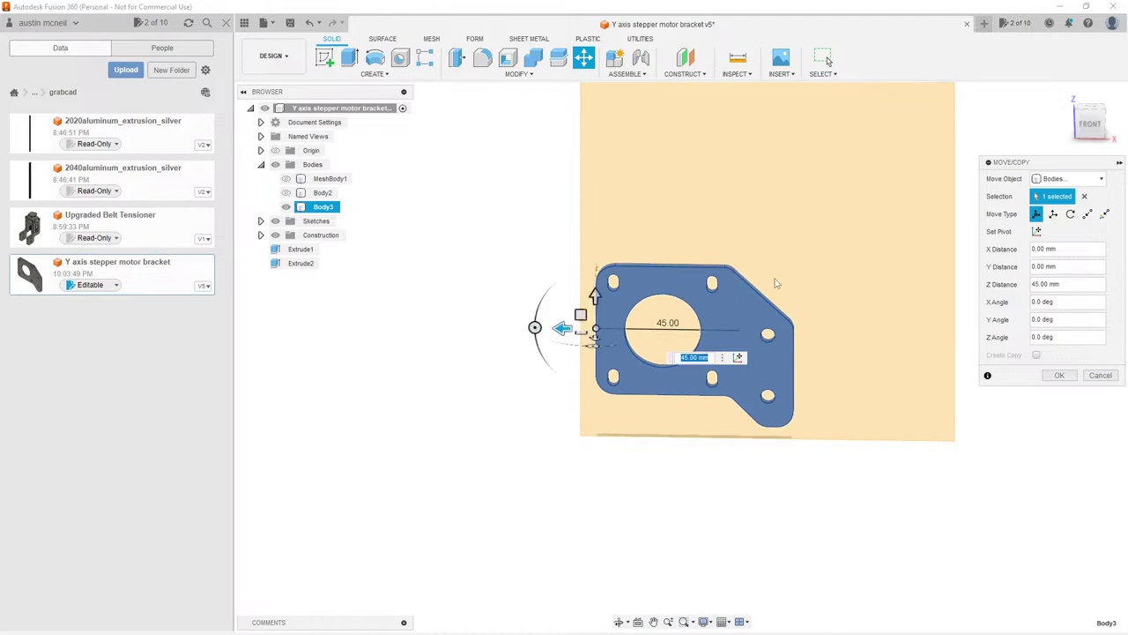
{"action": "left_click", "coordinate": [1060, 374]}
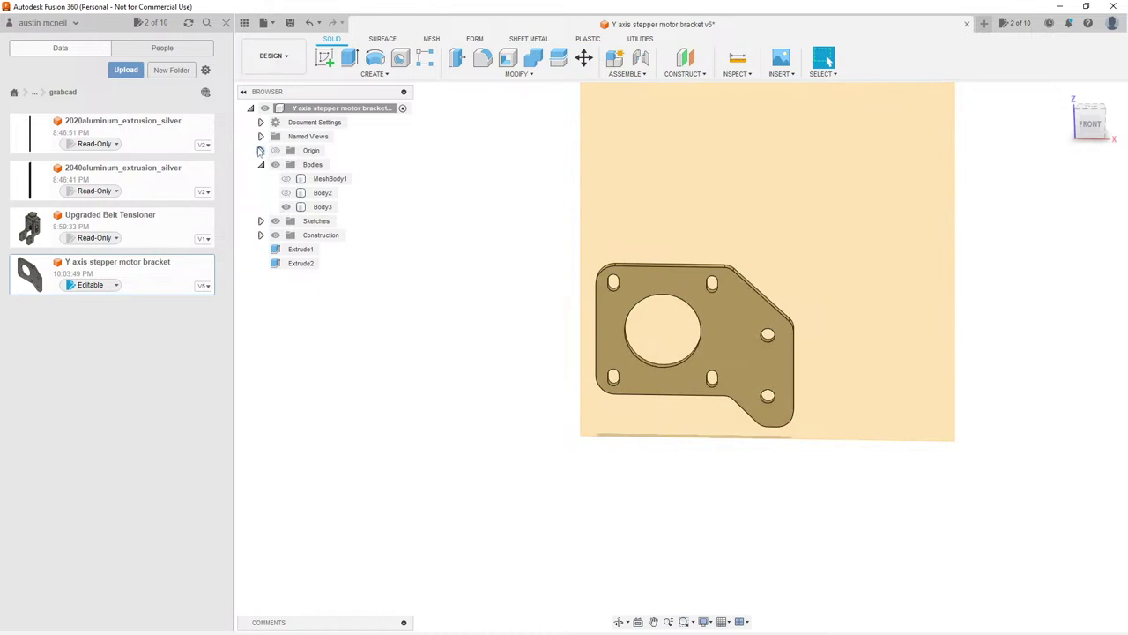
Step: Delete the construction planes from the design
{"action": "left_click", "coordinate": [260, 234]}
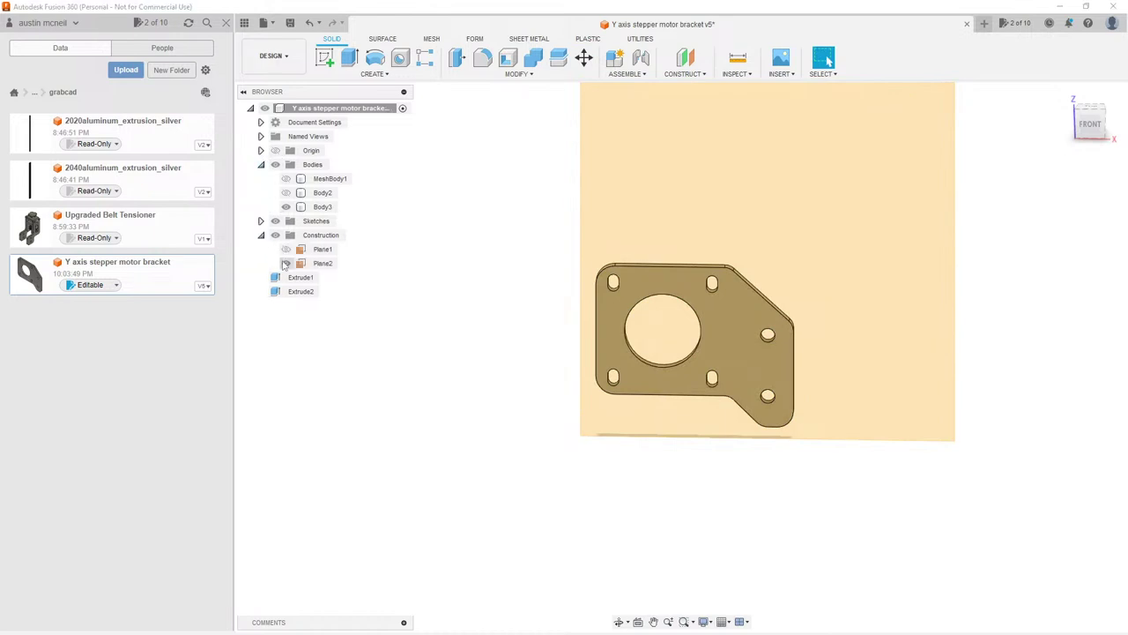
{"action": "left_click", "coordinate": [321, 263]}
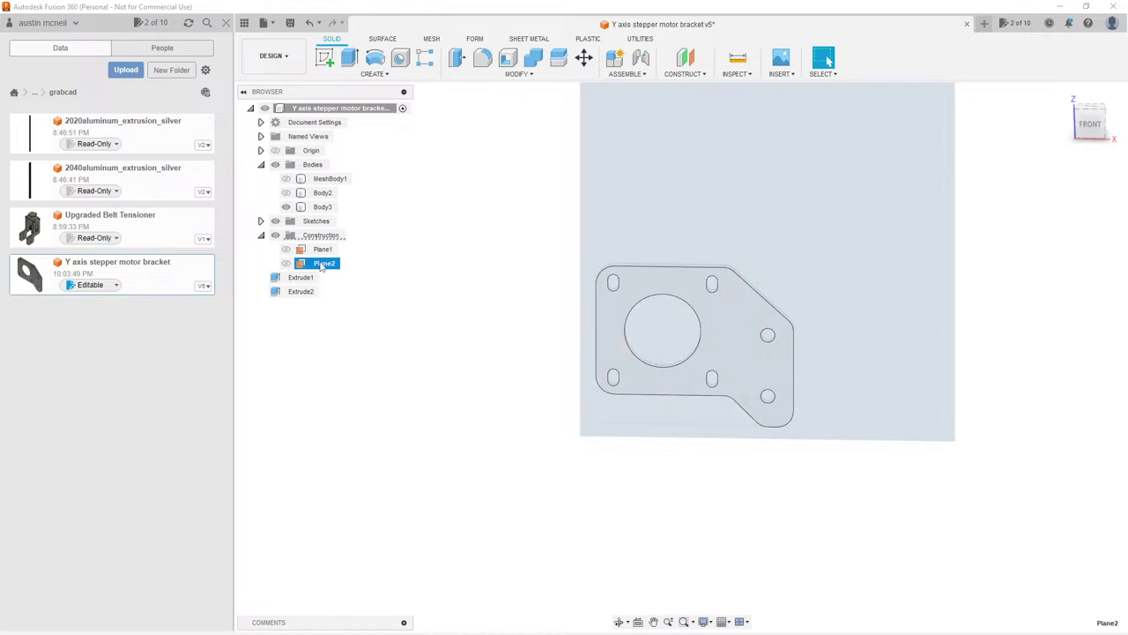
{"action": "key", "text": "Delete"}
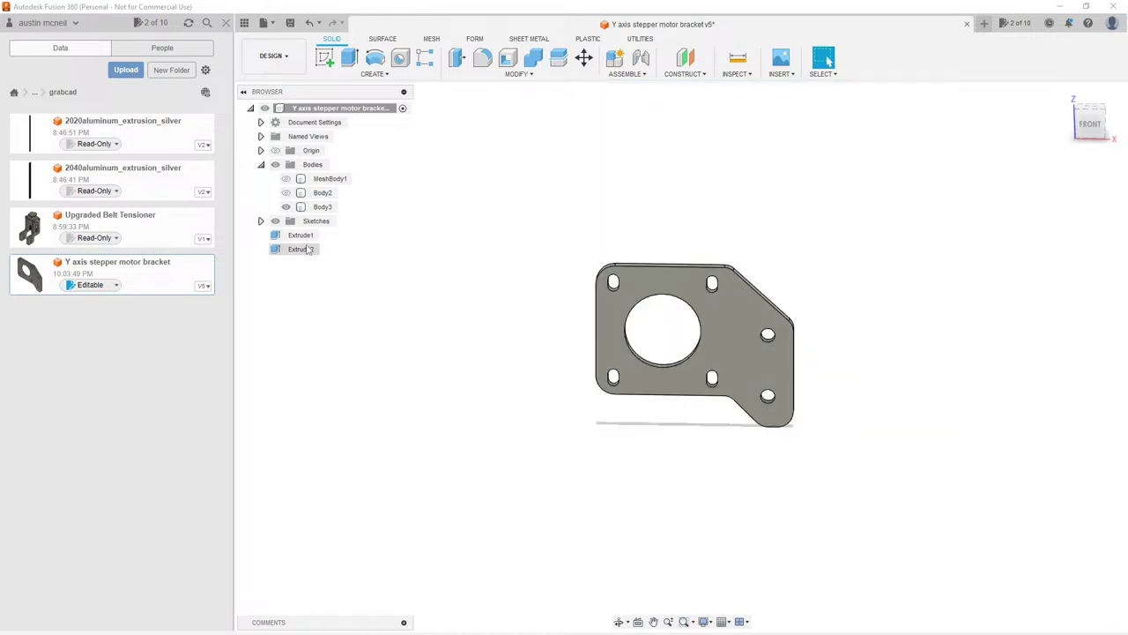
Step: Turn on design history capture for the bracket design
{"action": "right_click", "coordinate": [315, 108]}
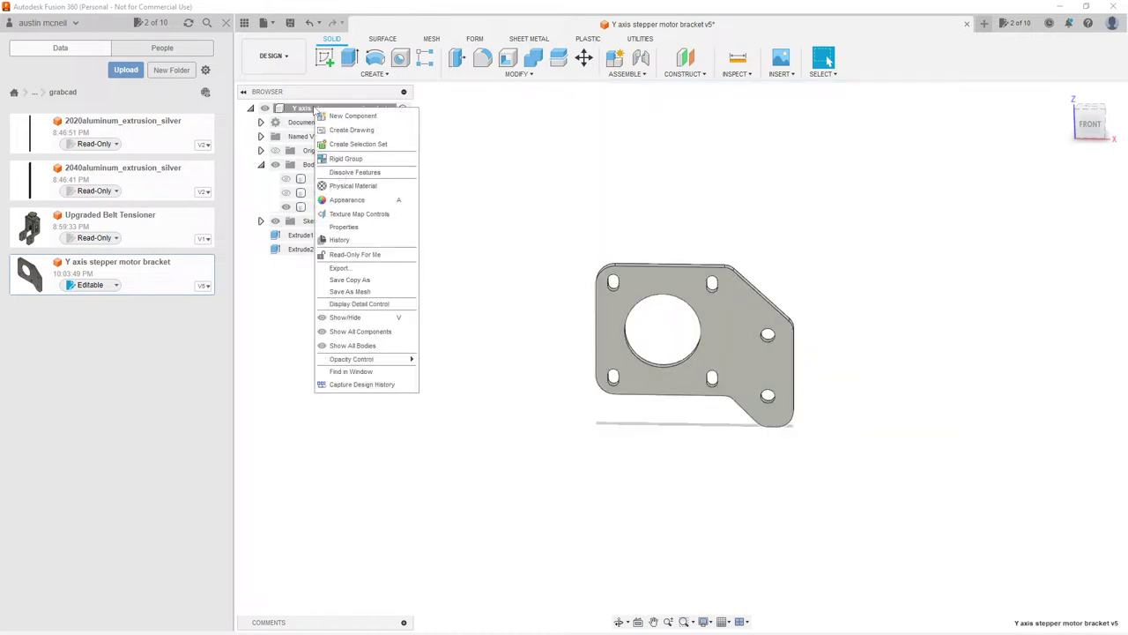
{"action": "left_click", "coordinate": [326, 373]}
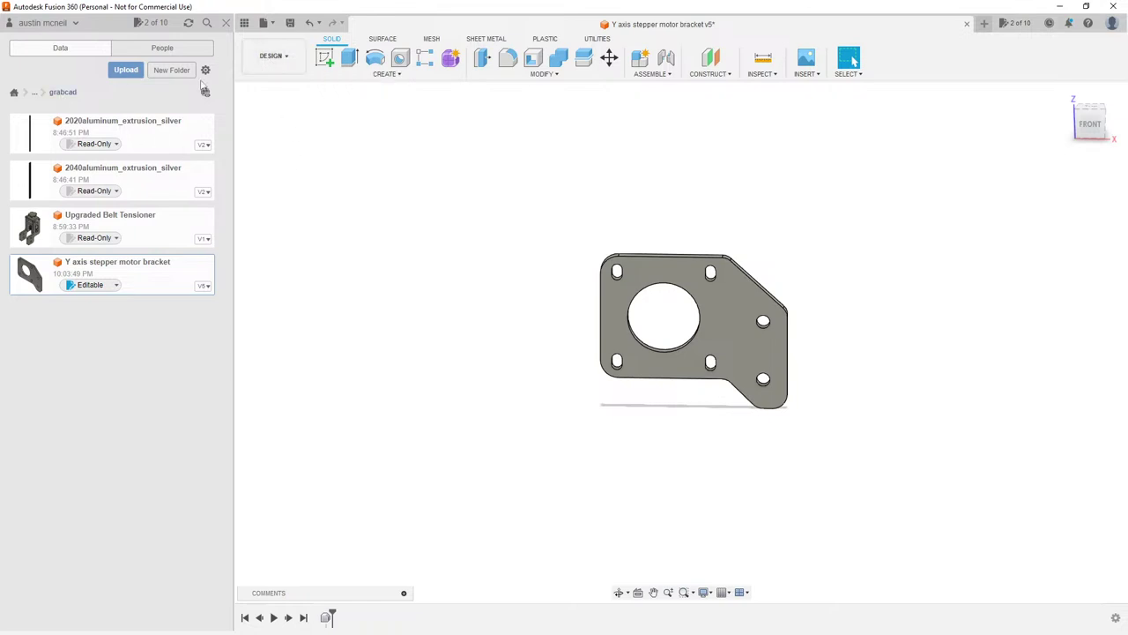
{"action": "scroll", "coordinate": [856, 323], "scroll_direction": "up", "scroll_amount": 2}
{"action": "scroll", "coordinate": [745, 304], "scroll_direction": "down", "scroll_amount": 3}
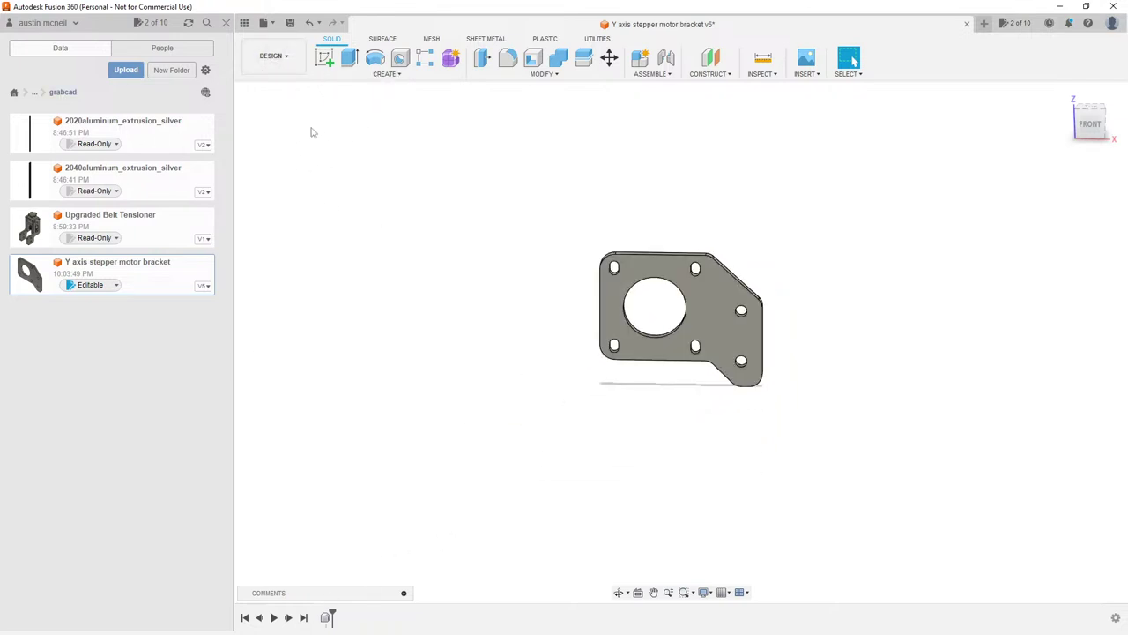
Step: Turn design history capture off again for the bracket design and accept the change
{"action": "left_click", "coordinate": [270, 70]}
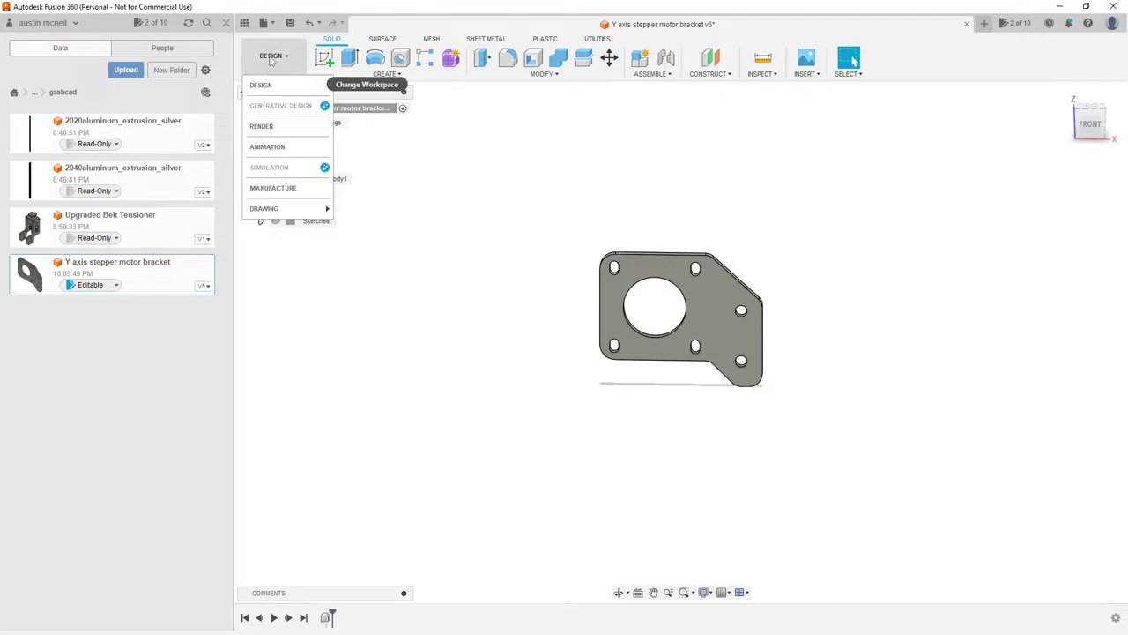
{"action": "left_click", "coordinate": [271, 60]}
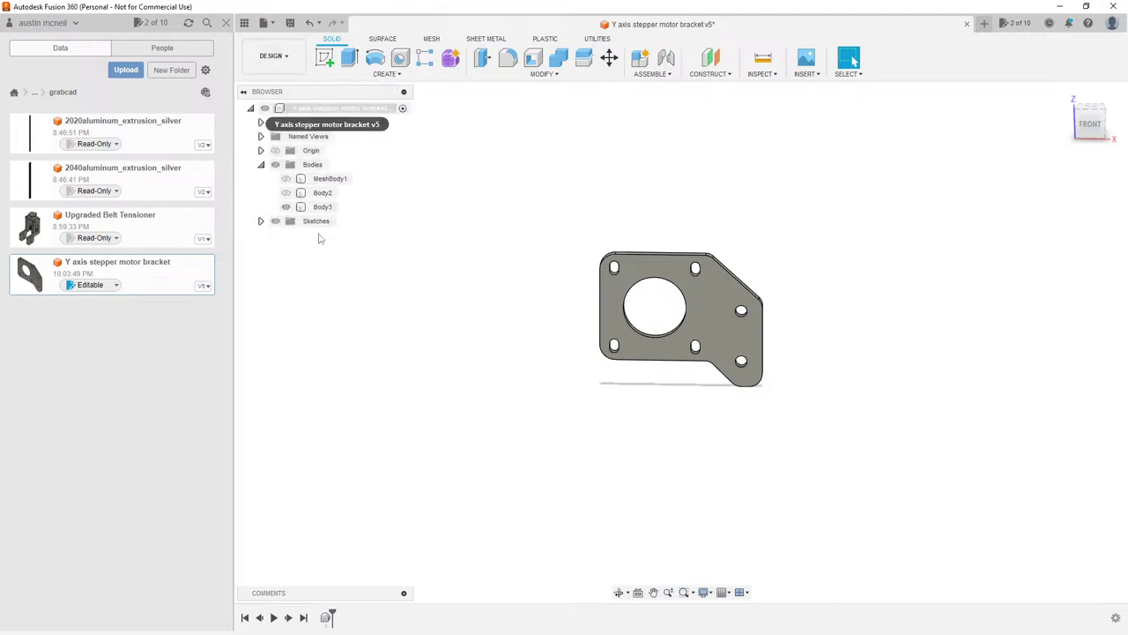
{"action": "right_click", "coordinate": [315, 100]}
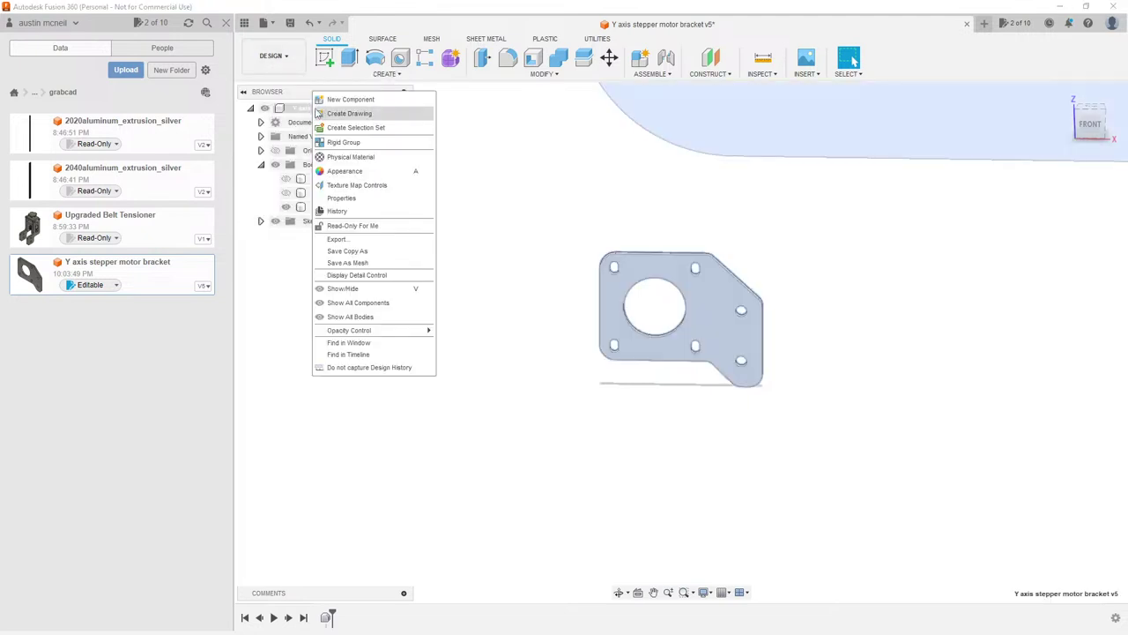
{"action": "left_click", "coordinate": [351, 367]}
{"action": "left_click", "coordinate": [581, 341]}
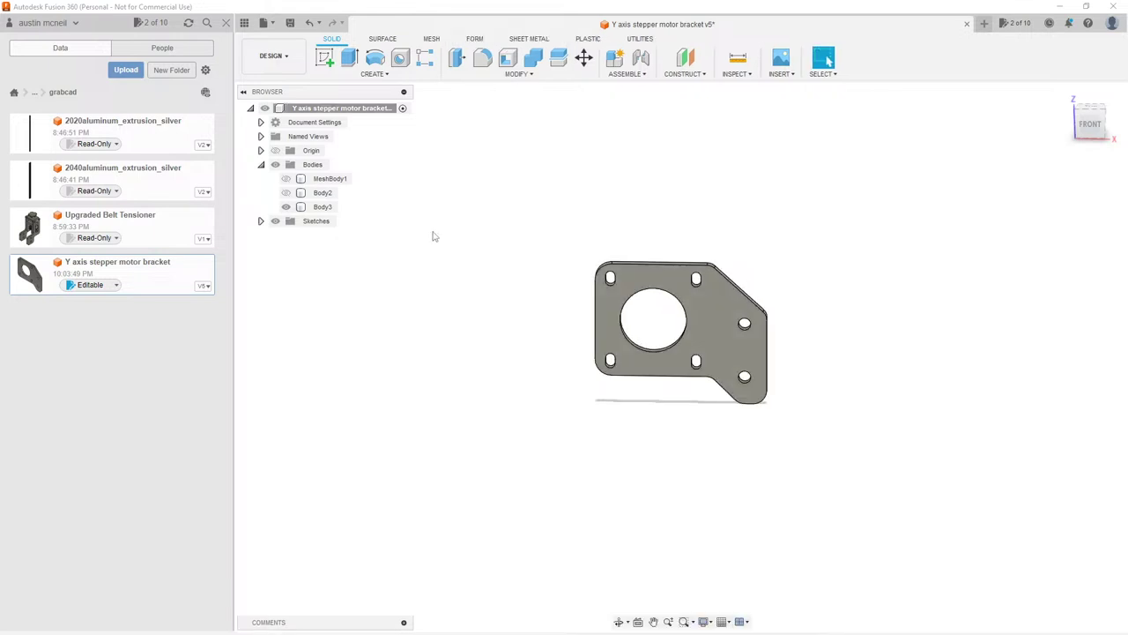
Step: Delete MeshBody1 and Body2, and rename the remaining bracket body to Body1
{"action": "left_click", "coordinate": [323, 179]}
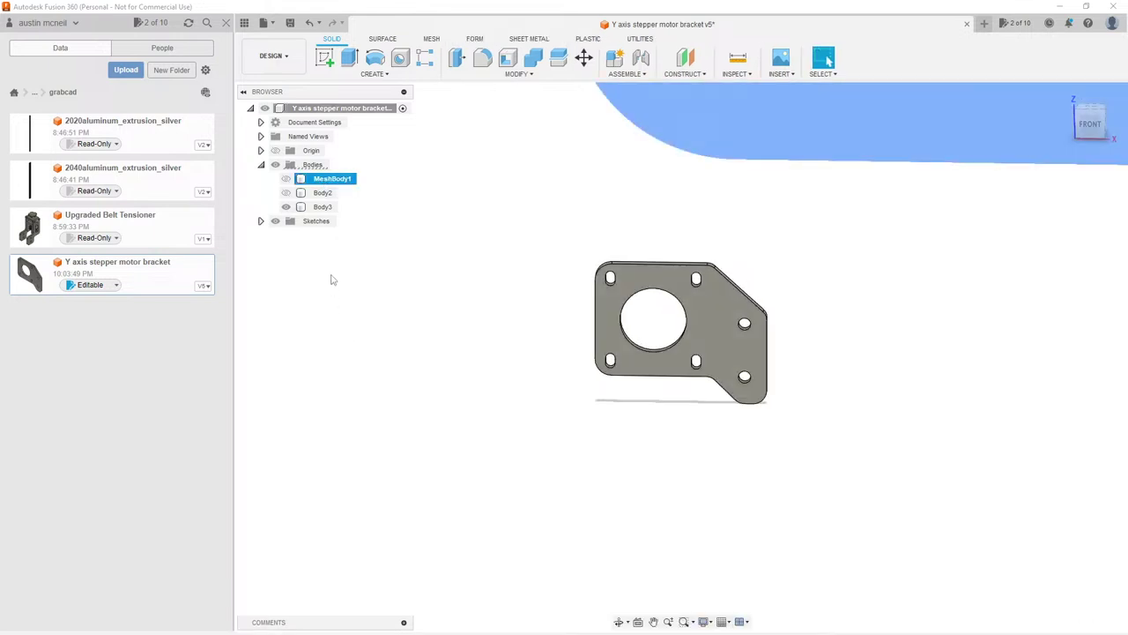
{"action": "key", "text": "Delete"}
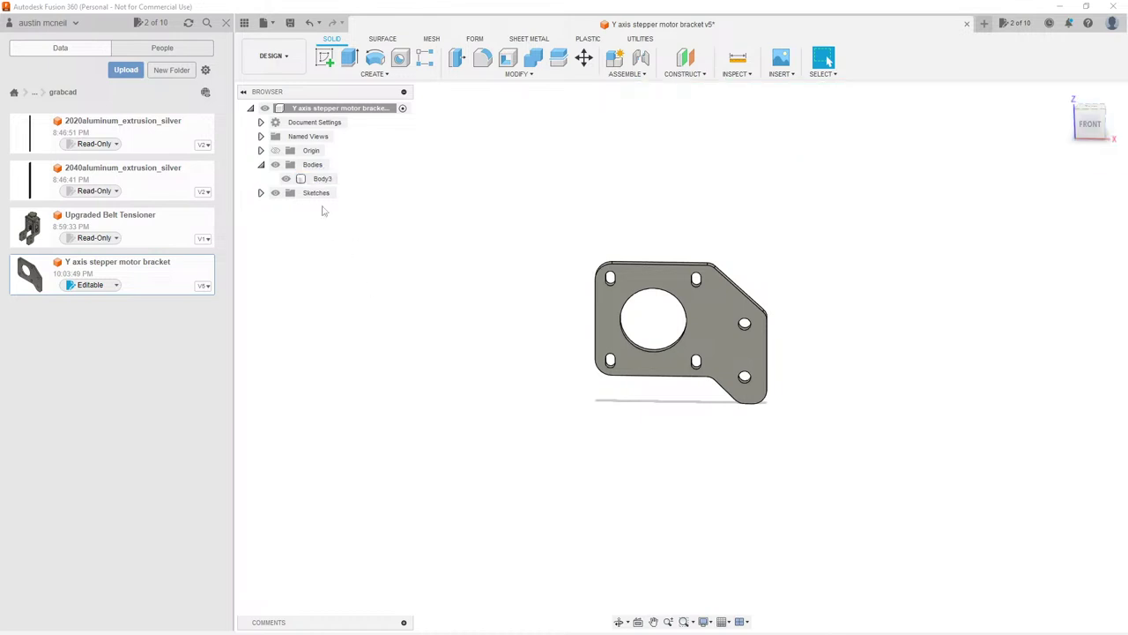
{"action": "double_click", "coordinate": [322, 178]}
{"action": "left_click", "coordinate": [333, 178]}
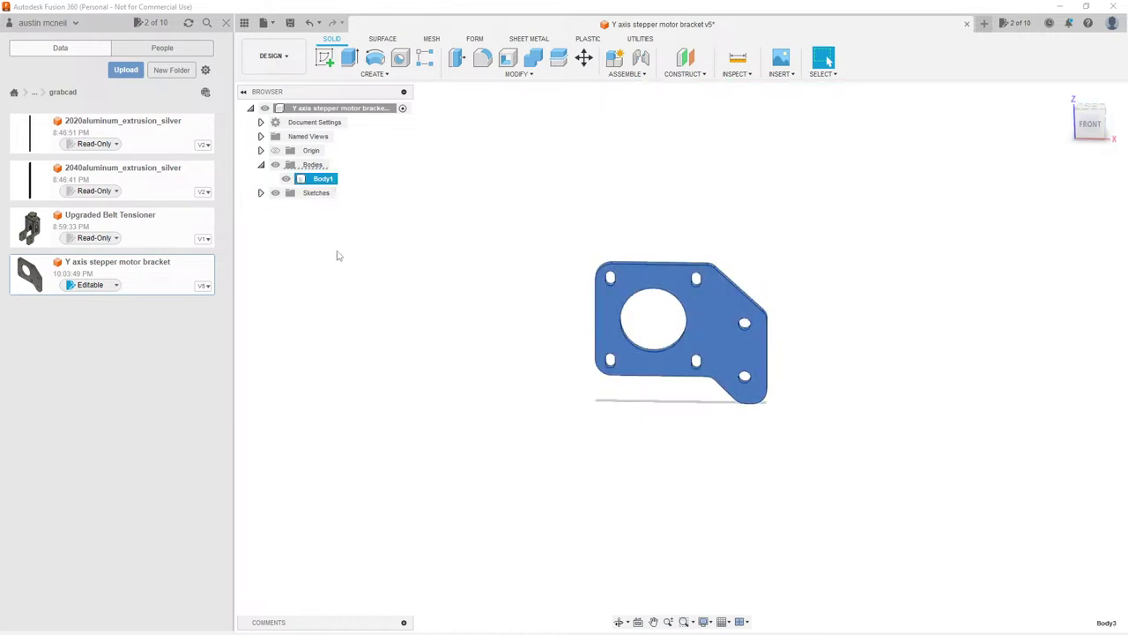
{"action": "left_click", "coordinate": [450, 273]}
{"action": "left_click", "coordinate": [261, 164]}
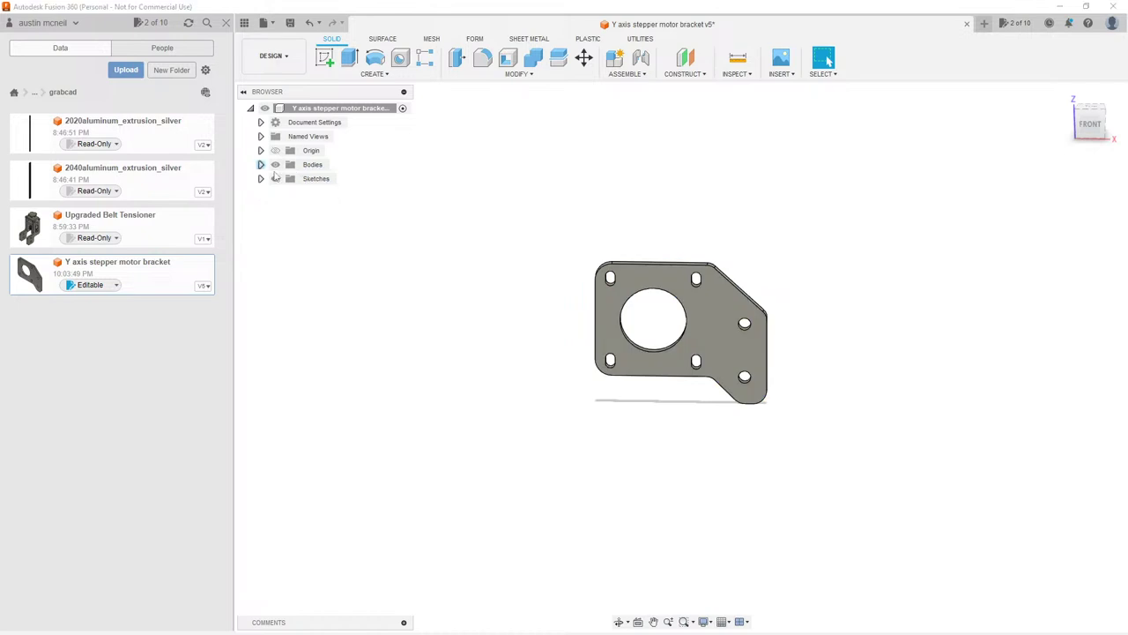
{"action": "left_click", "coordinate": [96, 284]}
{"action": "left_click", "coordinate": [102, 314]}
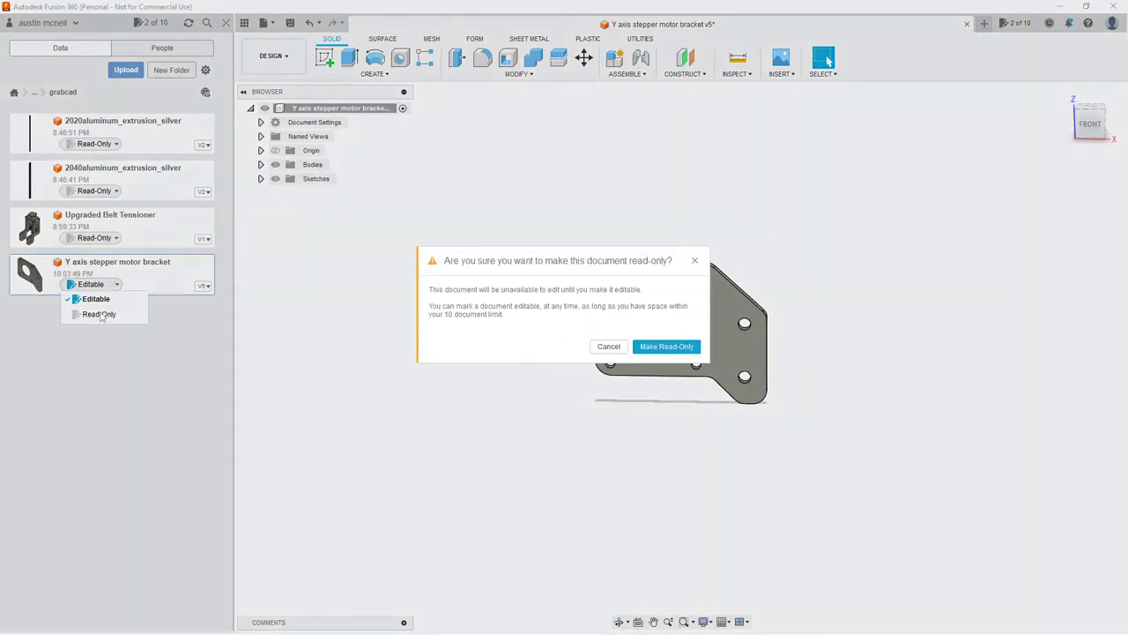
{"action": "left_click", "coordinate": [695, 261]}
Step: Save the design as a new version with the description "User Saved" and make the bracket document read-only
{"action": "key", "text": "ctrl+s"}
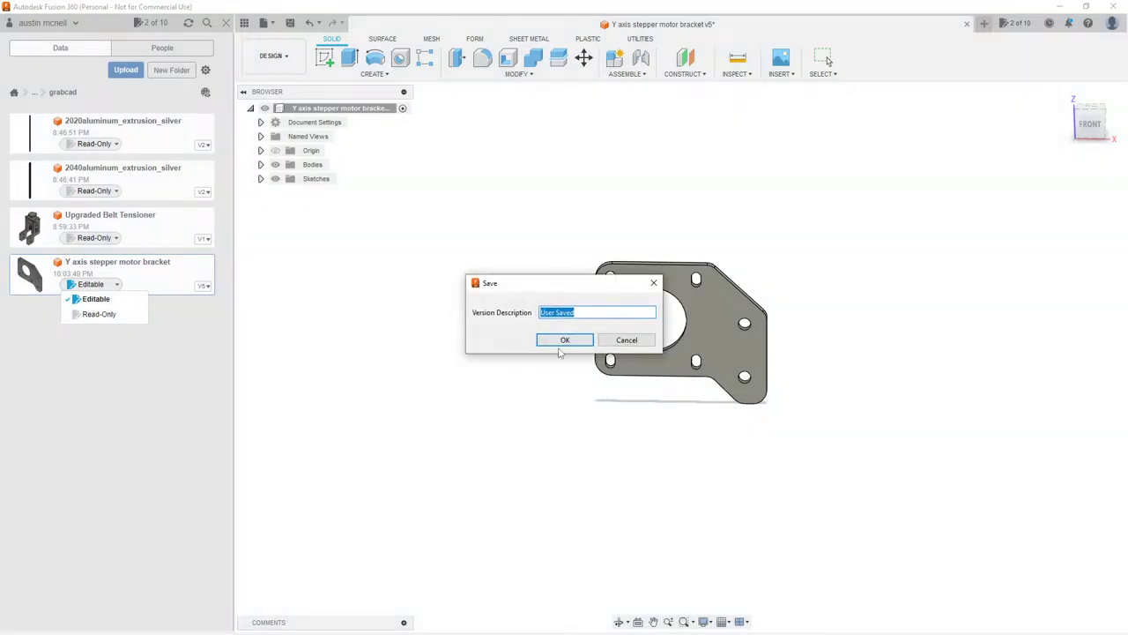
{"action": "left_click", "coordinate": [569, 338]}
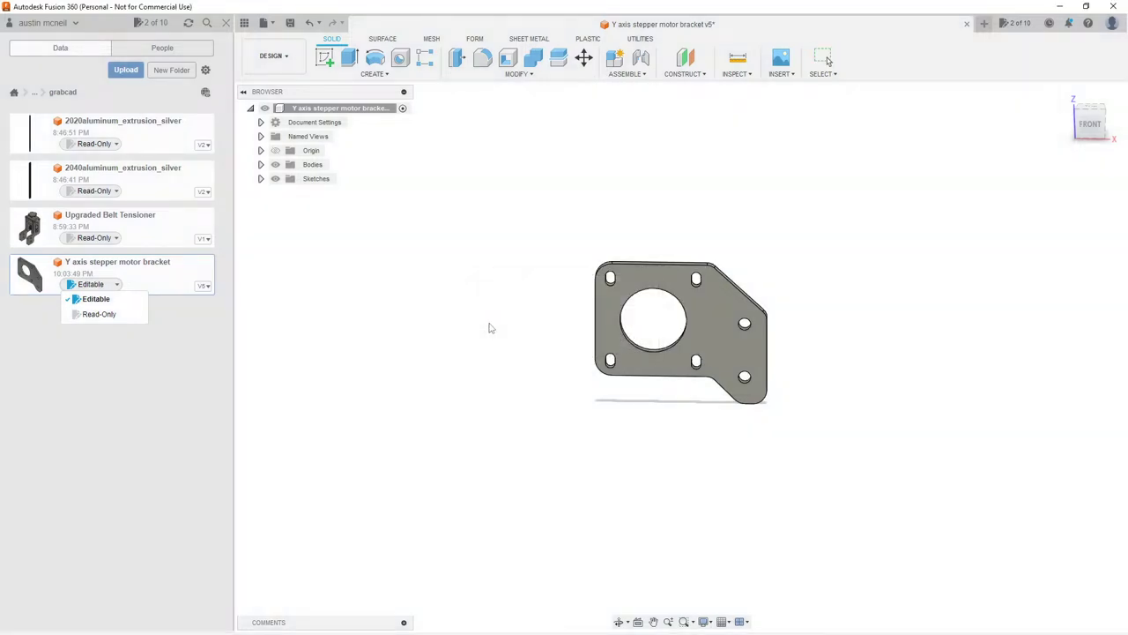
{"action": "left_click", "coordinate": [108, 284]}
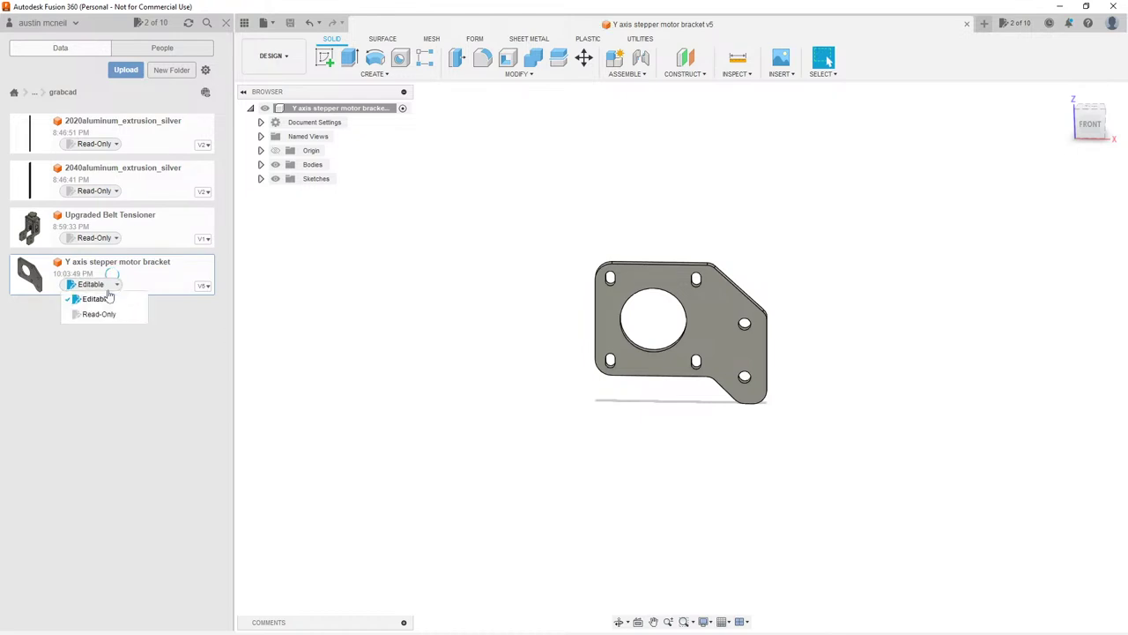
{"action": "left_click", "coordinate": [100, 315]}
{"action": "left_click", "coordinate": [692, 346]}
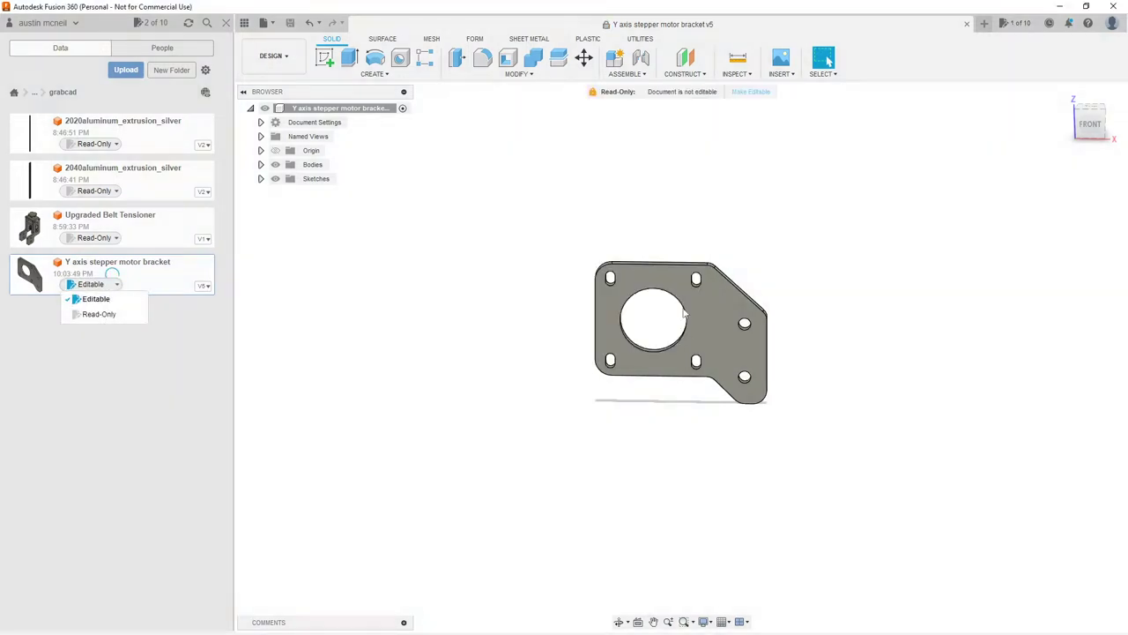
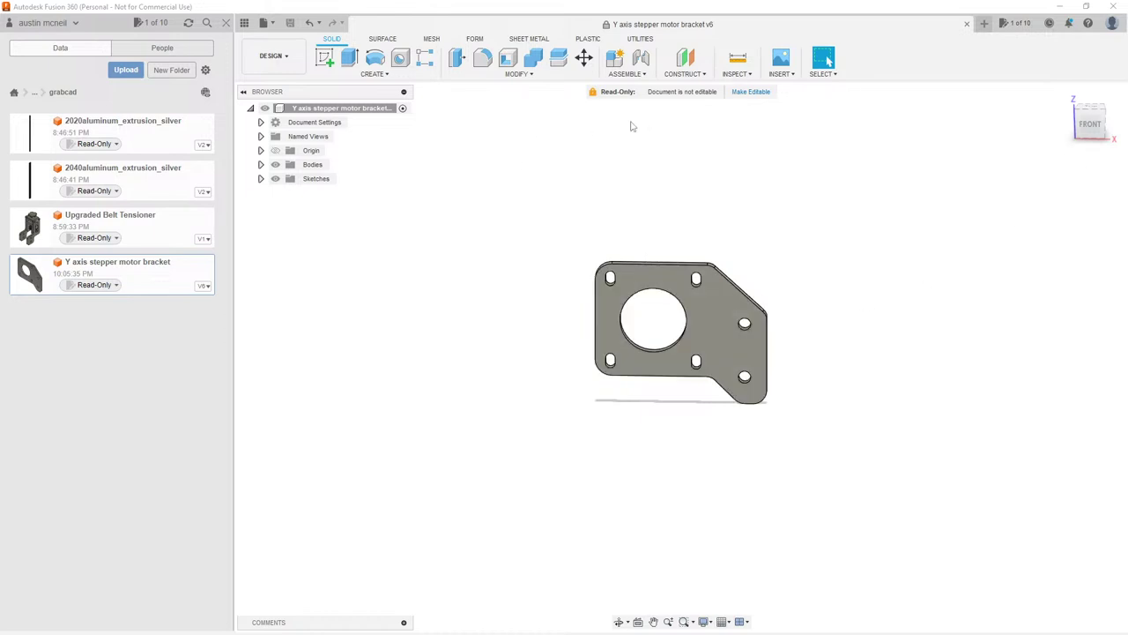
Step: Open the gift card machine prototype 1 design from the gift card machine folder in the CAFH project
{"action": "left_click", "coordinate": [36, 93]}
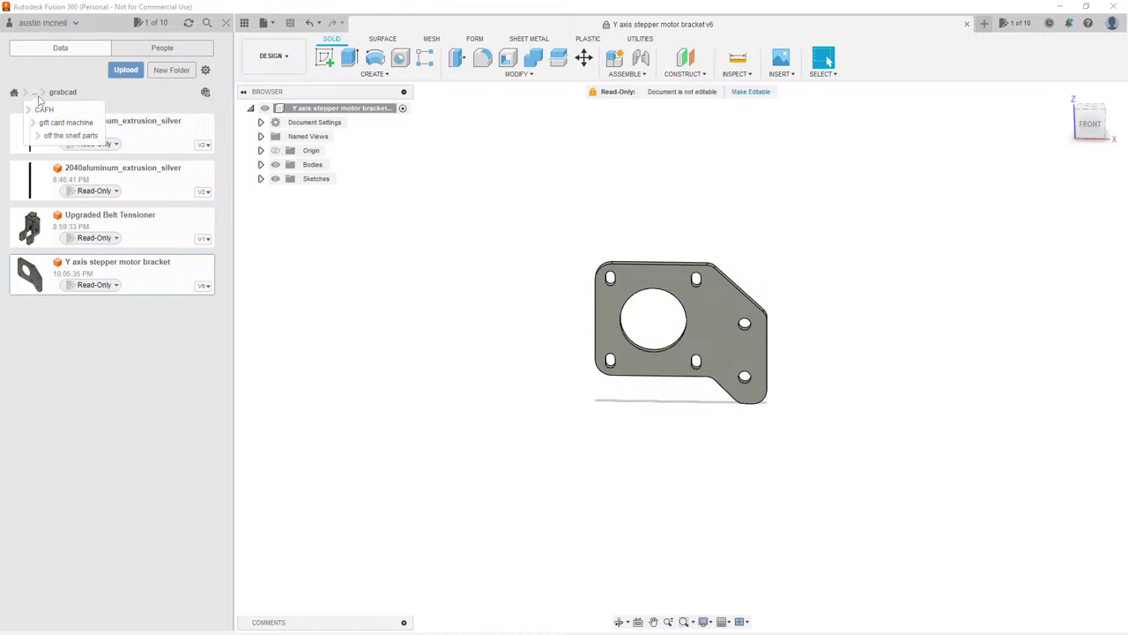
{"action": "left_click", "coordinate": [44, 109]}
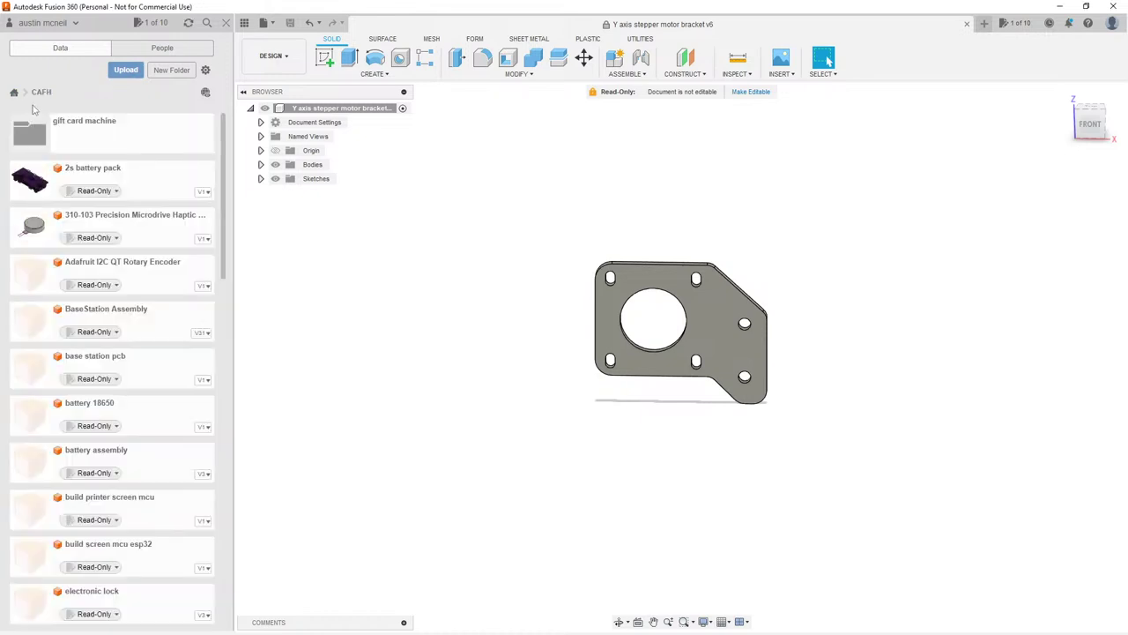
{"action": "left_click", "coordinate": [94, 133]}
{"action": "double_click", "coordinate": [114, 176]}
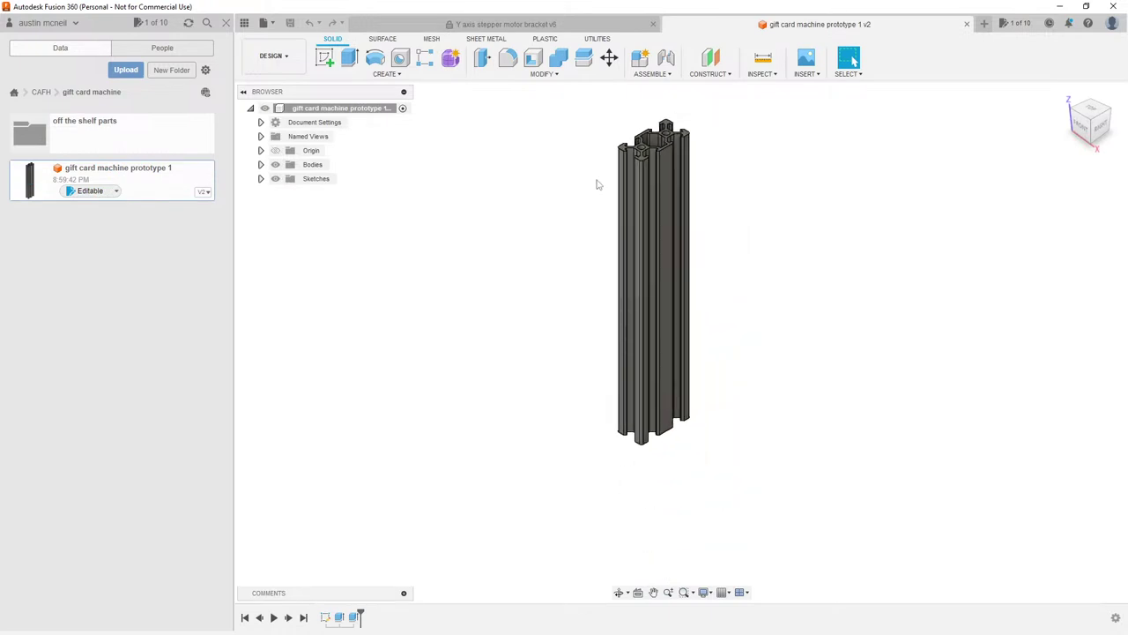
{"action": "middle_click_drag", "start_coordinate": [587, 380], "coordinate": [590, 360], "text": "shift"}
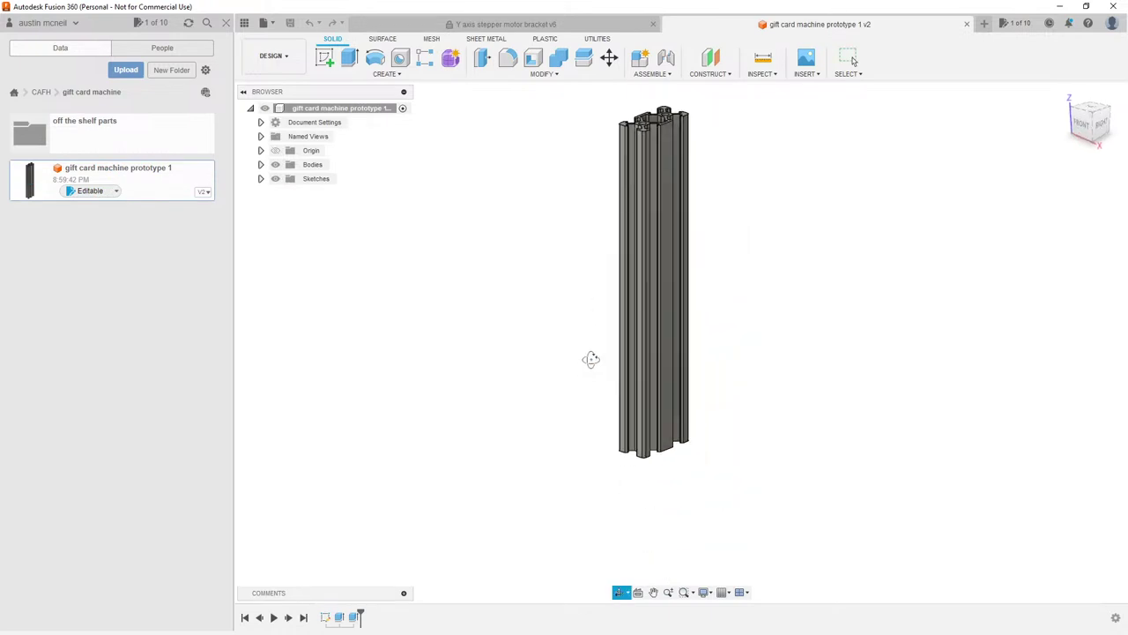
Step: Insert the Y axis stepper motor bracket from the grabcad folder at its default position and break its link to the source file
{"action": "left_click", "coordinate": [111, 123]}
{"action": "left_click", "coordinate": [83, 185]}
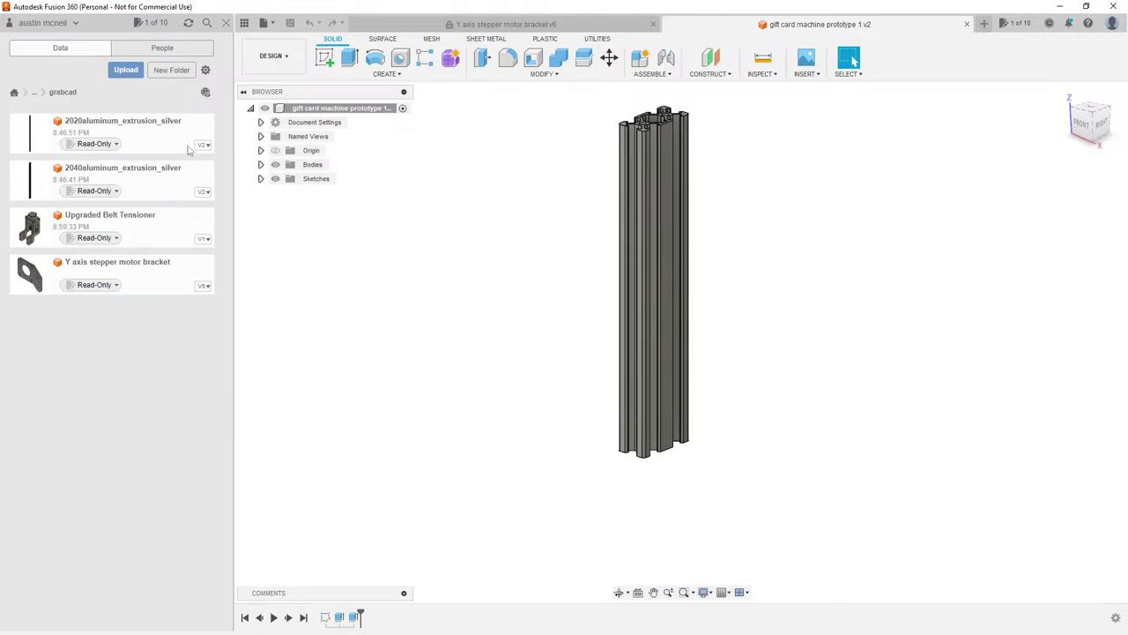
{"action": "right_click", "coordinate": [140, 274]}
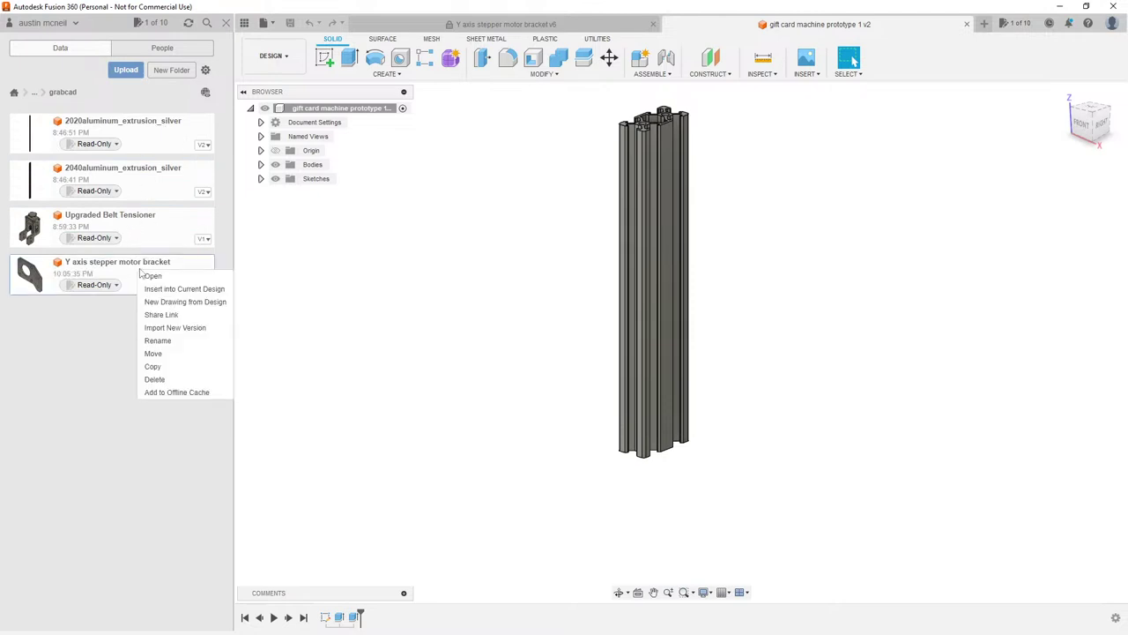
{"action": "left_click", "coordinate": [161, 290]}
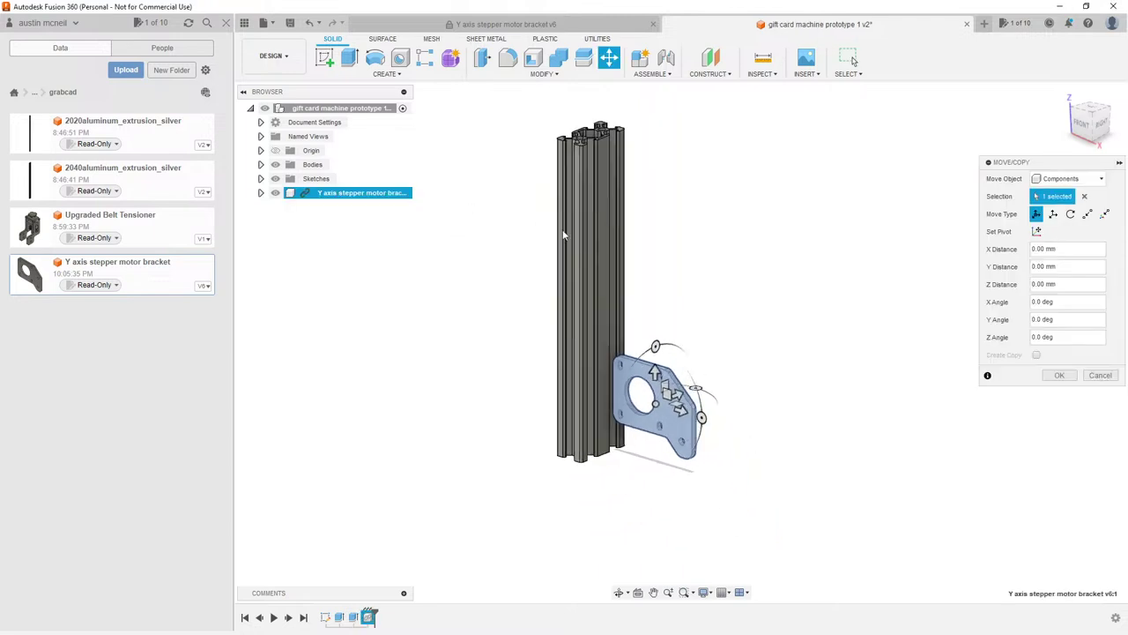
{"action": "left_click", "coordinate": [1059, 375]}
{"action": "right_click", "coordinate": [363, 192]}
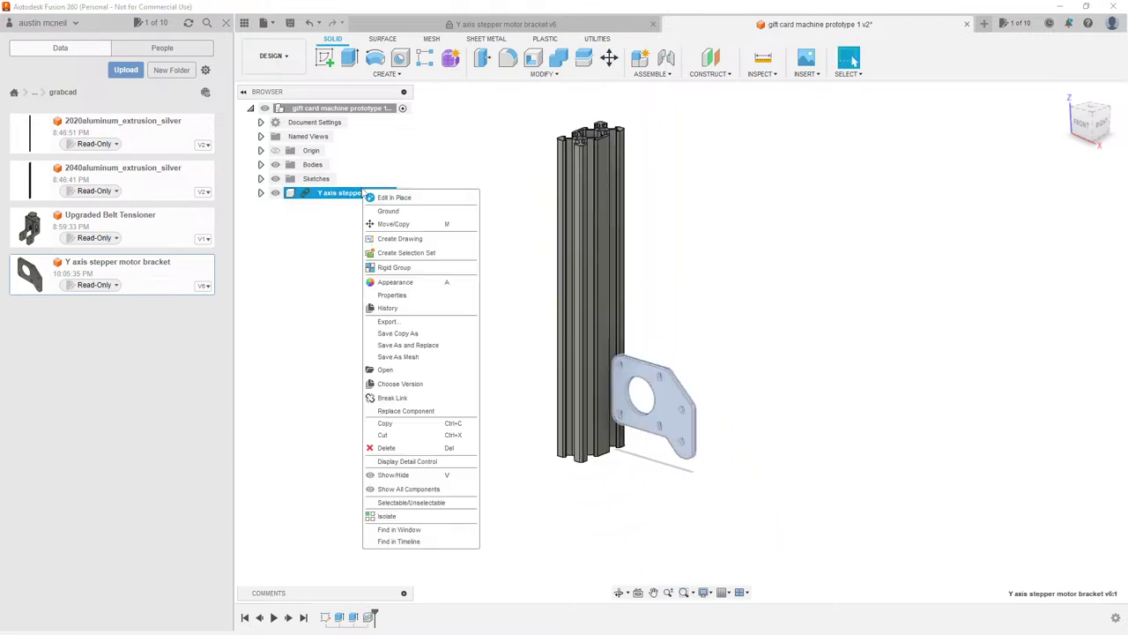
{"action": "left_click", "coordinate": [393, 397]}
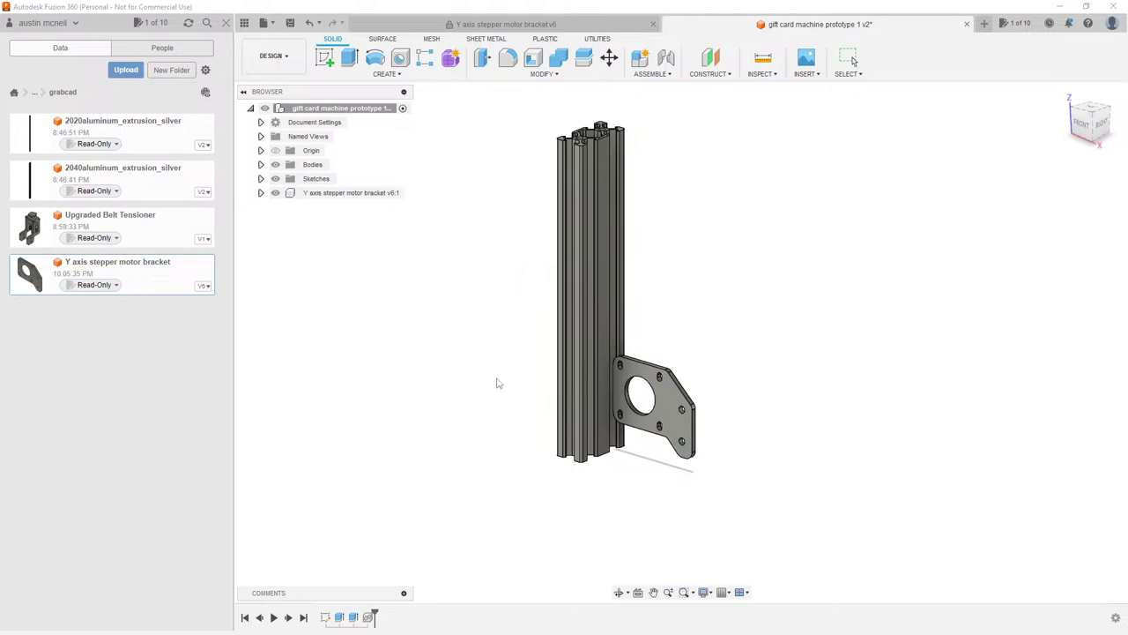
Step: Rotate the bracket component -90° about the Y axis and 90° about the X axis with Move/Copy
{"action": "left_click", "coordinate": [369, 193]}
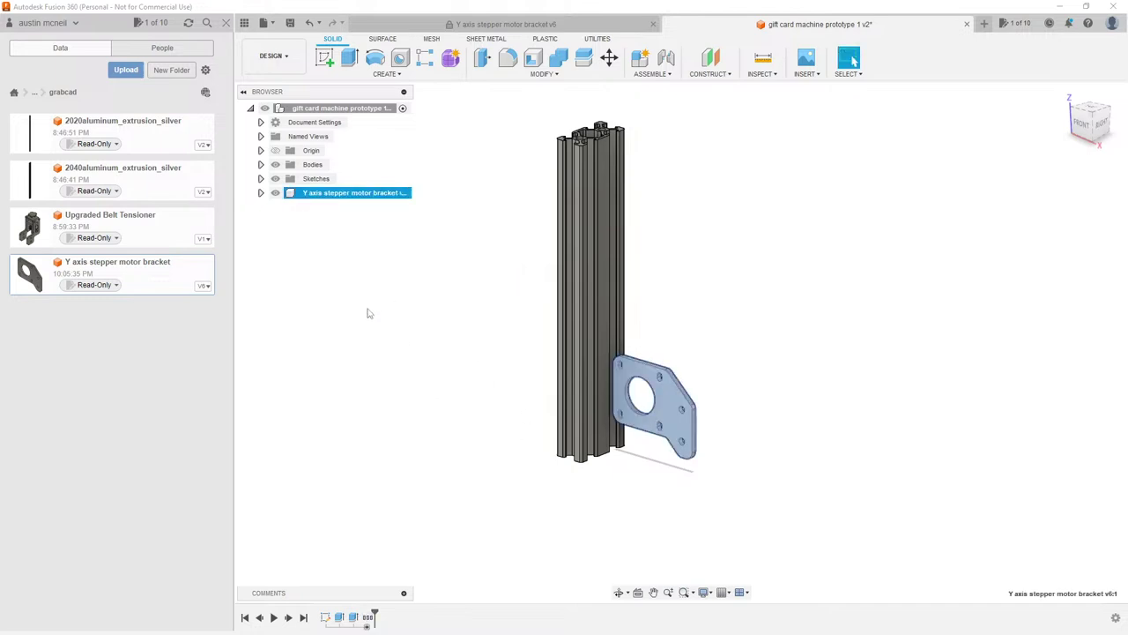
{"action": "key", "text": "m"}
{"action": "scroll", "coordinate": [668, 381], "scroll_direction": "up", "scroll_amount": 3}
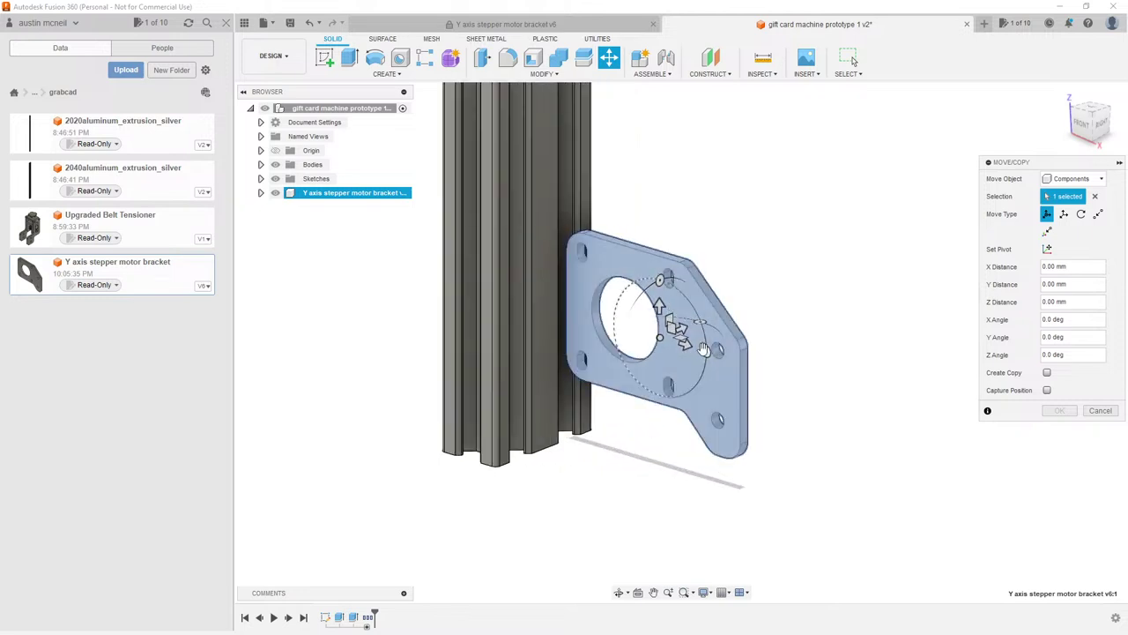
{"action": "left_click_drag", "start_coordinate": [704, 349], "coordinate": [657, 275]}
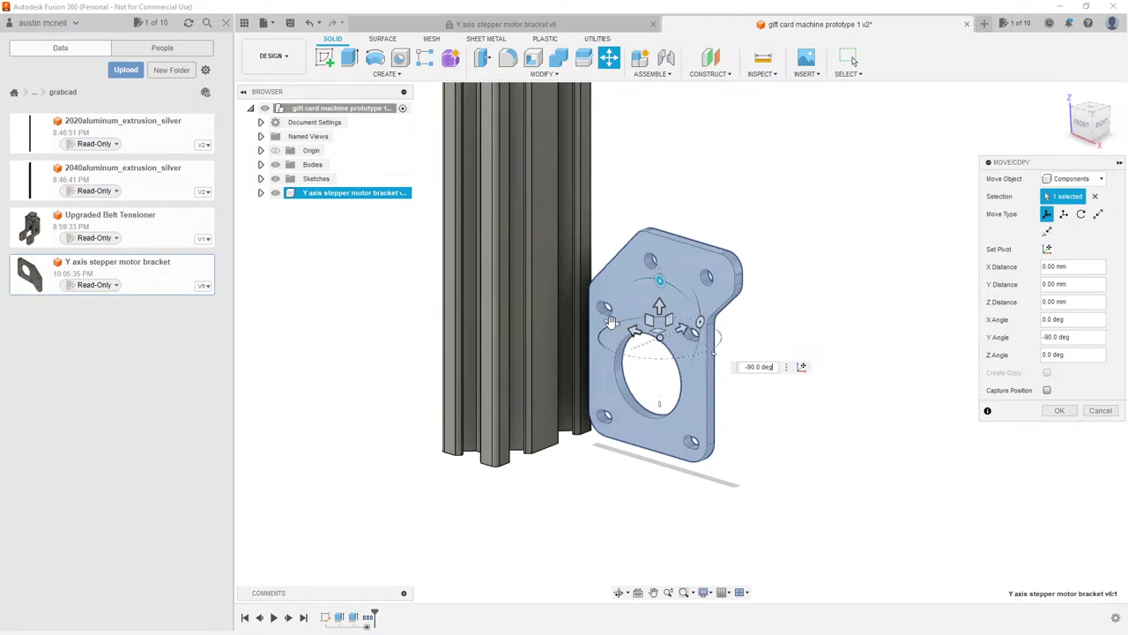
{"action": "left_click_drag", "start_coordinate": [611, 322], "coordinate": [622, 363]}
{"action": "scroll", "coordinate": [747, 176], "scroll_direction": "down", "scroll_amount": 3}
{"action": "middle_click_drag", "start_coordinate": [677, 226], "coordinate": [625, 212], "text": "shift"}
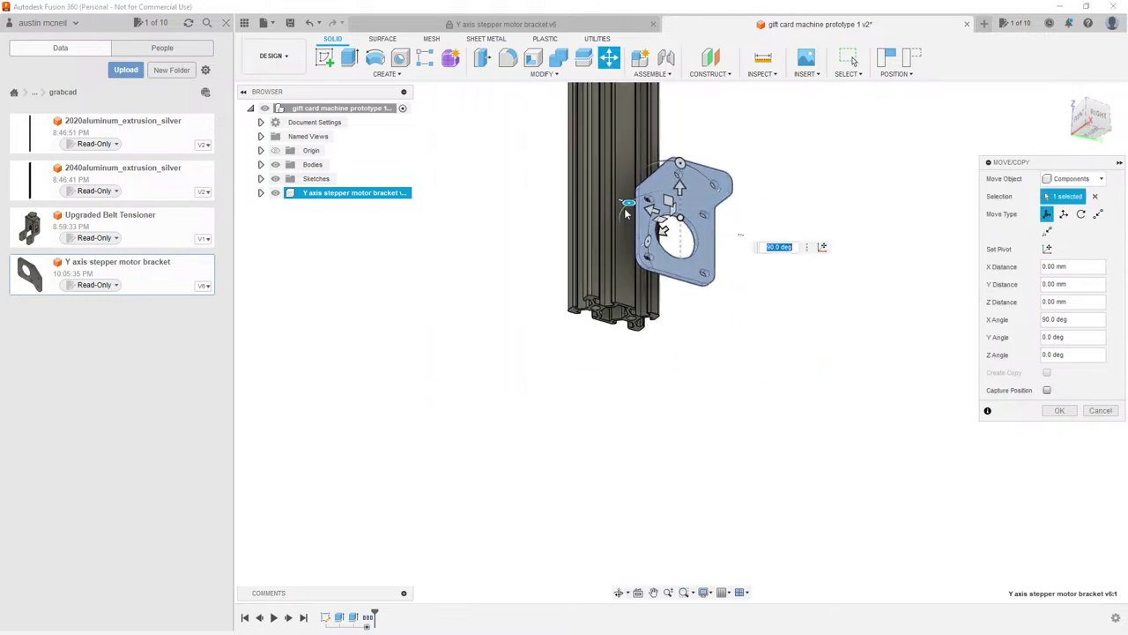
{"action": "scroll", "coordinate": [614, 217], "scroll_direction": "up", "scroll_amount": 5}
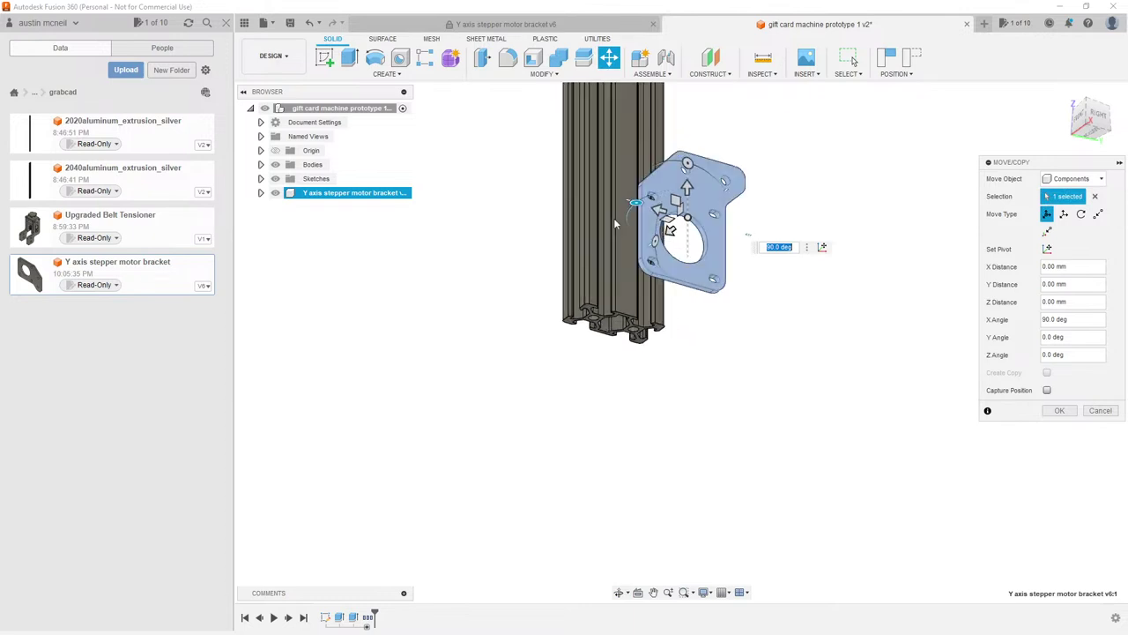
{"action": "middle_click_drag", "start_coordinate": [608, 237], "coordinate": [807, 271], "text": "shift"}
{"action": "scroll", "coordinate": [652, 221], "scroll_direction": "up", "scroll_amount": 2}
Step: Move the bracket point to point from the centre of an upper mounting hole to the centre of a bore in the extrusion's end
{"action": "left_click", "coordinate": [1099, 214]}
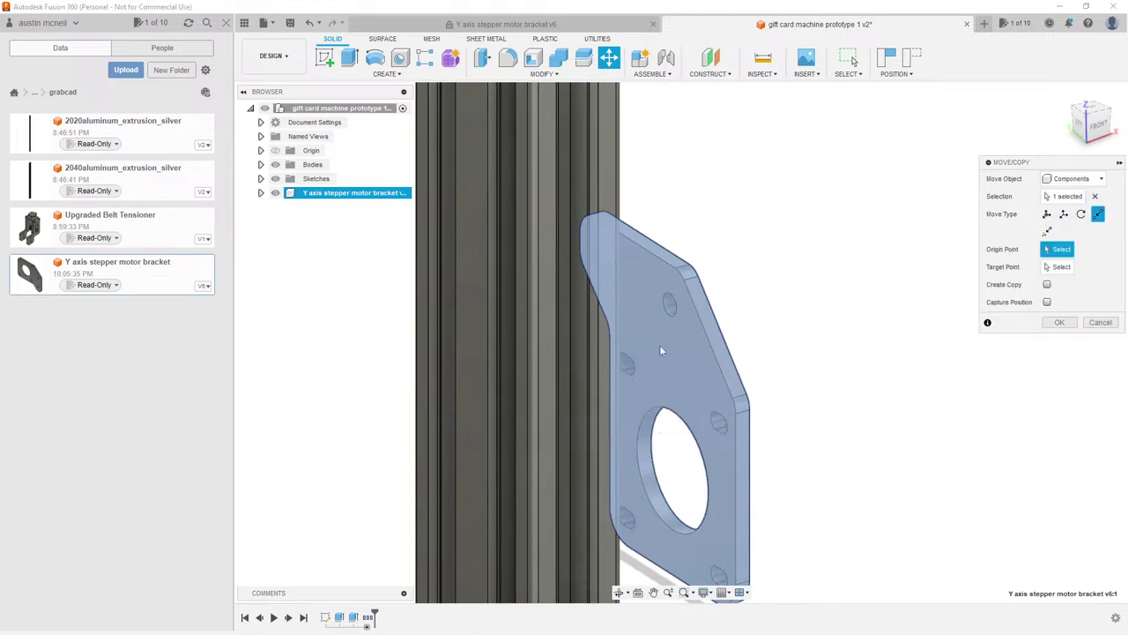
{"action": "left_click", "coordinate": [670, 308]}
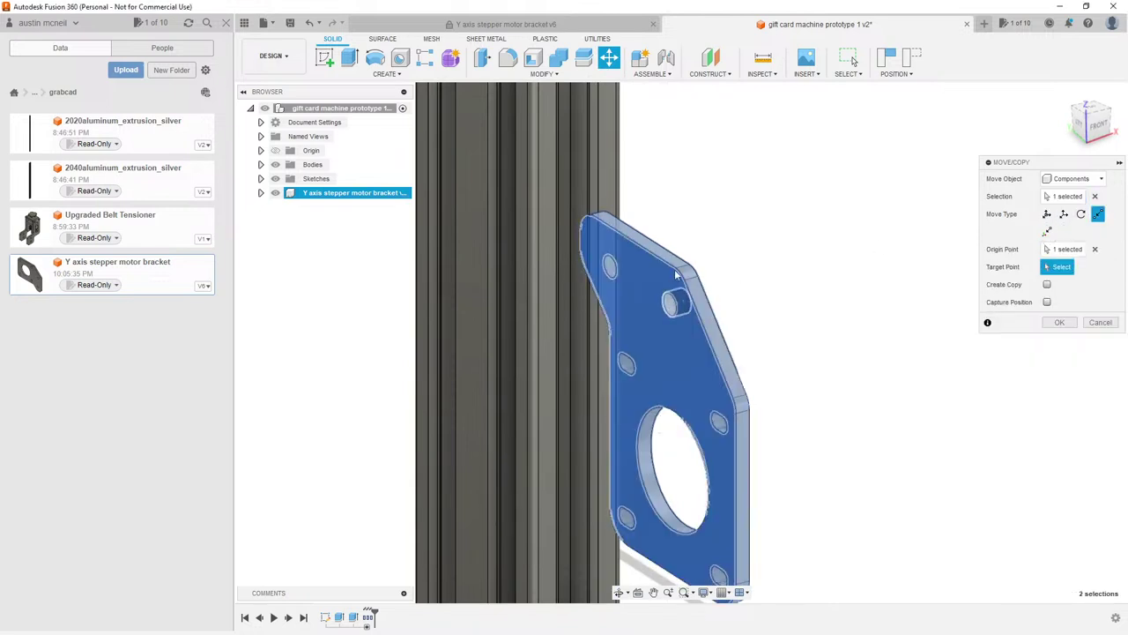
{"action": "middle_click_drag", "start_coordinate": [670, 308], "coordinate": [635, 353], "text": "shift"}
{"action": "scroll", "coordinate": [641, 377], "scroll_direction": "up", "scroll_amount": 6}
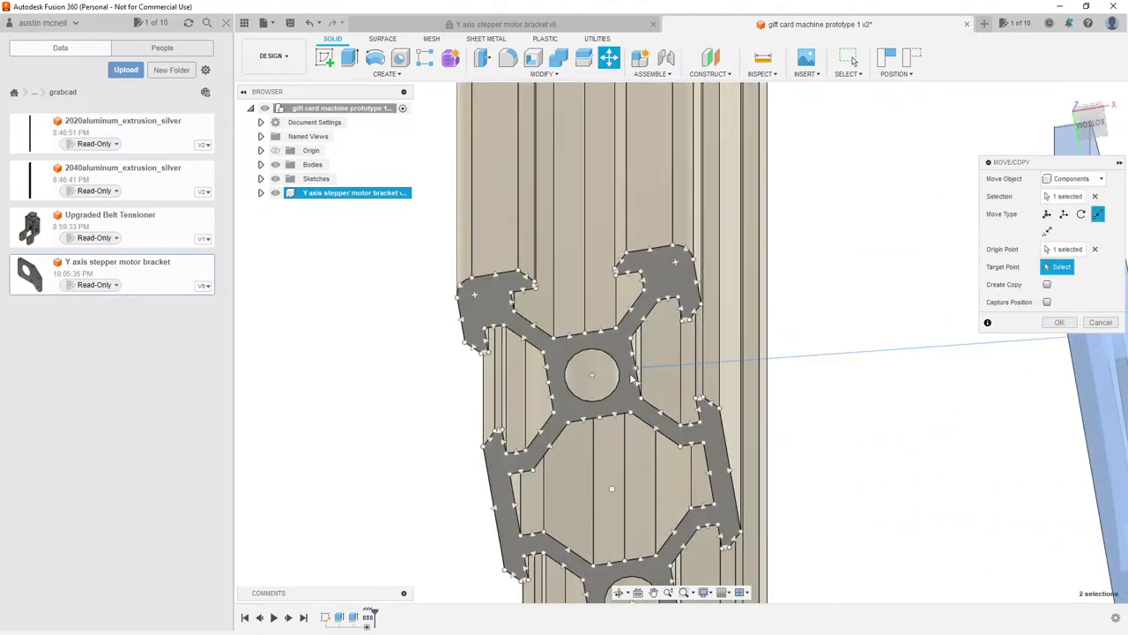
{"action": "left_click", "coordinate": [592, 374]}
{"action": "middle_click_drag", "start_coordinate": [688, 240], "coordinate": [626, 305], "text": "shift"}
Step: Shift the bracket slightly perpendicular to its plate face with a free move, and capture the component position
{"action": "left_click", "coordinate": [1047, 216]}
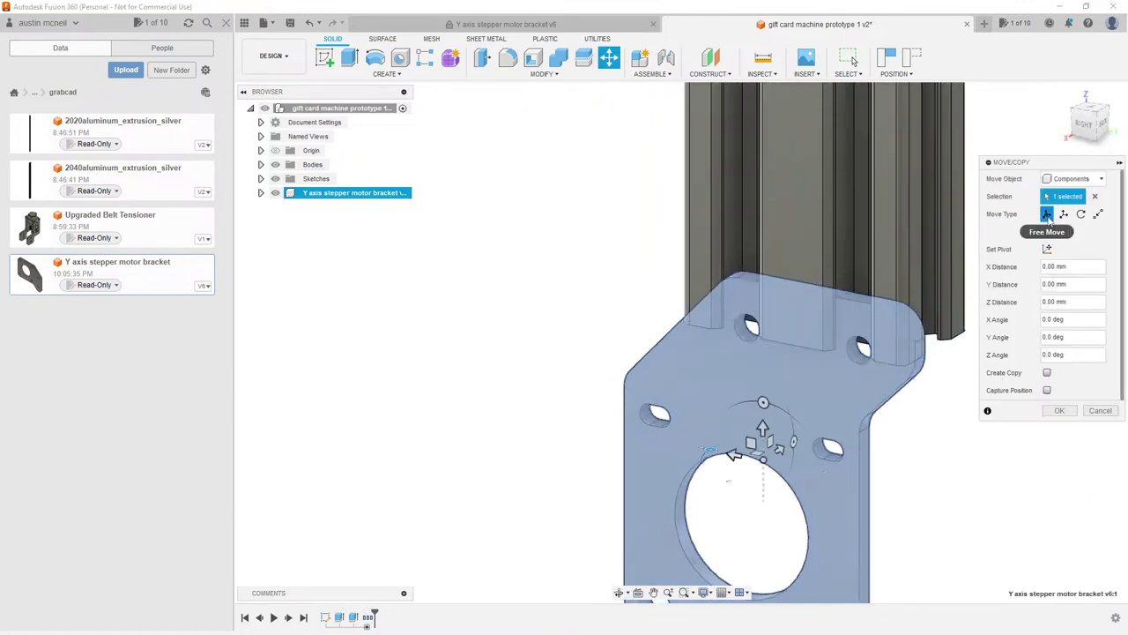
{"action": "middle_click_drag", "start_coordinate": [711, 187], "coordinate": [719, 222], "text": "shift"}
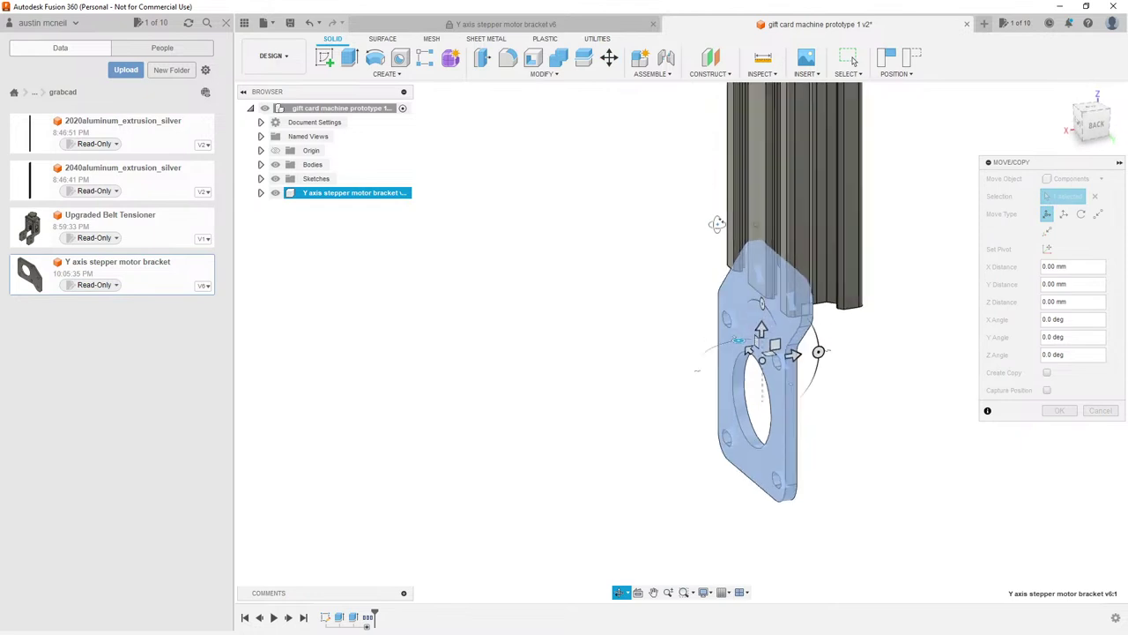
{"action": "scroll", "coordinate": [723, 221], "scroll_direction": "up", "scroll_amount": 4}
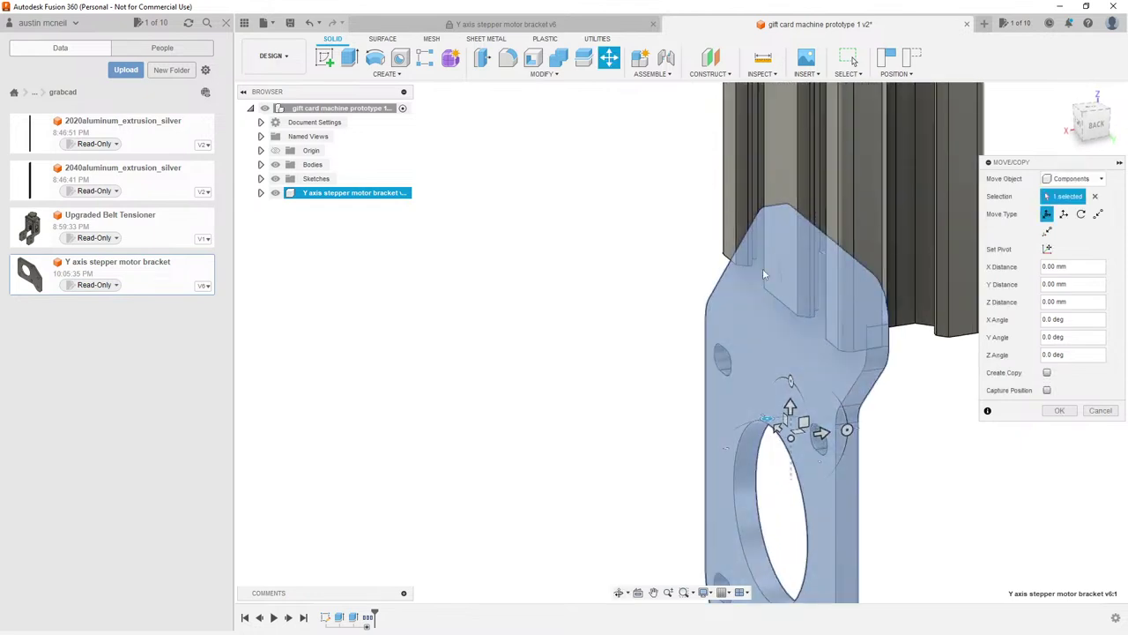
{"action": "mouse_move", "coordinate": [763, 349]}
{"action": "middle_mouse_down", "text": "shift"}
{"action": "mouse_move", "coordinate": [731, 327]}
{"action": "mouse_move", "coordinate": [773, 349]}
{"action": "middle_mouse_up", "text": "shift"}
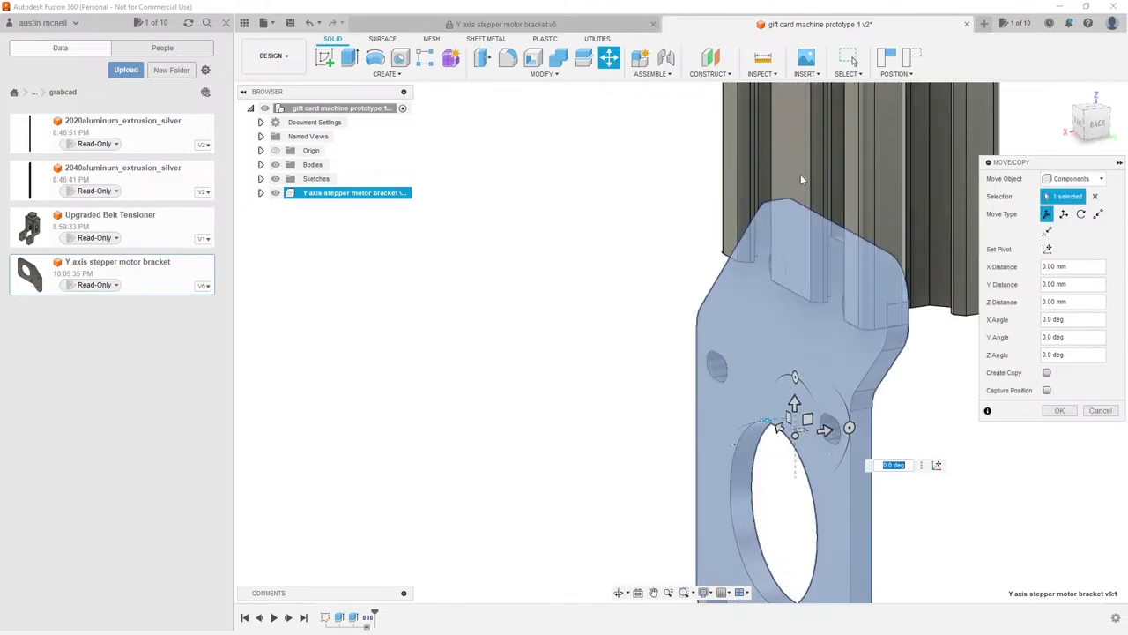
{"action": "left_click_drag", "start_coordinate": [777, 427], "coordinate": [774, 432]}
{"action": "middle_click_drag", "start_coordinate": [773, 432], "coordinate": [876, 197], "text": "shift"}
{"action": "key", "text": "Return"}
{"action": "middle_click_drag", "start_coordinate": [782, 211], "coordinate": [865, 208], "text": "shift"}
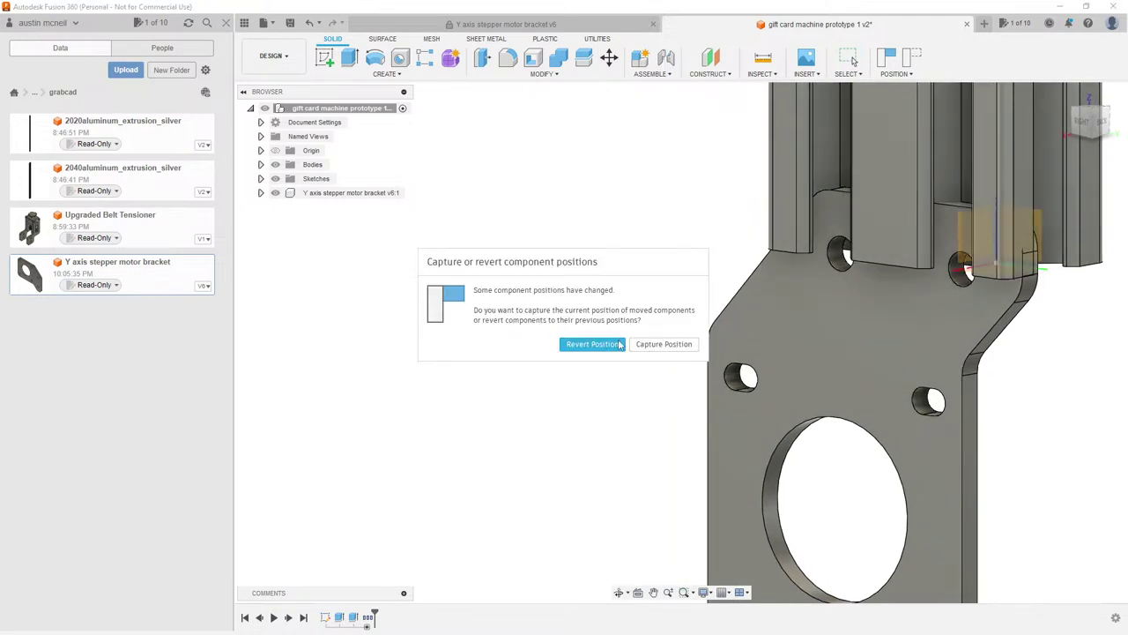
{"action": "left_click", "coordinate": [662, 343]}
{"action": "key", "text": "Escape"}
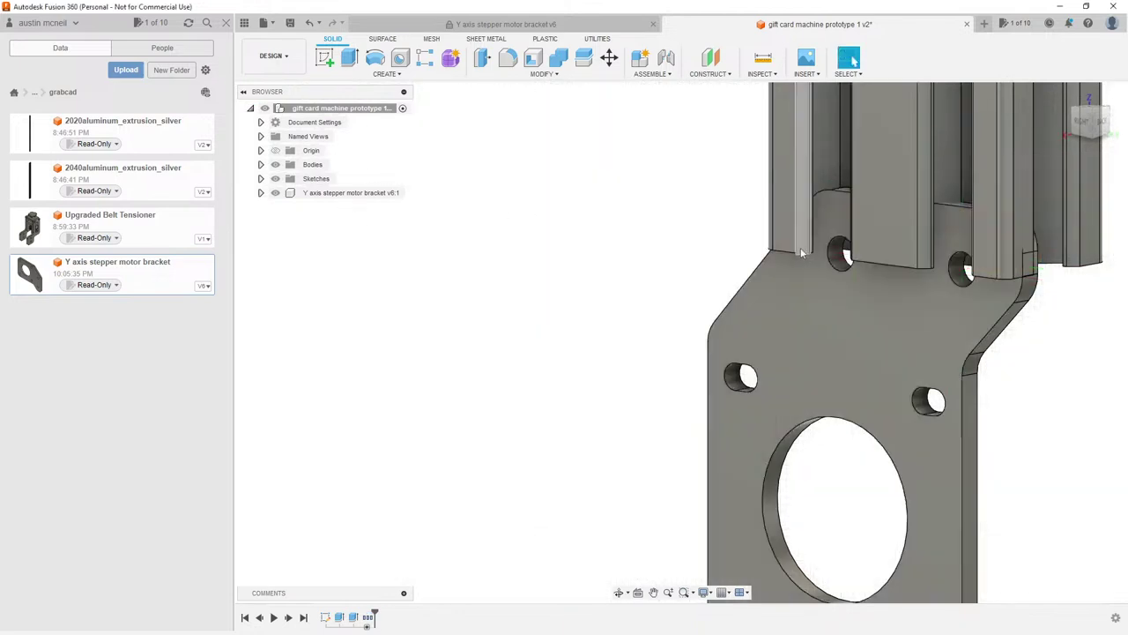
Step: Measure the distance between the extrusion's outer face and the bracket's plate face
{"action": "key", "text": "i"}
{"action": "left_click", "coordinate": [872, 221]}
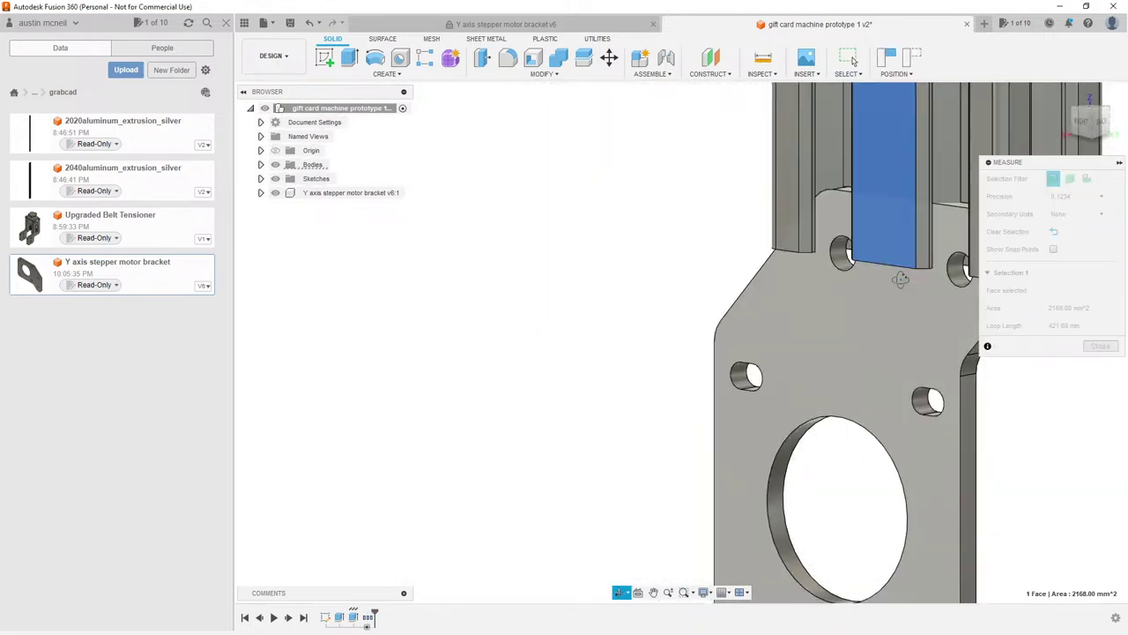
{"action": "middle_click_drag", "start_coordinate": [872, 220], "coordinate": [831, 256], "text": "shift"}
{"action": "left_click", "coordinate": [838, 260]}
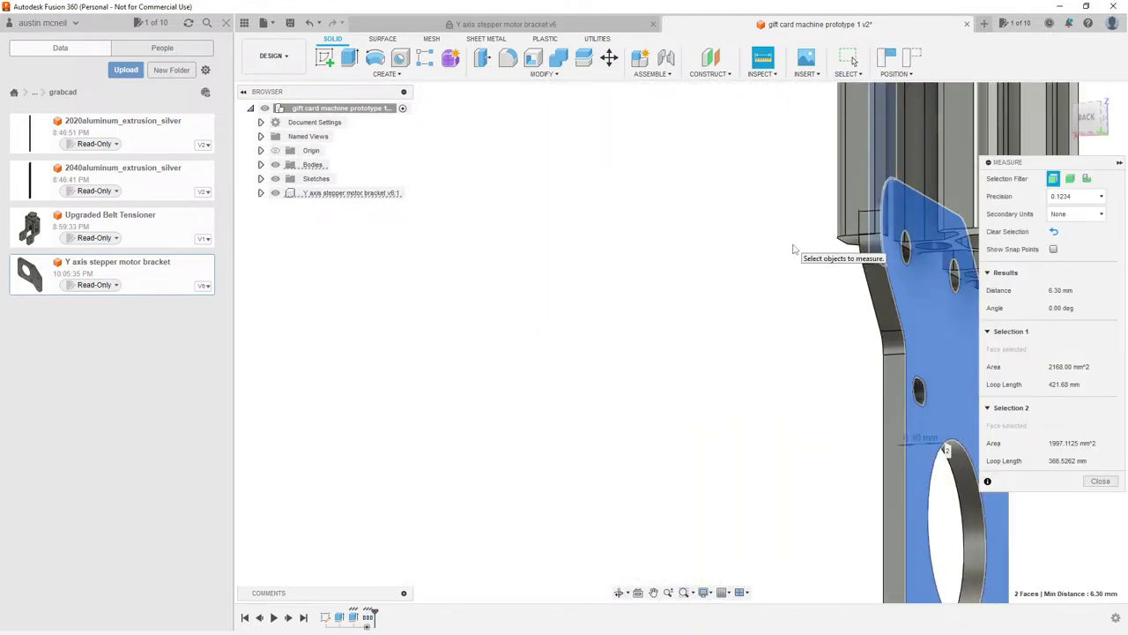
{"action": "key", "text": "Escape"}
{"action": "middle_click_drag", "start_coordinate": [758, 229], "coordinate": [830, 236], "text": "shift"}
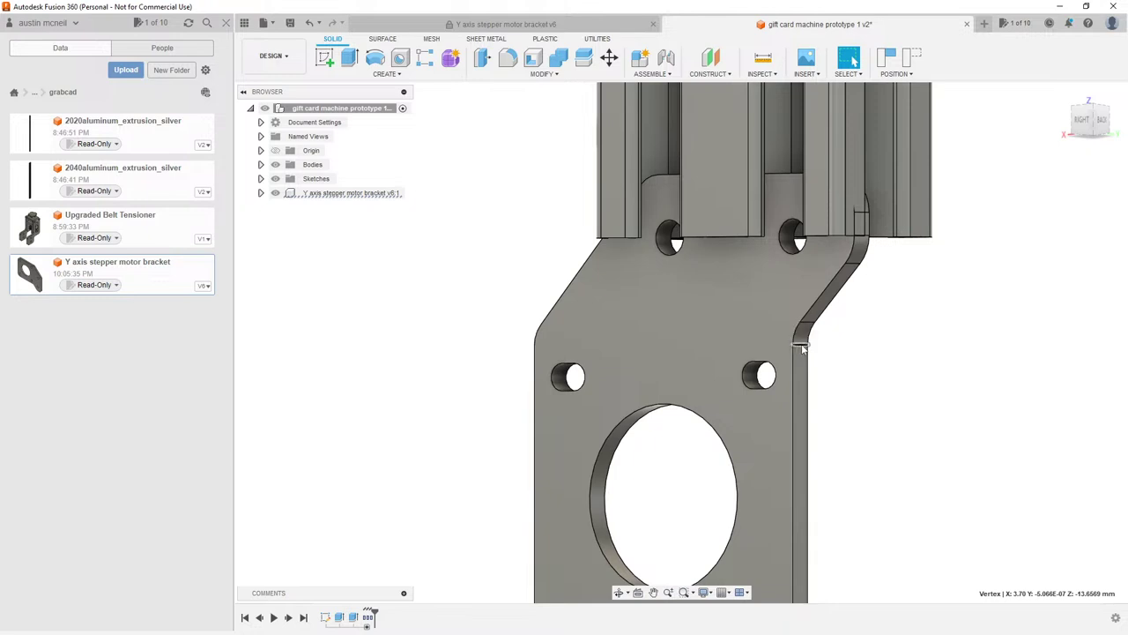
{"action": "left_click", "coordinate": [799, 344]}
{"action": "left_click", "coordinate": [884, 335]}
{"action": "scroll", "coordinate": [881, 330], "scroll_direction": "down", "scroll_amount": 2}
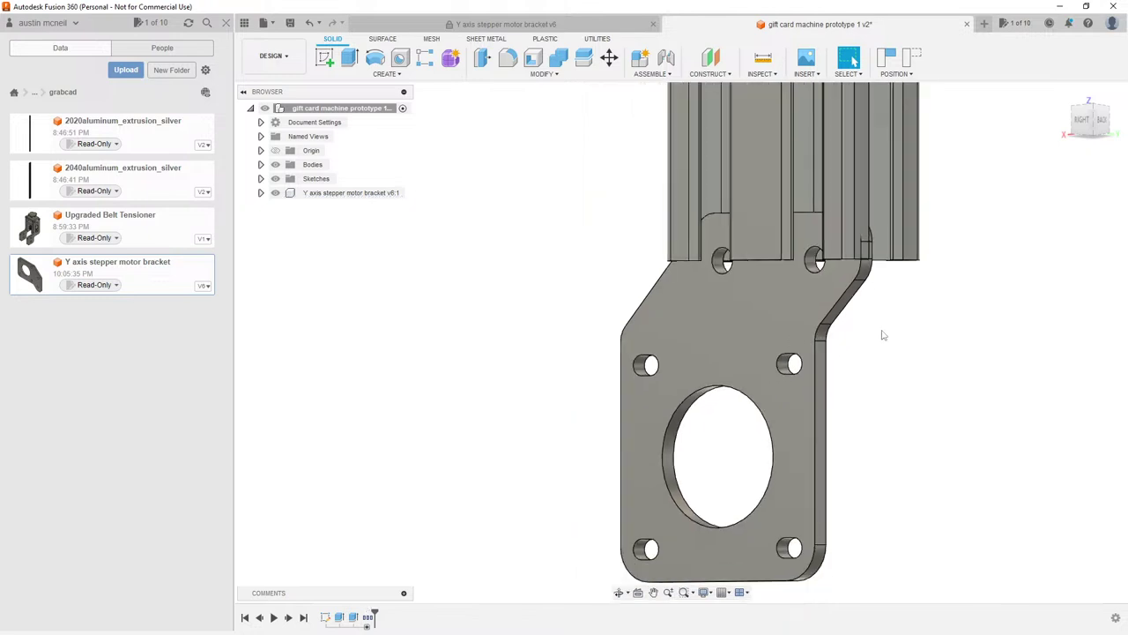
{"action": "middle_click_drag", "start_coordinate": [882, 329], "coordinate": [730, 244], "text": "shift"}
{"action": "scroll", "coordinate": [865, 301], "scroll_direction": "up", "scroll_amount": 1}
{"action": "scroll", "coordinate": [743, 222], "scroll_direction": "up", "scroll_amount": 2}
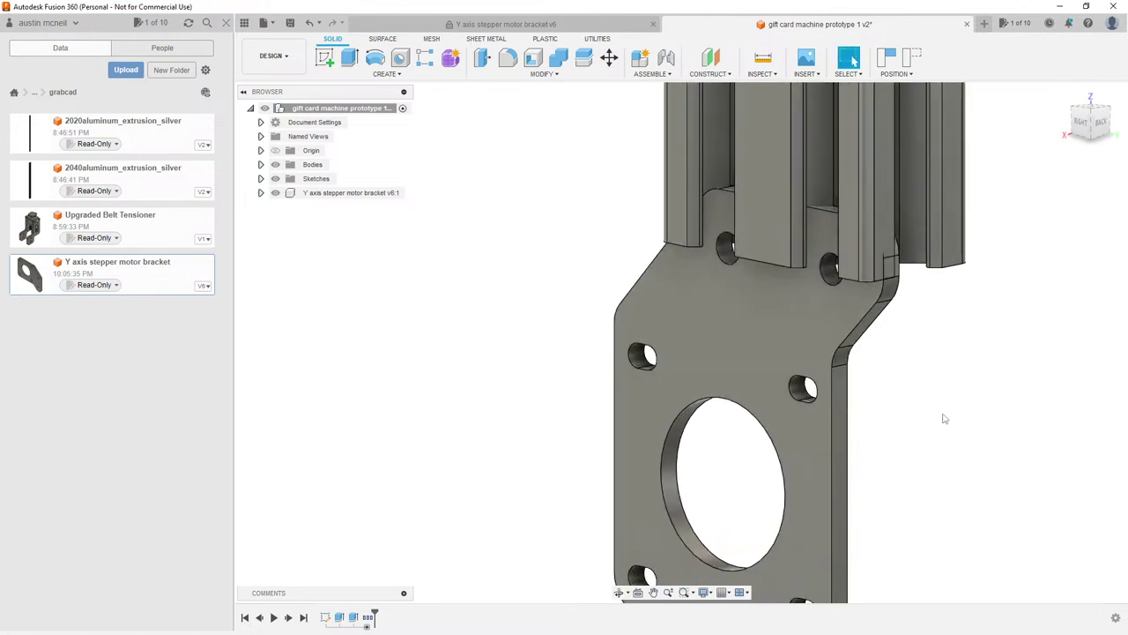
Step: Move the bracket body 6.3 mm outward to the extrusion's side face and raise it so its two upper holes overlap the extrusion
{"action": "key", "text": "m"}
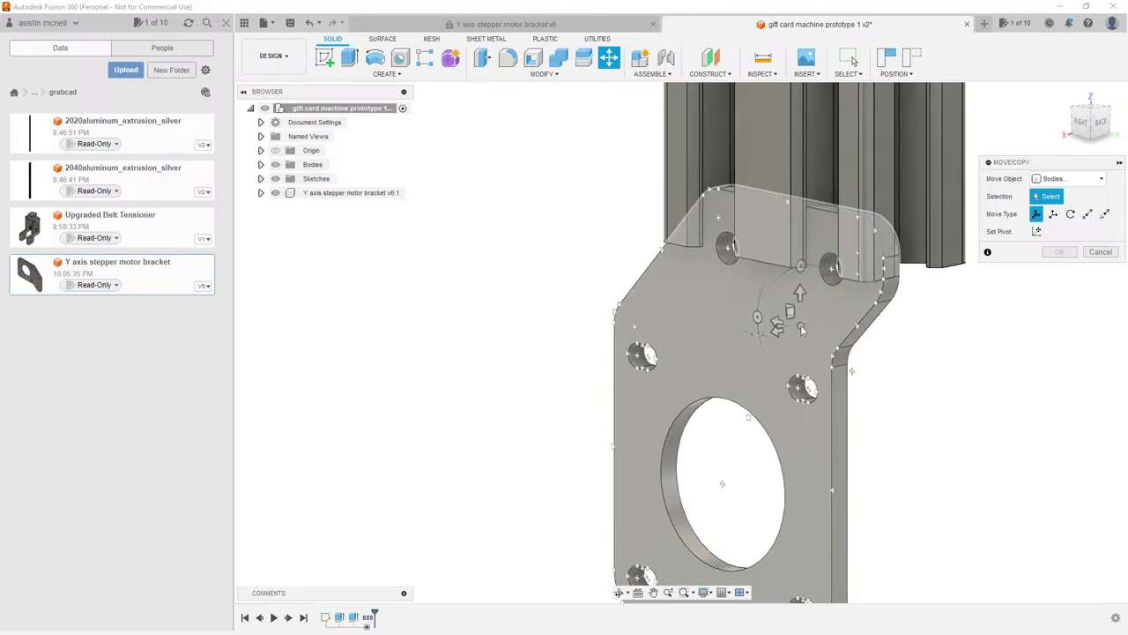
{"action": "left_click", "coordinate": [801, 330]}
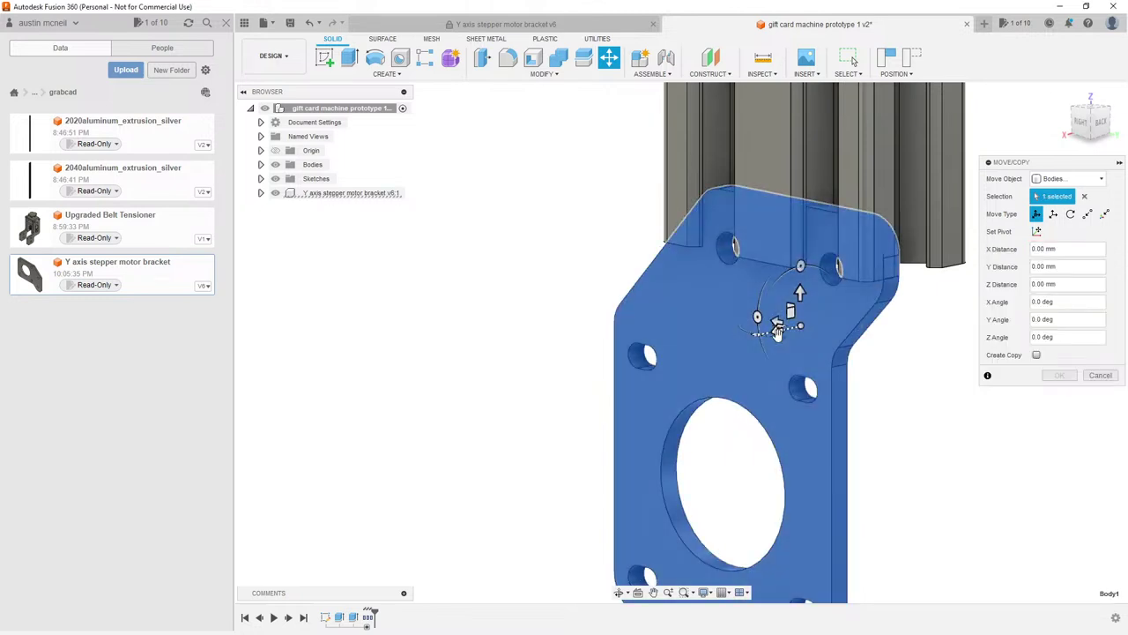
{"action": "type", "text": "6.3"}
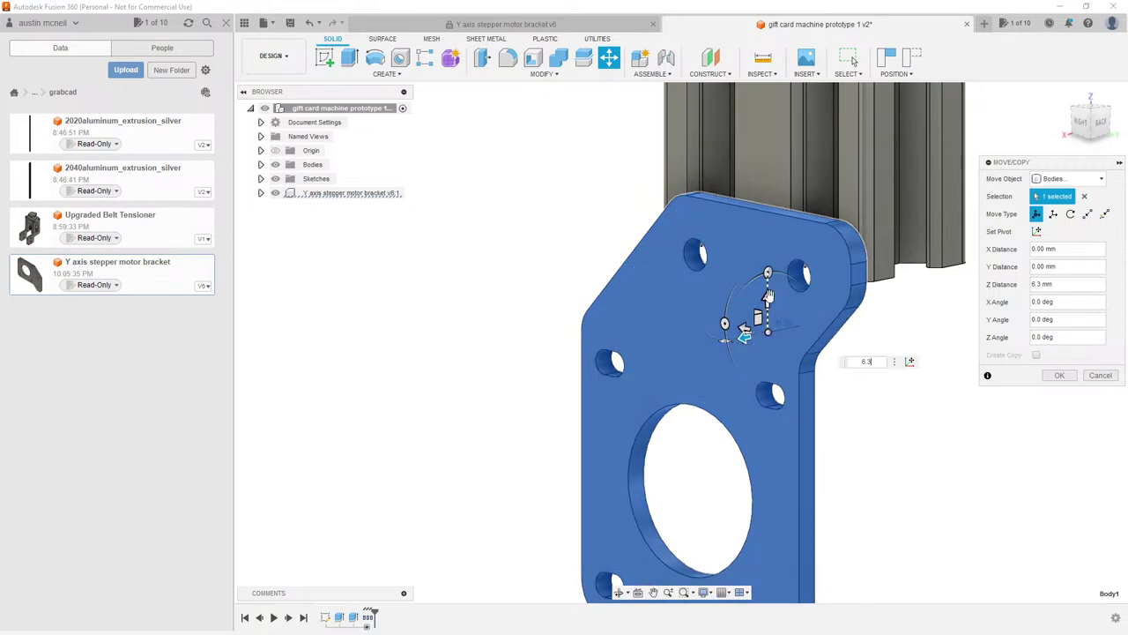
{"action": "left_click", "coordinate": [768, 298]}
{"action": "type", "text": "5"}
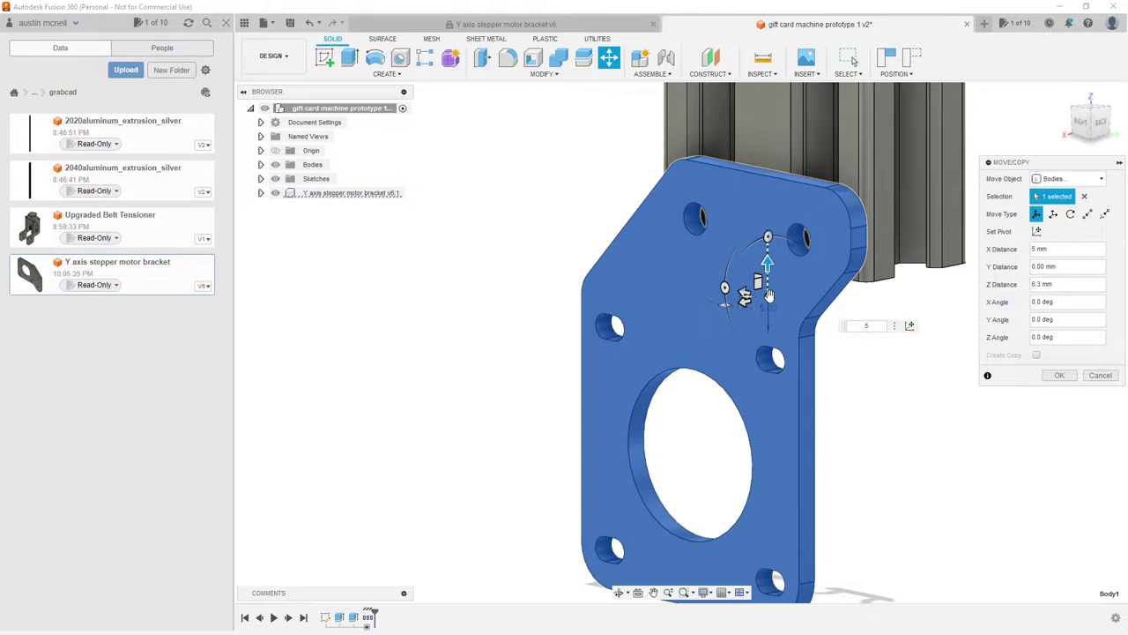
{"action": "key", "text": "Return"}
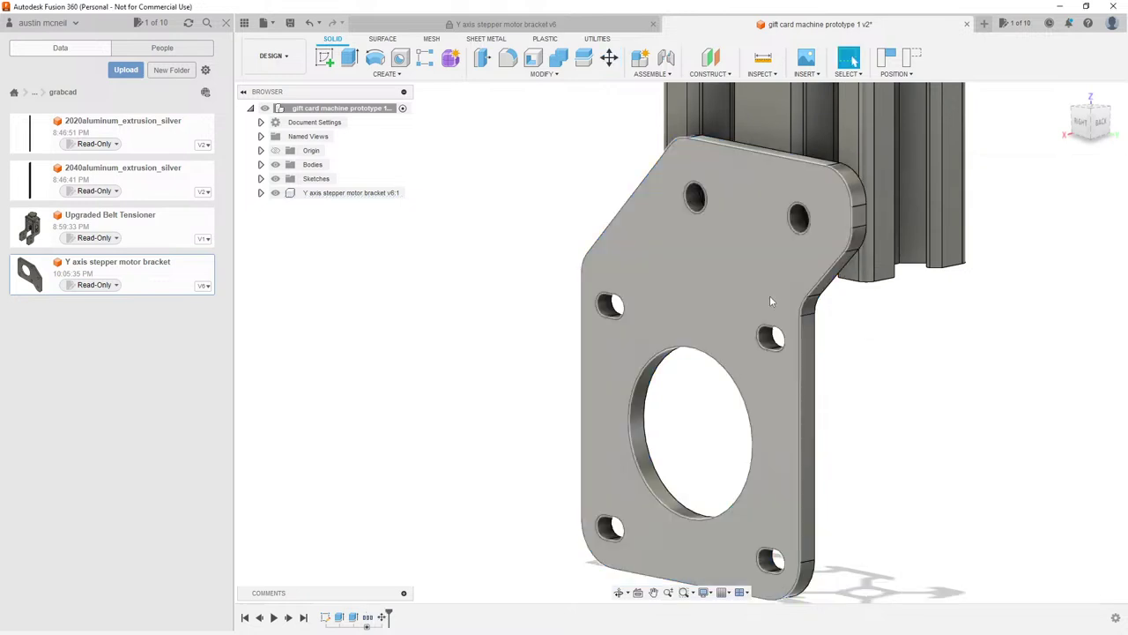
{"action": "mouse_move", "coordinate": [691, 311]}
{"action": "middle_mouse_down", "text": "shift"}
{"action": "mouse_move", "coordinate": [721, 287]}
{"action": "mouse_move", "coordinate": [811, 297]}
{"action": "mouse_move", "coordinate": [831, 272]}
{"action": "mouse_move", "coordinate": [813, 265]}
{"action": "mouse_move", "coordinate": [823, 247]}
{"action": "mouse_move", "coordinate": [847, 291]}
{"action": "mouse_move", "coordinate": [897, 285]}
{"action": "mouse_move", "coordinate": [783, 310]}
{"action": "middle_mouse_up", "text": "shift"}
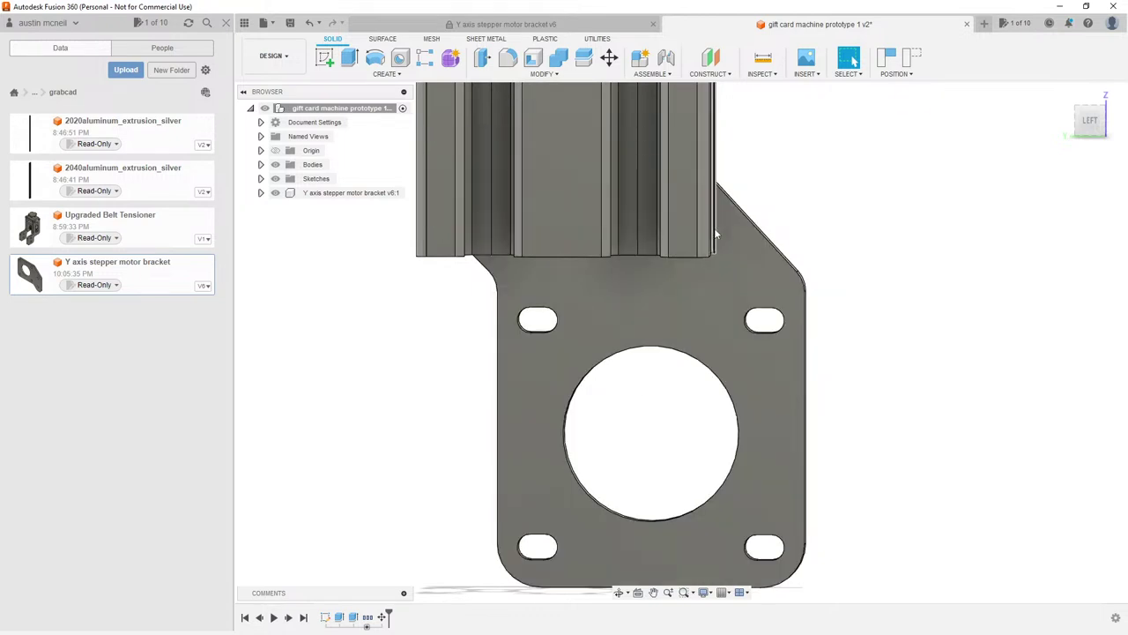
{"action": "middle_click_drag", "start_coordinate": [709, 187], "coordinate": [523, 222], "text": "shift"}
{"action": "scroll", "coordinate": [706, 353], "scroll_direction": "down", "scroll_amount": 8}
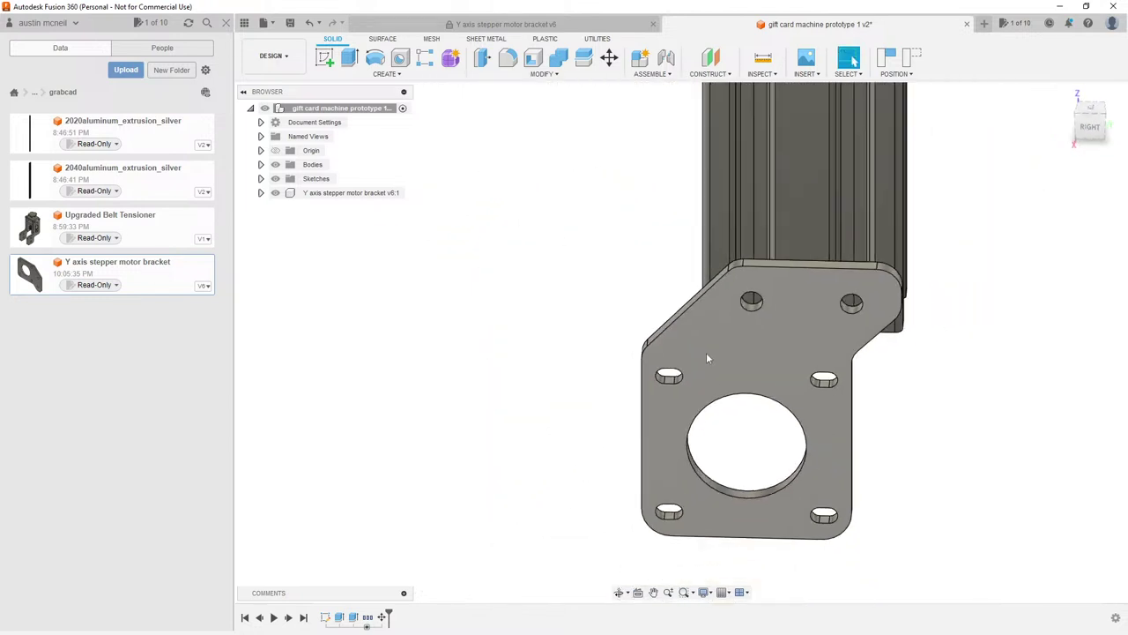
Step: Examine the stepper motor bracket's placement on the lower end of the extrusion from several angles
{"action": "mouse_move", "coordinate": [706, 385]}
{"action": "middle_mouse_down", "text": "shift"}
{"action": "mouse_move", "coordinate": [693, 383]}
{"action": "mouse_move", "coordinate": [720, 370]}
{"action": "middle_mouse_up", "text": "shift"}
{"action": "scroll", "coordinate": [683, 432], "scroll_direction": "up", "scroll_amount": 3}
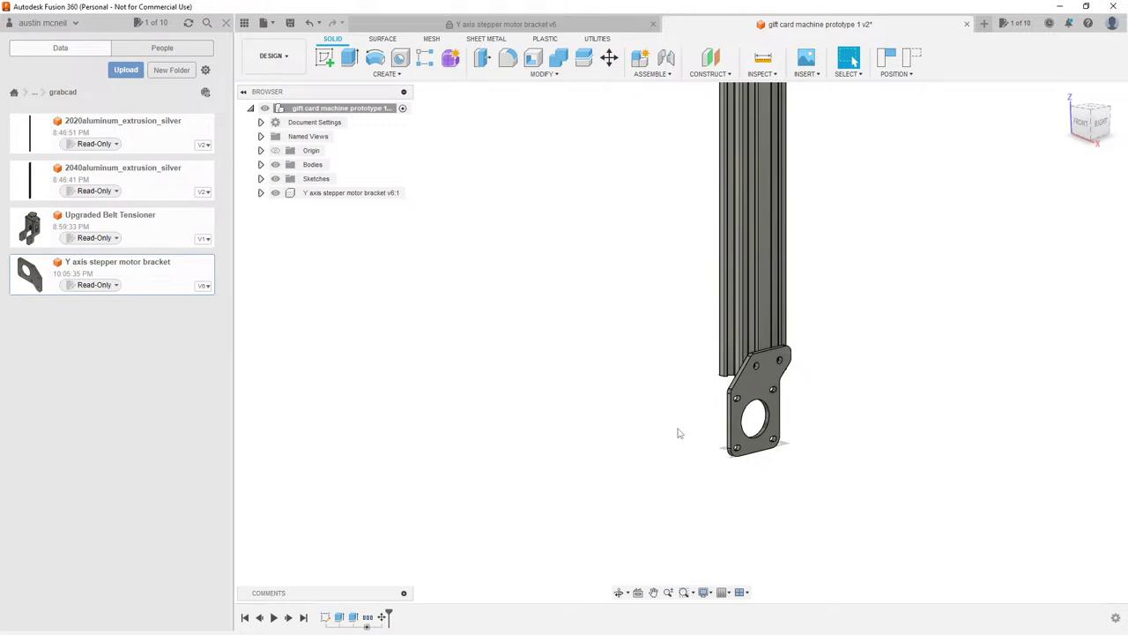
{"action": "scroll", "coordinate": [732, 318], "scroll_direction": "up", "scroll_amount": 1}
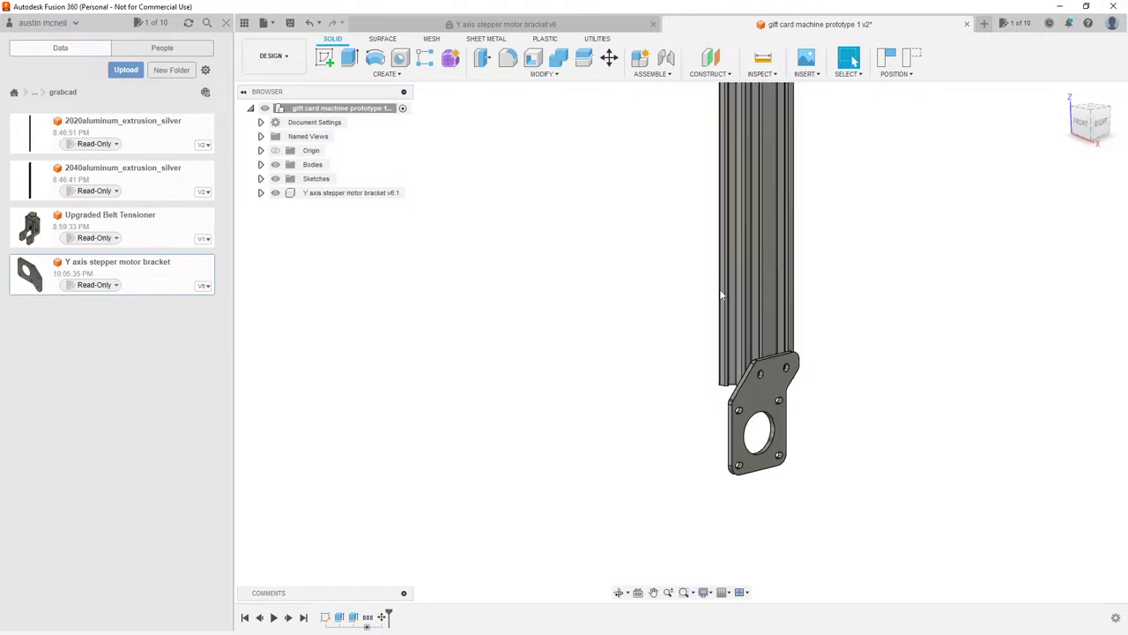
{"action": "mouse_move", "coordinate": [675, 320]}
{"action": "middle_mouse_down", "text": "shift"}
{"action": "mouse_move", "coordinate": [713, 315]}
{"action": "mouse_move", "coordinate": [672, 332]}
{"action": "middle_mouse_up", "text": "shift"}
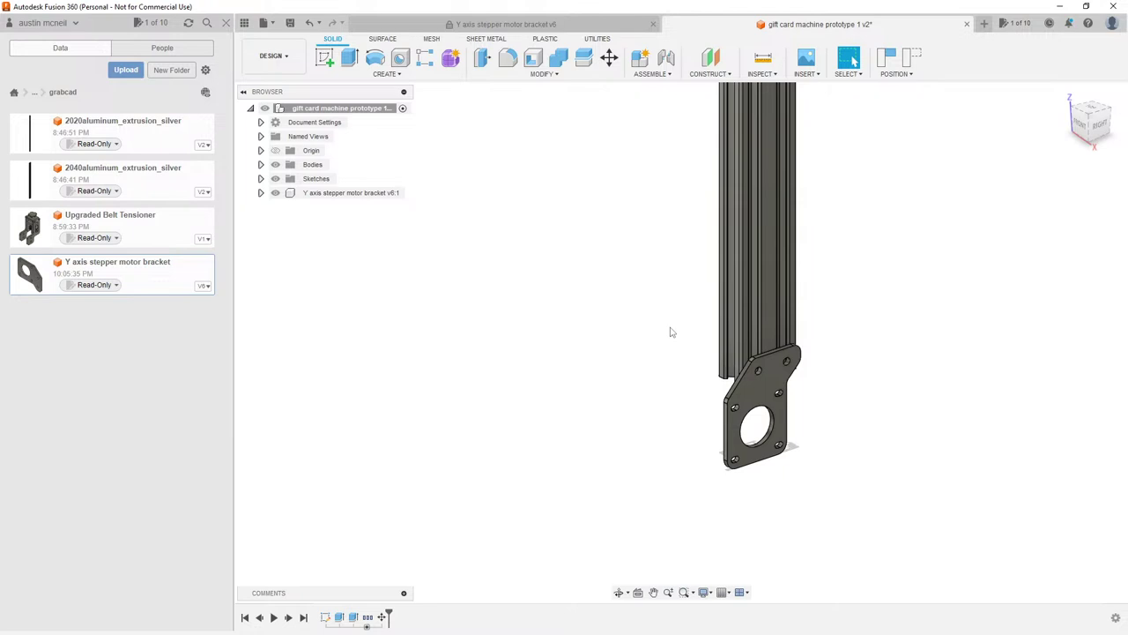
{"action": "scroll", "coordinate": [693, 423], "scroll_direction": "down", "scroll_amount": 3}
{"action": "scroll", "coordinate": [679, 322], "scroll_direction": "up", "scroll_amount": 2}
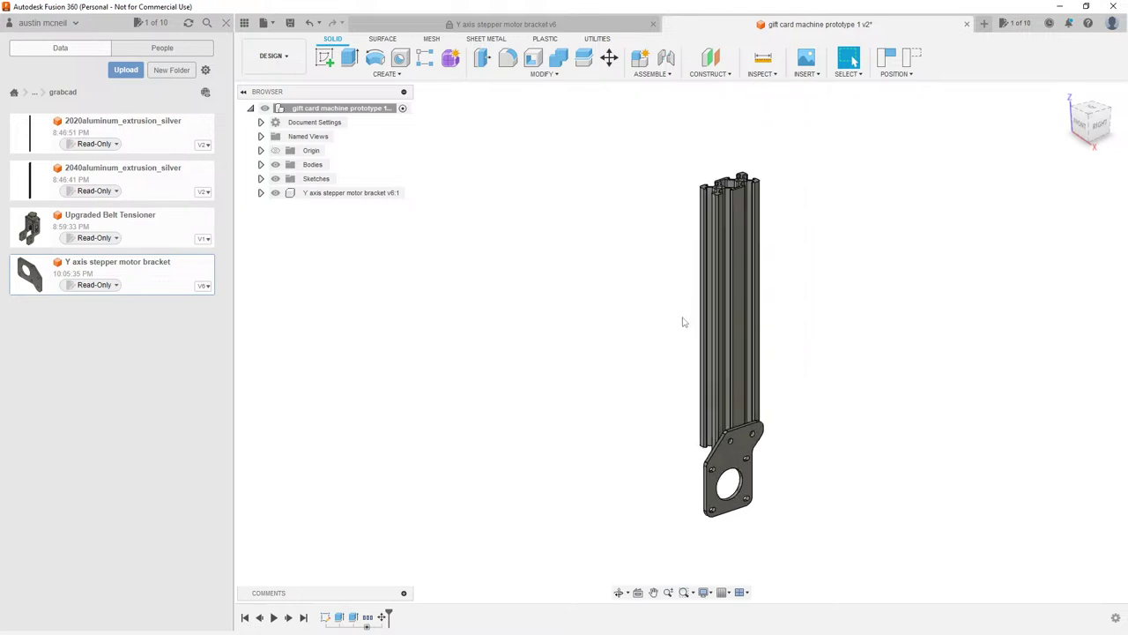
{"action": "middle_click_drag", "start_coordinate": [682, 320], "coordinate": [838, 304], "text": "shift"}
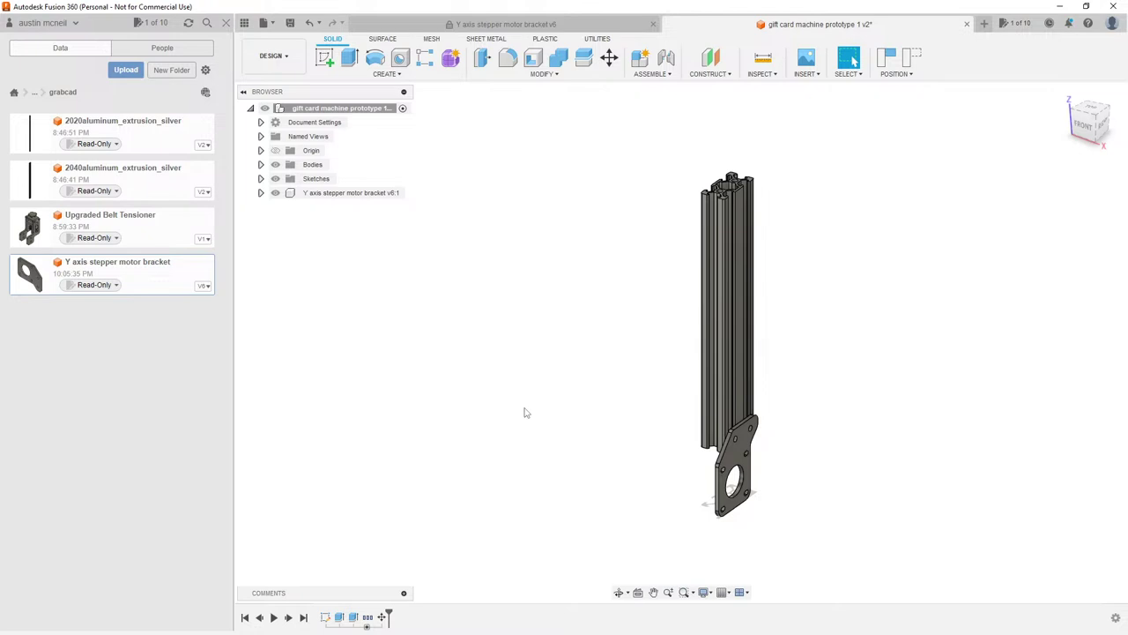
{"action": "middle_click_drag", "start_coordinate": [653, 426], "coordinate": [627, 424], "text": "shift"}
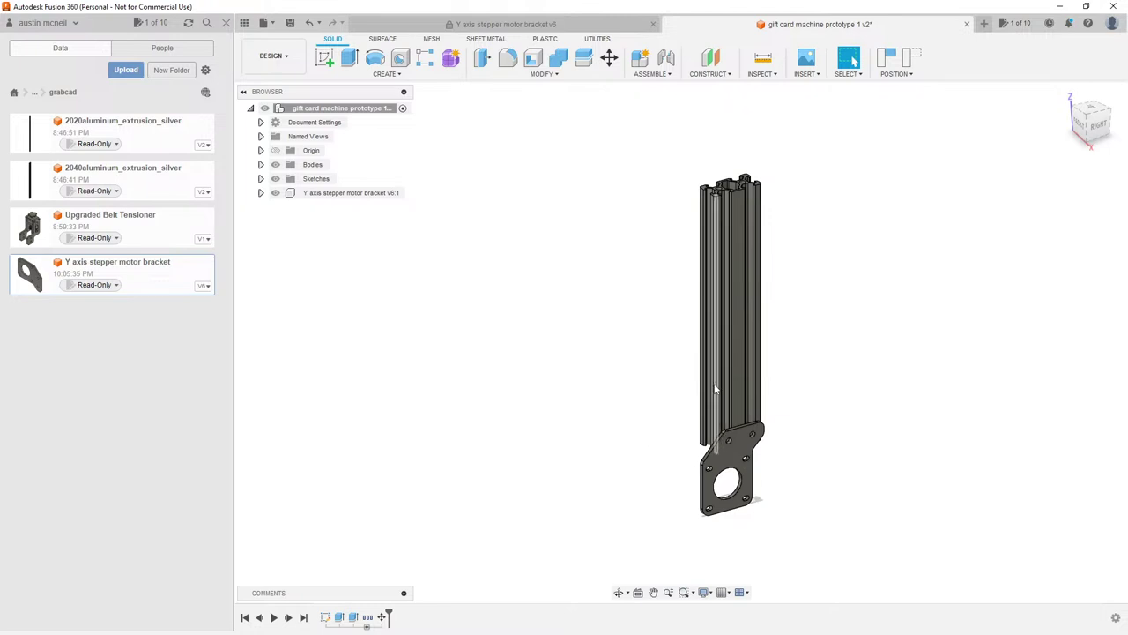
Step: Turn off design history capture for the gift card machine prototype, and turn it back on
{"action": "right_click", "coordinate": [331, 109]}
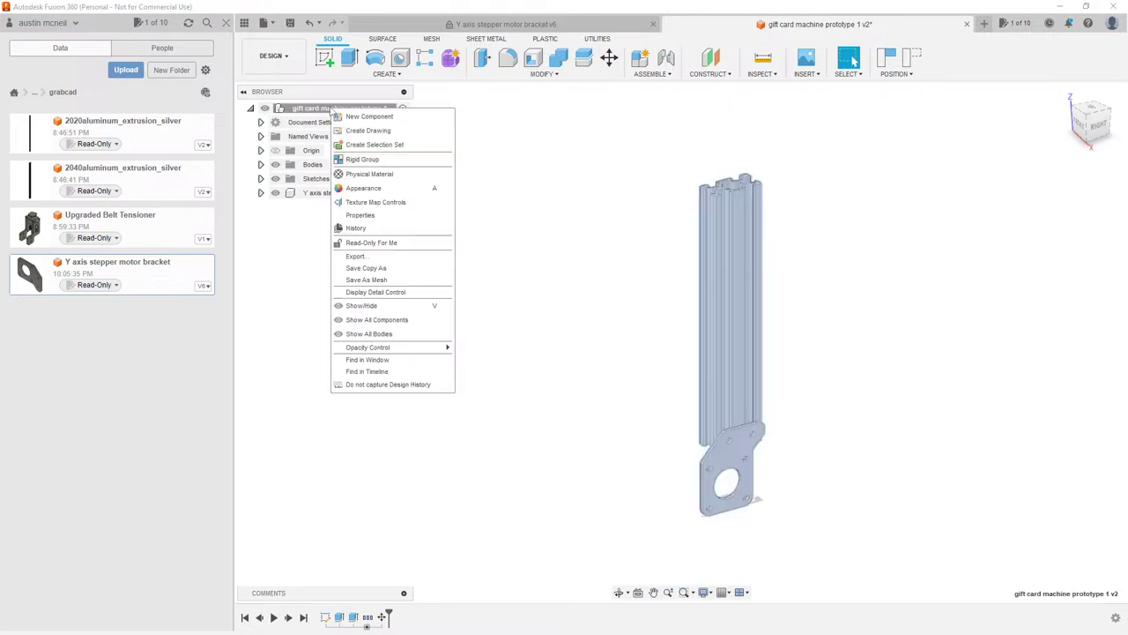
{"action": "left_click", "coordinate": [388, 380]}
{"action": "left_click", "coordinate": [582, 340]}
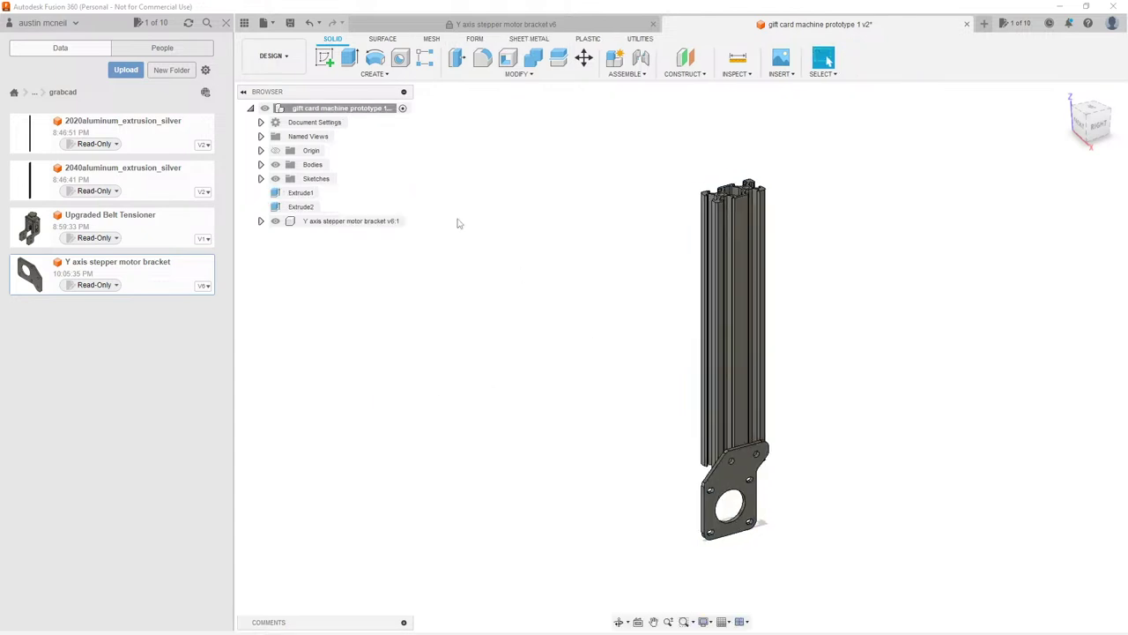
{"action": "right_click", "coordinate": [330, 108]}
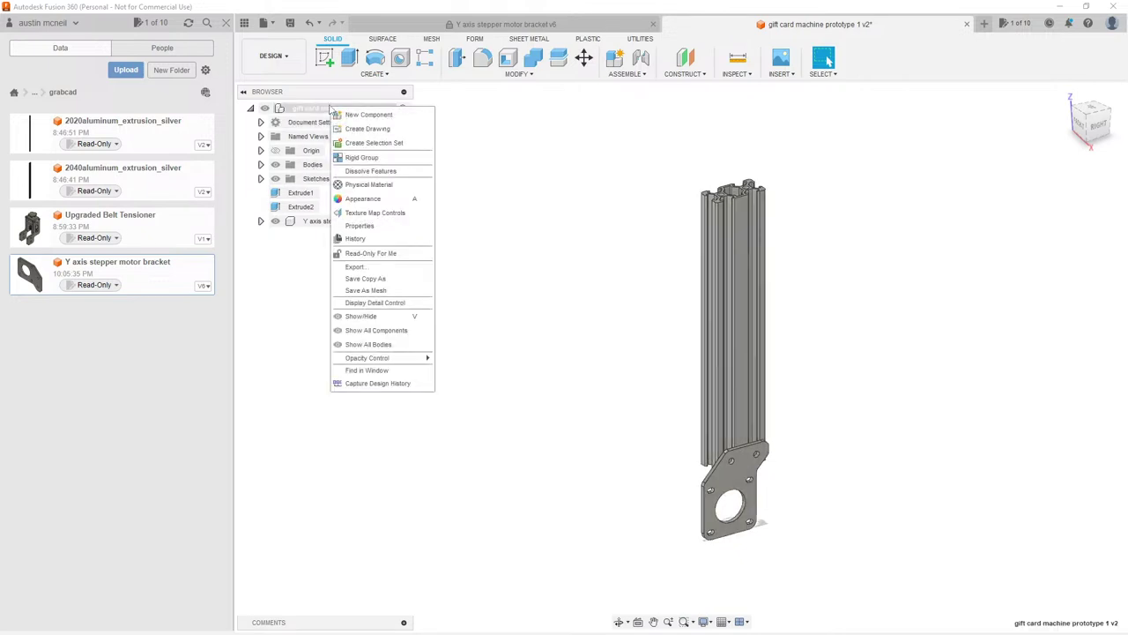
{"action": "left_click", "coordinate": [371, 383]}
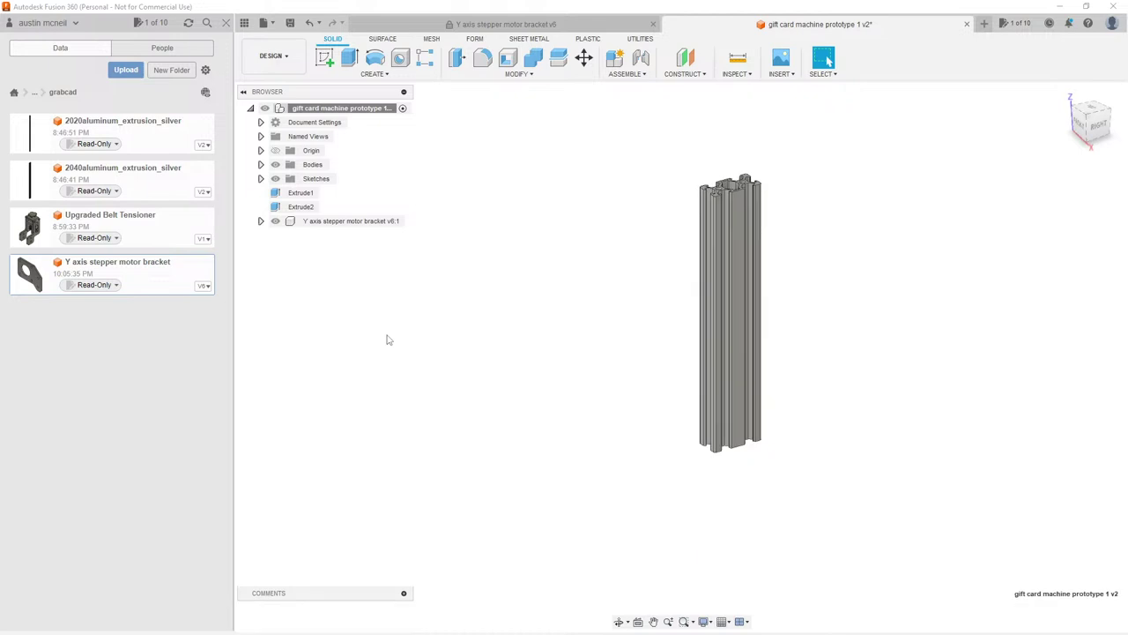
Step: Turn off design history capture for the whole design and delete the Y axis stepper motor bracket component
{"action": "right_click", "coordinate": [349, 109]}
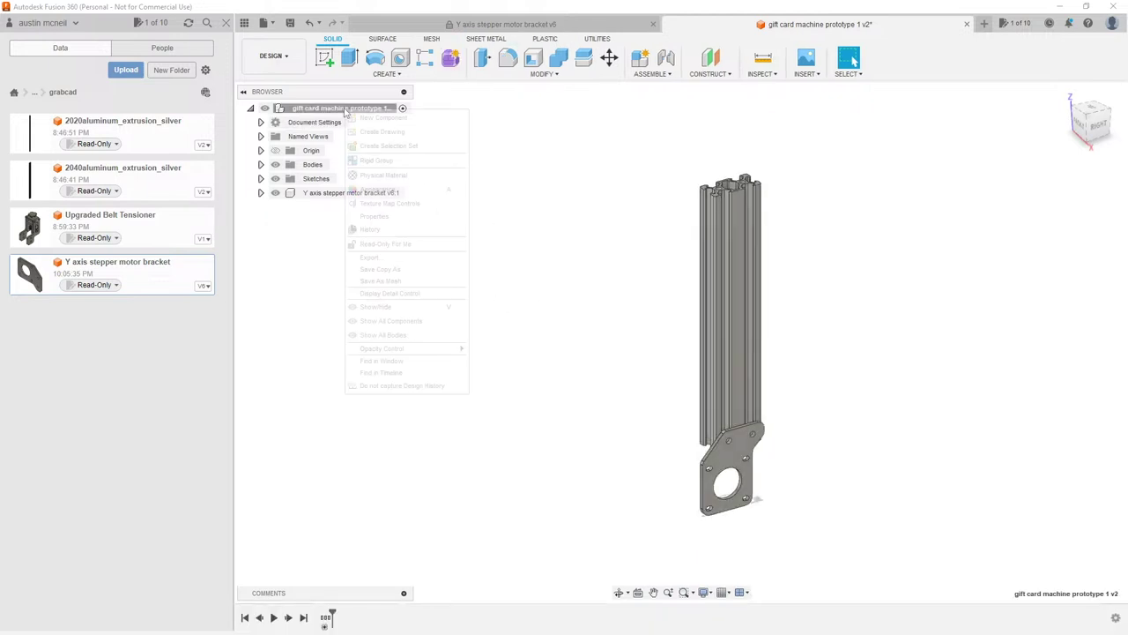
{"action": "left_click", "coordinate": [386, 388]}
{"action": "left_click", "coordinate": [599, 346]}
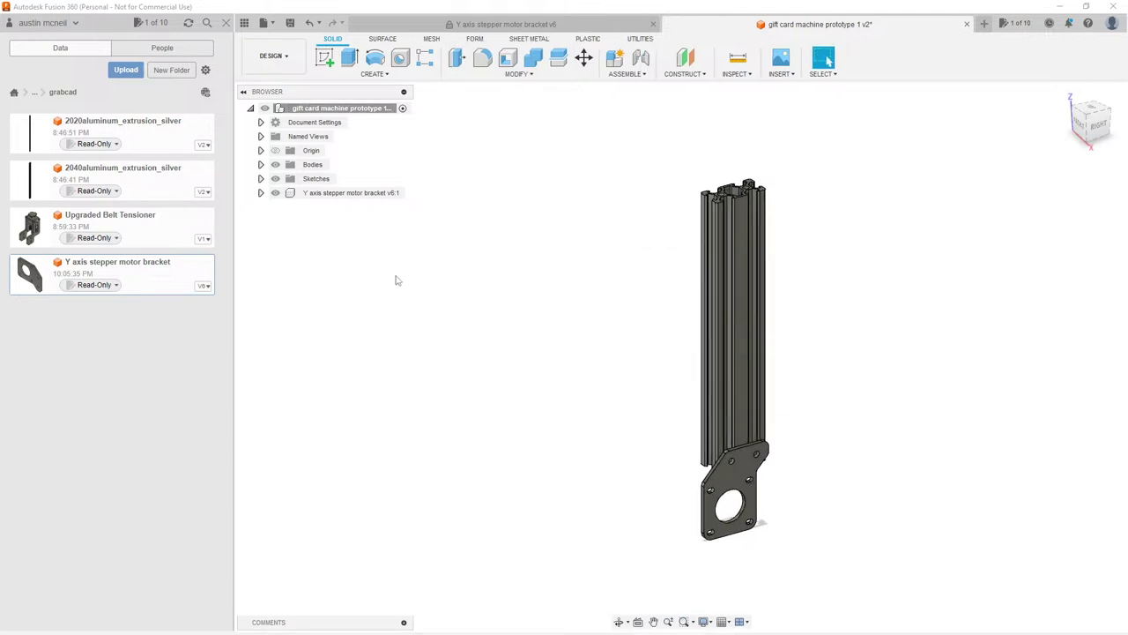
{"action": "left_click", "coordinate": [322, 193]}
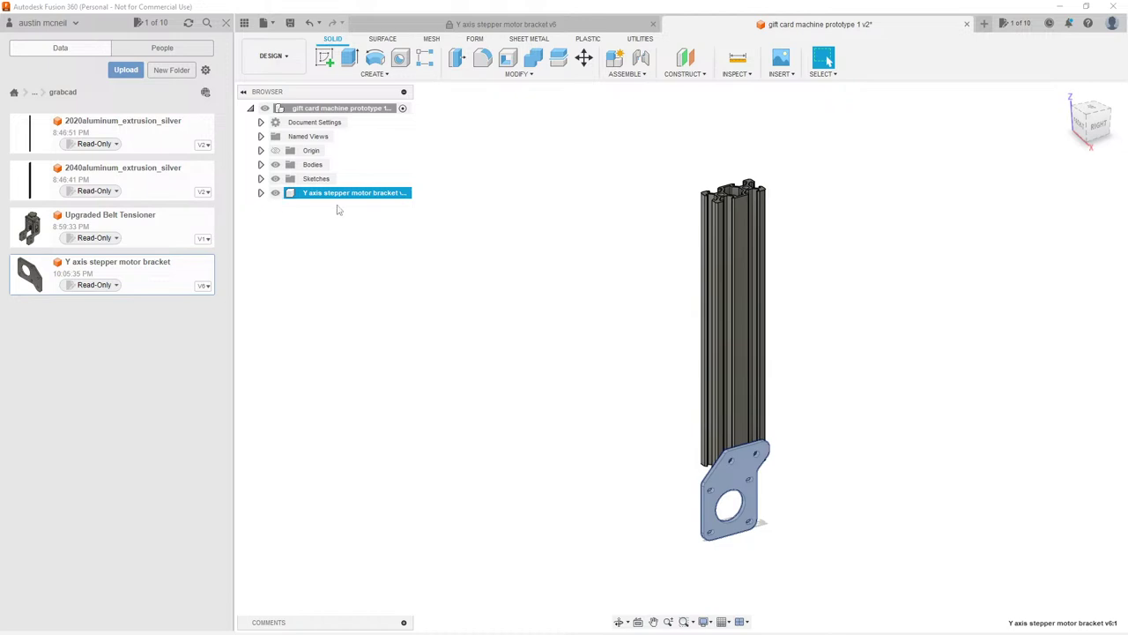
{"action": "key", "text": "Delete"}
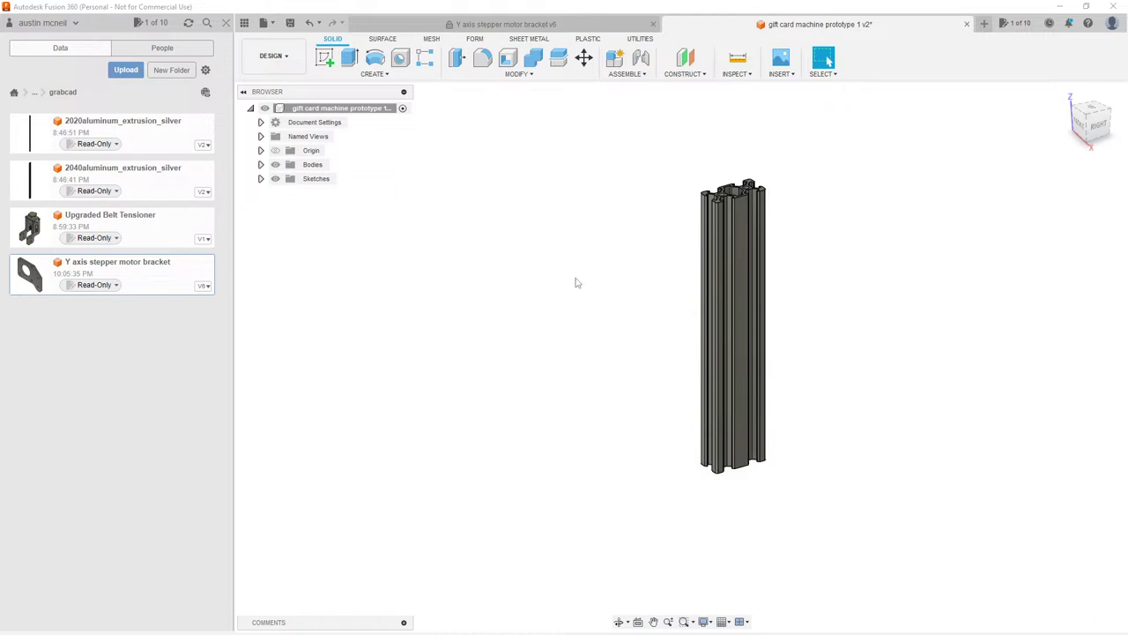
Step: Create a copy of the extrusion body moved -200 mm along X
{"action": "mouse_move", "coordinate": [556, 308]}
{"action": "middle_mouse_down", "text": "shift"}
{"action": "mouse_move", "coordinate": [570, 309]}
{"action": "mouse_move", "coordinate": [557, 317]}
{"action": "middle_mouse_up", "text": "shift"}
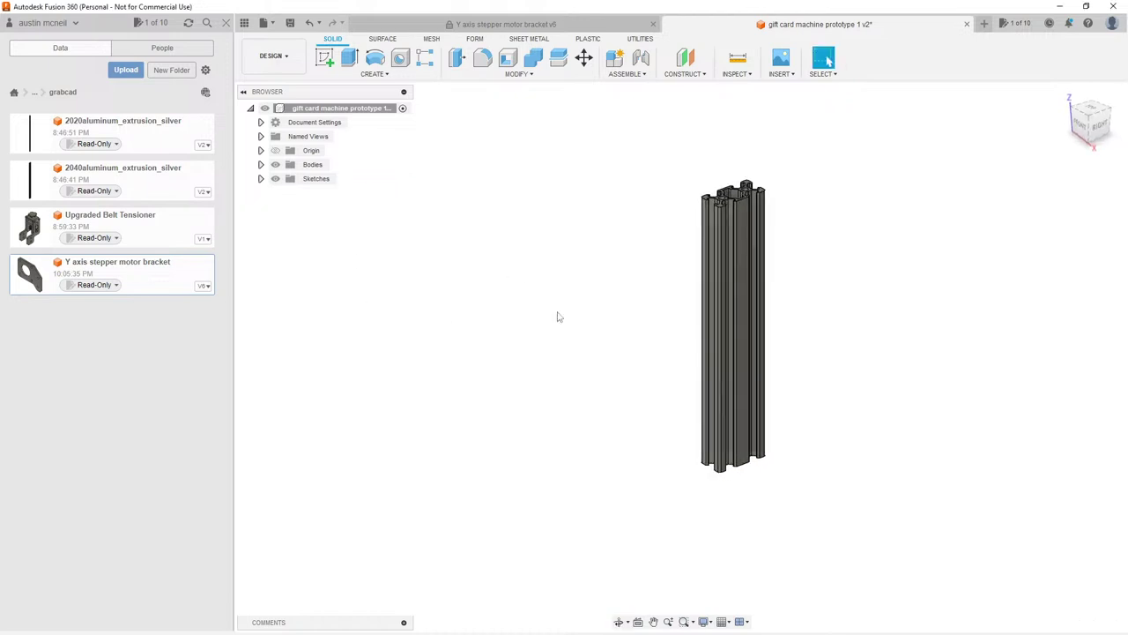
{"action": "scroll", "coordinate": [629, 319], "scroll_direction": "down", "scroll_amount": 2}
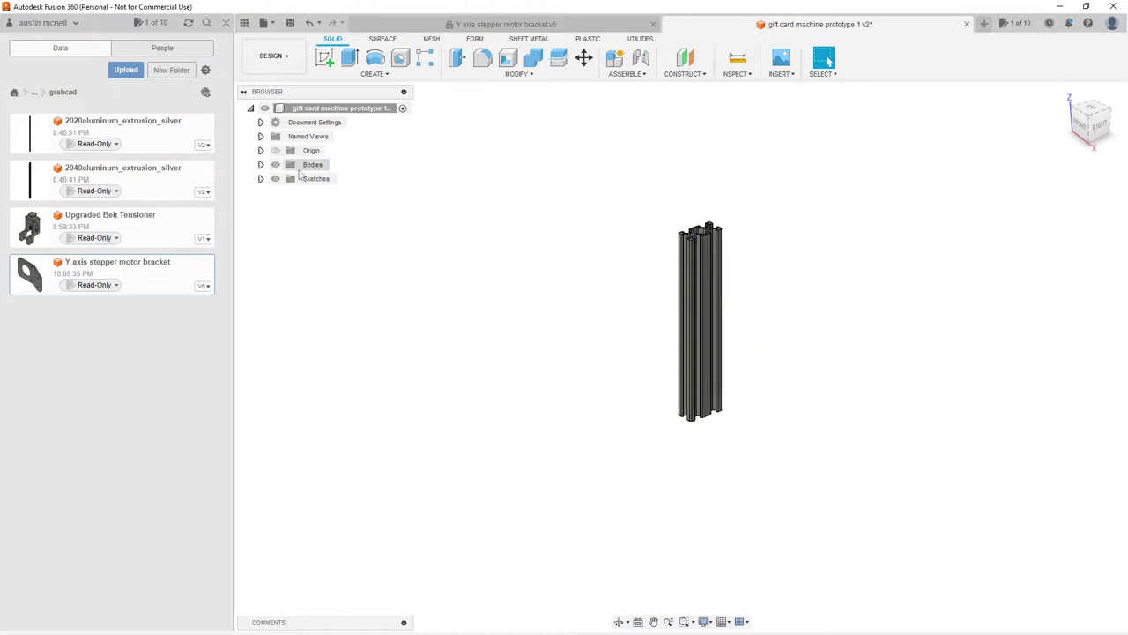
{"action": "left_click", "coordinate": [260, 165]}
{"action": "left_click", "coordinate": [321, 179]}
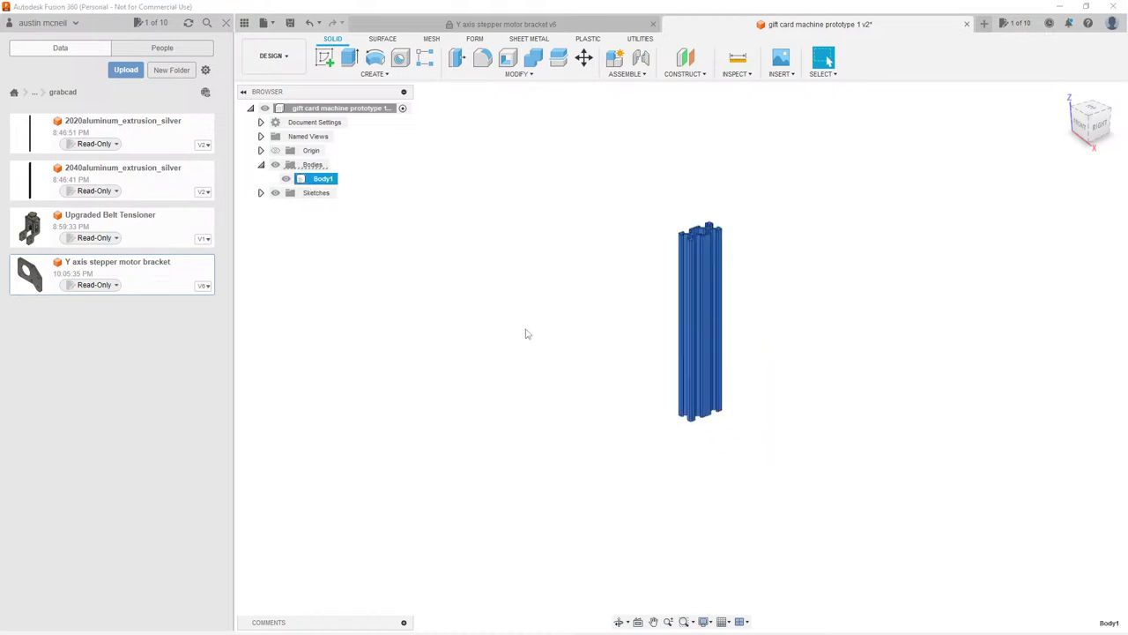
{"action": "key", "text": "m"}
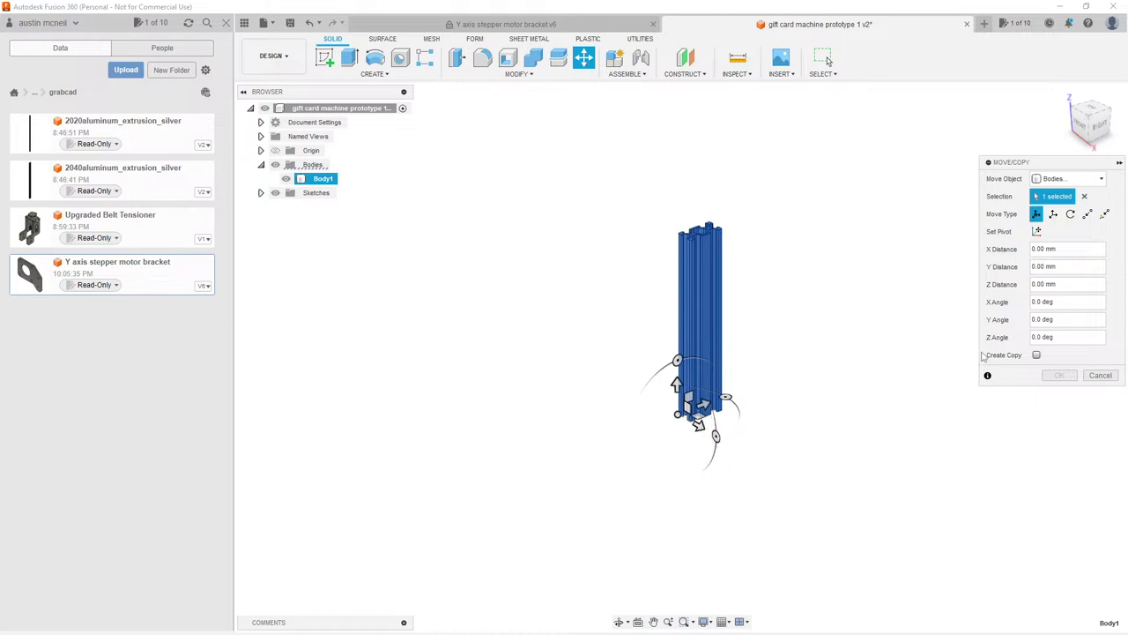
{"action": "left_click", "coordinate": [1037, 354]}
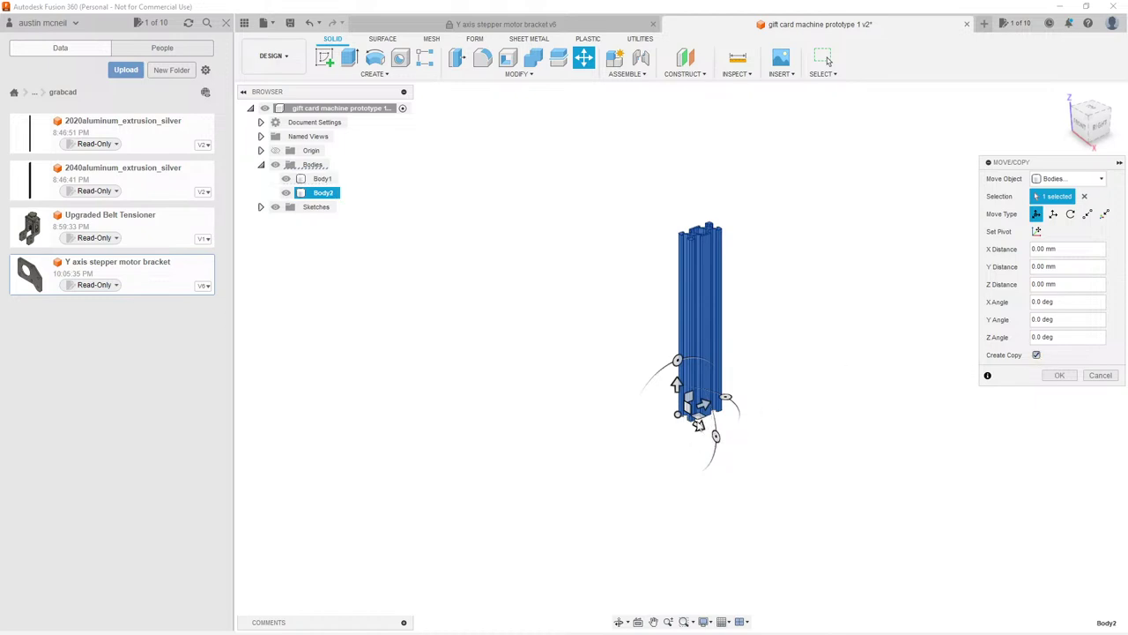
{"action": "left_click_drag", "start_coordinate": [698, 425], "coordinate": [534, 346]}
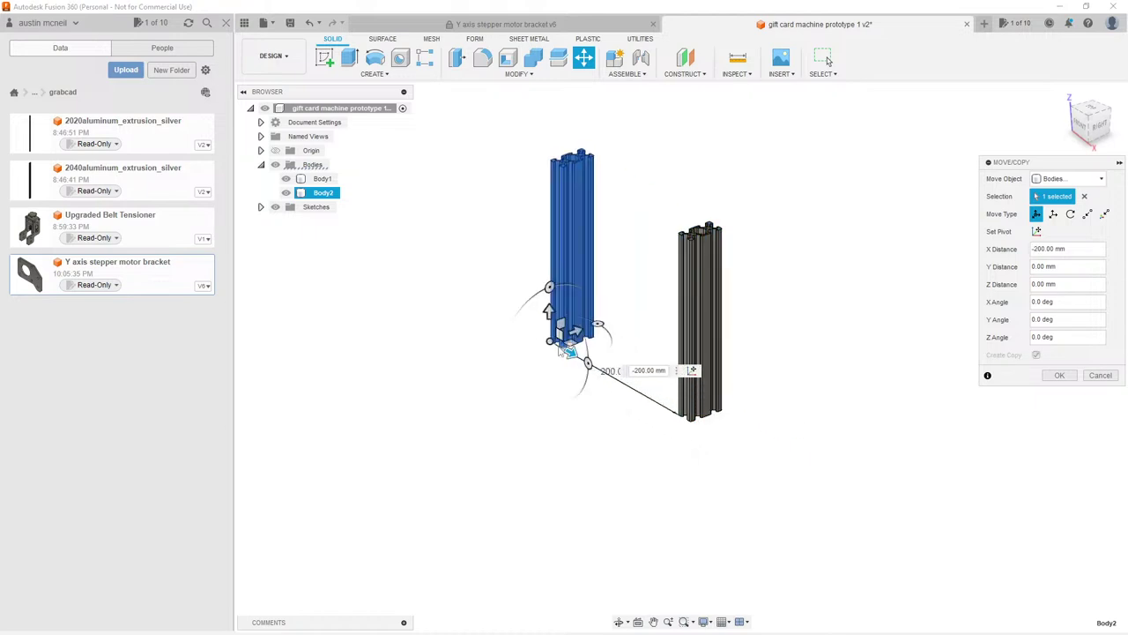
{"action": "key", "text": "Return"}
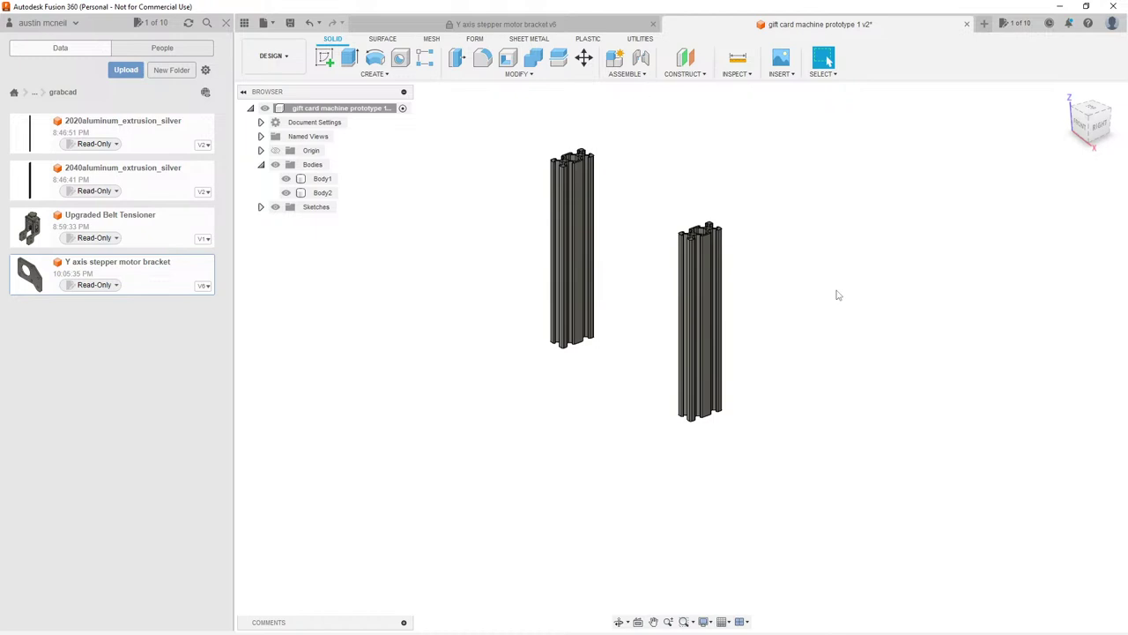
{"action": "left_click", "coordinate": [585, 163]}
{"action": "left_click", "coordinate": [679, 251]}
{"action": "left_click", "coordinate": [706, 226]}
{"action": "left_click", "coordinate": [638, 224]}
{"action": "left_click", "coordinate": [555, 204]}
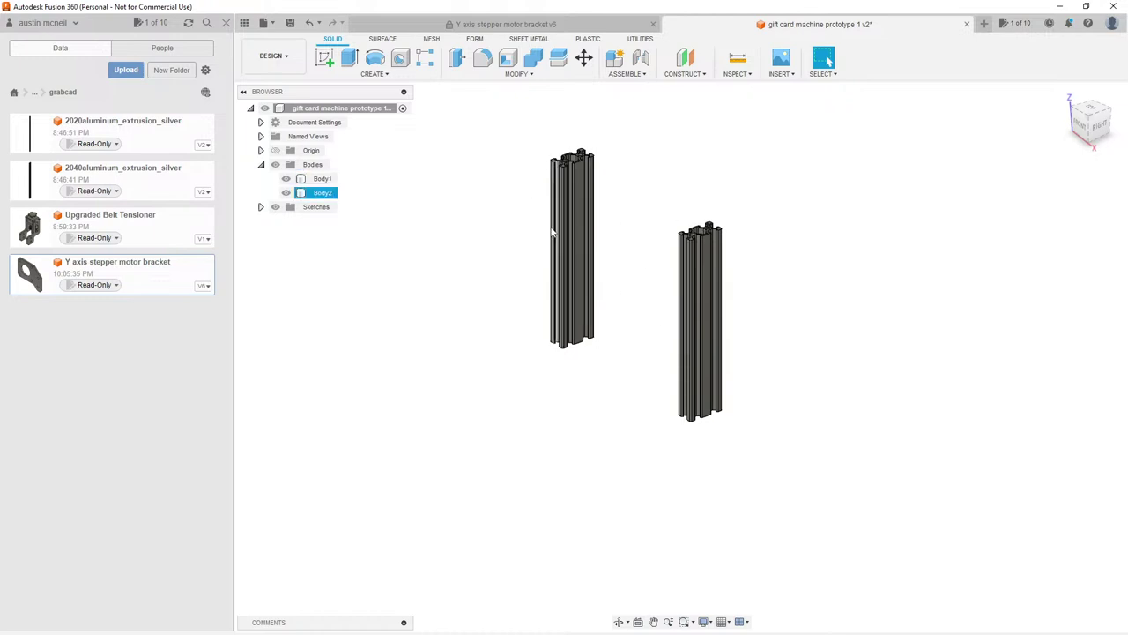
{"action": "left_click", "coordinate": [545, 220]}
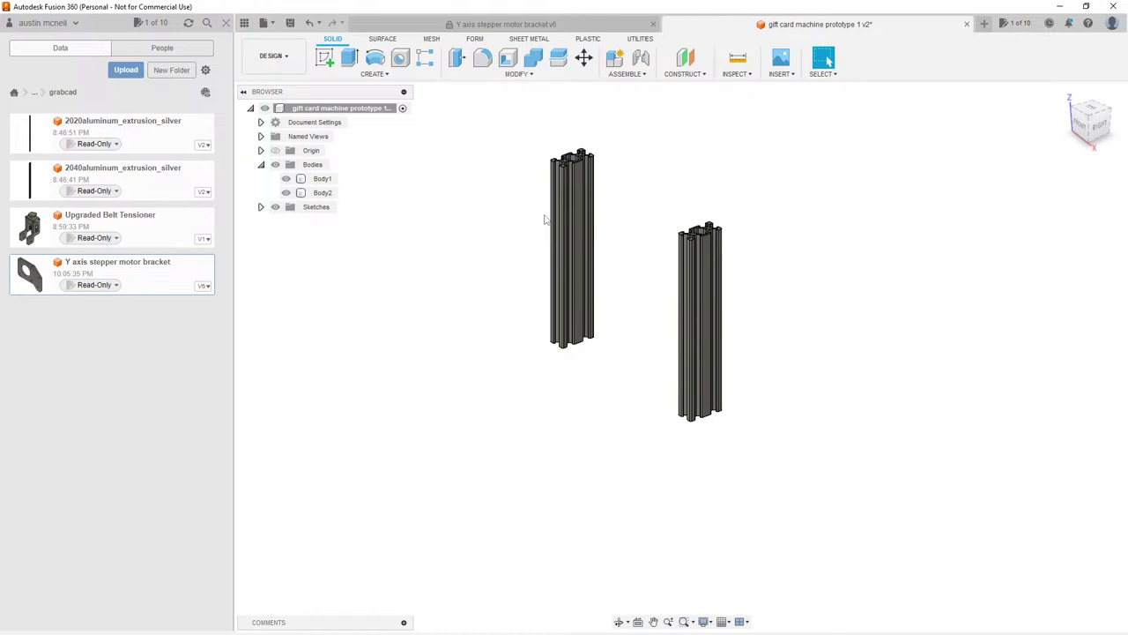
{"action": "left_click", "coordinate": [556, 187]}
{"action": "scroll", "coordinate": [574, 156], "scroll_direction": "up", "scroll_amount": 5}
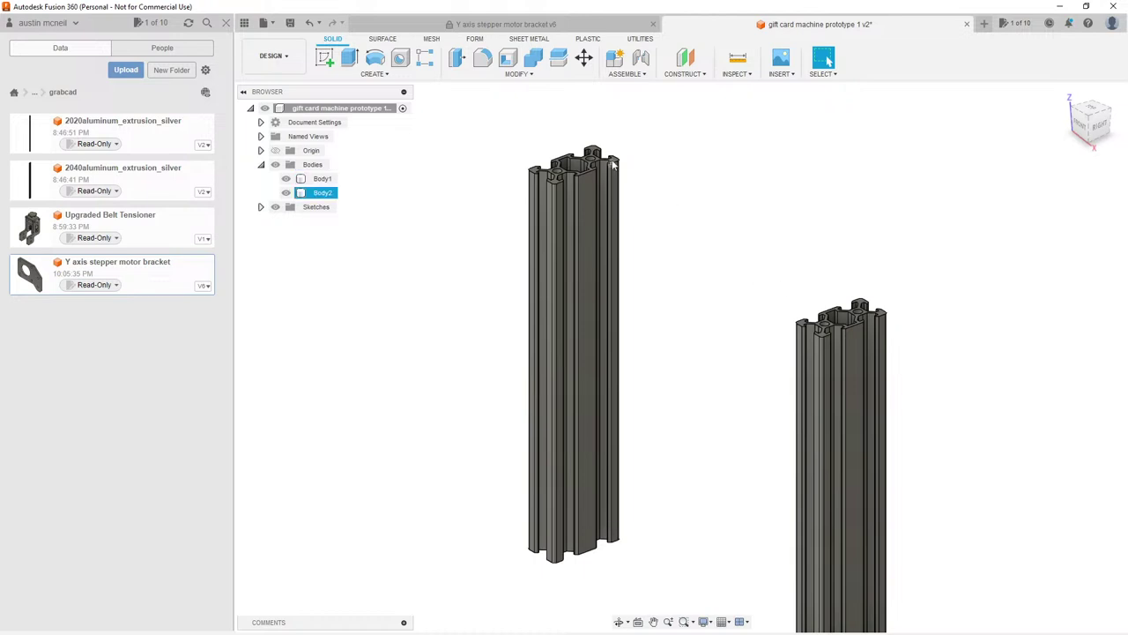
{"action": "left_click", "coordinate": [538, 141]}
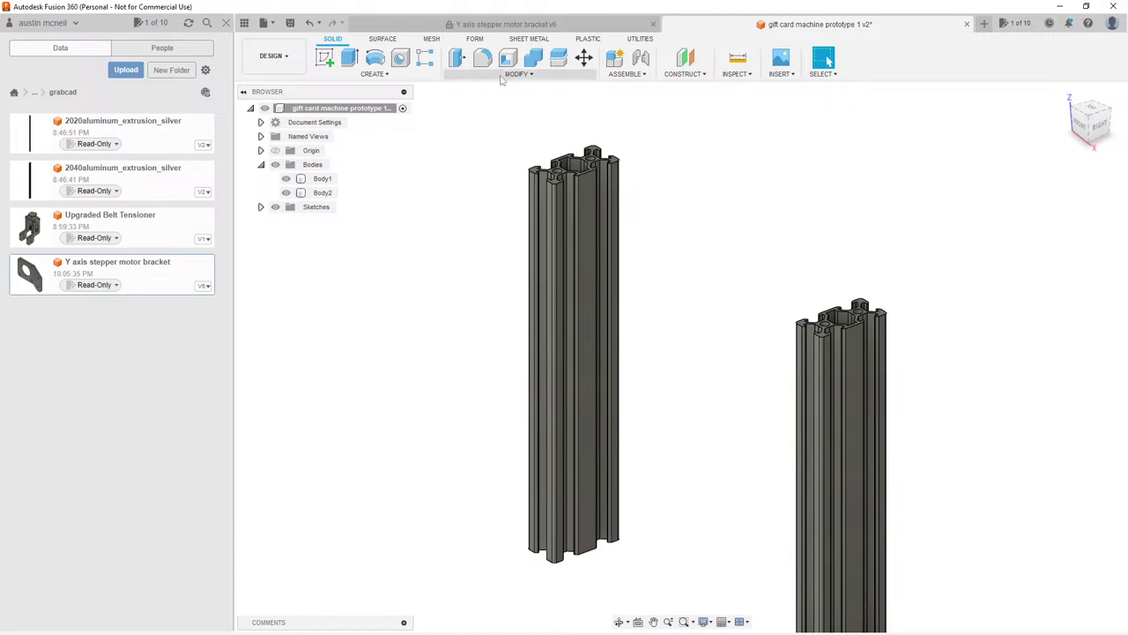
Step: Insert the Upgraded Belt Tensioner into the current design at its default position and break its link
{"action": "right_click", "coordinate": [141, 216]}
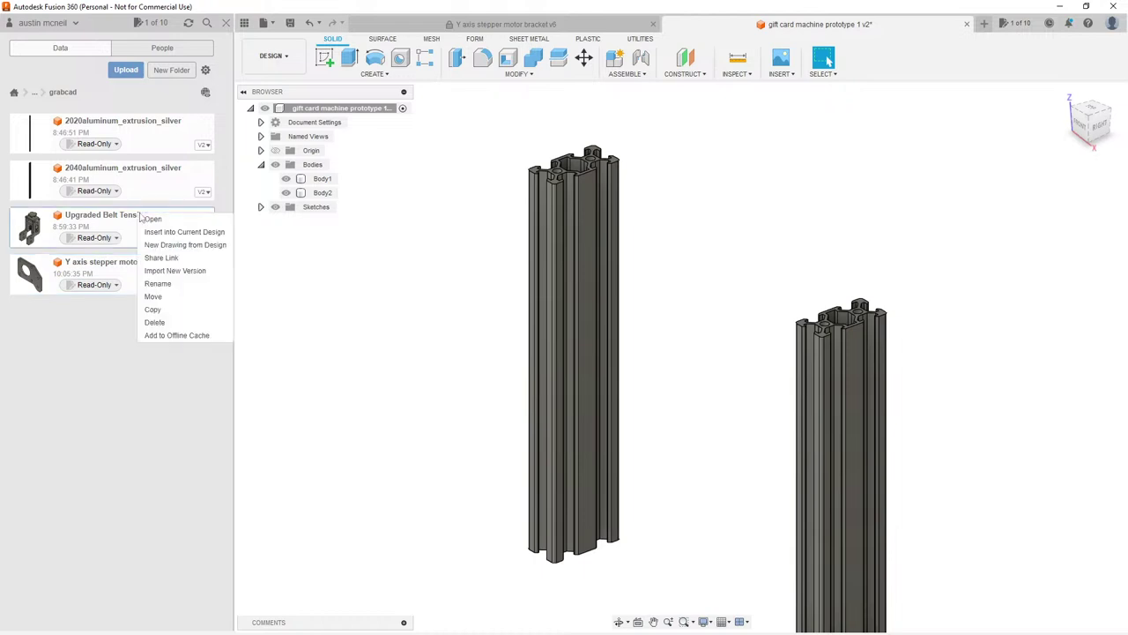
{"action": "left_click", "coordinate": [194, 233]}
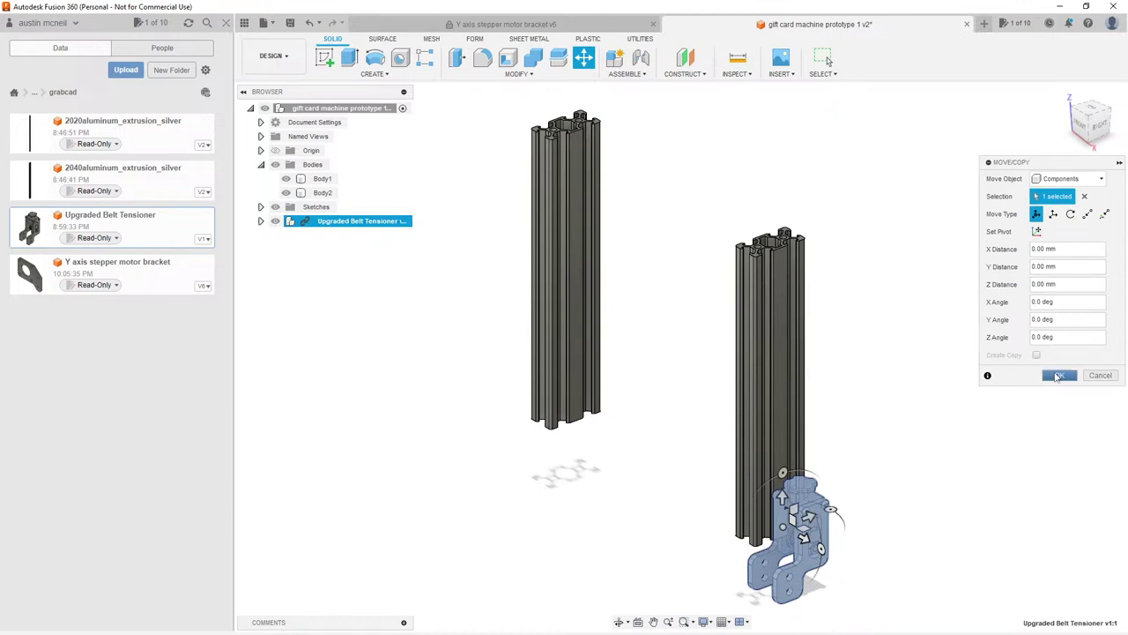
{"action": "left_click", "coordinate": [1058, 376]}
{"action": "right_click", "coordinate": [370, 224]}
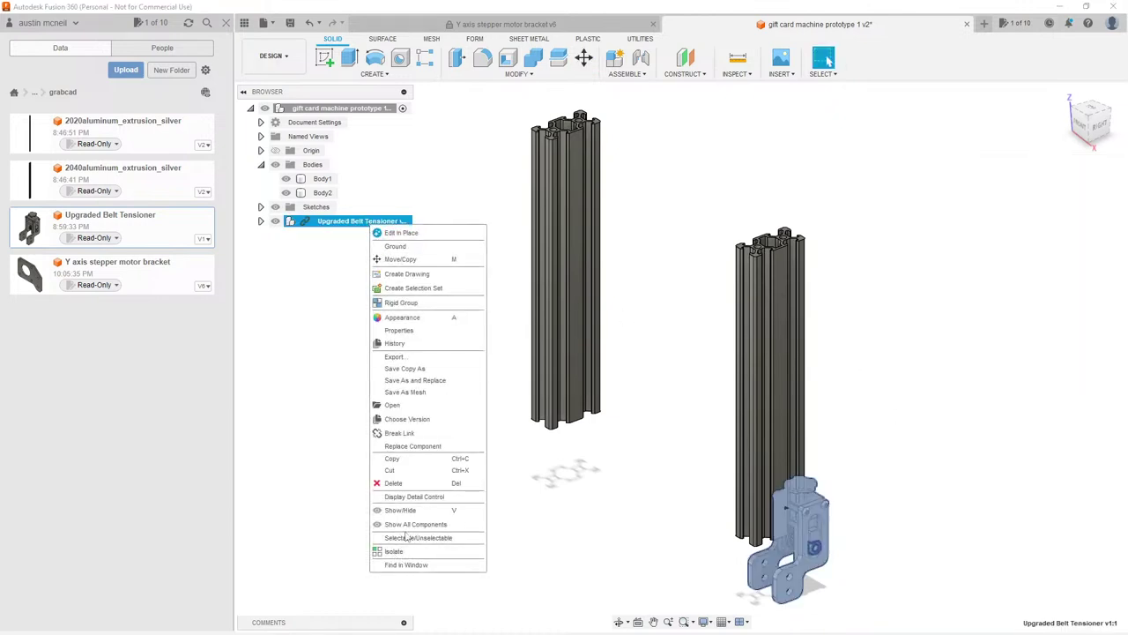
{"action": "left_click", "coordinate": [396, 433]}
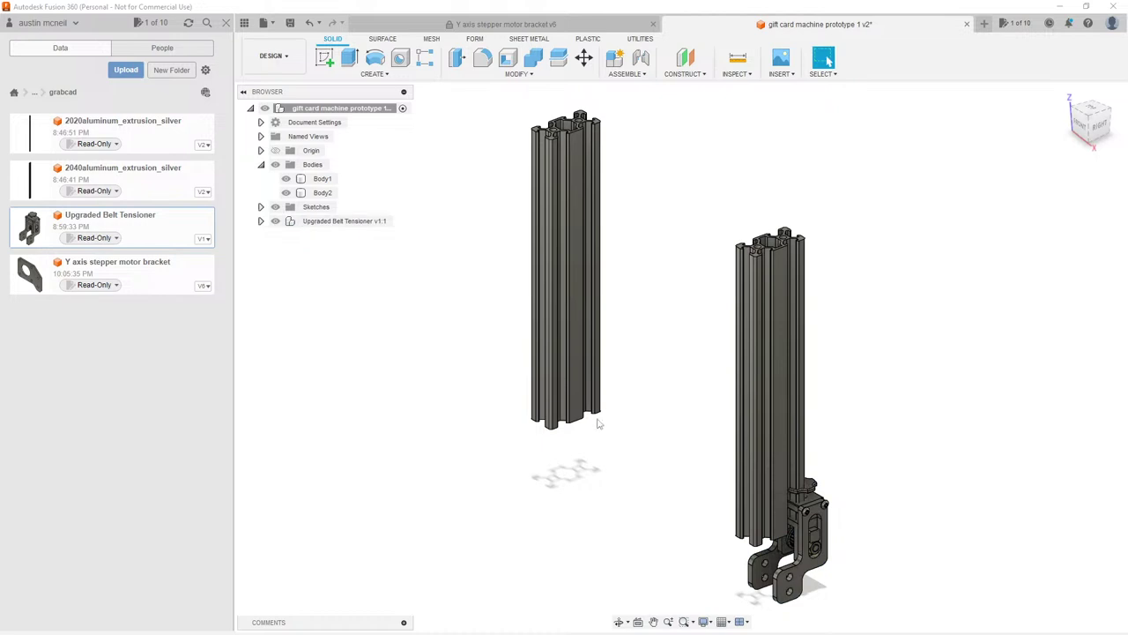
Step: Rotate the Upgraded Belt Tensioner component -180 degrees about the Z axis with a free move
{"action": "scroll", "coordinate": [618, 438], "scroll_direction": "down", "scroll_amount": 2}
{"action": "scroll", "coordinate": [688, 569], "scroll_direction": "up", "scroll_amount": 5}
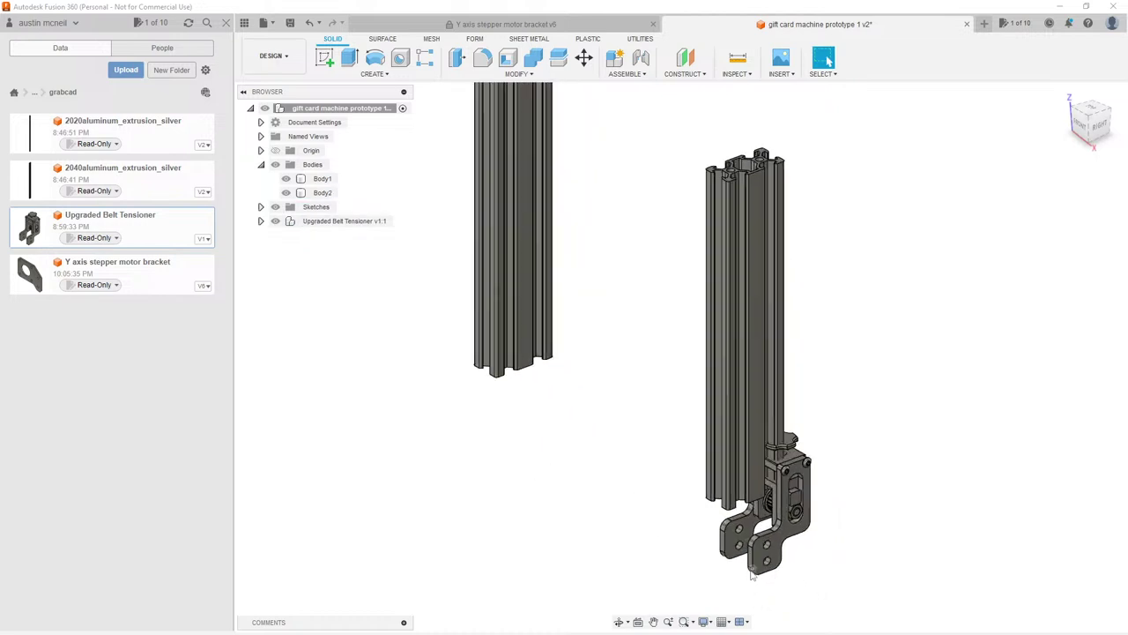
{"action": "scroll", "coordinate": [745, 569], "scroll_direction": "down", "scroll_amount": 3}
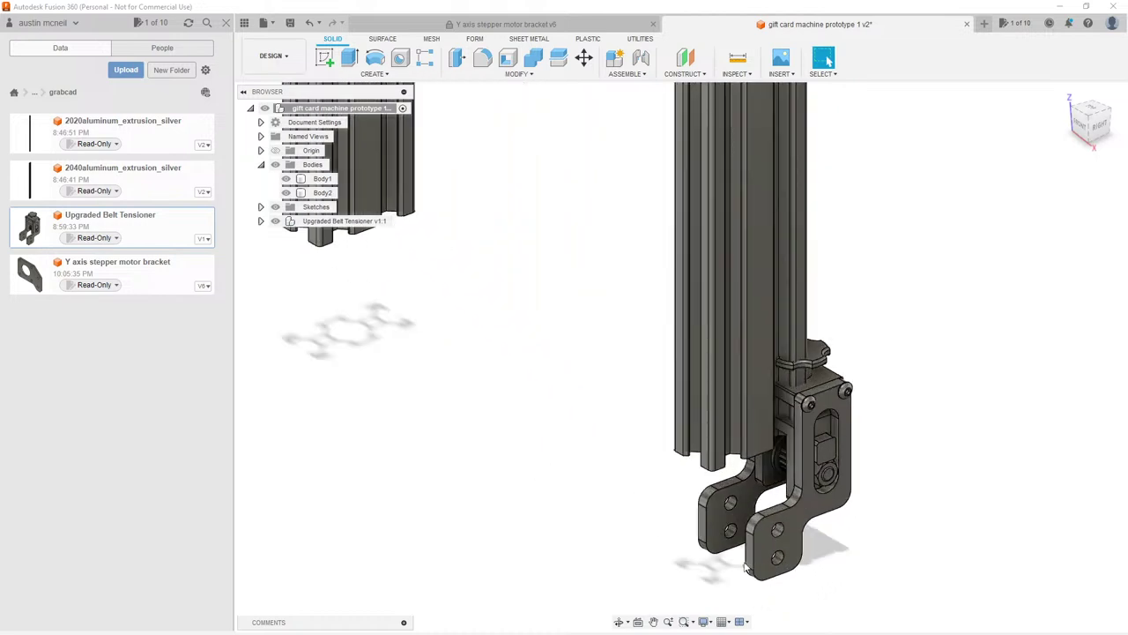
{"action": "scroll", "coordinate": [706, 545], "scroll_direction": "down", "scroll_amount": 2}
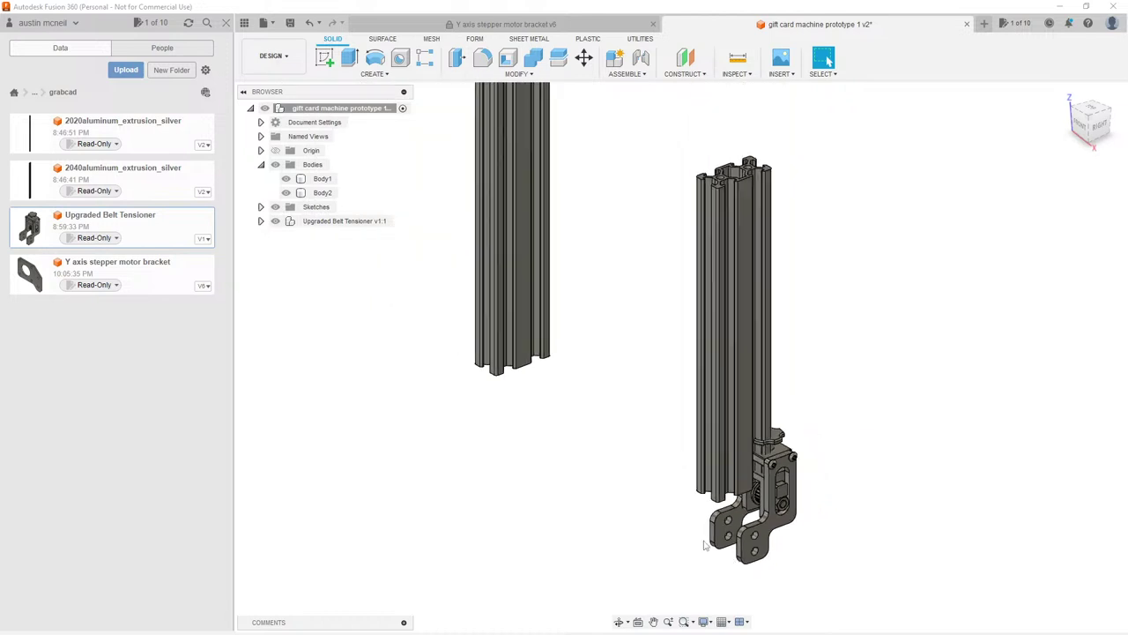
{"action": "left_click", "coordinate": [349, 222]}
{"action": "key", "text": "m"}
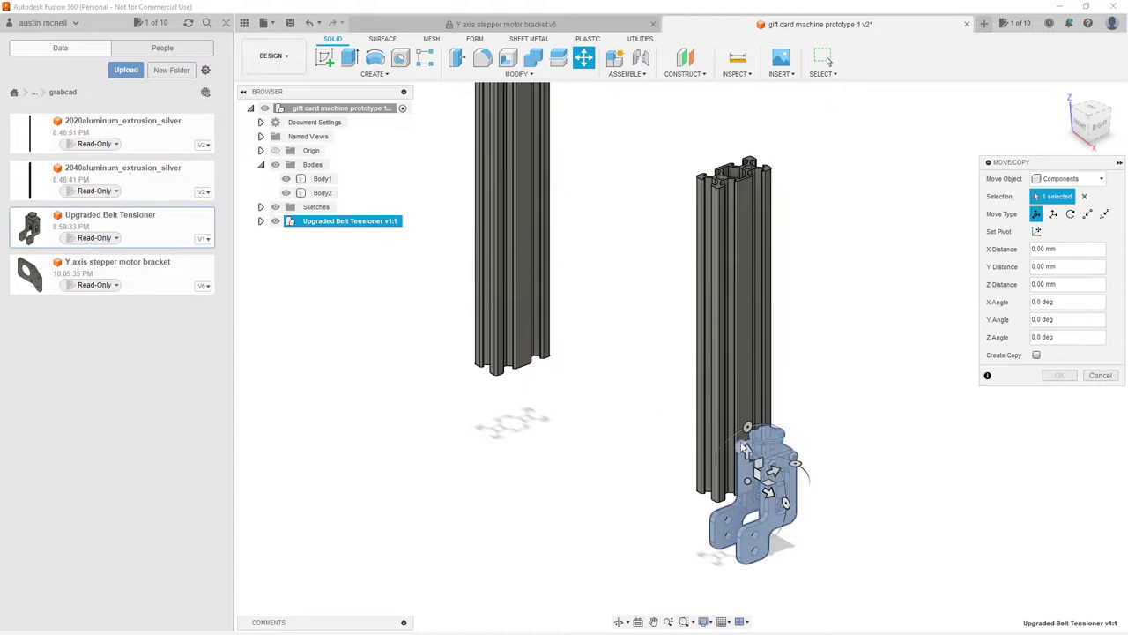
{"action": "left_click_drag", "start_coordinate": [798, 461], "coordinate": [675, 507]}
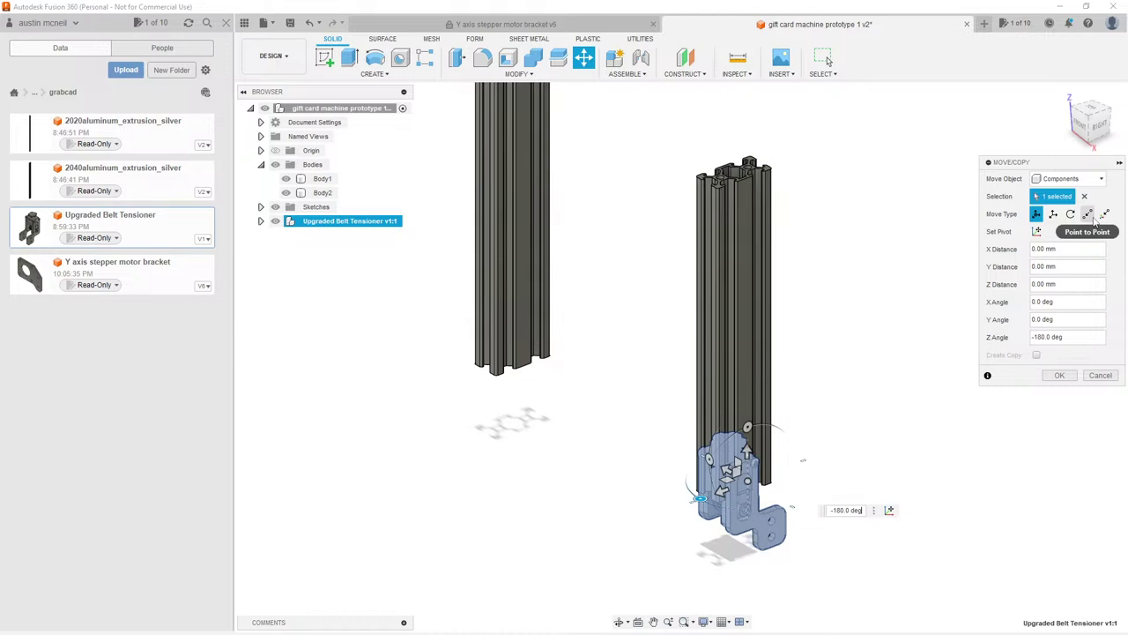
Step: Move the Upgraded Belt Tensioner point to point from its lower mounting hole onto the top end face of extrusion Body1
{"action": "left_click", "coordinate": [1087, 213]}
{"action": "scroll", "coordinate": [815, 438], "scroll_direction": "up", "scroll_amount": 5}
{"action": "middle_click_drag", "start_coordinate": [846, 441], "coordinate": [892, 473], "text": "shift"}
{"action": "scroll", "coordinate": [781, 516], "scroll_direction": "up", "scroll_amount": 5}
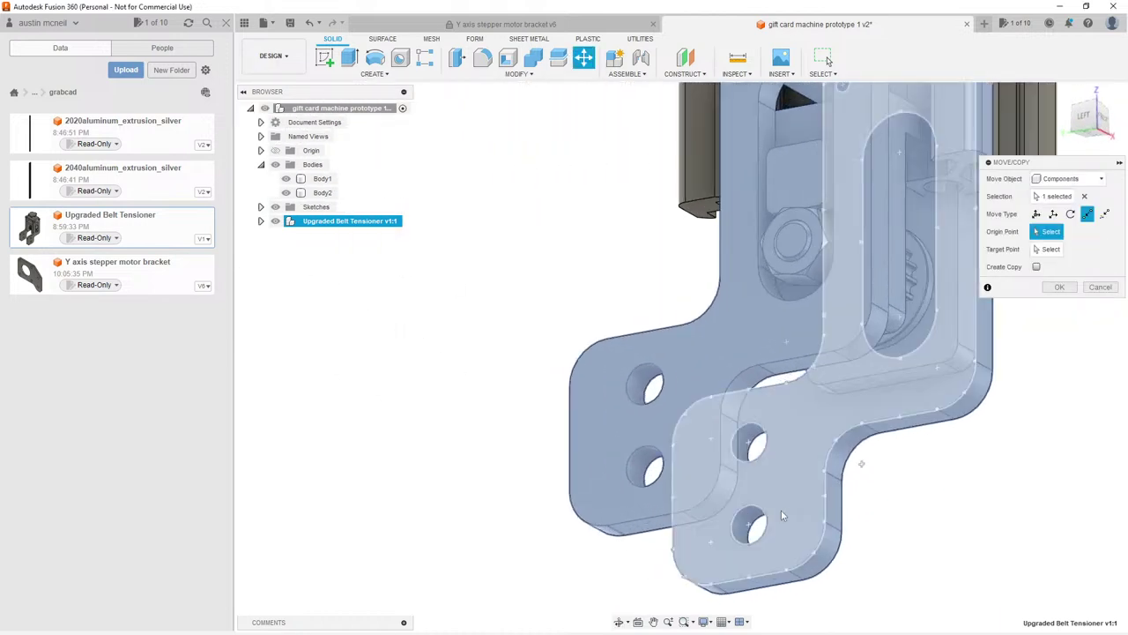
{"action": "left_click", "coordinate": [751, 529]}
{"action": "scroll", "coordinate": [751, 529], "scroll_direction": "down", "scroll_amount": 5}
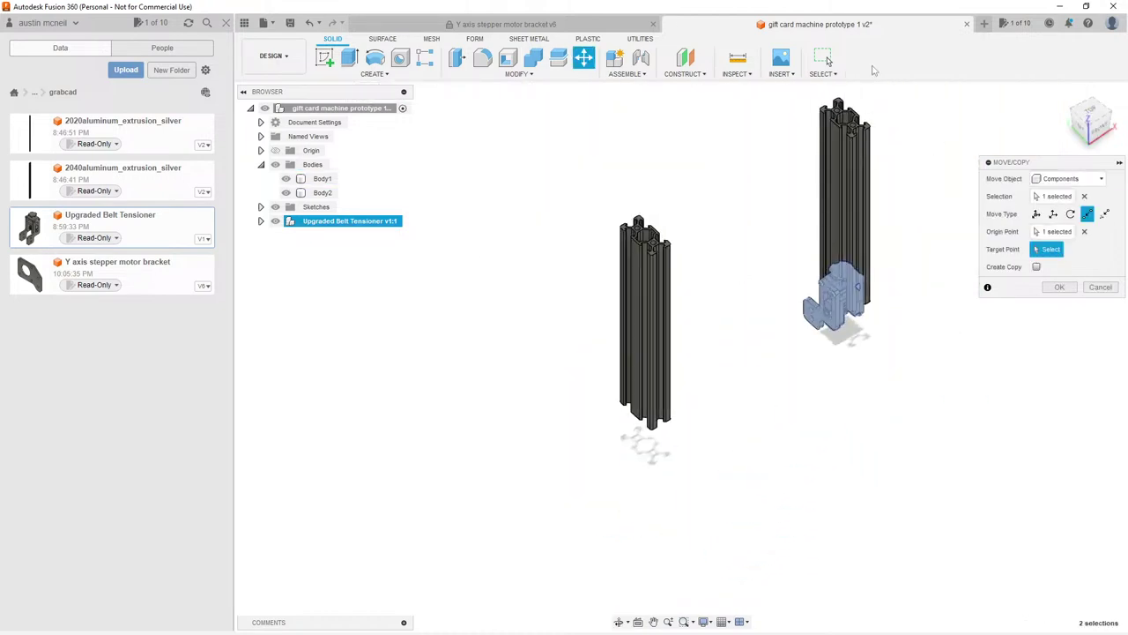
{"action": "scroll", "coordinate": [798, 127], "scroll_direction": "up", "scroll_amount": 5}
{"action": "scroll", "coordinate": [798, 128], "scroll_direction": "up", "scroll_amount": 3}
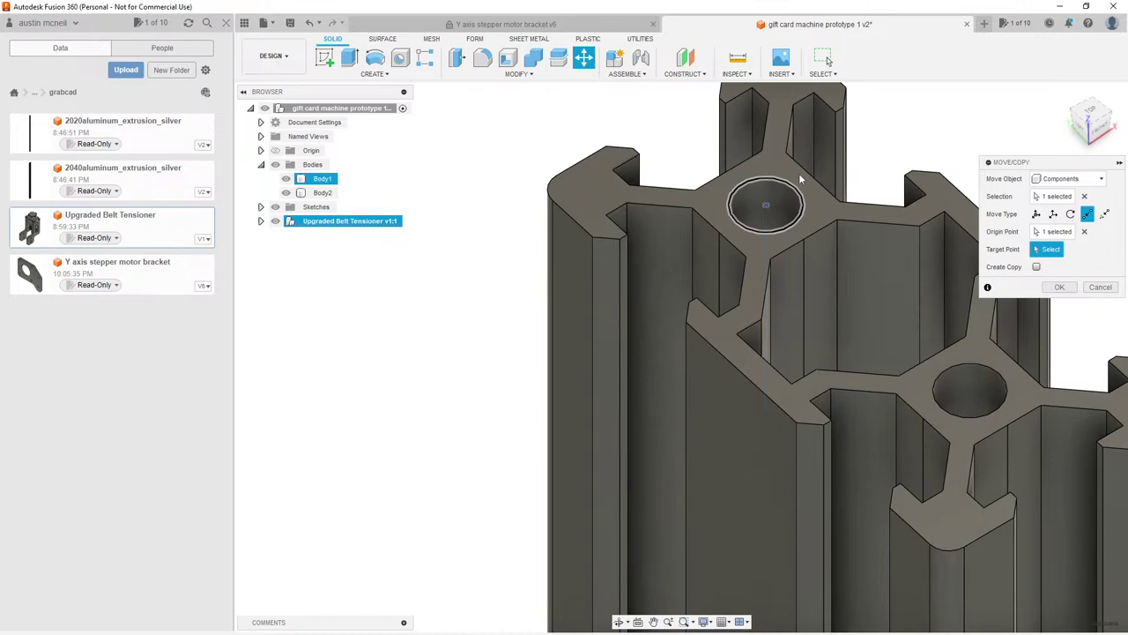
{"action": "left_click", "coordinate": [814, 180]}
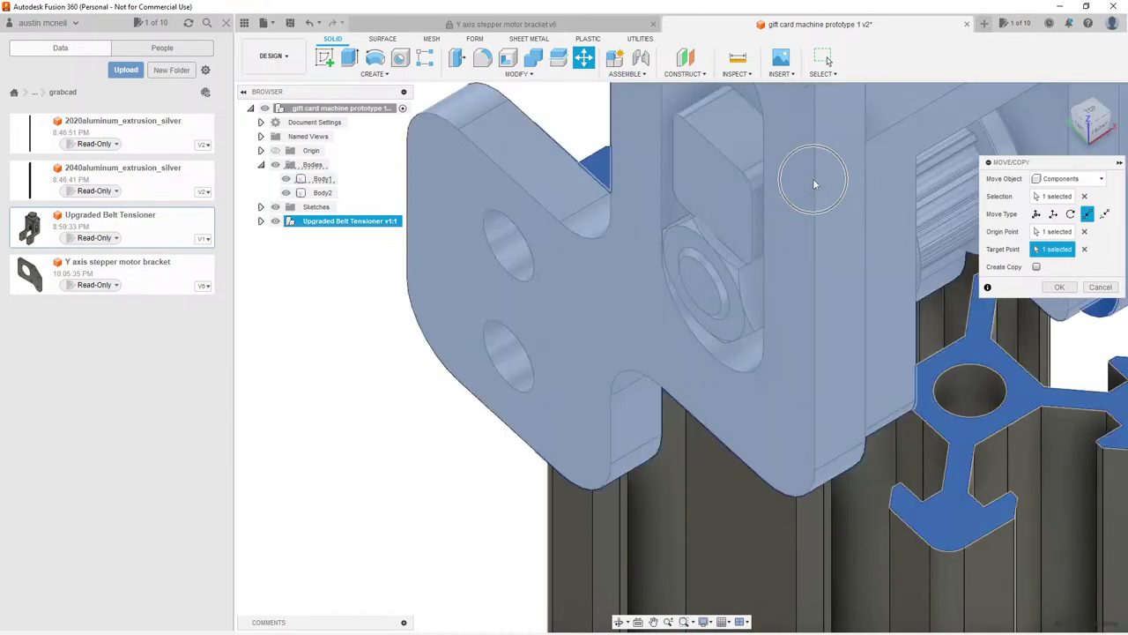
{"action": "scroll", "coordinate": [799, 196], "scroll_direction": "down", "scroll_amount": 6}
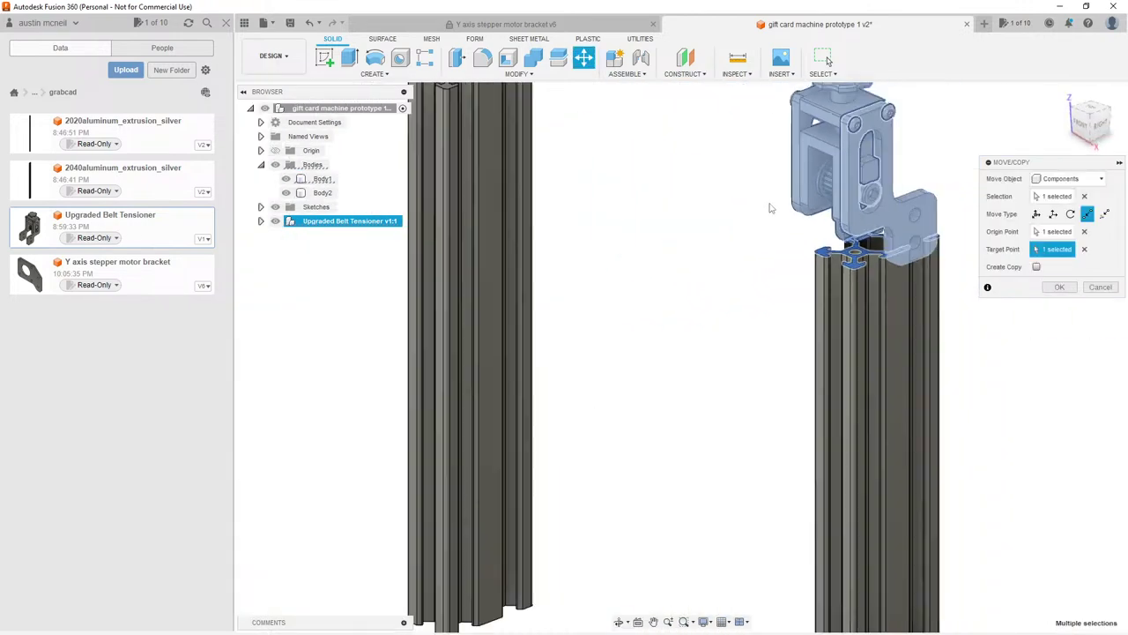
{"action": "scroll", "coordinate": [931, 221], "scroll_direction": "up", "scroll_amount": 5}
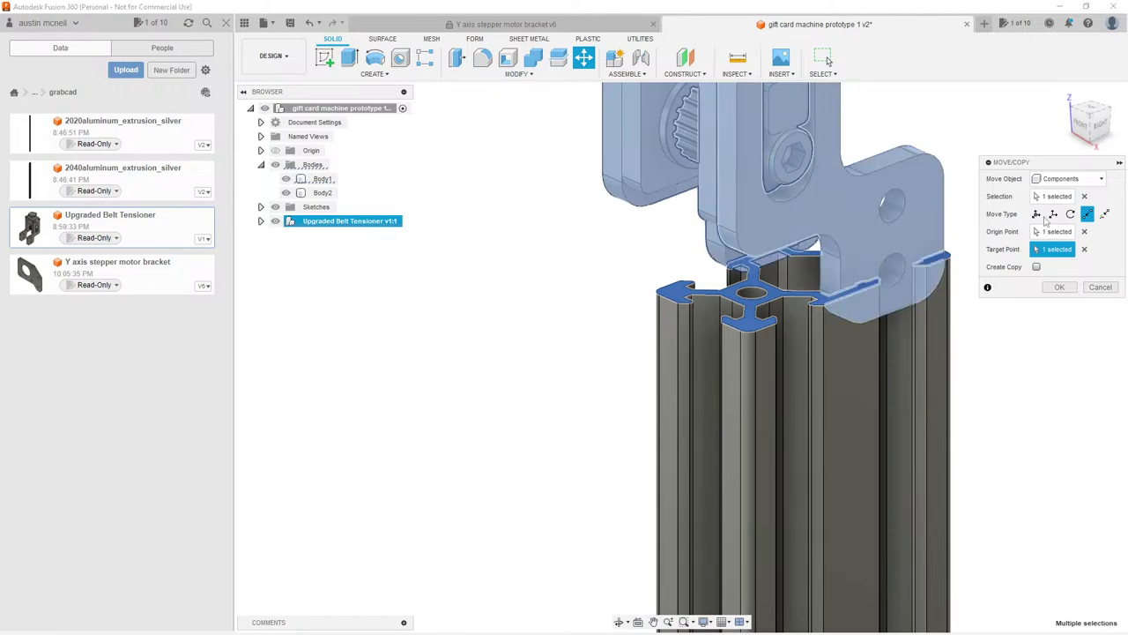
{"action": "left_click", "coordinate": [1037, 214]}
{"action": "scroll", "coordinate": [866, 180], "scroll_direction": "down", "scroll_amount": 3}
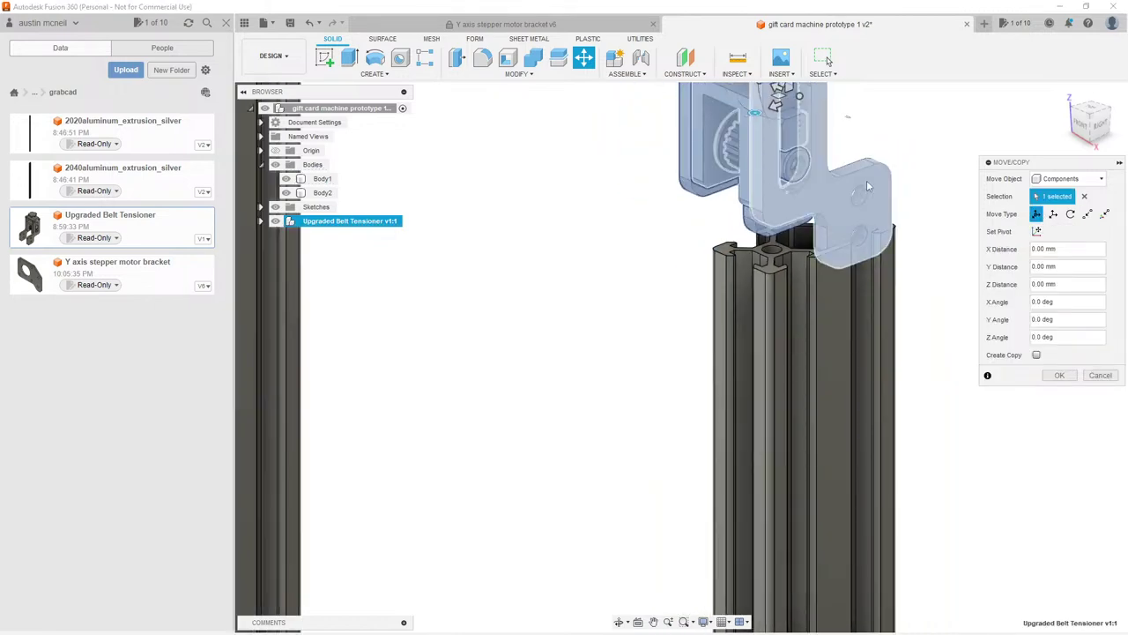
{"action": "scroll", "coordinate": [801, 188], "scroll_direction": "up", "scroll_amount": 4}
{"action": "middle_click_drag", "start_coordinate": [801, 194], "coordinate": [843, 171], "text": "shift"}
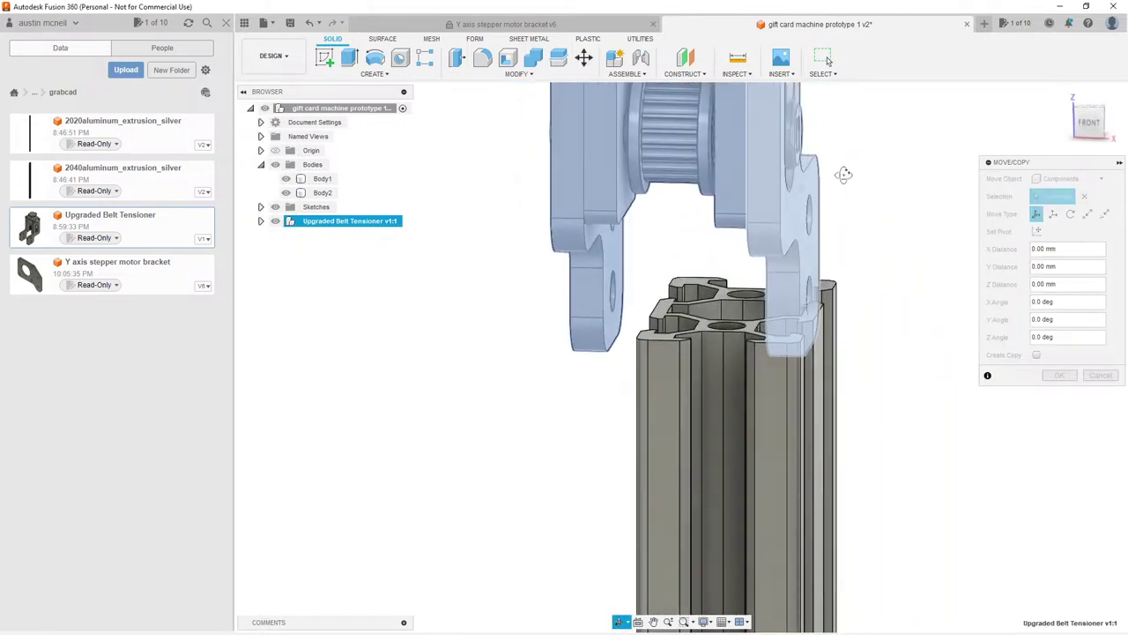
{"action": "key", "text": "Escape"}
Step: Measure between the side face of extrusion Body1 and the adjacent face of the belt tensioner's arm
{"action": "key", "text": "i"}
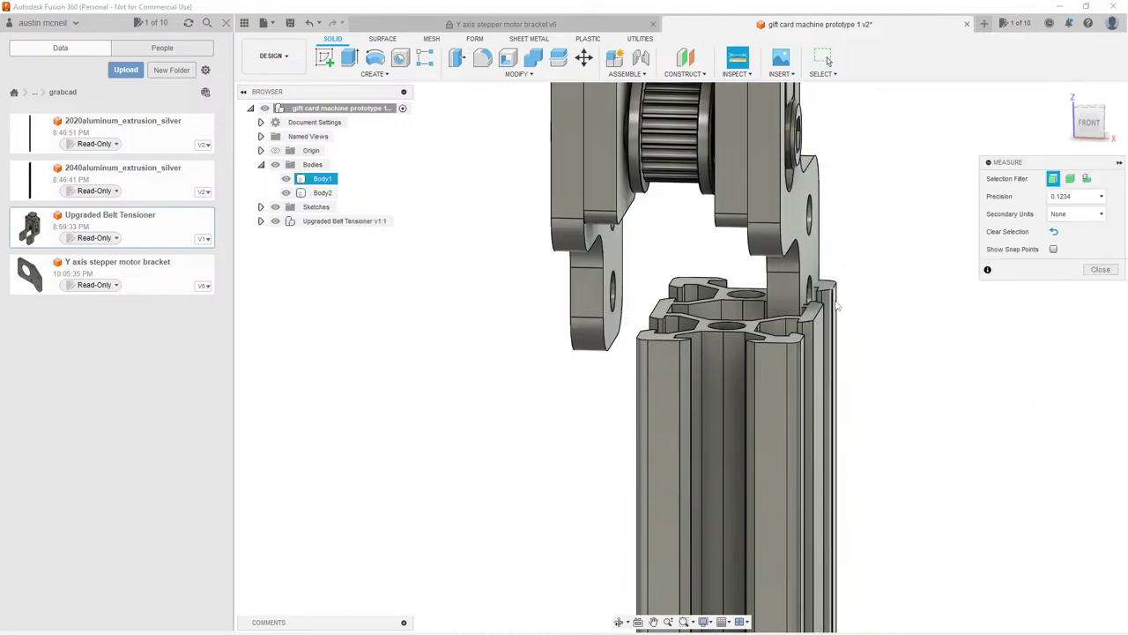
{"action": "scroll", "coordinate": [828, 308], "scroll_direction": "up", "scroll_amount": 5}
{"action": "left_click", "coordinate": [788, 312]}
{"action": "middle_click_drag", "start_coordinate": [788, 312], "coordinate": [795, 284], "text": "shift"}
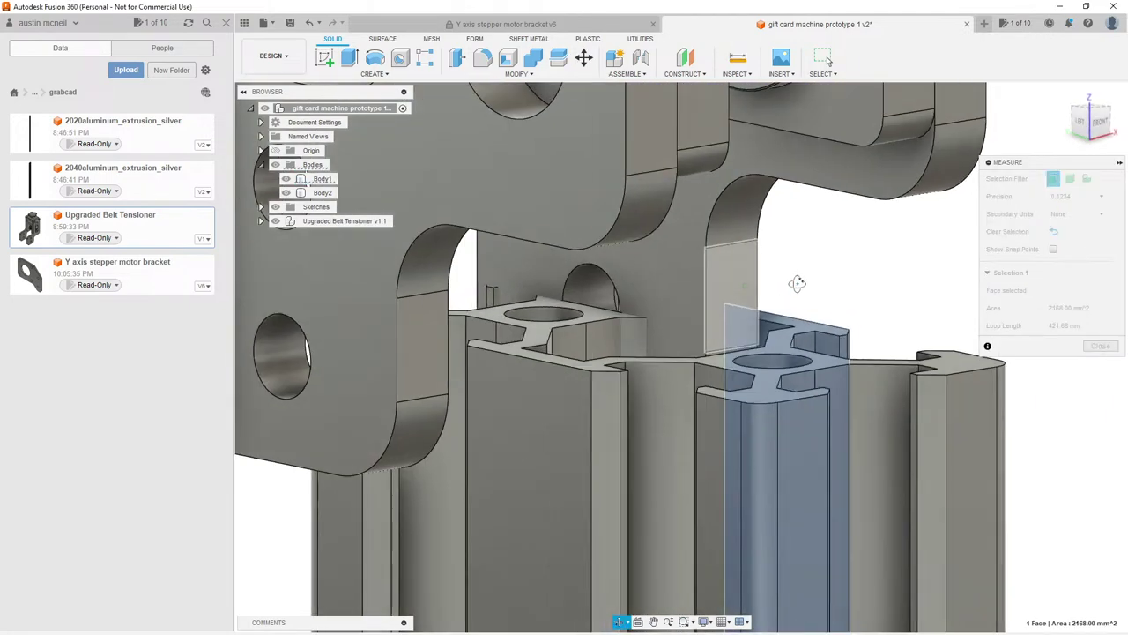
{"action": "left_click", "coordinate": [708, 295]}
{"action": "key", "text": "Escape"}
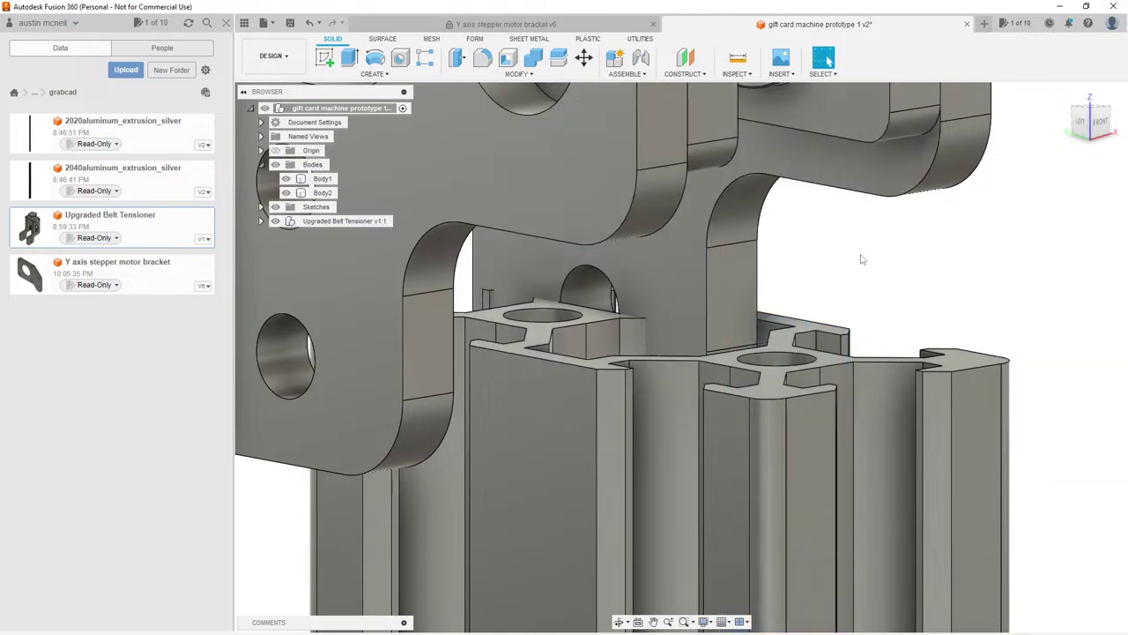
Step: Shift the Upgraded Belt Tensioner component sideways across the extrusion by -8.3 mm with a free move
{"action": "scroll", "coordinate": [907, 267], "scroll_direction": "down", "scroll_amount": 5}
{"action": "middle_click_drag", "start_coordinate": [907, 267], "coordinate": [840, 282], "text": "shift"}
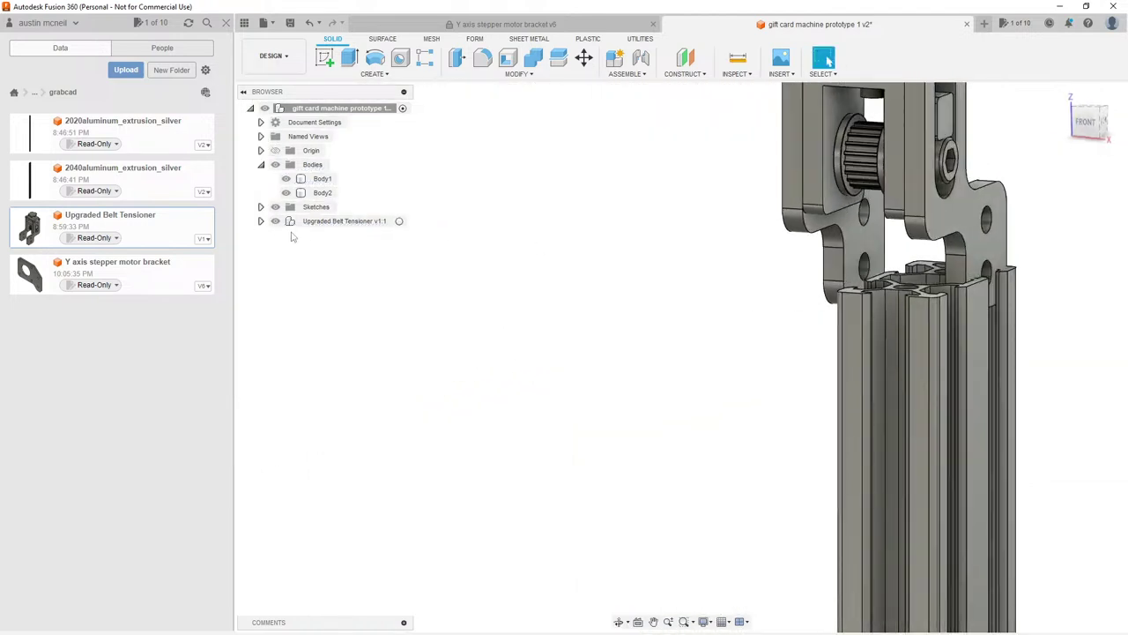
{"action": "left_click", "coordinate": [322, 221]}
{"action": "key", "text": "m"}
{"action": "scroll", "coordinate": [557, 232], "scroll_direction": "down", "scroll_amount": 3}
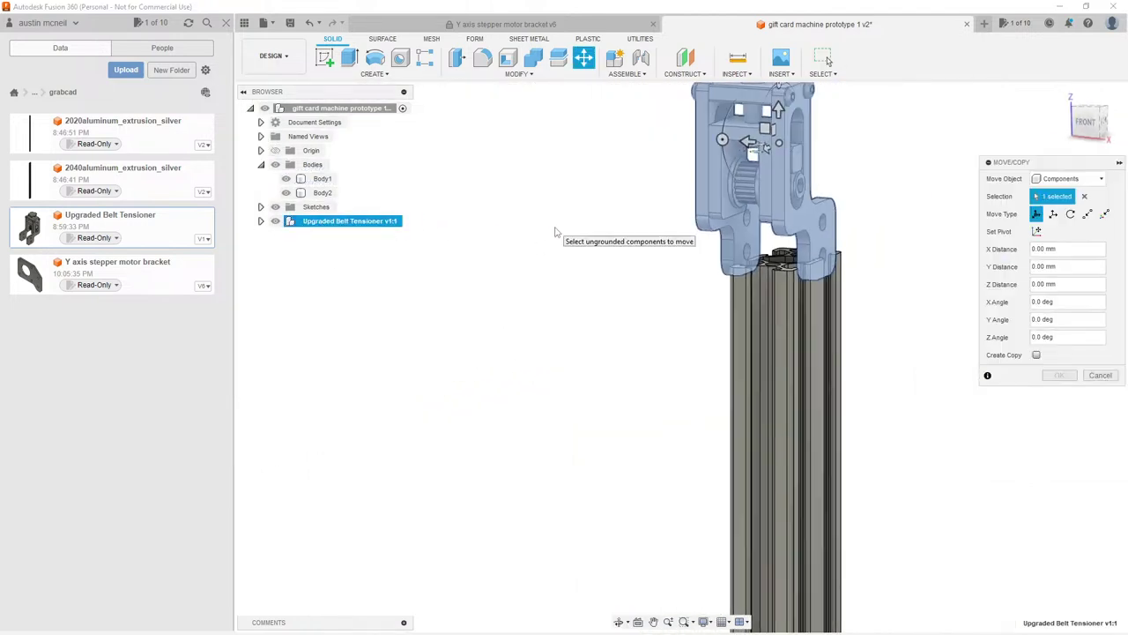
{"action": "scroll", "coordinate": [718, 150], "scroll_direction": "up", "scroll_amount": 3}
{"action": "left_click", "coordinate": [718, 150]}
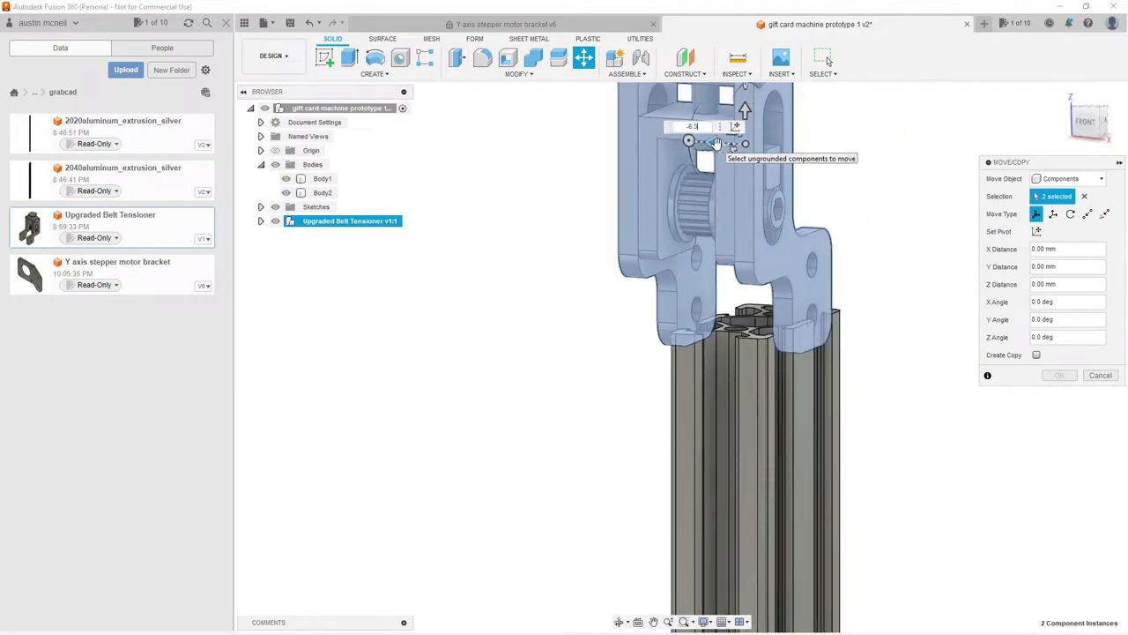
{"action": "left_click_drag", "start_coordinate": [716, 143], "coordinate": [747, 143]}
{"action": "key", "text": "Return"}
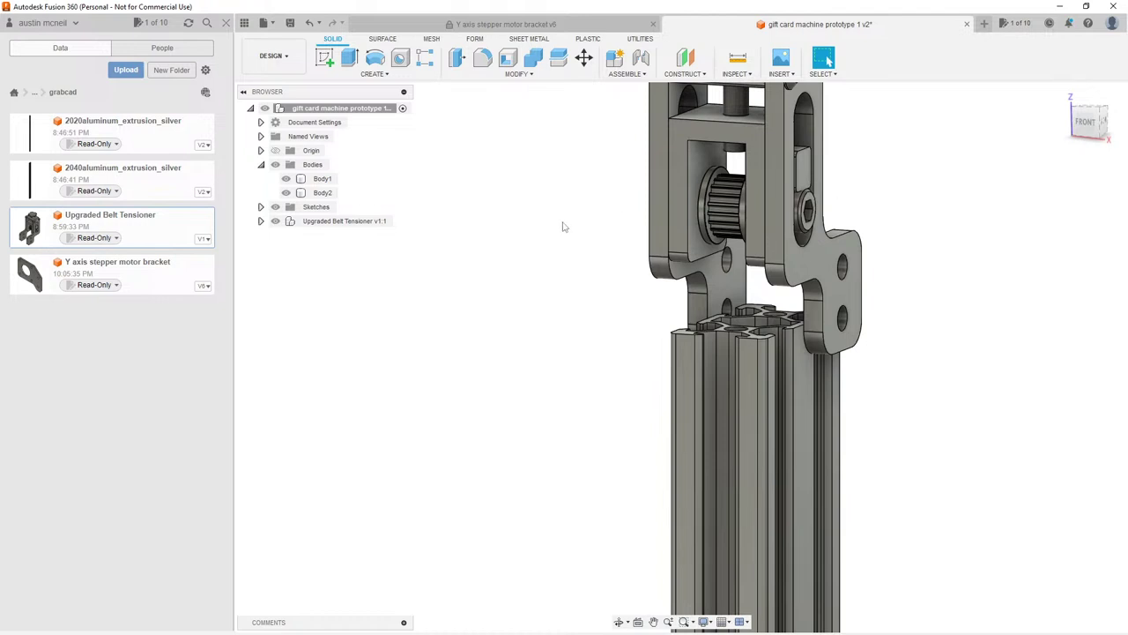
Step: Begin a free move of the Upgraded Belt Tensioner down the extrusion with a Z distance of -15 mm
{"action": "left_click", "coordinate": [375, 222]}
{"action": "key", "text": "m"}
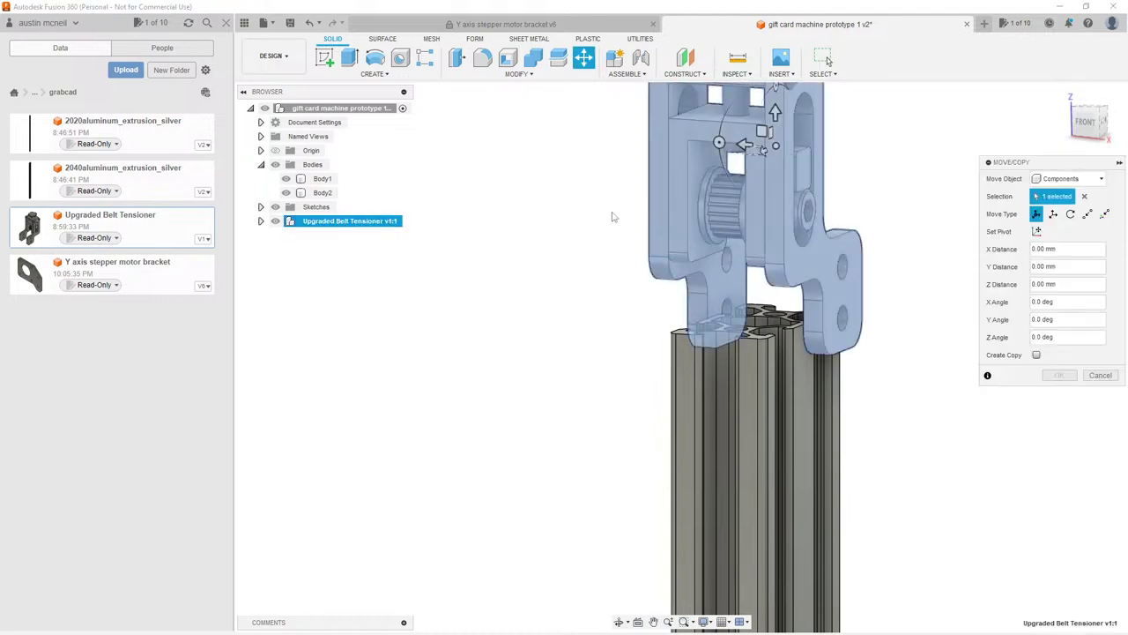
{"action": "scroll", "coordinate": [612, 214], "scroll_direction": "down", "scroll_amount": 2}
{"action": "scroll", "coordinate": [712, 167], "scroll_direction": "up", "scroll_amount": 3}
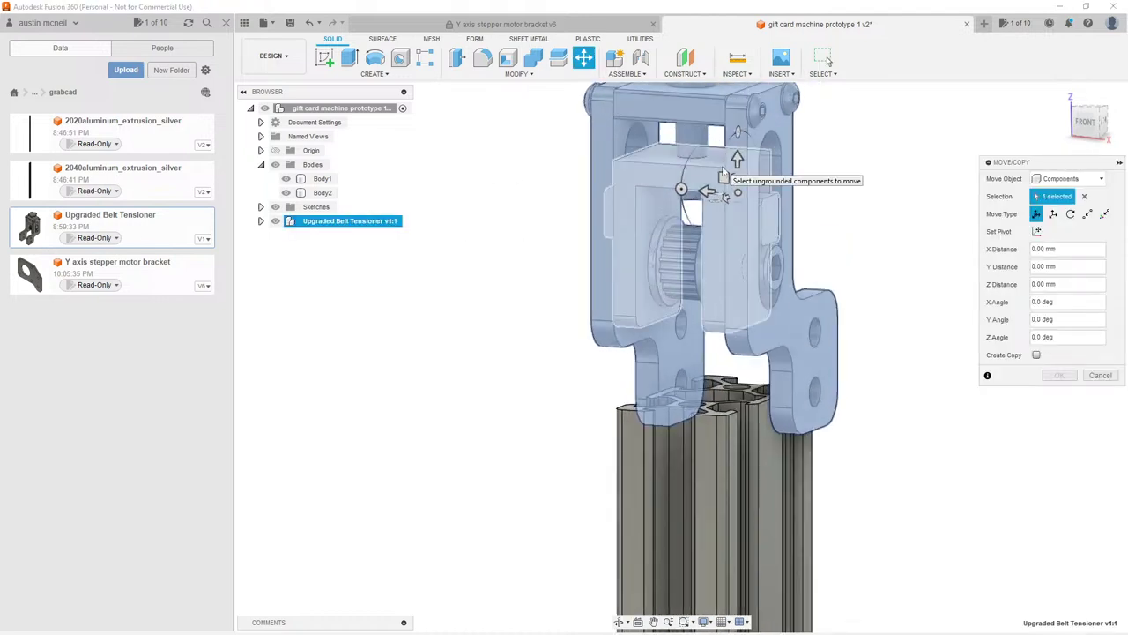
{"action": "left_click", "coordinate": [738, 159]}
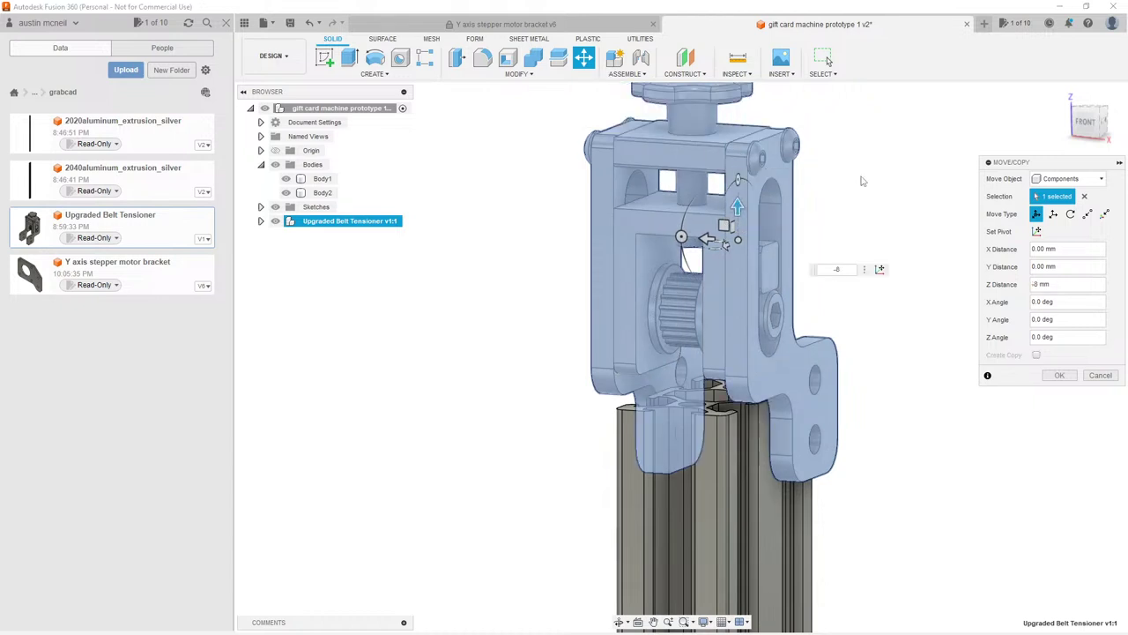
{"action": "middle_click_drag", "start_coordinate": [898, 268], "coordinate": [831, 257], "text": "shift"}
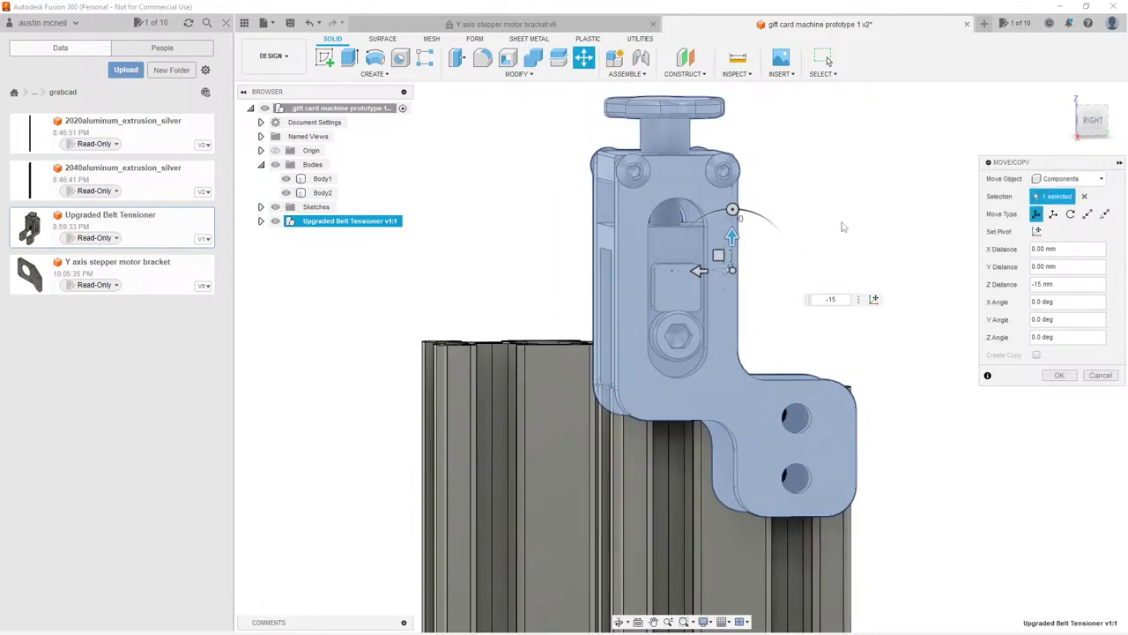
Step: Fine-tune the tensioner's Z distance by trying -14, -12 and -13 mm, and set it to -13.5 mm
{"action": "middle_click_drag", "start_coordinate": [849, 276], "coordinate": [774, 293], "text": "shift"}
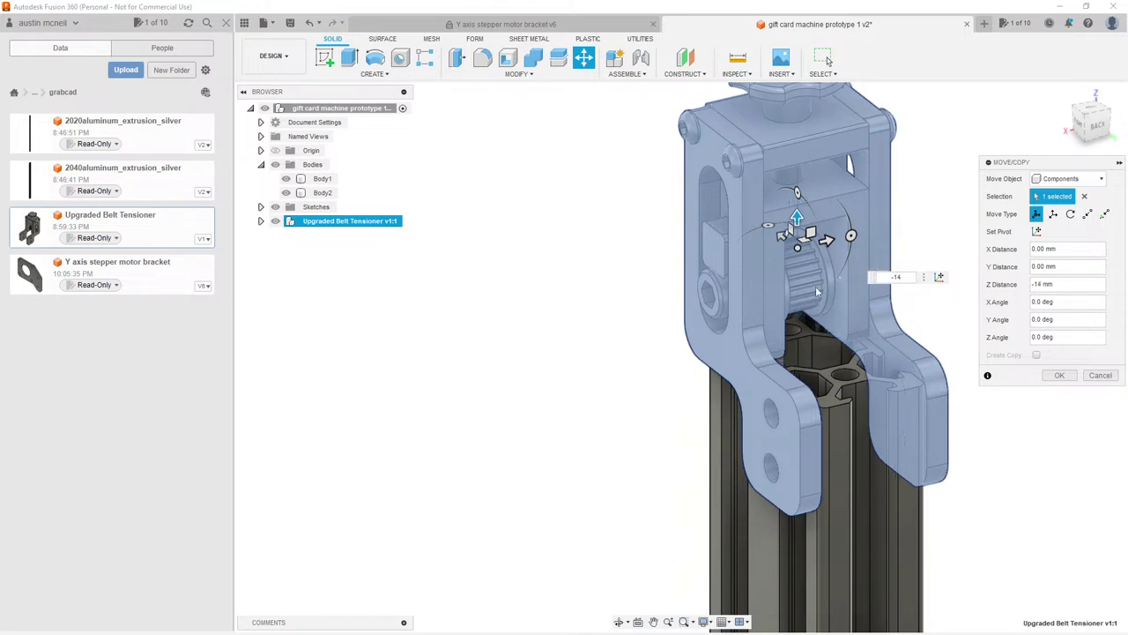
{"action": "middle_click_drag", "start_coordinate": [815, 285], "coordinate": [793, 386], "text": "shift"}
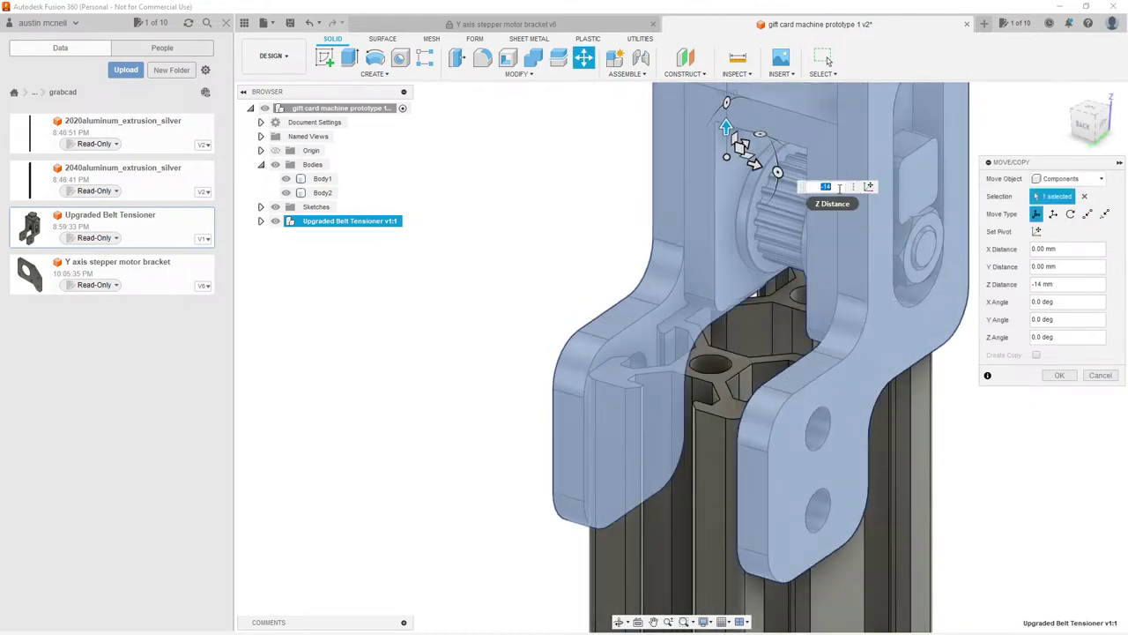
{"action": "type", "text": "2"}
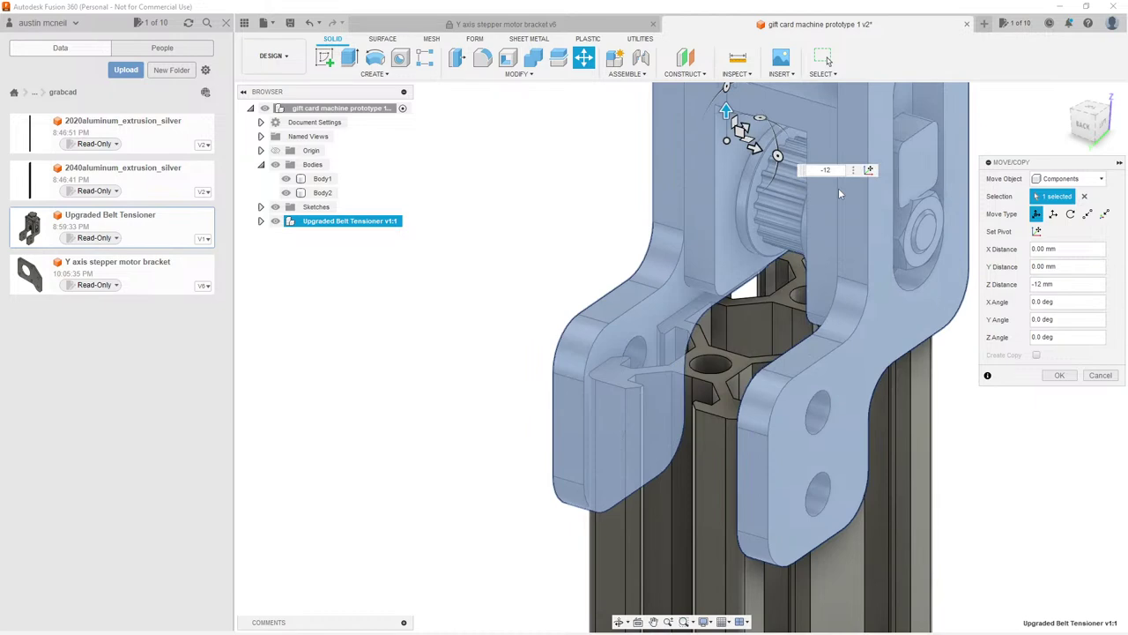
{"action": "key", "text": "BackSpace"}
{"action": "type", "text": "3"}
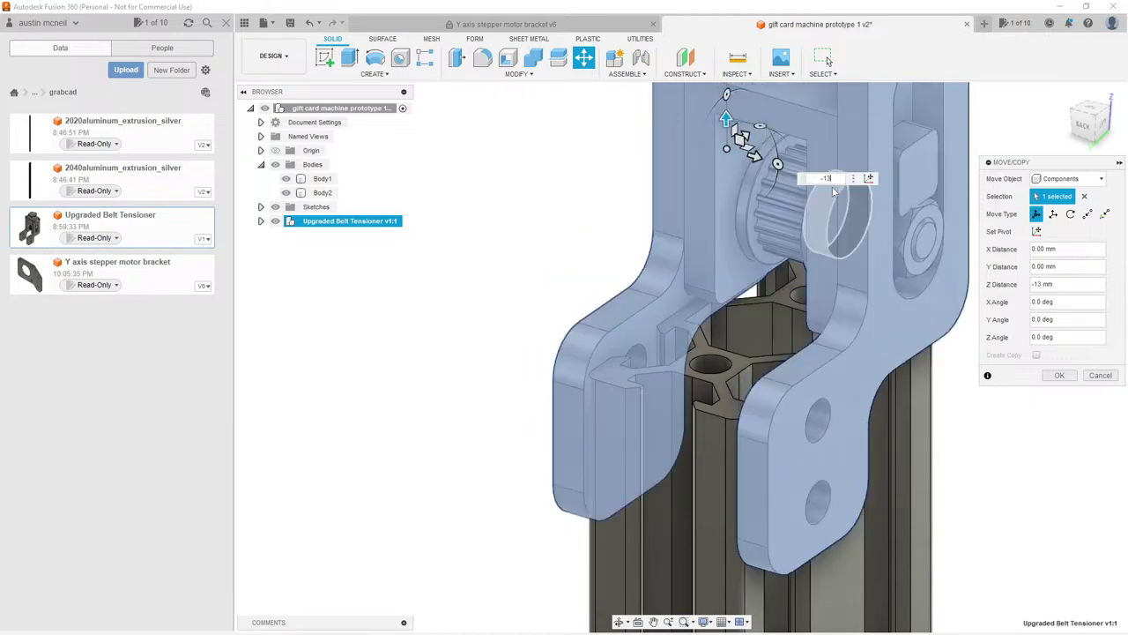
{"action": "middle_click_drag", "start_coordinate": [516, 255], "coordinate": [526, 222], "text": "shift"}
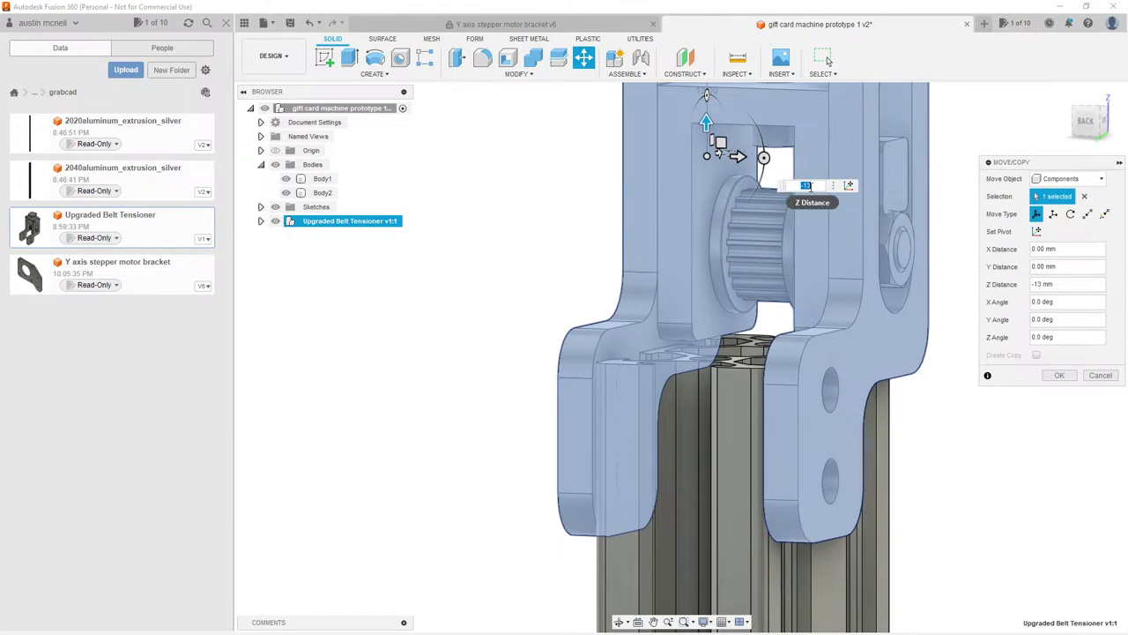
{"action": "type", "text": "5"}
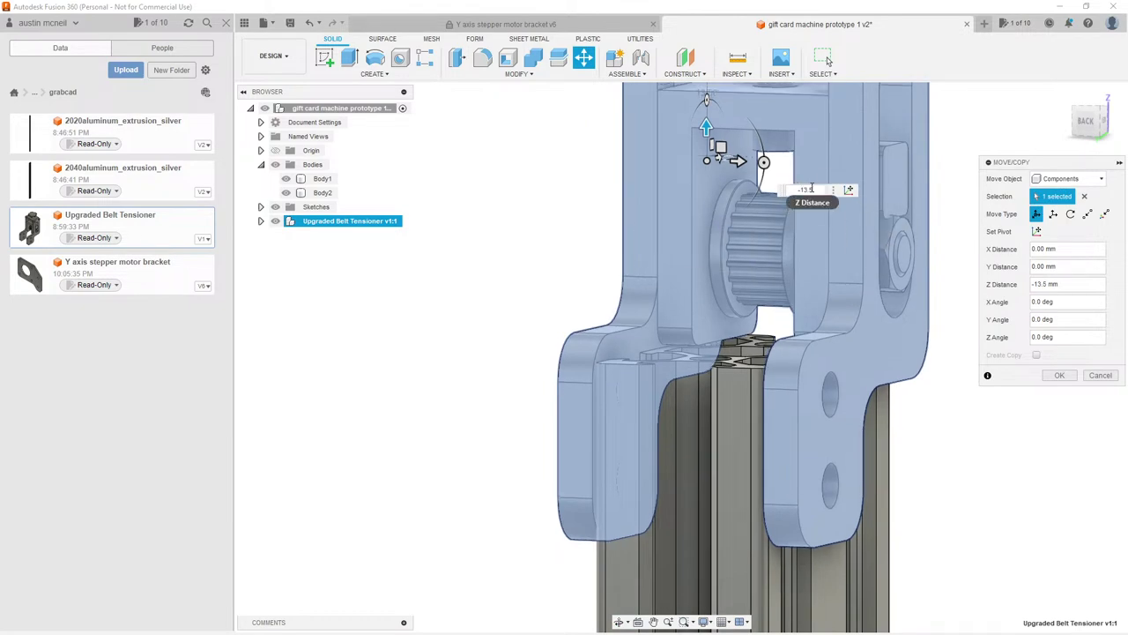
Step: Check the tensioner arms' fit around the extrusion's top end from several sides and accept the move
{"action": "scroll", "coordinate": [660, 360], "scroll_direction": "up", "scroll_amount": 10}
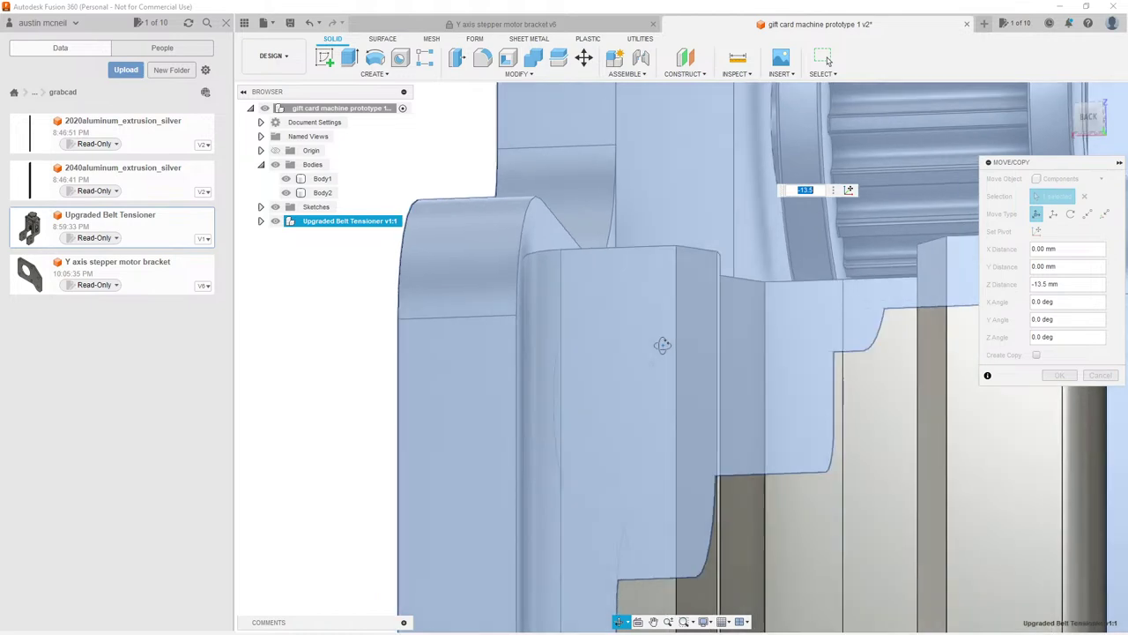
{"action": "scroll", "coordinate": [651, 357], "scroll_direction": "up", "scroll_amount": 10}
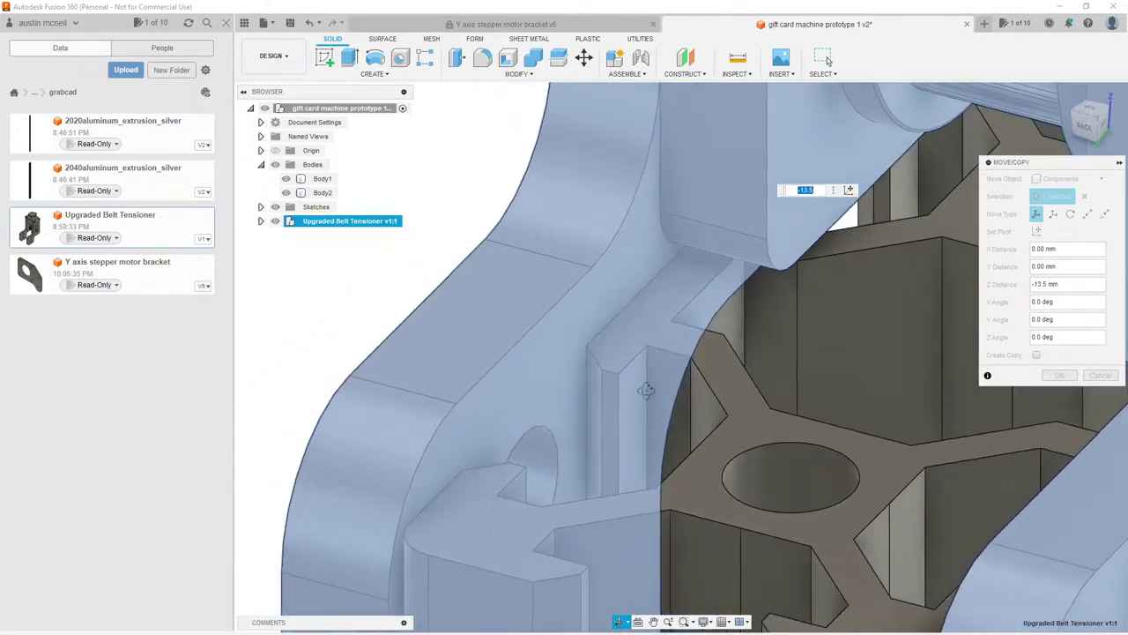
{"action": "scroll", "coordinate": [753, 404], "scroll_direction": "up", "scroll_amount": 3}
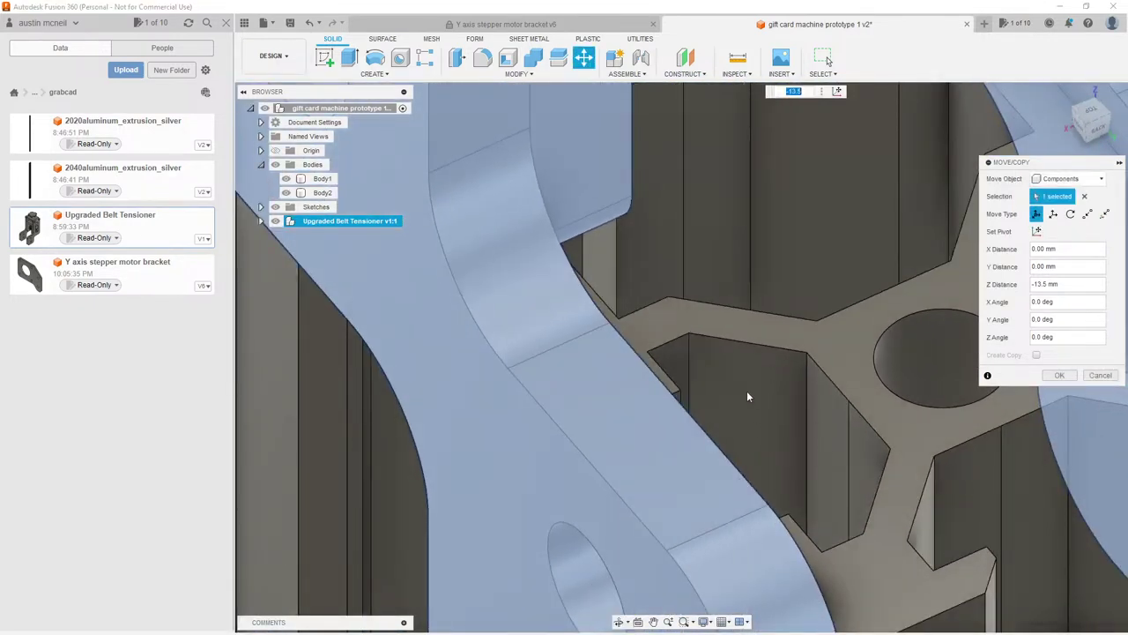
{"action": "scroll", "coordinate": [751, 393], "scroll_direction": "down", "scroll_amount": 10}
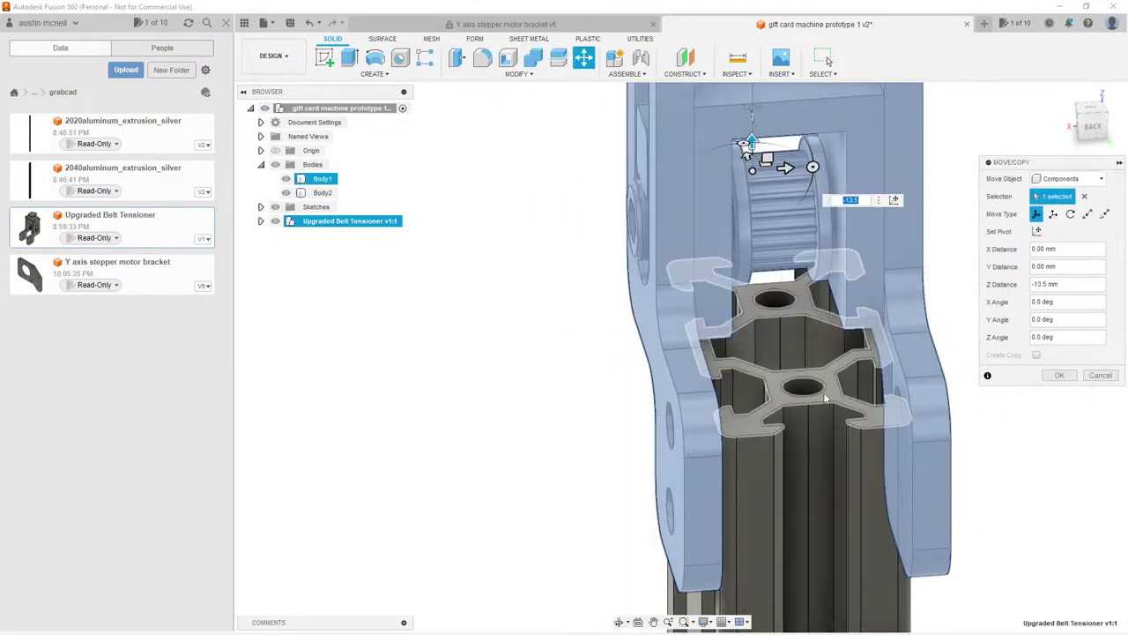
{"action": "scroll", "coordinate": [766, 383], "scroll_direction": "down", "scroll_amount": 4}
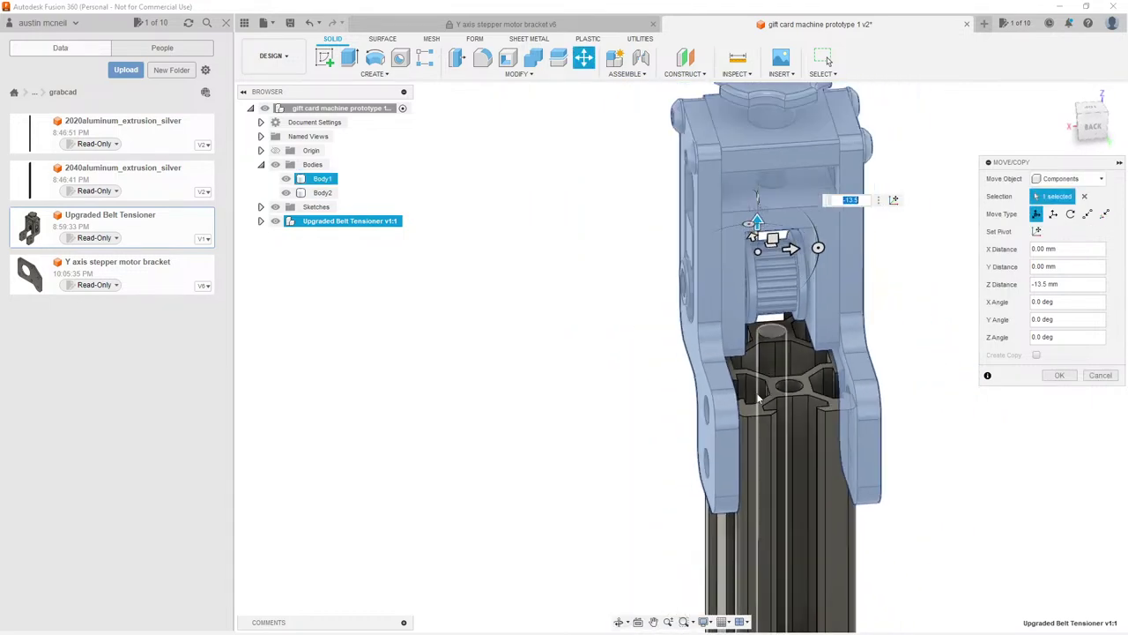
{"action": "middle_click_drag", "start_coordinate": [744, 401], "coordinate": [744, 229], "text": "shift"}
{"action": "scroll", "coordinate": [858, 222], "scroll_direction": "down", "scroll_amount": 3}
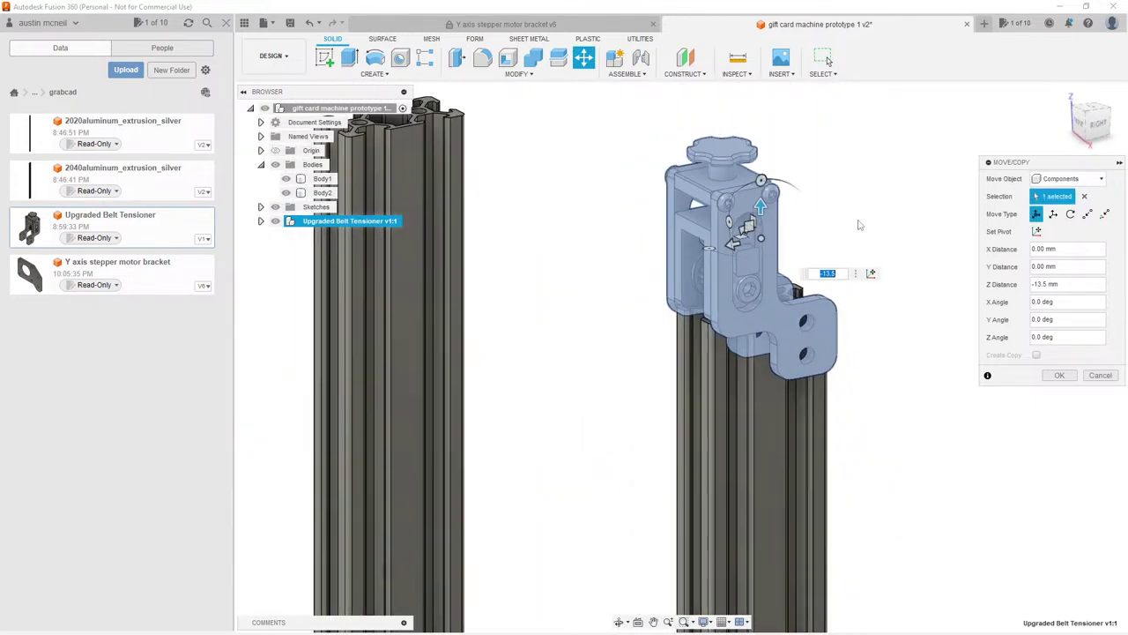
{"action": "key", "text": "Return"}
Step: Examine how the placed belt tensioner's pulley and arms sit on the top end of extrusion Body1
{"action": "scroll", "coordinate": [892, 220], "scroll_direction": "down", "scroll_amount": 3}
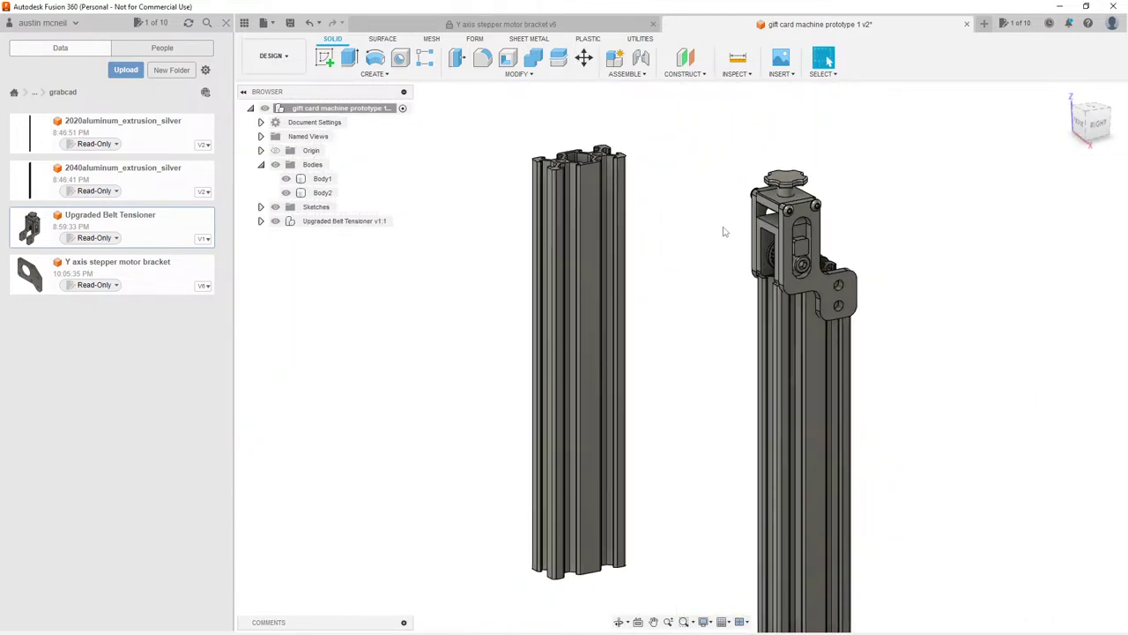
{"action": "scroll", "coordinate": [741, 231], "scroll_direction": "up", "scroll_amount": 10}
{"action": "left_click", "coordinate": [791, 308]}
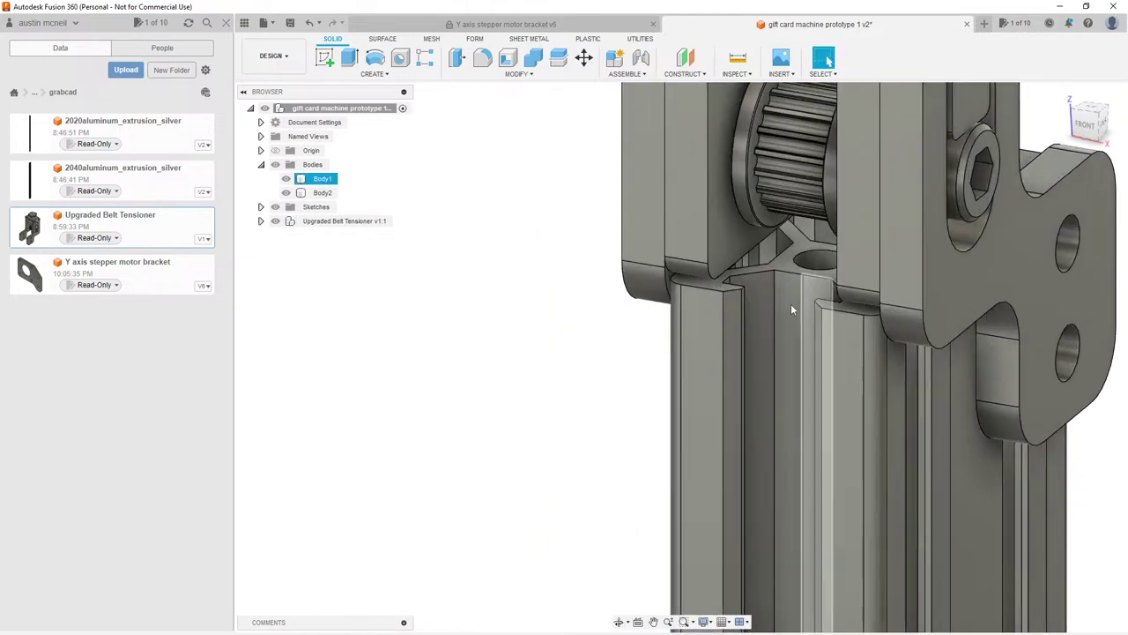
{"action": "middle_click_drag", "start_coordinate": [790, 308], "coordinate": [723, 353], "text": "shift"}
{"action": "scroll", "coordinate": [755, 411], "scroll_direction": "down", "scroll_amount": 5}
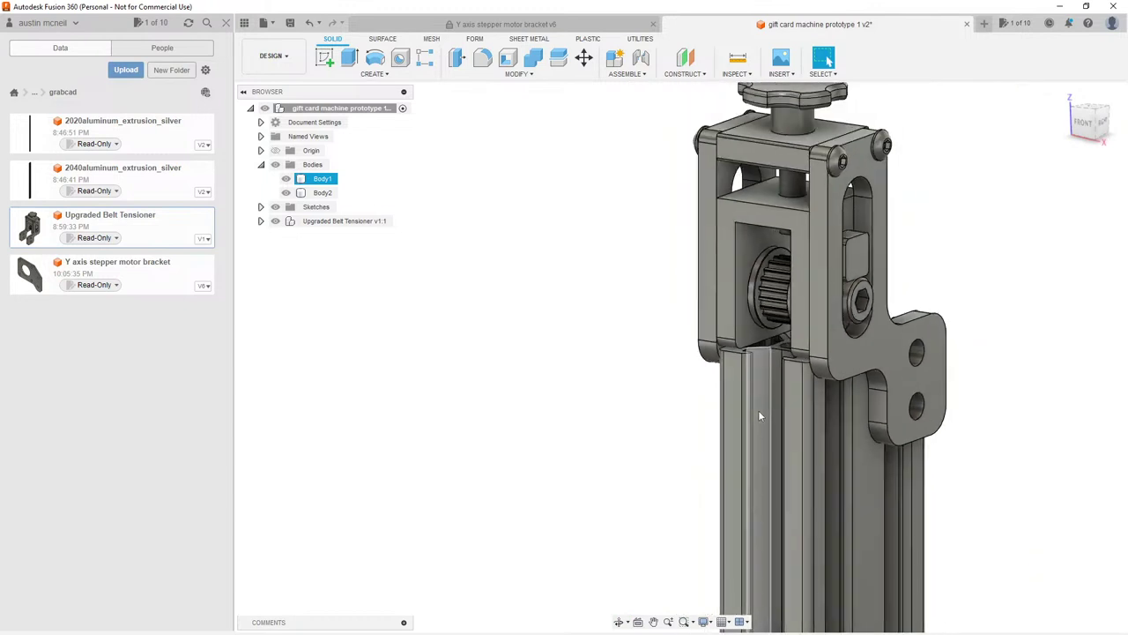
{"action": "key", "text": "Escape"}
{"action": "scroll", "coordinate": [793, 181], "scroll_direction": "down", "scroll_amount": 6}
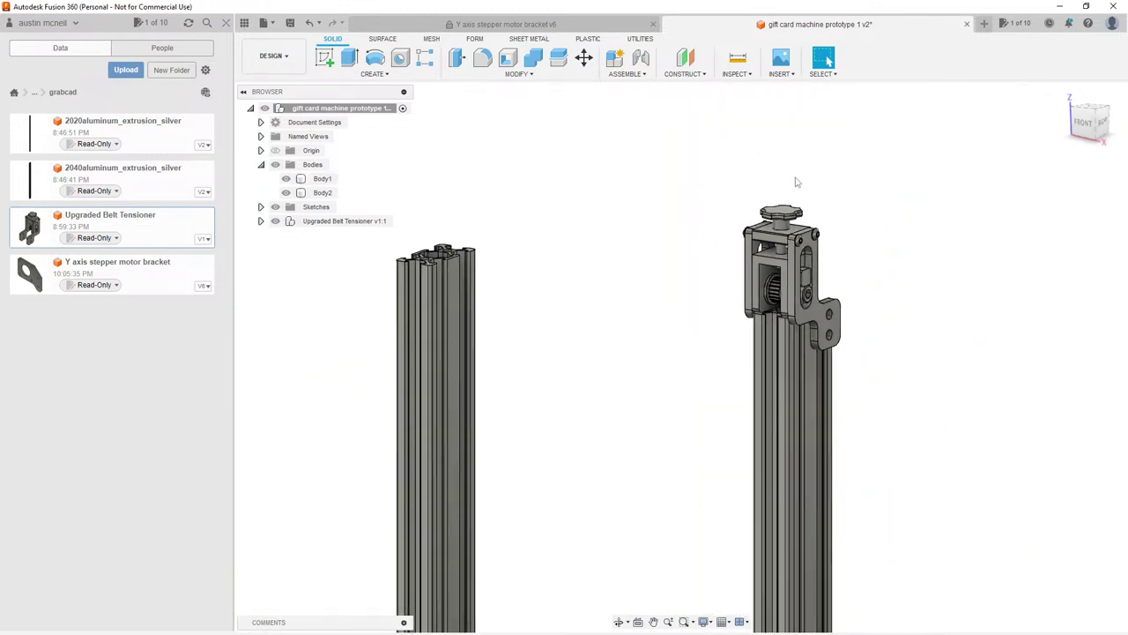
Step: Copy the Upgraded Belt Tensioner component and move the copy 200 mm in X onto the second extrusion
{"action": "scroll", "coordinate": [723, 273], "scroll_direction": "up", "scroll_amount": 2}
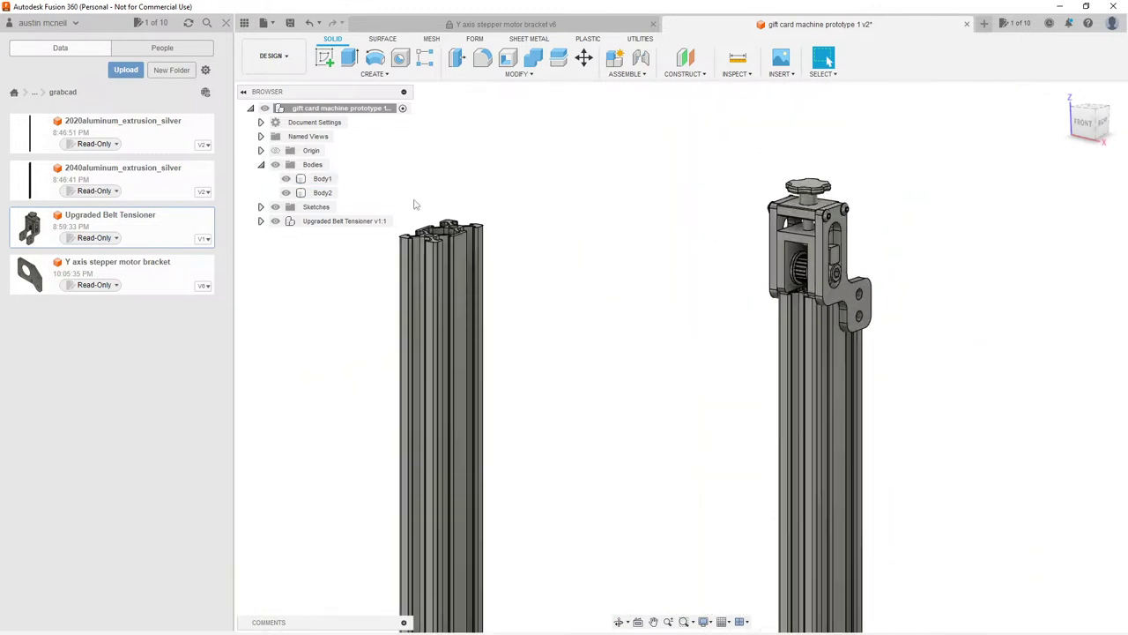
{"action": "left_click", "coordinate": [333, 222]}
{"action": "key", "text": "m"}
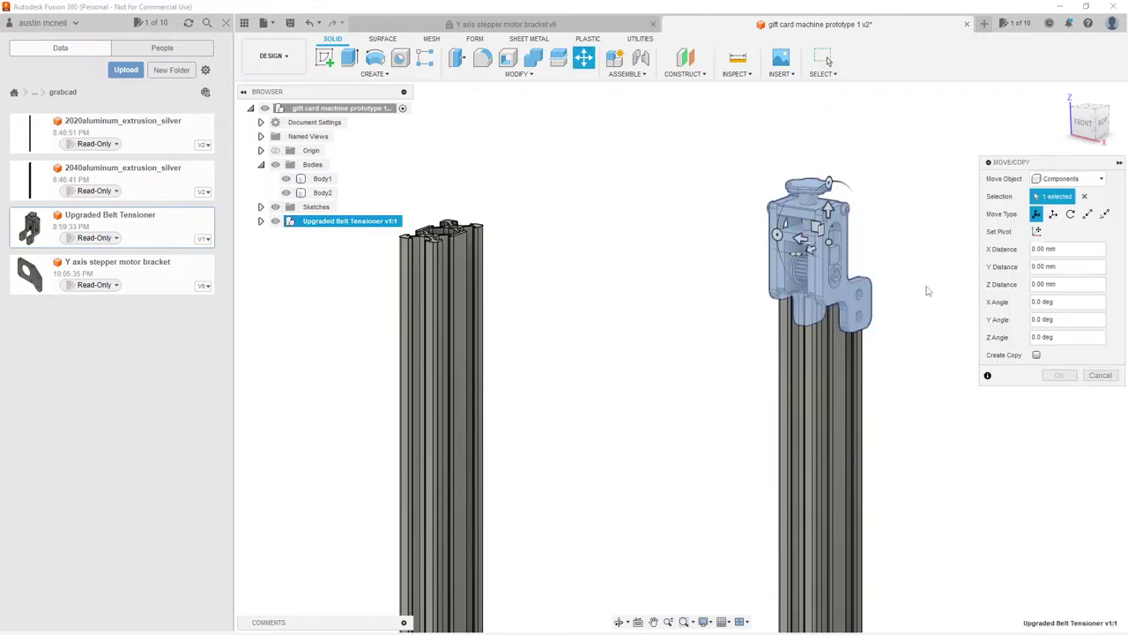
{"action": "left_click", "coordinate": [1037, 355]}
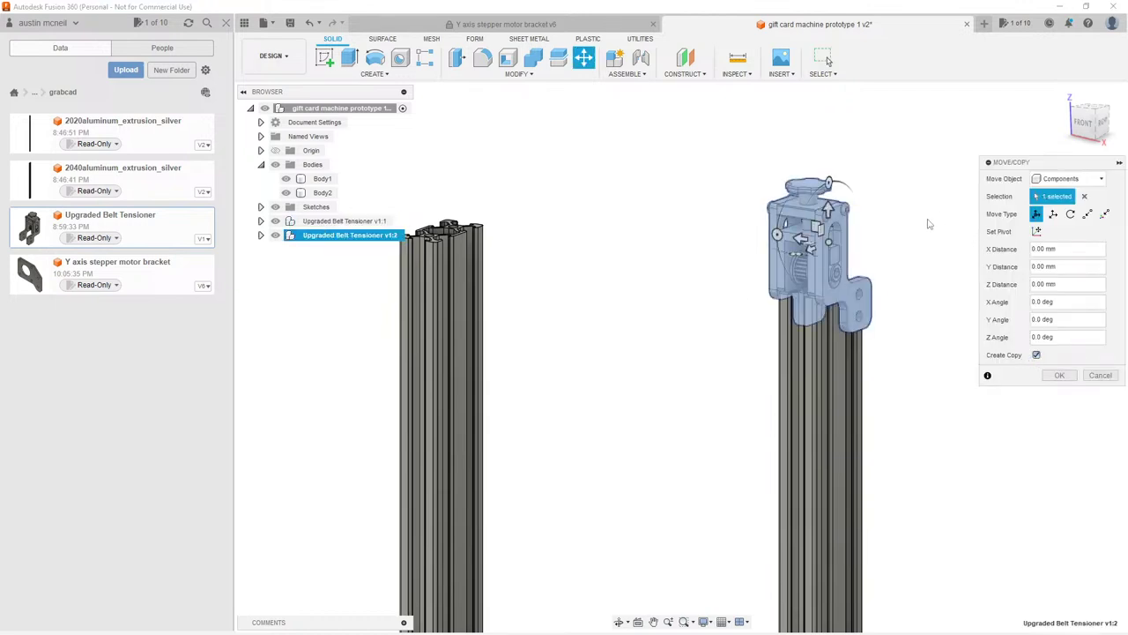
{"action": "scroll", "coordinate": [928, 224], "scroll_direction": "down", "scroll_amount": 2}
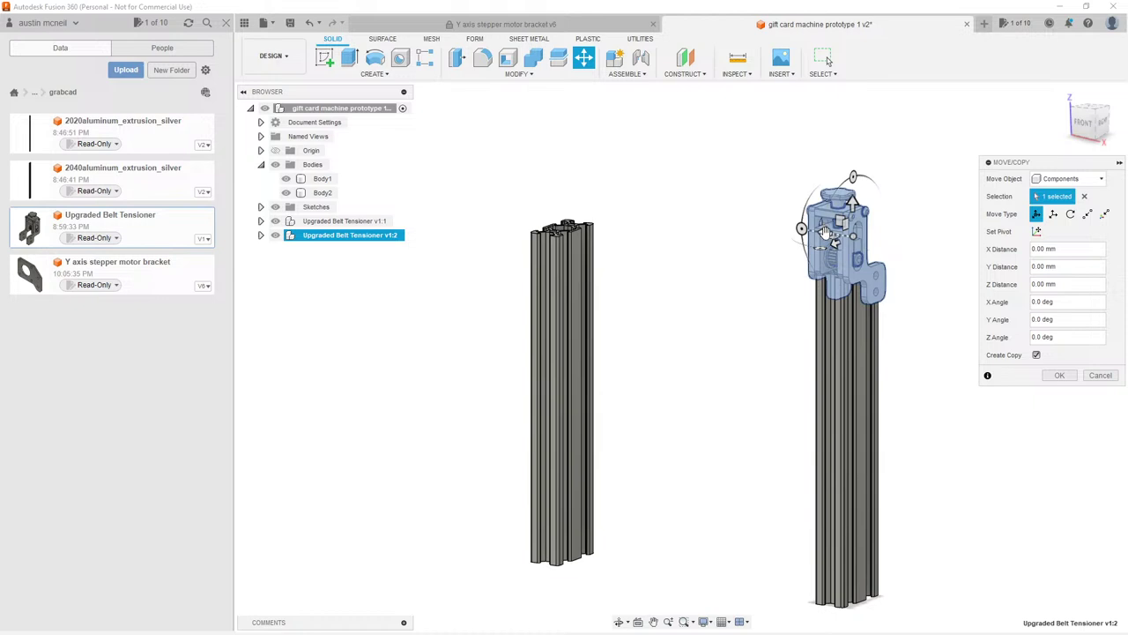
{"action": "left_click_drag", "start_coordinate": [825, 233], "coordinate": [781, 222]}
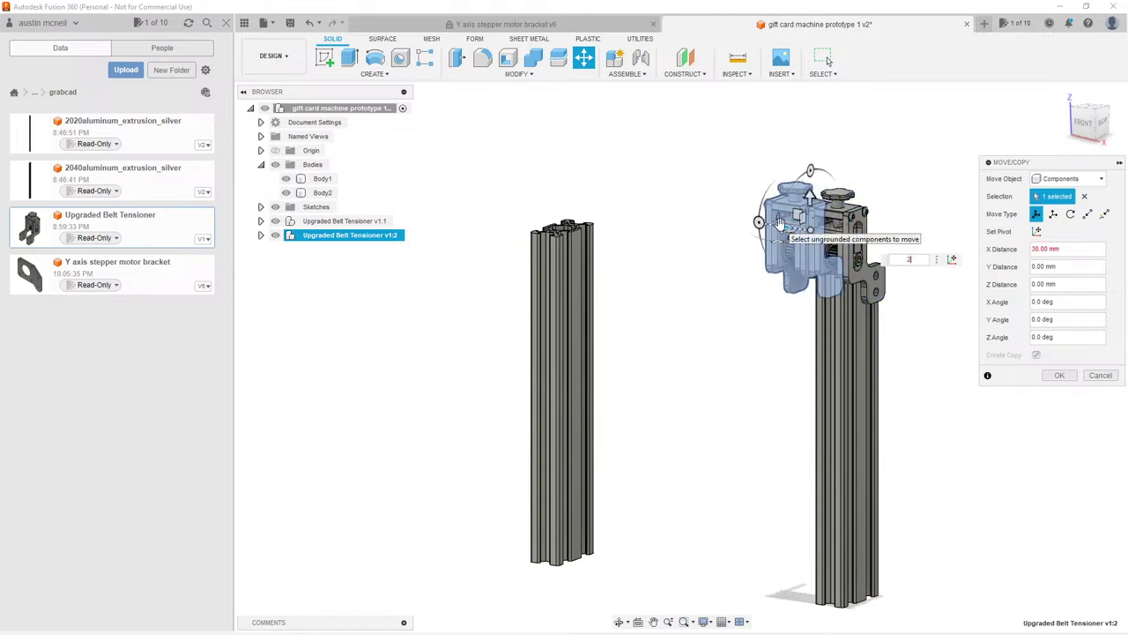
{"action": "type", "text": "200"}
{"action": "key", "text": "Return"}
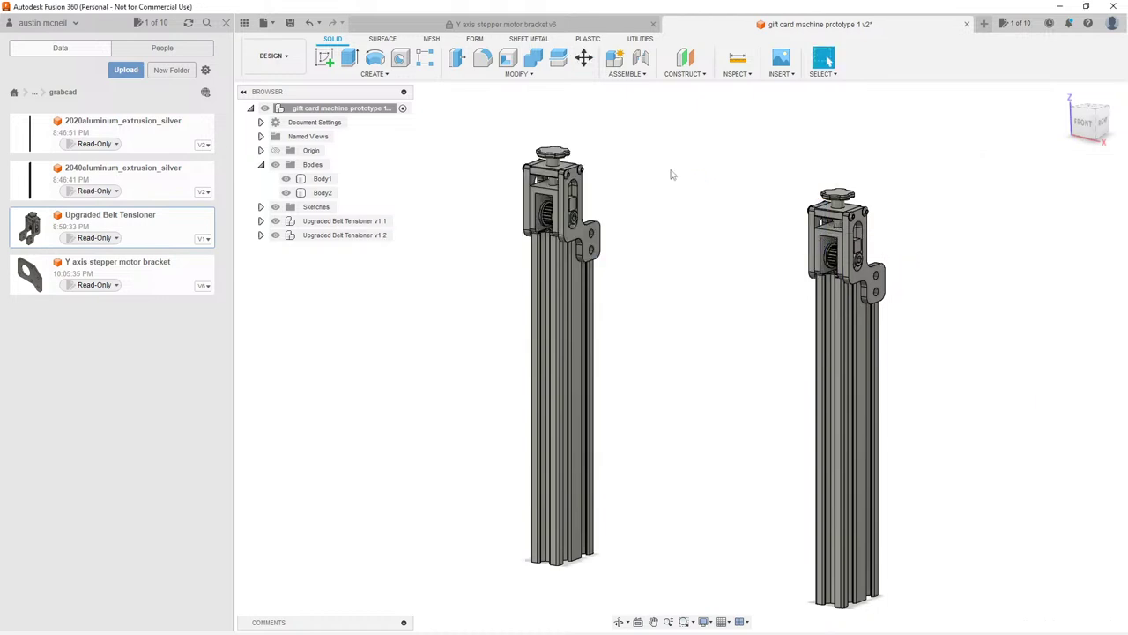
Step: Save the design as a new version with the description "Blue board"
{"action": "mouse_move", "coordinate": [670, 174]}
{"action": "middle_mouse_down", "text": "shift"}
{"action": "mouse_move", "coordinate": [643, 193]}
{"action": "mouse_move", "coordinate": [600, 191]}
{"action": "mouse_move", "coordinate": [674, 195]}
{"action": "middle_mouse_up", "text": "shift"}
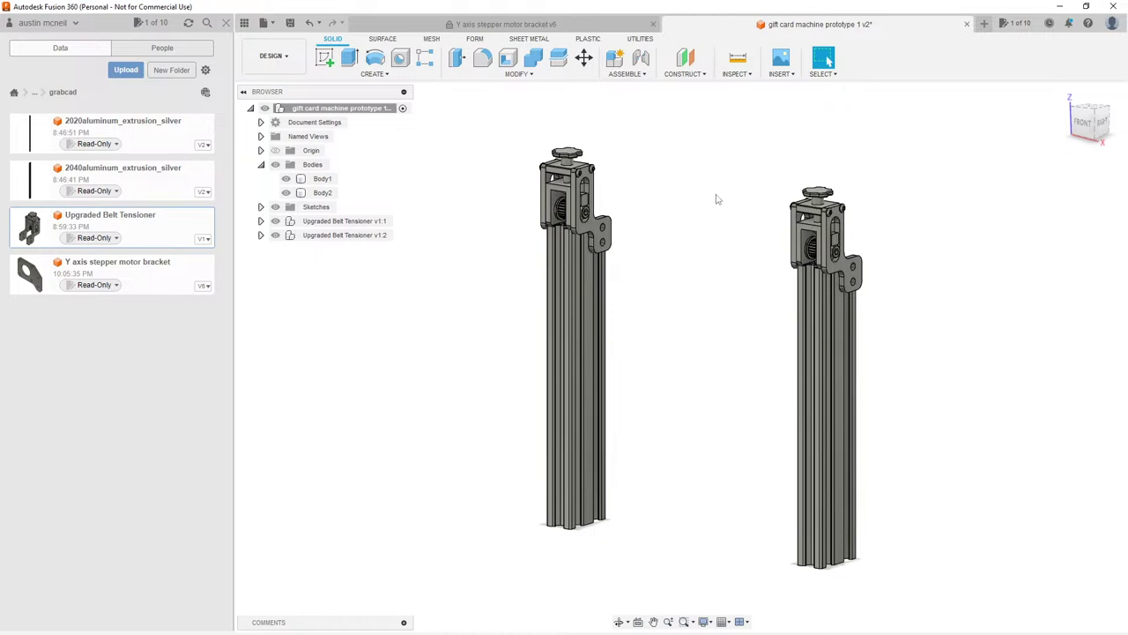
{"action": "scroll", "coordinate": [689, 192], "scroll_direction": "up", "scroll_amount": 1}
{"action": "mouse_move", "coordinate": [695, 244]}
{"action": "middle_mouse_down", "text": "shift"}
{"action": "mouse_move", "coordinate": [680, 244]}
{"action": "mouse_move", "coordinate": [693, 250]}
{"action": "middle_mouse_up", "text": "shift"}
{"action": "key", "text": "ctrl+s"}
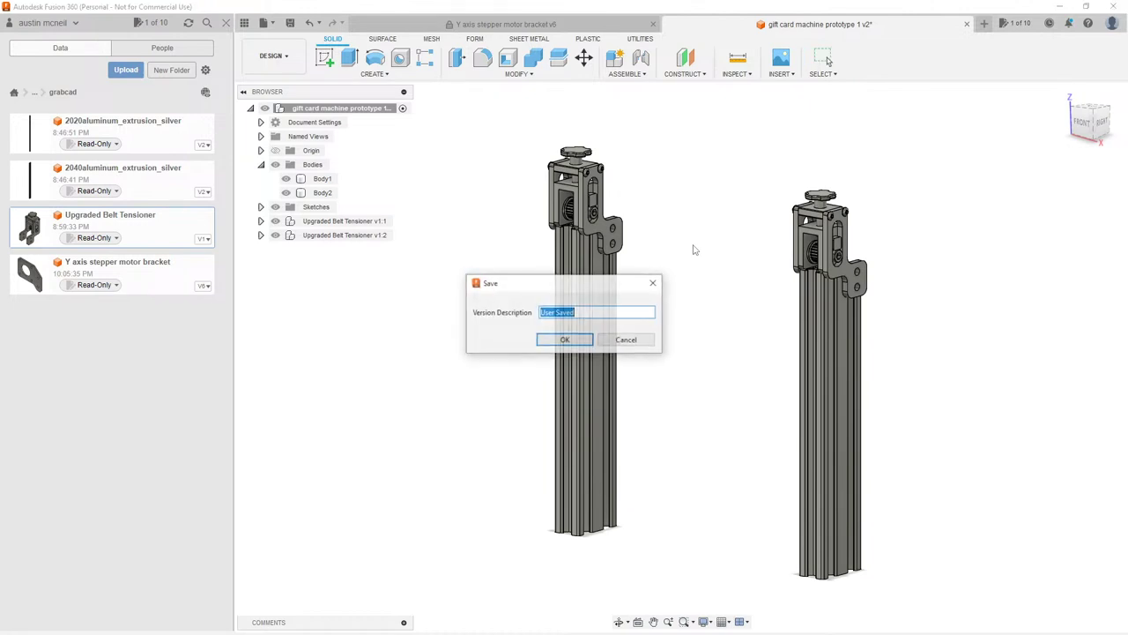
{"action": "type", "text": "Blue board"}
{"action": "left_click", "coordinate": [571, 338]}
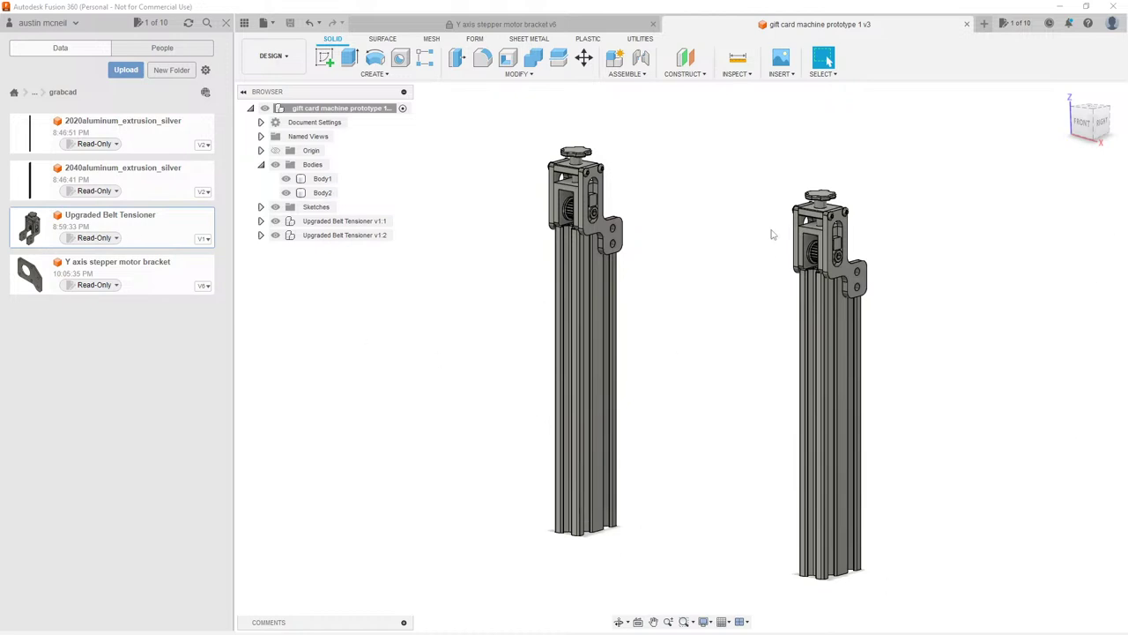
Step: Examine both extrusions and the mounting arms of their belt tensioners from the back, close up and from the front
{"action": "middle_click_drag", "start_coordinate": [773, 231], "coordinate": [838, 229], "text": "shift"}
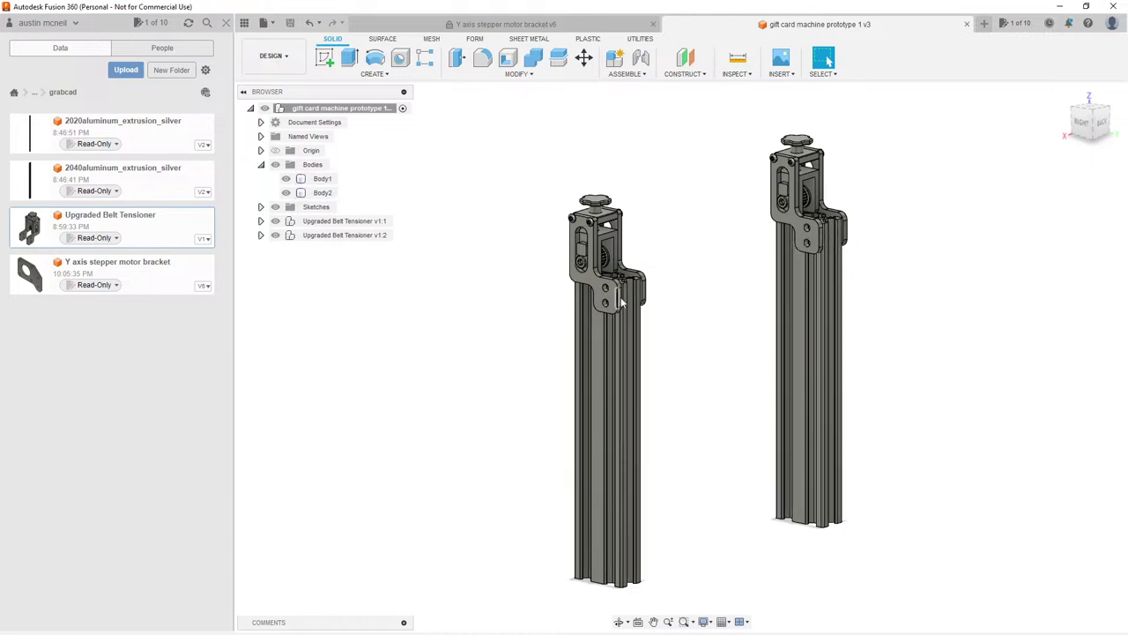
{"action": "middle_click_drag", "start_coordinate": [675, 264], "coordinate": [636, 260], "text": "shift"}
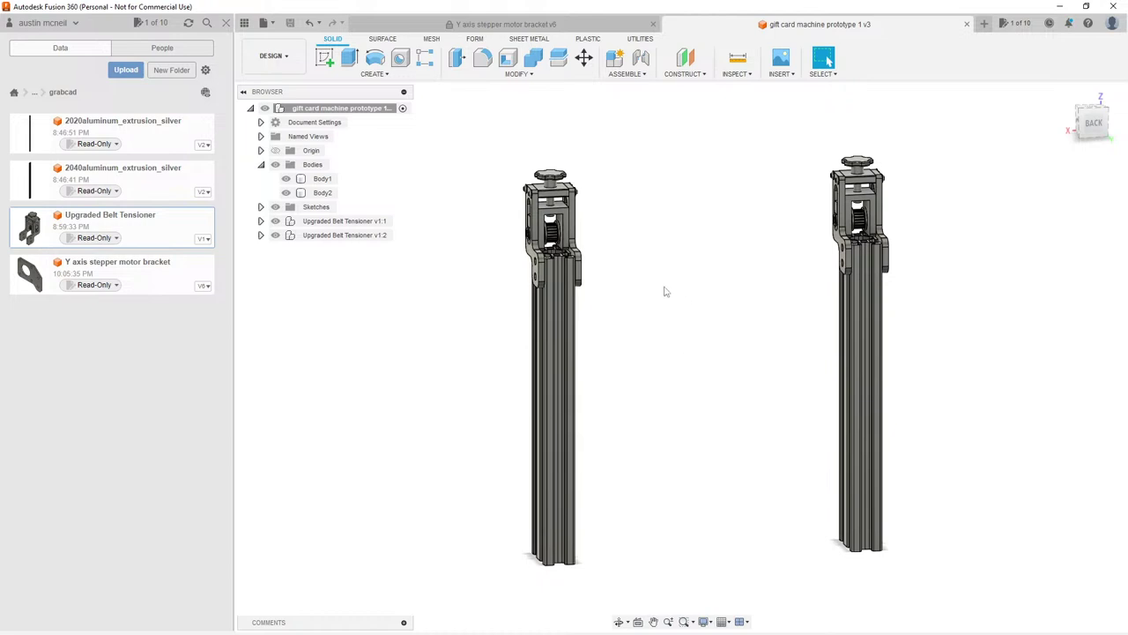
{"action": "mouse_move", "coordinate": [665, 290]}
{"action": "middle_mouse_down", "text": "shift"}
{"action": "mouse_move", "coordinate": [654, 307]}
{"action": "mouse_move", "coordinate": [680, 294]}
{"action": "mouse_move", "coordinate": [680, 274]}
{"action": "mouse_move", "coordinate": [733, 274]}
{"action": "mouse_move", "coordinate": [665, 297]}
{"action": "middle_mouse_up", "text": "shift"}
{"action": "left_click", "coordinate": [546, 309]}
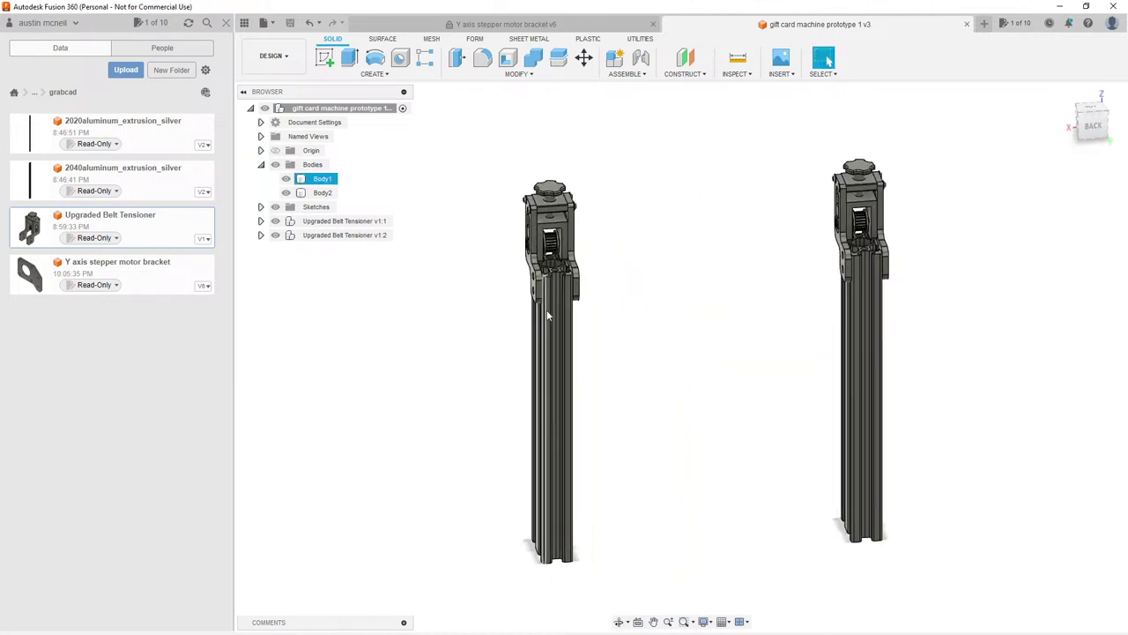
{"action": "scroll", "coordinate": [564, 291], "scroll_direction": "up", "scroll_amount": 8}
{"action": "left_click", "coordinate": [711, 211]}
{"action": "middle_click_drag", "start_coordinate": [711, 212], "coordinate": [828, 60], "text": "shift"}
{"action": "middle_click_drag", "start_coordinate": [629, 272], "coordinate": [776, 192], "text": "shift"}
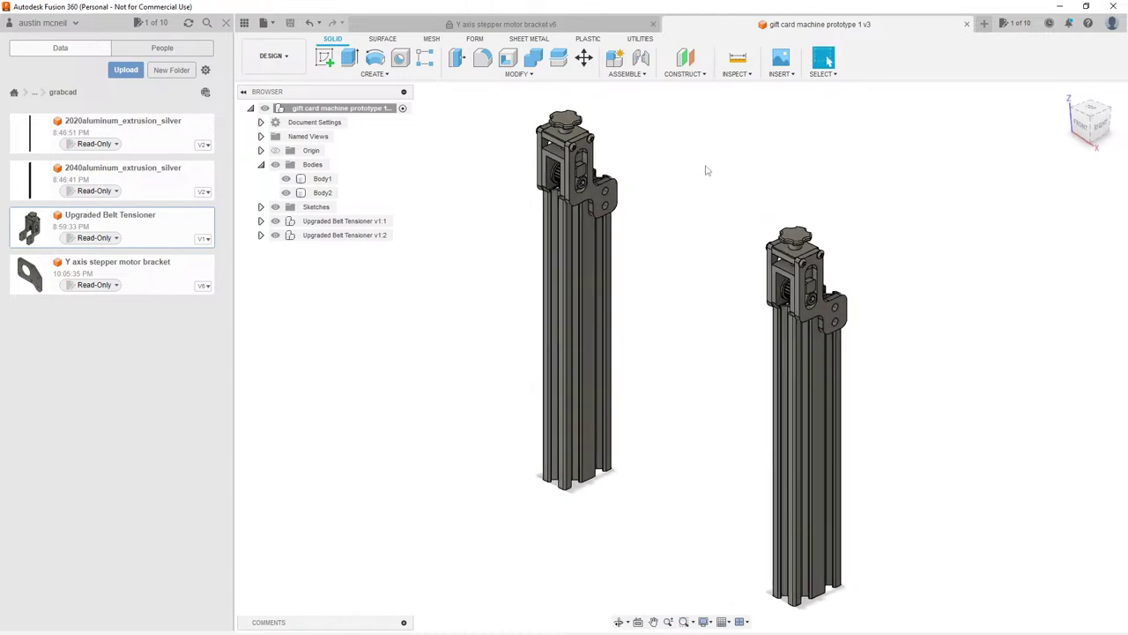
{"action": "scroll", "coordinate": [706, 170], "scroll_direction": "down", "scroll_amount": 3}
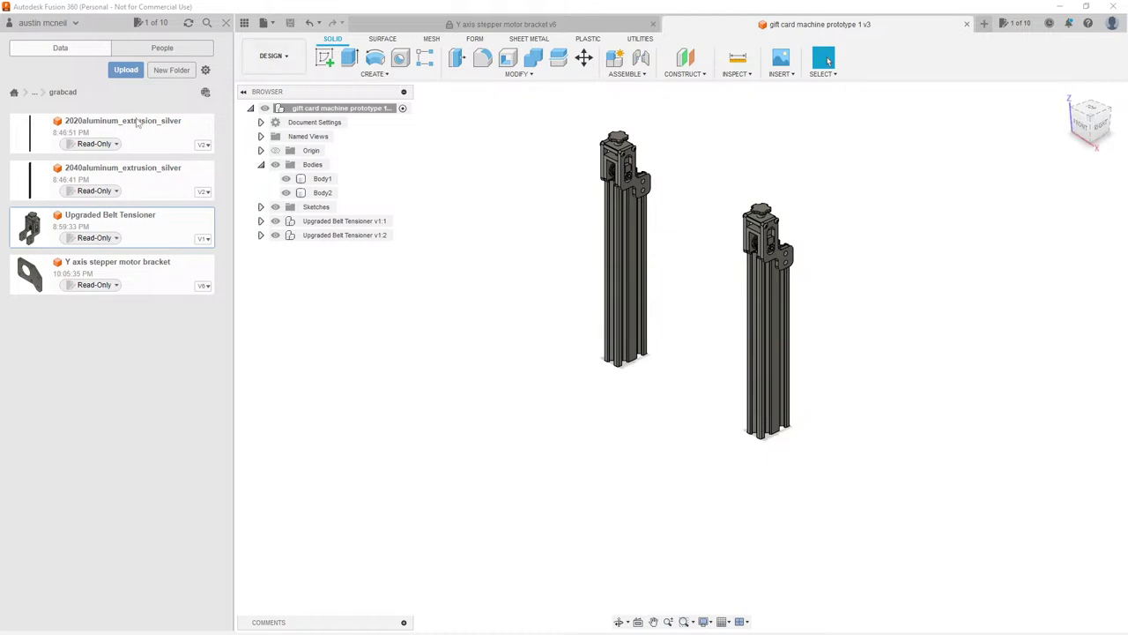
Step: Upload the V-Slot Gantry Plate 20mm STEP file to the grabcad folder, and close FreeCAD and the job status
{"action": "left_click", "coordinate": [125, 69]}
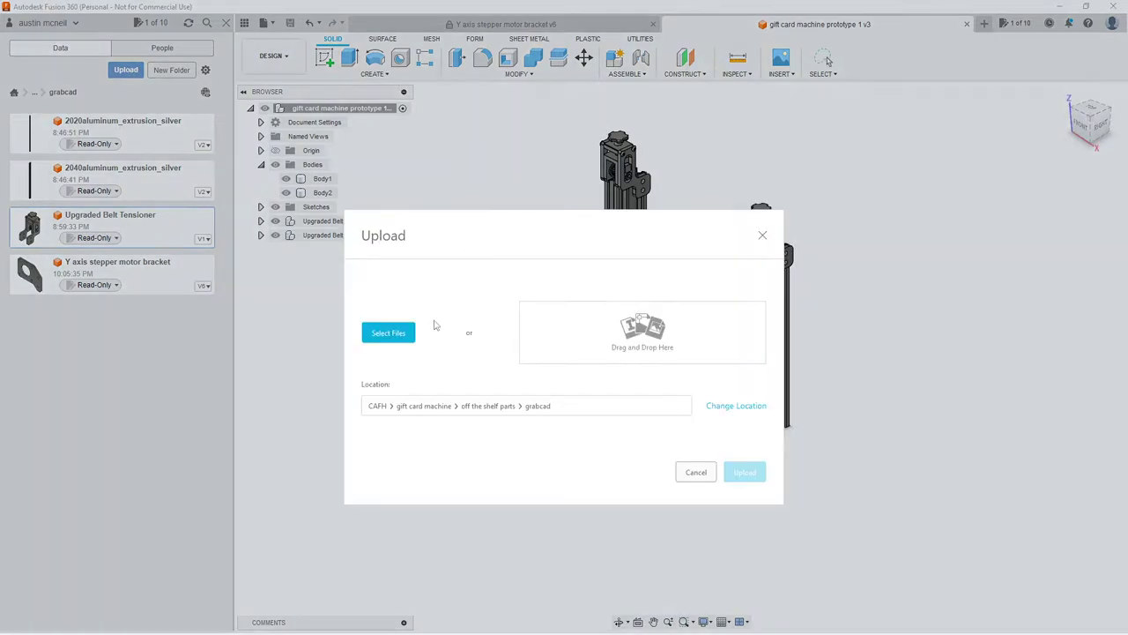
{"action": "left_click", "coordinate": [401, 332]}
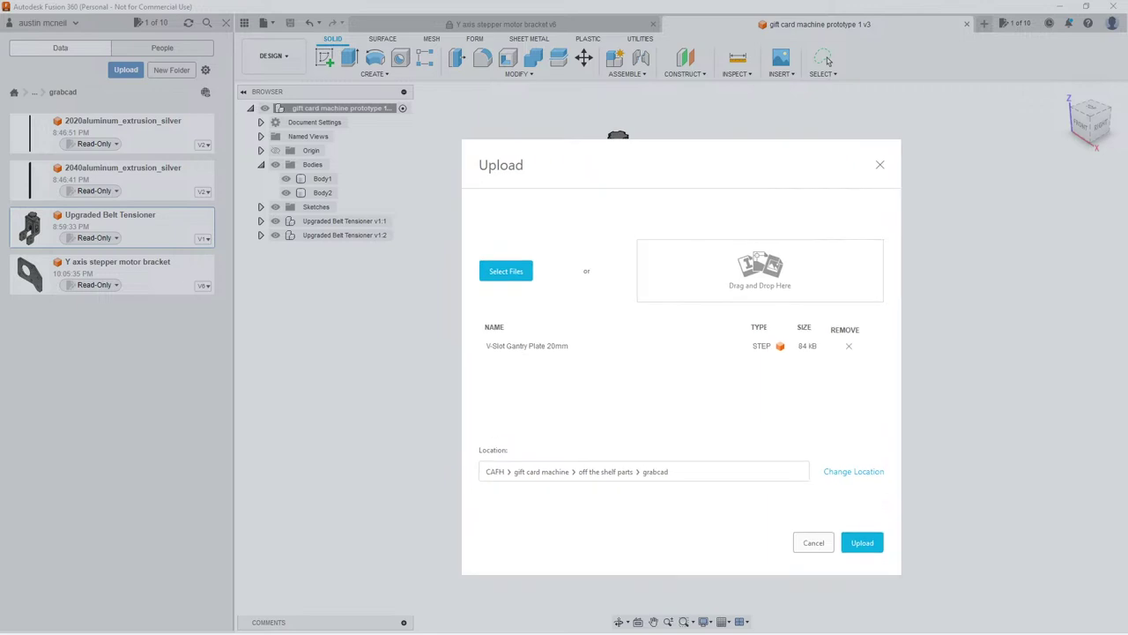
{"action": "left_click", "coordinate": [864, 542]}
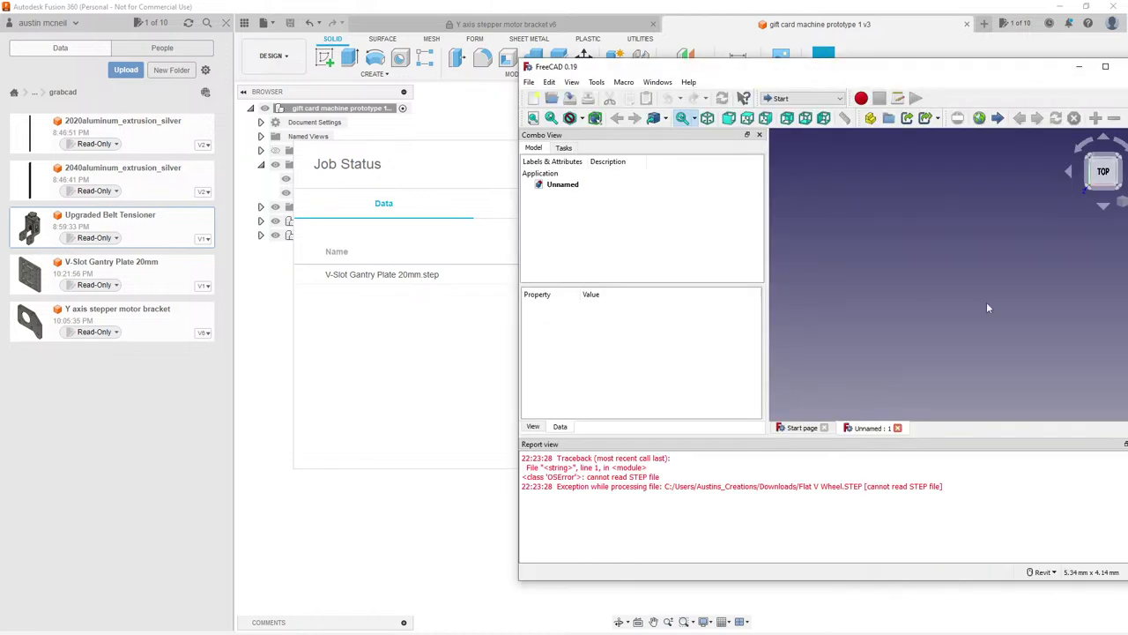
{"action": "left_click_drag", "start_coordinate": [1002, 68], "coordinate": [925, 78]}
{"action": "left_click", "coordinate": [1057, 77]}
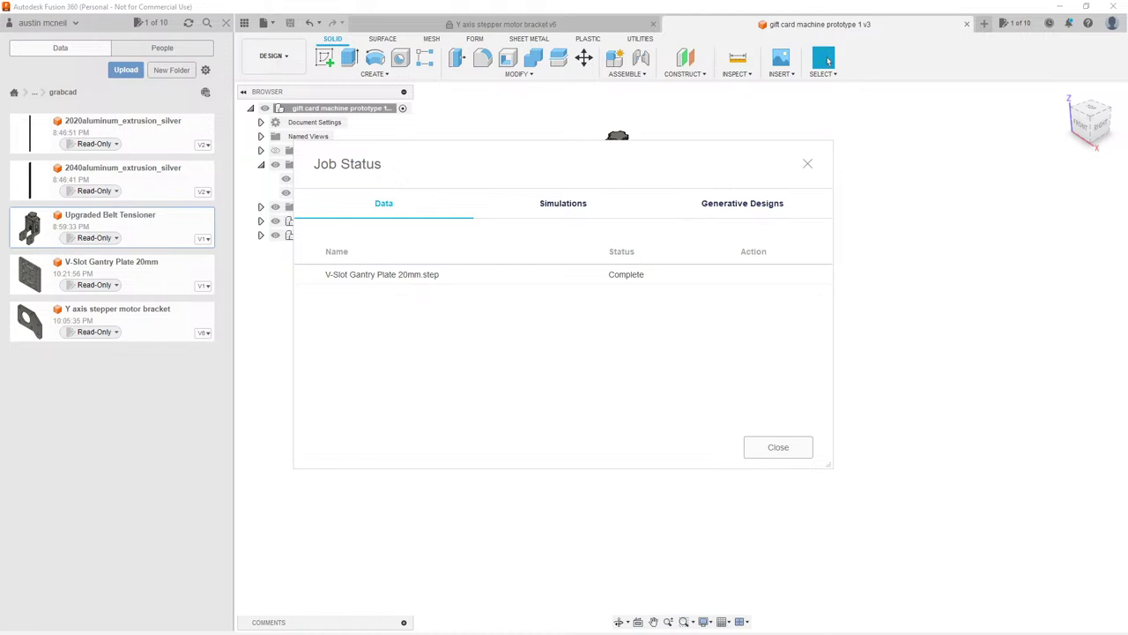
{"action": "left_click", "coordinate": [765, 447]}
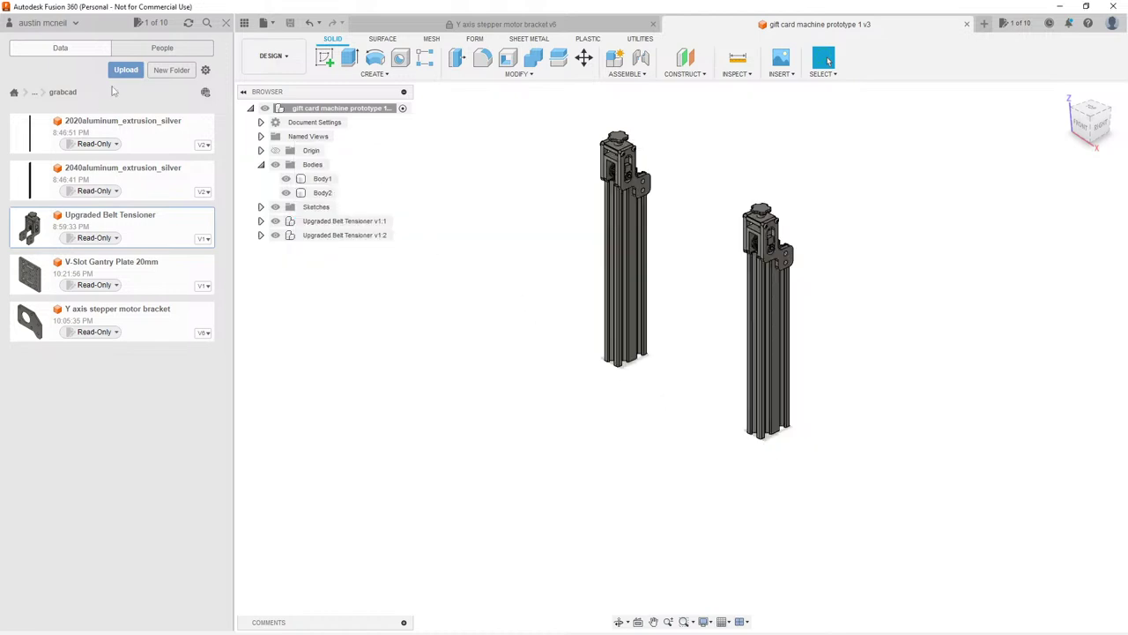
Step: Try to upload the Flat V Wheel STEP file to the grabcad folder
{"action": "left_click", "coordinate": [119, 71]}
{"action": "left_click", "coordinate": [393, 340]}
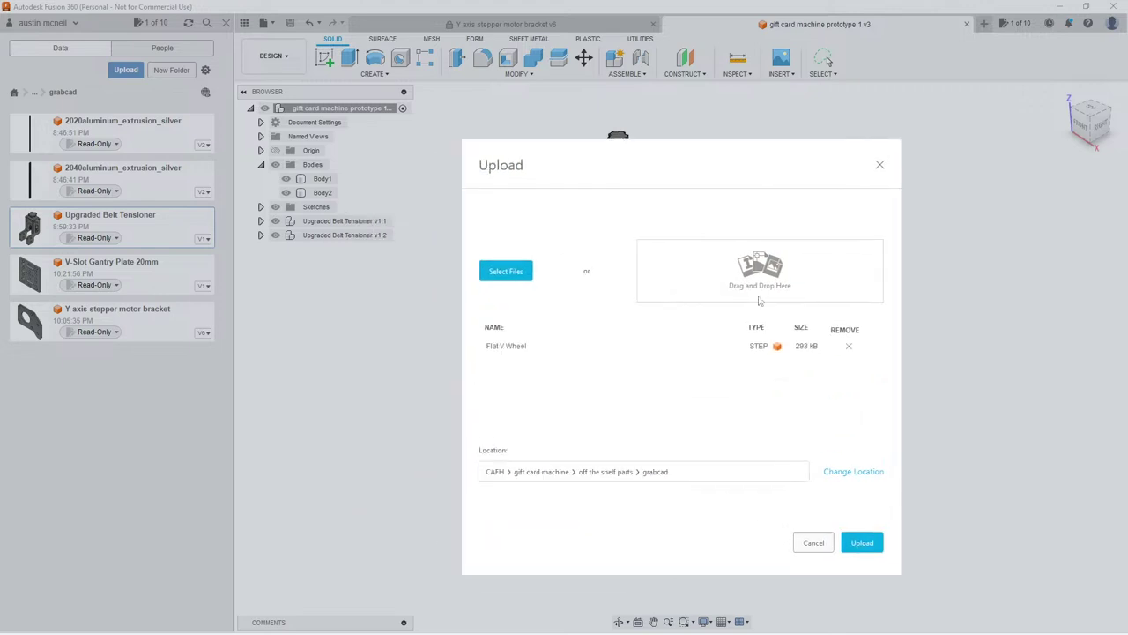
{"action": "left_click", "coordinate": [862, 543]}
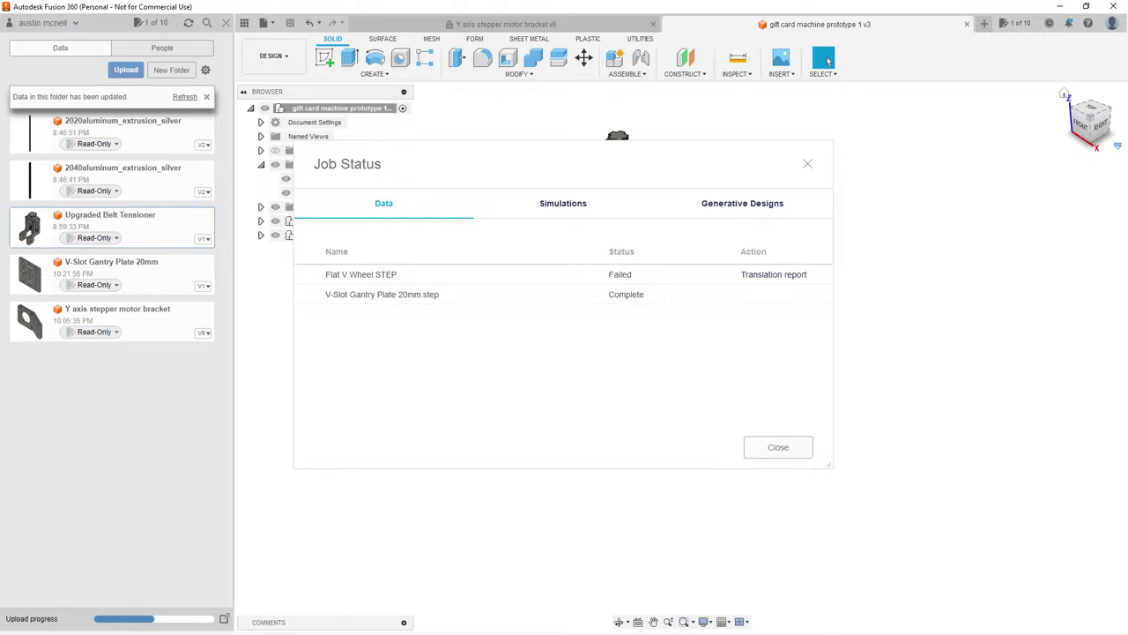
Step: Refresh the grabcad folder, delete Flat V Wheel_errorReport.pdf from it and close the job status
{"action": "left_click", "coordinate": [183, 97]}
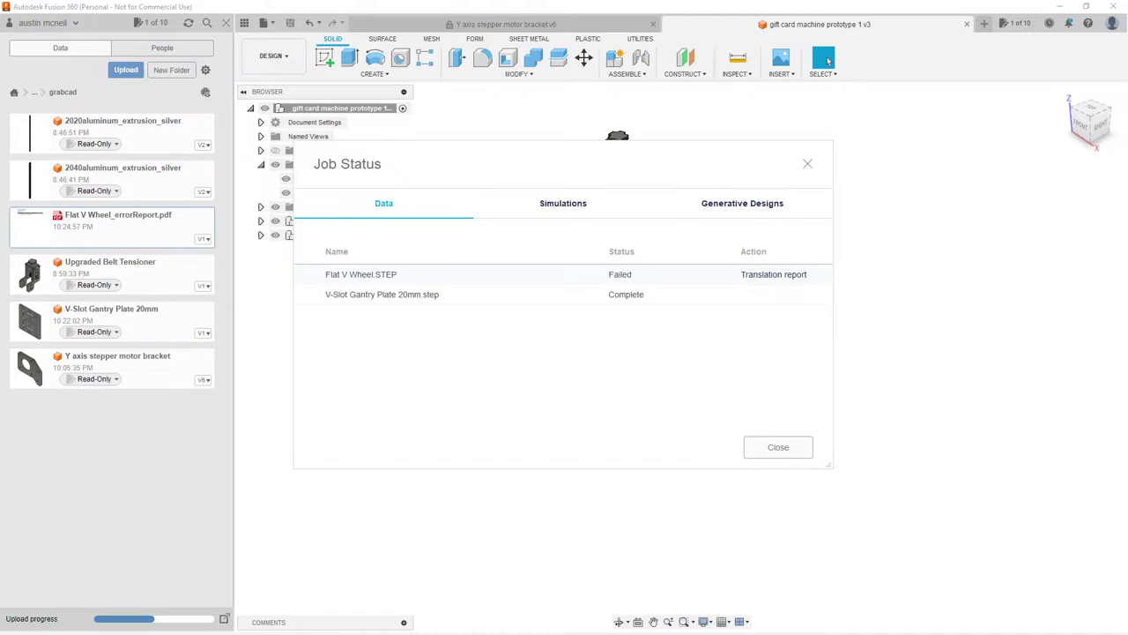
{"action": "right_click", "coordinate": [152, 233]}
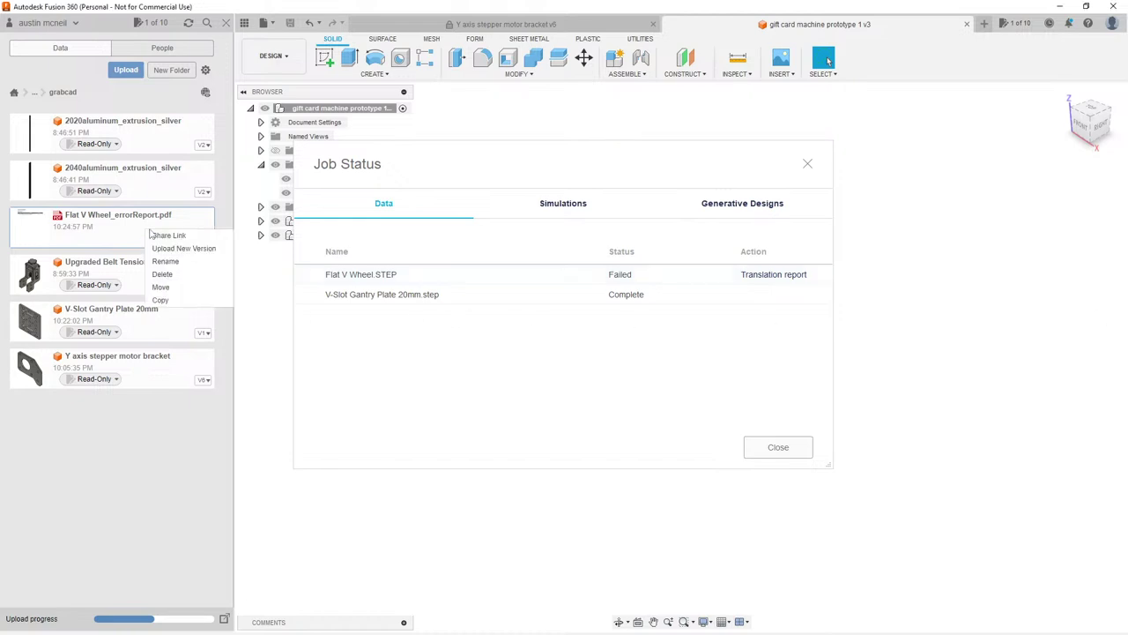
{"action": "left_click", "coordinate": [171, 275]}
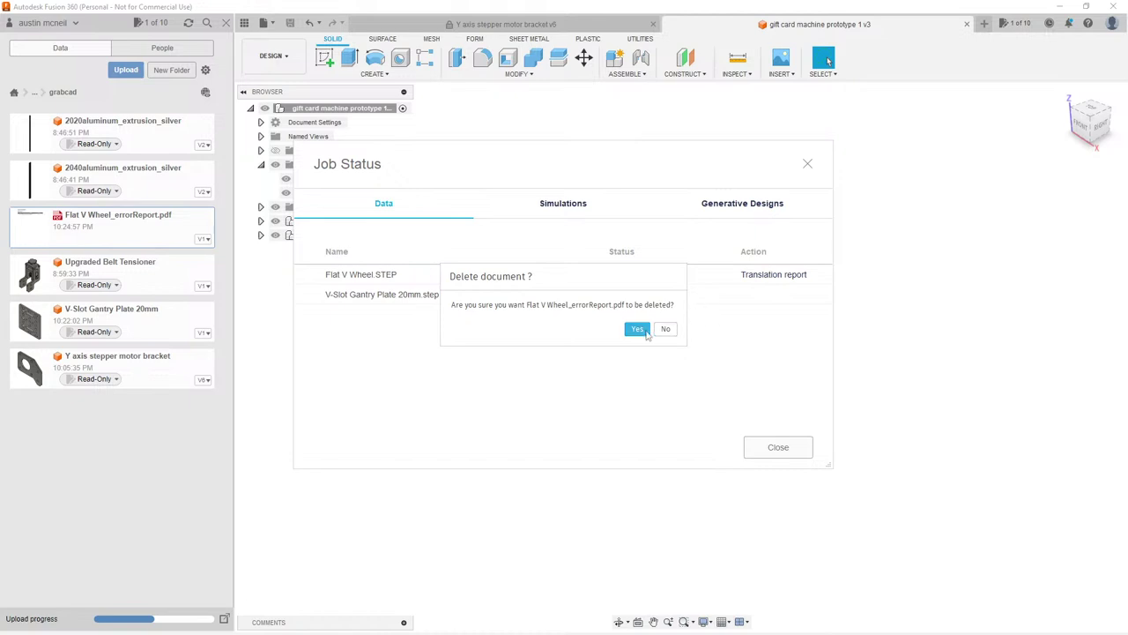
{"action": "left_click", "coordinate": [638, 329]}
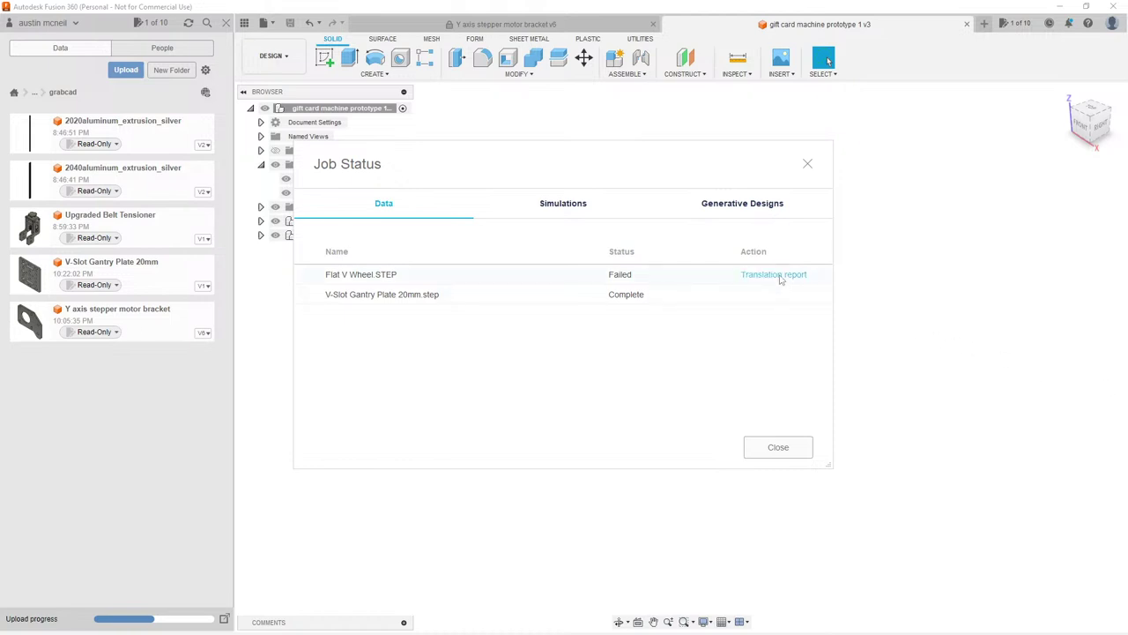
{"action": "left_click", "coordinate": [780, 447]}
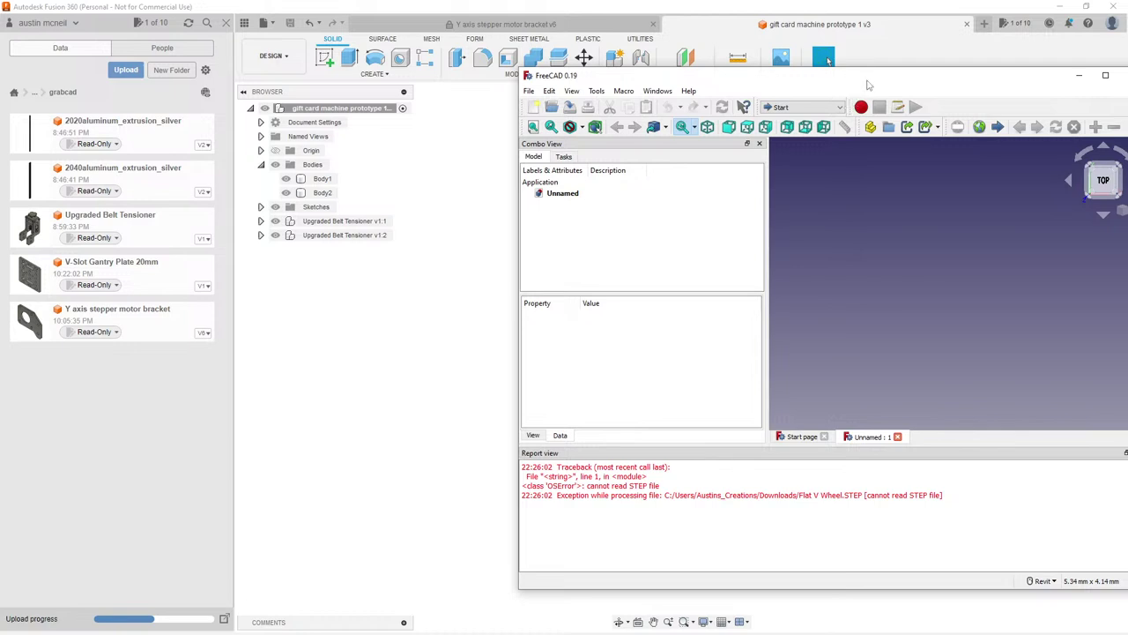
Step: Check the Flat V Wheel file in FreeCAD as .STEP and as .STP, closing FreeCAD each time
{"action": "left_click_drag", "start_coordinate": [871, 80], "coordinate": [806, 95]}
{"action": "left_click", "coordinate": [1038, 92]}
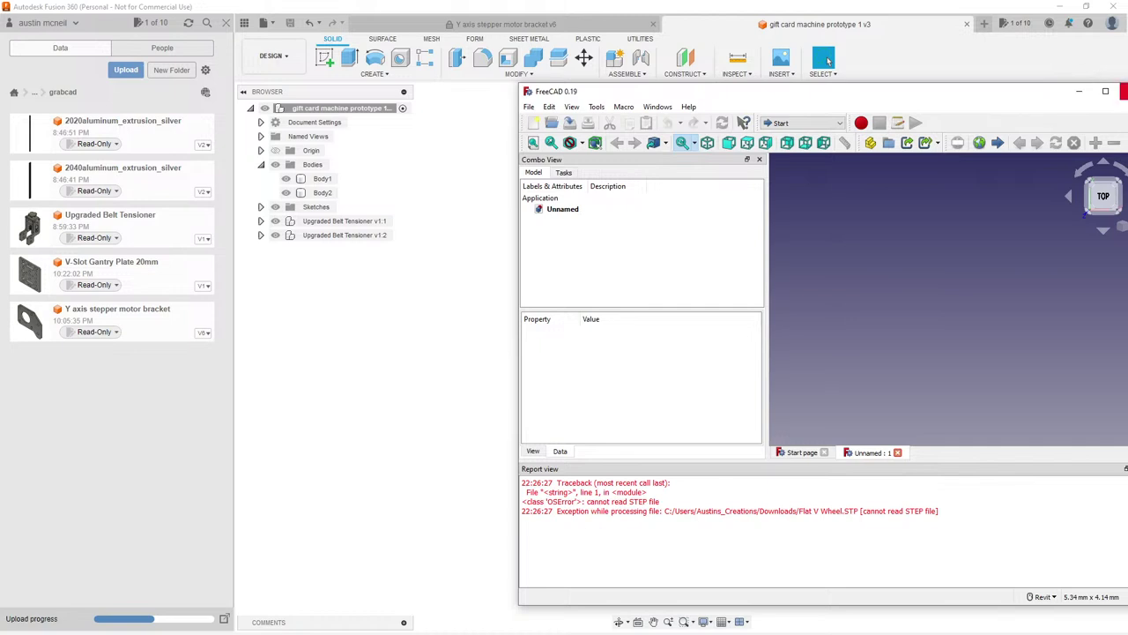
{"action": "left_click", "coordinate": [1123, 91]}
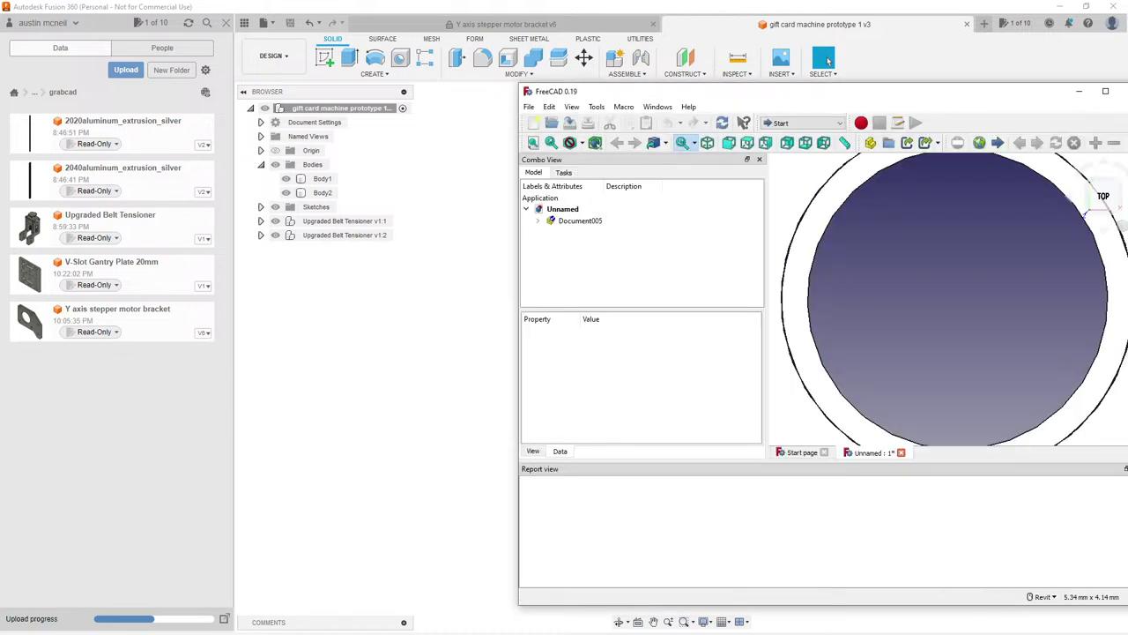
Step: Inspect the V wheel model in FreeCAD from a tilted view and close FreeCAD, discarding the unsaved document
{"action": "scroll", "coordinate": [919, 223], "scroll_direction": "down", "scroll_amount": 6}
{"action": "middle_click_drag", "start_coordinate": [1024, 230], "coordinate": [924, 324], "text": "shift"}
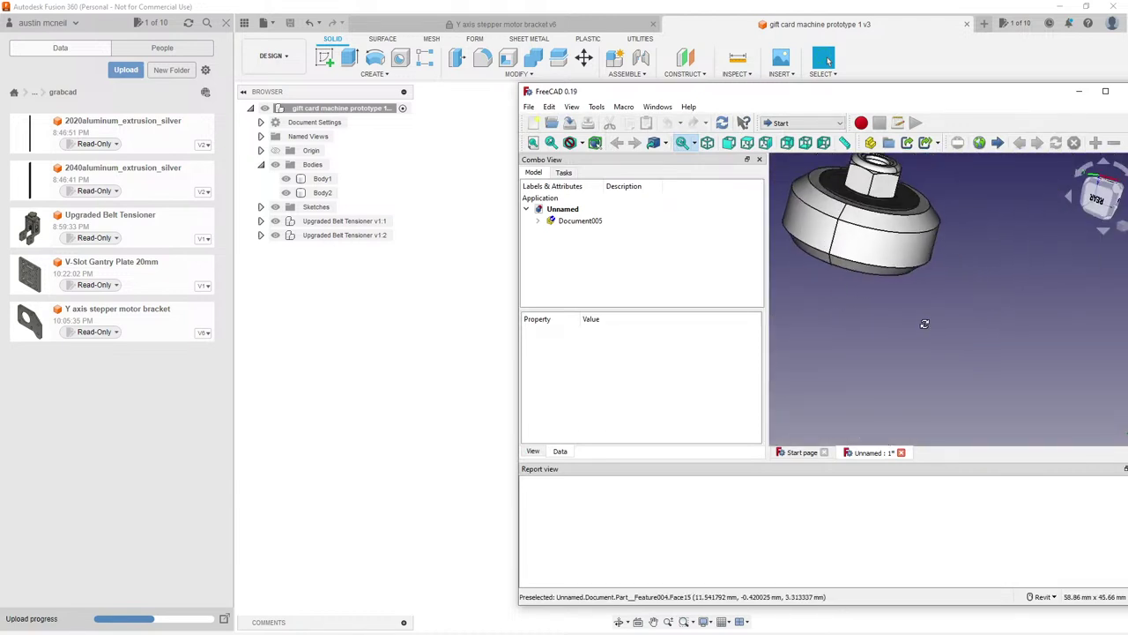
{"action": "left_click_drag", "start_coordinate": [1060, 92], "coordinate": [981, 92]}
{"action": "left_click", "coordinate": [1055, 92]}
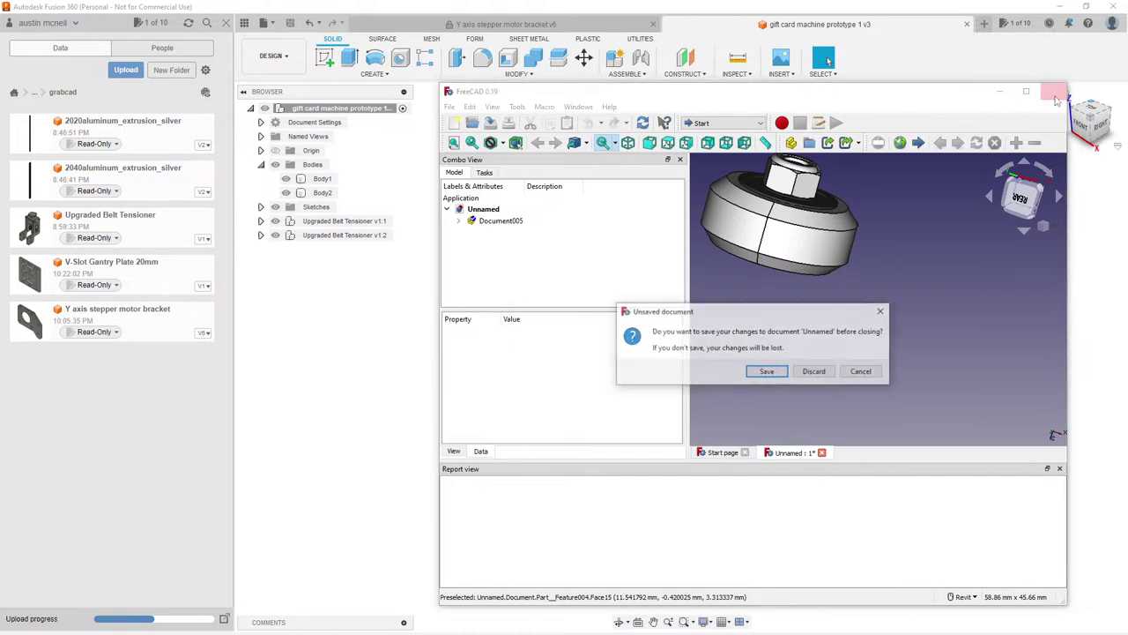
{"action": "left_click", "coordinate": [814, 371]}
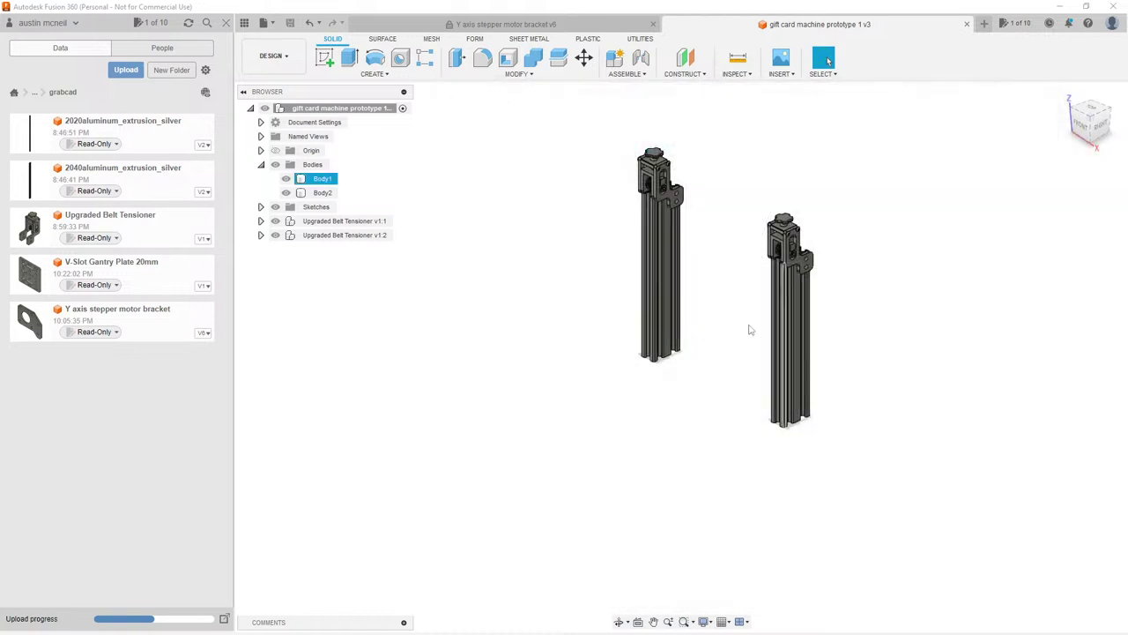
Step: Upload the Solid V Wheel assy STP file to the grabcad folder and close the job status
{"action": "left_click", "coordinate": [125, 70]}
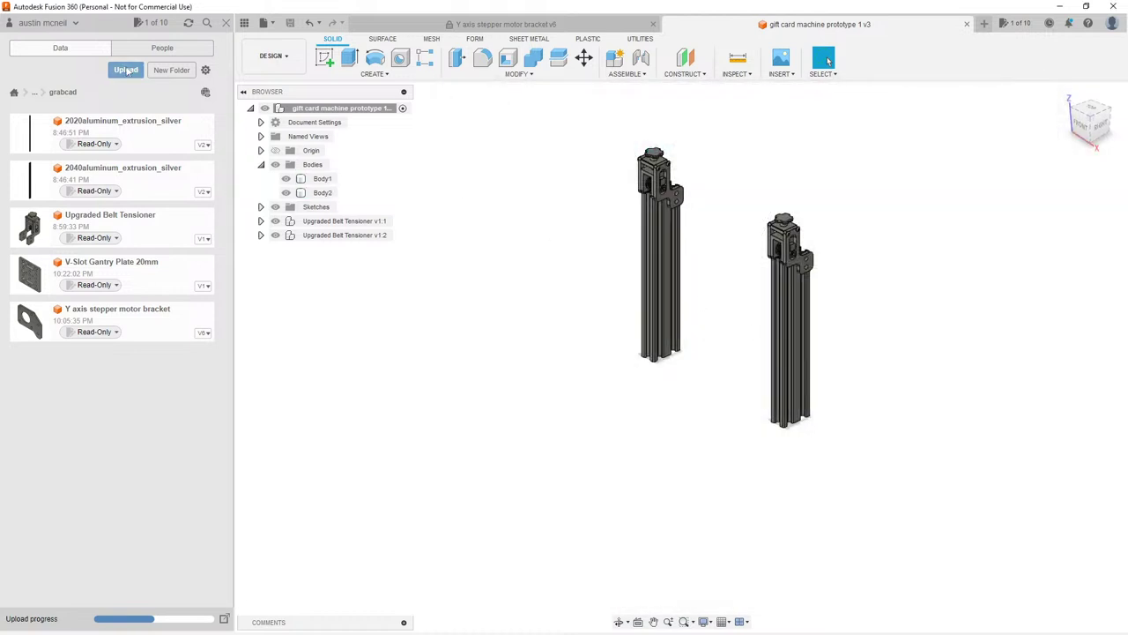
{"action": "left_click", "coordinate": [388, 333]}
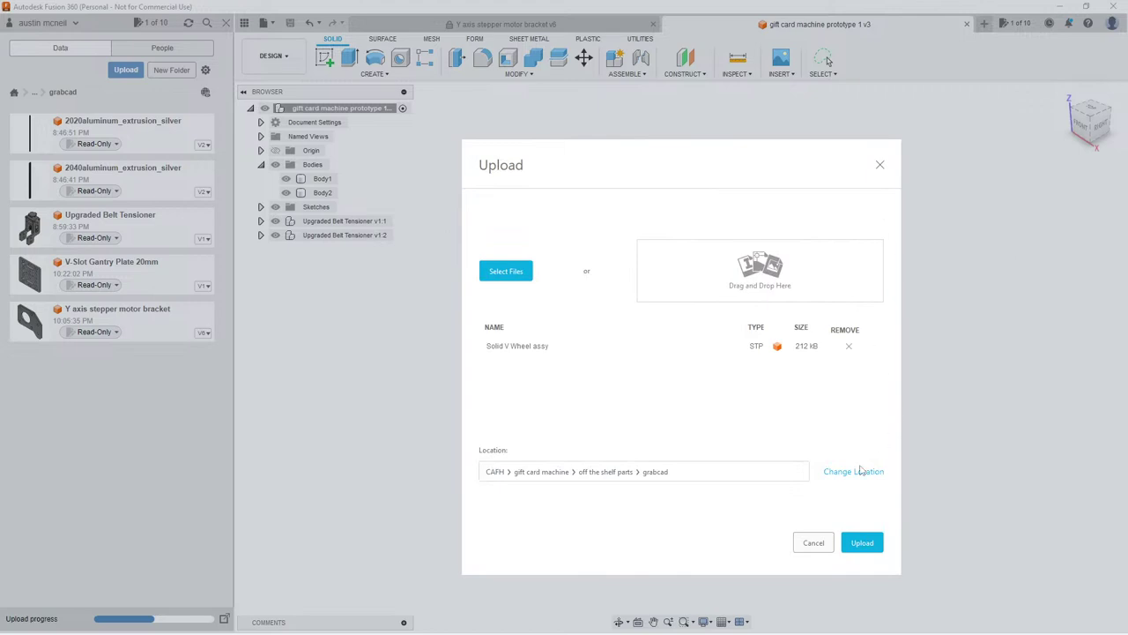
{"action": "left_click", "coordinate": [862, 540]}
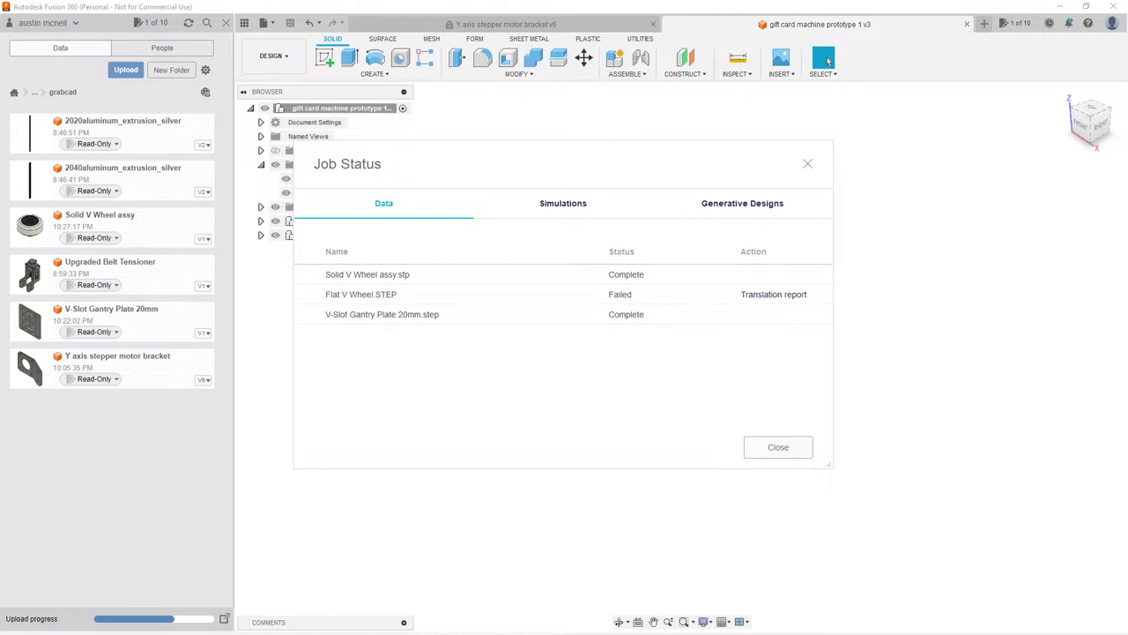
{"action": "left_click", "coordinate": [779, 450]}
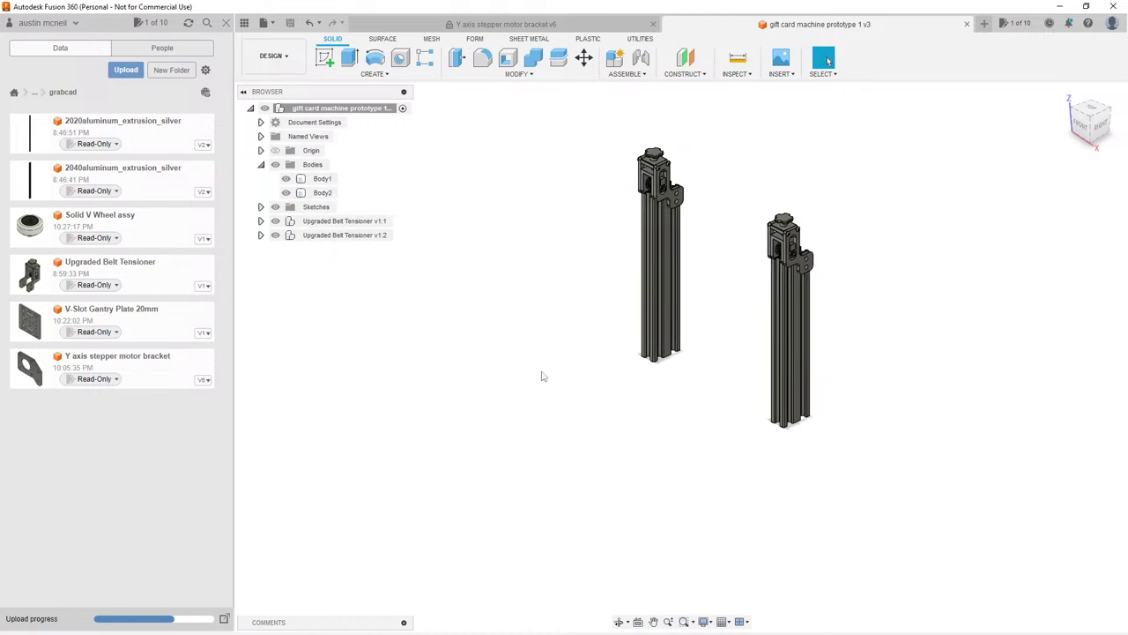
{"action": "middle_click_drag", "start_coordinate": [709, 450], "coordinate": [690, 435], "text": "shift"}
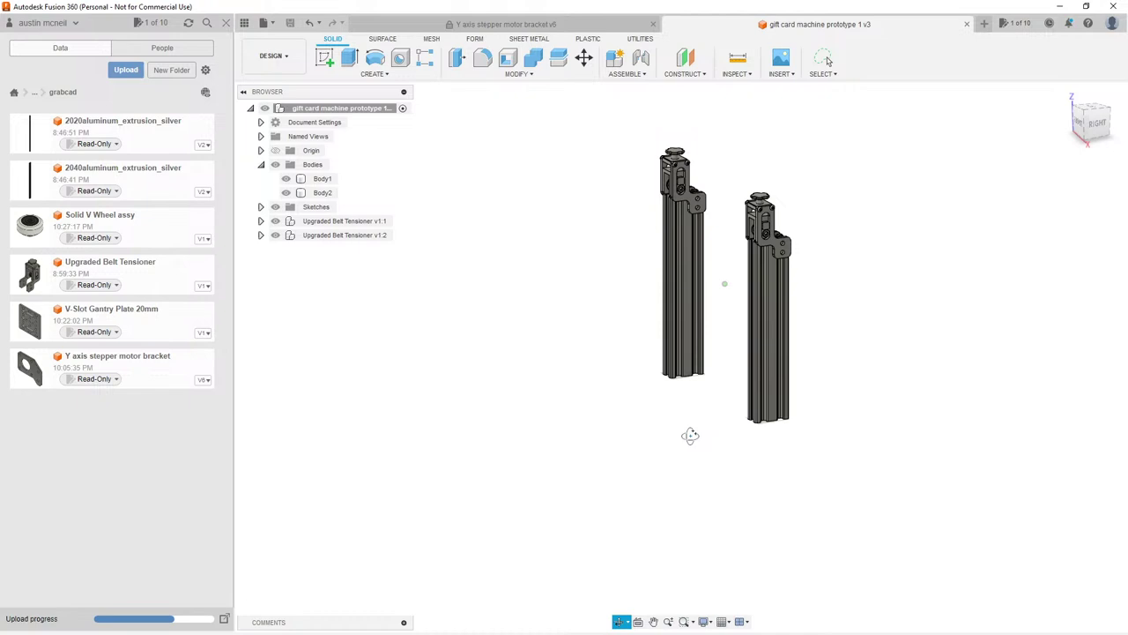
{"action": "key", "text": "Escape"}
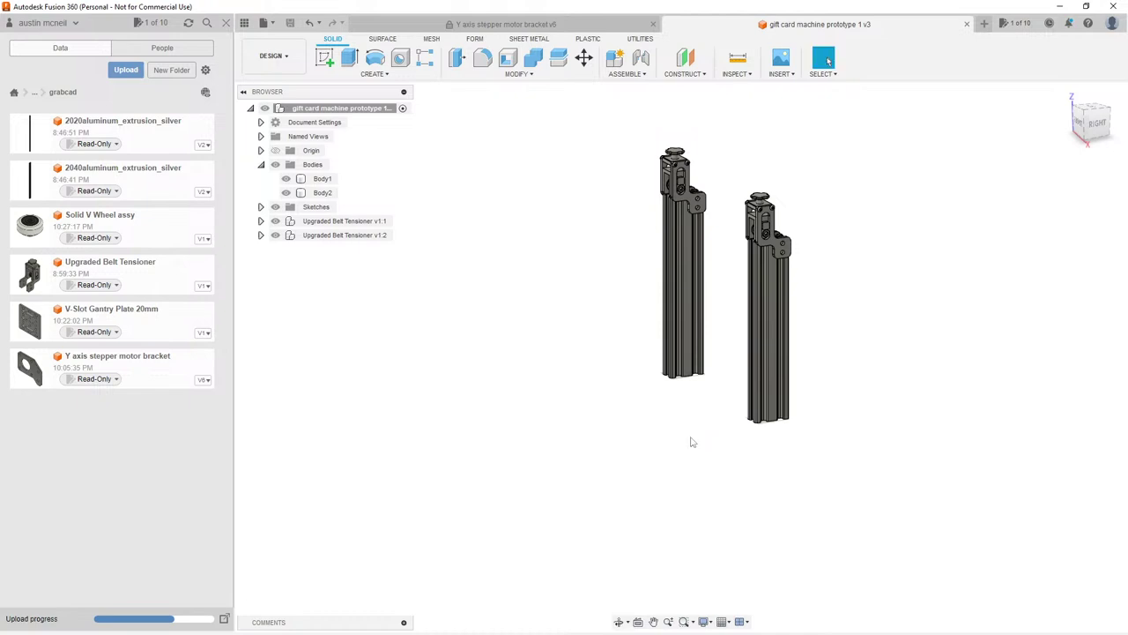
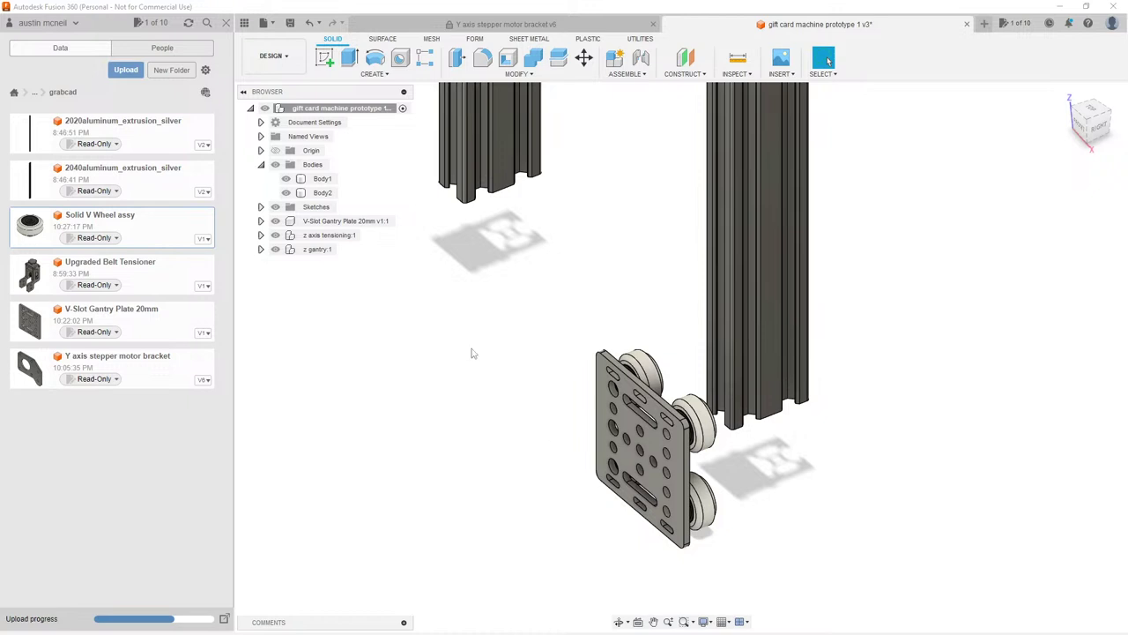
Step: Move the V-Slot Gantry Plate 20mm component into the z gantry component
{"action": "scroll", "coordinate": [463, 425], "scroll_direction": "down", "scroll_amount": 1}
{"action": "scroll", "coordinate": [462, 427], "scroll_direction": "down", "scroll_amount": 1}
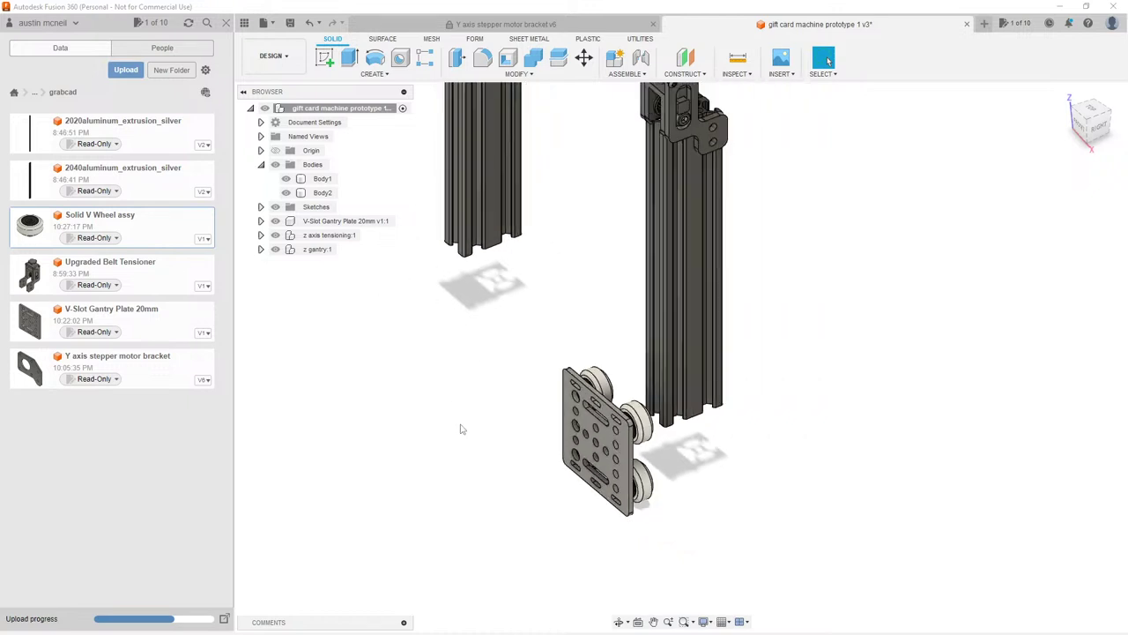
{"action": "scroll", "coordinate": [464, 419], "scroll_direction": "down", "scroll_amount": 1}
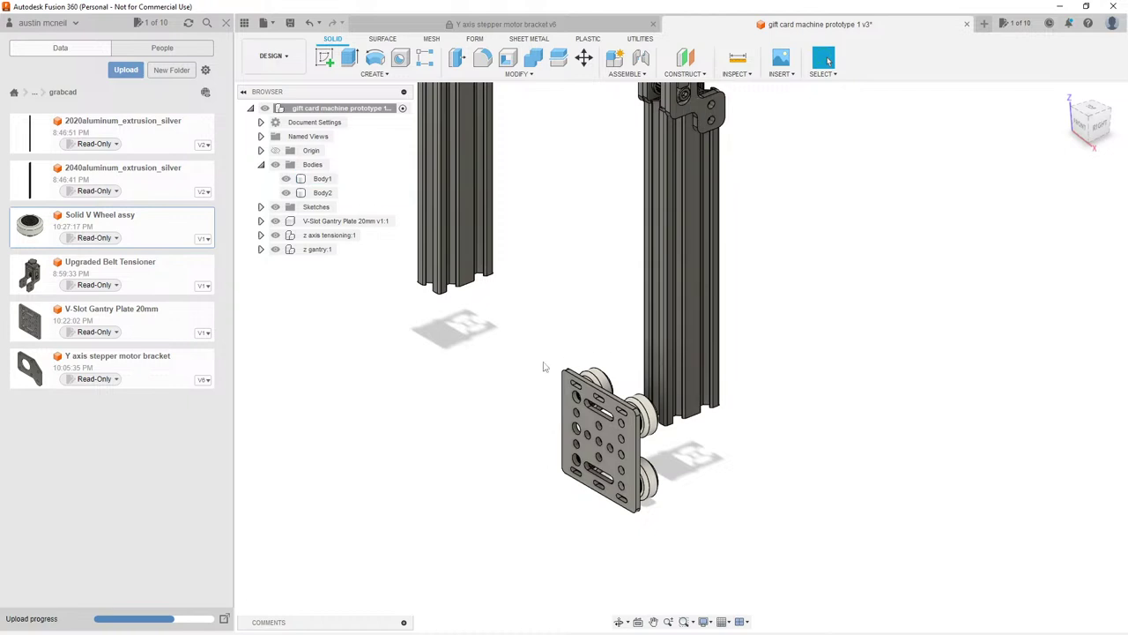
{"action": "scroll", "coordinate": [565, 370], "scroll_direction": "down", "scroll_amount": 1}
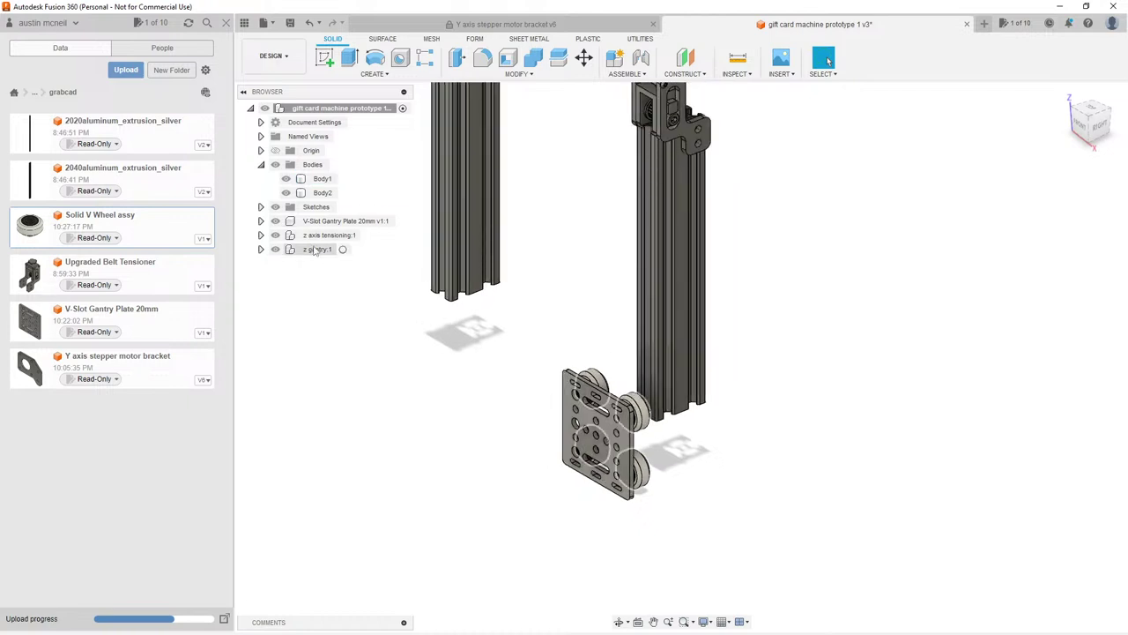
{"action": "left_click", "coordinate": [364, 222]}
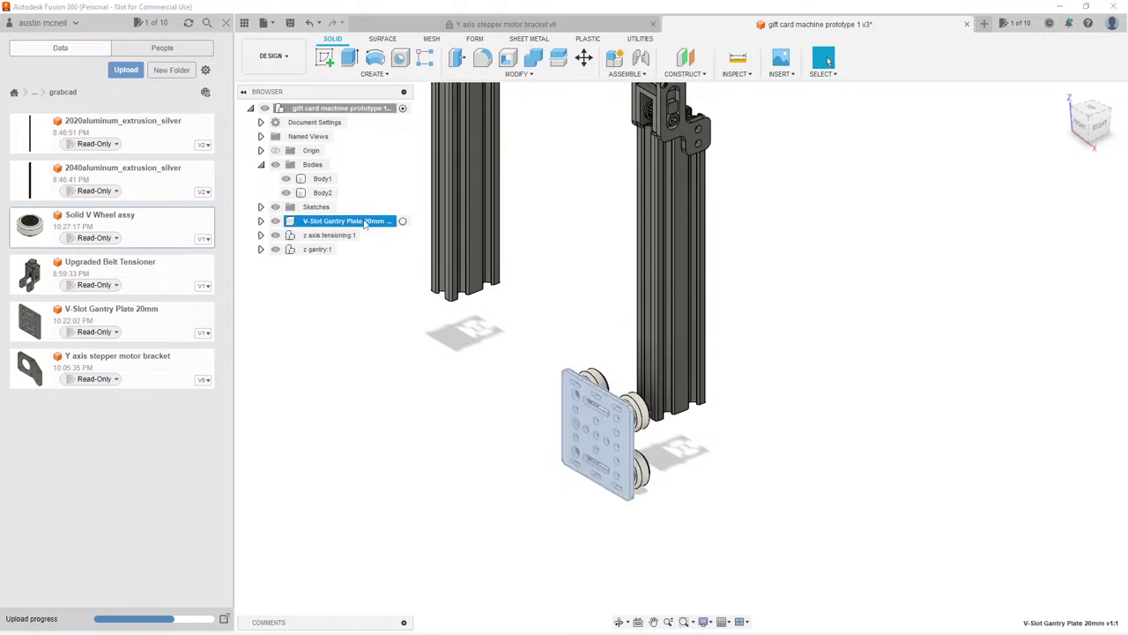
{"action": "left_click_drag", "start_coordinate": [364, 224], "coordinate": [310, 255]}
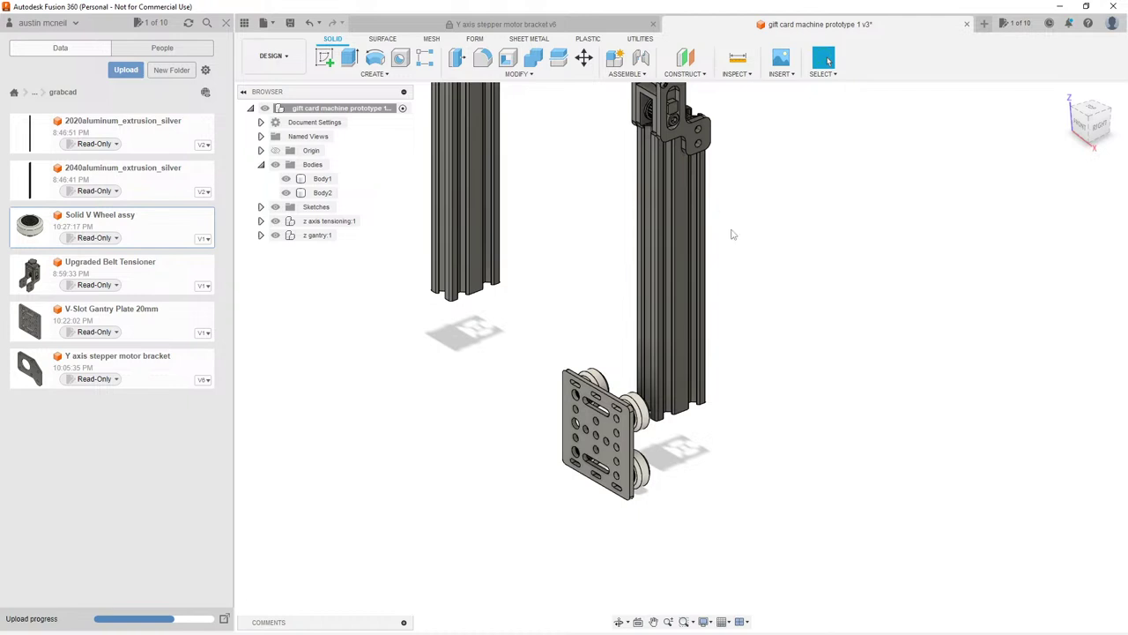
Step: Examine how the wheeled gantry plate sits relative to the nearer extrusion and its belt tensioner from the side and at an angle
{"action": "left_click", "coordinate": [668, 145]}
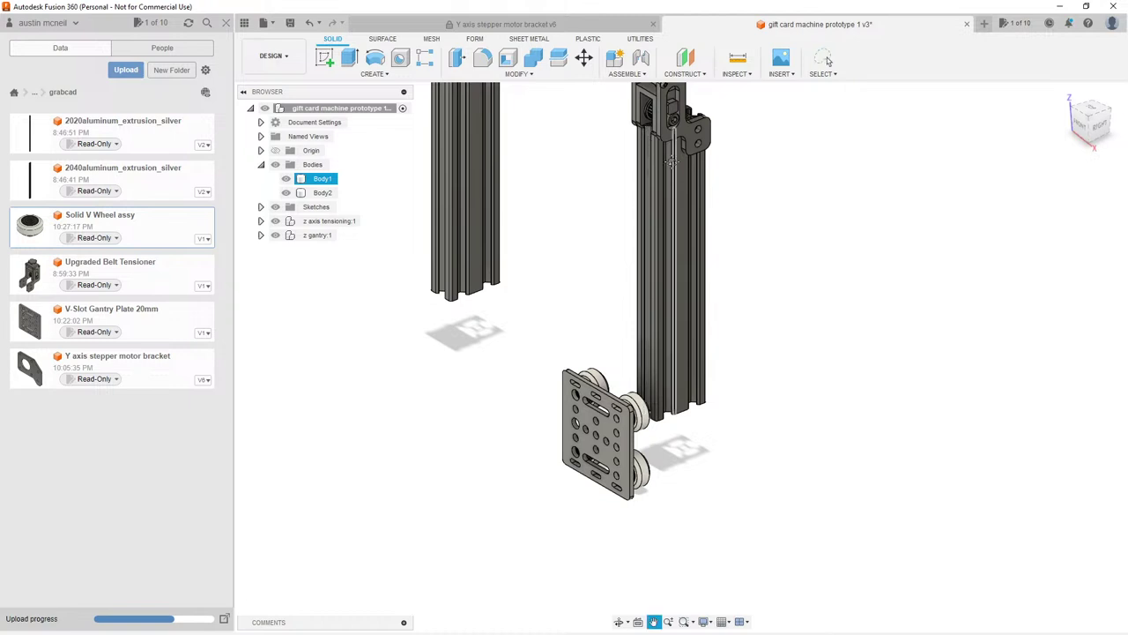
{"action": "middle_click_drag", "start_coordinate": [672, 162], "coordinate": [683, 206]}
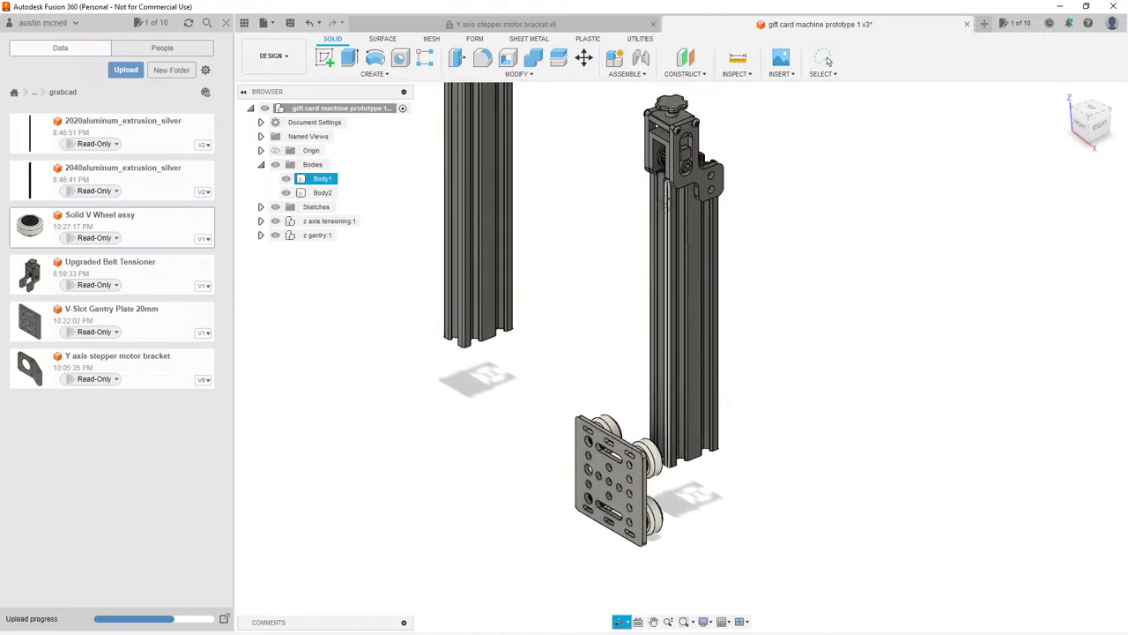
{"action": "key", "text": "Escape"}
{"action": "middle_click_drag", "start_coordinate": [670, 264], "coordinate": [699, 183], "text": "shift"}
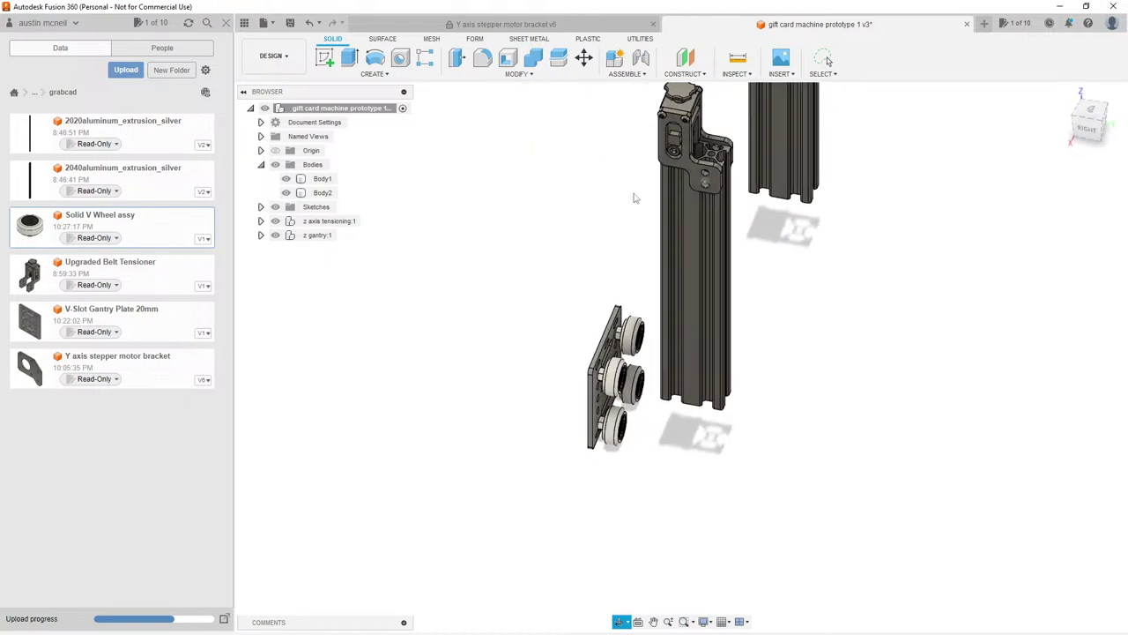
{"action": "left_click", "coordinate": [699, 183]}
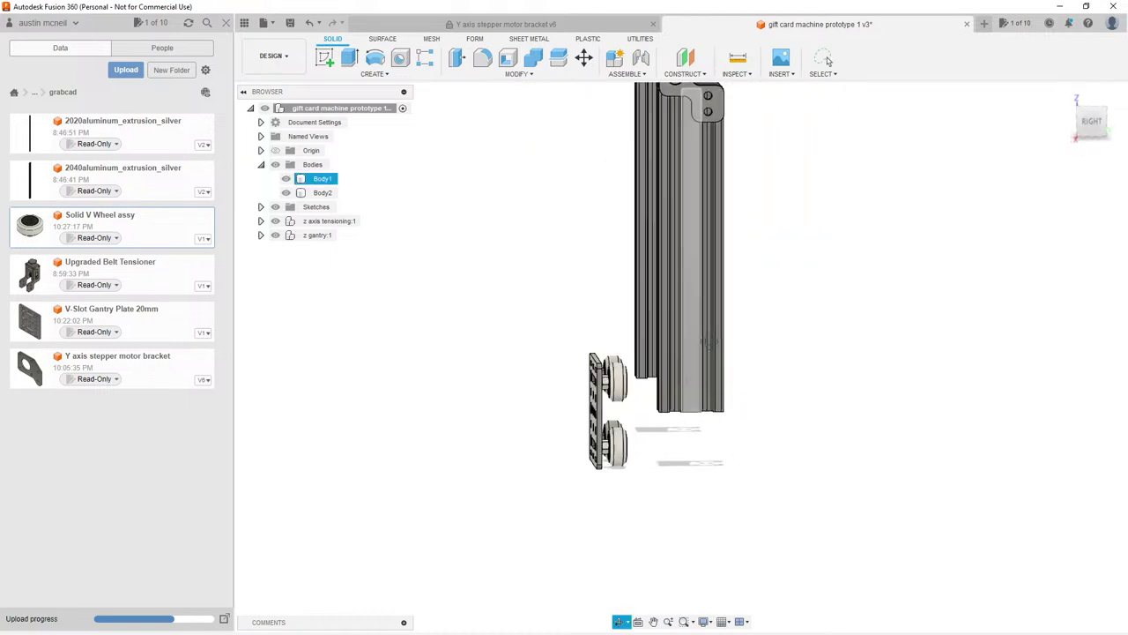
{"action": "left_click", "coordinate": [828, 59]}
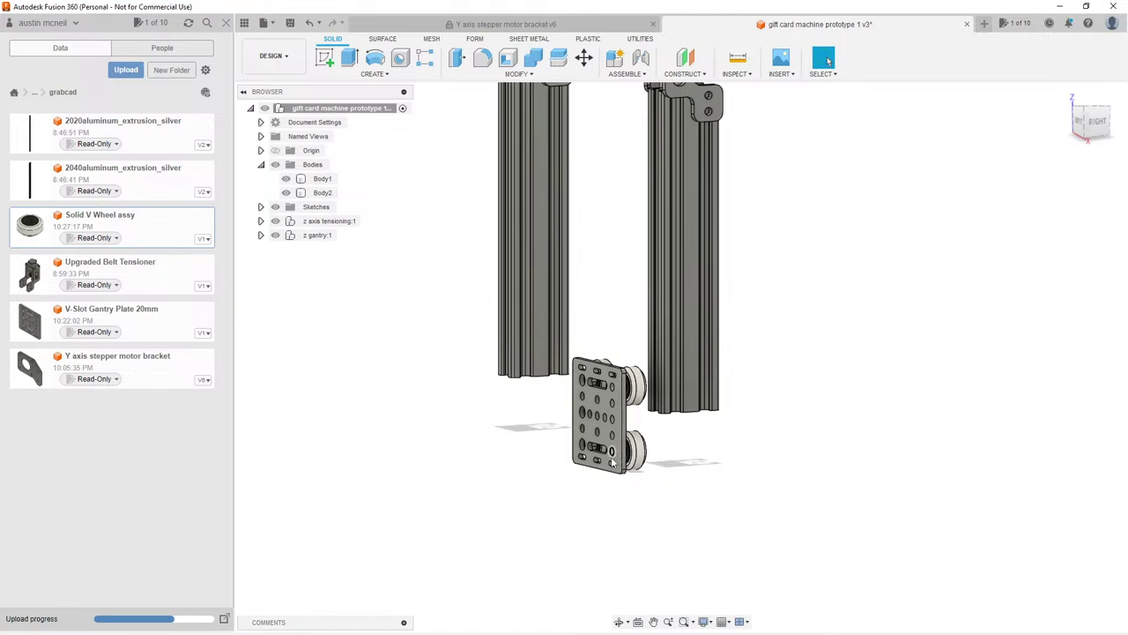
{"action": "left_click", "coordinate": [681, 394]}
{"action": "left_click", "coordinate": [682, 422]}
{"action": "middle_click_drag", "start_coordinate": [536, 390], "coordinate": [535, 433], "text": "shift"}
{"action": "scroll", "coordinate": [573, 371], "scroll_direction": "down", "scroll_amount": 3}
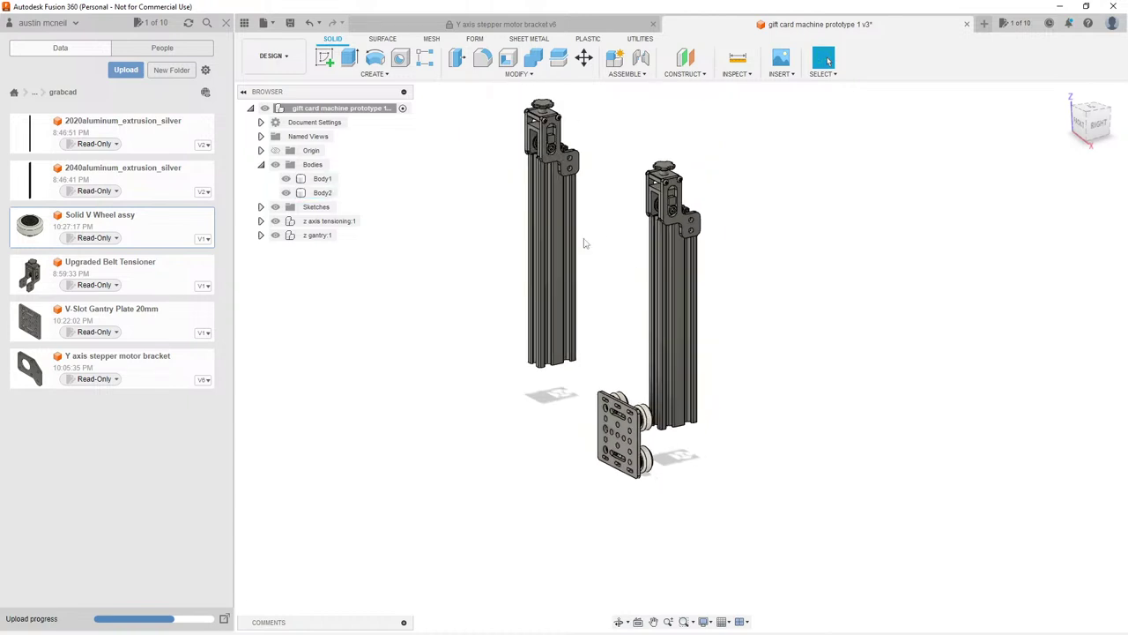
Step: Inspect the gantry plate's holes and V wheels up close beside the lower end of the extrusion
{"action": "left_click", "coordinate": [555, 264]}
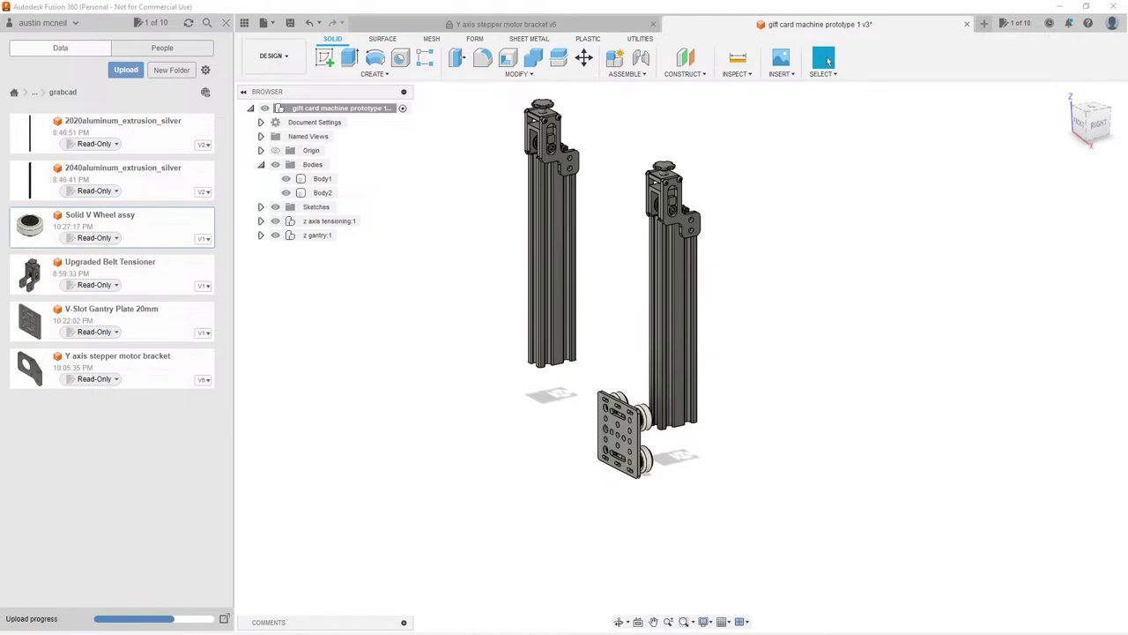
{"action": "key", "text": "alt+Tab"}
{"action": "double_click", "coordinate": [610, 100]}
{"action": "scroll", "coordinate": [611, 330], "scroll_direction": "up", "scroll_amount": 3}
{"action": "middle_click_drag", "start_coordinate": [612, 330], "coordinate": [657, 423], "text": "shift"}
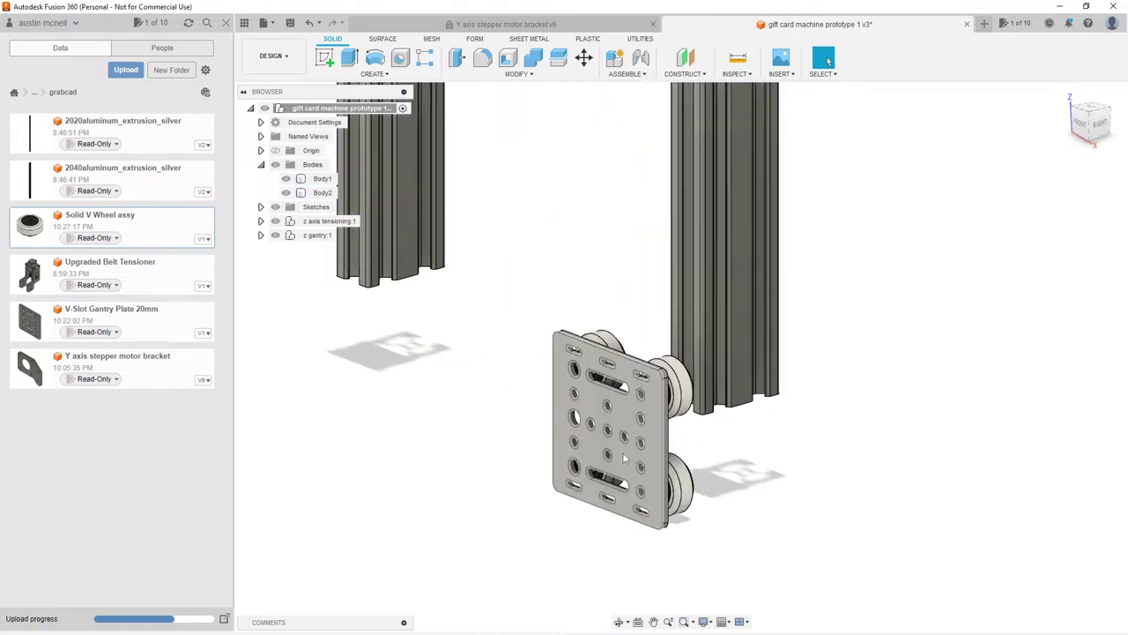
{"action": "middle_click_drag", "start_coordinate": [712, 451], "coordinate": [709, 458], "text": "shift"}
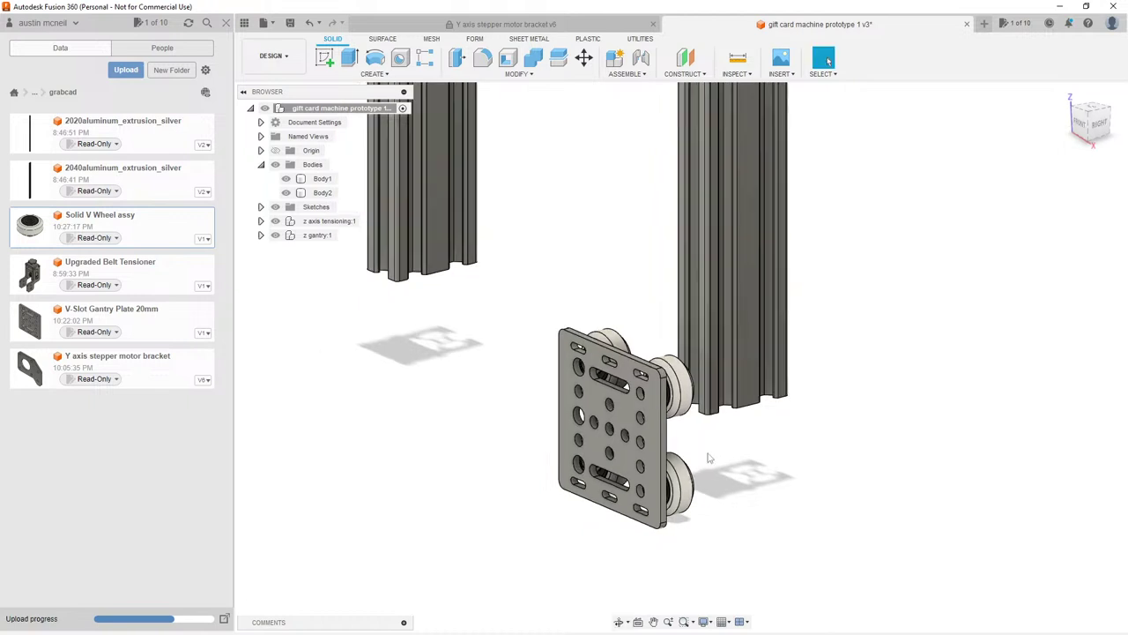
{"action": "scroll", "coordinate": [603, 325], "scroll_direction": "down", "scroll_amount": 3}
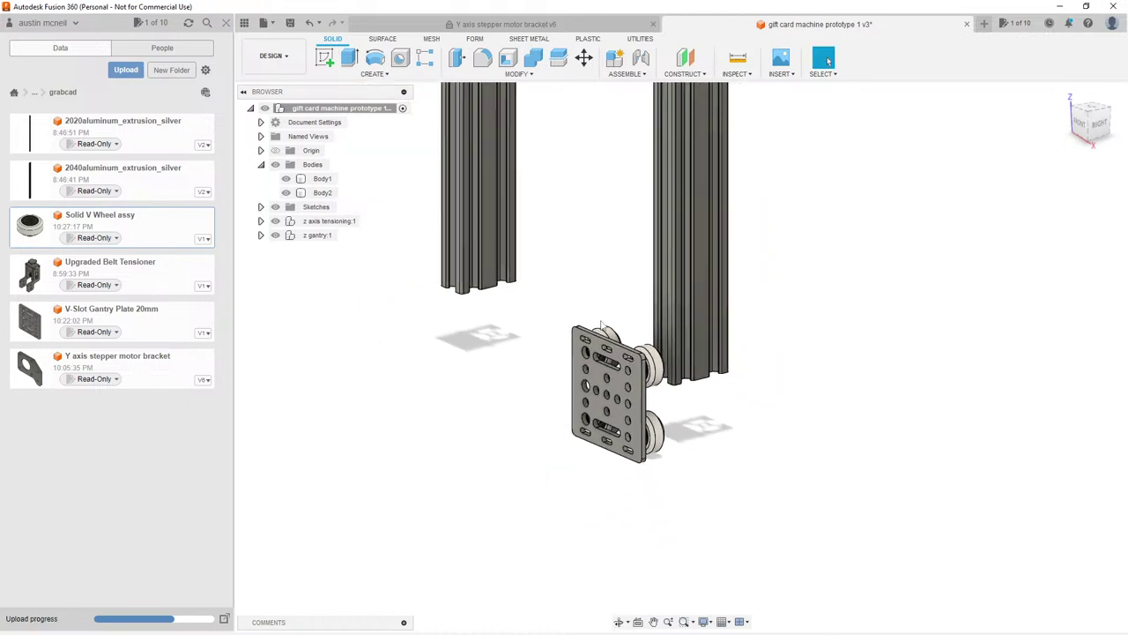
{"action": "scroll", "coordinate": [627, 309], "scroll_direction": "up", "scroll_amount": 3}
{"action": "middle_click_drag", "start_coordinate": [625, 327], "coordinate": [629, 298], "text": "shift"}
{"action": "scroll", "coordinate": [629, 274], "scroll_direction": "up", "scroll_amount": 1}
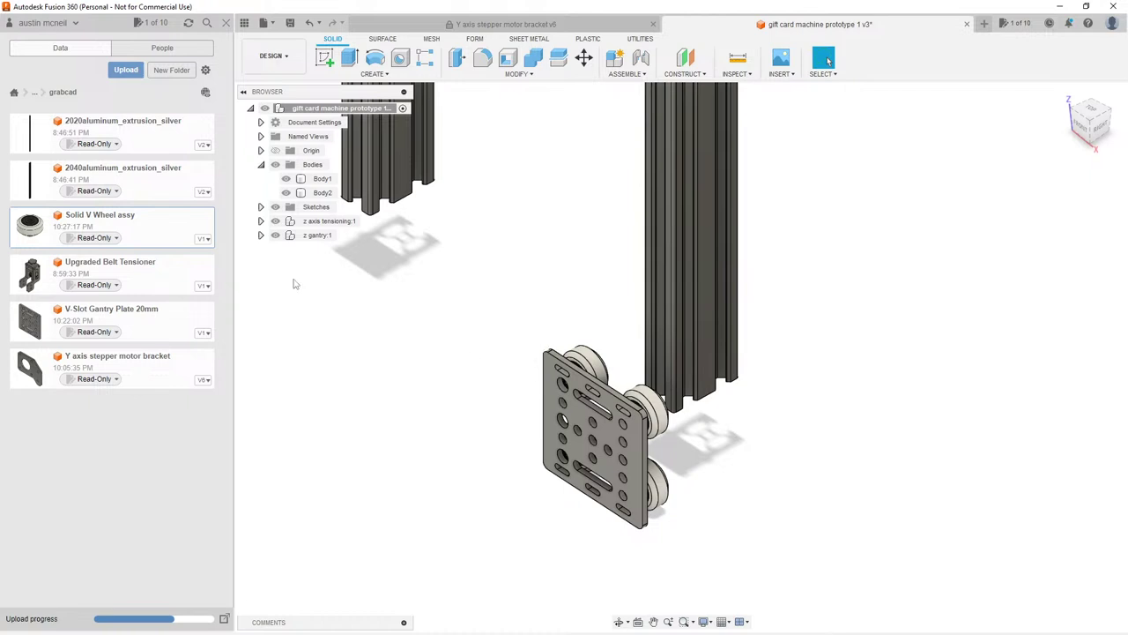
Step: Start a point-to-point move of the z gantry component and inspect its V wheels for a suitable origin point
{"action": "left_click", "coordinate": [315, 235]}
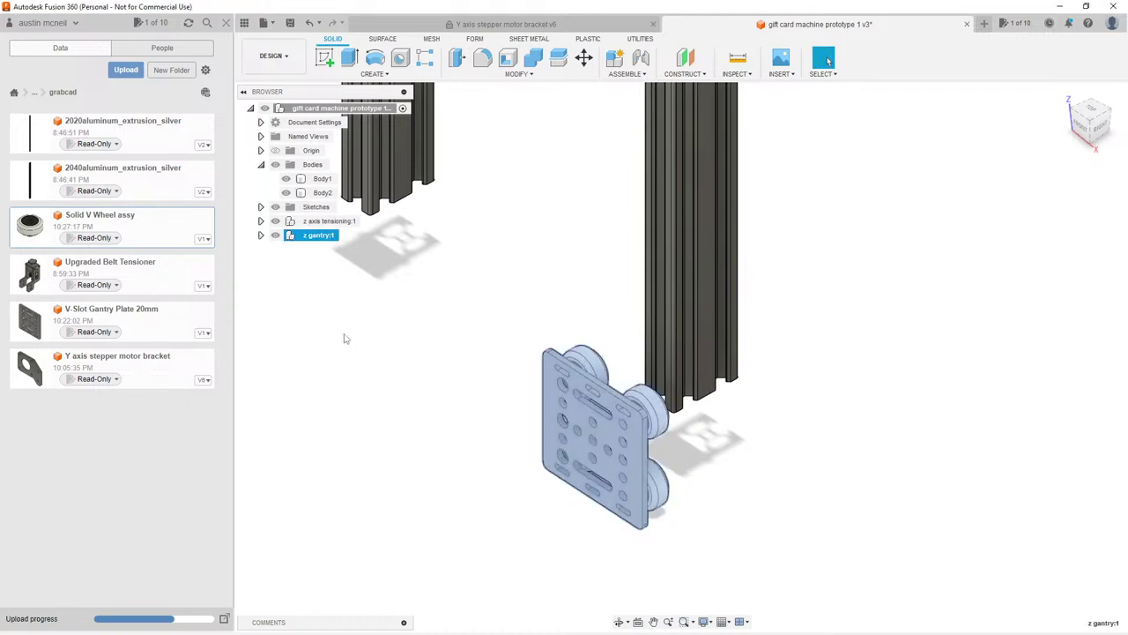
{"action": "key", "text": "m"}
{"action": "middle_click_drag", "start_coordinate": [523, 327], "coordinate": [608, 410], "text": "shift"}
{"action": "scroll", "coordinate": [564, 396], "scroll_direction": "up", "scroll_amount": 5}
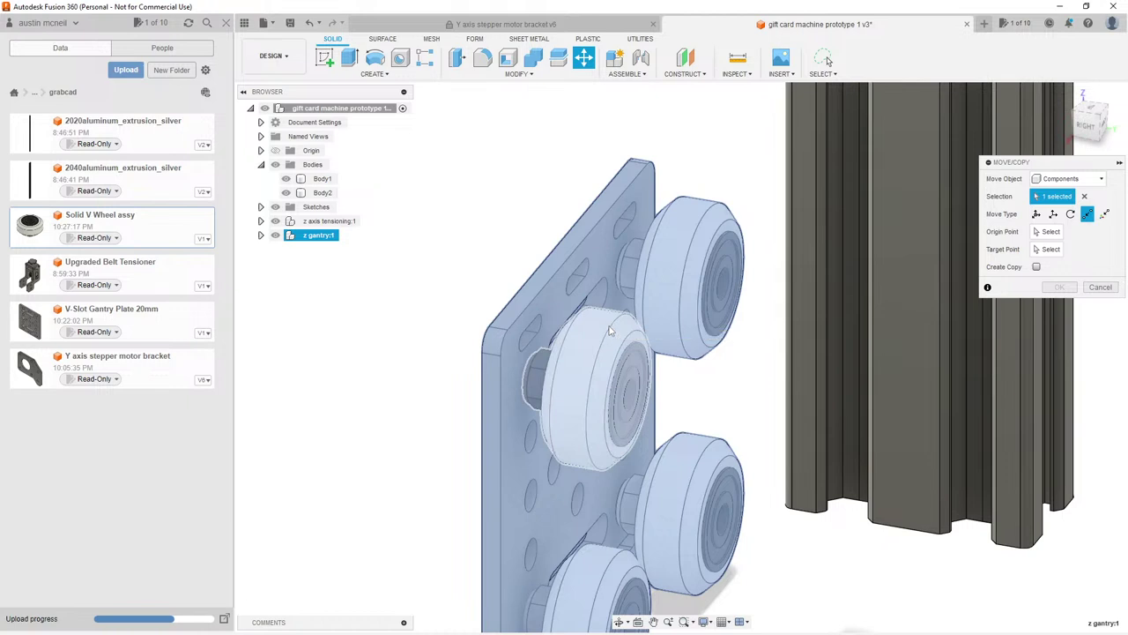
{"action": "middle_click_drag", "start_coordinate": [611, 322], "coordinate": [892, 307], "text": "shift"}
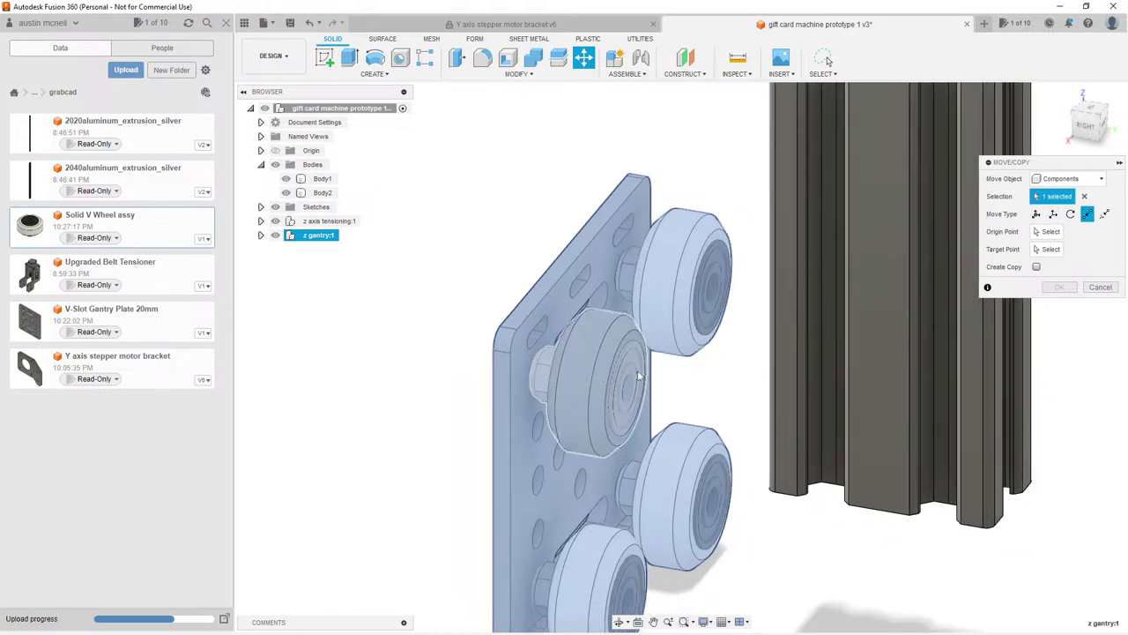
{"action": "scroll", "coordinate": [587, 319], "scroll_direction": "up", "scroll_amount": 3}
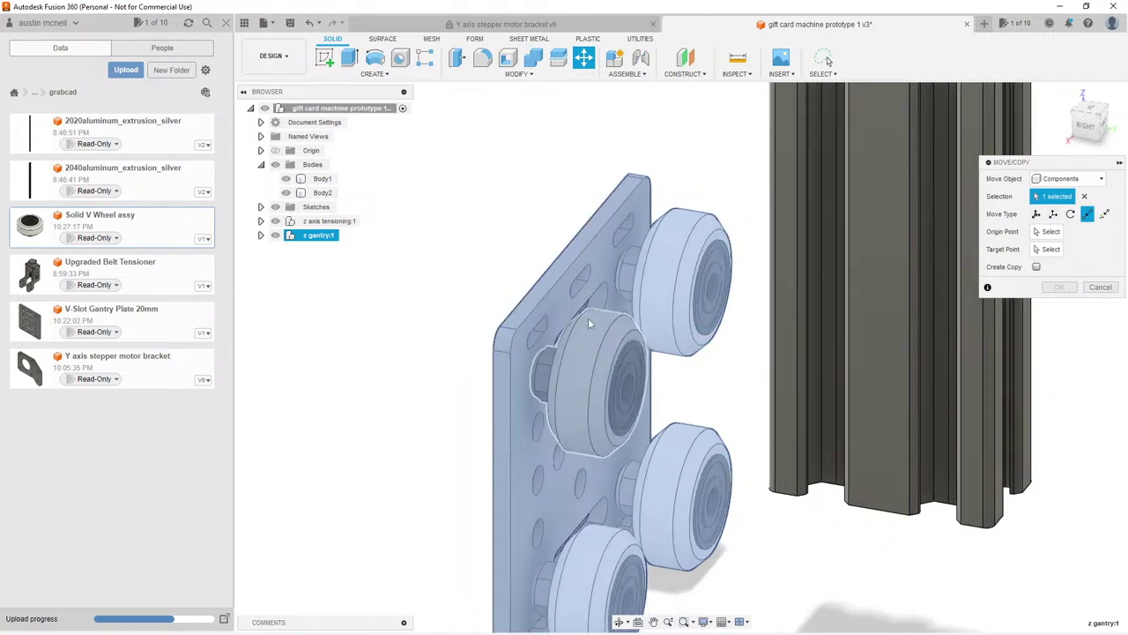
{"action": "scroll", "coordinate": [625, 309], "scroll_direction": "down", "scroll_amount": 4}
{"action": "middle_click_drag", "start_coordinate": [625, 308], "coordinate": [621, 361], "text": "shift"}
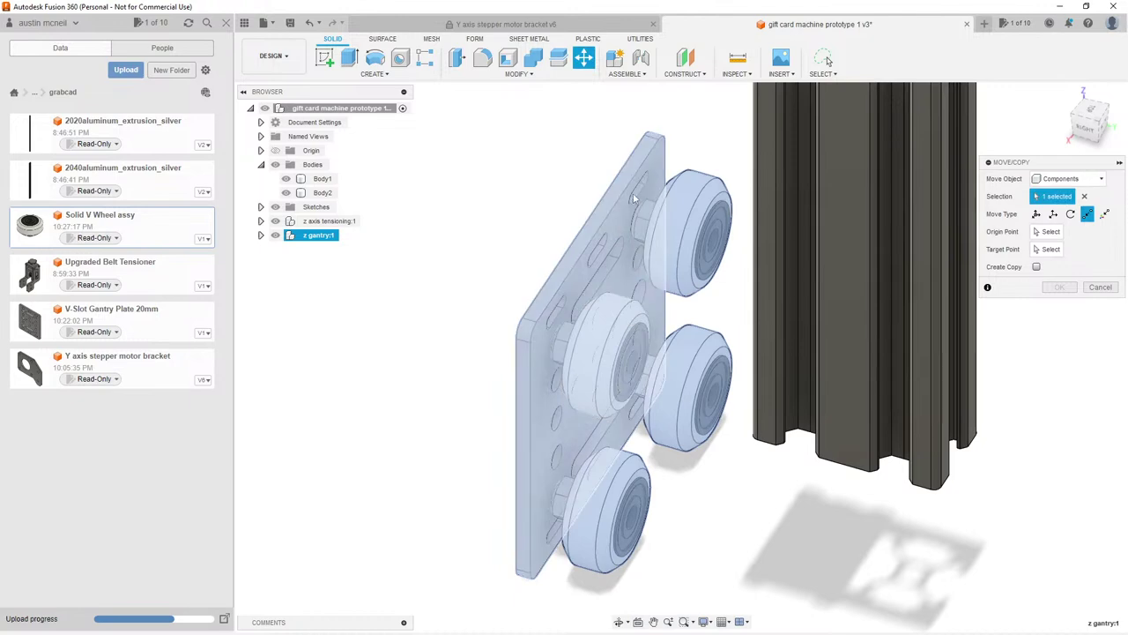
{"action": "middle_click_drag", "start_coordinate": [590, 238], "coordinate": [617, 286], "text": "shift"}
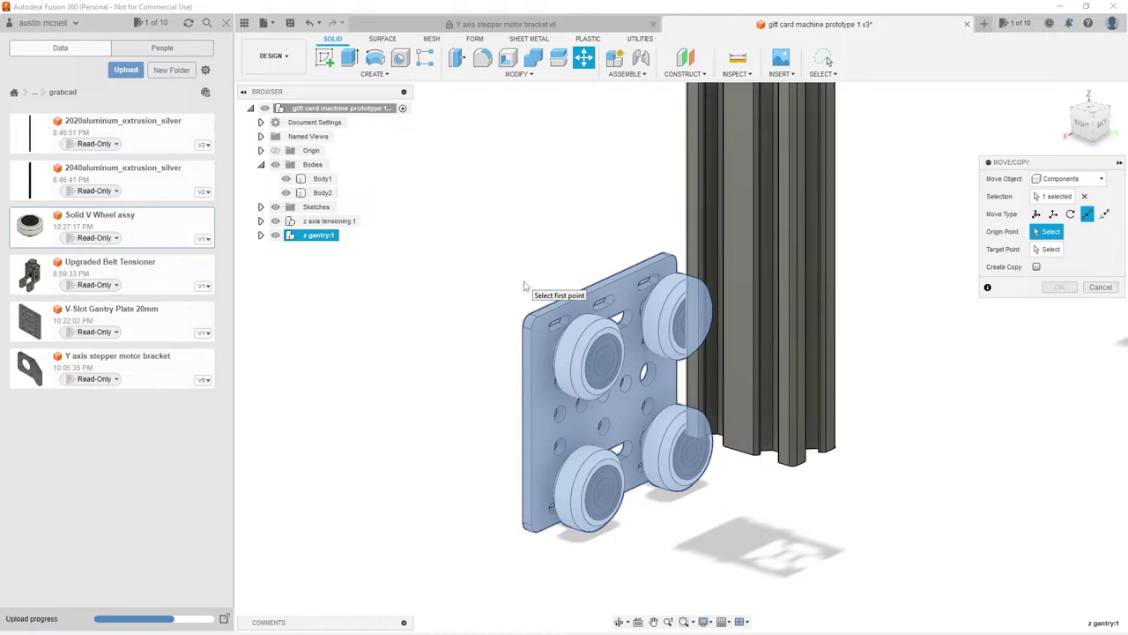
Step: Examine how the wheeled gantry plate sits relative to both extrusions and their belt tensioners from several sides
{"action": "scroll", "coordinate": [587, 392], "scroll_direction": "down", "scroll_amount": 5}
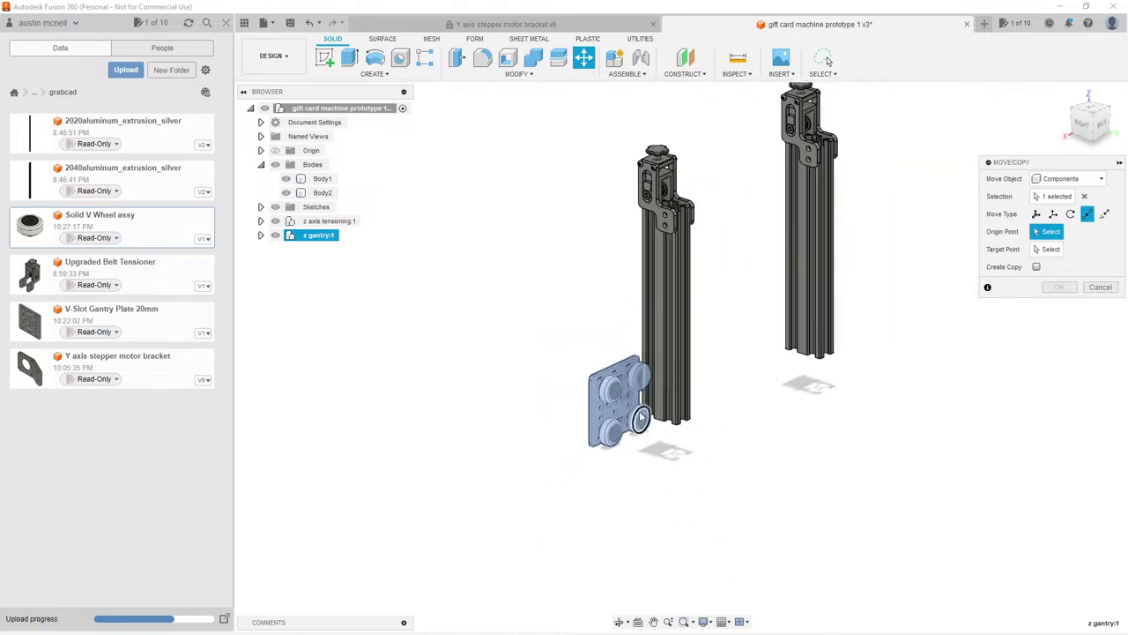
{"action": "scroll", "coordinate": [648, 217], "scroll_direction": "up", "scroll_amount": 5}
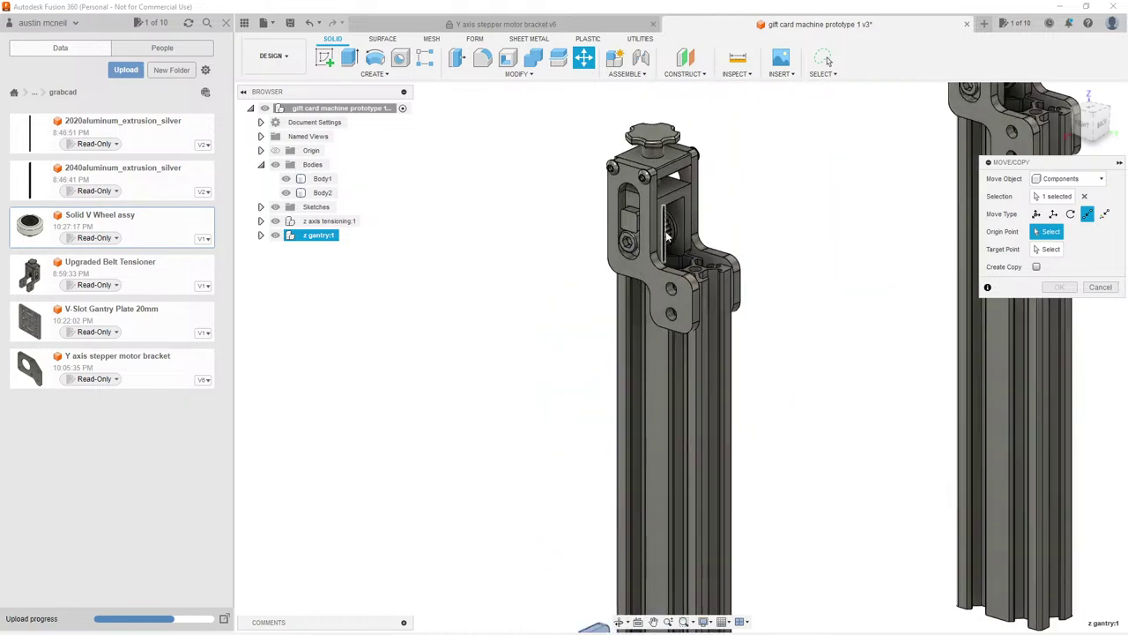
{"action": "scroll", "coordinate": [655, 267], "scroll_direction": "down", "scroll_amount": 5}
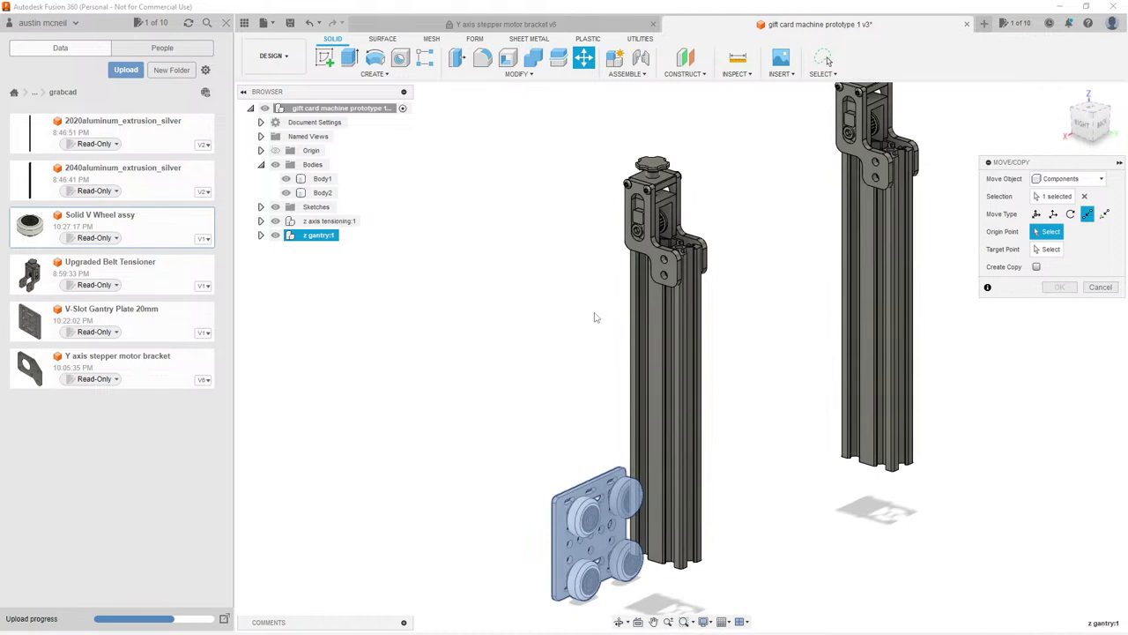
{"action": "middle_click_drag", "start_coordinate": [594, 317], "coordinate": [675, 315], "text": "shift"}
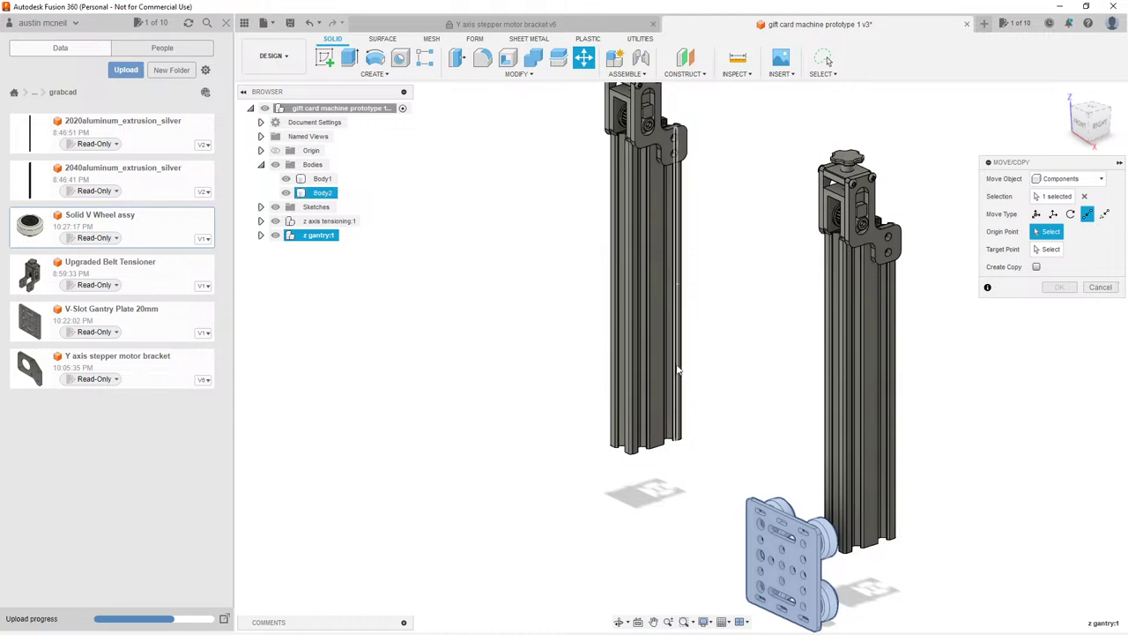
{"action": "scroll", "coordinate": [677, 265], "scroll_direction": "down", "scroll_amount": 3}
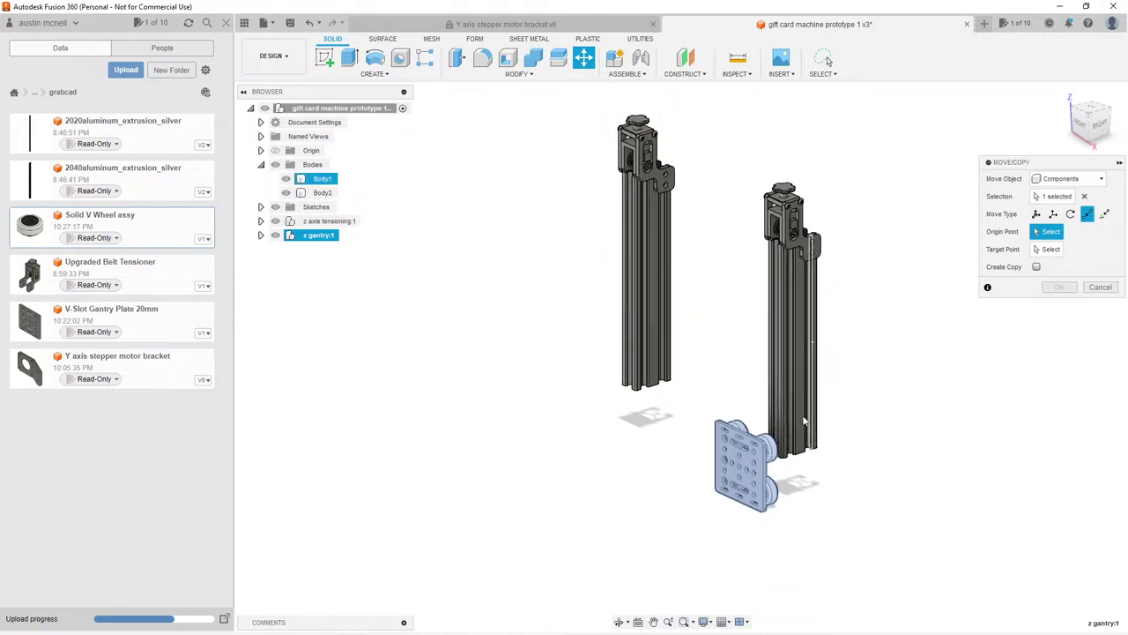
{"action": "scroll", "coordinate": [812, 431], "scroll_direction": "up", "scroll_amount": 3}
{"action": "middle_click_drag", "start_coordinate": [797, 409], "coordinate": [832, 359]}
{"action": "scroll", "coordinate": [738, 395], "scroll_direction": "up", "scroll_amount": 3}
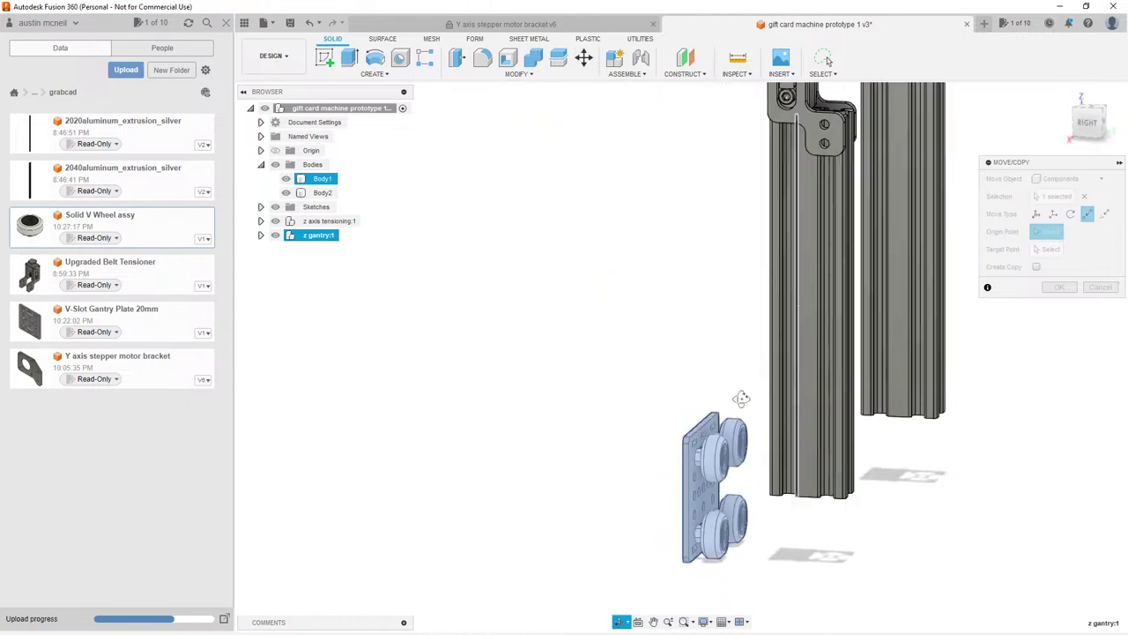
{"action": "scroll", "coordinate": [750, 503], "scroll_direction": "up", "scroll_amount": 3}
{"action": "scroll", "coordinate": [750, 503], "scroll_direction": "down", "scroll_amount": 5}
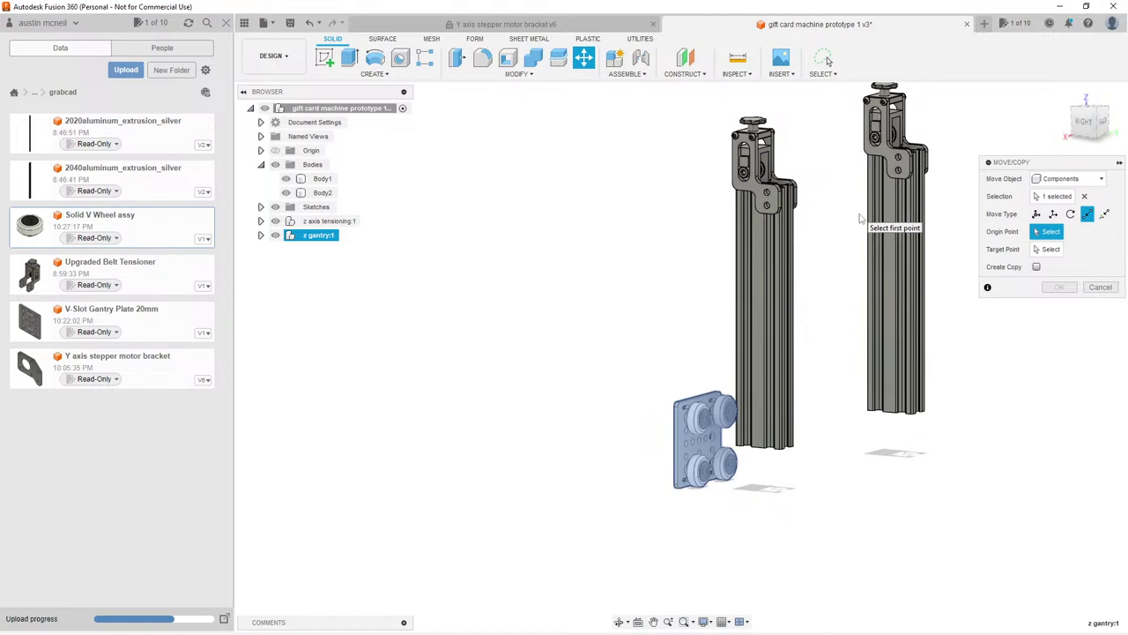
Step: Inspect the V wheels up close and compare the z gantry's placement with the two extrusions
{"action": "middle_click_drag", "start_coordinate": [816, 249], "coordinate": [798, 263], "text": "shift"}
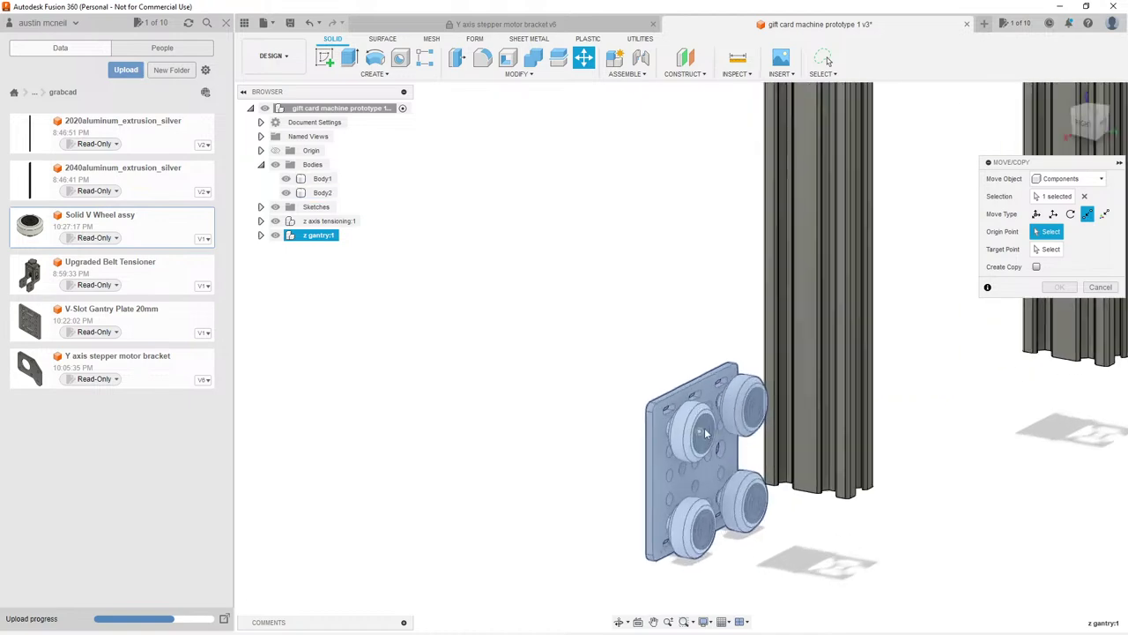
{"action": "scroll", "coordinate": [692, 397], "scroll_direction": "up", "scroll_amount": 5}
{"action": "scroll", "coordinate": [708, 377], "scroll_direction": "up", "scroll_amount": 2}
{"action": "scroll", "coordinate": [708, 377], "scroll_direction": "down", "scroll_amount": 8}
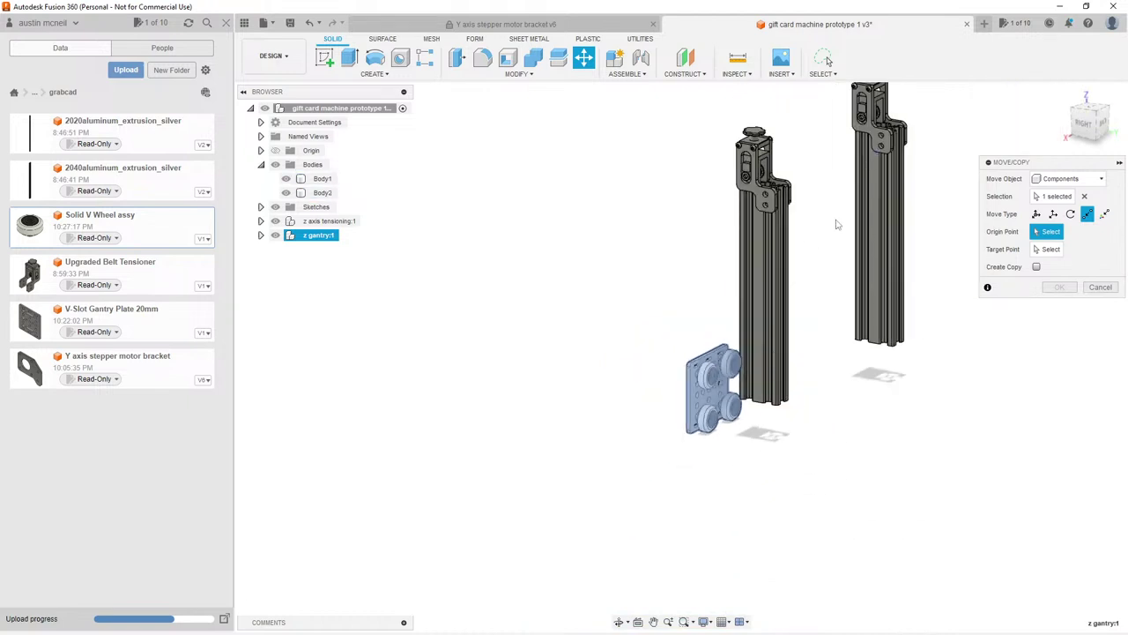
{"action": "middle_click_drag", "start_coordinate": [663, 256], "coordinate": [721, 282], "text": "shift"}
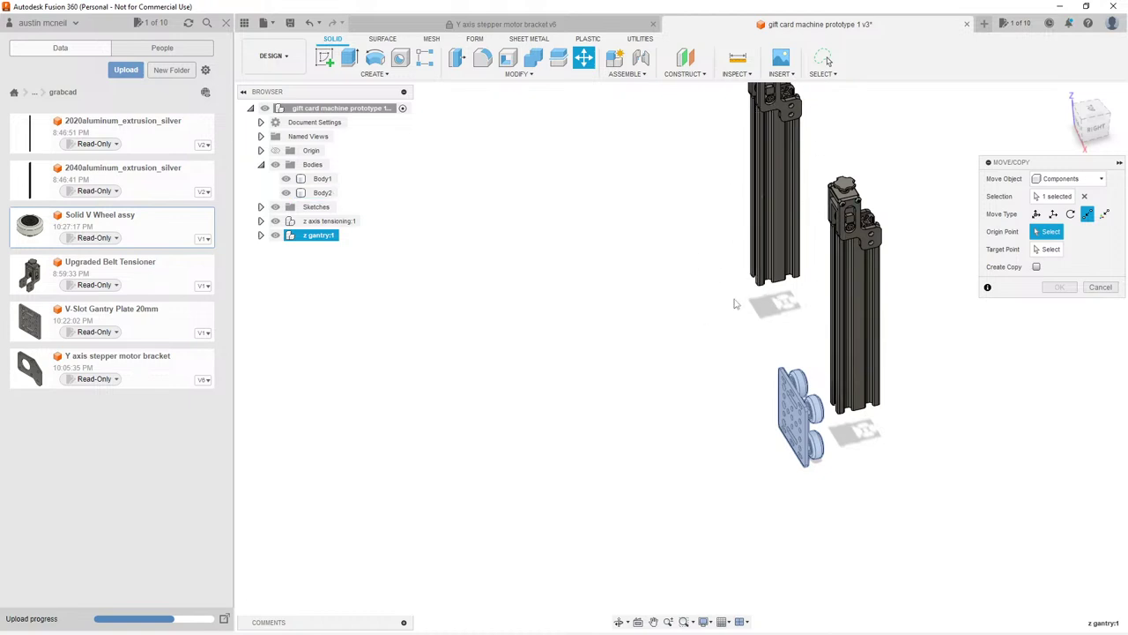
{"action": "scroll", "coordinate": [697, 388], "scroll_direction": "down", "scroll_amount": 3}
{"action": "scroll", "coordinate": [807, 247], "scroll_direction": "up", "scroll_amount": 3}
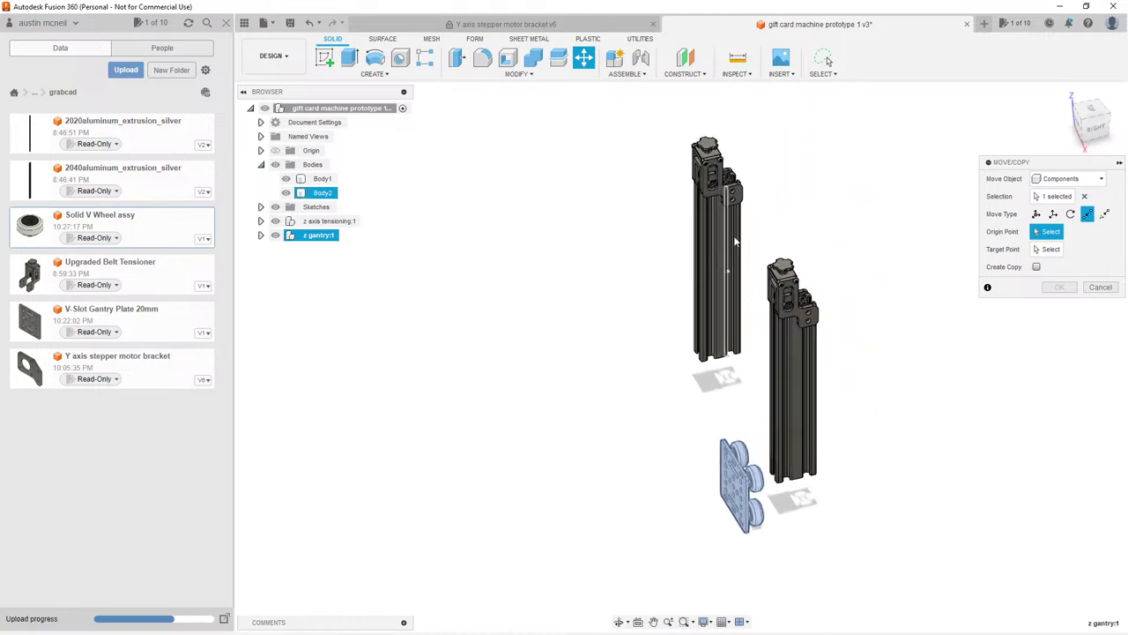
{"action": "middle_click_drag", "start_coordinate": [753, 259], "coordinate": [724, 282], "text": "shift"}
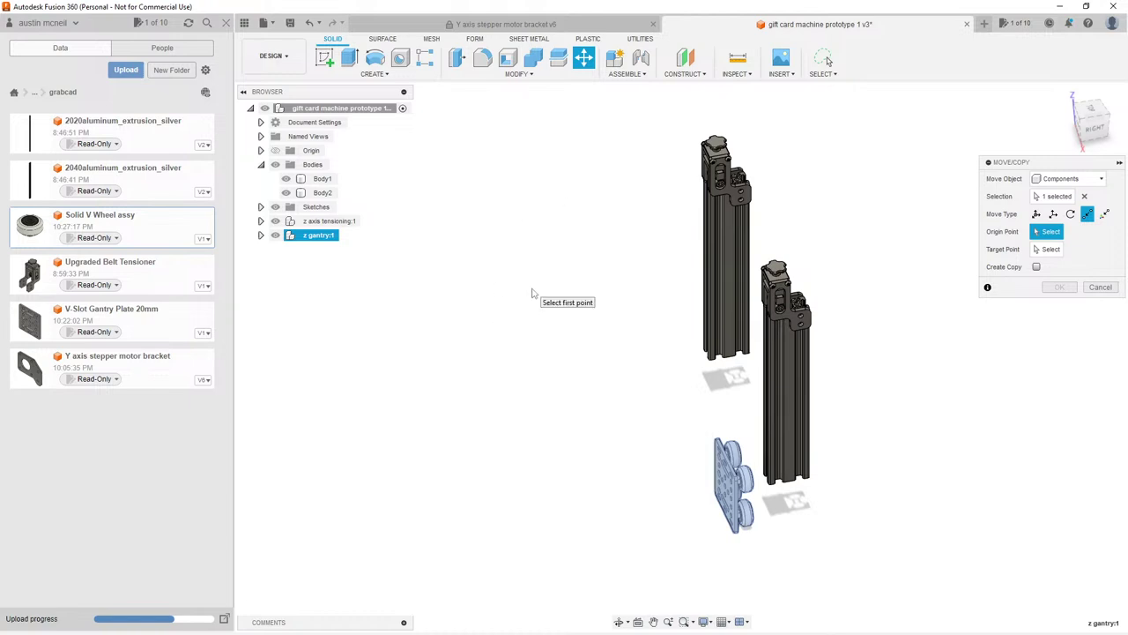
{"action": "scroll", "coordinate": [648, 284], "scroll_direction": "down", "scroll_amount": 3}
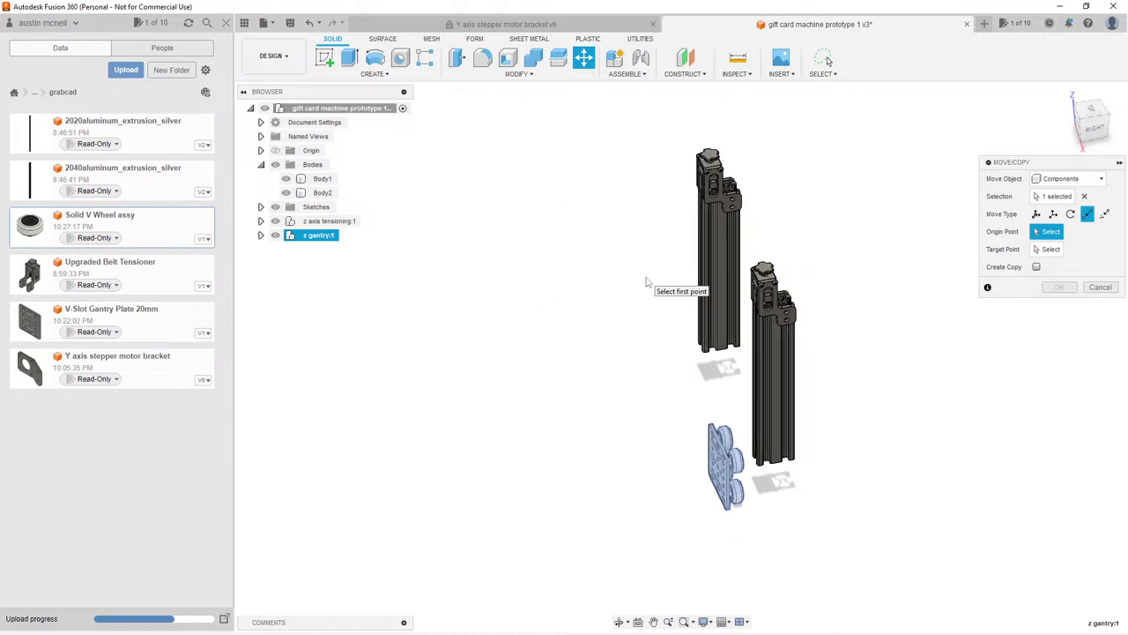
{"action": "scroll", "coordinate": [670, 340], "scroll_direction": "up", "scroll_amount": 2}
{"action": "scroll", "coordinate": [680, 398], "scroll_direction": "up", "scroll_amount": 2}
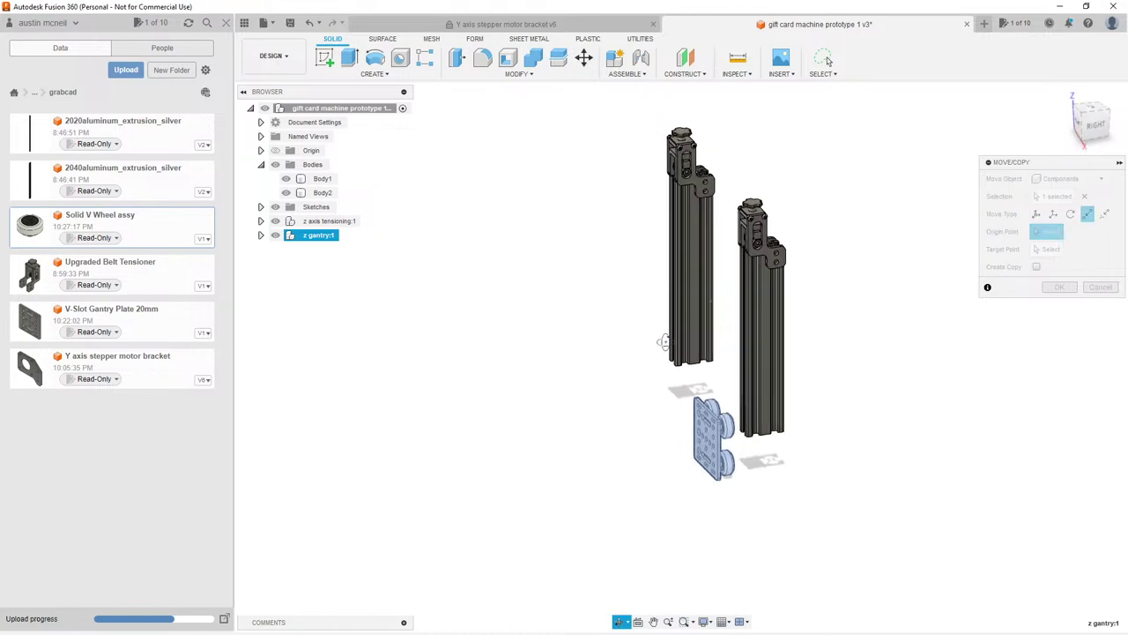
Step: Move the z gantry point to point from a point on an upper V wheel to the slot at the nearer extrusion's lower end
{"action": "scroll", "coordinate": [683, 396], "scroll_direction": "up", "scroll_amount": 6}
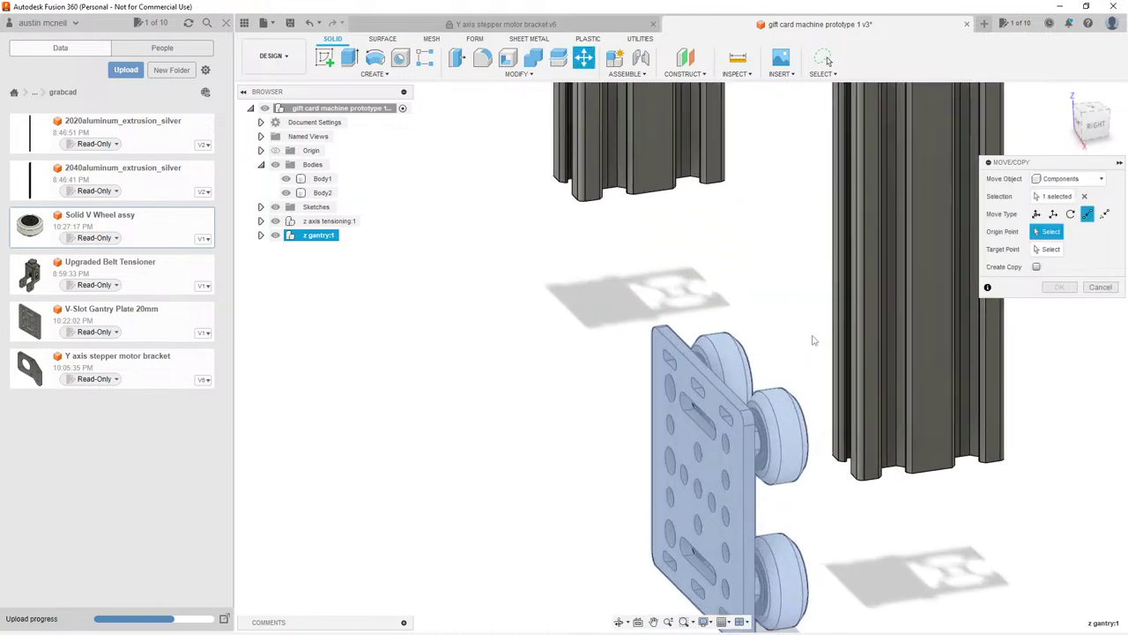
{"action": "middle_click_drag", "start_coordinate": [787, 352], "coordinate": [890, 299], "text": "shift"}
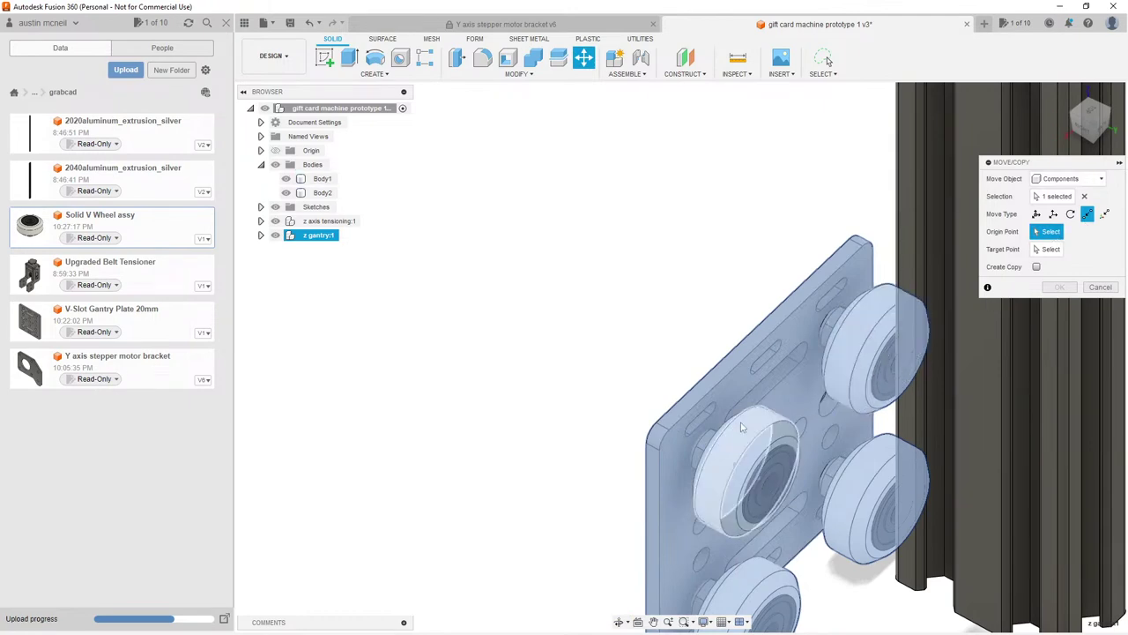
{"action": "middle_click_drag", "start_coordinate": [739, 423], "coordinate": [742, 472], "text": "shift"}
{"action": "middle_click_drag", "start_coordinate": [691, 378], "coordinate": [685, 279], "text": "shift"}
{"action": "left_click", "coordinate": [741, 503]}
{"action": "scroll", "coordinate": [471, 459], "scroll_direction": "up", "scroll_amount": 3}
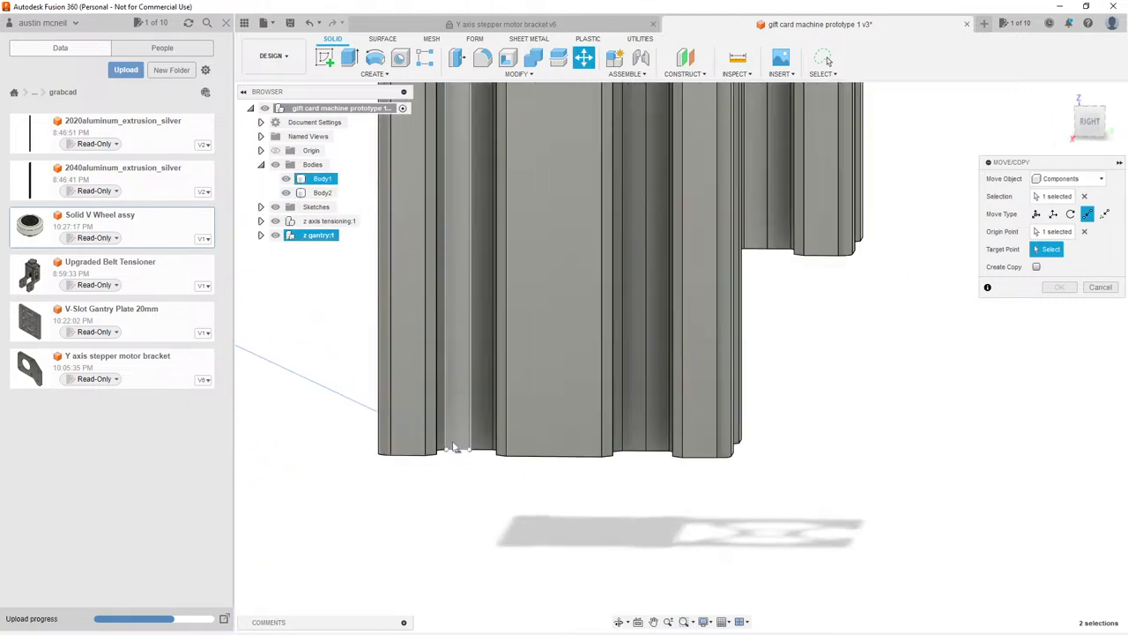
{"action": "middle_click_drag", "start_coordinate": [440, 441], "coordinate": [496, 414], "text": "shift"}
{"action": "left_click", "coordinate": [481, 440]}
{"action": "left_click", "coordinate": [1047, 288]}
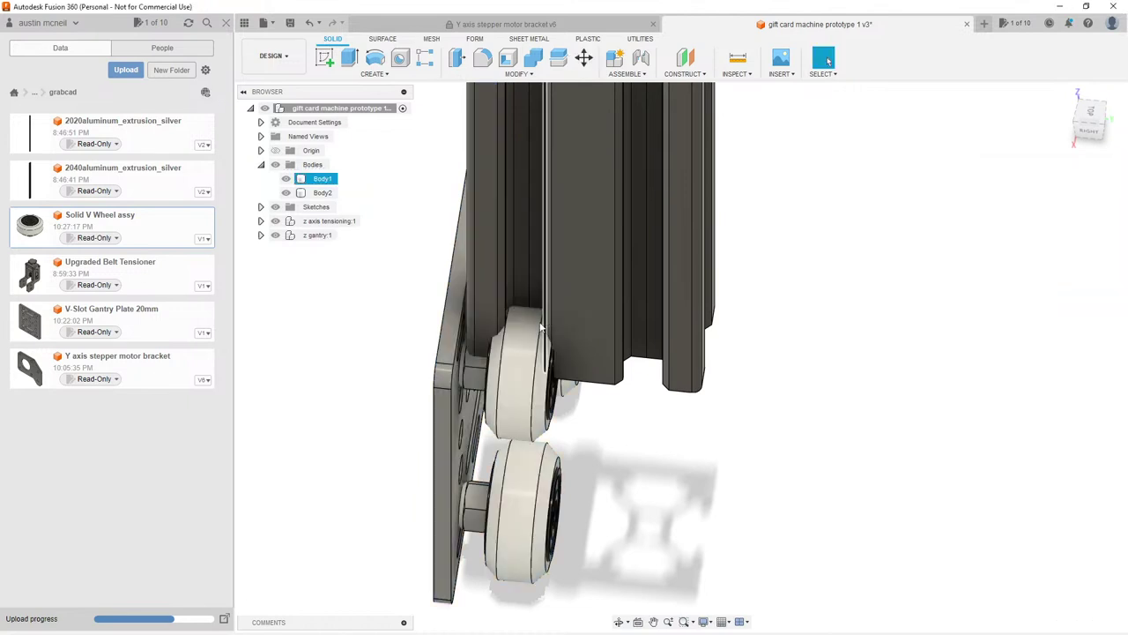
Step: Measure the distance between the extrusion's slot edge and the circular edge of the adjoining V wheel
{"action": "scroll", "coordinate": [482, 359], "scroll_direction": "down", "scroll_amount": 2}
{"action": "scroll", "coordinate": [482, 360], "scroll_direction": "up", "scroll_amount": 5}
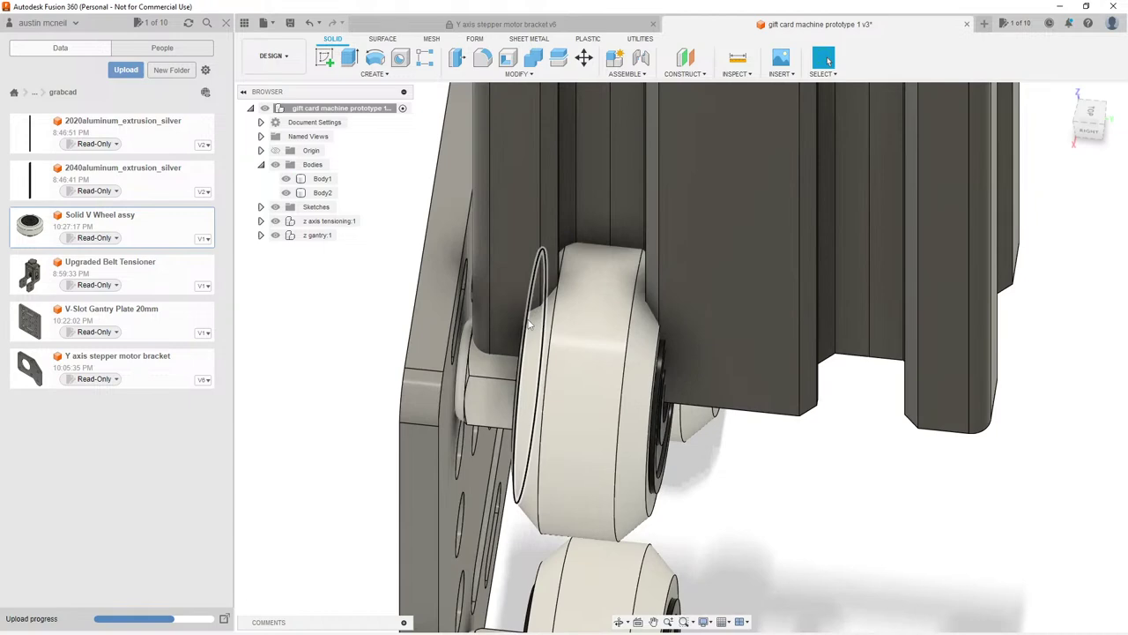
{"action": "key", "text": "i"}
{"action": "middle_click_drag", "start_coordinate": [573, 323], "coordinate": [597, 322], "text": "shift"}
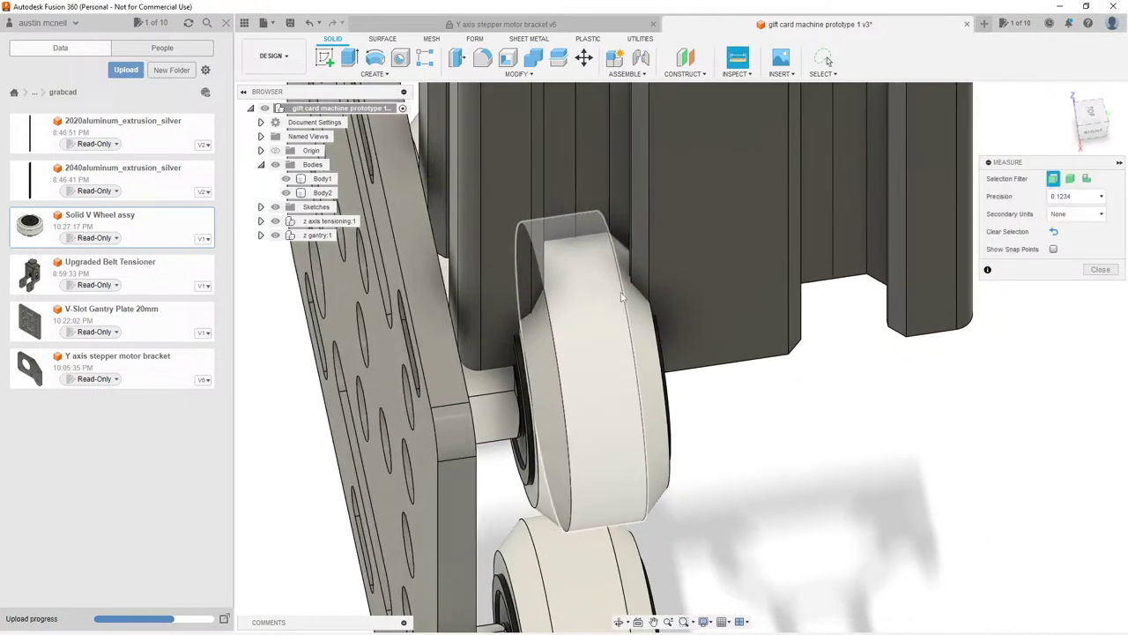
{"action": "scroll", "coordinate": [628, 280], "scroll_direction": "up", "scroll_amount": 4}
{"action": "scroll", "coordinate": [636, 256], "scroll_direction": "up", "scroll_amount": 4}
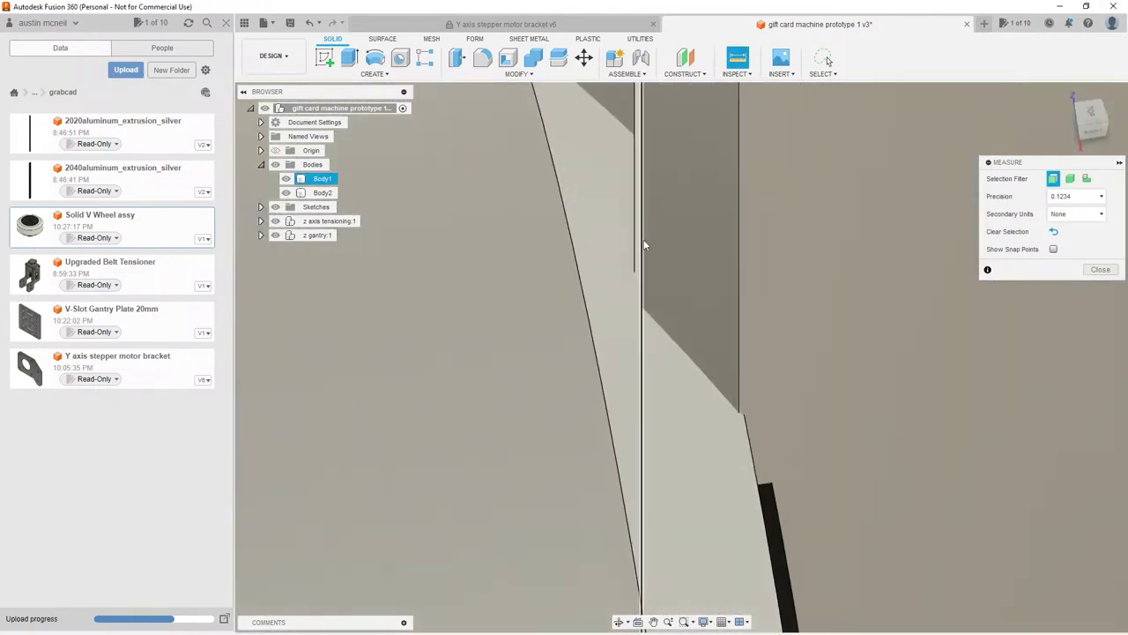
{"action": "left_click", "coordinate": [642, 245]}
{"action": "left_click", "coordinate": [559, 292]}
{"action": "scroll", "coordinate": [560, 295], "scroll_direction": "down", "scroll_amount": 5}
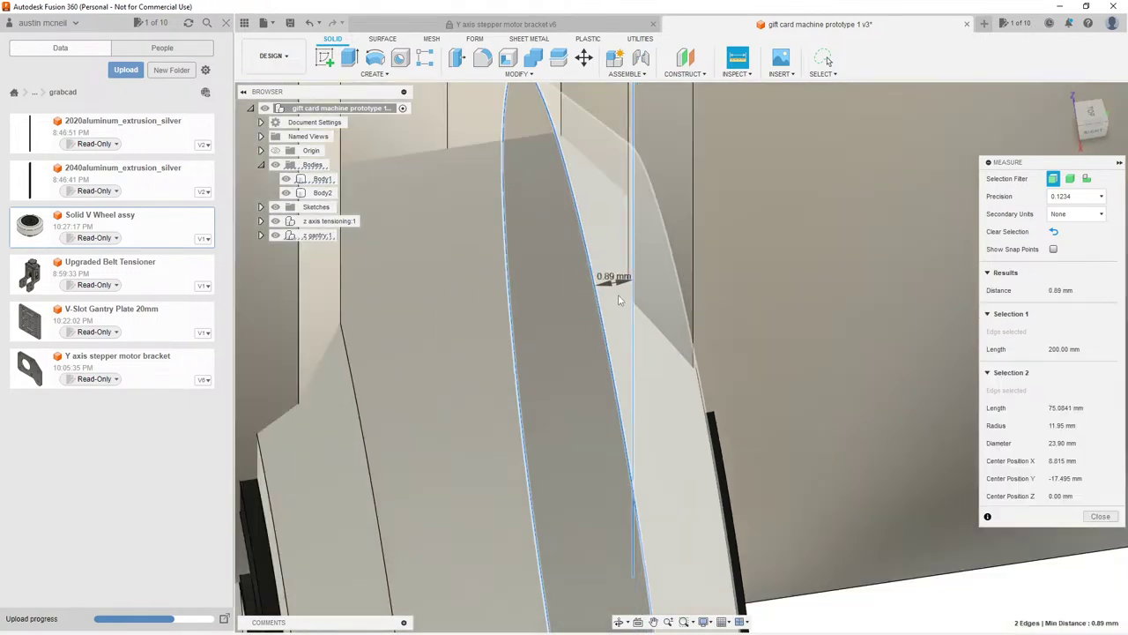
{"action": "scroll", "coordinate": [602, 363], "scroll_direction": "down", "scroll_amount": 6}
{"action": "key", "text": "Escape"}
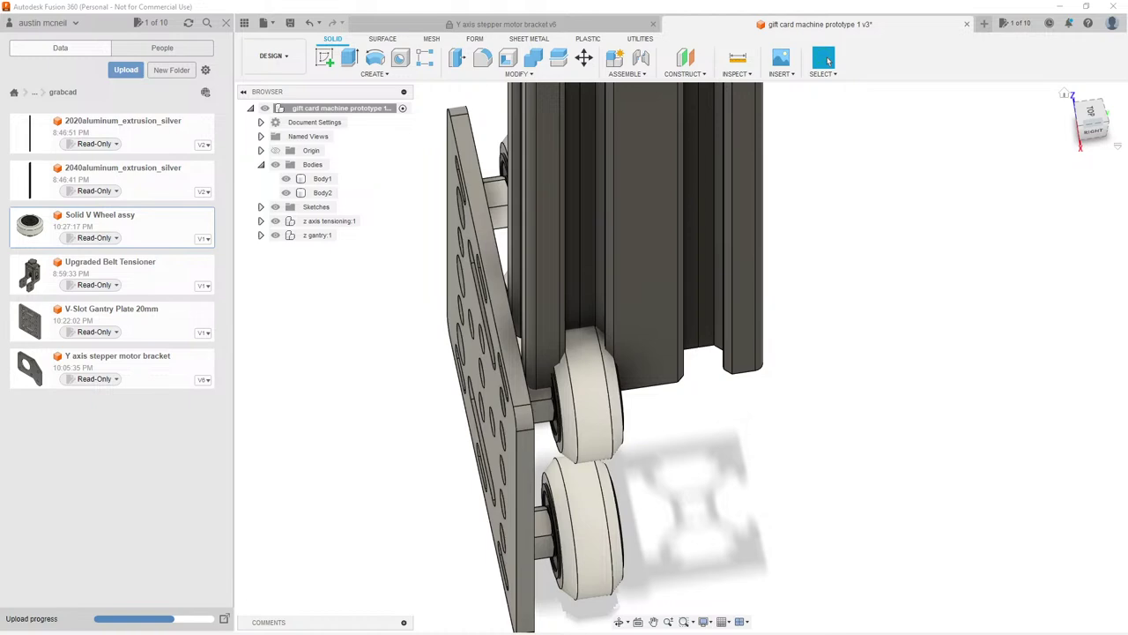
Step: Switch to the browser, view the AliExpress metal robot claw gripper listing, and return to Fusion 360
{"action": "key", "text": "alt+Tab"}
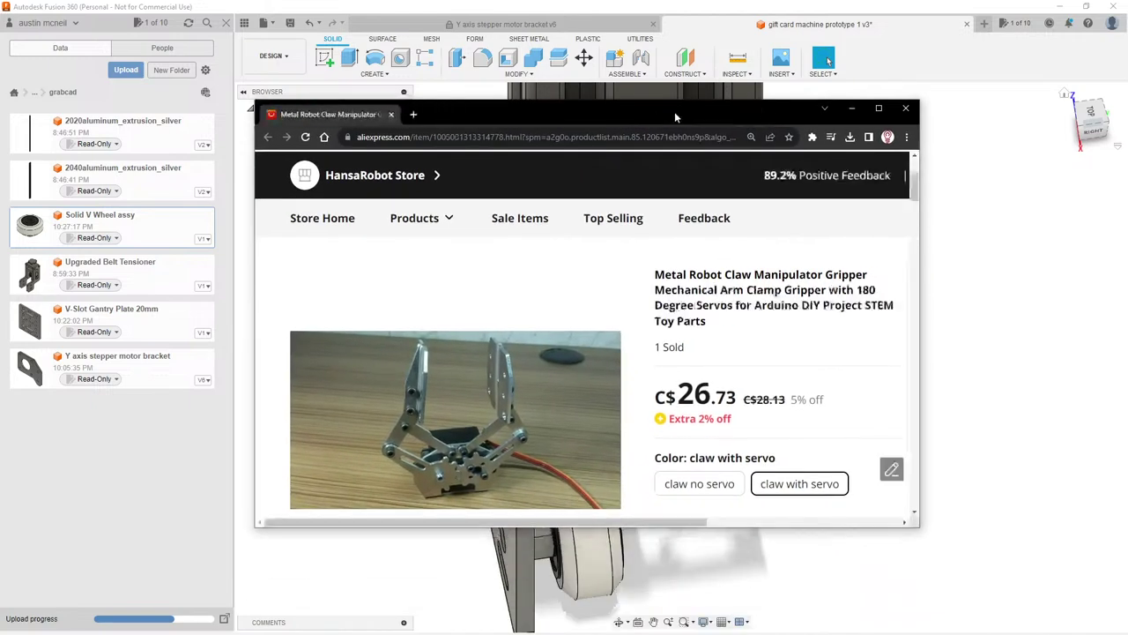
{"action": "double_click", "coordinate": [674, 111]}
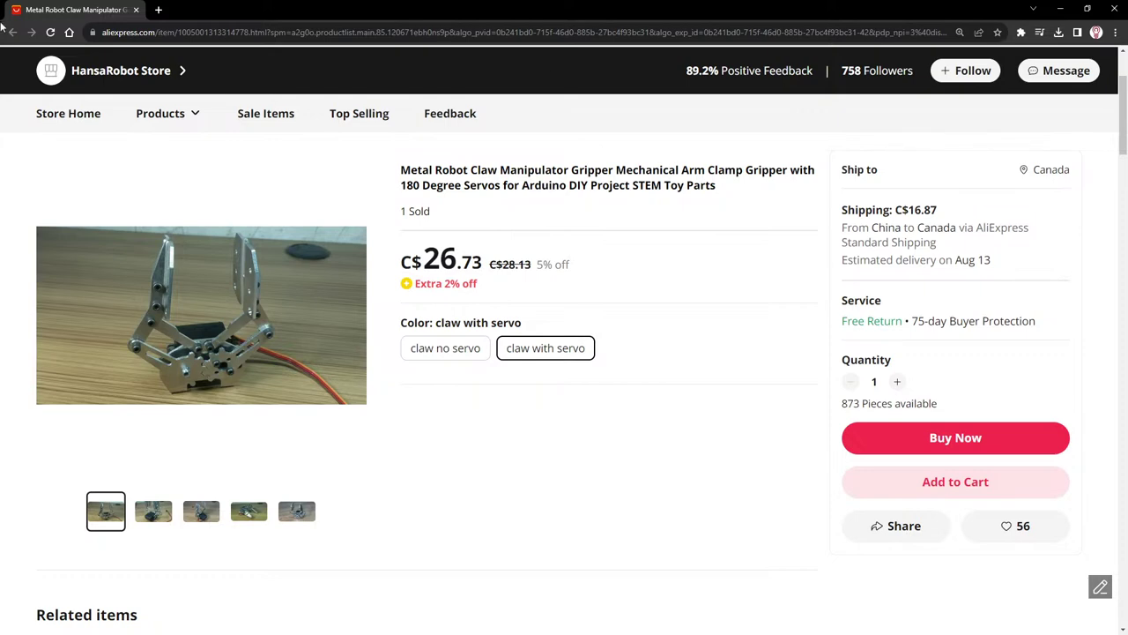
{"action": "left_click_drag", "start_coordinate": [62, 11], "coordinate": [223, 143]}
{"action": "left_click", "coordinate": [748, 125]}
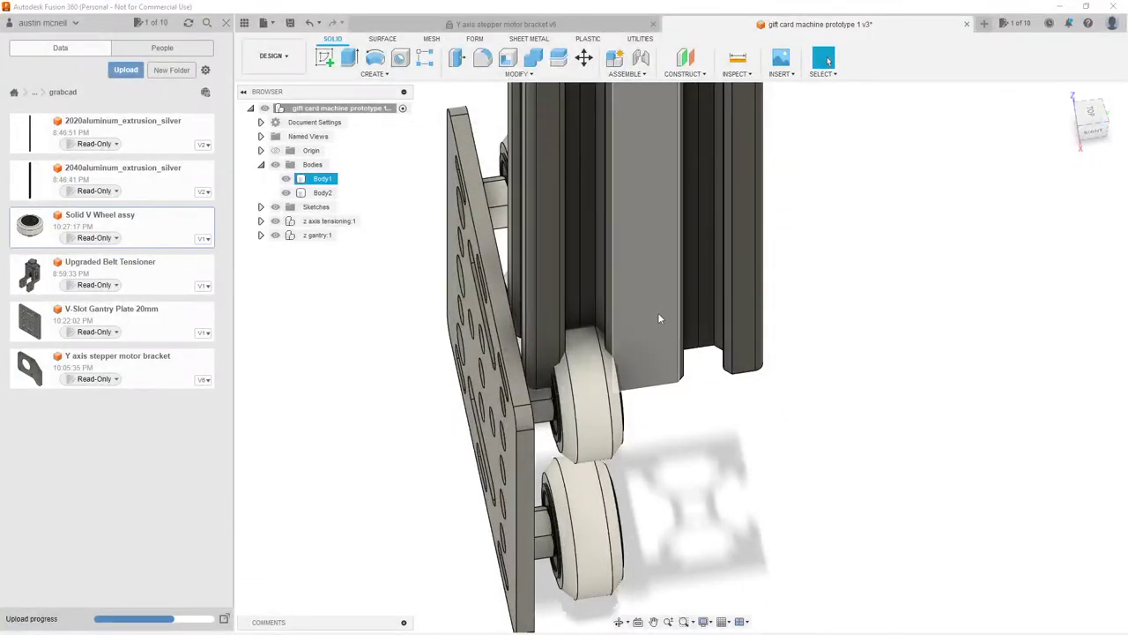
Step: Review the z gantry on the nearer extrusion and the overall layout of both extrusions
{"action": "scroll", "coordinate": [606, 321], "scroll_direction": "up", "scroll_amount": 3}
{"action": "scroll", "coordinate": [606, 321], "scroll_direction": "down", "scroll_amount": 4}
{"action": "left_click", "coordinate": [606, 320]}
{"action": "scroll", "coordinate": [607, 321], "scroll_direction": "down", "scroll_amount": 3}
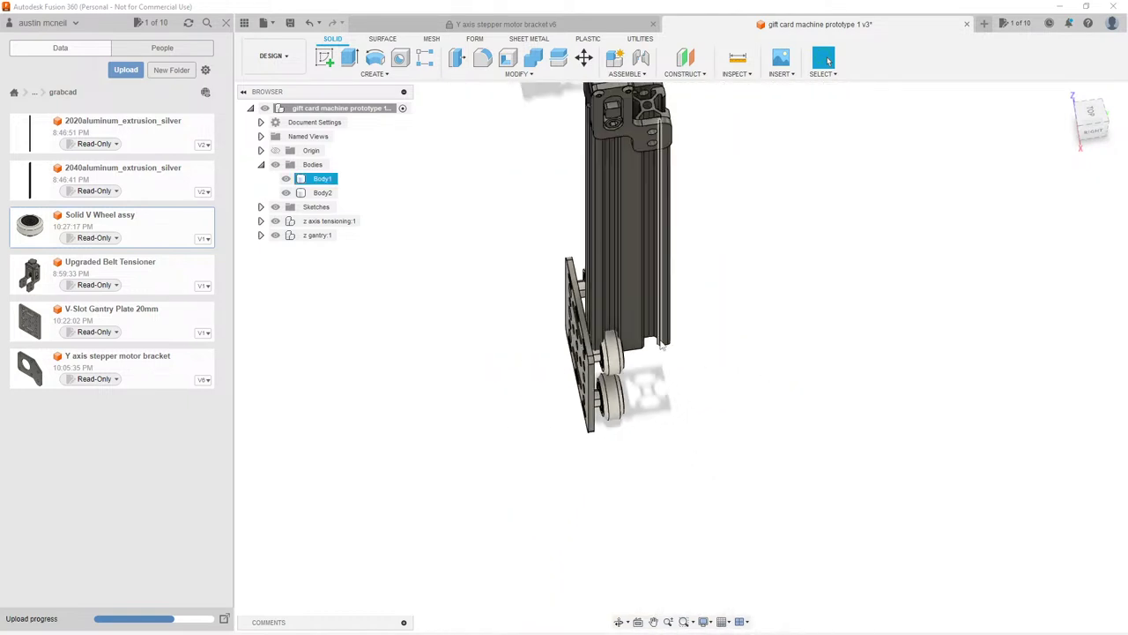
{"action": "left_click", "coordinate": [545, 157]}
{"action": "scroll", "coordinate": [586, 220], "scroll_direction": "down", "scroll_amount": 3}
{"action": "scroll", "coordinate": [585, 220], "scroll_direction": "up", "scroll_amount": 2}
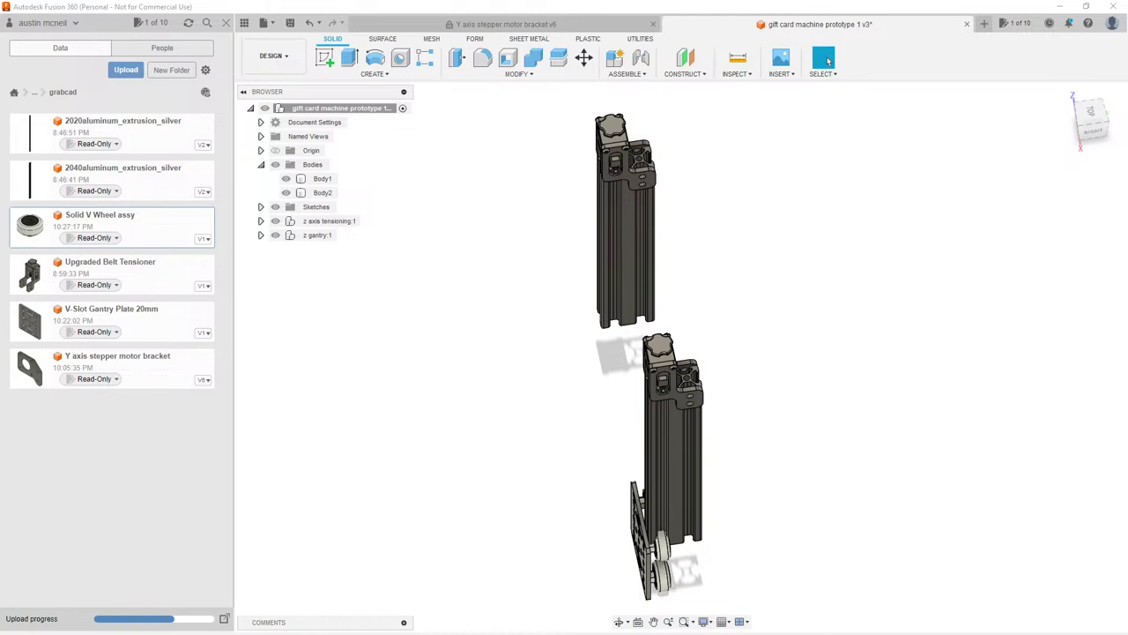
Step: Switch to the browser, review the Bringsmart M4 55mm threaded shaft gear motor's speed and voltage options, and return to Fusion 360
{"action": "key", "text": "alt+Tab"}
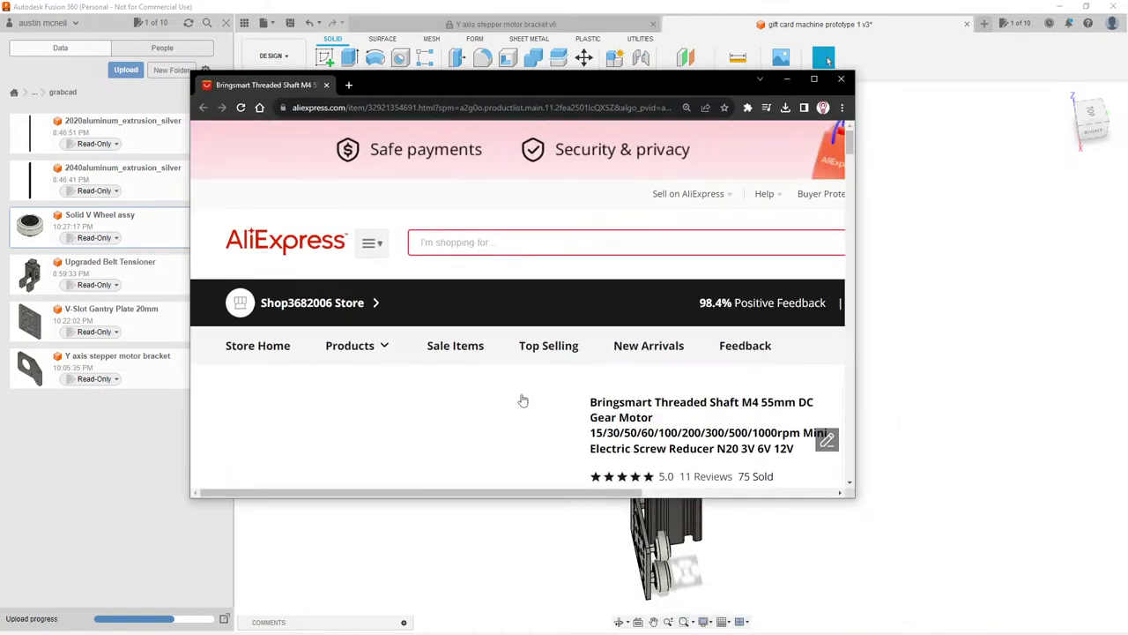
{"action": "scroll", "coordinate": [539, 379], "scroll_direction": "up", "scroll_amount": 2, "text": "ctrl"}
{"action": "scroll", "coordinate": [687, 291], "scroll_direction": "down", "scroll_amount": 1}
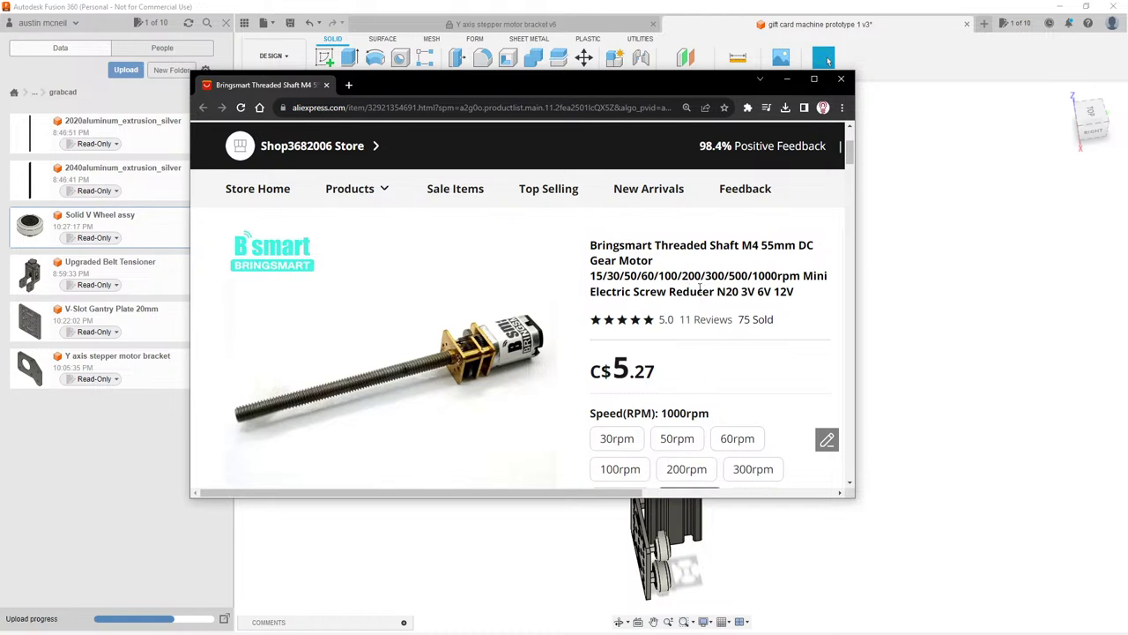
{"action": "scroll", "coordinate": [689, 298], "scroll_direction": "down", "scroll_amount": 1}
{"action": "scroll", "coordinate": [689, 300], "scroll_direction": "down", "scroll_amount": 2}
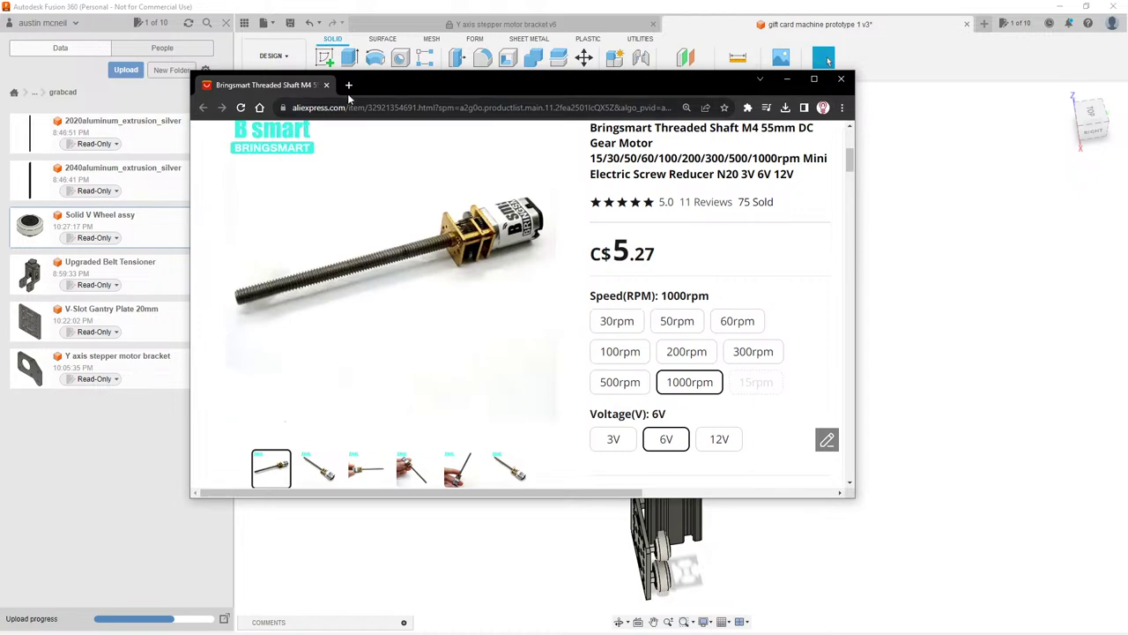
{"action": "left_click_drag", "start_coordinate": [282, 95], "coordinate": [1127, 220]}
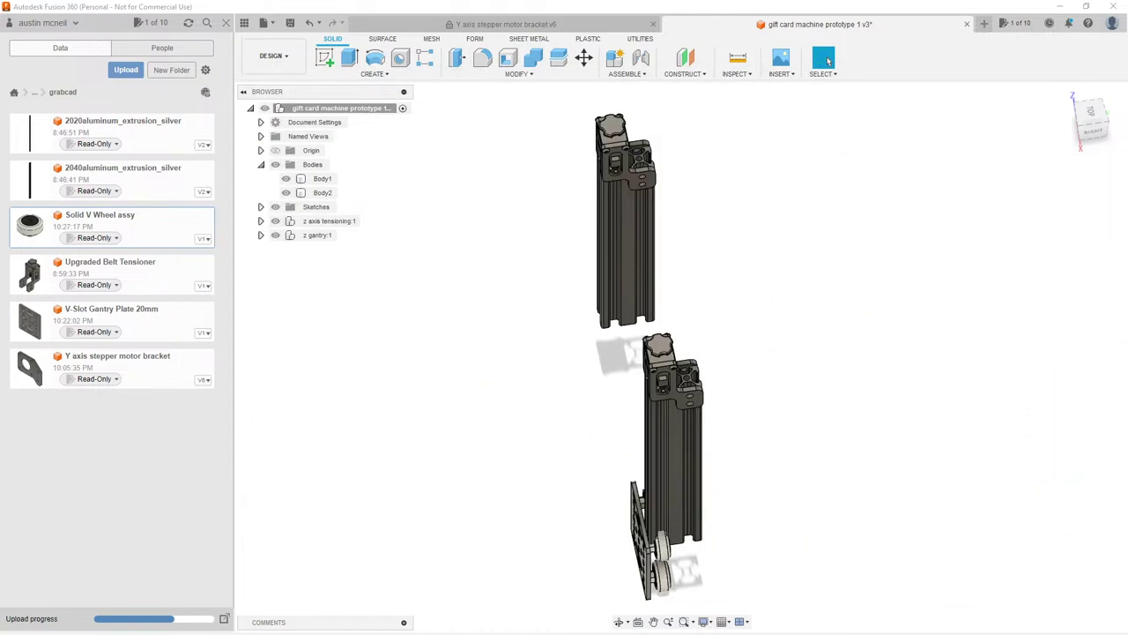
Step: Inspect the z gantry's V wheels against the slot at the nearer extrusion's lower end
{"action": "left_click", "coordinate": [607, 212]}
{"action": "left_click", "coordinate": [550, 246]}
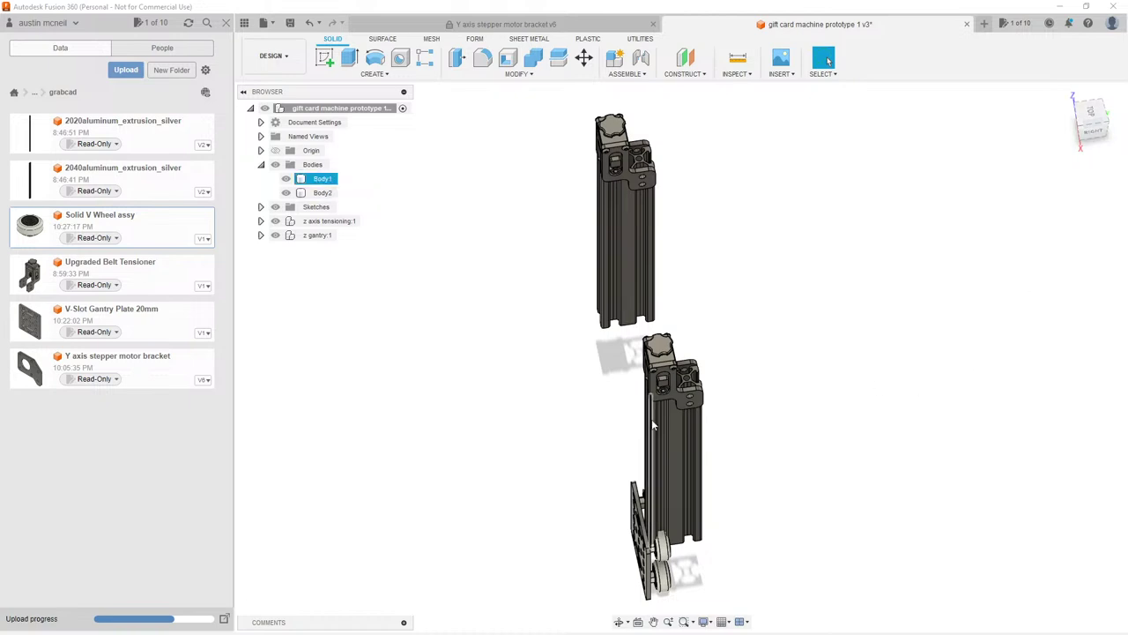
{"action": "middle_click_drag", "start_coordinate": [652, 418], "coordinate": [645, 394], "text": "shift"}
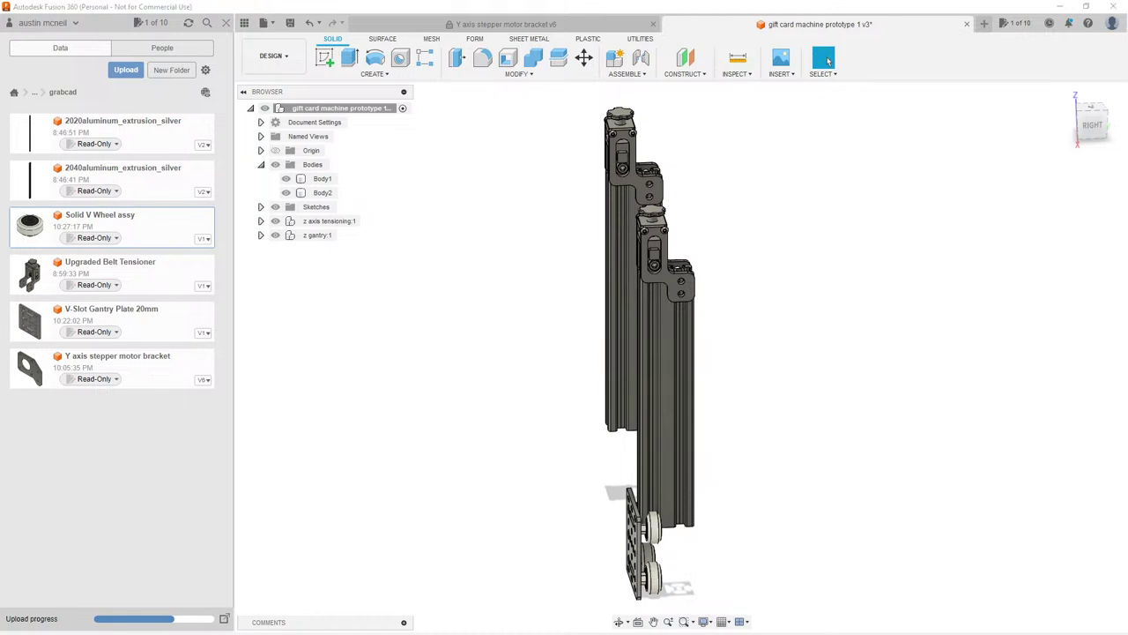
{"action": "scroll", "coordinate": [667, 470], "scroll_direction": "up", "scroll_amount": 3}
{"action": "middle_click_drag", "start_coordinate": [667, 470], "coordinate": [758, 436]}
{"action": "scroll", "coordinate": [768, 379], "scroll_direction": "up", "scroll_amount": 4}
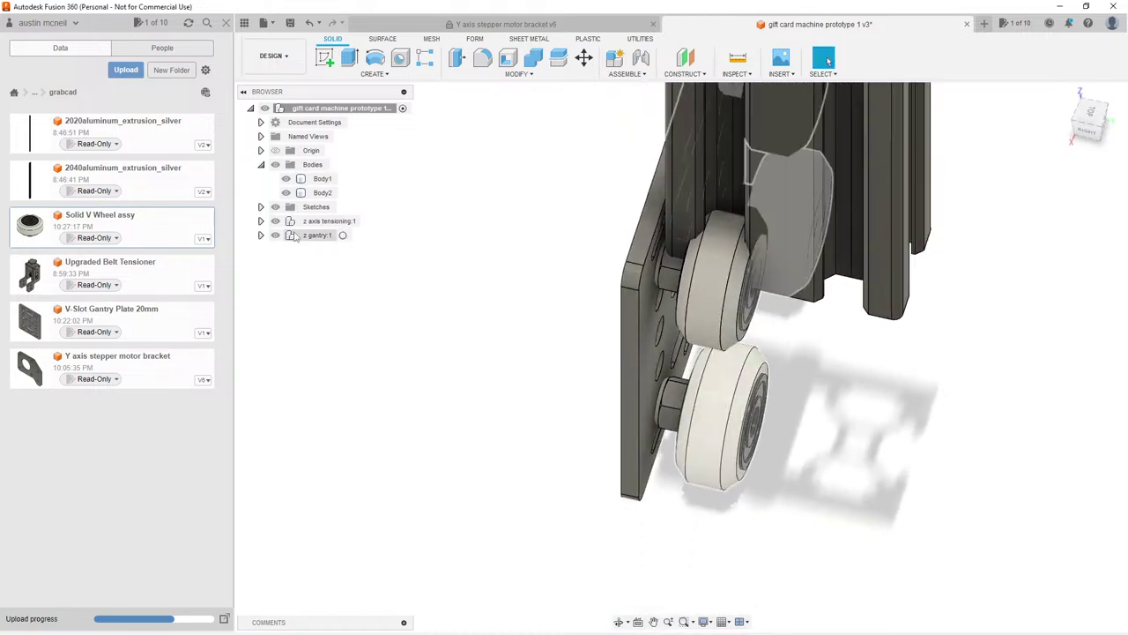
{"action": "left_click", "coordinate": [296, 238]}
{"action": "key", "text": "m"}
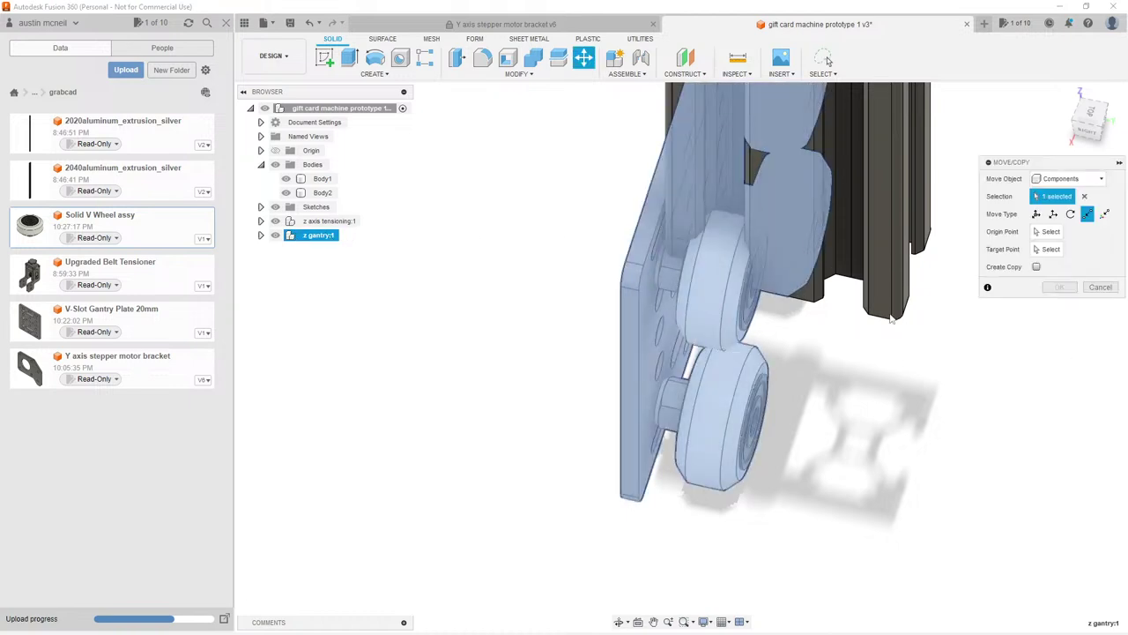
{"action": "left_click", "coordinate": [1036, 213]}
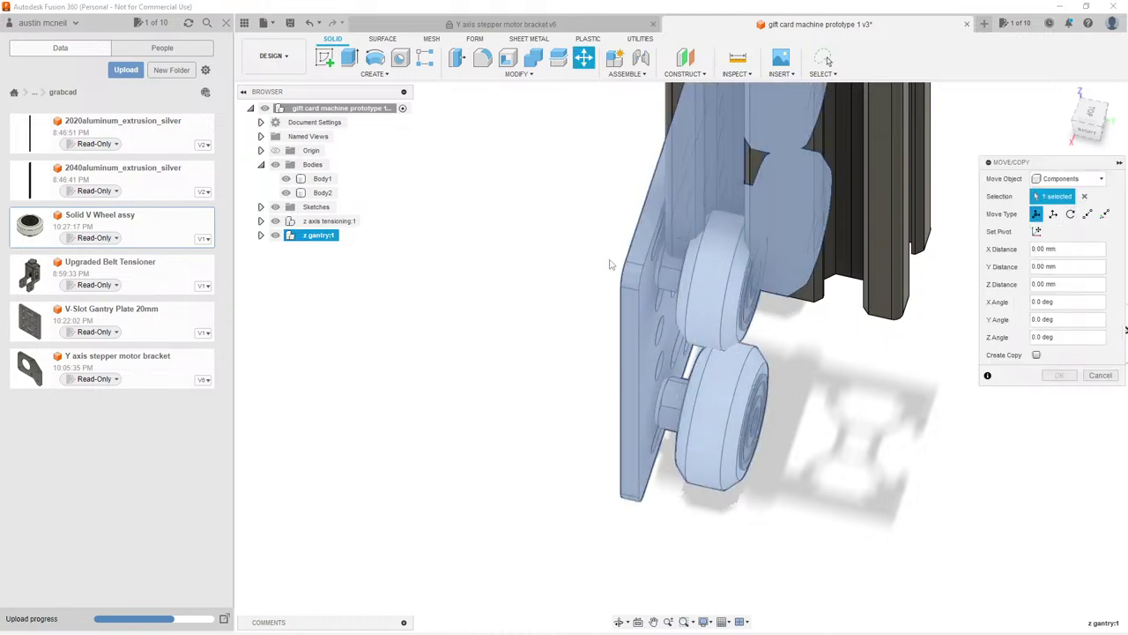
{"action": "scroll", "coordinate": [553, 255], "scroll_direction": "down", "scroll_amount": 2}
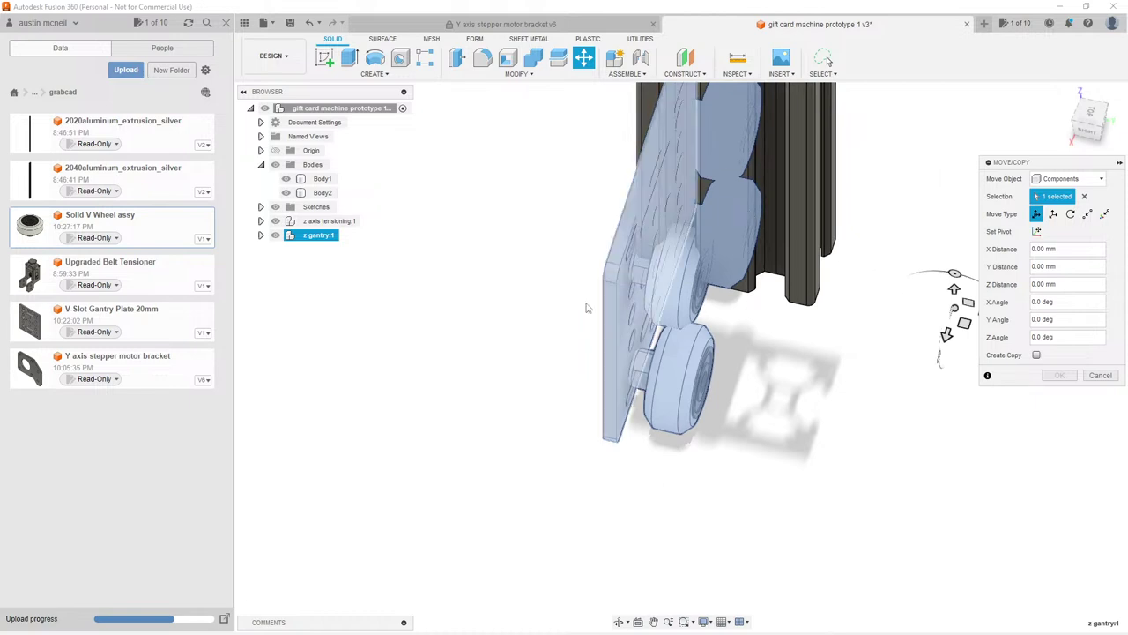
{"action": "scroll", "coordinate": [586, 308], "scroll_direction": "down", "scroll_amount": 1}
{"action": "left_click", "coordinate": [880, 313]}
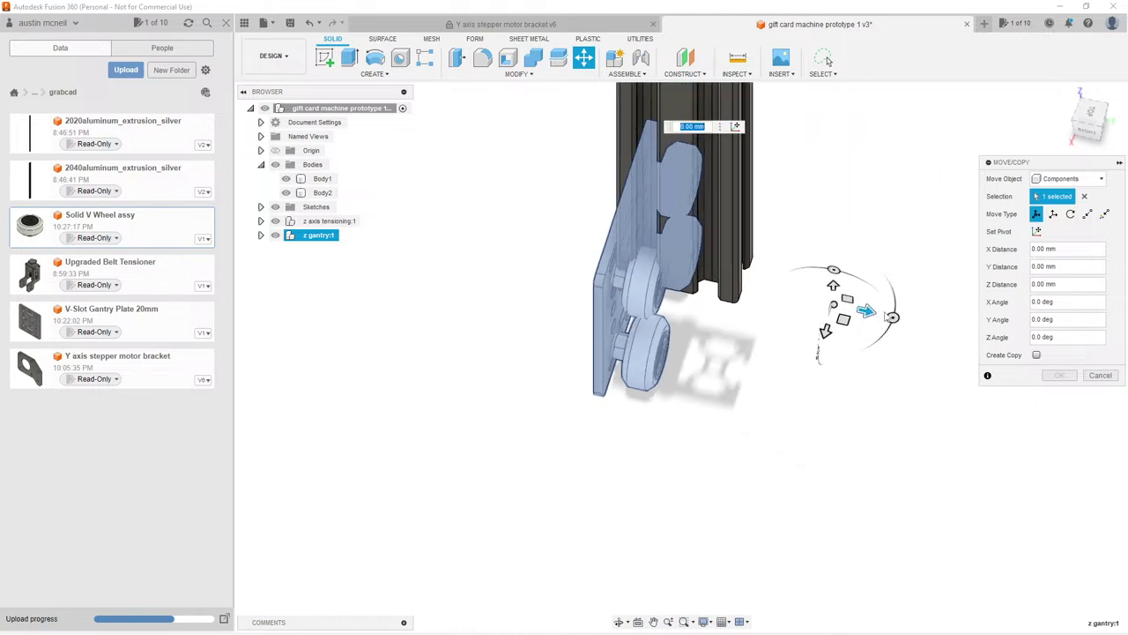
{"action": "left_click_drag", "start_coordinate": [885, 314], "coordinate": [888, 316]}
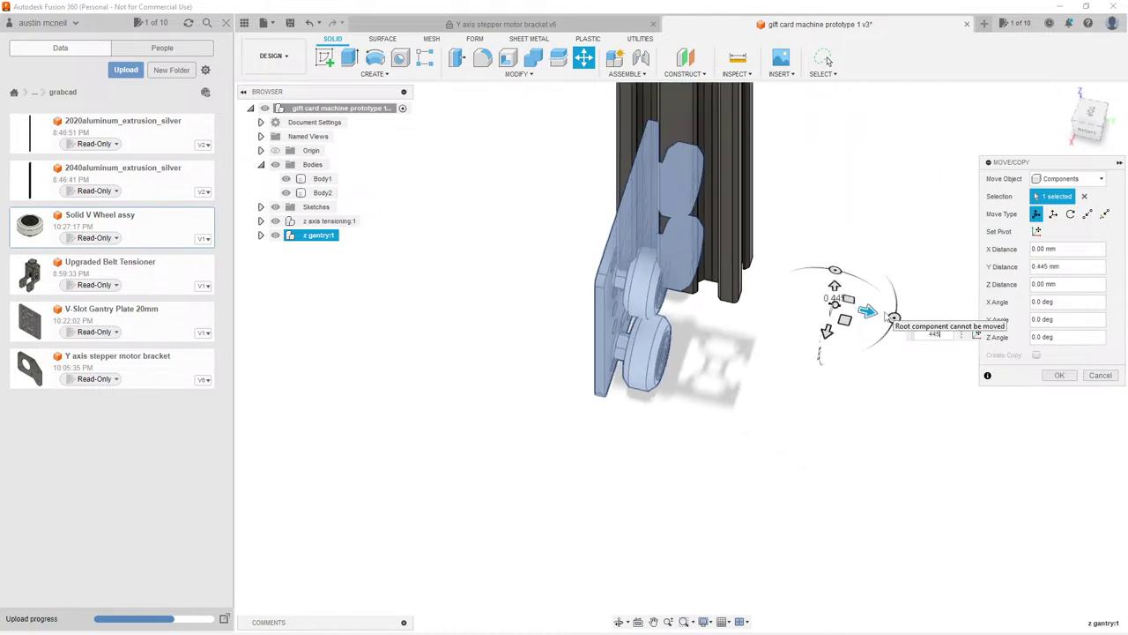
{"action": "key", "text": "Escape"}
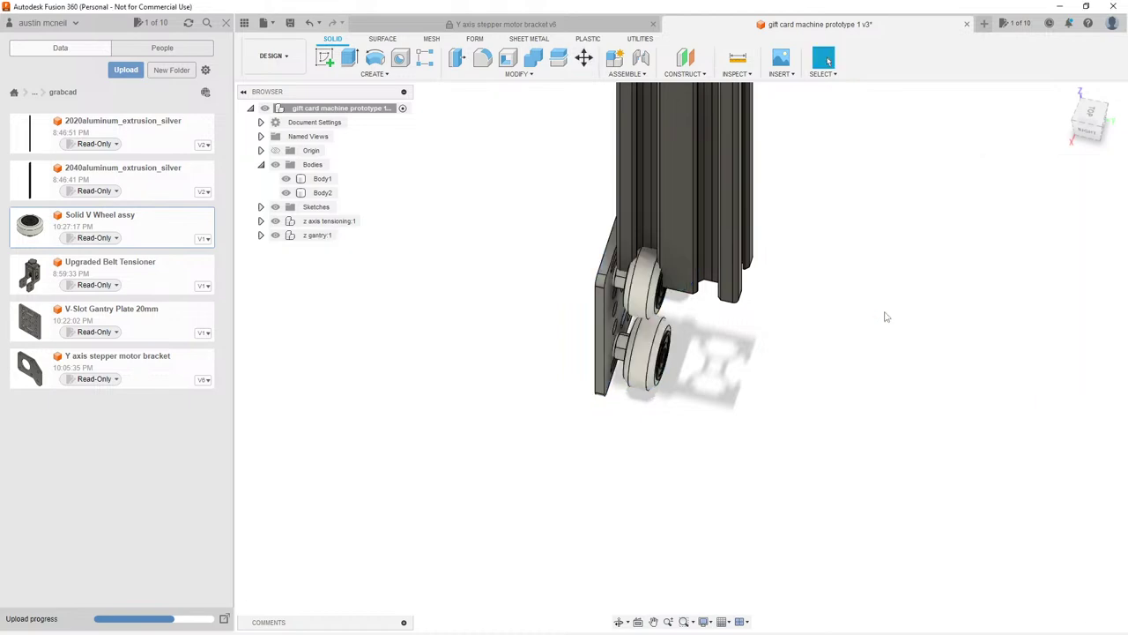
Step: Inspect the z gantry plate and its V wheels around the extrusion's lower end from the front and back
{"action": "scroll", "coordinate": [607, 273], "scroll_direction": "up", "scroll_amount": 5}
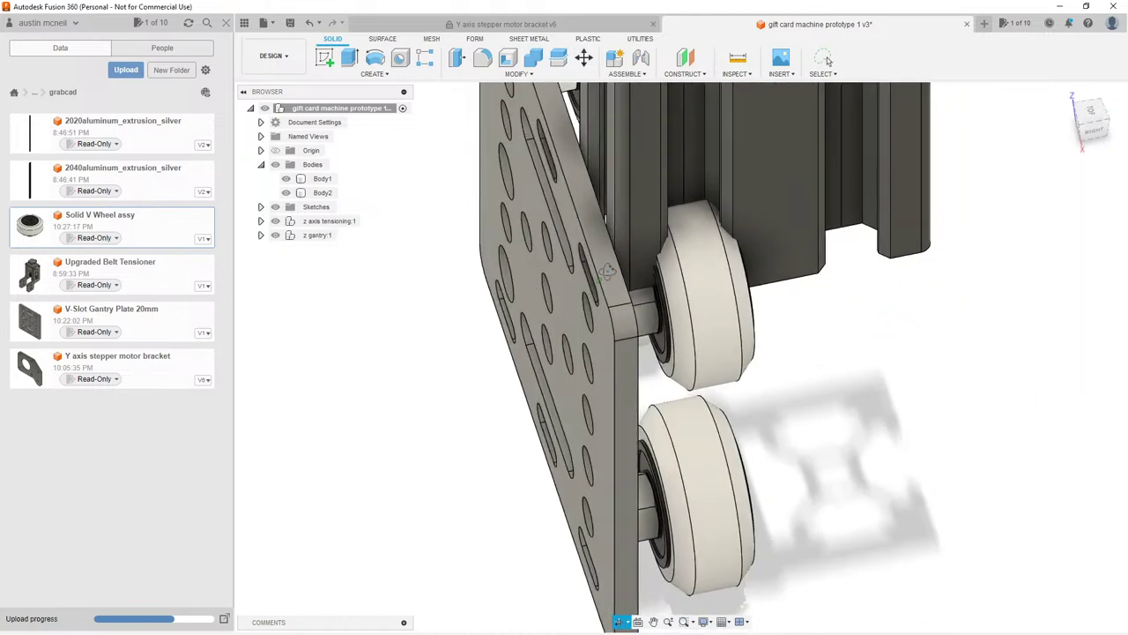
{"action": "scroll", "coordinate": [607, 273], "scroll_direction": "down", "scroll_amount": 5}
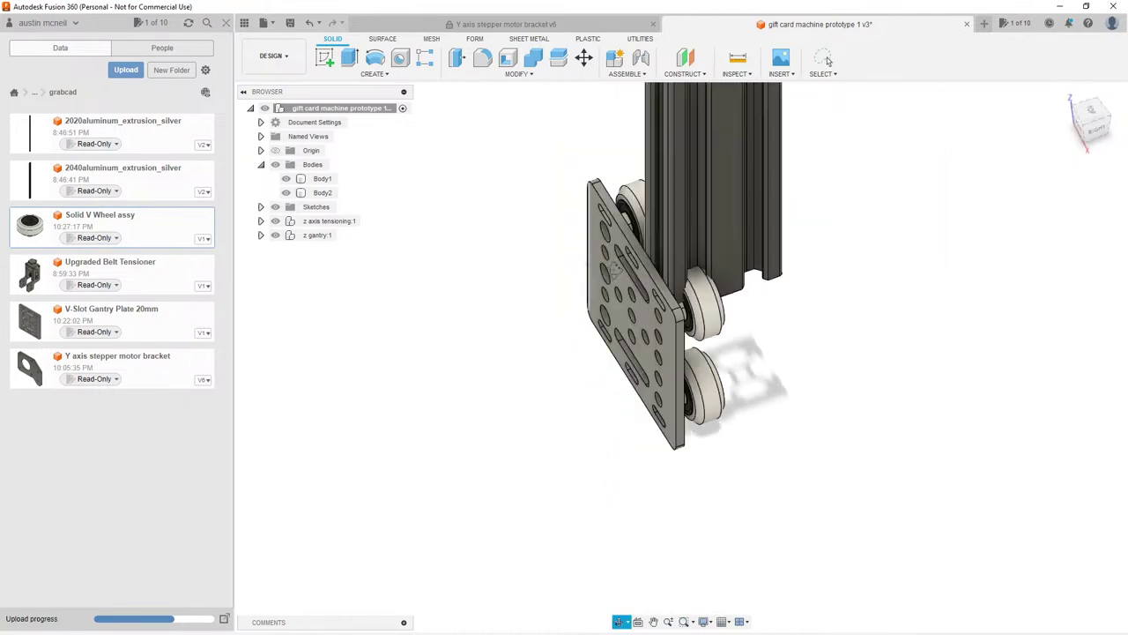
{"action": "middle_click_drag", "start_coordinate": [829, 60], "coordinate": [805, 181], "text": "shift"}
{"action": "scroll", "coordinate": [797, 167], "scroll_direction": "up", "scroll_amount": 5}
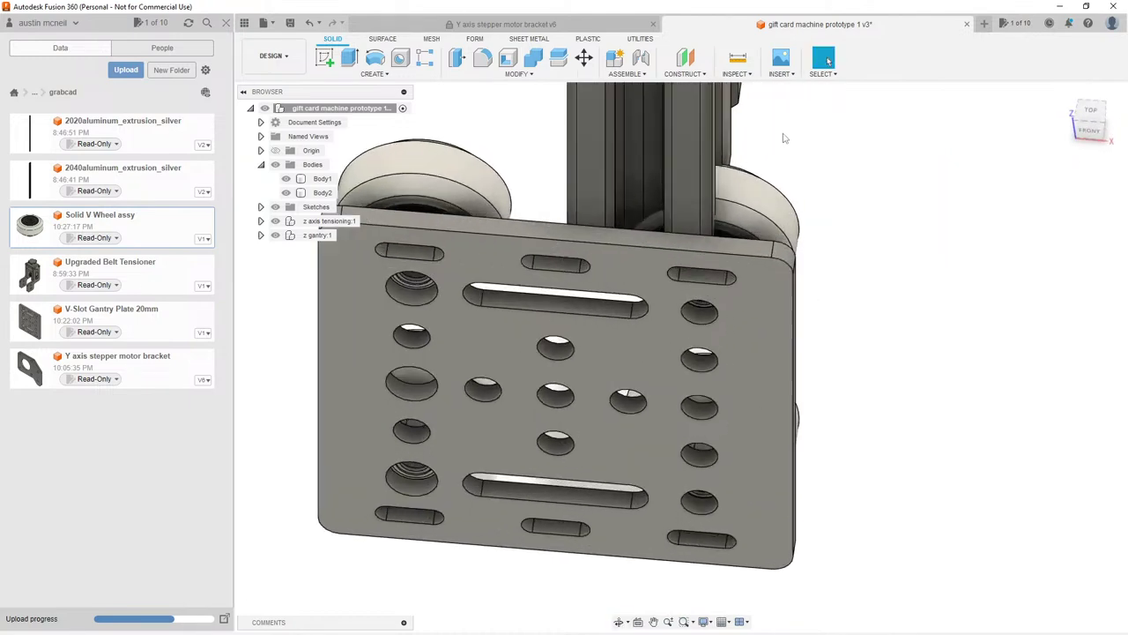
{"action": "scroll", "coordinate": [784, 137], "scroll_direction": "up", "scroll_amount": 3}
{"action": "scroll", "coordinate": [697, 229], "scroll_direction": "down", "scroll_amount": 4}
{"action": "left_click", "coordinate": [680, 167]}
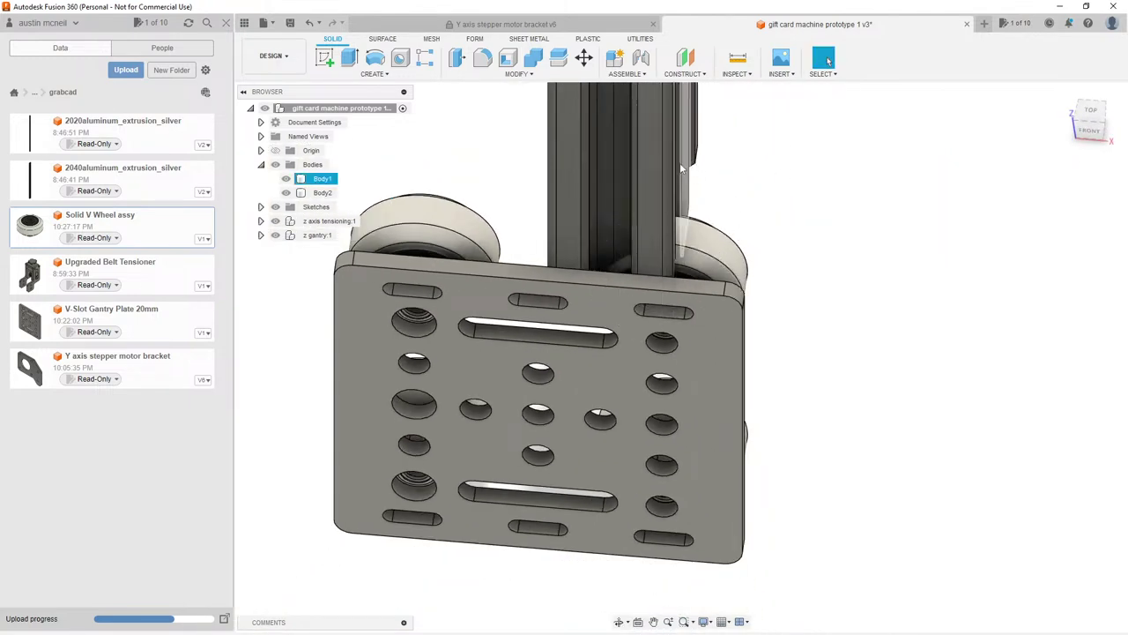
{"action": "scroll", "coordinate": [680, 168], "scroll_direction": "up", "scroll_amount": 2}
{"action": "middle_click_drag", "start_coordinate": [648, 173], "coordinate": [705, 291], "text": "shift"}
{"action": "left_click", "coordinate": [824, 58]}
{"action": "scroll", "coordinate": [564, 264], "scroll_direction": "down", "scroll_amount": 3}
{"action": "scroll", "coordinate": [529, 166], "scroll_direction": "up", "scroll_amount": 4}
{"action": "scroll", "coordinate": [705, 291], "scroll_direction": "up", "scroll_amount": 2}
{"action": "scroll", "coordinate": [804, 390], "scroll_direction": "down", "scroll_amount": 2}
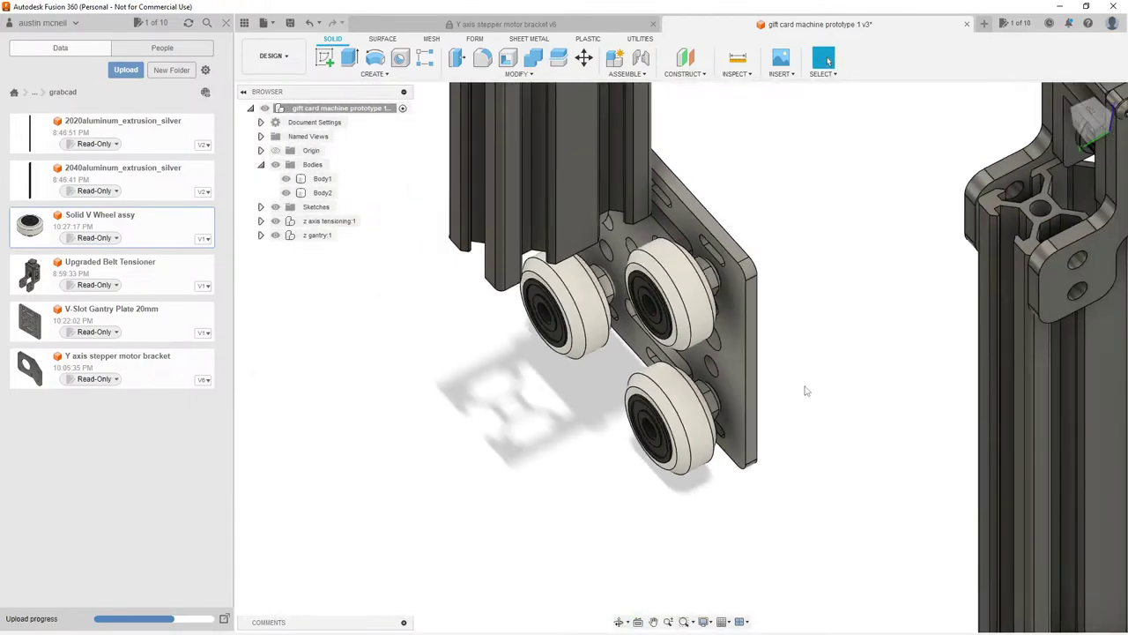
Step: Measure the distance between the single-side V wheel's bevelled face and the facing surface of the extrusion's slot lip
{"action": "left_click", "coordinate": [577, 185]}
{"action": "scroll", "coordinate": [618, 181], "scroll_direction": "up", "scroll_amount": 4}
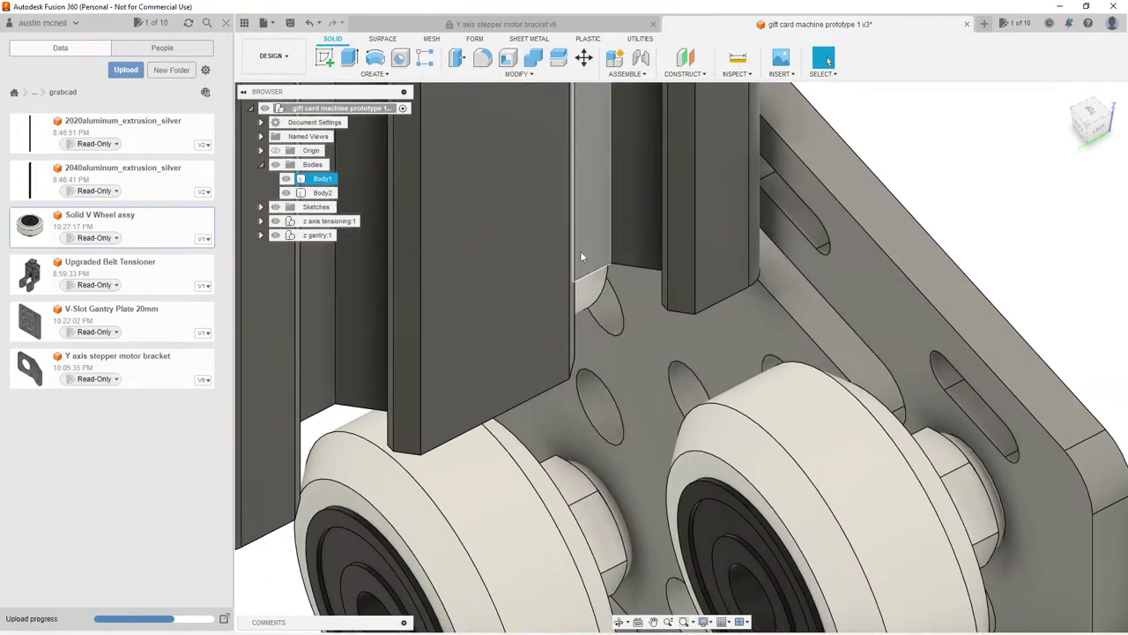
{"action": "key", "text": "i"}
{"action": "middle_click_drag", "start_coordinate": [689, 280], "coordinate": [775, 423], "text": "shift"}
{"action": "left_click", "coordinate": [784, 440]}
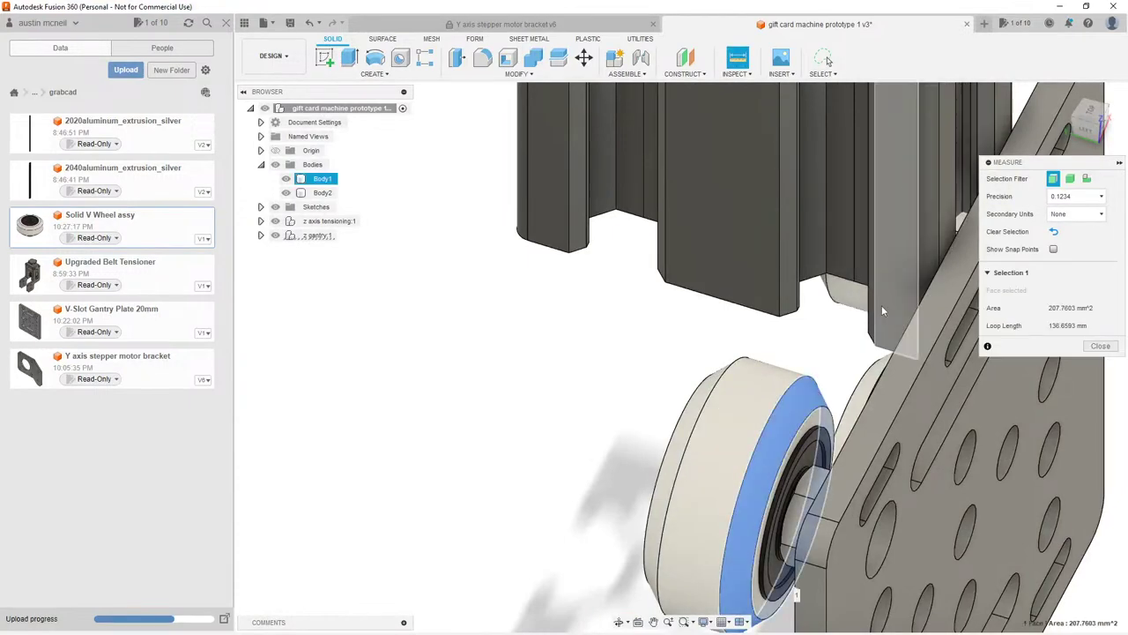
{"action": "scroll", "coordinate": [882, 311], "scroll_direction": "up", "scroll_amount": 2}
{"action": "left_click", "coordinate": [869, 296]}
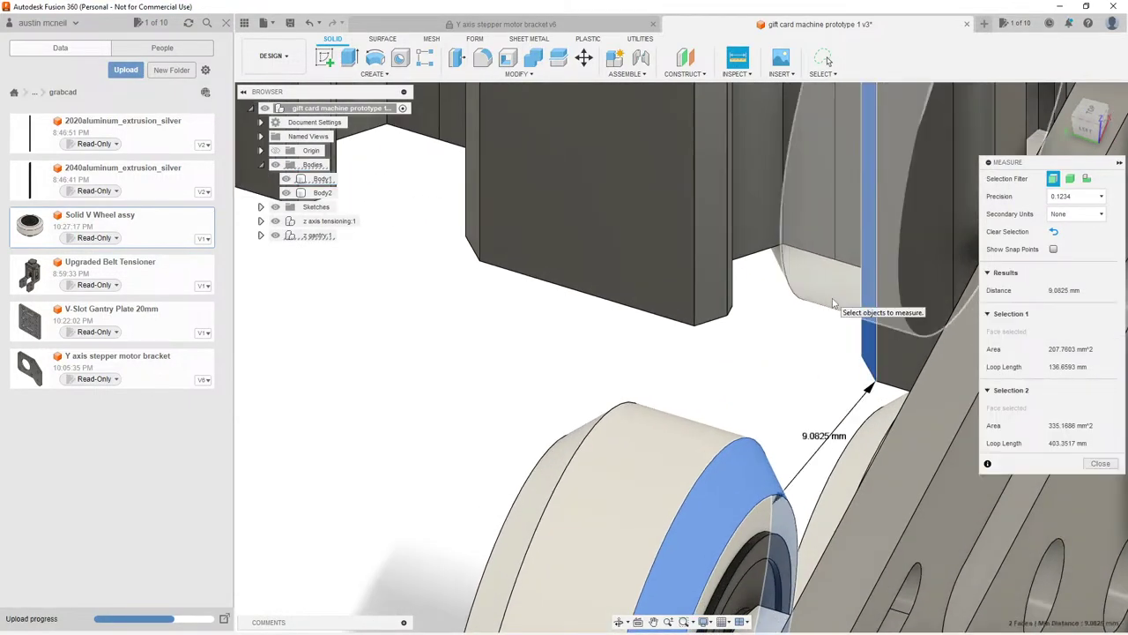
{"action": "scroll", "coordinate": [833, 308], "scroll_direction": "down", "scroll_amount": 3}
{"action": "middle_click_drag", "start_coordinate": [828, 335], "coordinate": [669, 357], "text": "shift"}
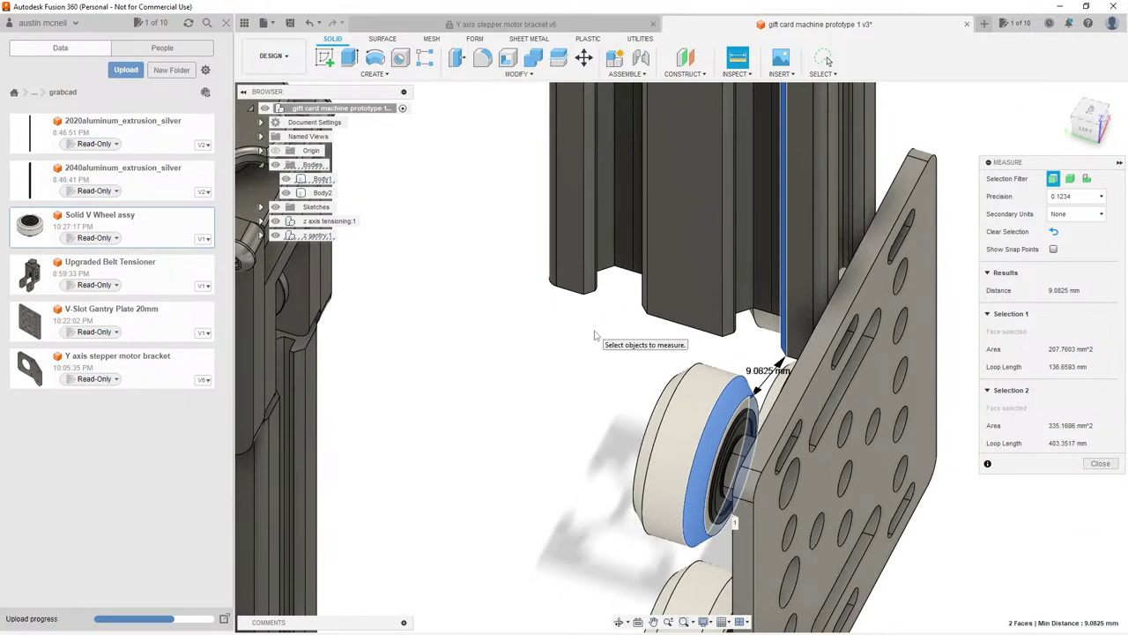
{"action": "key", "text": "Escape"}
Step: Try to move the z gantry component 9.08 mm along the X axis
{"action": "scroll", "coordinate": [595, 335], "scroll_direction": "down", "scroll_amount": 5}
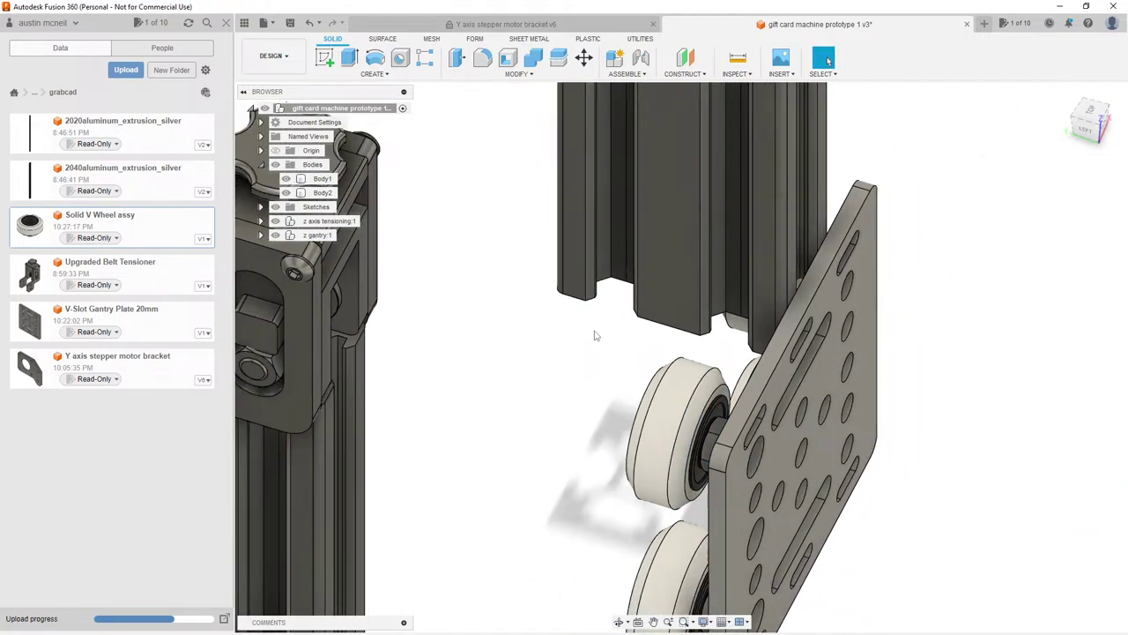
{"action": "mouse_move", "coordinate": [603, 335]}
{"action": "middle_mouse_down", "text": "shift"}
{"action": "mouse_move", "coordinate": [591, 317]}
{"action": "mouse_move", "coordinate": [617, 324]}
{"action": "middle_mouse_up", "text": "shift"}
{"action": "left_click", "coordinate": [317, 236]}
{"action": "key", "text": "m"}
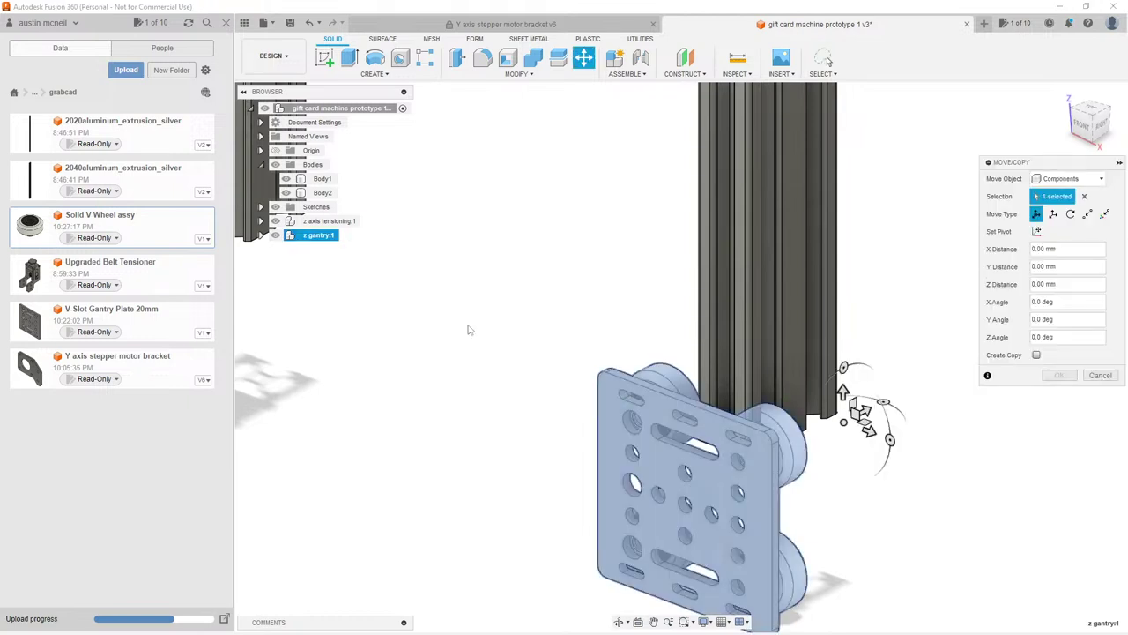
{"action": "left_click", "coordinate": [871, 430]}
{"action": "type", "text": "9"}
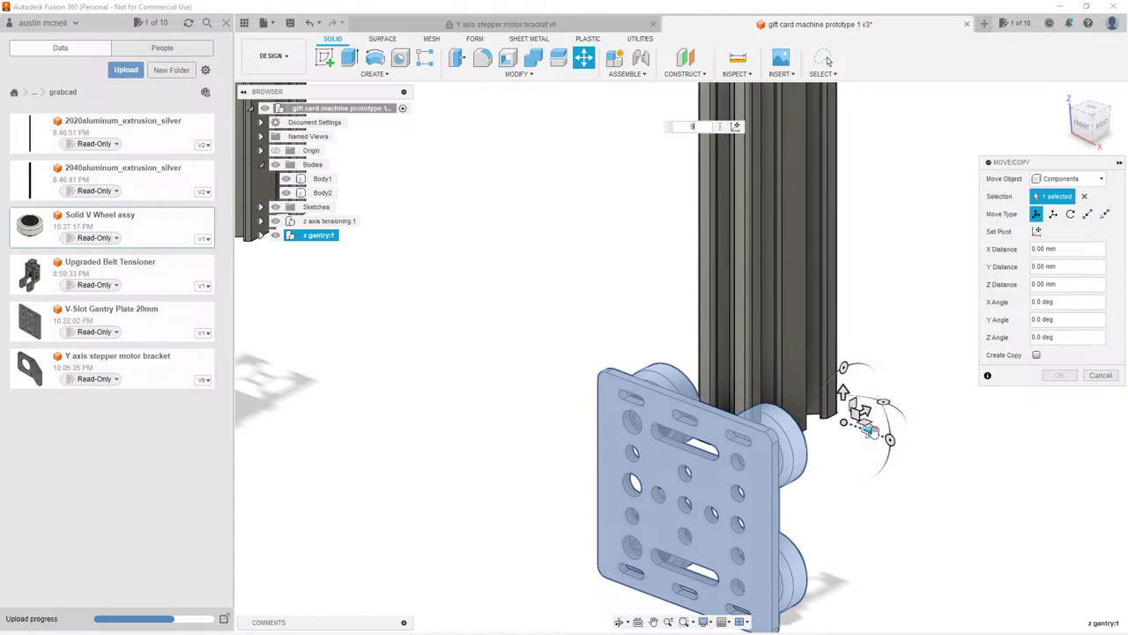
{"action": "type", "text": "."}
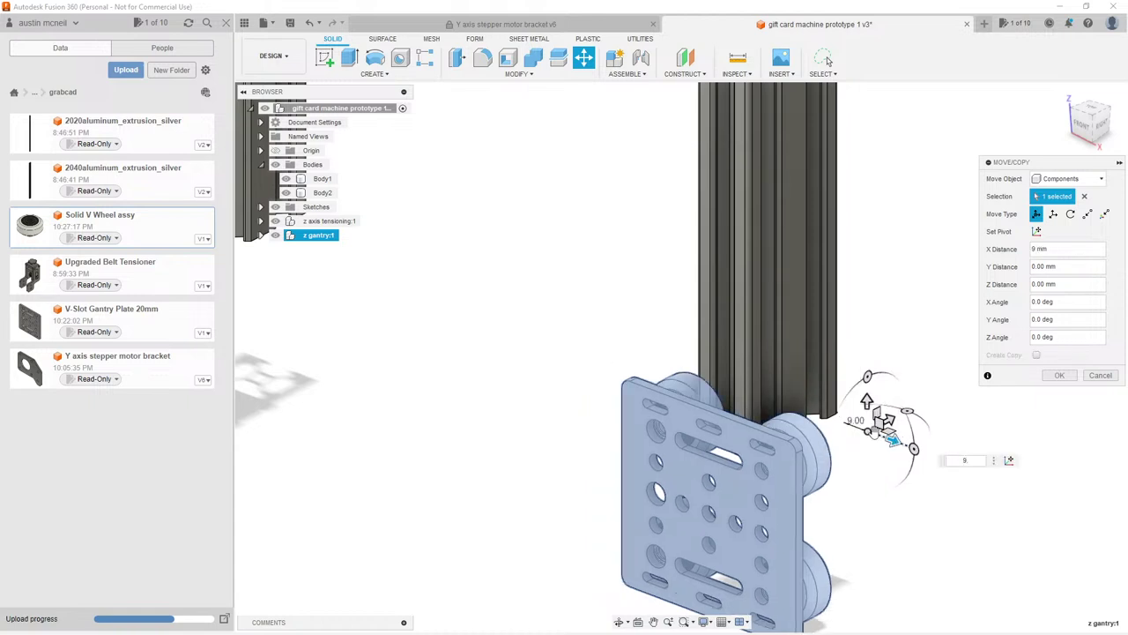
{"action": "type", "text": "08"}
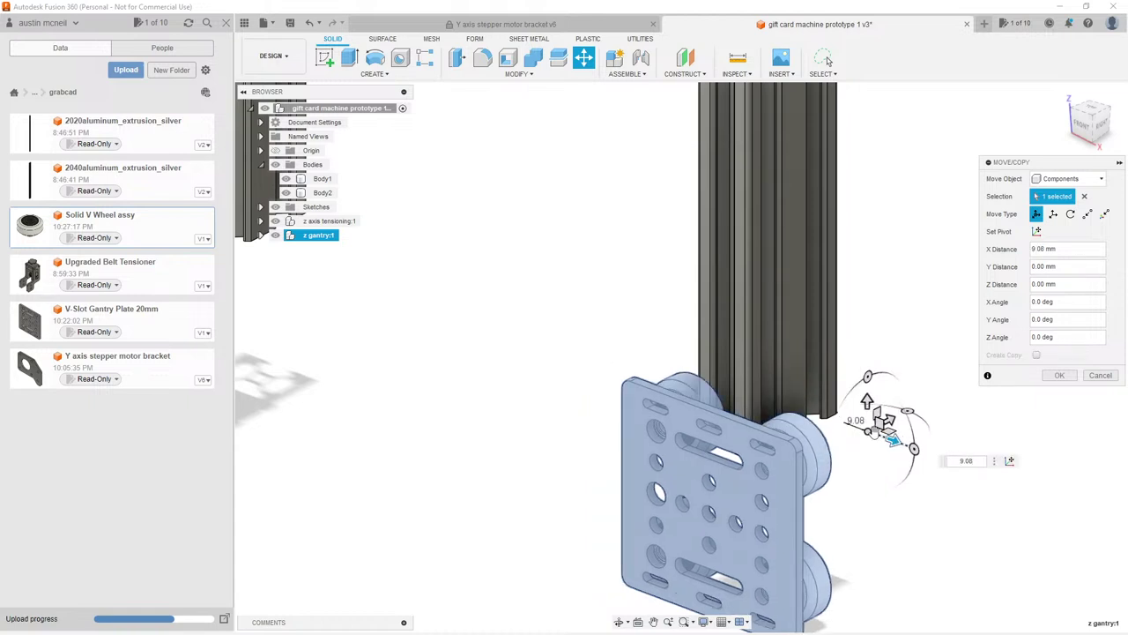
{"action": "key", "text": "Return"}
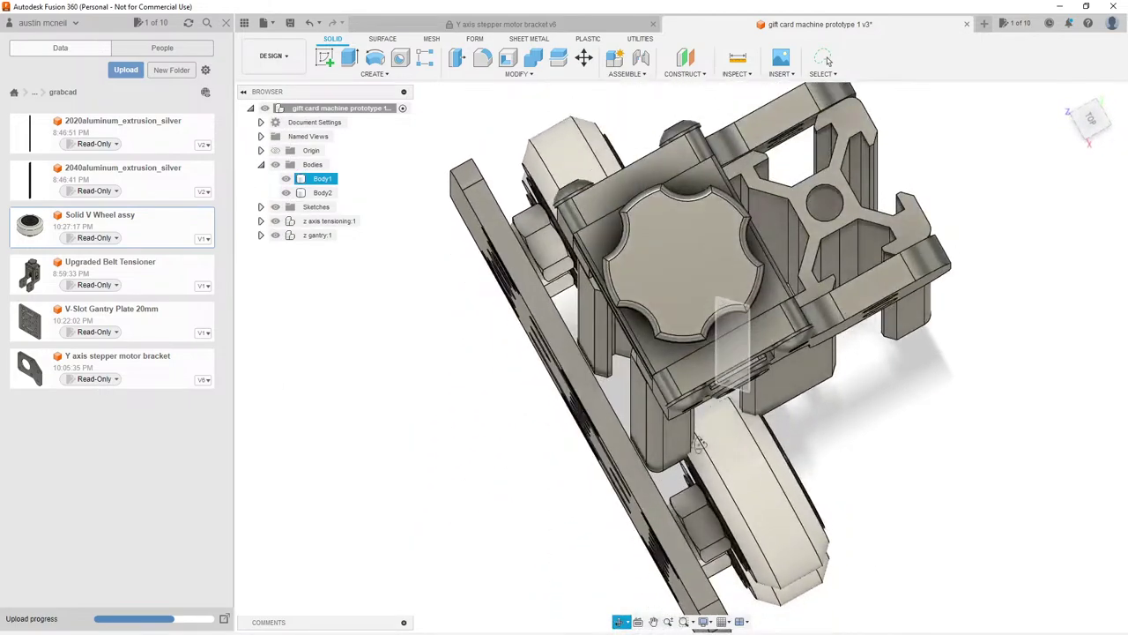
Step: Measure the gap between the V wheel's bevelled face and the extrusion's slot lip, viewed from above
{"action": "middle_click_drag", "start_coordinate": [714, 438], "coordinate": [827, 441], "text": "shift"}
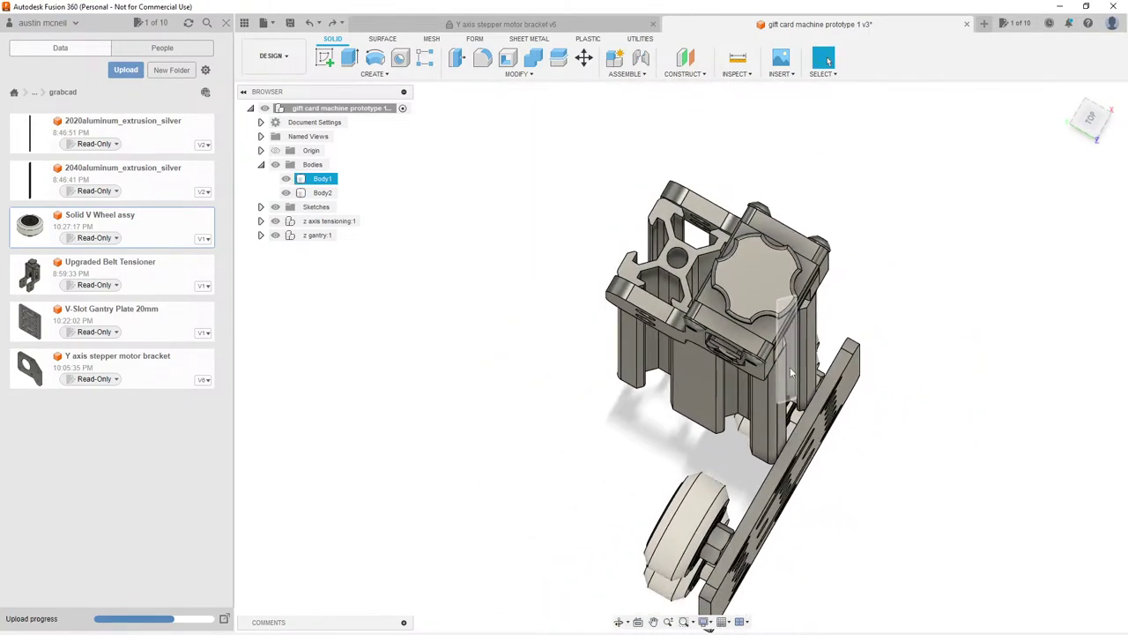
{"action": "key", "text": "Escape"}
{"action": "key", "text": "i"}
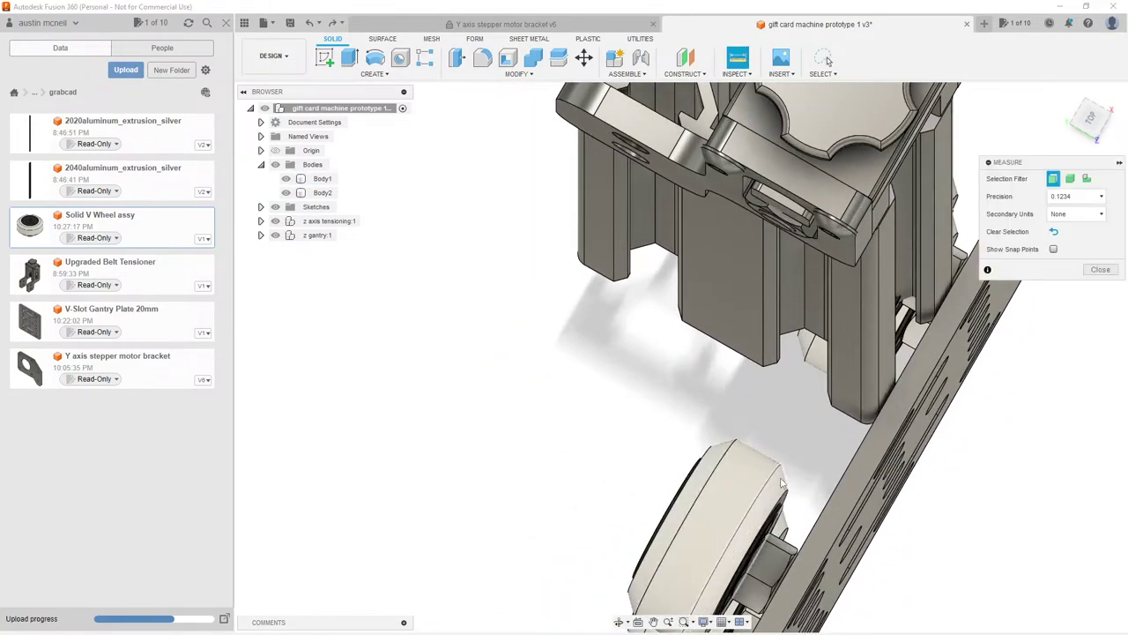
{"action": "left_click", "coordinate": [779, 494]}
{"action": "scroll", "coordinate": [831, 376], "scroll_direction": "up", "scroll_amount": 5}
{"action": "left_click", "coordinate": [828, 377]}
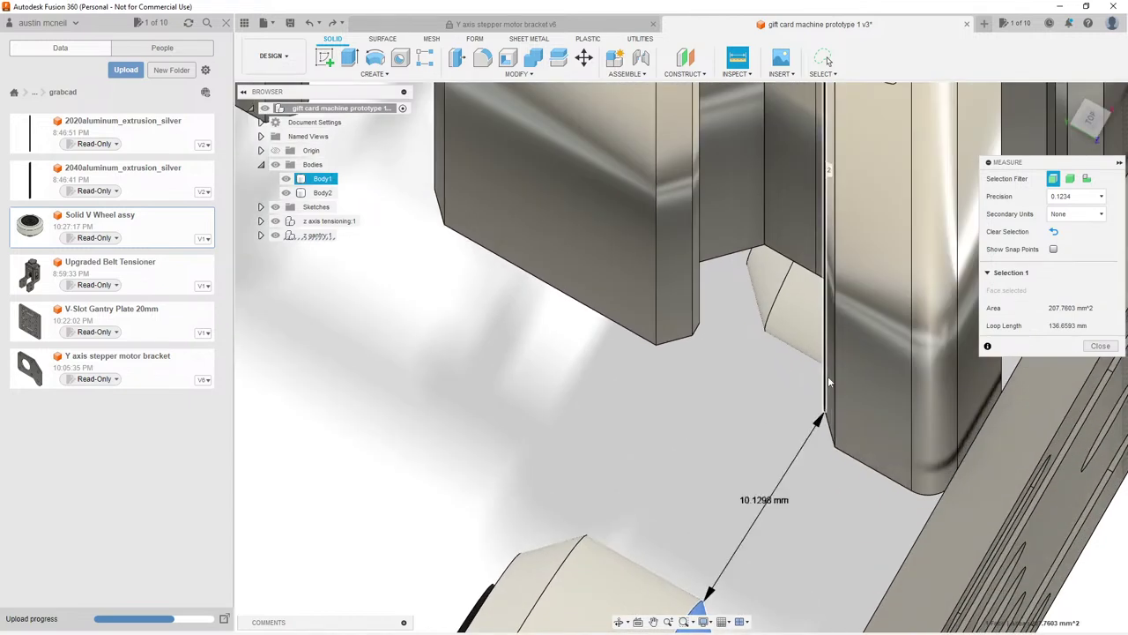
{"action": "key", "text": "Escape"}
Step: Measure the distance between the V wheel's circular rim edge and the extrusion's vertical slot edge
{"action": "scroll", "coordinate": [795, 384], "scroll_direction": "down", "scroll_amount": 2}
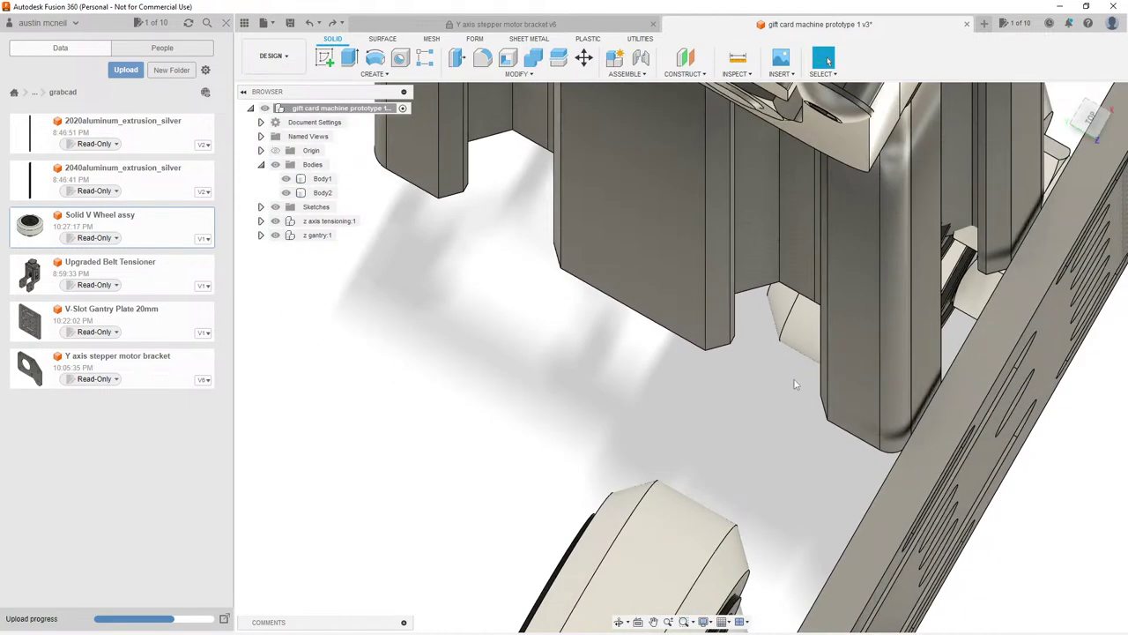
{"action": "key", "text": "i"}
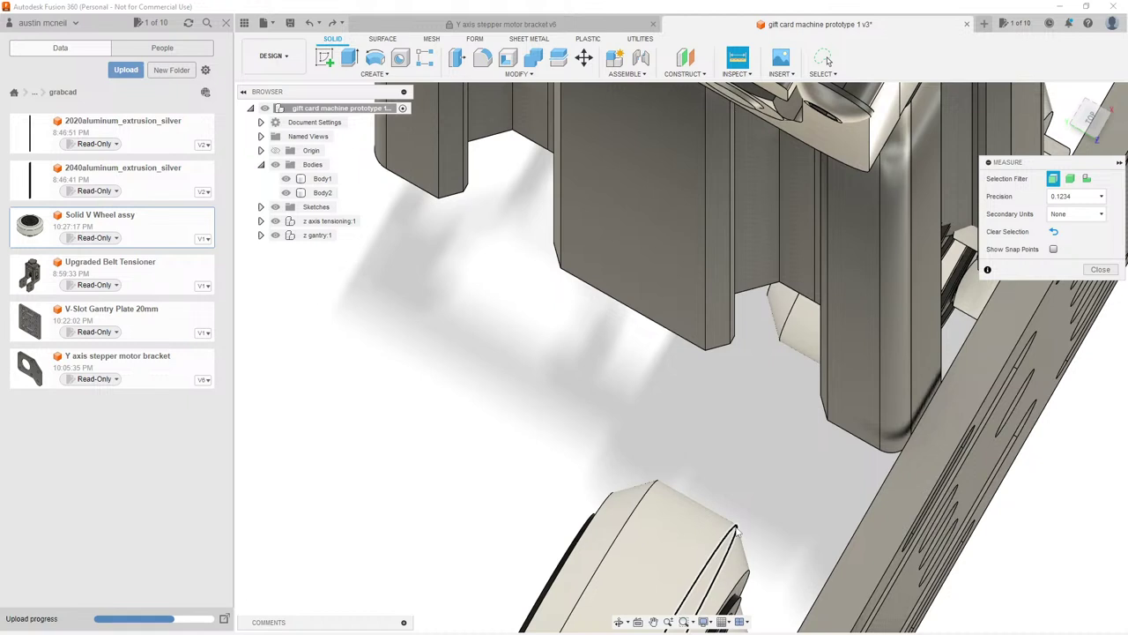
{"action": "left_click", "coordinate": [736, 528]}
{"action": "left_click", "coordinate": [821, 381]}
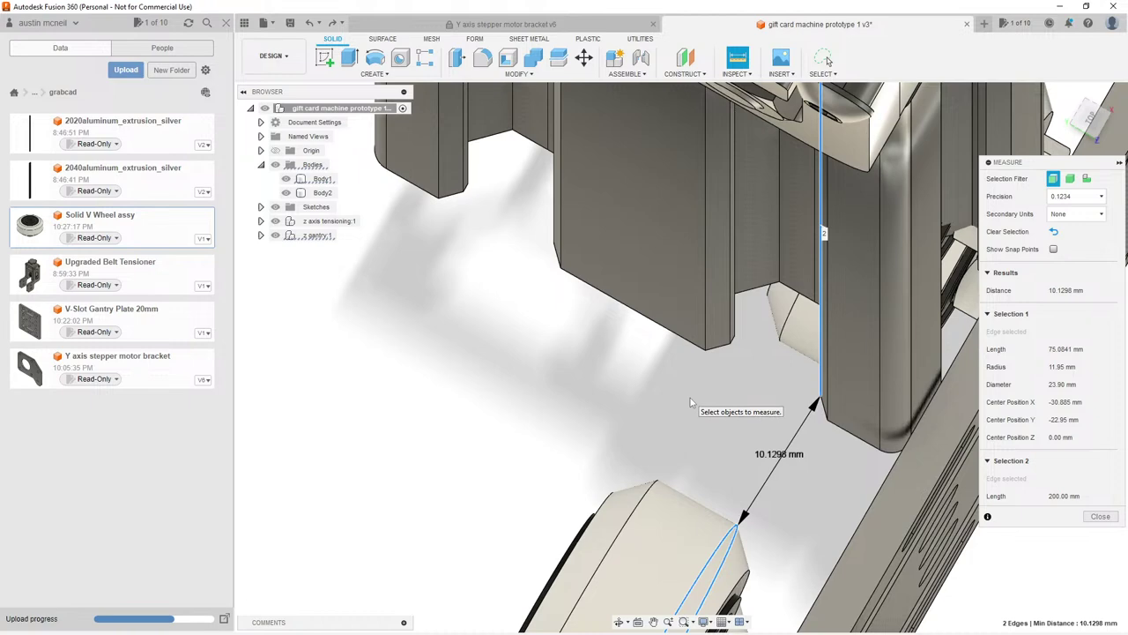
{"action": "key", "text": "Escape"}
Step: Review the overall layout of both extrusions with their belt tensioners and the z gantry
{"action": "scroll", "coordinate": [696, 407], "scroll_direction": "down", "scroll_amount": 5}
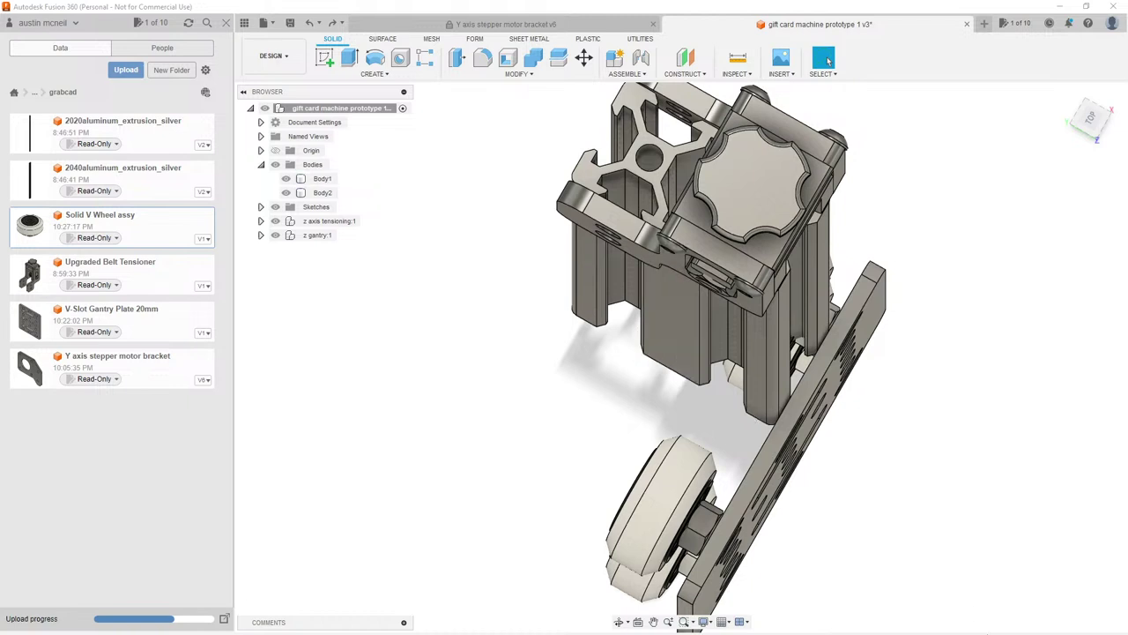
{"action": "scroll", "coordinate": [916, 417], "scroll_direction": "down", "scroll_amount": 3}
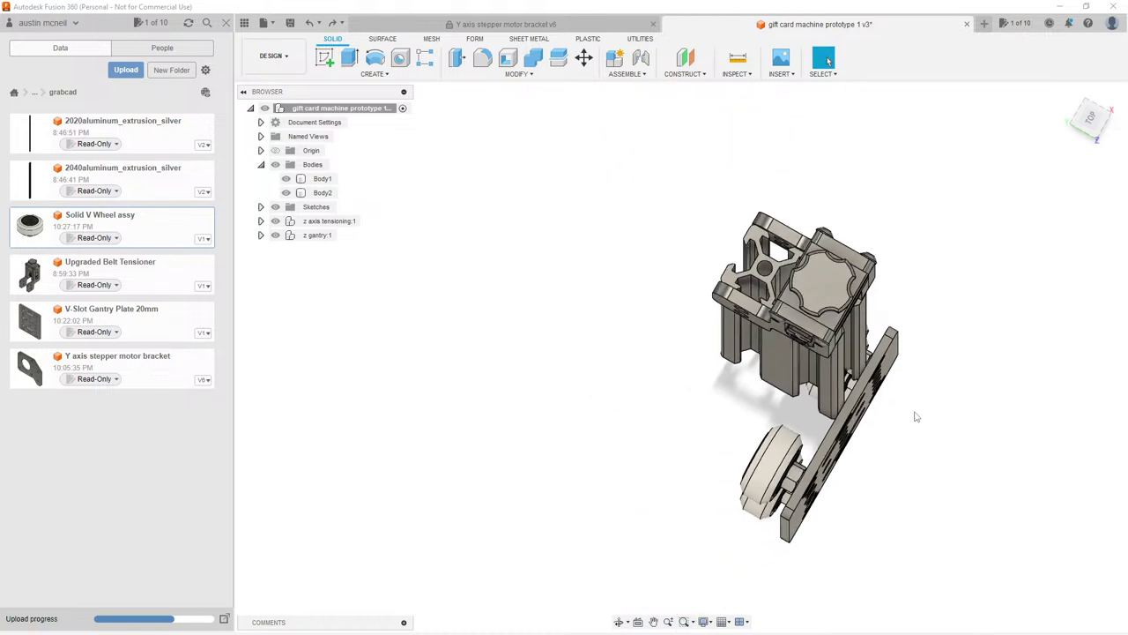
{"action": "scroll", "coordinate": [916, 416], "scroll_direction": "down", "scroll_amount": 2}
{"action": "middle_click_drag", "start_coordinate": [926, 423], "coordinate": [879, 276]}
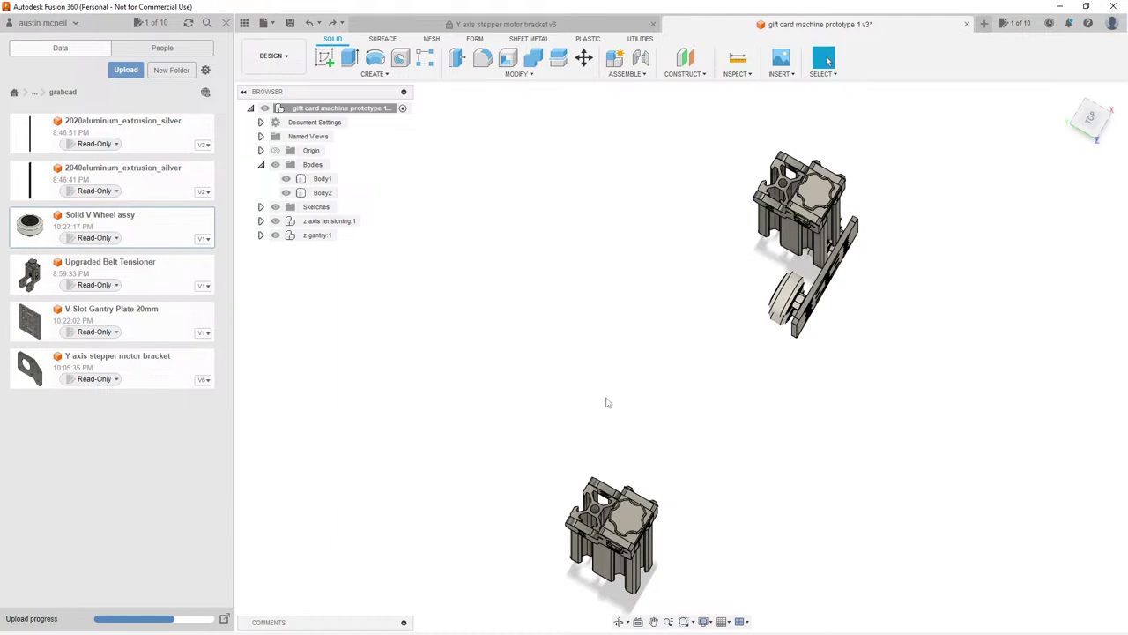
{"action": "middle_click_drag", "start_coordinate": [643, 443], "coordinate": [644, 333], "text": "shift"}
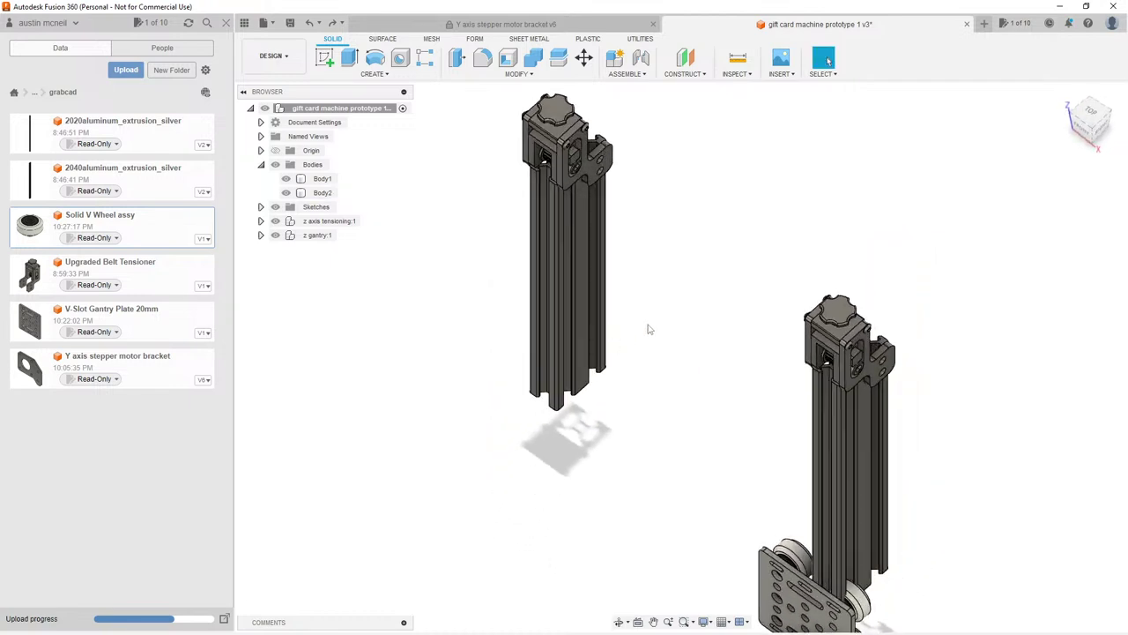
{"action": "scroll", "coordinate": [648, 317], "scroll_direction": "down", "scroll_amount": 3}
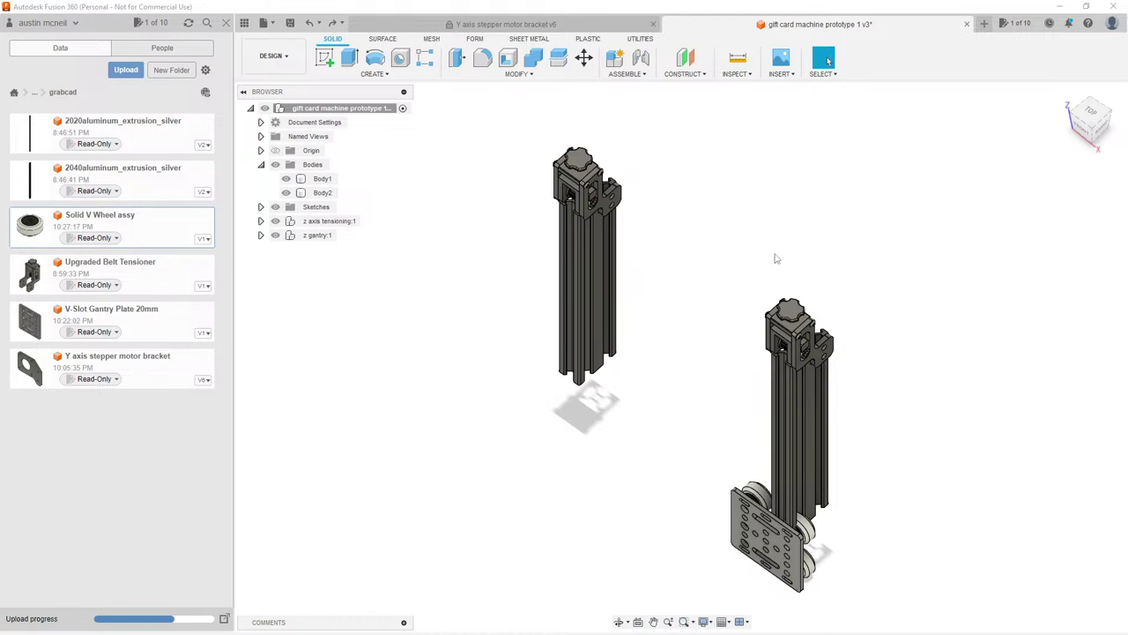
Step: Try to move the z gantry component 10 mm along the X axis
{"action": "scroll", "coordinate": [805, 528], "scroll_direction": "up", "scroll_amount": 5}
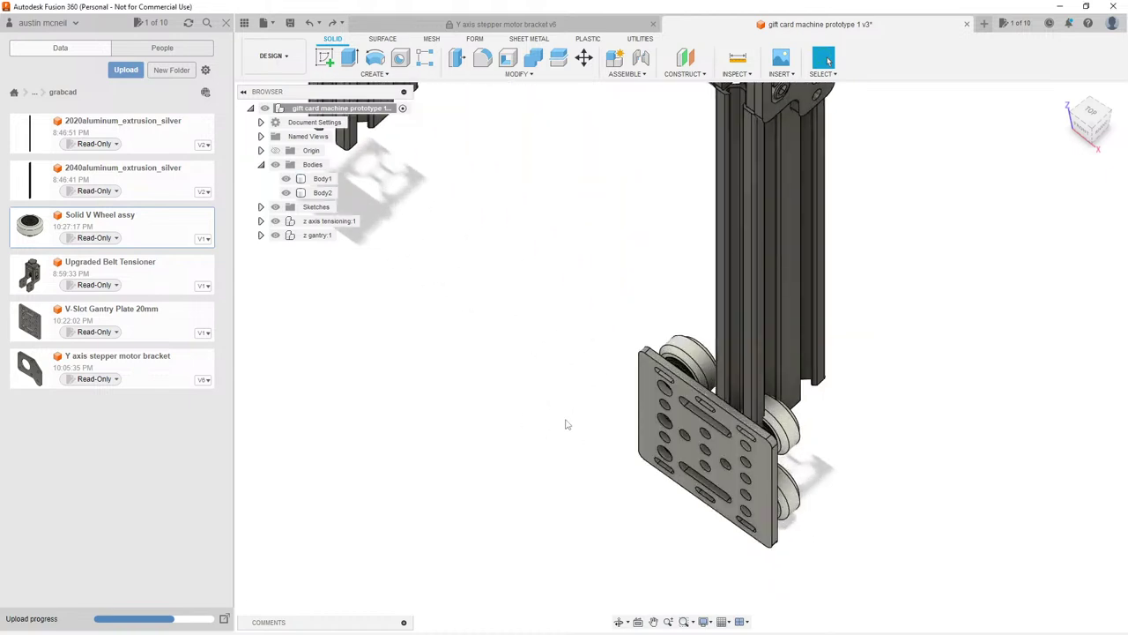
{"action": "middle_click_drag", "start_coordinate": [566, 424], "coordinate": [413, 323], "text": "shift"}
{"action": "left_click", "coordinate": [319, 236]}
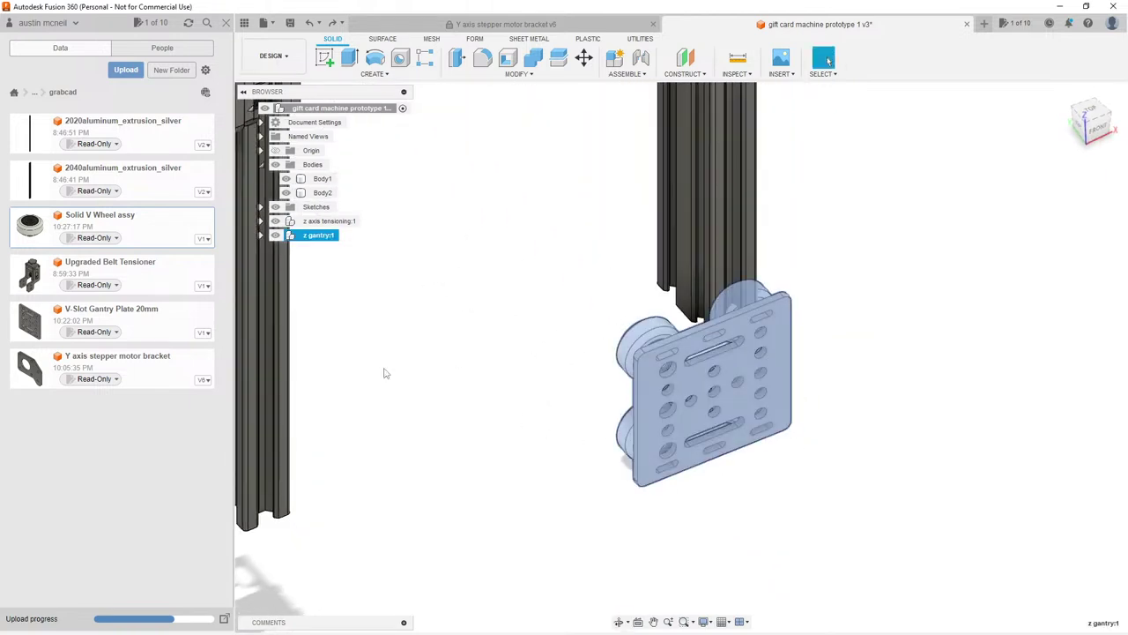
{"action": "key", "text": "m"}
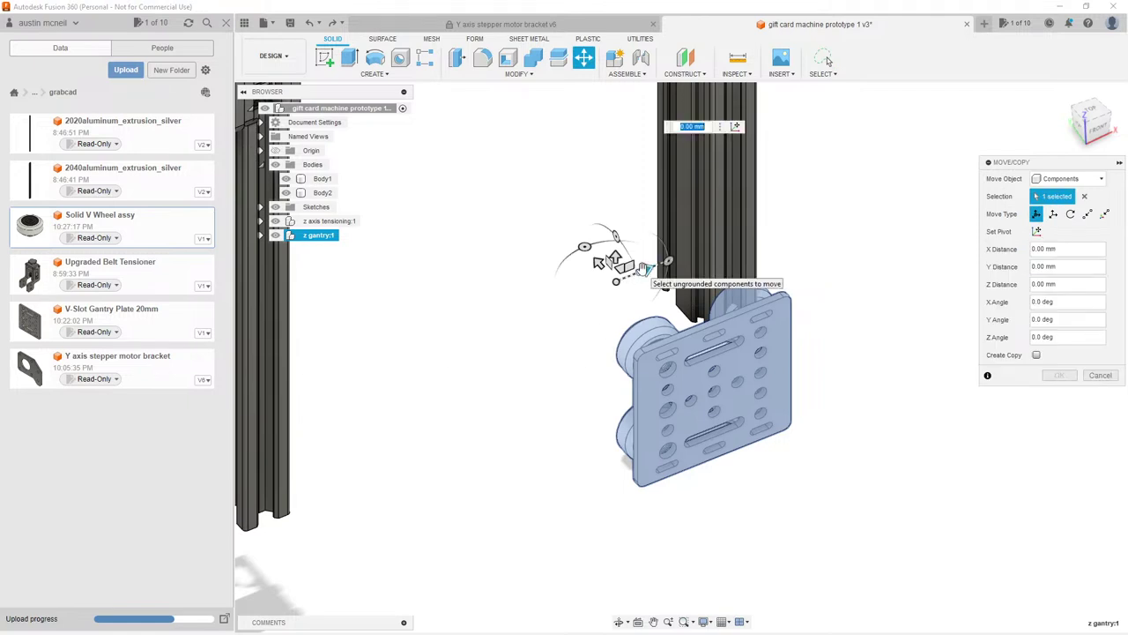
{"action": "key", "text": "Escape"}
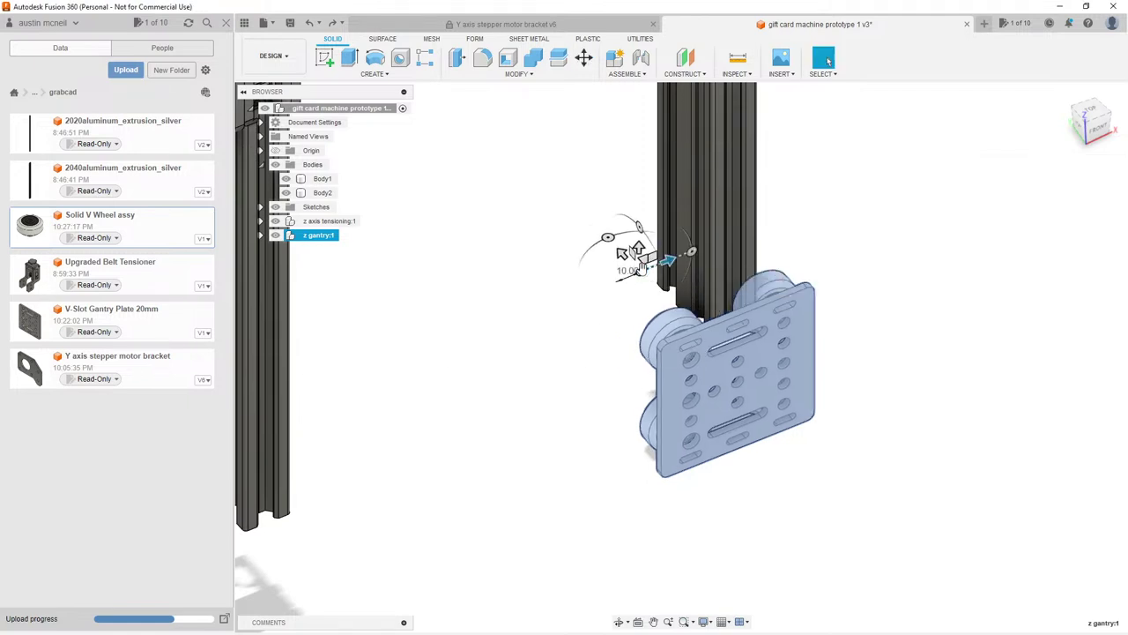
Step: Examine how the z gantry's V wheels sit against the extrusion's slots, from above and at an angle
{"action": "mouse_move", "coordinate": [643, 269]}
{"action": "middle_mouse_down", "text": "shift"}
{"action": "mouse_move", "coordinate": [762, 279]}
{"action": "mouse_move", "coordinate": [655, 269]}
{"action": "middle_mouse_up", "text": "shift"}
{"action": "scroll", "coordinate": [753, 260], "scroll_direction": "up", "scroll_amount": 10}
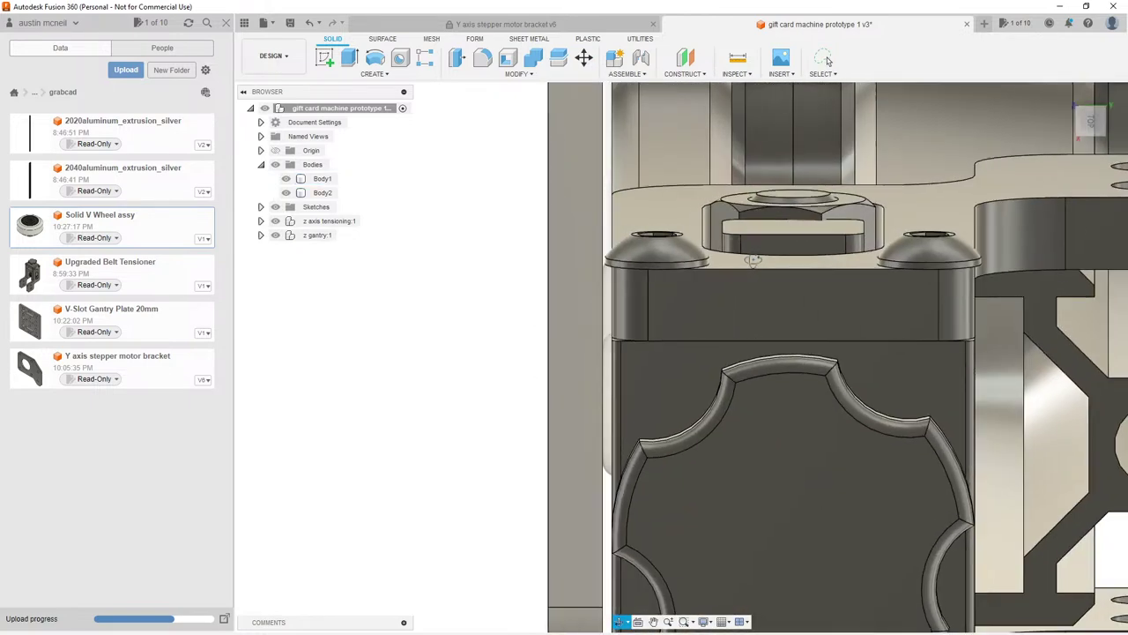
{"action": "scroll", "coordinate": [754, 259], "scroll_direction": "down", "scroll_amount": 8}
{"action": "middle_click_drag", "start_coordinate": [754, 259], "coordinate": [458, 290], "text": "shift"}
{"action": "scroll", "coordinate": [650, 163], "scroll_direction": "up", "scroll_amount": 5}
{"action": "key", "text": "Escape"}
{"action": "scroll", "coordinate": [458, 291], "scroll_direction": "down", "scroll_amount": 5}
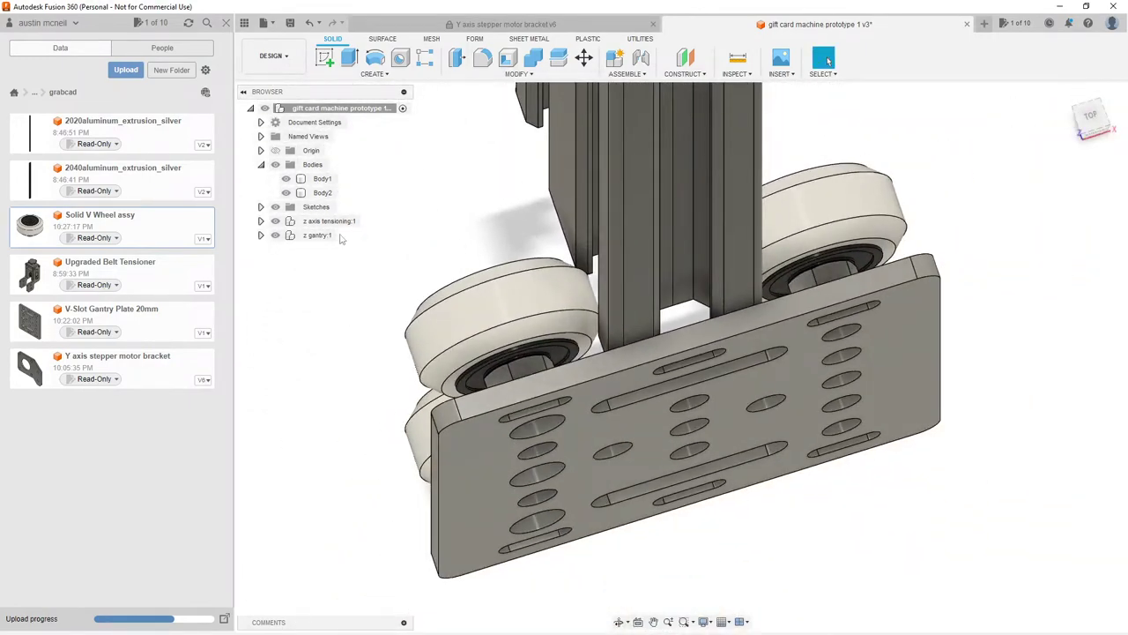
Step: Move the z gantry component 1 mm along the X axis, checking the V wheels against the extrusion's slots
{"action": "left_click", "coordinate": [313, 235]}
{"action": "key", "text": "m"}
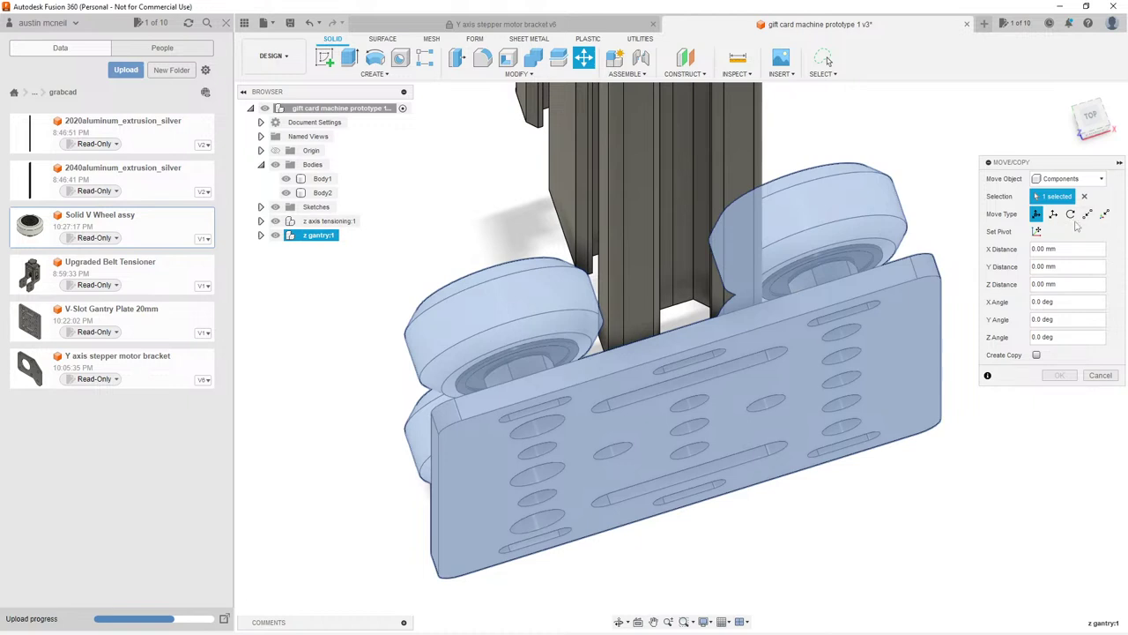
{"action": "scroll", "coordinate": [553, 264], "scroll_direction": "down", "scroll_amount": 5}
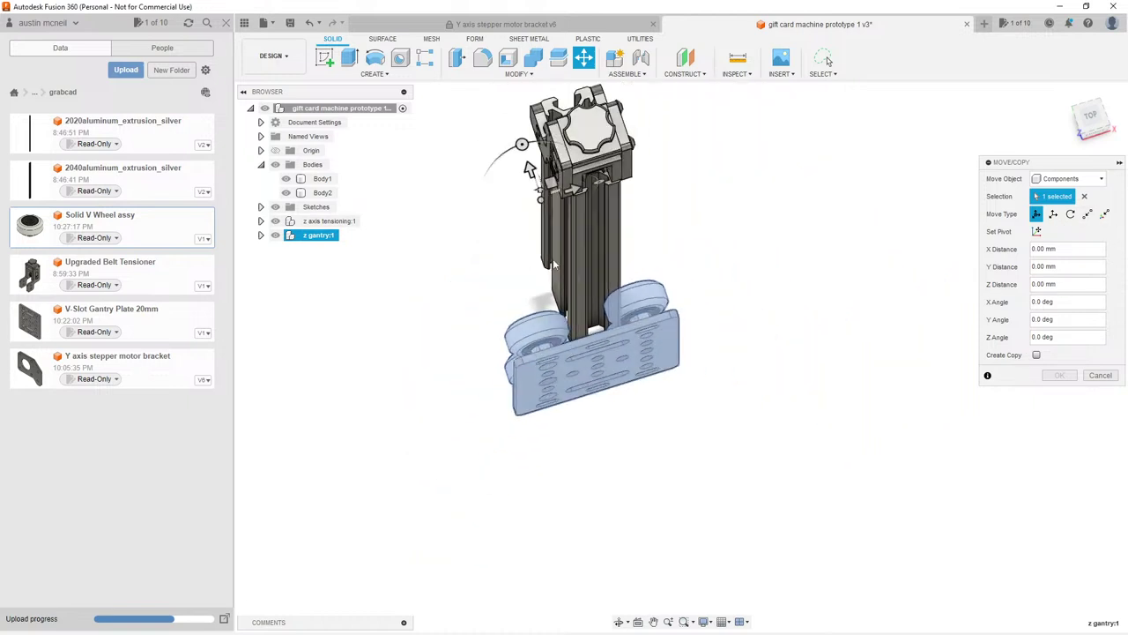
{"action": "scroll", "coordinate": [557, 328], "scroll_direction": "up", "scroll_amount": 1}
{"action": "left_click", "coordinate": [569, 170]}
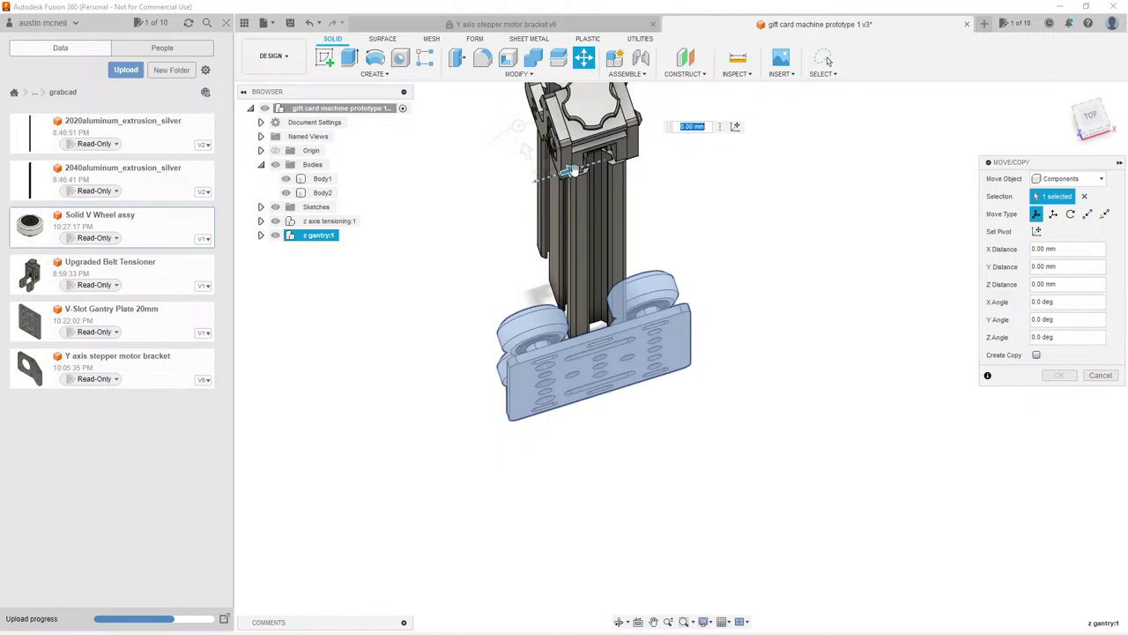
{"action": "type", "text": "1"}
{"action": "scroll", "coordinate": [472, 300], "scroll_direction": "up", "scroll_amount": 5}
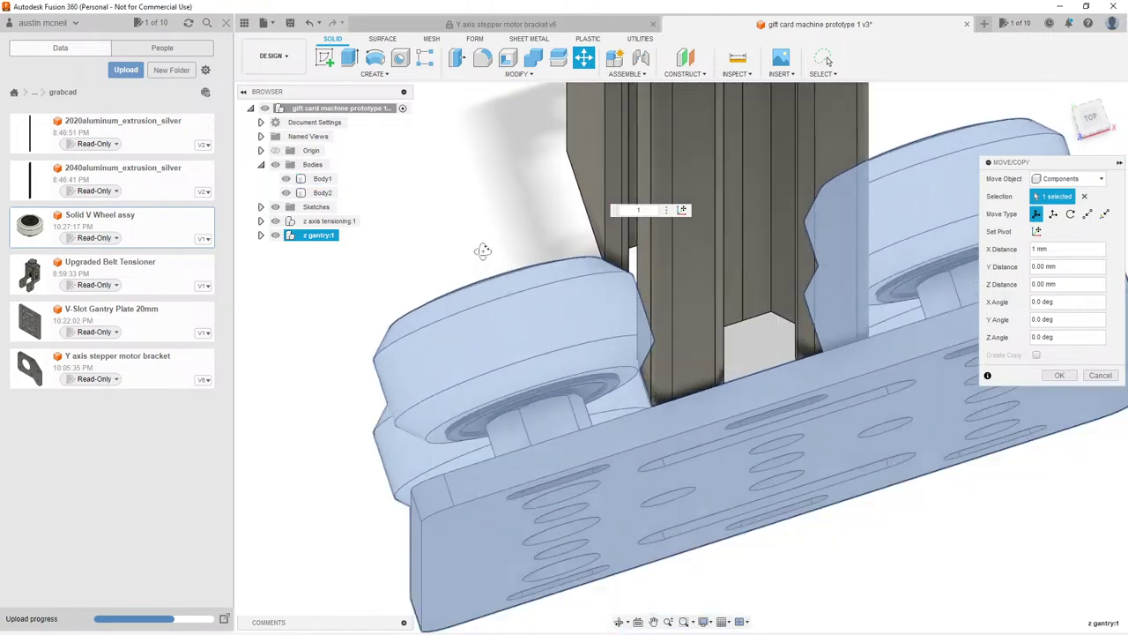
{"action": "middle_click_drag", "start_coordinate": [483, 251], "coordinate": [927, 165], "text": "shift"}
{"action": "scroll", "coordinate": [848, 211], "scroll_direction": "up", "scroll_amount": 5}
{"action": "middle_click_drag", "start_coordinate": [848, 212], "coordinate": [577, 249], "text": "shift"}
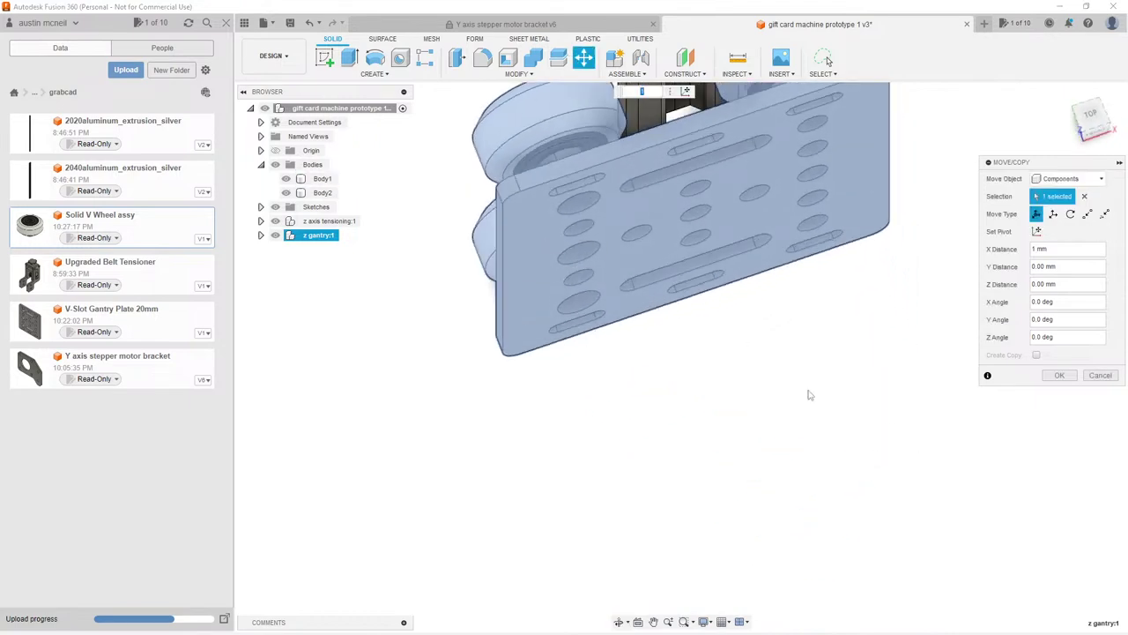
{"action": "key", "text": "Escape"}
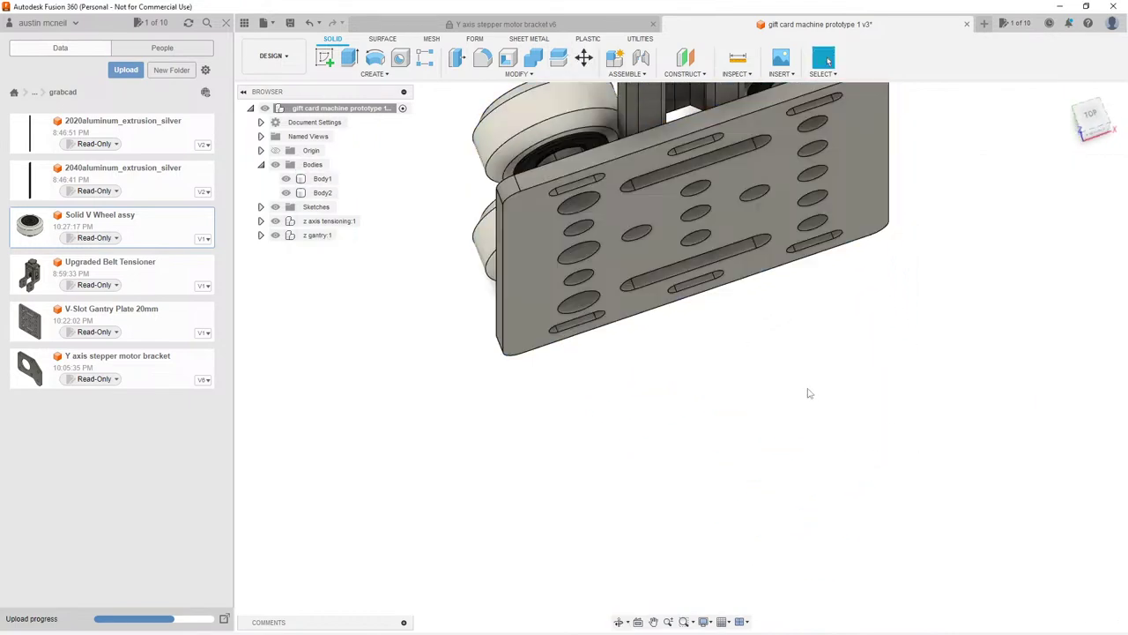
Step: Move the z gantry:1 component 100 mm up along Z so its plate sits higher on the upright extrusion
{"action": "scroll", "coordinate": [791, 403], "scroll_direction": "down", "scroll_amount": 5}
{"action": "middle_click_drag", "start_coordinate": [778, 412], "coordinate": [641, 323], "text": "shift"}
{"action": "left_click", "coordinate": [315, 235]}
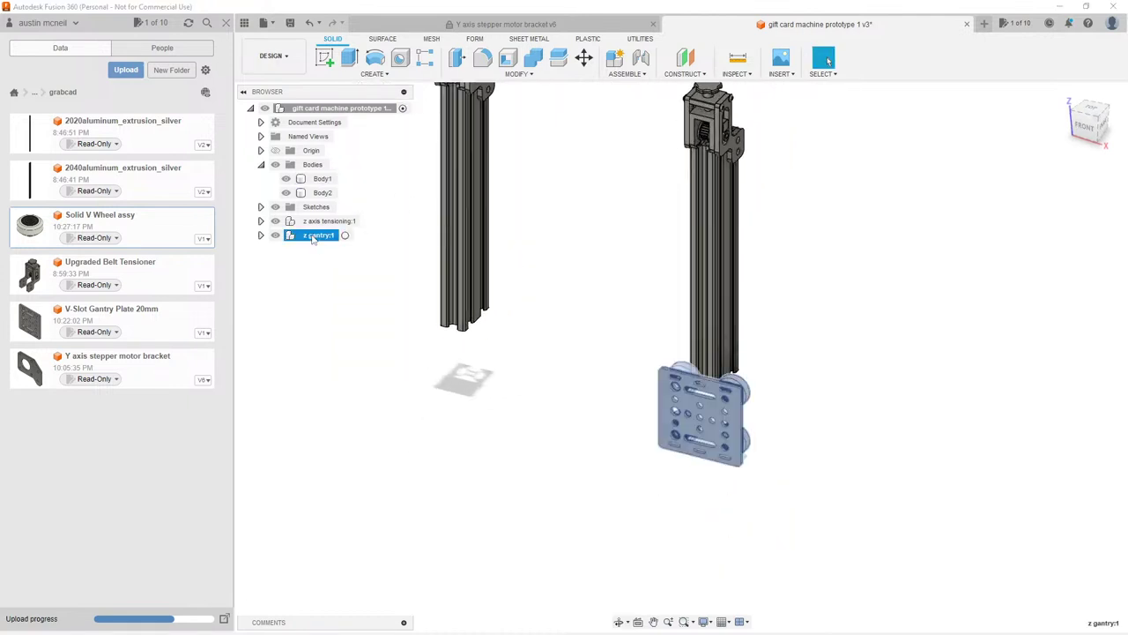
{"action": "key", "text": "m"}
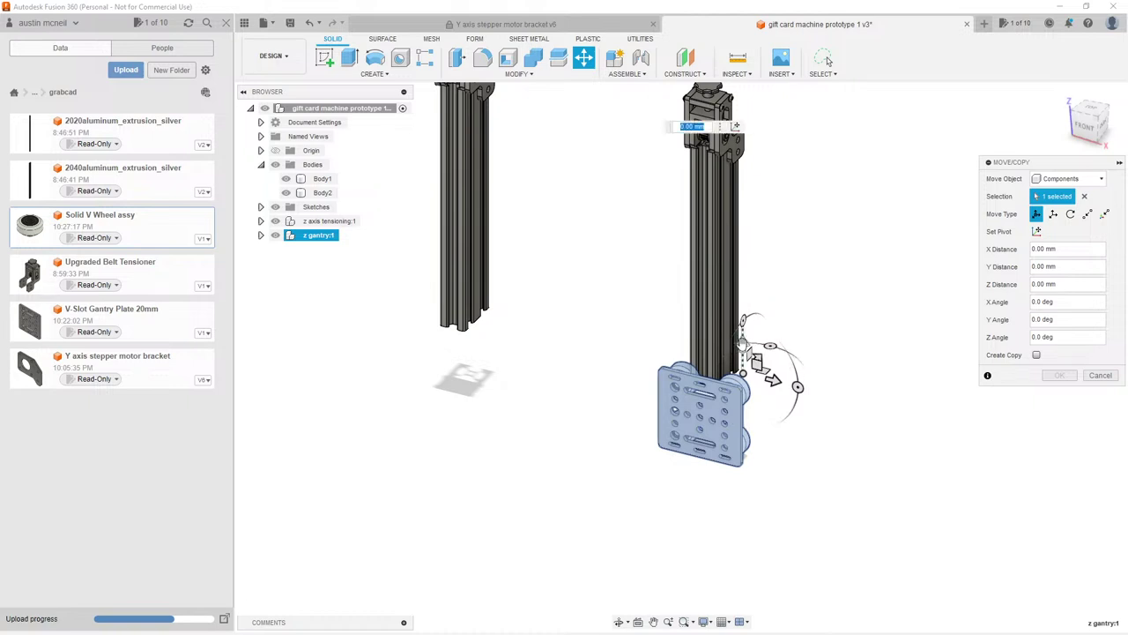
{"action": "type", "text": "20"}
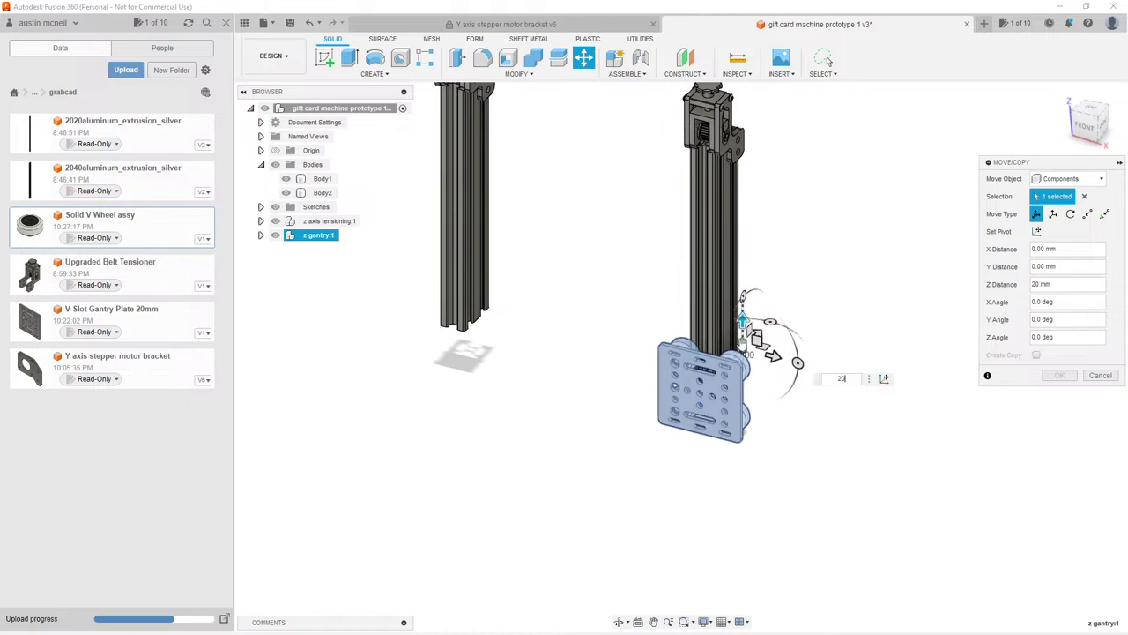
{"action": "key", "text": "BackSpace"}
{"action": "key", "text": "BackSpace"}
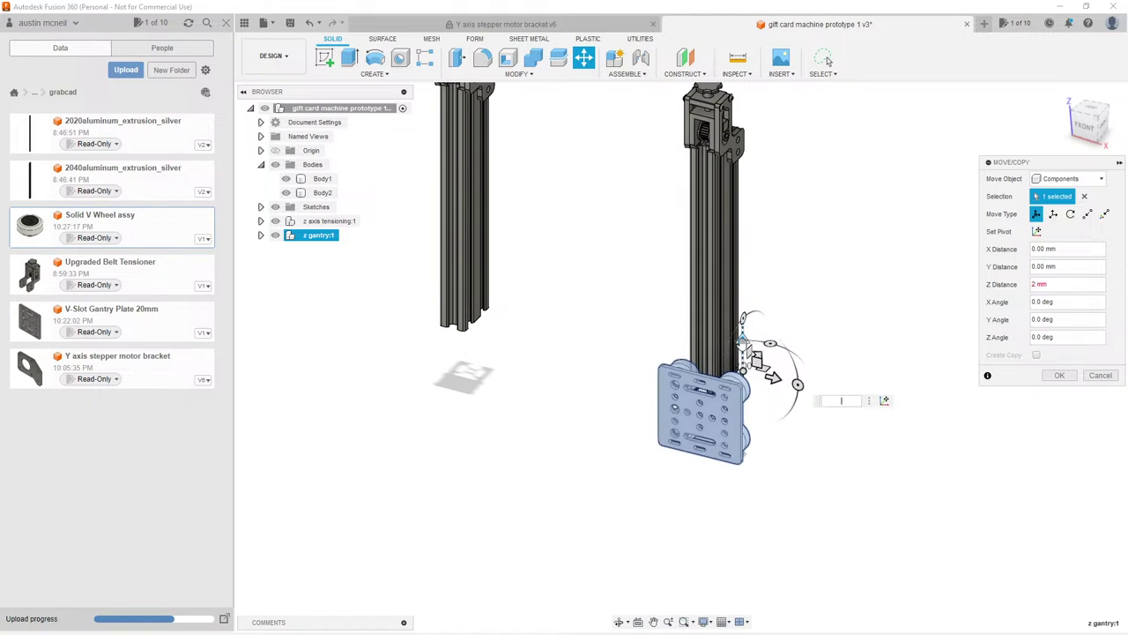
{"action": "type", "text": "100"}
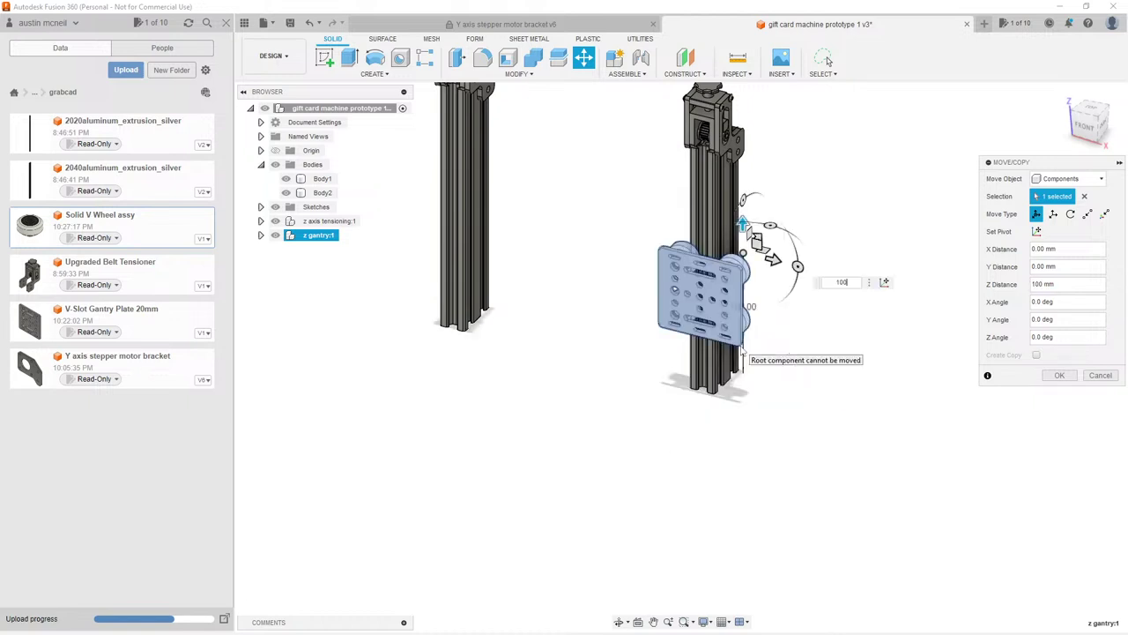
{"action": "key", "text": "Return"}
Step: Create a copy of the z gantry:1 component moved -200 mm along X onto the second upright extrusion
{"action": "scroll", "coordinate": [851, 285], "scroll_direction": "down", "scroll_amount": 2}
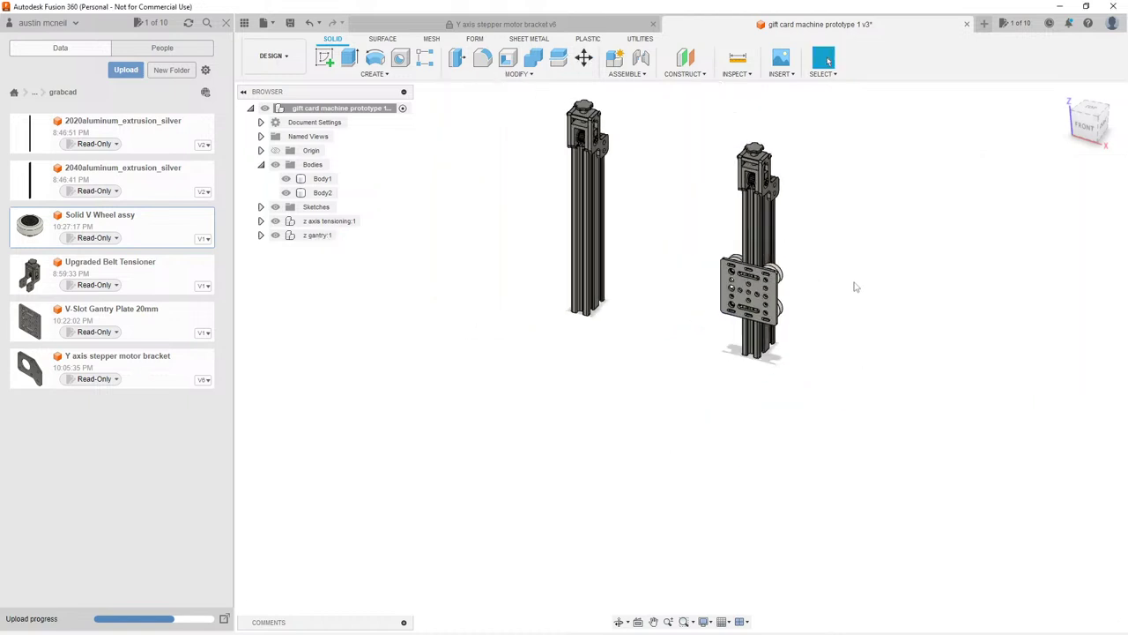
{"action": "middle_click_drag", "start_coordinate": [641, 206], "coordinate": [666, 253], "text": "shift"}
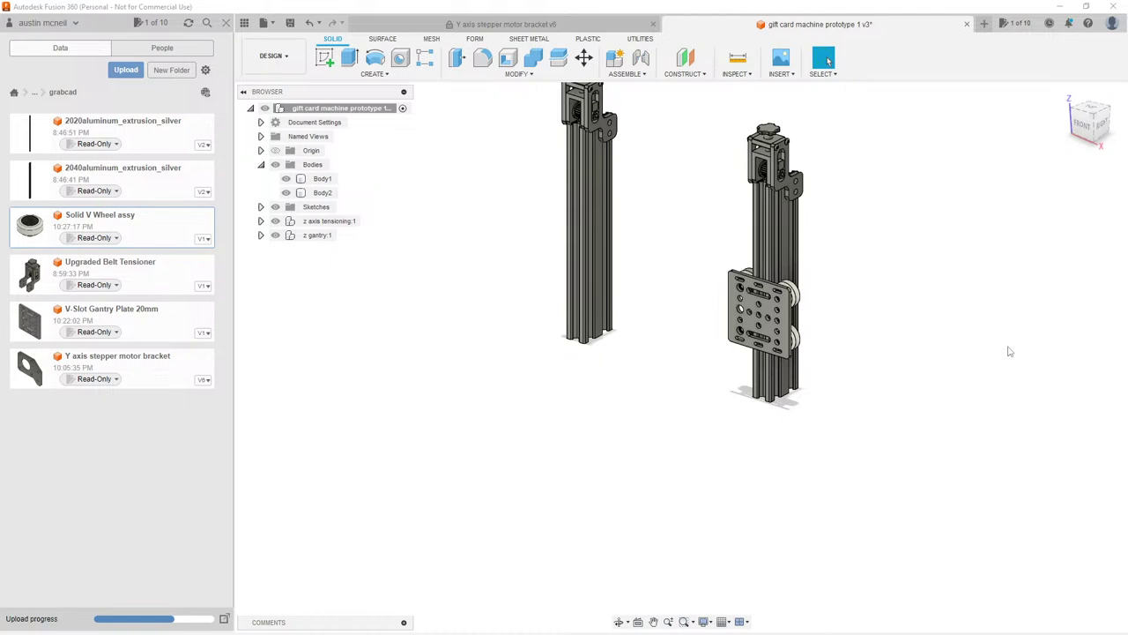
{"action": "left_click", "coordinate": [313, 238]}
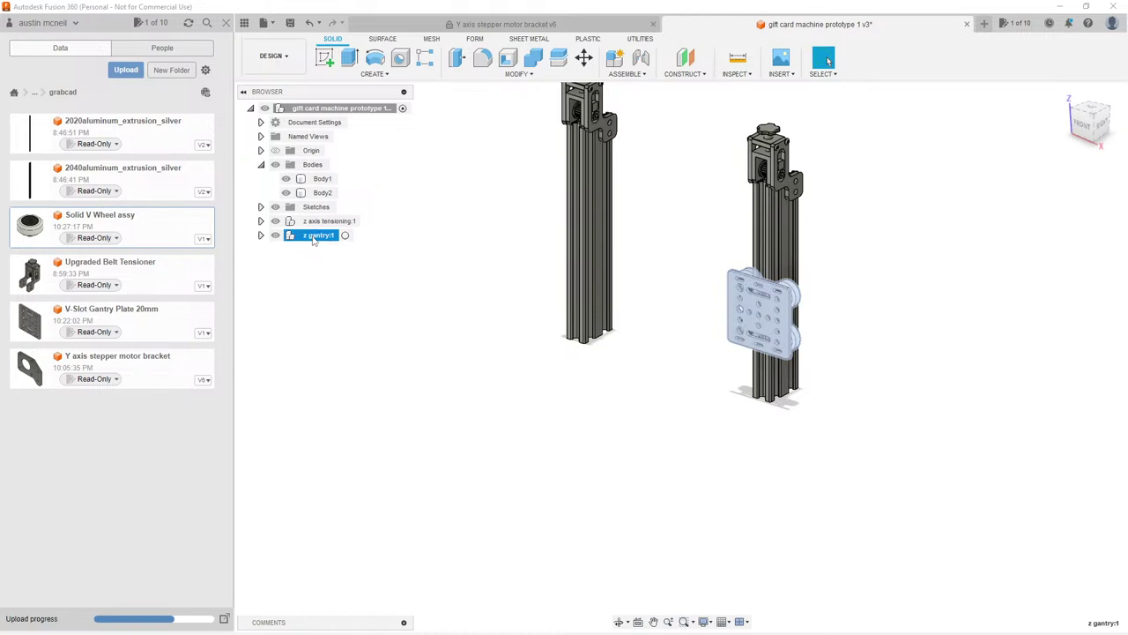
{"action": "key", "text": "m"}
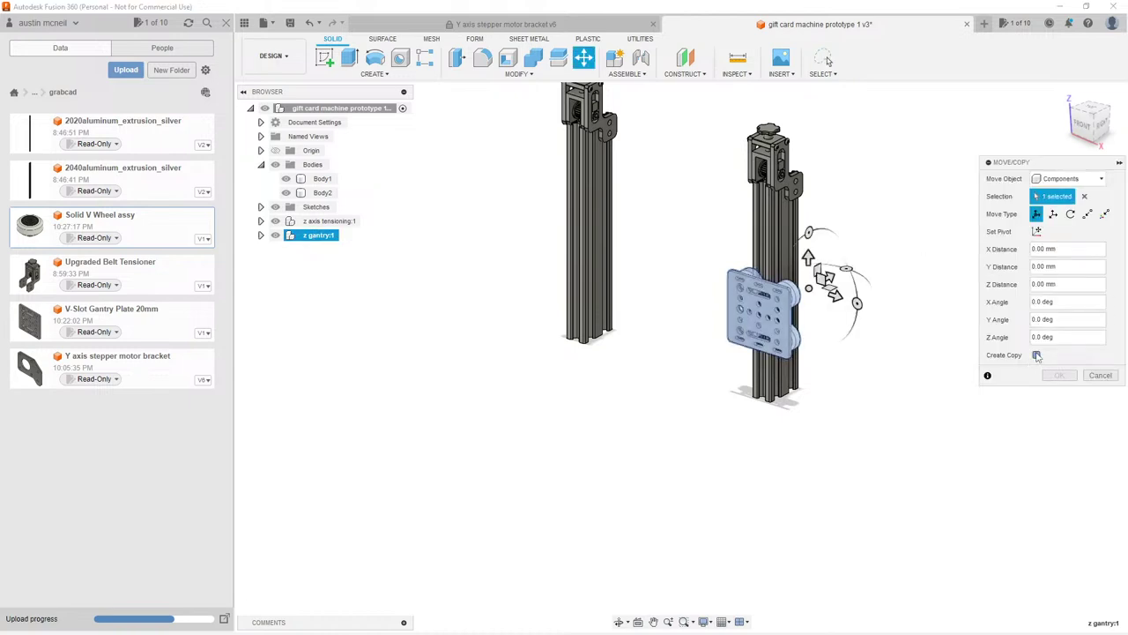
{"action": "left_click", "coordinate": [1038, 356]}
{"action": "scroll", "coordinate": [657, 260], "scroll_direction": "up", "scroll_amount": 2}
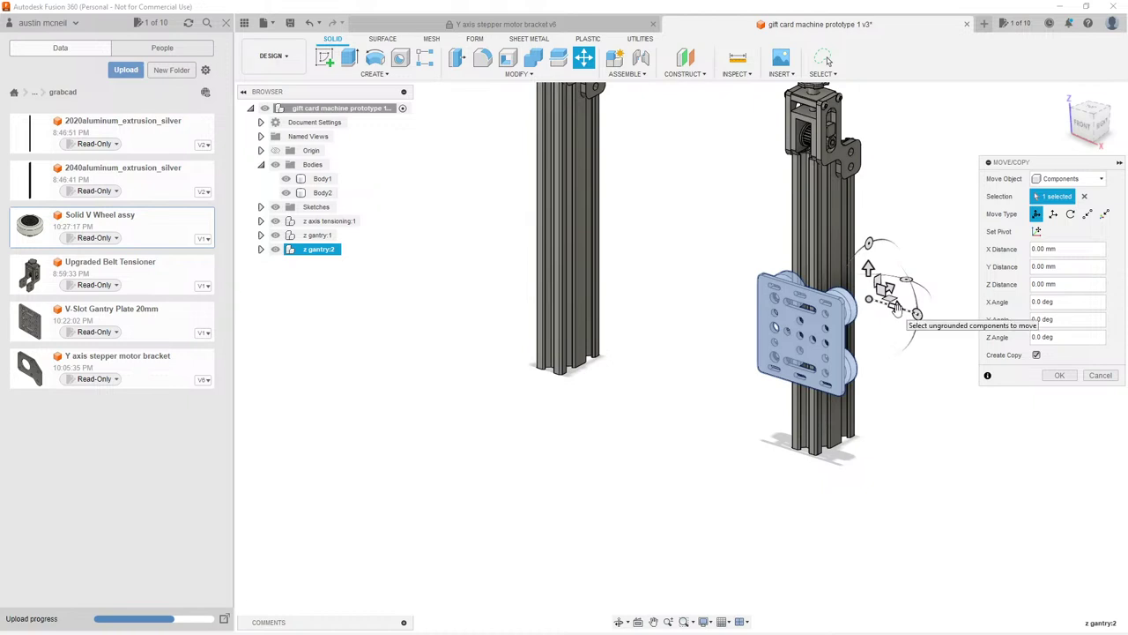
{"action": "left_click_drag", "start_coordinate": [895, 305], "coordinate": [869, 299]}
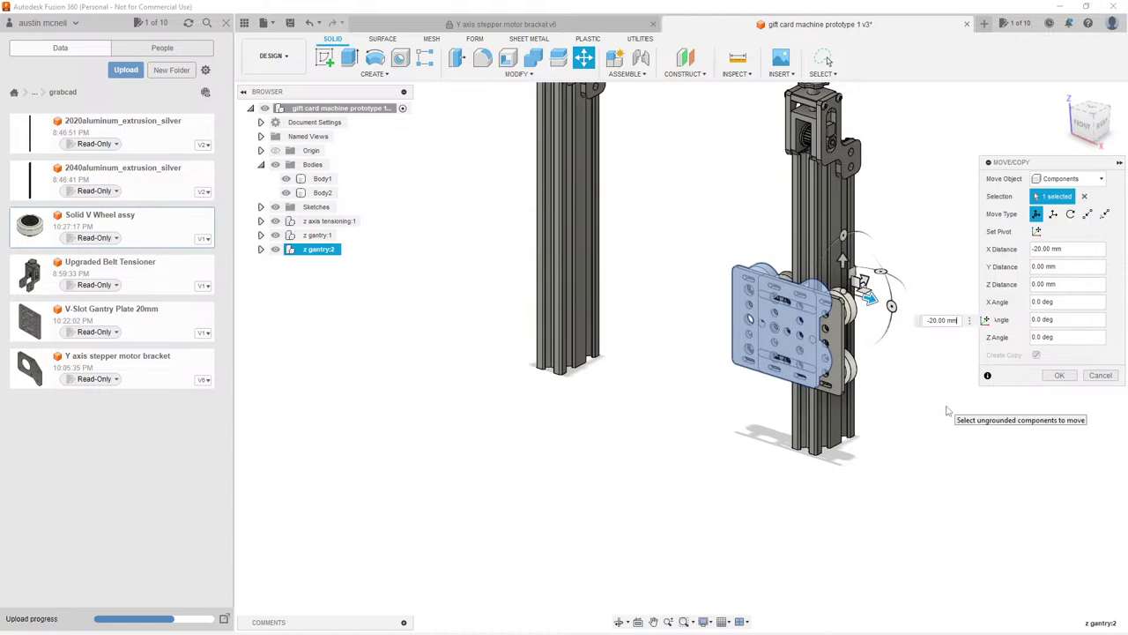
{"action": "type", "text": "-20.0"}
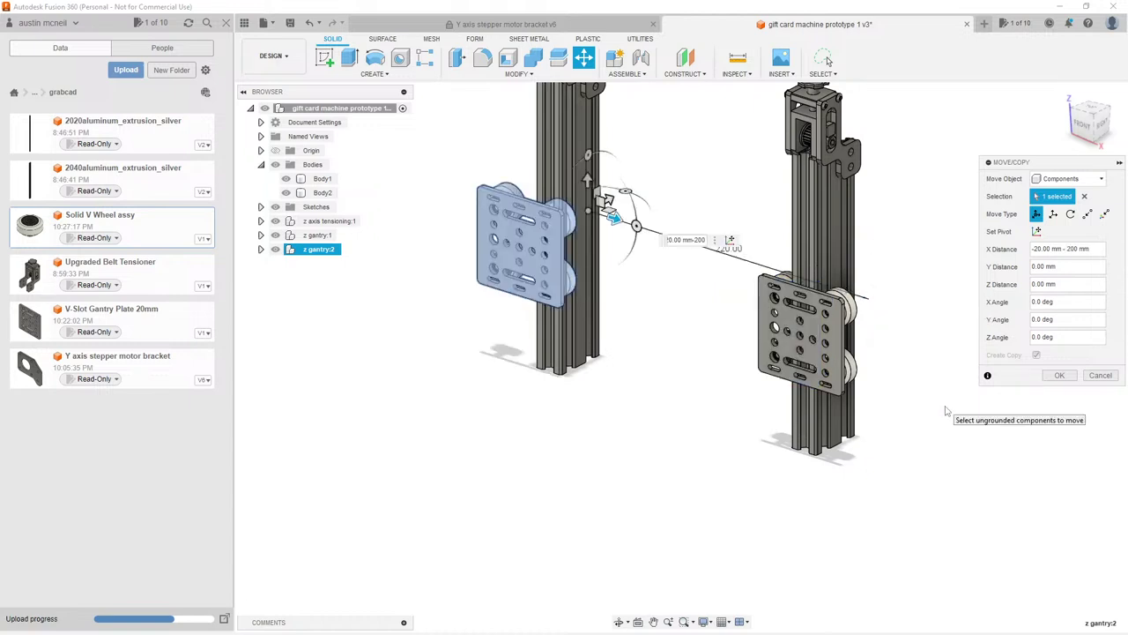
{"action": "key", "text": "BackSpace"}
{"action": "key", "text": "BackSpace"}
{"action": "key", "text": "BackSpace"}
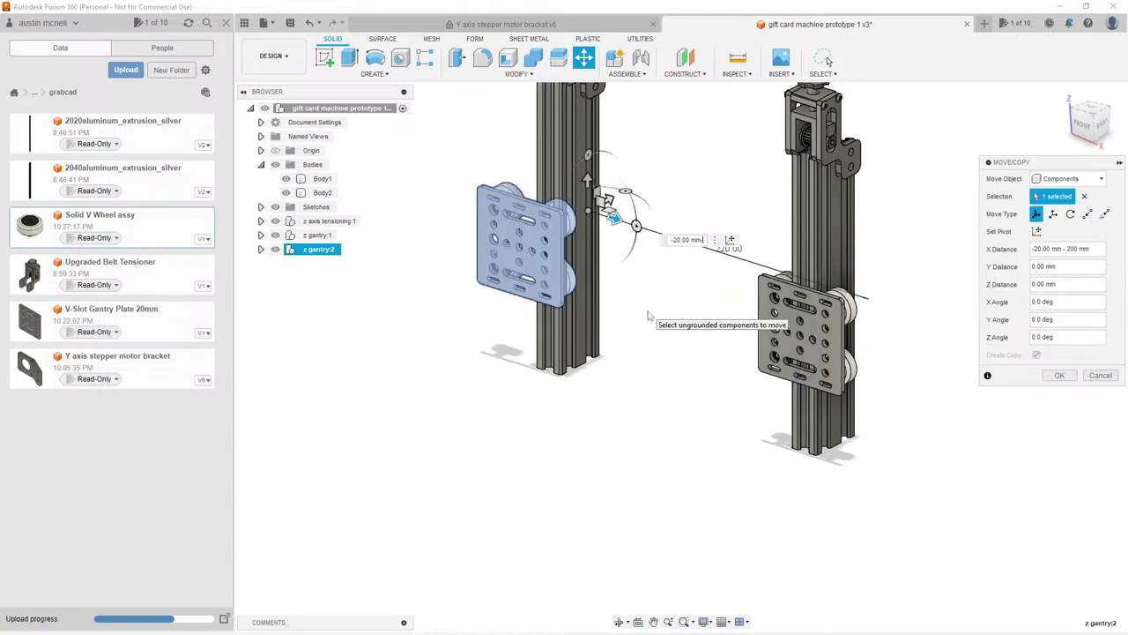
{"action": "key", "text": "BackSpace"}
{"action": "key", "text": "BackSpace"}
{"action": "key", "text": "BackSpace"}
{"action": "key", "text": "BackSpace"}
{"action": "key", "text": "BackSpace"}
{"action": "type", "text": "0"}
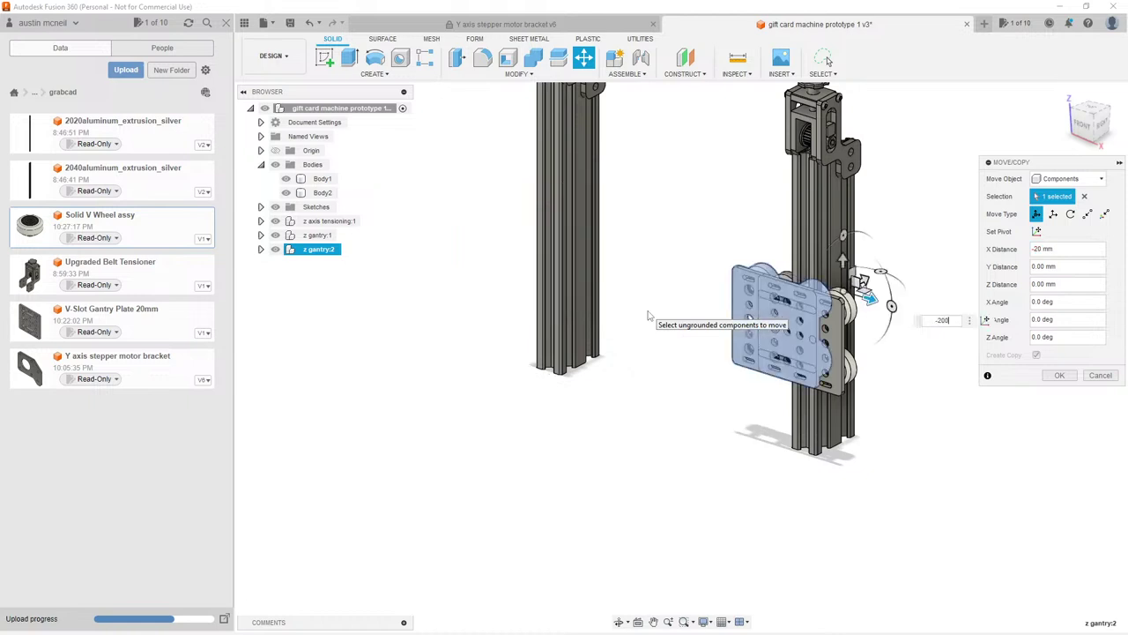
{"action": "key", "text": "Return"}
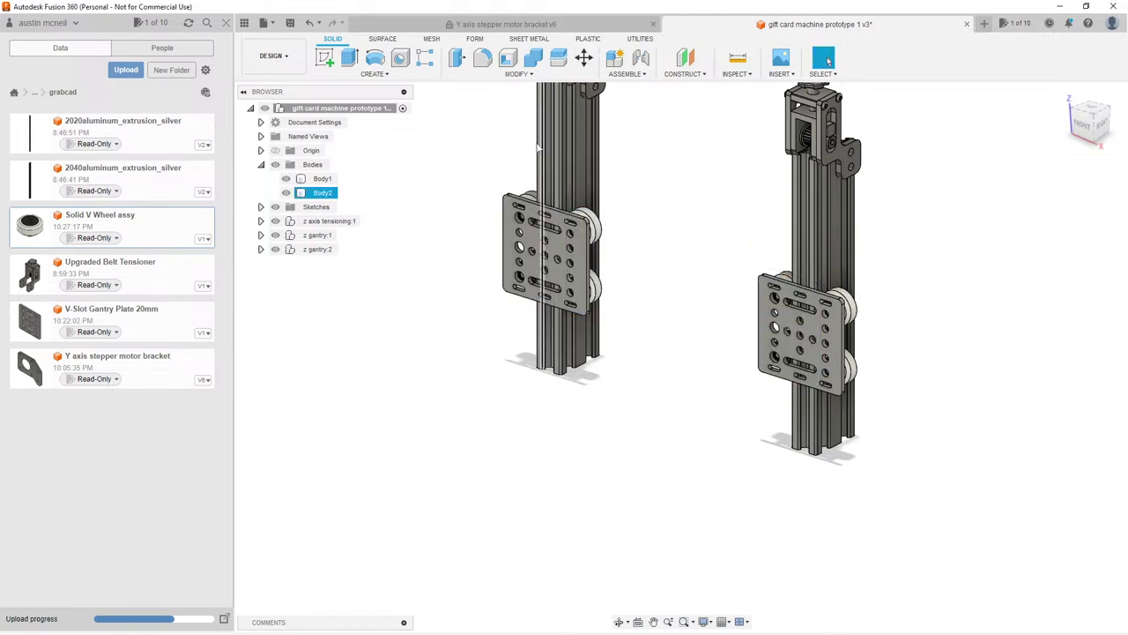
Step: Check the copied gantry's fit on its extrusion and save the design with the version description User Saved
{"action": "middle_click_drag", "start_coordinate": [414, 198], "coordinate": [563, 313], "text": "shift"}
{"action": "scroll", "coordinate": [431, 193], "scroll_direction": "up", "scroll_amount": 8}
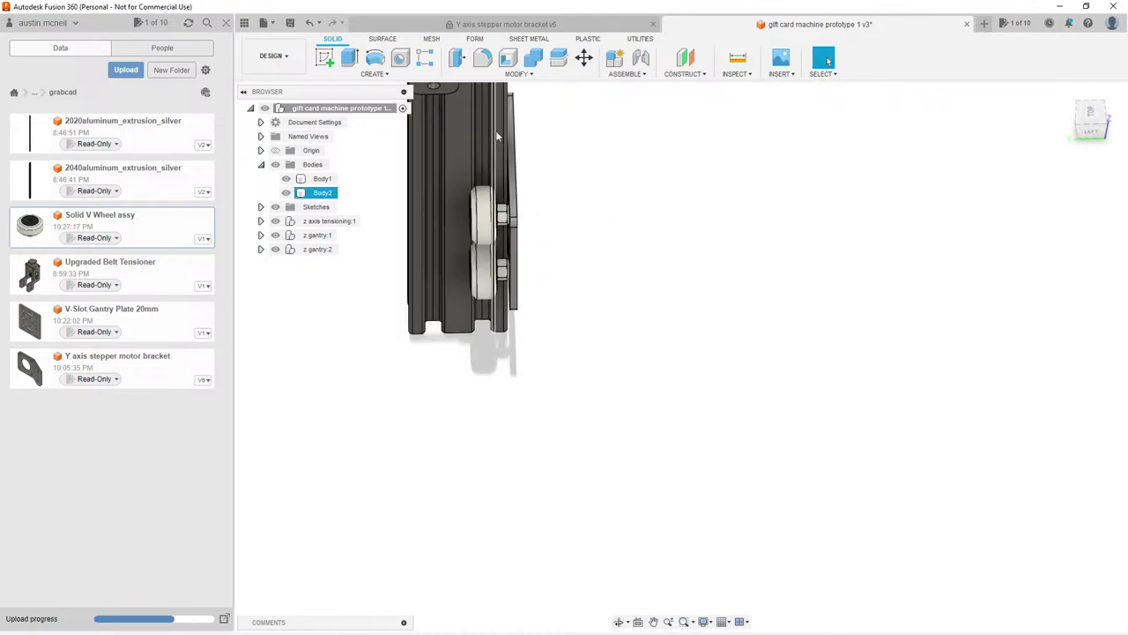
{"action": "middle_click_drag", "start_coordinate": [466, 293], "coordinate": [437, 253], "text": "shift"}
{"action": "scroll", "coordinate": [437, 254], "scroll_direction": "down", "scroll_amount": 10}
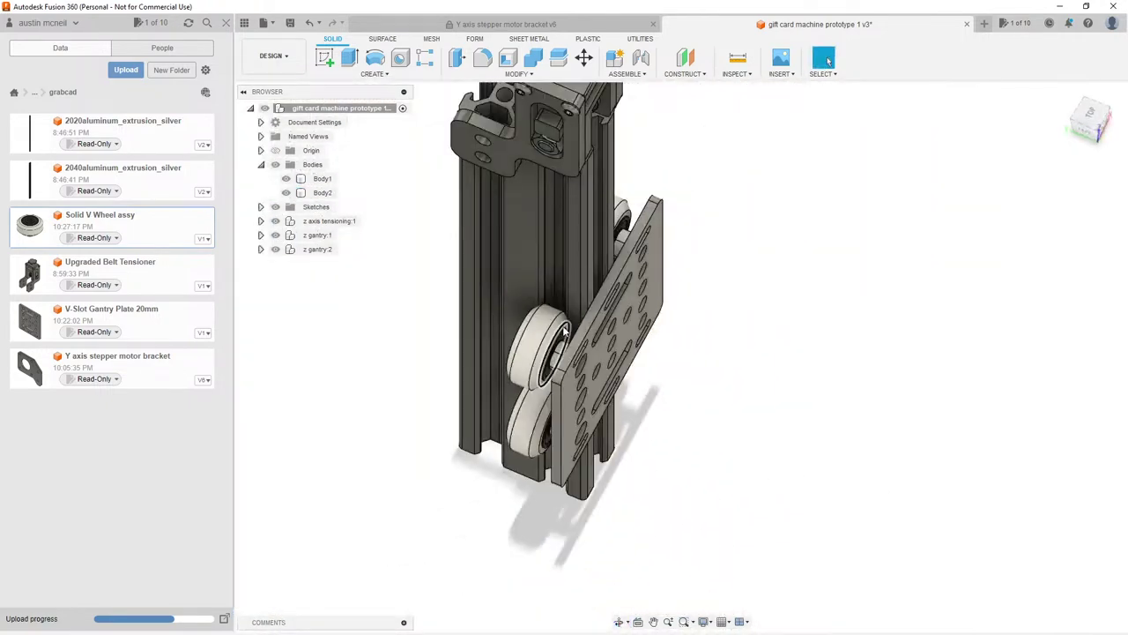
{"action": "mouse_move", "coordinate": [617, 264]}
{"action": "middle_mouse_down", "text": "shift"}
{"action": "mouse_move", "coordinate": [651, 286]}
{"action": "mouse_move", "coordinate": [622, 278]}
{"action": "middle_mouse_up", "text": "shift"}
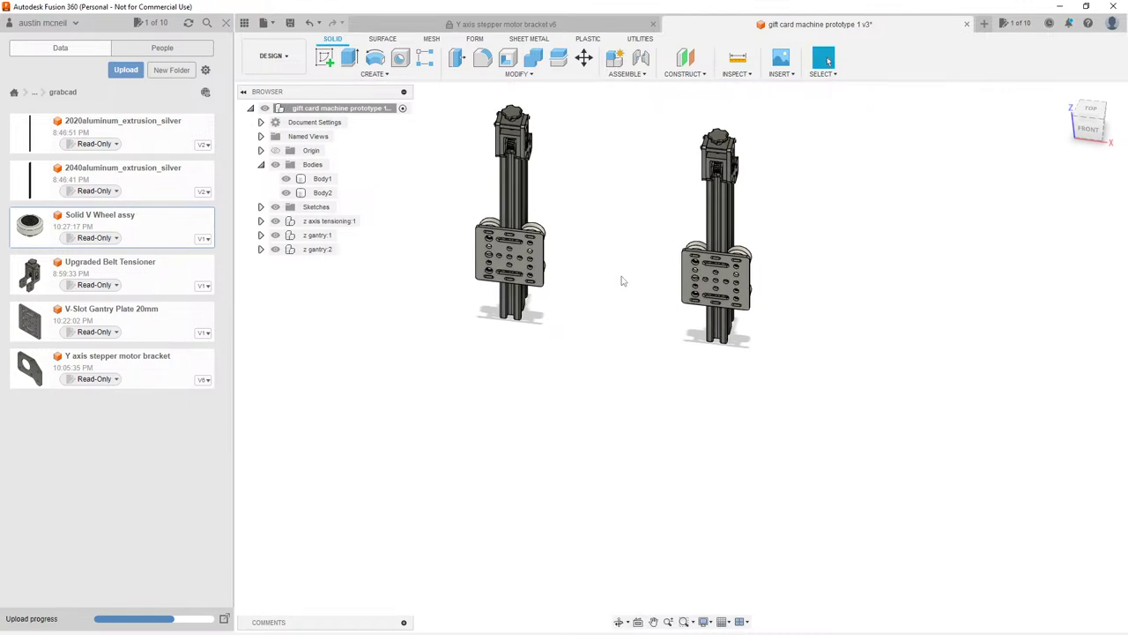
{"action": "middle_click_drag", "start_coordinate": [608, 184], "coordinate": [558, 202], "text": "shift"}
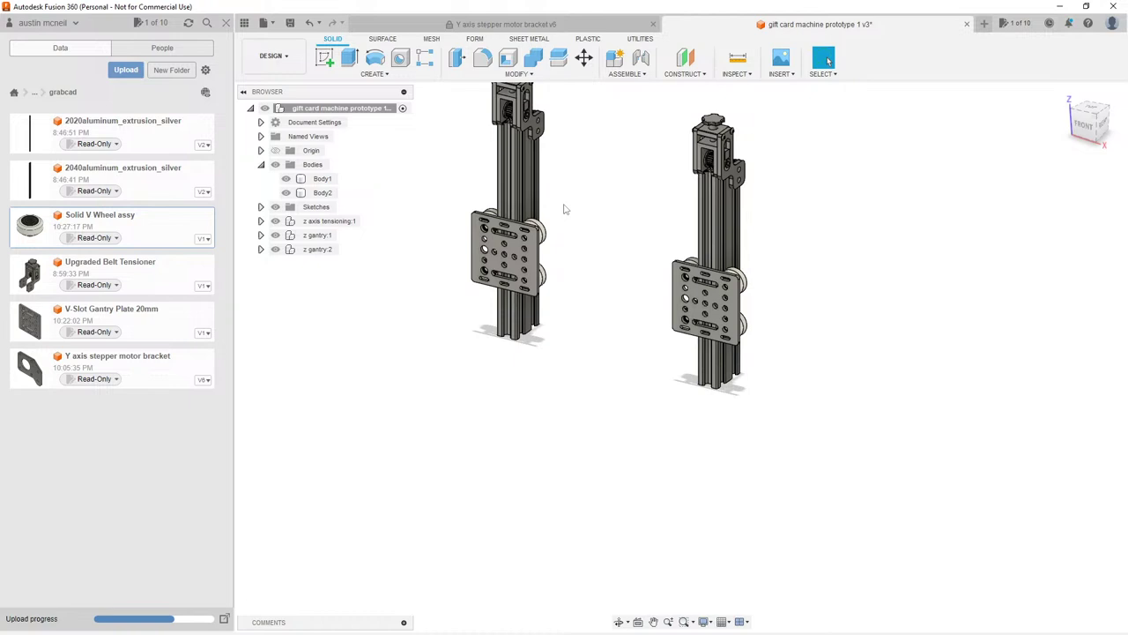
{"action": "middle_click_drag", "start_coordinate": [573, 230], "coordinate": [590, 292]}
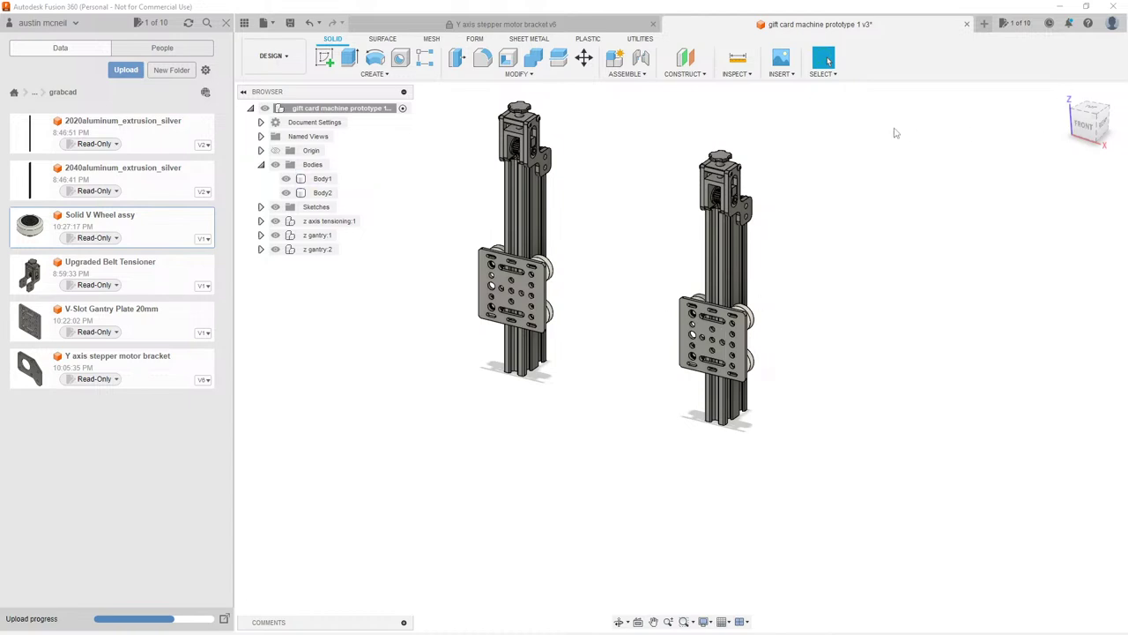
{"action": "key", "text": "ctrl+s"}
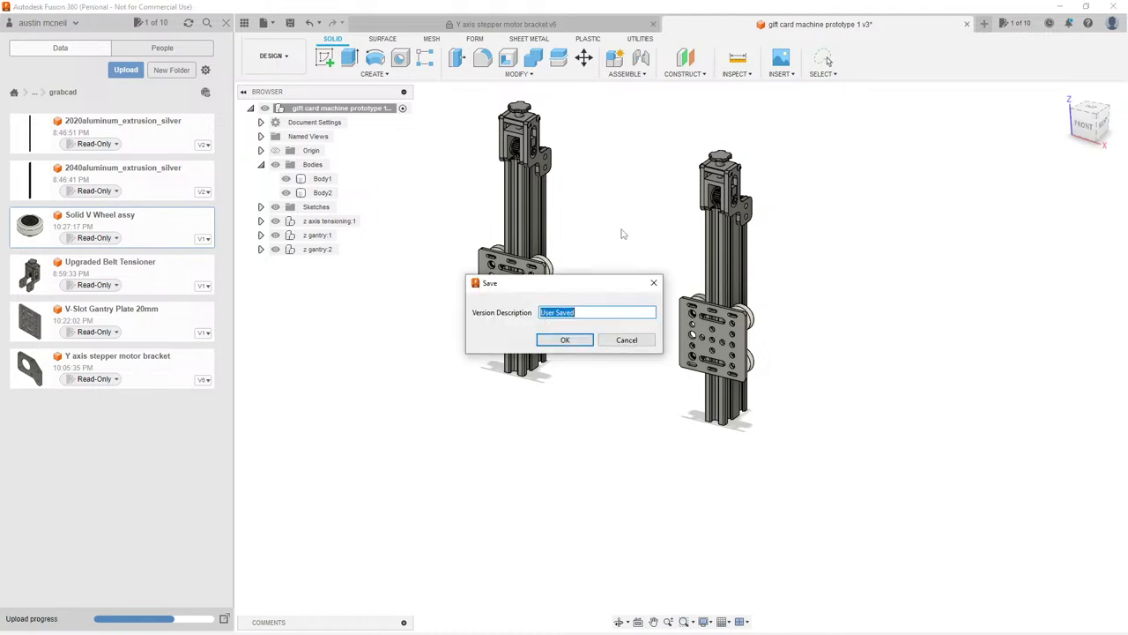
{"action": "left_click", "coordinate": [564, 340]}
Step: Examine both gantry plates, their wheels and the belt tensioners on the two uprights from the front and side
{"action": "mouse_move", "coordinate": [582, 236]}
{"action": "middle_mouse_down", "text": "shift"}
{"action": "mouse_move", "coordinate": [579, 147]}
{"action": "mouse_move", "coordinate": [630, 274]}
{"action": "mouse_move", "coordinate": [623, 242]}
{"action": "mouse_move", "coordinate": [566, 243]}
{"action": "middle_mouse_up", "text": "shift"}
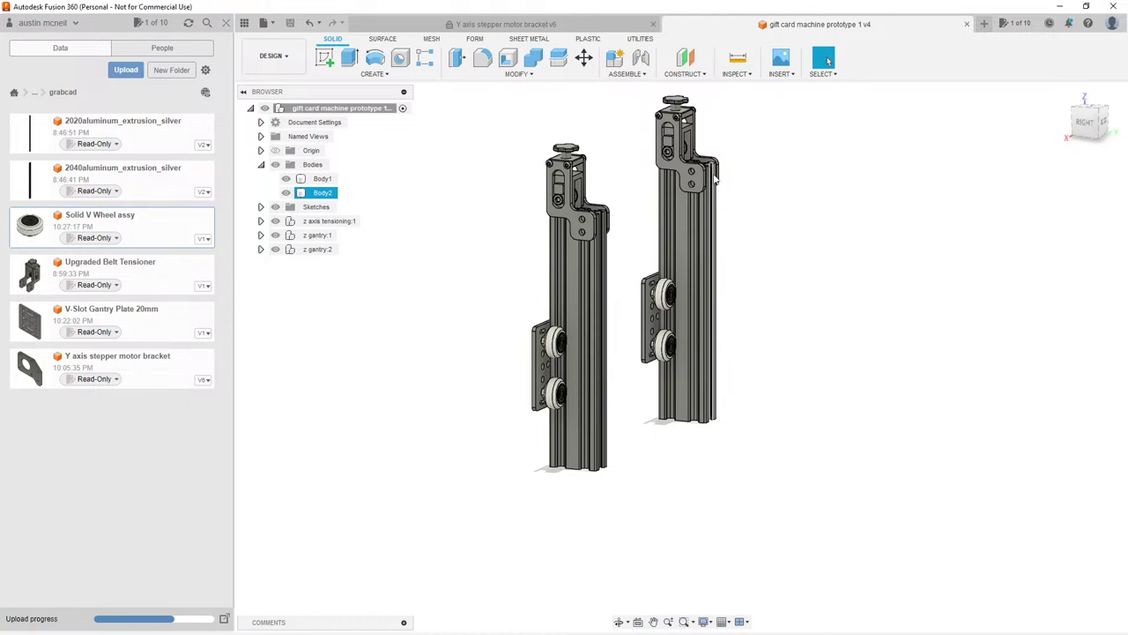
{"action": "middle_click_drag", "start_coordinate": [529, 209], "coordinate": [605, 221], "text": "shift"}
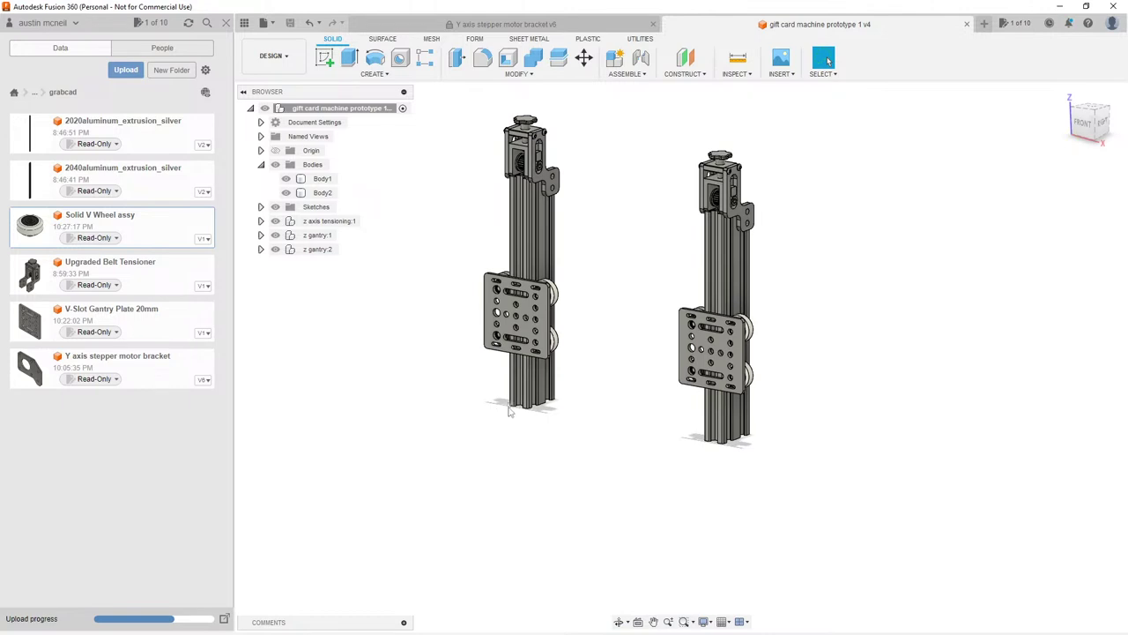
{"action": "left_click", "coordinate": [542, 399]}
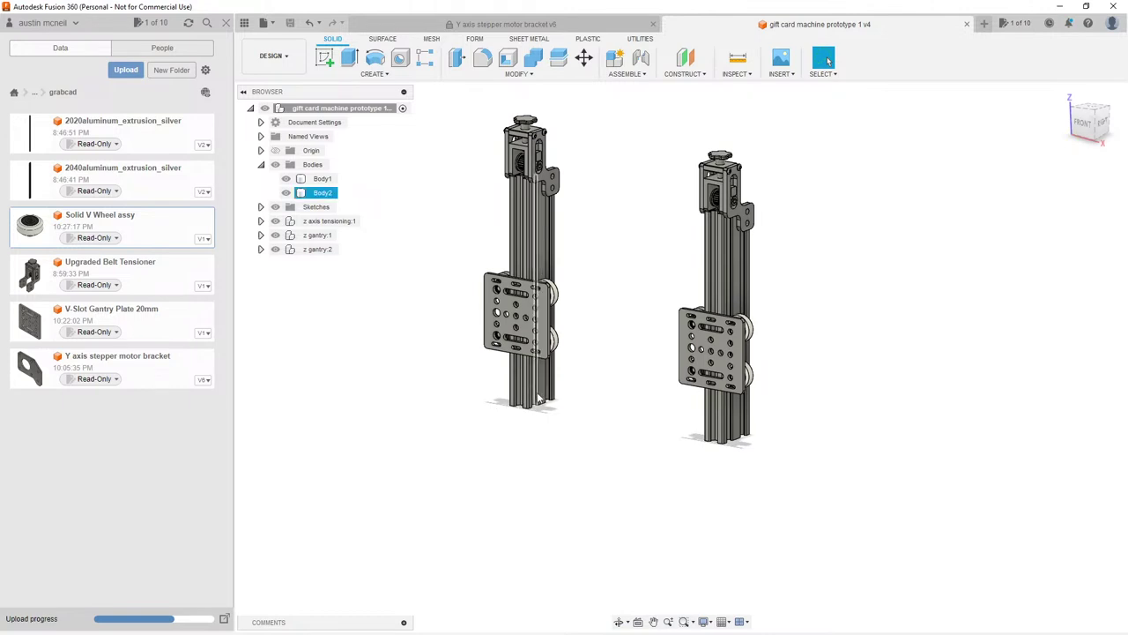
{"action": "left_click", "coordinate": [602, 370]}
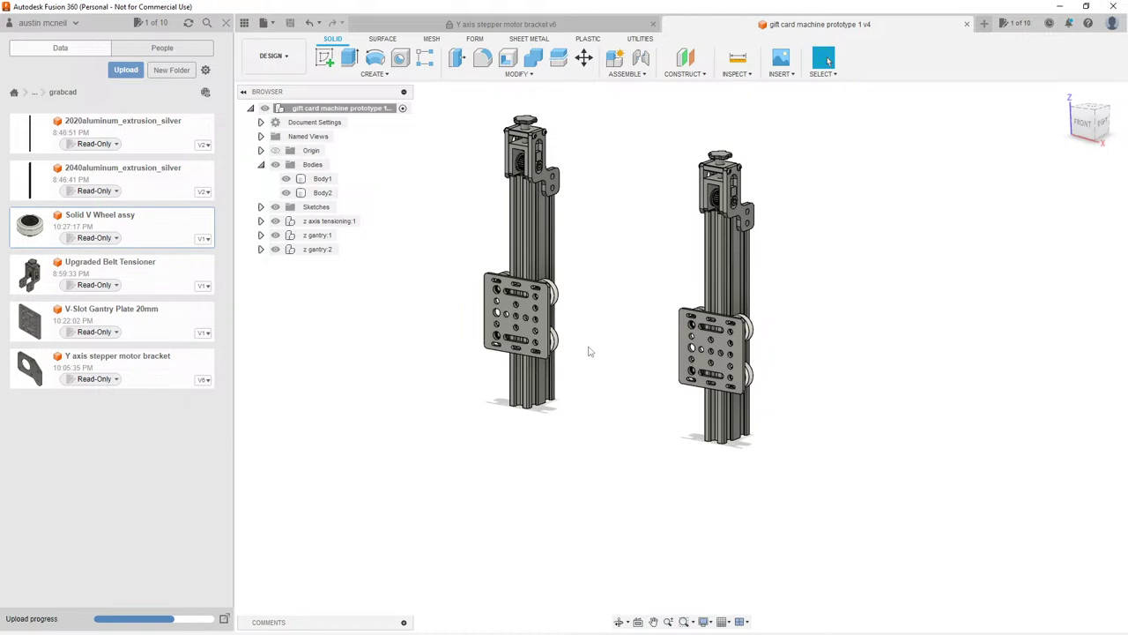
{"action": "mouse_move", "coordinate": [604, 362]}
{"action": "middle_mouse_down", "text": "shift"}
{"action": "mouse_move", "coordinate": [555, 360]}
{"action": "mouse_move", "coordinate": [589, 360]}
{"action": "middle_mouse_up", "text": "shift"}
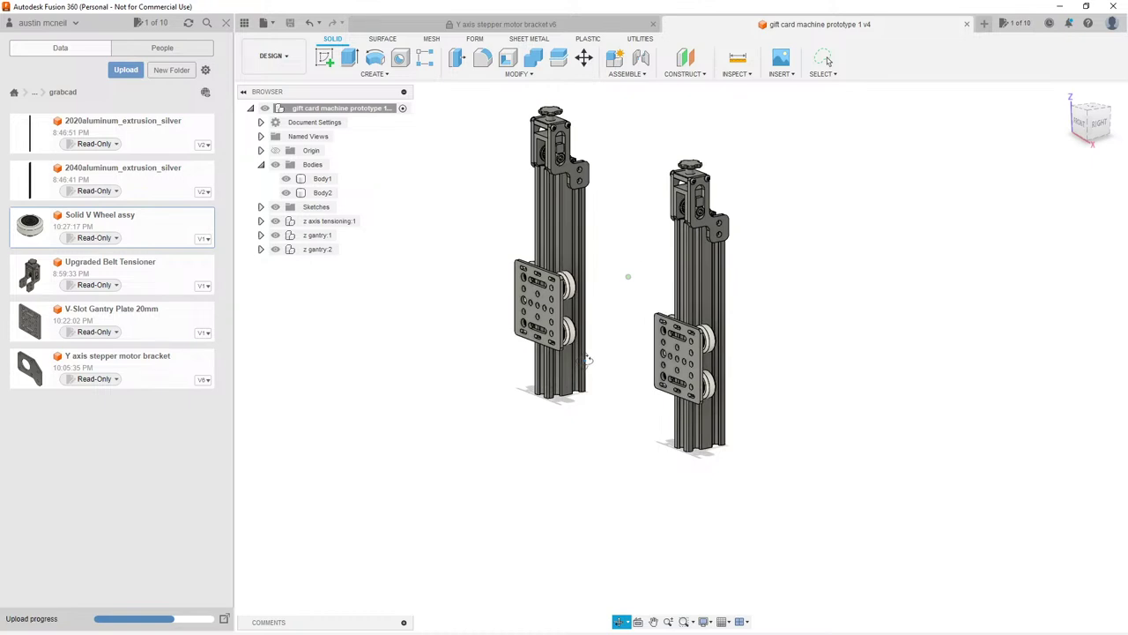
{"action": "mouse_move", "coordinate": [589, 360]}
{"action": "middle_mouse_down", "text": "shift"}
{"action": "mouse_move", "coordinate": [504, 353]}
{"action": "mouse_move", "coordinate": [608, 364]}
{"action": "middle_mouse_up", "text": "shift"}
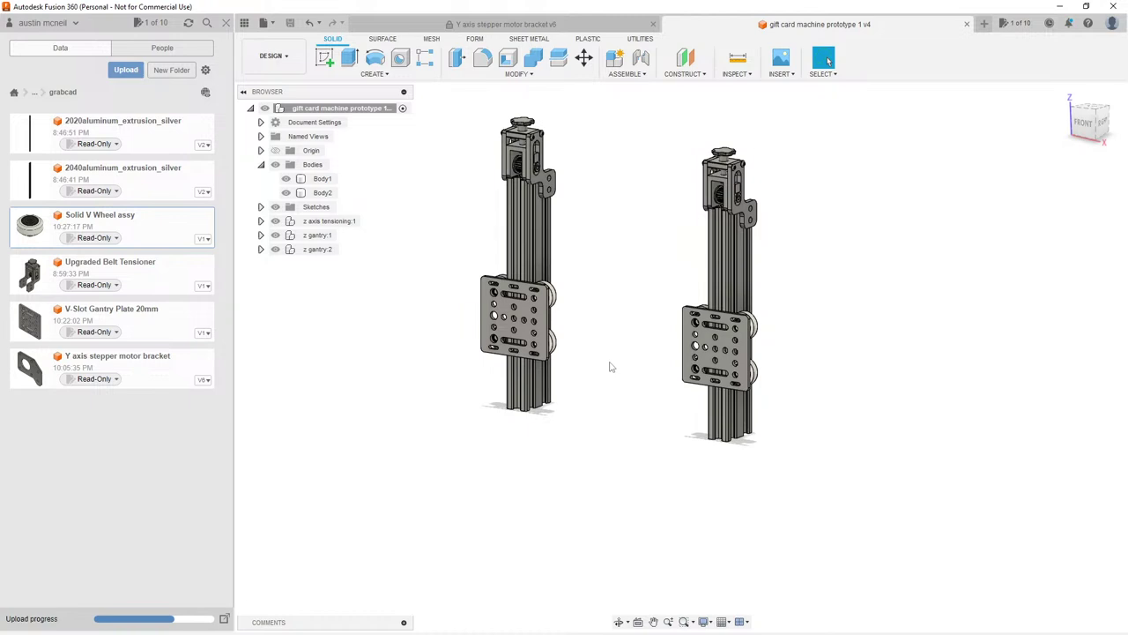
{"action": "scroll", "coordinate": [610, 367], "scroll_direction": "up", "scroll_amount": 1}
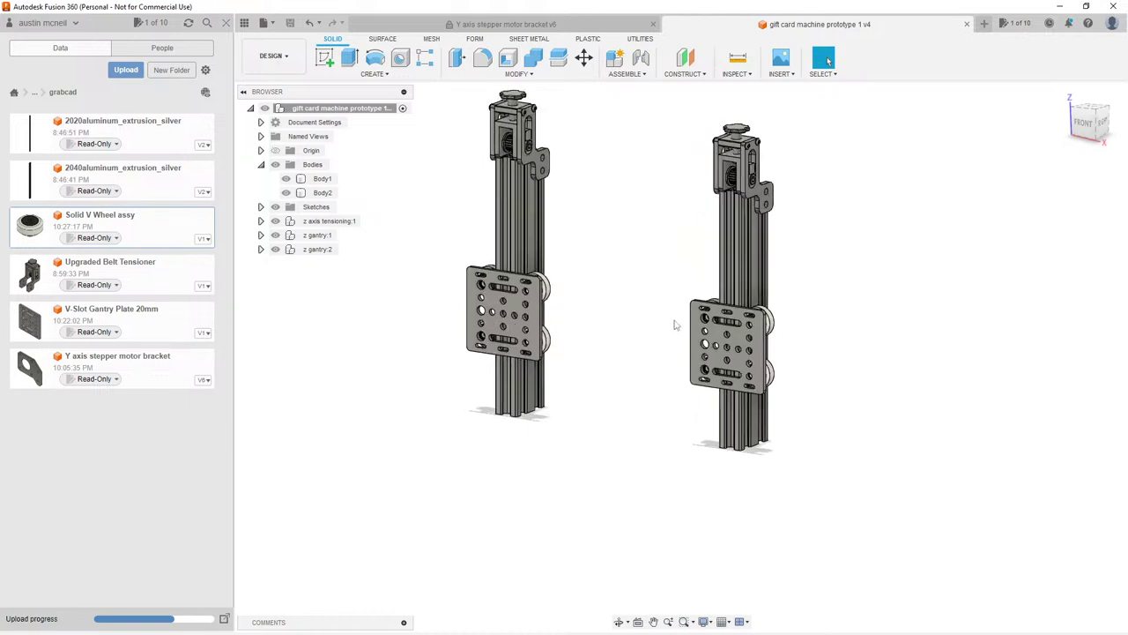
{"action": "middle_click_drag", "start_coordinate": [674, 325], "coordinate": [640, 333], "text": "shift"}
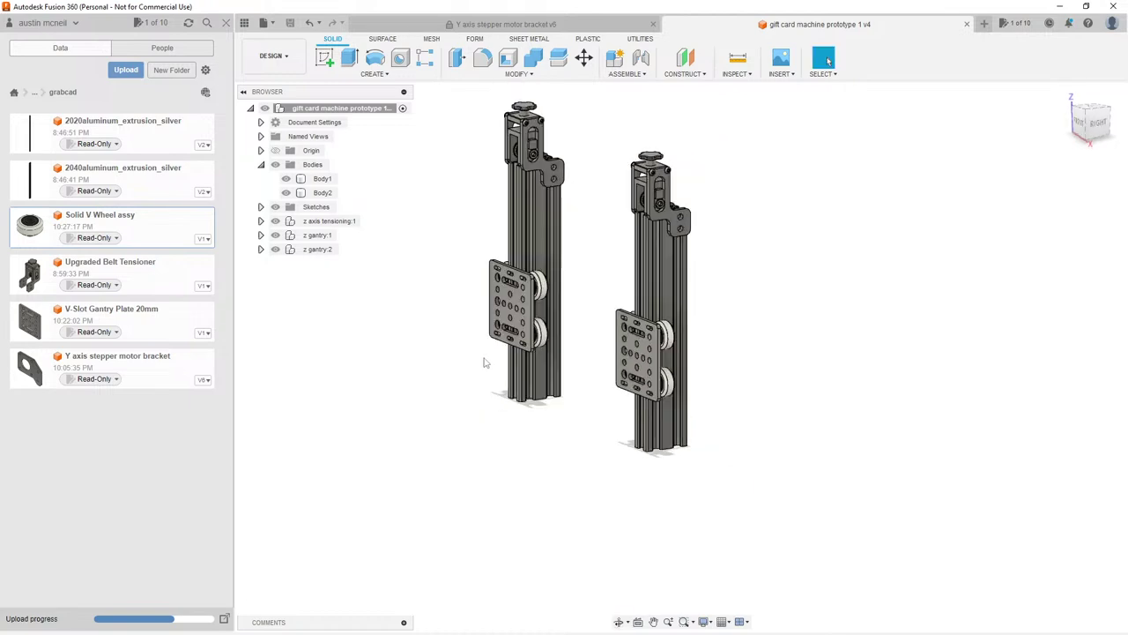
{"action": "scroll", "coordinate": [642, 388], "scroll_direction": "up", "scroll_amount": 3}
{"action": "scroll", "coordinate": [641, 387], "scroll_direction": "up", "scroll_amount": 3}
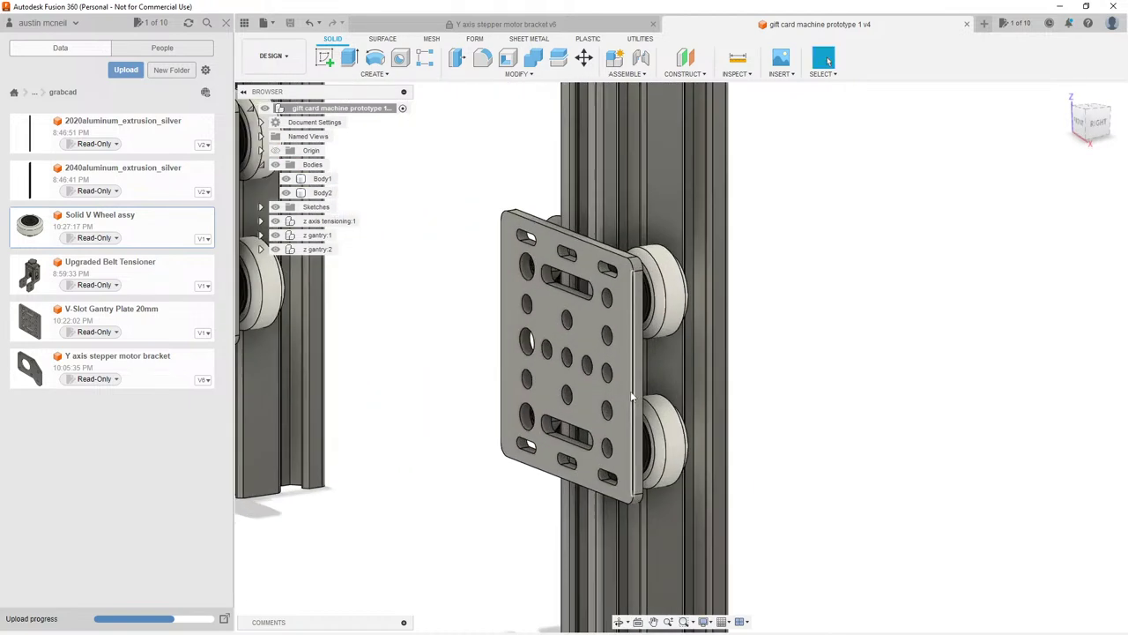
{"action": "left_click", "coordinate": [642, 379]}
{"action": "key", "text": "s"}
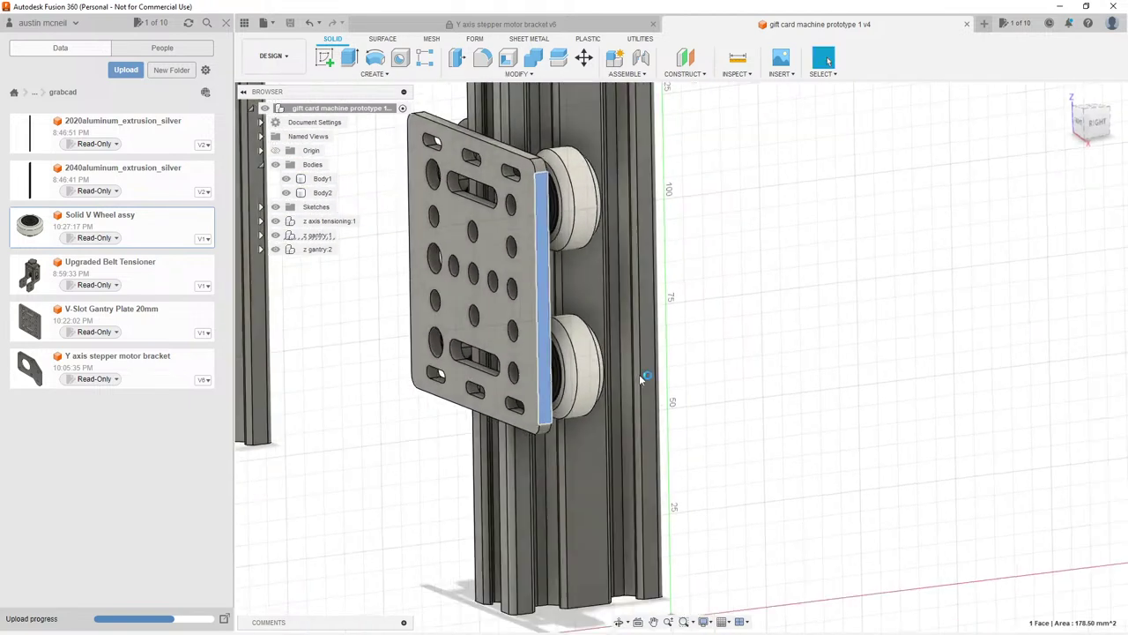
{"action": "middle_click_drag", "start_coordinate": [652, 120], "coordinate": [793, 150], "text": "shift"}
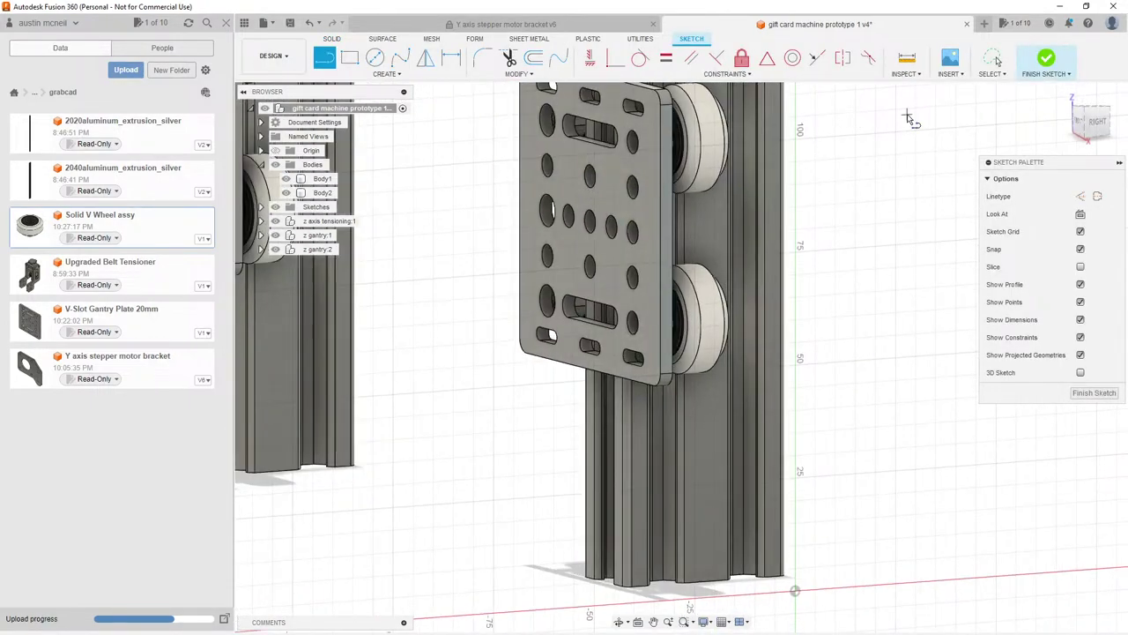
{"action": "key", "text": "Escape"}
{"action": "key", "text": "Escape"}
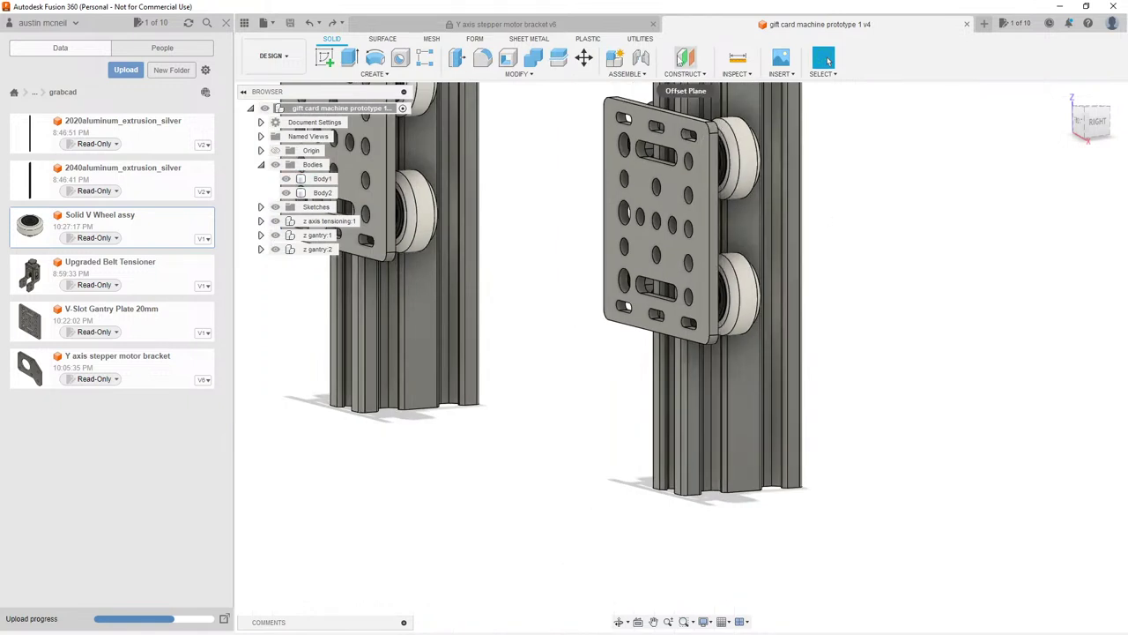
Step: Create an offset construction plane at 0 mm on the narrow side face of the z gantry:1 plate
{"action": "key", "text": "o"}
{"action": "left_click", "coordinate": [715, 231]}
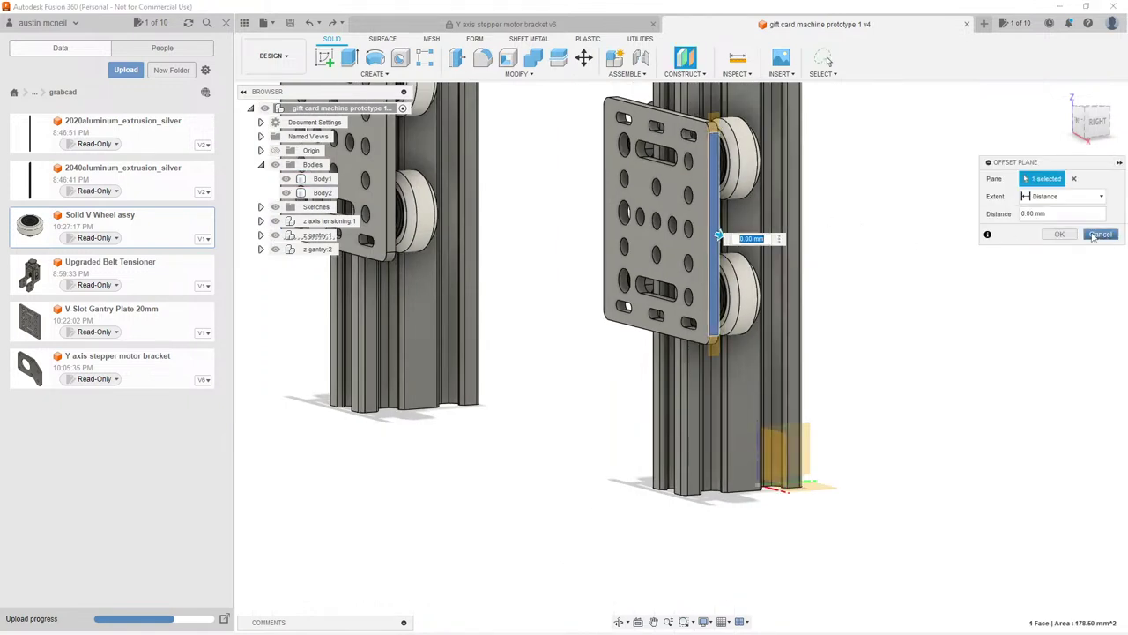
{"action": "left_click", "coordinate": [1061, 235]}
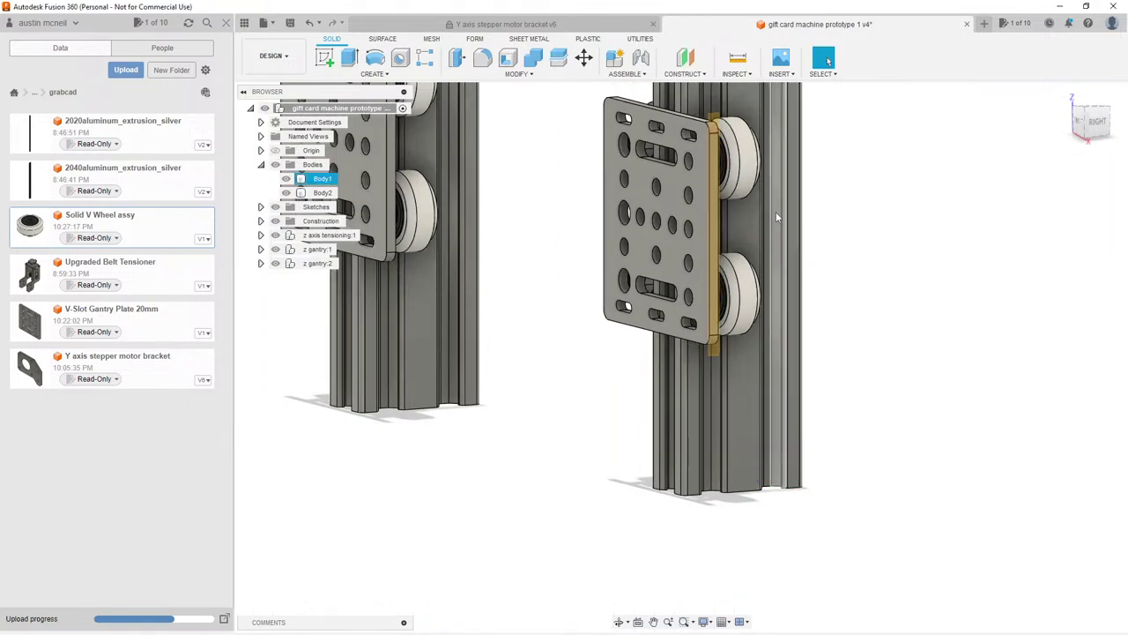
Step: Start a sketch on the offset construction plane at the side face of the z gantry:1 plate
{"action": "scroll", "coordinate": [716, 126], "scroll_direction": "up", "scroll_amount": 4}
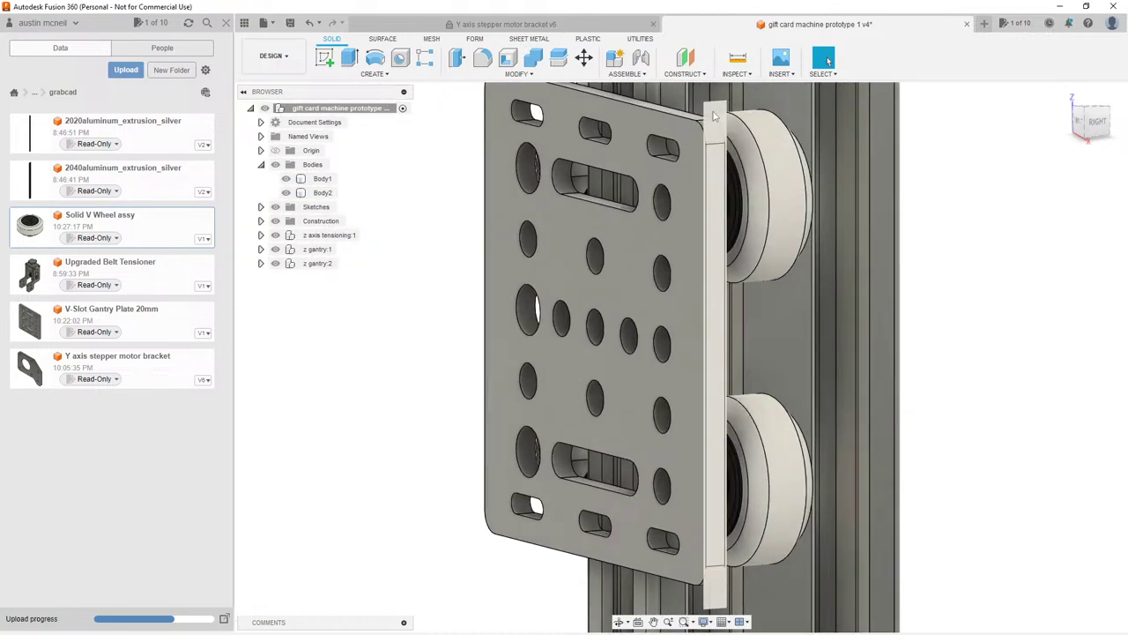
{"action": "left_click", "coordinate": [714, 114]}
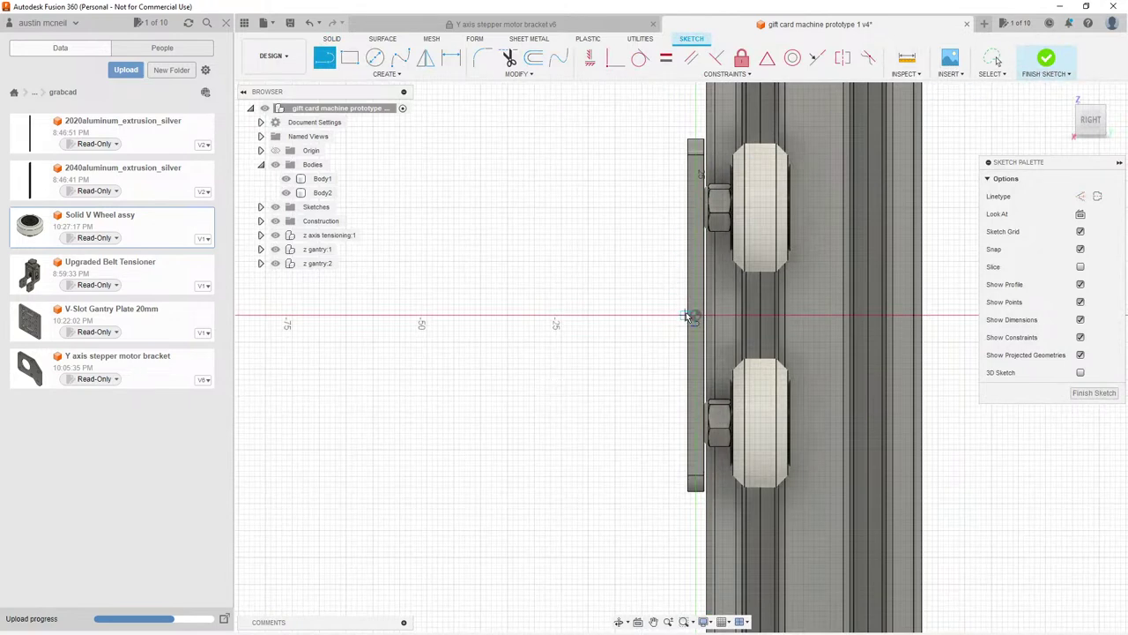
{"action": "left_click", "coordinate": [952, 62]}
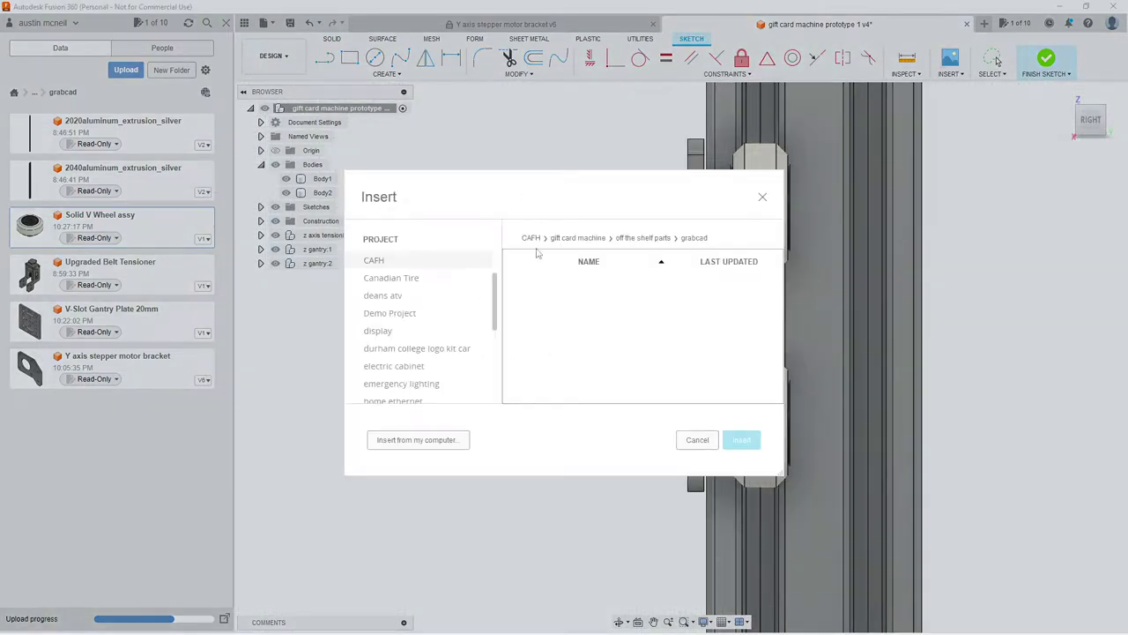
{"action": "left_click", "coordinate": [454, 440]}
{"action": "left_click", "coordinate": [762, 197]}
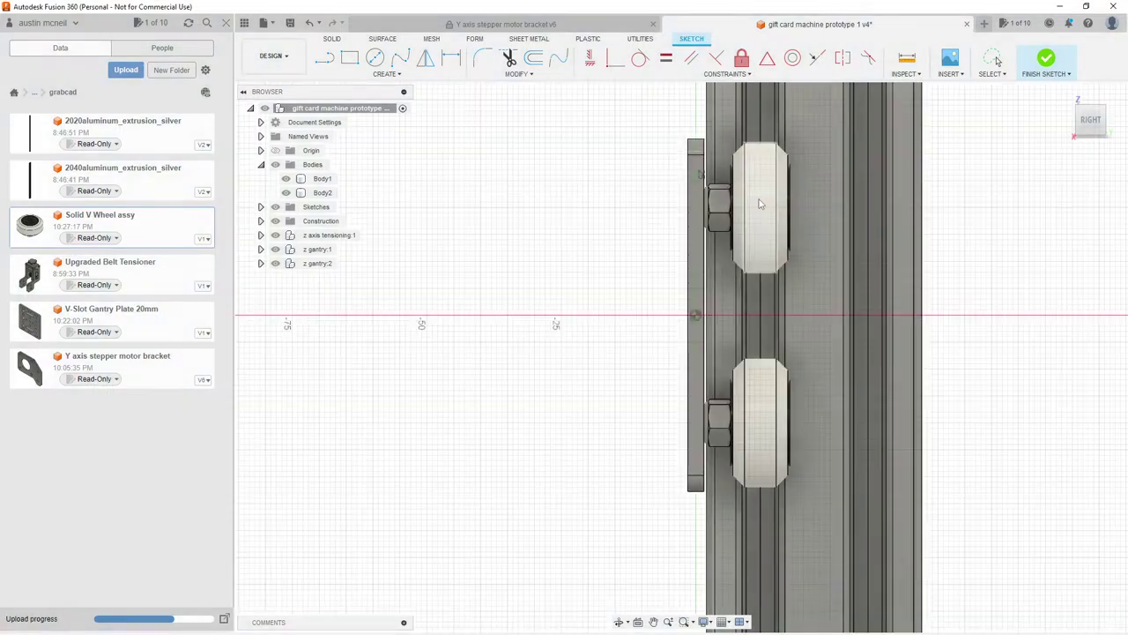
Step: Insert the double-width V-slot extrusion profile DXF into the sketch in millimetres as a single sketch, with an X distance of -25 mm
{"action": "left_click", "coordinate": [952, 74]}
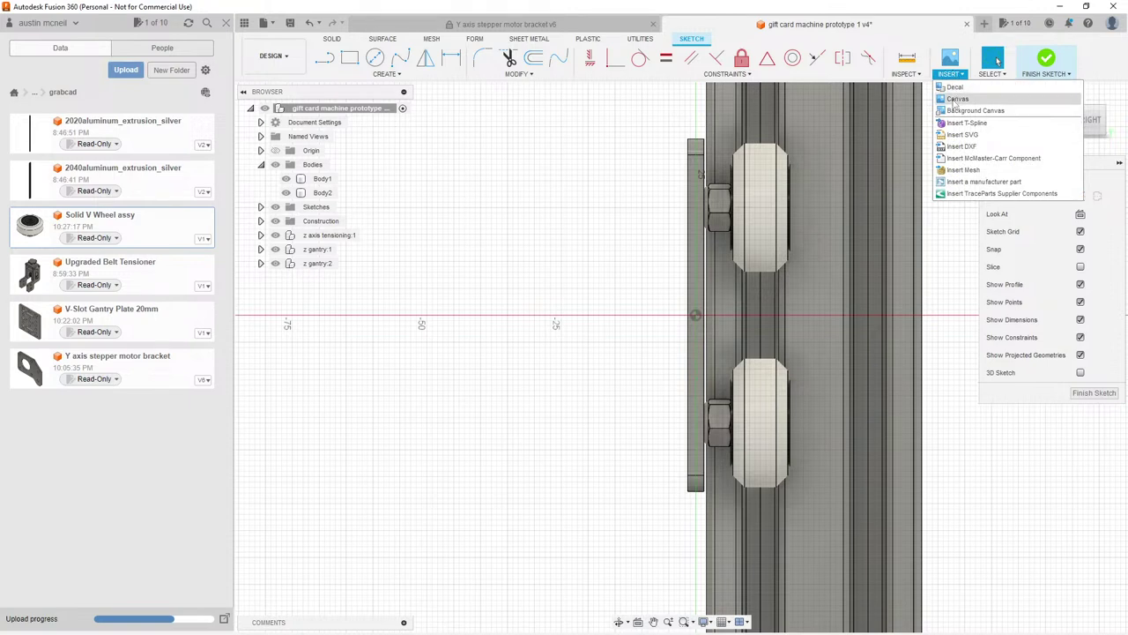
{"action": "left_click", "coordinate": [961, 146]}
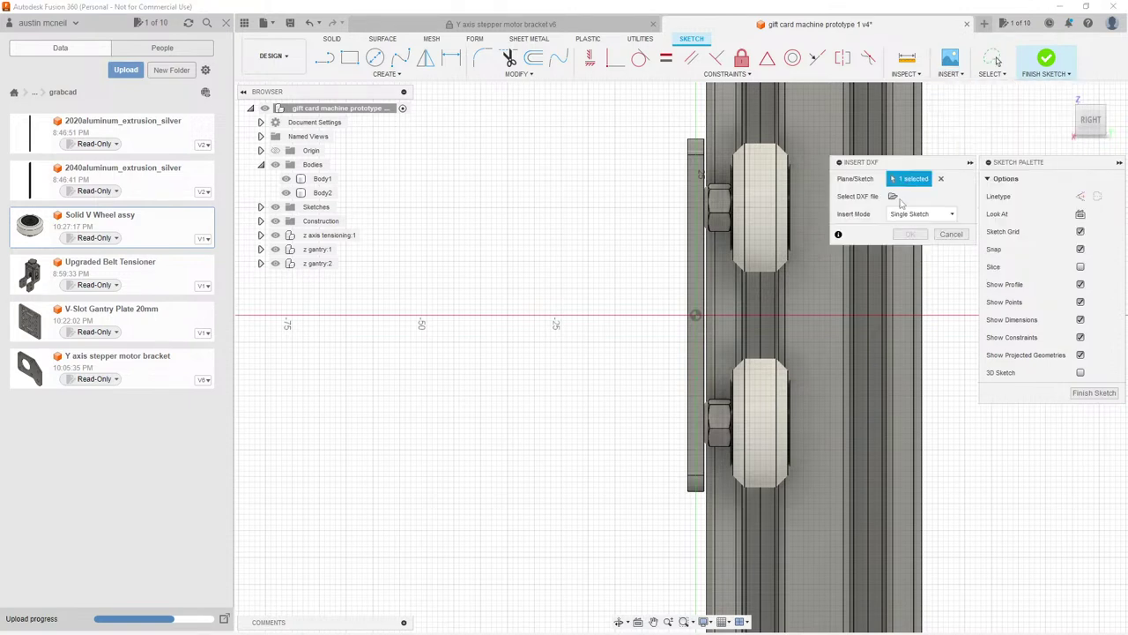
{"action": "left_click", "coordinate": [894, 197]}
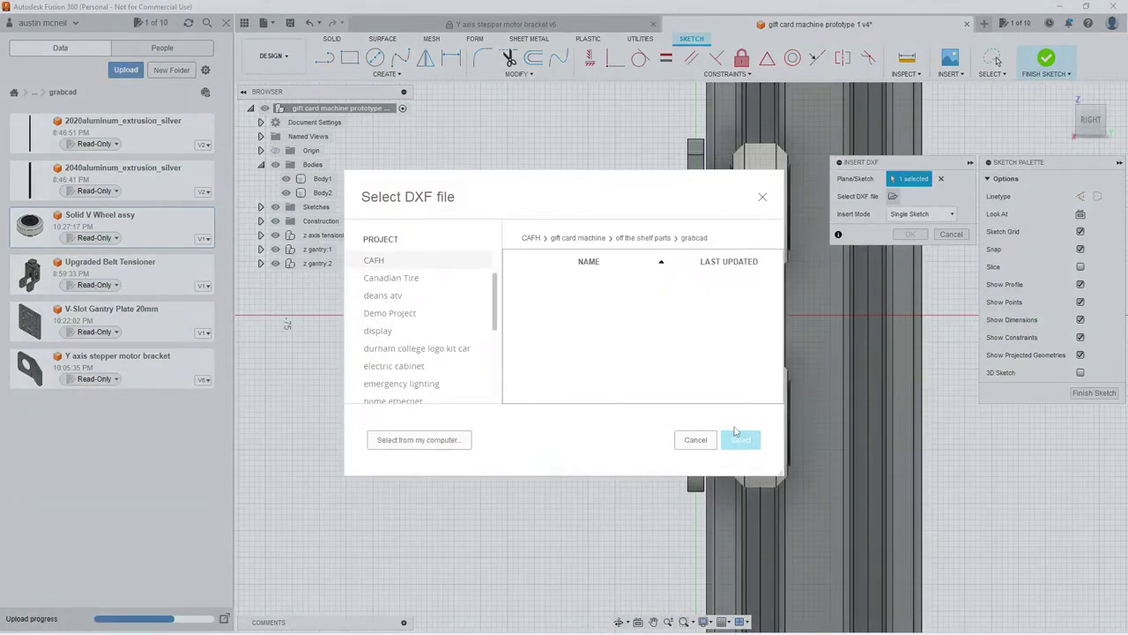
{"action": "left_click", "coordinate": [432, 446]}
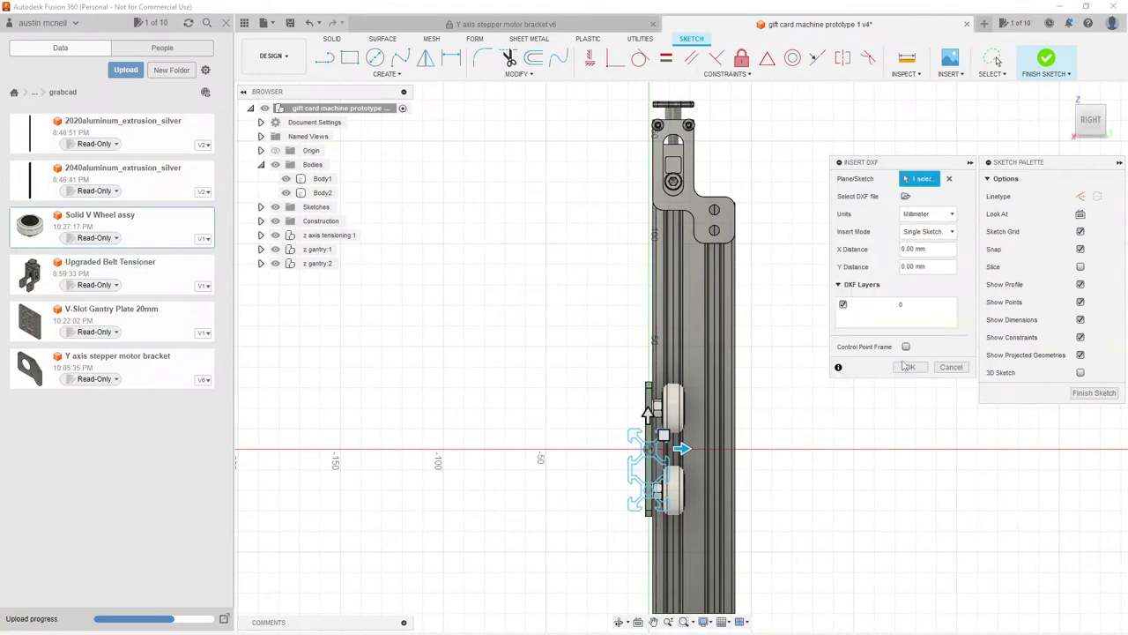
{"action": "scroll", "coordinate": [631, 530], "scroll_direction": "up", "scroll_amount": 1}
{"action": "scroll", "coordinate": [628, 503], "scroll_direction": "up", "scroll_amount": 3}
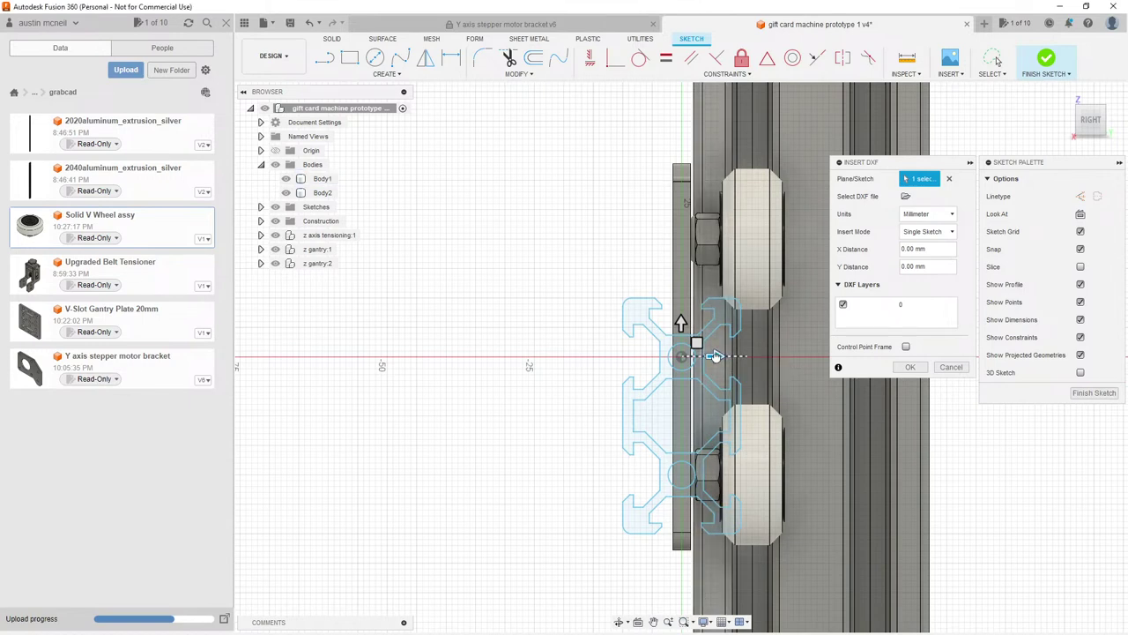
{"action": "left_click_drag", "start_coordinate": [716, 357], "coordinate": [567, 355]}
{"action": "left_click", "coordinate": [893, 368]}
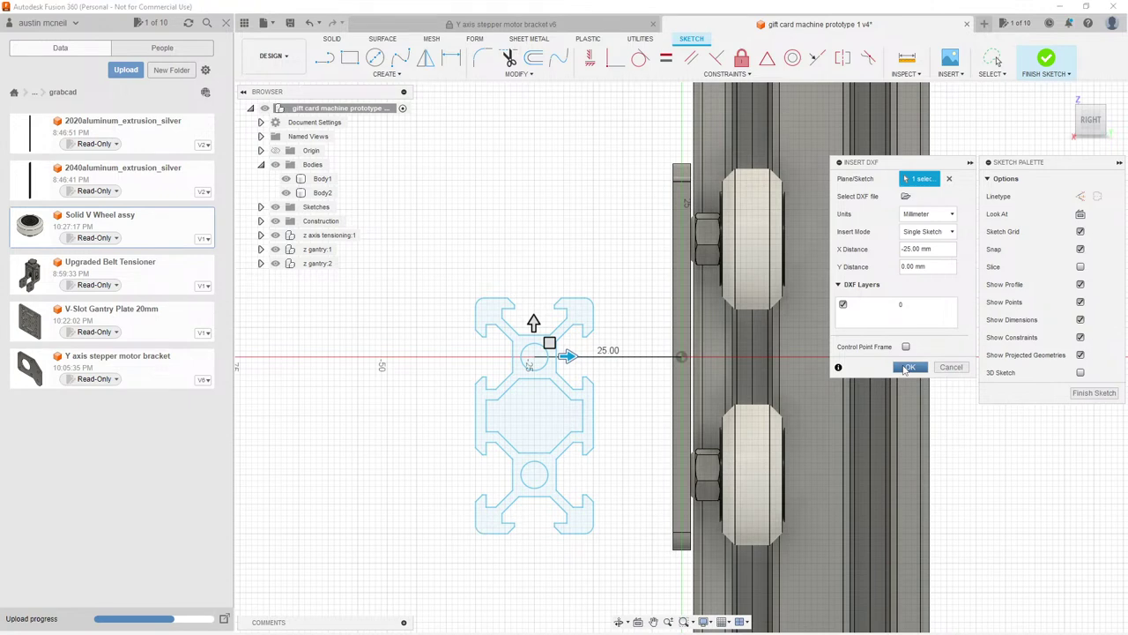
Step: Select the entire inserted extrusion profile with a window selection and rotate it -90 degrees about Z
{"action": "mouse_move", "coordinate": [611, 262]}
{"action": "left_mouse_down"}
{"action": "mouse_move", "coordinate": [443, 507]}
{"action": "mouse_move", "coordinate": [377, 582]}
{"action": "left_mouse_up"}
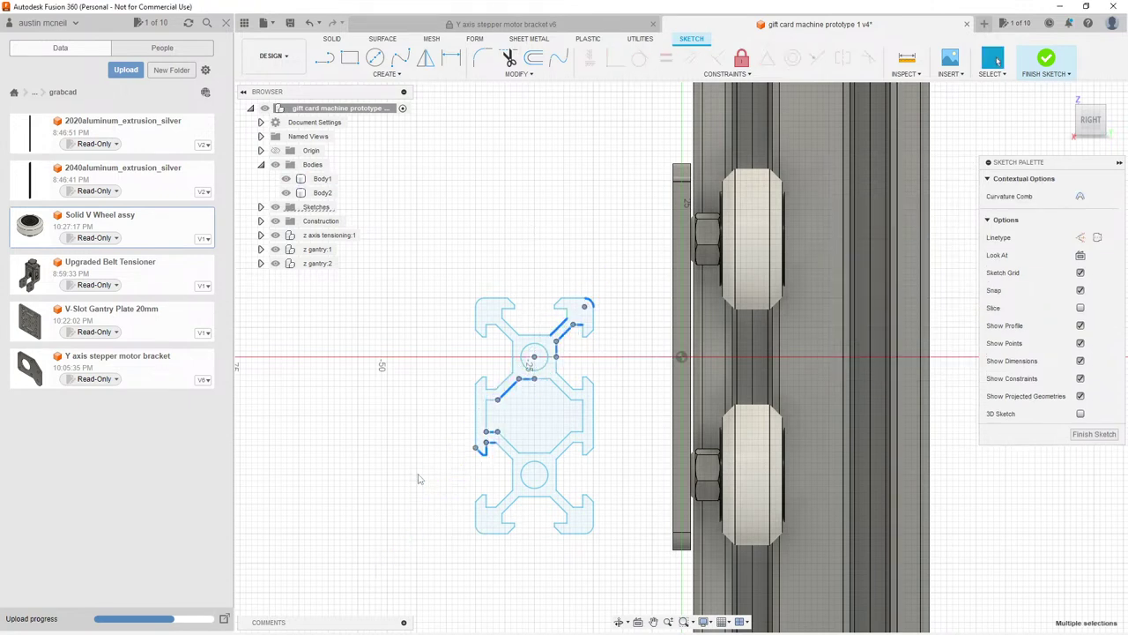
{"action": "left_click", "coordinate": [555, 247]}
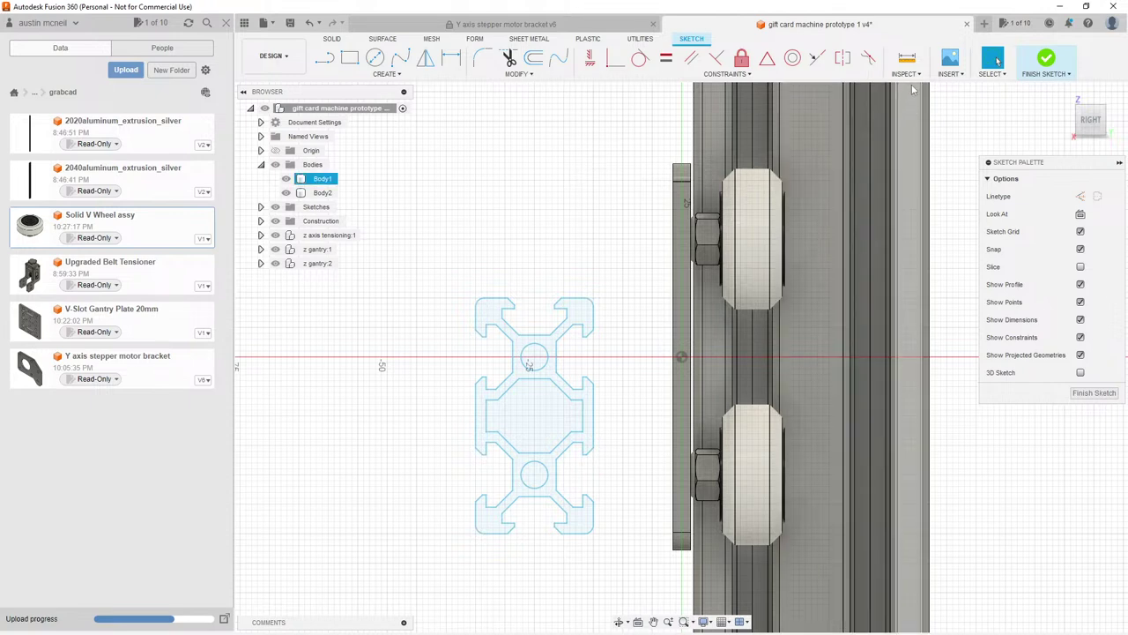
{"action": "left_click", "coordinate": [992, 73]}
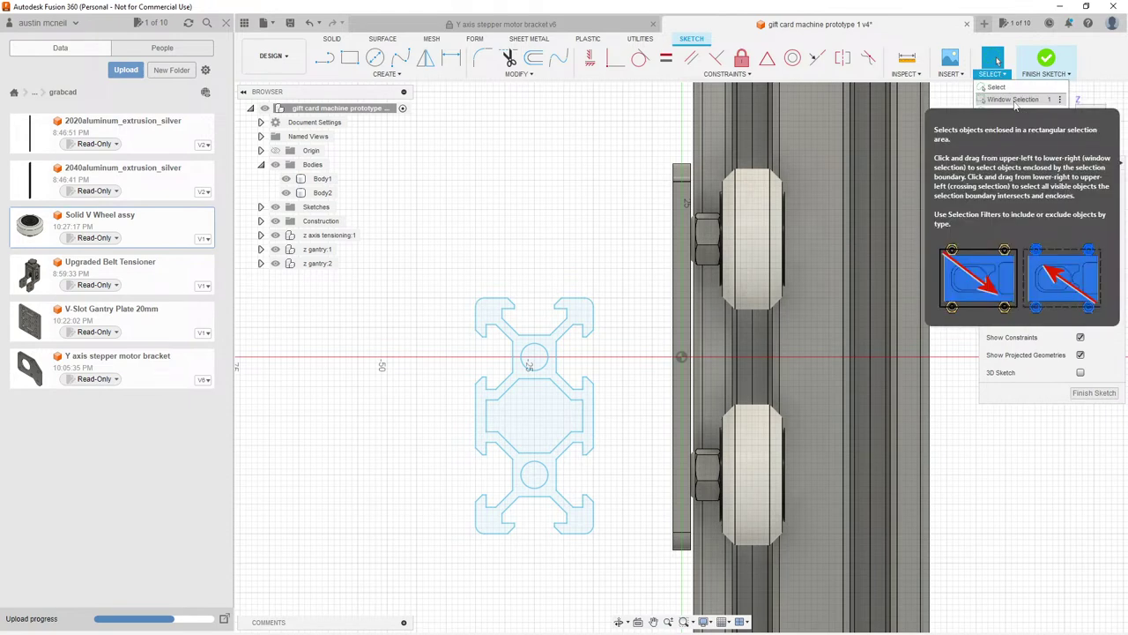
{"action": "left_click", "coordinate": [1013, 102]}
{"action": "left_click_drag", "start_coordinate": [630, 268], "coordinate": [420, 564]}
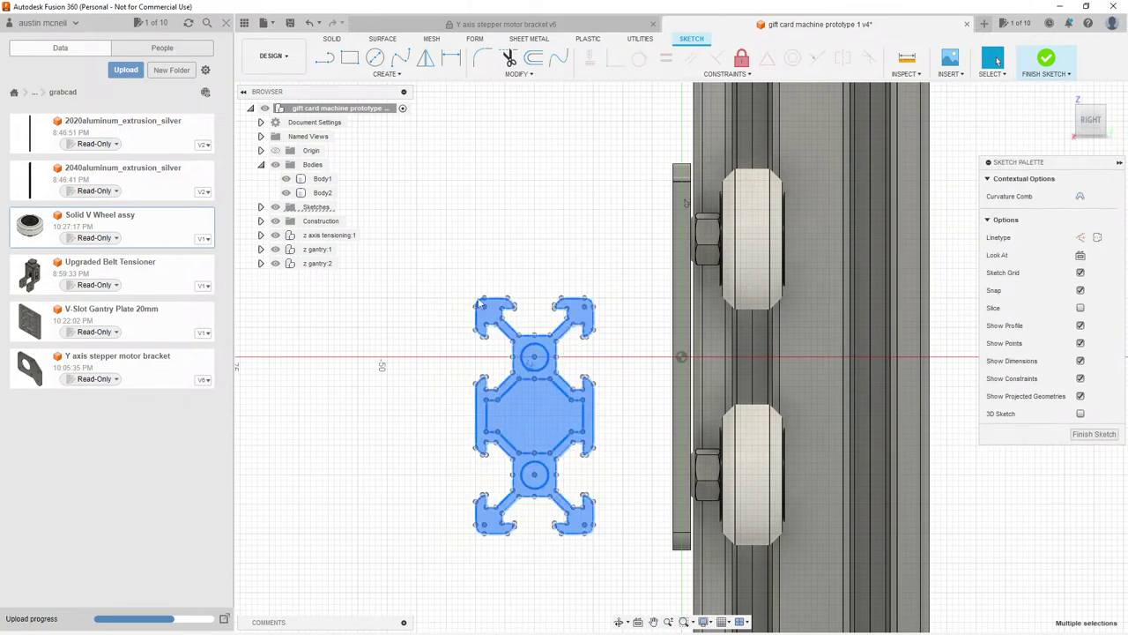
{"action": "key", "text": "m"}
{"action": "mouse_move", "coordinate": [595, 247]}
{"action": "left_mouse_down"}
{"action": "mouse_move", "coordinate": [644, 272]}
{"action": "mouse_move", "coordinate": [655, 308]}
{"action": "left_mouse_up"}
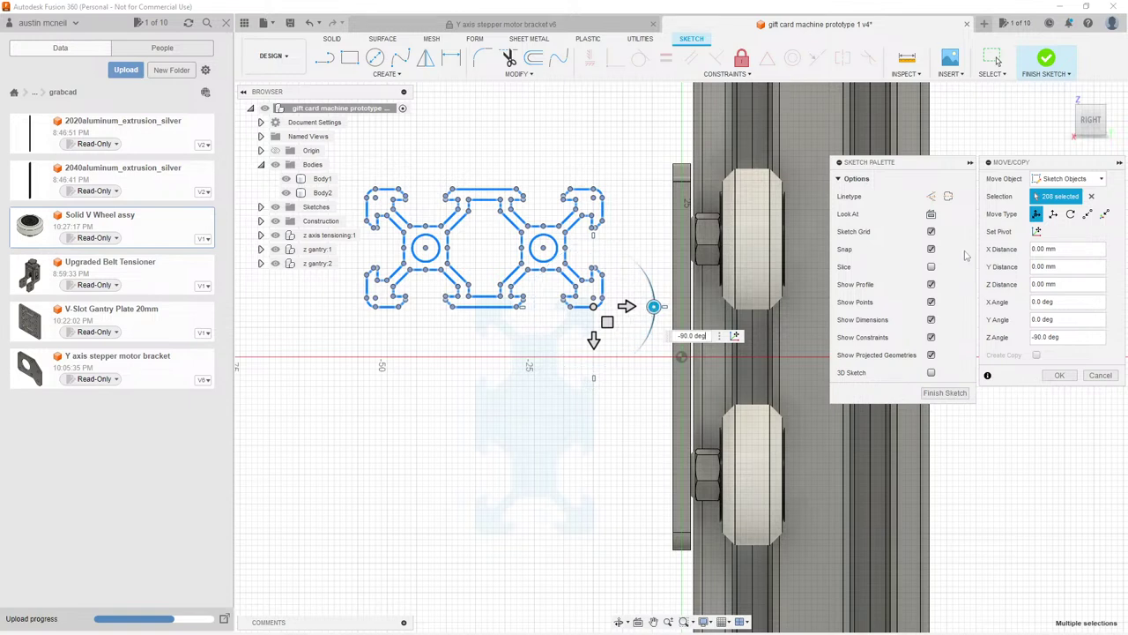
Step: Move the profile point to point from the midpoint beside its plate-side bore to the gantry plate's outer edge at mid-height
{"action": "left_click", "coordinate": [1087, 214]}
{"action": "scroll", "coordinate": [564, 254], "scroll_direction": "up", "scroll_amount": 3}
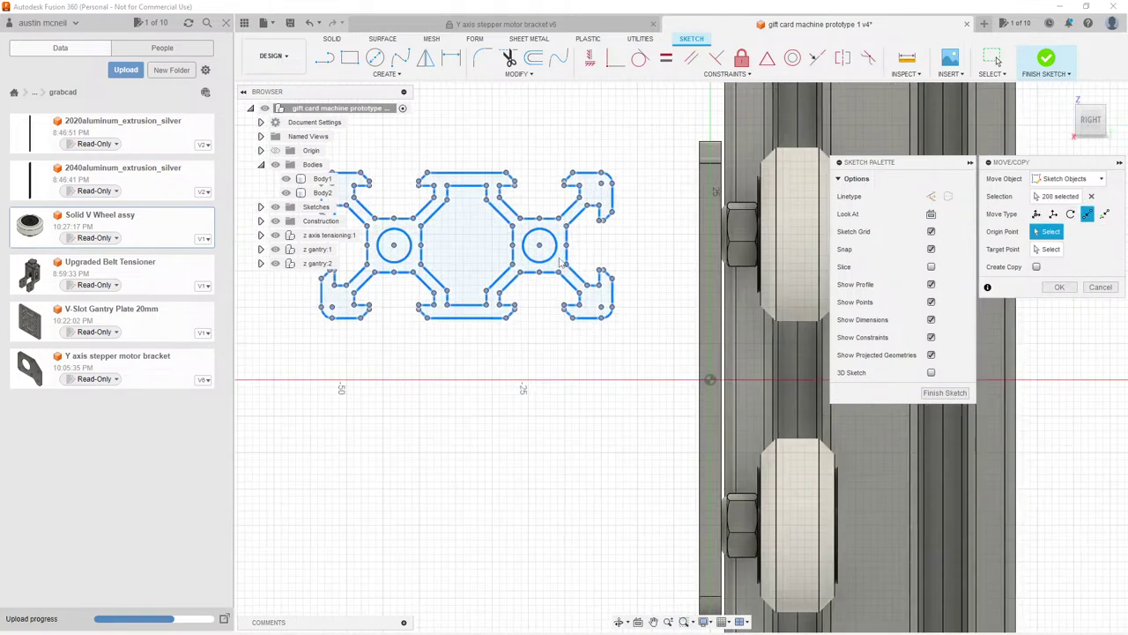
{"action": "left_click", "coordinate": [566, 245]}
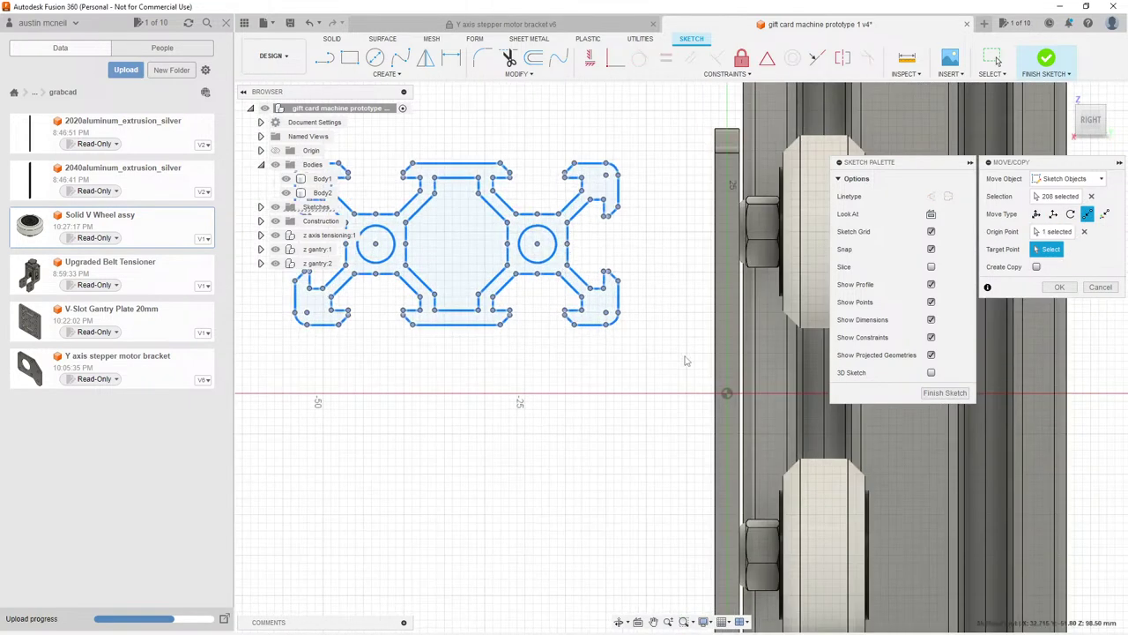
{"action": "left_click", "coordinate": [726, 394]}
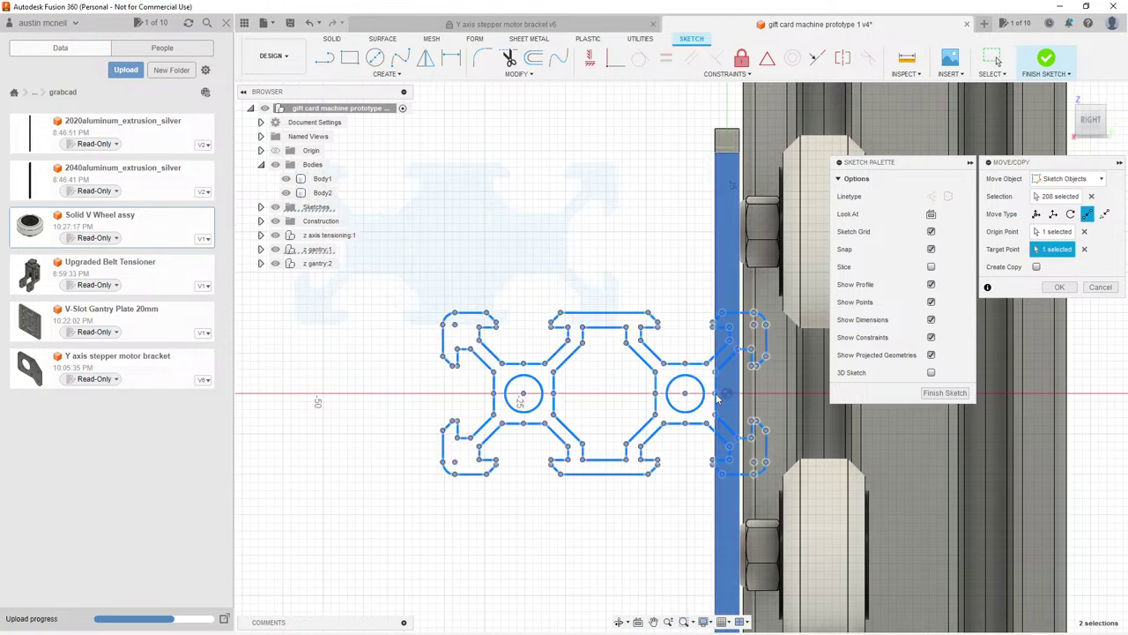
Step: Shift the extrusion profile -6.3 mm along X against the outer face of the gantry plate
{"action": "left_click", "coordinate": [1036, 214]}
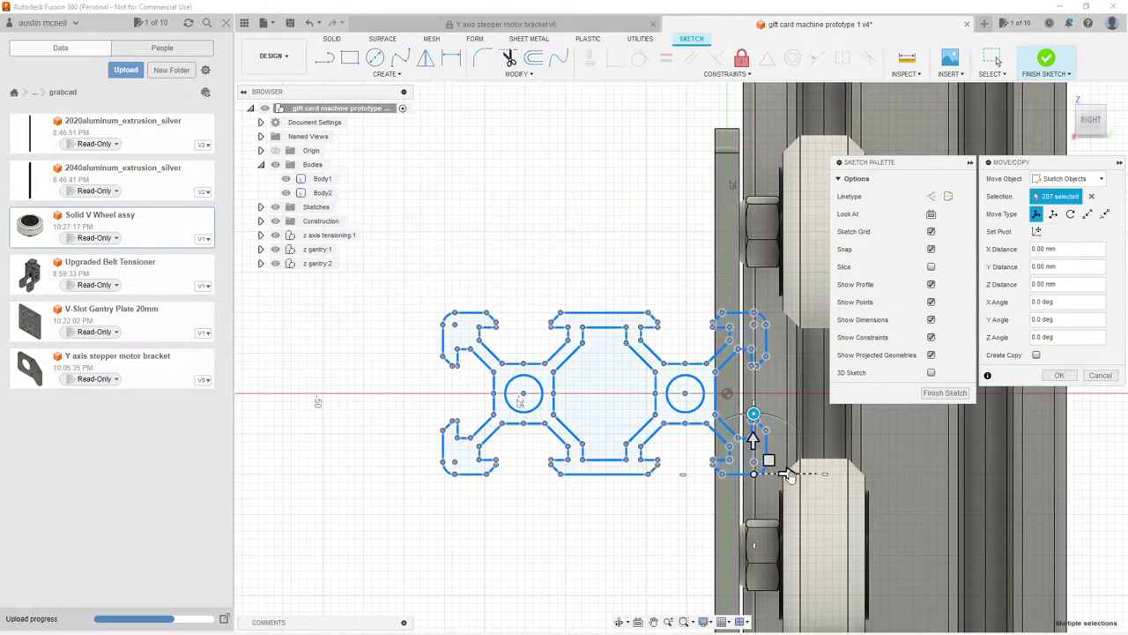
{"action": "left_click_drag", "start_coordinate": [791, 475], "coordinate": [730, 474]}
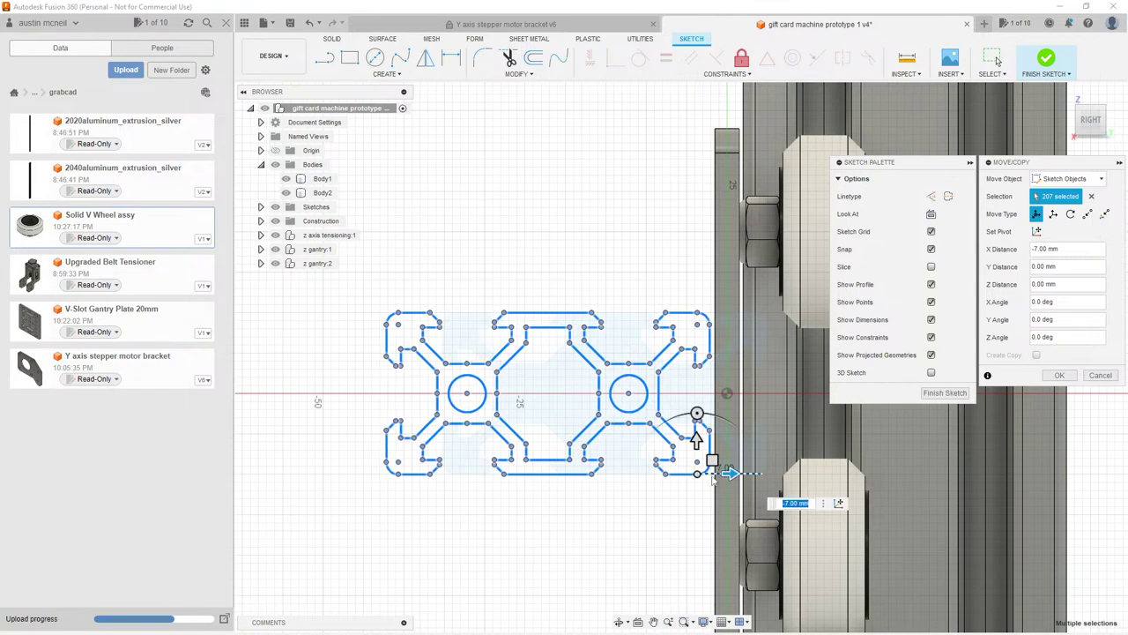
{"action": "type", "text": "6.3"}
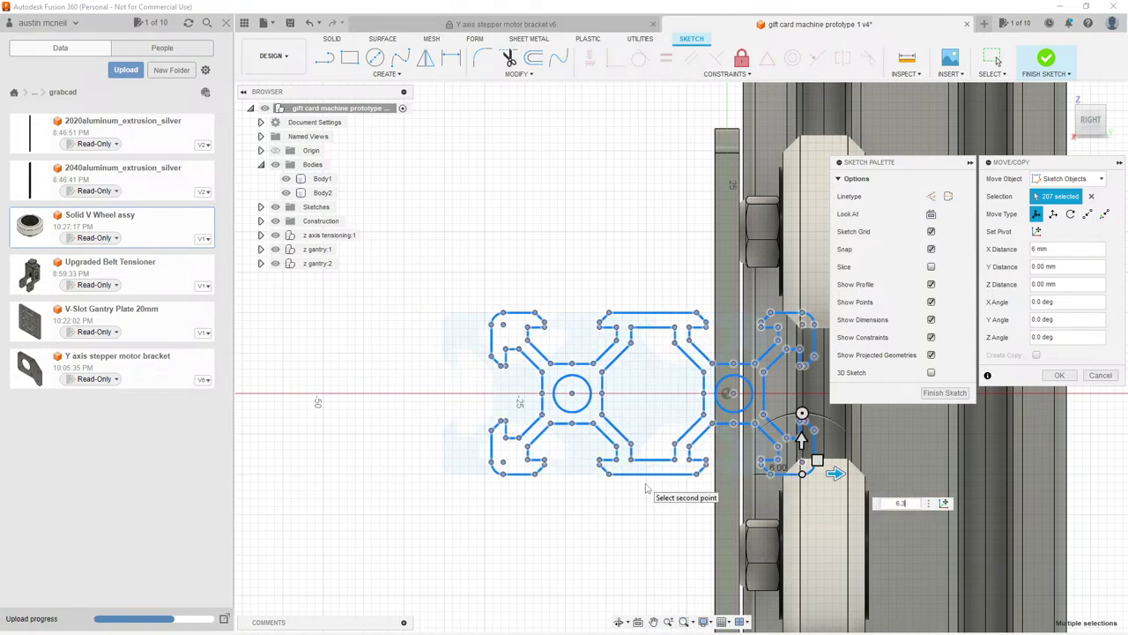
{"action": "key", "text": "BackSpace"}
{"action": "key", "text": "BackSpace"}
{"action": "key", "text": "BackSpace"}
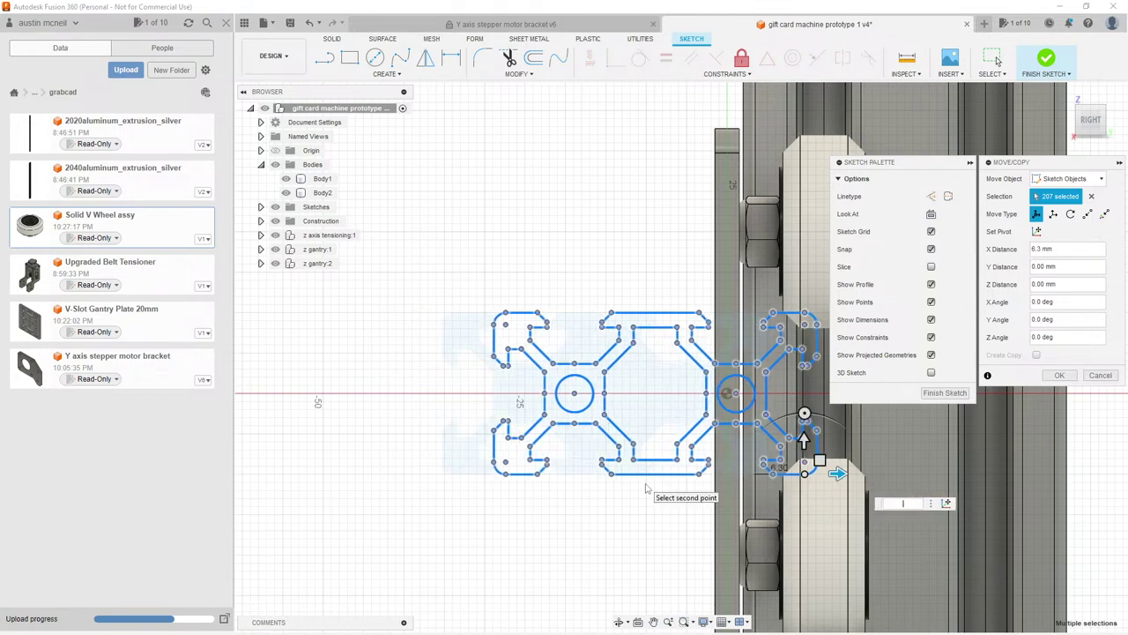
{"action": "type", "text": "-6.3"}
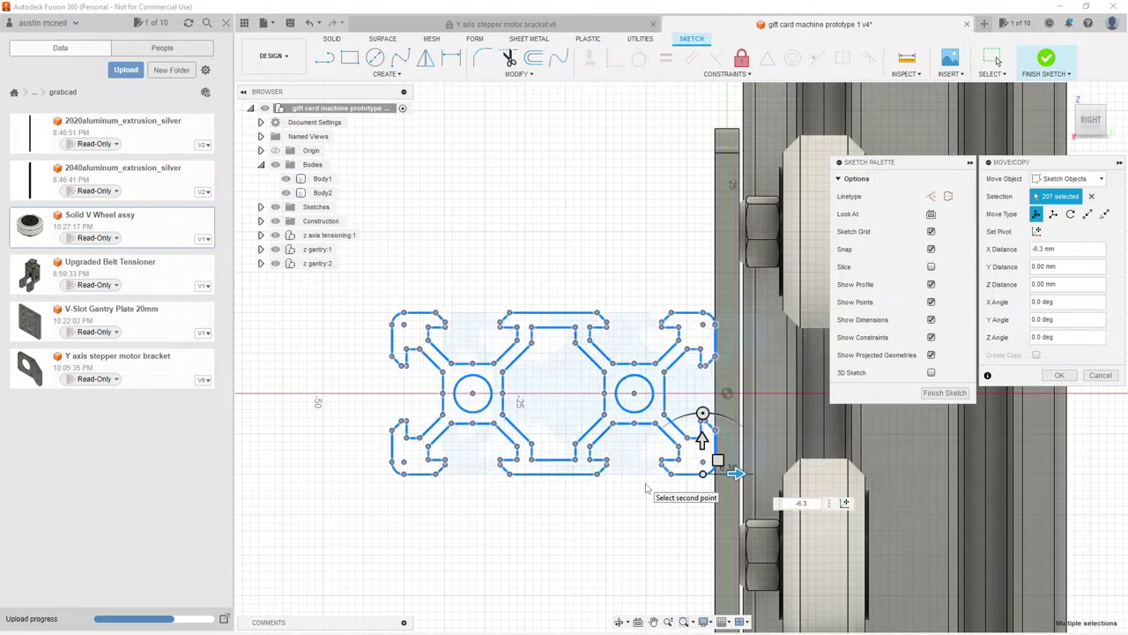
{"action": "key", "text": "Return"}
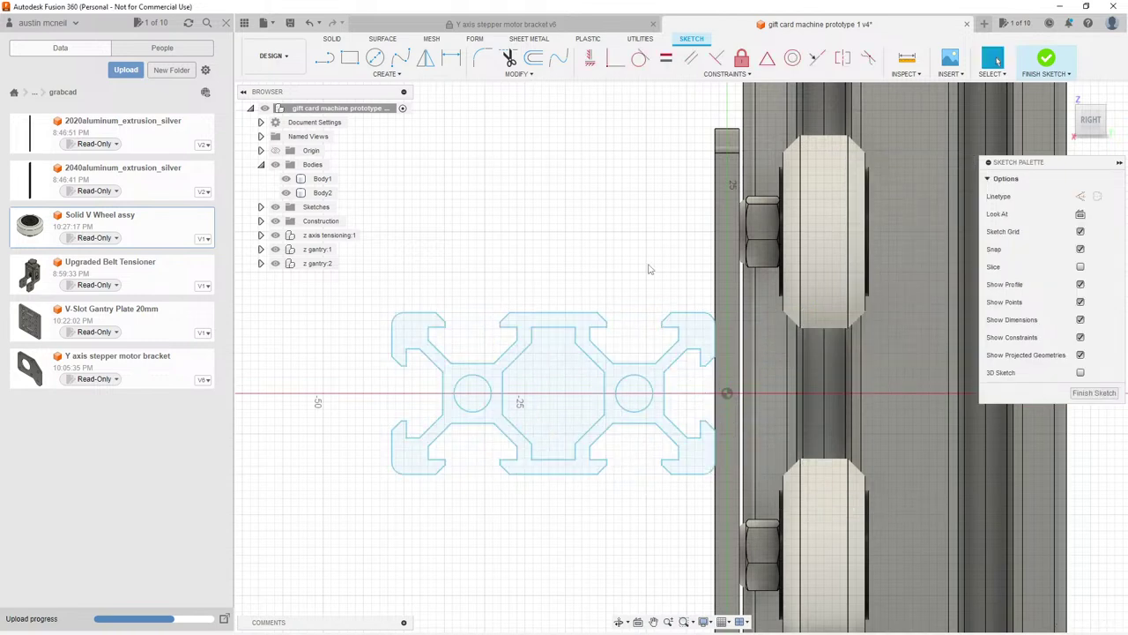
Step: Examine the extrusion profile's placement against the gantry plate and the gap between both uprights from front and angled views
{"action": "scroll", "coordinate": [643, 267], "scroll_direction": "down", "scroll_amount": 2}
{"action": "middle_click_drag", "start_coordinate": [516, 234], "coordinate": [975, 267], "text": "shift"}
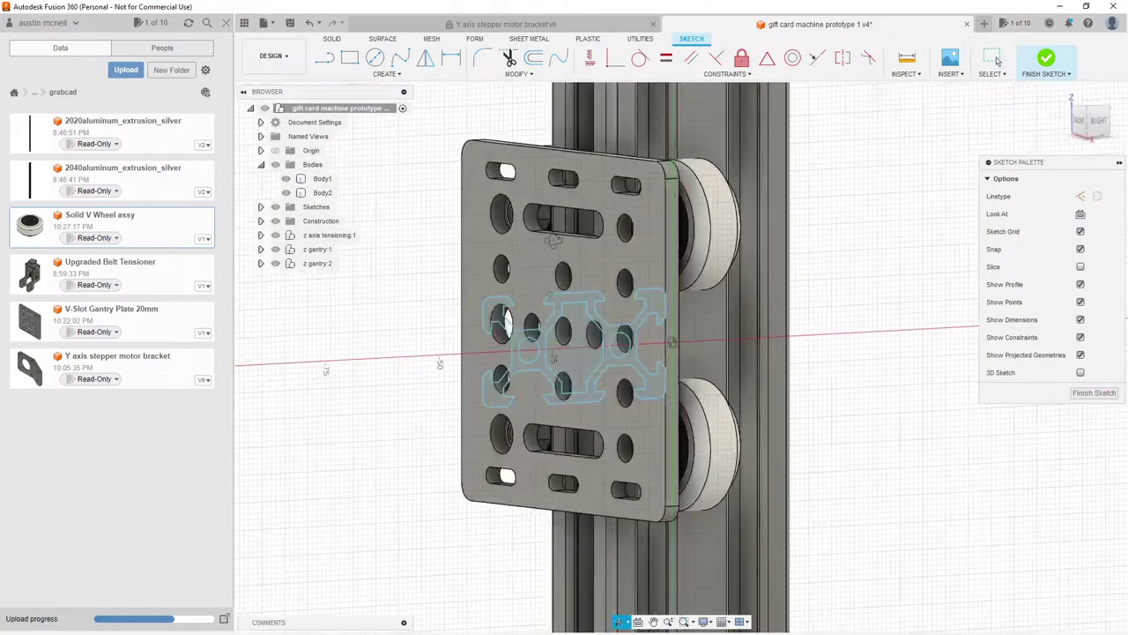
{"action": "scroll", "coordinate": [976, 267], "scroll_direction": "down", "scroll_amount": 3}
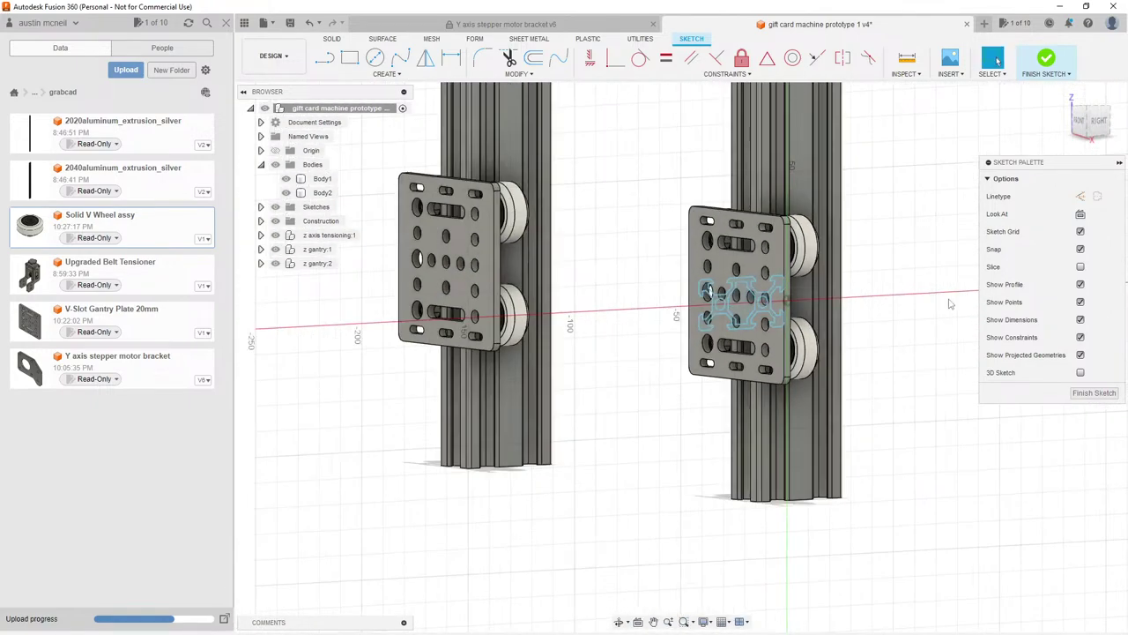
{"action": "scroll", "coordinate": [900, 220], "scroll_direction": "down", "scroll_amount": 2}
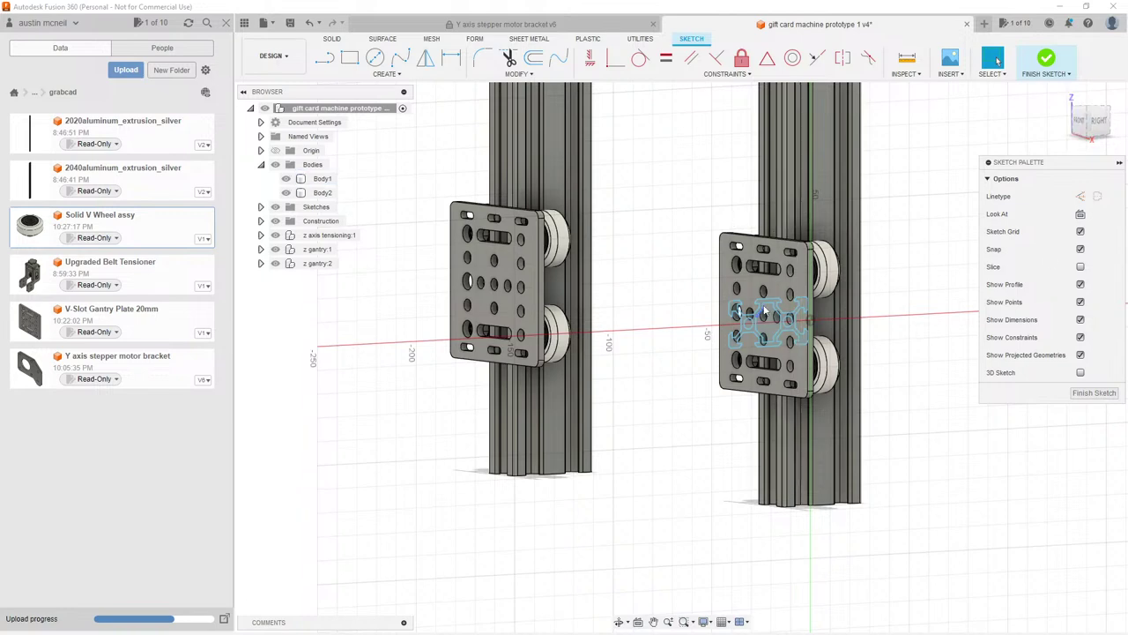
{"action": "scroll", "coordinate": [690, 283], "scroll_direction": "down", "scroll_amount": 5}
{"action": "scroll", "coordinate": [690, 249], "scroll_direction": "up", "scroll_amount": 2}
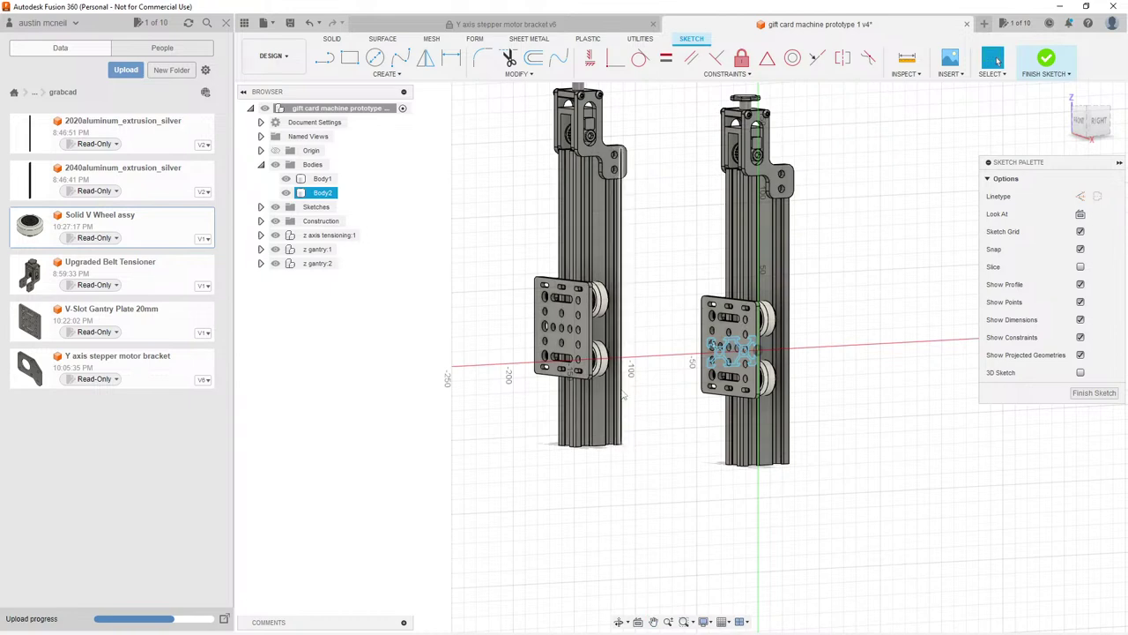
{"action": "middle_click_drag", "start_coordinate": [661, 220], "coordinate": [664, 234]}
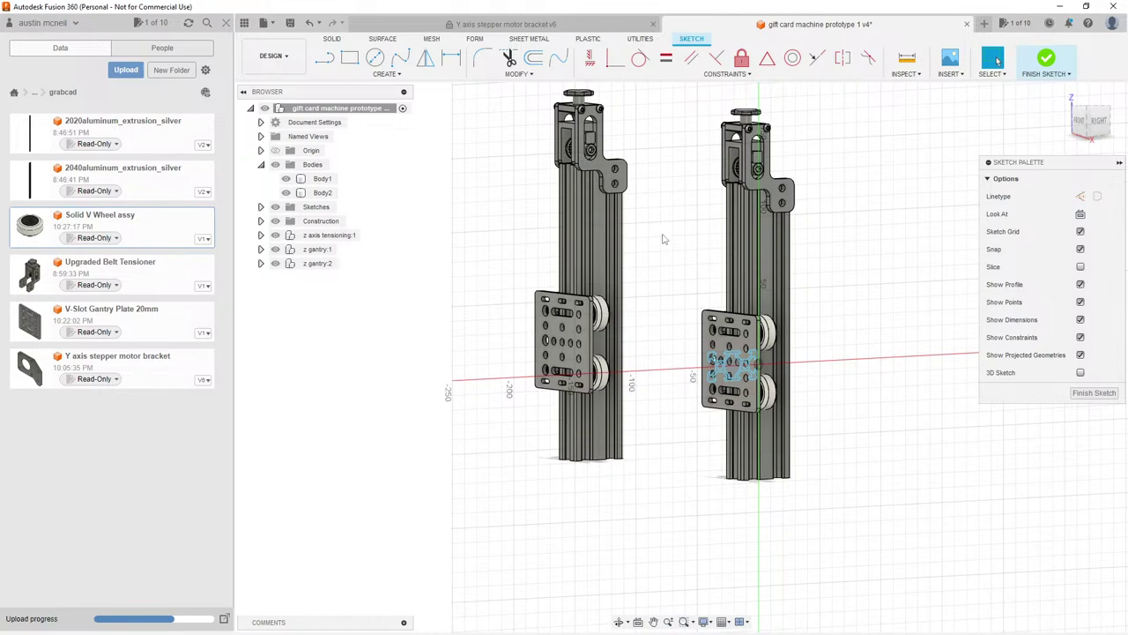
{"action": "middle_click_drag", "start_coordinate": [664, 238], "coordinate": [744, 234], "text": "shift"}
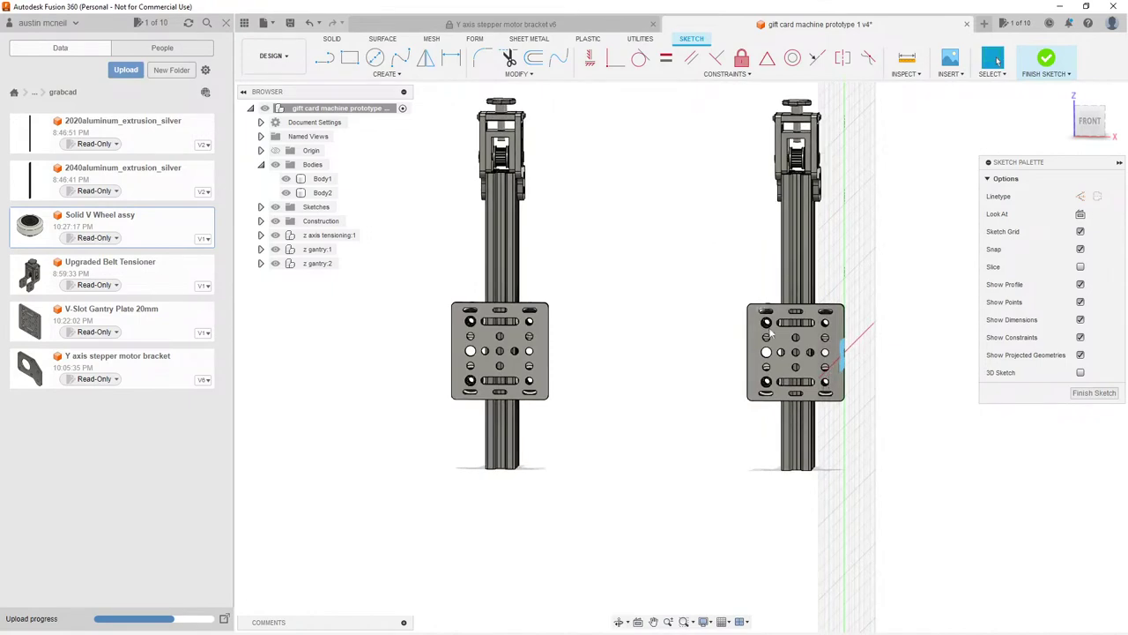
{"action": "middle_click_drag", "start_coordinate": [655, 231], "coordinate": [657, 300], "text": "shift"}
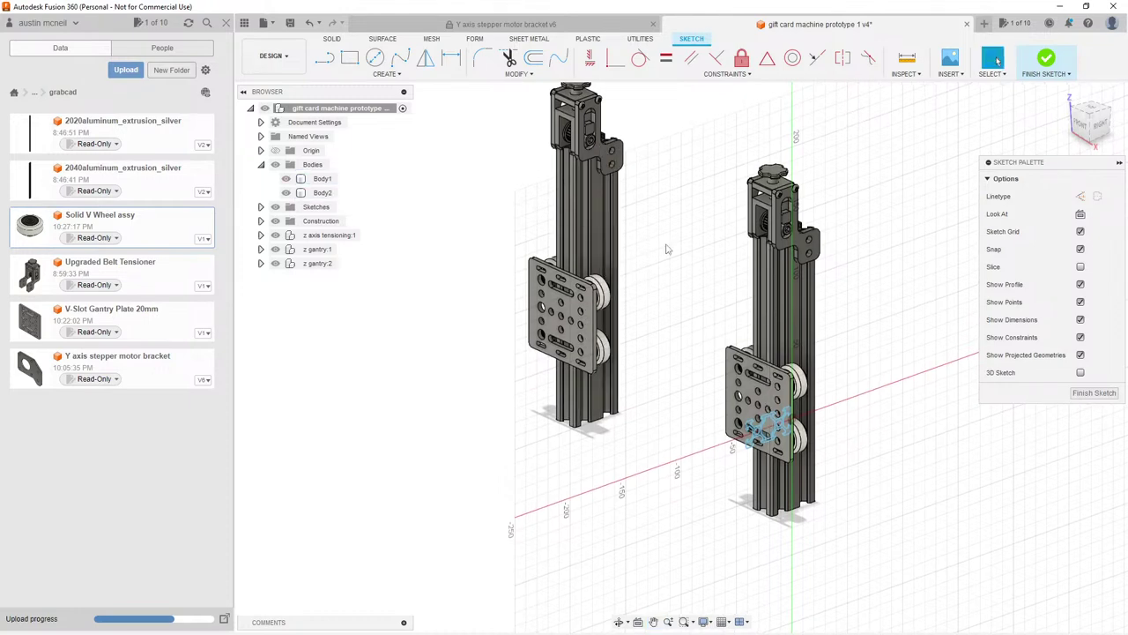
{"action": "mouse_move", "coordinate": [657, 251]}
{"action": "middle_mouse_down", "text": "shift"}
{"action": "mouse_move", "coordinate": [708, 232]}
{"action": "mouse_move", "coordinate": [586, 360]}
{"action": "middle_mouse_up", "text": "shift"}
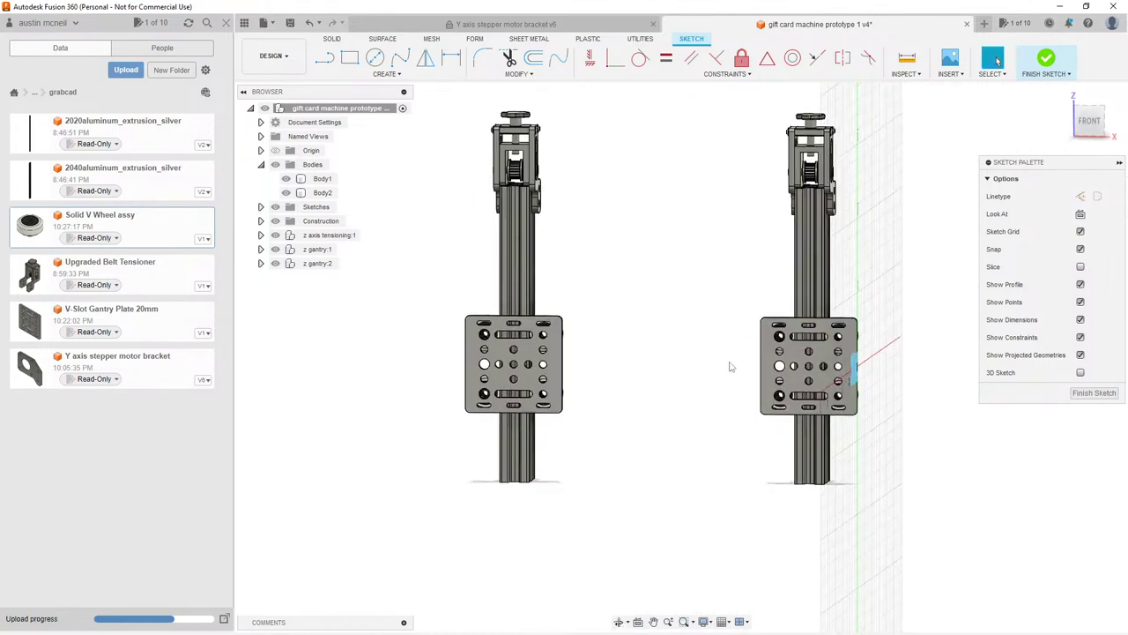
{"action": "middle_click_drag", "start_coordinate": [723, 235], "coordinate": [687, 249], "text": "shift"}
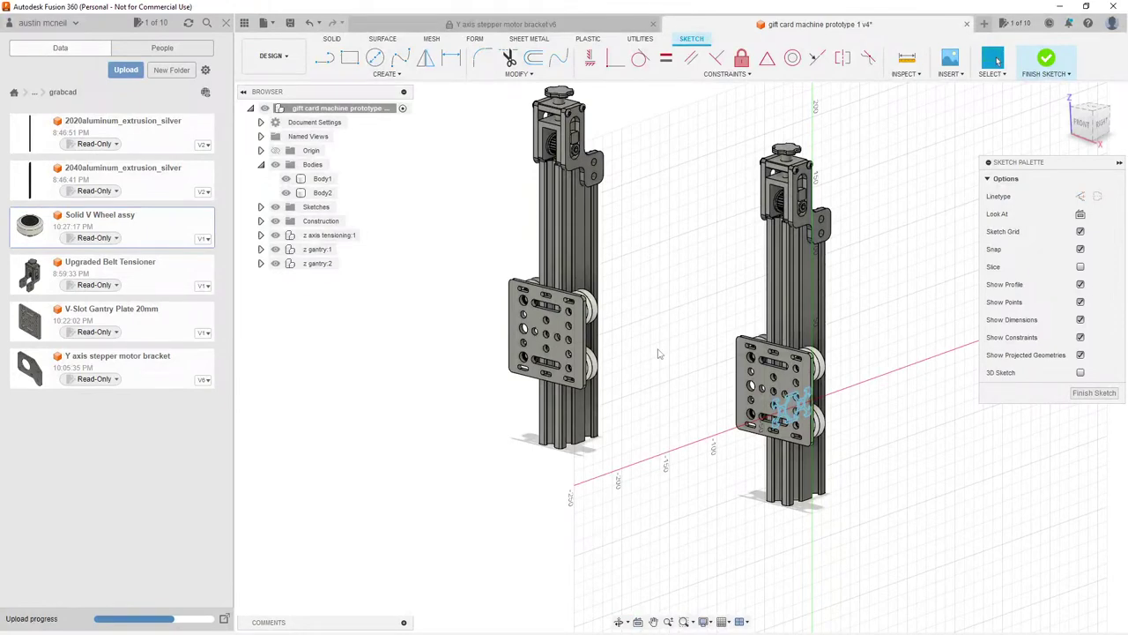
{"action": "middle_click_drag", "start_coordinate": [653, 283], "coordinate": [688, 267], "text": "shift"}
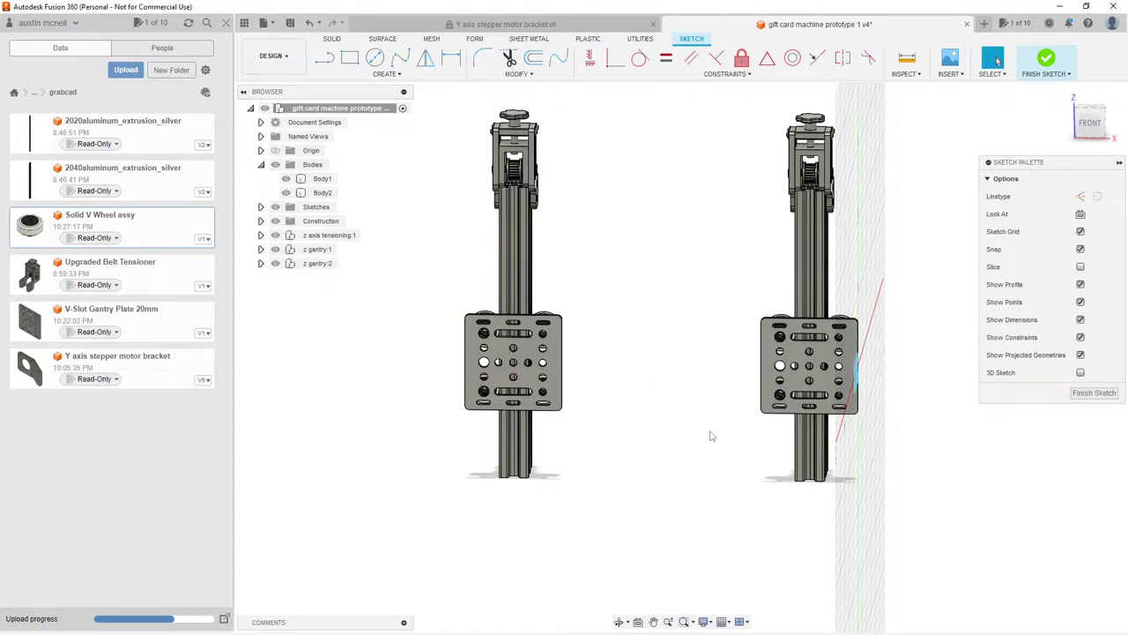
{"action": "middle_click_drag", "start_coordinate": [740, 262], "coordinate": [703, 271], "text": "shift"}
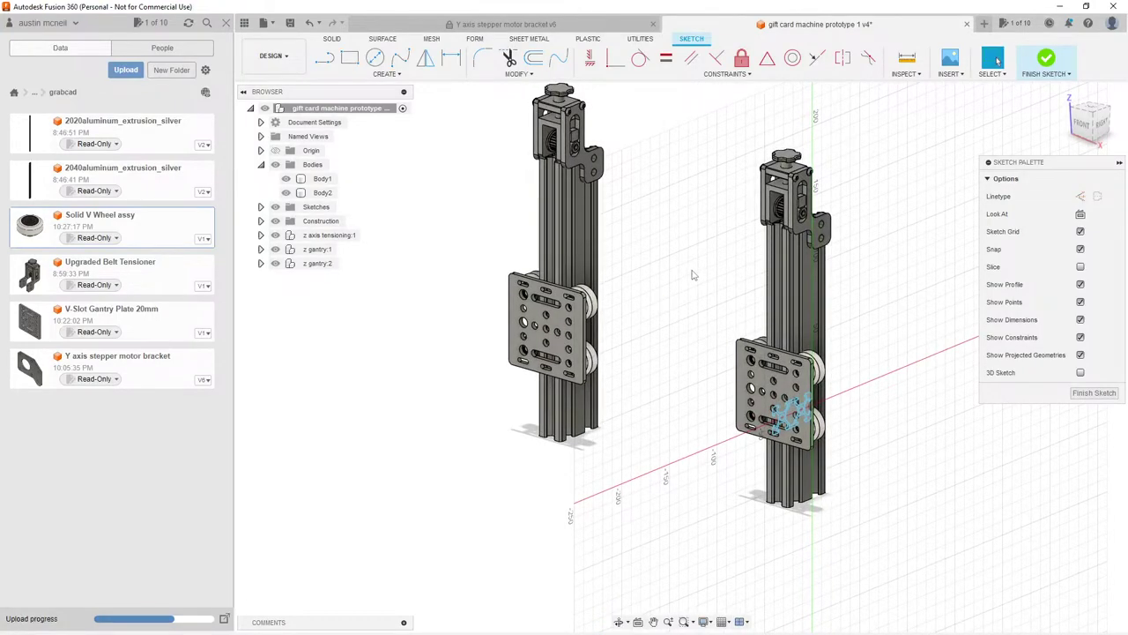
Step: Examine the extrusion profile's position against the gantry plate from the side and from angled views
{"action": "middle_click_drag", "start_coordinate": [693, 274], "coordinate": [649, 337], "text": "shift"}
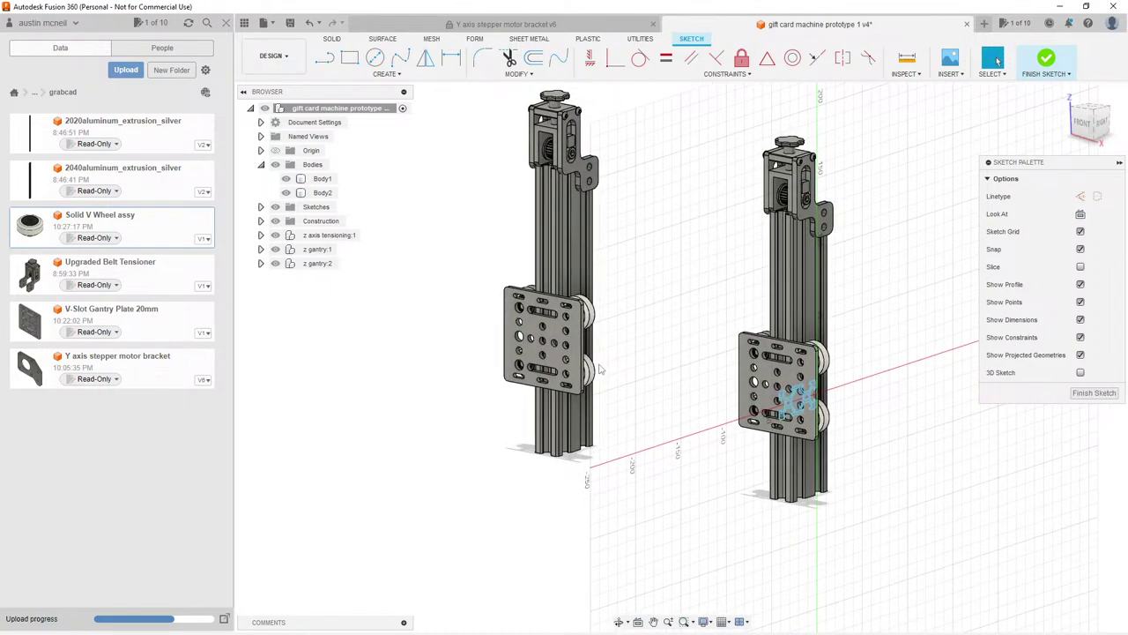
{"action": "left_click", "coordinate": [638, 621]}
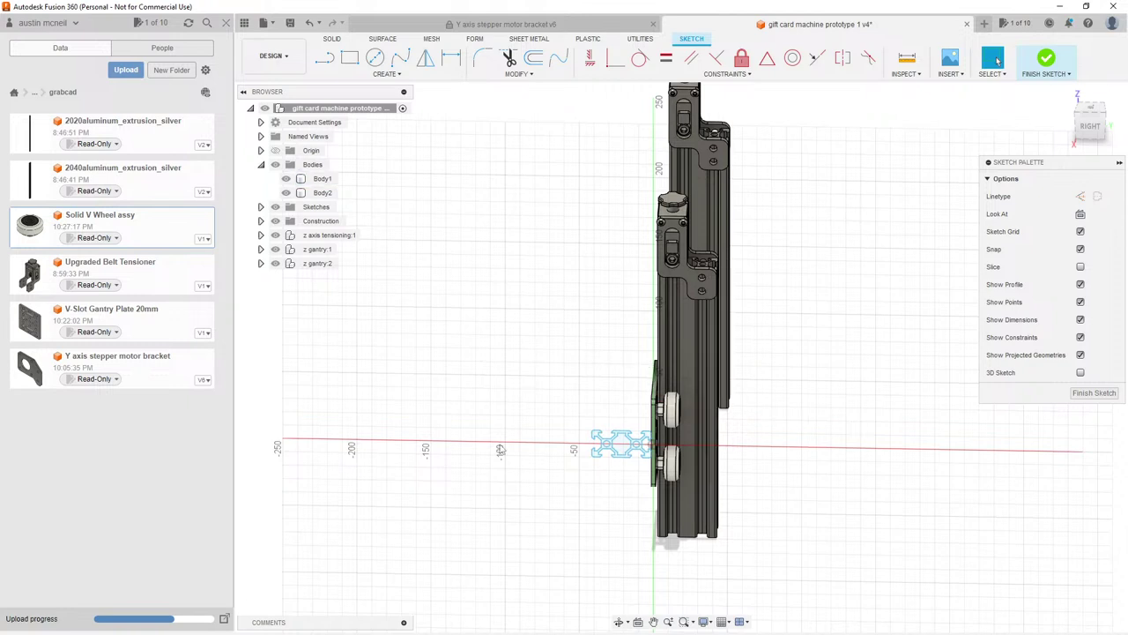
{"action": "middle_click_drag", "start_coordinate": [508, 412], "coordinate": [545, 406], "text": "shift"}
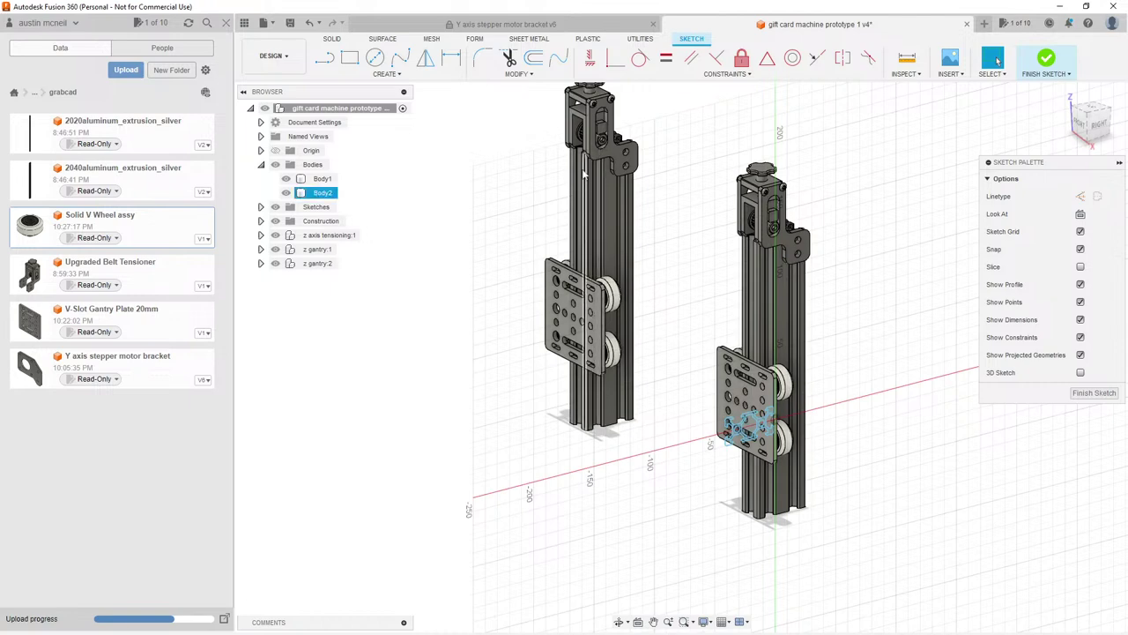
{"action": "middle_click_drag", "start_coordinate": [592, 323], "coordinate": [592, 289], "text": "shift"}
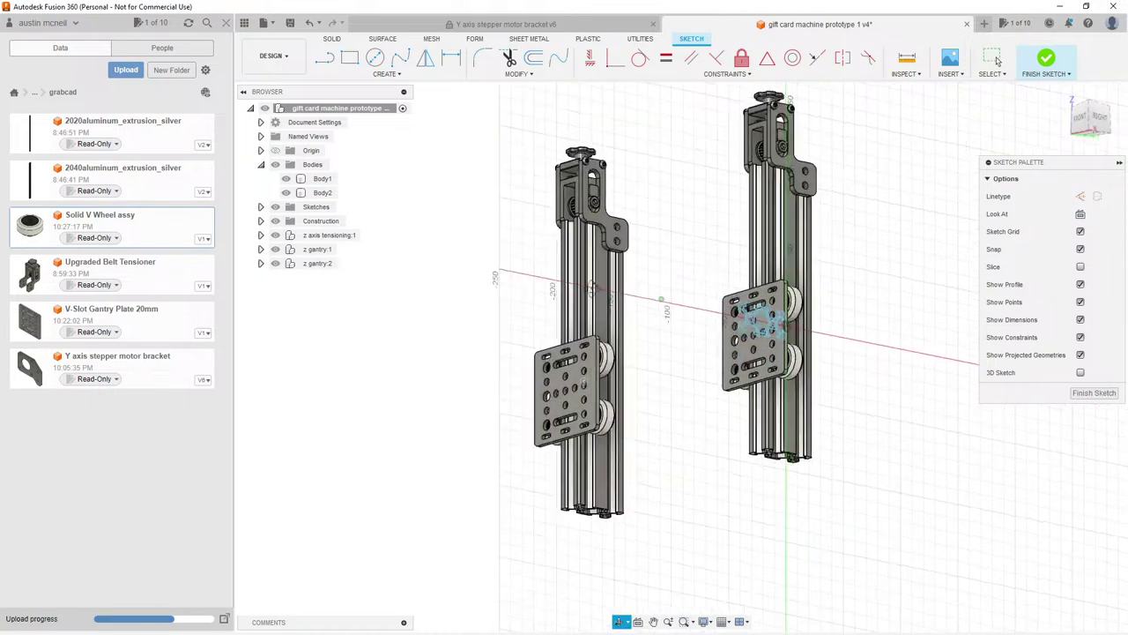
{"action": "middle_click_drag", "start_coordinate": [997, 59], "coordinate": [943, 205], "text": "shift"}
{"action": "left_click", "coordinate": [1091, 115]}
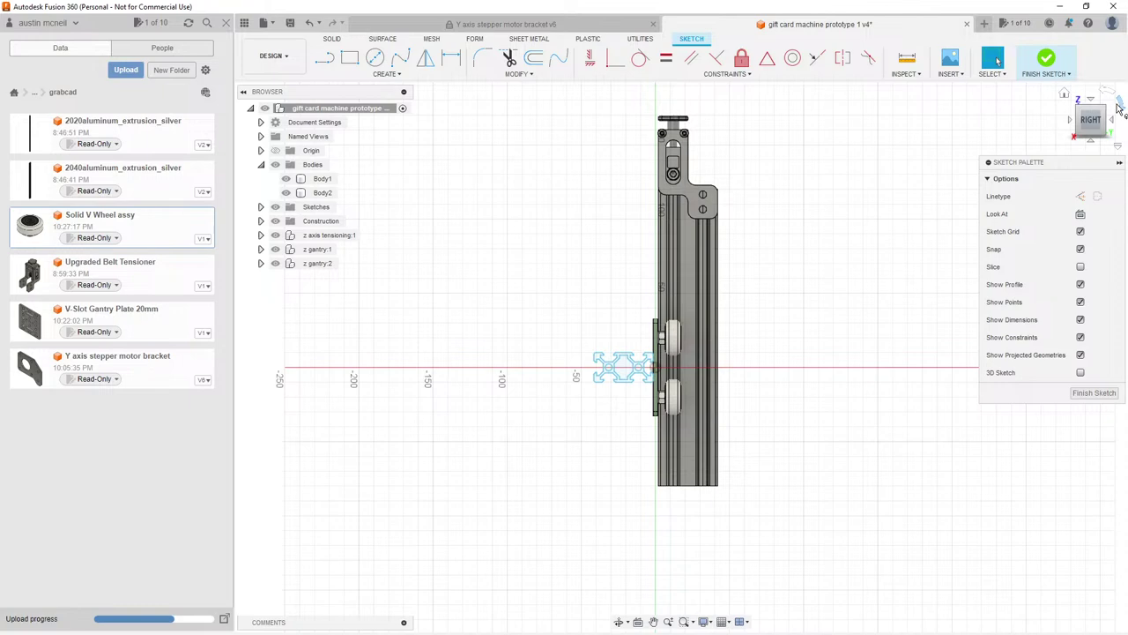
{"action": "middle_click_drag", "start_coordinate": [1119, 106], "coordinate": [997, 59], "text": "shift"}
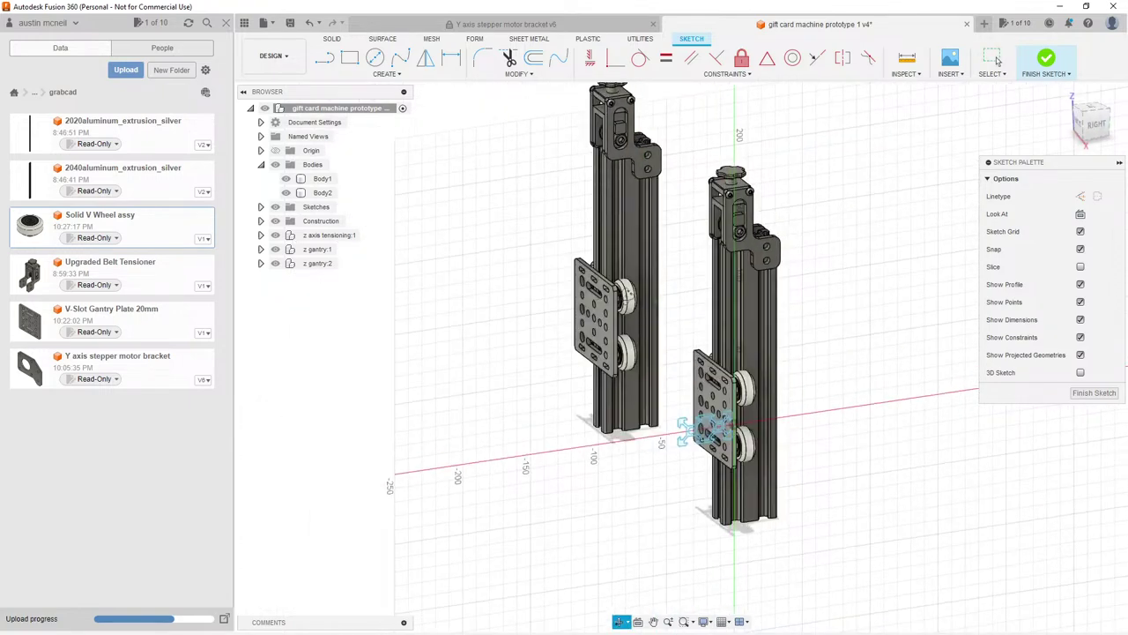
{"action": "left_click", "coordinate": [1094, 123]}
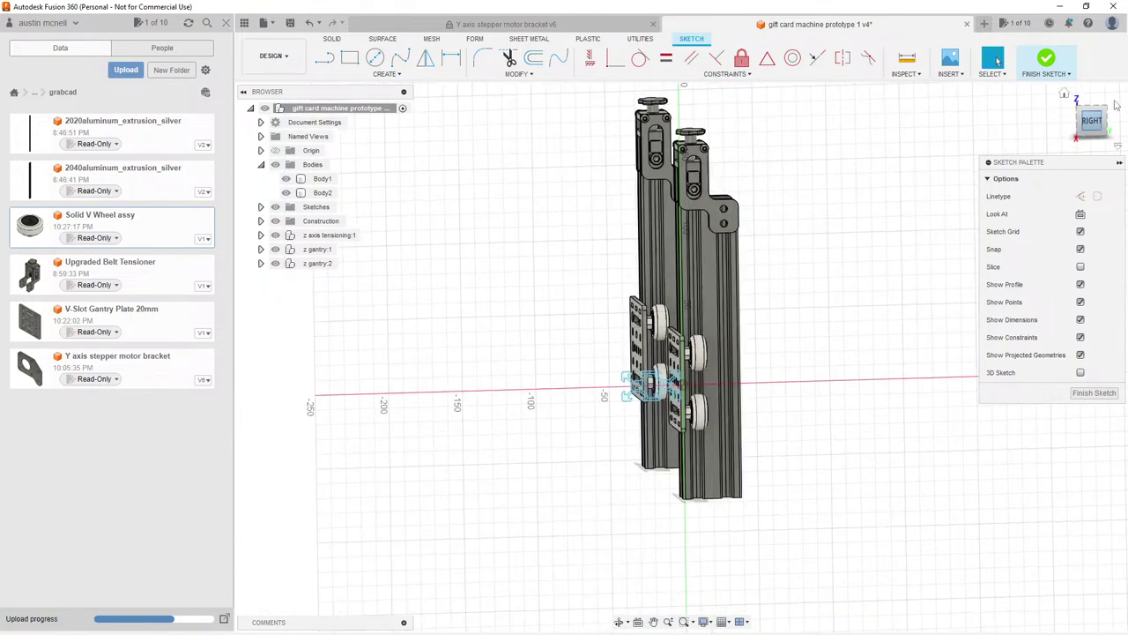
{"action": "left_click", "coordinate": [1116, 105]}
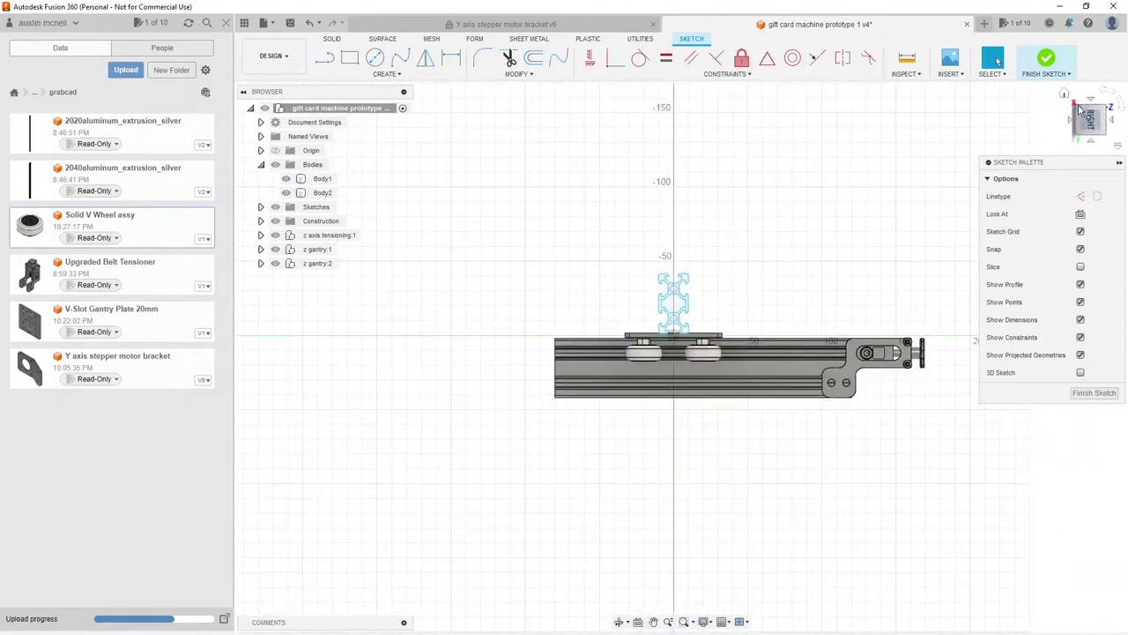
{"action": "left_click", "coordinate": [1079, 107]}
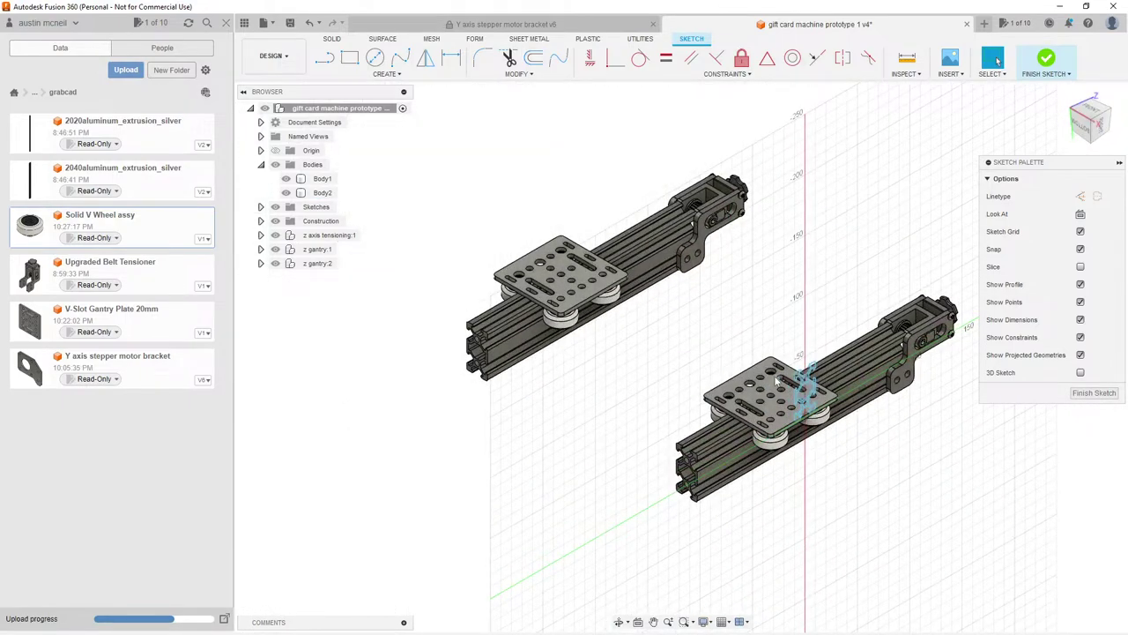
{"action": "left_click", "coordinate": [702, 439]}
{"action": "left_click", "coordinate": [720, 431]}
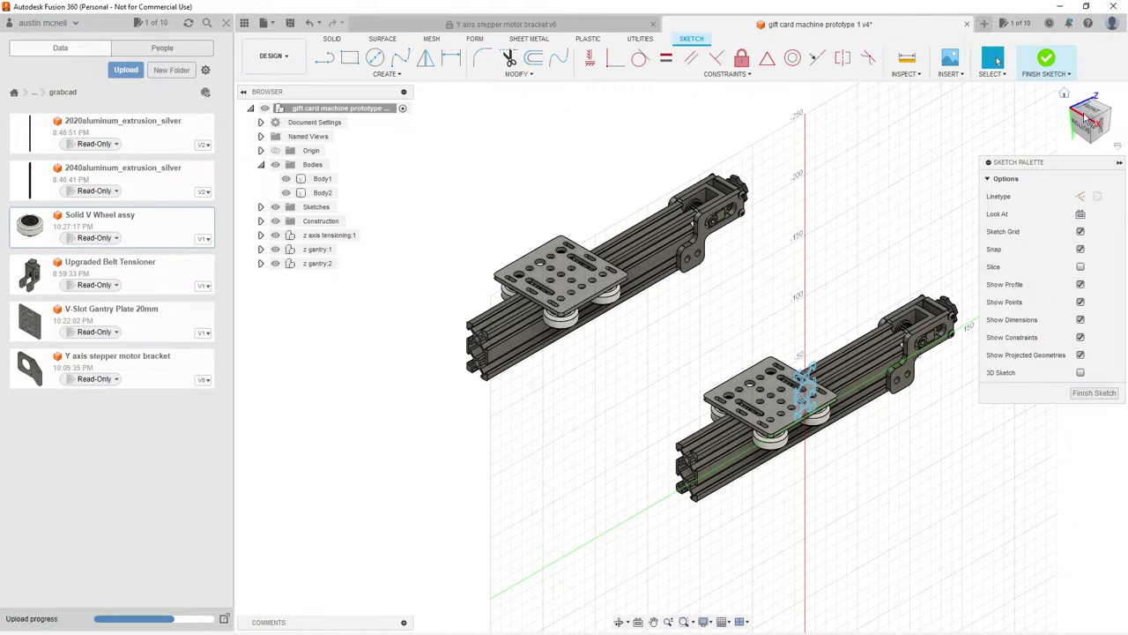
{"action": "left_click", "coordinate": [1107, 126]}
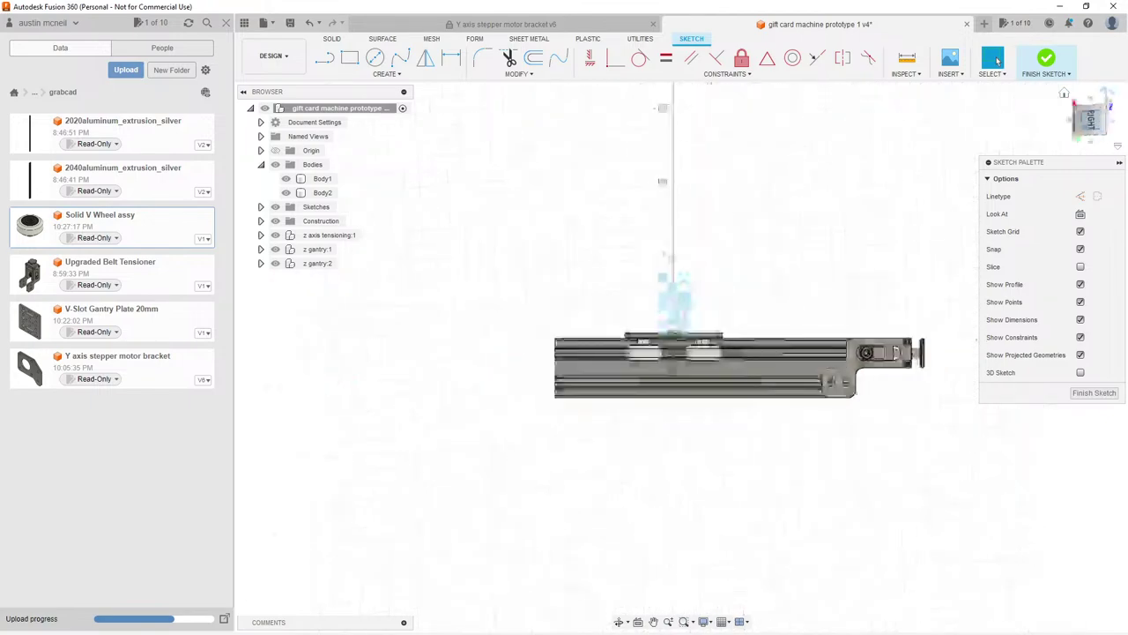
{"action": "left_click", "coordinate": [1107, 104]}
Step: Inspect the space between the two uprights and their gantry plates, close up and from farther away
{"action": "mouse_move", "coordinate": [532, 276]}
{"action": "middle_mouse_down", "text": "shift"}
{"action": "mouse_move", "coordinate": [617, 287]}
{"action": "mouse_move", "coordinate": [666, 260]}
{"action": "middle_mouse_up", "text": "shift"}
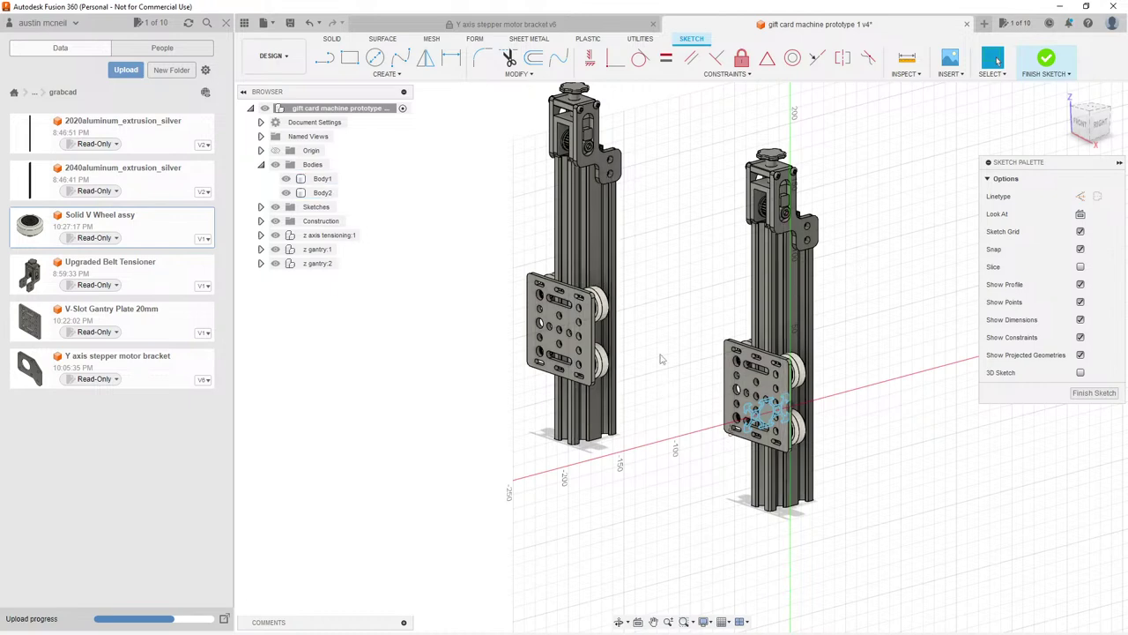
{"action": "middle_click_drag", "start_coordinate": [661, 359], "coordinate": [782, 315], "text": "shift"}
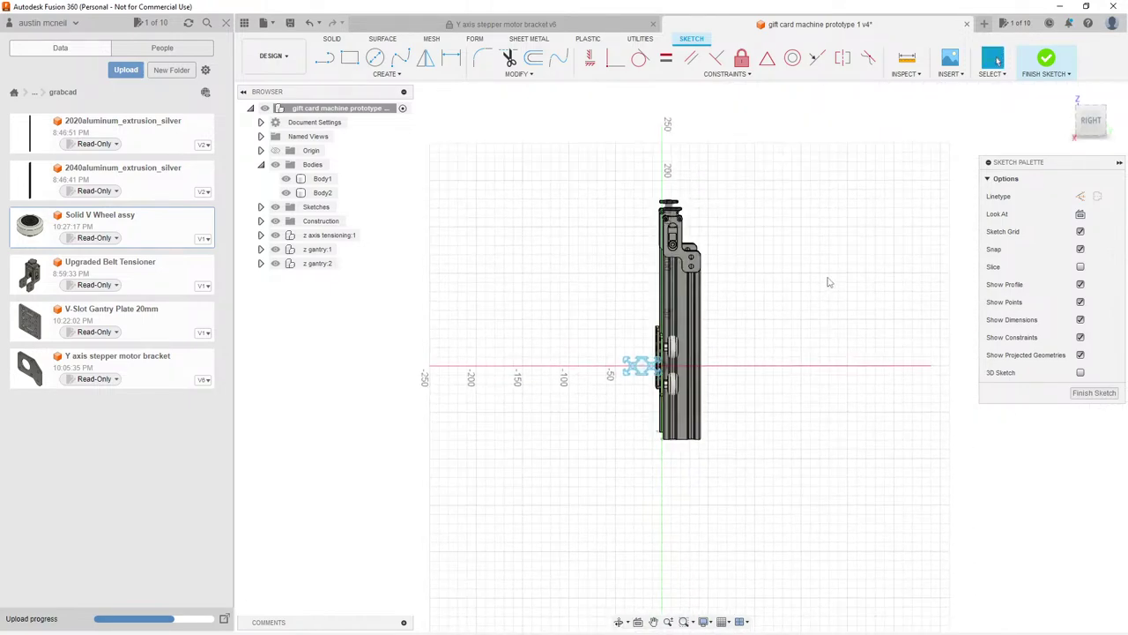
{"action": "scroll", "coordinate": [825, 289], "scroll_direction": "down", "scroll_amount": 3}
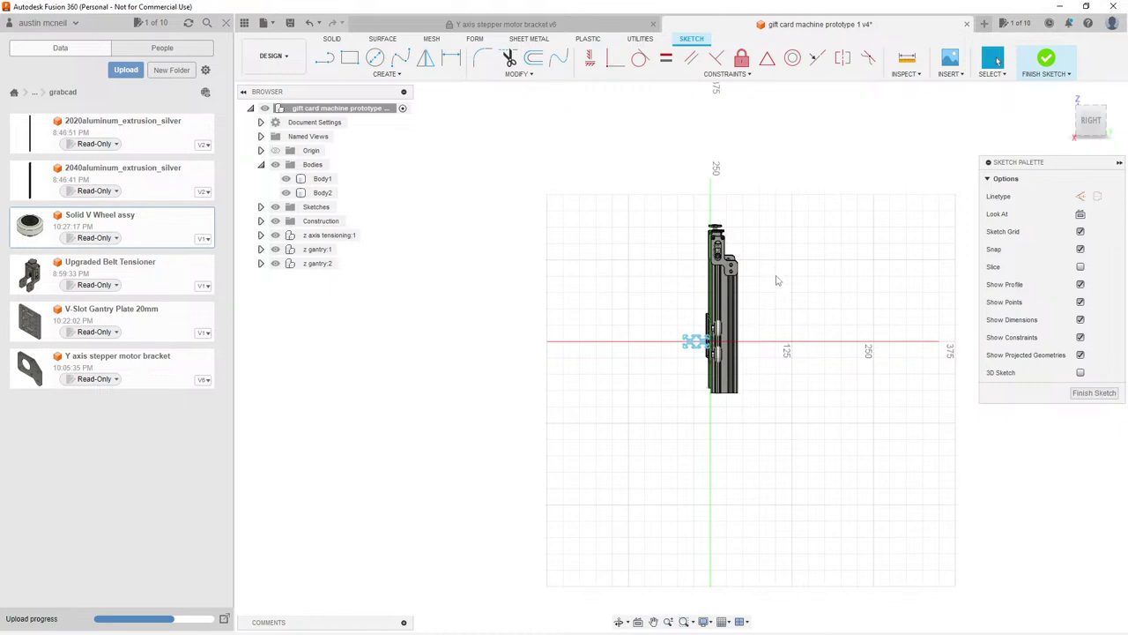
{"action": "middle_click_drag", "start_coordinate": [769, 302], "coordinate": [815, 331], "text": "shift"}
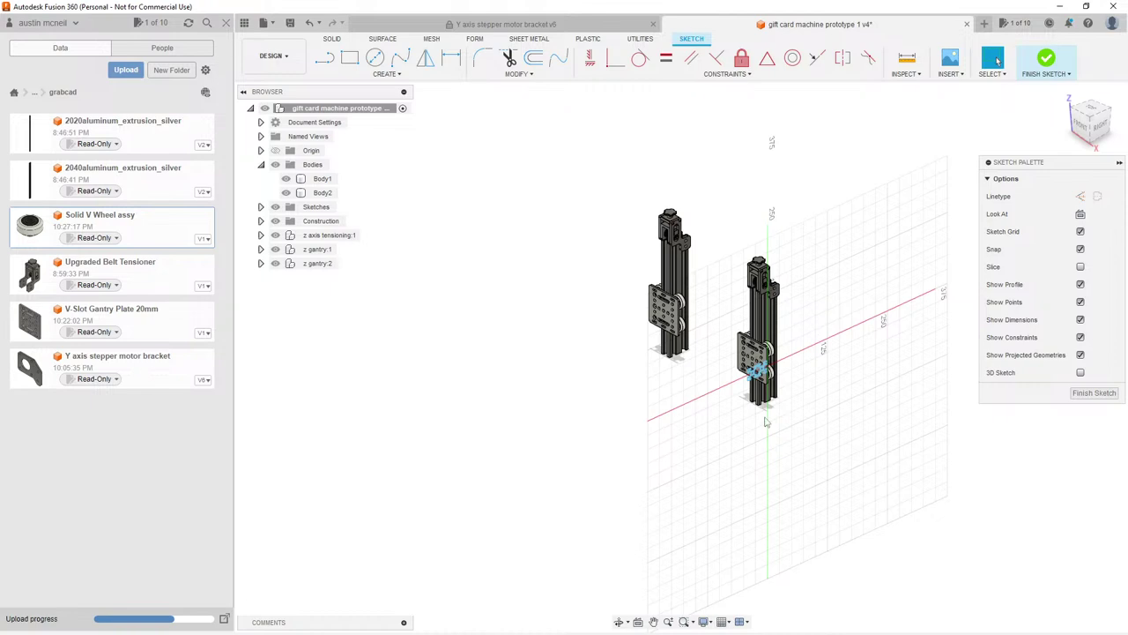
{"action": "scroll", "coordinate": [705, 366], "scroll_direction": "up", "scroll_amount": 3}
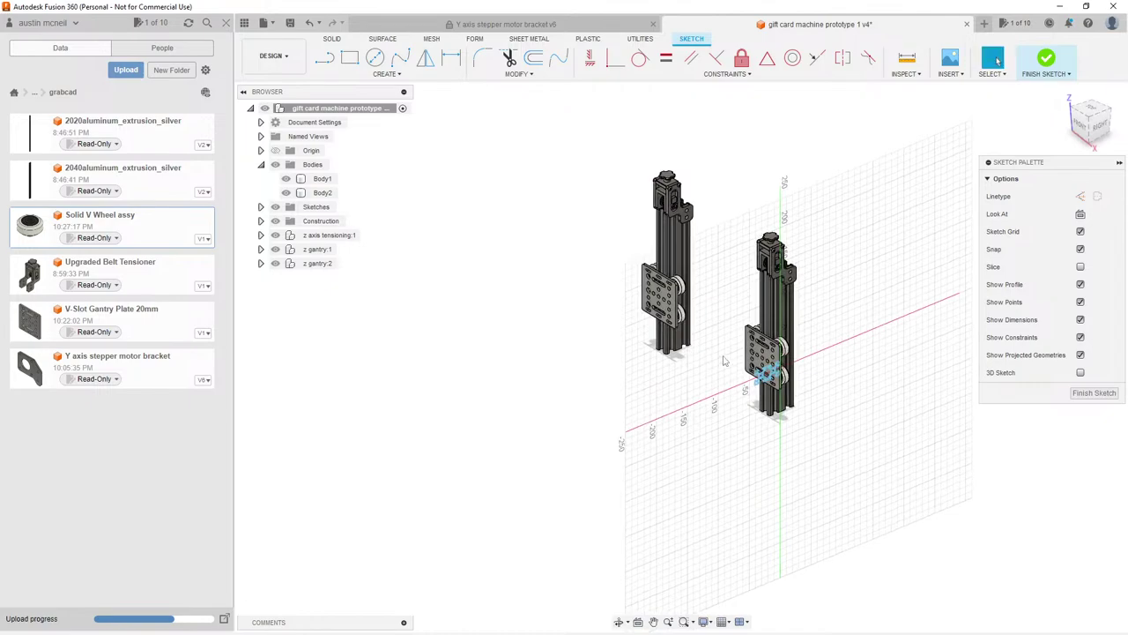
{"action": "scroll", "coordinate": [767, 371], "scroll_direction": "up", "scroll_amount": 3}
{"action": "scroll", "coordinate": [767, 370], "scroll_direction": "up", "scroll_amount": 5}
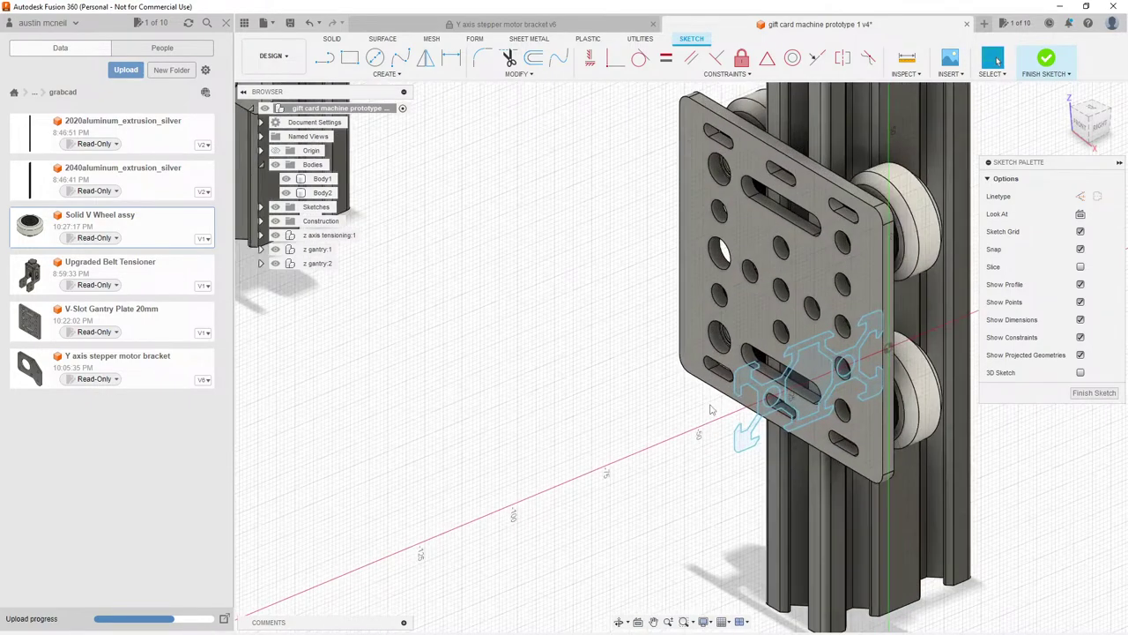
{"action": "scroll", "coordinate": [653, 436], "scroll_direction": "down", "scroll_amount": 2}
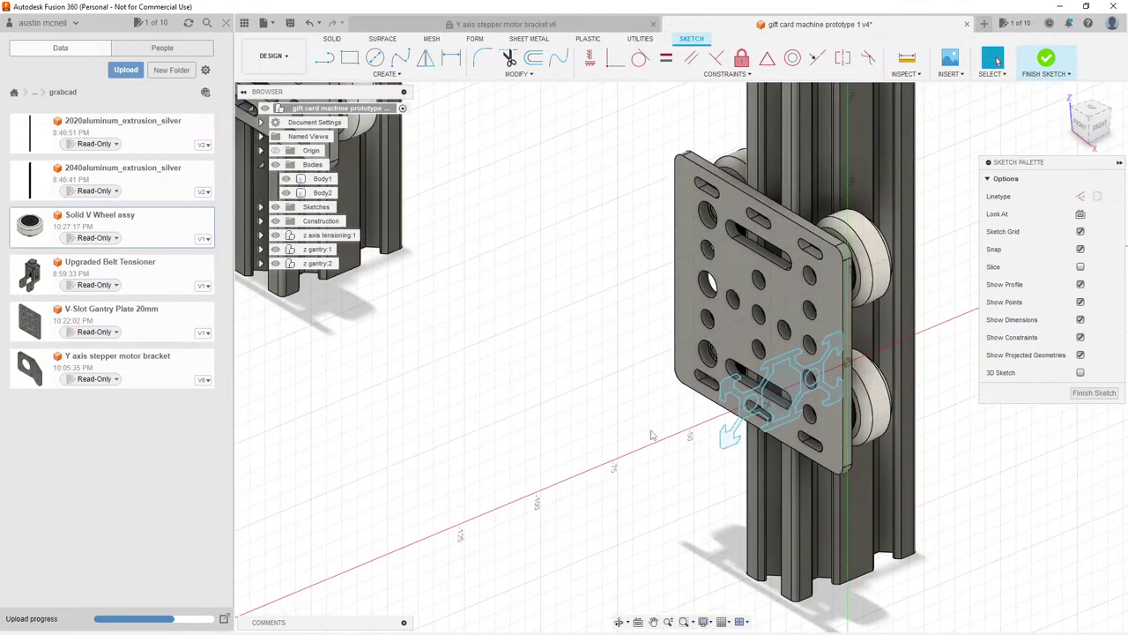
{"action": "scroll", "coordinate": [670, 335], "scroll_direction": "down", "scroll_amount": 5}
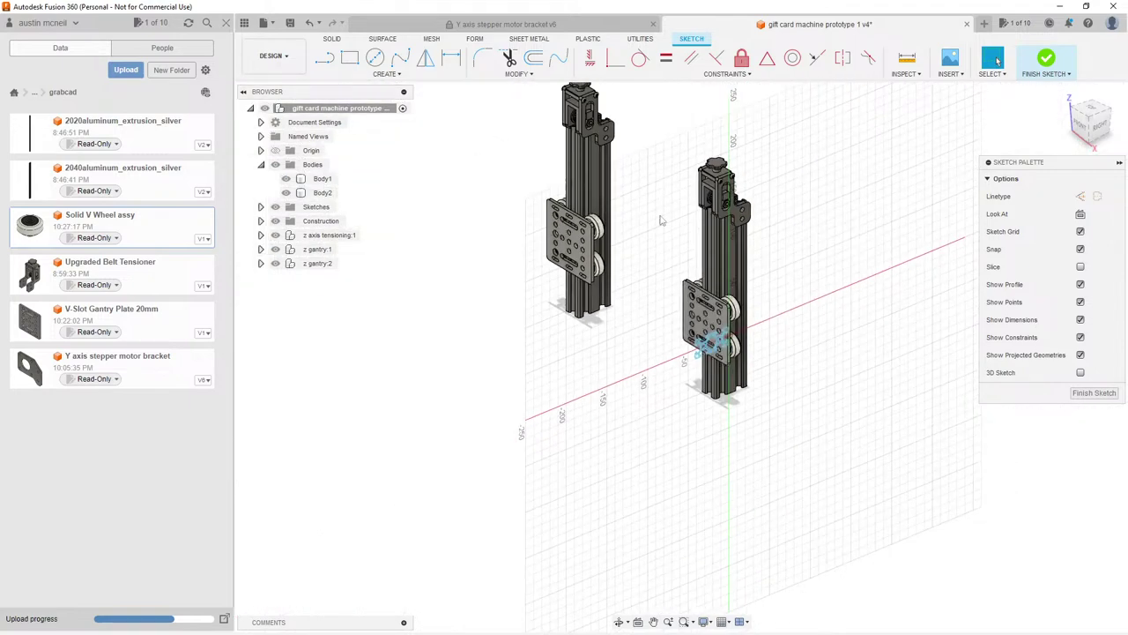
{"action": "scroll", "coordinate": [620, 295], "scroll_direction": "up", "scroll_amount": 4}
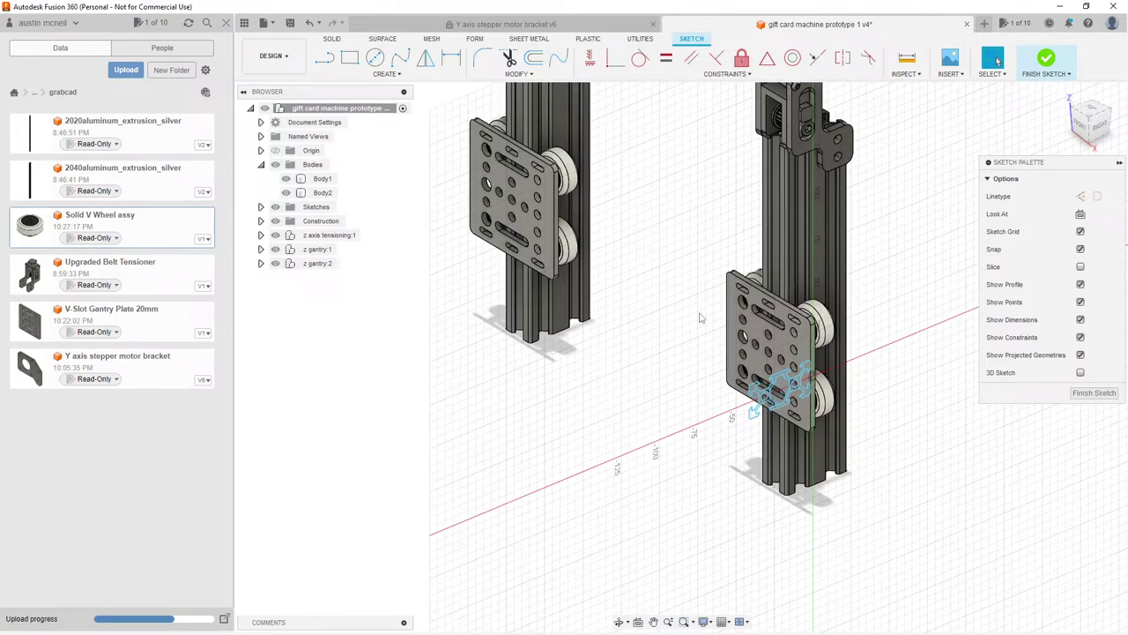
{"action": "scroll", "coordinate": [701, 317], "scroll_direction": "down", "scroll_amount": 5}
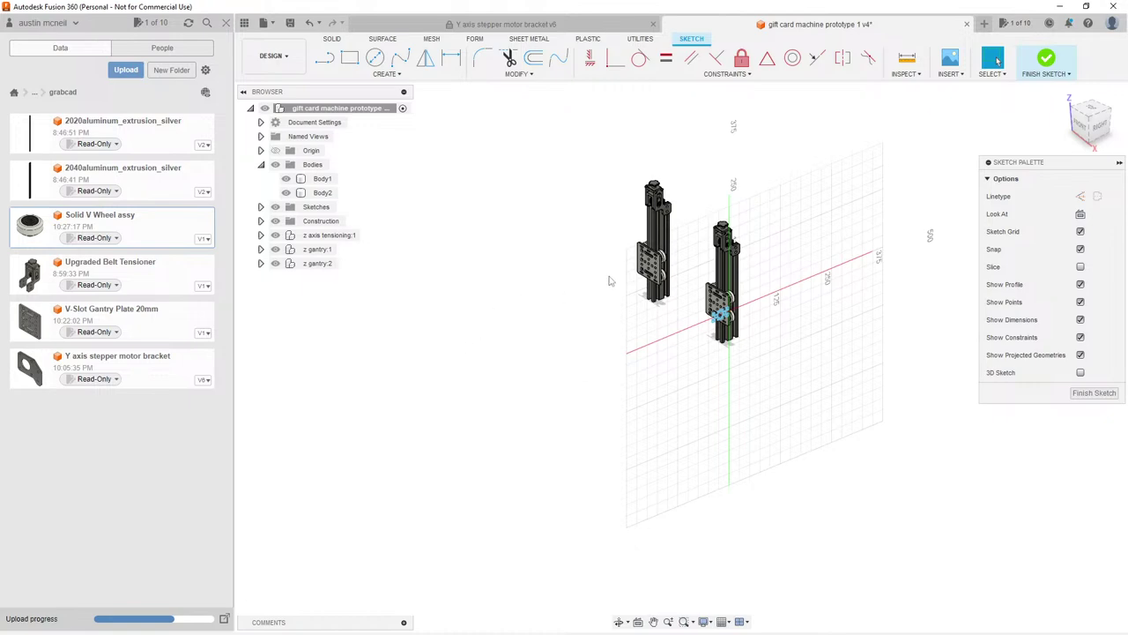
{"action": "scroll", "coordinate": [696, 250], "scroll_direction": "up", "scroll_amount": 5}
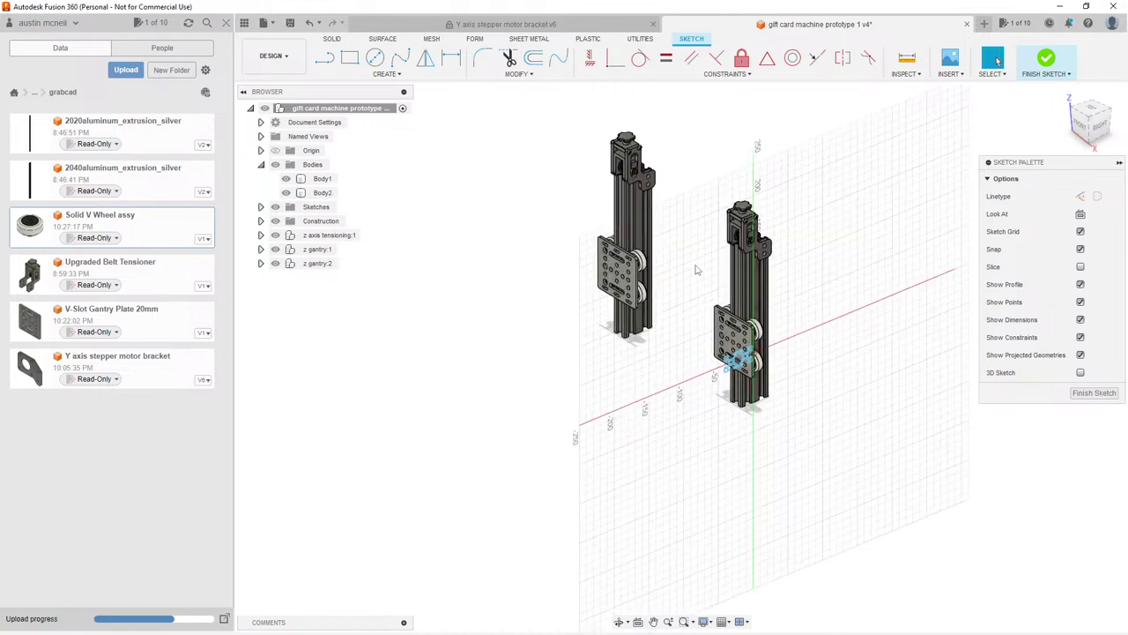
Step: Finish the sketch and select the extrusion profile area, excluding its inner openings, for an Extrude
{"action": "left_click", "coordinate": [1045, 60]}
{"action": "scroll", "coordinate": [784, 371], "scroll_direction": "up", "scroll_amount": 4}
{"action": "scroll", "coordinate": [773, 379], "scroll_direction": "up", "scroll_amount": 2}
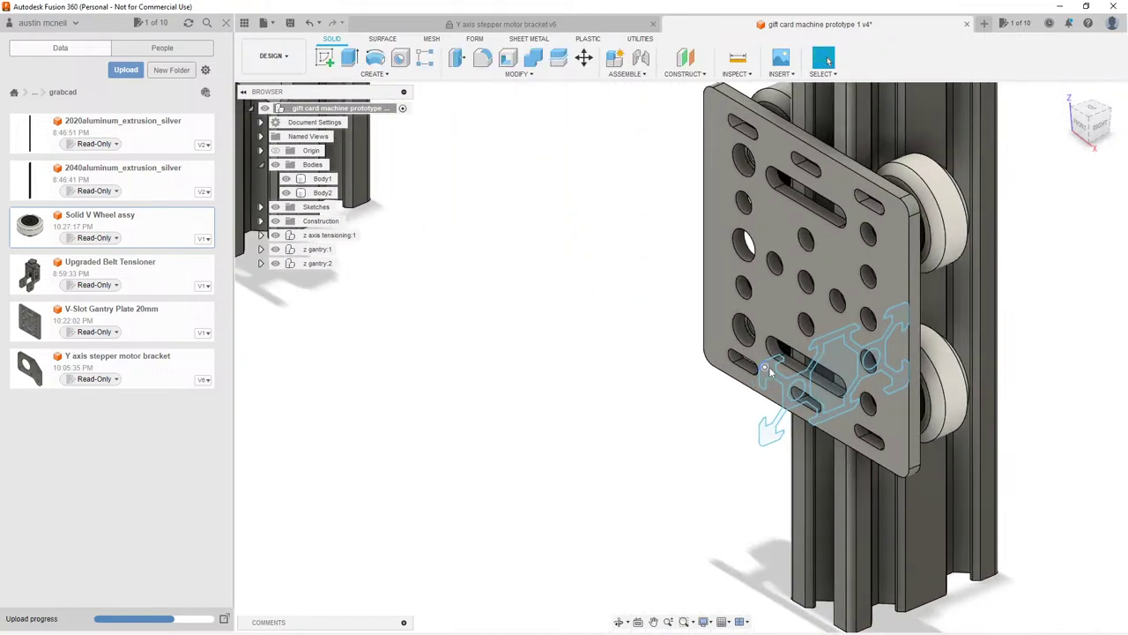
{"action": "key", "text": "e"}
{"action": "left_click", "coordinate": [769, 364]}
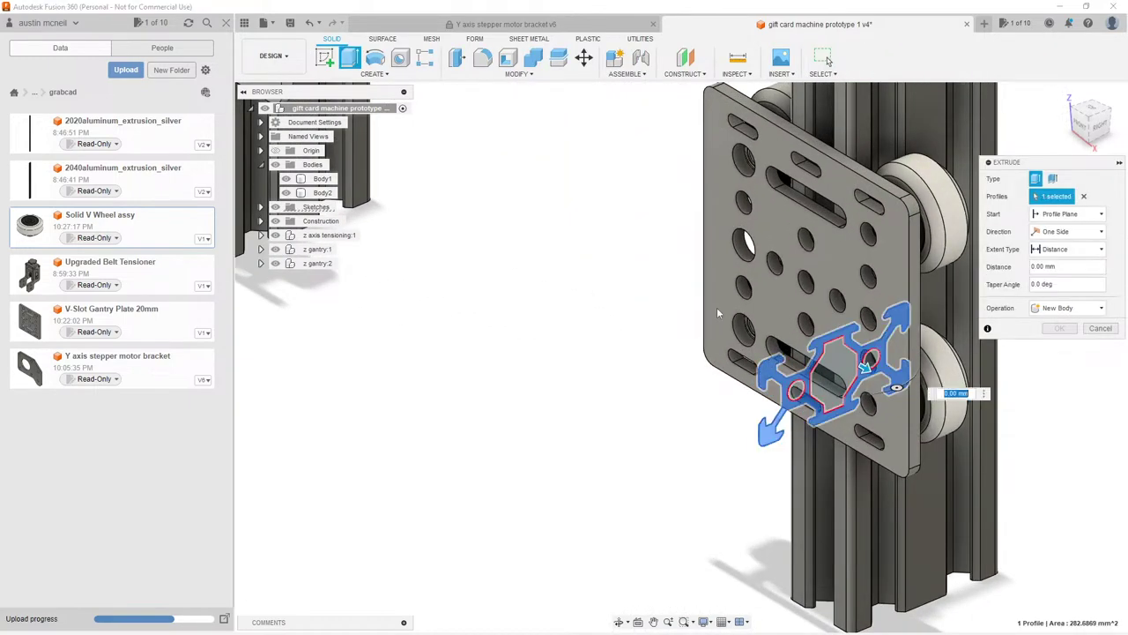
Step: Hide z gantry:1 and extrude the profile -265.50 mm to the outer edge of the z gantry:2 plate
{"action": "left_click", "coordinate": [275, 263]}
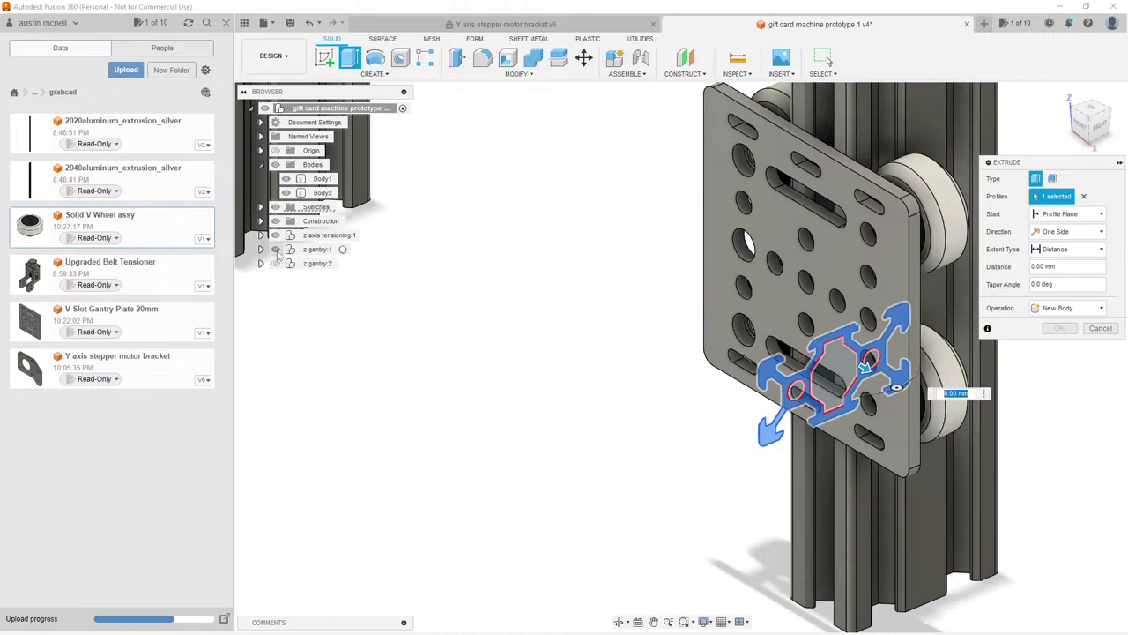
{"action": "left_click", "coordinate": [275, 249]}
{"action": "mouse_move", "coordinate": [390, 295]}
{"action": "middle_mouse_down", "text": "shift"}
{"action": "mouse_move", "coordinate": [396, 335]}
{"action": "mouse_move", "coordinate": [494, 329]}
{"action": "mouse_move", "coordinate": [505, 344]}
{"action": "mouse_move", "coordinate": [313, 194]}
{"action": "mouse_move", "coordinate": [320, 209]}
{"action": "middle_mouse_up", "text": "shift"}
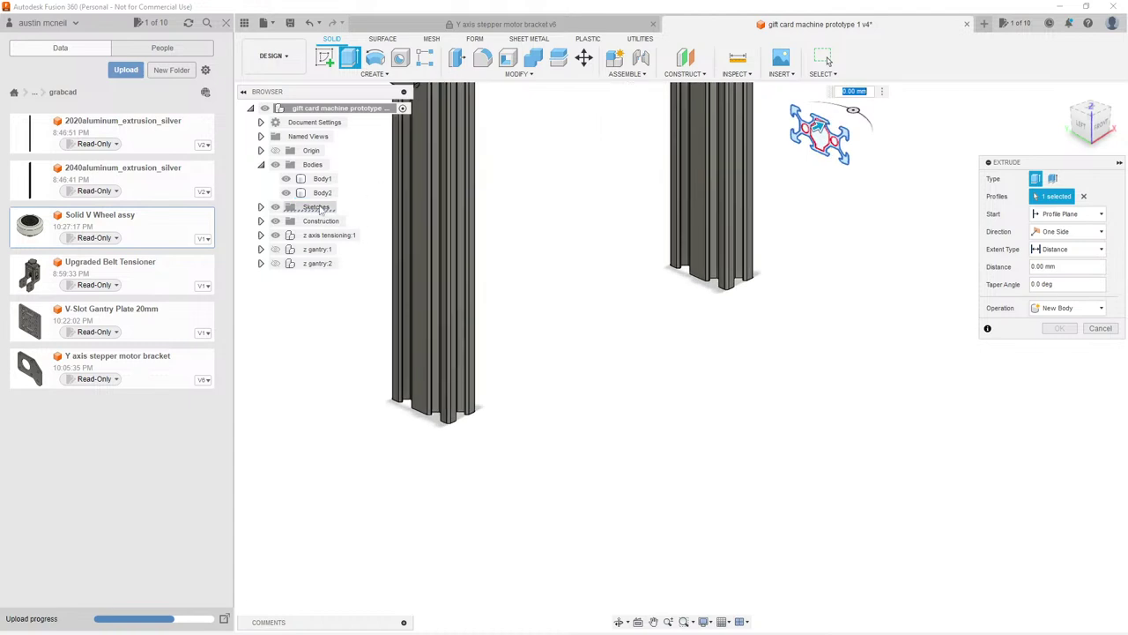
{"action": "left_click", "coordinate": [275, 263]}
{"action": "scroll", "coordinate": [419, 285], "scroll_direction": "up", "scroll_amount": 3}
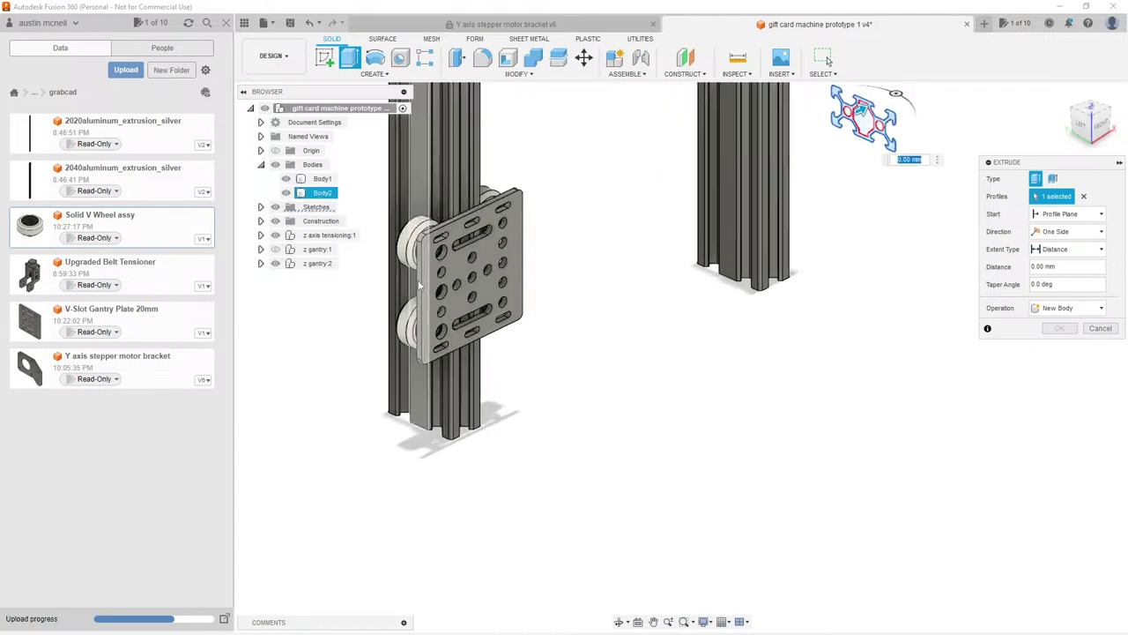
{"action": "scroll", "coordinate": [420, 285], "scroll_direction": "down", "scroll_amount": 3}
{"action": "left_click_drag", "start_coordinate": [913, 176], "coordinate": [447, 328]}
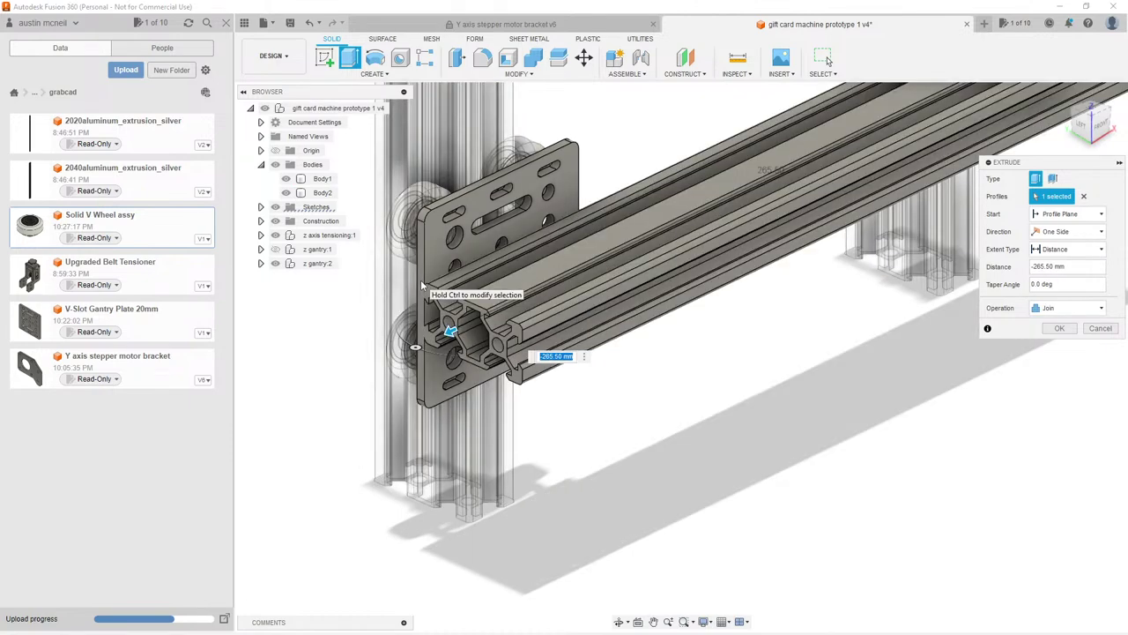
Step: Hide z gantry:2 and complete the beam extrusion as a new body
{"action": "scroll", "coordinate": [554, 432], "scroll_direction": "down", "scroll_amount": 3}
{"action": "scroll", "coordinate": [439, 262], "scroll_direction": "up", "scroll_amount": 4}
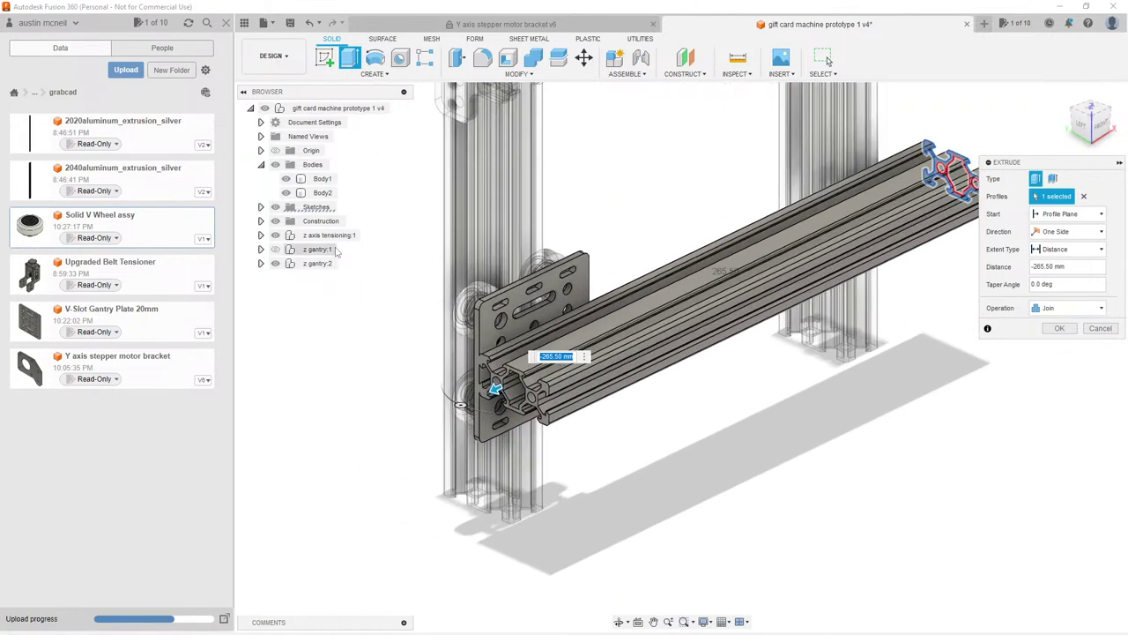
{"action": "left_click", "coordinate": [274, 262]}
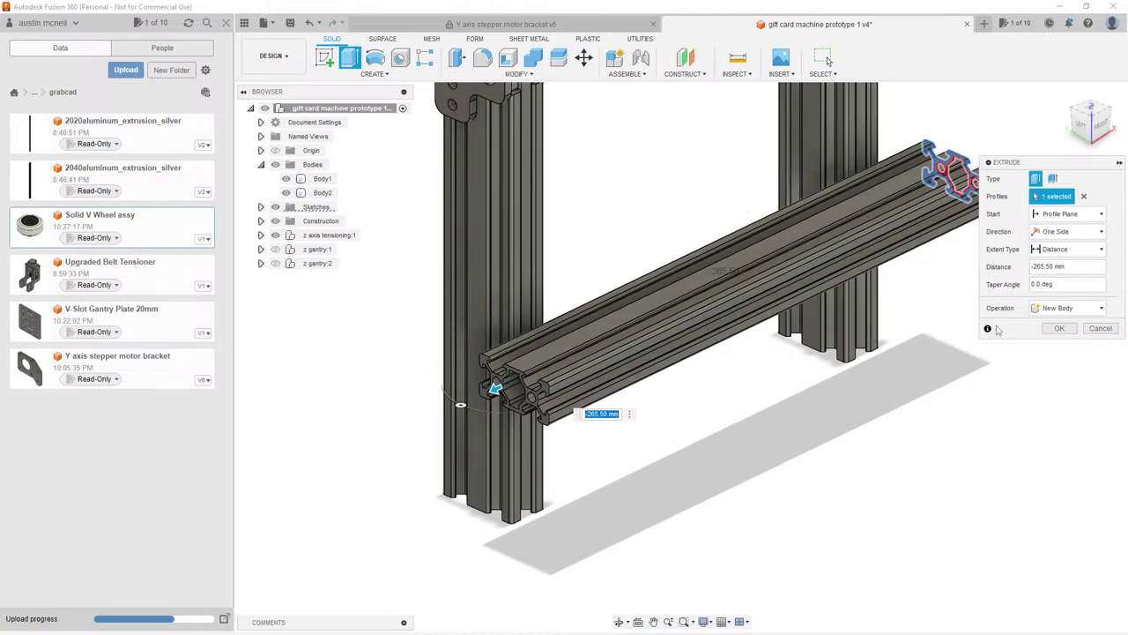
{"action": "left_click", "coordinate": [1060, 327]}
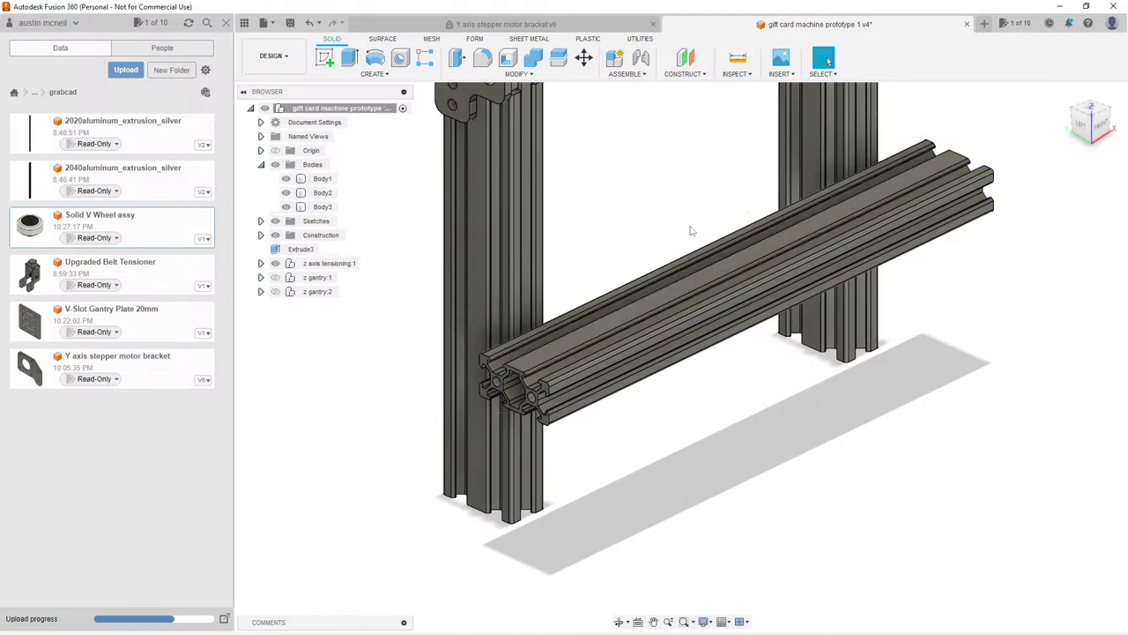
Step: Show both Z gantries again and inspect the beam across their plates from the front
{"action": "middle_click_drag", "start_coordinate": [699, 232], "coordinate": [617, 205], "text": "shift"}
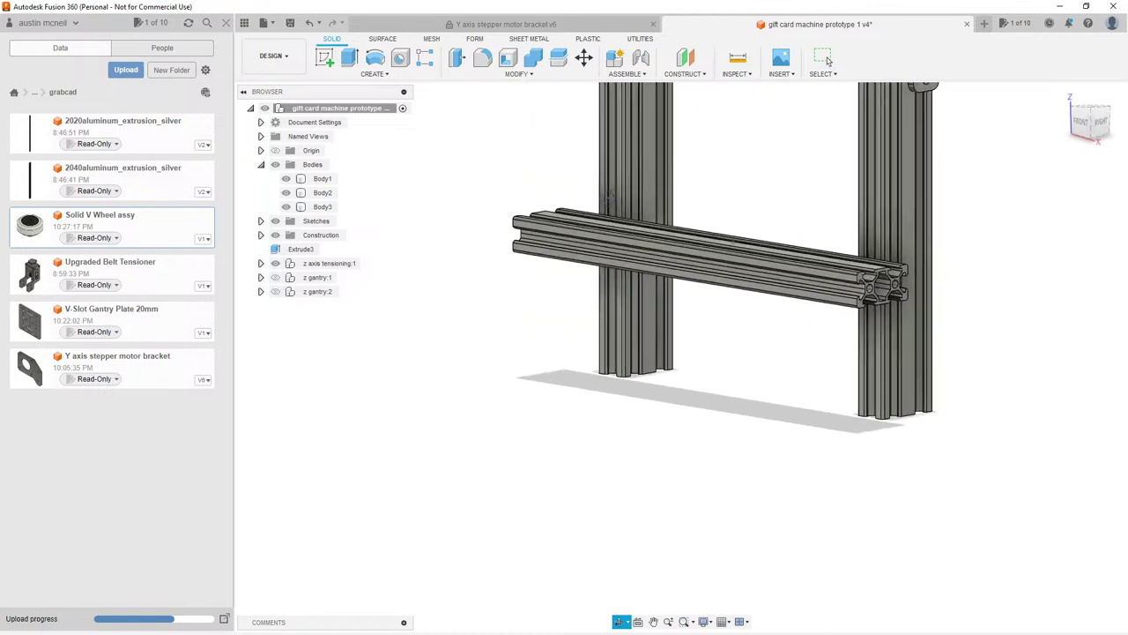
{"action": "left_click", "coordinate": [275, 277]}
{"action": "left_click", "coordinate": [275, 291]}
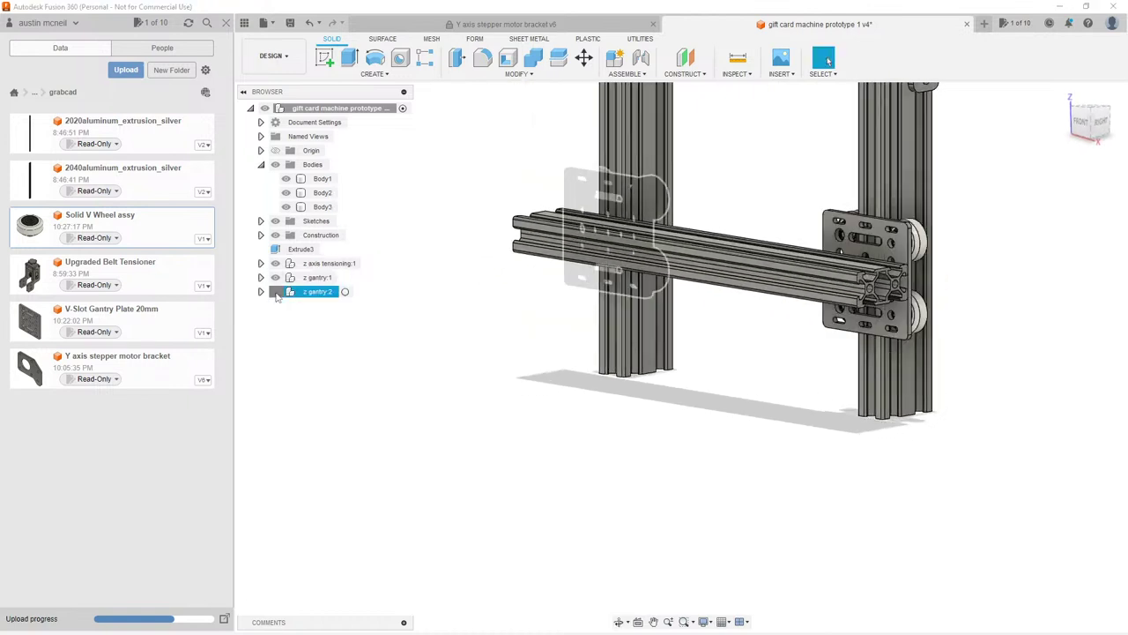
{"action": "scroll", "coordinate": [631, 202], "scroll_direction": "up", "scroll_amount": 1}
{"action": "middle_click_drag", "start_coordinate": [758, 192], "coordinate": [747, 183], "text": "shift"}
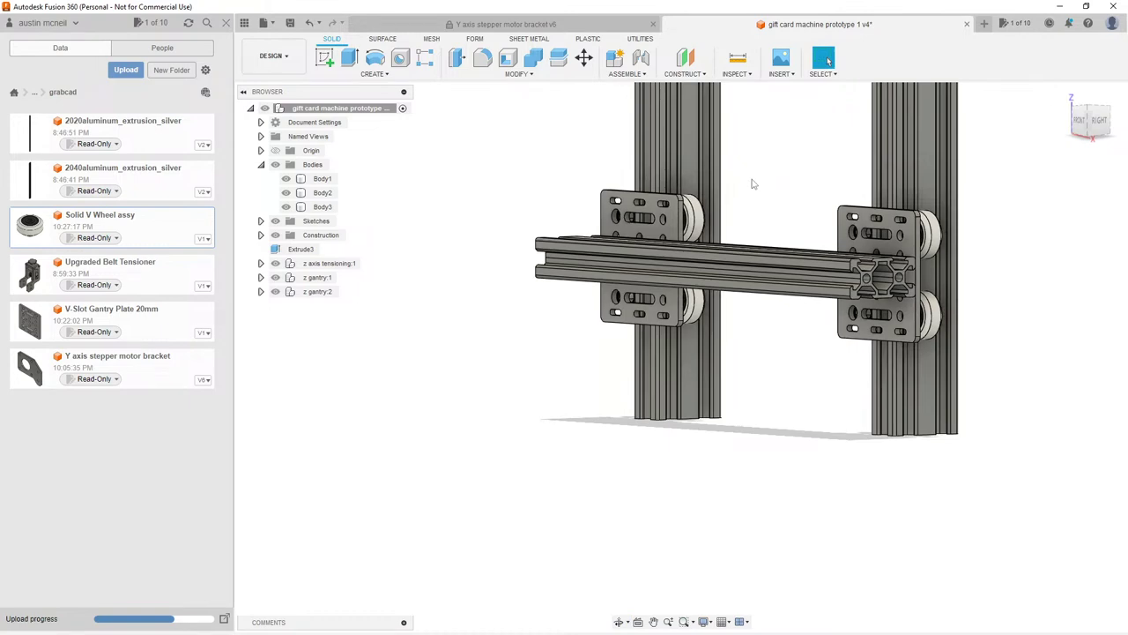
{"action": "scroll", "coordinate": [754, 183], "scroll_direction": "up", "scroll_amount": 4}
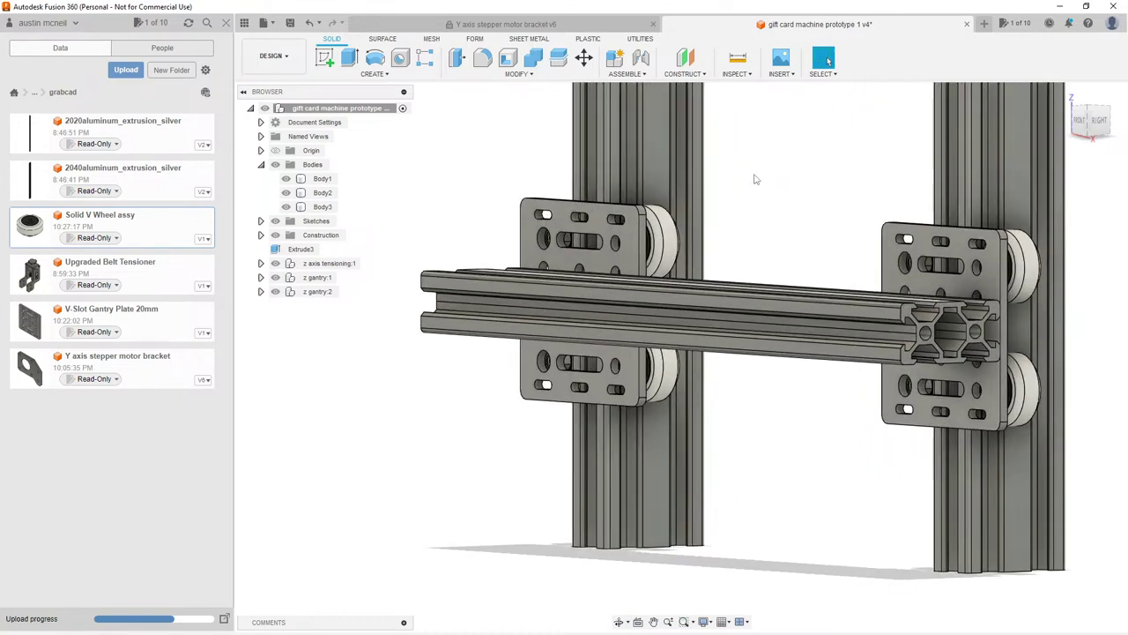
Step: Inspect the V wheels, gantry plate holes and beam behind the uprights from the left side and the back
{"action": "middle_click_drag", "start_coordinate": [786, 206], "coordinate": [591, 264], "text": "shift"}
{"action": "scroll", "coordinate": [601, 312], "scroll_direction": "up", "scroll_amount": 10}
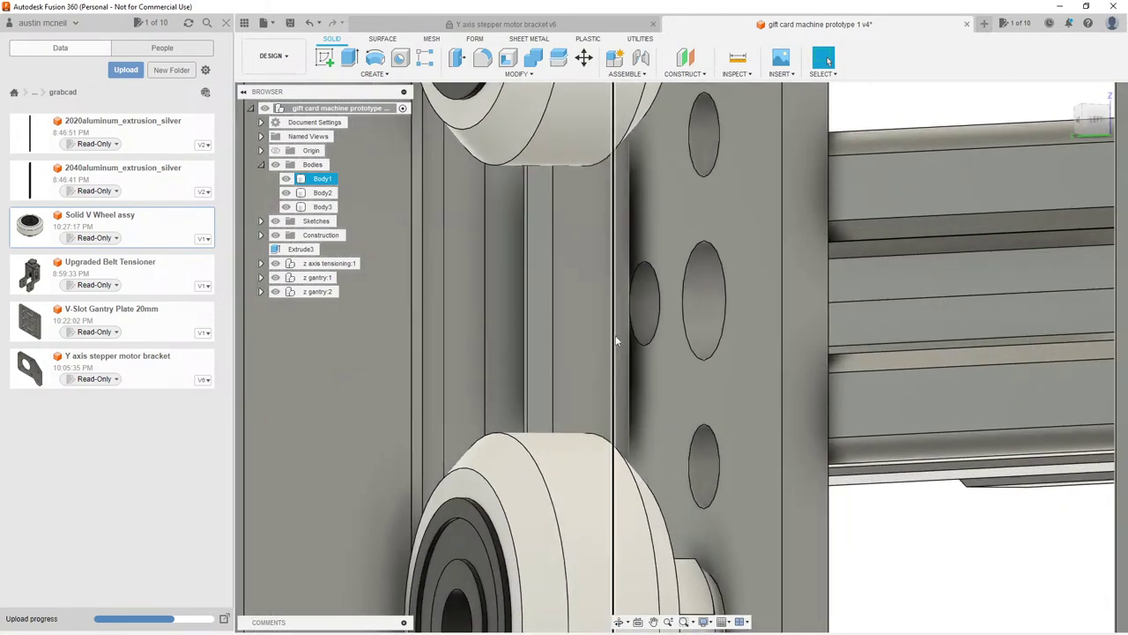
{"action": "middle_click_drag", "start_coordinate": [616, 341], "coordinate": [652, 353], "text": "shift"}
{"action": "scroll", "coordinate": [653, 353], "scroll_direction": "down", "scroll_amount": 10}
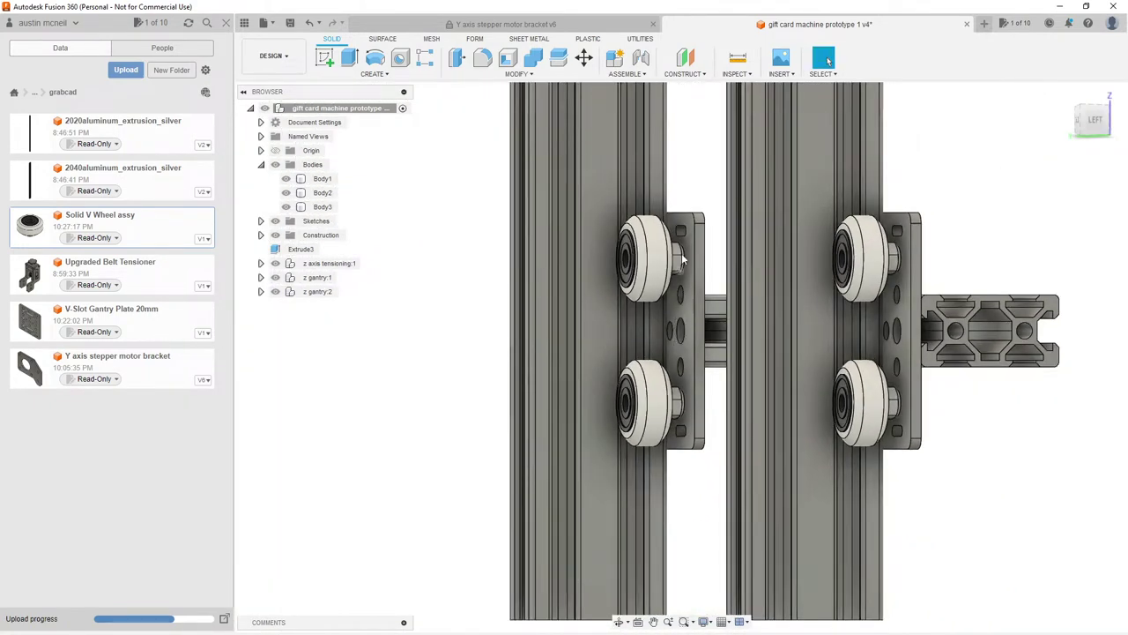
{"action": "middle_click_drag", "start_coordinate": [681, 257], "coordinate": [894, 235], "text": "shift"}
{"action": "scroll", "coordinate": [736, 172], "scroll_direction": "up", "scroll_amount": 5}
{"action": "key", "text": "Escape"}
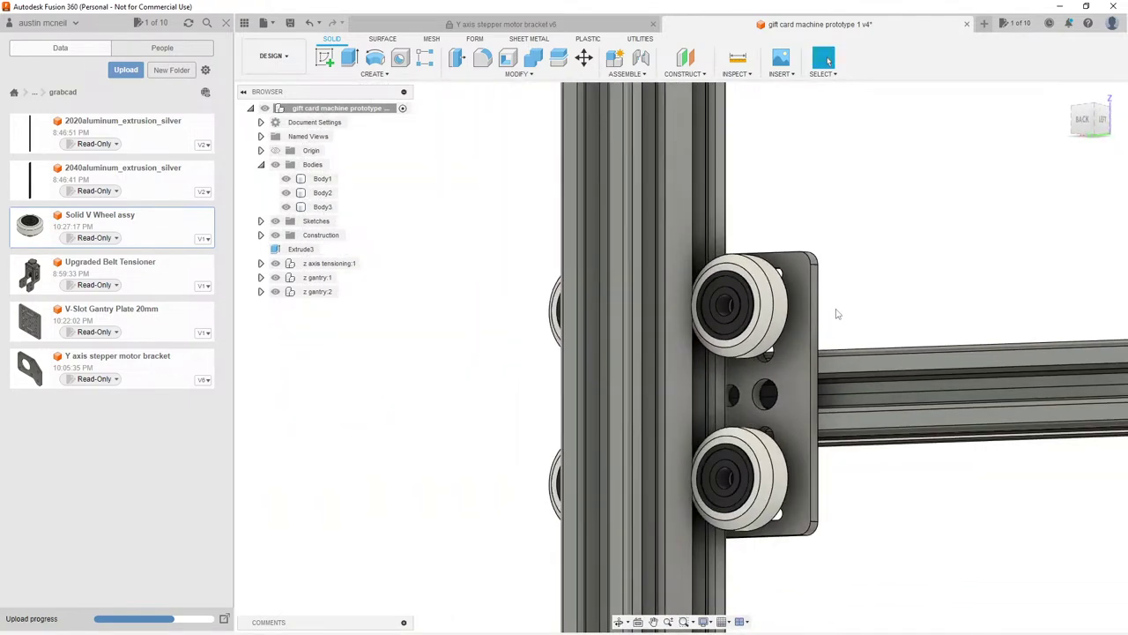
{"action": "left_click", "coordinate": [641, 414]}
{"action": "middle_click_drag", "start_coordinate": [641, 415], "coordinate": [592, 410], "text": "shift"}
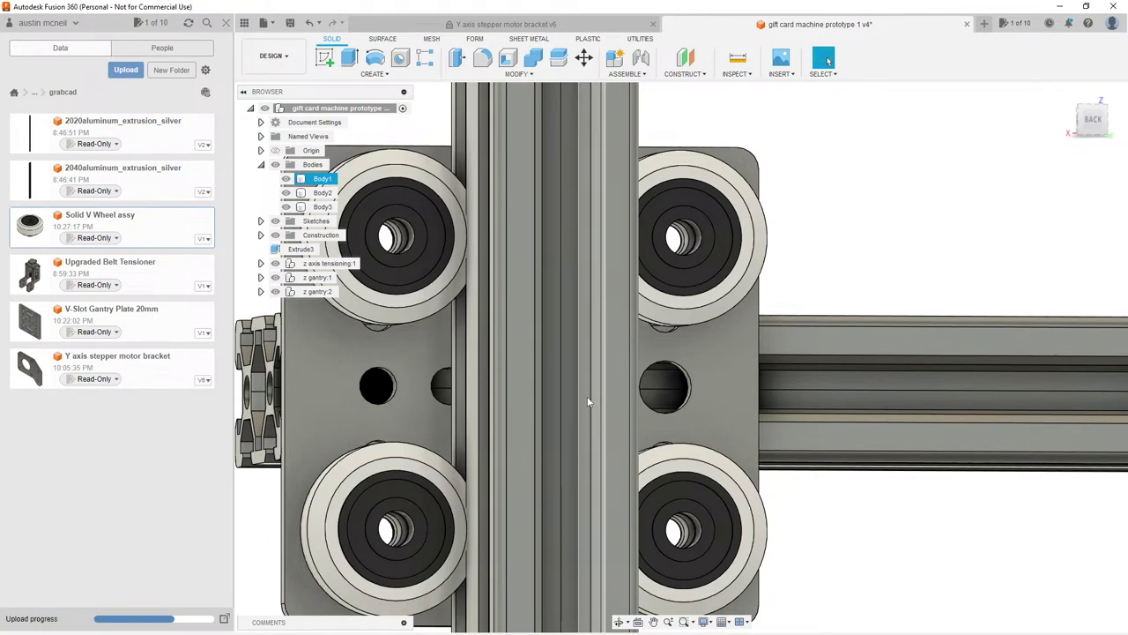
{"action": "scroll", "coordinate": [589, 402], "scroll_direction": "down", "scroll_amount": 5}
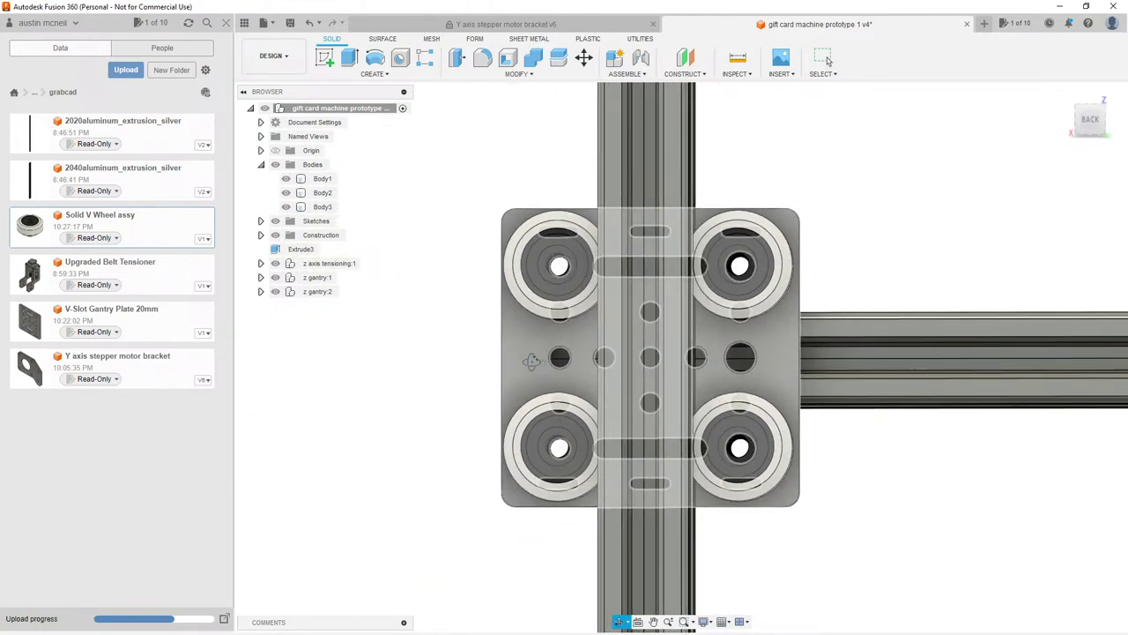
{"action": "left_click", "coordinate": [826, 57]}
{"action": "left_click", "coordinate": [757, 391]}
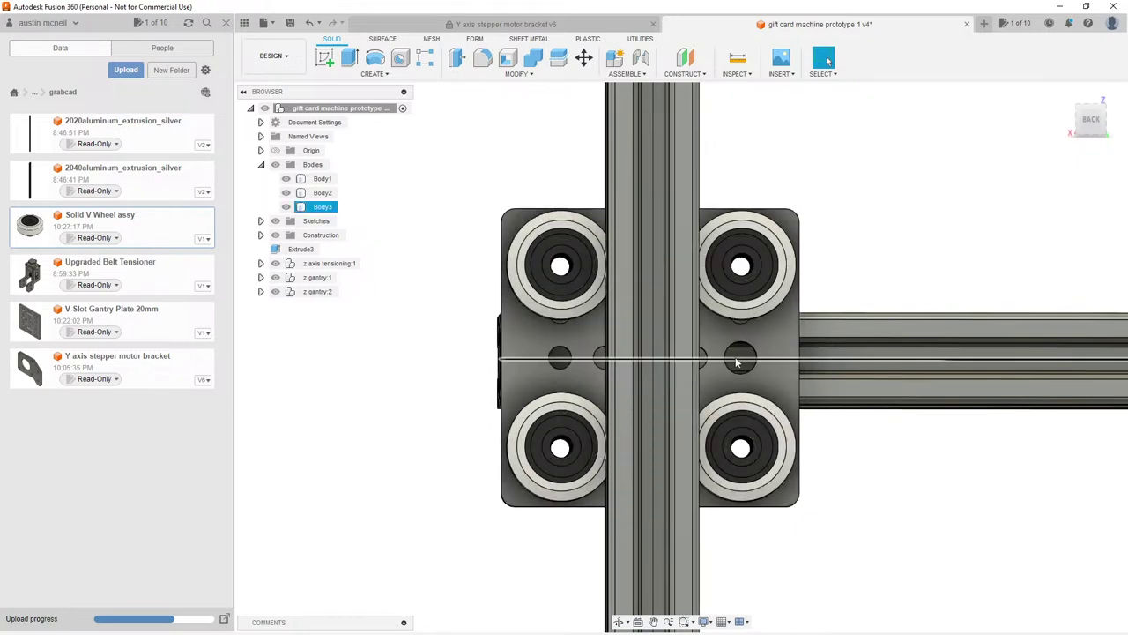
{"action": "key", "text": "Escape"}
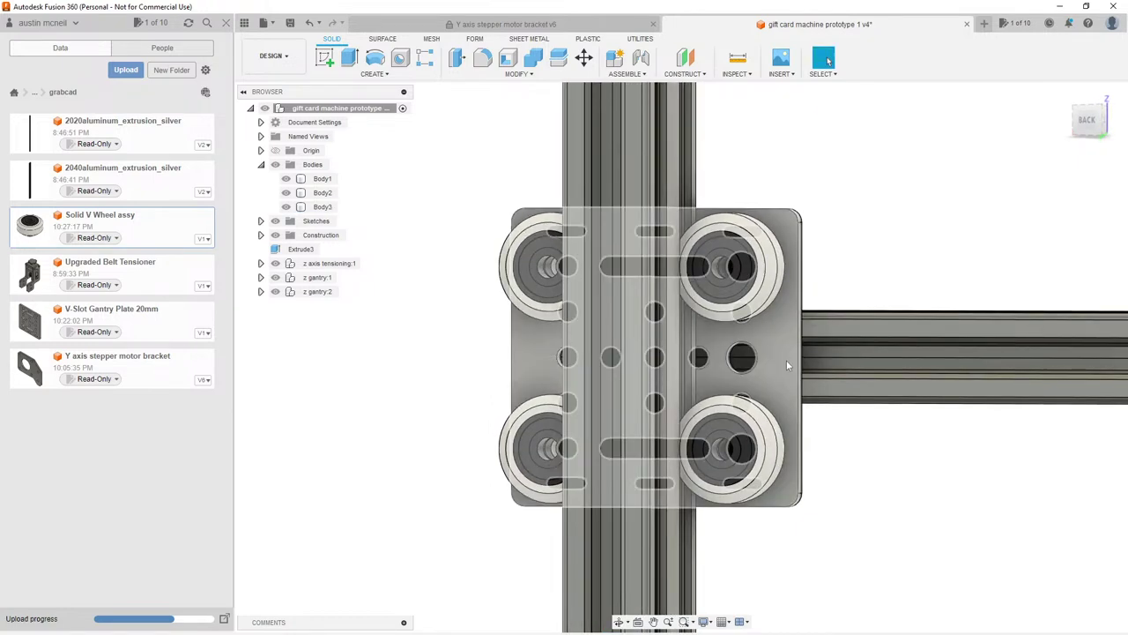
Step: Examine the whole two-upright assembly with its cross beam from the back and from the front right corner
{"action": "middle_click_drag", "start_coordinate": [786, 360], "coordinate": [669, 291], "text": "shift"}
{"action": "scroll", "coordinate": [662, 283], "scroll_direction": "down", "scroll_amount": 2}
{"action": "scroll", "coordinate": [662, 283], "scroll_direction": "down", "scroll_amount": 3}
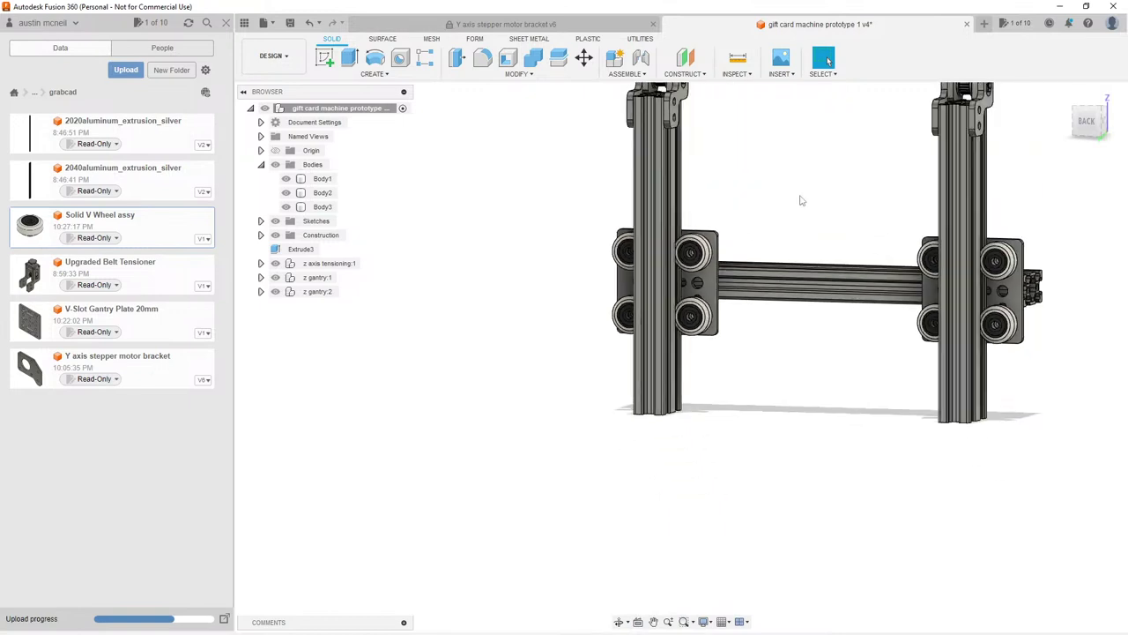
{"action": "scroll", "coordinate": [678, 285], "scroll_direction": "up", "scroll_amount": 3}
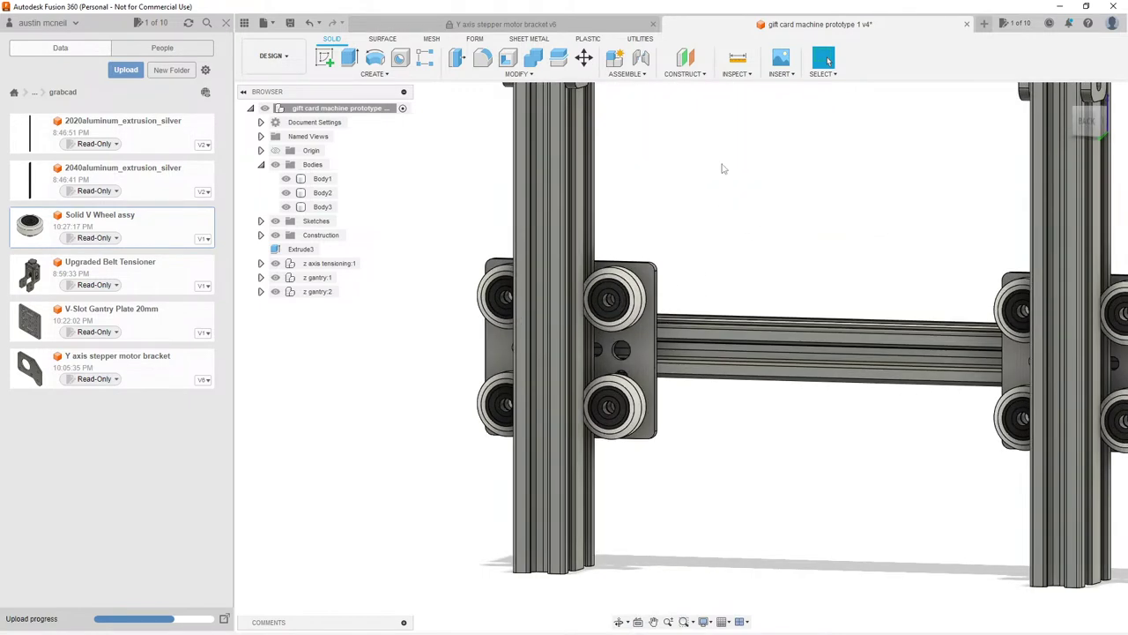
{"action": "middle_click_drag", "start_coordinate": [722, 168], "coordinate": [501, 229], "text": "shift"}
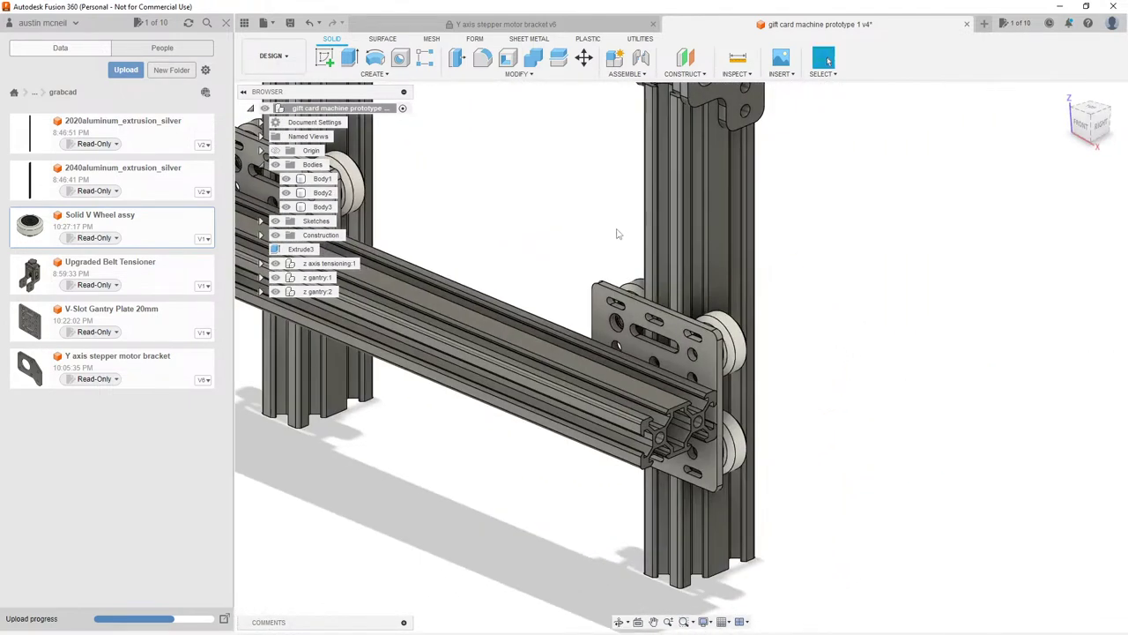
{"action": "scroll", "coordinate": [811, 265], "scroll_direction": "down", "scroll_amount": 5}
{"action": "scroll", "coordinate": [843, 359], "scroll_direction": "down", "scroll_amount": 2}
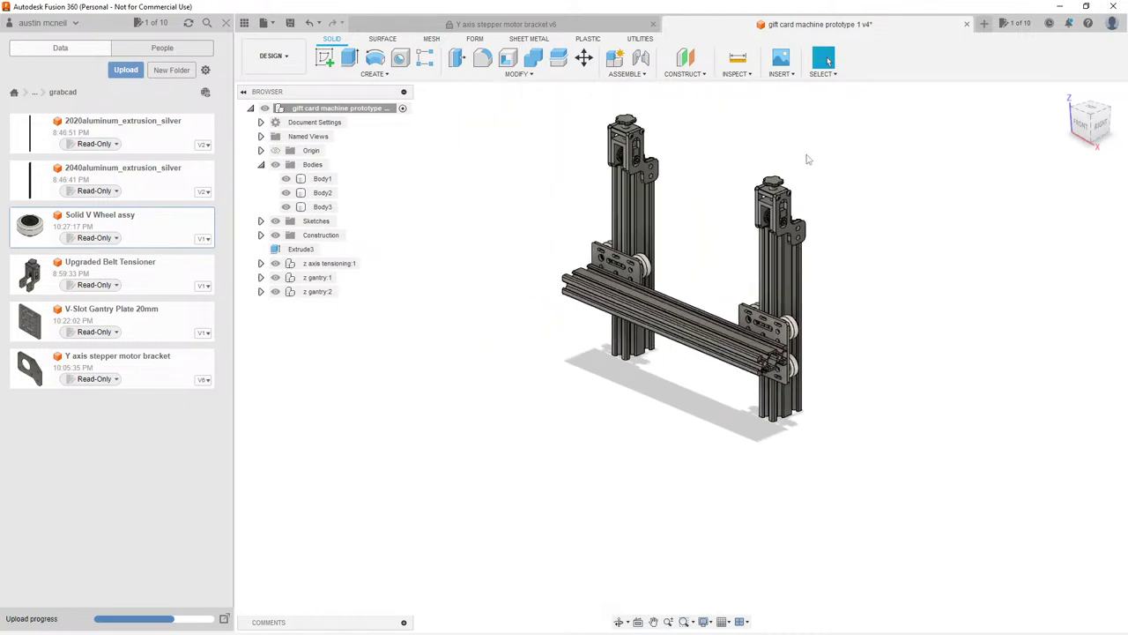
{"action": "scroll", "coordinate": [789, 120], "scroll_direction": "up", "scroll_amount": 3}
{"action": "middle_click_drag", "start_coordinate": [670, 212], "coordinate": [640, 215], "text": "shift"}
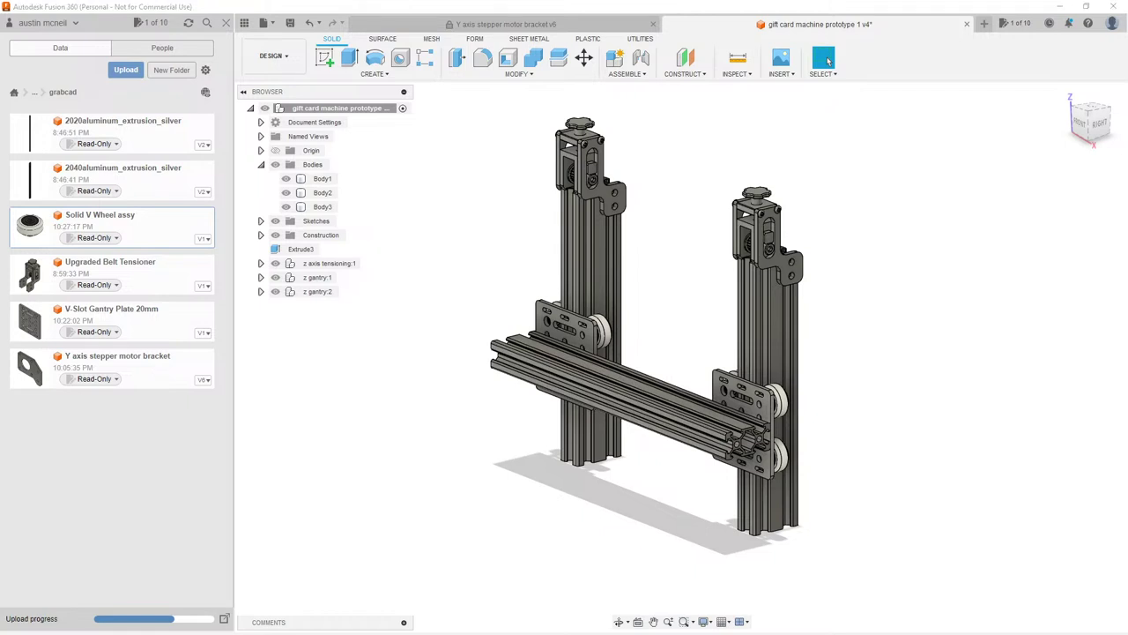
{"action": "scroll", "coordinate": [705, 219], "scroll_direction": "down", "scroll_amount": 2}
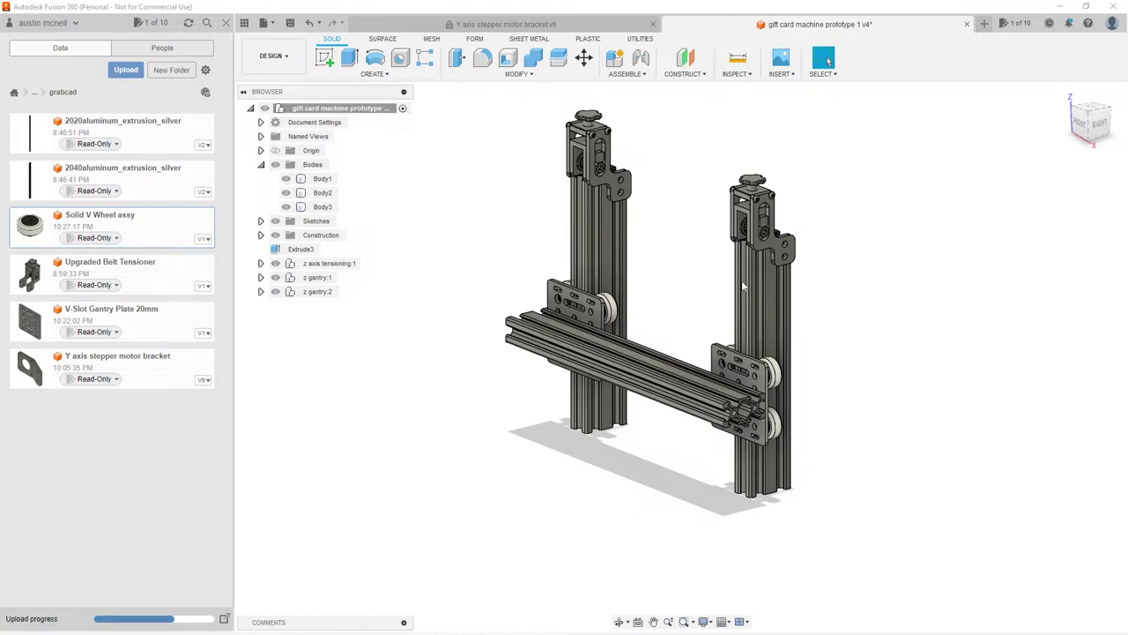
{"action": "scroll", "coordinate": [659, 423], "scroll_direction": "up", "scroll_amount": 2}
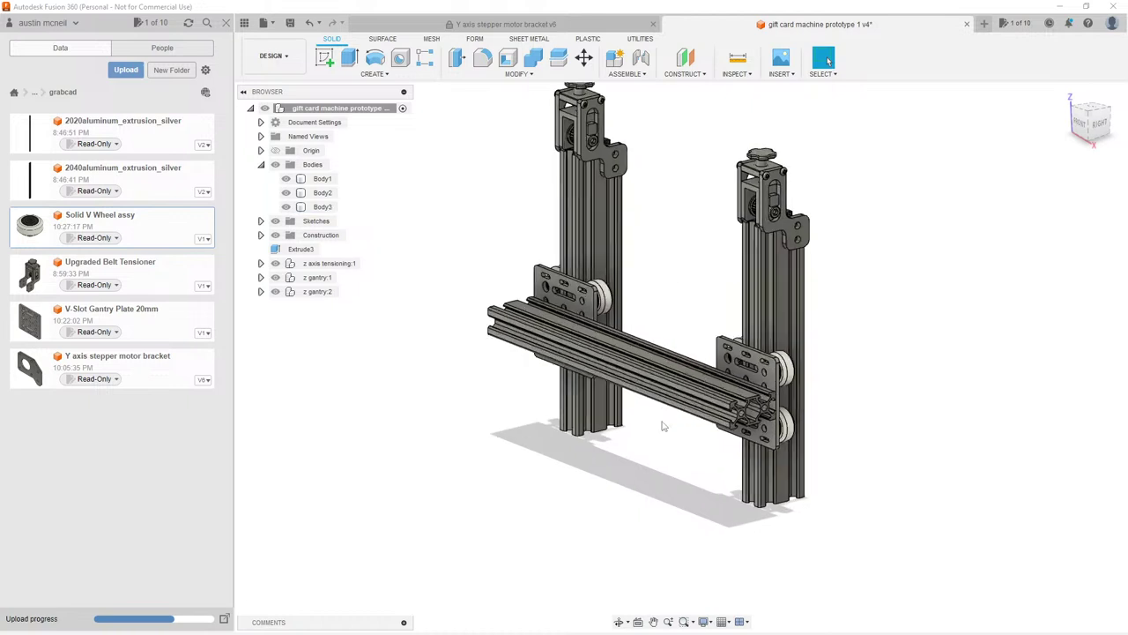
{"action": "scroll", "coordinate": [641, 424], "scroll_direction": "up", "scroll_amount": 1}
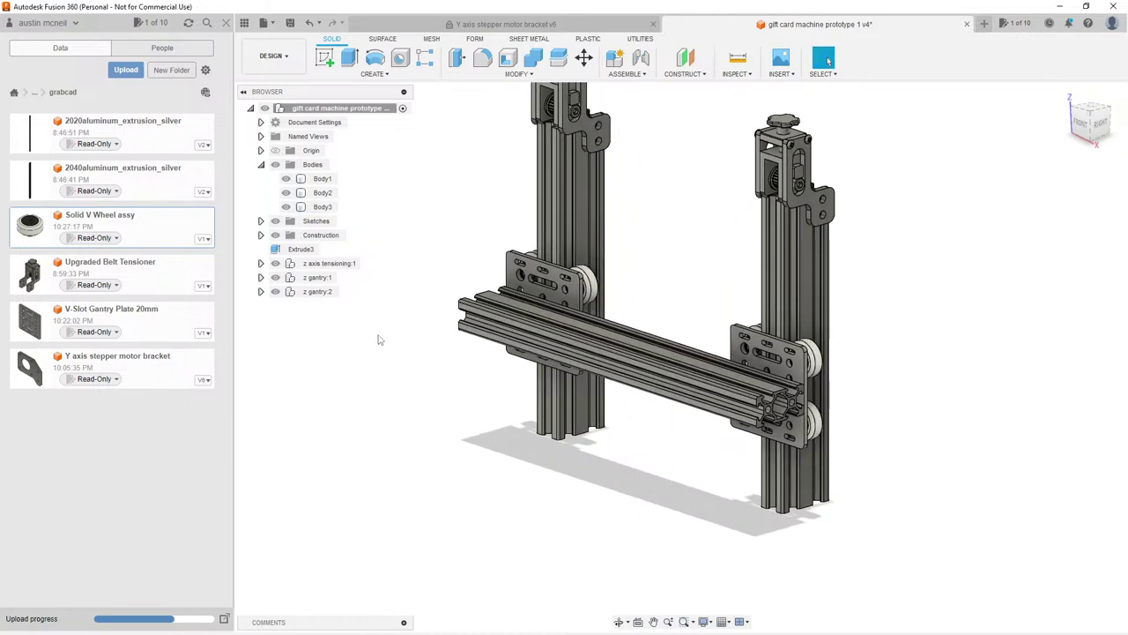
Step: Create a copy of z gantry:1 with Move/Copy and rotate the copy 90 degrees about the X axis
{"action": "left_click", "coordinate": [319, 277]}
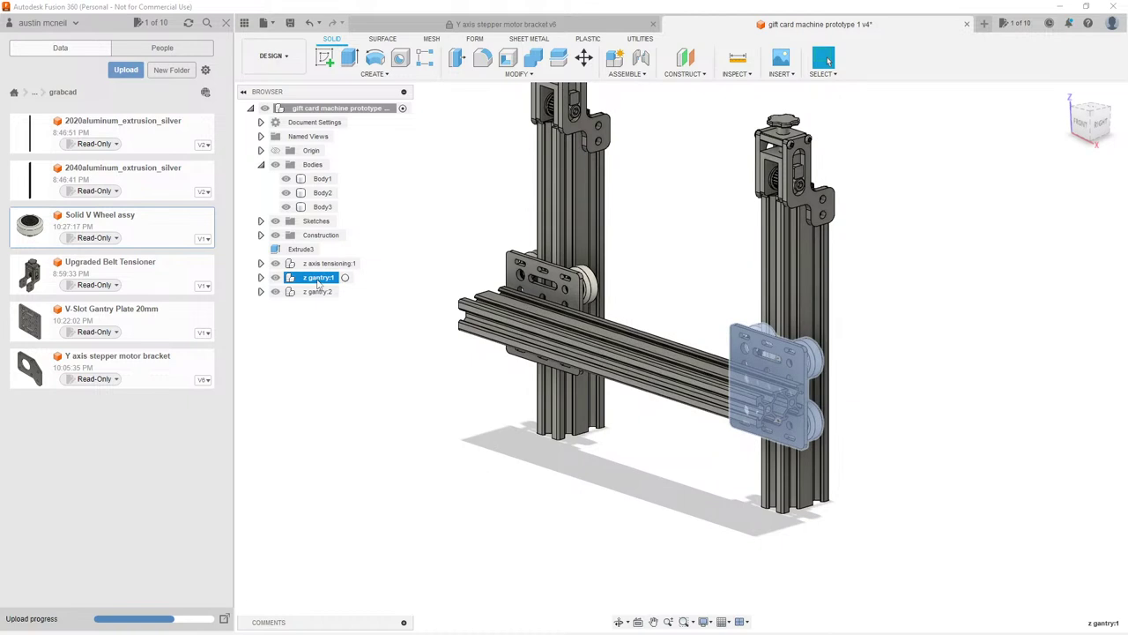
{"action": "key", "text": "m"}
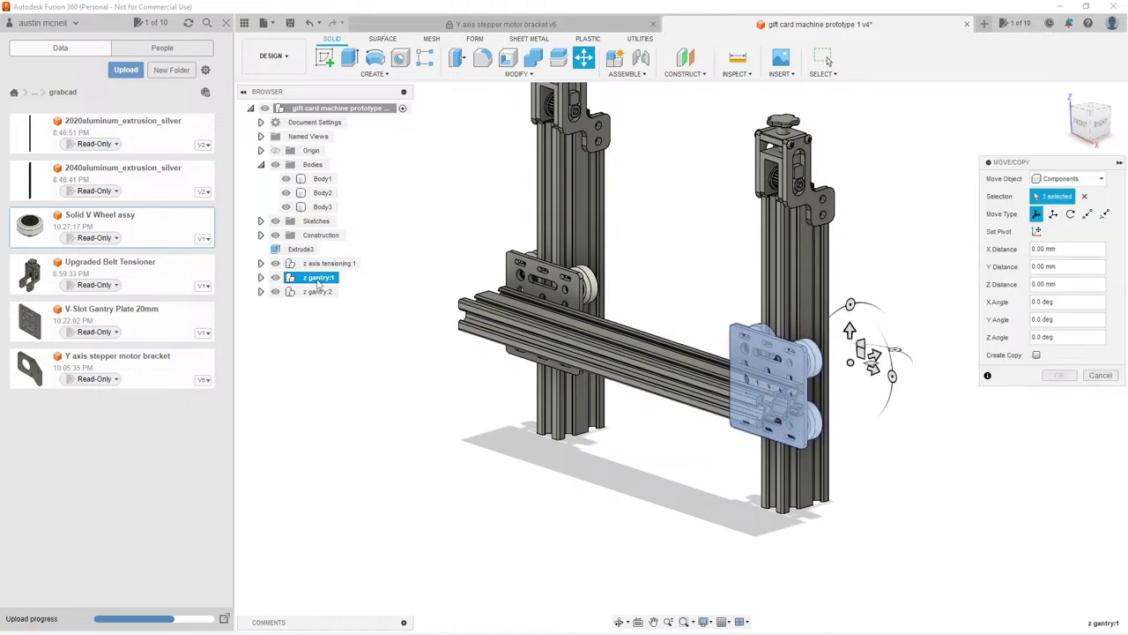
{"action": "left_click", "coordinate": [1036, 354]}
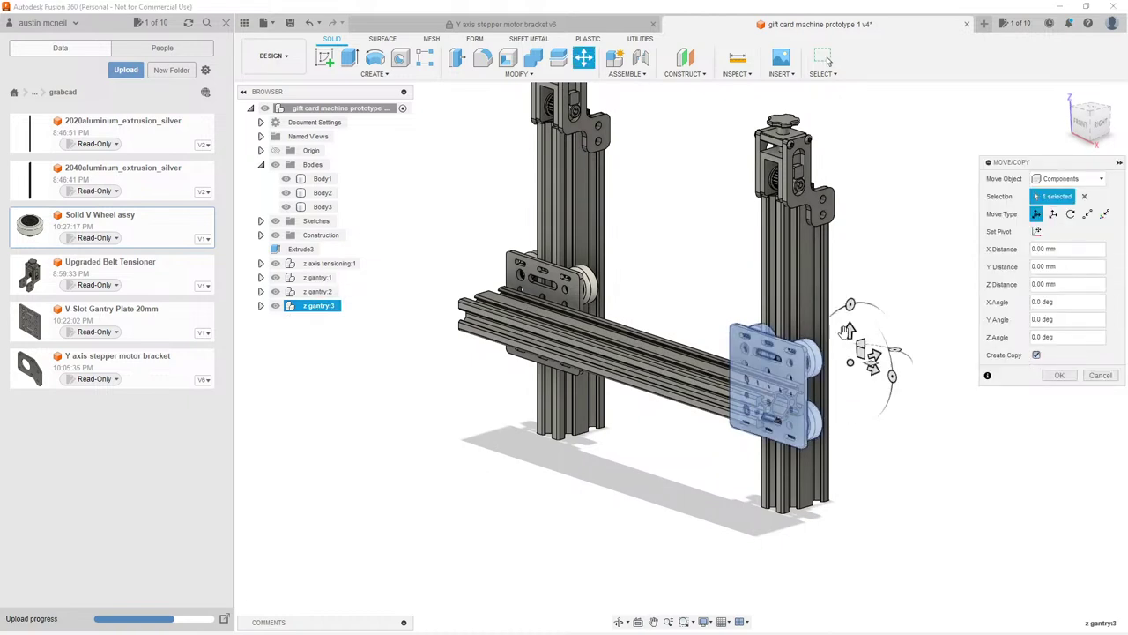
{"action": "scroll", "coordinate": [781, 404], "scroll_direction": "up", "scroll_amount": 2}
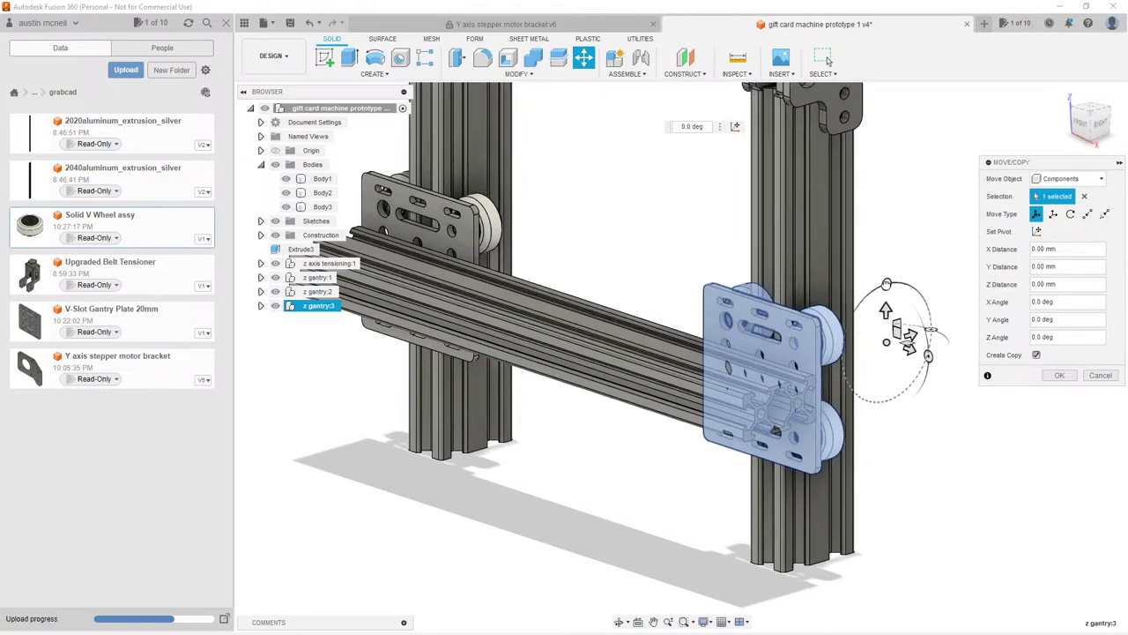
{"action": "left_click_drag", "start_coordinate": [887, 284], "coordinate": [841, 355]}
{"action": "scroll", "coordinate": [867, 476], "scroll_direction": "up", "scroll_amount": 3}
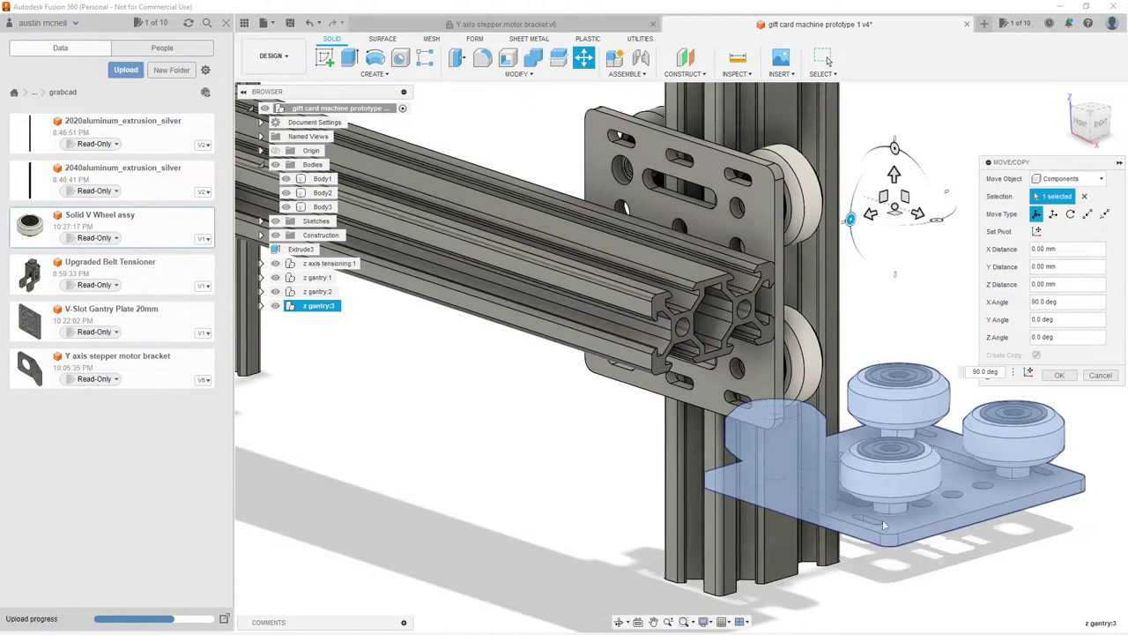
Step: Switch the gantry copy to a point-to-point move with a wheel's lower rim edge as the origin point
{"action": "middle_click_drag", "start_coordinate": [867, 477], "coordinate": [899, 454], "text": "shift"}
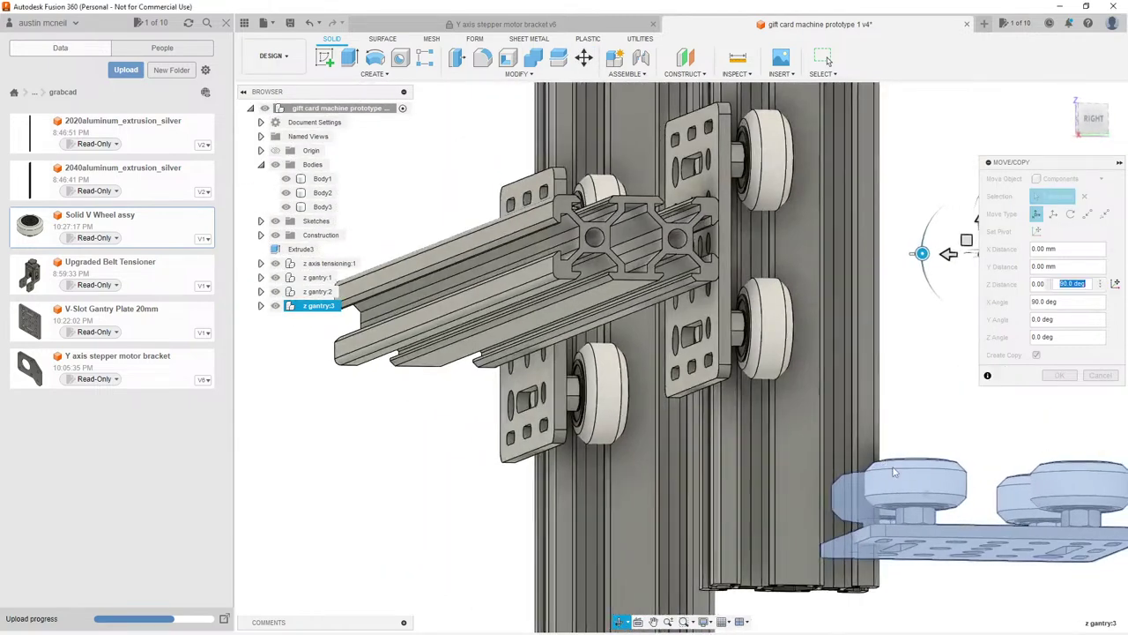
{"action": "left_click", "coordinate": [1087, 213]}
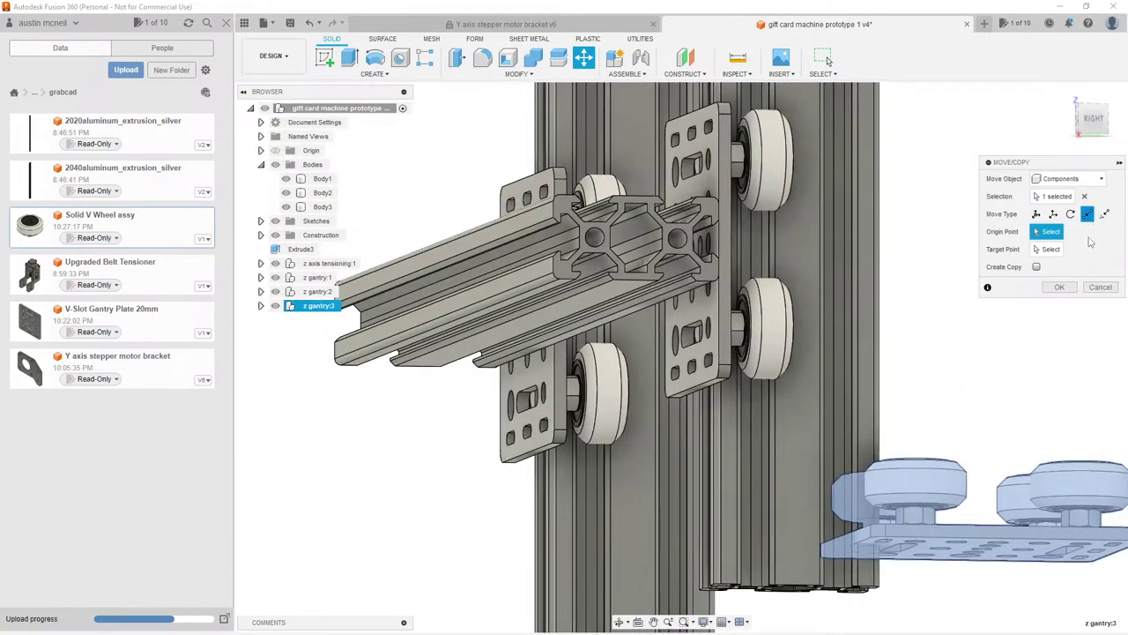
{"action": "scroll", "coordinate": [966, 498], "scroll_direction": "up", "scroll_amount": 3}
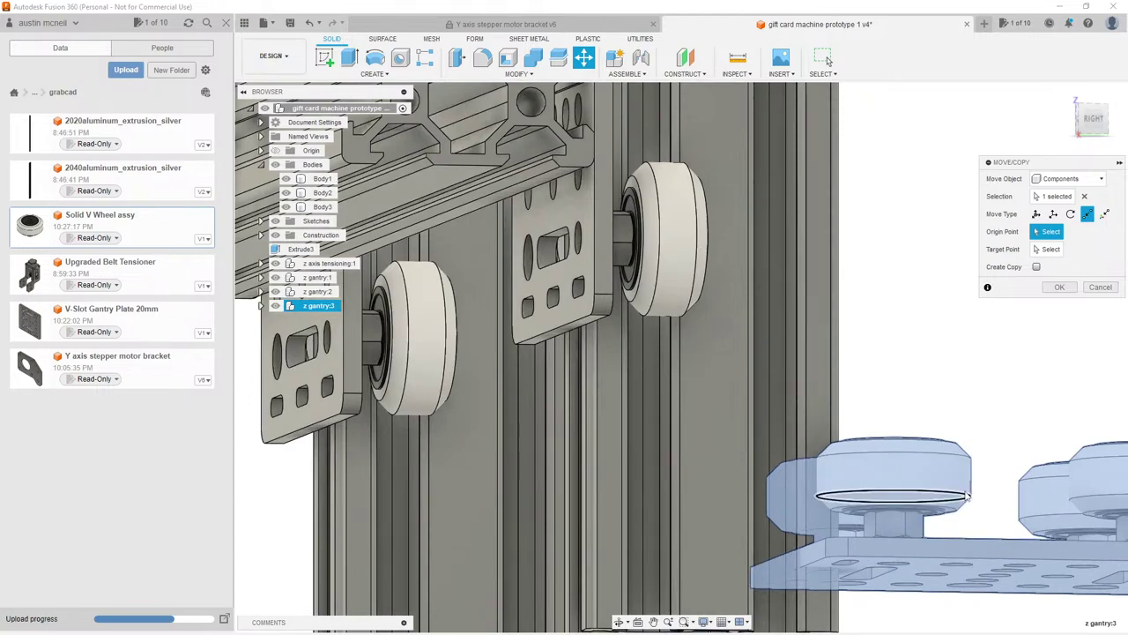
{"action": "left_click", "coordinate": [966, 498]}
Step: Set the move's target point on the front lower slot lip at the cross beam's right end
{"action": "scroll", "coordinate": [969, 498], "scroll_direction": "down", "scroll_amount": 3}
{"action": "middle_click_drag", "start_coordinate": [627, 300], "coordinate": [639, 275], "text": "shift"}
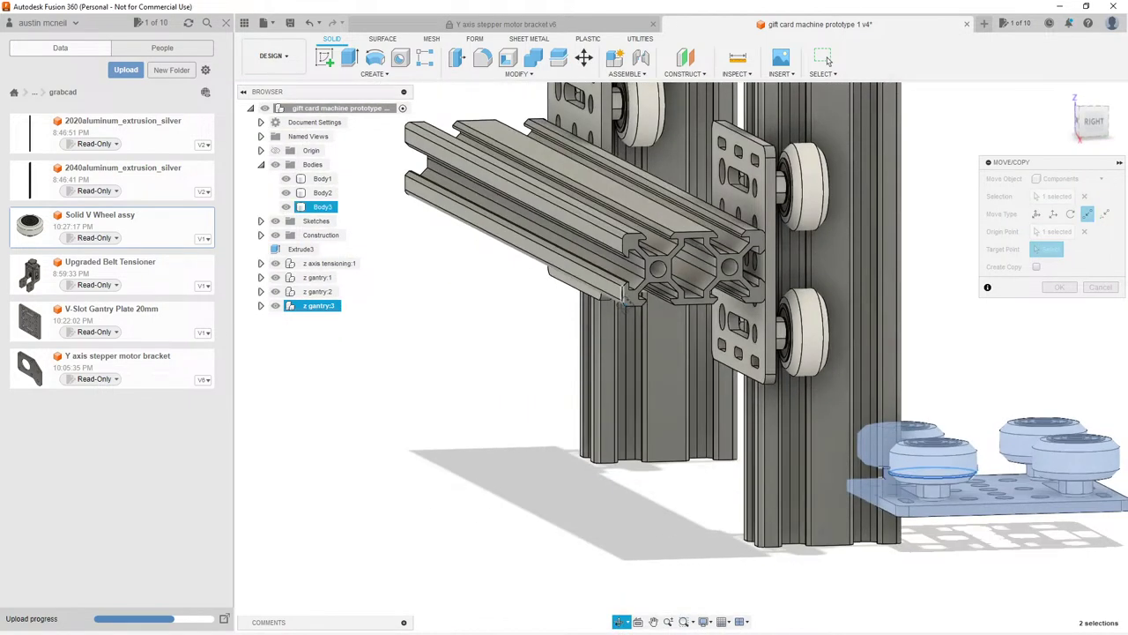
{"action": "scroll", "coordinate": [641, 271], "scroll_direction": "up", "scroll_amount": 5}
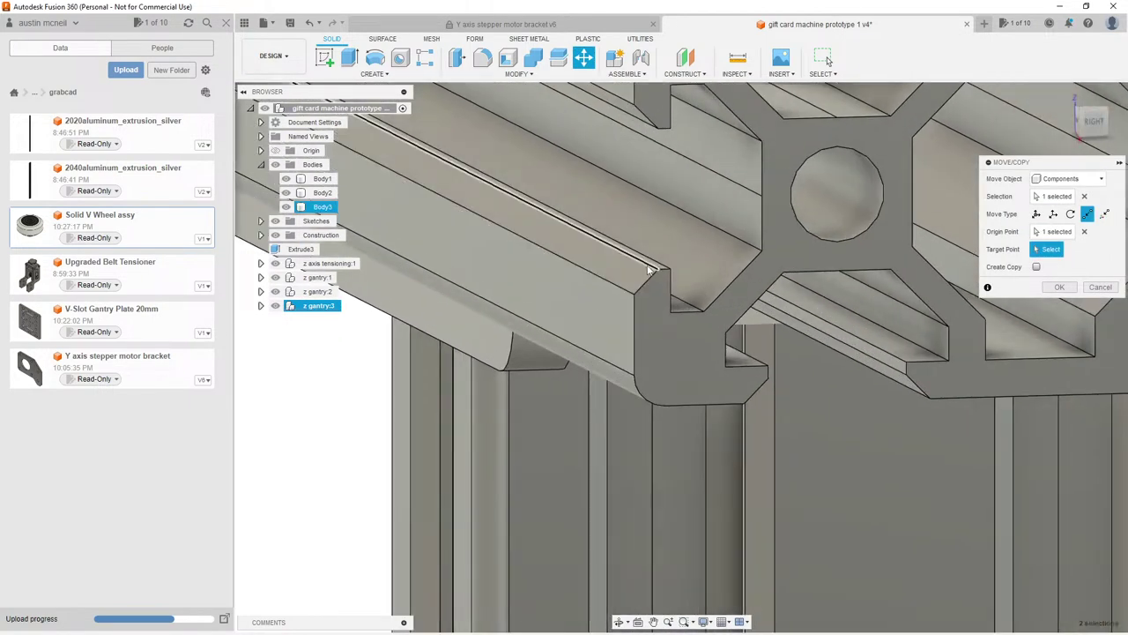
{"action": "scroll", "coordinate": [653, 286], "scroll_direction": "down", "scroll_amount": 2}
{"action": "scroll", "coordinate": [654, 289], "scroll_direction": "down", "scroll_amount": 5}
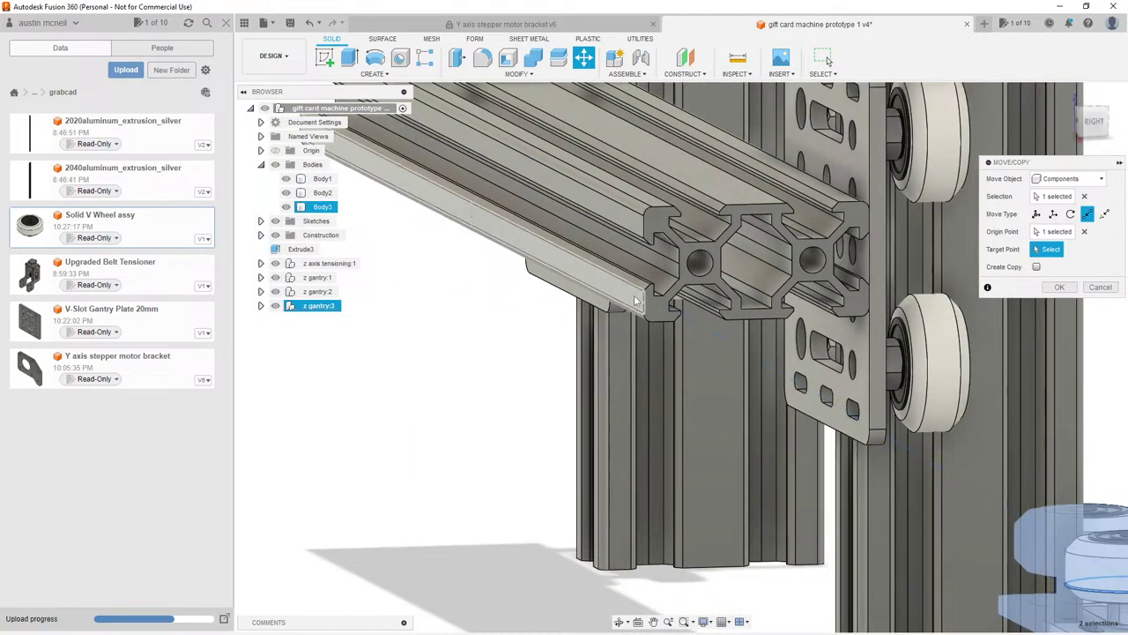
{"action": "scroll", "coordinate": [639, 284], "scroll_direction": "up", "scroll_amount": 5}
{"action": "scroll", "coordinate": [638, 284], "scroll_direction": "up", "scroll_amount": 2}
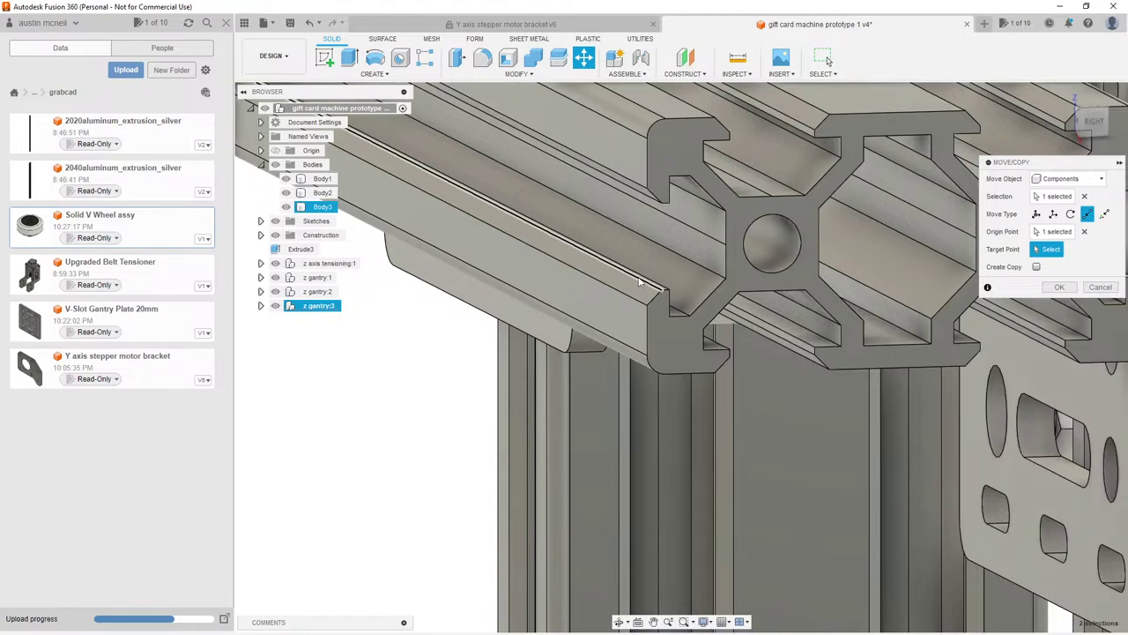
{"action": "scroll", "coordinate": [652, 291], "scroll_direction": "down", "scroll_amount": 3}
{"action": "scroll", "coordinate": [902, 282], "scroll_direction": "down", "scroll_amount": 1}
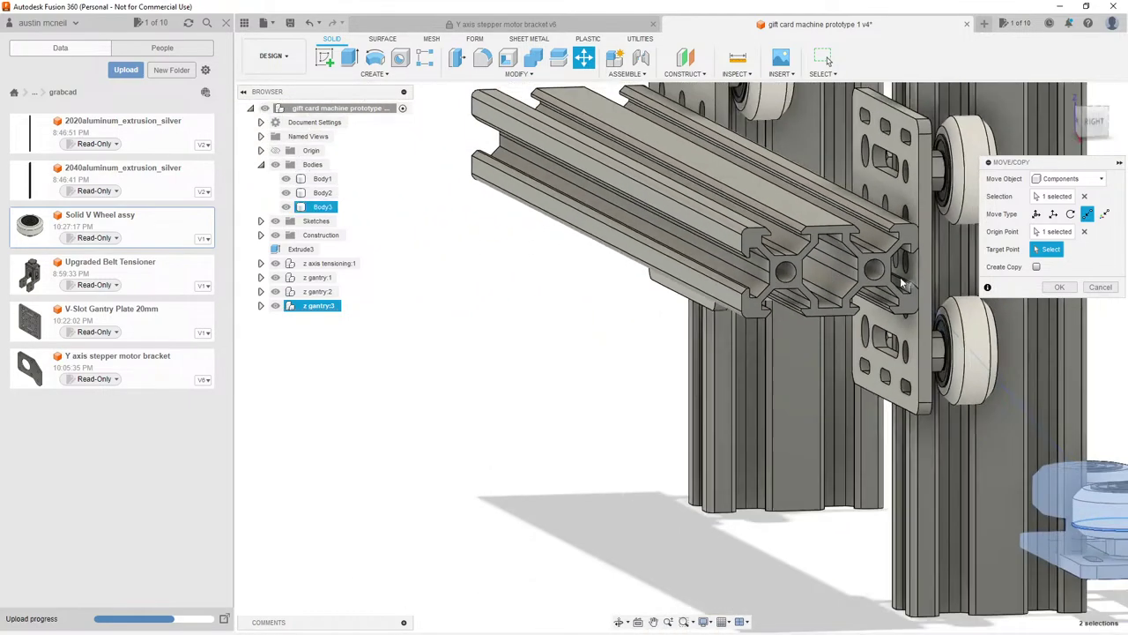
{"action": "scroll", "coordinate": [759, 292], "scroll_direction": "up", "scroll_amount": 3}
{"action": "left_click", "coordinate": [759, 293]}
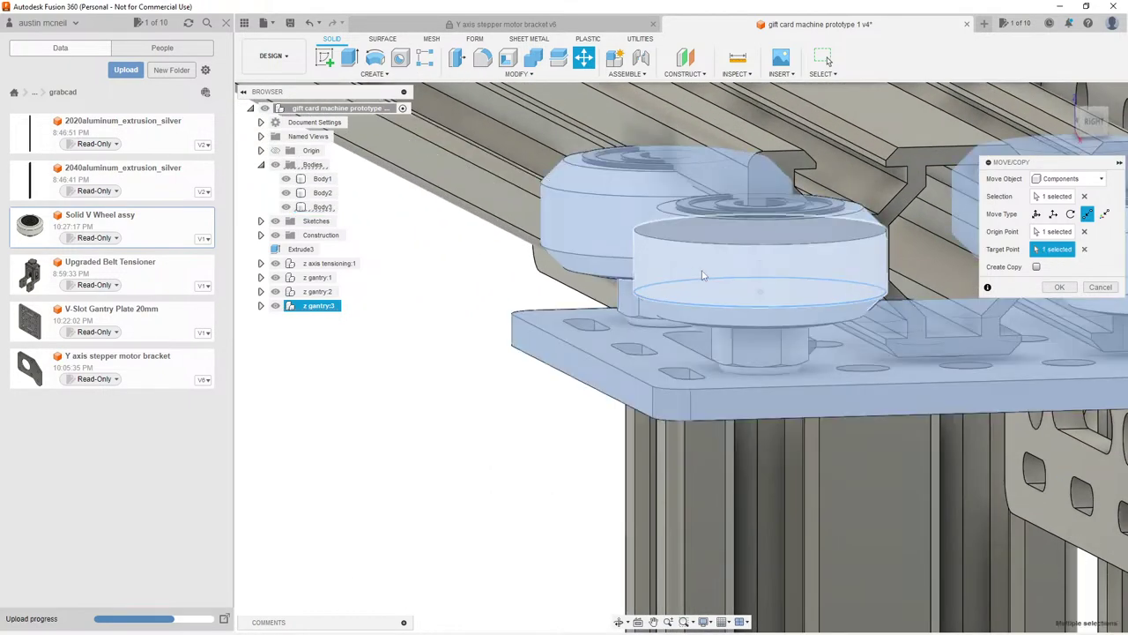
Step: Switch the gantry copy to a free move with a Y distance of 0.445 mm and a Z distance of 13 mm
{"action": "scroll", "coordinate": [670, 256], "scroll_direction": "down", "scroll_amount": 4}
{"action": "scroll", "coordinate": [644, 220], "scroll_direction": "up", "scroll_amount": 2}
{"action": "scroll", "coordinate": [644, 221], "scroll_direction": "up", "scroll_amount": 2}
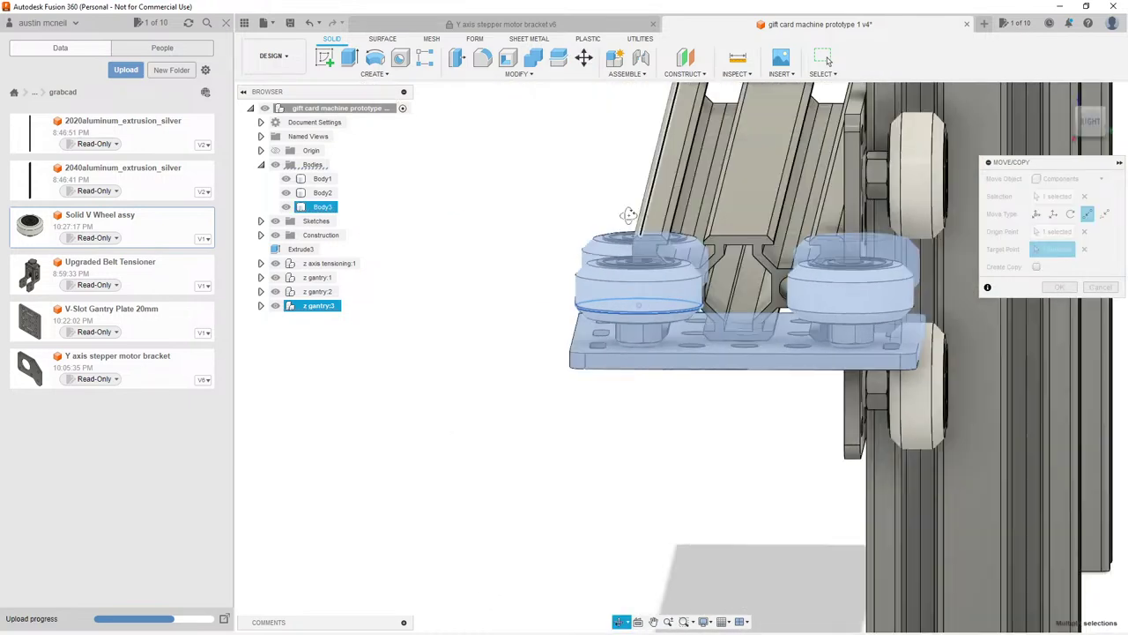
{"action": "scroll", "coordinate": [749, 229], "scroll_direction": "down", "scroll_amount": 2}
{"action": "left_click", "coordinate": [1037, 214]}
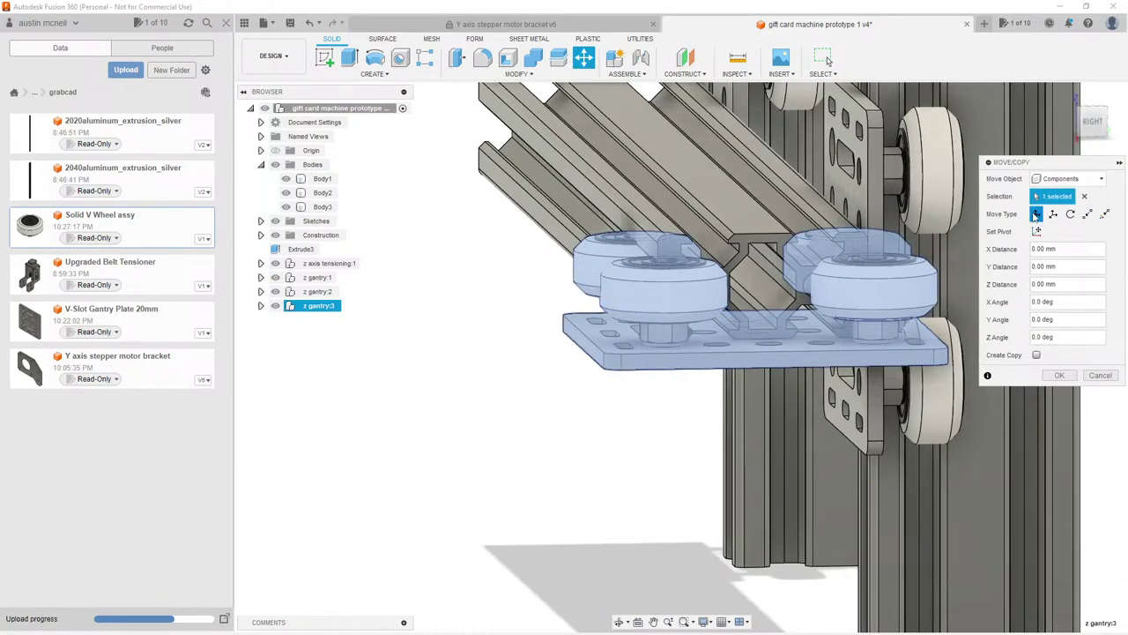
{"action": "middle_click_drag", "start_coordinate": [783, 236], "coordinate": [719, 227], "text": "shift"}
{"action": "scroll", "coordinate": [726, 100], "scroll_direction": "down", "scroll_amount": 3}
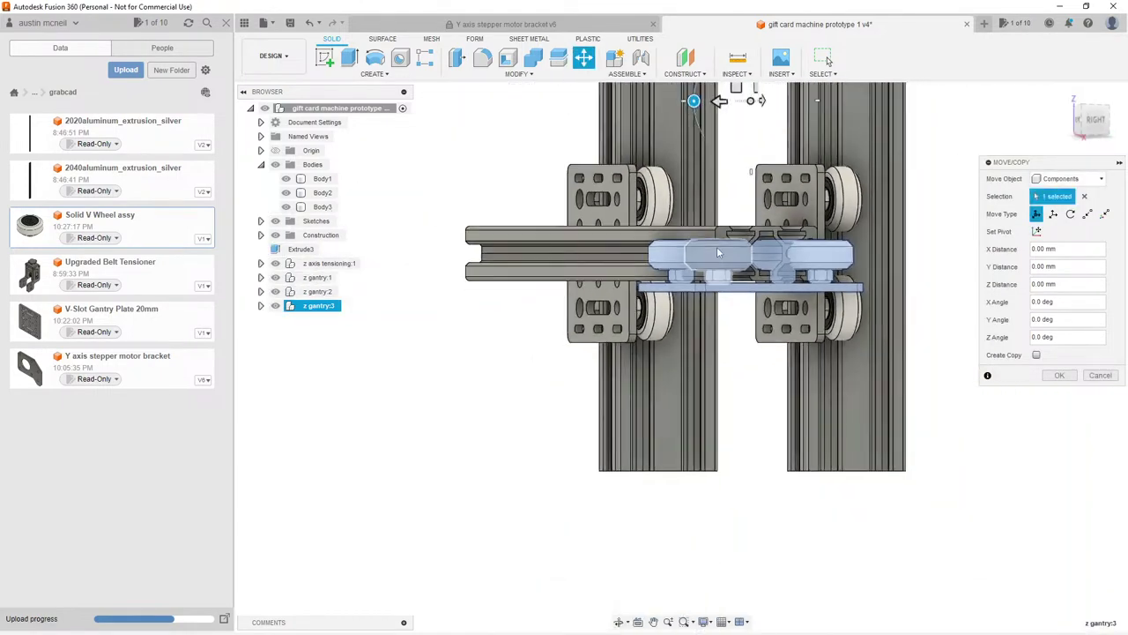
{"action": "scroll", "coordinate": [722, 120], "scroll_direction": "up", "scroll_amount": 1}
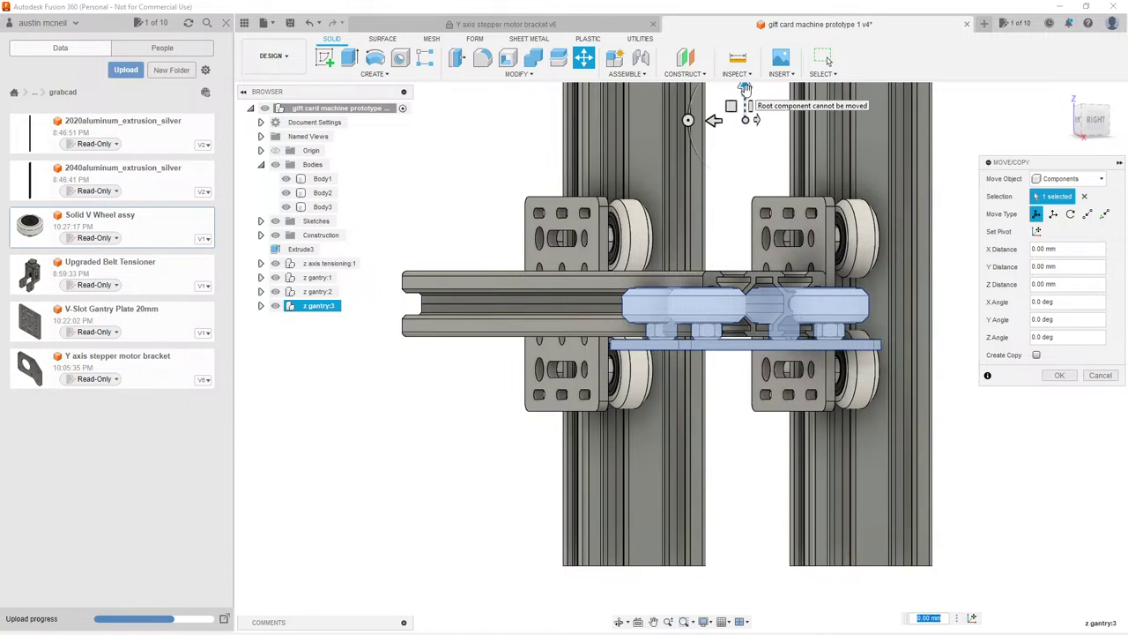
{"action": "type", "text": ".445"}
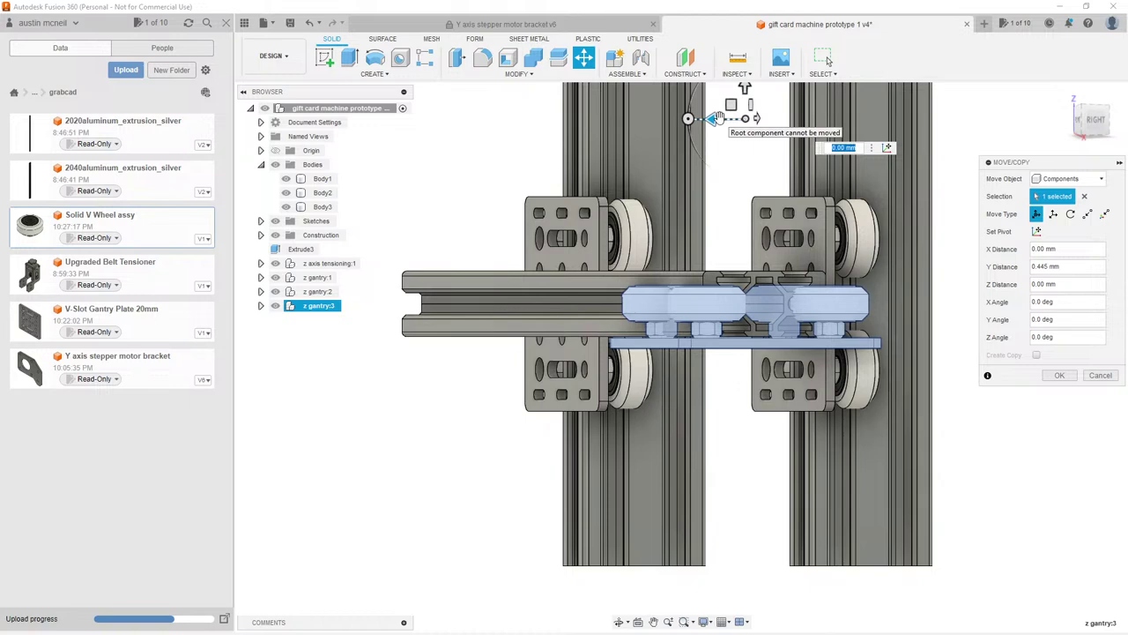
{"action": "type", "text": "13"}
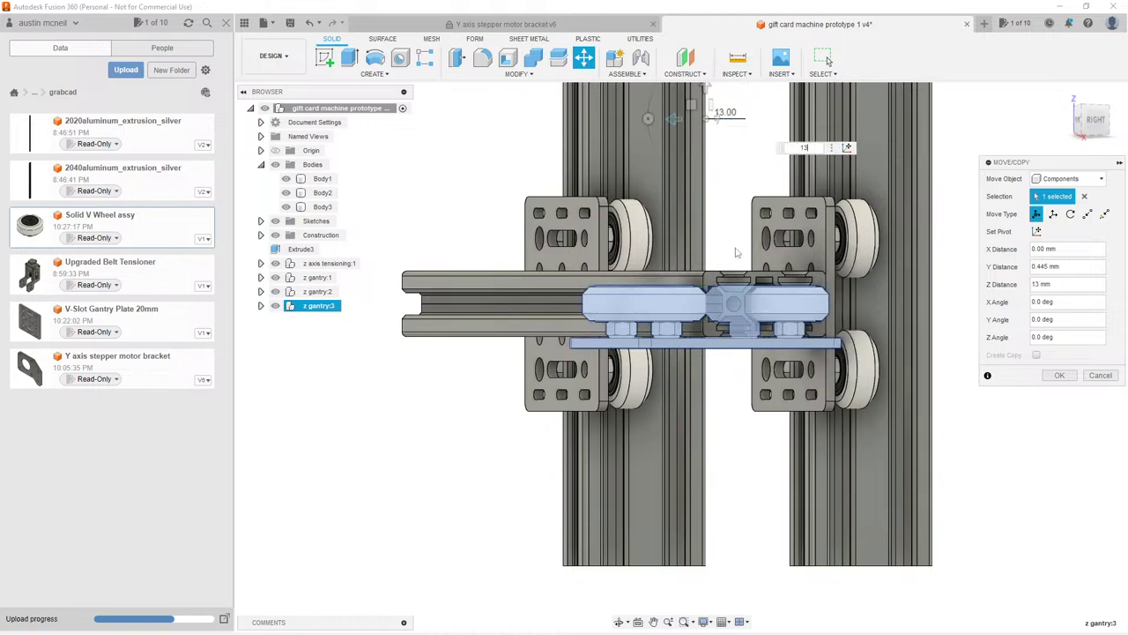
Step: Set the gantry copy's Z distance to 10 mm, check the wheel fit around the cross beam, and finish the move
{"action": "middle_click_drag", "start_coordinate": [744, 234], "coordinate": [713, 245], "text": "shift"}
{"action": "scroll", "coordinate": [716, 296], "scroll_direction": "up", "scroll_amount": 3}
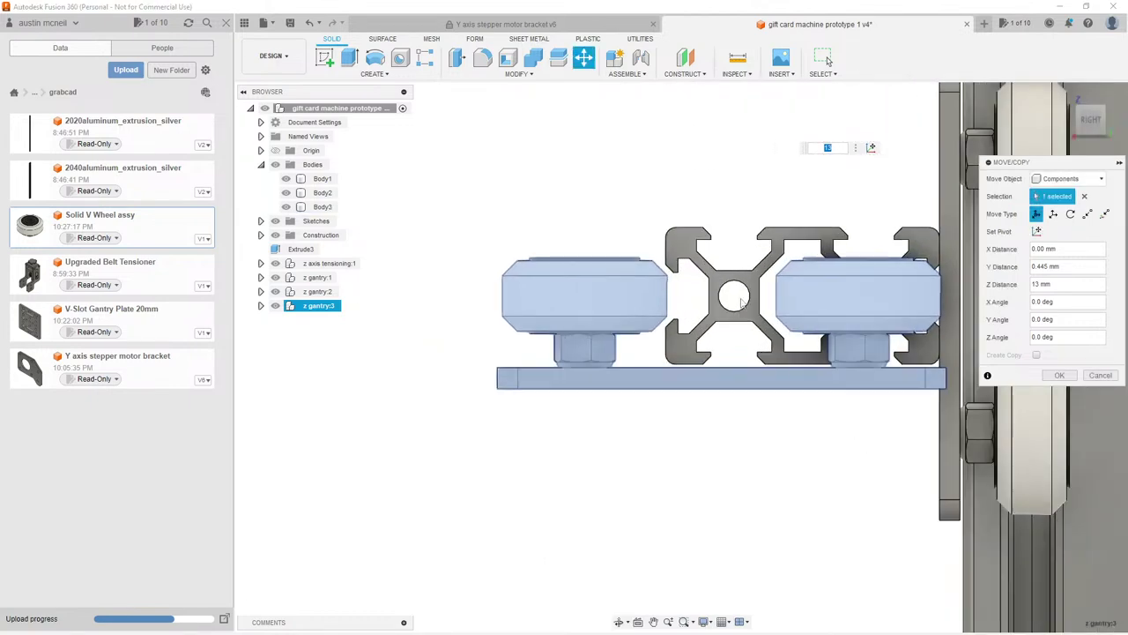
{"action": "middle_click_drag", "start_coordinate": [717, 297], "coordinate": [763, 244], "text": "shift"}
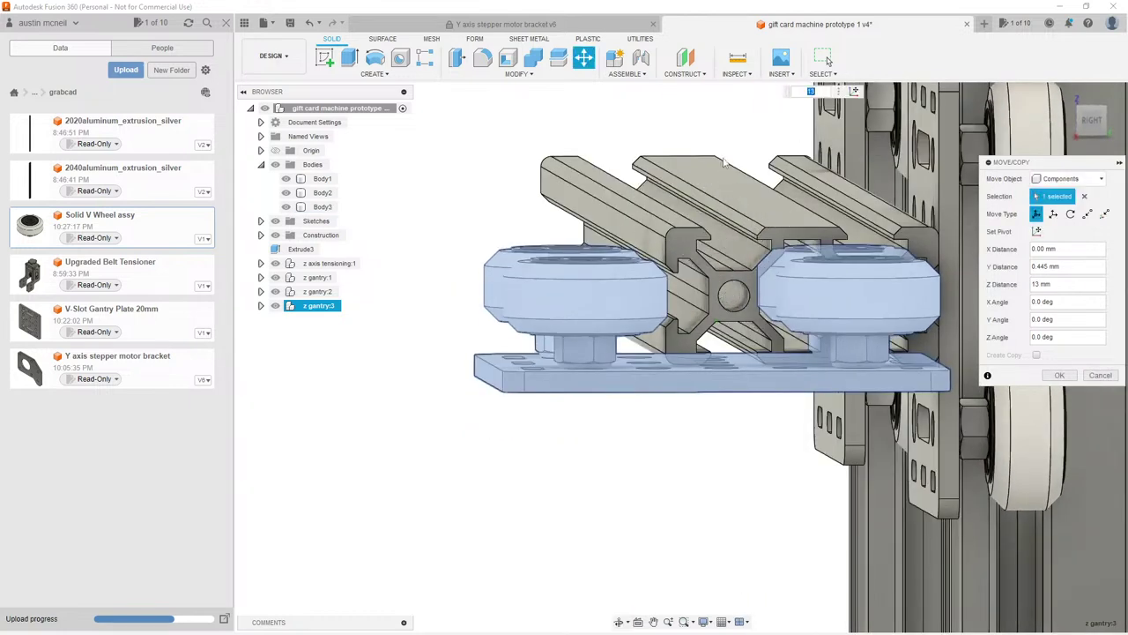
{"action": "type", "text": "10"}
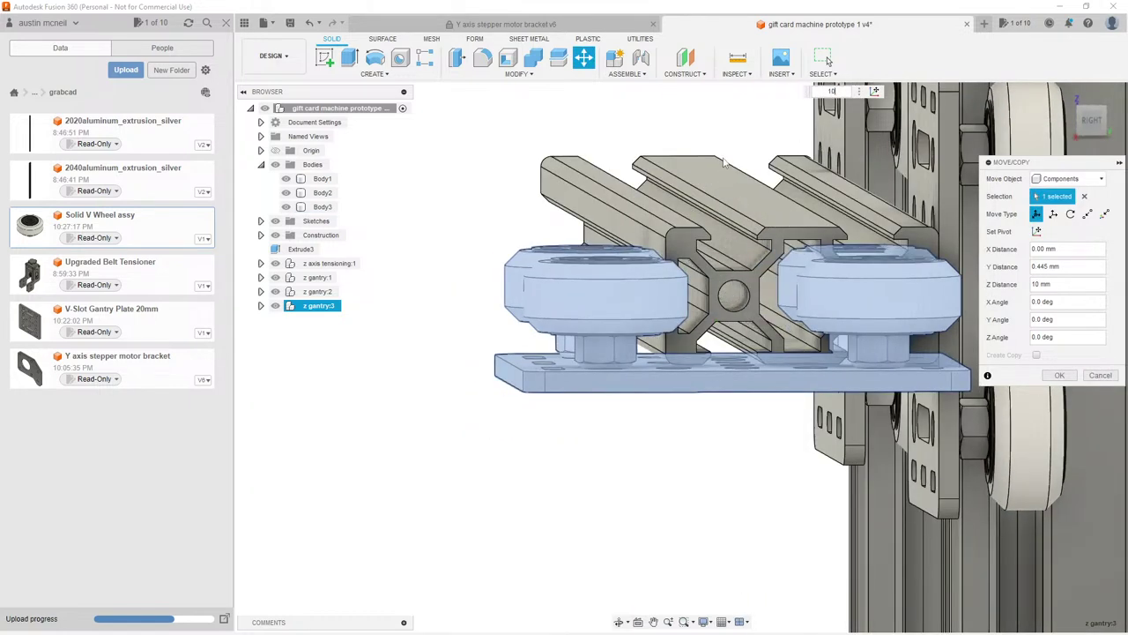
{"action": "middle_click_drag", "start_coordinate": [723, 161], "coordinate": [787, 356], "text": "shift"}
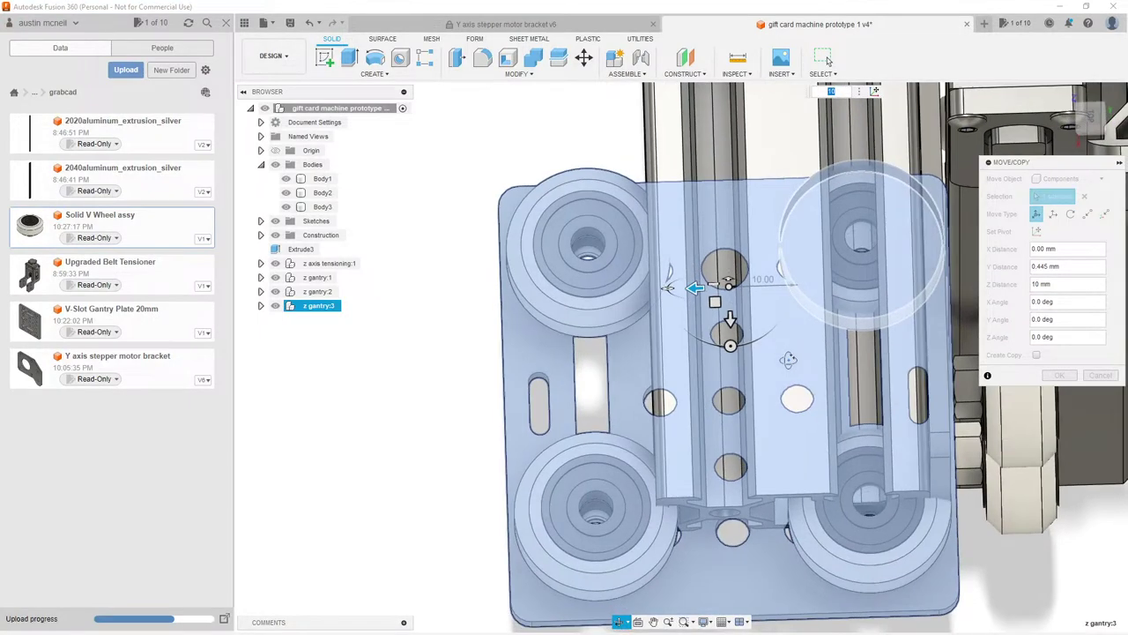
{"action": "scroll", "coordinate": [788, 359], "scroll_direction": "down", "scroll_amount": 3}
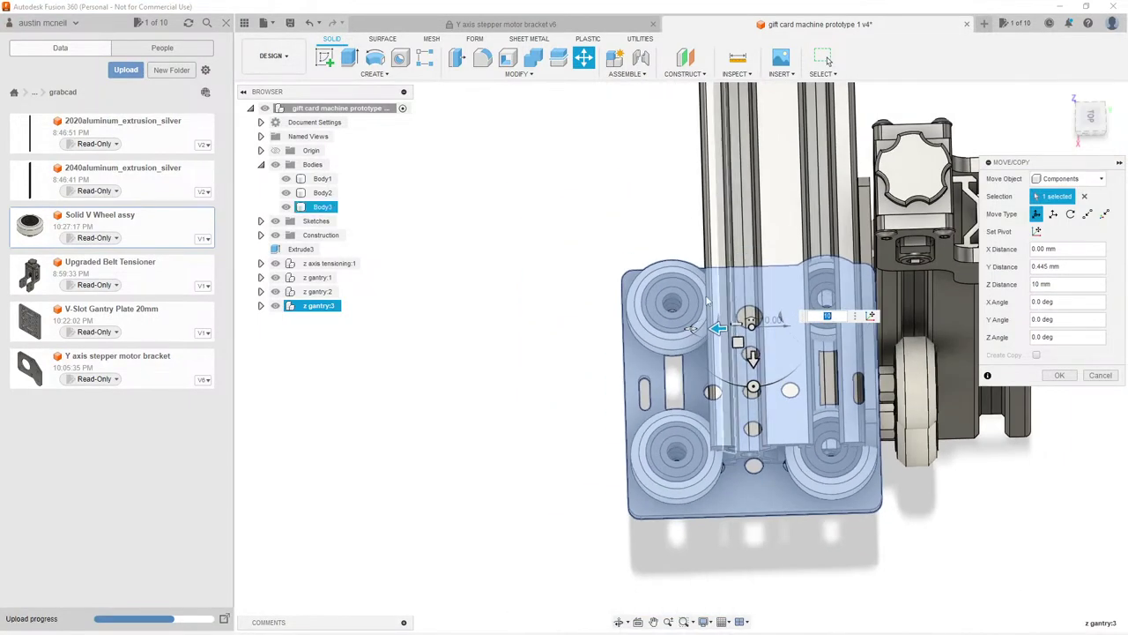
{"action": "scroll", "coordinate": [677, 272], "scroll_direction": "down", "scroll_amount": 2}
{"action": "middle_click_drag", "start_coordinate": [659, 236], "coordinate": [722, 502], "text": "shift"}
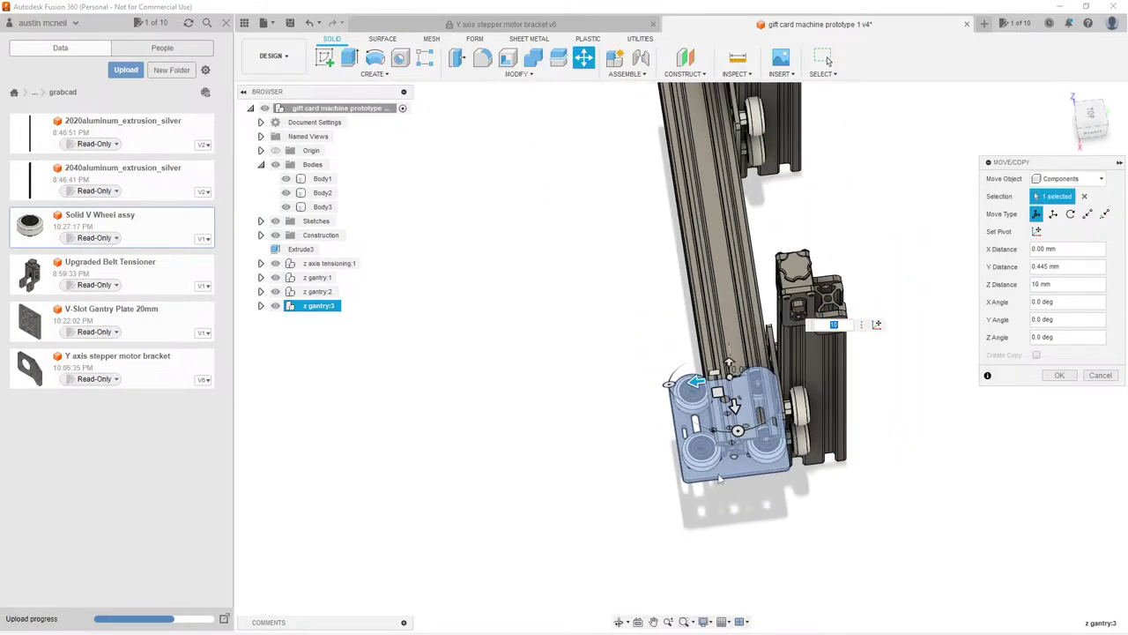
{"action": "scroll", "coordinate": [720, 481], "scroll_direction": "up", "scroll_amount": 3}
{"action": "mouse_move", "coordinate": [717, 370]}
{"action": "middle_mouse_down", "text": "shift"}
{"action": "mouse_move", "coordinate": [720, 190]}
{"action": "mouse_move", "coordinate": [695, 276]}
{"action": "mouse_move", "coordinate": [705, 368]}
{"action": "middle_mouse_up", "text": "shift"}
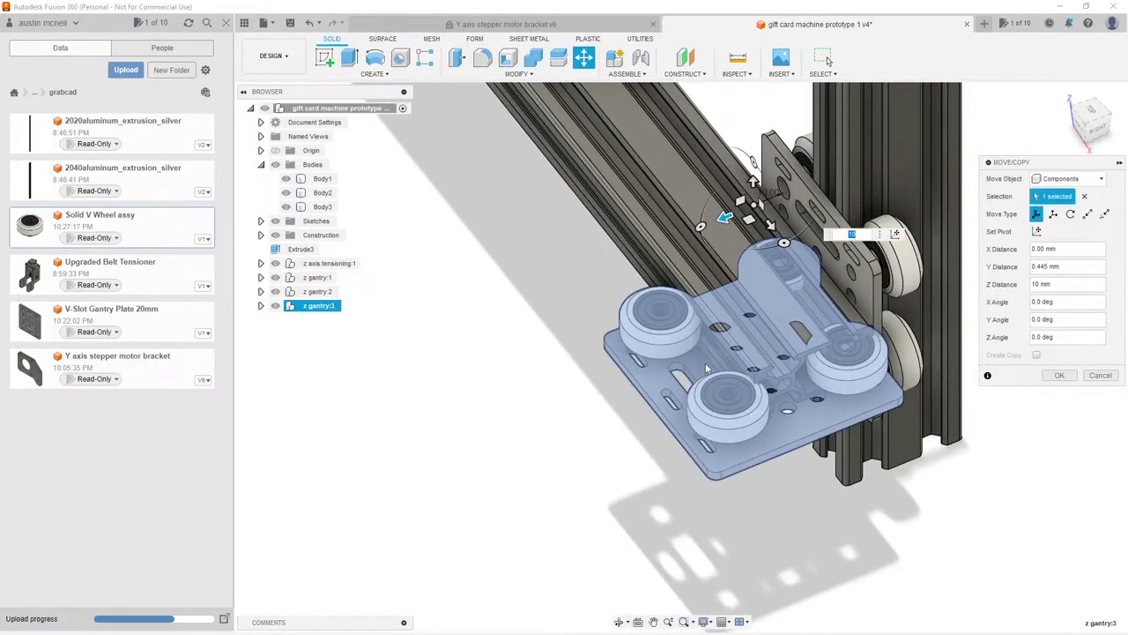
{"action": "key", "text": "Return"}
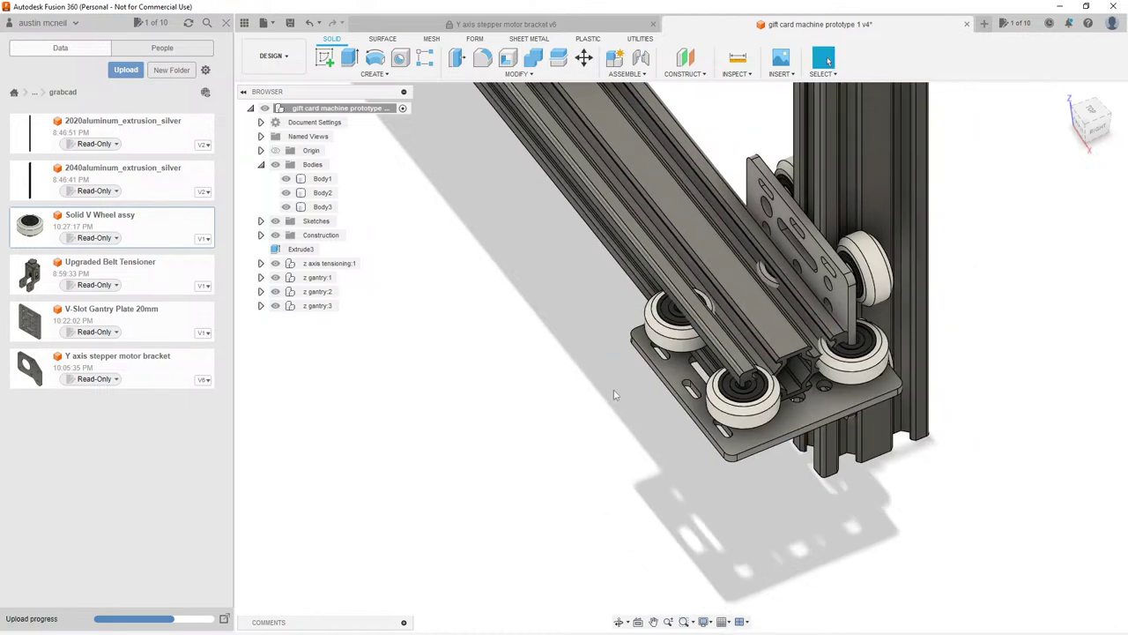
Step: Undo the moves and the creation of the third gantry copy on the cross beam
{"action": "scroll", "coordinate": [617, 394], "scroll_direction": "up", "scroll_amount": 2}
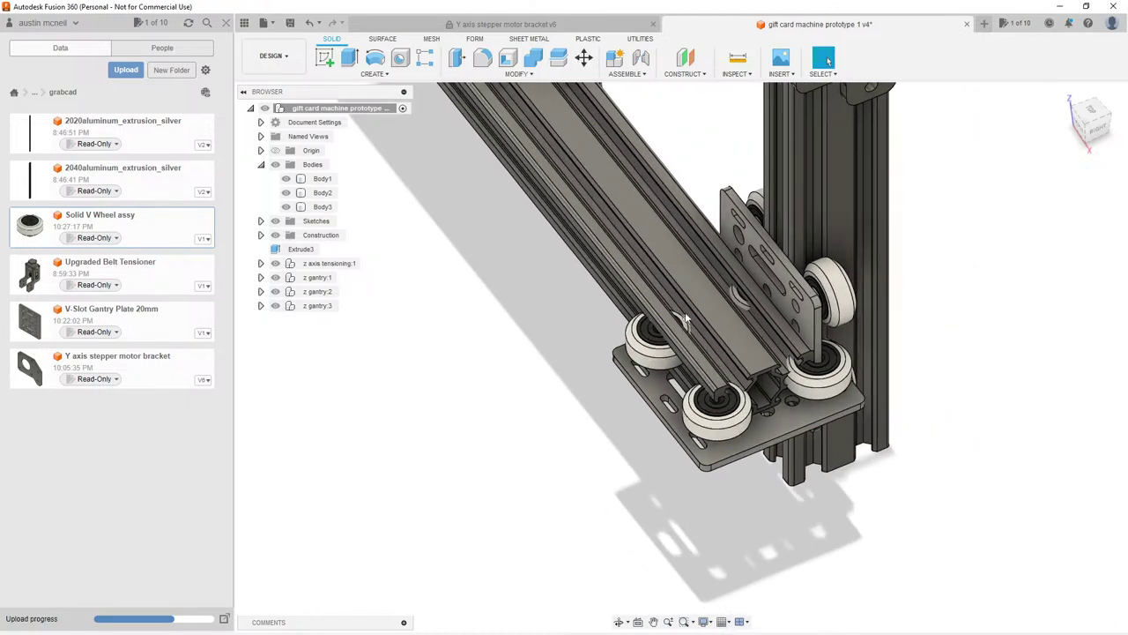
{"action": "left_click", "coordinate": [559, 384]}
{"action": "key", "text": "ctrl+z"}
{"action": "key", "text": "ctrl+z"}
{"action": "key", "text": "ctrl+z"}
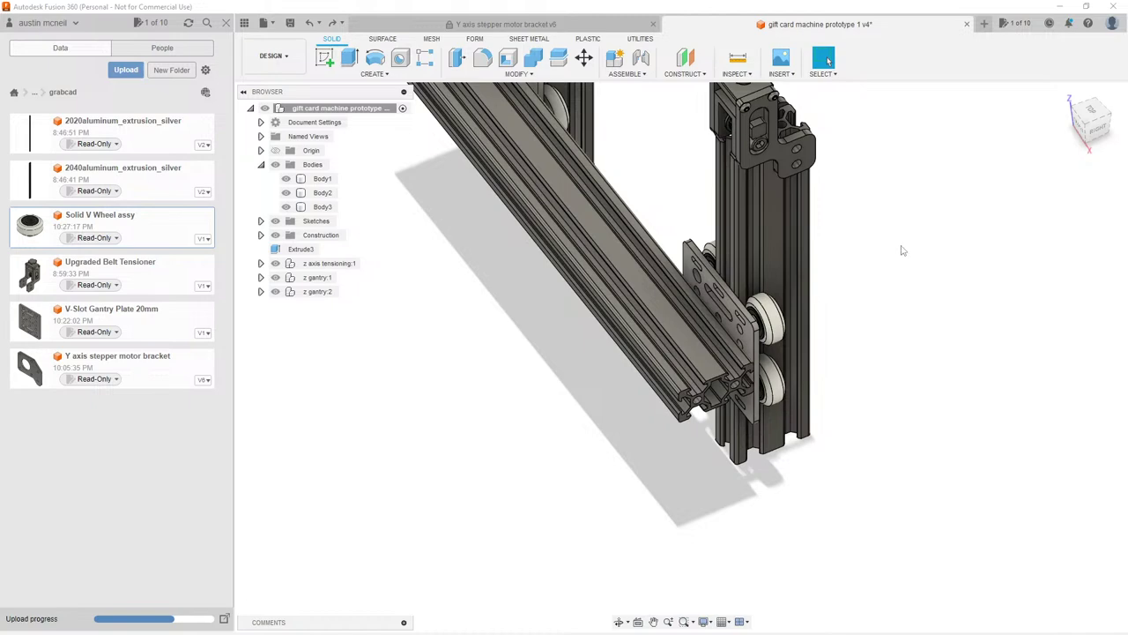
{"action": "middle_click_drag", "start_coordinate": [902, 247], "coordinate": [775, 300], "text": "shift"}
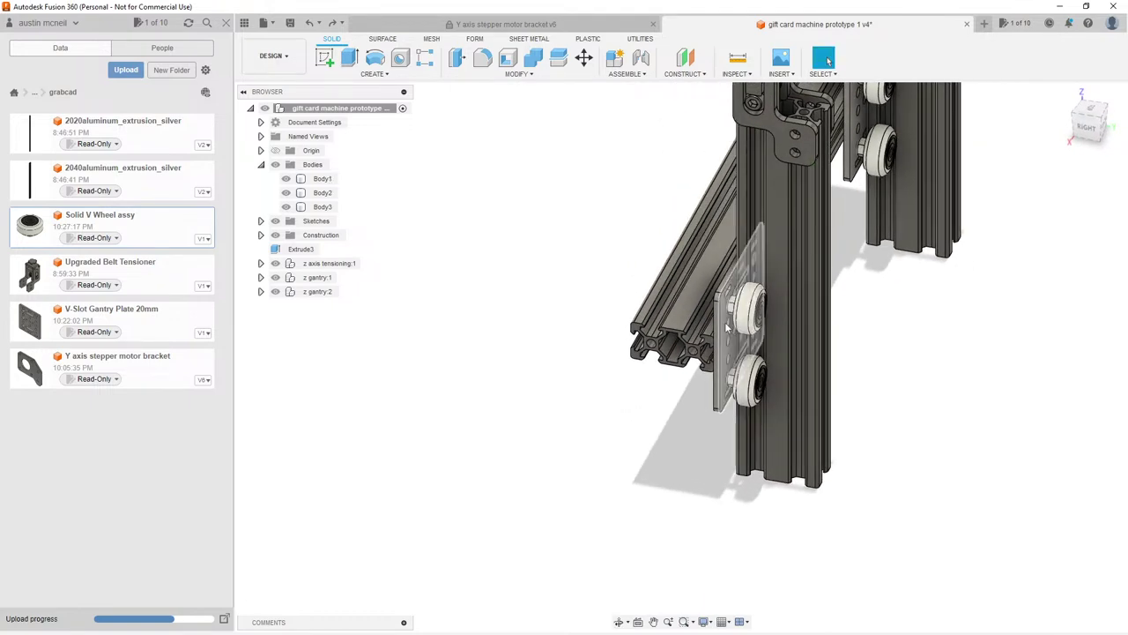
{"action": "middle_click_drag", "start_coordinate": [745, 339], "coordinate": [824, 62], "text": "shift"}
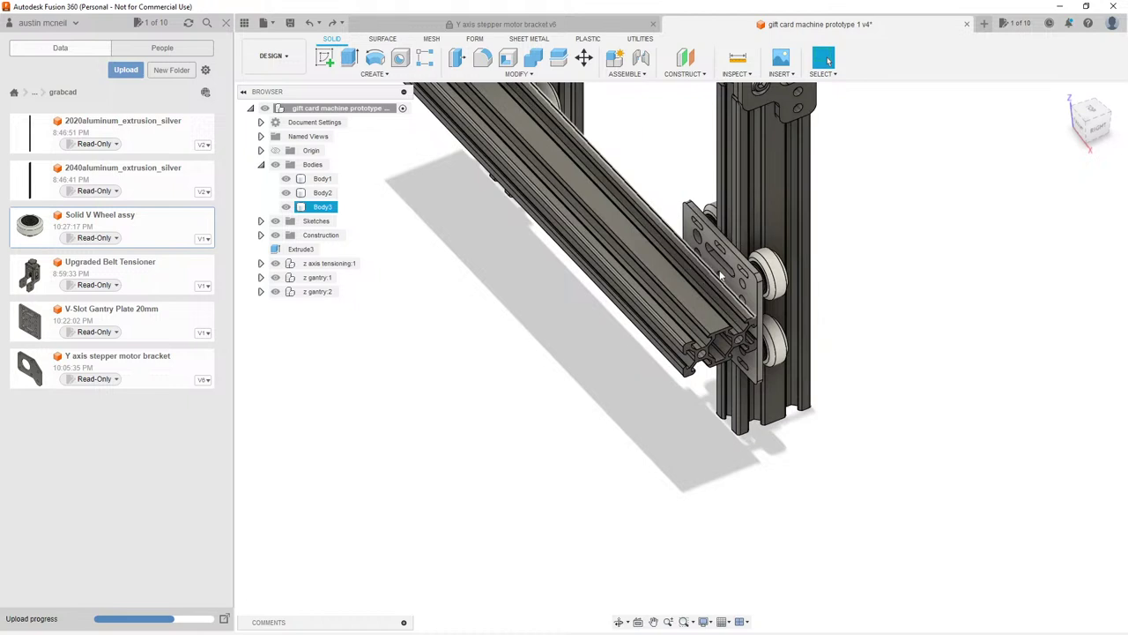
{"action": "key", "text": "Escape"}
{"action": "scroll", "coordinate": [778, 252], "scroll_direction": "down", "scroll_amount": 3}
{"action": "scroll", "coordinate": [758, 262], "scroll_direction": "up", "scroll_amount": 1}
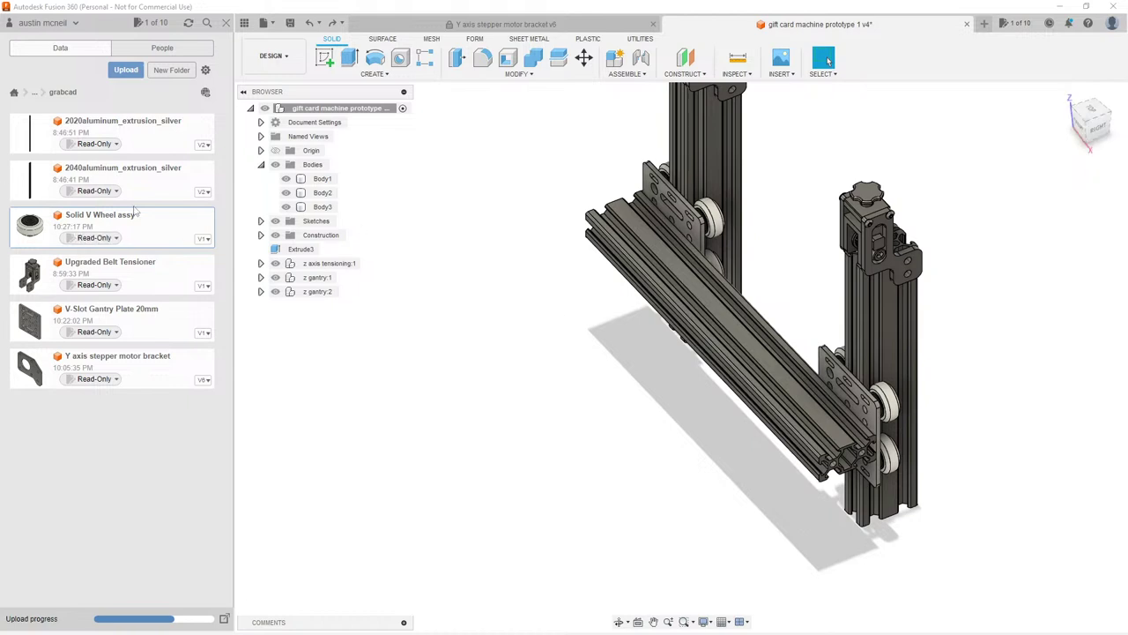
Step: Upload V-Slot Gantry Plate 20-80mm.step to the grabcad folder and close the job status
{"action": "left_click", "coordinate": [126, 71]}
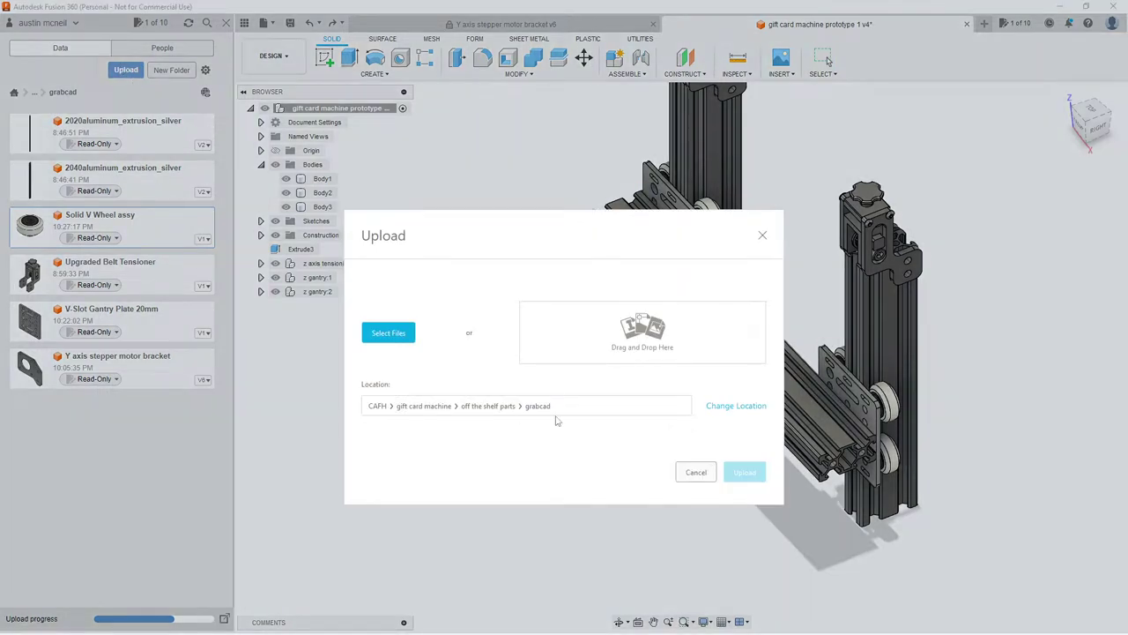
{"action": "left_click", "coordinate": [394, 338]}
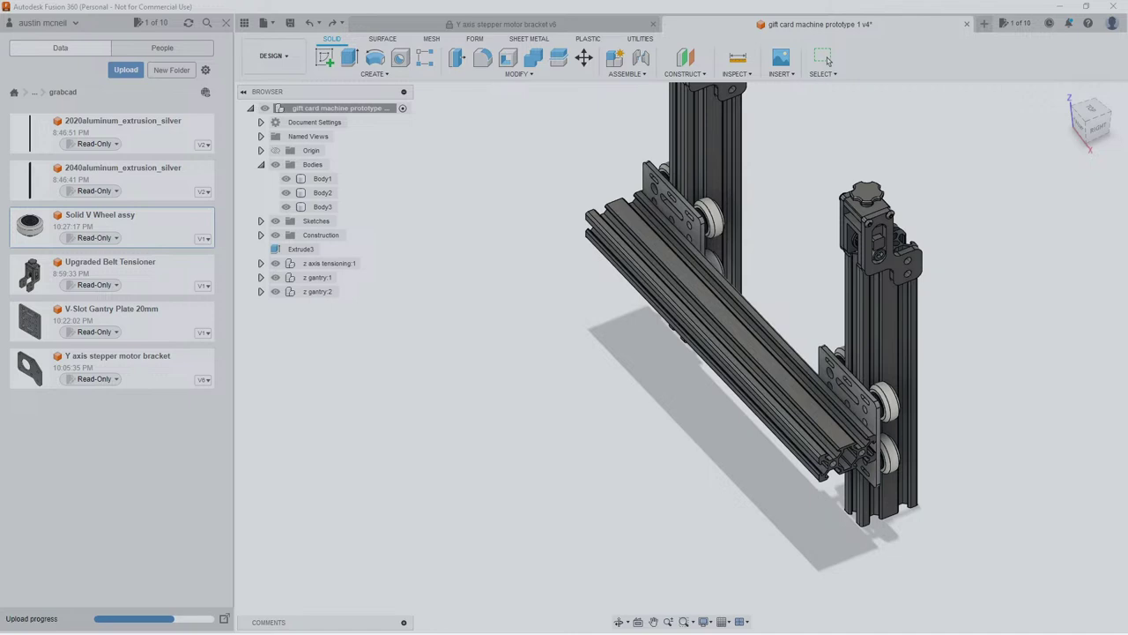
{"action": "left_click", "coordinate": [873, 542]}
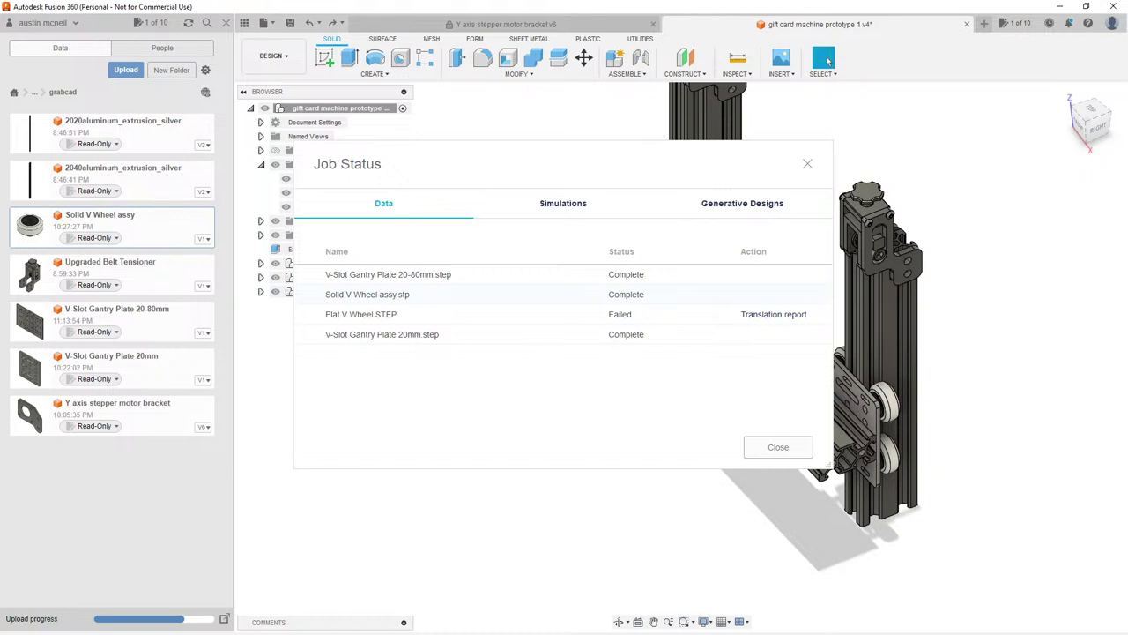
{"action": "left_click", "coordinate": [792, 447]}
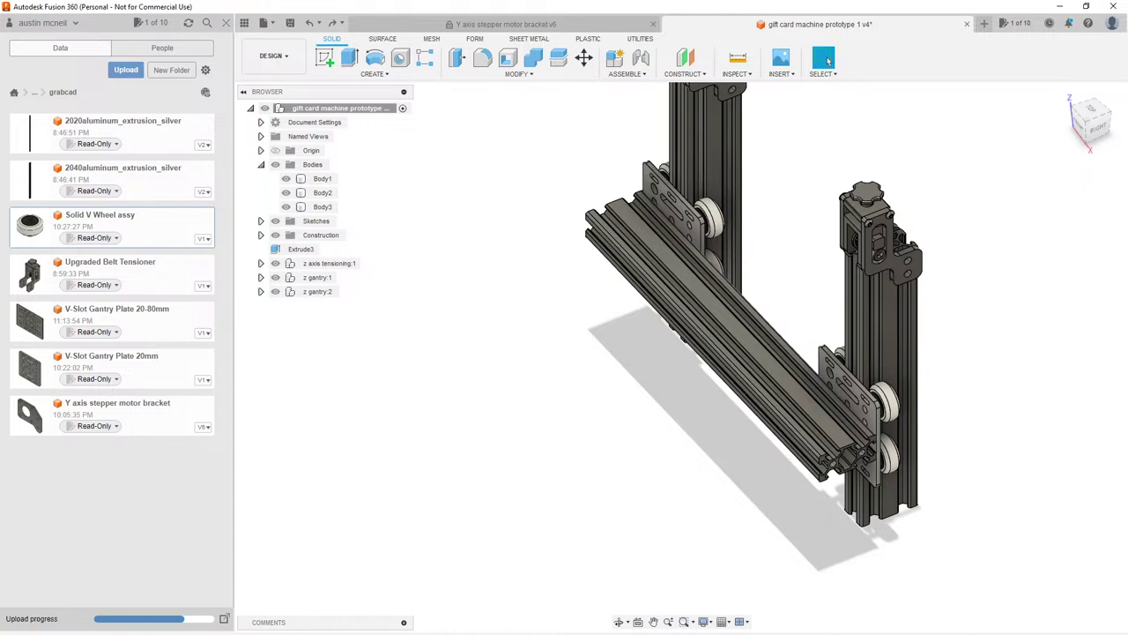
Step: Insert V-Slot Gantry Plate 20-80mm into the current design at its default position and break its link
{"action": "middle_click_drag", "start_coordinate": [624, 423], "coordinate": [609, 391], "text": "shift"}
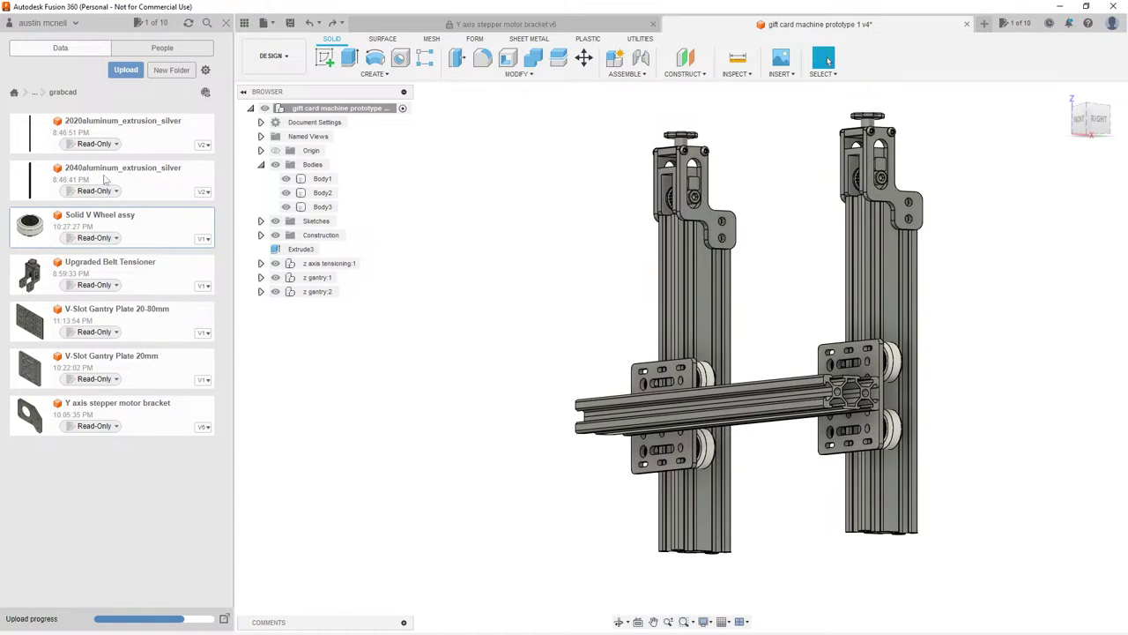
{"action": "right_click", "coordinate": [143, 315]}
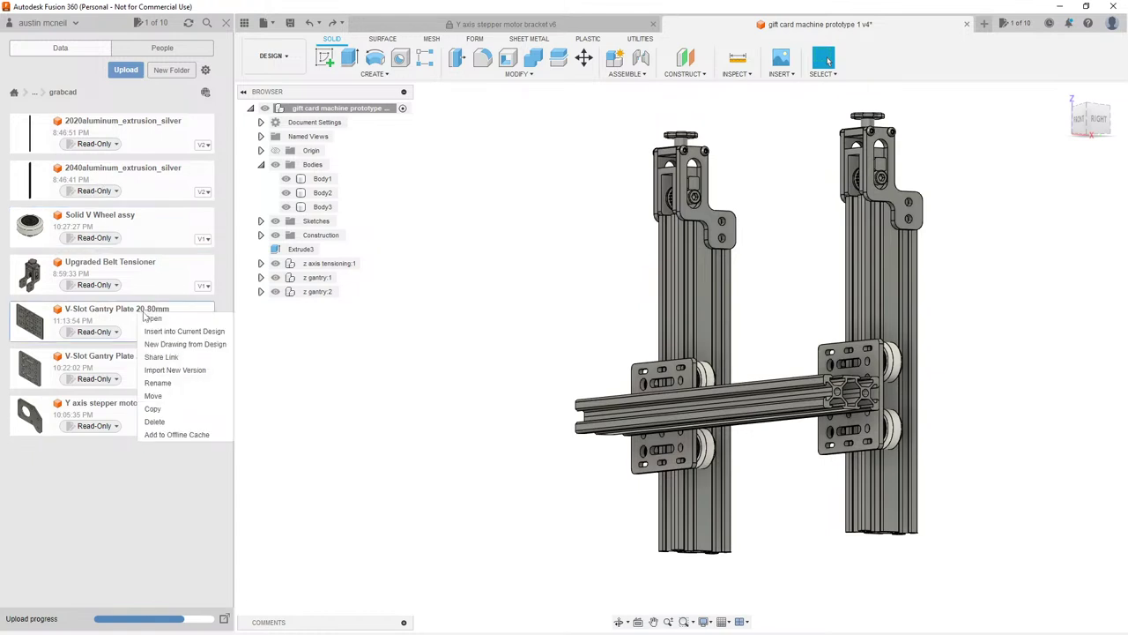
{"action": "left_click", "coordinate": [164, 332]}
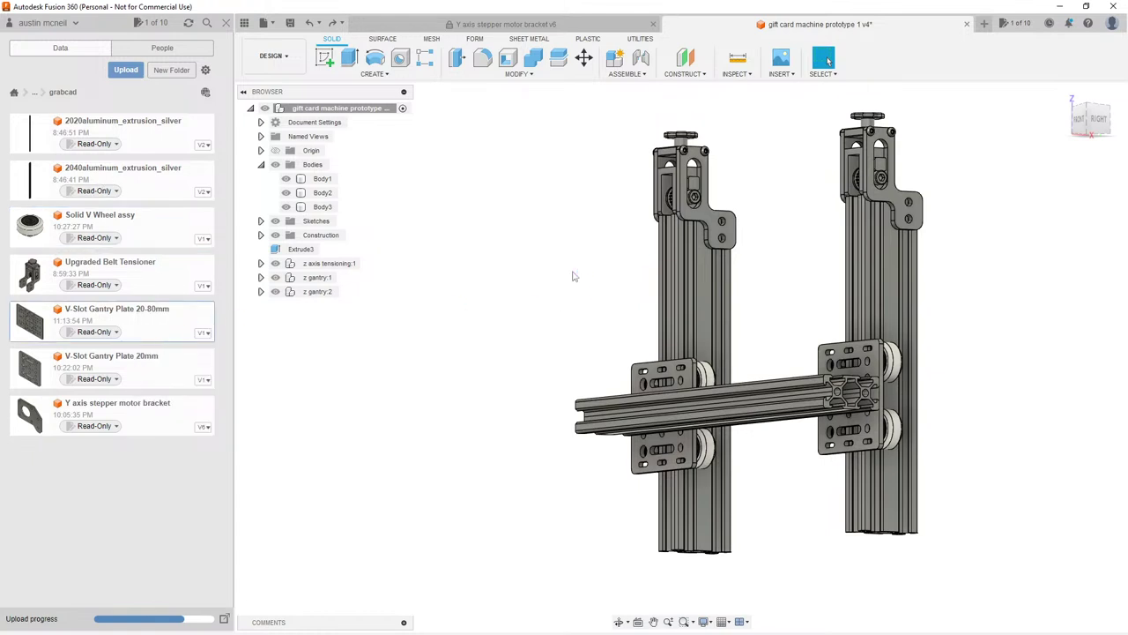
{"action": "scroll", "coordinate": [787, 549], "scroll_direction": "up", "scroll_amount": 3}
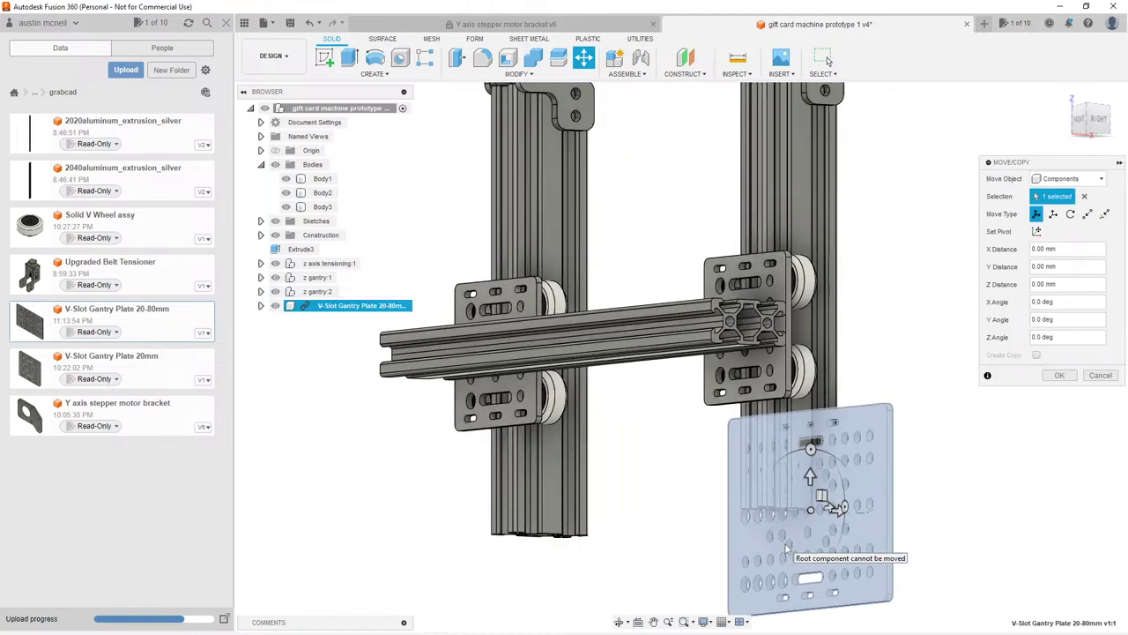
{"action": "left_click", "coordinate": [1059, 374]}
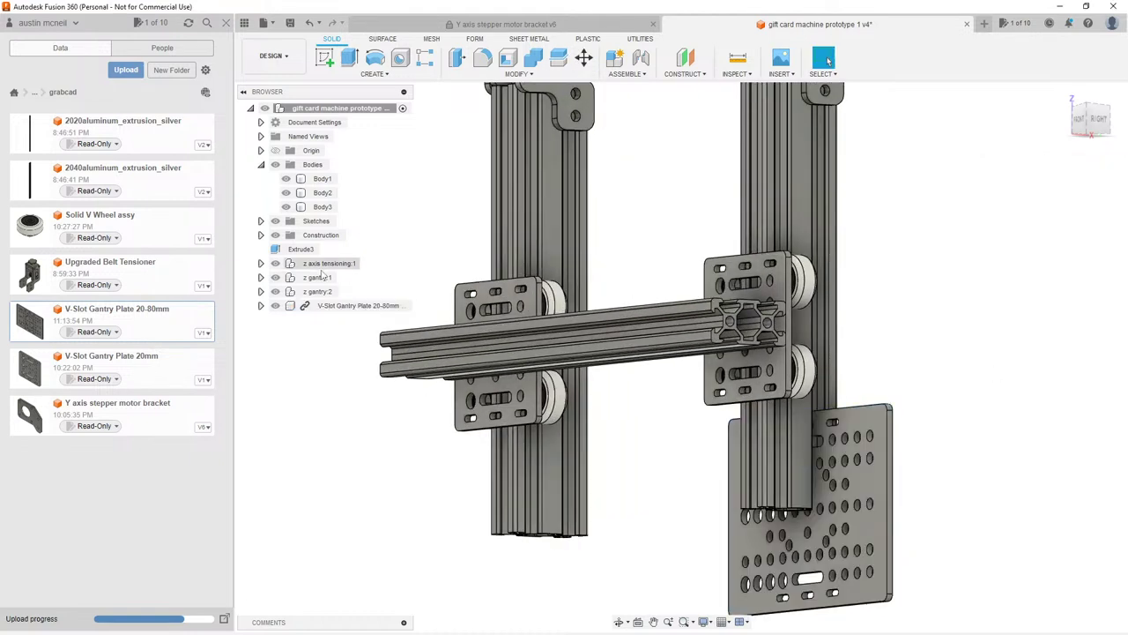
{"action": "right_click", "coordinate": [359, 304]}
{"action": "left_click", "coordinate": [411, 227]}
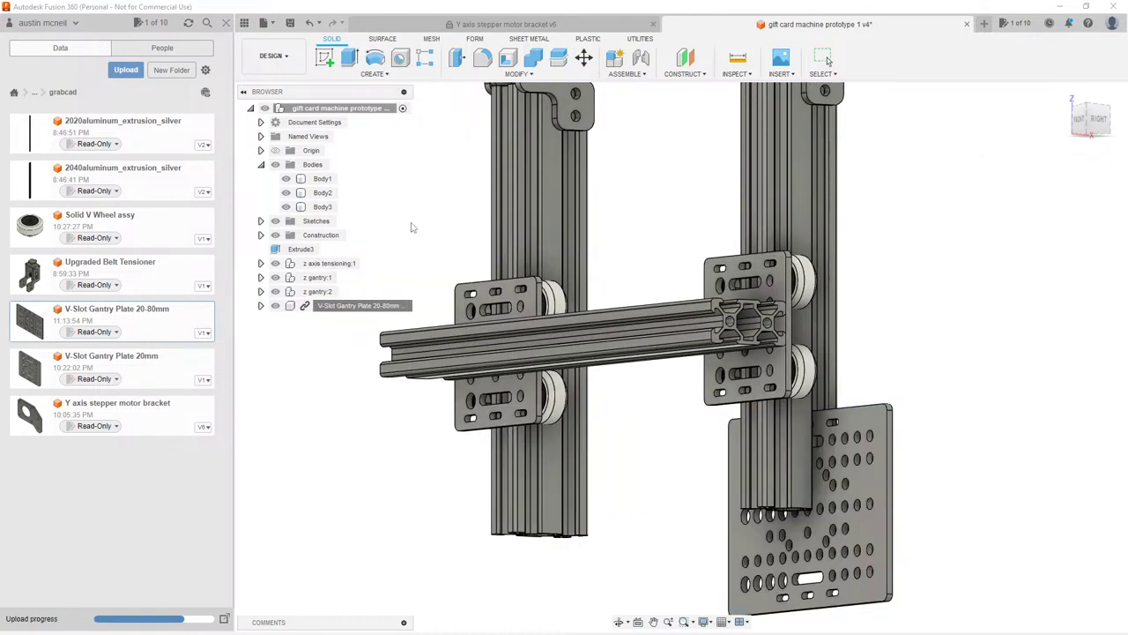
Step: Lay the 20-80mm gantry plate flat with Move/Copy and move it 140 mm along Z, clear of the uprights
{"action": "scroll", "coordinate": [640, 204], "scroll_direction": "down", "scroll_amount": 3}
{"action": "middle_click_drag", "start_coordinate": [620, 244], "coordinate": [397, 252], "text": "shift"}
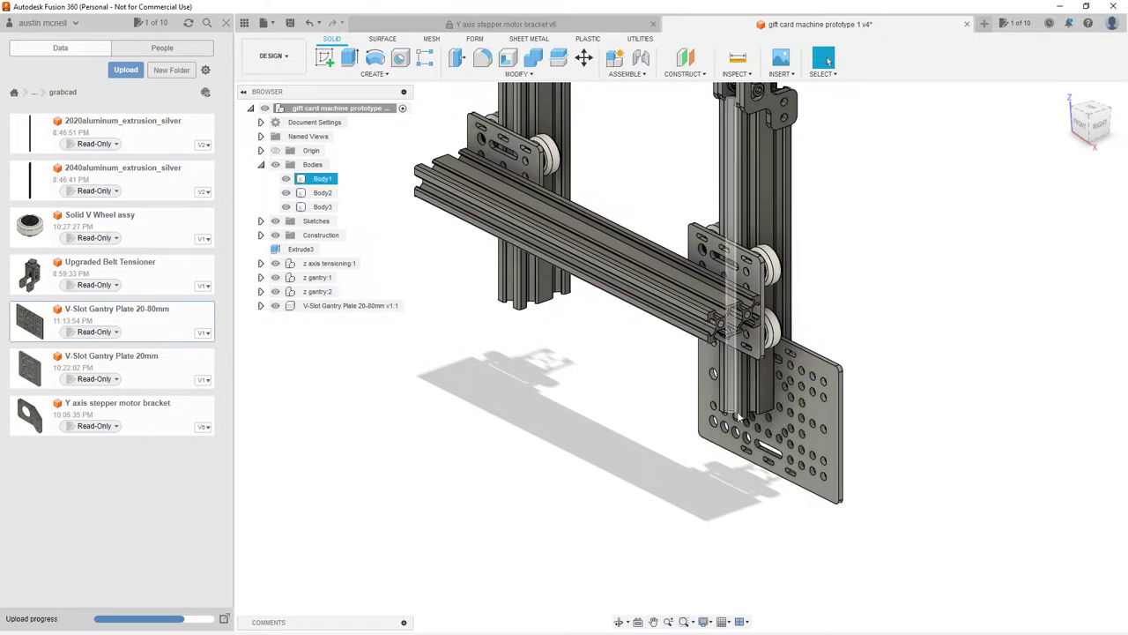
{"action": "scroll", "coordinate": [733, 461], "scroll_direction": "up", "scroll_amount": 2}
{"action": "left_click", "coordinate": [337, 307]}
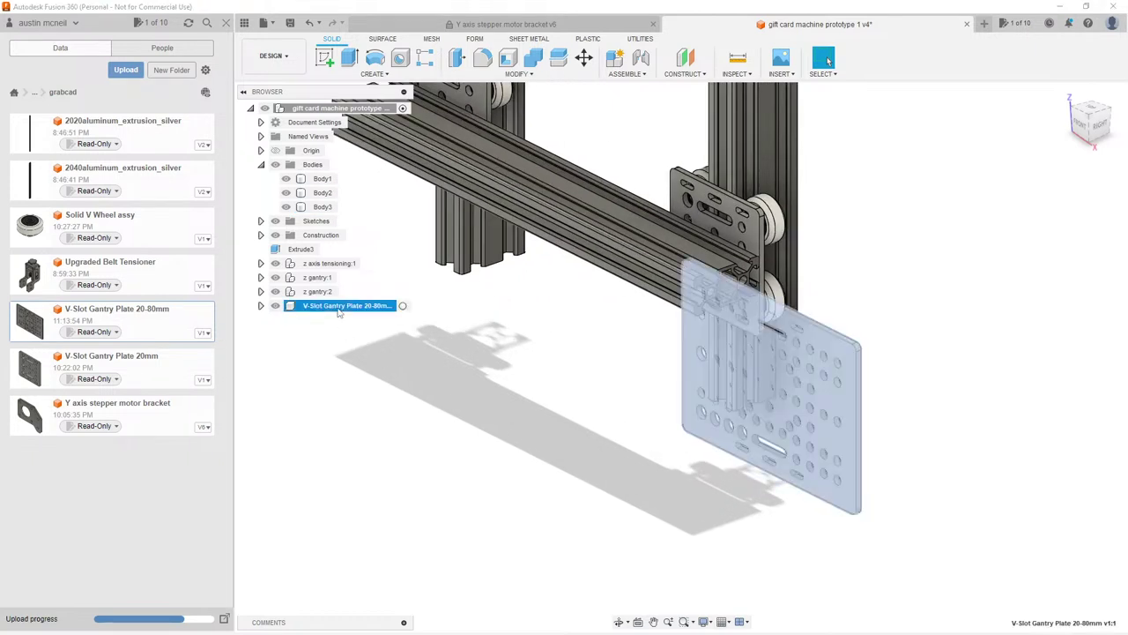
{"action": "key", "text": "m"}
{"action": "left_click_drag", "start_coordinate": [779, 342], "coordinate": [520, 476]}
{"action": "key", "text": "Return"}
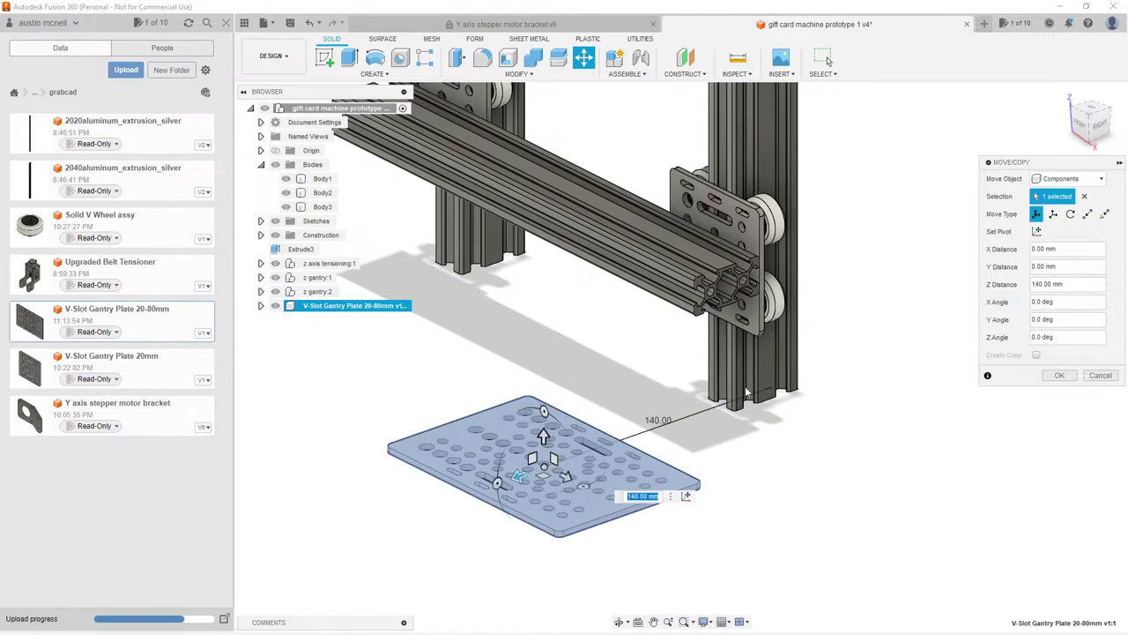
Step: Rotate the flat 20-80mm gantry plate -90 degrees about the Y axis
{"action": "middle_click_drag", "start_coordinate": [495, 321], "coordinate": [581, 388], "text": "shift"}
{"action": "middle_click_drag", "start_coordinate": [596, 282], "coordinate": [602, 323], "text": "shift"}
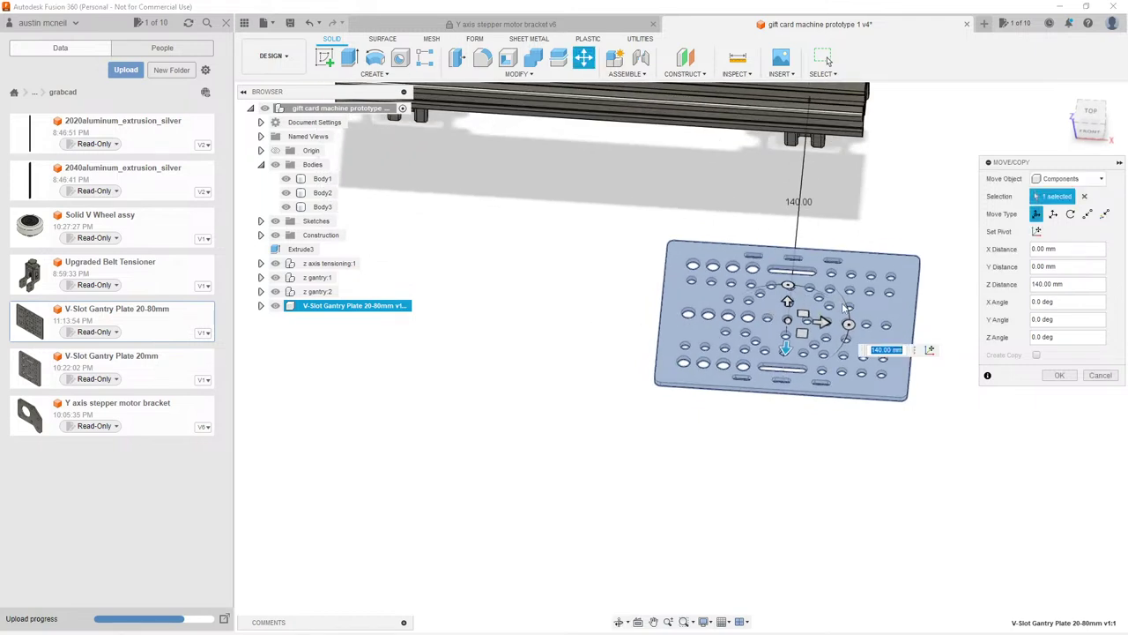
{"action": "left_click_drag", "start_coordinate": [848, 324], "coordinate": [784, 359]}
{"action": "middle_click_drag", "start_coordinate": [784, 359], "coordinate": [601, 125], "text": "shift"}
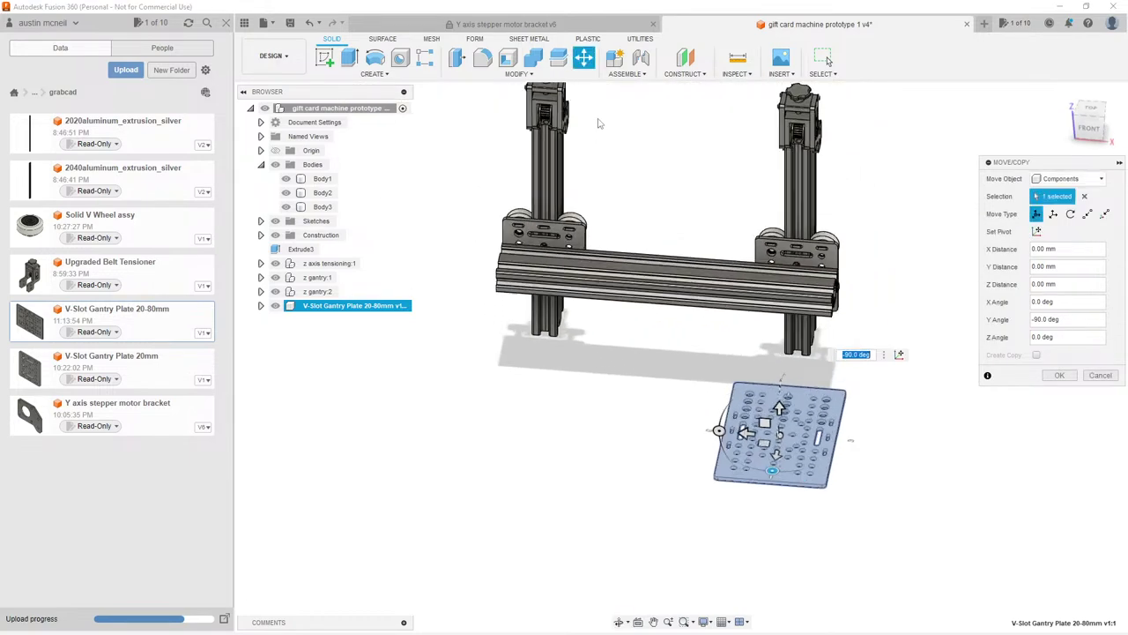
{"action": "scroll", "coordinate": [598, 128], "scroll_direction": "up", "scroll_amount": 2}
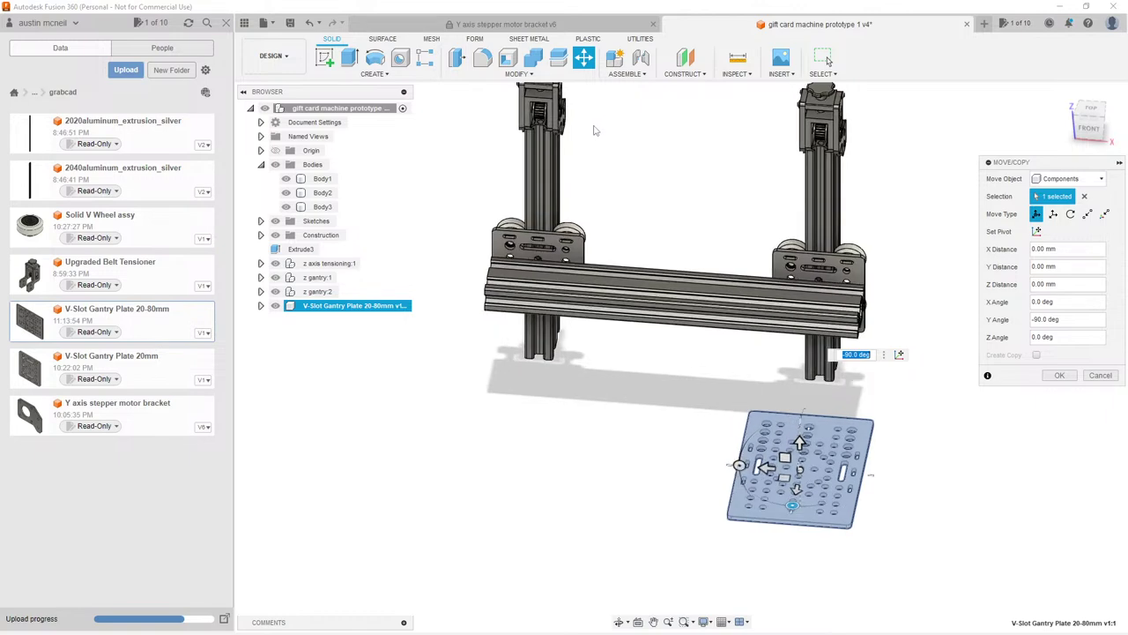
Step: Shift the flat 20-80mm gantry plate 80 mm along its Z direction, toward the middle of the cross beam, and finish the move
{"action": "middle_click_drag", "start_coordinate": [629, 273], "coordinate": [685, 289]}
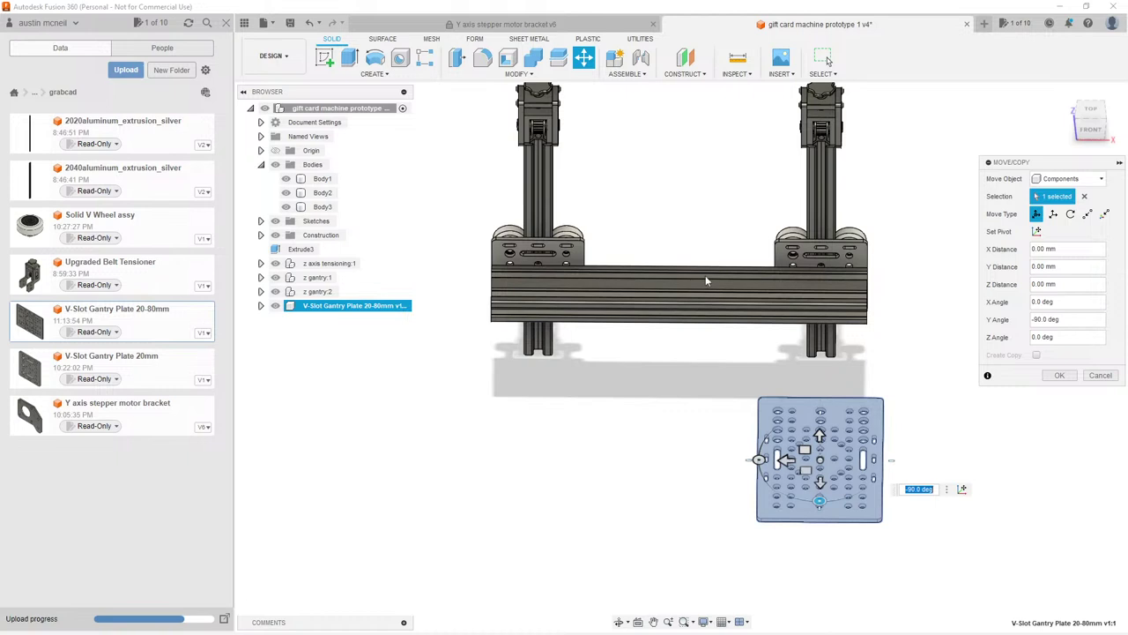
{"action": "scroll", "coordinate": [679, 335], "scroll_direction": "down", "scroll_amount": 1}
{"action": "scroll", "coordinate": [678, 335], "scroll_direction": "down", "scroll_amount": 1}
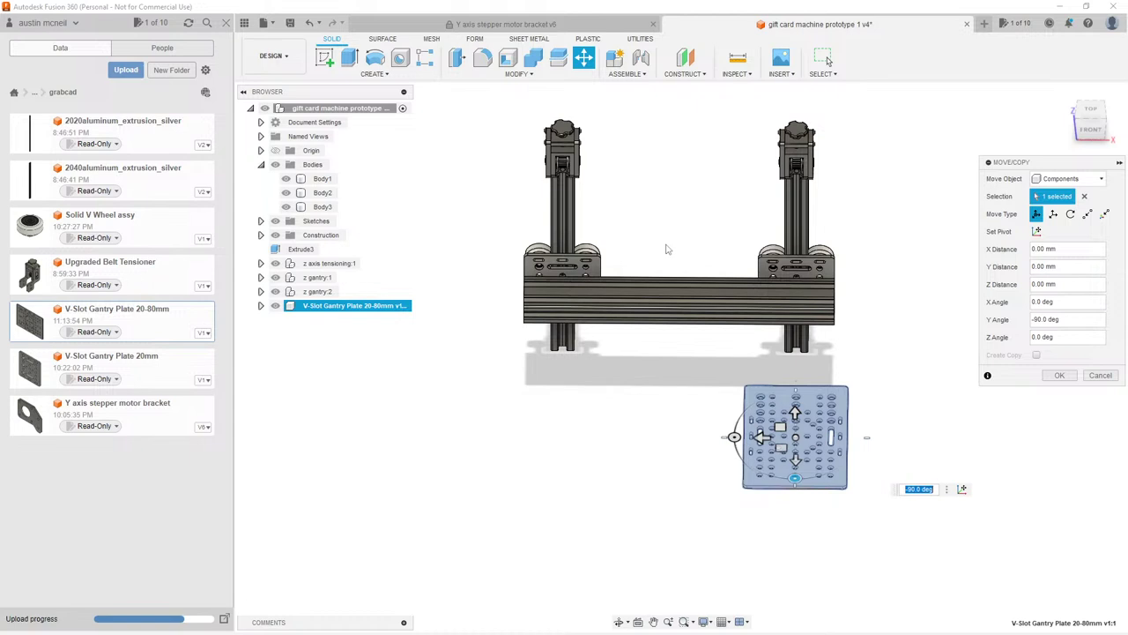
{"action": "scroll", "coordinate": [667, 249], "scroll_direction": "down", "scroll_amount": 1}
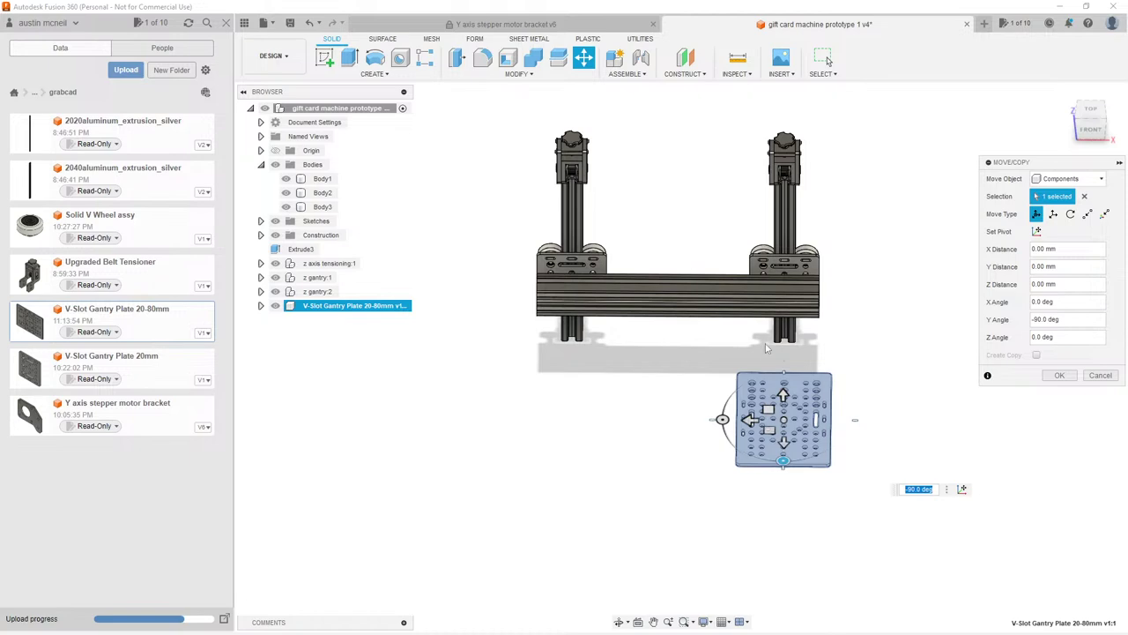
{"action": "scroll", "coordinate": [754, 345], "scroll_direction": "up", "scroll_amount": 2}
{"action": "middle_click_drag", "start_coordinate": [625, 324], "coordinate": [650, 415], "text": "shift"}
{"action": "scroll", "coordinate": [649, 415], "scroll_direction": "down", "scroll_amount": 1}
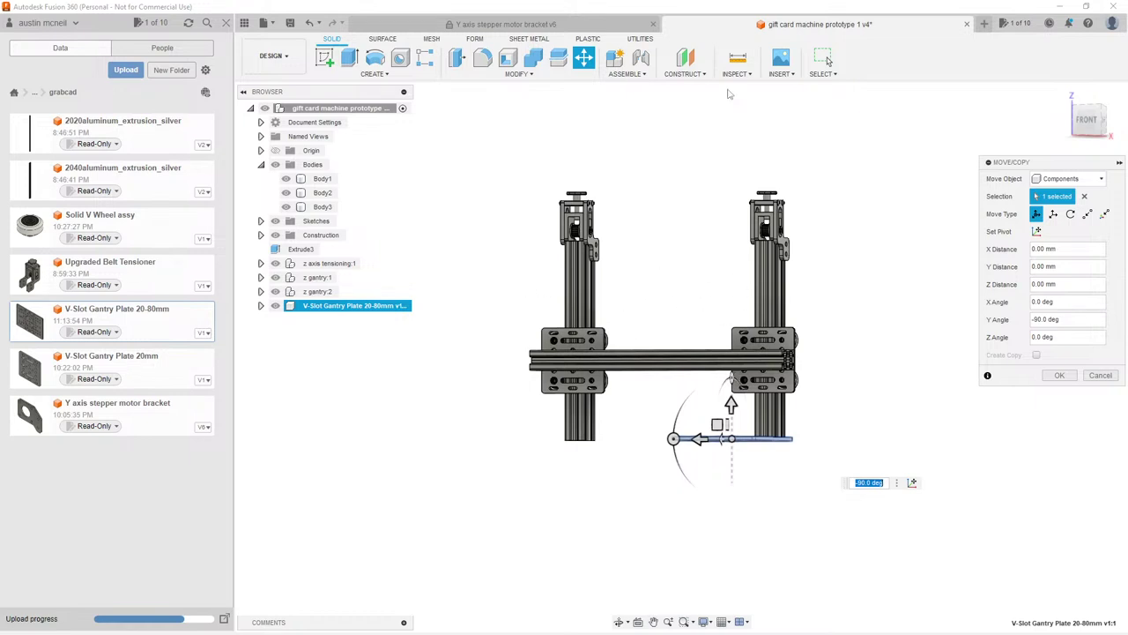
{"action": "middle_click_drag", "start_coordinate": [637, 203], "coordinate": [642, 232], "text": "shift"}
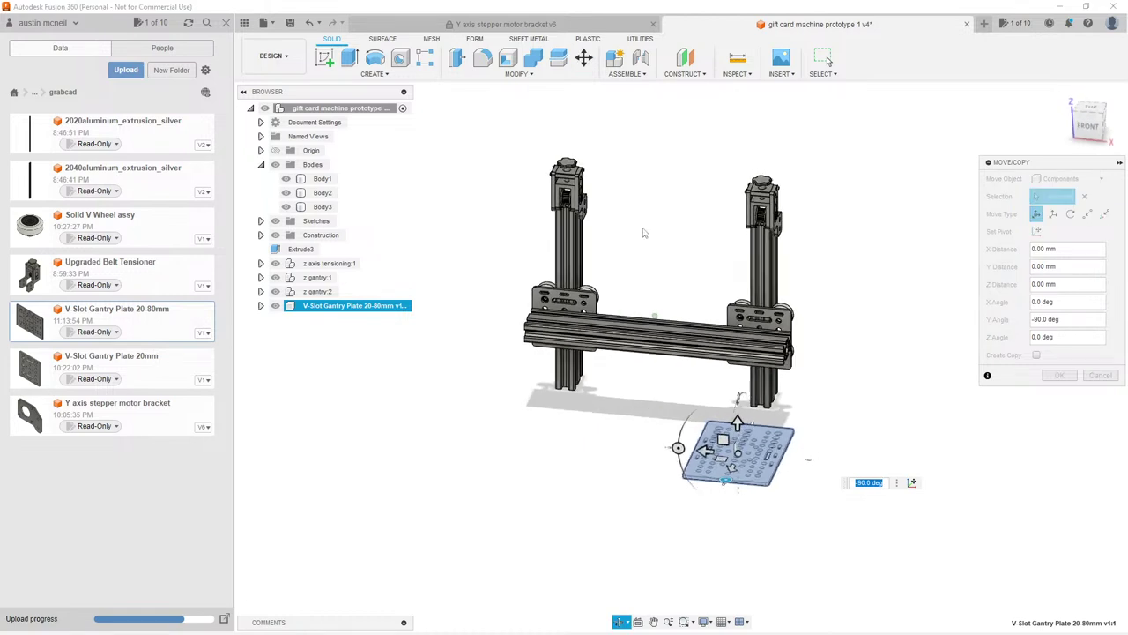
{"action": "middle_click_drag", "start_coordinate": [632, 390], "coordinate": [714, 414], "text": "shift"}
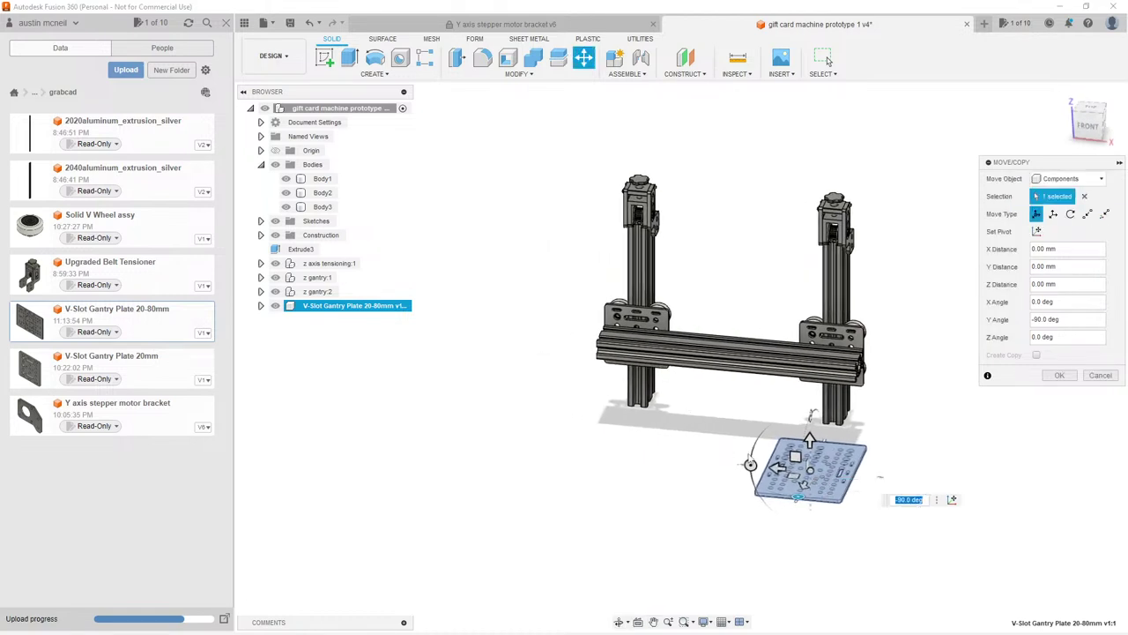
{"action": "left_click_drag", "start_coordinate": [779, 466], "coordinate": [713, 467]}
{"action": "scroll", "coordinate": [718, 442], "scroll_direction": "up", "scroll_amount": 2}
{"action": "scroll", "coordinate": [718, 442], "scroll_direction": "up", "scroll_amount": 2}
{"action": "scroll", "coordinate": [718, 370], "scroll_direction": "down", "scroll_amount": 3}
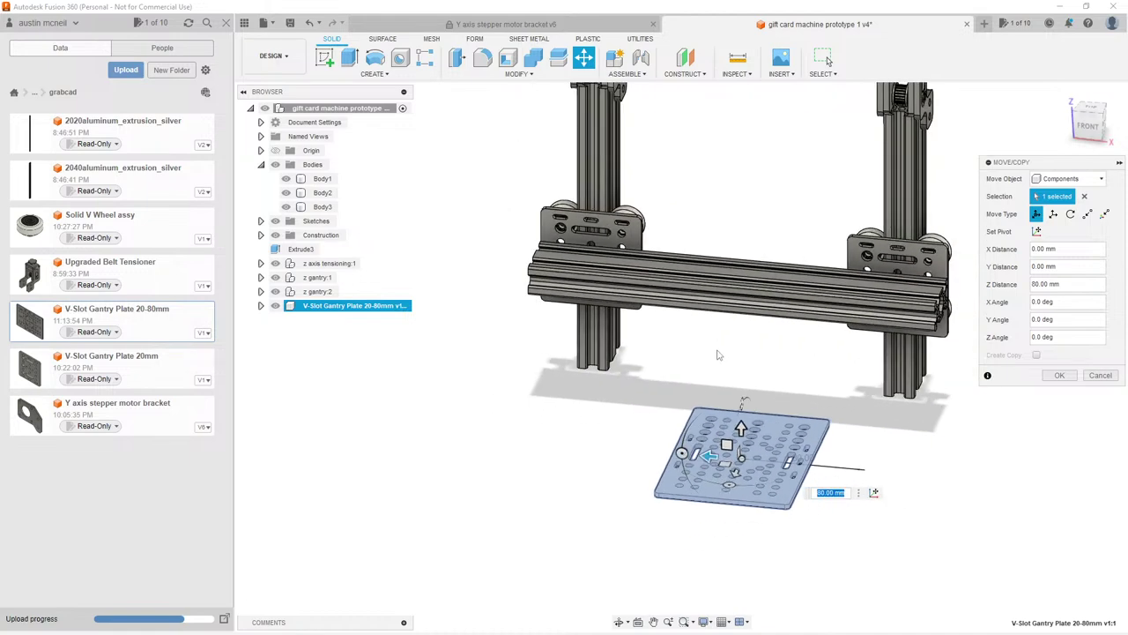
{"action": "scroll", "coordinate": [661, 414], "scroll_direction": "down", "scroll_amount": 2}
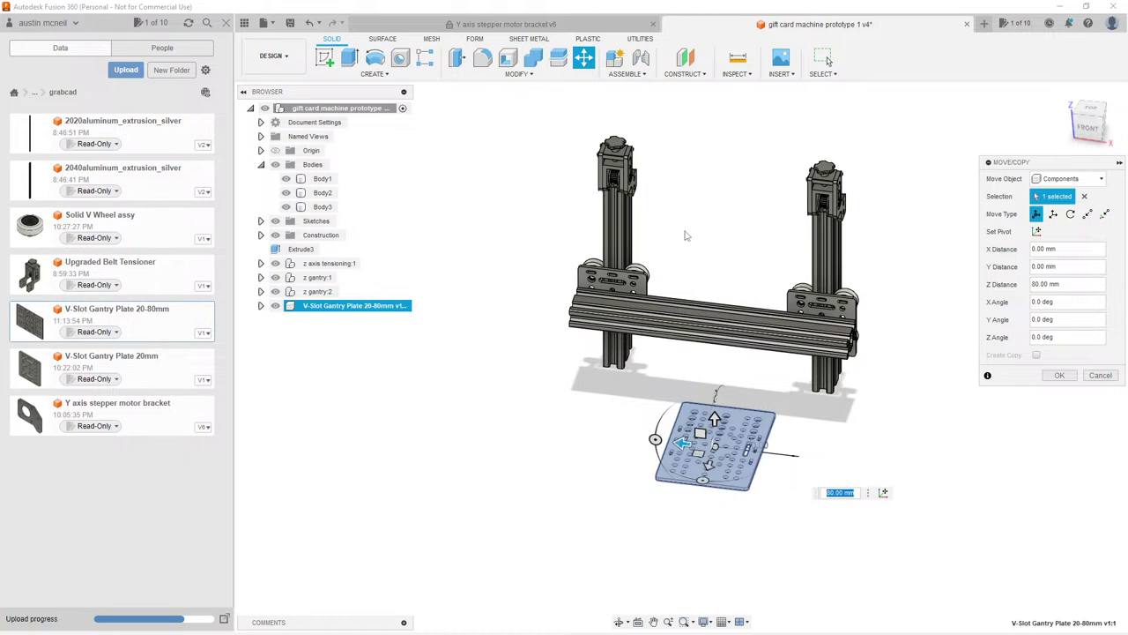
{"action": "scroll", "coordinate": [705, 251], "scroll_direction": "up", "scroll_amount": 3}
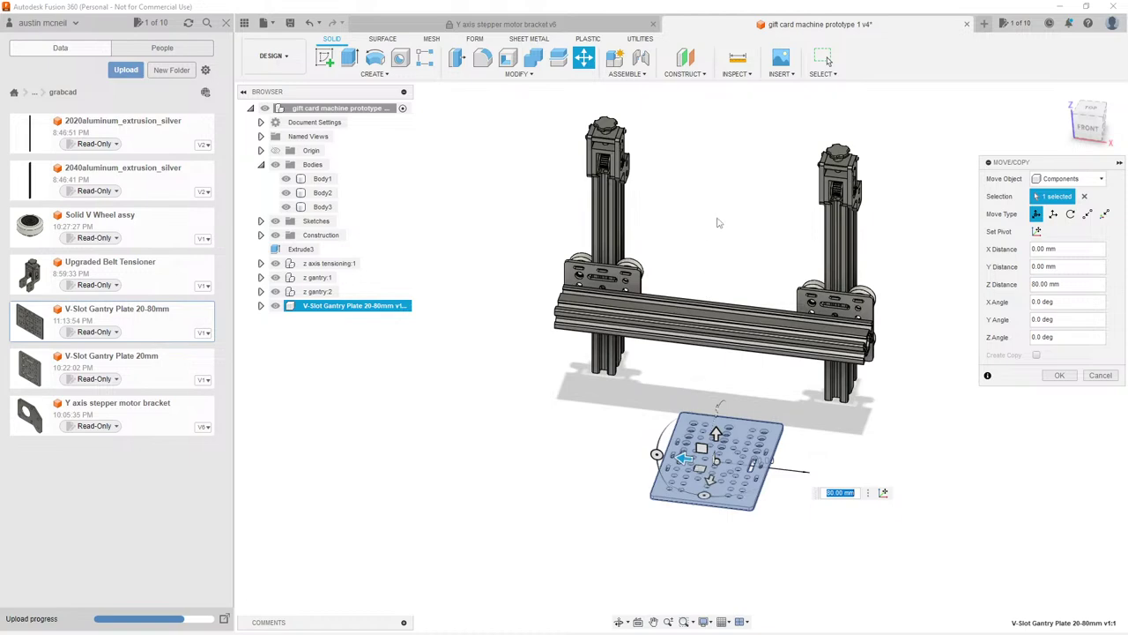
{"action": "scroll", "coordinate": [718, 227], "scroll_direction": "down", "scroll_amount": 2}
{"action": "middle_click_drag", "start_coordinate": [718, 227], "coordinate": [718, 305], "text": "shift"}
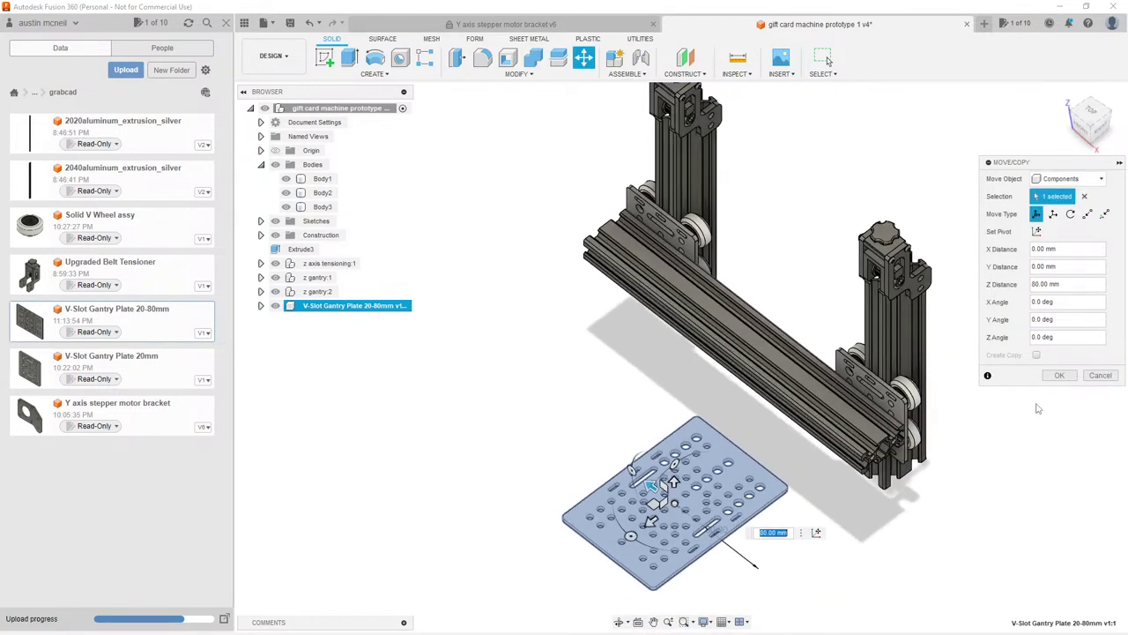
{"action": "left_click", "coordinate": [1060, 375]}
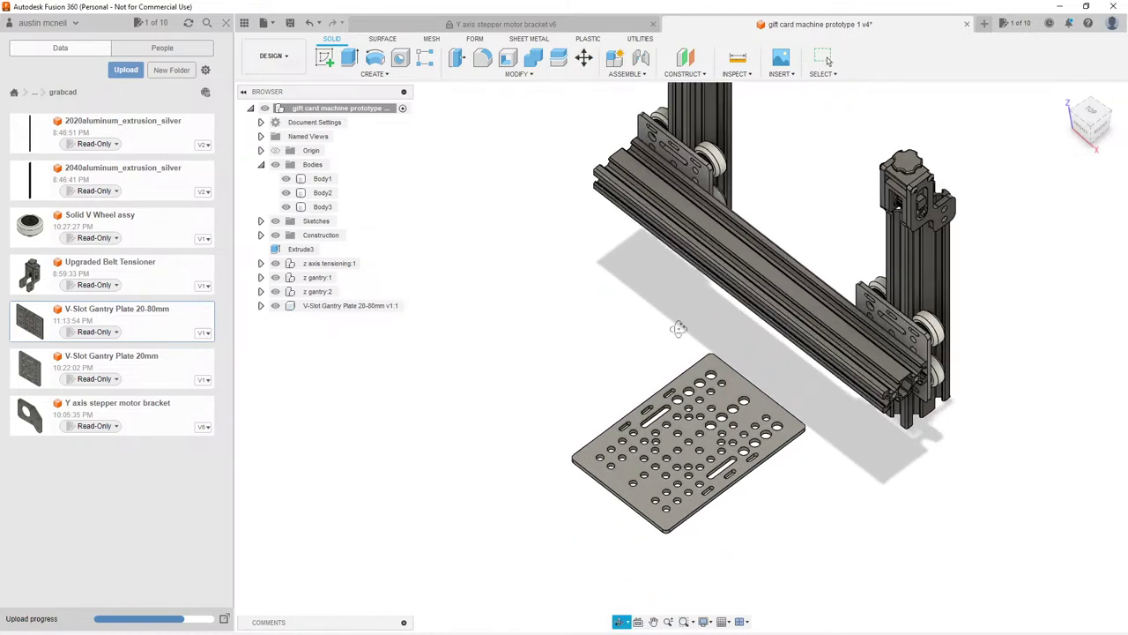
Step: Examine from the front, side and oblique angles how the flat gantry plate sits relative to the cross beam and Z-axis uprights
{"action": "scroll", "coordinate": [723, 344], "scroll_direction": "down", "scroll_amount": 2}
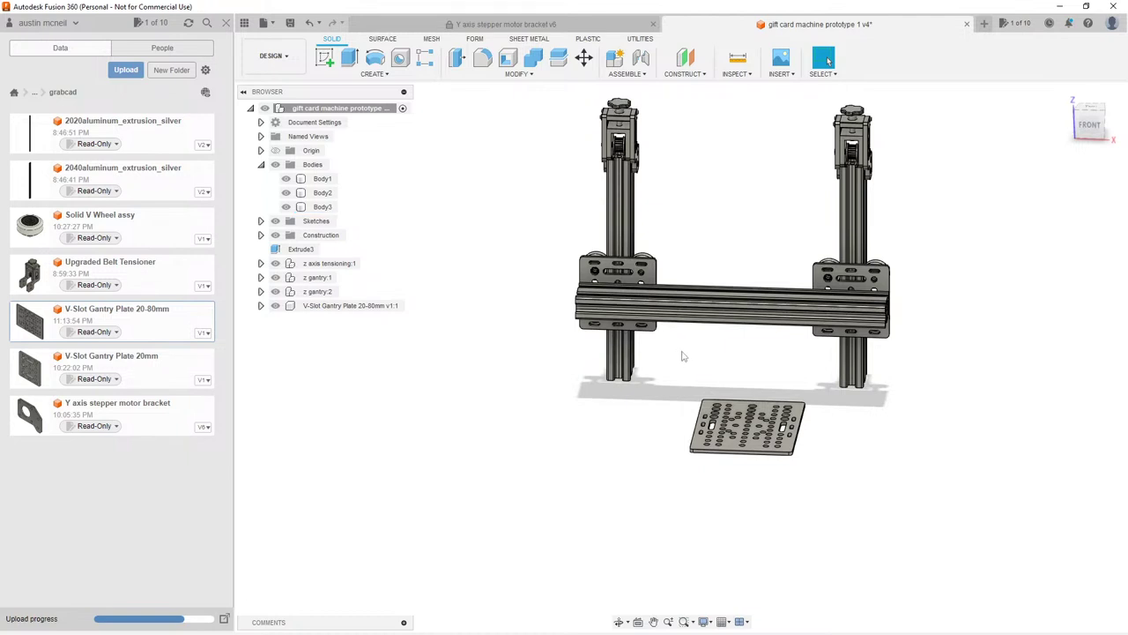
{"action": "scroll", "coordinate": [683, 358], "scroll_direction": "up", "scroll_amount": 1}
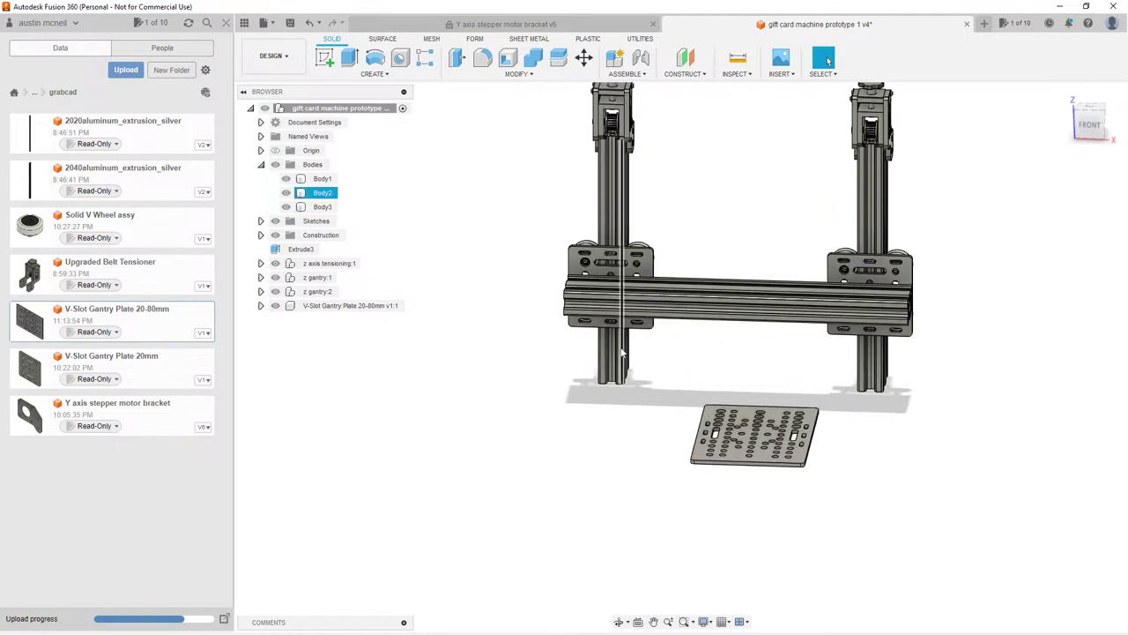
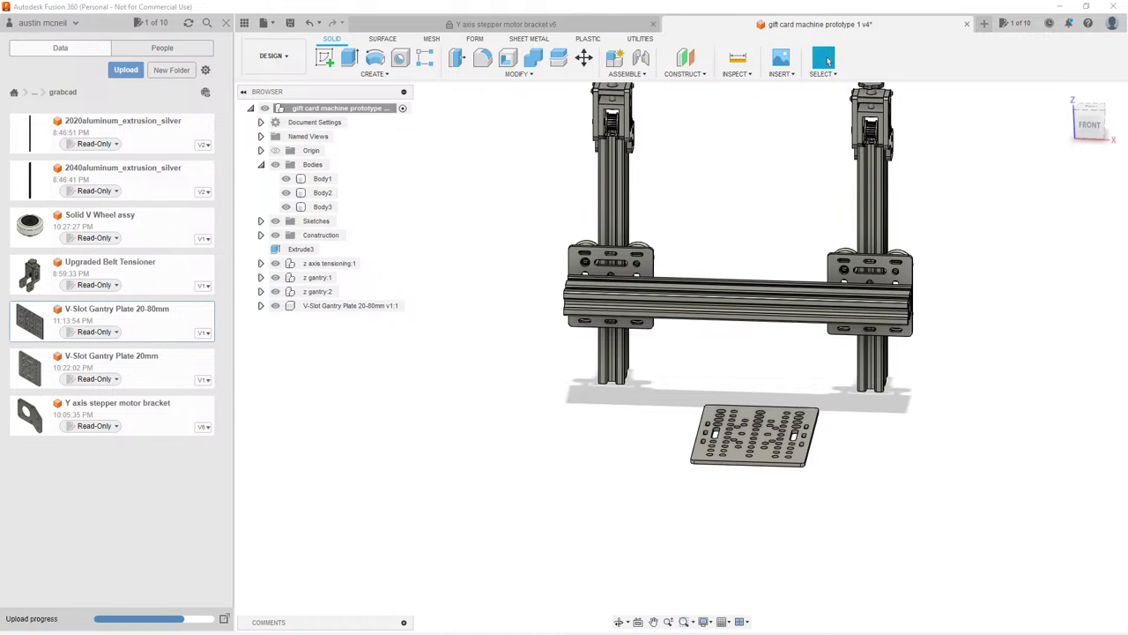
{"action": "left_click", "coordinate": [1103, 131]}
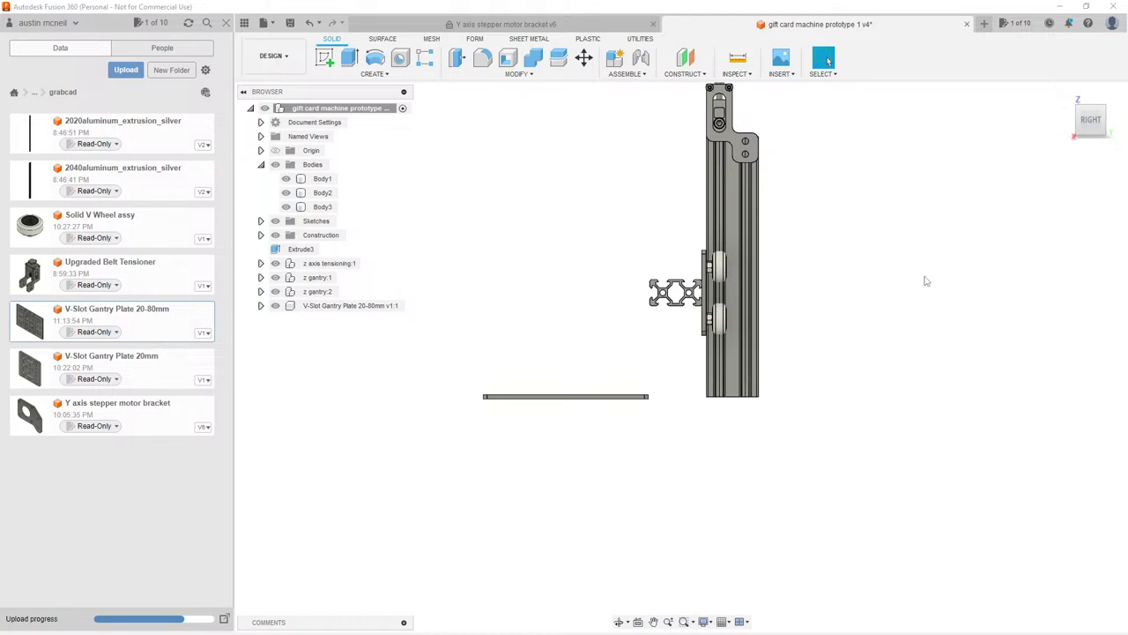
{"action": "key", "text": "F6"}
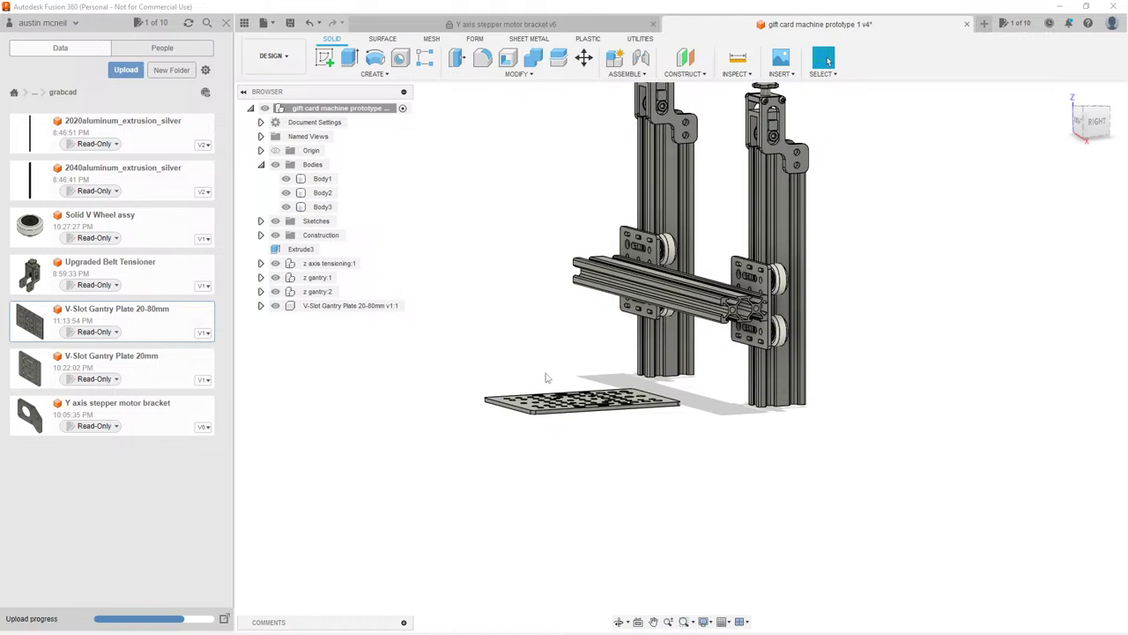
{"action": "middle_click_drag", "start_coordinate": [522, 371], "coordinate": [675, 386], "text": "shift"}
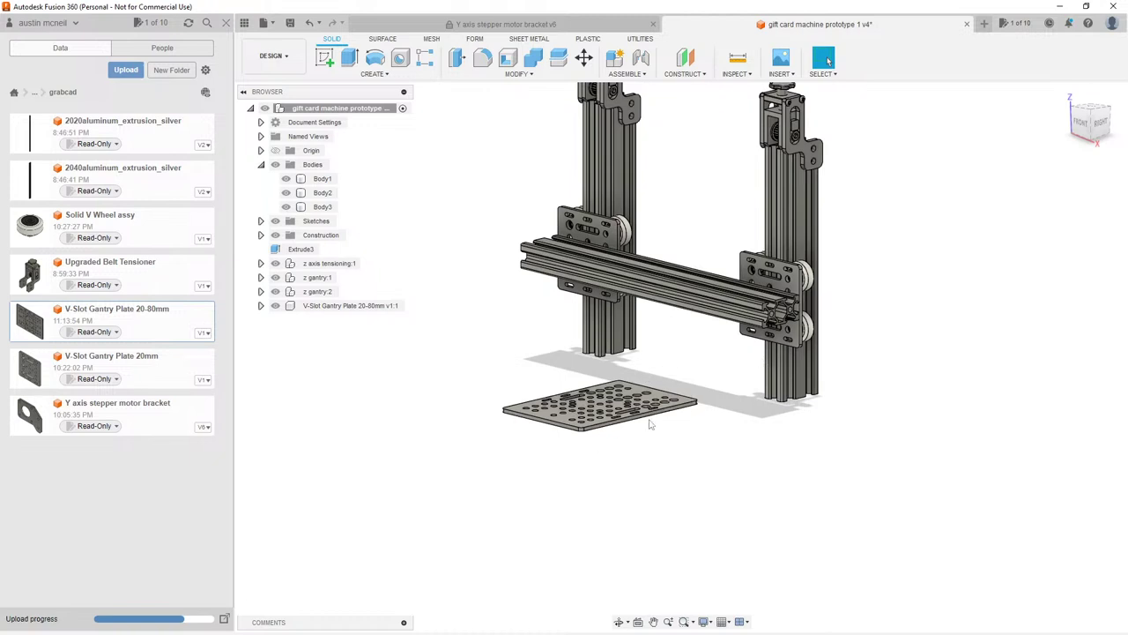
{"action": "left_click", "coordinate": [765, 374]}
{"action": "left_click", "coordinate": [757, 373]}
{"action": "mouse_move", "coordinate": [648, 335]}
{"action": "middle_mouse_down"}
{"action": "mouse_move", "coordinate": [693, 370]}
{"action": "mouse_move", "coordinate": [655, 356]}
{"action": "middle_mouse_up"}
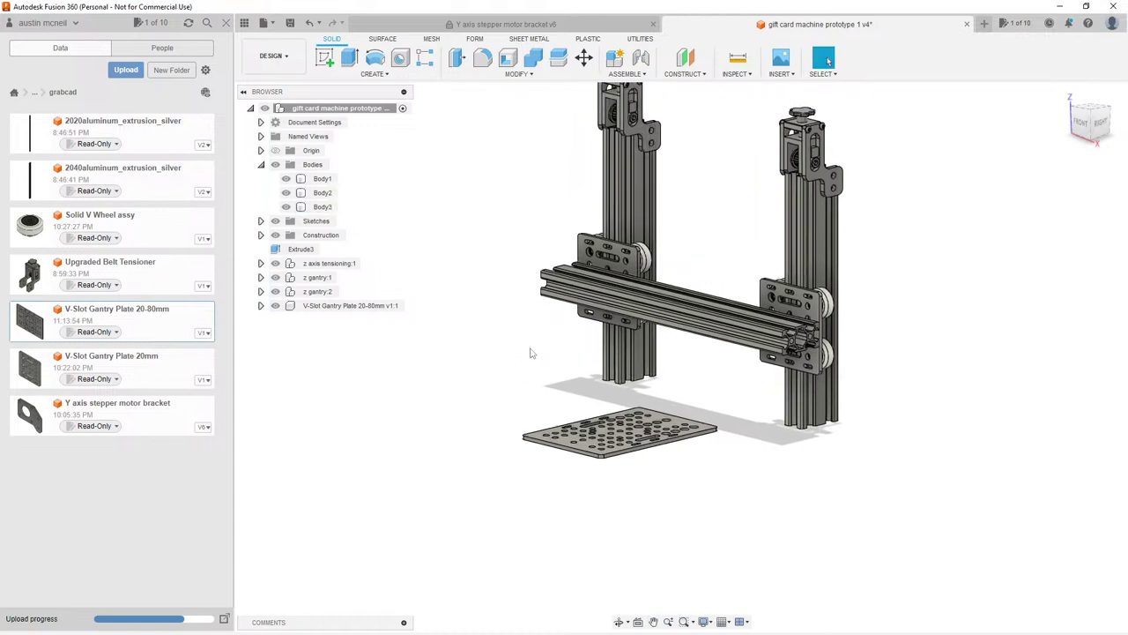
{"action": "middle_click_drag", "start_coordinate": [529, 353], "coordinate": [569, 355], "text": "shift"}
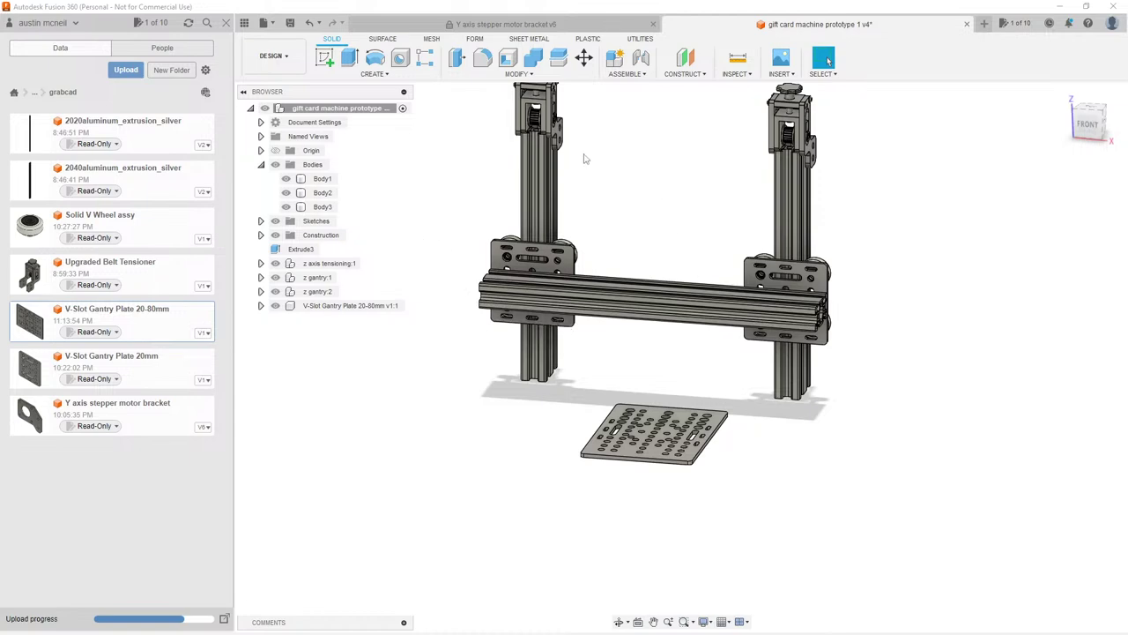
{"action": "mouse_move", "coordinate": [695, 222]}
{"action": "middle_mouse_down", "text": "shift"}
{"action": "mouse_move", "coordinate": [652, 205]}
{"action": "mouse_move", "coordinate": [665, 230]}
{"action": "mouse_move", "coordinate": [684, 171]}
{"action": "mouse_move", "coordinate": [697, 202]}
{"action": "middle_mouse_up", "text": "shift"}
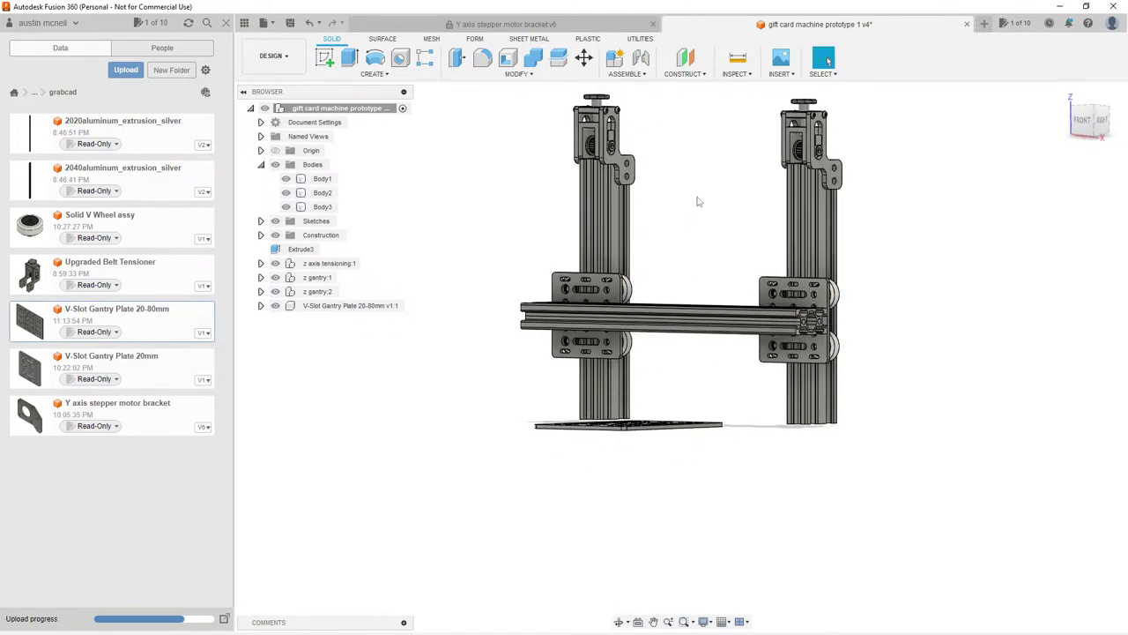
{"action": "middle_click_drag", "start_coordinate": [701, 216], "coordinate": [702, 231], "text": "shift"}
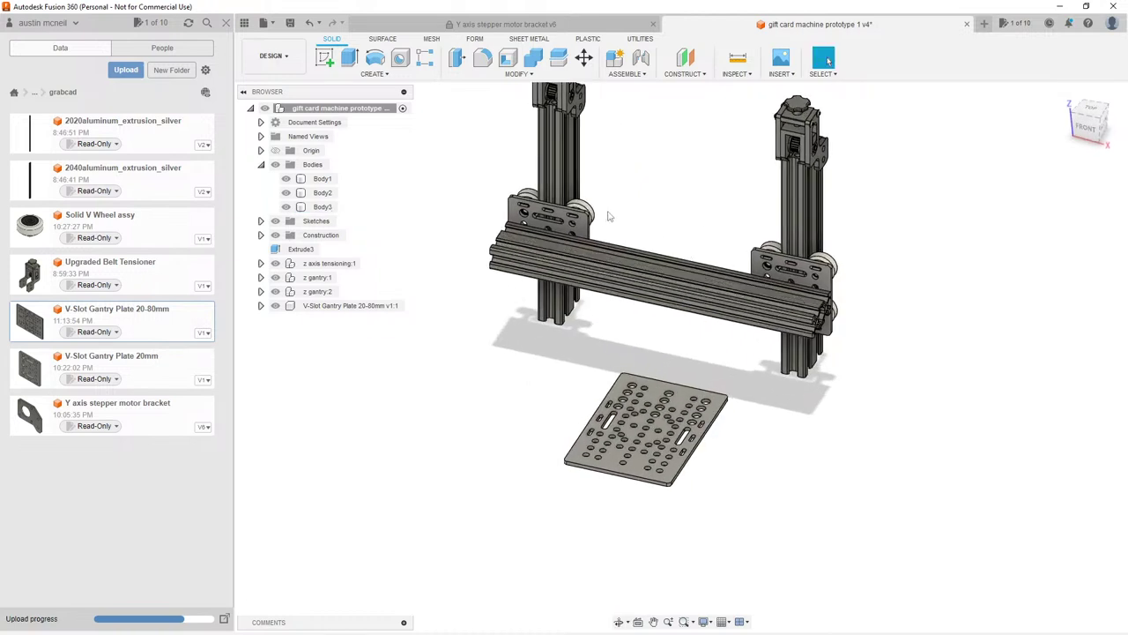
{"action": "middle_click_drag", "start_coordinate": [619, 207], "coordinate": [653, 235]}
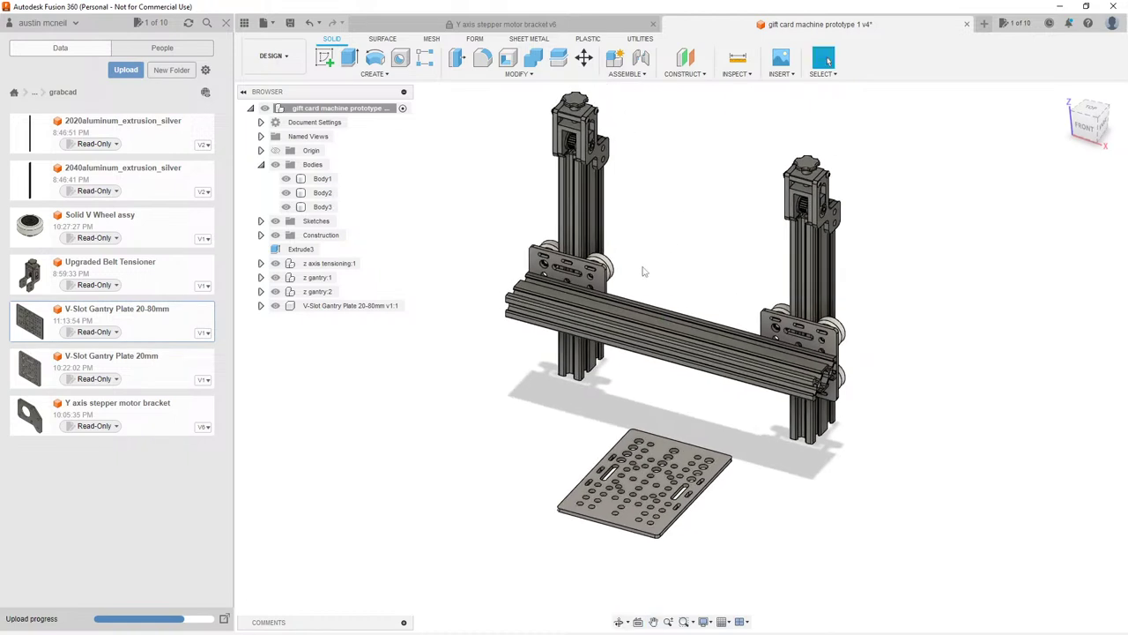
{"action": "scroll", "coordinate": [681, 448], "scroll_direction": "up", "scroll_amount": 3}
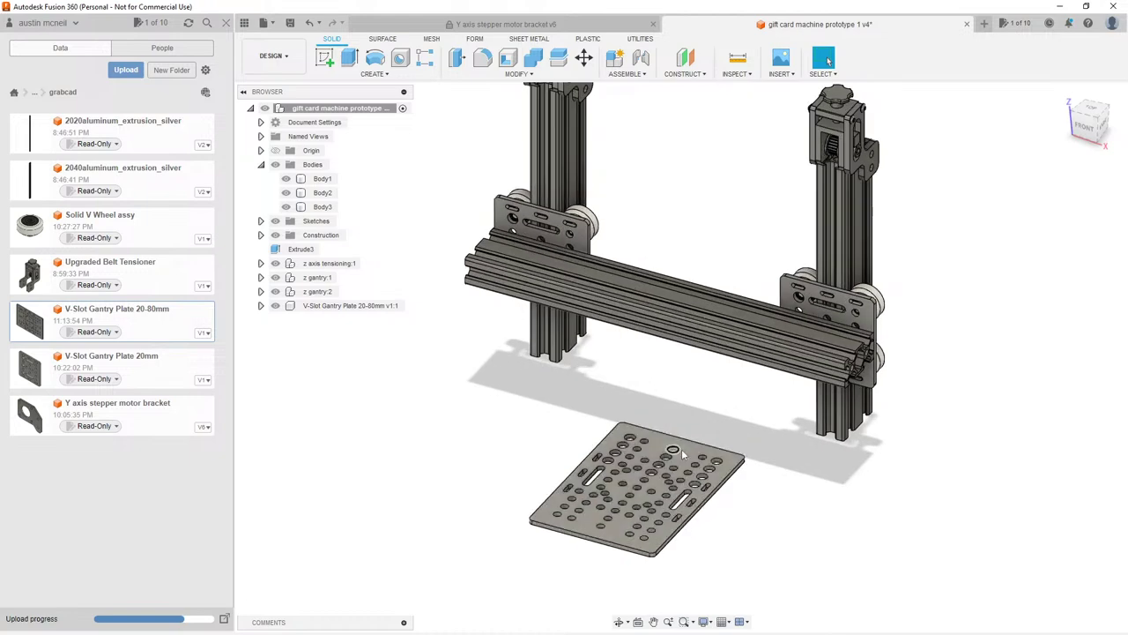
{"action": "middle_click_drag", "start_coordinate": [686, 400], "coordinate": [676, 428], "text": "shift"}
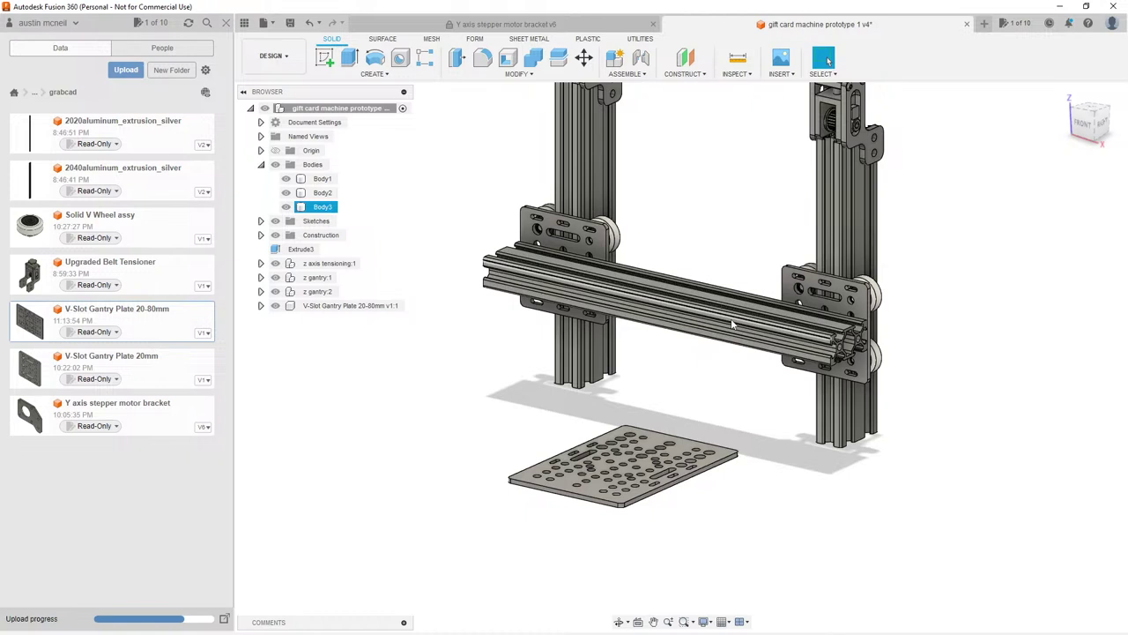
{"action": "left_click", "coordinate": [669, 357]}
{"action": "left_click", "coordinate": [840, 247]}
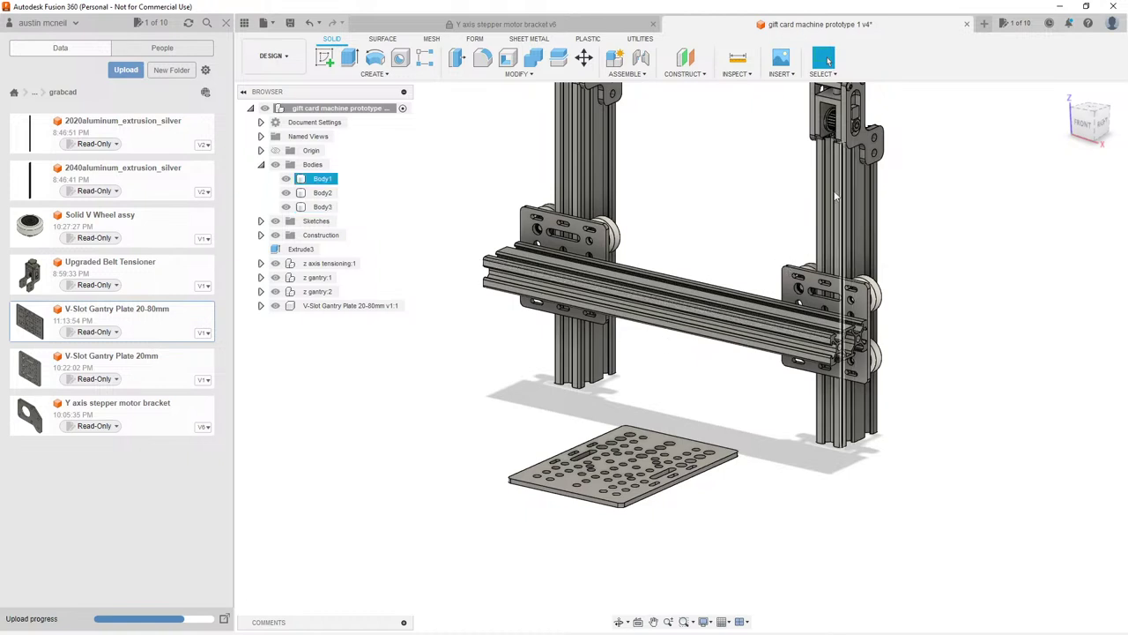
{"action": "left_click", "coordinate": [602, 260]}
{"action": "left_click", "coordinate": [729, 382]}
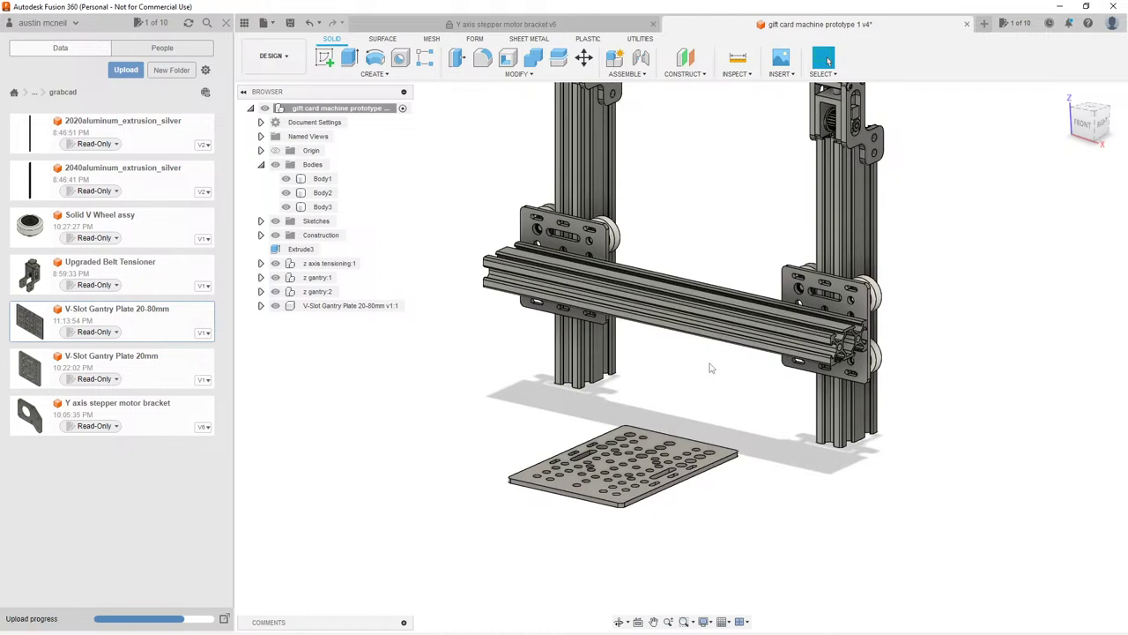
{"action": "middle_click_drag", "start_coordinate": [612, 406], "coordinate": [636, 400]}
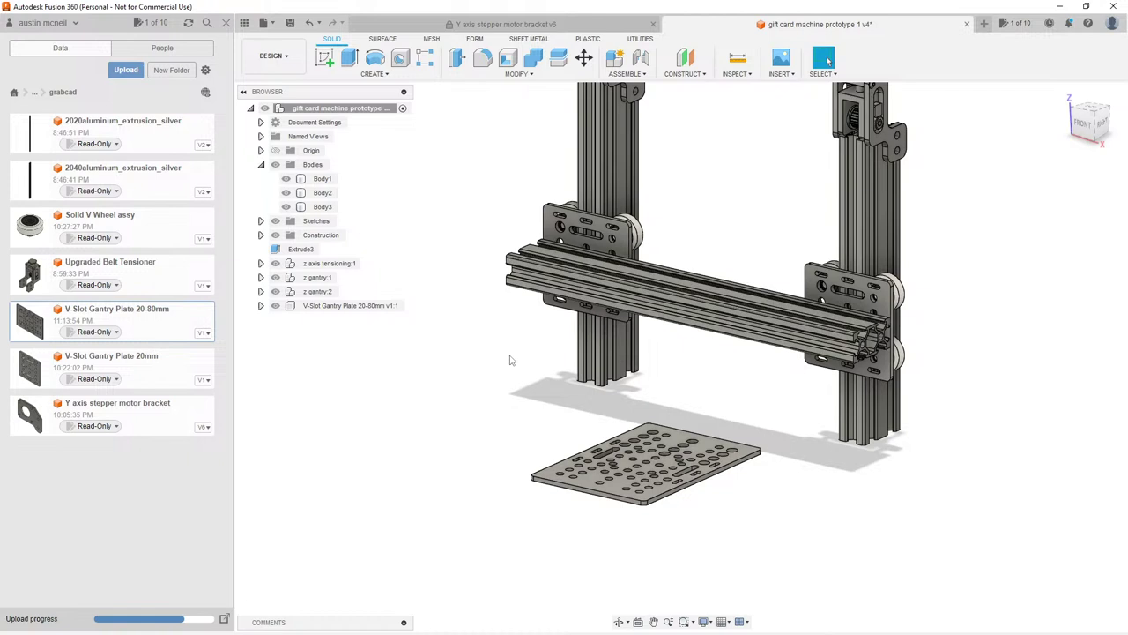
Step: Save the gift card machine prototype design as a new version with the description "Base Board"
{"action": "key", "text": "ctrl+s"}
{"action": "type", "text": "Base Board"}
{"action": "key", "text": "Return"}
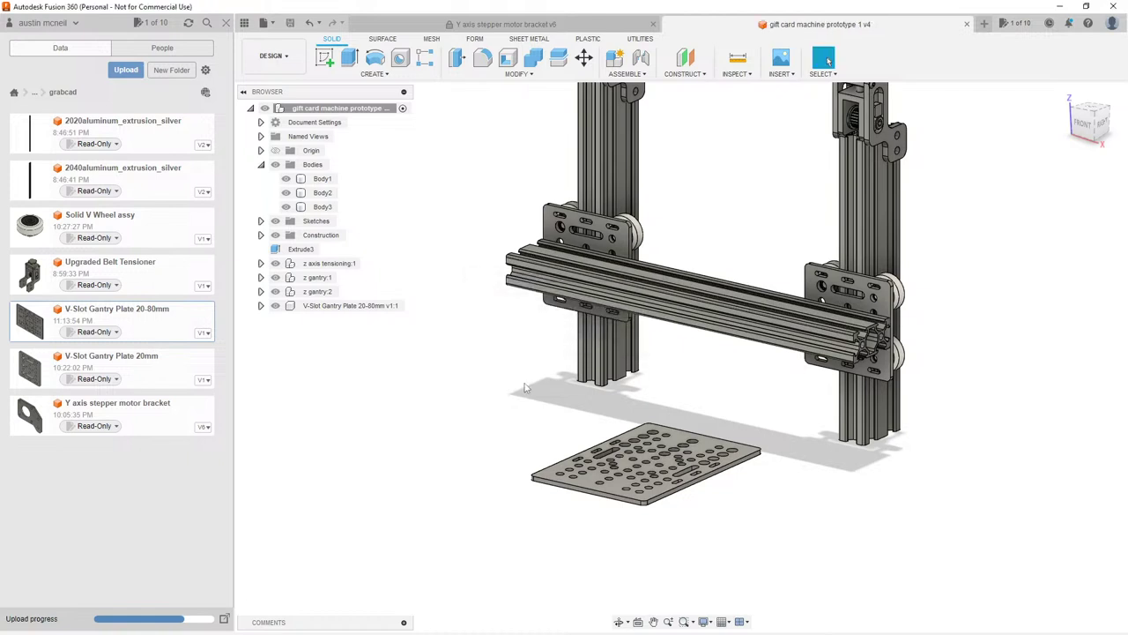
Step: Examine the 20-80mm gantry plate's hole pattern up close and from above against the width of the cross beam
{"action": "middle_click_drag", "start_coordinate": [518, 394], "coordinate": [534, 350]}
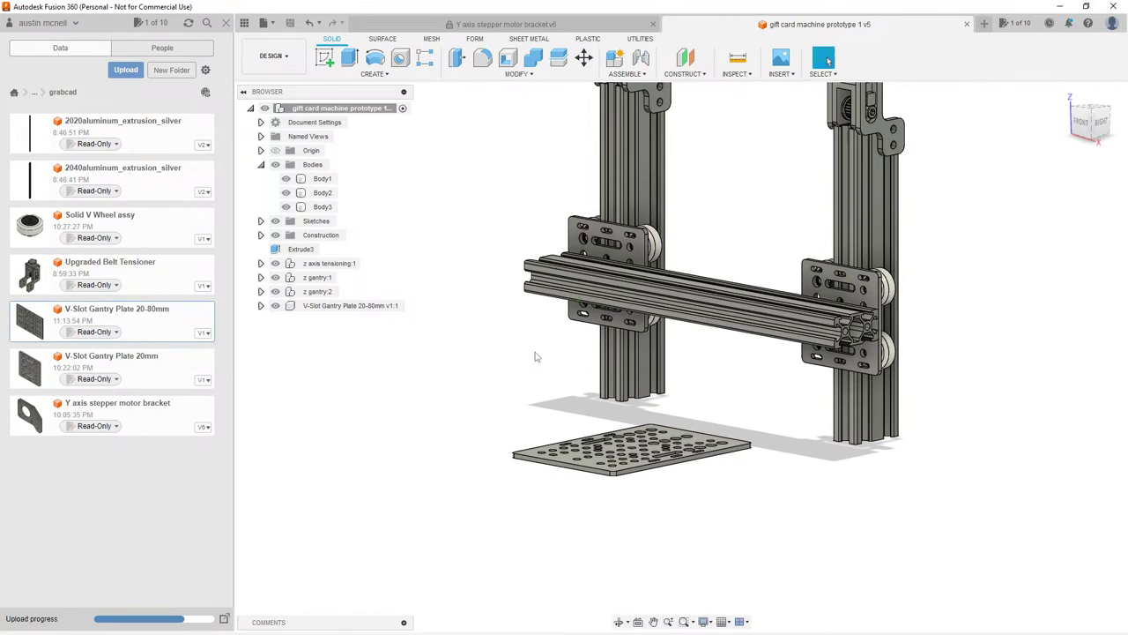
{"action": "left_click", "coordinate": [793, 360]}
{"action": "key", "text": "Escape"}
{"action": "scroll", "coordinate": [751, 459], "scroll_direction": "up", "scroll_amount": 3}
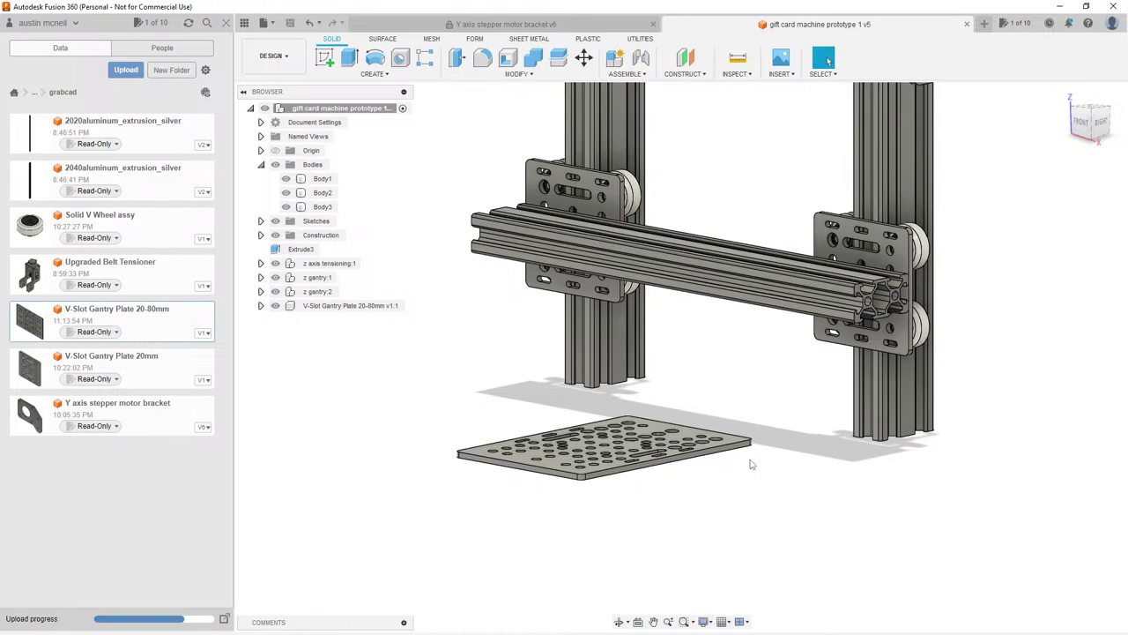
{"action": "middle_click_drag", "start_coordinate": [505, 360], "coordinate": [487, 391], "text": "shift"}
{"action": "key", "text": "Escape"}
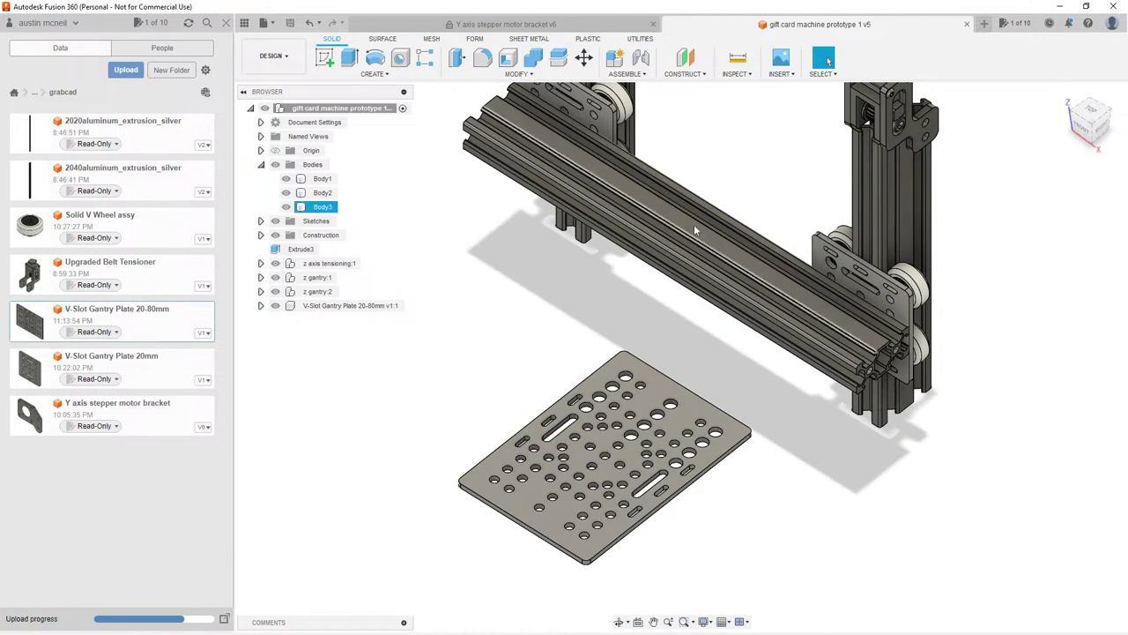
{"action": "scroll", "coordinate": [694, 224], "scroll_direction": "up", "scroll_amount": 2}
{"action": "middle_click_drag", "start_coordinate": [777, 421], "coordinate": [750, 405], "text": "shift"}
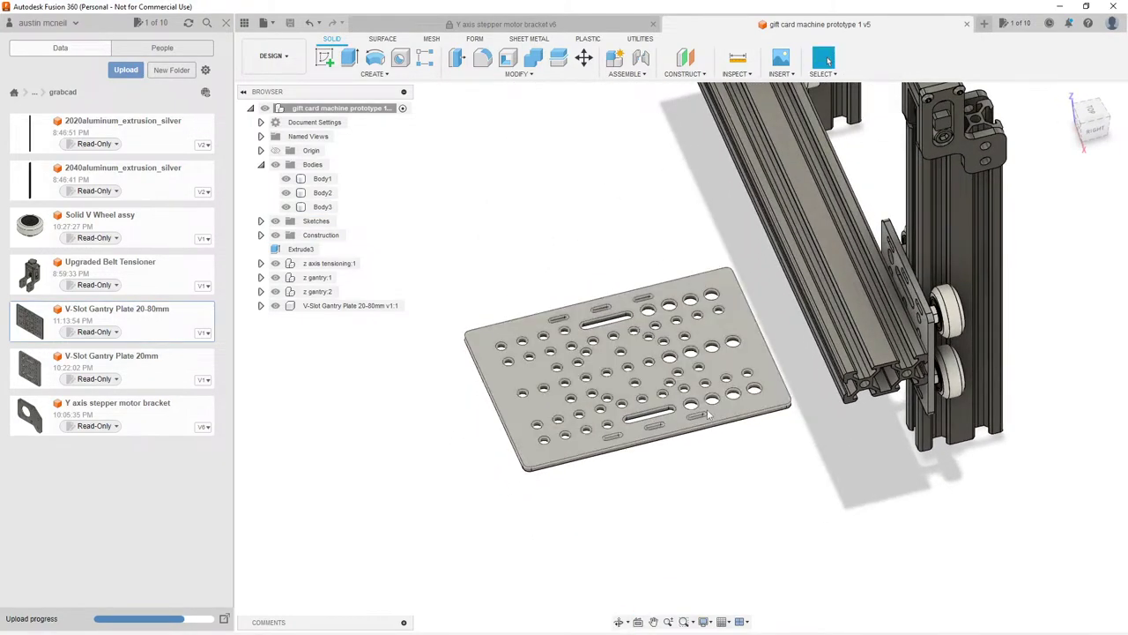
{"action": "scroll", "coordinate": [652, 423], "scroll_direction": "up", "scroll_amount": 2}
{"action": "middle_click_drag", "start_coordinate": [560, 372], "coordinate": [545, 324], "text": "shift"}
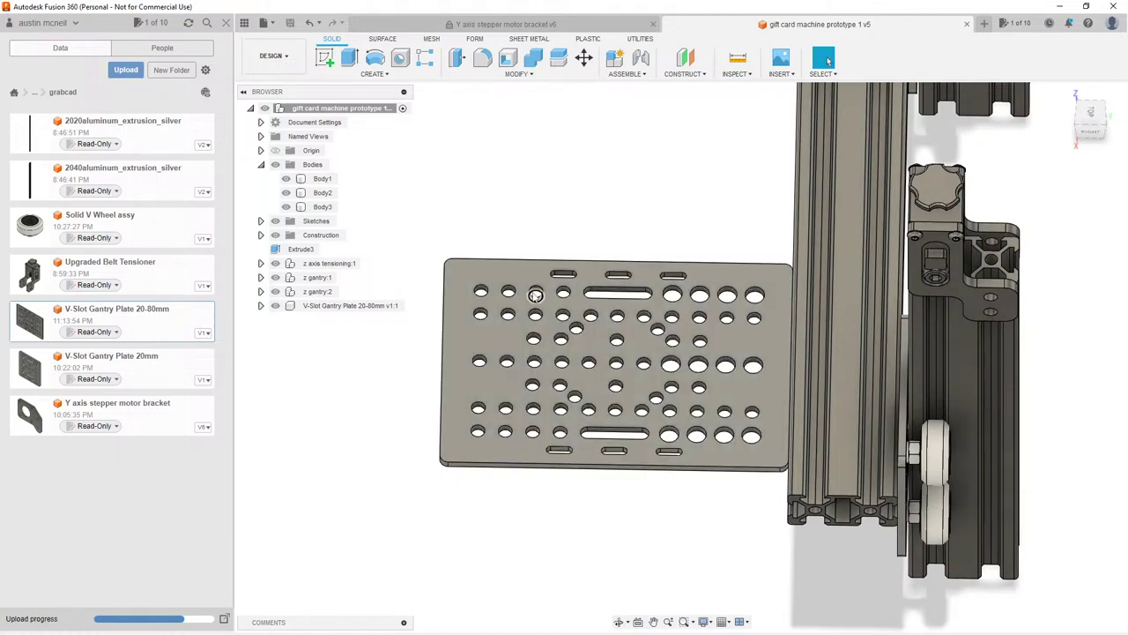
{"action": "left_click", "coordinate": [536, 294]}
{"action": "middle_click_drag", "start_coordinate": [835, 264], "coordinate": [838, 221], "text": "shift"}
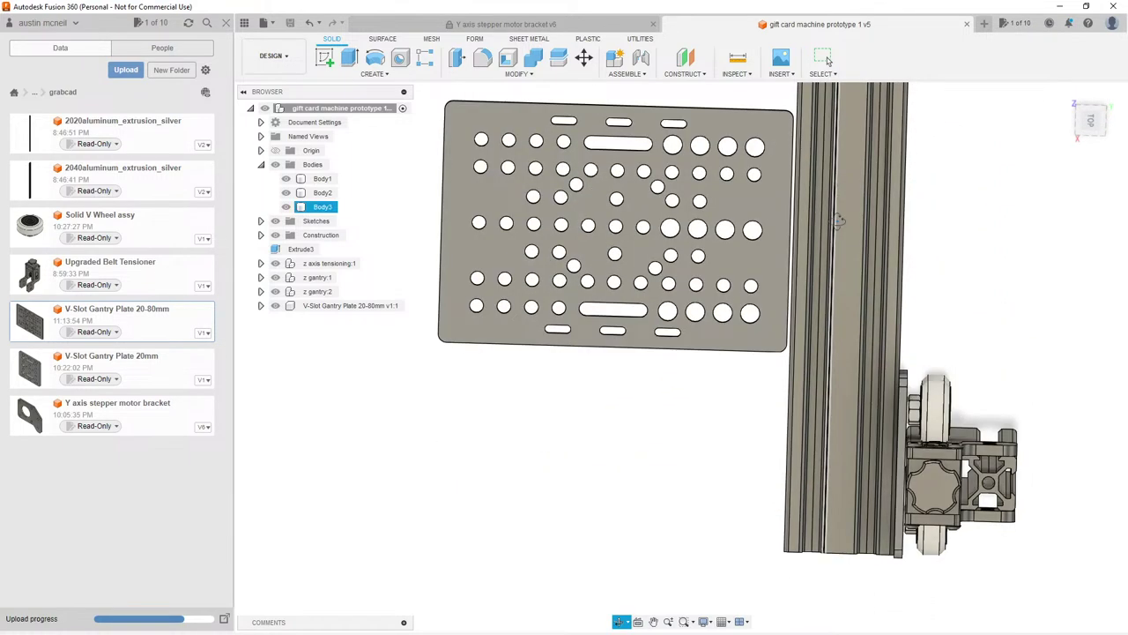
{"action": "key", "text": "Escape"}
{"action": "scroll", "coordinate": [582, 244], "scroll_direction": "down", "scroll_amount": 3}
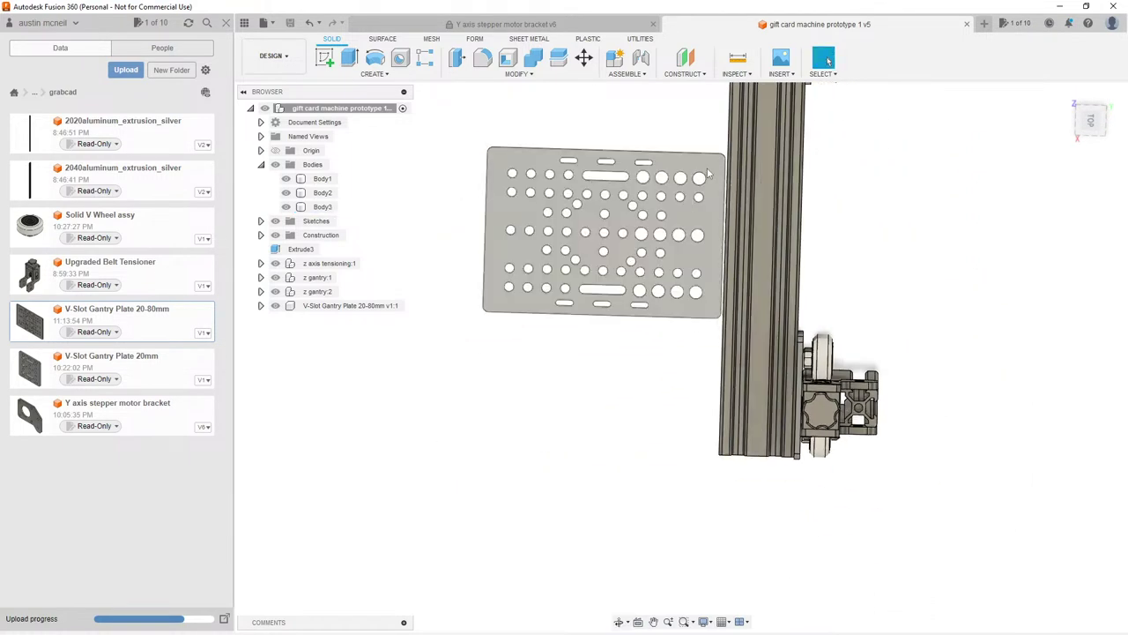
Step: Measure the distance between the third small hole and the second large hole in the gantry plate's upper row
{"action": "scroll", "coordinate": [554, 183], "scroll_direction": "up", "scroll_amount": 4}
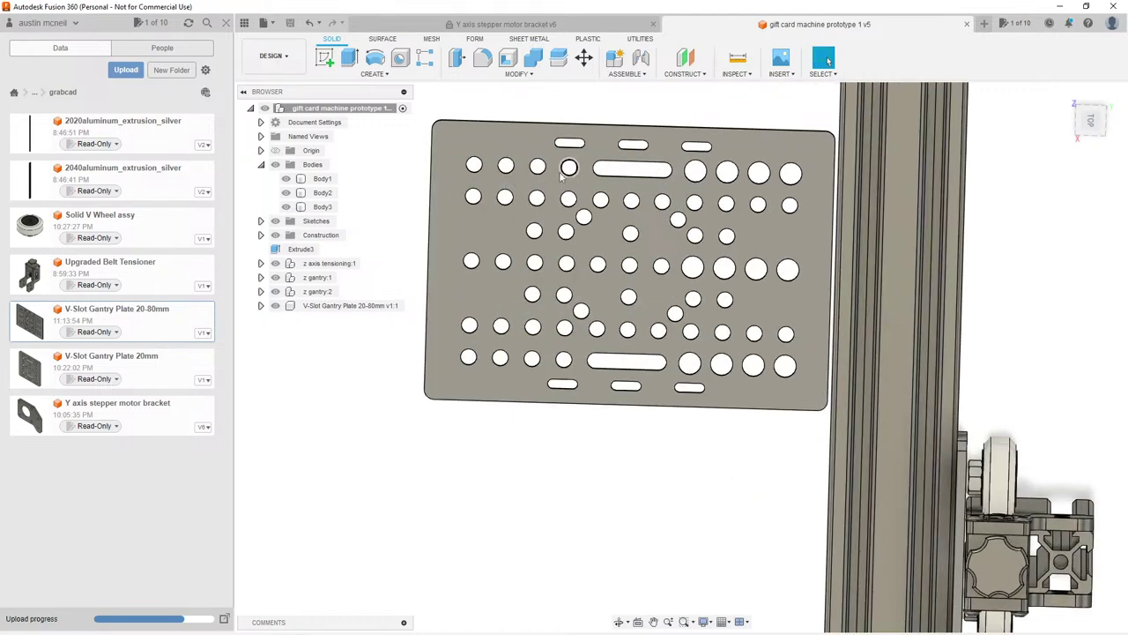
{"action": "key", "text": "i"}
{"action": "left_click", "coordinate": [534, 172]}
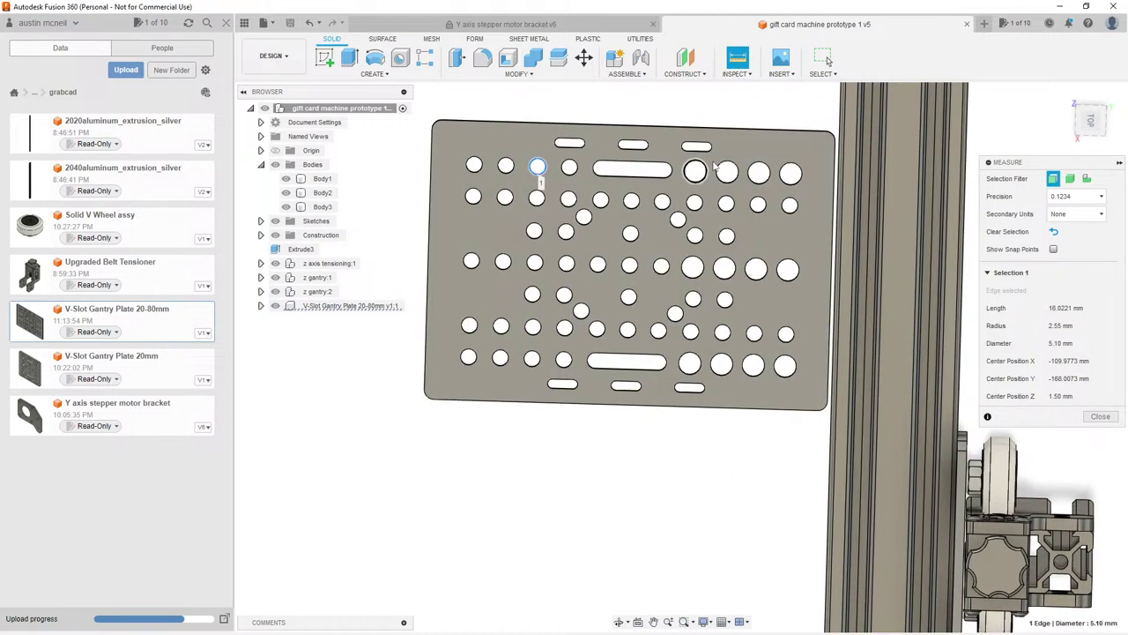
{"action": "left_click", "coordinate": [728, 171]}
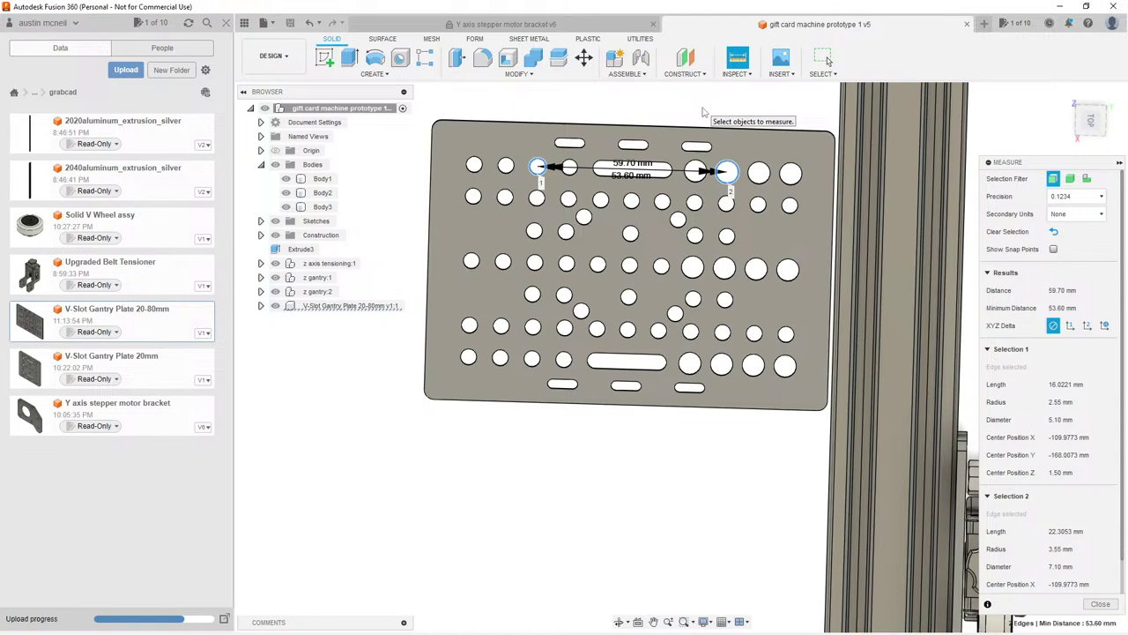
{"action": "key", "text": "Escape"}
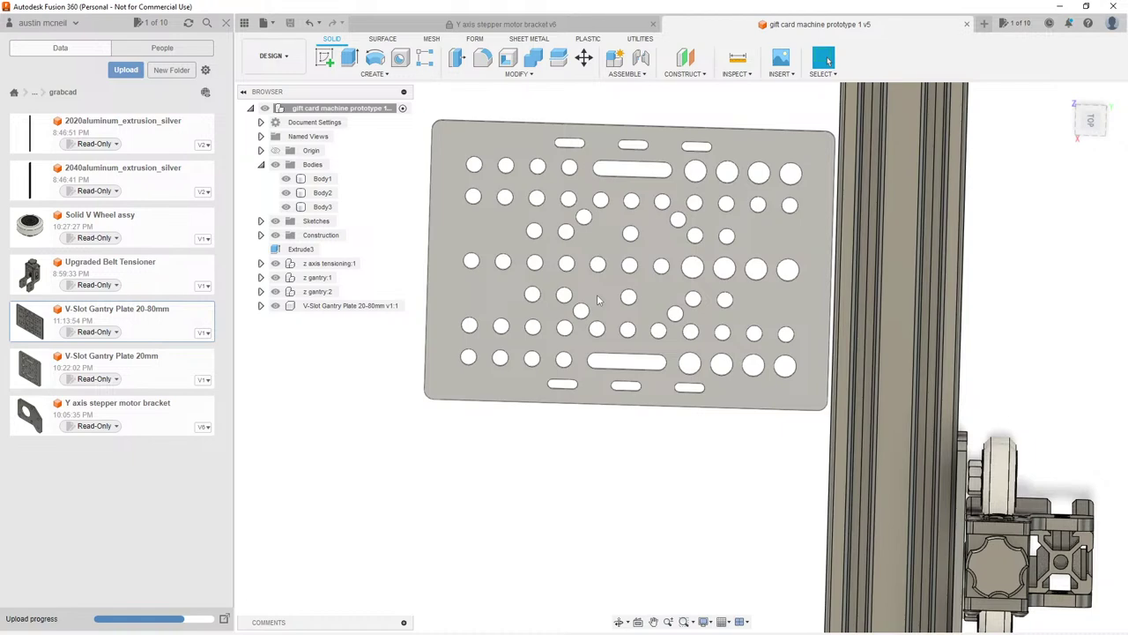
{"action": "middle_click_drag", "start_coordinate": [598, 301], "coordinate": [668, 310], "text": "shift"}
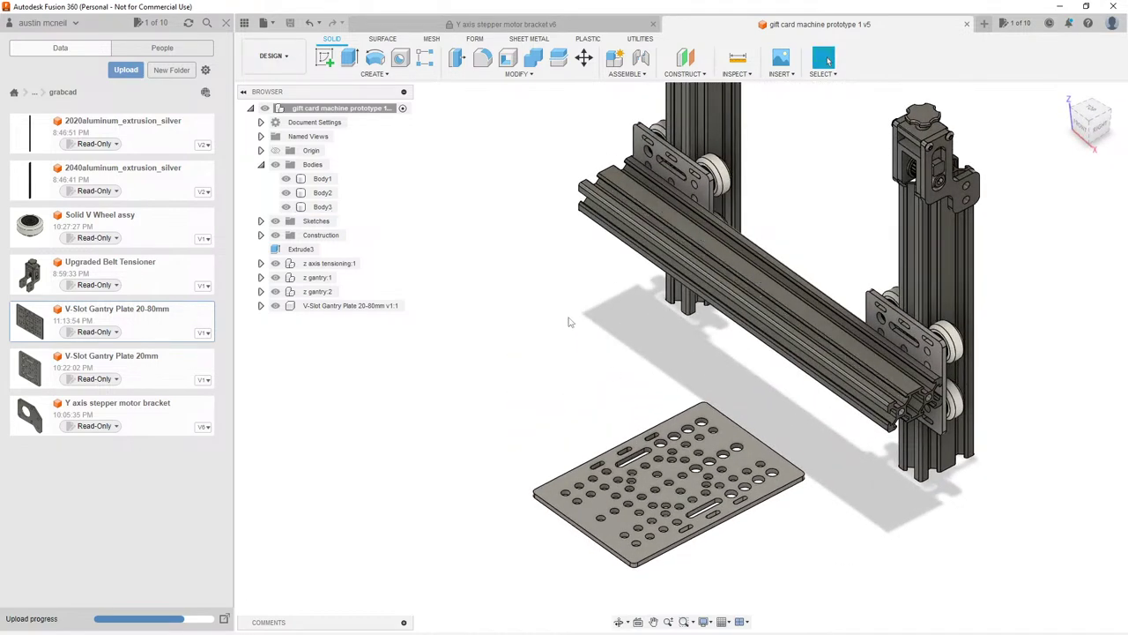
{"action": "scroll", "coordinate": [577, 331], "scroll_direction": "down", "scroll_amount": 1}
{"action": "middle_click_drag", "start_coordinate": [610, 373], "coordinate": [602, 348], "text": "shift"}
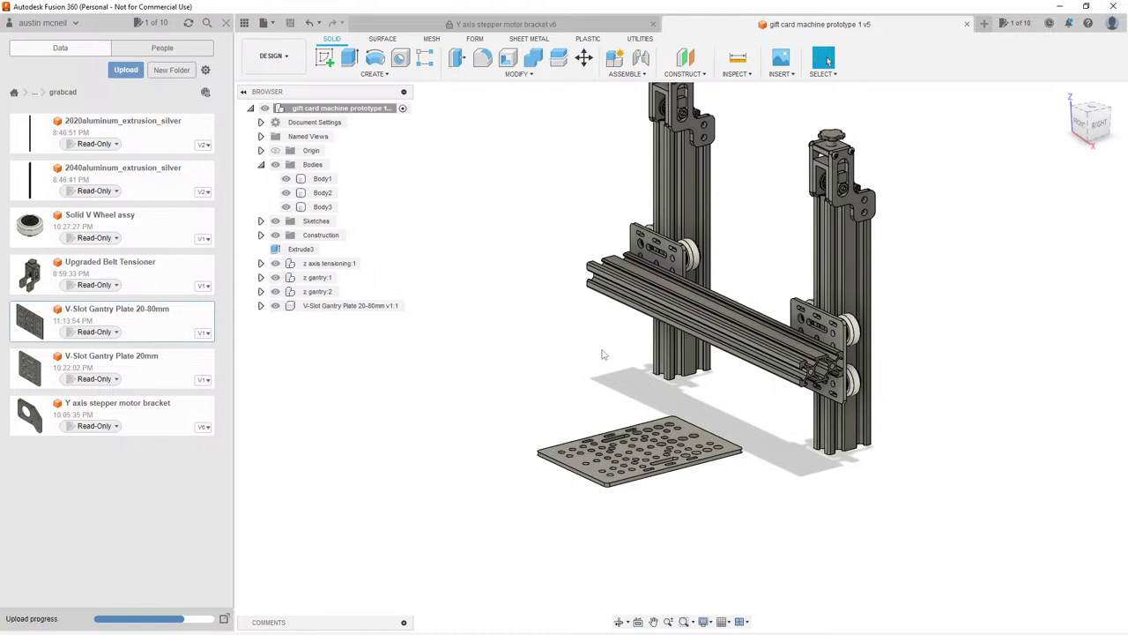
{"action": "middle_click_drag", "start_coordinate": [595, 381], "coordinate": [605, 349]}
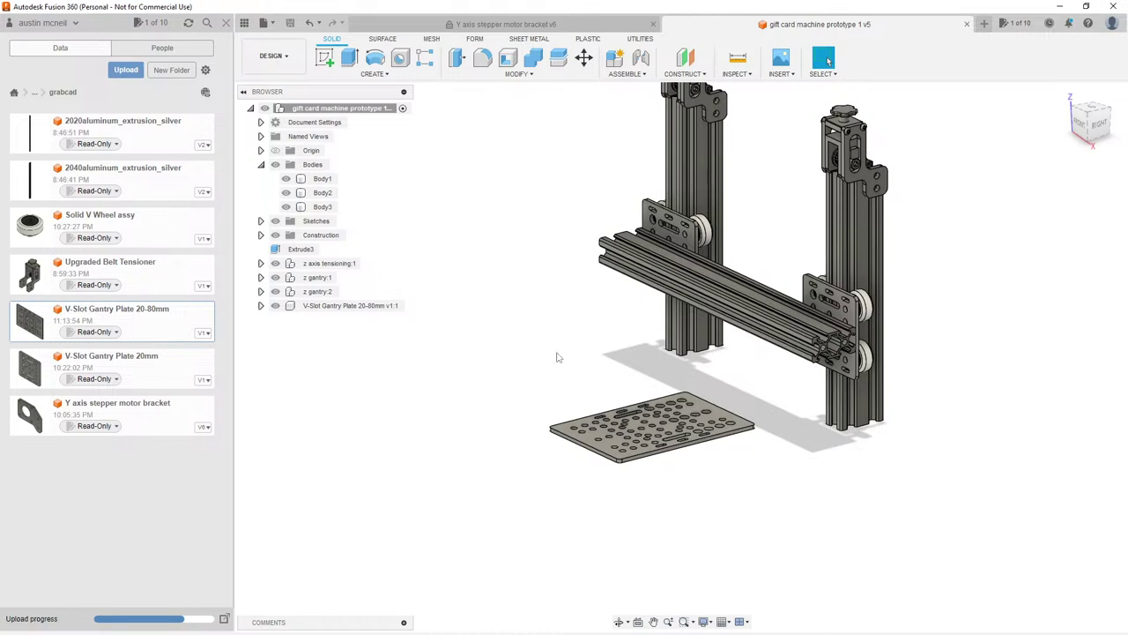
{"action": "middle_click_drag", "start_coordinate": [557, 357], "coordinate": [565, 360], "text": "shift"}
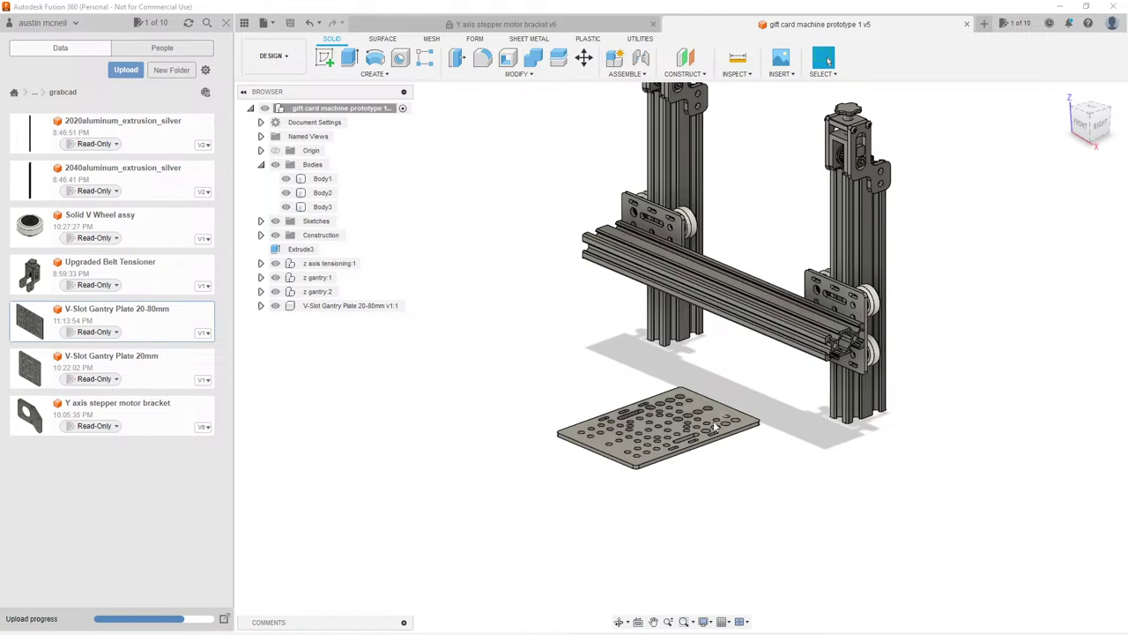
Step: Insert the Solid V Wheel assy into the current design without repositioning it, and break its link to the source file
{"action": "scroll", "coordinate": [602, 414], "scroll_direction": "up", "scroll_amount": 4}
{"action": "middle_click_drag", "start_coordinate": [602, 414], "coordinate": [428, 297], "text": "shift"}
{"action": "right_click", "coordinate": [132, 220]}
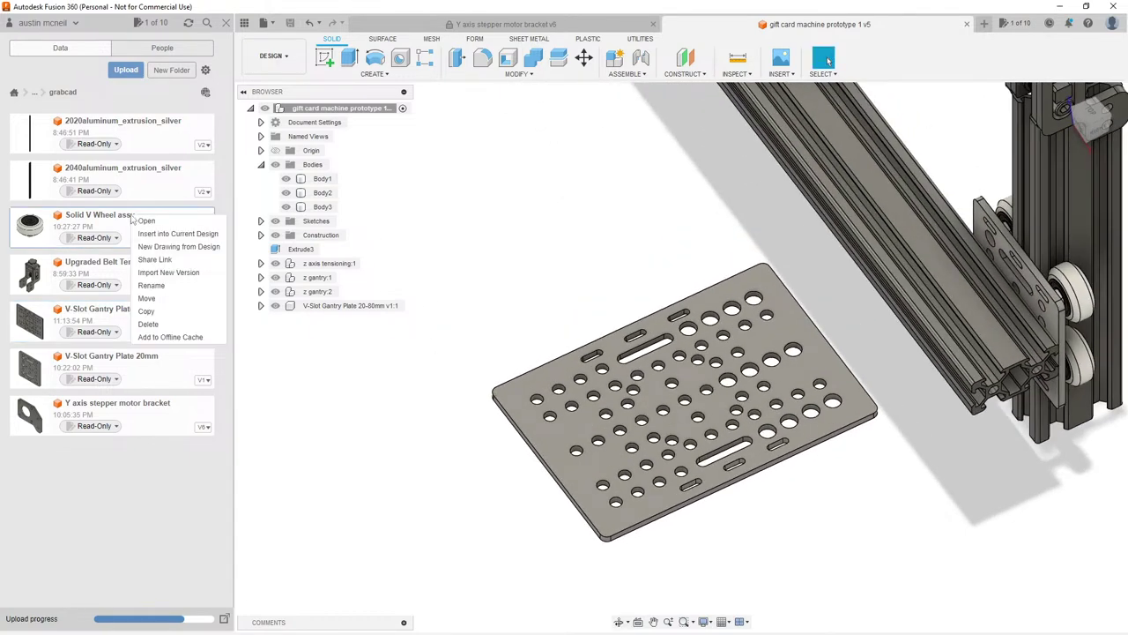
{"action": "left_click", "coordinate": [172, 242]}
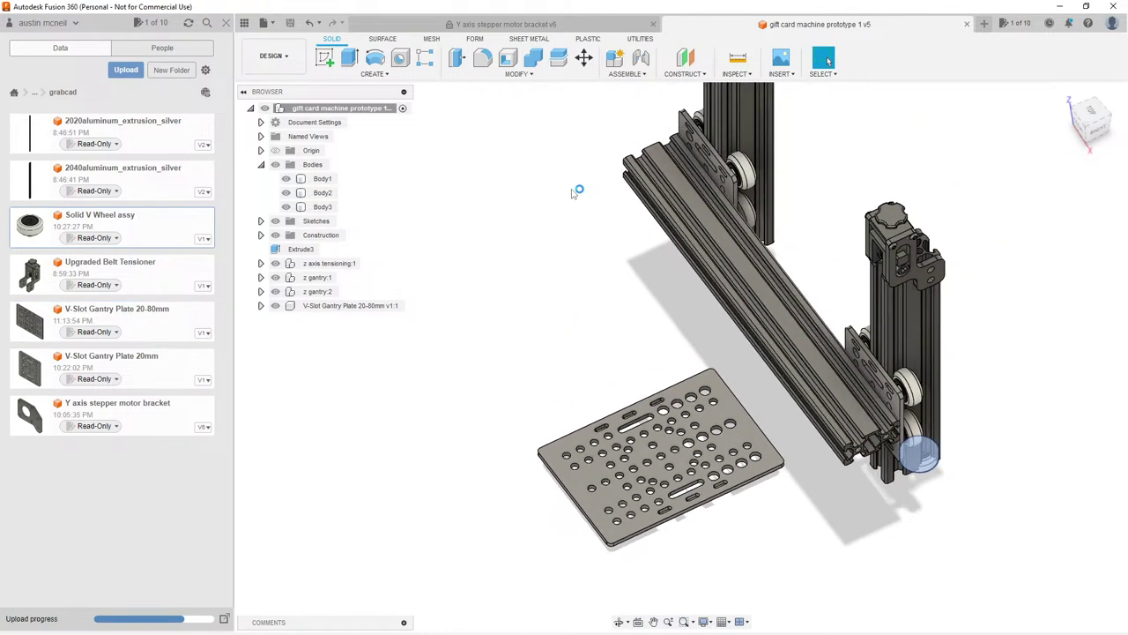
{"action": "scroll", "coordinate": [811, 574], "scroll_direction": "up", "scroll_amount": 5}
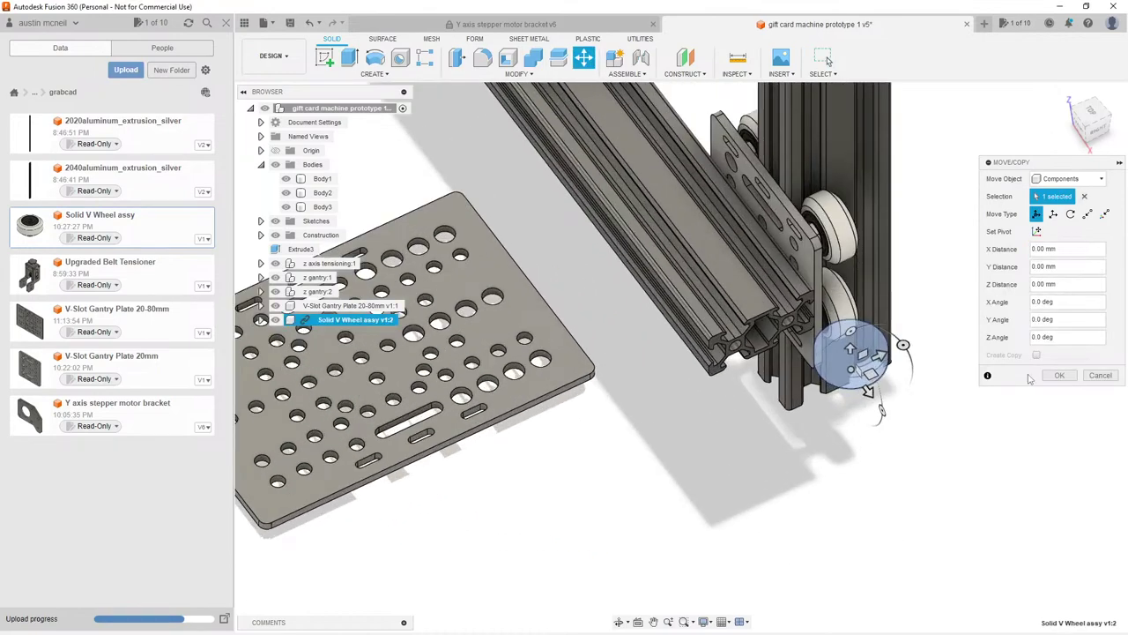
{"action": "left_click", "coordinate": [1098, 375]}
{"action": "right_click", "coordinate": [315, 320]}
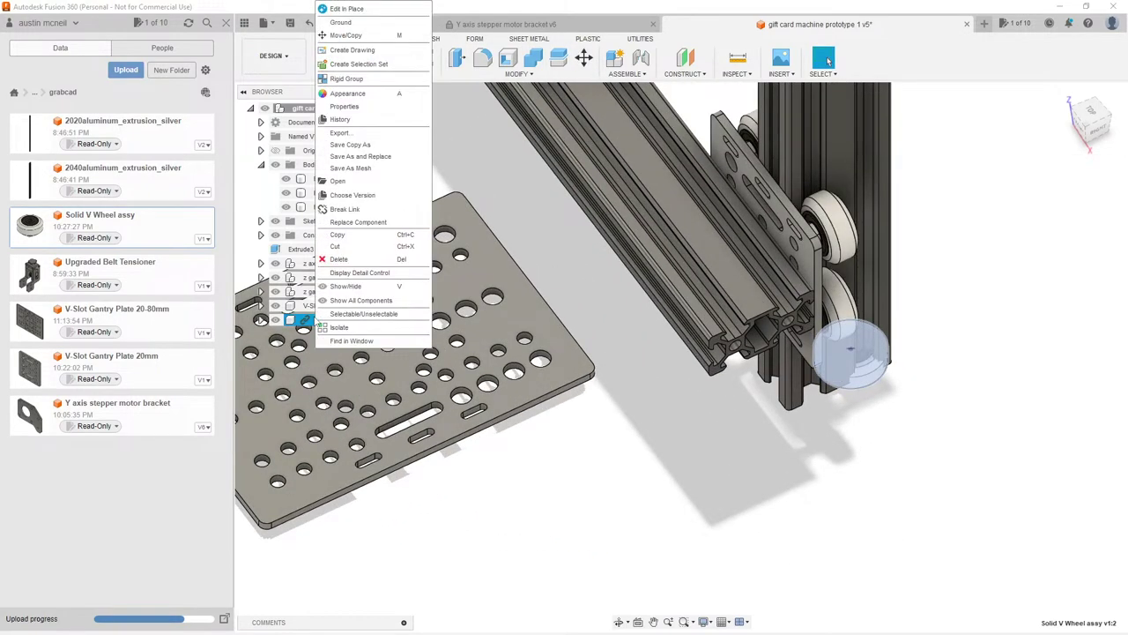
{"action": "left_click", "coordinate": [363, 209]}
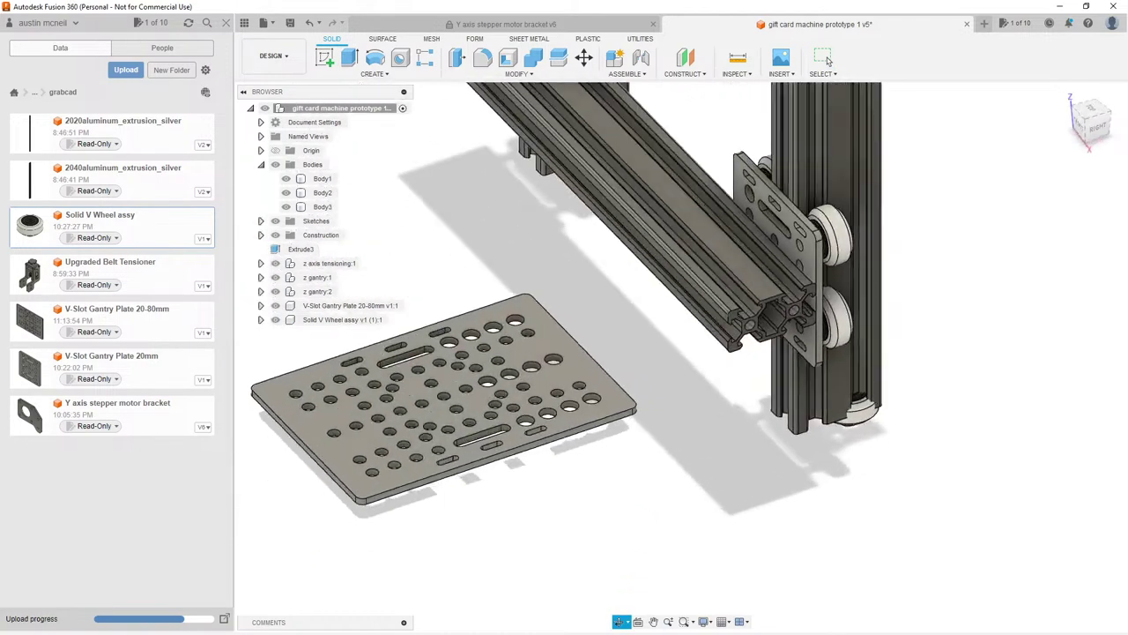
Step: Try to move the inserted V wheel toward the flat gantry plate, and undo the wheel's insertion
{"action": "middle_click_drag", "start_coordinate": [670, 404], "coordinate": [758, 271]}
{"action": "mouse_move", "coordinate": [762, 330]}
{"action": "middle_mouse_down", "text": "shift"}
{"action": "mouse_move", "coordinate": [764, 300]}
{"action": "mouse_move", "coordinate": [765, 320]}
{"action": "middle_mouse_up", "text": "shift"}
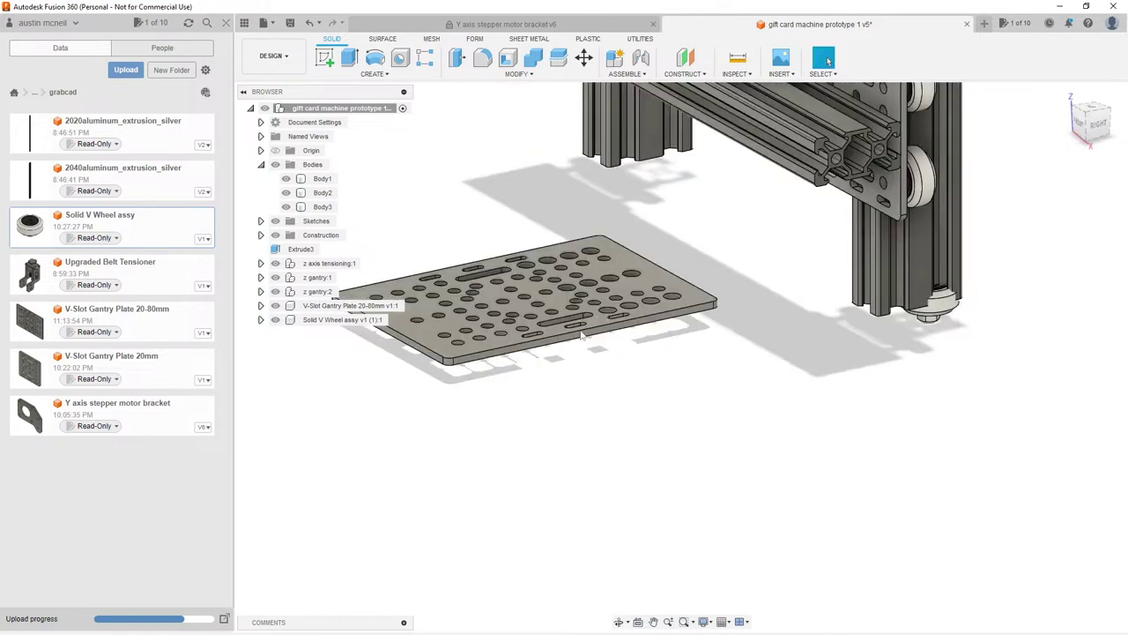
{"action": "left_click", "coordinate": [307, 323]}
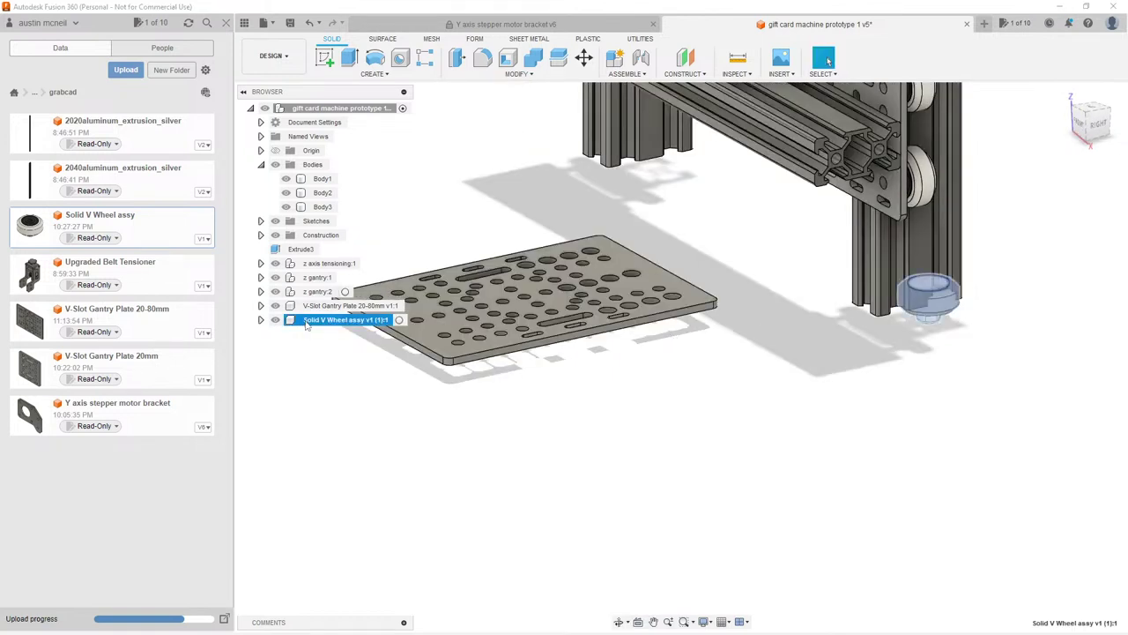
{"action": "key", "text": "m"}
{"action": "left_click_drag", "start_coordinate": [959, 310], "coordinate": [658, 333]}
{"action": "middle_click_drag", "start_coordinate": [535, 327], "coordinate": [706, 337]}
{"action": "key", "text": "Return"}
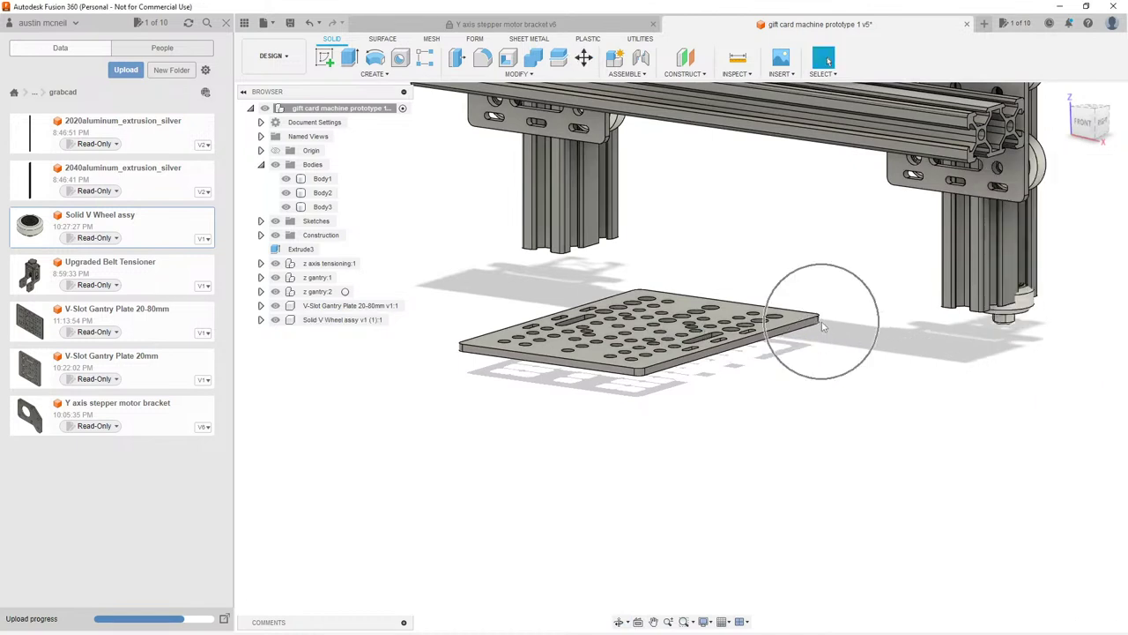
{"action": "key", "text": "ctrl+z"}
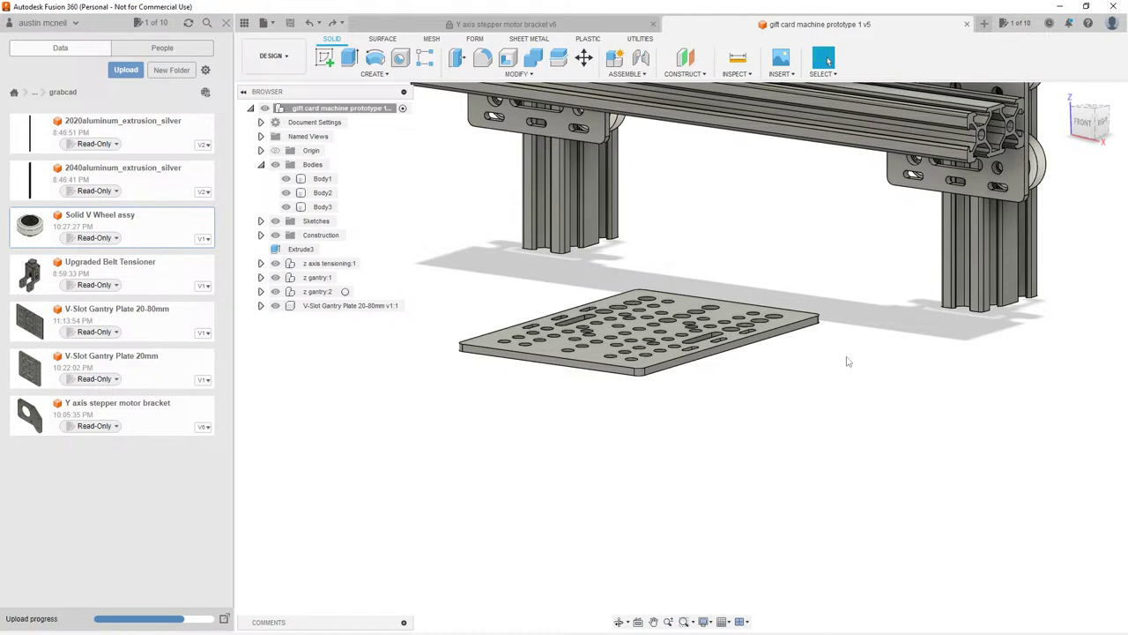
{"action": "key", "text": "m"}
{"action": "left_click", "coordinate": [261, 277]}
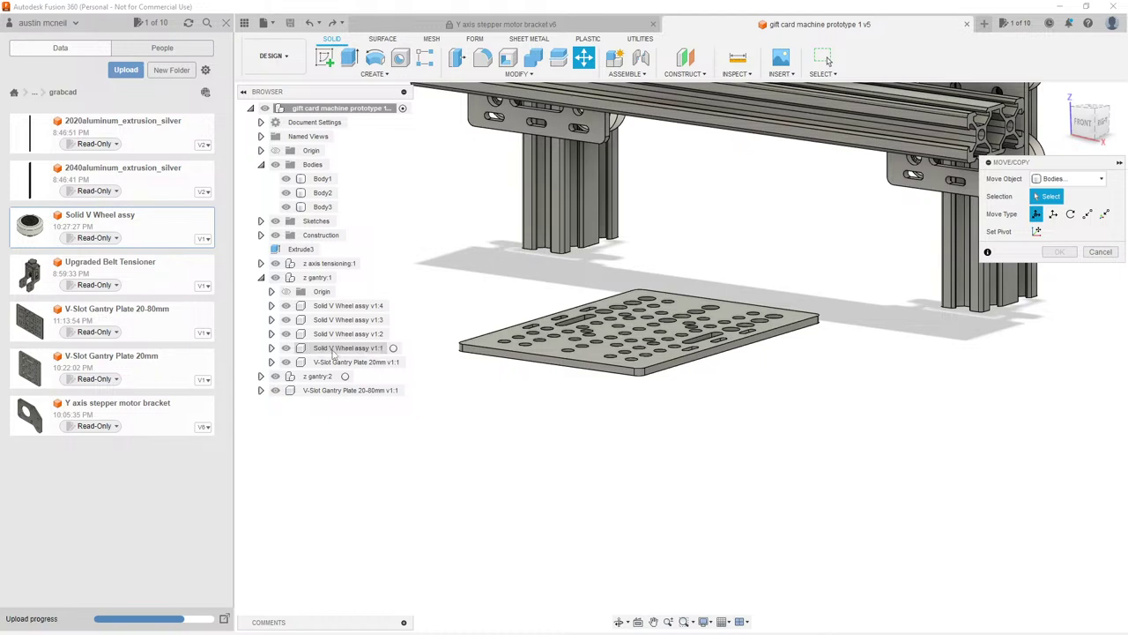
{"action": "left_click", "coordinate": [1085, 178]}
{"action": "left_click", "coordinate": [1057, 192]}
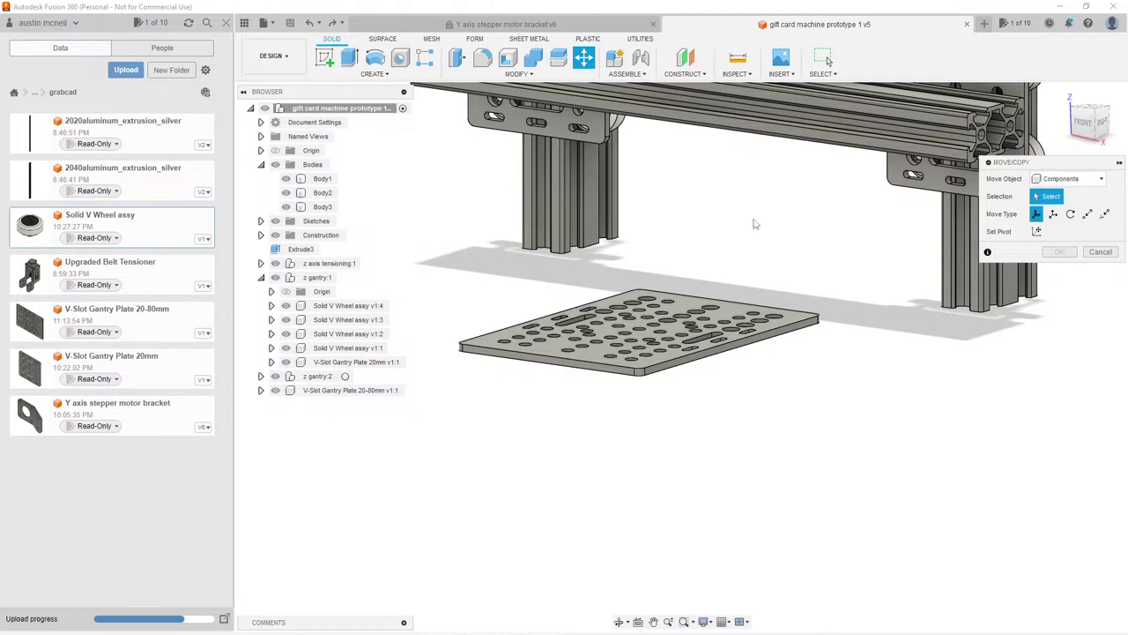
{"action": "left_click", "coordinate": [350, 348]}
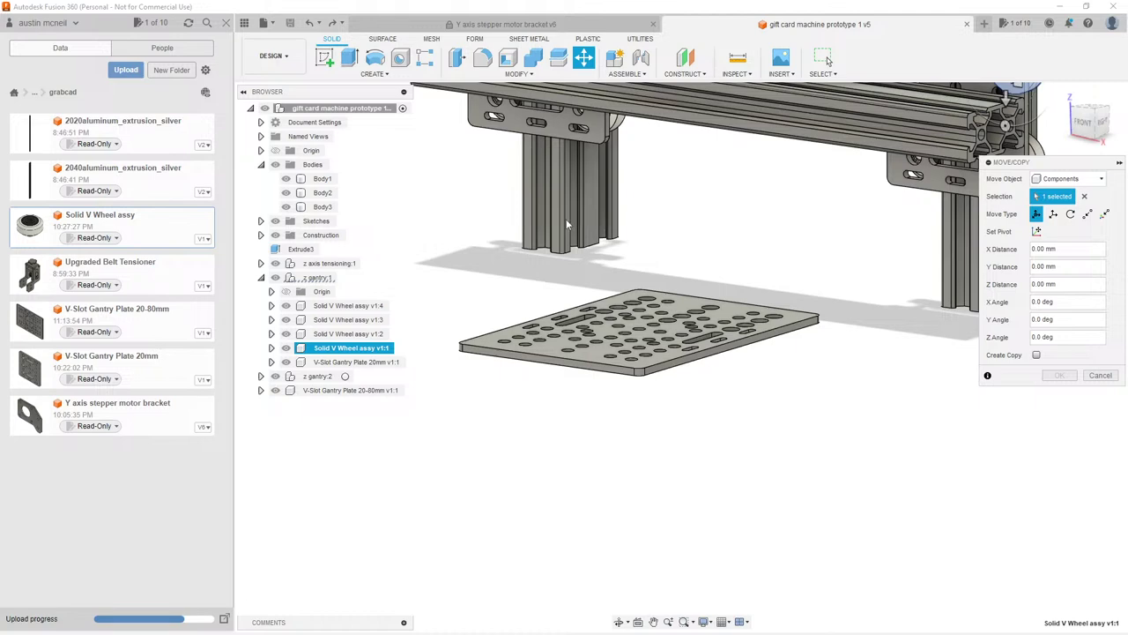
{"action": "scroll", "coordinate": [566, 224], "scroll_direction": "down", "scroll_amount": 3}
{"action": "scroll", "coordinate": [811, 130], "scroll_direction": "up", "scroll_amount": 5}
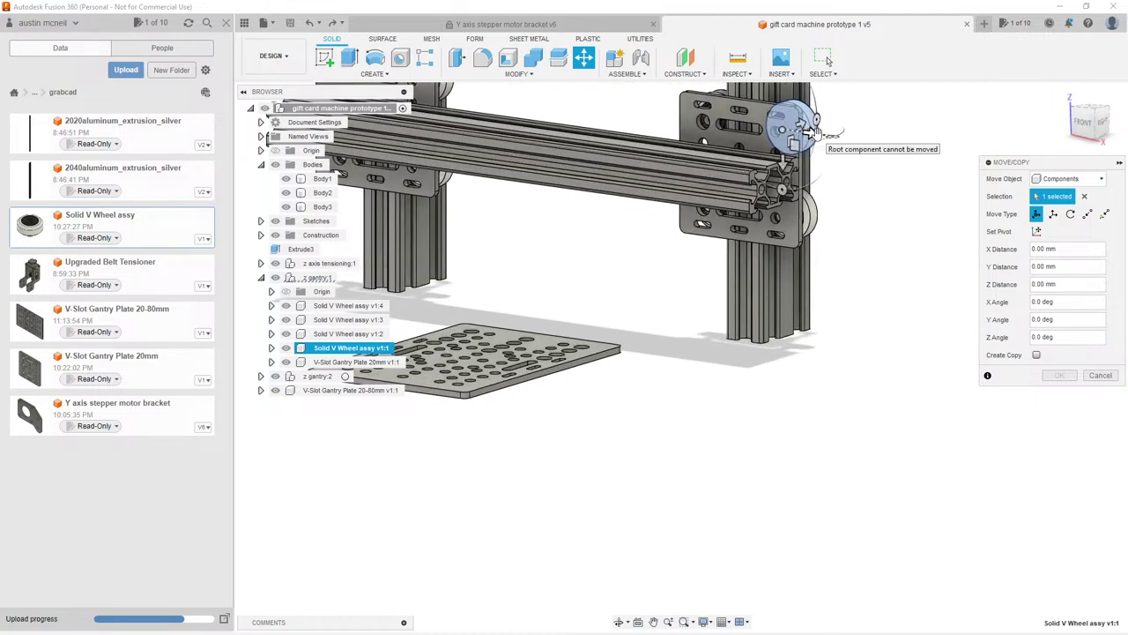
{"action": "left_click_drag", "start_coordinate": [813, 134], "coordinate": [885, 148]}
{"action": "key", "text": "Escape"}
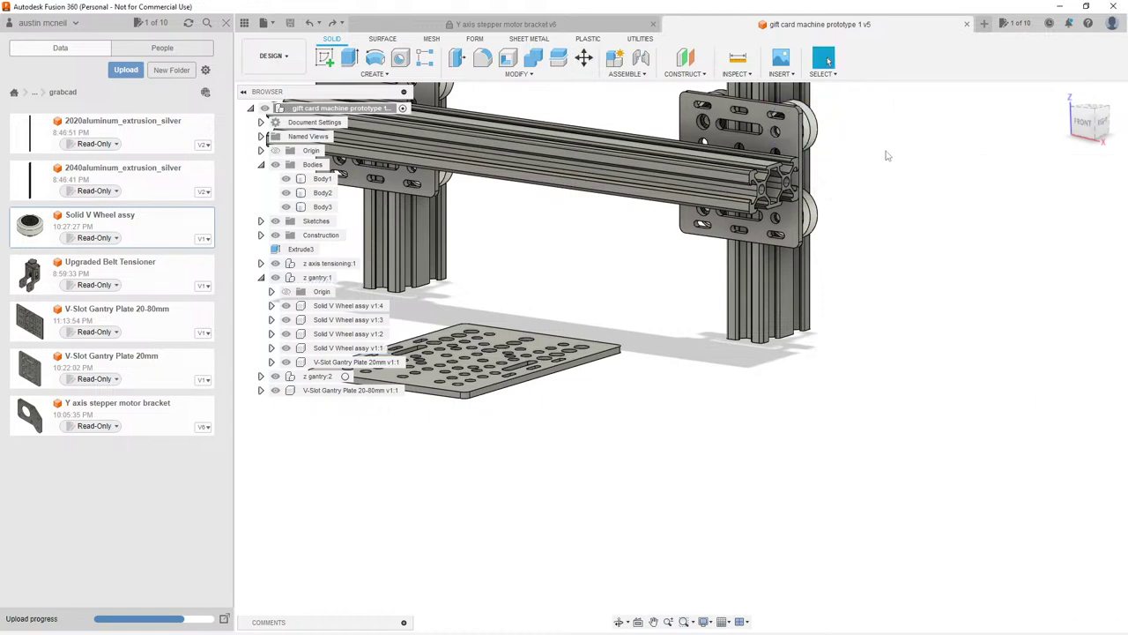
Step: Create a copy of the Solid V Wheel assy v1:1 from z gantry:1, offset 65 mm along X away from the upright
{"action": "left_click", "coordinate": [342, 363]}
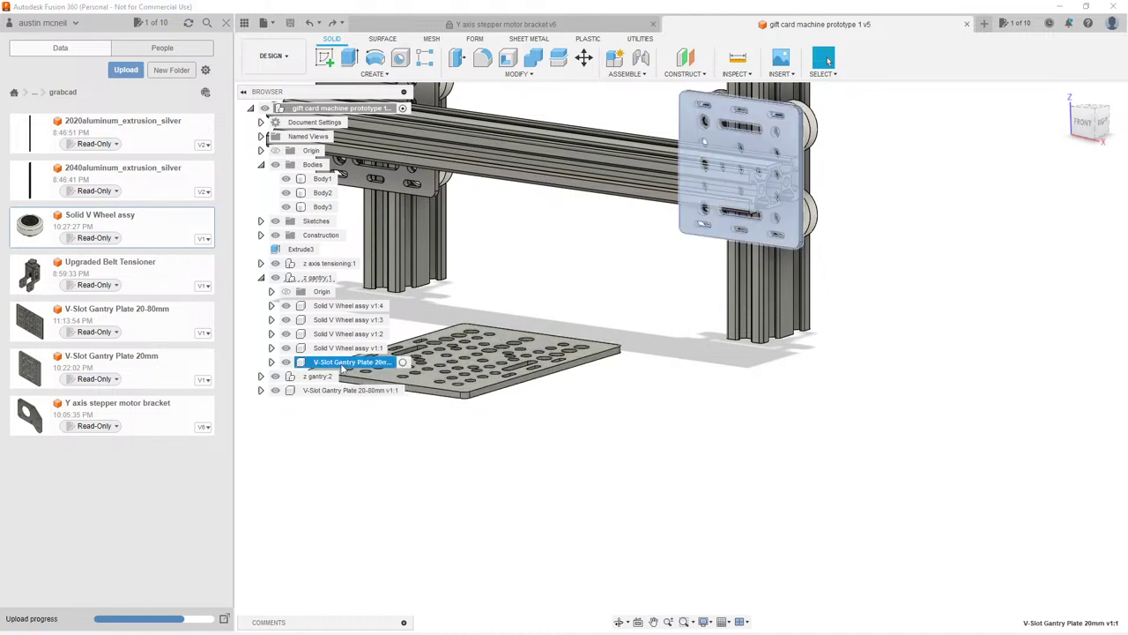
{"action": "left_click", "coordinate": [333, 390]}
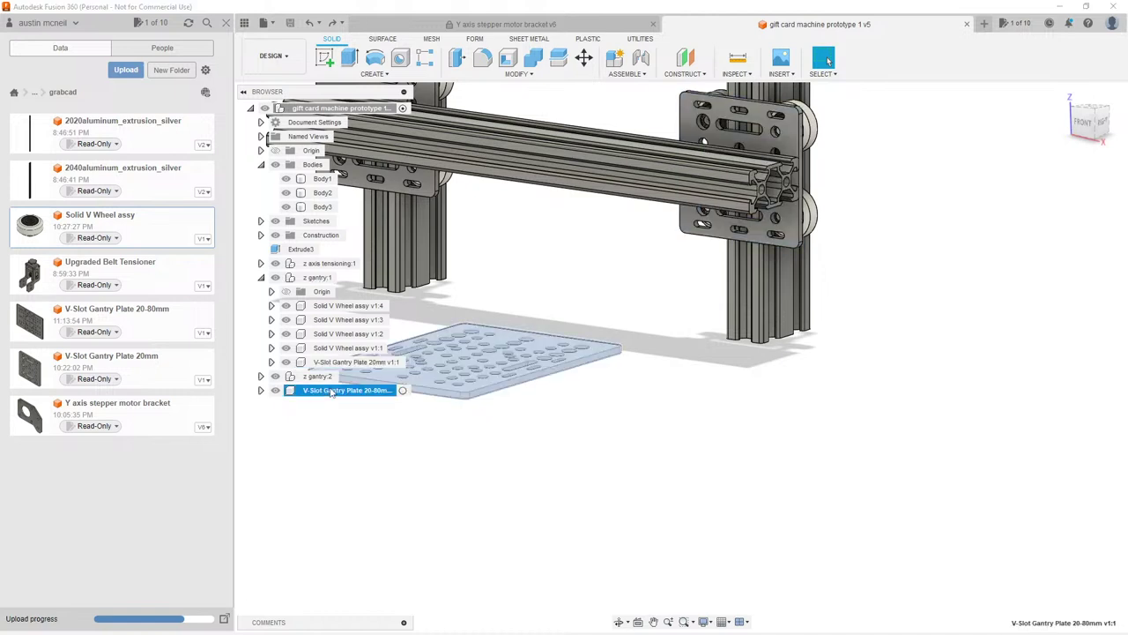
{"action": "left_click", "coordinate": [319, 334]}
{"action": "left_click", "coordinate": [320, 348]}
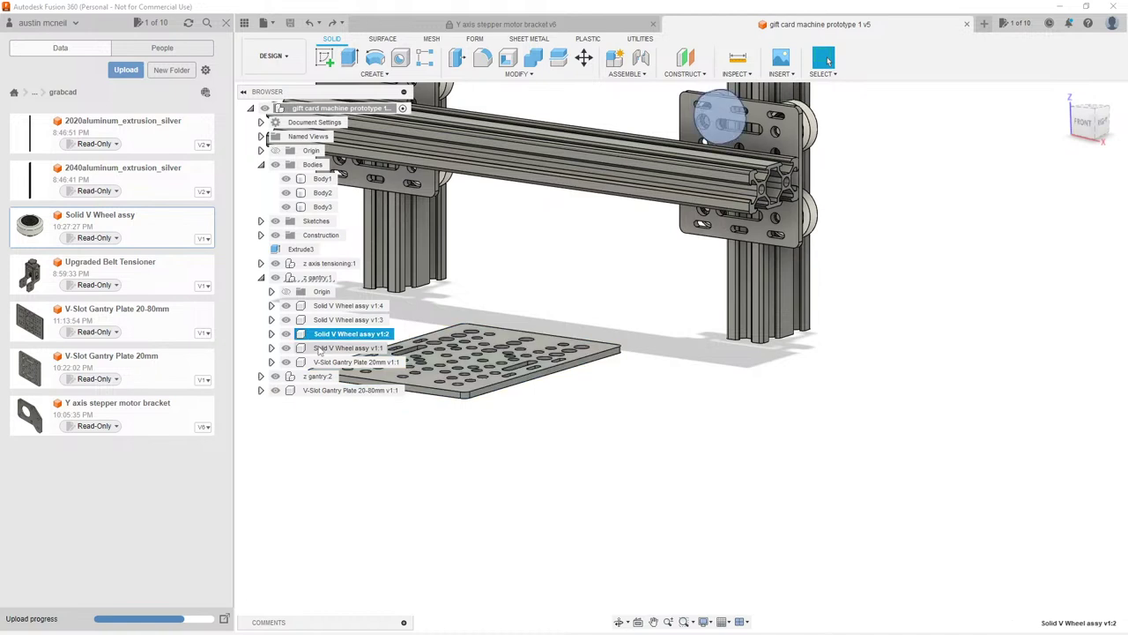
{"action": "key", "text": "m"}
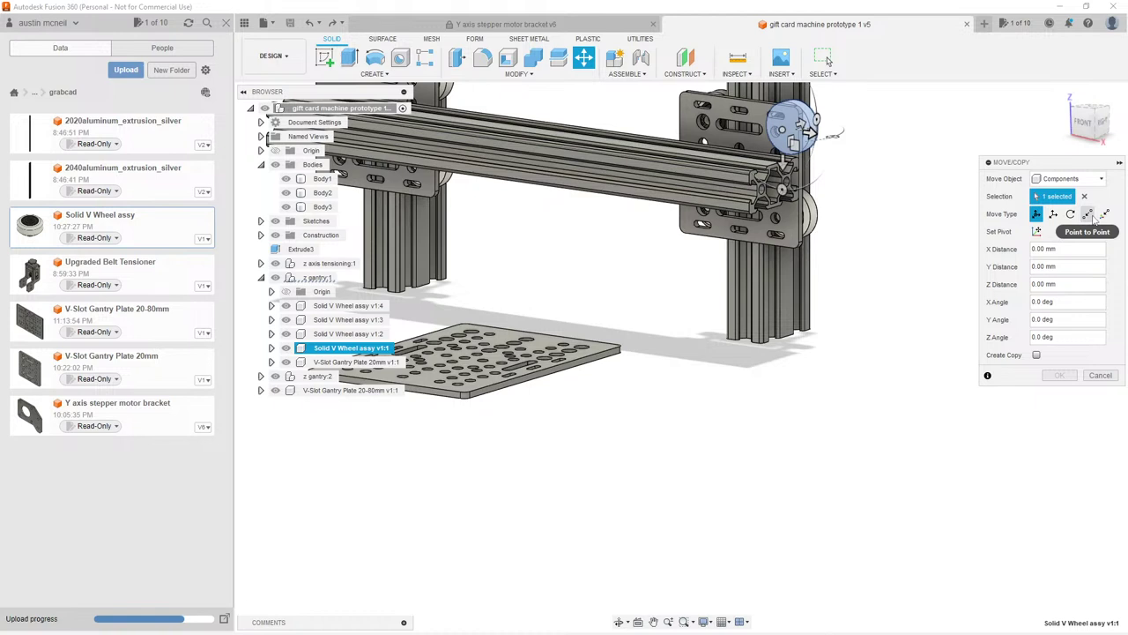
{"action": "left_click", "coordinate": [1037, 355]}
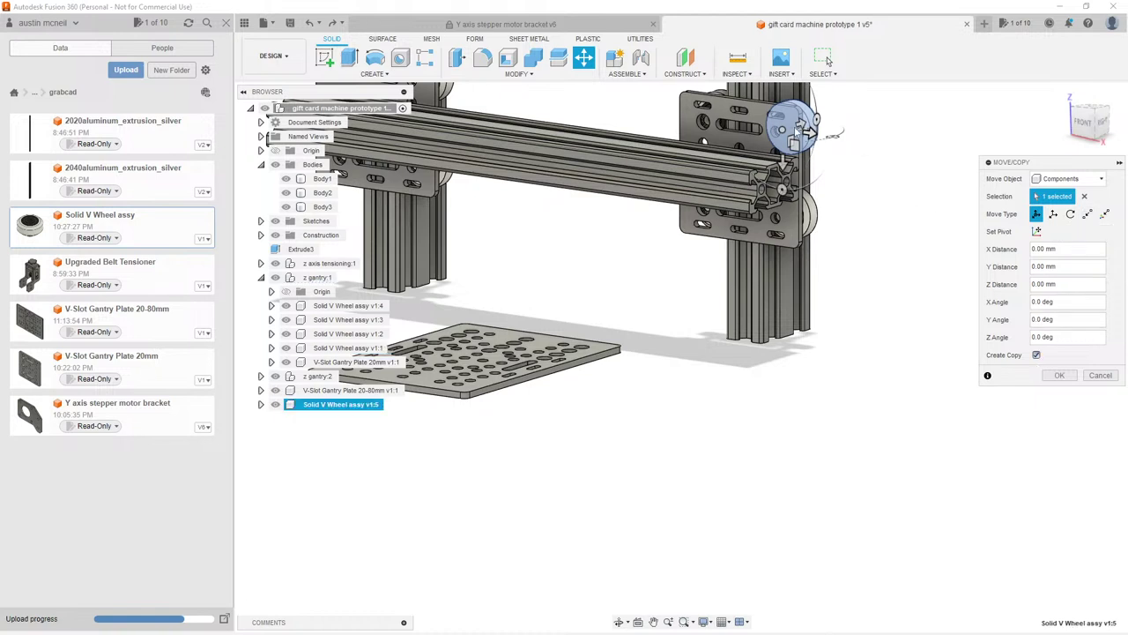
{"action": "left_click_drag", "start_coordinate": [798, 130], "coordinate": [928, 145]}
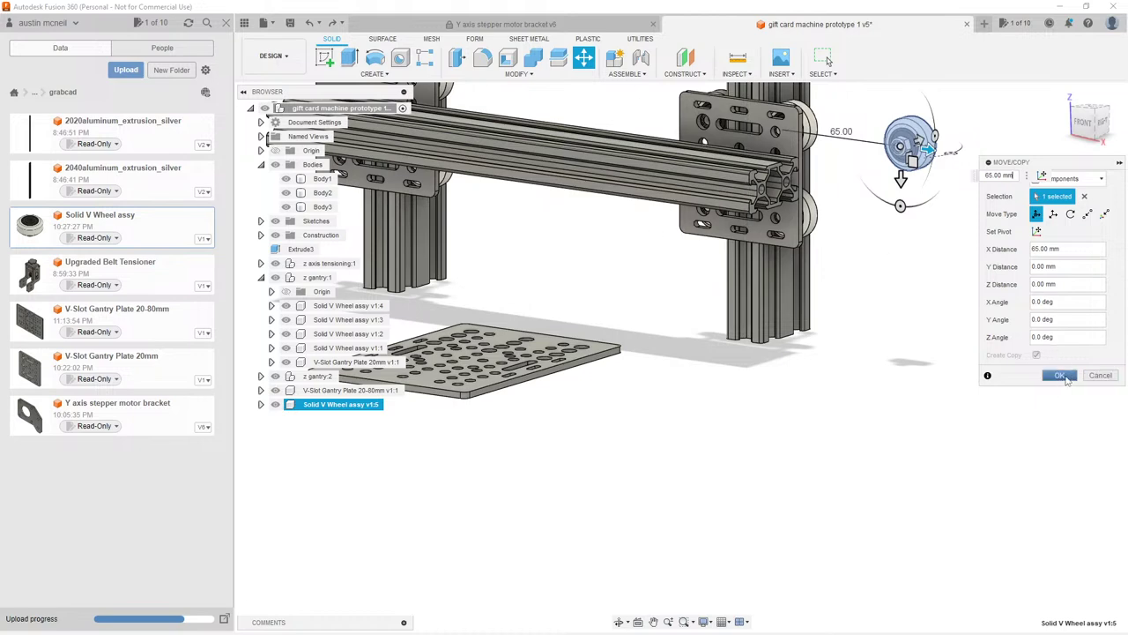
{"action": "left_click", "coordinate": [1062, 376]}
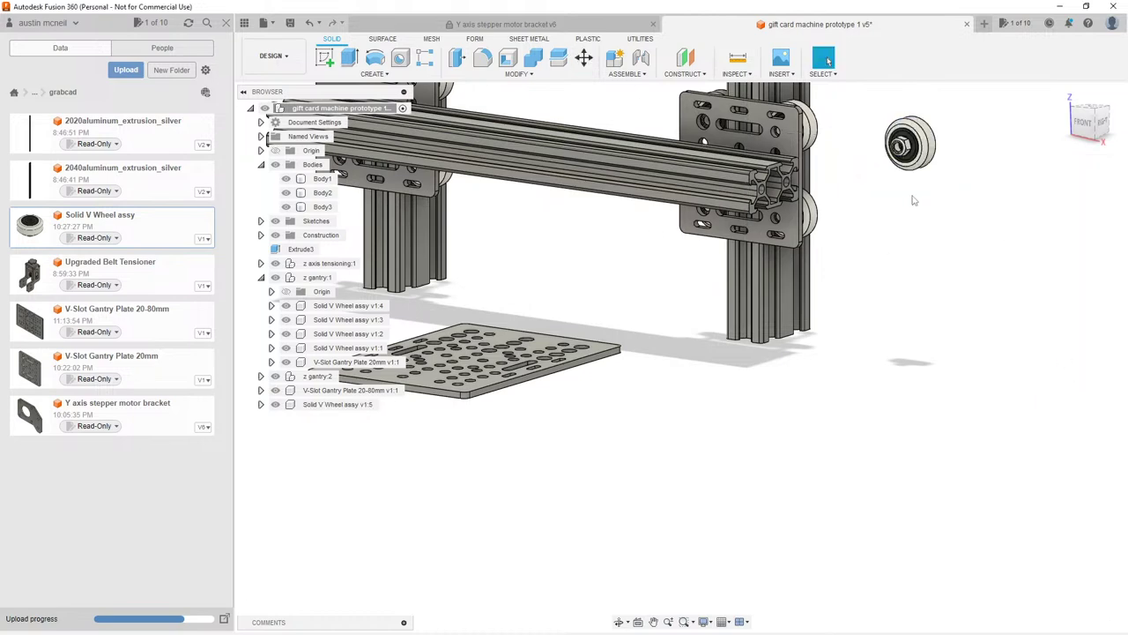
{"action": "middle_click_drag", "start_coordinate": [885, 224], "coordinate": [892, 298], "text": "shift"}
{"action": "scroll", "coordinate": [892, 298], "scroll_direction": "down", "scroll_amount": 2}
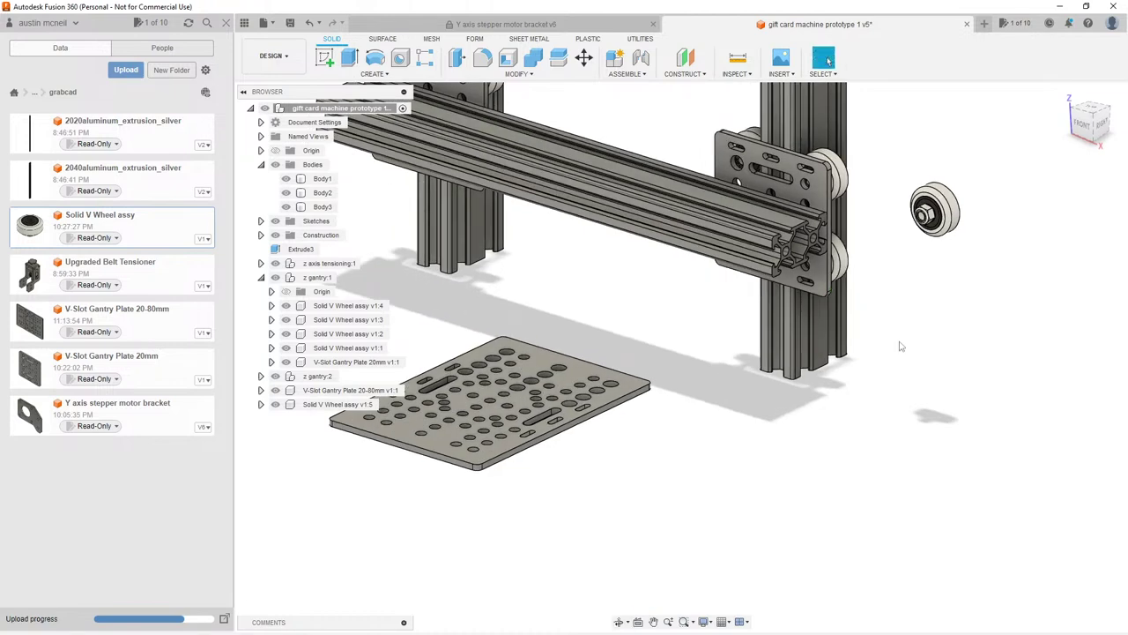
{"action": "scroll", "coordinate": [890, 300], "scroll_direction": "down", "scroll_amount": 2}
{"action": "scroll", "coordinate": [886, 346], "scroll_direction": "down", "scroll_amount": 1}
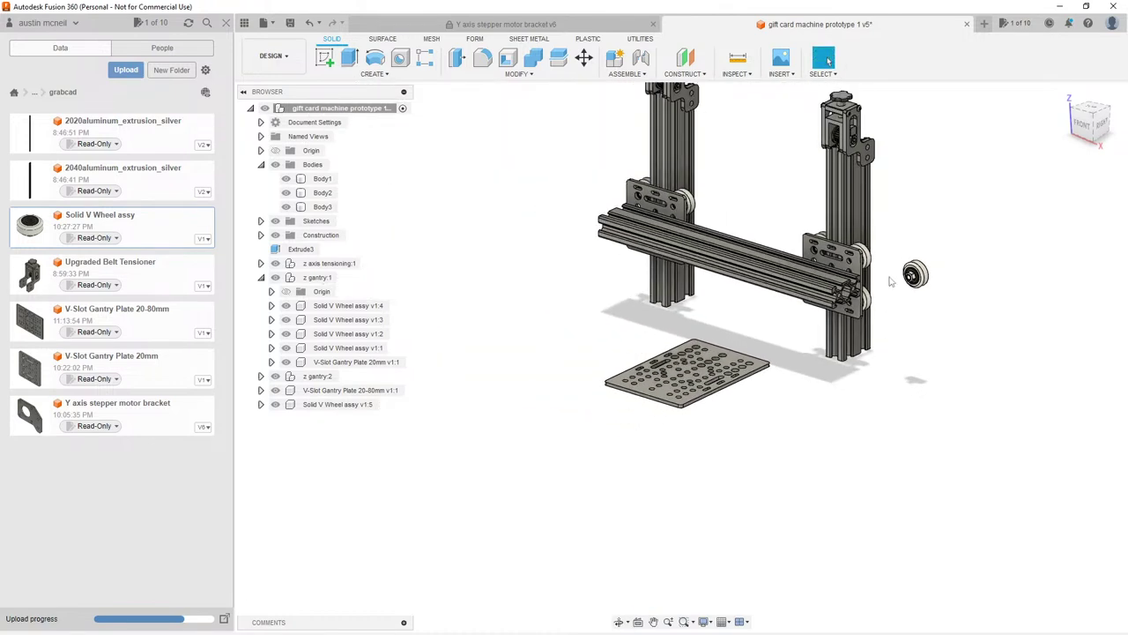
{"action": "middle_click_drag", "start_coordinate": [734, 184], "coordinate": [730, 205]}
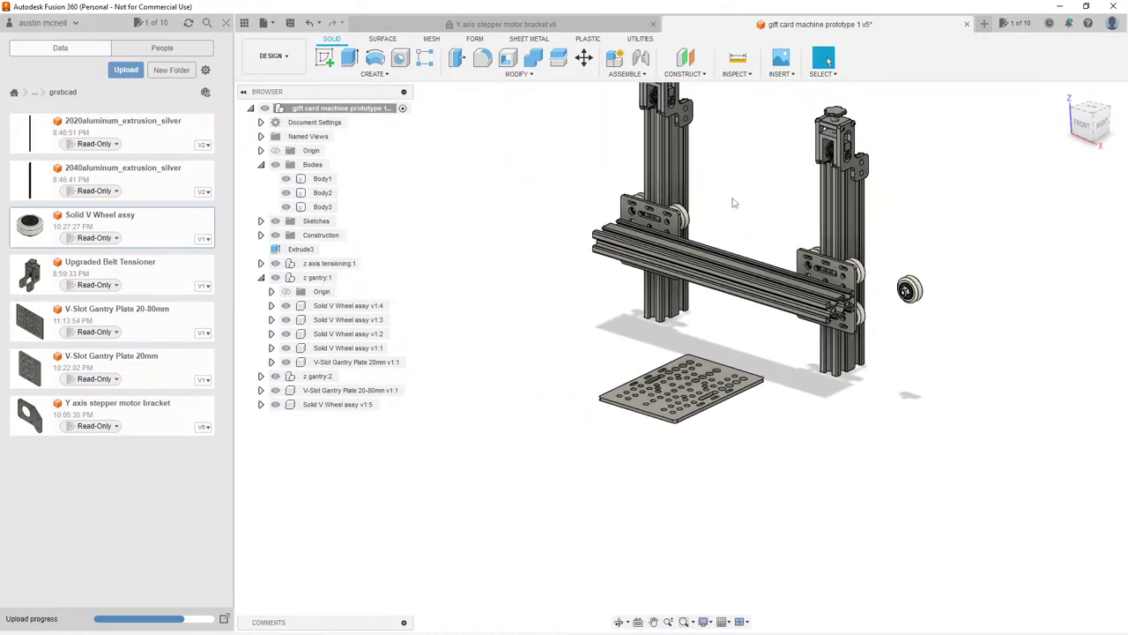
{"action": "left_click", "coordinate": [684, 271]}
{"action": "scroll", "coordinate": [961, 265], "scroll_direction": "up", "scroll_amount": 1}
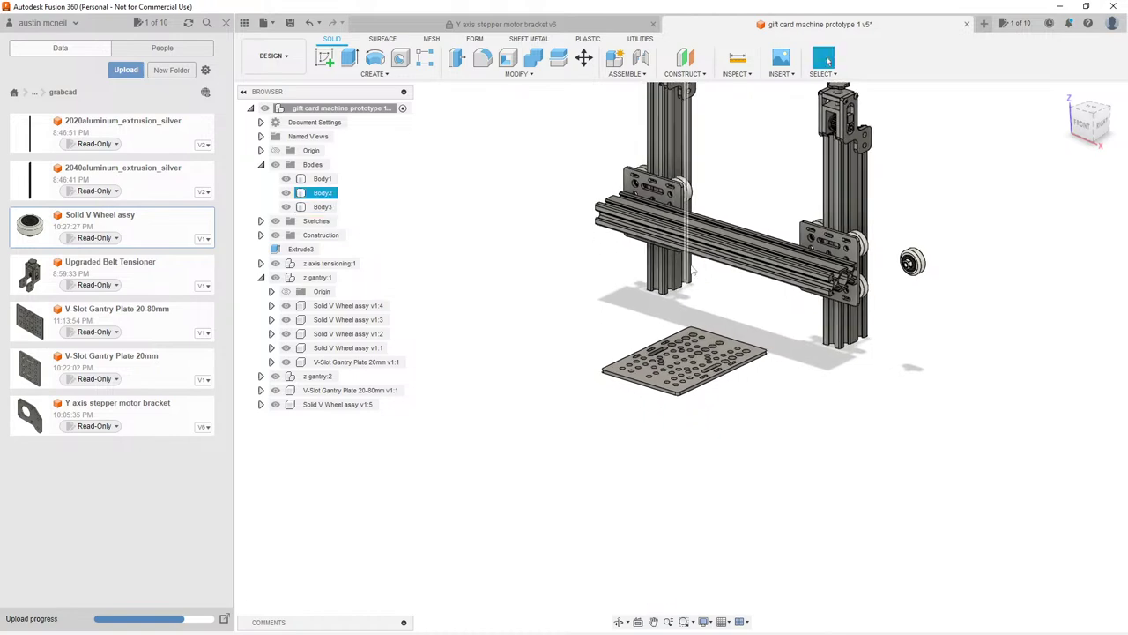
{"action": "scroll", "coordinate": [964, 236], "scroll_direction": "up", "scroll_amount": 3}
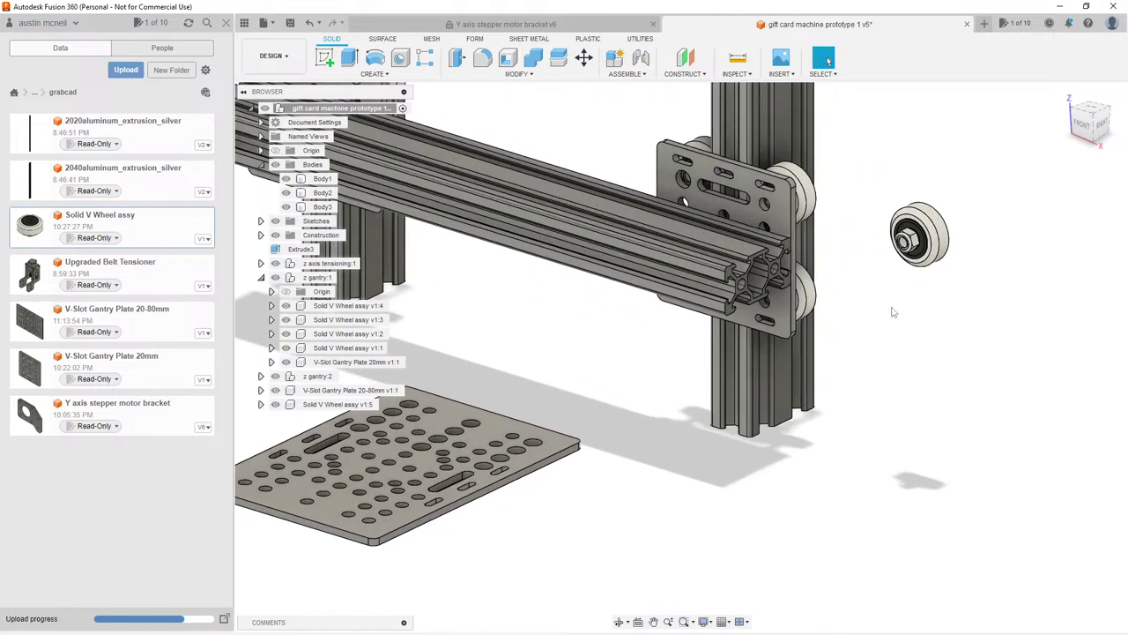
{"action": "key", "text": "m"}
{"action": "left_click", "coordinate": [919, 236]}
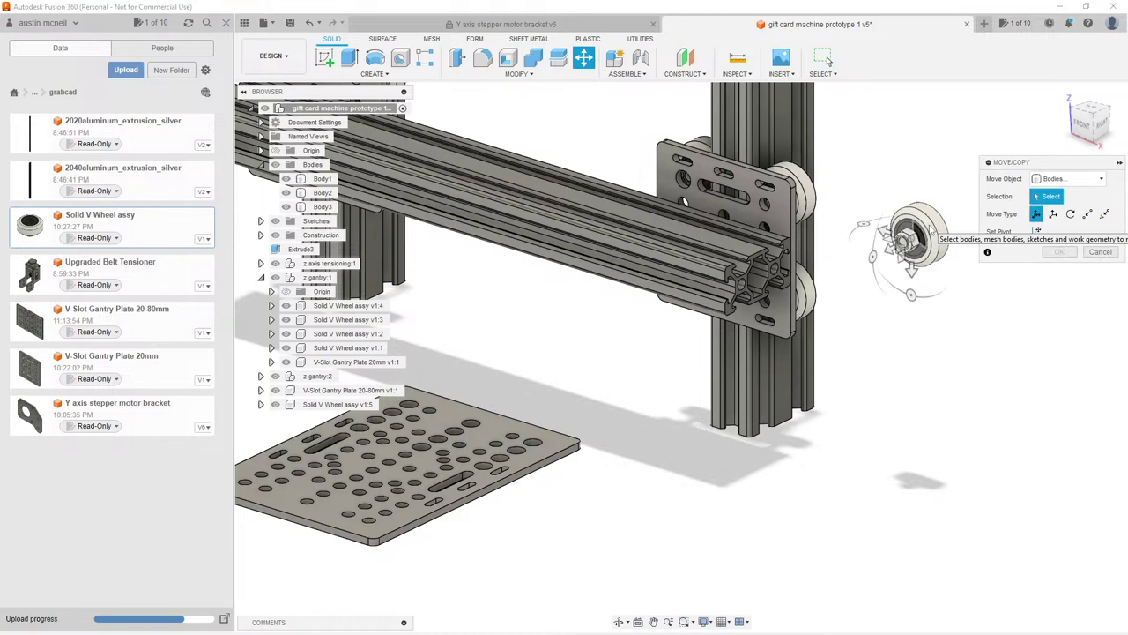
{"action": "left_click", "coordinate": [1087, 214]}
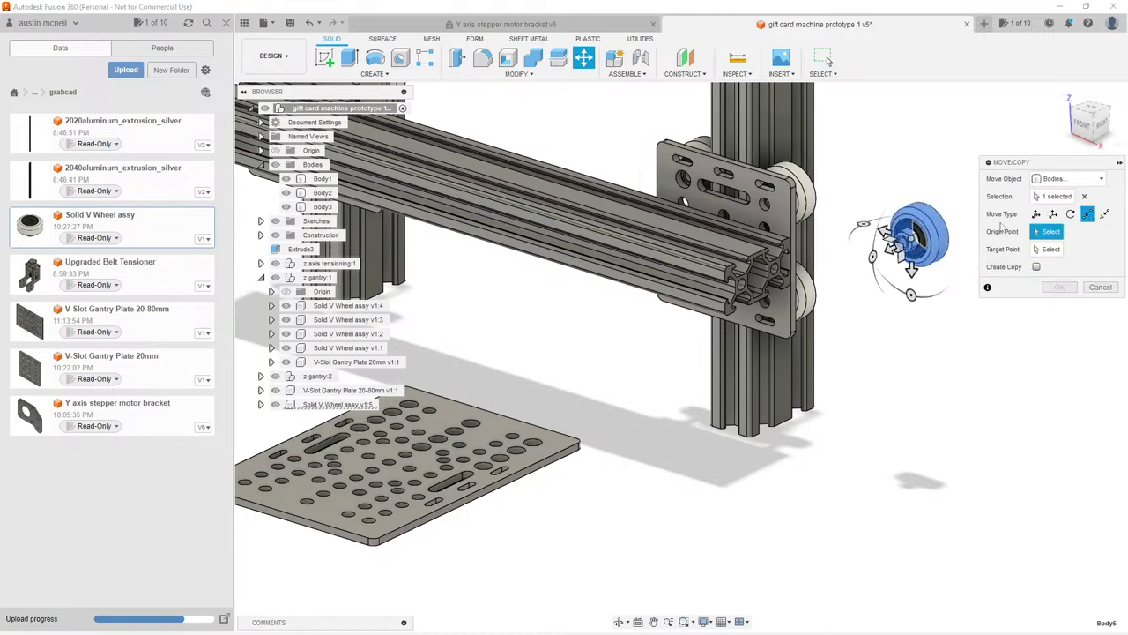
{"action": "scroll", "coordinate": [897, 250], "scroll_direction": "up", "scroll_amount": 10}
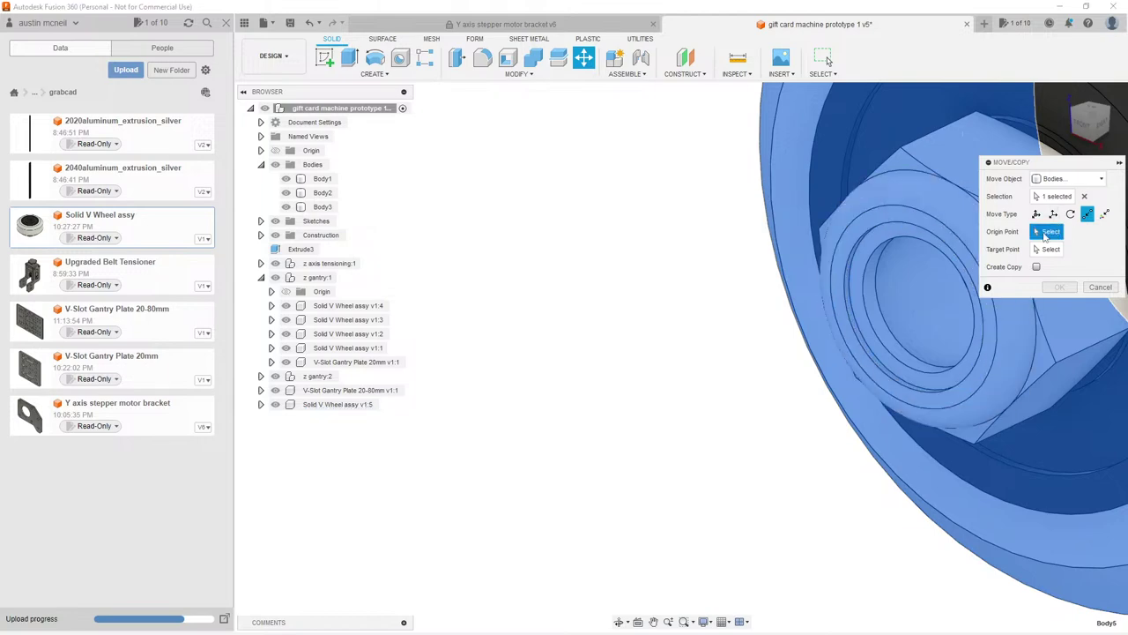
{"action": "left_click", "coordinate": [912, 306]}
{"action": "scroll", "coordinate": [899, 247], "scroll_direction": "down", "scroll_amount": 15}
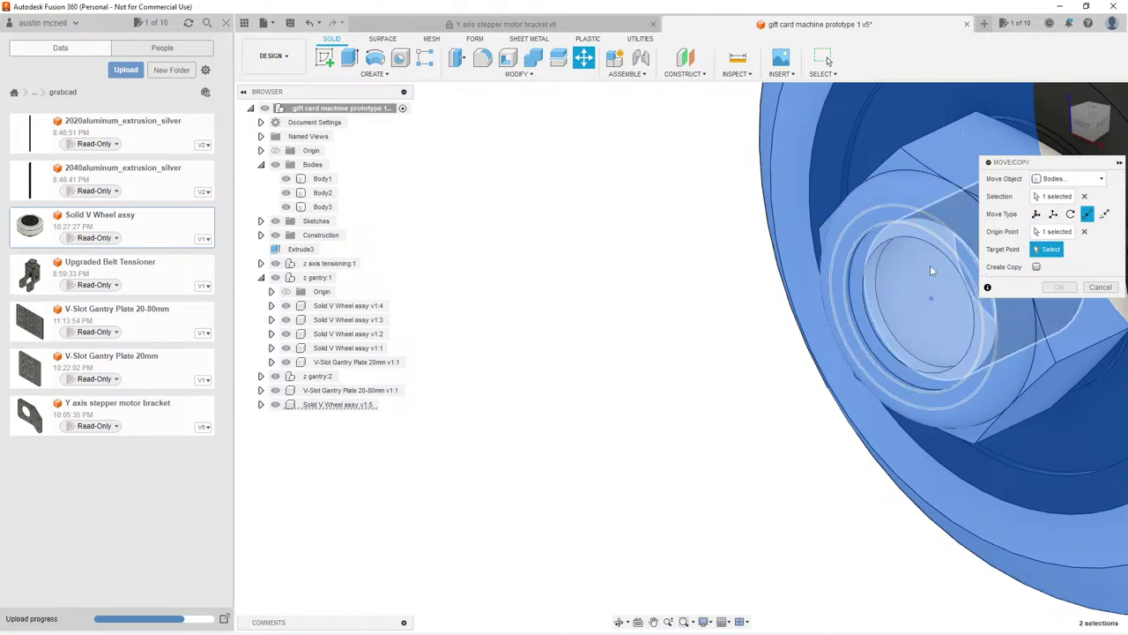
{"action": "scroll", "coordinate": [882, 179], "scroll_direction": "down", "scroll_amount": 3}
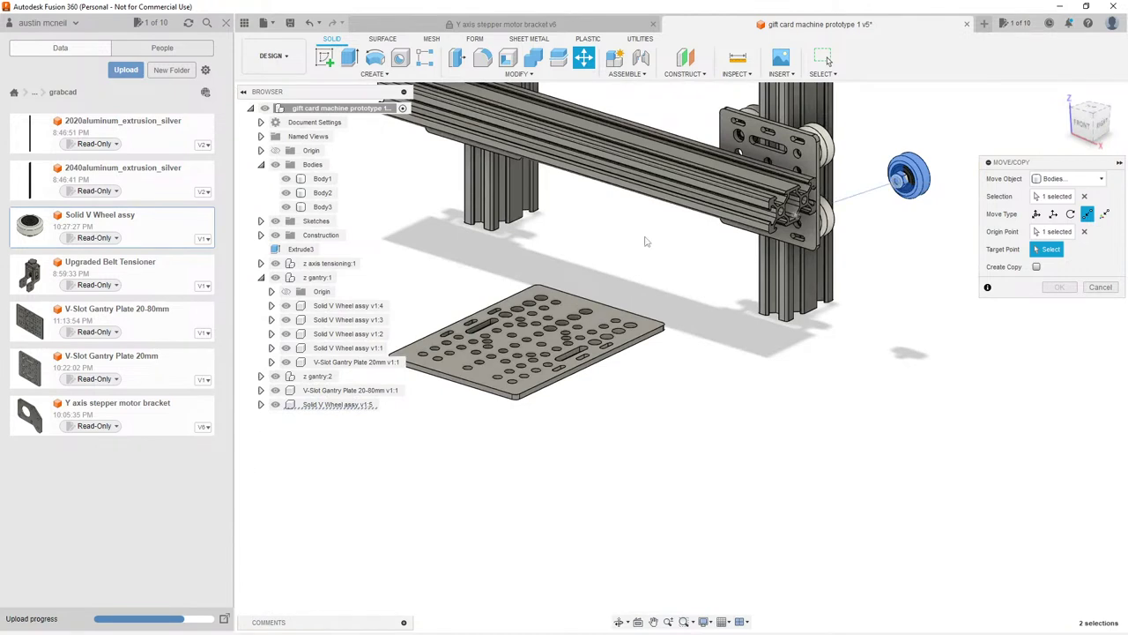
{"action": "scroll", "coordinate": [815, 326], "scroll_direction": "down", "scroll_amount": 3}
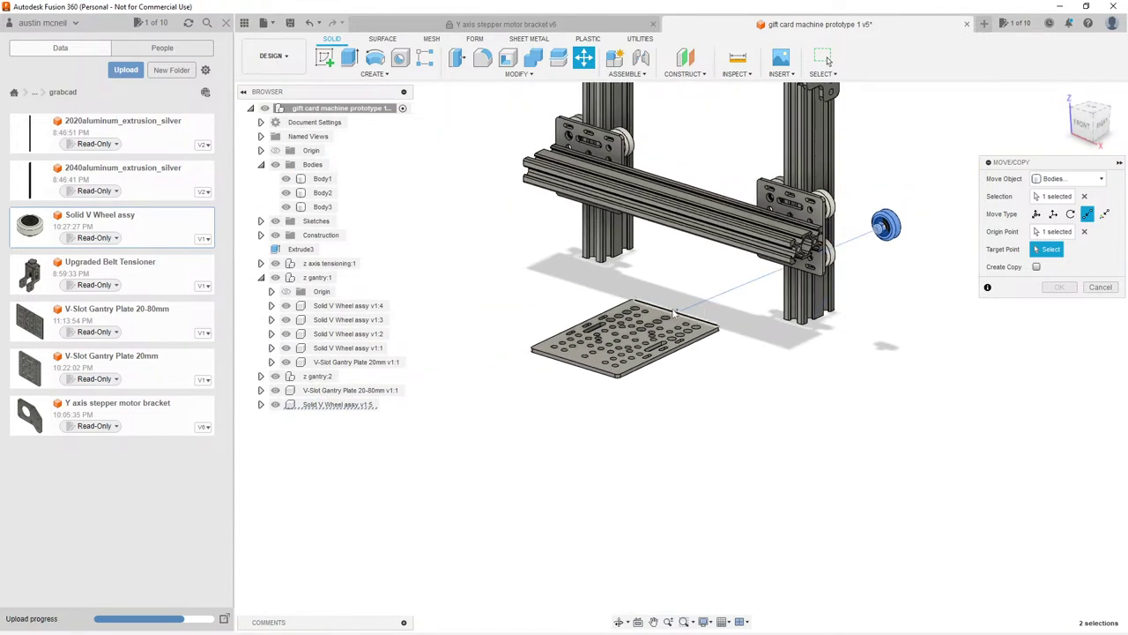
{"action": "key", "text": "Escape"}
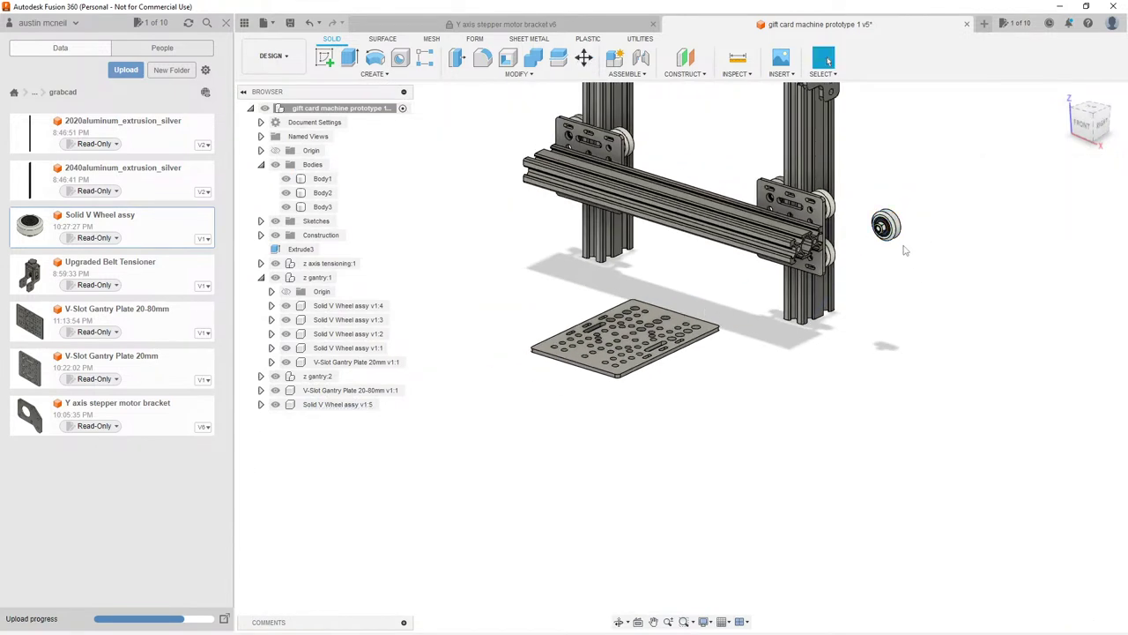
Step: Rotate the whole Solid V Wheel assy v1:5 component 90° about the X axis so its axle stands vertical
{"action": "left_click", "coordinate": [353, 405]}
{"action": "key", "text": "m"}
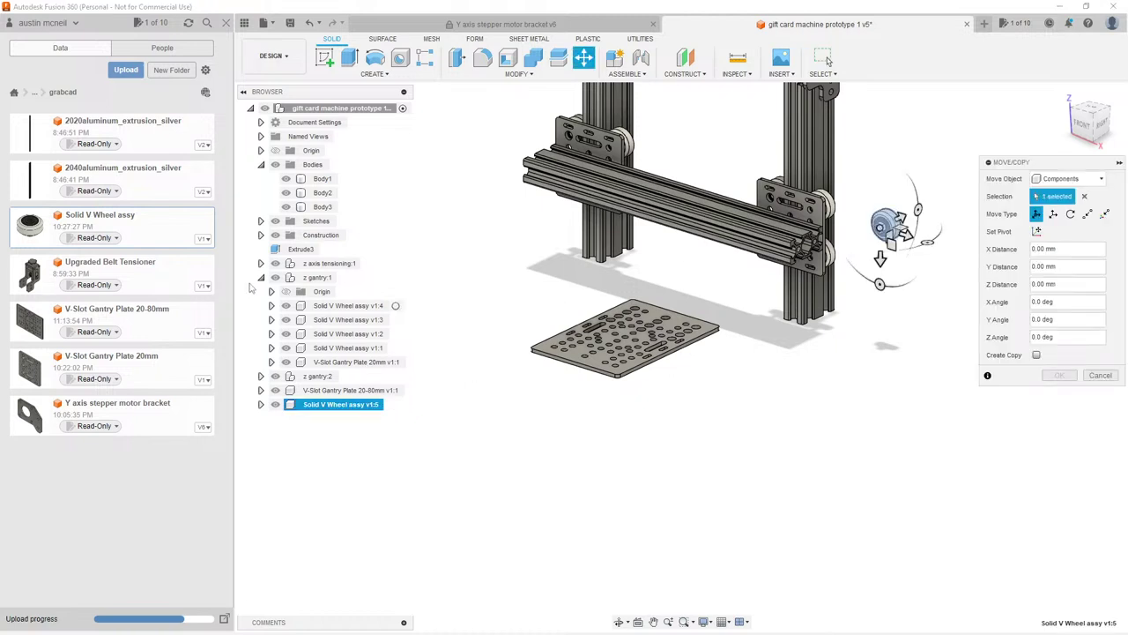
{"action": "left_click", "coordinate": [261, 277]}
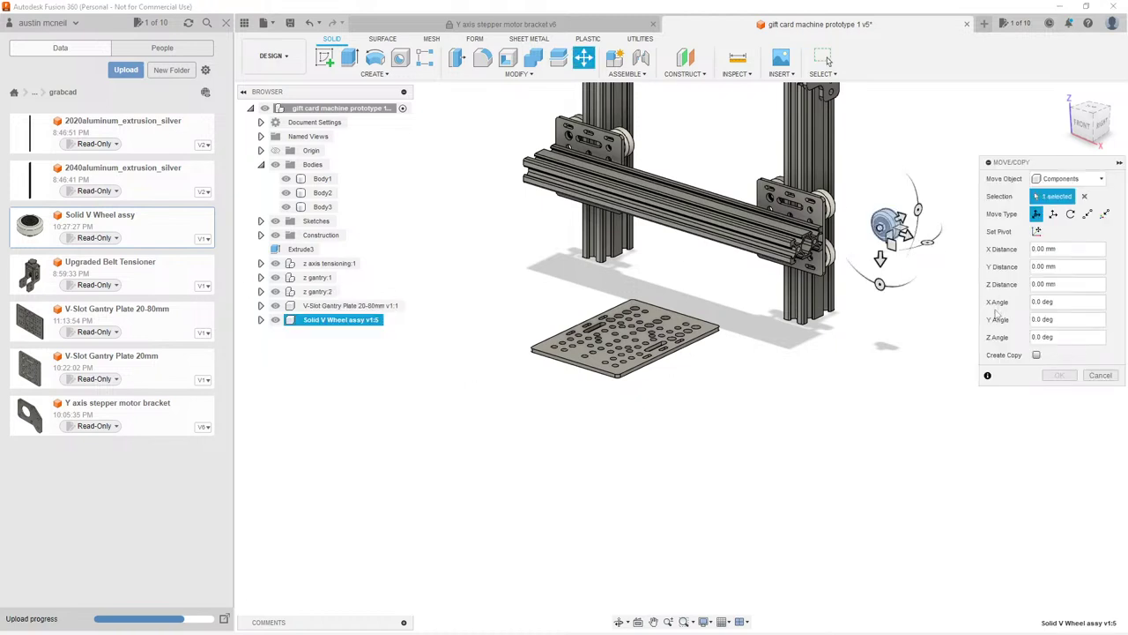
{"action": "scroll", "coordinate": [928, 270], "scroll_direction": "up", "scroll_amount": 2}
{"action": "left_click_drag", "start_coordinate": [903, 195], "coordinate": [814, 232]}
{"action": "middle_click_drag", "start_coordinate": [776, 263], "coordinate": [824, 217]}
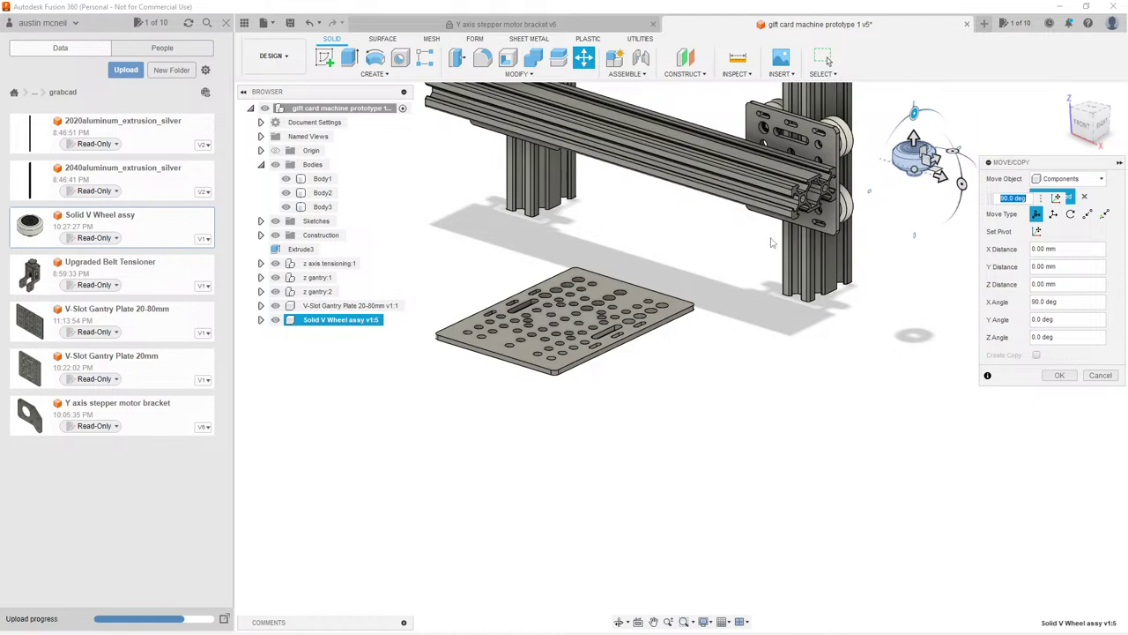
Step: Move the wheel point to point from the centre of its nut's bore to the third small hole from the gantry plate's front-left corner
{"action": "middle_click_drag", "start_coordinate": [753, 290], "coordinate": [762, 308]}
{"action": "middle_click_drag", "start_coordinate": [870, 269], "coordinate": [837, 352], "text": "shift"}
{"action": "scroll", "coordinate": [873, 198], "scroll_direction": "up", "scroll_amount": 10}
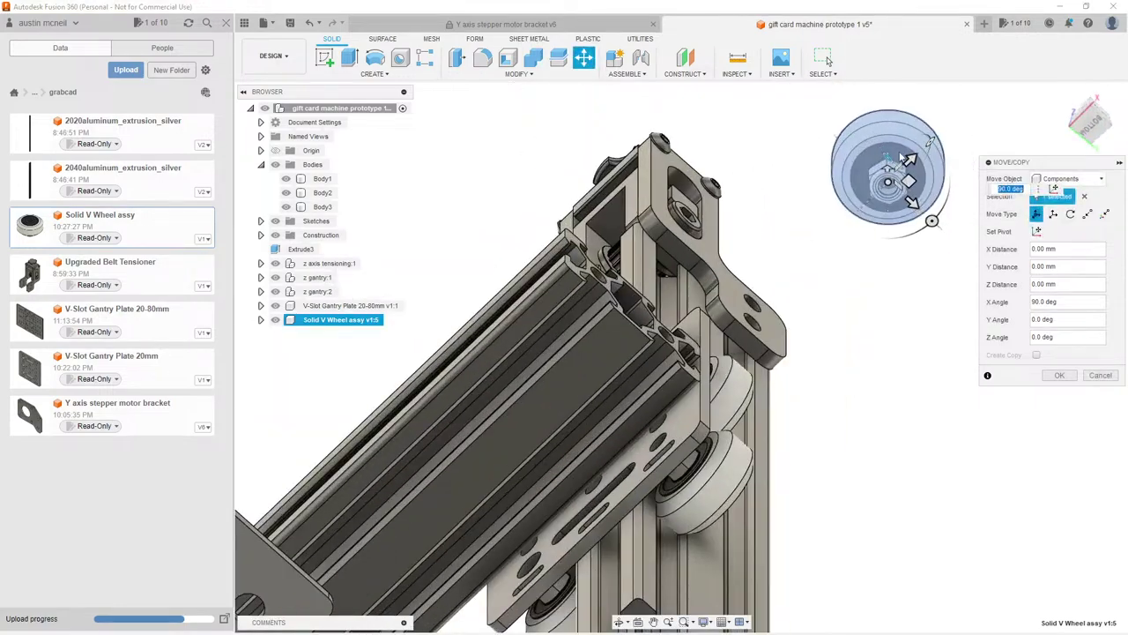
{"action": "scroll", "coordinate": [869, 203], "scroll_direction": "up", "scroll_amount": 5}
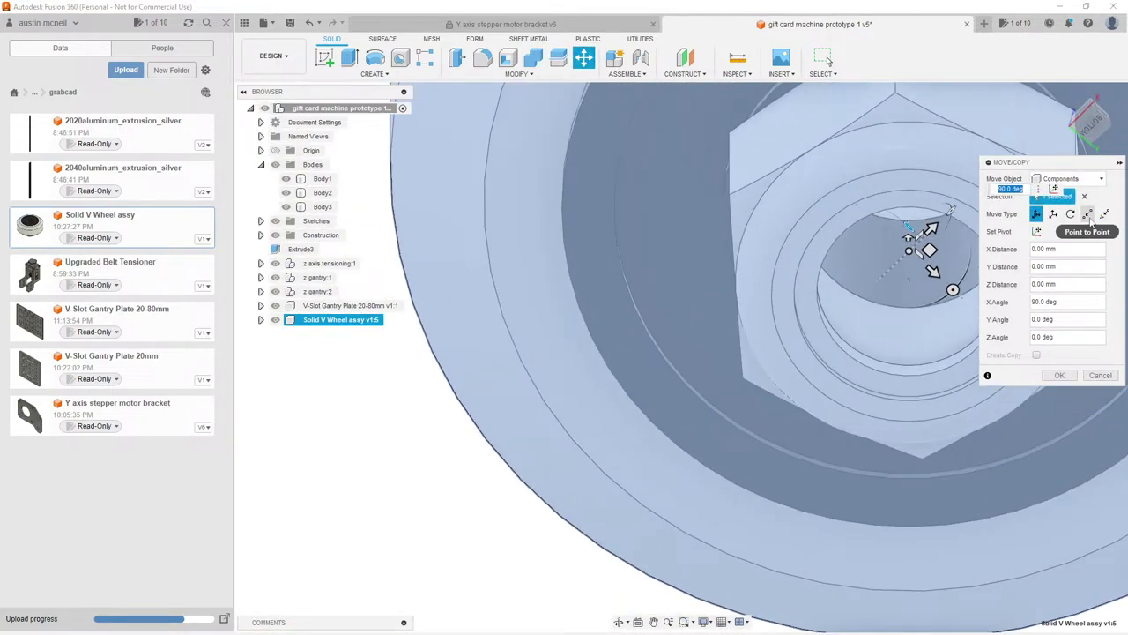
{"action": "left_click", "coordinate": [1087, 213]}
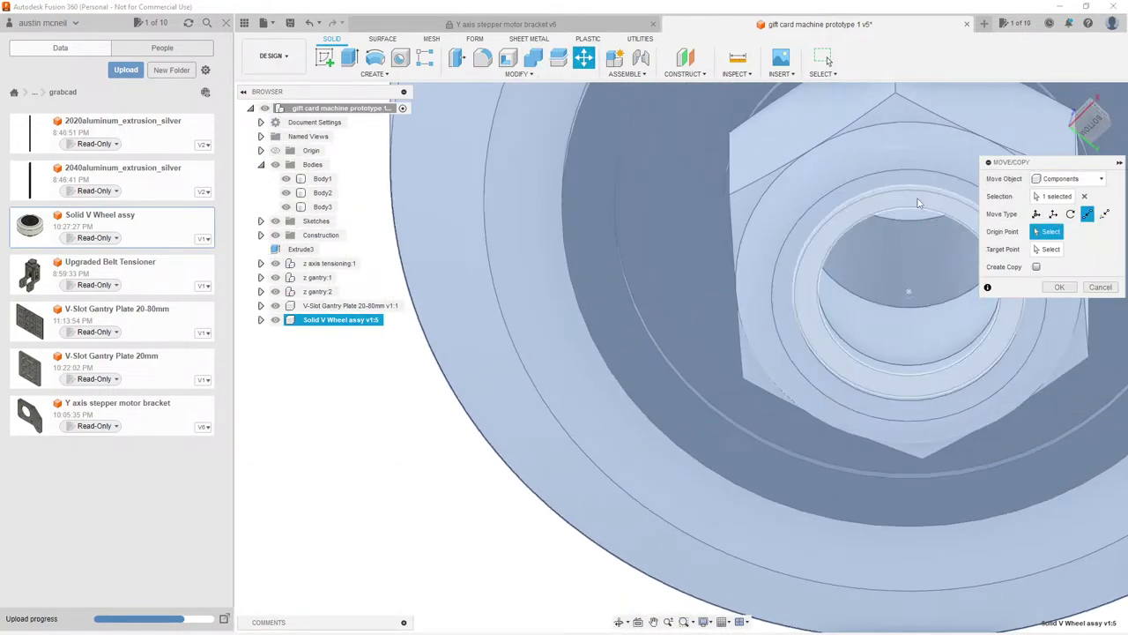
{"action": "left_click", "coordinate": [912, 299]}
{"action": "scroll", "coordinate": [950, 192], "scroll_direction": "down", "scroll_amount": 15}
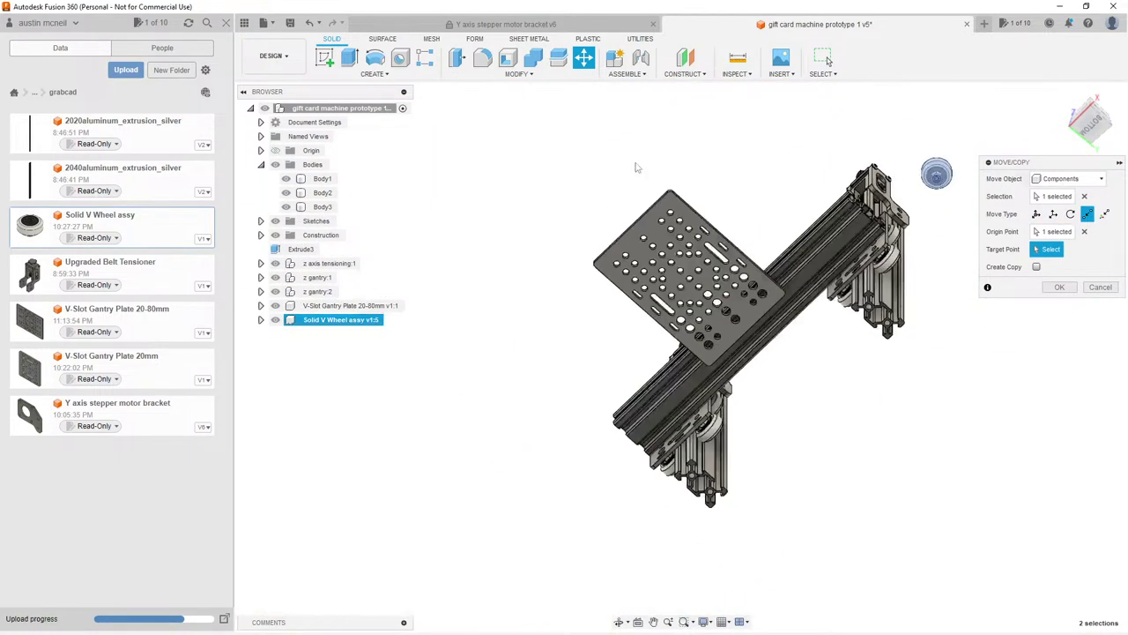
{"action": "middle_click_drag", "start_coordinate": [614, 207], "coordinate": [698, 291], "text": "shift"}
{"action": "scroll", "coordinate": [652, 204], "scroll_direction": "up", "scroll_amount": 10}
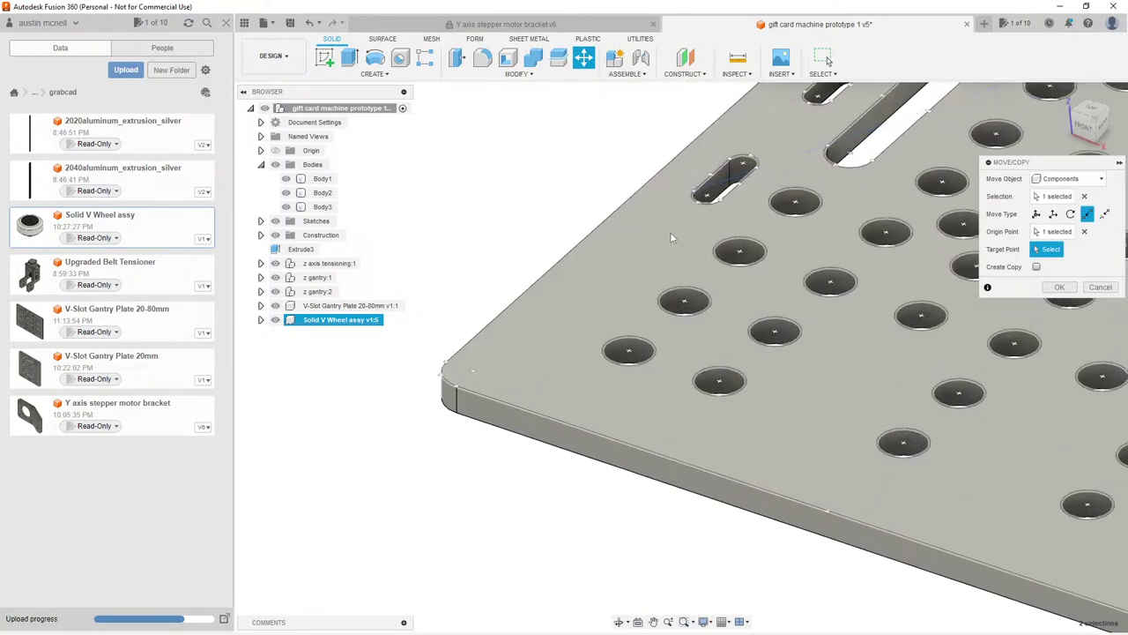
{"action": "left_click", "coordinate": [741, 253]}
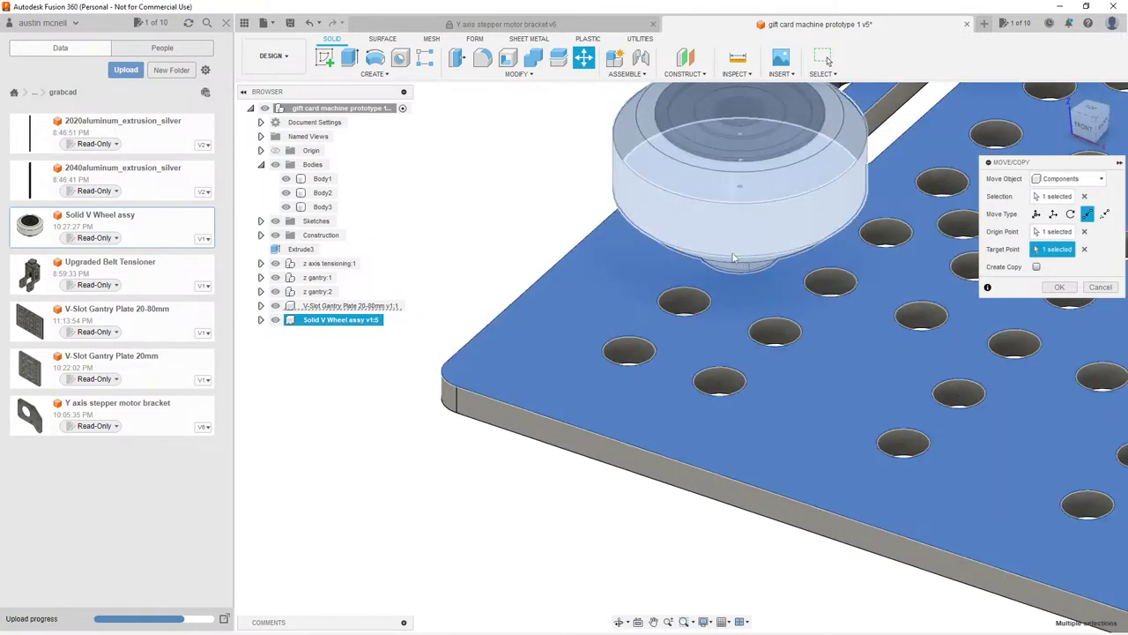
{"action": "scroll", "coordinate": [661, 339], "scroll_direction": "down", "scroll_amount": 5}
{"action": "scroll", "coordinate": [662, 340], "scroll_direction": "down", "scroll_amount": 6}
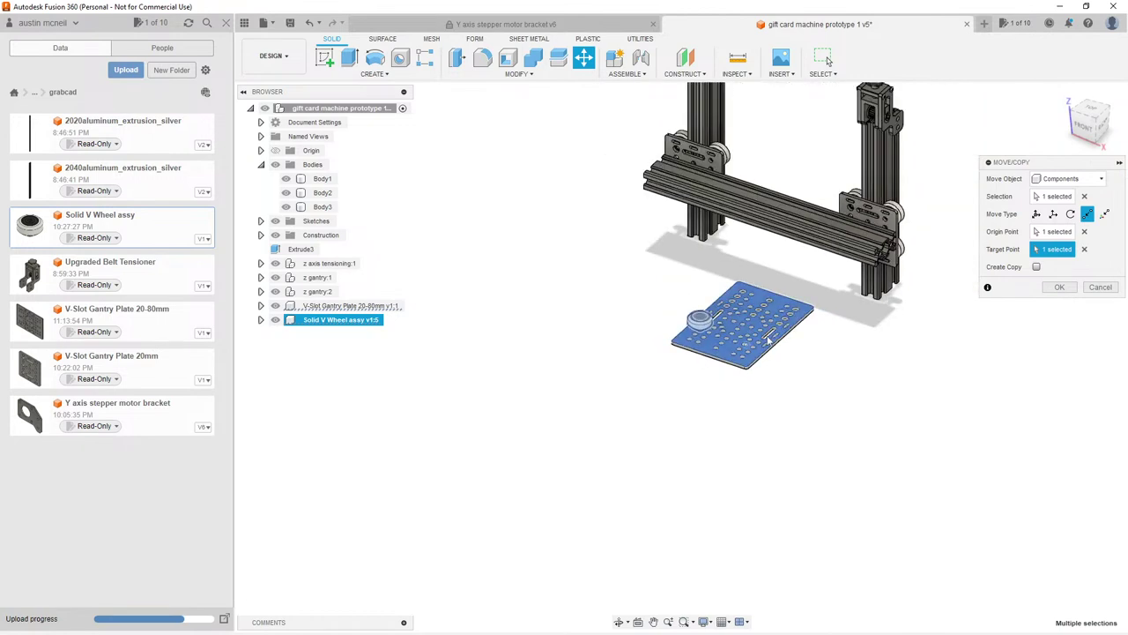
{"action": "left_click", "coordinate": [1058, 286]}
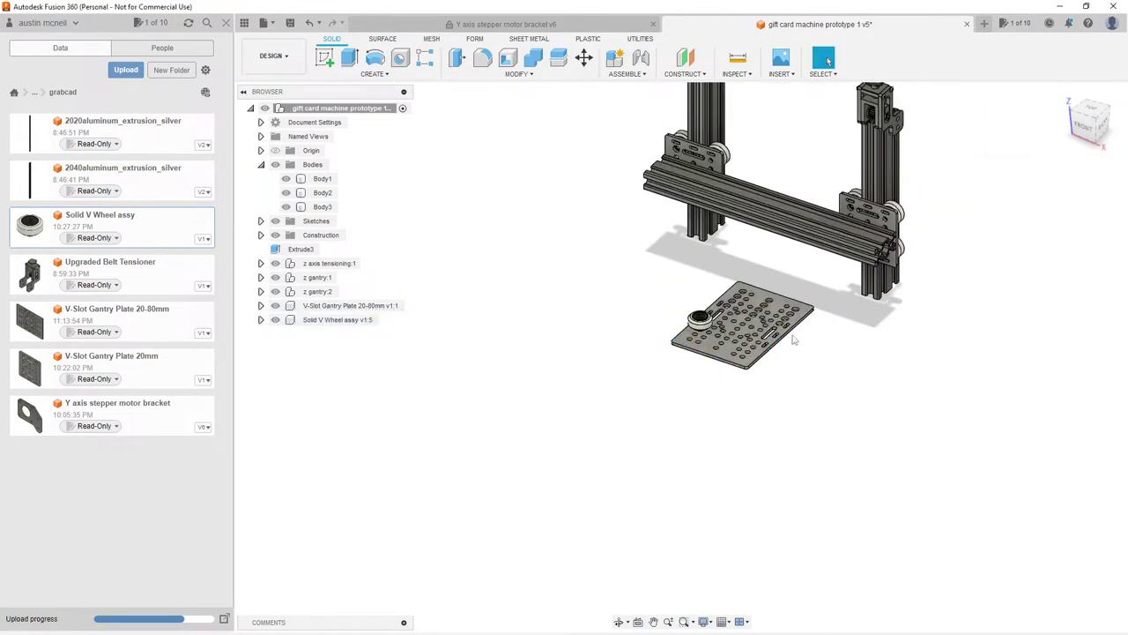
Step: Create a copy of Solid V Wheel assy v1:5 and pull it along X beyond the gantry plate's right edge
{"action": "left_click", "coordinate": [326, 322]}
{"action": "right_click", "coordinate": [326, 322]}
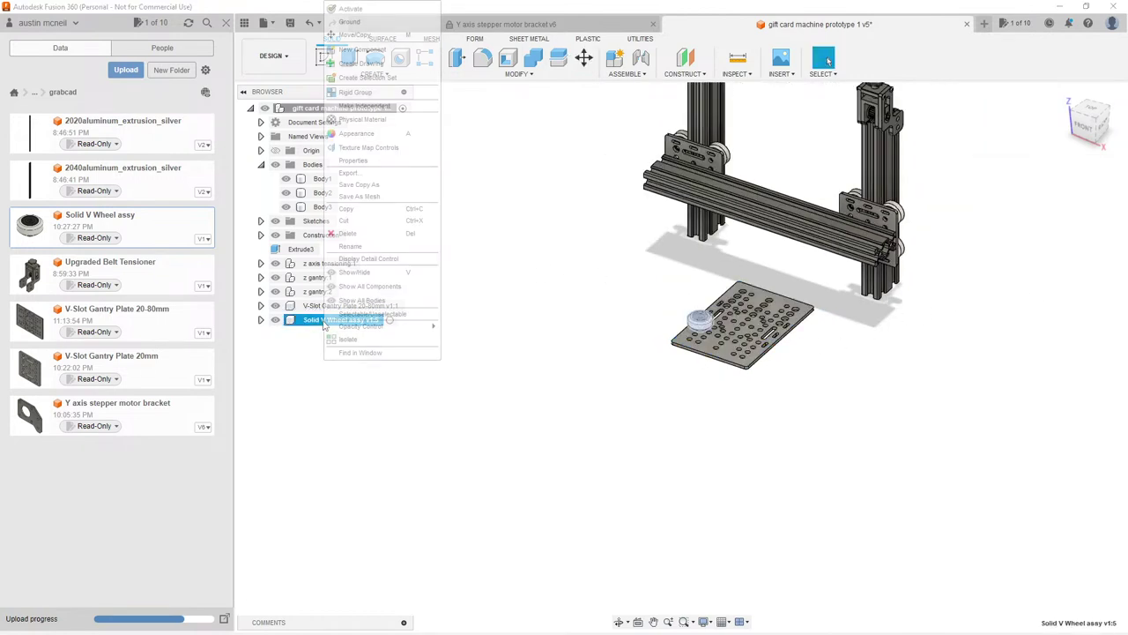
{"action": "key", "text": "Escape"}
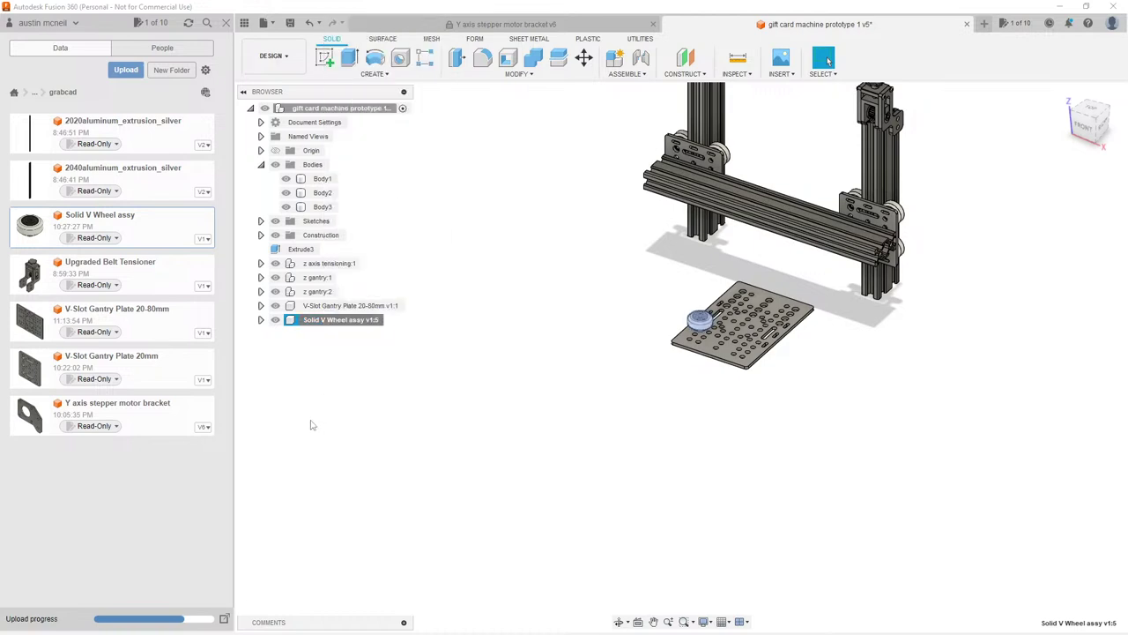
{"action": "key", "text": "m"}
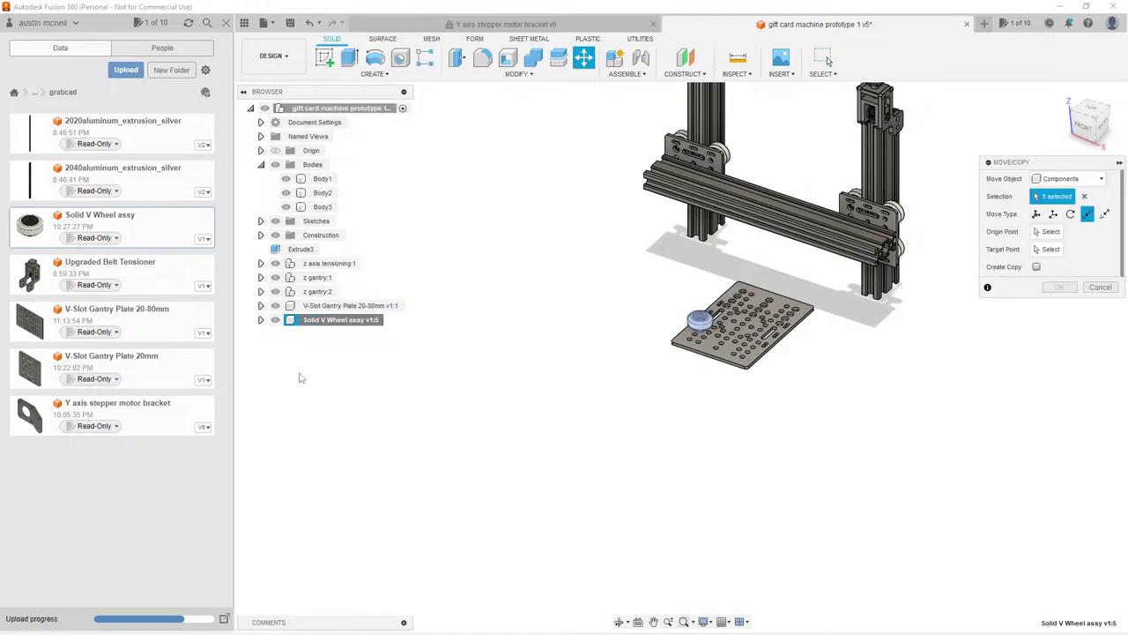
{"action": "left_click", "coordinate": [1049, 233]}
{"action": "scroll", "coordinate": [701, 319], "scroll_direction": "up", "scroll_amount": 3}
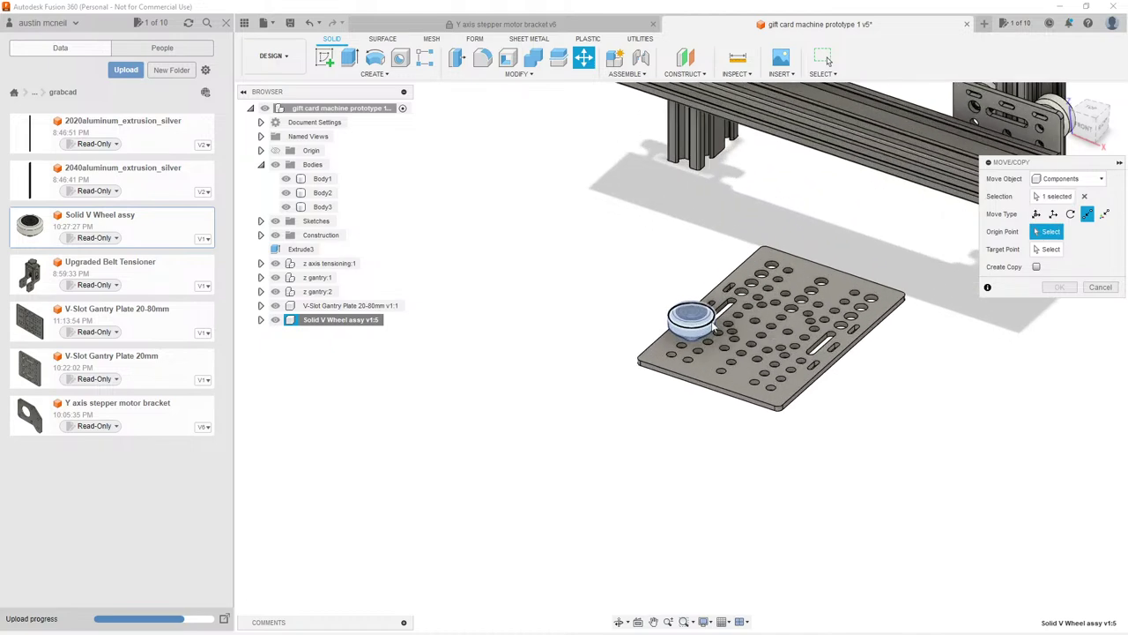
{"action": "scroll", "coordinate": [714, 335], "scroll_direction": "up", "scroll_amount": 5}
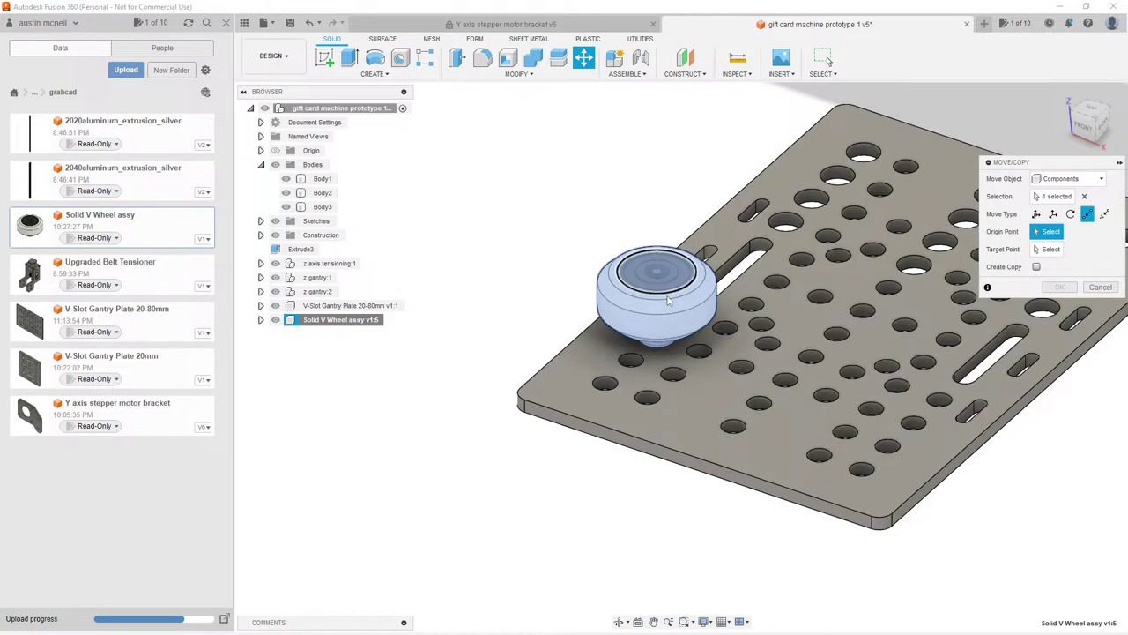
{"action": "left_click", "coordinate": [1036, 214]}
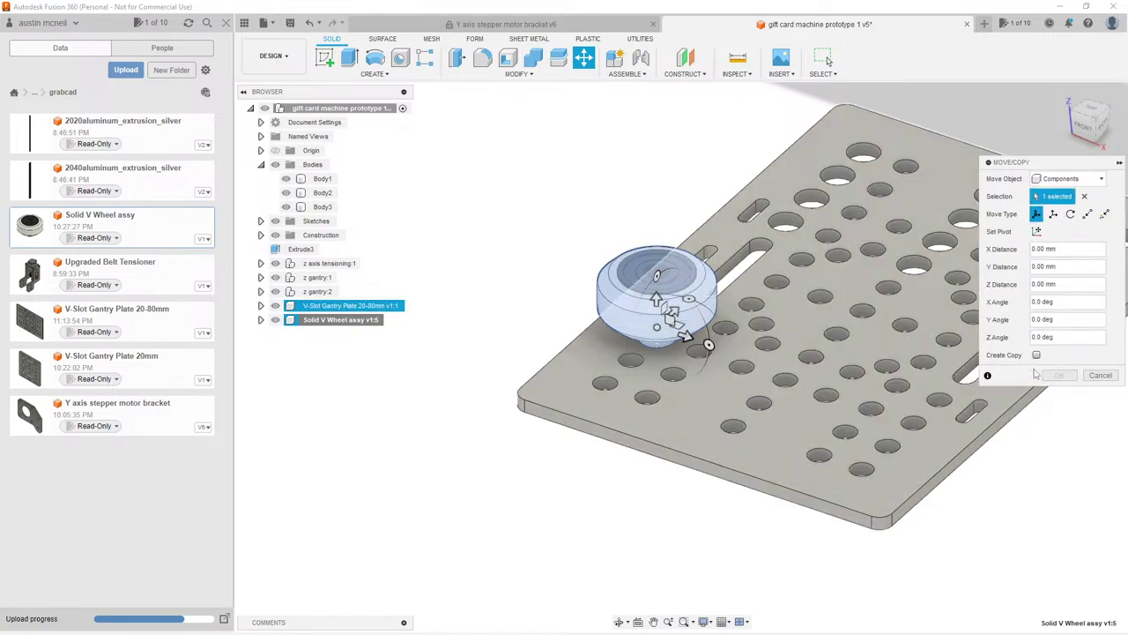
{"action": "left_click", "coordinate": [1036, 355]}
{"action": "left_click_drag", "start_coordinate": [686, 335], "coordinate": [1067, 458]}
Step: Move Solid V Wheel assy v1:6 point to point from its nut's bore centre to the third small hole from the gantry plate's front-right corner
{"action": "middle_click_drag", "start_coordinate": [1067, 458], "coordinate": [1048, 448], "text": "shift"}
{"action": "middle_click_drag", "start_coordinate": [928, 457], "coordinate": [1018, 573], "text": "shift"}
{"action": "left_click", "coordinate": [1087, 213]}
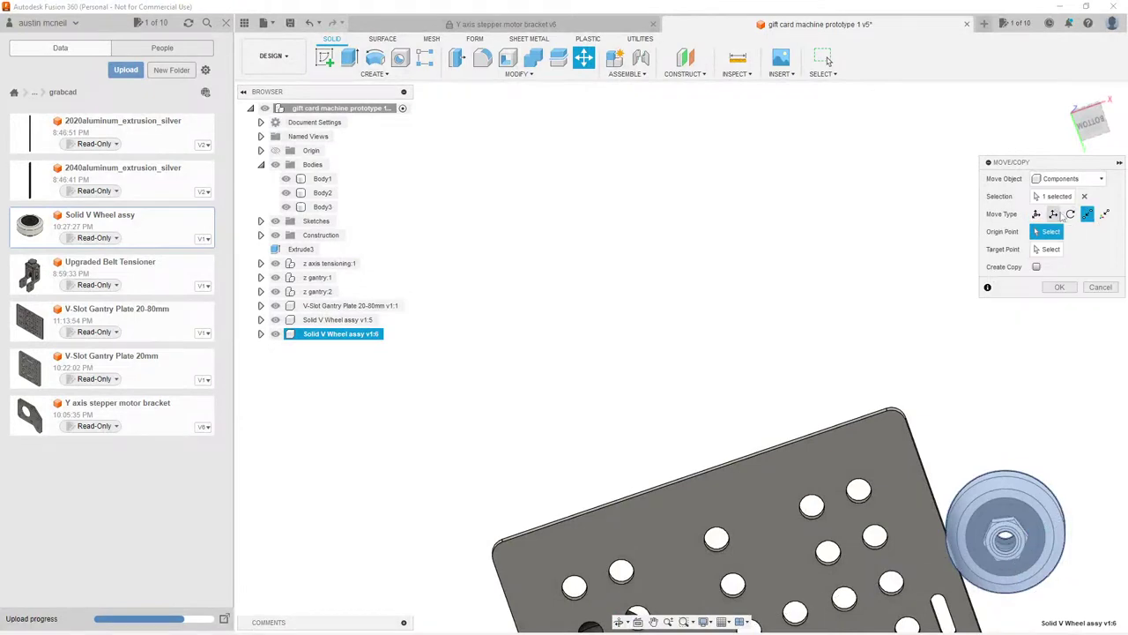
{"action": "scroll", "coordinate": [1032, 500], "scroll_direction": "up", "scroll_amount": 5}
{"action": "scroll", "coordinate": [1031, 500], "scroll_direction": "up", "scroll_amount": 2}
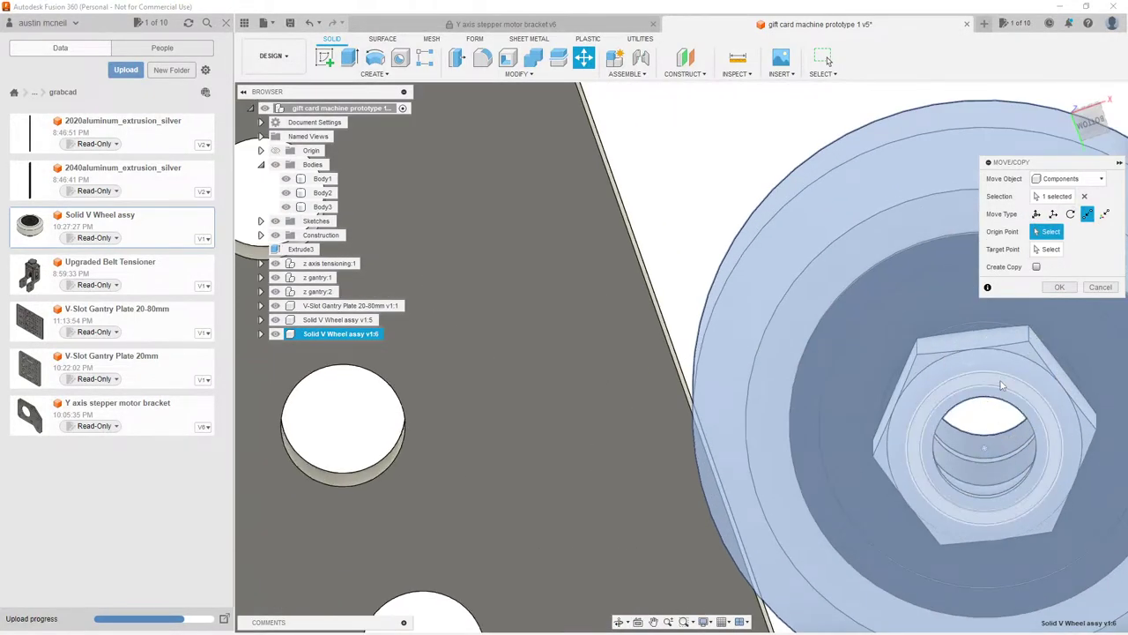
{"action": "left_click", "coordinate": [986, 451]}
{"action": "scroll", "coordinate": [882, 352], "scroll_direction": "down", "scroll_amount": 5}
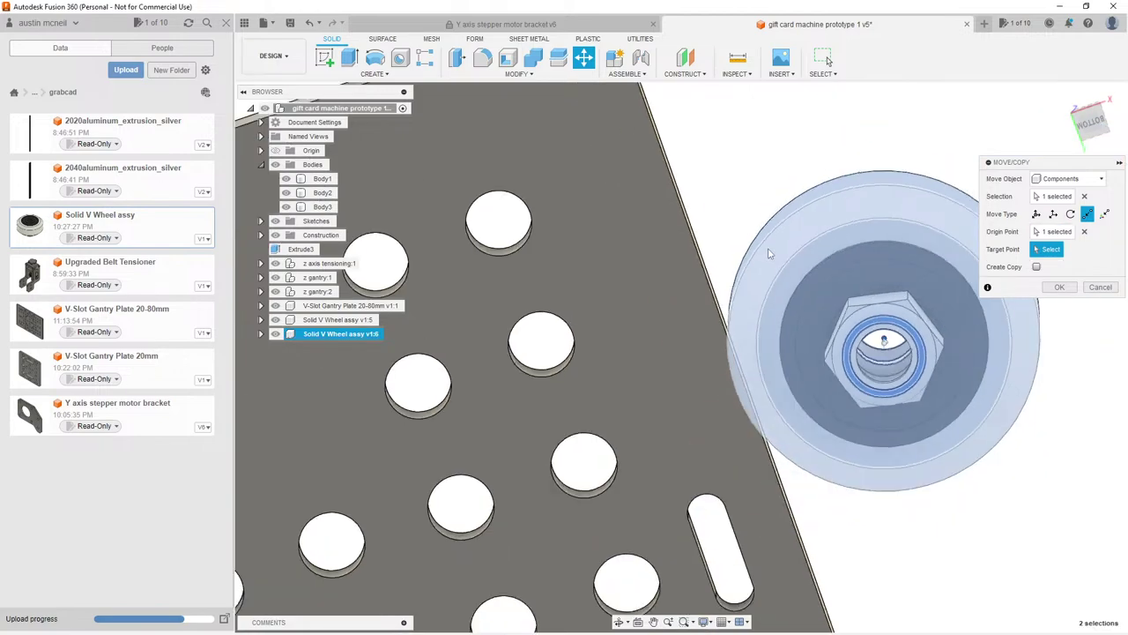
{"action": "middle_click_drag", "start_coordinate": [778, 168], "coordinate": [805, 246], "text": "shift"}
{"action": "scroll", "coordinate": [805, 247], "scroll_direction": "up", "scroll_amount": 3}
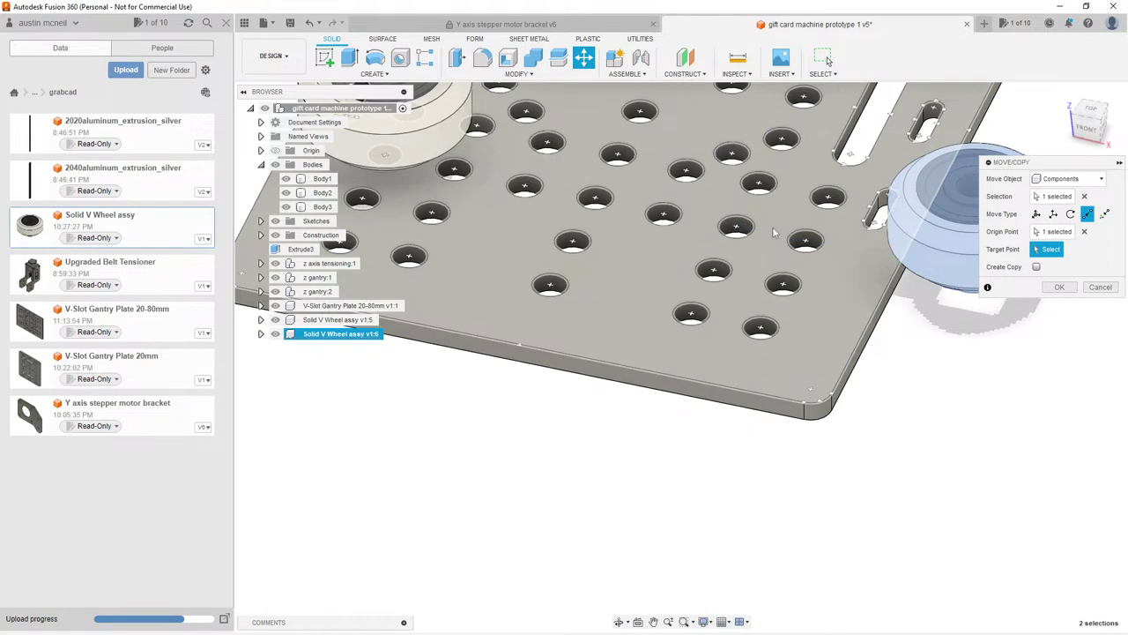
{"action": "left_click", "coordinate": [806, 242]}
{"action": "scroll", "coordinate": [812, 324], "scroll_direction": "down", "scroll_amount": 5}
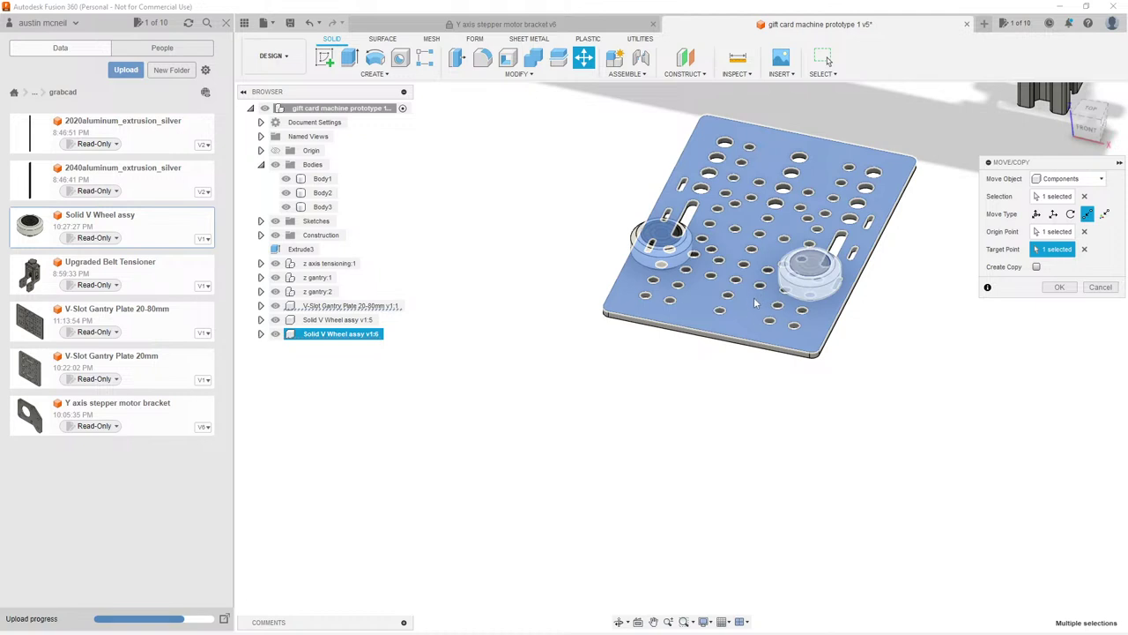
{"action": "scroll", "coordinate": [615, 398], "scroll_direction": "down", "scroll_amount": 2}
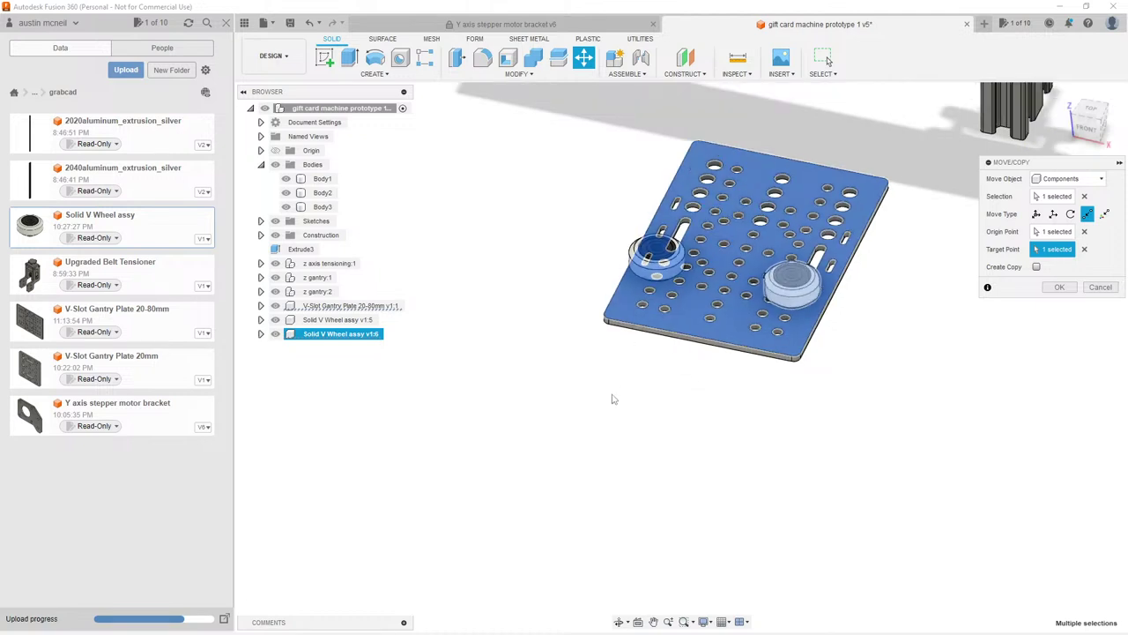
{"action": "left_click", "coordinate": [1058, 287]}
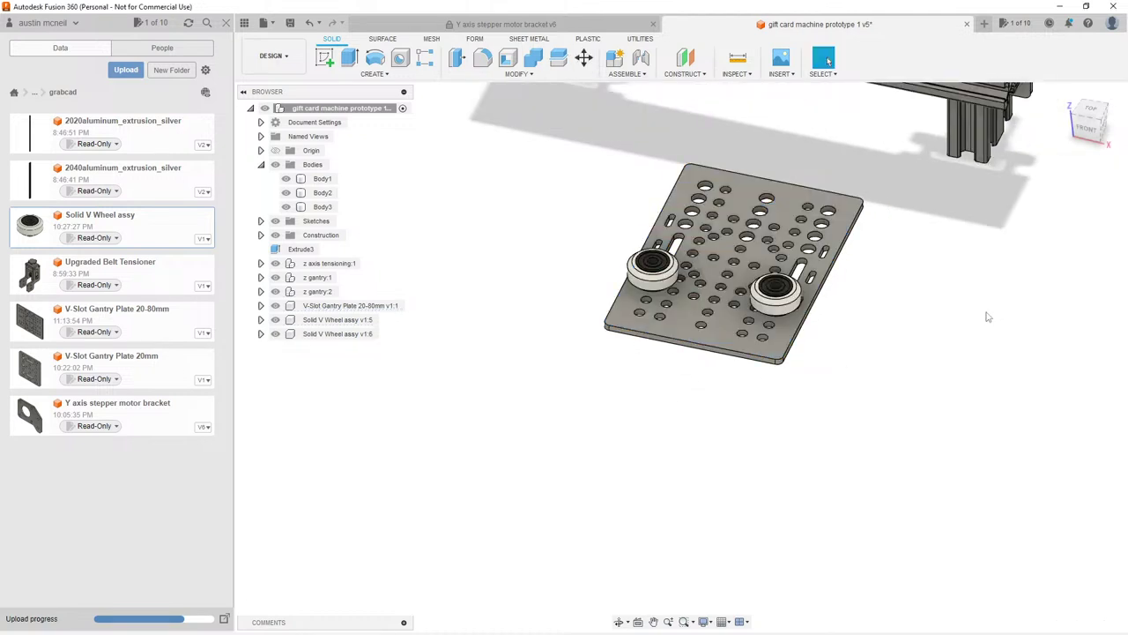
Step: Create a copy of Solid V Wheel assy v1:6, offset 60 mm along X beyond the gantry plate's edge
{"action": "middle_click_drag", "start_coordinate": [952, 327], "coordinate": [899, 339], "text": "shift"}
{"action": "middle_click_drag", "start_coordinate": [860, 403], "coordinate": [842, 208], "text": "shift"}
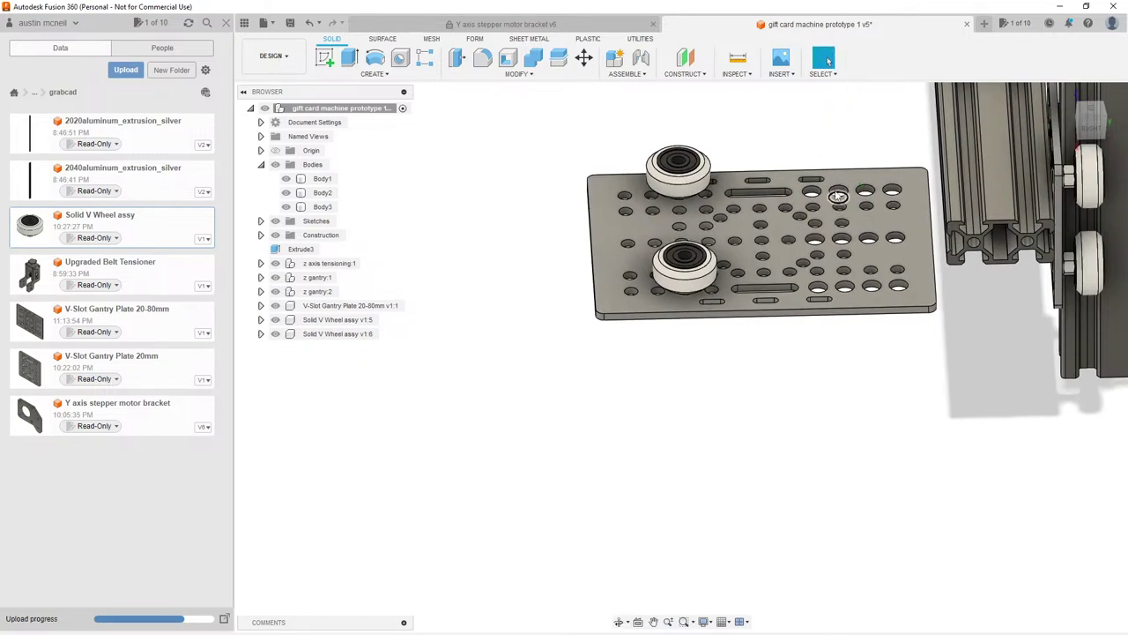
{"action": "middle_click_drag", "start_coordinate": [520, 350], "coordinate": [552, 403], "text": "shift"}
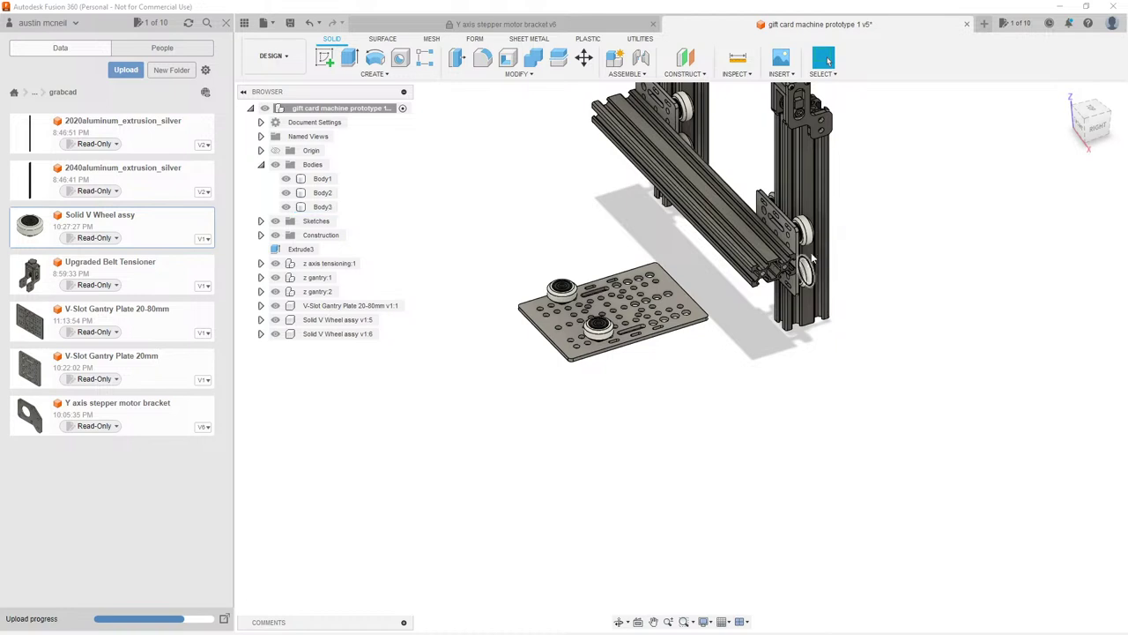
{"action": "middle_click_drag", "start_coordinate": [785, 375], "coordinate": [823, 388]}
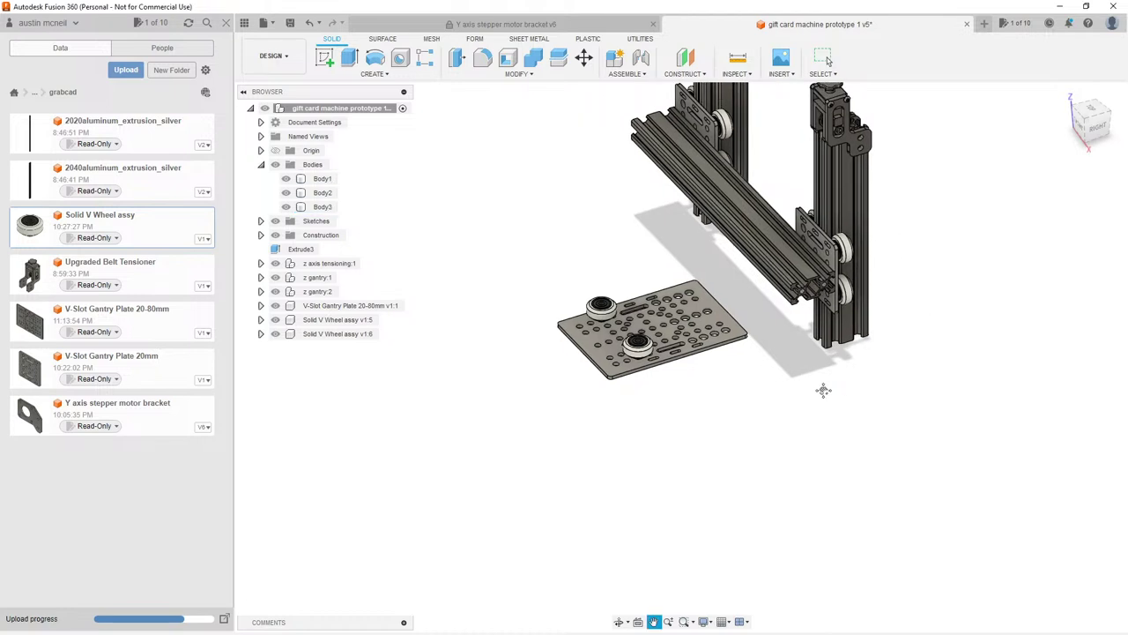
{"action": "scroll", "coordinate": [765, 360], "scroll_direction": "up", "scroll_amount": 2}
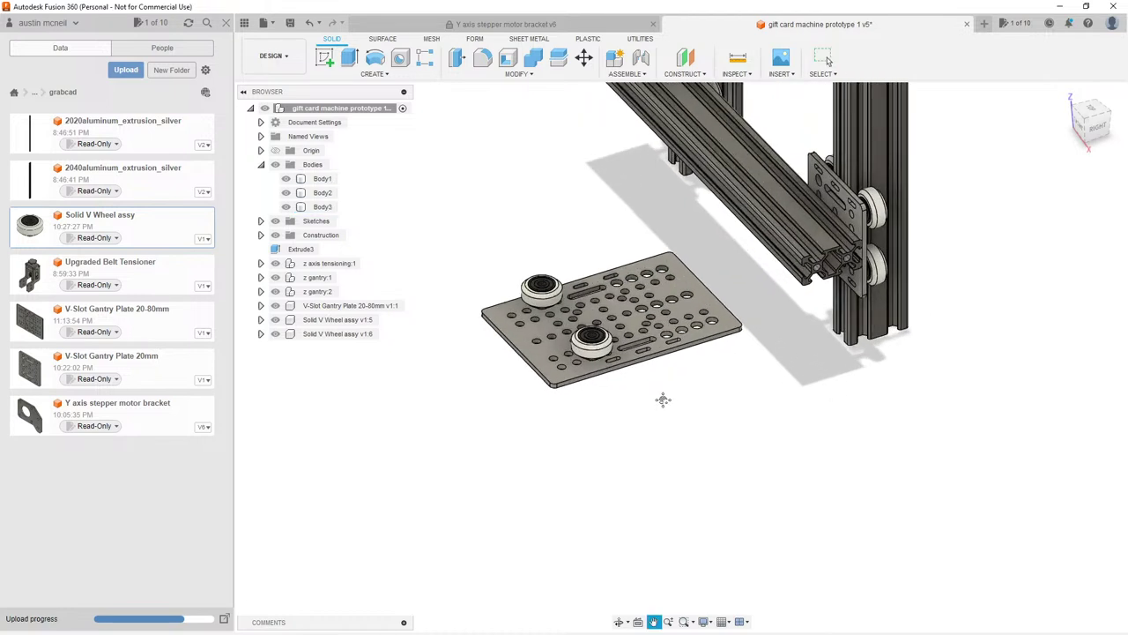
{"action": "scroll", "coordinate": [670, 401], "scroll_direction": "up", "scroll_amount": 2}
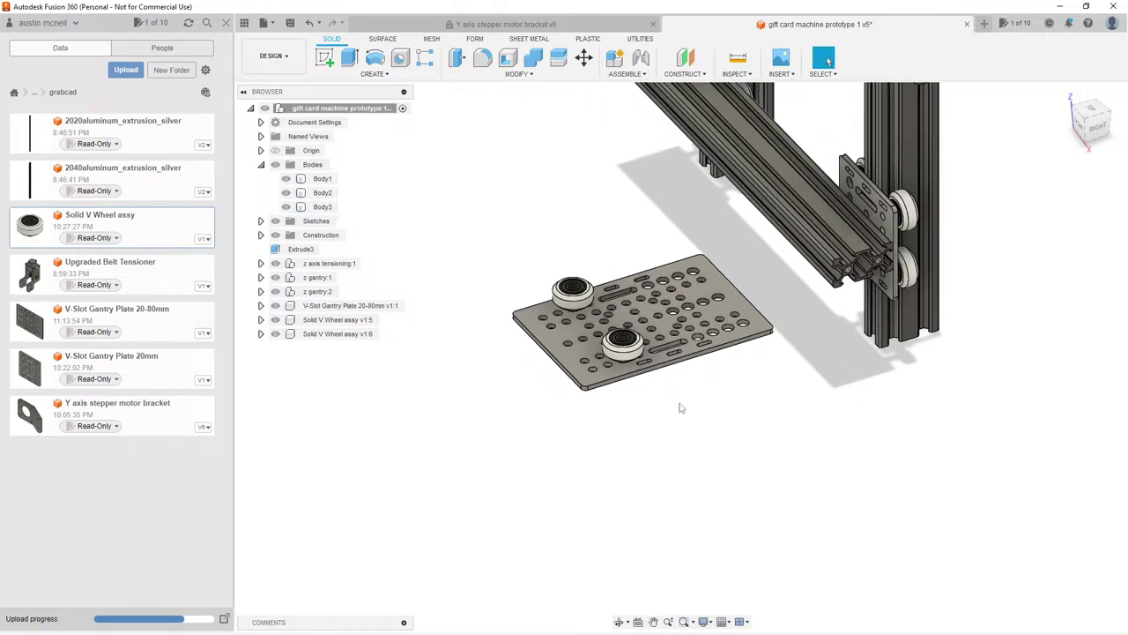
{"action": "left_click", "coordinate": [351, 341]}
{"action": "key", "text": "m"}
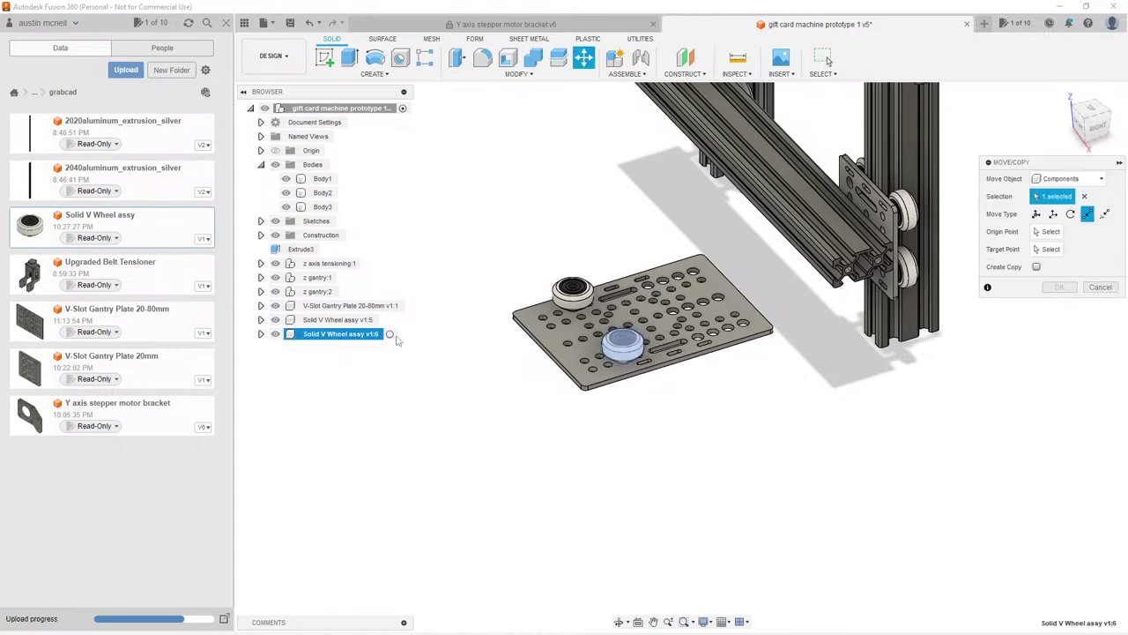
{"action": "scroll", "coordinate": [710, 222], "scroll_direction": "up", "scroll_amount": 1}
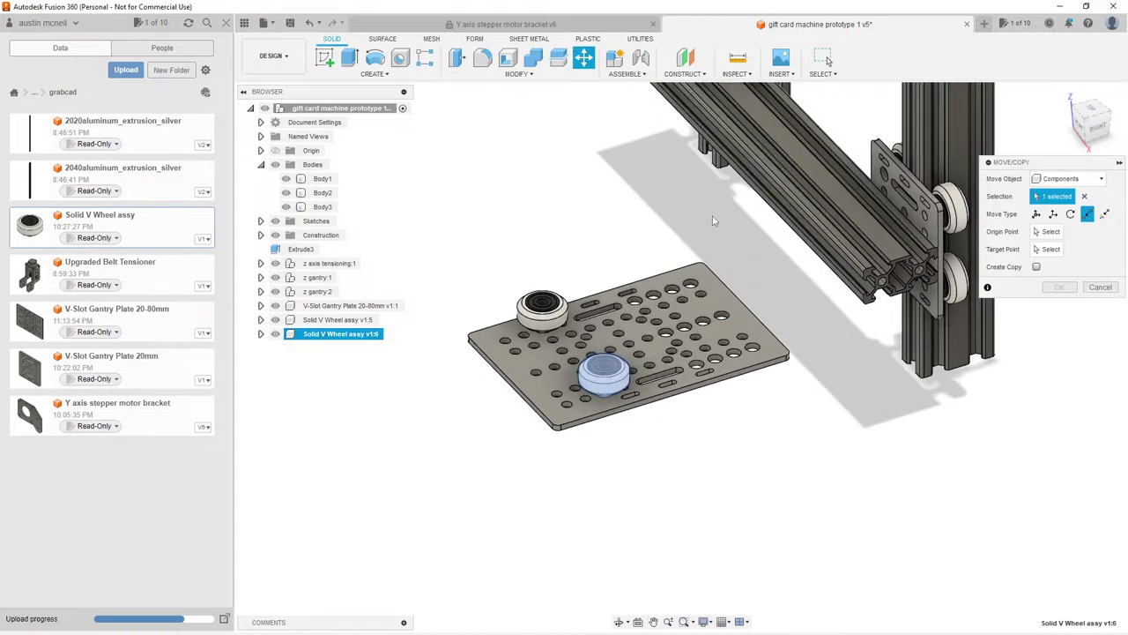
{"action": "left_click", "coordinate": [1037, 214]}
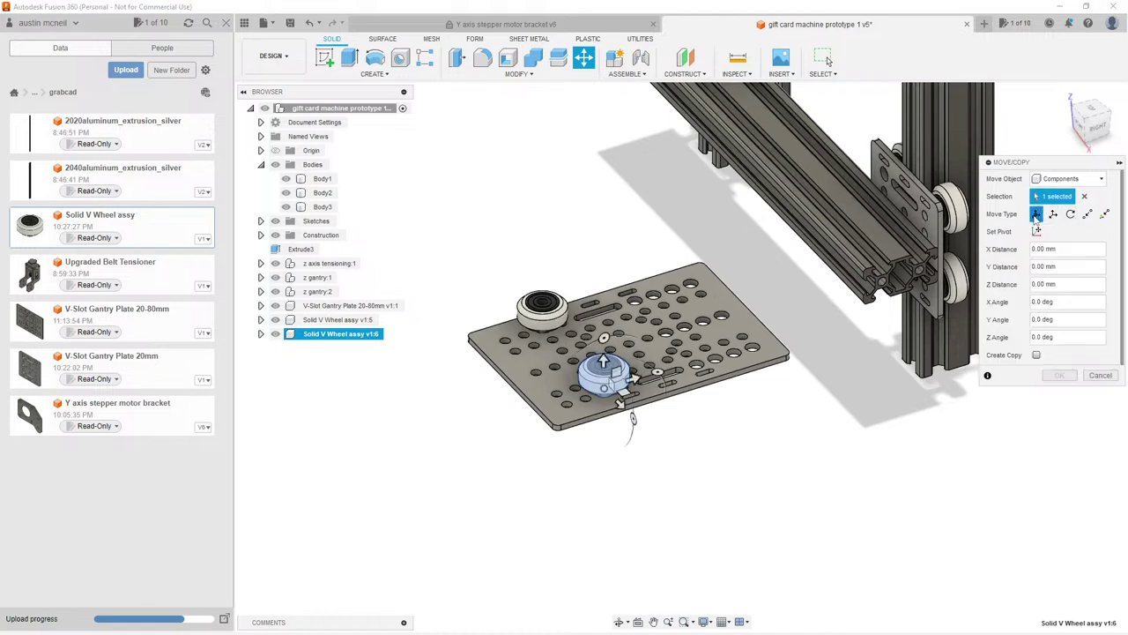
{"action": "left_click", "coordinate": [1037, 355]}
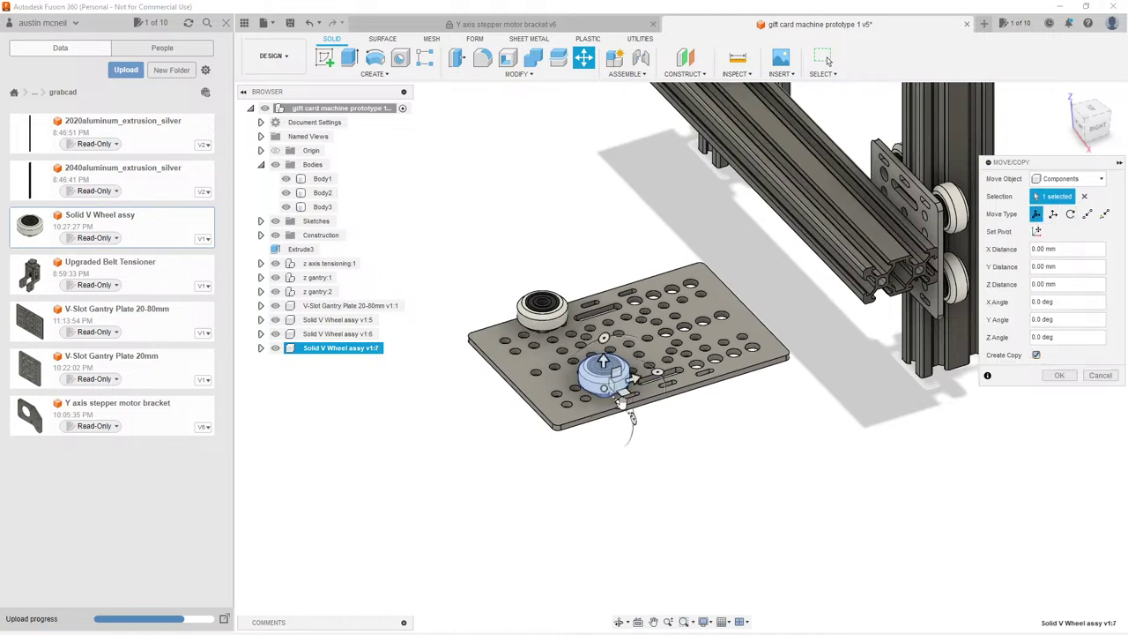
{"action": "left_click_drag", "start_coordinate": [624, 401], "coordinate": [690, 451]}
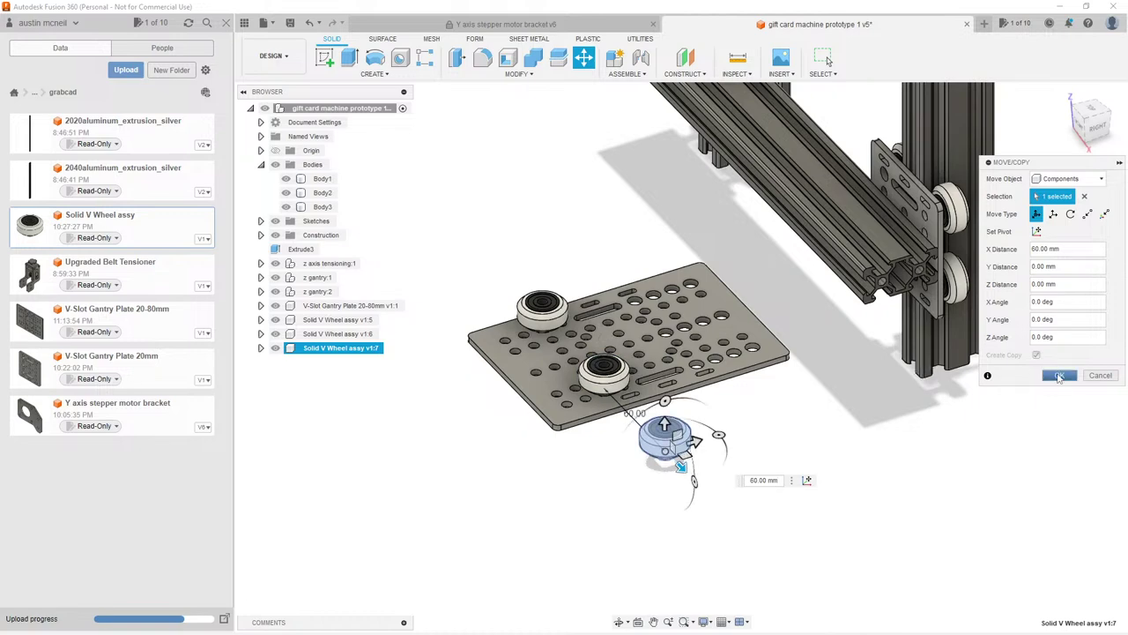
Step: Move the new wheel copy point to point from its nut's bore centre to the third large hole from the plate's back-right corner
{"action": "left_click", "coordinate": [1088, 214]}
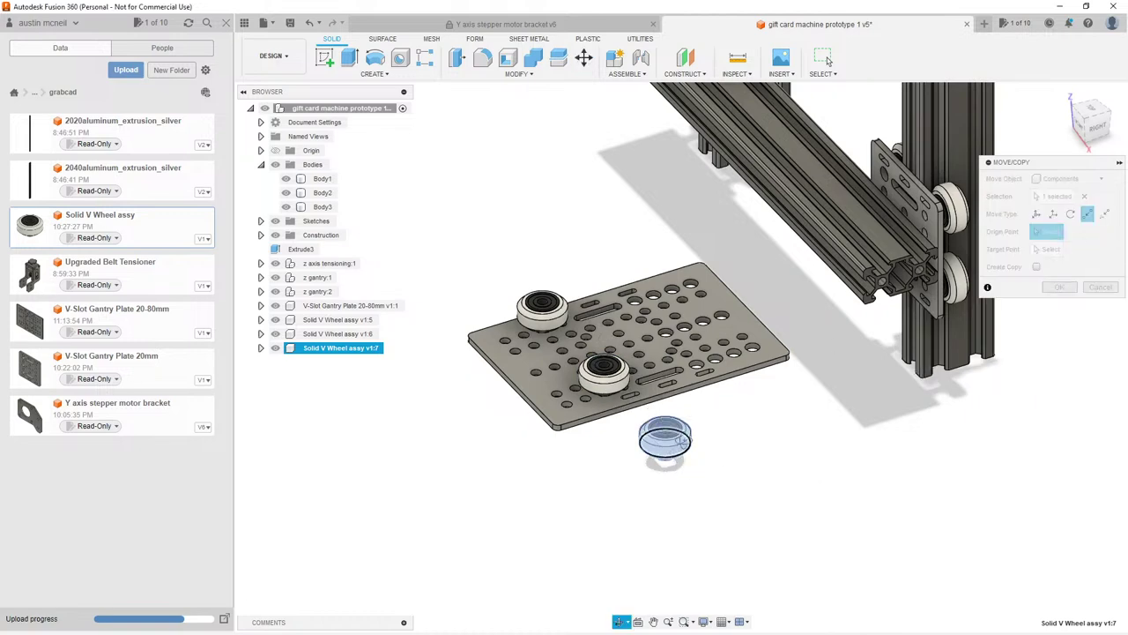
{"action": "middle_click_drag", "start_coordinate": [670, 441], "coordinate": [700, 350], "text": "shift"}
{"action": "scroll", "coordinate": [656, 477], "scroll_direction": "up", "scroll_amount": 10}
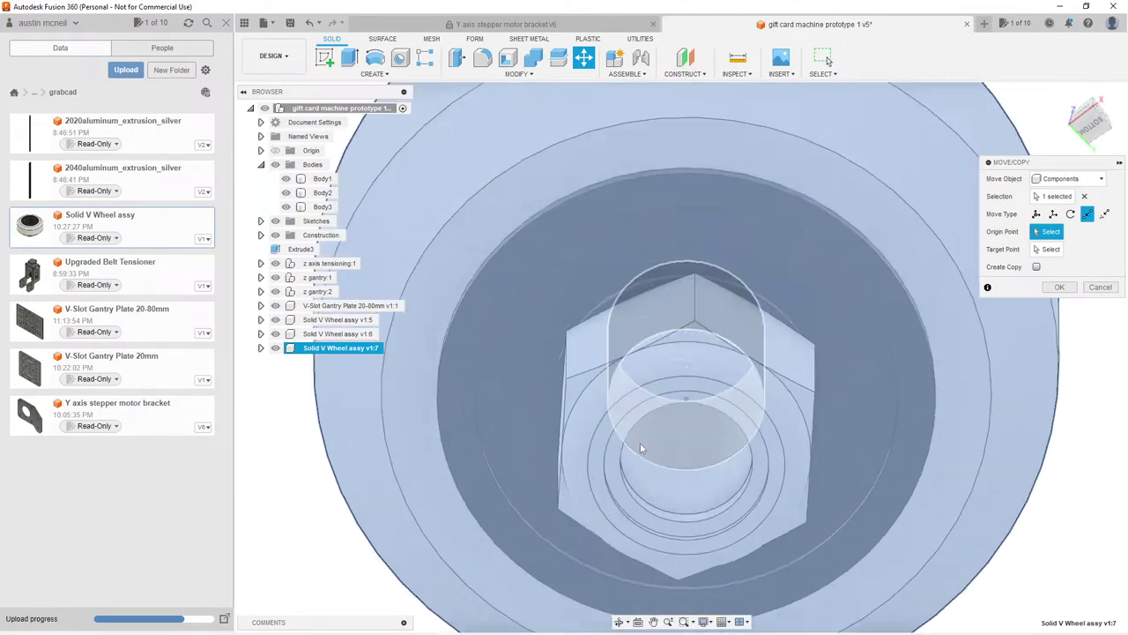
{"action": "left_click", "coordinate": [689, 467]}
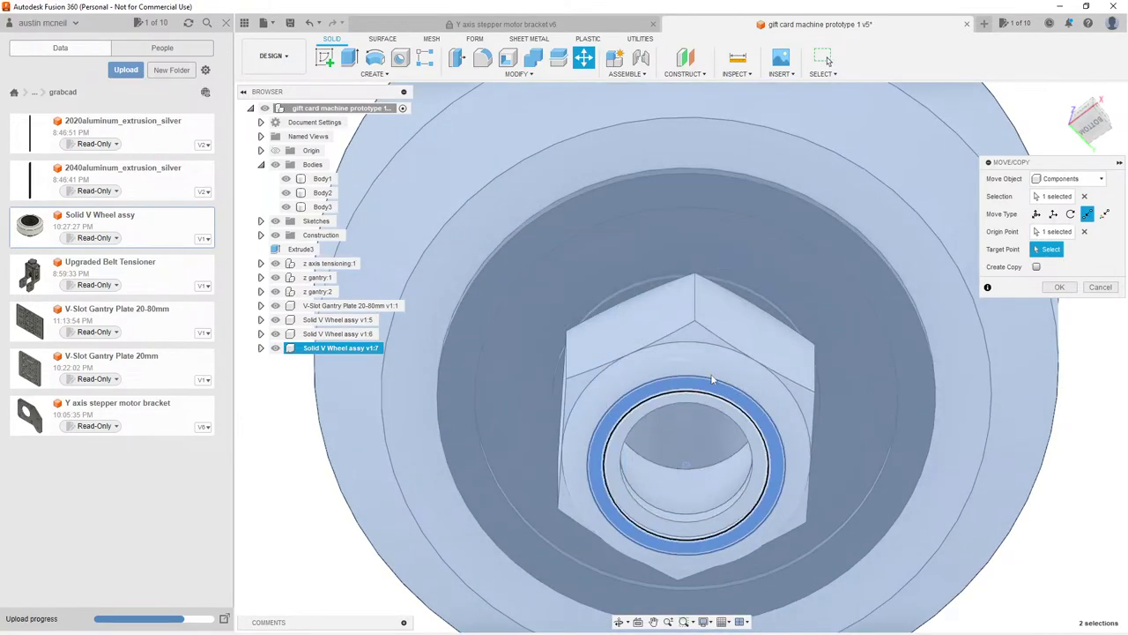
{"action": "scroll", "coordinate": [701, 366], "scroll_direction": "down", "scroll_amount": 10}
{"action": "middle_click_drag", "start_coordinate": [699, 364], "coordinate": [690, 242], "text": "shift"}
{"action": "scroll", "coordinate": [690, 242], "scroll_direction": "up", "scroll_amount": 3}
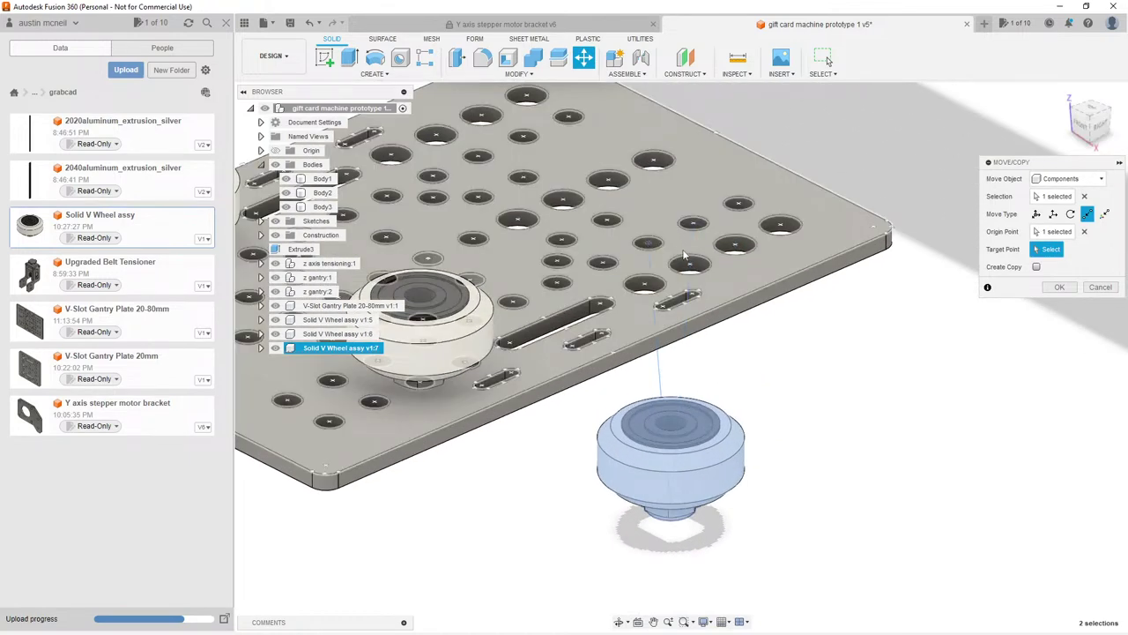
{"action": "left_click", "coordinate": [692, 268]}
{"action": "scroll", "coordinate": [701, 322], "scroll_direction": "down", "scroll_amount": 3}
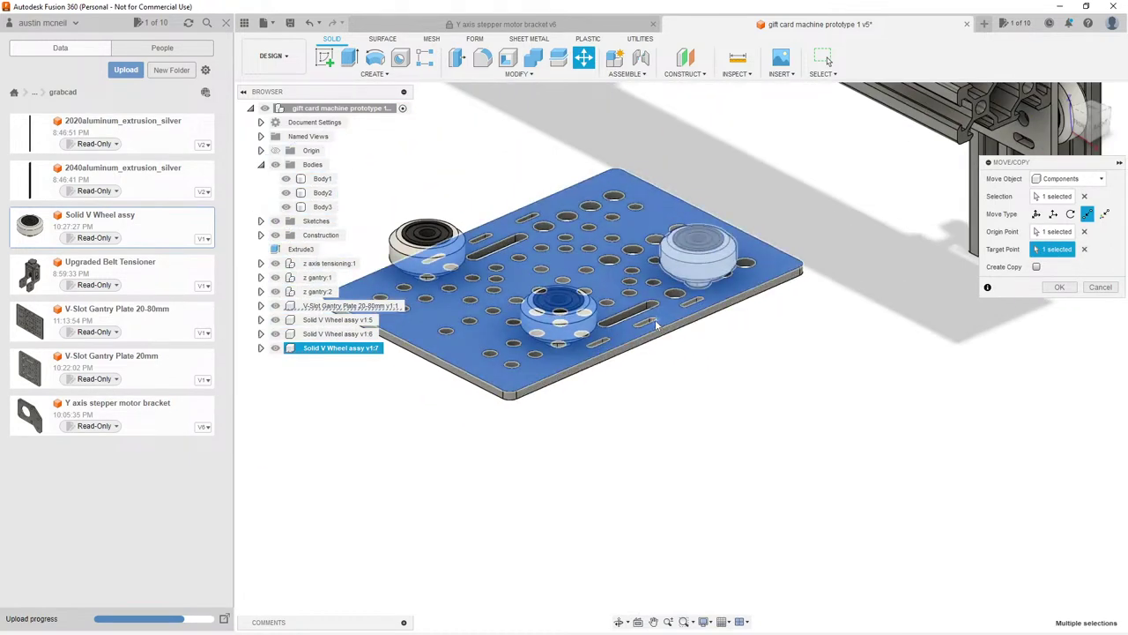
{"action": "middle_click_drag", "start_coordinate": [696, 326], "coordinate": [699, 359], "text": "shift"}
{"action": "scroll", "coordinate": [692, 357], "scroll_direction": "up", "scroll_amount": 2}
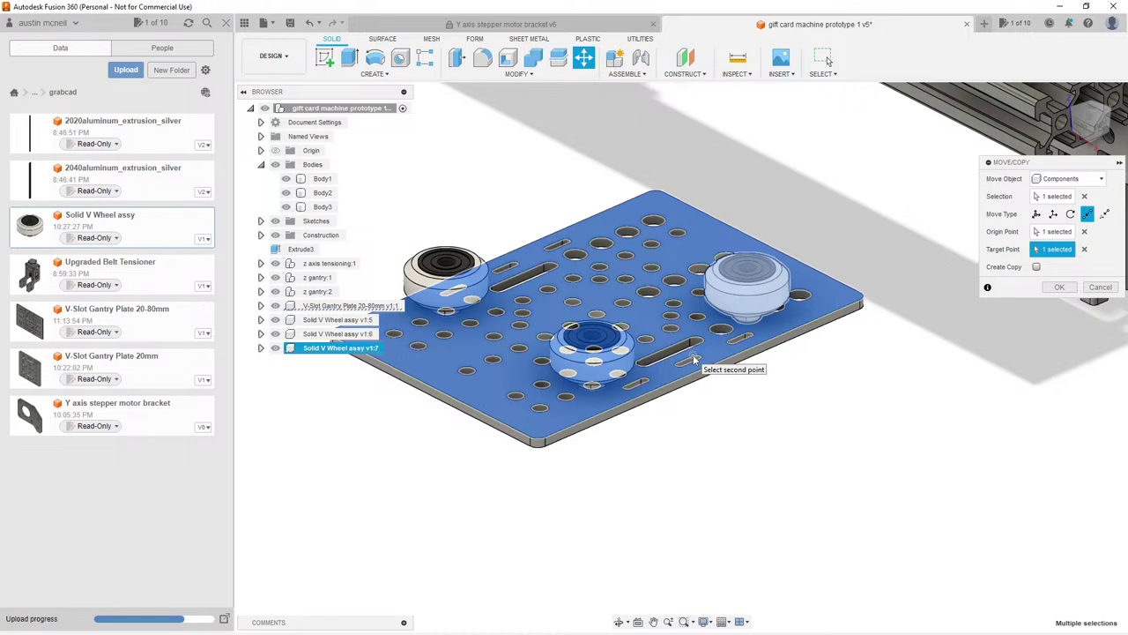
Step: Create a copy of Solid V Wheel assy v1:7, offset 55 mm along X clear of the plate
{"action": "left_click", "coordinate": [1036, 213]}
{"action": "left_click", "coordinate": [1036, 354]}
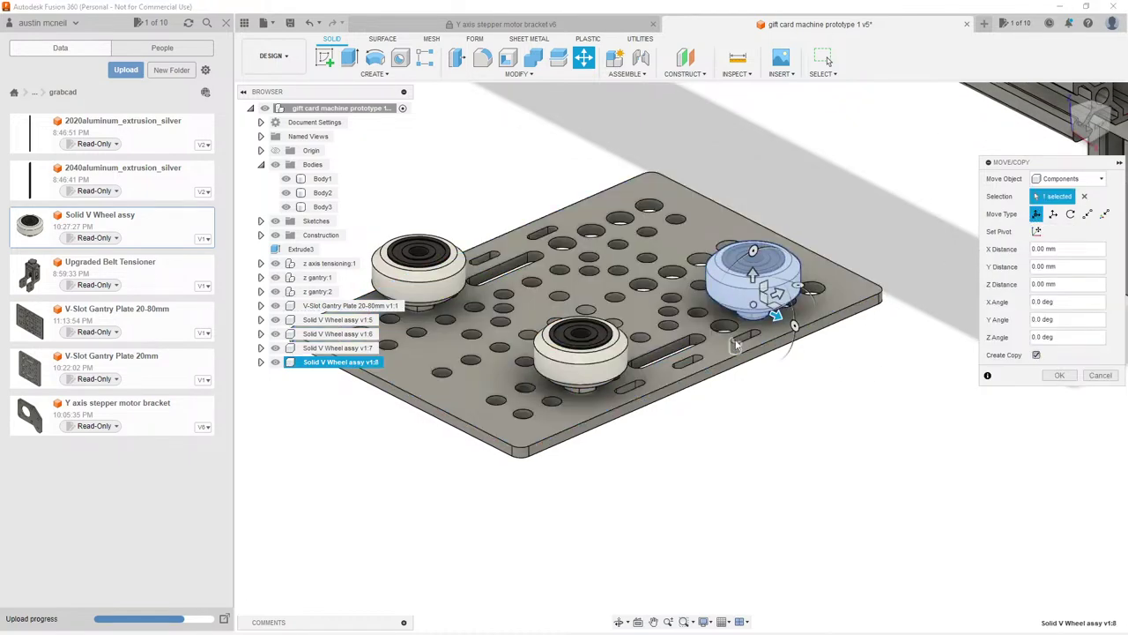
{"action": "left_click_drag", "start_coordinate": [777, 316], "coordinate": [922, 390]}
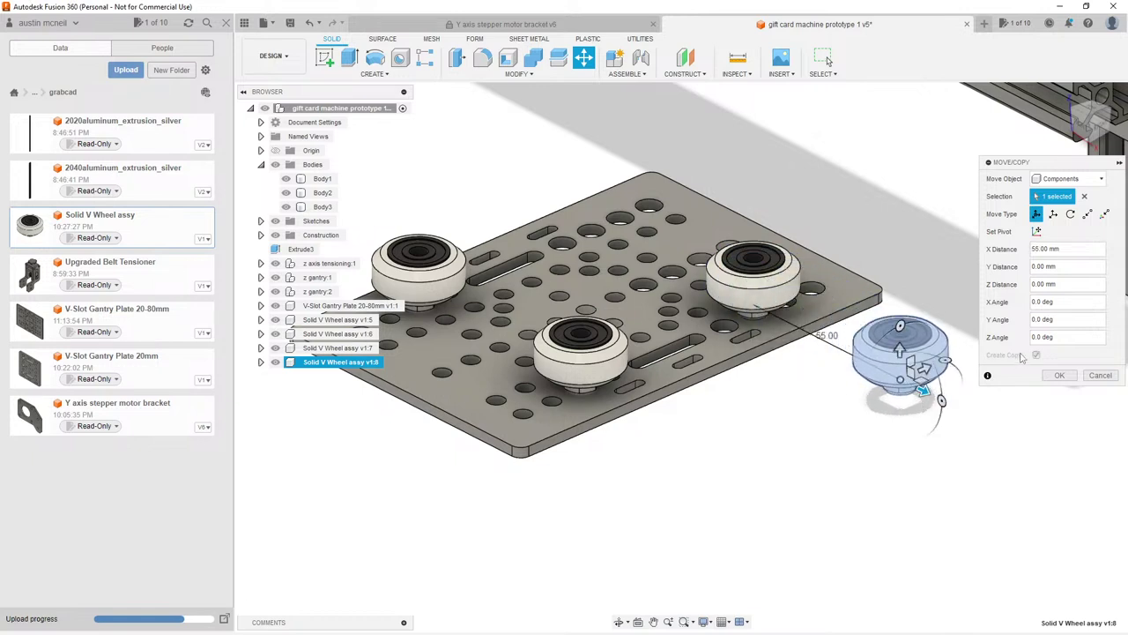
Step: Move Solid V Wheel assy v1:8 point to point from its nut's bore centre to the third large hole from the plate's back-left corner
{"action": "left_click", "coordinate": [1089, 217]}
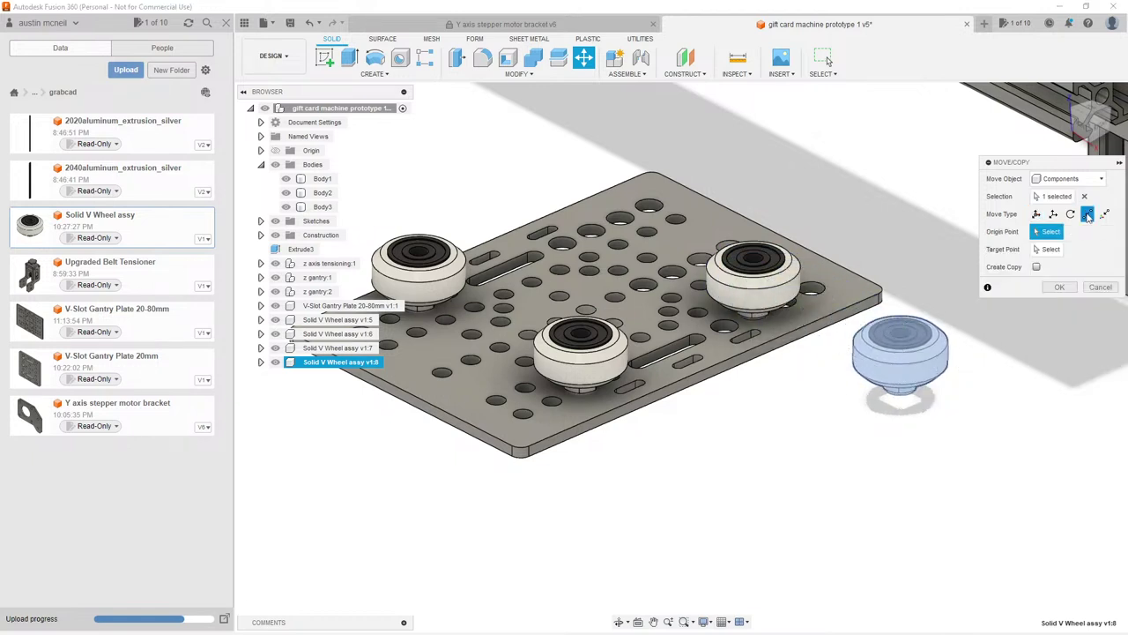
{"action": "middle_click_drag", "start_coordinate": [1040, 264], "coordinate": [846, 291], "text": "shift"}
{"action": "scroll", "coordinate": [881, 370], "scroll_direction": "up", "scroll_amount": 10}
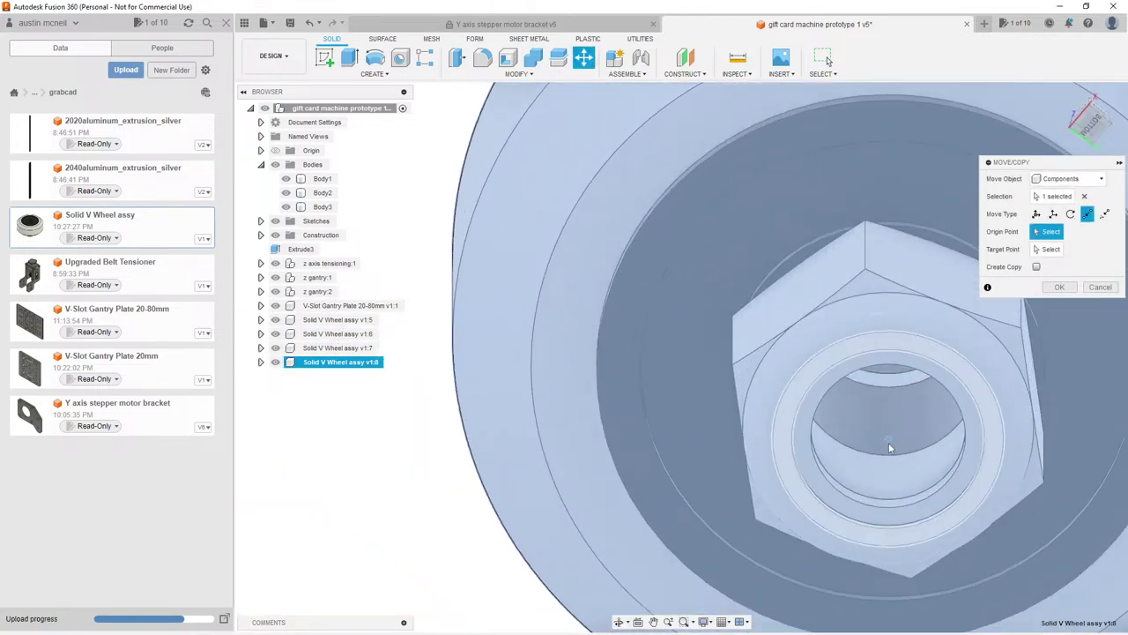
{"action": "left_click", "coordinate": [888, 437]}
{"action": "scroll", "coordinate": [917, 313], "scroll_direction": "down", "scroll_amount": 10}
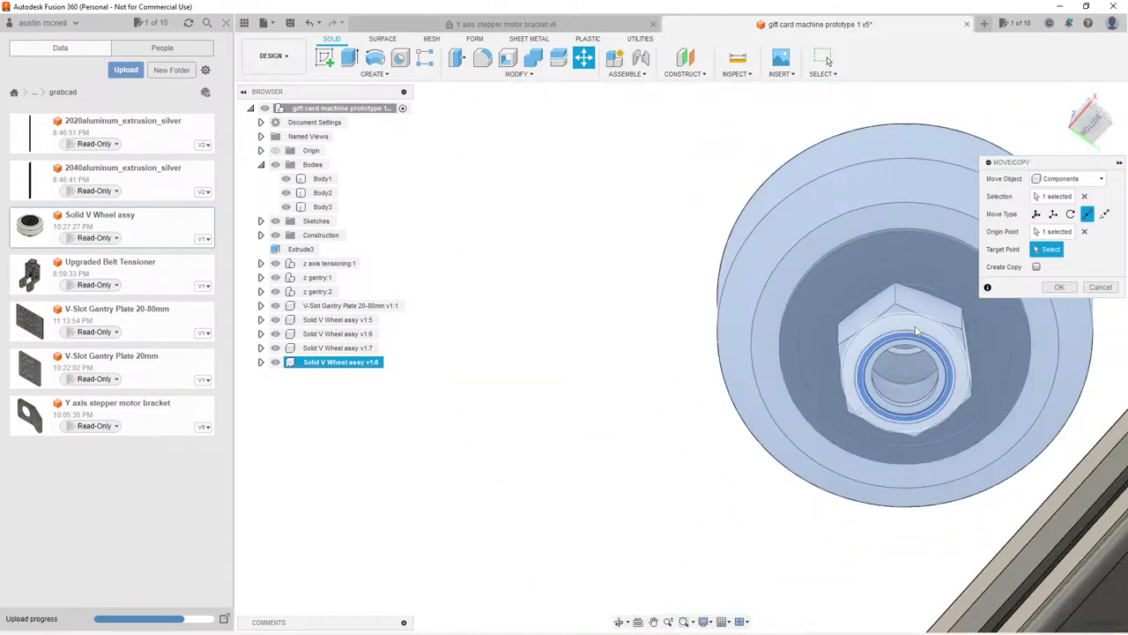
{"action": "scroll", "coordinate": [917, 313], "scroll_direction": "down", "scroll_amount": 5}
{"action": "middle_click_drag", "start_coordinate": [917, 312], "coordinate": [655, 297], "text": "shift"}
{"action": "scroll", "coordinate": [617, 282], "scroll_direction": "down", "scroll_amount": 5}
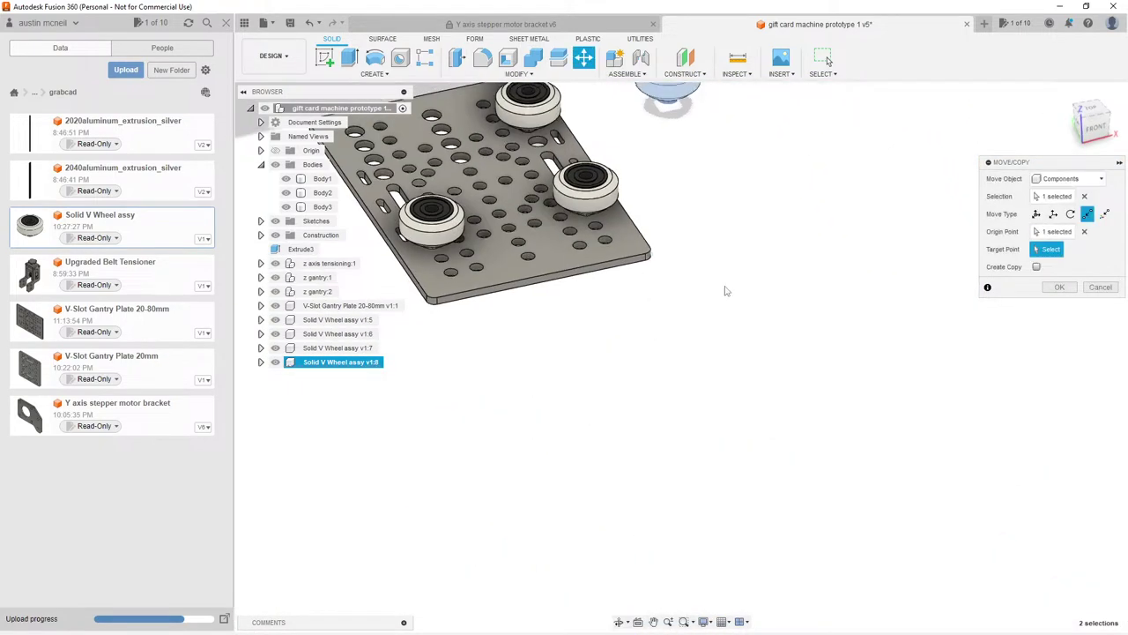
{"action": "scroll", "coordinate": [584, 270], "scroll_direction": "up", "scroll_amount": 10}
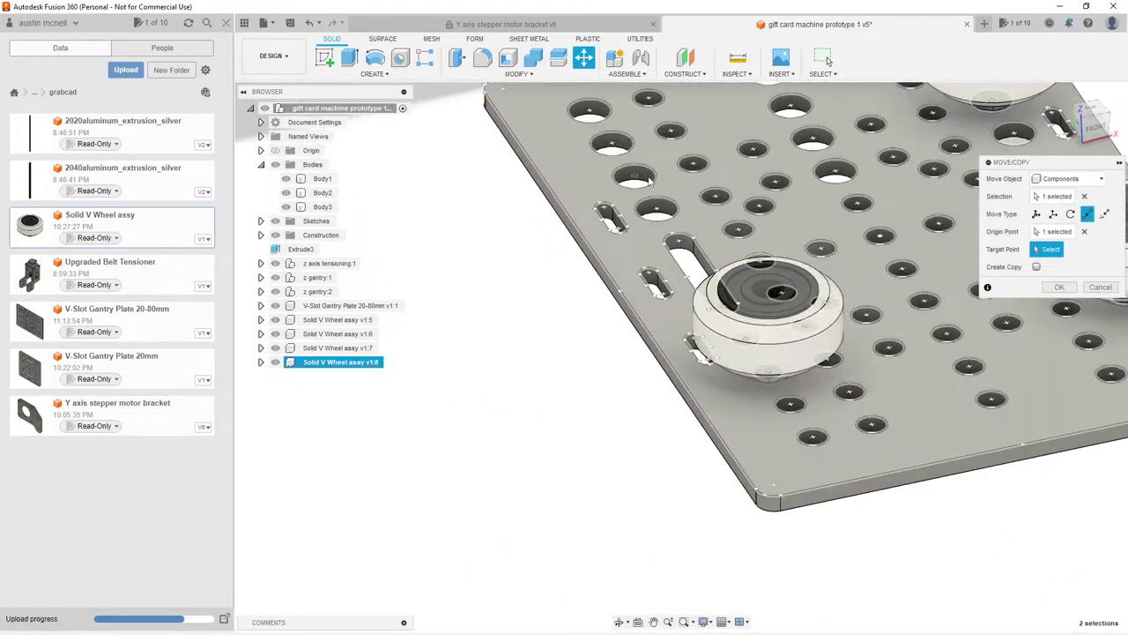
{"action": "left_click", "coordinate": [642, 181]}
{"action": "scroll", "coordinate": [642, 181], "scroll_direction": "down", "scroll_amount": 10}
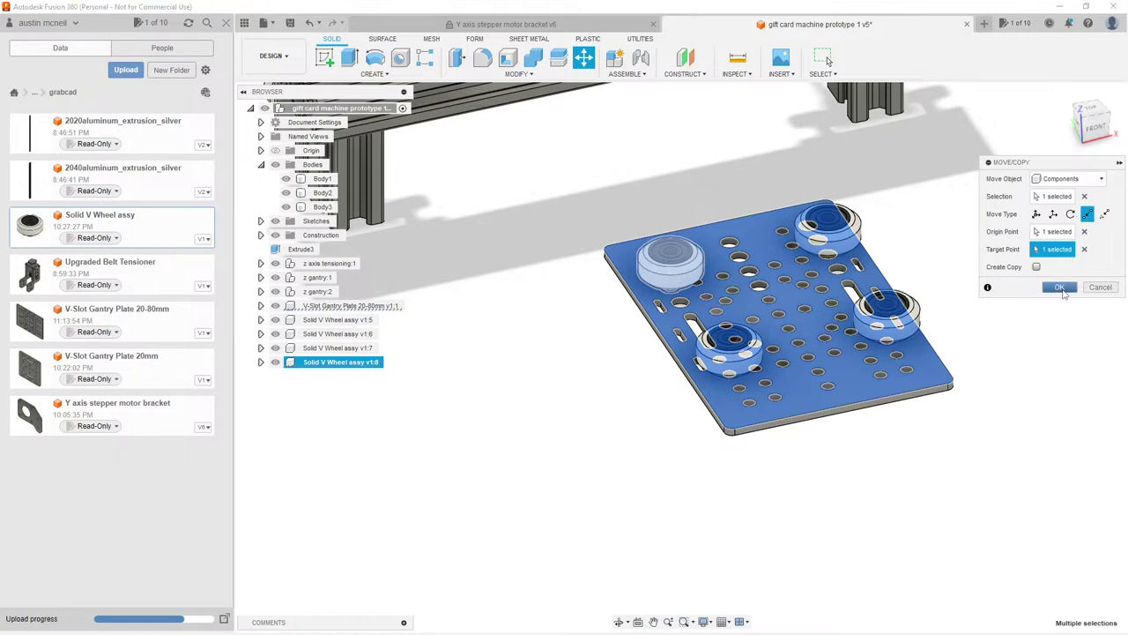
{"action": "left_click", "coordinate": [1059, 287]}
Step: Create a new empty internal component named x gantry under the top-level assembly
{"action": "middle_click_drag", "start_coordinate": [937, 264], "coordinate": [830, 203], "text": "shift"}
{"action": "scroll", "coordinate": [805, 402], "scroll_direction": "down", "scroll_amount": 2}
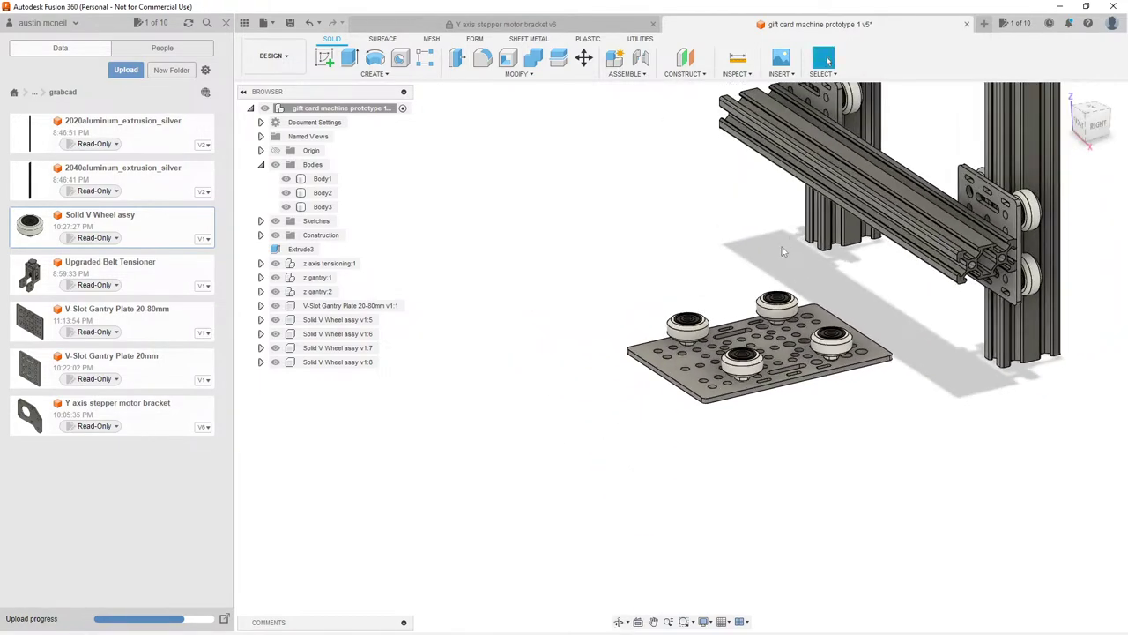
{"action": "scroll", "coordinate": [762, 280], "scroll_direction": "up", "scroll_amount": 2}
{"action": "middle_click_drag", "start_coordinate": [762, 282], "coordinate": [758, 304], "text": "shift"}
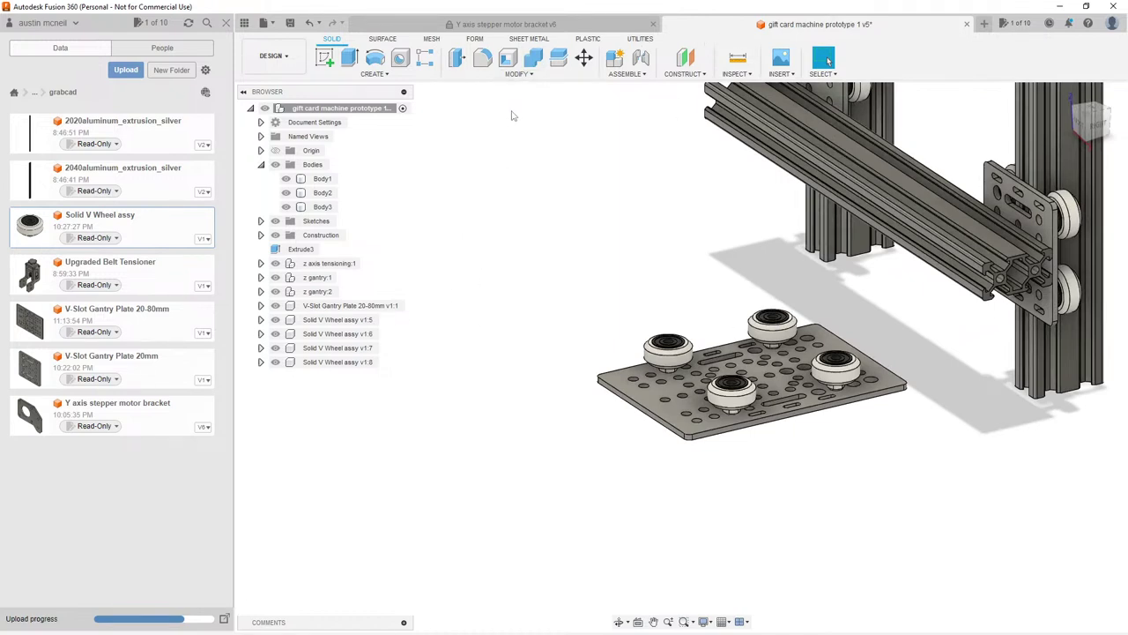
{"action": "left_click", "coordinate": [680, 76]}
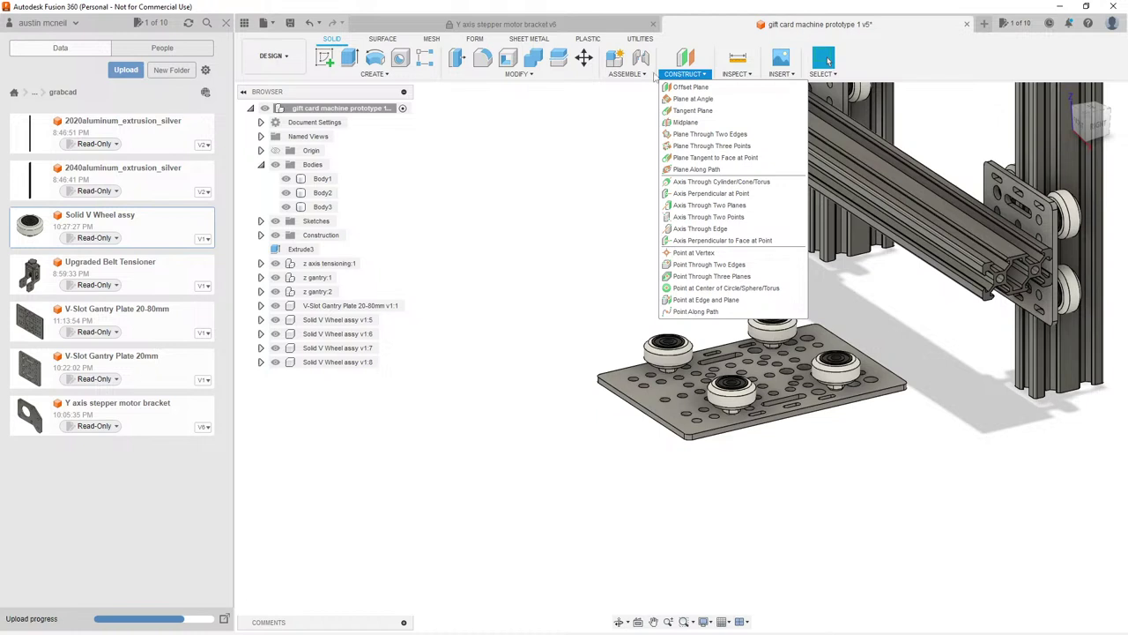
{"action": "left_click", "coordinate": [627, 74]}
{"action": "left_click", "coordinate": [631, 87]}
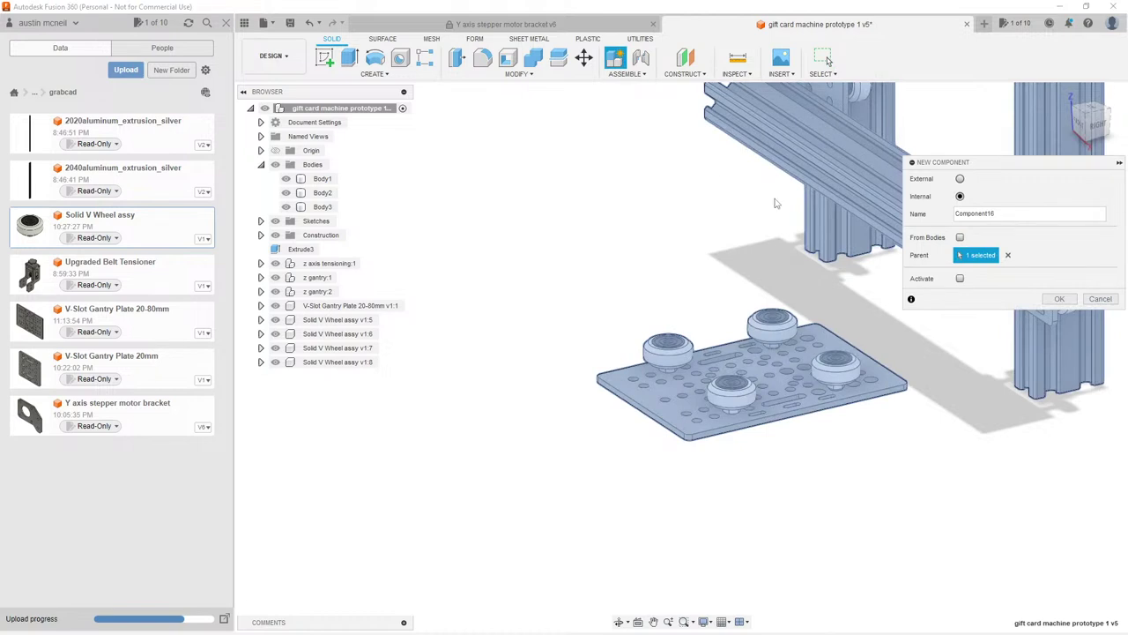
{"action": "double_click", "coordinate": [1014, 216]}
{"action": "type", "text": "y"}
{"action": "type", "text": " gan"}
{"action": "left_click", "coordinate": [1059, 298]}
Step: Measure the gap between the facing vertical edges of the two z gantry plates behind the cross beam
{"action": "scroll", "coordinate": [508, 338], "scroll_direction": "down", "scroll_amount": 6}
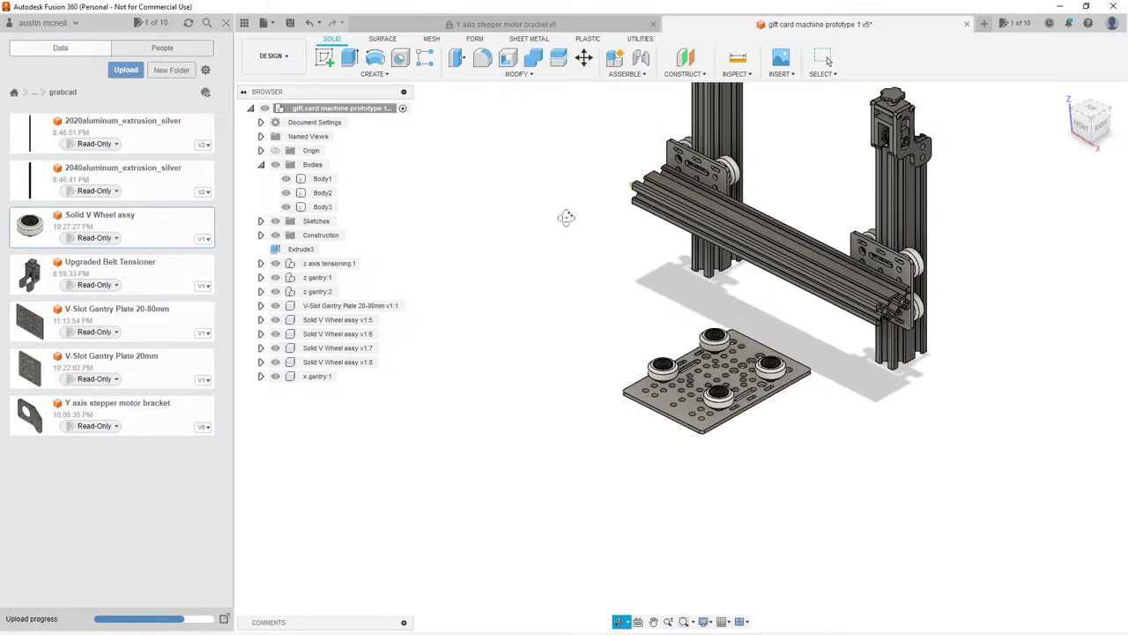
{"action": "middle_click_drag", "start_coordinate": [667, 220], "coordinate": [608, 394], "text": "shift"}
{"action": "left_click", "coordinate": [829, 60]}
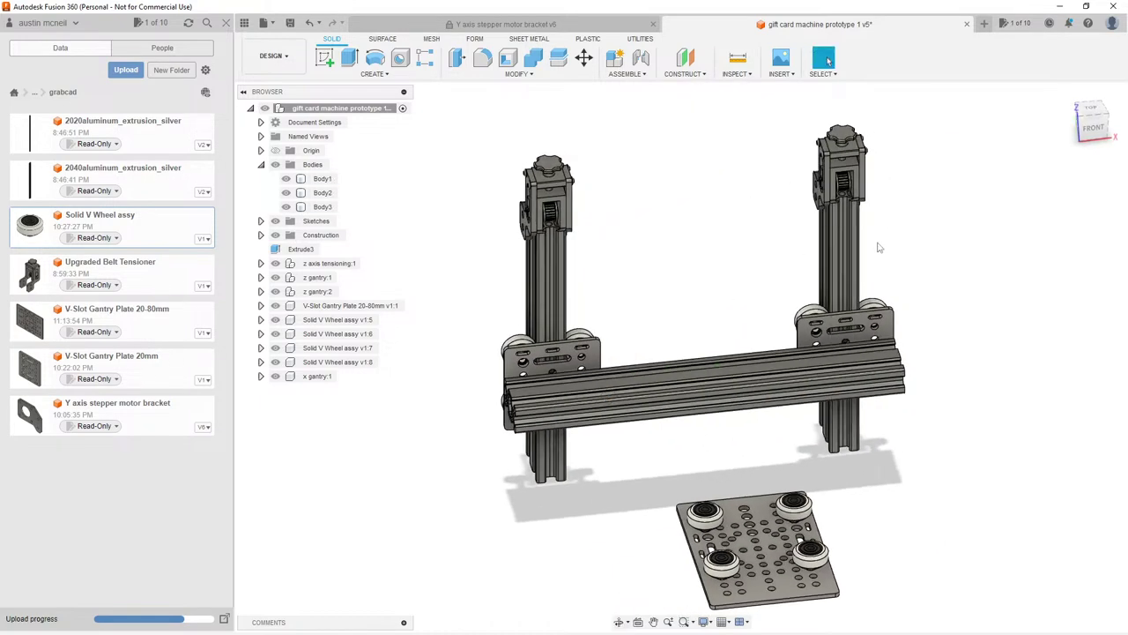
{"action": "scroll", "coordinate": [723, 345], "scroll_direction": "up", "scroll_amount": 2}
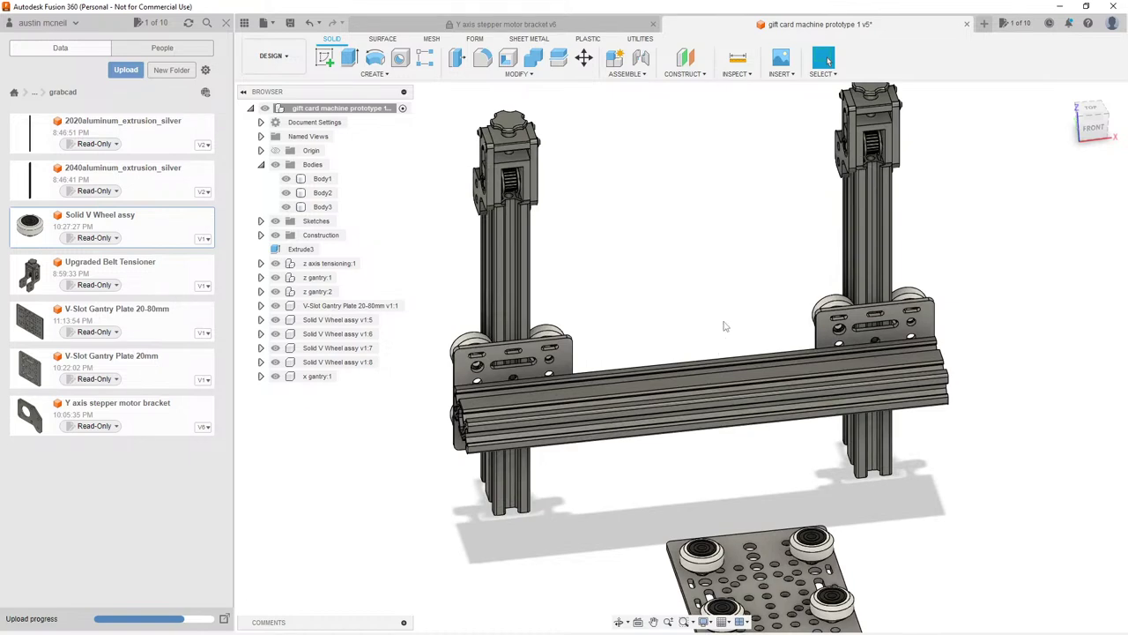
{"action": "middle_click_drag", "start_coordinate": [725, 328], "coordinate": [796, 313], "text": "shift"}
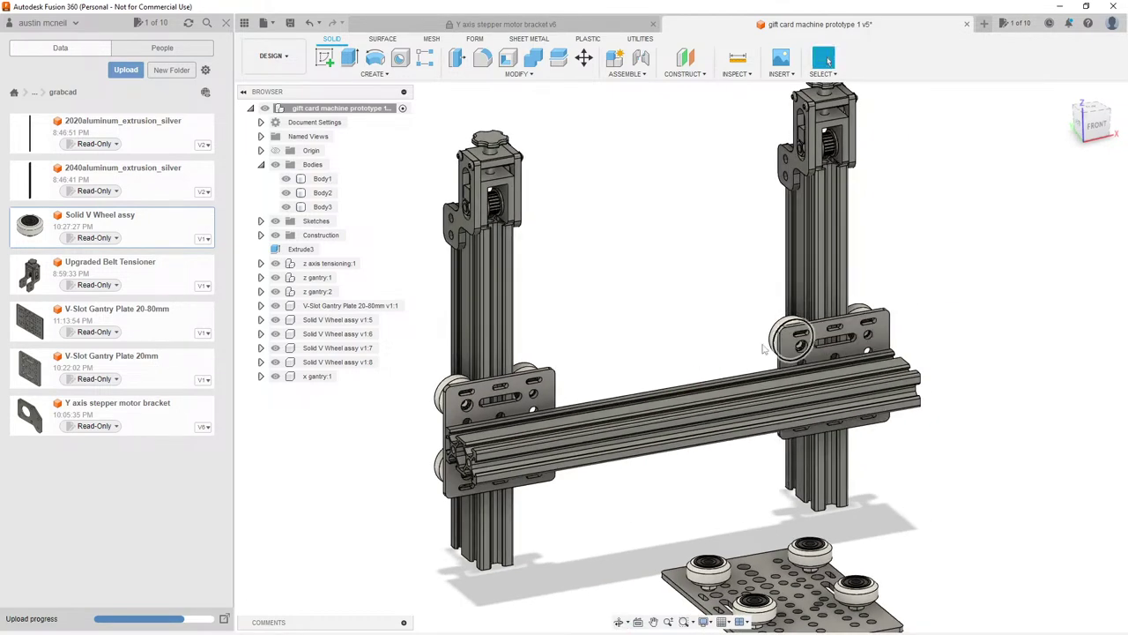
{"action": "scroll", "coordinate": [661, 253], "scroll_direction": "down", "scroll_amount": 2}
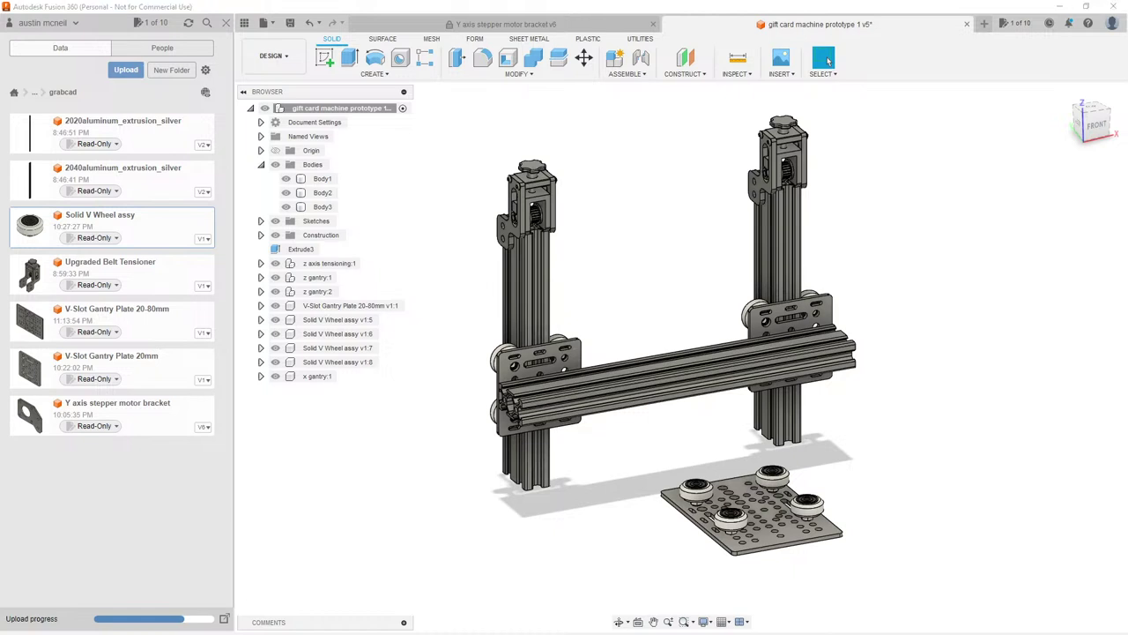
{"action": "scroll", "coordinate": [703, 316], "scroll_direction": "up", "scroll_amount": 3}
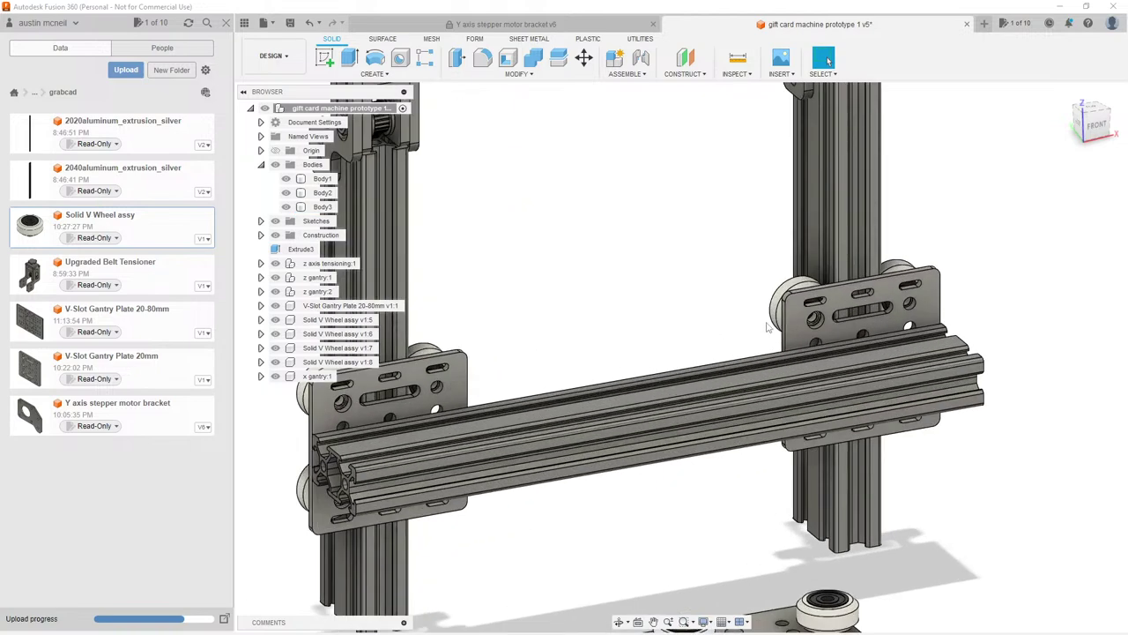
{"action": "key", "text": "i"}
{"action": "left_click", "coordinate": [788, 381]}
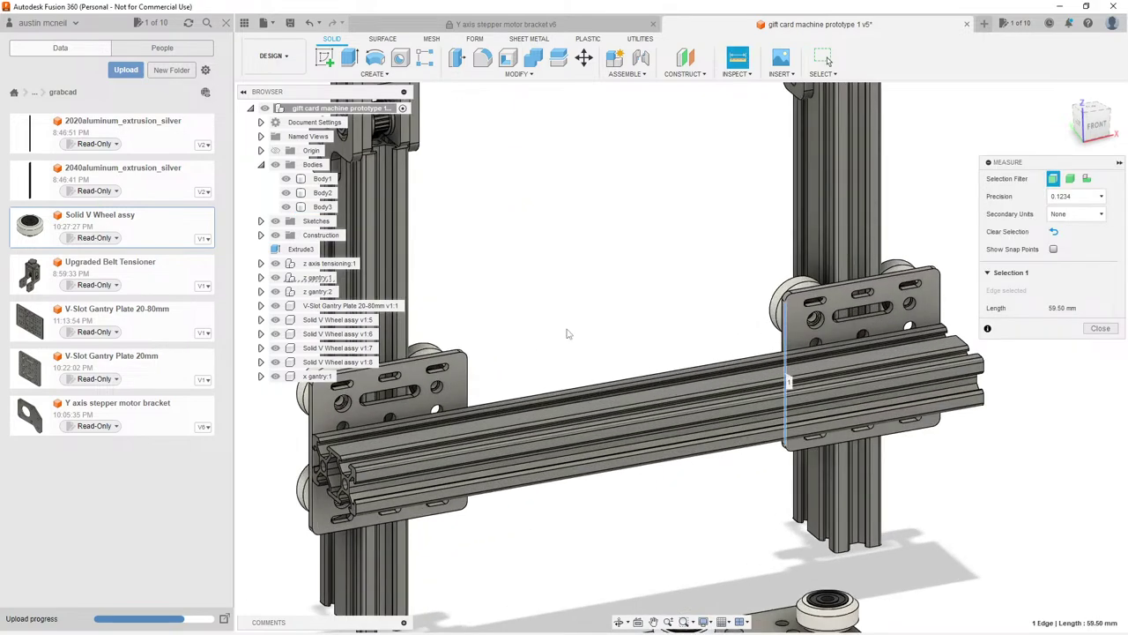
{"action": "left_click", "coordinate": [467, 377]}
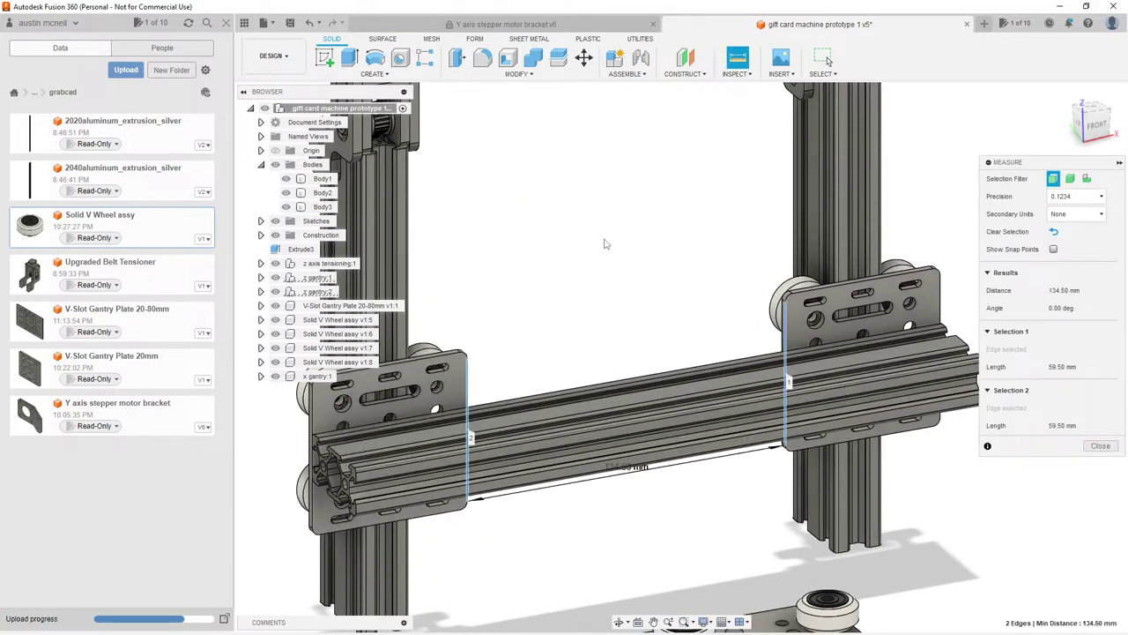
{"action": "scroll", "coordinate": [602, 240], "scroll_direction": "down", "scroll_amount": 3}
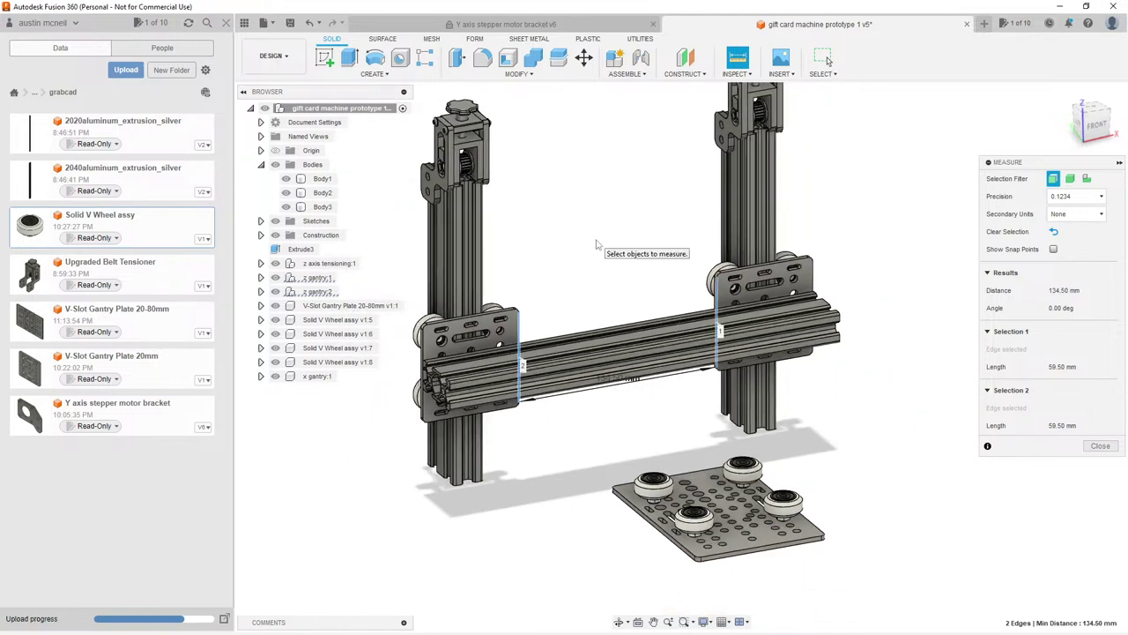
{"action": "key", "text": "Escape"}
Step: Measure the width of the z gantry:2 plate between its two outer vertical edges, then clear the selection
{"action": "middle_click_drag", "start_coordinate": [561, 217], "coordinate": [659, 214]}
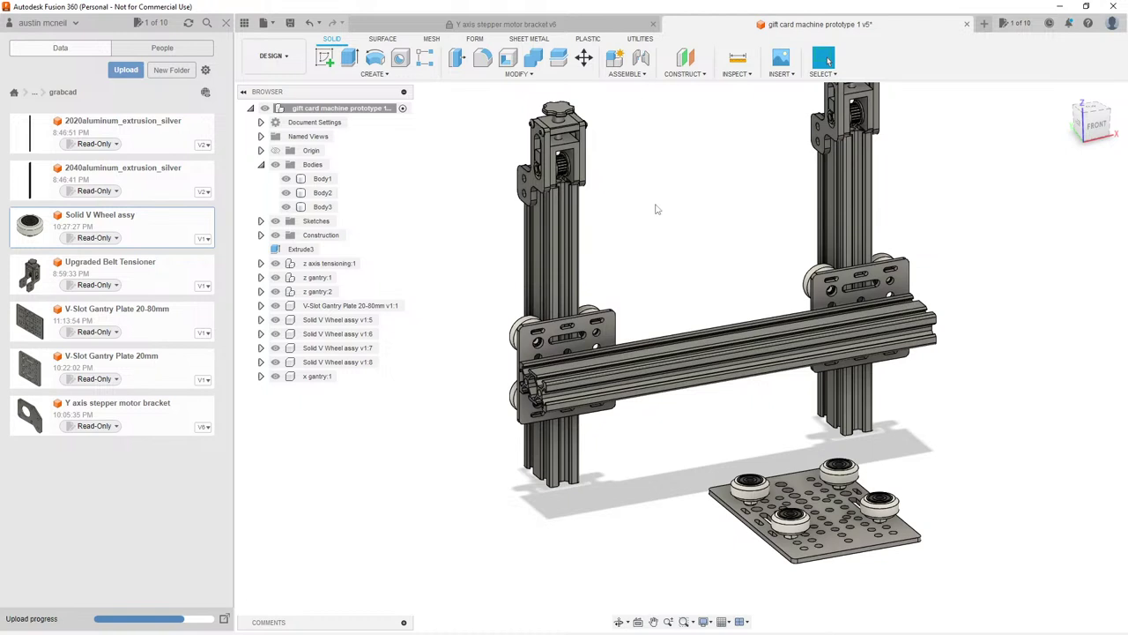
{"action": "middle_click_drag", "start_coordinate": [658, 210], "coordinate": [687, 223]}
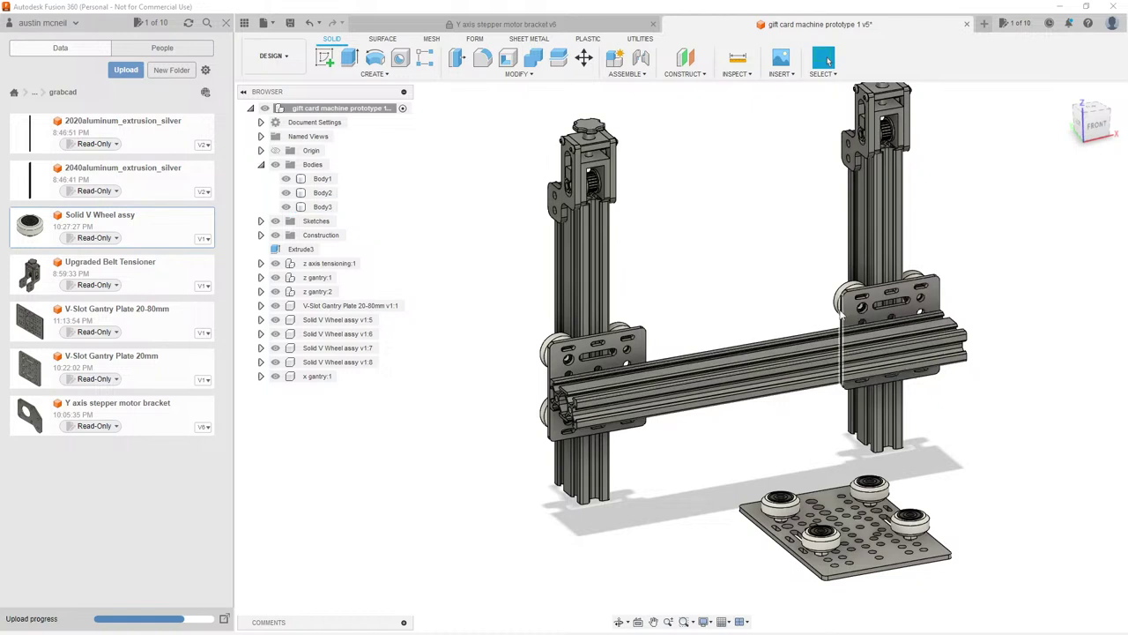
{"action": "left_click", "coordinate": [844, 315]}
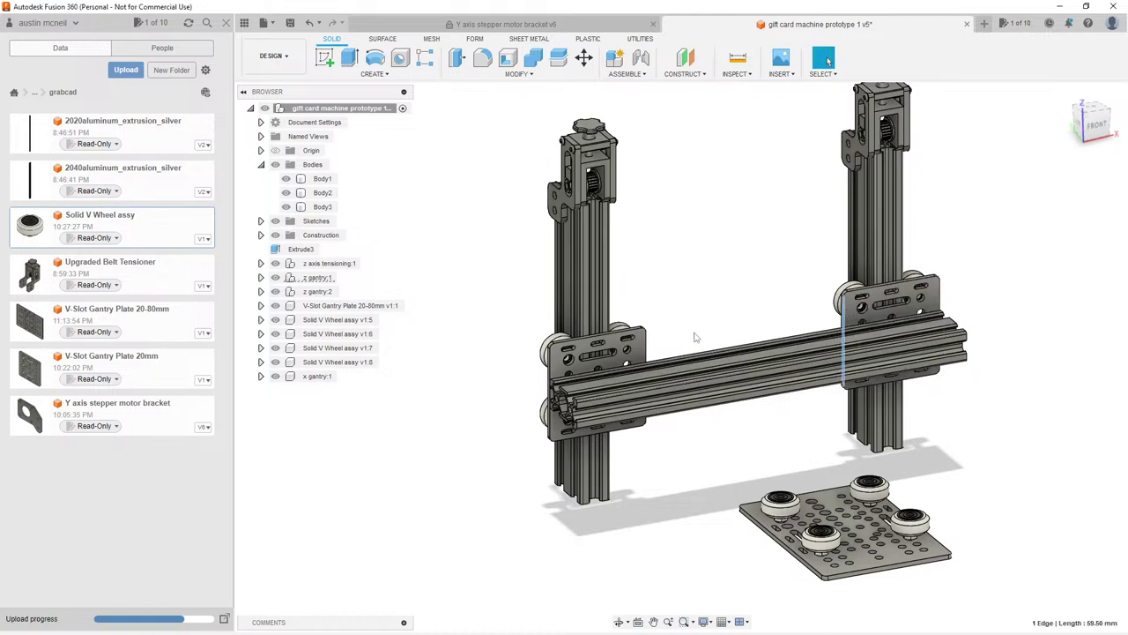
{"action": "left_click", "coordinate": [647, 352]}
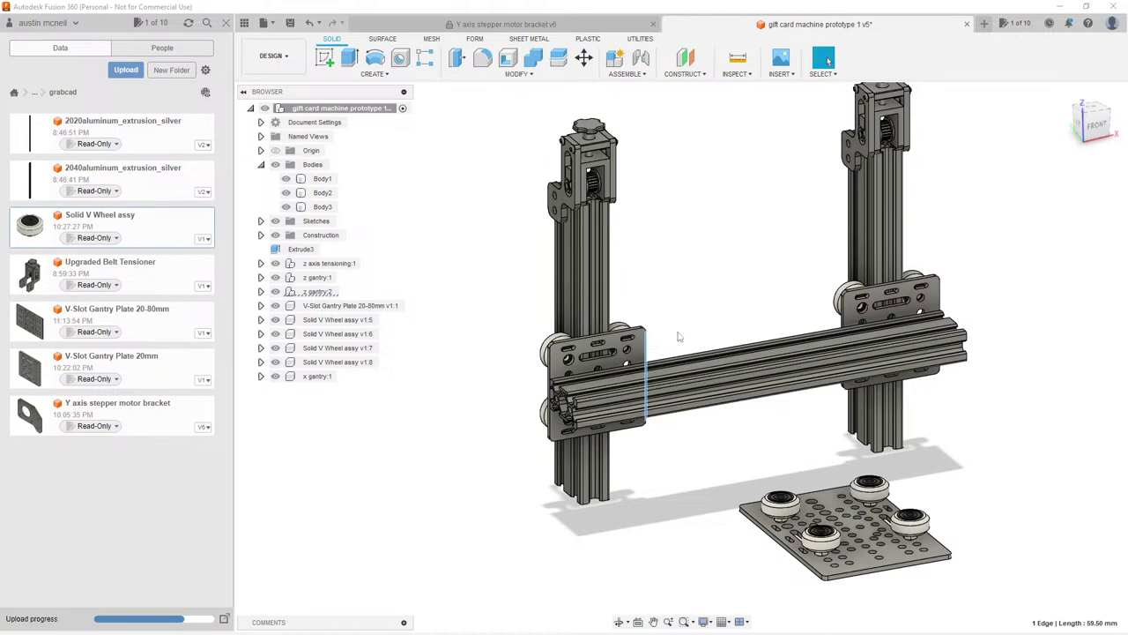
{"action": "left_click", "coordinate": [617, 379]}
{"action": "scroll", "coordinate": [599, 374], "scroll_direction": "up", "scroll_amount": 3}
{"action": "key", "text": "Escape"}
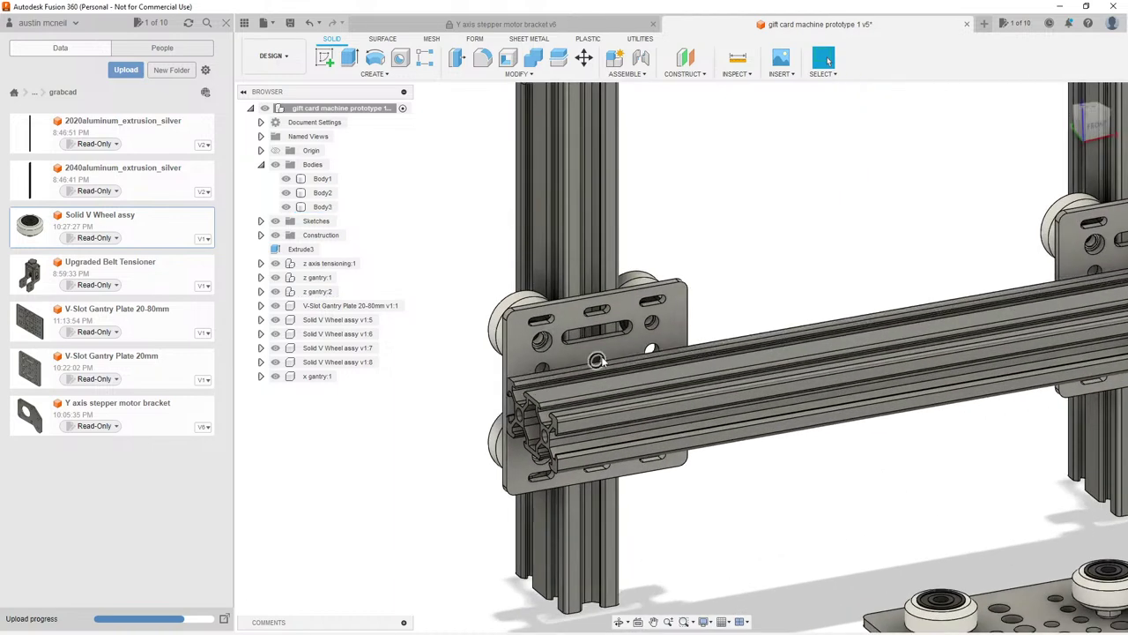
{"action": "key", "text": "i"}
{"action": "left_click", "coordinate": [688, 379]}
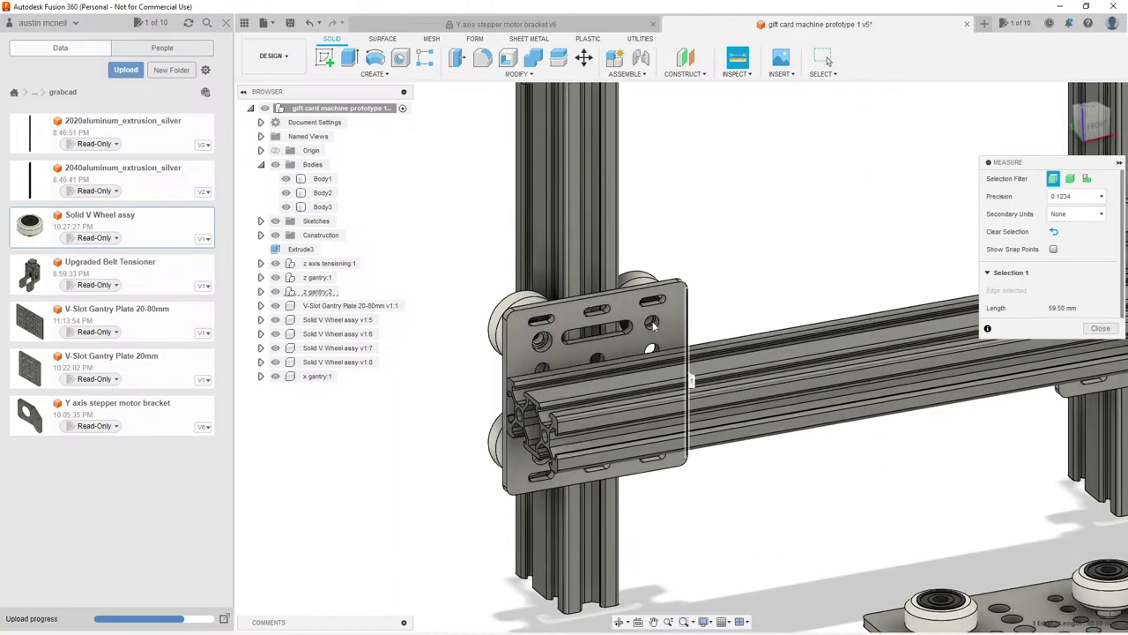
{"action": "left_click", "coordinate": [507, 401]}
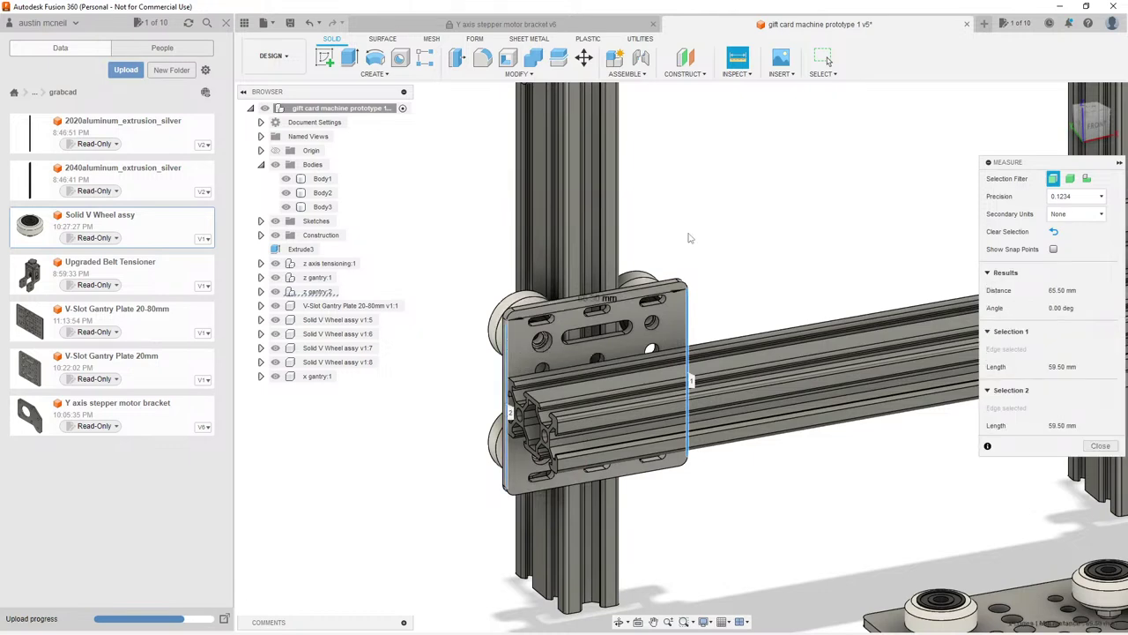
{"action": "scroll", "coordinate": [688, 212], "scroll_direction": "down", "scroll_amount": 3}
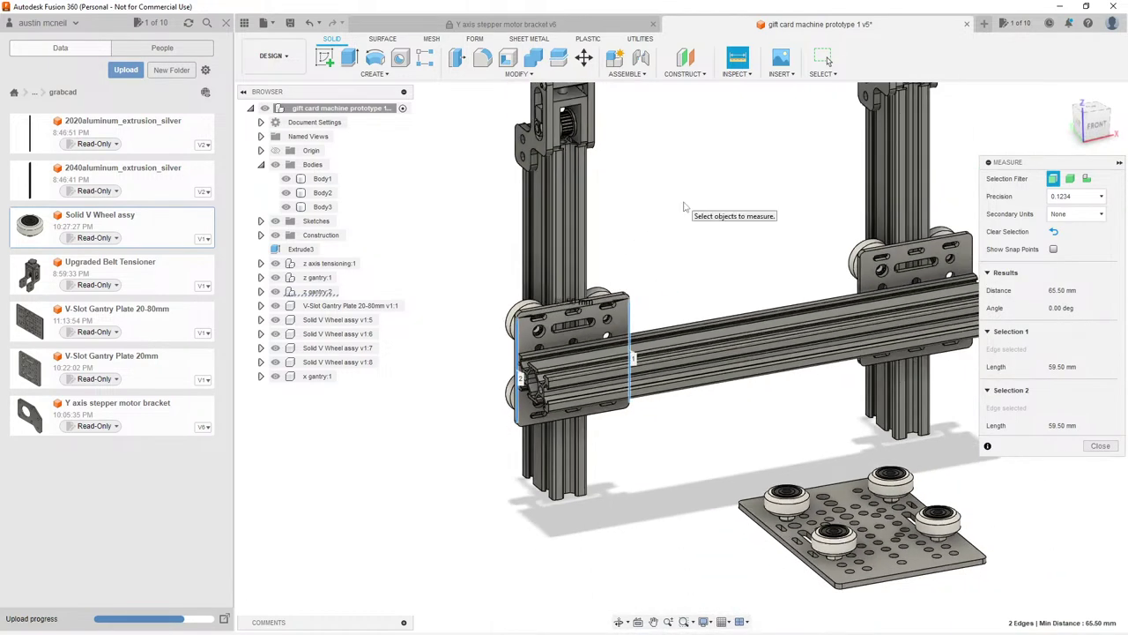
{"action": "left_click", "coordinate": [701, 189]}
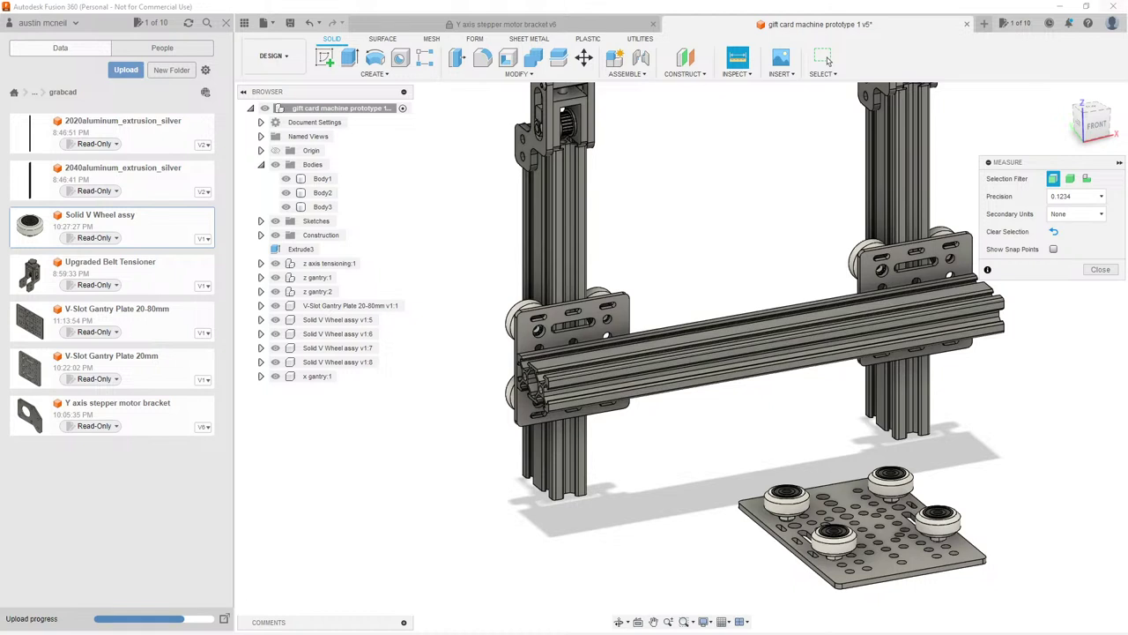
{"action": "scroll", "coordinate": [728, 255], "scroll_direction": "down", "scroll_amount": 3}
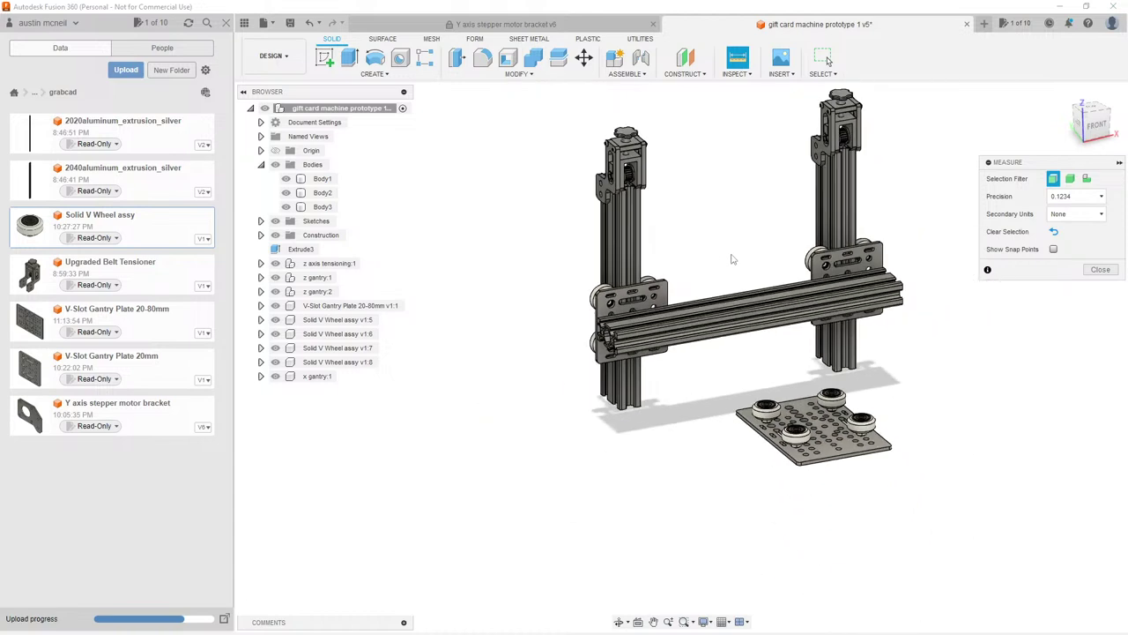
{"action": "middle_click_drag", "start_coordinate": [732, 259], "coordinate": [759, 307]}
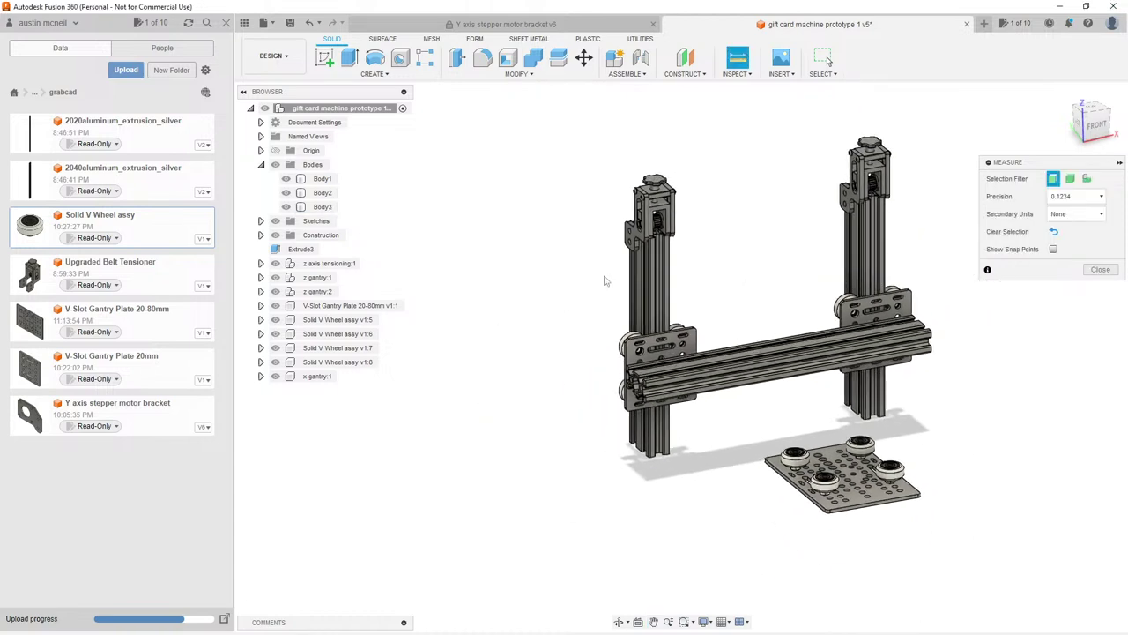
{"action": "middle_click_drag", "start_coordinate": [718, 246], "coordinate": [733, 247]}
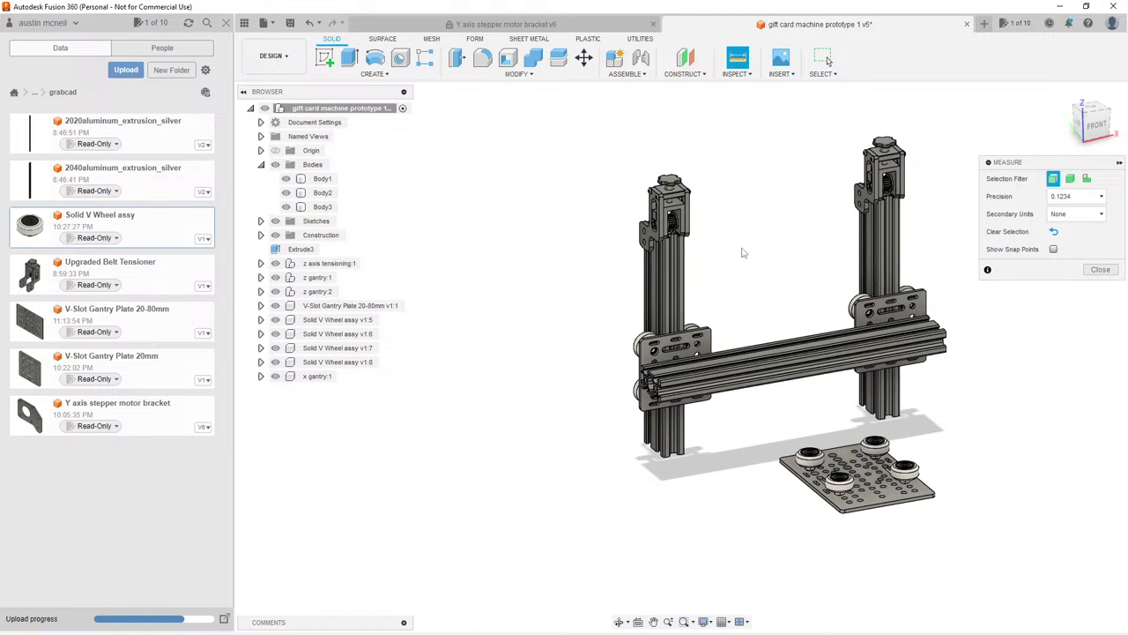
{"action": "middle_click_drag", "start_coordinate": [742, 252], "coordinate": [709, 252]}
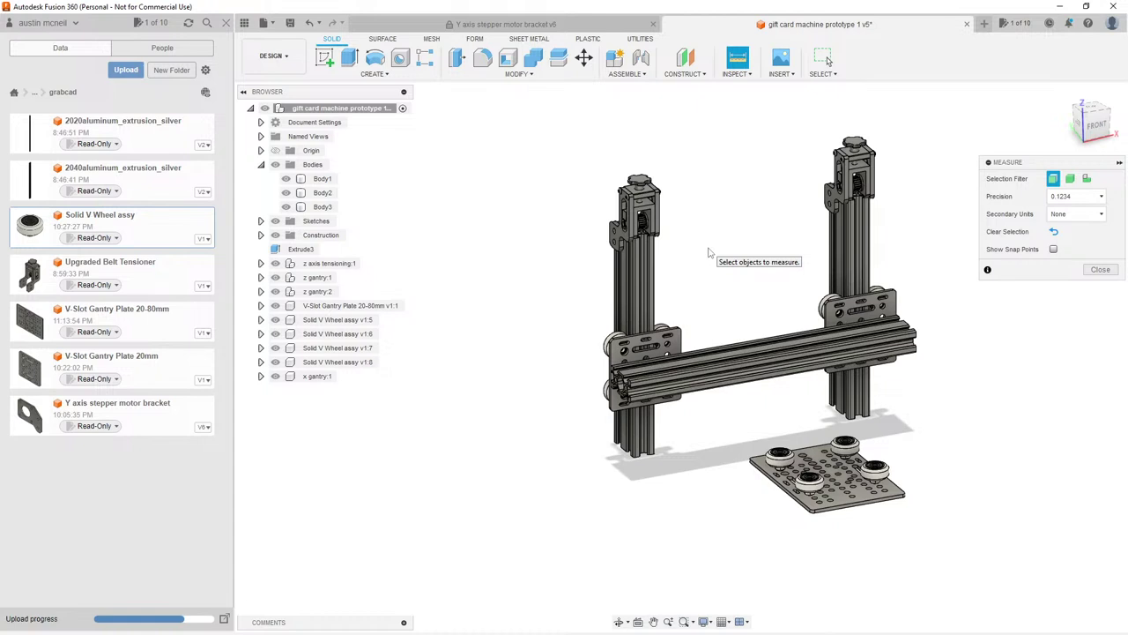
{"action": "scroll", "coordinate": [820, 274], "scroll_direction": "up", "scroll_amount": 2}
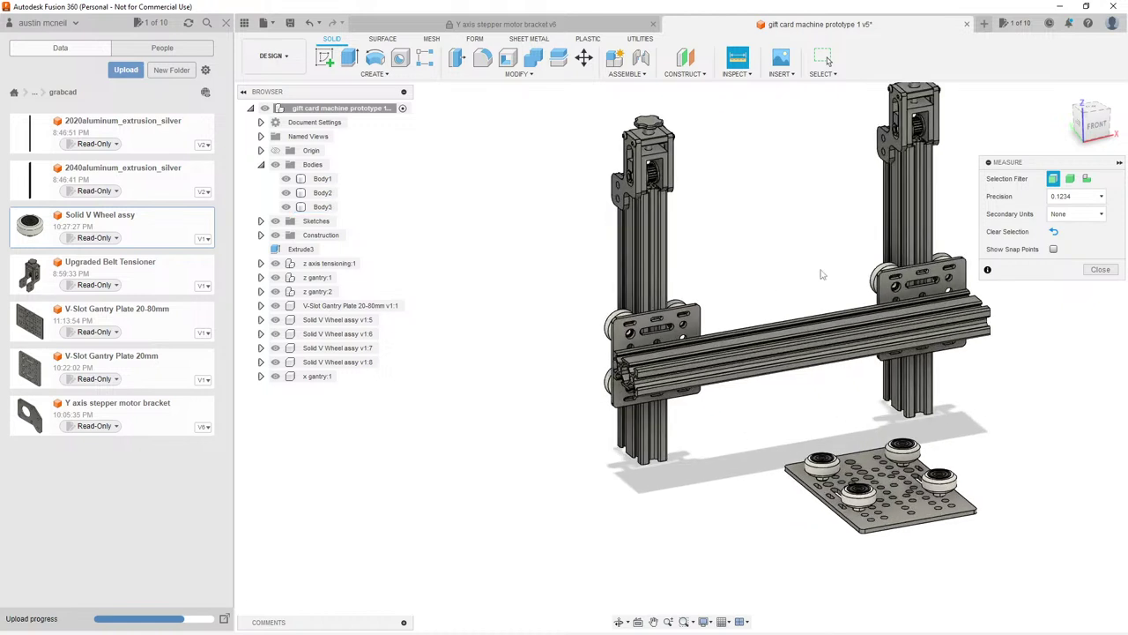
{"action": "middle_click_drag", "start_coordinate": [821, 274], "coordinate": [798, 275]}
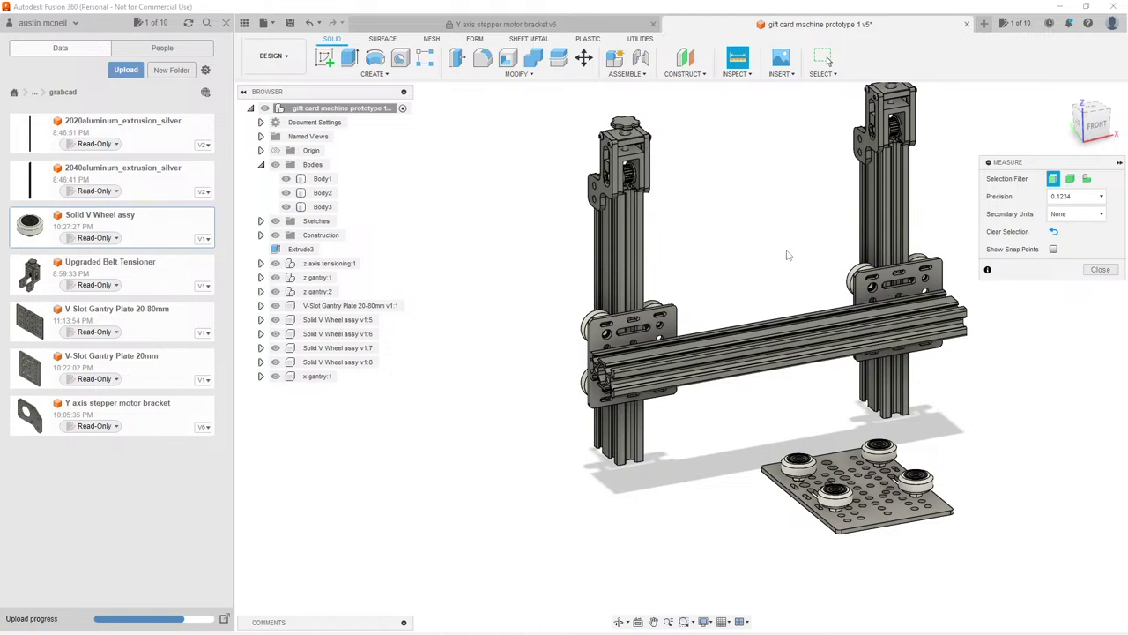
Step: Recheck the distance between the inner vertical edges of the z gantry:1 and z gantry:2 plates
{"action": "scroll", "coordinate": [763, 264], "scroll_direction": "up", "scroll_amount": 1}
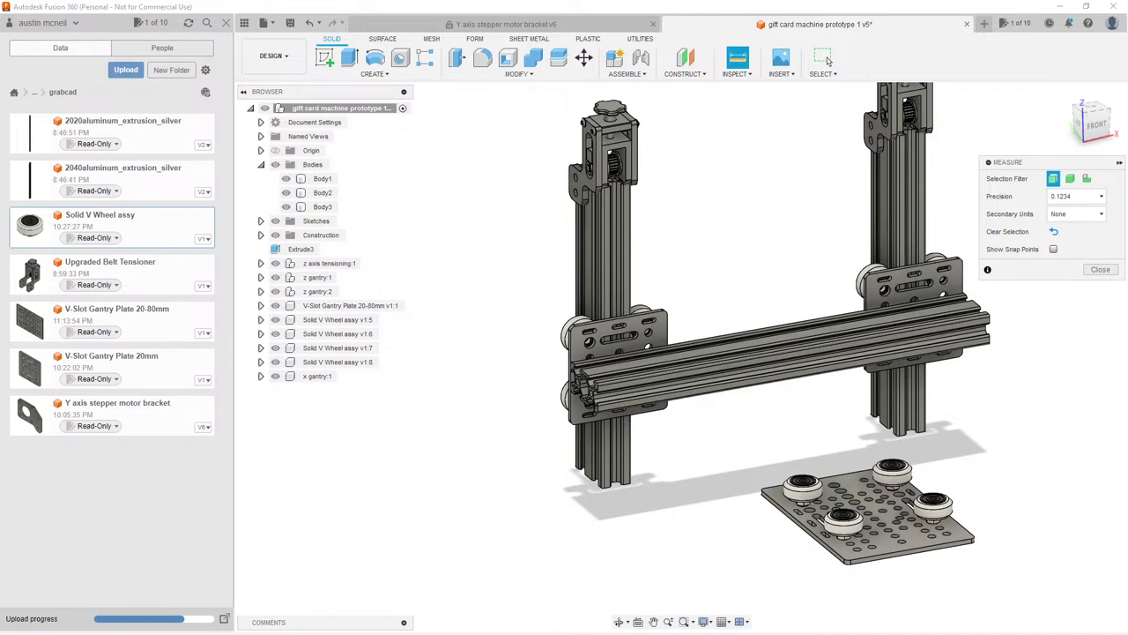
{"action": "left_click", "coordinate": [868, 300]}
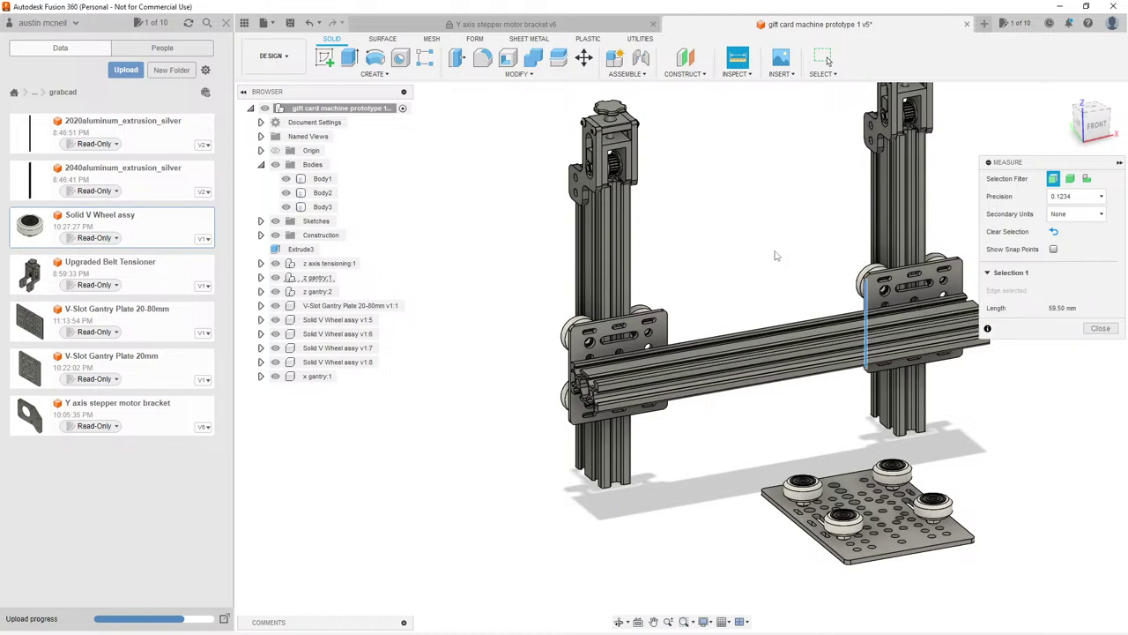
{"action": "left_click", "coordinate": [778, 256]}
{"action": "left_click", "coordinate": [868, 327]}
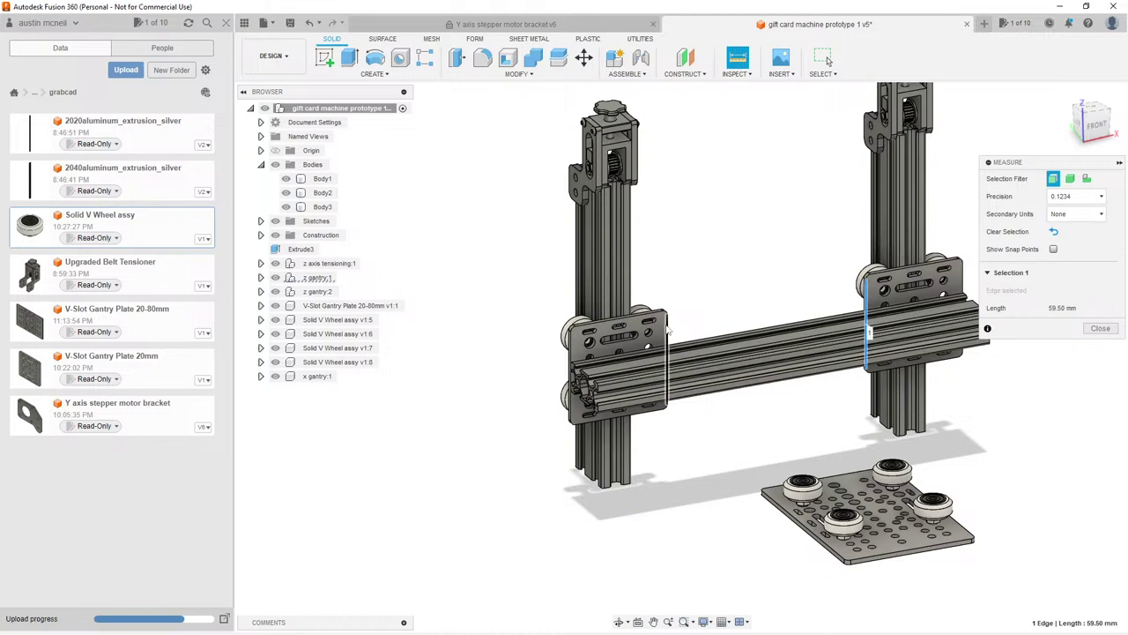
{"action": "left_click", "coordinate": [668, 362]}
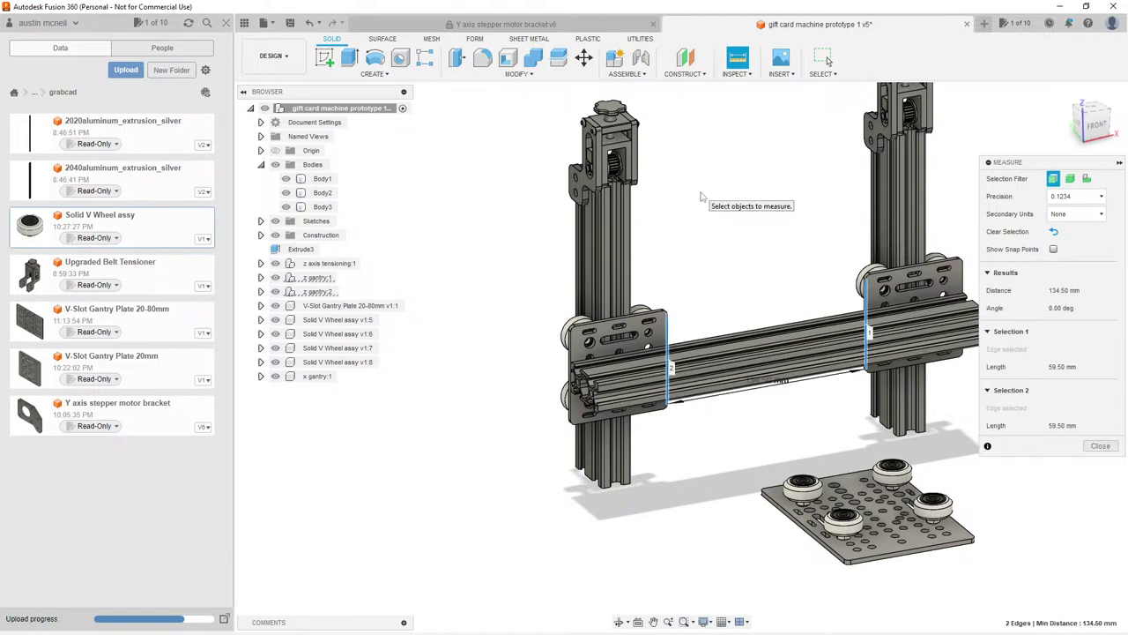
{"action": "key", "text": "Escape"}
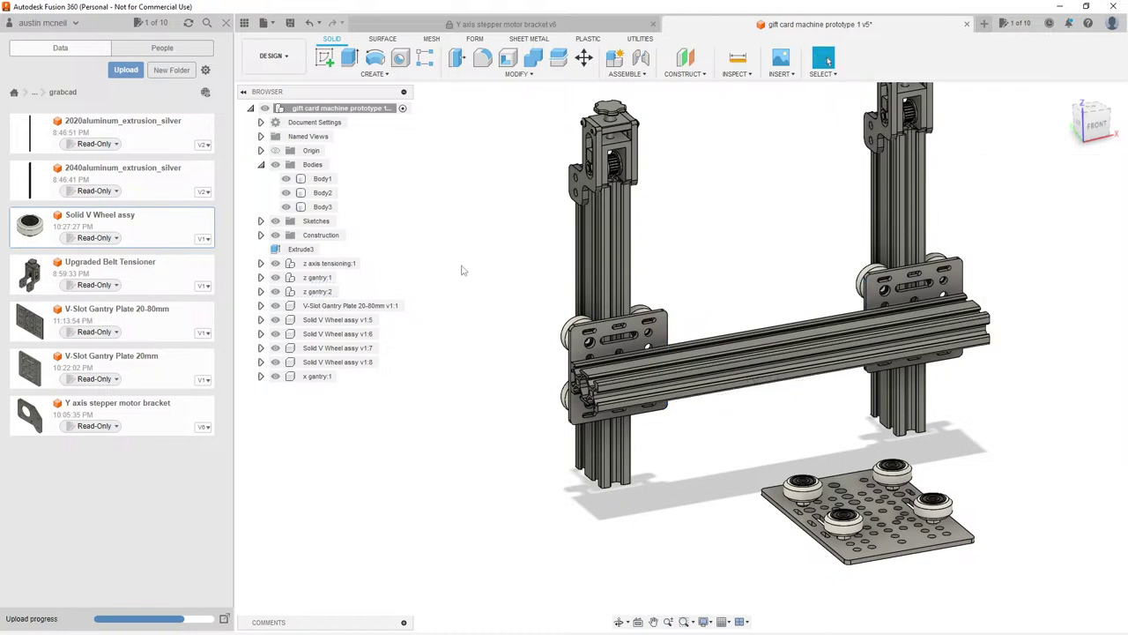
{"action": "key", "text": "m"}
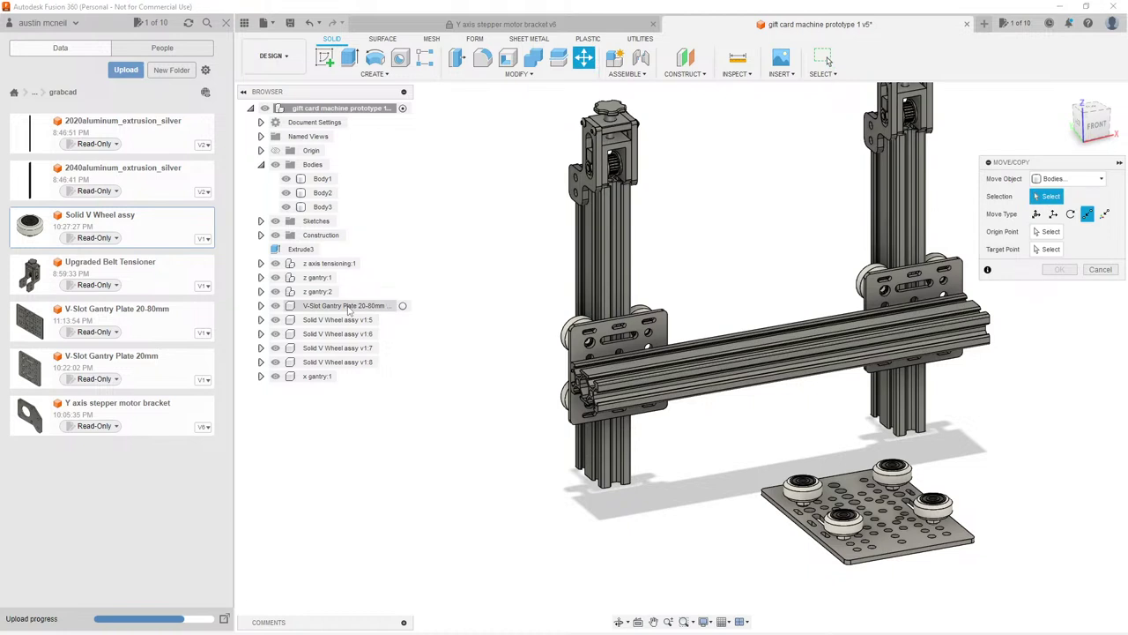
{"action": "key", "text": "Escape"}
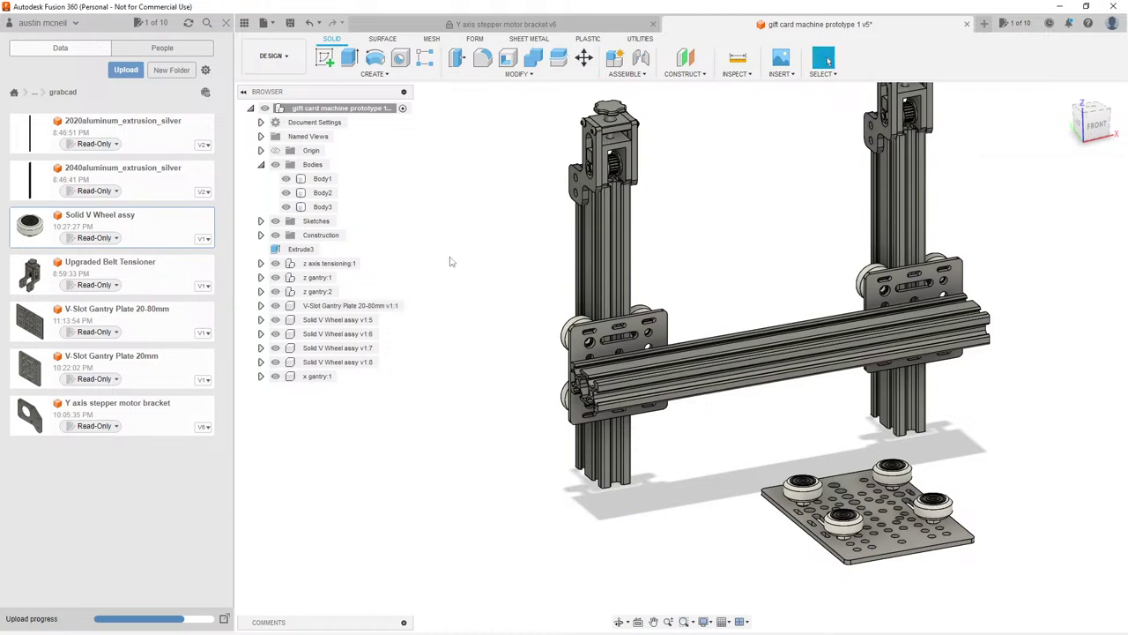
Step: Move the V-Slot Gantry Plate 20-80mm and the four loose Solid V Wheel assemblies into the x gantry component
{"action": "left_click", "coordinate": [331, 306]}
{"action": "left_click_drag", "start_coordinate": [369, 312], "coordinate": [319, 377]}
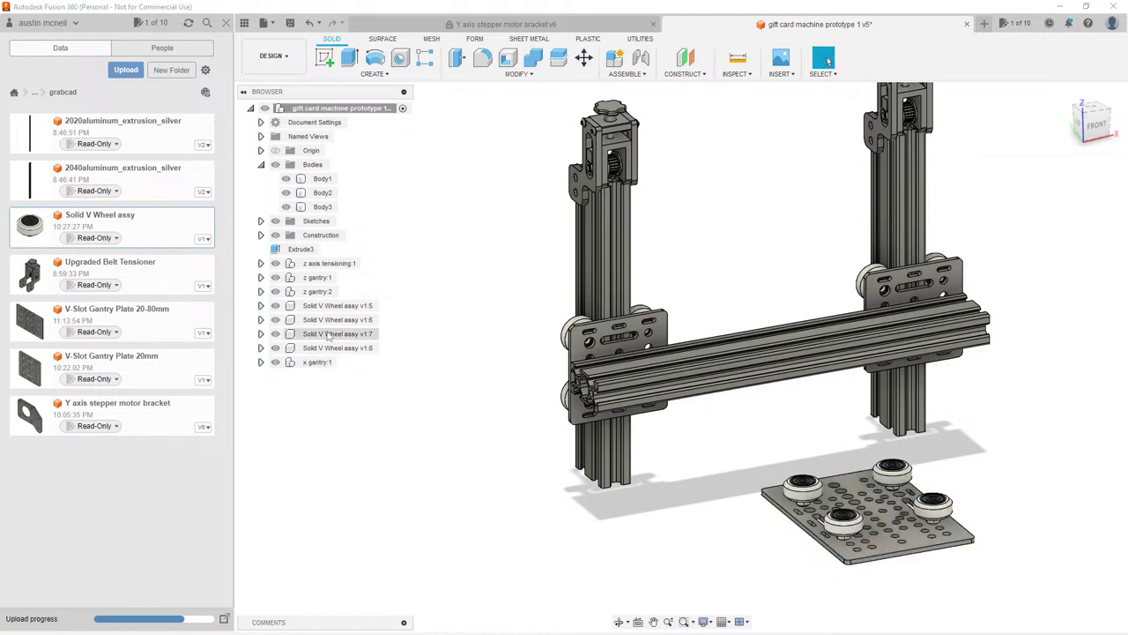
{"action": "left_click", "coordinate": [330, 306]}
{"action": "mouse_move", "coordinate": [331, 306]}
{"action": "left_mouse_down"}
{"action": "mouse_move", "coordinate": [322, 369]}
{"action": "mouse_move", "coordinate": [335, 314]}
{"action": "mouse_move", "coordinate": [322, 350]}
{"action": "mouse_move", "coordinate": [333, 319]}
{"action": "mouse_move", "coordinate": [317, 319]}
{"action": "left_mouse_up"}
{"action": "left_click", "coordinate": [330, 306]}
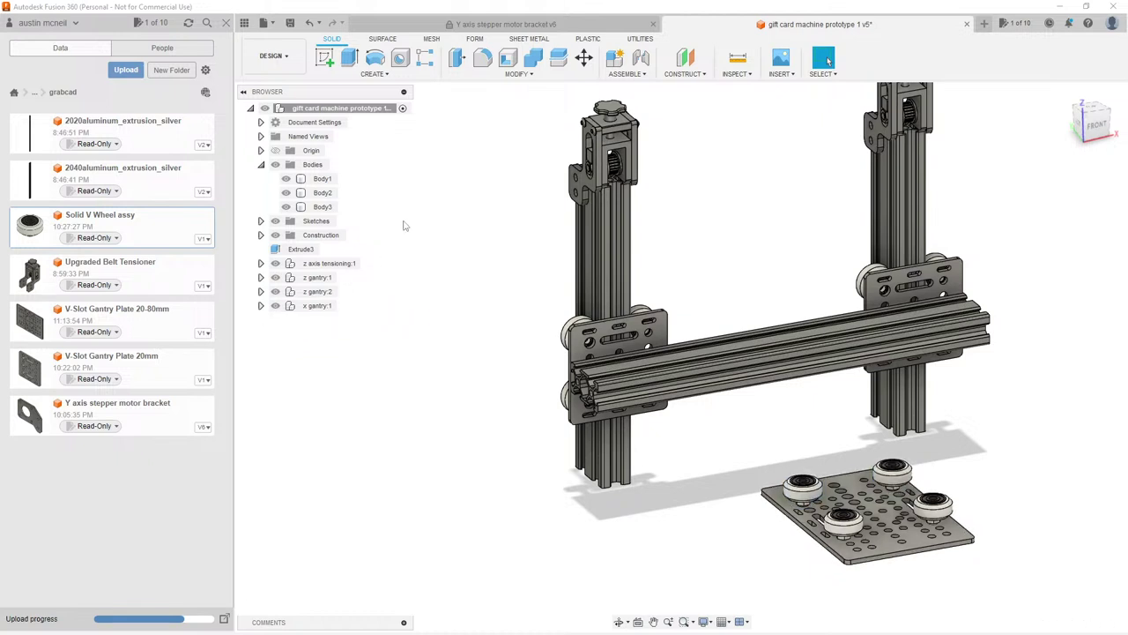
Step: Highlight the z axis tensioning, z gantry:1 and z gantry:2 components in turn to check which parts each contains, then clear the selection
{"action": "left_click", "coordinate": [320, 269]}
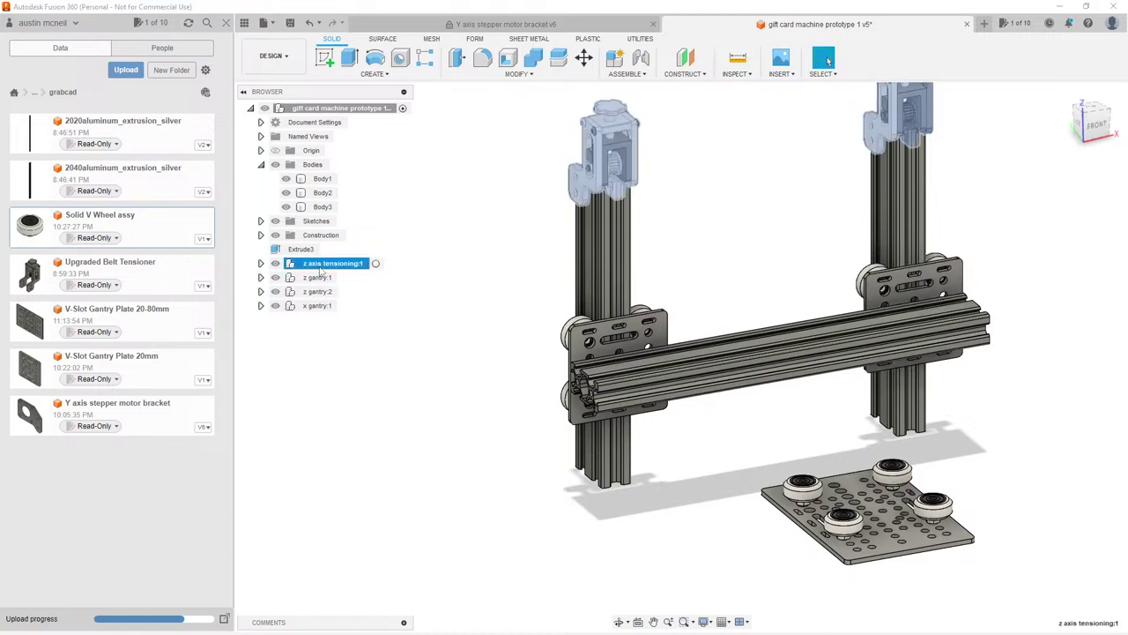
{"action": "left_click", "coordinate": [395, 232]}
{"action": "left_click", "coordinate": [313, 279]}
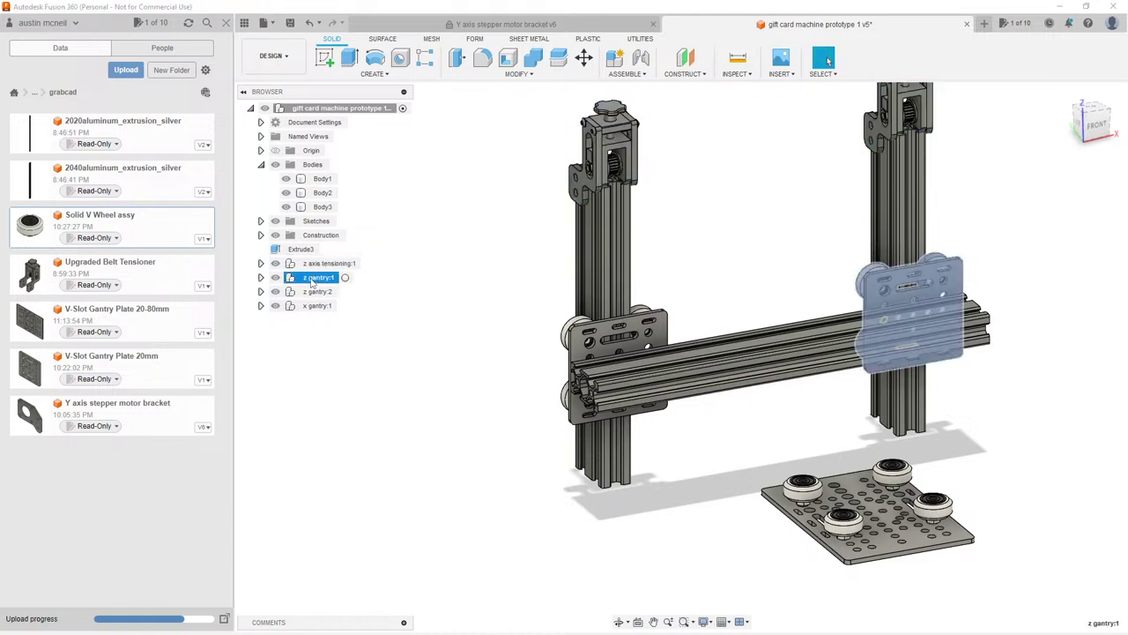
{"action": "left_click", "coordinate": [313, 292]}
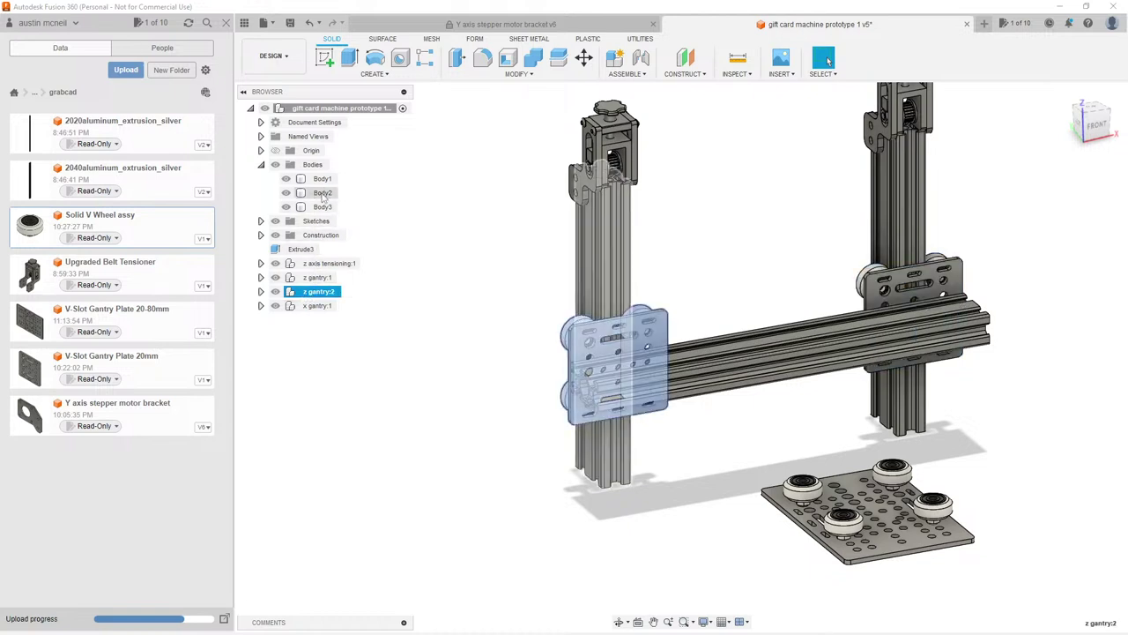
{"action": "left_click", "coordinate": [323, 194]}
{"action": "key", "text": "Escape"}
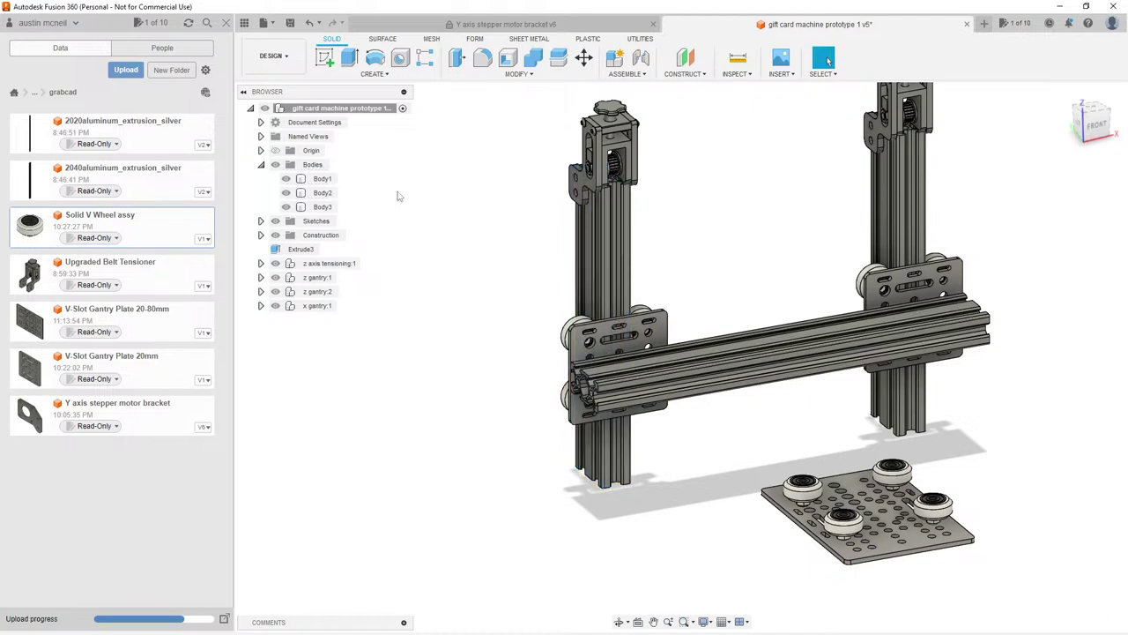
Step: Move the z gantry:2 component by -150 mm along X with a free move, away from the cross beam
{"action": "key", "text": "m"}
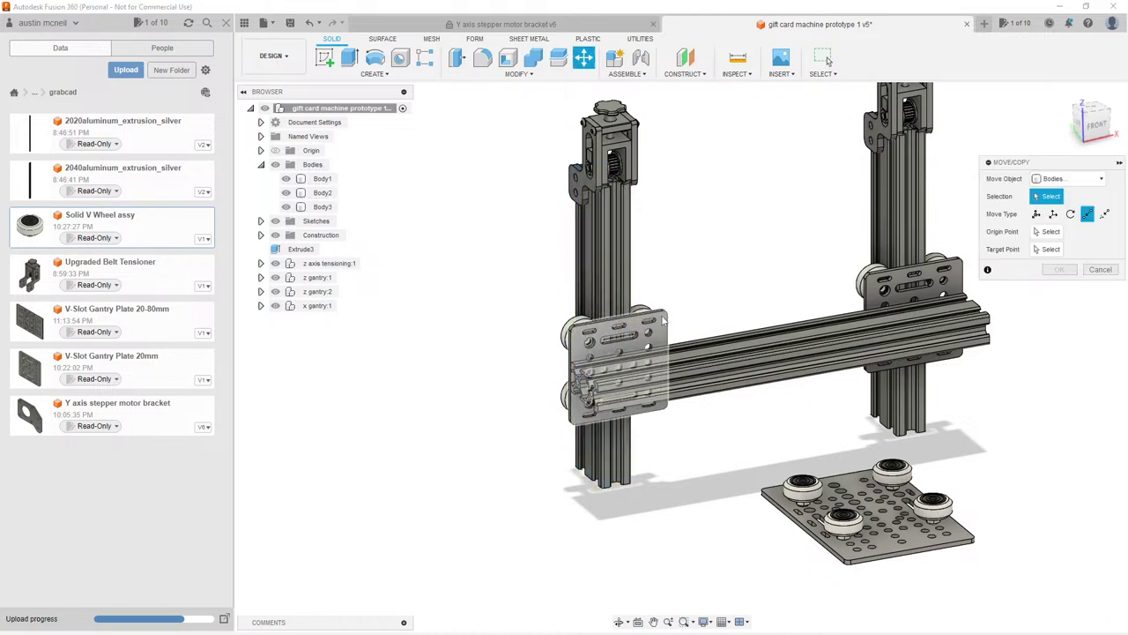
{"action": "key", "text": "Escape"}
{"action": "left_click", "coordinate": [310, 295]}
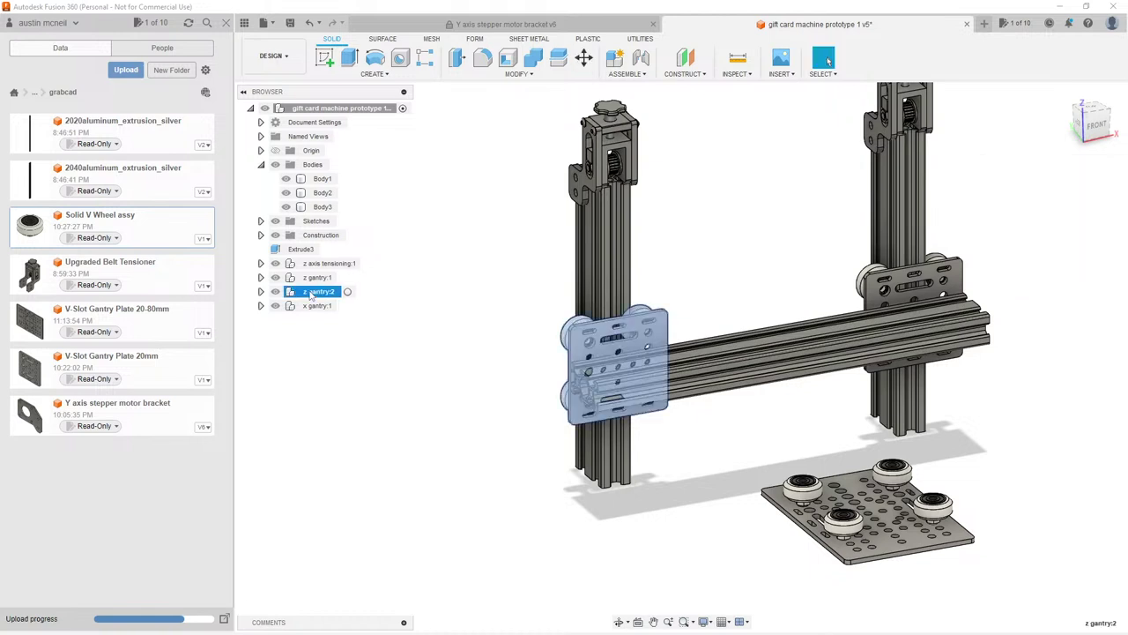
{"action": "key", "text": "m"}
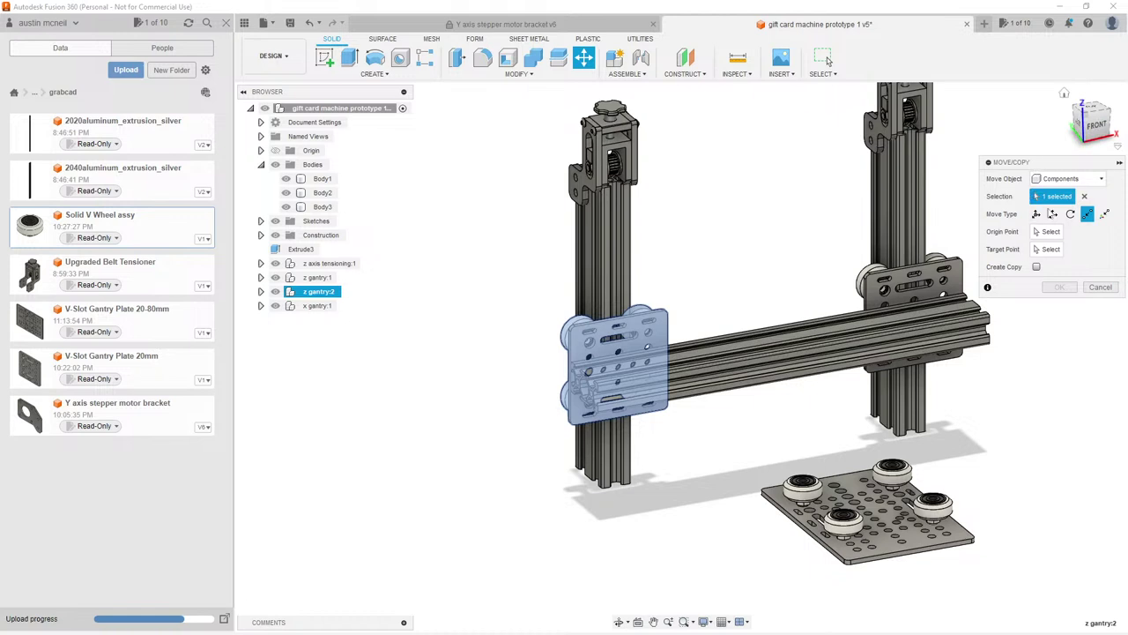
{"action": "left_click", "coordinate": [1036, 213]}
{"action": "left_click", "coordinate": [602, 322]}
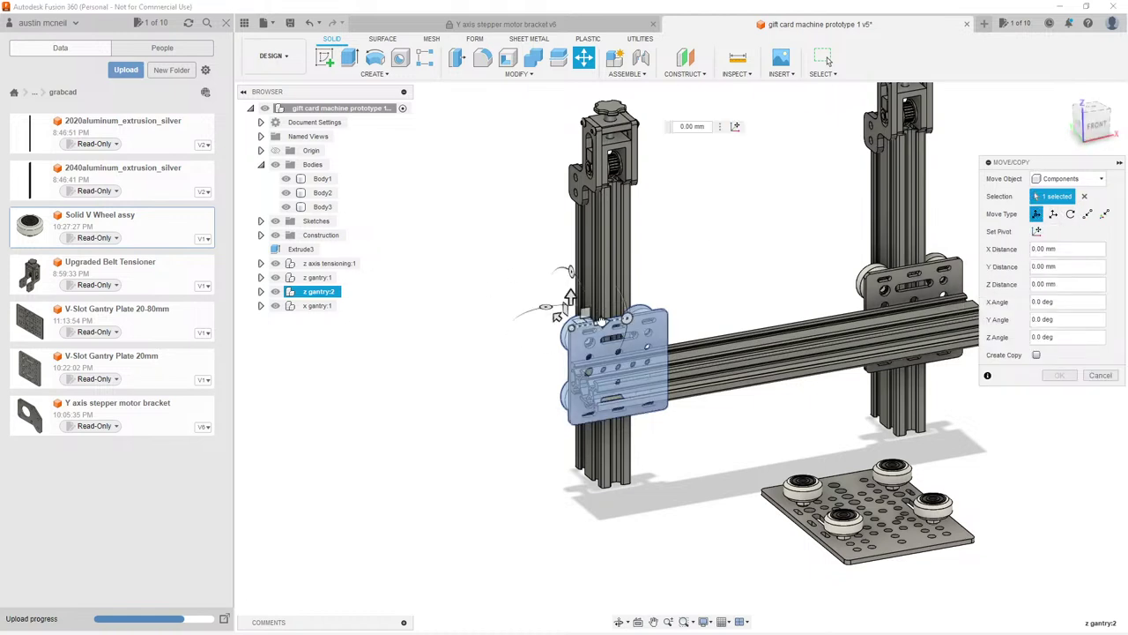
{"action": "type", "text": "150"}
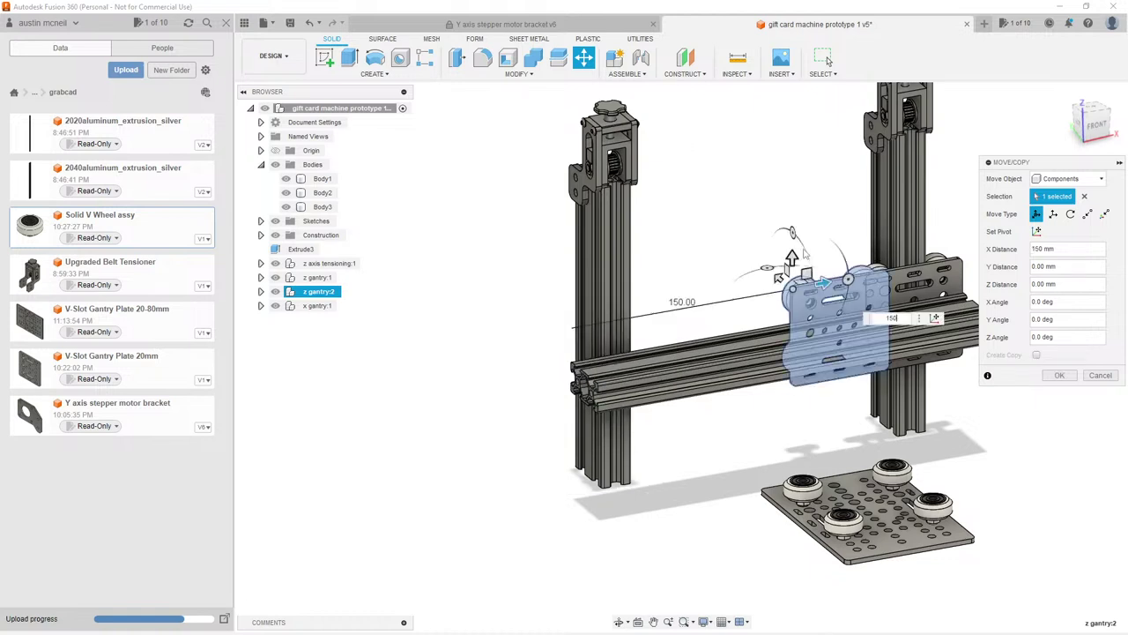
{"action": "key", "text": "BackSpace"}
{"action": "key", "text": "BackSpace"}
{"action": "key", "text": "BackSpace"}
{"action": "type", "text": "-15"}
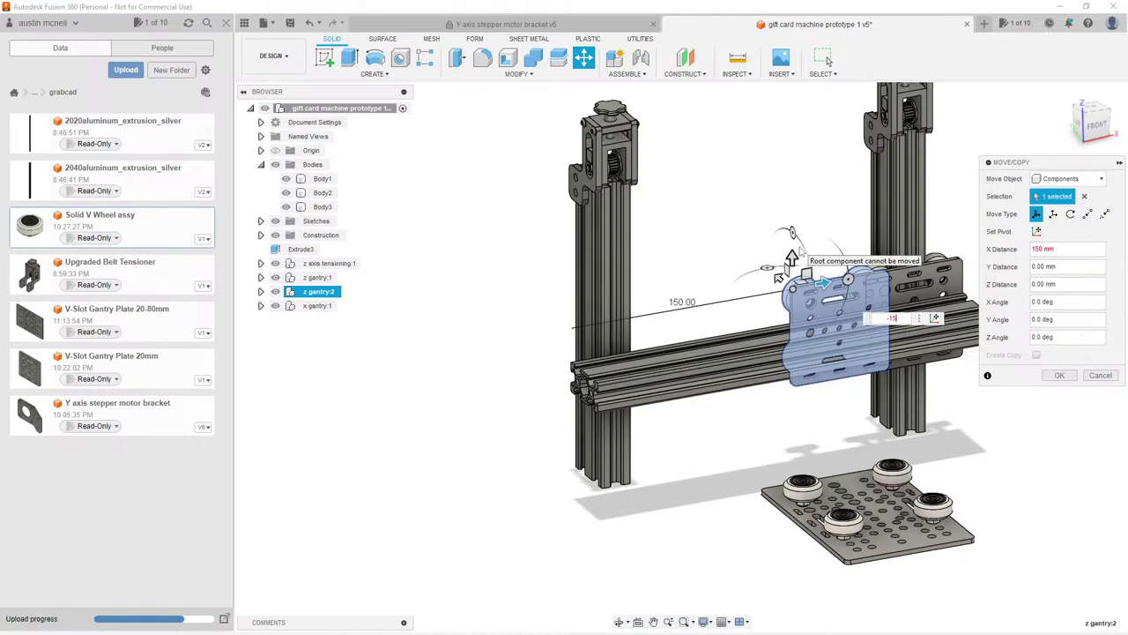
{"action": "type", "text": "0"}
{"action": "key", "text": "Return"}
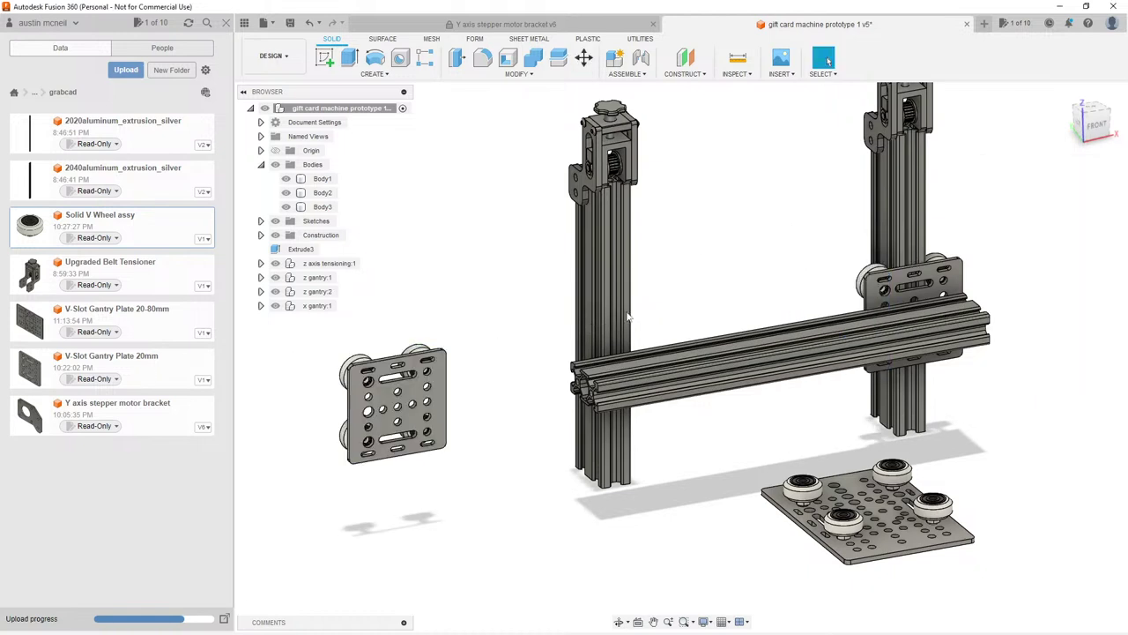
Step: Measure the distance between the facing vertical edges of the moved z gantry:2 plate and the z gantry:1 plate
{"action": "key", "text": "i"}
{"action": "left_click", "coordinate": [446, 386]}
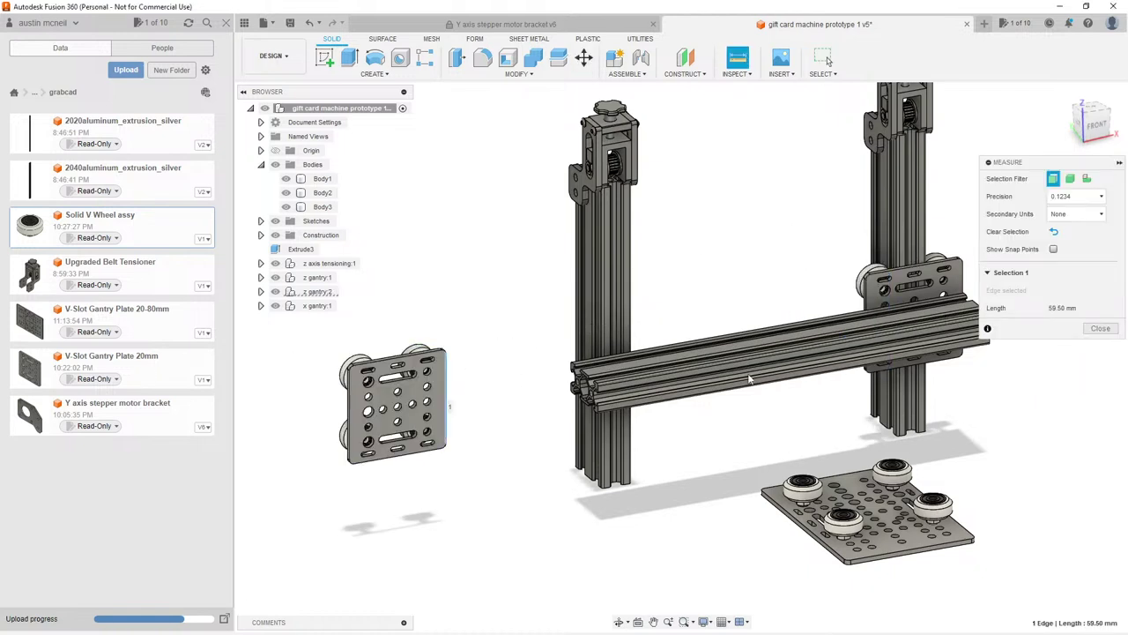
{"action": "left_click", "coordinate": [869, 328]}
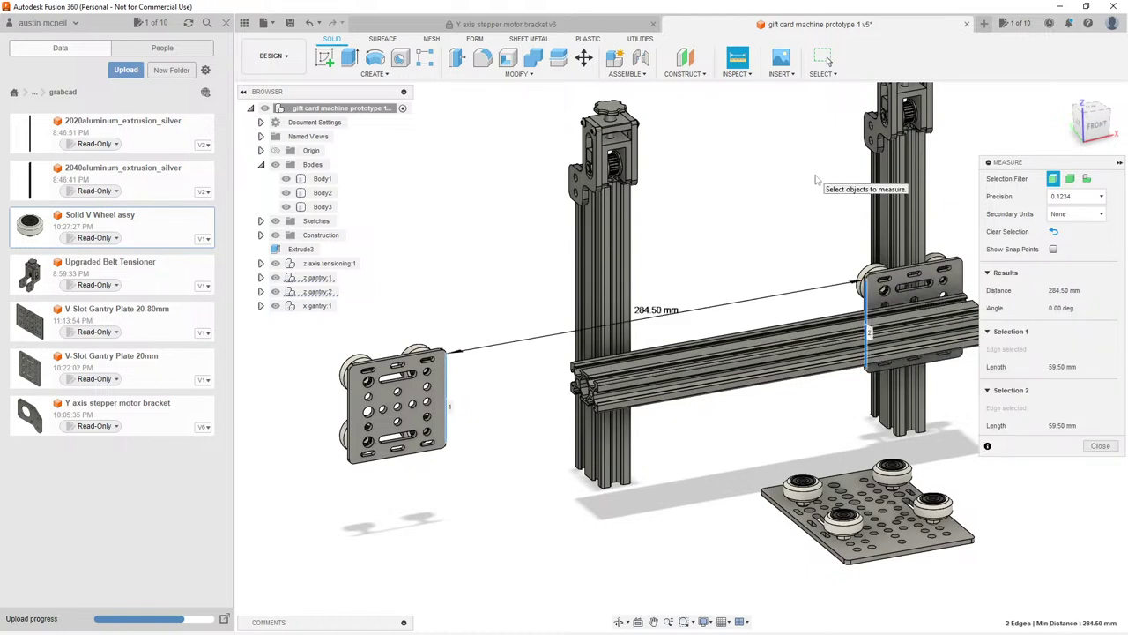
{"action": "key", "text": "Escape"}
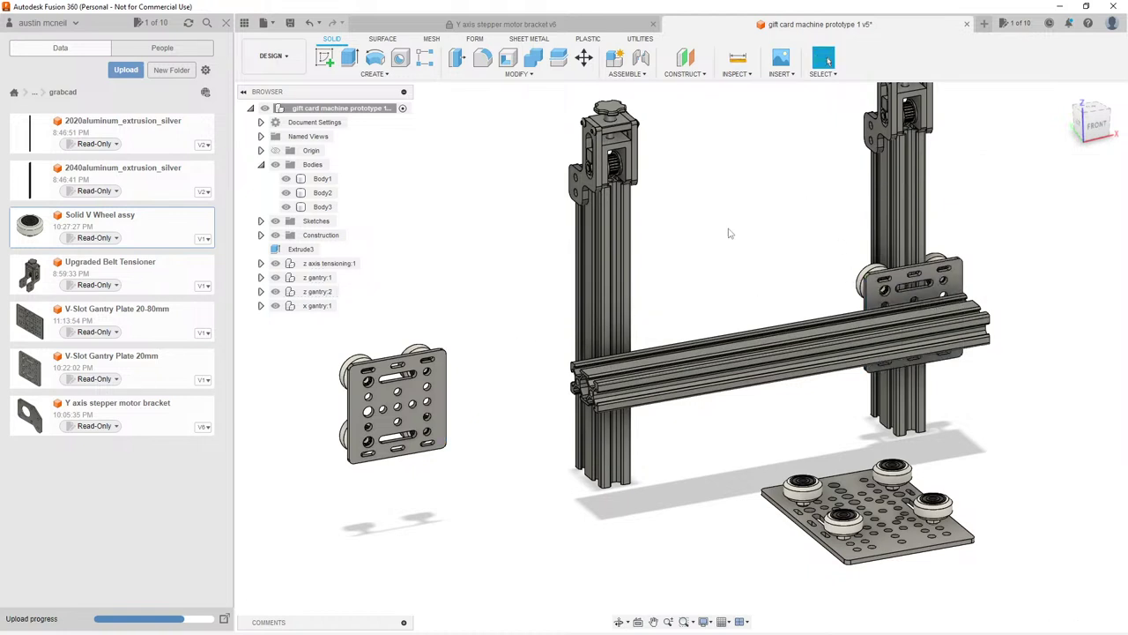
Step: Remeasure the spacing between the z gantry:2 plate's inner vertical edge and the z gantry:1 plate's inner vertical edge
{"action": "middle_click_drag", "start_coordinate": [717, 258], "coordinate": [719, 209]}
{"action": "key", "text": "F6"}
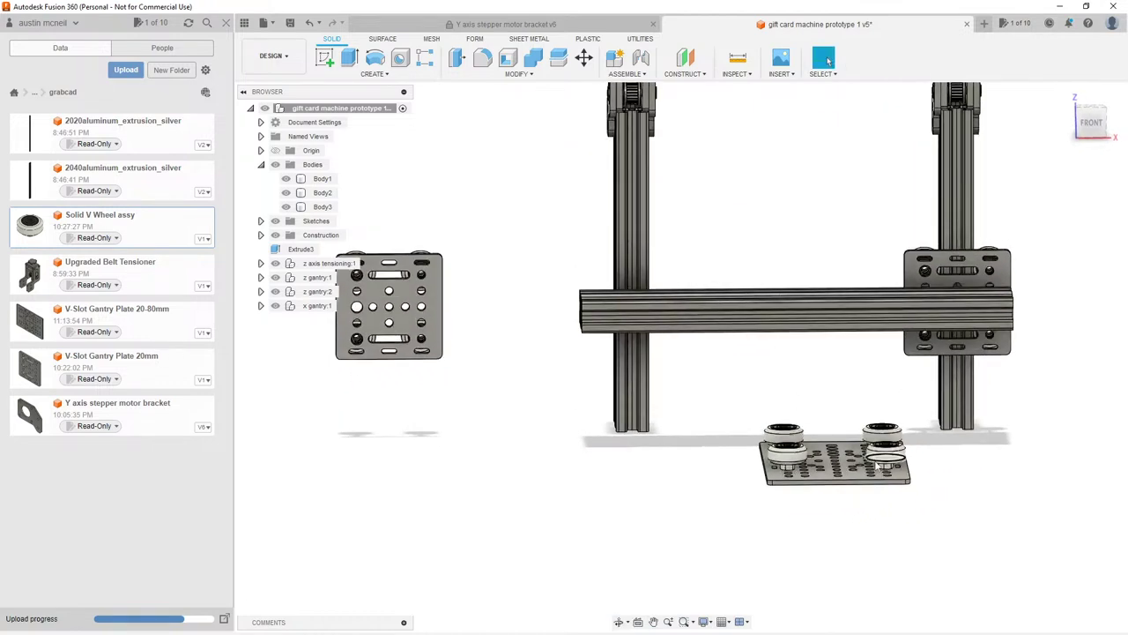
{"action": "middle_click_drag", "start_coordinate": [773, 239], "coordinate": [798, 249], "text": "shift"}
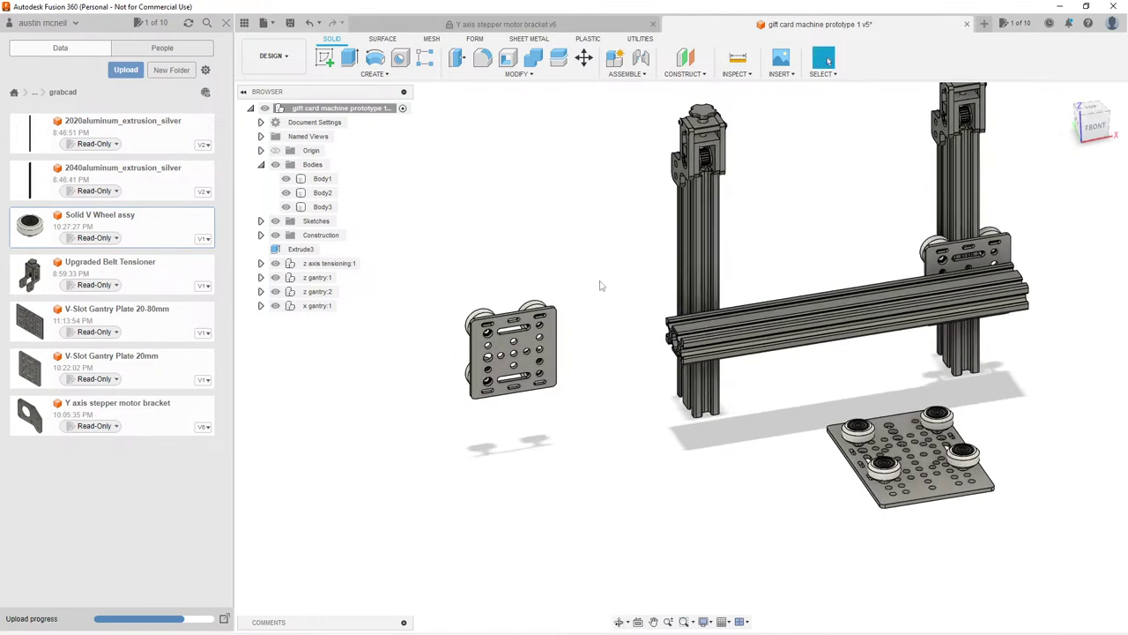
{"action": "key", "text": "i"}
{"action": "left_click", "coordinate": [927, 274]}
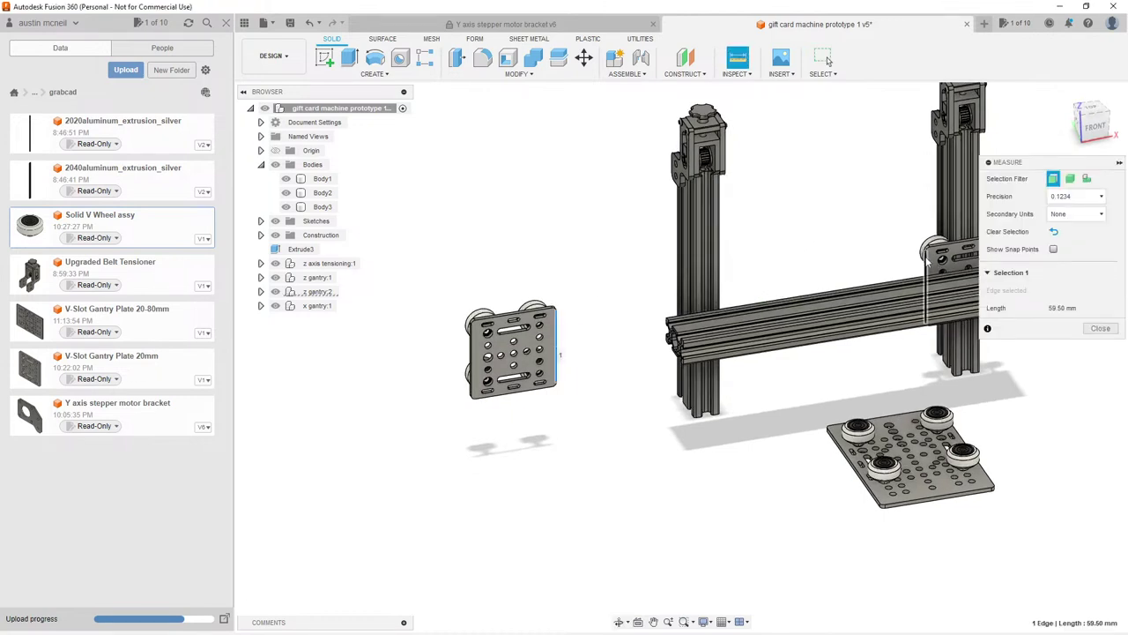
Step: Measure the distance between the matching vertical edges of the two z gantry plates
{"action": "left_click", "coordinate": [930, 273]}
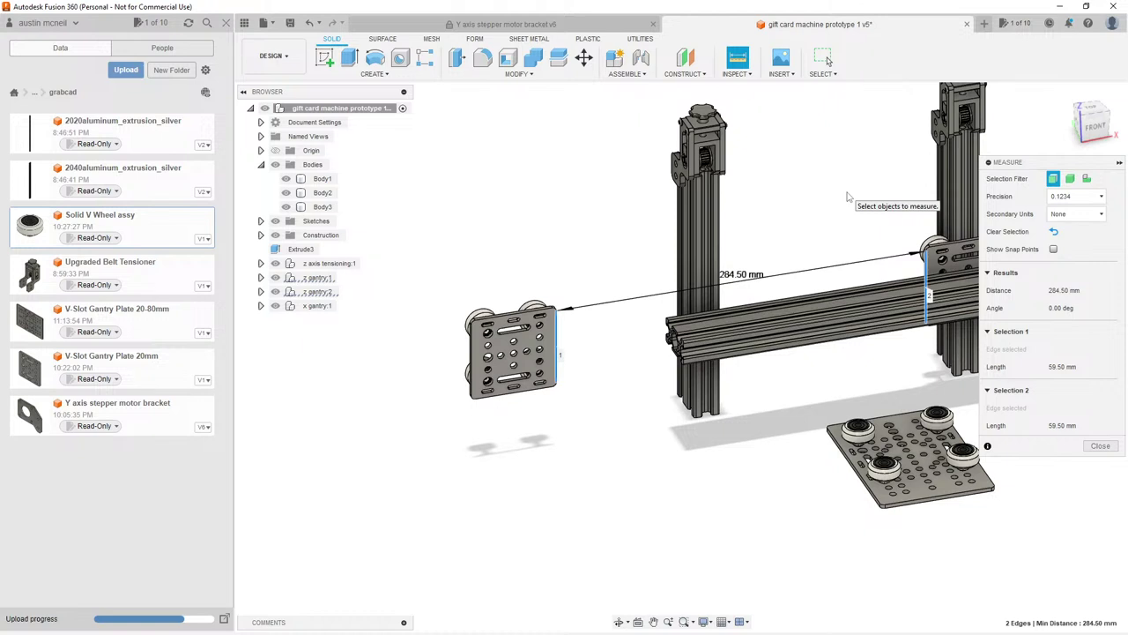
{"action": "key", "text": "Escape"}
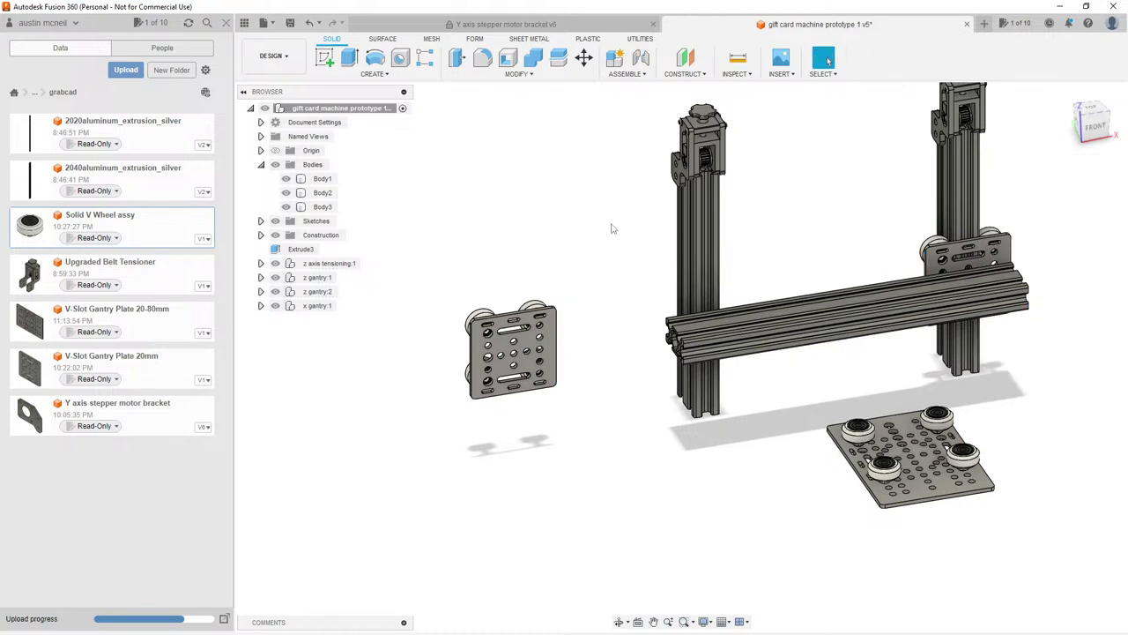
{"action": "middle_click_drag", "start_coordinate": [582, 276], "coordinate": [585, 356], "text": "shift"}
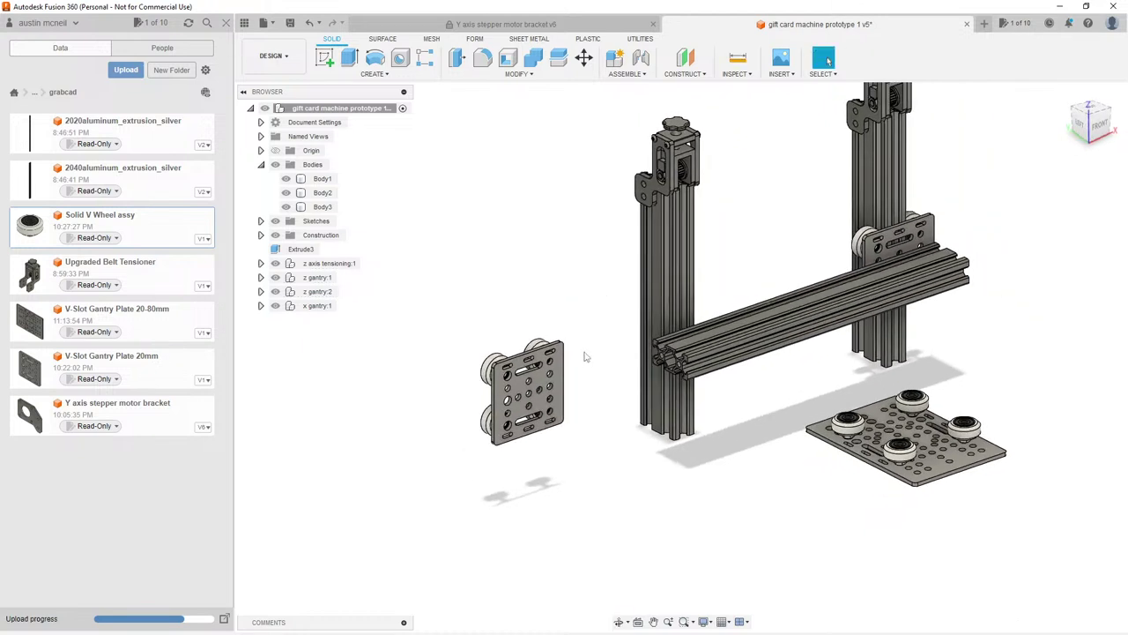
{"action": "key", "text": "e"}
{"action": "scroll", "coordinate": [688, 315], "scroll_direction": "up", "scroll_amount": 5}
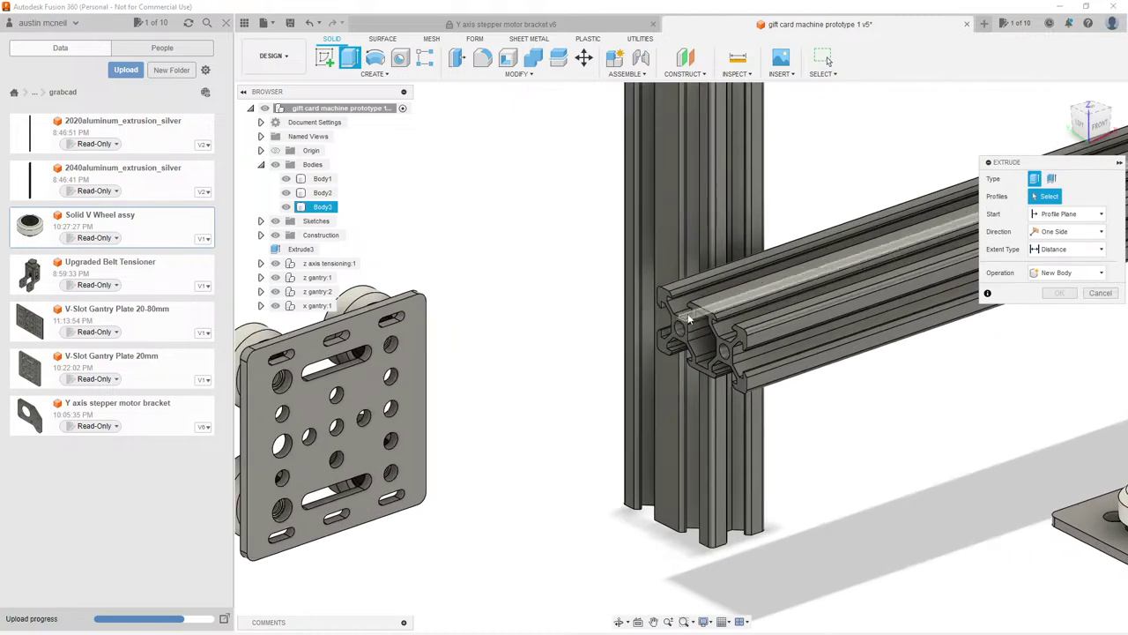
{"action": "left_click", "coordinate": [686, 319]}
{"action": "scroll", "coordinate": [686, 319], "scroll_direction": "down", "scroll_amount": 2}
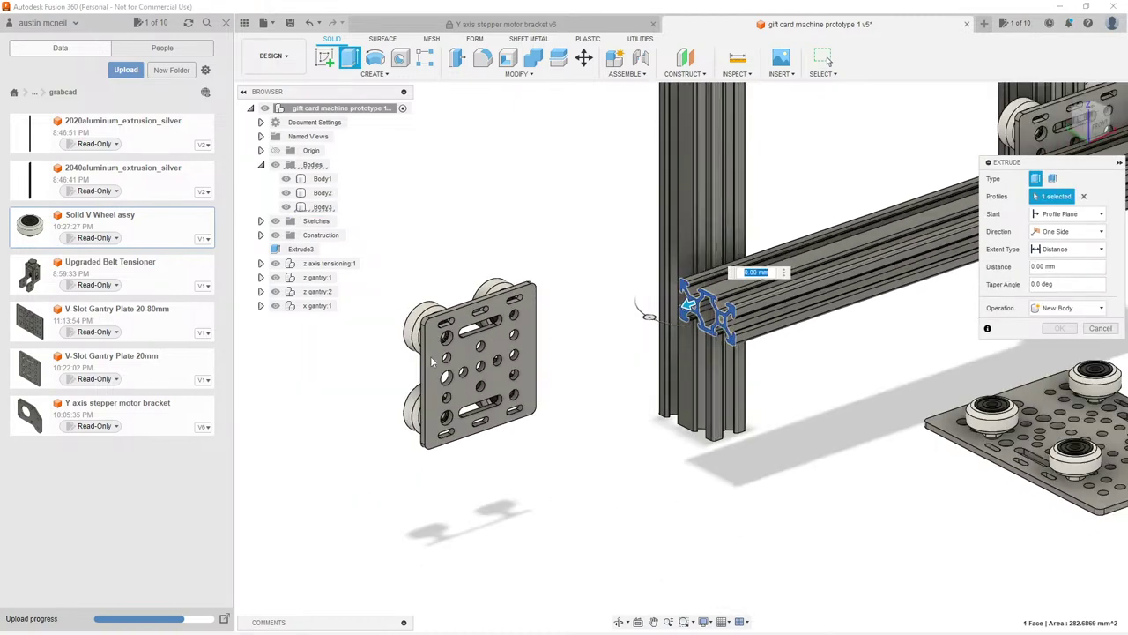
{"action": "type", "text": "150"}
{"action": "key", "text": "Return"}
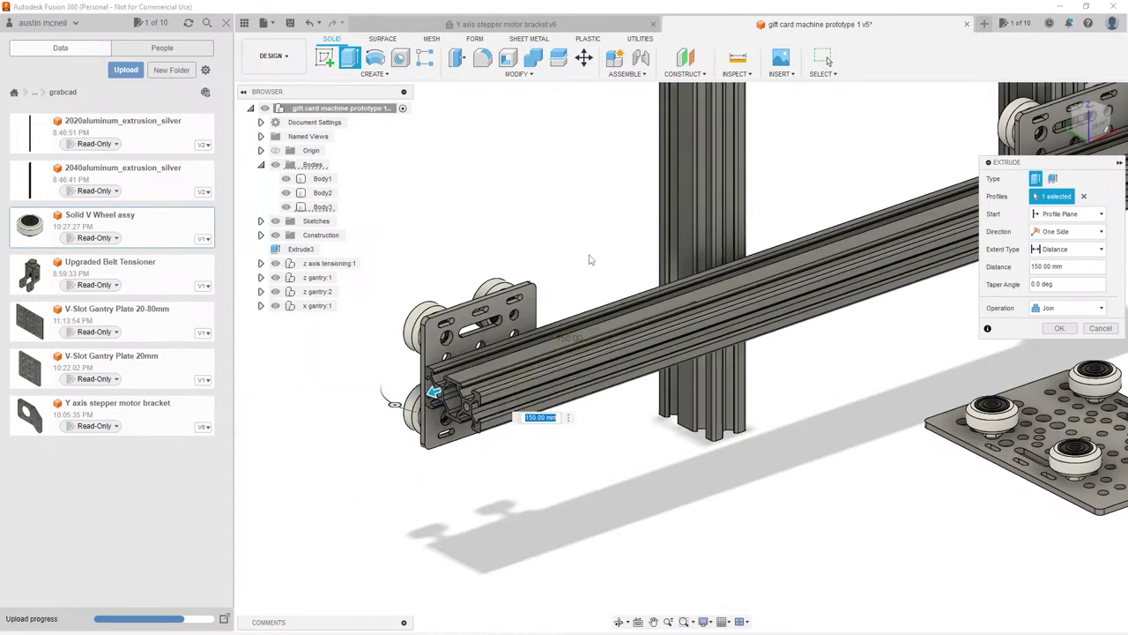
{"action": "scroll", "coordinate": [591, 267], "scroll_direction": "down", "scroll_amount": 5}
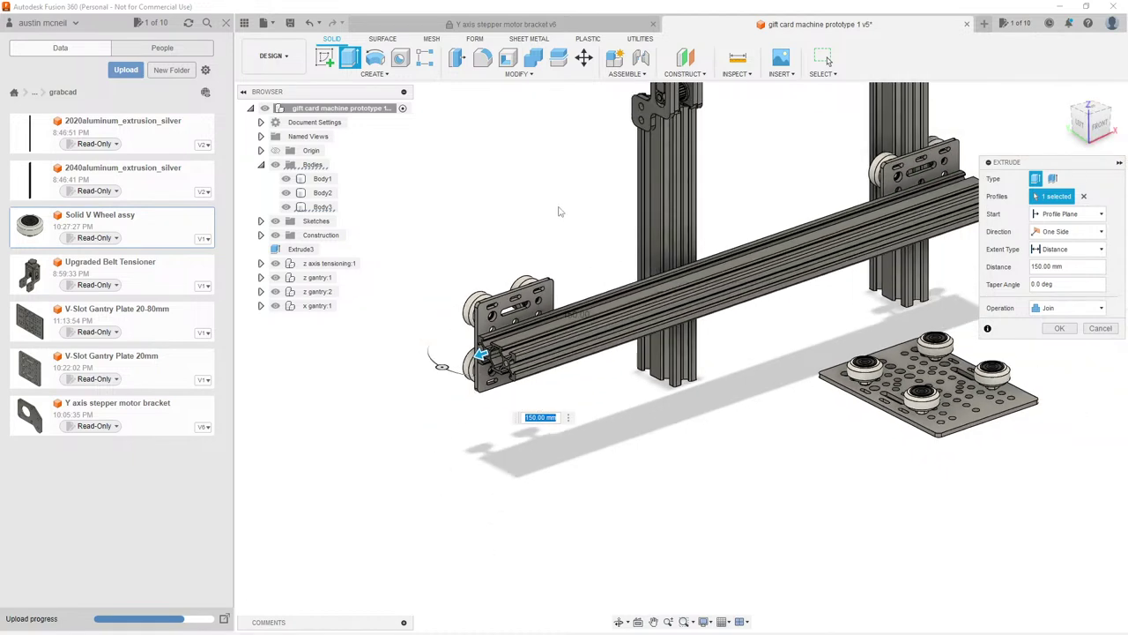
{"action": "key", "text": "Return"}
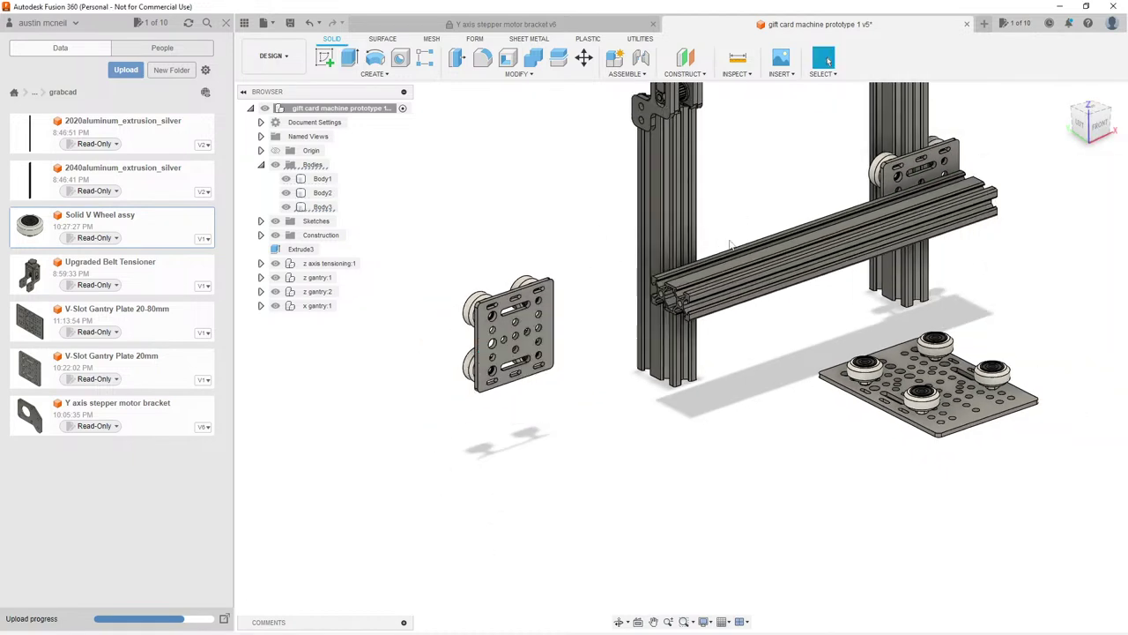
Step: Measure the length of the horizontal crossbeam along one of its long edges
{"action": "key", "text": "i"}
{"action": "scroll", "coordinate": [677, 289], "scroll_direction": "up", "scroll_amount": 3}
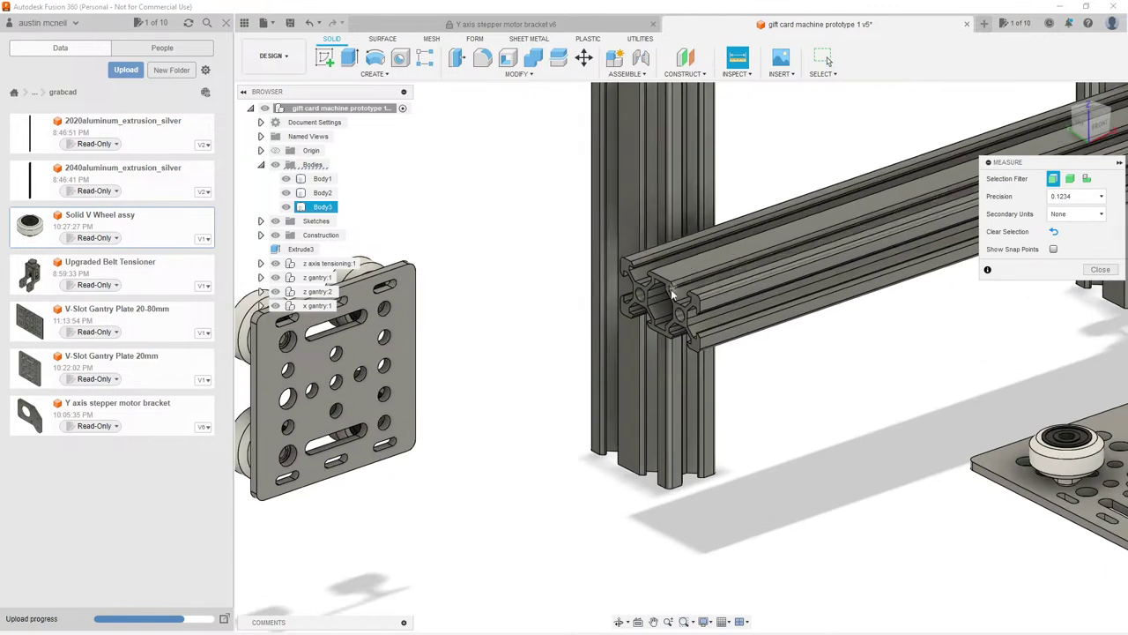
{"action": "left_click", "coordinate": [716, 293]}
{"action": "scroll", "coordinate": [713, 289], "scroll_direction": "down", "scroll_amount": 5}
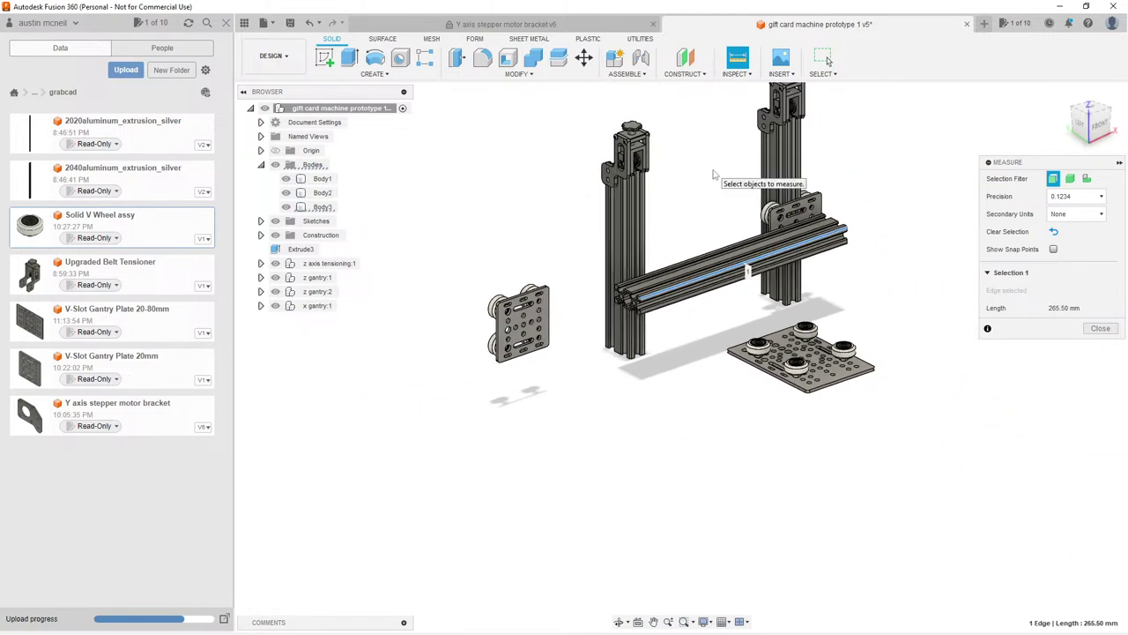
{"action": "key", "text": "Escape"}
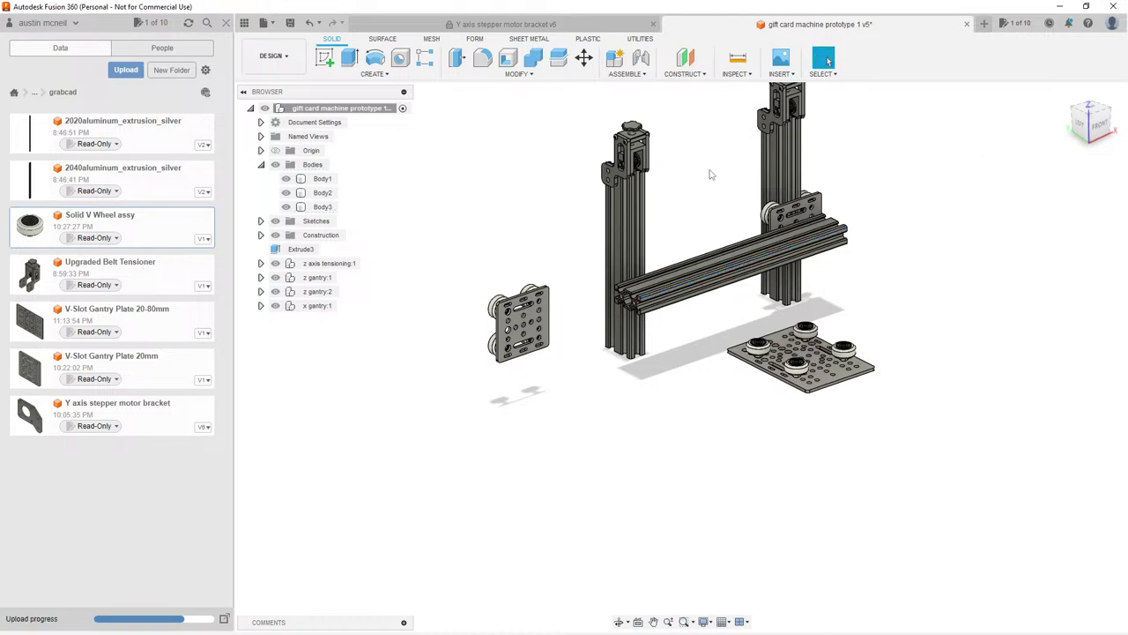
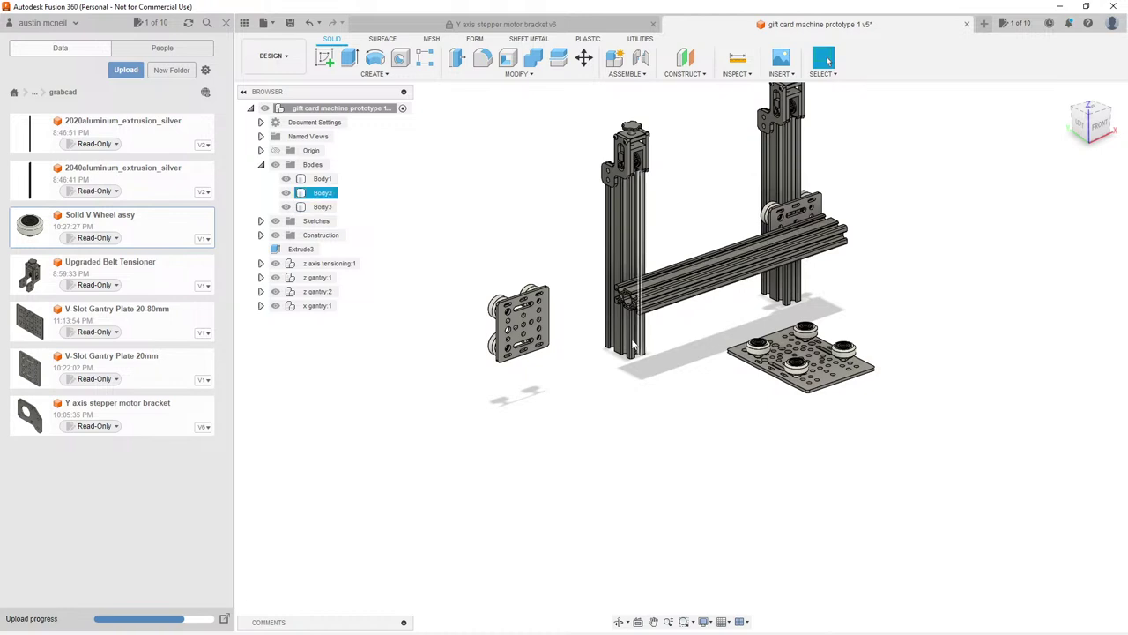
Step: Move the second Upgraded Belt Tensioner inside z axis tensioning 150 mm outward, in line with the detached z gantry plate
{"action": "scroll", "coordinate": [475, 276], "scroll_direction": "up", "scroll_amount": 1}
{"action": "scroll", "coordinate": [488, 255], "scroll_direction": "up", "scroll_amount": 1}
{"action": "scroll", "coordinate": [491, 217], "scroll_direction": "up", "scroll_amount": 1}
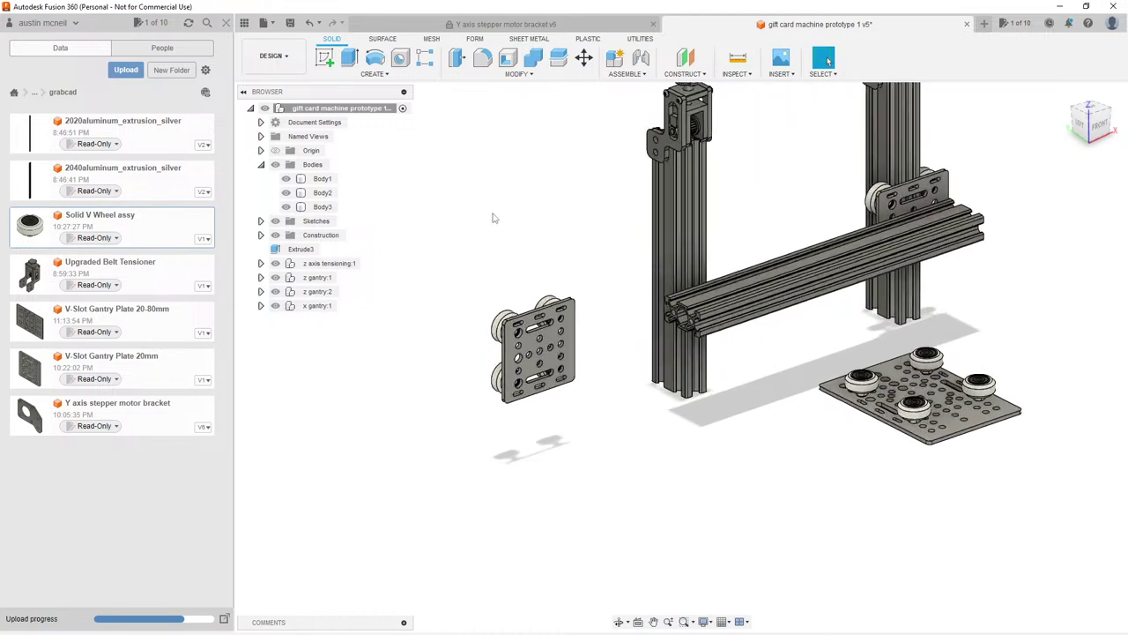
{"action": "middle_click_drag", "start_coordinate": [491, 217], "coordinate": [531, 258]}
{"action": "scroll", "coordinate": [534, 264], "scroll_direction": "down", "scroll_amount": 2}
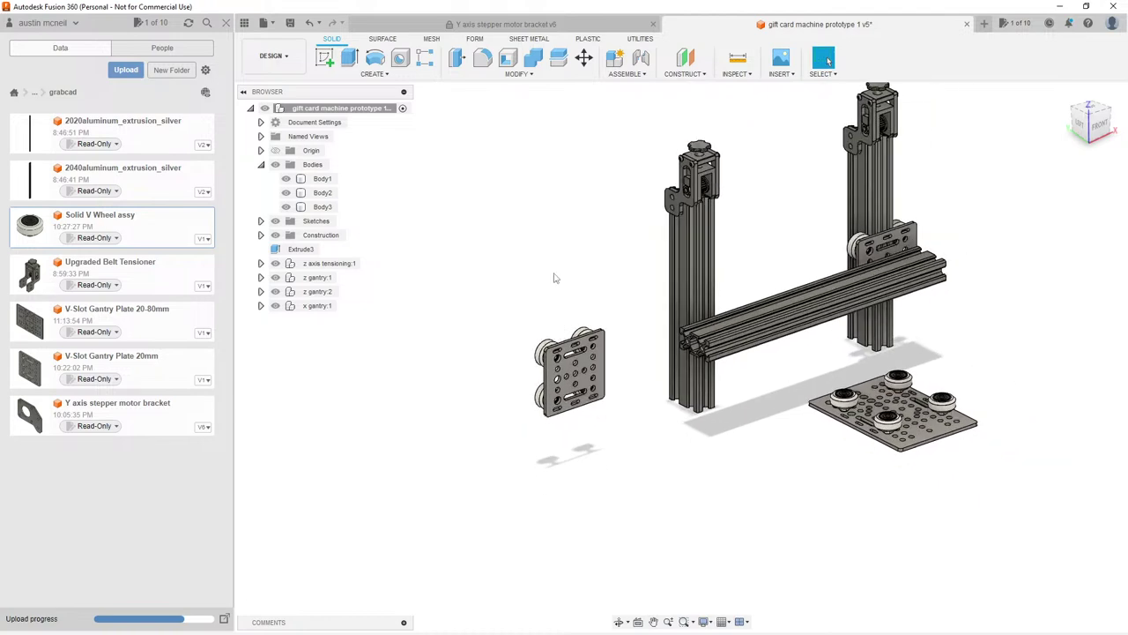
{"action": "mouse_move", "coordinate": [584, 240]}
{"action": "middle_mouse_down", "text": "shift"}
{"action": "mouse_move", "coordinate": [536, 222]}
{"action": "mouse_move", "coordinate": [581, 224]}
{"action": "mouse_move", "coordinate": [586, 247]}
{"action": "middle_mouse_up", "text": "shift"}
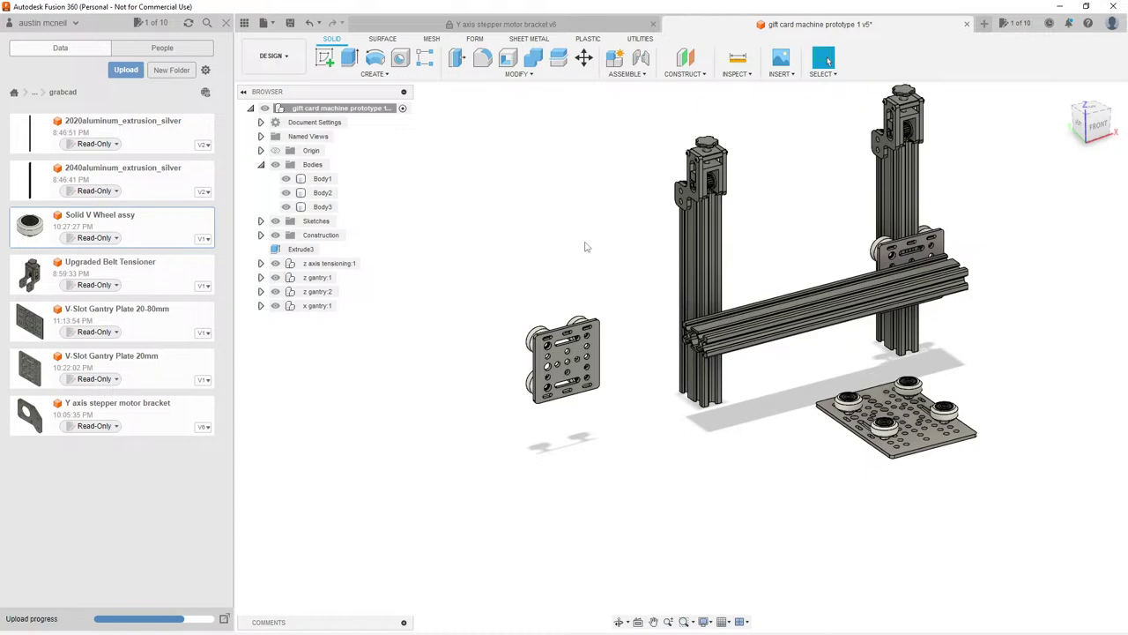
{"action": "left_click", "coordinate": [260, 262]}
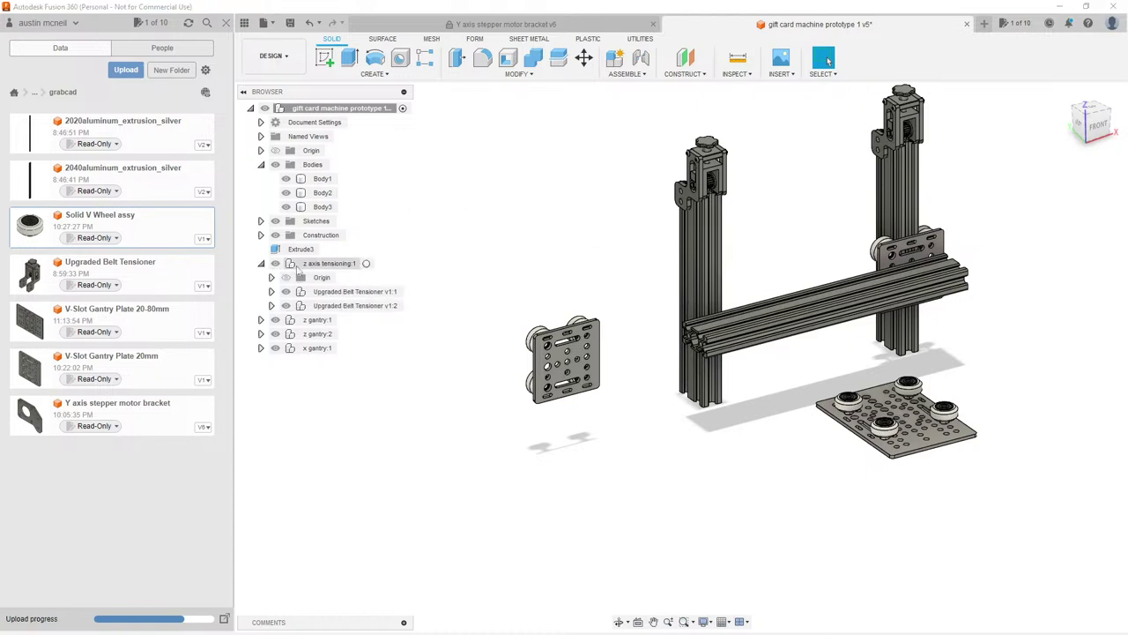
{"action": "left_click", "coordinate": [329, 306]}
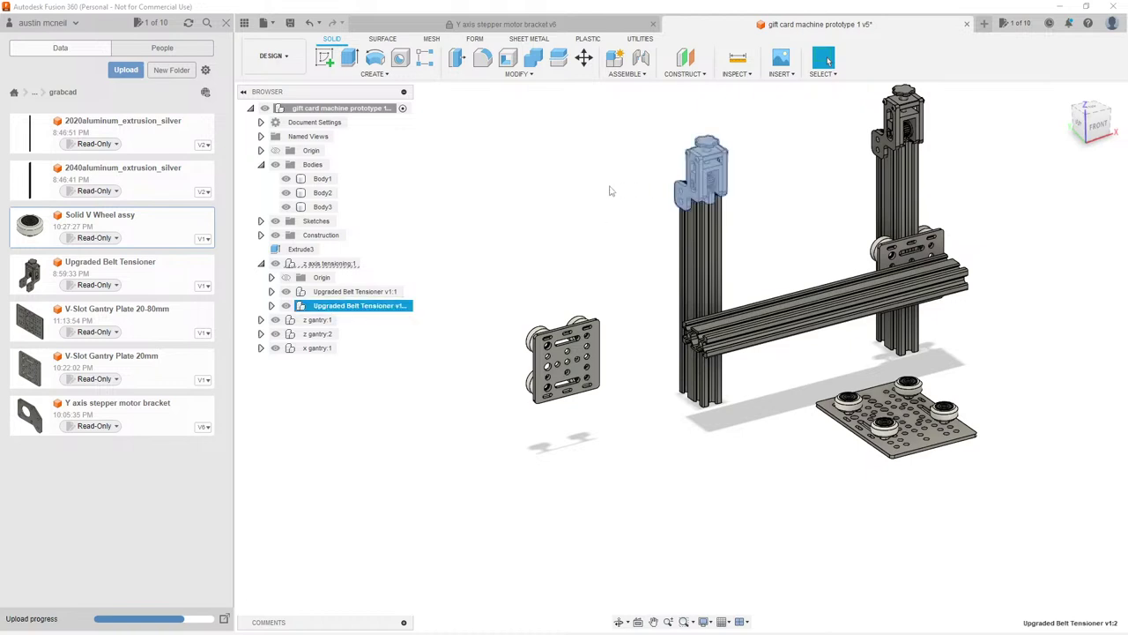
{"action": "type", "text": "m"}
{"action": "type", "text": "15"}
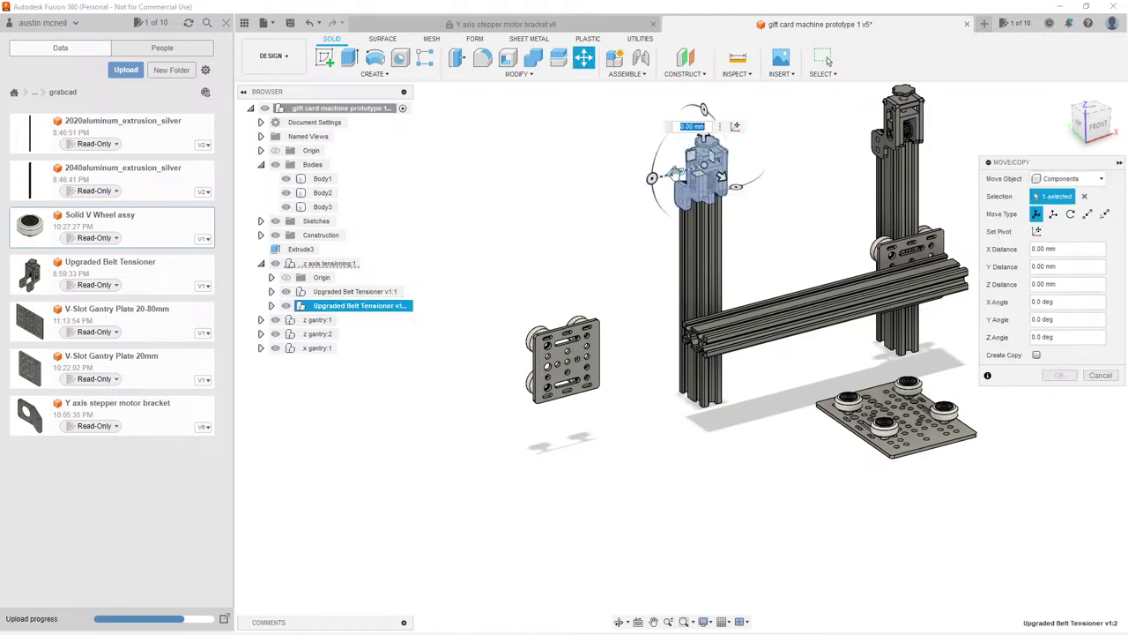
{"action": "type", "text": "0"}
{"action": "key", "text": "Return"}
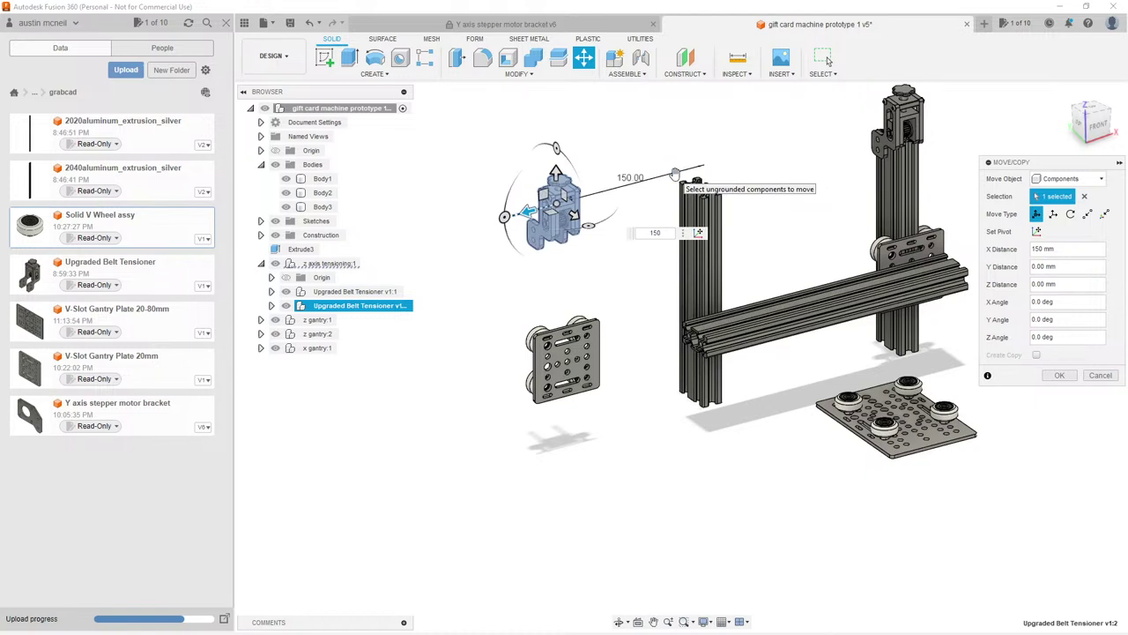
{"action": "key", "text": "Return"}
{"action": "left_click", "coordinate": [261, 264]}
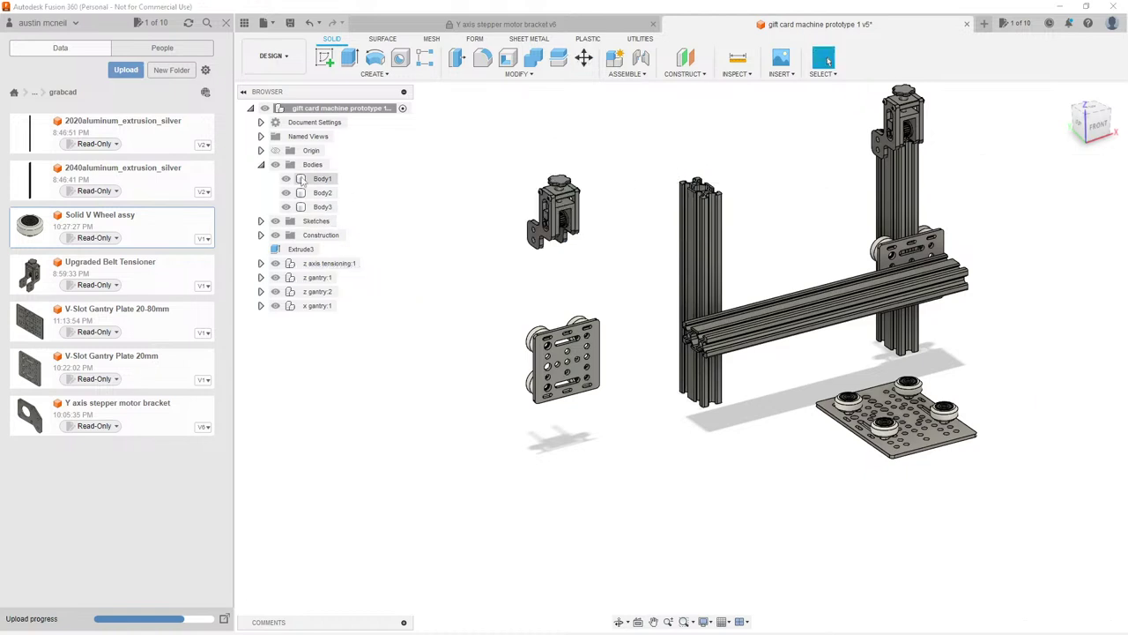
Step: Move the vertical extrusion Body2 150 mm outward so it sits under the relocated belt tensioner
{"action": "left_click", "coordinate": [323, 192]}
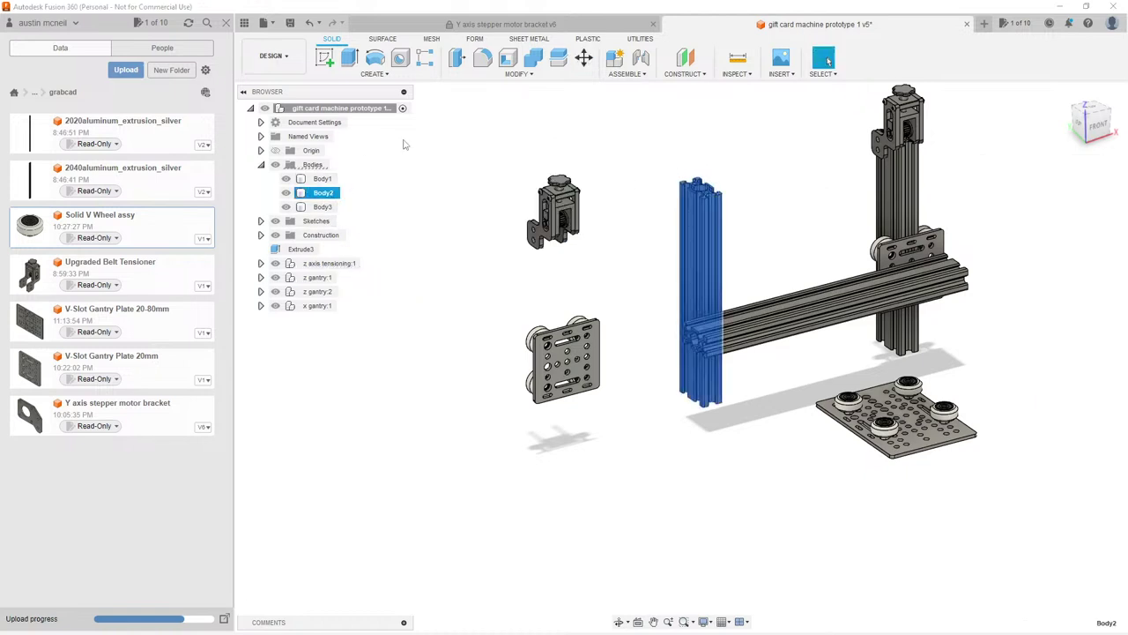
{"action": "key", "text": "m"}
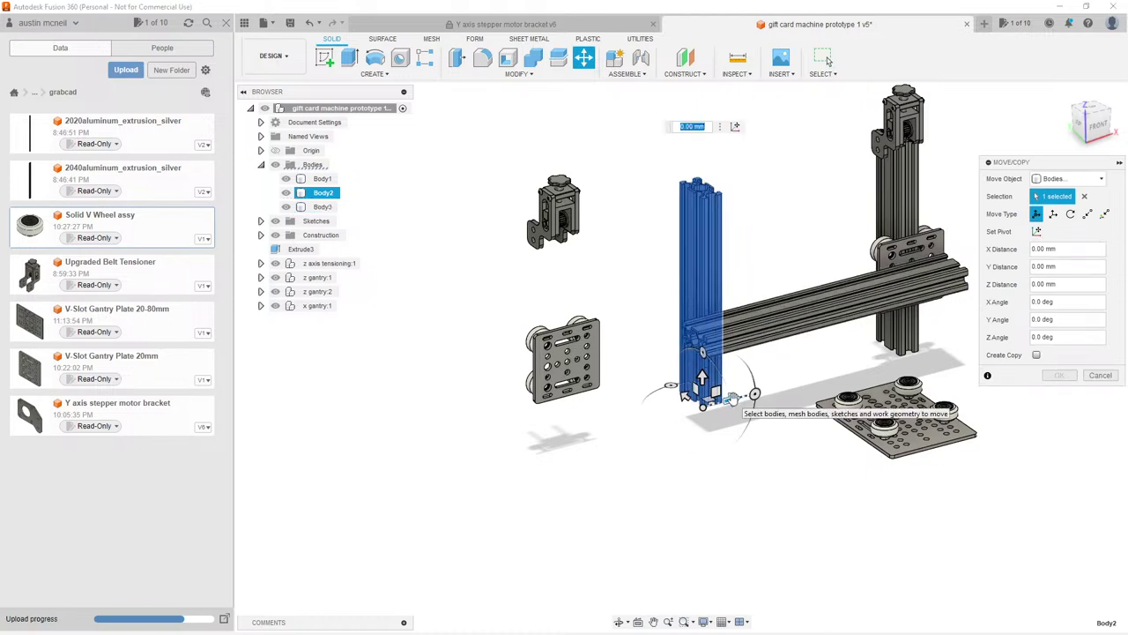
{"action": "type", "text": "150"}
{"action": "key", "text": "Return"}
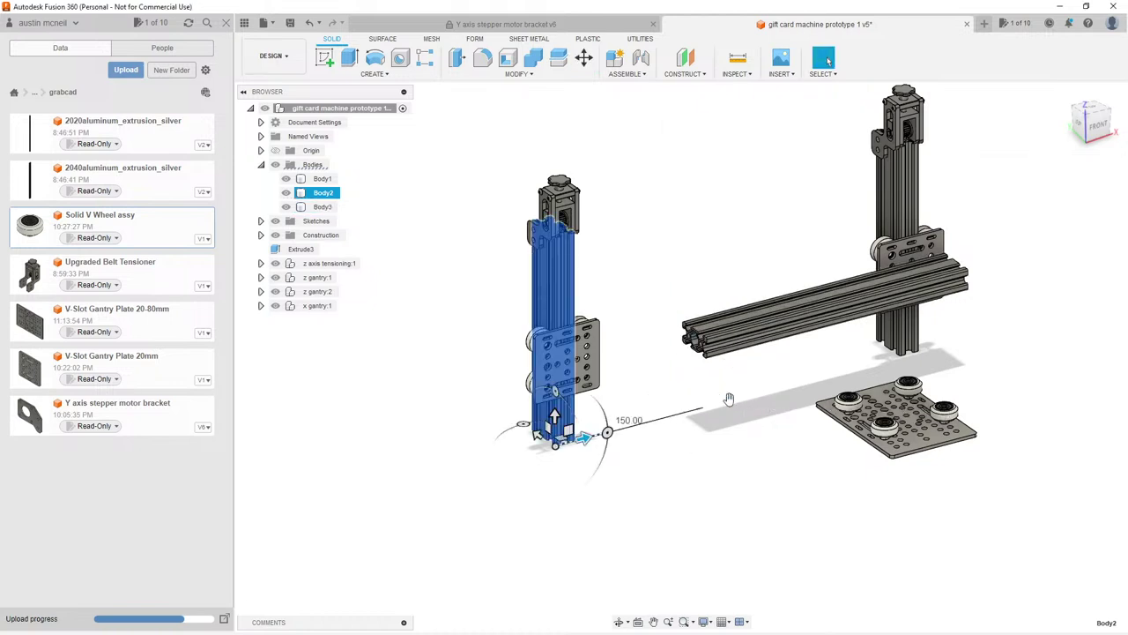
Step: Extrude the crossbeam's free end face 150 mm with the Join operation, hiding z gantry:2 to check the preview and showing it again
{"action": "scroll", "coordinate": [628, 390], "scroll_direction": "up", "scroll_amount": 2}
{"action": "key", "text": "e"}
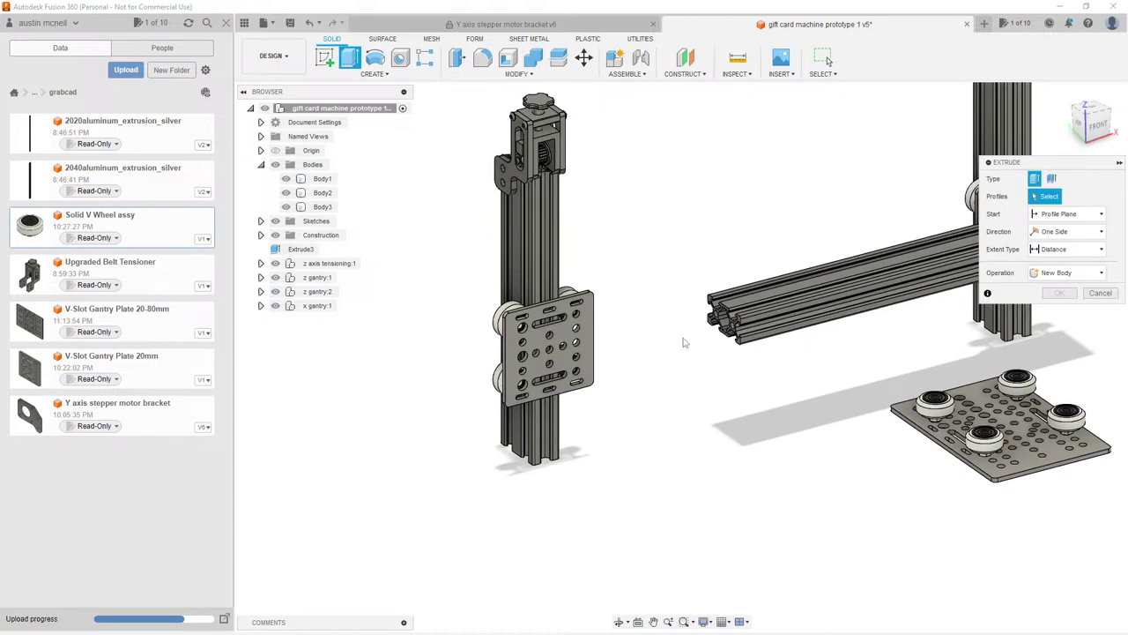
{"action": "scroll", "coordinate": [730, 295], "scroll_direction": "up", "scroll_amount": 3}
{"action": "left_click", "coordinate": [729, 295]}
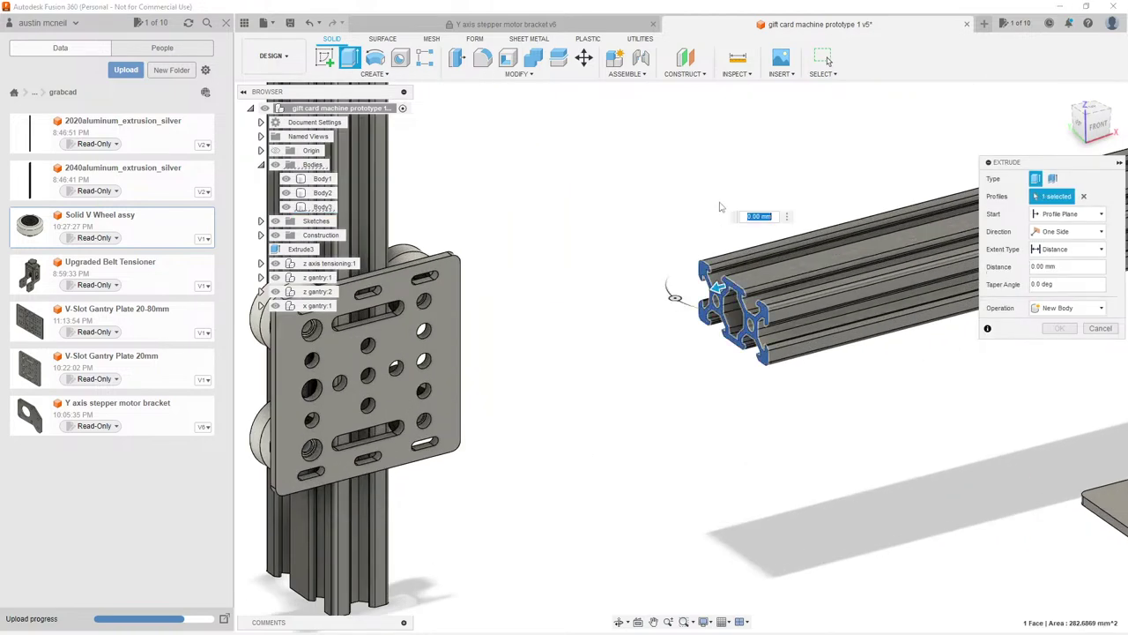
{"action": "type", "text": "150"}
{"action": "scroll", "coordinate": [729, 216], "scroll_direction": "down", "scroll_amount": 3}
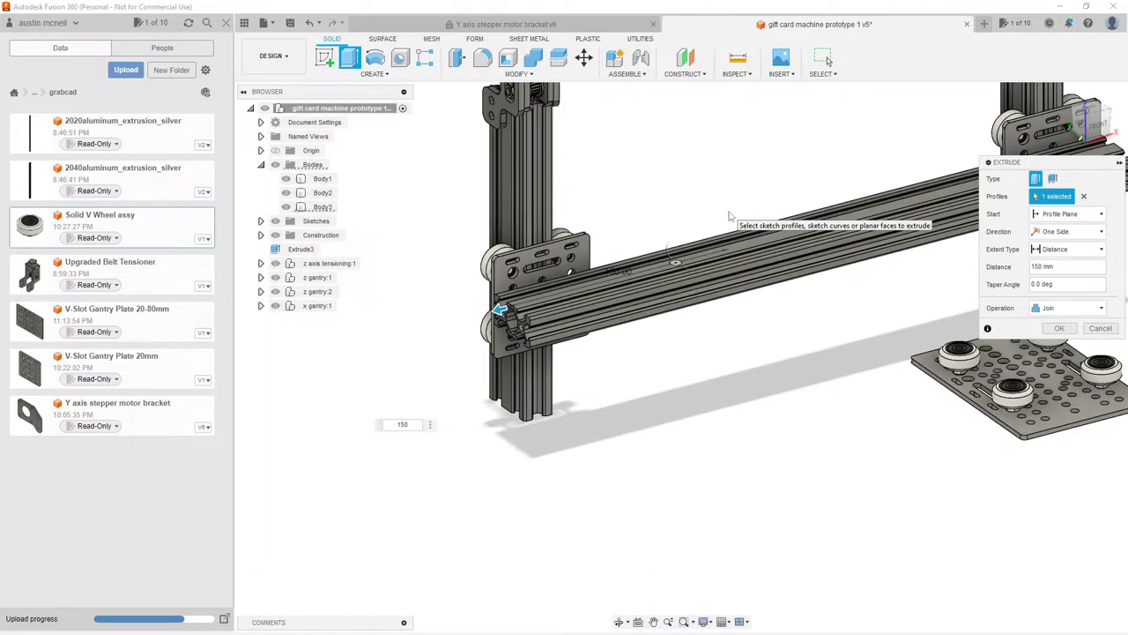
{"action": "scroll", "coordinate": [530, 196], "scroll_direction": "up", "scroll_amount": 2}
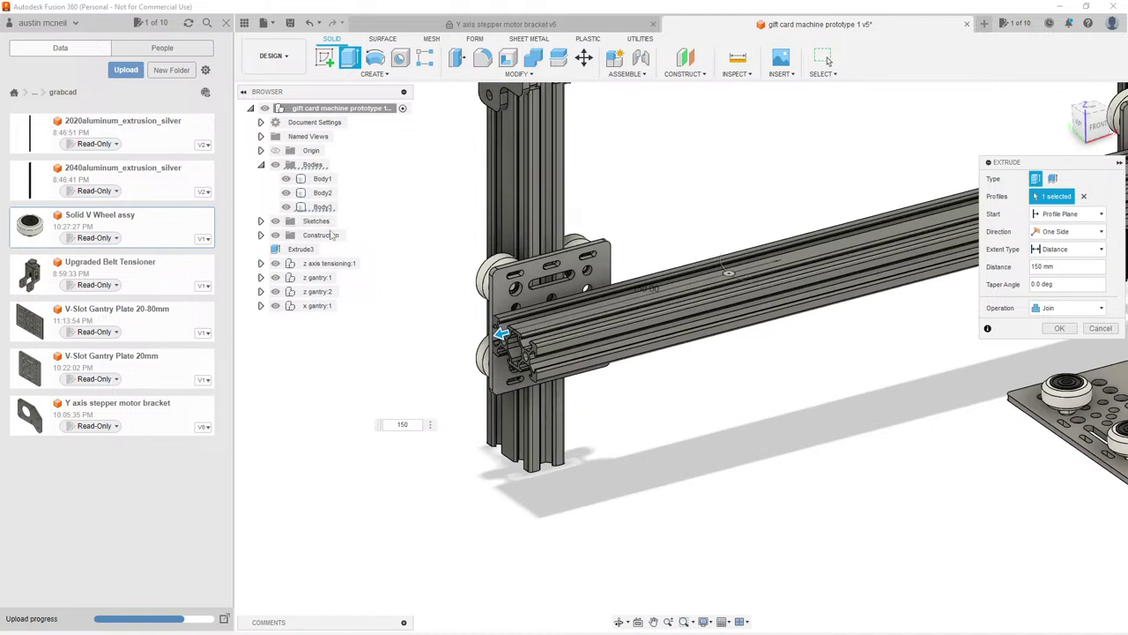
{"action": "left_click", "coordinate": [275, 305]}
{"action": "key", "text": "Return"}
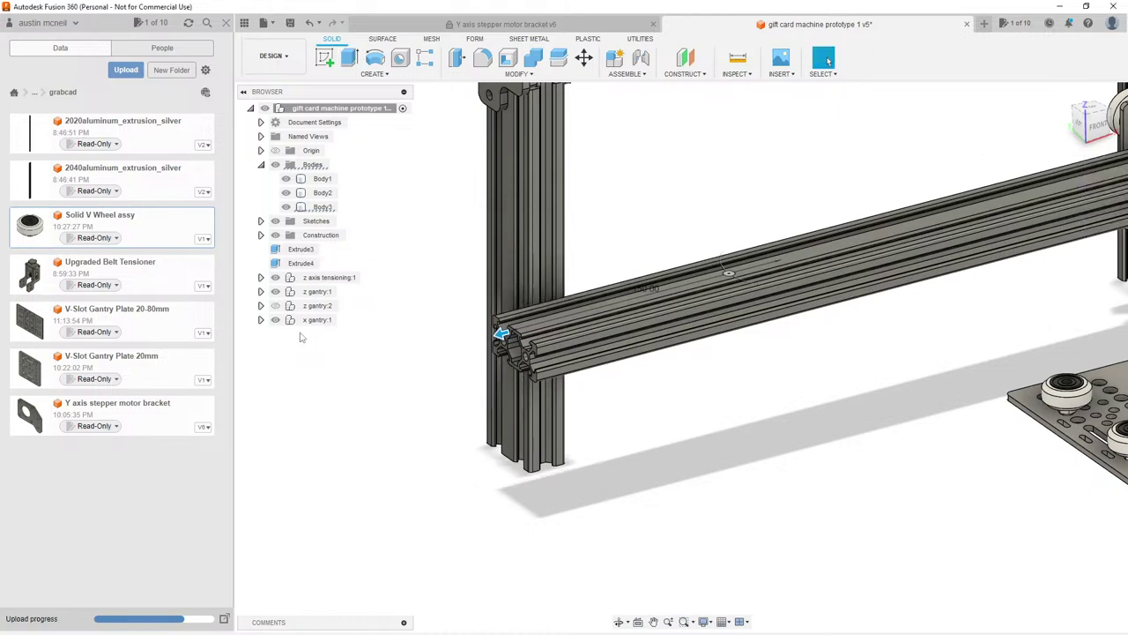
{"action": "mouse_move", "coordinate": [371, 308]}
{"action": "middle_mouse_down", "text": "shift"}
{"action": "mouse_move", "coordinate": [829, 60]}
{"action": "mouse_move", "coordinate": [385, 318]}
{"action": "middle_mouse_up", "text": "shift"}
{"action": "left_click", "coordinate": [275, 305]}
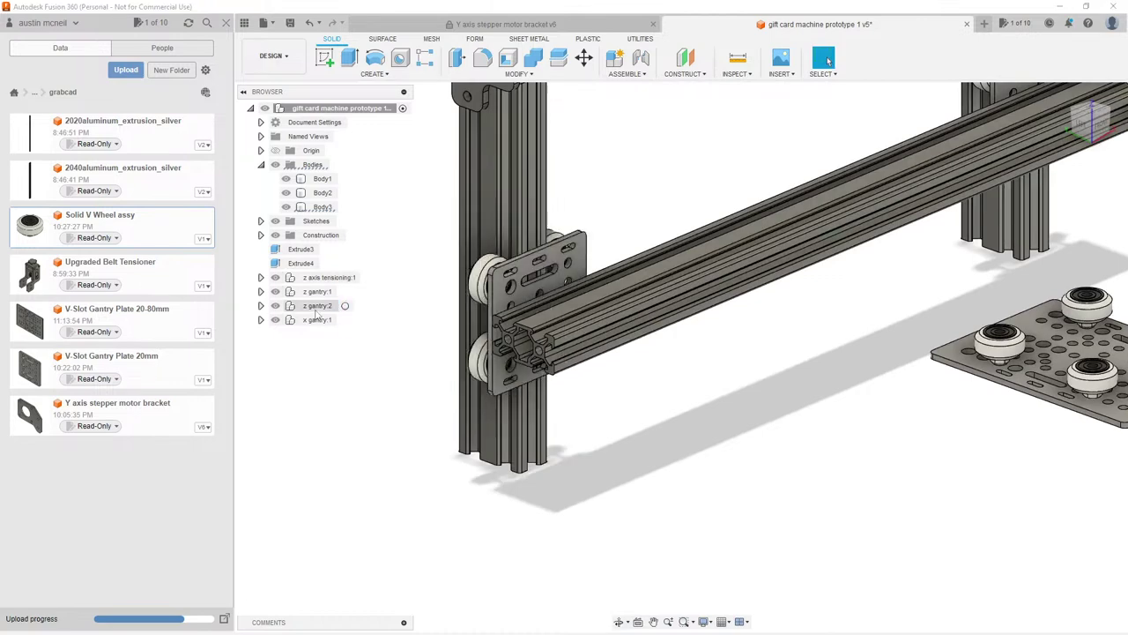
Step: Examine the widened frame from the front and right side, including the crossbeam, z gantry plates and belt tensioners
{"action": "key", "text": "F6"}
{"action": "middle_click_drag", "start_coordinate": [597, 279], "coordinate": [638, 231], "text": "shift"}
{"action": "middle_click_drag", "start_coordinate": [829, 59], "coordinate": [908, 300], "text": "shift"}
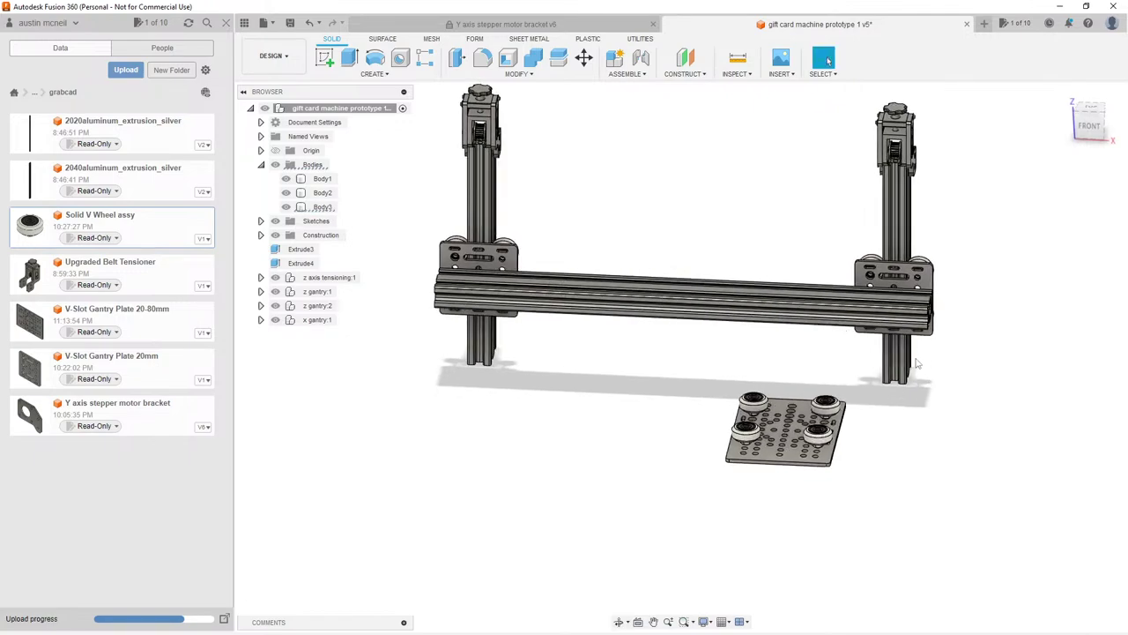
{"action": "middle_click_drag", "start_coordinate": [832, 349], "coordinate": [739, 374], "text": "shift"}
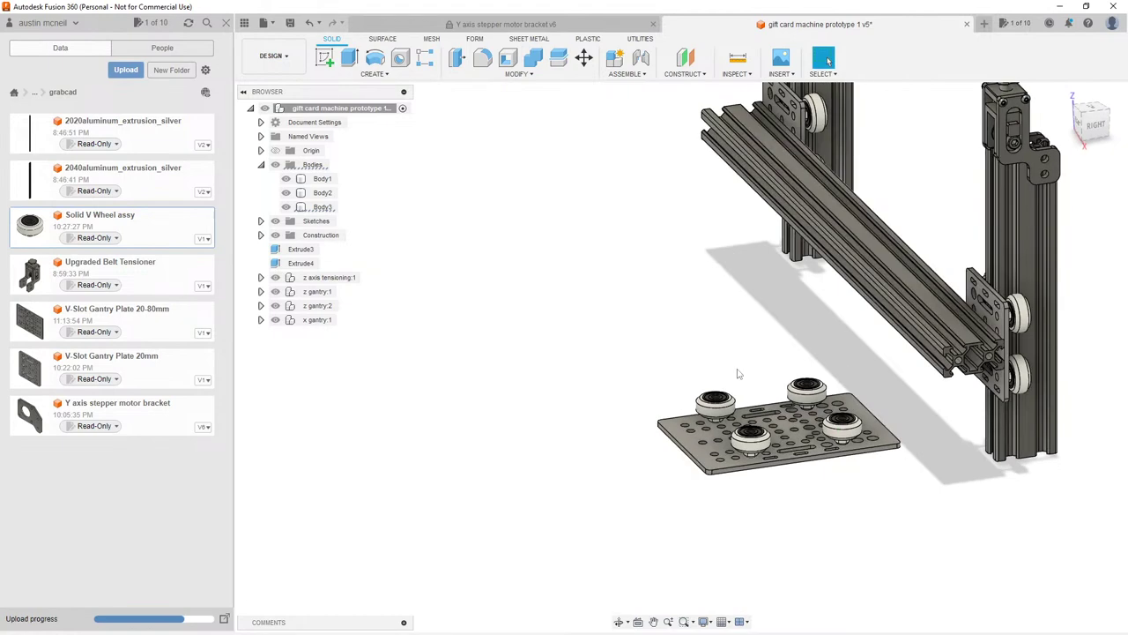
{"action": "scroll", "coordinate": [740, 375], "scroll_direction": "down", "scroll_amount": 6}
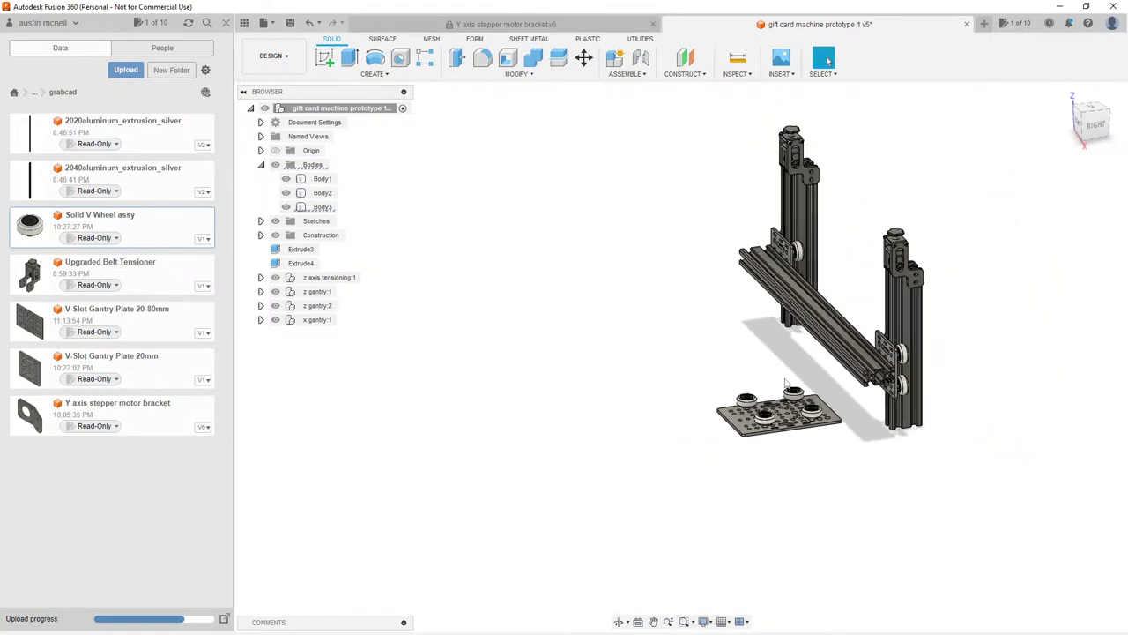
{"action": "left_click", "coordinate": [798, 172]}
{"action": "middle_click_drag", "start_coordinate": [798, 172], "coordinate": [777, 306], "text": "shift"}
{"action": "left_click", "coordinate": [827, 59]}
{"action": "scroll", "coordinate": [736, 169], "scroll_direction": "up", "scroll_amount": 3}
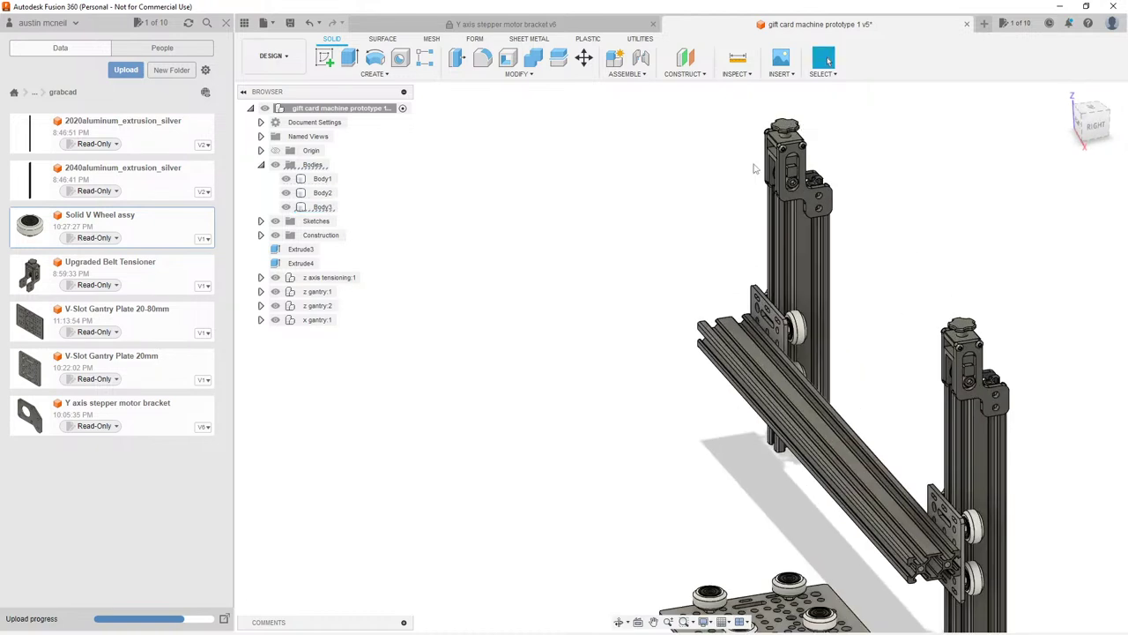
{"action": "scroll", "coordinate": [736, 169], "scroll_direction": "up", "scroll_amount": 2}
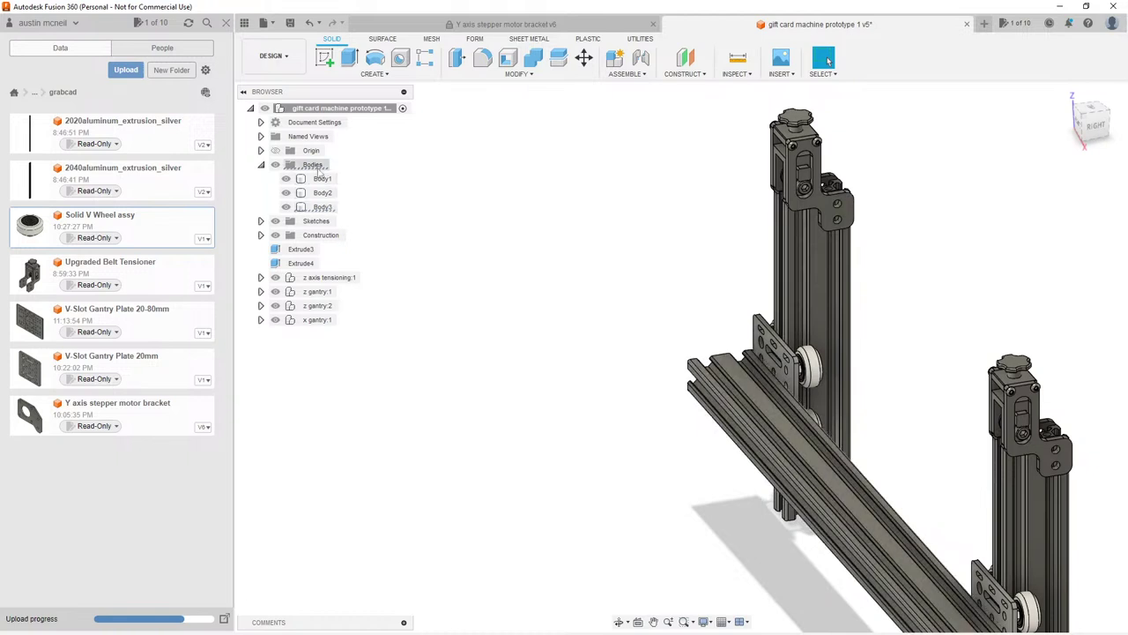
Step: Move the z axis tensioning component 200 mm upward above the two uprights
{"action": "left_click", "coordinate": [328, 277]}
{"action": "key", "text": "m"}
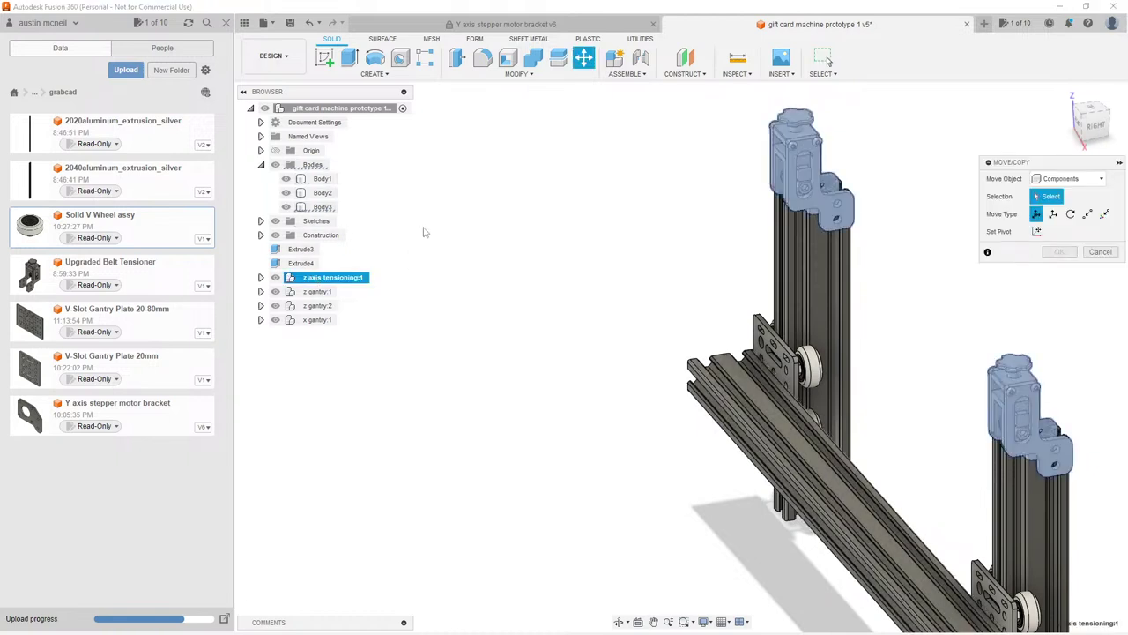
{"action": "scroll", "coordinate": [636, 313], "scroll_direction": "down", "scroll_amount": 3}
{"action": "scroll", "coordinate": [764, 307], "scroll_direction": "up", "scroll_amount": 1}
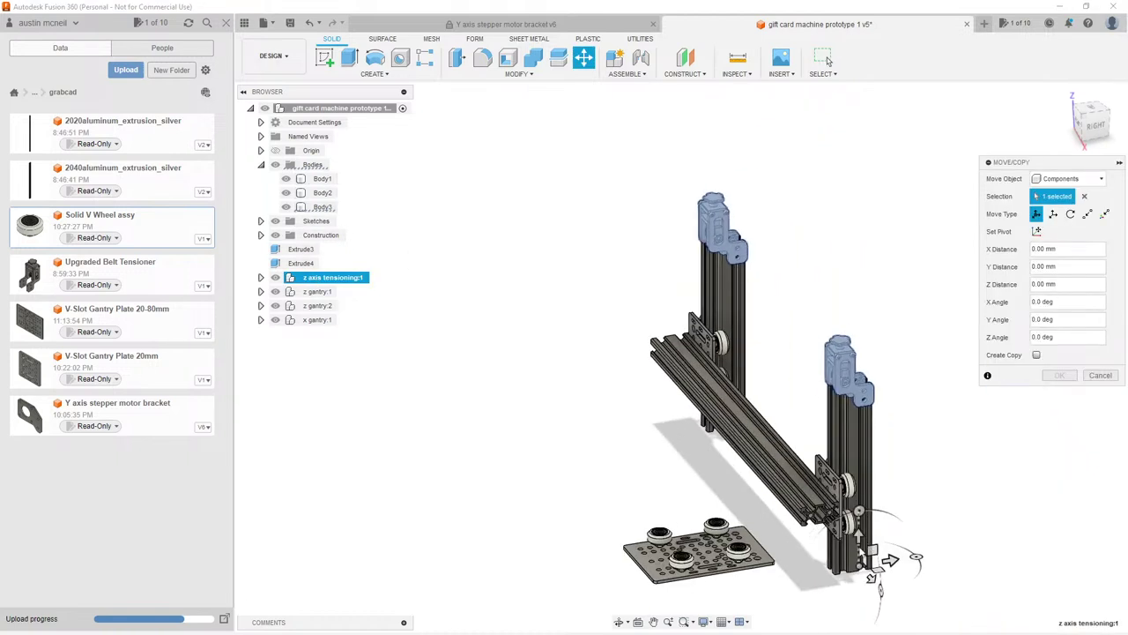
{"action": "left_click", "coordinate": [860, 534]}
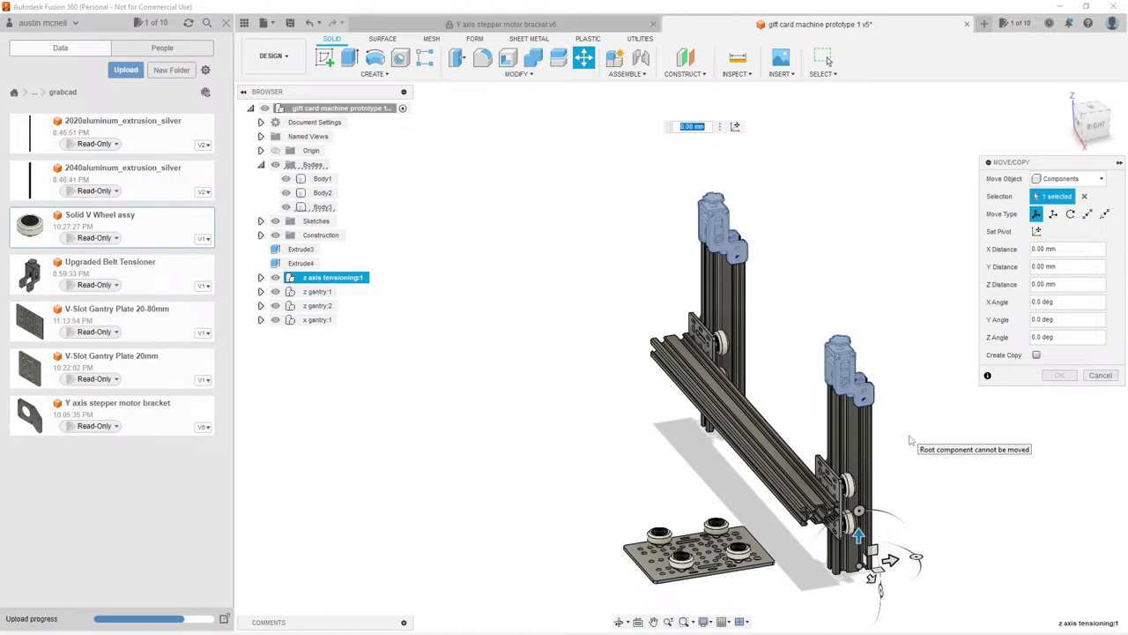
{"action": "type", "text": "200"}
{"action": "key", "text": "Return"}
{"action": "scroll", "coordinate": [911, 441], "scroll_direction": "down", "scroll_amount": 3}
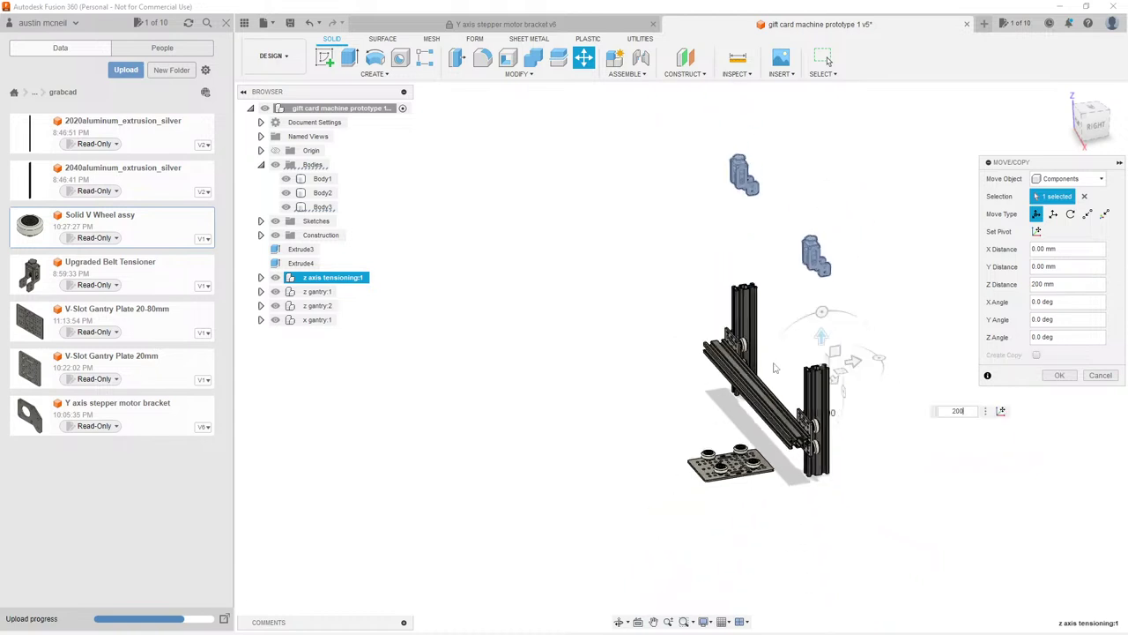
{"action": "middle_click_drag", "start_coordinate": [910, 440], "coordinate": [771, 350], "text": "shift"}
{"action": "key", "text": "Return"}
Step: Measure the length of a vertical edge on an upright extrusion and examine the gap below the belt tensioners
{"action": "scroll", "coordinate": [816, 373], "scroll_direction": "up", "scroll_amount": 3}
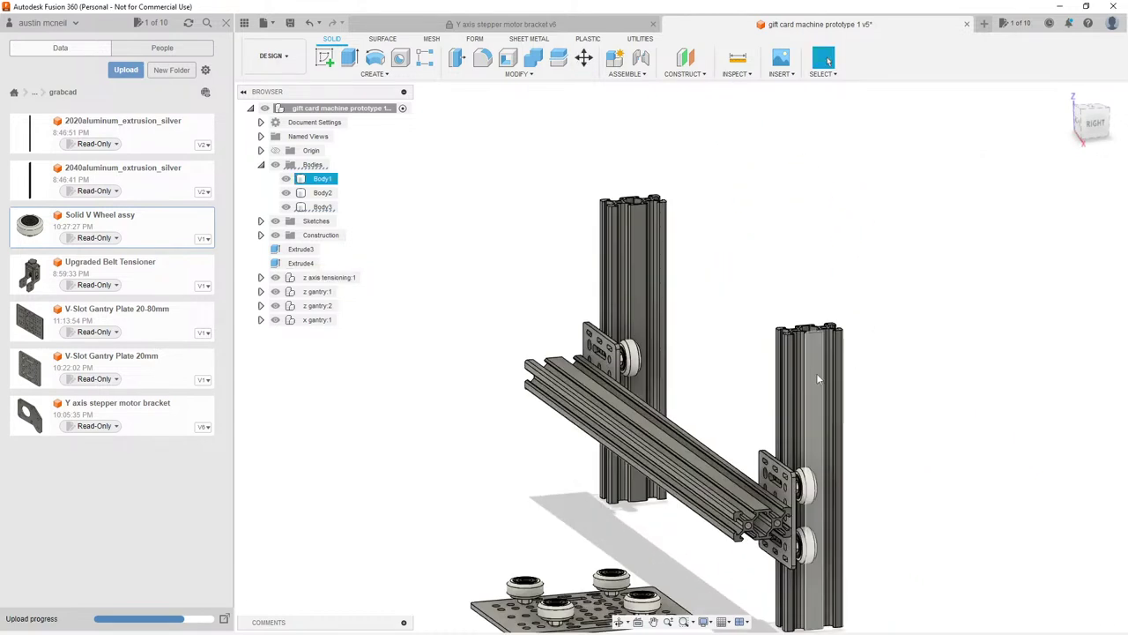
{"action": "scroll", "coordinate": [828, 357], "scroll_direction": "down", "scroll_amount": 3}
{"action": "scroll", "coordinate": [828, 357], "scroll_direction": "up", "scroll_amount": 5}
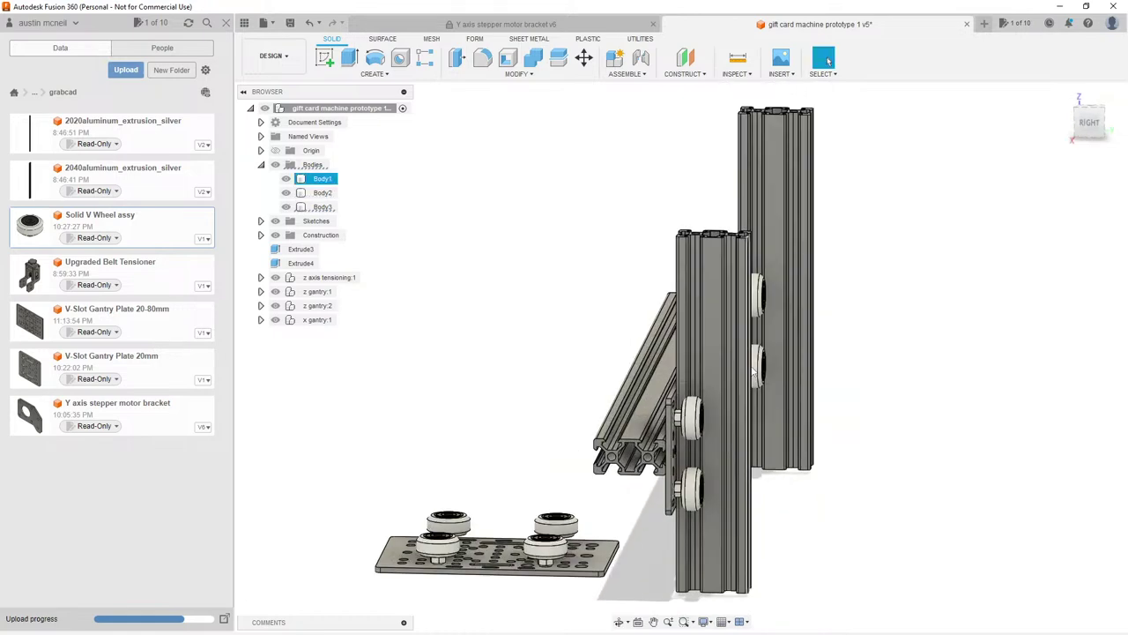
{"action": "scroll", "coordinate": [746, 282], "scroll_direction": "up", "scroll_amount": 3}
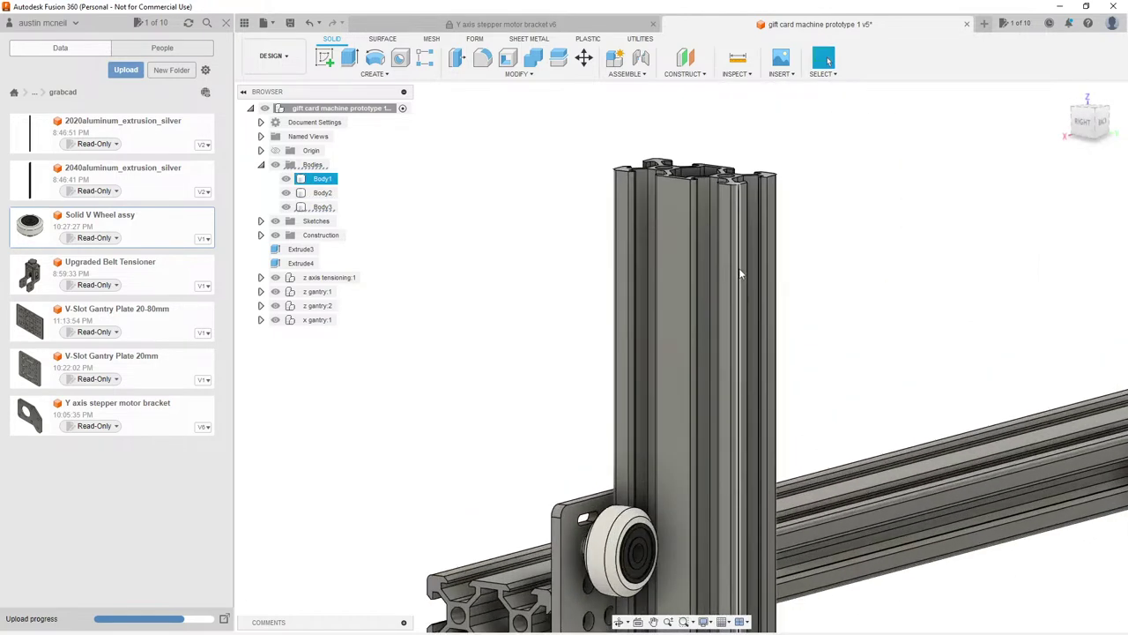
{"action": "left_click", "coordinate": [739, 273]}
{"action": "scroll", "coordinate": [581, 304], "scroll_direction": "down", "scroll_amount": 5}
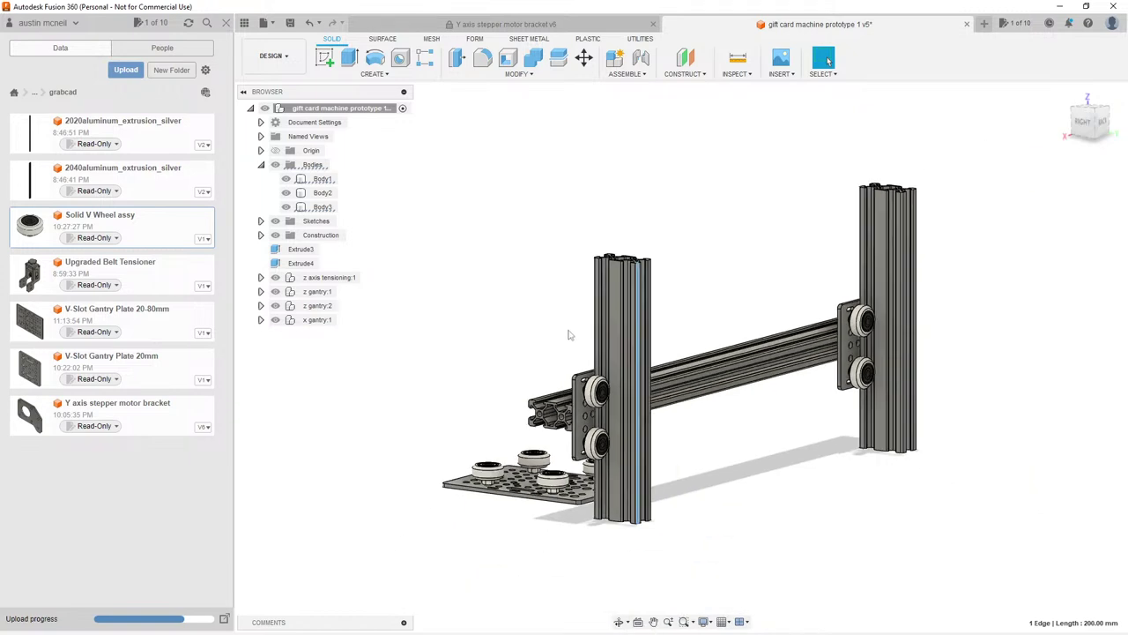
{"action": "middle_click_drag", "start_coordinate": [568, 335], "coordinate": [700, 390], "text": "shift"}
{"action": "scroll", "coordinate": [549, 247], "scroll_direction": "down", "scroll_amount": 3}
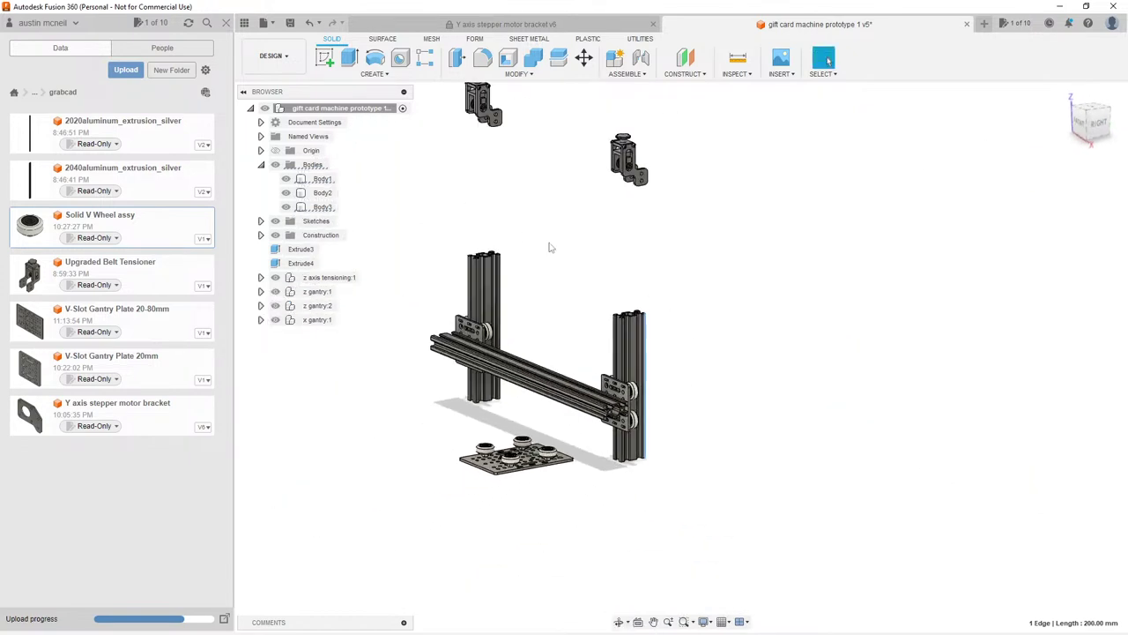
Step: Undo the last upward move of the z axis tensioning component
{"action": "middle_click_drag", "start_coordinate": [500, 191], "coordinate": [662, 437], "text": "shift"}
{"action": "left_click", "coordinate": [735, 304]}
{"action": "key", "text": "ctrl+z"}
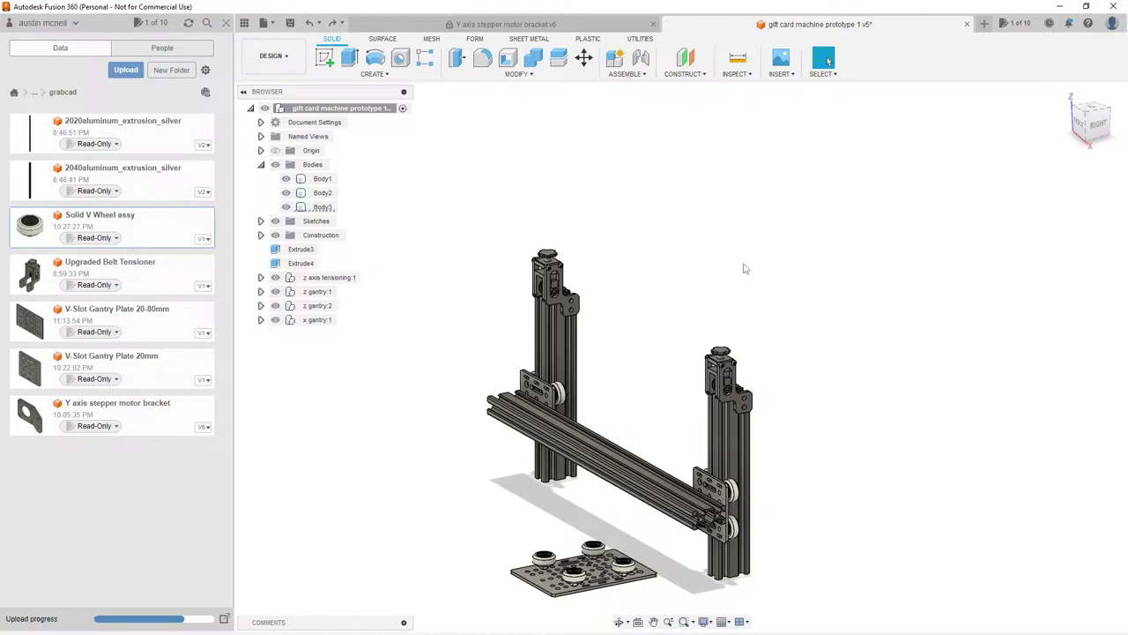
Step: Save a new version of the design with the default version description
{"action": "scroll", "coordinate": [738, 262], "scroll_direction": "down", "scroll_amount": 3}
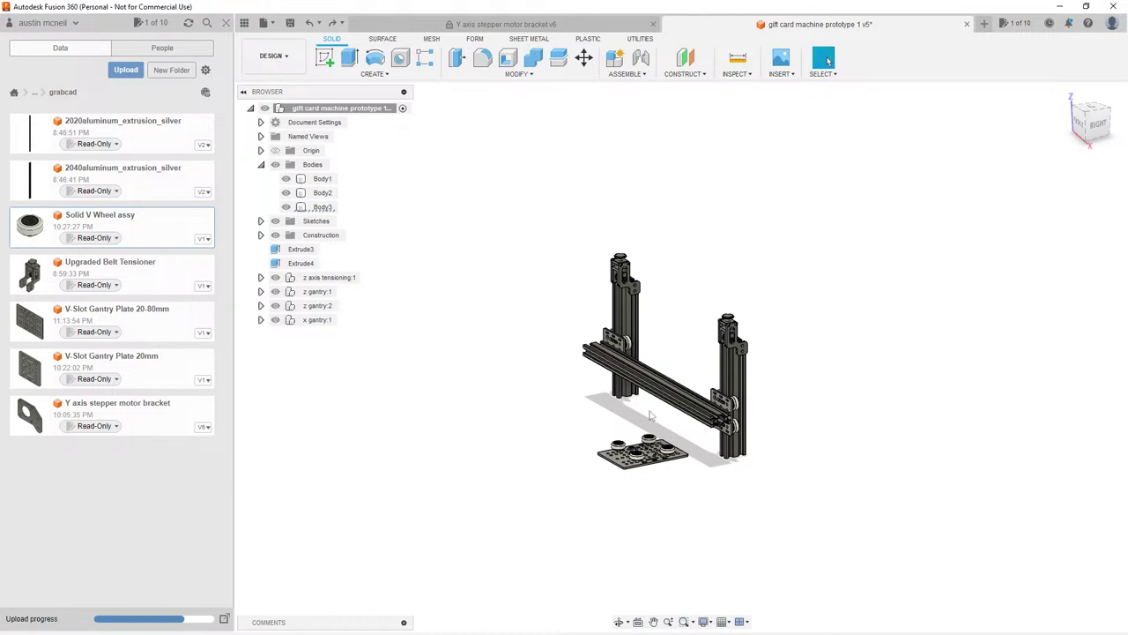
{"action": "scroll", "coordinate": [640, 412], "scroll_direction": "up", "scroll_amount": 4}
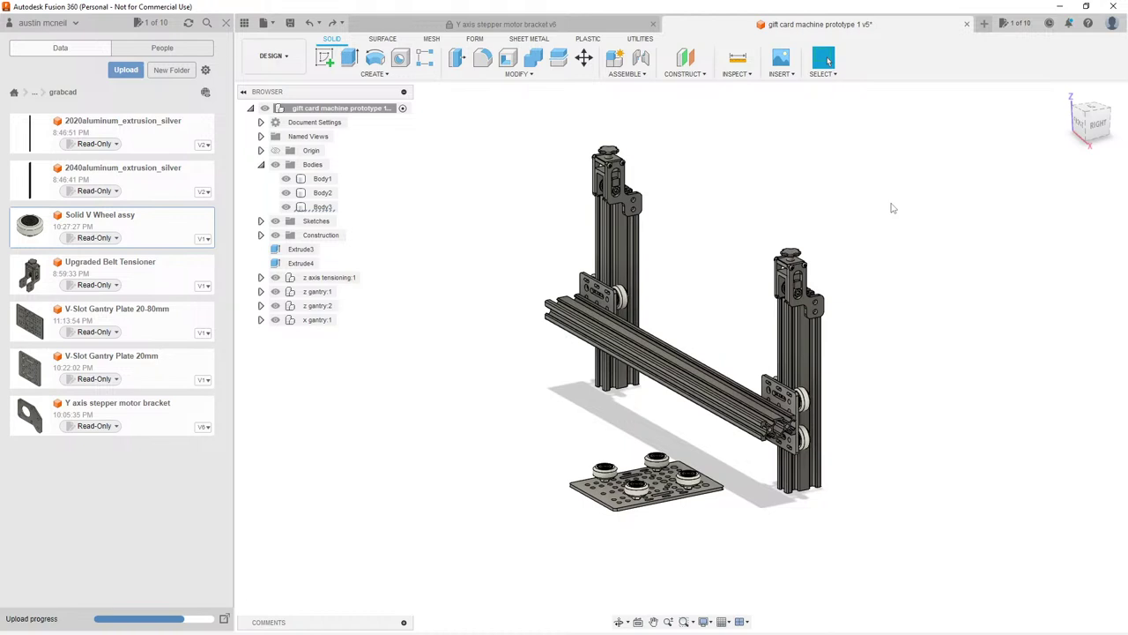
{"action": "key", "text": "ctrl+s"}
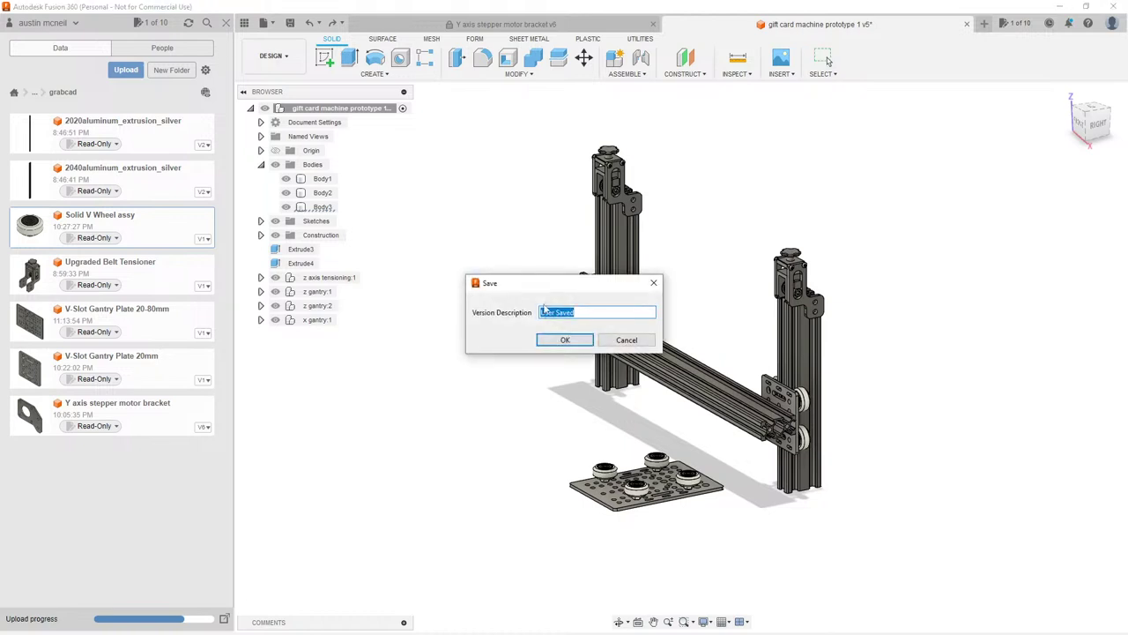
{"action": "left_click", "coordinate": [572, 346]}
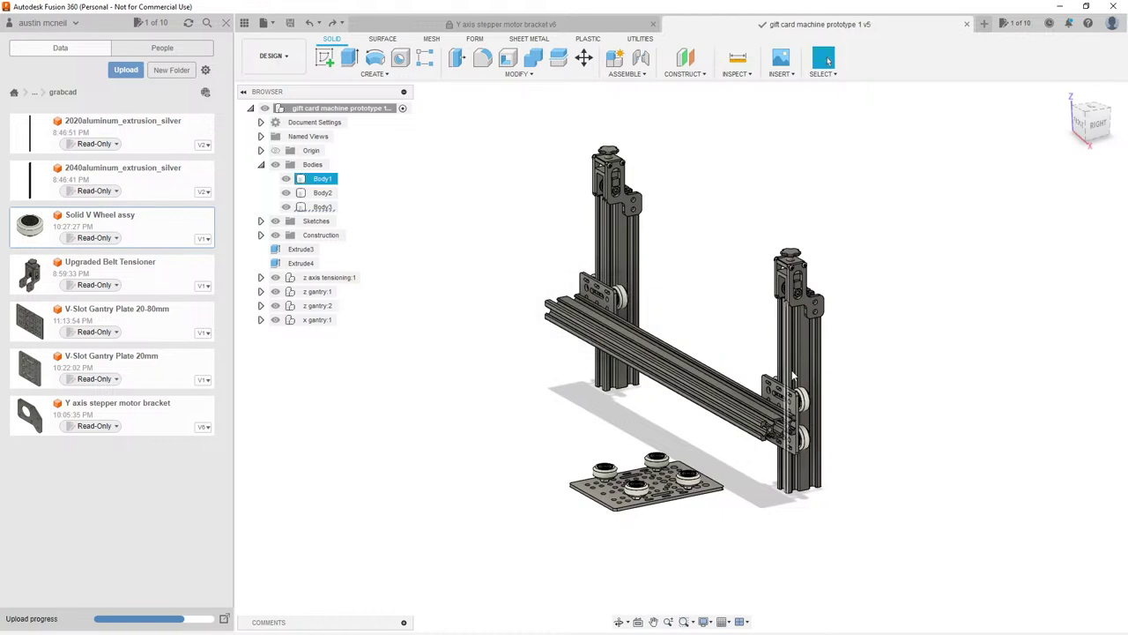
Step: Move the z axis tensioning component 100 mm upward along the Z axis
{"action": "scroll", "coordinate": [725, 260], "scroll_direction": "up", "scroll_amount": 2}
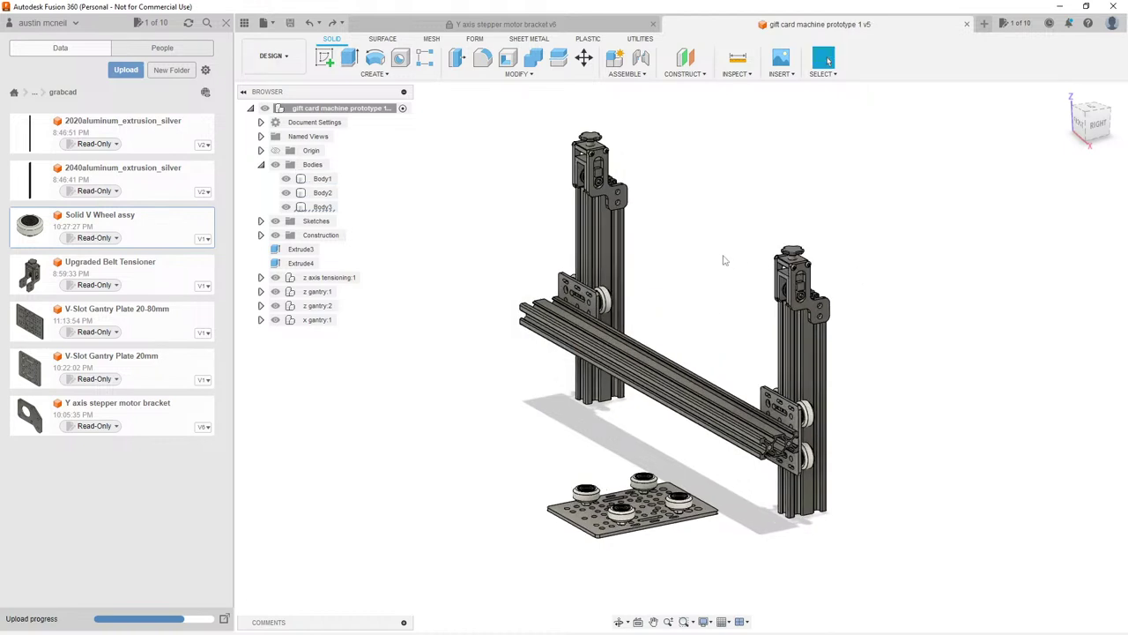
{"action": "middle_click_drag", "start_coordinate": [712, 276], "coordinate": [695, 284]}
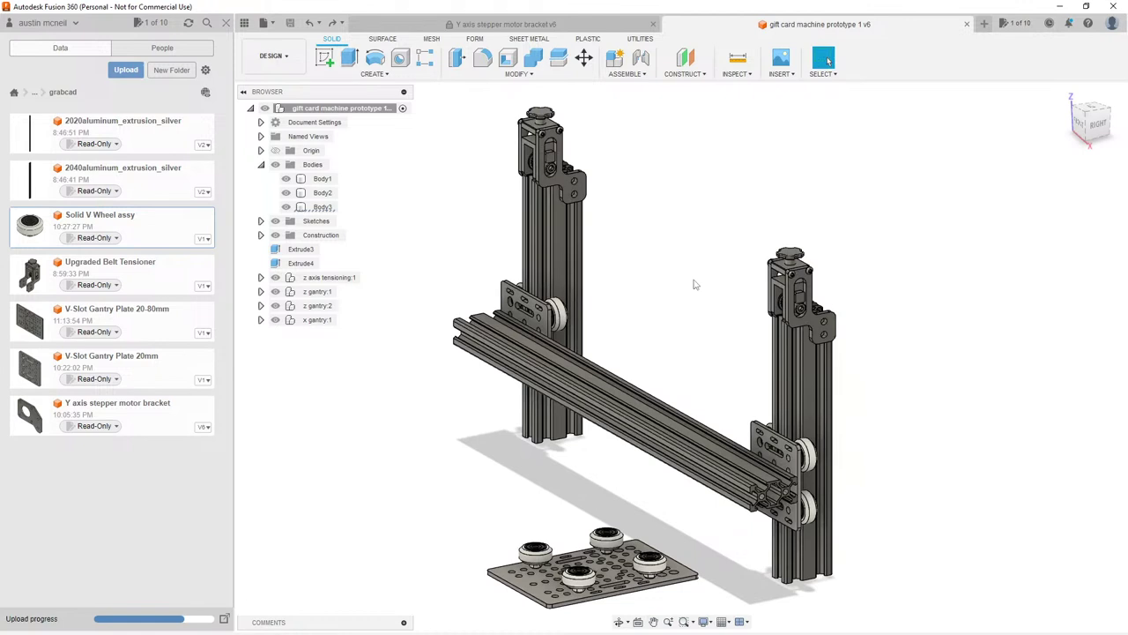
{"action": "middle_click_drag", "start_coordinate": [694, 283], "coordinate": [698, 330], "text": "shift"}
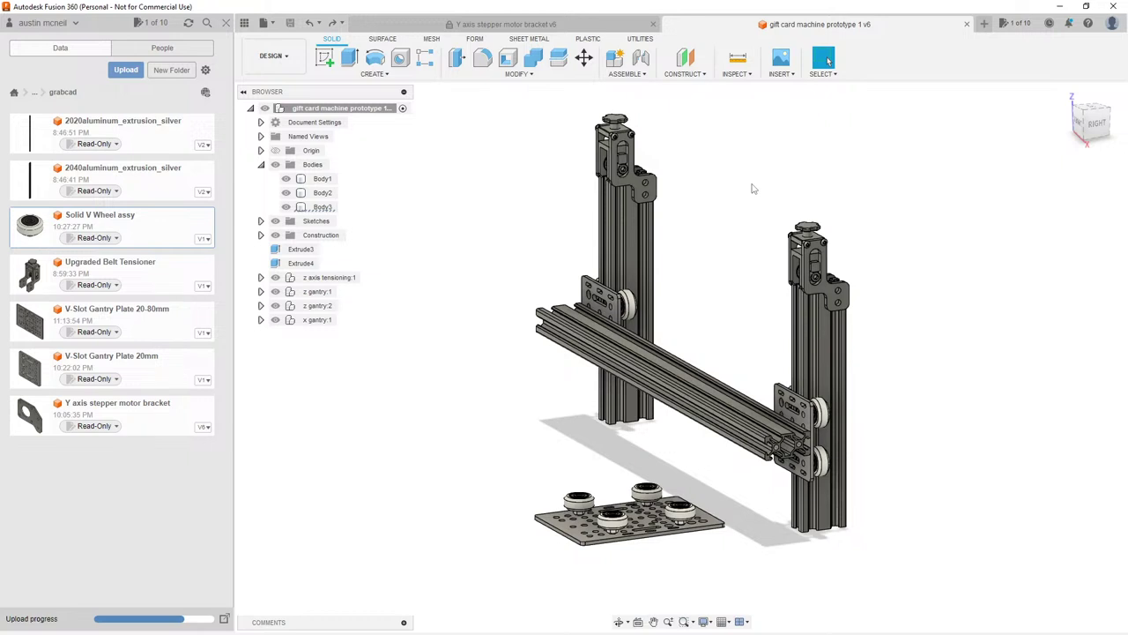
{"action": "key", "text": "m"}
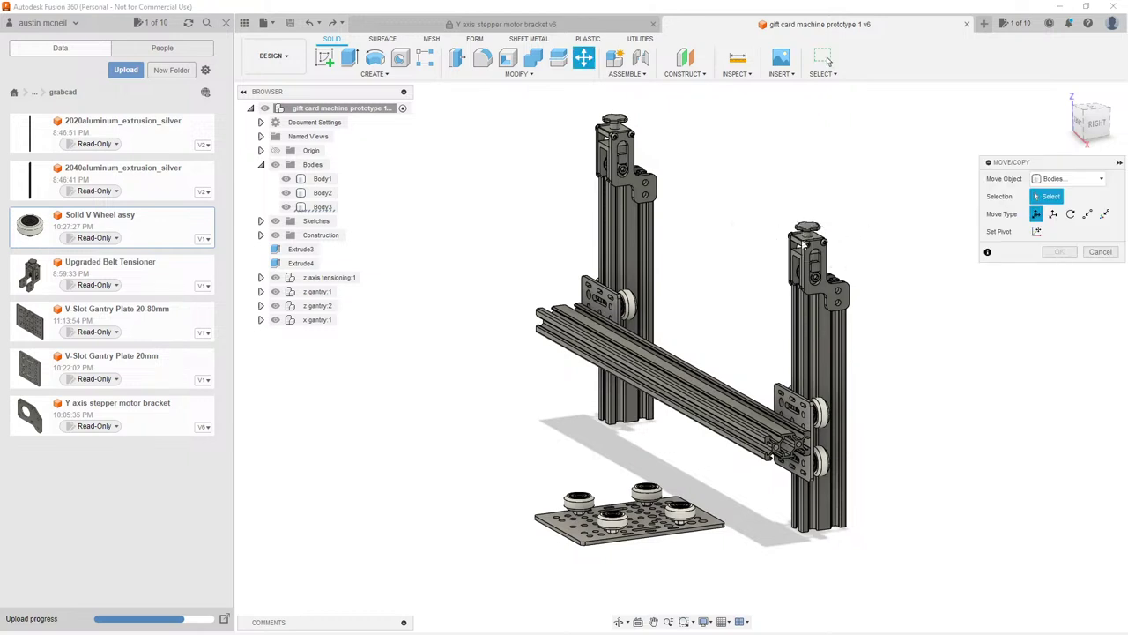
{"action": "left_click", "coordinate": [344, 277]}
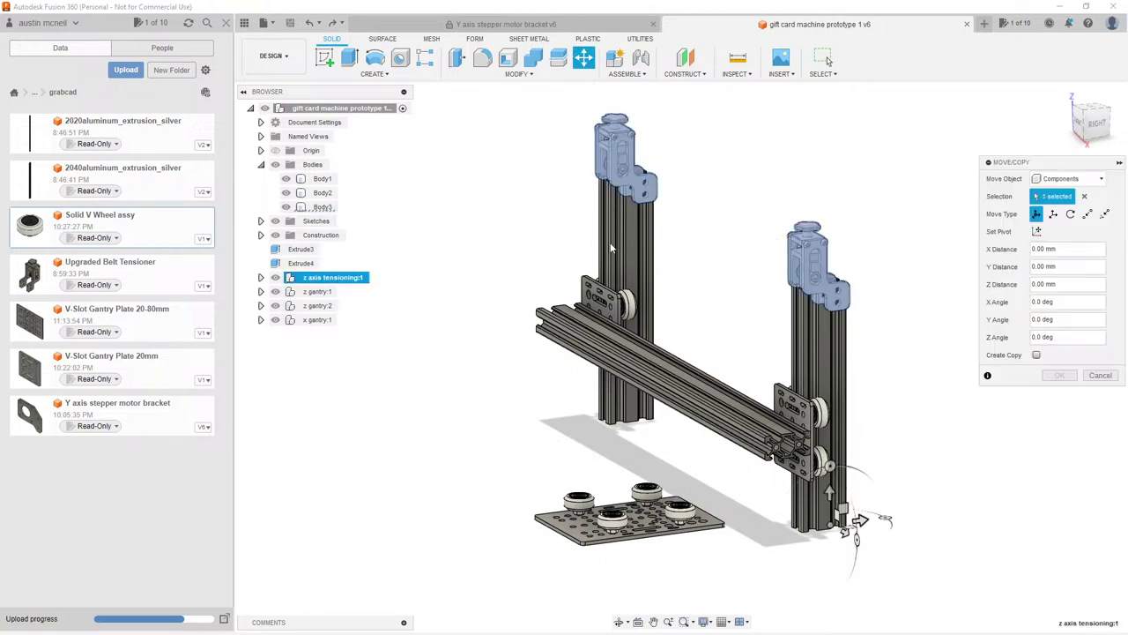
{"action": "left_click", "coordinate": [833, 493]}
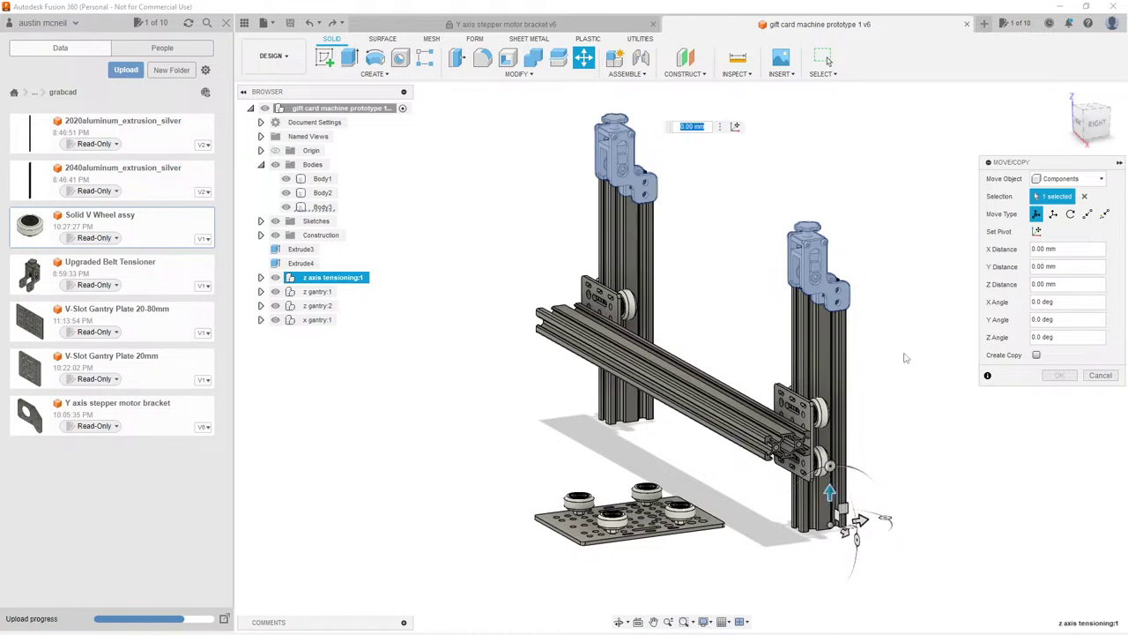
{"action": "type", "text": "100"}
{"action": "key", "text": "Return"}
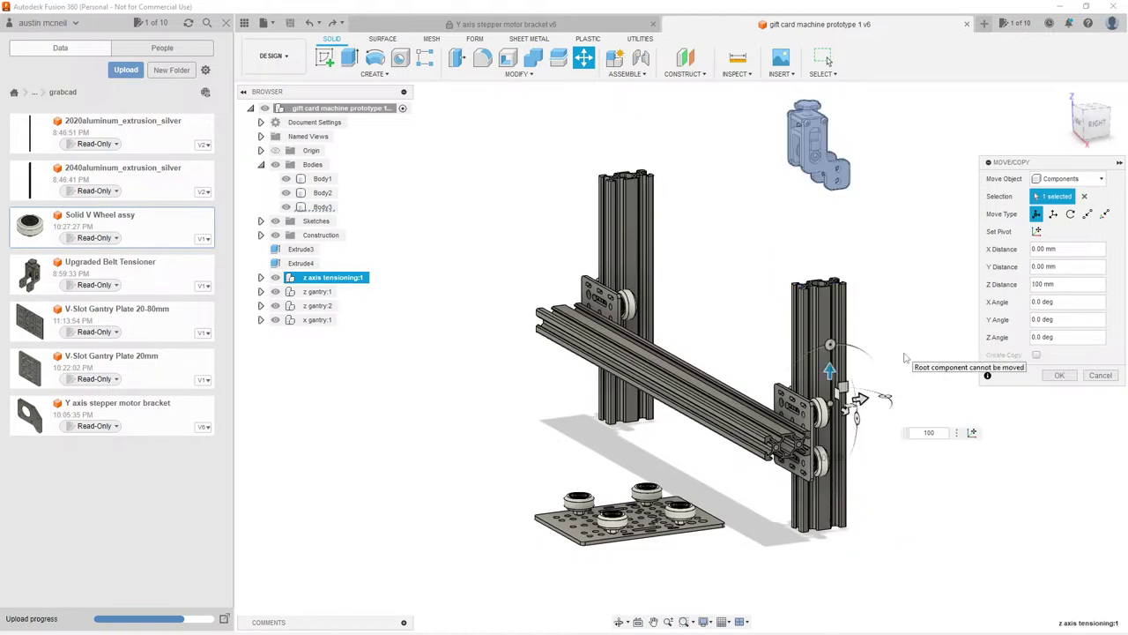
{"action": "key", "text": "Return"}
Step: Extrude the top end faces of both uprights 100 mm with z axis tensioning hidden, and show that component again
{"action": "scroll", "coordinate": [833, 286], "scroll_direction": "up", "scroll_amount": 3}
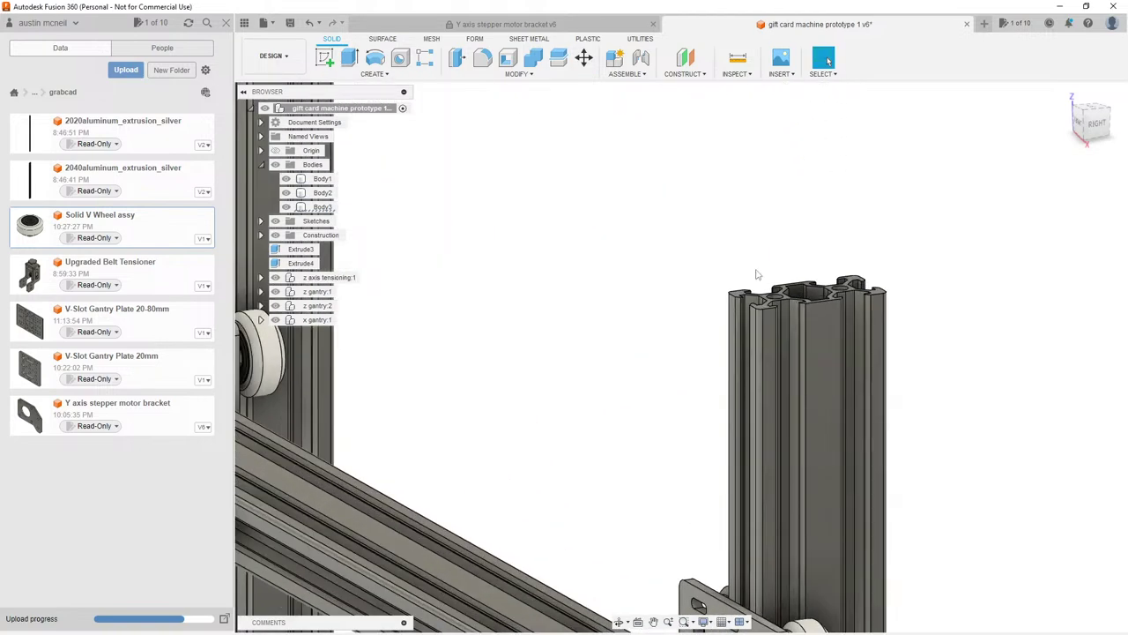
{"action": "key", "text": "e"}
{"action": "scroll", "coordinate": [765, 306], "scroll_direction": "up", "scroll_amount": 2}
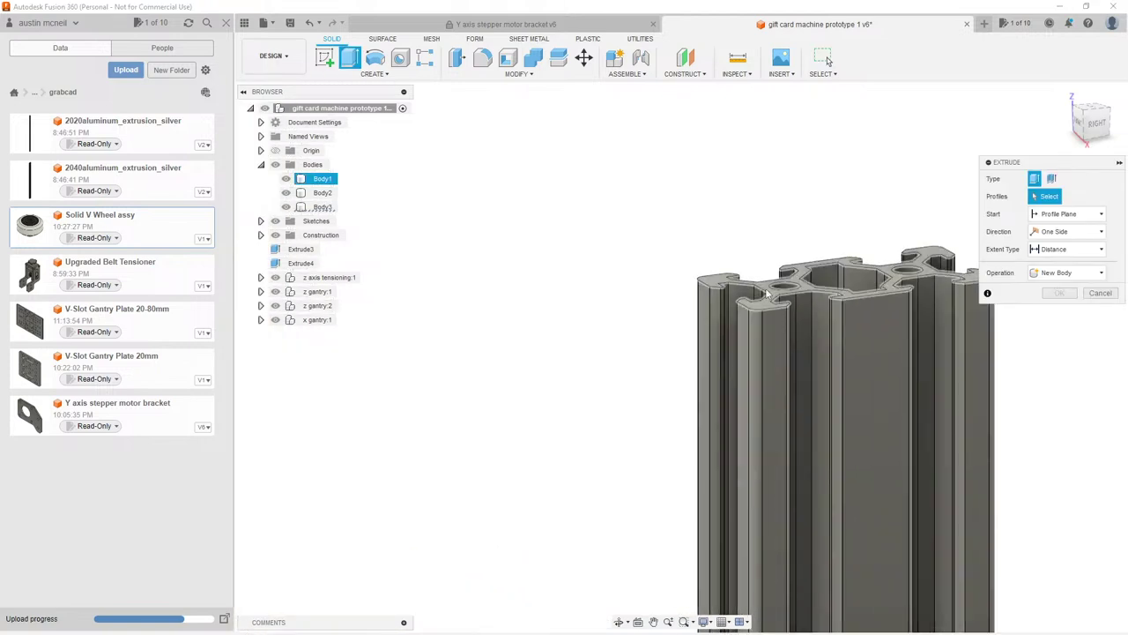
{"action": "left_click", "coordinate": [765, 288]}
{"action": "scroll", "coordinate": [817, 361], "scroll_direction": "down", "scroll_amount": 5}
{"action": "scroll", "coordinate": [545, 173], "scroll_direction": "up", "scroll_amount": 8}
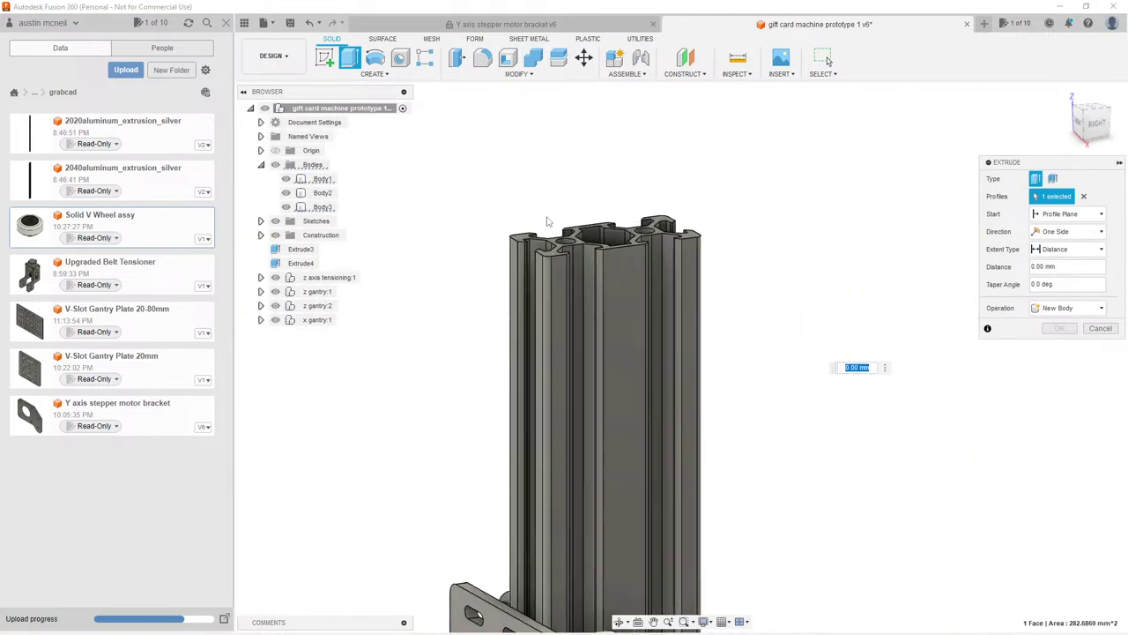
{"action": "left_click", "coordinate": [555, 261]}
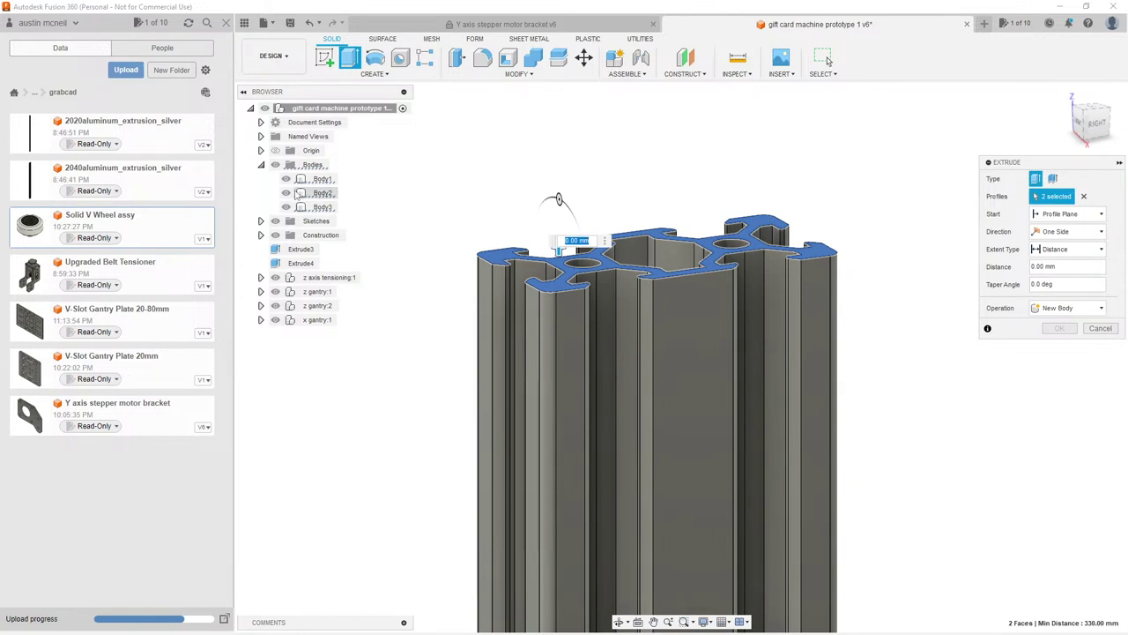
{"action": "scroll", "coordinate": [407, 219], "scroll_direction": "down", "scroll_amount": 3}
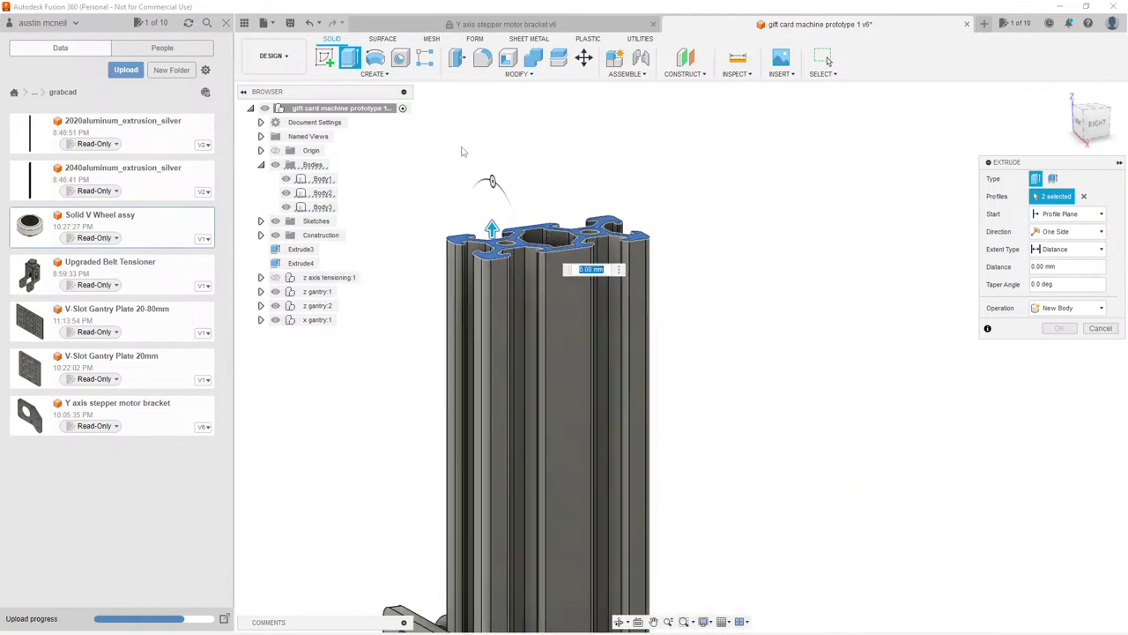
{"action": "type", "text": "100"}
{"action": "key", "text": "Return"}
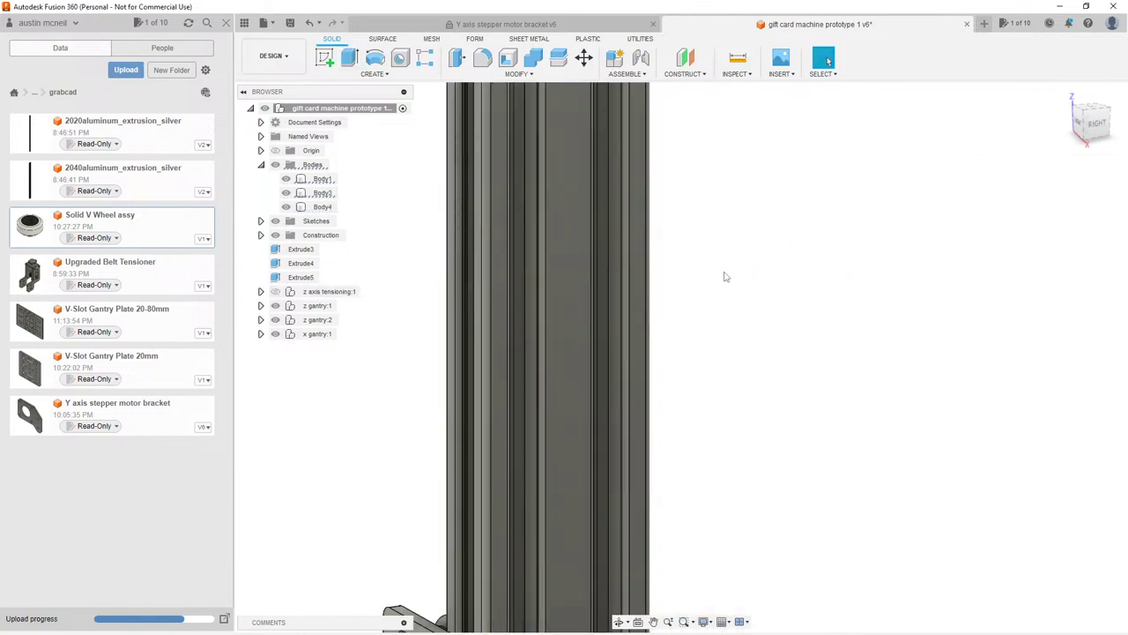
{"action": "scroll", "coordinate": [721, 269], "scroll_direction": "down", "scroll_amount": 5}
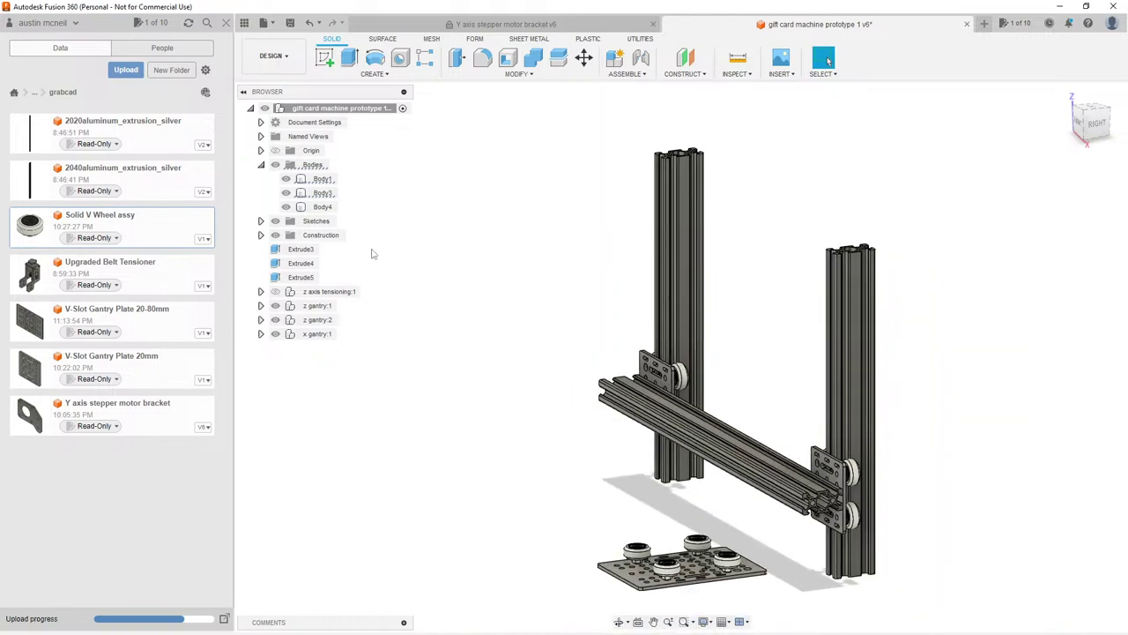
{"action": "left_click", "coordinate": [275, 291]}
Step: Save a new version of the design with the version description "z axis tension"
{"action": "middle_click_drag", "start_coordinate": [537, 231], "coordinate": [559, 238], "text": "shift"}
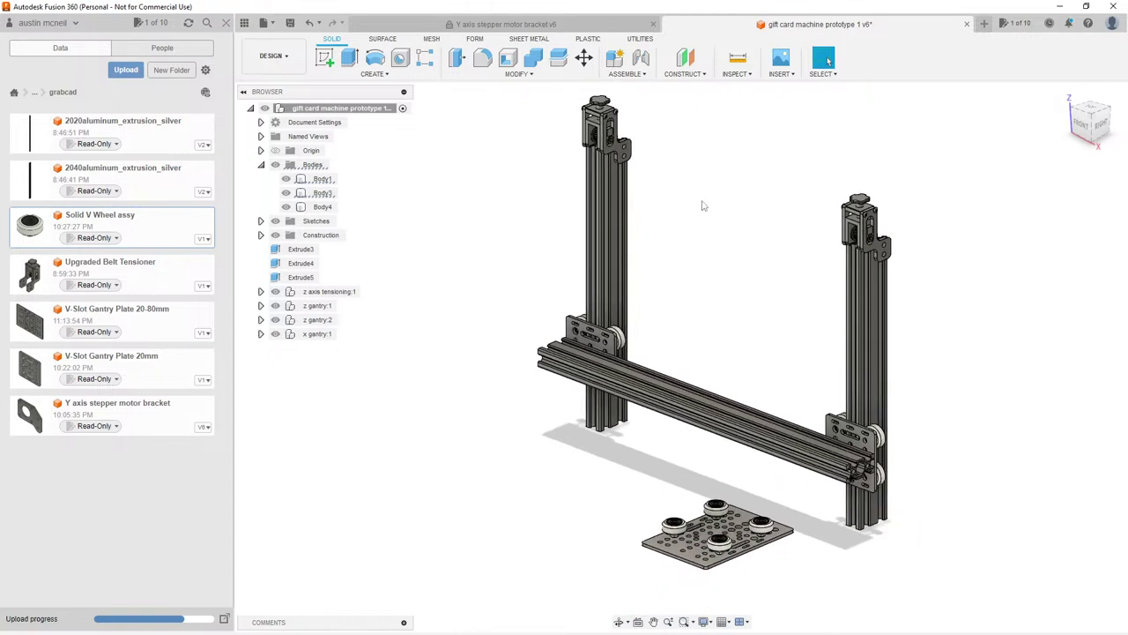
{"action": "middle_click_drag", "start_coordinate": [700, 206], "coordinate": [664, 241], "text": "shift"}
{"action": "key", "text": "ctrl+s"}
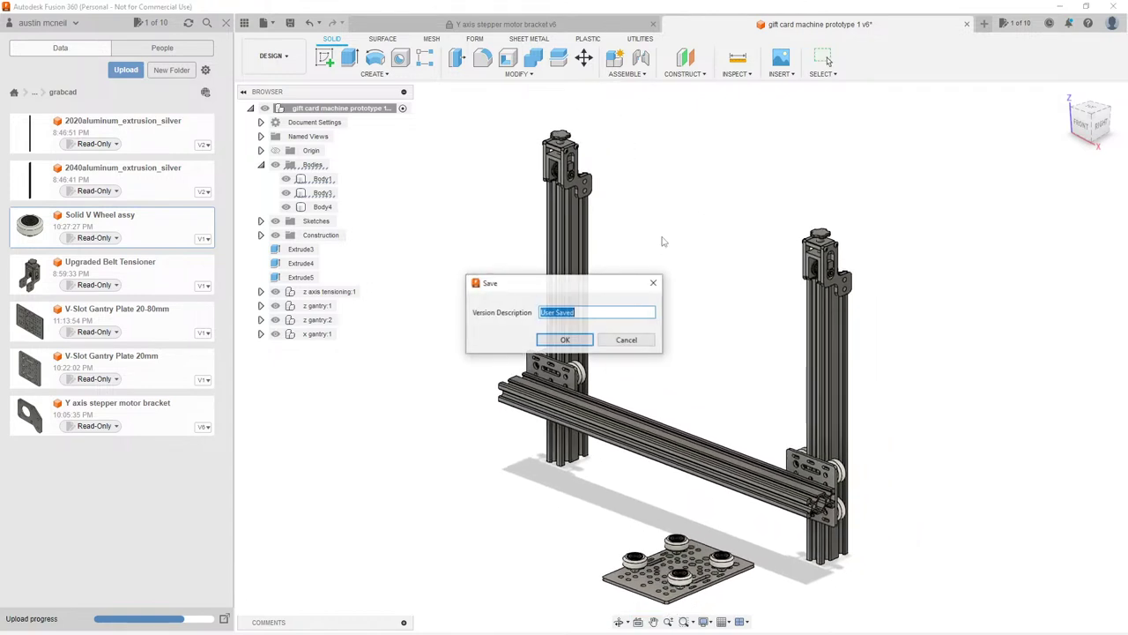
{"action": "type", "text": "z axis tension"}
{"action": "key", "text": "Return"}
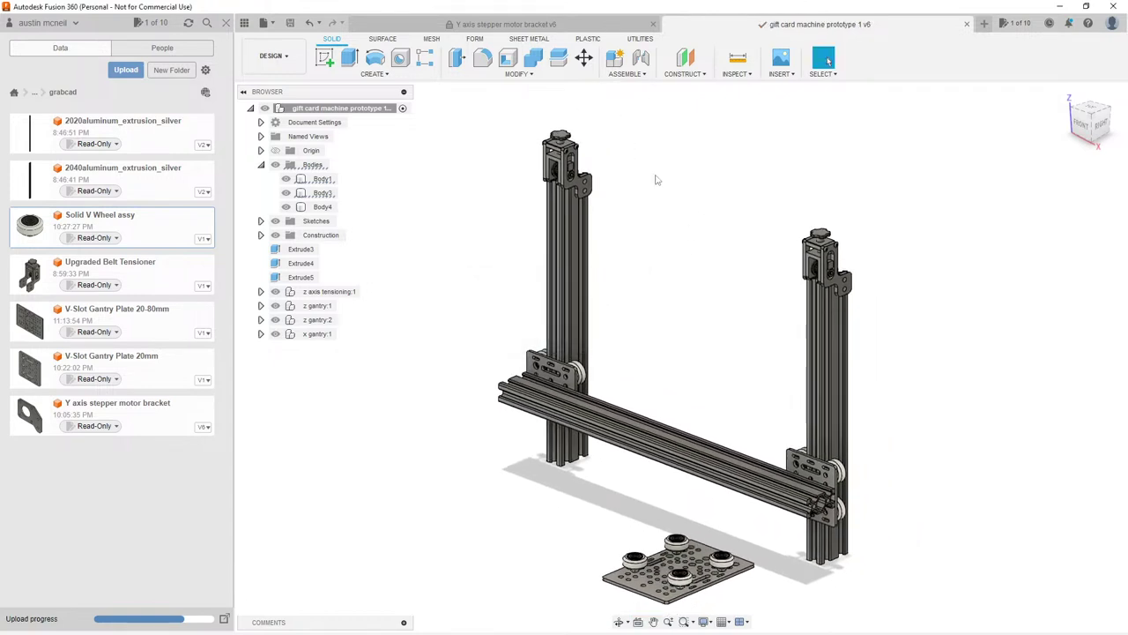
Step: Move the x gantry component point to point, from one of its wheels to the side slot at the horizontal extrusion's end
{"action": "scroll", "coordinate": [657, 179], "scroll_direction": "down", "scroll_amount": 3}
{"action": "mouse_move", "coordinate": [667, 265]}
{"action": "middle_mouse_down", "text": "shift"}
{"action": "mouse_move", "coordinate": [680, 277]}
{"action": "mouse_move", "coordinate": [669, 261]}
{"action": "middle_mouse_up", "text": "shift"}
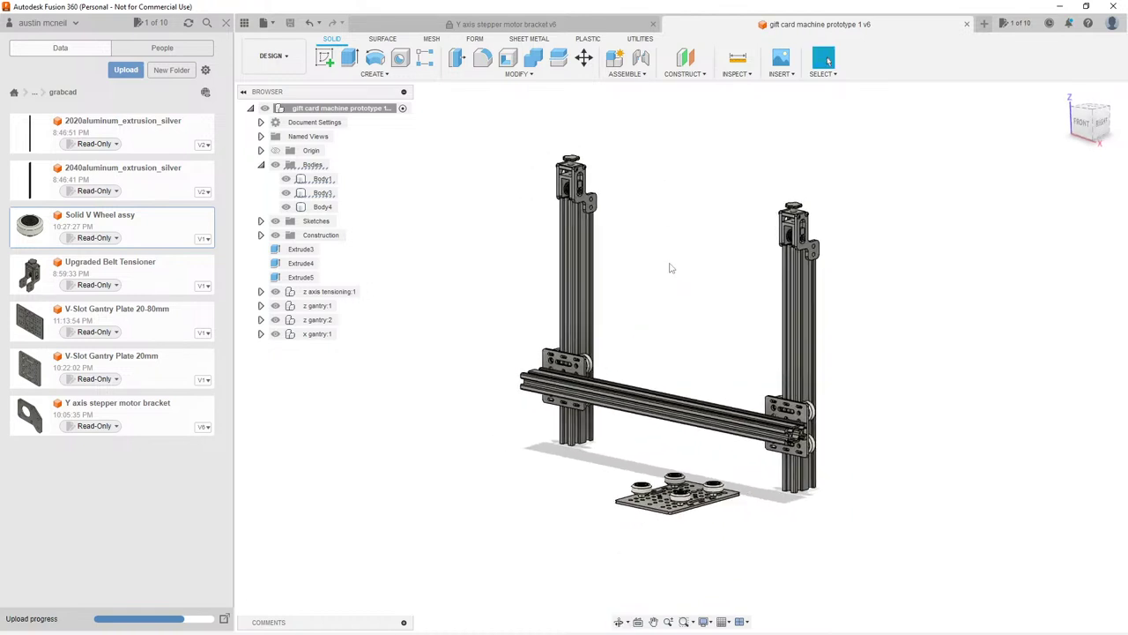
{"action": "scroll", "coordinate": [671, 244], "scroll_direction": "up", "scroll_amount": 1}
{"action": "scroll", "coordinate": [697, 432], "scroll_direction": "up", "scroll_amount": 3}
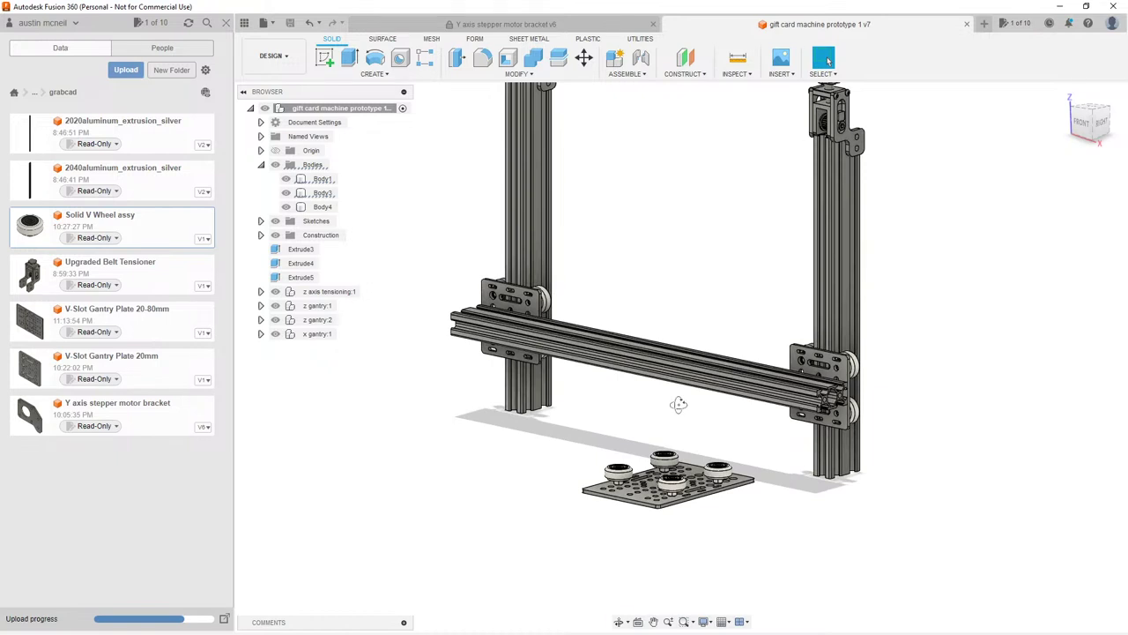
{"action": "mouse_move", "coordinate": [679, 405]}
{"action": "middle_mouse_down", "text": "shift"}
{"action": "mouse_move", "coordinate": [664, 416]}
{"action": "mouse_move", "coordinate": [655, 385]}
{"action": "mouse_move", "coordinate": [660, 397]}
{"action": "middle_mouse_up", "text": "shift"}
{"action": "scroll", "coordinate": [642, 555], "scroll_direction": "up", "scroll_amount": 3}
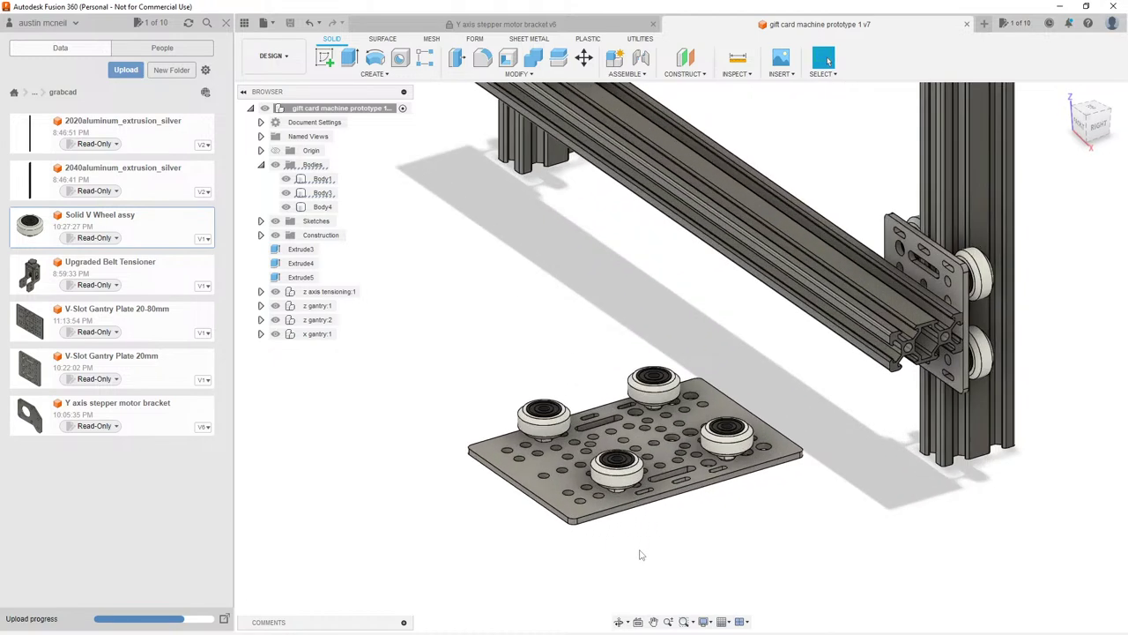
{"action": "left_click", "coordinate": [313, 336]}
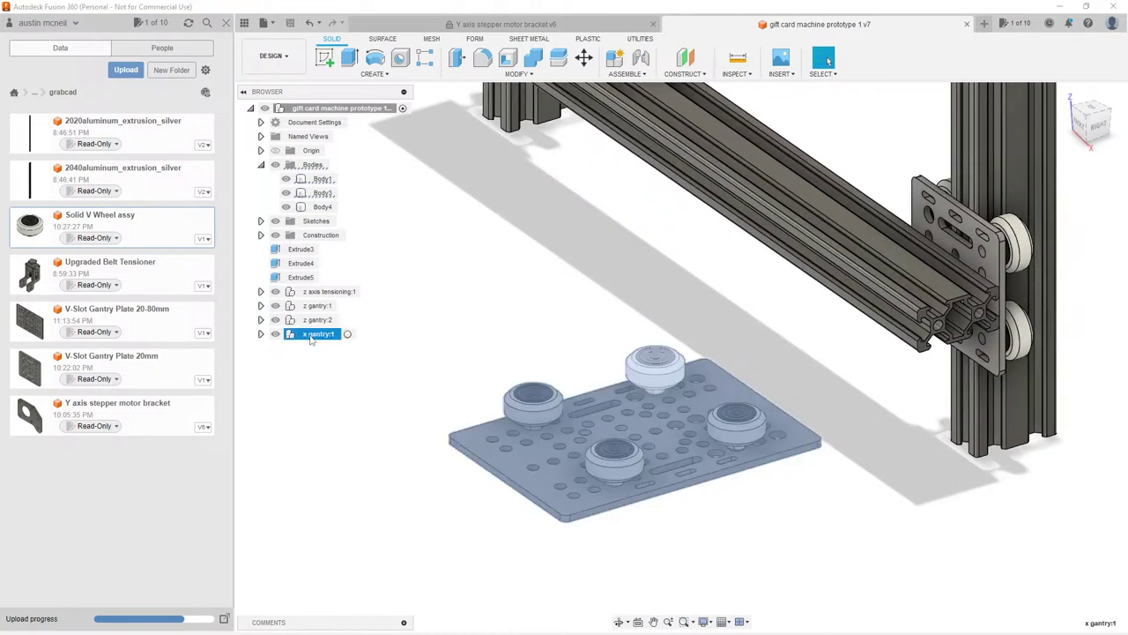
{"action": "key", "text": "m"}
{"action": "scroll", "coordinate": [635, 481], "scroll_direction": "up", "scroll_amount": 3}
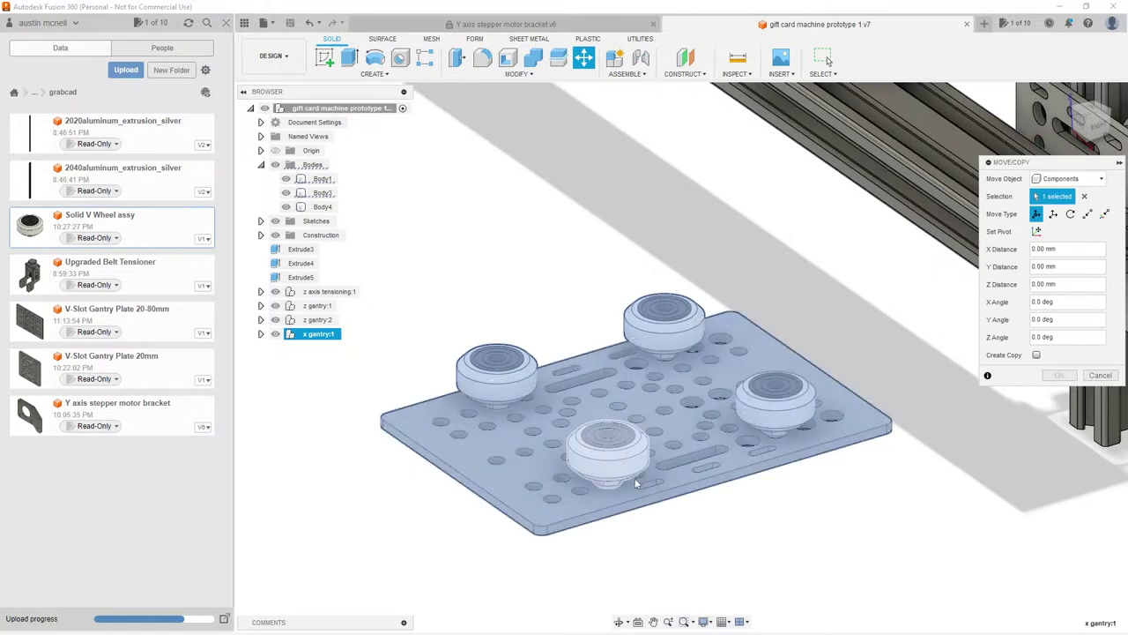
{"action": "scroll", "coordinate": [637, 480], "scroll_direction": "up", "scroll_amount": 3}
{"action": "middle_click_drag", "start_coordinate": [639, 484], "coordinate": [1013, 304], "text": "shift"}
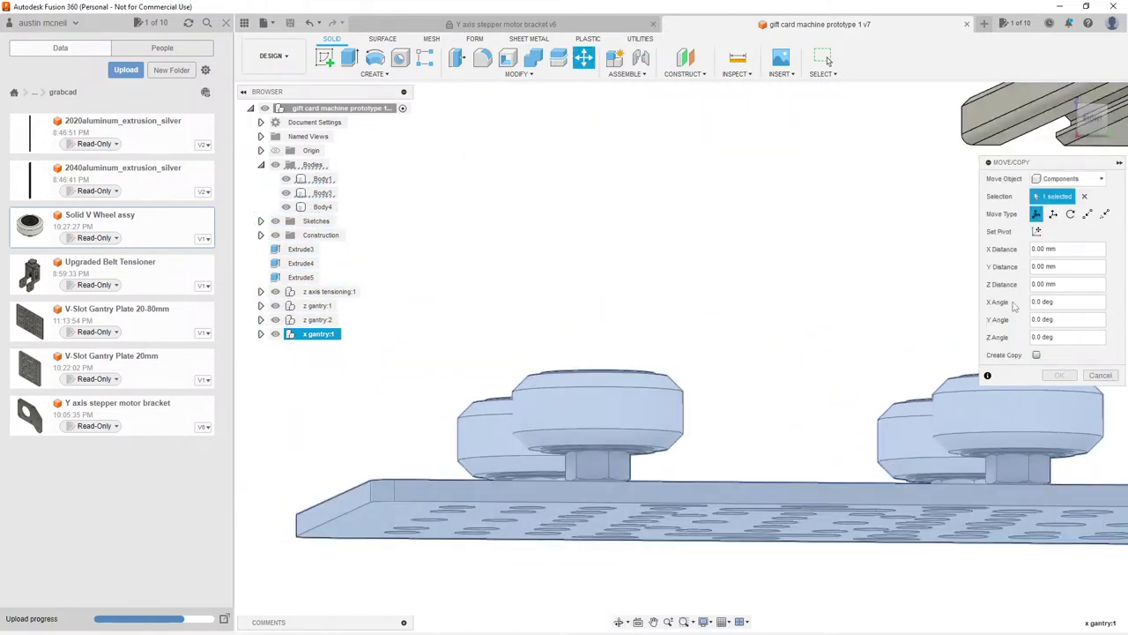
{"action": "left_click", "coordinate": [1088, 214]}
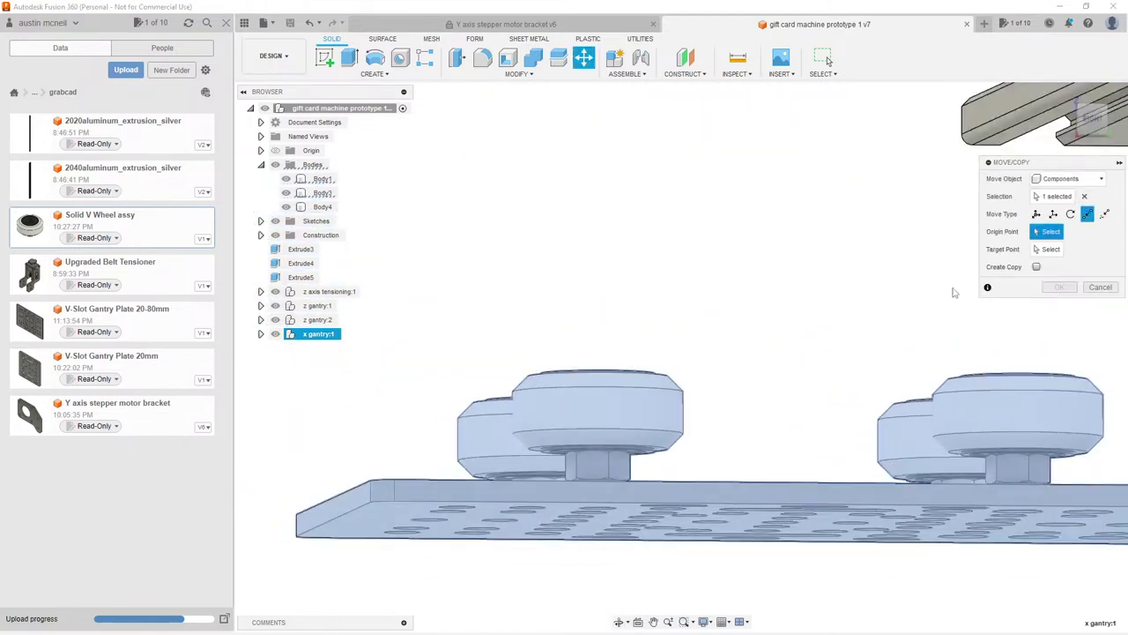
{"action": "left_click", "coordinate": [683, 436]}
{"action": "scroll", "coordinate": [705, 397], "scroll_direction": "down", "scroll_amount": 5}
{"action": "middle_click_drag", "start_coordinate": [705, 397], "coordinate": [793, 334], "text": "shift"}
{"action": "scroll", "coordinate": [828, 295], "scroll_direction": "up", "scroll_amount": 5}
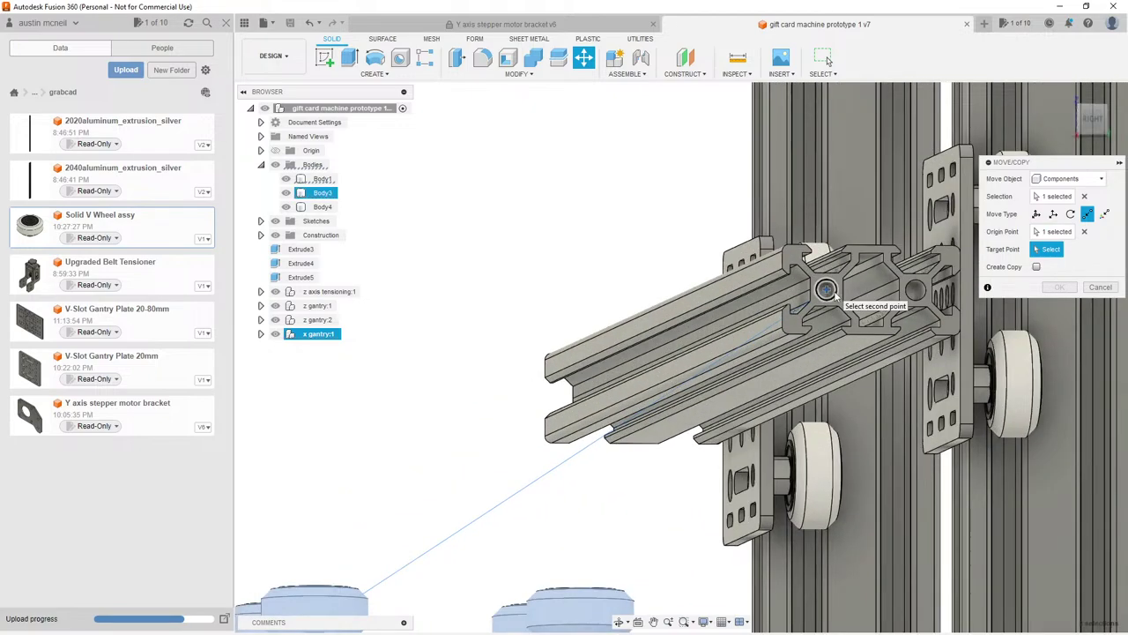
{"action": "scroll", "coordinate": [828, 291], "scroll_direction": "up", "scroll_amount": 5}
{"action": "left_click", "coordinate": [768, 317]}
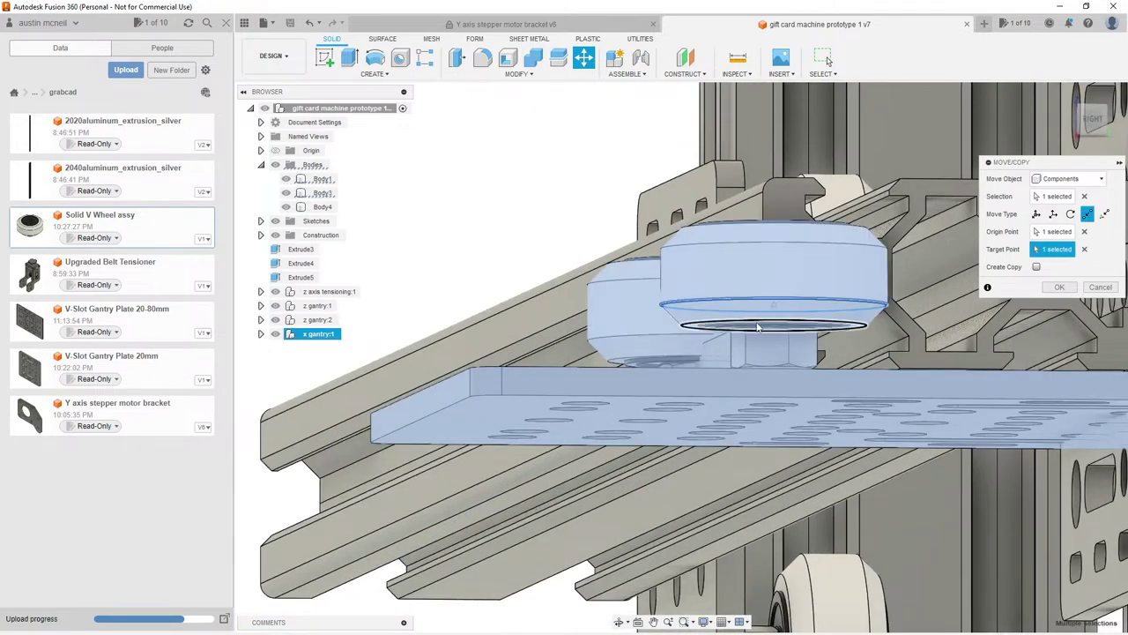
{"action": "scroll", "coordinate": [756, 326], "scroll_direction": "down", "scroll_amount": 5}
{"action": "mouse_move", "coordinate": [756, 326]}
{"action": "middle_mouse_down", "text": "shift"}
{"action": "mouse_move", "coordinate": [758, 299]}
{"action": "mouse_move", "coordinate": [760, 328]}
{"action": "middle_mouse_up", "text": "shift"}
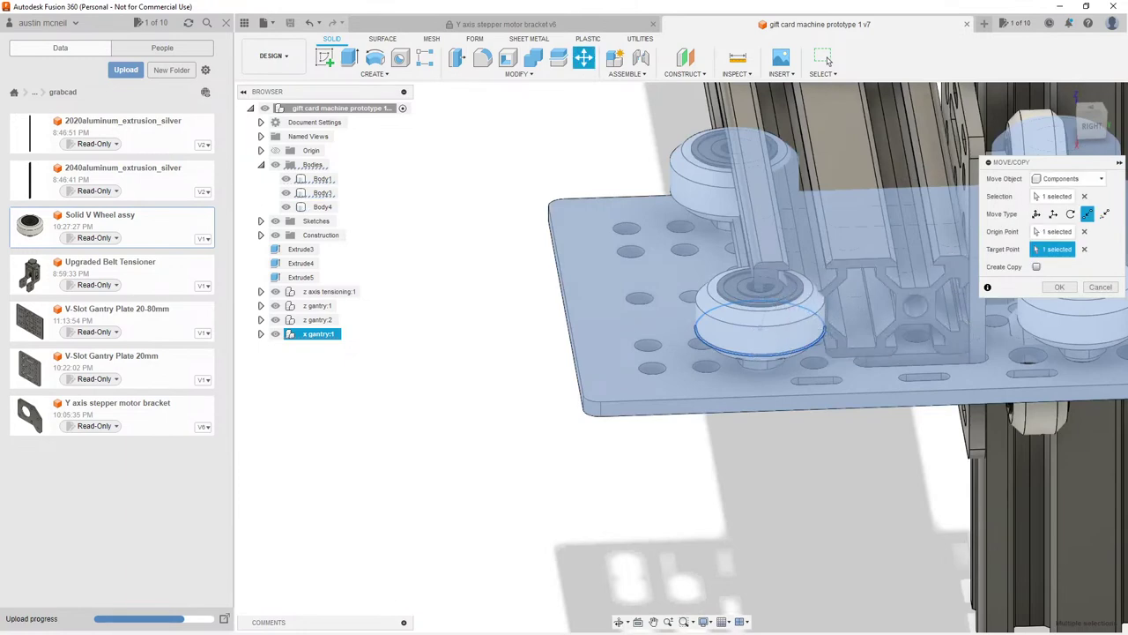
Step: Move the x gantry component 0.445 mm upward along the Z axis with a free move
{"action": "left_click", "coordinate": [1037, 213]}
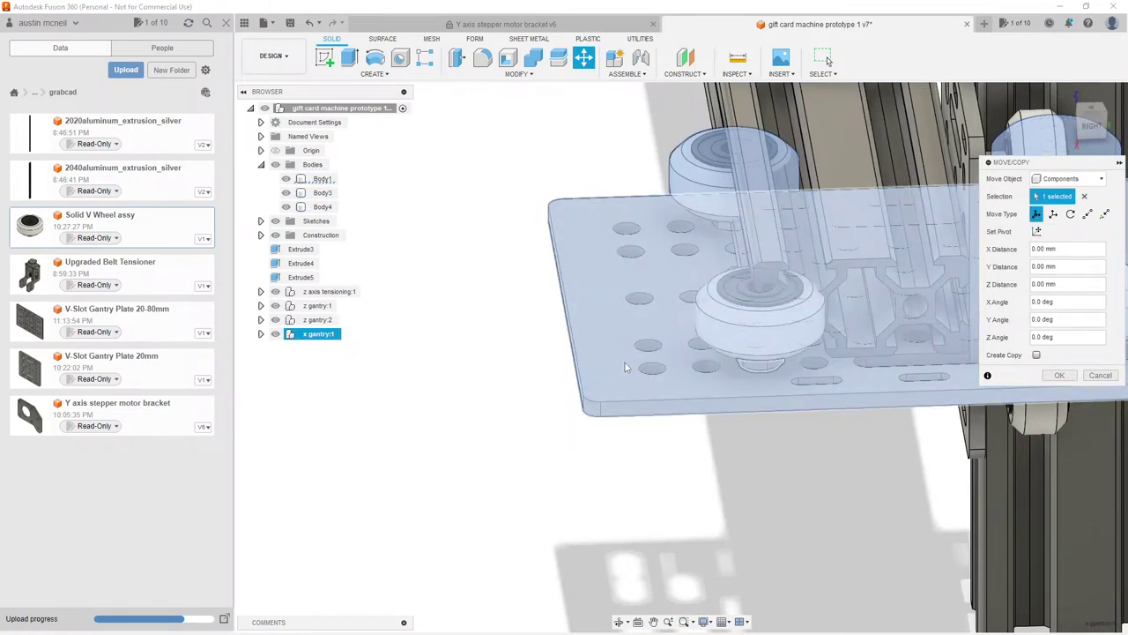
{"action": "scroll", "coordinate": [624, 369], "scroll_direction": "down", "scroll_amount": 5}
{"action": "left_click", "coordinate": [973, 388]}
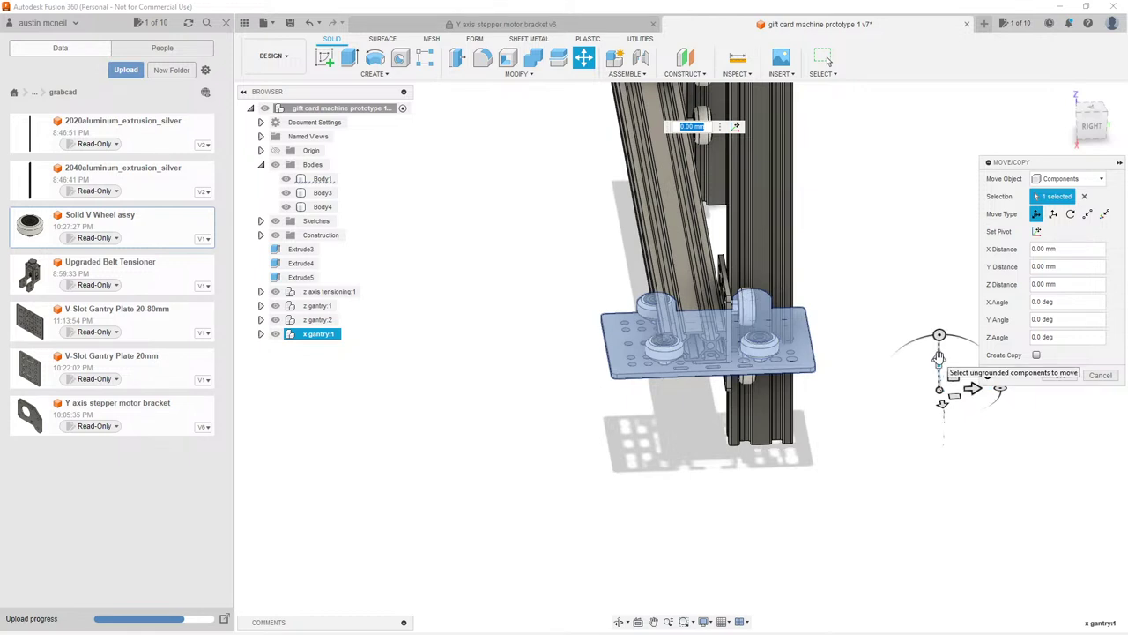
{"action": "left_click", "coordinate": [938, 356]}
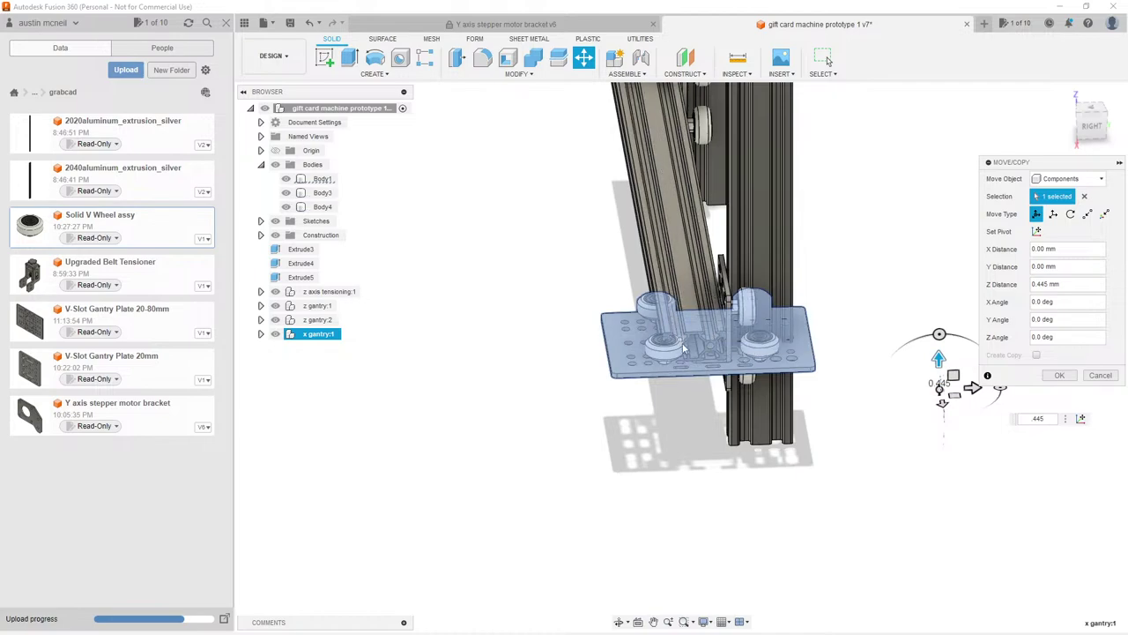
{"action": "scroll", "coordinate": [649, 353], "scroll_direction": "up", "scroll_amount": 5}
{"action": "middle_click_drag", "start_coordinate": [650, 352], "coordinate": [650, 328], "text": "shift"}
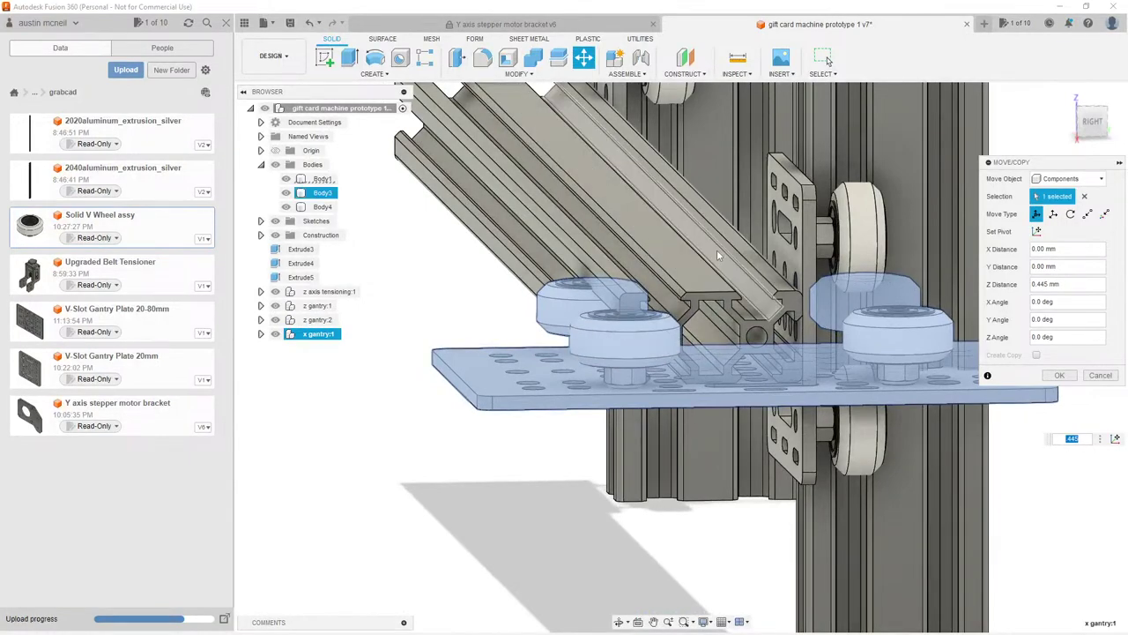
{"action": "middle_click_drag", "start_coordinate": [706, 256], "coordinate": [797, 281], "text": "shift"}
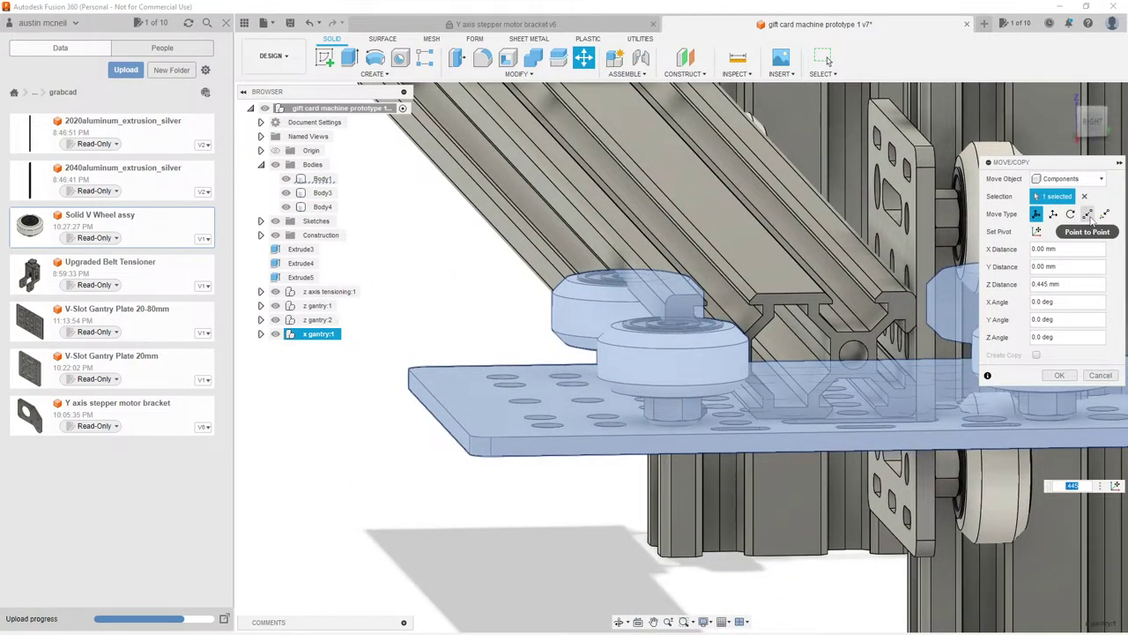
{"action": "left_click", "coordinate": [1088, 215]}
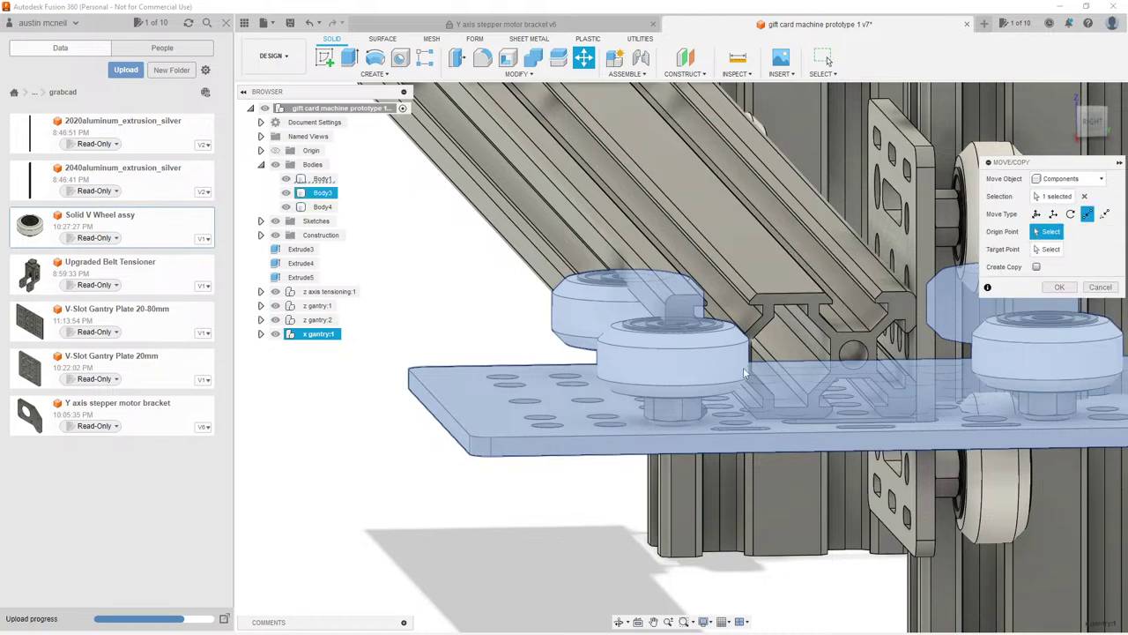
{"action": "scroll", "coordinate": [743, 367], "scroll_direction": "down", "scroll_amount": 2}
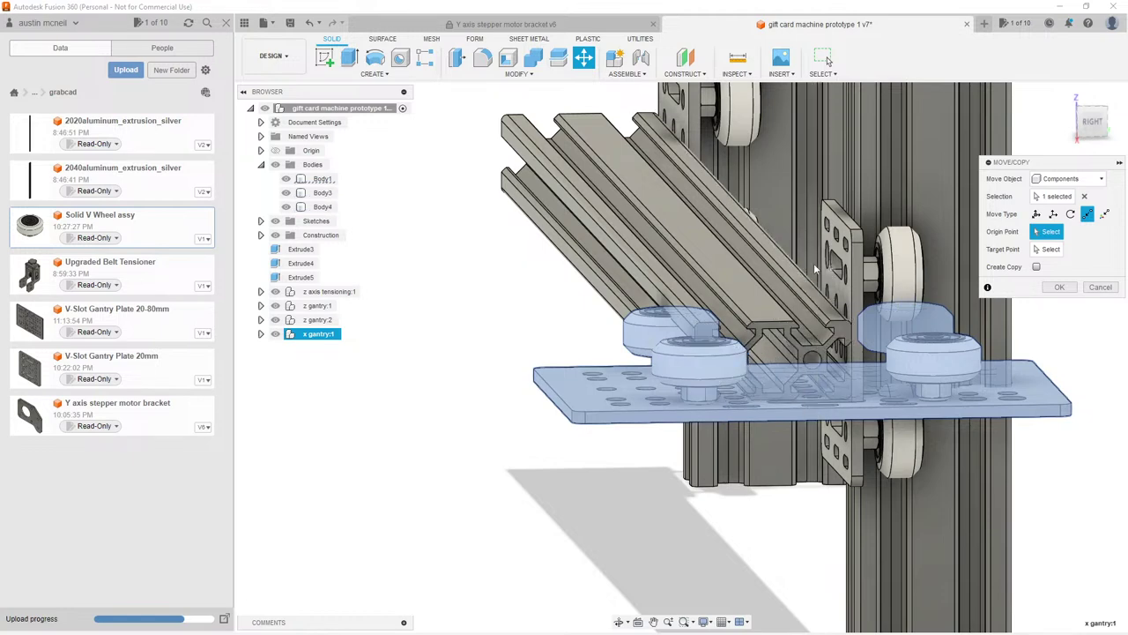
{"action": "middle_click_drag", "start_coordinate": [751, 282], "coordinate": [791, 292]}
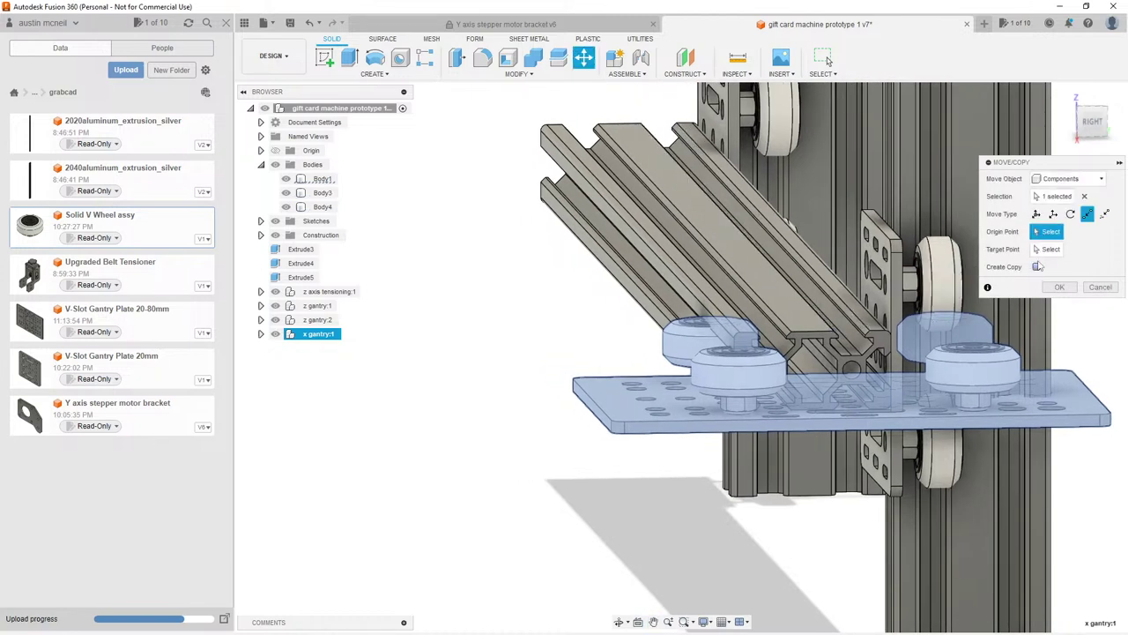
Step: Offset the x gantry component -12 mm along the Y axis with a free move
{"action": "left_click", "coordinate": [1037, 213]}
{"action": "scroll", "coordinate": [724, 348], "scroll_direction": "down", "scroll_amount": 3}
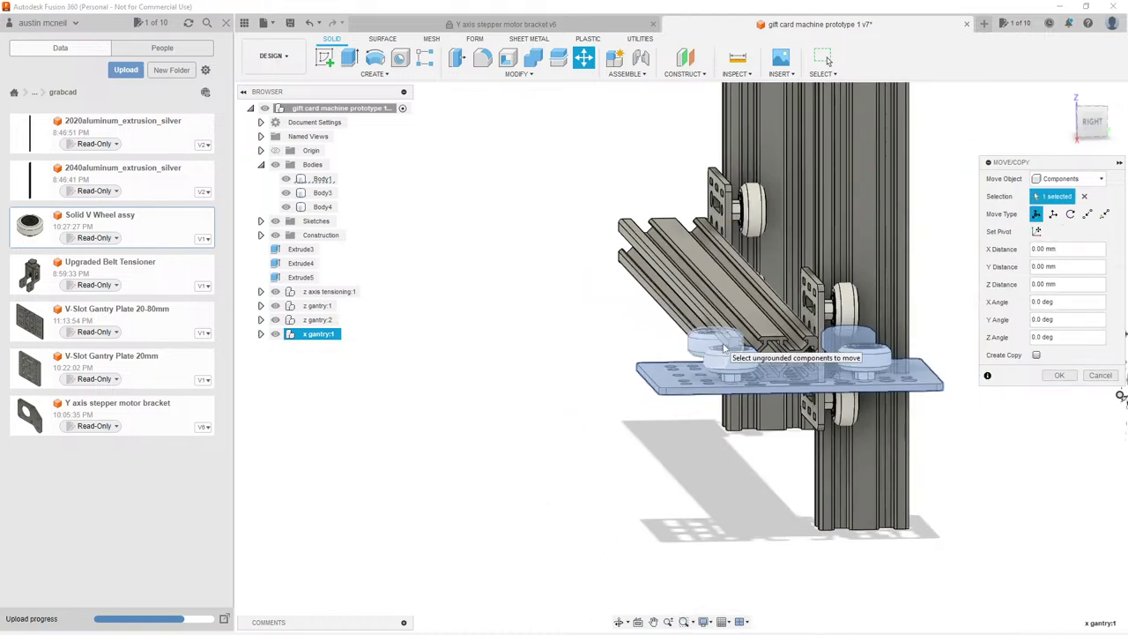
{"action": "scroll", "coordinate": [724, 348], "scroll_direction": "down", "scroll_amount": 1}
{"action": "middle_click_drag", "start_coordinate": [724, 348], "coordinate": [609, 360]}
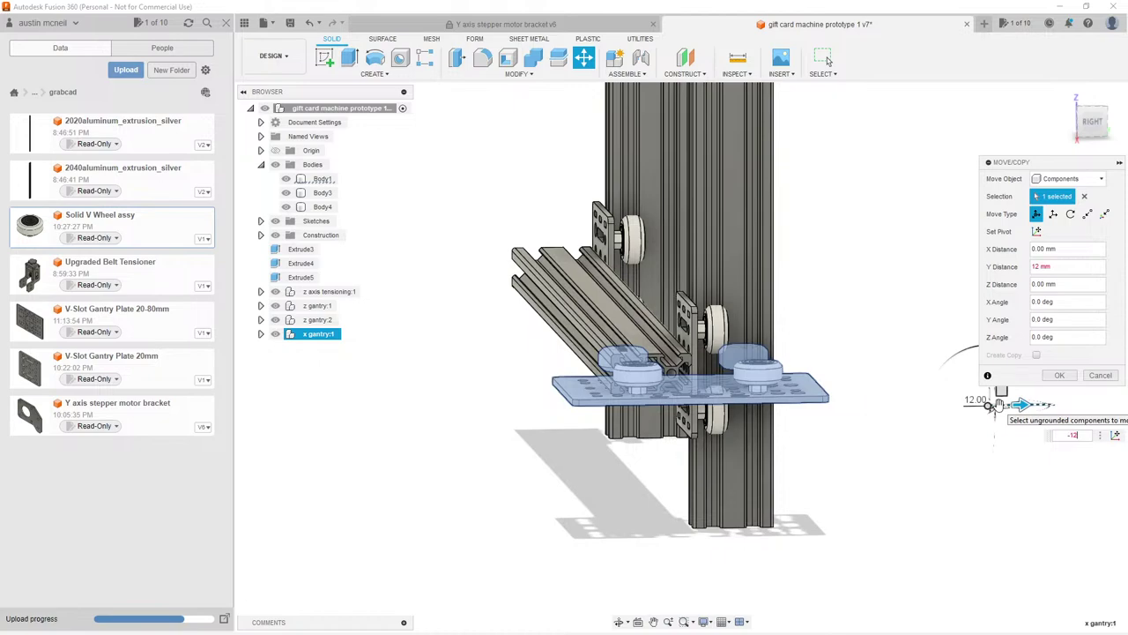
{"action": "scroll", "coordinate": [591, 356], "scroll_direction": "up", "scroll_amount": 10}
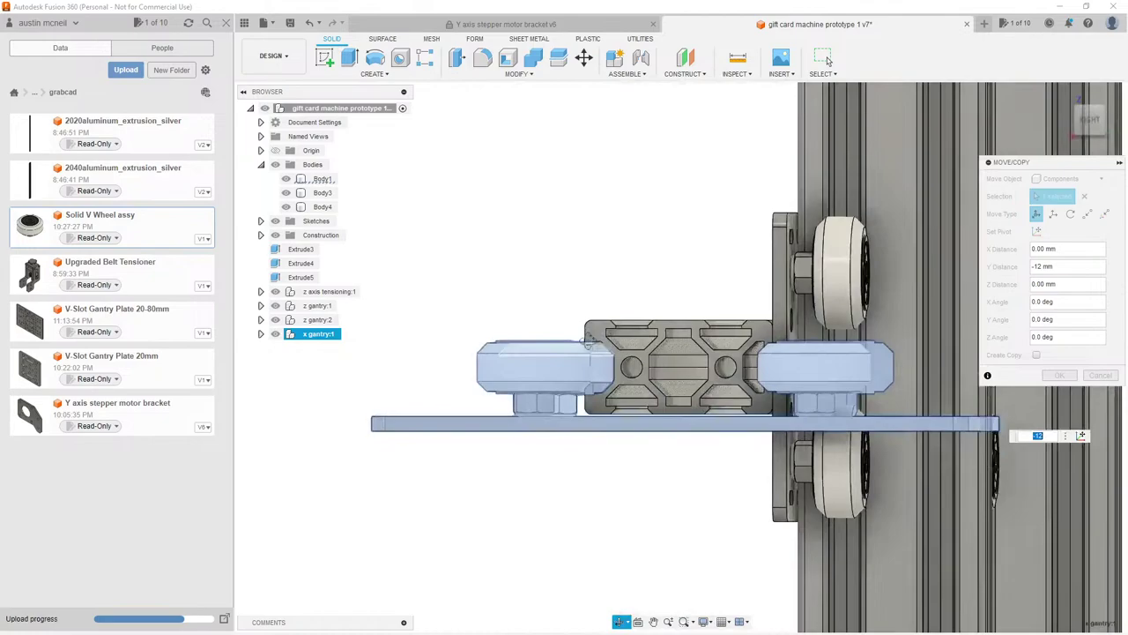
Step: Set the x gantry move's Y distance to -11 mm, checking the wheel fit against the extrusion's end profile
{"action": "middle_click_drag", "start_coordinate": [590, 343], "coordinate": [655, 357], "text": "shift"}
{"action": "scroll", "coordinate": [772, 368], "scroll_direction": "up", "scroll_amount": 2}
{"action": "scroll", "coordinate": [772, 368], "scroll_direction": "up", "scroll_amount": 4}
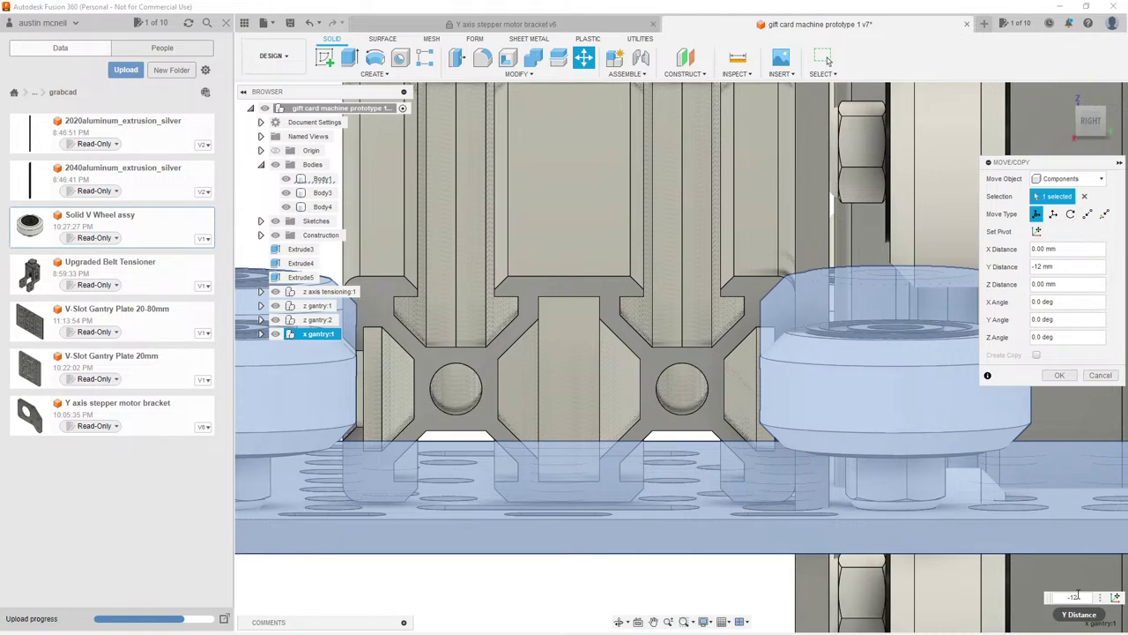
{"action": "type", "text": "-11"}
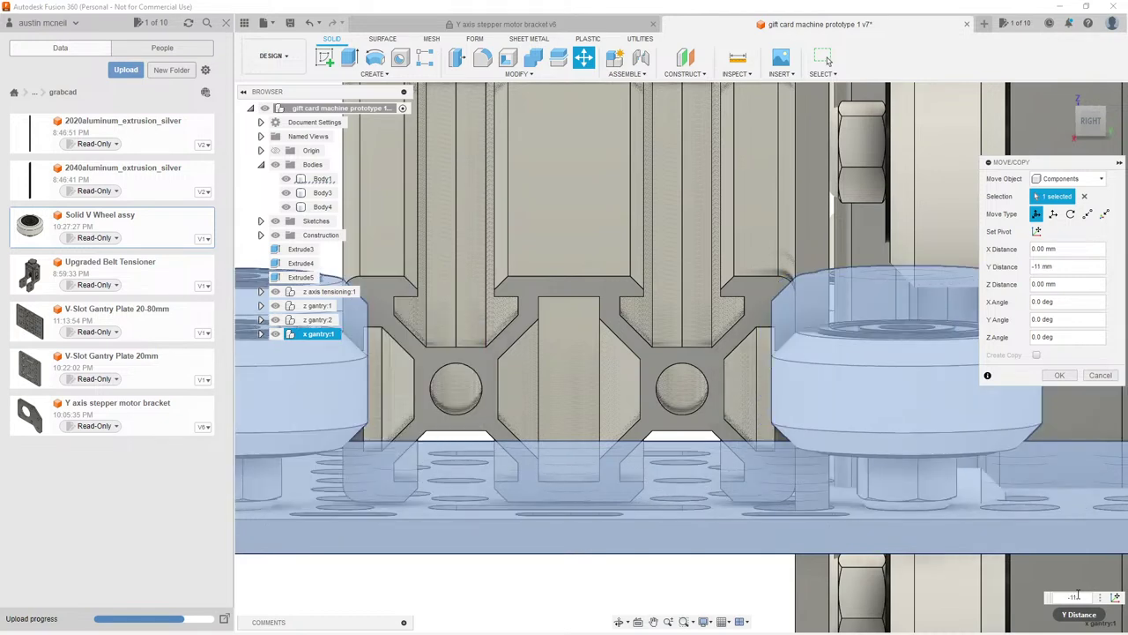
{"action": "scroll", "coordinate": [684, 282], "scroll_direction": "down", "scroll_amount": 2}
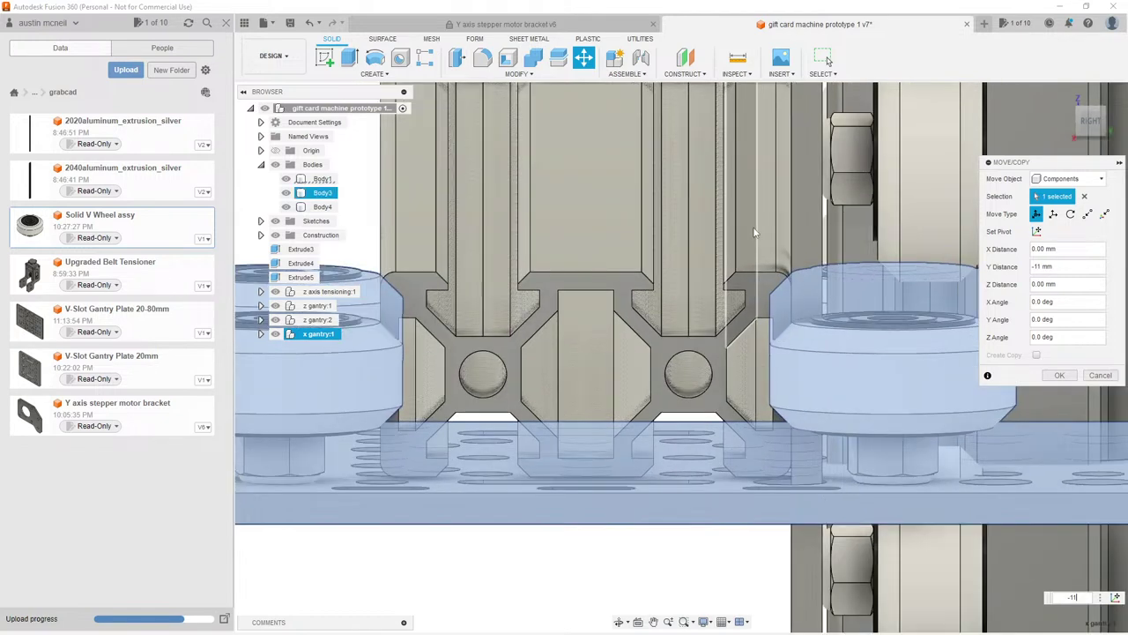
{"action": "key", "text": "Return"}
Step: Shift the x gantry component -110 mm along the X axis on the horizontal extrusion and finish the move
{"action": "middle_click_drag", "start_coordinate": [684, 282], "coordinate": [681, 352], "text": "shift"}
{"action": "scroll", "coordinate": [680, 288], "scroll_direction": "down", "scroll_amount": 3}
{"action": "scroll", "coordinate": [674, 326], "scroll_direction": "down", "scroll_amount": 3}
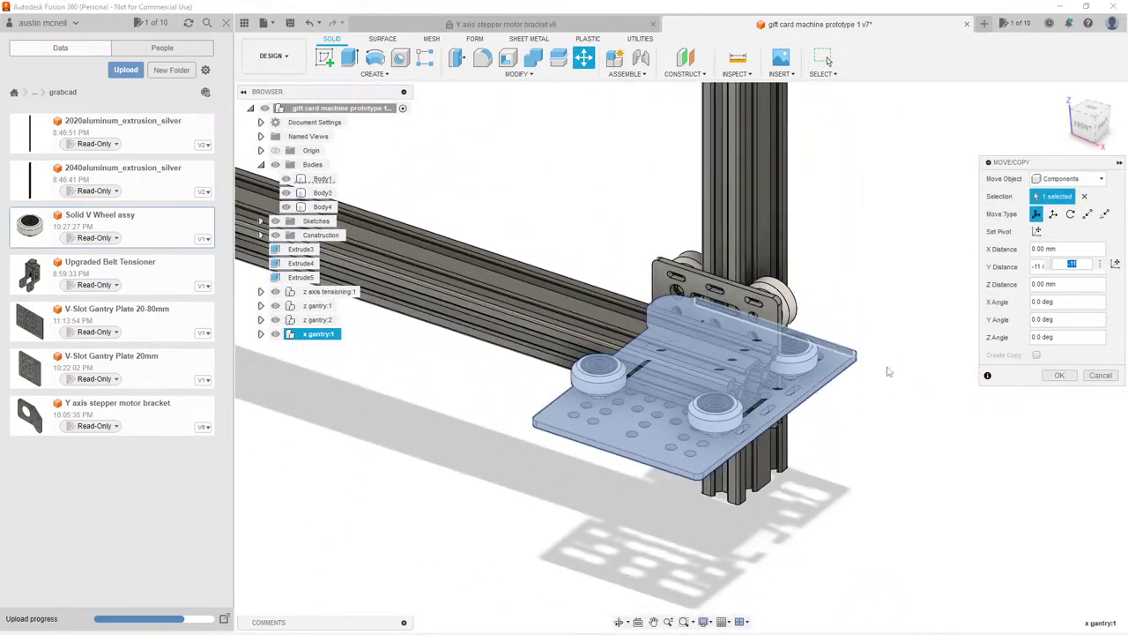
{"action": "scroll", "coordinate": [670, 306], "scroll_direction": "down", "scroll_amount": 2}
{"action": "scroll", "coordinate": [670, 306], "scroll_direction": "up", "scroll_amount": 3}
{"action": "scroll", "coordinate": [926, 335], "scroll_direction": "down", "scroll_amount": 4}
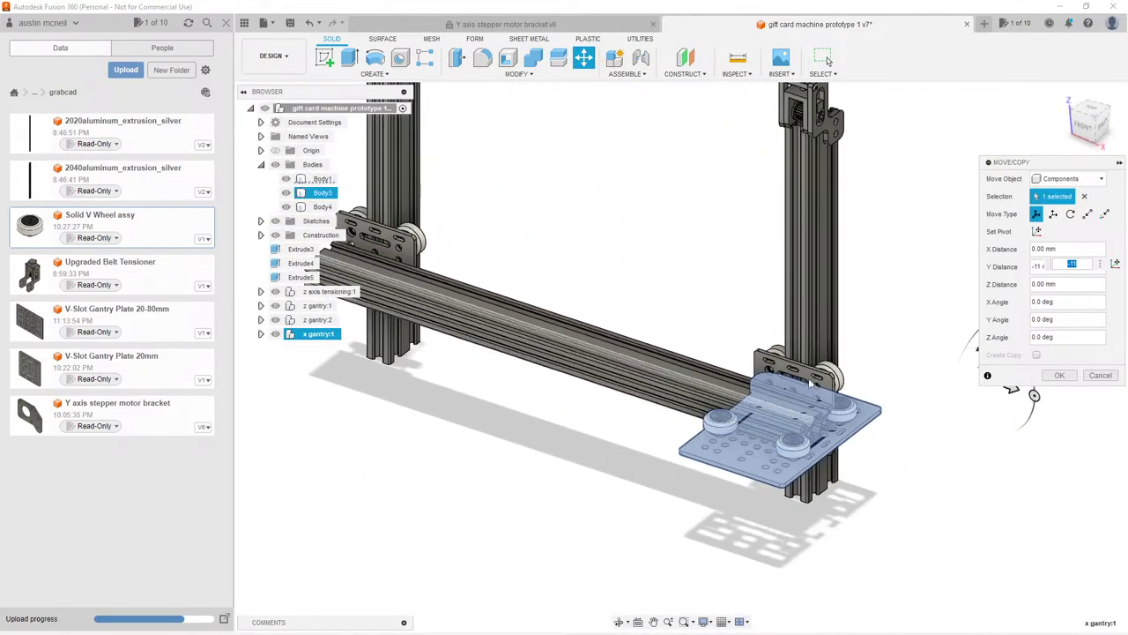
{"action": "scroll", "coordinate": [873, 376], "scroll_direction": "up", "scroll_amount": 1}
{"action": "left_click_drag", "start_coordinate": [964, 385], "coordinate": [856, 360]}
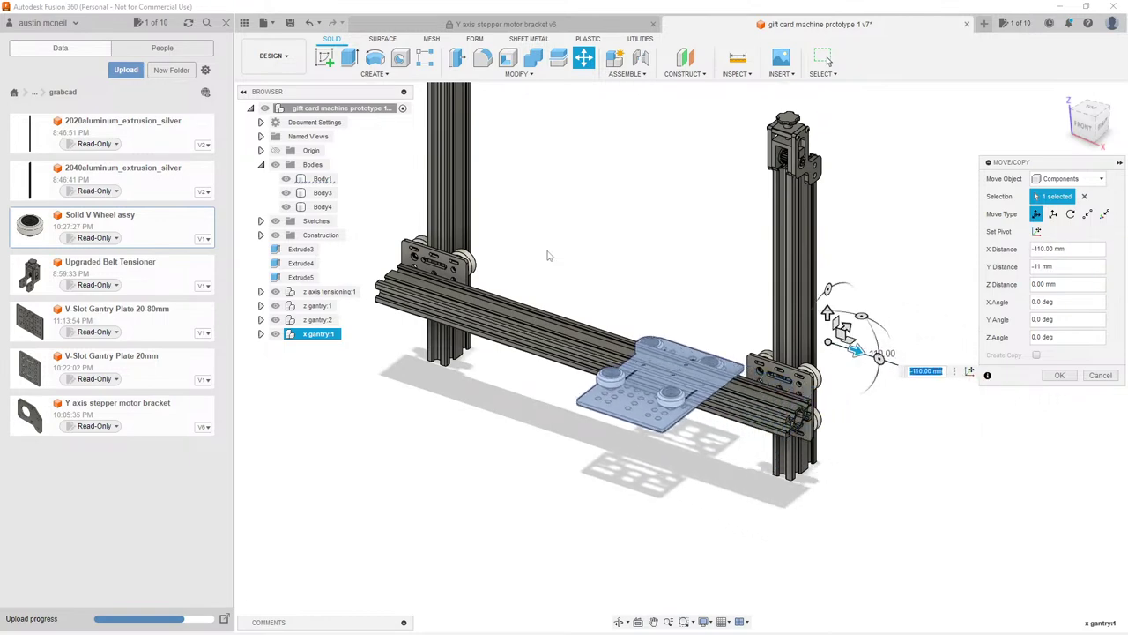
{"action": "middle_click_drag", "start_coordinate": [856, 359], "coordinate": [794, 352], "text": "shift"}
{"action": "middle_click_drag", "start_coordinate": [828, 60], "coordinate": [758, 220], "text": "shift"}
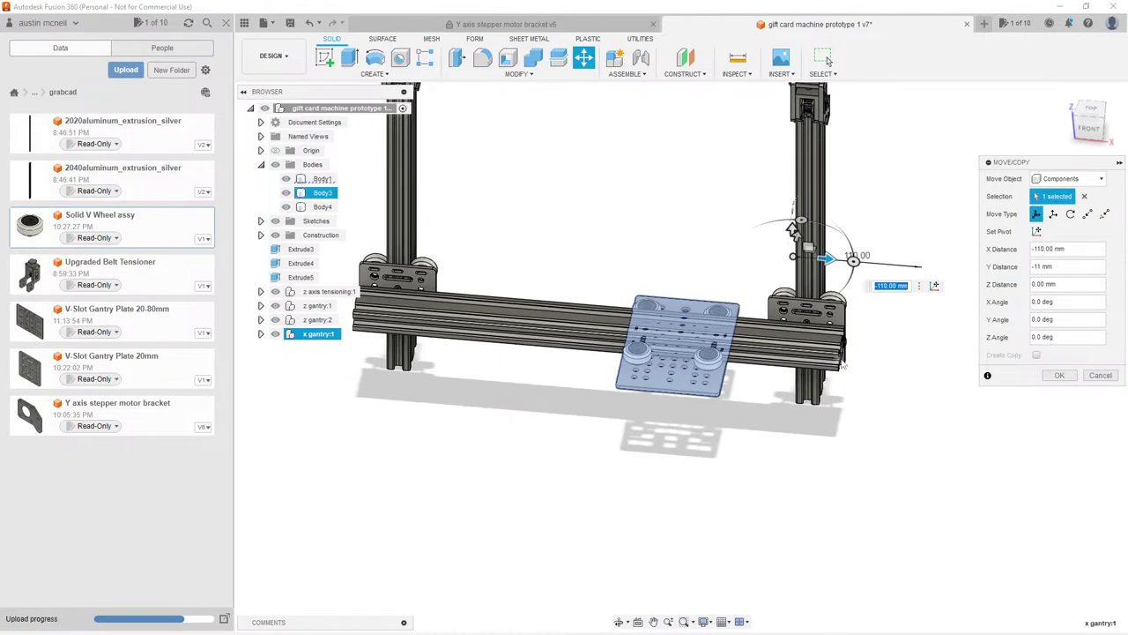
{"action": "scroll", "coordinate": [743, 280], "scroll_direction": "up", "scroll_amount": 2}
{"action": "scroll", "coordinate": [670, 291], "scroll_direction": "up", "scroll_amount": 3}
{"action": "middle_click_drag", "start_coordinate": [670, 291], "coordinate": [710, 250], "text": "shift"}
{"action": "scroll", "coordinate": [706, 256], "scroll_direction": "up", "scroll_amount": 2}
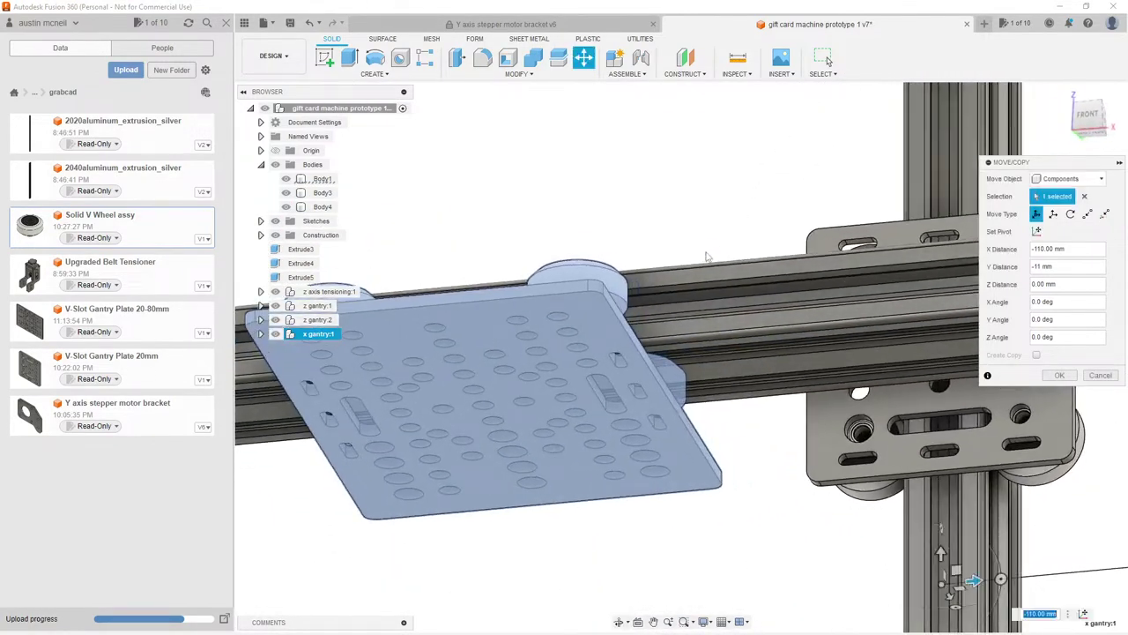
{"action": "left_click", "coordinate": [1062, 377]}
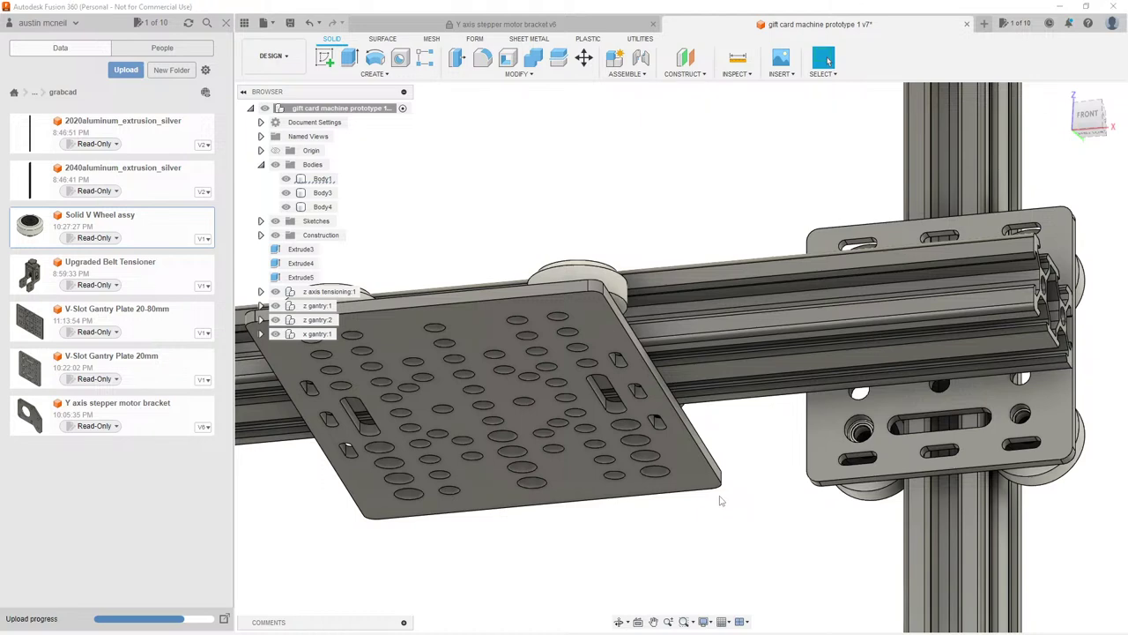
Step: Measure the side edge lengths of the z gantry plate and the x gantry plate
{"action": "key", "text": "i"}
{"action": "left_click", "coordinate": [808, 440]}
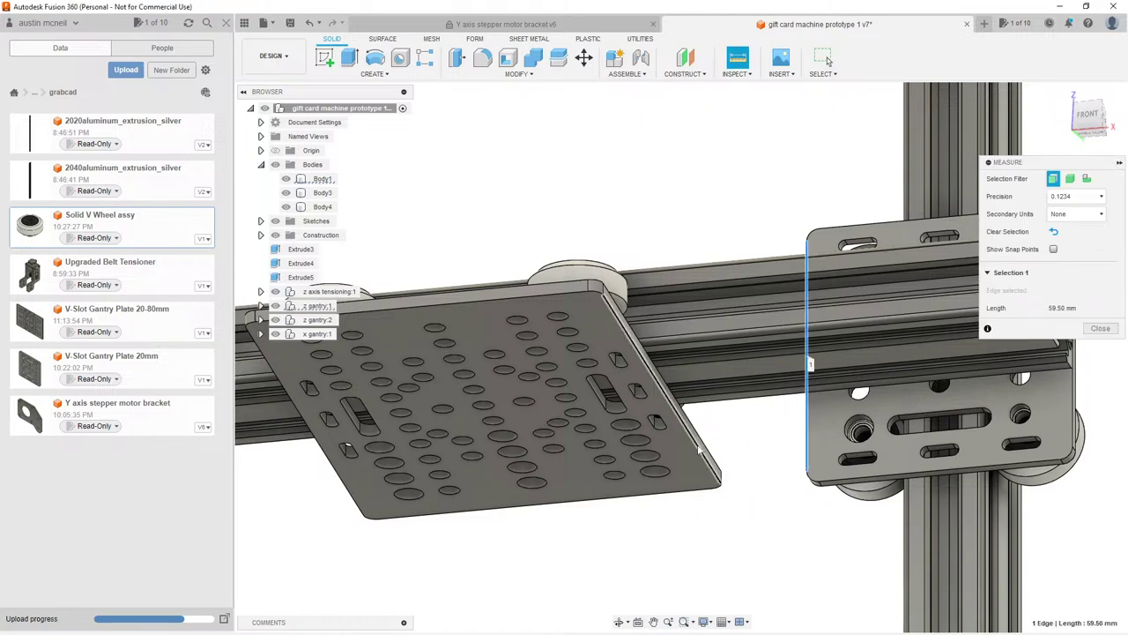
{"action": "scroll", "coordinate": [702, 447], "scroll_direction": "up", "scroll_amount": 4}
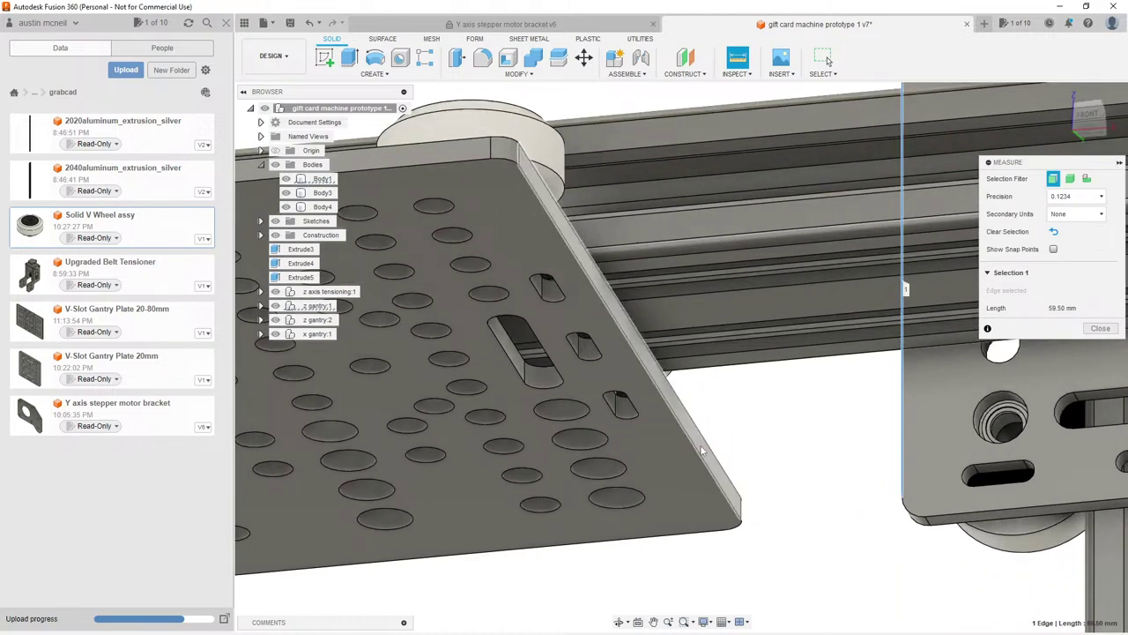
{"action": "left_click", "coordinate": [705, 449]}
{"action": "scroll", "coordinate": [754, 408], "scroll_direction": "down", "scroll_amount": 6}
{"action": "key", "text": "Escape"}
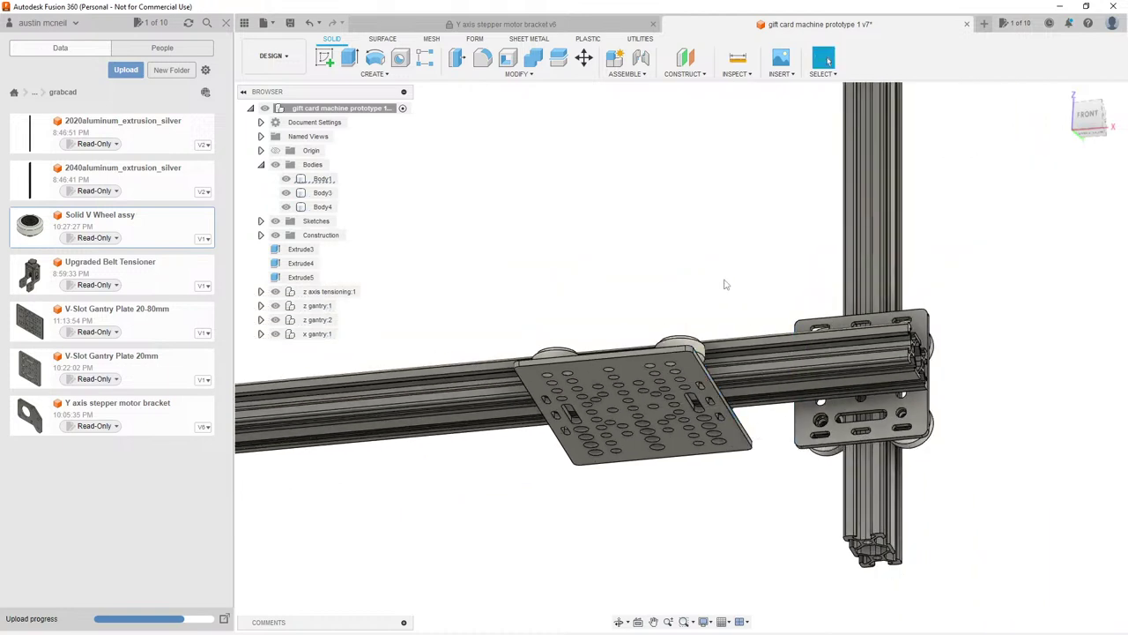
{"action": "middle_click_drag", "start_coordinate": [697, 261], "coordinate": [458, 302], "text": "shift"}
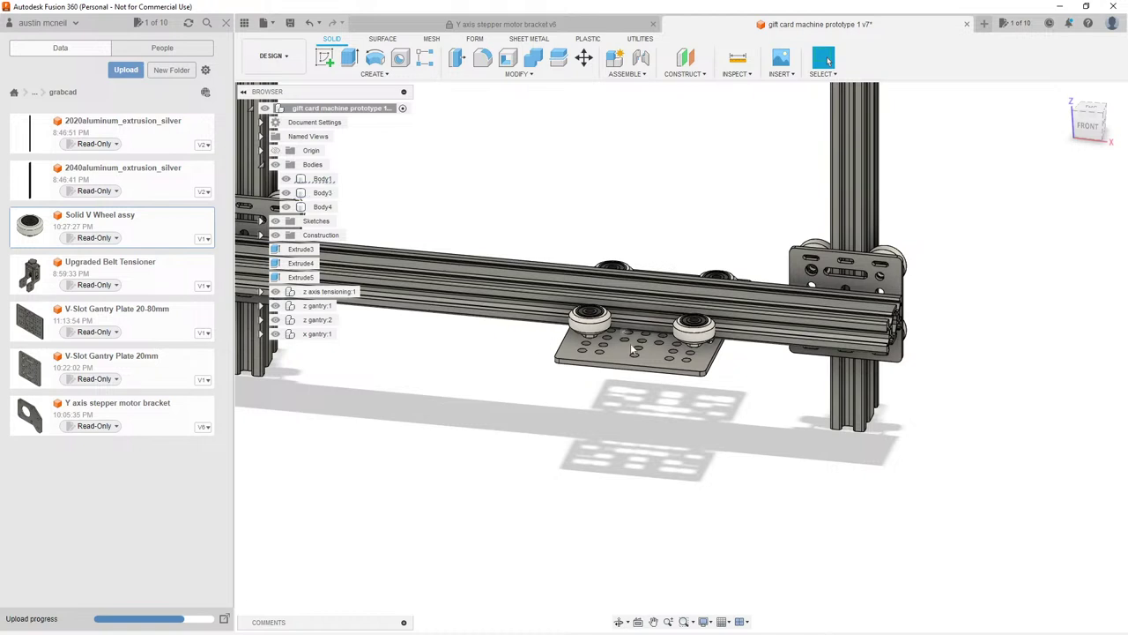
{"action": "scroll", "coordinate": [633, 350], "scroll_direction": "down", "scroll_amount": 5}
{"action": "scroll", "coordinate": [765, 491], "scroll_direction": "up", "scroll_amount": 3}
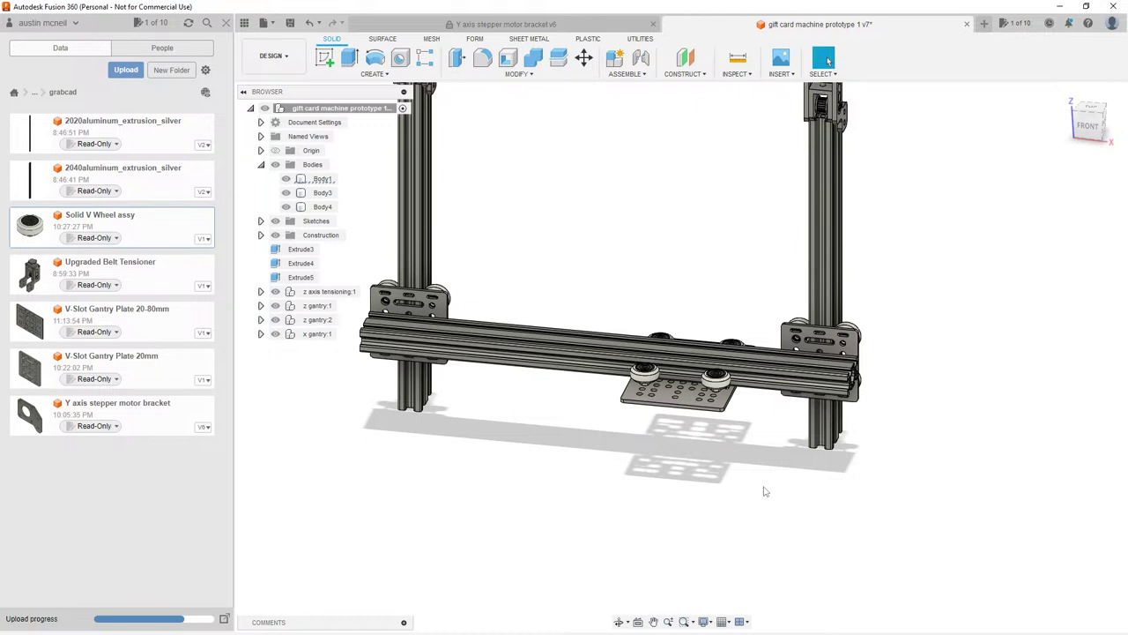
Step: Inspect the x gantry plate's underside, and view the GX80 linear rail guide listing on AliExpress in the browser
{"action": "middle_click_drag", "start_coordinate": [733, 443], "coordinate": [678, 382], "text": "shift"}
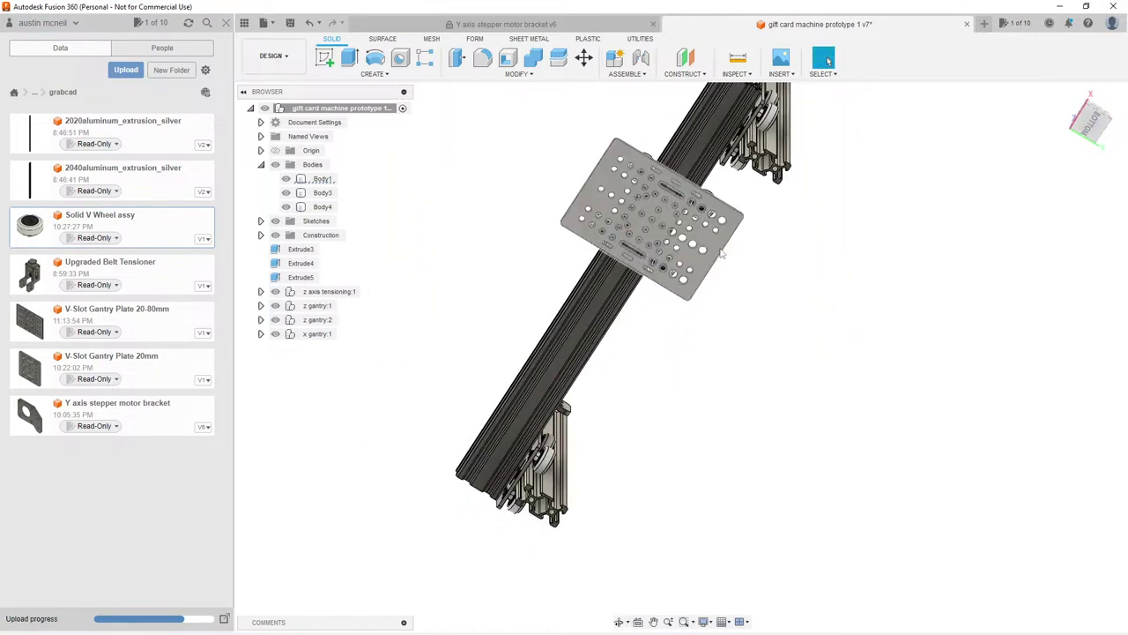
{"action": "middle_click_drag", "start_coordinate": [721, 254], "coordinate": [646, 259], "text": "shift"}
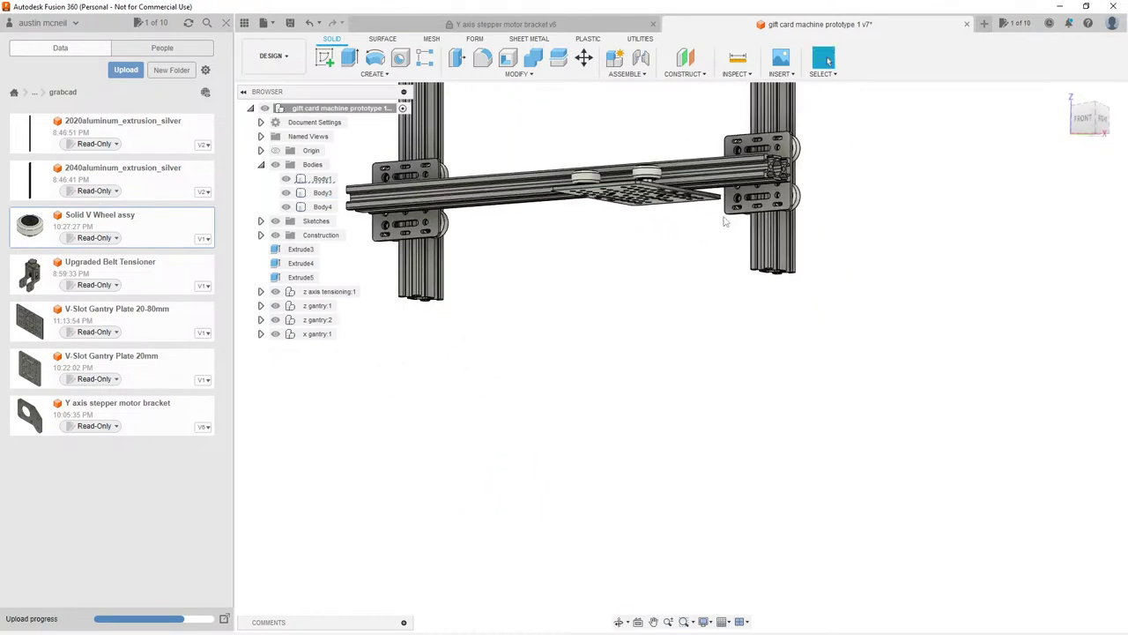
{"action": "middle_click_drag", "start_coordinate": [744, 176], "coordinate": [716, 236], "text": "shift"}
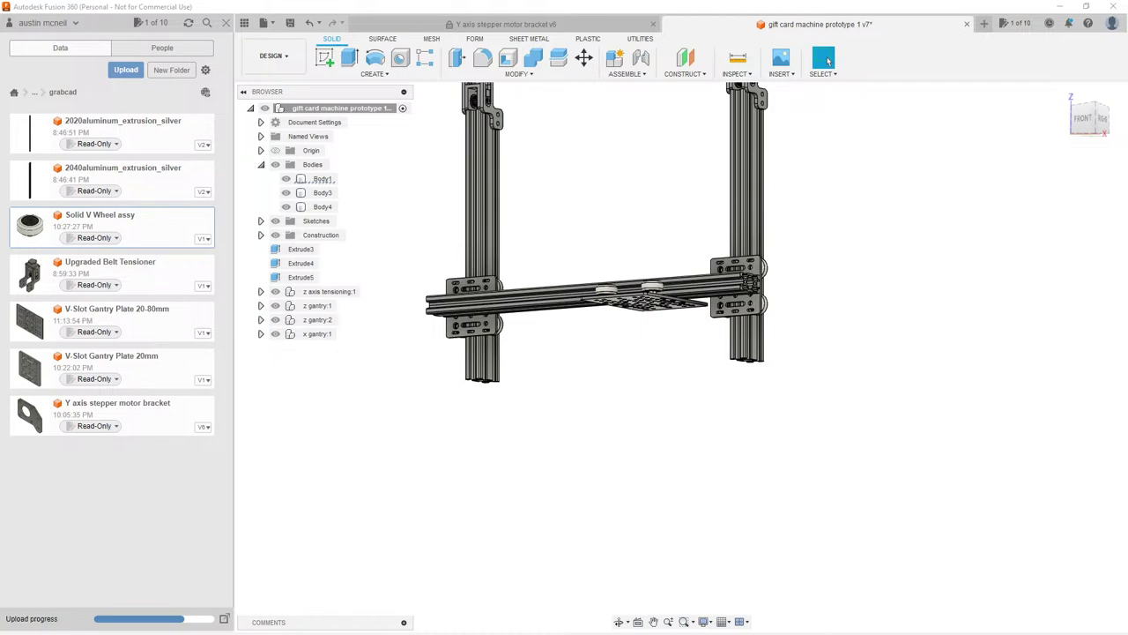
{"action": "key", "text": "alt+Tab"}
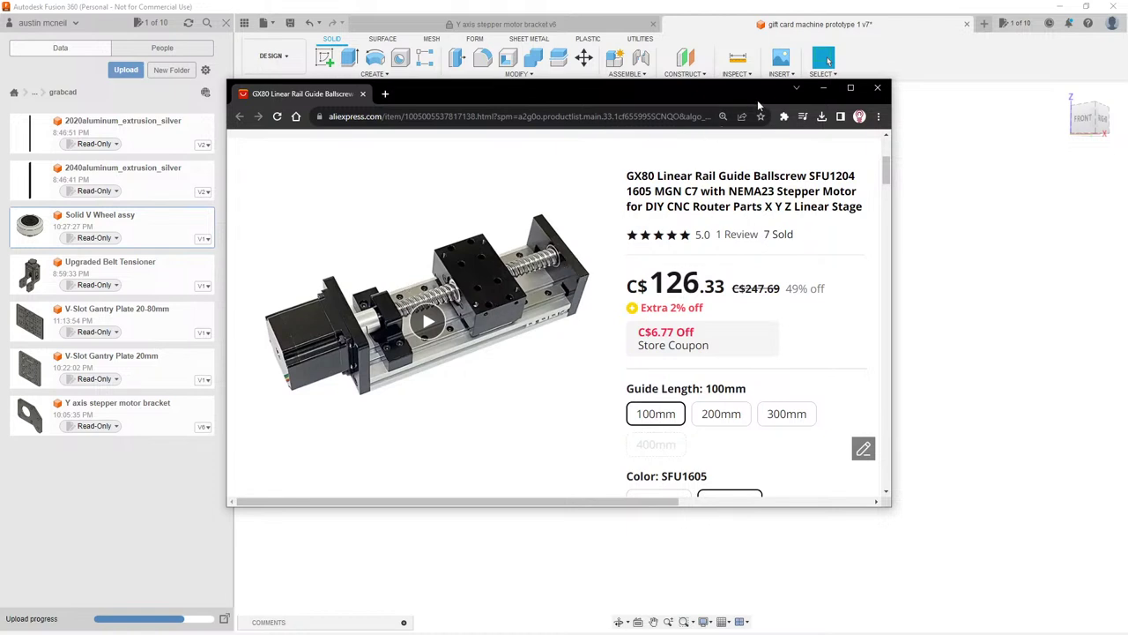
{"action": "left_click_drag", "start_coordinate": [337, 99], "coordinate": [1127, 83]}
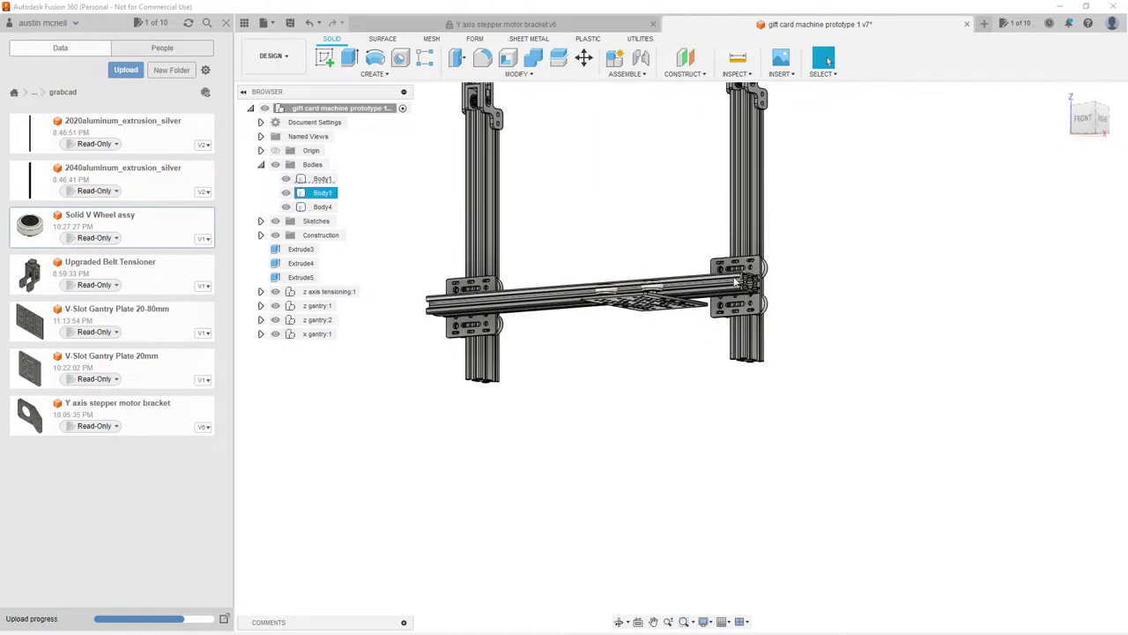
Step: Examine how the x gantry plate and its wheels sit on the horizontal extrusion from the front, underside and end
{"action": "left_click", "coordinate": [714, 256]}
{"action": "scroll", "coordinate": [714, 257], "scroll_direction": "up", "scroll_amount": 5}
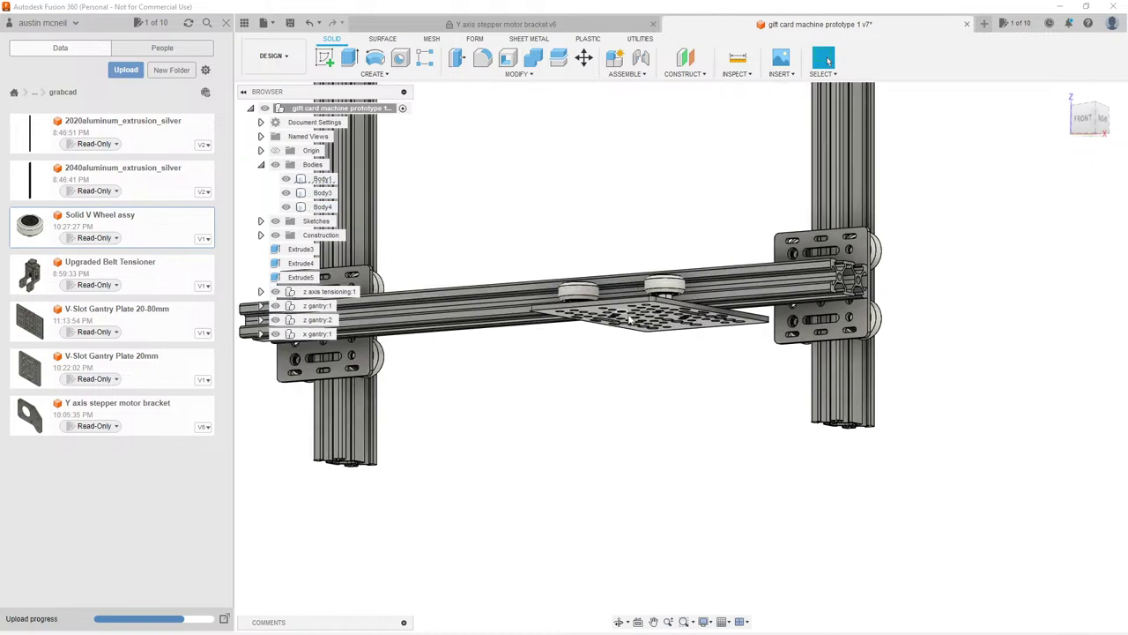
{"action": "middle_click_drag", "start_coordinate": [688, 300], "coordinate": [657, 362], "text": "shift"}
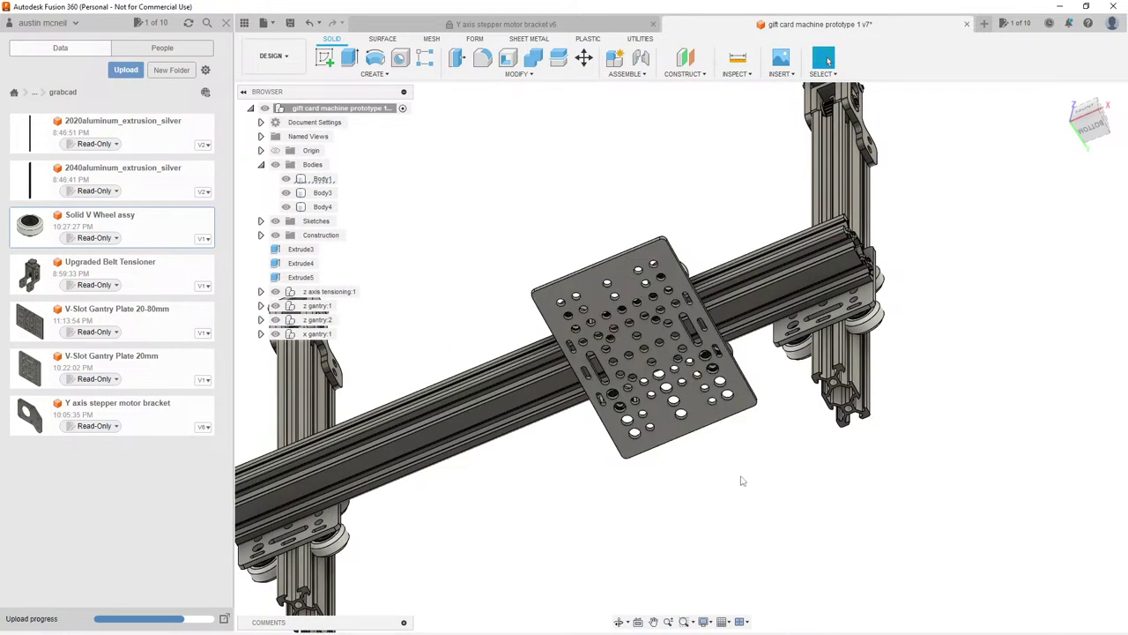
{"action": "middle_click_drag", "start_coordinate": [632, 189], "coordinate": [622, 295], "text": "shift"}
{"action": "middle_click_drag", "start_coordinate": [665, 337], "coordinate": [648, 260], "text": "shift"}
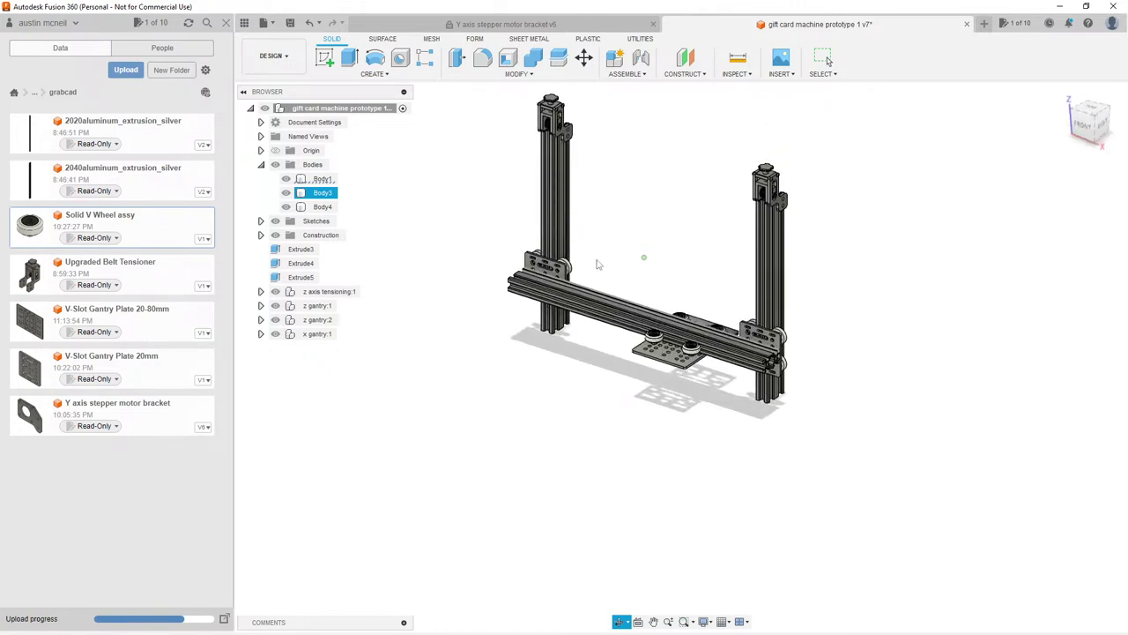
{"action": "key", "text": "Escape"}
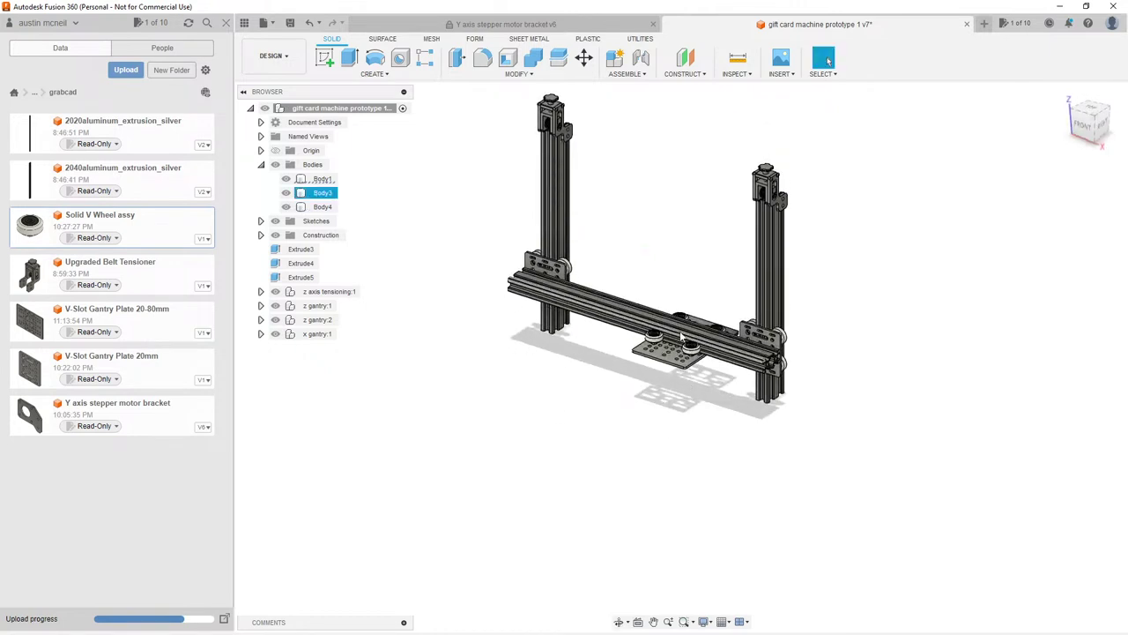
{"action": "scroll", "coordinate": [666, 335], "scroll_direction": "up", "scroll_amount": 3}
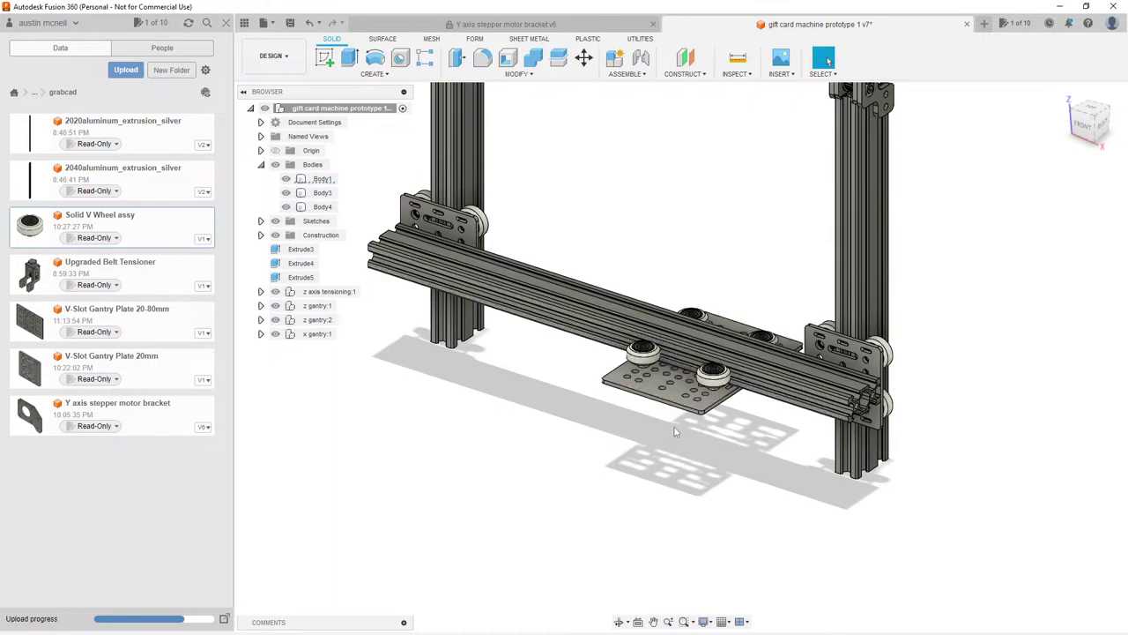
{"action": "scroll", "coordinate": [681, 299], "scroll_direction": "up", "scroll_amount": 1}
{"action": "middle_click_drag", "start_coordinate": [681, 300], "coordinate": [640, 300], "text": "shift"}
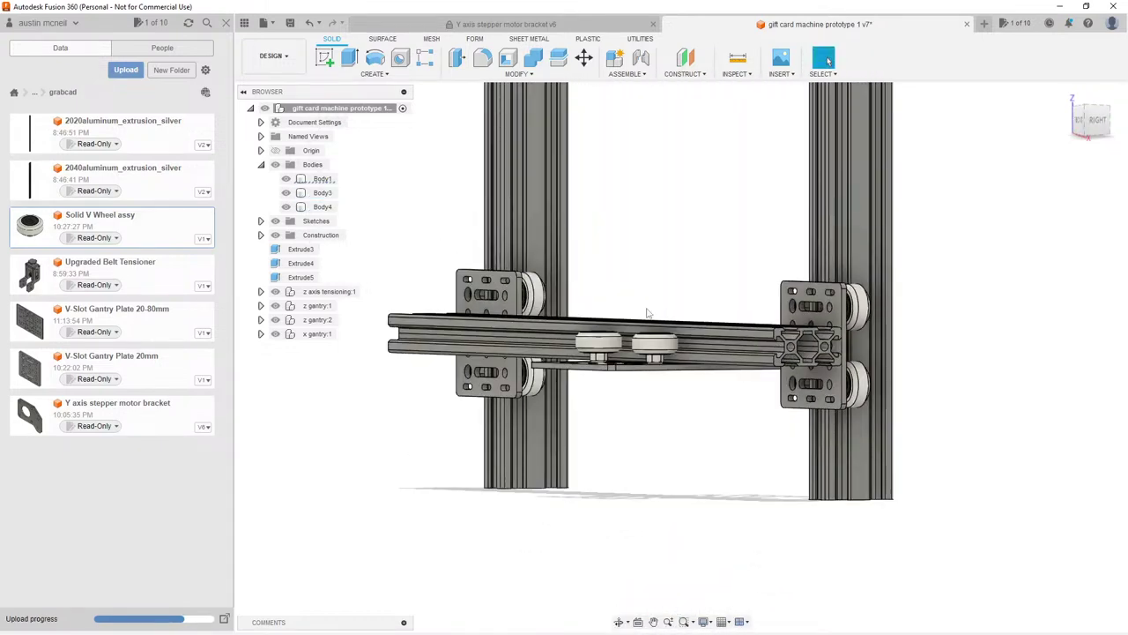
{"action": "mouse_move", "coordinate": [646, 308]}
{"action": "middle_mouse_down", "text": "shift"}
{"action": "mouse_move", "coordinate": [829, 60]}
{"action": "mouse_move", "coordinate": [655, 326]}
{"action": "middle_mouse_up", "text": "shift"}
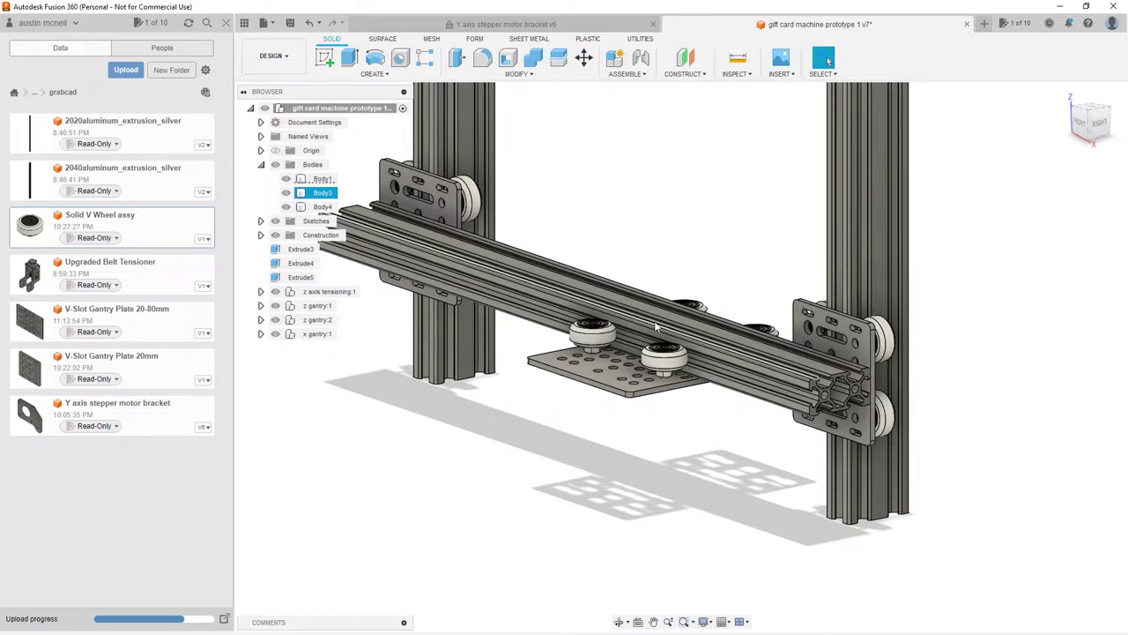
{"action": "middle_click_drag", "start_coordinate": [535, 351], "coordinate": [599, 337]}
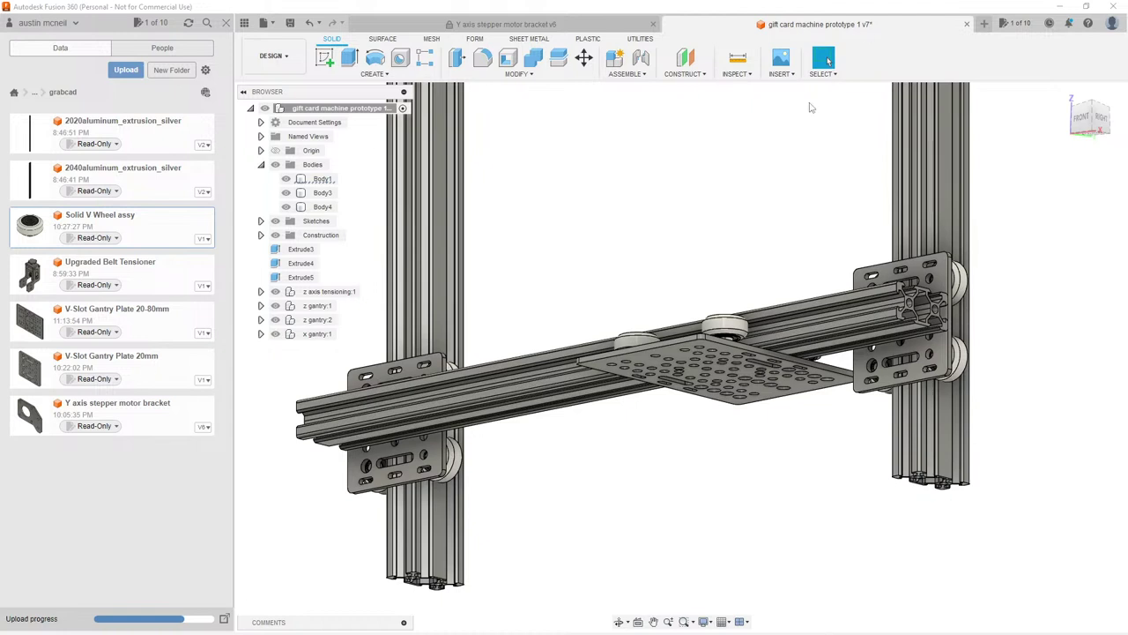
{"action": "scroll", "coordinate": [726, 263], "scroll_direction": "down", "scroll_amount": 3}
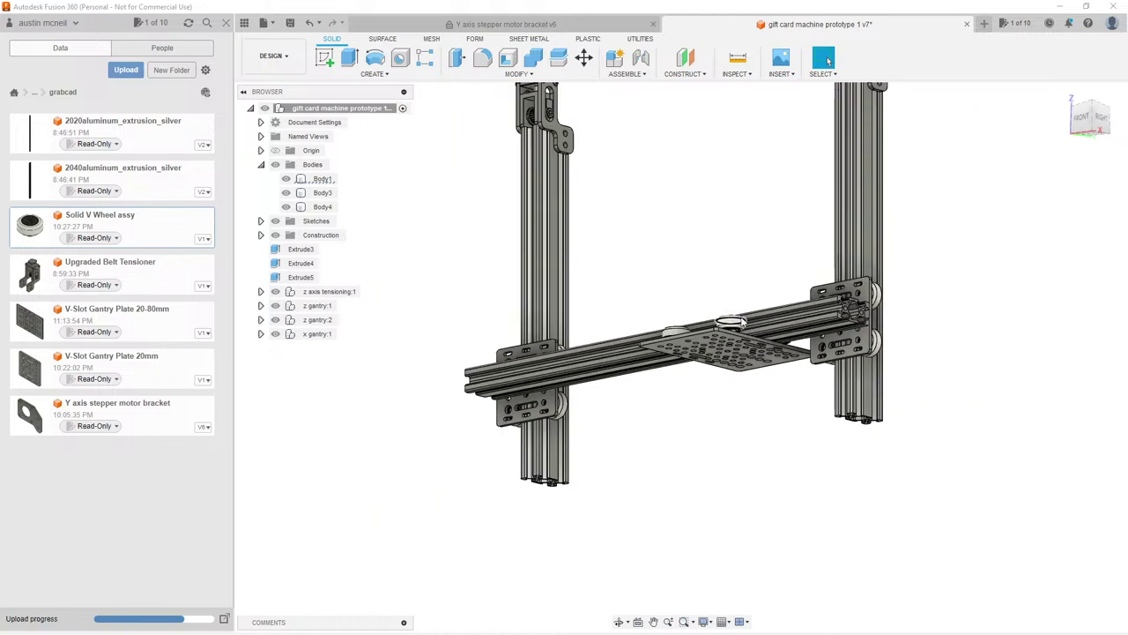
{"action": "middle_click_drag", "start_coordinate": [657, 294], "coordinate": [581, 299], "text": "shift"}
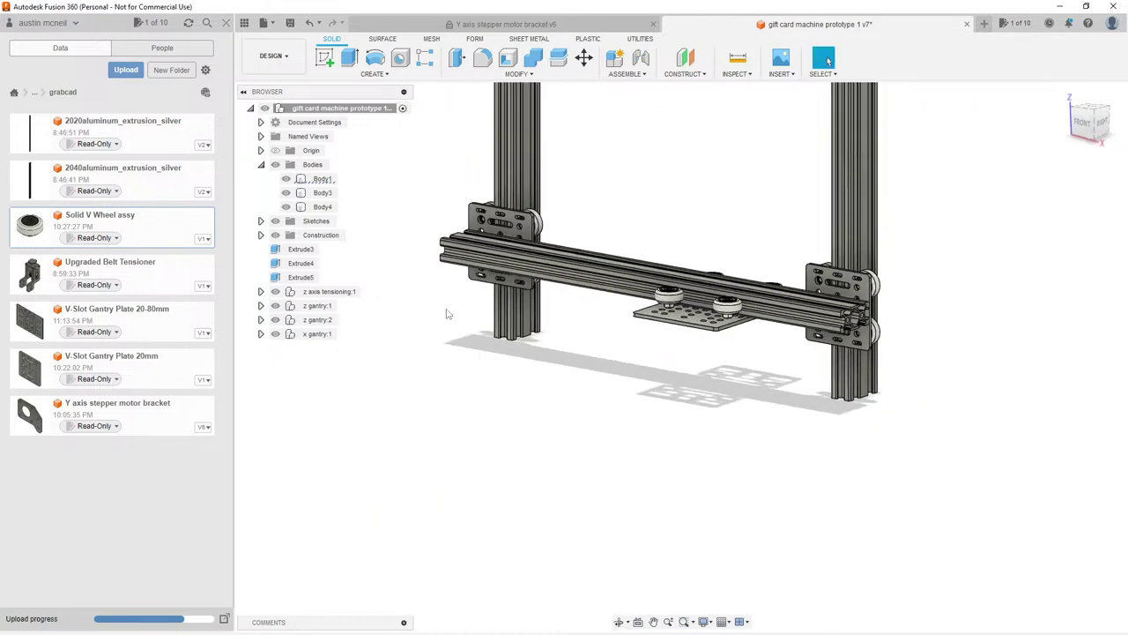
{"action": "middle_click_drag", "start_coordinate": [738, 281], "coordinate": [763, 401]}
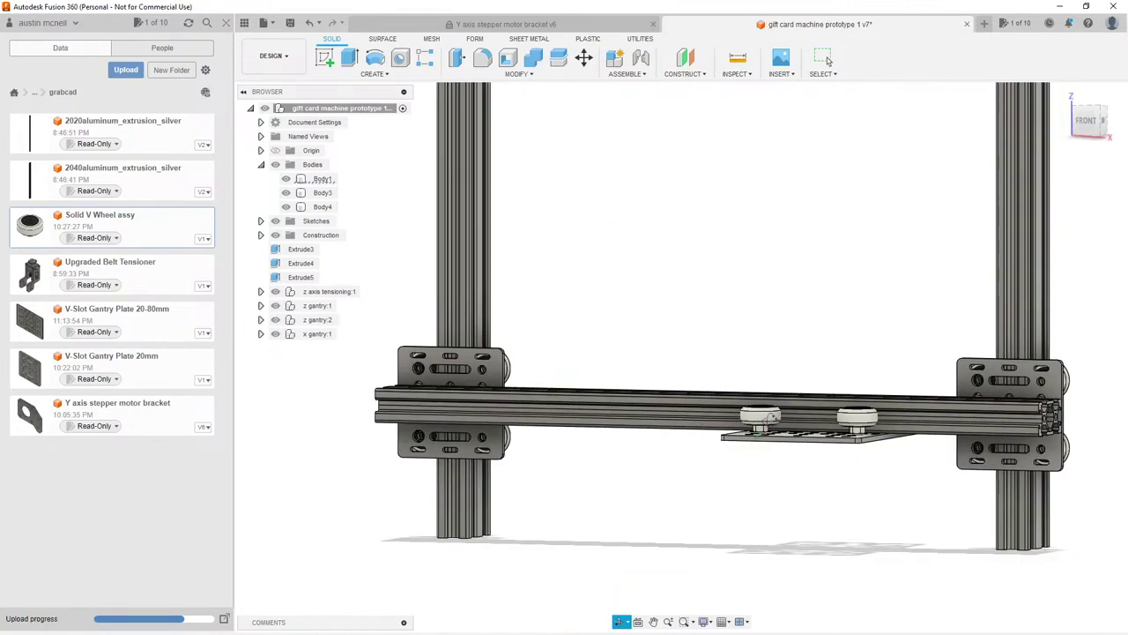
{"action": "left_click", "coordinate": [827, 60]}
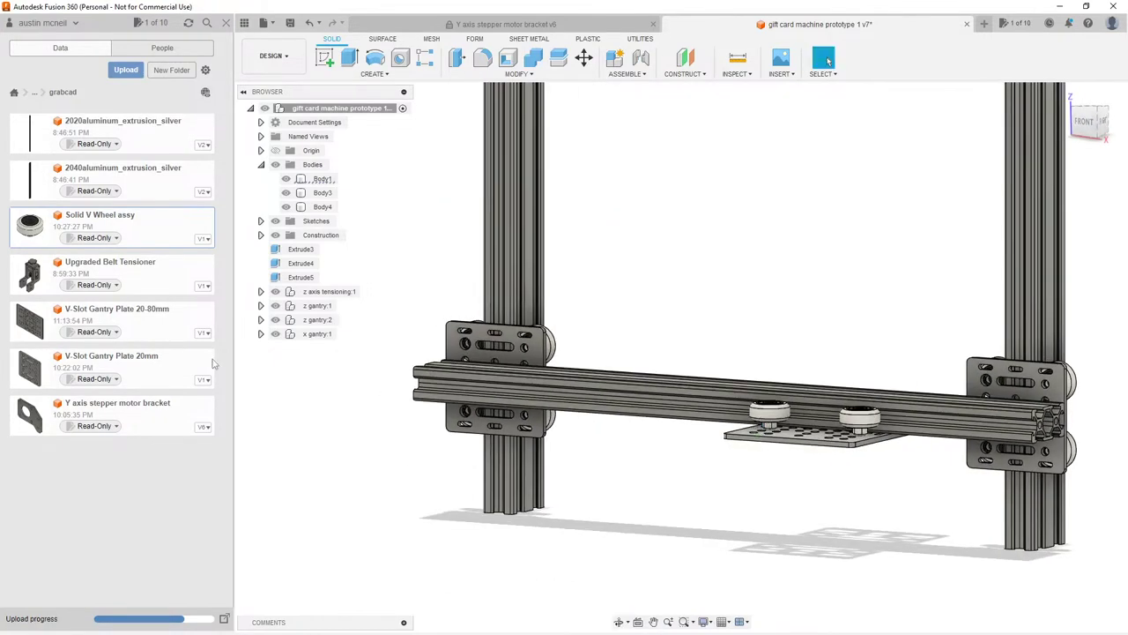
{"action": "left_click", "coordinate": [304, 333]}
{"action": "key", "text": "m"}
{"action": "scroll", "coordinate": [630, 259], "scroll_direction": "down", "scroll_amount": 3}
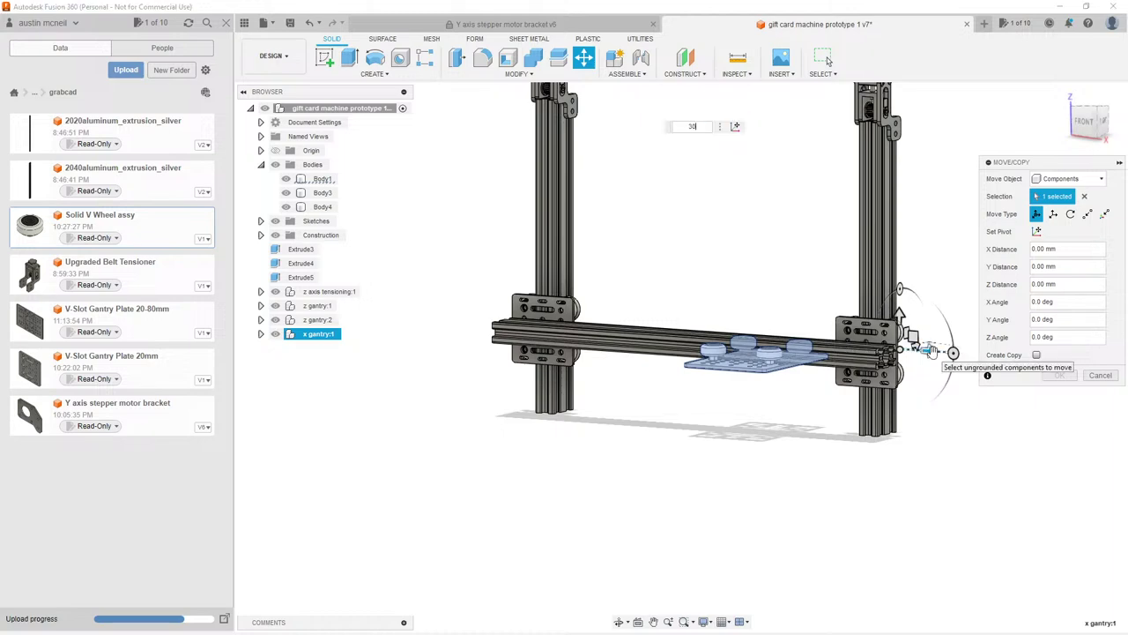
{"action": "key", "text": "Escape"}
Step: Examine the whole gantry frame from above and below, including the x gantry plate's clearance beside the z gantry plate
{"action": "mouse_move", "coordinate": [656, 263]}
{"action": "middle_mouse_down", "text": "shift"}
{"action": "mouse_move", "coordinate": [634, 305]}
{"action": "mouse_move", "coordinate": [637, 369]}
{"action": "middle_mouse_up", "text": "shift"}
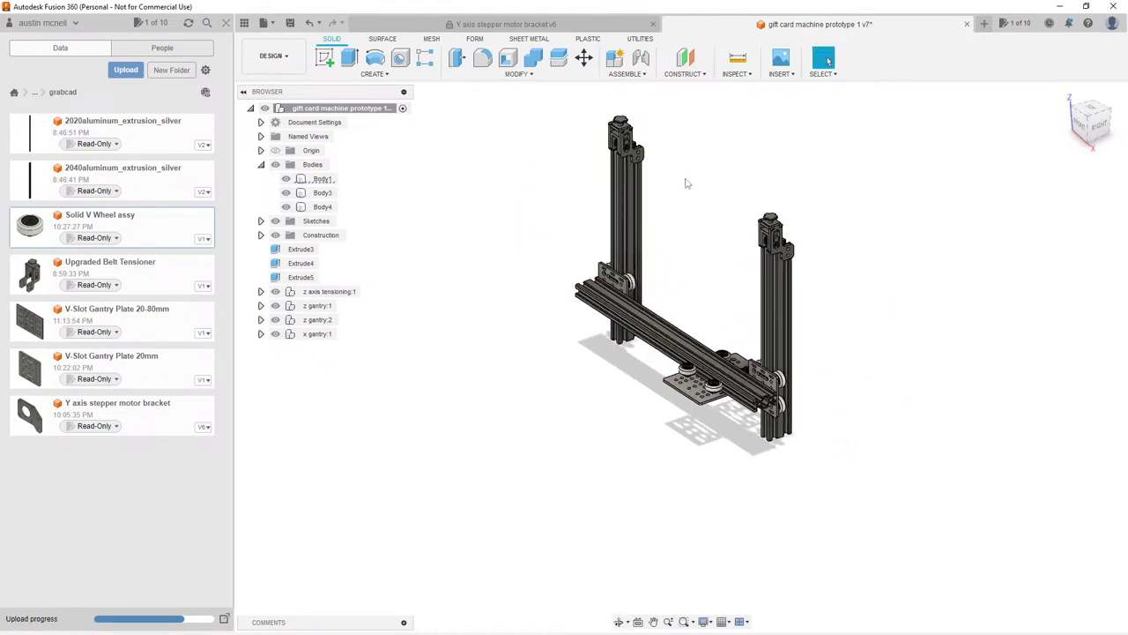
{"action": "middle_click_drag", "start_coordinate": [684, 181], "coordinate": [707, 246], "text": "shift"}
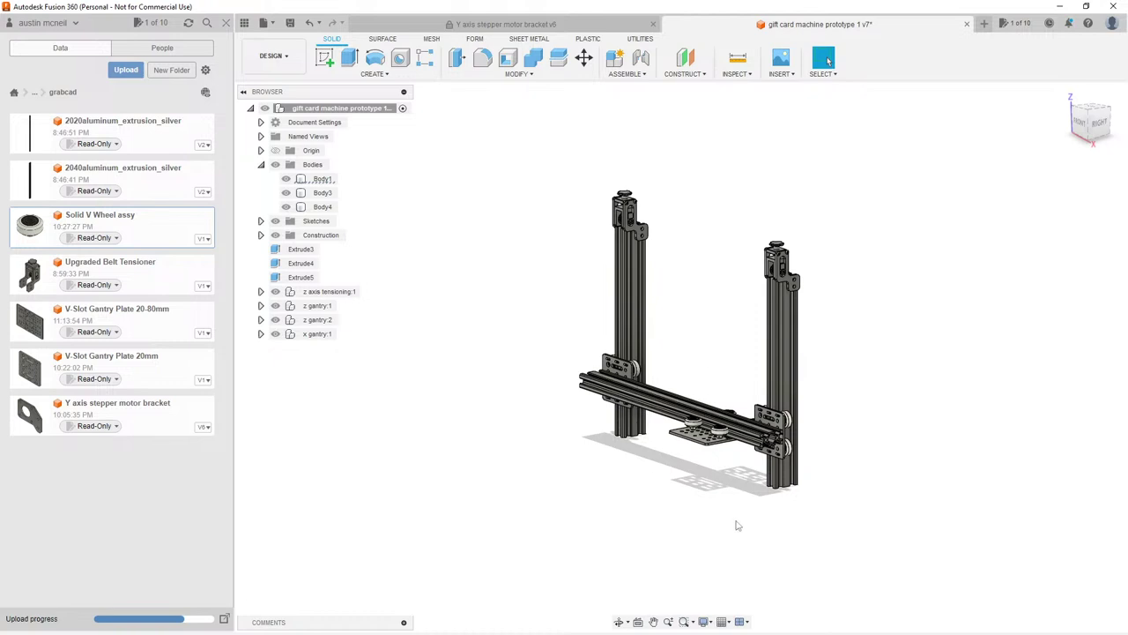
{"action": "scroll", "coordinate": [703, 450], "scroll_direction": "up", "scroll_amount": 5}
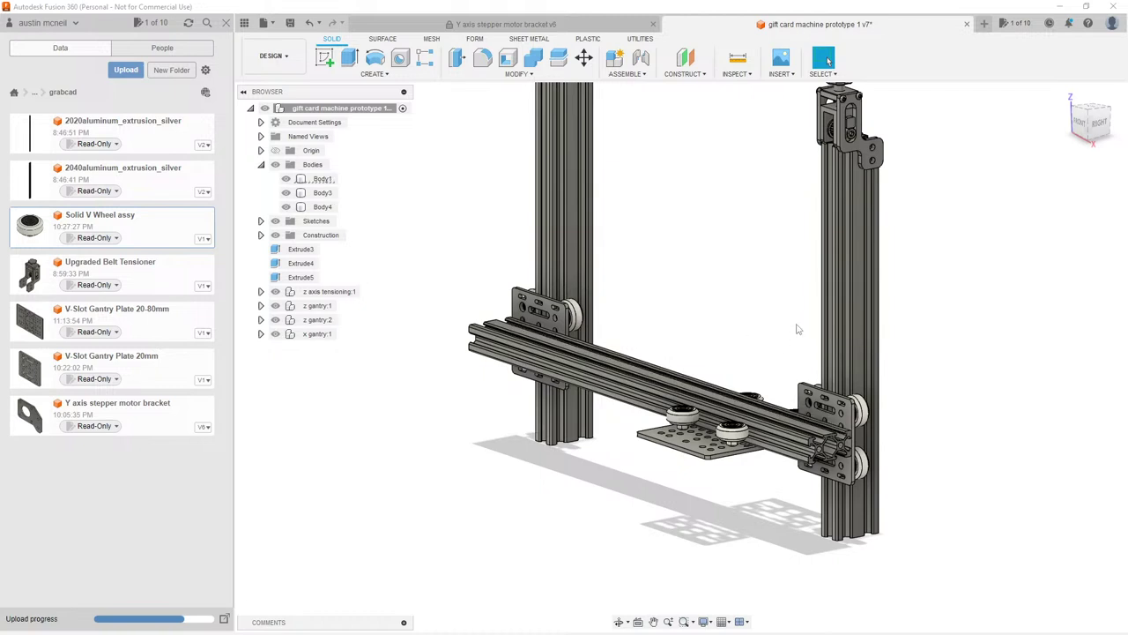
{"action": "middle_click_drag", "start_coordinate": [807, 310], "coordinate": [694, 401], "text": "shift"}
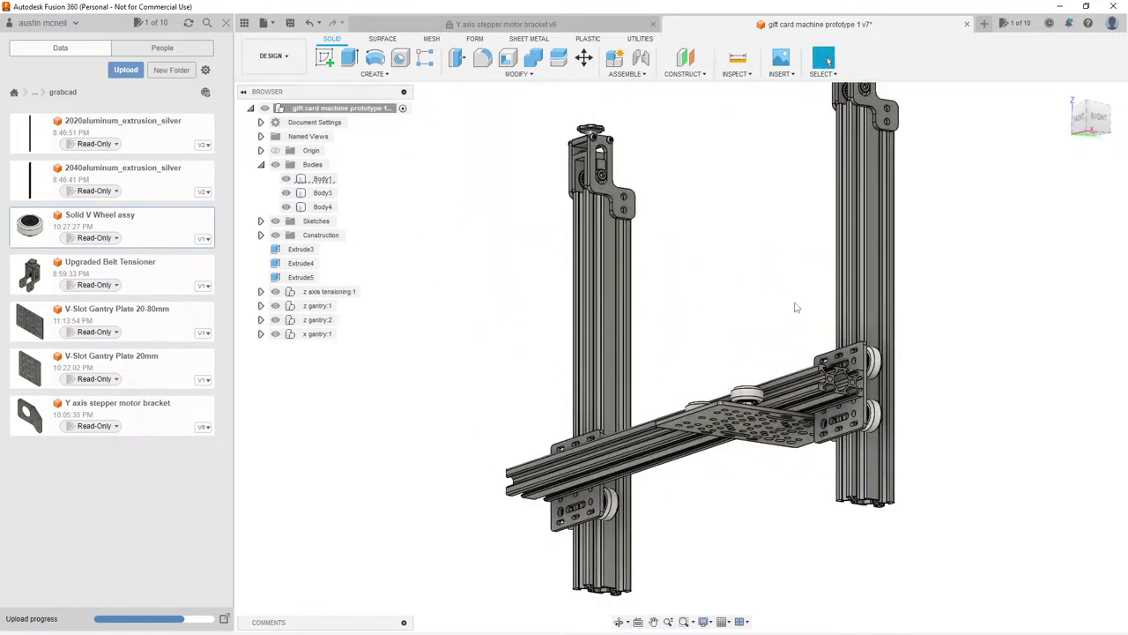
{"action": "middle_click_drag", "start_coordinate": [764, 270], "coordinate": [780, 297], "text": "shift"}
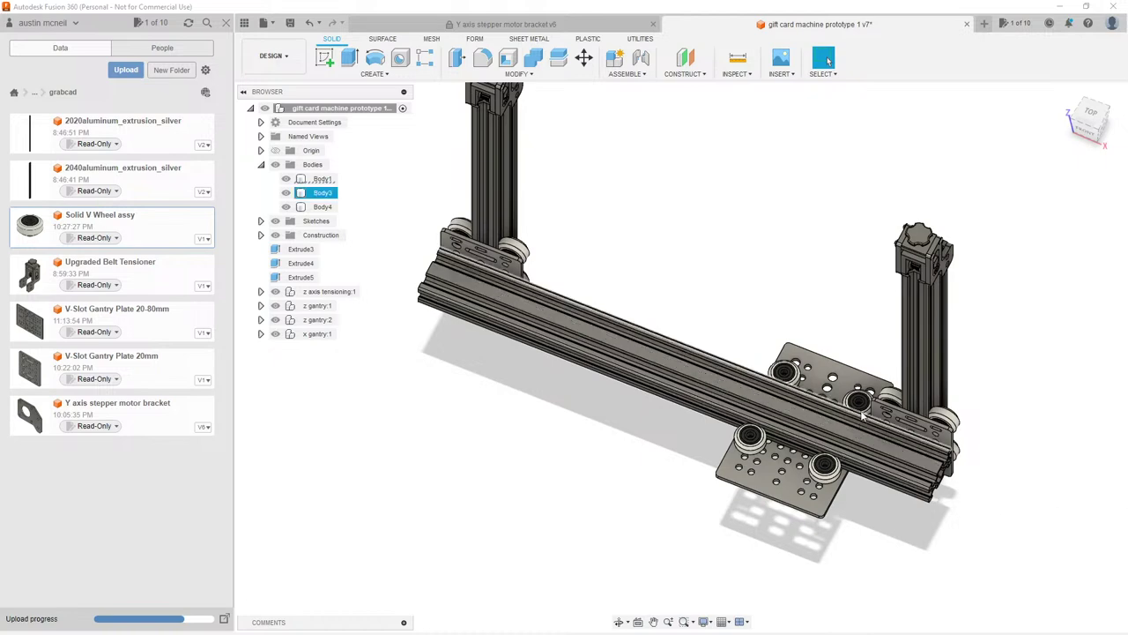
{"action": "middle_click_drag", "start_coordinate": [776, 370], "coordinate": [818, 370], "text": "shift"}
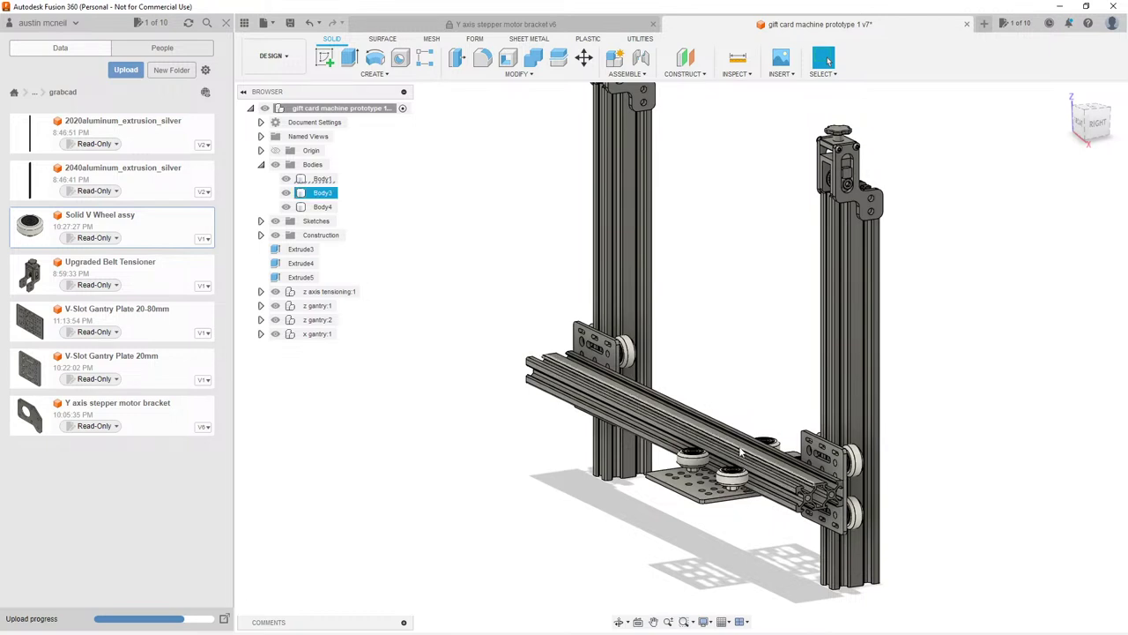
{"action": "middle_click_drag", "start_coordinate": [772, 469], "coordinate": [750, 460], "text": "shift"}
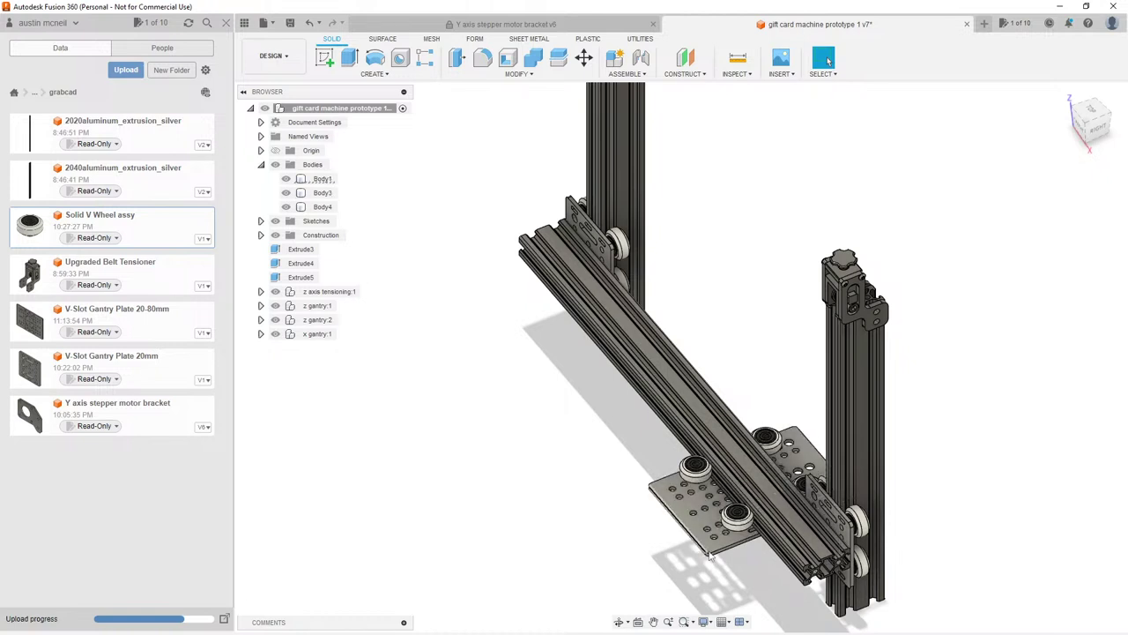
{"action": "left_click", "coordinate": [832, 467]}
{"action": "middle_click_drag", "start_coordinate": [677, 461], "coordinate": [602, 404]}
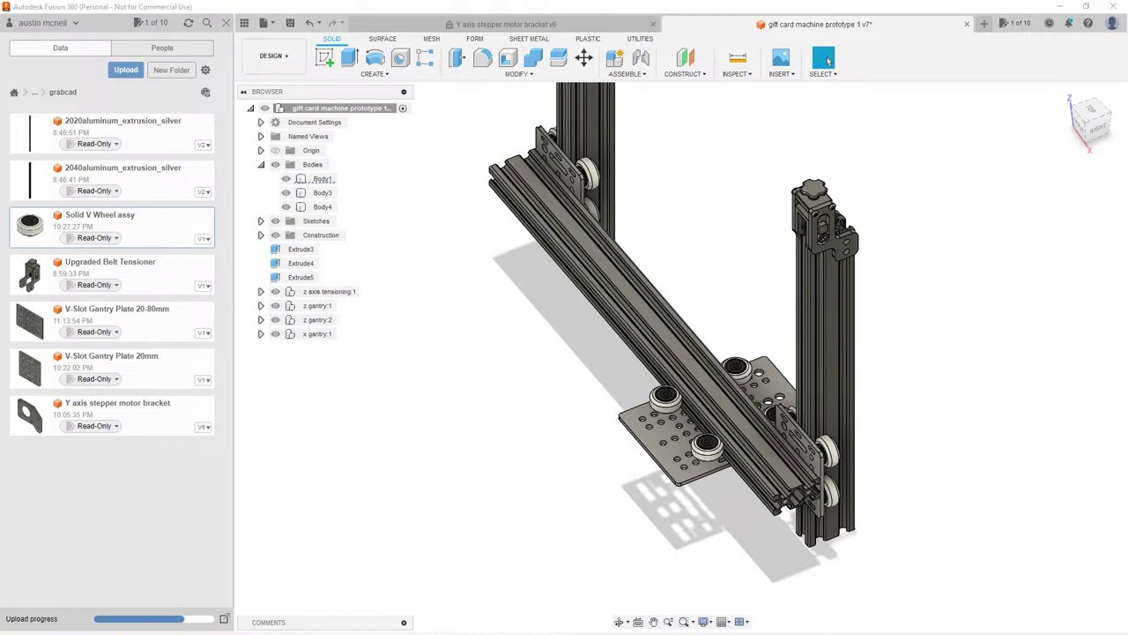
Step: View the Nema 17 Y axis stepper motor bracket listing for 2040 V-slot on AliExpress in the browser
{"action": "left_click_drag", "start_coordinate": [1127, 189], "coordinate": [682, 87]}
{"action": "scroll", "coordinate": [502, 476], "scroll_direction": "down", "scroll_amount": 3}
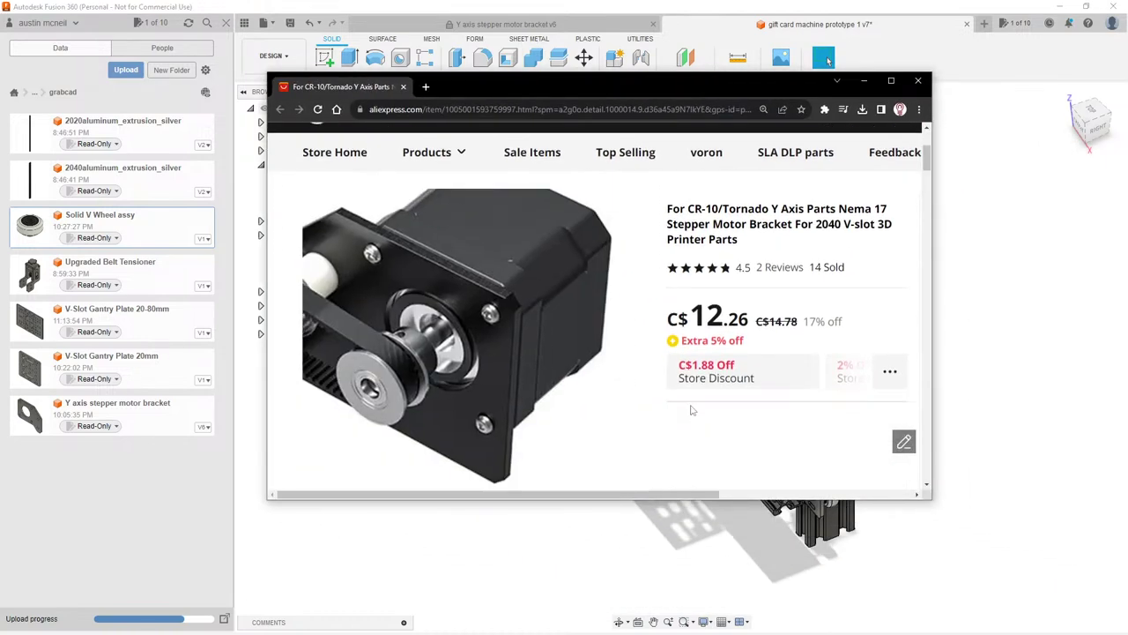
{"action": "scroll", "coordinate": [529, 375], "scroll_direction": "down", "scroll_amount": 1}
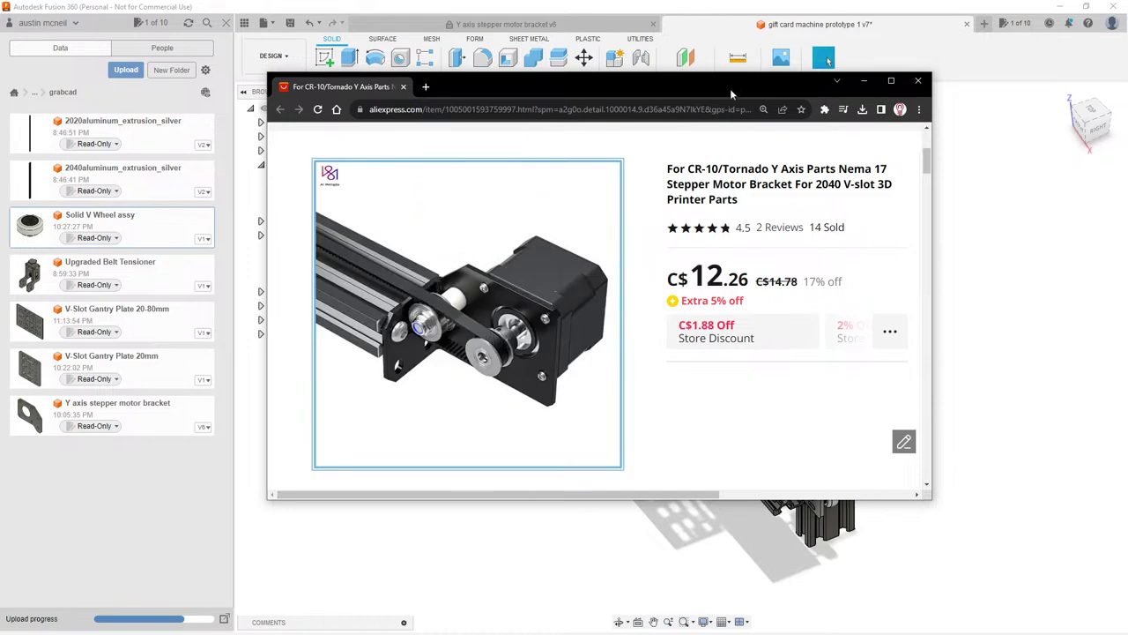
{"action": "left_click_drag", "start_coordinate": [730, 88], "coordinate": [1127, 102]}
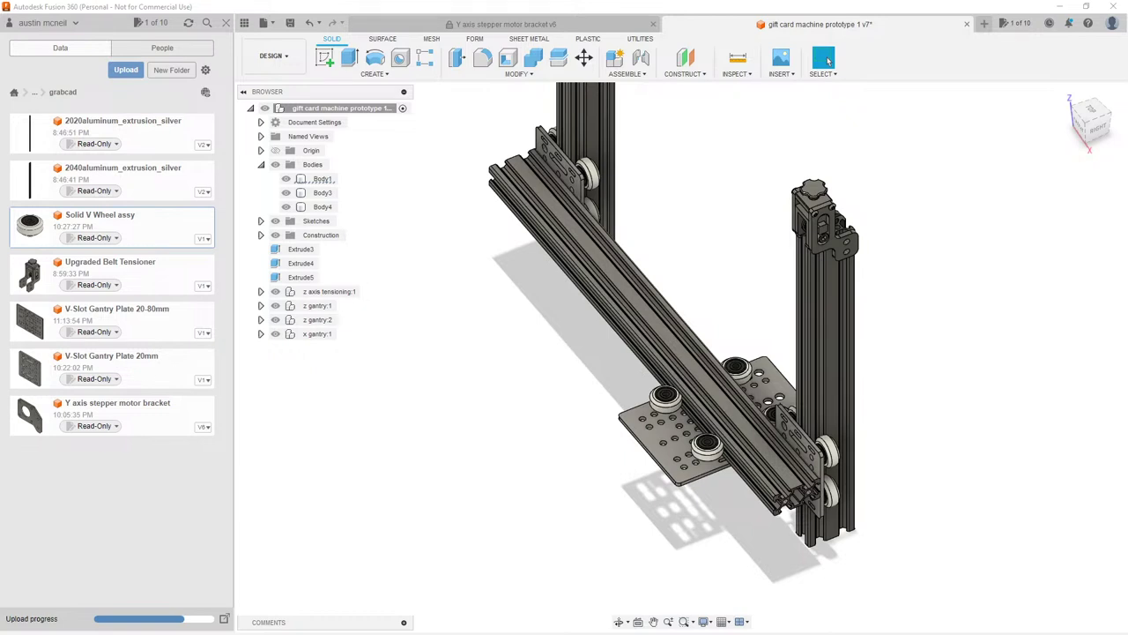
Step: Examine the x gantry plate's hole pattern from below and the lower ends of the vertical extrusions from both sides
{"action": "left_click", "coordinate": [718, 474]}
{"action": "key", "text": "Escape"}
{"action": "scroll", "coordinate": [658, 295], "scroll_direction": "down", "scroll_amount": 2}
{"action": "middle_click_drag", "start_coordinate": [533, 387], "coordinate": [546, 368], "text": "shift"}
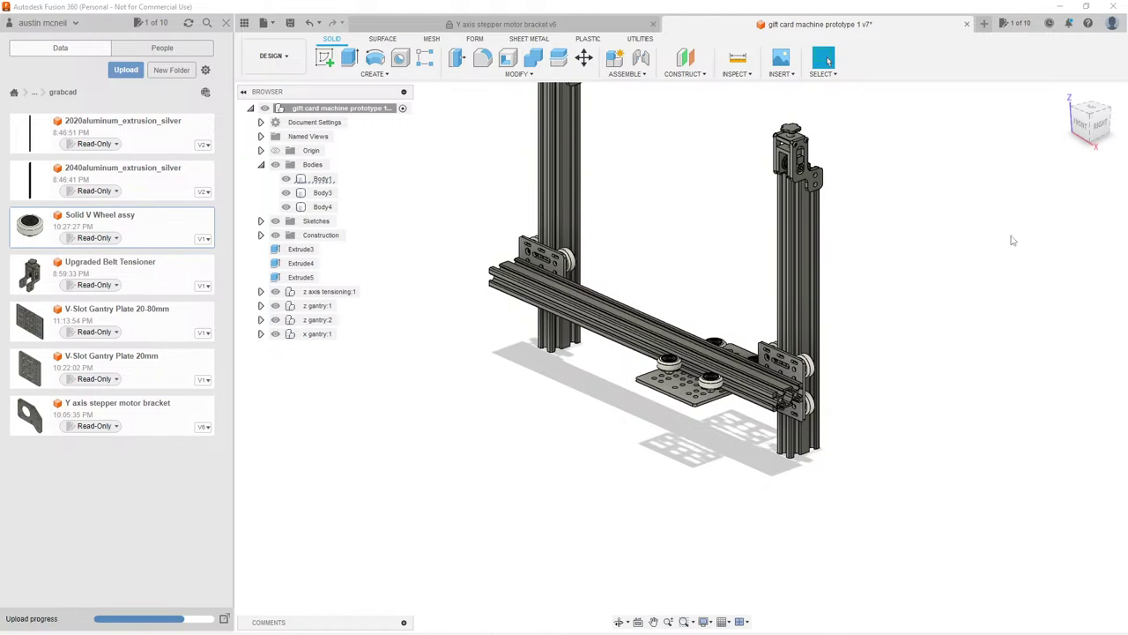
{"action": "scroll", "coordinate": [727, 351], "scroll_direction": "up", "scroll_amount": 5}
{"action": "middle_click_drag", "start_coordinate": [727, 351], "coordinate": [886, 389], "text": "shift"}
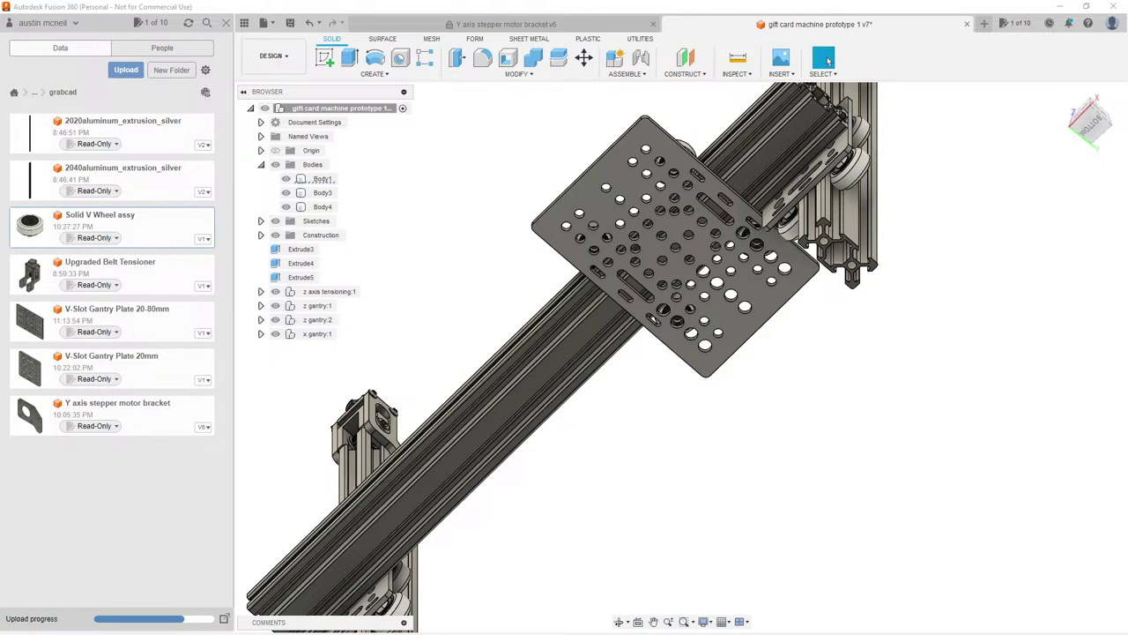
{"action": "scroll", "coordinate": [670, 238], "scroll_direction": "down", "scroll_amount": 2}
{"action": "scroll", "coordinate": [485, 300], "scroll_direction": "down", "scroll_amount": 1}
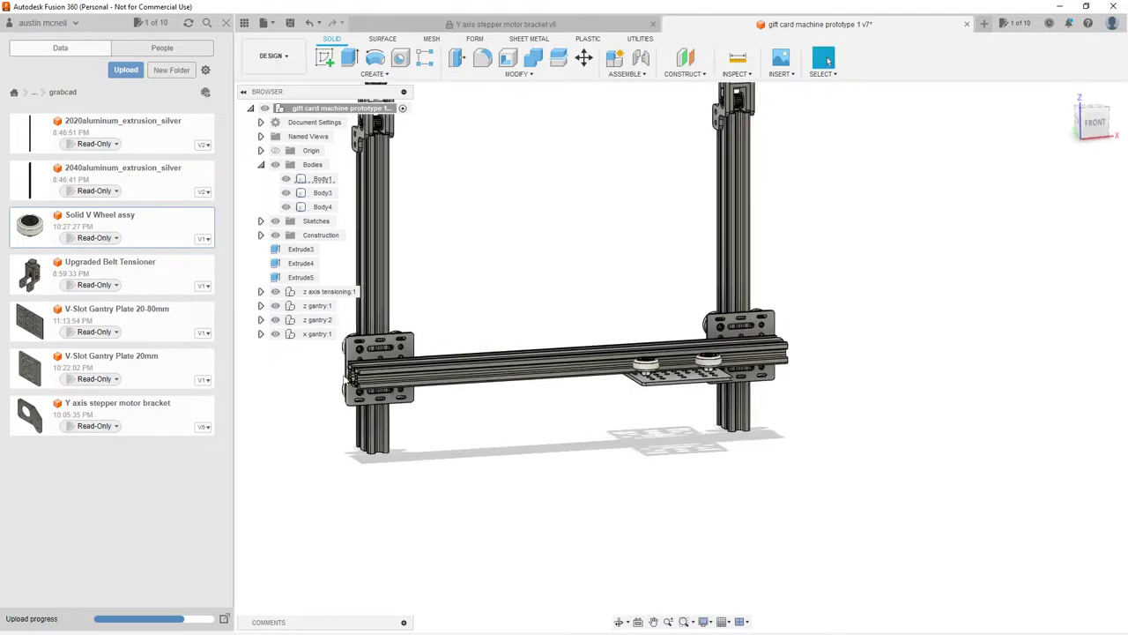
{"action": "middle_click_drag", "start_coordinate": [348, 379], "coordinate": [655, 429], "text": "shift"}
{"action": "left_click", "coordinate": [424, 415]}
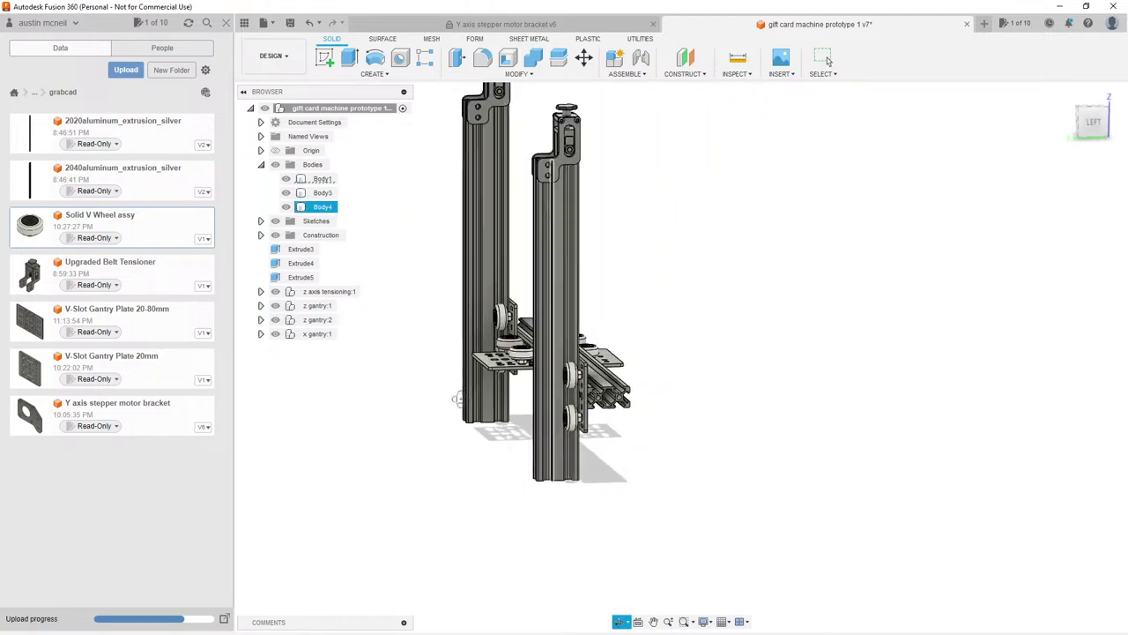
{"action": "left_click", "coordinate": [655, 429]}
{"action": "middle_click_drag", "start_coordinate": [567, 261], "coordinate": [540, 391], "text": "shift"}
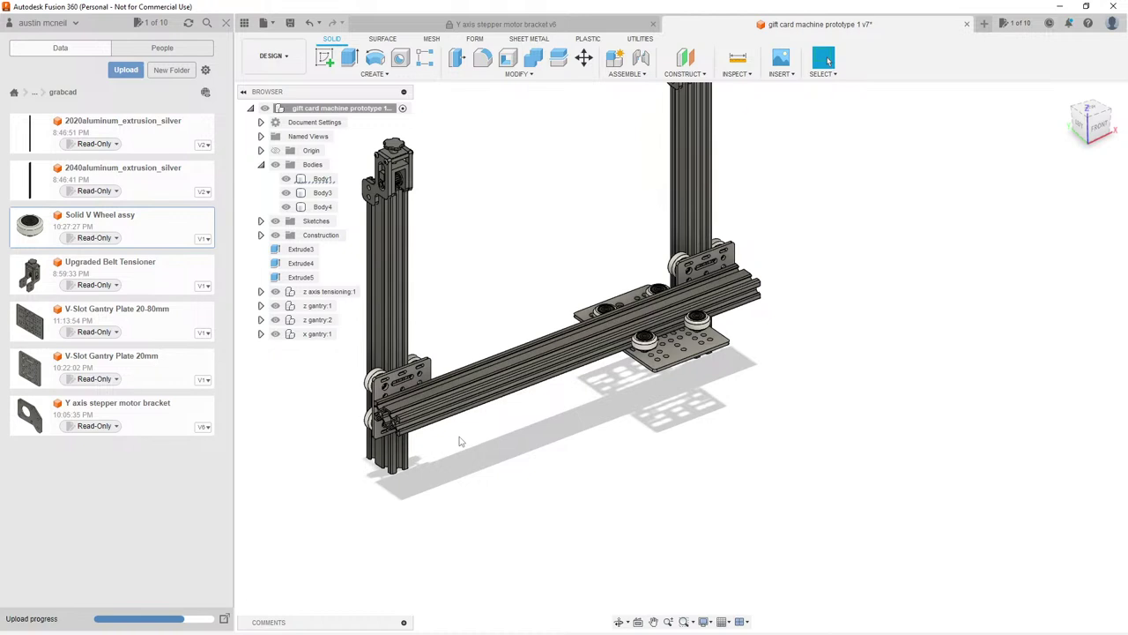
{"action": "left_click", "coordinate": [388, 388]}
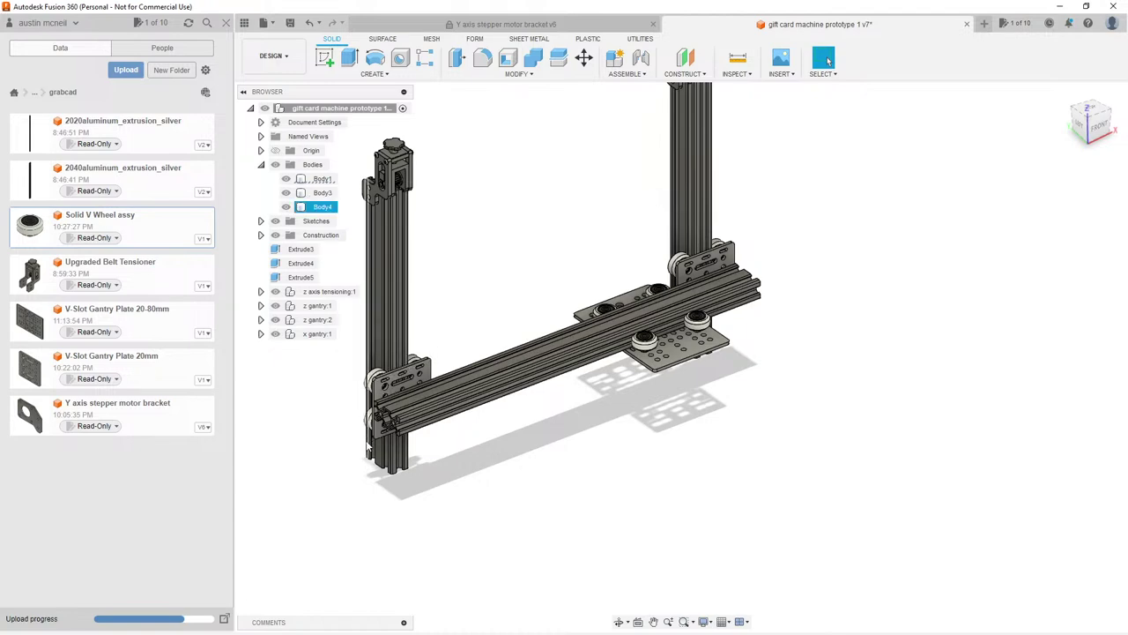
Step: Examine the horizontal extrusion's end, the x gantry plate's underside and the back of the gantry frame
{"action": "scroll", "coordinate": [394, 381], "scroll_direction": "up", "scroll_amount": 3}
{"action": "mouse_move", "coordinate": [394, 380]}
{"action": "middle_mouse_down", "text": "shift"}
{"action": "mouse_move", "coordinate": [473, 348]}
{"action": "mouse_move", "coordinate": [506, 344]}
{"action": "mouse_move", "coordinate": [473, 359]}
{"action": "mouse_move", "coordinate": [564, 350]}
{"action": "mouse_move", "coordinate": [389, 377]}
{"action": "middle_mouse_up", "text": "shift"}
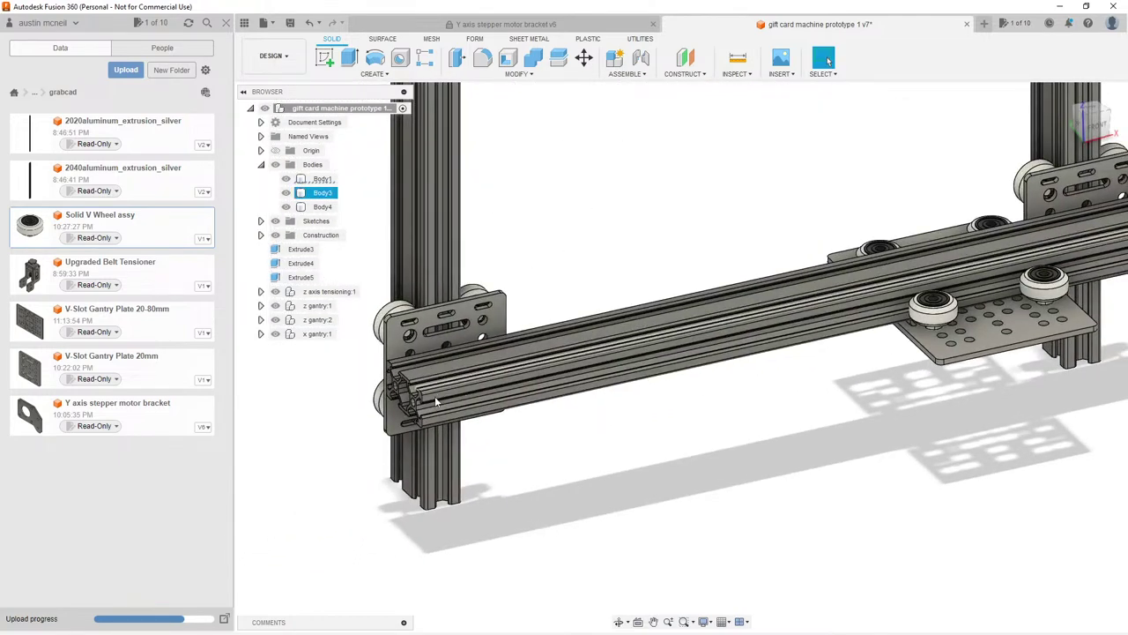
{"action": "left_click", "coordinate": [325, 401]}
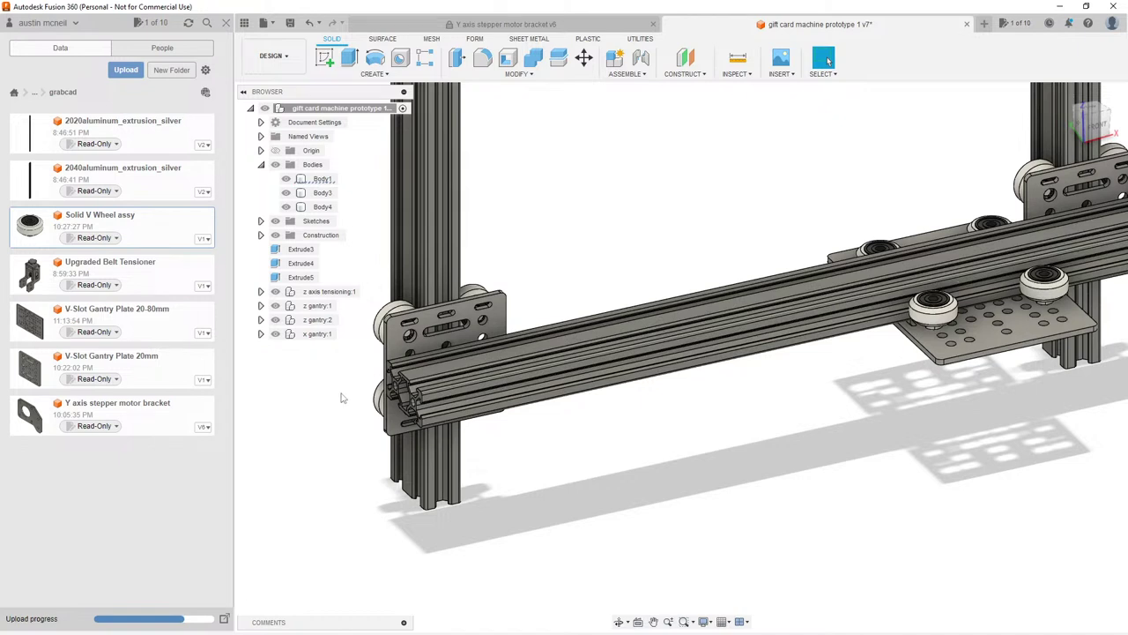
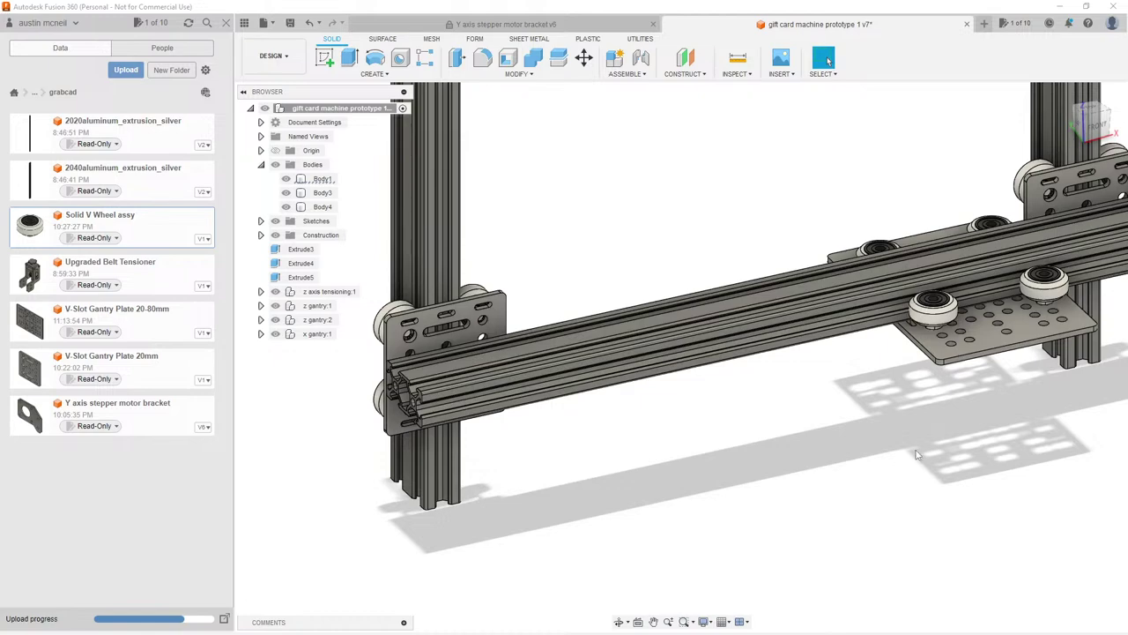
{"action": "middle_click_drag", "start_coordinate": [920, 449], "coordinate": [981, 401], "text": "shift"}
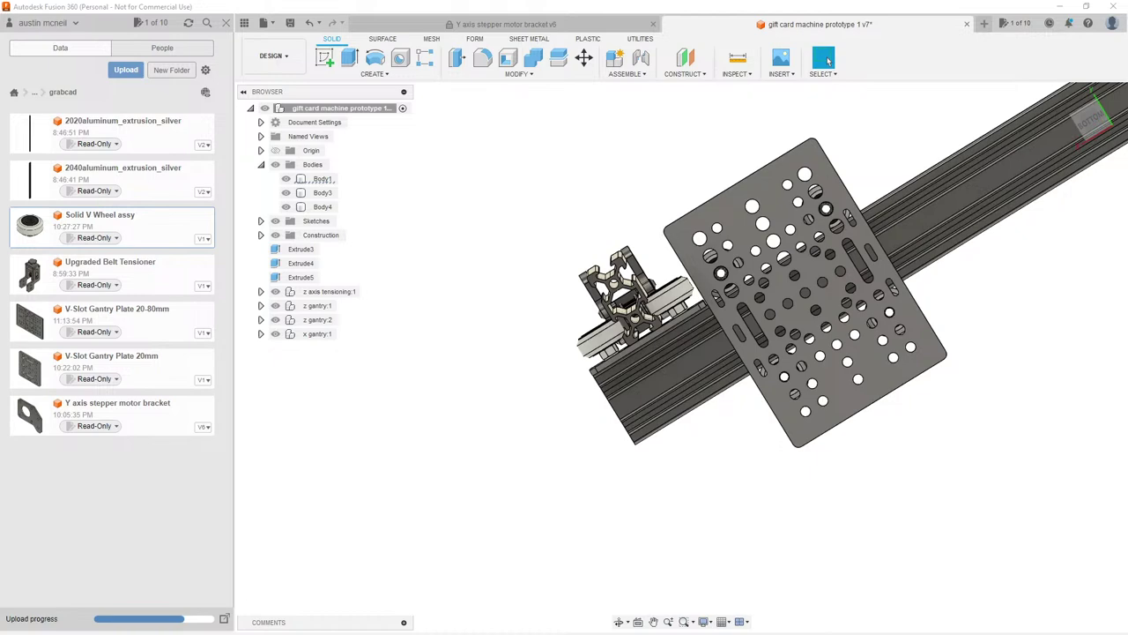
{"action": "scroll", "coordinate": [780, 285], "scroll_direction": "down", "scroll_amount": 5}
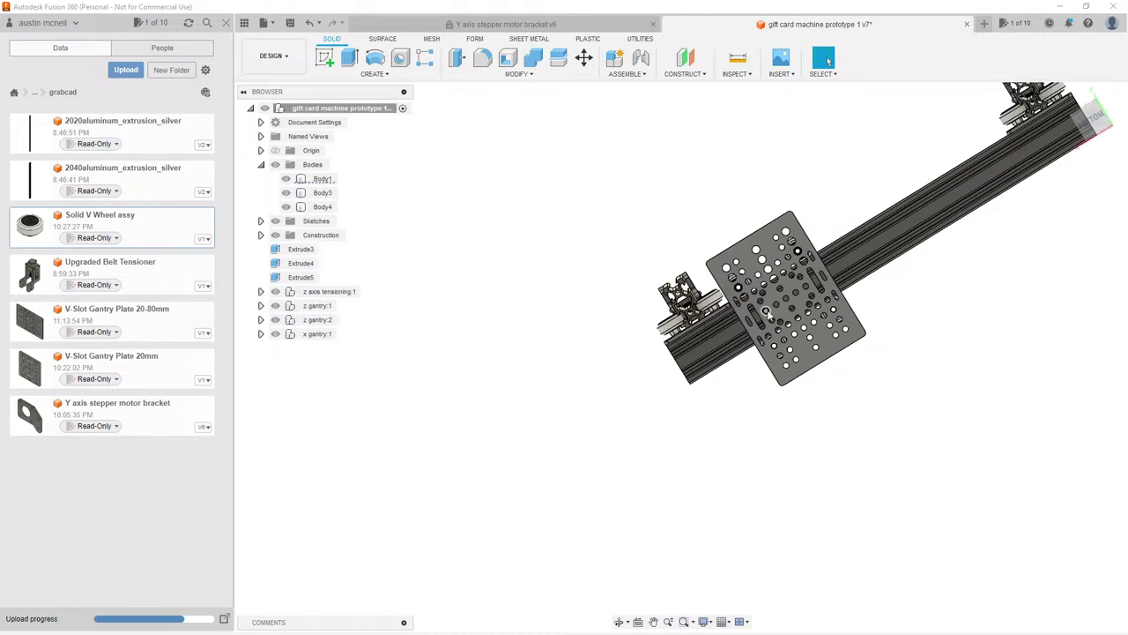
{"action": "middle_click_drag", "start_coordinate": [819, 198], "coordinate": [787, 380], "text": "shift"}
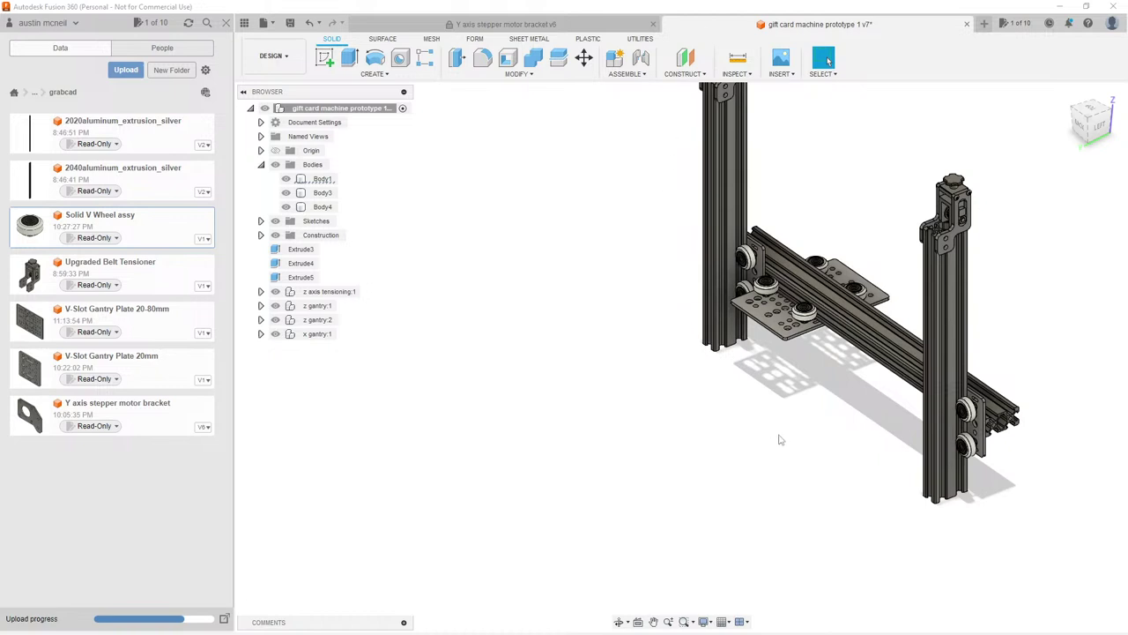
{"action": "mouse_move", "coordinate": [810, 220]}
{"action": "middle_mouse_down", "text": "shift"}
{"action": "mouse_move", "coordinate": [758, 213]}
{"action": "mouse_move", "coordinate": [807, 211]}
{"action": "middle_mouse_up", "text": "shift"}
{"action": "left_click", "coordinate": [829, 59]}
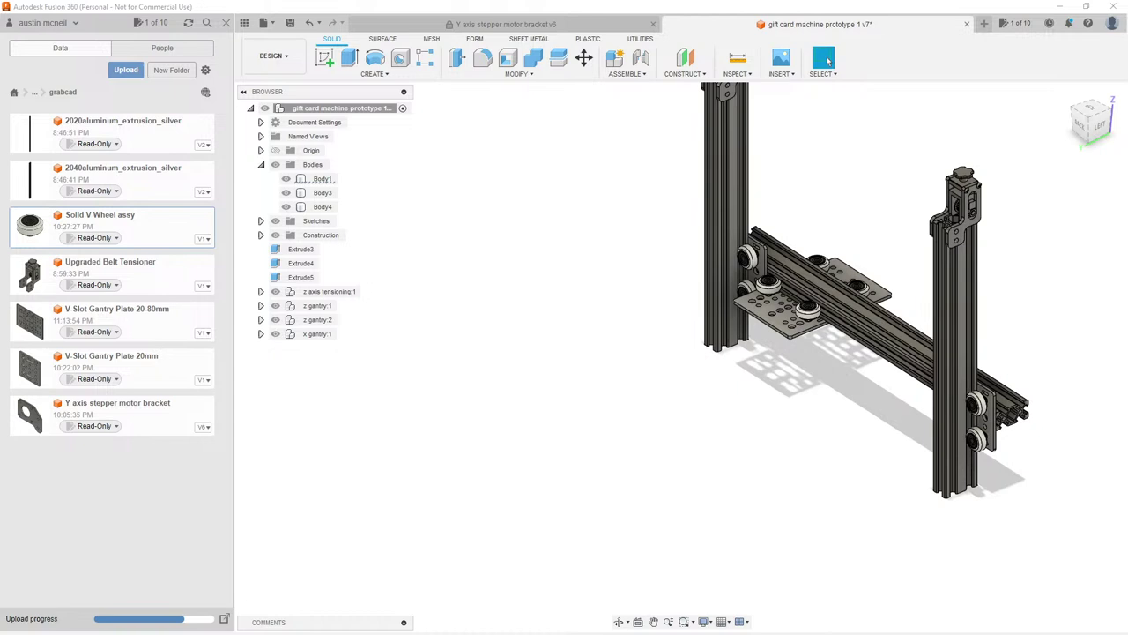
{"action": "scroll", "coordinate": [673, 320], "scroll_direction": "up", "scroll_amount": 2}
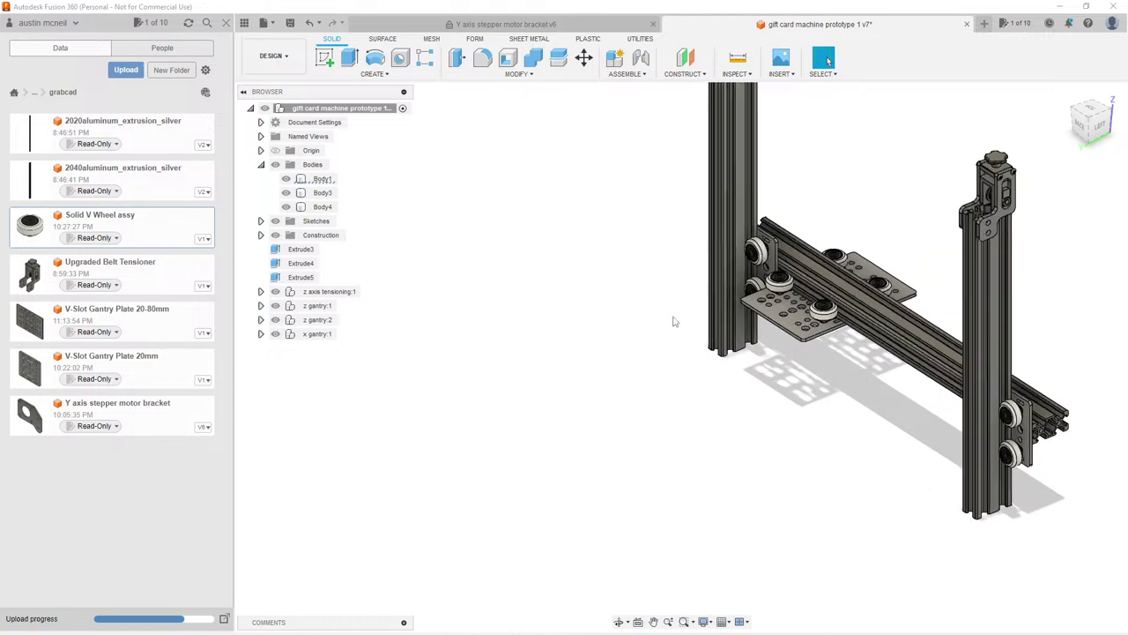
{"action": "scroll", "coordinate": [679, 335], "scroll_direction": "down", "scroll_amount": 4}
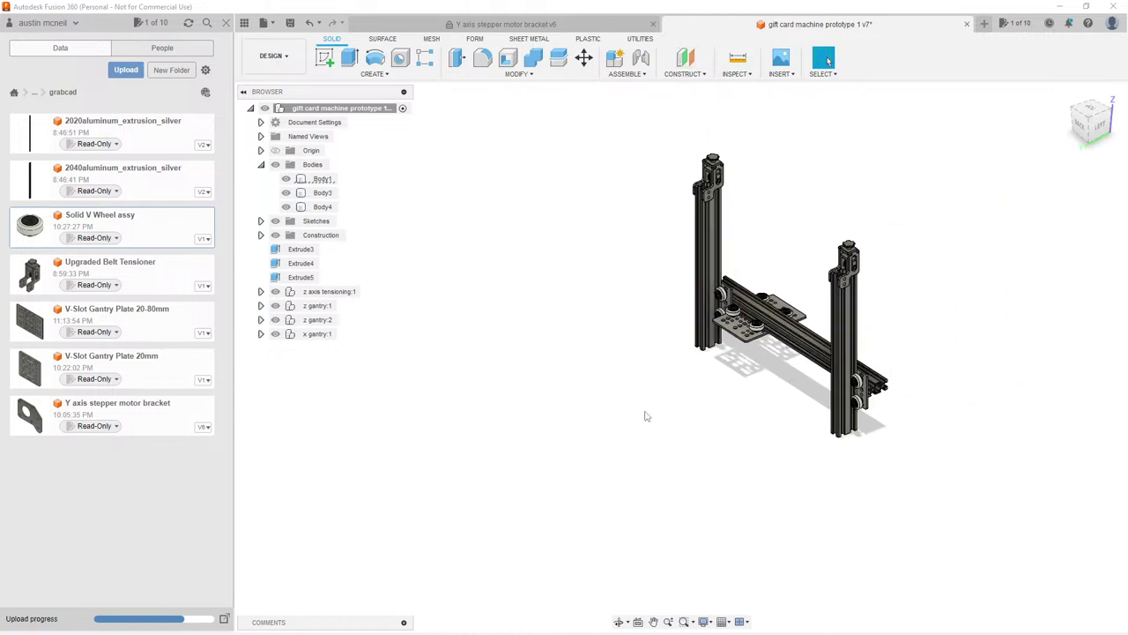
Step: Examine the whole gantry frame from the back, left side and front, including both vertical extrusions with their belt tensioners
{"action": "middle_click_drag", "start_coordinate": [645, 415], "coordinate": [672, 476]}
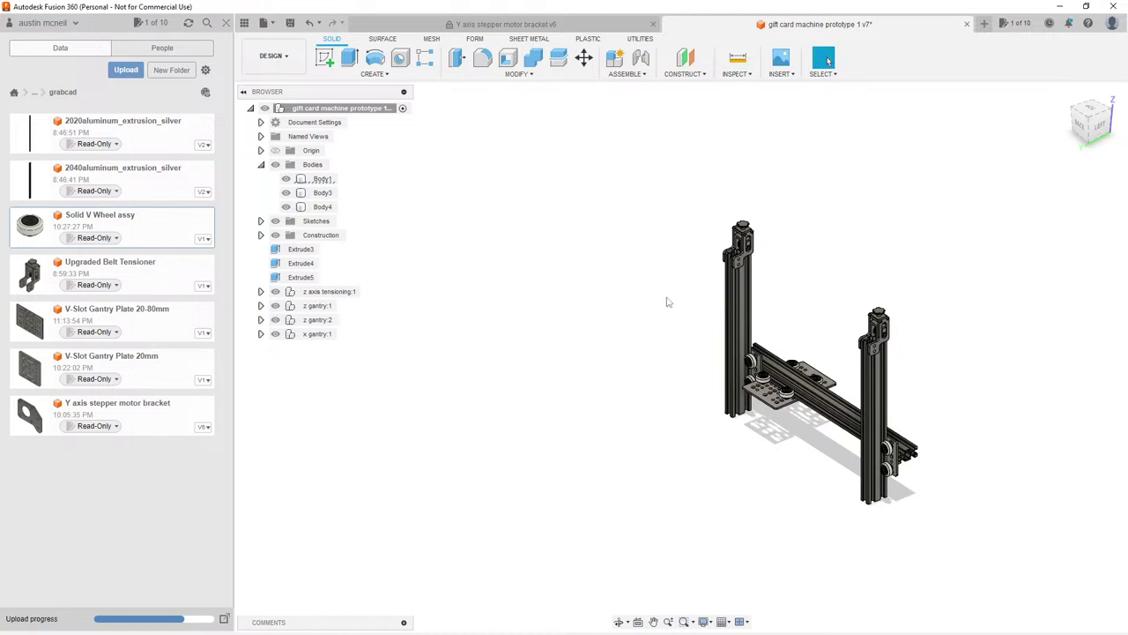
{"action": "middle_click_drag", "start_coordinate": [715, 450], "coordinate": [740, 456], "text": "shift"}
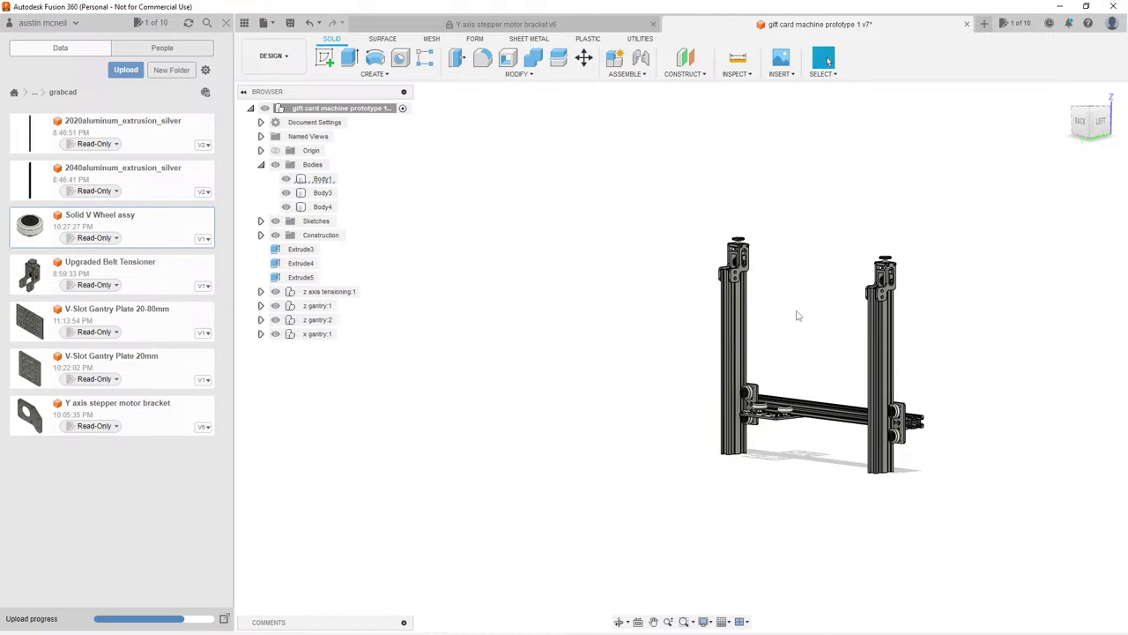
{"action": "middle_click_drag", "start_coordinate": [796, 308], "coordinate": [793, 320]}
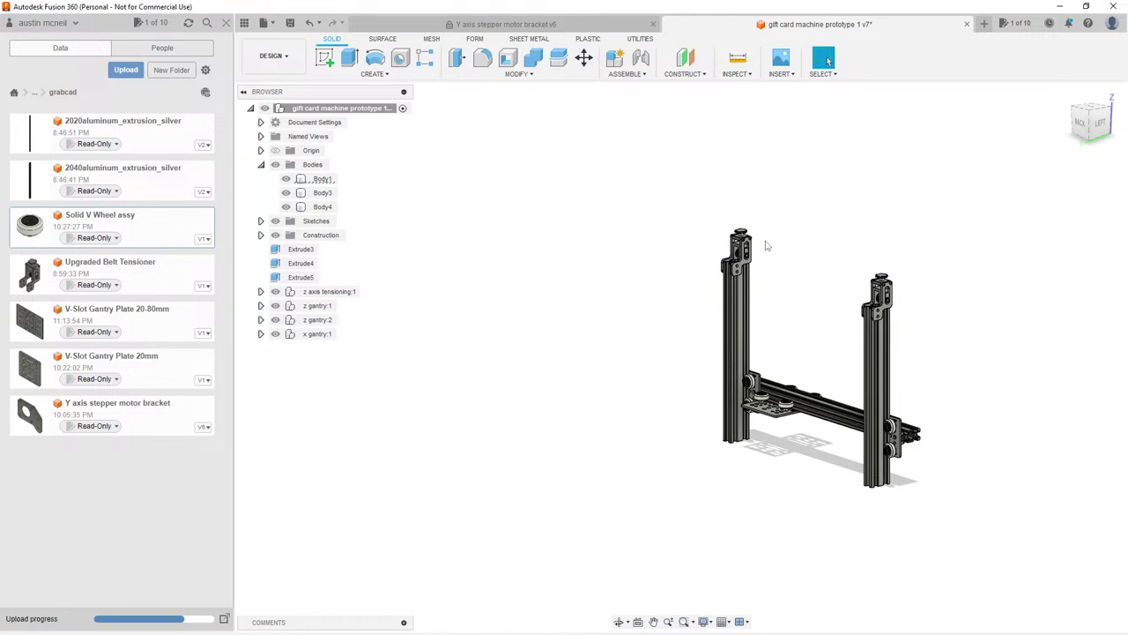
{"action": "middle_click_drag", "start_coordinate": [778, 278], "coordinate": [763, 257]}
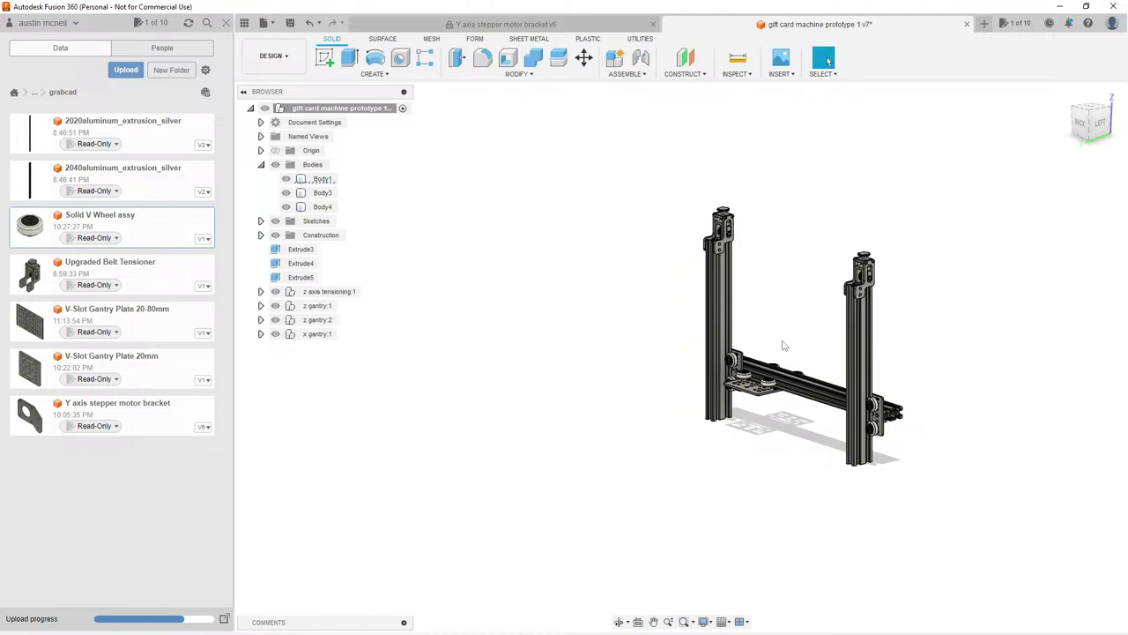
{"action": "middle_click_drag", "start_coordinate": [787, 298], "coordinate": [695, 322], "text": "shift"}
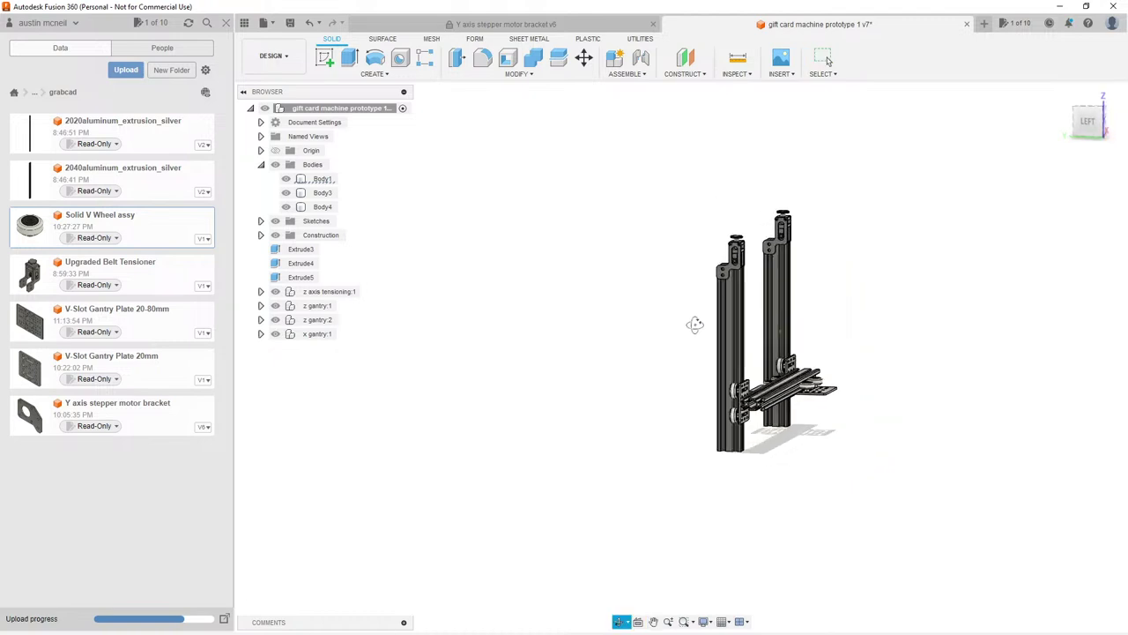
{"action": "left_click", "coordinate": [767, 264]}
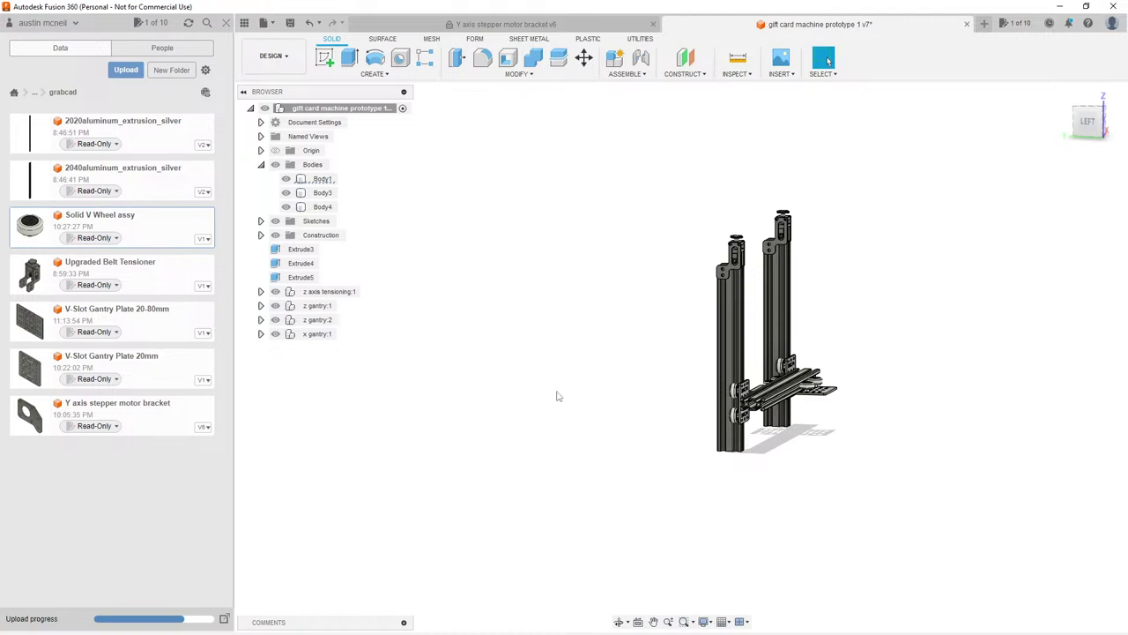
{"action": "middle_click_drag", "start_coordinate": [597, 272], "coordinate": [800, 302], "text": "shift"}
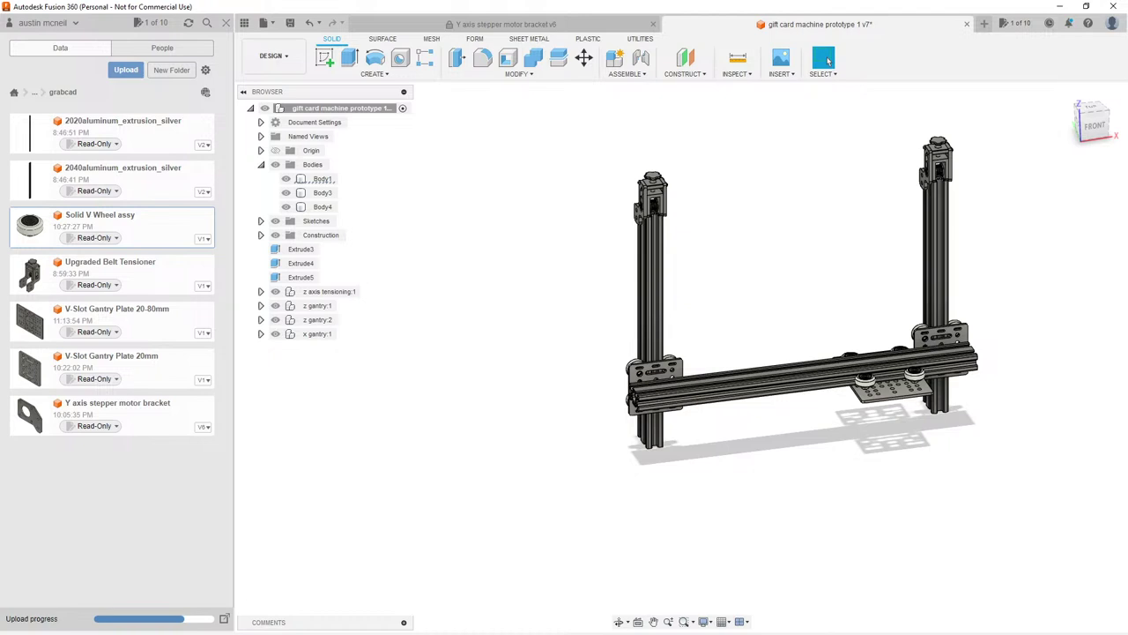
Step: Examine the x gantry plate and its wheels from above, and the horizontal extrusion from the front right
{"action": "middle_click_drag", "start_coordinate": [850, 304], "coordinate": [835, 353], "text": "shift"}
{"action": "scroll", "coordinate": [891, 324], "scroll_direction": "up", "scroll_amount": 4}
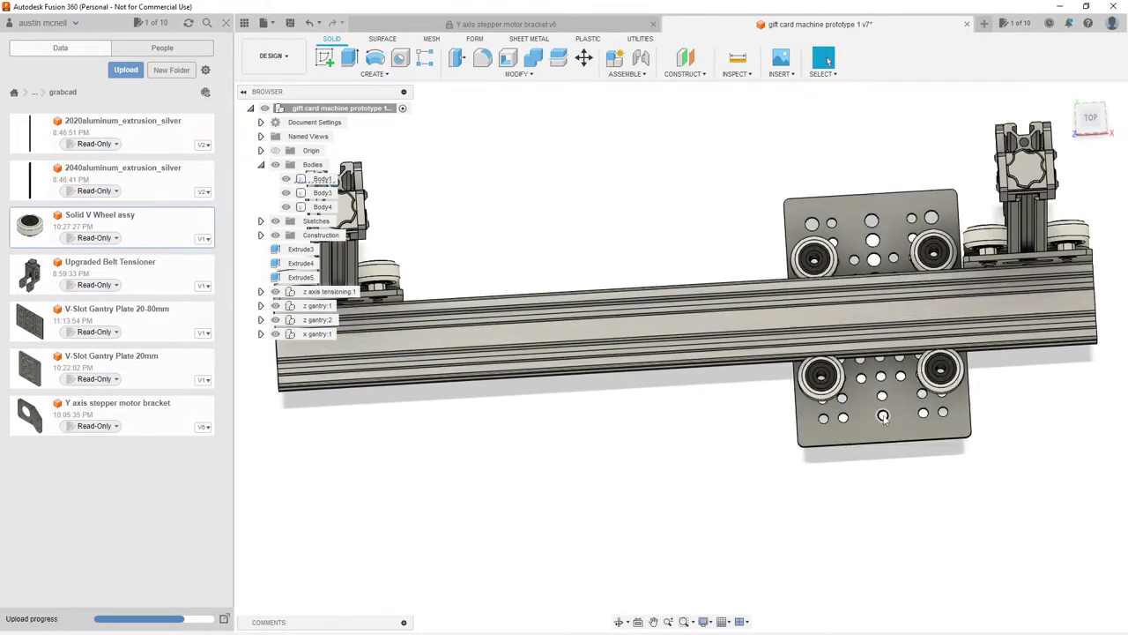
{"action": "scroll", "coordinate": [883, 418], "scroll_direction": "down", "scroll_amount": 2}
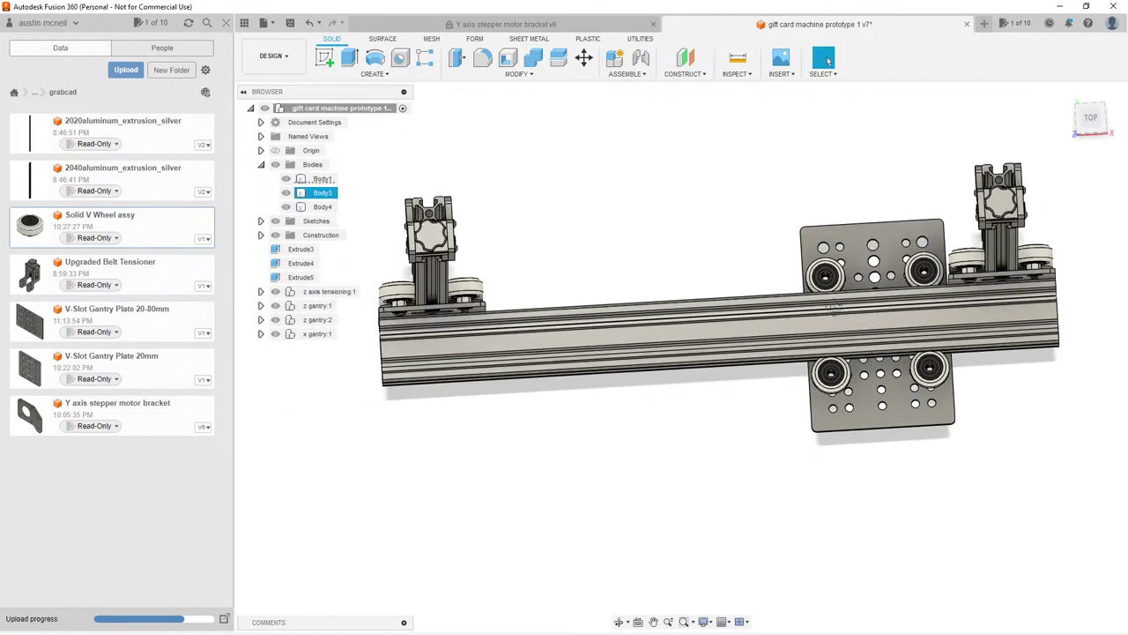
{"action": "middle_click_drag", "start_coordinate": [882, 415], "coordinate": [798, 279], "text": "shift"}
{"action": "scroll", "coordinate": [798, 279], "scroll_direction": "down", "scroll_amount": 3}
{"action": "middle_click_drag", "start_coordinate": [814, 194], "coordinate": [796, 255], "text": "shift"}
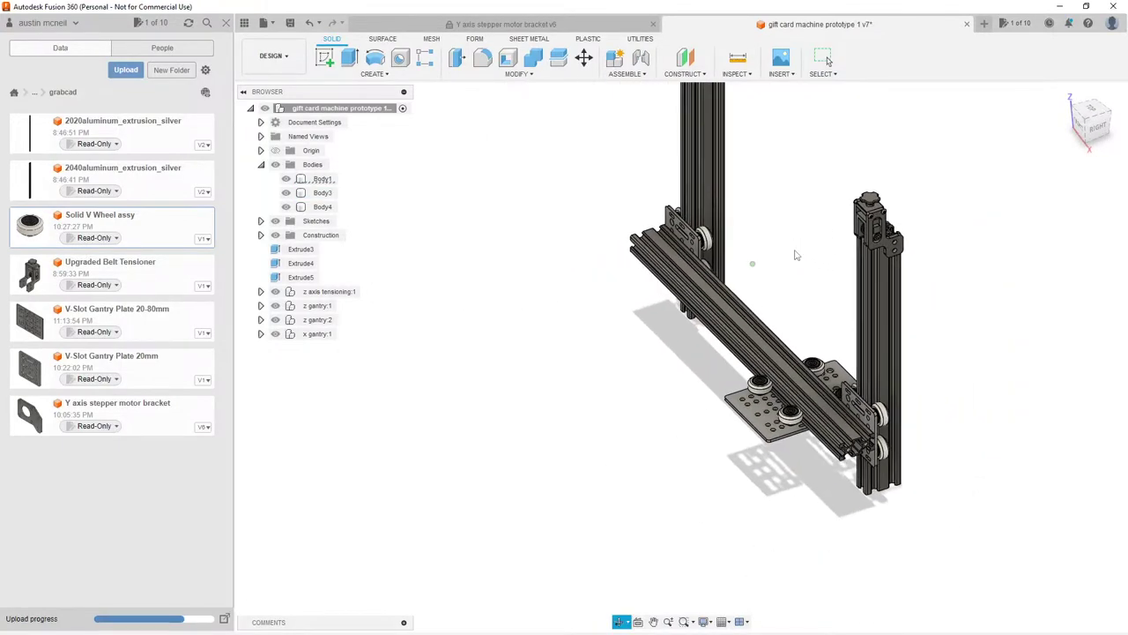
{"action": "scroll", "coordinate": [760, 318], "scroll_direction": "up", "scroll_amount": 1}
{"action": "left_click", "coordinate": [758, 324]}
{"action": "middle_click_drag", "start_coordinate": [758, 323], "coordinate": [780, 214], "text": "shift"}
{"action": "middle_click_drag", "start_coordinate": [749, 269], "coordinate": [730, 275], "text": "shift"}
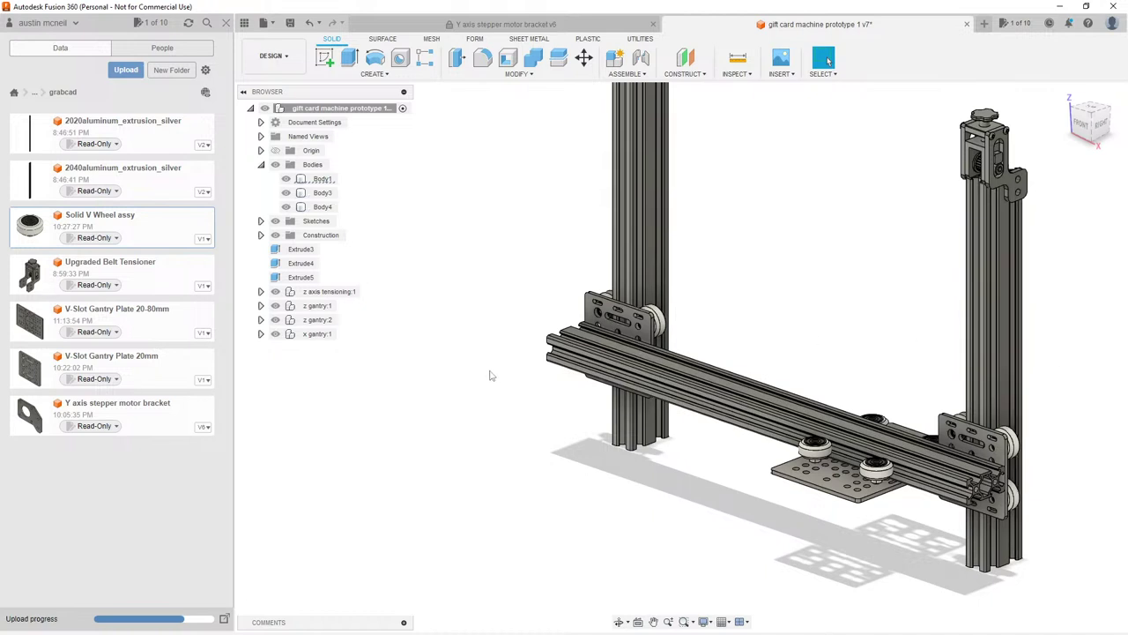
Step: Save the gift card machine prototype design as a new version
{"action": "key", "text": "ctrl+s"}
{"action": "key", "text": "Return"}
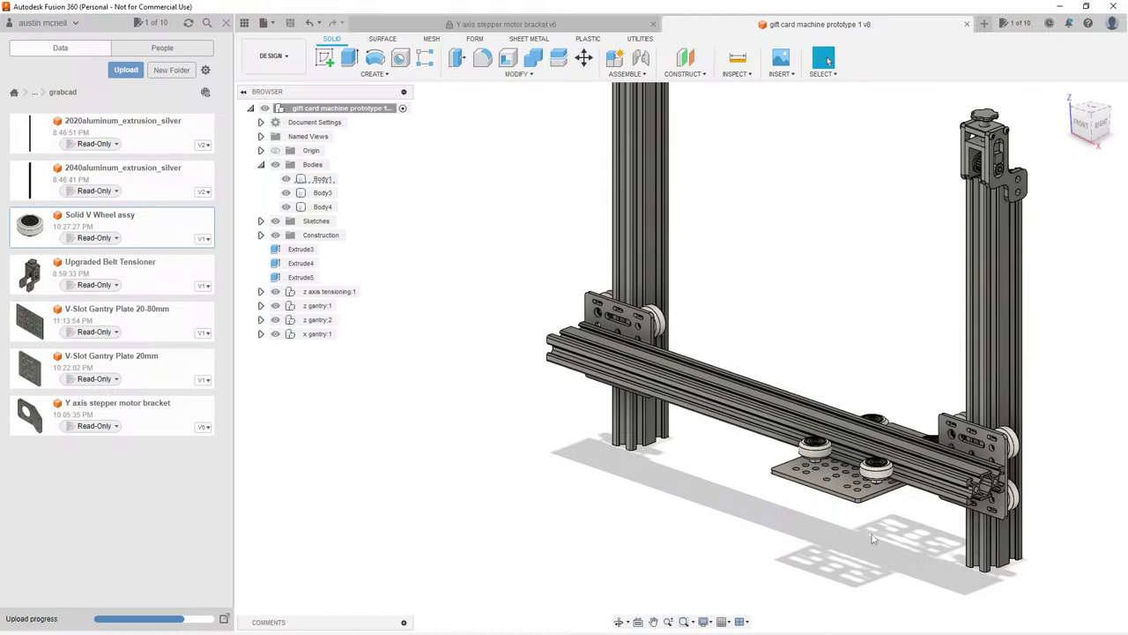
Step: Examine the x gantry plate's holes and wheels along the horizontal extrusion, from above, below and the right end
{"action": "middle_click_drag", "start_coordinate": [846, 423], "coordinate": [804, 500], "text": "shift"}
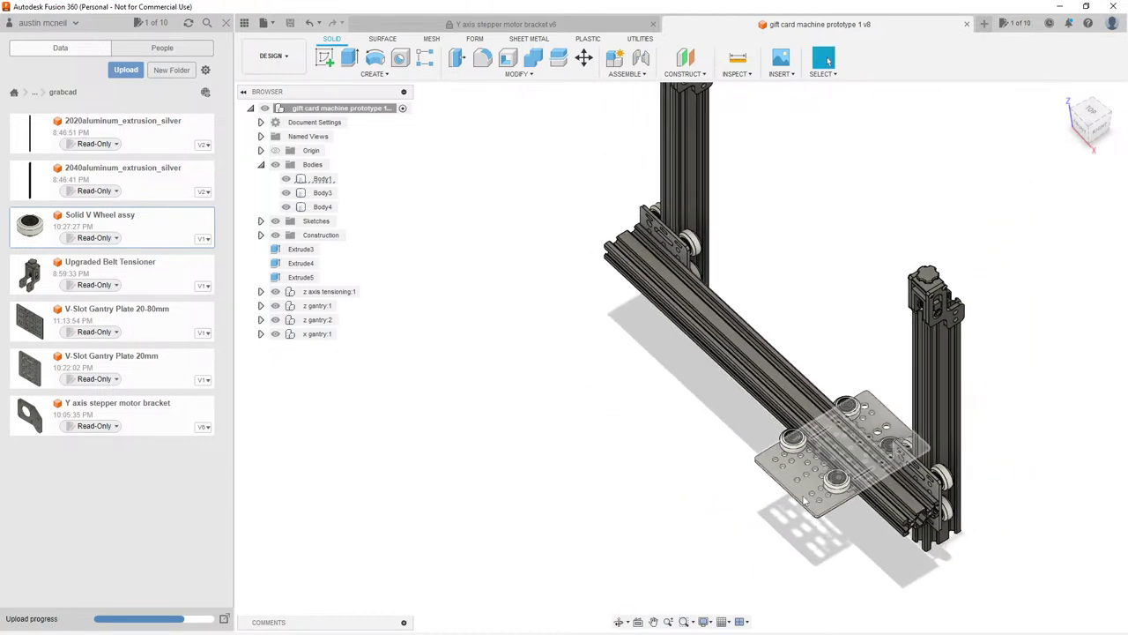
{"action": "scroll", "coordinate": [811, 495], "scroll_direction": "up", "scroll_amount": 5}
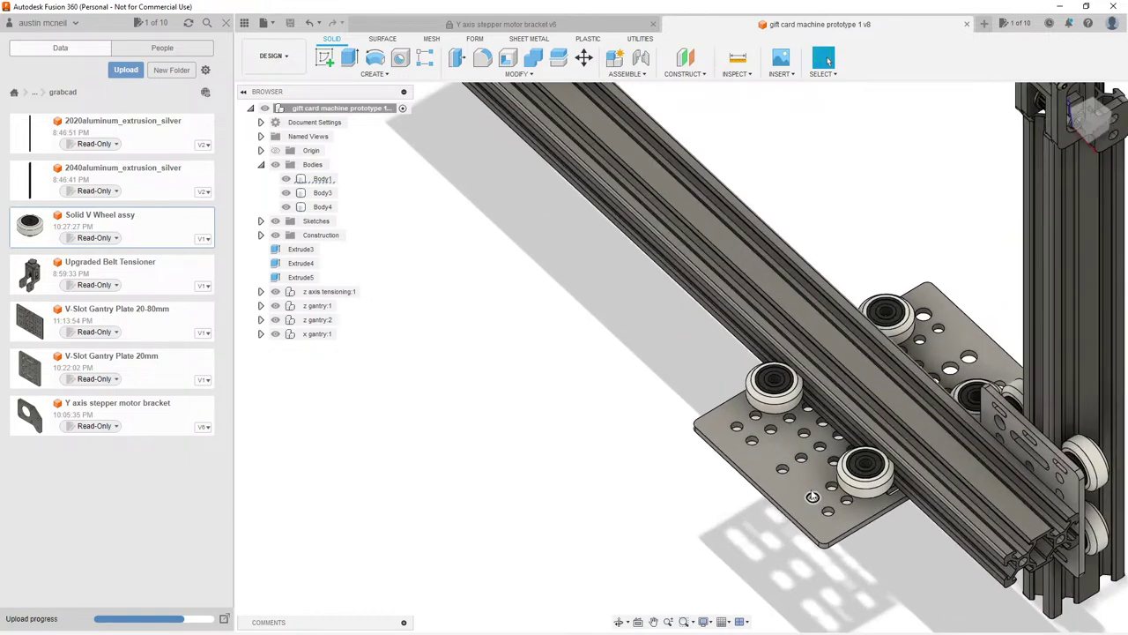
{"action": "scroll", "coordinate": [812, 496], "scroll_direction": "down", "scroll_amount": 5}
{"action": "left_click", "coordinate": [794, 326]}
{"action": "middle_click_drag", "start_coordinate": [794, 326], "coordinate": [797, 339], "text": "shift"}
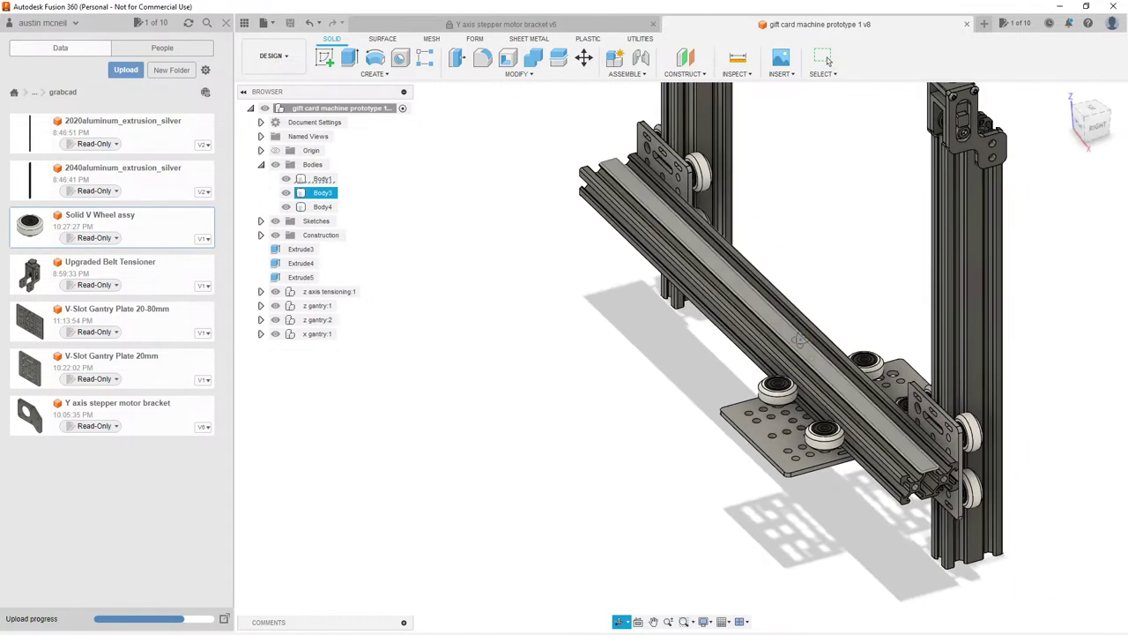
{"action": "left_click", "coordinate": [825, 59]}
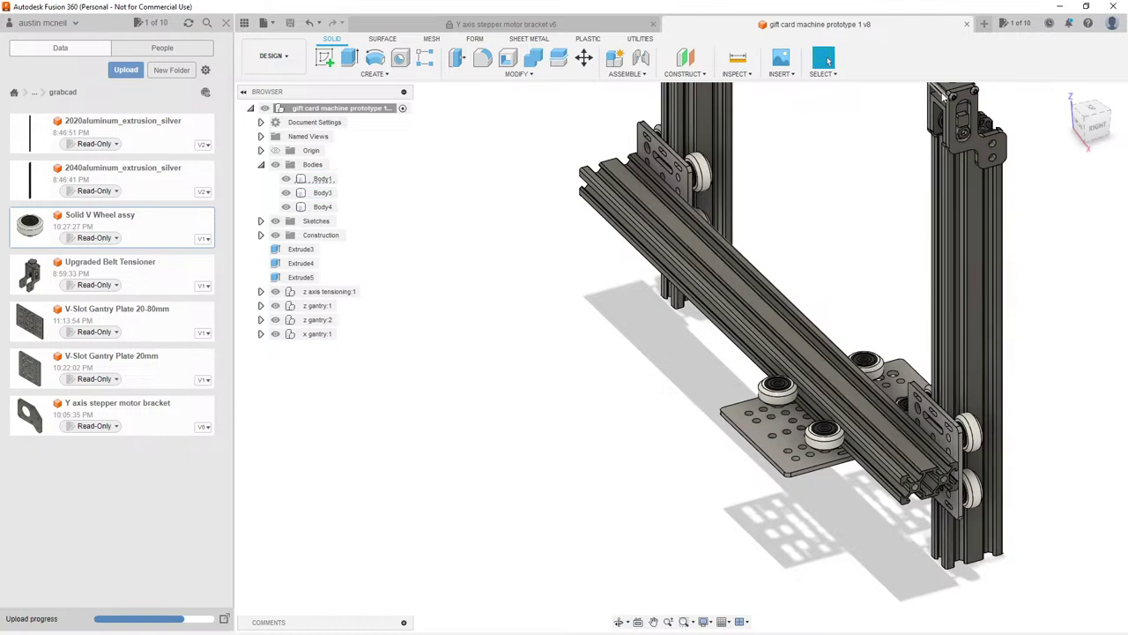
{"action": "left_click", "coordinate": [589, 203]}
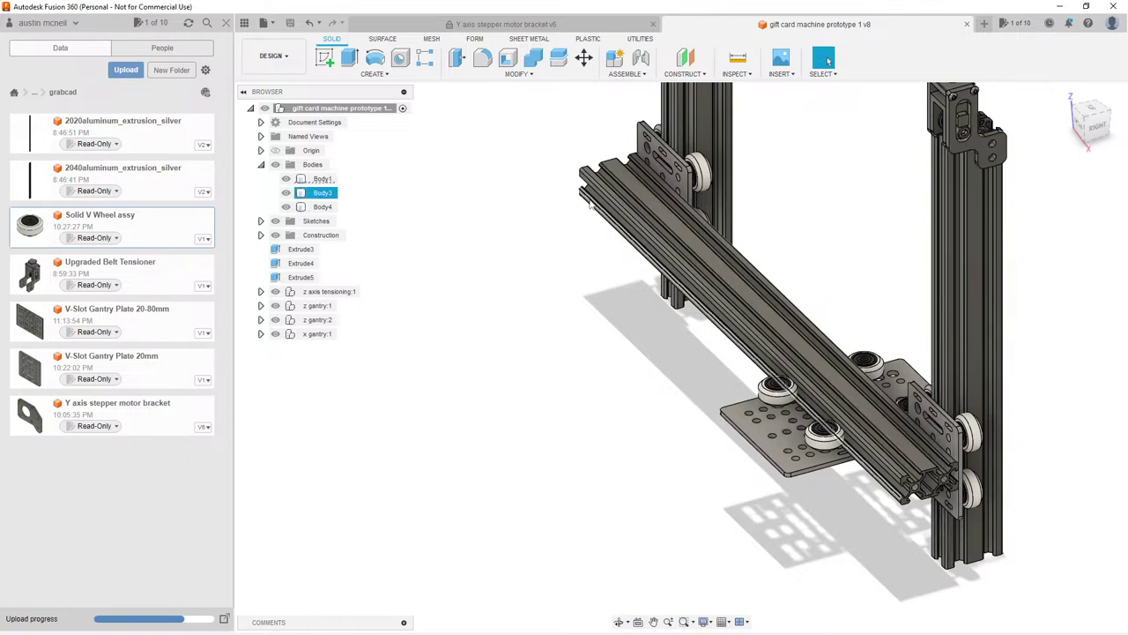
{"action": "key", "text": "Escape"}
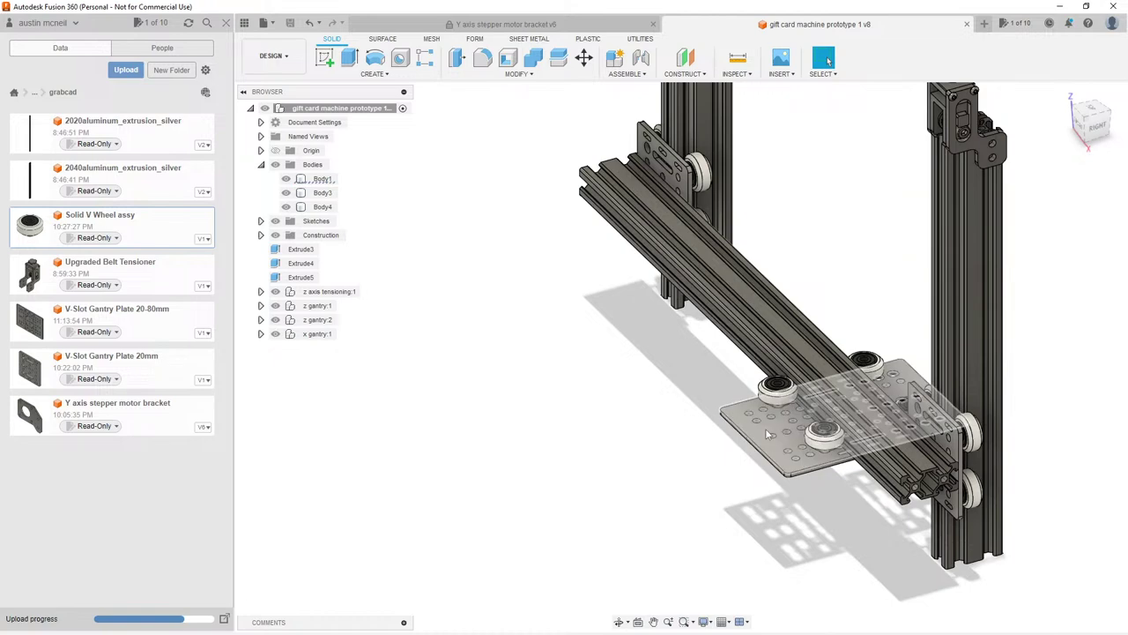
{"action": "middle_click_drag", "start_coordinate": [768, 434], "coordinate": [875, 411], "text": "shift"}
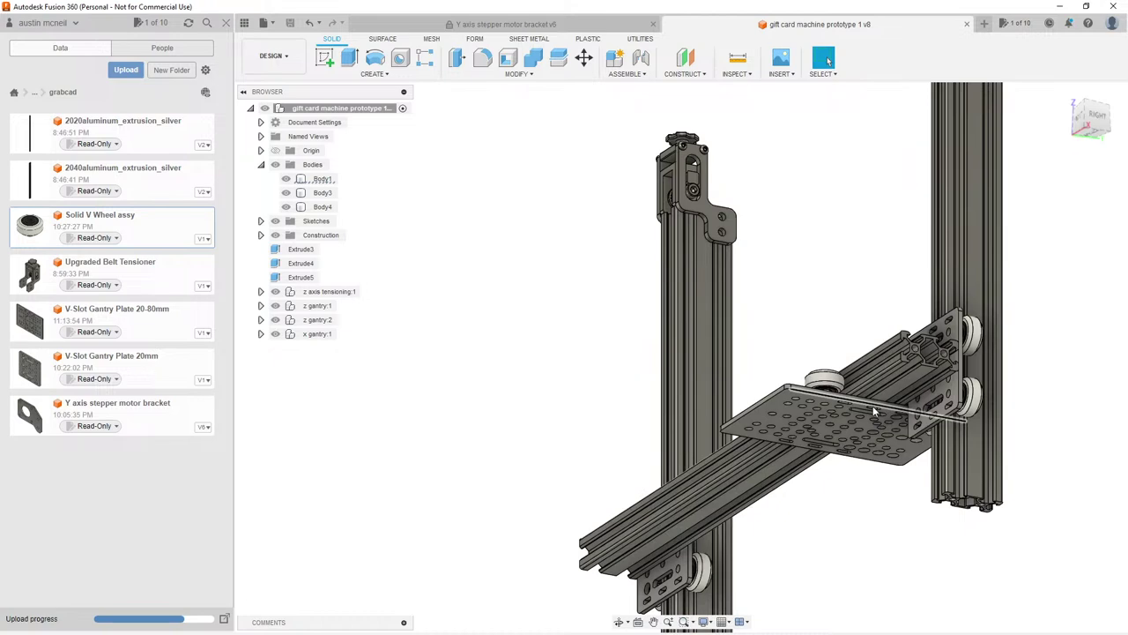
{"action": "middle_click_drag", "start_coordinate": [859, 300], "coordinate": [798, 312]}
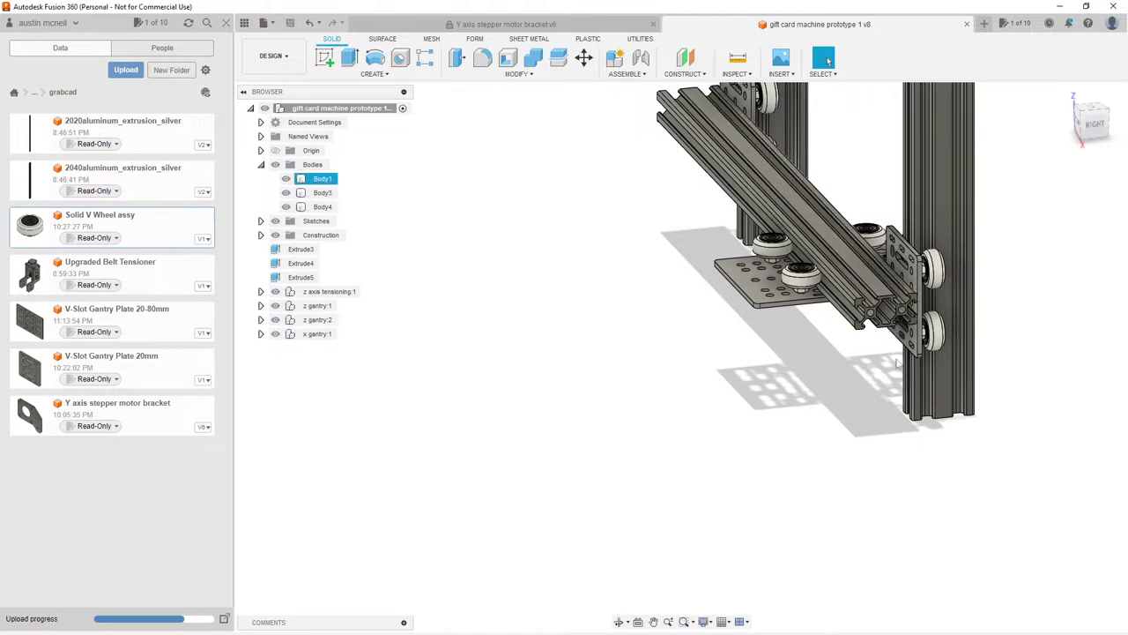
{"action": "scroll", "coordinate": [882, 353], "scroll_direction": "down", "scroll_amount": 3}
{"action": "middle_click_drag", "start_coordinate": [833, 256], "coordinate": [835, 324]}
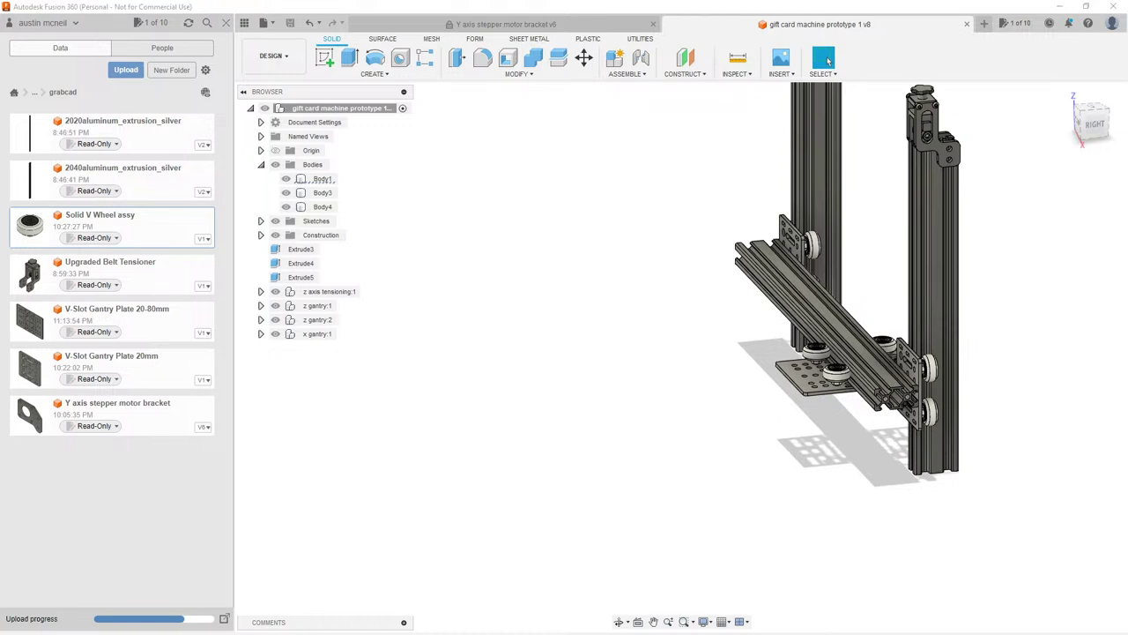
Step: Switch to the browser and view the photos of the Maccurat Nema 17 stepper motor and pulley bracket for 2040 V-slot on AliExpress
{"action": "key", "text": "alt+Tab"}
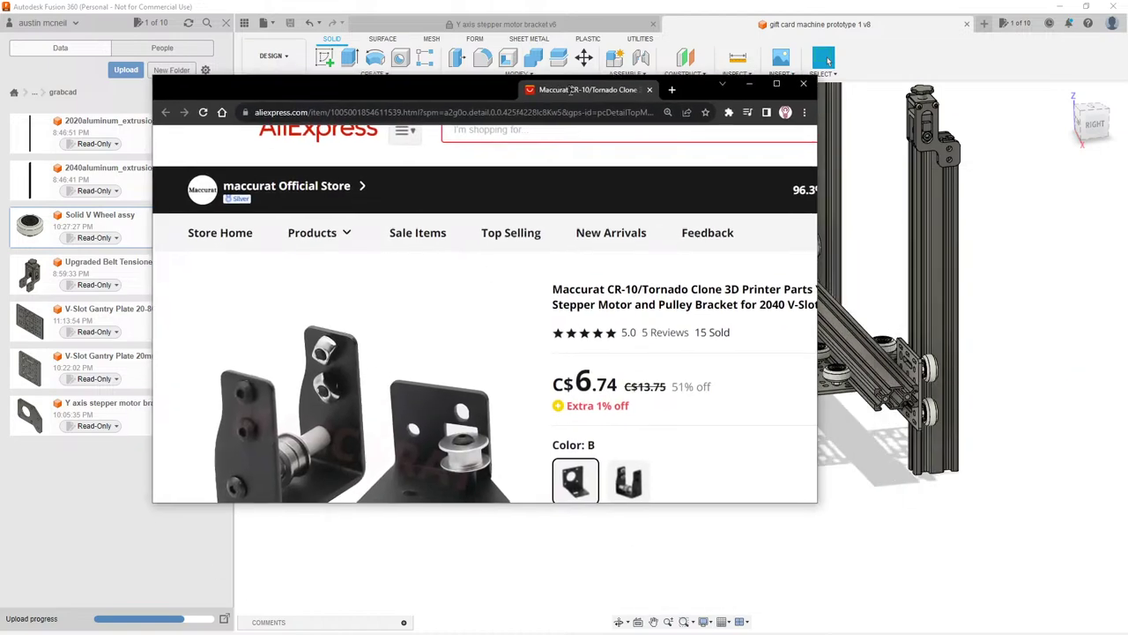
{"action": "scroll", "coordinate": [780, 298], "scroll_direction": "down", "scroll_amount": 2}
{"action": "mouse_move", "coordinate": [471, 265]}
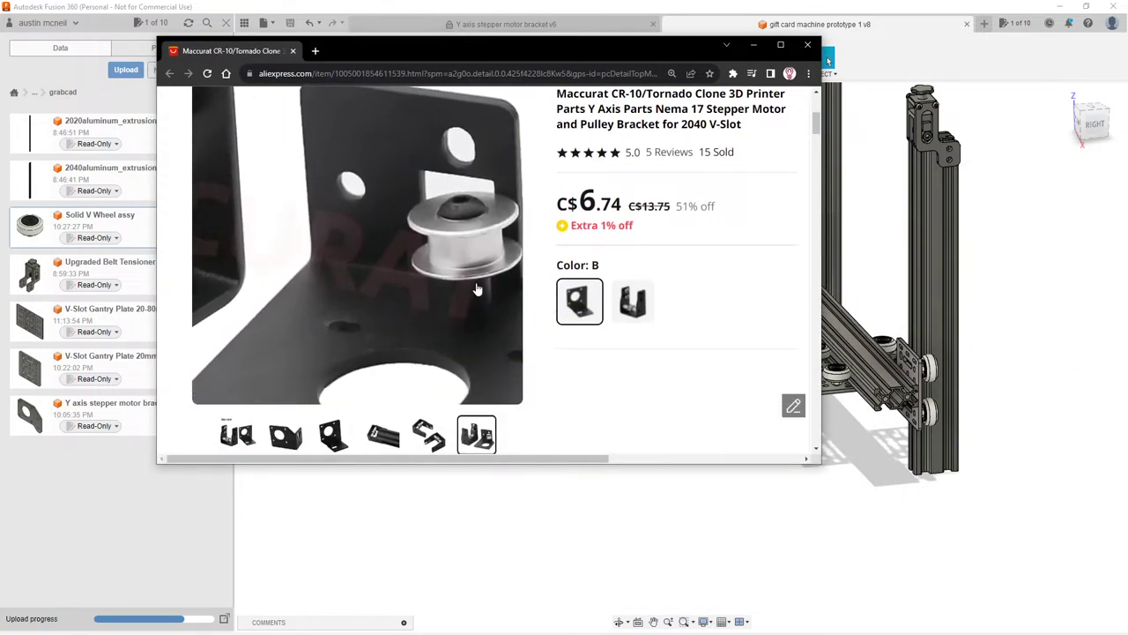
{"action": "scroll", "coordinate": [594, 315], "scroll_direction": "down", "scroll_amount": 1}
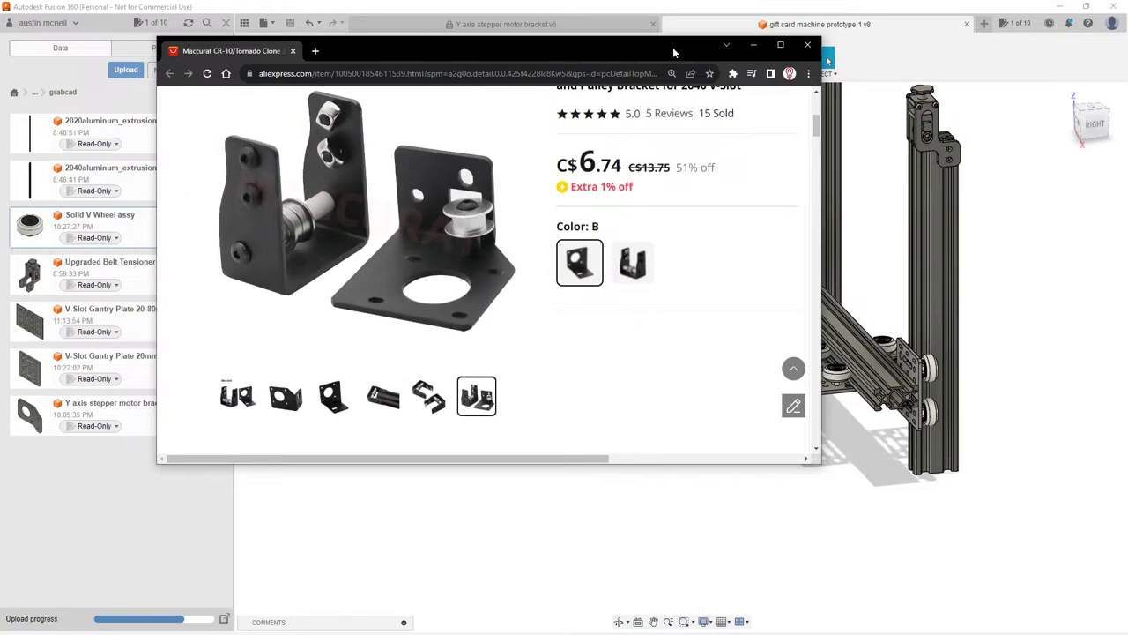
{"action": "mouse_move", "coordinate": [372, 401]}
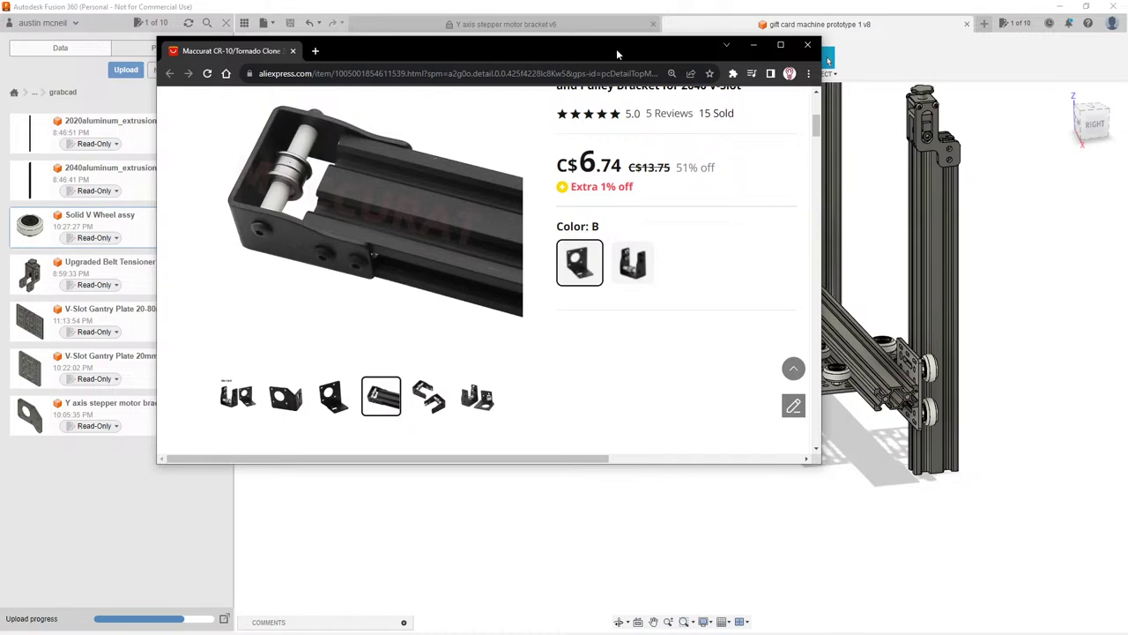
{"action": "left_click_drag", "start_coordinate": [616, 49], "coordinate": [710, 148]}
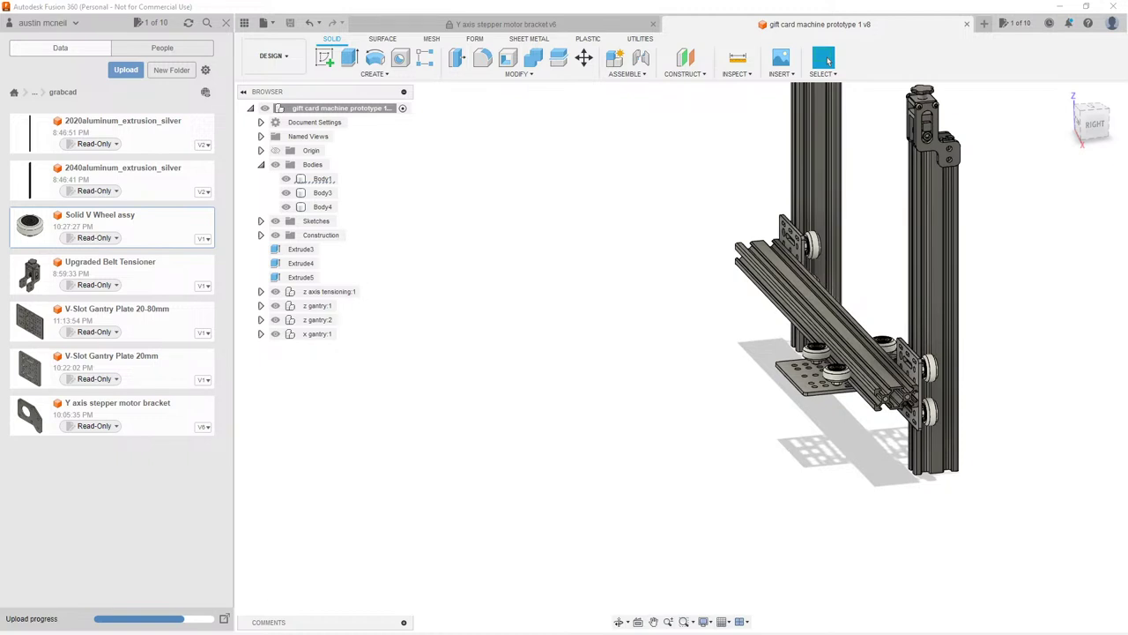
Step: Examine the whole gantry frame, its uprights, horizontal extrusion and gantry plates, from the front right, back right and right side
{"action": "middle_click_drag", "start_coordinate": [890, 179], "coordinate": [897, 185]}
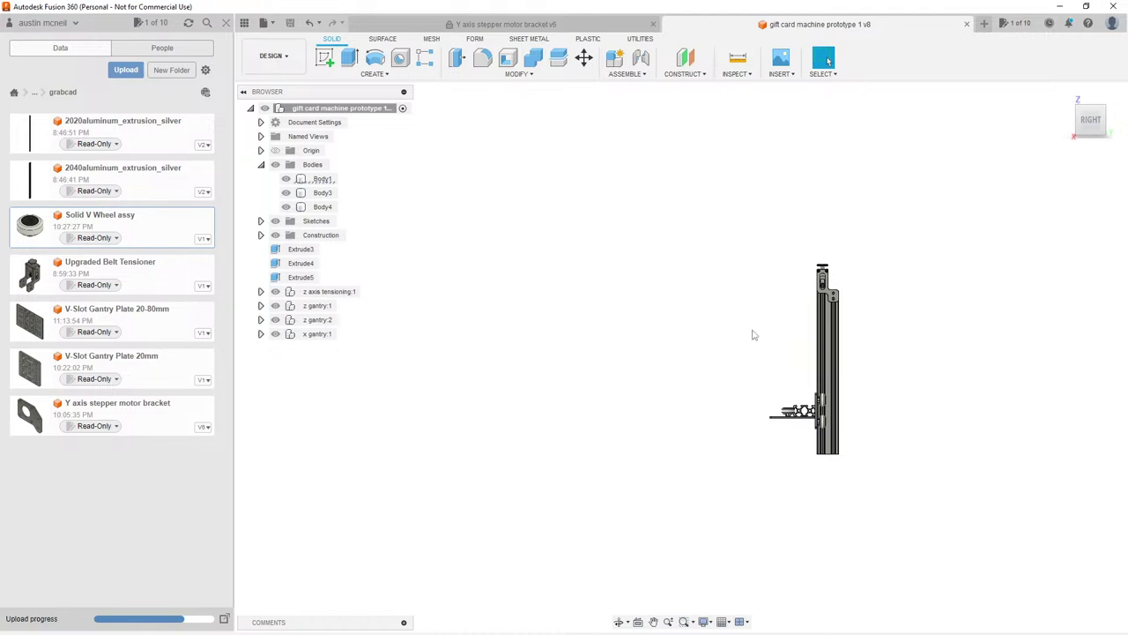
{"action": "middle_click_drag", "start_coordinate": [711, 282], "coordinate": [727, 304], "text": "shift"}
{"action": "middle_click_drag", "start_coordinate": [867, 294], "coordinate": [723, 261]}
{"action": "scroll", "coordinate": [692, 340], "scroll_direction": "up", "scroll_amount": 2}
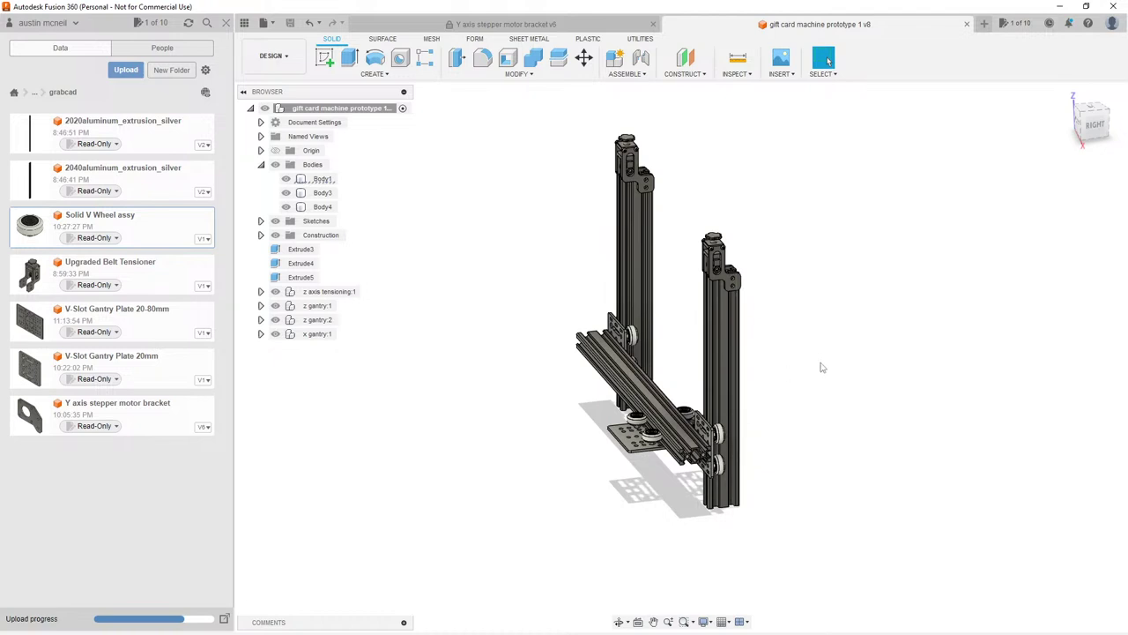
{"action": "middle_click_drag", "start_coordinate": [819, 368], "coordinate": [696, 418], "text": "shift"}
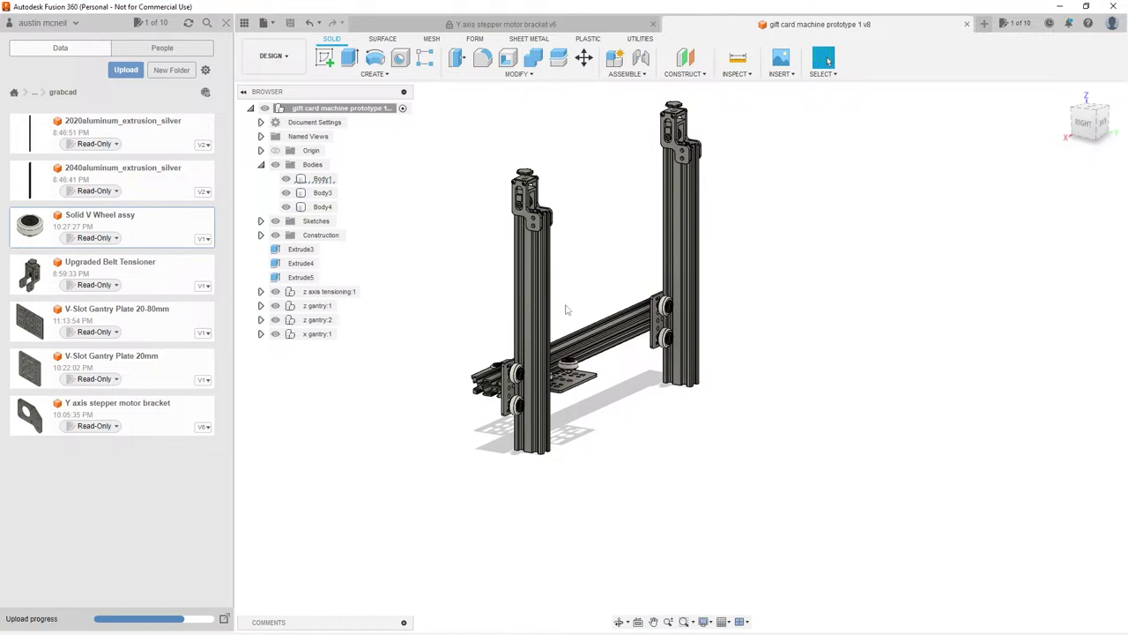
{"action": "middle_click_drag", "start_coordinate": [448, 319], "coordinate": [499, 329], "text": "shift"}
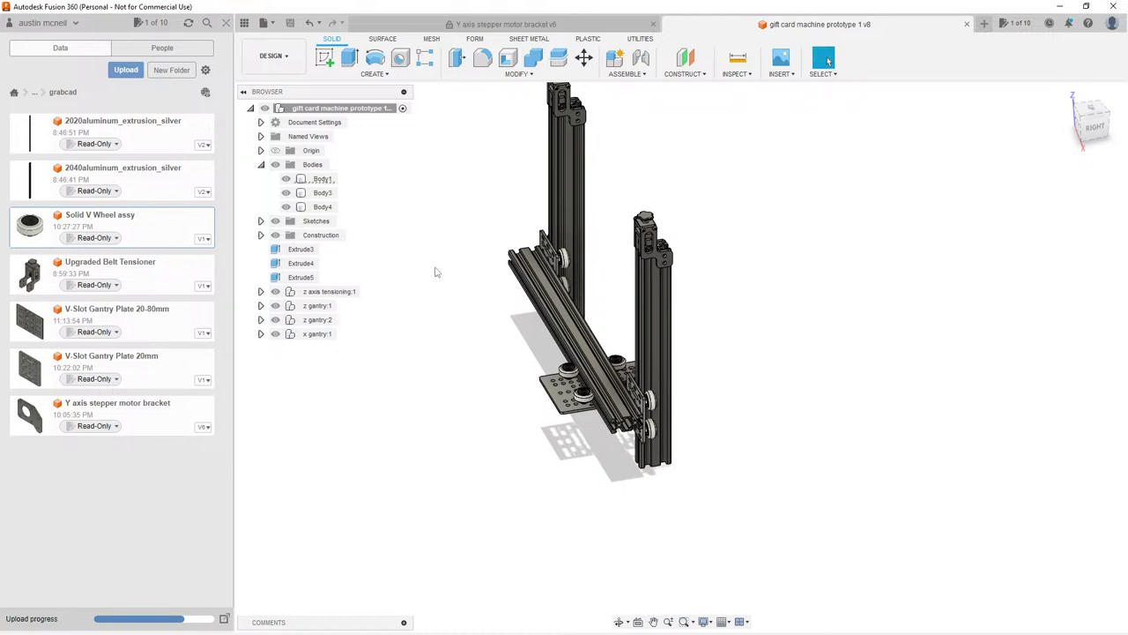
{"action": "middle_click_drag", "start_coordinate": [432, 285], "coordinate": [498, 354], "text": "shift"}
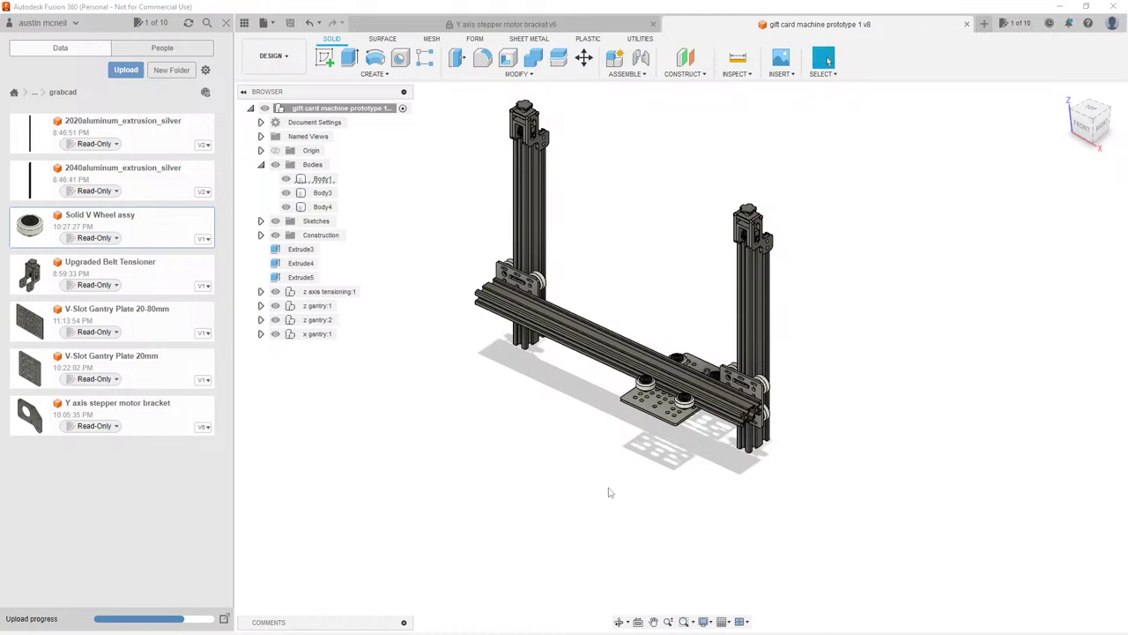
{"action": "middle_click_drag", "start_coordinate": [780, 397], "coordinate": [711, 379], "text": "shift"}
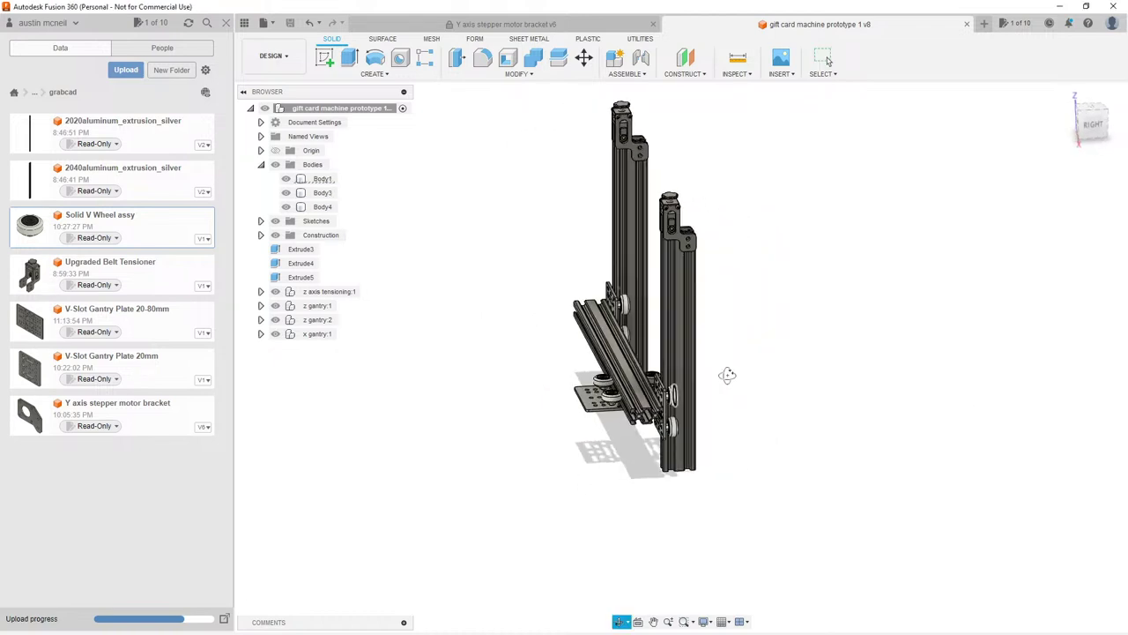
{"action": "middle_click_drag", "start_coordinate": [776, 401], "coordinate": [795, 446], "text": "shift"}
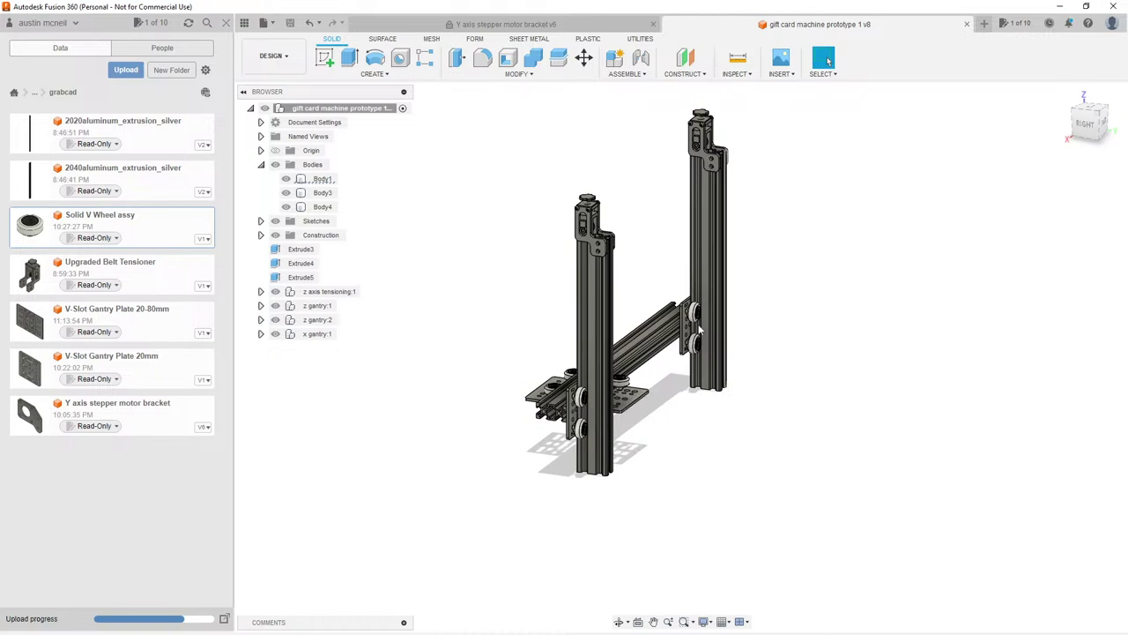
{"action": "middle_click_drag", "start_coordinate": [650, 412], "coordinate": [582, 412], "text": "shift"}
{"action": "left_click", "coordinate": [822, 57]}
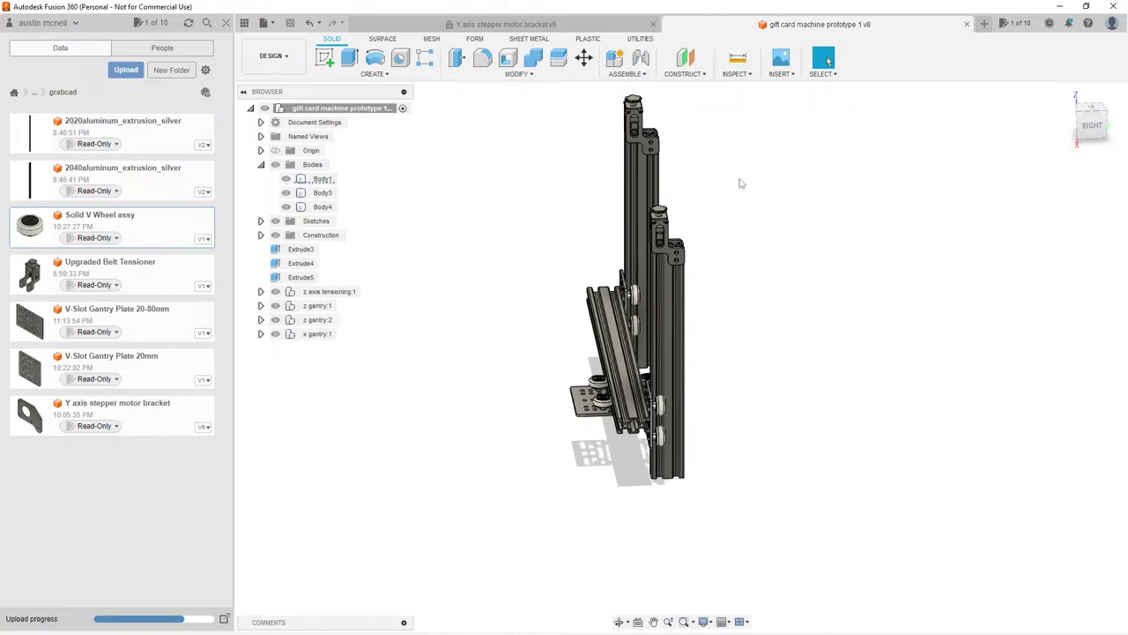
{"action": "left_click", "coordinate": [1093, 128]}
{"action": "middle_click_drag", "start_coordinate": [852, 415], "coordinate": [846, 277]}
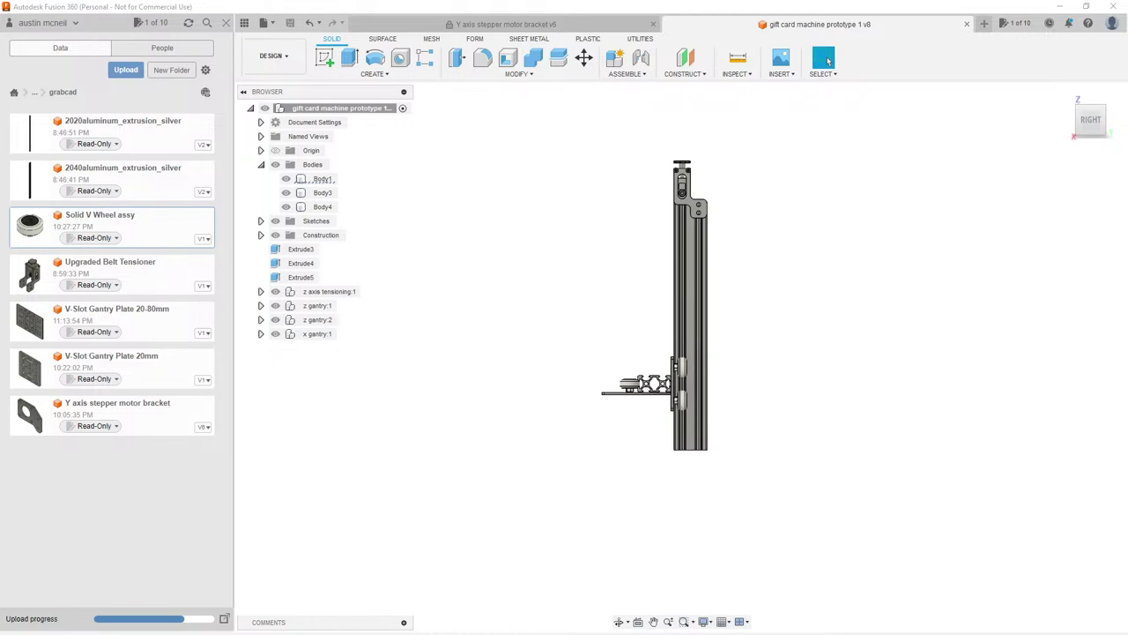
Step: Switch to the browser, compare the 4040 Y-Axis and 2040 Y-Axis CR10 belt tensioners on AliExpress, and close the page
{"action": "key", "text": "alt+Tab"}
{"action": "scroll", "coordinate": [543, 373], "scroll_direction": "down", "scroll_amount": 3}
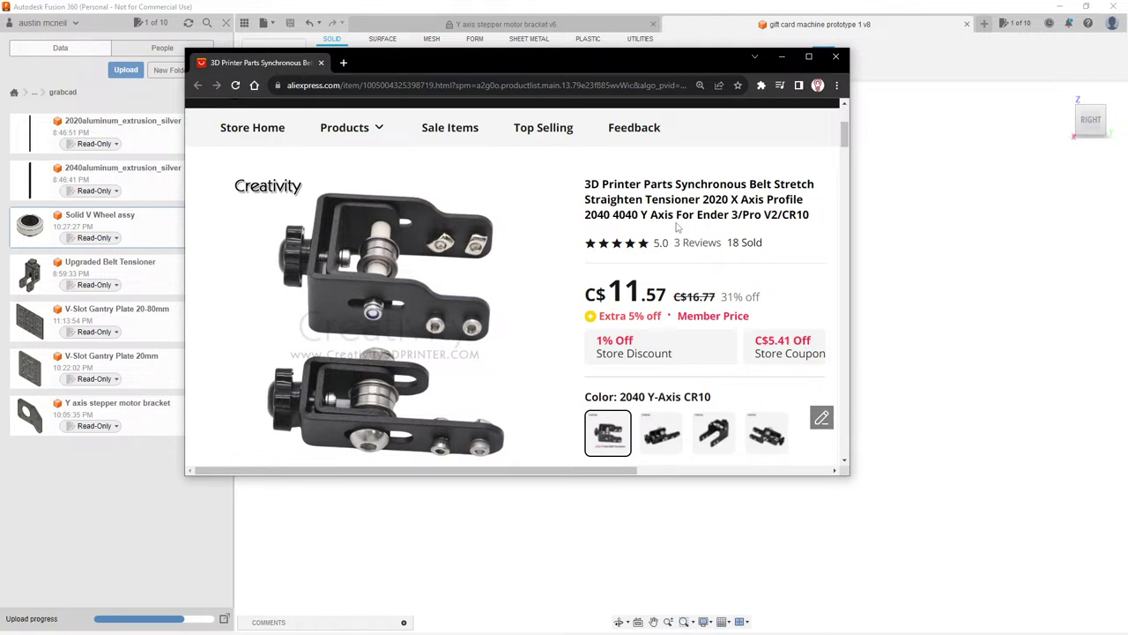
{"action": "scroll", "coordinate": [677, 228], "scroll_direction": "down", "scroll_amount": 1}
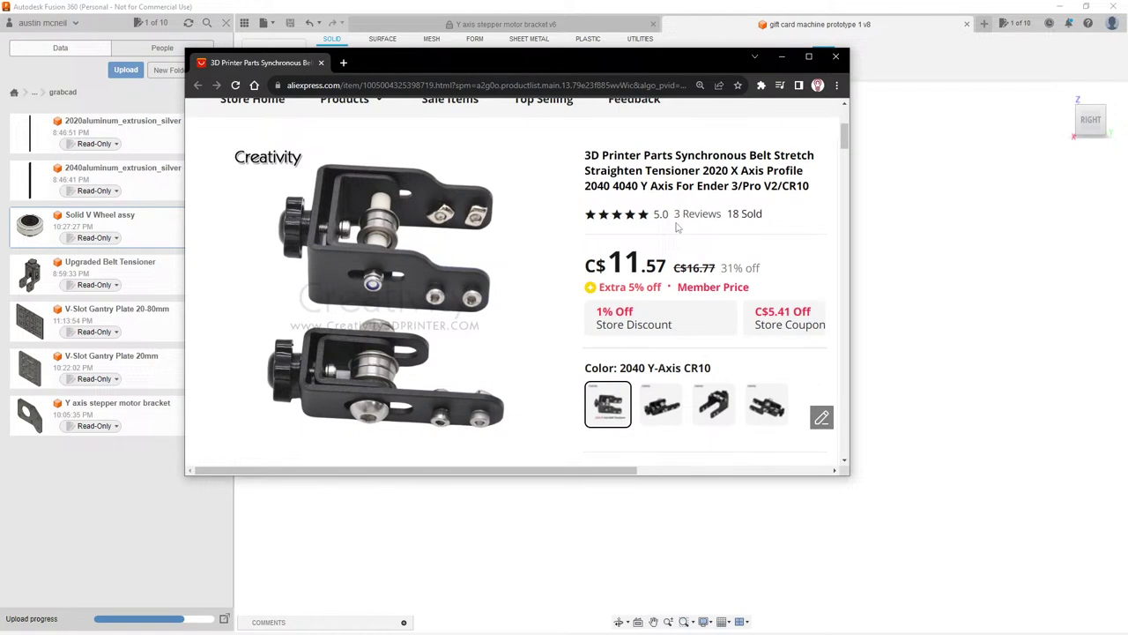
{"action": "left_click", "coordinate": [710, 361]}
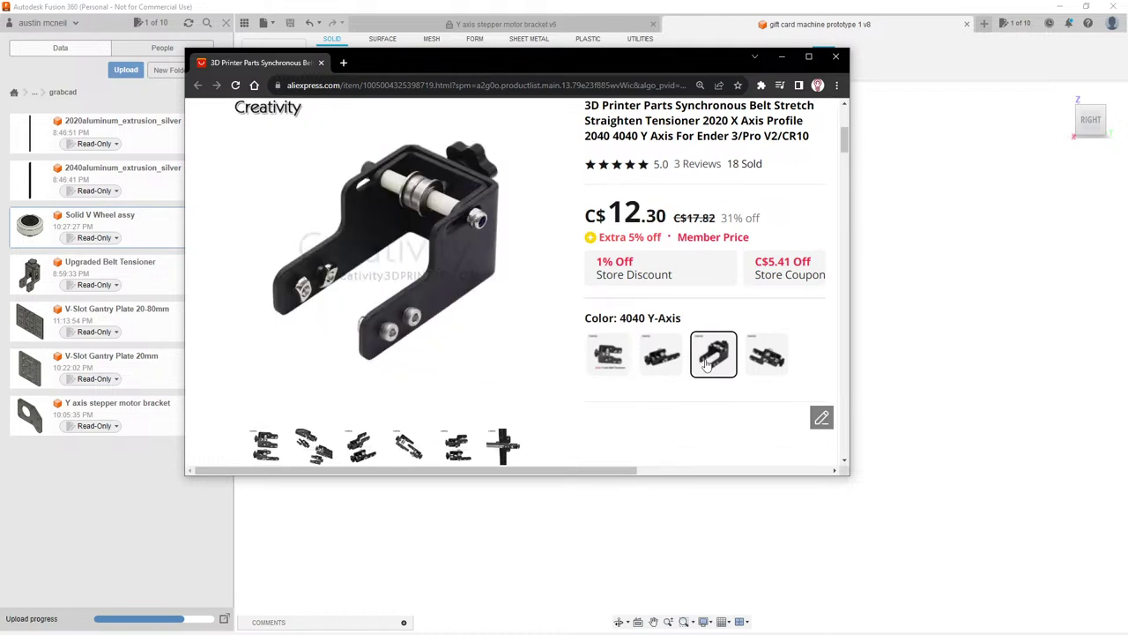
{"action": "left_click", "coordinate": [610, 351]}
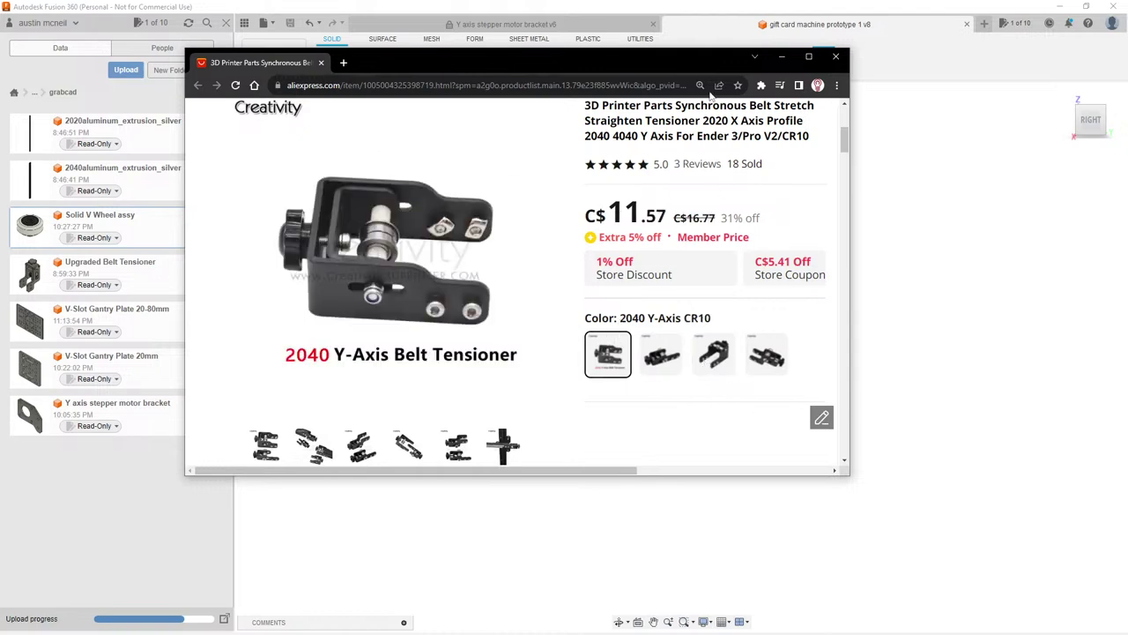
{"action": "left_click_drag", "start_coordinate": [305, 63], "coordinate": [331, 79]}
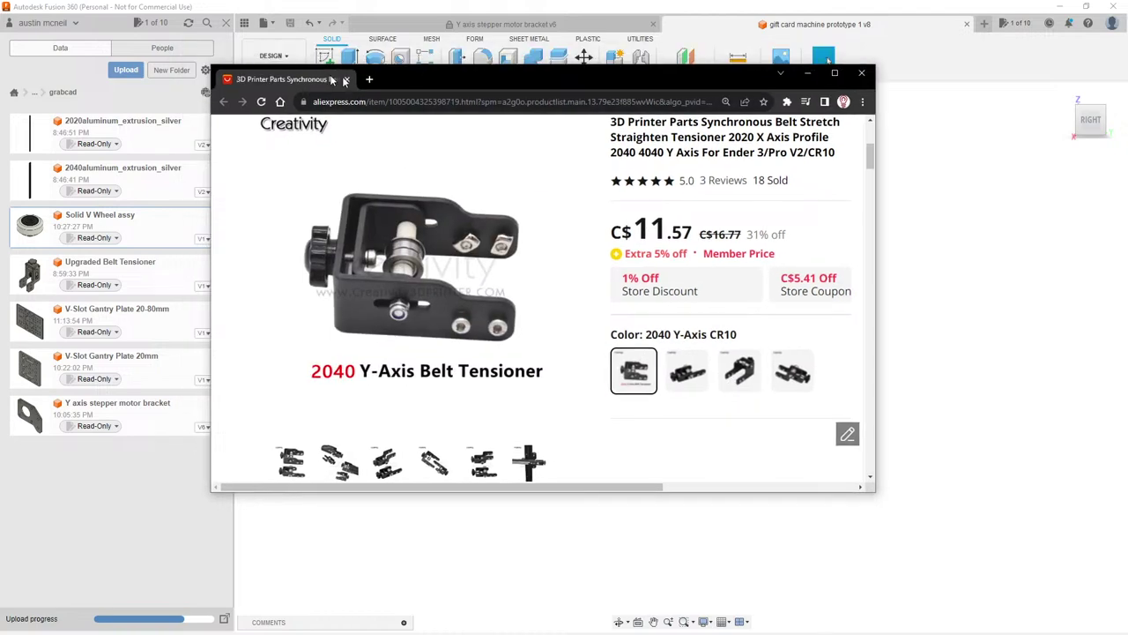
{"action": "left_click", "coordinate": [345, 79]}
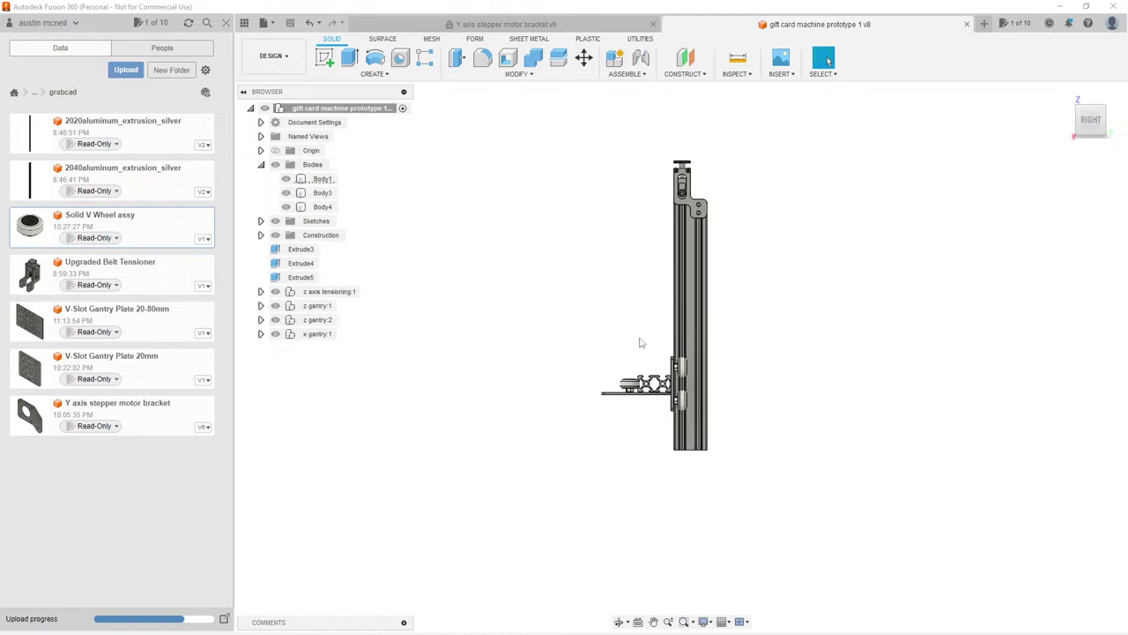
Step: Examine the gantry frame in the straight front, right and back views to compare the uprights, belt tensioners and gantry plates
{"action": "left_click", "coordinate": [1070, 120]}
{"action": "scroll", "coordinate": [443, 297], "scroll_direction": "up", "scroll_amount": 3}
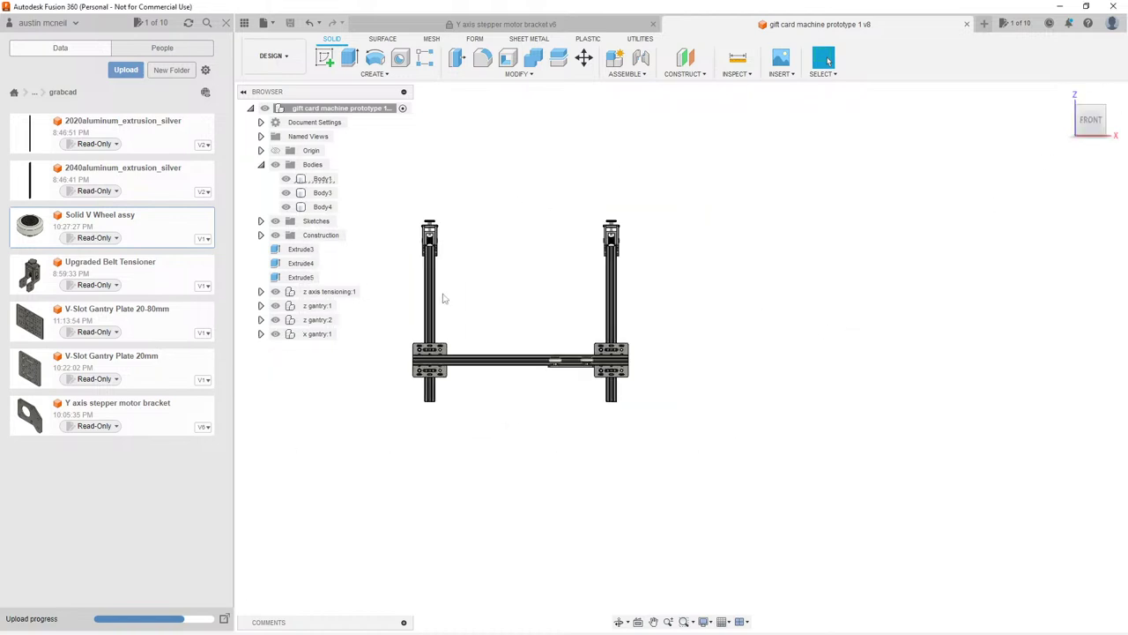
{"action": "middle_click_drag", "start_coordinate": [468, 274], "coordinate": [490, 293]}
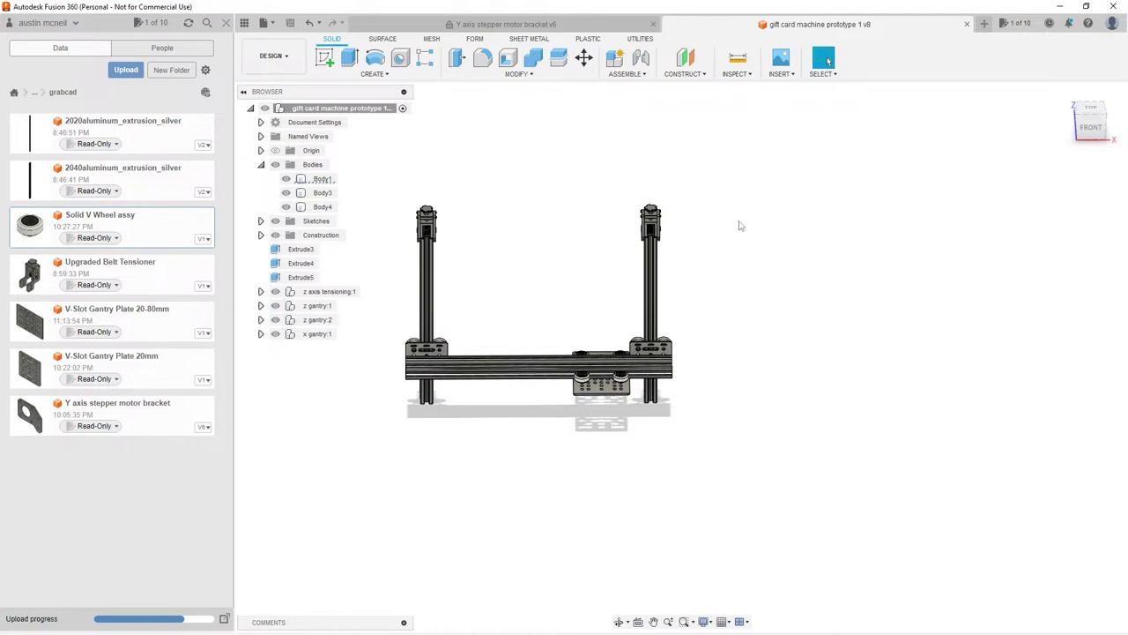
{"action": "middle_click_drag", "start_coordinate": [740, 226], "coordinate": [666, 208], "text": "shift"}
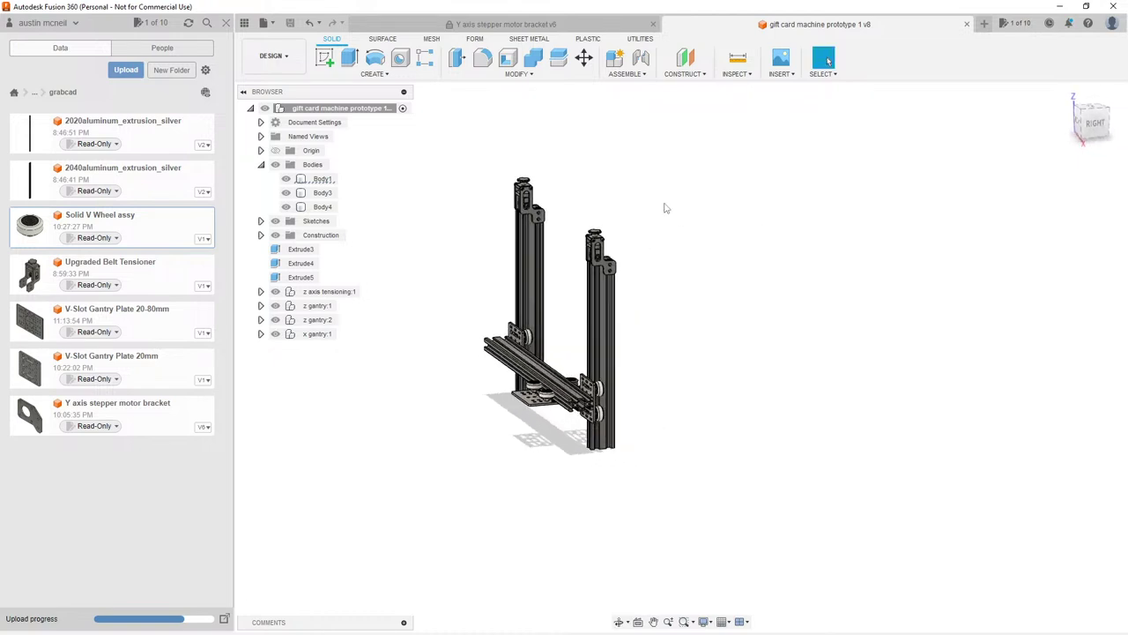
{"action": "left_click", "coordinate": [1098, 123]}
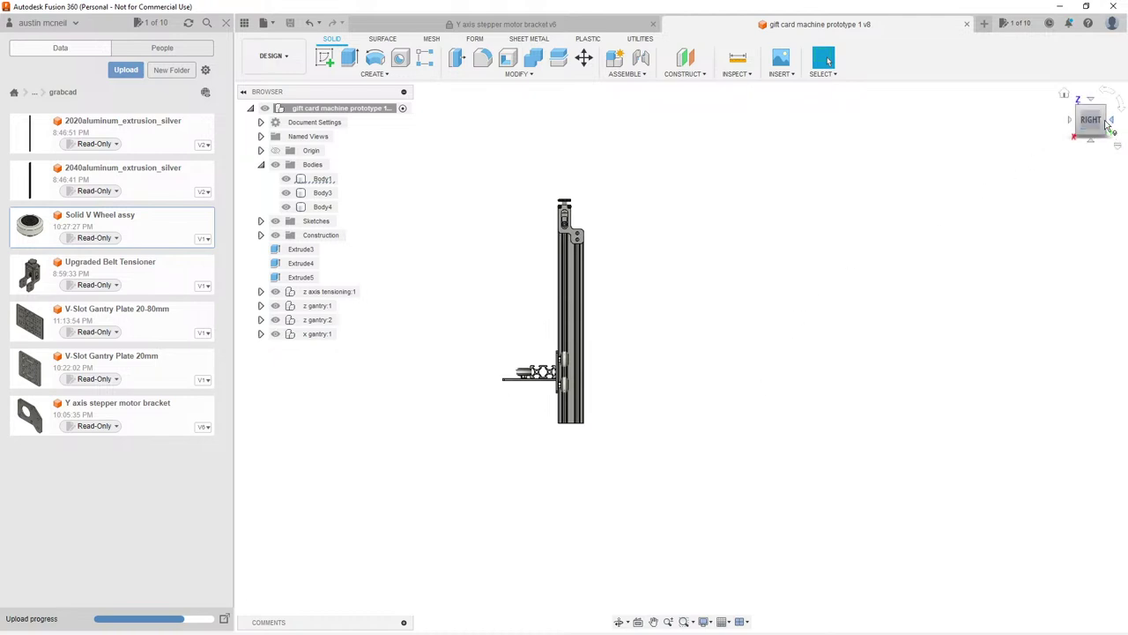
{"action": "left_click", "coordinate": [1110, 122]}
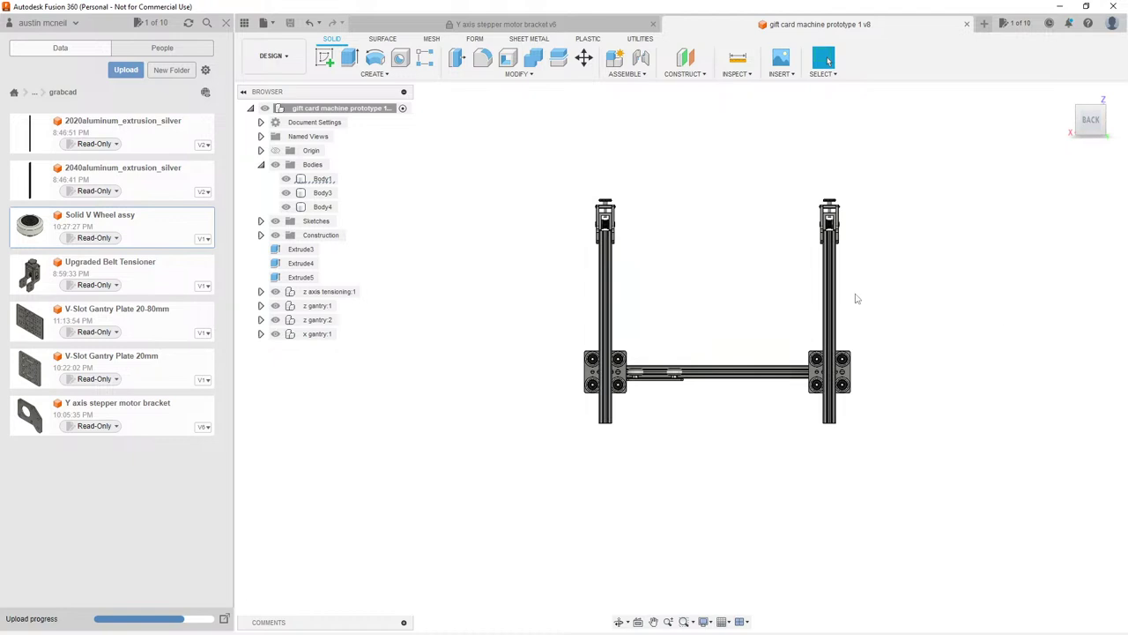
{"action": "middle_click_drag", "start_coordinate": [668, 255], "coordinate": [714, 271], "text": "shift"}
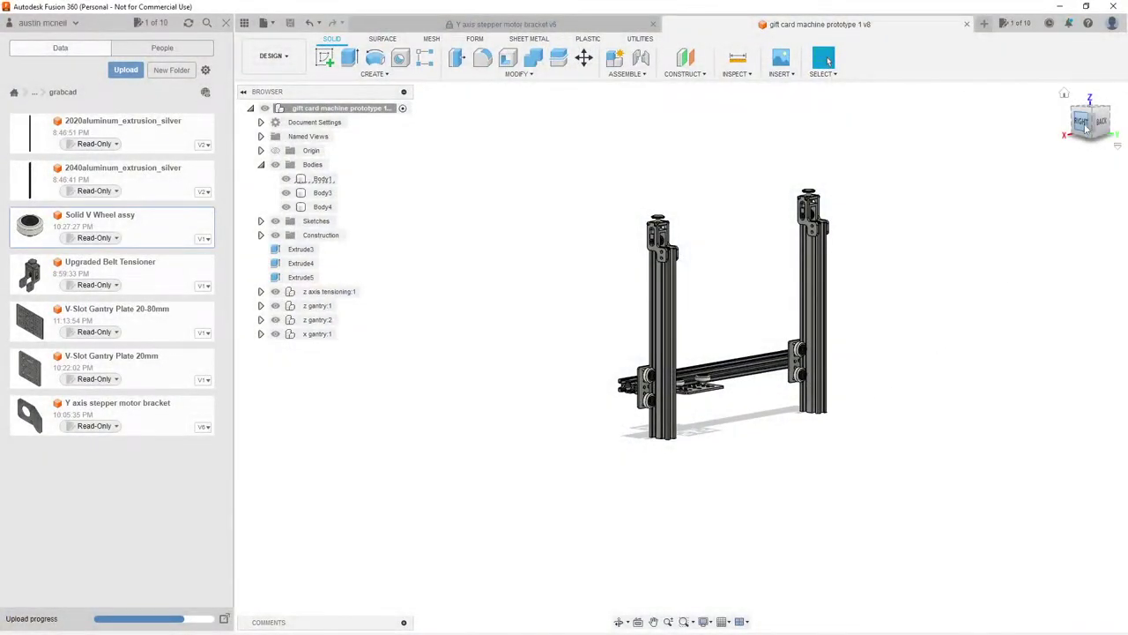
{"action": "left_click", "coordinate": [1079, 132]}
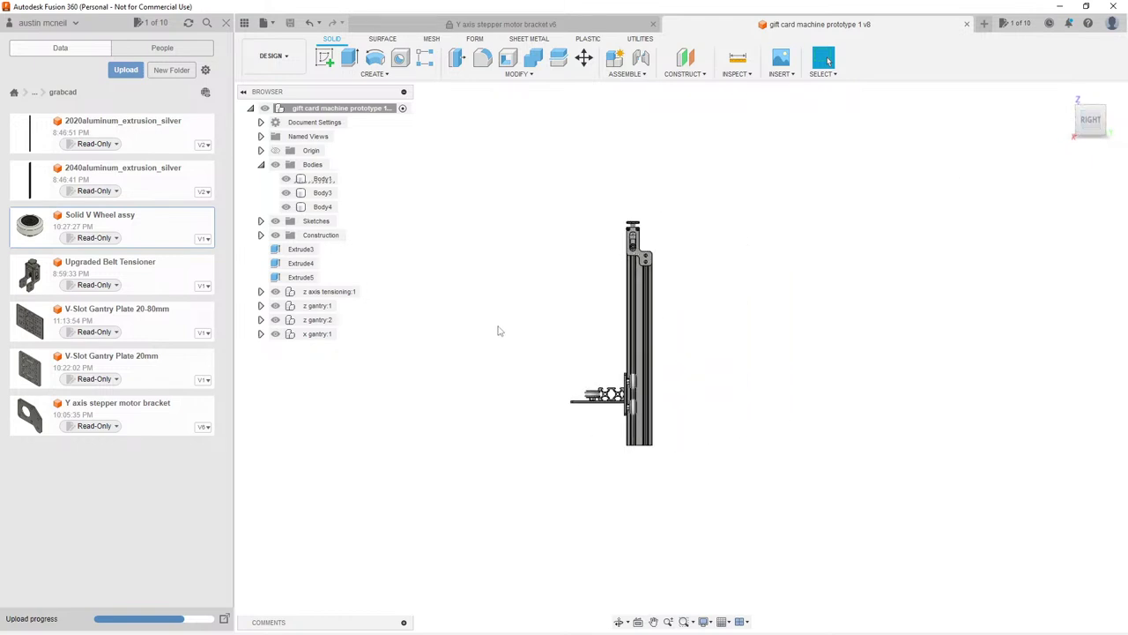
{"action": "left_click", "coordinate": [1110, 122]}
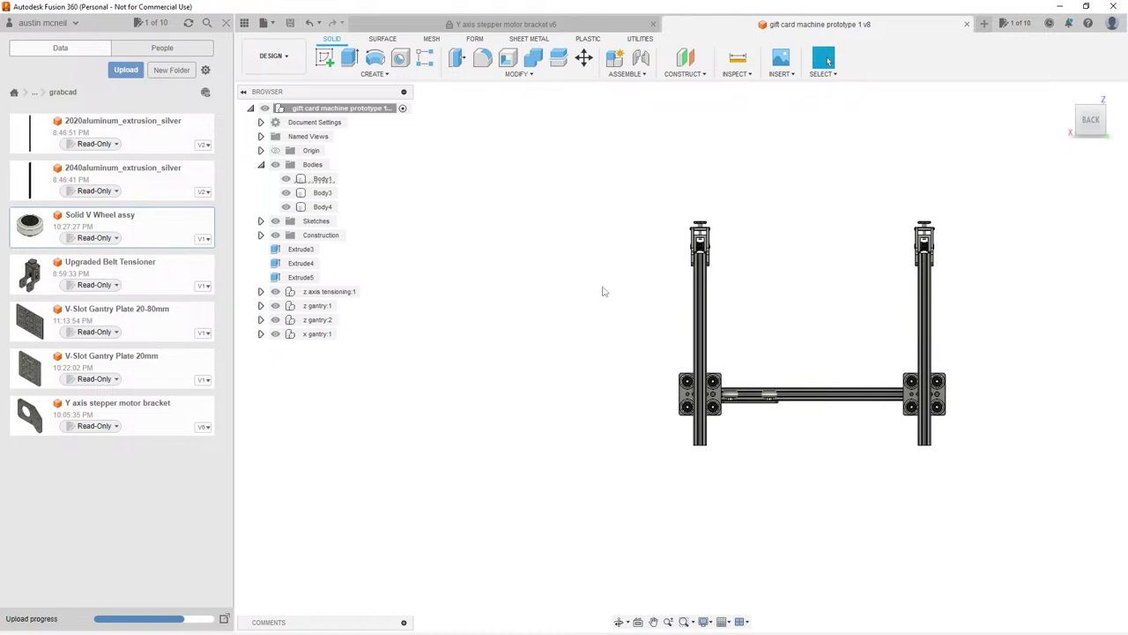
Step: Examine the gantry frame in the home view and from the front right, focusing on the x gantry, horizontal extrusion and upright ends
{"action": "mouse_move", "coordinate": [1081, 117]}
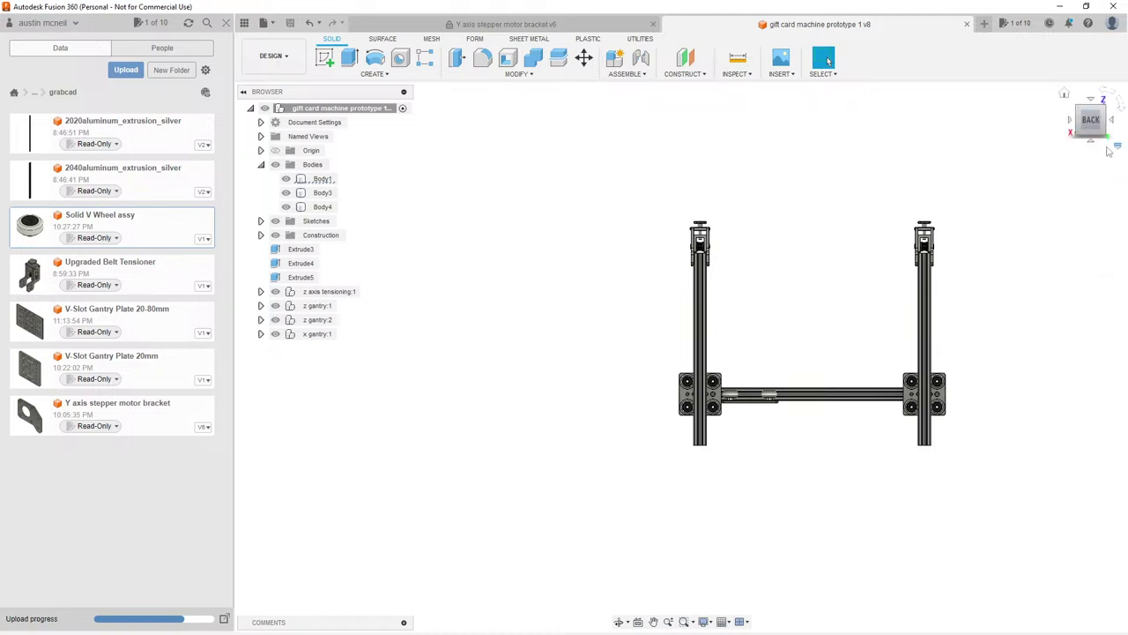
{"action": "left_click", "coordinate": [1065, 94]}
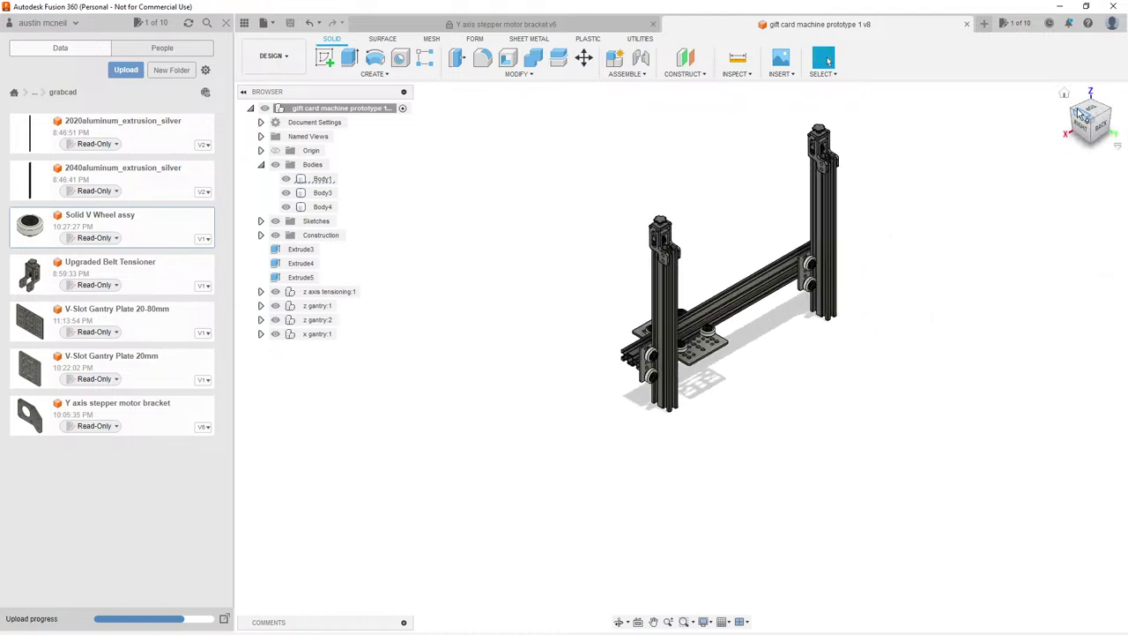
{"action": "middle_click_drag", "start_coordinate": [886, 236], "coordinate": [859, 274]}
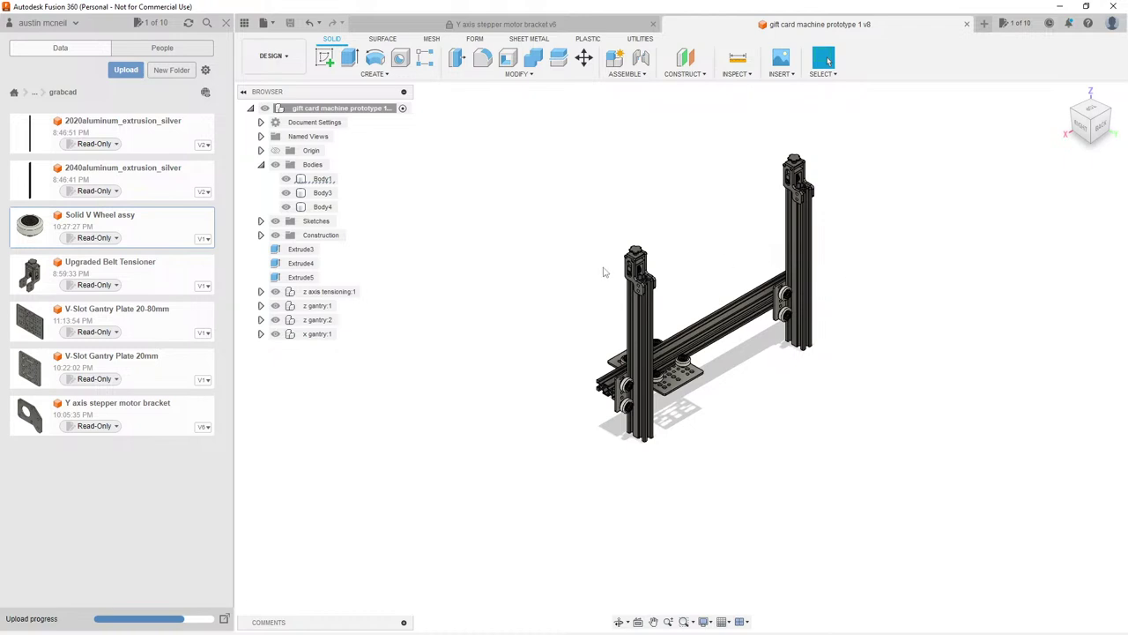
{"action": "middle_click_drag", "start_coordinate": [557, 304], "coordinate": [609, 323]}
{"action": "scroll", "coordinate": [705, 436], "scroll_direction": "up", "scroll_amount": 3}
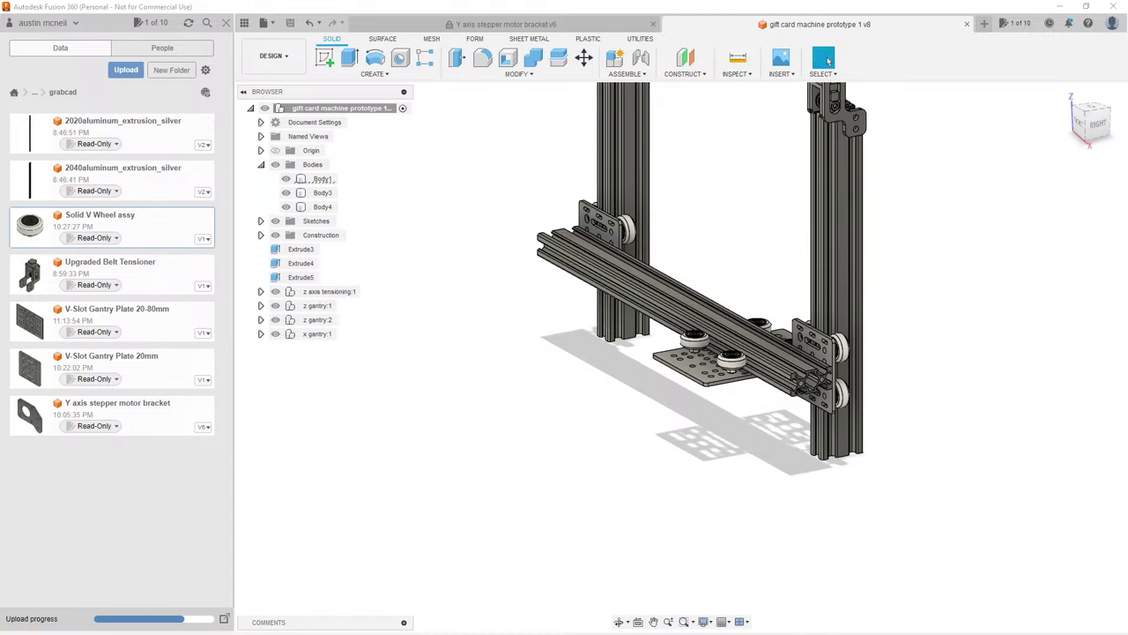
{"action": "middle_click_drag", "start_coordinate": [904, 202], "coordinate": [910, 229]}
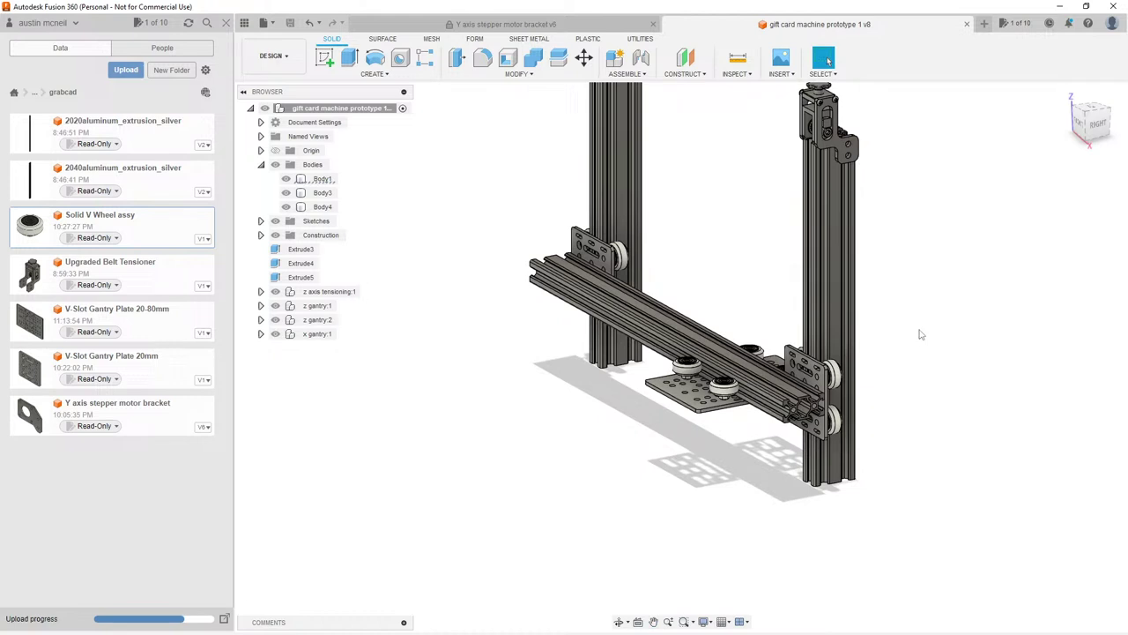
{"action": "middle_click_drag", "start_coordinate": [921, 334], "coordinate": [917, 335], "text": "shift"}
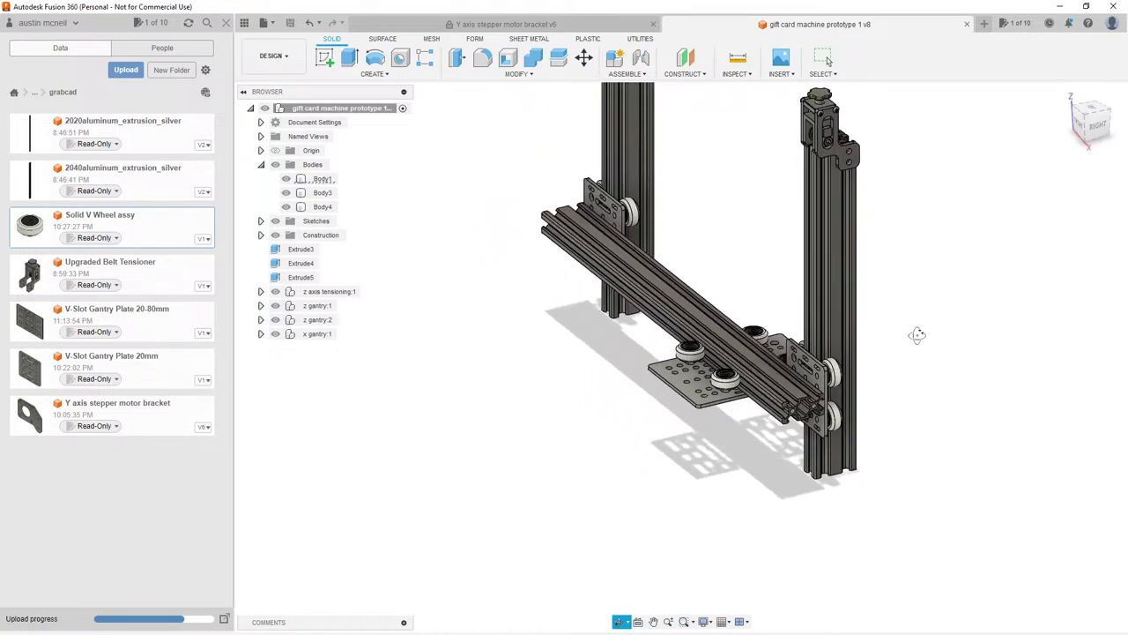
{"action": "middle_click_drag", "start_coordinate": [746, 244], "coordinate": [746, 306]}
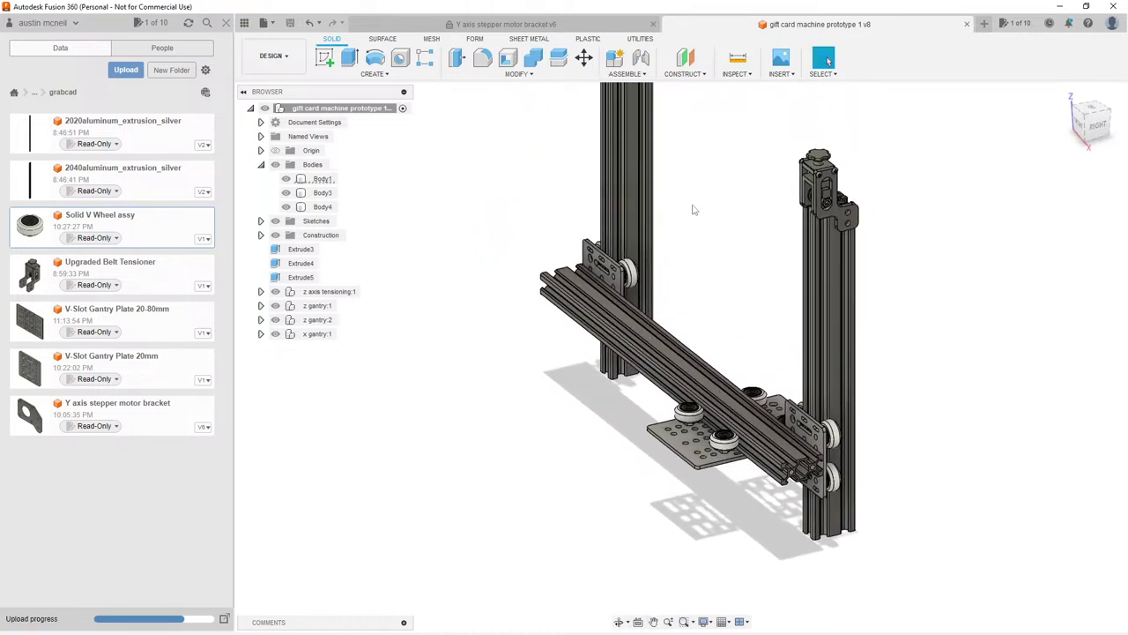
{"action": "scroll", "coordinate": [699, 213], "scroll_direction": "down", "scroll_amount": 3}
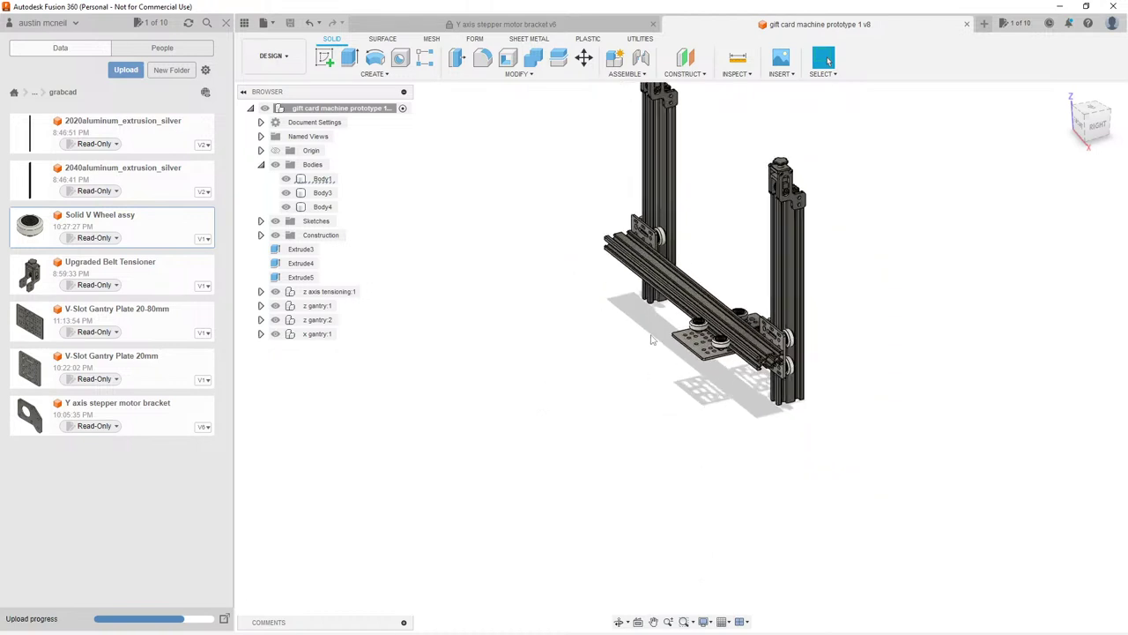
{"action": "middle_click_drag", "start_coordinate": [622, 344], "coordinate": [819, 454], "text": "shift"}
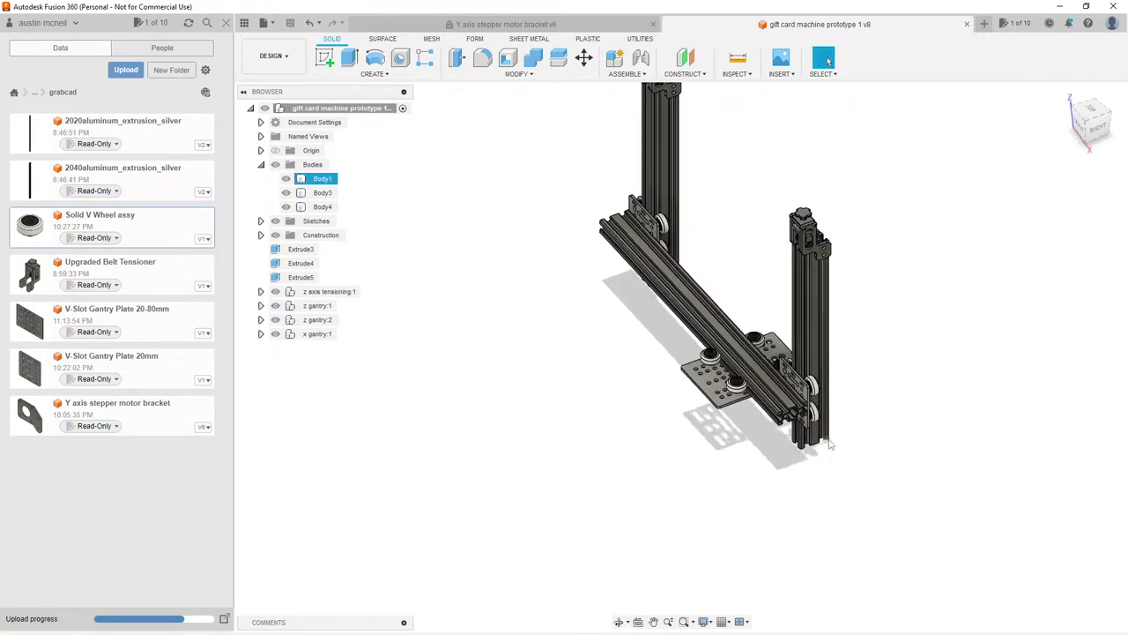
{"action": "scroll", "coordinate": [804, 428], "scroll_direction": "down", "scroll_amount": 2}
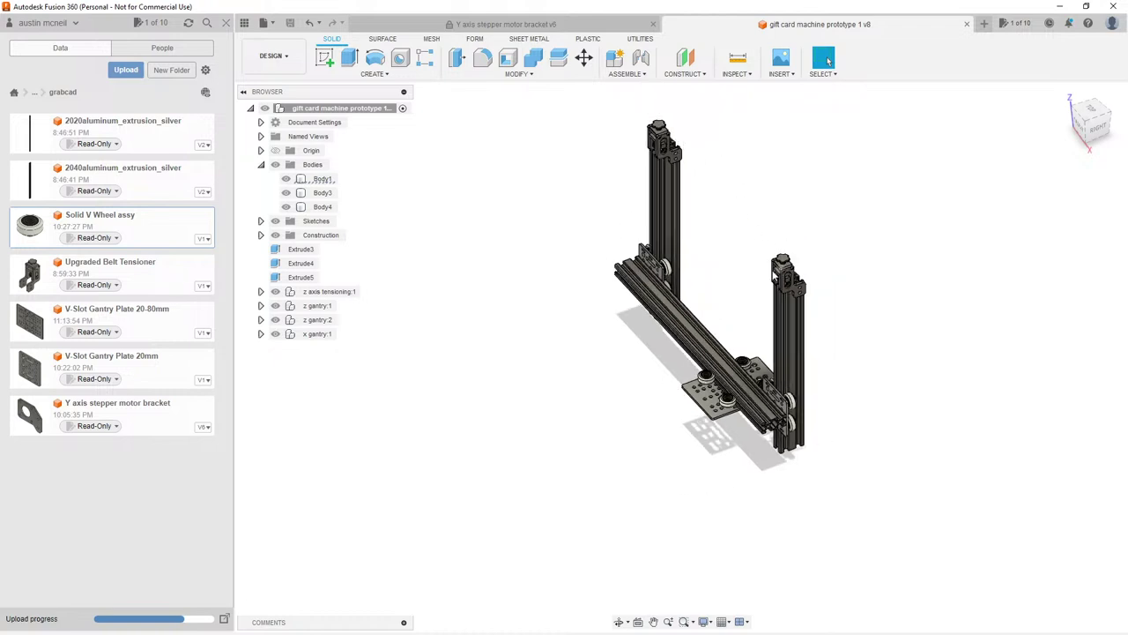
{"action": "mouse_move", "coordinate": [626, 435]}
{"action": "middle_mouse_down", "text": "shift"}
{"action": "mouse_move", "coordinate": [618, 407]}
{"action": "mouse_move", "coordinate": [630, 416]}
{"action": "middle_mouse_up", "text": "shift"}
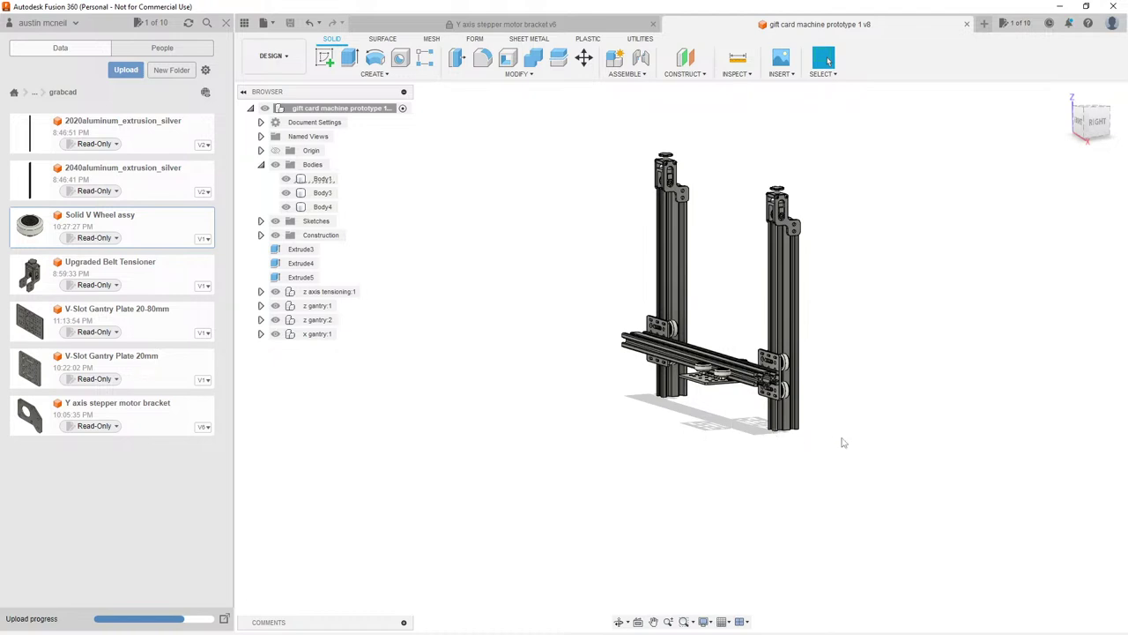
{"action": "middle_click_drag", "start_coordinate": [781, 441], "coordinate": [856, 441], "text": "shift"}
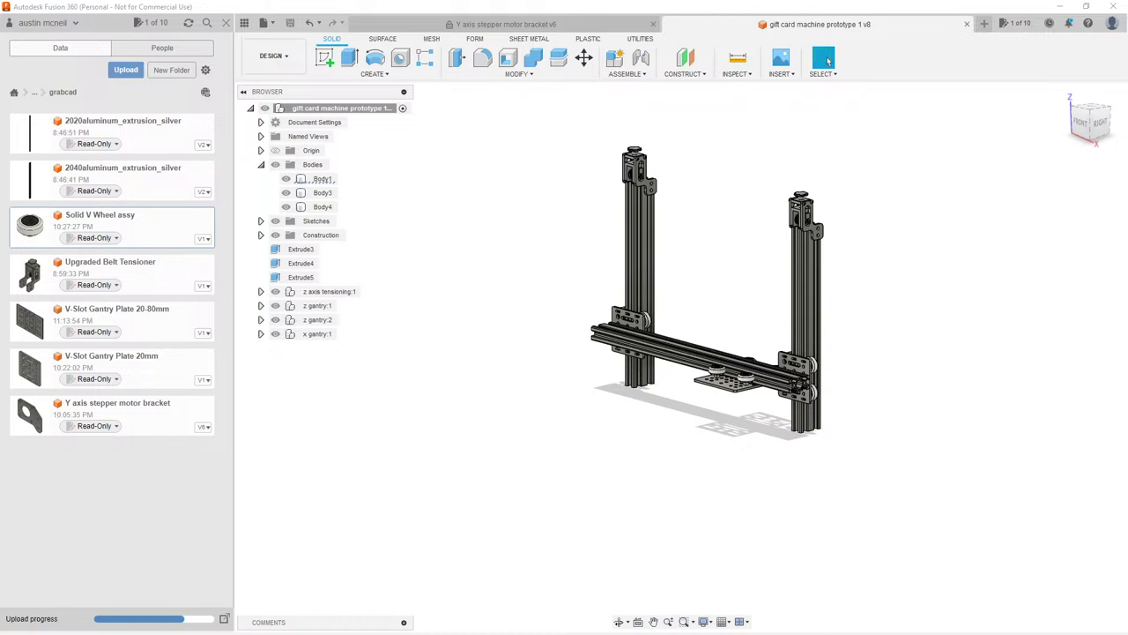
Step: Examine the gantry frame from the front right and from below, focusing on the lower ends of the uprights
{"action": "scroll", "coordinate": [704, 255], "scroll_direction": "down", "scroll_amount": 1}
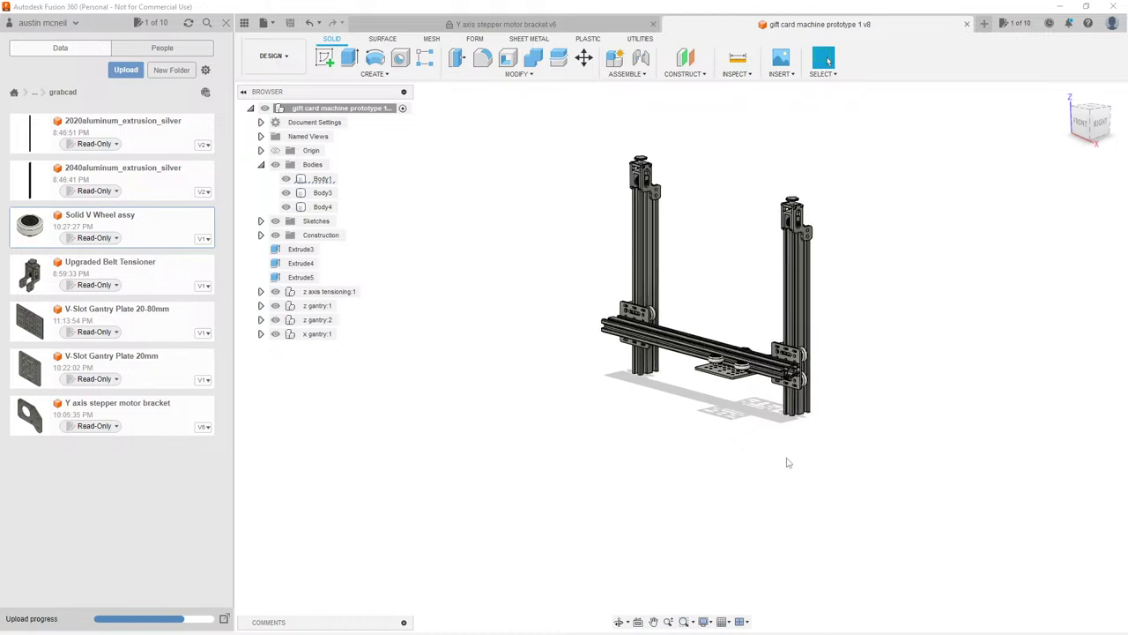
{"action": "scroll", "coordinate": [793, 457], "scroll_direction": "up", "scroll_amount": 2}
{"action": "middle_click_drag", "start_coordinate": [755, 453], "coordinate": [756, 415]}
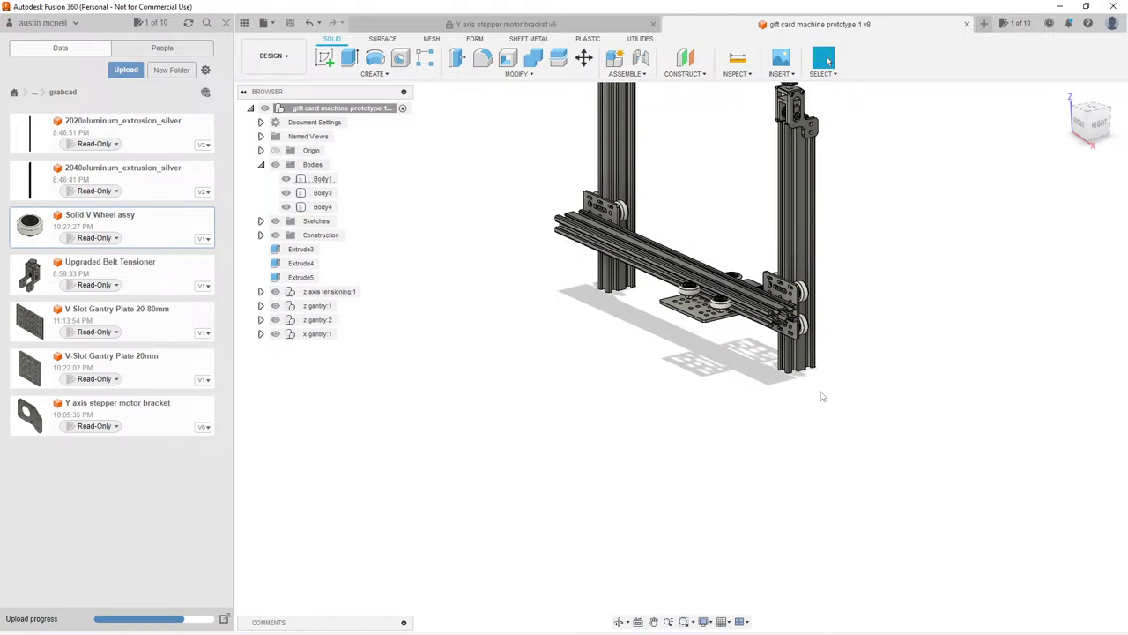
{"action": "middle_click_drag", "start_coordinate": [822, 388], "coordinate": [816, 467], "text": "shift"}
{"action": "left_click", "coordinate": [828, 61]}
{"action": "scroll", "coordinate": [816, 380], "scroll_direction": "up", "scroll_amount": 2}
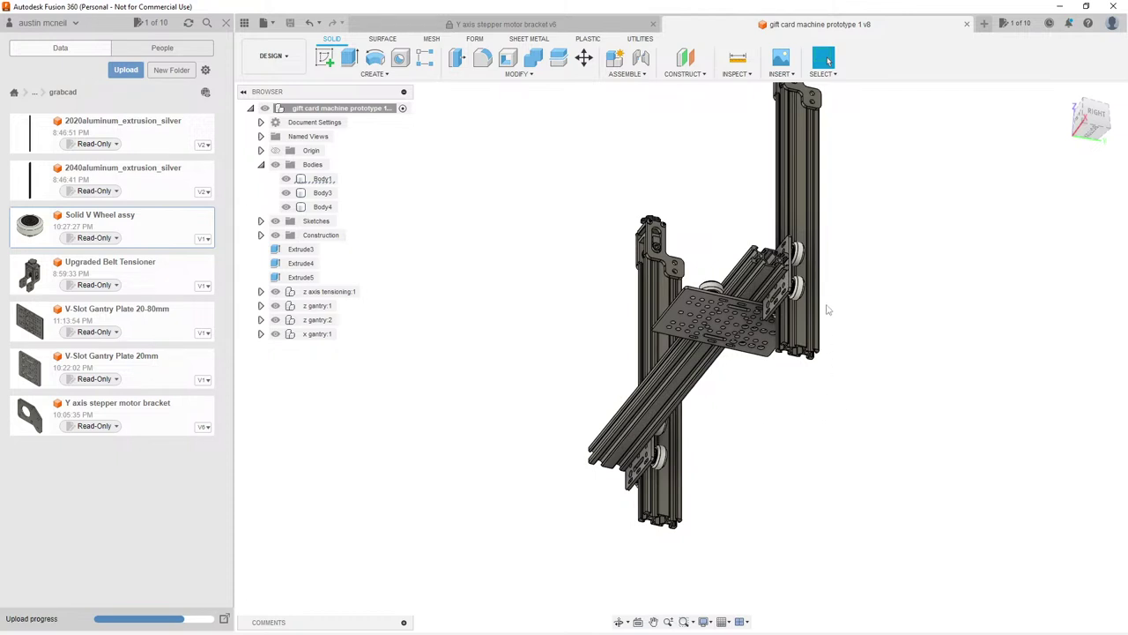
{"action": "middle_click_drag", "start_coordinate": [826, 297], "coordinate": [807, 384], "text": "shift"}
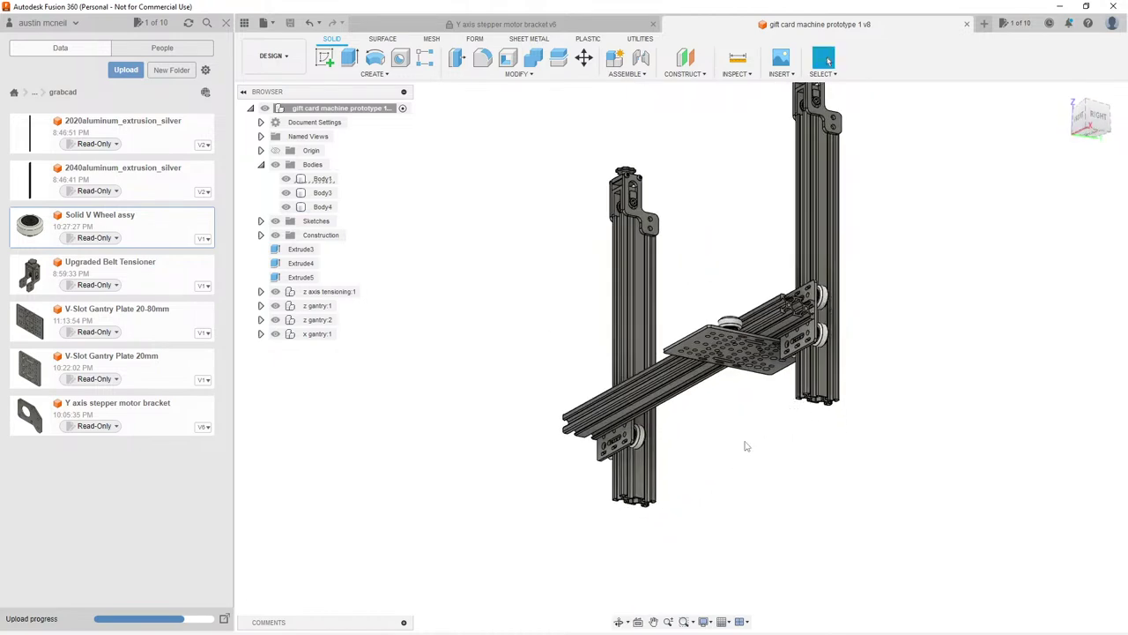
{"action": "left_click", "coordinate": [814, 398]}
{"action": "middle_click_drag", "start_coordinate": [825, 407], "coordinate": [849, 408], "text": "shift"}
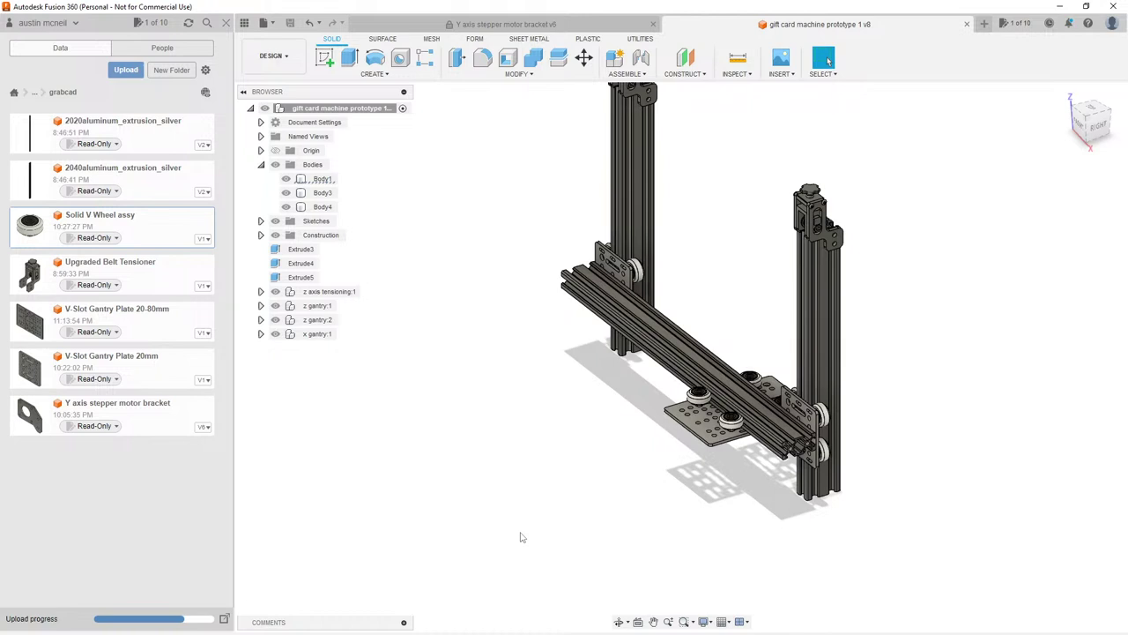
{"action": "middle_click_drag", "start_coordinate": [594, 539], "coordinate": [587, 479], "text": "shift"}
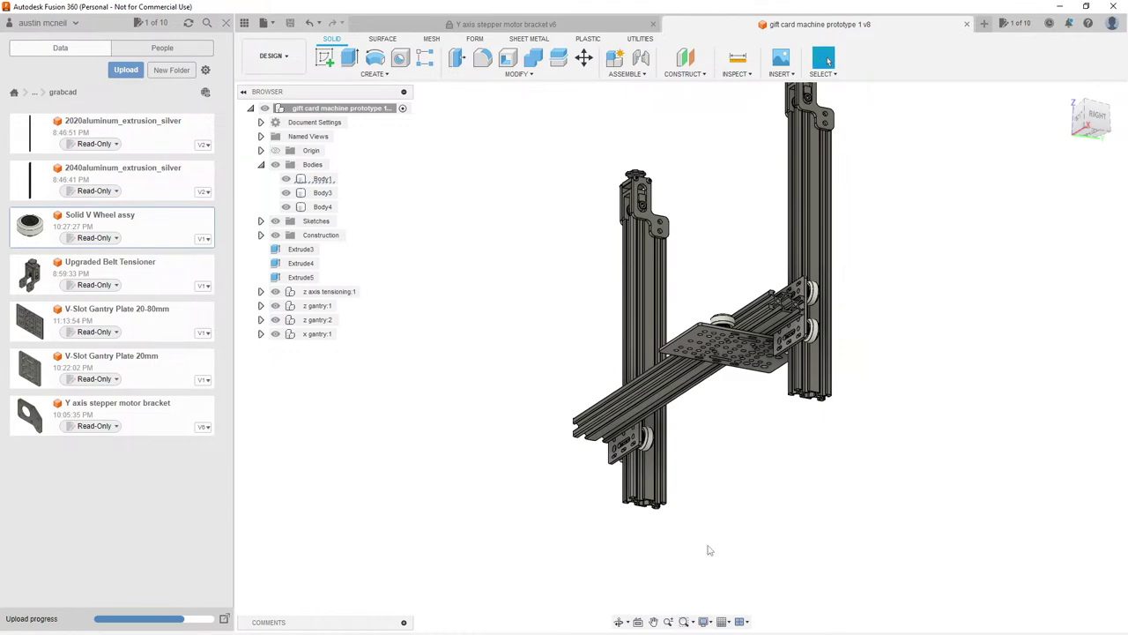
Step: Create an offset plane at 0 mm on the right upright's narrow outer side face and start a sketch on it
{"action": "scroll", "coordinate": [793, 456], "scroll_direction": "up", "scroll_amount": 5}
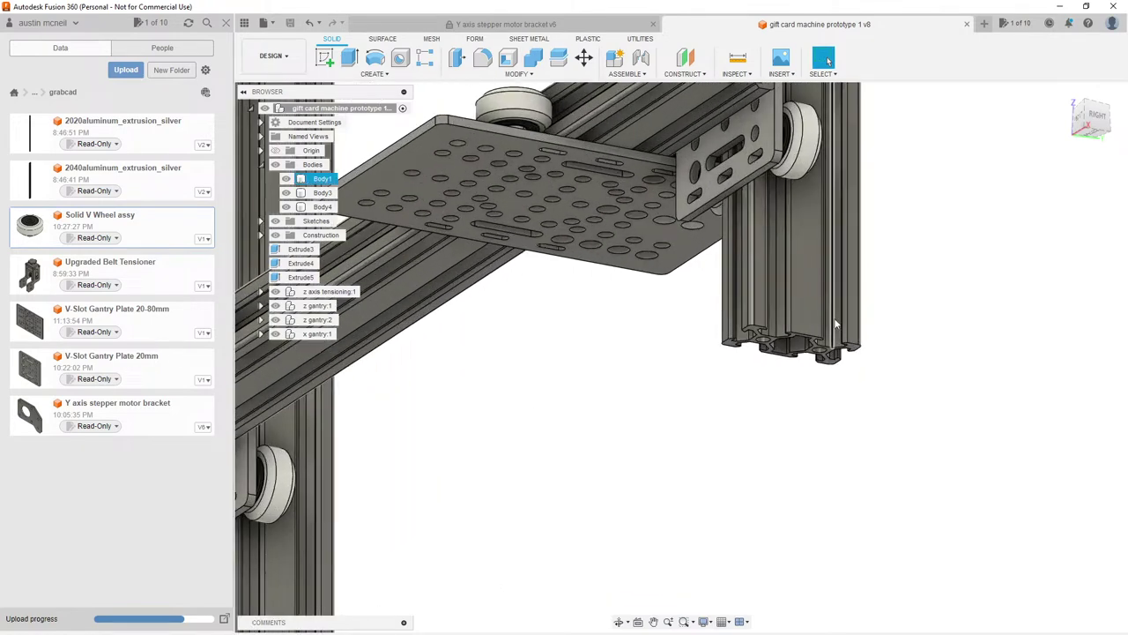
{"action": "left_click", "coordinate": [686, 59]}
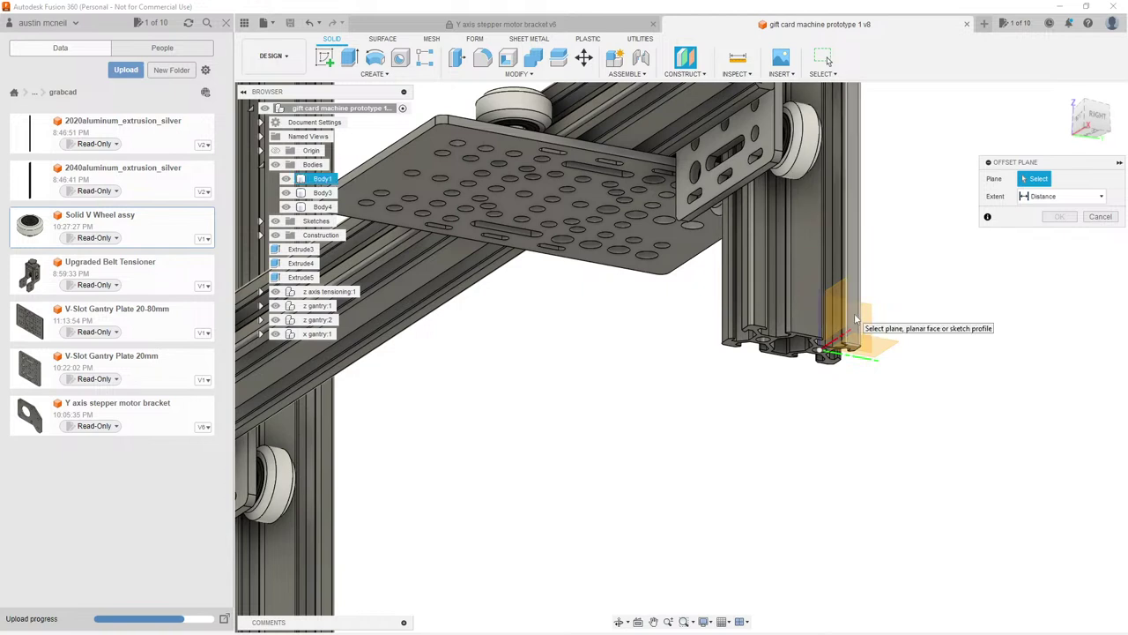
{"action": "left_click", "coordinate": [855, 319]}
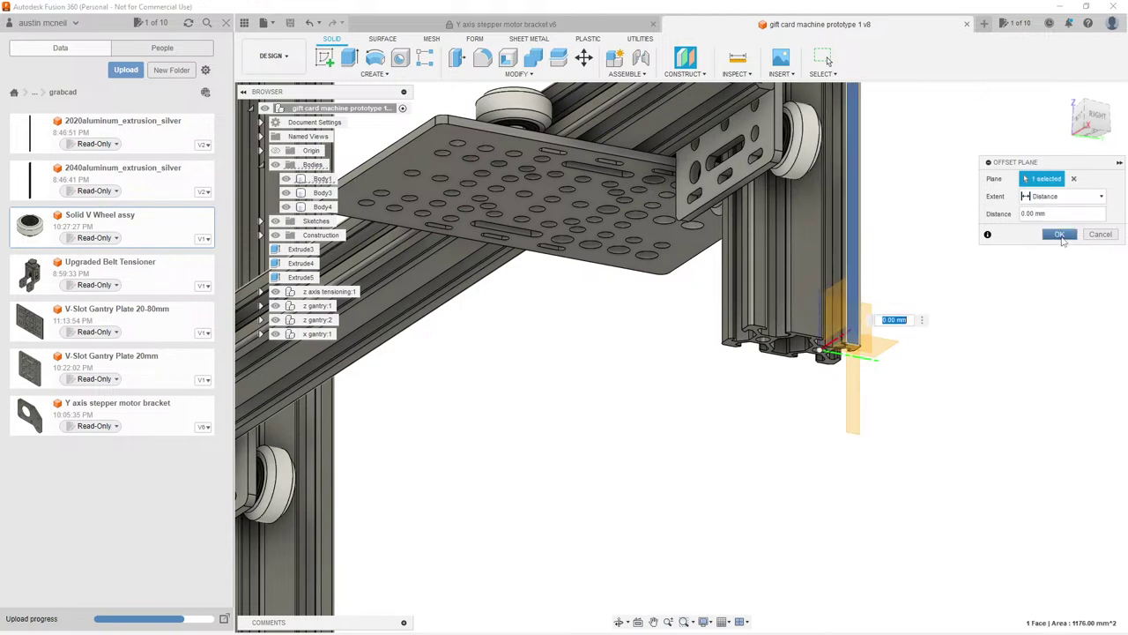
{"action": "key", "text": "Return"}
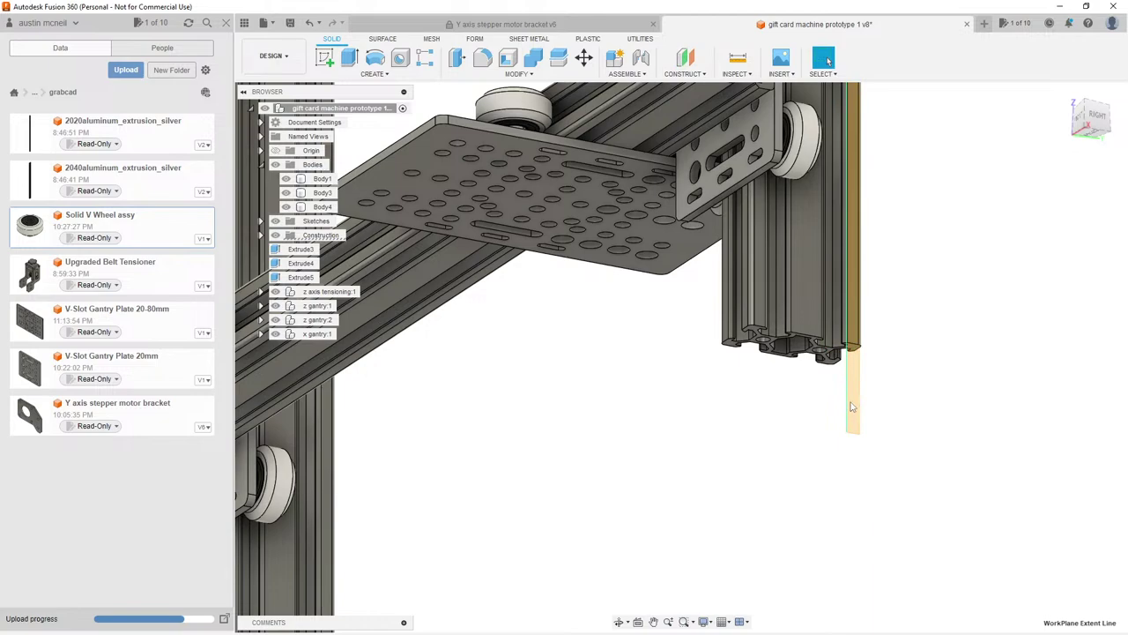
{"action": "scroll", "coordinate": [850, 407], "scroll_direction": "up", "scroll_amount": 3}
{"action": "left_click", "coordinate": [855, 403]}
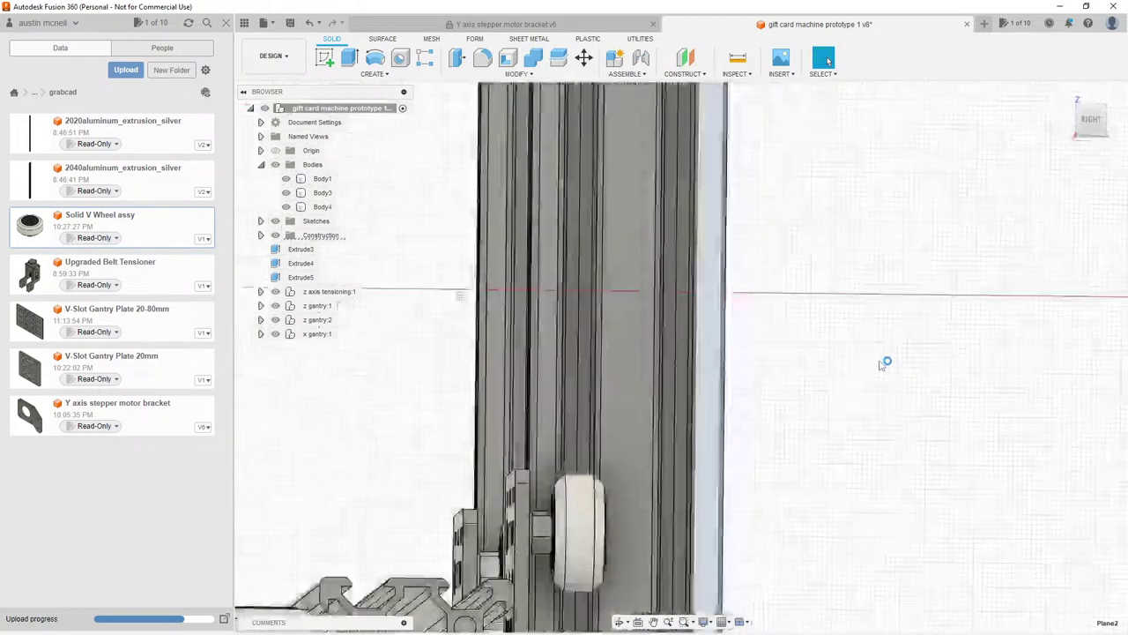
{"action": "scroll", "coordinate": [832, 302], "scroll_direction": "down", "scroll_amount": 3}
{"action": "scroll", "coordinate": [798, 418], "scroll_direction": "up", "scroll_amount": 6}
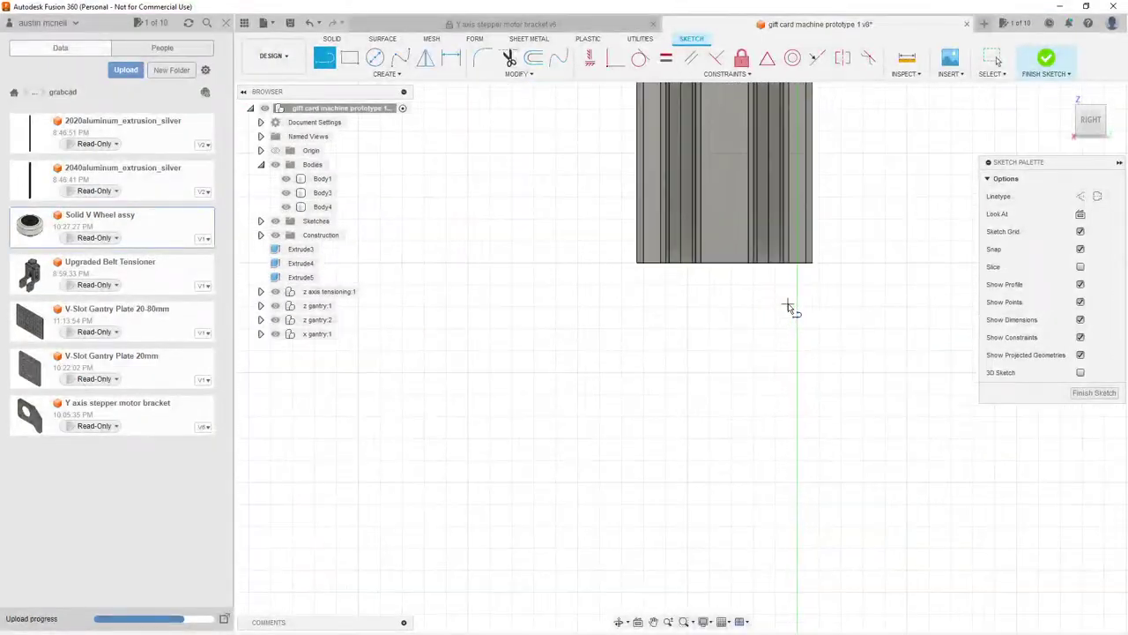
Step: Insert the extrusion profile DXF from the computer below the upright in millimetres as a single sketch, at X 4.3646 mm, Y -169.2871 mm
{"action": "left_click", "coordinate": [952, 74]}
{"action": "left_click", "coordinate": [961, 146]}
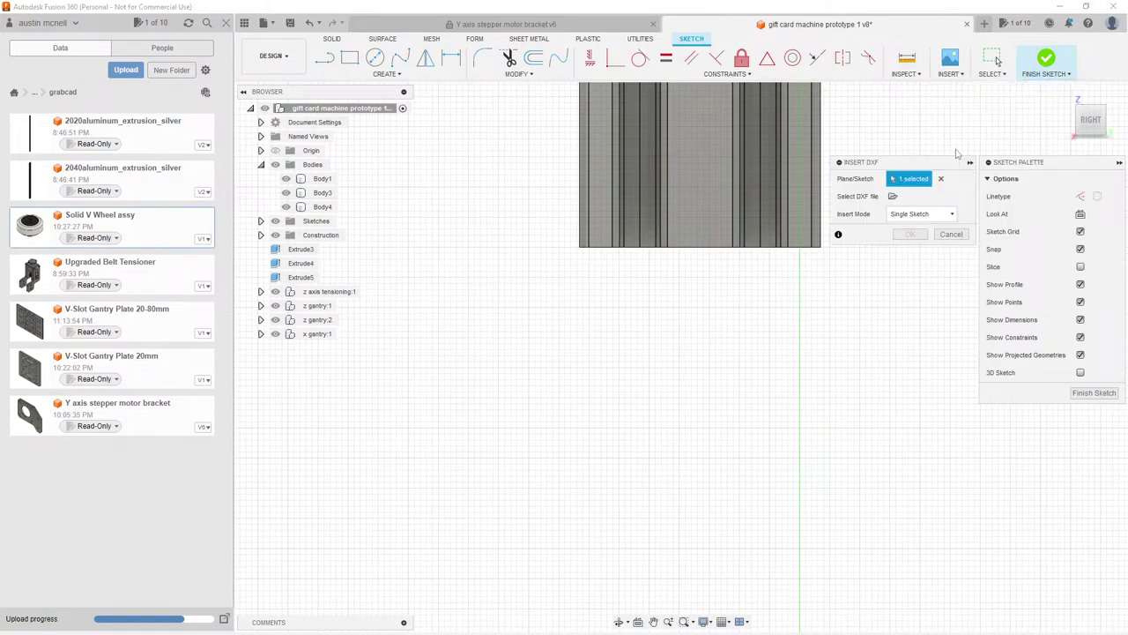
{"action": "left_click", "coordinate": [895, 196]}
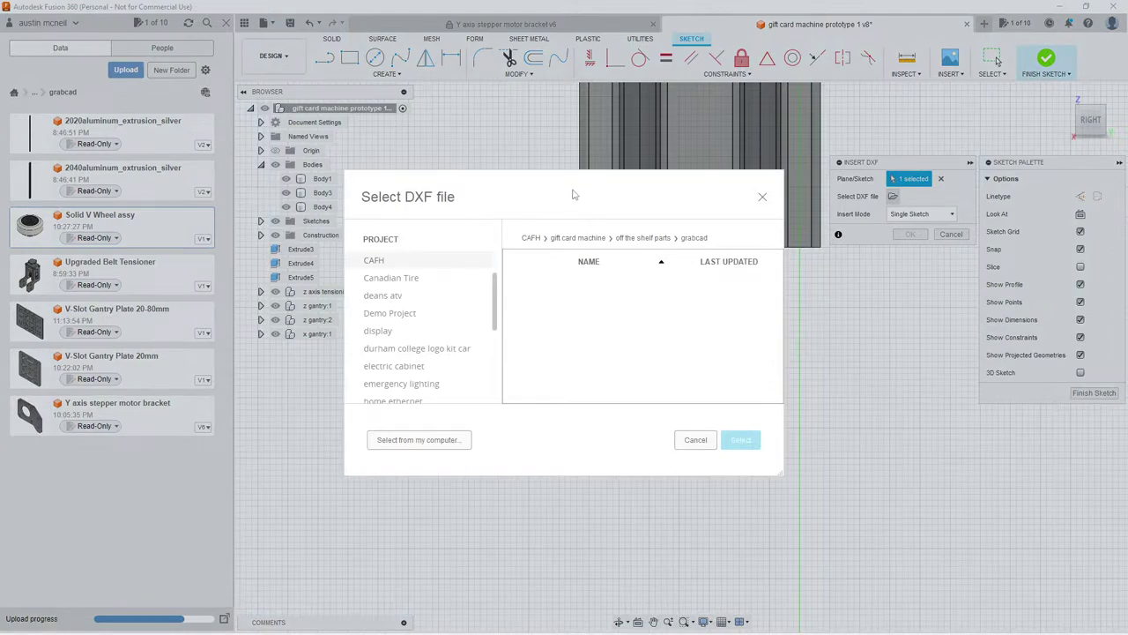
{"action": "left_click", "coordinate": [401, 437]}
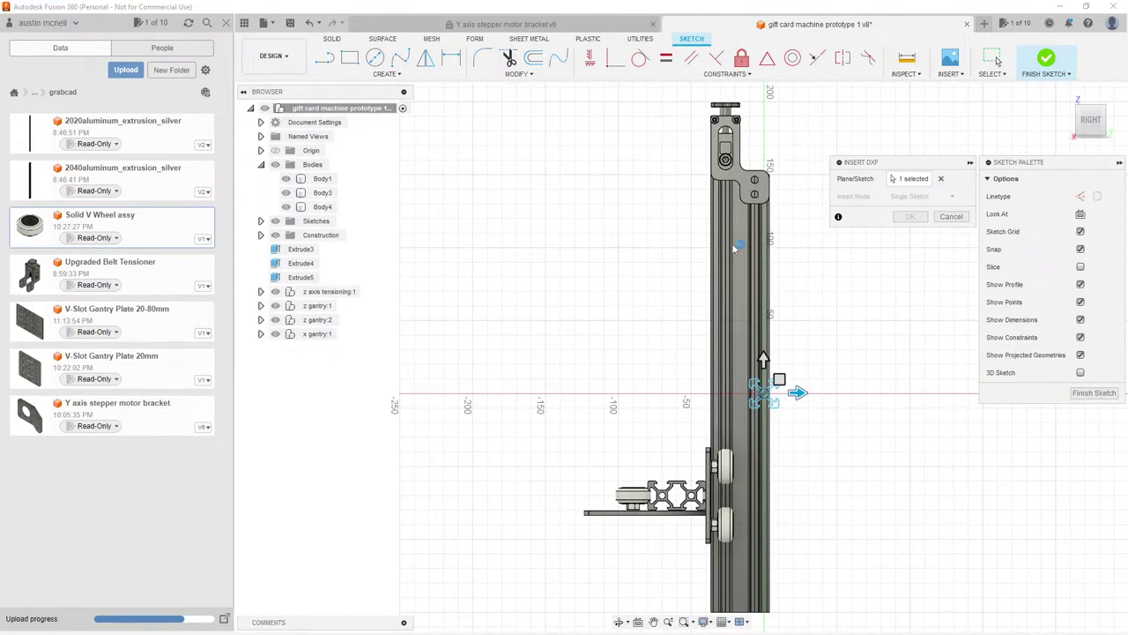
{"action": "left_click_drag", "start_coordinate": [779, 380], "coordinate": [800, 586]}
{"action": "scroll", "coordinate": [773, 329], "scroll_direction": "up", "scroll_amount": 2}
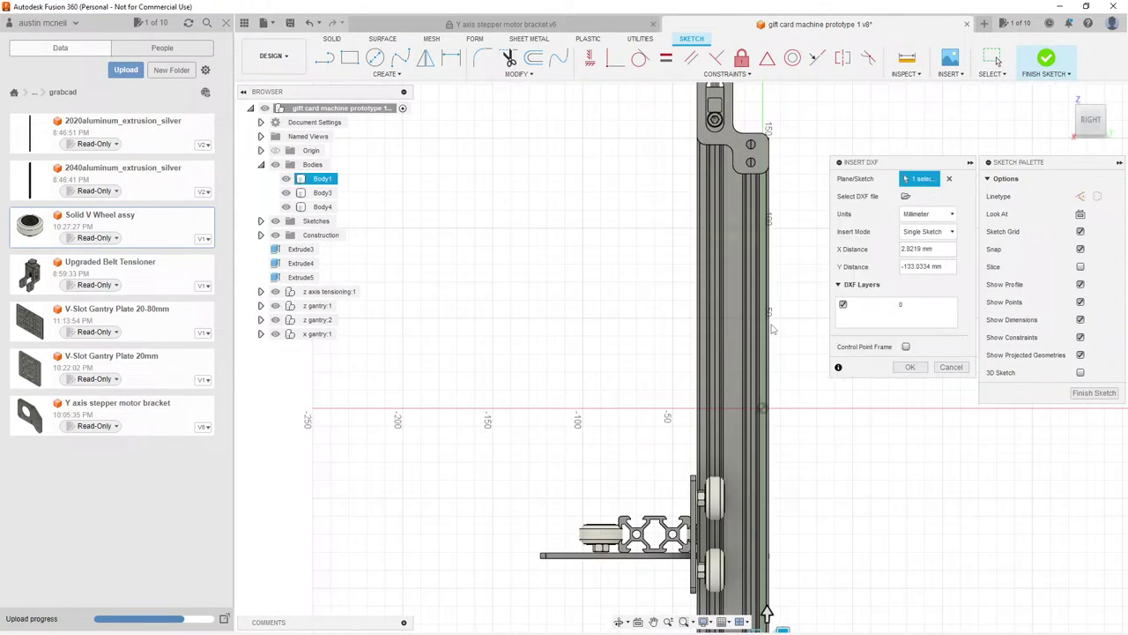
{"action": "scroll", "coordinate": [770, 265], "scroll_direction": "down", "scroll_amount": 3}
{"action": "left_click_drag", "start_coordinate": [784, 423], "coordinate": [786, 455]}
{"action": "scroll", "coordinate": [789, 454], "scroll_direction": "up", "scroll_amount": 5}
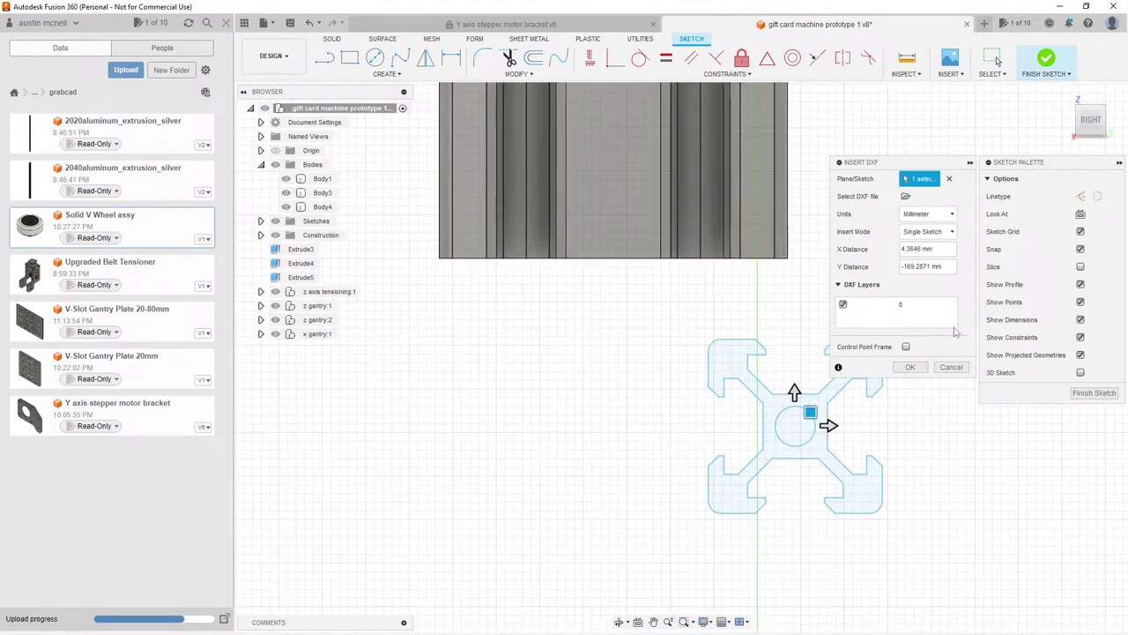
{"action": "left_click", "coordinate": [909, 367]}
Step: Move the whole inserted profile point to point, from its upper edge endpoint to the matching corner at the right upright's lower end
{"action": "scroll", "coordinate": [805, 199], "scroll_direction": "down", "scroll_amount": 1}
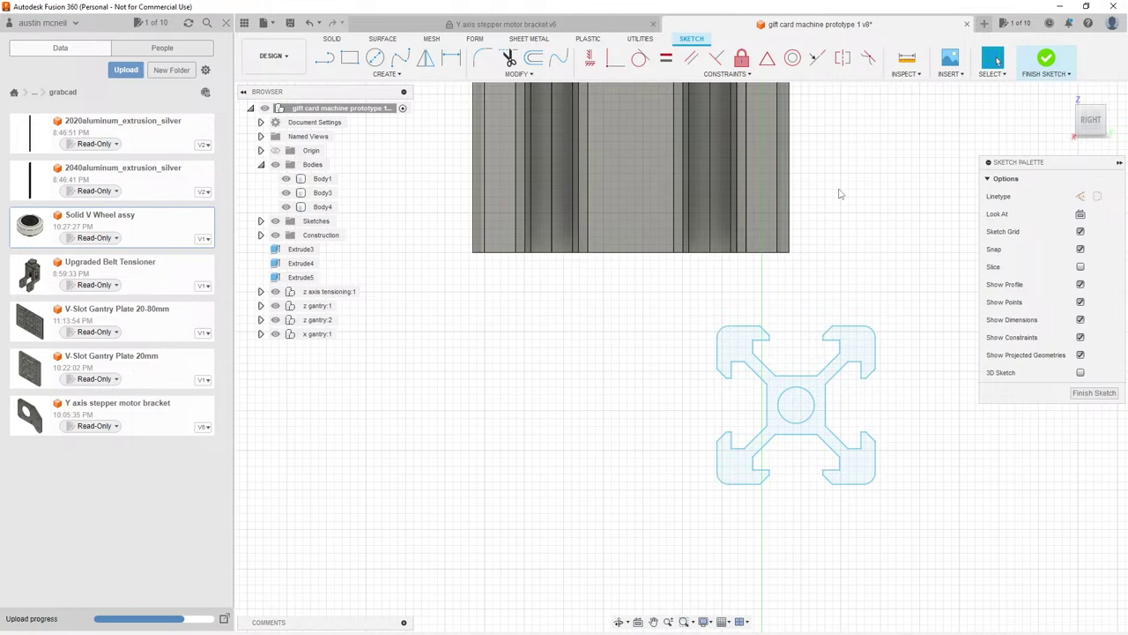
{"action": "left_click_drag", "start_coordinate": [678, 302], "coordinate": [920, 516]}
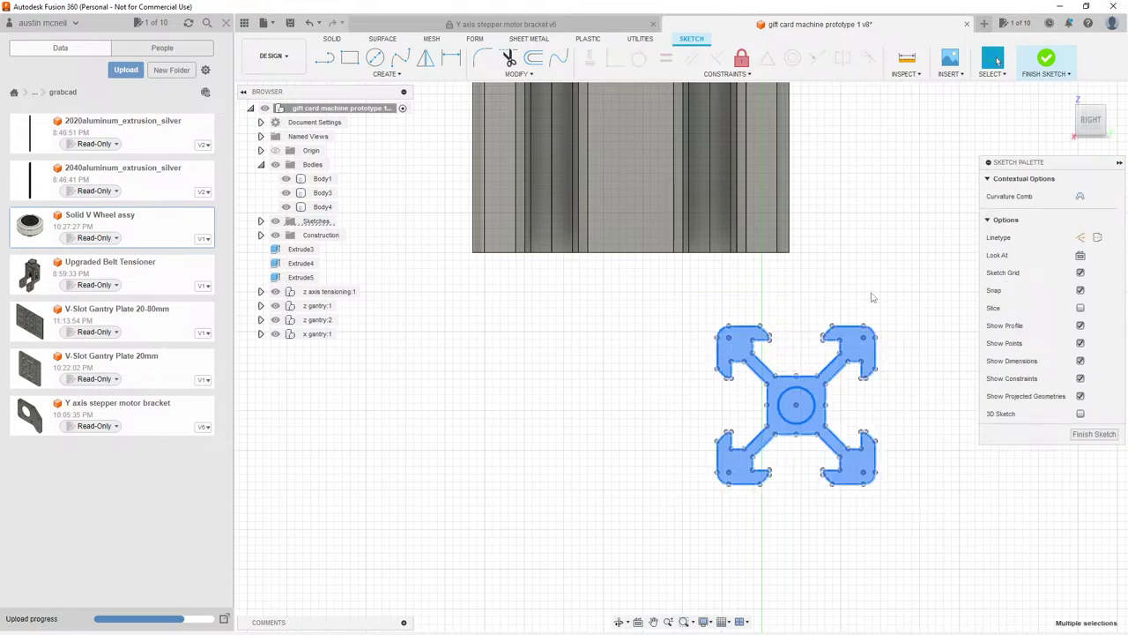
{"action": "key", "text": "m"}
{"action": "scroll", "coordinate": [647, 265], "scroll_direction": "down", "scroll_amount": 2}
{"action": "scroll", "coordinate": [648, 265], "scroll_direction": "up", "scroll_amount": 2}
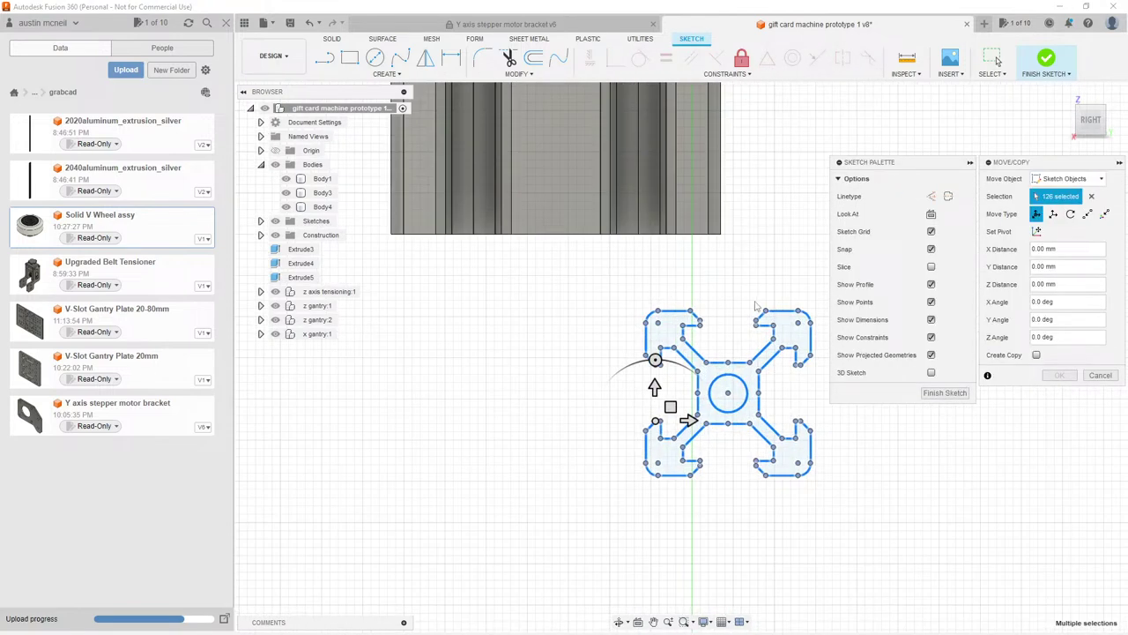
{"action": "middle_click_drag", "start_coordinate": [648, 265], "coordinate": [707, 270], "text": "shift"}
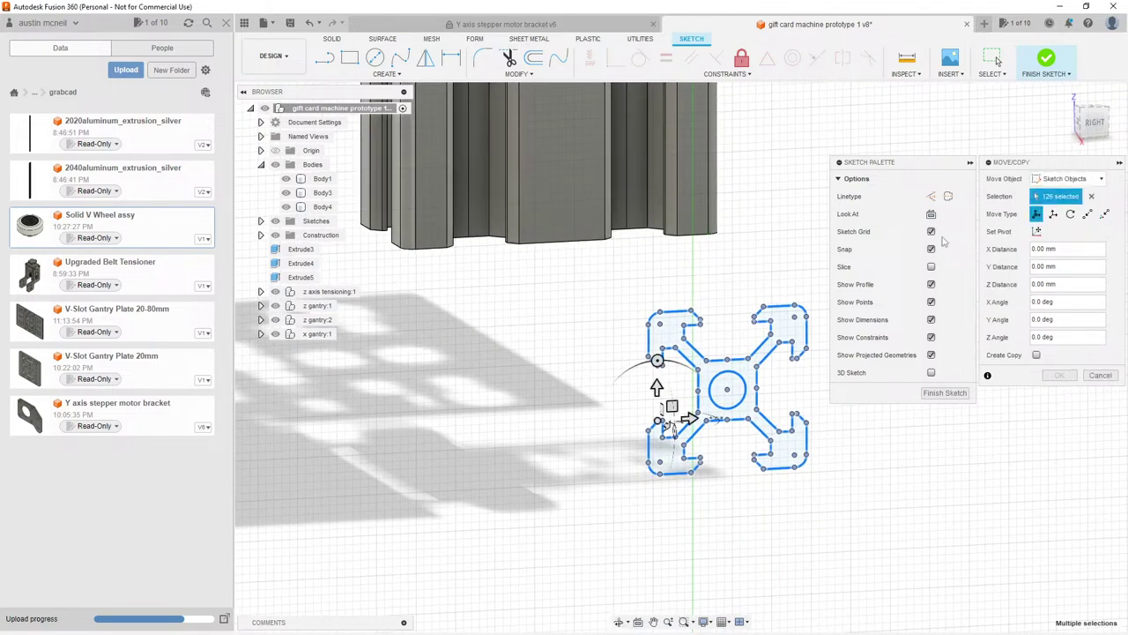
{"action": "left_click", "coordinate": [1087, 214]}
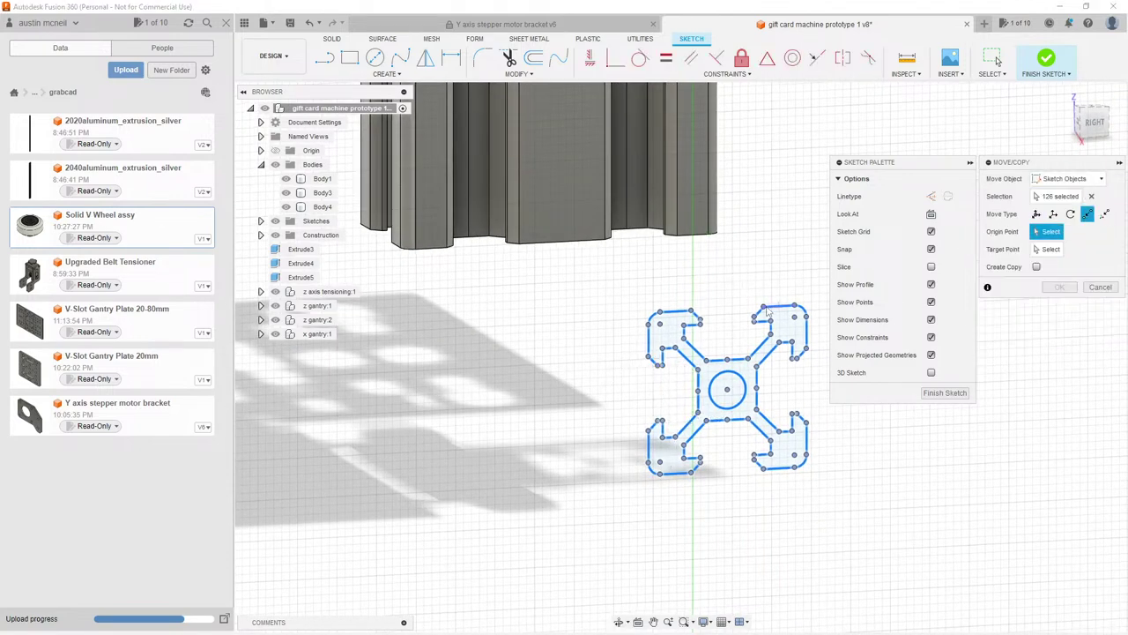
{"action": "left_click", "coordinate": [765, 308]}
{"action": "left_click", "coordinate": [677, 244]}
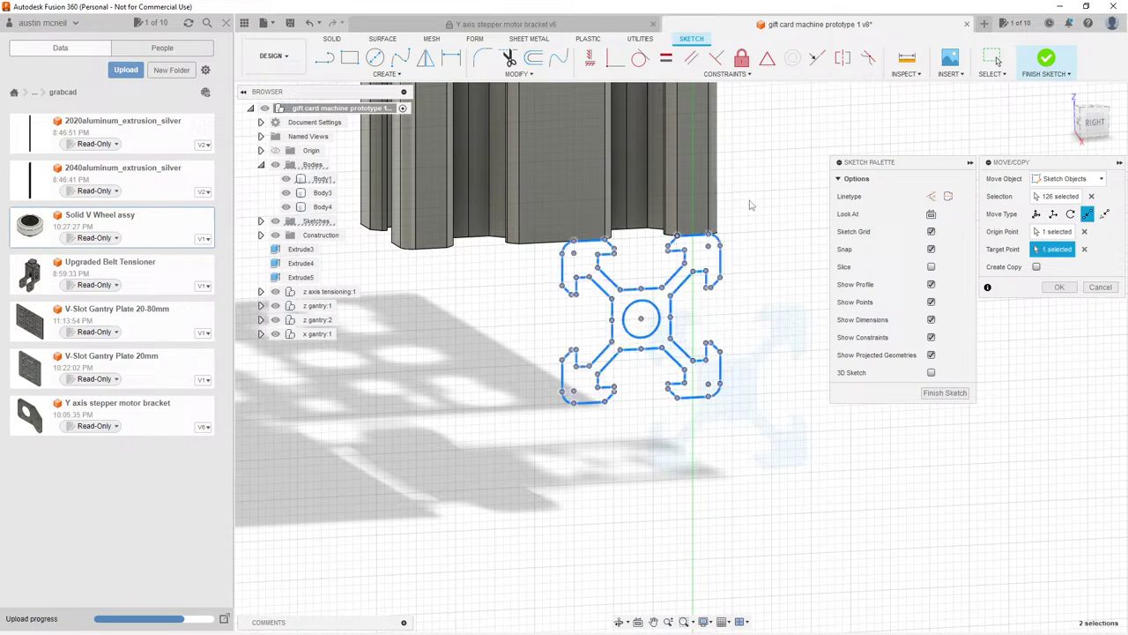
{"action": "scroll", "coordinate": [721, 335], "scroll_direction": "down", "scroll_amount": 5}
{"action": "scroll", "coordinate": [531, 273], "scroll_direction": "up", "scroll_amount": 2}
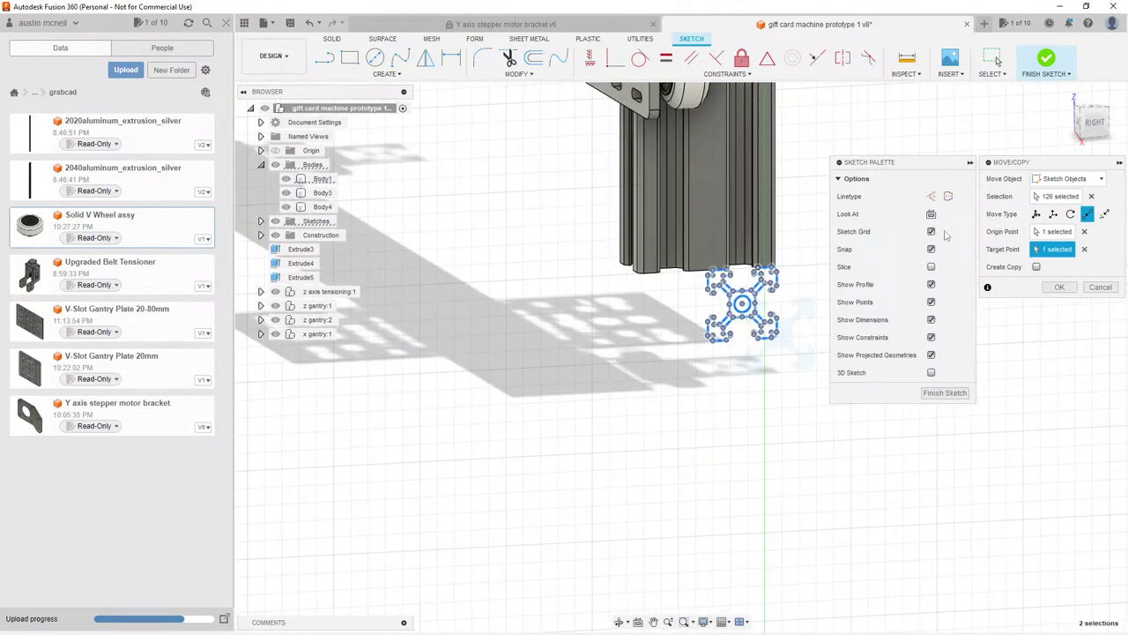
{"action": "scroll", "coordinate": [668, 390], "scroll_direction": "down", "scroll_amount": 3}
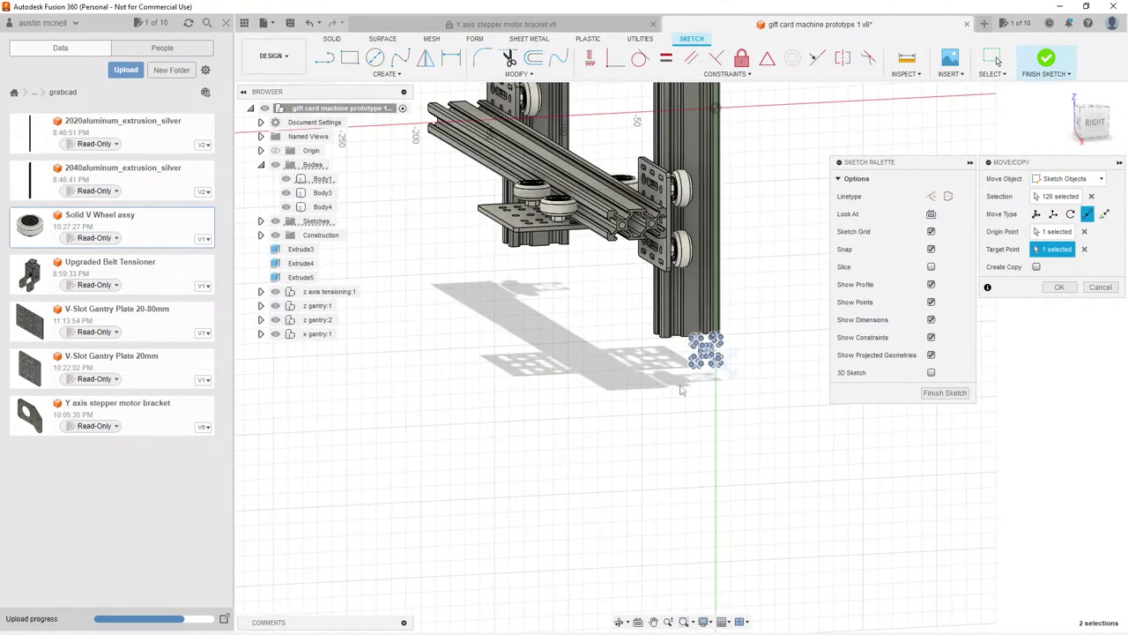
{"action": "scroll", "coordinate": [680, 390], "scroll_direction": "up", "scroll_amount": 5}
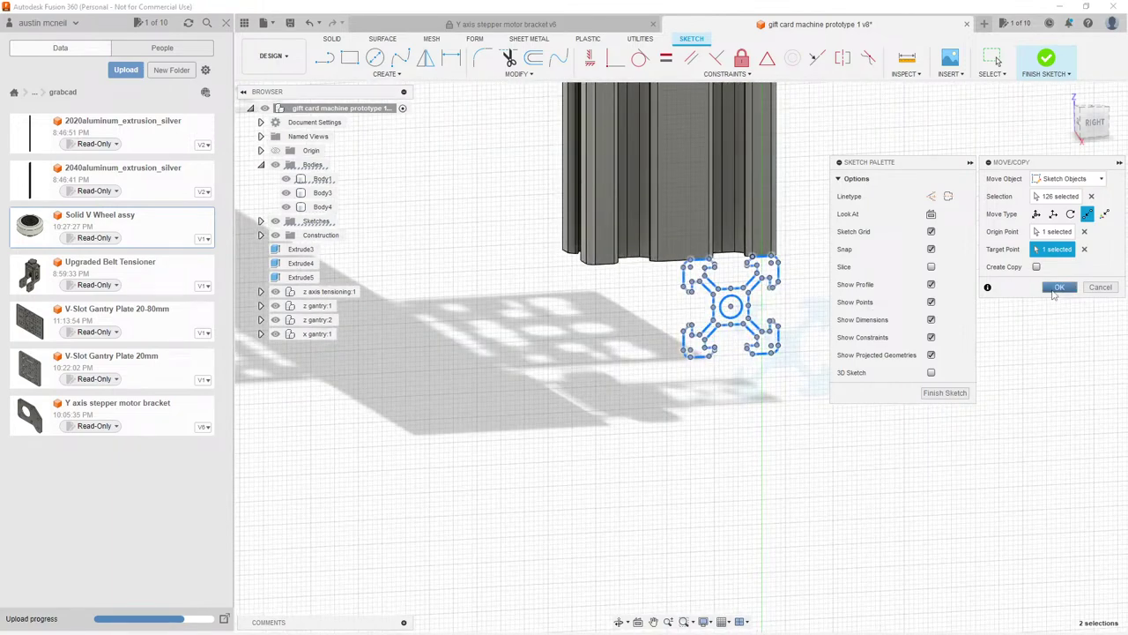
{"action": "left_click", "coordinate": [1058, 288]}
Step: Hide the right upright (Body1) to expose the inserted extrusion profile
{"action": "scroll", "coordinate": [758, 327], "scroll_direction": "down", "scroll_amount": 5}
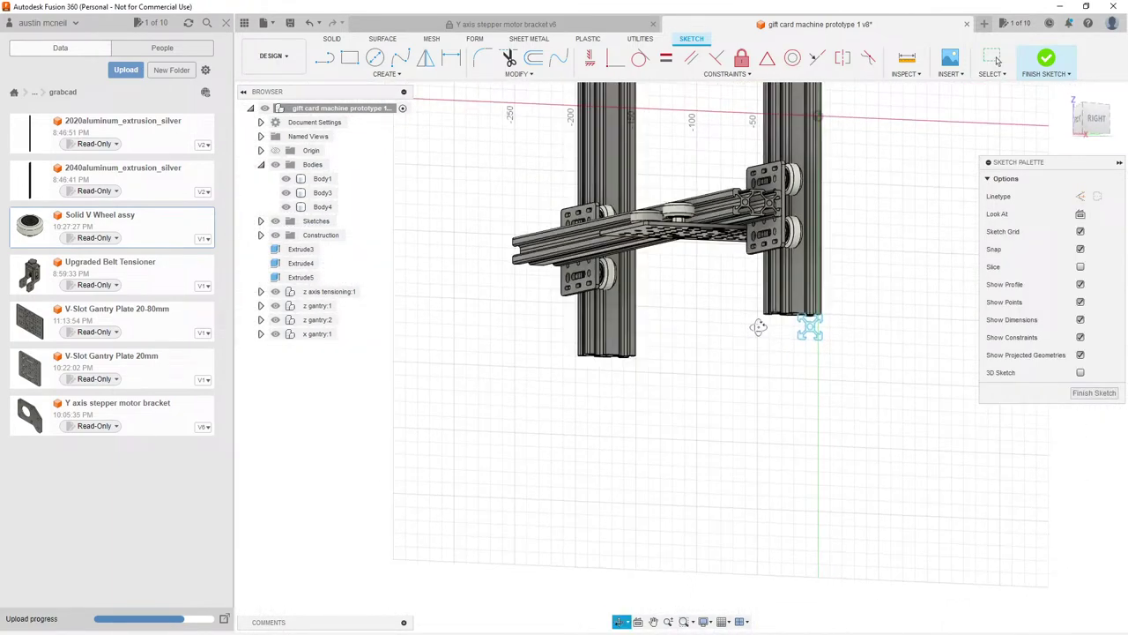
{"action": "scroll", "coordinate": [758, 327], "scroll_direction": "up", "scroll_amount": 1}
{"action": "key", "text": "Escape"}
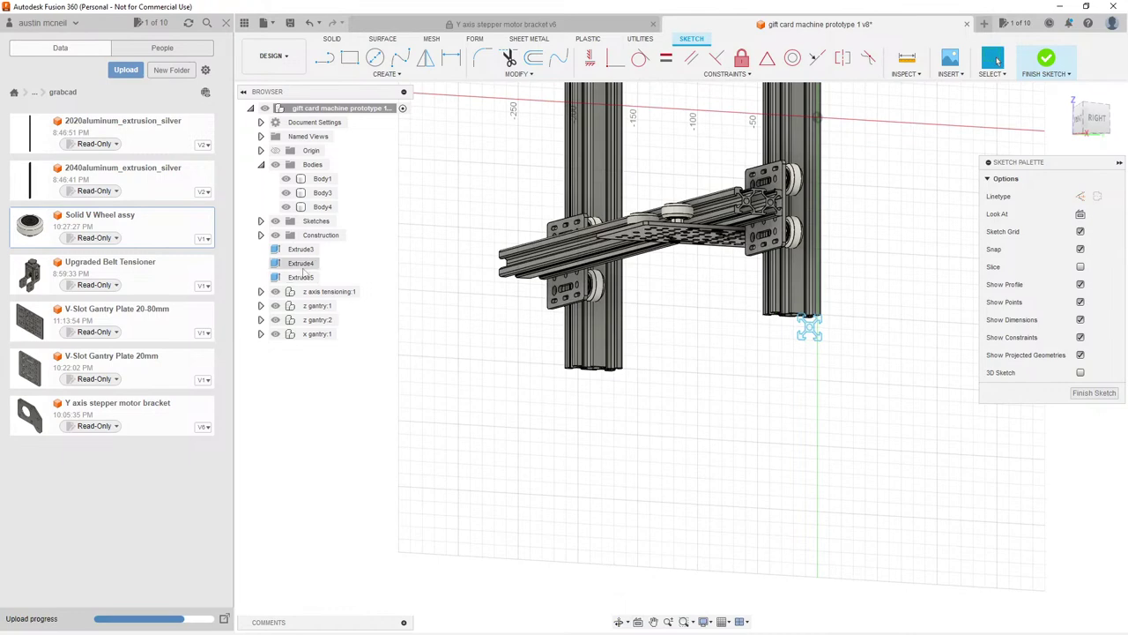
{"action": "left_click", "coordinate": [285, 208]}
{"action": "key", "text": "Escape"}
{"action": "left_click", "coordinate": [286, 179]}
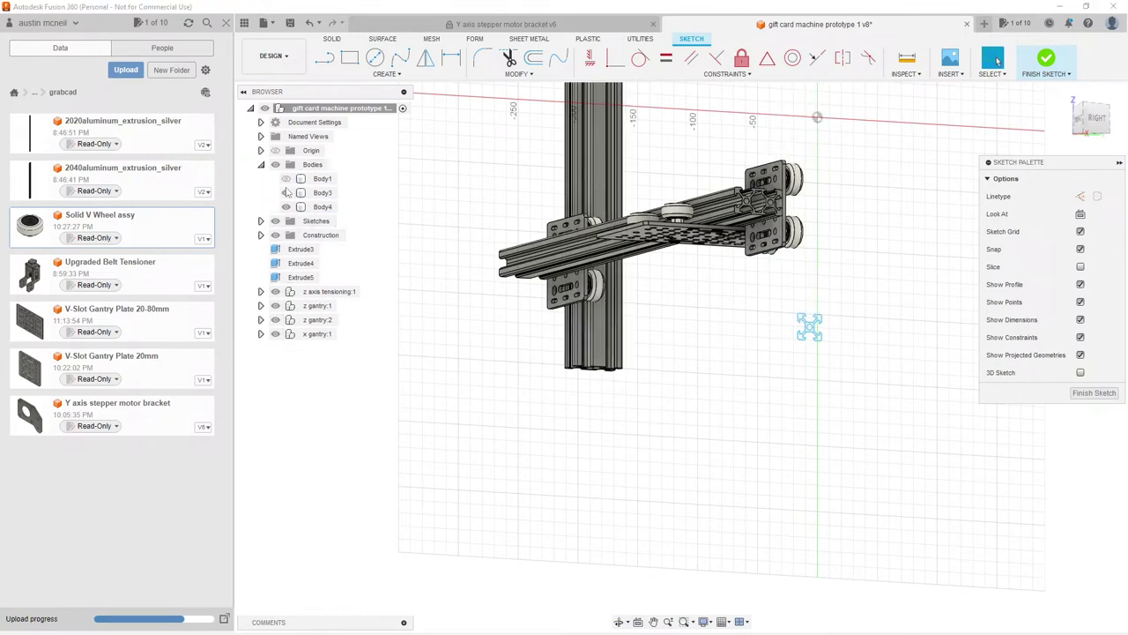
{"action": "left_click", "coordinate": [285, 193]}
{"action": "left_click", "coordinate": [285, 193]}
Step: Extrude the profile -370 mm towards the other upright as a new body, hiding the left upright (Body4)
{"action": "key", "text": "e"}
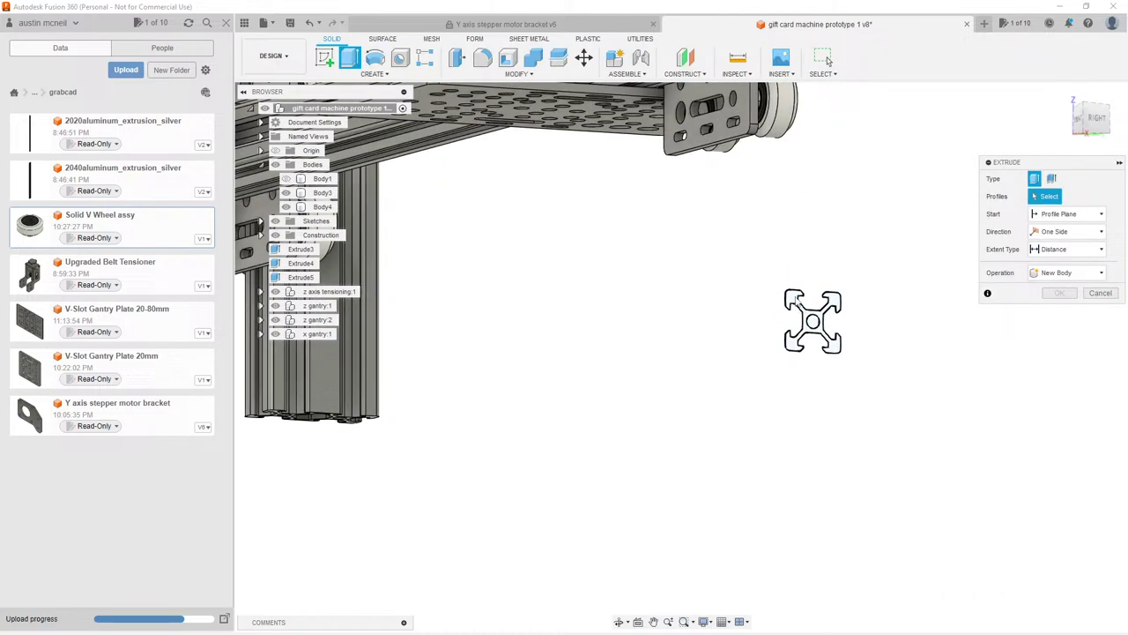
{"action": "mouse_move", "coordinate": [529, 334]}
{"action": "middle_mouse_down", "text": "shift"}
{"action": "mouse_move", "coordinate": [547, 331]}
{"action": "mouse_move", "coordinate": [476, 343]}
{"action": "mouse_move", "coordinate": [520, 349]}
{"action": "middle_mouse_up", "text": "shift"}
{"action": "type", "text": "-370"}
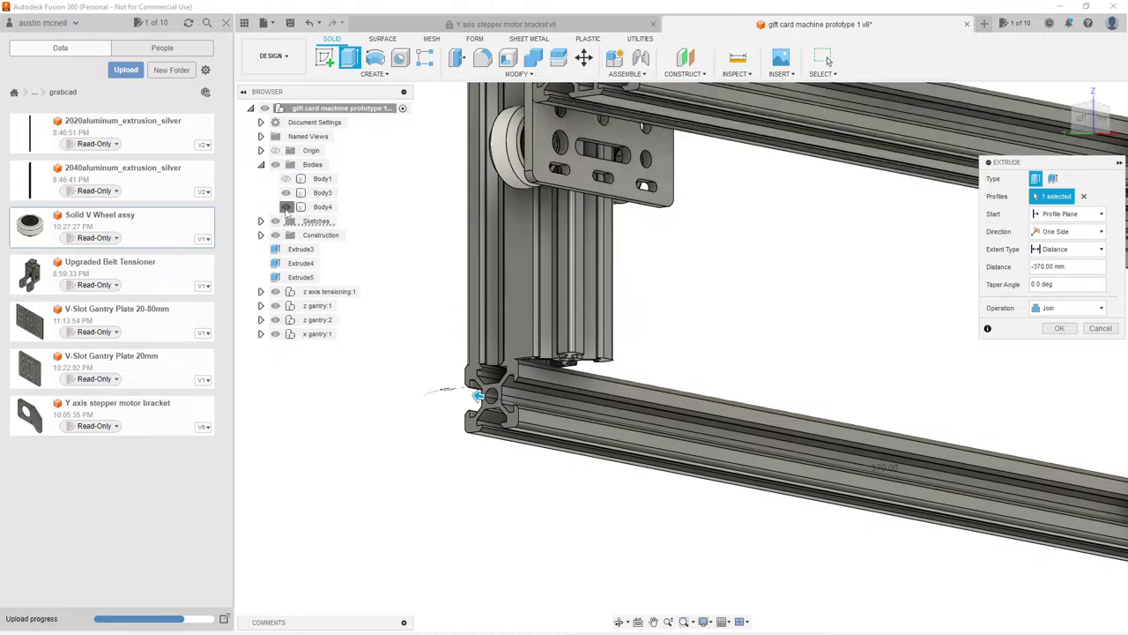
{"action": "left_click", "coordinate": [286, 206]}
{"action": "scroll", "coordinate": [791, 336], "scroll_direction": "down", "scroll_amount": 3}
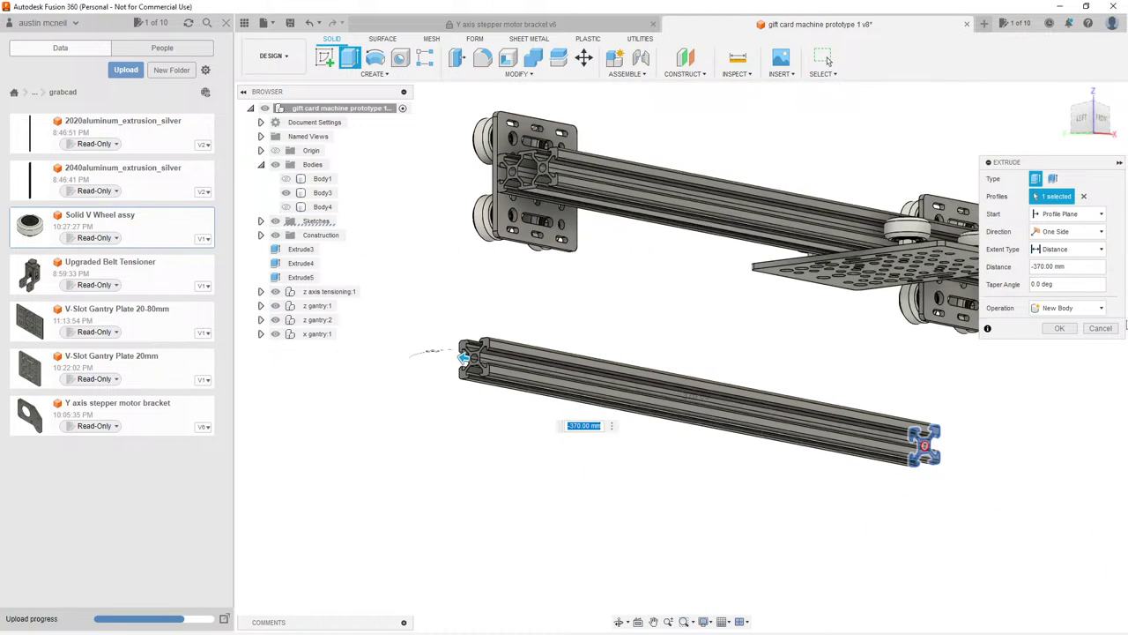
{"action": "left_click", "coordinate": [1059, 328]}
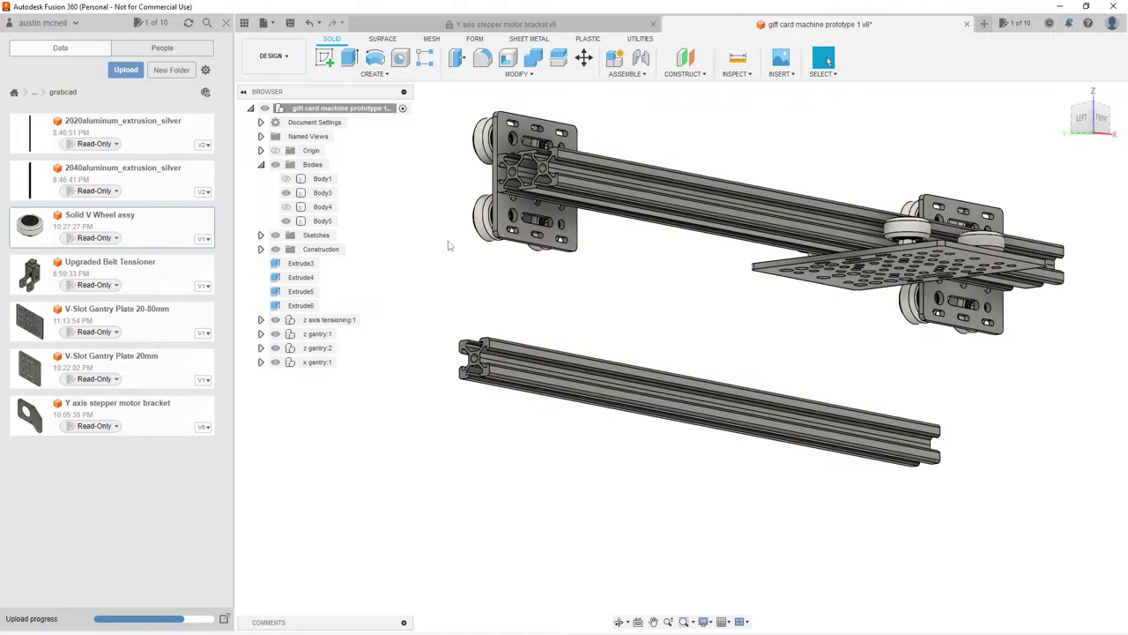
Step: Show both uprights (Body4 and Body1) again and view the new bottom crossbar from the right side
{"action": "left_click", "coordinate": [286, 207]}
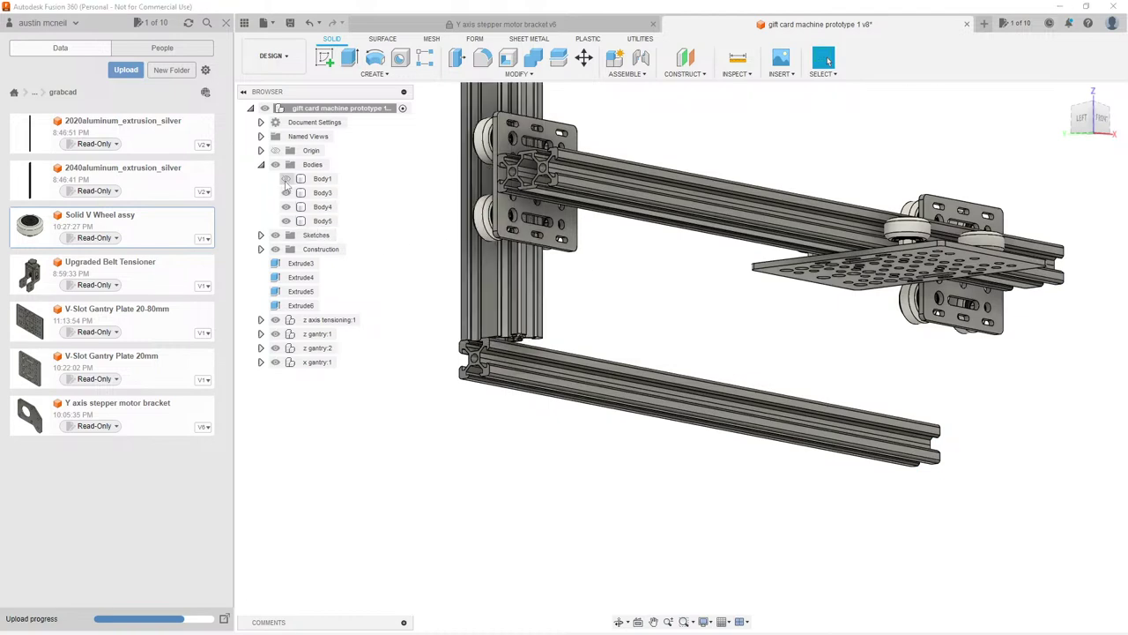
{"action": "left_click", "coordinate": [285, 178]}
{"action": "middle_click_drag", "start_coordinate": [740, 345], "coordinate": [608, 357], "text": "shift"}
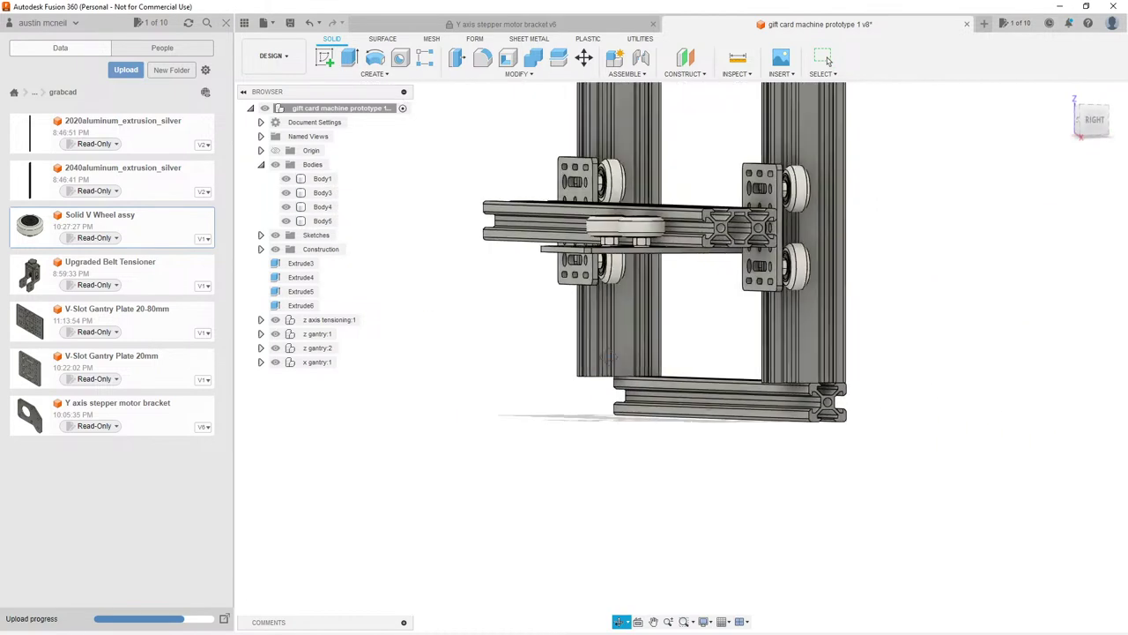
Step: Extrude the bottom crossbar's end face beyond the right upright by 60 mm, joining it to the crossbar
{"action": "middle_click_drag", "start_coordinate": [826, 60], "coordinate": [823, 53], "text": "shift"}
{"action": "scroll", "coordinate": [801, 413], "scroll_direction": "up", "scroll_amount": 5}
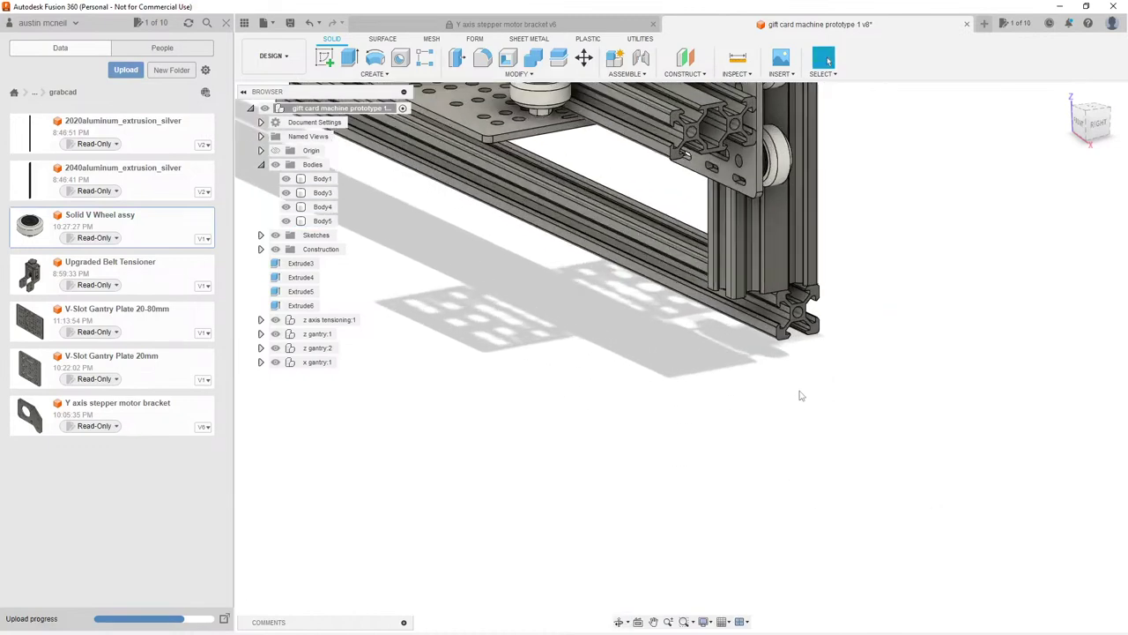
{"action": "key", "text": "e"}
{"action": "middle_click_drag", "start_coordinate": [801, 395], "coordinate": [781, 298], "text": "shift"}
{"action": "left_click", "coordinate": [781, 298]}
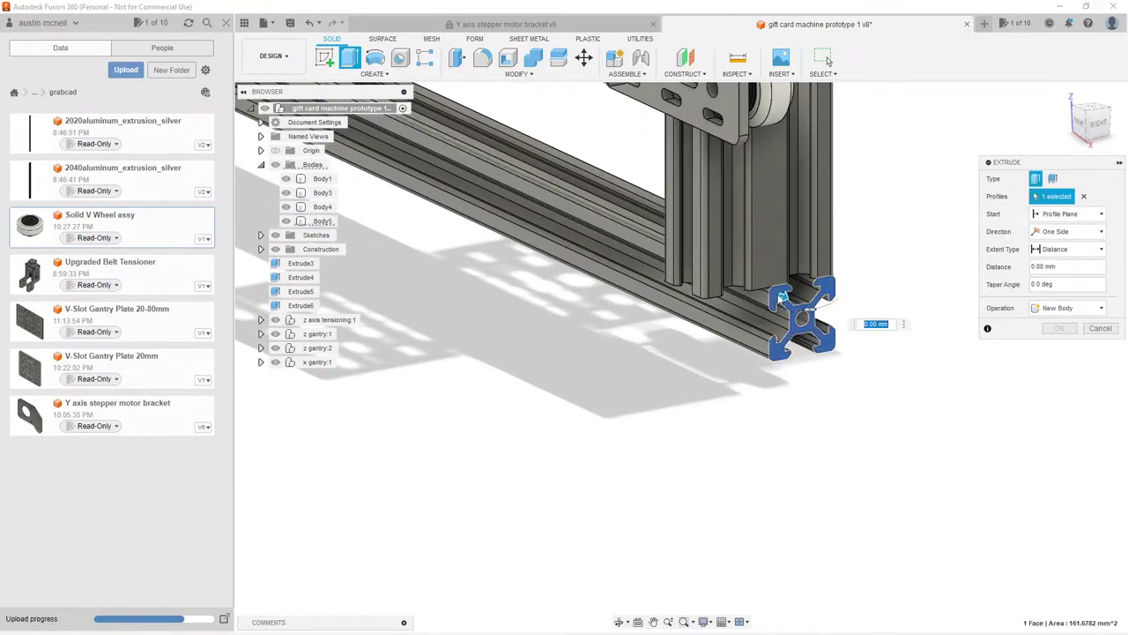
{"action": "type", "text": "60"}
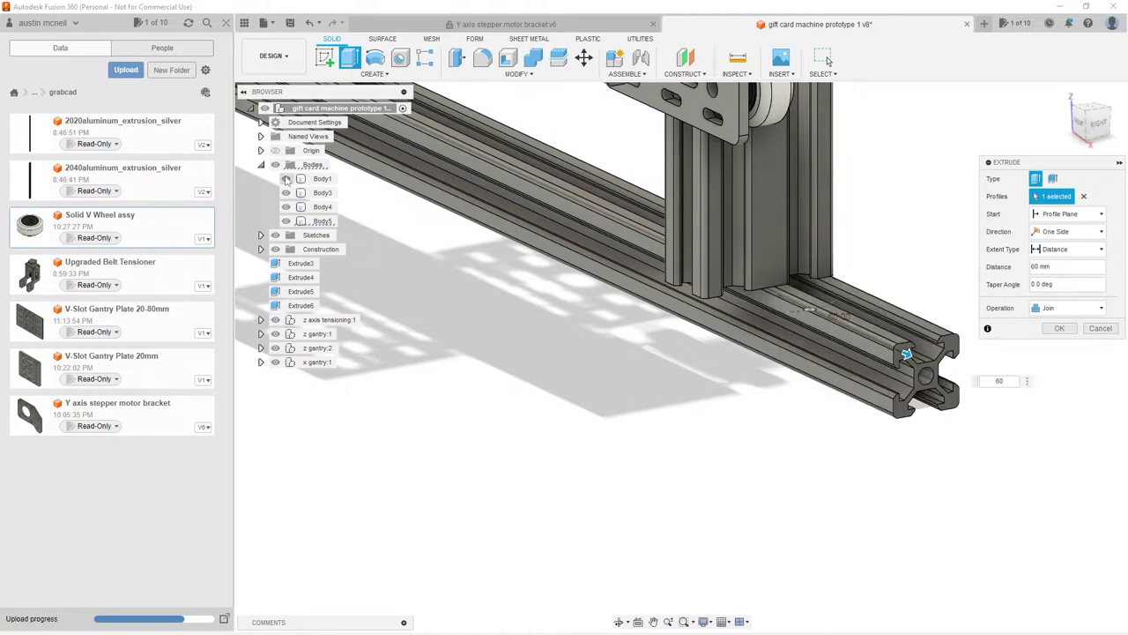
{"action": "key", "text": "Return"}
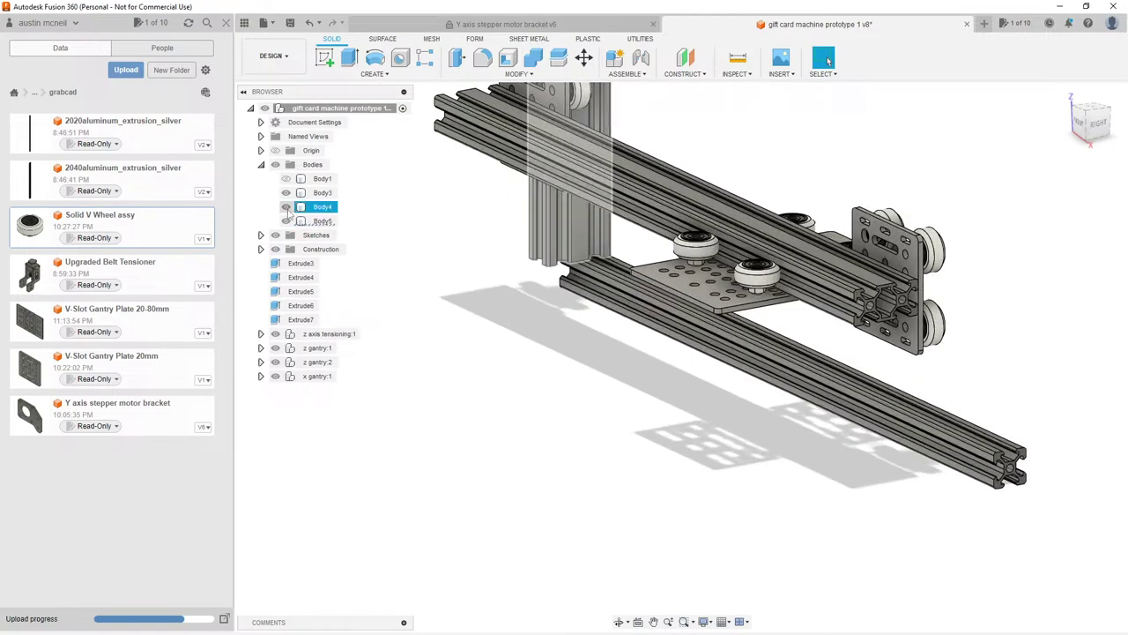
Step: With both uprights hidden, extrude the bottom crossbar's opposite end face outward, and show Body1 and Body4 again
{"action": "left_click", "coordinate": [285, 206]}
{"action": "middle_click_drag", "start_coordinate": [429, 256], "coordinate": [582, 264], "text": "shift"}
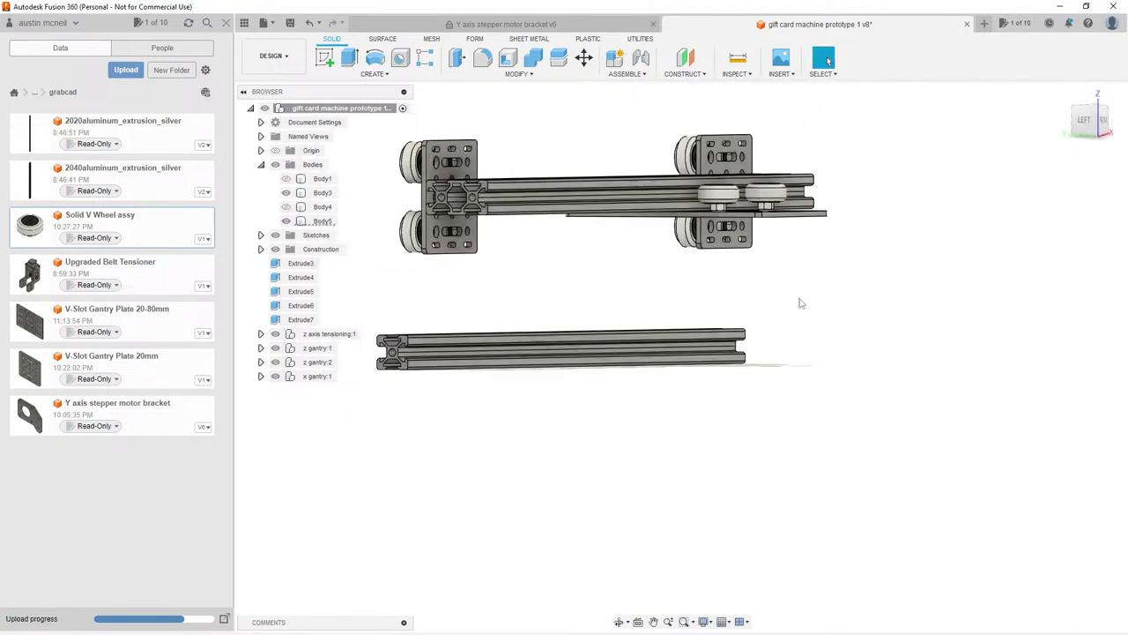
{"action": "key", "text": "e"}
{"action": "left_click", "coordinate": [548, 339]}
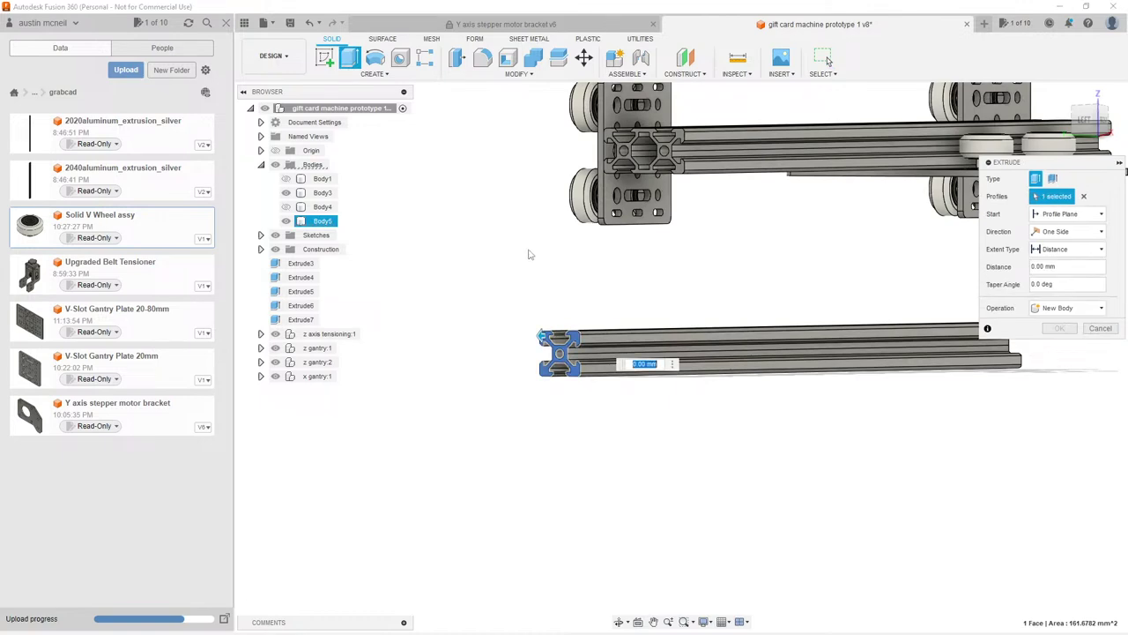
{"action": "type", "text": "10"}
{"action": "key", "text": "Return"}
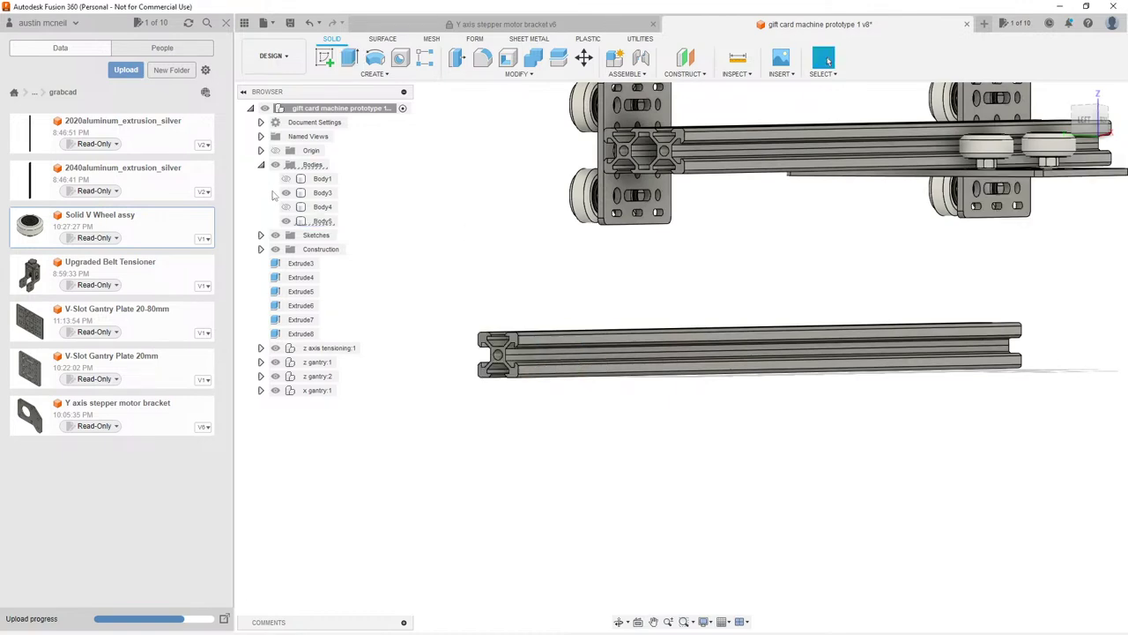
{"action": "left_click", "coordinate": [285, 206]}
{"action": "scroll", "coordinate": [811, 328], "scroll_direction": "down", "scroll_amount": 3}
{"action": "middle_click_drag", "start_coordinate": [811, 328], "coordinate": [853, 404], "text": "shift"}
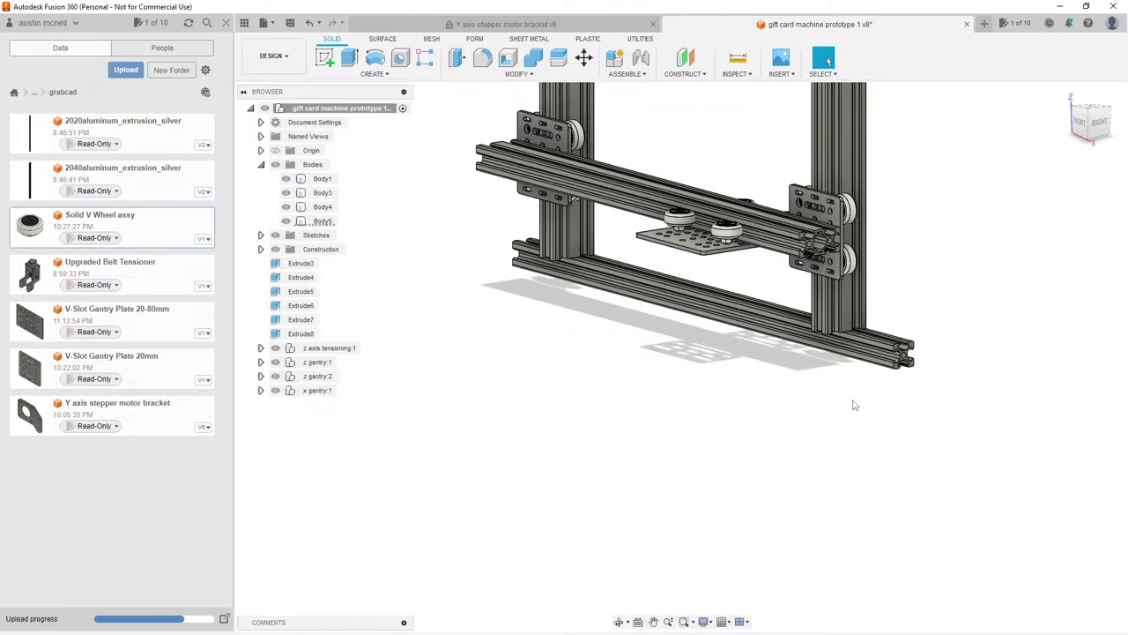
Step: Examine the lengthened bottom crossbar, its overhanging ends and its junctions with the uprights from several angles
{"action": "scroll", "coordinate": [853, 405], "scroll_direction": "up", "scroll_amount": 5}
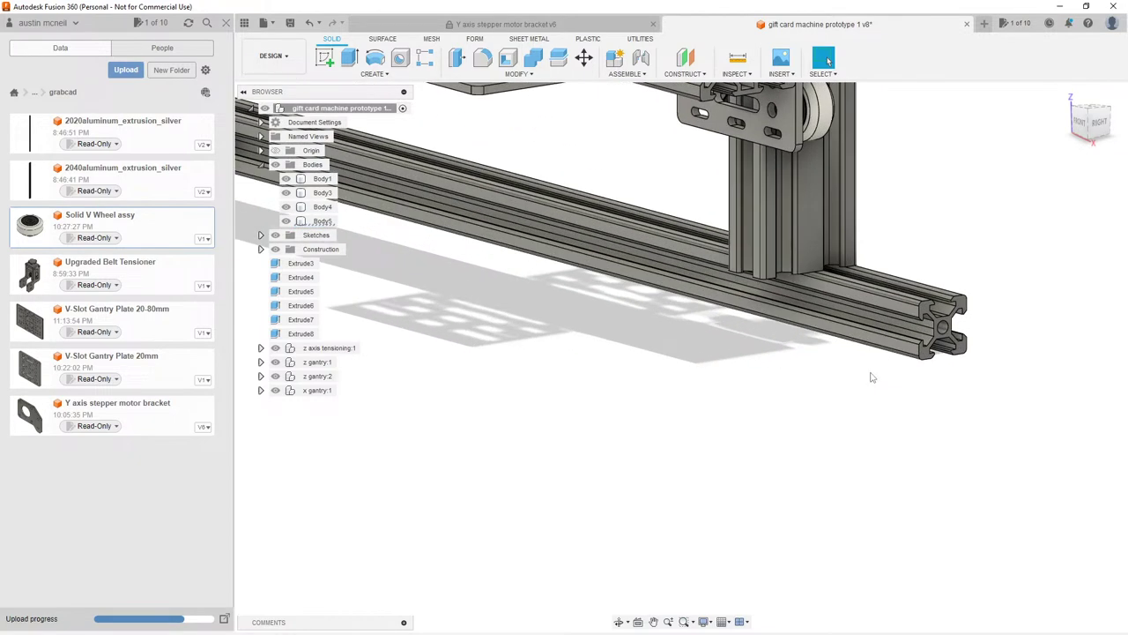
{"action": "mouse_move", "coordinate": [869, 379]}
{"action": "middle_mouse_down", "text": "shift"}
{"action": "mouse_move", "coordinate": [854, 390]}
{"action": "mouse_move", "coordinate": [864, 394]}
{"action": "middle_mouse_up", "text": "shift"}
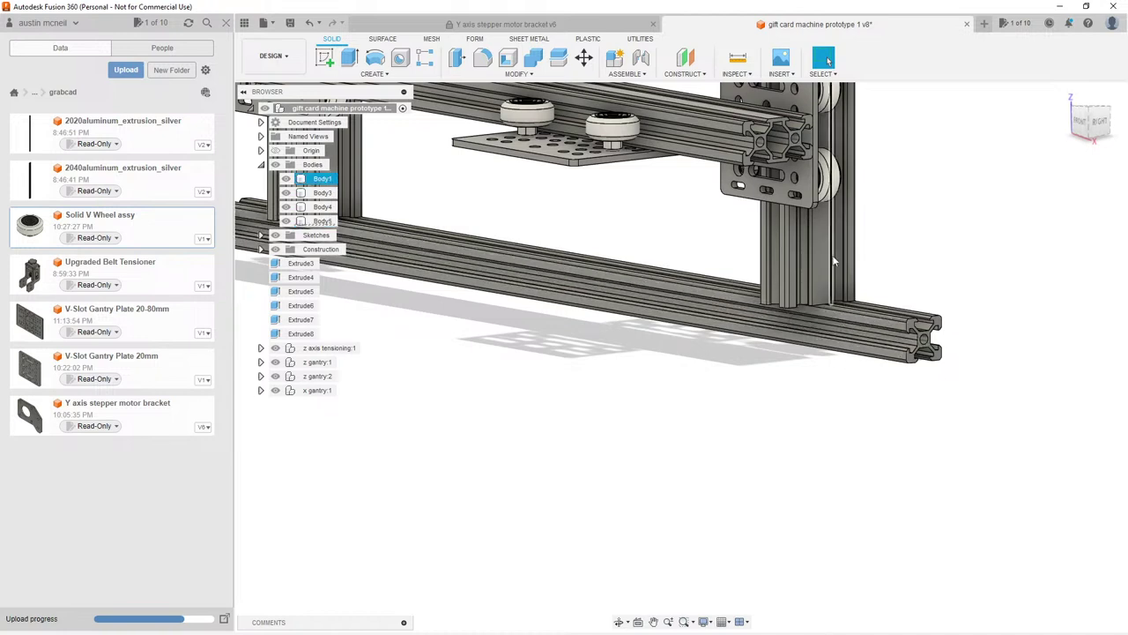
{"action": "scroll", "coordinate": [818, 335], "scroll_direction": "up", "scroll_amount": 1}
{"action": "middle_click_drag", "start_coordinate": [818, 335], "coordinate": [793, 300], "text": "shift"}
{"action": "middle_click_drag", "start_coordinate": [827, 60], "coordinate": [794, 319], "text": "shift"}
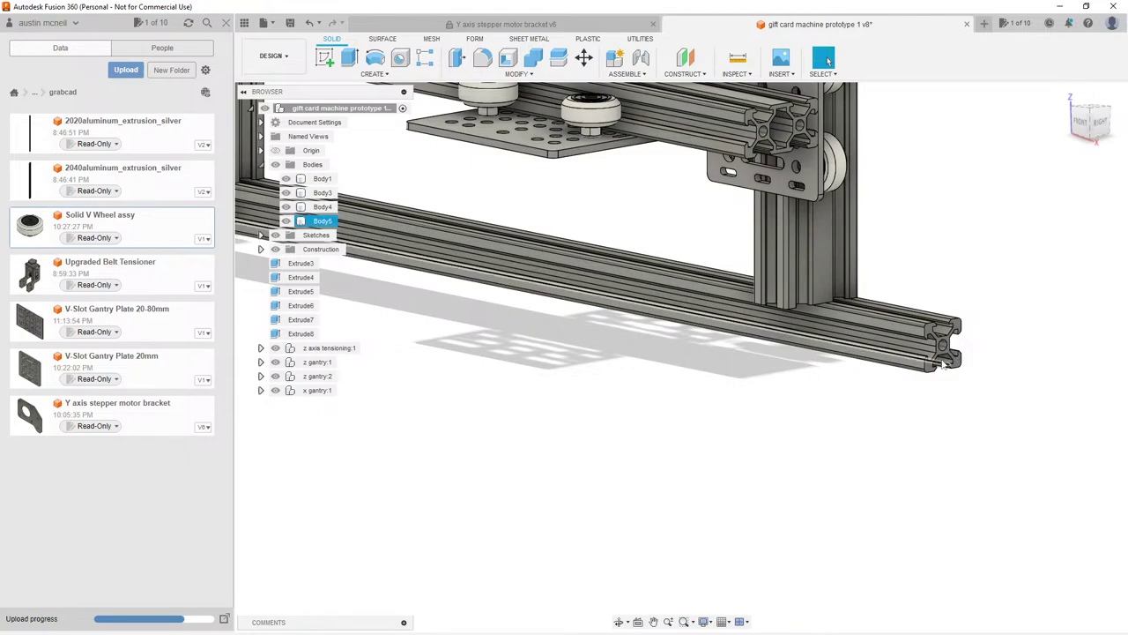
{"action": "scroll", "coordinate": [790, 346], "scroll_direction": "down", "scroll_amount": 5}
{"action": "scroll", "coordinate": [881, 319], "scroll_direction": "up", "scroll_amount": 5}
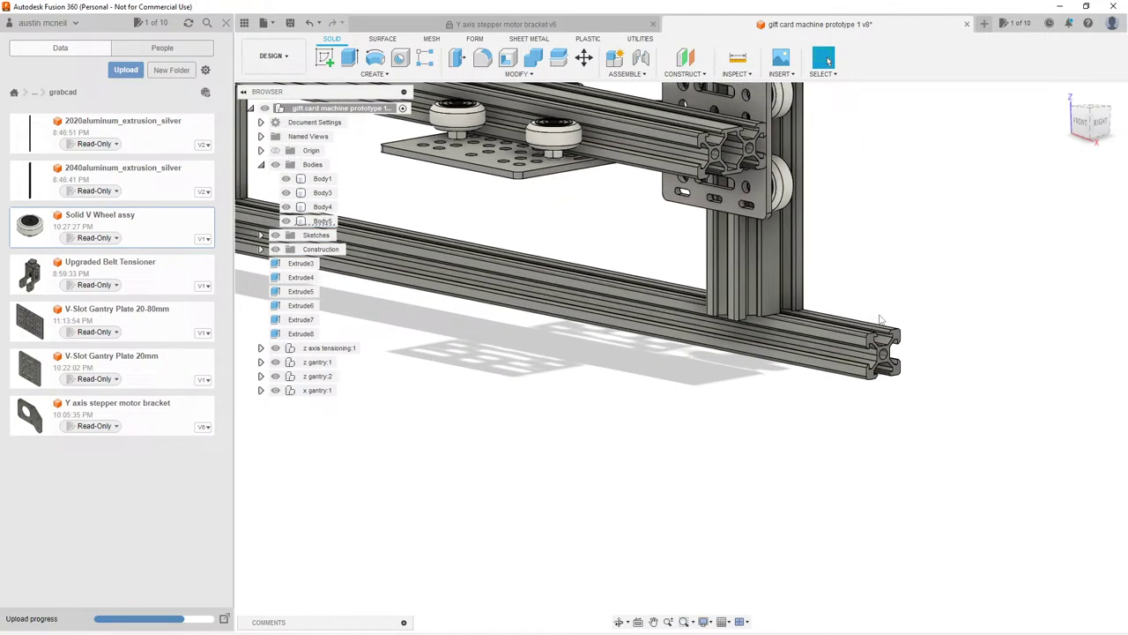
{"action": "mouse_move", "coordinate": [882, 319]}
{"action": "middle_mouse_down", "text": "shift"}
{"action": "mouse_move", "coordinate": [826, 60]}
{"action": "mouse_move", "coordinate": [886, 318]}
{"action": "middle_mouse_up", "text": "shift"}
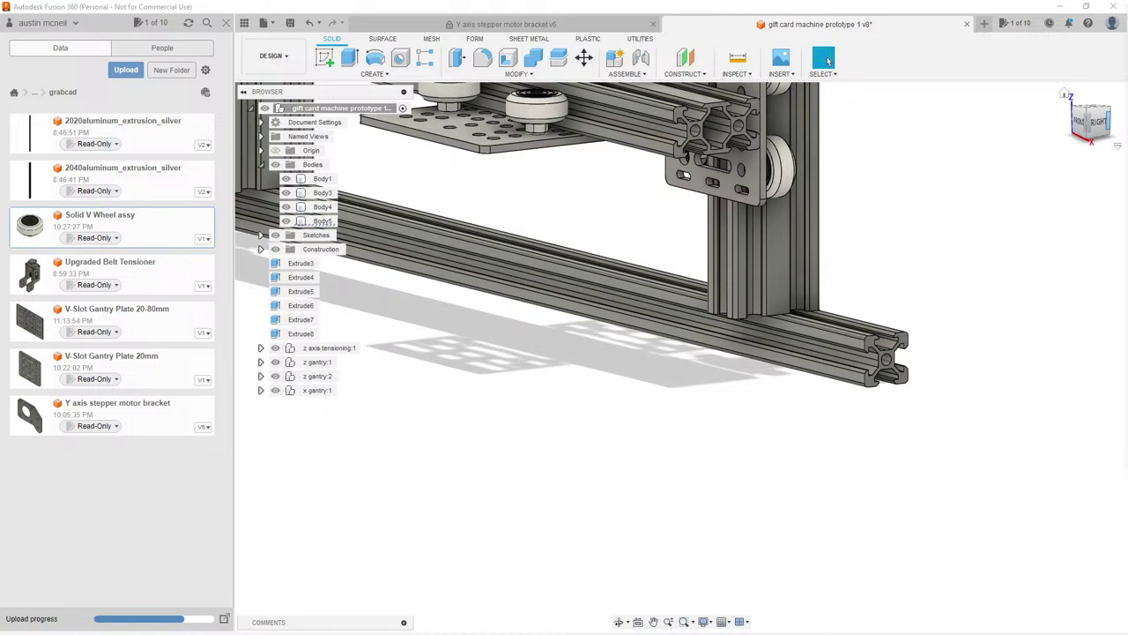
{"action": "left_click", "coordinate": [907, 337]}
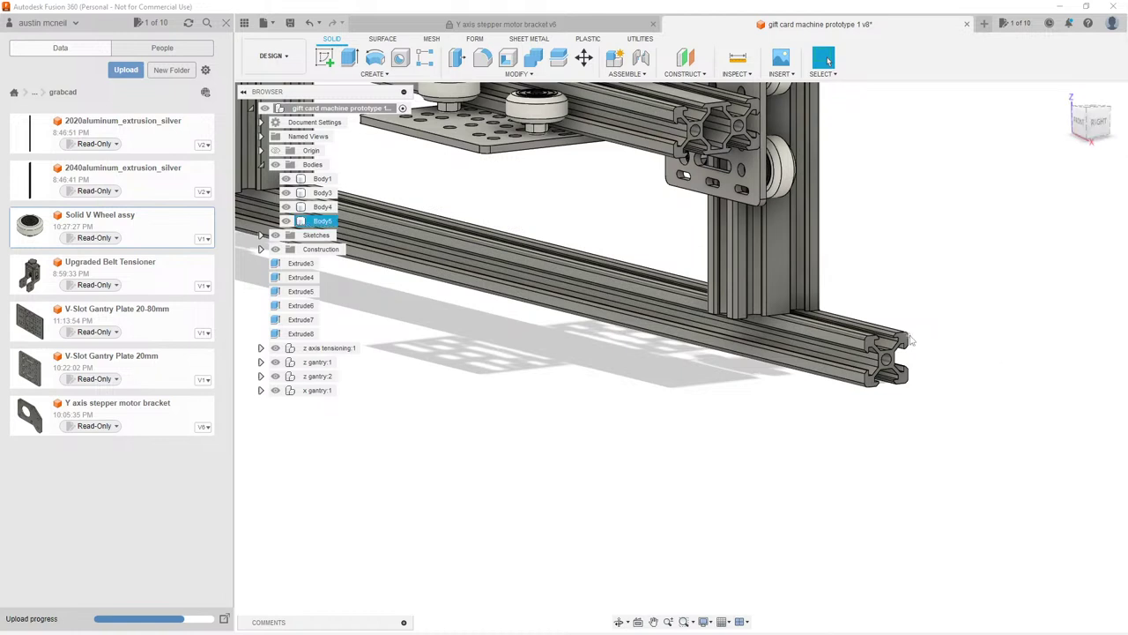
{"action": "key", "text": "Escape"}
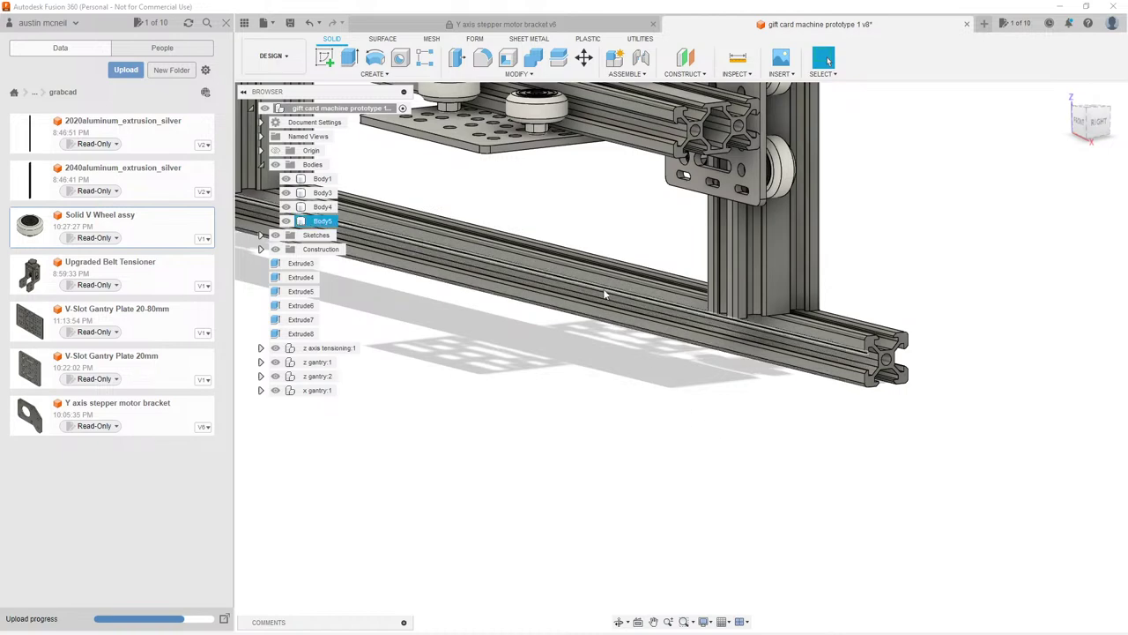
{"action": "left_click", "coordinate": [741, 367]}
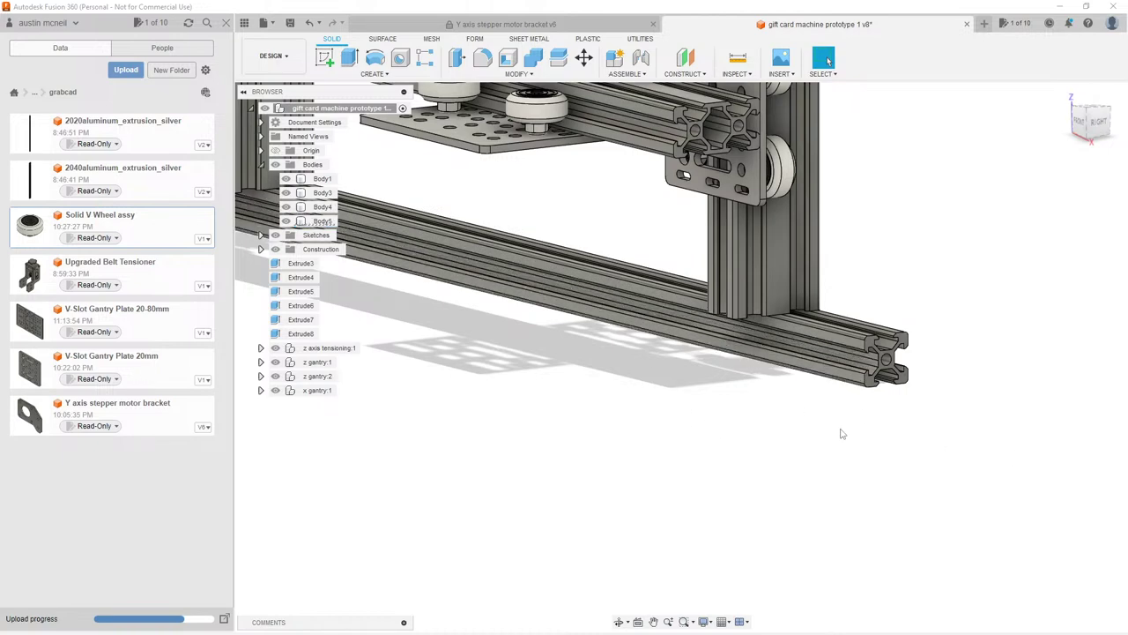
{"action": "scroll", "coordinate": [547, 265], "scroll_direction": "down", "scroll_amount": 3}
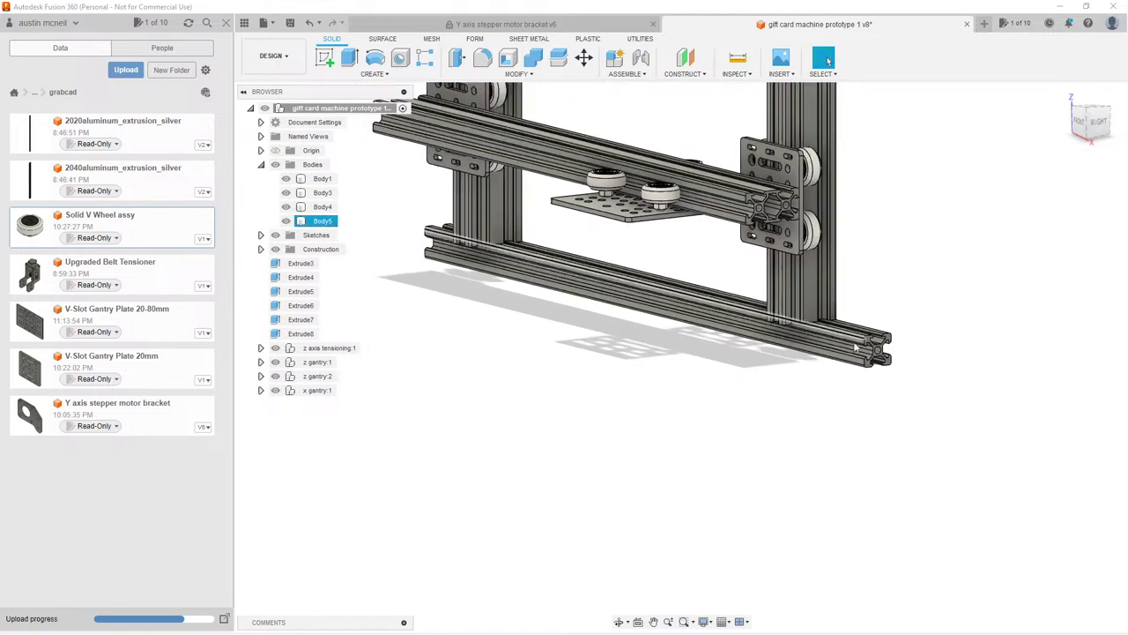
{"action": "left_click", "coordinate": [411, 247]}
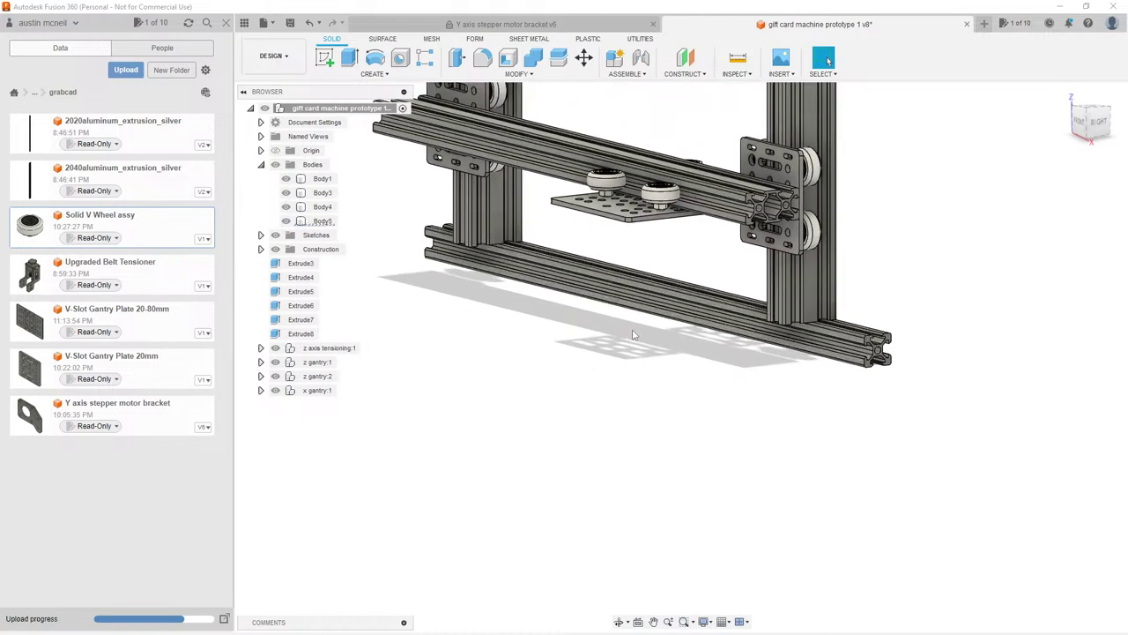
{"action": "middle_click_drag", "start_coordinate": [627, 335], "coordinate": [595, 328], "text": "shift"}
{"action": "left_click", "coordinate": [825, 58]}
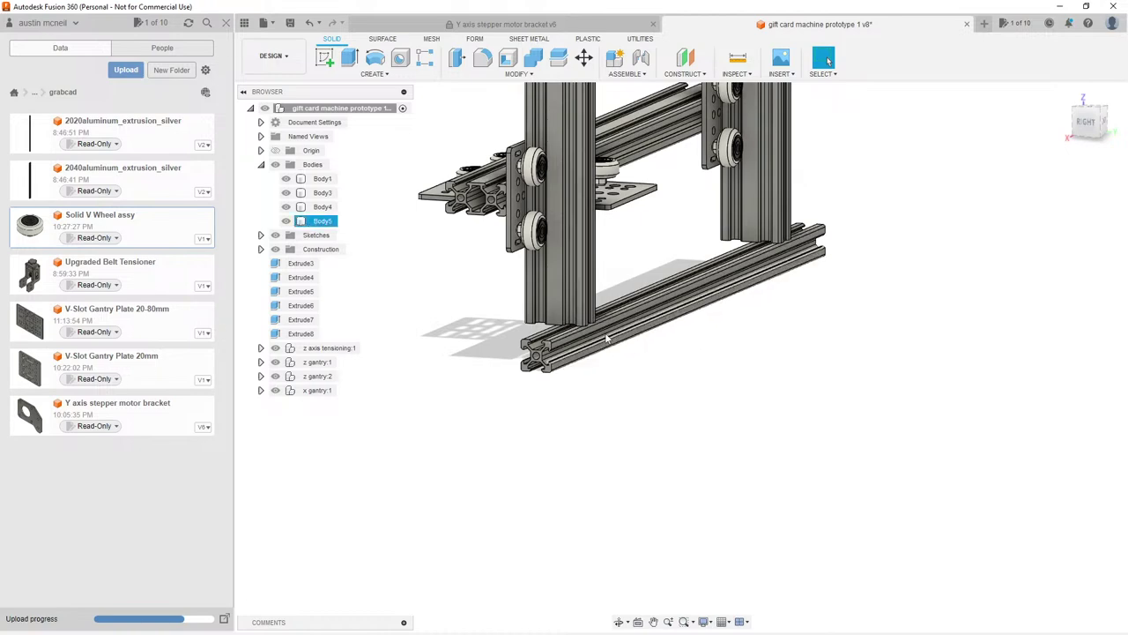
{"action": "middle_click_drag", "start_coordinate": [534, 301], "coordinate": [484, 299], "text": "shift"}
{"action": "middle_click_drag", "start_coordinate": [590, 327], "coordinate": [514, 319], "text": "shift"}
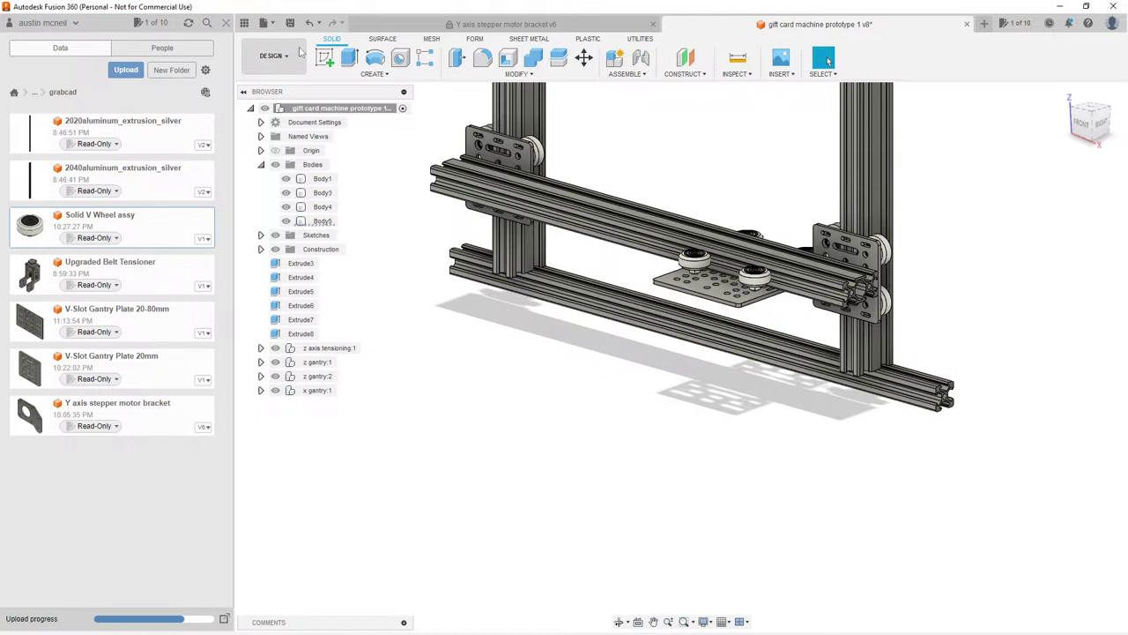
Step: Upload the STEP files Motor Mount Plate Nema 17 and Nema15-2020-plate to the grabcad project folder
{"action": "left_click", "coordinate": [126, 69]}
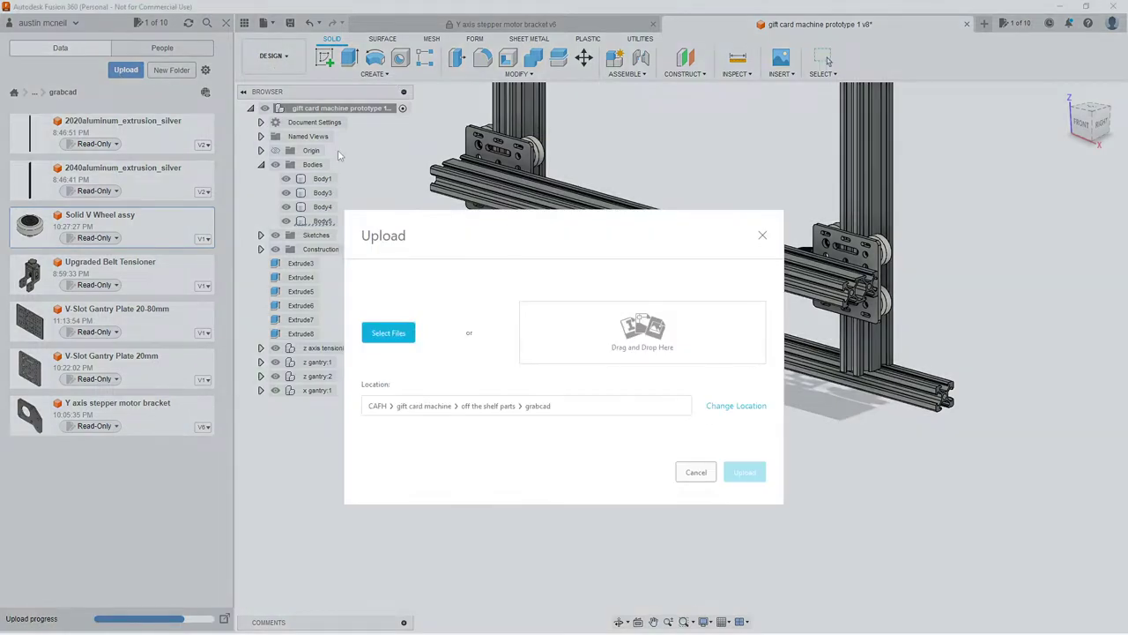
{"action": "left_click", "coordinate": [389, 336]}
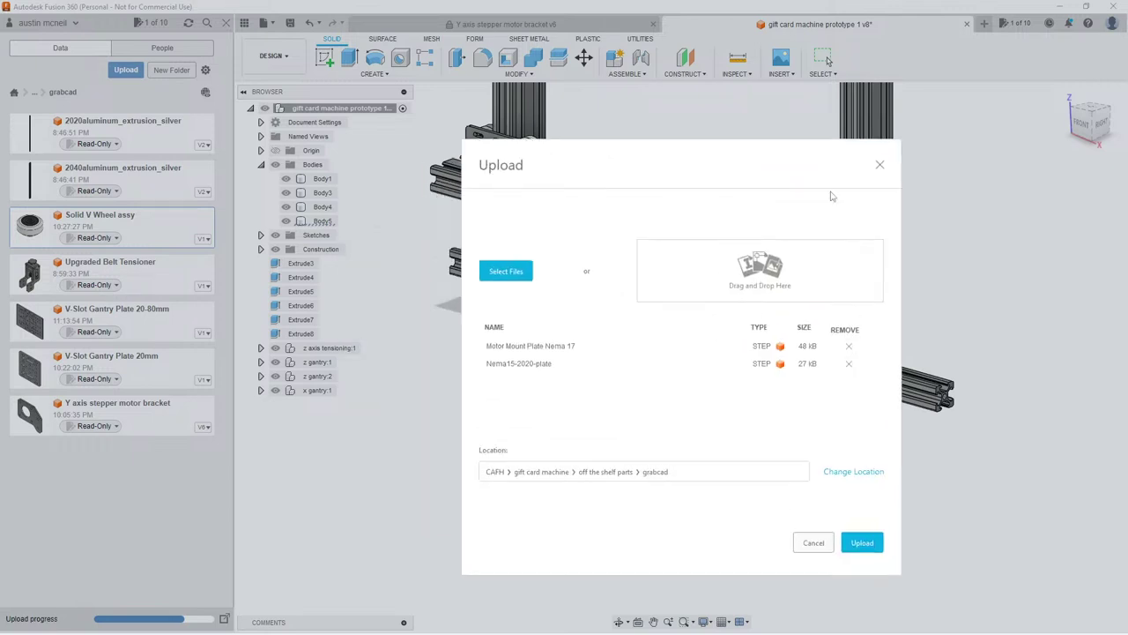
{"action": "left_click", "coordinate": [862, 538]}
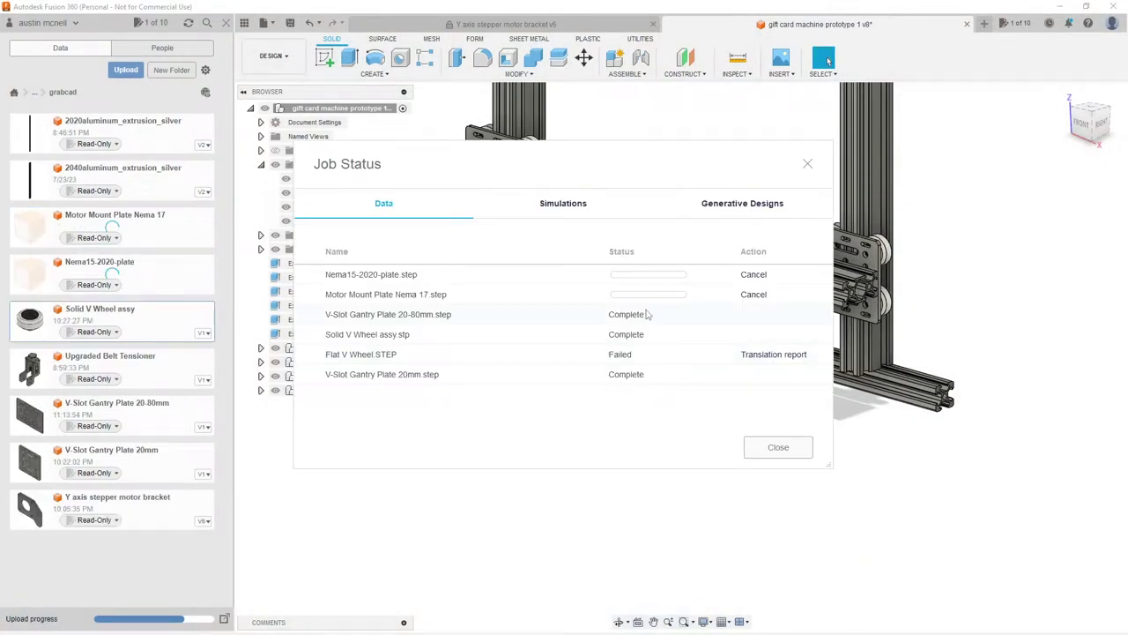
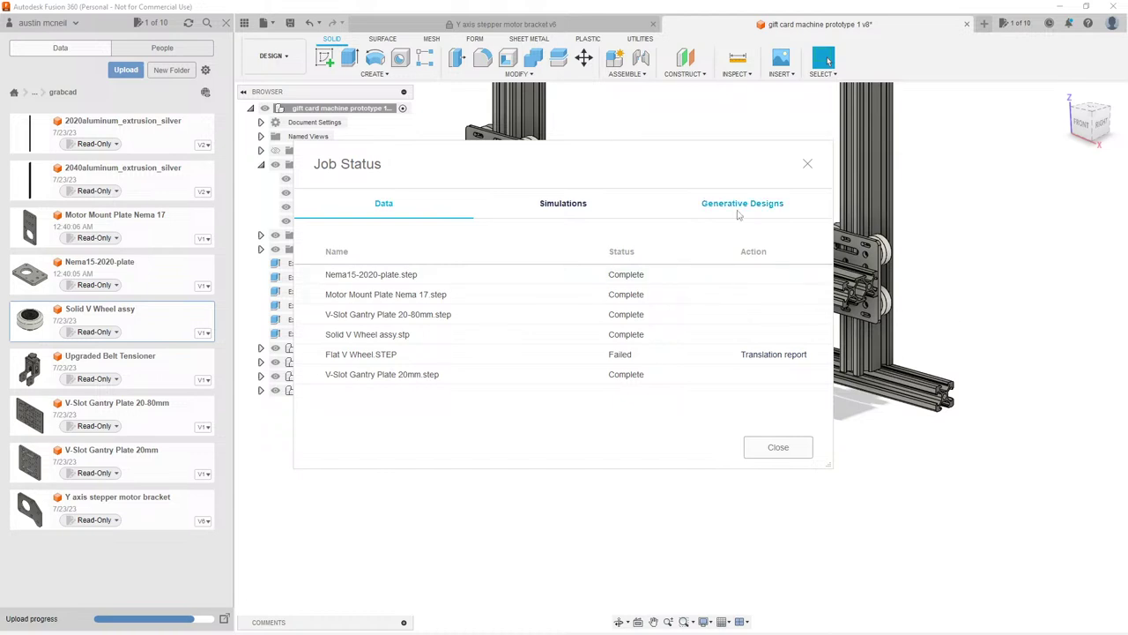
{"action": "left_click", "coordinate": [758, 442]}
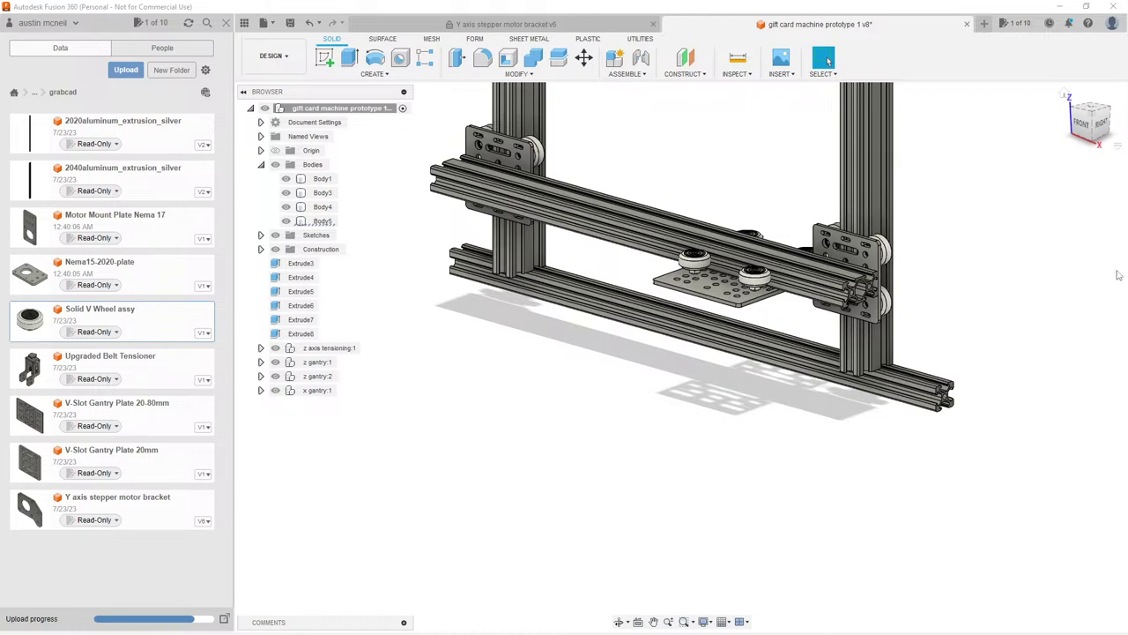
Step: Upload the STEP file Coupler 6.35-8mm With Screw Assembly to the grabcad project folder
{"action": "left_click", "coordinate": [119, 71]}
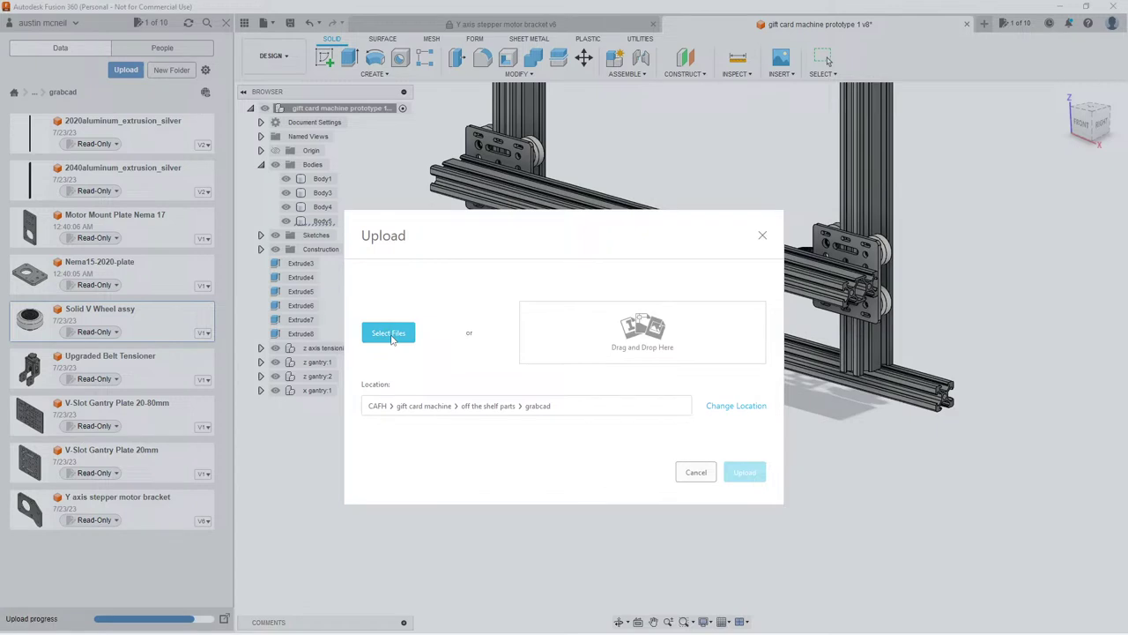
{"action": "left_click", "coordinate": [392, 339]}
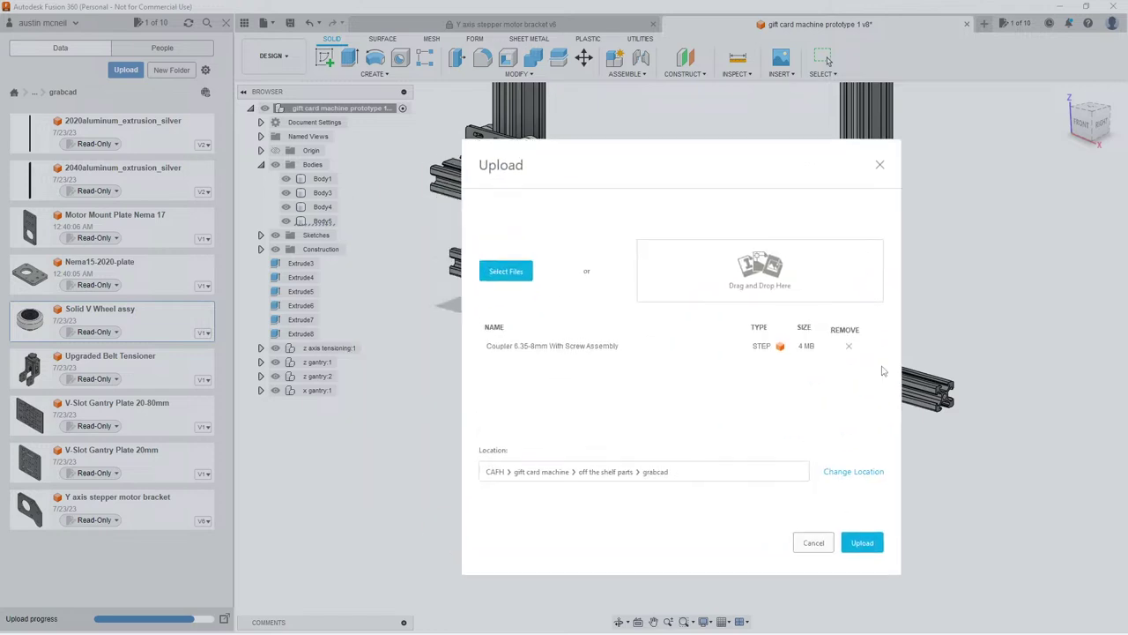
{"action": "left_click", "coordinate": [862, 550]}
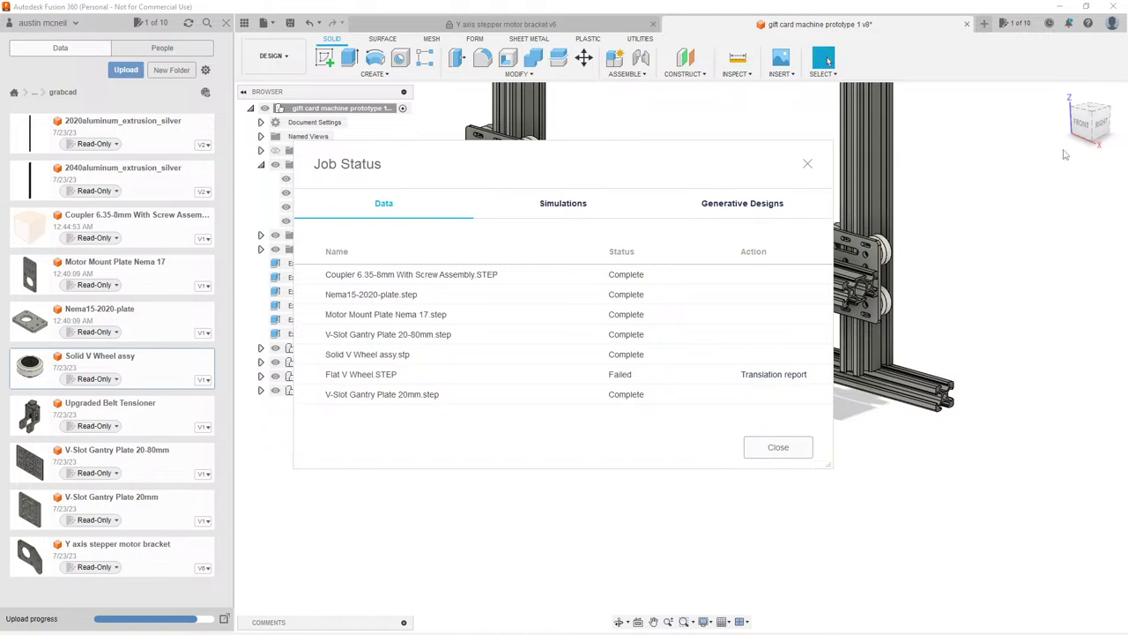
{"action": "left_click", "coordinate": [760, 448]}
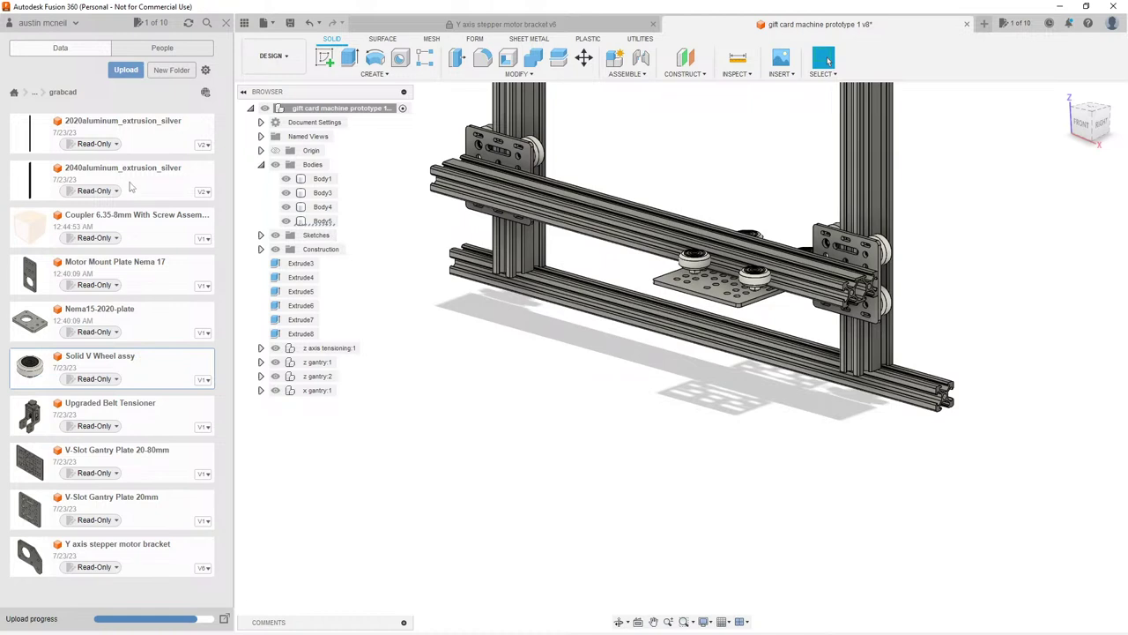
Step: Insert Coupler 6.35-8mm With Screw Assembly into the current design at its default position and break its link
{"action": "right_click", "coordinate": [152, 229]}
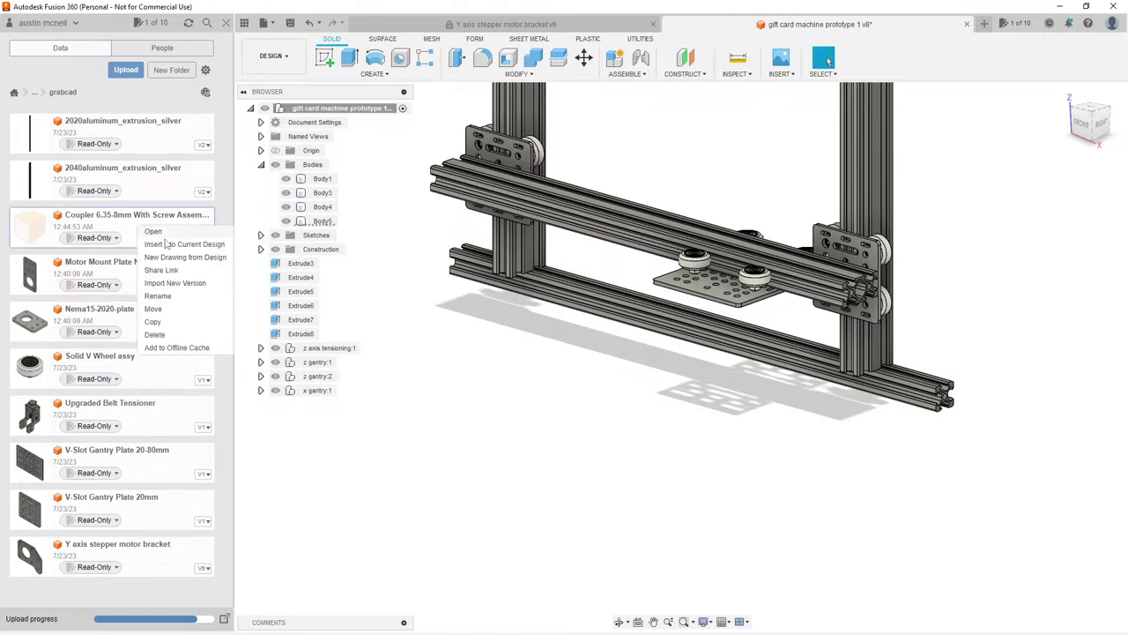
{"action": "left_click", "coordinate": [164, 246]}
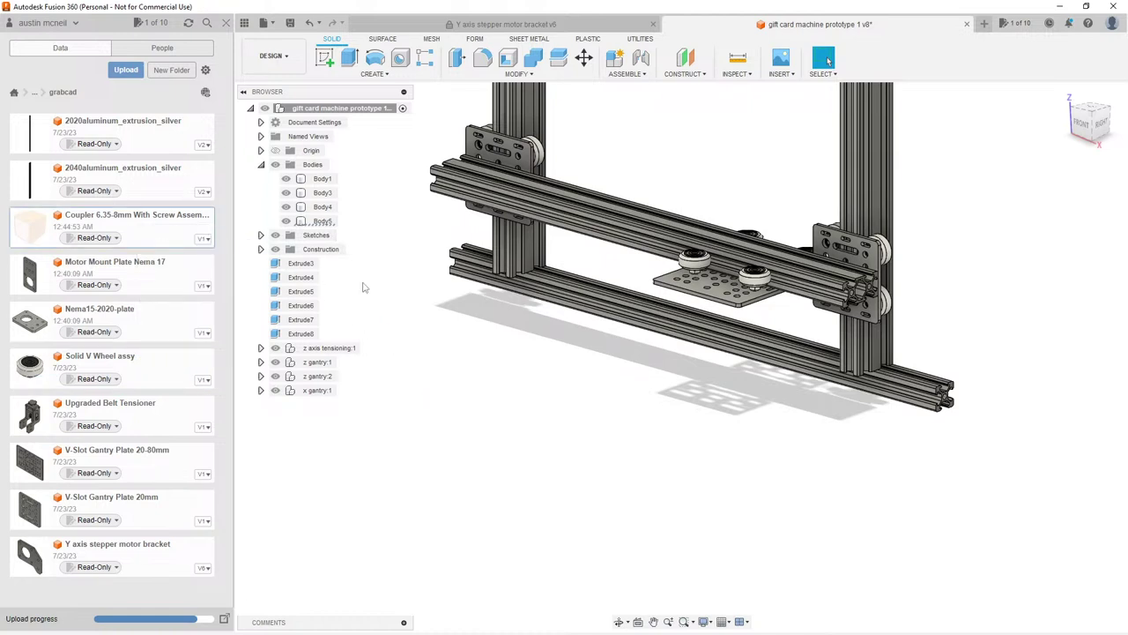
{"action": "scroll", "coordinate": [839, 529], "scroll_direction": "up", "scroll_amount": 5}
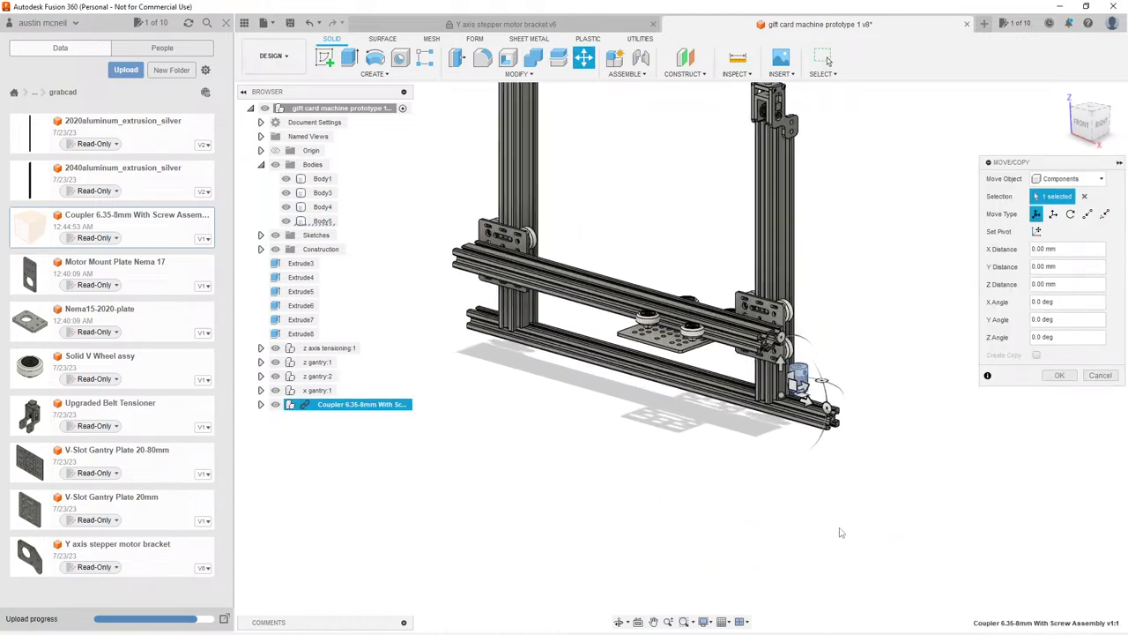
{"action": "left_click", "coordinate": [1049, 381]}
{"action": "right_click", "coordinate": [339, 404]}
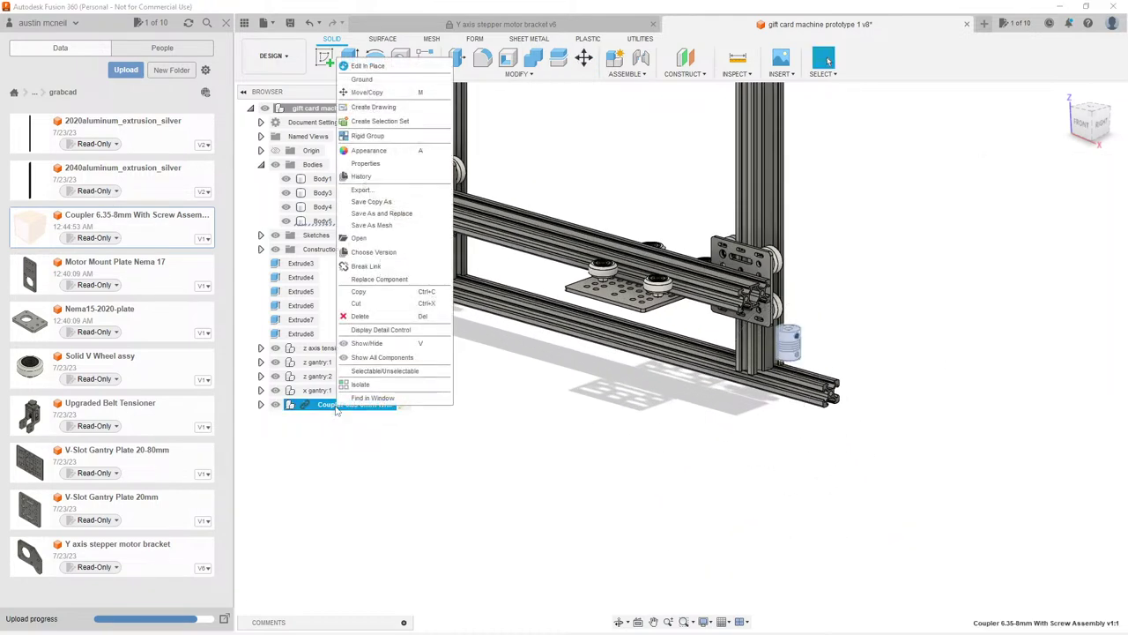
{"action": "left_click", "coordinate": [377, 267]}
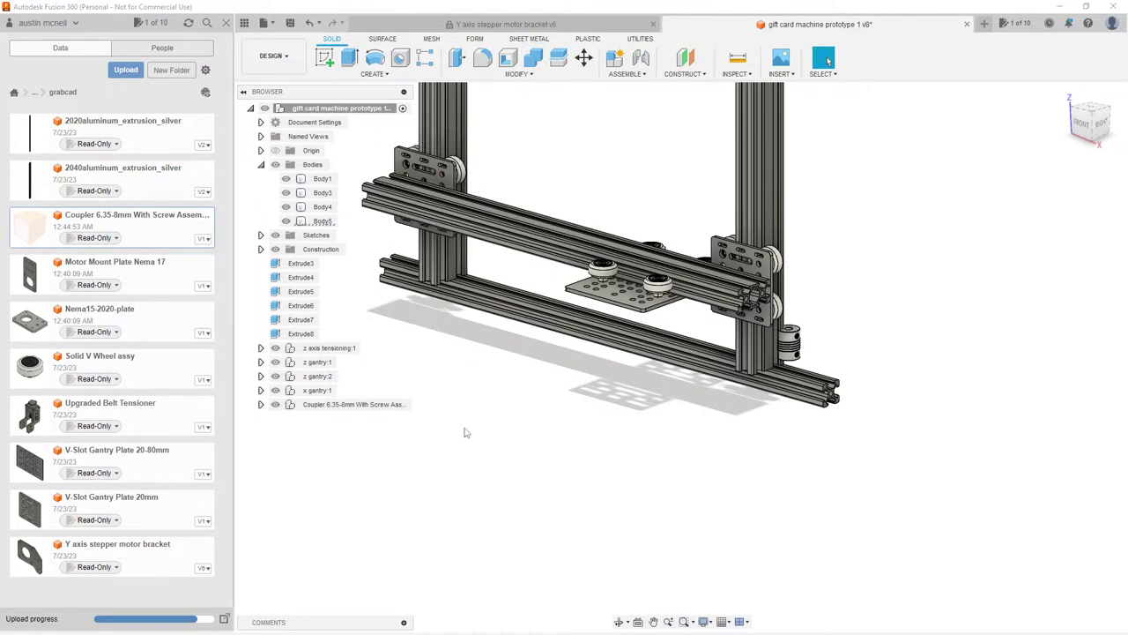
{"action": "scroll", "coordinate": [655, 432], "scroll_direction": "up", "scroll_amount": 3}
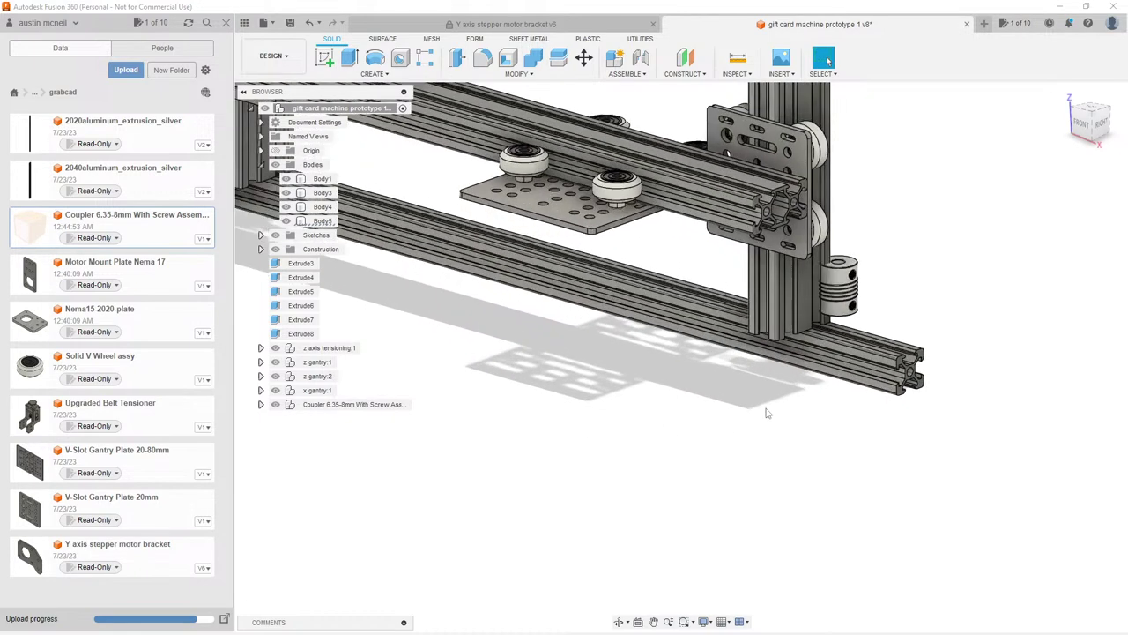
Step: Move the coupler component 30 mm outward along X and rotate it -90 degrees about Y so it lies parallel to the bottom crossbar
{"action": "left_click", "coordinate": [342, 406]}
{"action": "key", "text": "m"}
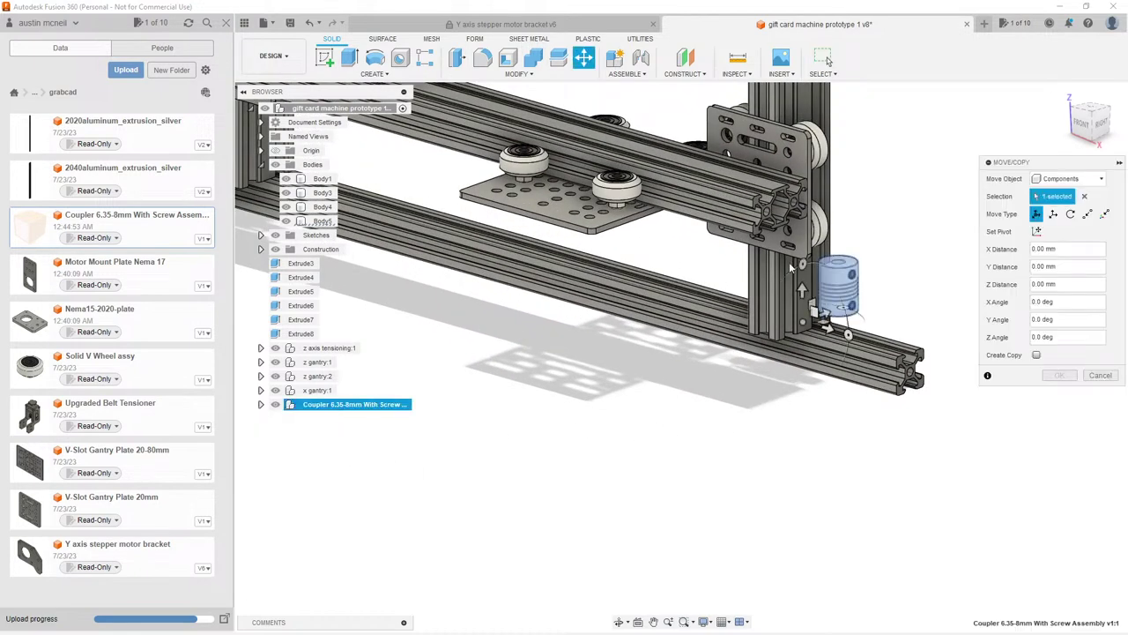
{"action": "scroll", "coordinate": [850, 309], "scroll_direction": "up", "scroll_amount": 2}
{"action": "left_click_drag", "start_coordinate": [810, 323], "coordinate": [877, 349]}
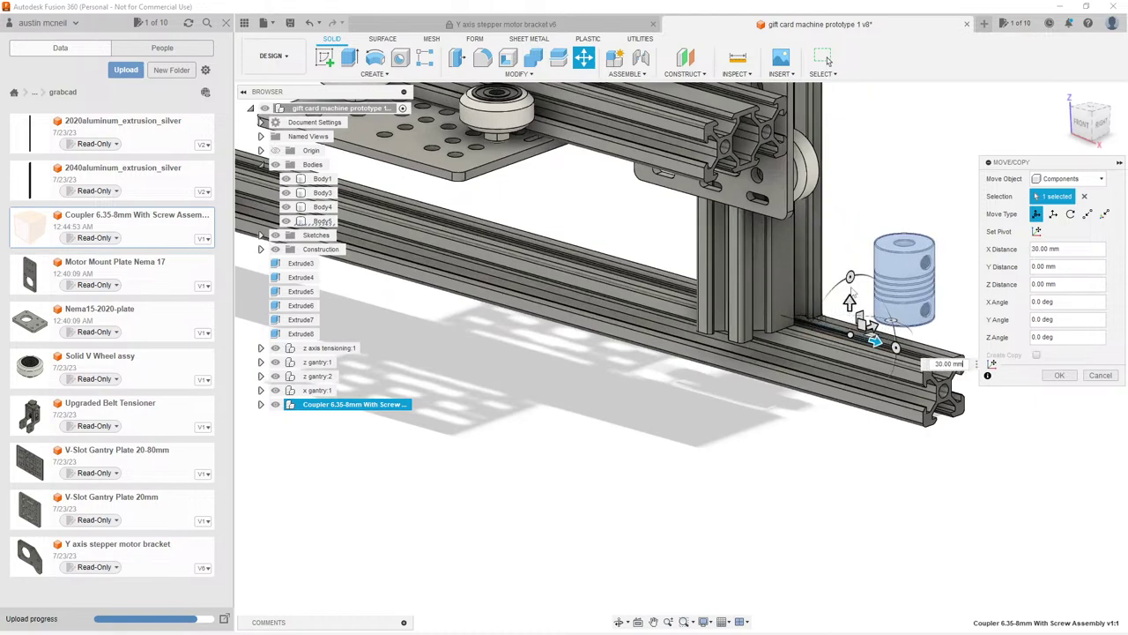
{"action": "mouse_move", "coordinate": [851, 277]}
{"action": "left_mouse_down"}
{"action": "mouse_move", "coordinate": [867, 284]}
{"action": "mouse_move", "coordinate": [853, 290]}
{"action": "left_mouse_up"}
{"action": "middle_click_drag", "start_coordinate": [853, 289], "coordinate": [832, 304], "text": "shift"}
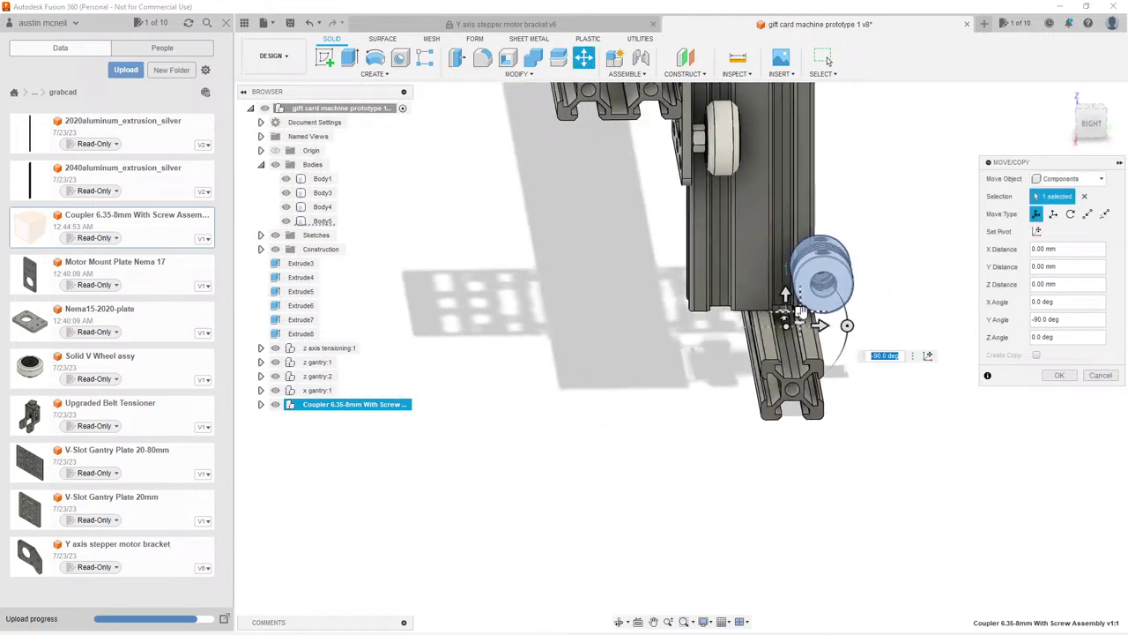
Step: Shift the coupler -70 mm along Y, away from the frame
{"action": "left_click", "coordinate": [798, 324]}
{"action": "left_click_drag", "start_coordinate": [798, 324], "coordinate": [635, 324]}
{"action": "scroll", "coordinate": [599, 223], "scroll_direction": "up", "scroll_amount": 5}
{"action": "scroll", "coordinate": [599, 223], "scroll_direction": "up", "scroll_amount": 3}
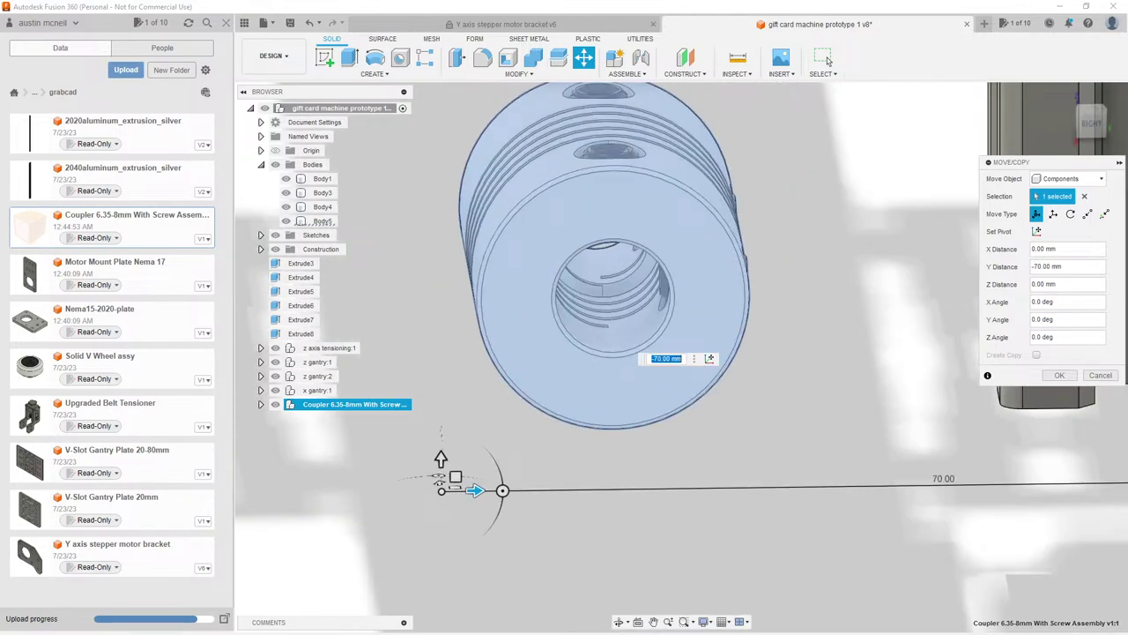
Step: Move the coupler point to point, from the centre of its bore's end face to the lower end of the upright's front slot
{"action": "left_click", "coordinate": [1087, 214]}
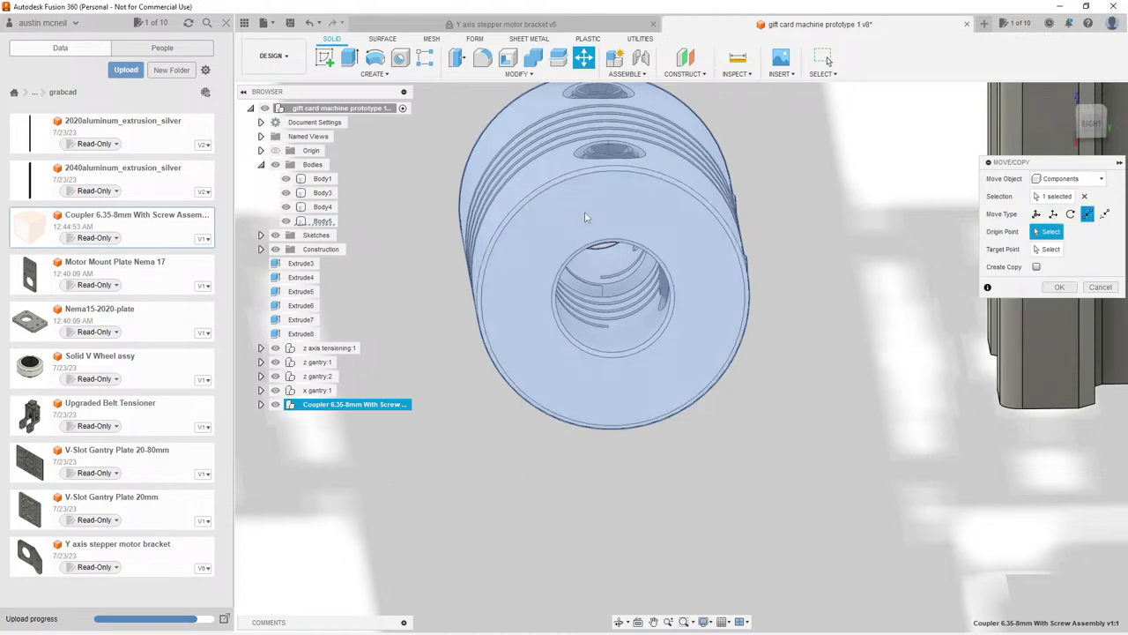
{"action": "scroll", "coordinate": [545, 243], "scroll_direction": "down", "scroll_amount": 3}
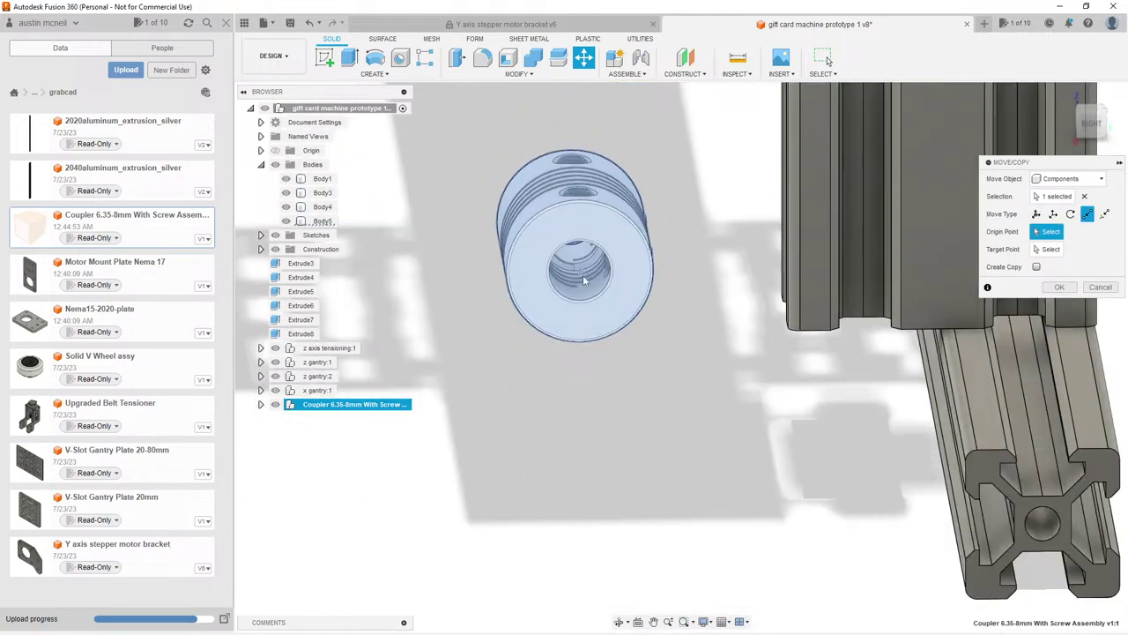
{"action": "left_click", "coordinate": [582, 280]}
{"action": "scroll", "coordinate": [583, 280], "scroll_direction": "down", "scroll_amount": 3}
{"action": "scroll", "coordinate": [705, 322], "scroll_direction": "up", "scroll_amount": 3}
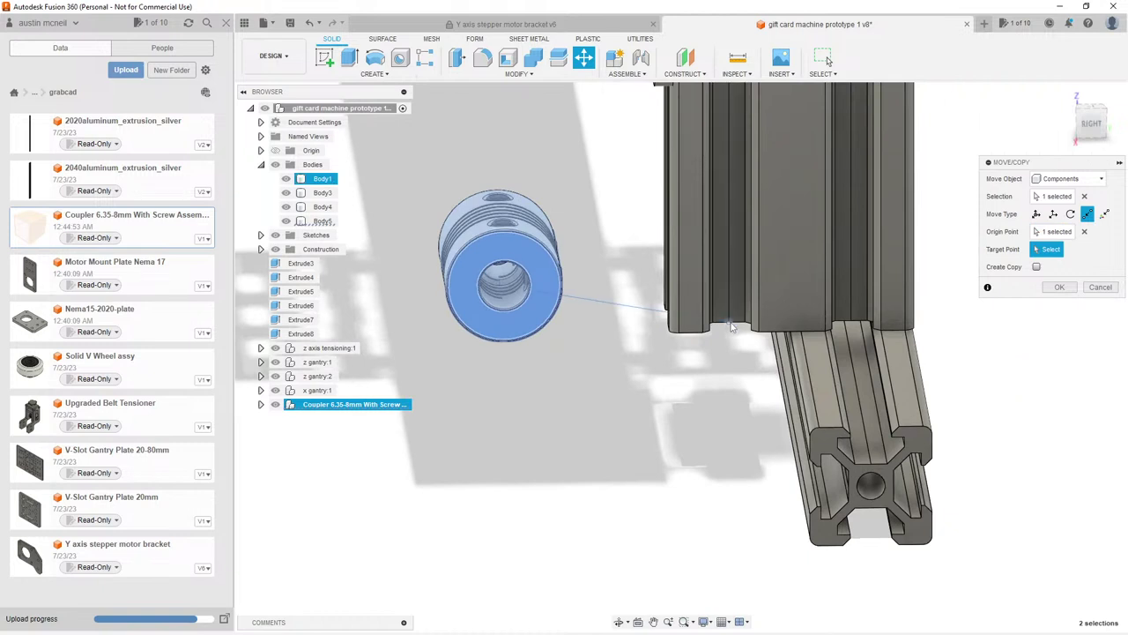
{"action": "left_click", "coordinate": [731, 327]}
{"action": "scroll", "coordinate": [731, 318], "scroll_direction": "down", "scroll_amount": 2}
{"action": "scroll", "coordinate": [730, 317], "scroll_direction": "up", "scroll_amount": 3}
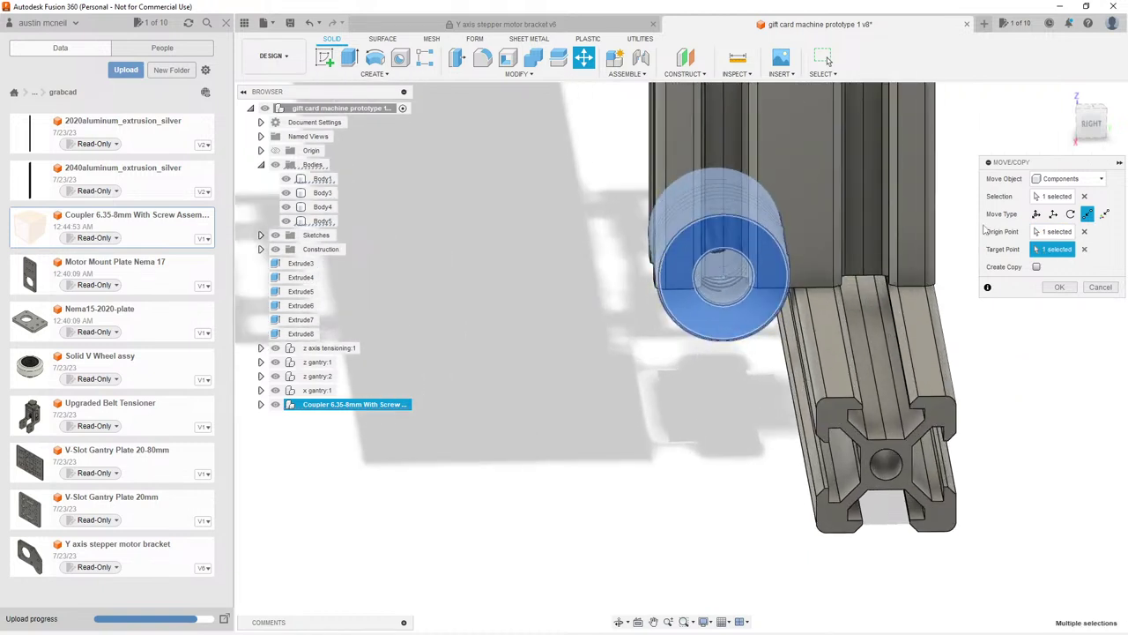
Step: Lower the coupler 15 mm with a free move and slide it 39 mm outward along the bottom crossbar
{"action": "left_click", "coordinate": [1037, 213]}
{"action": "scroll", "coordinate": [632, 386], "scroll_direction": "up", "scroll_amount": 2}
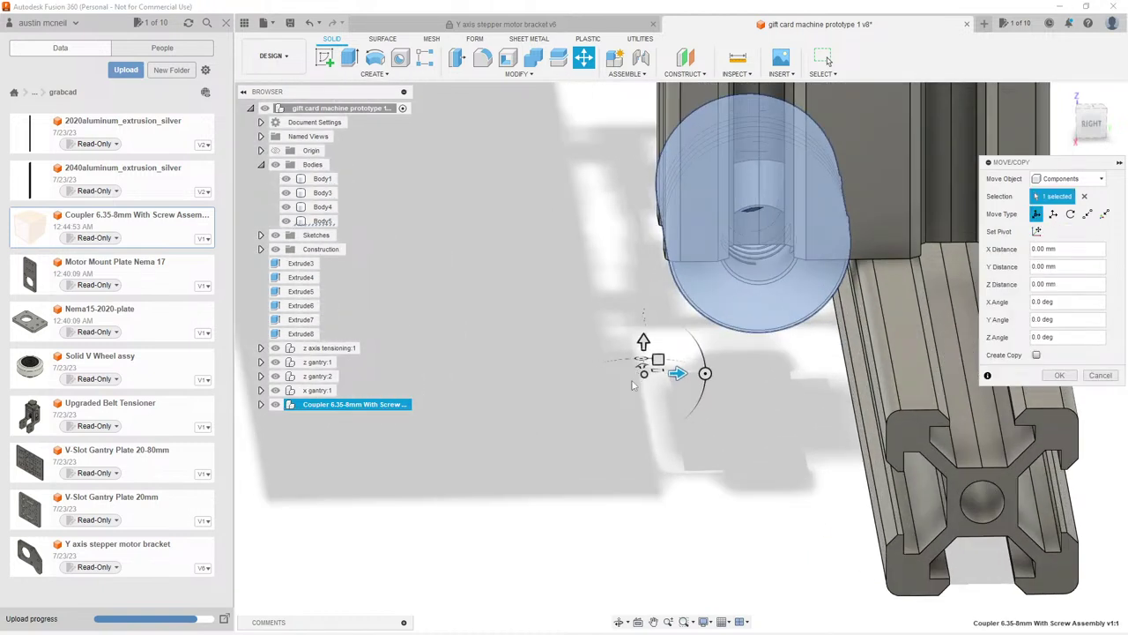
{"action": "left_click_drag", "start_coordinate": [644, 341], "coordinate": [643, 480]}
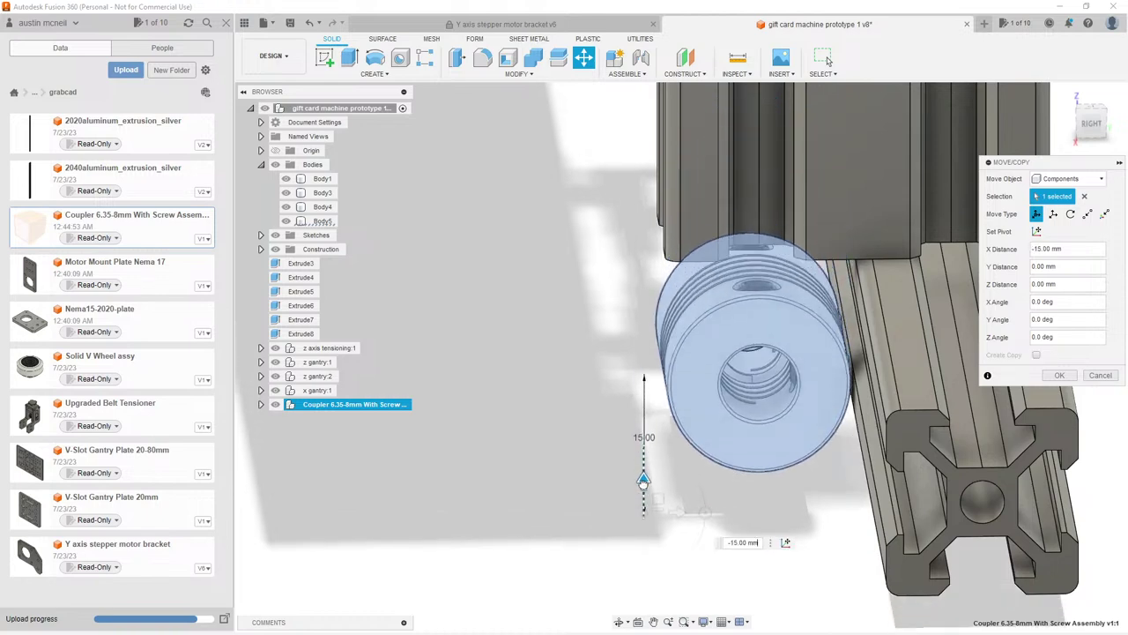
{"action": "middle_click_drag", "start_coordinate": [644, 480], "coordinate": [559, 365], "text": "shift"}
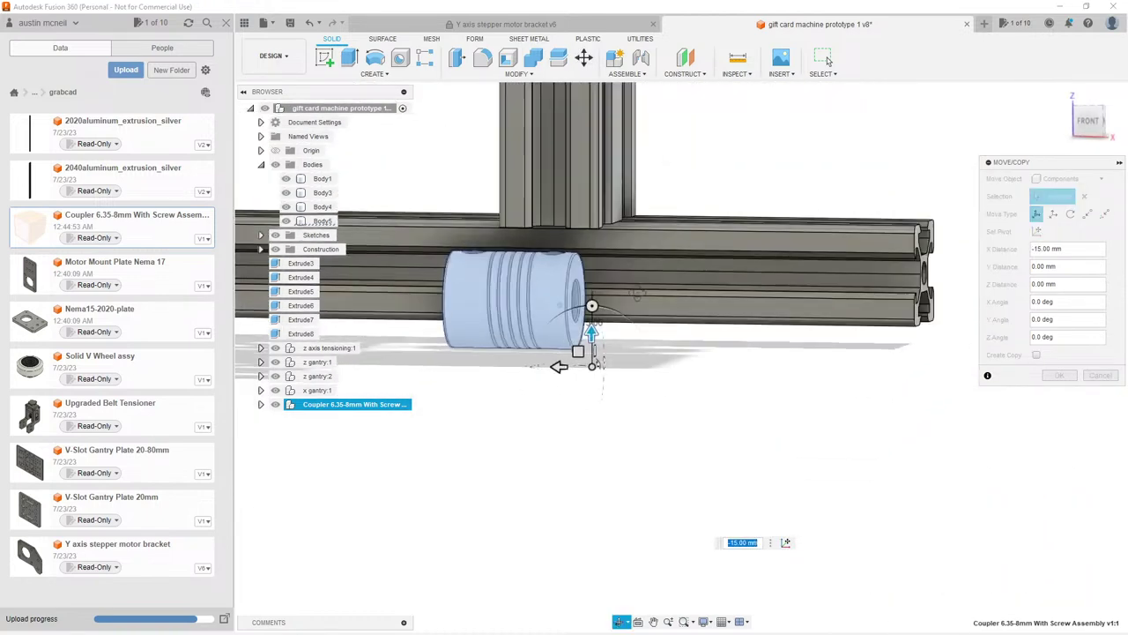
{"action": "left_click_drag", "start_coordinate": [559, 366], "coordinate": [789, 366]}
{"action": "middle_click_drag", "start_coordinate": [789, 366], "coordinate": [637, 231], "text": "shift"}
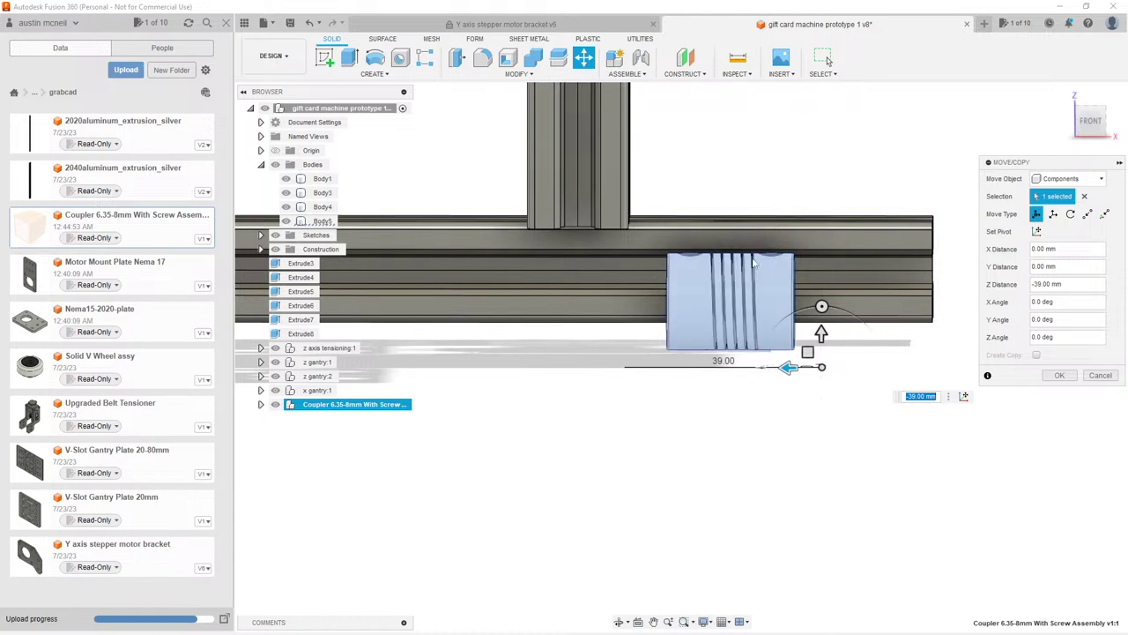
Step: Raise the coupler 5 mm to line it up with the bottom crossbar, check its alignment from the end, and finish the move
{"action": "middle_click_drag", "start_coordinate": [753, 263], "coordinate": [694, 280]}
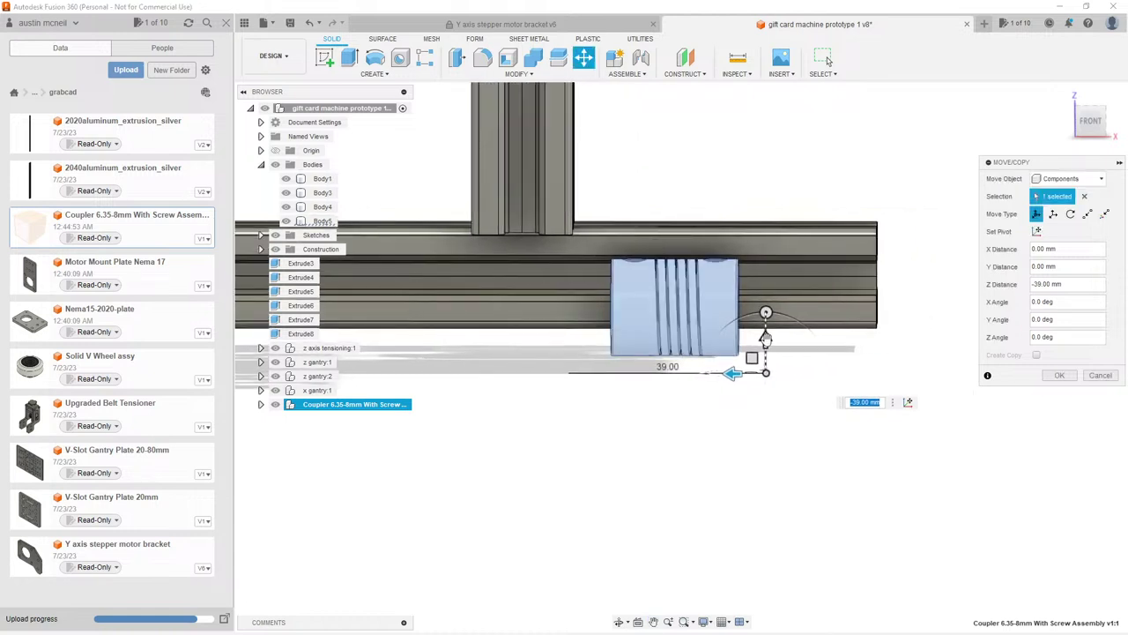
{"action": "left_click_drag", "start_coordinate": [763, 349], "coordinate": [765, 315]}
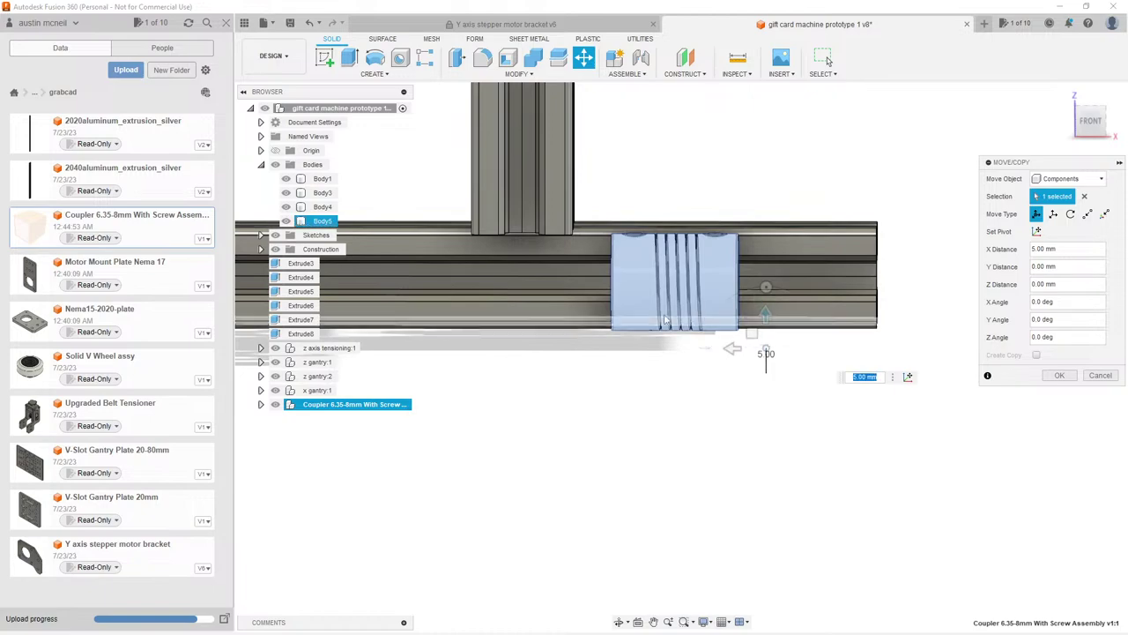
{"action": "middle_click_drag", "start_coordinate": [765, 315], "coordinate": [736, 328], "text": "shift"}
{"action": "middle_click_drag", "start_coordinate": [590, 277], "coordinate": [559, 287], "text": "shift"}
{"action": "middle_click_drag", "start_coordinate": [647, 326], "coordinate": [591, 293], "text": "shift"}
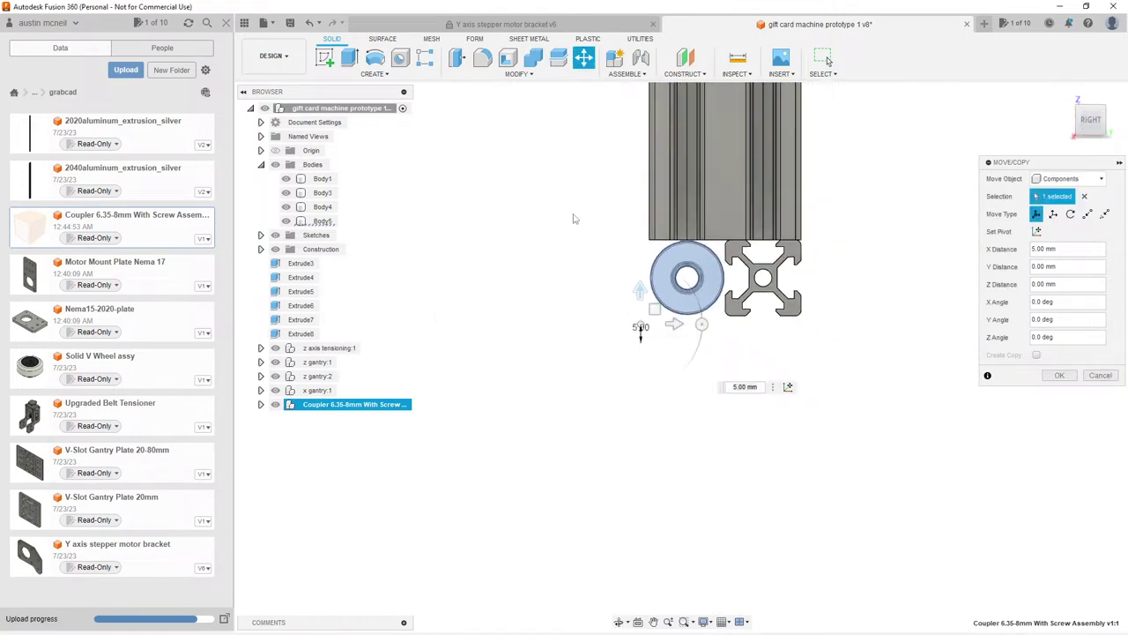
{"action": "middle_click_drag", "start_coordinate": [574, 217], "coordinate": [696, 353], "text": "shift"}
{"action": "left_click", "coordinate": [1060, 375]}
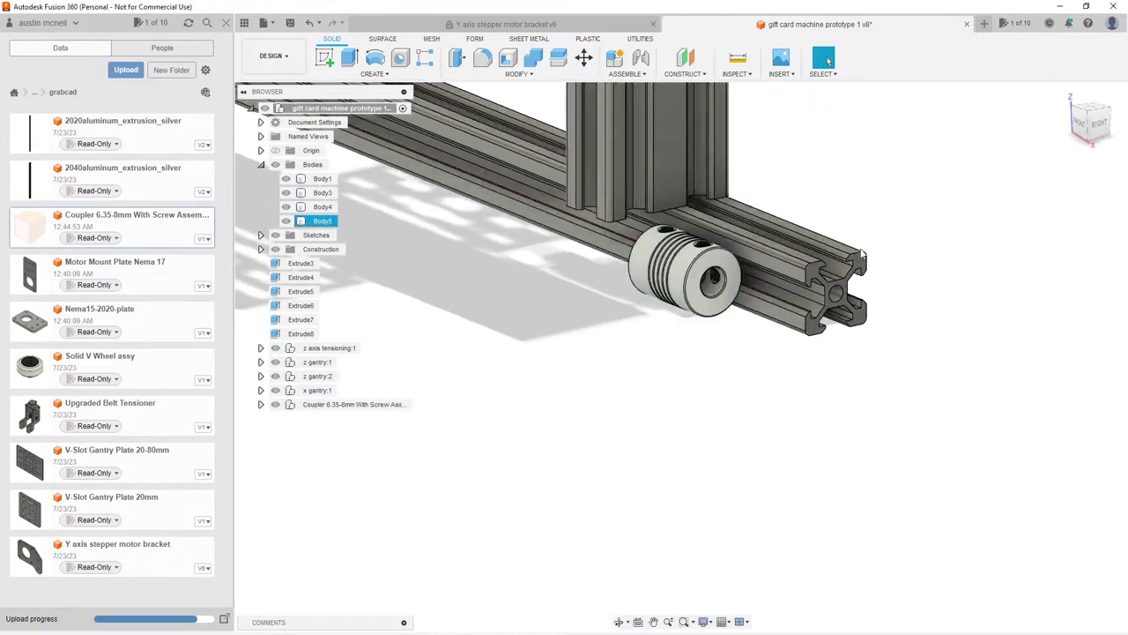
Step: Insert Motor Mount Plate Nema 17 into the current design with a 100 mm offset along X, beyond the end of the bottom crossbar
{"action": "scroll", "coordinate": [747, 326], "scroll_direction": "down", "scroll_amount": 3}
{"action": "middle_click_drag", "start_coordinate": [748, 326], "coordinate": [670, 370], "text": "shift"}
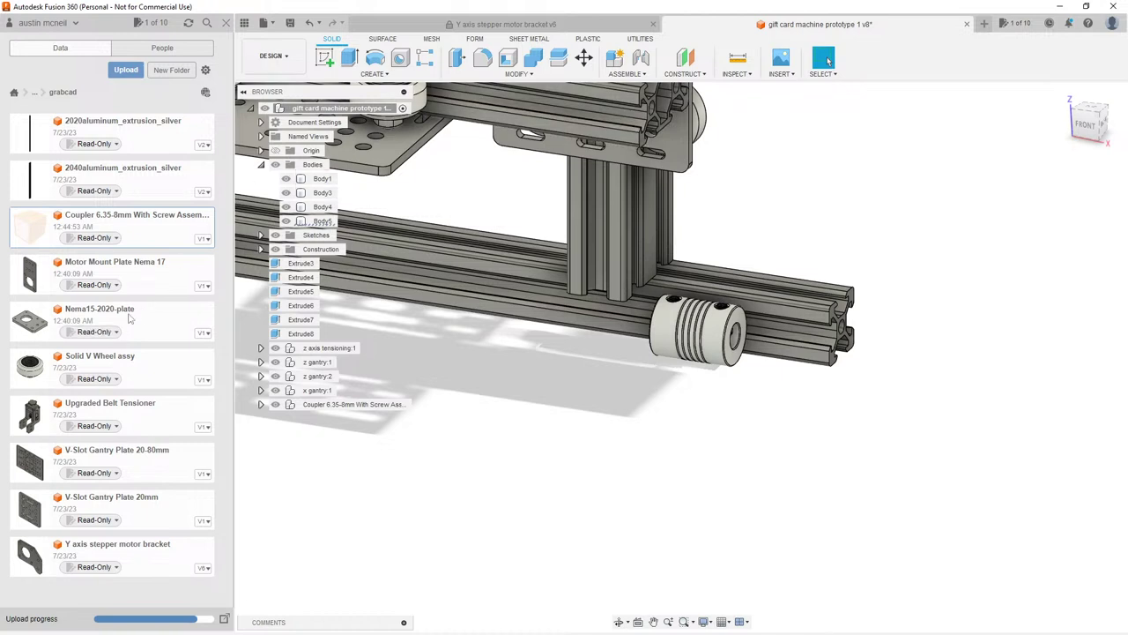
{"action": "right_click", "coordinate": [149, 275]}
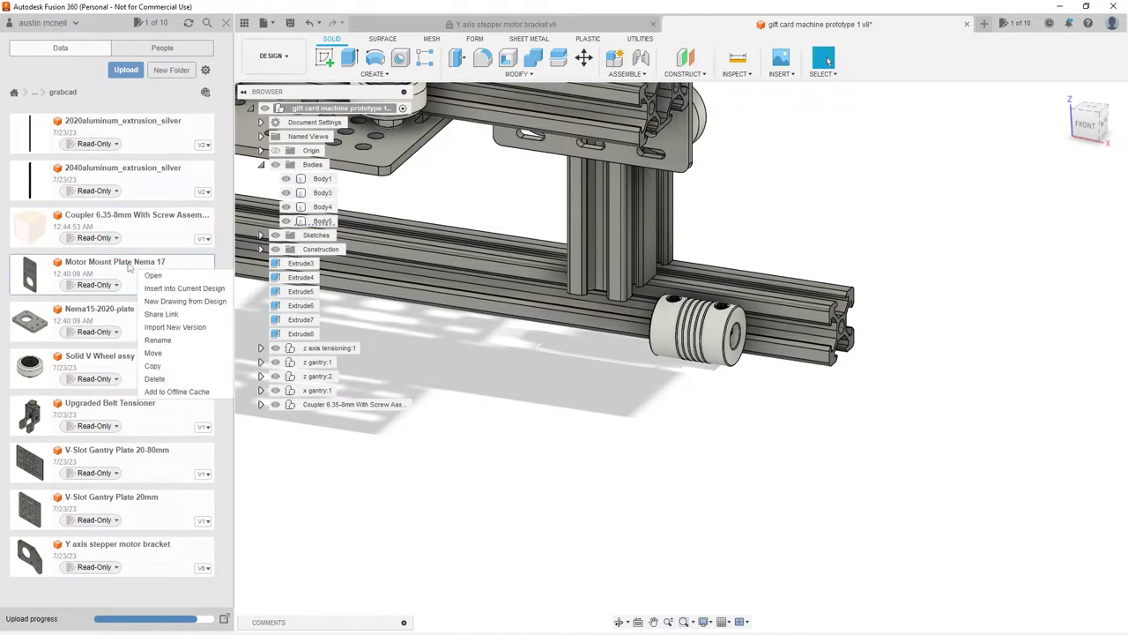
{"action": "left_click", "coordinate": [150, 288]}
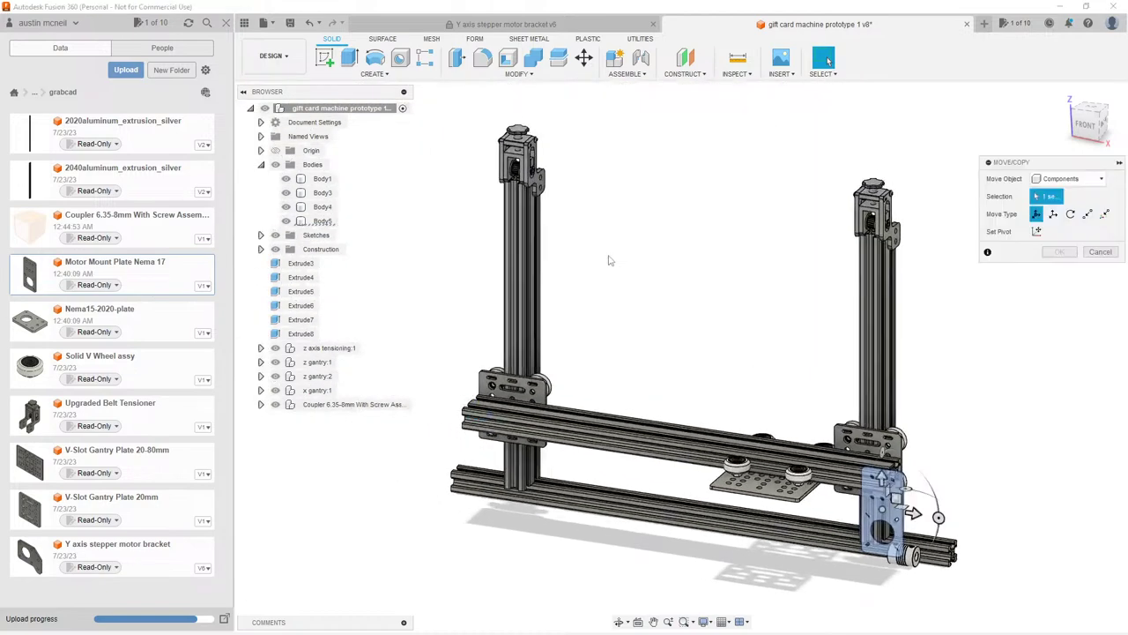
{"action": "scroll", "coordinate": [871, 521], "scroll_direction": "up", "scroll_amount": 4}
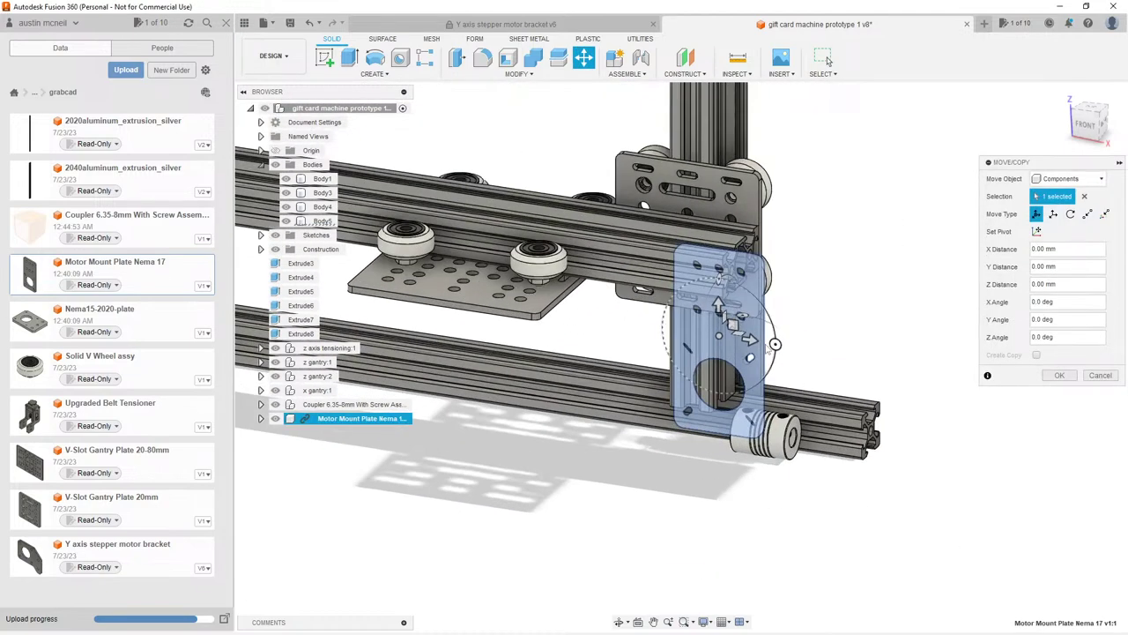
{"action": "left_click_drag", "start_coordinate": [775, 342], "coordinate": [828, 330]}
{"action": "middle_click_drag", "start_coordinate": [695, 330], "coordinate": [714, 351], "text": "shift"}
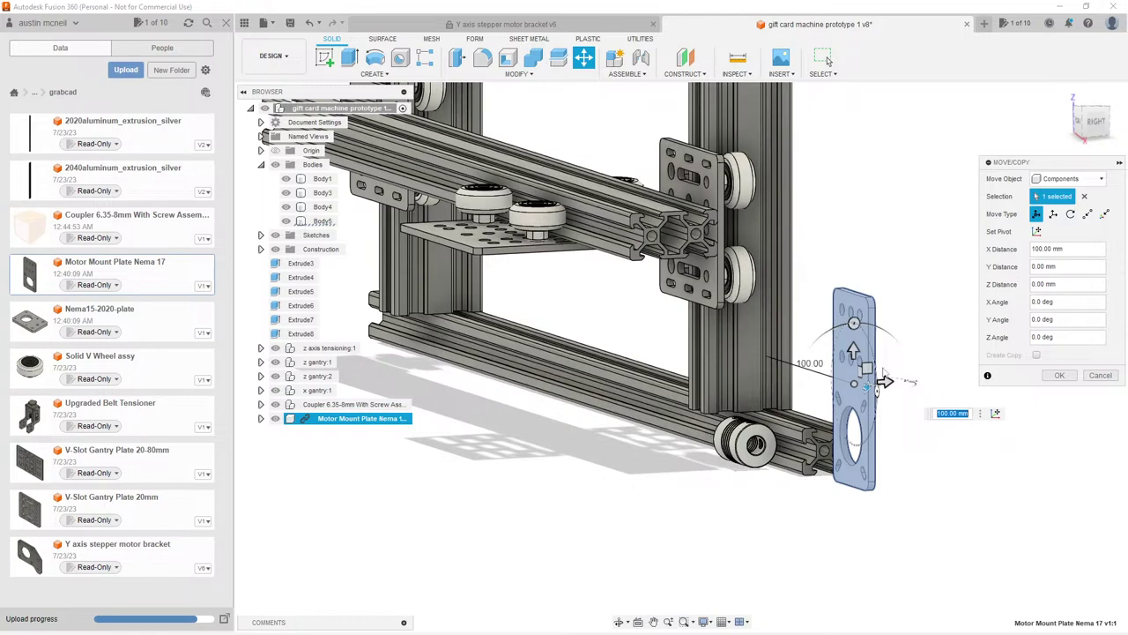
{"action": "middle_click_drag", "start_coordinate": [811, 337], "coordinate": [866, 350], "text": "shift"}
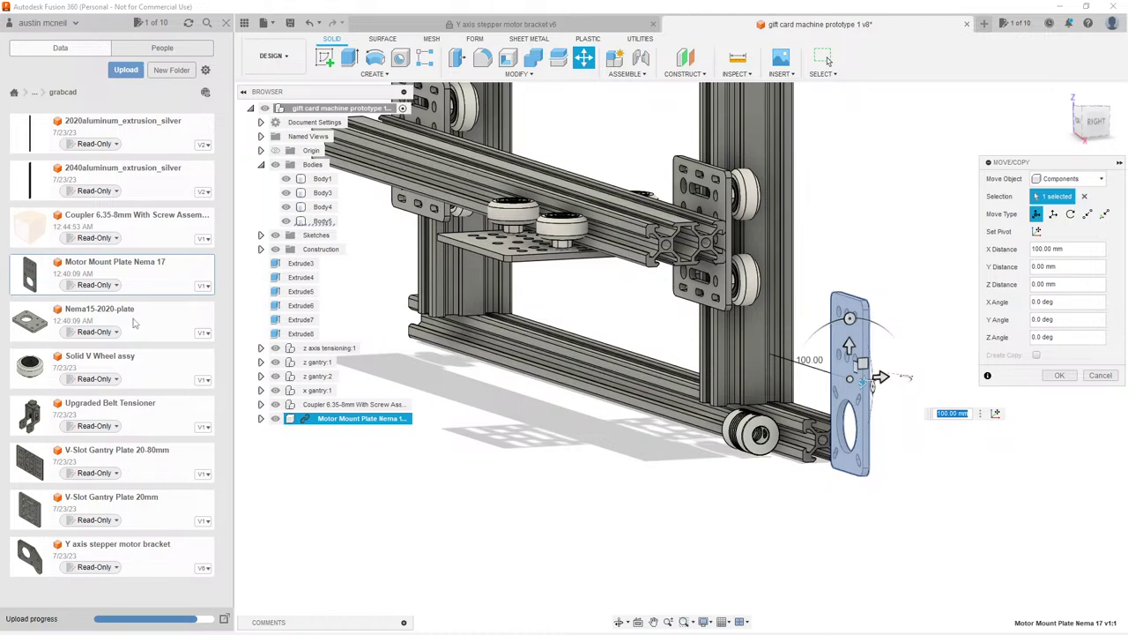
{"action": "scroll", "coordinate": [820, 517], "scroll_direction": "up", "scroll_amount": 3}
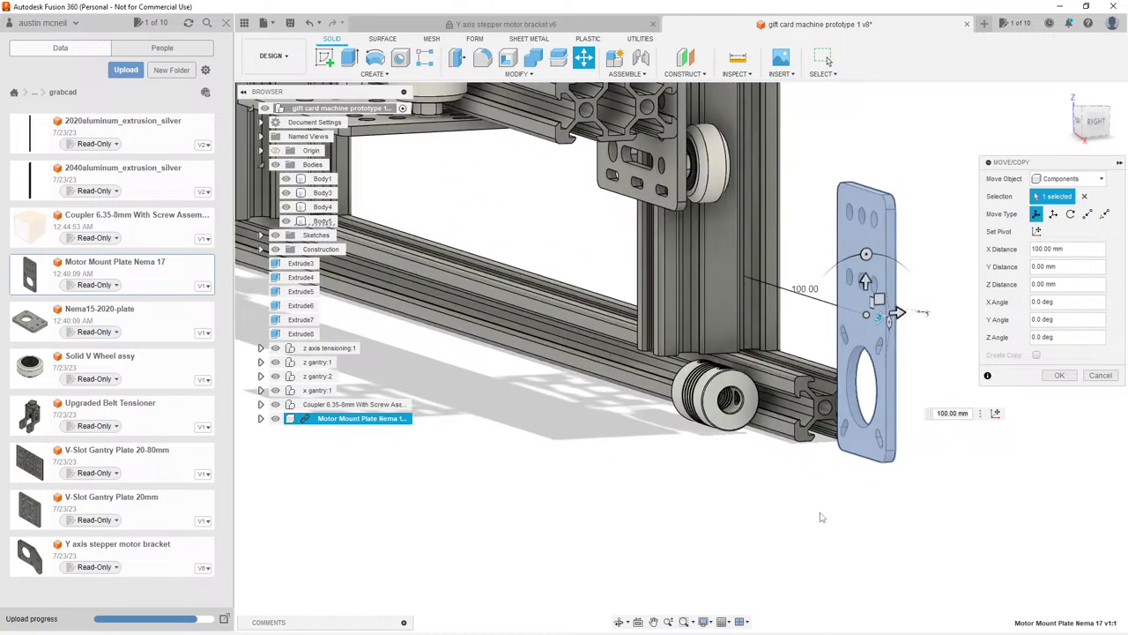
{"action": "middle_click_drag", "start_coordinate": [908, 322], "coordinate": [937, 364], "text": "shift"}
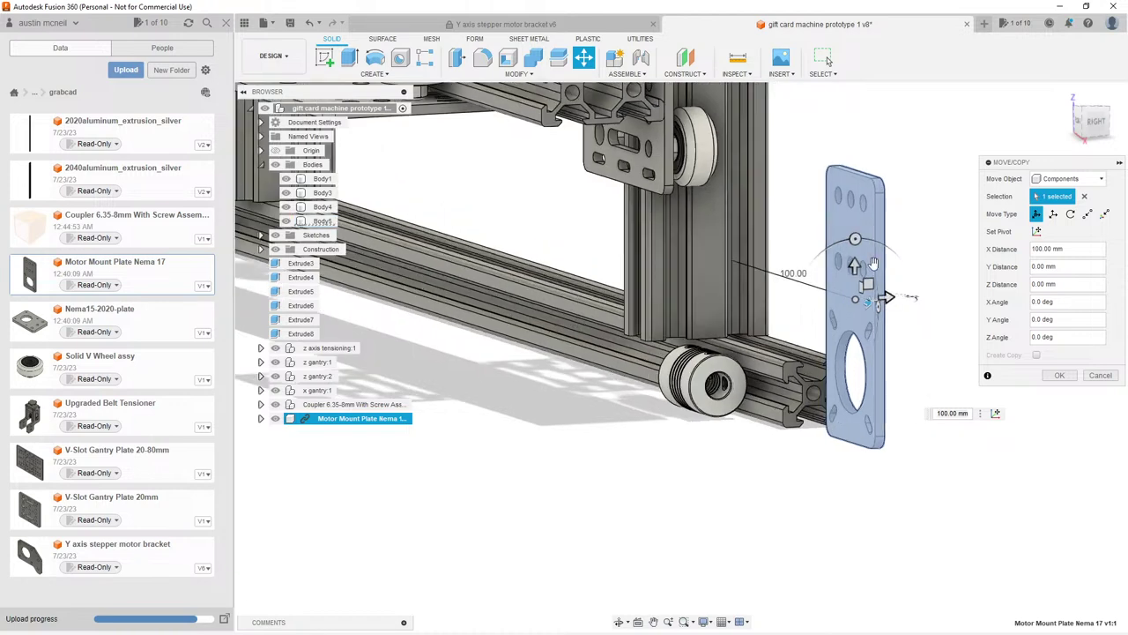
{"action": "key", "text": "Return"}
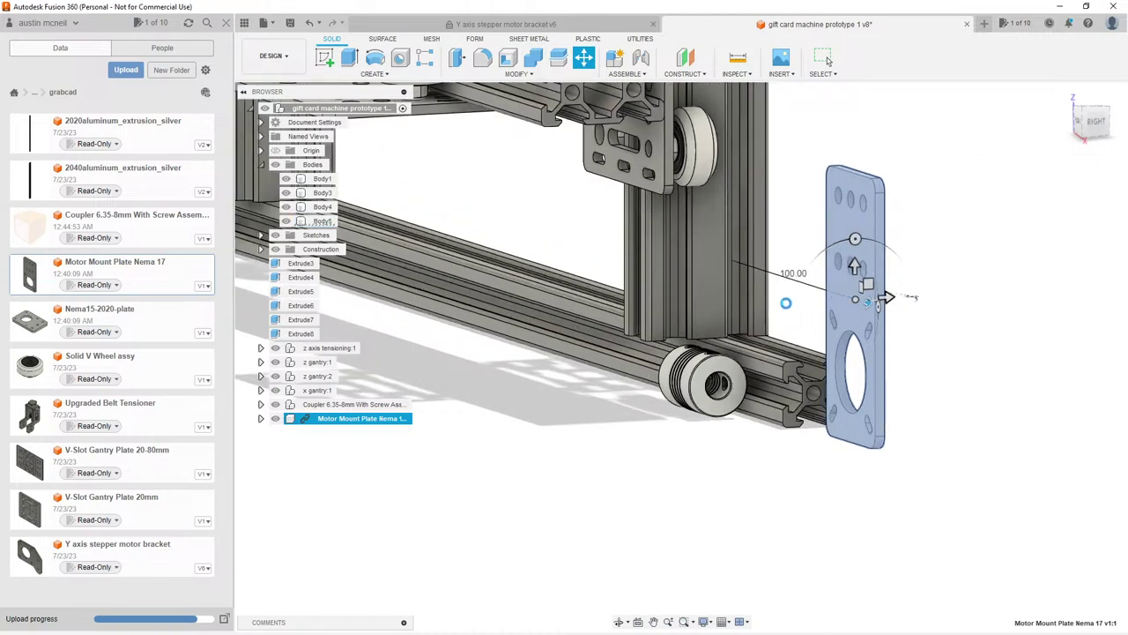
Step: Break the motor mount plate's link and move the plate 175 mm along X, clear of the crossbar's end
{"action": "right_click", "coordinate": [339, 418]}
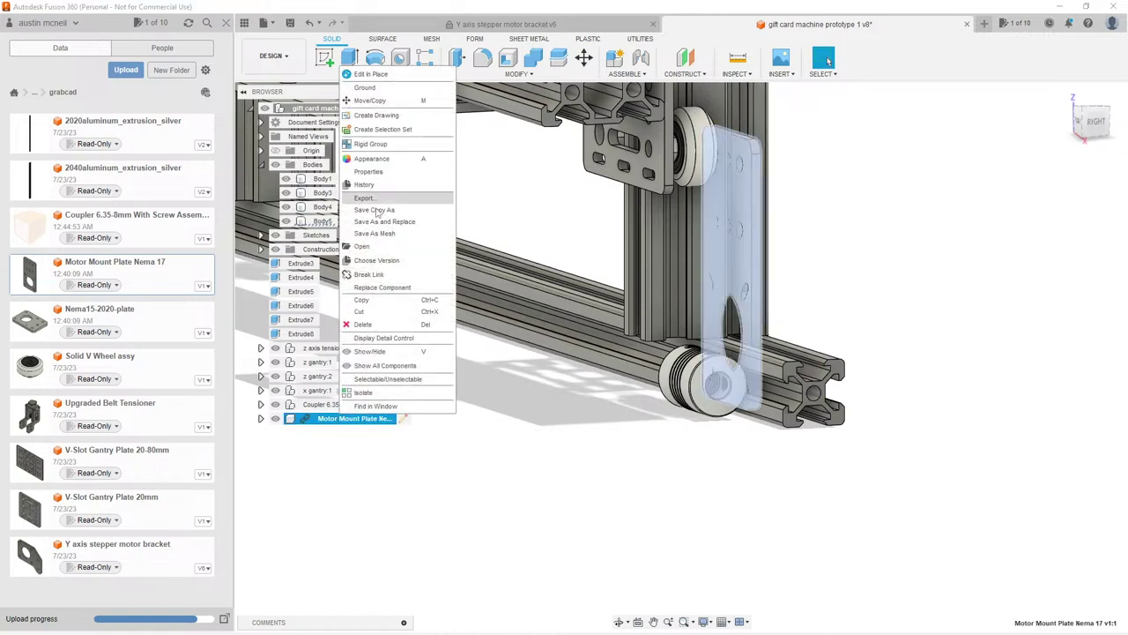
{"action": "left_click", "coordinate": [375, 279]}
{"action": "left_click", "coordinate": [353, 418]}
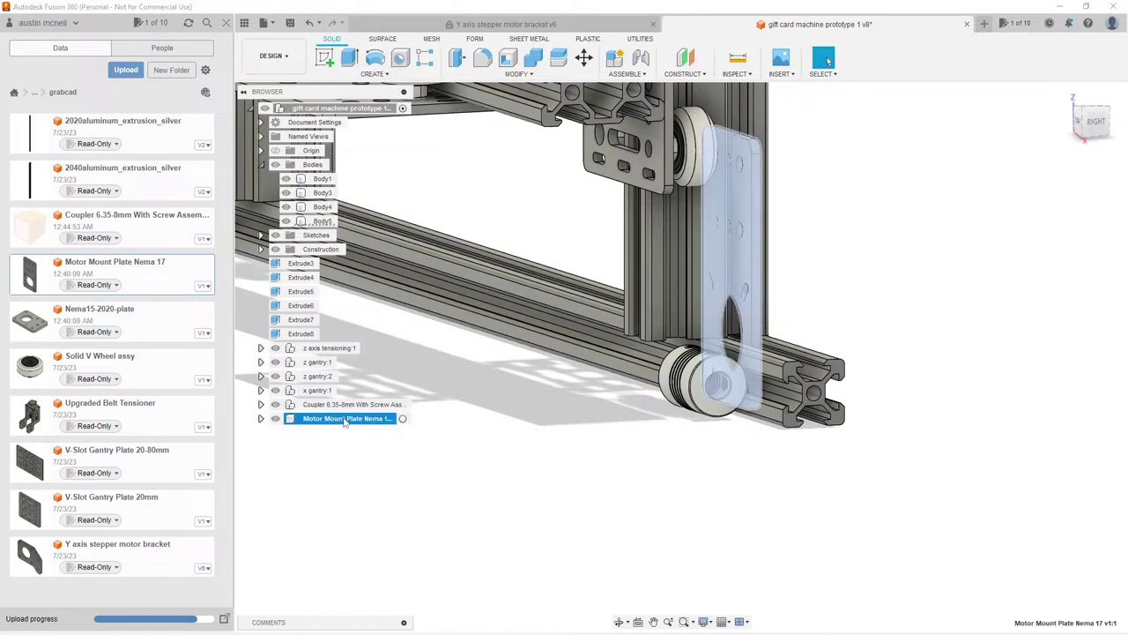
{"action": "key", "text": "m"}
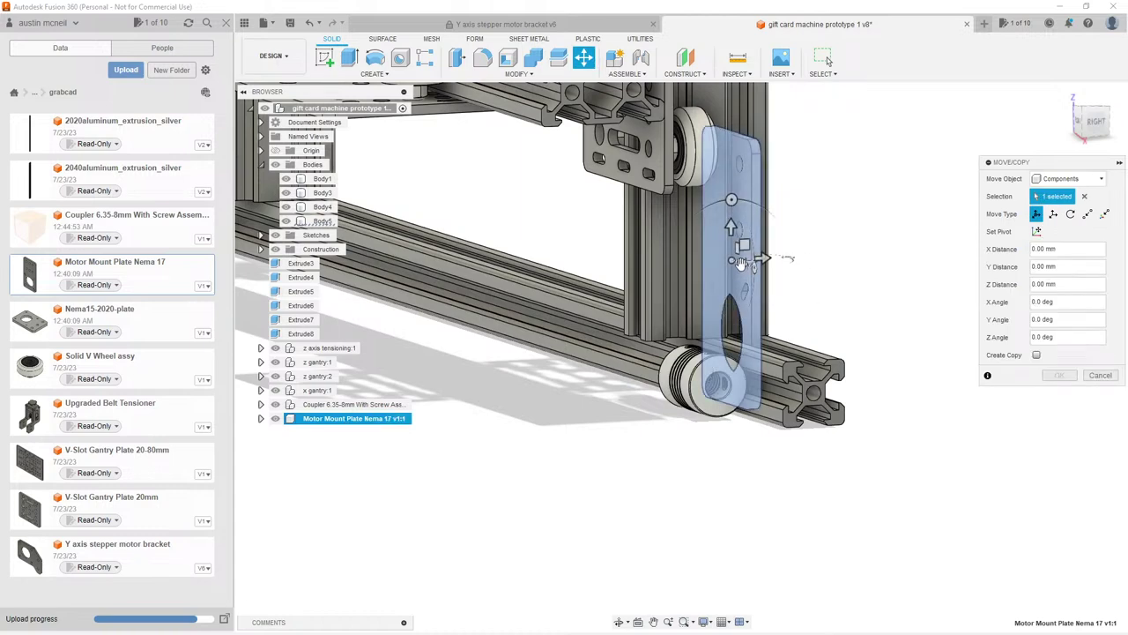
{"action": "left_click_drag", "start_coordinate": [746, 260], "coordinate": [917, 386]}
{"action": "scroll", "coordinate": [917, 385], "scroll_direction": "down", "scroll_amount": 3}
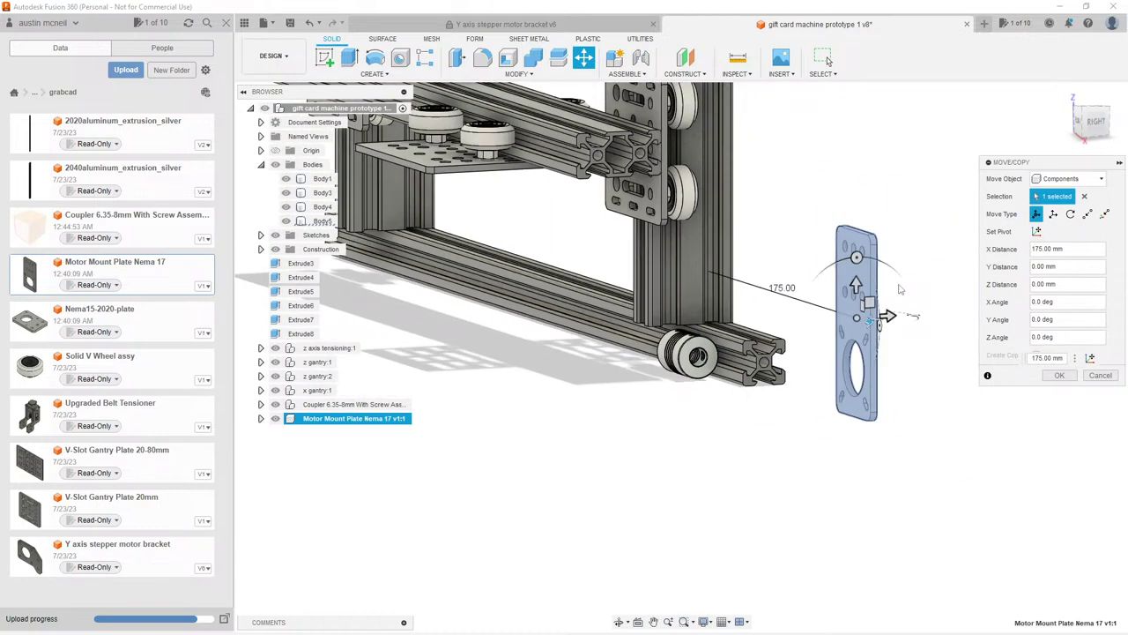
Step: Flip the motor mount plate 180 degrees about Y and turn it about -120 degrees about Z
{"action": "left_click_drag", "start_coordinate": [871, 322], "coordinate": [835, 312]}
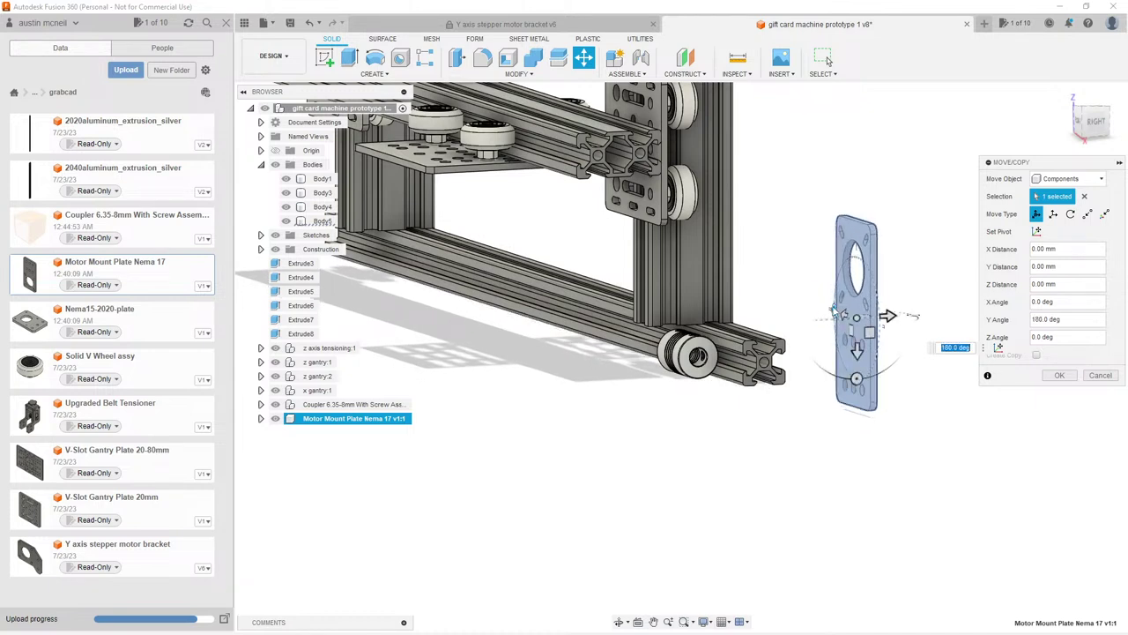
{"action": "left_click_drag", "start_coordinate": [917, 322], "coordinate": [791, 313]}
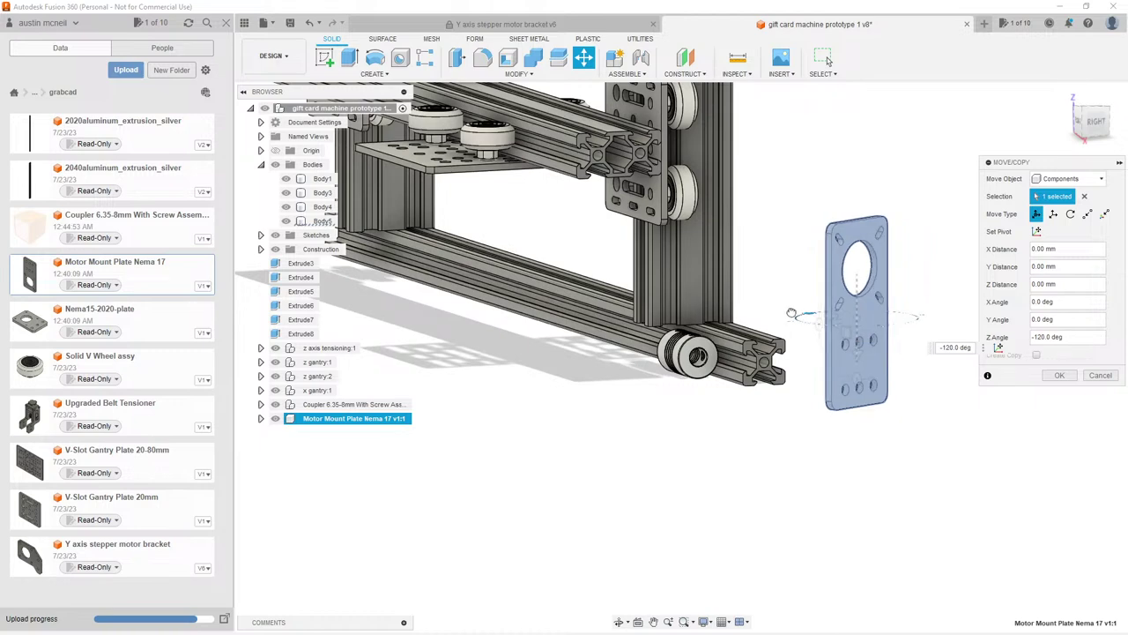
{"action": "middle_click_drag", "start_coordinate": [791, 316], "coordinate": [869, 345], "text": "shift"}
Step: Adjust the motor mount plate's rotation about Z to 20 degrees so it stands square to the bottom crossbar
{"action": "left_click_drag", "start_coordinate": [872, 341], "coordinate": [848, 326]}
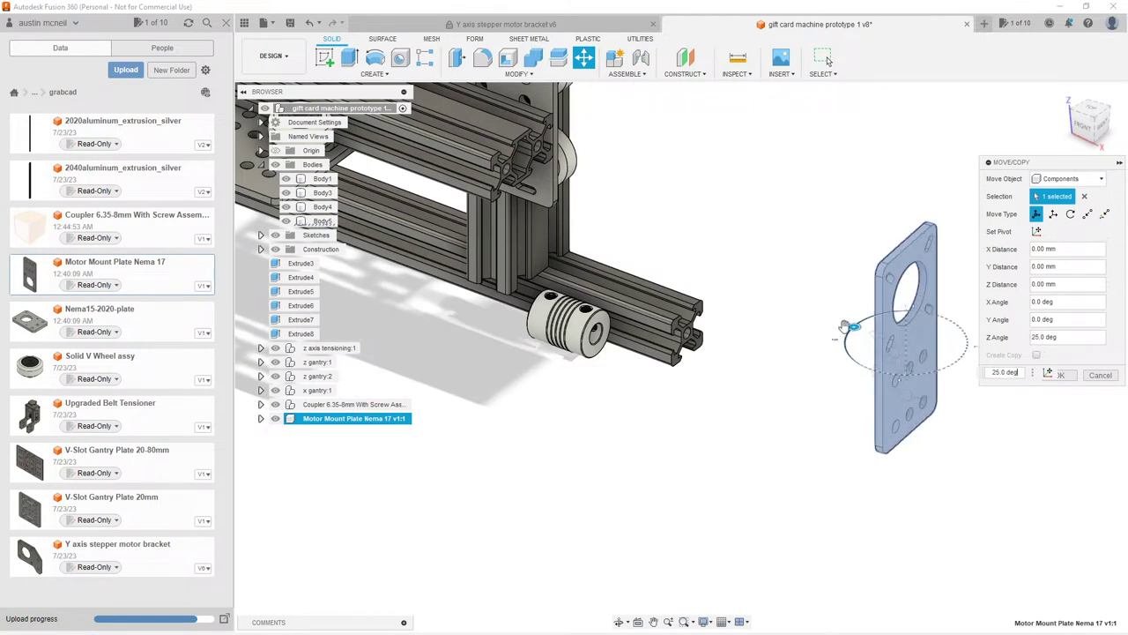
{"action": "middle_click_drag", "start_coordinate": [788, 393], "coordinate": [803, 379], "text": "shift"}
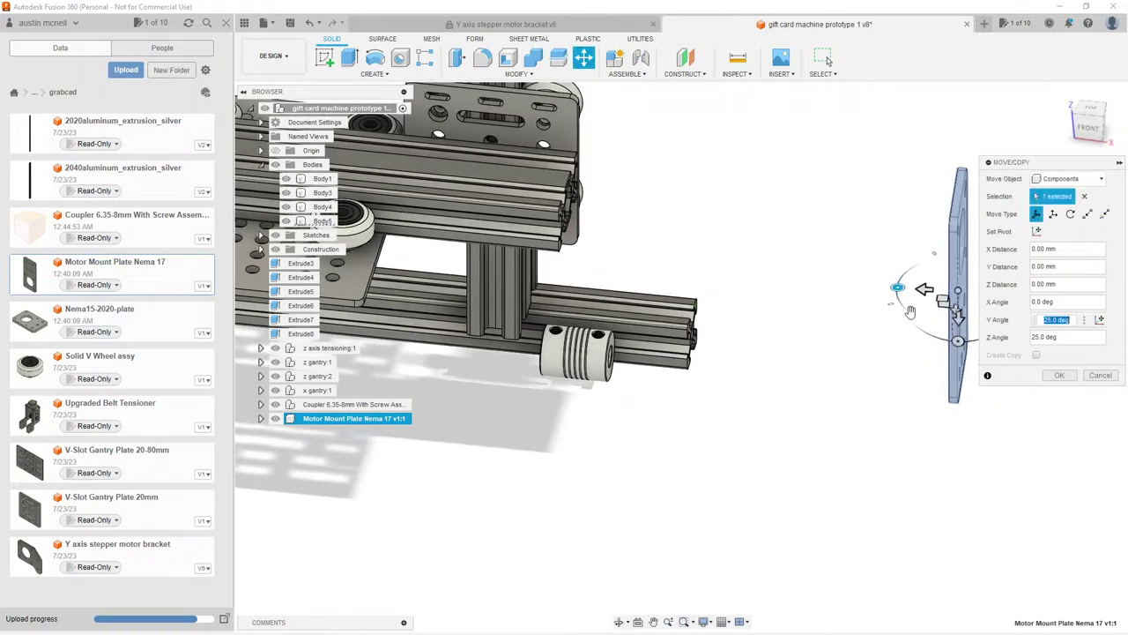
{"action": "left_click_drag", "start_coordinate": [901, 297], "coordinate": [899, 292]}
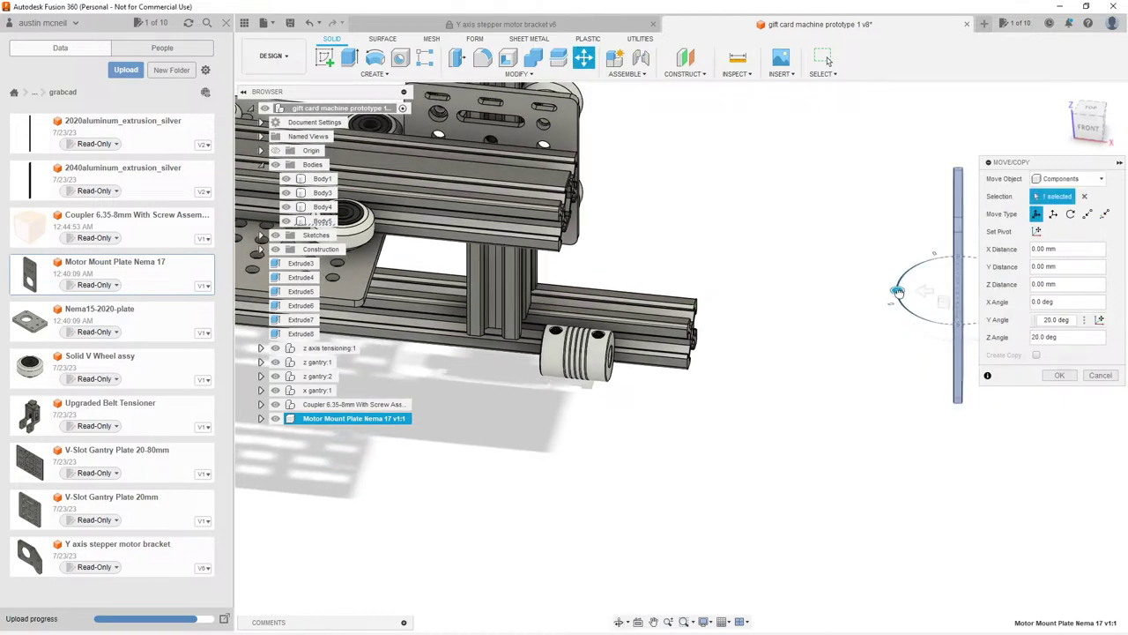
{"action": "middle_click_drag", "start_coordinate": [809, 324], "coordinate": [1058, 146], "text": "shift"}
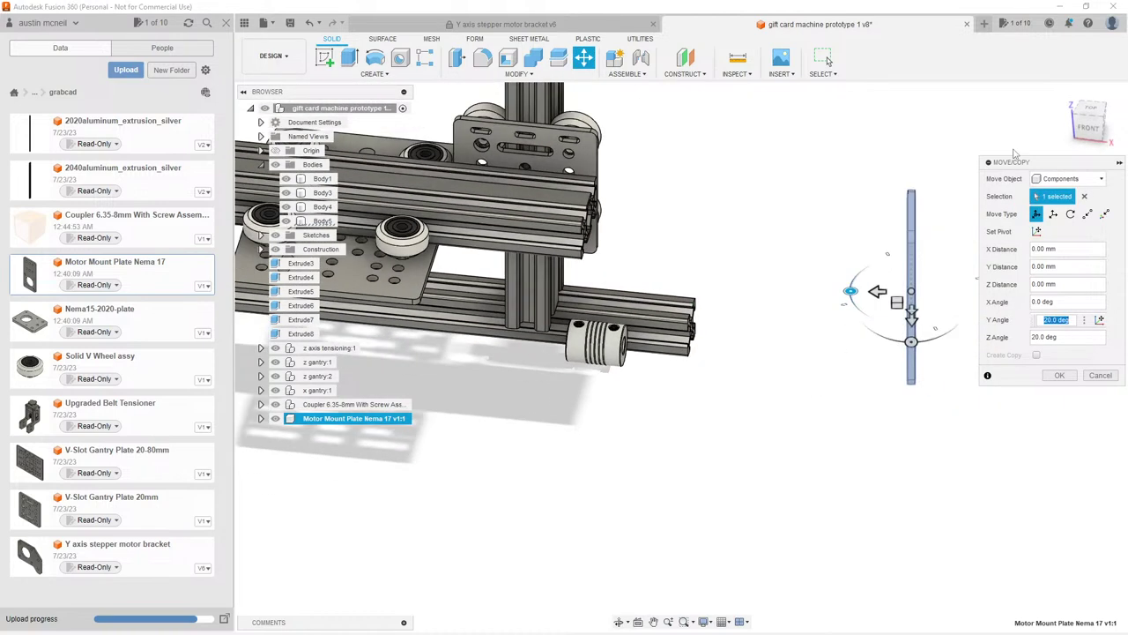
Step: Set the motor mount plate's Z rotation to 30 degrees and its Y rotation to 0, so it stands upright and square to the crossbar
{"action": "left_click", "coordinate": [1091, 124]}
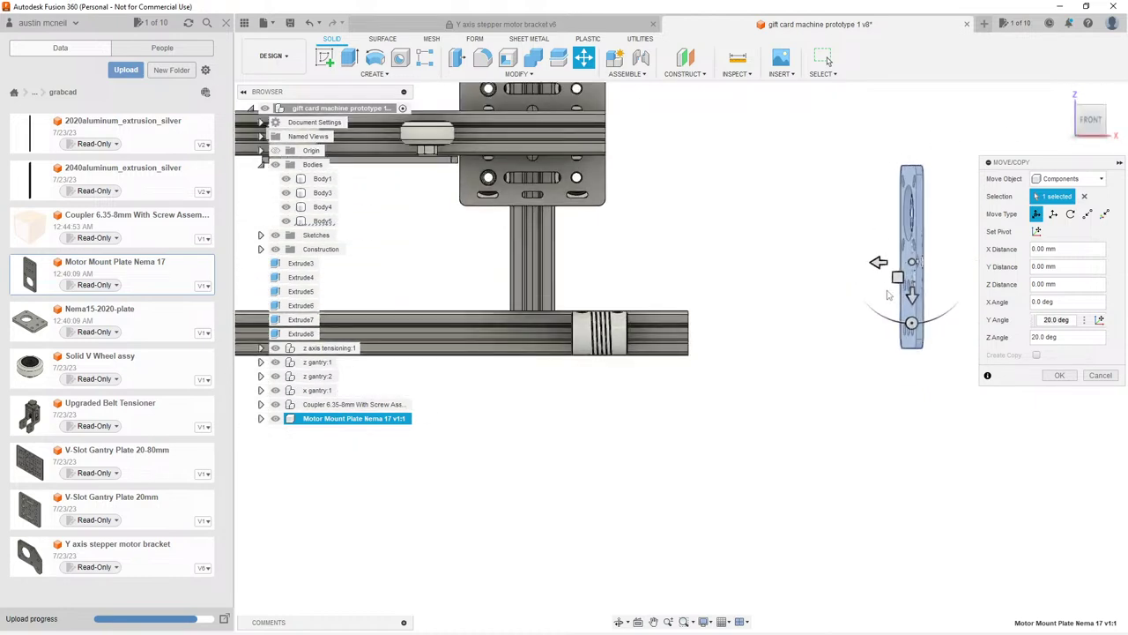
{"action": "middle_click_drag", "start_coordinate": [801, 246], "coordinate": [800, 313], "text": "shift"}
{"action": "left_click_drag", "start_coordinate": [852, 322], "coordinate": [851, 320]}
{"action": "left_click", "coordinate": [1091, 115]}
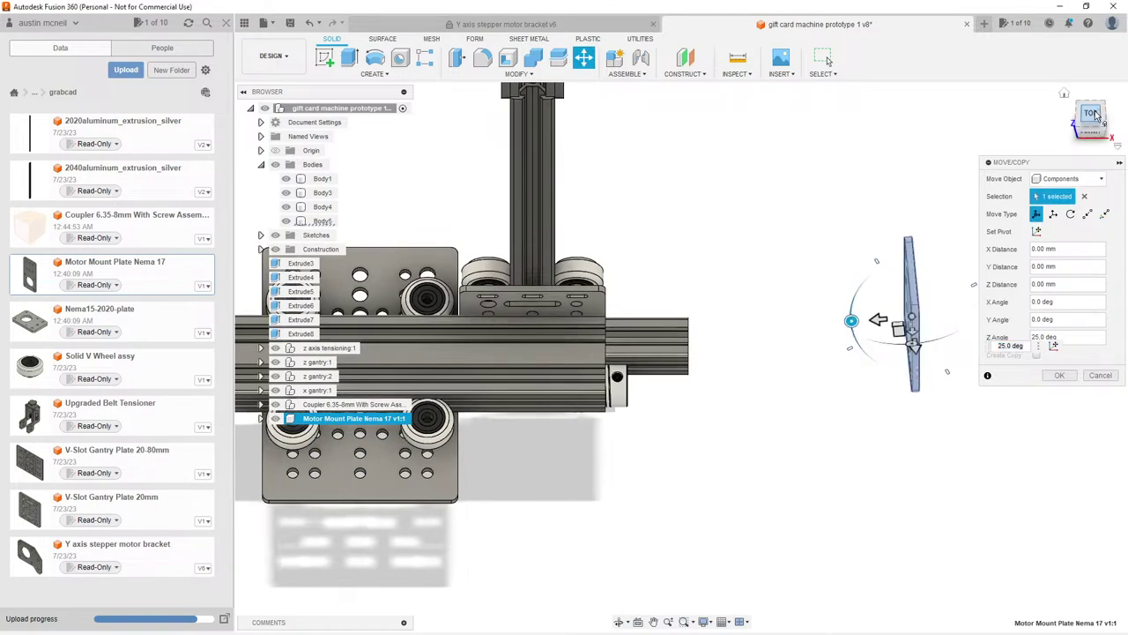
{"action": "left_click_drag", "start_coordinate": [851, 303], "coordinate": [851, 298]}
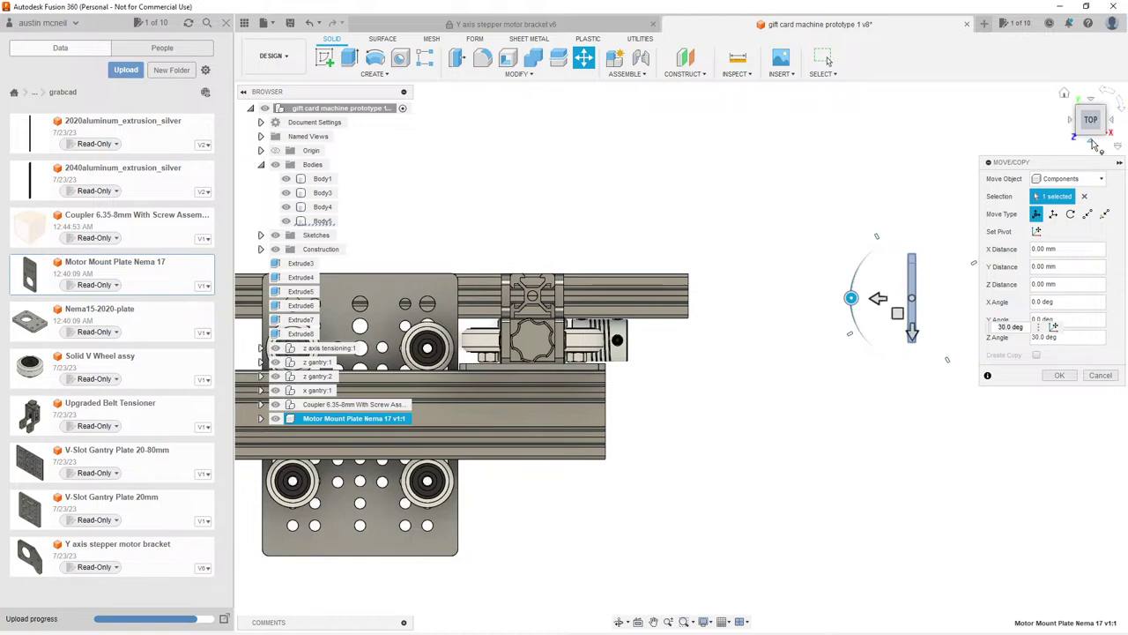
{"action": "left_click", "coordinate": [1093, 143]}
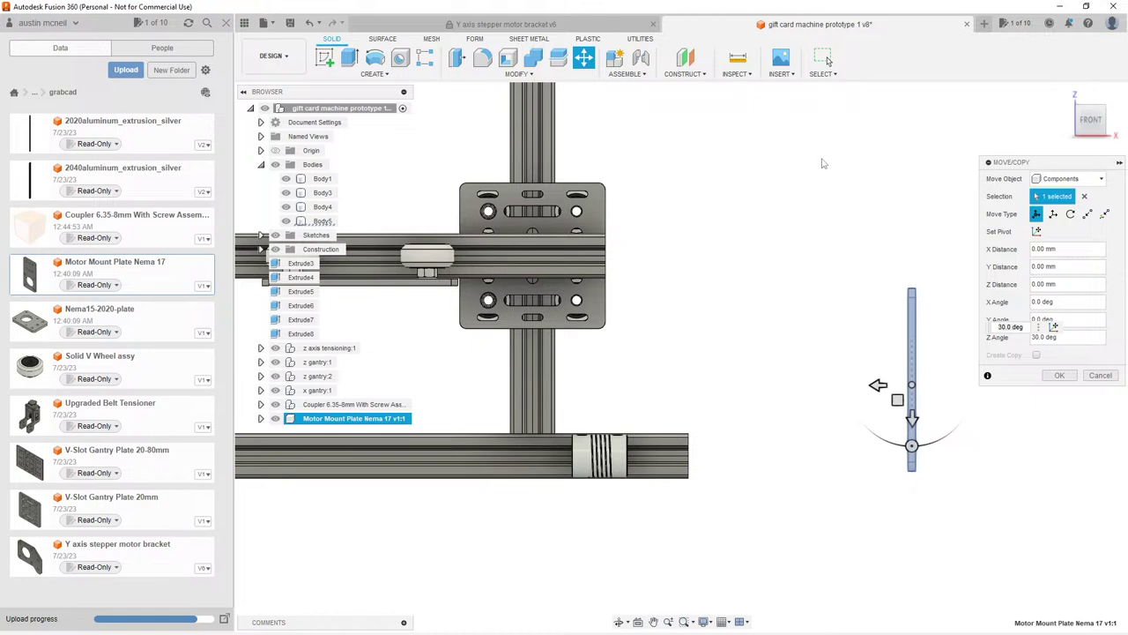
{"action": "left_click", "coordinate": [1060, 375]}
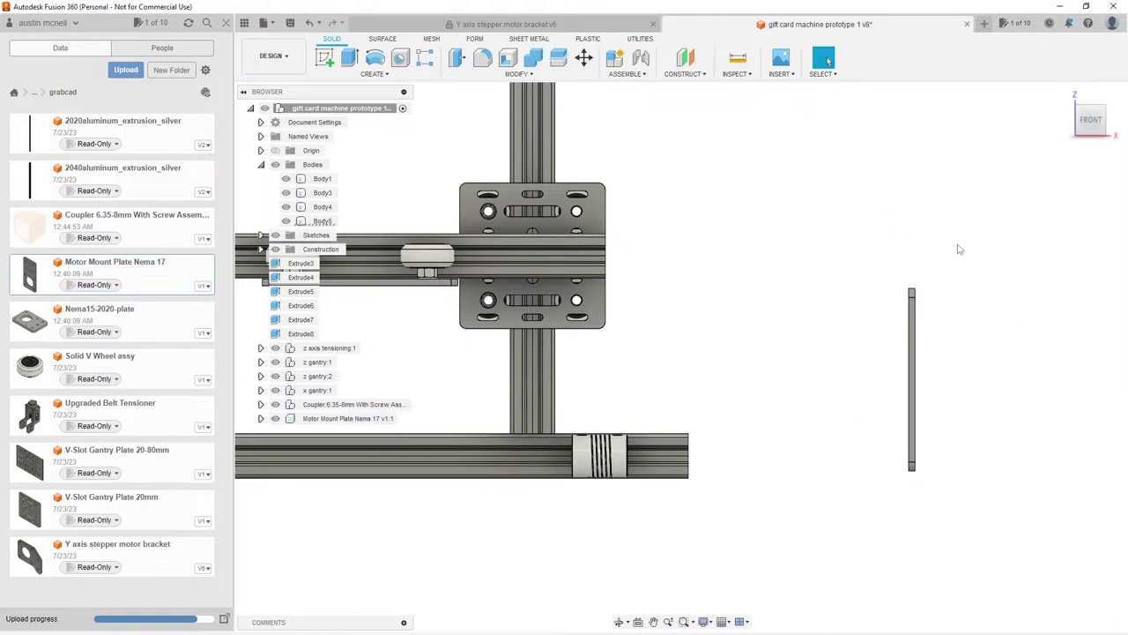
Step: Examine the whole gantry frame and how the motor mount plate sits relative to the coupler and the bottom crossbar's end
{"action": "scroll", "coordinate": [901, 189], "scroll_direction": "down", "scroll_amount": 3}
{"action": "scroll", "coordinate": [914, 282], "scroll_direction": "down", "scroll_amount": 4}
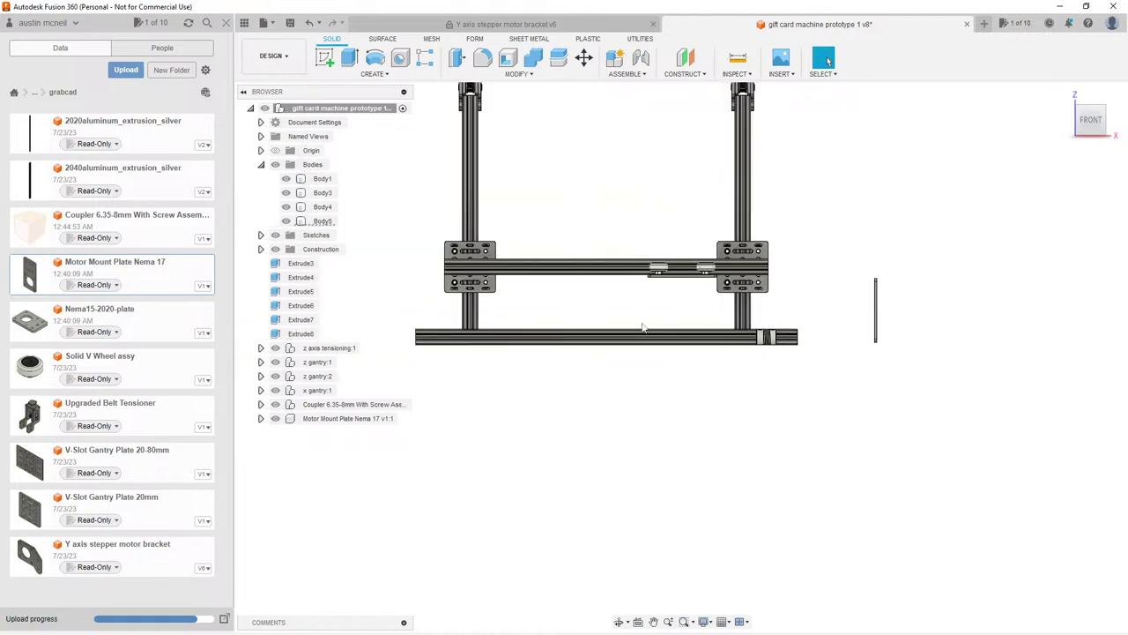
{"action": "middle_click_drag", "start_coordinate": [540, 326], "coordinate": [525, 354], "text": "shift"}
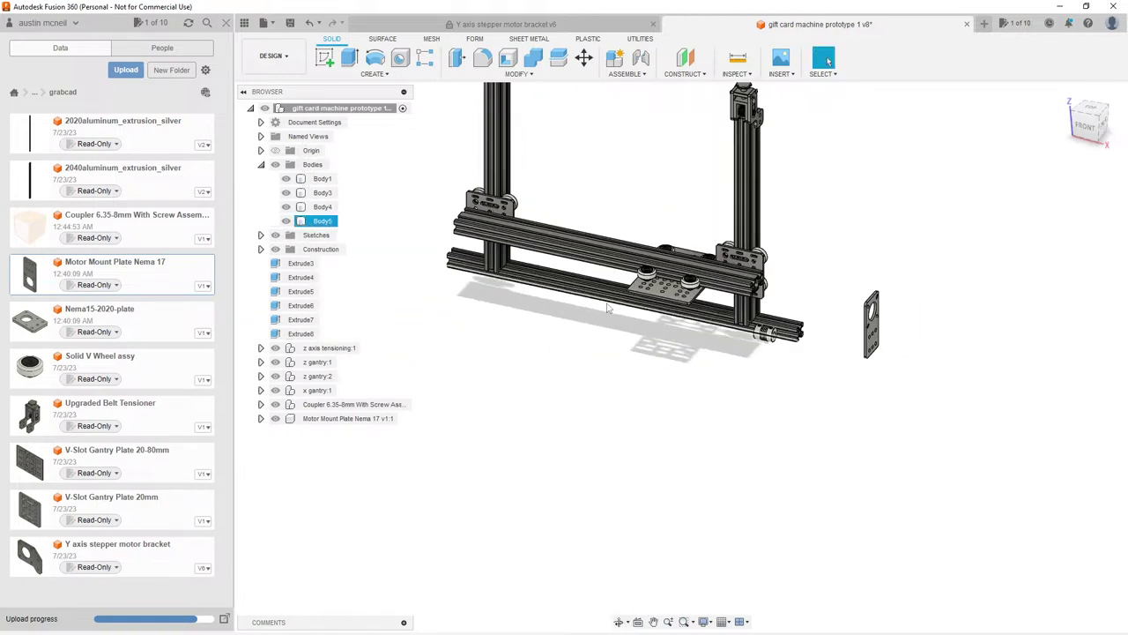
{"action": "scroll", "coordinate": [797, 334], "scroll_direction": "up", "scroll_amount": 3}
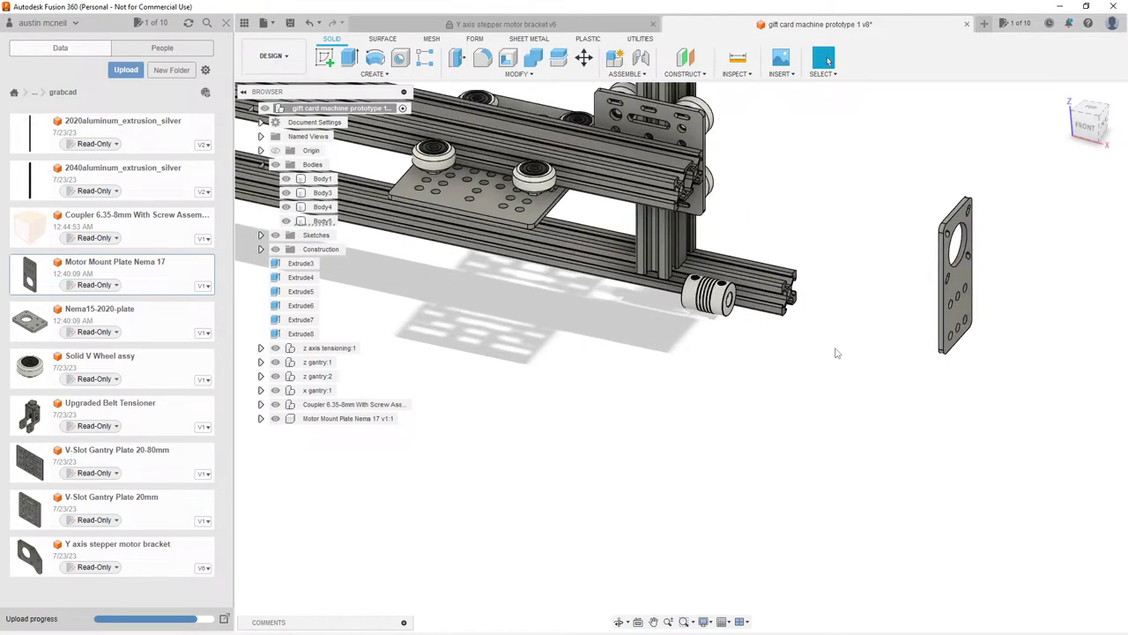
{"action": "scroll", "coordinate": [839, 353], "scroll_direction": "up", "scroll_amount": 2}
{"action": "mouse_move", "coordinate": [838, 354]}
{"action": "middle_mouse_down"}
{"action": "mouse_move", "coordinate": [809, 311]}
{"action": "mouse_move", "coordinate": [843, 353]}
{"action": "mouse_move", "coordinate": [841, 371]}
{"action": "middle_mouse_up"}
{"action": "scroll", "coordinate": [837, 335], "scroll_direction": "down", "scroll_amount": 1}
{"action": "scroll", "coordinate": [860, 365], "scroll_direction": "up", "scroll_amount": 1}
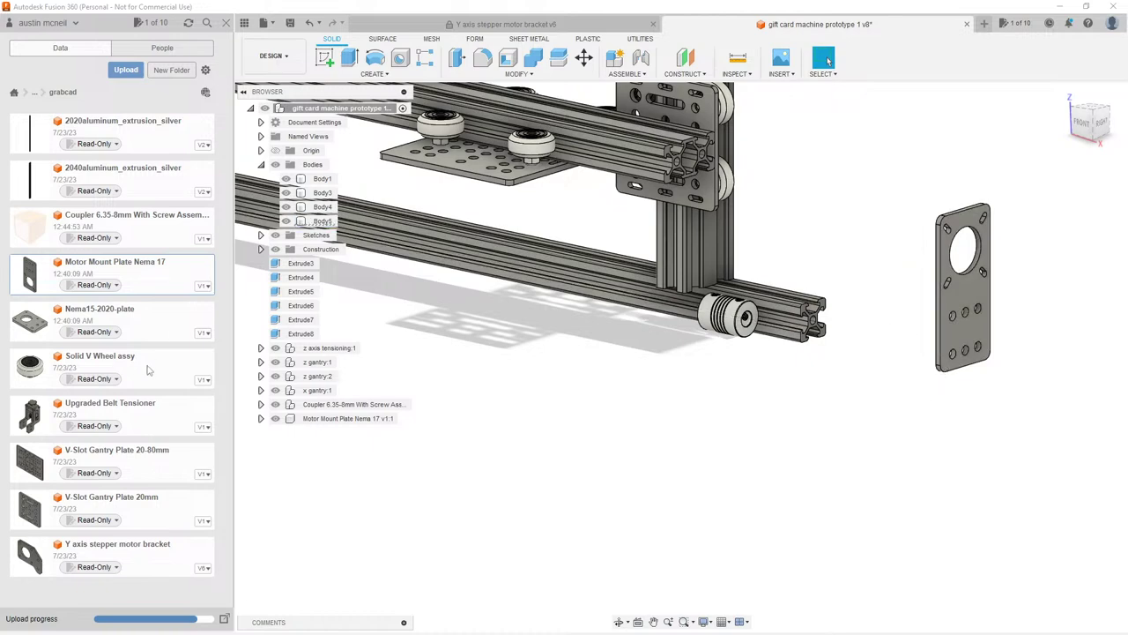
{"action": "scroll", "coordinate": [819, 340], "scroll_direction": "down", "scroll_amount": 3}
{"action": "scroll", "coordinate": [617, 353], "scroll_direction": "down", "scroll_amount": 2}
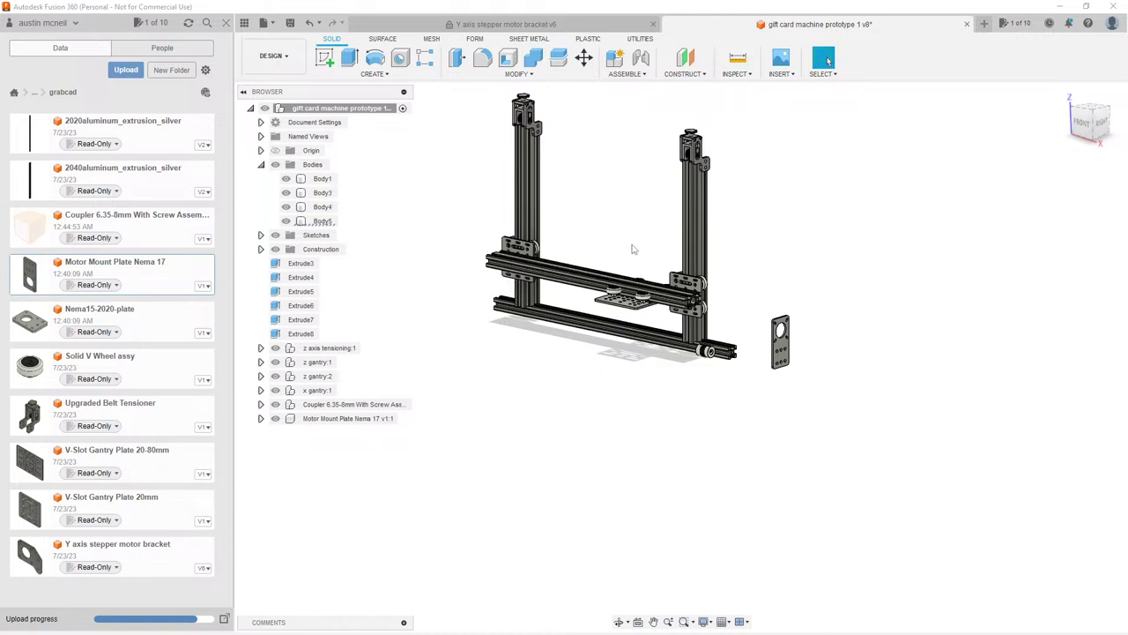
{"action": "scroll", "coordinate": [635, 256], "scroll_direction": "up", "scroll_amount": 3}
{"action": "scroll", "coordinate": [725, 269], "scroll_direction": "up", "scroll_amount": 1}
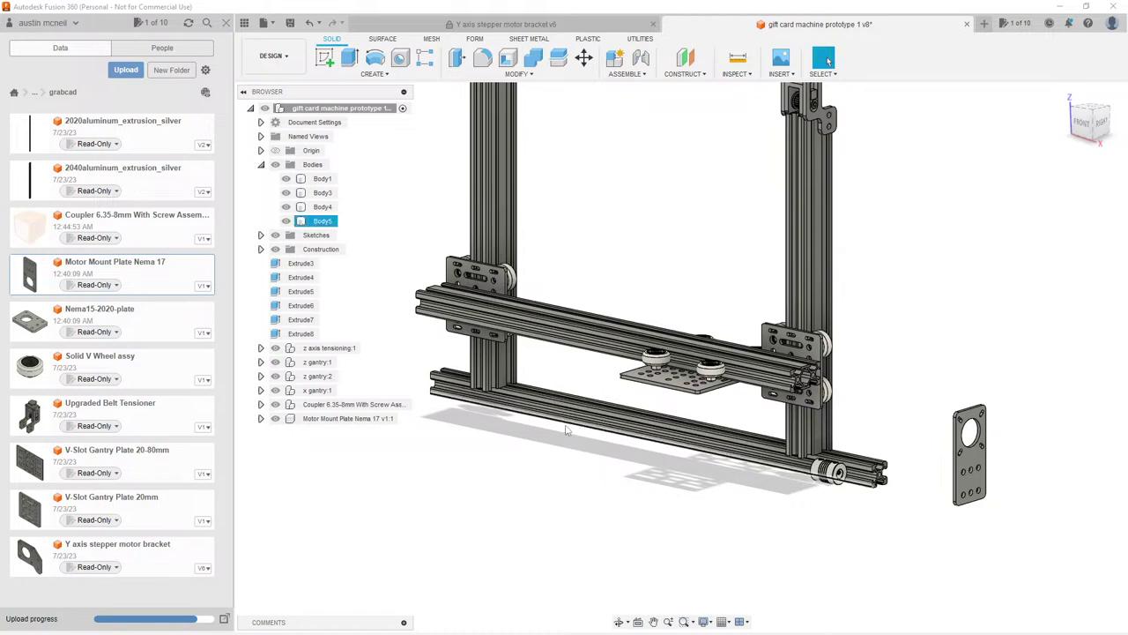
{"action": "scroll", "coordinate": [631, 444], "scroll_direction": "down", "scroll_amount": 3}
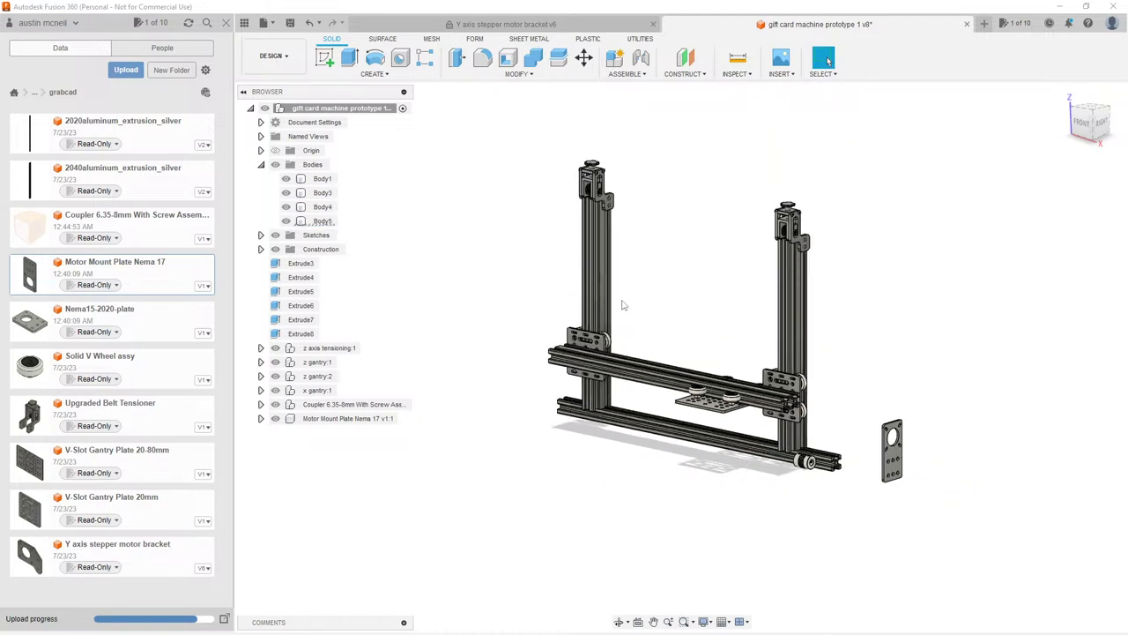
{"action": "middle_click_drag", "start_coordinate": [625, 305], "coordinate": [662, 308], "text": "shift"}
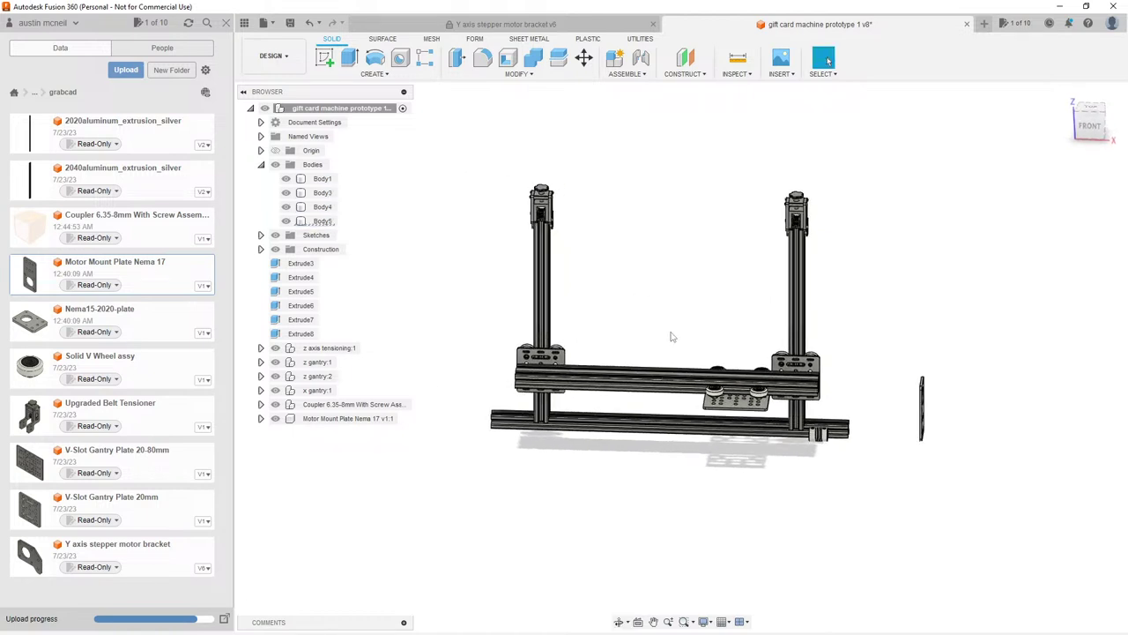
{"action": "middle_click_drag", "start_coordinate": [674, 338], "coordinate": [581, 346], "text": "shift"}
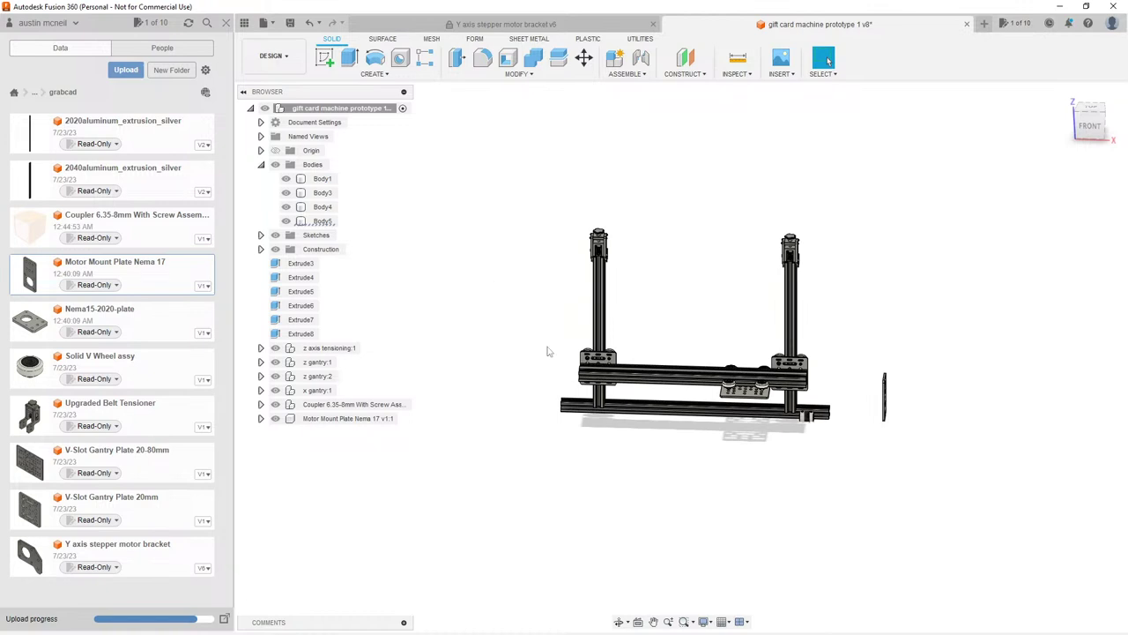
{"action": "middle_click_drag", "start_coordinate": [546, 352], "coordinate": [681, 305], "text": "shift"}
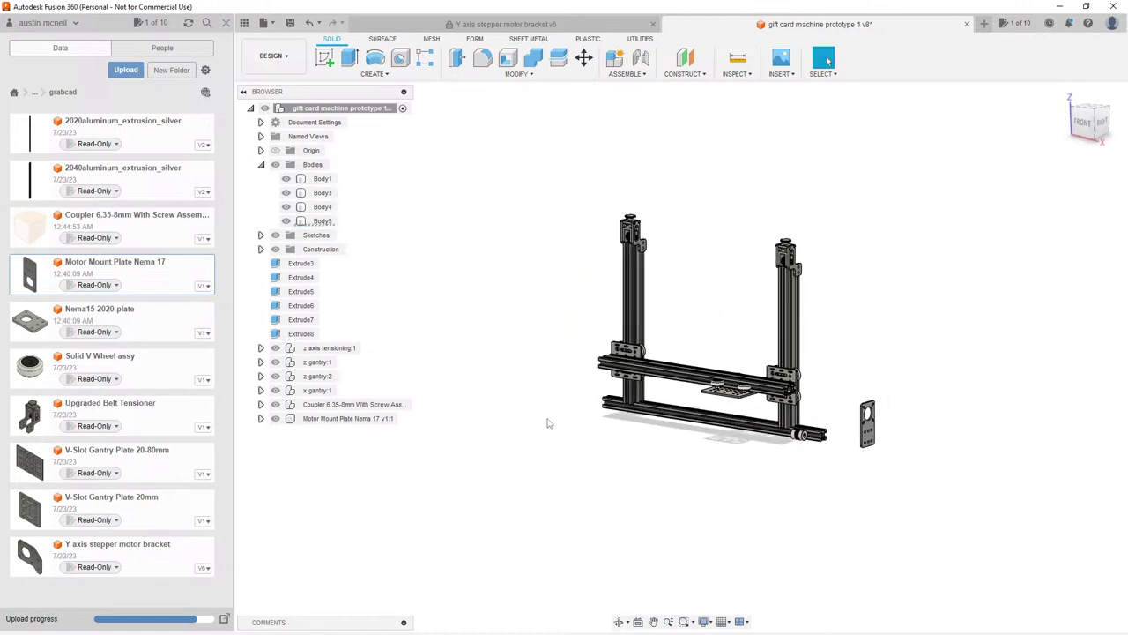
{"action": "scroll", "coordinate": [828, 432], "scroll_direction": "up", "scroll_amount": 3}
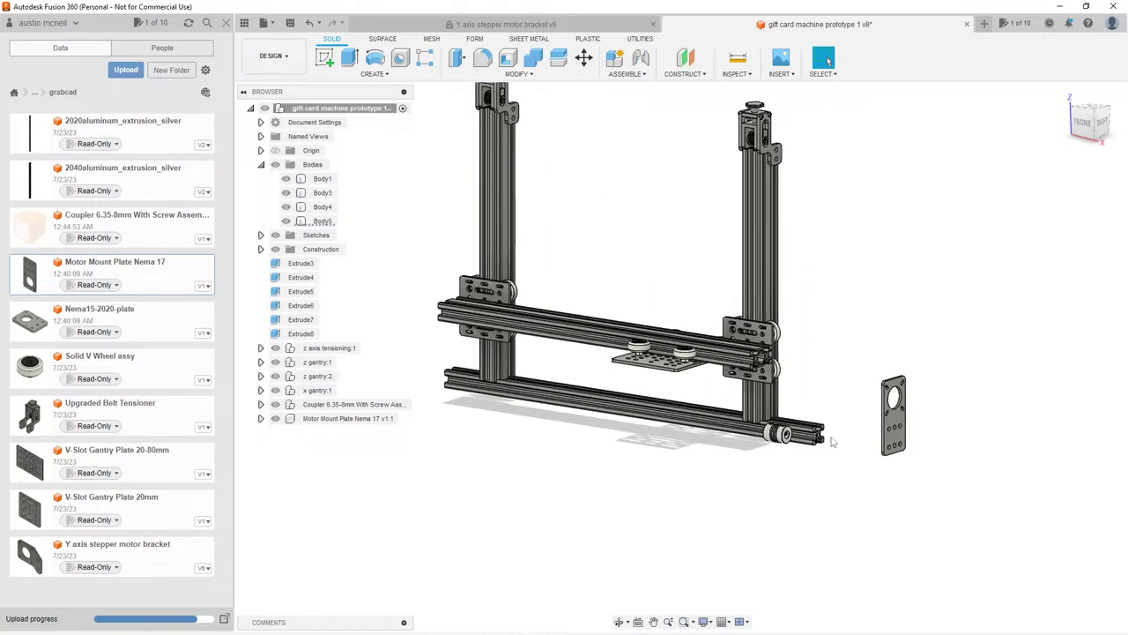
{"action": "scroll", "coordinate": [820, 459], "scroll_direction": "up", "scroll_amount": 2}
{"action": "scroll", "coordinate": [820, 459], "scroll_direction": "up", "scroll_amount": 2}
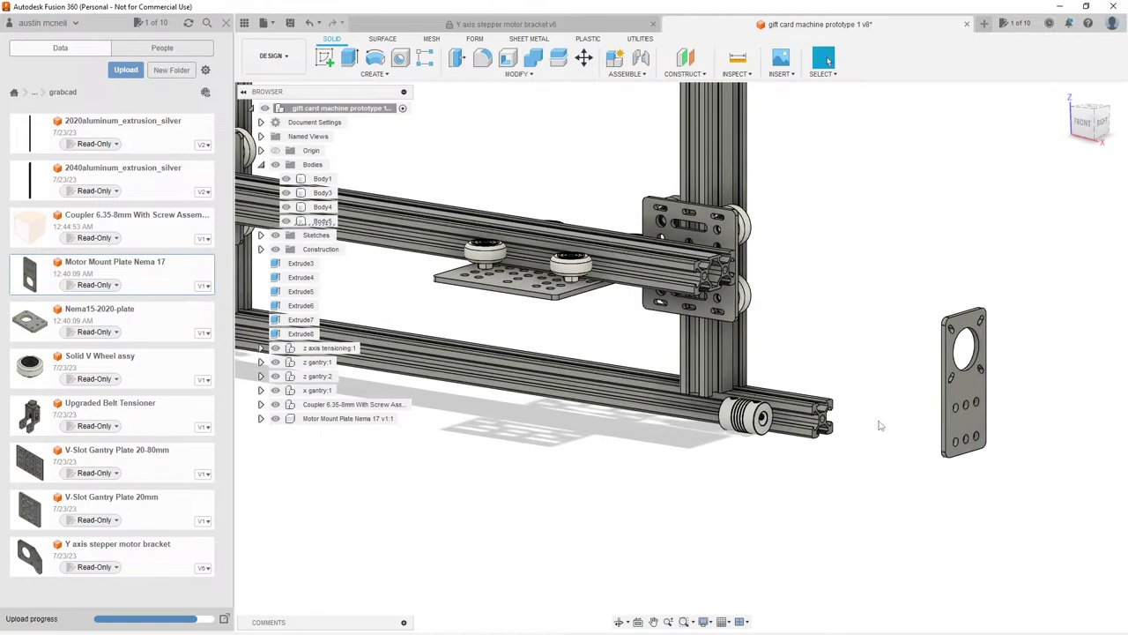
{"action": "scroll", "coordinate": [799, 476], "scroll_direction": "up", "scroll_amount": 2}
{"action": "middle_click_drag", "start_coordinate": [877, 449], "coordinate": [512, 256], "text": "shift"}
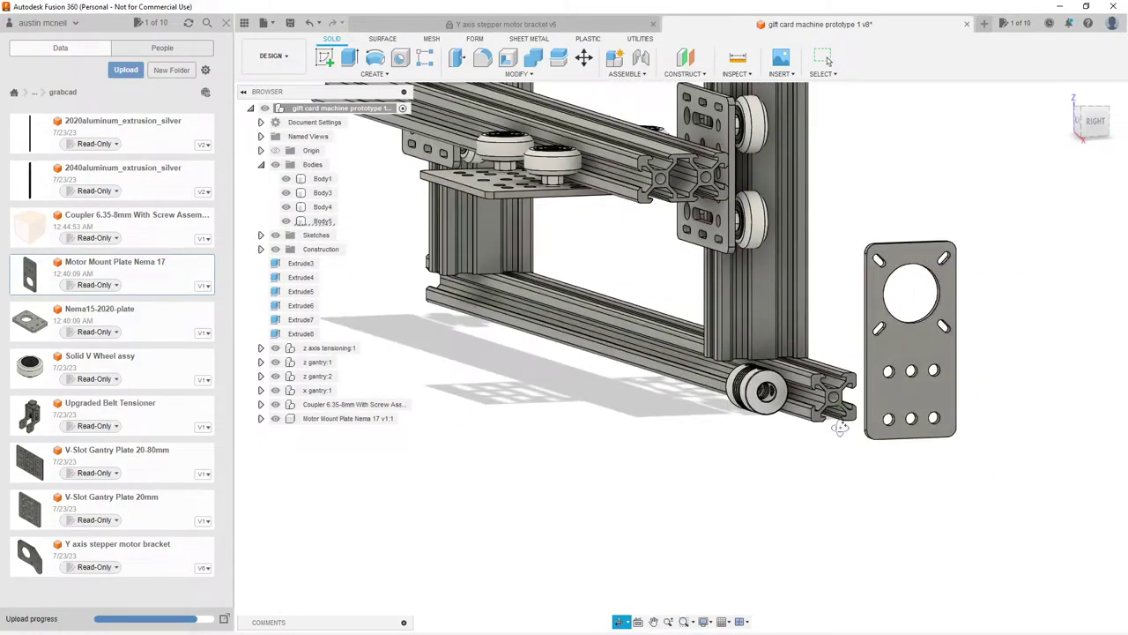
Step: Start a point-to-point move of the motor mount plate from its large motor hole's centre to the centre of the coupler's outer end face
{"action": "left_click", "coordinate": [349, 418]}
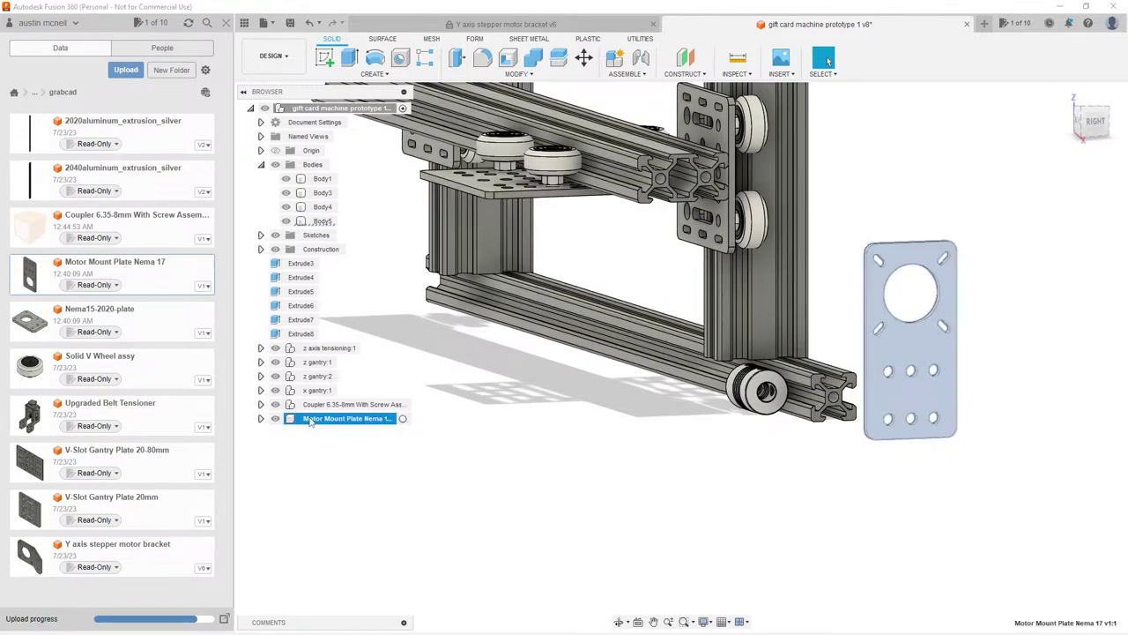
{"action": "key", "text": "m"}
{"action": "middle_click_drag", "start_coordinate": [895, 357], "coordinate": [919, 263], "text": "shift"}
{"action": "scroll", "coordinate": [919, 263], "scroll_direction": "up", "scroll_amount": 3}
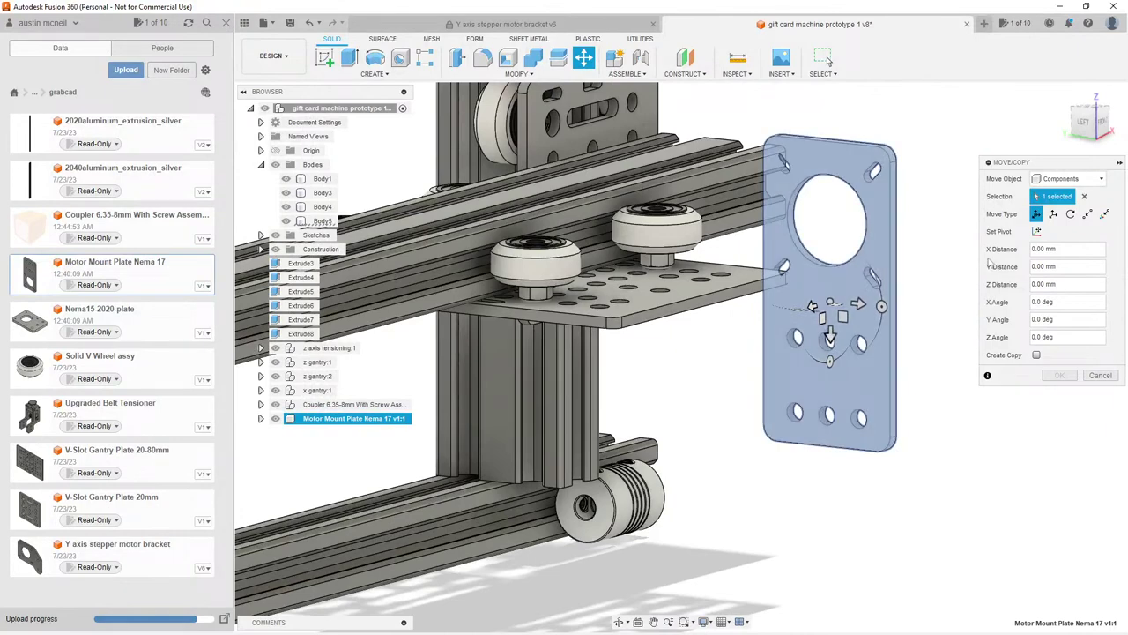
{"action": "left_click", "coordinate": [1087, 213]}
{"action": "left_click", "coordinate": [830, 175]}
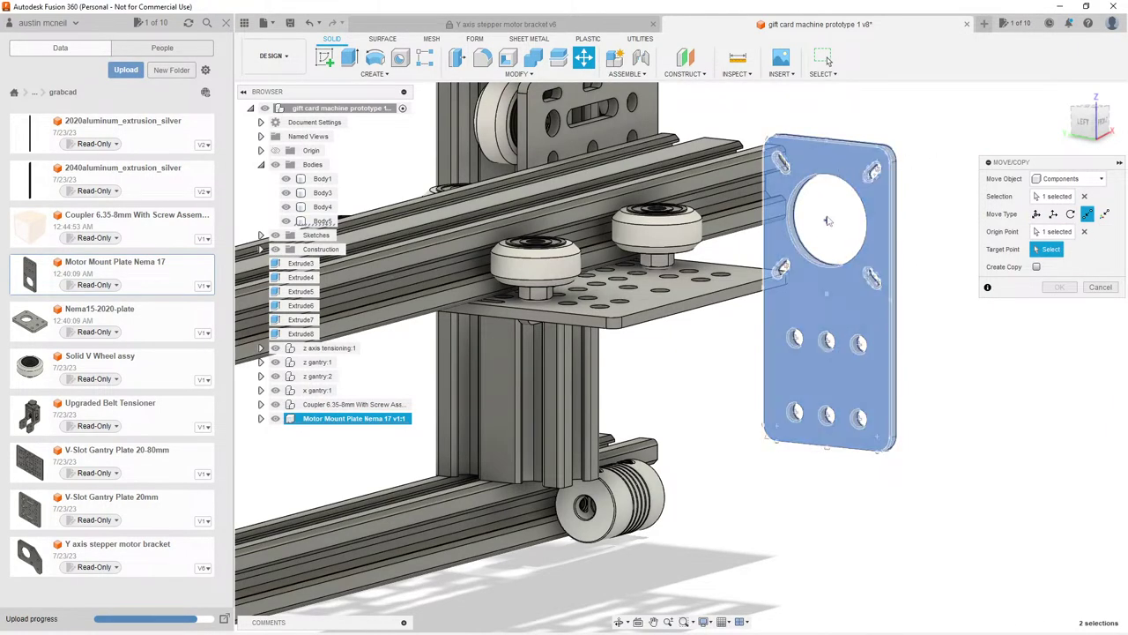
{"action": "scroll", "coordinate": [837, 185], "scroll_direction": "down", "scroll_amount": 3}
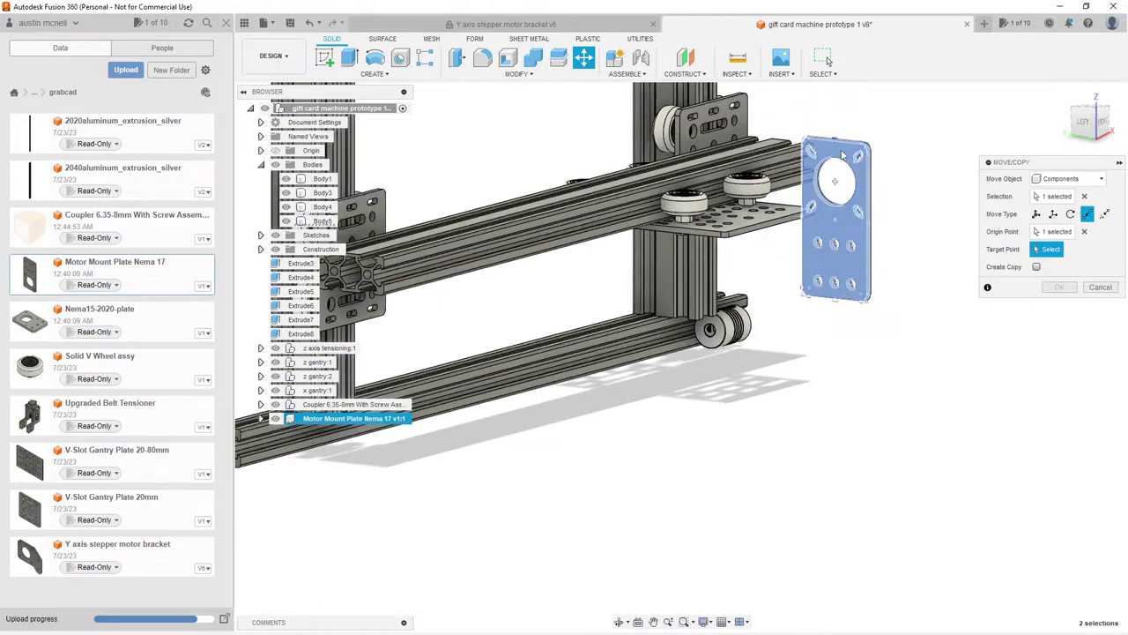
{"action": "scroll", "coordinate": [849, 177], "scroll_direction": "up", "scroll_amount": 2}
{"action": "middle_click_drag", "start_coordinate": [849, 177], "coordinate": [793, 216], "text": "shift"}
{"action": "scroll", "coordinate": [719, 280], "scroll_direction": "up", "scroll_amount": 4}
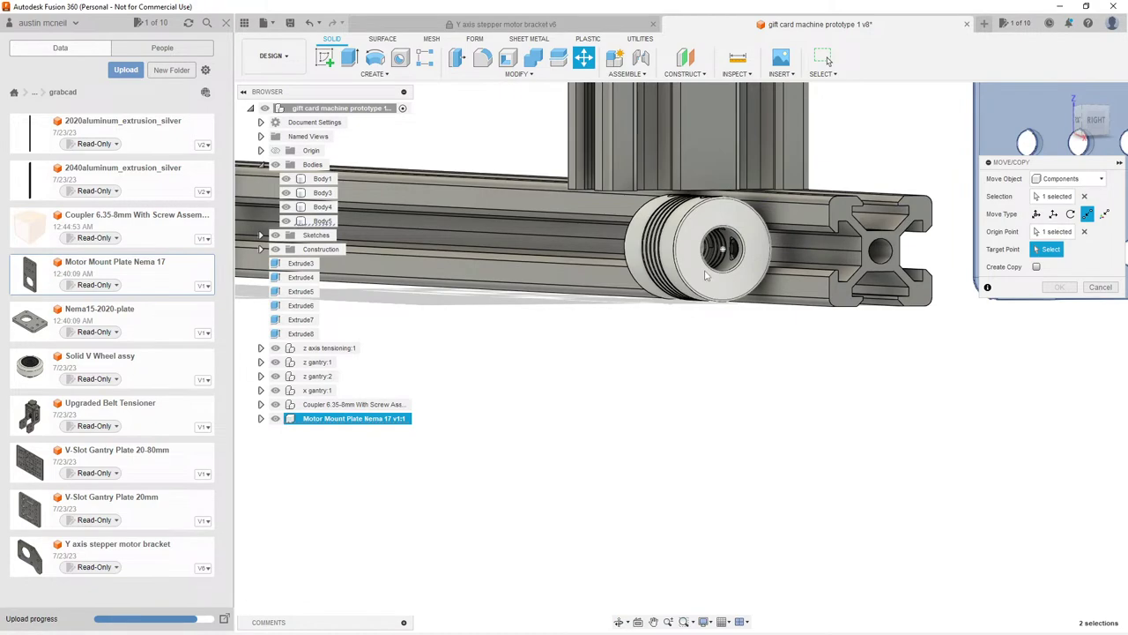
{"action": "middle_click_drag", "start_coordinate": [738, 248], "coordinate": [785, 282], "text": "shift"}
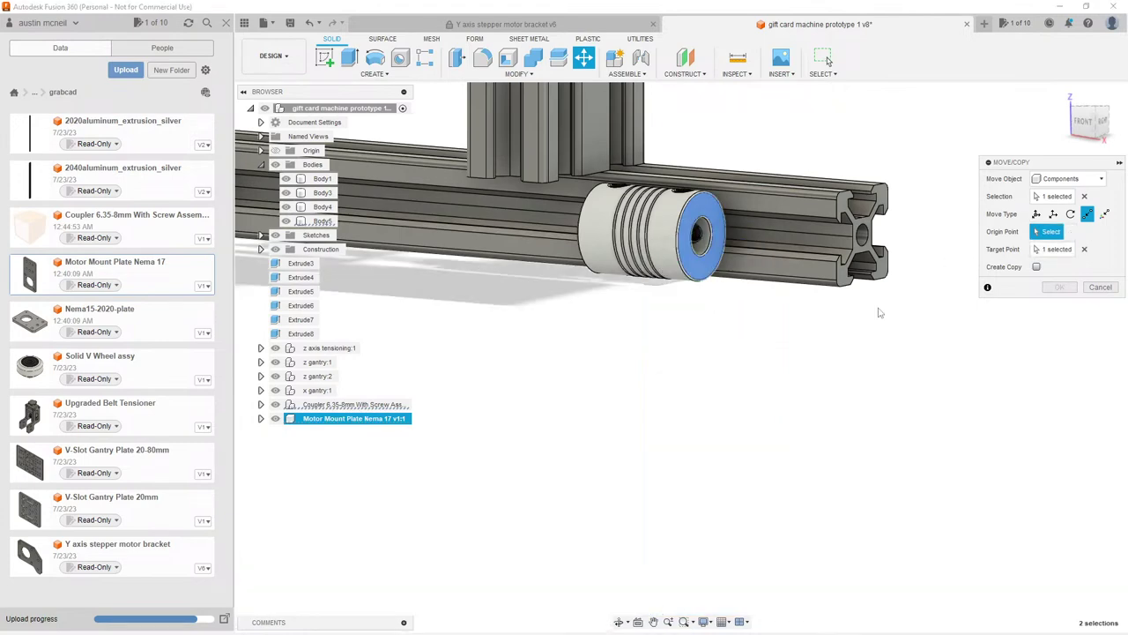
Step: Pick the centre of the plate's large motor hole again as the origin point, bringing the plate concentric with the coupler
{"action": "middle_click_drag", "start_coordinate": [881, 313], "coordinate": [881, 203], "text": "shift"}
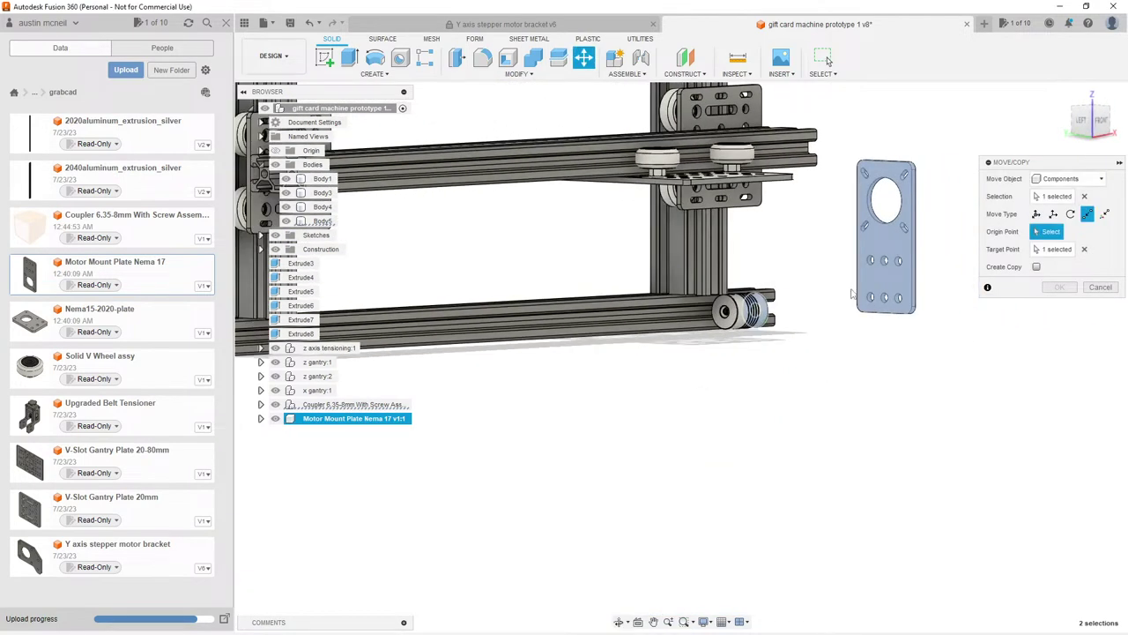
{"action": "scroll", "coordinate": [891, 172], "scroll_direction": "up", "scroll_amount": 3}
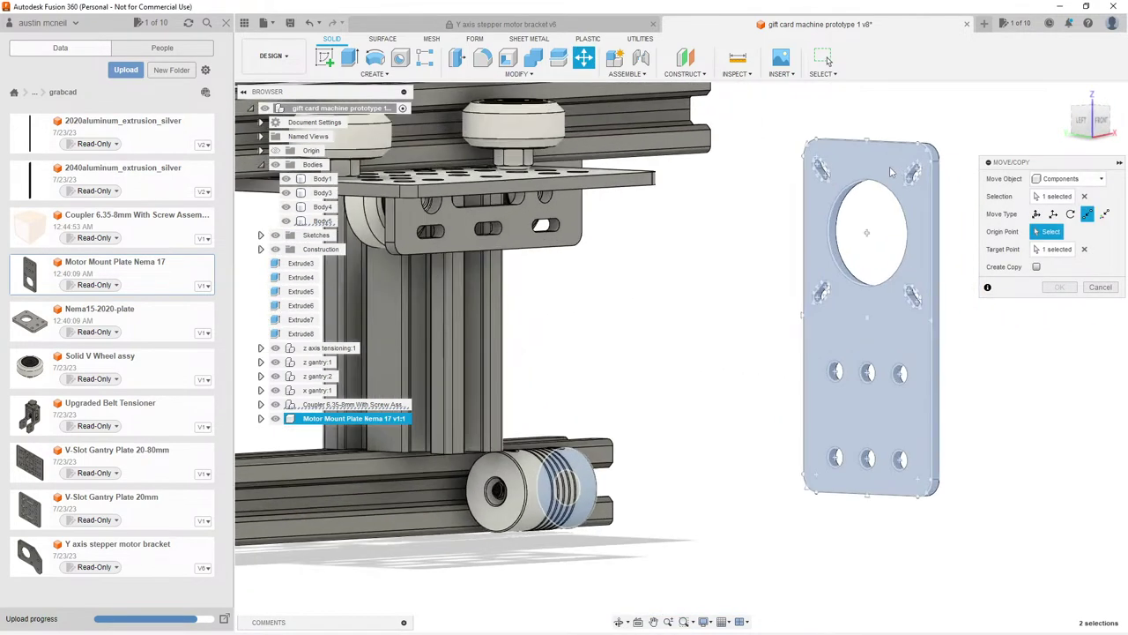
{"action": "left_click", "coordinate": [866, 234]}
{"action": "scroll", "coordinate": [867, 236], "scroll_direction": "down", "scroll_amount": 3}
{"action": "middle_click_drag", "start_coordinate": [866, 236], "coordinate": [824, 379], "text": "shift"}
{"action": "scroll", "coordinate": [819, 392], "scroll_direction": "up", "scroll_amount": 3}
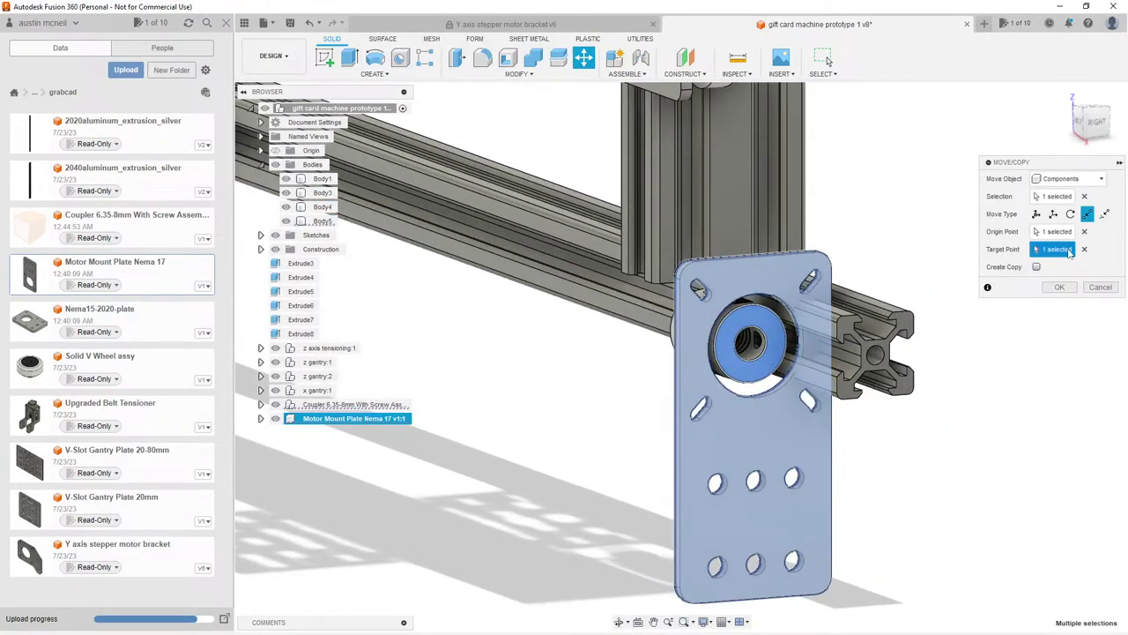
Step: Free-move the motor mount plate -65 mm along Y, away from the coupler's end face and beyond the crossbar
{"action": "left_click", "coordinate": [1038, 216]}
{"action": "scroll", "coordinate": [719, 247], "scroll_direction": "down", "scroll_amount": 1}
{"action": "left_click_drag", "start_coordinate": [723, 397], "coordinate": [816, 442]}
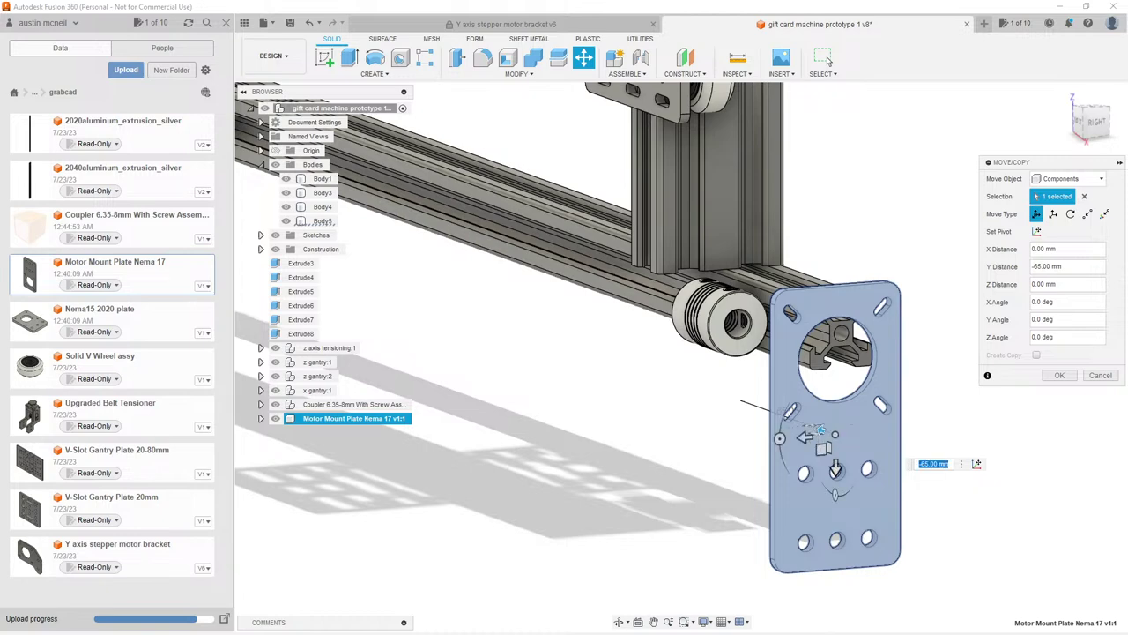
{"action": "left_click", "coordinate": [1059, 374]}
Step: Delete Body5, the bottom crossbar extrusion beneath the two uprights
{"action": "middle_click_drag", "start_coordinate": [682, 303], "coordinate": [773, 329], "text": "shift"}
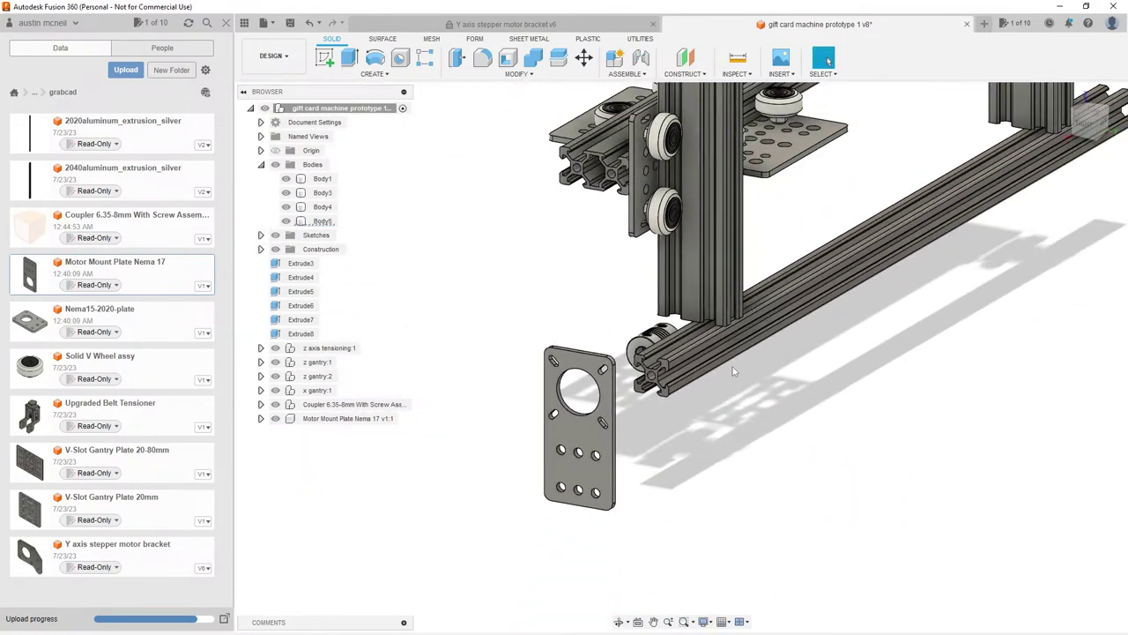
{"action": "left_click", "coordinate": [321, 221]}
{"action": "key", "text": "Delete"}
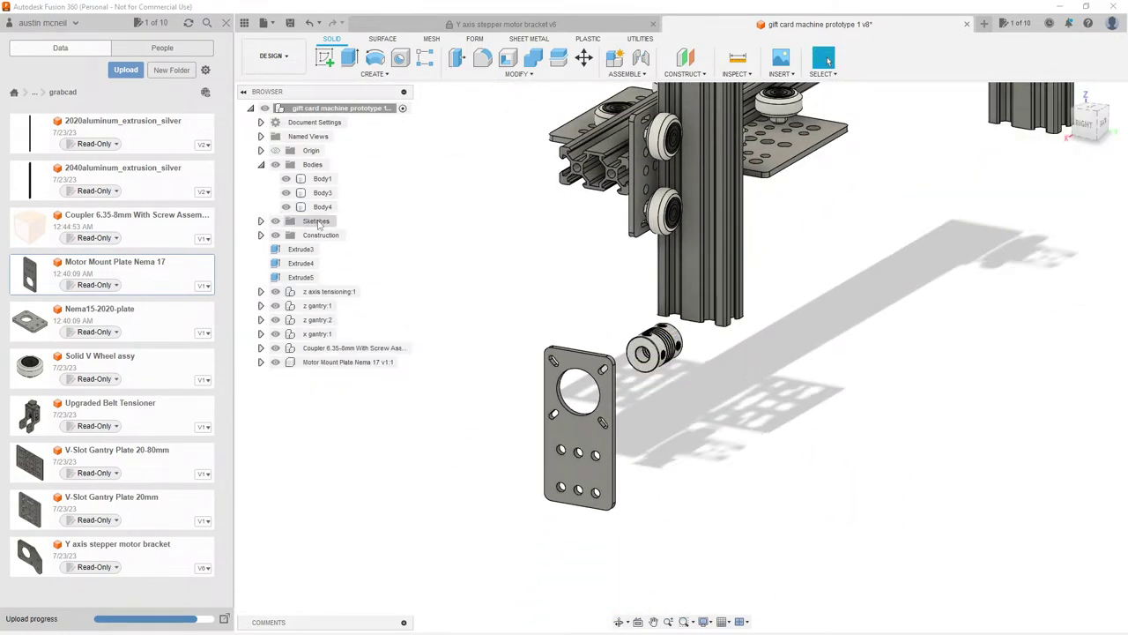
Step: Save the design as a new version with the description User Saved
{"action": "middle_click_drag", "start_coordinate": [522, 322], "coordinate": [789, 271], "text": "shift"}
{"action": "key", "text": "ctrl+s"}
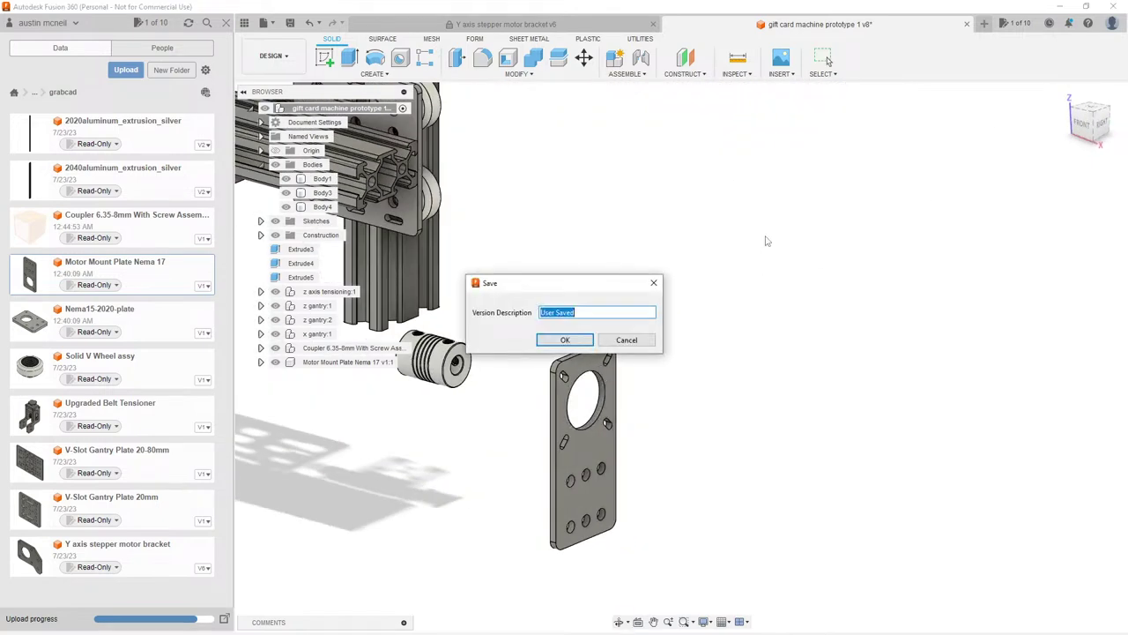
{"action": "left_click", "coordinate": [566, 342]}
Step: Examine the gantry without its bottom crossbar, including the uprights, the coupler and the motor mount plate
{"action": "scroll", "coordinate": [570, 325], "scroll_direction": "down", "scroll_amount": 3}
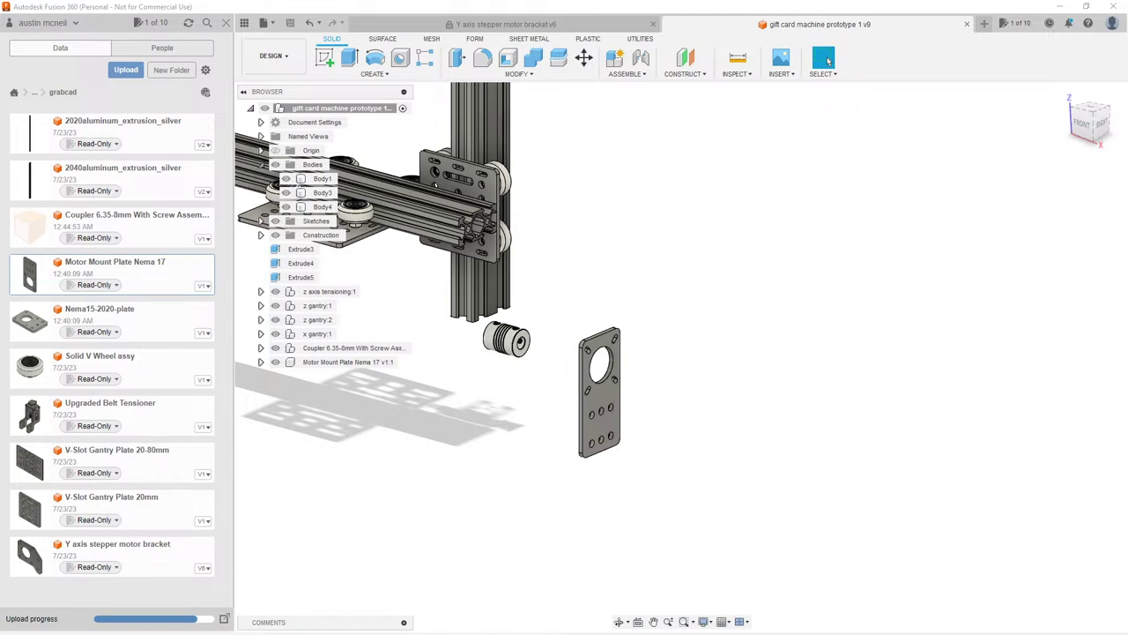
{"action": "scroll", "coordinate": [687, 332], "scroll_direction": "down", "scroll_amount": 2}
{"action": "middle_click_drag", "start_coordinate": [660, 291], "coordinate": [833, 374]}
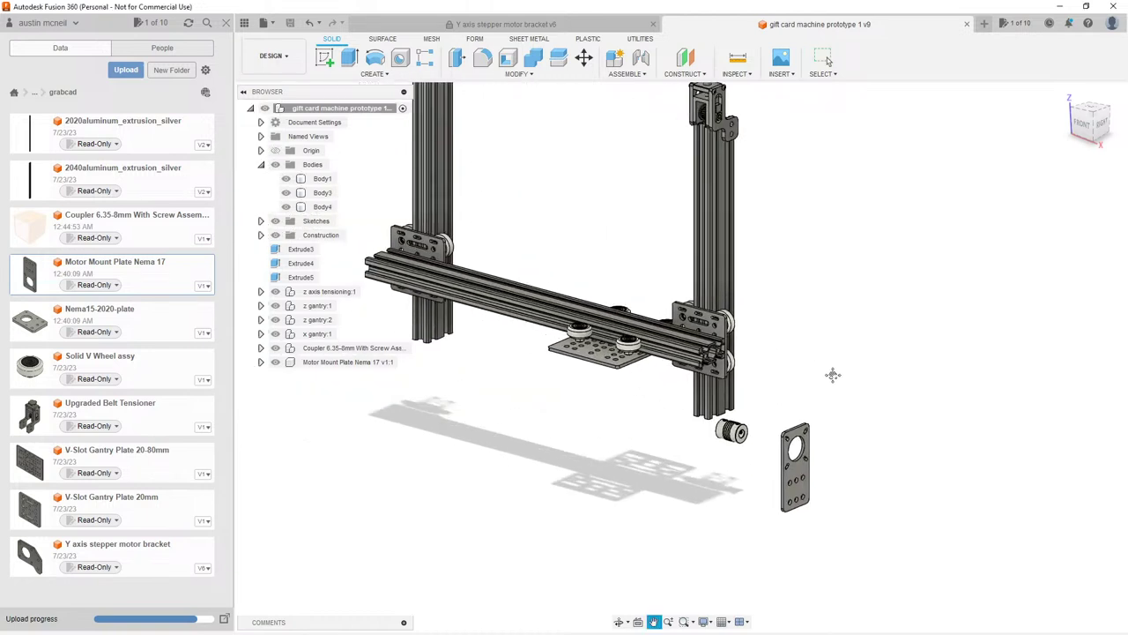
{"action": "left_click_drag", "start_coordinate": [833, 375], "coordinate": [851, 389]}
{"action": "key", "text": "Escape"}
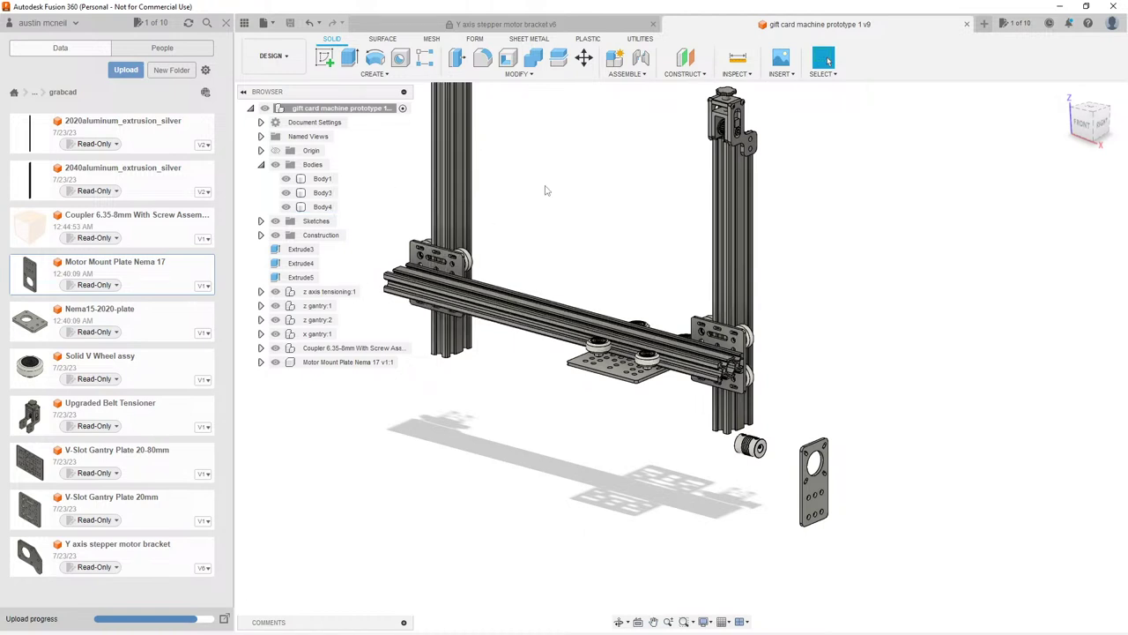
{"action": "middle_click_drag", "start_coordinate": [546, 190], "coordinate": [570, 237]}
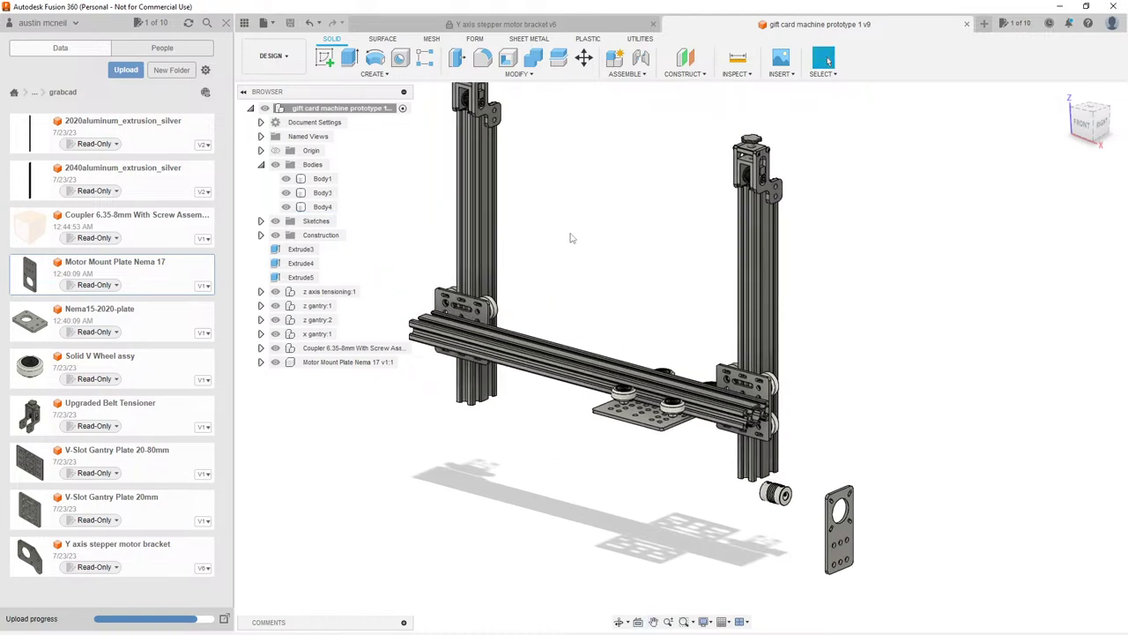
{"action": "scroll", "coordinate": [571, 237], "scroll_direction": "down", "scroll_amount": 2}
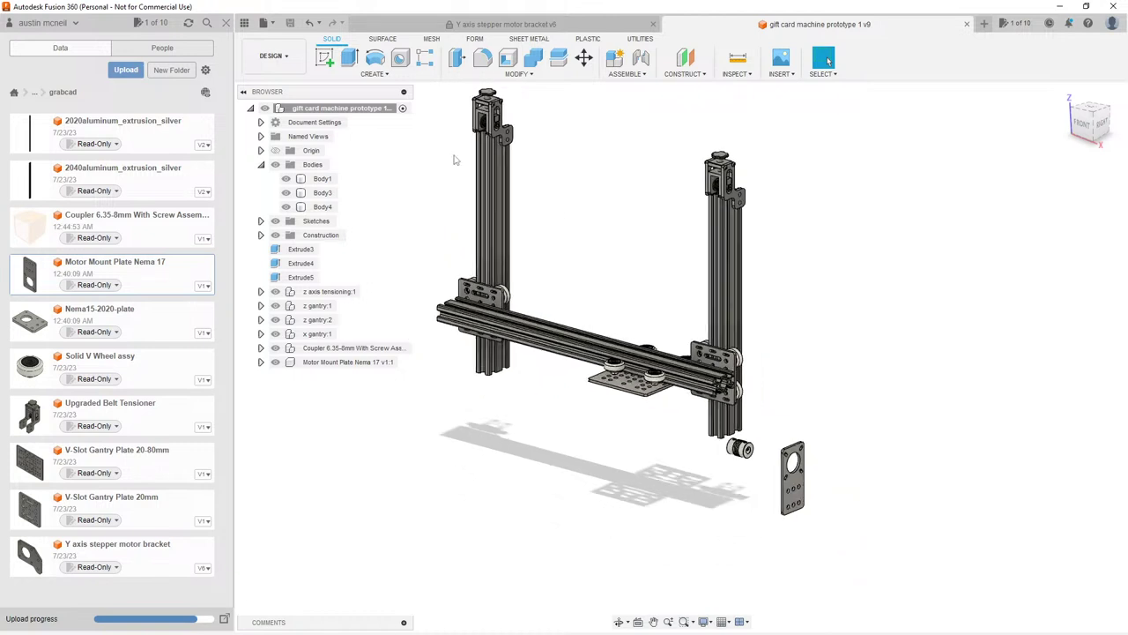
{"action": "scroll", "coordinate": [458, 171], "scroll_direction": "up", "scroll_amount": 3}
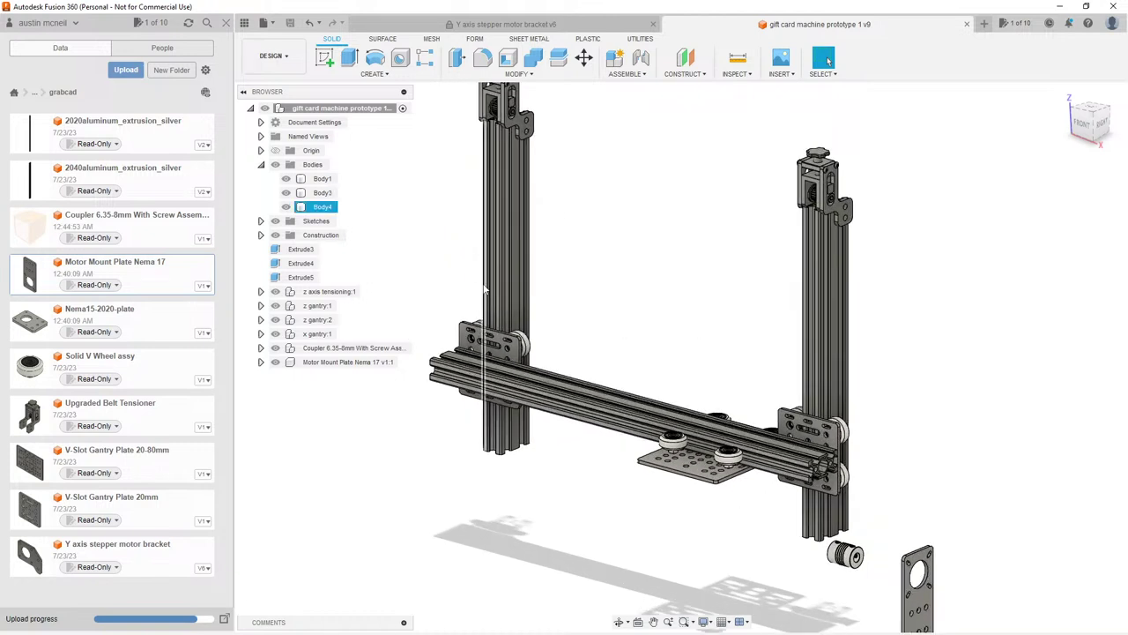
{"action": "left_click", "coordinate": [490, 124]}
{"action": "left_click", "coordinate": [627, 192]}
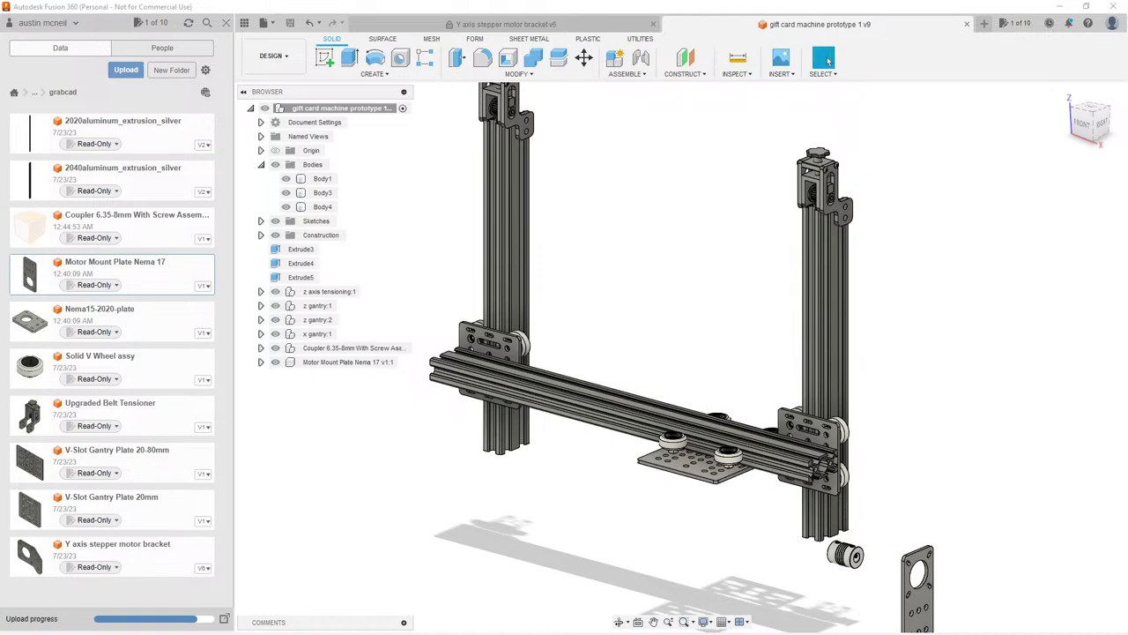
Step: Upload the Nema 17 Stepper Motor STP file to the grabcad folder and dismiss the job status
{"action": "middle_click_drag", "start_coordinate": [716, 435], "coordinate": [642, 346]}
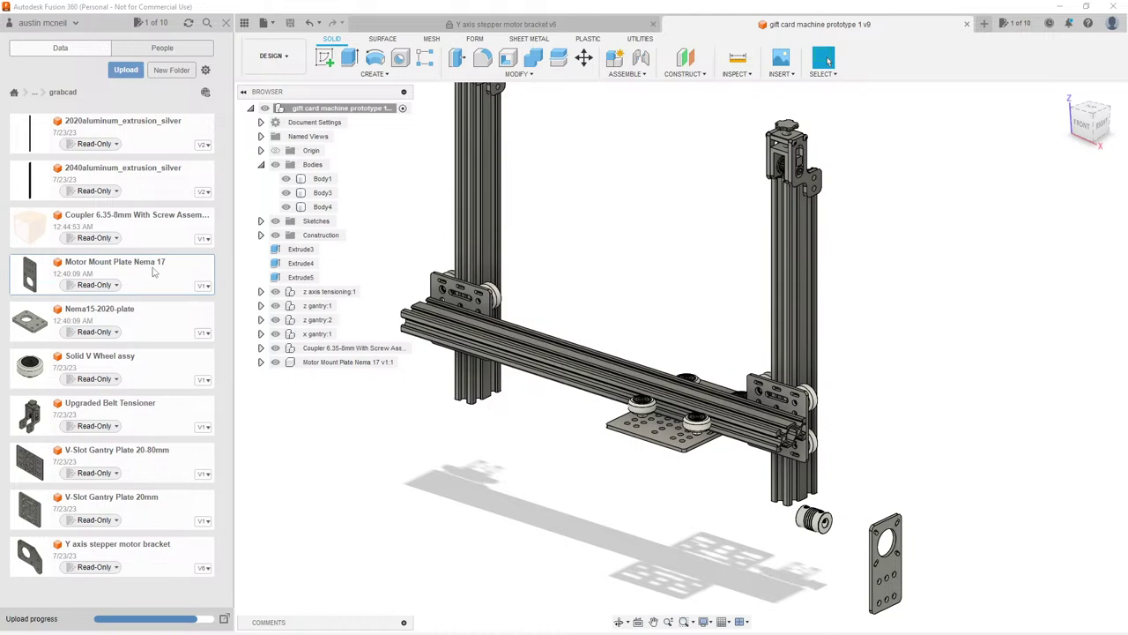
{"action": "left_click", "coordinate": [128, 70]}
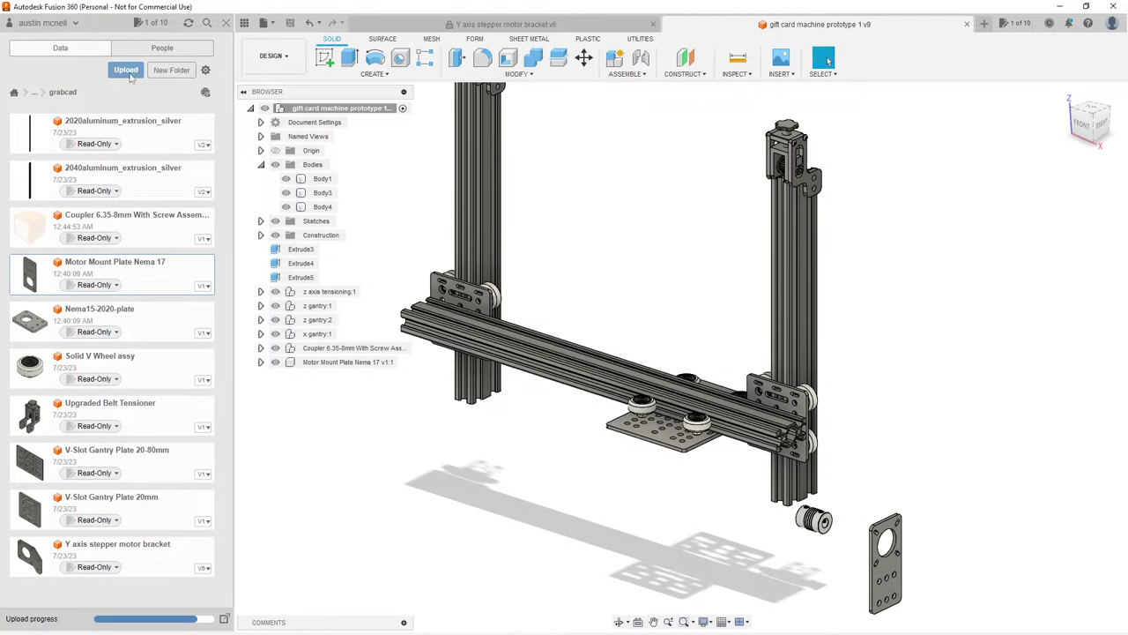
{"action": "left_click", "coordinate": [393, 339]}
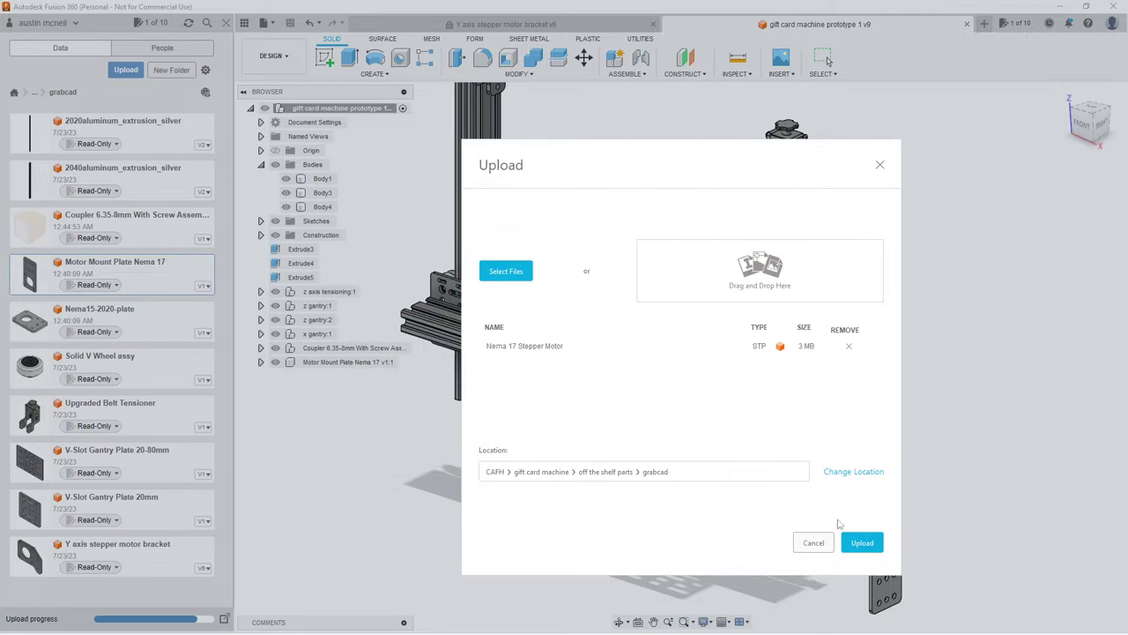
{"action": "left_click", "coordinate": [863, 543]}
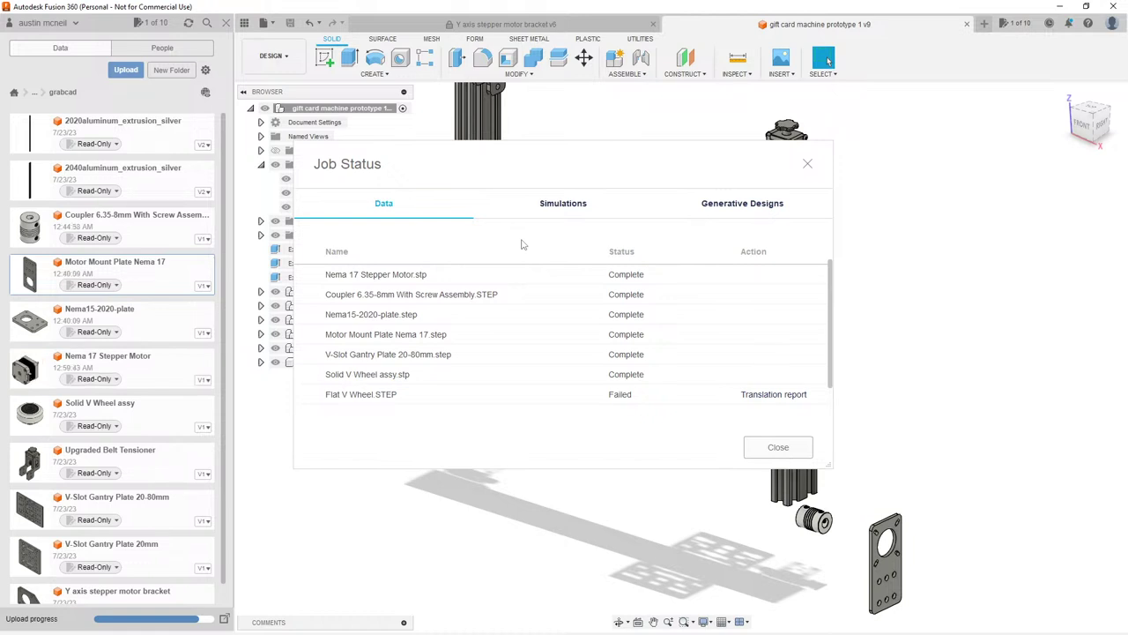
{"action": "left_click", "coordinate": [777, 447]}
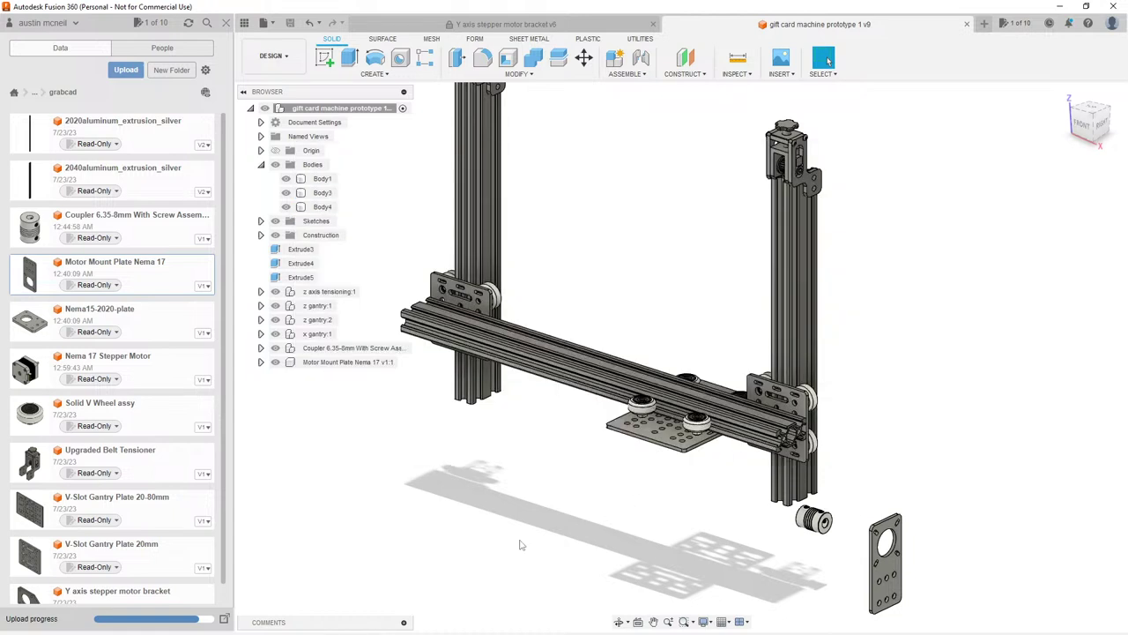
Step: Examine the upload job status, including the failed Flat V Wheel job and the simulation and generative design jobs
{"action": "scroll", "coordinate": [124, 234], "scroll_direction": "down", "scroll_amount": 1}
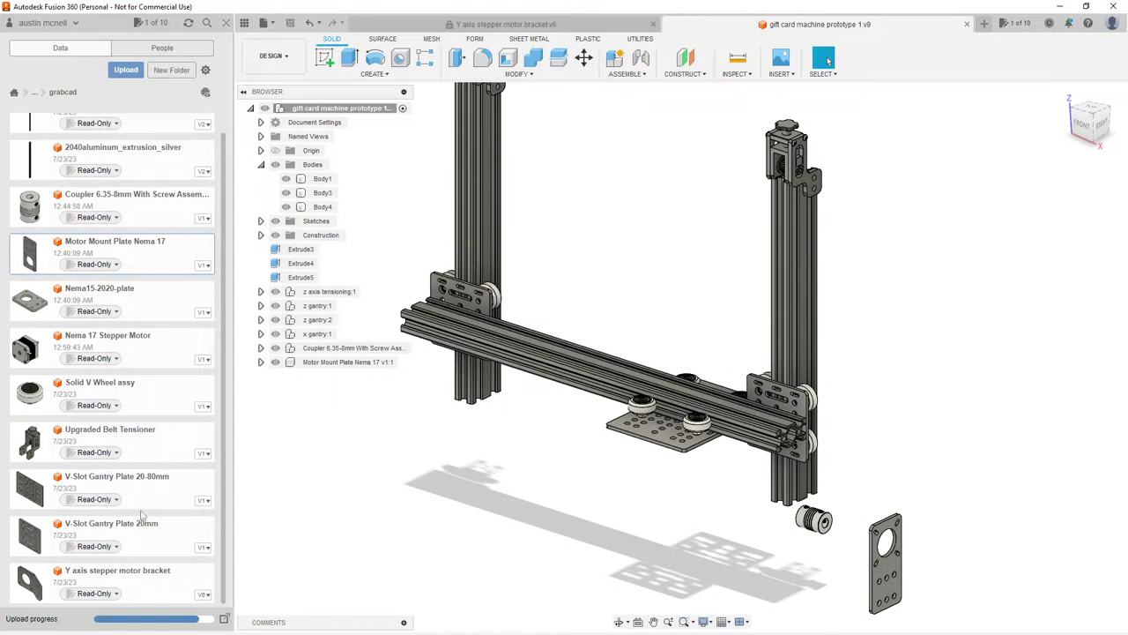
{"action": "left_click", "coordinate": [224, 619]}
{"action": "scroll", "coordinate": [526, 327], "scroll_direction": "down", "scroll_amount": 1}
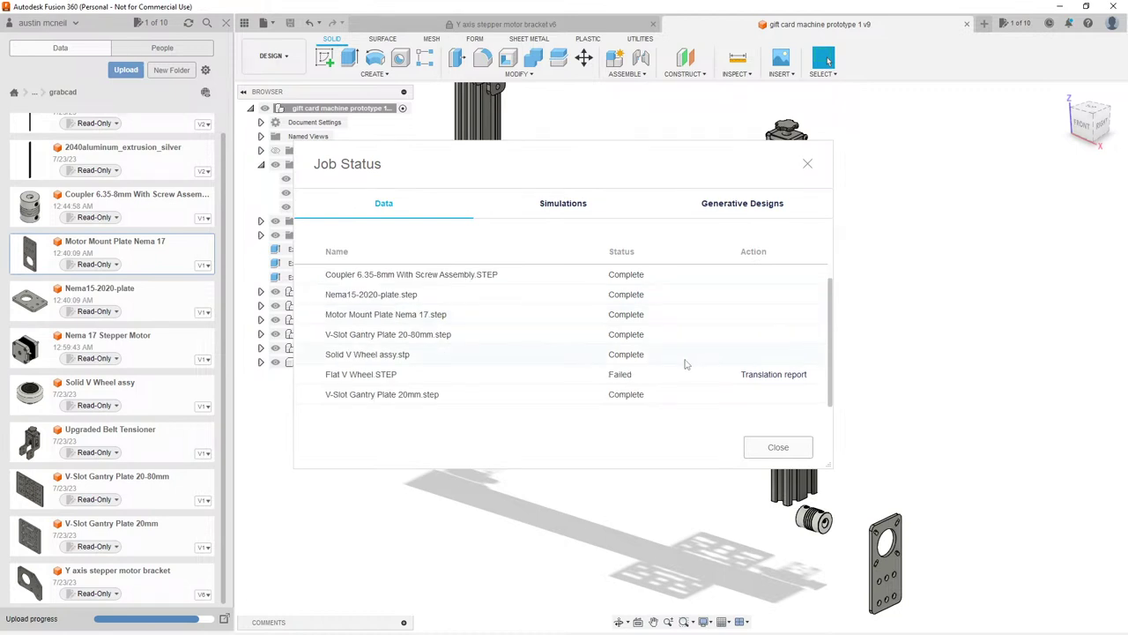
{"action": "left_click", "coordinate": [767, 373]}
{"action": "left_click", "coordinate": [649, 332]}
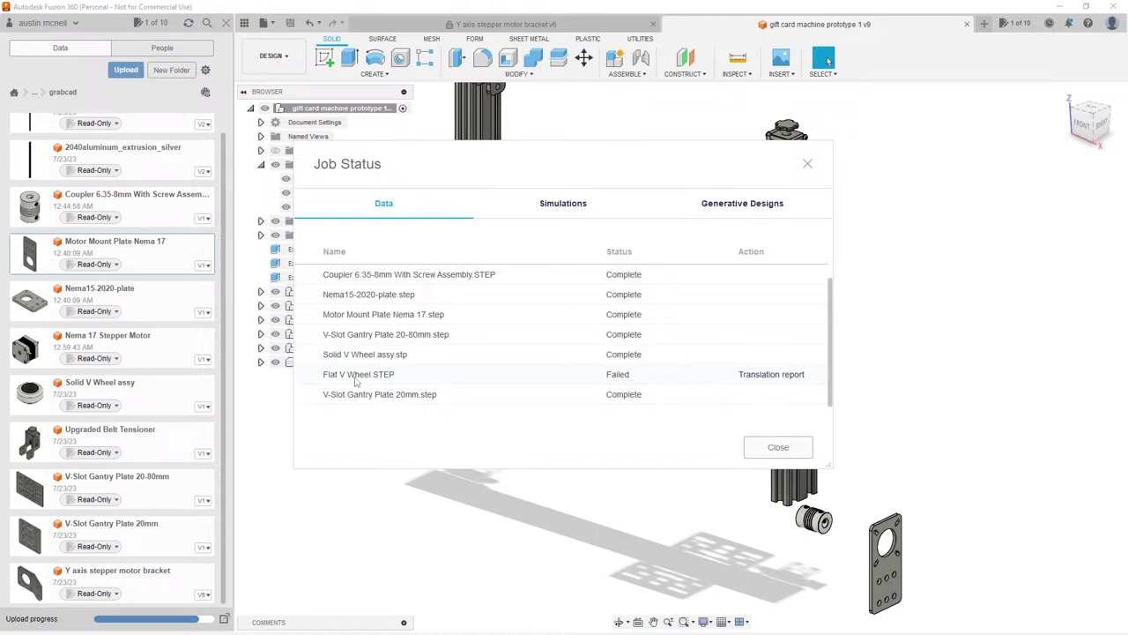
{"action": "left_click", "coordinate": [555, 205]}
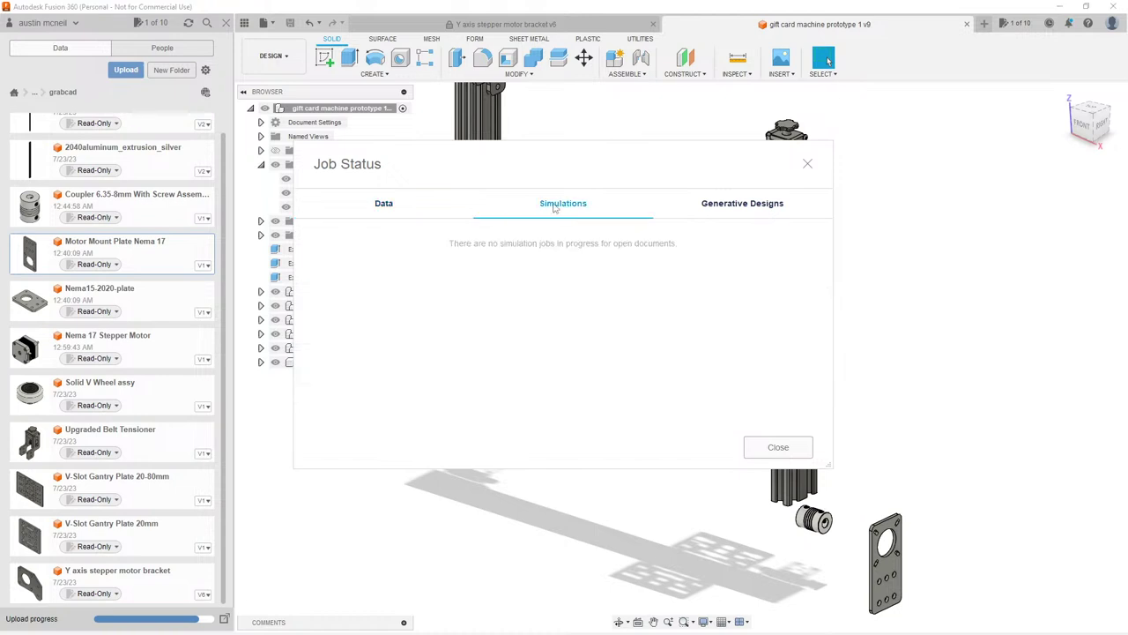
{"action": "left_click", "coordinate": [787, 206]}
{"action": "left_click", "coordinate": [412, 210]}
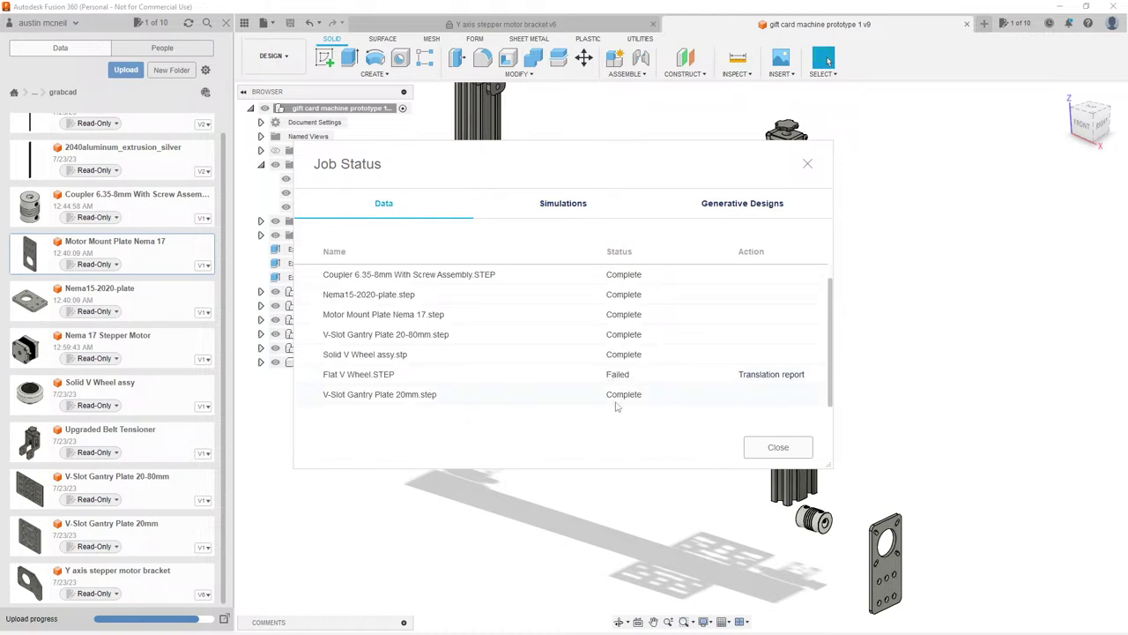
{"action": "left_click", "coordinate": [779, 453]}
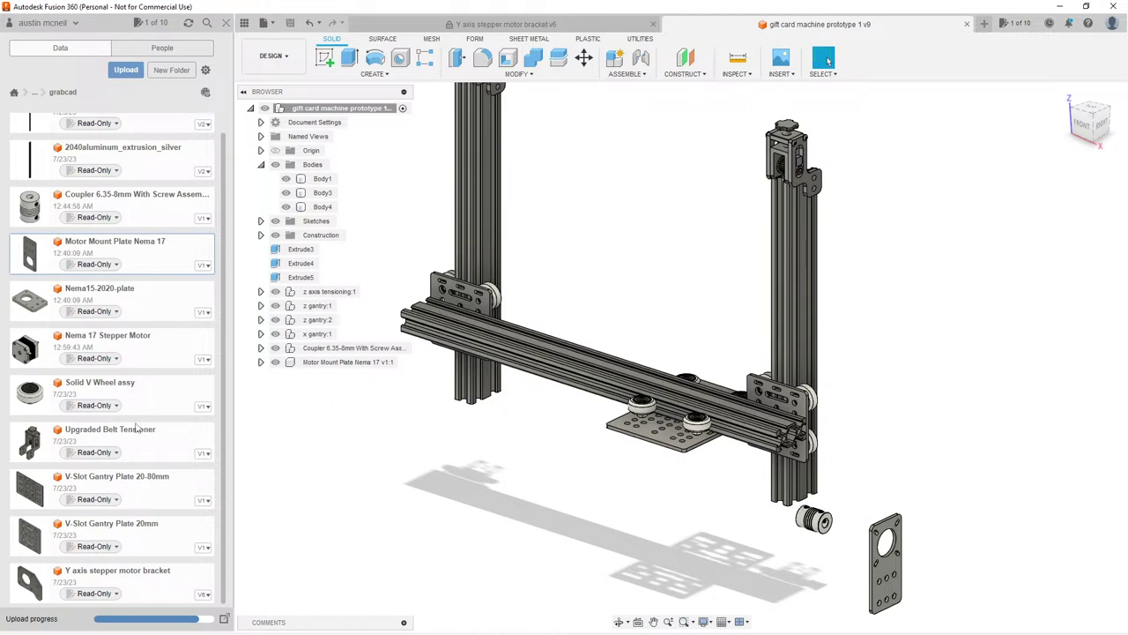
{"action": "left_click", "coordinate": [123, 342]}
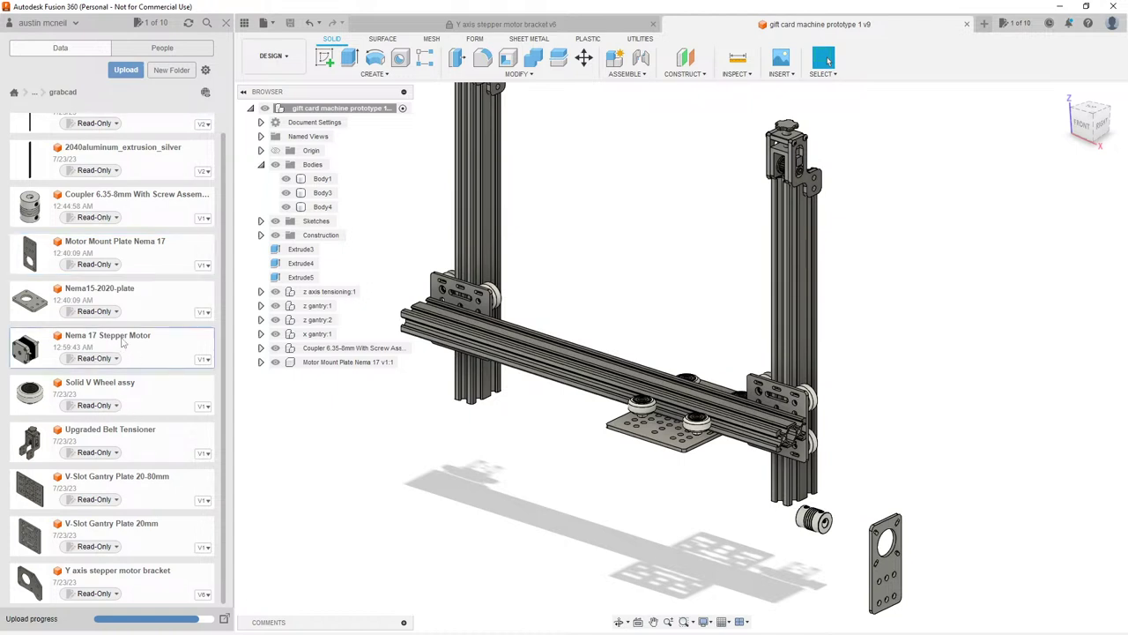
{"action": "right_click", "coordinate": [109, 341]}
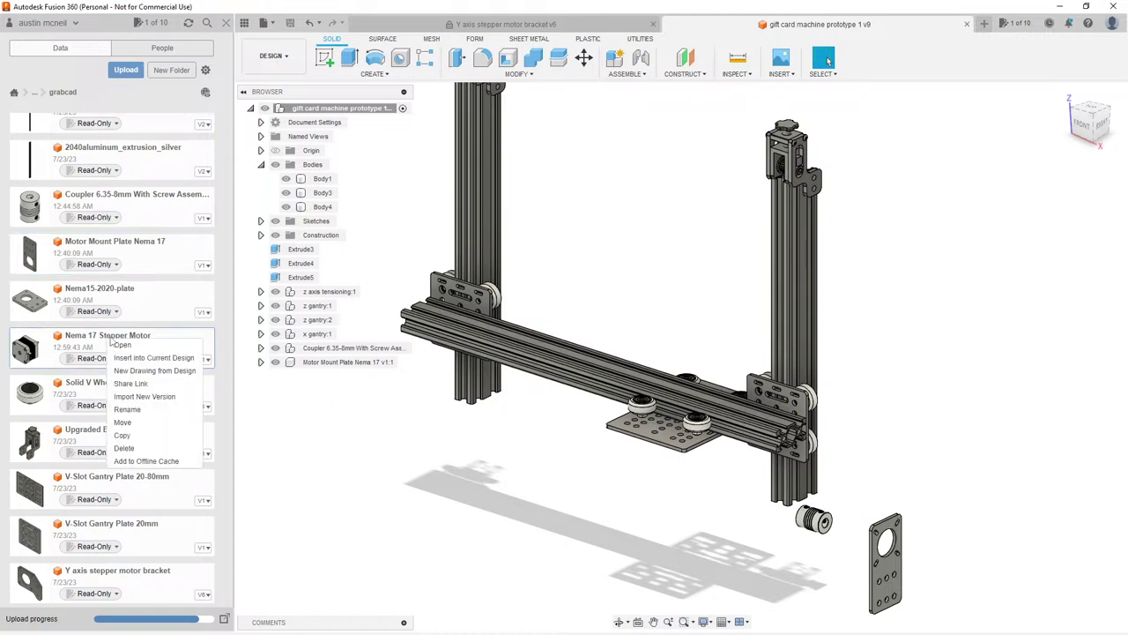
{"action": "left_click", "coordinate": [134, 410]}
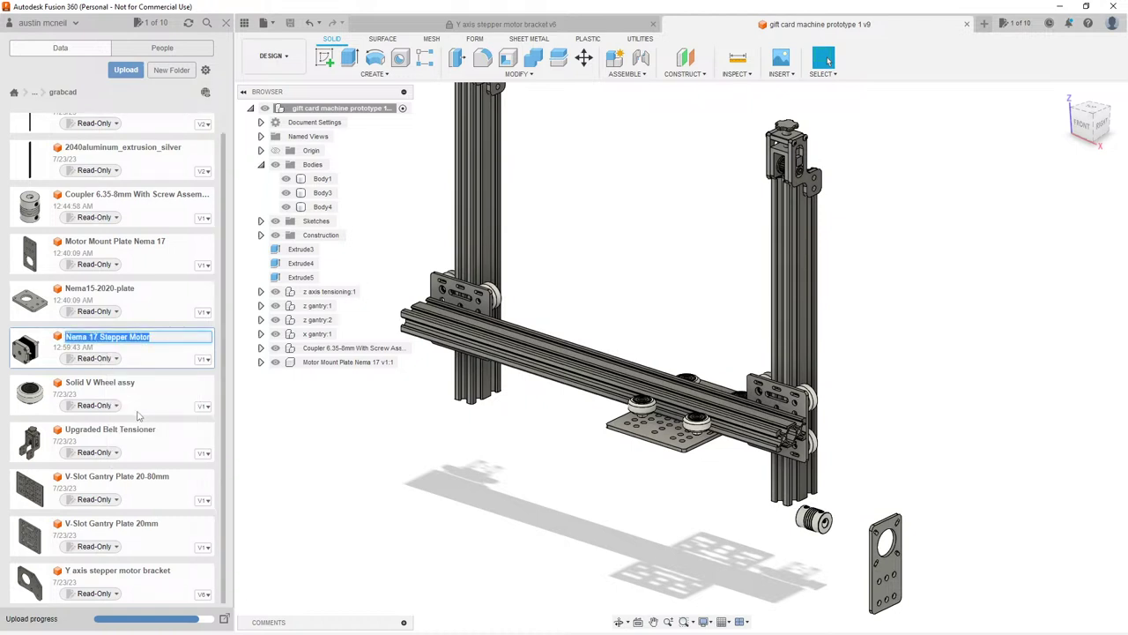
{"action": "left_click", "coordinate": [104, 338]}
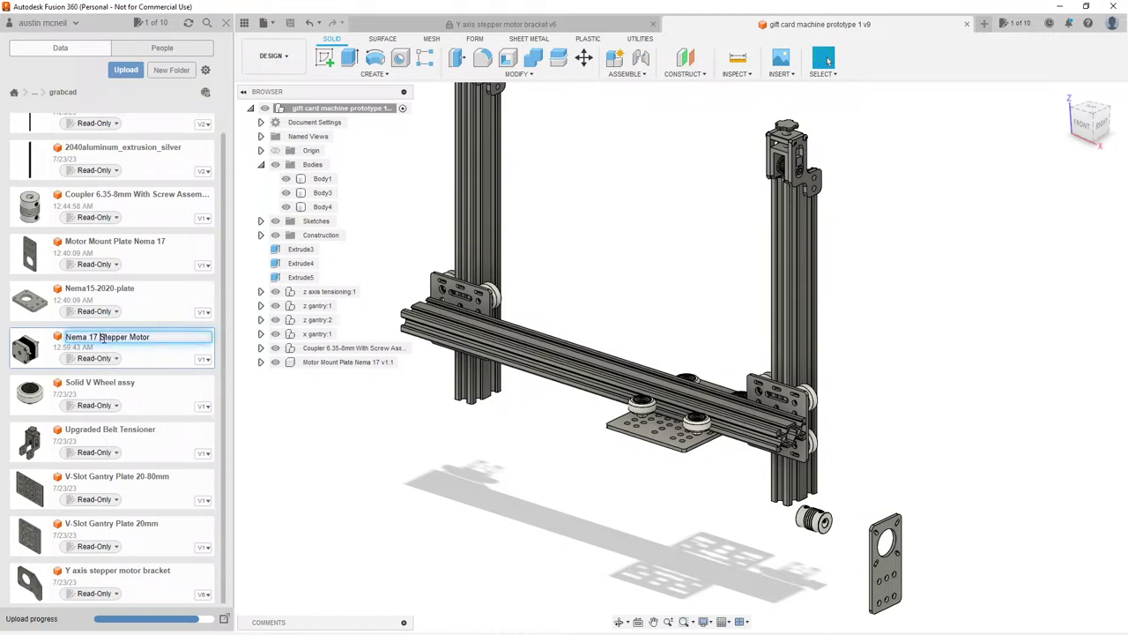
{"action": "left_click", "coordinate": [374, 398]}
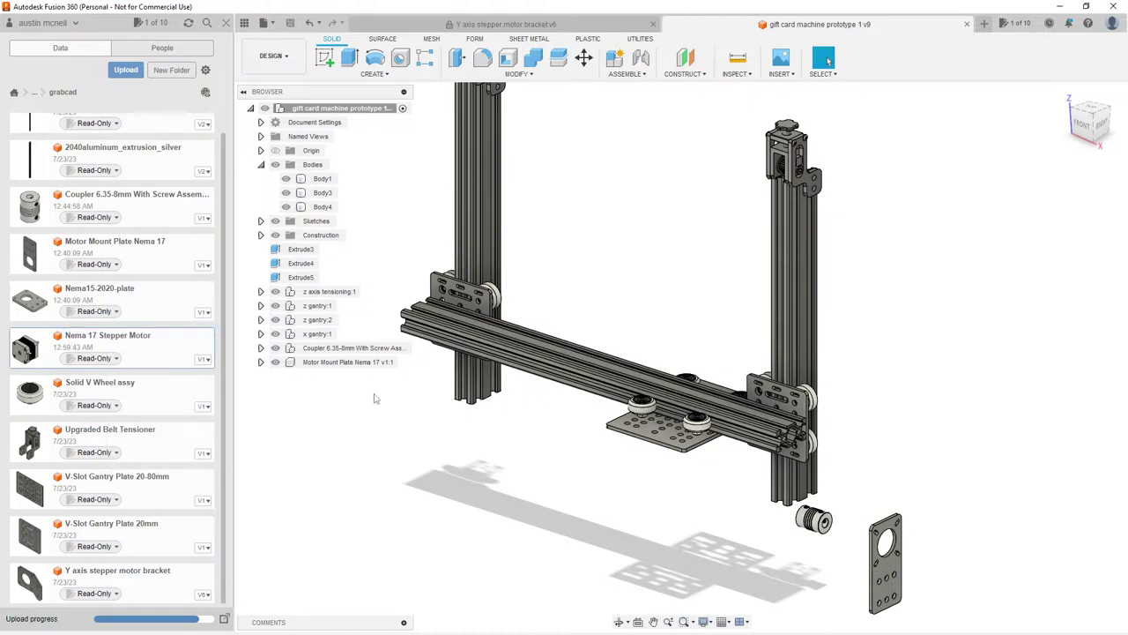
Step: Try to add 42*23 after "Nema 17" in the uploaded stepper motor's file name
{"action": "right_click", "coordinate": [94, 338]}
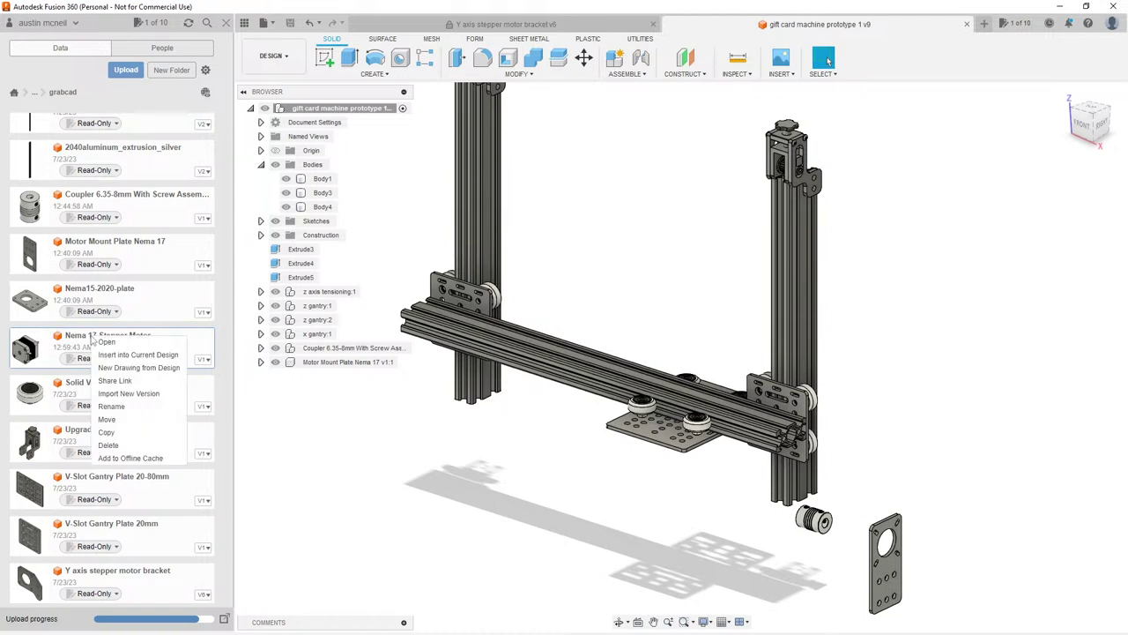
{"action": "left_click", "coordinate": [112, 406]}
{"action": "left_click", "coordinate": [102, 340]}
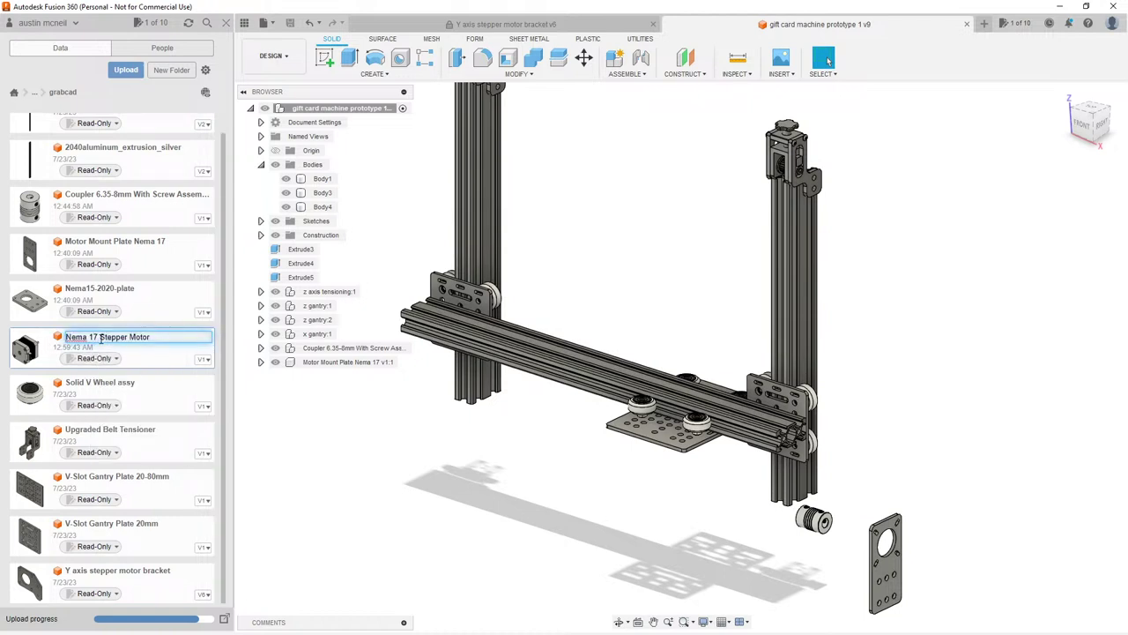
{"action": "type", "text": "42*23"}
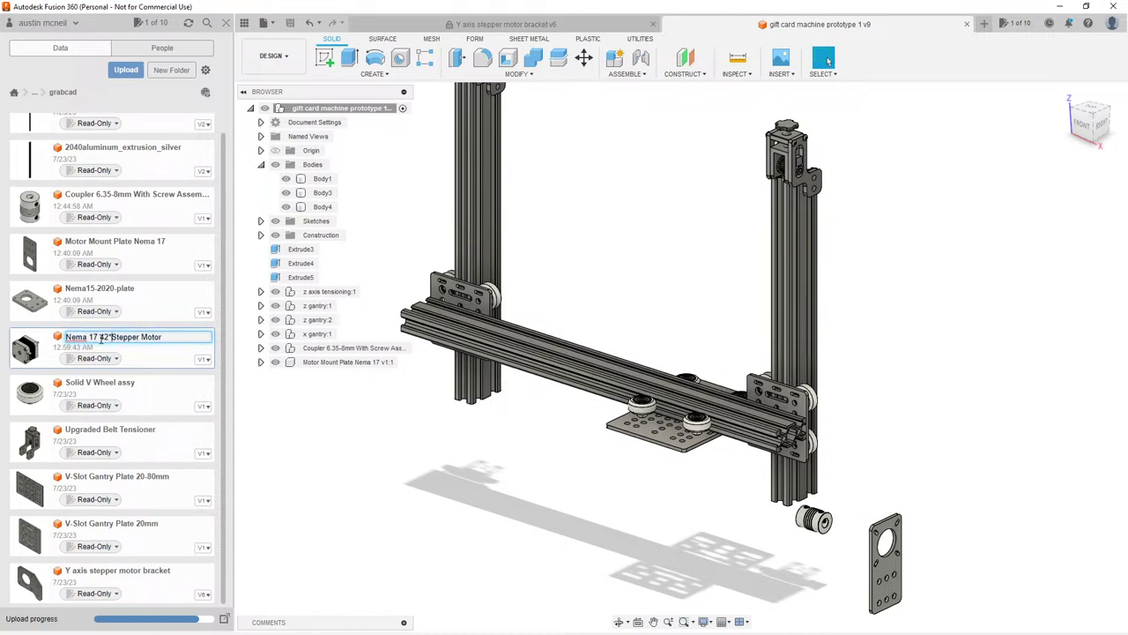
{"action": "key", "text": "BackSpace"}
{"action": "key", "text": "BackSpace"}
{"action": "key", "text": "BackSpace"}
{"action": "key", "text": "BackSpace"}
{"action": "key", "text": "BackSpace"}
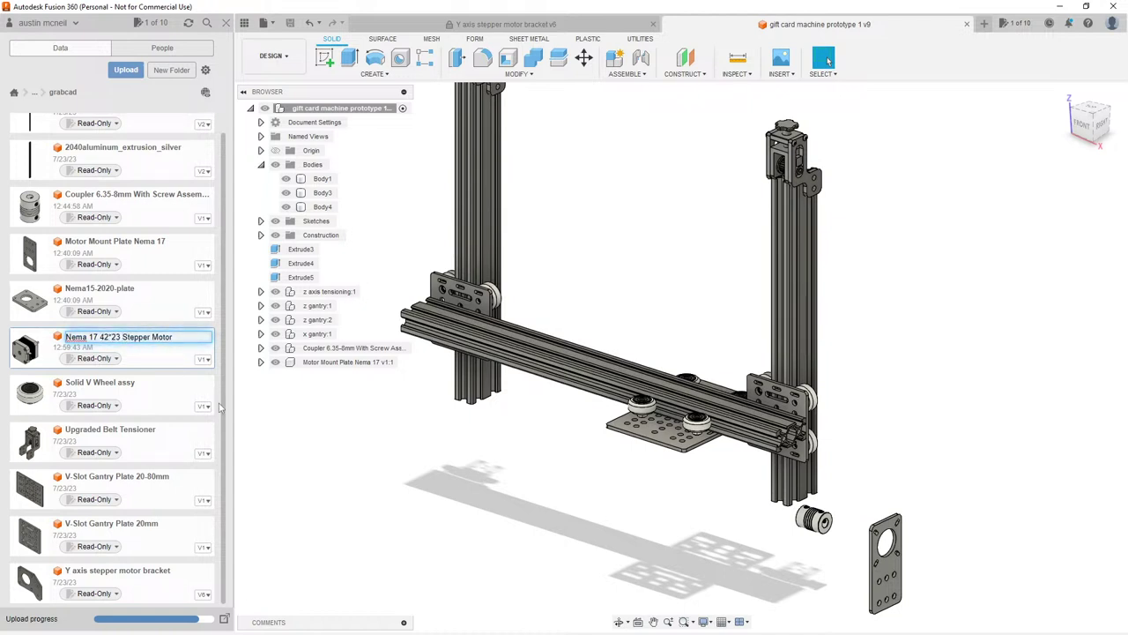
{"action": "key", "text": "Return"}
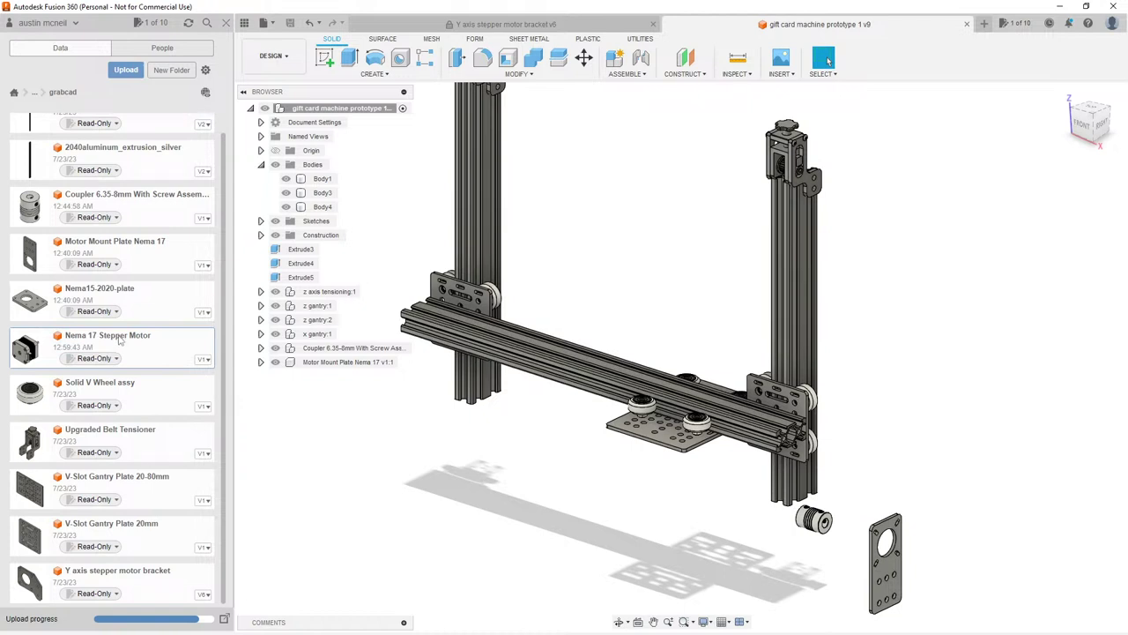
Step: Rename the uploaded stepper motor file as Nema 17 42*23 Stepper Motor
{"action": "right_click", "coordinate": [121, 340]}
{"action": "left_click", "coordinate": [141, 408]}
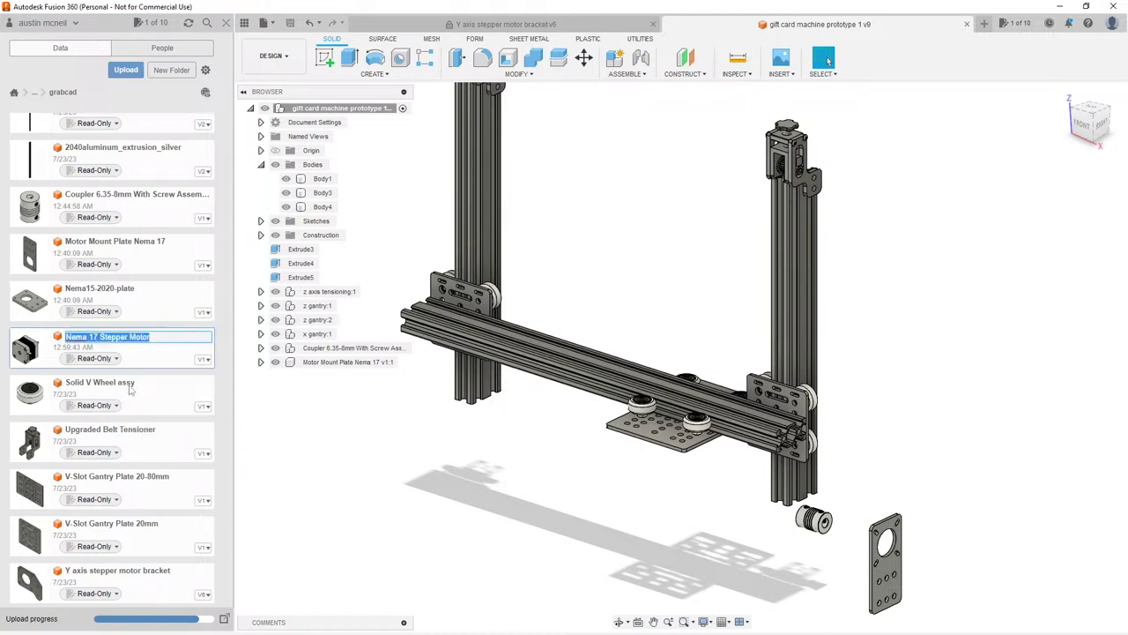
{"action": "left_click", "coordinate": [102, 336]}
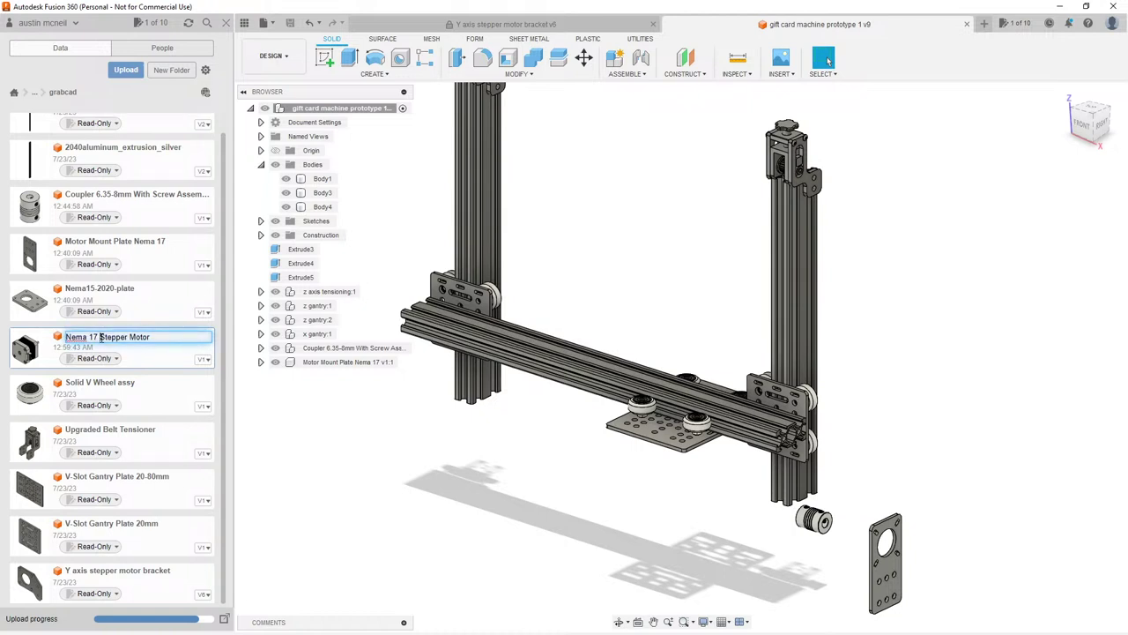
{"action": "type", "text": "42x23"}
{"action": "key", "text": "Return"}
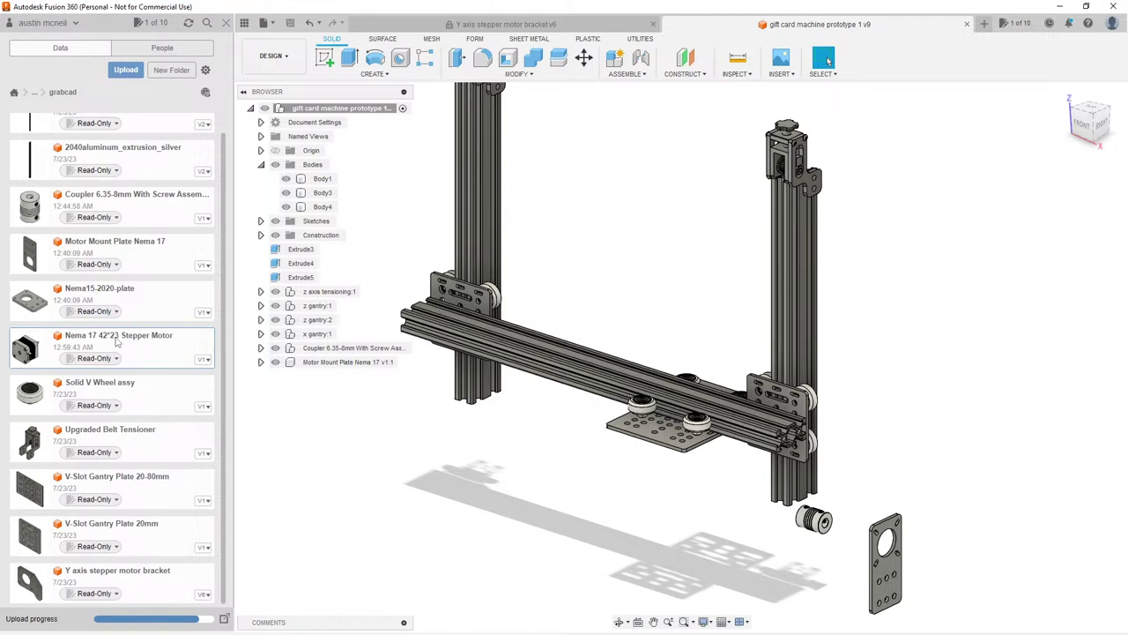
Step: Upload another Nema 17 Stepper Motor STP file to the grabcad folder and dismiss the job status
{"action": "left_click", "coordinate": [128, 70]}
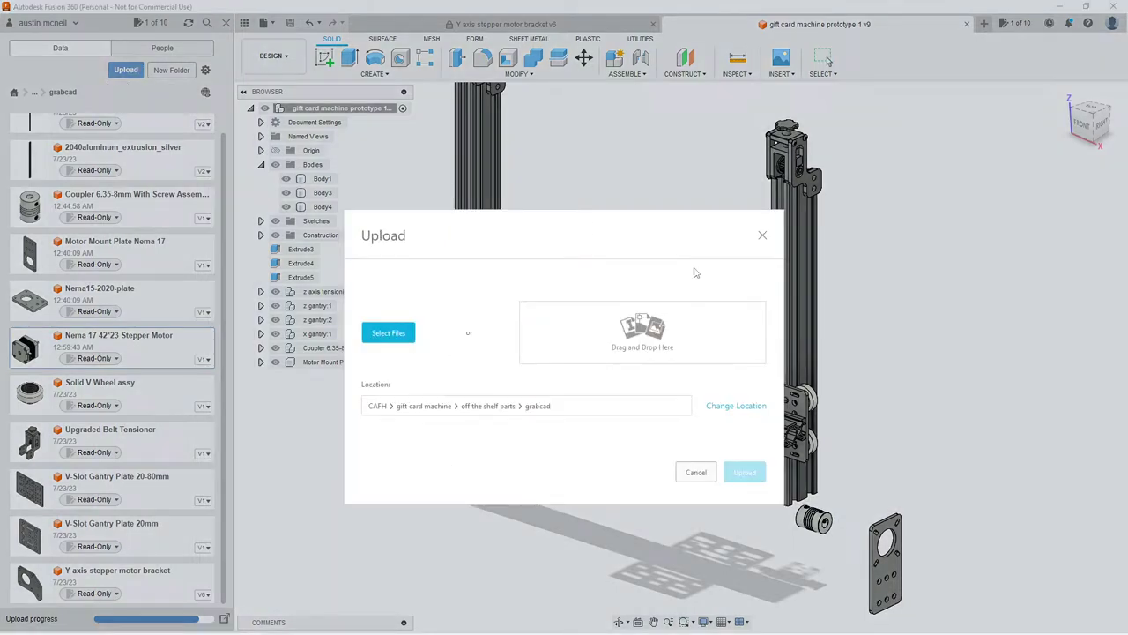
{"action": "left_click", "coordinate": [388, 334]}
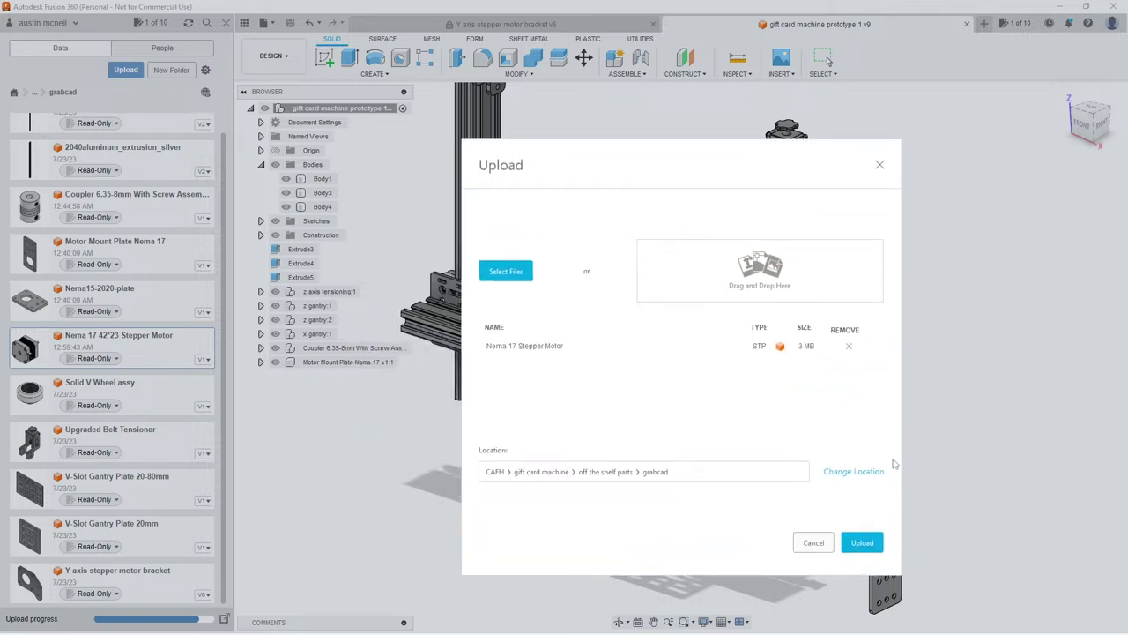
{"action": "left_click", "coordinate": [859, 542]}
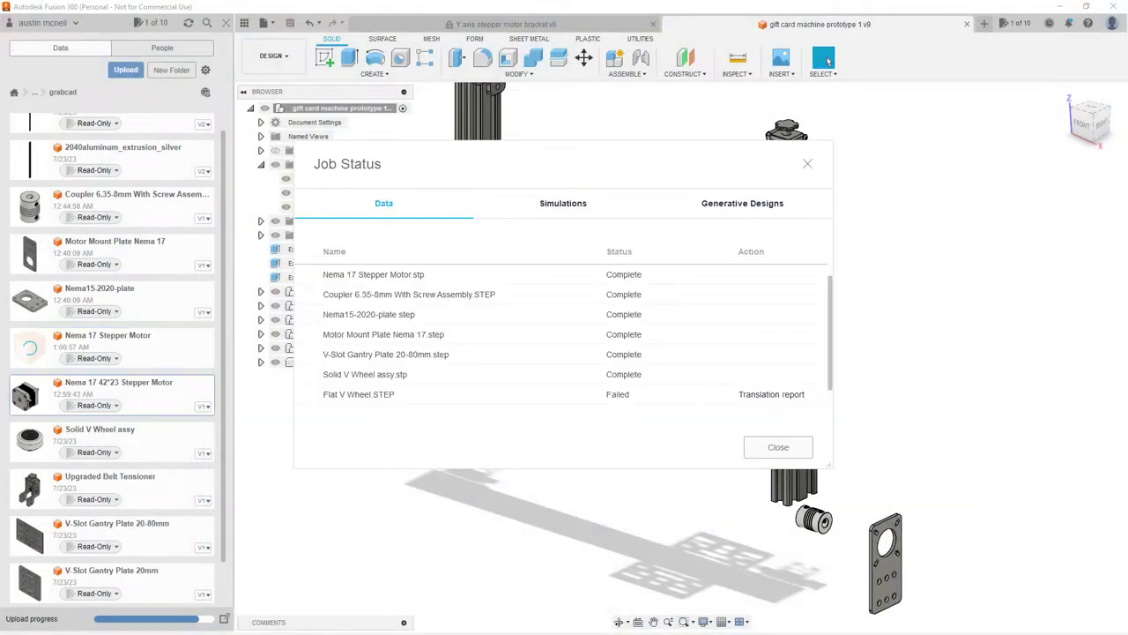
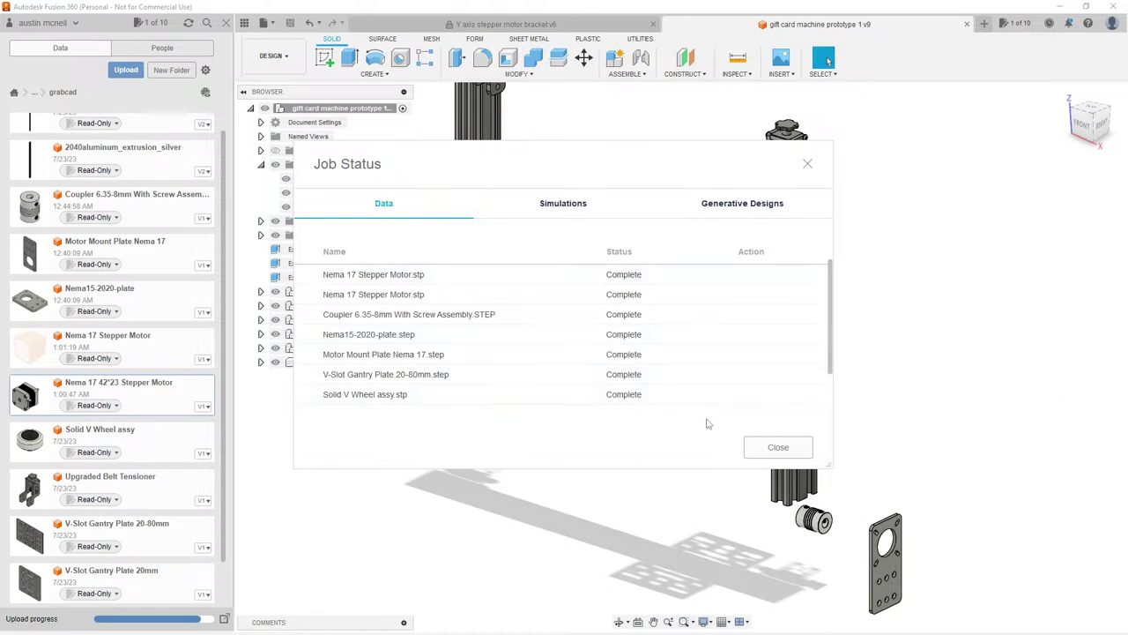
{"action": "left_click", "coordinate": [776, 448]}
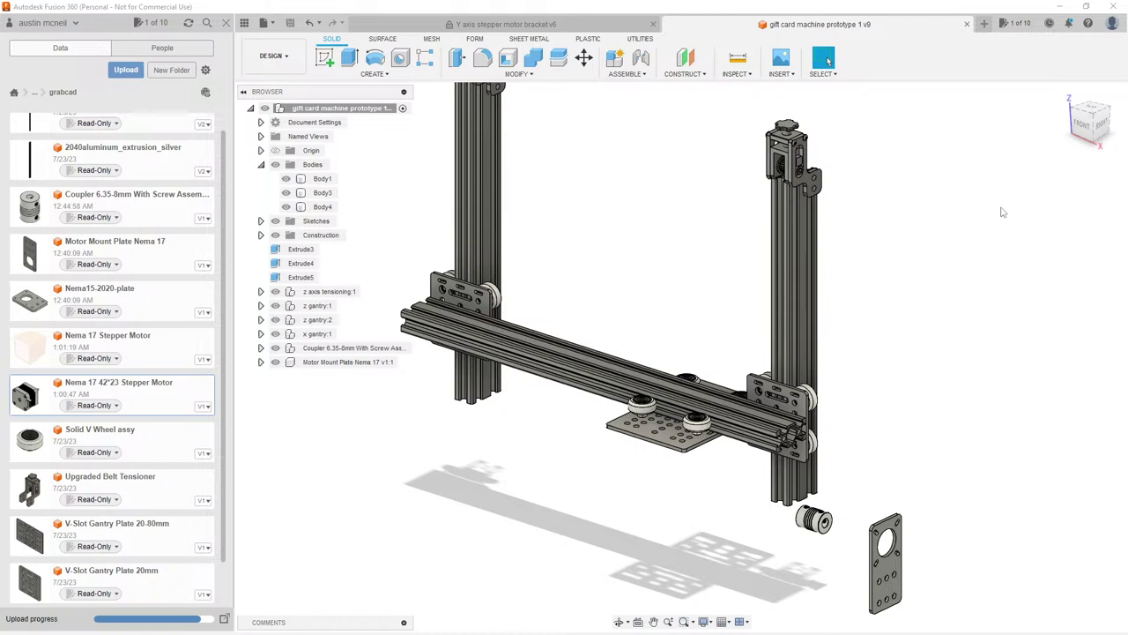
{"action": "middle_click_drag", "start_coordinate": [578, 284], "coordinate": [589, 278]}
{"action": "scroll", "coordinate": [593, 291], "scroll_direction": "up", "scroll_amount": 2}
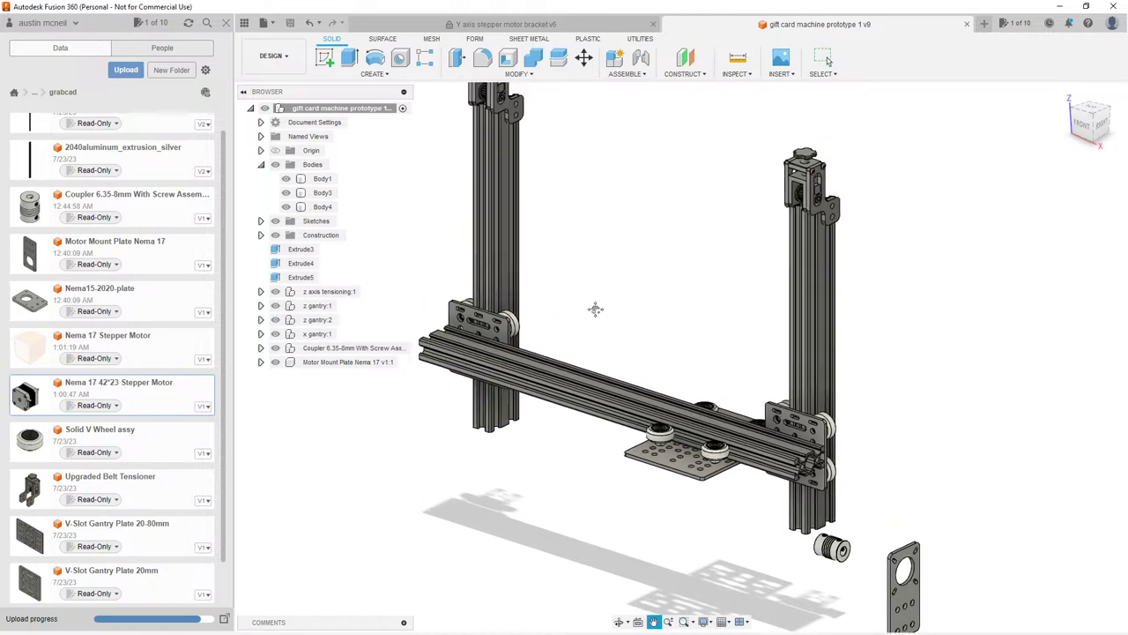
{"action": "key", "text": "Escape"}
{"action": "scroll", "coordinate": [614, 262], "scroll_direction": "up", "scroll_amount": 3}
{"action": "scroll", "coordinate": [615, 261], "scroll_direction": "down", "scroll_amount": 5}
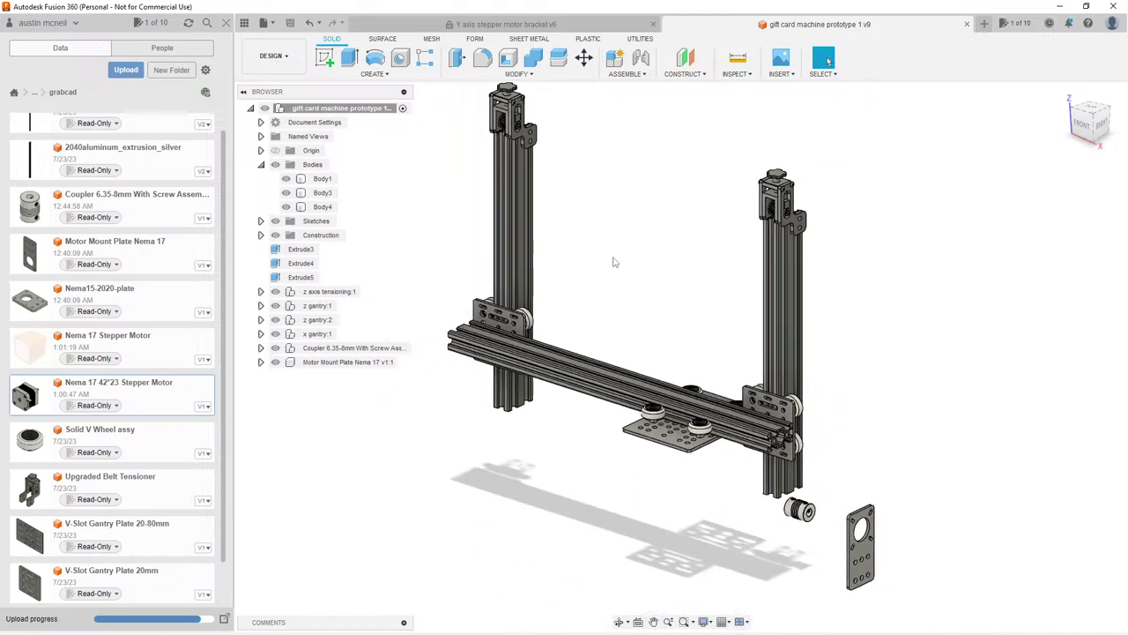
{"action": "mouse_move", "coordinate": [605, 265]}
{"action": "middle_mouse_down"}
{"action": "mouse_move", "coordinate": [611, 294]}
{"action": "mouse_move", "coordinate": [614, 280]}
{"action": "middle_mouse_up"}
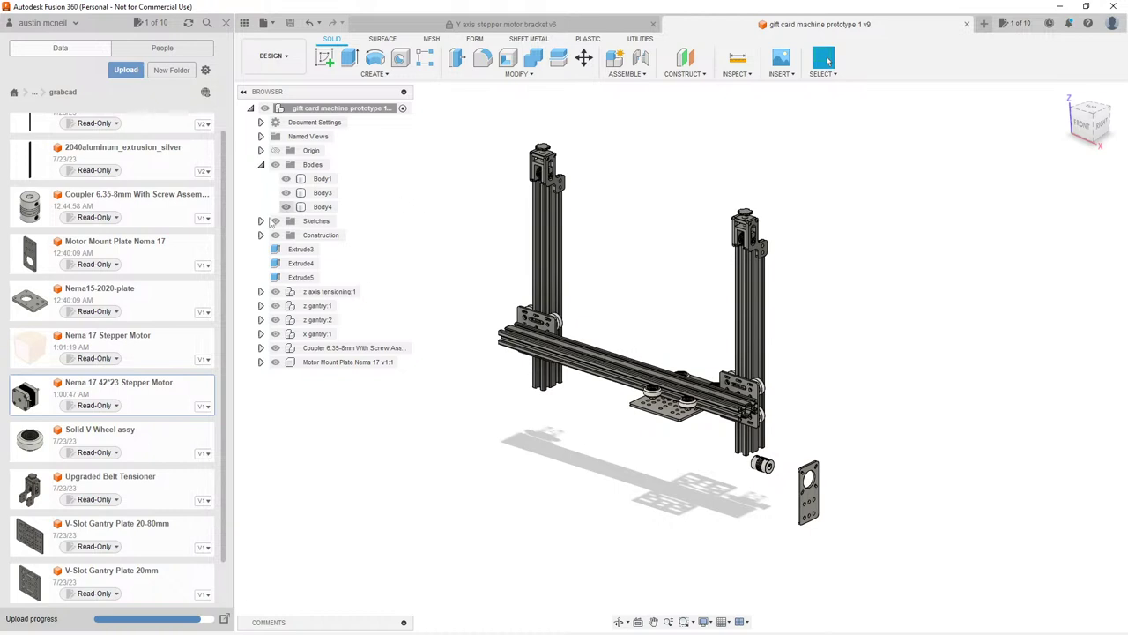
Step: Rename the newly uploaded Nema 17 Stepper Motor file by adding 42*40 after "Nema 17"
{"action": "right_click", "coordinate": [106, 344]}
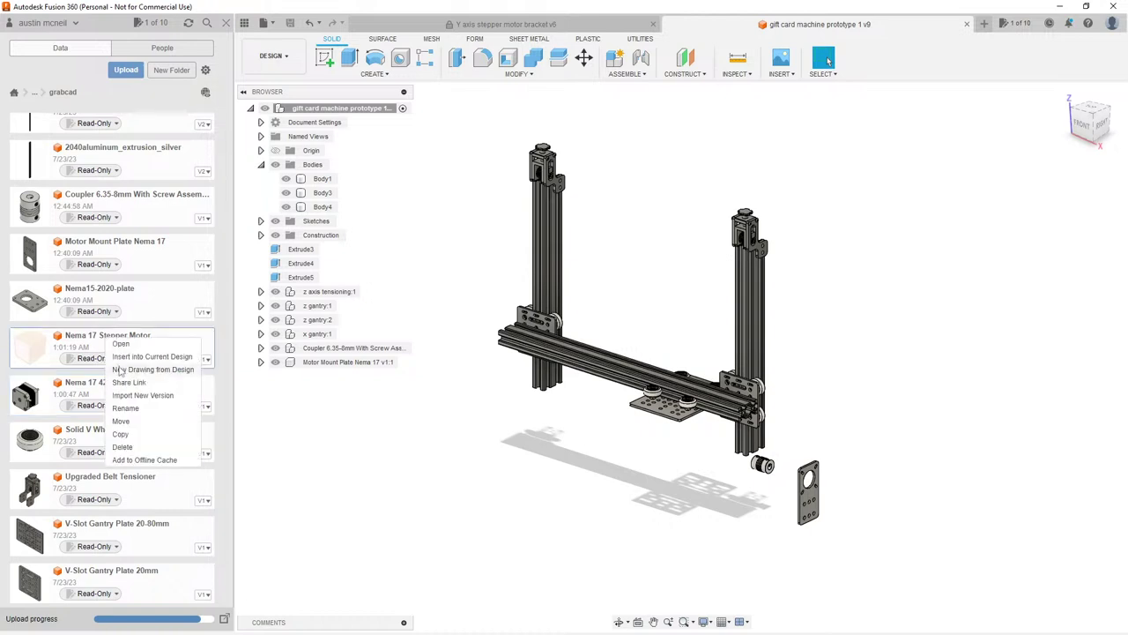
{"action": "left_click", "coordinate": [125, 409]}
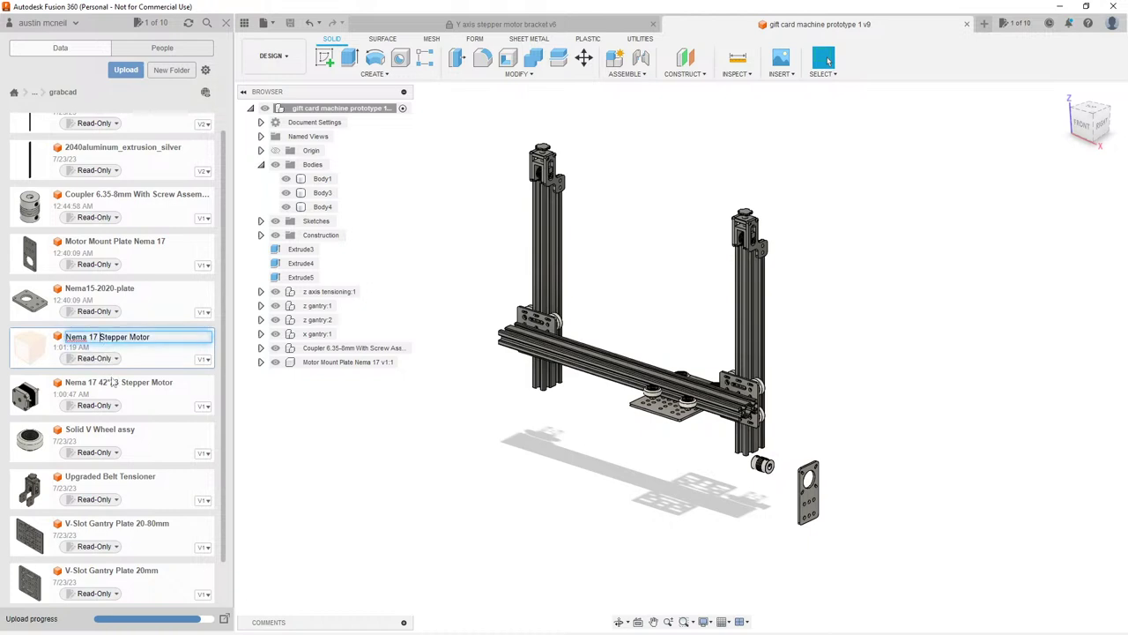
{"action": "type", "text": "42*40"}
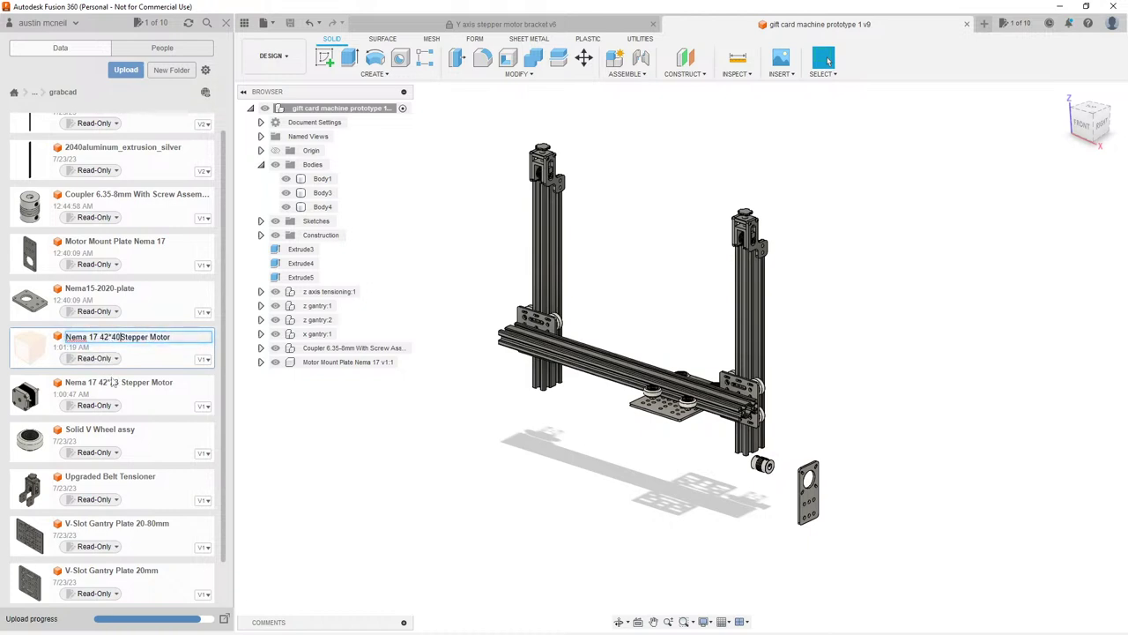
{"action": "key", "text": "Return"}
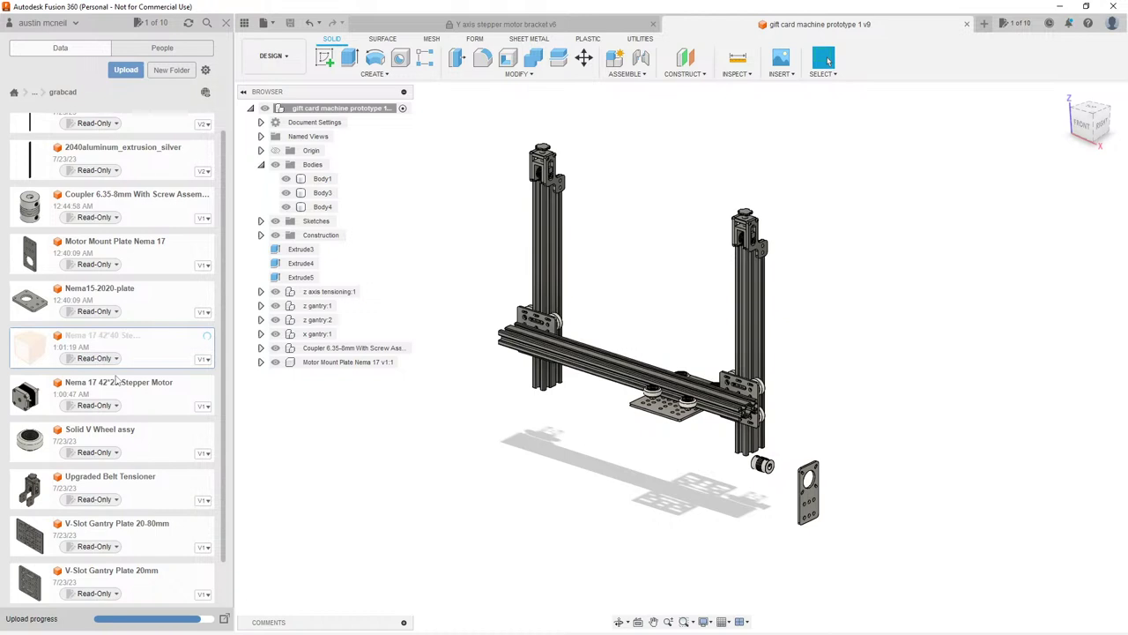
Step: Open the Nema 17 42*23 Stepper Motor design and measure the distance between the base cap face and the shaft-side face
{"action": "double_click", "coordinate": [138, 394]}
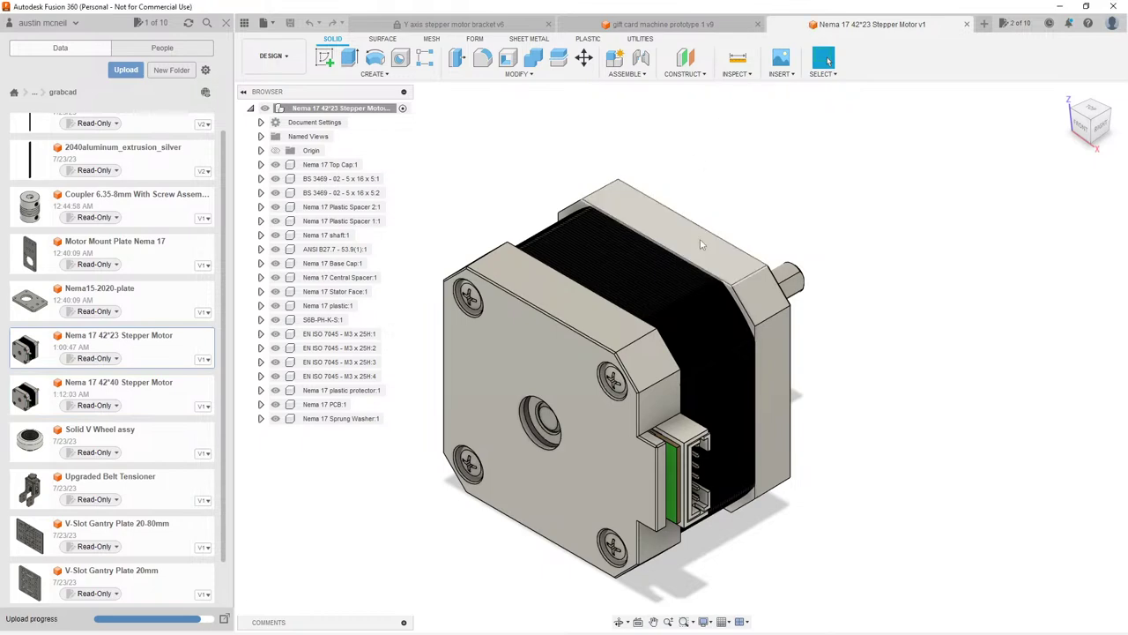
{"action": "middle_click_drag", "start_coordinate": [662, 255], "coordinate": [596, 269], "text": "shift"}
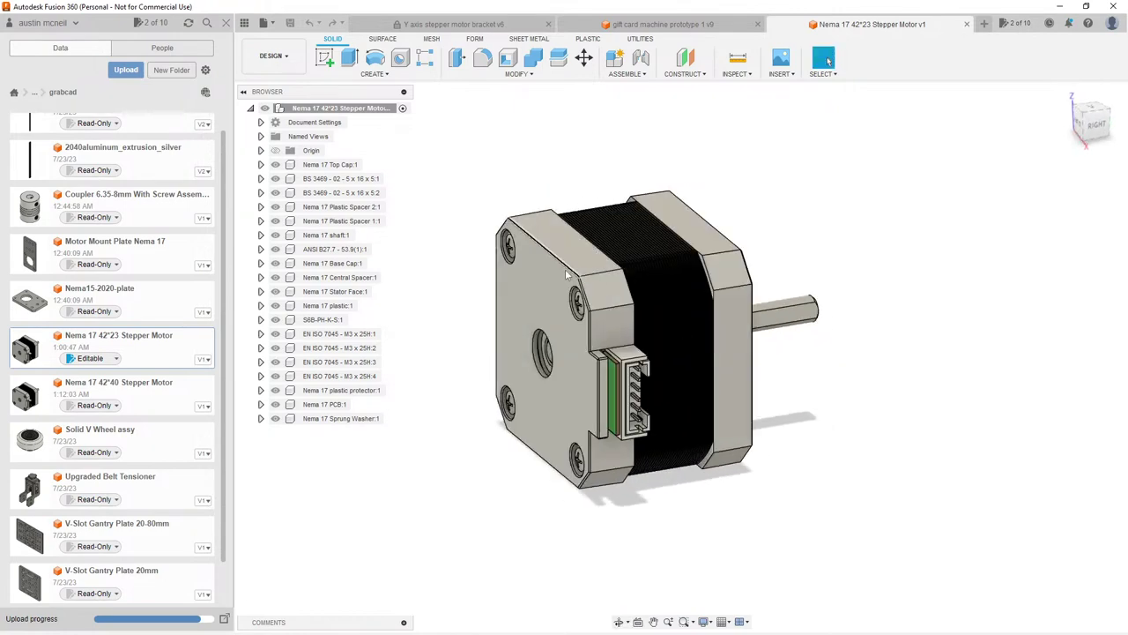
{"action": "key", "text": "i"}
{"action": "left_click", "coordinate": [572, 265]}
{"action": "middle_click_drag", "start_coordinate": [742, 243], "coordinate": [725, 245], "text": "shift"}
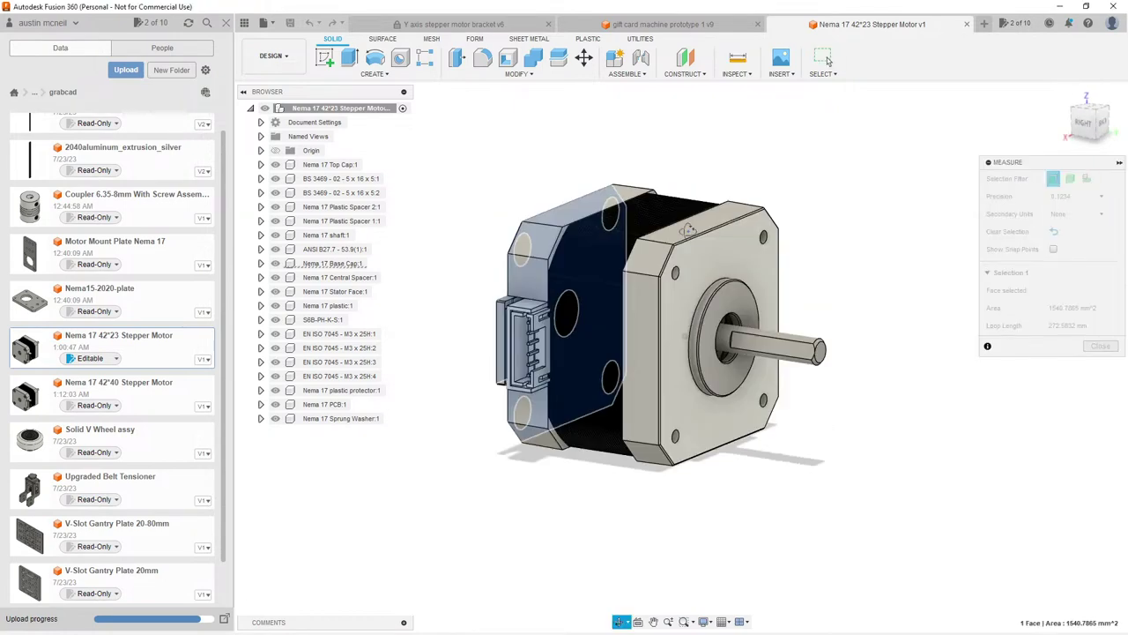
{"action": "left_click", "coordinate": [719, 244]}
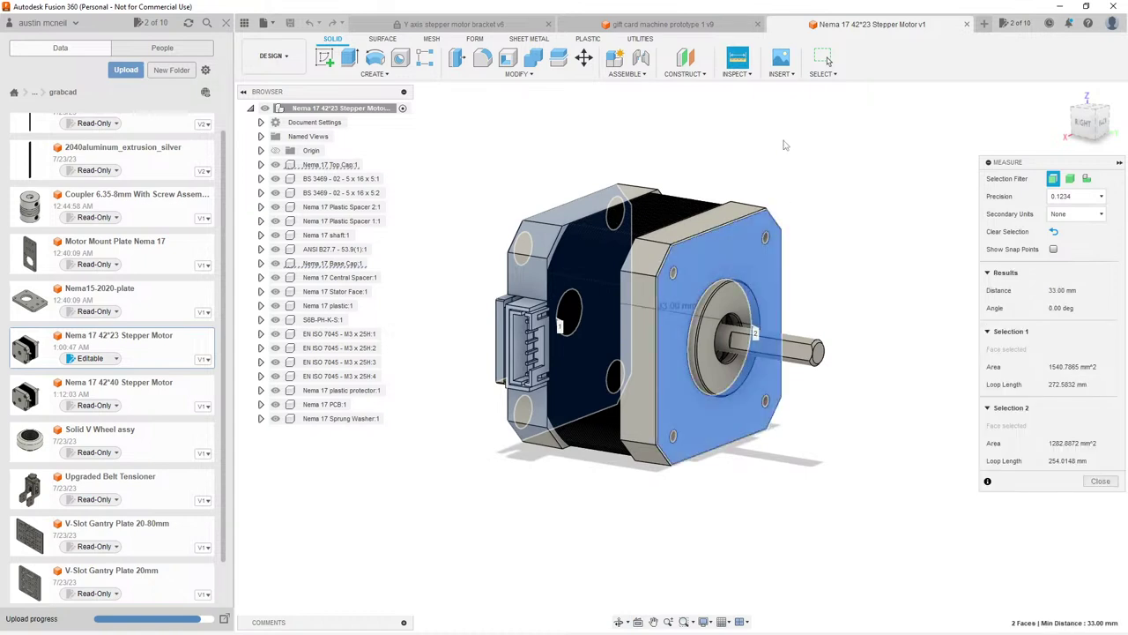
{"action": "key", "text": "Escape"}
Step: Examine where Nema 17 Plastic Spacer 1, the ANSI B27.7 ring and the second M3 x 25H screw sit in the motor
{"action": "middle_click_drag", "start_coordinate": [553, 184], "coordinate": [854, 340], "text": "shift"}
{"action": "scroll", "coordinate": [802, 420], "scroll_direction": "up", "scroll_amount": 2}
{"action": "scroll", "coordinate": [802, 420], "scroll_direction": "up", "scroll_amount": 1}
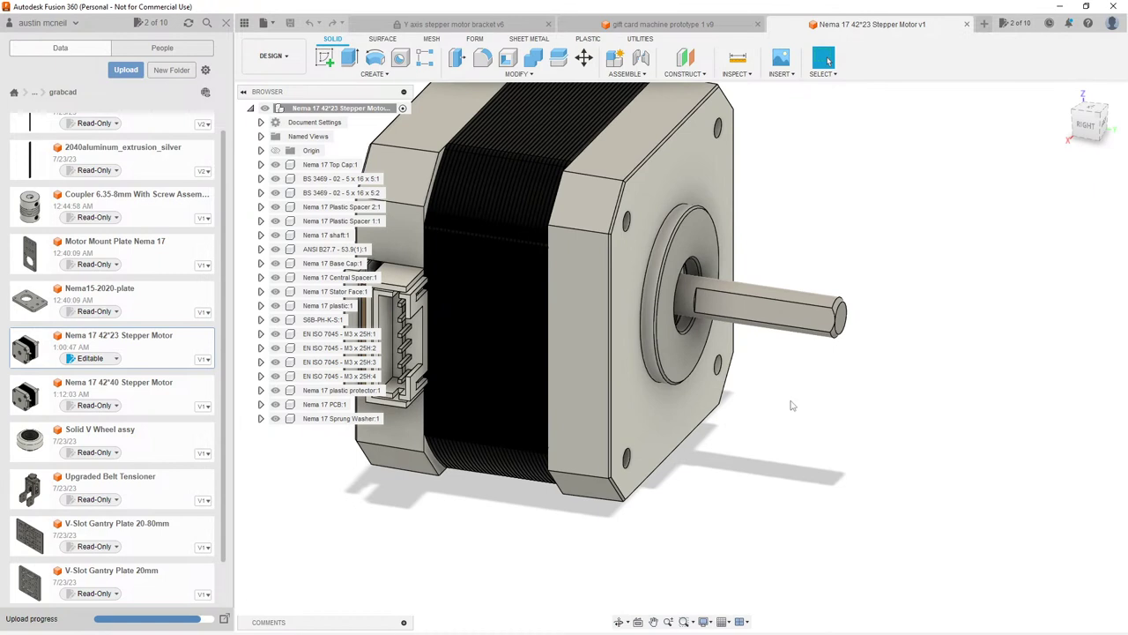
{"action": "scroll", "coordinate": [818, 407], "scroll_direction": "down", "scroll_amount": 3}
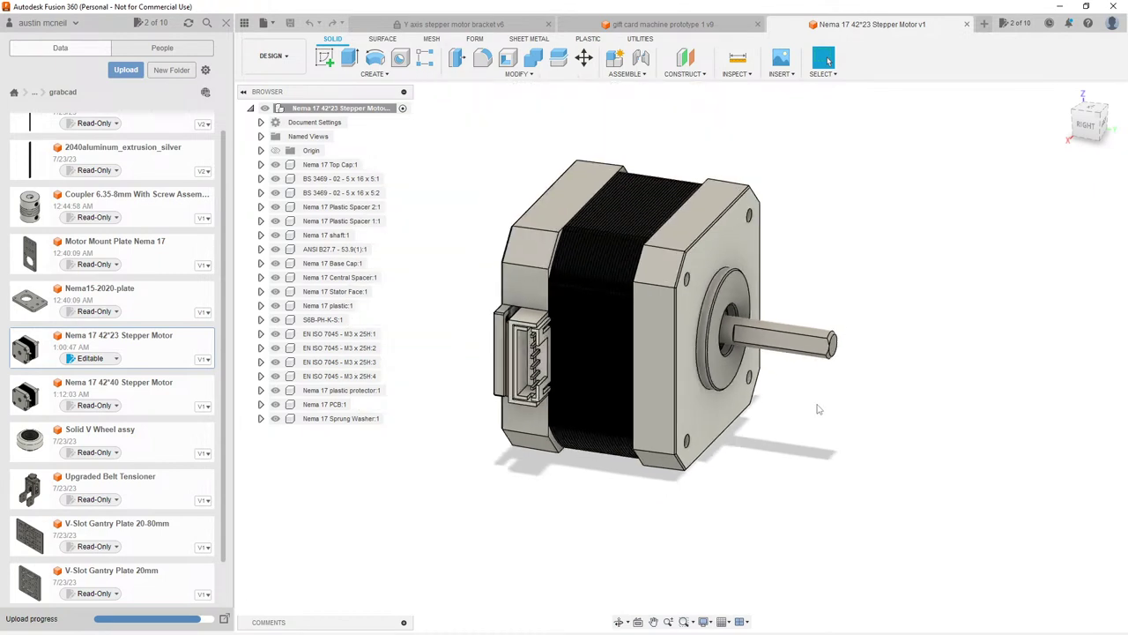
{"action": "left_click", "coordinate": [276, 221]}
{"action": "left_click", "coordinate": [276, 221]}
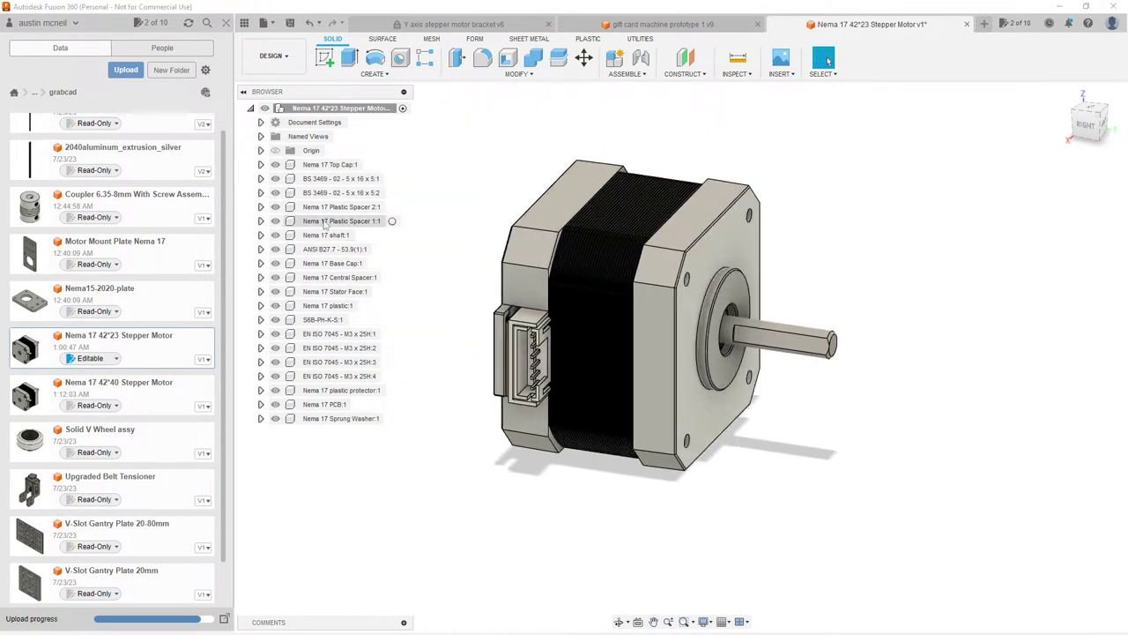
{"action": "left_click", "coordinate": [278, 249]}
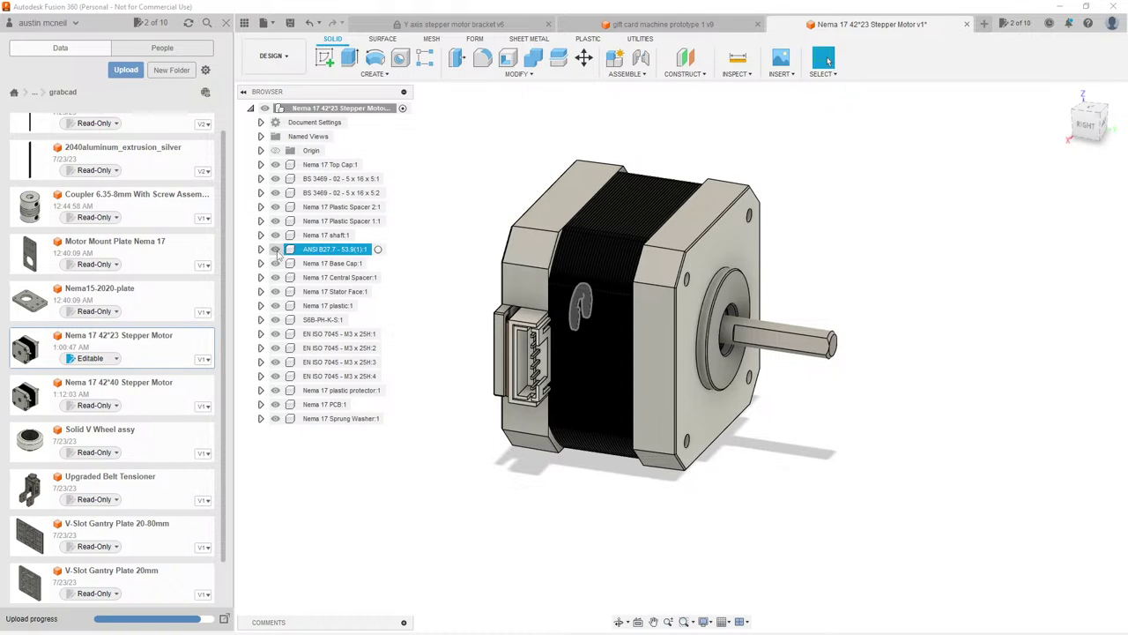
{"action": "middle_click_drag", "start_coordinate": [467, 264], "coordinate": [549, 240], "text": "shift"}
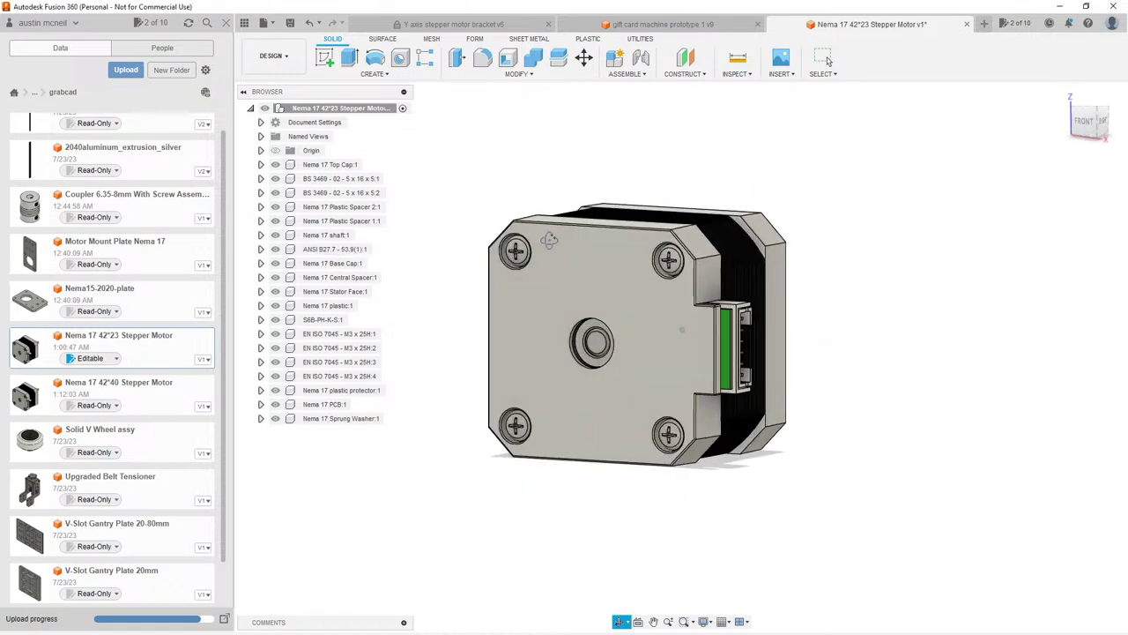
{"action": "left_click", "coordinate": [276, 351]}
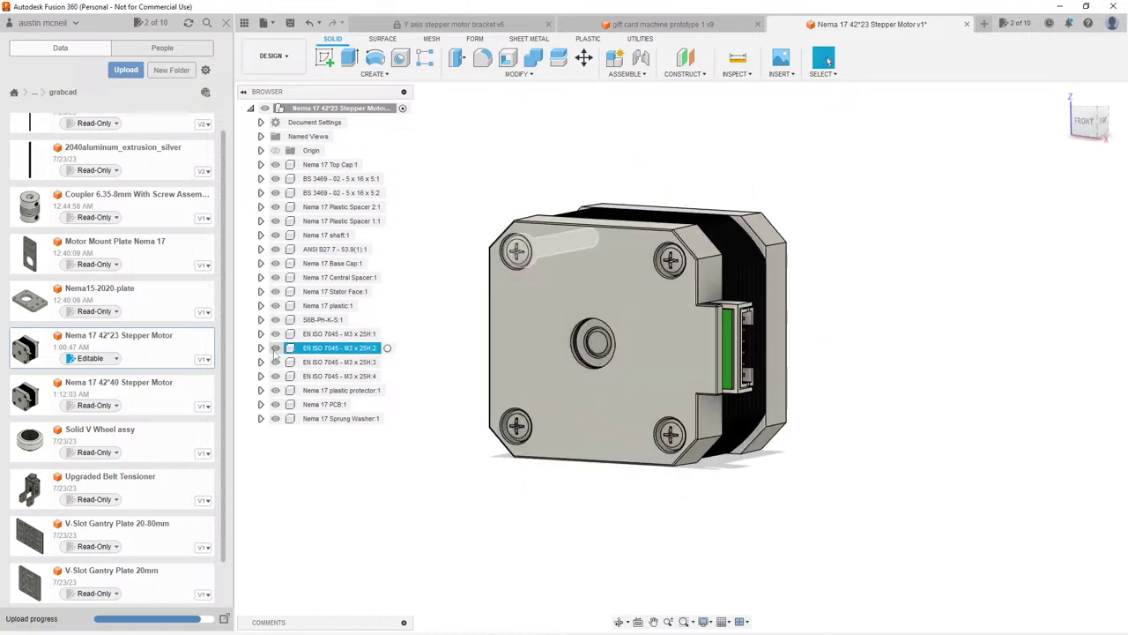
Step: Hide the Nema 17 Base Cap and locate the shaft component inside the exposed motor
{"action": "left_click", "coordinate": [275, 263]}
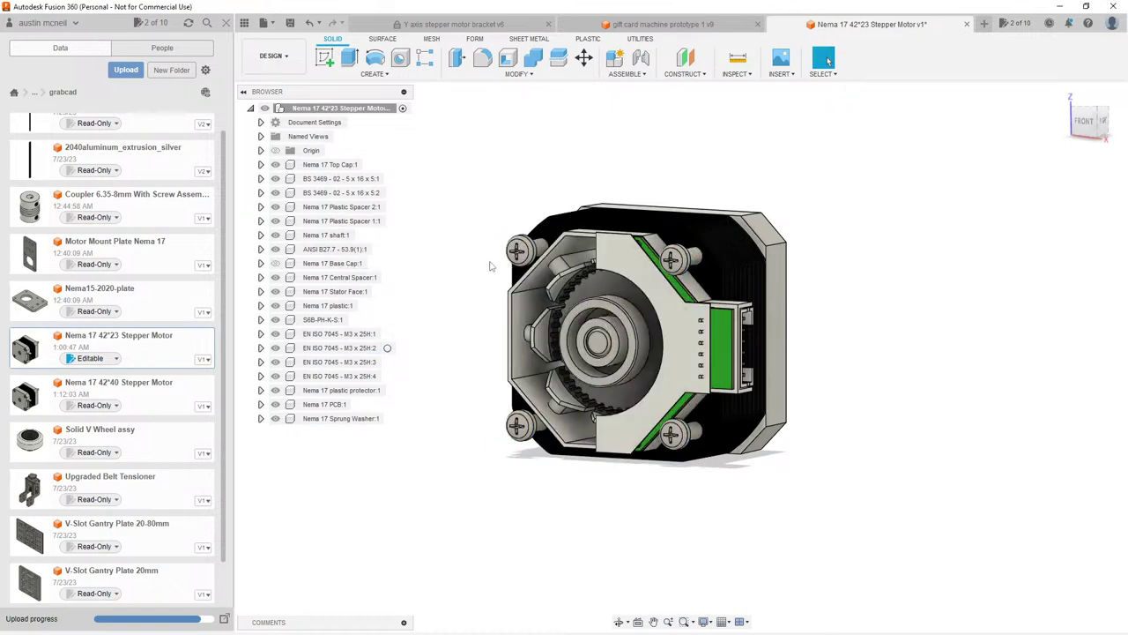
{"action": "middle_click_drag", "start_coordinate": [491, 266], "coordinate": [518, 270], "text": "shift"}
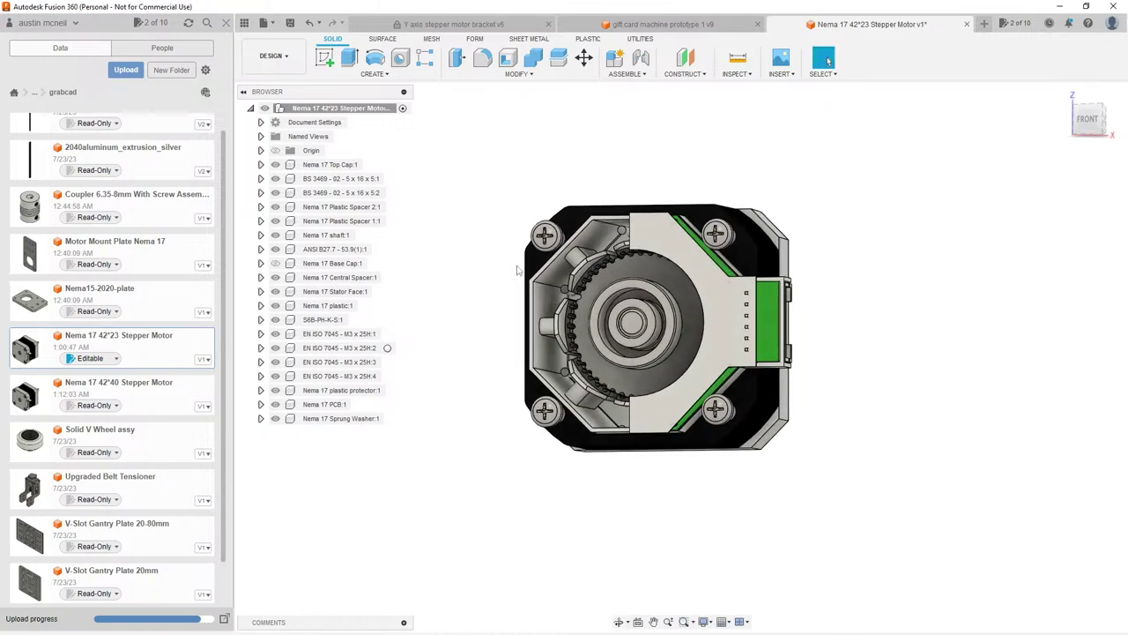
{"action": "scroll", "coordinate": [584, 309], "scroll_direction": "up", "scroll_amount": 3}
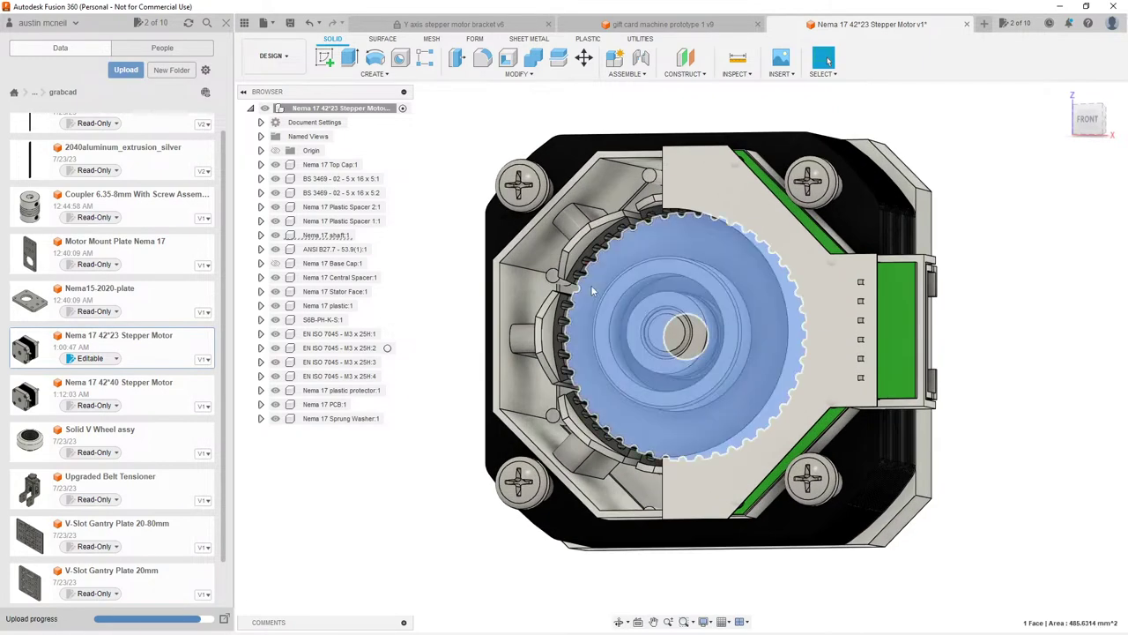
{"action": "left_click", "coordinate": [335, 235]}
{"action": "scroll", "coordinate": [452, 227], "scroll_direction": "down", "scroll_amount": 3}
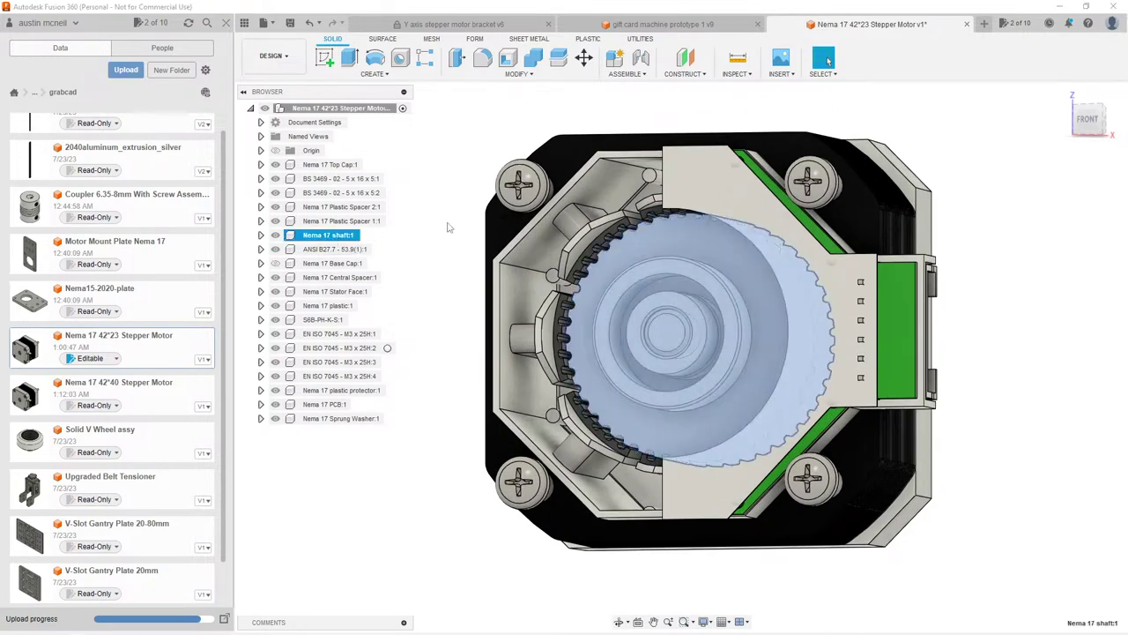
{"action": "middle_click_drag", "start_coordinate": [763, 157], "coordinate": [832, 209], "text": "shift"}
{"action": "left_click", "coordinate": [789, 171]}
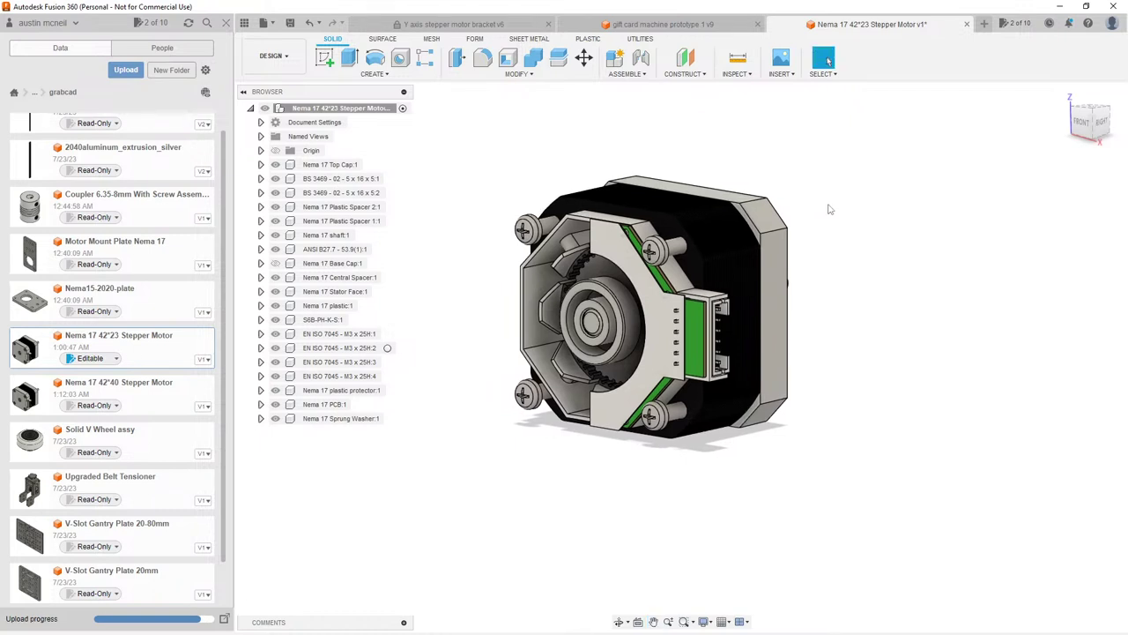
Step: Hide the Nema 17 plastic protector and the Nema 17 PCB beside the connector
{"action": "scroll", "coordinate": [506, 354], "scroll_direction": "up", "scroll_amount": 3}
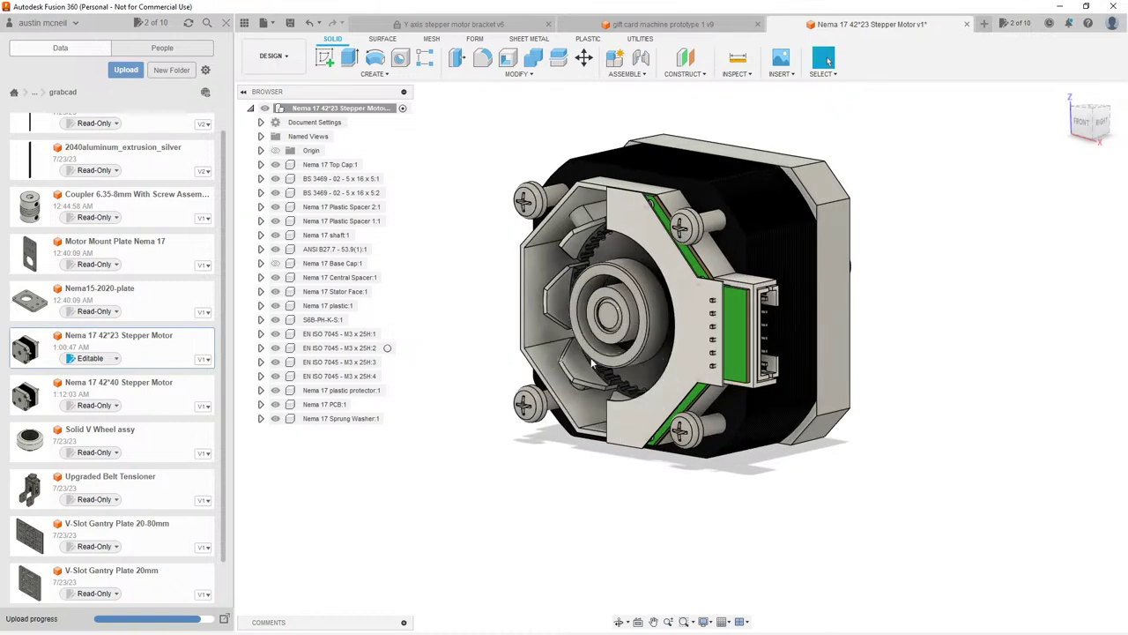
{"action": "middle_click_drag", "start_coordinate": [557, 359], "coordinate": [505, 290], "text": "shift"}
{"action": "left_click", "coordinate": [580, 196]}
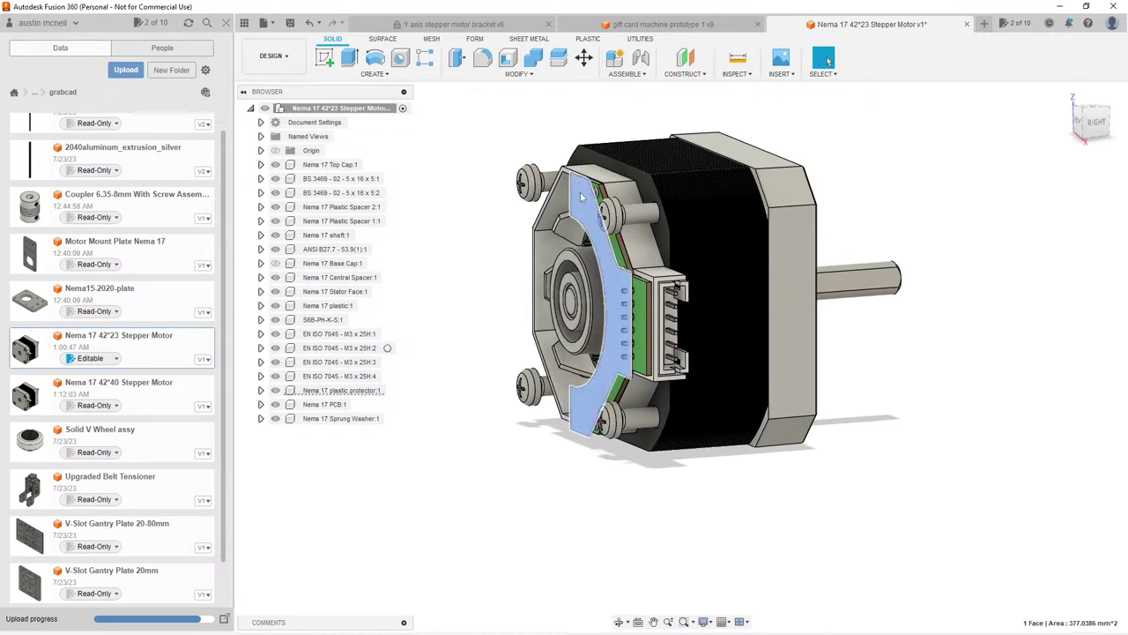
{"action": "left_click", "coordinate": [462, 320]}
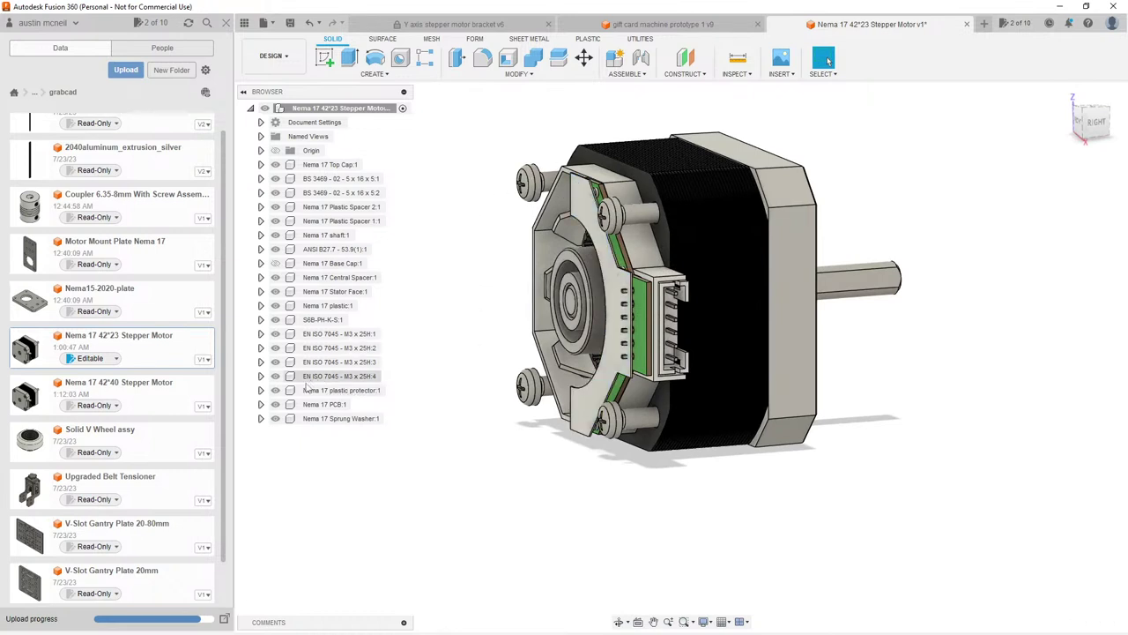
{"action": "left_click", "coordinate": [274, 391]}
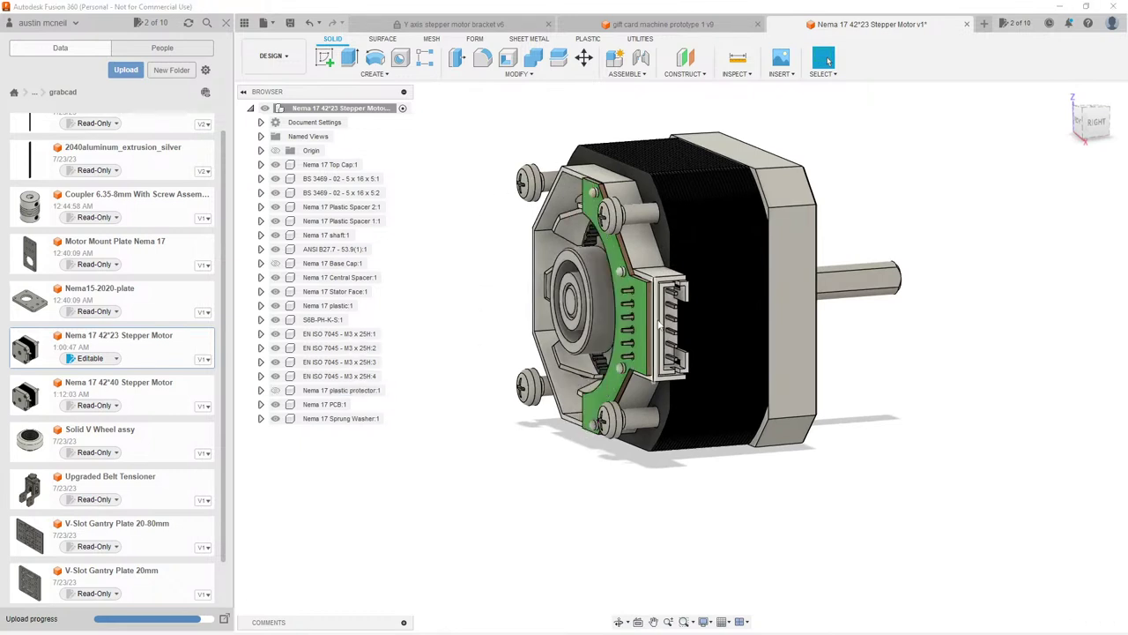
{"action": "left_click", "coordinate": [641, 295]}
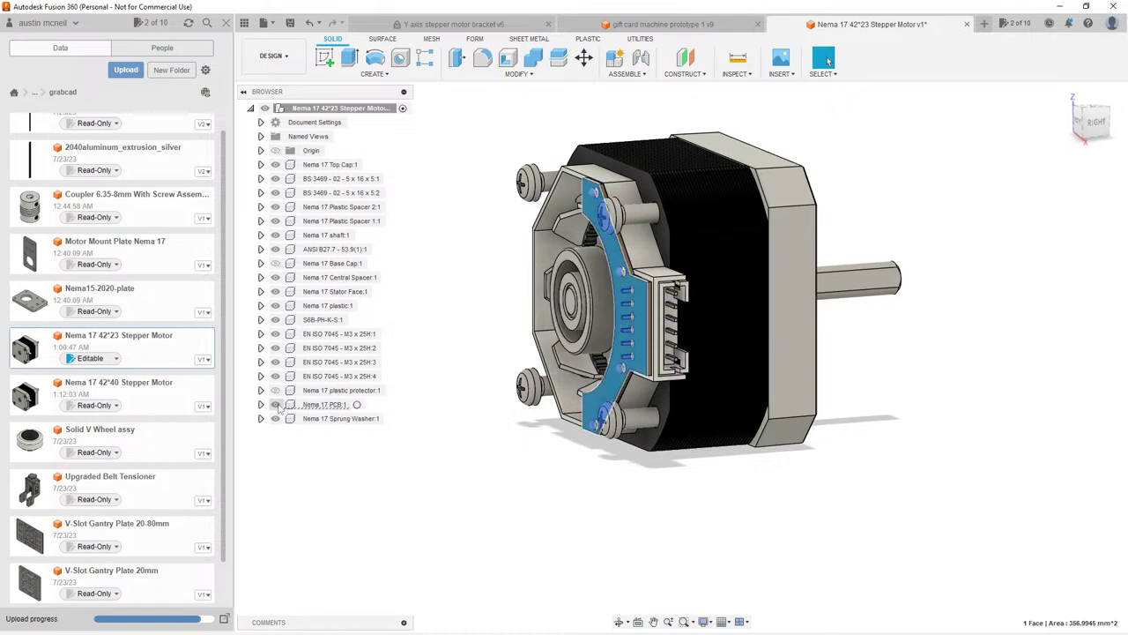
{"action": "left_click", "coordinate": [324, 405]}
{"action": "key", "text": "v"}
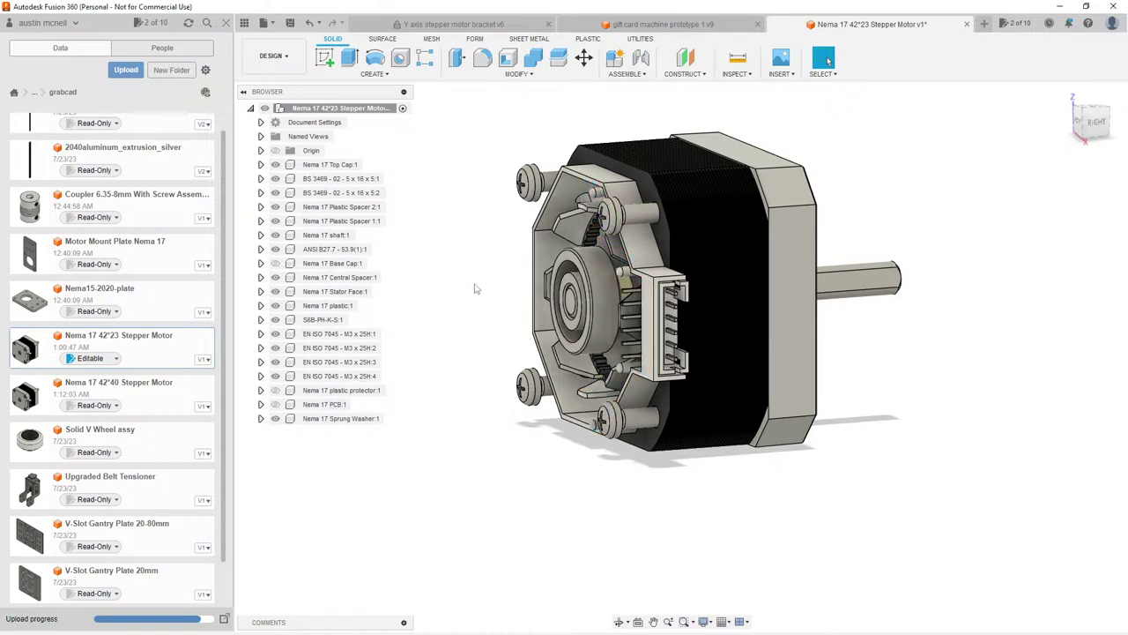
Step: Locate the Nema 17 Sprung Washer in the motor and hide it
{"action": "mouse_move", "coordinate": [474, 284]}
{"action": "middle_mouse_down", "text": "shift"}
{"action": "mouse_move", "coordinate": [507, 278]}
{"action": "mouse_move", "coordinate": [466, 285]}
{"action": "middle_mouse_up", "text": "shift"}
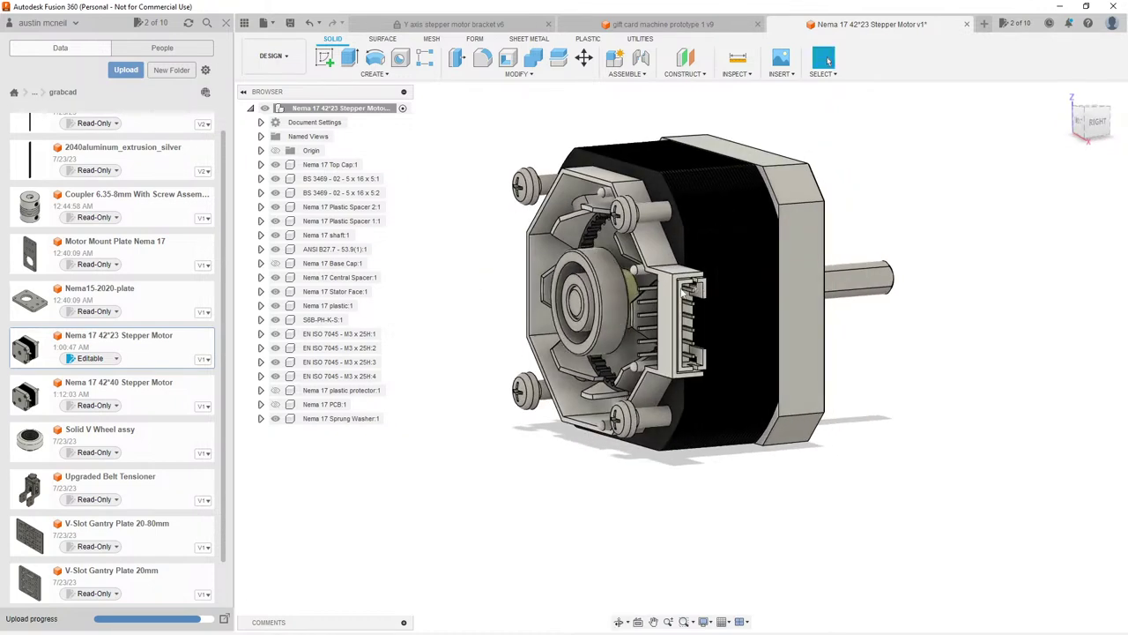
{"action": "middle_click_drag", "start_coordinate": [617, 300], "coordinate": [656, 298], "text": "shift"}
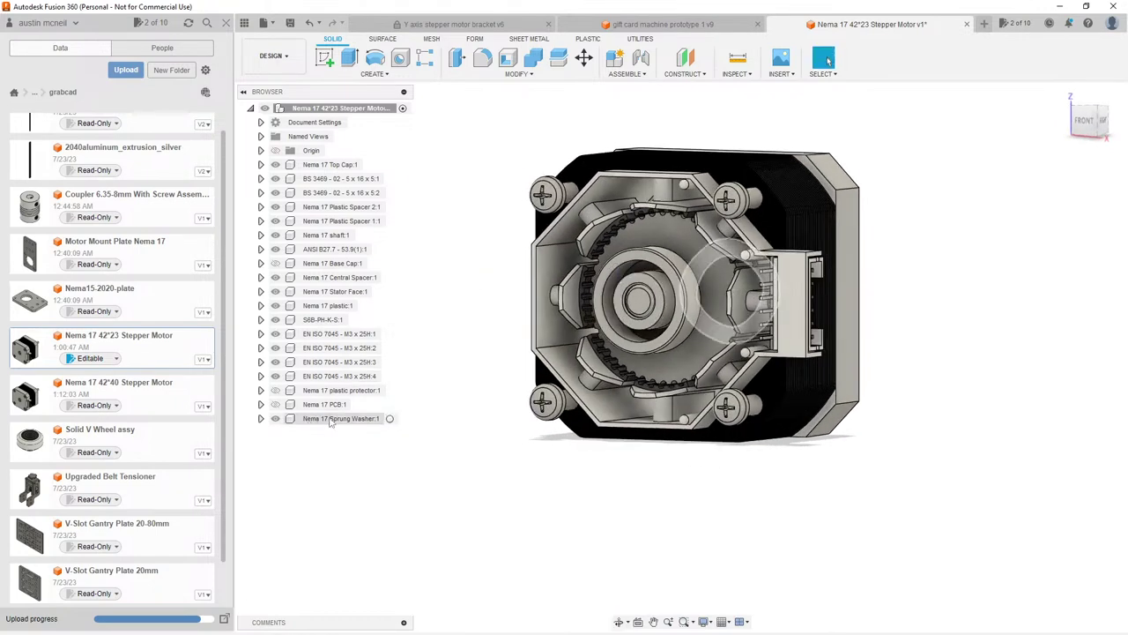
{"action": "left_click", "coordinate": [331, 420]}
{"action": "middle_click_drag", "start_coordinate": [563, 329], "coordinate": [828, 60], "text": "shift"}
{"action": "left_click", "coordinate": [823, 58]}
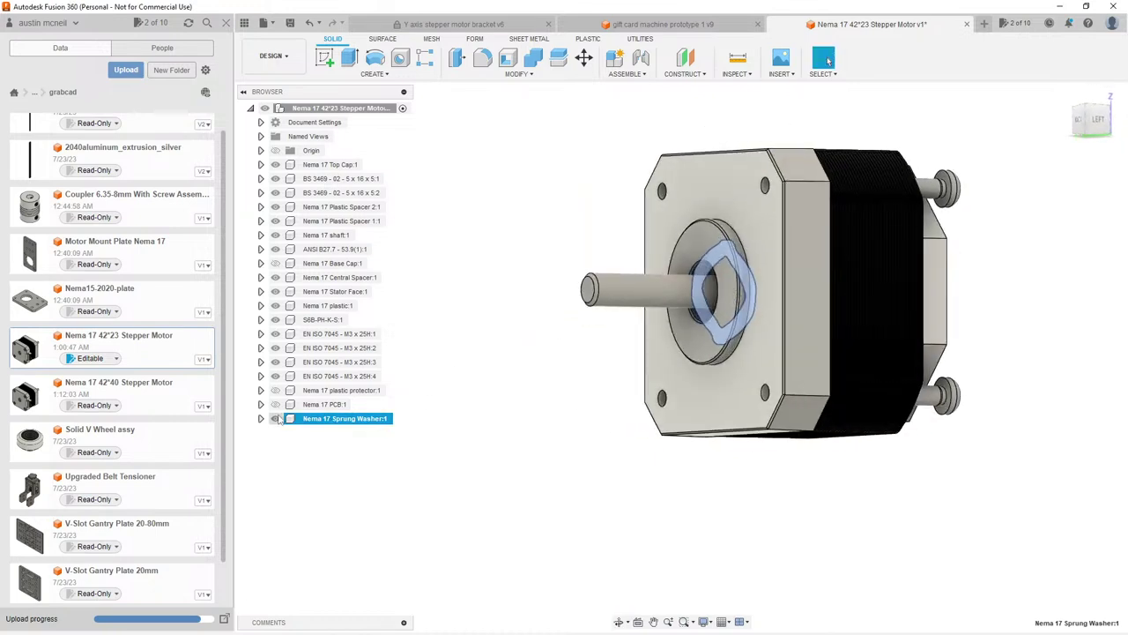
{"action": "left_click", "coordinate": [463, 309]}
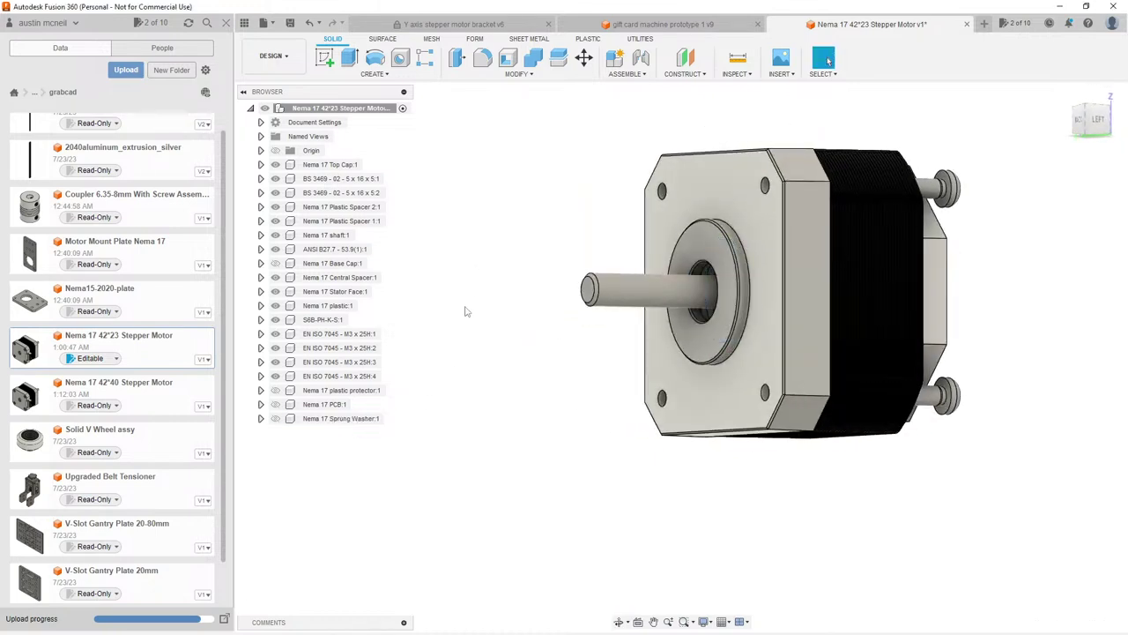
Step: Locate the fourth M3 x 25H screw in the motor and identify the component of the black middle section
{"action": "left_click", "coordinate": [335, 376]}
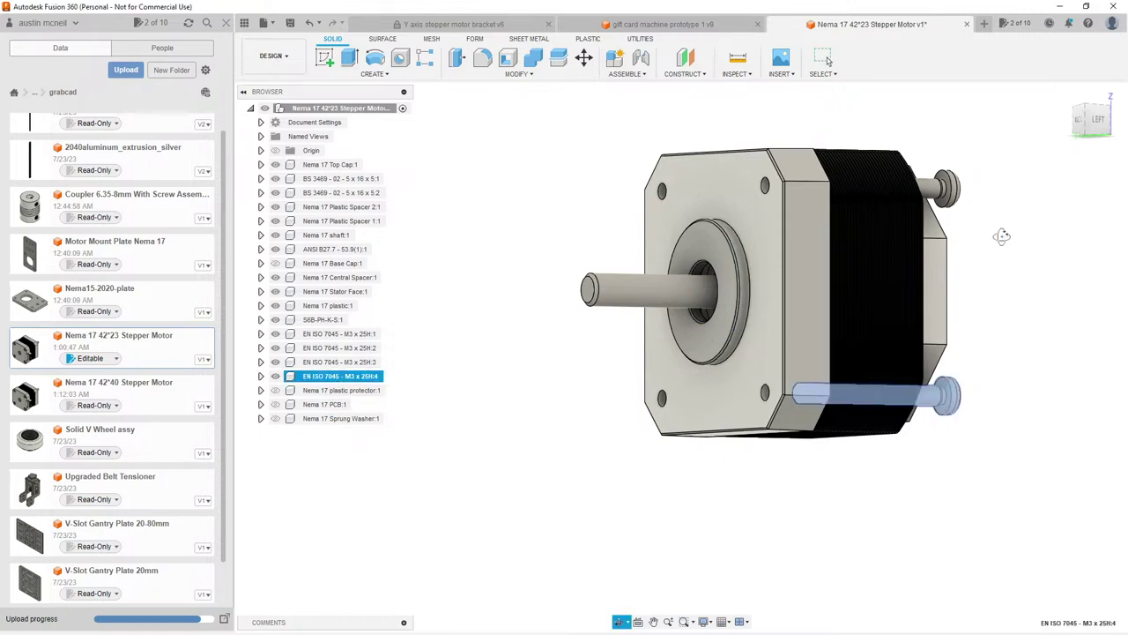
{"action": "middle_click_drag", "start_coordinate": [1010, 243], "coordinate": [979, 269], "text": "shift"}
{"action": "left_click", "coordinate": [1049, 293]}
{"action": "left_click", "coordinate": [692, 220]}
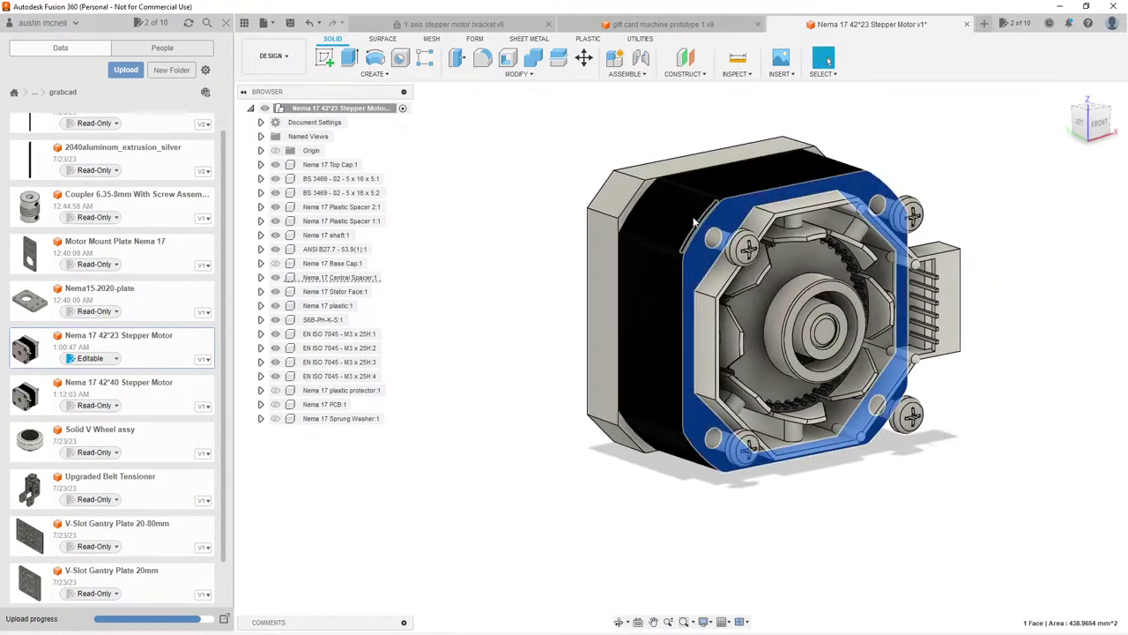
Step: Expand the bodies of the Nema 17 Central Spacer and examine Body1 on the motor's black middle section
{"action": "left_click", "coordinate": [261, 276]}
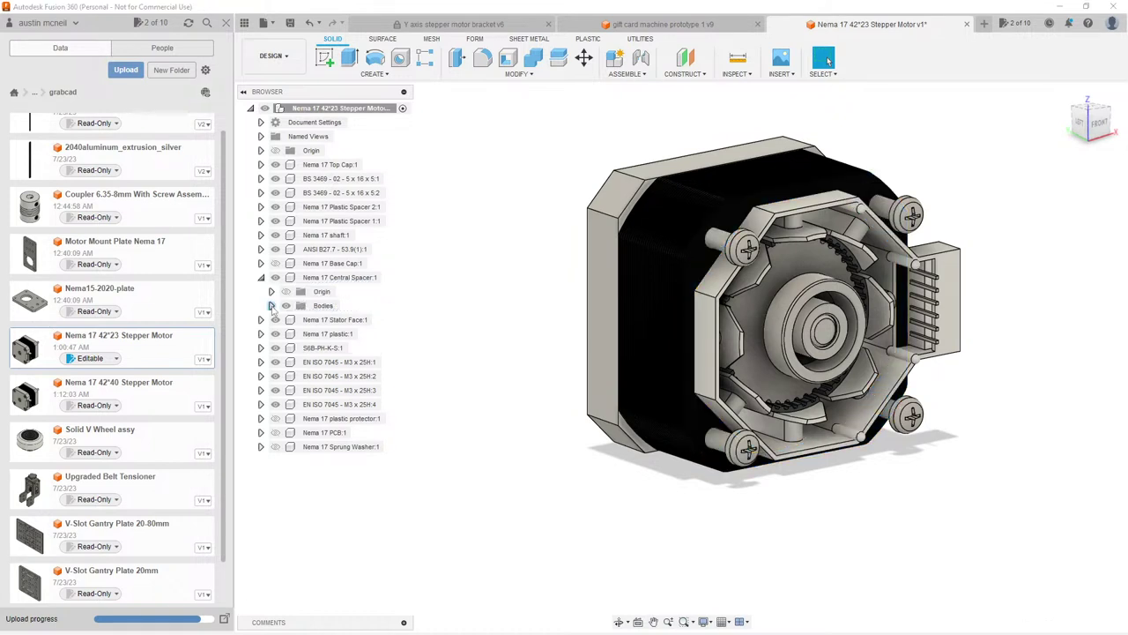
{"action": "left_click", "coordinate": [271, 305]}
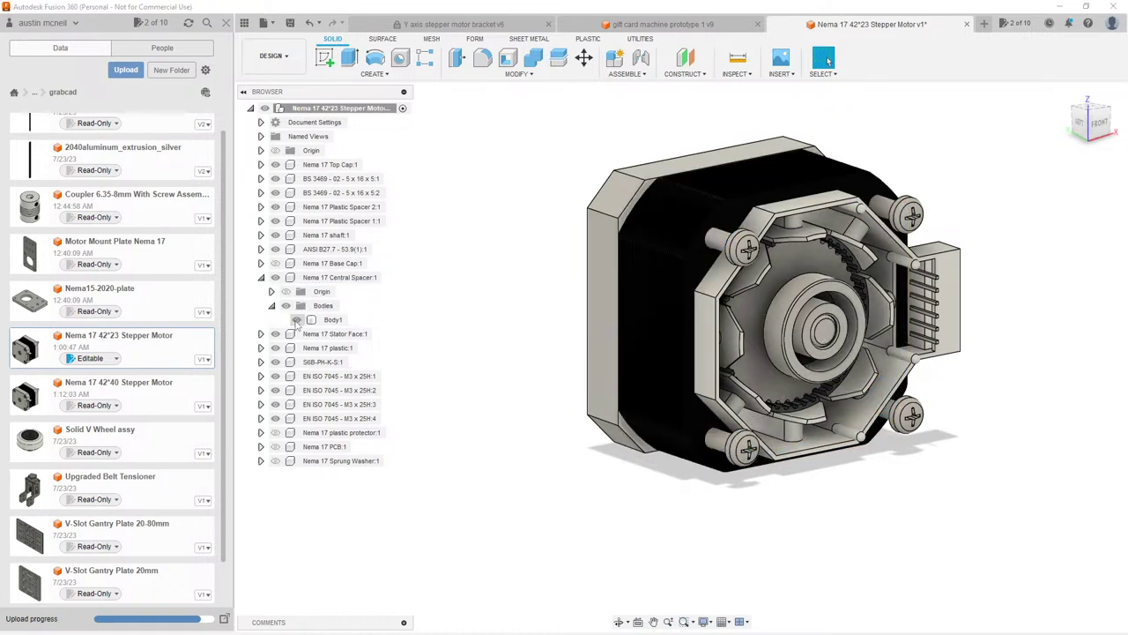
{"action": "middle_click_drag", "start_coordinate": [546, 153], "coordinate": [609, 230], "text": "shift"}
{"action": "scroll", "coordinate": [635, 289], "scroll_direction": "up", "scroll_amount": 6}
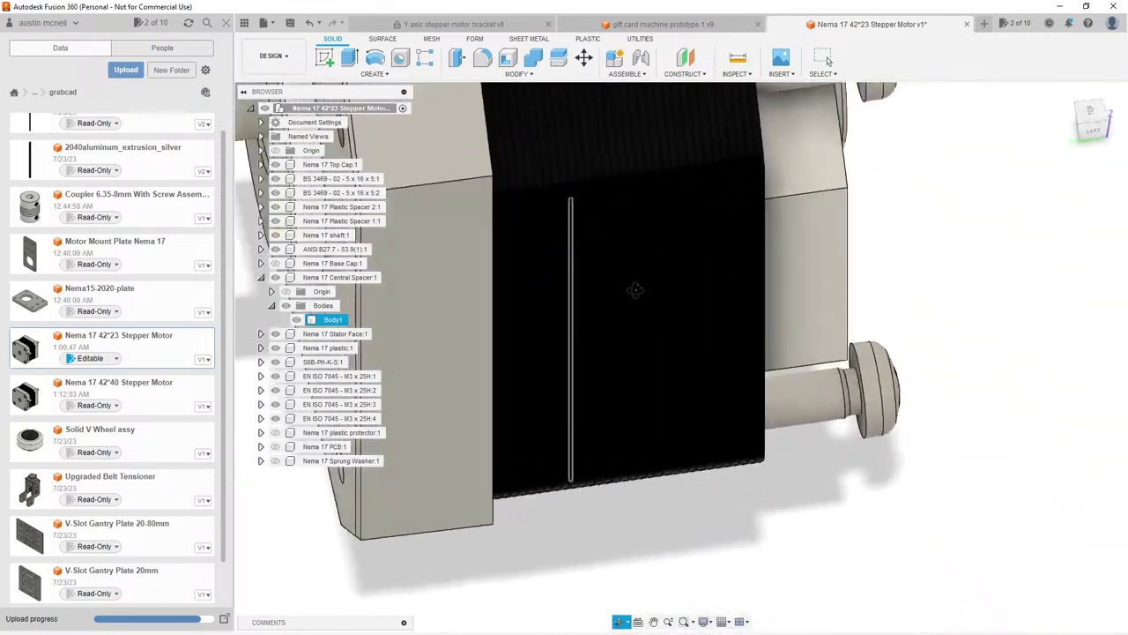
{"action": "mouse_move", "coordinate": [635, 290]}
{"action": "middle_mouse_down", "text": "shift"}
{"action": "mouse_move", "coordinate": [588, 215]}
{"action": "mouse_move", "coordinate": [647, 289]}
{"action": "middle_mouse_up", "text": "shift"}
{"action": "key", "text": "Escape"}
{"action": "scroll", "coordinate": [680, 312], "scroll_direction": "down", "scroll_amount": 5}
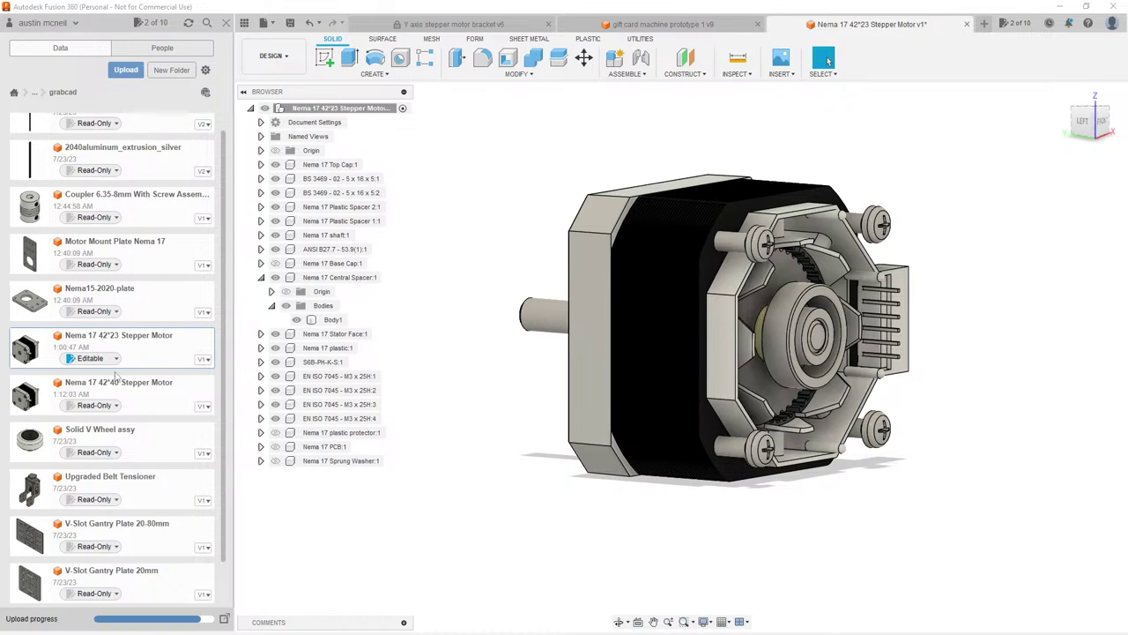
Step: Open the gift card machine prototype 1 assembly and examine the gantry, coupler and Nema 17 motor mount plate
{"action": "left_click", "coordinate": [502, 26]}
{"action": "left_click", "coordinate": [549, 25]}
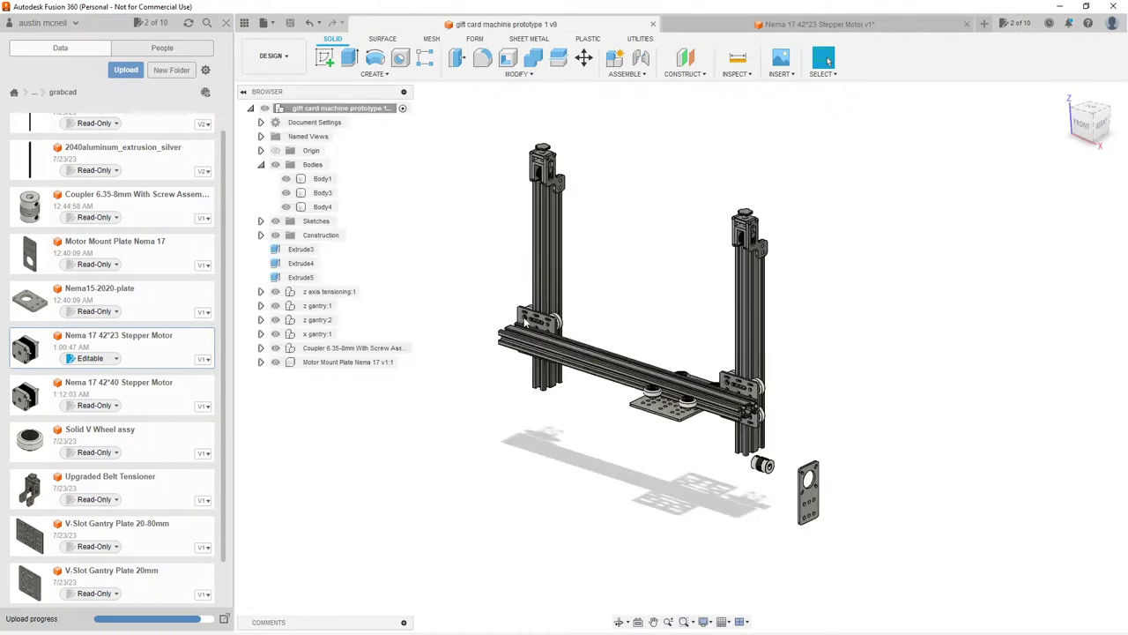
{"action": "scroll", "coordinate": [767, 405], "scroll_direction": "up", "scroll_amount": 5}
{"action": "scroll", "coordinate": [877, 301], "scroll_direction": "down", "scroll_amount": 5}
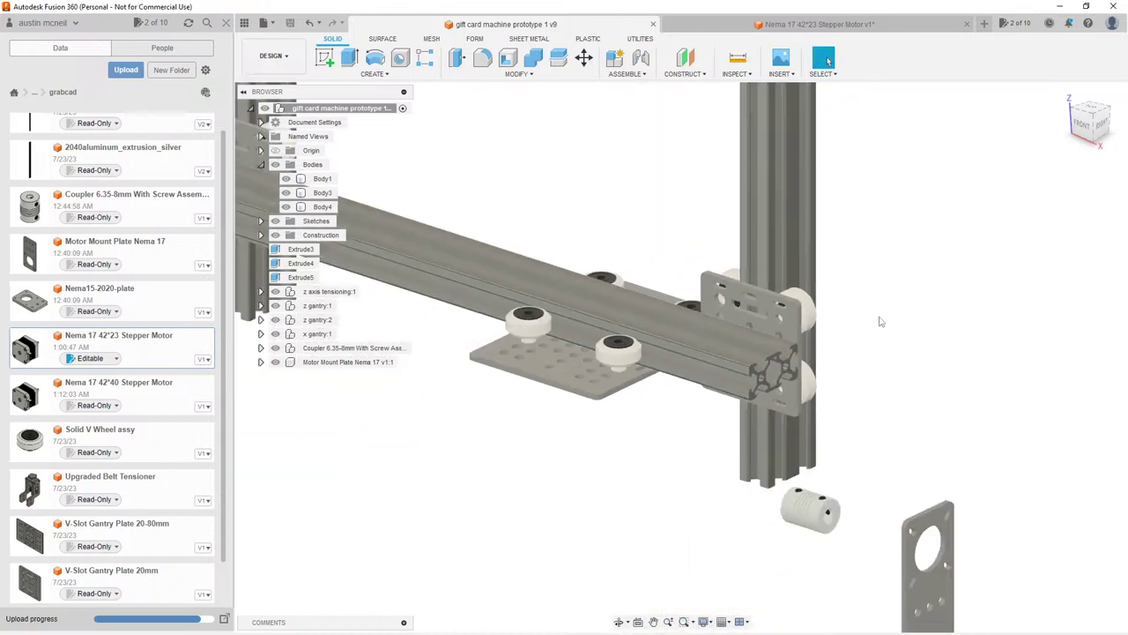
{"action": "middle_click_drag", "start_coordinate": [711, 221], "coordinate": [713, 266]}
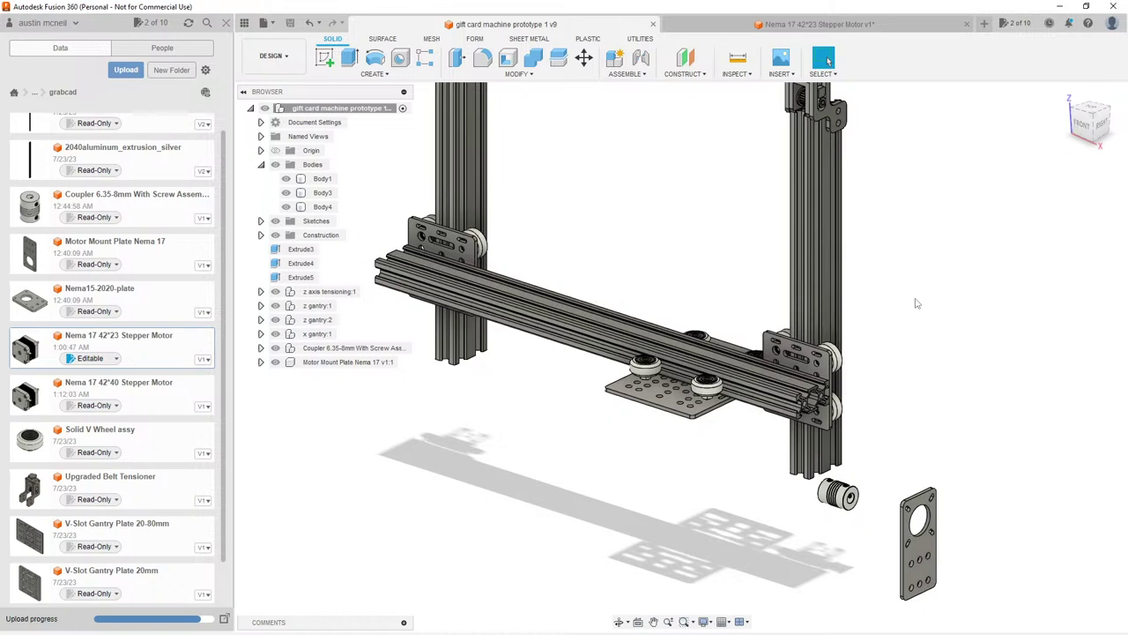
Step: Return to the Nema 17 42*23 Stepper Motor design and examine the black central spacer from several angles
{"action": "left_click", "coordinate": [721, 26]}
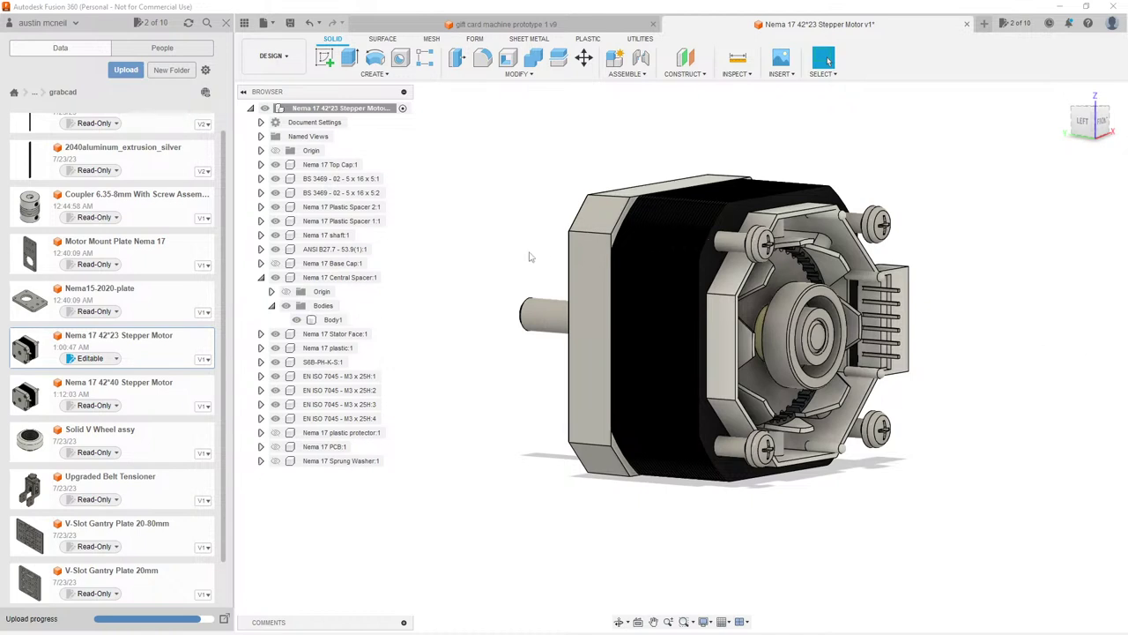
{"action": "left_click", "coordinate": [718, 190]}
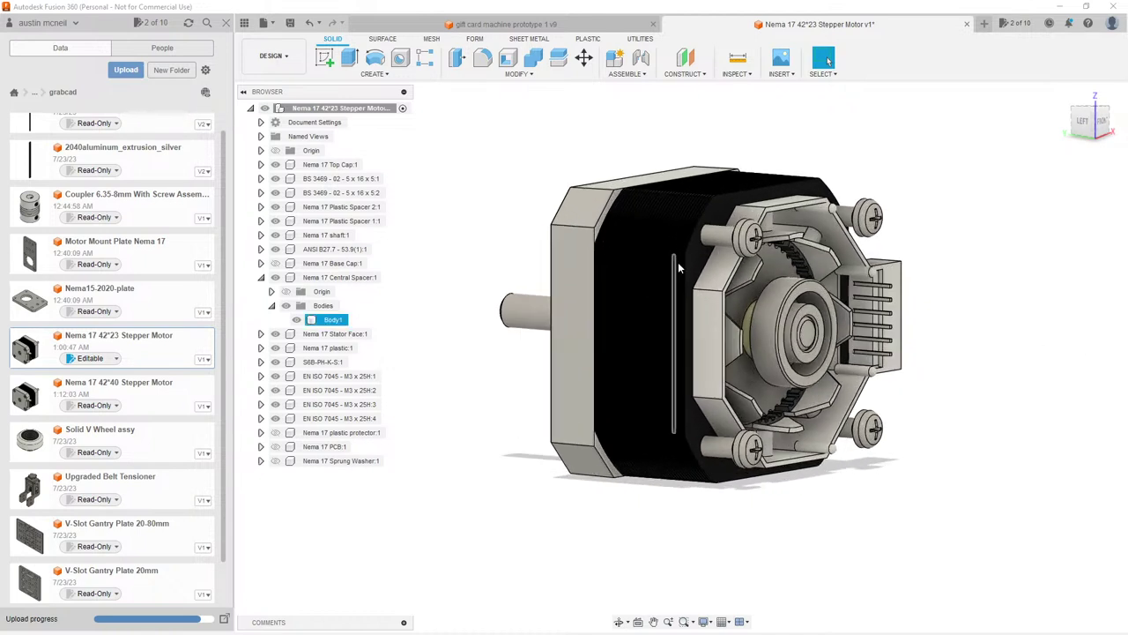
{"action": "middle_click_drag", "start_coordinate": [679, 267], "coordinate": [687, 248], "text": "shift"}
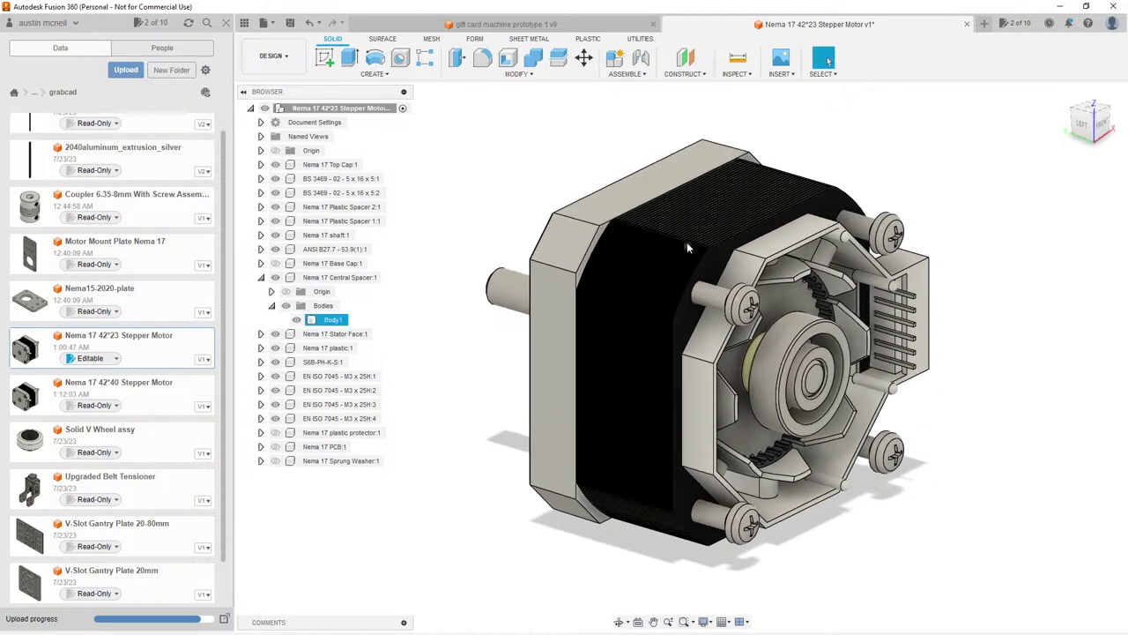
{"action": "left_click", "coordinate": [854, 151]}
{"action": "middle_click_drag", "start_coordinate": [557, 177], "coordinate": [537, 149], "text": "shift"}
Step: Hide the rear bearing BS 3469 - 02 - 5 x 16 x 5:2 and the ANSI B27.7 - 53.9(1) ring on the shaft
{"action": "left_click", "coordinate": [765, 278]}
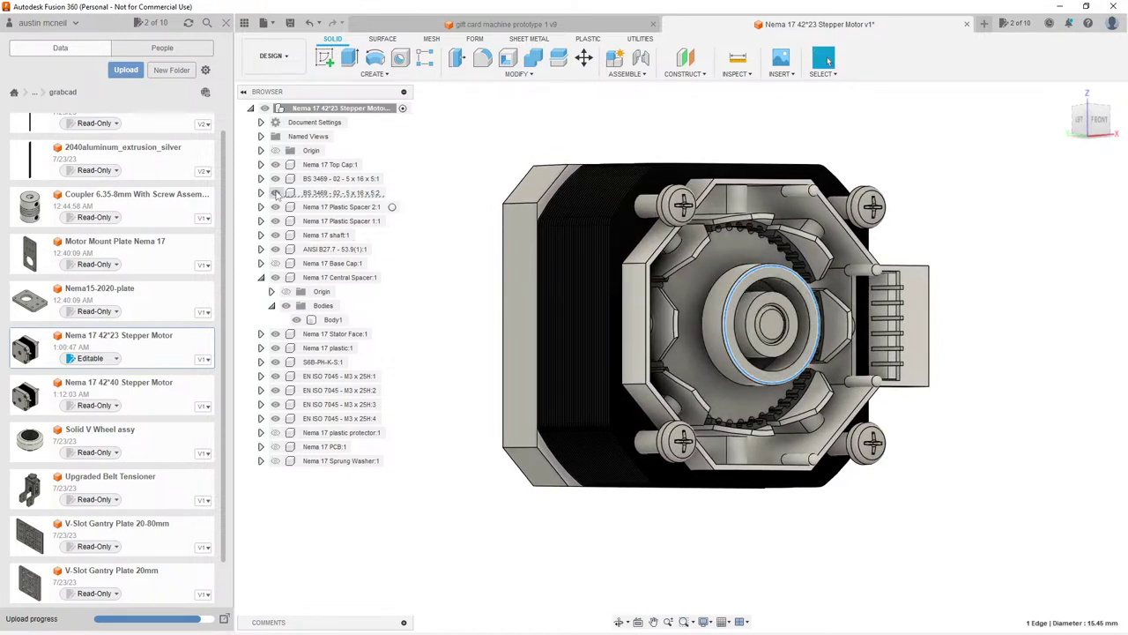
{"action": "left_click", "coordinate": [276, 193]}
{"action": "left_click", "coordinate": [276, 193]}
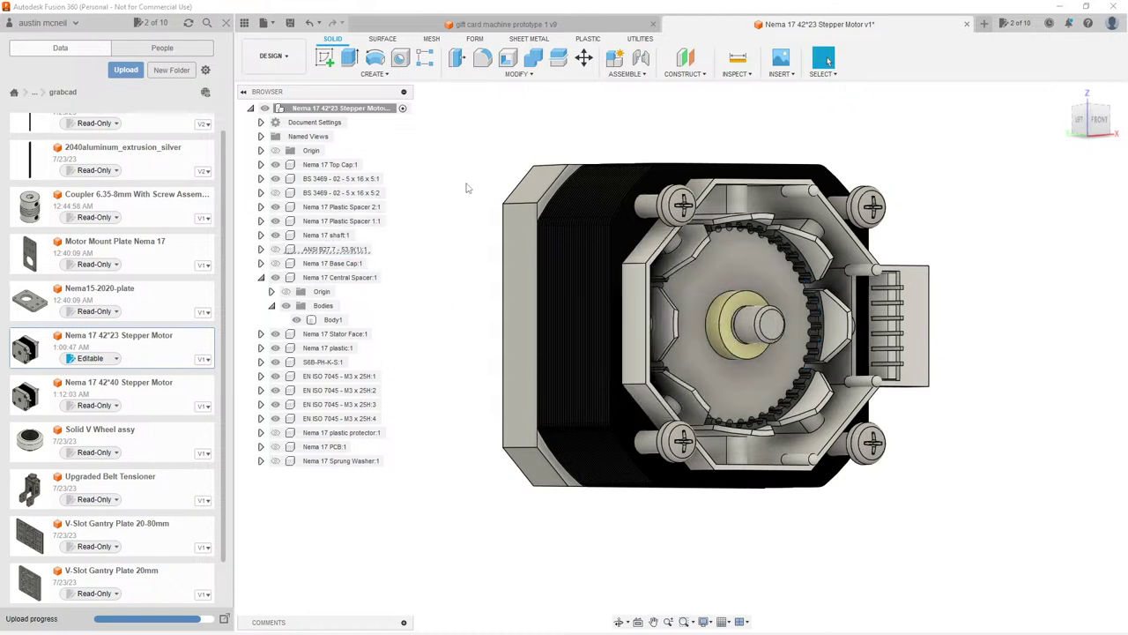
Step: Hide the Nema 17 plastic part and toggle the central spacer's Body1 to inspect the motor's interior
{"action": "left_click", "coordinate": [694, 253]}
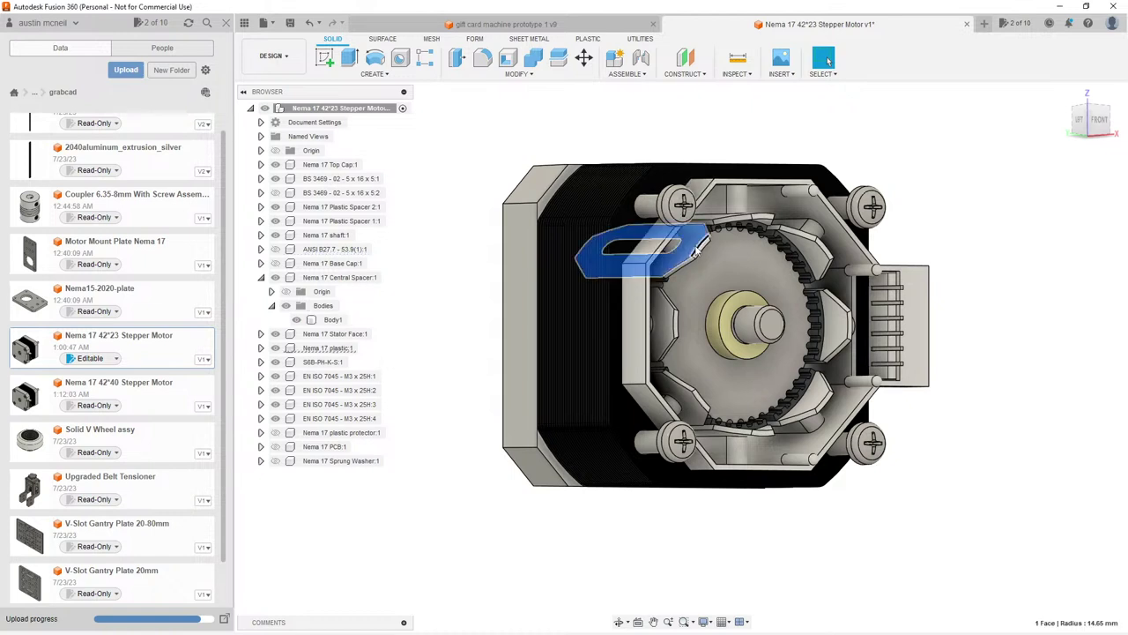
{"action": "left_click", "coordinate": [275, 347]}
{"action": "left_click", "coordinate": [604, 222]}
{"action": "middle_click_drag", "start_coordinate": [604, 222], "coordinate": [529, 265], "text": "shift"}
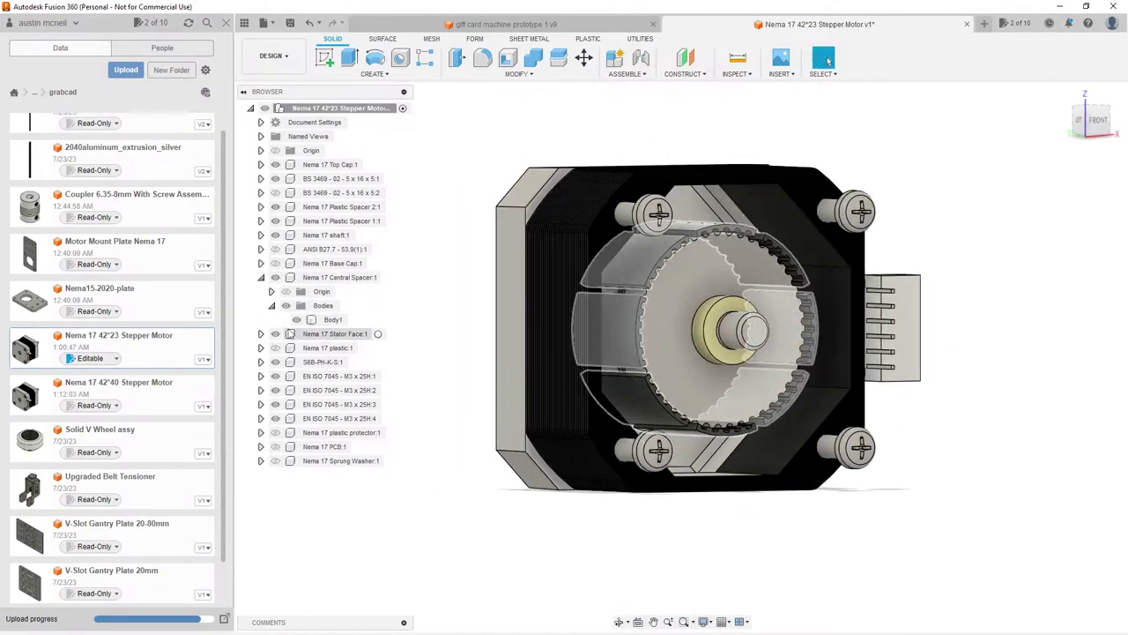
{"action": "left_click", "coordinate": [296, 319]}
{"action": "left_click", "coordinate": [296, 319]}
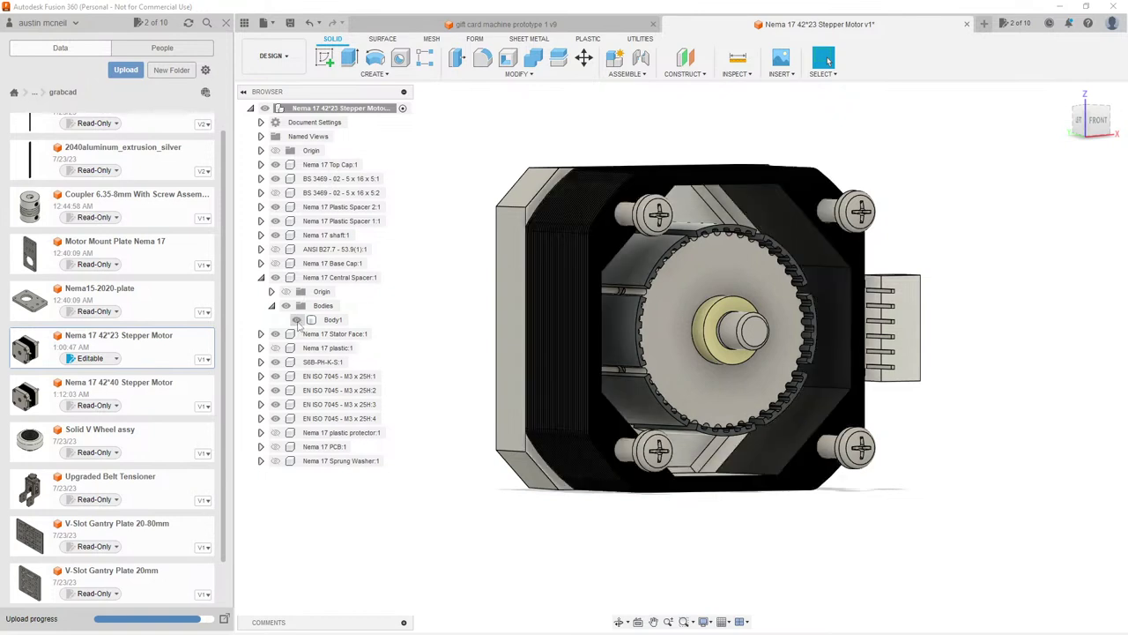
Step: Collapse the Nema 17 Central Spacer's contents and show the Nema 17 plastic part again
{"action": "left_click", "coordinate": [272, 305]}
{"action": "left_click", "coordinate": [261, 277]}
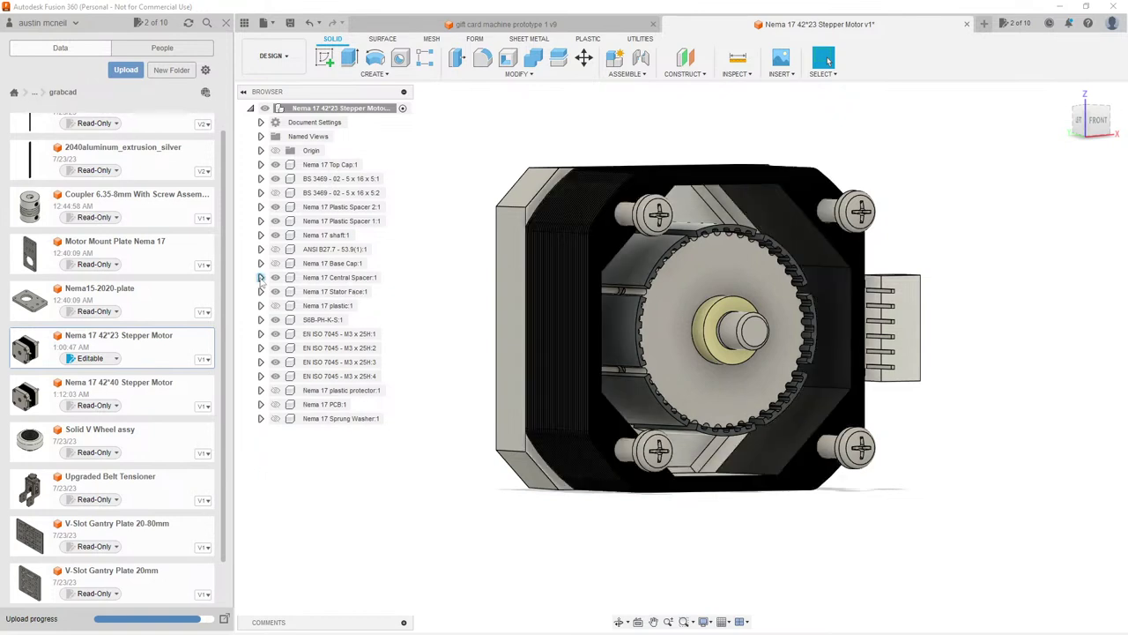
{"action": "left_click", "coordinate": [275, 305]}
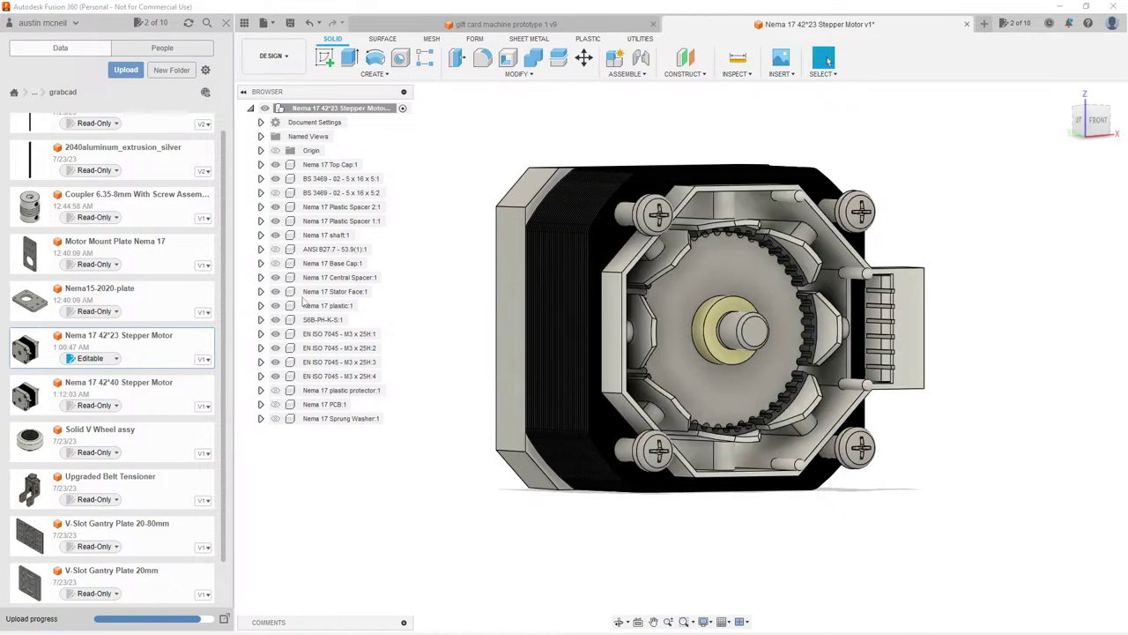
Step: Show the Nema 17 Base Cap and ANSI B27.7 ring again, keeping the plastic protector, PCB and sprung washer hidden
{"action": "middle_click_drag", "start_coordinate": [928, 223], "coordinate": [984, 238], "text": "shift"}
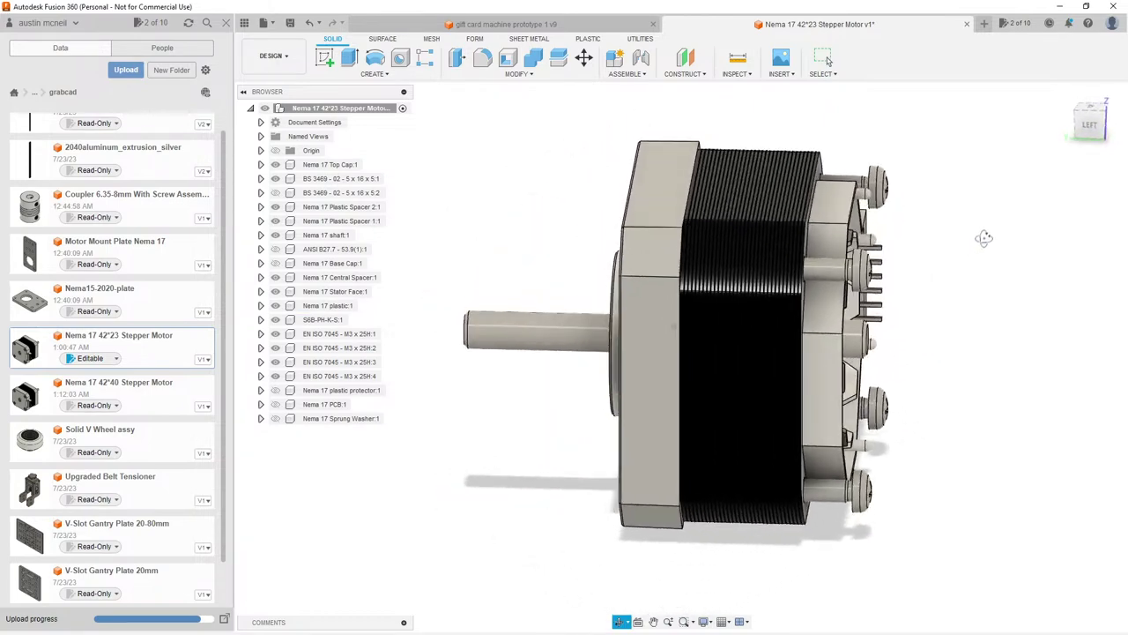
{"action": "scroll", "coordinate": [582, 221], "scroll_direction": "down", "scroll_amount": 2}
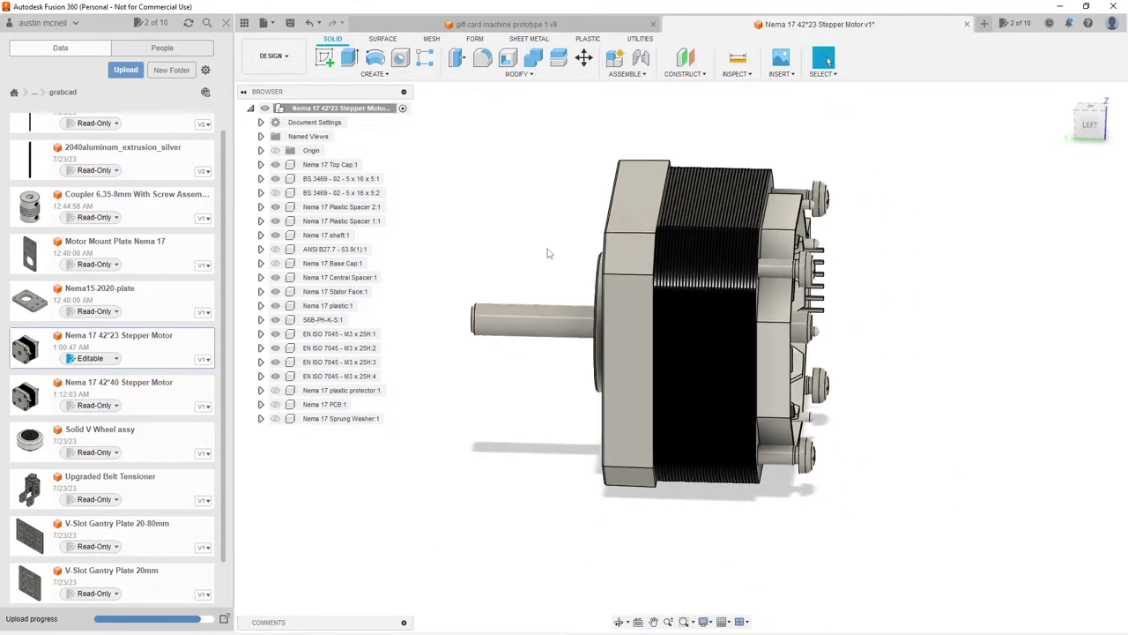
{"action": "middle_click_drag", "start_coordinate": [546, 254], "coordinate": [752, 232], "text": "shift"}
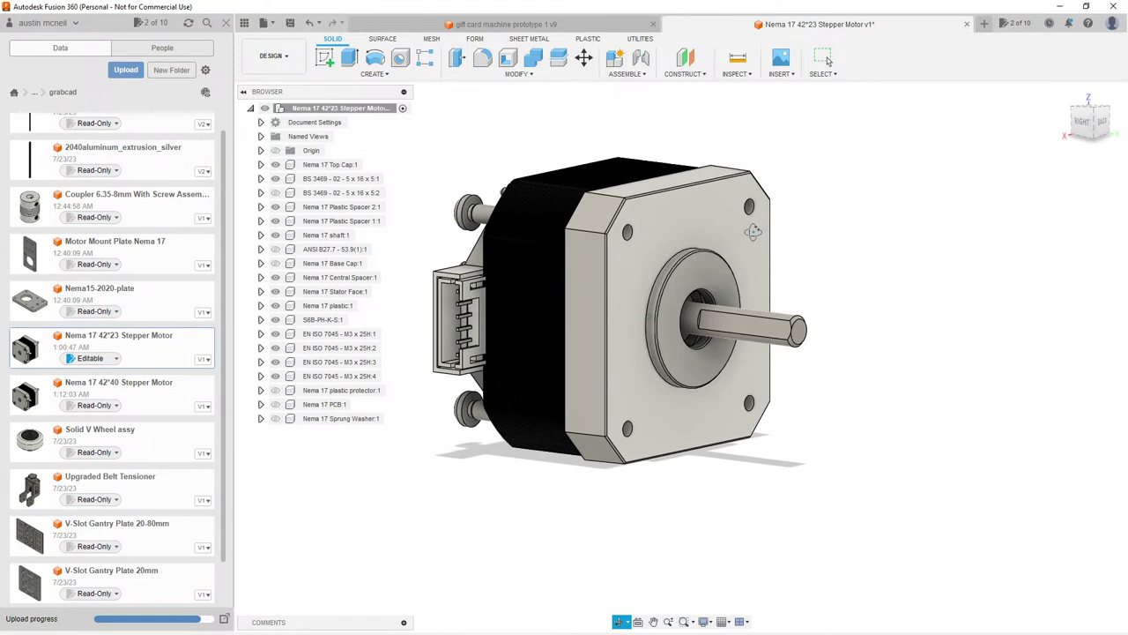
{"action": "left_click", "coordinate": [275, 263]}
{"action": "left_click", "coordinate": [275, 418]}
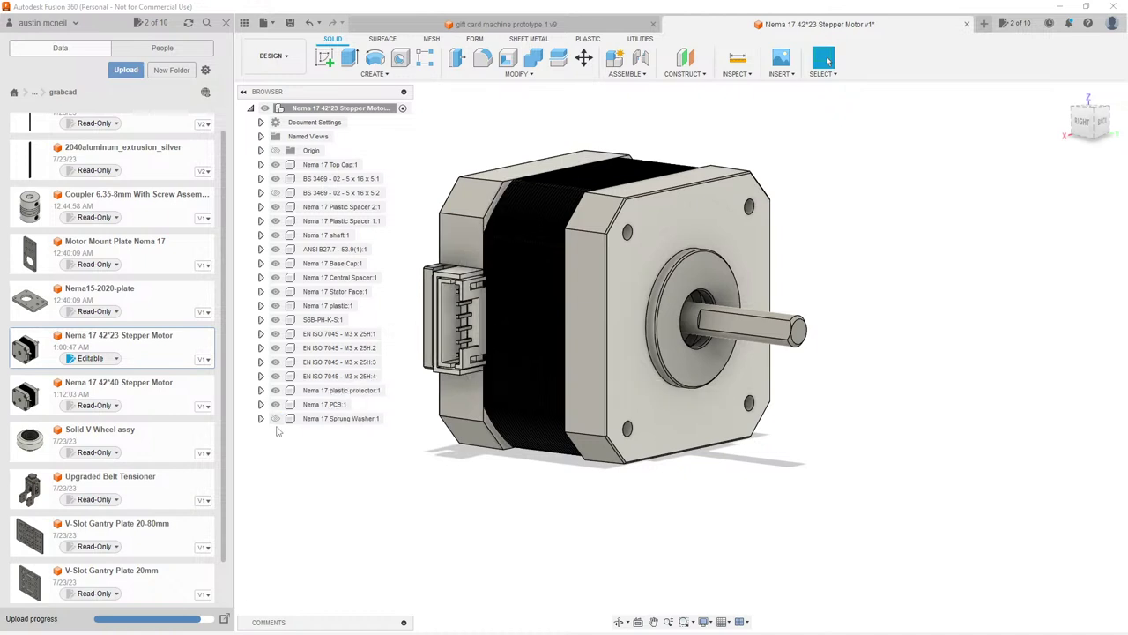
{"action": "left_click", "coordinate": [275, 418]}
{"action": "scroll", "coordinate": [600, 160], "scroll_direction": "down", "scroll_amount": 2}
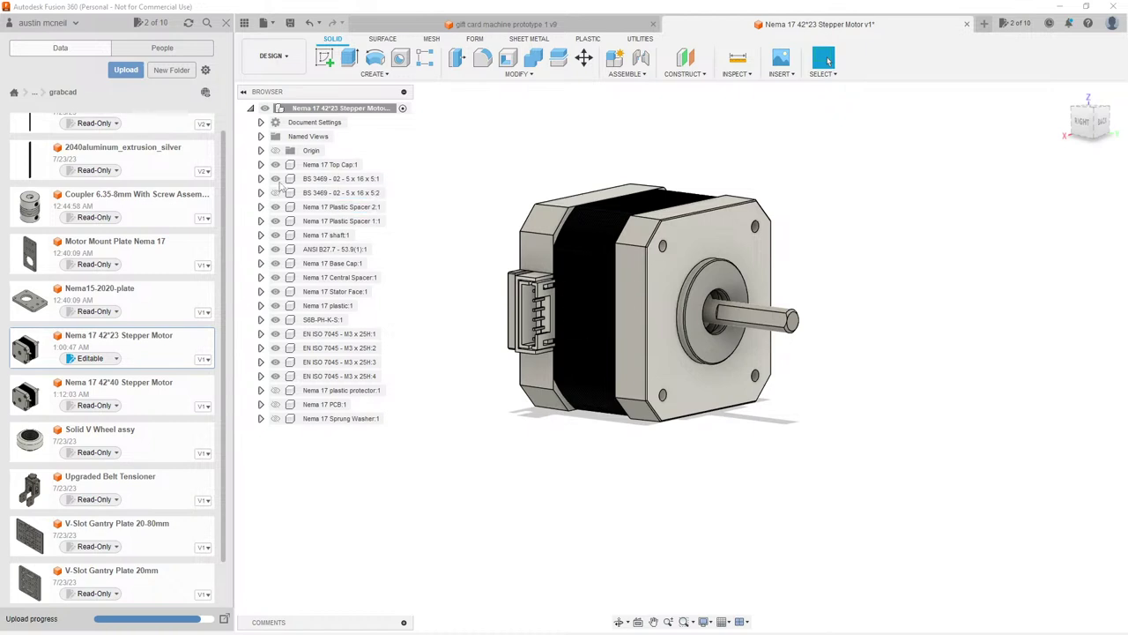
Step: Hide the top cap, front bearing, Plastic Spacer 2, shaft, ANSI B27.7 ring, base cap and central spacer
{"action": "left_click", "coordinate": [275, 164]}
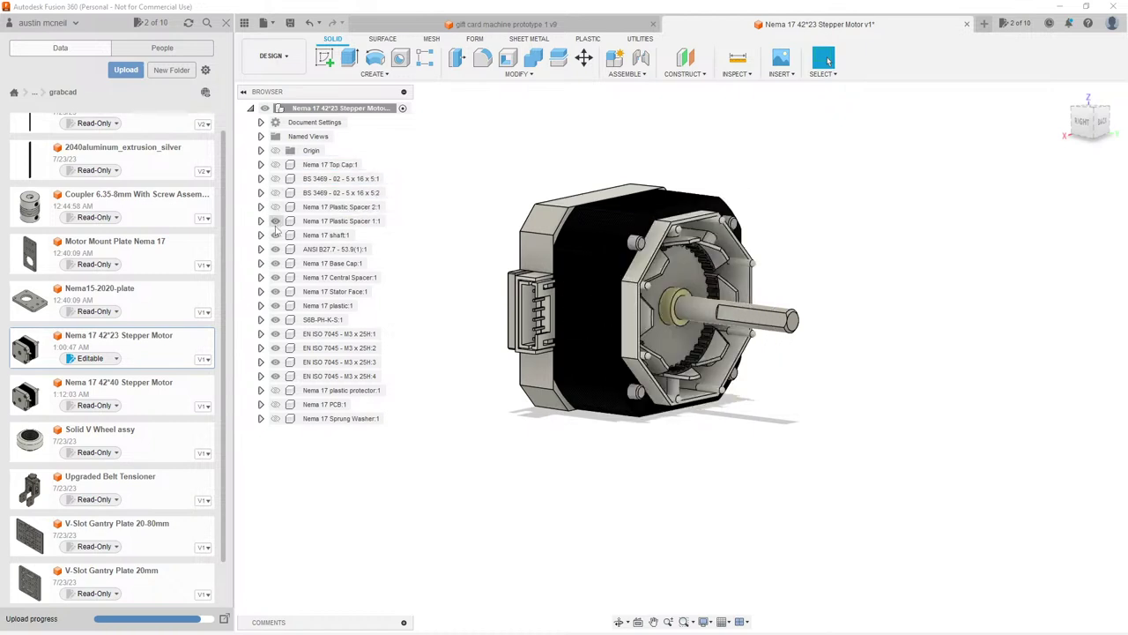
{"action": "left_click", "coordinate": [275, 235]}
{"action": "left_click", "coordinate": [275, 276]}
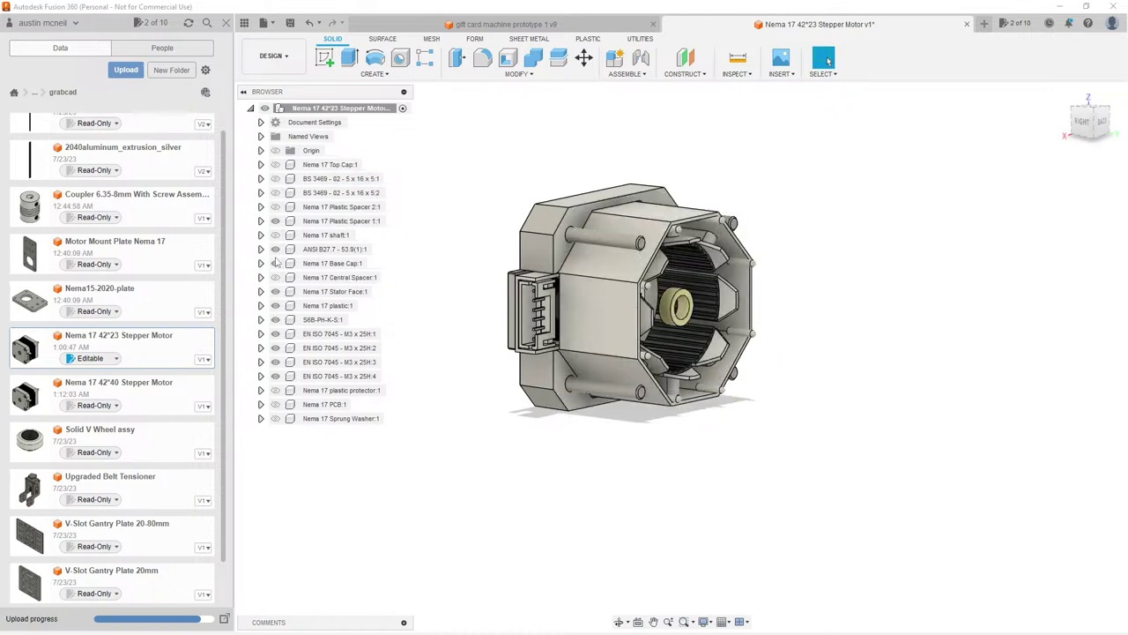
{"action": "left_click", "coordinate": [275, 262]}
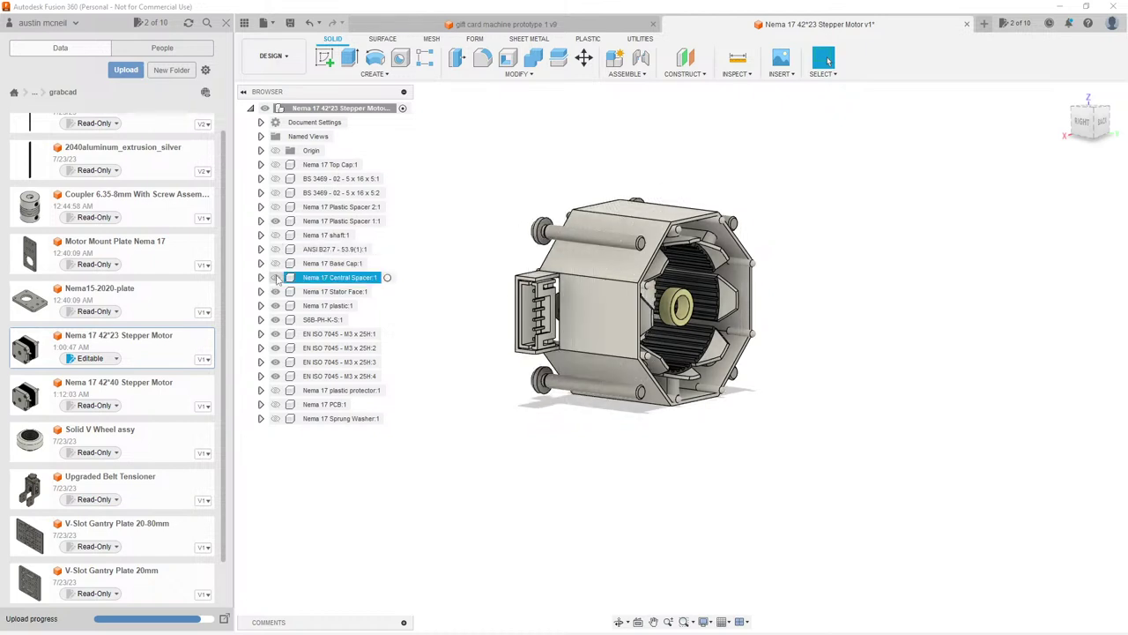
{"action": "left_click", "coordinate": [275, 277]}
Step: Hide the stator face, plastic, connector, four M3 x 25H screws and Plastic Spacer 1, leaving only the central spacer visible
{"action": "left_click", "coordinate": [275, 305]}
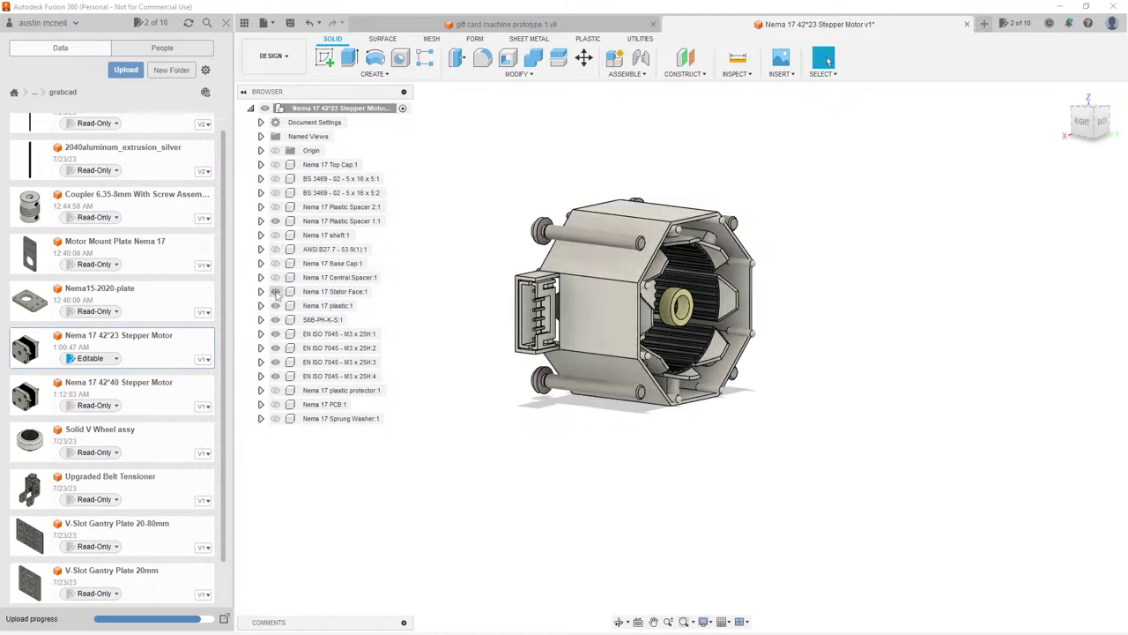
{"action": "left_click", "coordinate": [275, 319]}
{"action": "left_click", "coordinate": [275, 333]}
{"action": "left_click", "coordinate": [275, 347]}
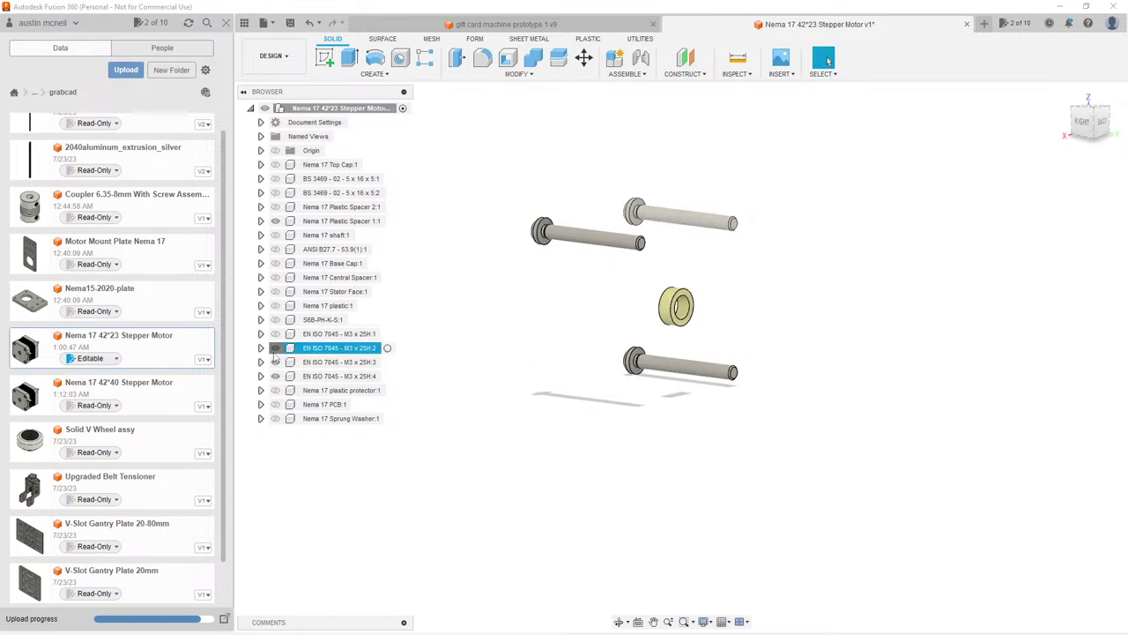
{"action": "left_click", "coordinate": [275, 362]}
{"action": "left_click", "coordinate": [275, 375]}
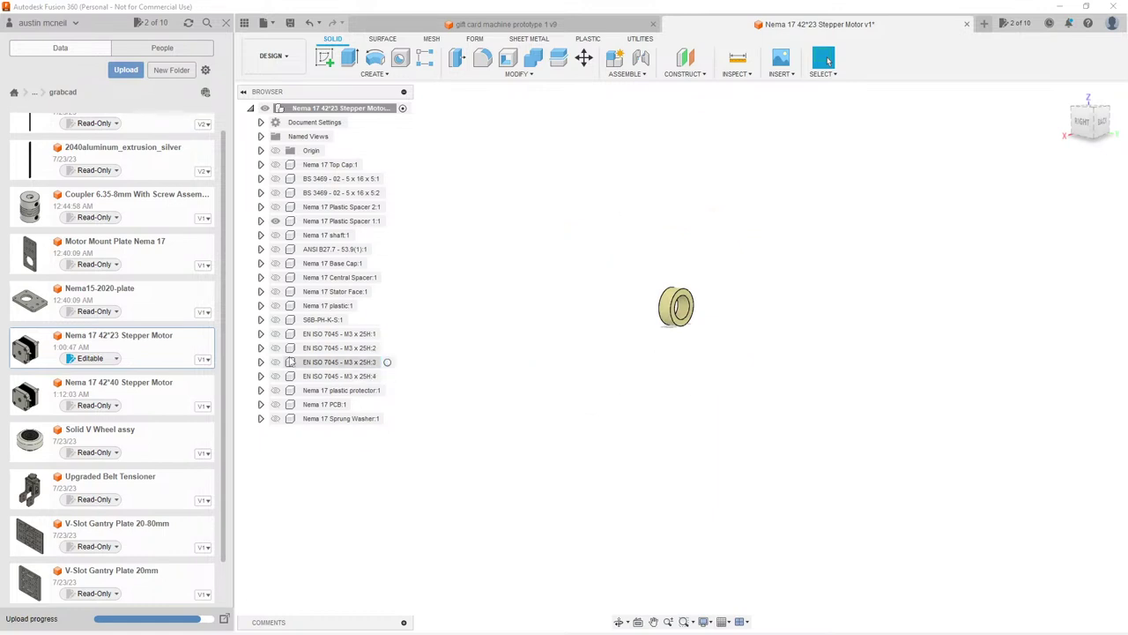
{"action": "left_click", "coordinate": [275, 220]}
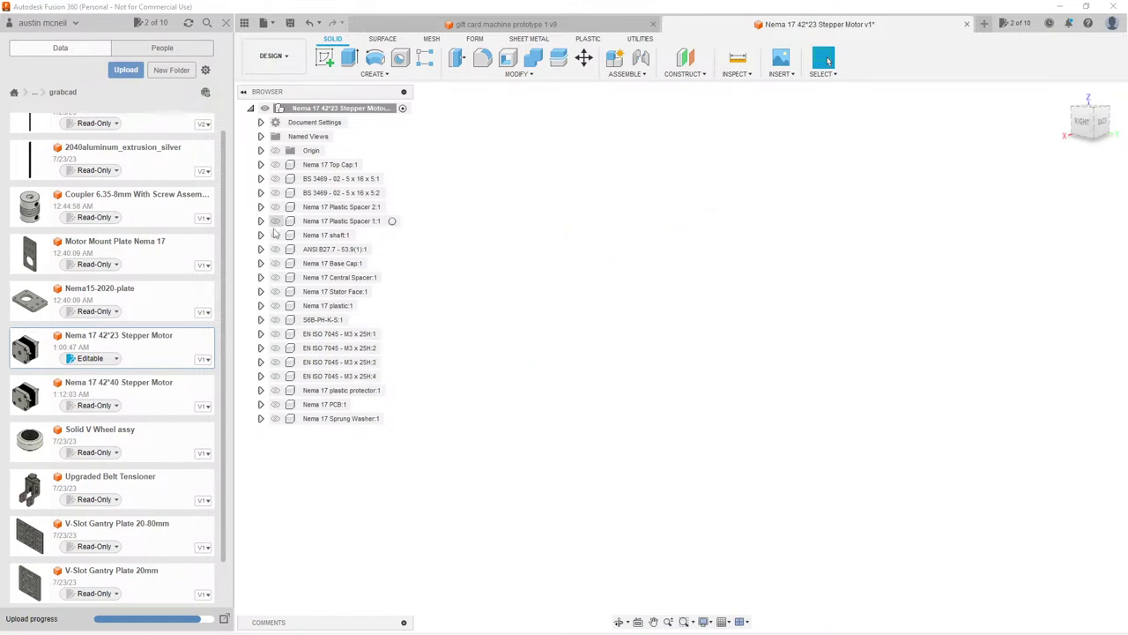
{"action": "left_click", "coordinate": [275, 277]}
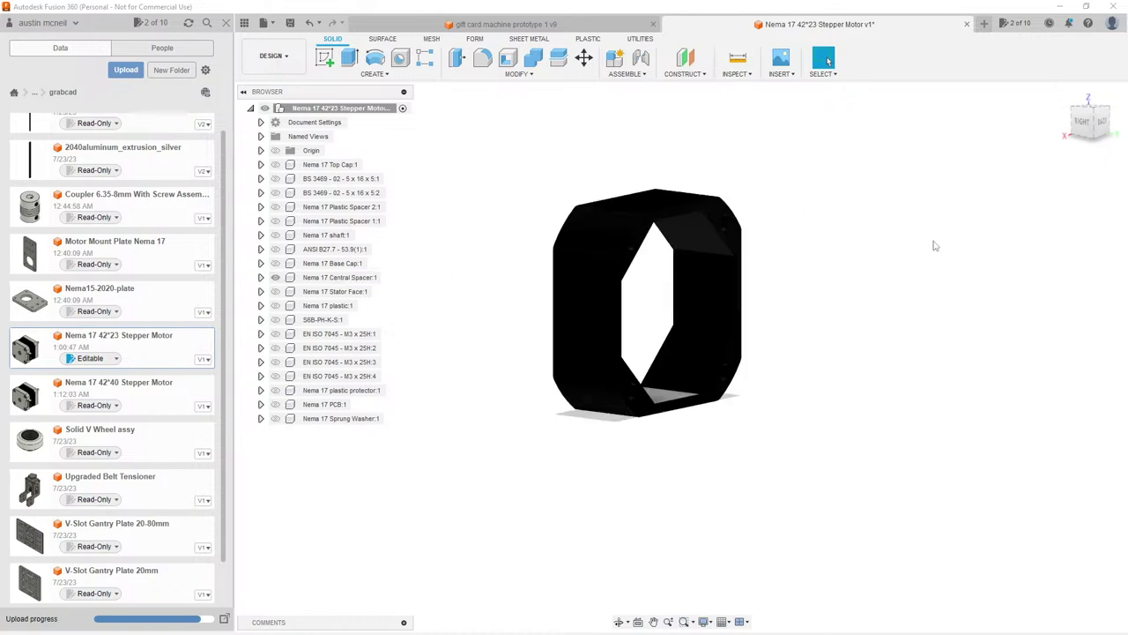
Step: Extrude the central spacer's octagonal end face with the four screw holes by -10 mm to shorten the spacer
{"action": "scroll", "coordinate": [751, 191], "scroll_direction": "up", "scroll_amount": 2}
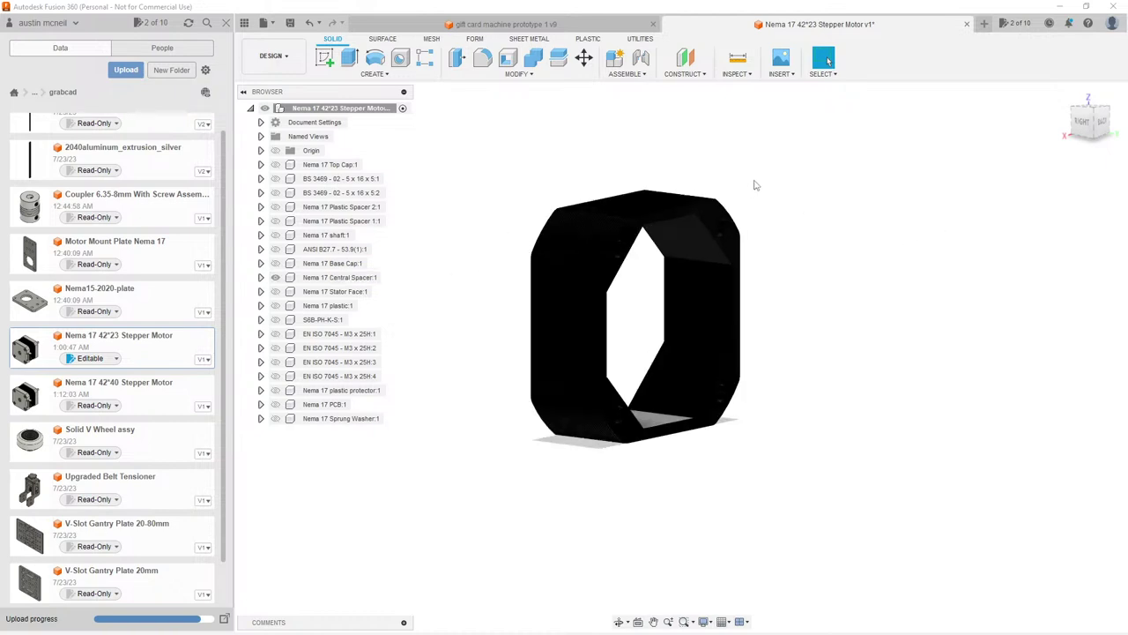
{"action": "middle_click_drag", "start_coordinate": [751, 190], "coordinate": [826, 212], "text": "shift"}
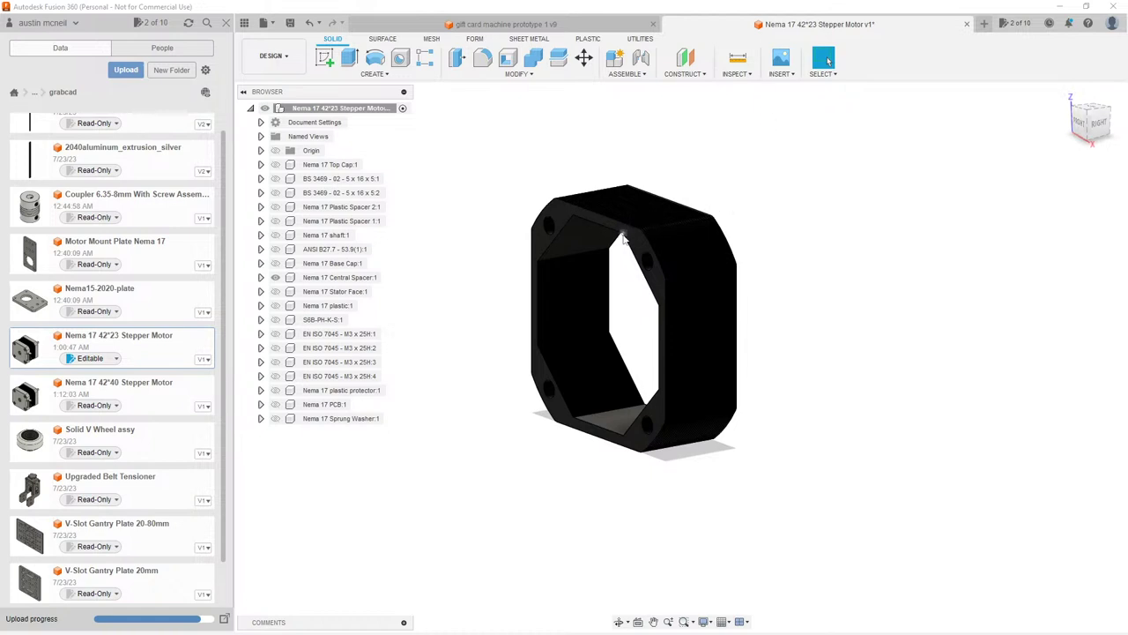
{"action": "scroll", "coordinate": [661, 231], "scroll_direction": "up", "scroll_amount": 2}
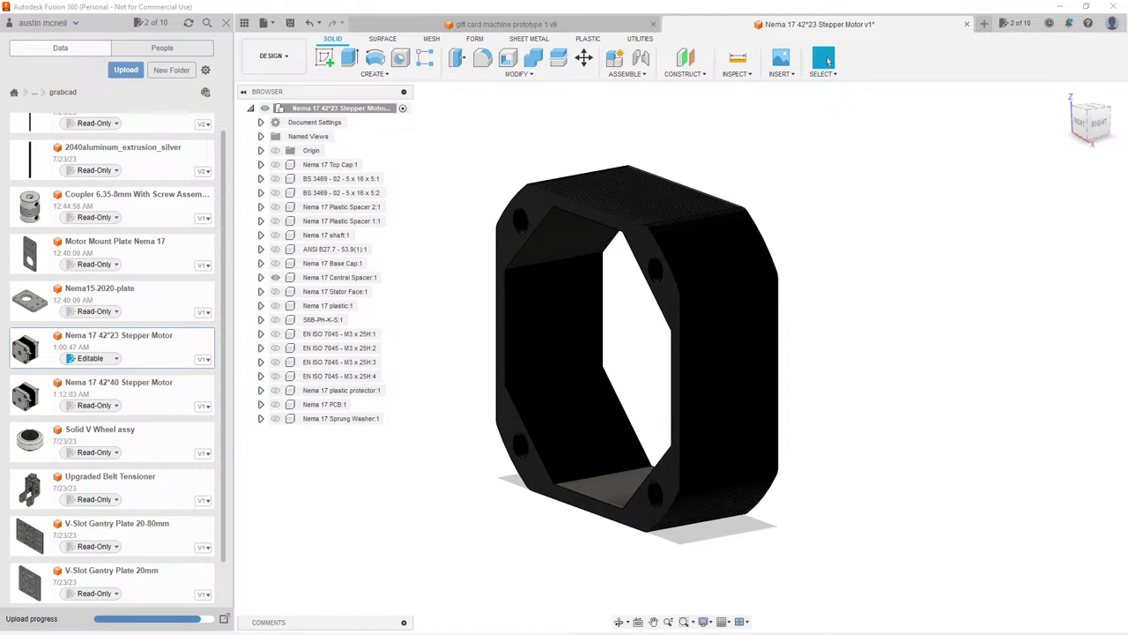
{"action": "key", "text": "e"}
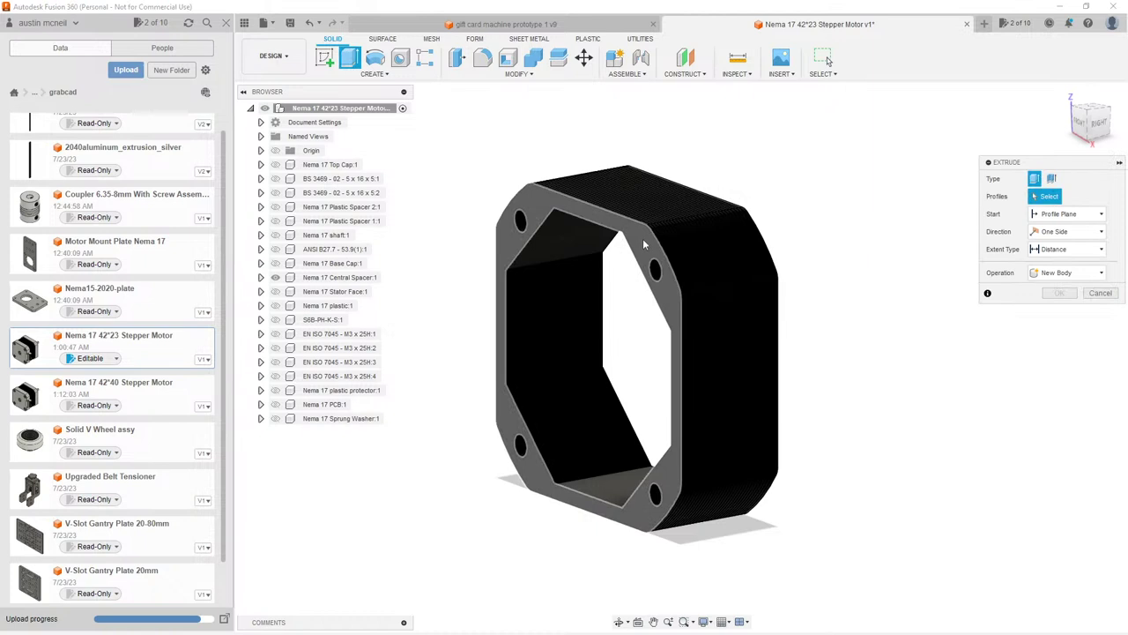
{"action": "left_click", "coordinate": [643, 244]}
{"action": "type", "text": "-10"}
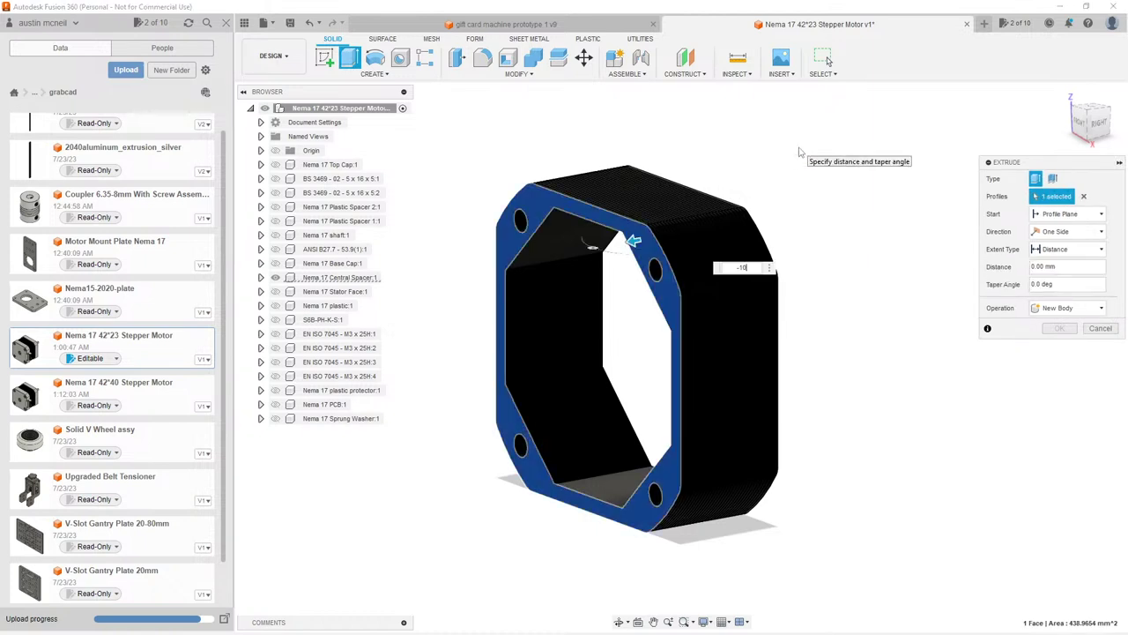
{"action": "key", "text": "Return"}
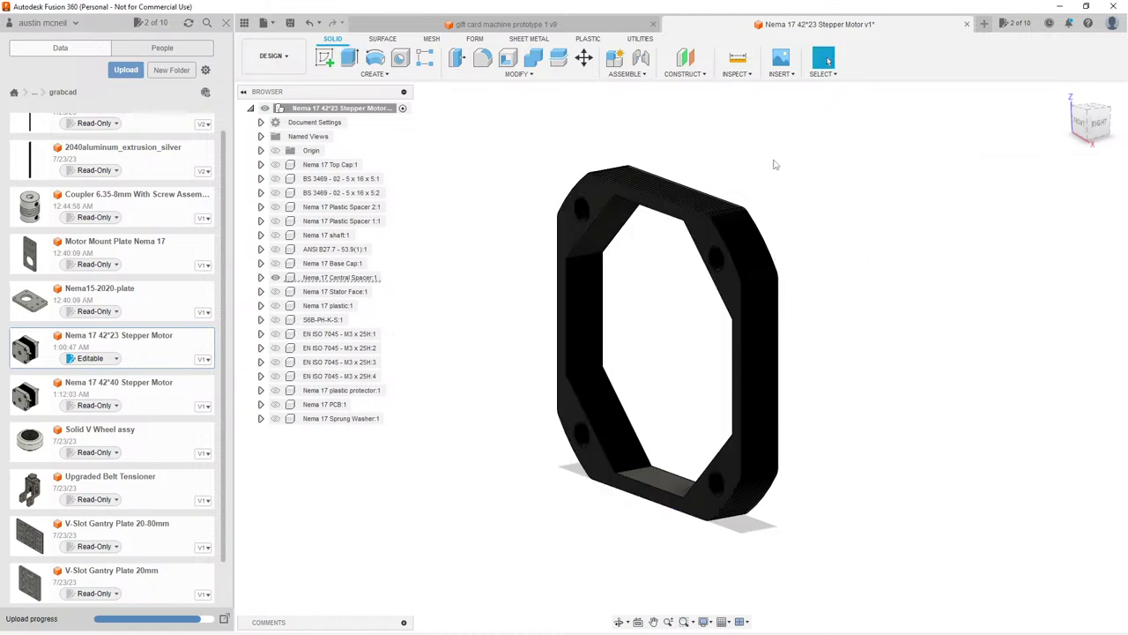
{"action": "scroll", "coordinate": [703, 215], "scroll_direction": "up", "scroll_amount": 3}
{"action": "scroll", "coordinate": [703, 215], "scroll_direction": "down", "scroll_amount": 3}
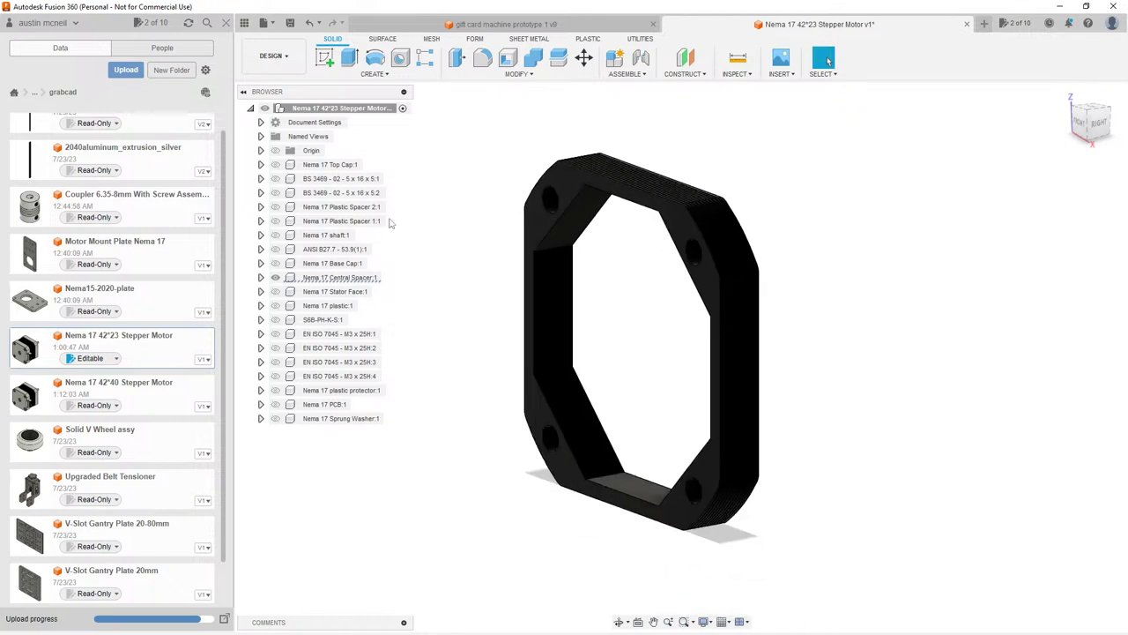
Step: Show the Nema 17 Base Cap and move its body -10 mm along Z toward the shortened central spacer
{"action": "left_click", "coordinate": [280, 264]}
{"action": "left_click", "coordinate": [275, 264]}
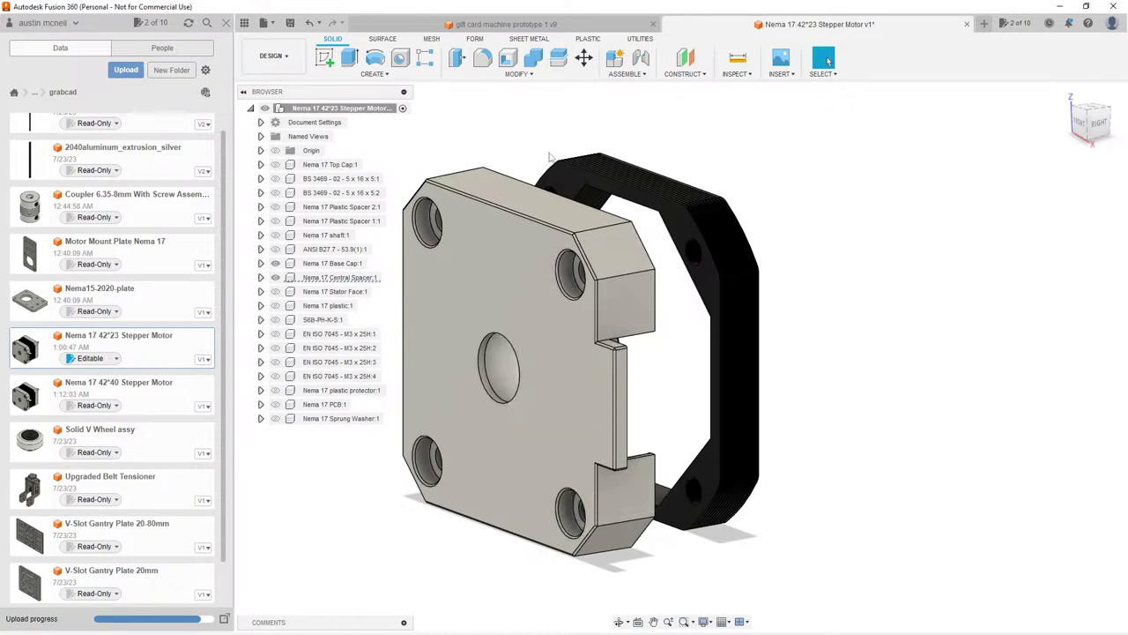
{"action": "key", "text": "m"}
{"action": "left_click", "coordinate": [476, 260]}
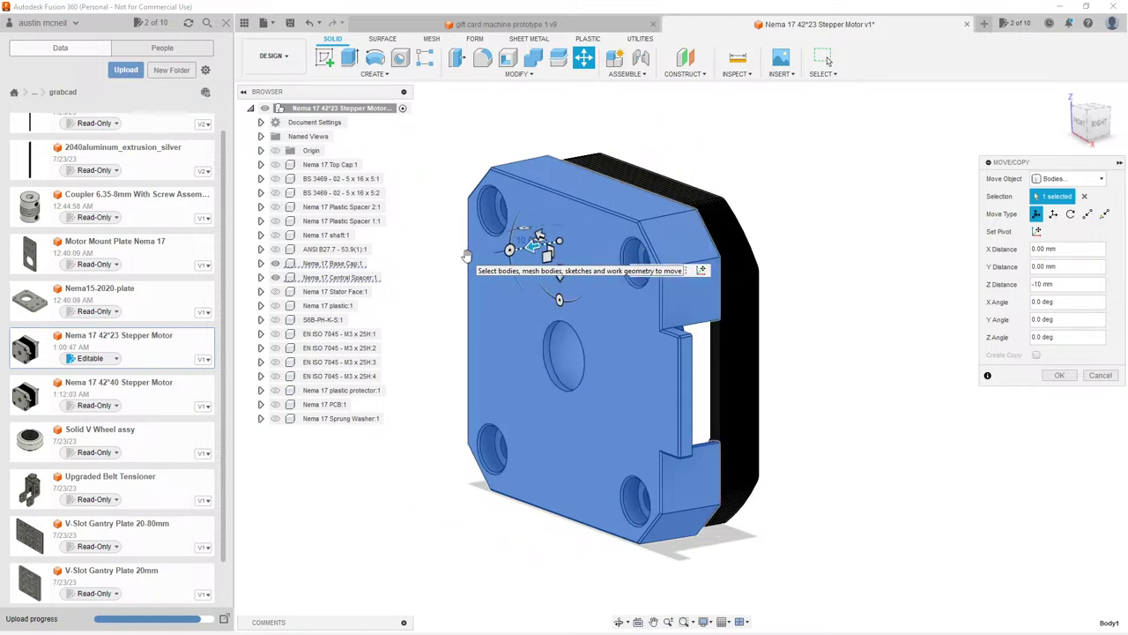
{"action": "key", "text": "Escape"}
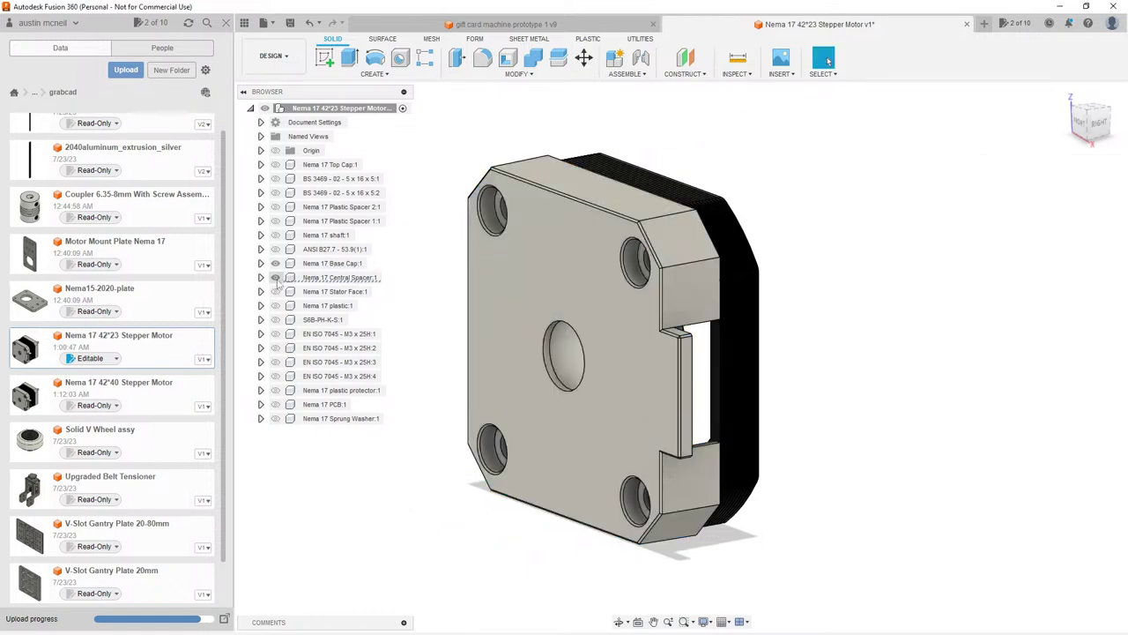
Step: Show the Nema 17 Top Cap and measure the motor body's thickness between the outer faces of the two caps
{"action": "left_click", "coordinate": [275, 164]}
{"action": "middle_click_drag", "start_coordinate": [828, 222], "coordinate": [798, 211], "text": "shift"}
{"action": "key", "text": "i"}
{"action": "middle_click_drag", "start_coordinate": [756, 250], "coordinate": [657, 238], "text": "shift"}
{"action": "left_click", "coordinate": [657, 238]}
{"action": "middle_click_drag", "start_coordinate": [838, 217], "coordinate": [766, 222], "text": "shift"}
{"action": "left_click", "coordinate": [767, 222]}
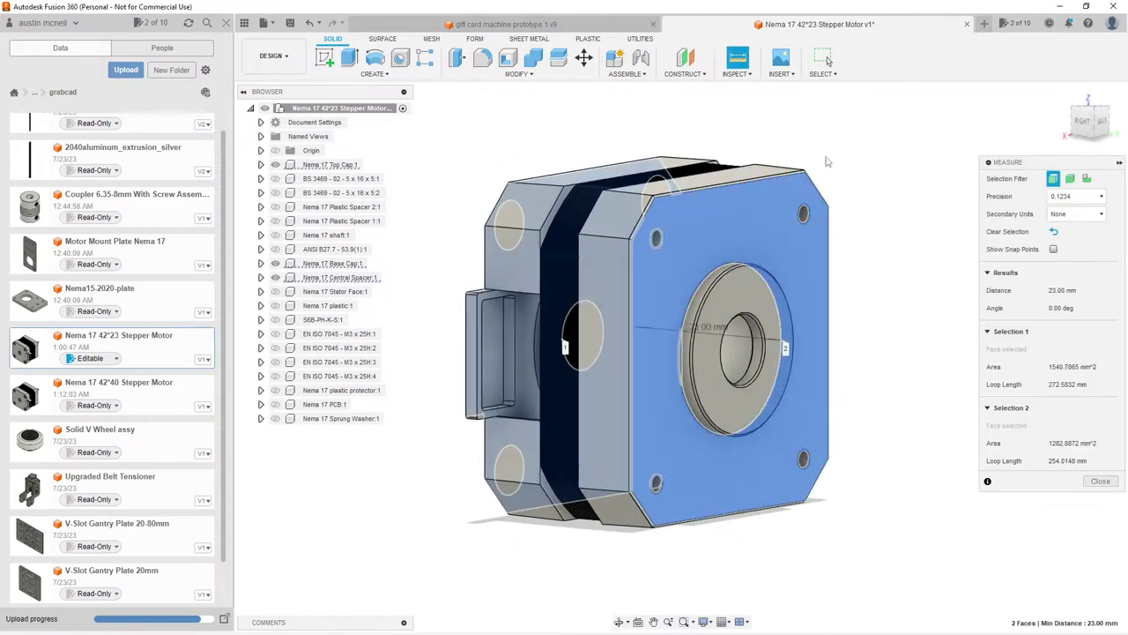
{"action": "key", "text": "Escape"}
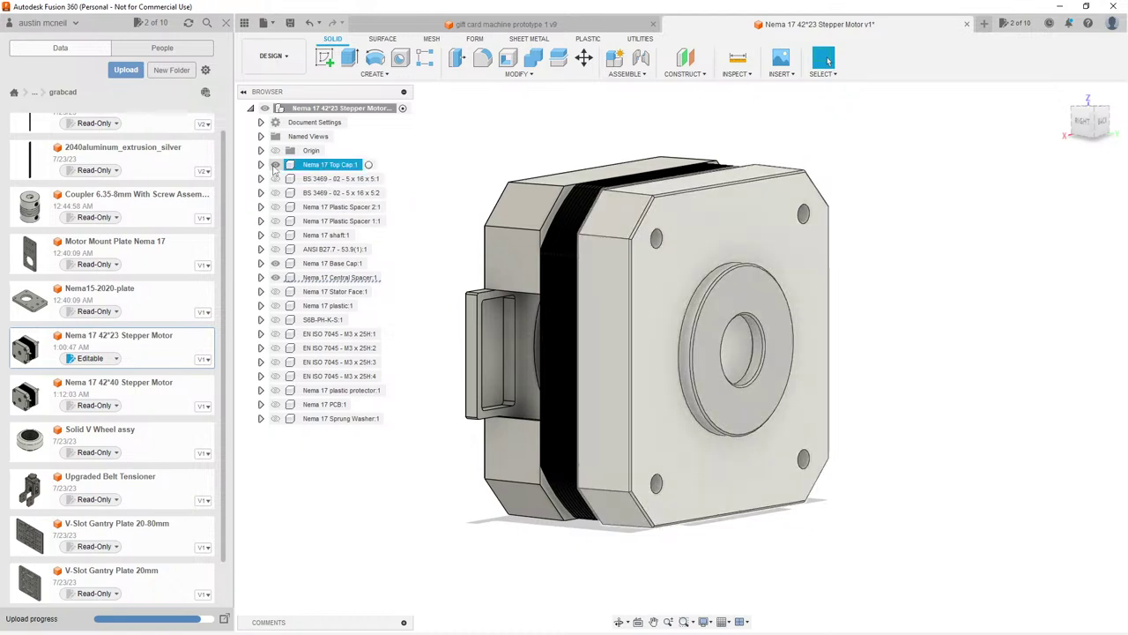
Step: Show the Nema 17 shaft and measure from the inner end of its flat to the shaft's end face
{"action": "left_click", "coordinate": [275, 234]}
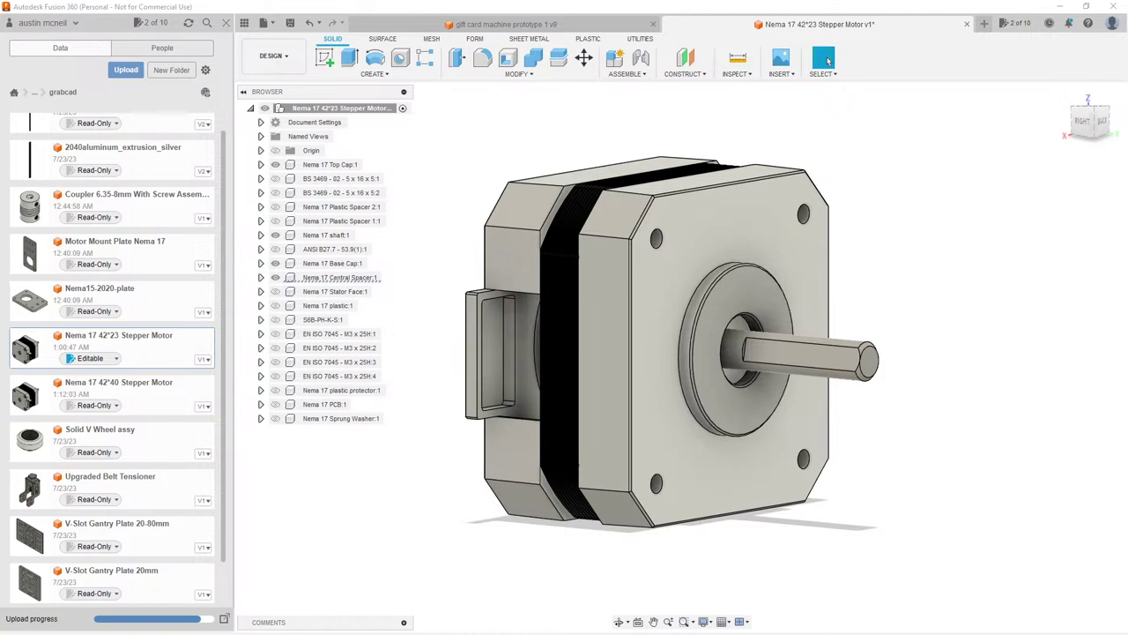
{"action": "scroll", "coordinate": [765, 357], "scroll_direction": "up", "scroll_amount": 5}
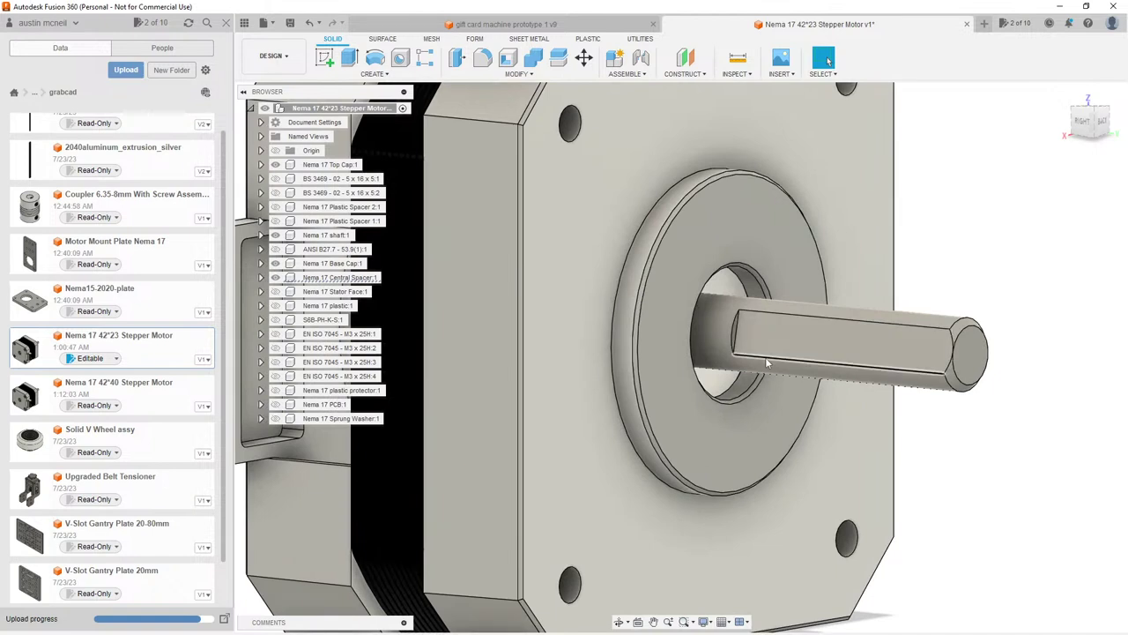
{"action": "left_click", "coordinate": [766, 361]}
{"action": "left_click", "coordinate": [1015, 247]}
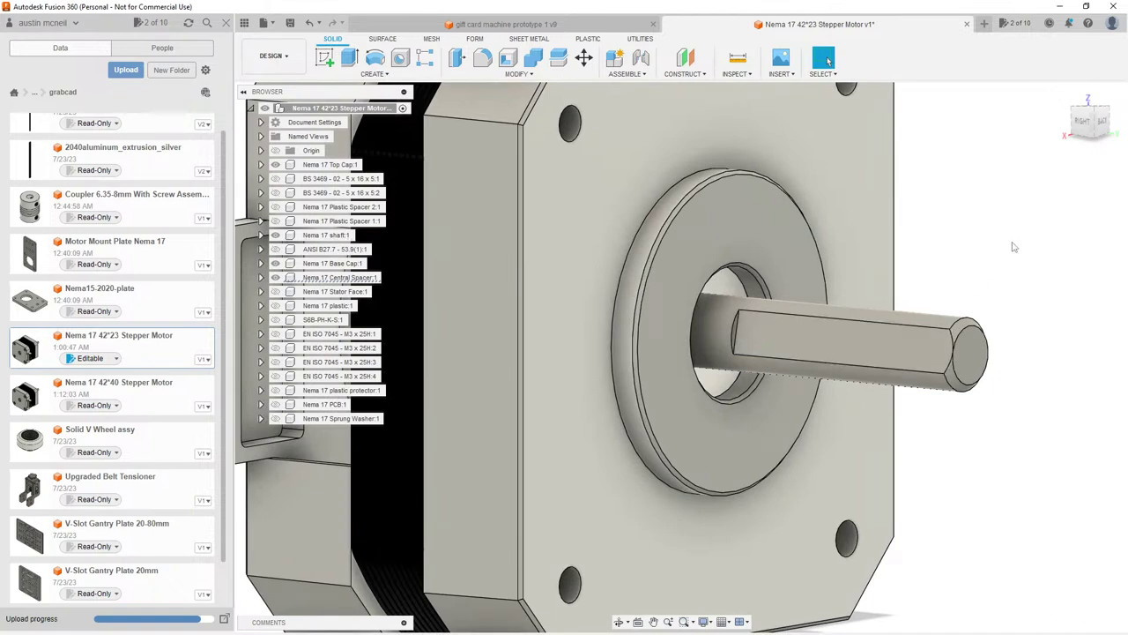
{"action": "key", "text": "i"}
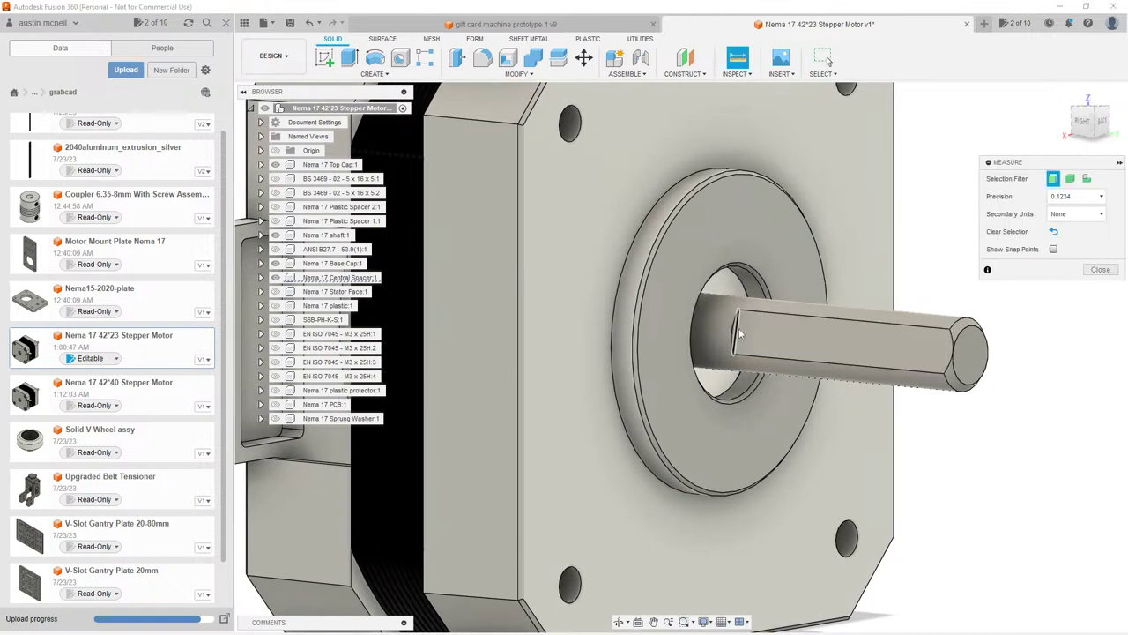
{"action": "left_click", "coordinate": [739, 336]}
{"action": "left_click", "coordinate": [967, 355]}
{"action": "key", "text": "Escape"}
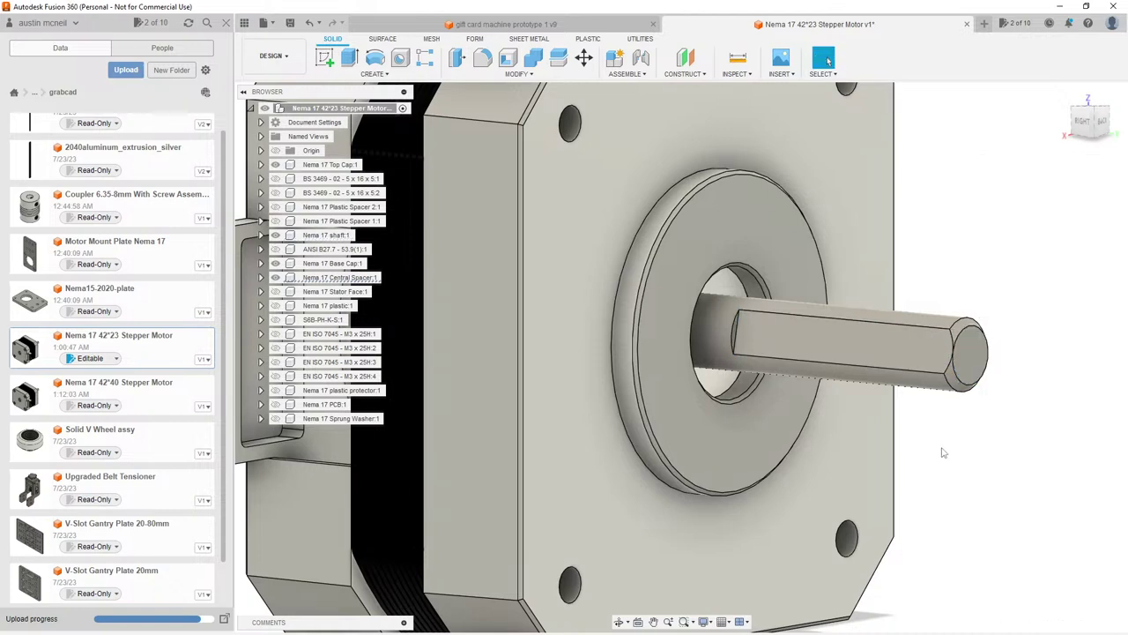
Step: Measure how far the shaft's end face protrudes from the top cap's outer face
{"action": "key", "text": "i"}
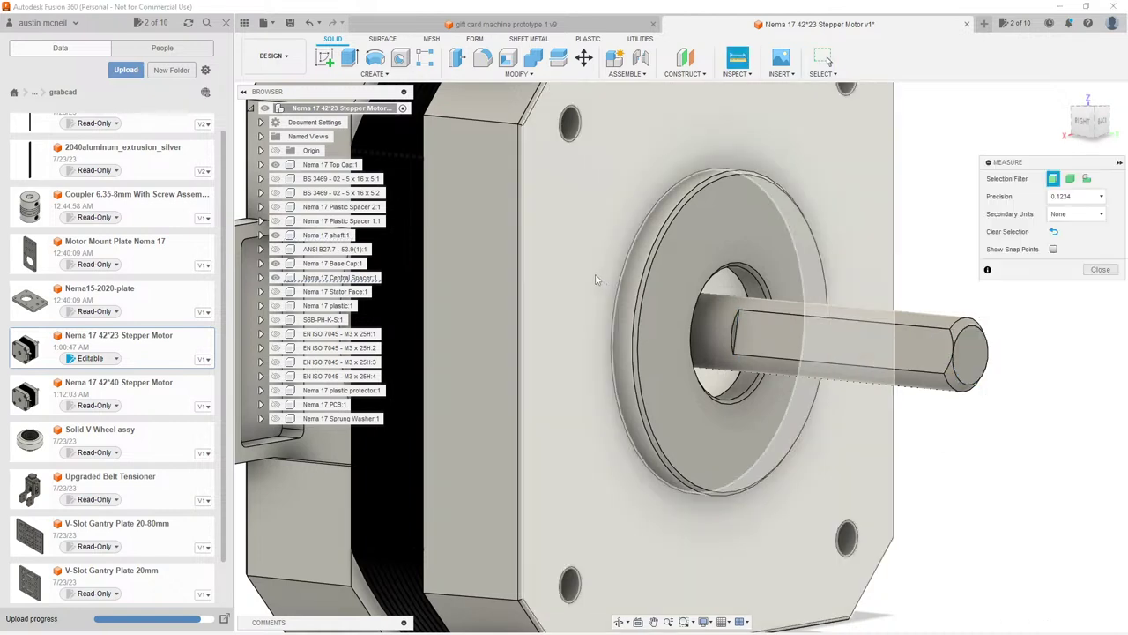
{"action": "left_click", "coordinate": [794, 333]}
{"action": "left_click", "coordinate": [970, 352]}
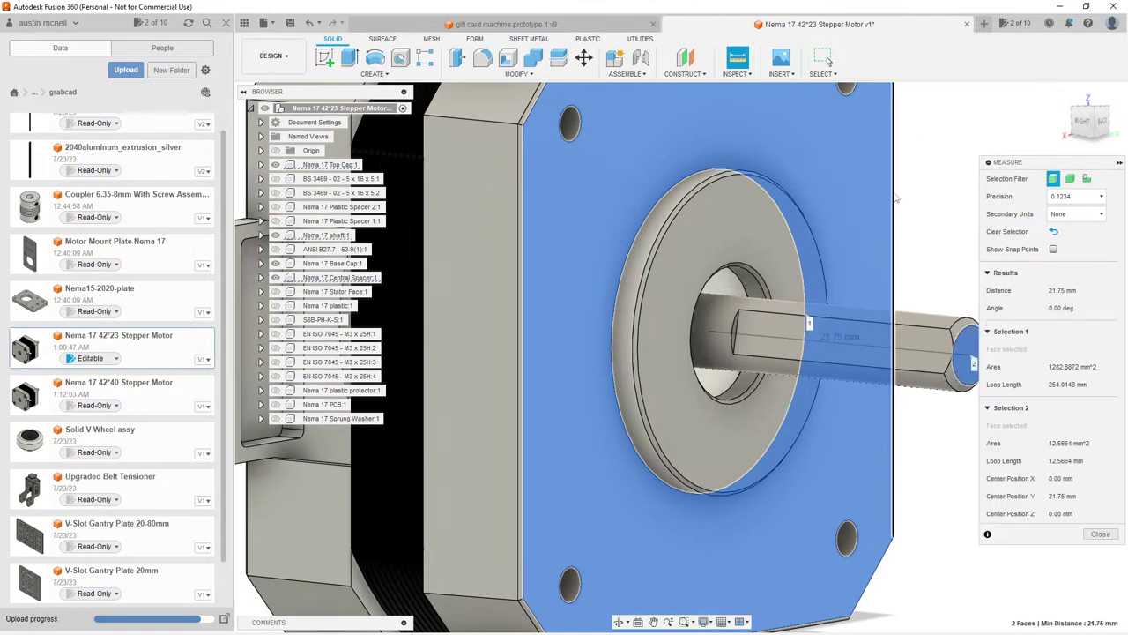
{"action": "scroll", "coordinate": [714, 293], "scroll_direction": "down", "scroll_amount": 5}
{"action": "scroll", "coordinate": [811, 183], "scroll_direction": "up", "scroll_amount": 3}
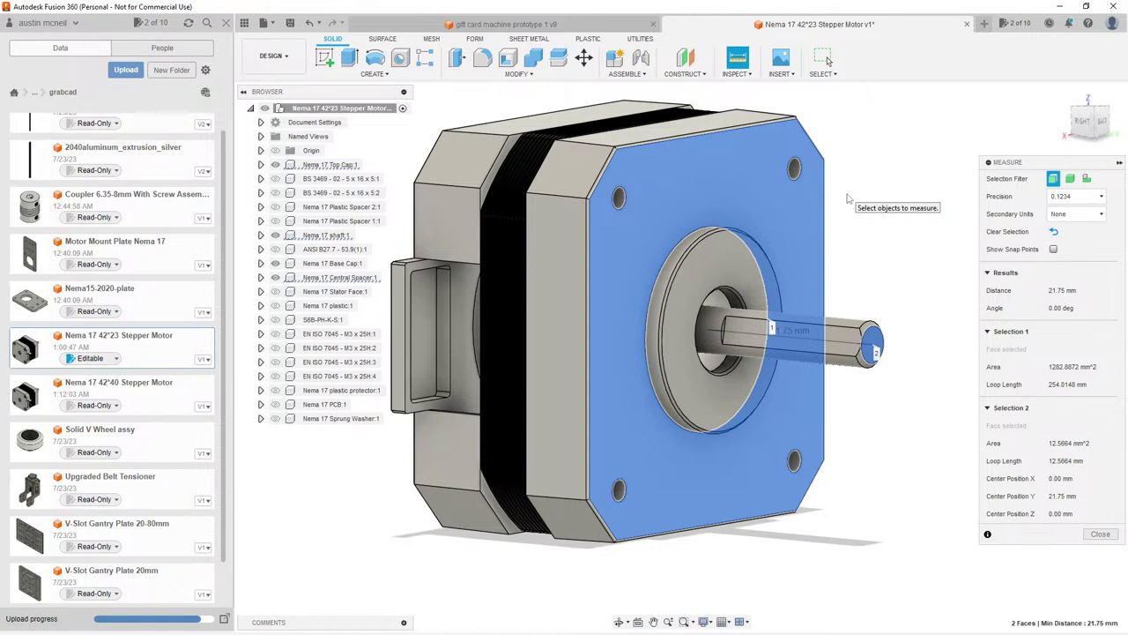
{"action": "key", "text": "Escape"}
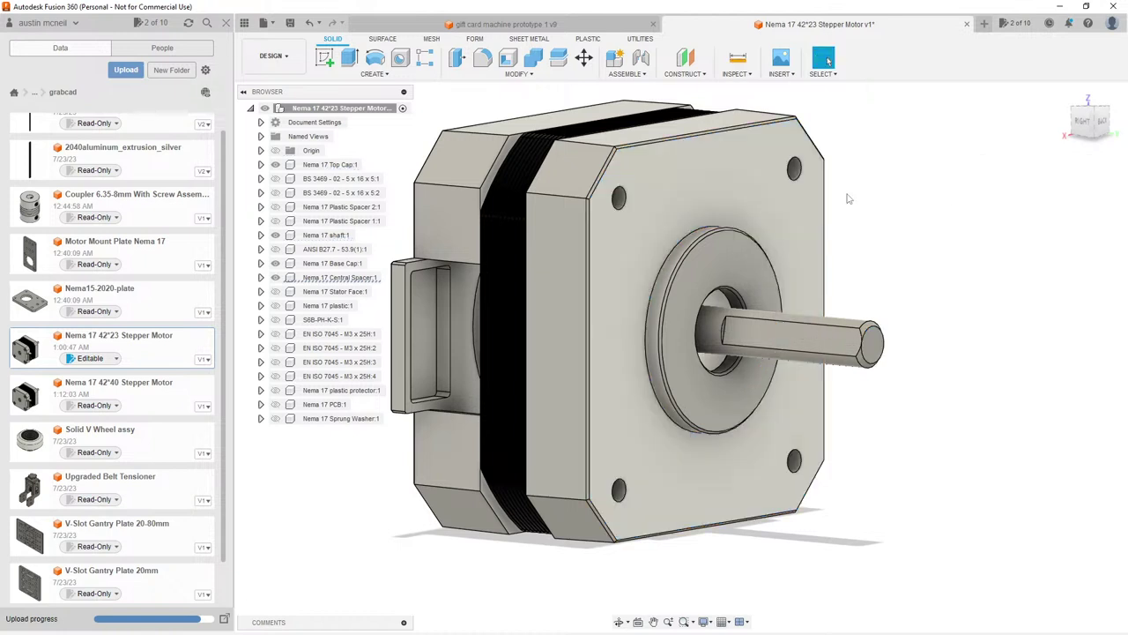
Step: Show the S6B-PH-K-S connector beside the base cap, leaving the stator face hidden
{"action": "middle_click_drag", "start_coordinate": [869, 221], "coordinate": [924, 221], "text": "shift"}
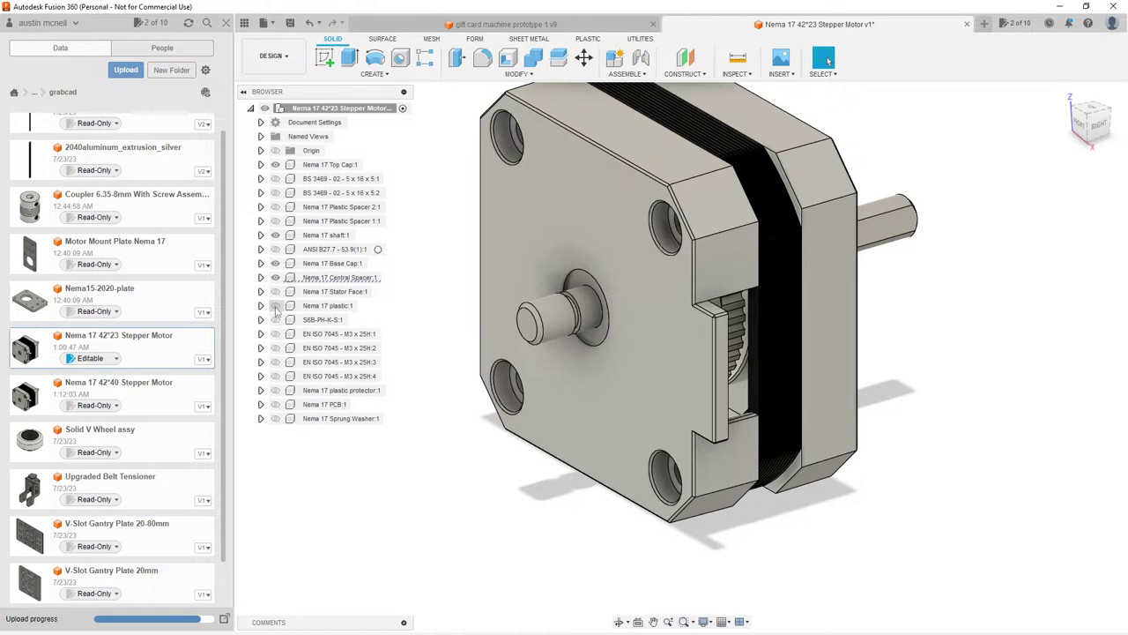
{"action": "left_click", "coordinate": [275, 293]}
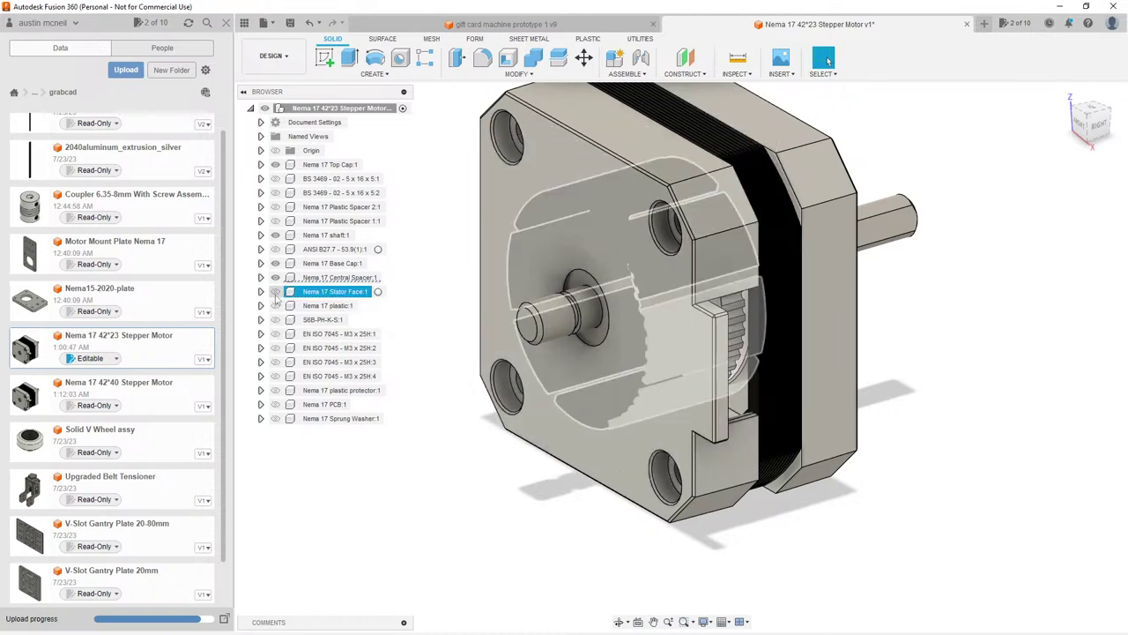
{"action": "left_click", "coordinate": [275, 292]}
{"action": "left_click", "coordinate": [275, 297]}
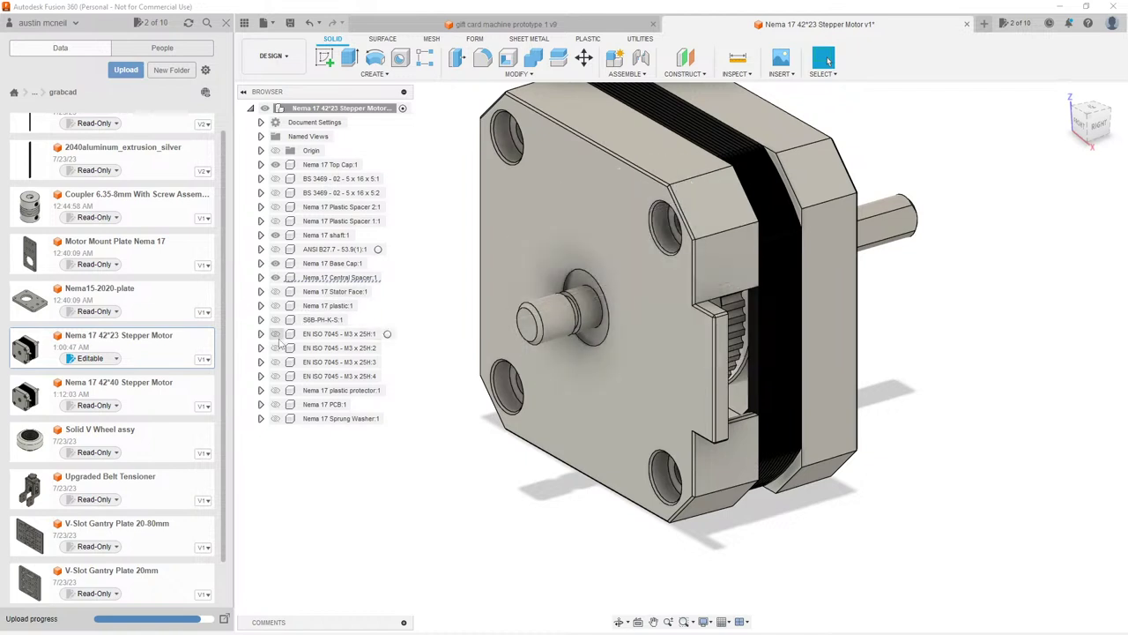
{"action": "left_click", "coordinate": [284, 321]}
{"action": "left_click", "coordinate": [277, 320]}
{"action": "left_click", "coordinate": [275, 320]}
{"action": "left_click", "coordinate": [276, 320]}
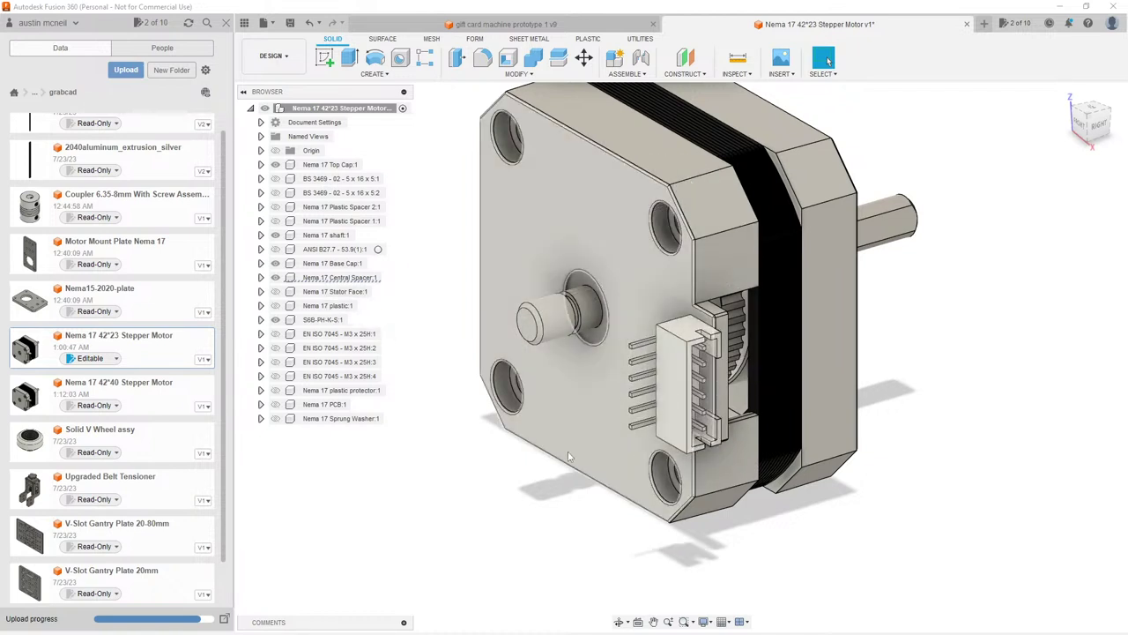
Step: Move the S6B-PH-K-S connector along the motor axis into the base cap's side opening
{"action": "left_click", "coordinate": [299, 322]}
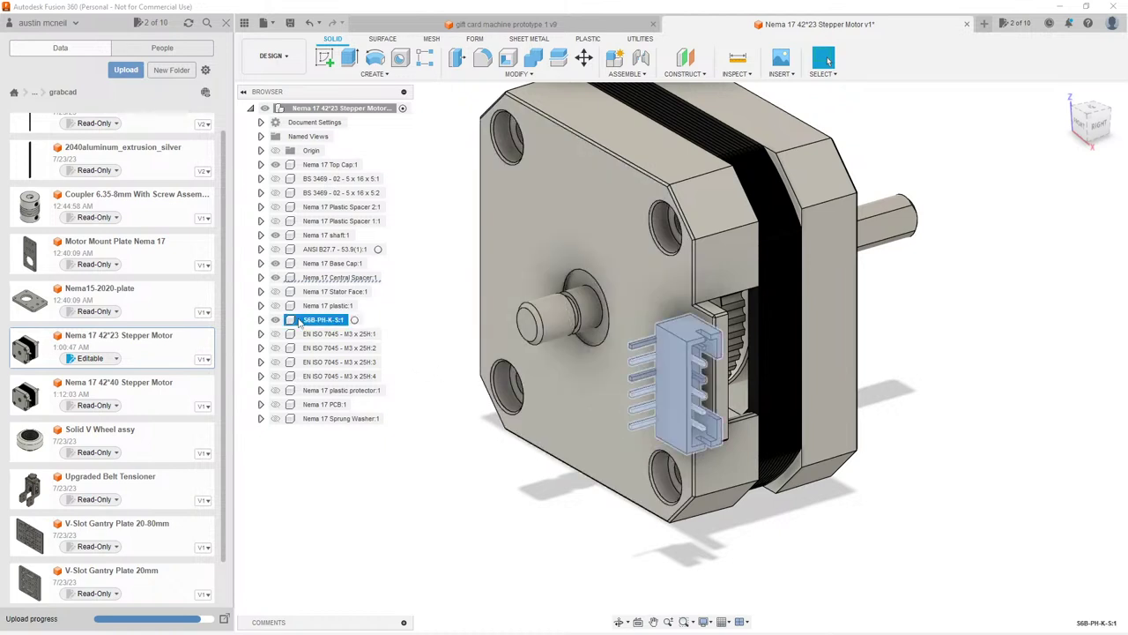
{"action": "key", "text": "m"}
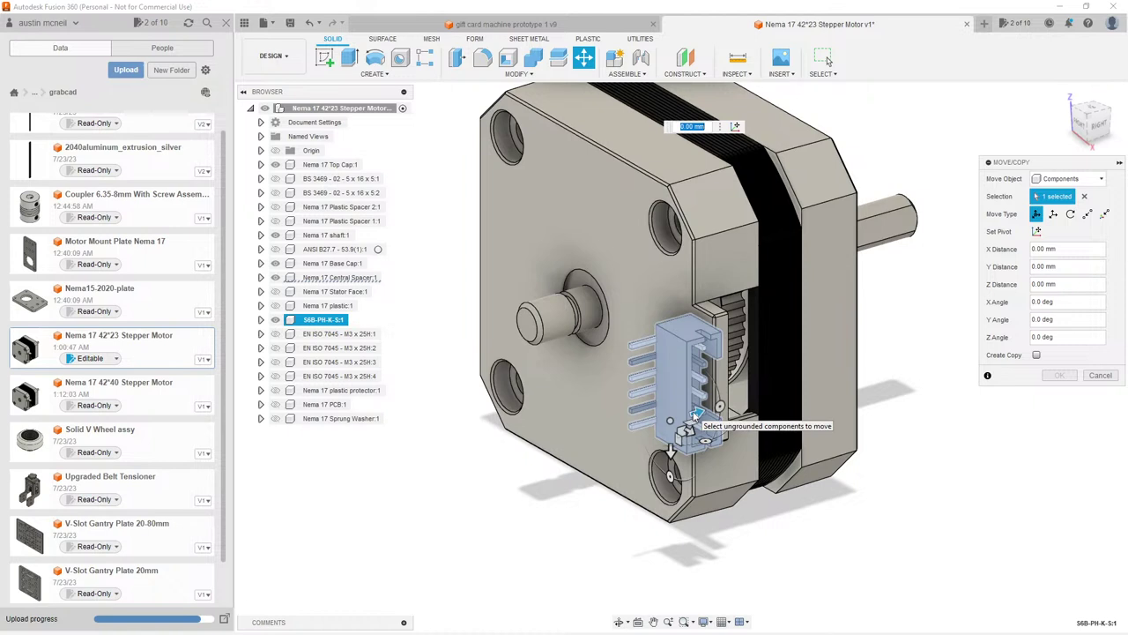
{"action": "key", "text": "Escape"}
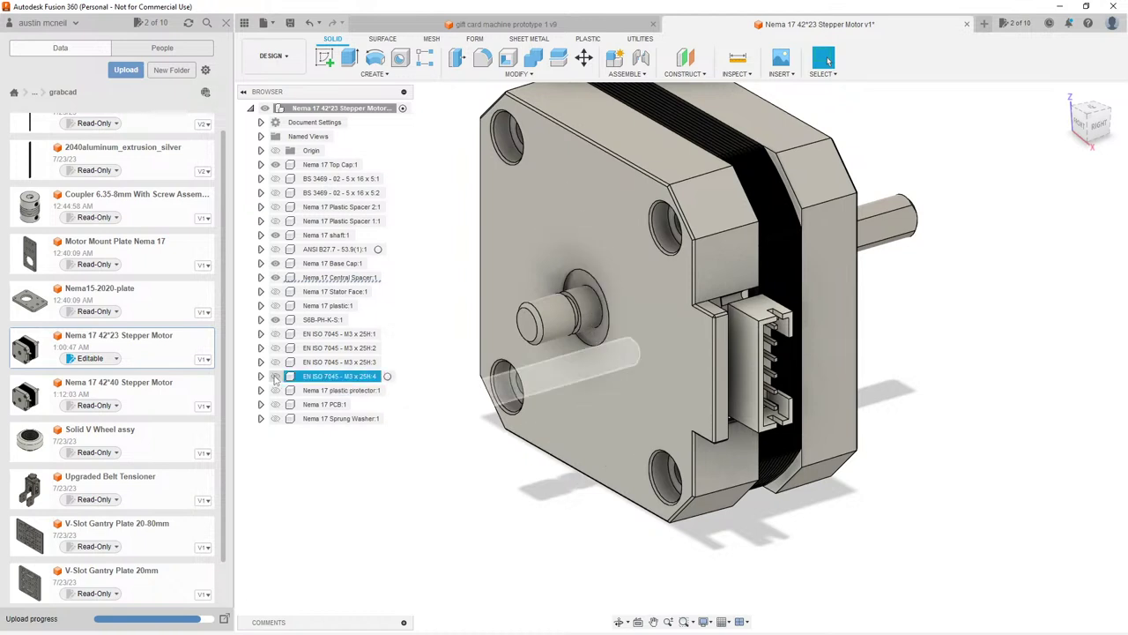
Step: Show the Nema 17 PCB and move the component along the motor axis into the base cap, against the connector
{"action": "left_click", "coordinate": [275, 377]}
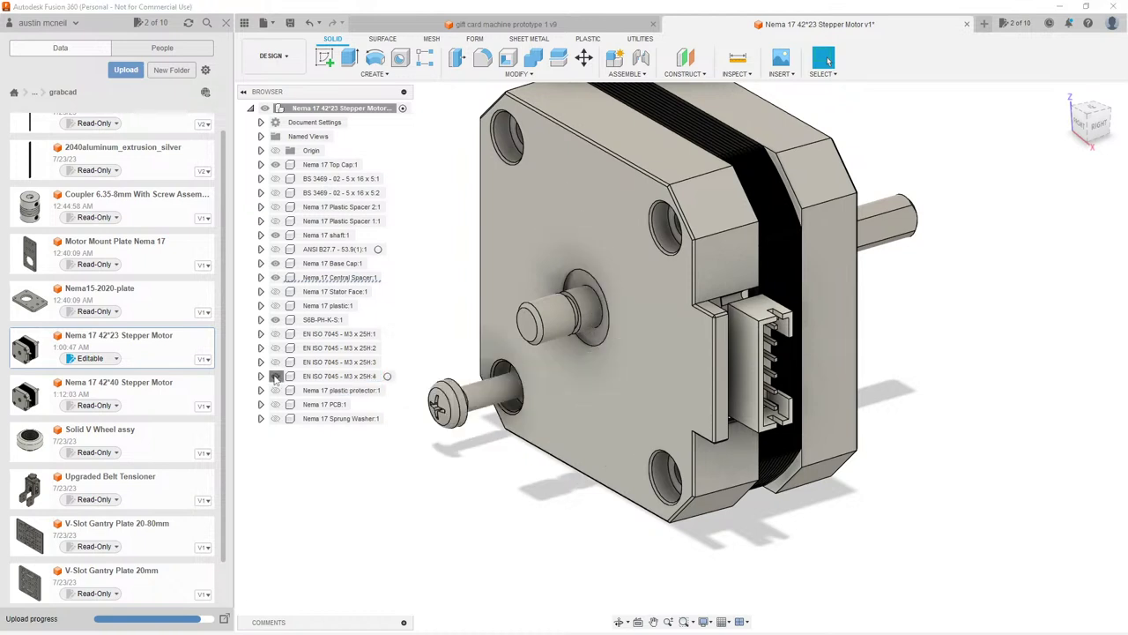
{"action": "left_click", "coordinate": [275, 376]}
{"action": "left_click", "coordinate": [275, 404]}
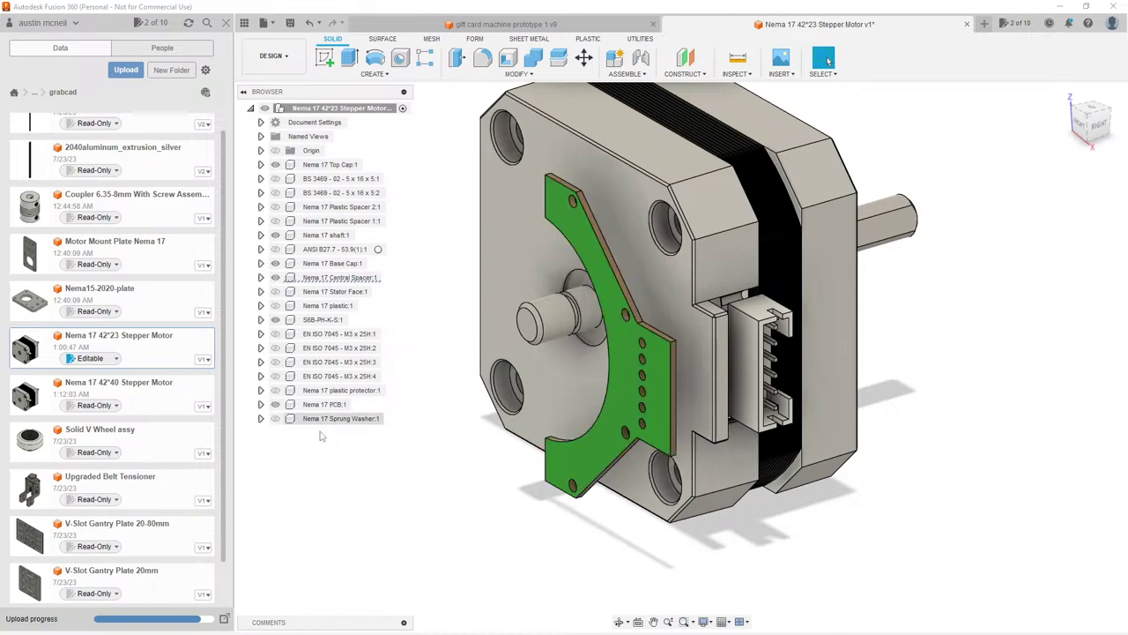
{"action": "left_click", "coordinate": [614, 423]}
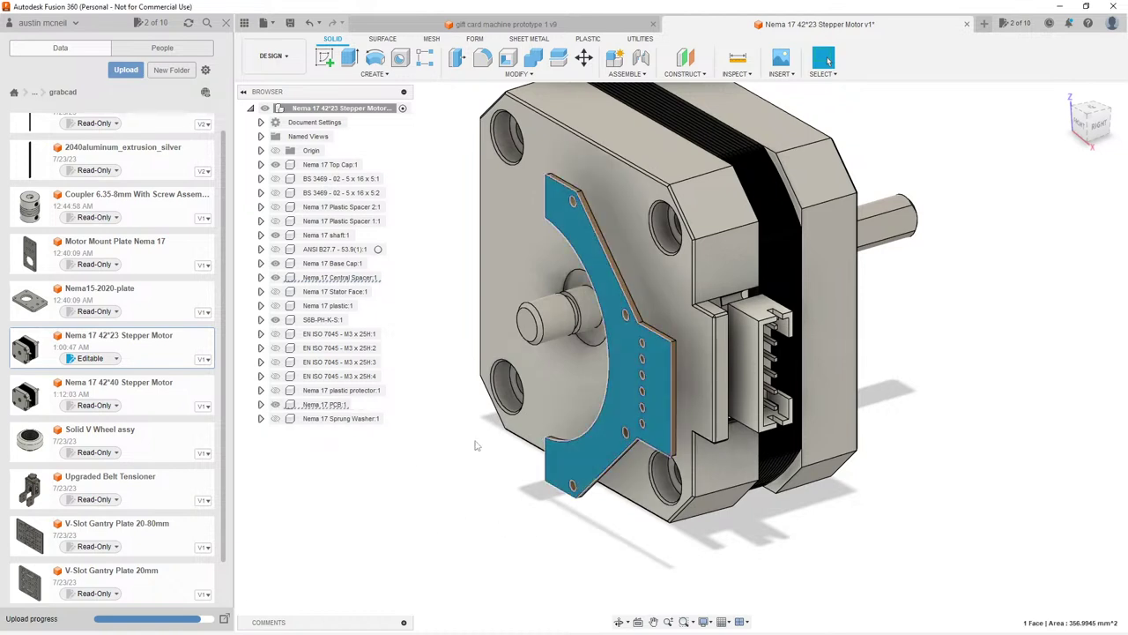
{"action": "key", "text": "m"}
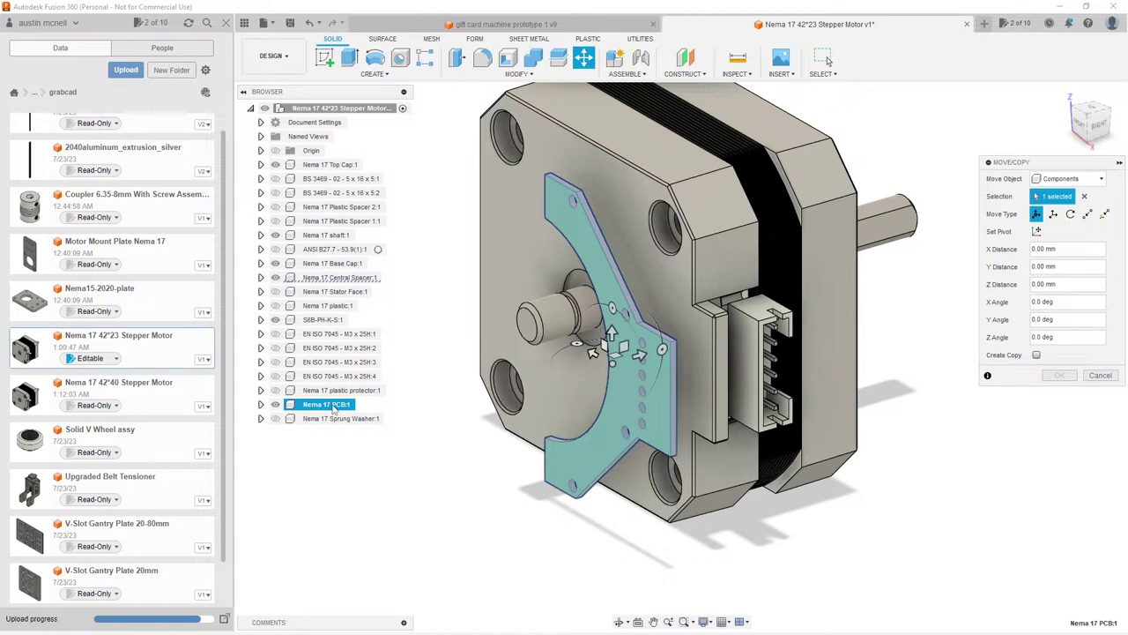
{"action": "left_click", "coordinate": [640, 354]}
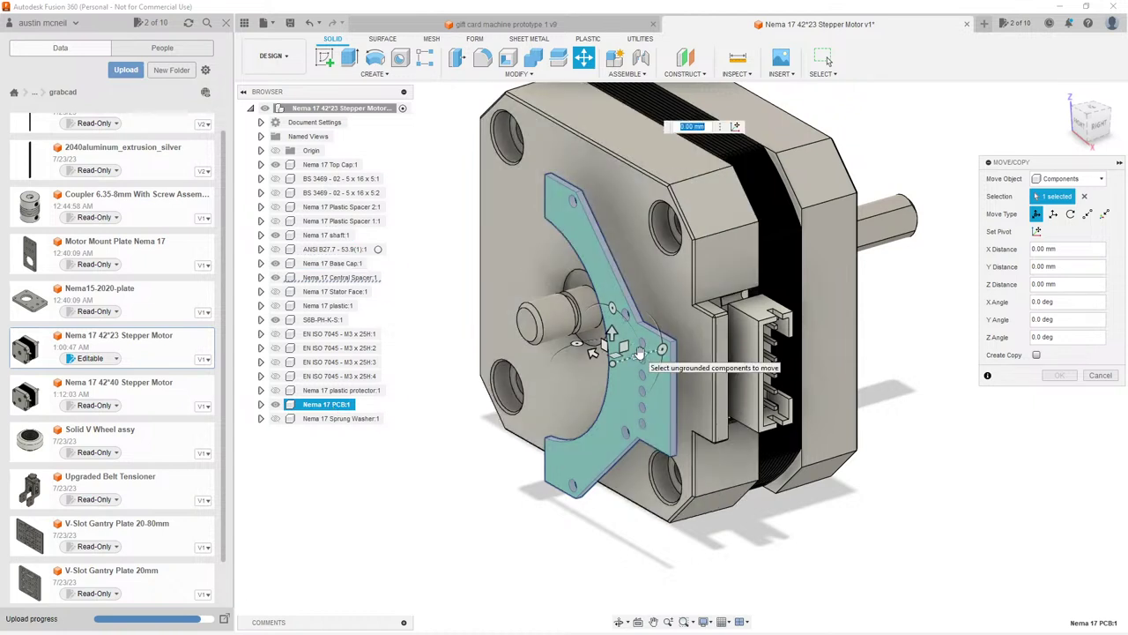
{"action": "key", "text": "Return"}
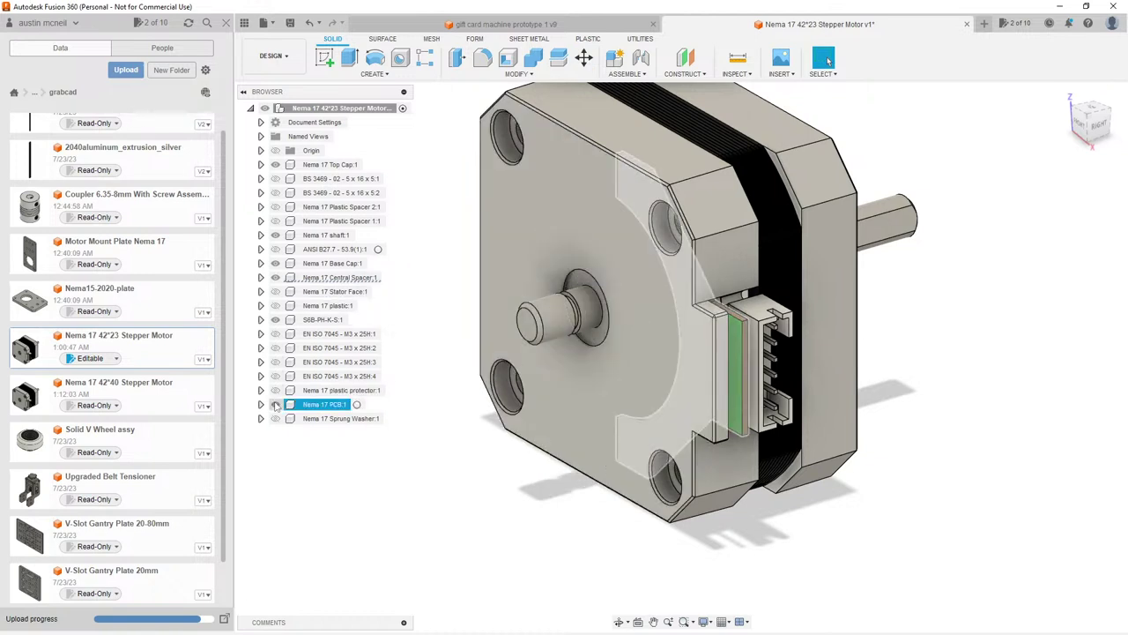
Step: Show the fourth EN ISO 7045 - M3 x 25H screw and move its body -36 mm along Z, out of the motor
{"action": "left_click", "coordinate": [275, 375]}
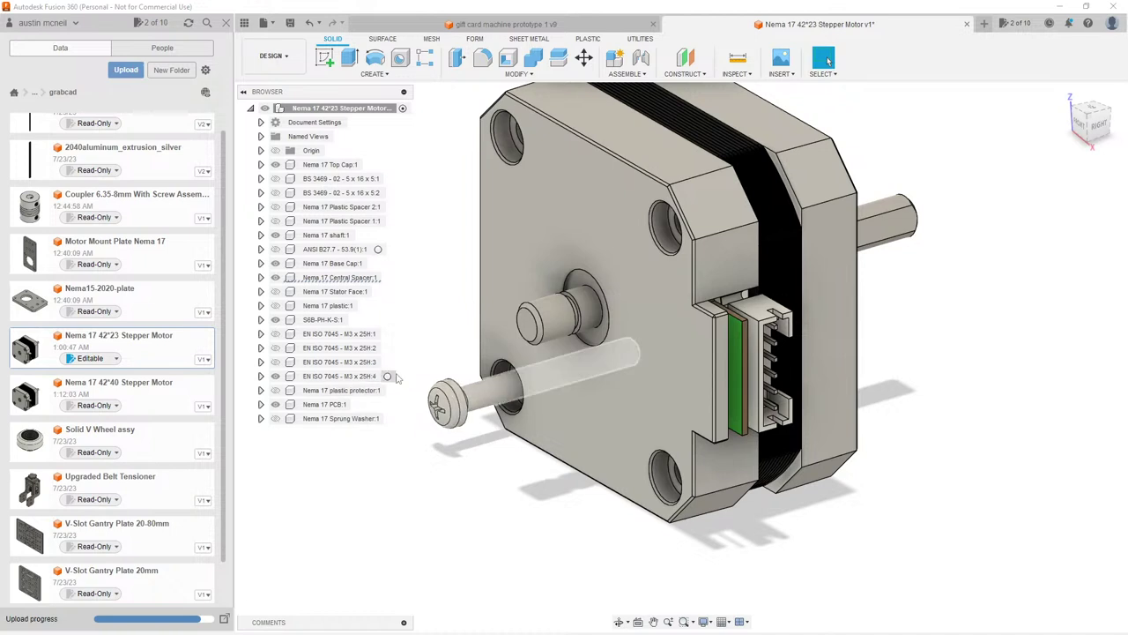
{"action": "scroll", "coordinate": [423, 365], "scroll_direction": "down", "scroll_amount": 3}
{"action": "key", "text": "m"}
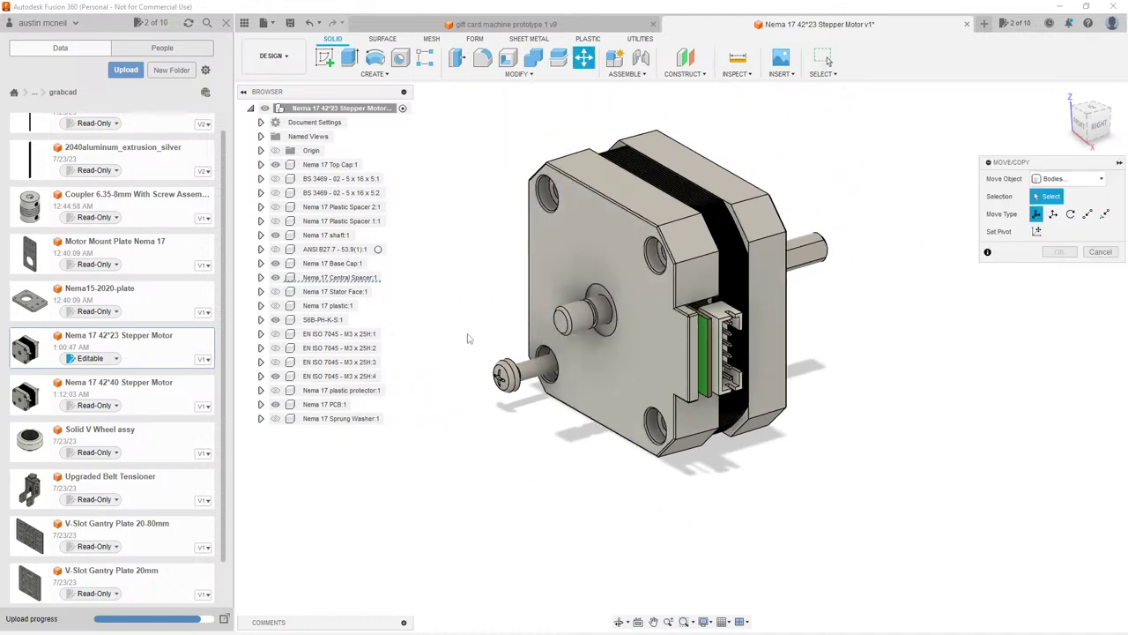
{"action": "left_click", "coordinate": [505, 376]}
{"action": "left_click", "coordinate": [505, 377]}
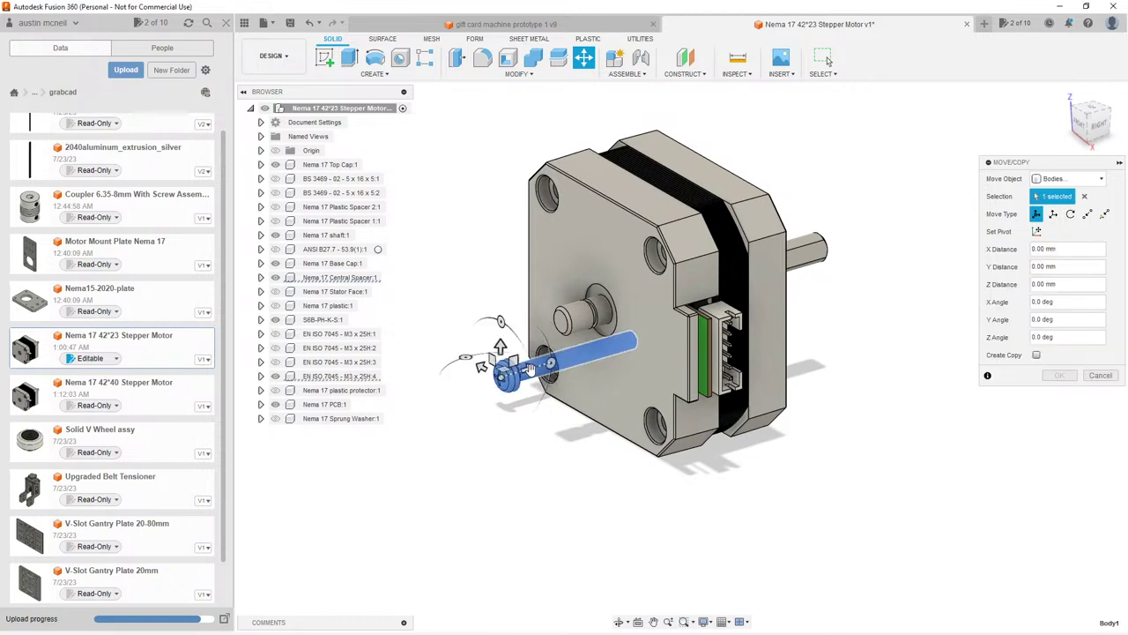
{"action": "left_click_drag", "start_coordinate": [494, 379], "coordinate": [344, 423]}
{"action": "middle_click_drag", "start_coordinate": [598, 291], "coordinate": [564, 304], "text": "shift"}
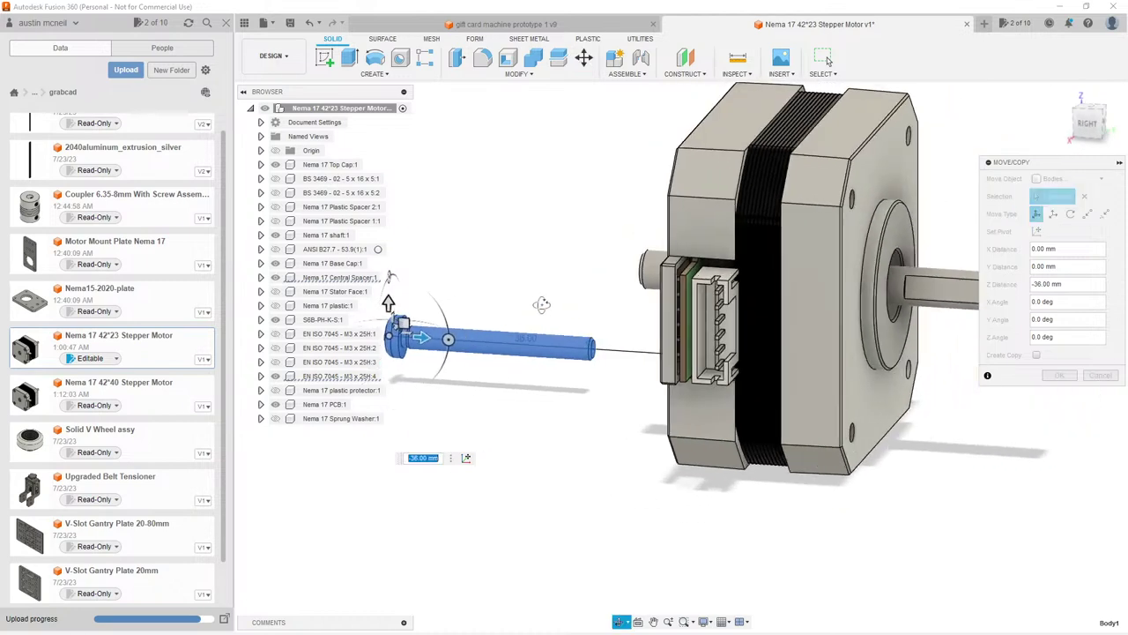
{"action": "left_click", "coordinate": [1056, 374]}
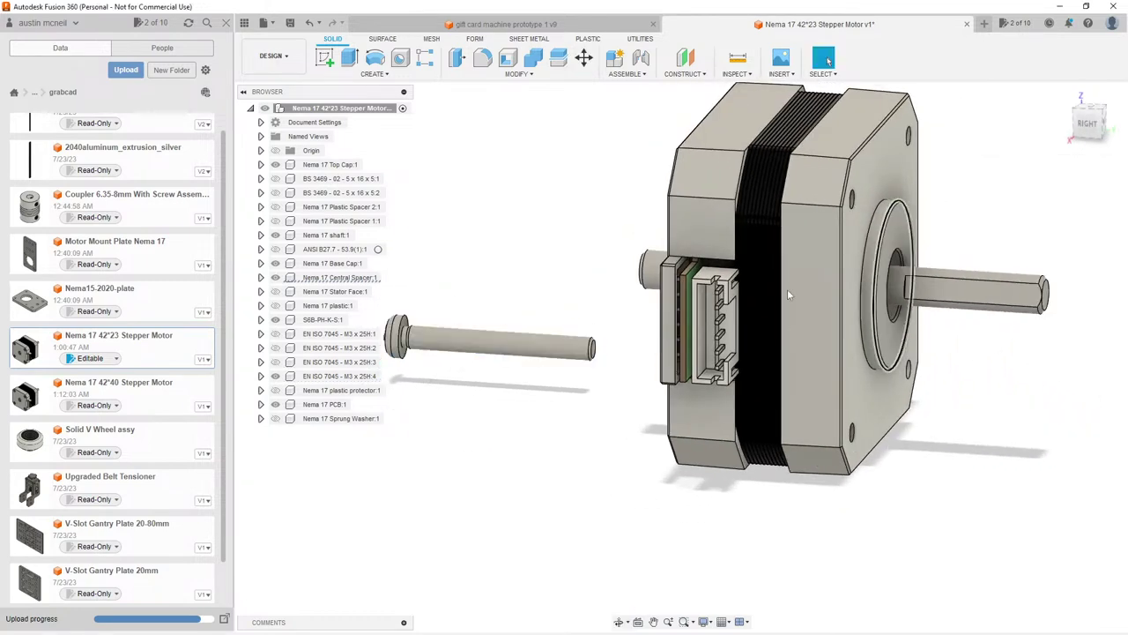
Step: Remove the chamfer from the pulled-out M3 x 25H screw's tip and move the screw back into its base cap hole
{"action": "scroll", "coordinate": [602, 310], "scroll_direction": "up", "scroll_amount": 5}
{"action": "scroll", "coordinate": [605, 304], "scroll_direction": "up", "scroll_amount": 2}
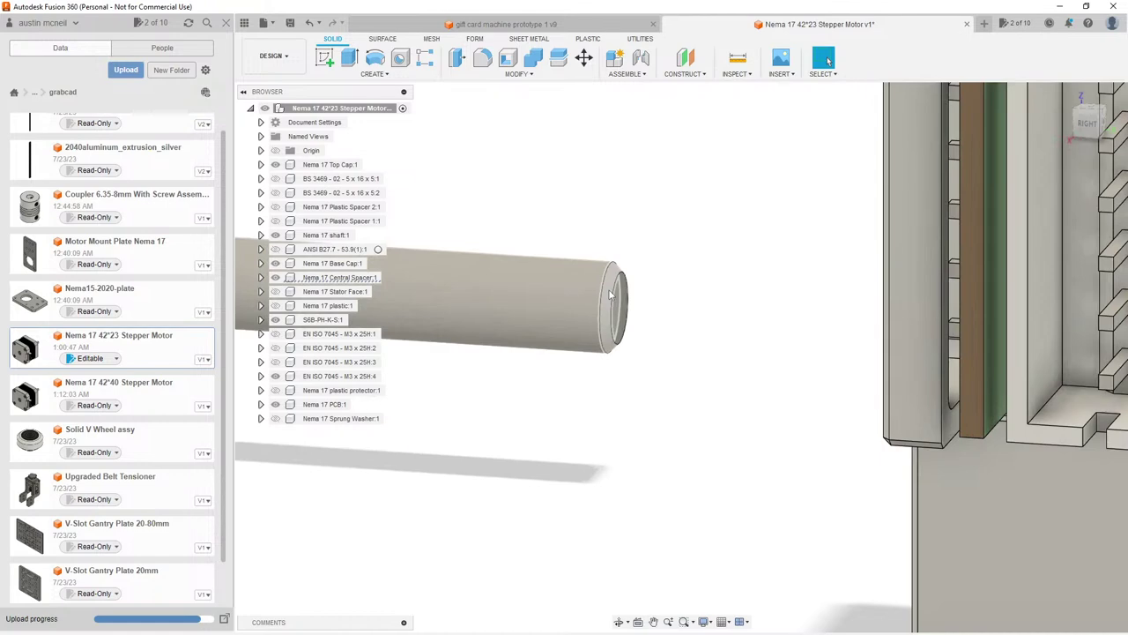
{"action": "scroll", "coordinate": [670, 322], "scroll_direction": "down", "scroll_amount": 2}
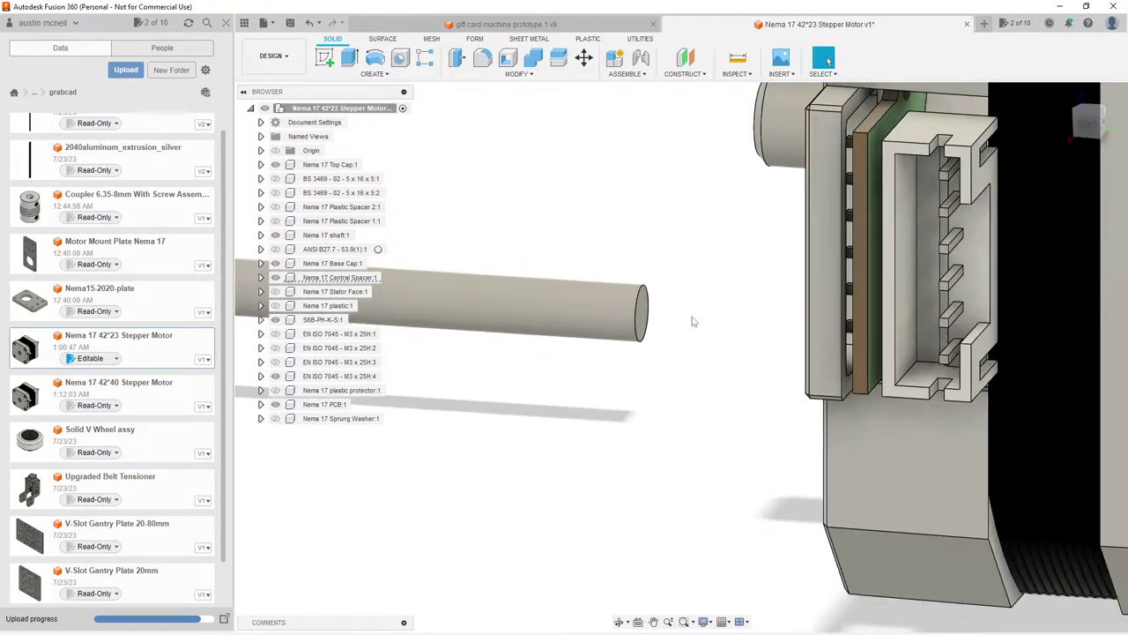
{"action": "scroll", "coordinate": [696, 322], "scroll_direction": "down", "scroll_amount": 3}
{"action": "scroll", "coordinate": [560, 330], "scroll_direction": "up", "scroll_amount": 4}
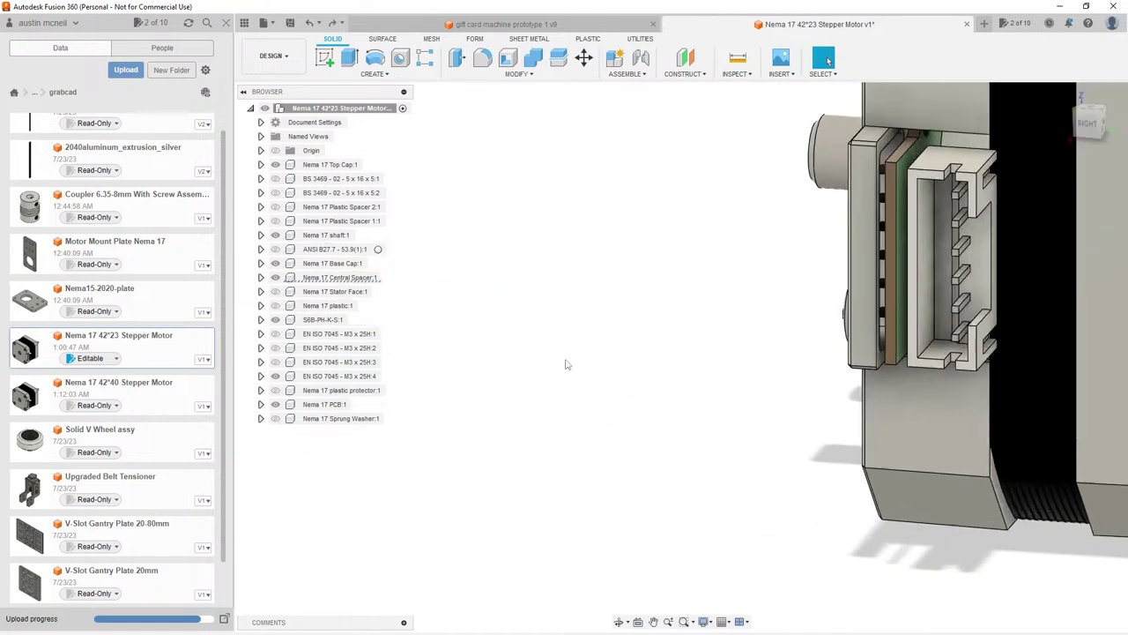
Step: Show the other three EN ISO 7045 - M3 x 25H screws on the motor's base cap
{"action": "scroll", "coordinate": [564, 367], "scroll_direction": "down", "scroll_amount": 3}
{"action": "middle_click_drag", "start_coordinate": [555, 379], "coordinate": [624, 382], "text": "shift"}
{"action": "scroll", "coordinate": [624, 382], "scroll_direction": "up", "scroll_amount": 2}
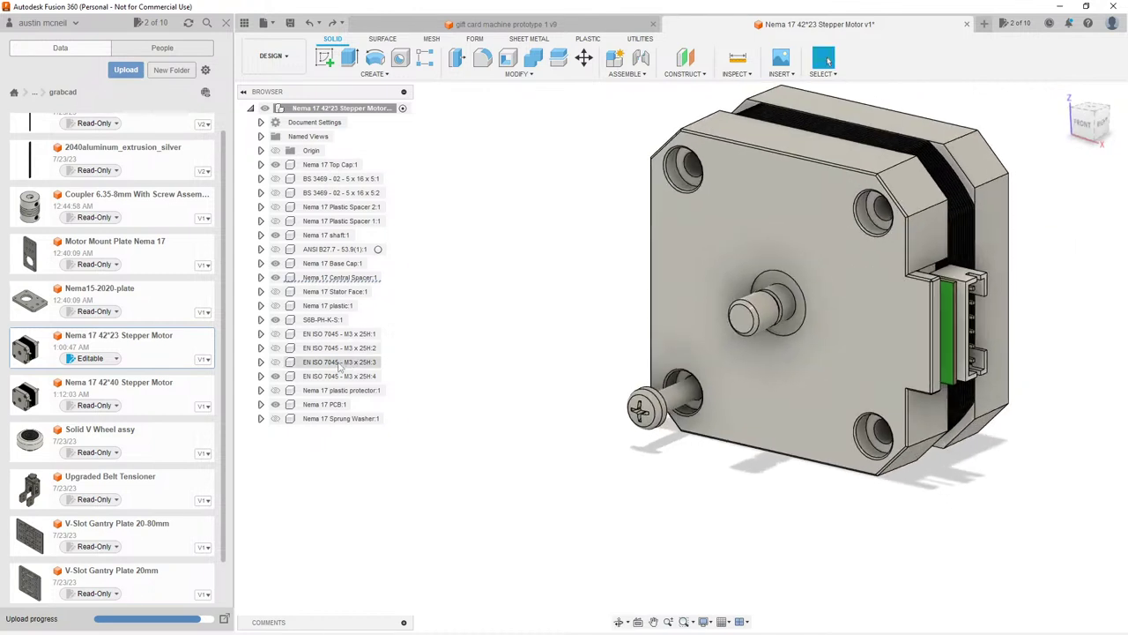
{"action": "left_click", "coordinate": [339, 361]}
{"action": "left_click", "coordinate": [274, 349], "text": "ctrl"}
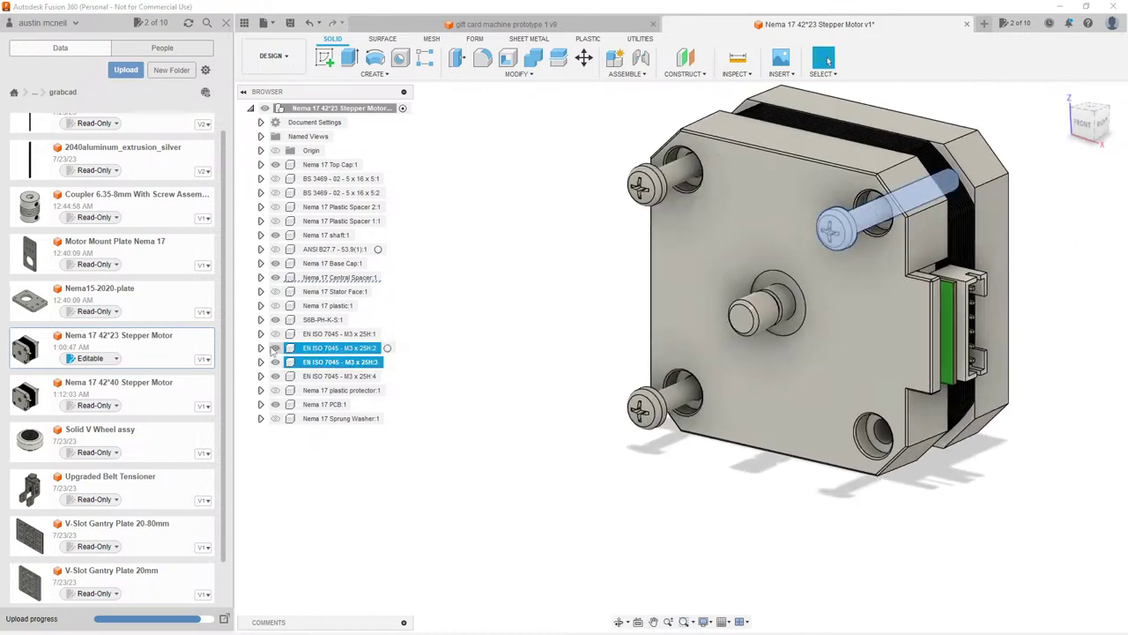
{"action": "left_click", "coordinate": [274, 350]}
{"action": "scroll", "coordinate": [444, 314], "scroll_direction": "down", "scroll_amount": 1}
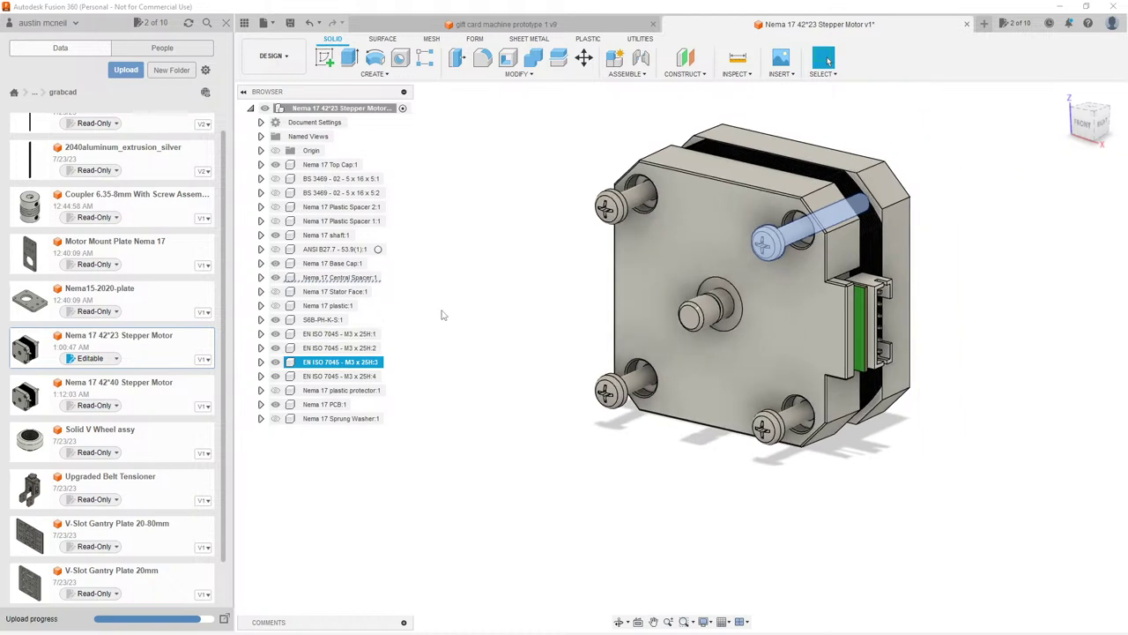
{"action": "middle_click_drag", "start_coordinate": [529, 252], "coordinate": [470, 319], "text": "shift"}
{"action": "left_click", "coordinate": [470, 319]}
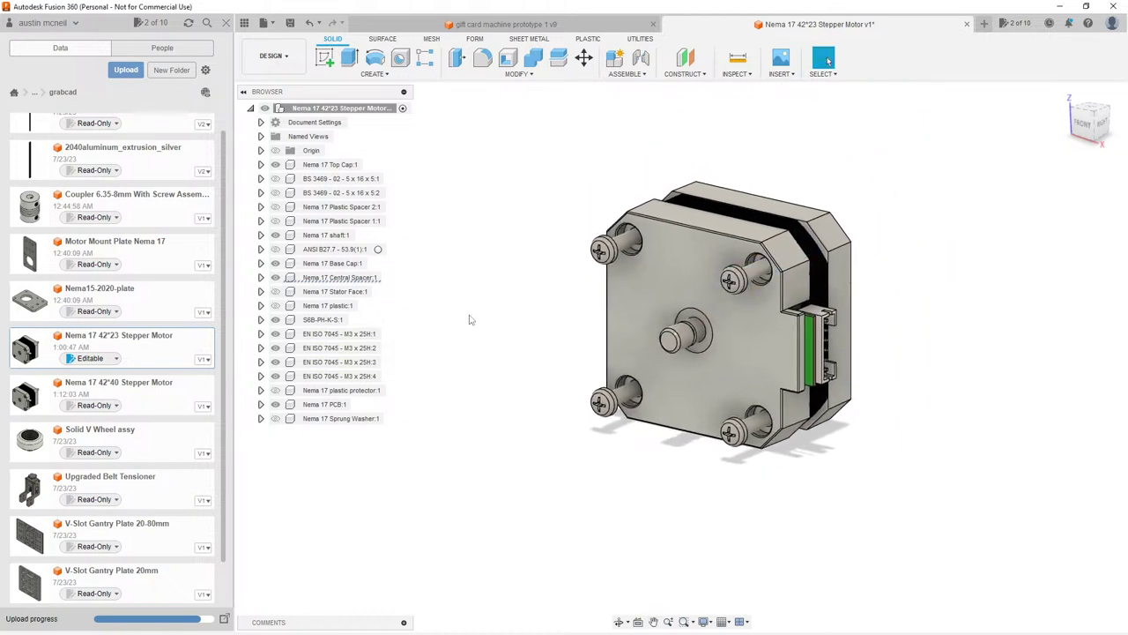
Step: Hide the Nema 17 base cap, central spacer, shaft and top cap, leaving the screws, PCB and connector shown
{"action": "left_click", "coordinate": [275, 263]}
{"action": "left_click", "coordinate": [275, 234]}
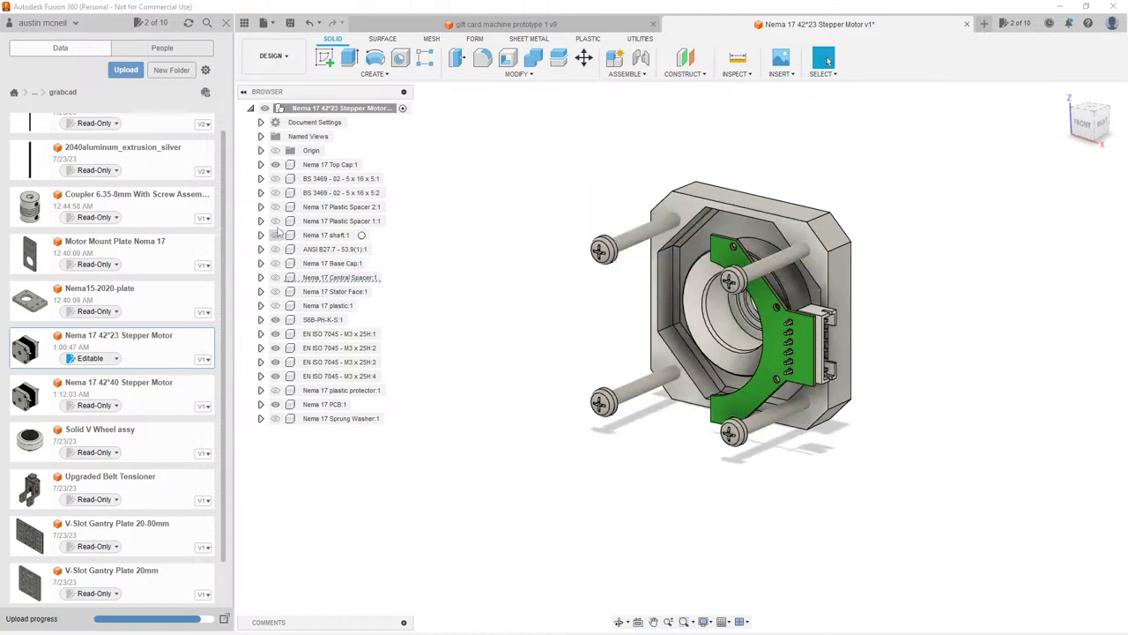
{"action": "left_click", "coordinate": [275, 164]}
{"action": "left_click", "coordinate": [277, 319]}
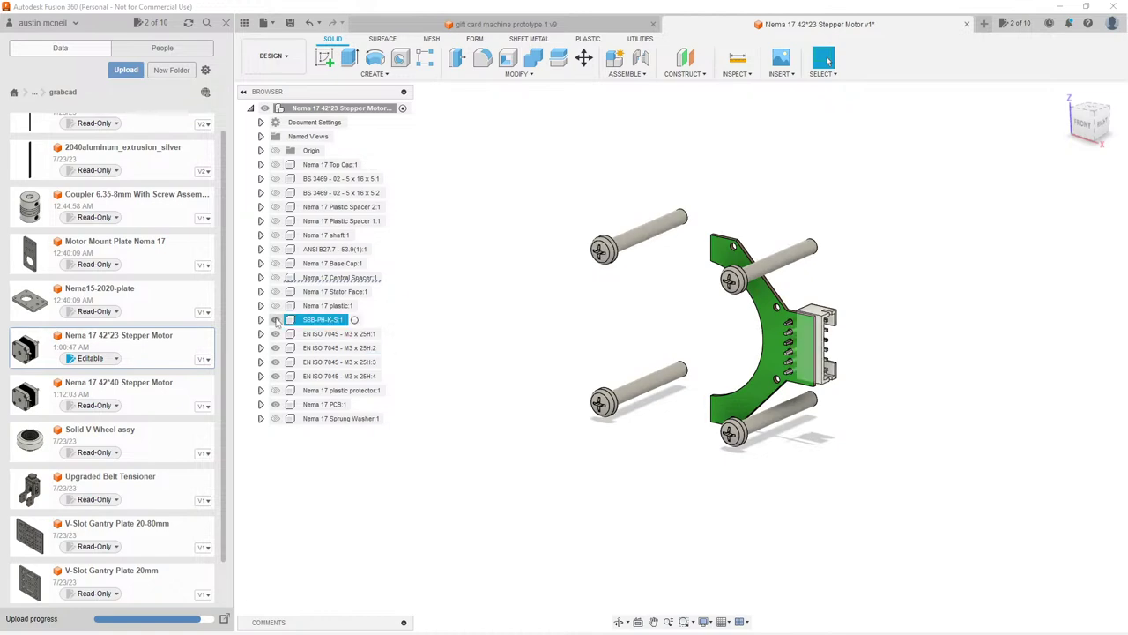
{"action": "key", "text": "Escape"}
Step: Delete the tip chamfer of the M3 x 25H screw beside the PCB's upper end
{"action": "middle_click_drag", "start_coordinate": [966, 330], "coordinate": [743, 284], "text": "shift"}
{"action": "scroll", "coordinate": [740, 283], "scroll_direction": "up", "scroll_amount": 6}
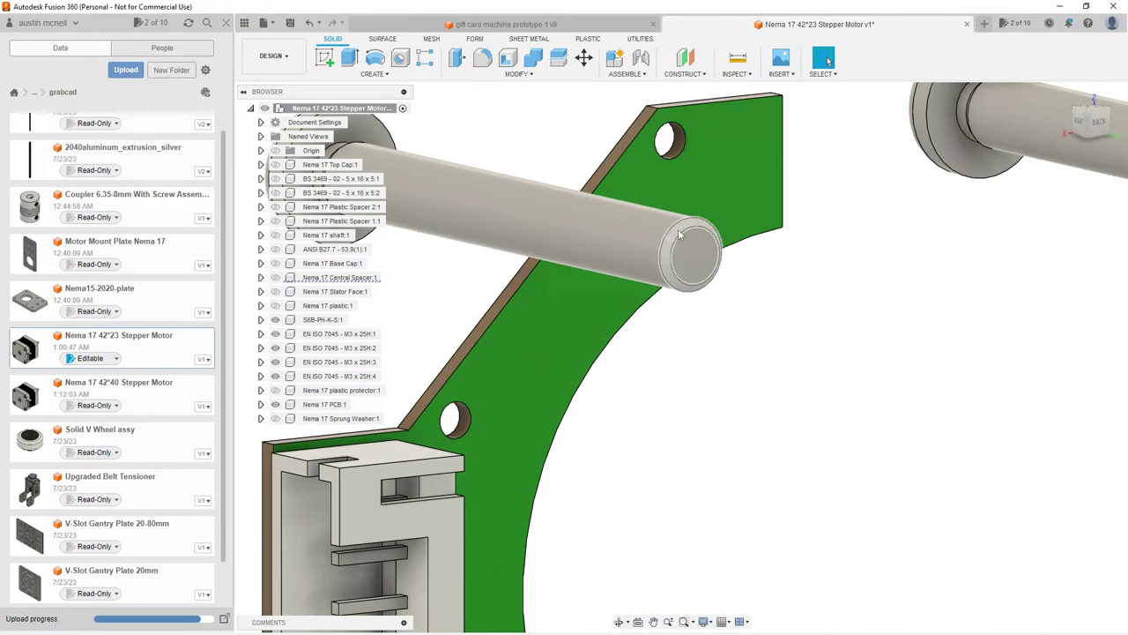
{"action": "left_click", "coordinate": [670, 246]}
{"action": "scroll", "coordinate": [669, 247], "scroll_direction": "down", "scroll_amount": 5}
{"action": "middle_click_drag", "start_coordinate": [669, 246], "coordinate": [687, 531], "text": "shift"}
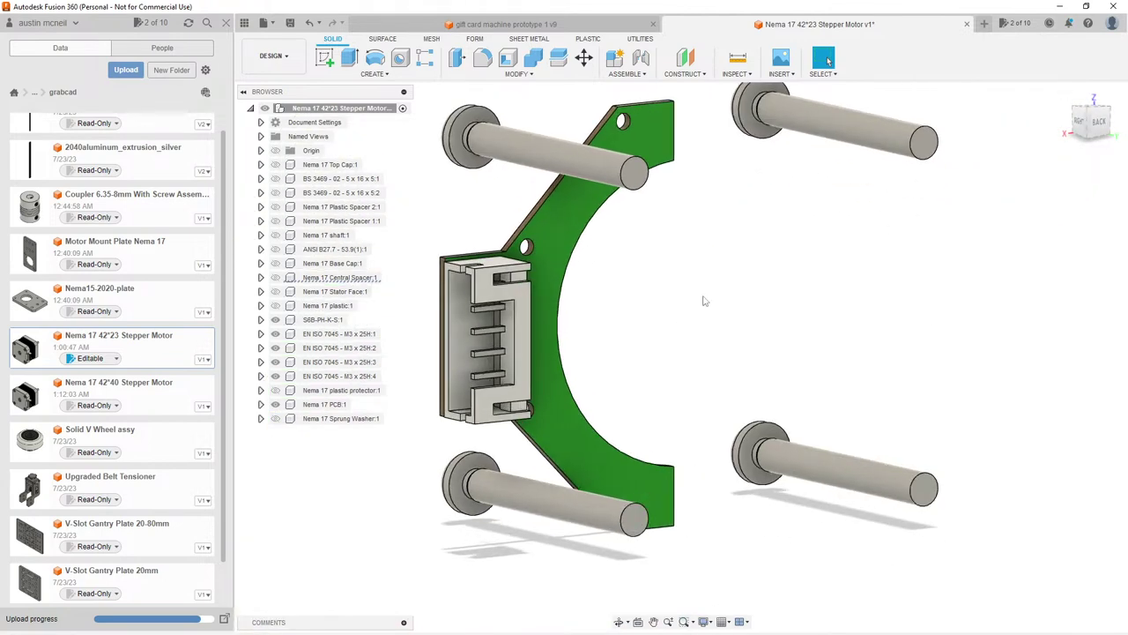
Step: Extrude the screw's flat tip face by -10 mm as a cut to shorten the M3 x 25H screw
{"action": "key", "text": "e"}
{"action": "left_click", "coordinate": [644, 185]}
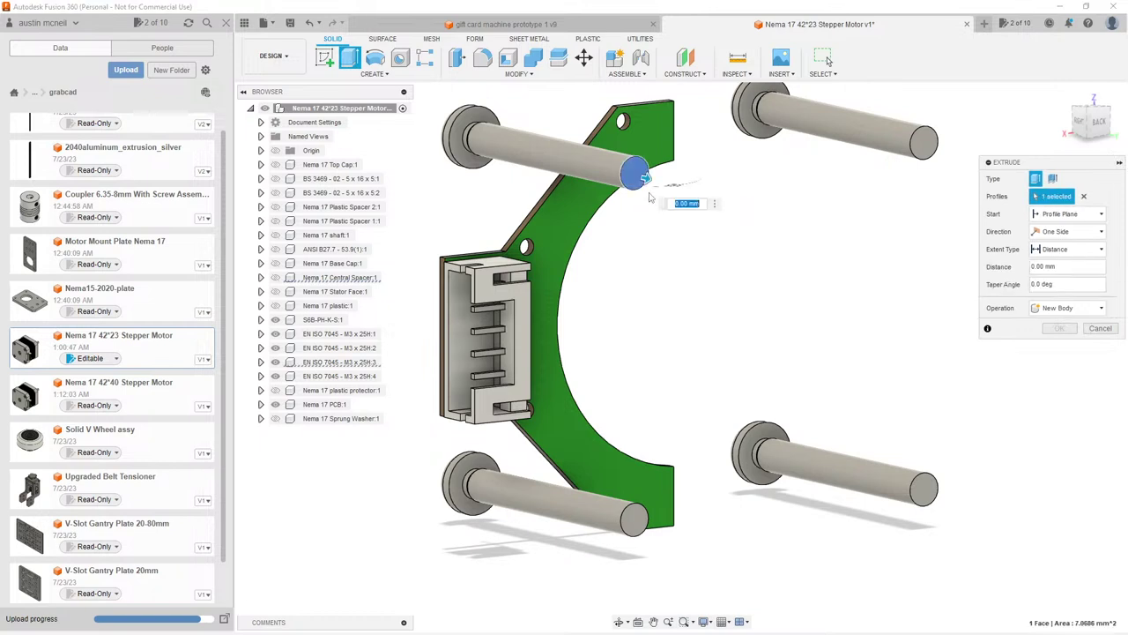
{"action": "key", "text": "BackSpace"}
{"action": "type", "text": "-10"}
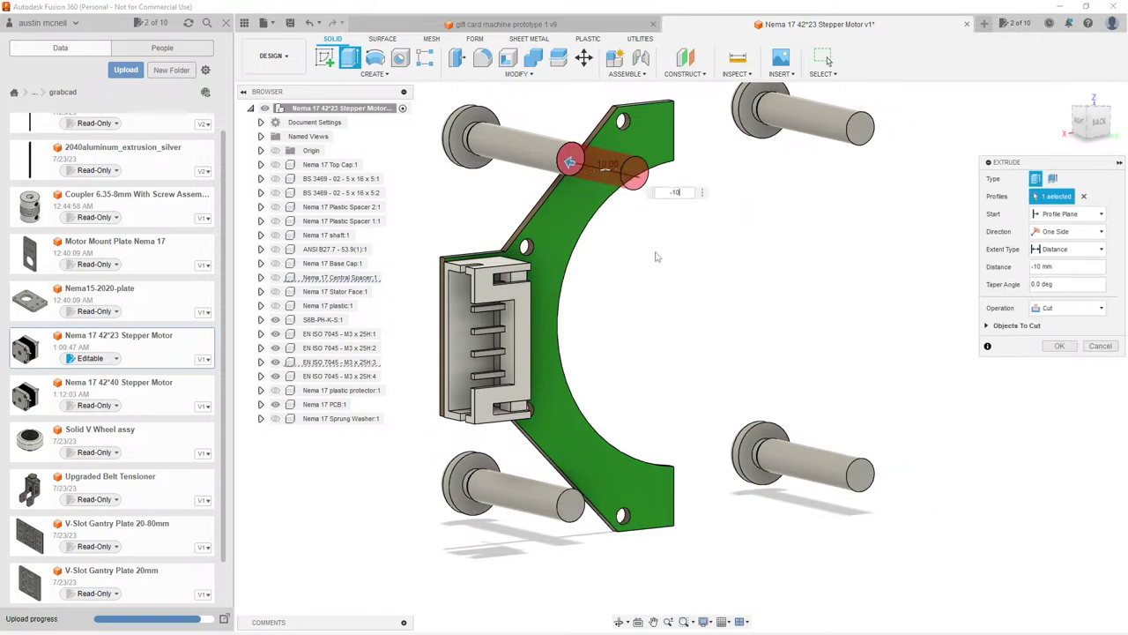
{"action": "key", "text": "Return"}
{"action": "scroll", "coordinate": [679, 265], "scroll_direction": "down", "scroll_amount": 2}
{"action": "middle_click_drag", "start_coordinate": [680, 265], "coordinate": [493, 256], "text": "shift"}
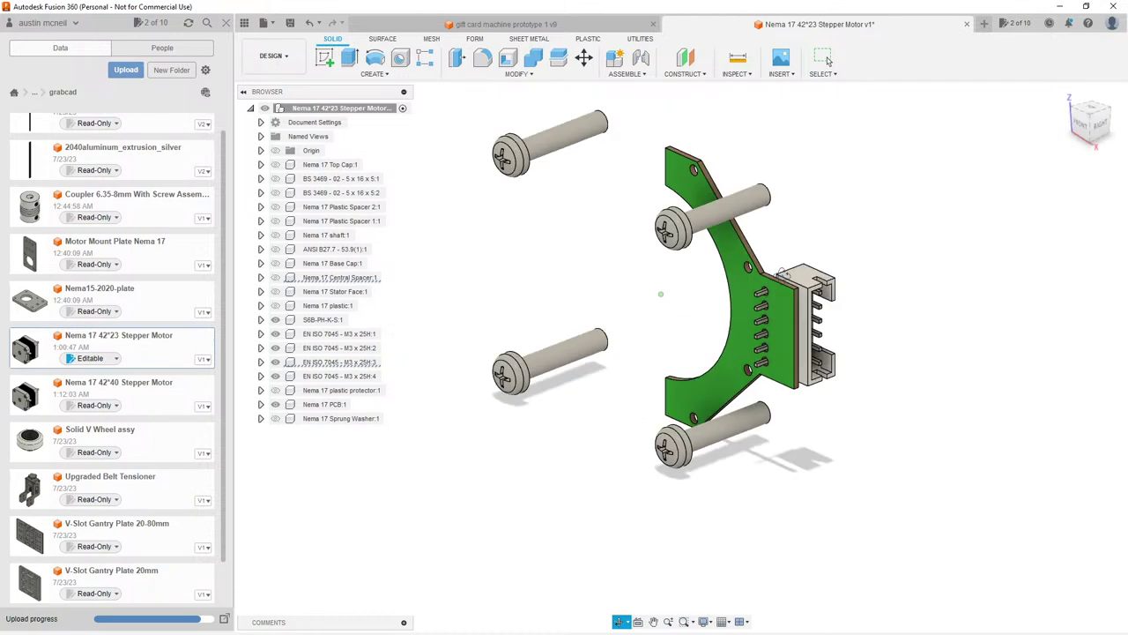
Step: Try to move the first EN ISO 7045 - M3 x 25H component on its own along the motor axis, toward the connector side
{"action": "left_click", "coordinate": [343, 333]}
{"action": "key", "text": "m"}
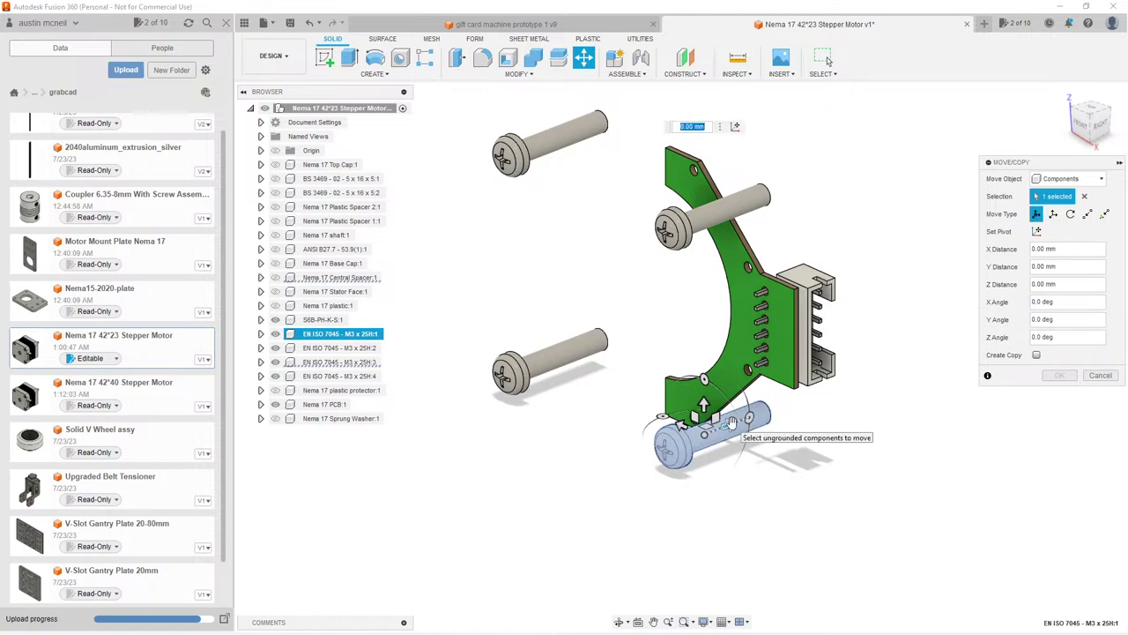
{"action": "key", "text": "Escape"}
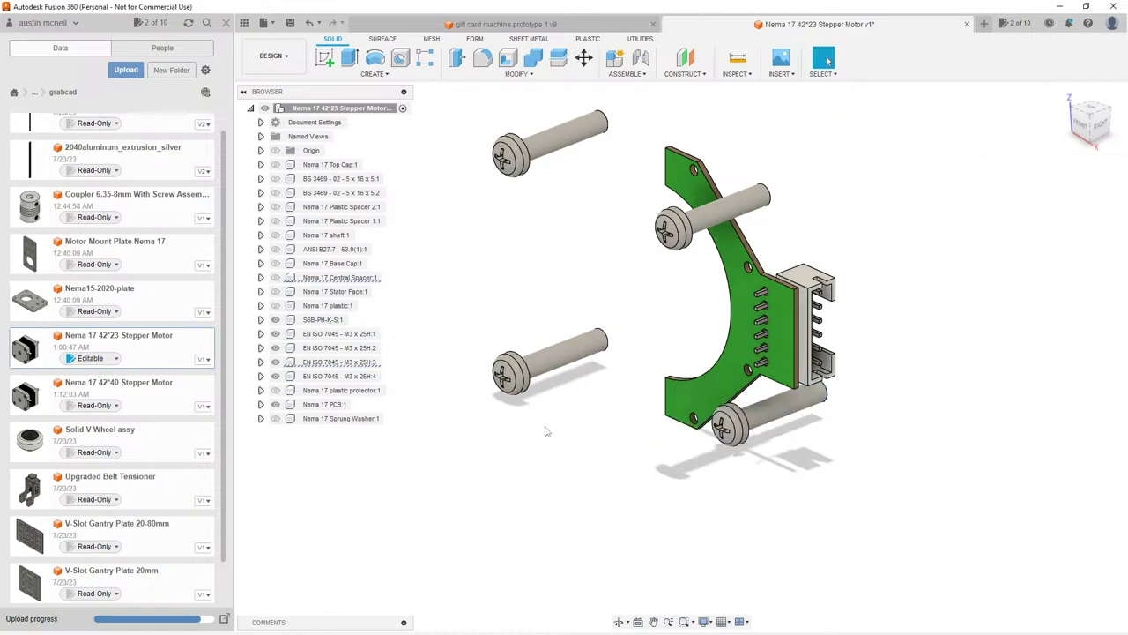
Step: Try to move the lower screw's body opposite the connector 10 mm along the motor axis
{"action": "key", "text": "m"}
{"action": "left_click", "coordinate": [564, 361]}
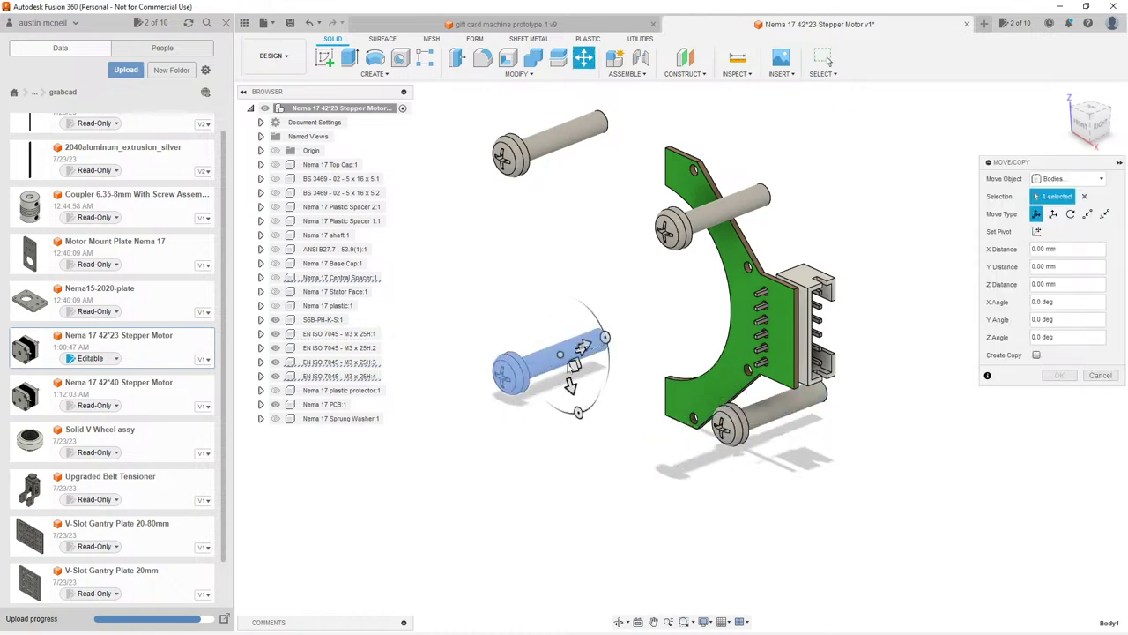
{"action": "left_click", "coordinate": [571, 357]}
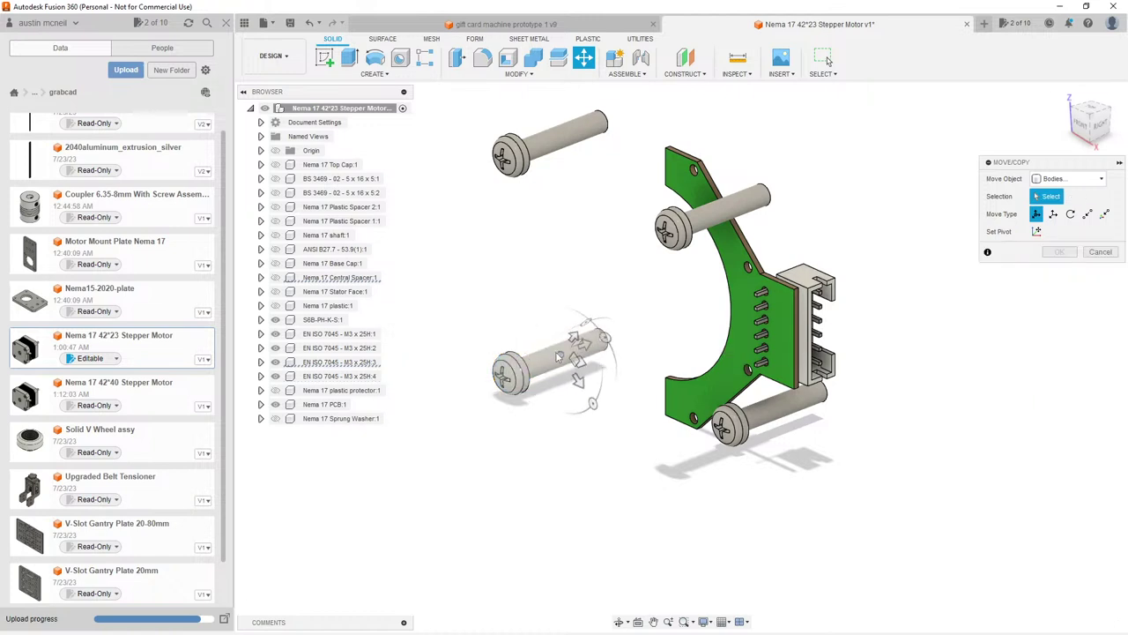
{"action": "left_click", "coordinate": [577, 347]}
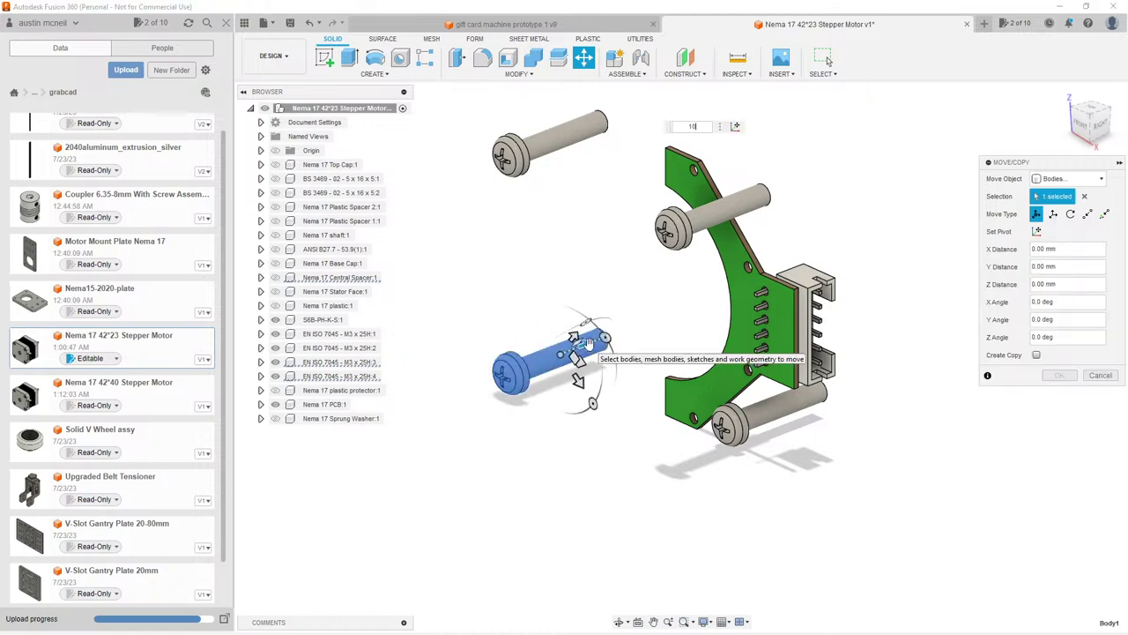
{"action": "key", "text": "Escape"}
Step: Try to move the upper screw's body opposite the connector further along the motor axis, and undo all the screw moves
{"action": "key", "text": "m"}
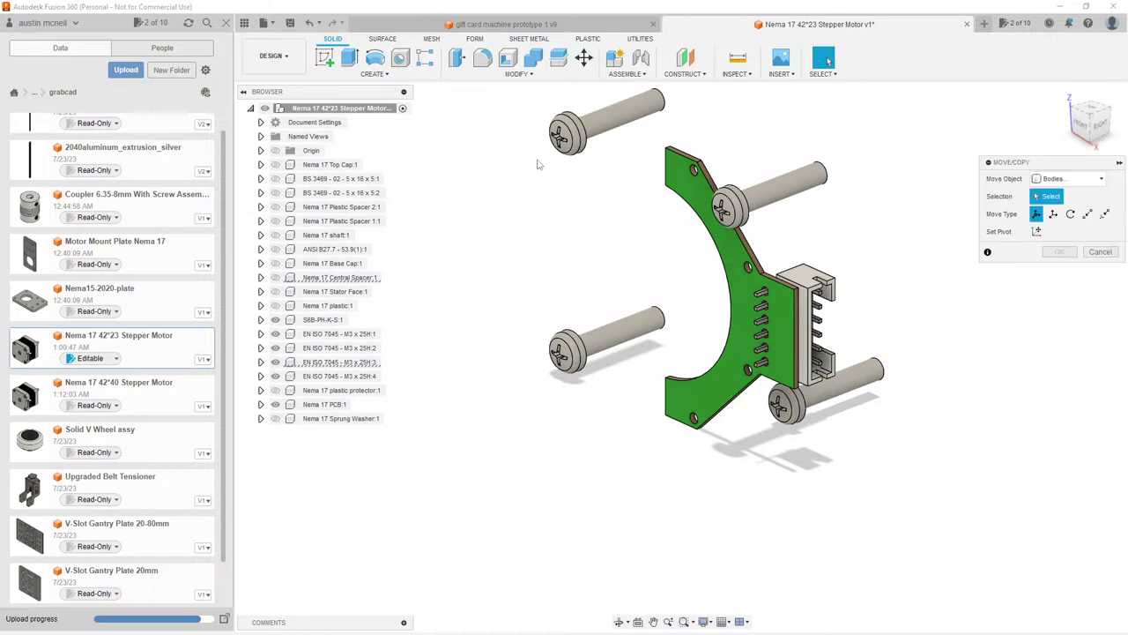
{"action": "left_click", "coordinate": [617, 123]}
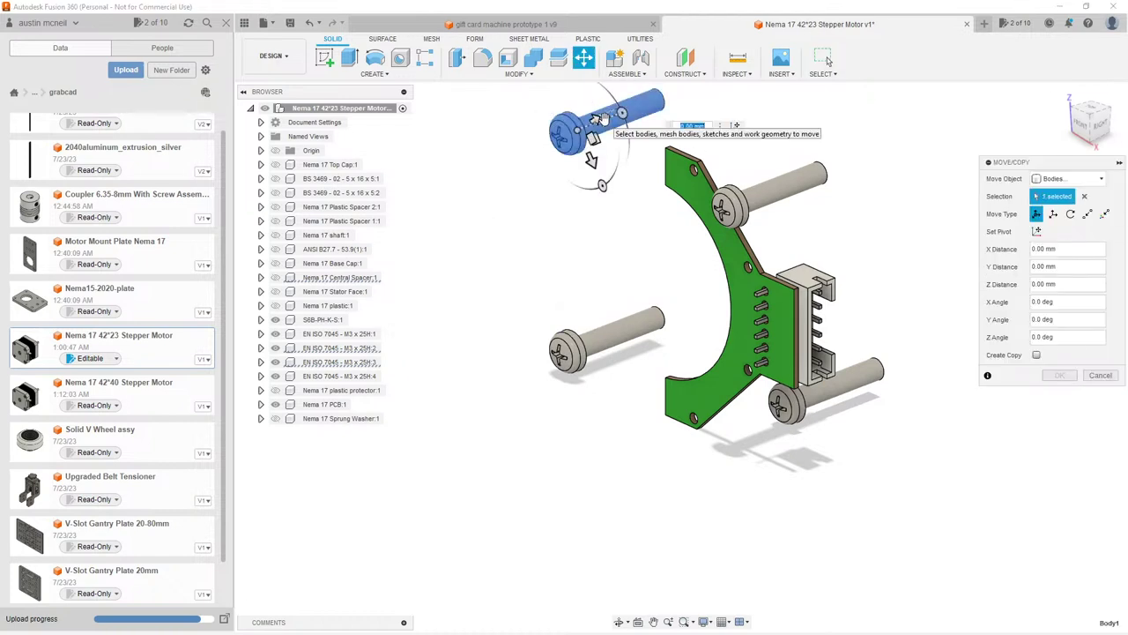
{"action": "key", "text": "Escape"}
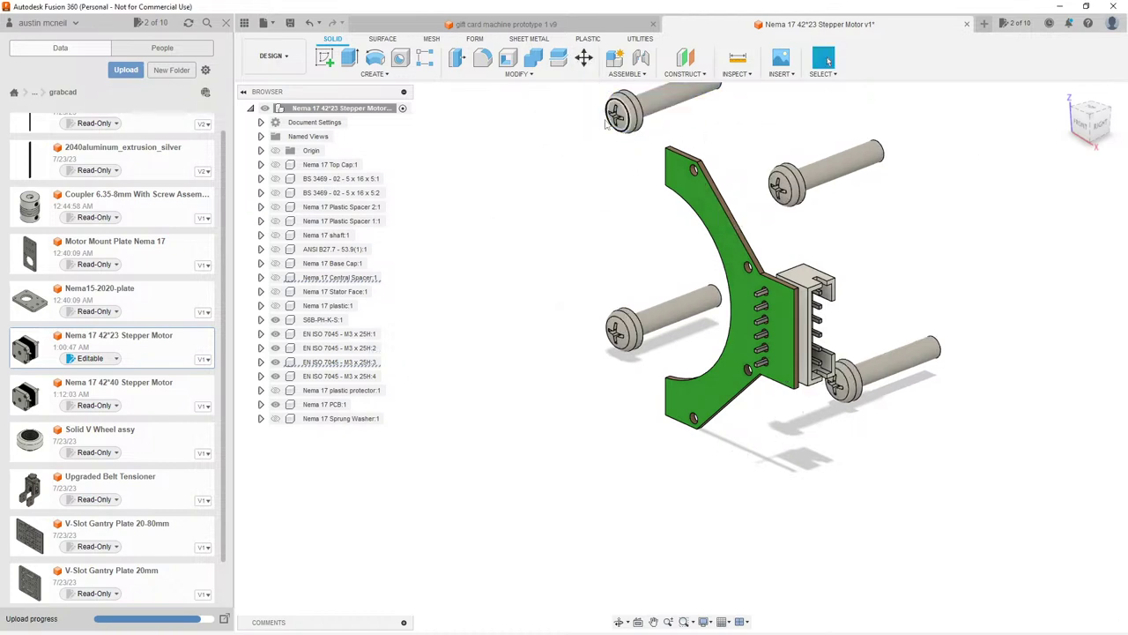
{"action": "key", "text": "ctrl+z"}
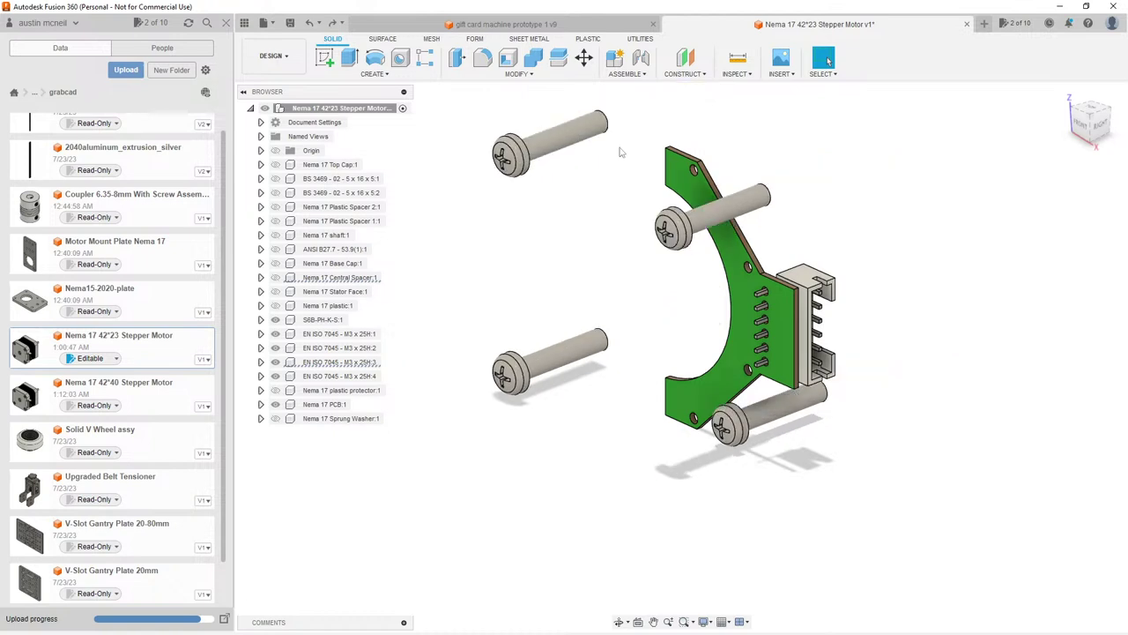
{"action": "key", "text": "ctrl+z"}
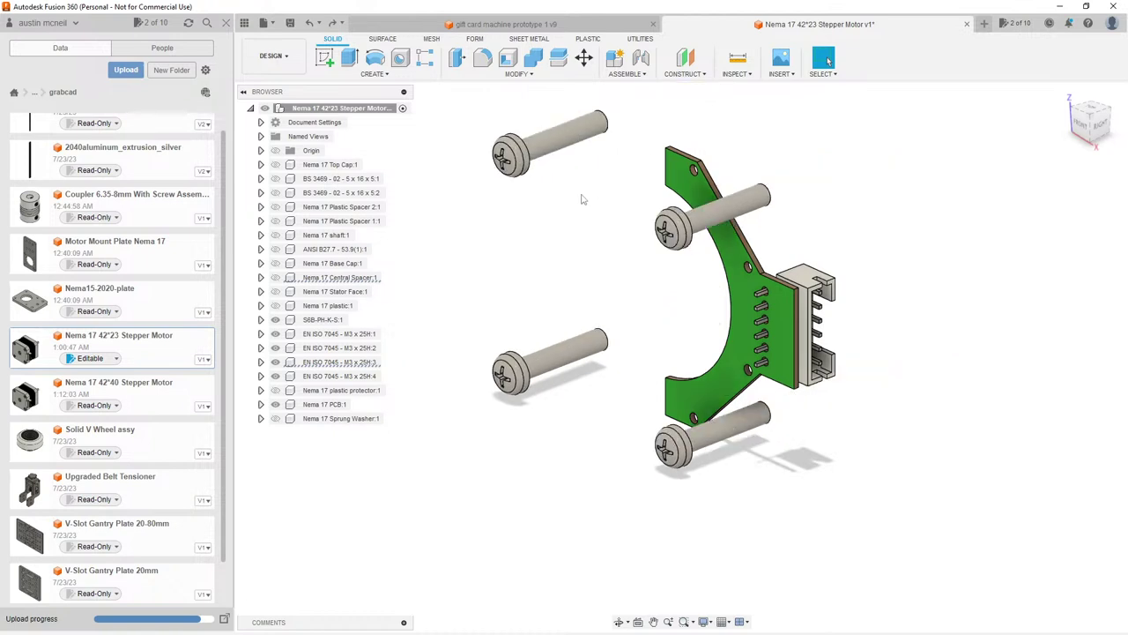
Step: Move the upper M3 x 25H screw's body opposite the connector 10 mm along the motor axis and save the design
{"action": "key", "text": "m"}
{"action": "left_click", "coordinate": [568, 146]}
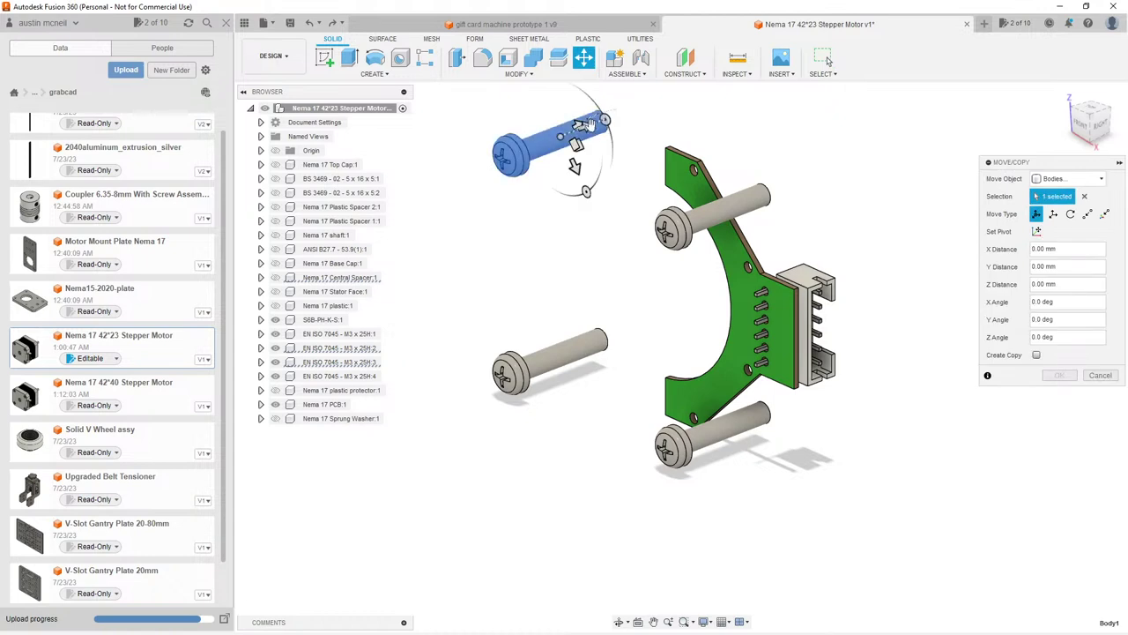
{"action": "key", "text": "ctrl+z"}
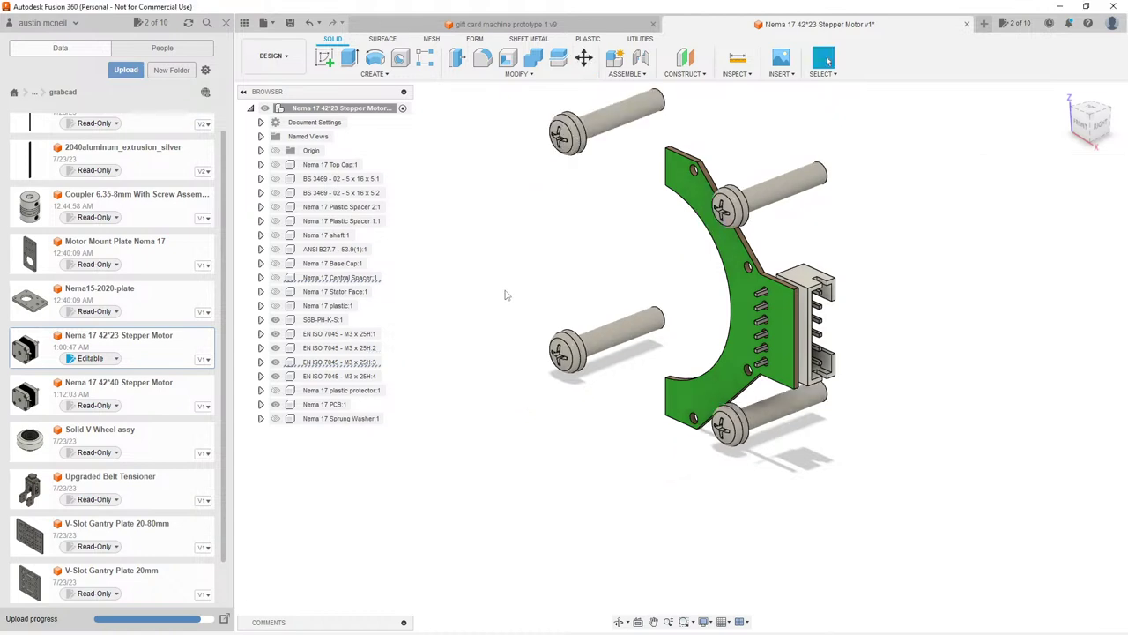
{"action": "key", "text": "ctrl+s"}
{"action": "left_click", "coordinate": [573, 344]}
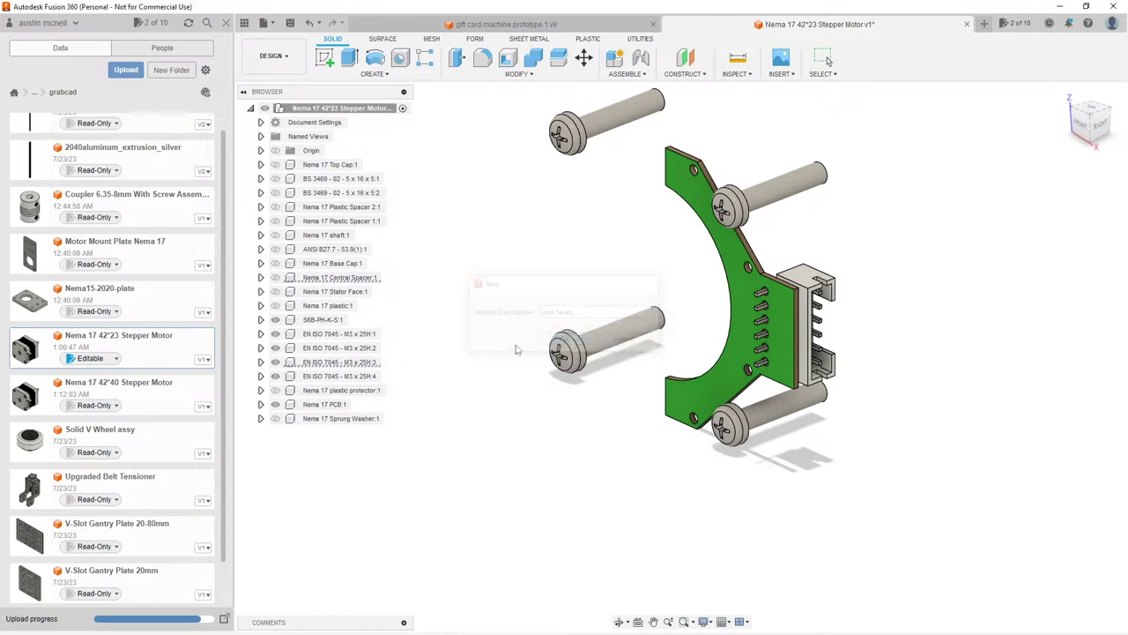
Step: Show the Nema 17 plastic component and examine its fit around the PCB, briefly toggling the central spacer
{"action": "left_click", "coordinate": [276, 306]}
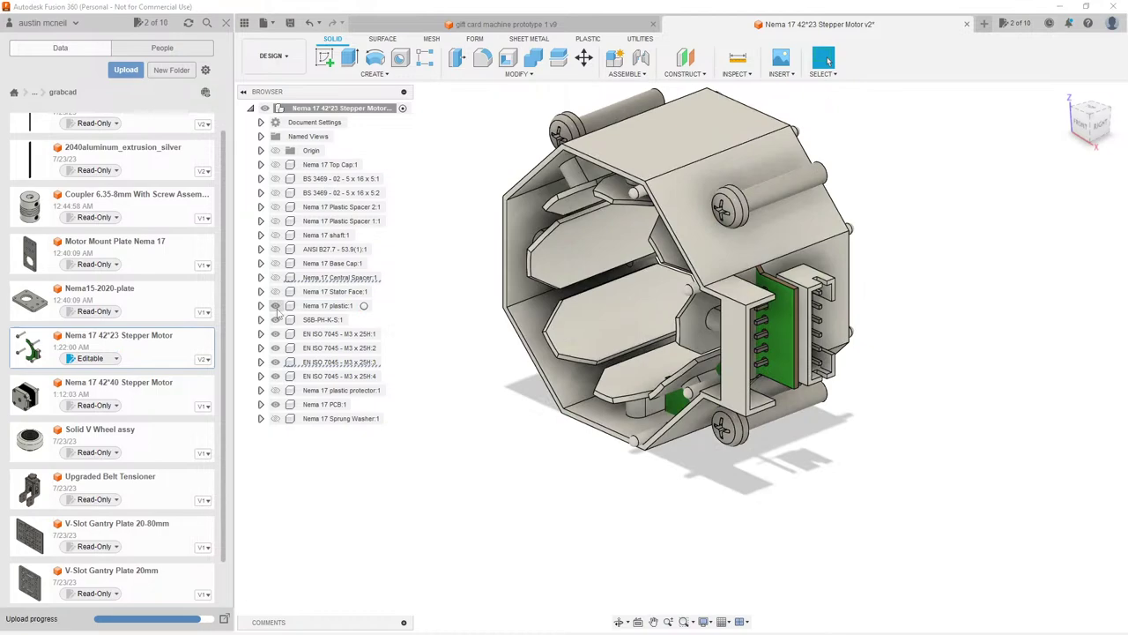
{"action": "middle_click_drag", "start_coordinate": [478, 353], "coordinate": [244, 355], "text": "shift"}
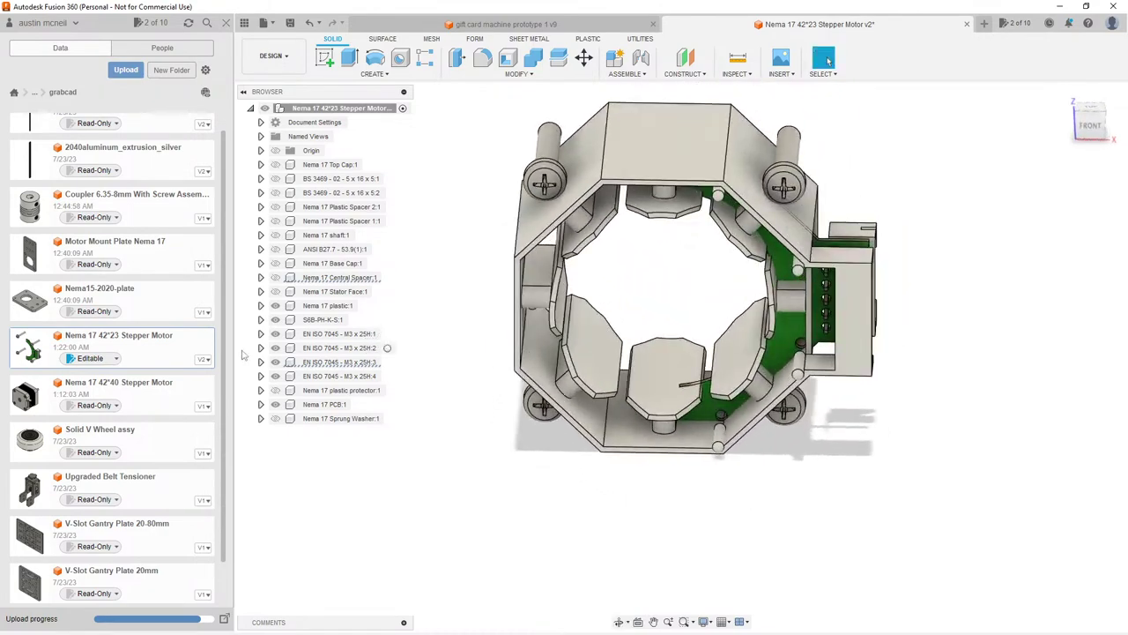
{"action": "left_click", "coordinate": [275, 278]}
{"action": "left_click", "coordinate": [276, 278]}
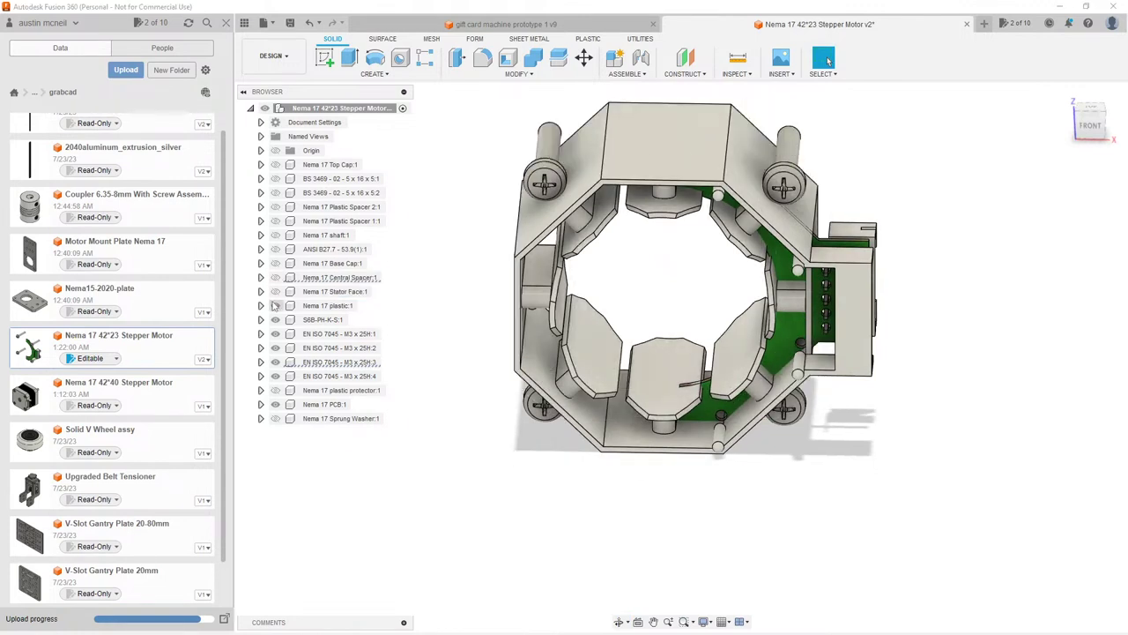
Step: Show the Nema 17 plastic protector and move the component 10 mm along Y toward the PCB
{"action": "left_click", "coordinate": [276, 390]}
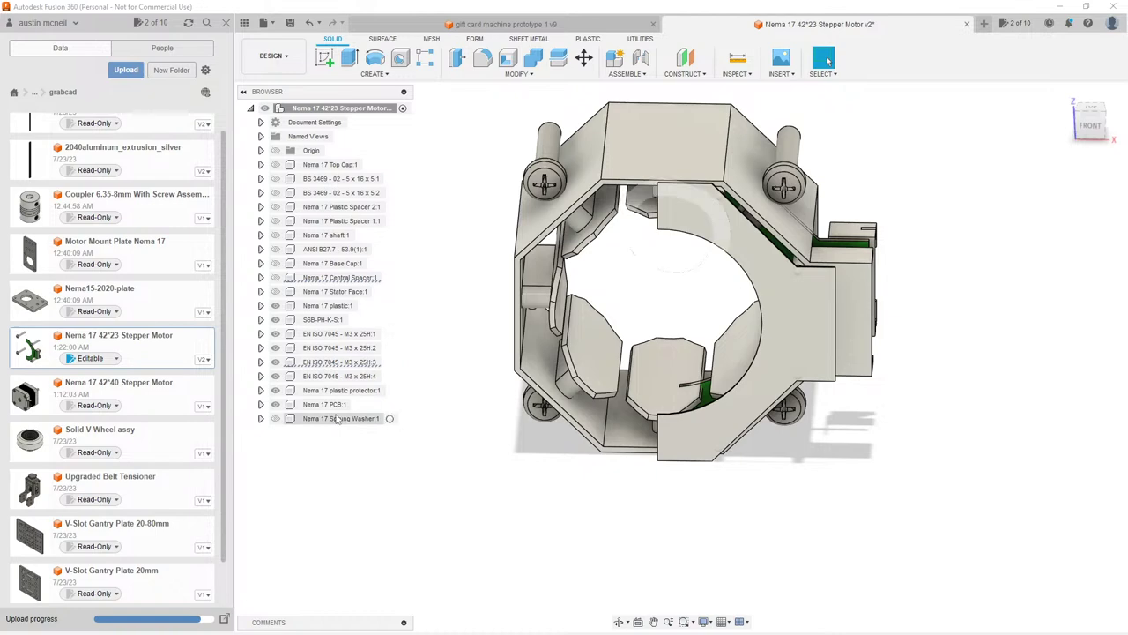
{"action": "left_click", "coordinate": [348, 390]}
{"action": "key", "text": "m"}
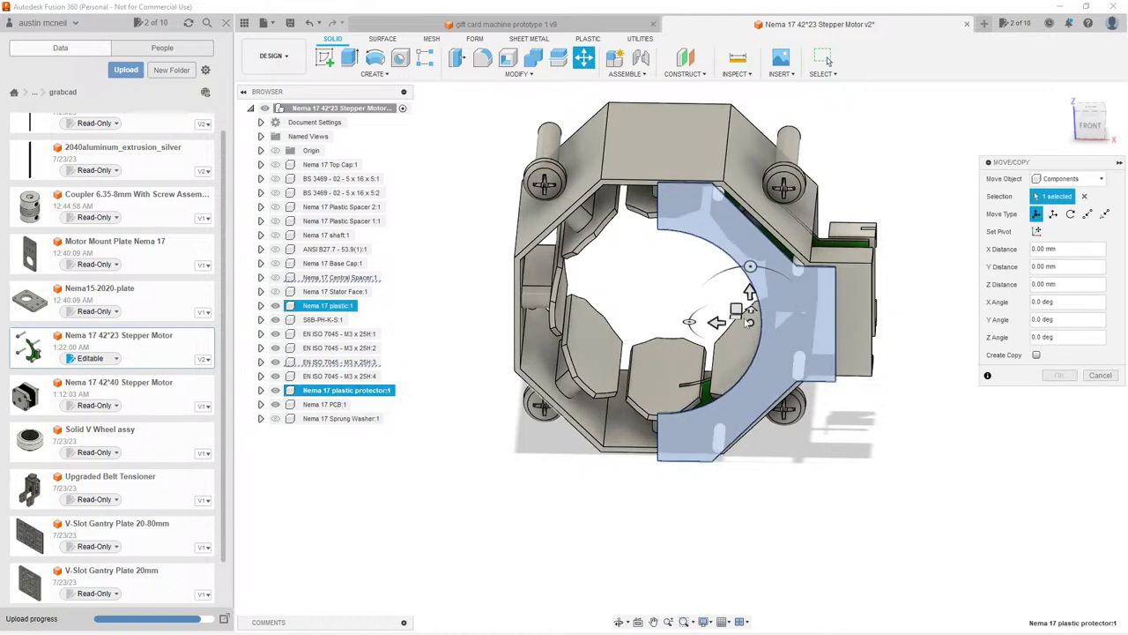
{"action": "middle_click_drag", "start_coordinate": [745, 309], "coordinate": [829, 60], "text": "shift"}
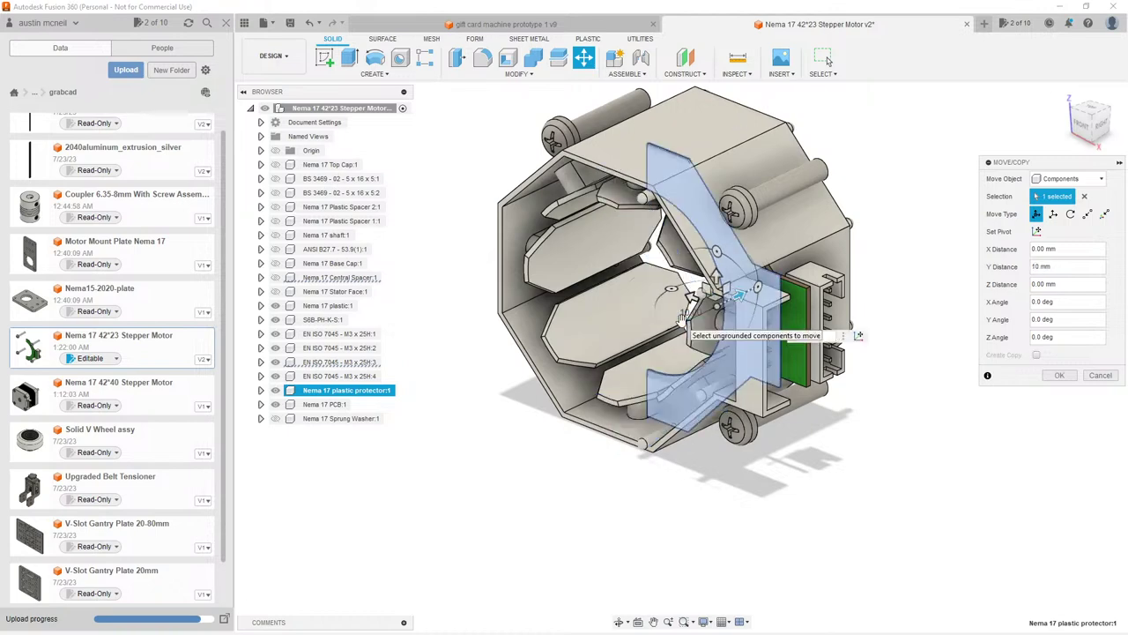
{"action": "key", "text": "Escape"}
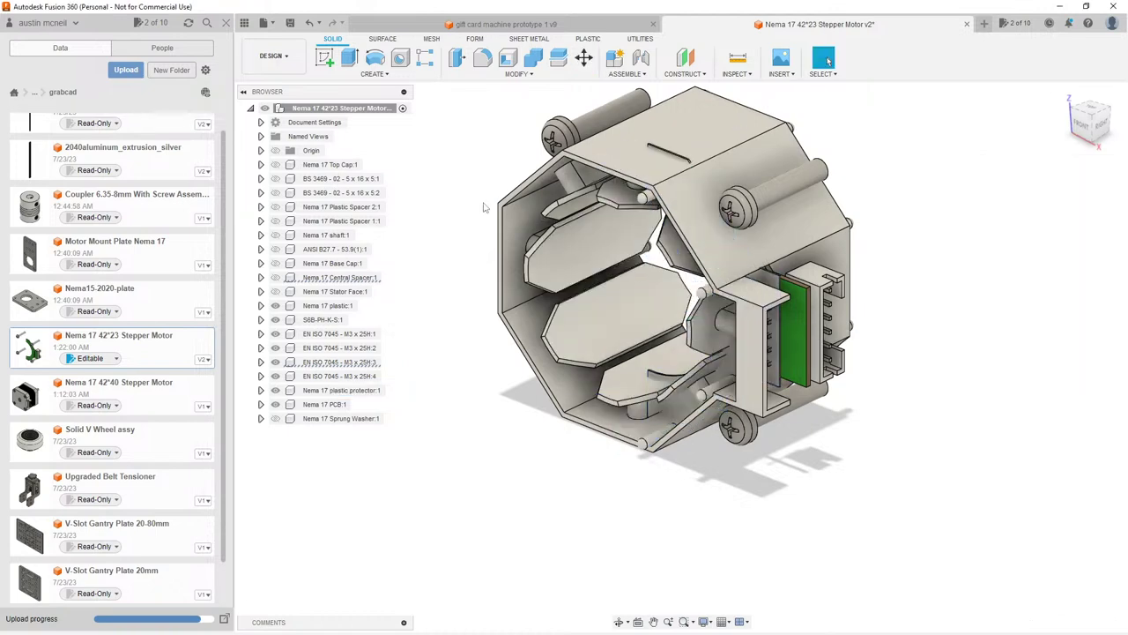
Step: Hide the Nema 17 plastic, keep the stator face hidden after a brief check, and show the Nema 17 Base Cap
{"action": "middle_click_drag", "start_coordinate": [502, 299], "coordinate": [403, 271], "text": "shift"}
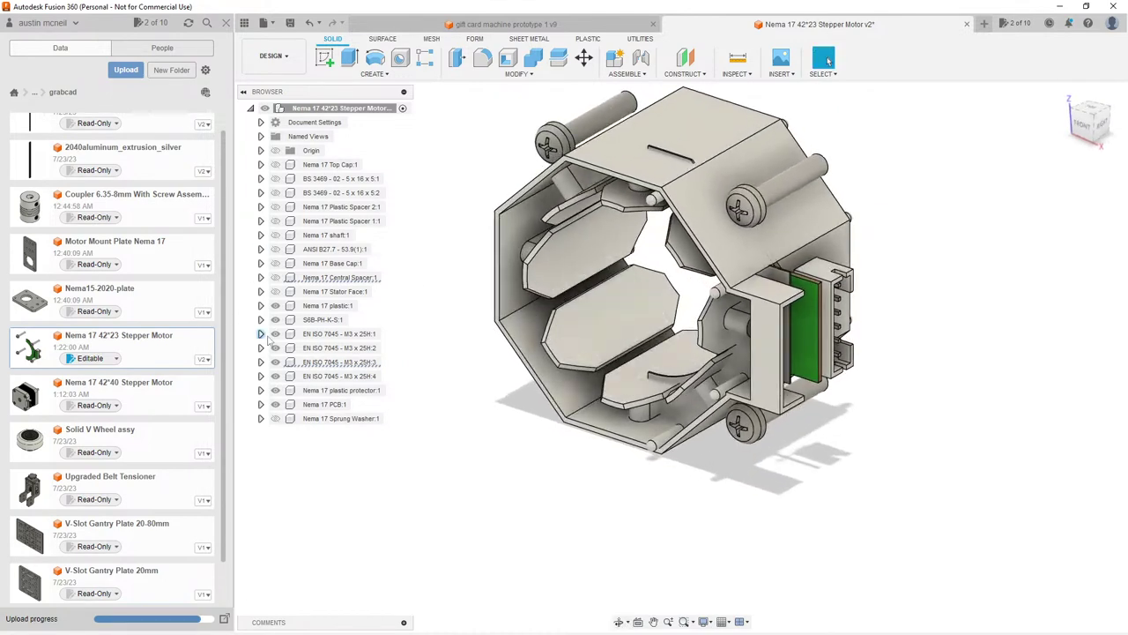
{"action": "left_click", "coordinate": [275, 305]}
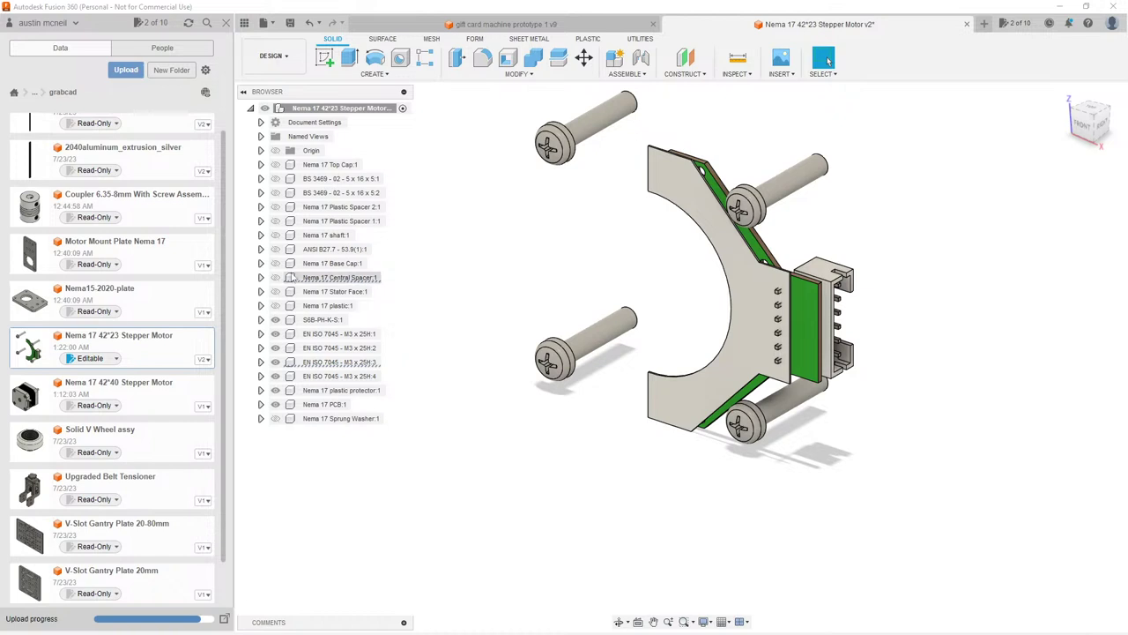
{"action": "left_click", "coordinate": [276, 291]}
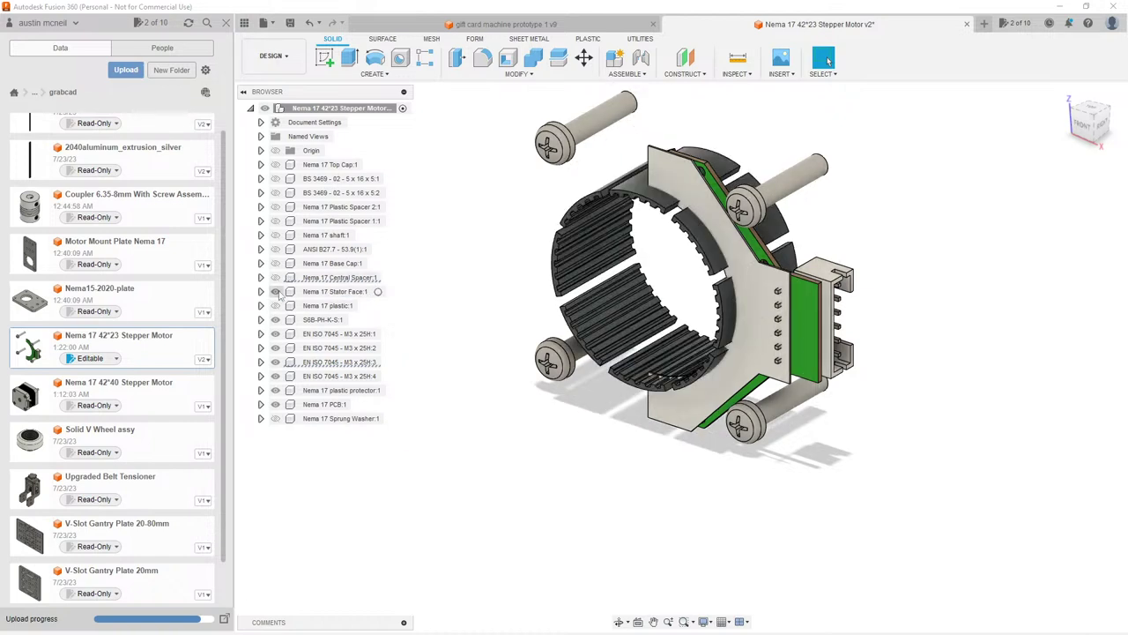
{"action": "left_click", "coordinate": [276, 292]}
{"action": "left_click", "coordinate": [279, 262]}
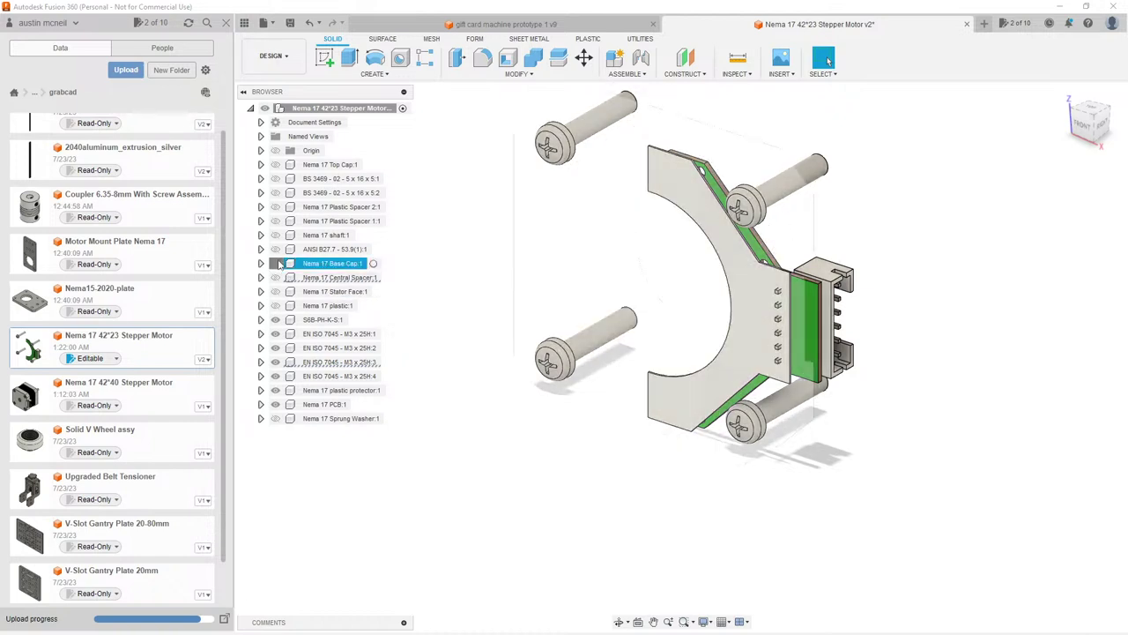
Step: Check the Nema 17 Base Cap against the other parts, leave it hidden, and show the Nema 17 shaft
{"action": "left_click", "coordinate": [276, 264]}
{"action": "left_click", "coordinate": [278, 235]}
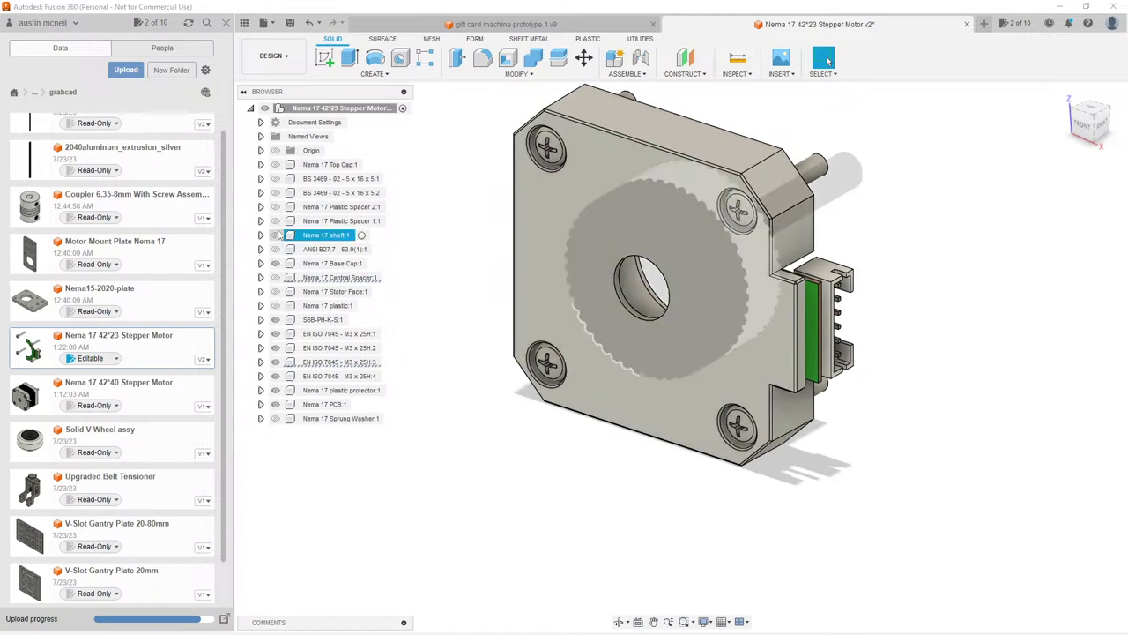
{"action": "left_click", "coordinate": [276, 235]}
{"action": "left_click", "coordinate": [275, 235]}
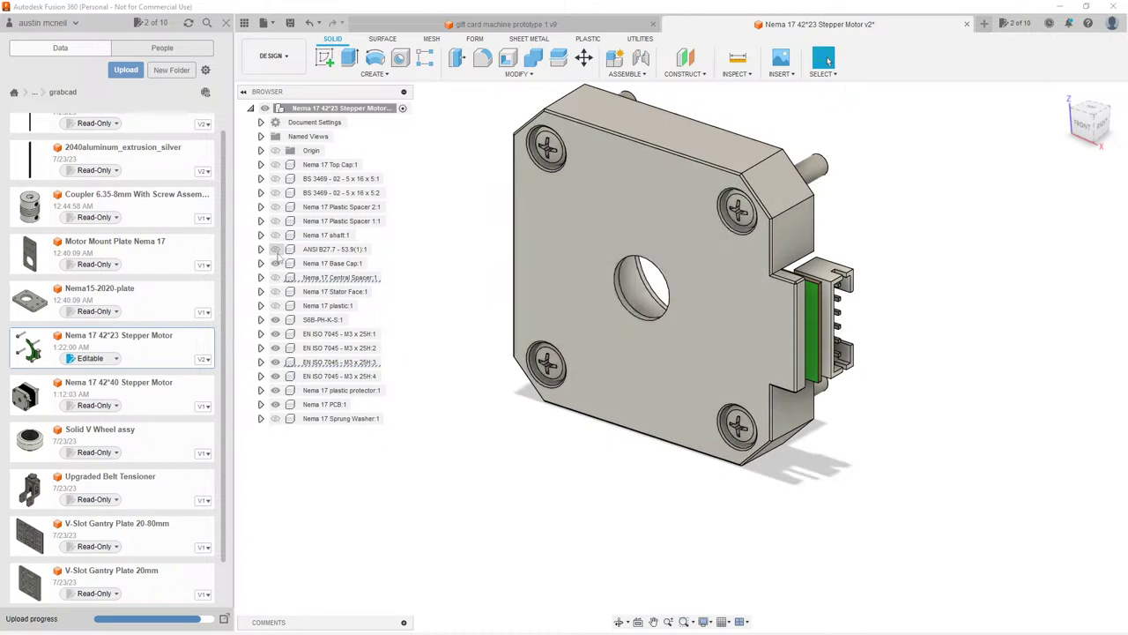
{"action": "left_click", "coordinate": [278, 264]}
{"action": "left_click", "coordinate": [276, 264]}
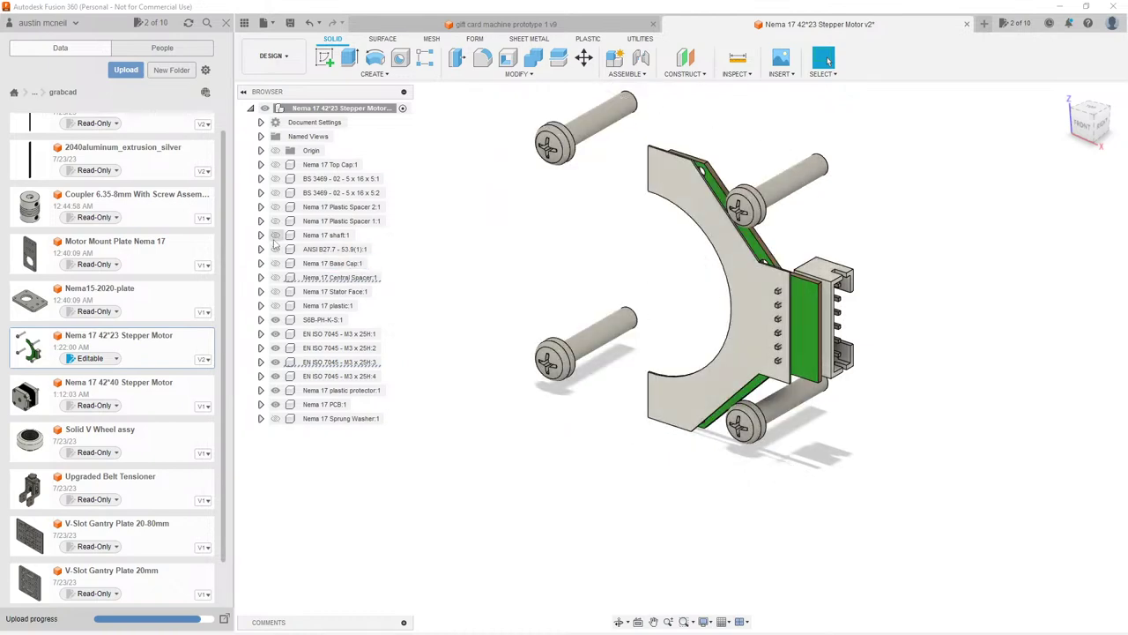
{"action": "left_click", "coordinate": [276, 250]}
{"action": "left_click", "coordinate": [276, 236]}
Step: Cut the rear end of the Nema 17 shaft back by 10 mm by extruding its circular end face with distance -10 mm
{"action": "scroll", "coordinate": [628, 347], "scroll_direction": "up", "scroll_amount": 8}
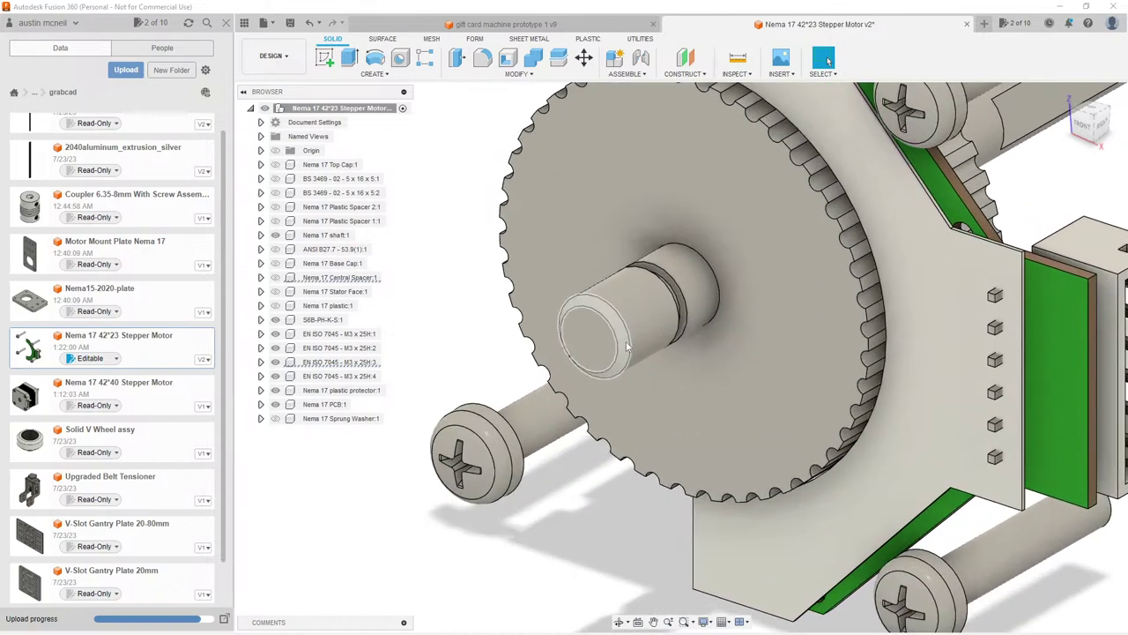
{"action": "scroll", "coordinate": [628, 346], "scroll_direction": "up", "scroll_amount": 2}
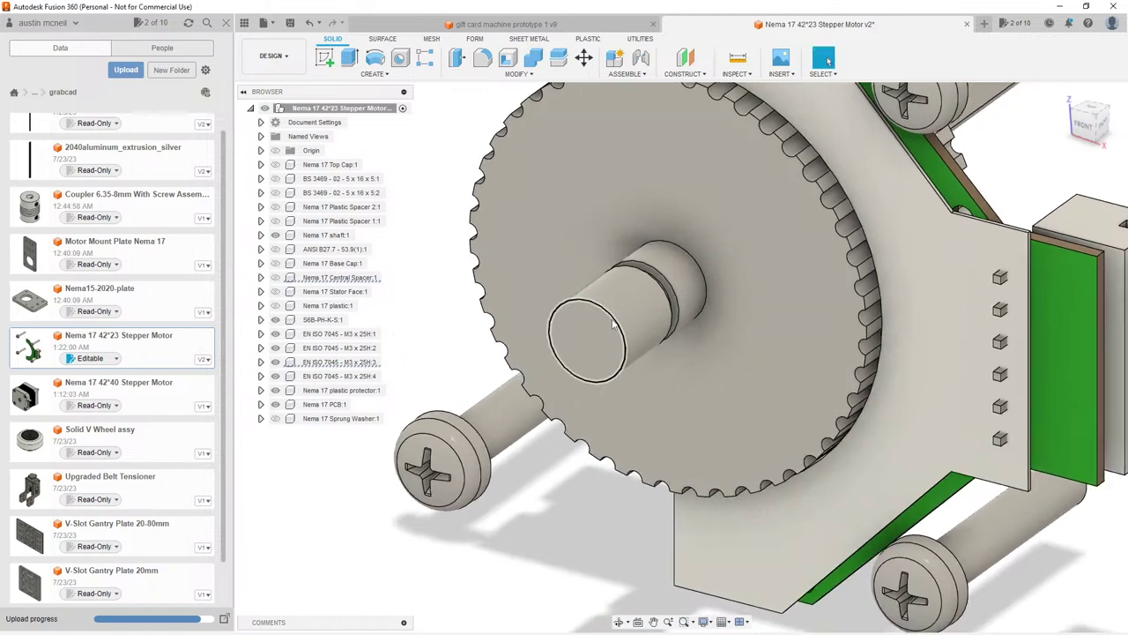
{"action": "key", "text": "e"}
{"action": "left_click", "coordinate": [586, 335]}
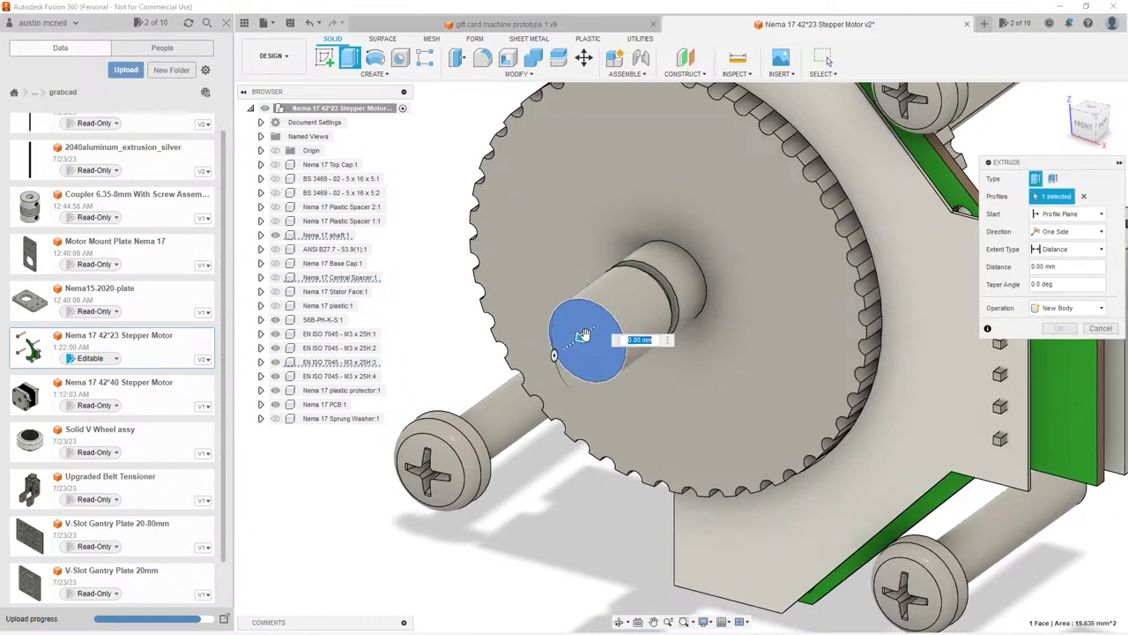
{"action": "left_click_drag", "start_coordinate": [583, 336], "coordinate": [608, 320]}
{"action": "type", "text": "1"}
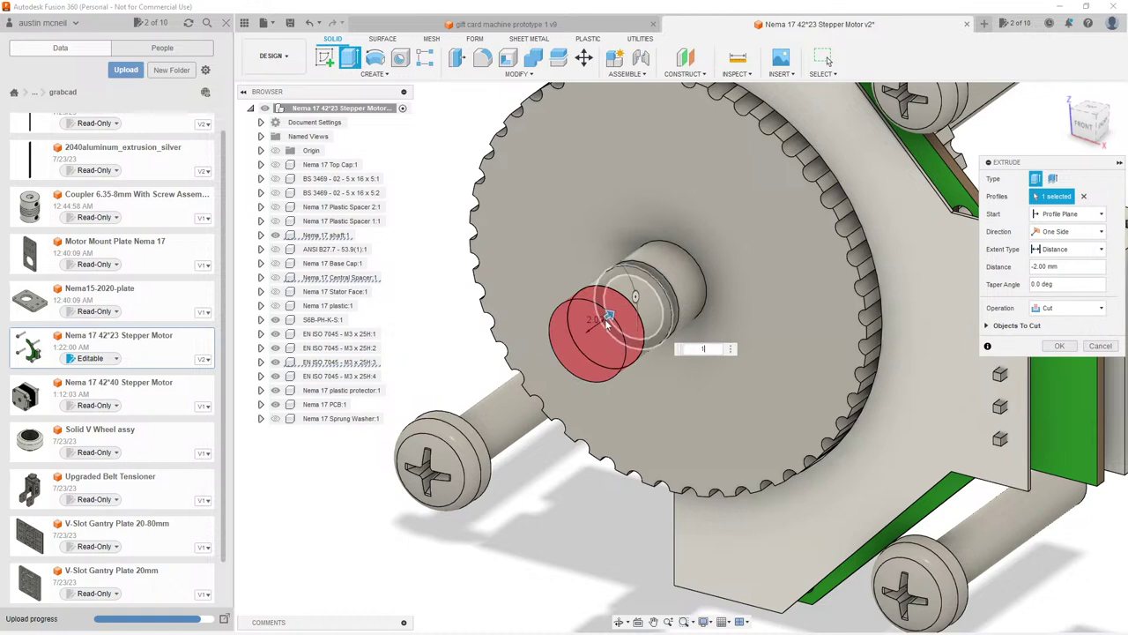
{"action": "type", "text": "0"}
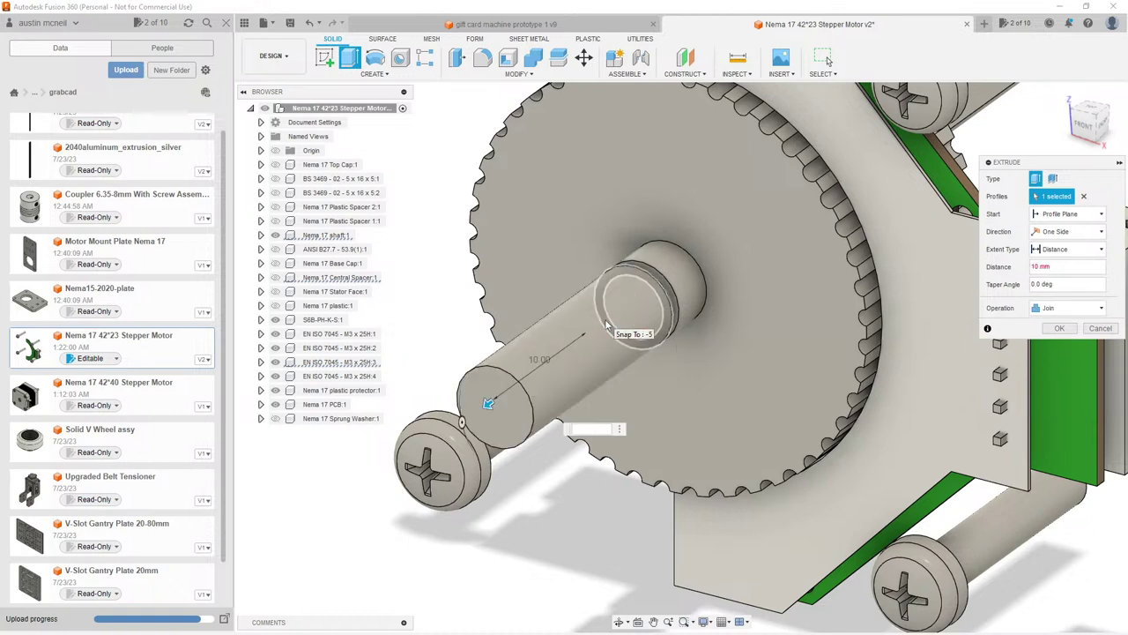
{"action": "type", "text": "-10"}
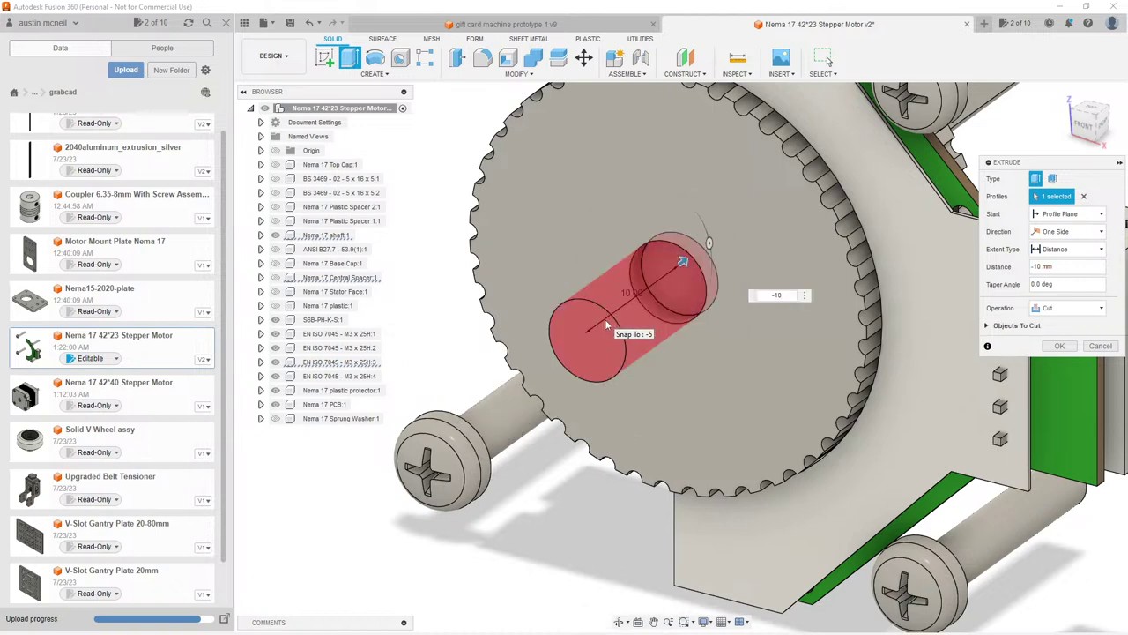
{"action": "key", "text": "Return"}
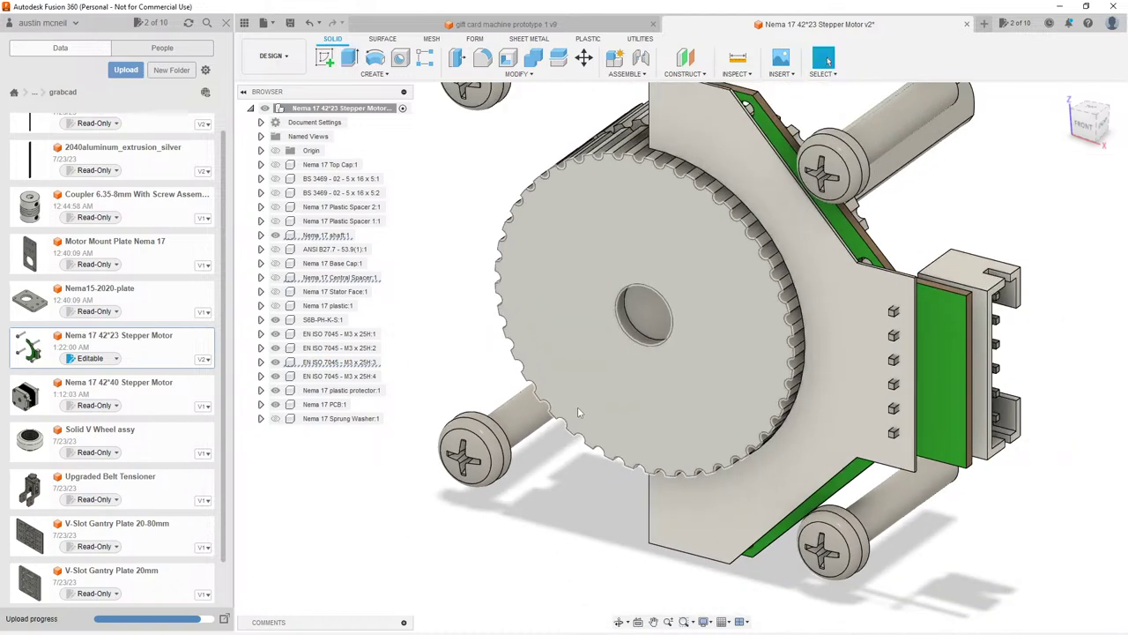
Step: Cut the toothed rotor's rear face back by 10 mm with Extrude, leaving the shaft stub, and save the design
{"action": "key", "text": "e"}
{"action": "left_click", "coordinate": [582, 314]}
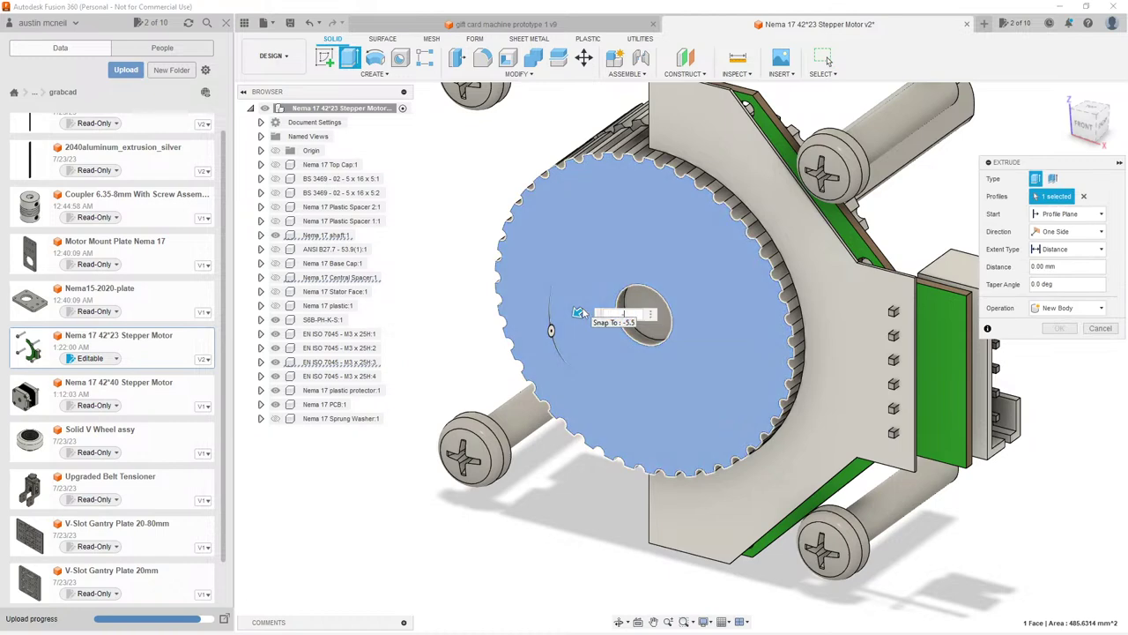
{"action": "type", "text": "-10"}
{"action": "key", "text": "Return"}
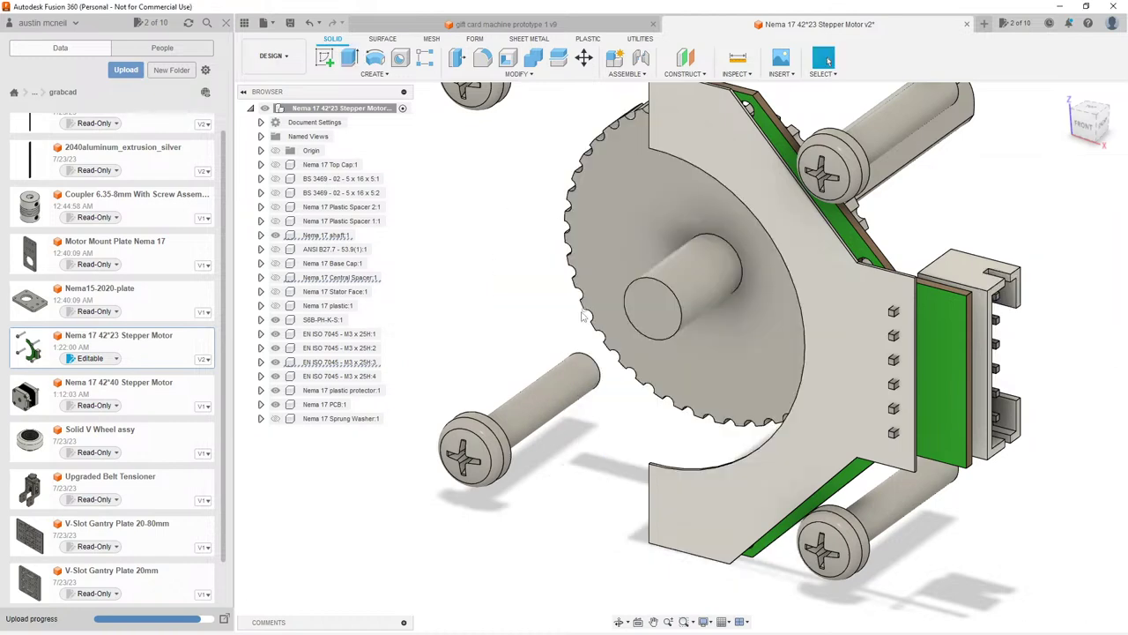
{"action": "middle_click_drag", "start_coordinate": [584, 315], "coordinate": [538, 298], "text": "shift"}
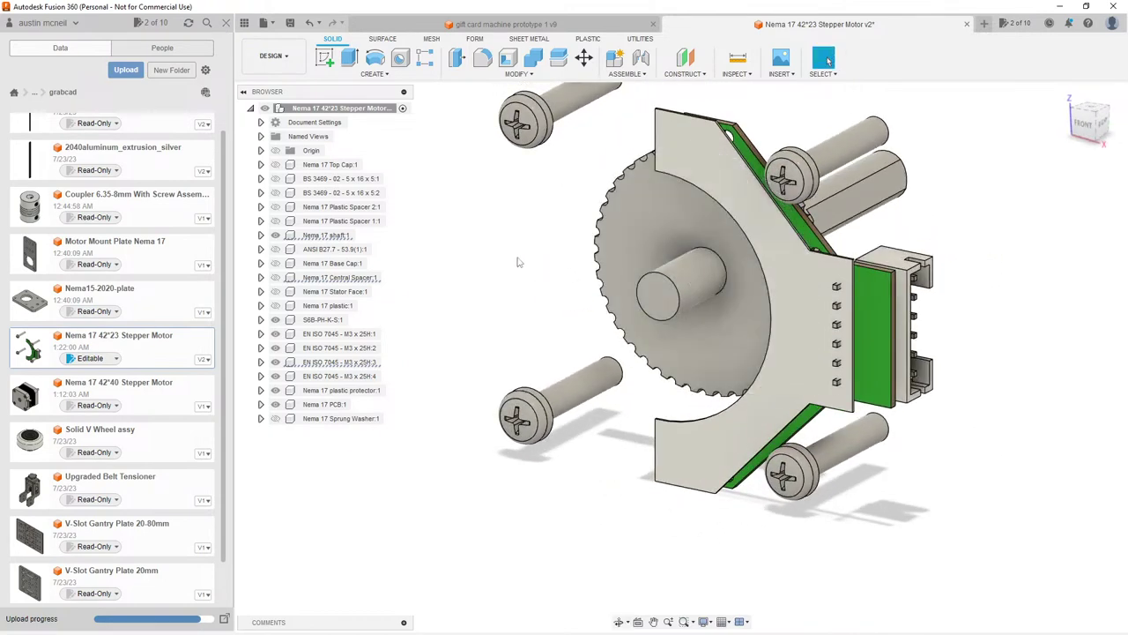
{"action": "key", "text": "ctrl+s"}
{"action": "left_click", "coordinate": [566, 339]}
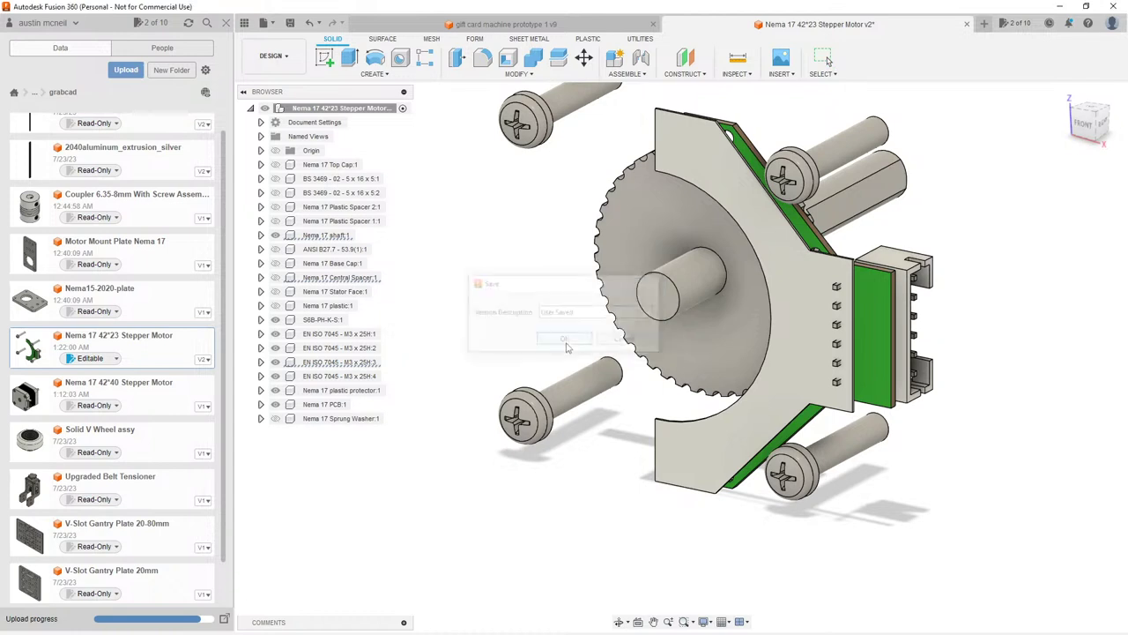
{"action": "scroll", "coordinate": [527, 303], "scroll_direction": "down", "scroll_amount": 2}
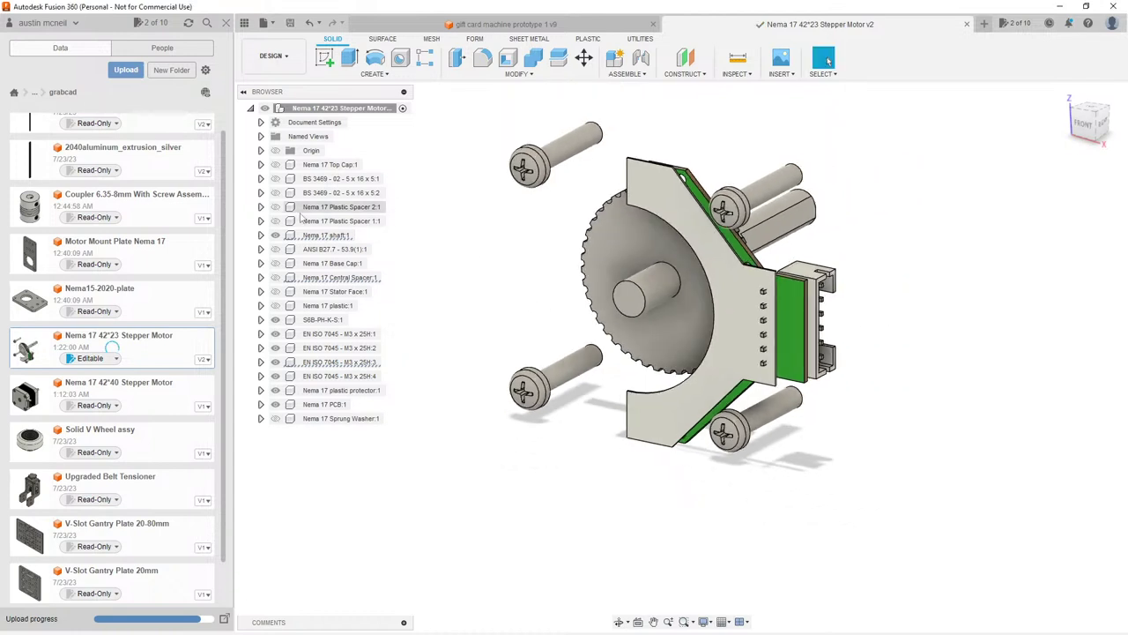
Step: Briefly check Nema 17 Plastic Spacer 2, then show the Top Cap, Base Cap and Central Spacer
{"action": "left_click", "coordinate": [275, 206]}
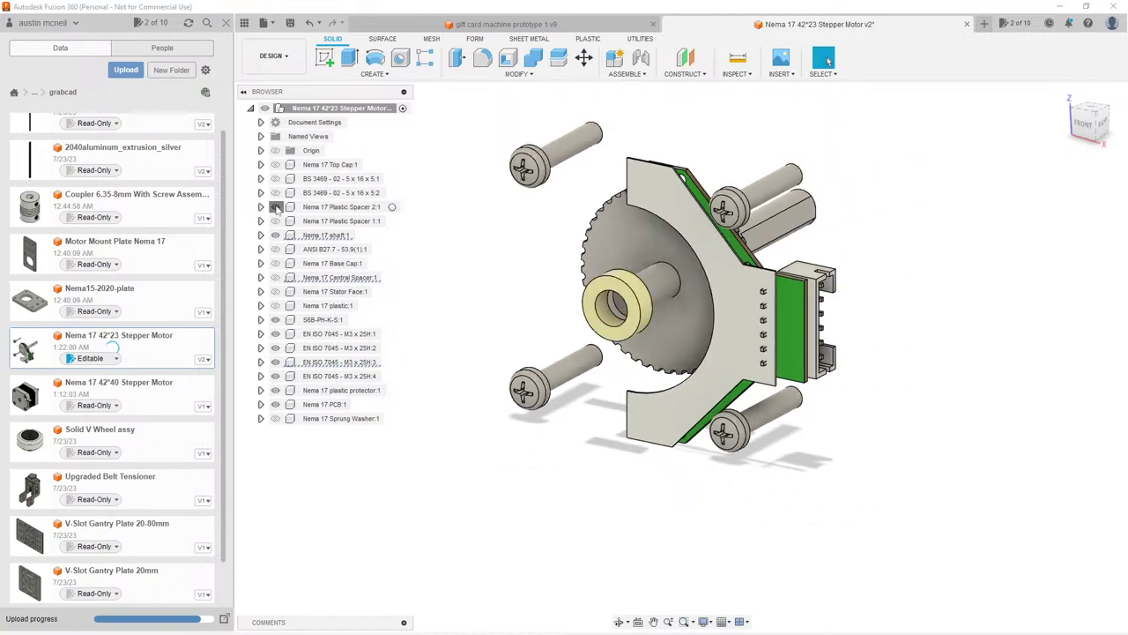
{"action": "left_click", "coordinate": [275, 206]}
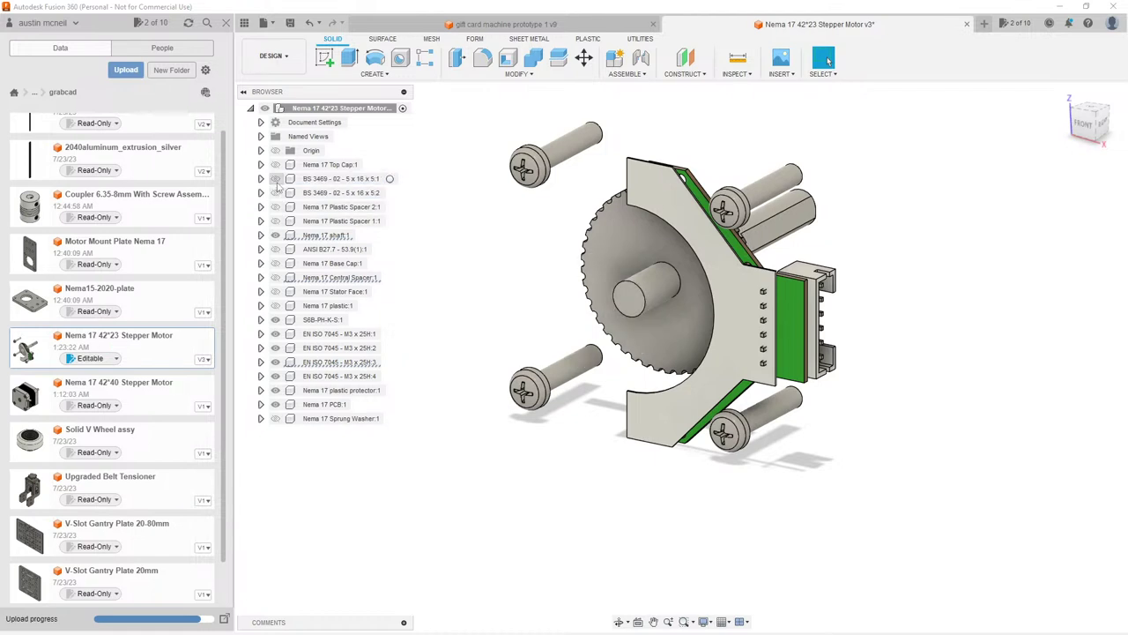
{"action": "left_click", "coordinate": [275, 164]}
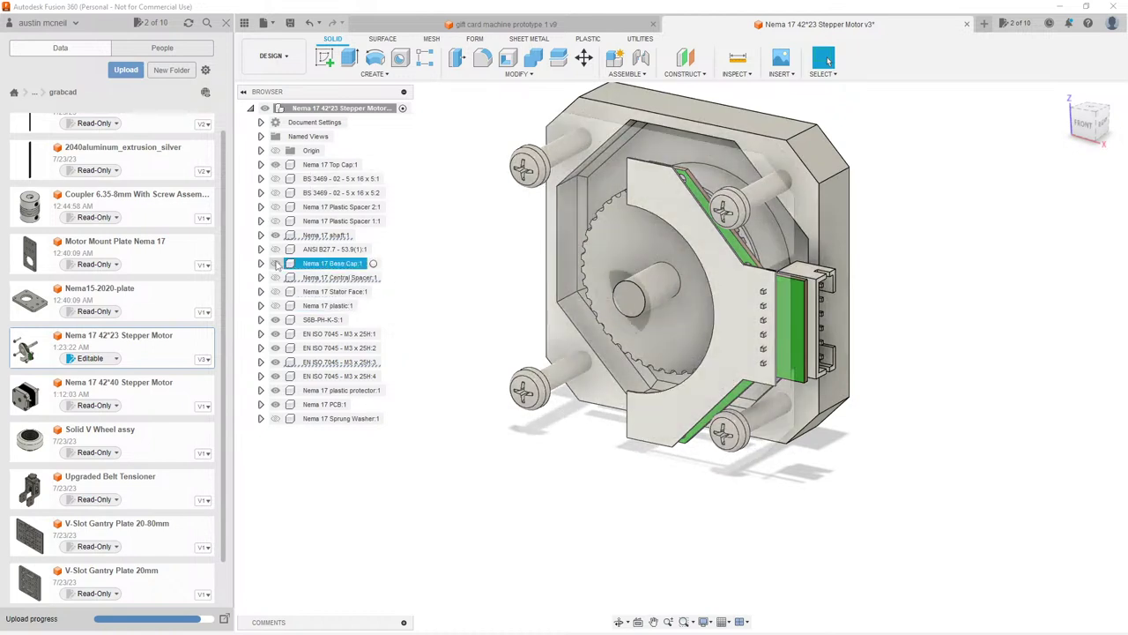
{"action": "left_click", "coordinate": [275, 263]}
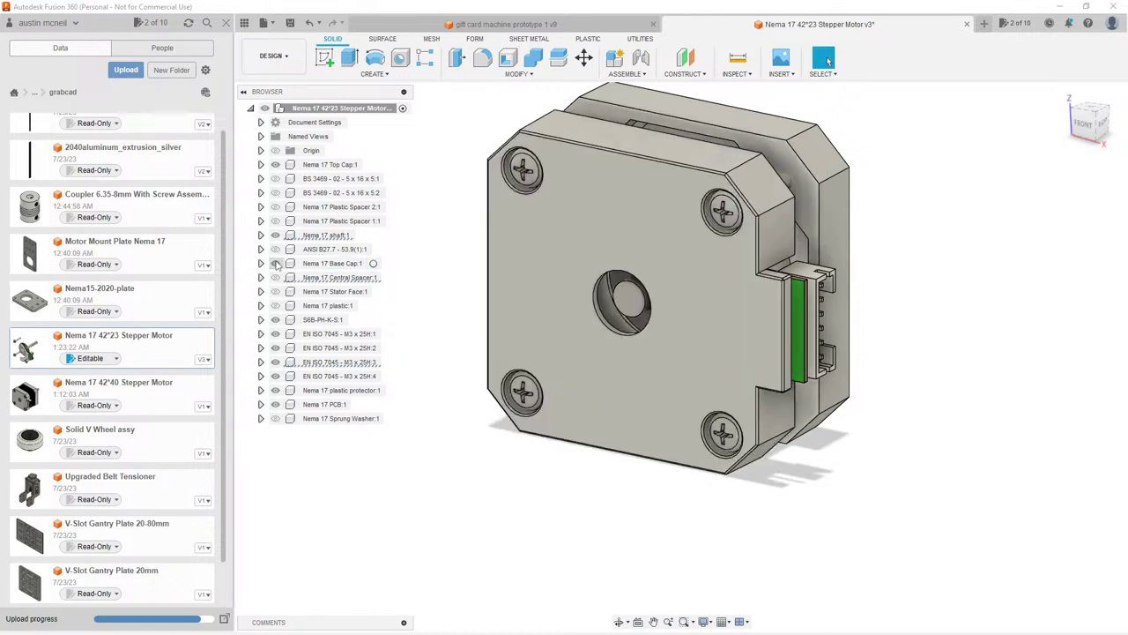
{"action": "left_click", "coordinate": [277, 279]}
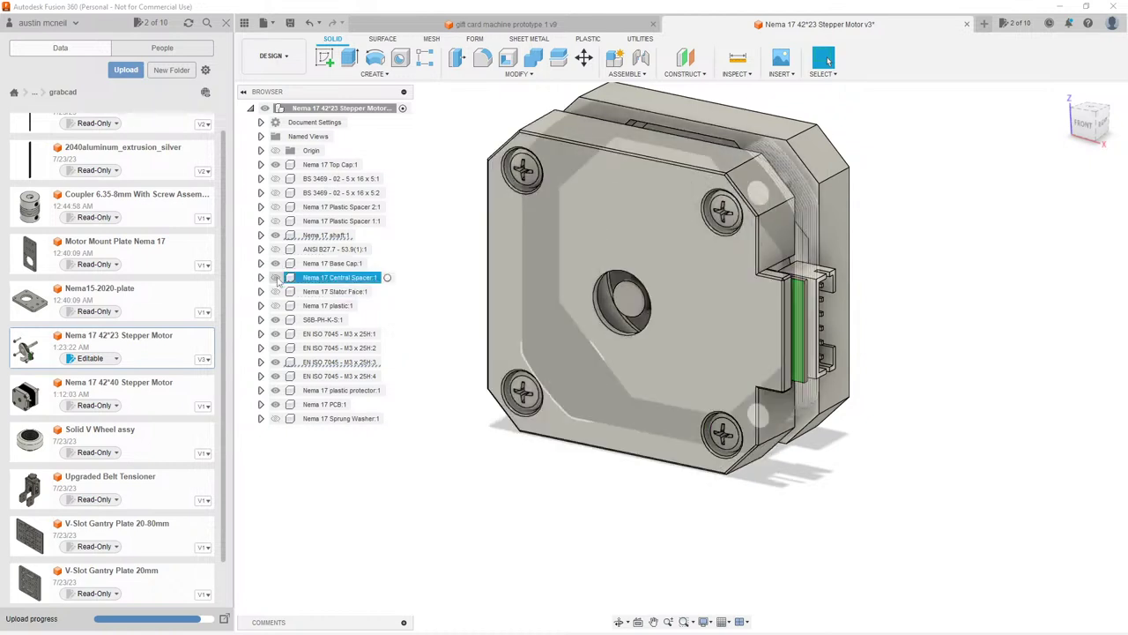
{"action": "left_click", "coordinate": [276, 278]}
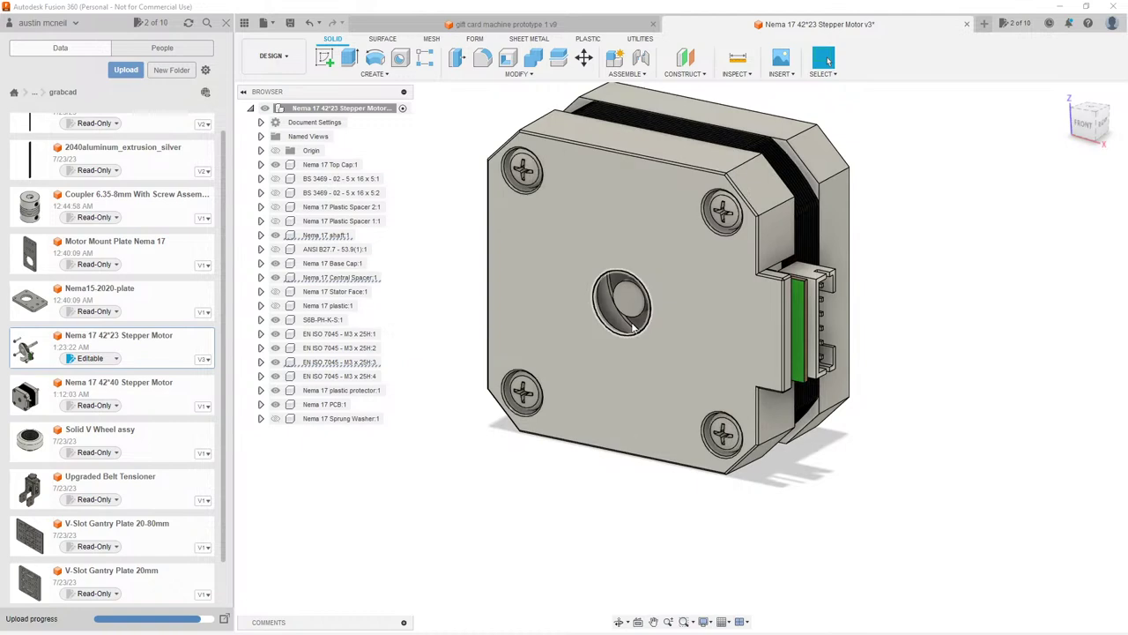
{"action": "middle_click_drag", "start_coordinate": [633, 328], "coordinate": [467, 320], "text": "shift"}
{"action": "scroll", "coordinate": [464, 320], "scroll_direction": "up", "scroll_amount": 2}
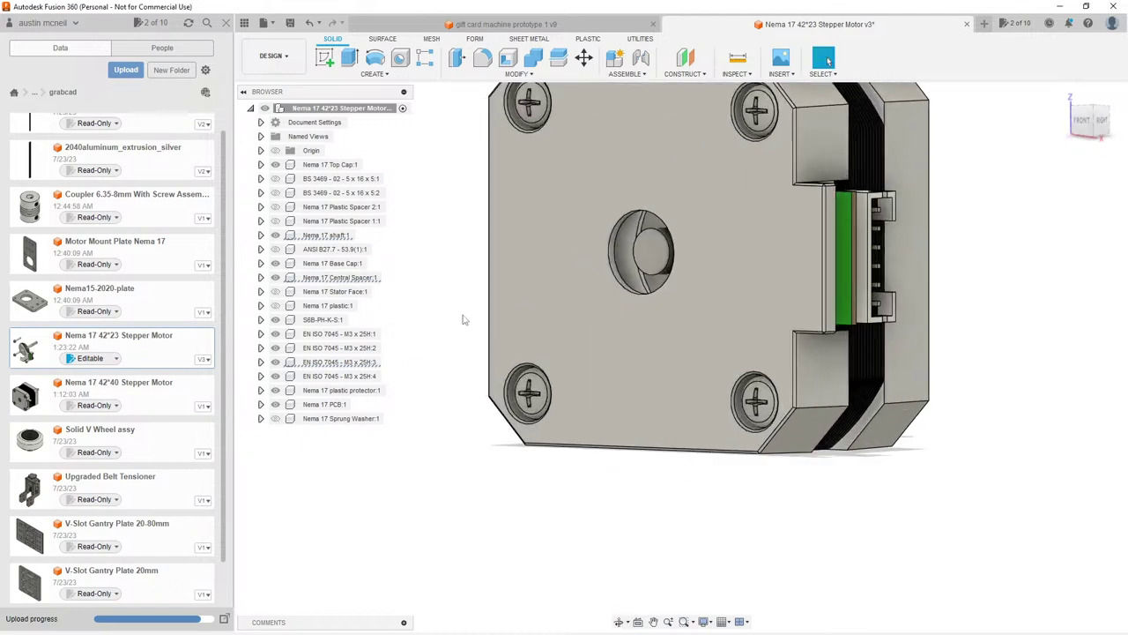
Step: Identify the stator face, plastic, M3 screw and ANSI clip by highlighting them, and show the bearing BS 3469 - 02 - 5 x 16 x 5:2
{"action": "left_click", "coordinate": [321, 296]}
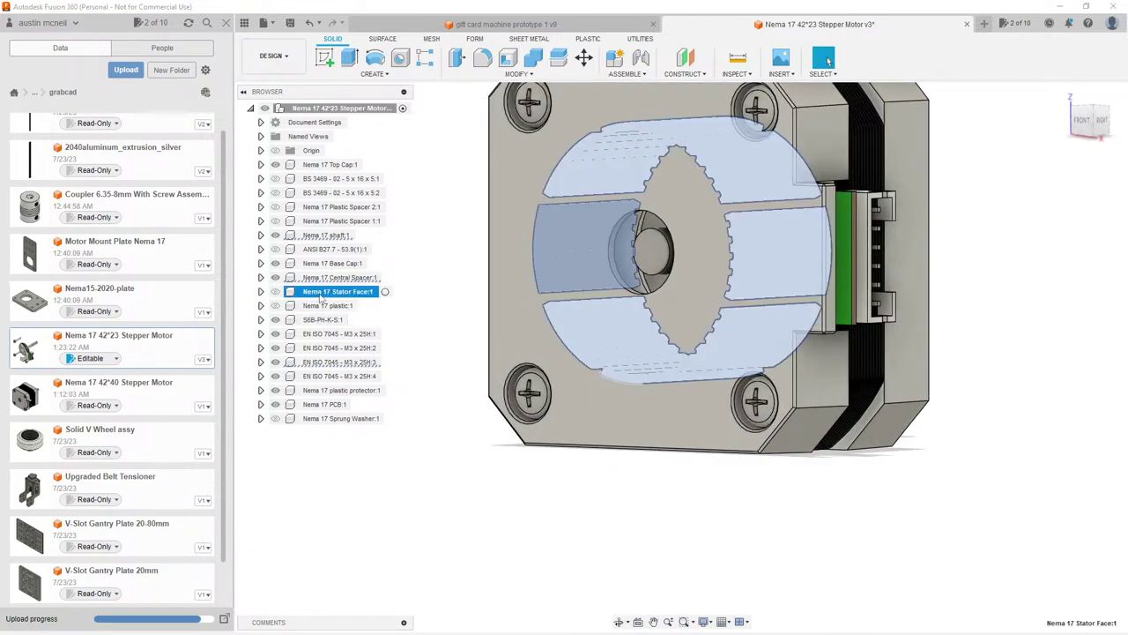
{"action": "left_click", "coordinate": [326, 305]}
{"action": "left_click", "coordinate": [383, 348]}
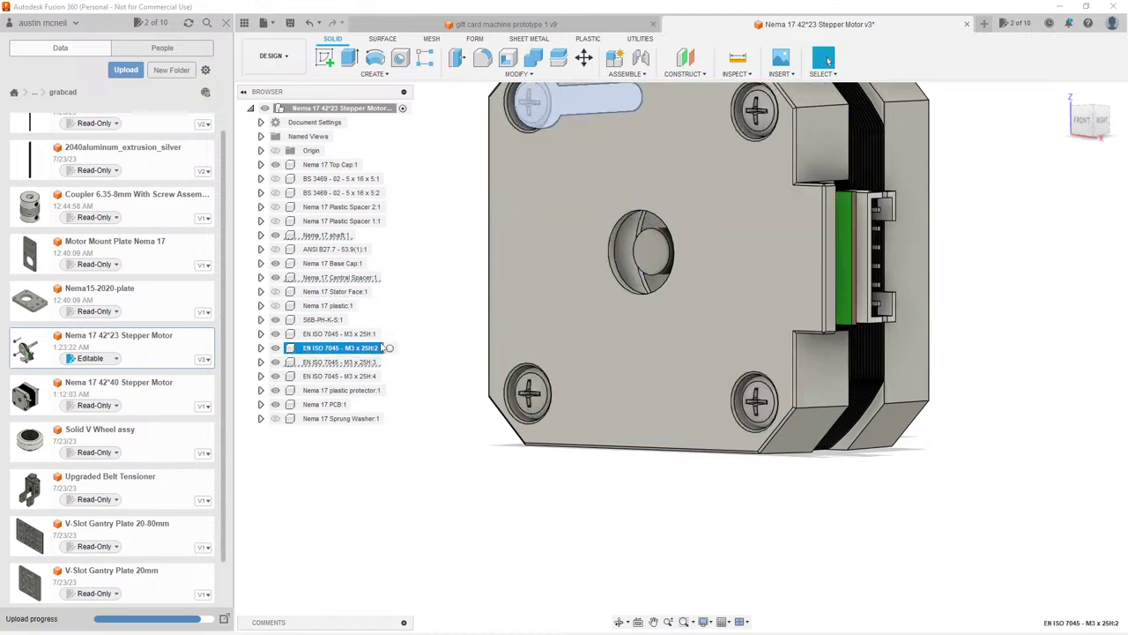
{"action": "left_click", "coordinate": [332, 250]}
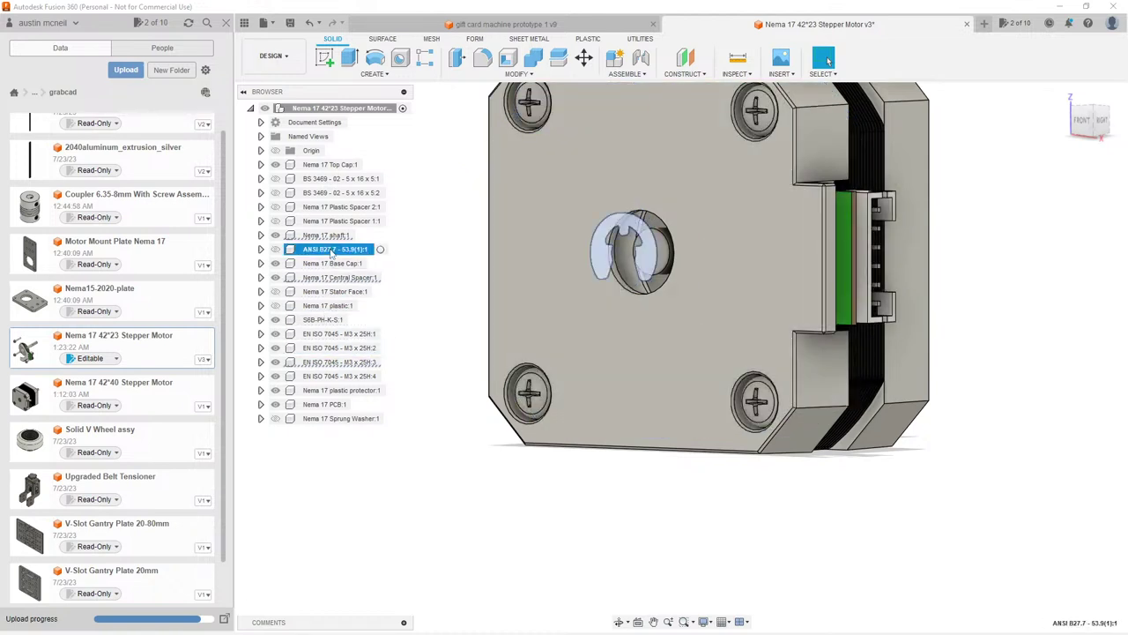
{"action": "left_click", "coordinate": [423, 245]}
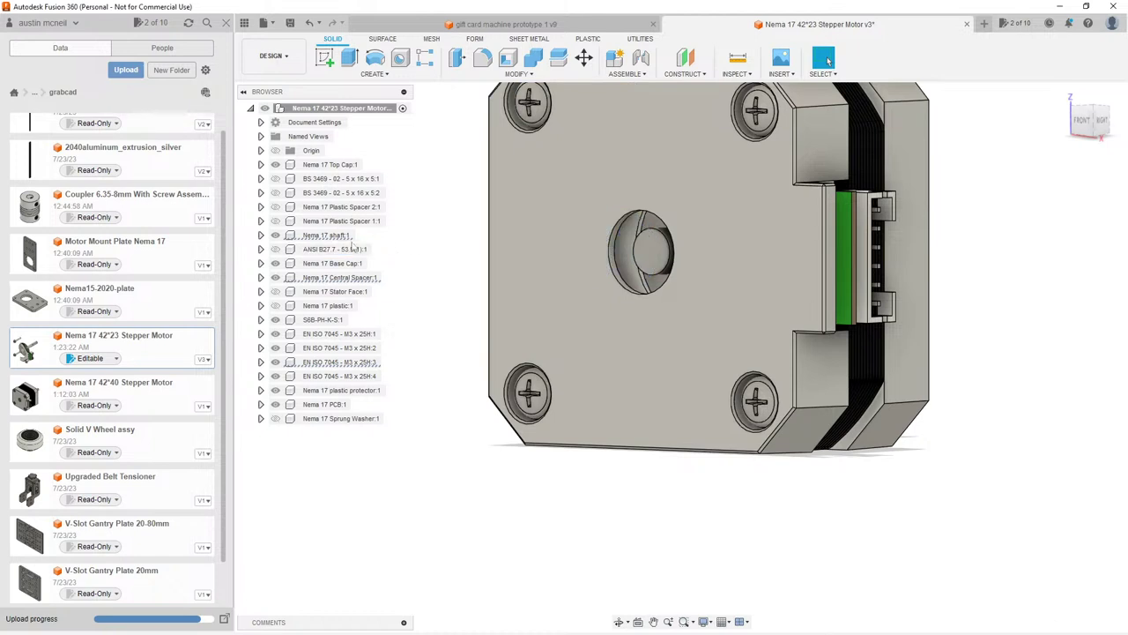
{"action": "left_click", "coordinate": [348, 193]}
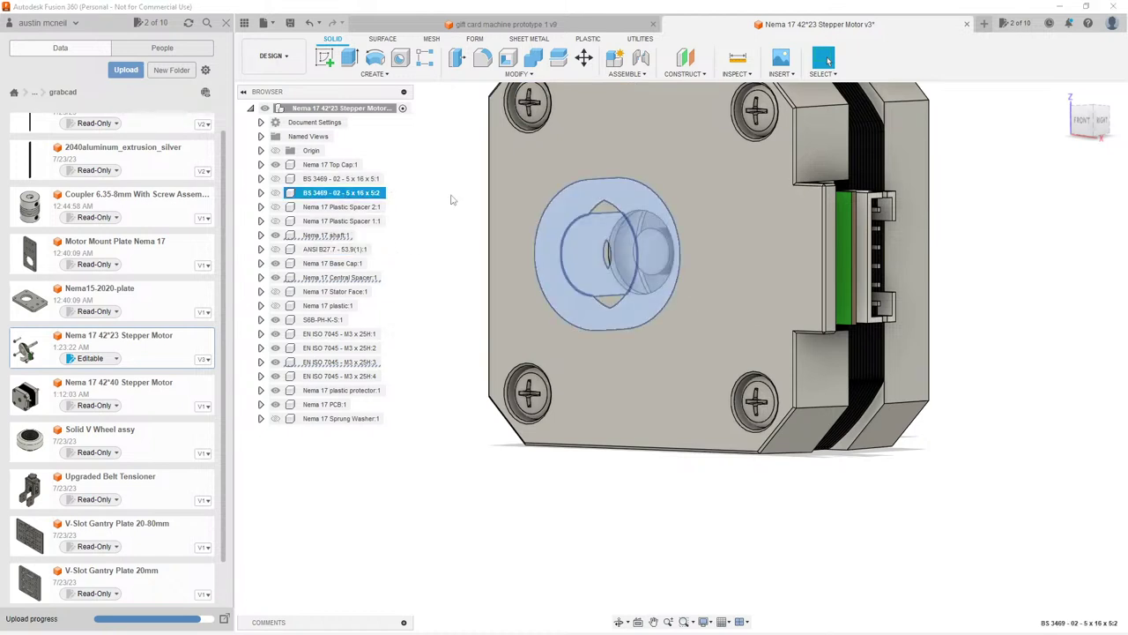
{"action": "key", "text": "Escape"}
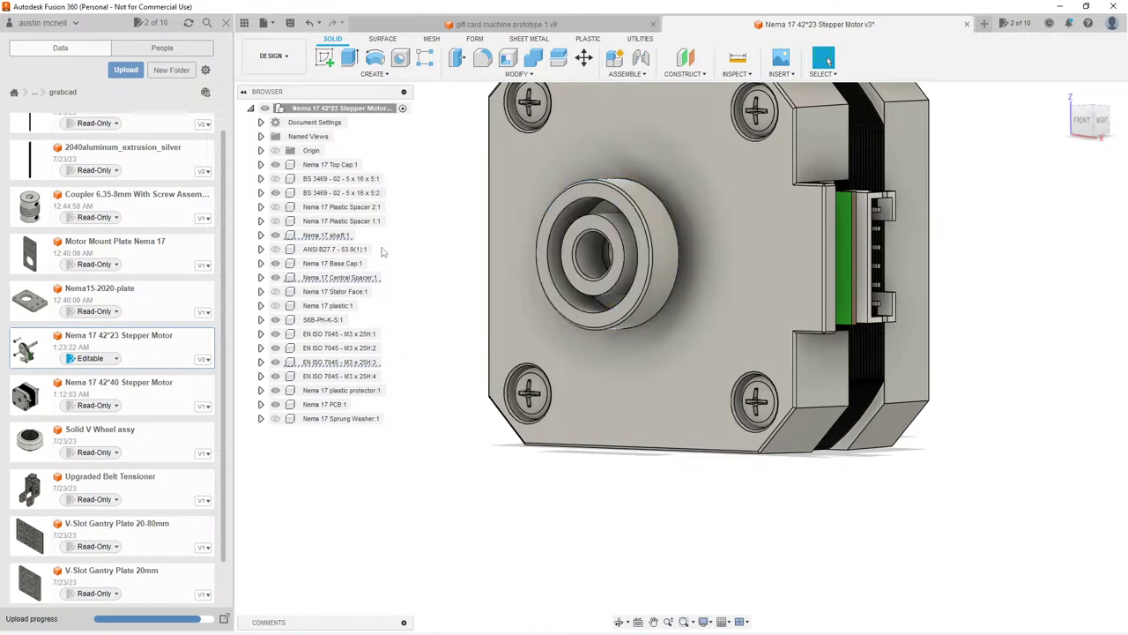
Step: Move the bearing BS 3469 - 02 - 5 x 16 x 5:2 by -5 mm along the motor axis into the base cap
{"action": "left_click", "coordinate": [324, 194]}
{"action": "key", "text": "m"}
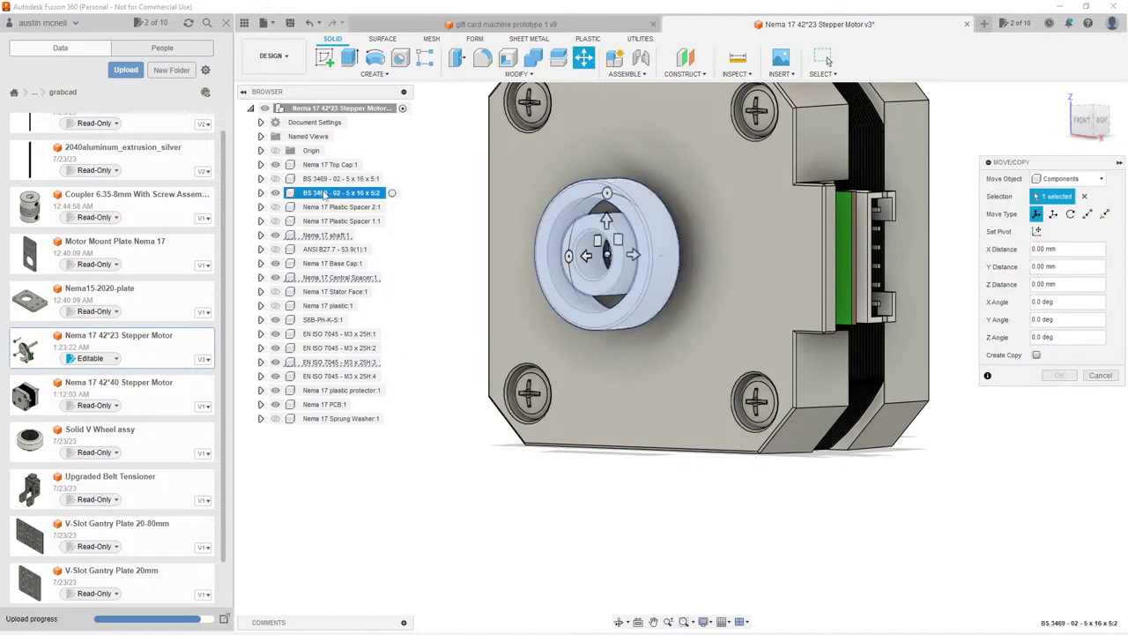
{"action": "left_click", "coordinate": [607, 228]}
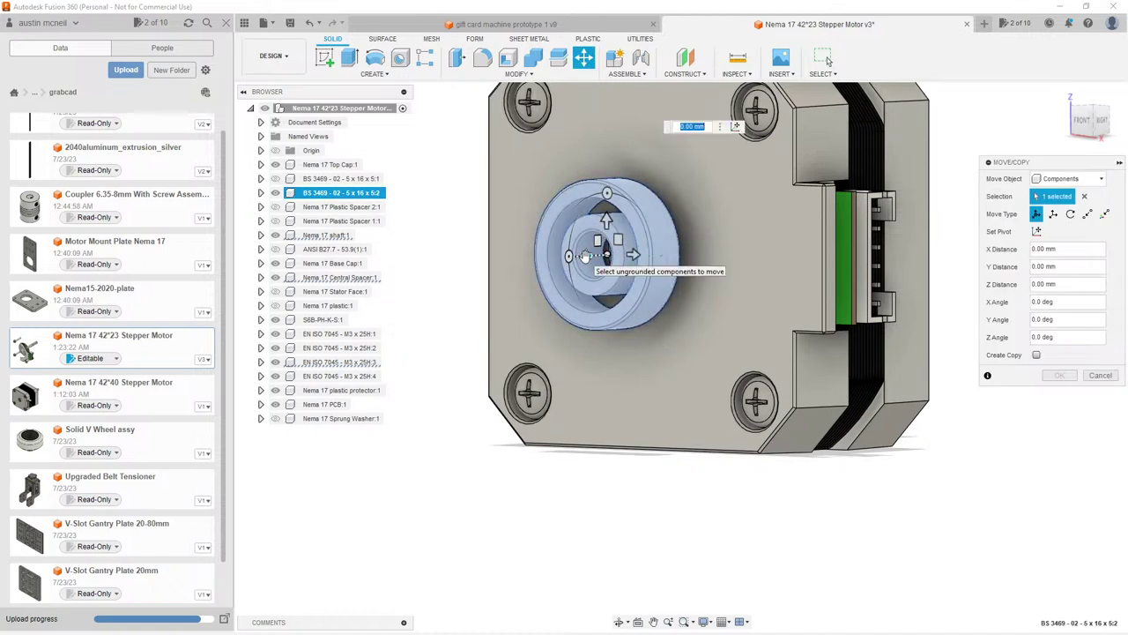
{"action": "middle_click_drag", "start_coordinate": [697, 217], "coordinate": [673, 222], "text": "shift"}
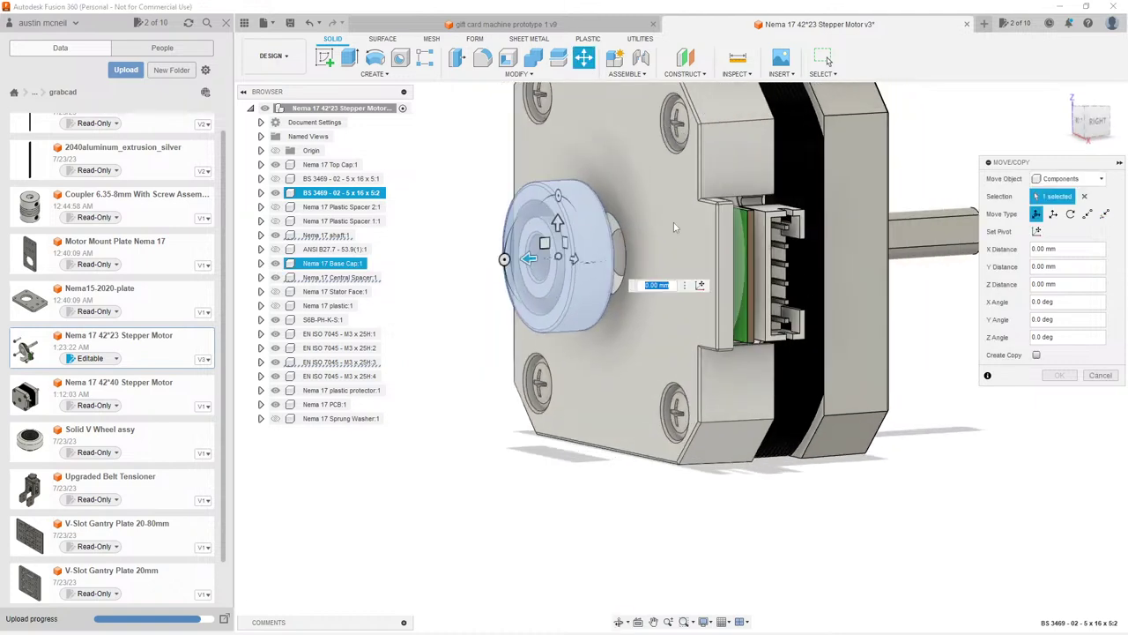
{"action": "type", "text": "-5"}
{"action": "key", "text": "Return"}
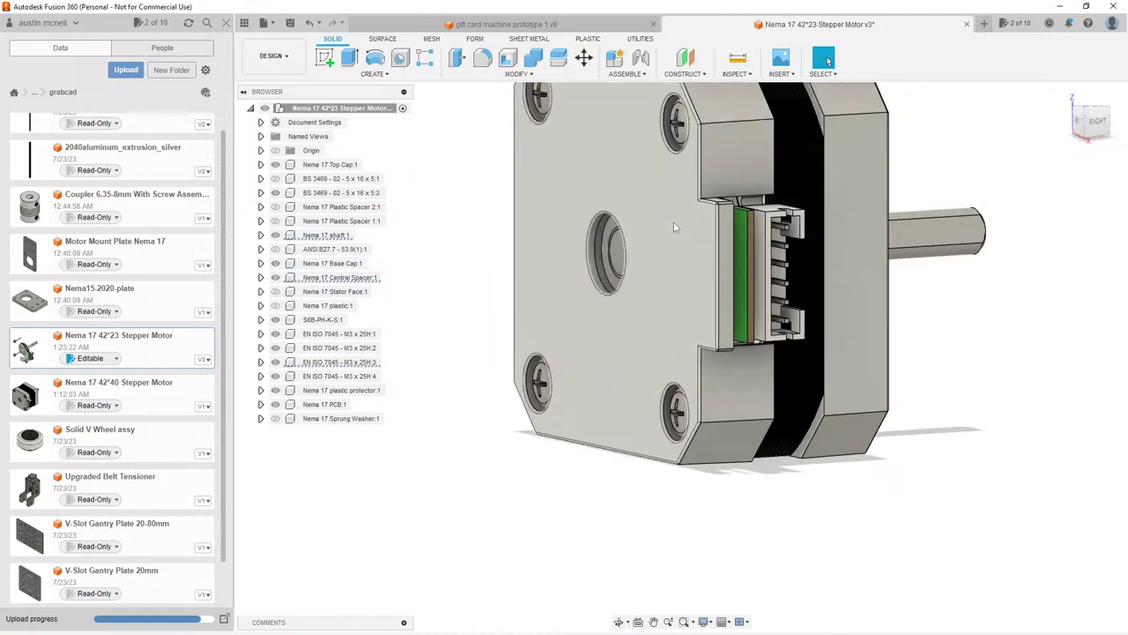
Step: Show Nema 17 Plastic Spacer 1 and Plastic Spacer 2 at the base cap's central hole
{"action": "middle_click_drag", "start_coordinate": [471, 248], "coordinate": [503, 259], "text": "shift"}
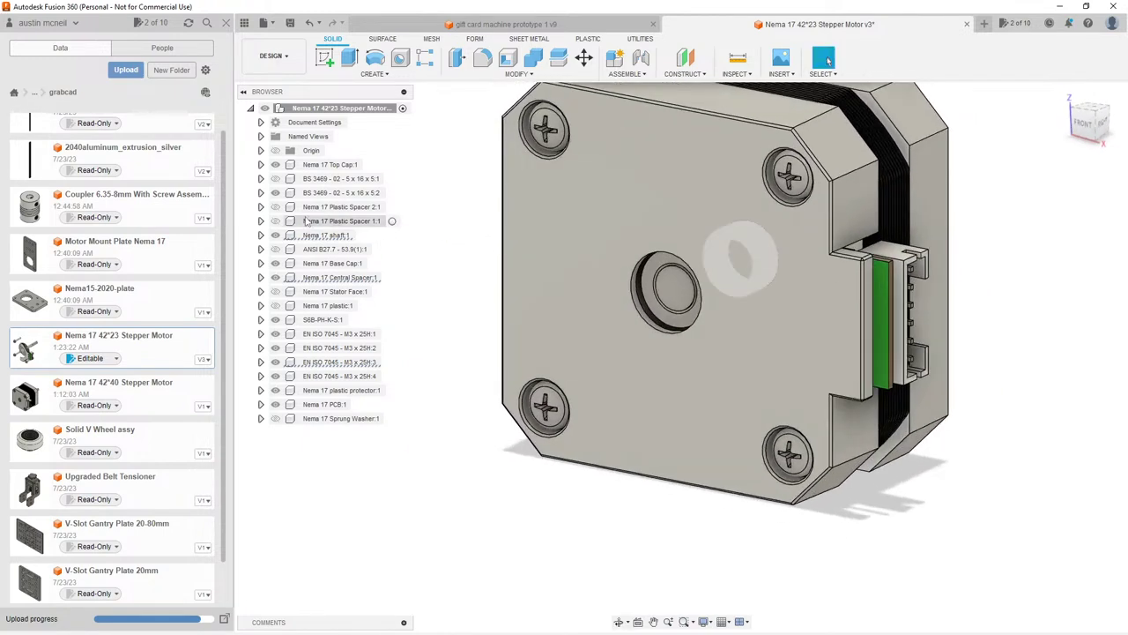
{"action": "left_click", "coordinate": [280, 222]}
{"action": "mouse_move", "coordinate": [555, 247]}
{"action": "middle_mouse_down", "text": "shift"}
{"action": "mouse_move", "coordinate": [432, 231]}
{"action": "mouse_move", "coordinate": [559, 238]}
{"action": "middle_mouse_up", "text": "shift"}
{"action": "left_click", "coordinate": [279, 208]}
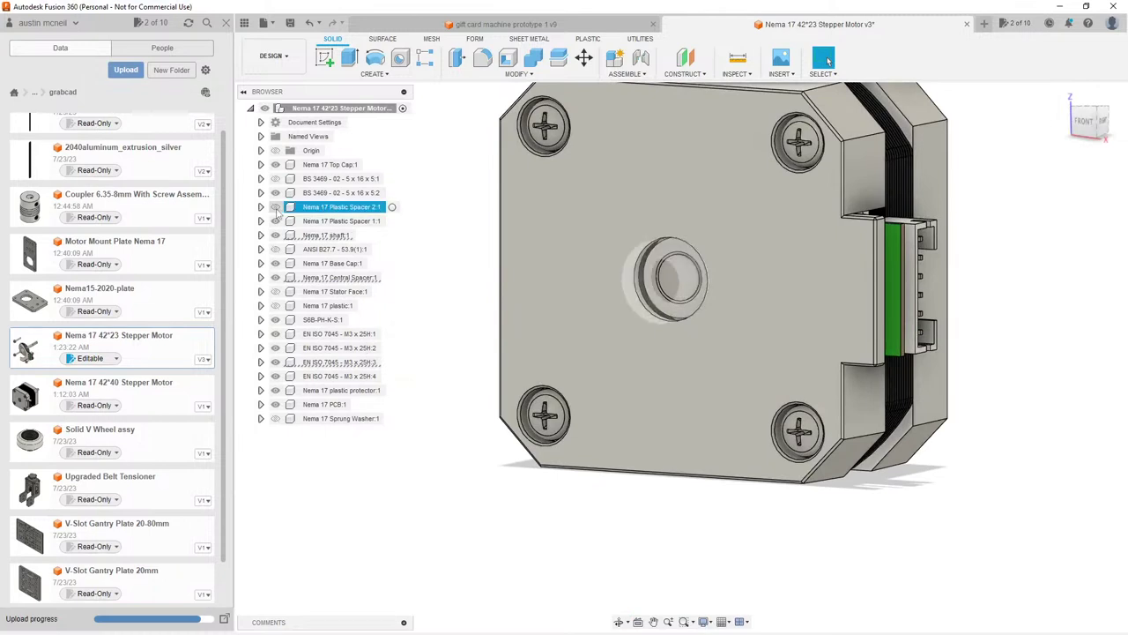
{"action": "left_click", "coordinate": [275, 207]}
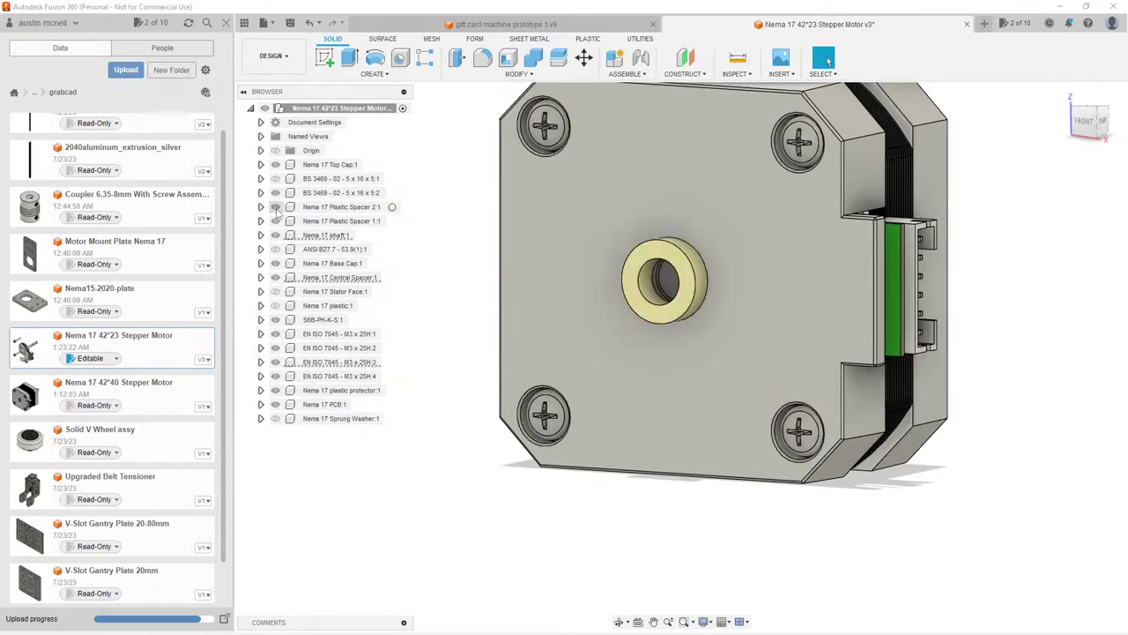
Step: Move Nema 17 Plastic Spacer 2 by -10 mm in Y, along the motor axis
{"action": "left_click", "coordinate": [319, 208]}
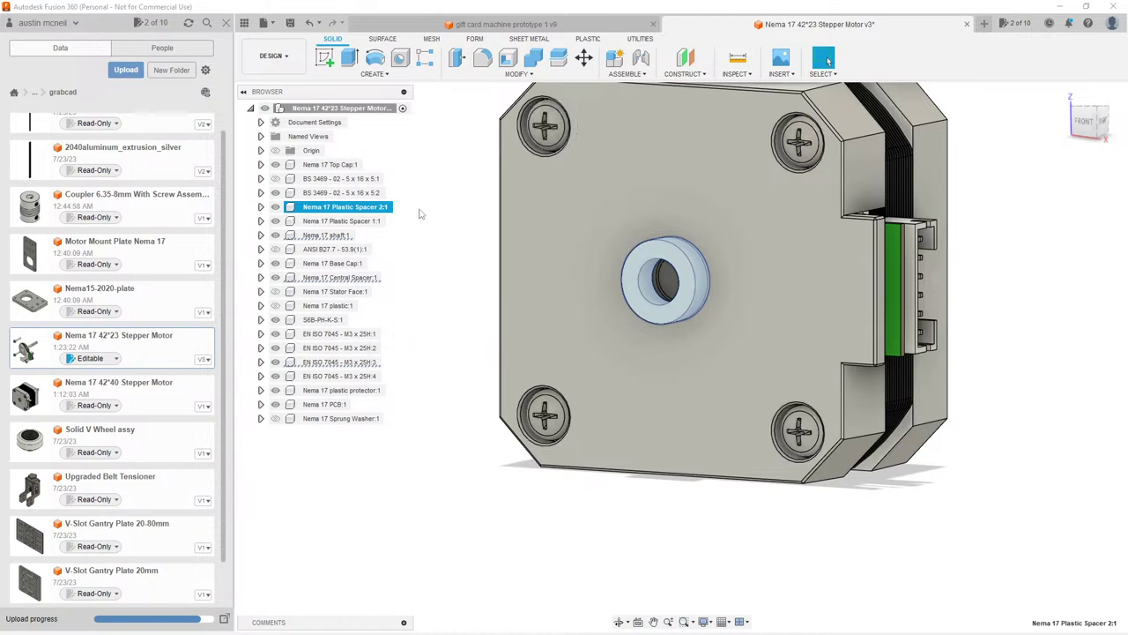
{"action": "key", "text": "m"}
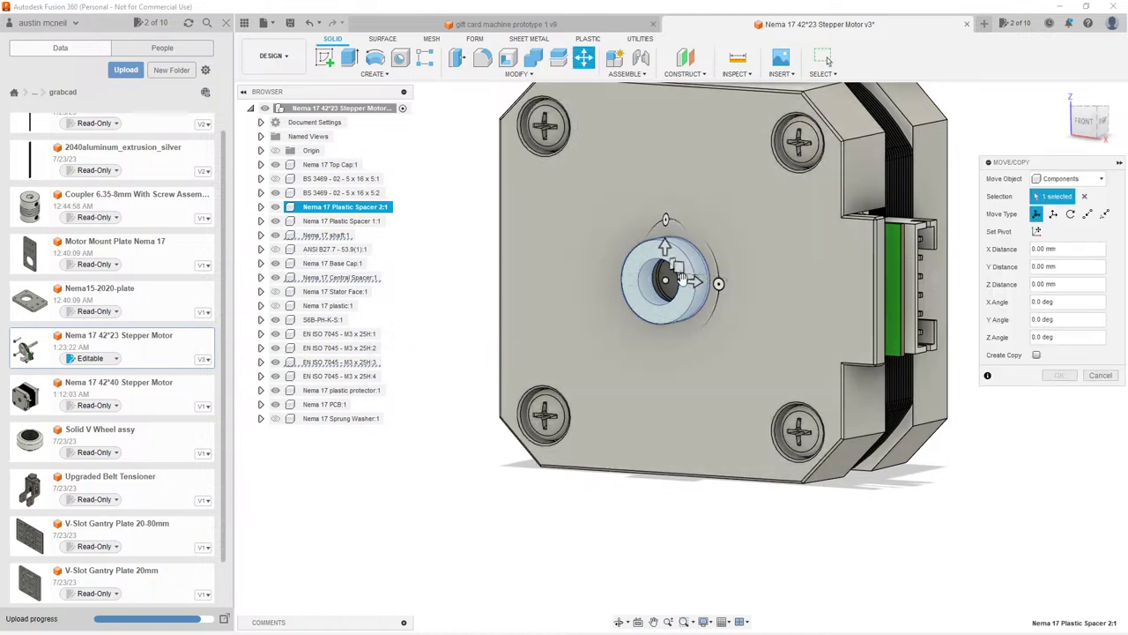
{"action": "type", "text": "-1"}
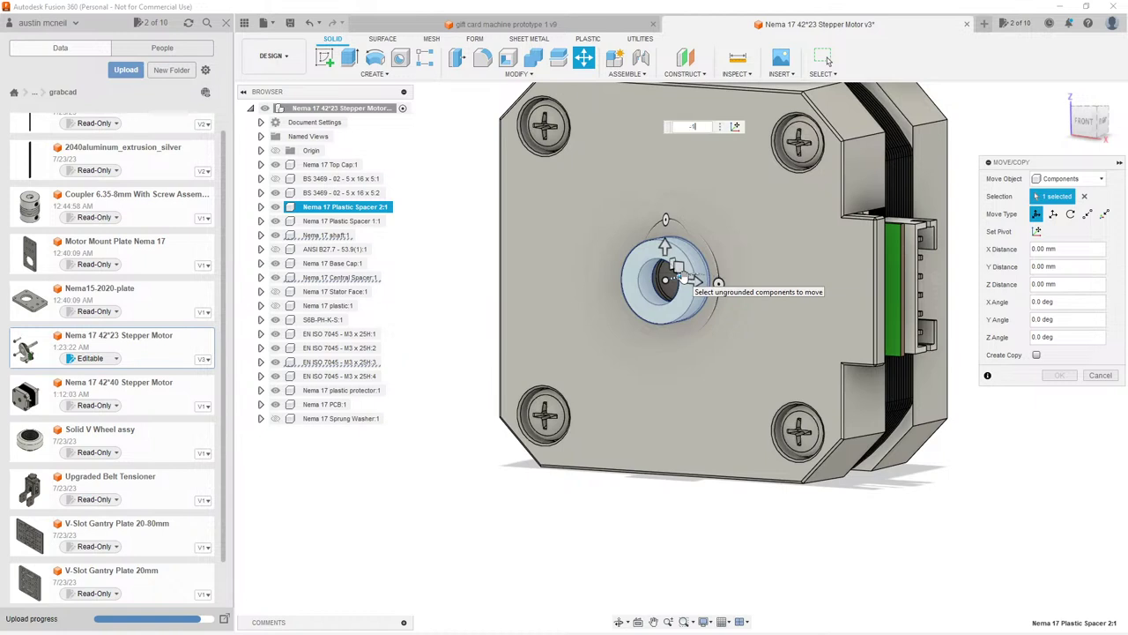
{"action": "type", "text": "0"}
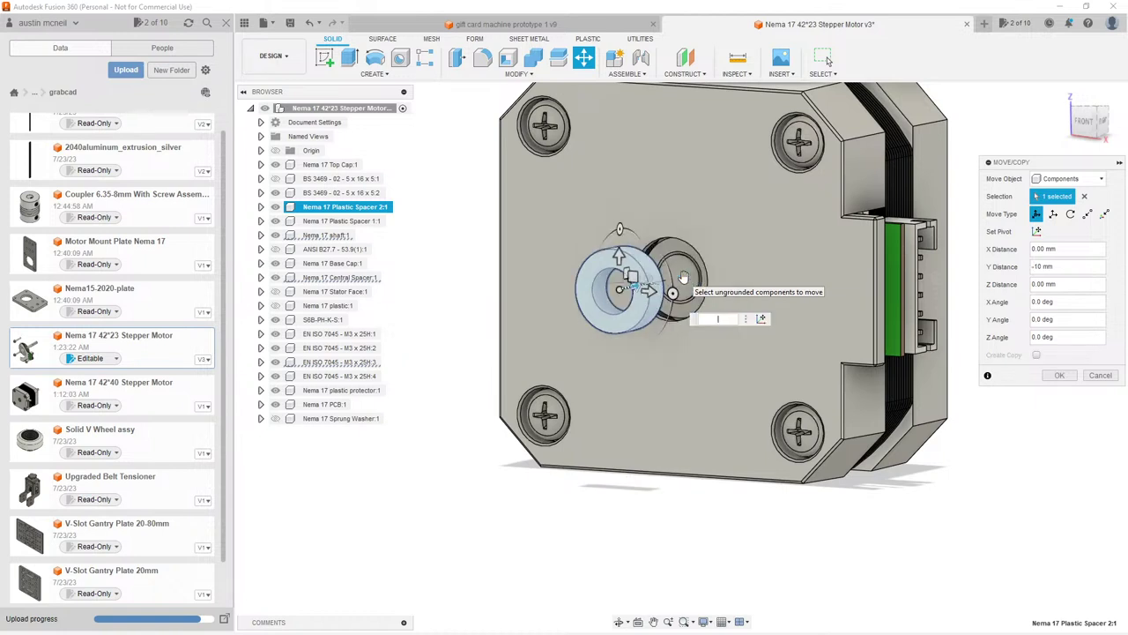
{"action": "key", "text": "Return"}
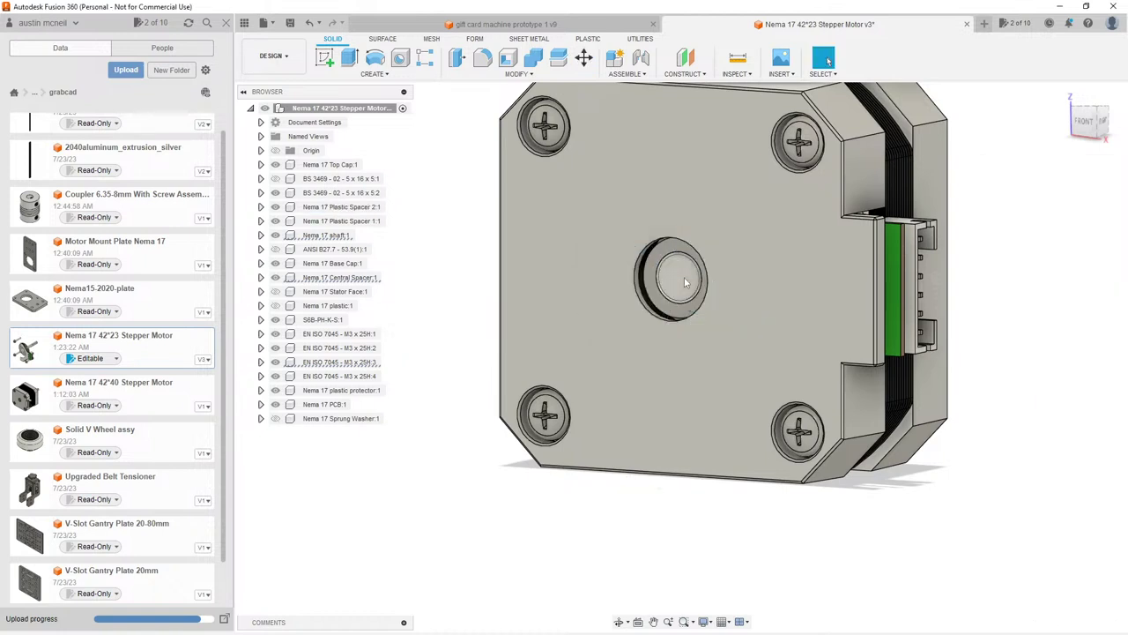
Step: Delete the hidden Nema 17 Sprung Washer, plastic, Stator Face and ANSI B27.7 clip components from the motor
{"action": "middle_click_drag", "start_coordinate": [856, 283], "coordinate": [681, 251], "text": "shift"}
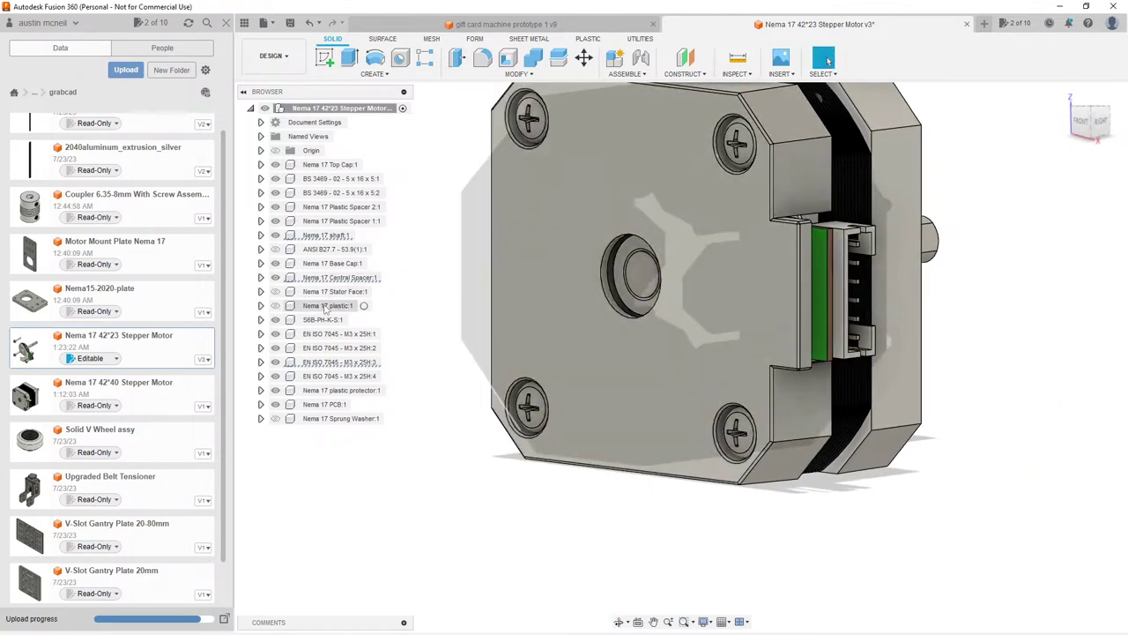
{"action": "left_click", "coordinate": [308, 419]}
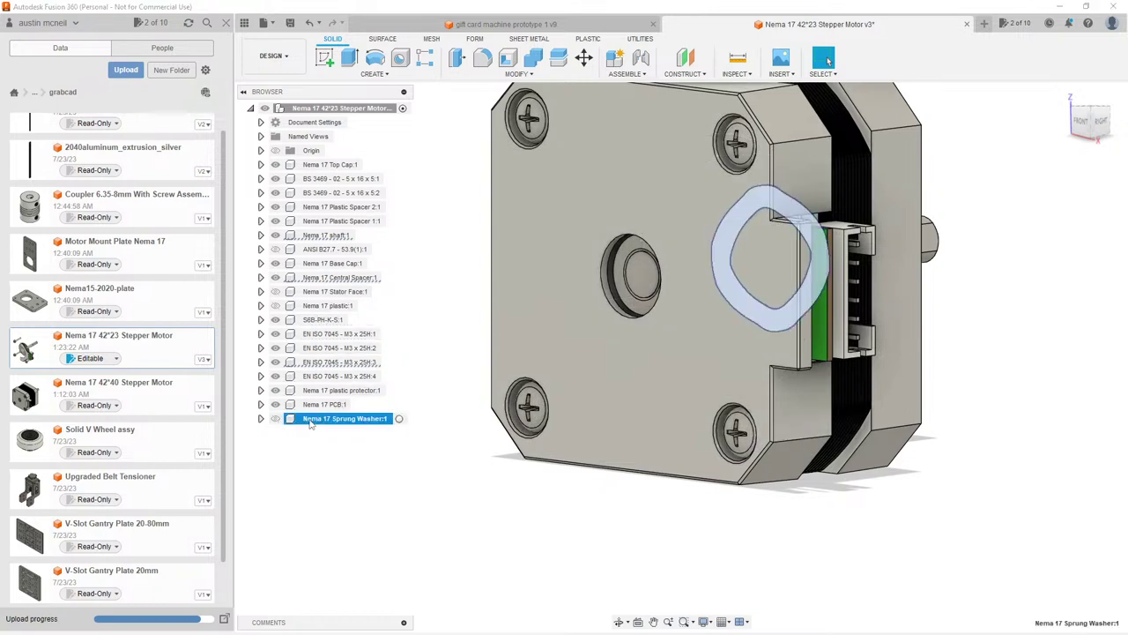
{"action": "key", "text": "Delete"}
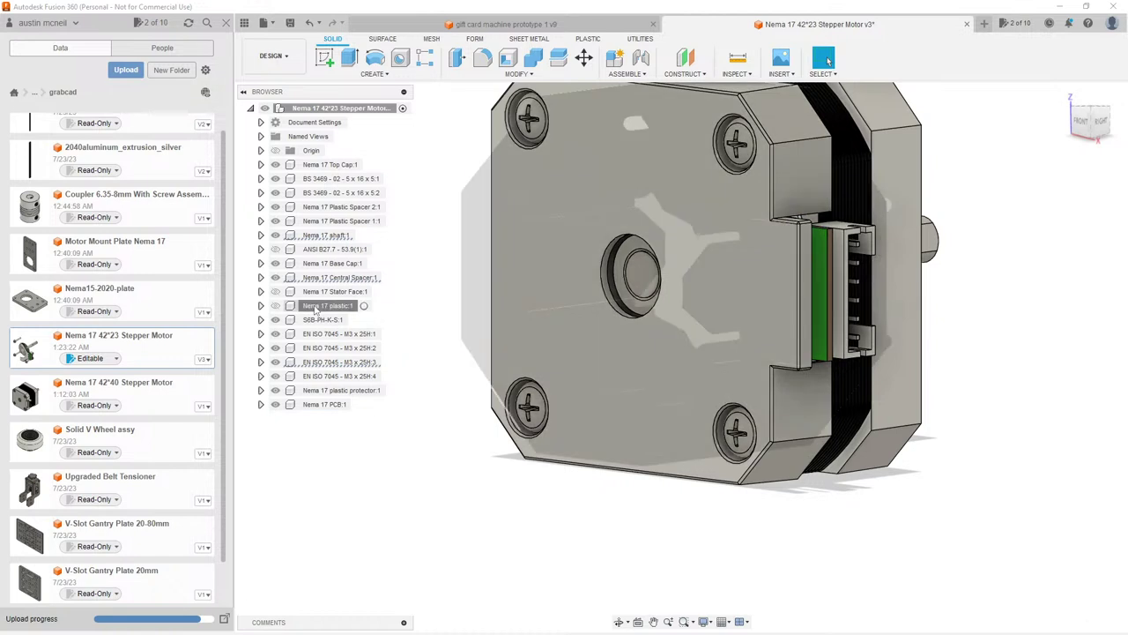
{"action": "left_click", "coordinate": [315, 307]}
{"action": "key", "text": "Delete"}
{"action": "left_click", "coordinate": [319, 292]}
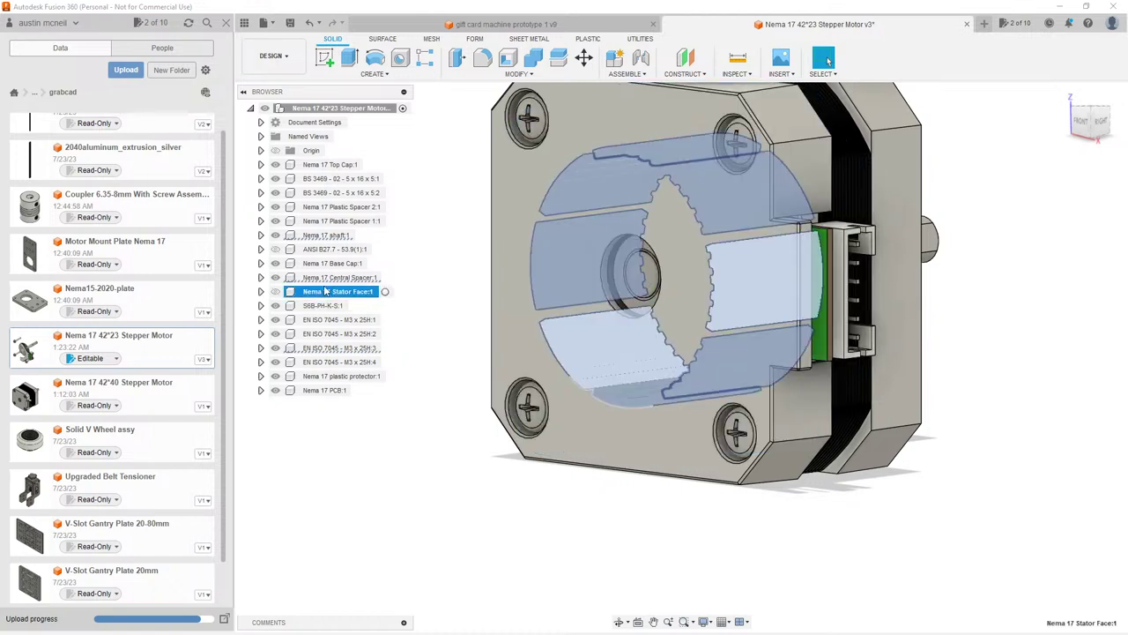
{"action": "key", "text": "Delete"}
{"action": "left_click", "coordinate": [322, 251]}
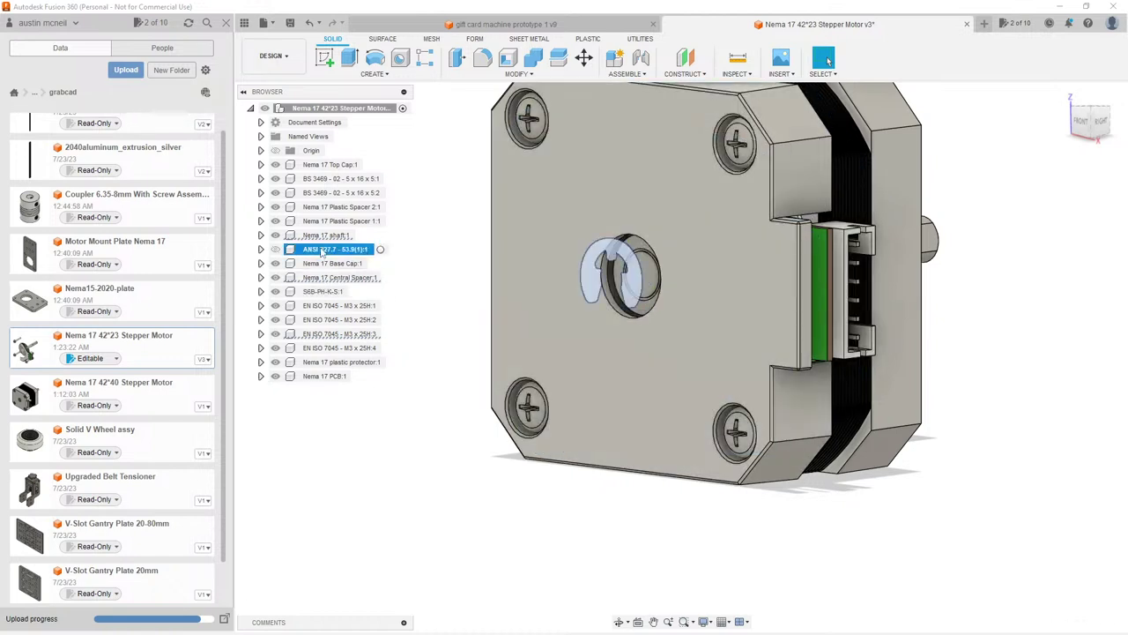
{"action": "key", "text": "Delete"}
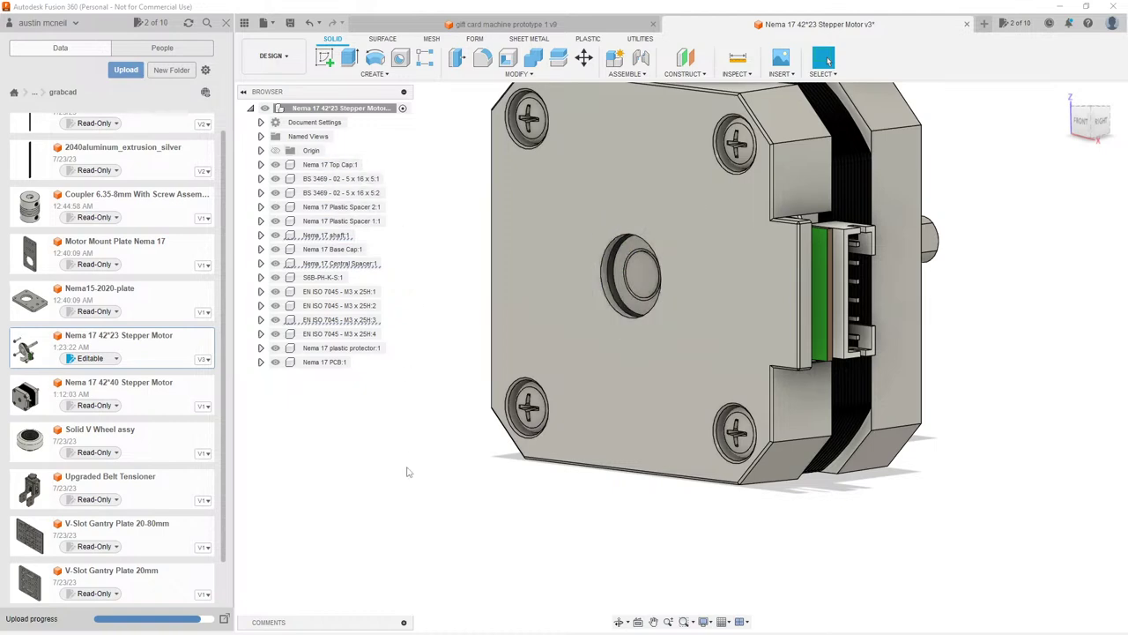
Step: Check the motor from both sides and save it with the version description "User Saved"
{"action": "middle_click_drag", "start_coordinate": [578, 468], "coordinate": [699, 461], "text": "shift"}
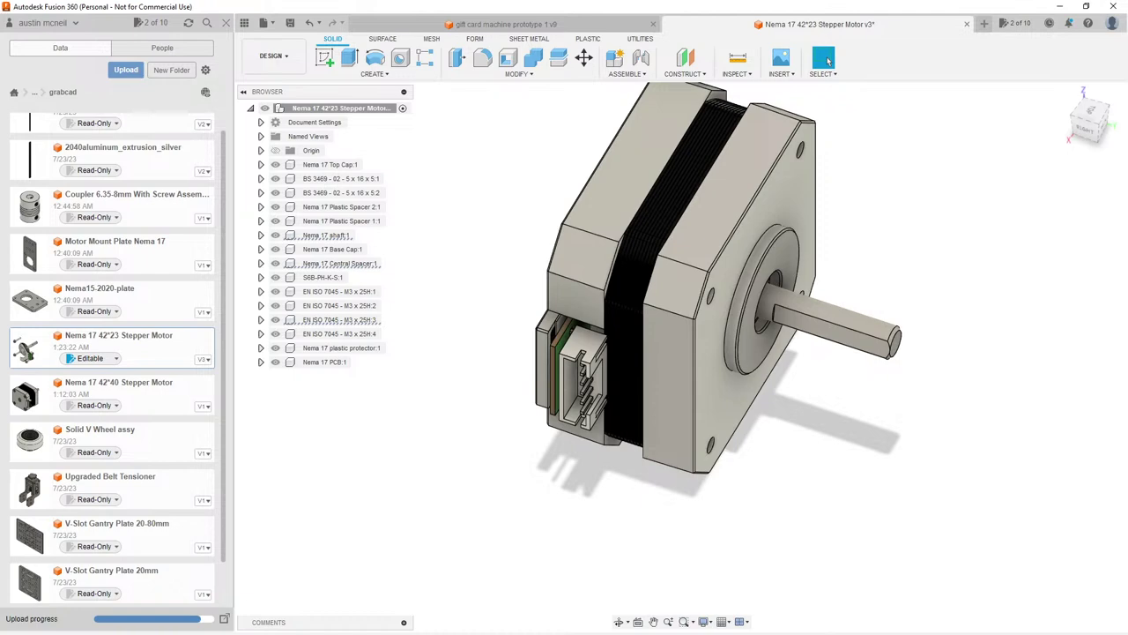
{"action": "middle_click_drag", "start_coordinate": [485, 333], "coordinate": [599, 301], "text": "shift"}
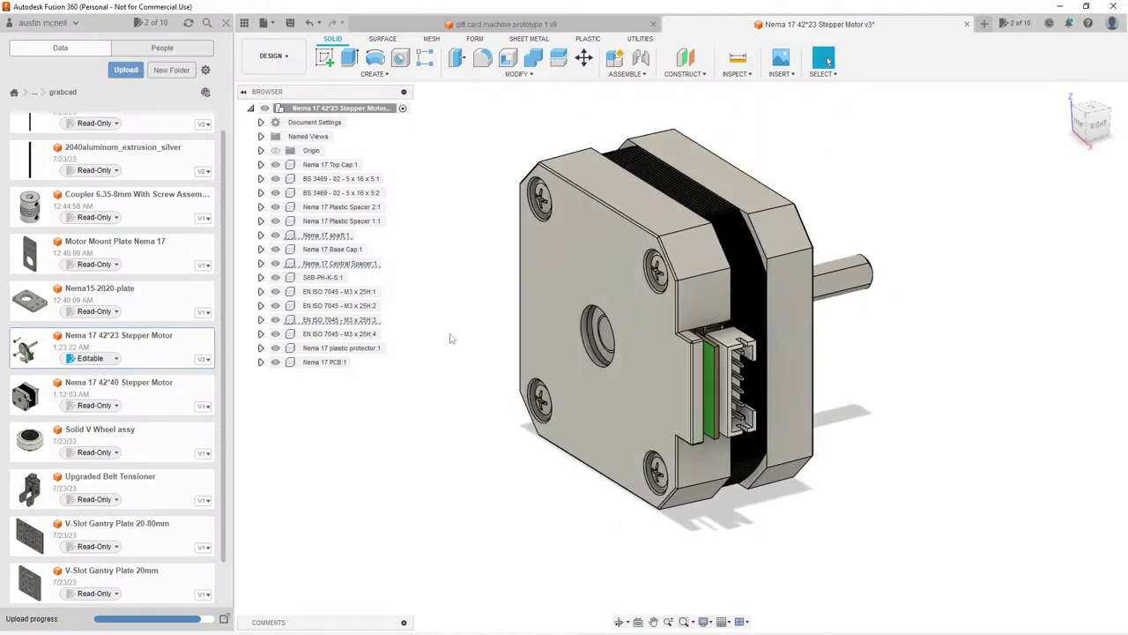
{"action": "key", "text": "ctrl+s"}
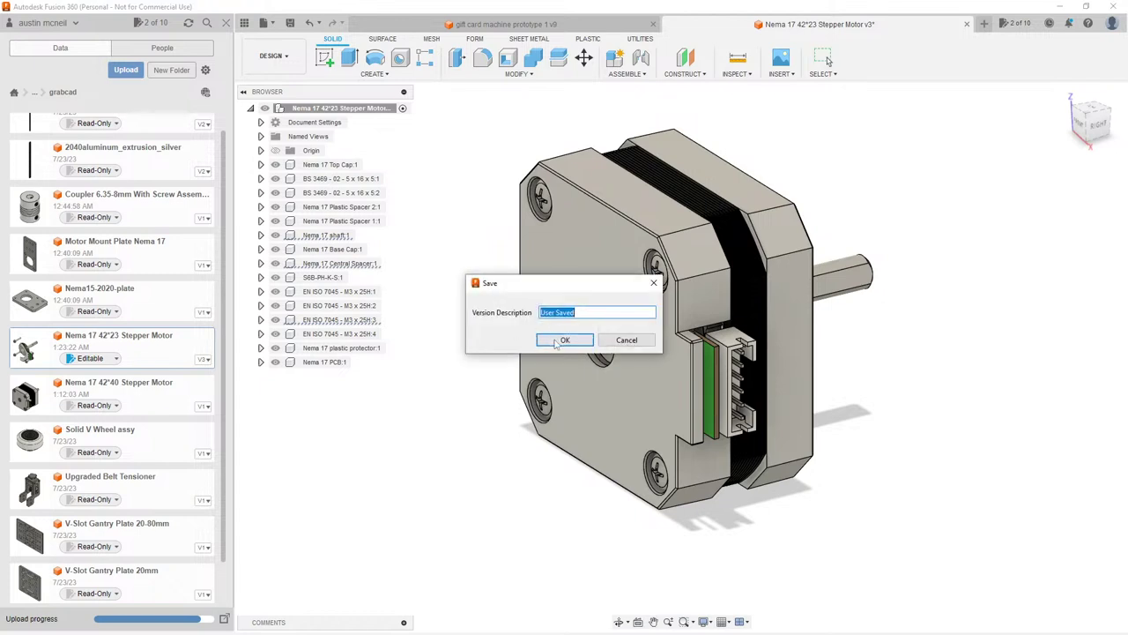
{"action": "left_click", "coordinate": [564, 340]}
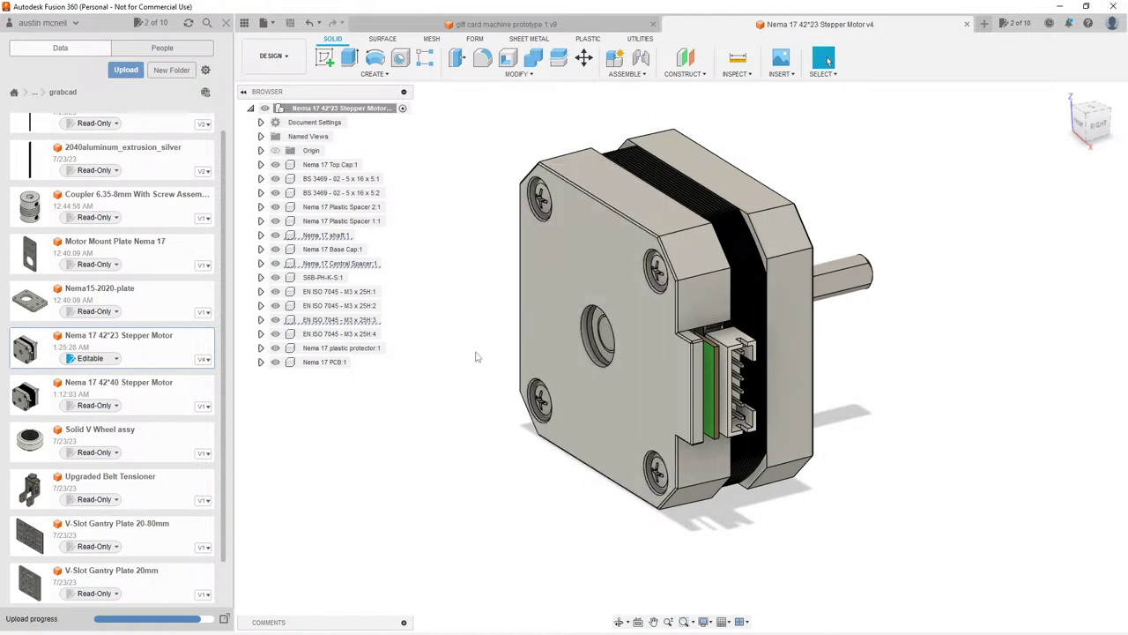
Step: Glance at the gift card machine assembly, then examine the saved motor from its shaft side
{"action": "middle_click_drag", "start_coordinate": [479, 356], "coordinate": [502, 340], "text": "shift"}
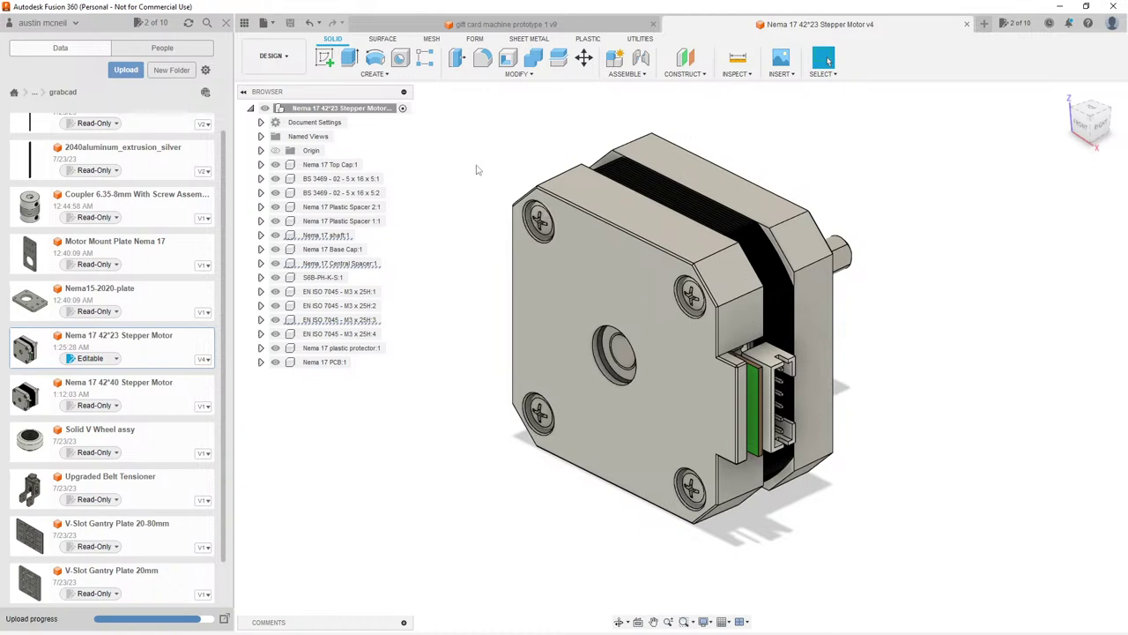
{"action": "left_click", "coordinate": [574, 29]}
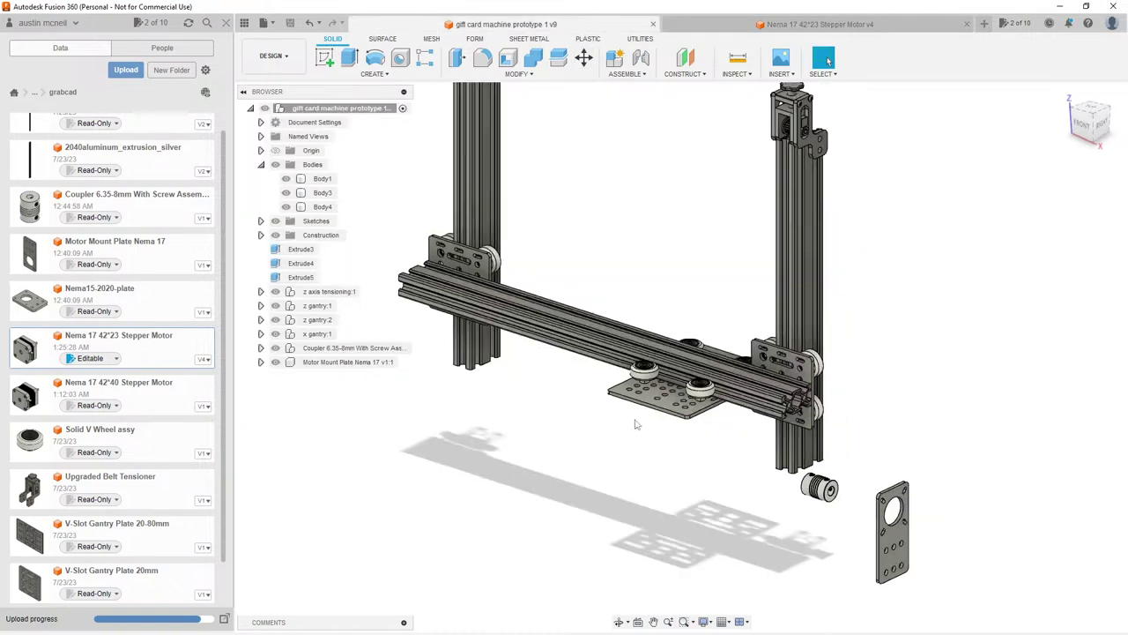
{"action": "left_click", "coordinate": [769, 26]}
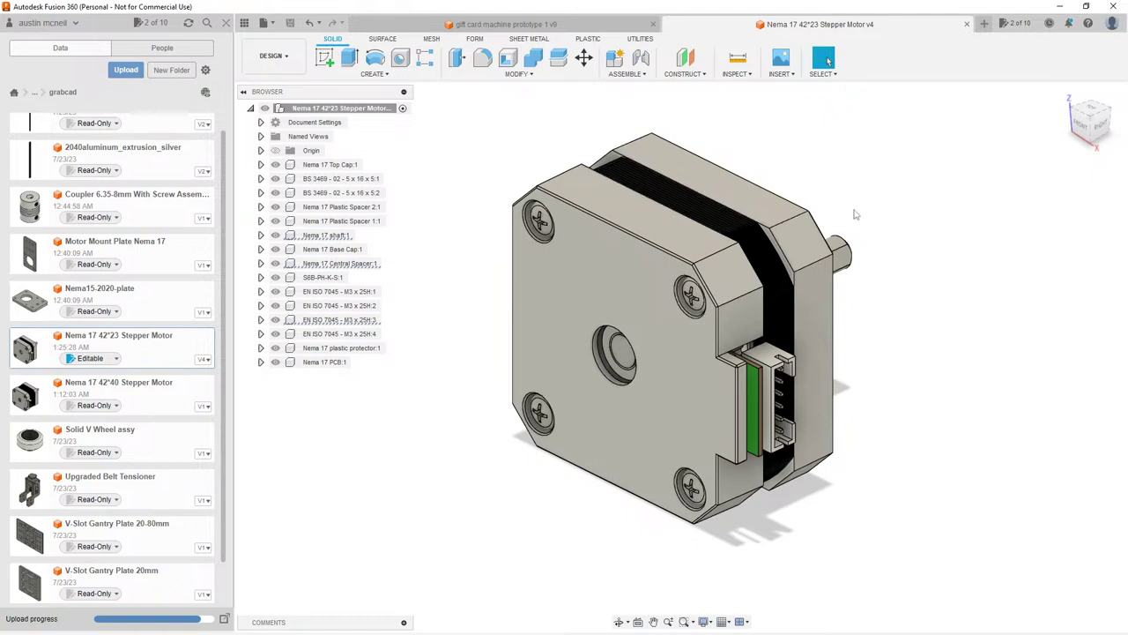
{"action": "middle_click_drag", "start_coordinate": [854, 215], "coordinate": [710, 145], "text": "shift"}
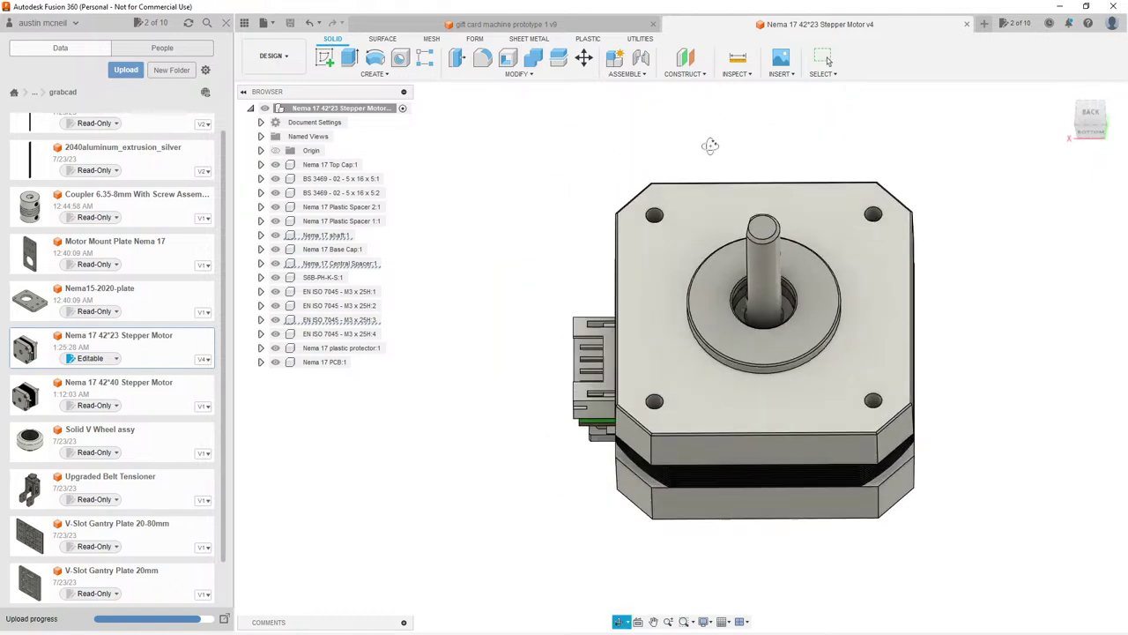
{"action": "key", "text": "Escape"}
{"action": "key", "text": "F6"}
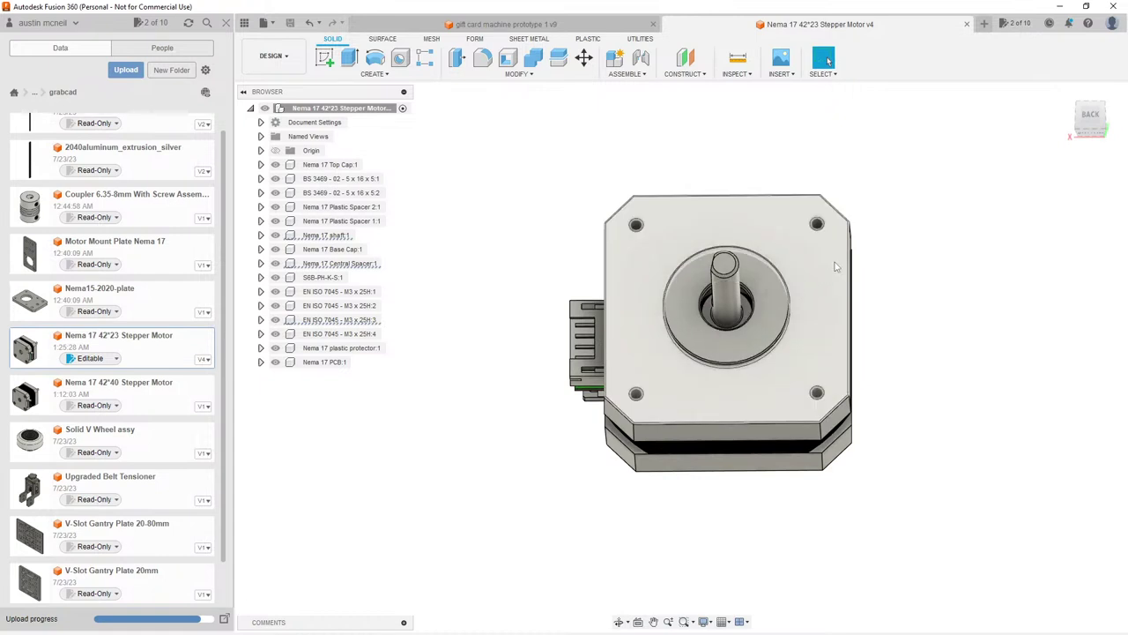
{"action": "scroll", "coordinate": [837, 267], "scroll_direction": "up", "scroll_amount": 1}
{"action": "key", "text": "shift+F6"}
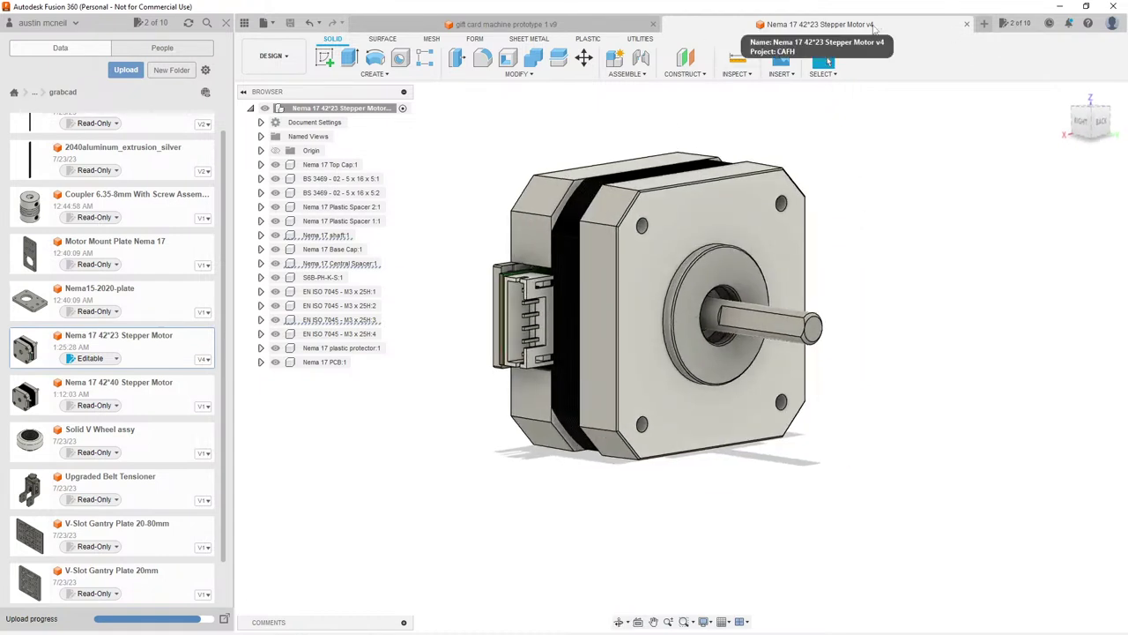
Step: Close the Nema 17 42*23 Stepper Motor document and make it read-only
{"action": "left_click", "coordinate": [967, 24]}
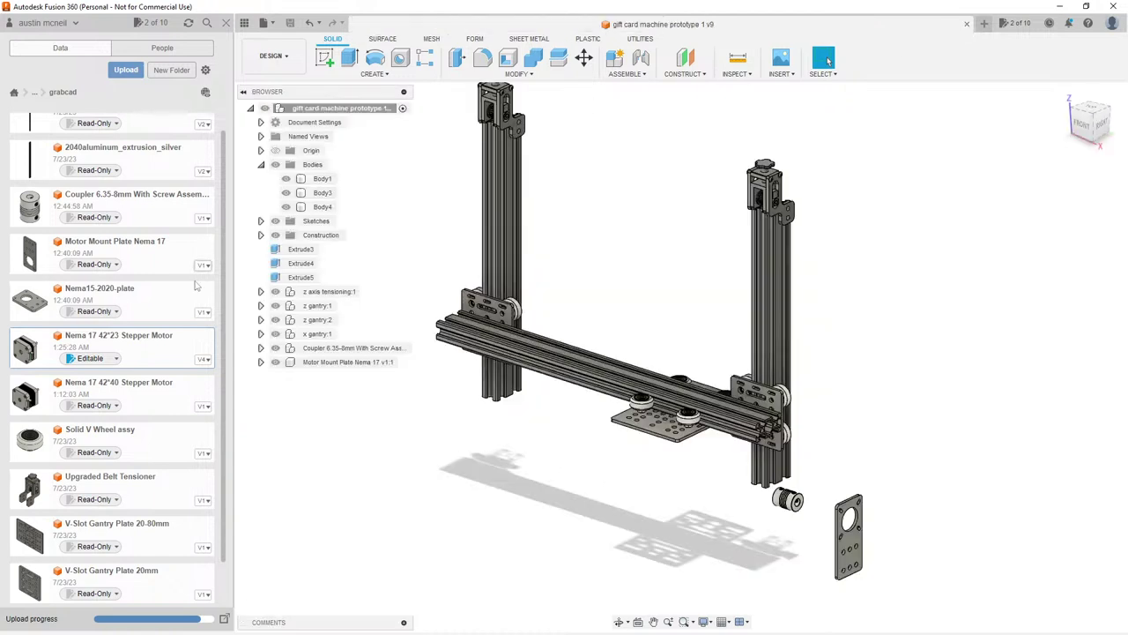
{"action": "left_click", "coordinate": [103, 360]}
{"action": "left_click", "coordinate": [98, 388]}
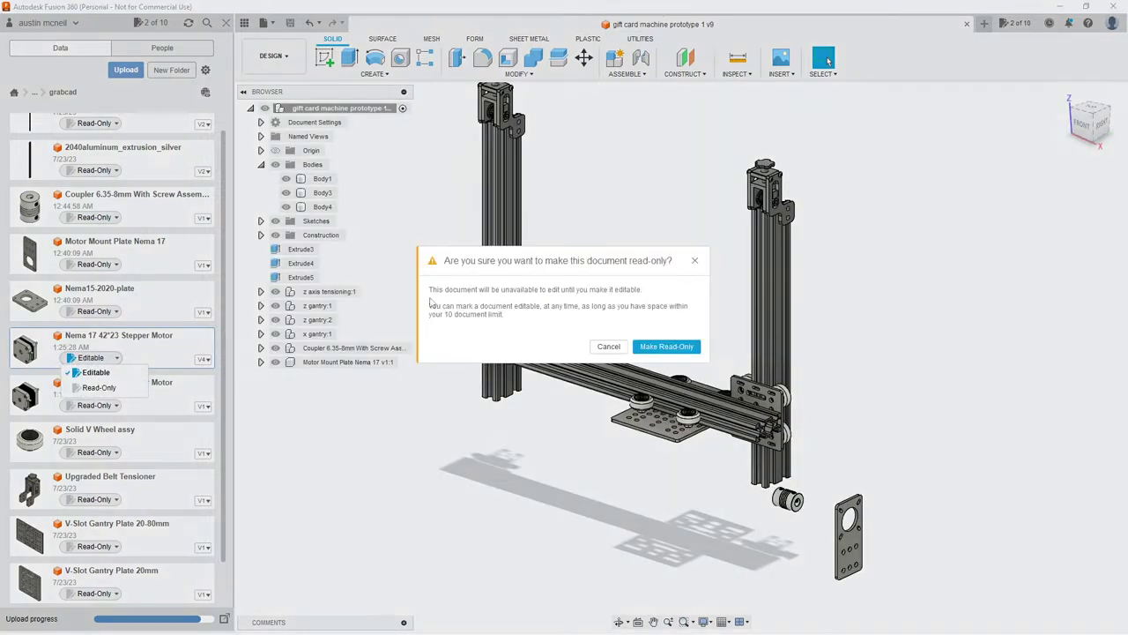
{"action": "left_click", "coordinate": [667, 348]}
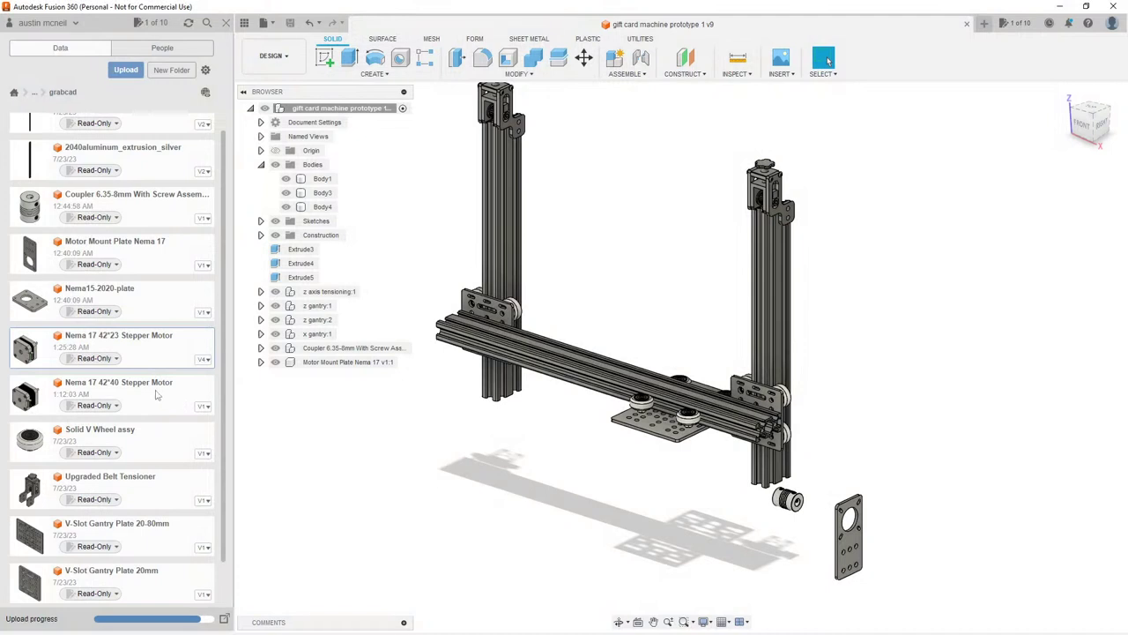
Step: Insert the Nema 17 42*23 Stepper Motor into the gift card machine assembly at its default position and break its link
{"action": "right_click", "coordinate": [157, 347]}
{"action": "left_click", "coordinate": [188, 361]}
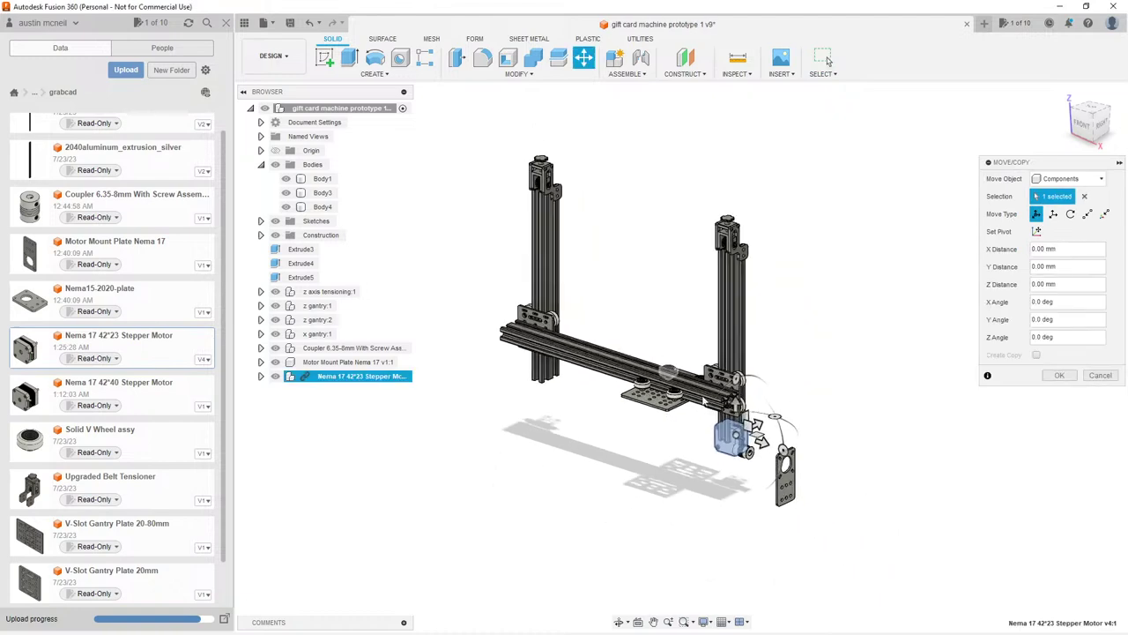
{"action": "scroll", "coordinate": [703, 401], "scroll_direction": "up", "scroll_amount": 3}
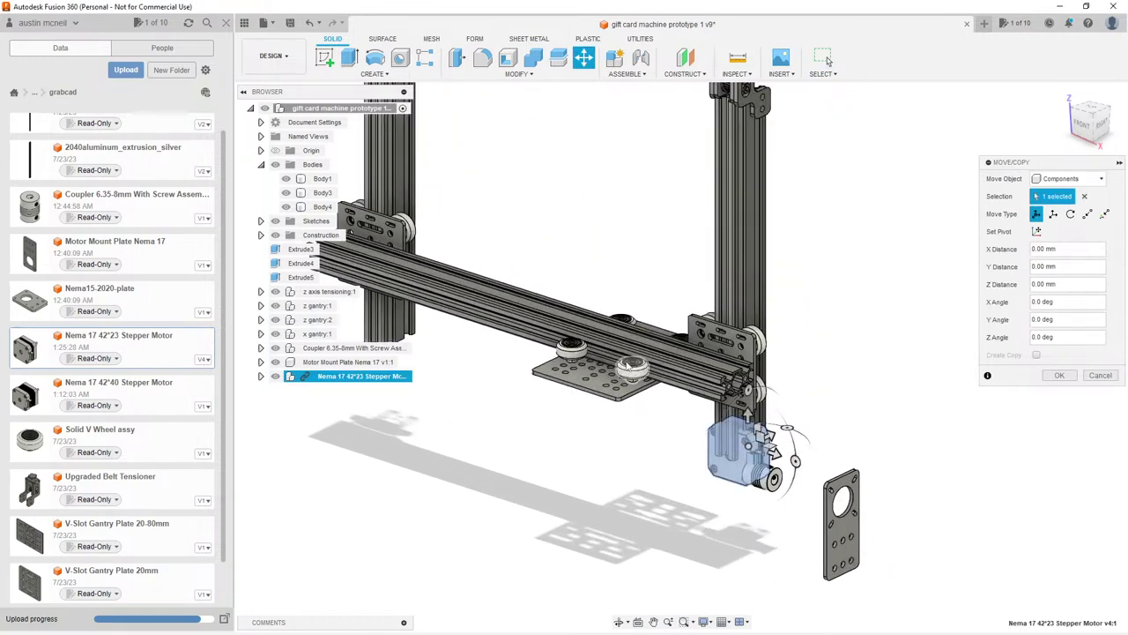
{"action": "scroll", "coordinate": [627, 369], "scroll_direction": "down", "scroll_amount": 2}
{"action": "left_click", "coordinate": [1059, 374]}
{"action": "right_click", "coordinate": [371, 379]}
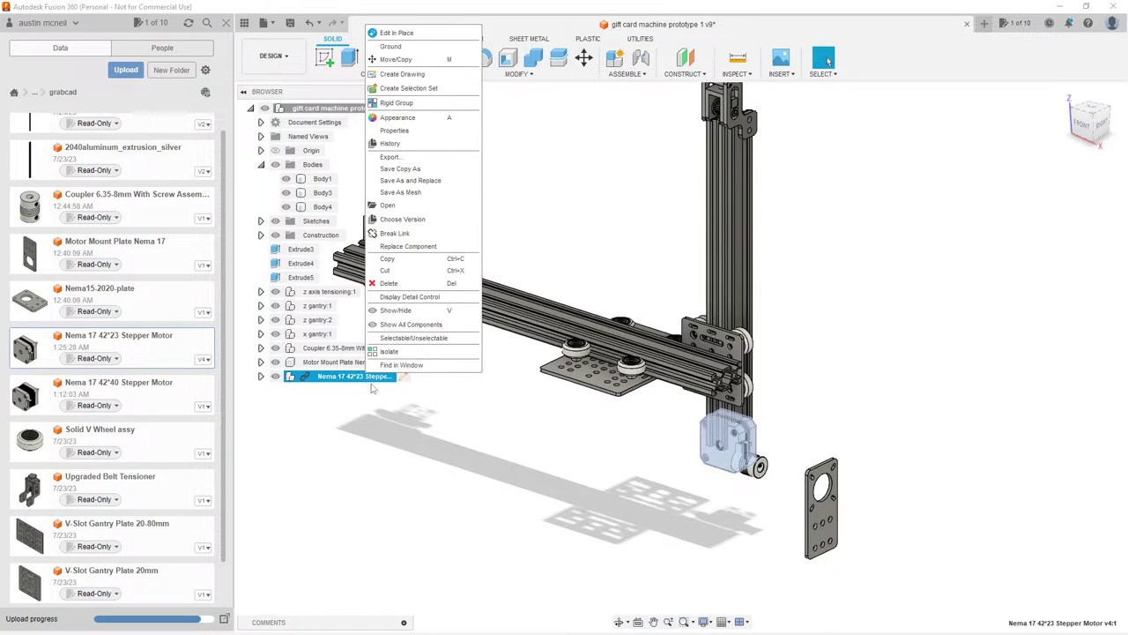
{"action": "left_click", "coordinate": [405, 234]}
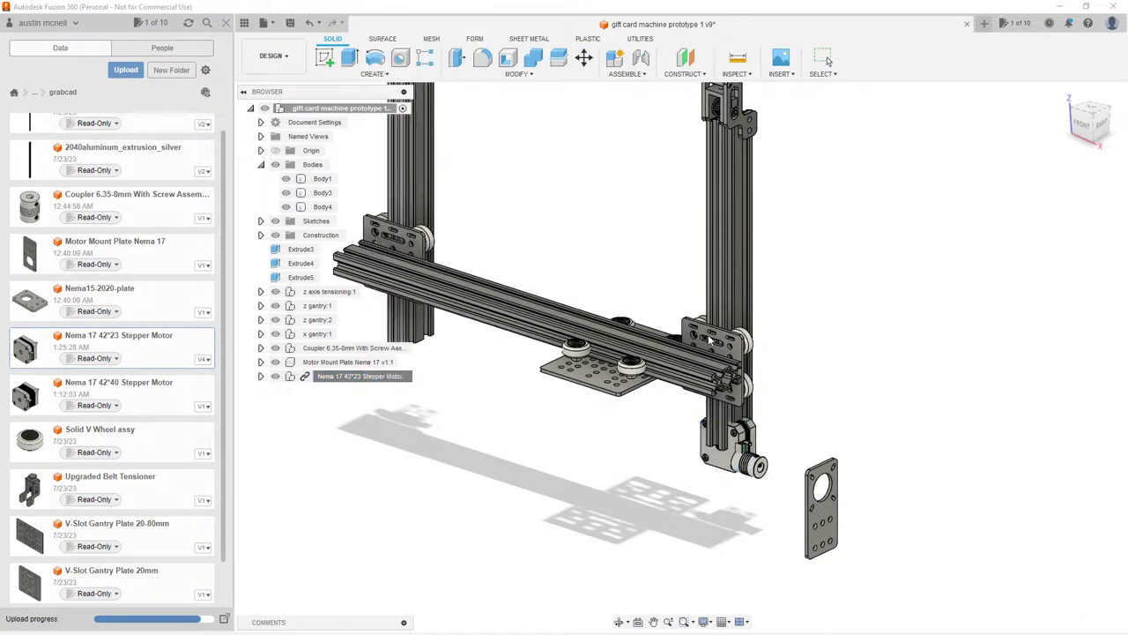
Step: Rotate the inserted stepper motor 180 degrees about the X axis
{"action": "scroll", "coordinate": [709, 339], "scroll_direction": "up", "scroll_amount": 2}
{"action": "left_click", "coordinate": [344, 376]}
{"action": "key", "text": "m"}
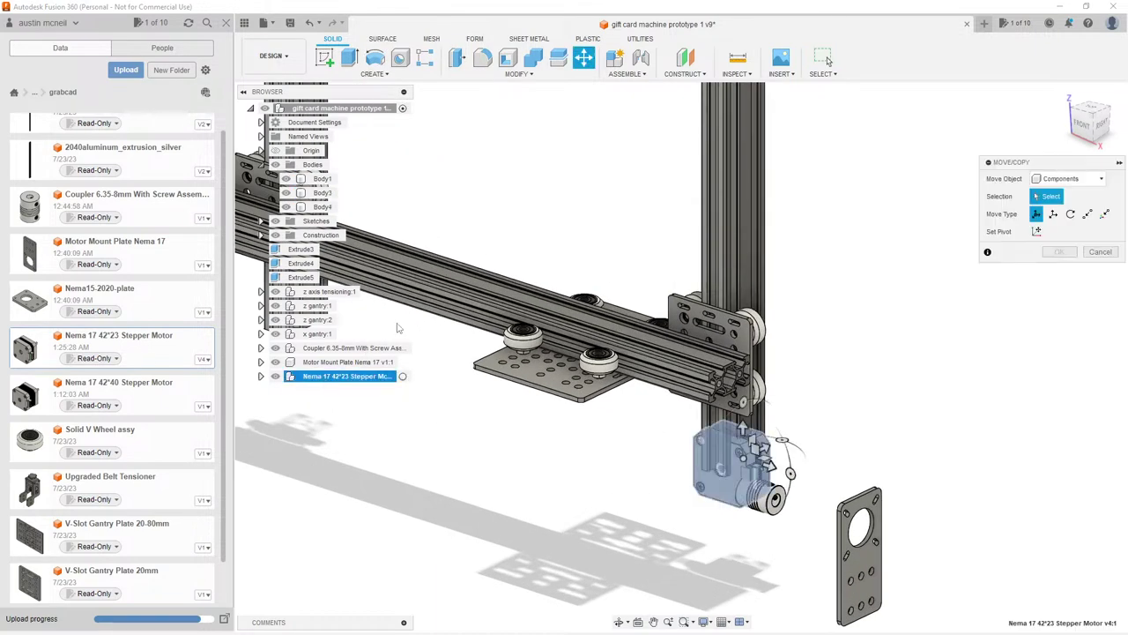
{"action": "middle_click_drag", "start_coordinate": [396, 328], "coordinate": [670, 423], "text": "shift"}
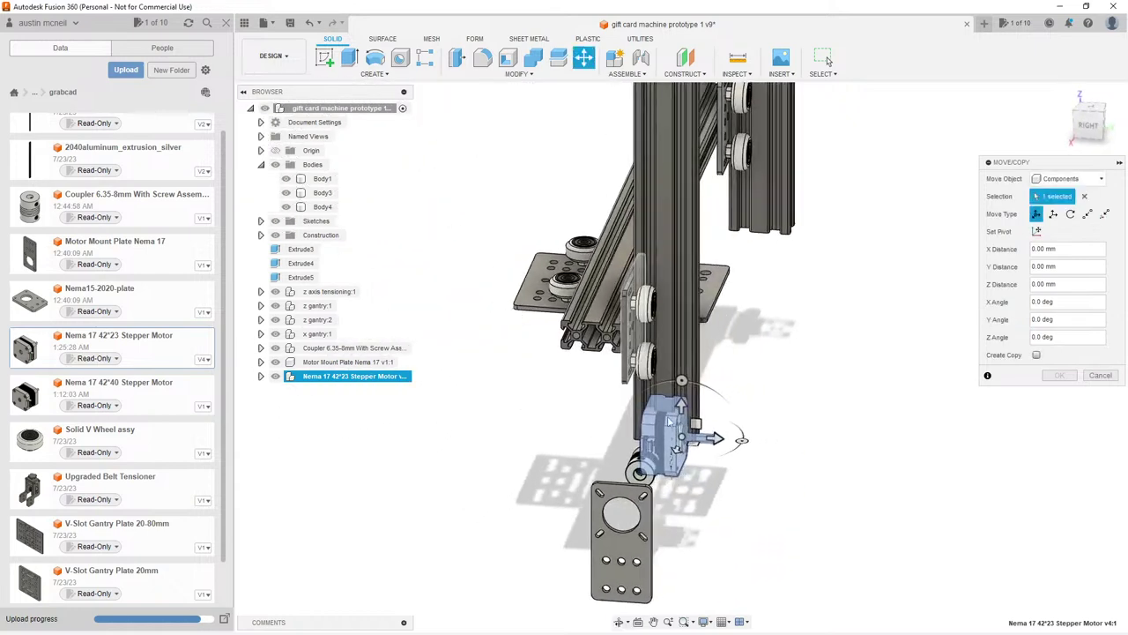
{"action": "left_click_drag", "start_coordinate": [680, 401], "coordinate": [660, 542]}
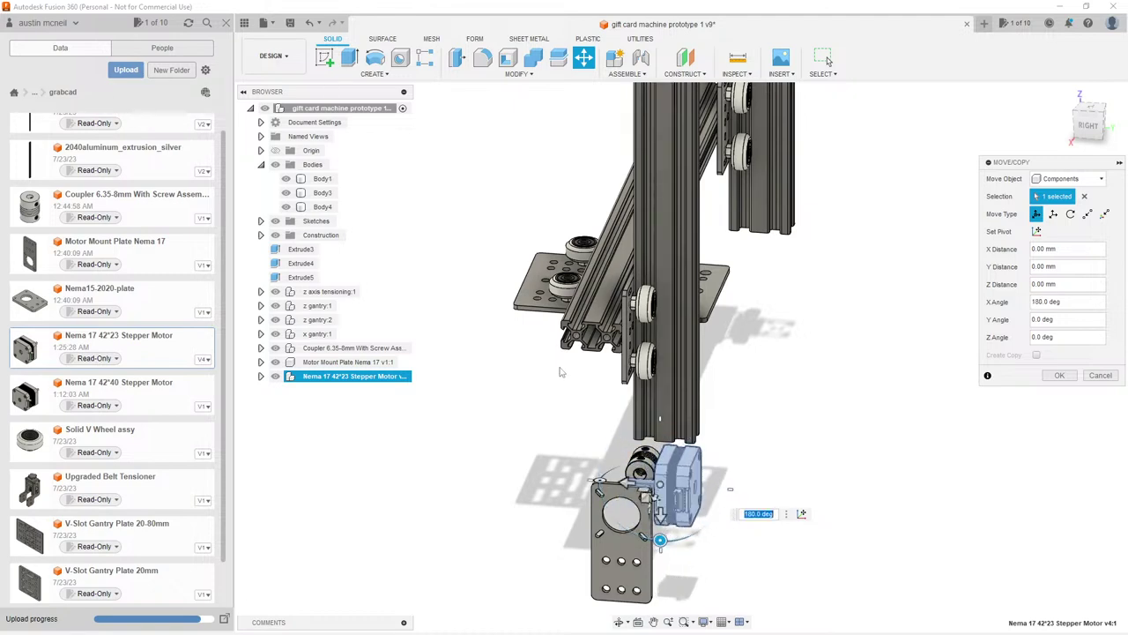
Step: Move the rotated stepper motor -80 mm in Z and -20 mm in X, beside the horizontal extrusion's end
{"action": "middle_click_drag", "start_coordinate": [660, 529], "coordinate": [640, 483], "text": "shift"}
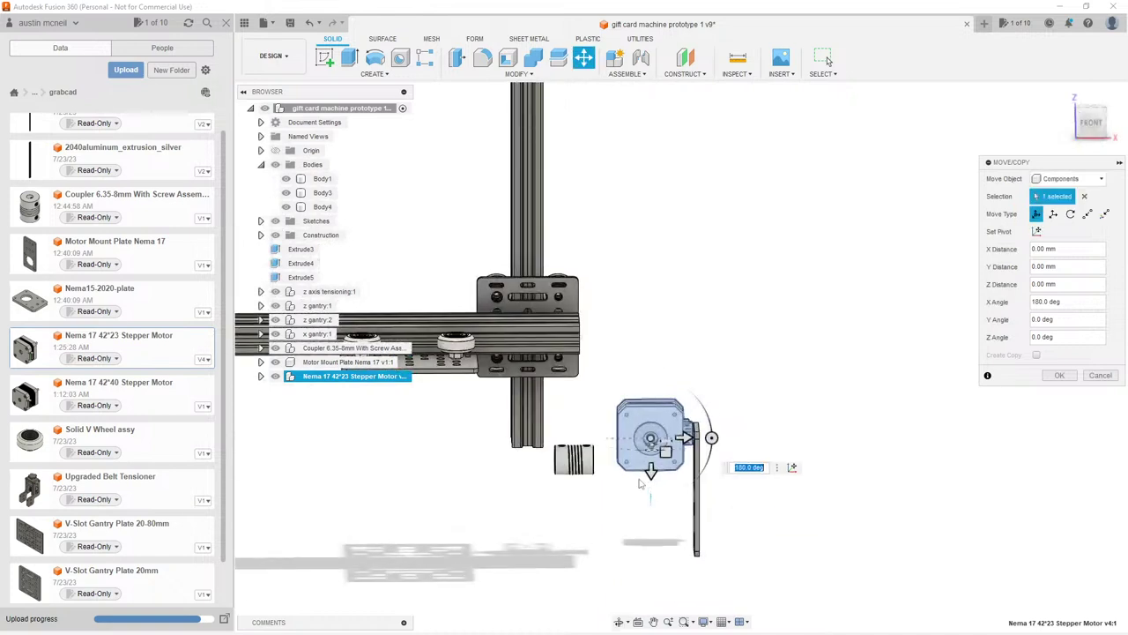
{"action": "left_click_drag", "start_coordinate": [654, 477], "coordinate": [650, 334]}
{"action": "middle_click_drag", "start_coordinate": [651, 334], "coordinate": [654, 331], "text": "shift"}
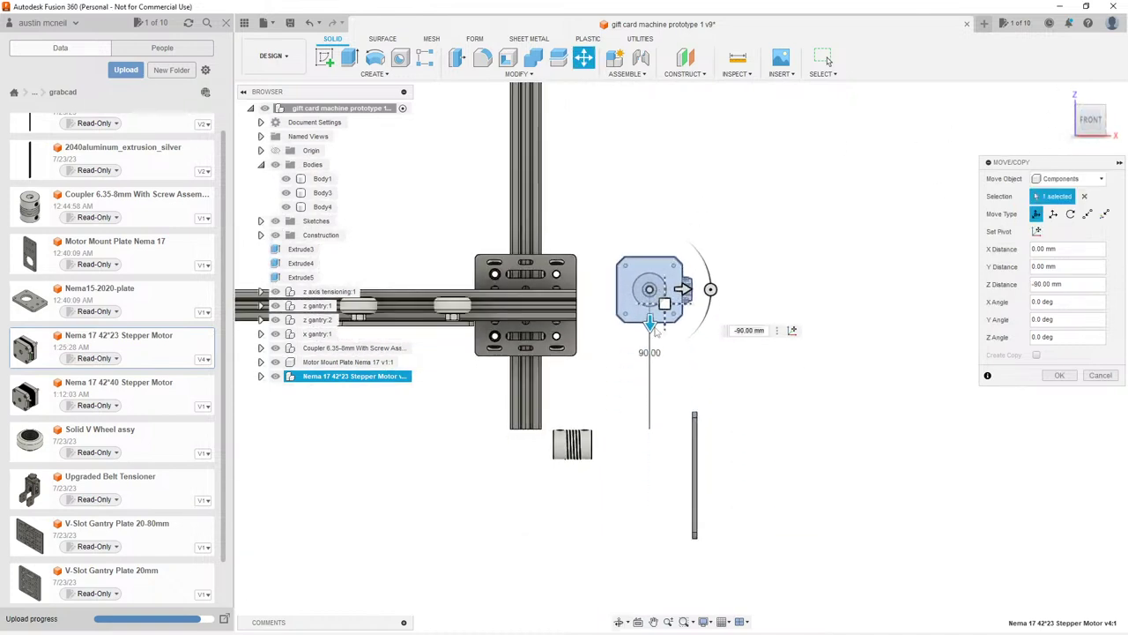
{"action": "left_click_drag", "start_coordinate": [650, 323], "coordinate": [649, 338]}
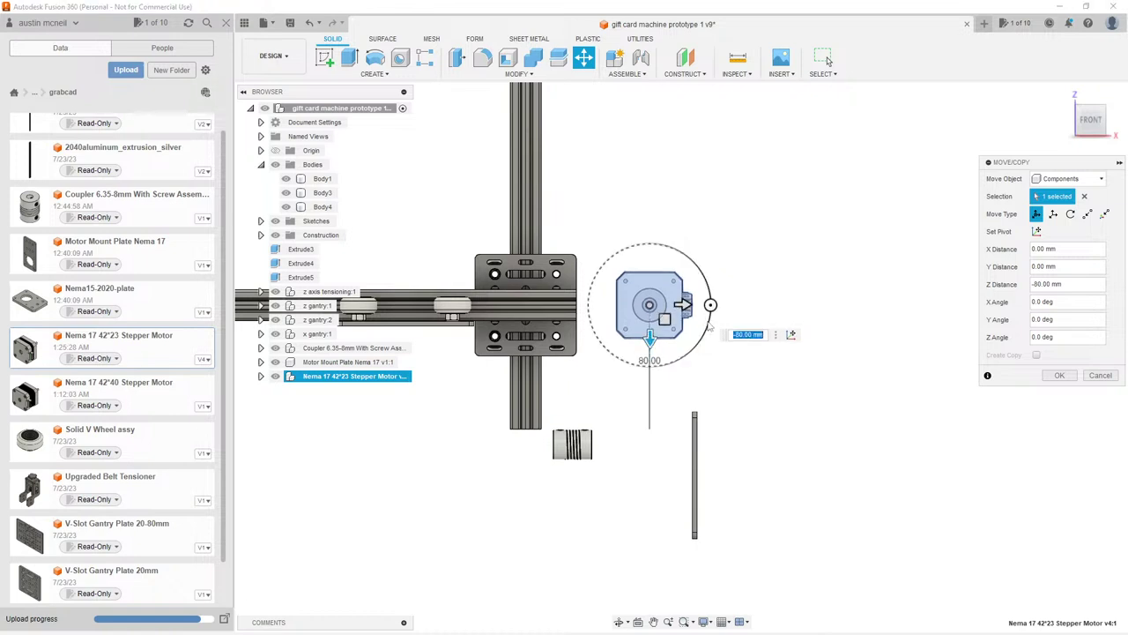
{"action": "left_click_drag", "start_coordinate": [682, 304], "coordinate": [651, 304]}
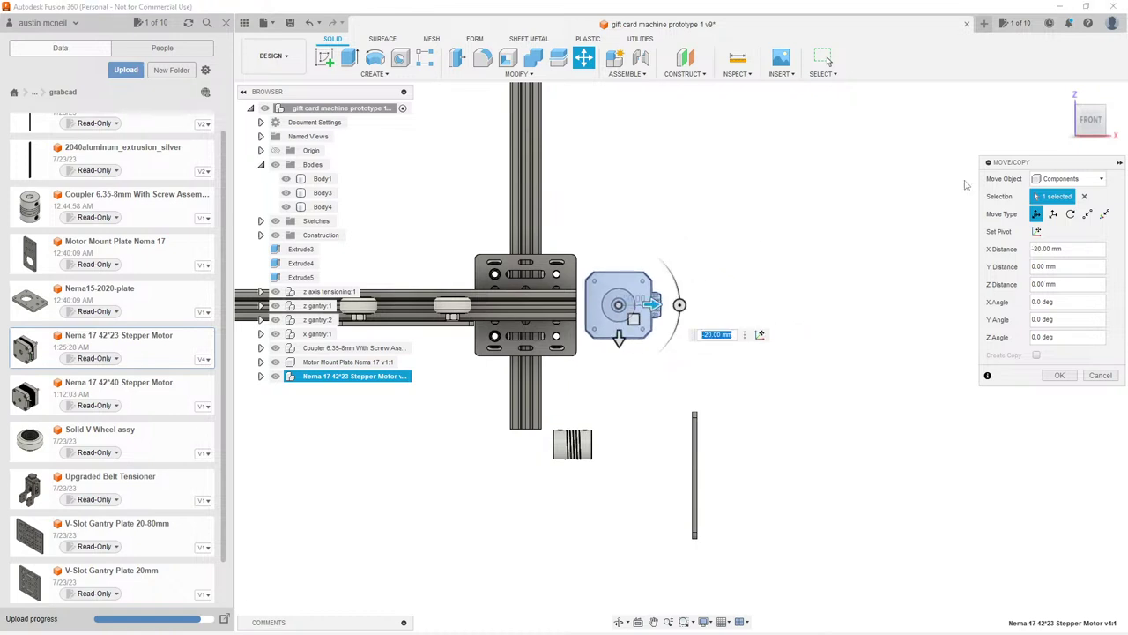
Step: Move the stepper motor 40 mm in Y toward the horizontal extrusion and accept its placement
{"action": "left_click", "coordinate": [1112, 123]}
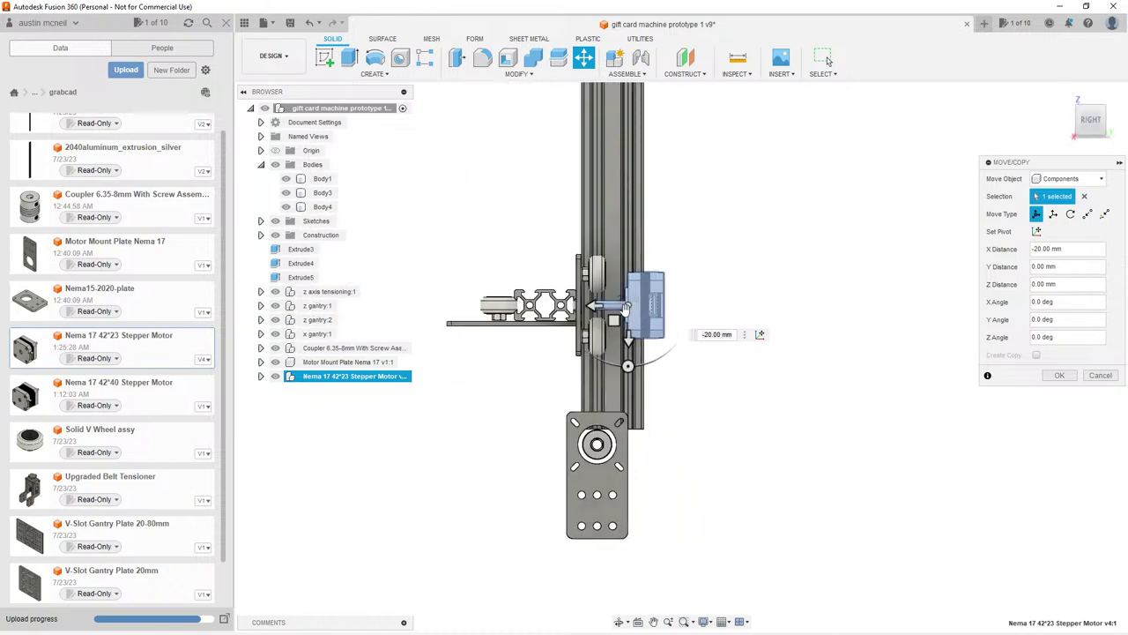
{"action": "left_click_drag", "start_coordinate": [624, 307], "coordinate": [533, 305]}
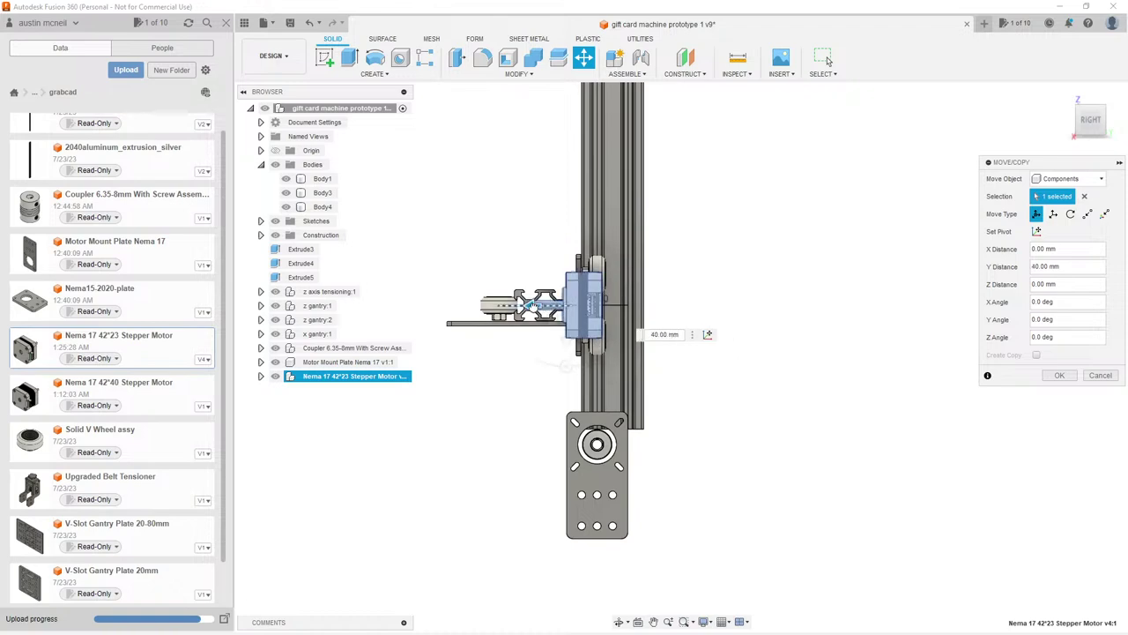
{"action": "middle_click_drag", "start_coordinate": [532, 305], "coordinate": [604, 299], "text": "shift"}
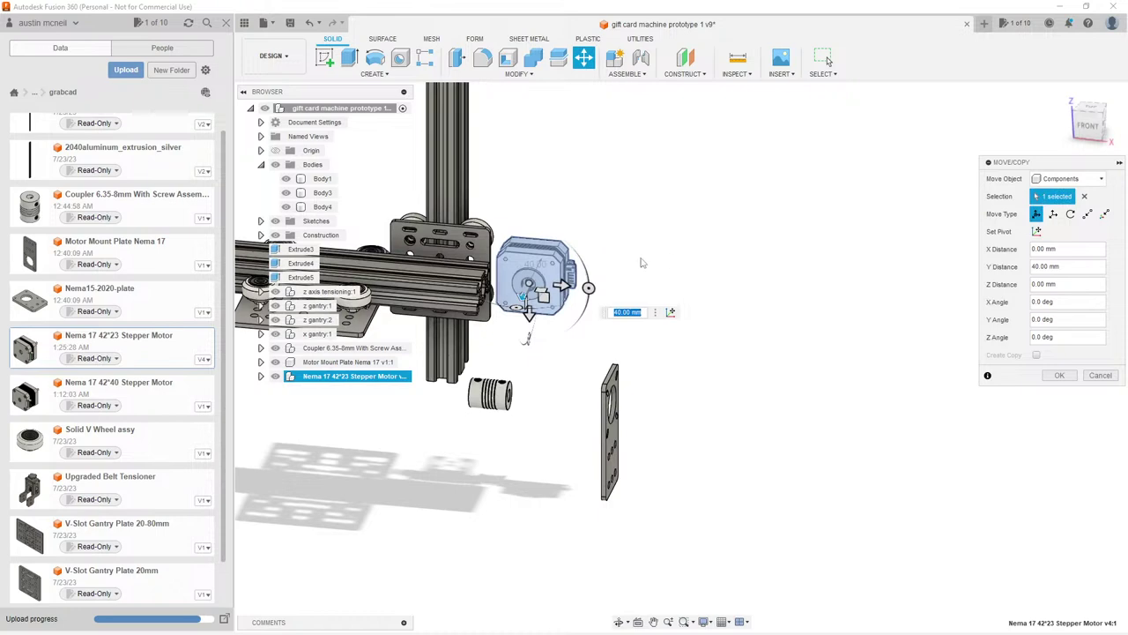
{"action": "left_click", "coordinate": [1060, 375]}
Step: Insert a second Nema 17 42*23 Stepper Motor at its default position and break its link
{"action": "scroll", "coordinate": [801, 323], "scroll_direction": "down", "scroll_amount": 3}
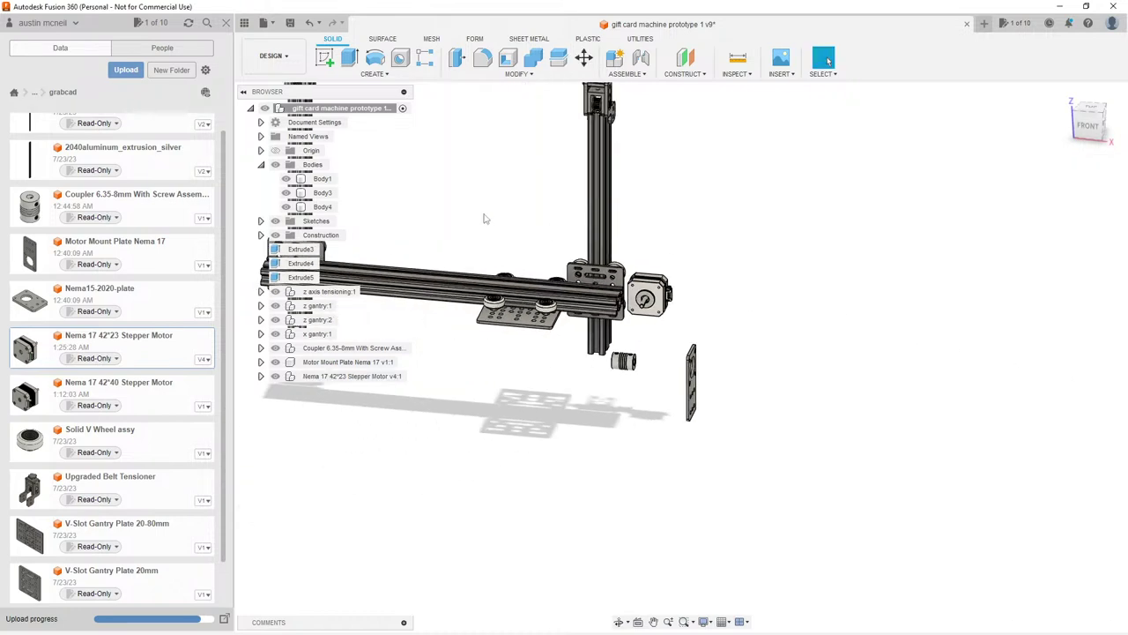
{"action": "scroll", "coordinate": [489, 231], "scroll_direction": "up", "scroll_amount": 5}
{"action": "middle_click_drag", "start_coordinate": [492, 238], "coordinate": [488, 263], "text": "shift"}
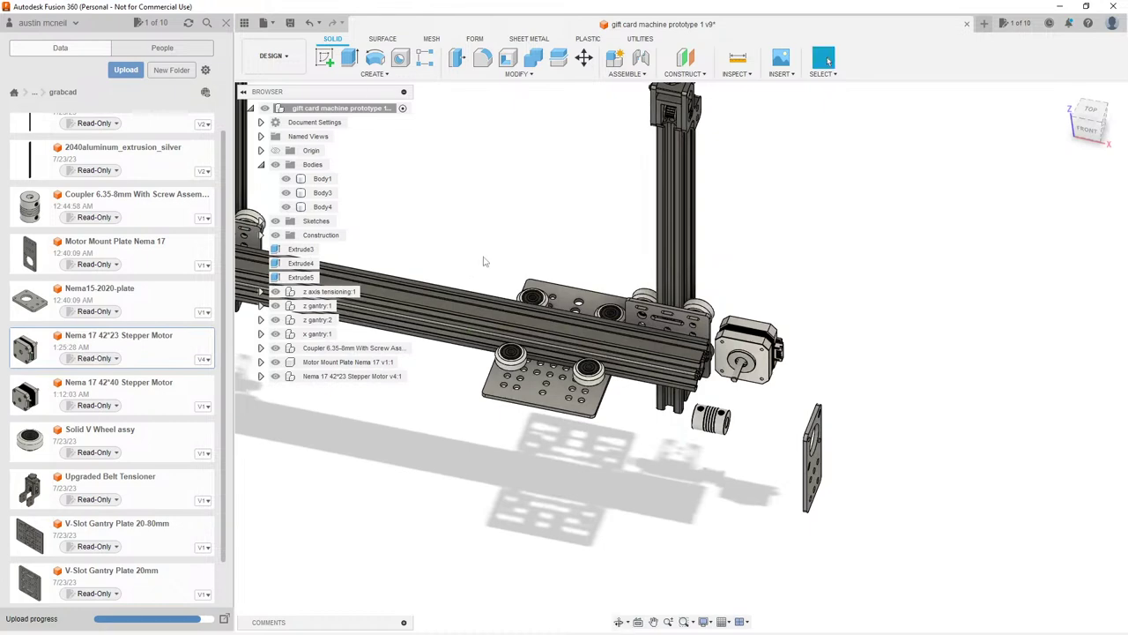
{"action": "middle_click_drag", "start_coordinate": [559, 266], "coordinate": [617, 379], "text": "shift"}
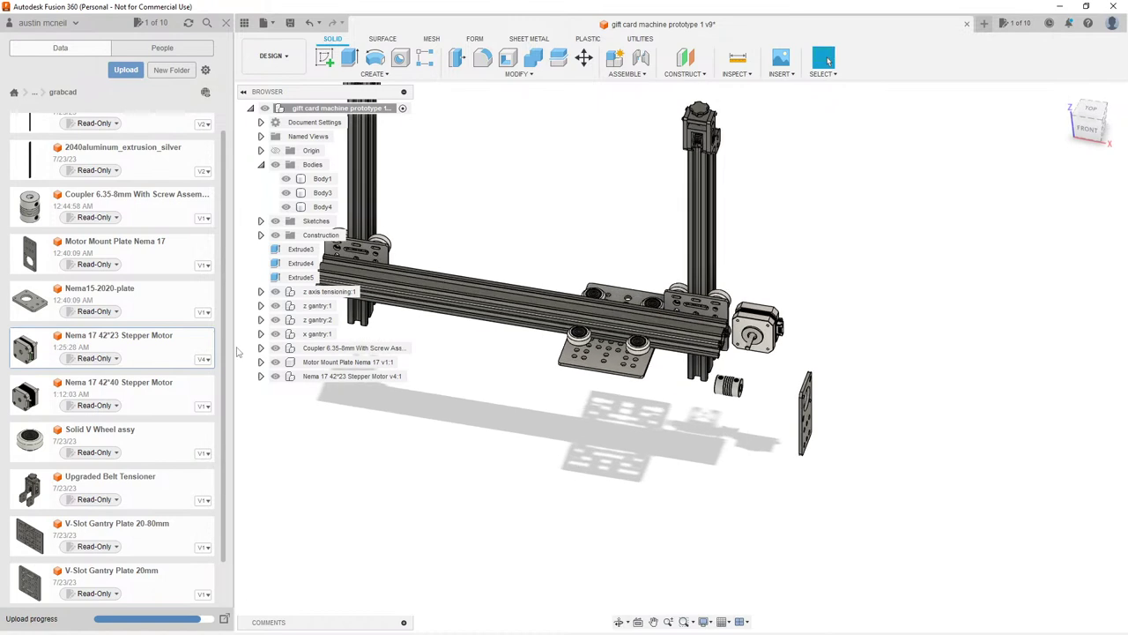
{"action": "right_click", "coordinate": [144, 343]}
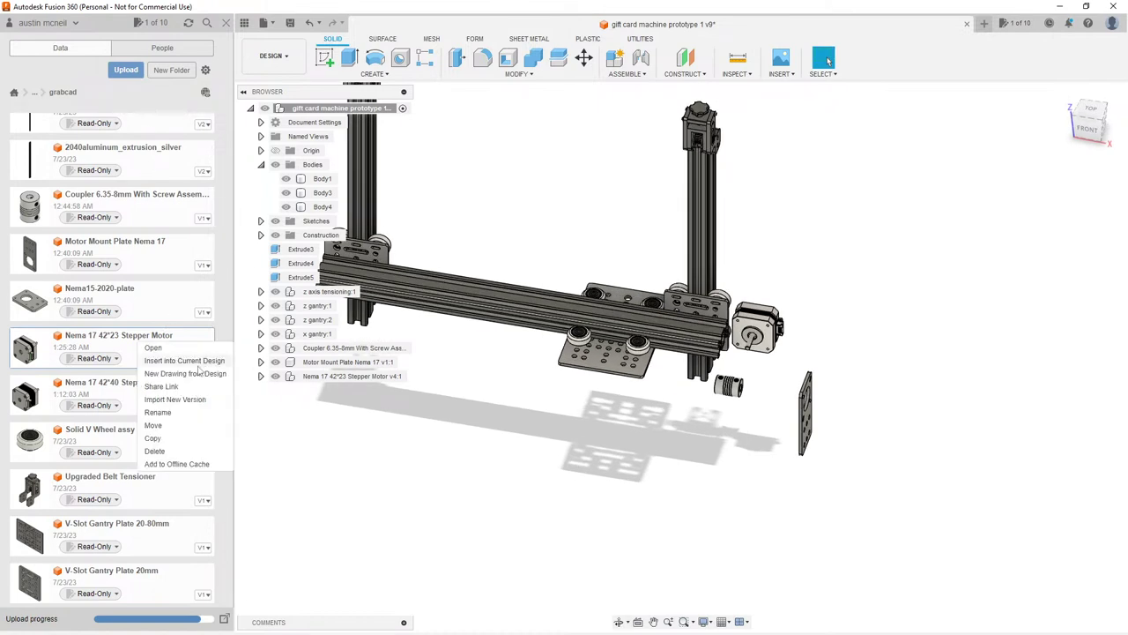
{"action": "left_click", "coordinate": [194, 362]}
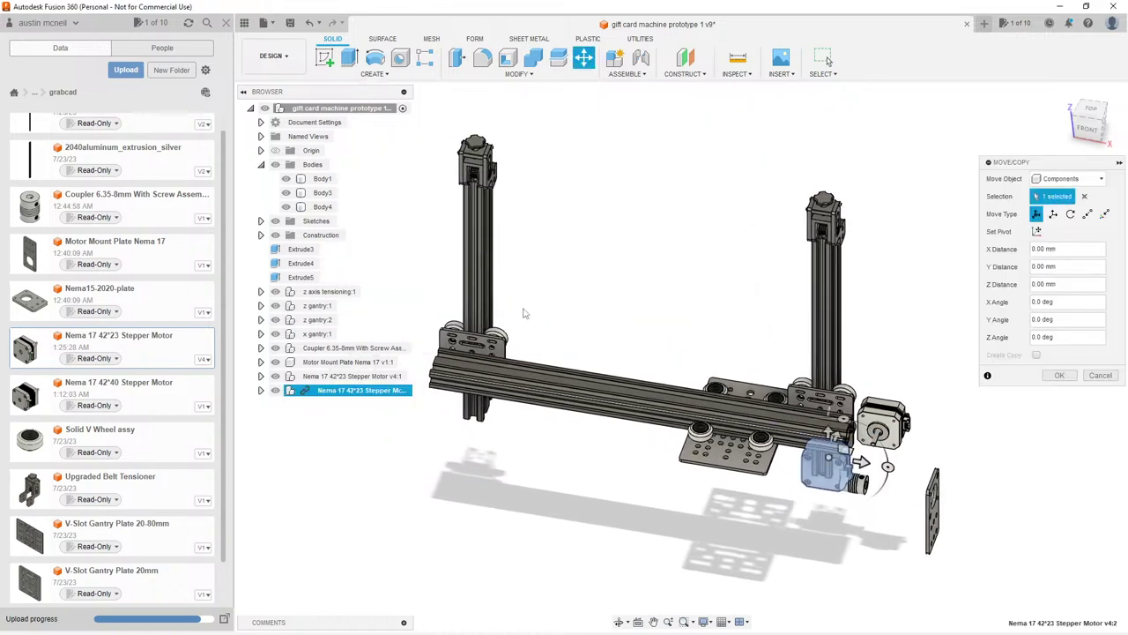
{"action": "scroll", "coordinate": [620, 271], "scroll_direction": "down", "scroll_amount": 2}
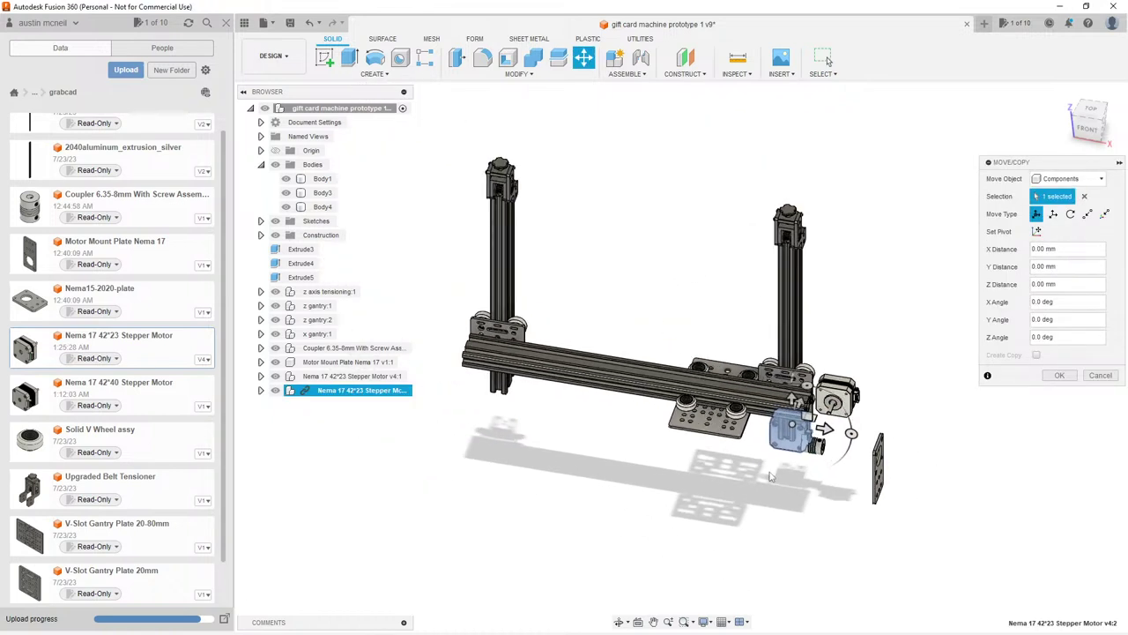
{"action": "scroll", "coordinate": [769, 477], "scroll_direction": "up", "scroll_amount": 2}
{"action": "left_click", "coordinate": [1060, 374]}
{"action": "right_click", "coordinate": [347, 390]}
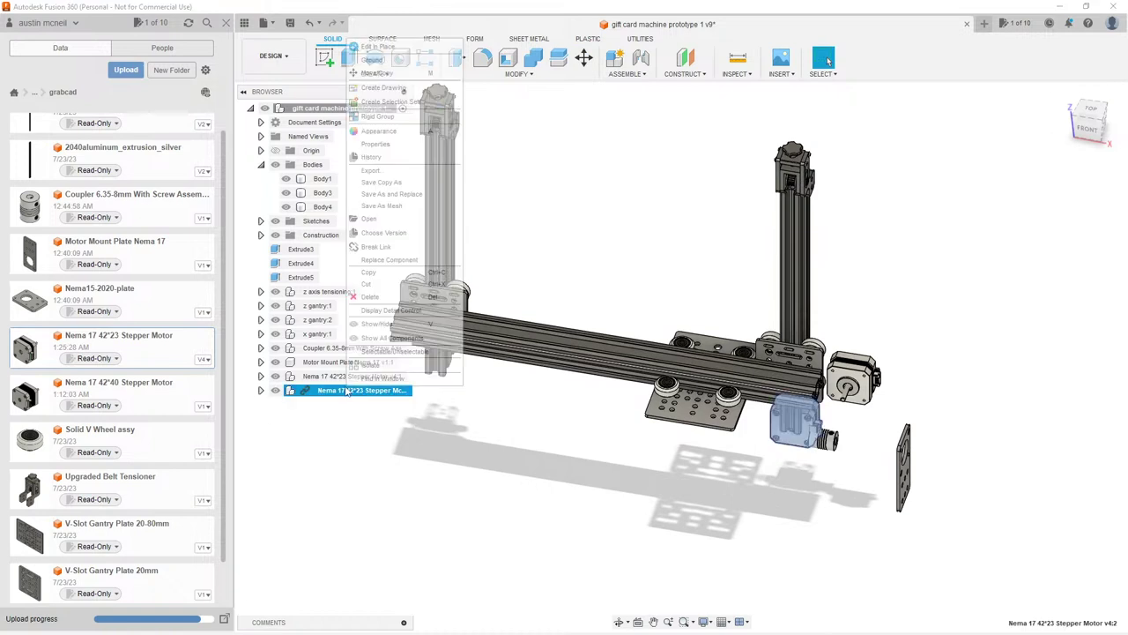
{"action": "left_click", "coordinate": [375, 247]}
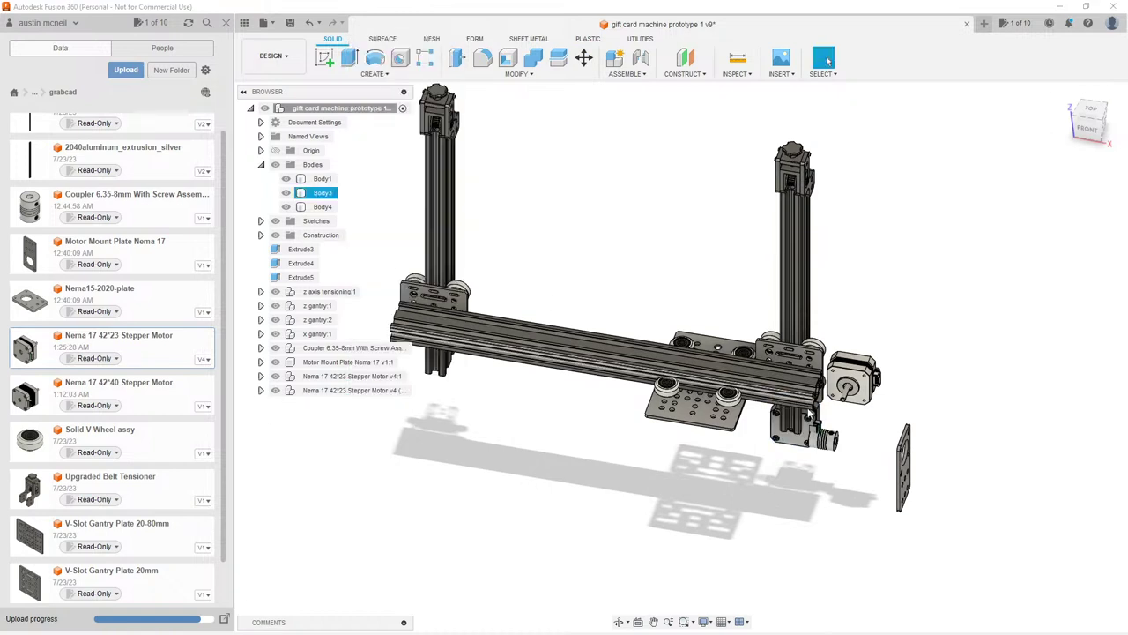
Step: Rotate the second stepper motor -90 degrees about the X axis
{"action": "left_click", "coordinate": [802, 429]}
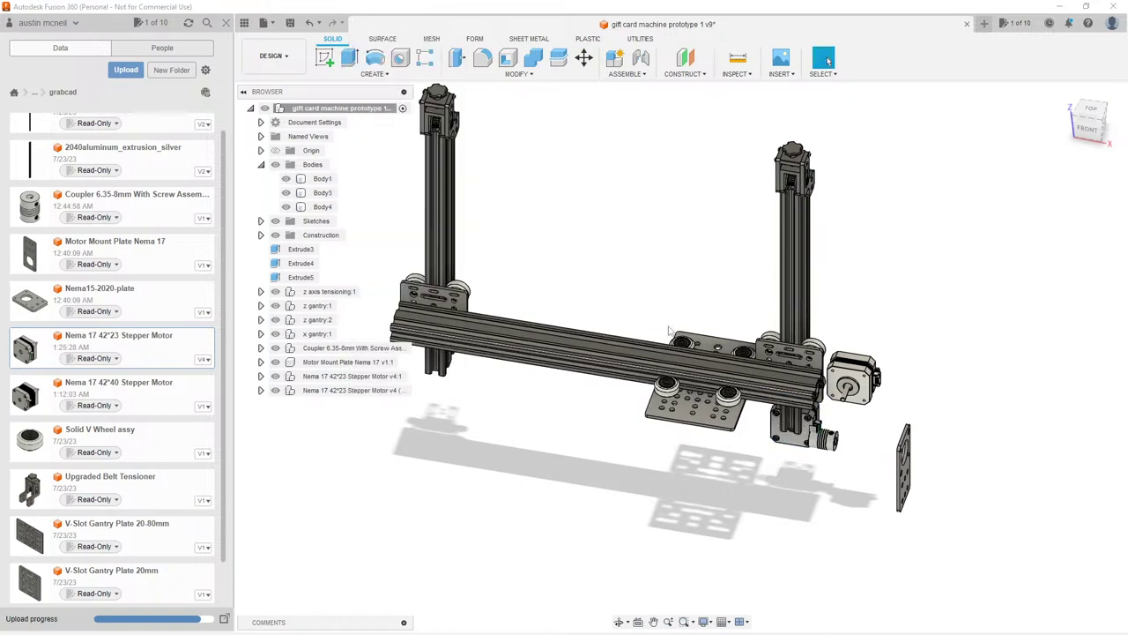
{"action": "key", "text": "Escape"}
{"action": "middle_click_drag", "start_coordinate": [802, 429], "coordinate": [457, 414], "text": "shift"}
{"action": "left_click", "coordinate": [374, 393]}
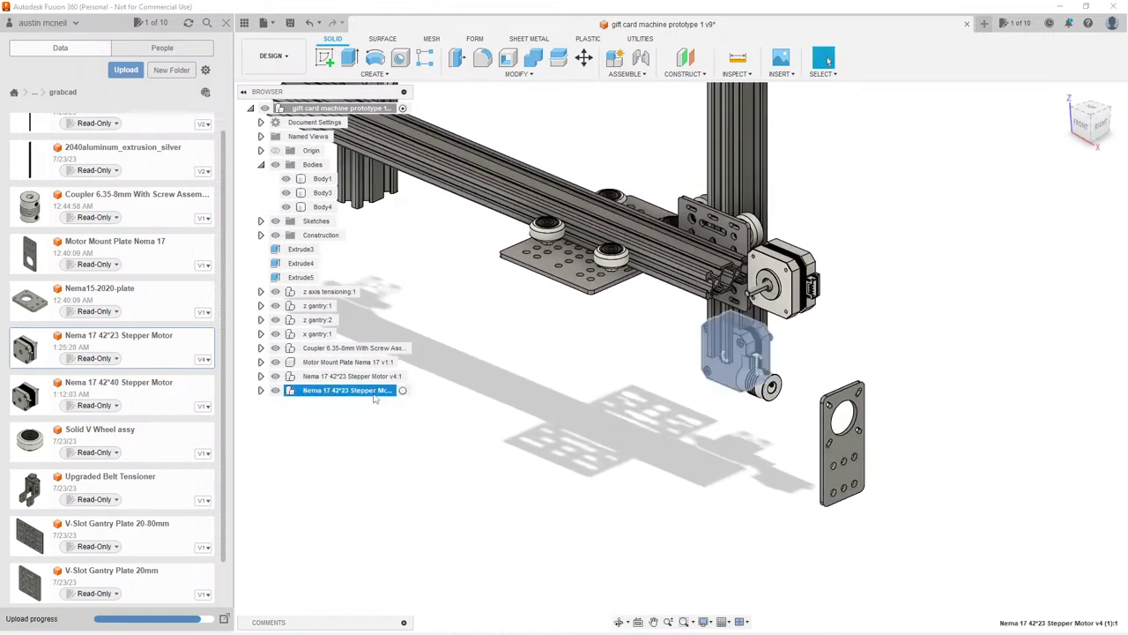
{"action": "key", "text": "m"}
{"action": "middle_click_drag", "start_coordinate": [669, 397], "coordinate": [749, 353], "text": "shift"}
{"action": "mouse_move", "coordinate": [738, 346]}
{"action": "left_mouse_down"}
{"action": "mouse_move", "coordinate": [705, 300]}
{"action": "mouse_move", "coordinate": [725, 307]}
{"action": "mouse_move", "coordinate": [726, 352]}
{"action": "mouse_move", "coordinate": [755, 355]}
{"action": "left_mouse_up"}
{"action": "middle_click_drag", "start_coordinate": [755, 355], "coordinate": [705, 308], "text": "shift"}
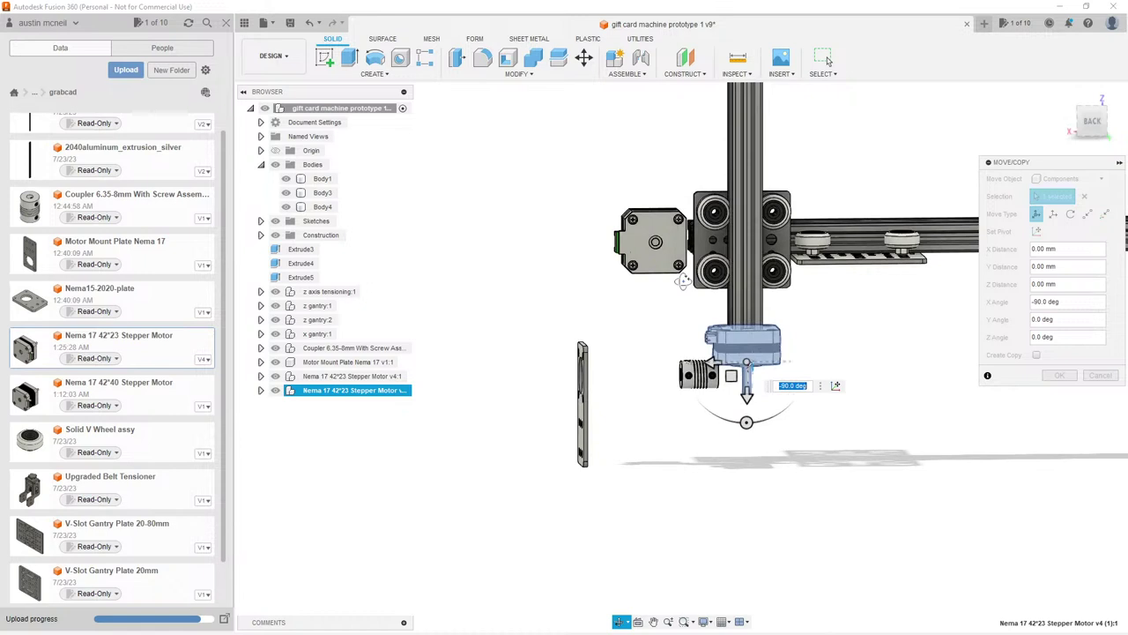
Step: Move the second stepper motor -80 mm in X and -70 mm in Y, clear of the vertical extrusion
{"action": "left_click", "coordinate": [1092, 121]}
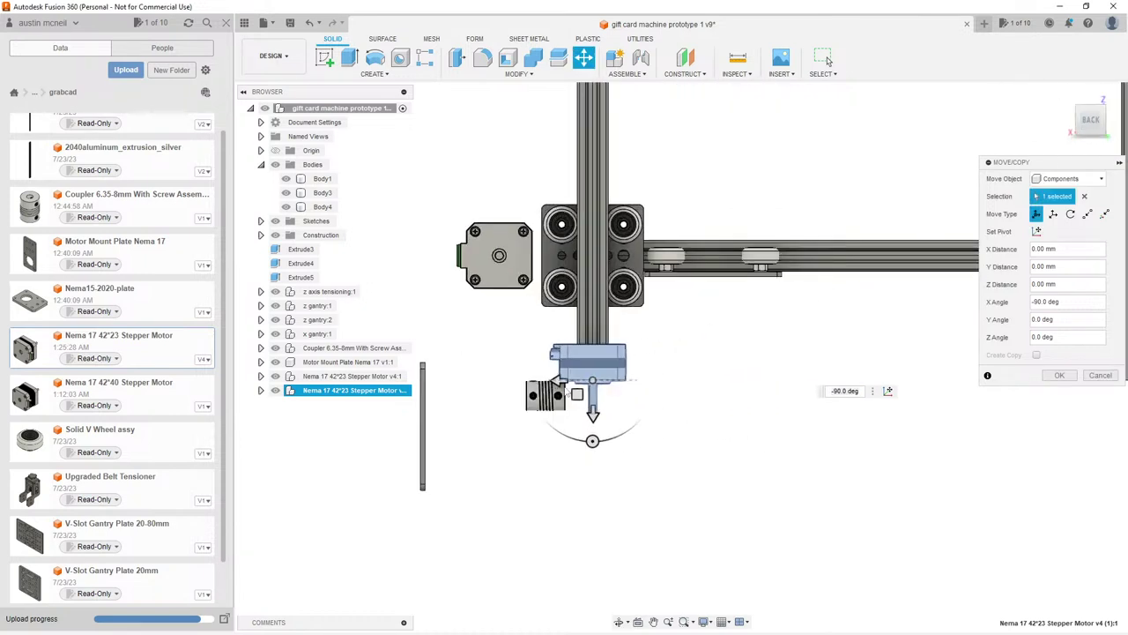
{"action": "left_click_drag", "start_coordinate": [564, 382], "coordinate": [683, 379]}
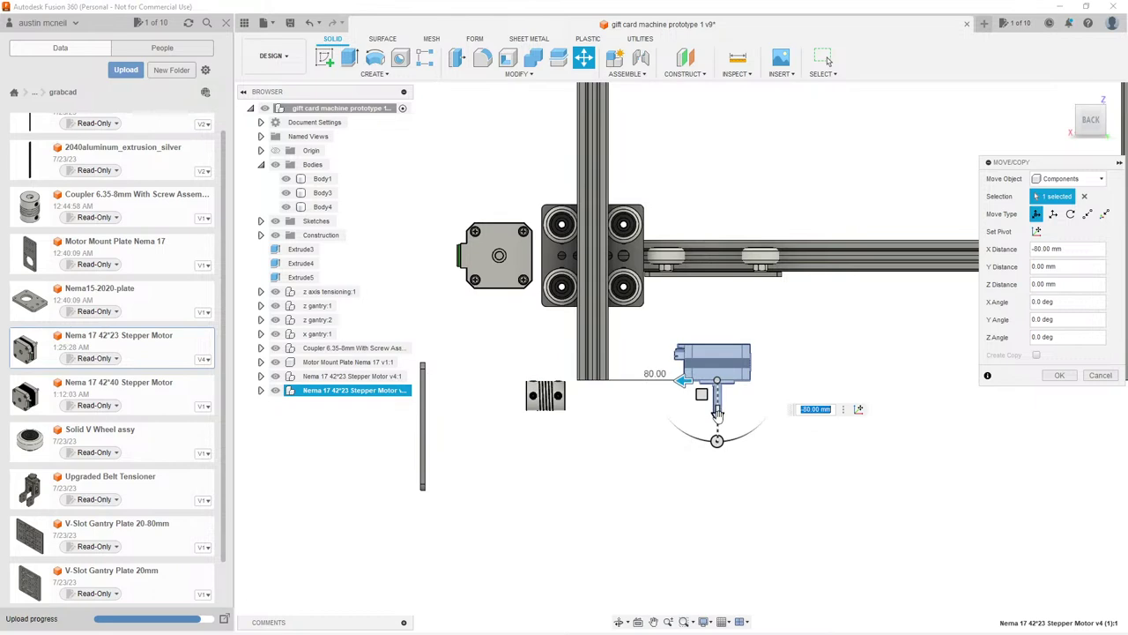
{"action": "left_click_drag", "start_coordinate": [717, 420], "coordinate": [717, 304]}
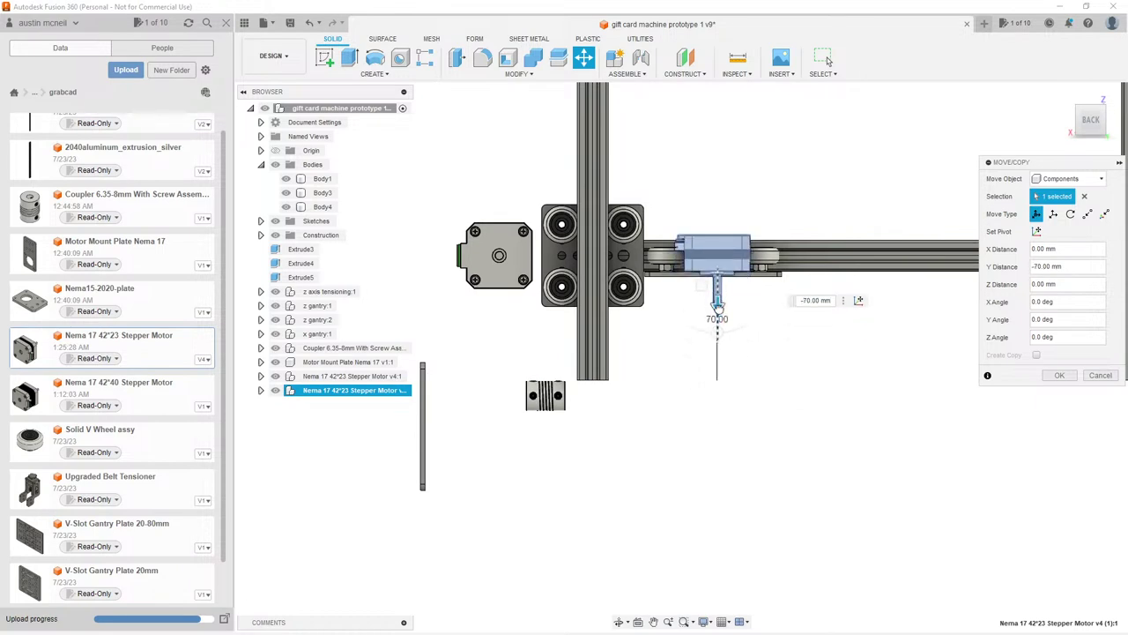
{"action": "middle_click_drag", "start_coordinate": [717, 304], "coordinate": [689, 203], "text": "shift"}
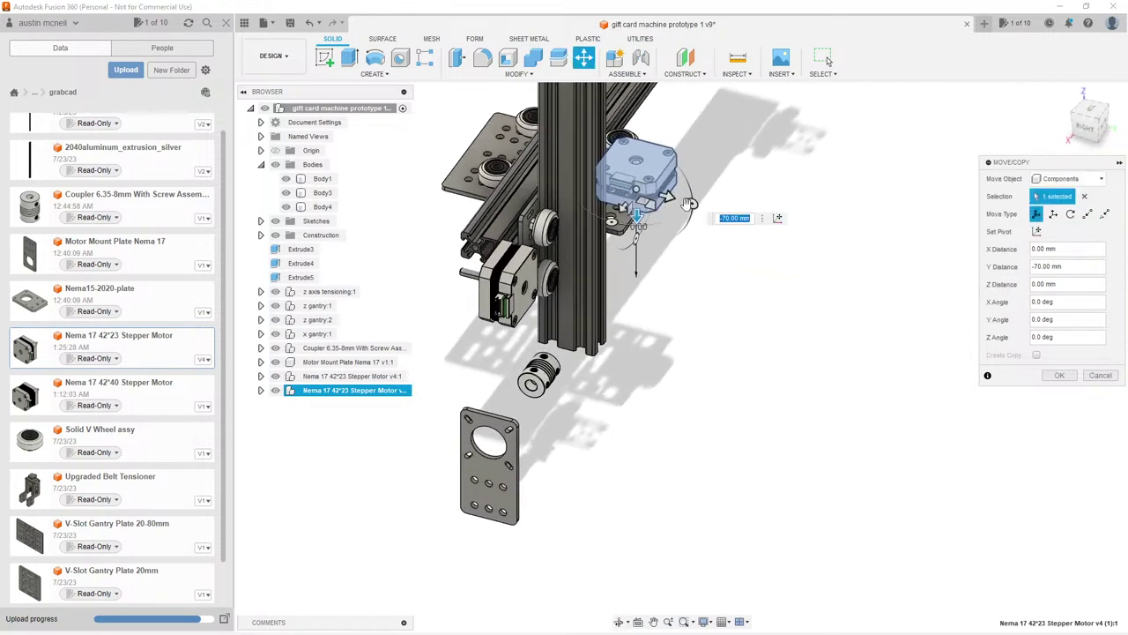
Step: Move the second stepper motor 40 mm in Z, away from the horizontal gantry, and accept its placement
{"action": "left_click_drag", "start_coordinate": [689, 204], "coordinate": [733, 214]}
{"action": "middle_click_drag", "start_coordinate": [734, 215], "coordinate": [731, 365], "text": "shift"}
{"action": "middle_click_drag", "start_coordinate": [827, 60], "coordinate": [926, 176], "text": "shift"}
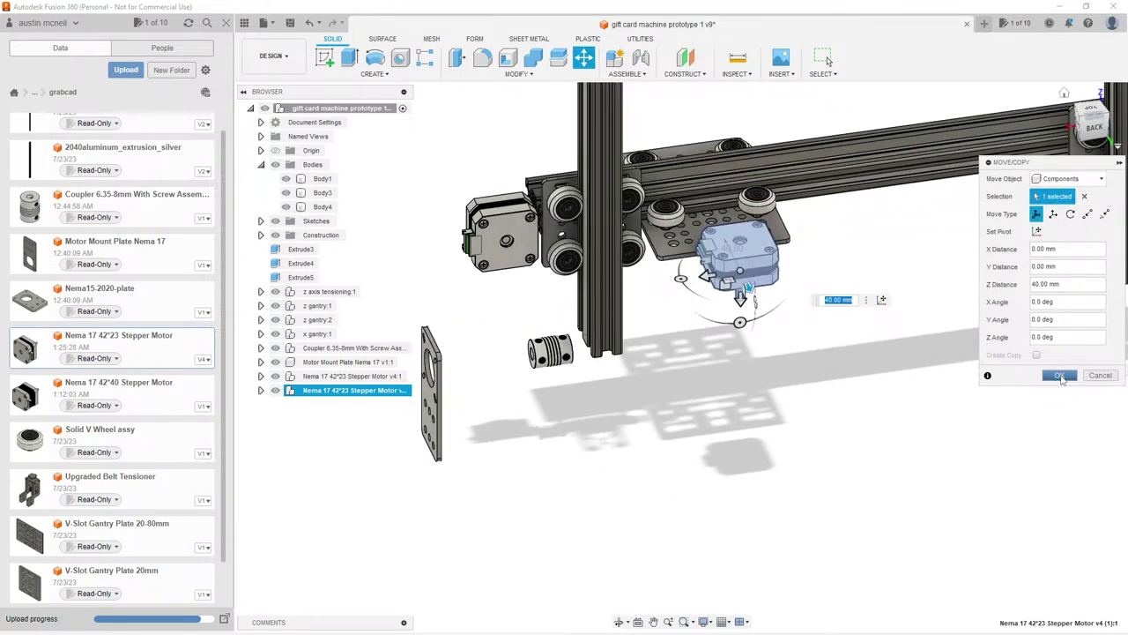
{"action": "left_click", "coordinate": [1060, 375]}
Step: Save the gift card machine assembly as a new version with the default description
{"action": "middle_click_drag", "start_coordinate": [656, 111], "coordinate": [717, 328], "text": "shift"}
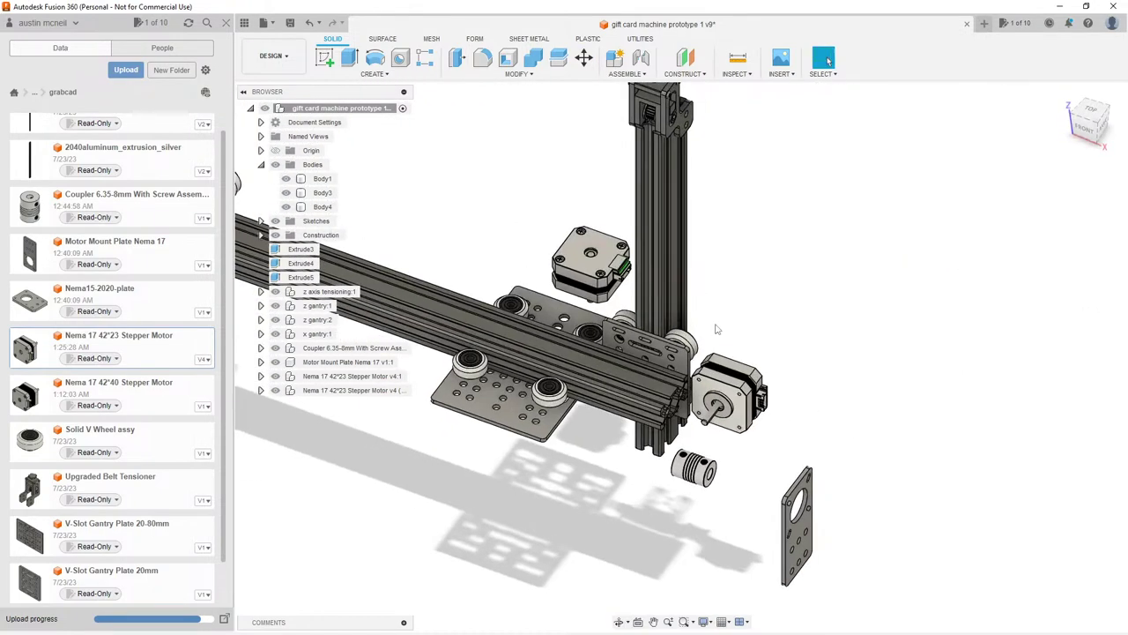
{"action": "scroll", "coordinate": [669, 247], "scroll_direction": "down", "scroll_amount": 5}
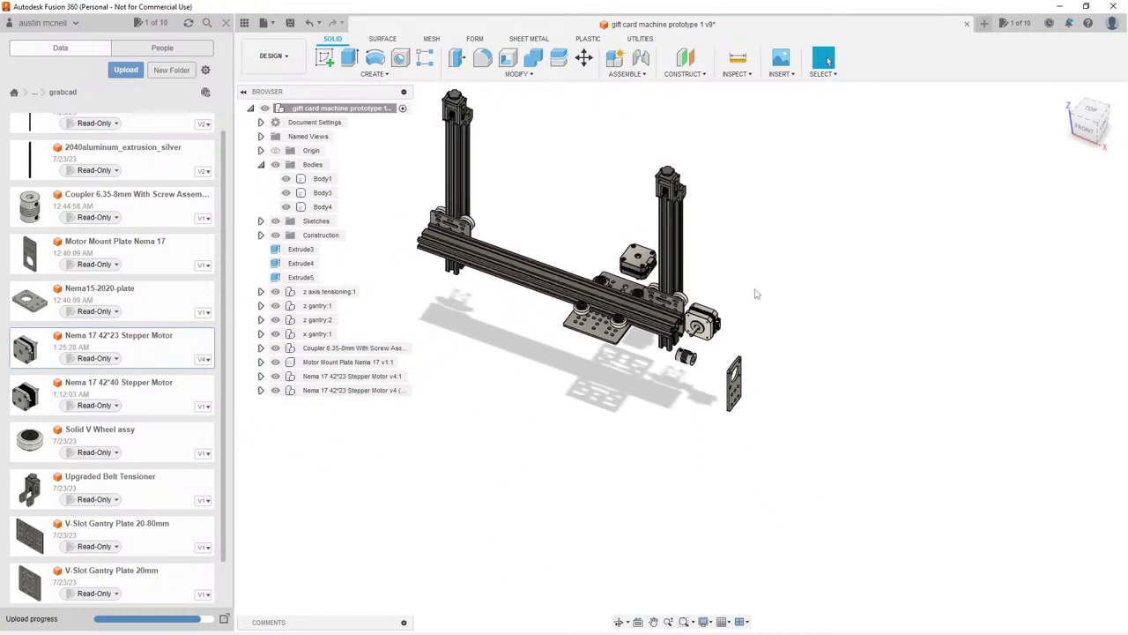
{"action": "key", "text": "ctrl+s"}
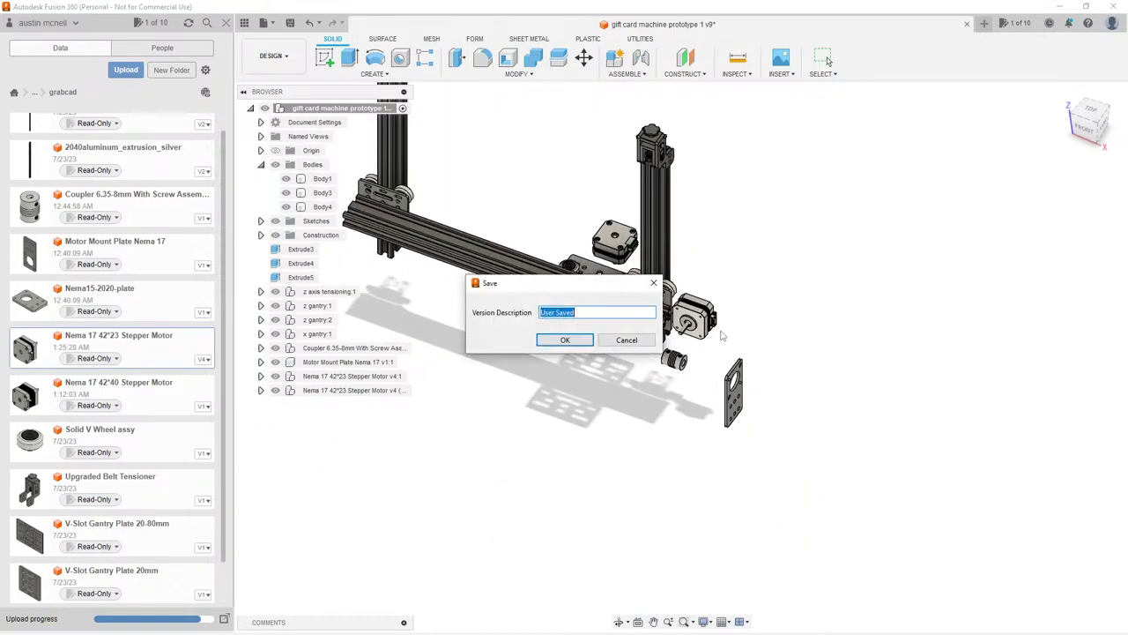
{"action": "left_click", "coordinate": [569, 342]}
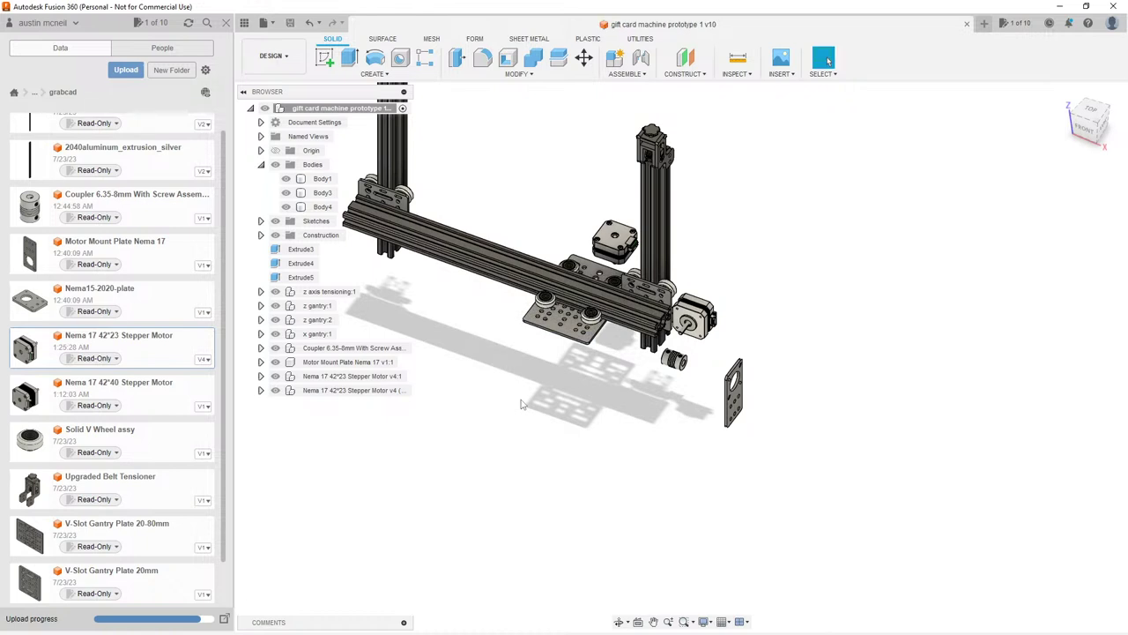
{"action": "left_click", "coordinate": [619, 621]}
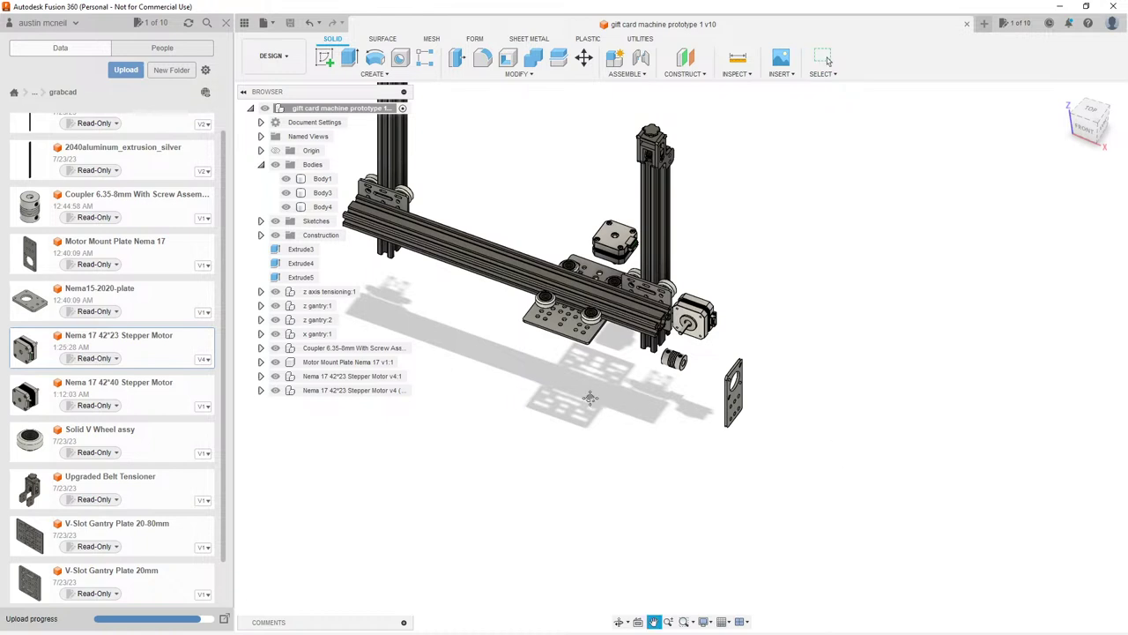
{"action": "left_click_drag", "start_coordinate": [670, 468], "coordinate": [643, 447]}
{"action": "key", "text": "Escape"}
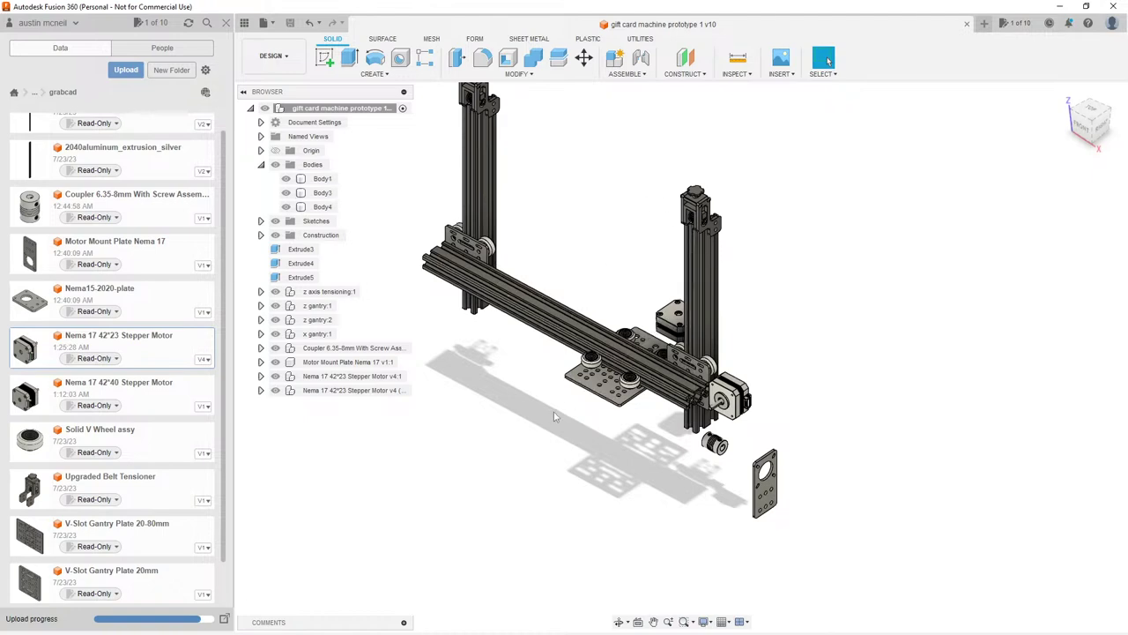
{"action": "middle_click_drag", "start_coordinate": [556, 414], "coordinate": [616, 445], "text": "shift"}
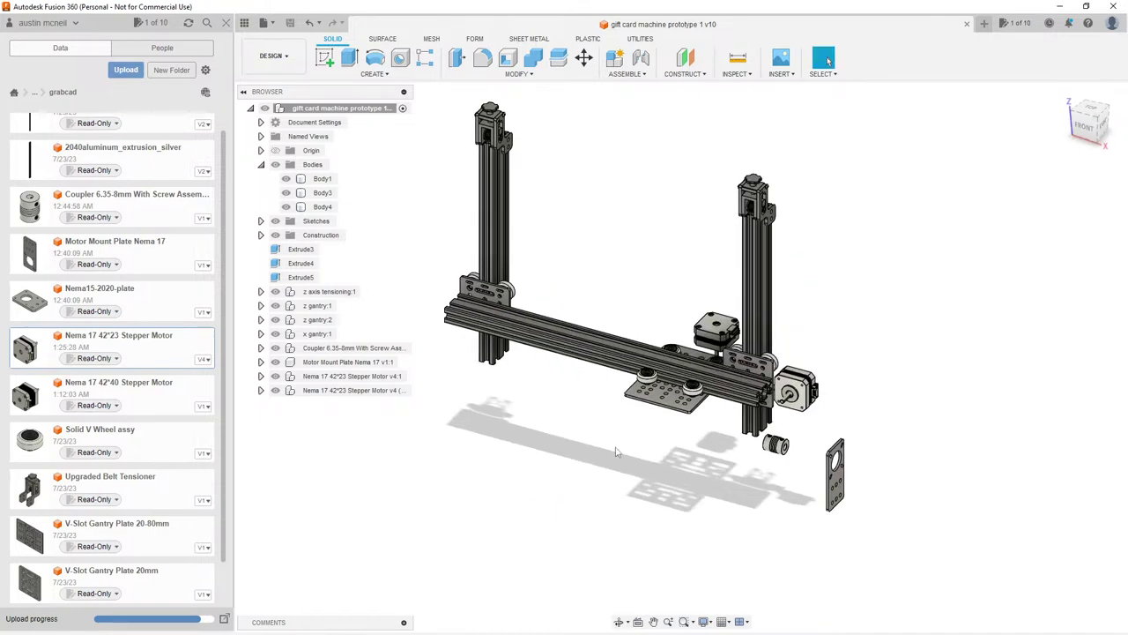
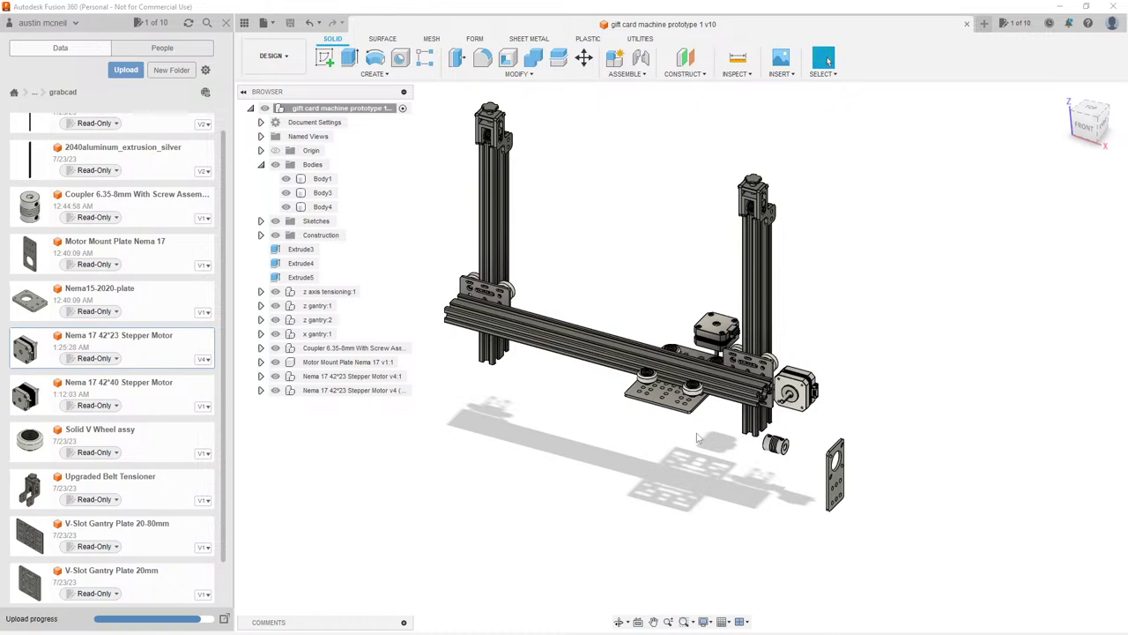
{"action": "middle_click_drag", "start_coordinate": [692, 285], "coordinate": [696, 269]}
{"action": "middle_click_drag", "start_coordinate": [695, 310], "coordinate": [587, 310], "text": "shift"}
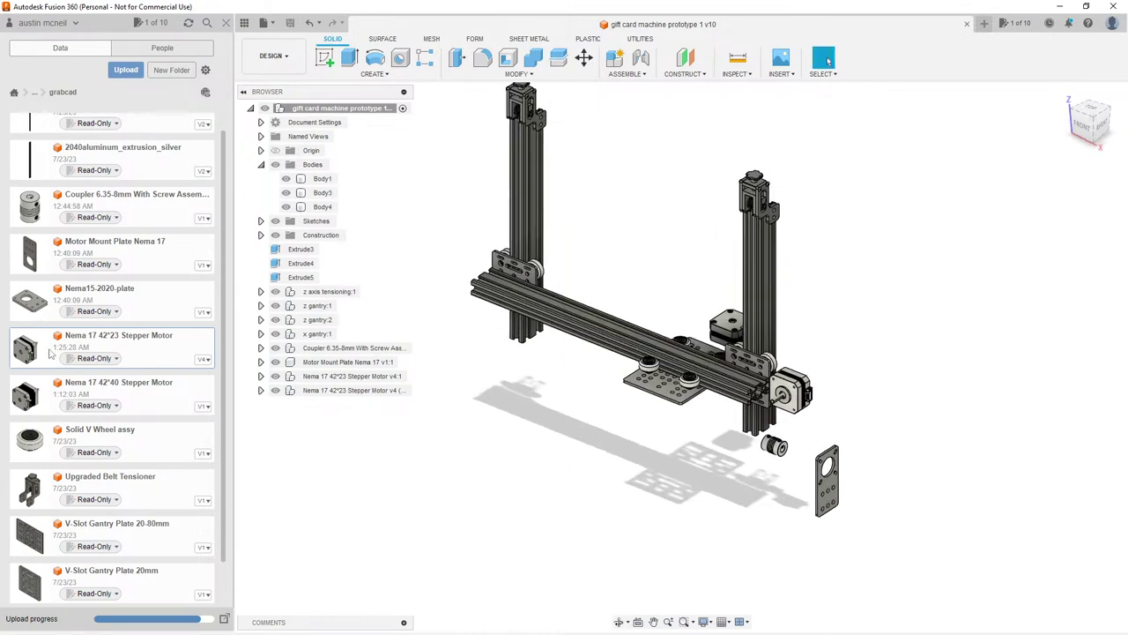
Step: Open the Nema 17 42*40 Stepper Motor document and make it editable
{"action": "left_click", "coordinate": [145, 389]}
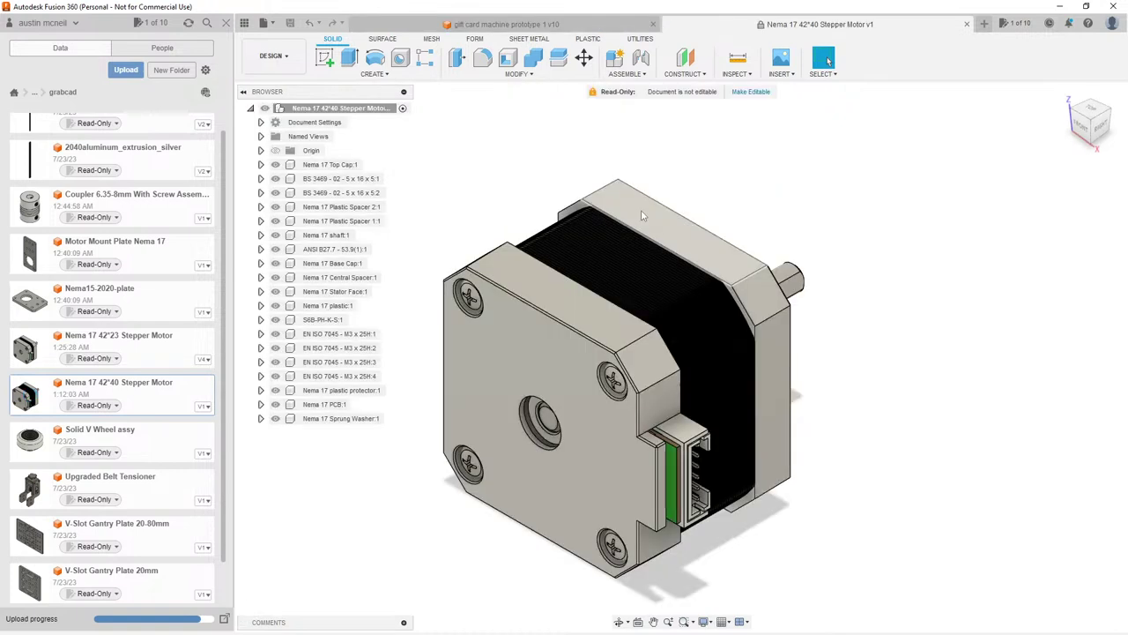
{"action": "left_click", "coordinate": [750, 92]}
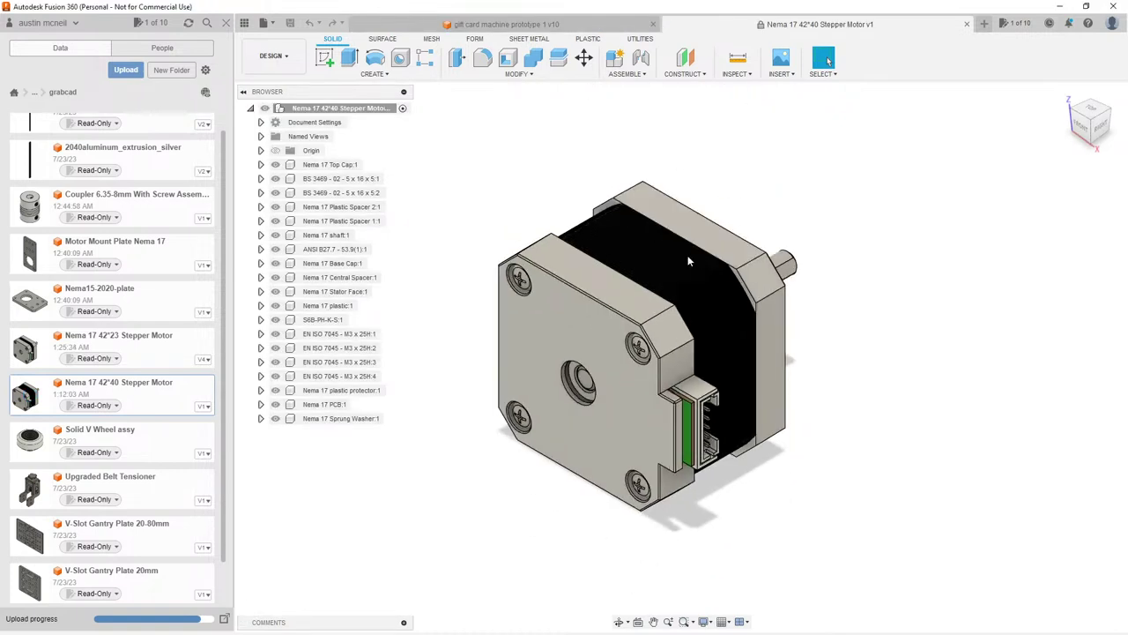
Step: Measure the motor from its rear cap face toward the shaft-side cap
{"action": "key", "text": "i"}
{"action": "left_click", "coordinate": [619, 351]}
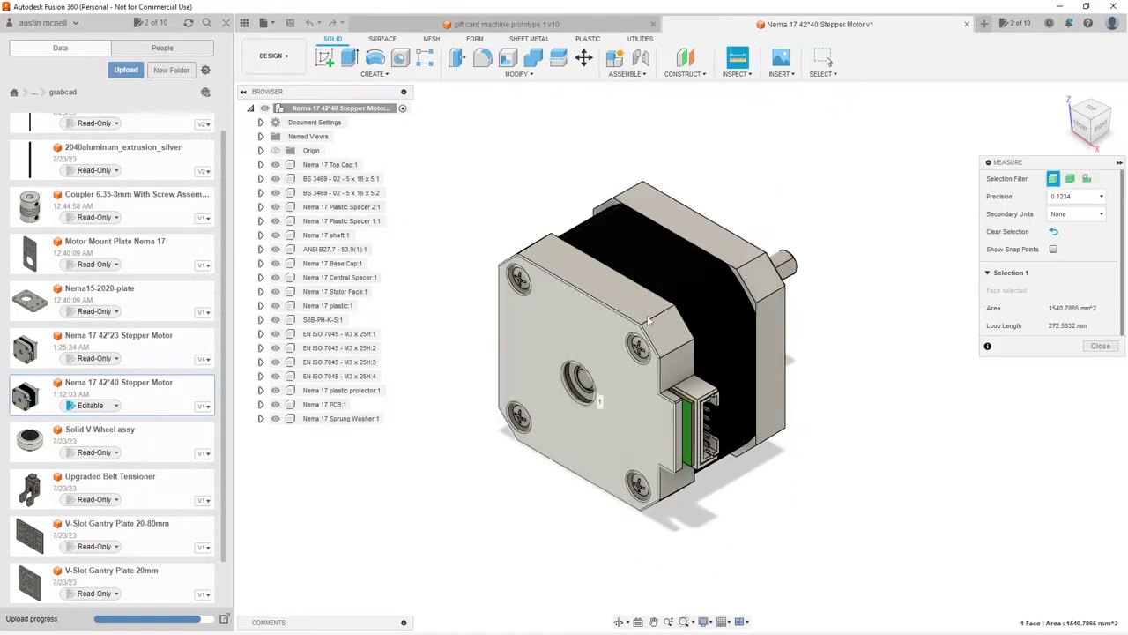
{"action": "middle_click_drag", "start_coordinate": [620, 350], "coordinate": [786, 165], "text": "shift"}
{"action": "left_click", "coordinate": [764, 189]}
{"action": "key", "text": "Escape"}
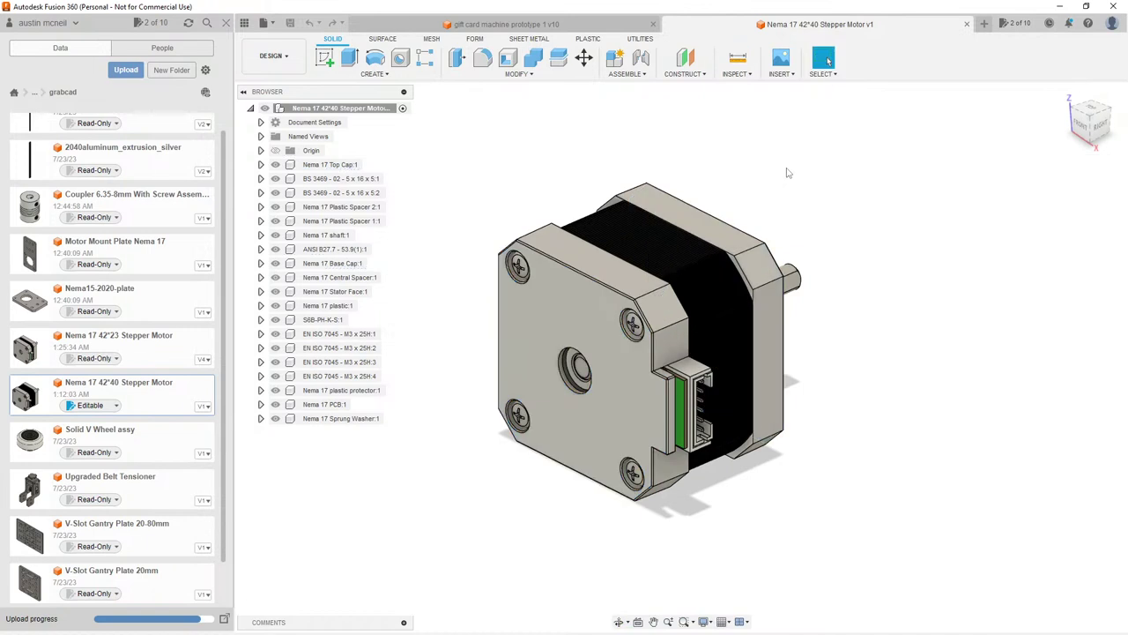
Step: Move the Nema 17 Base Cap and plastic protector -7 mm in Y, away from the motor body
{"action": "scroll", "coordinate": [541, 352], "scroll_direction": "up", "scroll_amount": 2}
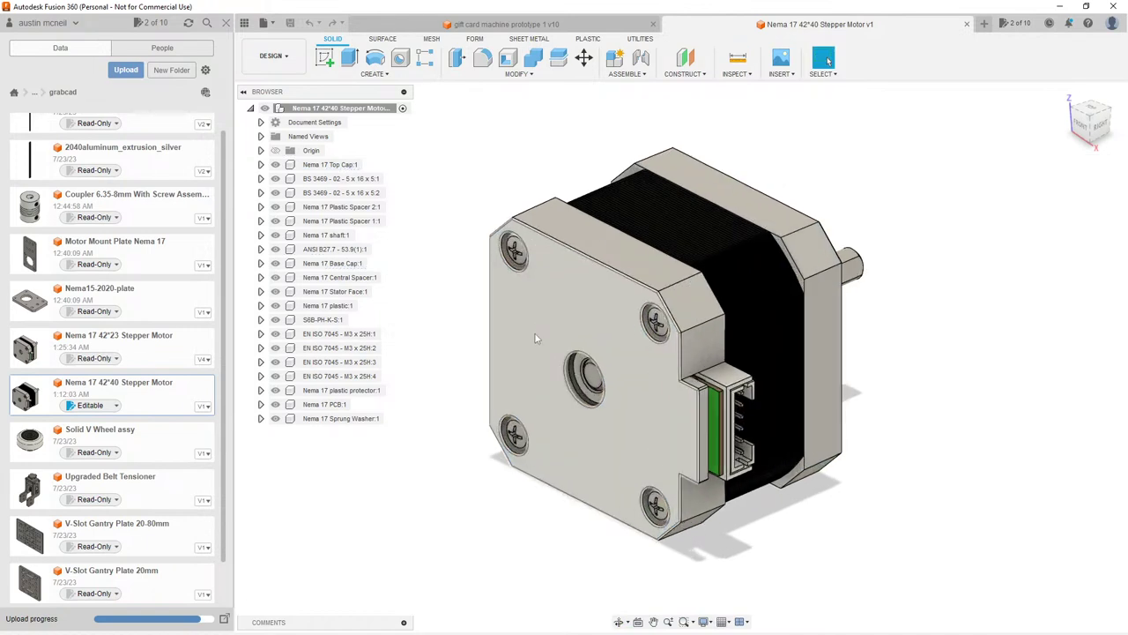
{"action": "left_click", "coordinate": [275, 390]}
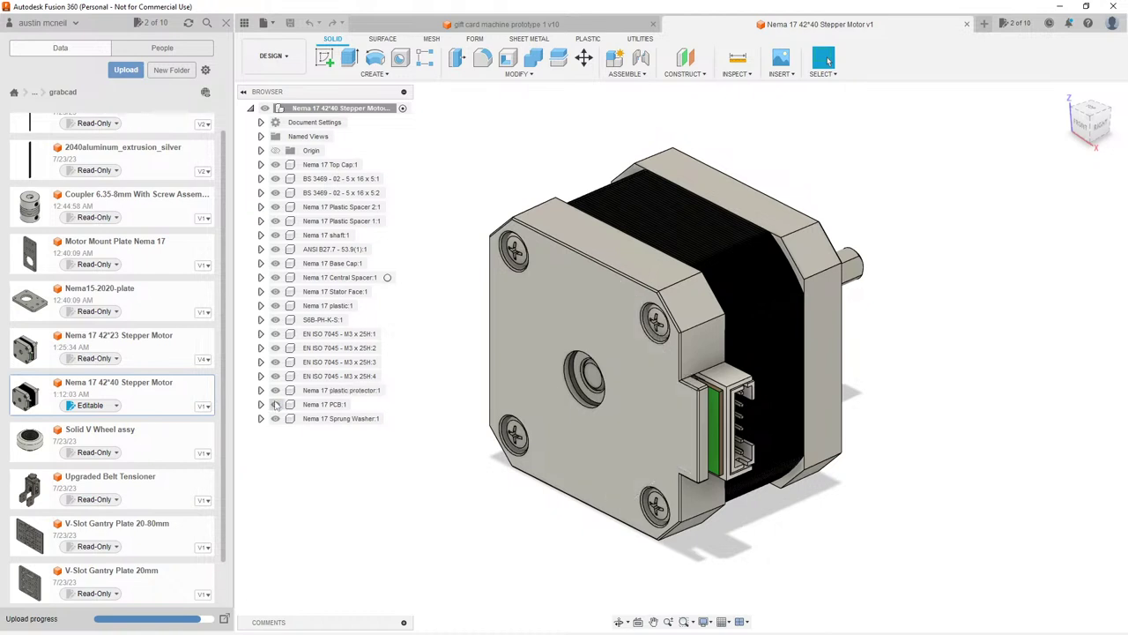
{"action": "left_click", "coordinate": [308, 392]}
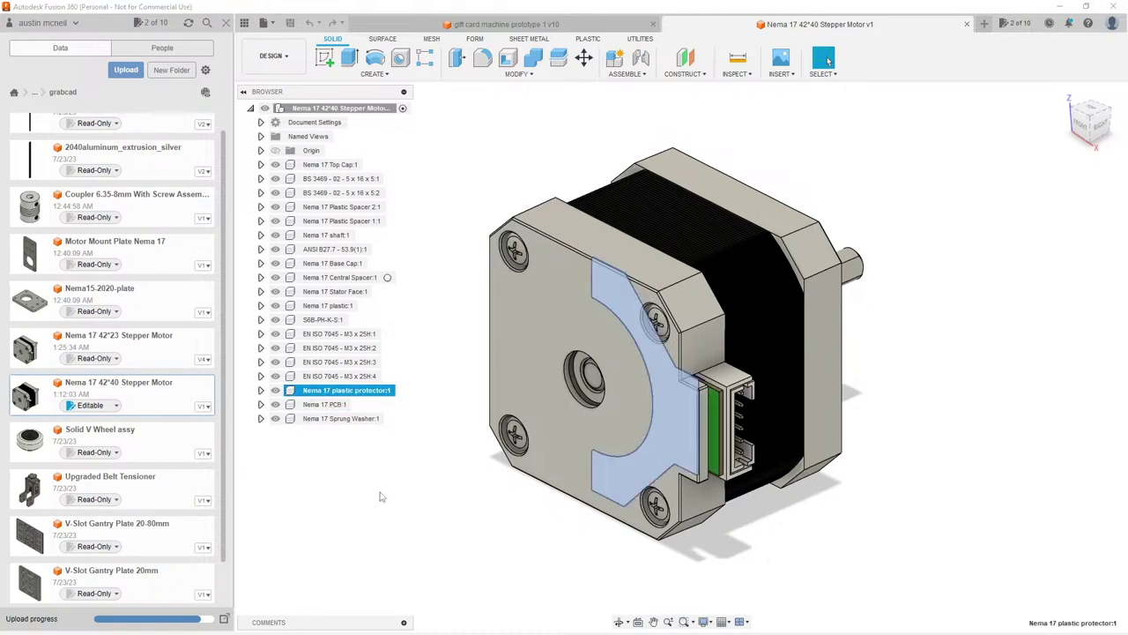
{"action": "key", "text": "m"}
{"action": "left_click", "coordinate": [667, 392]}
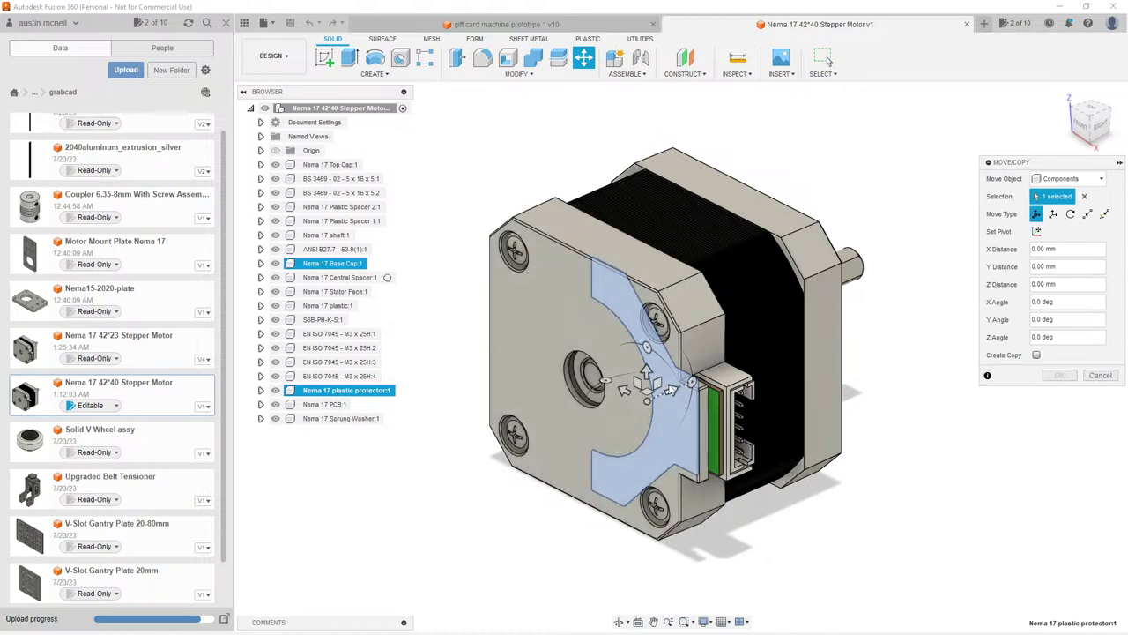
{"action": "left_click", "coordinate": [668, 392]}
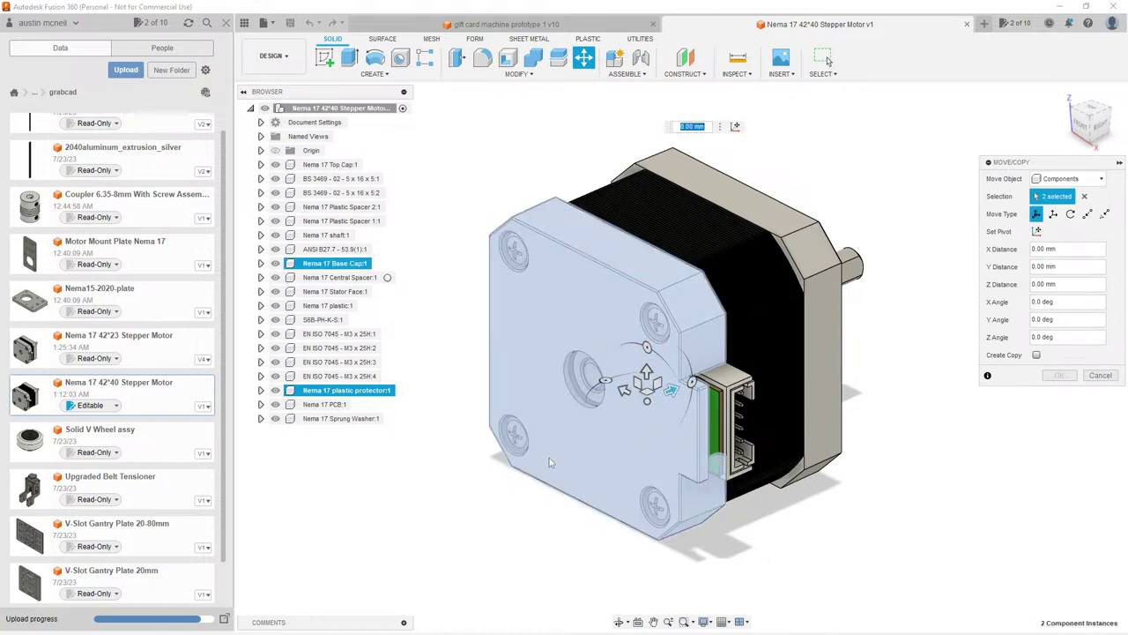
{"action": "type", "text": "7"}
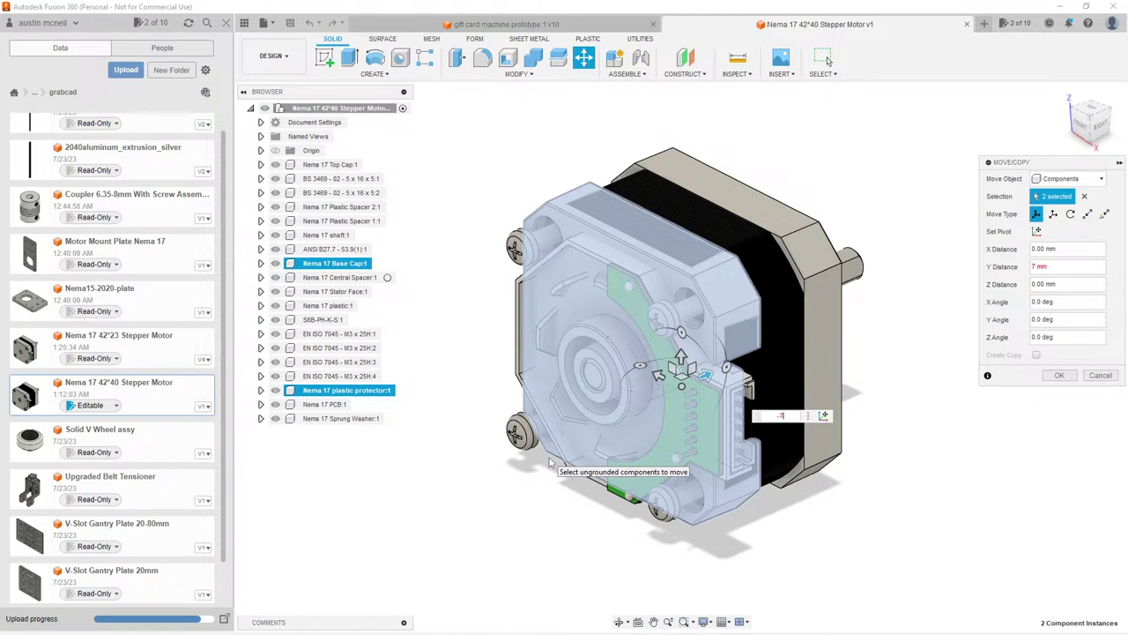
{"action": "key", "text": "Return"}
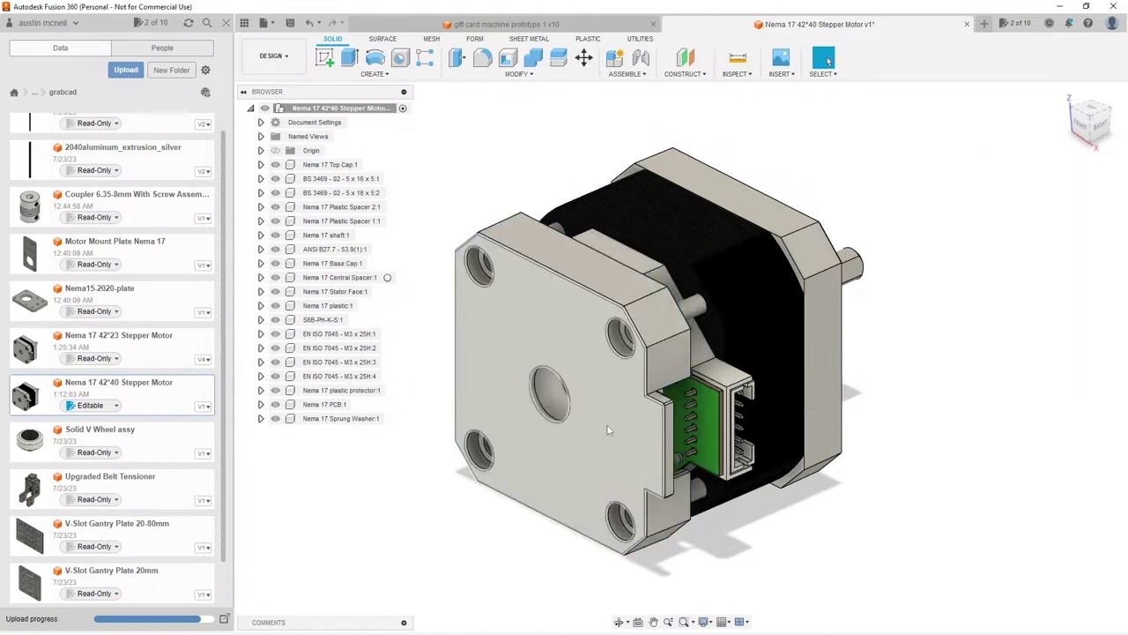
{"action": "key", "text": "m"}
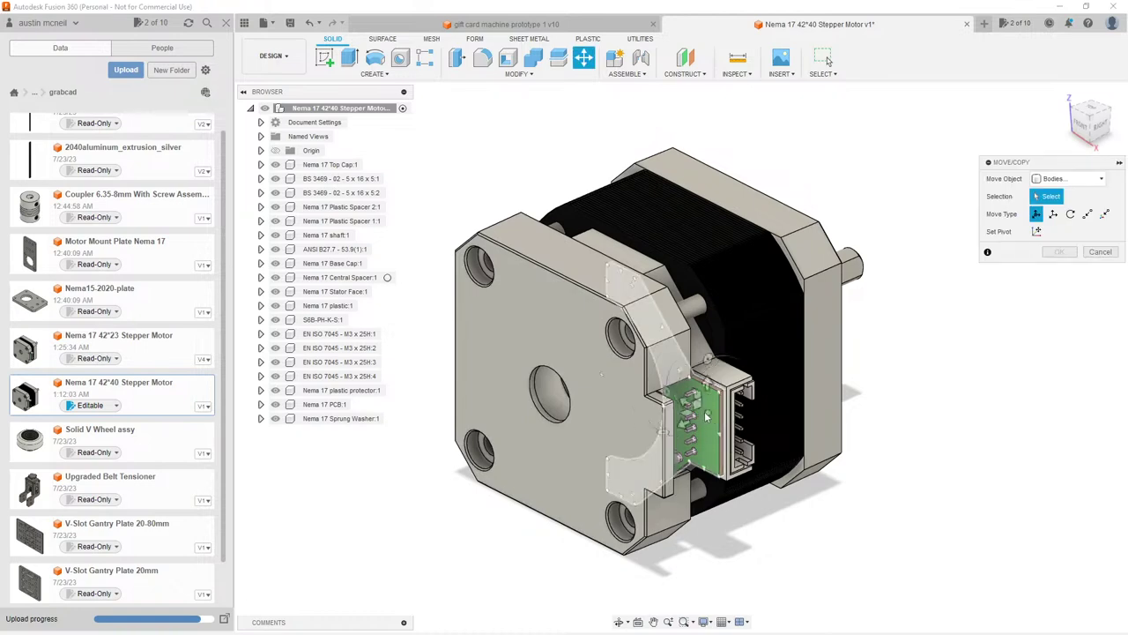
{"action": "left_click", "coordinate": [674, 396]}
{"action": "left_click", "coordinate": [742, 399]}
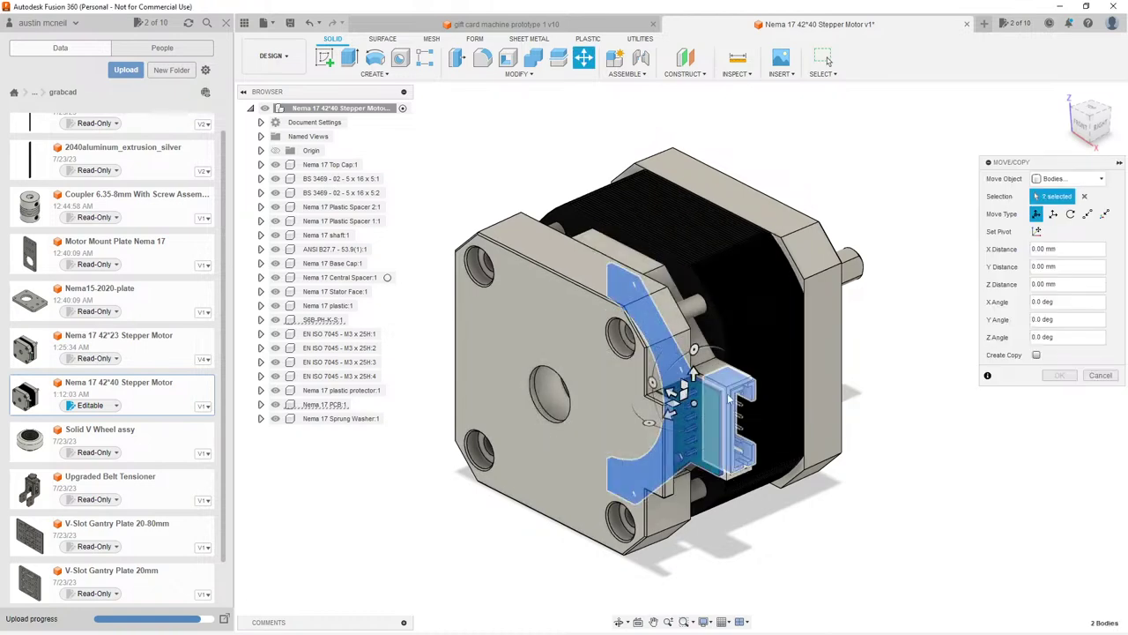
{"action": "scroll", "coordinate": [725, 409], "scroll_direction": "up", "scroll_amount": 2}
{"action": "middle_click_drag", "start_coordinate": [725, 408], "coordinate": [967, 248], "text": "shift"}
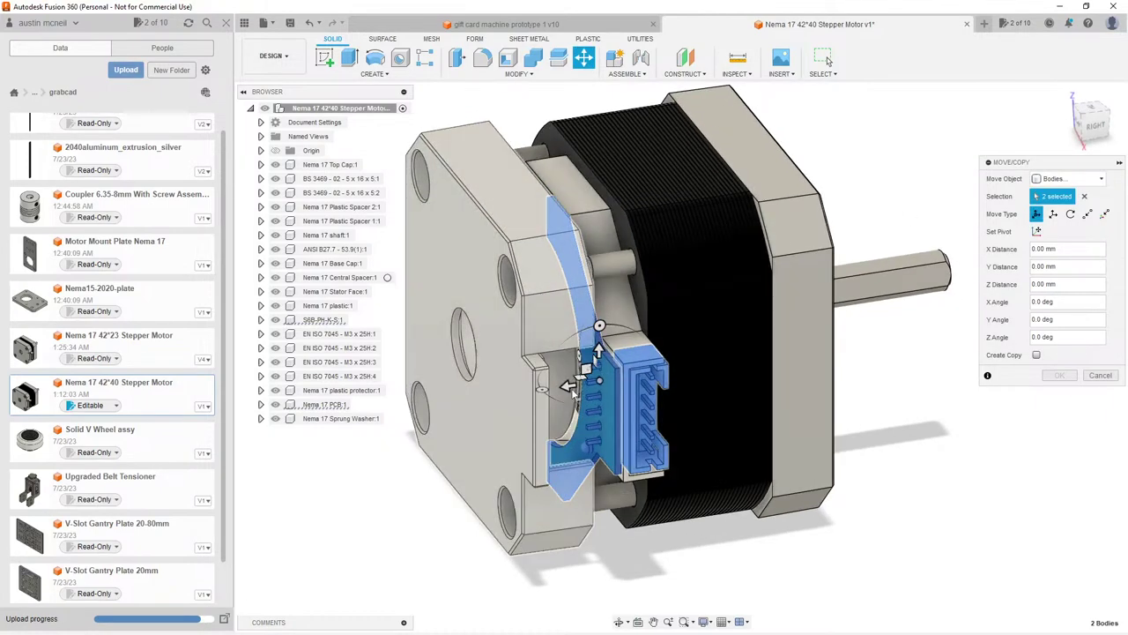
{"action": "left_click", "coordinate": [562, 399]}
{"action": "left_click", "coordinate": [563, 399]}
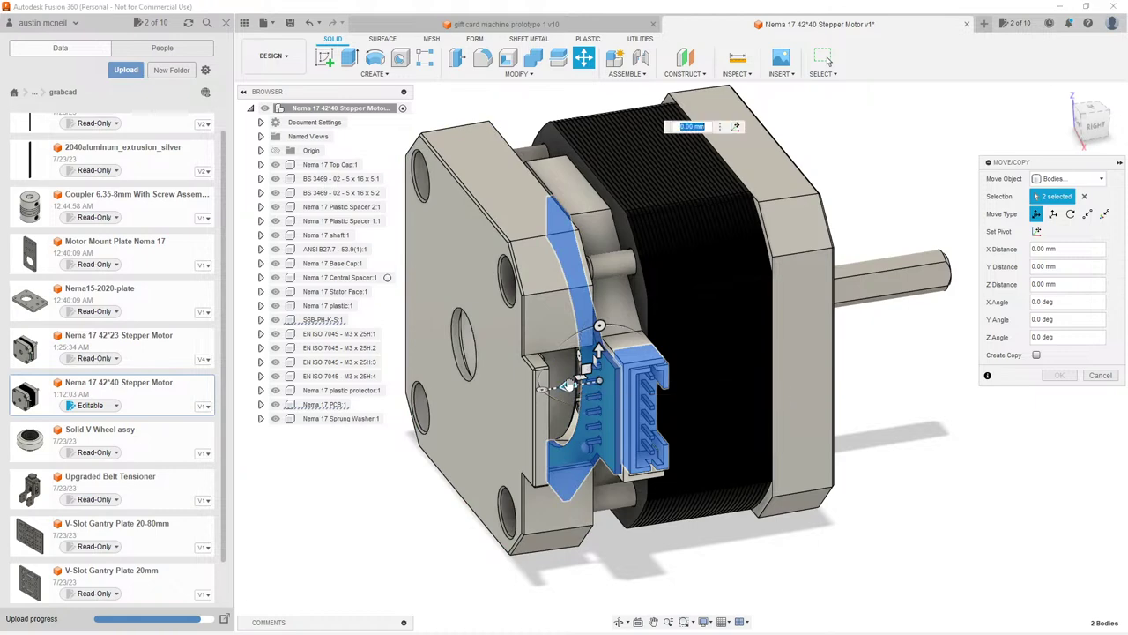
{"action": "left_click", "coordinate": [823, 58]}
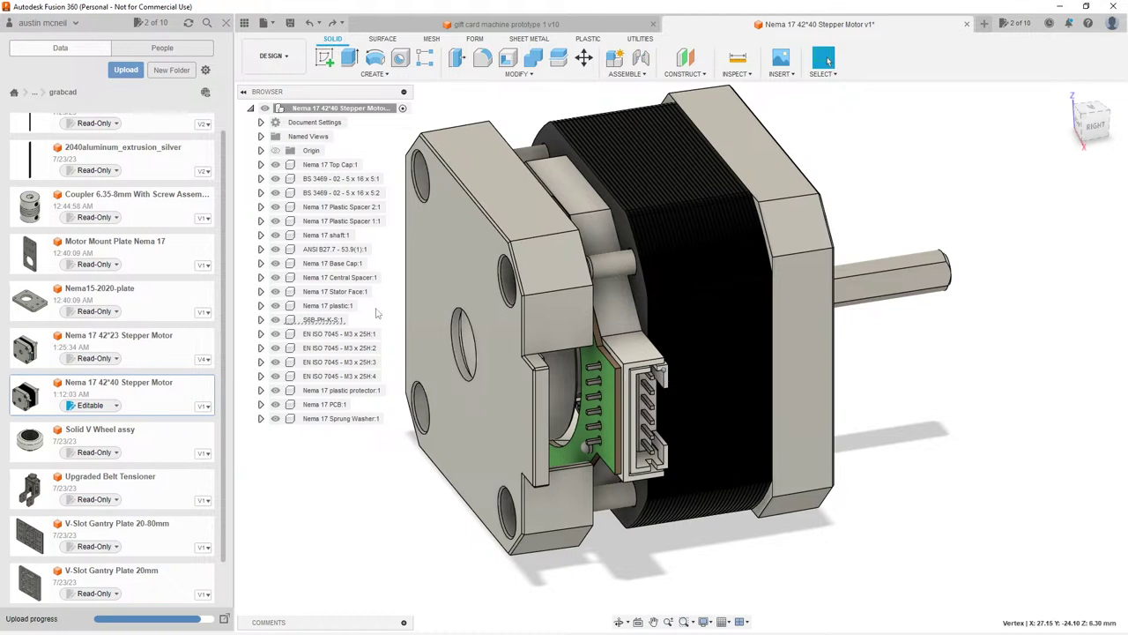
Step: Move the S6B-PH-K-S connector and Nema 17 PCB components outward so the board sits against the plastic protector in the base cap
{"action": "left_click", "coordinate": [335, 322]}
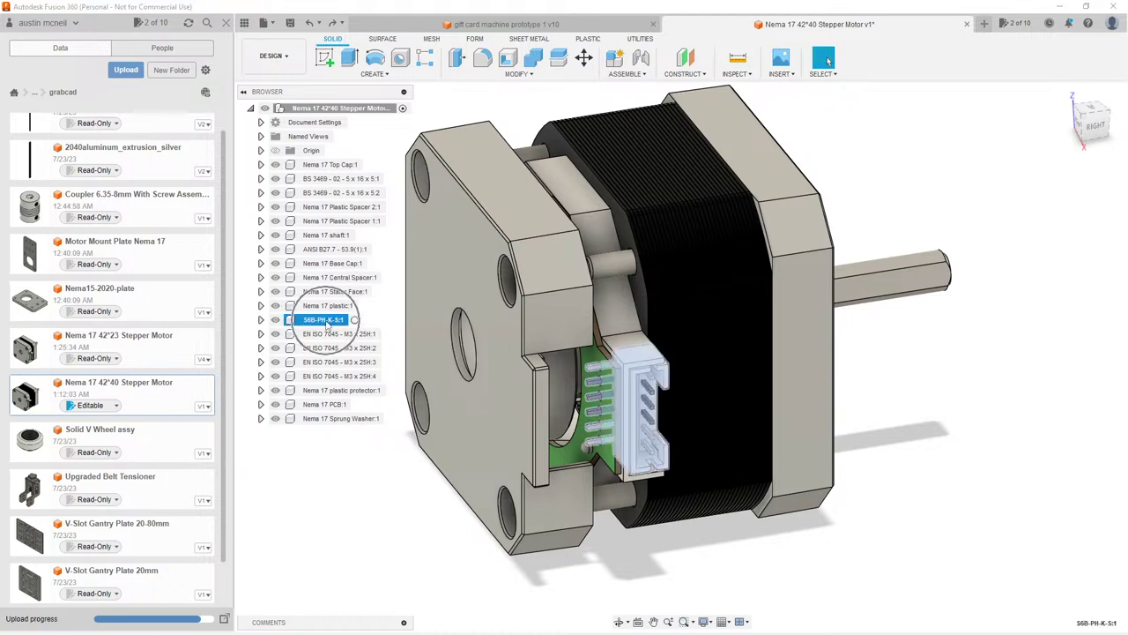
{"action": "key", "text": "m"}
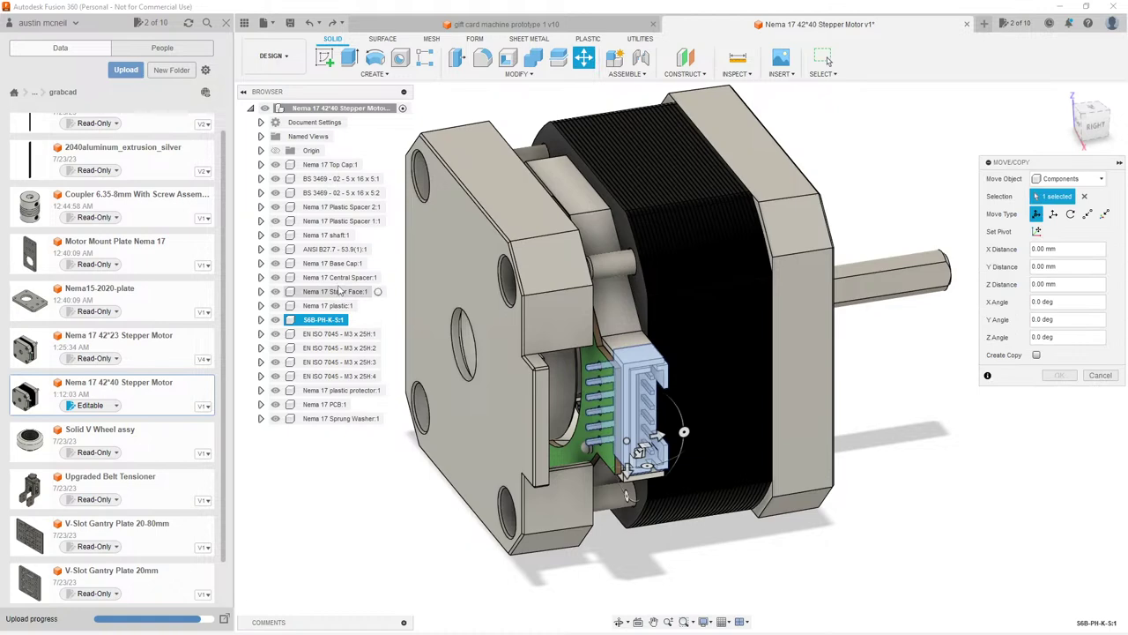
{"action": "left_click", "coordinate": [333, 404]}
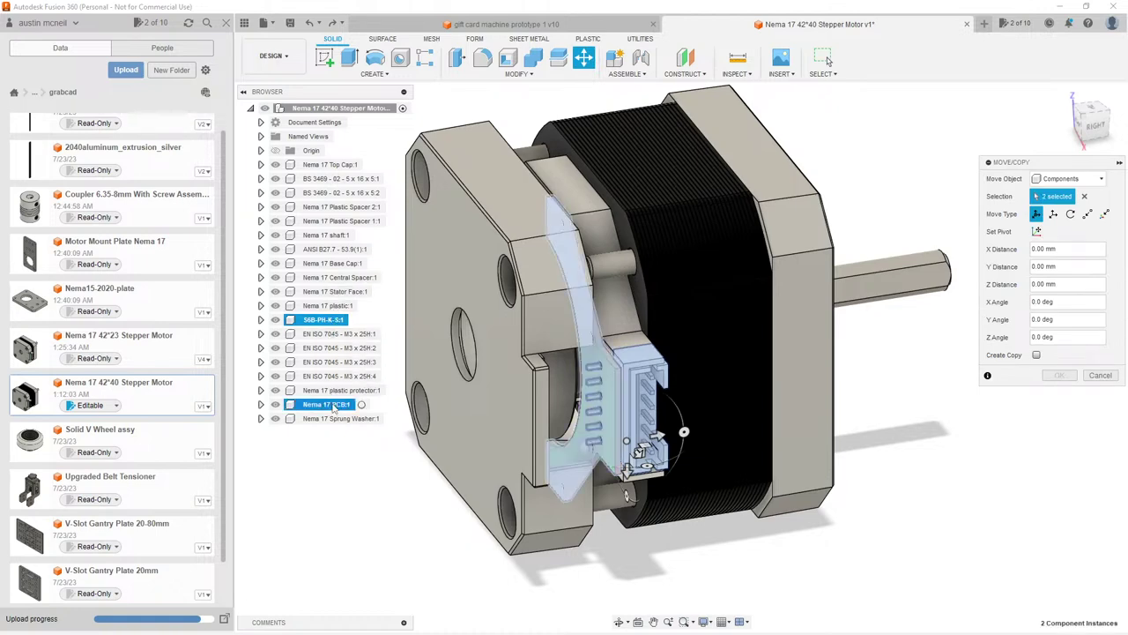
{"action": "left_click", "coordinate": [661, 434]}
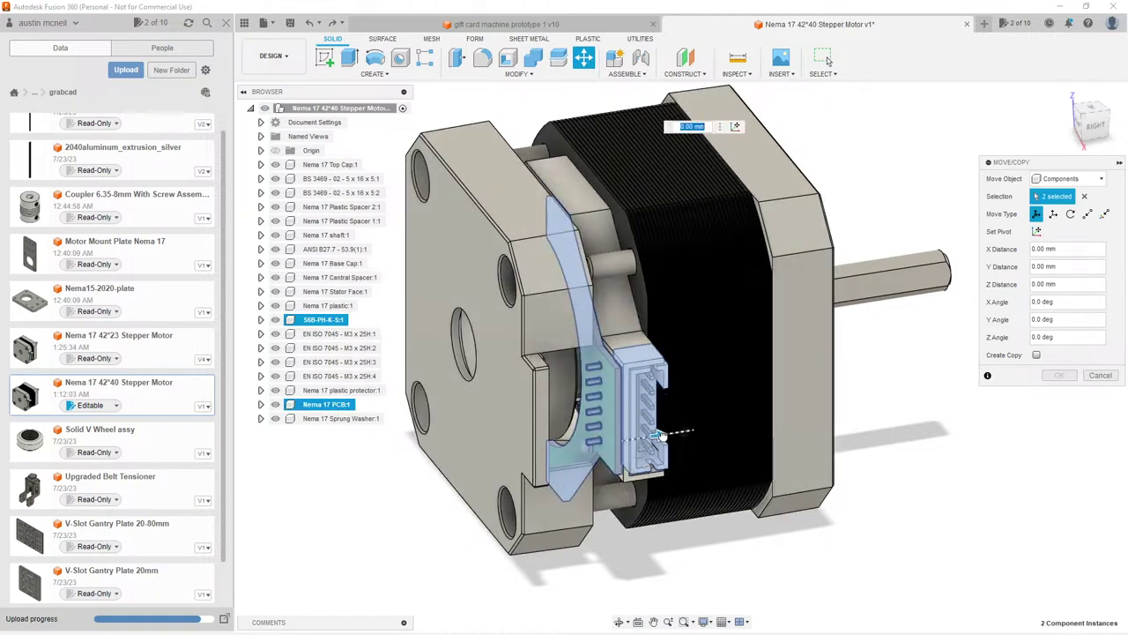
{"action": "left_click_drag", "start_coordinate": [661, 434], "coordinate": [617, 414]}
{"action": "key", "text": "Return"}
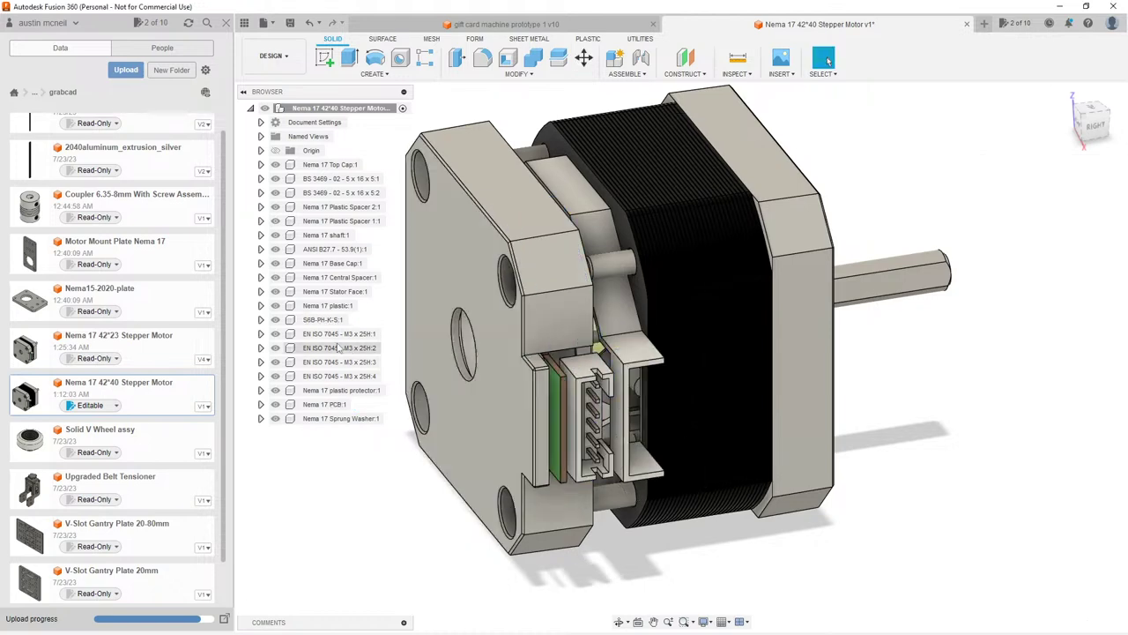
Step: Delete the Nema 17 Stator Face and Nema 17 plastic components from the motor
{"action": "left_click", "coordinate": [326, 298]}
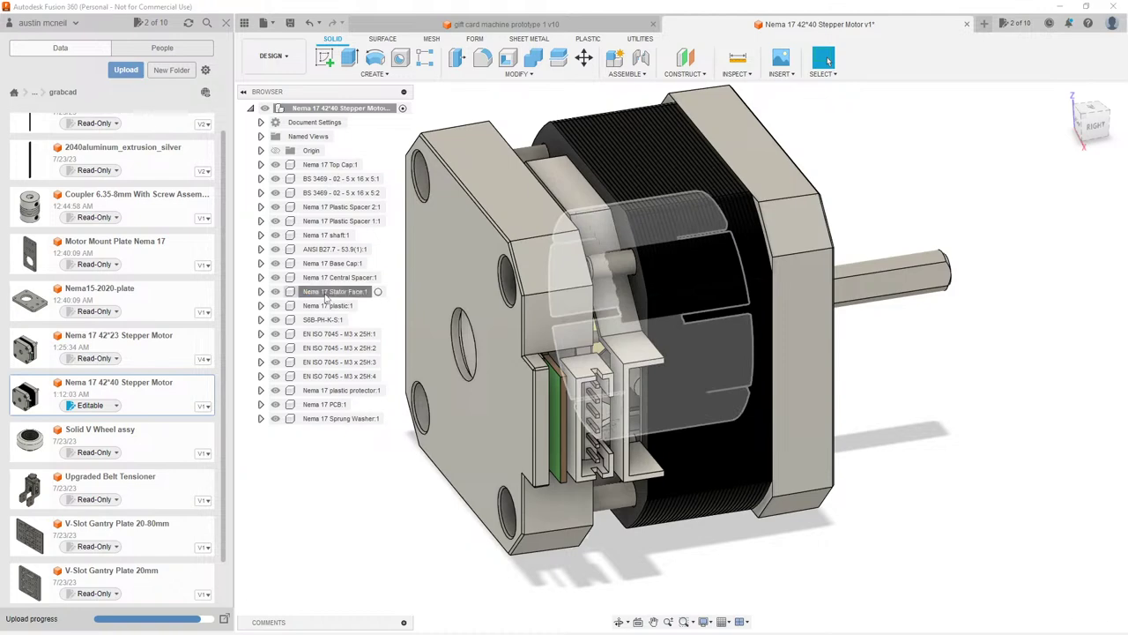
{"action": "key", "text": "Delete"}
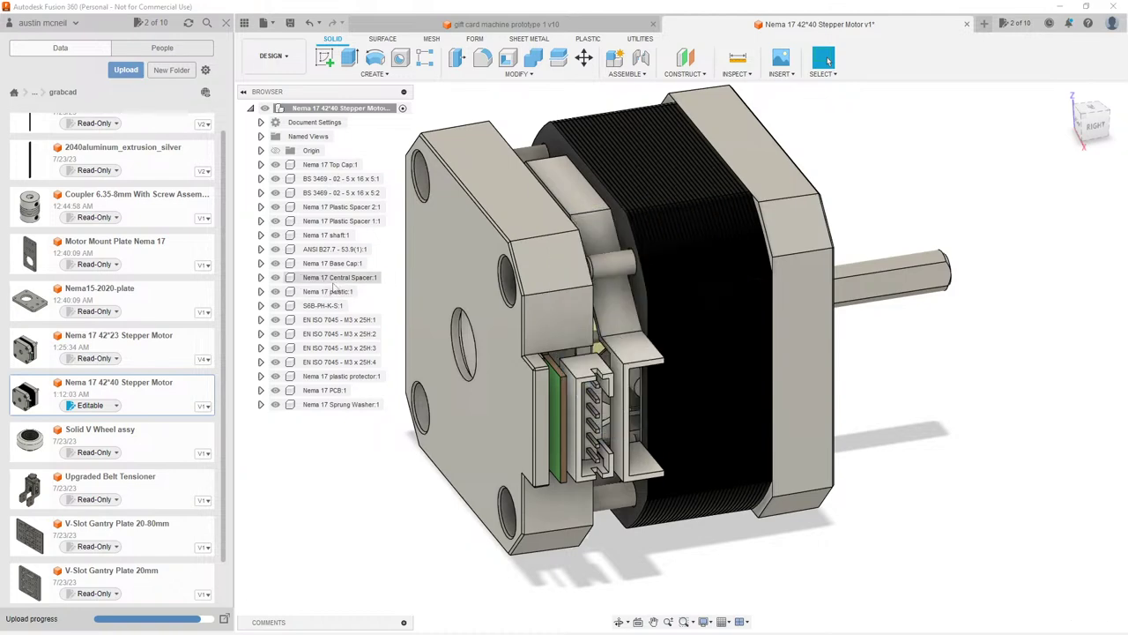
{"action": "left_click", "coordinate": [334, 279]}
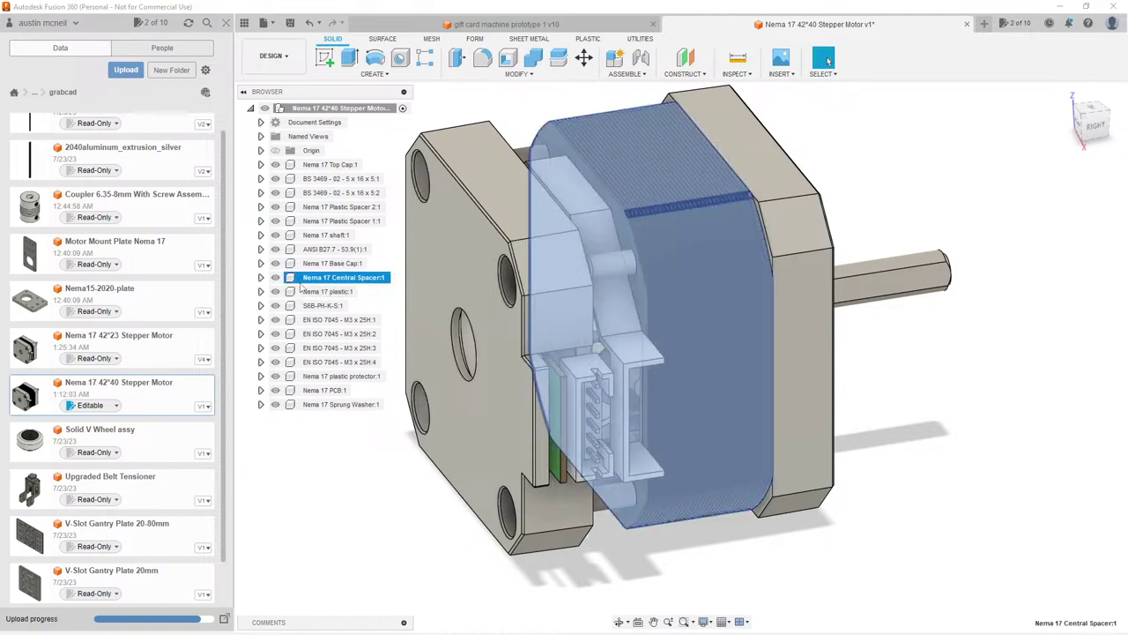
{"action": "left_click", "coordinate": [329, 292]}
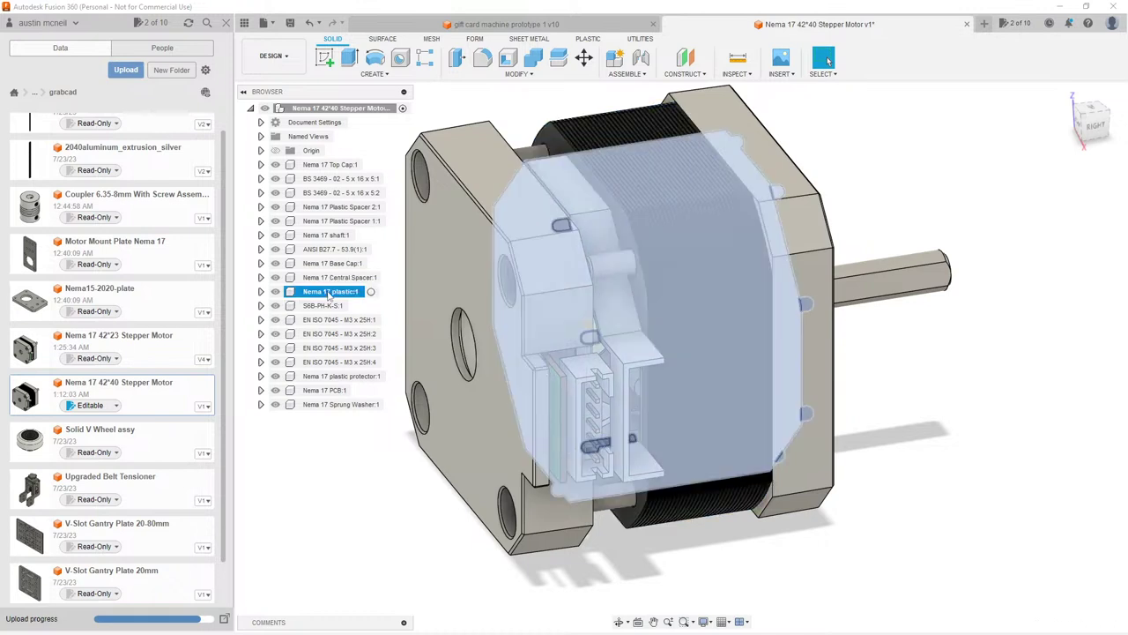
{"action": "key", "text": "Delete"}
Step: Try to move only the EN ISO 7045 - M3 x 25H:2 screw -7 mm in X, into the base cap
{"action": "left_click", "coordinate": [332, 305]}
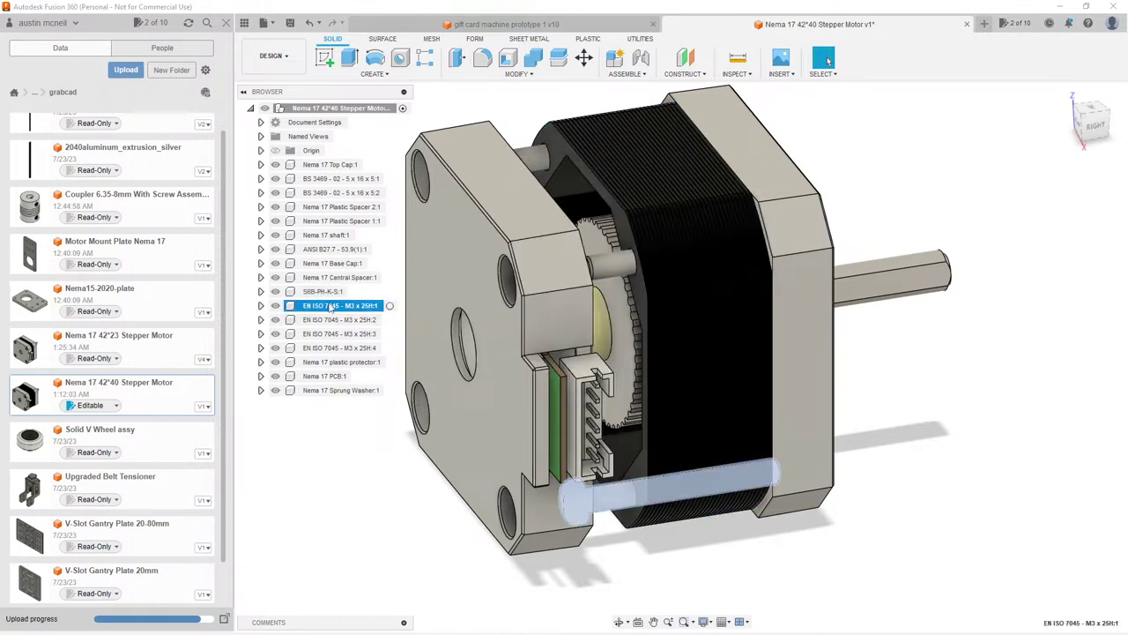
{"action": "left_click", "coordinate": [335, 319]}
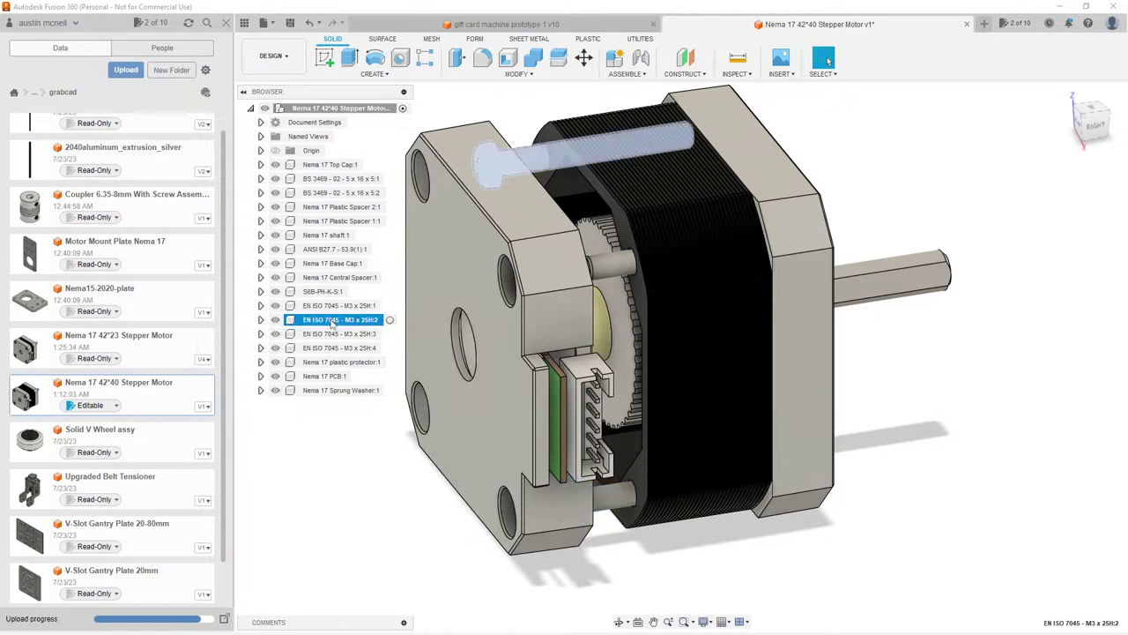
{"action": "key", "text": "m"}
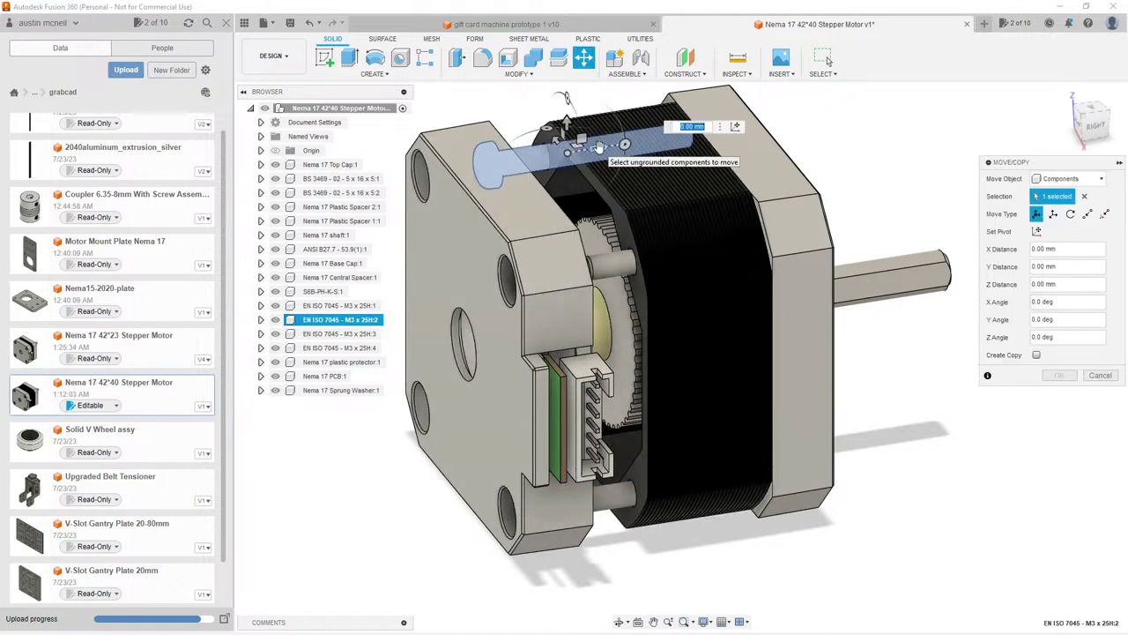
{"action": "key", "text": "Return"}
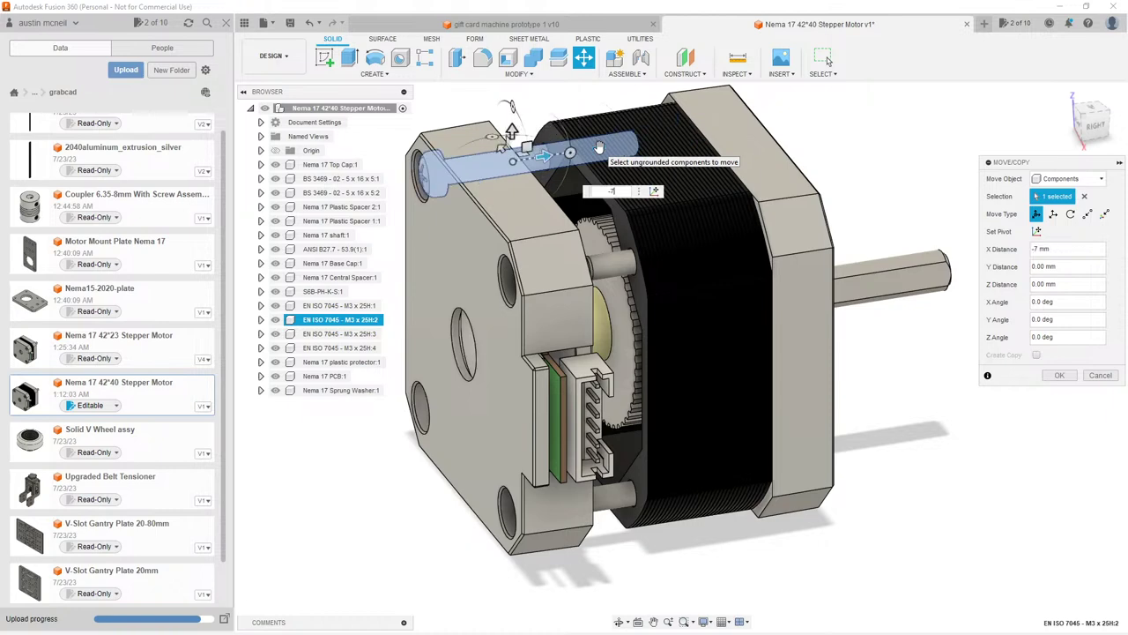
{"action": "middle_click_drag", "start_coordinate": [601, 153], "coordinate": [493, 264], "text": "shift"}
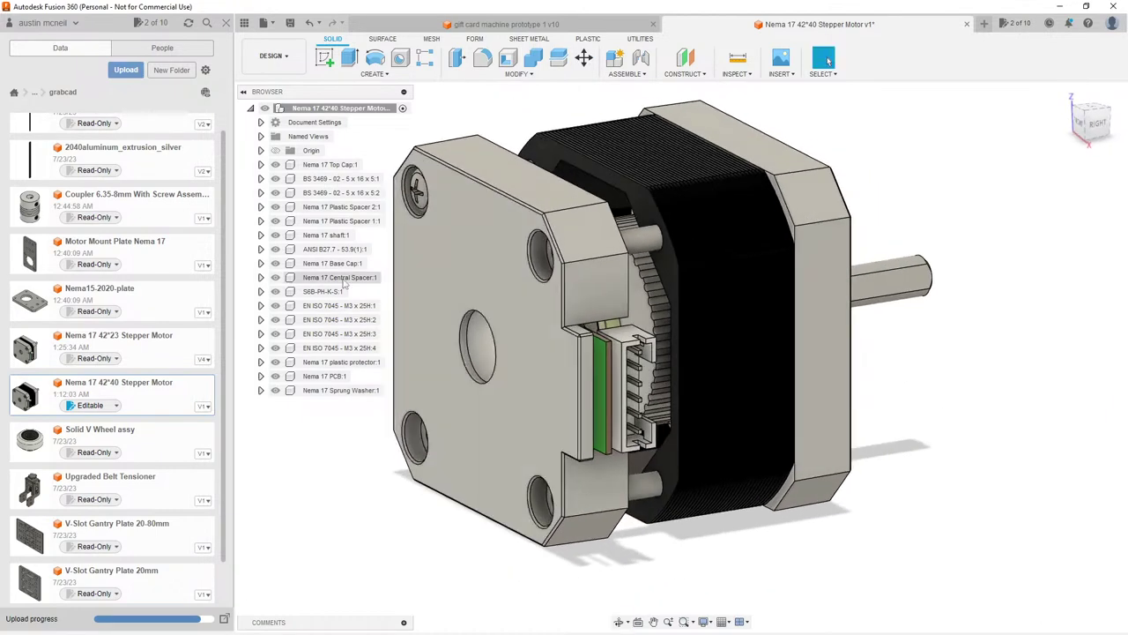
{"action": "left_click", "coordinate": [340, 306]}
{"action": "left_click", "coordinate": [356, 306]}
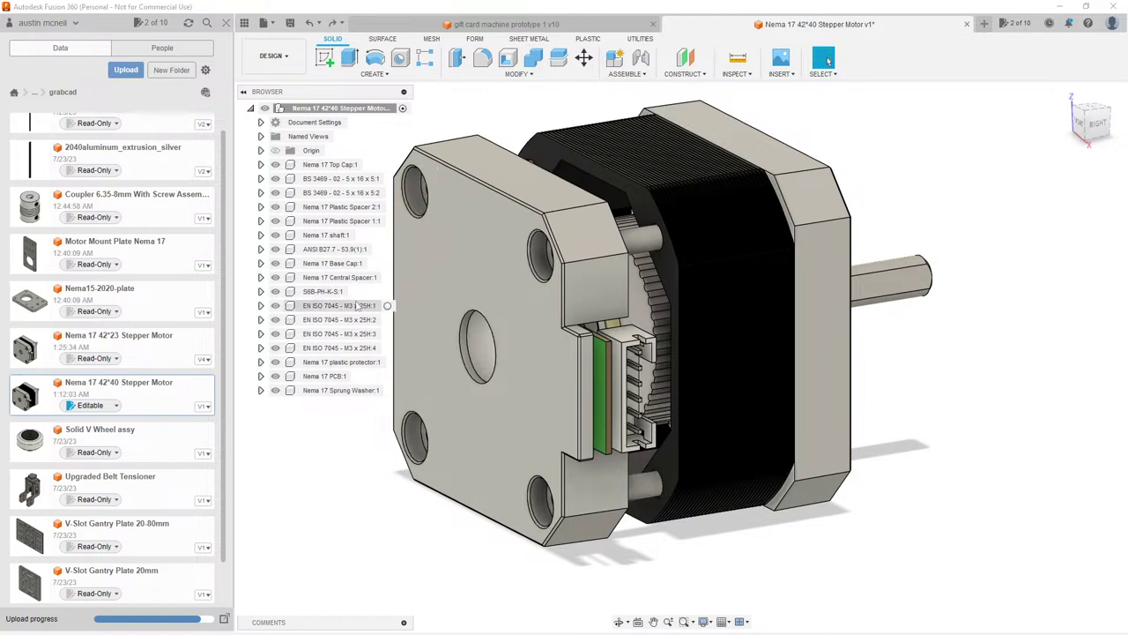
Step: Move all four EN ISO 7045 - M3 x 25H screws together 7 mm outward along X into the base cap's holes
{"action": "left_click", "coordinate": [352, 305]}
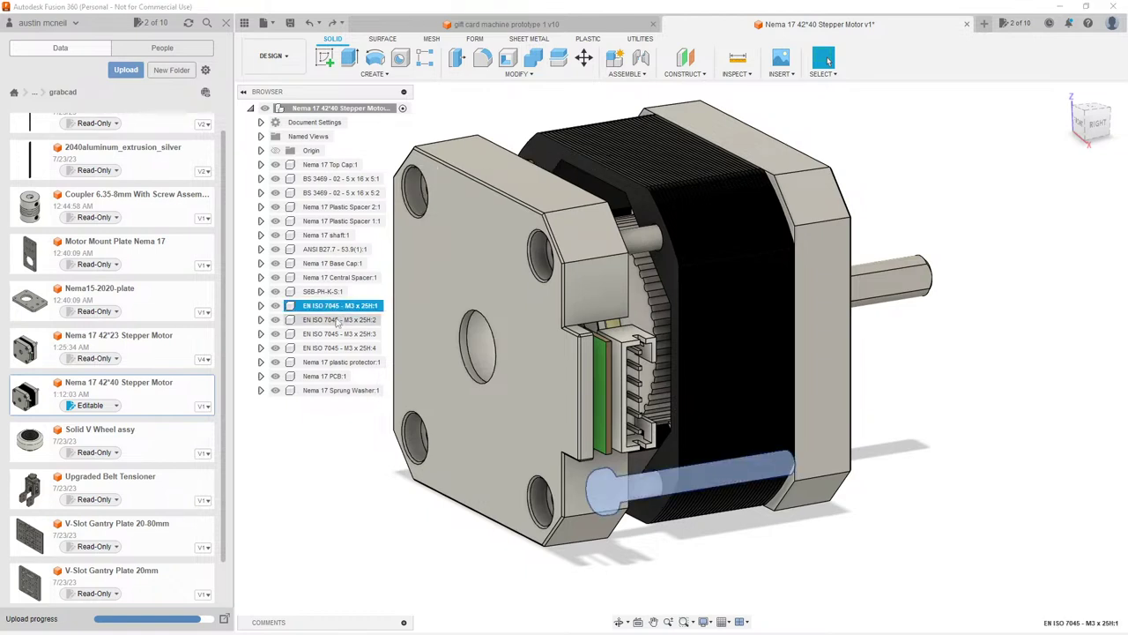
{"action": "left_click", "coordinate": [340, 319], "text": "ctrl"}
{"action": "left_click", "coordinate": [340, 333], "text": "ctrl"}
{"action": "left_click", "coordinate": [339, 348], "text": "ctrl"}
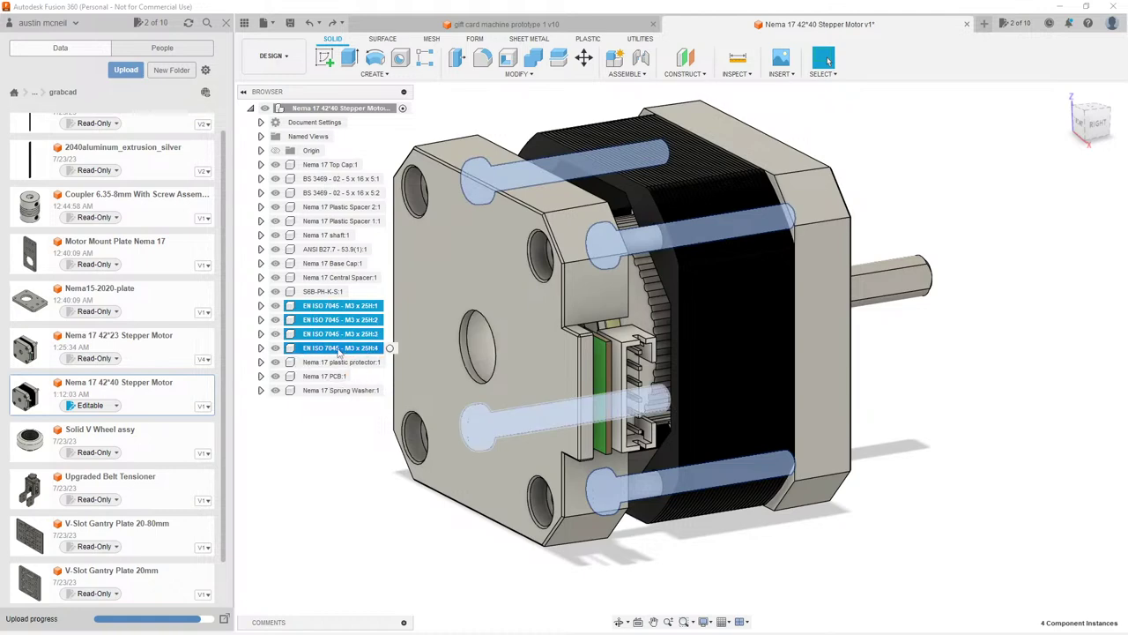
{"action": "key", "text": "m"}
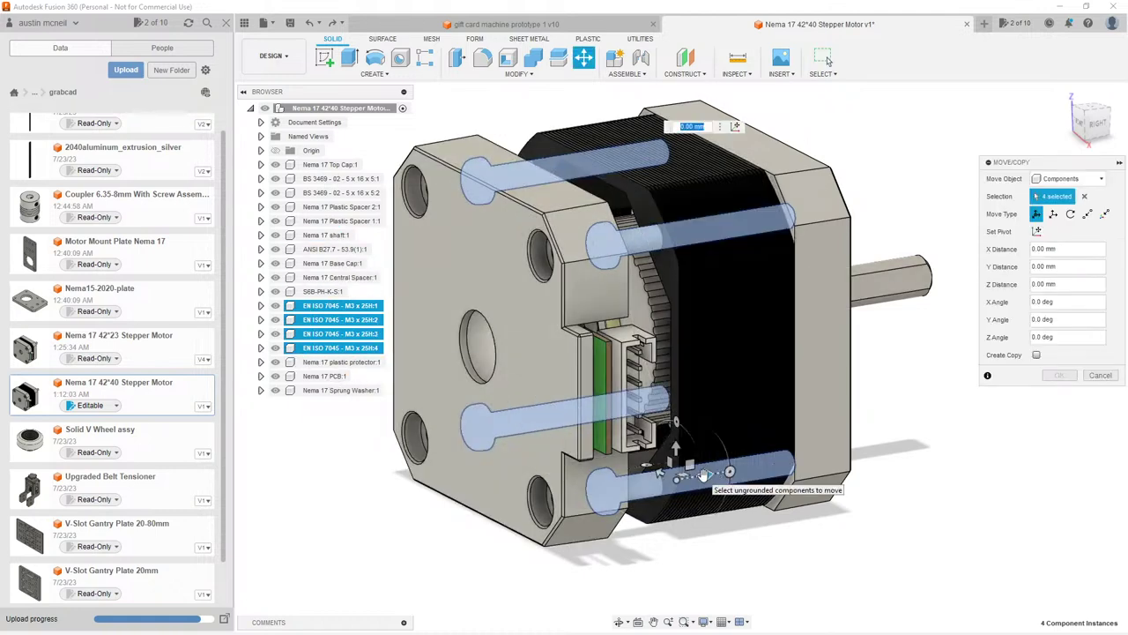
{"action": "key", "text": "Return"}
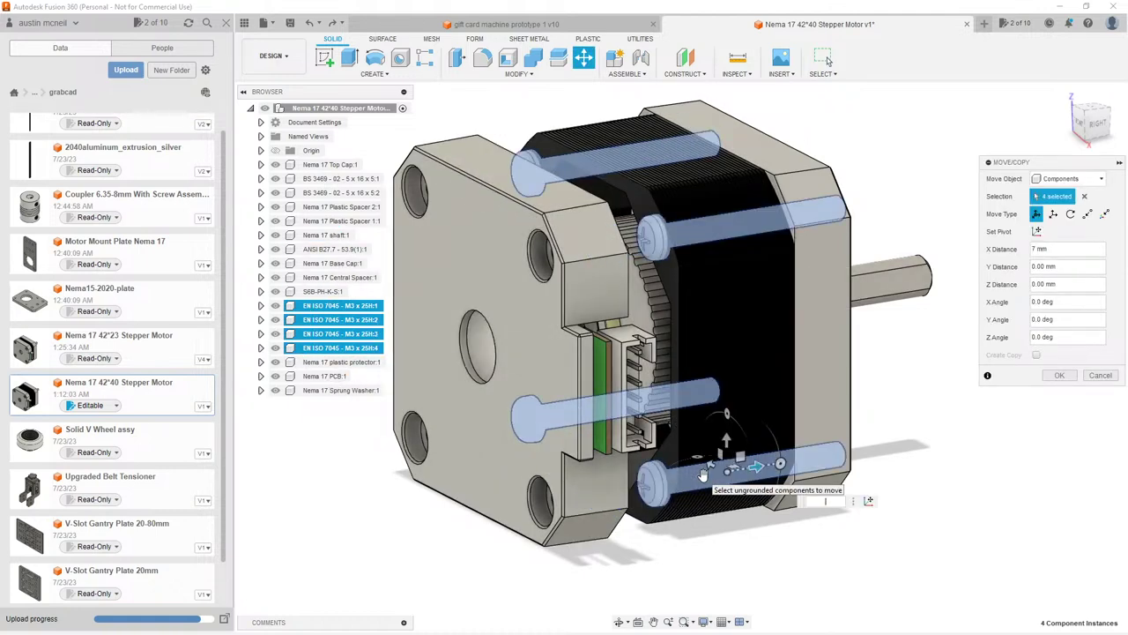
{"action": "key", "text": "Return"}
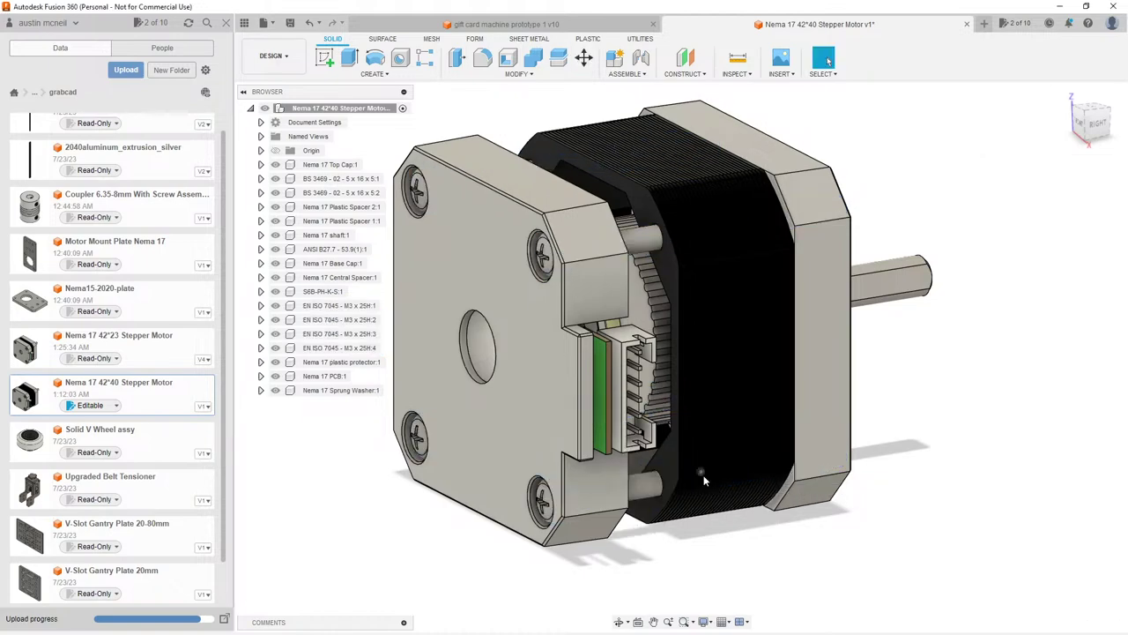
{"action": "middle_click_drag", "start_coordinate": [567, 301], "coordinate": [526, 304], "text": "shift"}
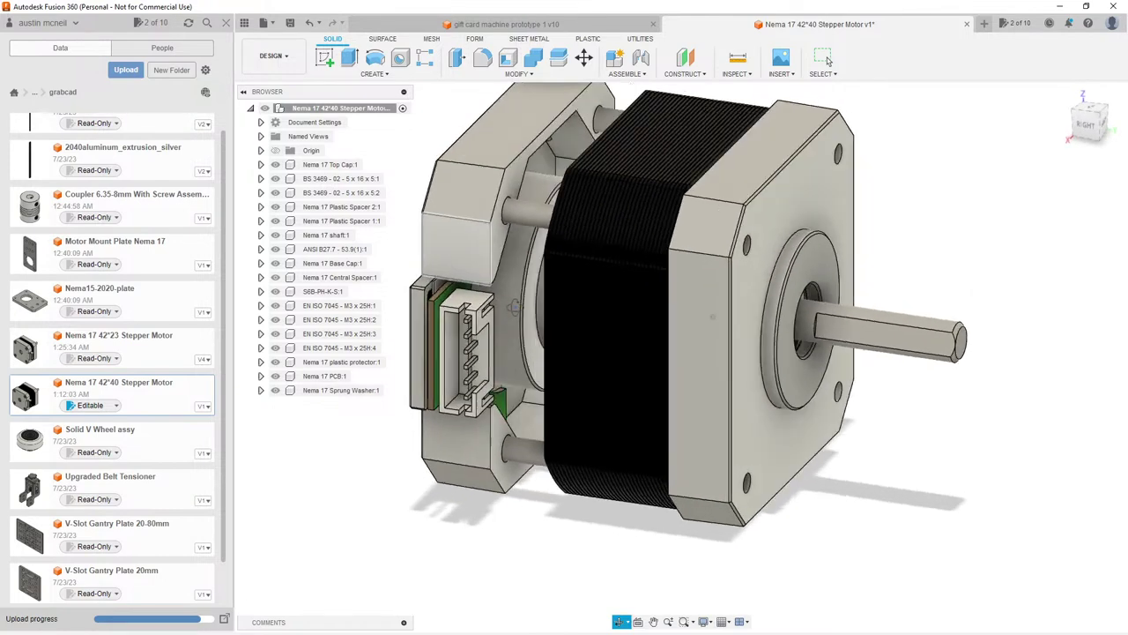
Step: Hide the Nema 17 Base Cap and move the rear BS 3469 - 02 - 5 x 16 x 5:2 bearing 7 mm in X
{"action": "left_click", "coordinate": [526, 305]}
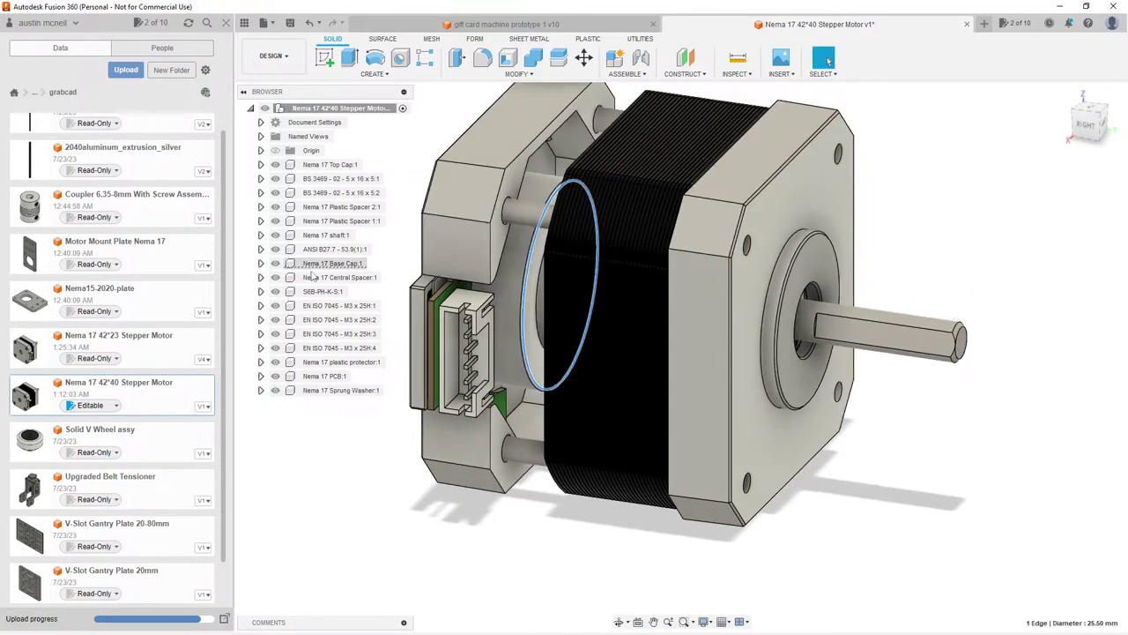
{"action": "left_click", "coordinate": [275, 264]}
{"action": "middle_click_drag", "start_coordinate": [564, 344], "coordinate": [934, 357], "text": "shift"}
{"action": "scroll", "coordinate": [935, 359], "scroll_direction": "up", "scroll_amount": 5}
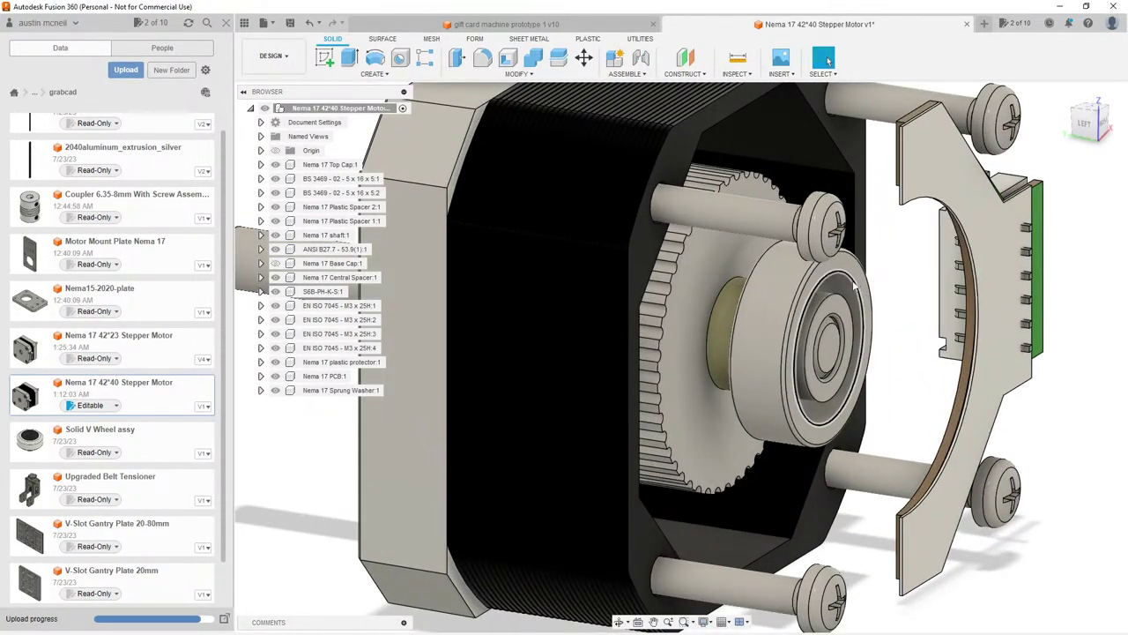
{"action": "left_click", "coordinate": [859, 388]}
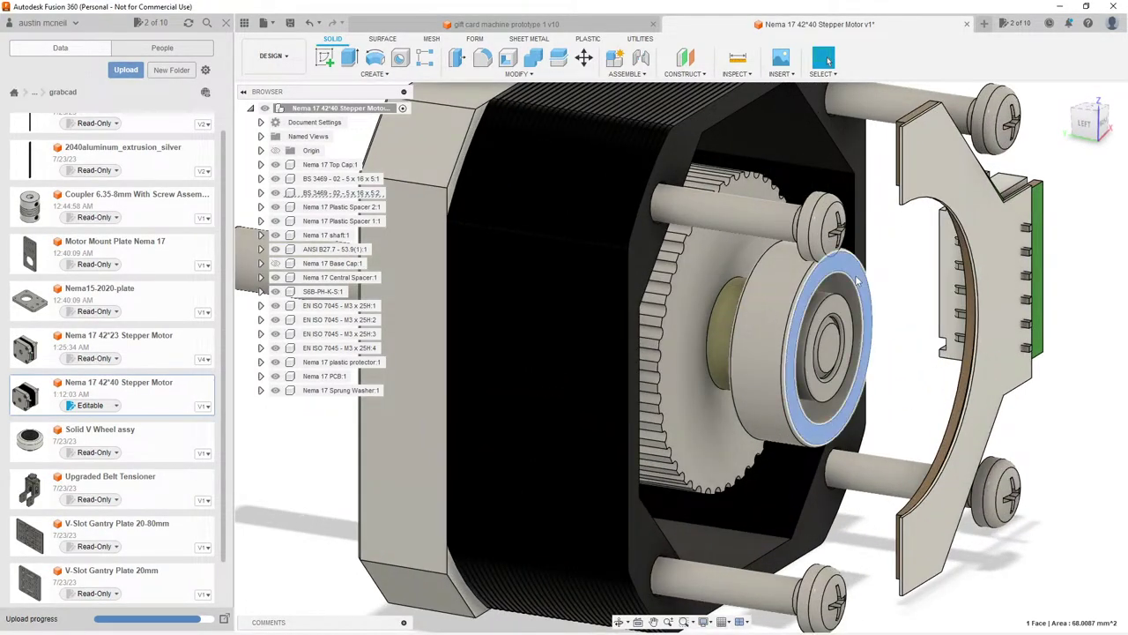
{"action": "left_click", "coordinate": [327, 194]}
{"action": "key", "text": "m"}
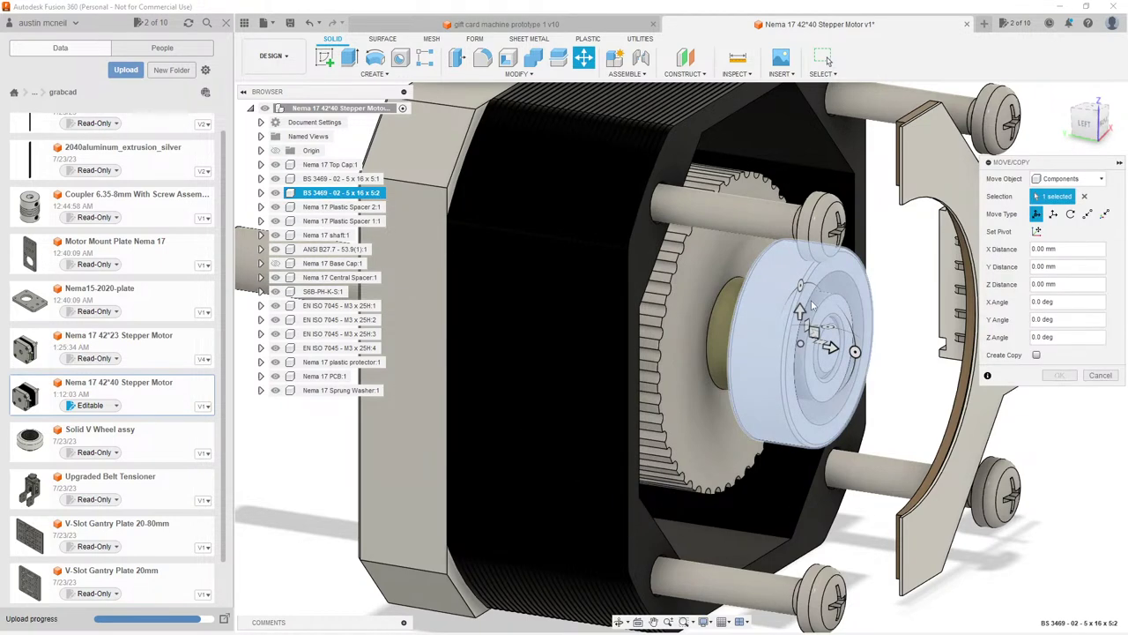
{"action": "left_click_drag", "start_coordinate": [830, 344], "coordinate": [925, 351]}
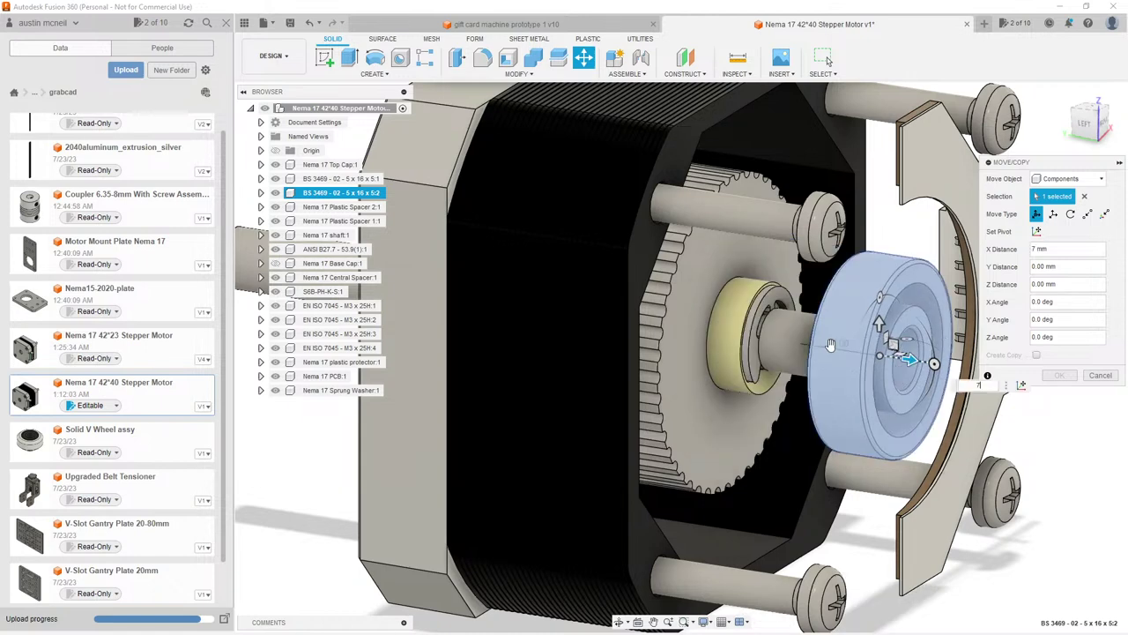
{"action": "left_click", "coordinate": [1058, 375]}
Step: Delete the ANSI B27.7 retaining ring from the motor shaft
{"action": "scroll", "coordinate": [765, 357], "scroll_direction": "down", "scroll_amount": 2}
{"action": "scroll", "coordinate": [765, 357], "scroll_direction": "up", "scroll_amount": 3}
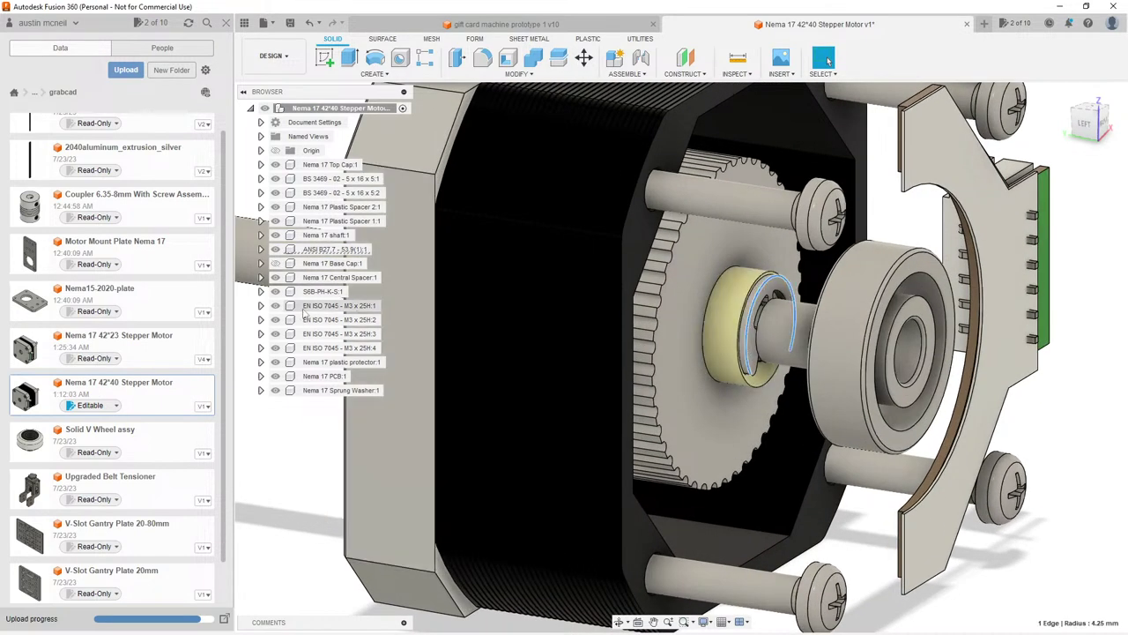
{"action": "left_click", "coordinate": [311, 250]}
{"action": "key", "text": "Delete"}
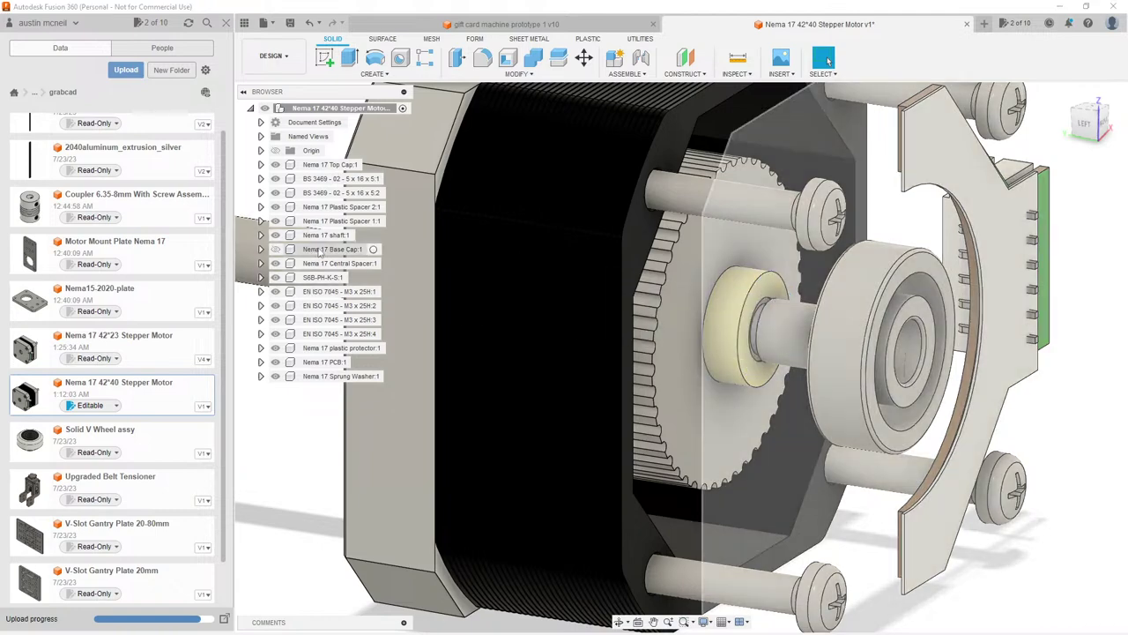
Step: Fill the retaining-ring groove in the Nema 17 shaft by extruding its side face 0.75 mm with Join
{"action": "middle_click_drag", "start_coordinate": [546, 282], "coordinate": [617, 275], "text": "shift"}
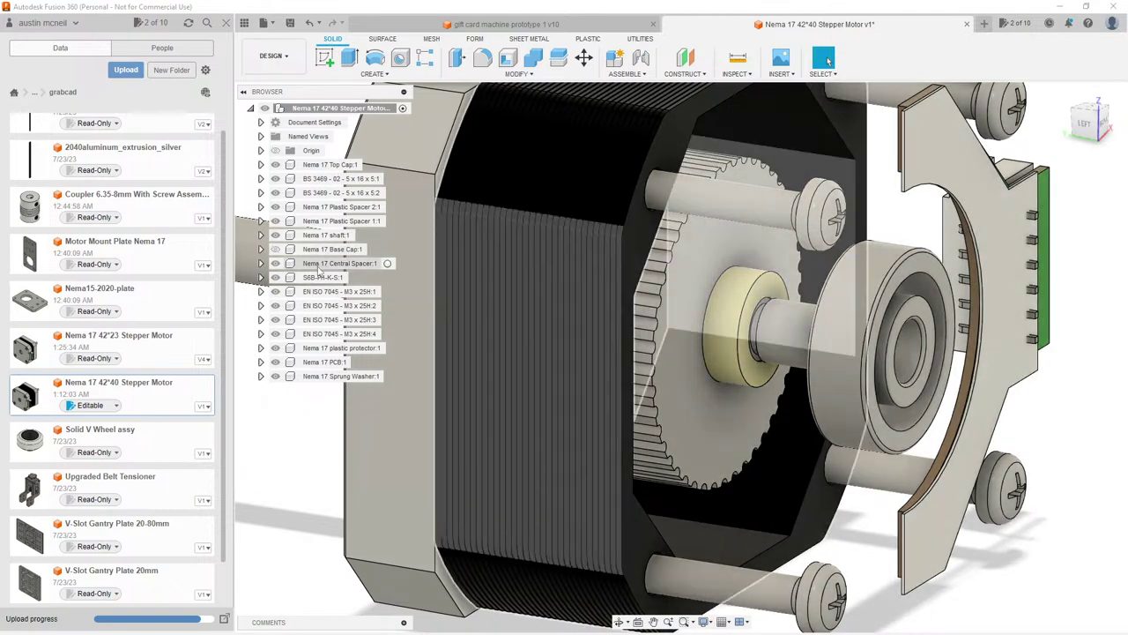
{"action": "scroll", "coordinate": [724, 325], "scroll_direction": "up", "scroll_amount": 10}
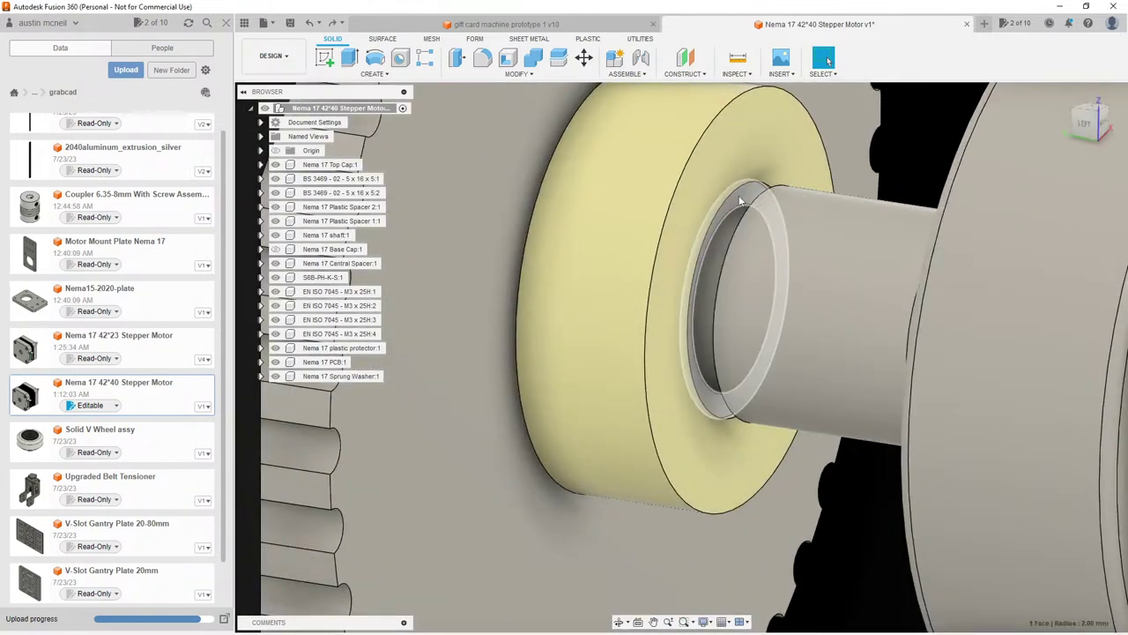
{"action": "left_click", "coordinate": [742, 200]}
{"action": "key", "text": "e"}
{"action": "left_click", "coordinate": [757, 199]}
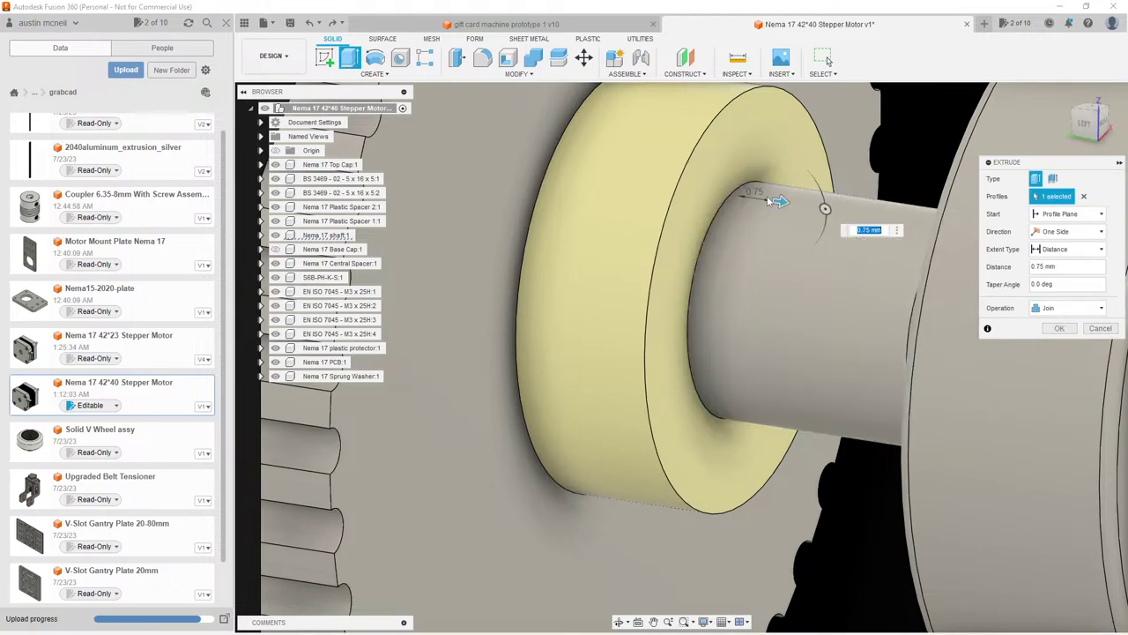
{"action": "key", "text": "Escape"}
Step: Extrude the rear end face of the Nema 17 shaft 7 mm outward through the moved bearing with Join
{"action": "scroll", "coordinate": [694, 347], "scroll_direction": "down", "scroll_amount": 6}
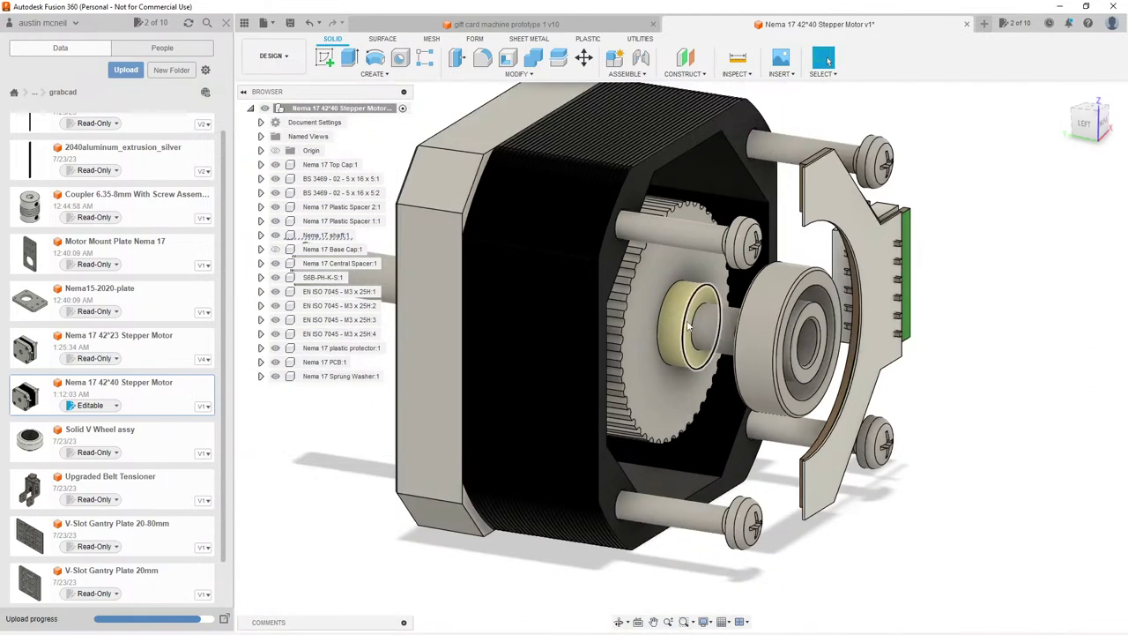
{"action": "middle_click_drag", "start_coordinate": [694, 348], "coordinate": [716, 309], "text": "shift"}
{"action": "scroll", "coordinate": [716, 309], "scroll_direction": "up", "scroll_amount": 8}
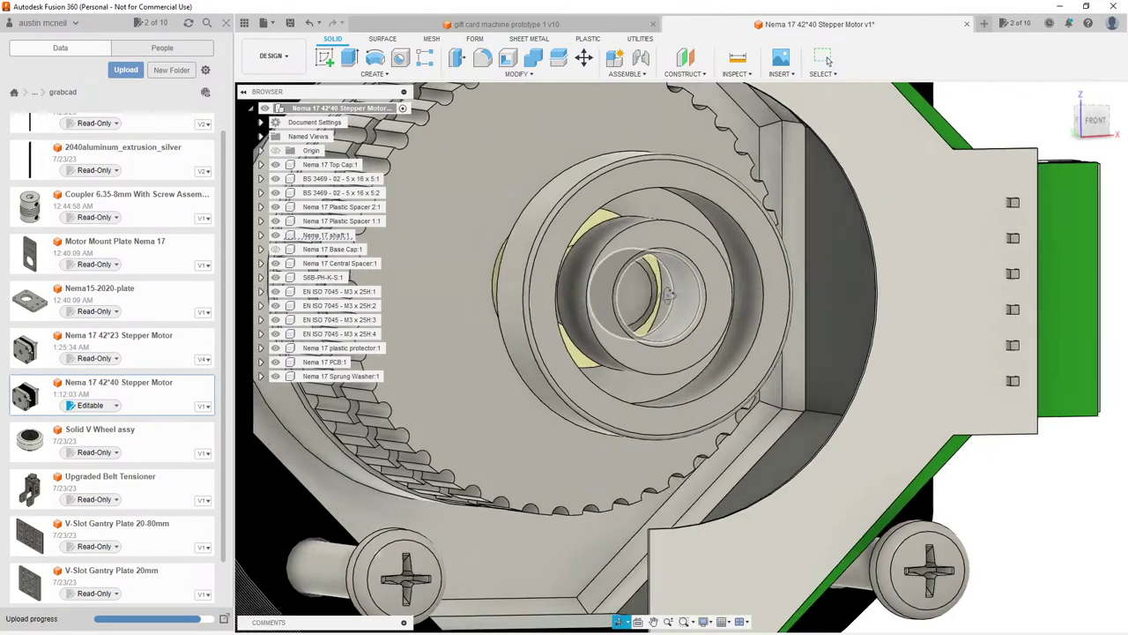
{"action": "scroll", "coordinate": [664, 286], "scroll_direction": "up", "scroll_amount": 2}
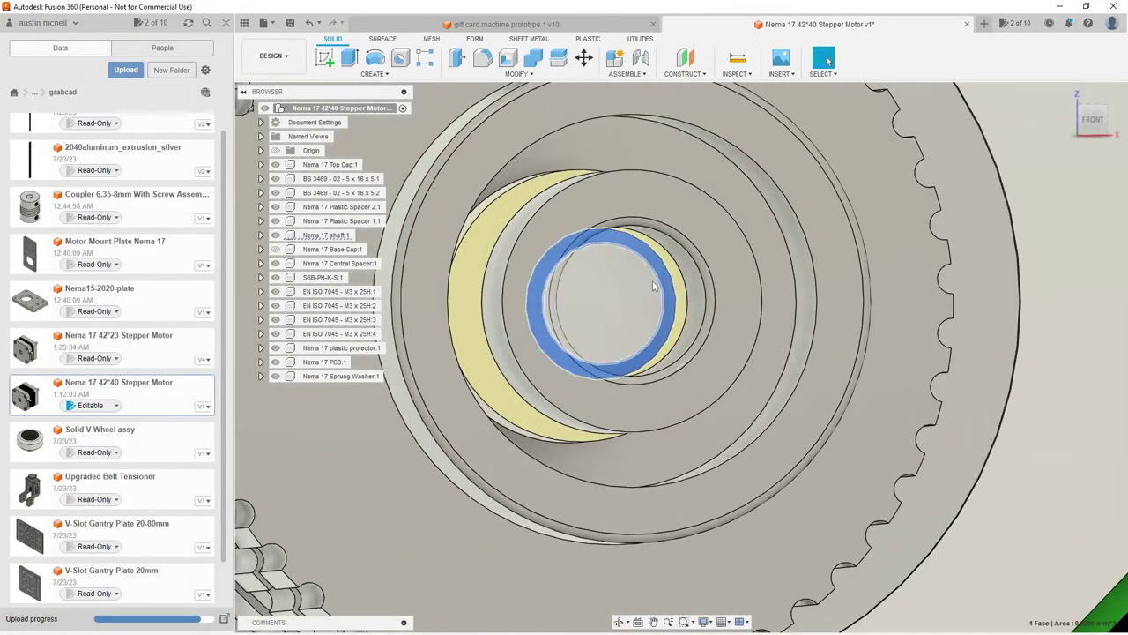
{"action": "key", "text": "e"}
{"action": "left_click", "coordinate": [634, 311]}
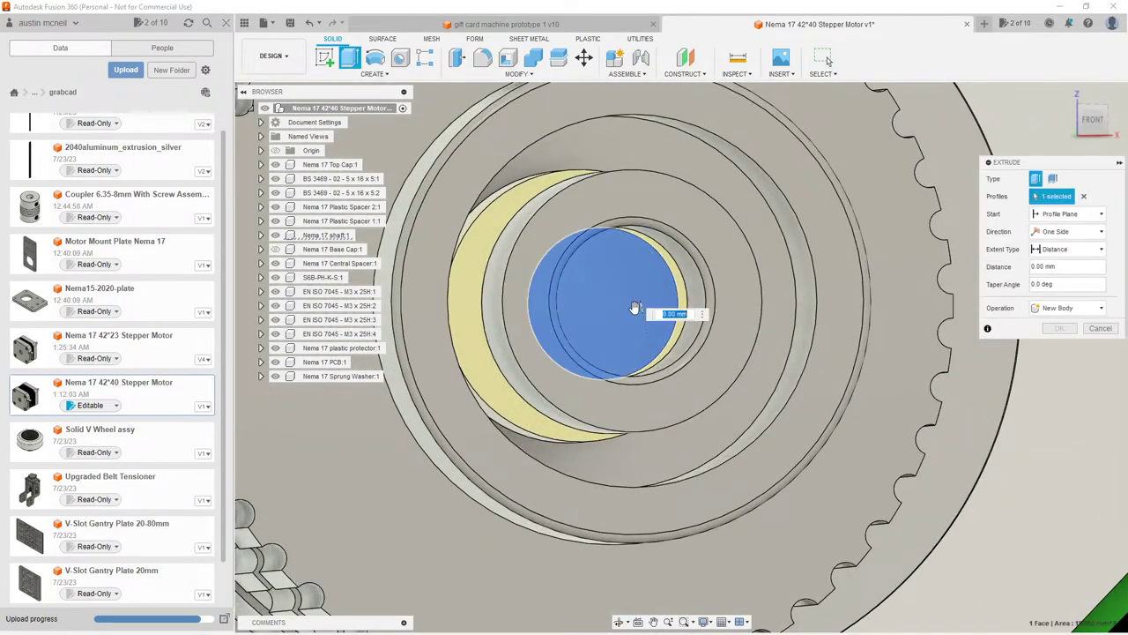
{"action": "type", "text": "7"}
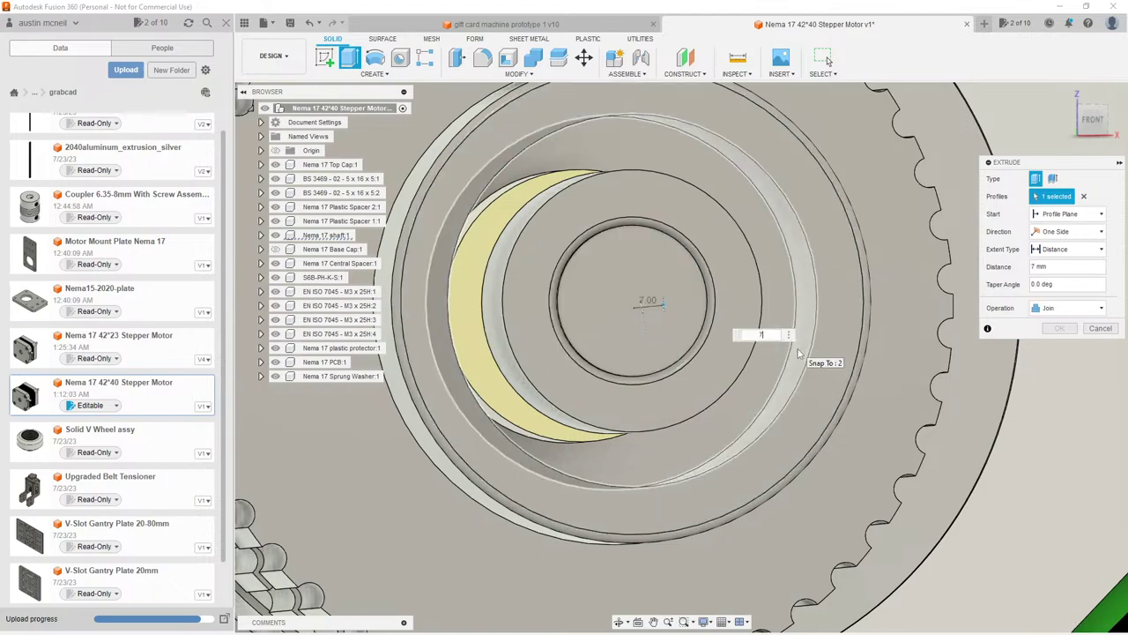
{"action": "key", "text": "Return"}
{"action": "middle_click_drag", "start_coordinate": [605, 289], "coordinate": [650, 231], "text": "shift"}
{"action": "left_click", "coordinate": [649, 231]}
Step: Extrude the rear face of the Nema 17 Central Spacer outward to close the gap, and show the Nema 17 Base Cap again
{"action": "scroll", "coordinate": [762, 346], "scroll_direction": "down", "scroll_amount": 5}
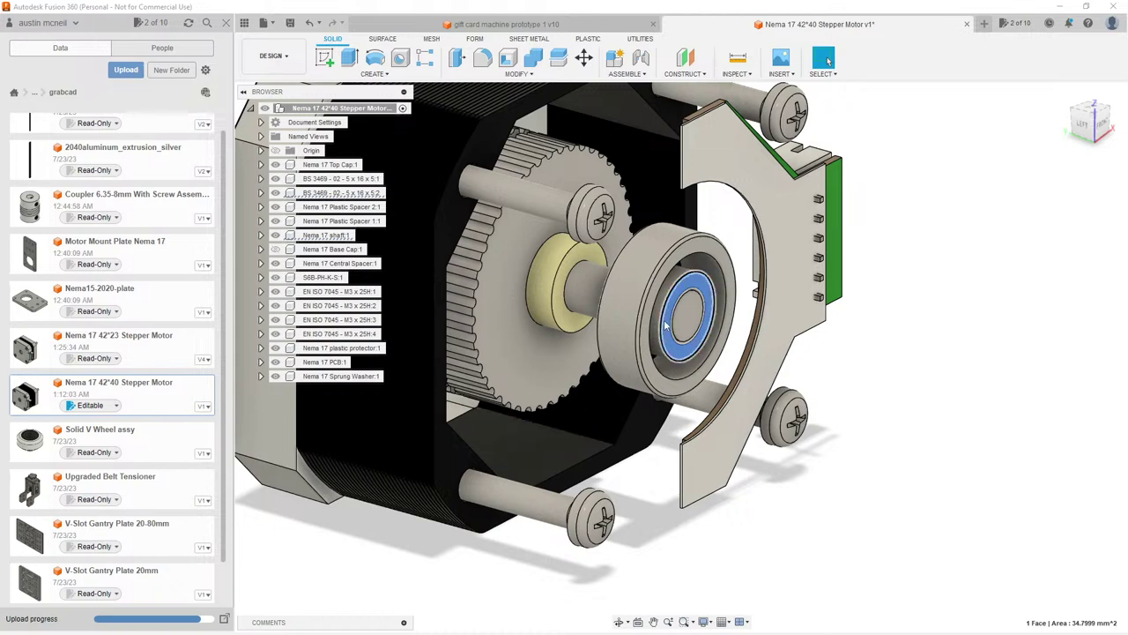
{"action": "scroll", "coordinate": [828, 288], "scroll_direction": "down", "scroll_amount": 3}
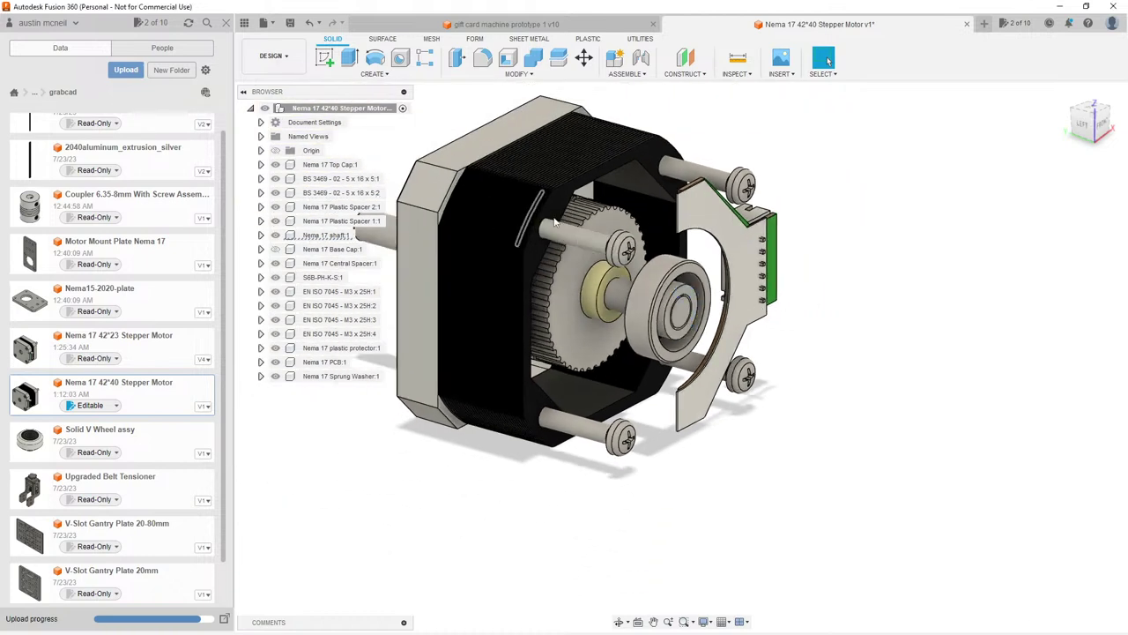
{"action": "scroll", "coordinate": [551, 186], "scroll_direction": "up", "scroll_amount": 1}
{"action": "key", "text": "e"}
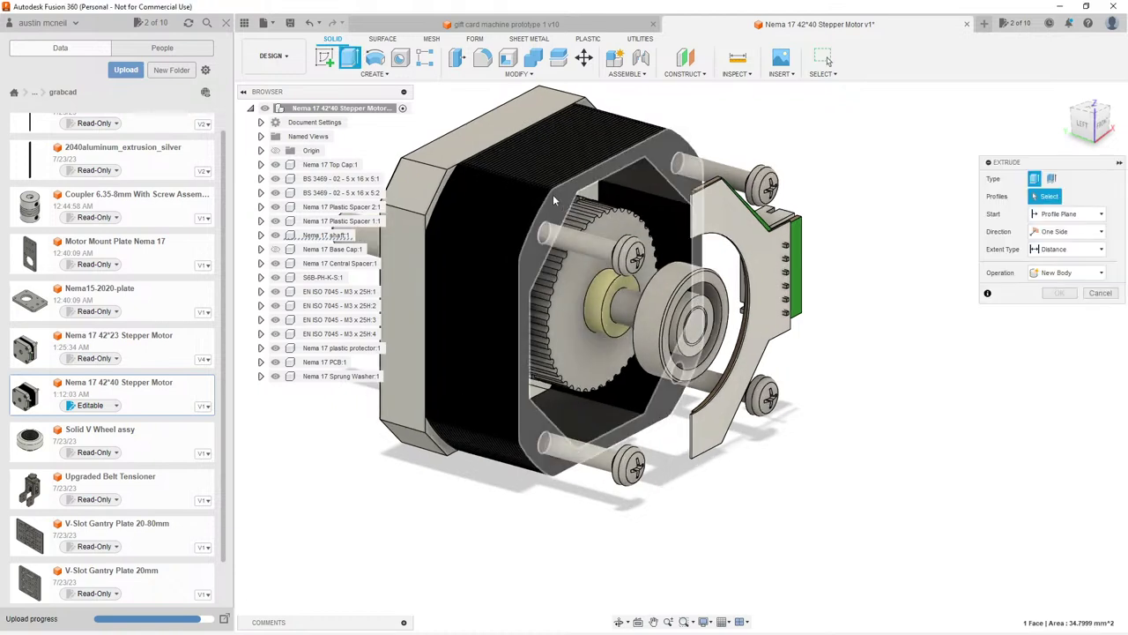
{"action": "left_click", "coordinate": [564, 212]}
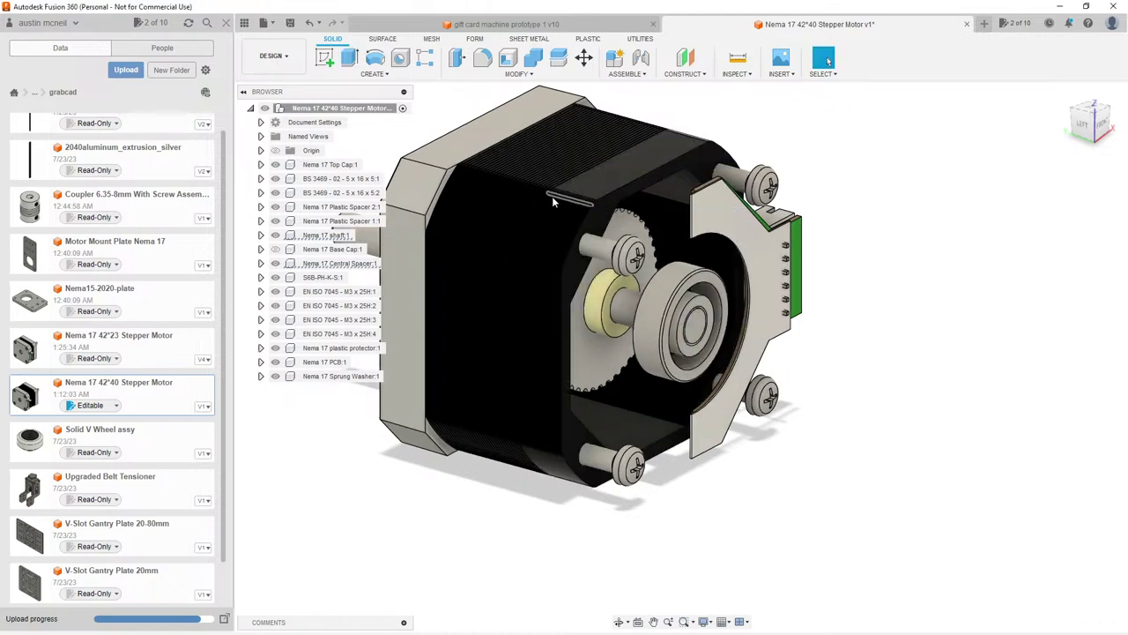
{"action": "key", "text": "Return"}
{"action": "middle_click_drag", "start_coordinate": [835, 147], "coordinate": [506, 201], "text": "shift"}
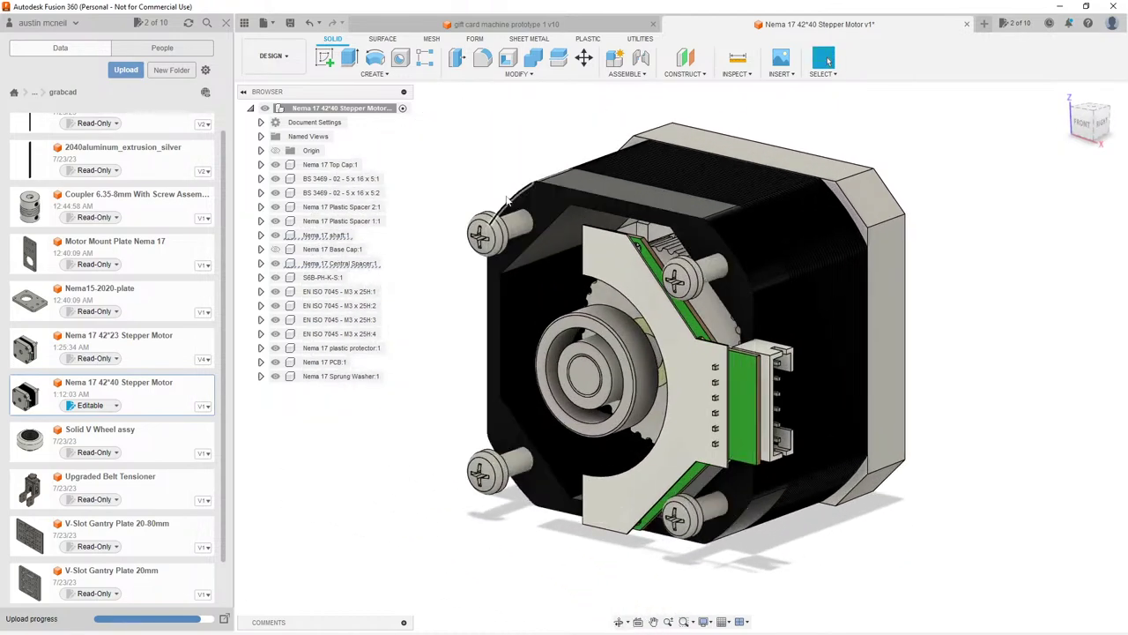
{"action": "left_click", "coordinate": [275, 249]}
Step: Measure the motor body's length between the top cap's front face and the base cap's rear face, and save the design
{"action": "middle_click_drag", "start_coordinate": [839, 245], "coordinate": [820, 224], "text": "shift"}
{"action": "key", "text": "i"}
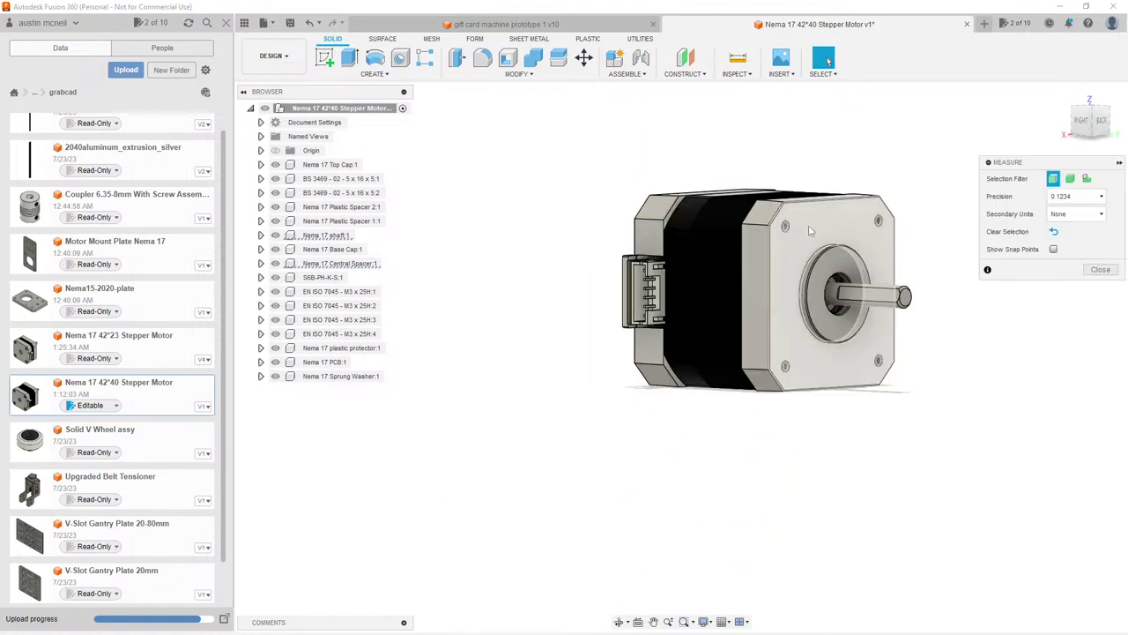
{"action": "left_click", "coordinate": [817, 228]}
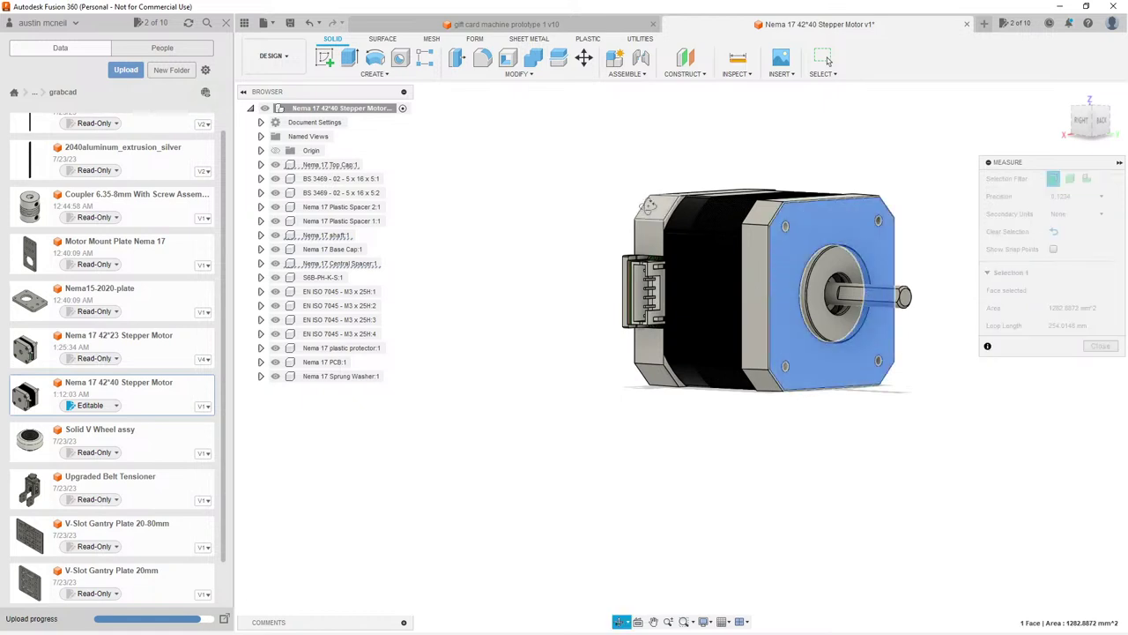
{"action": "middle_click_drag", "start_coordinate": [696, 231], "coordinate": [688, 296], "text": "shift"}
{"action": "left_click", "coordinate": [688, 296]}
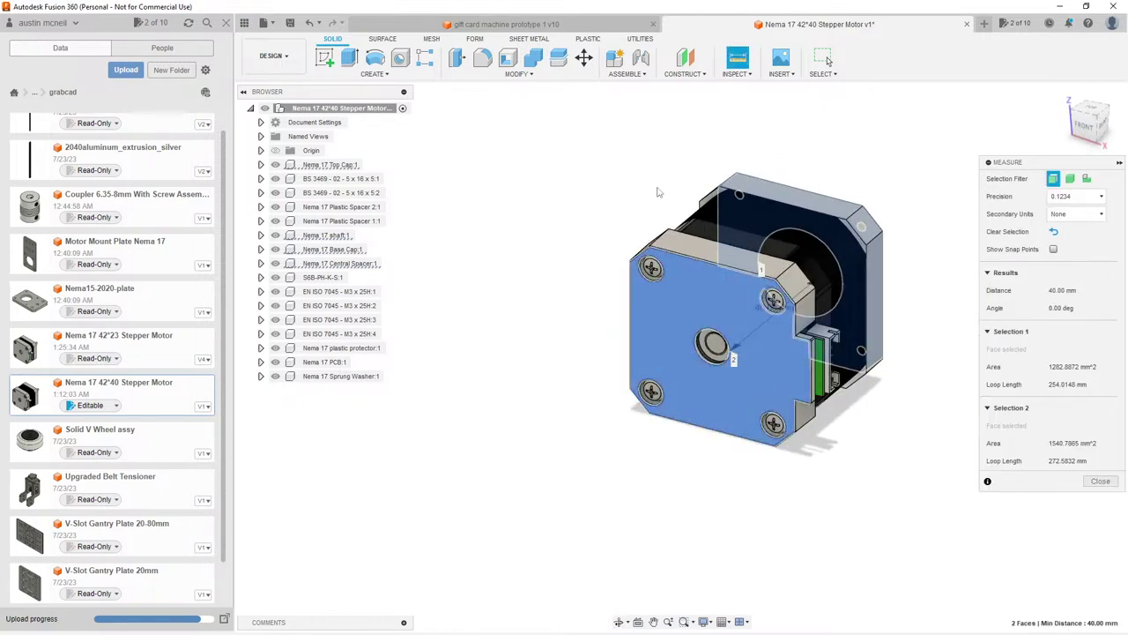
{"action": "key", "text": "Escape"}
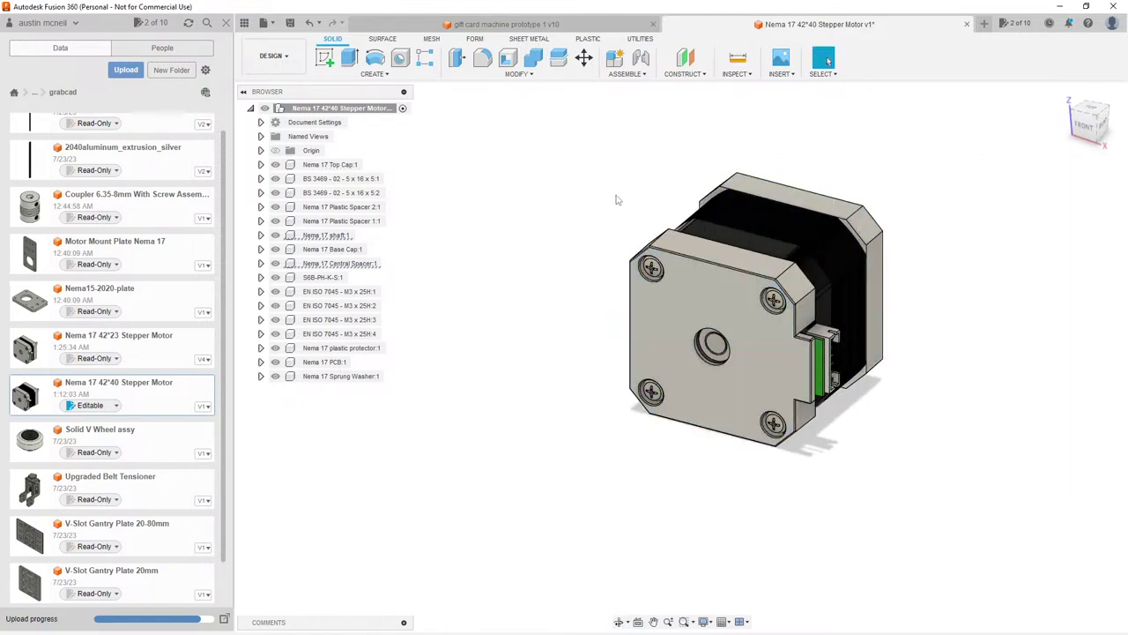
{"action": "key", "text": "ctrl+s"}
{"action": "left_click", "coordinate": [564, 342]}
Step: Extrude the first groove-side rib face of the Nema 17 Central Spacer 18 mm across the grooves toward the top cap
{"action": "scroll", "coordinate": [760, 196], "scroll_direction": "up", "scroll_amount": 5}
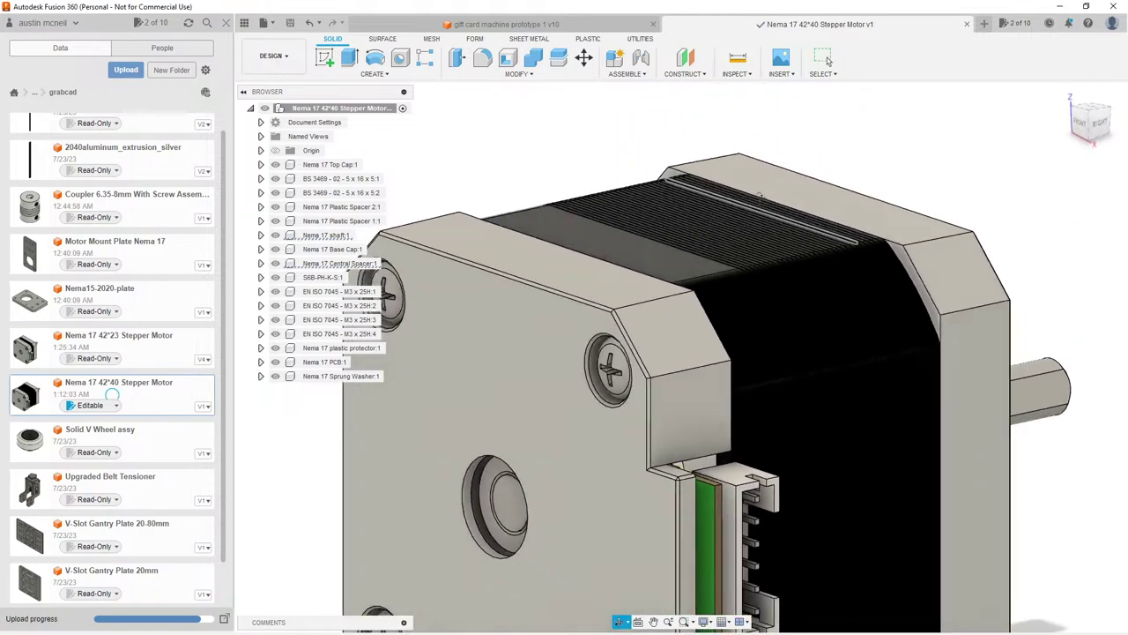
{"action": "middle_click_drag", "start_coordinate": [760, 195], "coordinate": [702, 184], "text": "shift"}
{"action": "scroll", "coordinate": [719, 165], "scroll_direction": "up", "scroll_amount": 5}
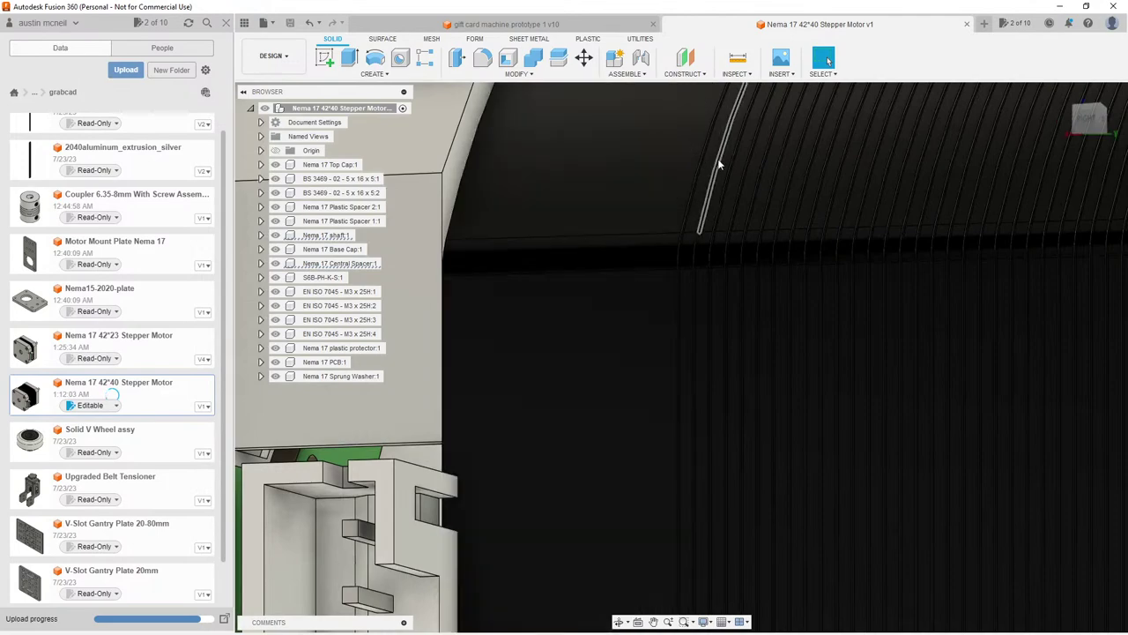
{"action": "scroll", "coordinate": [705, 174], "scroll_direction": "up", "scroll_amount": 5}
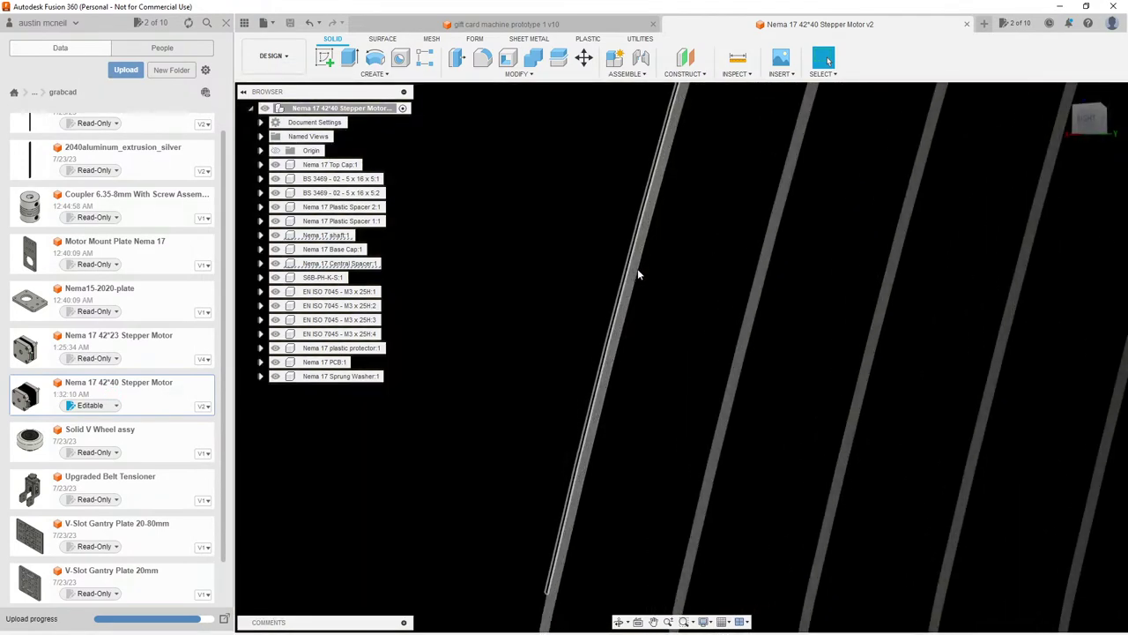
{"action": "scroll", "coordinate": [631, 265], "scroll_direction": "down", "scroll_amount": 4}
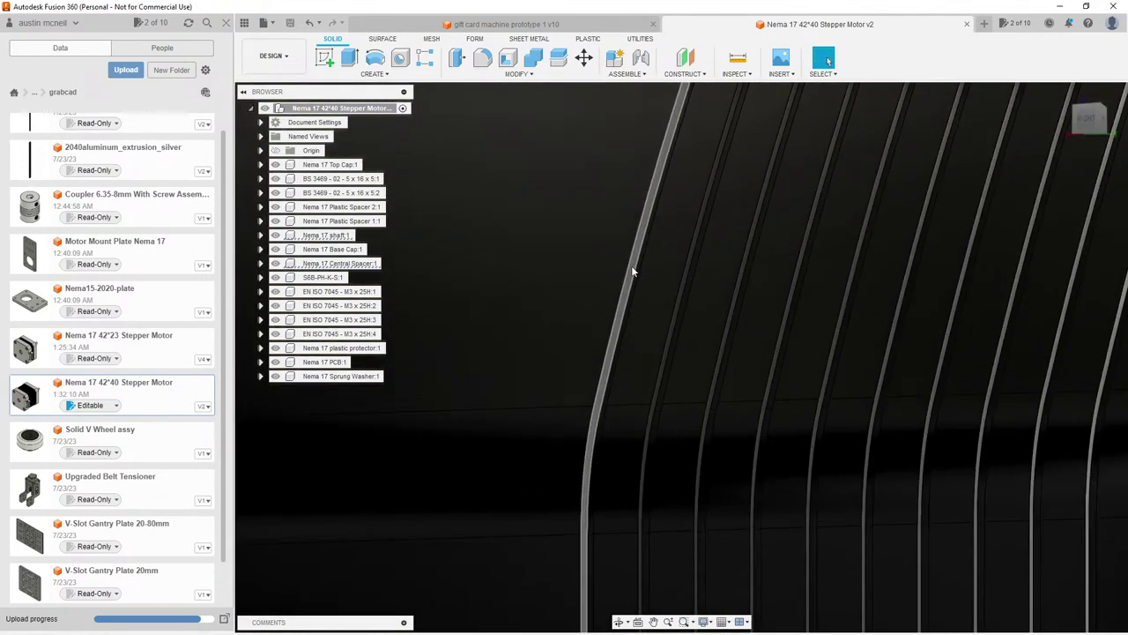
{"action": "key", "text": "e"}
{"action": "left_click", "coordinate": [637, 256]}
{"action": "scroll", "coordinate": [538, 273], "scroll_direction": "down", "scroll_amount": 4}
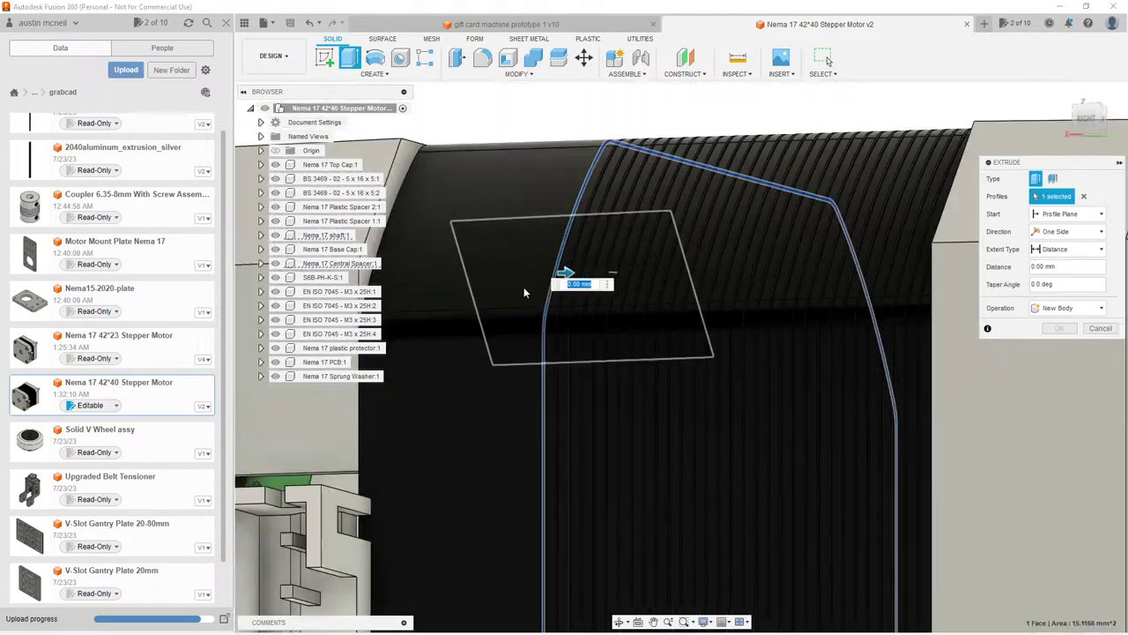
{"action": "scroll", "coordinate": [523, 291], "scroll_direction": "down", "scroll_amount": 5}
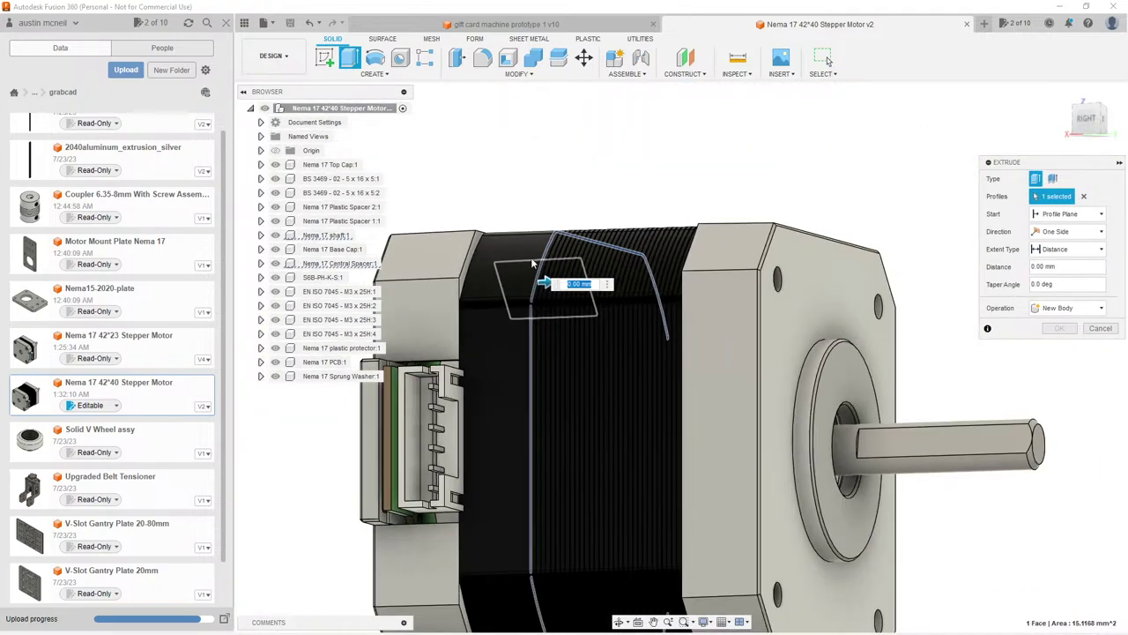
{"action": "middle_click_drag", "start_coordinate": [532, 262], "coordinate": [599, 344], "text": "shift"}
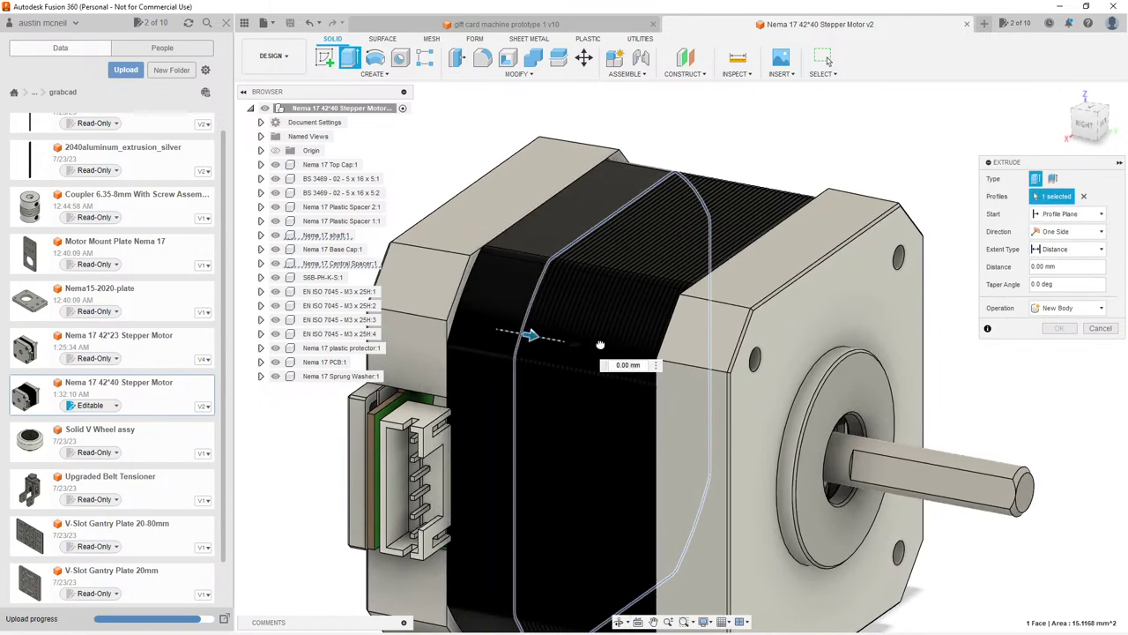
{"action": "left_click_drag", "start_coordinate": [600, 344], "coordinate": [697, 349]}
{"action": "middle_click_drag", "start_coordinate": [697, 349], "coordinate": [789, 313], "text": "shift"}
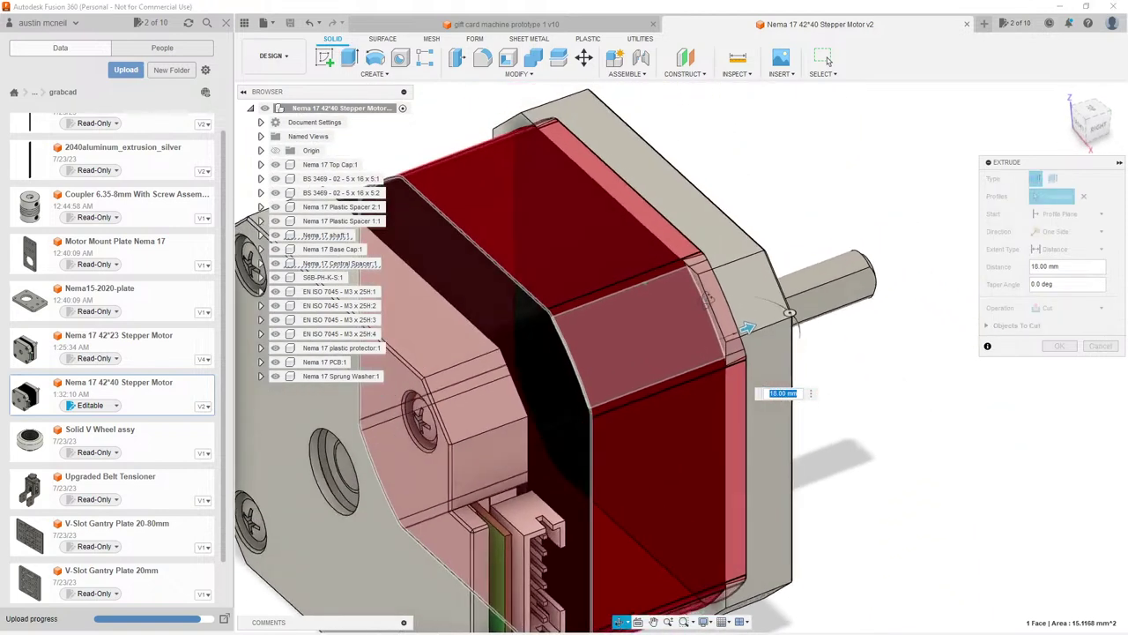
Step: Set the groove-filling extrusion's distance to 15.3 mm at the last rib, and complete it with the Join operation
{"action": "scroll", "coordinate": [692, 299], "scroll_direction": "up", "scroll_amount": 6}
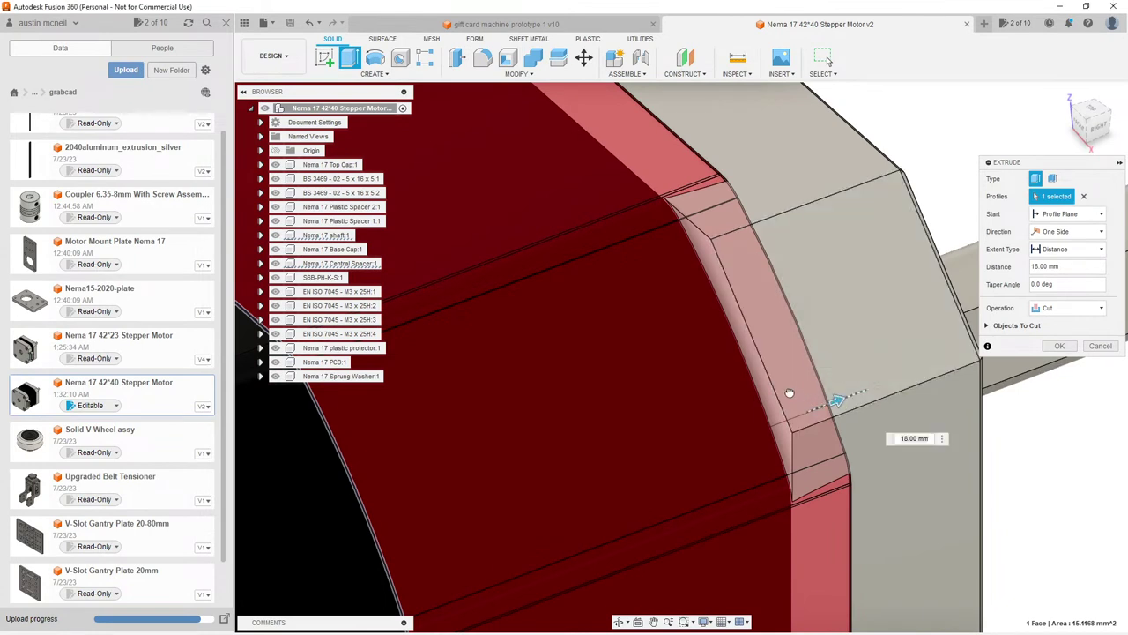
{"action": "left_click_drag", "start_coordinate": [789, 393], "coordinate": [736, 393]}
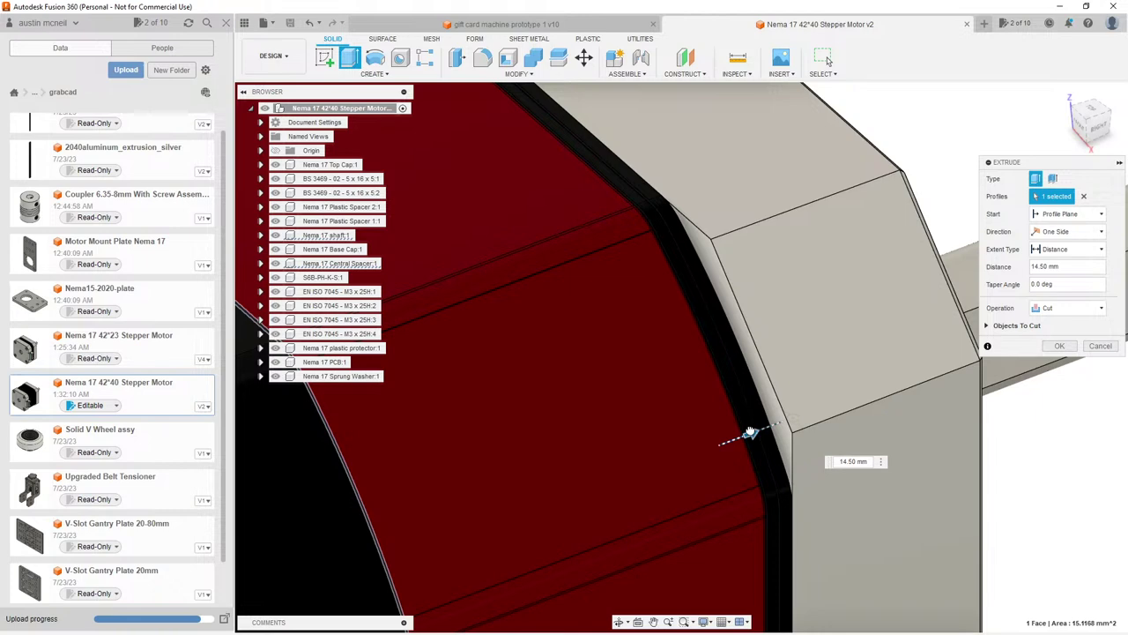
{"action": "left_click_drag", "start_coordinate": [749, 432], "coordinate": [752, 431]}
{"action": "scroll", "coordinate": [713, 417], "scroll_direction": "up", "scroll_amount": 5}
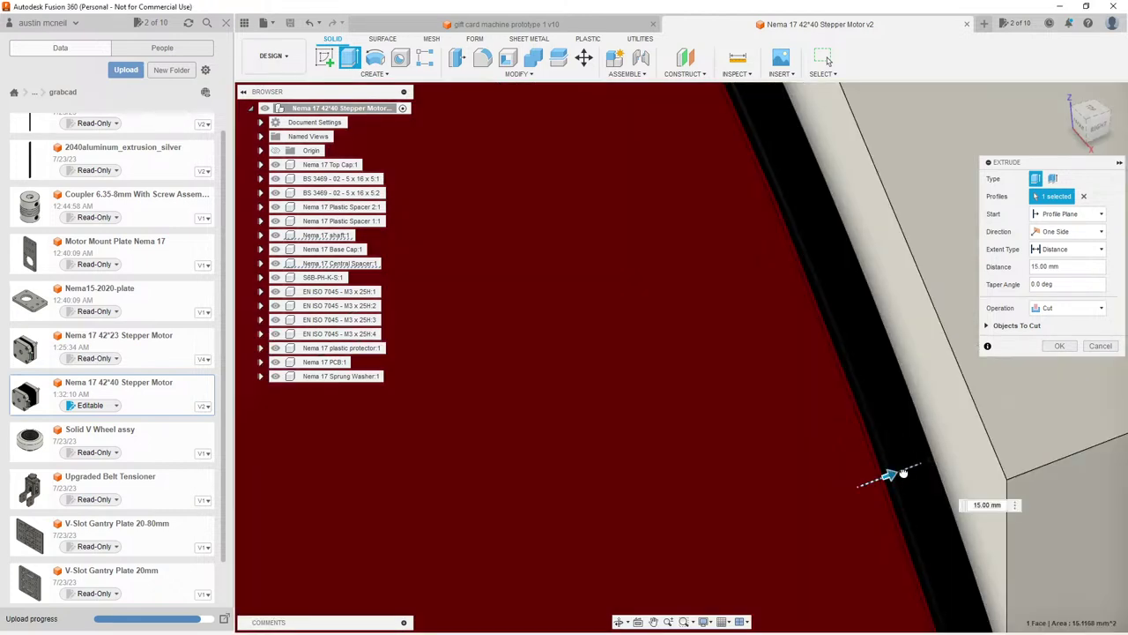
{"action": "left_click_drag", "start_coordinate": [903, 472], "coordinate": [912, 465]}
{"action": "left_click", "coordinate": [1084, 307]}
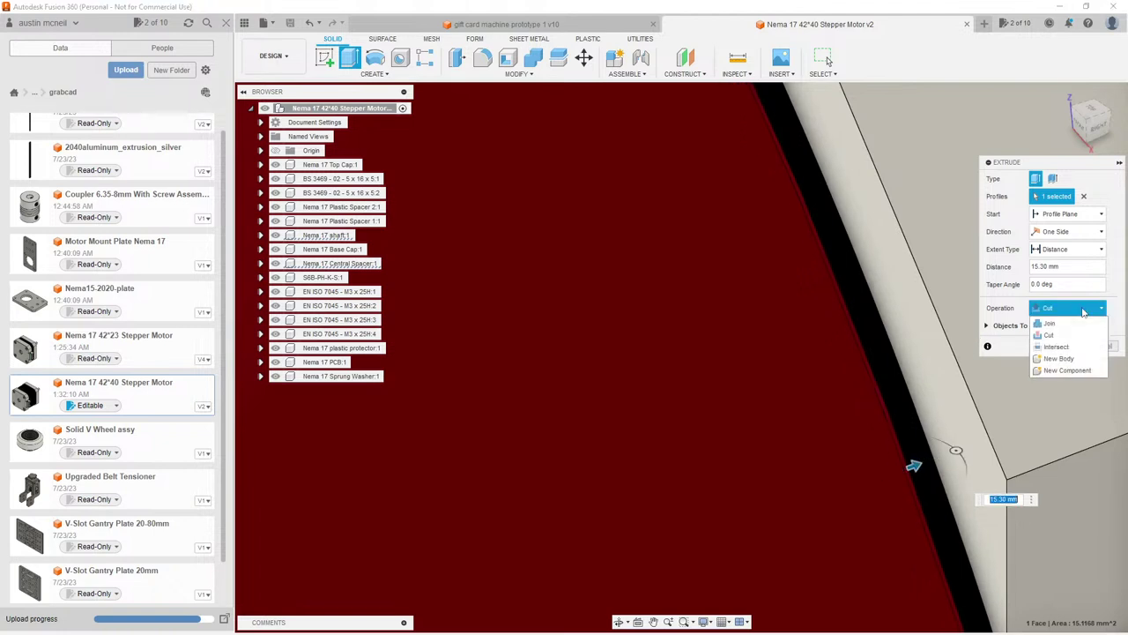
{"action": "key", "text": "Escape"}
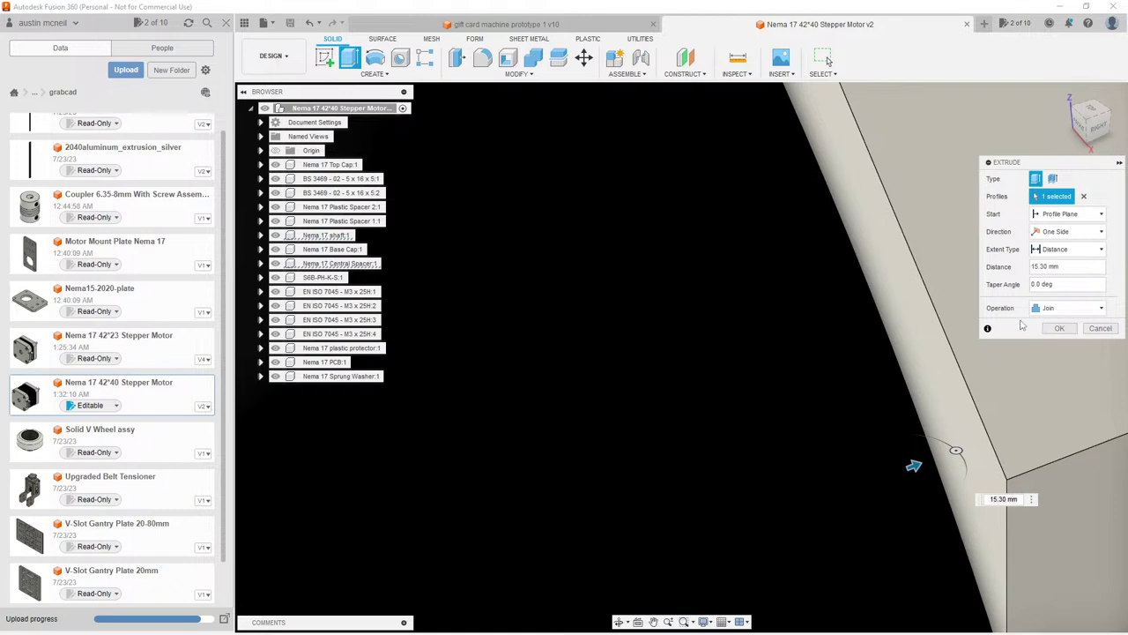
{"action": "left_click", "coordinate": [1061, 329]}
{"action": "scroll", "coordinate": [831, 337], "scroll_direction": "down", "scroll_amount": 10}
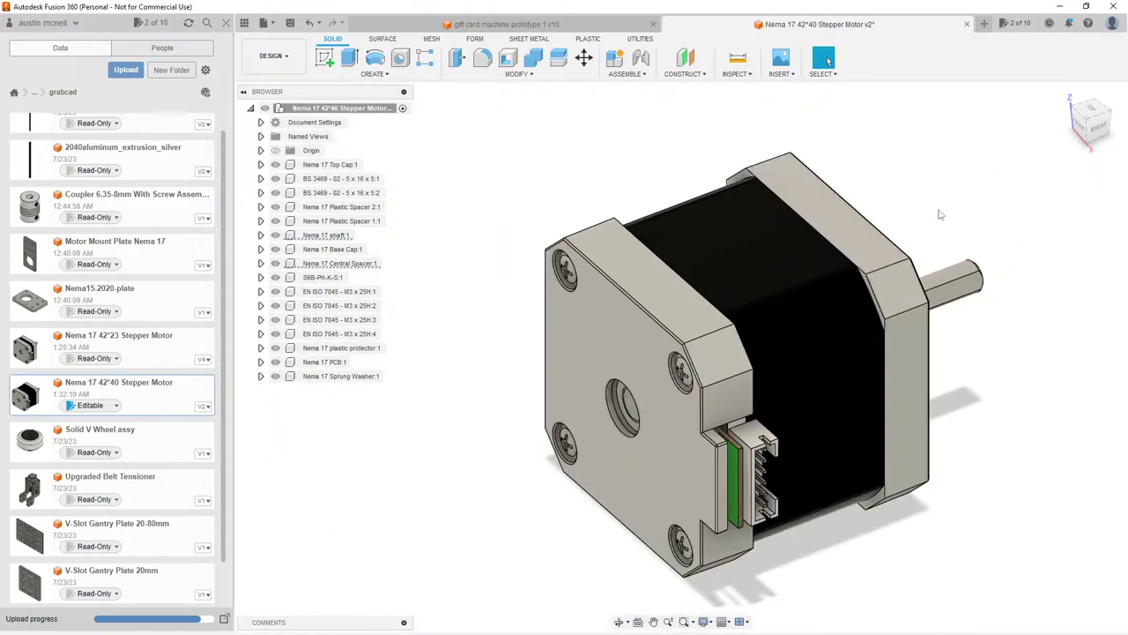
Step: Inspect the filled Central Spacer from the shaft side and save the motor design with the default version description
{"action": "middle_click_drag", "start_coordinate": [940, 214], "coordinate": [915, 173], "text": "shift"}
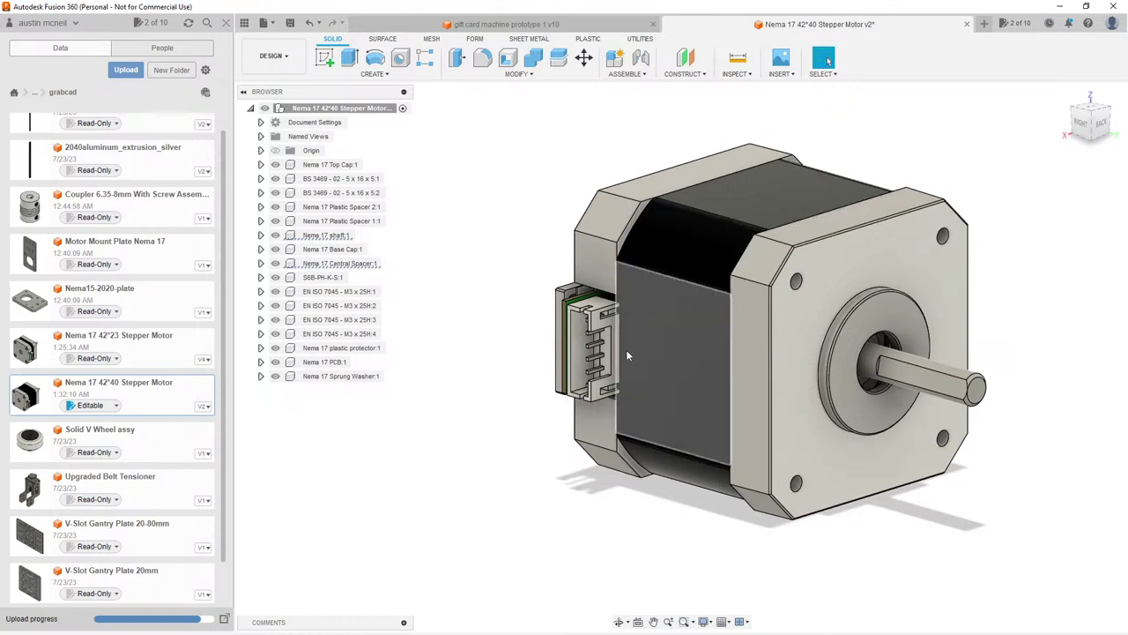
{"action": "scroll", "coordinate": [626, 349], "scroll_direction": "down", "scroll_amount": 3}
{"action": "key", "text": "ctrl+s"}
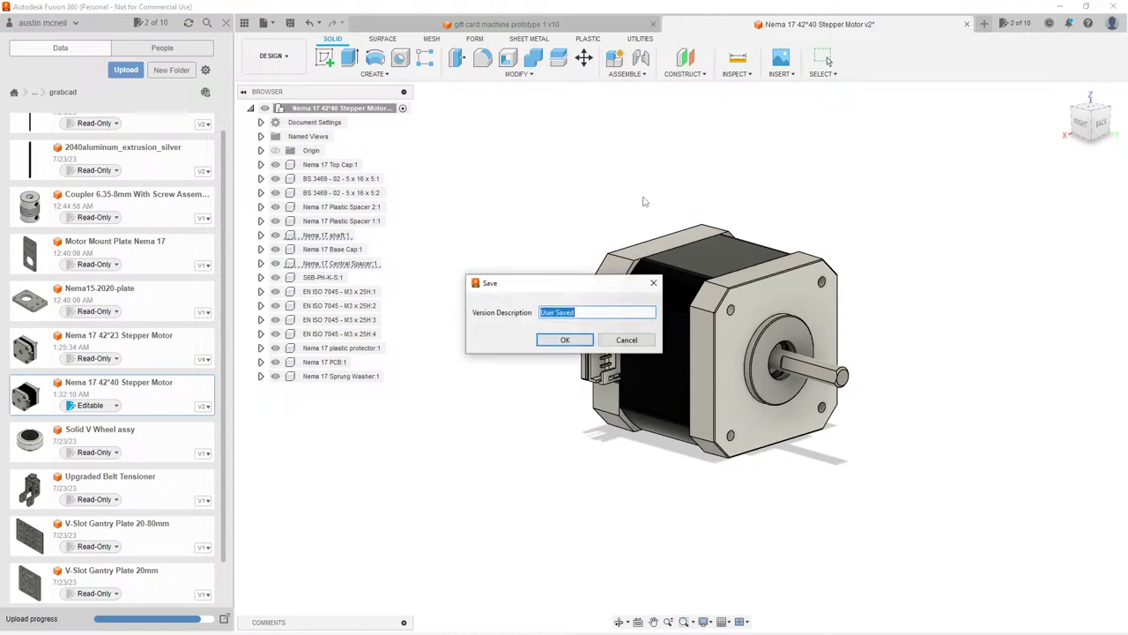
{"action": "left_click", "coordinate": [546, 344]}
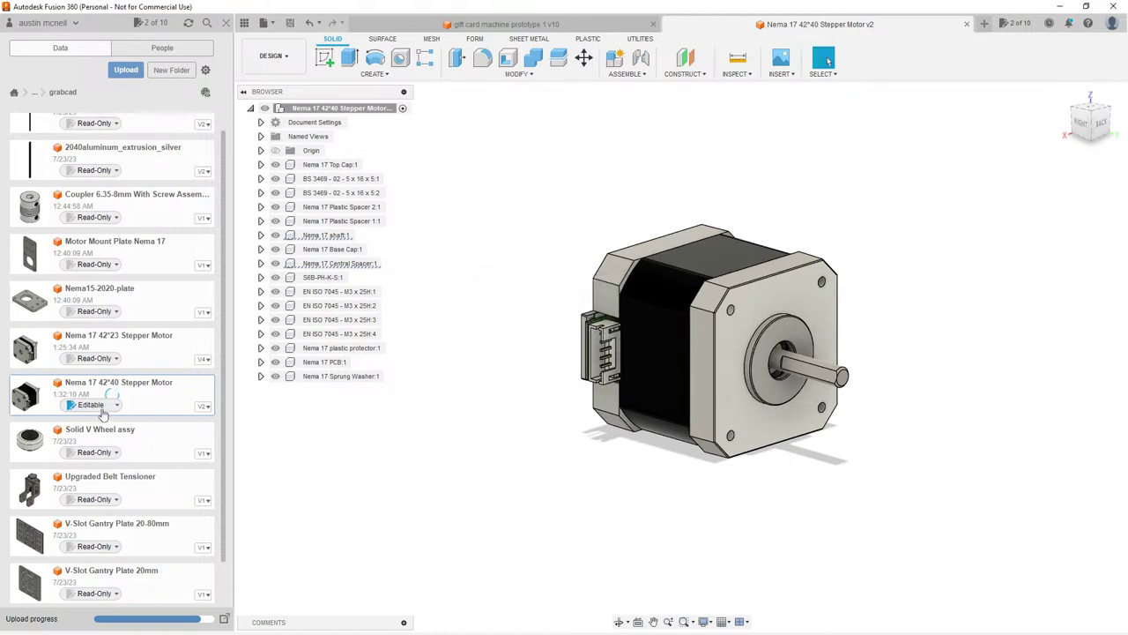
Step: Make the Nema 17 42*40 Stepper Motor document read-only and switch to the gift card machine prototype 1 design
{"action": "left_click", "coordinate": [97, 406]}
{"action": "left_click", "coordinate": [100, 435]}
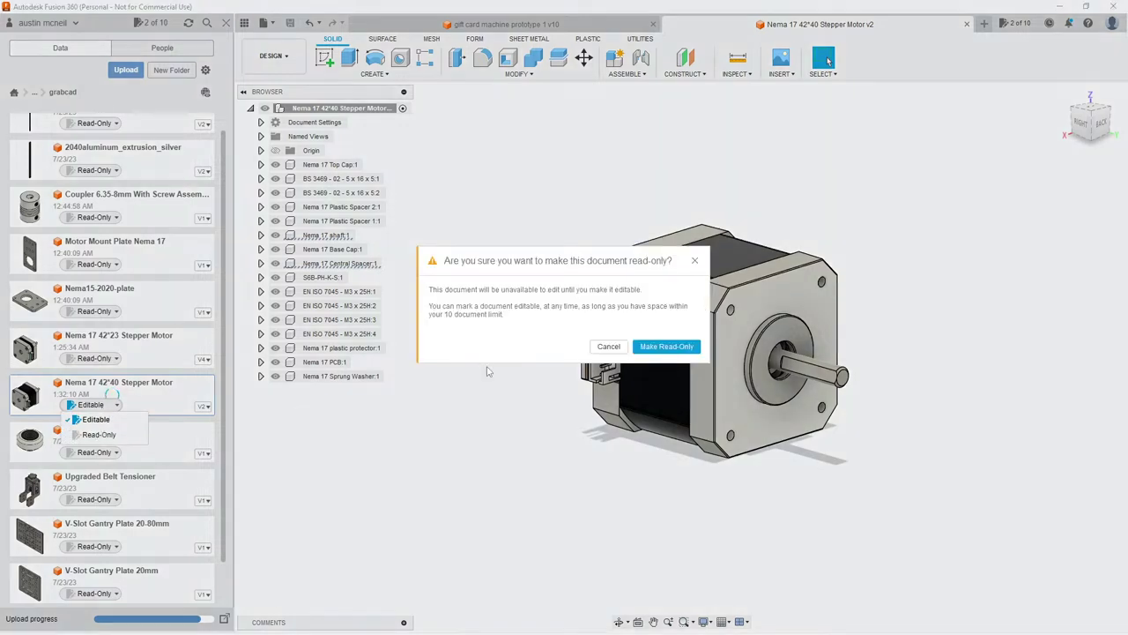
{"action": "left_click", "coordinate": [672, 351]}
{"action": "left_click", "coordinate": [608, 31]}
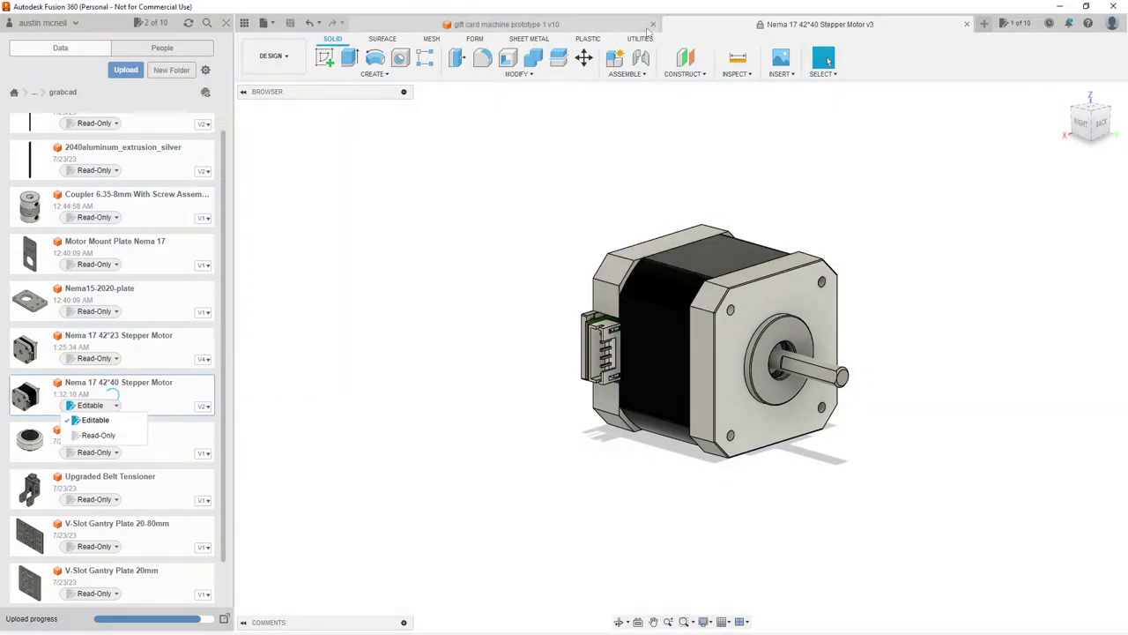